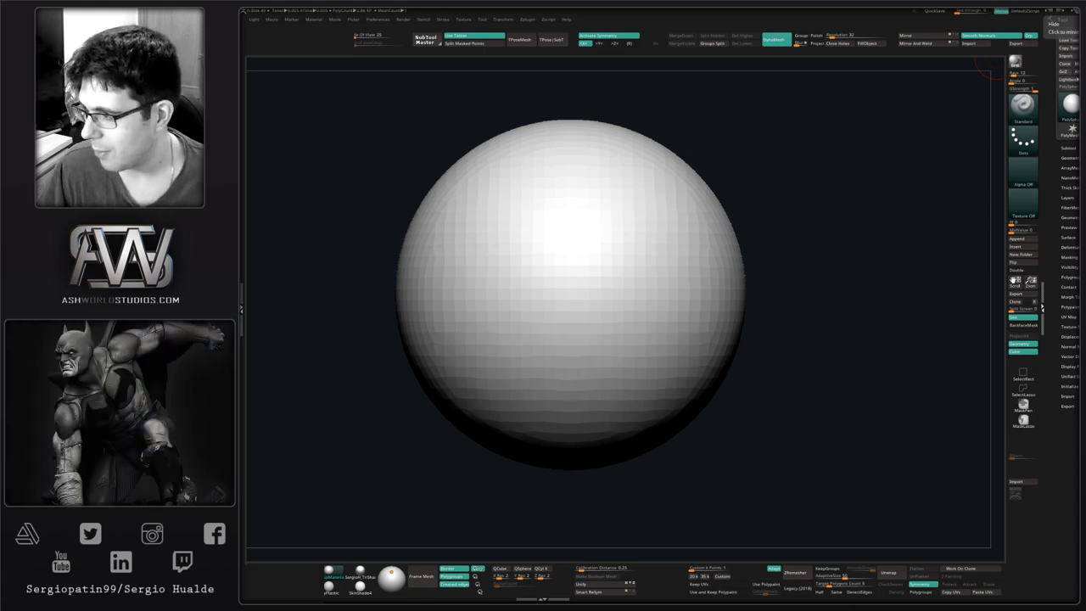
right_click_drag(718, 327, 721, 321)
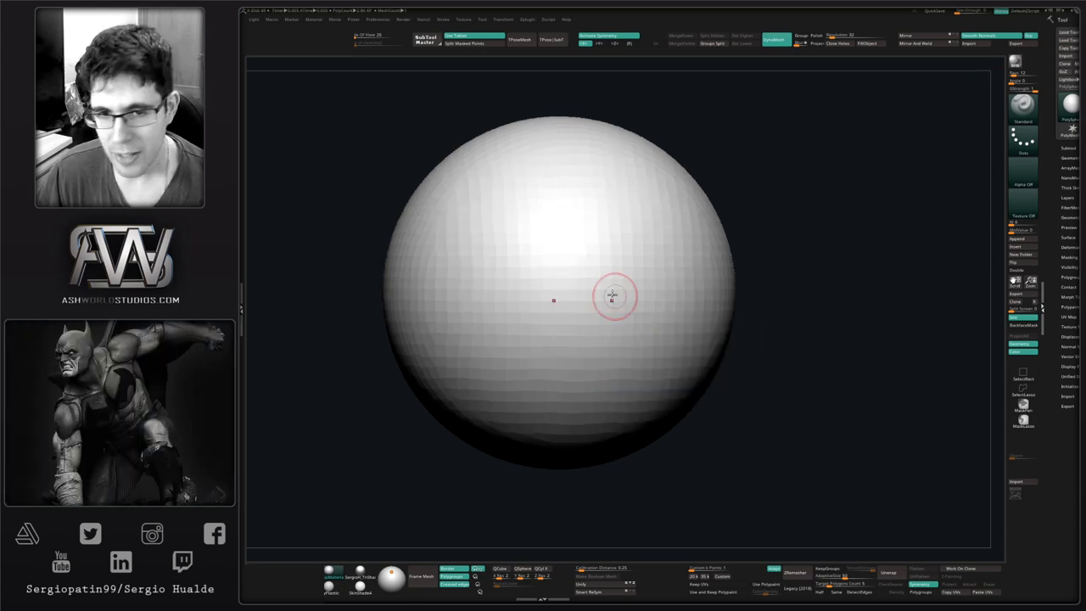
right_click_drag(602, 277, 635, 279, "alt")
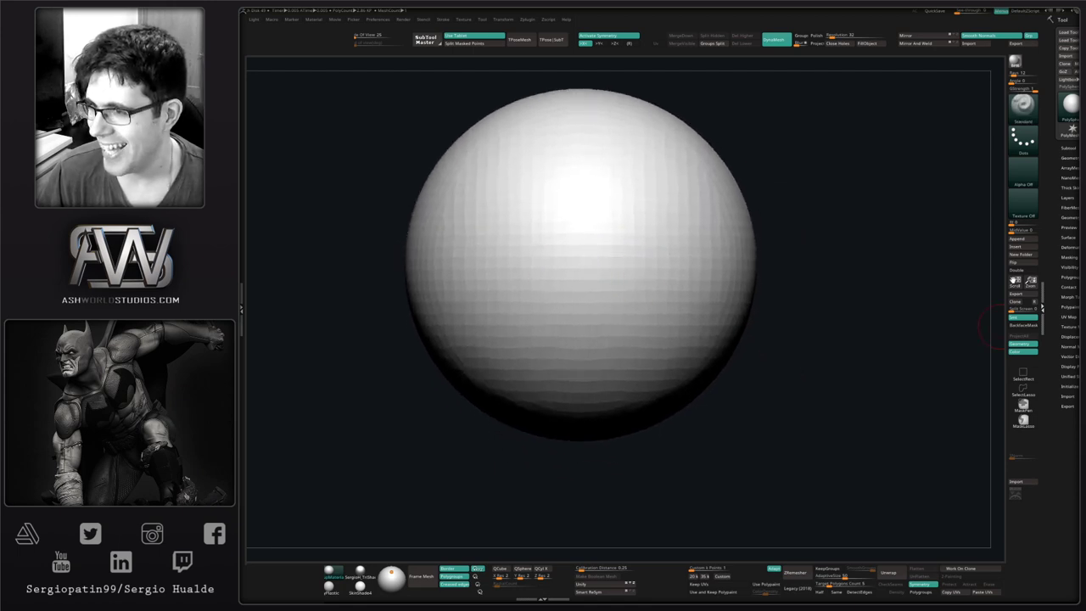
right_click_drag(720, 321, 700, 317, "alt")
right_click_drag(645, 268, 725, 342, "alt")
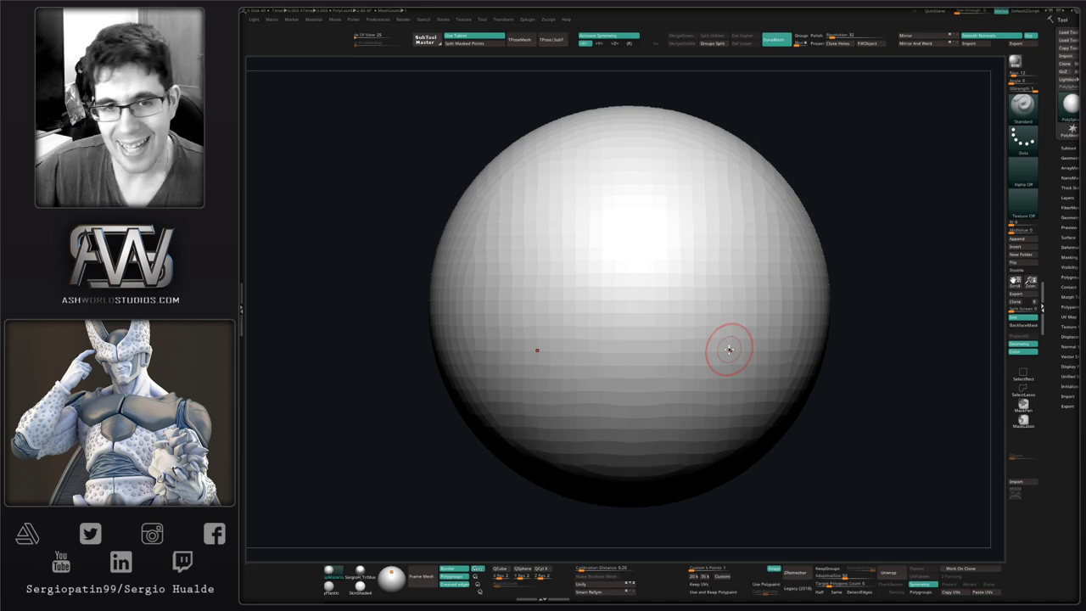
right_click_drag(879, 259, 846, 263)
right_click_drag(761, 314, 687, 283, "alt")
right_click_drag(687, 282, 686, 347, "ctrl")
right_click_drag(703, 312, 653, 298, "alt")
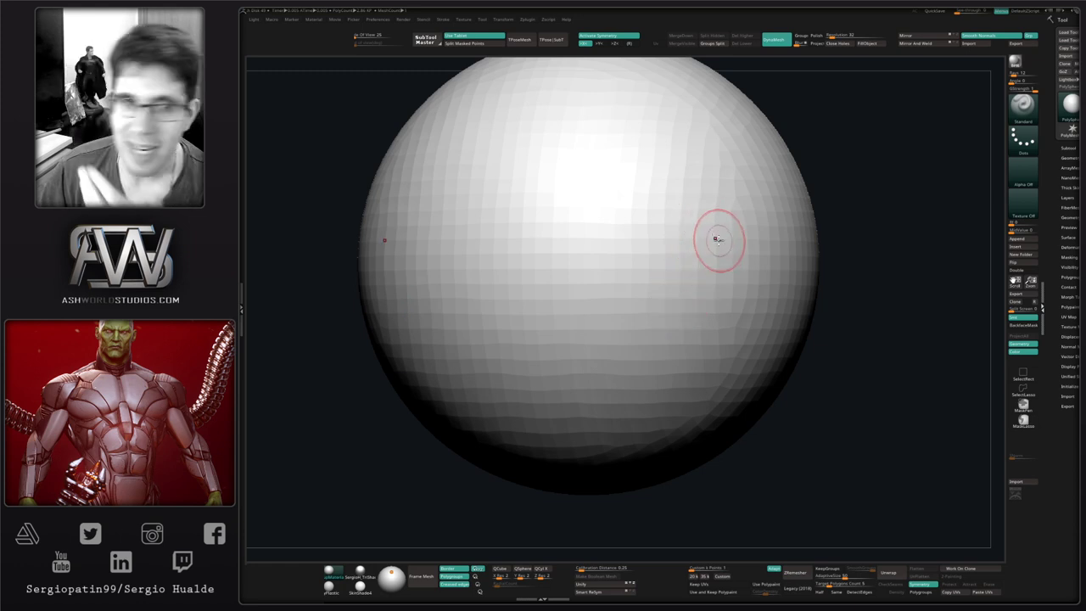
right_click_drag(656, 233, 681, 266)
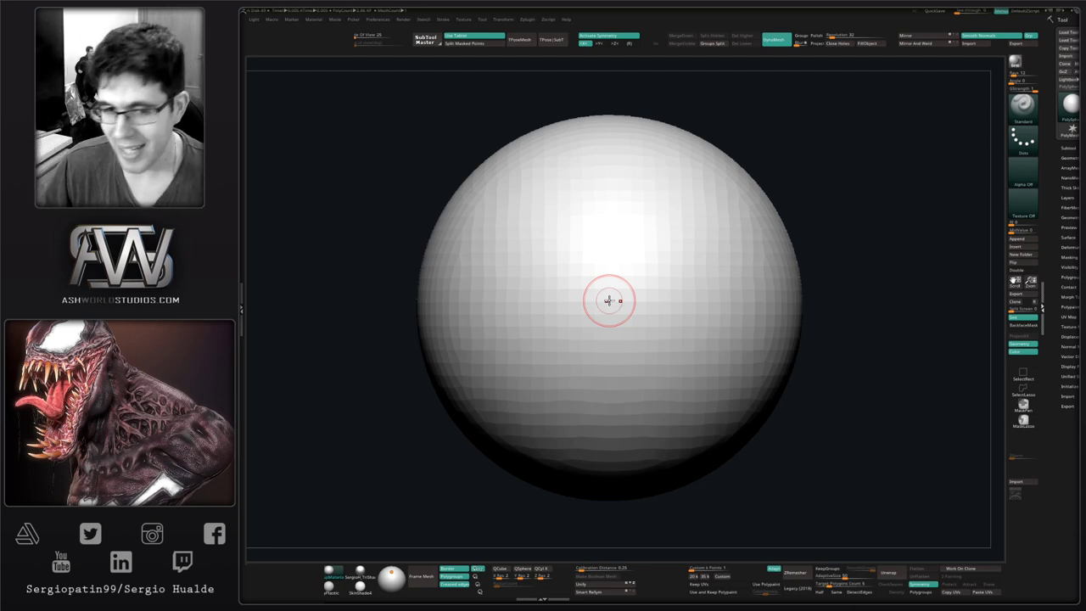
right_click_drag(622, 302, 645, 292, "alt")
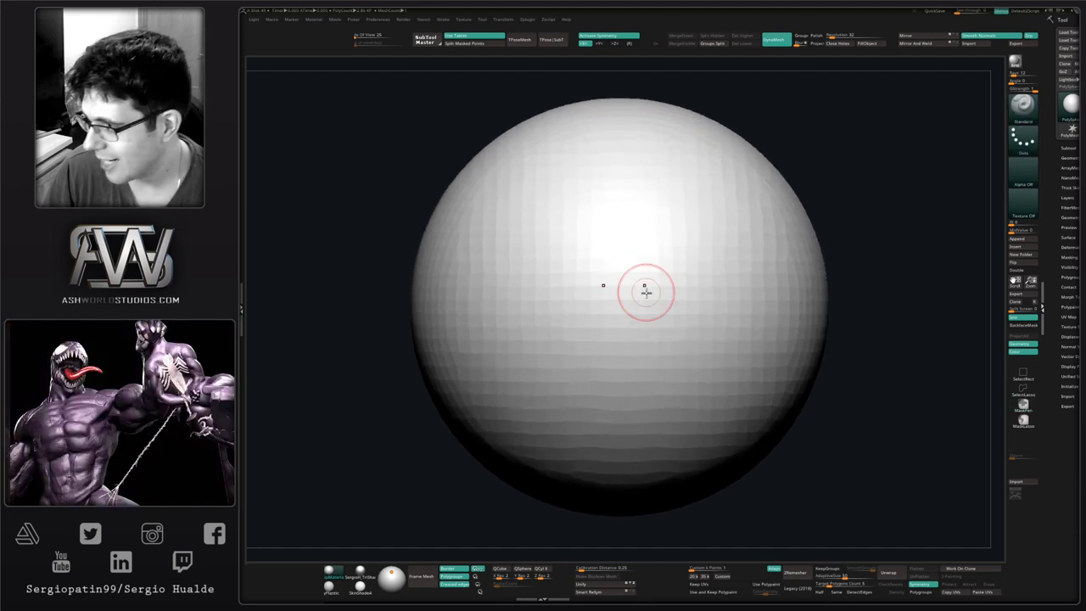
- Using an enlarged Move brush, pull the sphere's lower front down into a tapered face and jaw, then remesh it with DynaMesh
mouse_move(730, 285)
right_mouse_down("alt")
mouse_move(826, 288)
mouse_move(671, 288)
mouse_move(664, 298)
right_mouse_up("alt")
key("w")
key("q")
key("s")
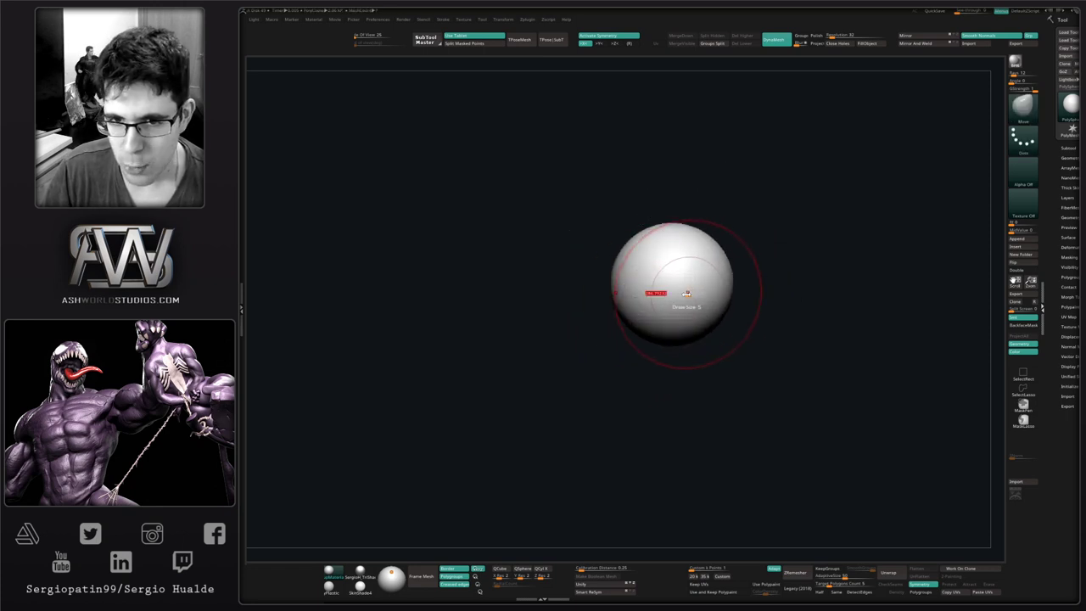
left_click_drag(687, 293, 710, 295)
key("w")
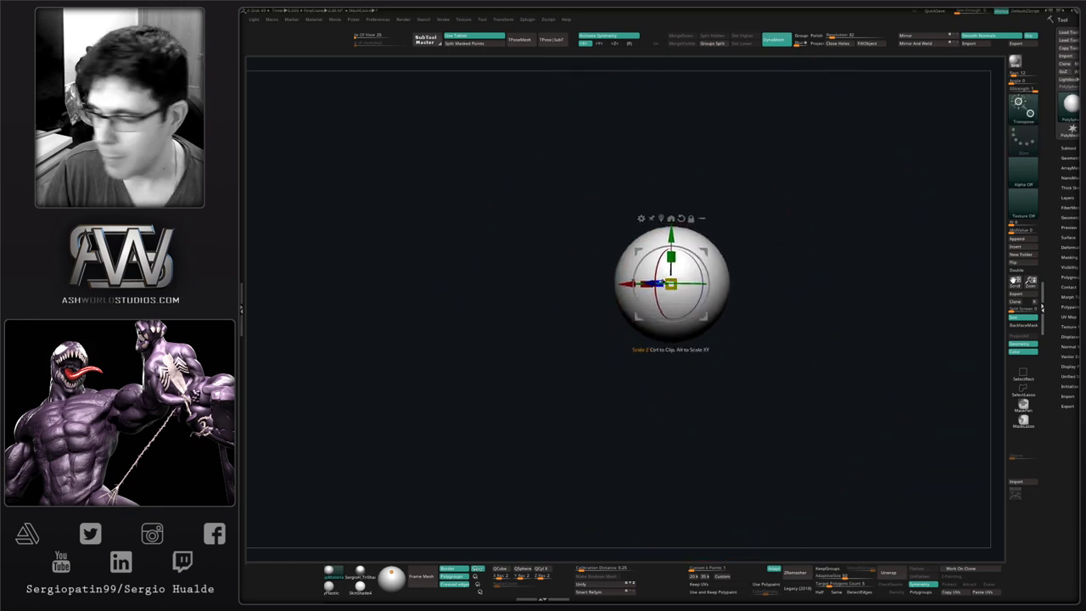
key("q")
mouse_move(721, 304)
right_mouse_down("alt")
mouse_move(708, 298)
mouse_move(649, 341)
mouse_move(700, 215)
right_mouse_up("alt")
key("s")
left_click(677, 334)
right_click_drag(658, 329, 658, 330, "shift")
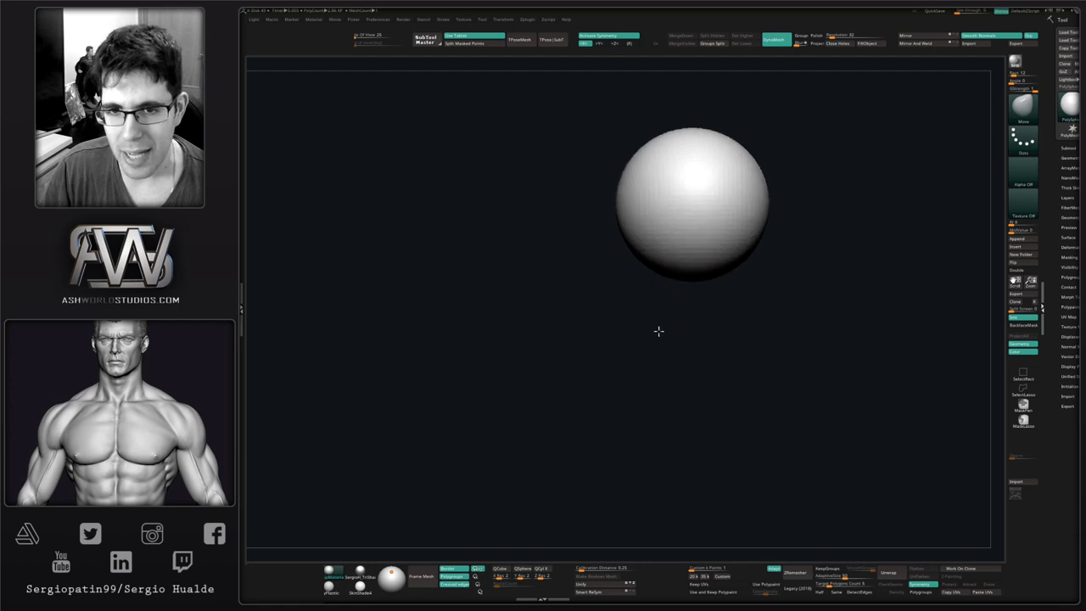
mouse_move(659, 274)
left_mouse_down()
mouse_move(652, 293)
mouse_move(627, 292)
left_mouse_up()
right_click_drag(626, 293, 634, 344, "alt")
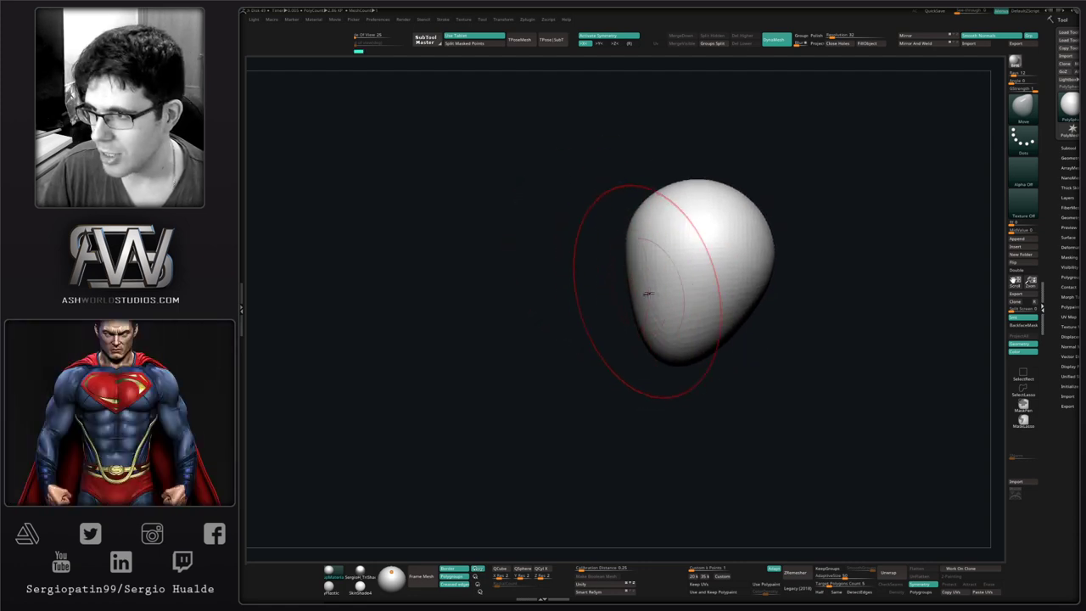
left_click_drag(815, 353, 967, 356, "ctrl")
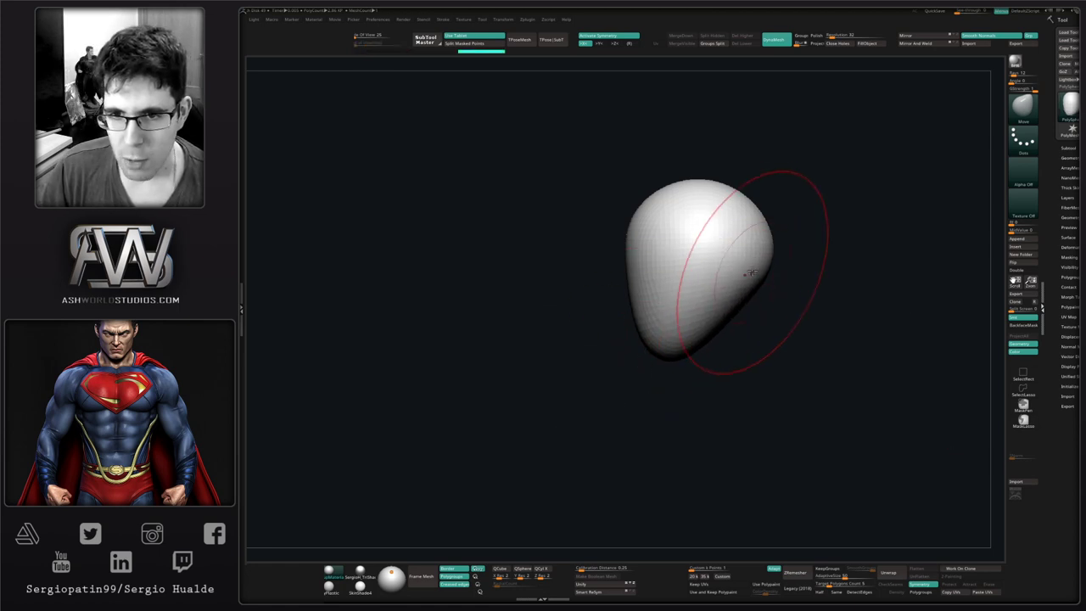
- Refine the head's side profile with the Move brush, adjusting the back of the skull, the forehead and the chin
right_click_drag(748, 284, 725, 342, "alt")
left_click_drag(727, 307, 735, 293)
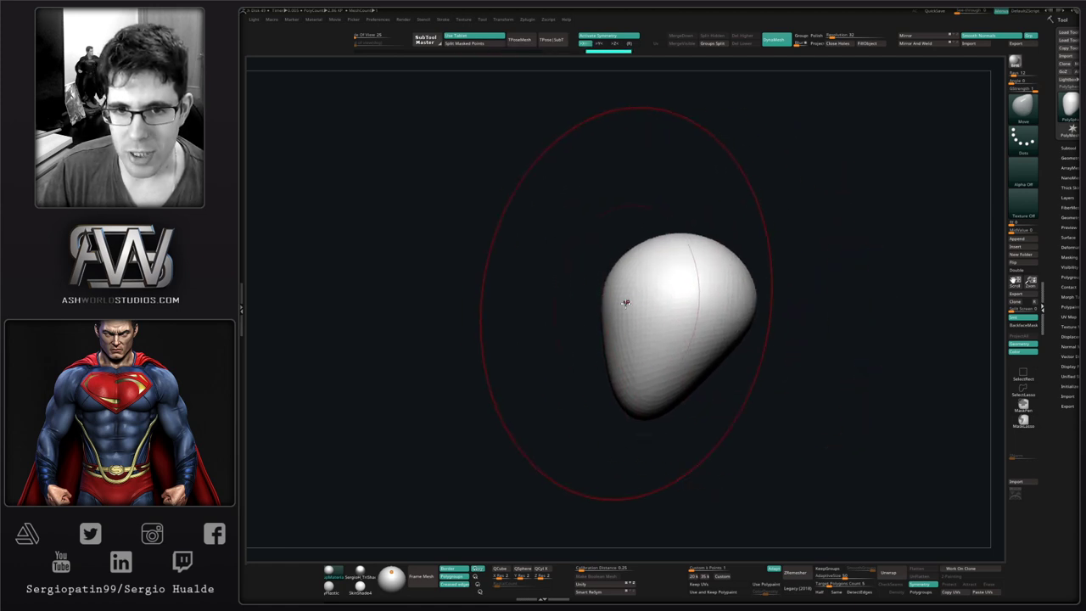
left_click_drag(626, 302, 633, 308)
key("bracketleft")
left_click_drag(636, 411, 634, 418)
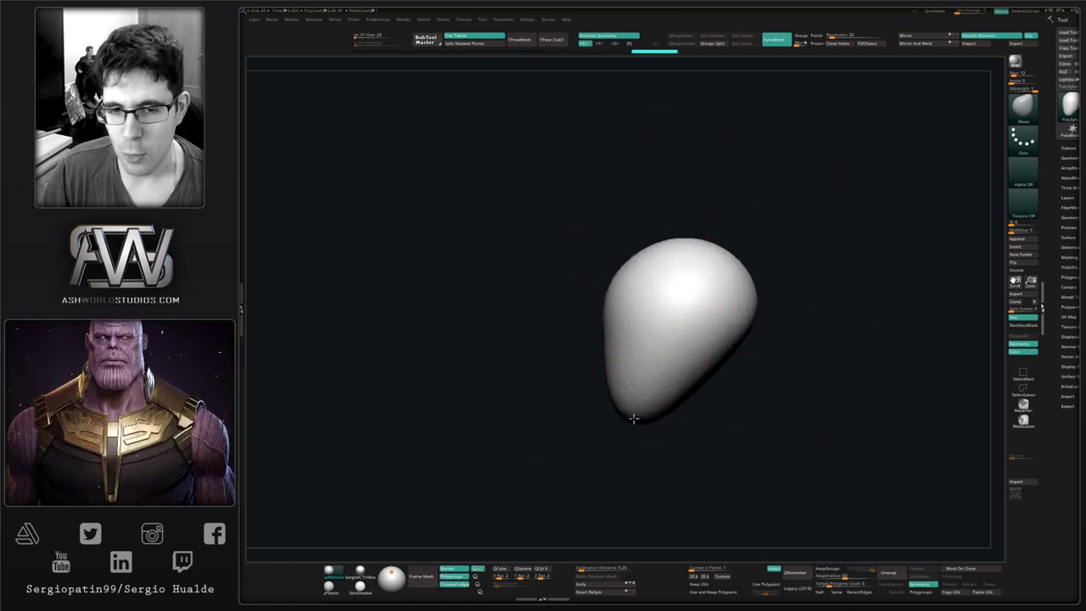
right_click_drag(635, 402, 659, 403, "shift")
mouse_move(694, 335)
right_mouse_down()
mouse_move(673, 296)
mouse_move(632, 402)
right_mouse_up()
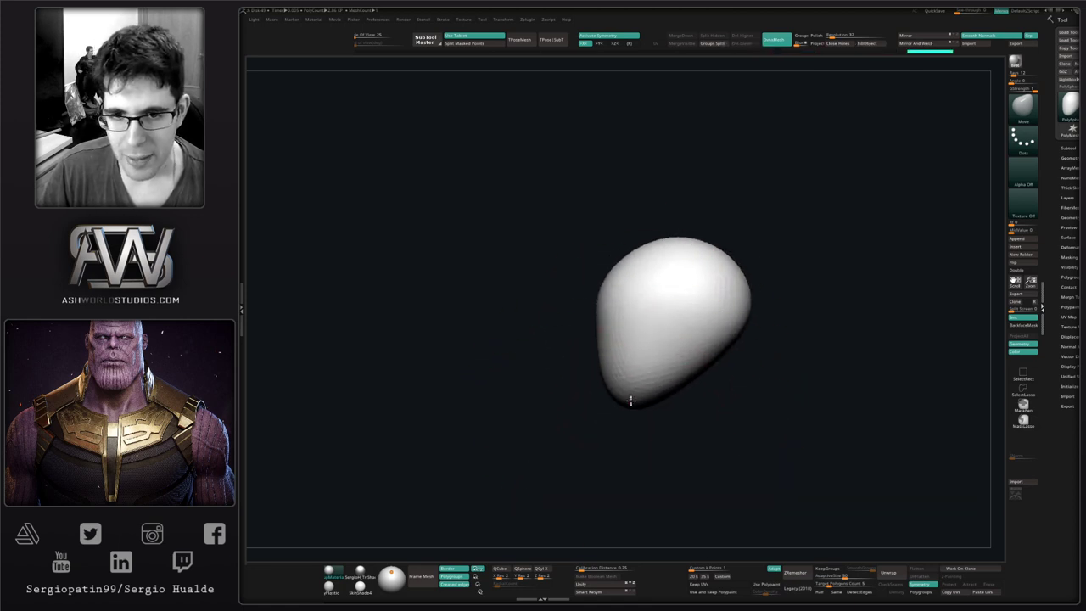
- Reshape the front of the face in profile with the Move brush and smooth the lower face
left_click_drag(630, 403, 598, 352)
left_click_drag(598, 310, 600, 316)
left_click_drag(611, 361, 611, 378, "shift")
right_click_drag(612, 378, 606, 280)
right_click_drag(654, 313, 693, 300)
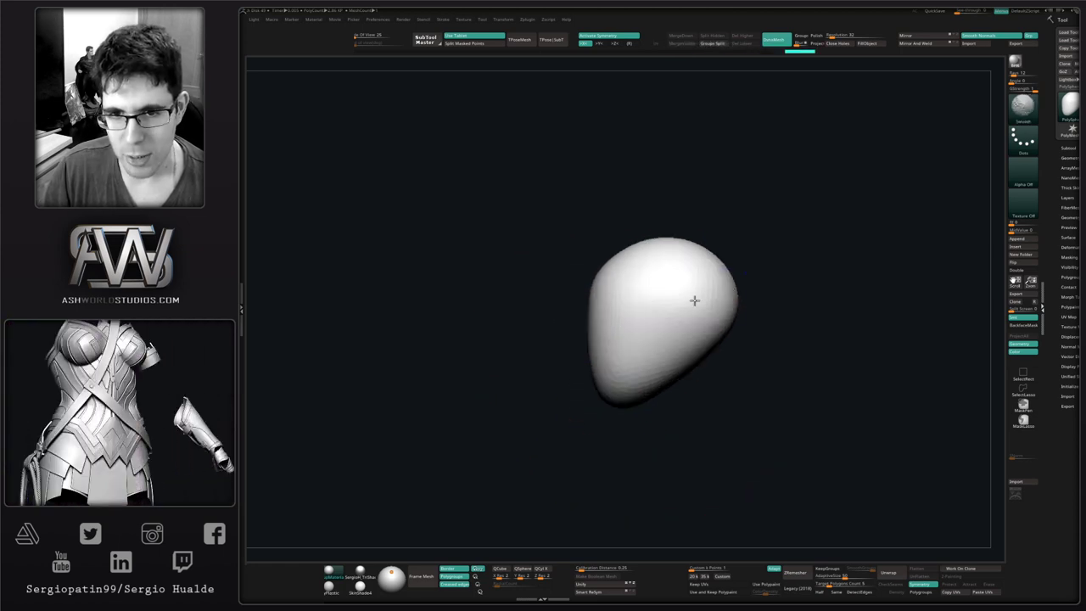
- Narrow the lower part of the head symmetrically toward the chin, working from the front view
mouse_move(620, 318)
right_mouse_down()
mouse_move(611, 249)
mouse_move(619, 291)
mouse_move(667, 357)
right_mouse_up()
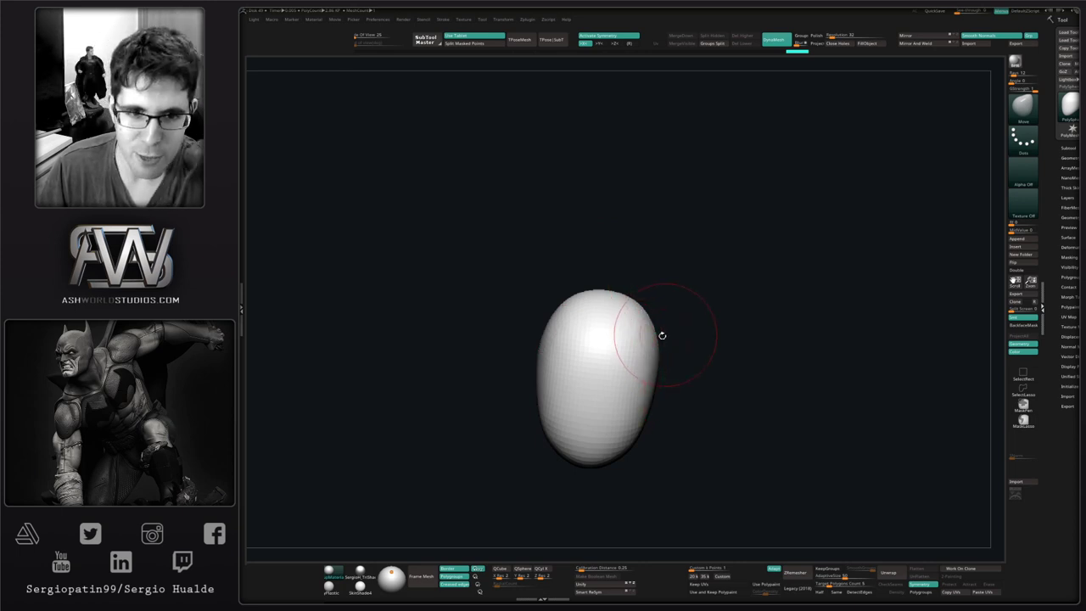
mouse_move(676, 336)
right_mouse_down()
mouse_move(693, 322)
mouse_move(676, 343)
mouse_move(696, 347)
right_mouse_up()
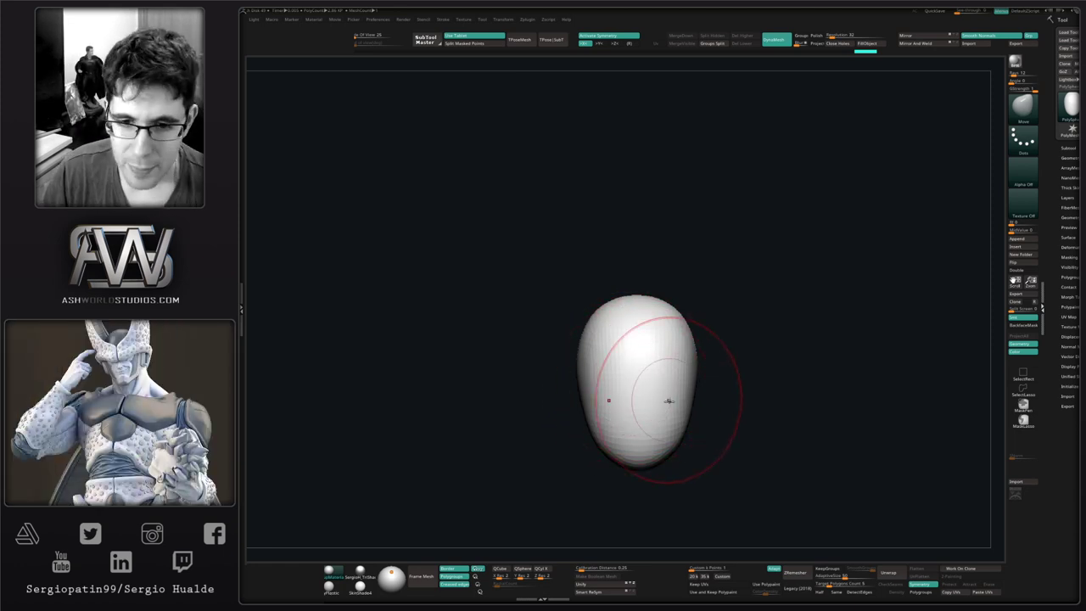
mouse_move(668, 401)
right_mouse_down()
mouse_move(678, 419)
mouse_move(699, 424)
right_mouse_up()
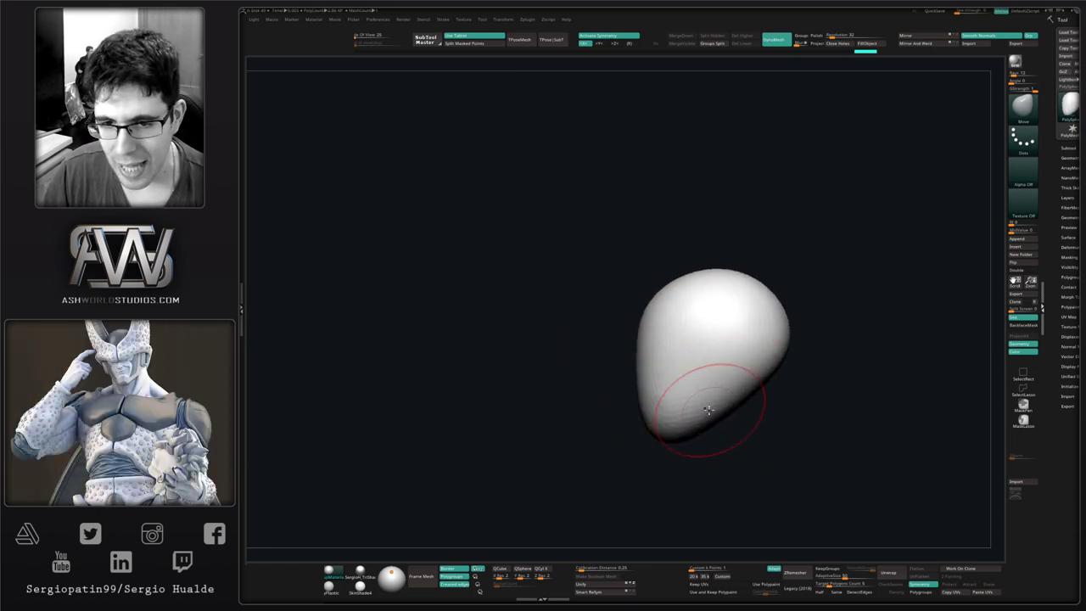
- With a resized Move brush, push in the underside behind the jaw to form the nape and separate the skull from the jaw
key("s")
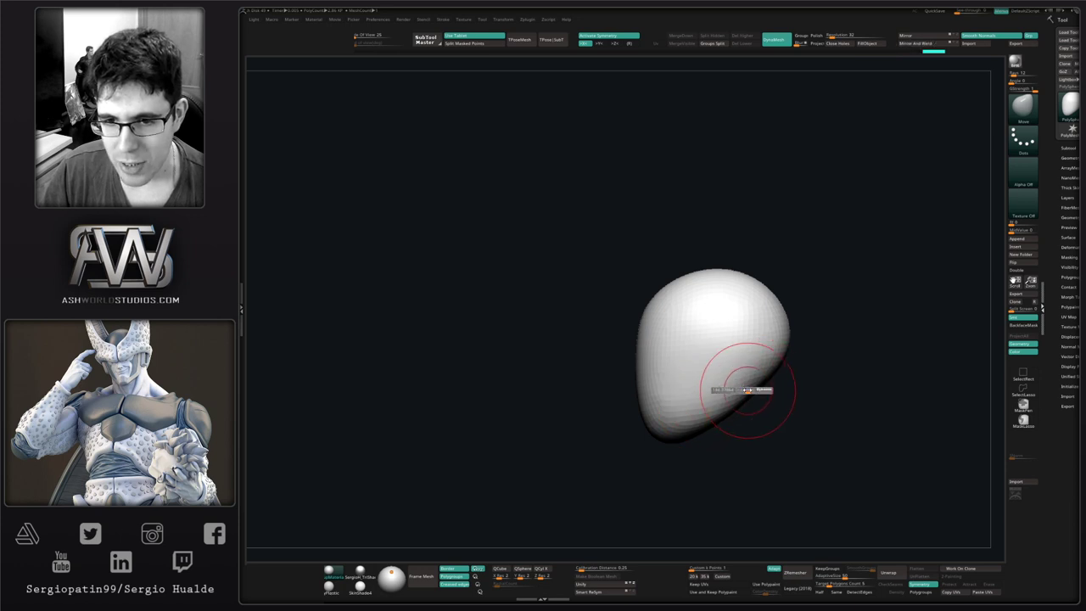
left_click_drag(747, 391, 738, 387)
right_click_drag(739, 387, 762, 392)
left_click_drag(772, 399, 761, 385)
mouse_move(761, 385)
right_mouse_down()
mouse_move(744, 410)
mouse_move(686, 418)
mouse_move(694, 435)
mouse_move(684, 439)
right_mouse_up()
mouse_move(721, 417)
left_mouse_down()
mouse_move(714, 407)
mouse_move(682, 426)
mouse_move(665, 418)
left_mouse_up()
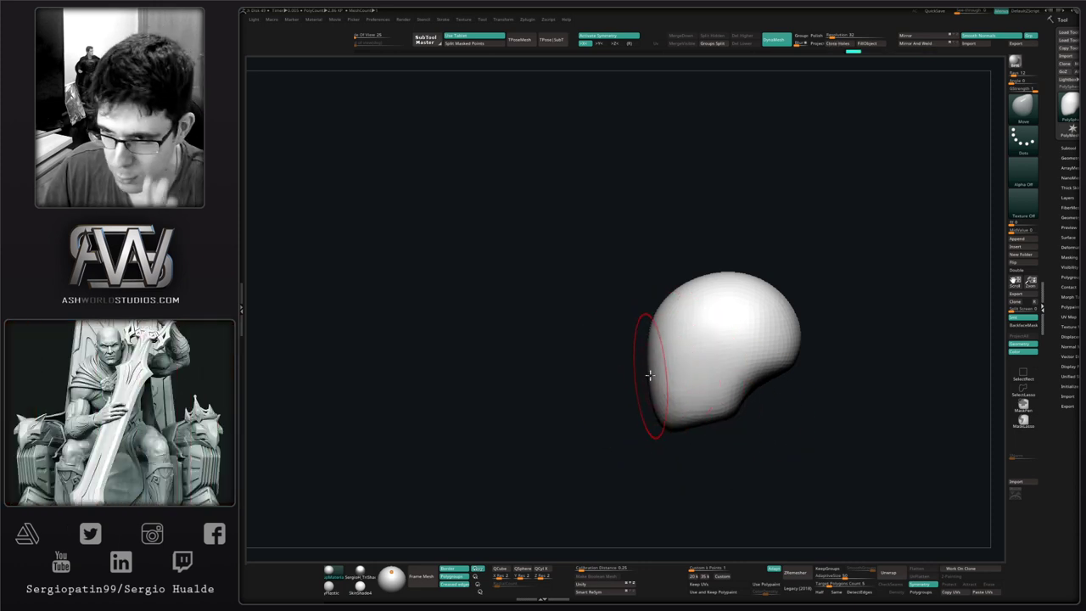
- Taper the jaw symmetrically into a narrower chin with the Move brush
right_click_drag(649, 376, 695, 383)
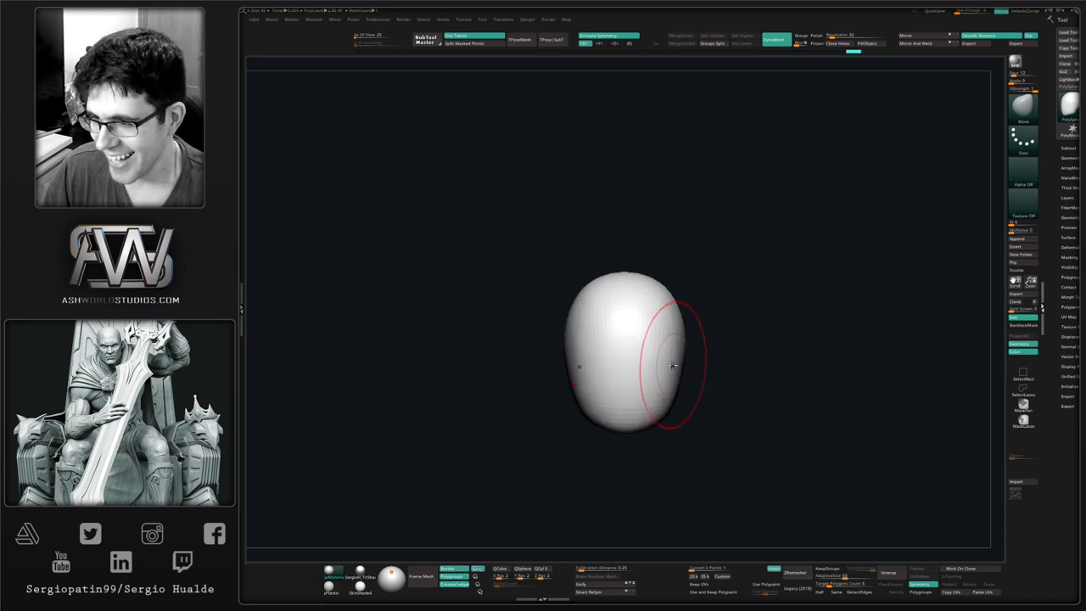
right_click_drag(685, 339, 679, 284)
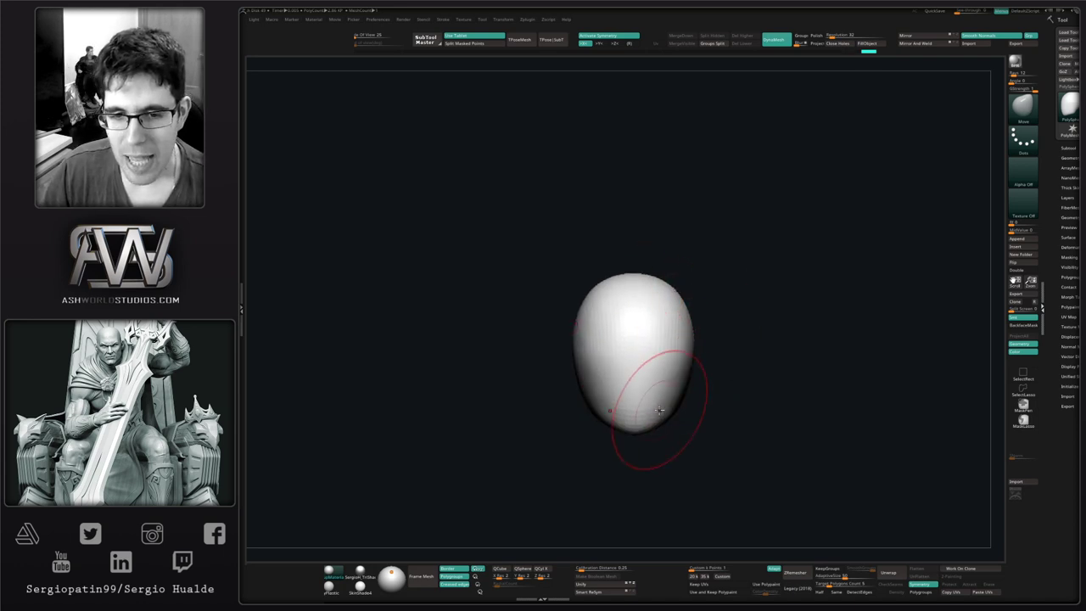
mouse_move(668, 403)
right_mouse_down()
mouse_move(652, 427)
mouse_move(649, 417)
right_mouse_up()
- Flatten the sides of the head and jaw with the TrimDynamic brush and smooth the surface
key("s")
key("b")
key("t")
key("d")
key("s")
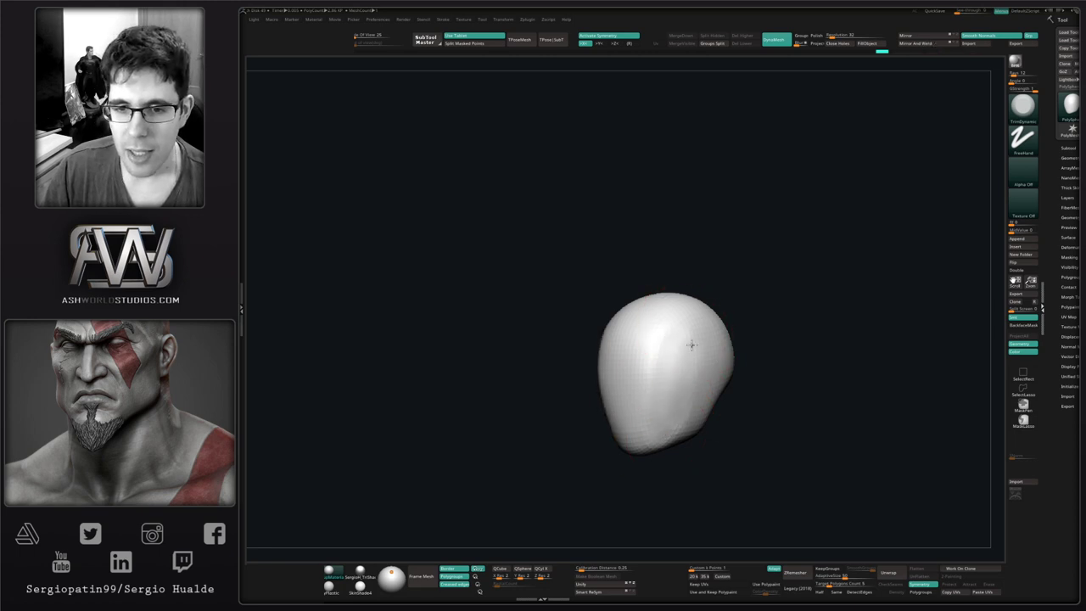
key("shift")
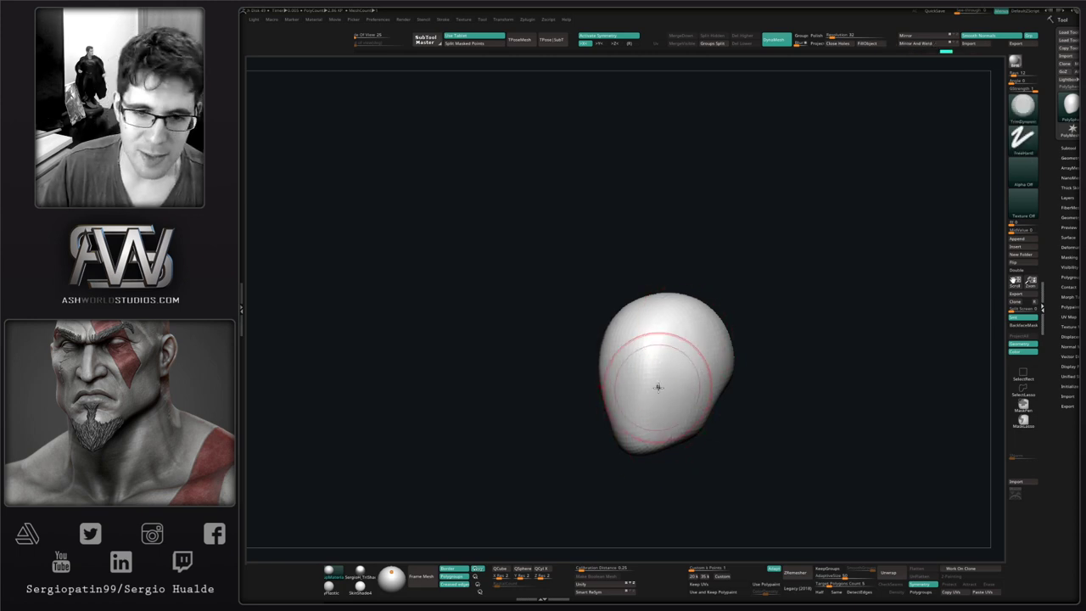
- Switch back to the Move brush, adjust the width of the cheeks and jaw symmetrically, and smooth the side of the face
mouse_move(656, 385)
right_mouse_down()
mouse_move(671, 349)
mouse_move(684, 422)
right_mouse_up()
key("b")
key("m")
key("v")
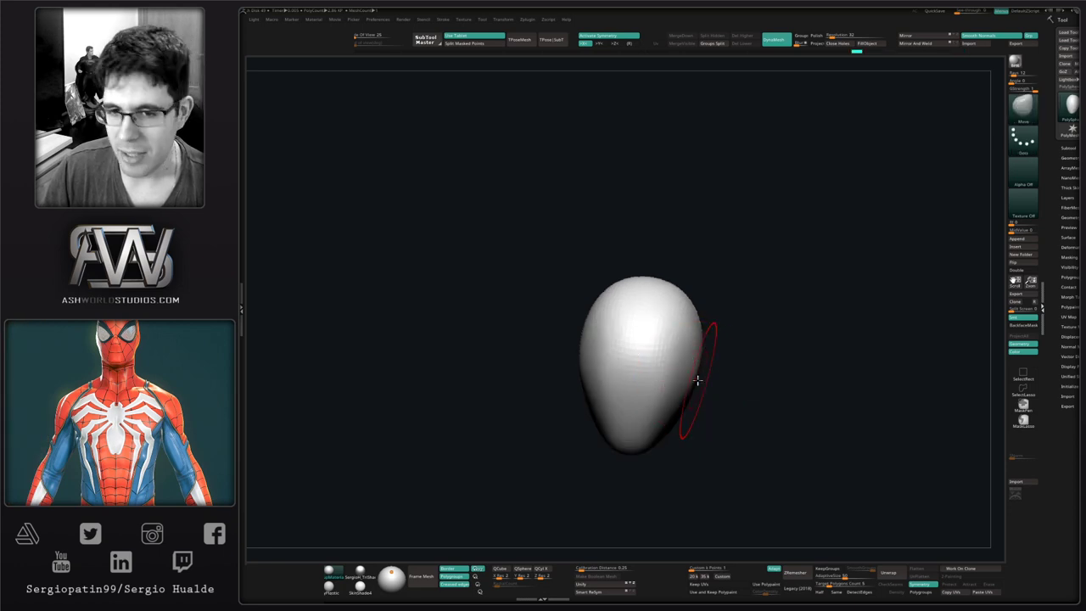
left_click_drag(693, 379, 687, 386)
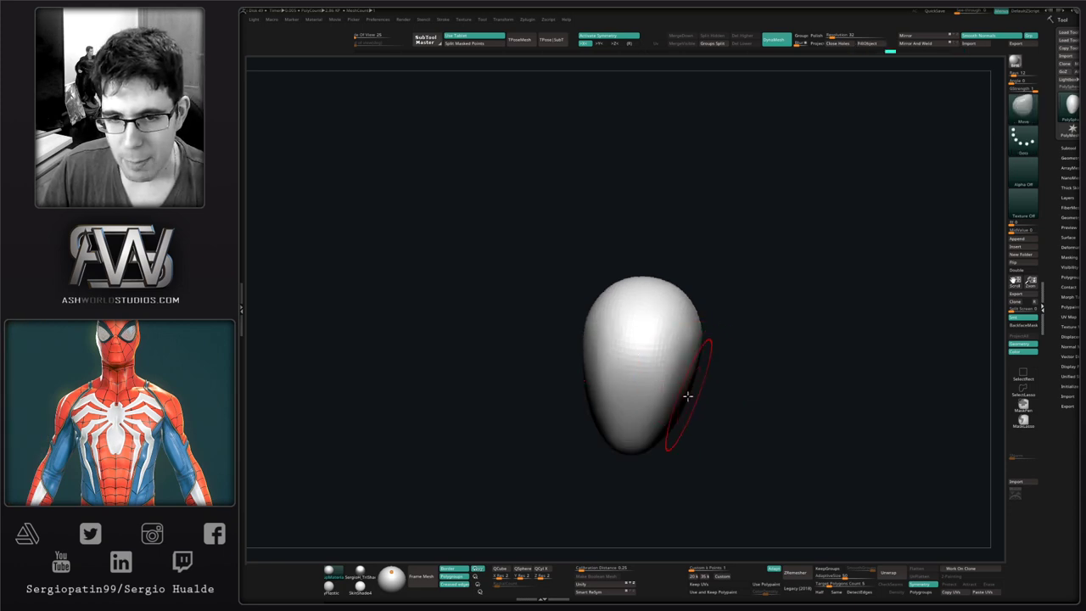
right_click_drag(682, 398, 676, 391)
left_click_drag(676, 390, 663, 451)
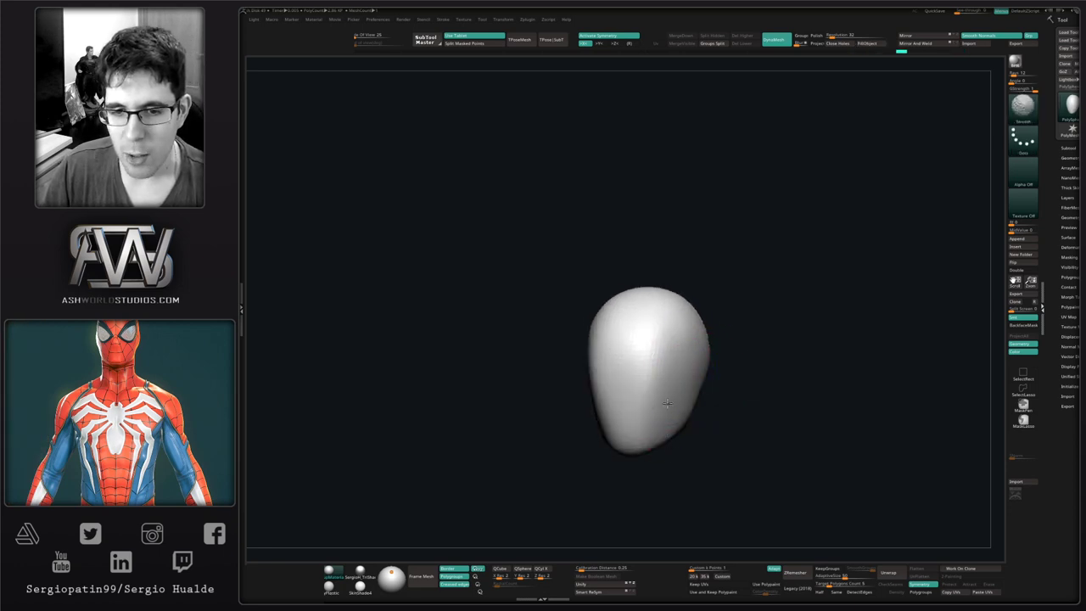
left_click_drag(667, 402, 671, 381, "shift")
key("s")
right_click_drag(671, 381, 657, 422)
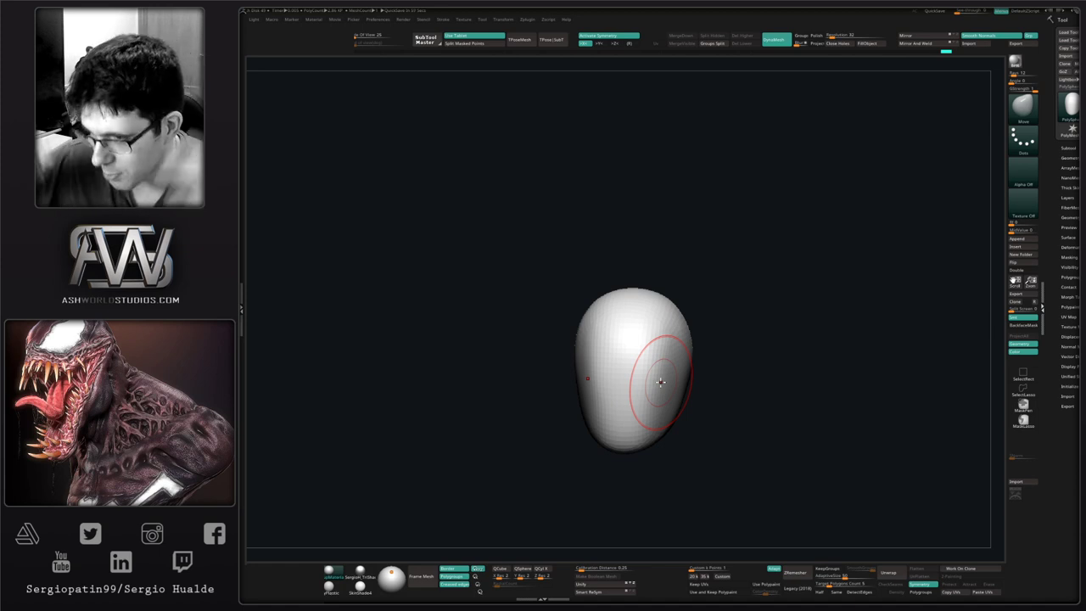
- Reshape the top of the skull in profile with an enlarged Move brush
left_click_drag(785, 340, 655, 363)
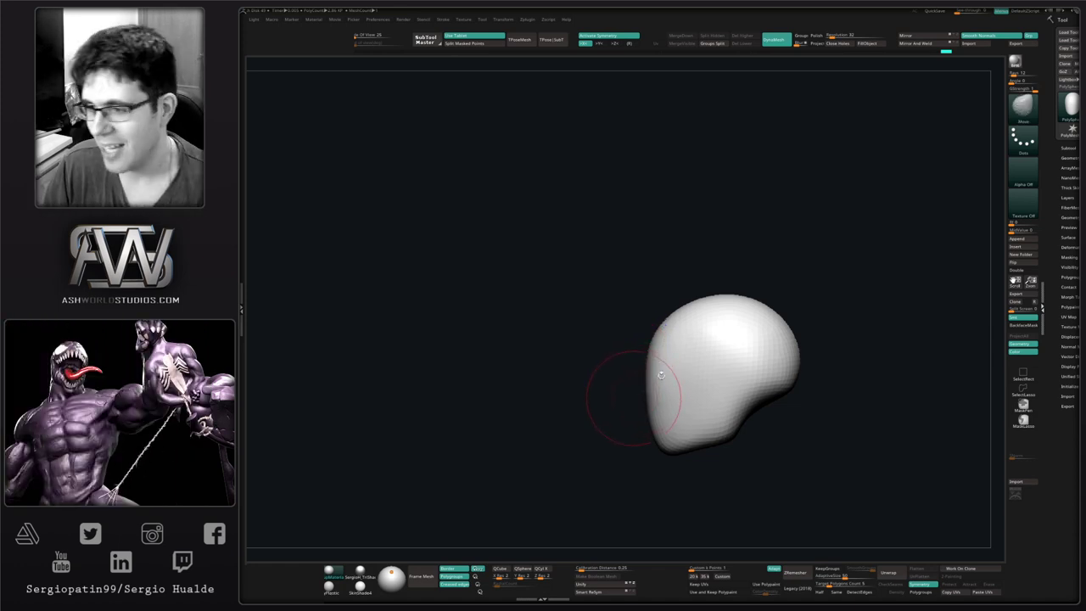
mouse_move(678, 366)
right_mouse_down("alt")
mouse_move(681, 351)
mouse_move(641, 316)
right_mouse_up("alt")
key("s")
mouse_move(704, 334)
left_mouse_down()
mouse_move(718, 334)
mouse_move(735, 303)
left_mouse_up()
right_click_drag(712, 286, 698, 286, "alt")
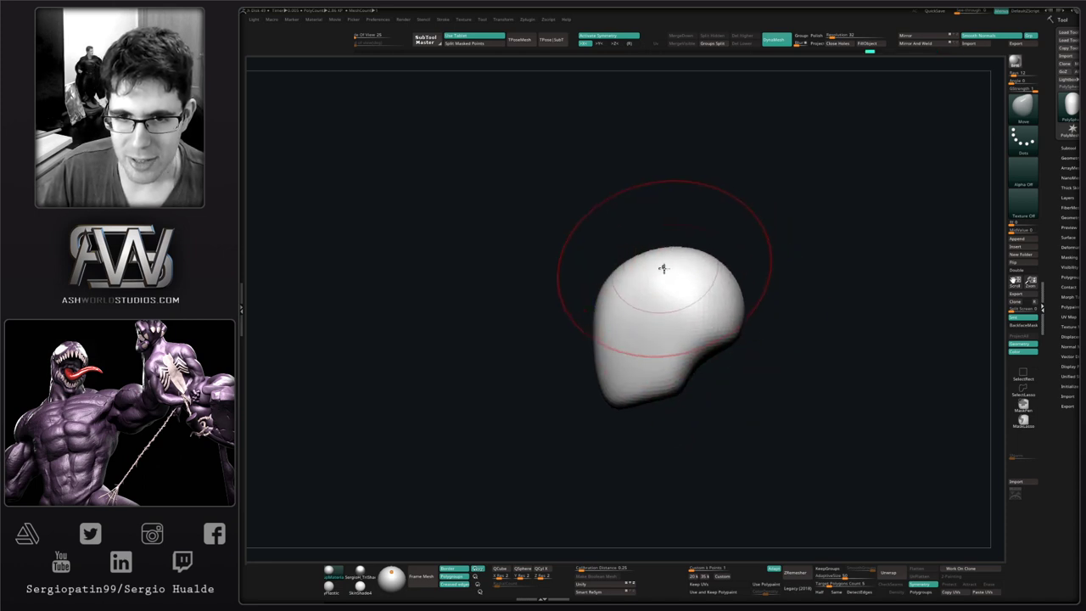
left_click_drag(674, 258, 671, 262)
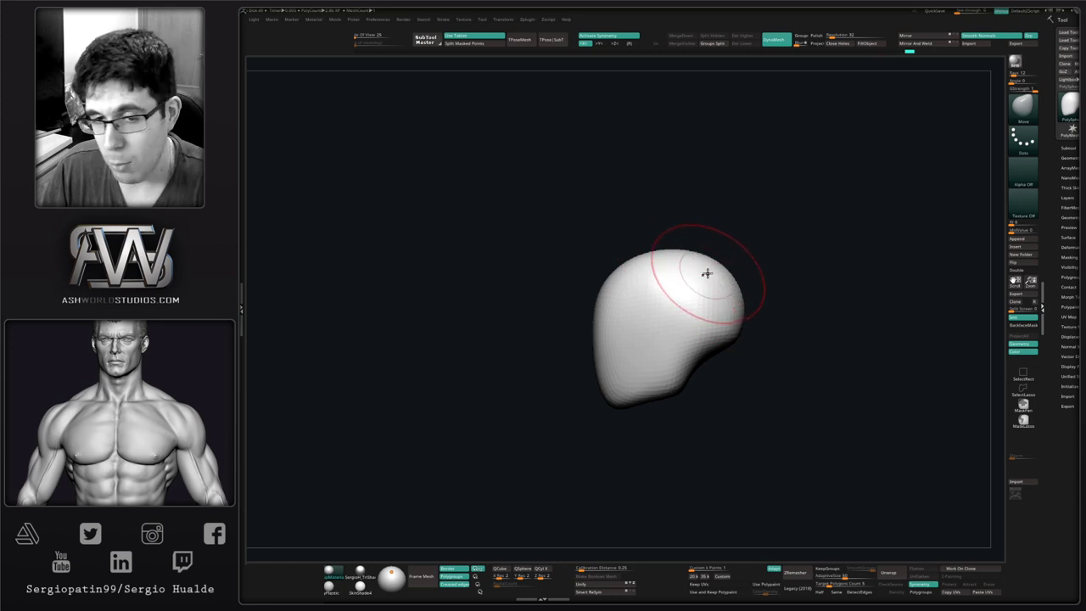
- Paint a mask on the underside behind the jaw, invert it, and pull the unmasked area down into a neck
right_click_drag(692, 327, 718, 303)
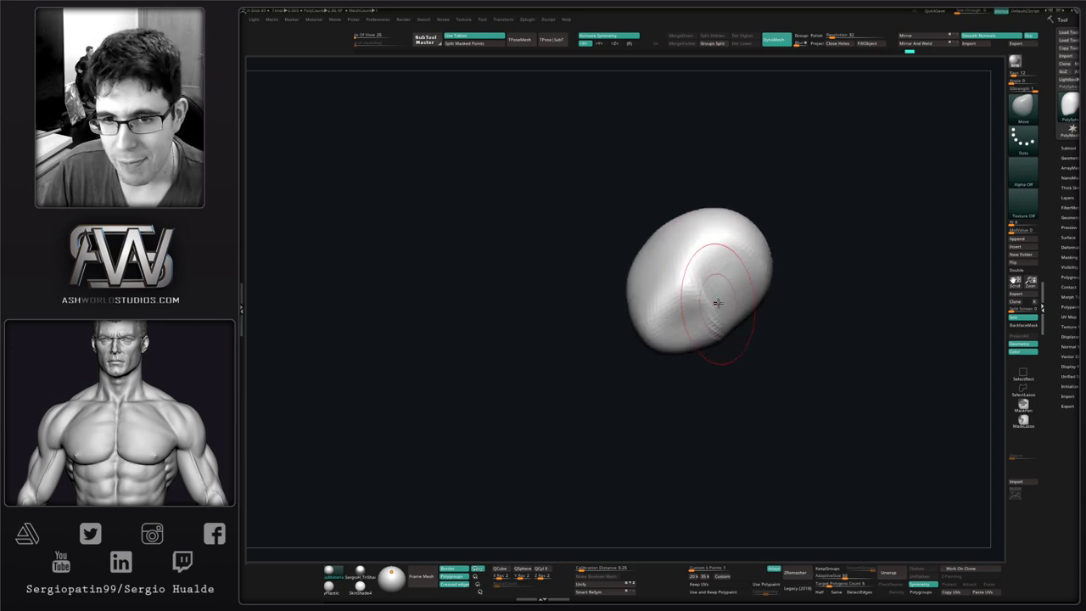
key("ctrl")
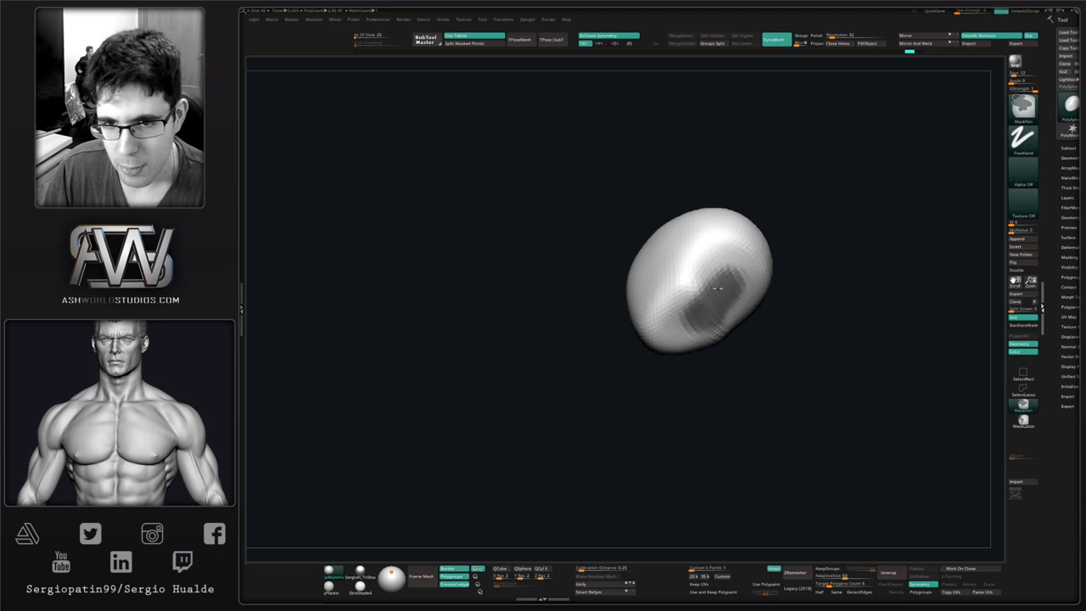
left_click(791, 317, "ctrl")
mouse_move(771, 318)
right_mouse_down("shift")
mouse_move(778, 356)
mouse_move(718, 347)
right_mouse_up("shift")
mouse_move(693, 373)
left_mouse_down()
mouse_move(693, 395)
mouse_move(687, 381)
left_mouse_up()
- Clear the mask and remesh the head and neck with DynaMesh
left_click_drag(722, 349, 755, 341, "ctrl")
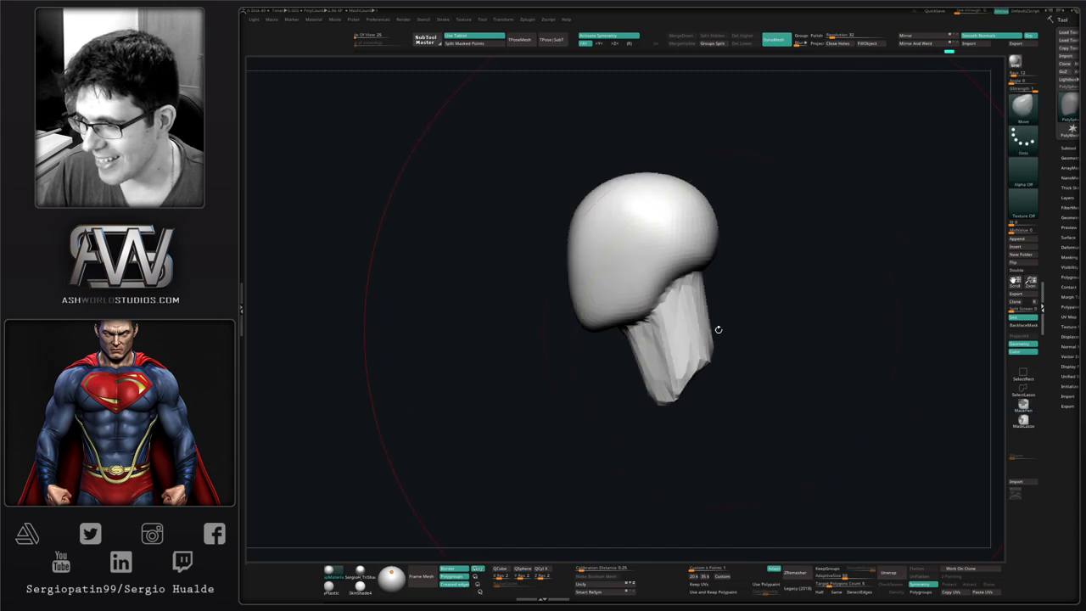
right_click_drag(718, 330, 732, 348, "alt")
left_click_drag(794, 296, 767, 354, "ctrl")
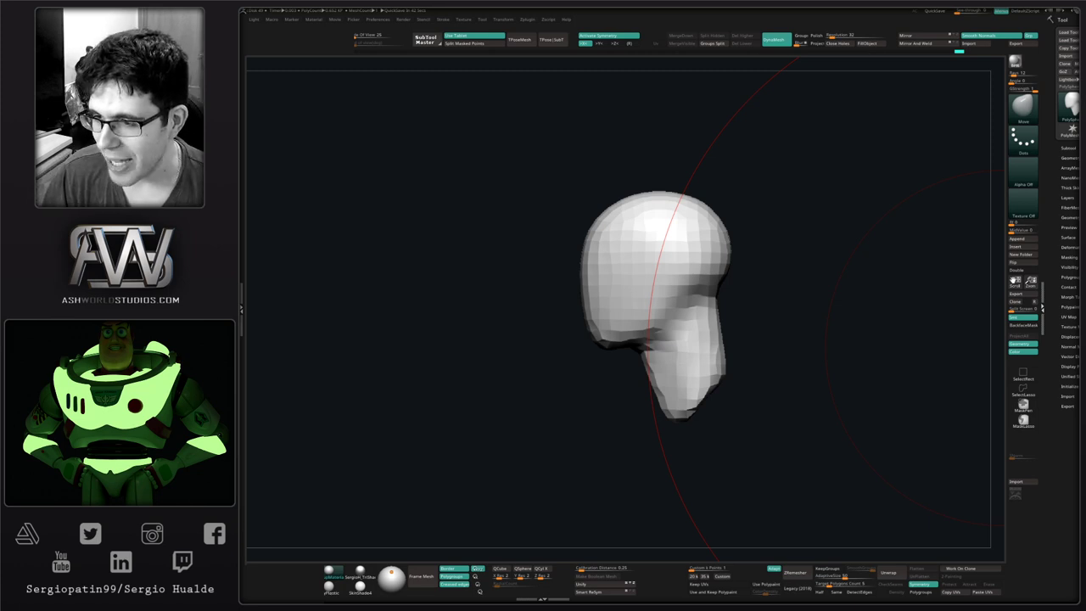
- Undo the coarse remesh and run DynaMesh on the head and neck again at a higher resolution
key("ctrl+z")
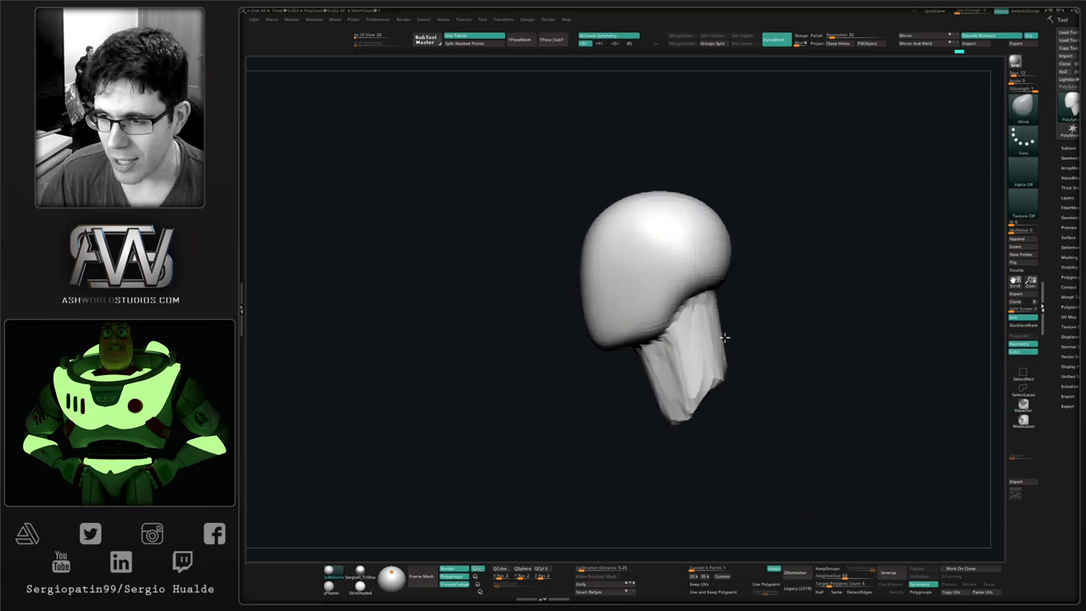
key("s")
left_click_drag(723, 339, 704, 342)
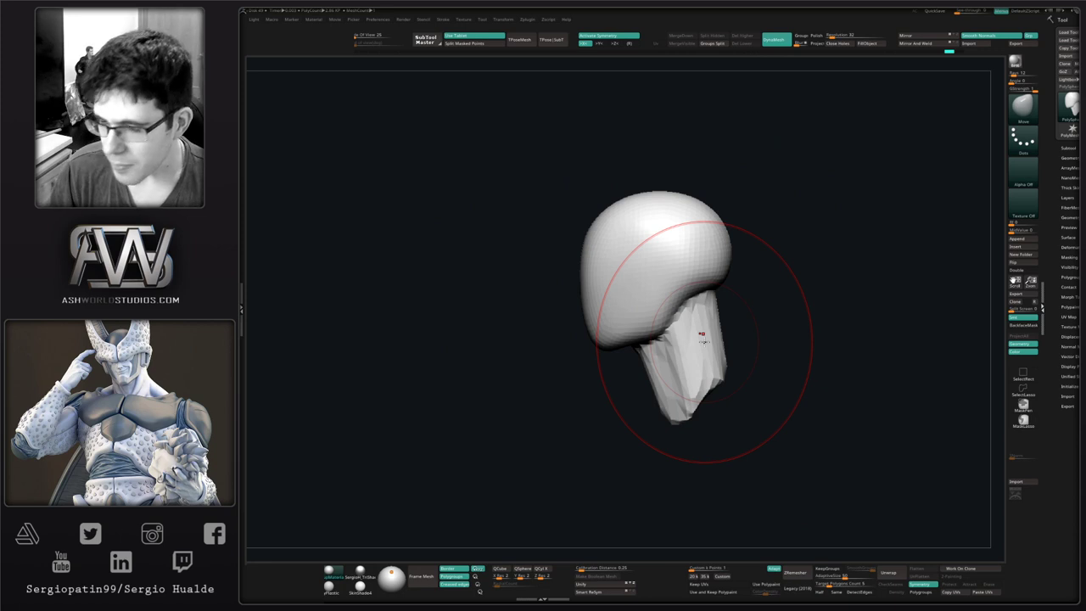
mouse_move(790, 318)
left_mouse_down()
mouse_move(735, 298)
mouse_move(683, 329)
mouse_move(686, 314)
mouse_move(738, 323)
left_mouse_up()
key("s")
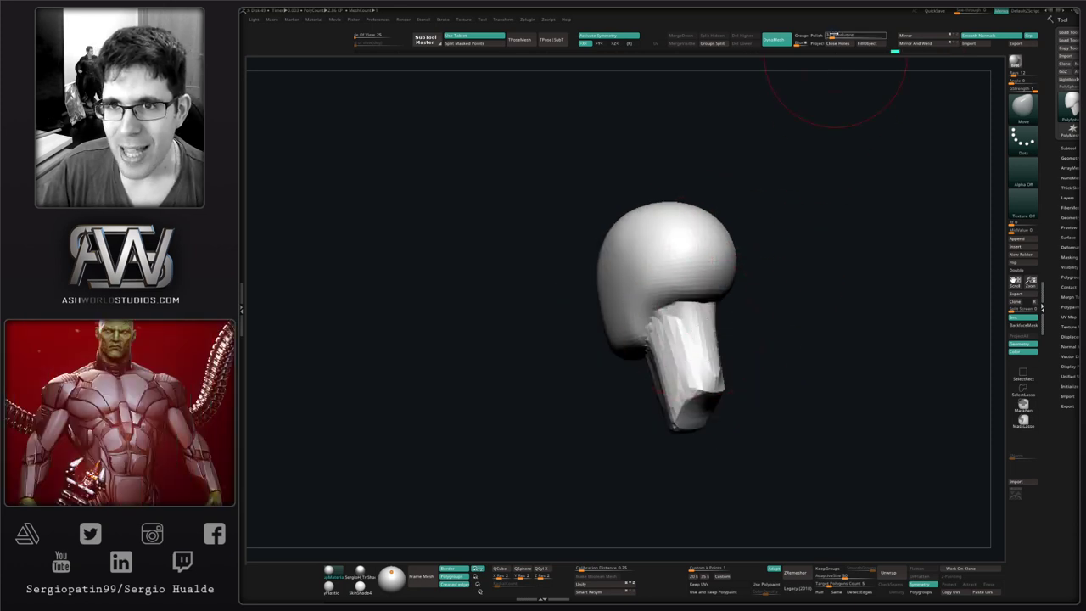
mouse_move(812, 162)
left_mouse_down("ctrl")
mouse_move(800, 259)
mouse_move(677, 404)
mouse_move(686, 450)
mouse_move(673, 446)
mouse_move(684, 407)
mouse_move(628, 399)
mouse_move(657, 407)
left_mouse_up("ctrl")
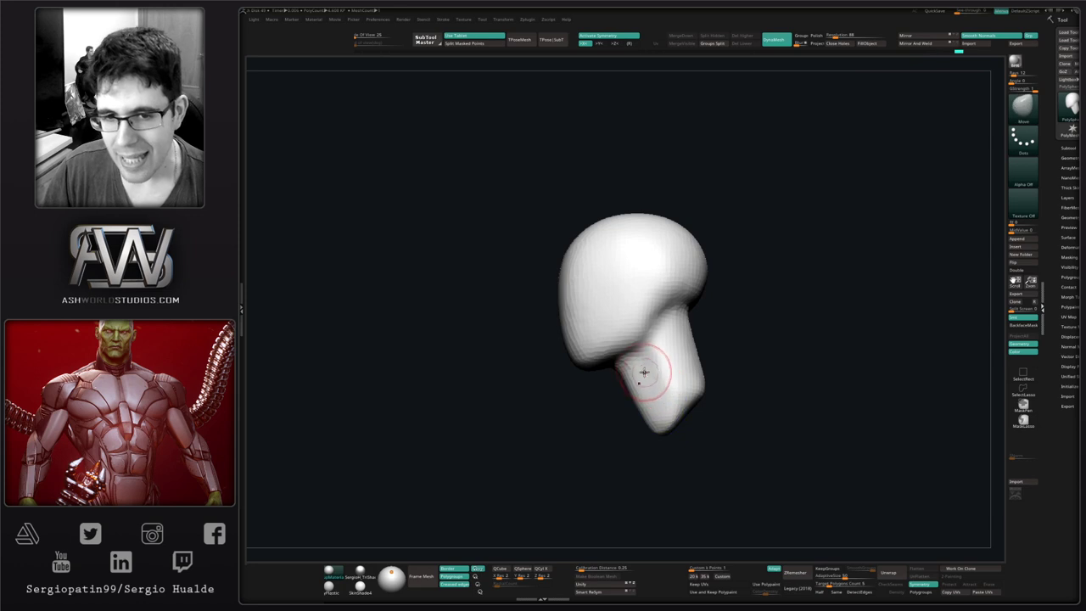
- Reshape the neck in profile with the Move brush and smooth where it meets the jaw and skull
right_click_drag(645, 373, 636, 361)
mouse_move(636, 360)
left_mouse_down()
mouse_move(621, 348)
mouse_move(626, 362)
mouse_move(622, 343)
left_mouse_up()
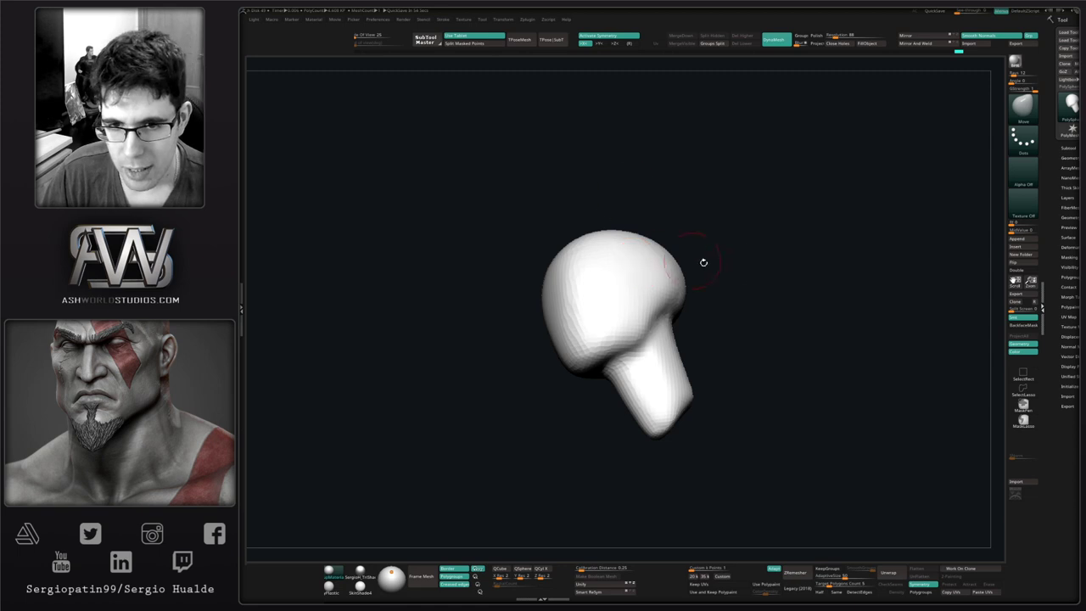
mouse_move(786, 279)
left_mouse_down()
mouse_move(679, 319)
mouse_move(685, 289)
mouse_move(645, 280)
mouse_move(720, 308)
mouse_move(685, 378)
left_mouse_up()
mouse_move(684, 382)
right_mouse_down()
mouse_move(667, 439)
mouse_move(653, 388)
right_mouse_up()
mouse_move(682, 424)
left_mouse_down("shift")
mouse_move(687, 456)
mouse_move(682, 443)
left_mouse_up("shift")
right_click_drag(673, 368, 661, 356)
left_click_drag(676, 313, 659, 357, "shift")
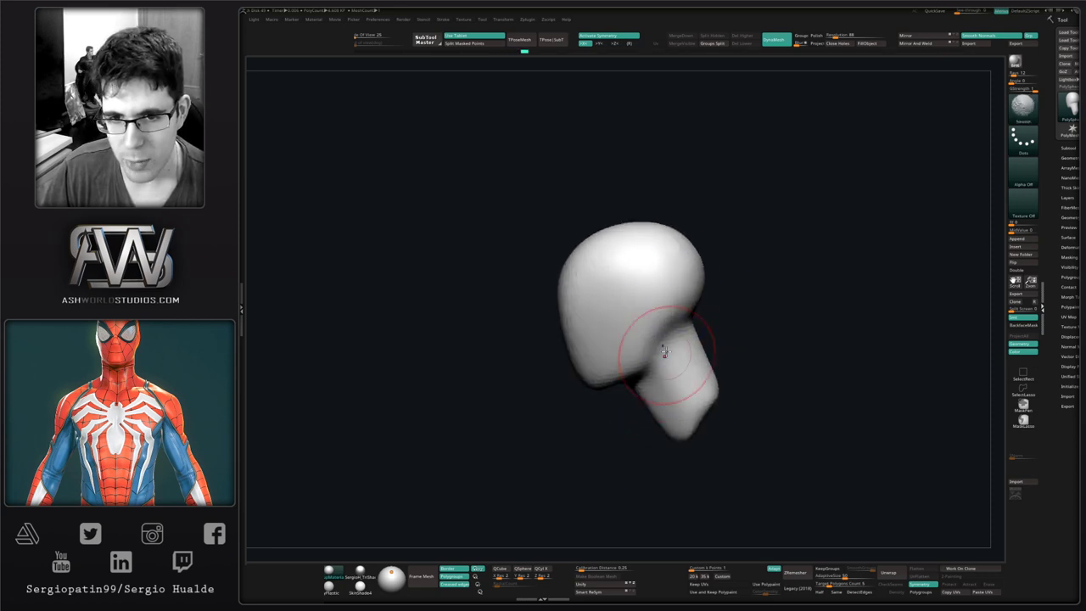
- Adjust the width of the neck and lower skull symmetrically from behind, and smooth the transition between them
right_click_drag(660, 356, 668, 272)
mouse_move(669, 271)
left_mouse_down("shift")
mouse_move(671, 249)
mouse_move(641, 242)
mouse_move(614, 293)
mouse_move(632, 307)
mouse_move(626, 327)
mouse_move(657, 349)
mouse_move(656, 432)
mouse_move(664, 425)
mouse_move(654, 401)
mouse_move(635, 422)
mouse_move(626, 415)
left_mouse_up("shift")
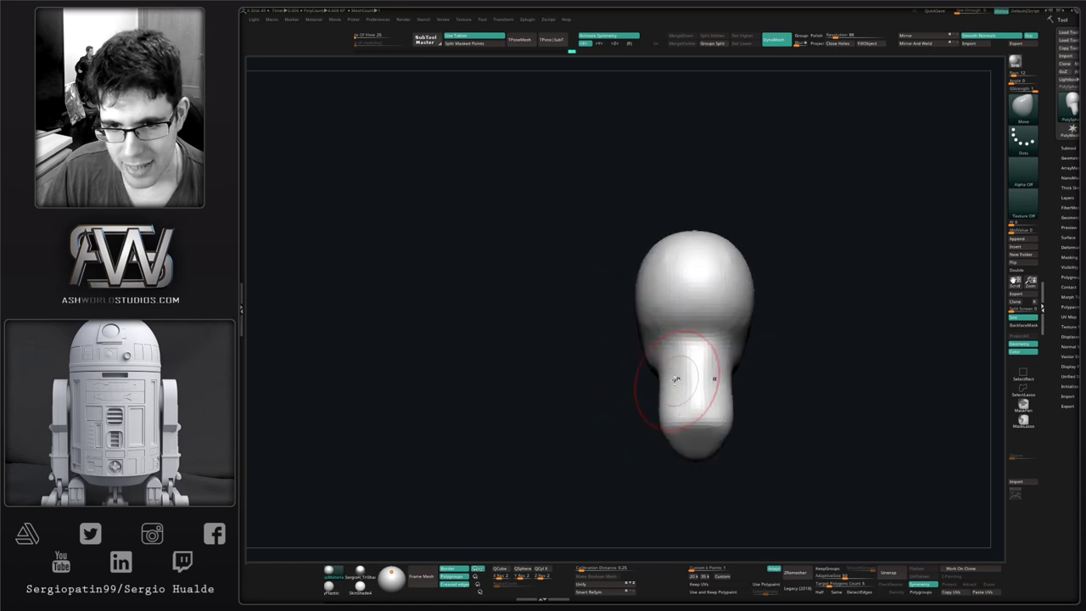
mouse_move(663, 363)
left_mouse_down()
mouse_move(647, 364)
mouse_move(639, 324)
left_mouse_up()
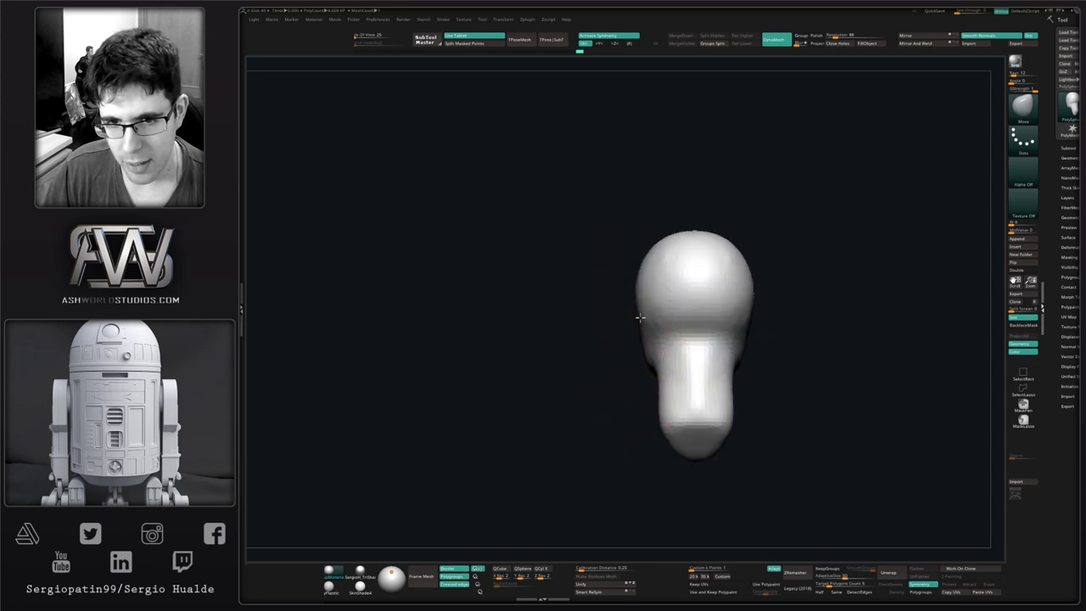
left_click_drag(652, 368, 688, 368)
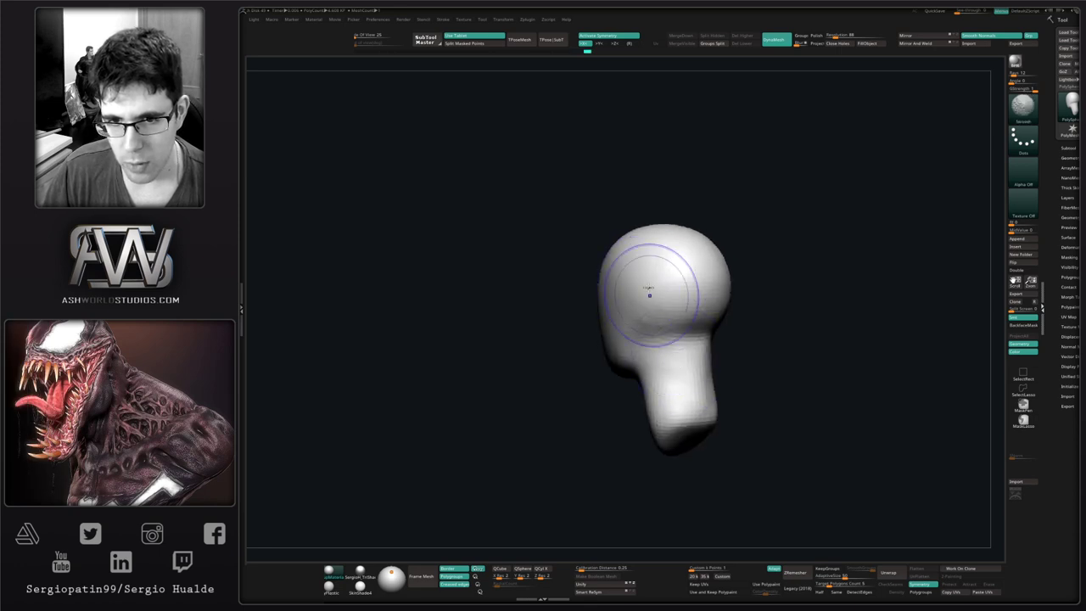
right_click_drag(658, 356, 693, 345, "alt")
- Lasso-mask the lower end of the neck and invert the mask to protect the head and upper neck
mouse_move(706, 327)
left_mouse_down("ctrl")
mouse_move(636, 378)
mouse_move(602, 422)
left_mouse_up("ctrl")
left_click(1025, 419, "ctrl")
mouse_move(754, 370)
left_mouse_down("ctrl")
mouse_move(716, 336)
mouse_move(676, 444)
mouse_move(706, 424)
left_mouse_up("ctrl")
mouse_move(703, 327)
left_mouse_down("ctrl")
mouse_move(589, 435)
mouse_move(664, 433)
left_mouse_up("ctrl")
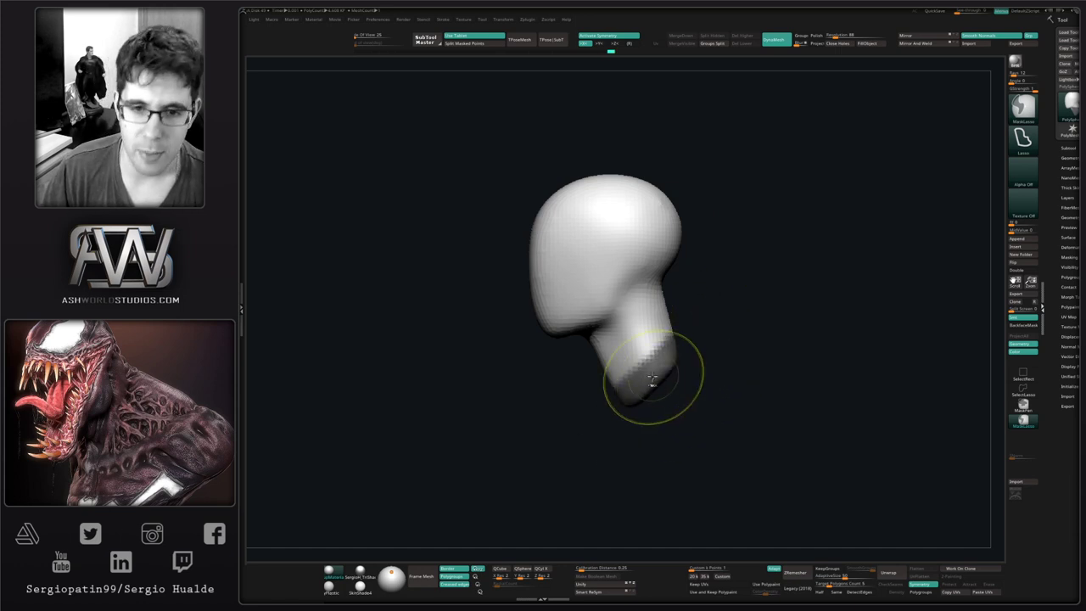
left_click(694, 401, "ctrl")
right_click_drag(698, 441, 653, 380, "ctrl")
- Scale up and widen the unmasked end of the neck with the transform gizmo to form a rough upper torso
key("w")
left_click_drag(661, 332, 698, 387, "alt")
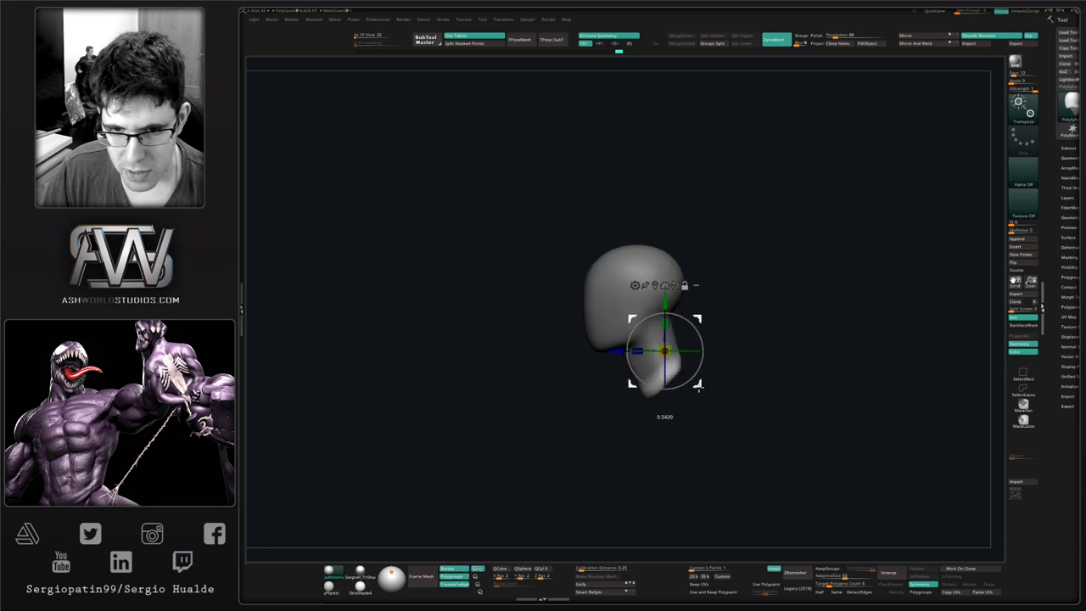
right_click_drag(680, 383, 640, 372, "ctrl")
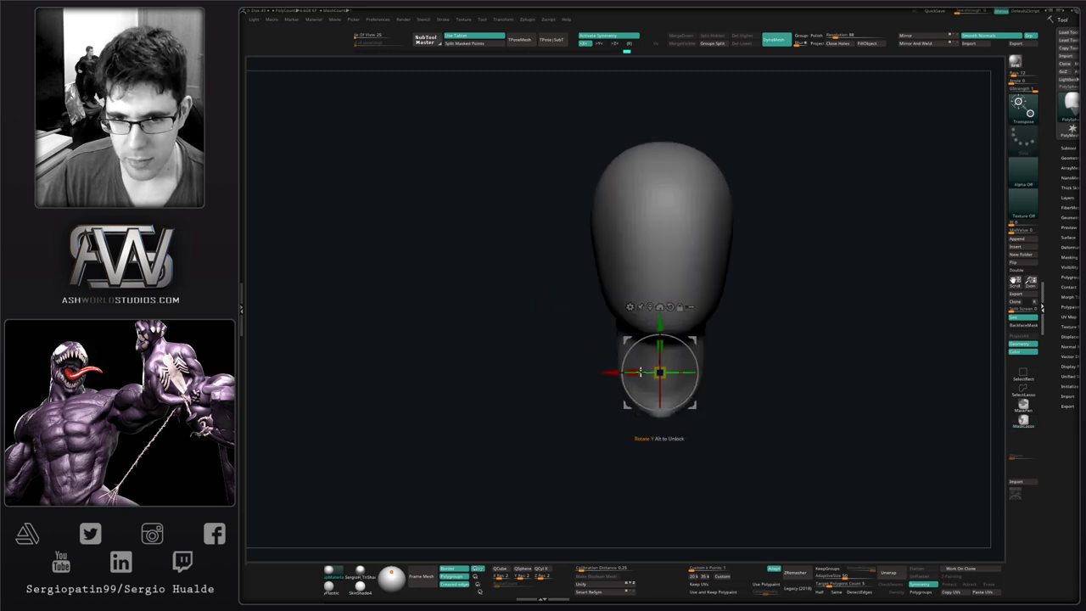
left_click_drag(634, 370, 560, 396)
right_click_drag(747, 407, 675, 394)
right_click_drag(676, 394, 579, 352, "alt")
left_click_drag(601, 309, 455, 140)
key("ctrl+z")
left_click_drag(636, 320, 521, 339)
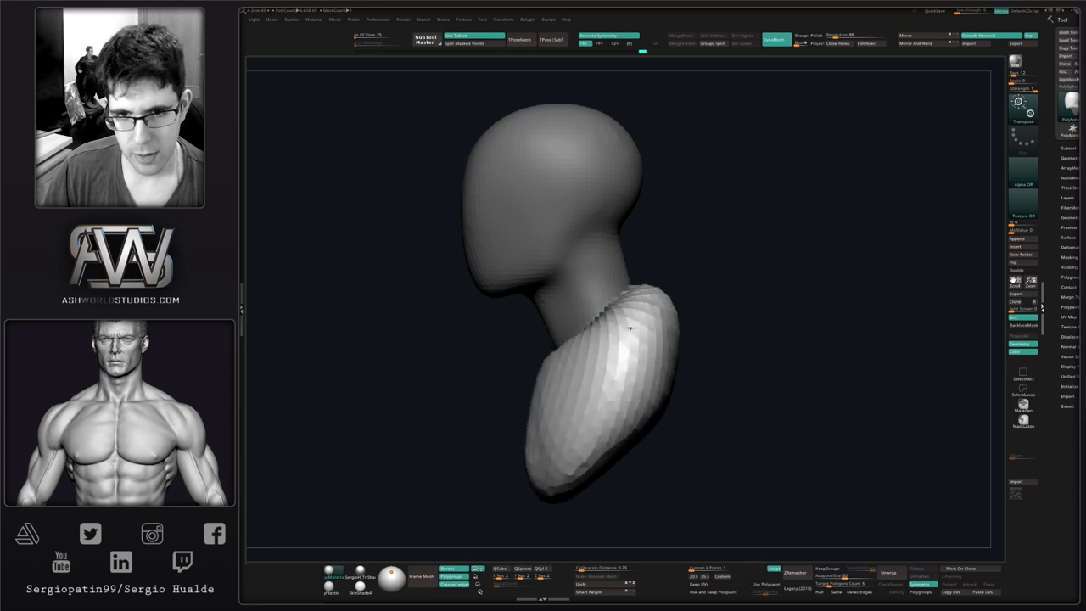
- Pull the shoulders outward symmetrically with the Move brush, then clear the mask and remesh the bust with DynaMesh
right_click_drag(631, 348, 617, 310, "ctrl")
right_click_drag(678, 340, 751, 347, "shift")
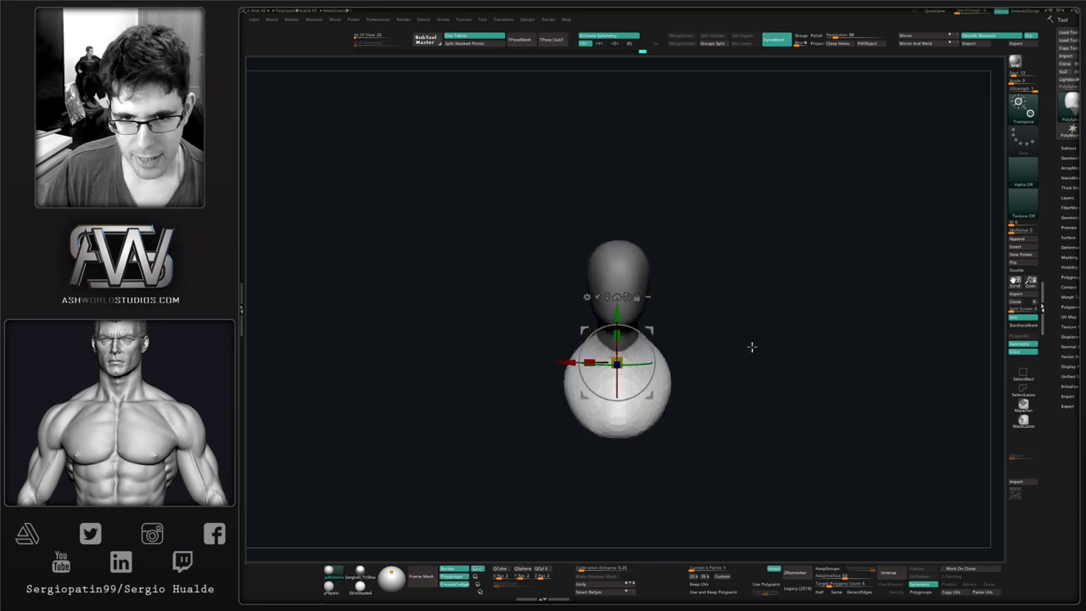
key("q")
left_click_drag(679, 369, 677, 364)
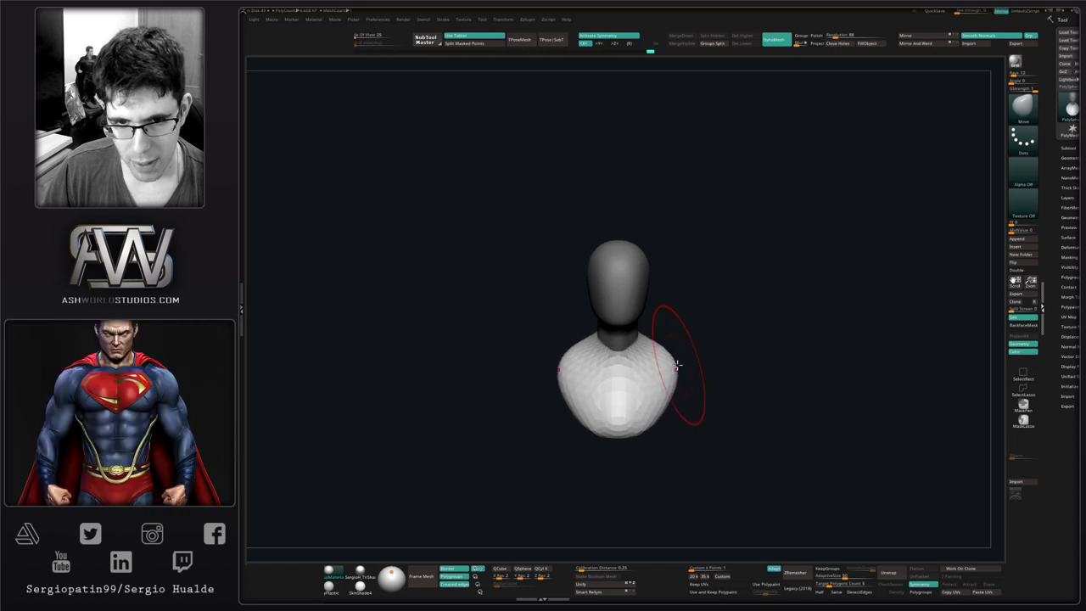
left_click_drag(694, 401, 710, 393, "ctrl")
right_click_drag(710, 392, 744, 353)
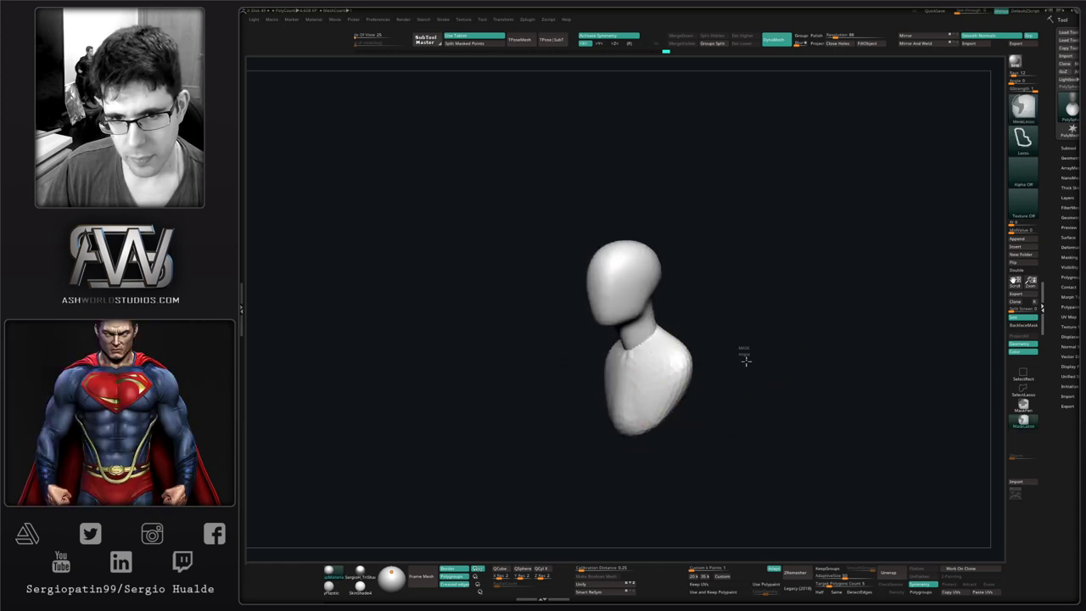
mouse_move(744, 353)
left_mouse_down("ctrl")
mouse_move(755, 366)
mouse_move(707, 381)
left_mouse_up("ctrl")
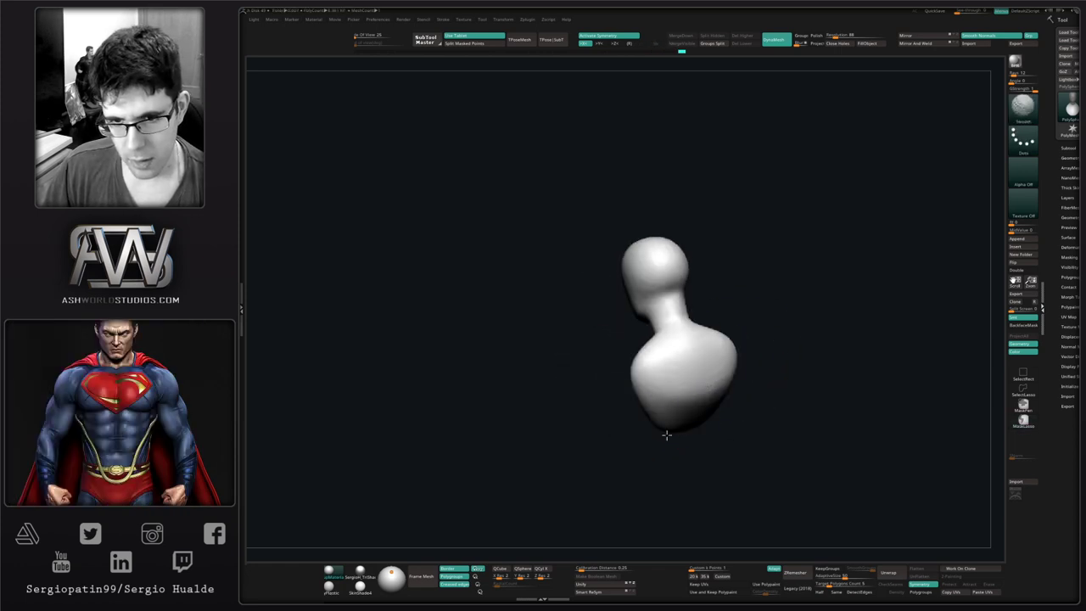
- Smooth the junction of neck and torso and shape the slope from the neck into the shoulders
mouse_move(645, 328)
left_mouse_down()
mouse_move(720, 322)
mouse_move(720, 364)
mouse_move(684, 395)
left_mouse_up()
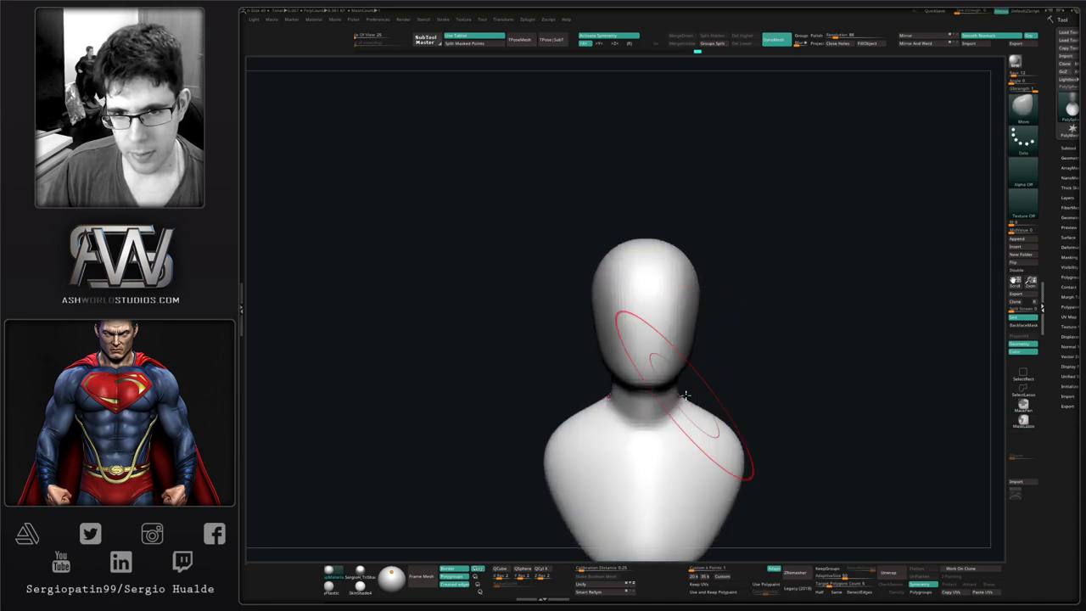
left_click_drag(763, 377, 684, 377)
mouse_move(684, 377)
right_mouse_down("shift")
mouse_move(763, 377)
mouse_move(690, 316)
right_mouse_up("shift")
right_click_drag(764, 388, 667, 387)
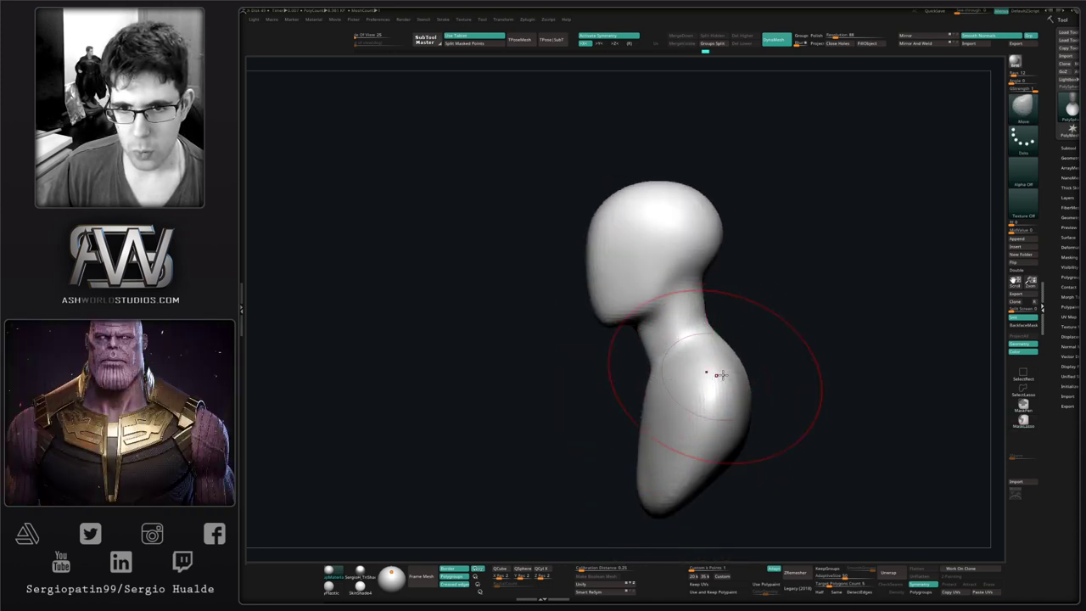
- Reshape the torso in profile, pushing in the upper back, bringing the lower chest forward, and smoothing the surface
left_click_drag(719, 375, 665, 416)
left_click_drag(639, 483, 622, 495)
left_click_drag(737, 406, 681, 416)
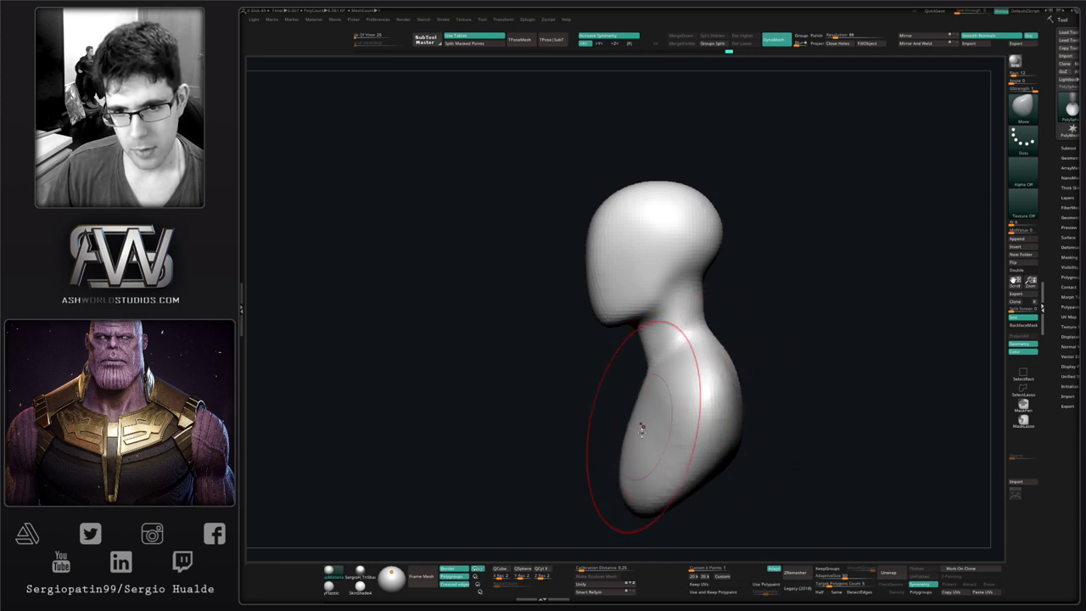
left_click_drag(619, 489, 606, 488)
left_click_drag(606, 488, 627, 497)
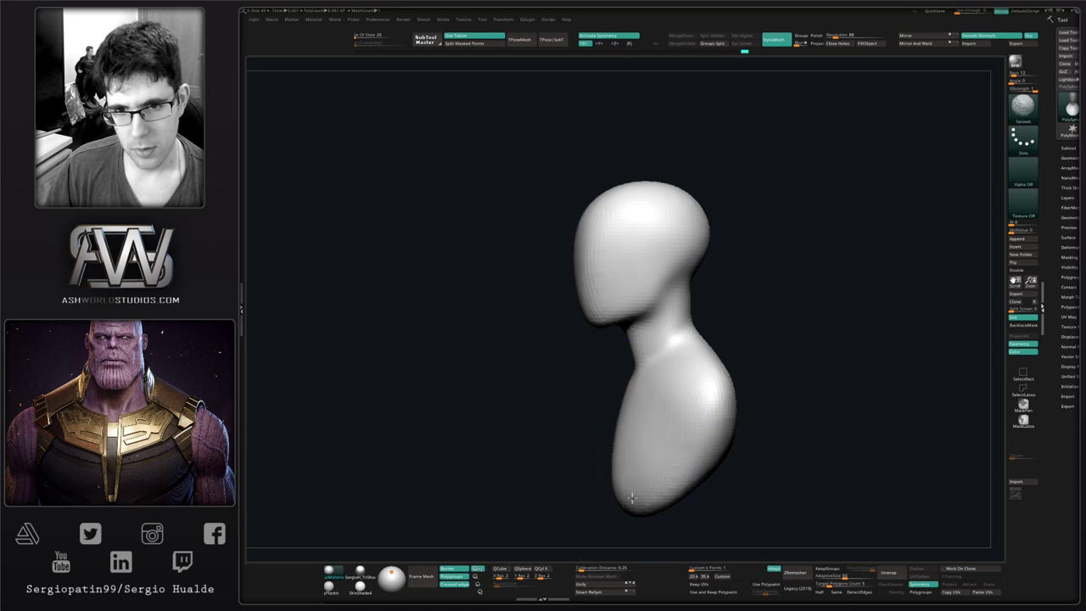
- Refine the neck and nape in profile with a resized Move brush
right_click_drag(679, 232, 655, 332, "alt")
left_click_drag(683, 332, 678, 343)
key("s")
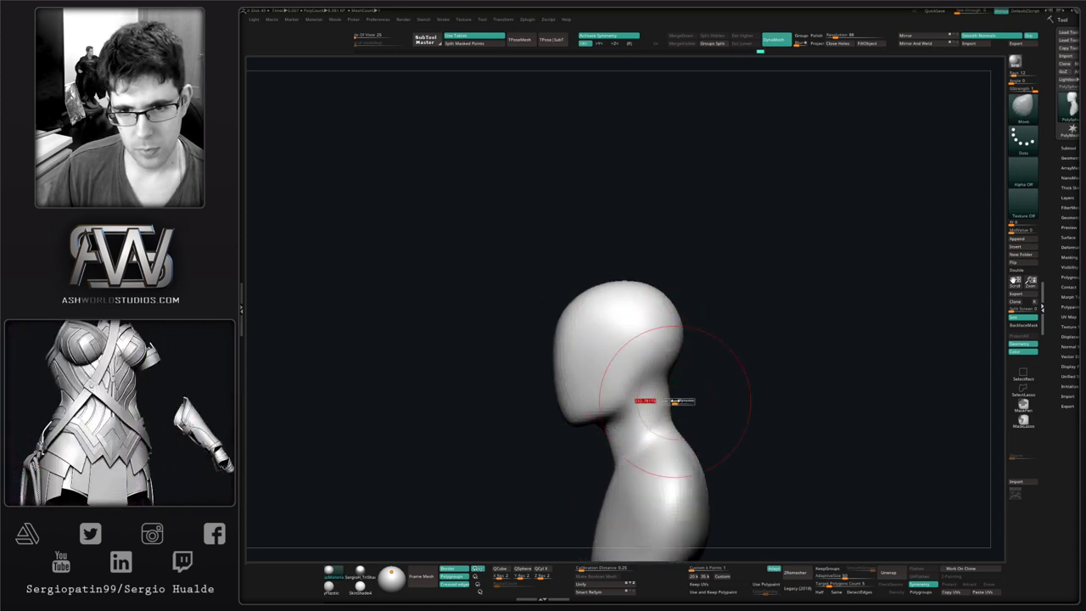
mouse_move(672, 401)
left_mouse_down()
mouse_move(658, 424)
mouse_move(653, 412)
left_mouse_up()
- Shape the trapezius slopes and square off the shoulders symmetrically with a resized Move brush
right_click_drag(657, 286, 689, 405, "ctrl")
right_click_drag(689, 405, 690, 292, "alt")
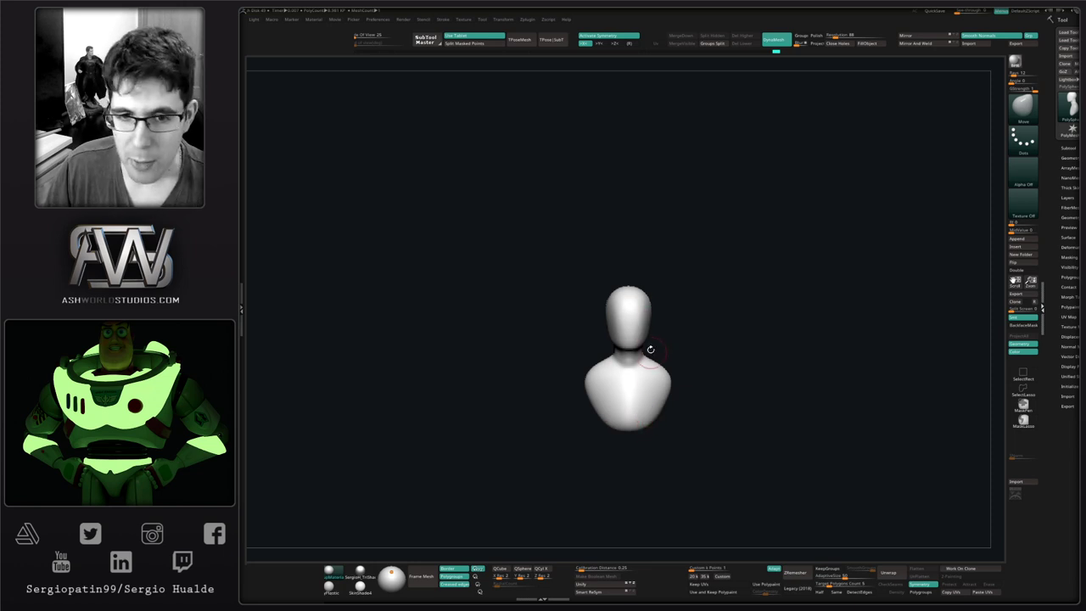
right_click_drag(650, 349, 653, 398, "ctrl")
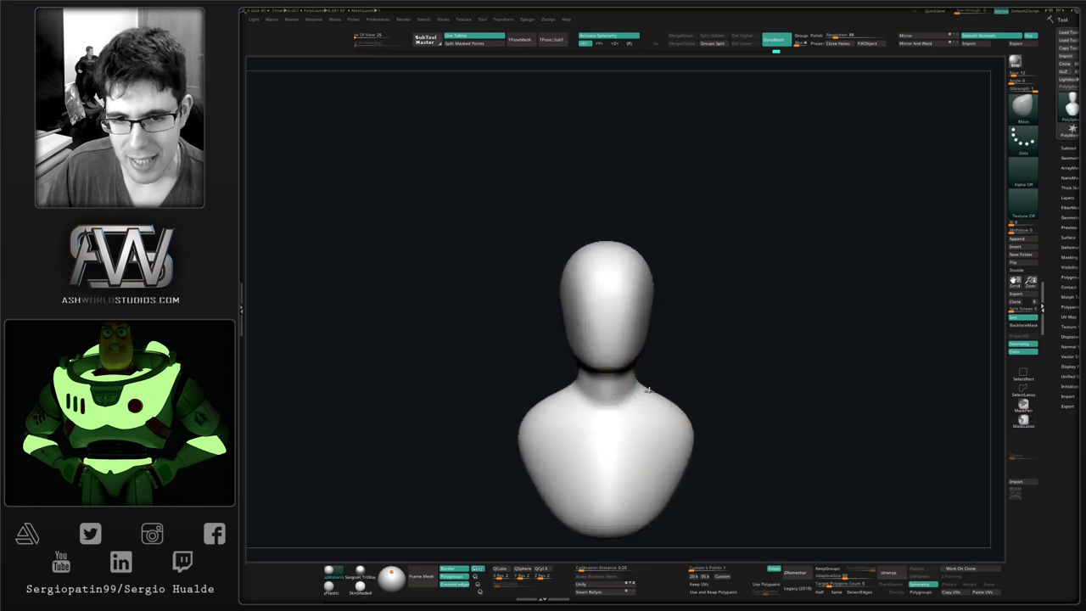
key("s")
mouse_move(648, 390)
left_mouse_down()
mouse_move(697, 423)
mouse_move(665, 397)
left_mouse_up()
key("s")
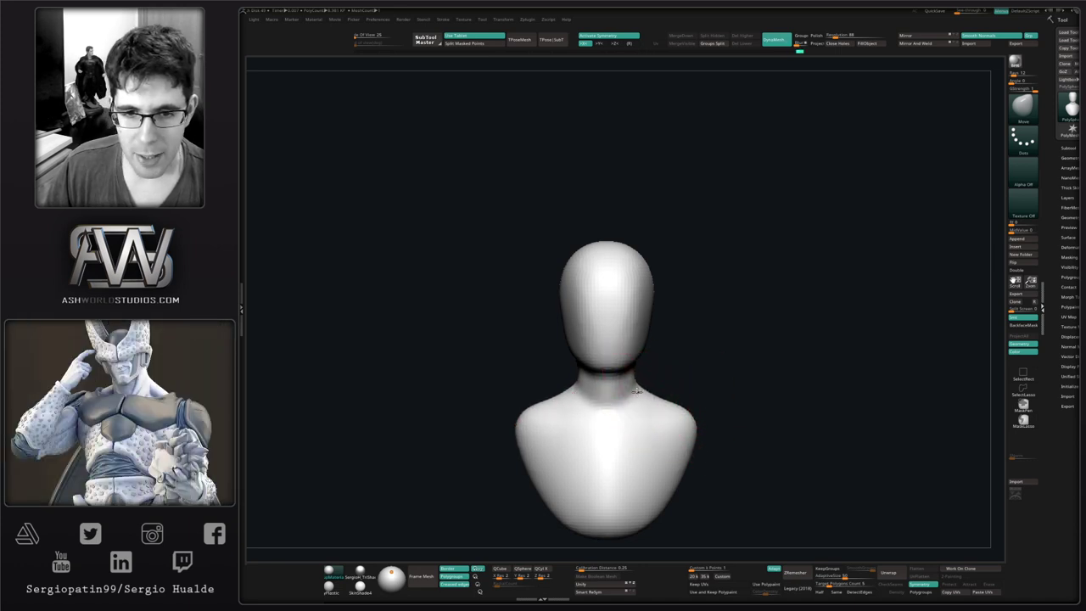
right_click_drag(644, 403, 668, 352, "alt")
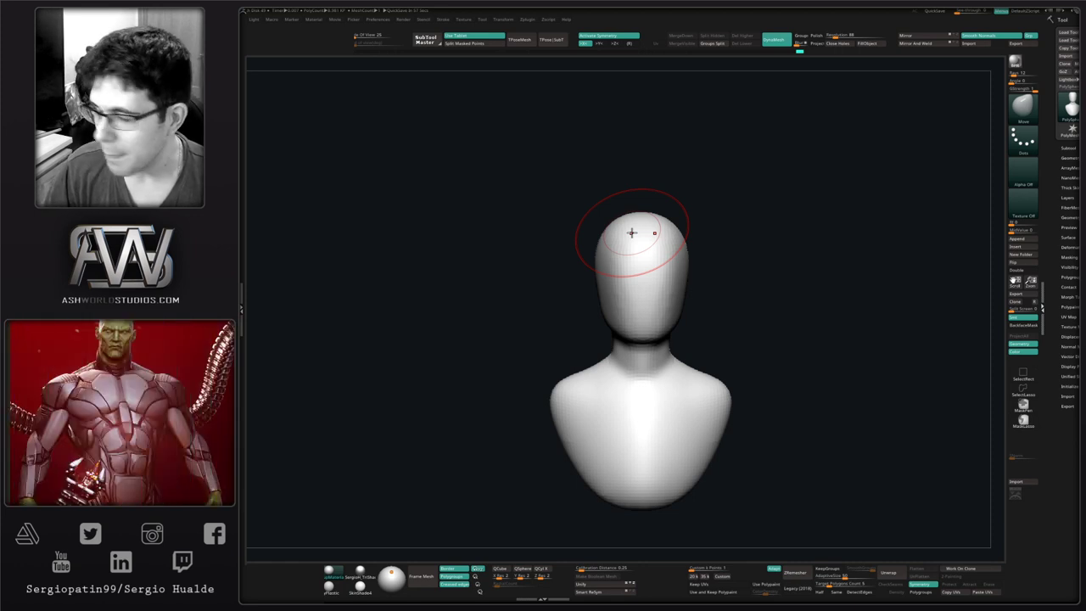
mouse_move(758, 327)
left_mouse_down()
mouse_move(760, 342)
mouse_move(746, 344)
left_mouse_up()
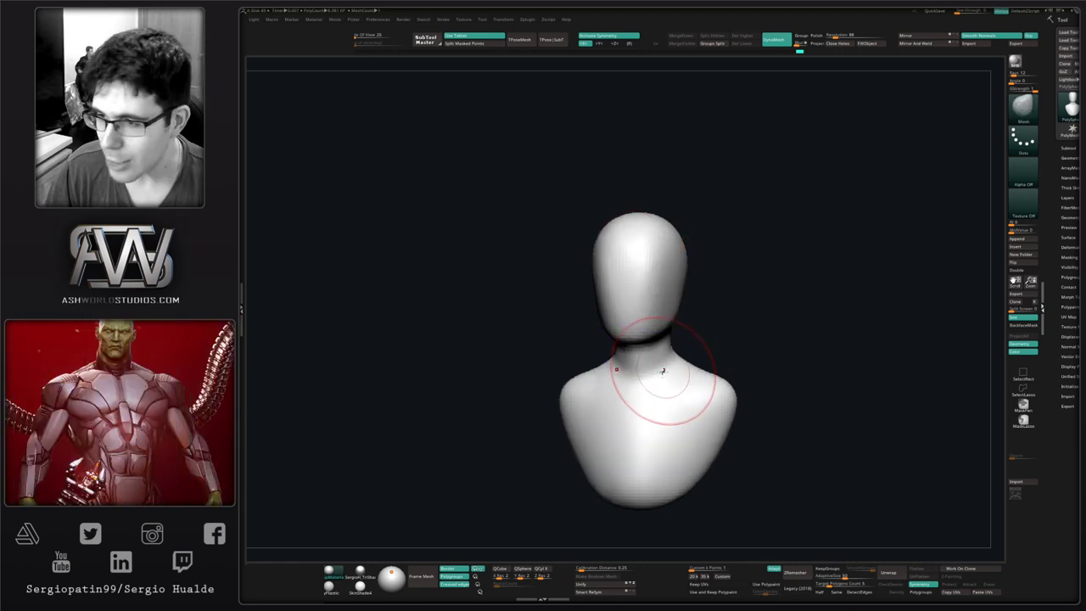
mouse_move(687, 425)
right_mouse_down()
mouse_move(683, 458)
mouse_move(657, 422)
right_mouse_up()
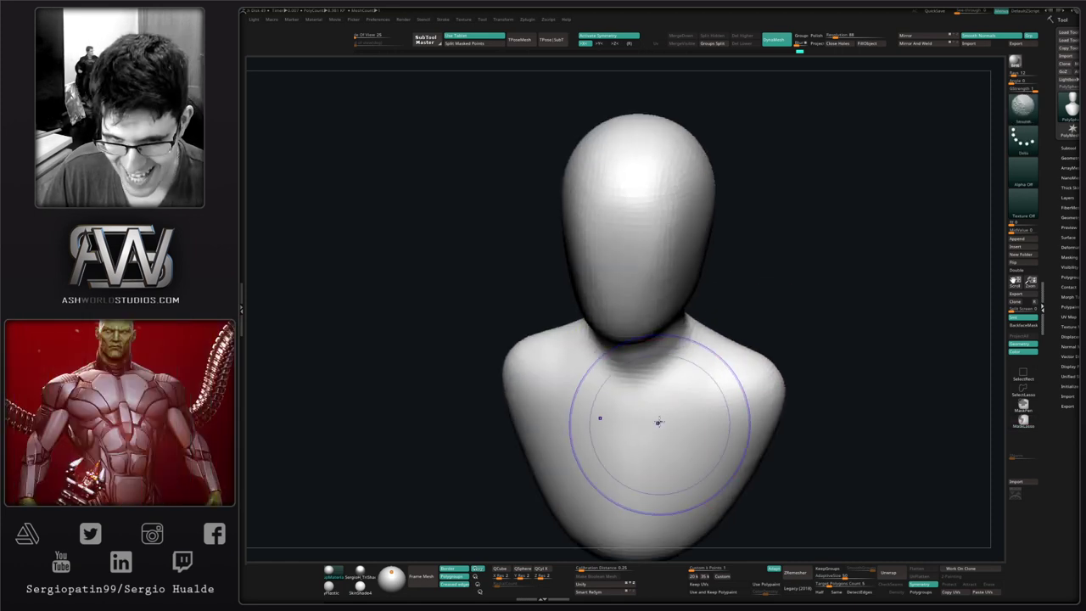
- Build up the collarbone area across the upper chest with the Standard brush and smooth it into the shoulders
key("b")
key("s")
key("t")
key("s")
mouse_move(653, 399)
left_mouse_down()
mouse_move(767, 380)
mouse_move(641, 443)
mouse_move(646, 390)
left_mouse_up()
right_click_drag(646, 390, 721, 426, "ctrl")
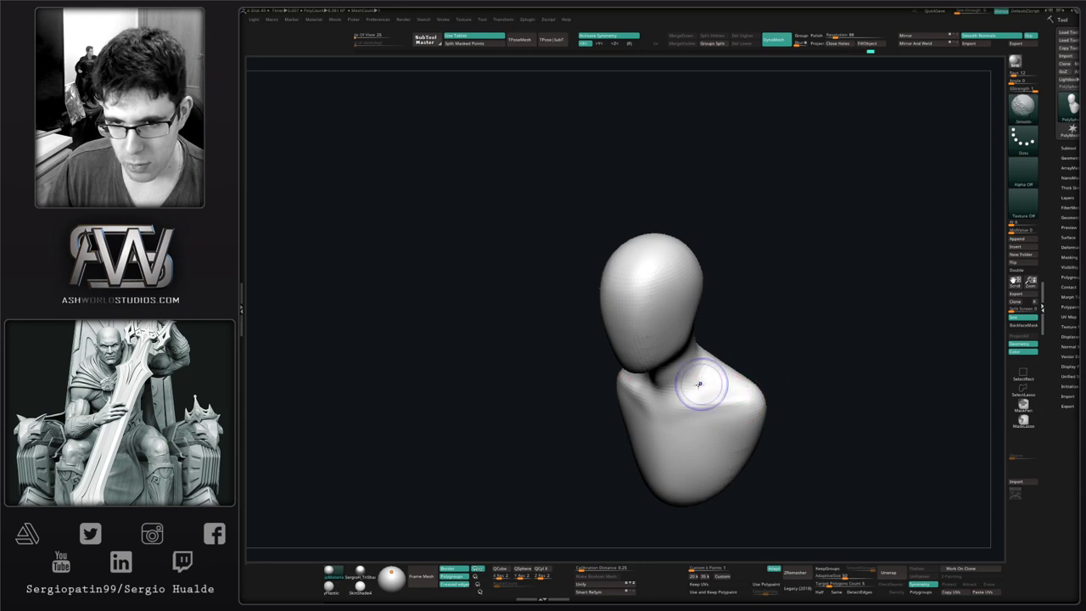
right_click_drag(699, 384, 747, 392, "shift")
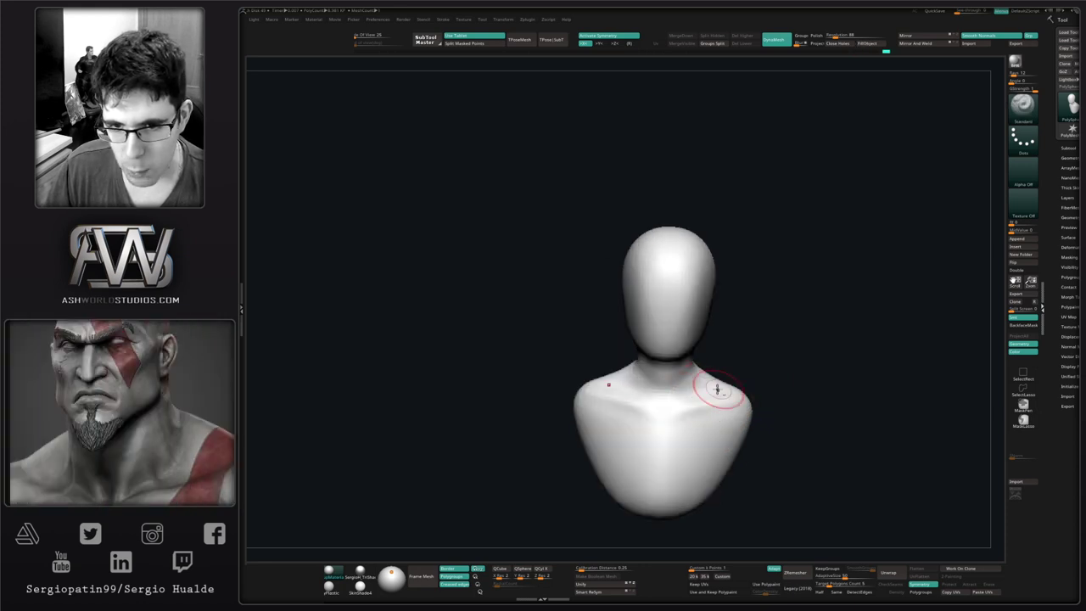
mouse_move(709, 393)
right_mouse_down()
mouse_move(679, 392)
mouse_move(716, 383)
right_mouse_up()
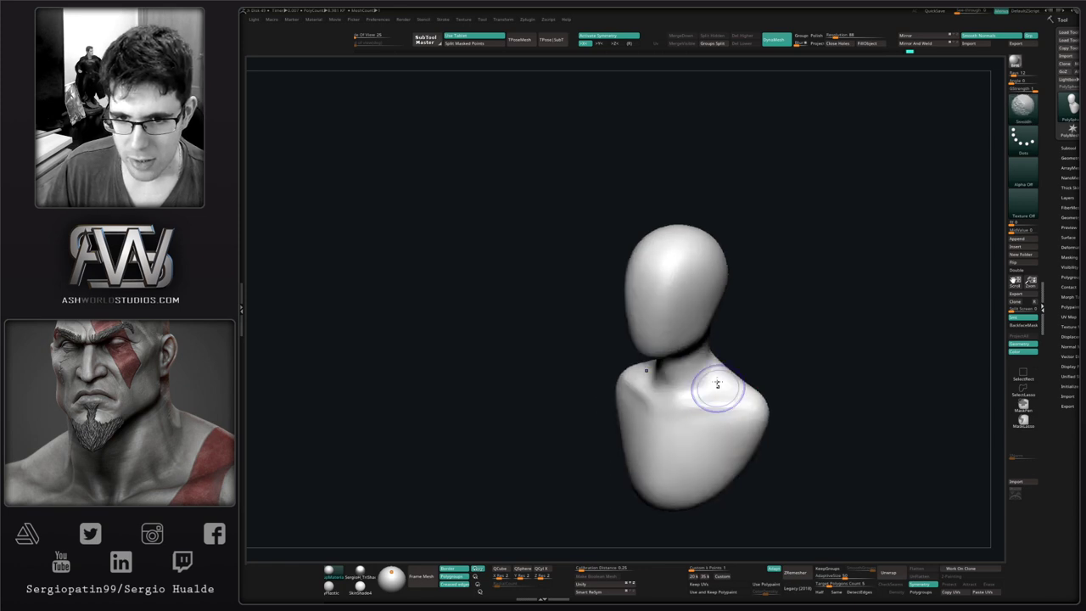
right_click_drag(717, 427, 697, 403)
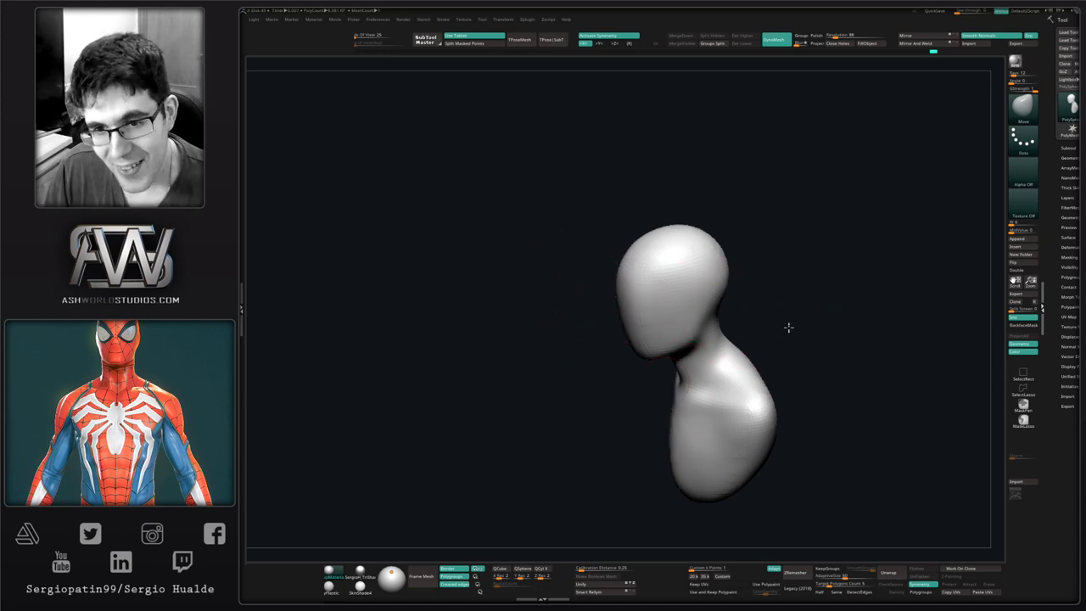
- Switch back to the Move brush and adjust the chest and back contours in profile
left_click_drag(788, 325, 772, 323)
left_click_drag(773, 368, 702, 326, "alt")
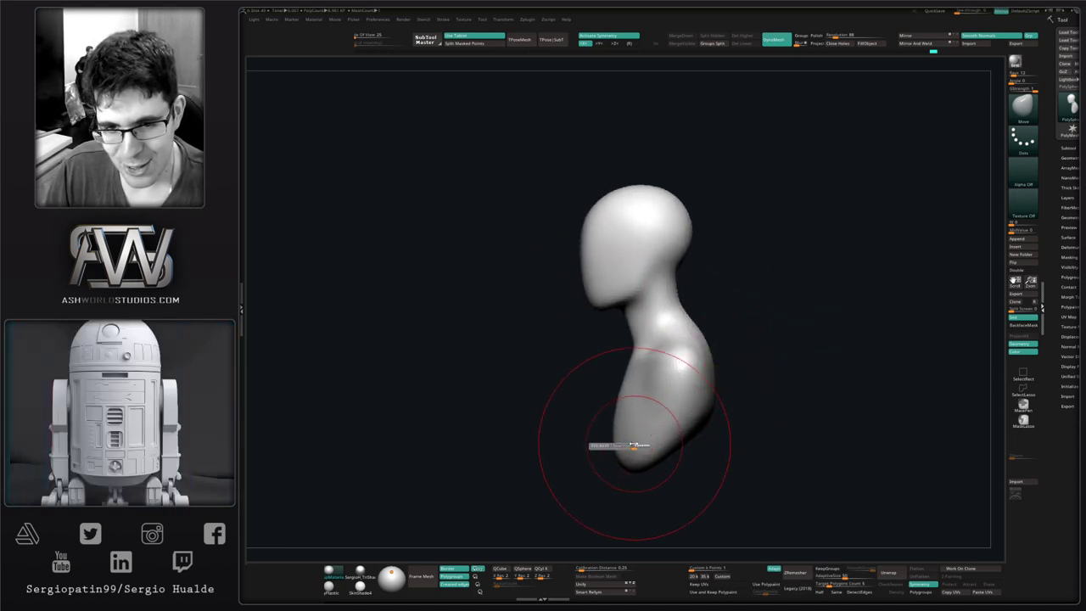
left_click_drag(620, 425, 619, 451)
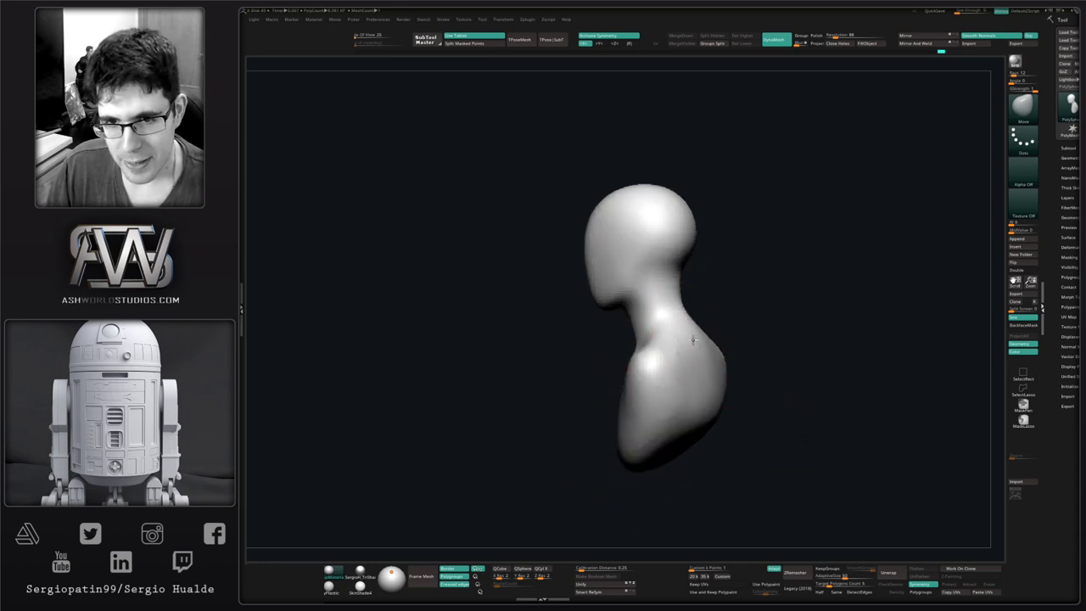
mouse_move(723, 396)
left_mouse_down()
mouse_move(704, 381)
mouse_move(762, 385)
mouse_move(710, 436)
mouse_move(714, 394)
left_mouse_up()
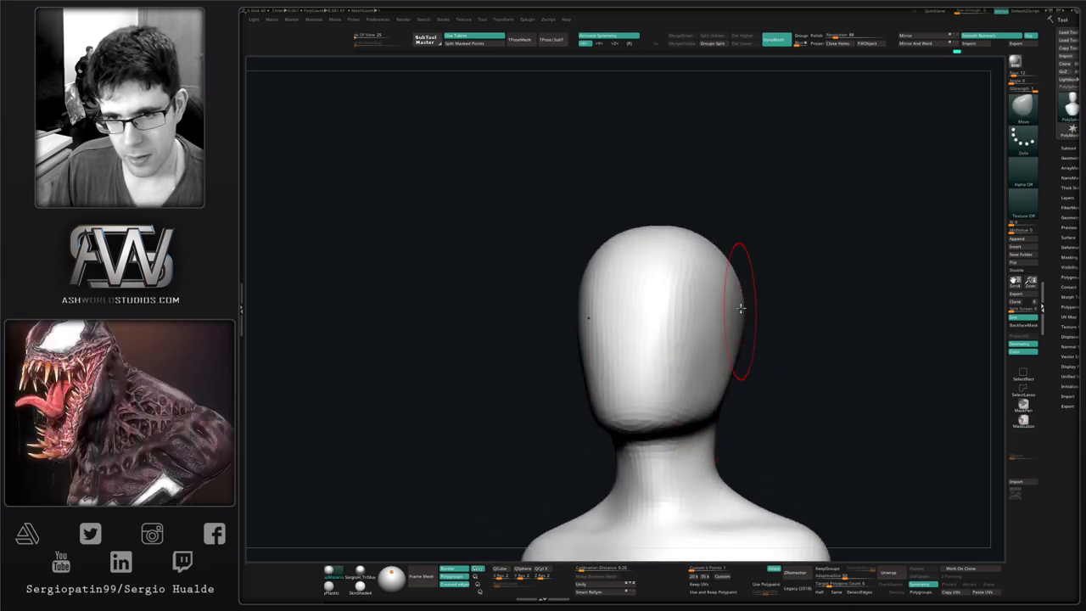
- Slim the sides of the head and jaw with the Move brush and refine the jaw in profile
right_click_drag(729, 365, 740, 346, "shift")
left_click_drag(736, 346, 722, 343)
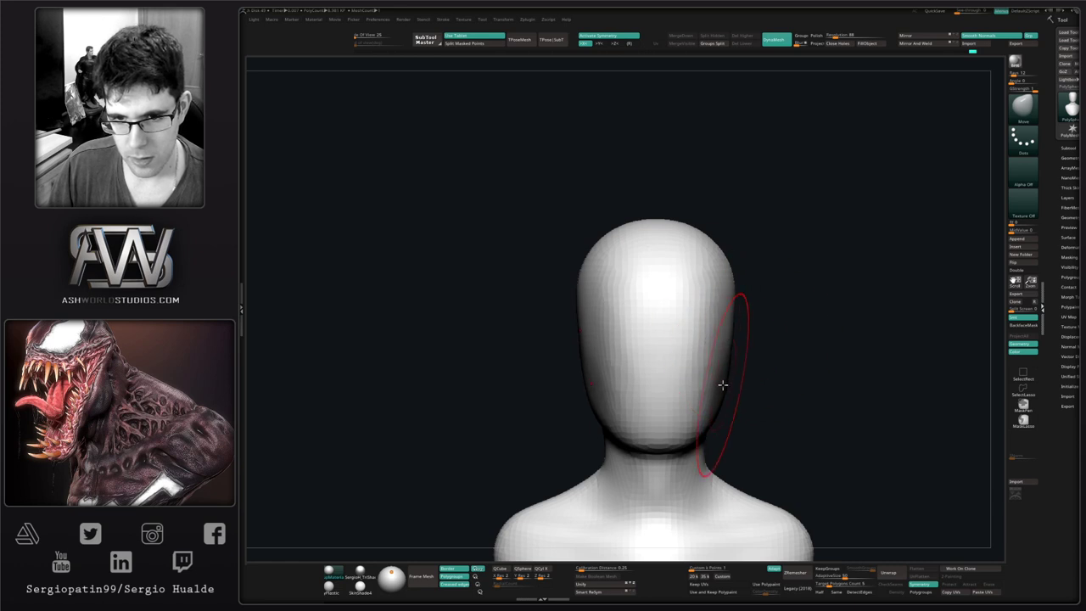
right_click_drag(722, 385, 718, 399)
left_click_drag(719, 402, 727, 416)
mouse_move(727, 419)
right_mouse_down()
mouse_move(698, 414)
mouse_move(758, 371)
right_mouse_up()
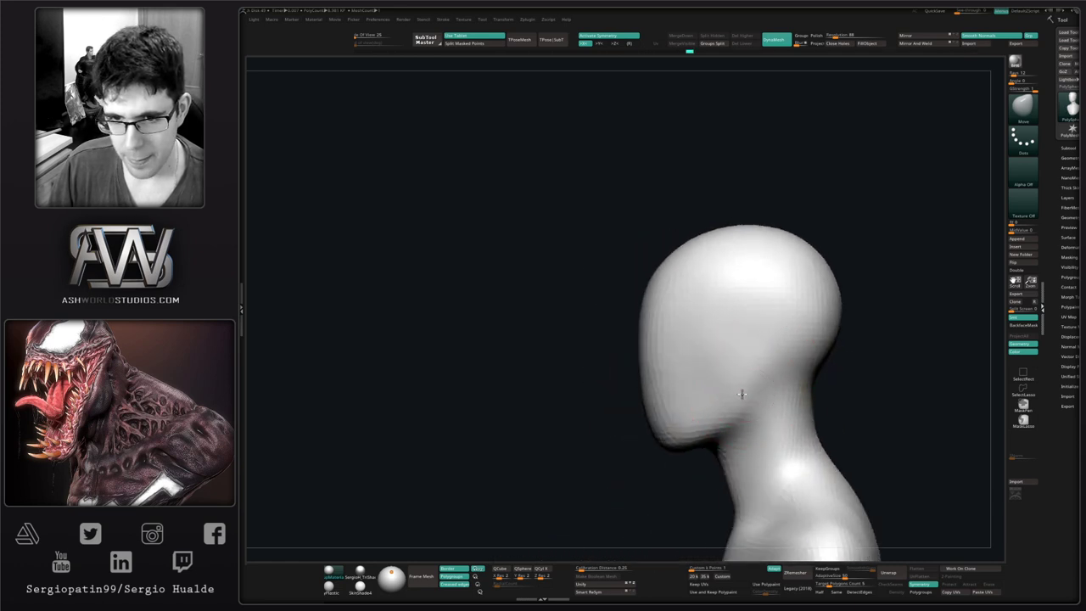
left_click_drag(749, 388, 743, 387)
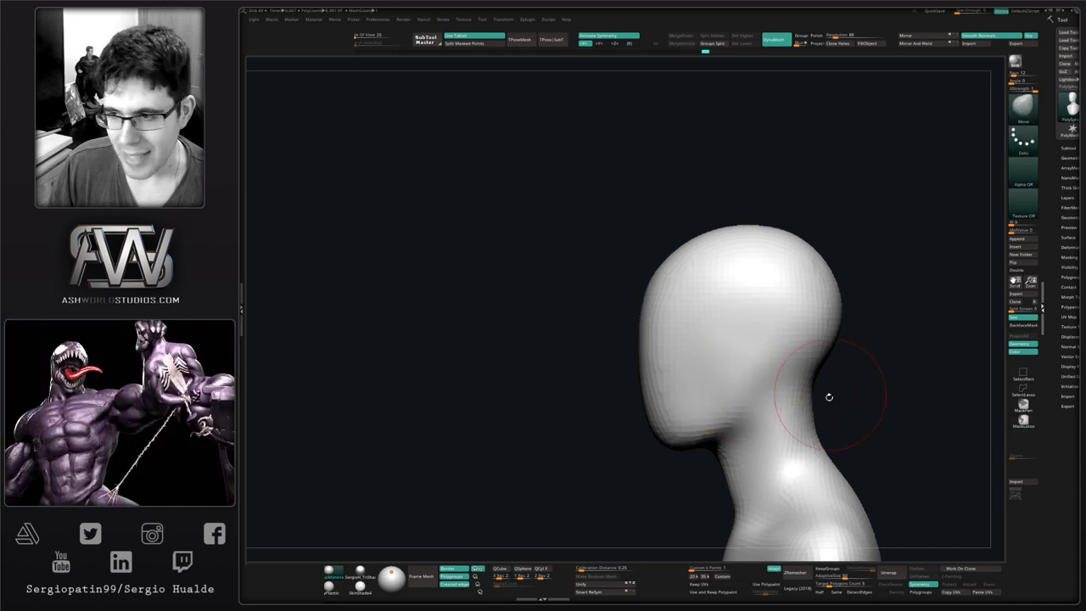
- Check the bust from the front and back and raise the DynaMesh resolution to 176
mouse_move(827, 395)
right_mouse_down()
mouse_move(751, 308)
mouse_move(797, 342)
right_mouse_up()
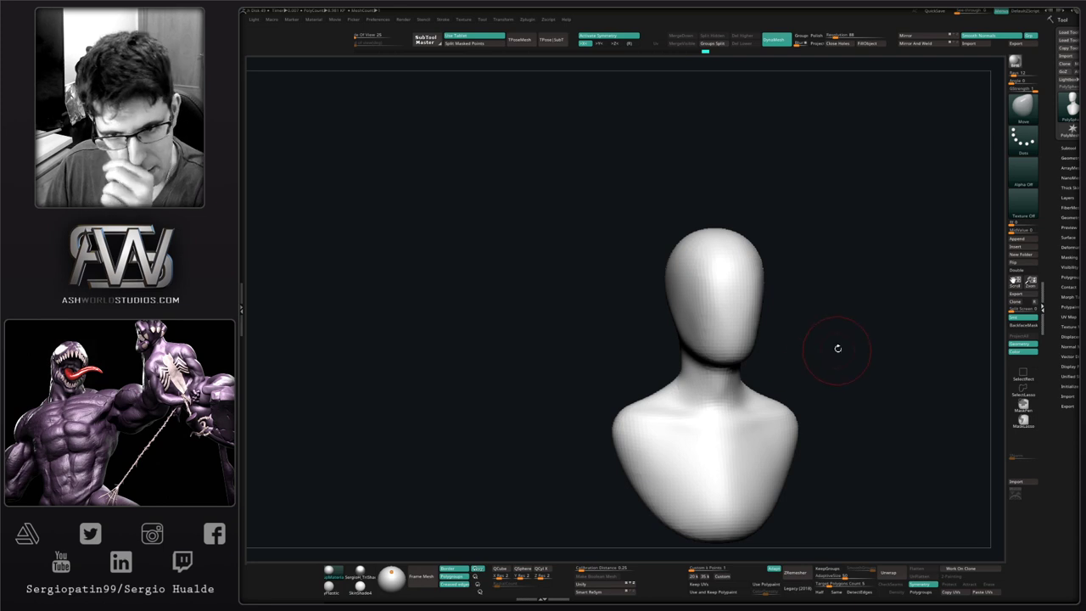
right_click_drag(832, 298, 764, 307)
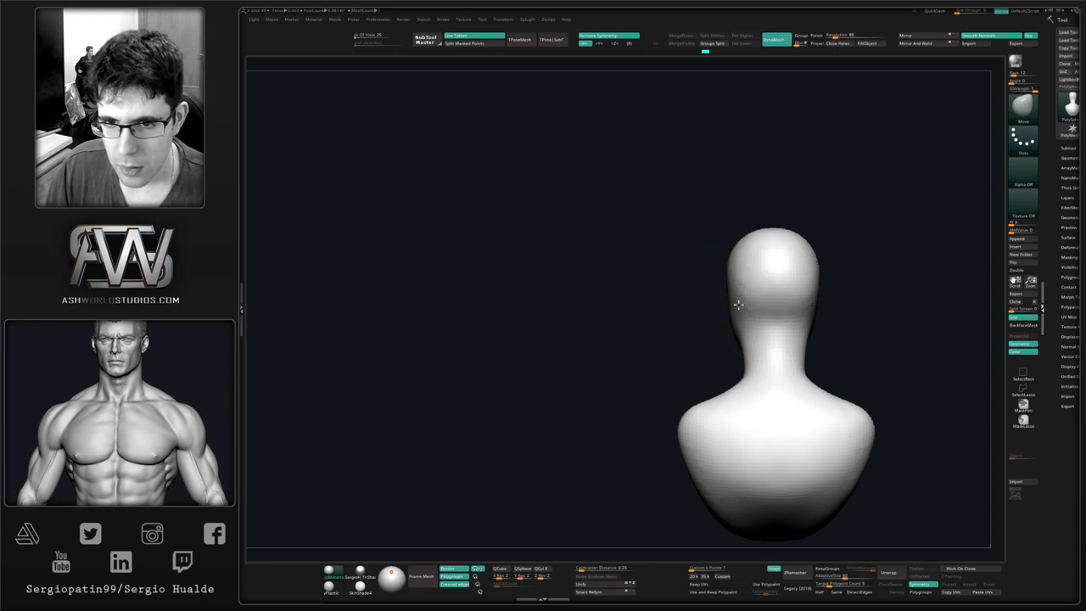
right_click_drag(732, 294, 677, 270)
left_click(838, 35)
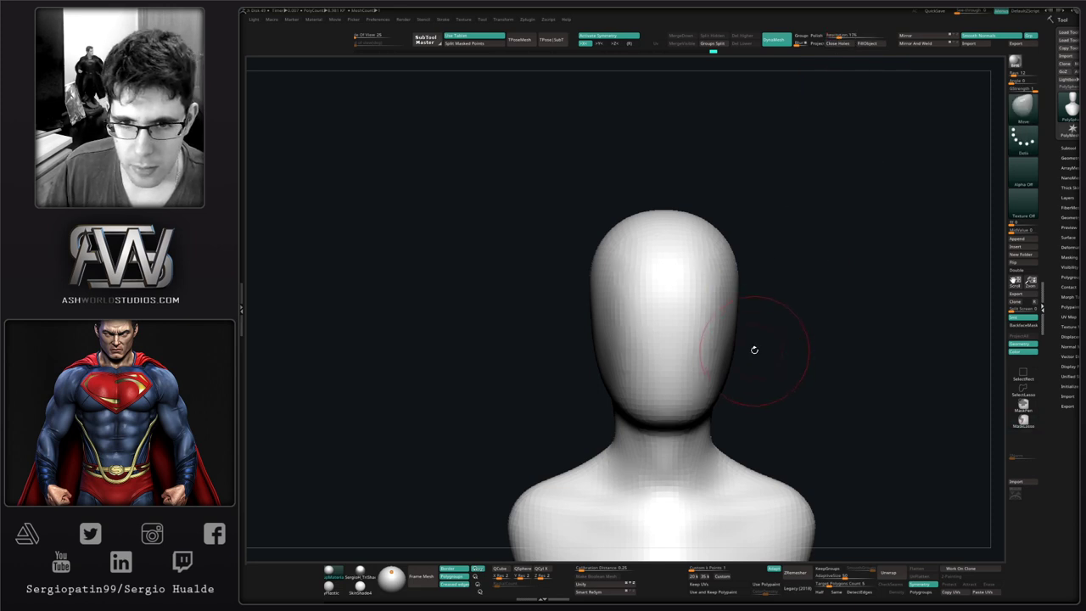
- Rewind the undo history to the starting sphere and restore the custom UI configuration
key("ctrl+z")
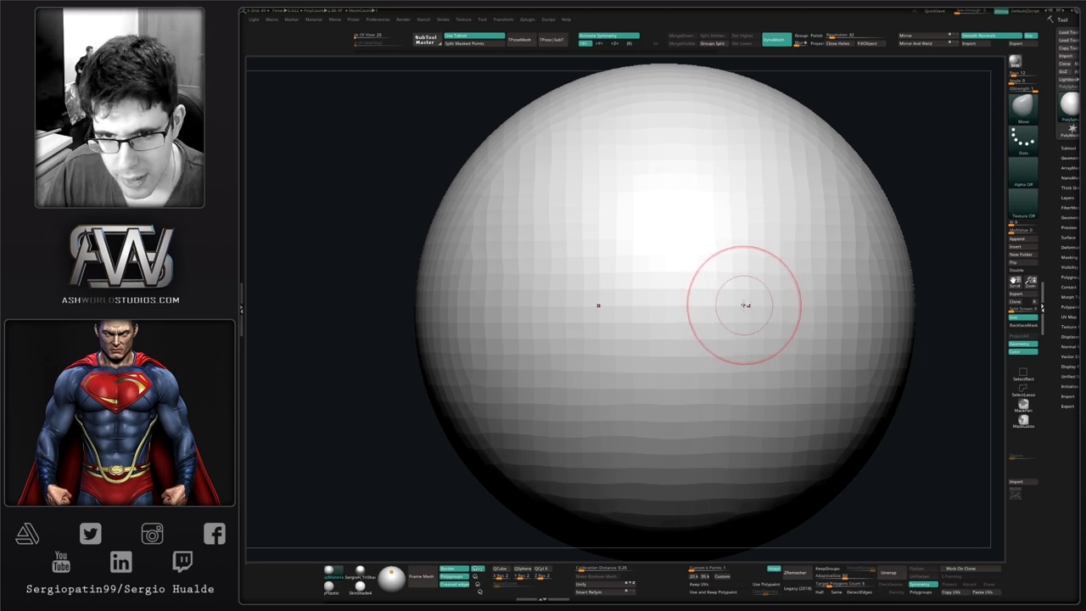
right_click_drag(812, 300, 778, 305)
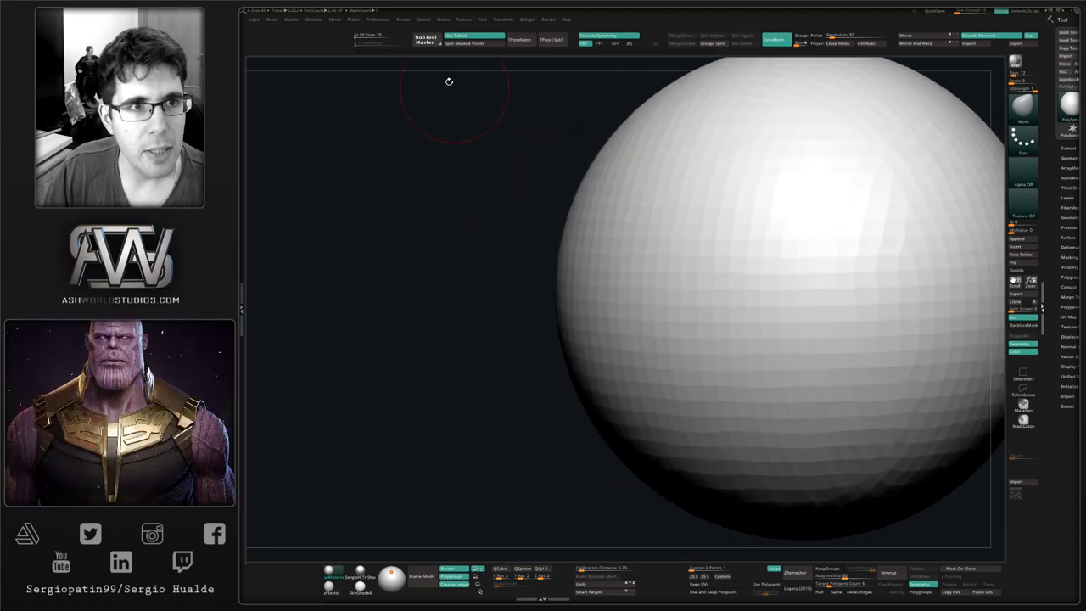
left_click(379, 18)
left_click(392, 46)
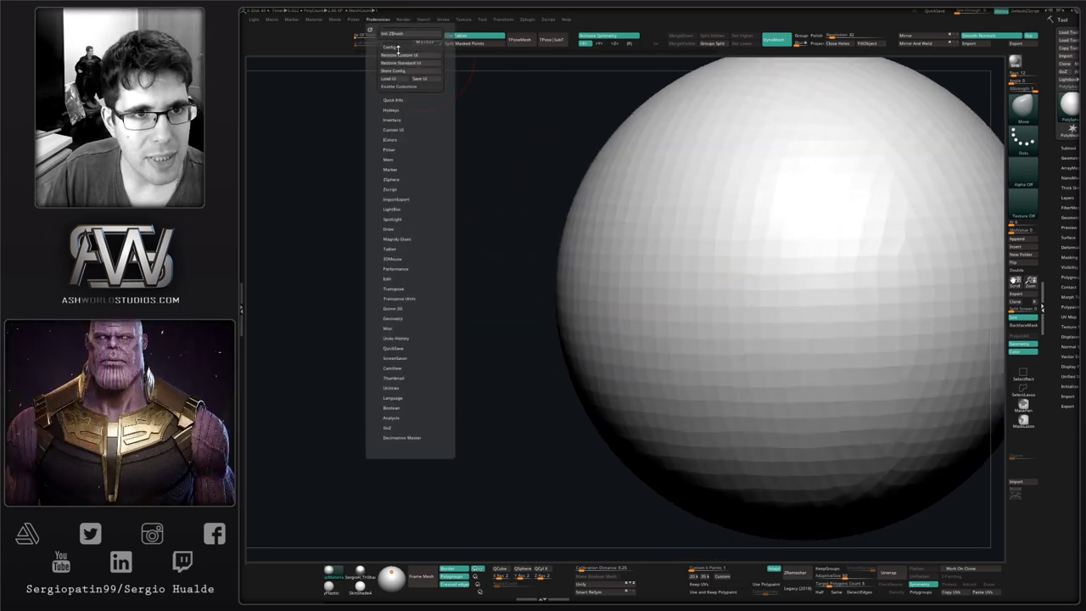
left_click(412, 57)
- Set the movie to capture the document area and record the sculpt's undo history forward
key("4")
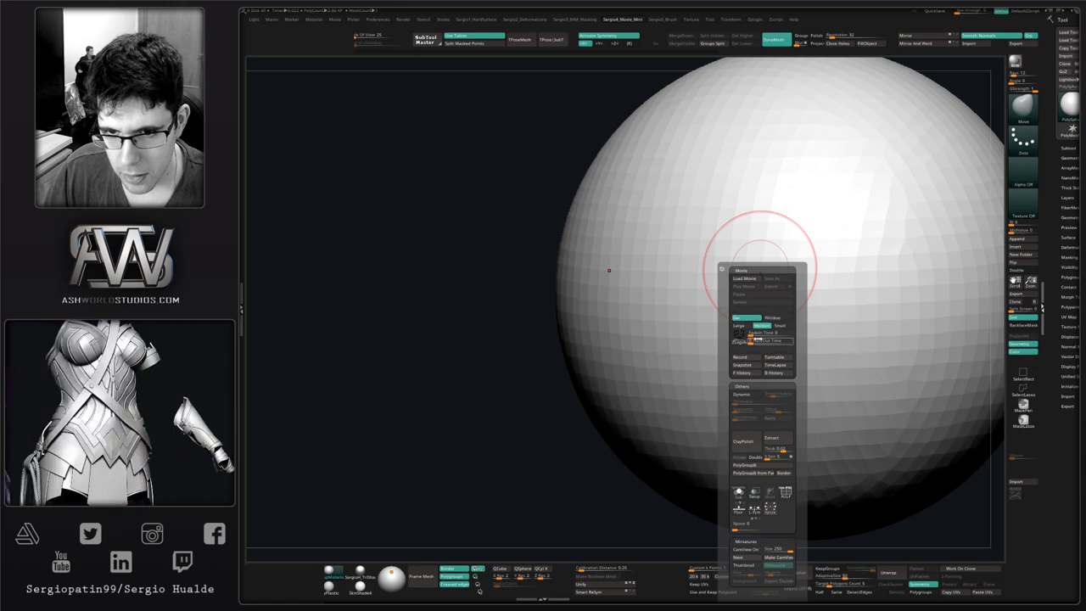
left_click(746, 317)
left_click(743, 373)
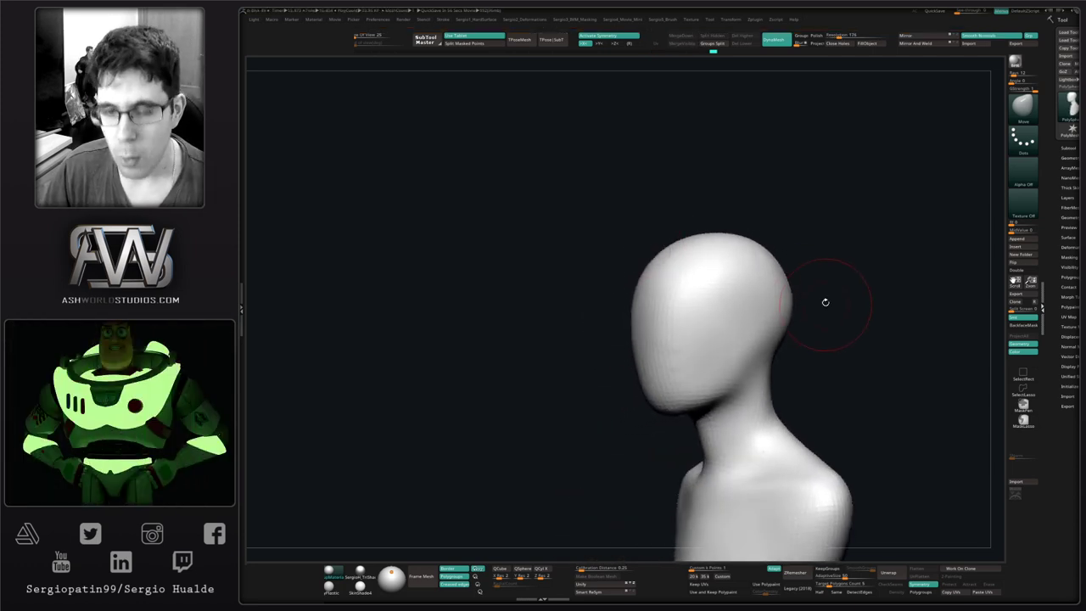
- Smooth the surface of the face, cranium and nape with the Smooth brush
key("4")
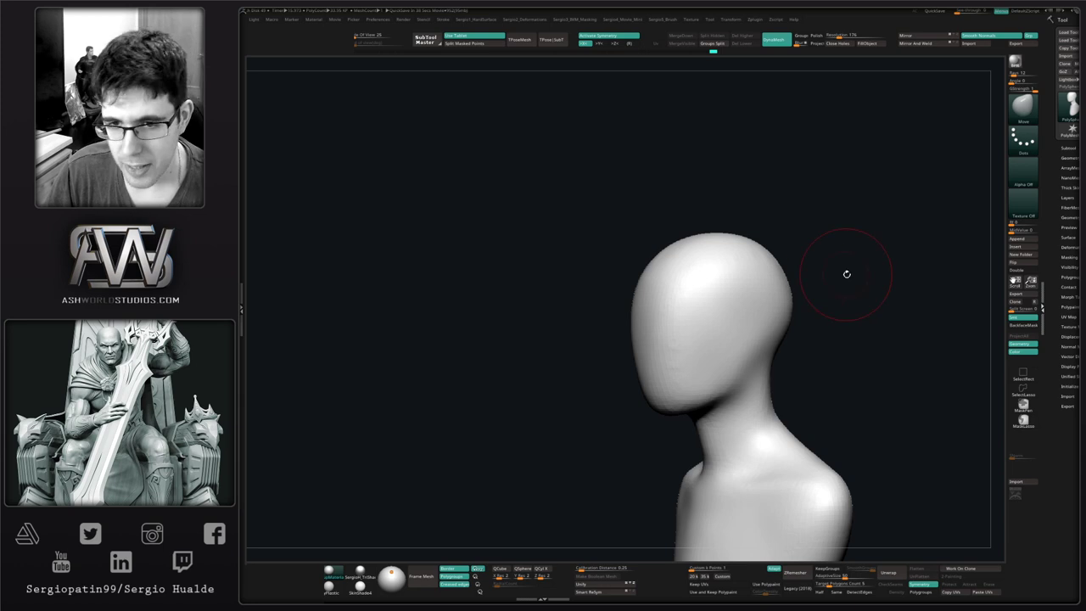
left_click_drag(847, 299, 840, 296)
mouse_move(744, 308)
right_mouse_down("alt")
mouse_move(693, 284)
mouse_move(618, 293)
right_mouse_up("alt")
key("4")
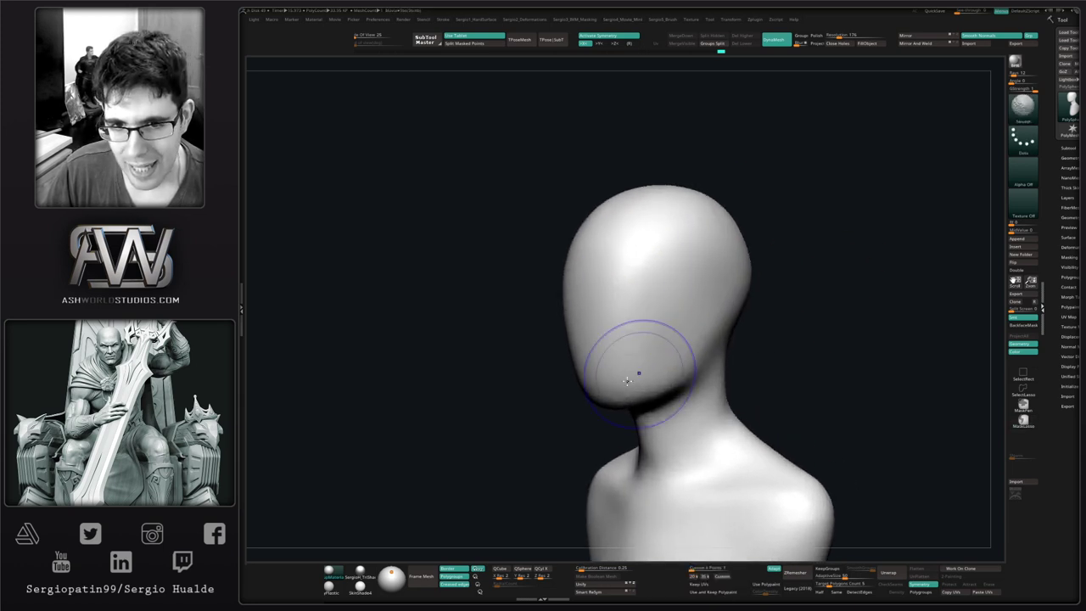
right_click_drag(704, 287, 645, 212)
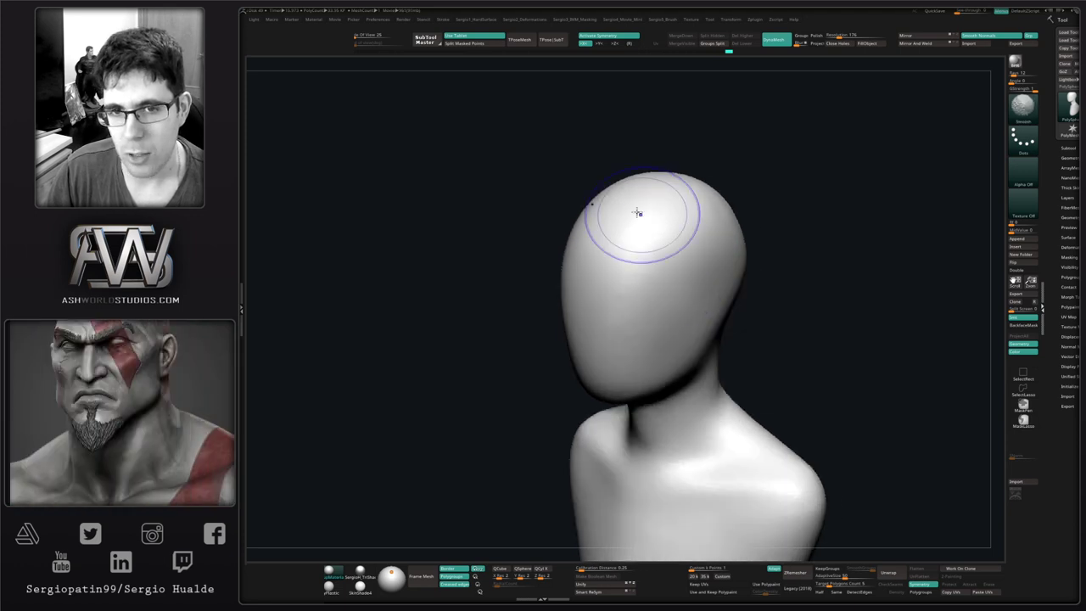
right_click_drag(705, 300, 621, 285)
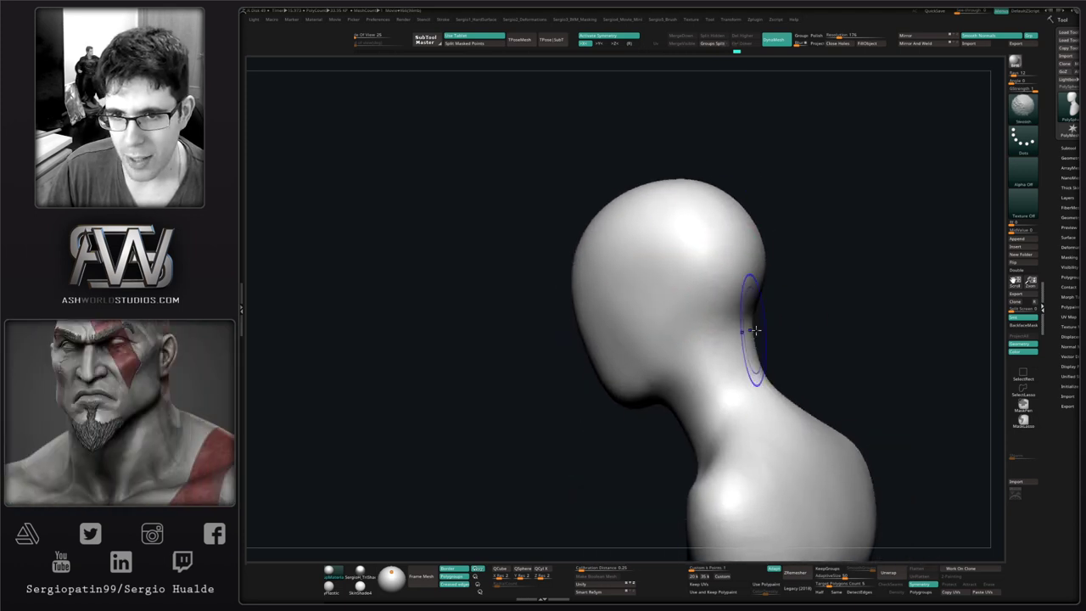
right_click_drag(752, 313, 739, 332)
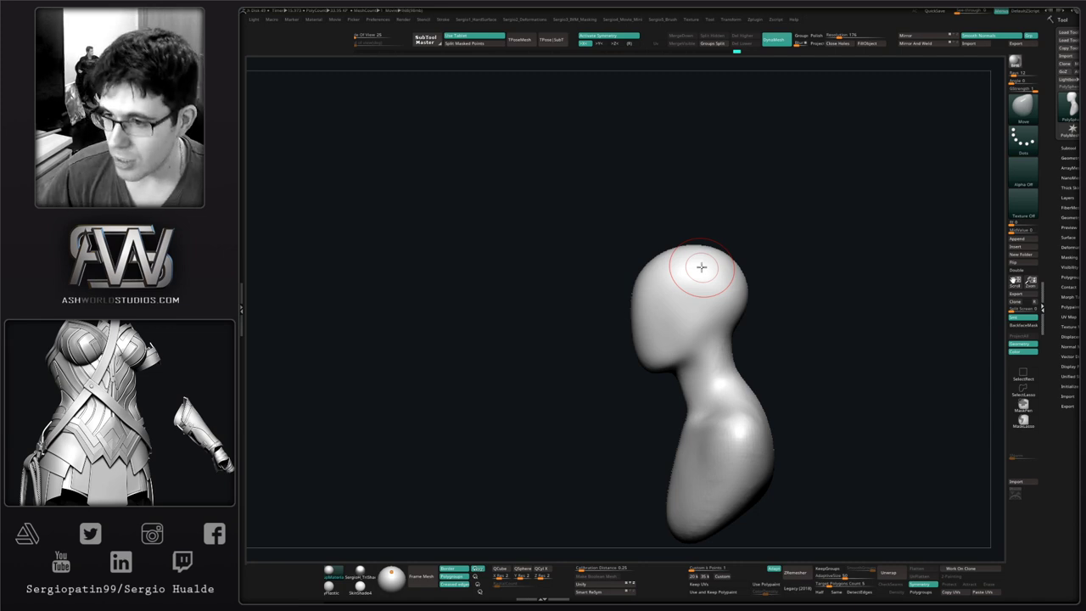
- Switch to the Clay brush and carve the first symmetrical eye-socket hollows into the upper face
left_click_drag(844, 284, 942, 288)
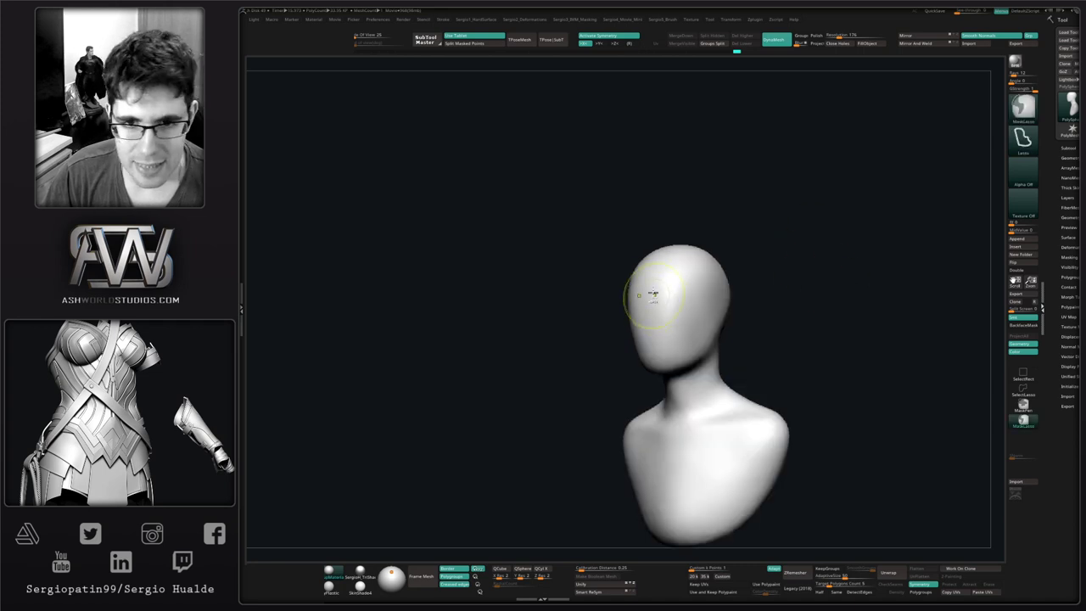
mouse_move(645, 293)
right_mouse_down("ctrl")
mouse_move(692, 331)
mouse_move(676, 325)
right_mouse_up("ctrl")
key("b")
key("s")
key("t")
right_click_drag(671, 330, 667, 313)
key("b")
key("c")
key("l")
key("]")
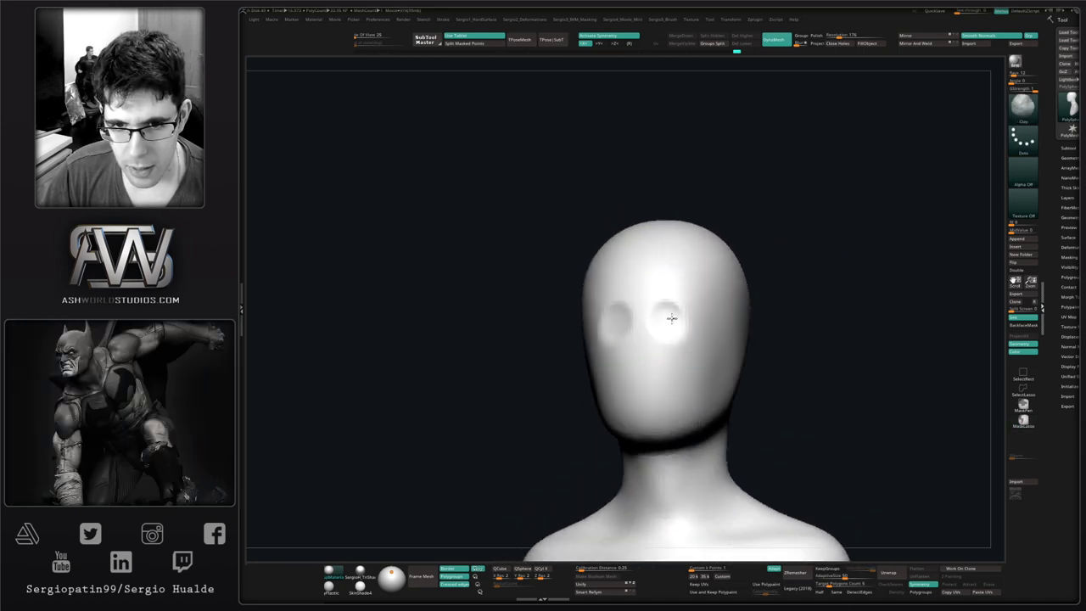
- Widen and deepen the eye sockets with the Clay brush and smooth them into the cheeks
mouse_move(672, 323)
left_mouse_down()
mouse_move(683, 328)
mouse_move(686, 308)
mouse_move(681, 330)
mouse_move(658, 318)
mouse_move(699, 342)
left_mouse_up()
right_click_drag(699, 343, 667, 349)
mouse_move(667, 349)
left_mouse_down()
mouse_move(656, 332)
mouse_move(678, 345)
left_mouse_up()
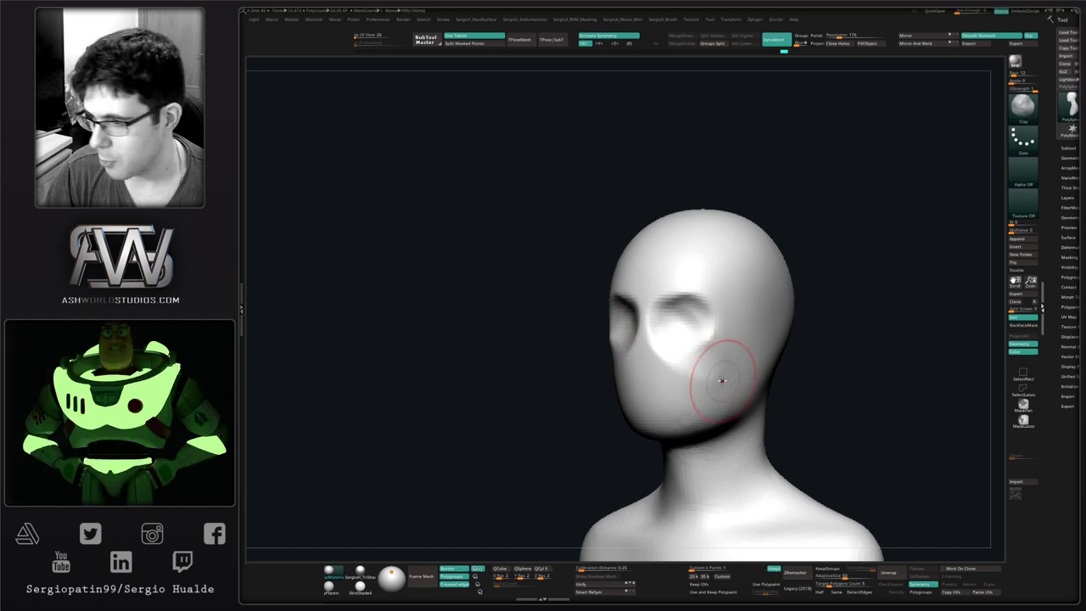
right_click_drag(722, 380, 688, 350)
left_click_drag(671, 301, 690, 350, "shift")
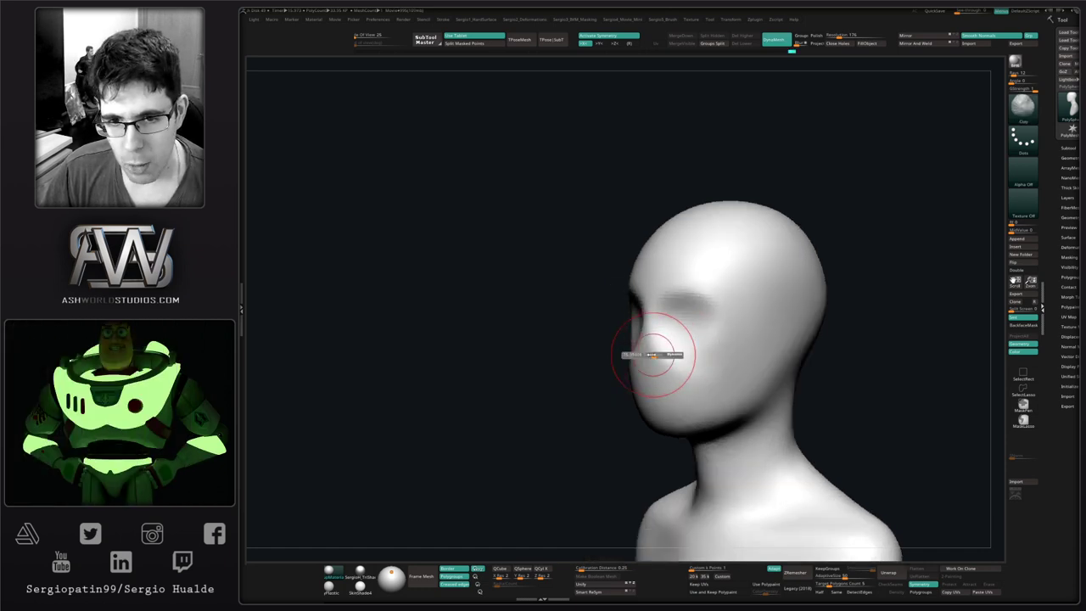
- Build up a nose between the eye sockets with the Clay brush and shape nose and chin in profile with the Move brush
right_click_drag(652, 354, 659, 360, "shift")
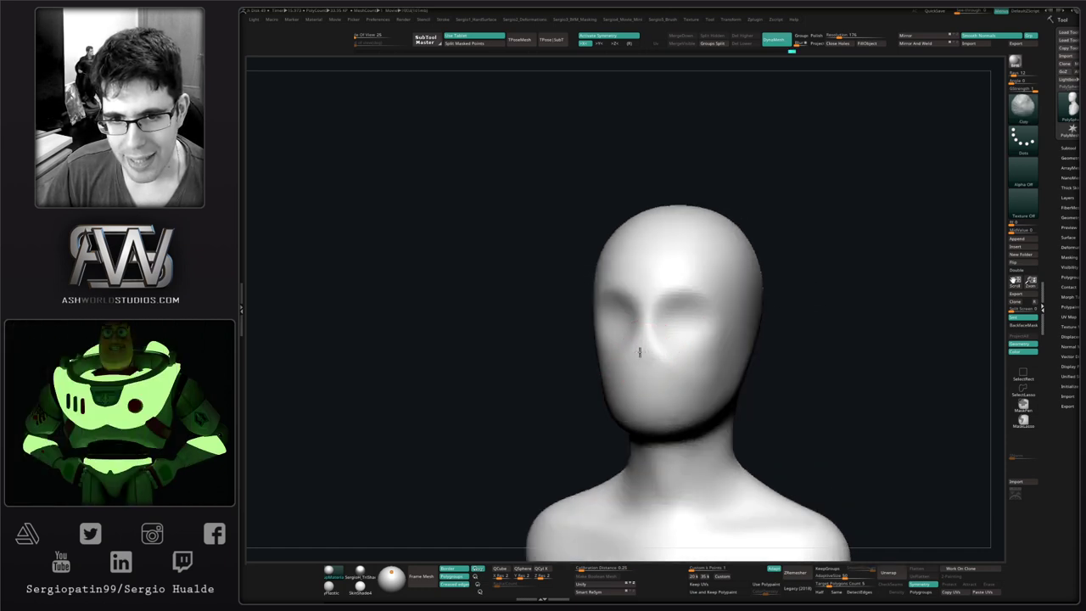
left_click_drag(641, 349, 649, 334)
key("b")
key("m")
key("v")
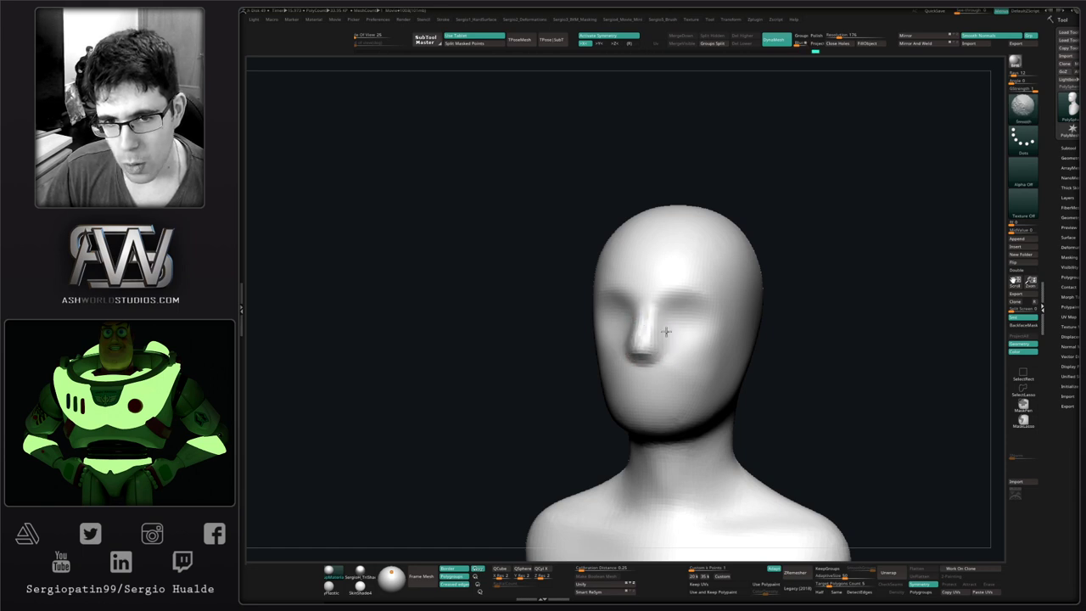
mouse_move(667, 334)
right_mouse_down("shift")
mouse_move(657, 349)
mouse_move(648, 337)
mouse_move(652, 354)
mouse_move(650, 342)
right_mouse_up("shift")
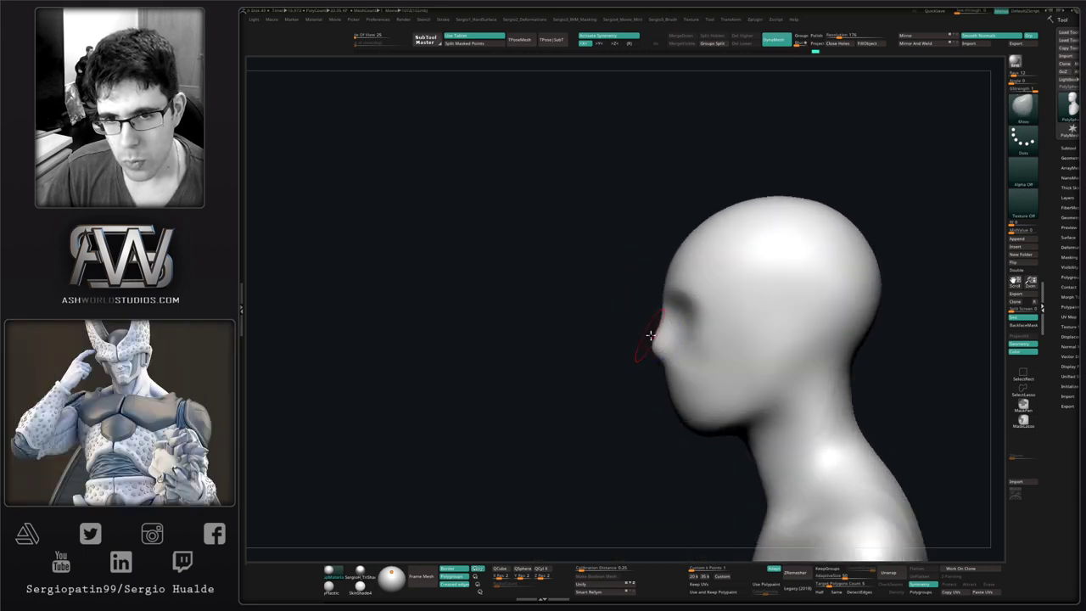
mouse_move(658, 342)
left_mouse_down()
mouse_move(647, 347)
mouse_move(666, 360)
left_mouse_up()
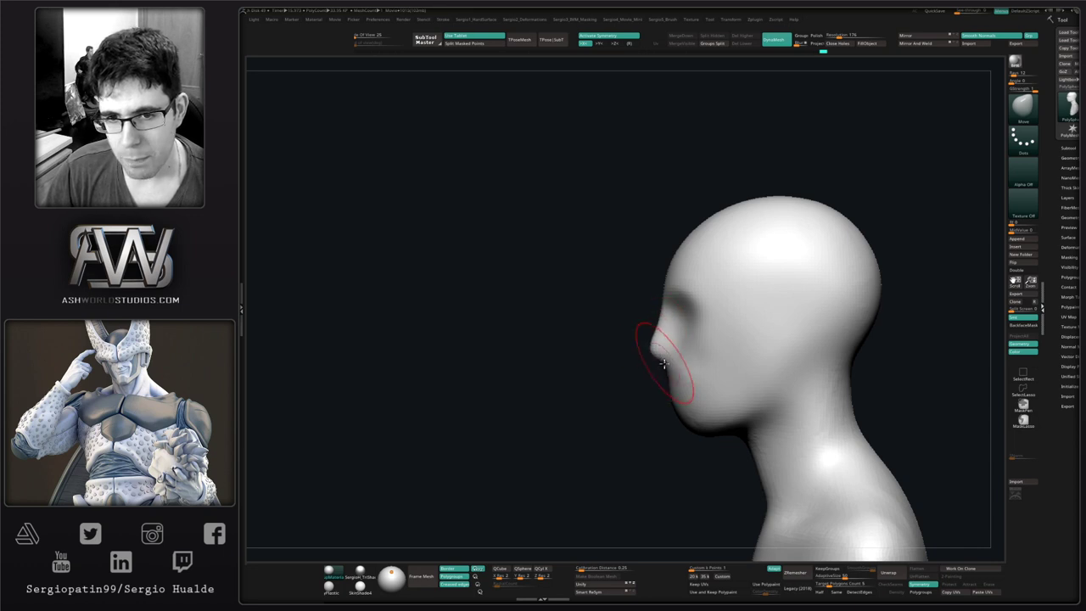
left_click_drag(688, 421, 677, 428)
mouse_move(655, 347)
left_mouse_down()
mouse_move(642, 355)
mouse_move(665, 347)
left_mouse_up()
- Reshape the forehead and top of the skull in profile with an enlarged Move brush
key("s")
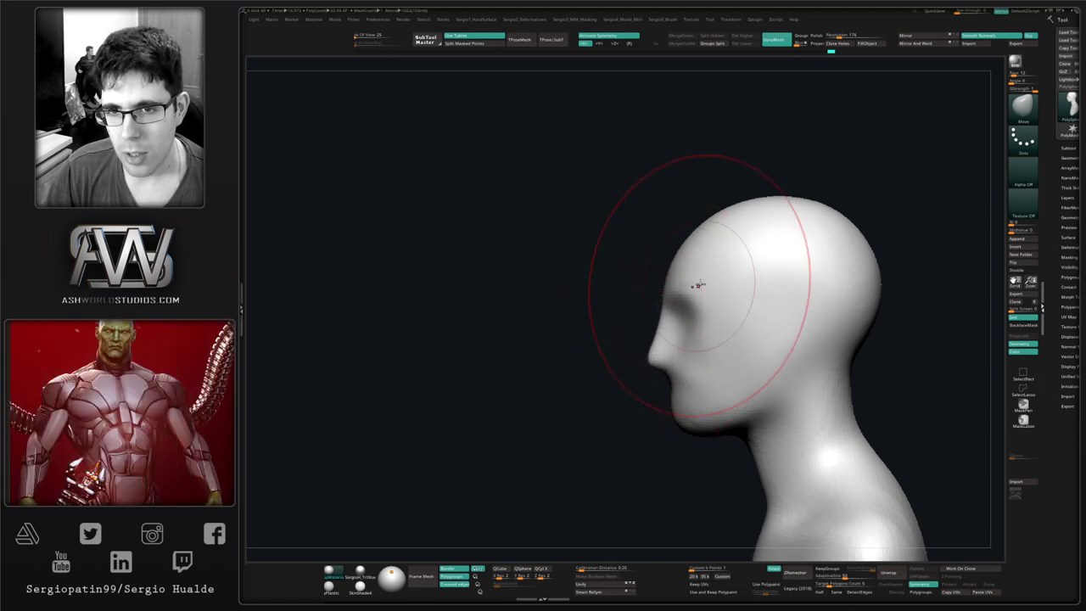
left_click_drag(698, 283, 693, 280)
key("s")
left_click_drag(715, 231, 710, 230)
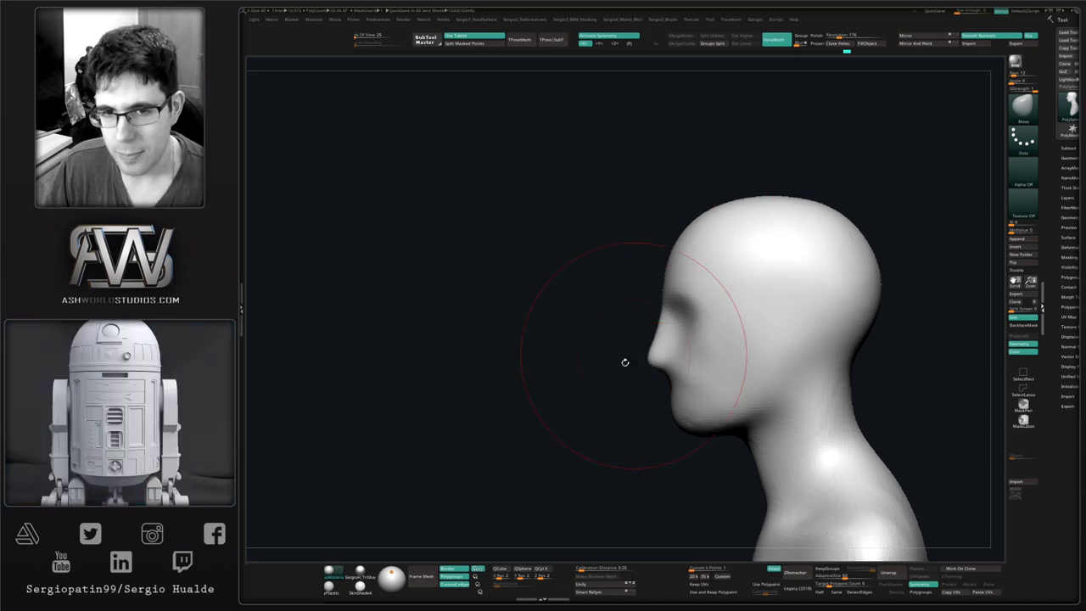
- Deepen the eye sockets beside the nose bridge with the Clay brush and smooth the cheeks
left_click_drag(593, 391, 750, 373, "shift")
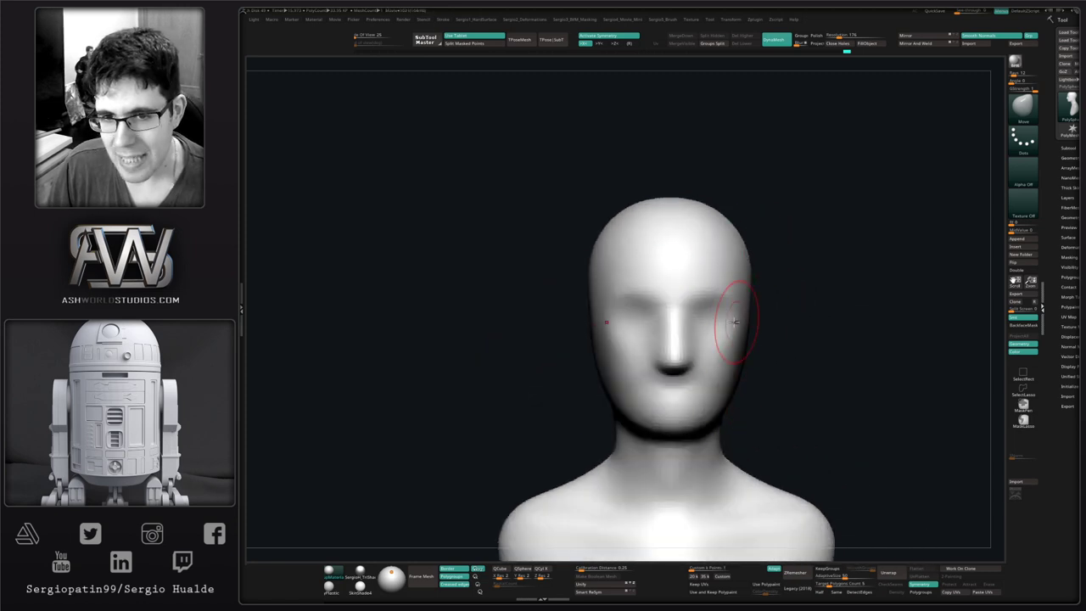
key("b")
key("c")
key("l")
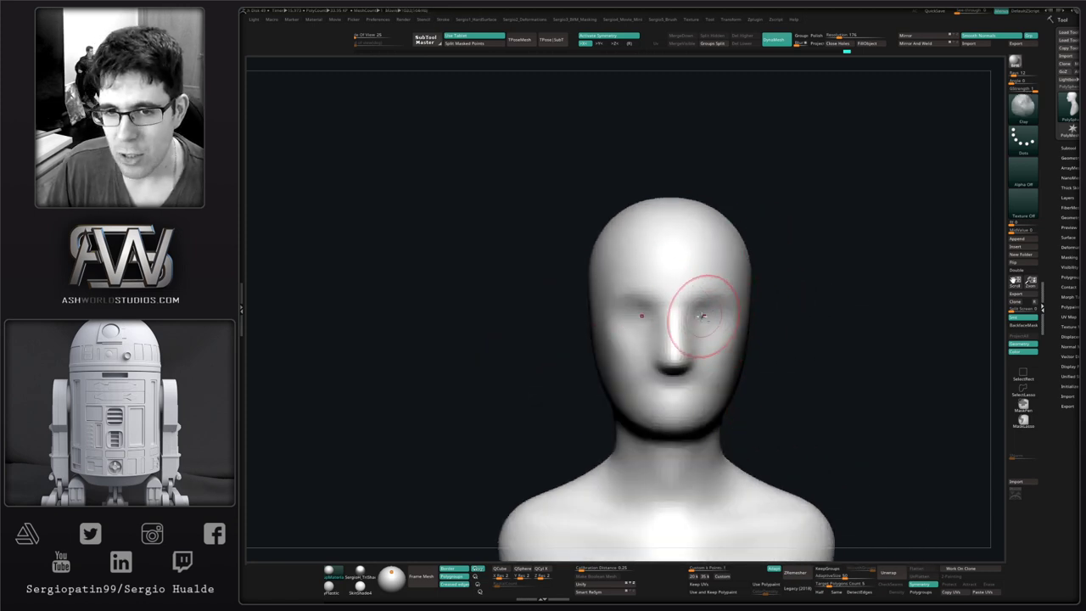
left_click_drag(713, 310, 695, 316, "alt")
right_click_drag(763, 320, 695, 326)
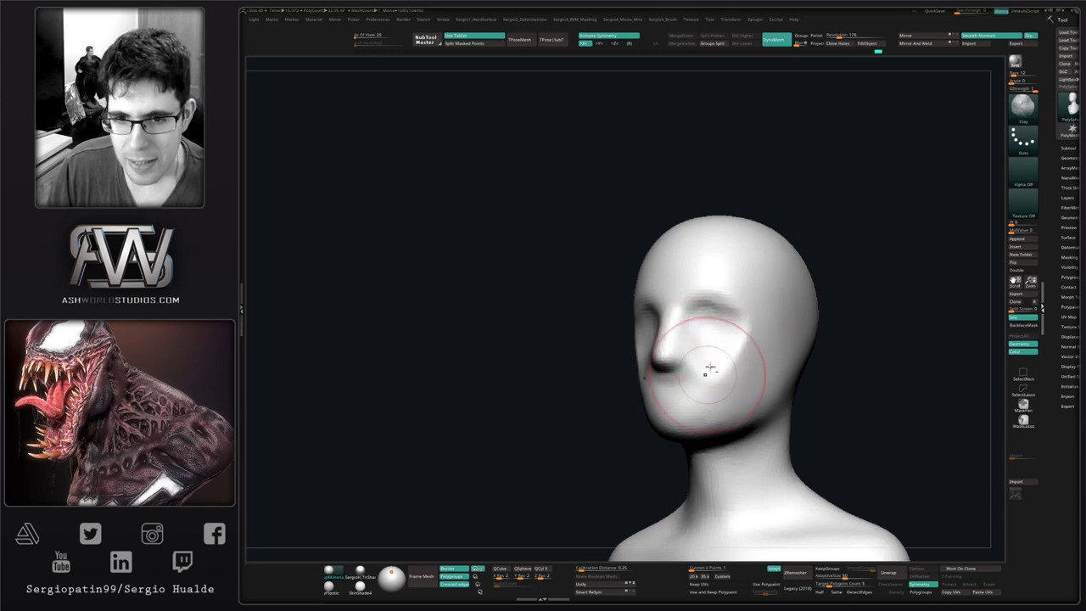
key("shift")
mouse_move(729, 346)
right_mouse_down("shift")
mouse_move(722, 361)
mouse_move(728, 345)
right_mouse_up("shift")
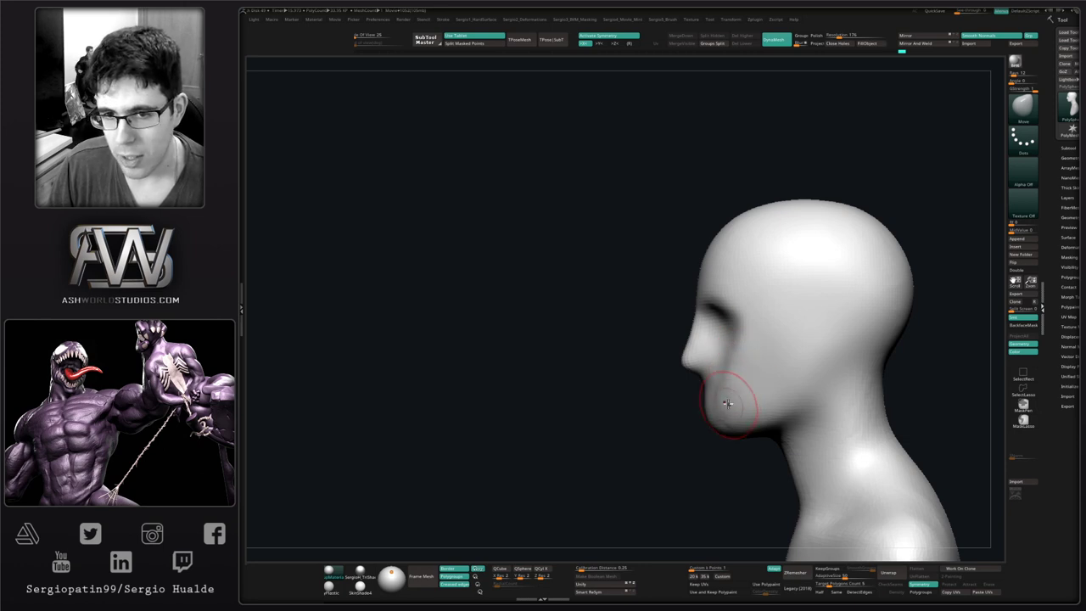
- Smooth the mouth area and refine the brow and nose bridge in profile with a resized Move brush
left_click_drag(718, 405, 731, 393, "shift")
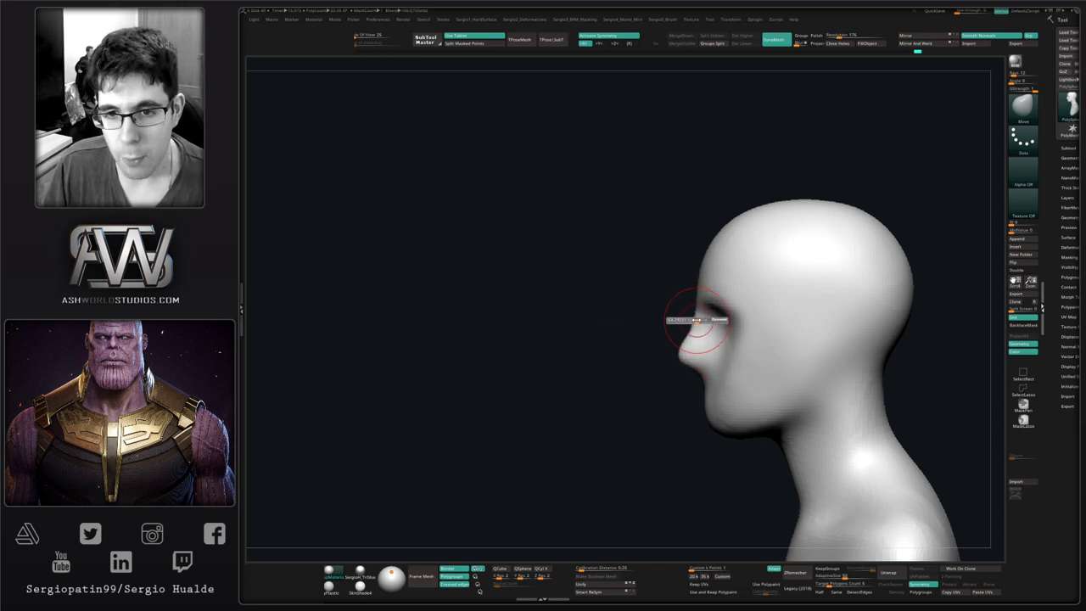
key("s")
left_click_drag(693, 297, 701, 298)
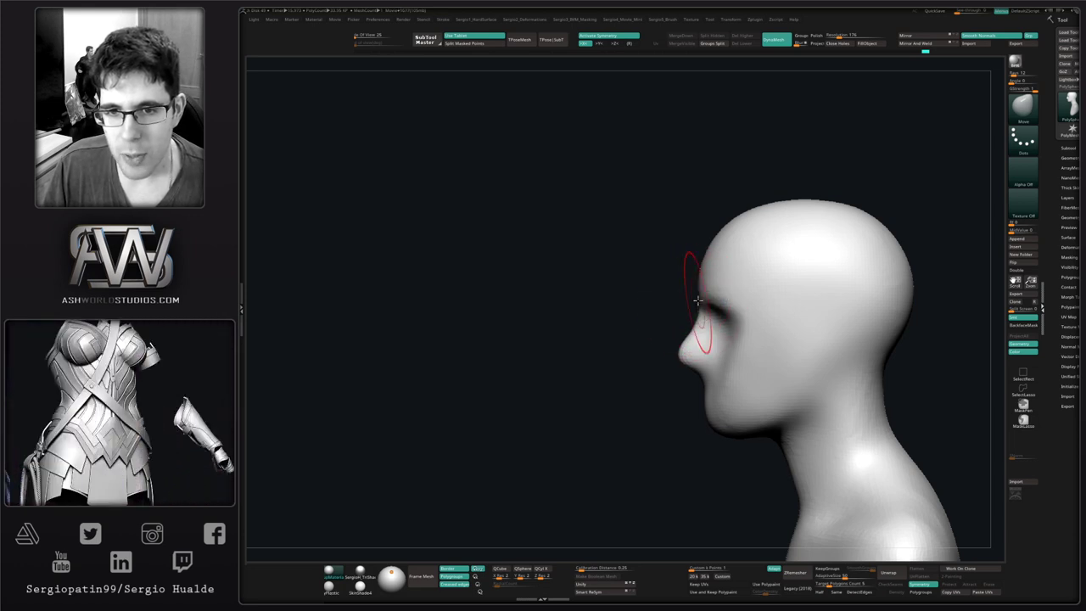
mouse_move(698, 303)
right_mouse_down()
mouse_move(709, 299)
mouse_move(681, 309)
right_mouse_up()
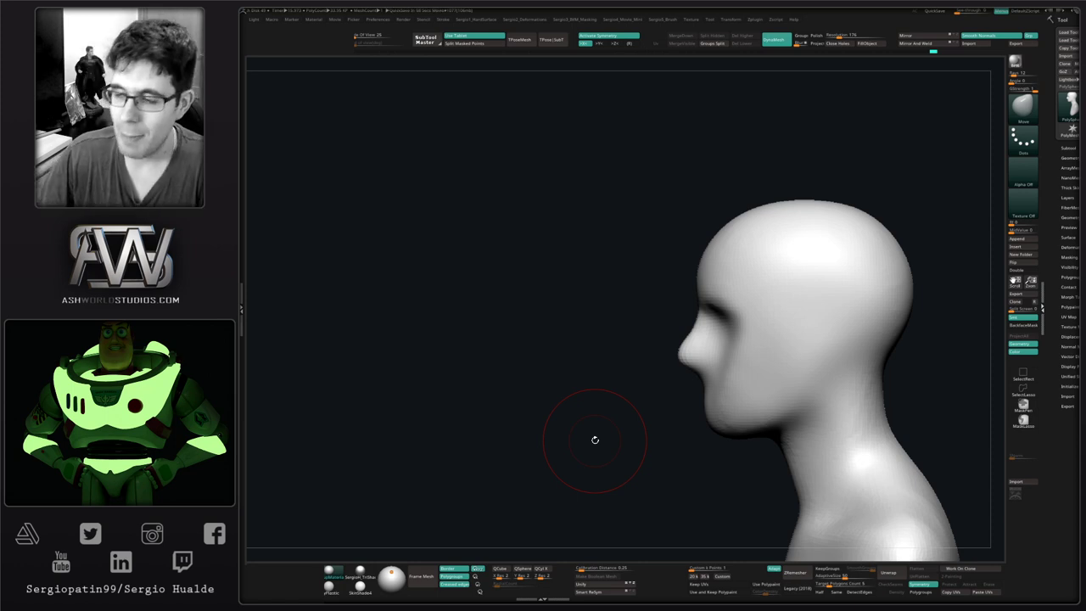
- Build up the mouth area between nose and chin with the Clay brush in profile
mouse_move(626, 390)
left_mouse_down()
mouse_move(729, 379)
mouse_move(703, 414)
mouse_move(701, 404)
mouse_move(710, 412)
mouse_move(698, 413)
mouse_move(712, 402)
left_mouse_up()
key("b")
key("c")
key("l")
right_click_drag(726, 418, 696, 400)
left_click_drag(694, 399, 684, 359)
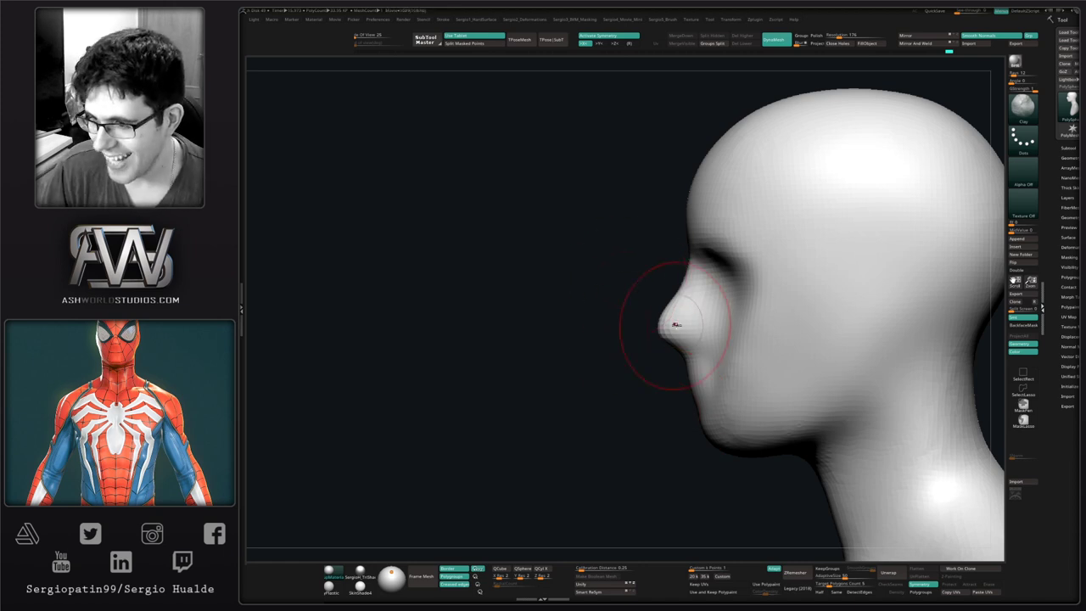
right_click_drag(676, 346, 687, 366)
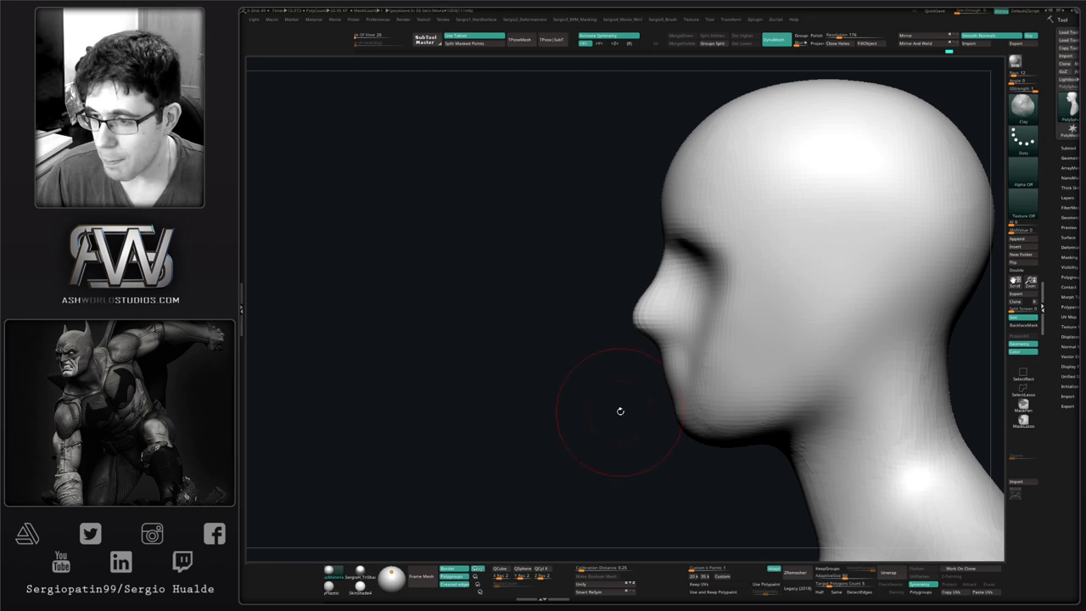
right_click(541, 334)
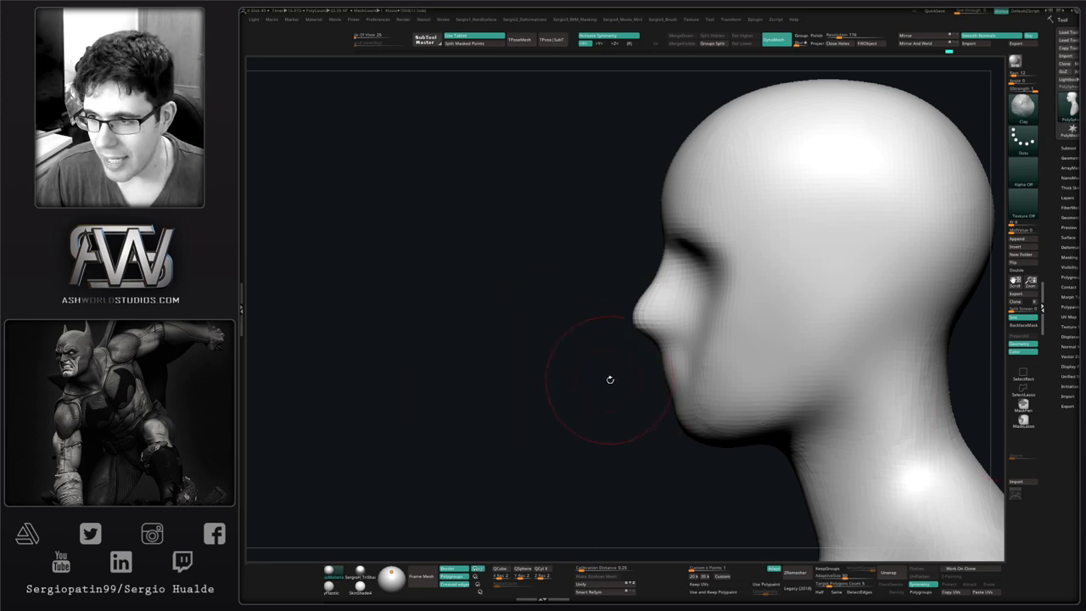
left_click_drag(606, 380, 610, 408)
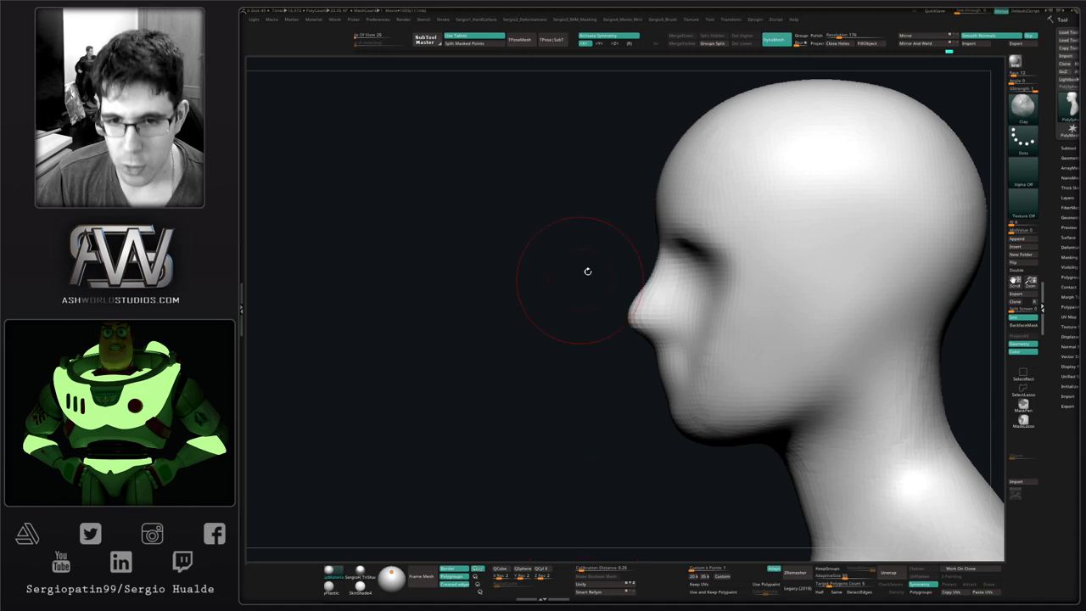
mouse_move(611, 314)
left_mouse_down()
mouse_move(649, 306)
mouse_move(667, 249)
left_mouse_up()
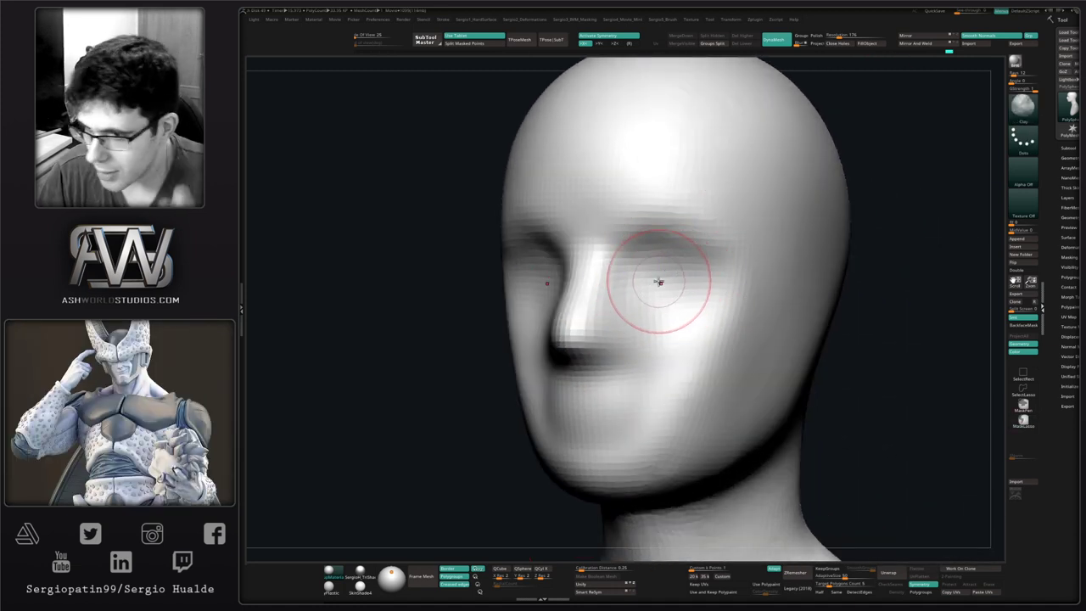
right_click_drag(646, 291, 636, 319, "alt")
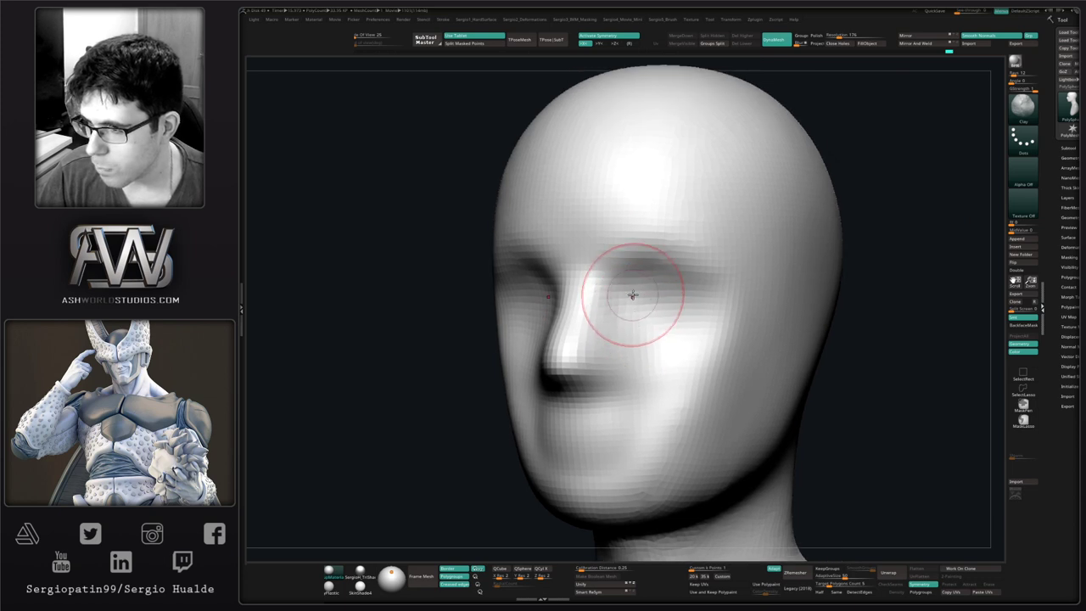
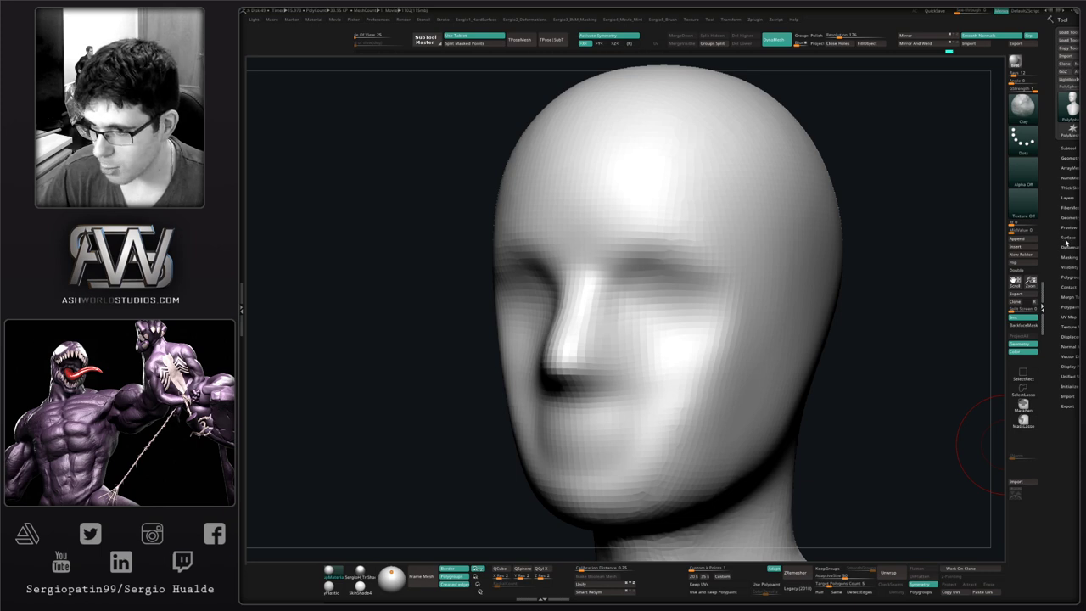
- Reshape the jawline below the cheek with a resized Move brush
mouse_move(897, 469)
left_mouse_down()
mouse_move(911, 388)
mouse_move(909, 398)
mouse_move(856, 345)
left_mouse_up()
left_click_drag(764, 337, 761, 313, "alt")
key("b")
key("m")
key("v")
key("s")
mouse_move(711, 380)
left_mouse_down()
mouse_move(734, 381)
mouse_move(710, 397)
left_mouse_up()
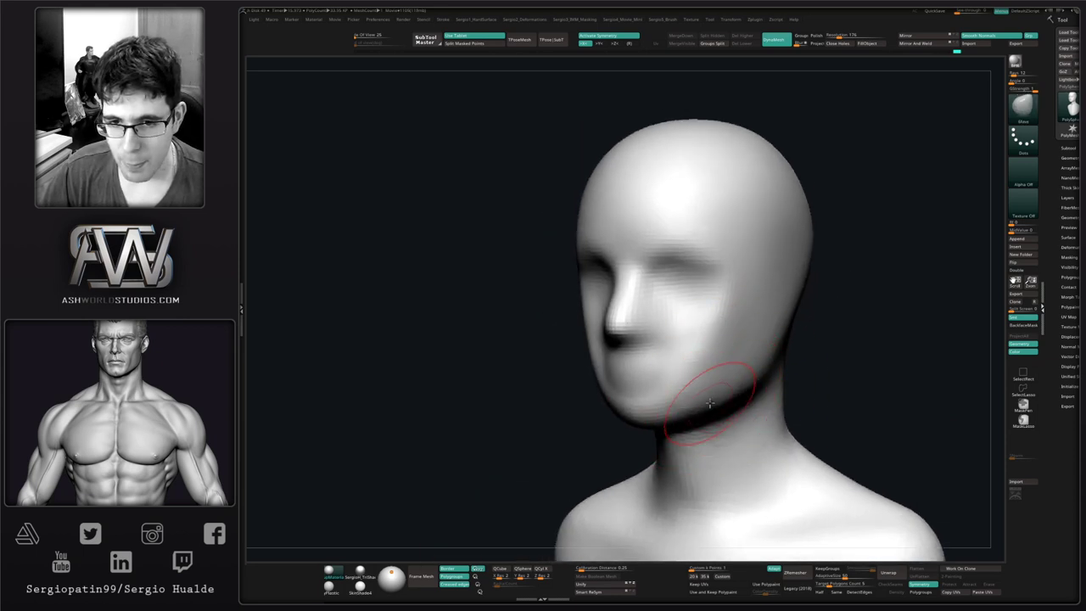
- Pull the chin slightly downward and refine its profile with the Move brush
right_click_drag(667, 417, 640, 425)
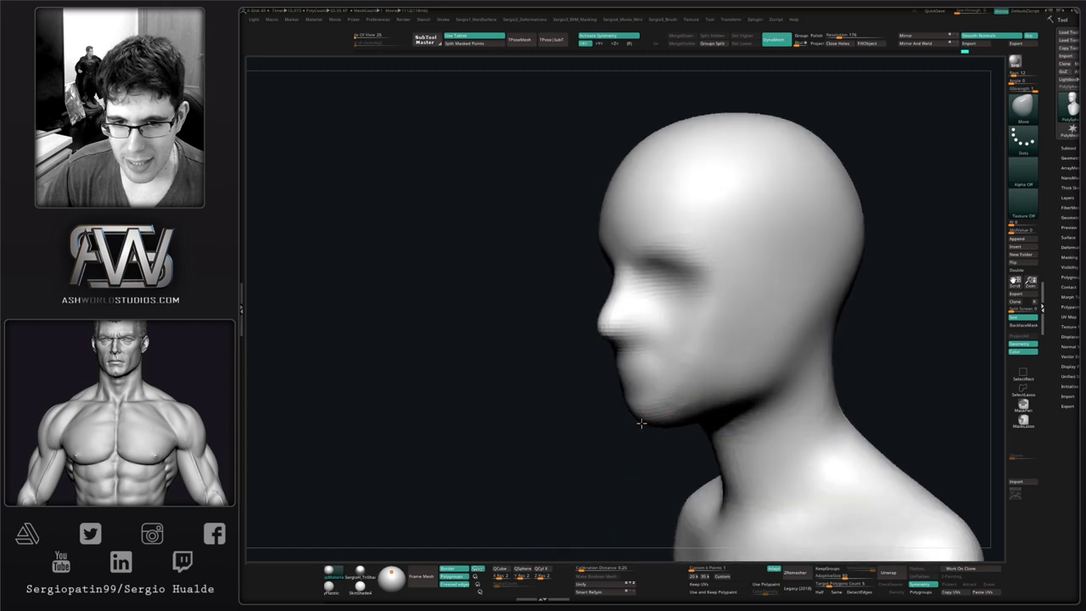
left_click_drag(650, 418, 646, 425)
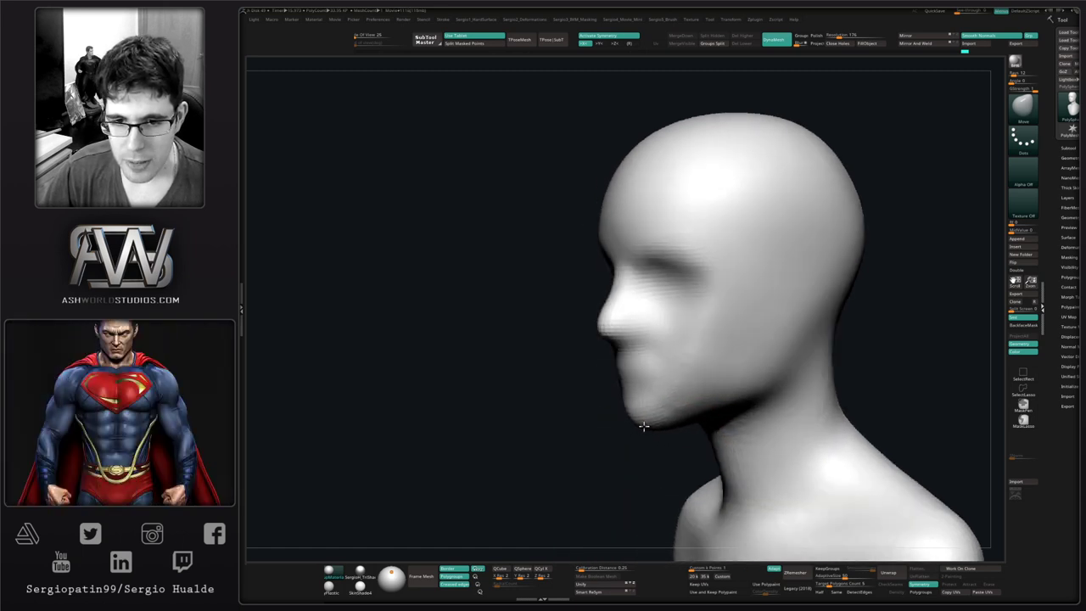
mouse_move(646, 425)
right_mouse_down()
mouse_move(683, 416)
mouse_move(698, 364)
right_mouse_up()
right_click_drag(742, 325, 730, 356)
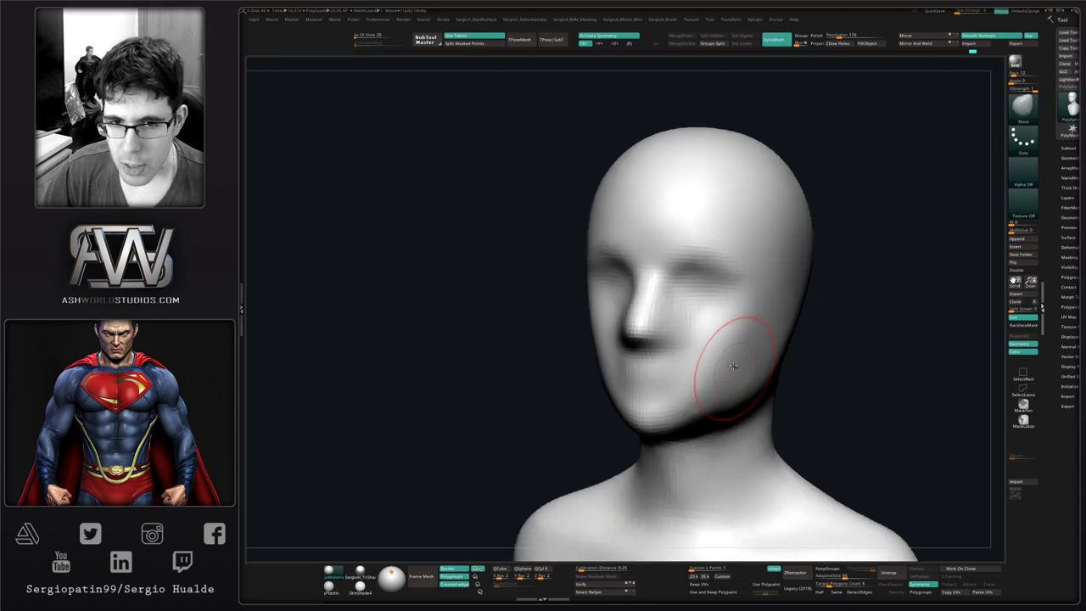
- Adjust the side of the jaw and its transition into the neck with the Move brush
right_click_drag(788, 326, 724, 446)
left_click_drag(754, 417, 766, 425)
right_click_drag(766, 425, 703, 431)
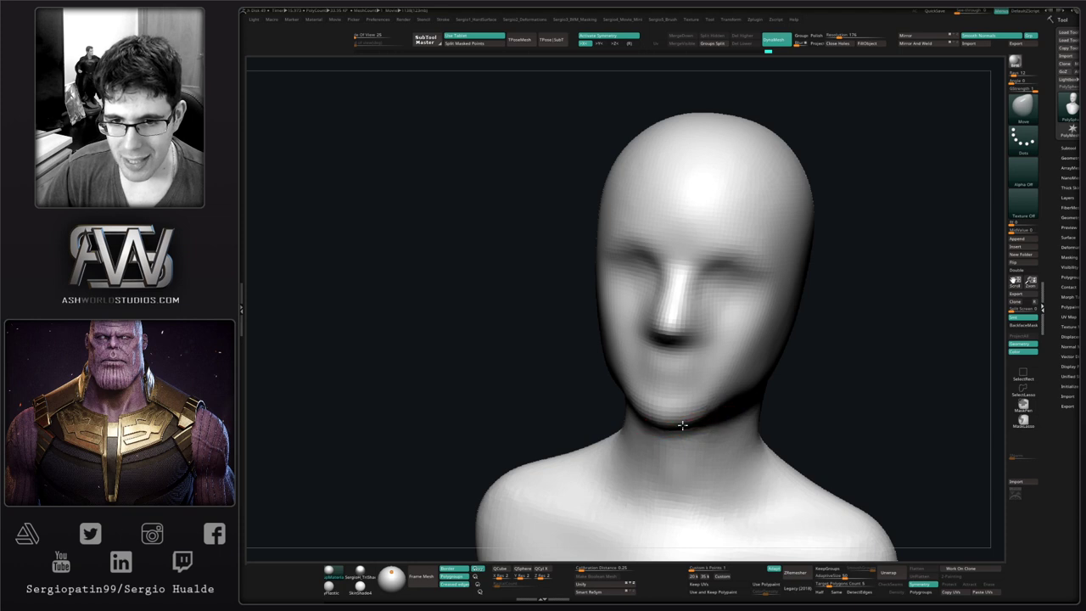
right_click_drag(677, 393, 693, 401, "alt")
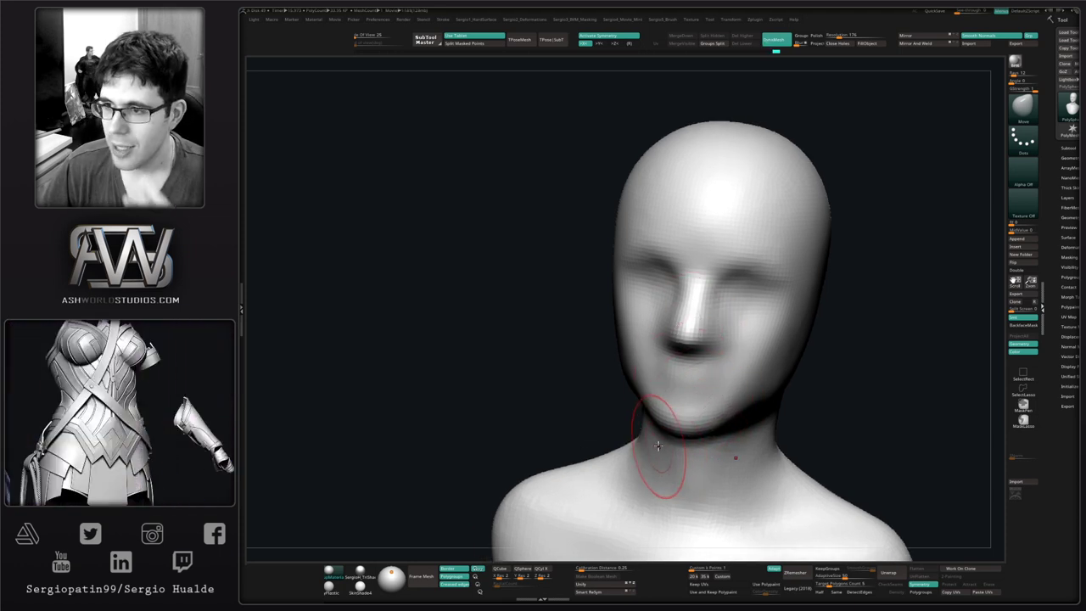
- Flatten the side plane of the jaw with the TrimDynamic brush and smooth it into the chin
mouse_move(736, 369)
right_mouse_down()
mouse_move(757, 355)
mouse_move(695, 386)
mouse_move(729, 399)
mouse_move(751, 376)
right_mouse_up()
key("b")
key("t")
key("d")
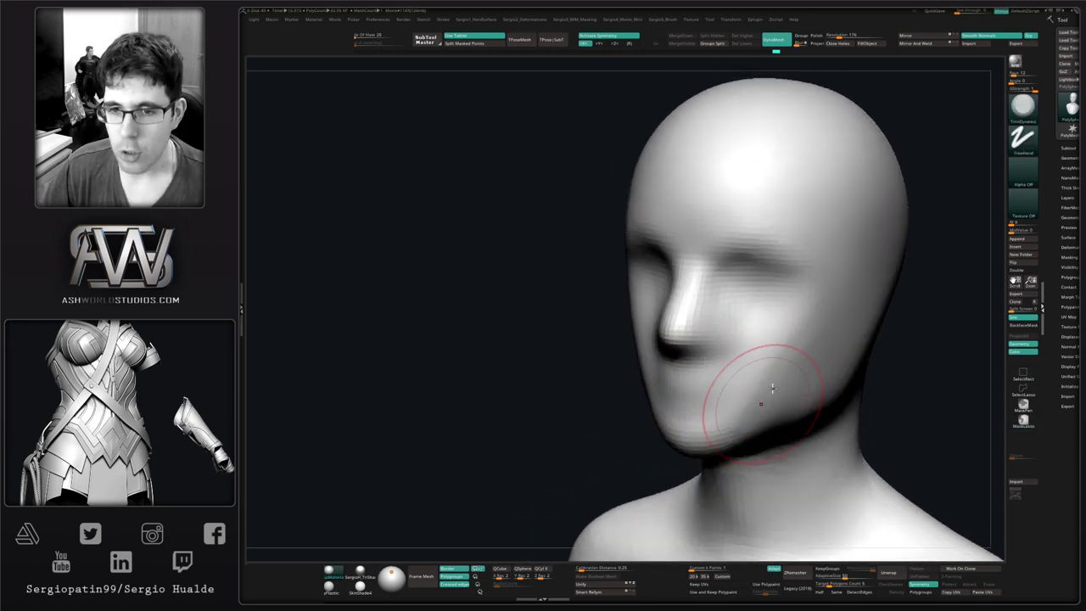
key("shift")
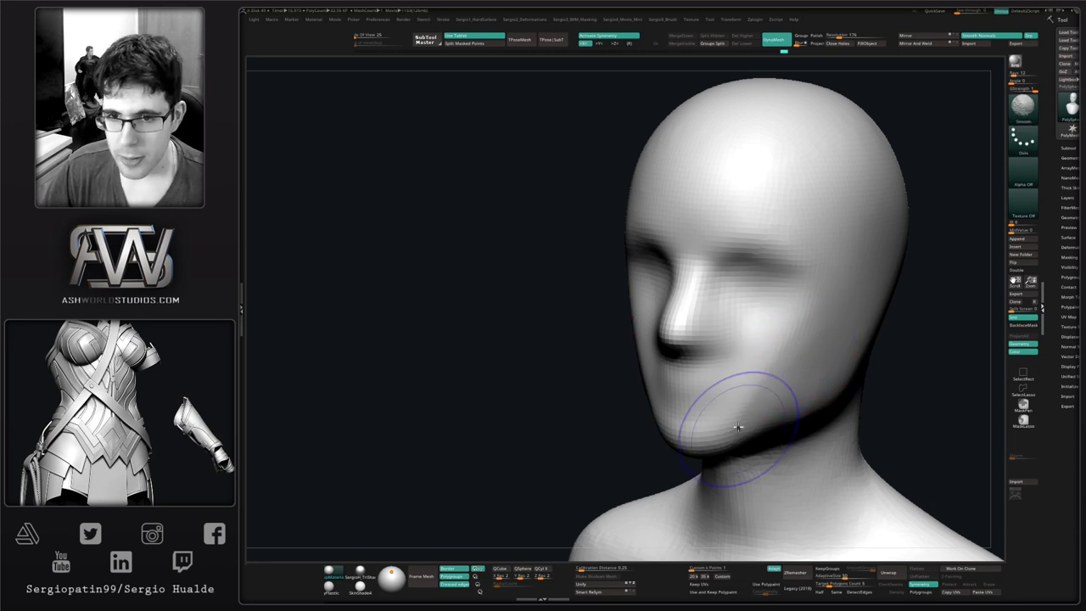
- Build up the volume around the mouth with the Clay brush and smooth it into the cheeks
key("b")
key("c")
key("l")
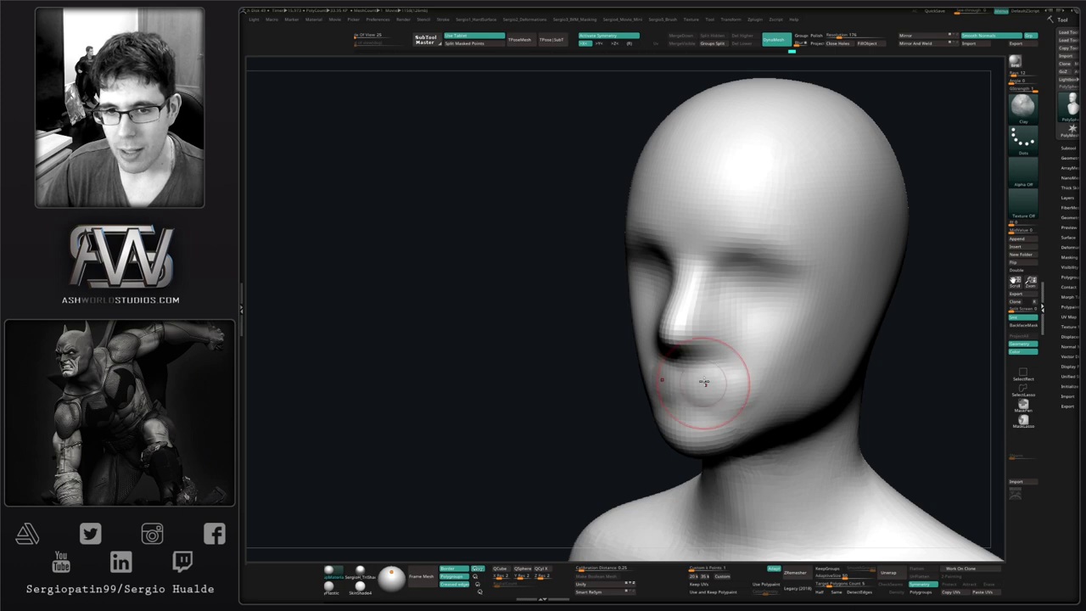
key("shift")
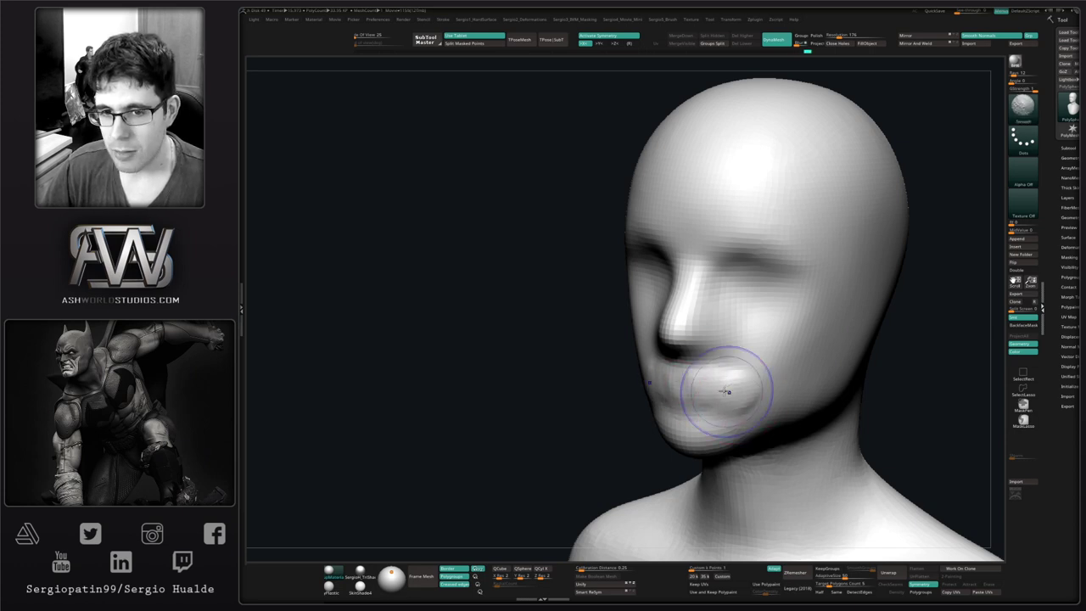
right_click_drag(768, 397, 744, 388)
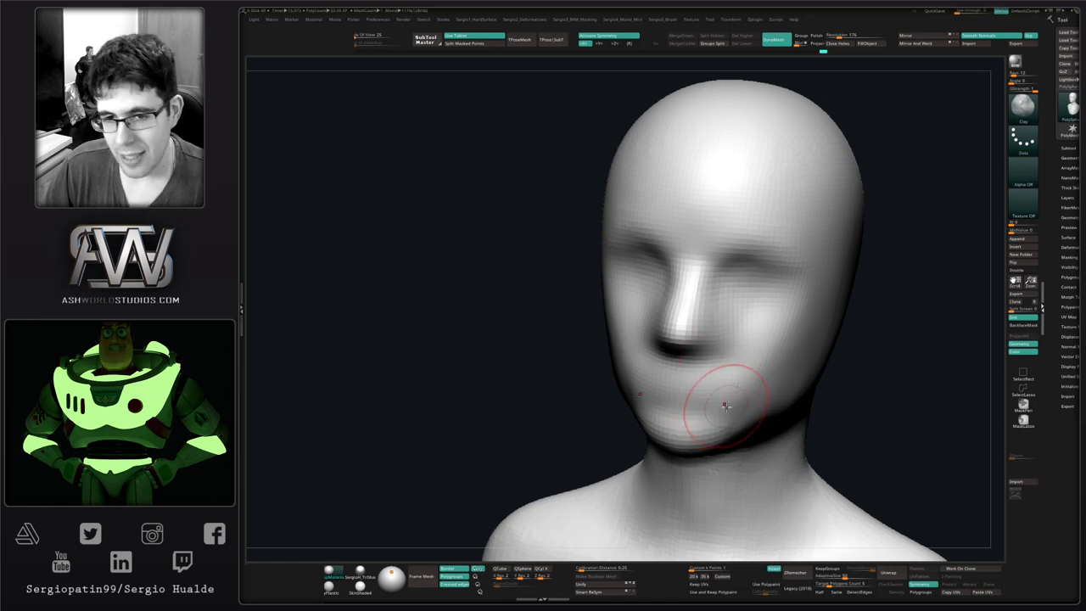
- Carve the hollow between the mouth and chin with the Standard brush and soften it
right_click_drag(725, 407, 745, 363, "alt")
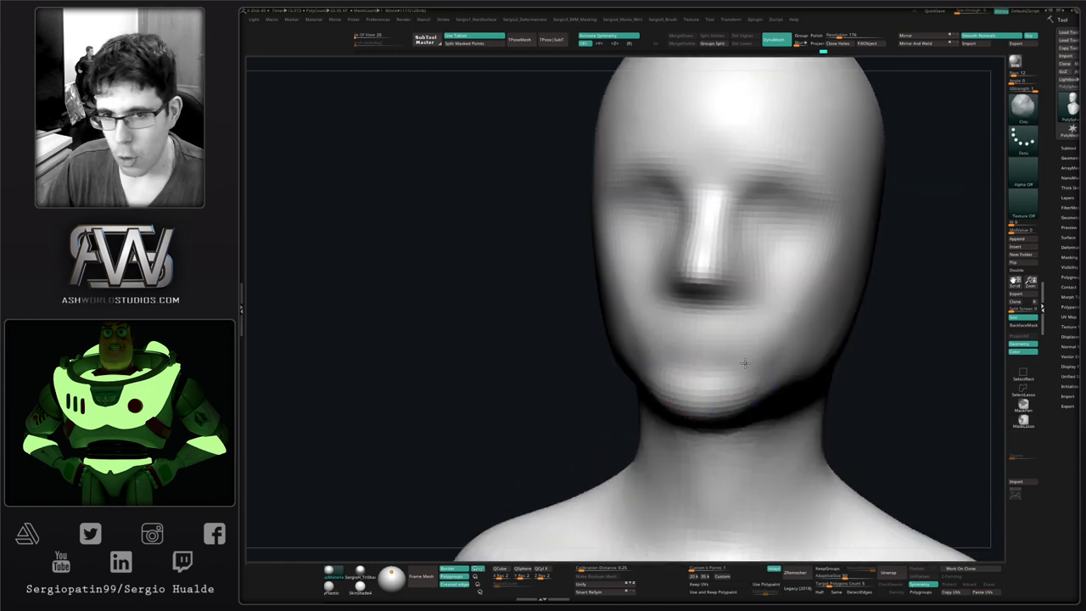
key("b")
key("s")
key("t")
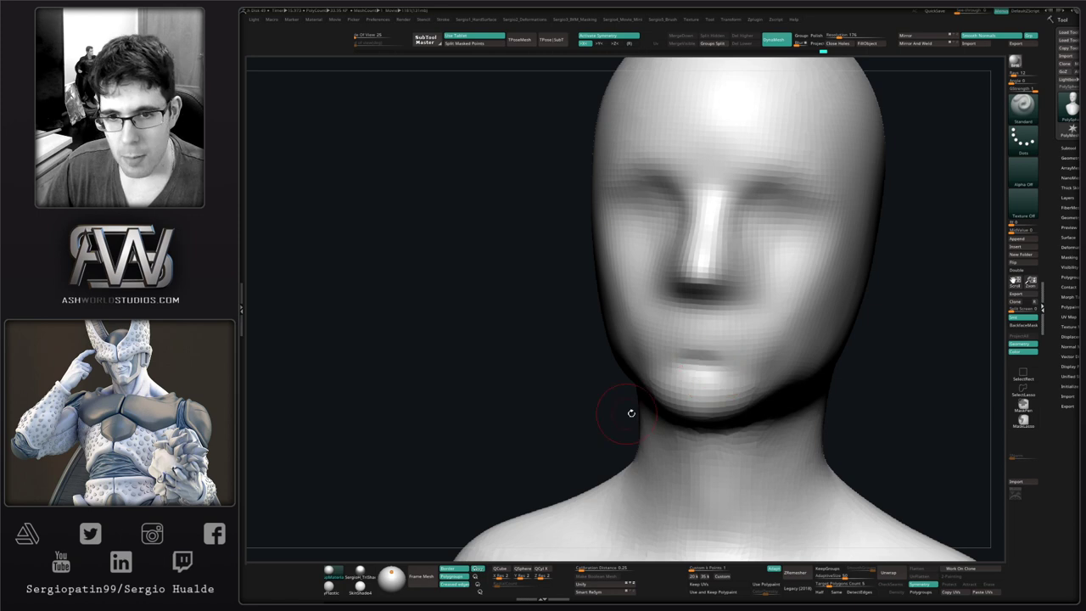
mouse_move(631, 413)
right_mouse_down()
mouse_move(688, 388)
mouse_move(655, 381)
right_mouse_up()
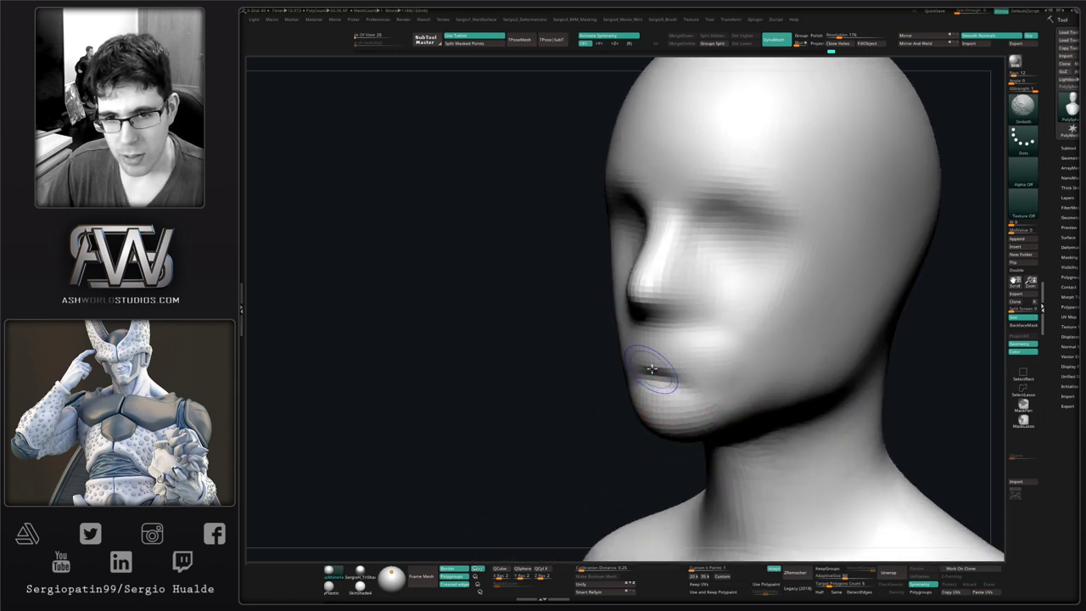
left_click_drag(650, 381, 698, 415, "shift")
- Carve the crease around the nostril wing with the DamStandard brush
mouse_move(681, 386)
right_mouse_down("alt")
mouse_move(730, 363)
mouse_move(690, 388)
mouse_move(683, 347)
mouse_move(599, 381)
mouse_move(697, 362)
right_mouse_up("alt")
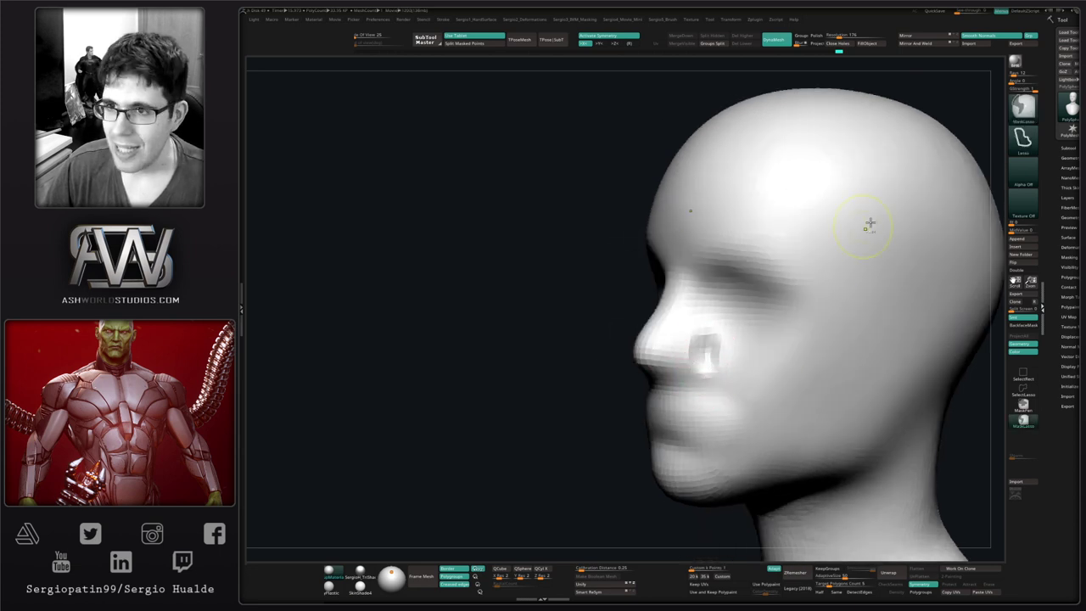
left_click(1022, 170)
left_click(760, 180)
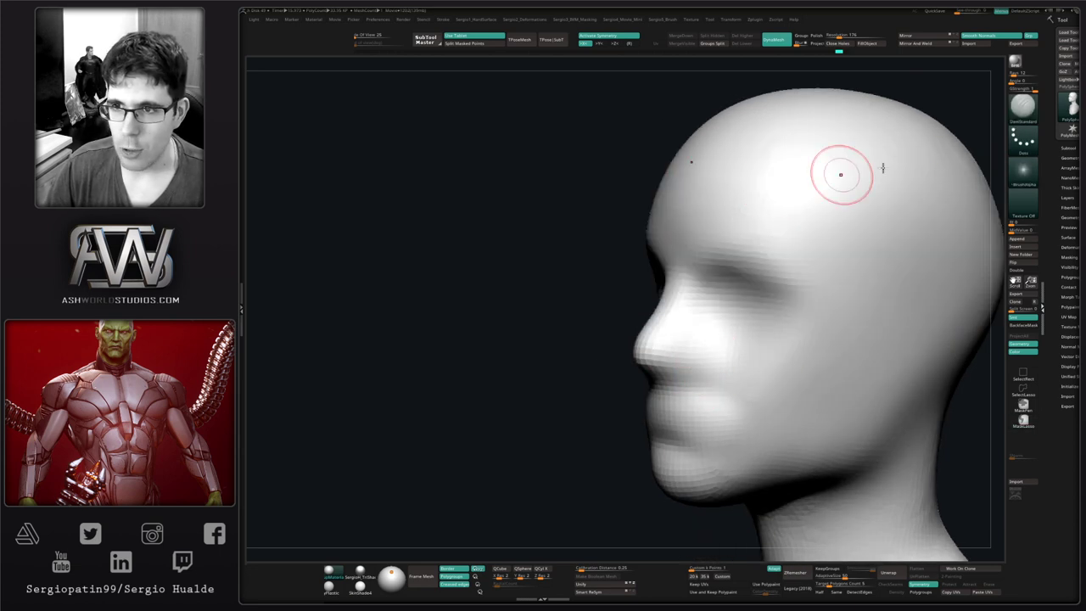
left_click(1032, 177, "ctrl+shift")
left_click(635, 181, "ctrl+shift")
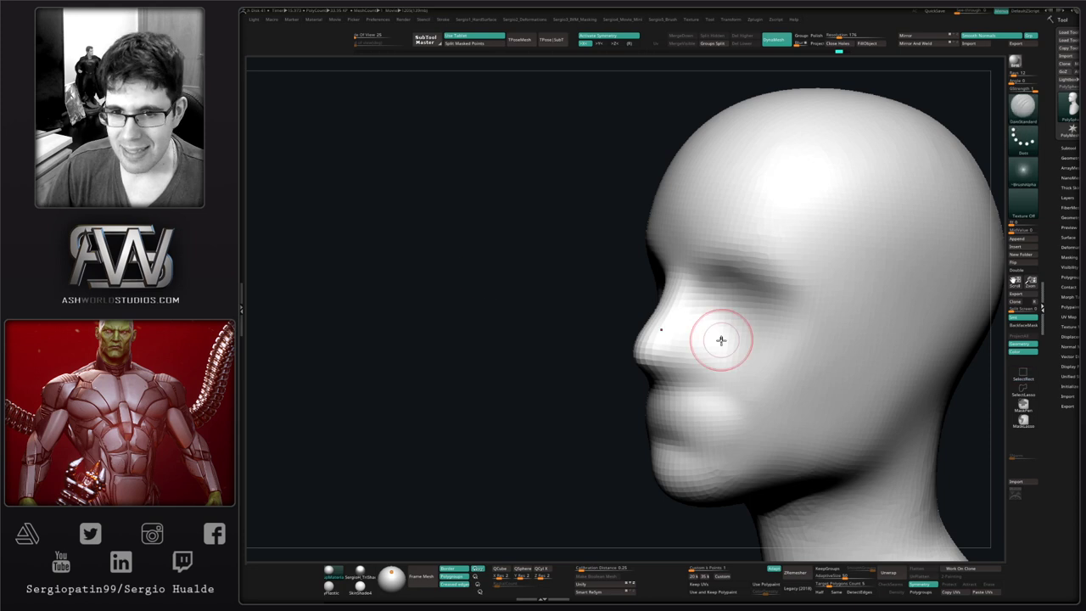
right_click_drag(720, 339, 705, 351)
left_click_drag(701, 351, 689, 382)
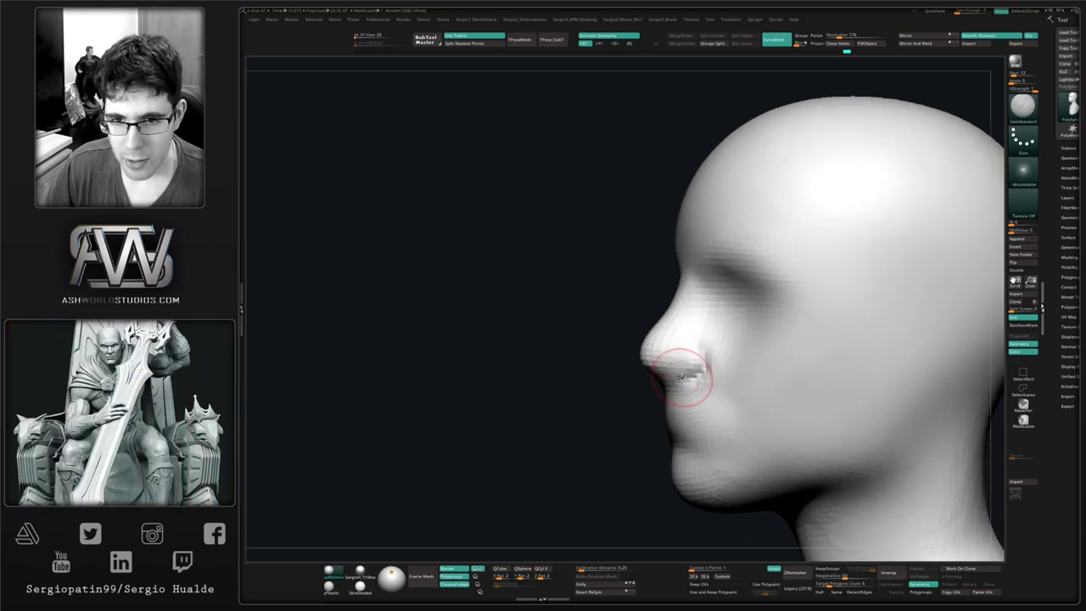
- Shape the nostril wings on both sides of the nose with the Move brush
right_click_drag(679, 343, 697, 350)
key("b")
key("m")
key("v")
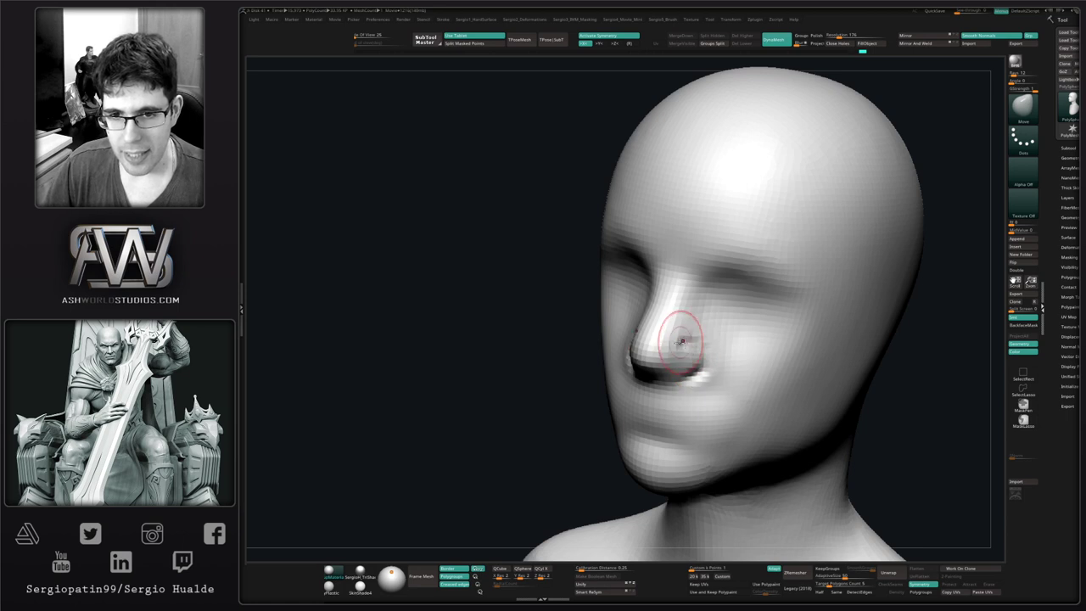
right_click_drag(691, 368, 687, 363)
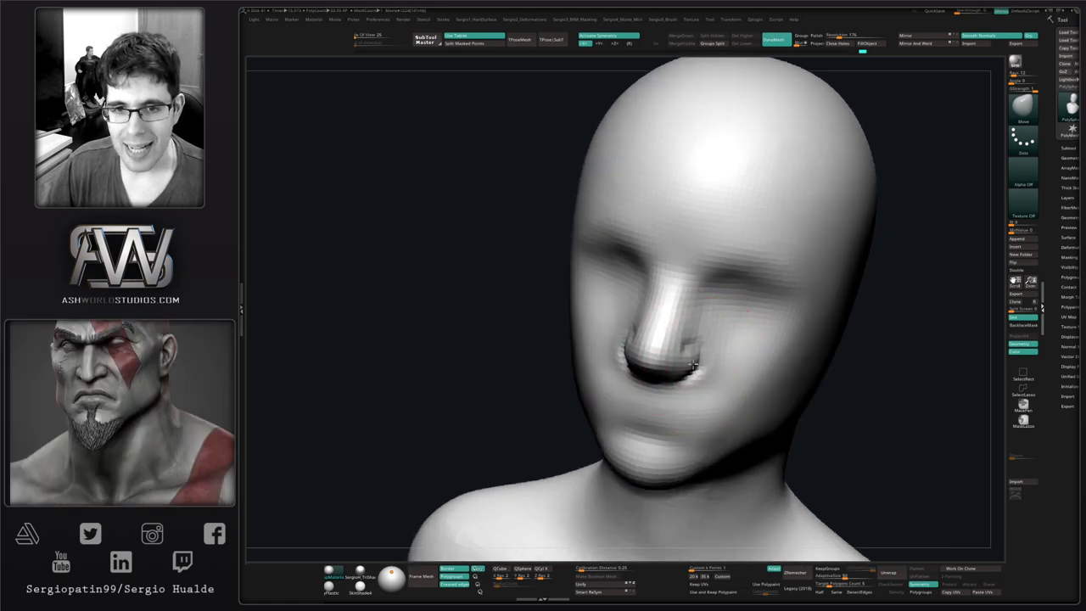
- Refine the underside of the nose and the upper lip area in profile with a resized Move brush
right_click_drag(720, 339, 677, 317)
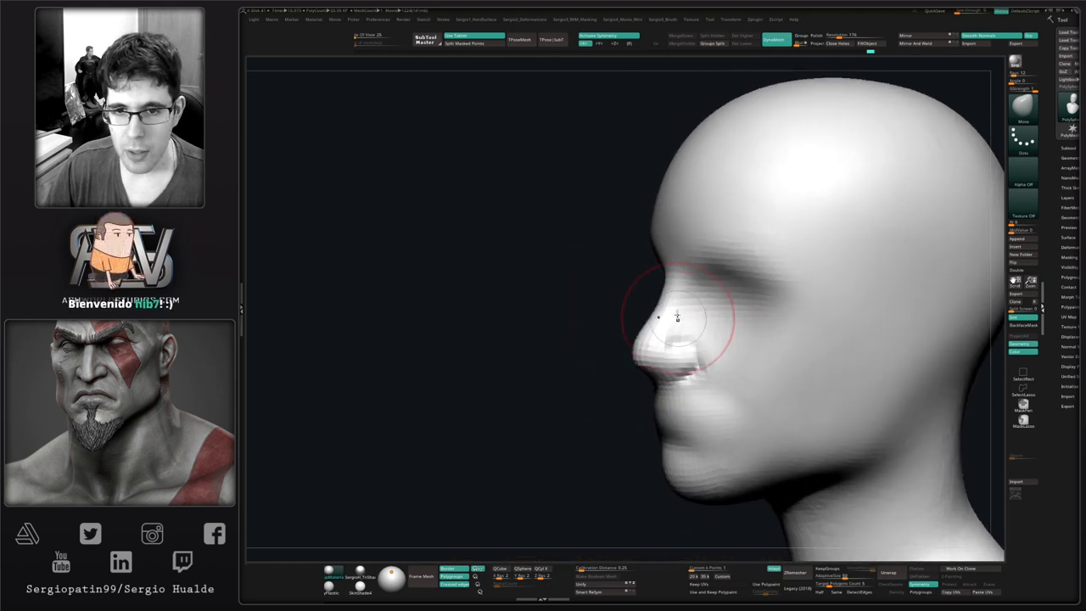
mouse_move(667, 376)
right_mouse_down()
mouse_move(664, 339)
mouse_move(646, 369)
mouse_move(636, 362)
mouse_move(661, 378)
right_mouse_up()
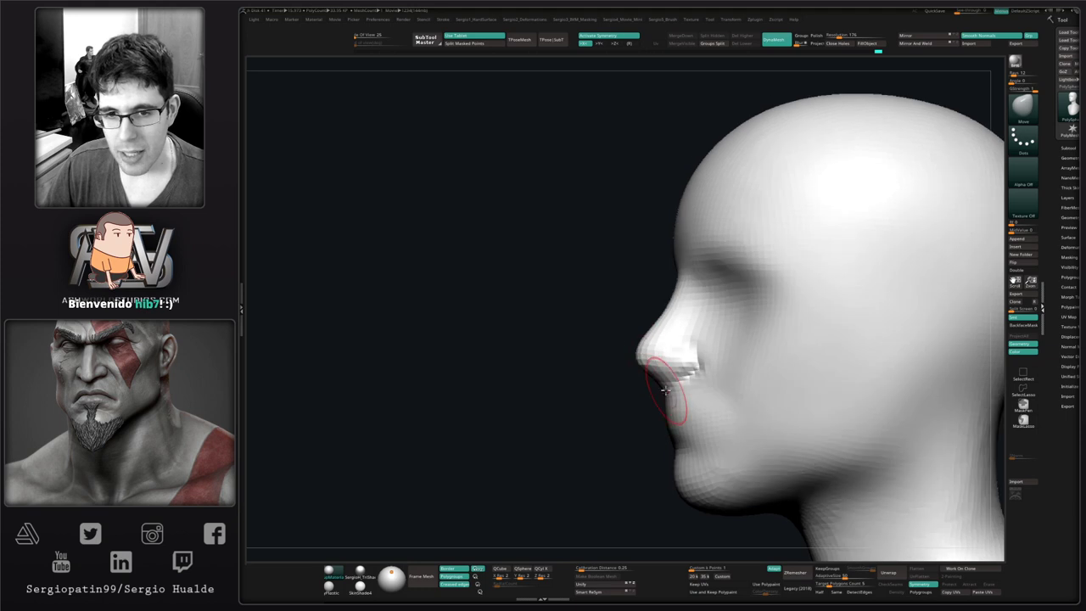
key("s")
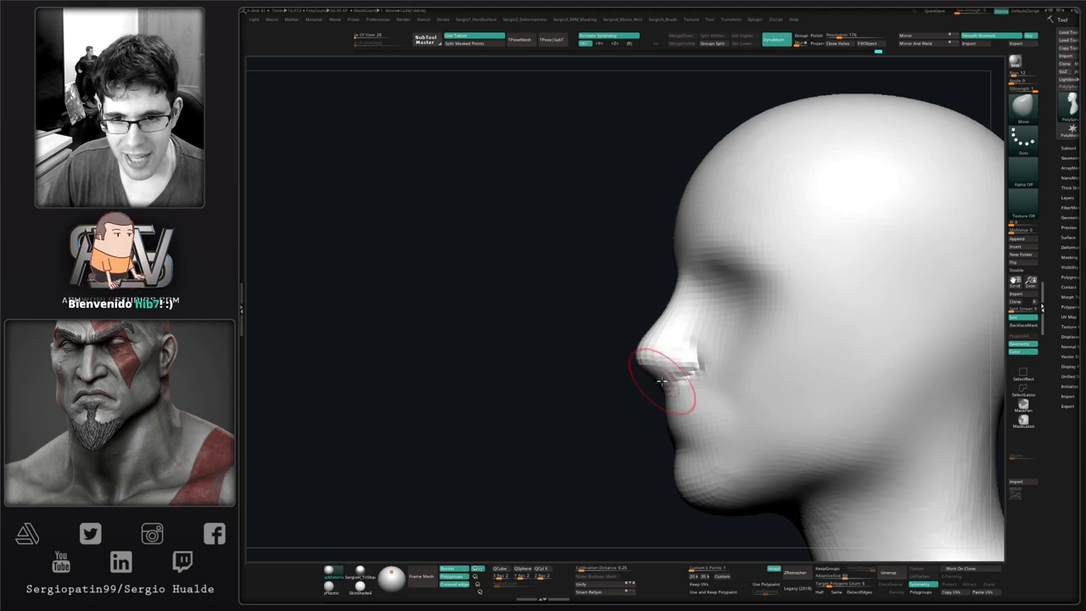
mouse_move(661, 381)
right_mouse_down()
mouse_move(690, 385)
mouse_move(653, 369)
mouse_move(710, 363)
right_mouse_up()
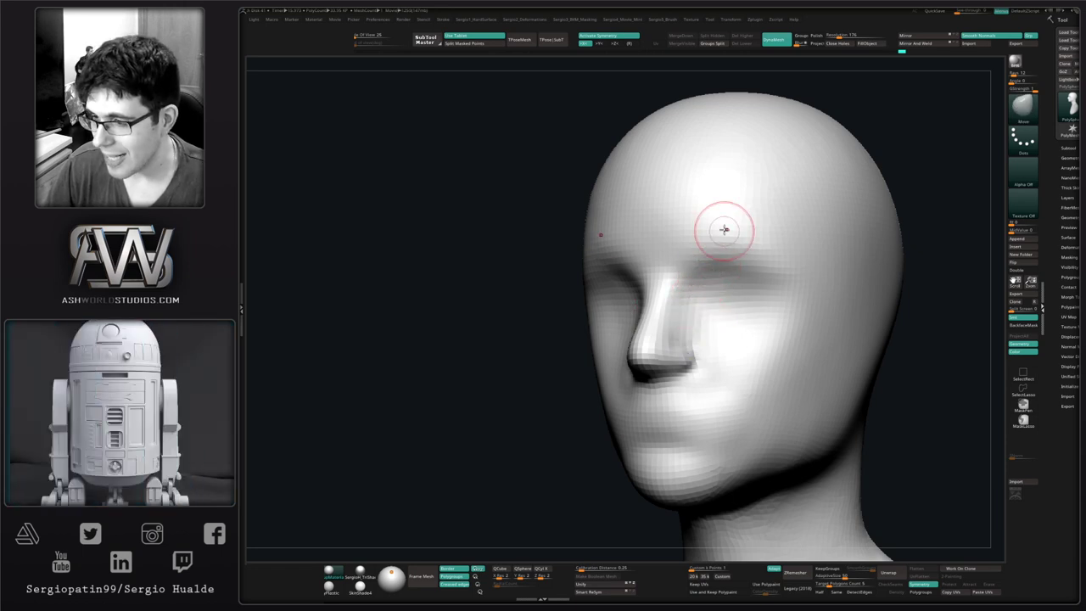
- Adjust the sides of the nose bridge and the inner eye sockets with the Move brush
right_click_drag(693, 319, 696, 321)
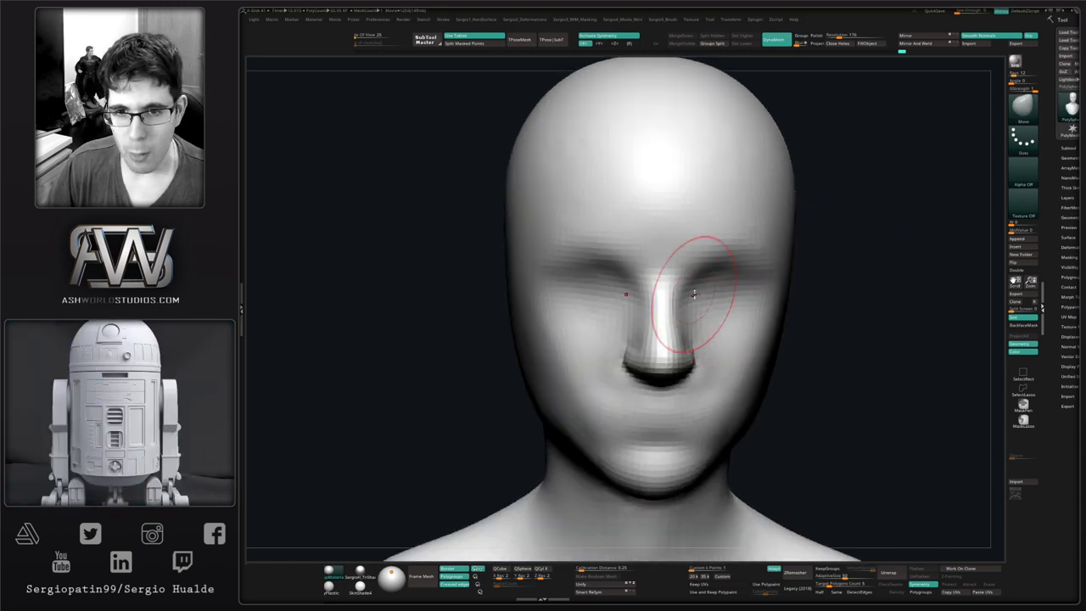
right_click_drag(728, 282, 701, 307)
left_click_drag(701, 301, 701, 285)
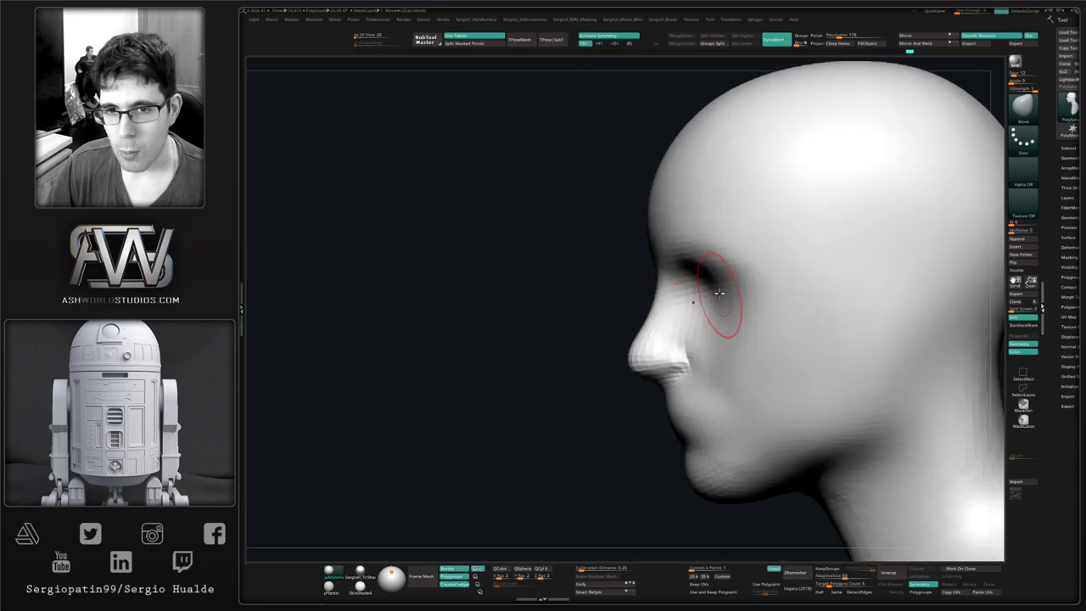
right_click_drag(722, 296, 704, 285)
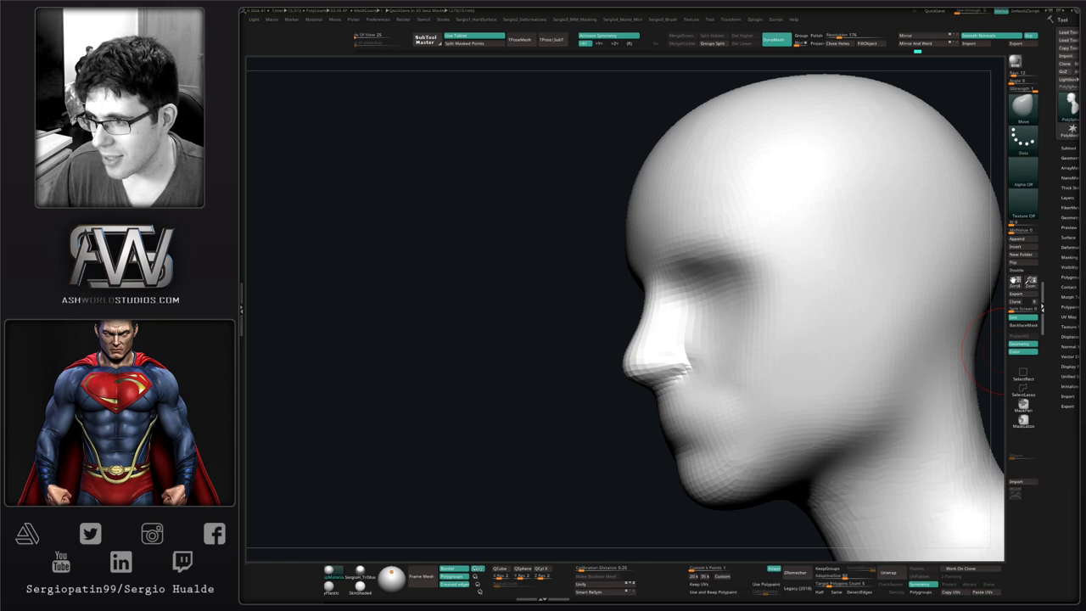
- Build up the initial ear mass on the side of the head with the Clay brush
left_click_drag(455, 386, 632, 343)
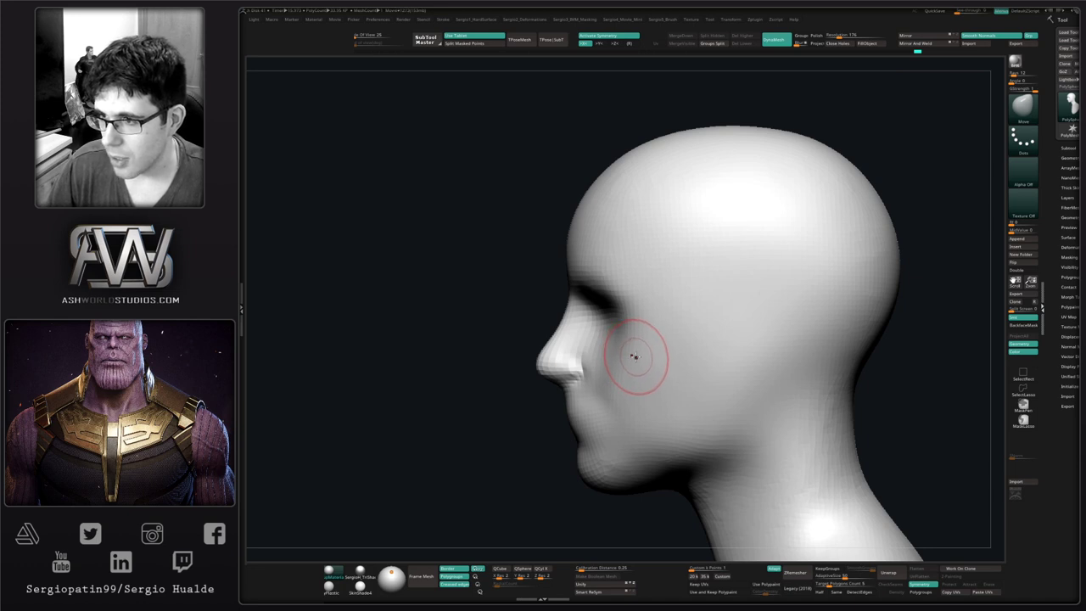
right_click_drag(630, 359, 691, 339)
key("1")
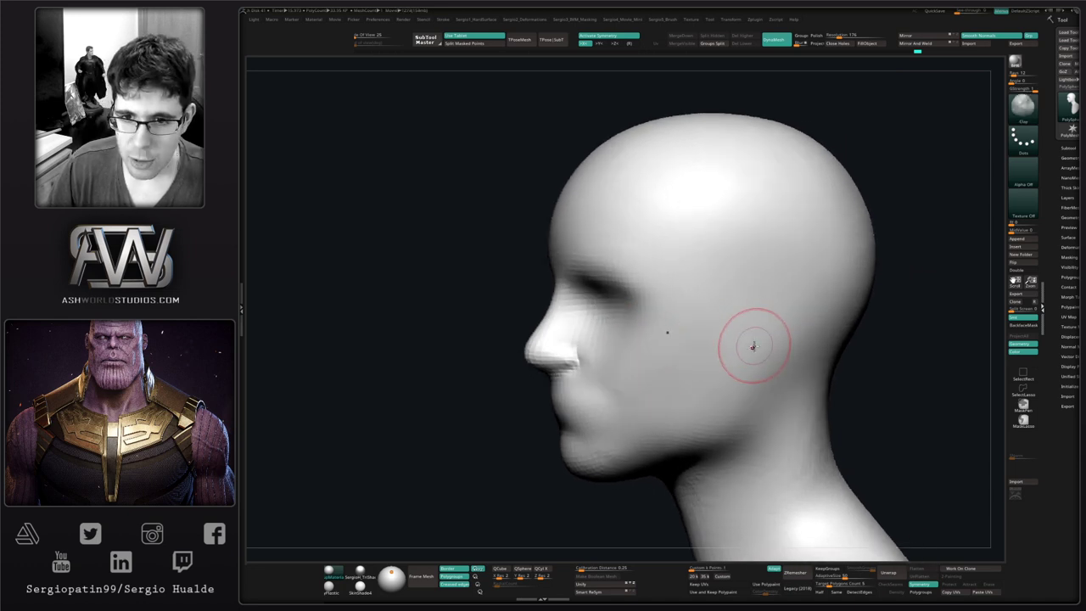
mouse_move(753, 347)
left_mouse_down()
mouse_move(760, 289)
mouse_move(740, 366)
left_mouse_up()
right_click_drag(752, 381, 742, 381, "ctrl")
- Reposition the ear mass in profile with a resized Move brush and smooth its surroundings
key("s")
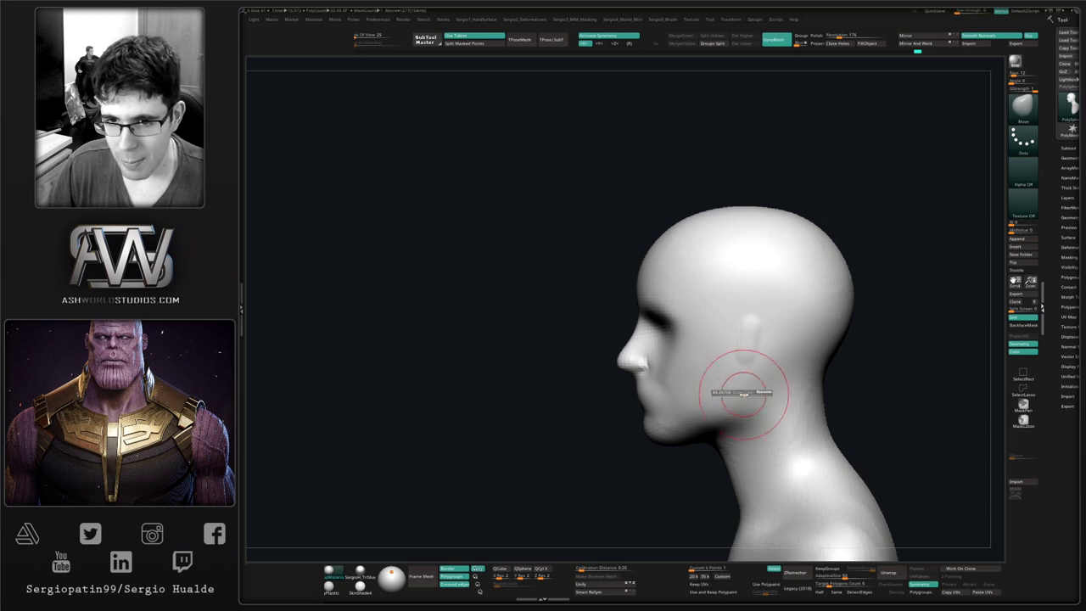
mouse_move(741, 391)
left_mouse_down()
mouse_move(758, 324)
mouse_move(749, 364)
left_mouse_up()
key("s")
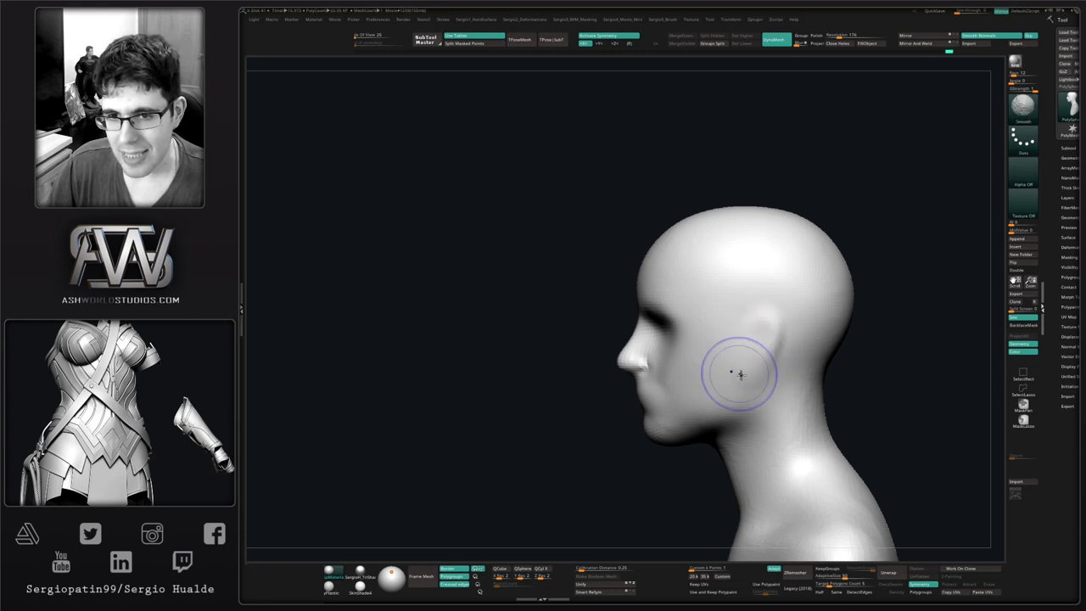
mouse_move(735, 373)
right_mouse_down()
mouse_move(766, 322)
mouse_move(772, 349)
mouse_move(773, 329)
right_mouse_up()
- Pull the ear shape outward from the back of the head with the Move brush
key("b")
key("m")
key("v")
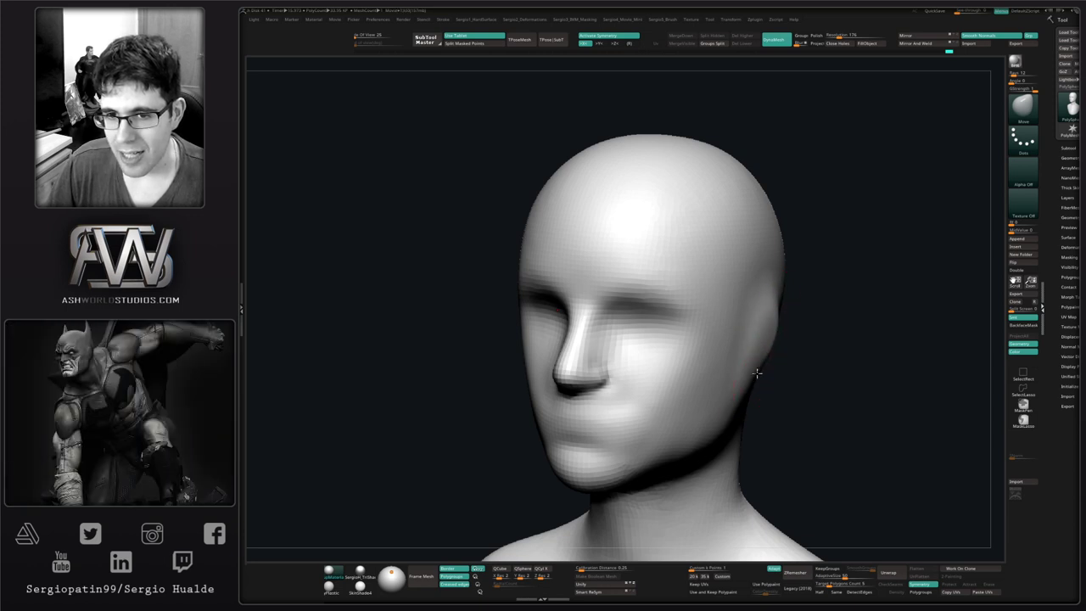
right_click_drag(757, 373, 743, 367)
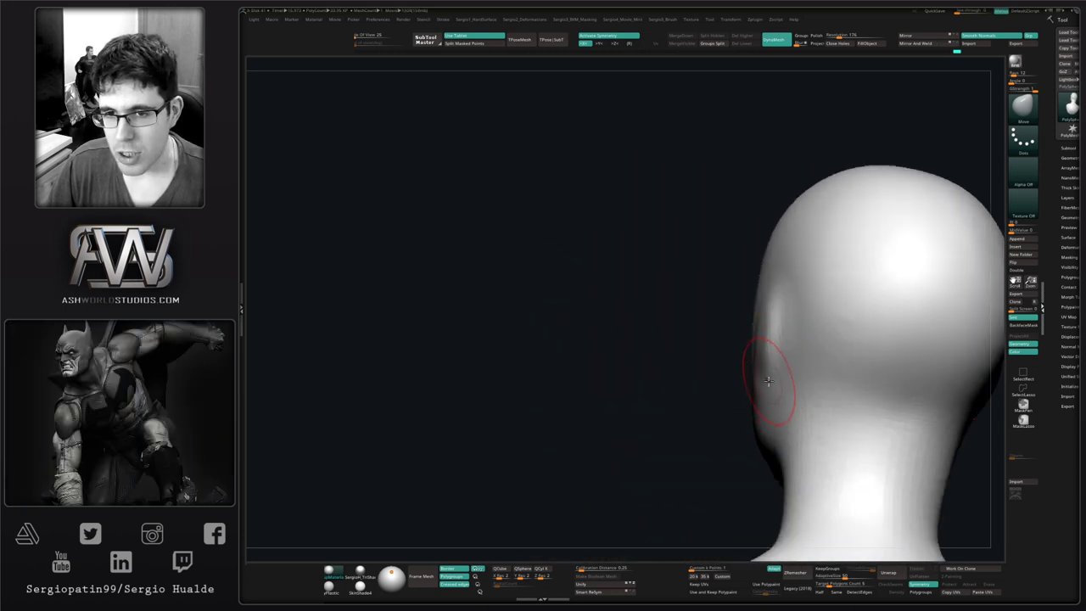
left_click_drag(765, 353, 767, 340)
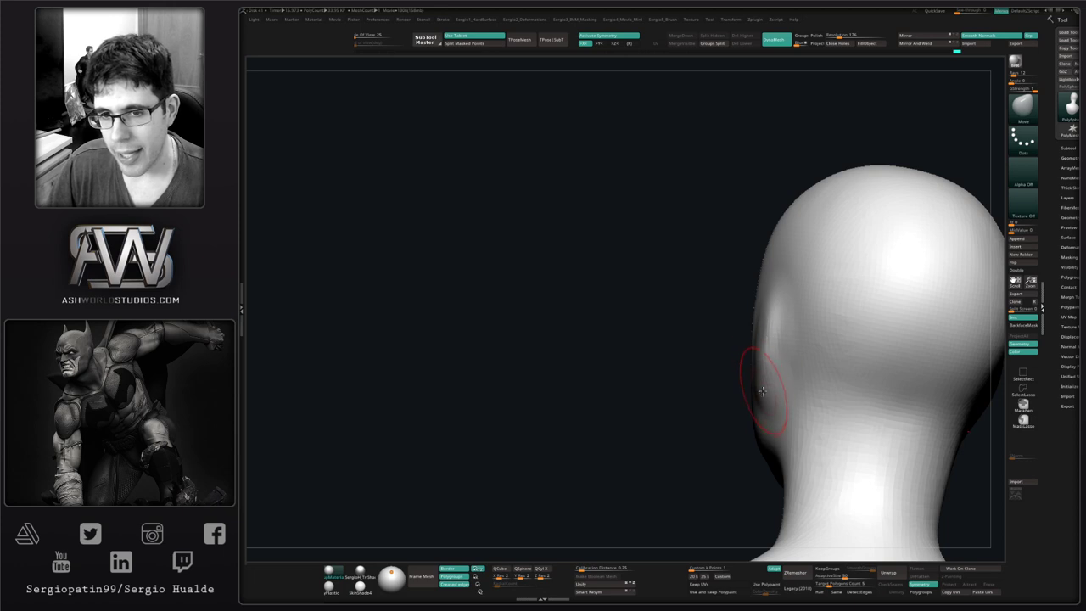
- Raise the rear rim of the ear with the Standard brush and smooth the area behind it
right_click_drag(762, 388, 781, 413)
key("b")
key("s")
key("t")
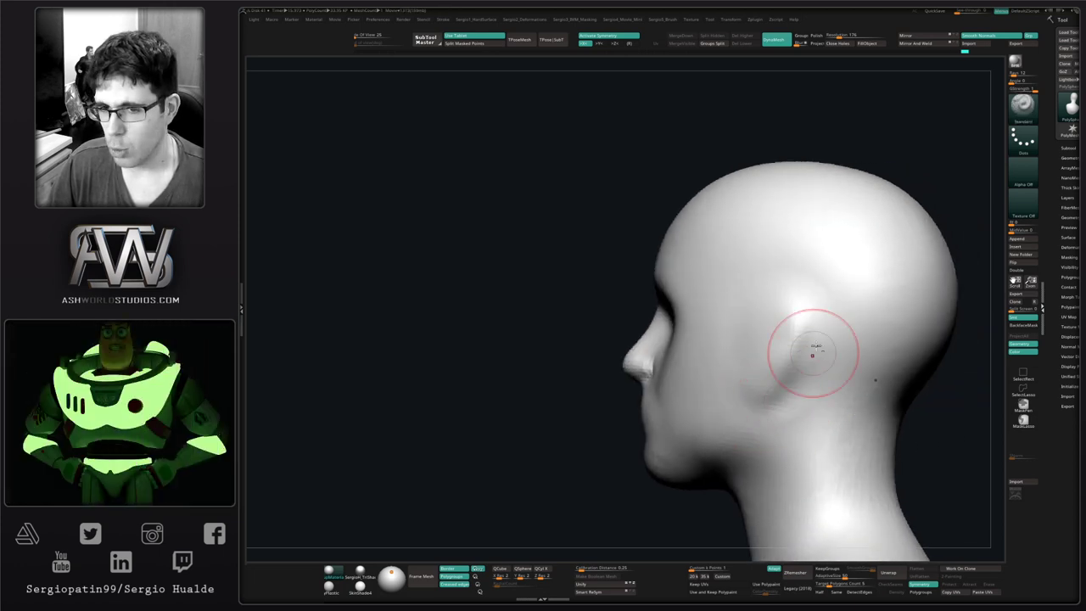
mouse_move(801, 386)
left_mouse_down()
mouse_move(816, 317)
mouse_move(799, 285)
left_mouse_up()
right_click_drag(803, 330, 763, 330)
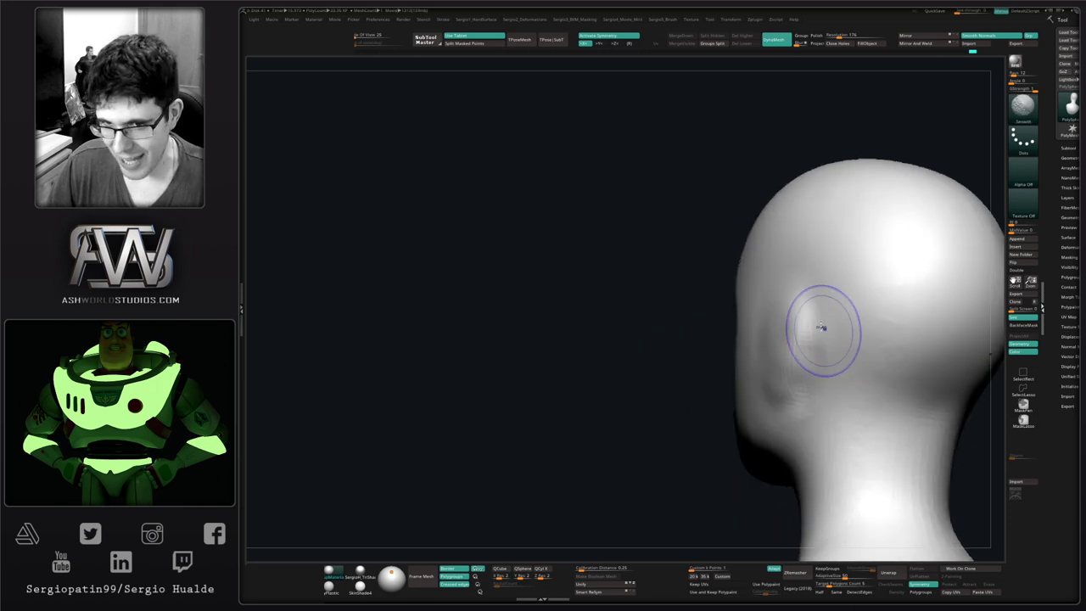
left_click_drag(824, 327, 825, 360, "shift")
left_click_drag(758, 399, 785, 344)
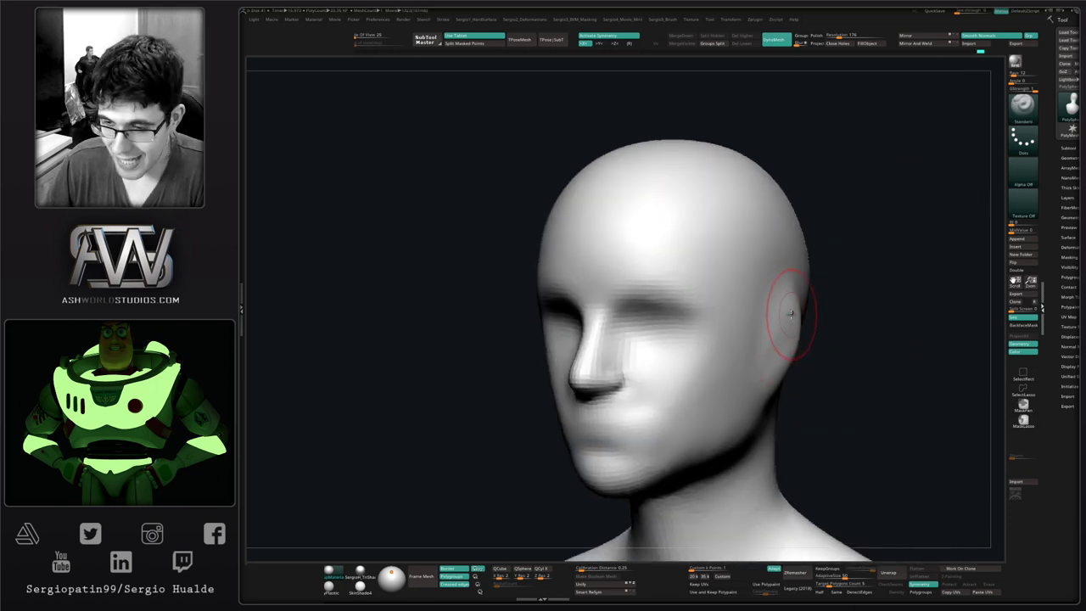
mouse_move(814, 338)
left_mouse_down()
mouse_move(819, 354)
mouse_move(768, 349)
left_mouse_up()
- Pull the ear away from the side of the head with the Move brush
mouse_move(720, 300)
right_mouse_down()
mouse_move(751, 327)
mouse_move(718, 336)
mouse_move(743, 338)
right_mouse_up()
key("b")
key("m")
key("v")
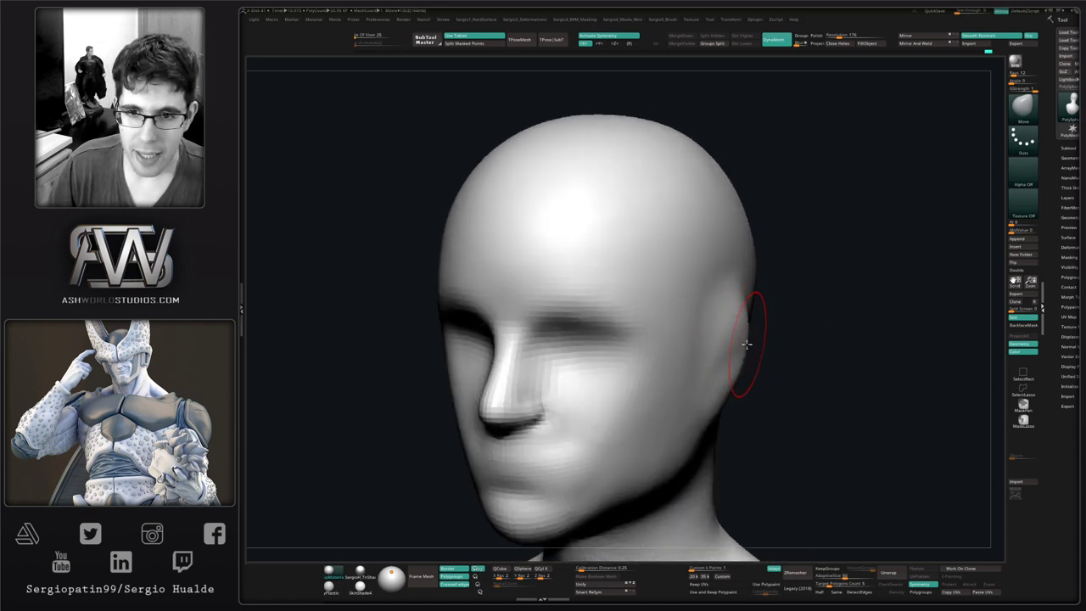
mouse_move(756, 351)
left_mouse_down()
mouse_move(722, 358)
mouse_move(726, 319)
mouse_move(677, 330)
left_mouse_up()
- Build up the upper and back rim of the ear with the Standard brush and smooth the transition above it
key("b")
key("s")
key("t")
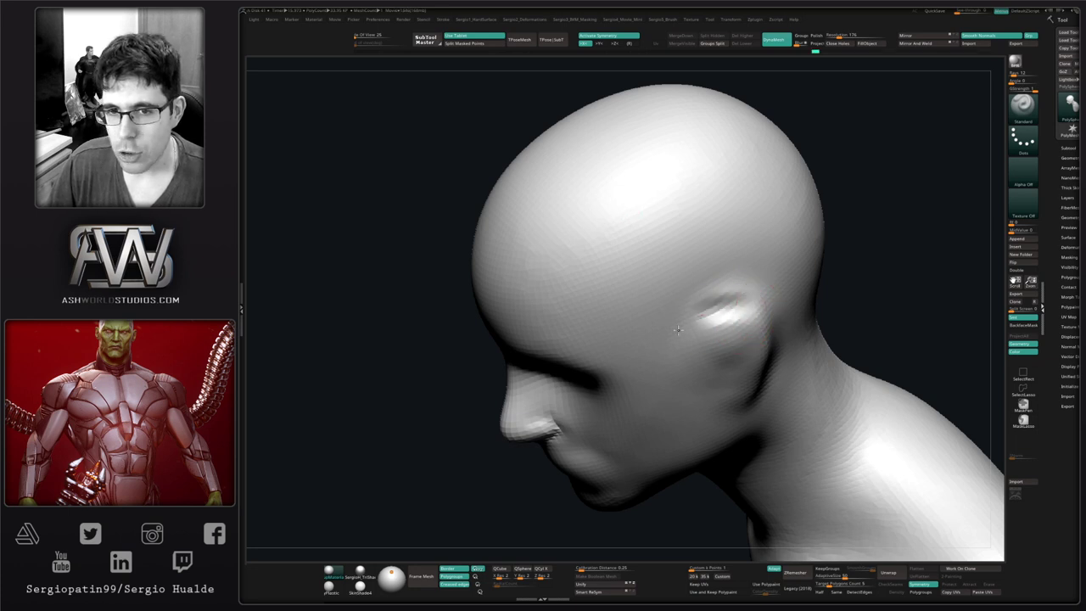
right_click_drag(730, 340, 735, 312)
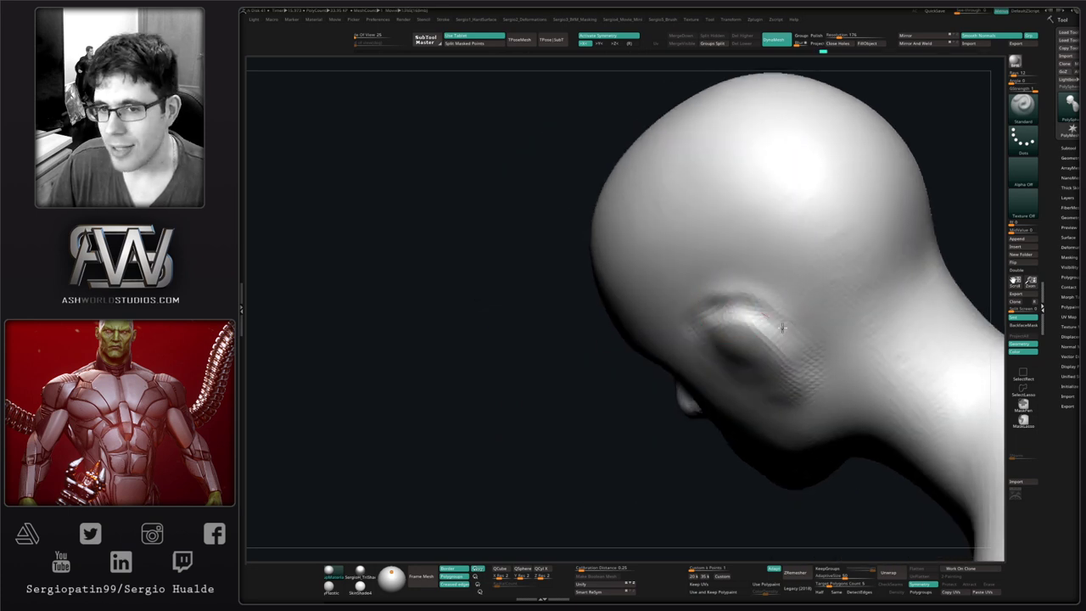
left_click_drag(782, 327, 797, 364)
left_click_drag(759, 325, 798, 363)
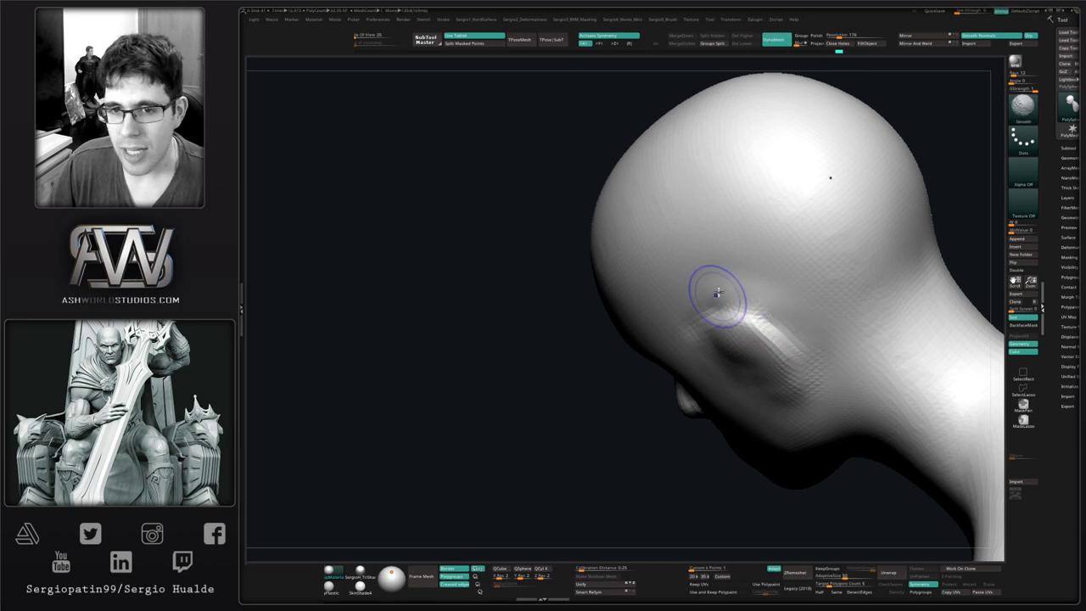
right_click_drag(697, 338, 762, 271)
- Adjust how the ear projects from the skull, working from behind with the Move brush
mouse_move(669, 347)
right_mouse_down()
mouse_move(690, 373)
mouse_move(718, 351)
mouse_move(689, 331)
mouse_move(745, 341)
mouse_move(728, 405)
right_mouse_up()
key("b")
key("m")
key("v")
right_click_drag(716, 359, 721, 366)
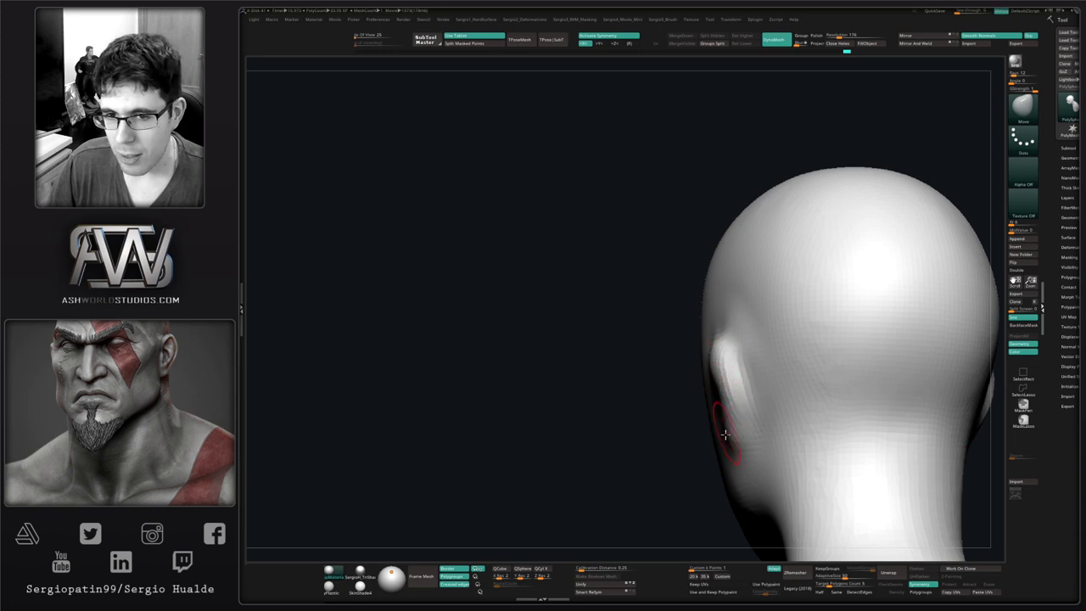
right_click_drag(722, 432, 762, 432)
left_click_drag(724, 387, 734, 376)
- Blend the front of the ear into the side of the face with the Clay and Smooth brushes
right_click_drag(715, 431, 703, 430)
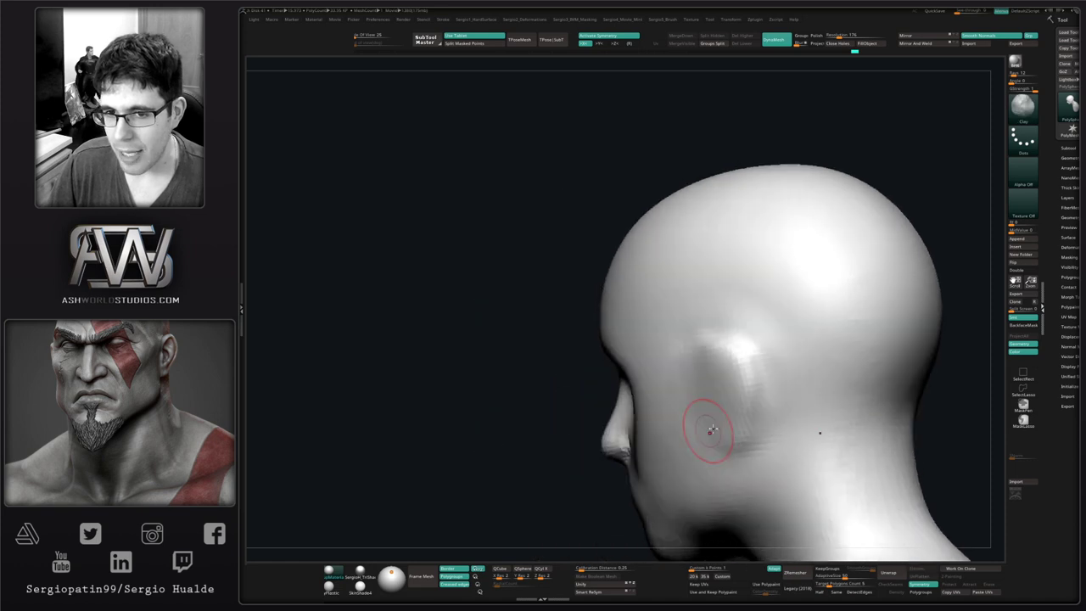
right_click_drag(744, 485, 754, 463)
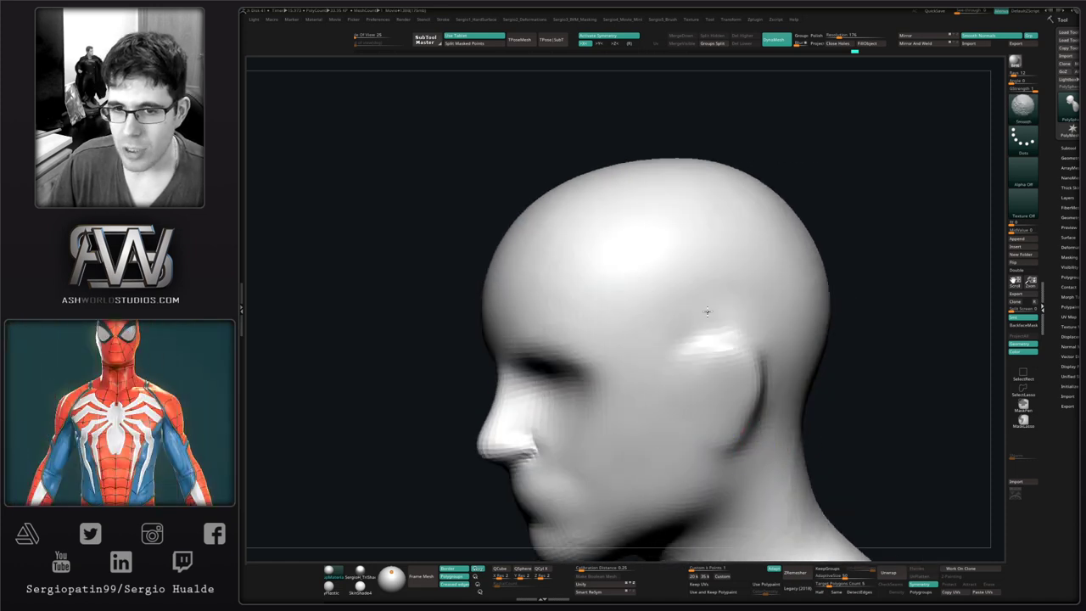
mouse_move(645, 402)
right_mouse_down()
mouse_move(673, 376)
mouse_move(693, 436)
mouse_move(733, 371)
right_mouse_up()
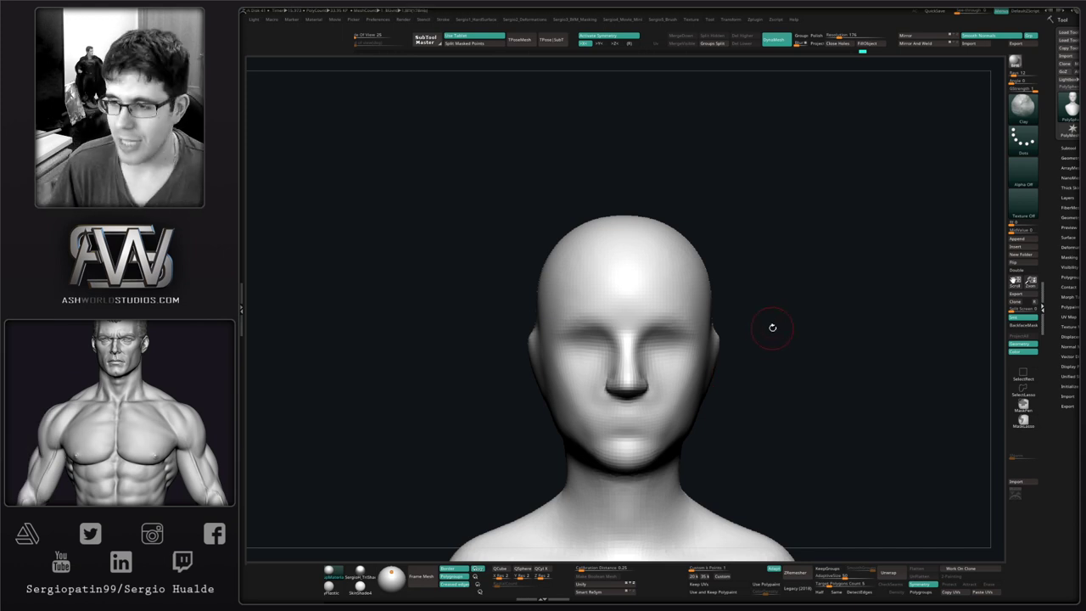
- Reshape the temples and sides of the skull with an enlarged Move brush
left_click_drag(805, 324, 759, 335)
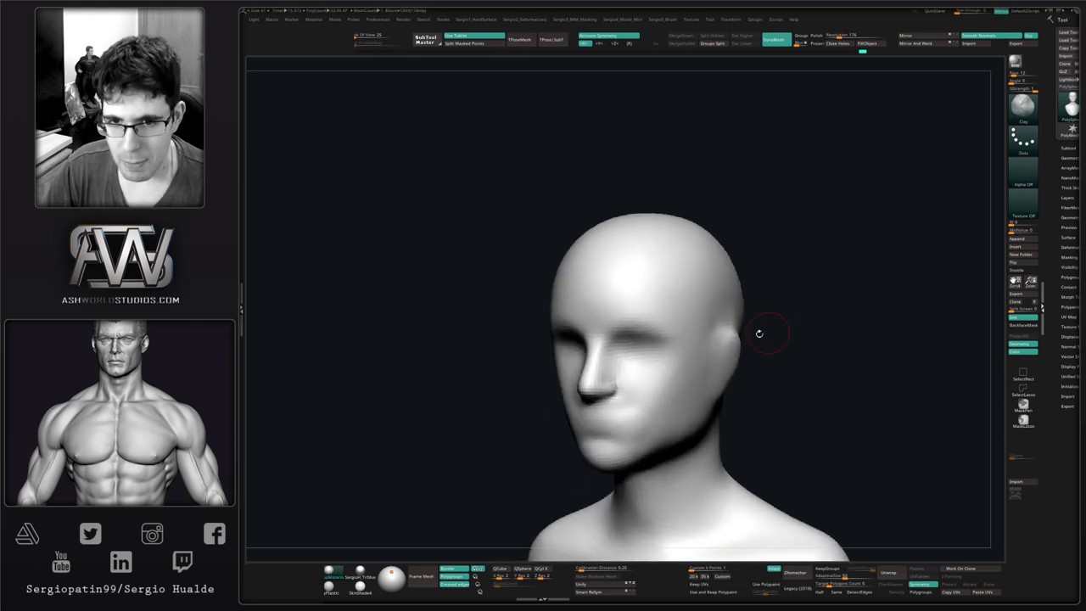
right_click_drag(640, 330, 660, 334, "shift")
key("b")
key("m")
key("v")
key("s")
mouse_move(652, 331)
left_mouse_down()
mouse_move(662, 329)
mouse_move(661, 309)
left_mouse_up()
key("s")
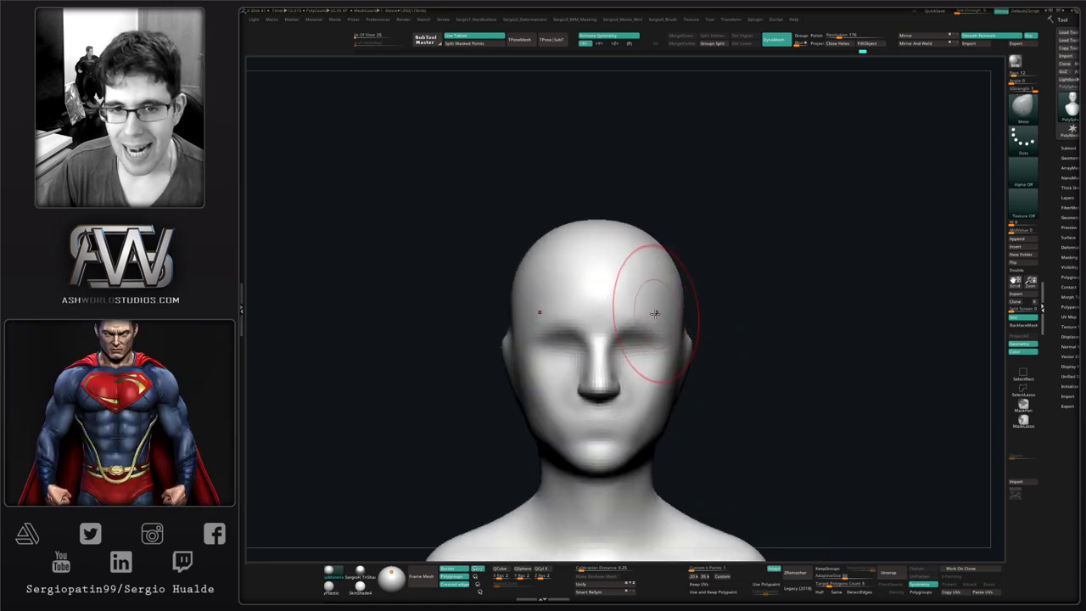
right_click_drag(652, 313, 632, 307)
mouse_move(664, 371)
right_mouse_down()
mouse_move(689, 382)
mouse_move(703, 345)
mouse_move(718, 344)
mouse_move(707, 347)
right_mouse_up()
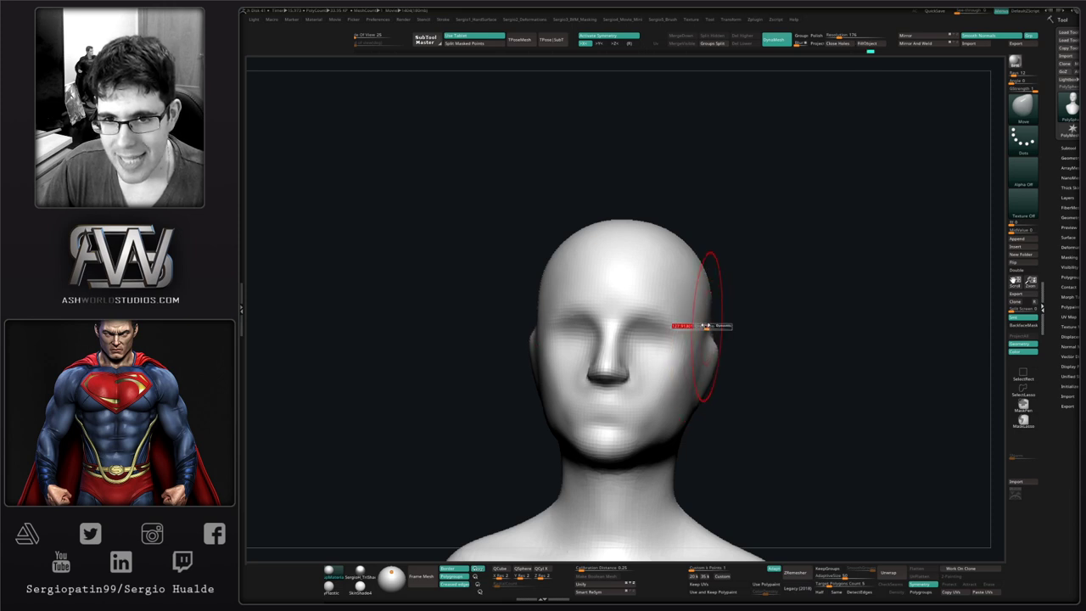
left_click_drag(701, 313, 692, 308)
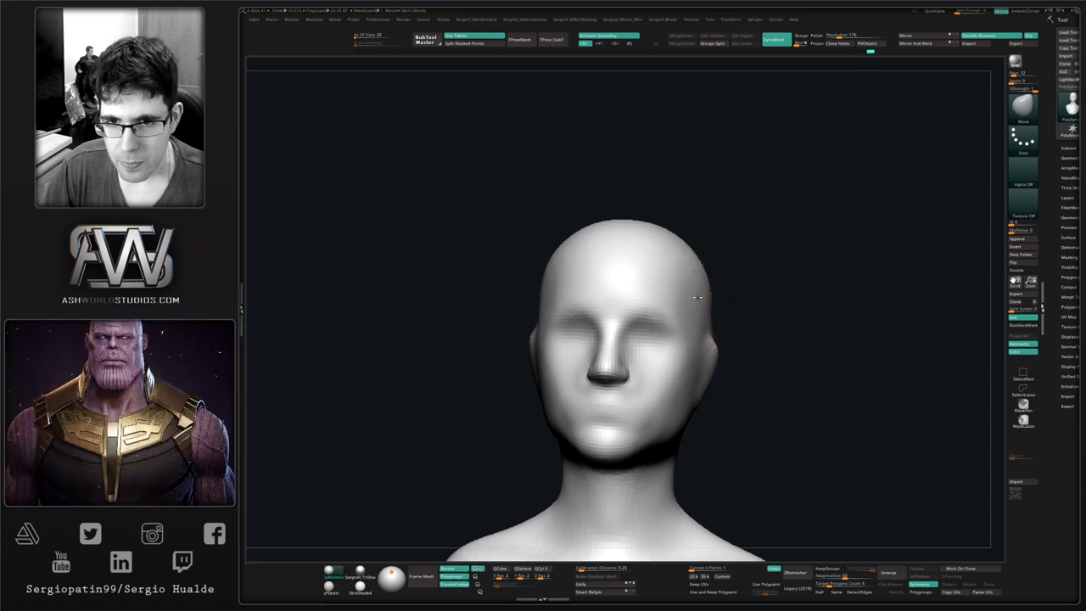
mouse_move(705, 306)
right_mouse_down()
mouse_move(710, 328)
mouse_move(713, 310)
mouse_move(683, 322)
mouse_move(715, 296)
right_mouse_up()
key("s")
- Smooth the top of the forehead and refine its profile with the Move brush
right_click_drag(715, 245, 681, 283)
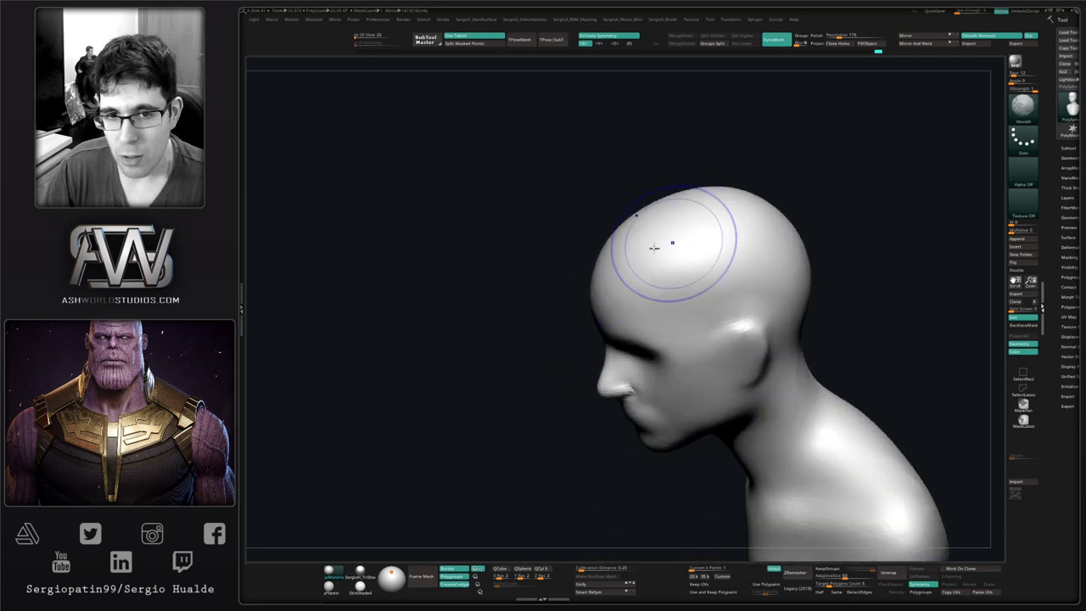
mouse_move(667, 242)
right_mouse_down()
mouse_move(635, 249)
mouse_move(625, 271)
right_mouse_up()
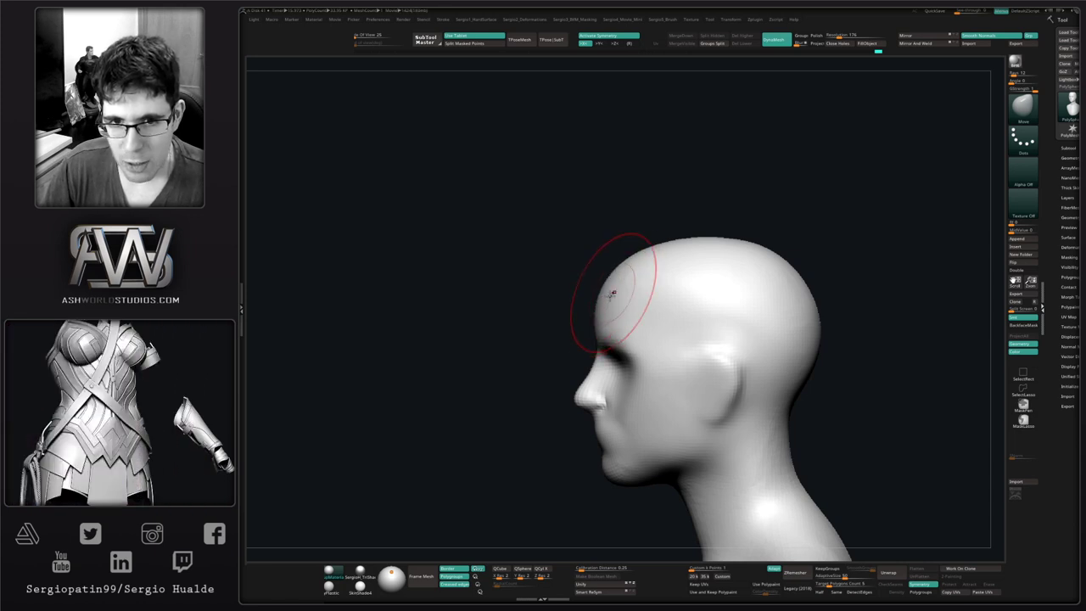
mouse_move(606, 291)
right_mouse_down()
mouse_move(654, 320)
mouse_move(658, 294)
mouse_move(628, 368)
mouse_move(614, 274)
right_mouse_up()
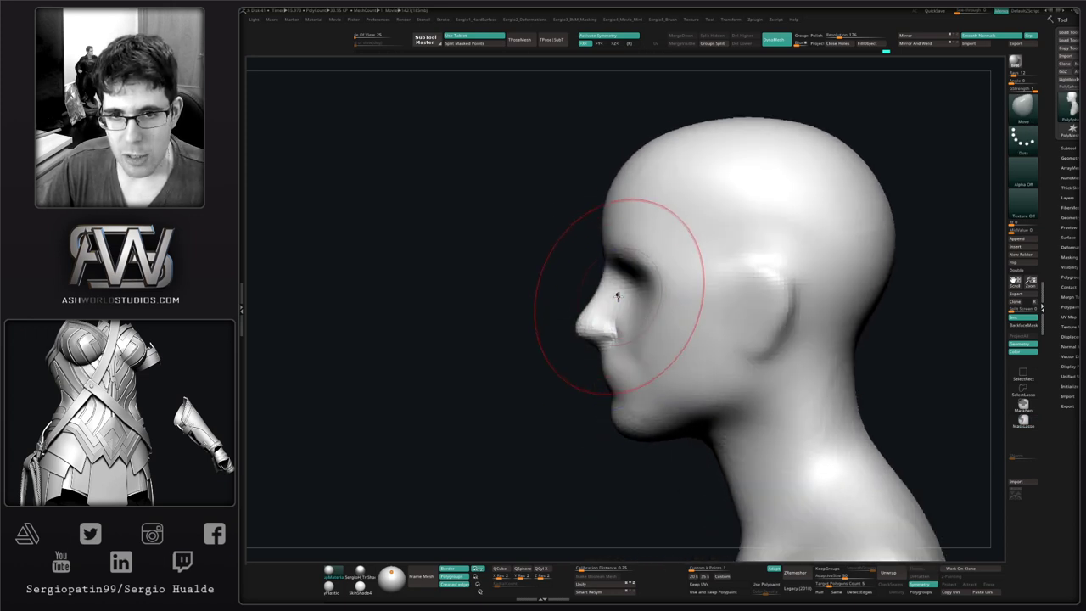
- Refine the brow, eye socket and cheek with the Move brush and smooth the cheek beside the mouth
right_click_drag(601, 339, 656, 280)
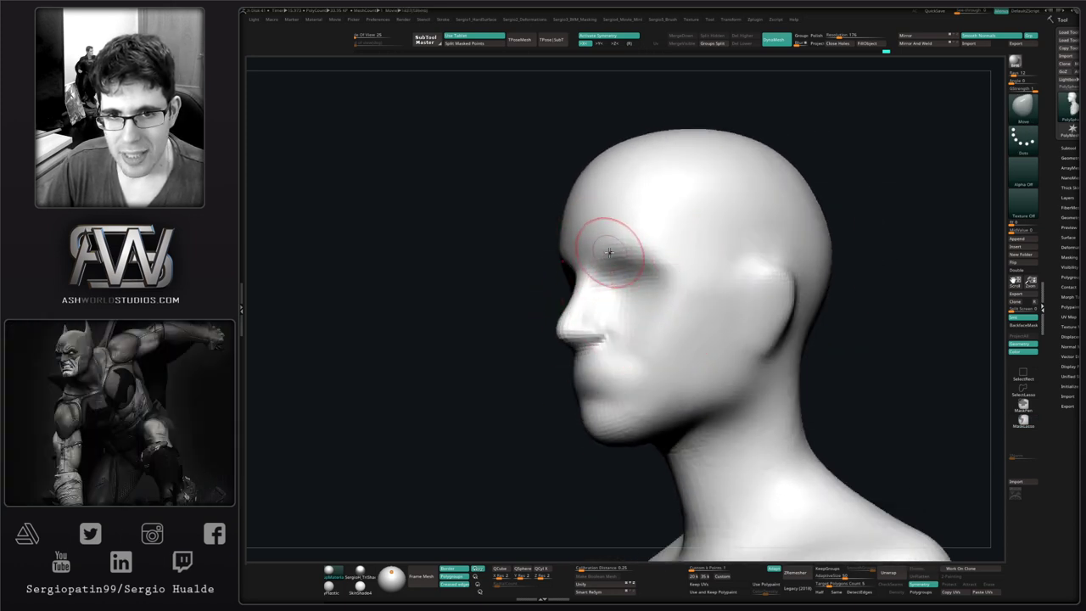
right_click_drag(629, 279, 642, 243)
right_click_drag(686, 303, 646, 313)
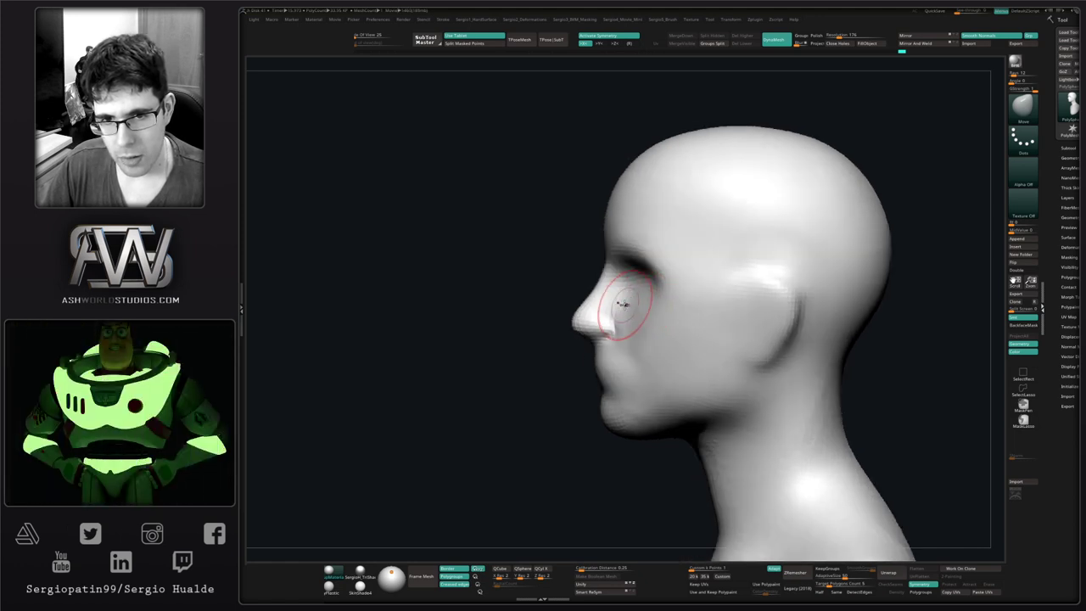
mouse_move(626, 359)
right_mouse_down()
mouse_move(669, 357)
mouse_move(631, 324)
mouse_move(635, 354)
right_mouse_up()
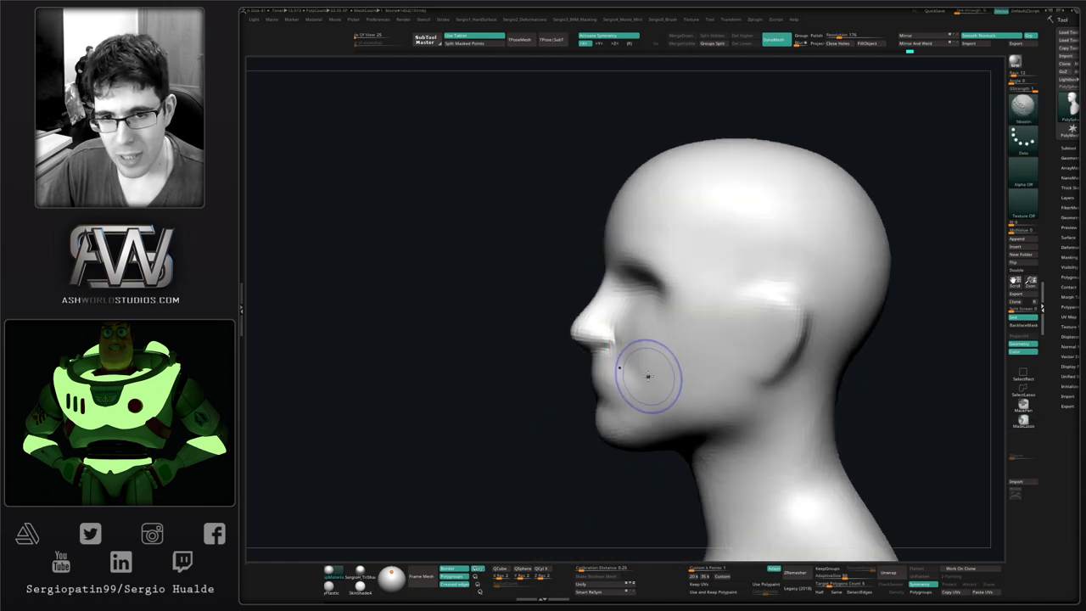
left_click_drag(639, 351, 635, 319)
mouse_move(636, 319)
right_mouse_down()
mouse_move(646, 352)
mouse_move(683, 347)
mouse_move(637, 301)
right_mouse_up()
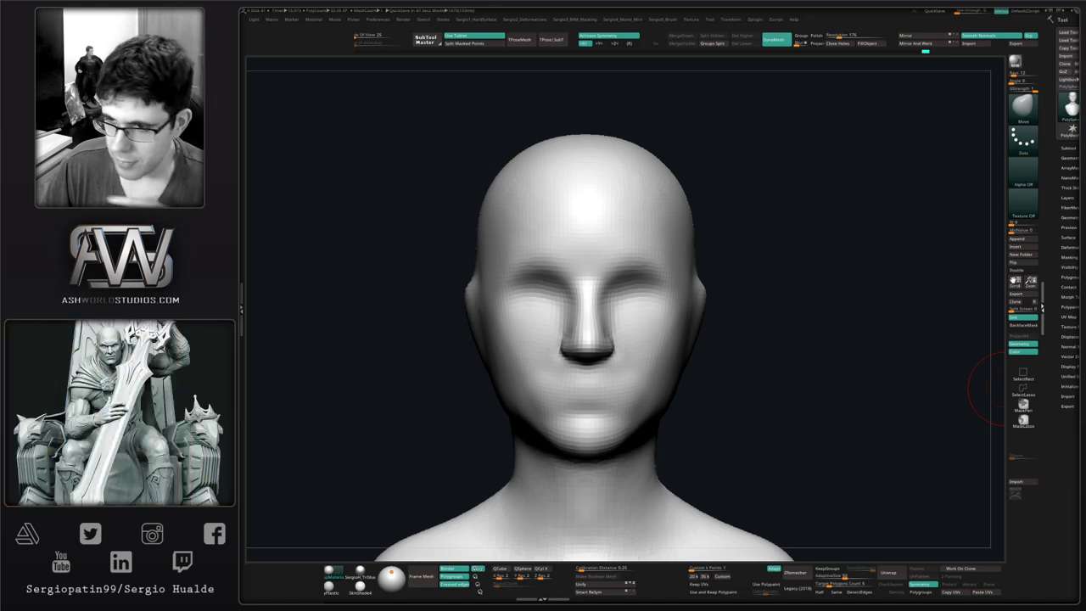
- Refine the jawline and the underside of the chin with the Move brush
left_click_drag(775, 353, 814, 363)
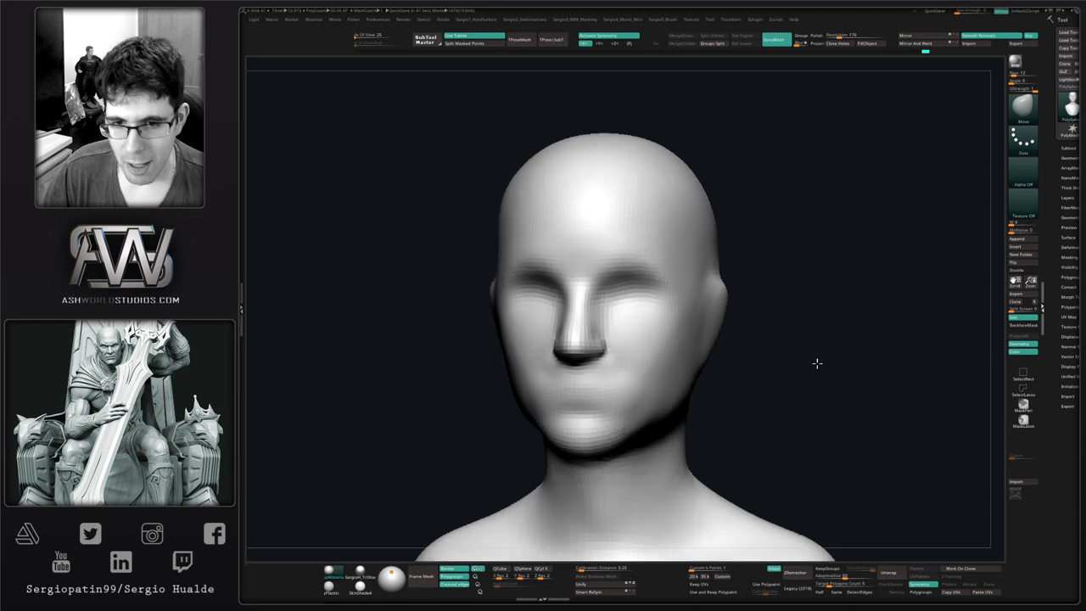
mouse_move(727, 358)
left_mouse_down()
mouse_move(726, 340)
mouse_move(698, 351)
left_mouse_up()
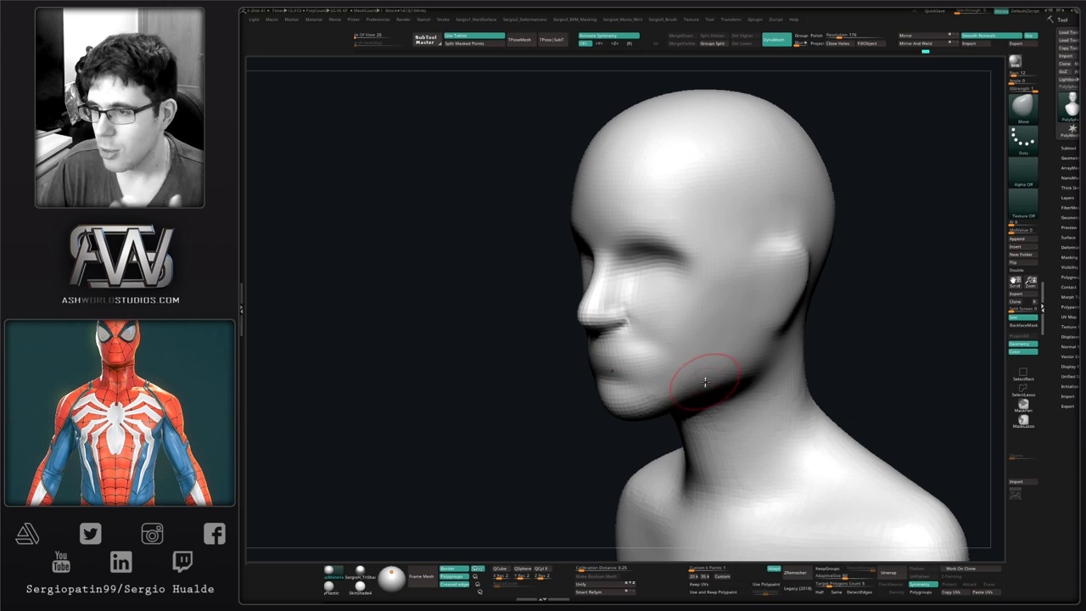
mouse_move(717, 351)
right_mouse_down()
mouse_move(741, 322)
mouse_move(764, 330)
right_mouse_up()
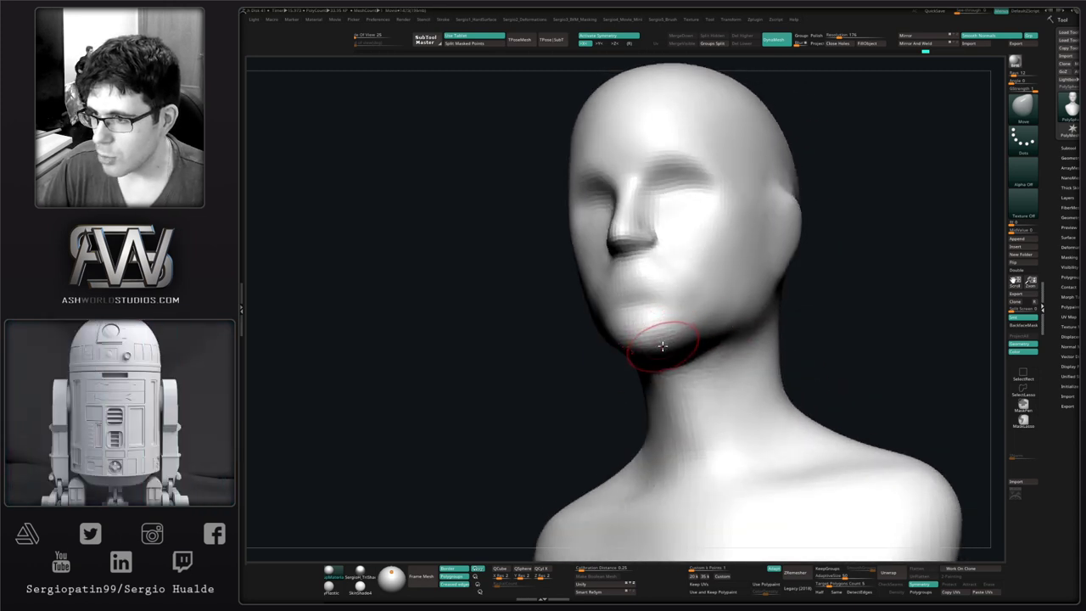
mouse_move(676, 341)
right_mouse_down()
mouse_move(654, 327)
mouse_move(642, 393)
mouse_move(654, 369)
right_mouse_up()
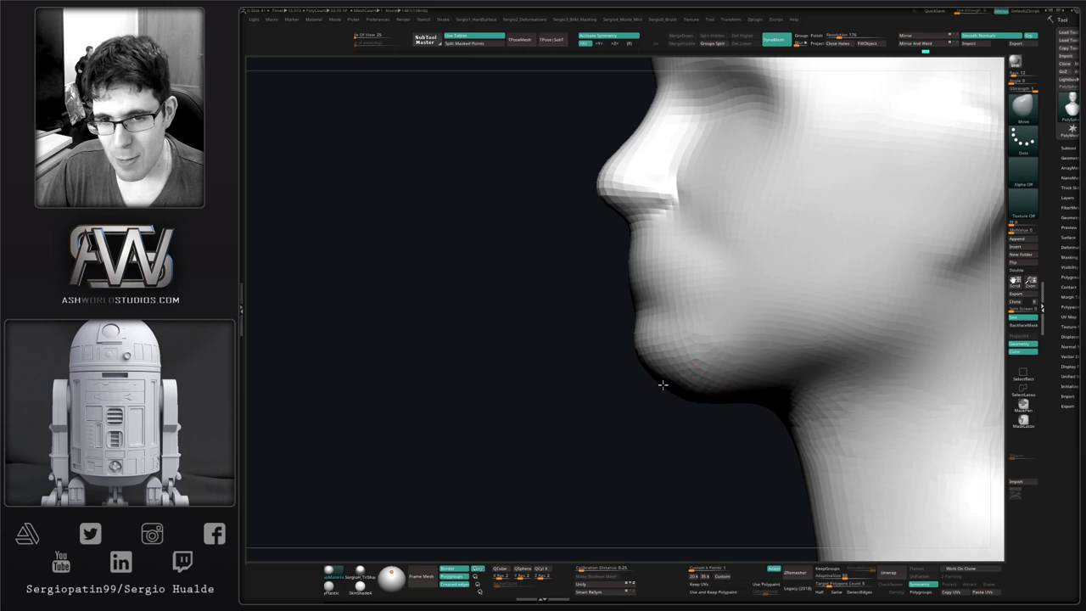
right_click_drag(666, 383, 678, 341)
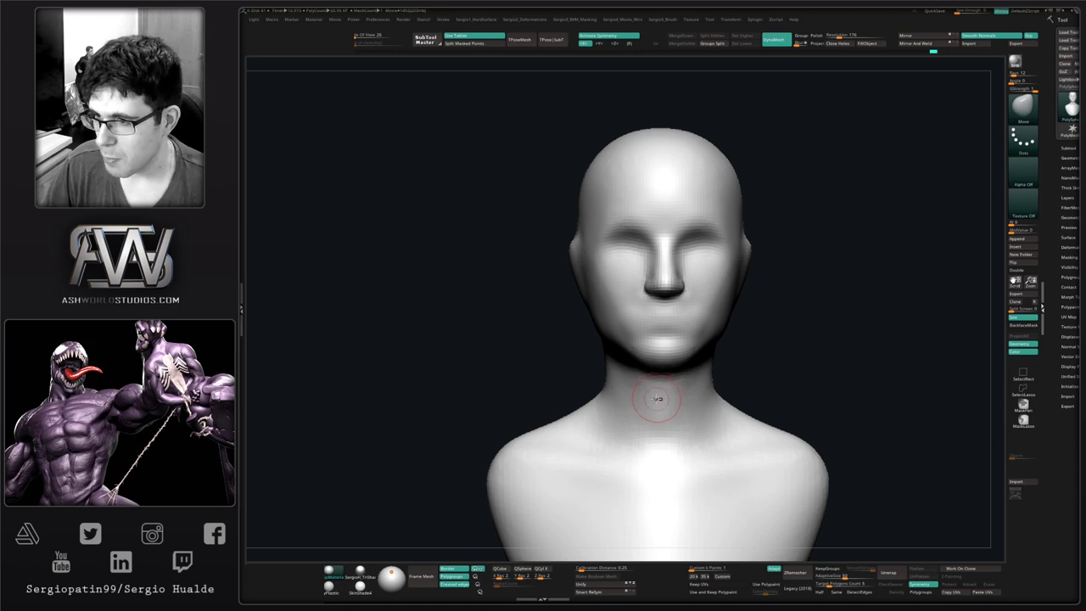
- Refine the wing of the nose where it meets the cheek with the Move brush
mouse_move(626, 356)
right_mouse_down()
mouse_move(676, 363)
mouse_move(722, 322)
mouse_move(721, 334)
mouse_move(707, 322)
mouse_move(685, 358)
mouse_move(729, 315)
right_mouse_up()
key("space")
right_click_drag(807, 301, 623, 368)
mouse_move(611, 325)
right_mouse_down("ctrl")
mouse_move(623, 347)
mouse_move(606, 327)
mouse_move(618, 315)
mouse_move(602, 314)
right_mouse_up("ctrl")
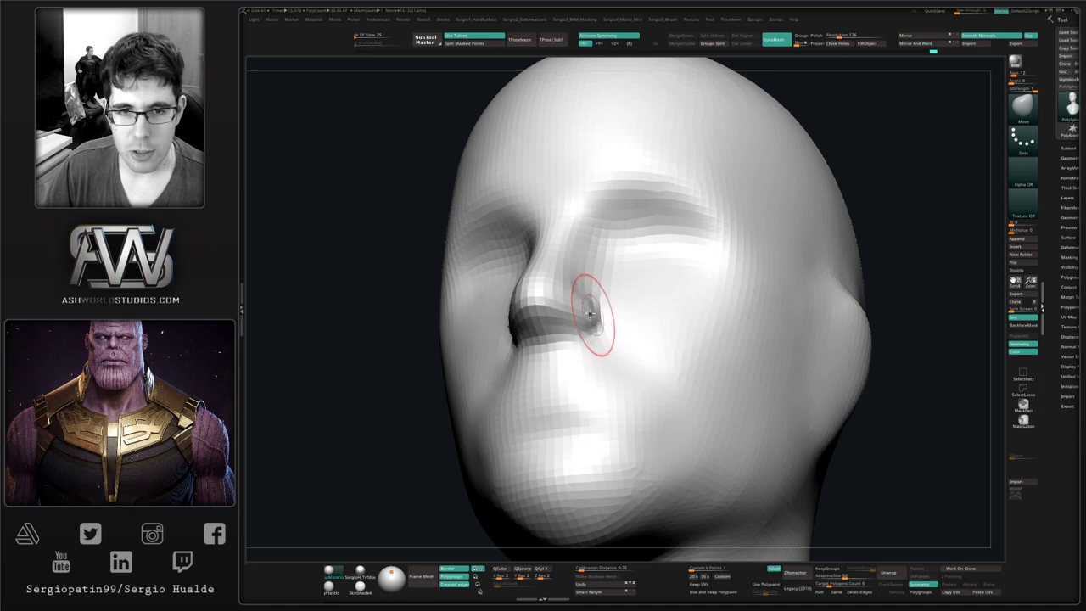
left_click_drag(581, 309, 584, 307)
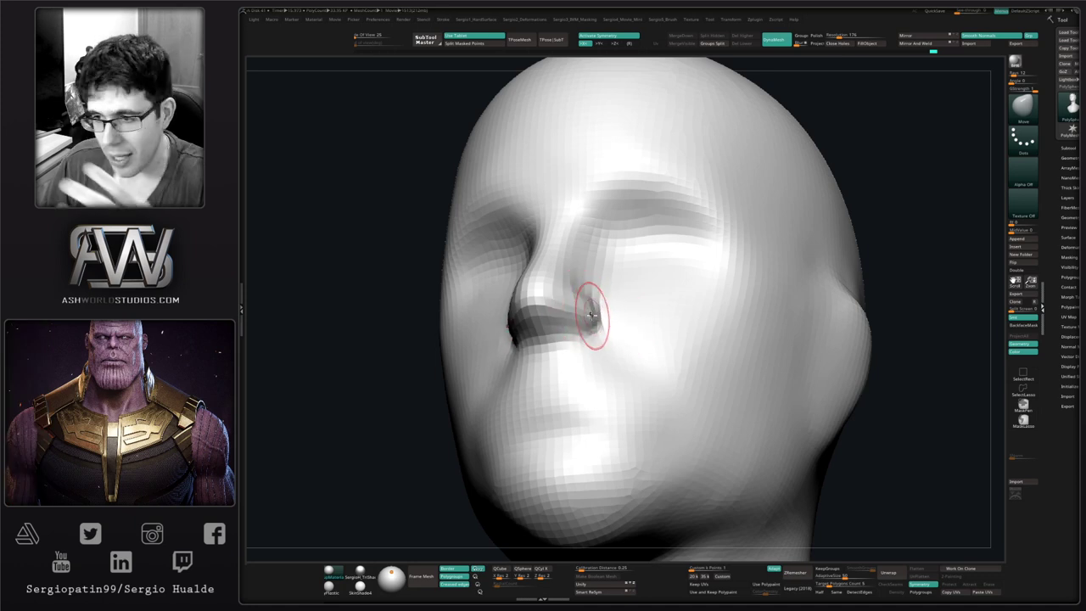
right_click_drag(609, 320, 617, 297)
mouse_move(605, 351)
right_mouse_down()
mouse_move(601, 296)
mouse_move(617, 373)
mouse_move(631, 288)
right_mouse_up()
right_click_drag(724, 331, 704, 337)
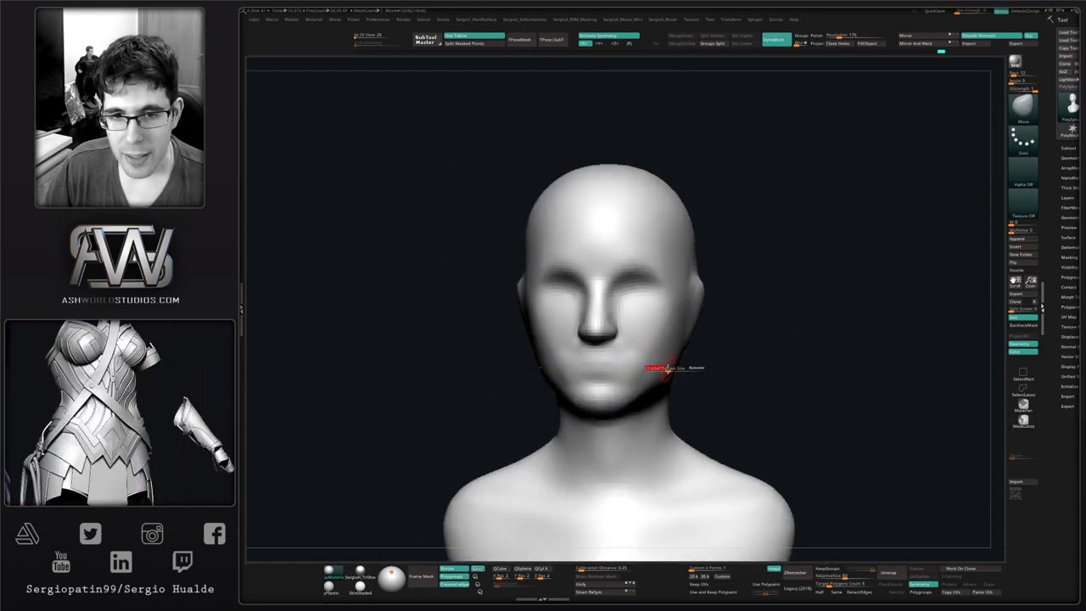
- Pull in the side of the jaw and adjust the lower part of the ear with a resized Move brush
key("s")
left_click_drag(667, 373, 647, 386)
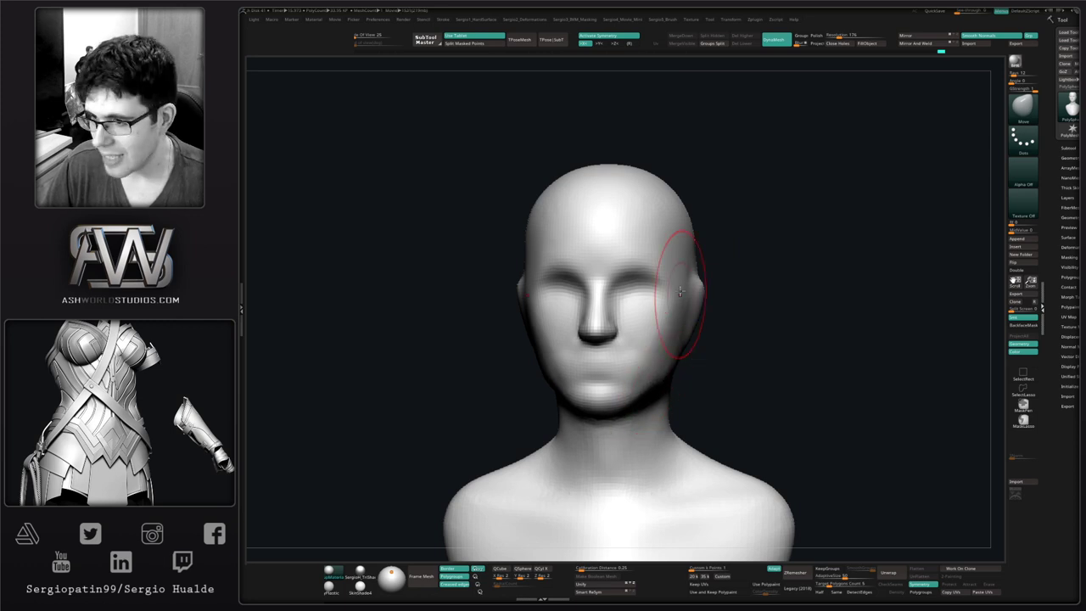
mouse_move(677, 296)
right_mouse_down()
mouse_move(669, 318)
mouse_move(691, 337)
mouse_move(671, 357)
right_mouse_up()
key("space")
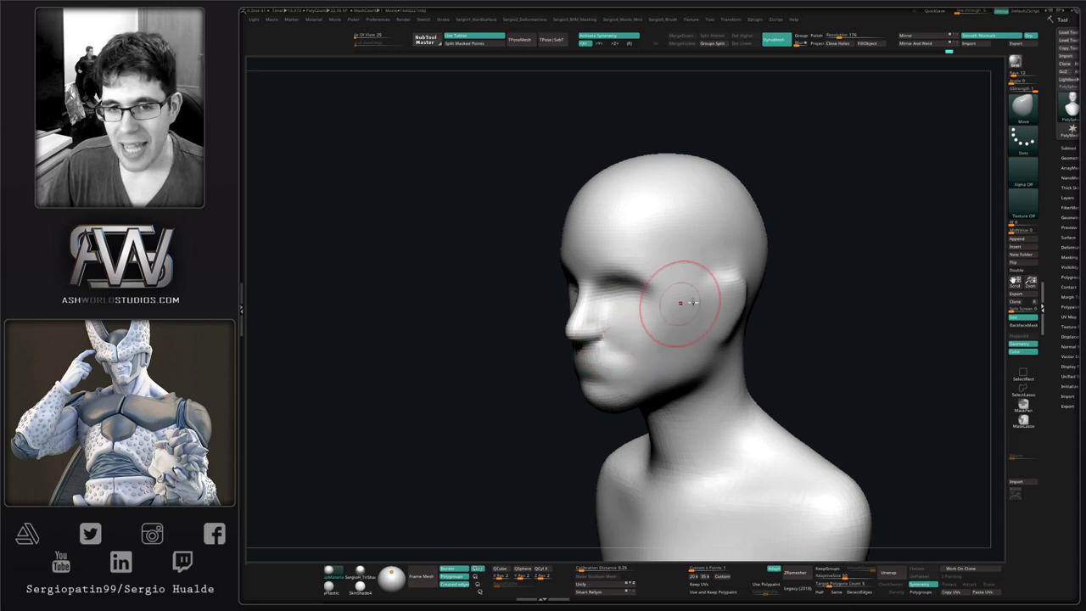
mouse_move(811, 320)
right_mouse_down()
mouse_move(658, 346)
mouse_move(674, 370)
mouse_move(674, 349)
right_mouse_up()
key("s")
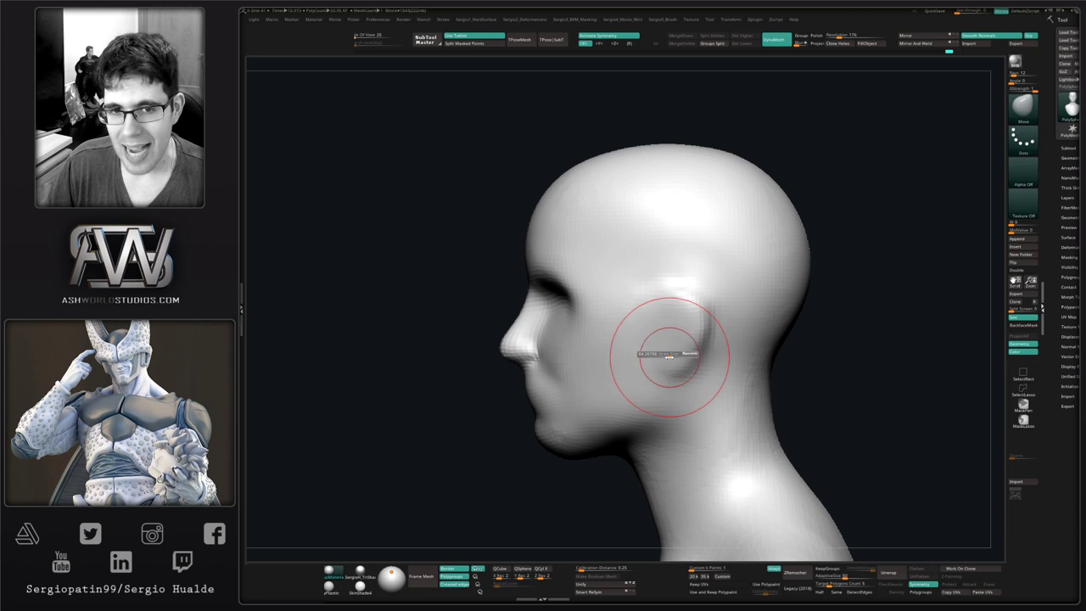
left_click_drag(667, 357, 672, 361)
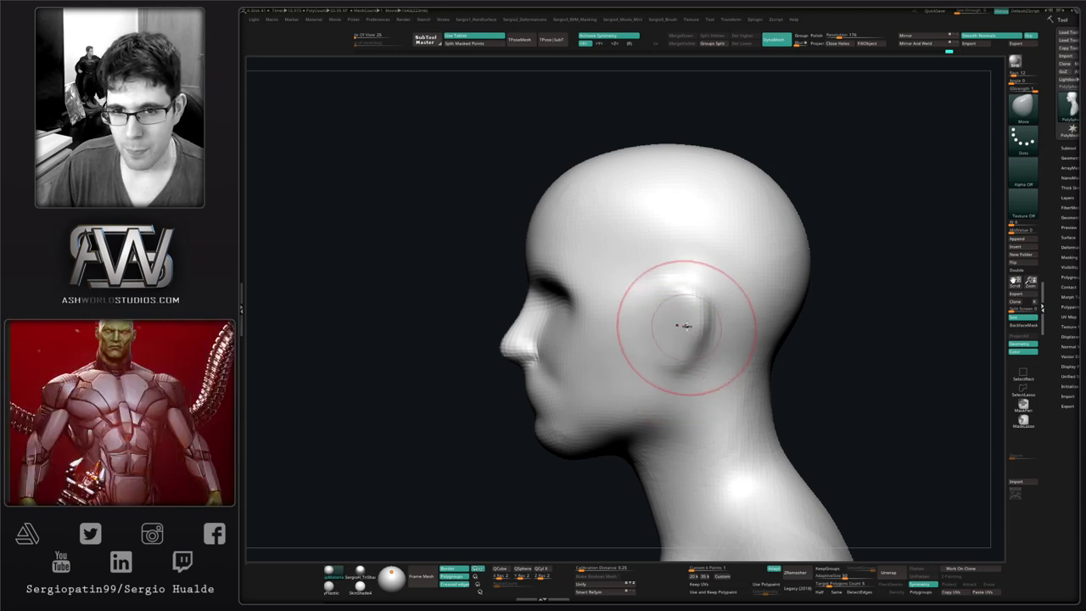
- Refine the side of the face in front of the ear with the Move brush and smooth the cheek toward the jaw
mouse_move(673, 334)
right_mouse_down()
mouse_move(705, 354)
mouse_move(703, 330)
right_mouse_up()
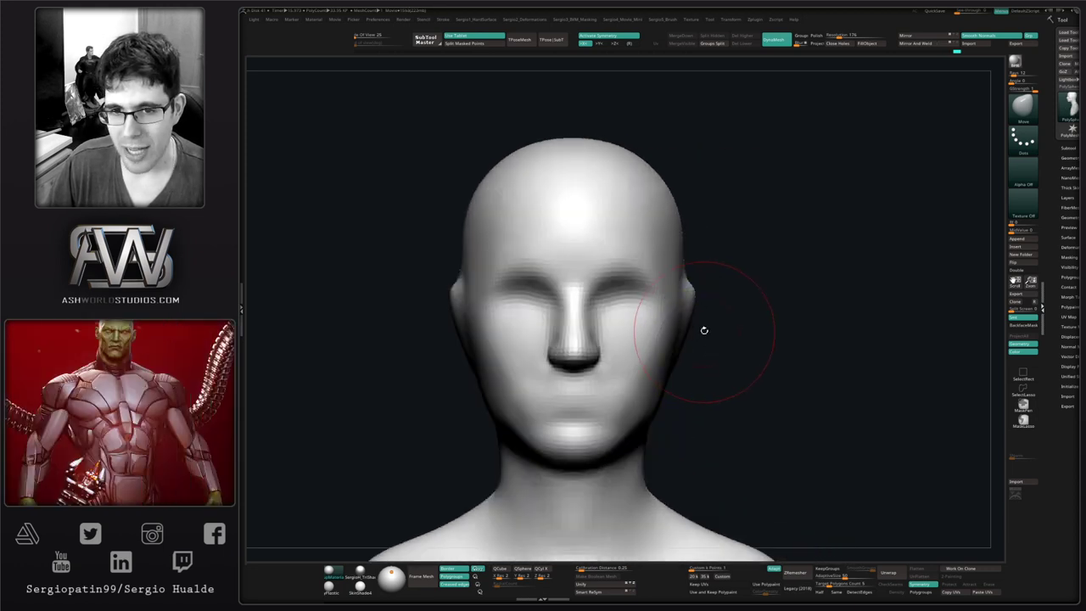
left_click_drag(707, 330, 703, 331)
right_click_drag(701, 331, 679, 347)
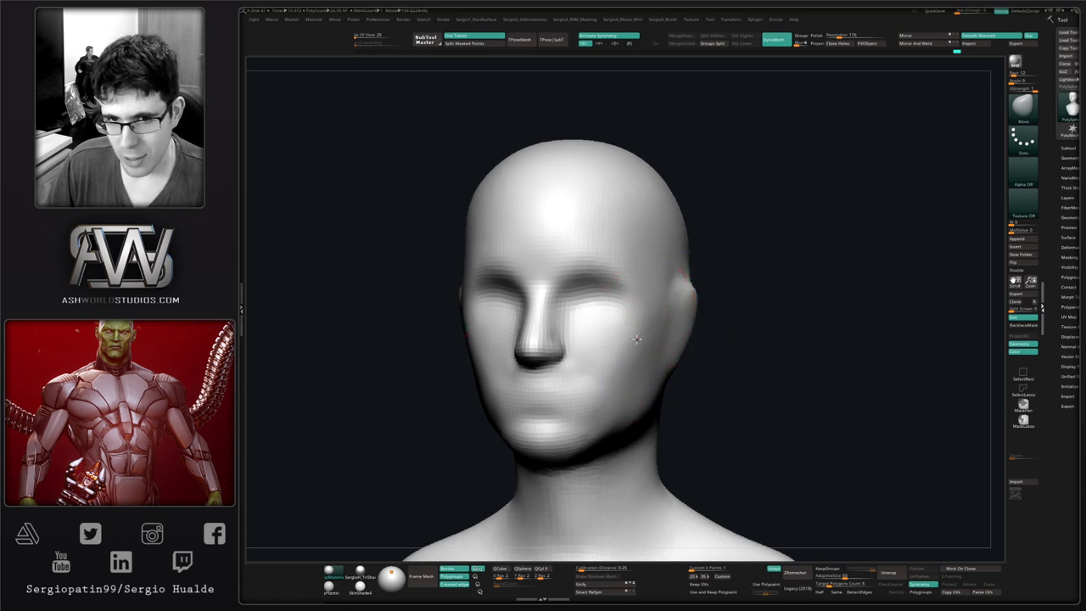
key("s")
left_click_drag(664, 335, 657, 335)
right_click_drag(657, 335, 649, 338)
mouse_move(650, 337)
left_mouse_down("shift")
mouse_move(662, 357)
mouse_move(652, 383)
left_mouse_up("shift")
right_click_drag(650, 395, 649, 366, "ctrl")
right_click_drag(650, 367, 710, 334, "shift")
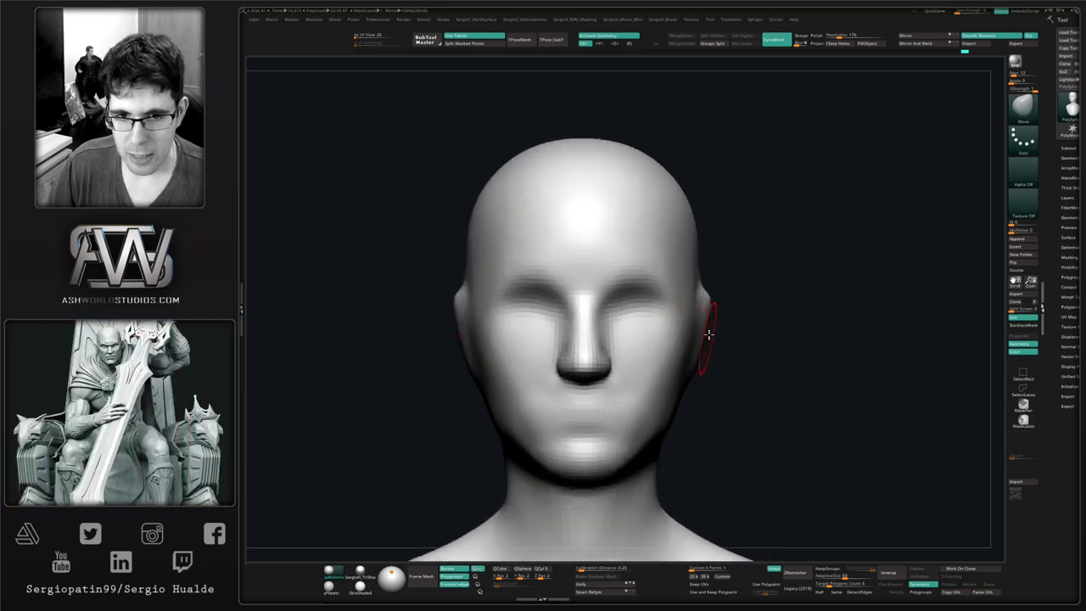
- Adjust the back of the skull in side view with an enlarged Move brush
right_click_drag(766, 312, 682, 340)
mouse_move(683, 340)
right_mouse_down("ctrl")
mouse_move(690, 356)
mouse_move(637, 314)
mouse_move(735, 322)
mouse_move(703, 315)
mouse_move(654, 381)
mouse_move(642, 339)
right_mouse_up("ctrl")
key("bracketright")
left_click_drag(762, 288, 743, 289)
left_click_drag(745, 293, 758, 292)
- Append a Sphere3D as a new subtool to the bust
left_click(1062, 148)
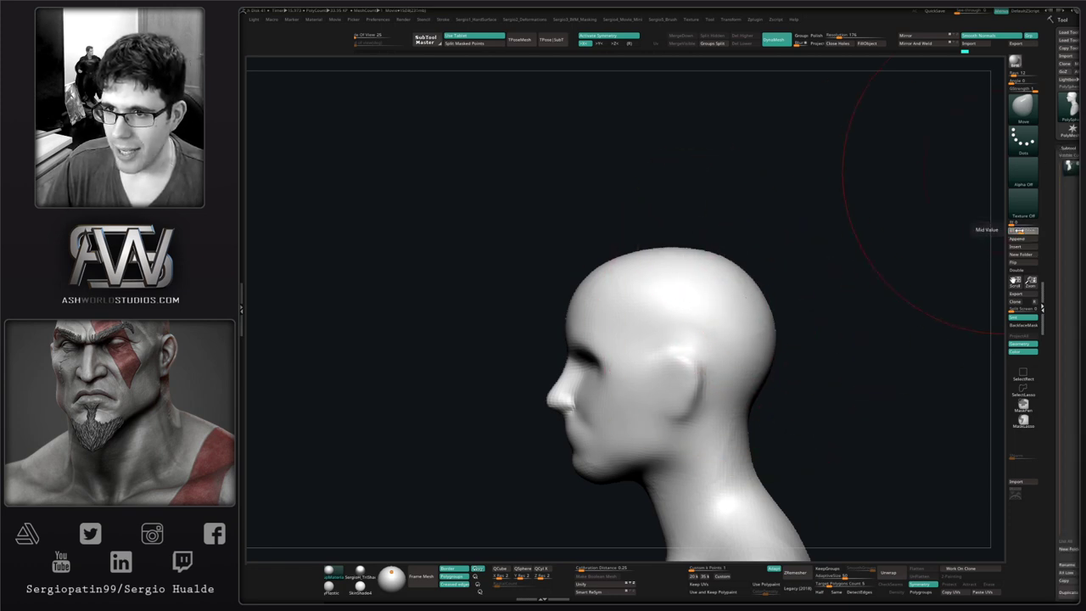
left_click(1019, 241)
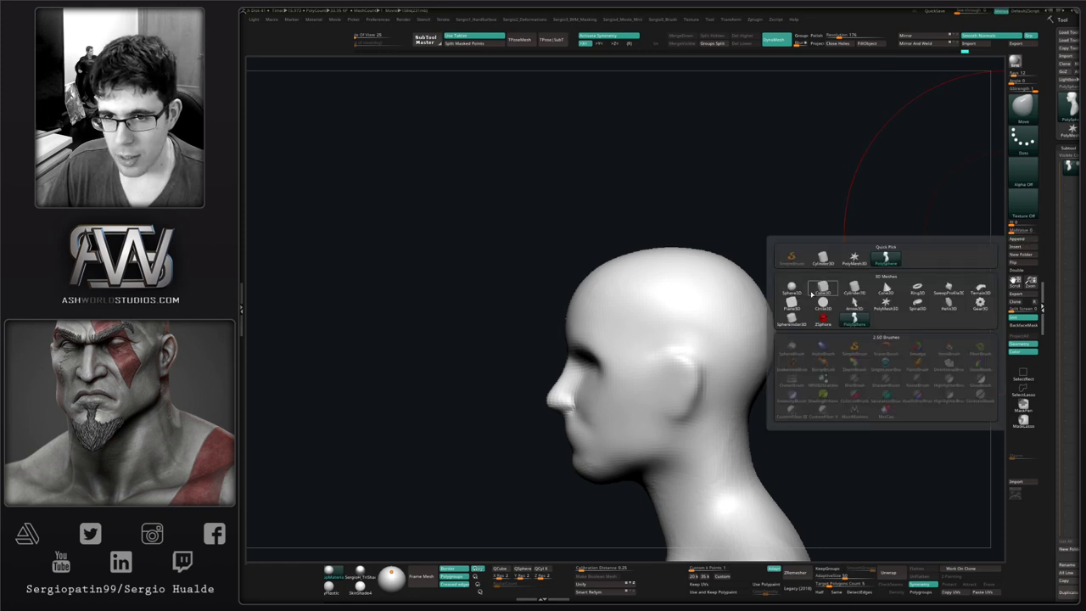
left_click(791, 290)
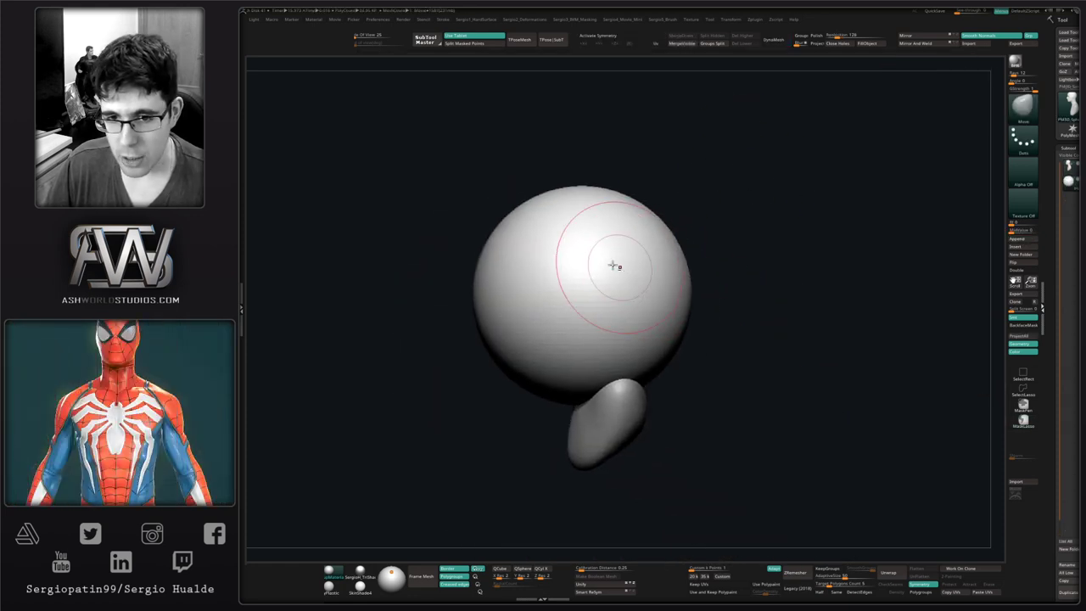
- Turn on symmetry for the new sphere, scale it down to a small ball and place it behind the head
mouse_move(612, 264)
right_mouse_down("ctrl")
mouse_move(608, 296)
mouse_move(466, 315)
mouse_move(560, 317)
mouse_move(610, 301)
mouse_move(543, 304)
right_mouse_up("ctrl")
key("x")
key("w")
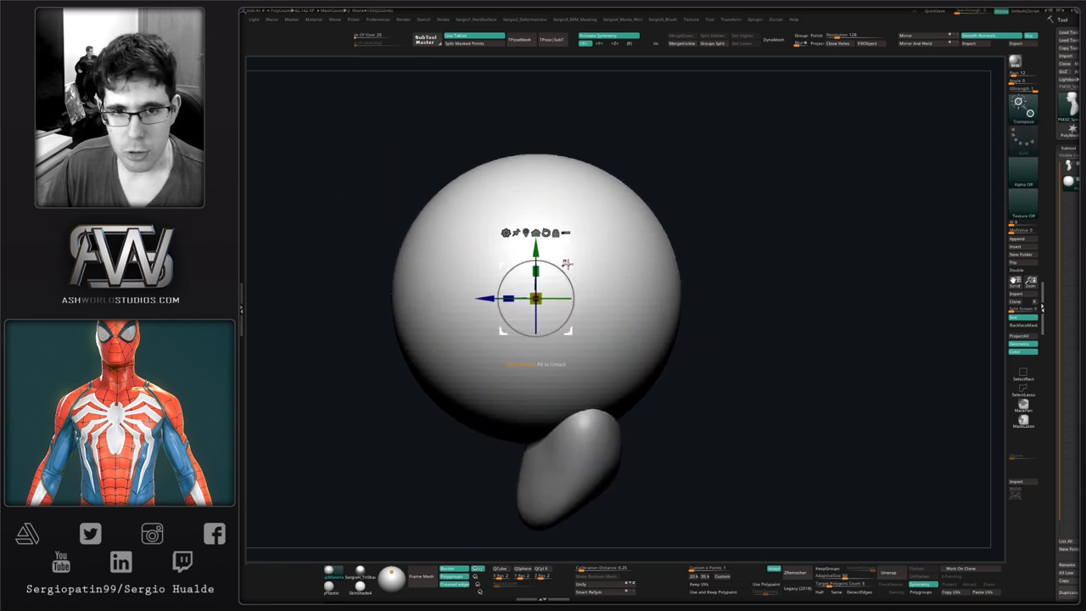
left_click_drag(567, 264, 692, 251)
left_click_drag(661, 286, 543, 354)
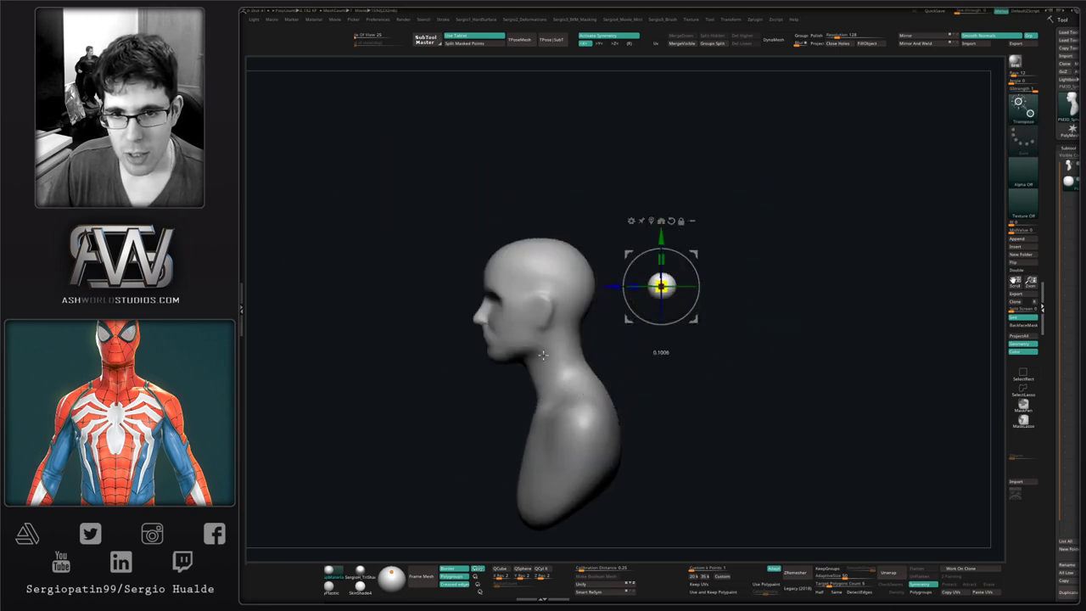
mouse_move(695, 253)
left_mouse_down()
mouse_move(648, 257)
mouse_move(635, 269)
mouse_move(704, 397)
mouse_move(635, 296)
mouse_move(580, 265)
mouse_move(607, 294)
mouse_move(599, 289)
mouse_move(644, 292)
left_mouse_up()
- Stretch the small sphere with the Move brush into a curved ponytail hanging from the back of the head
key("q")
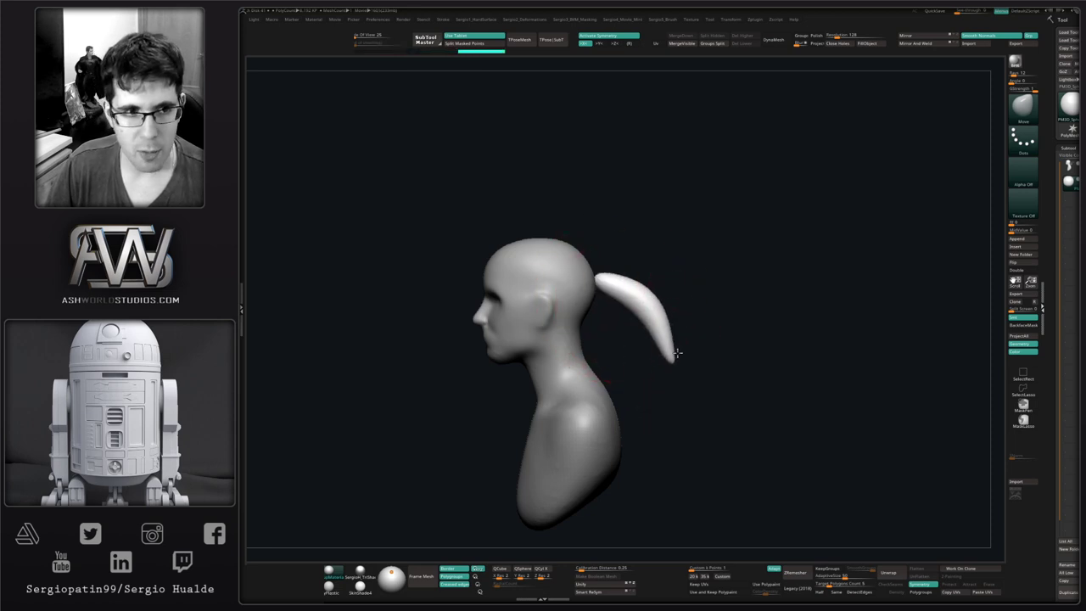
mouse_move(677, 353)
left_mouse_down()
mouse_move(662, 335)
mouse_move(645, 352)
mouse_move(674, 337)
left_mouse_up()
mouse_move(674, 337)
right_mouse_down()
mouse_move(639, 348)
mouse_move(683, 390)
mouse_move(654, 399)
right_mouse_up()
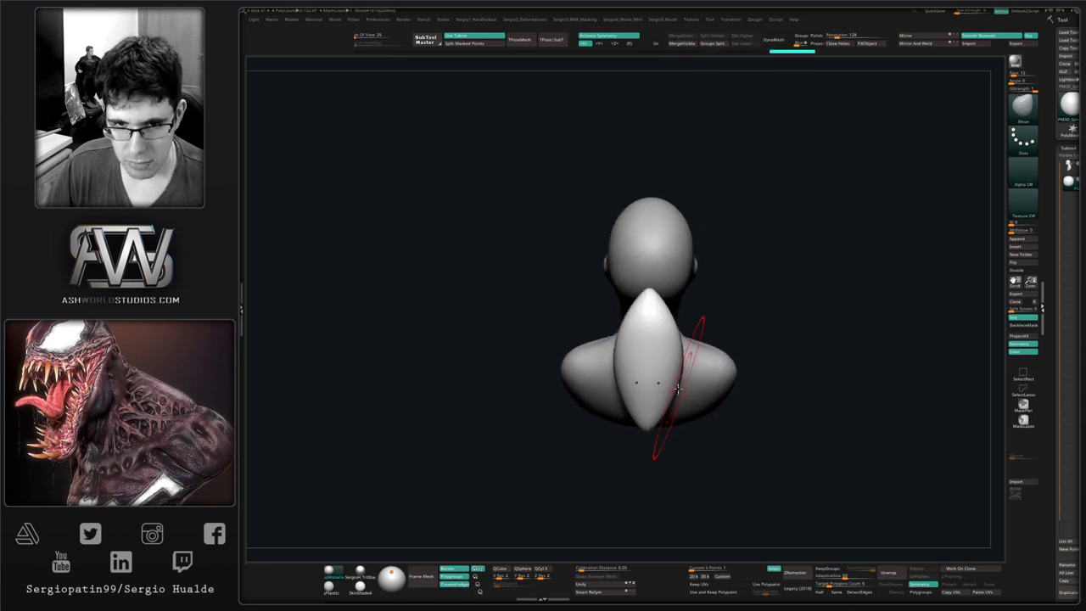
- Widen the lower part of the ponytail from behind and adjust its upper sides with the Move brush
left_click_drag(674, 388, 705, 410)
left_click_drag(647, 428, 680, 445)
left_click_drag(697, 387, 675, 361)
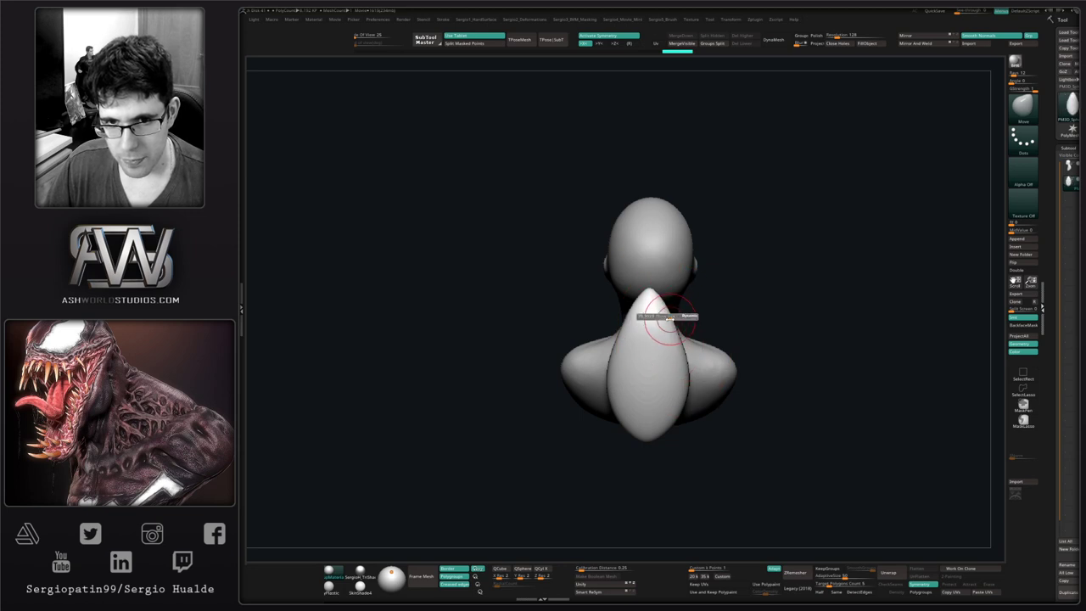
left_click_drag(666, 314, 662, 319)
mouse_move(659, 283)
right_mouse_down()
mouse_move(598, 283)
mouse_move(654, 315)
mouse_move(668, 308)
mouse_move(695, 356)
mouse_move(656, 358)
mouse_move(704, 280)
mouse_move(759, 240)
mouse_move(619, 243)
right_mouse_up()
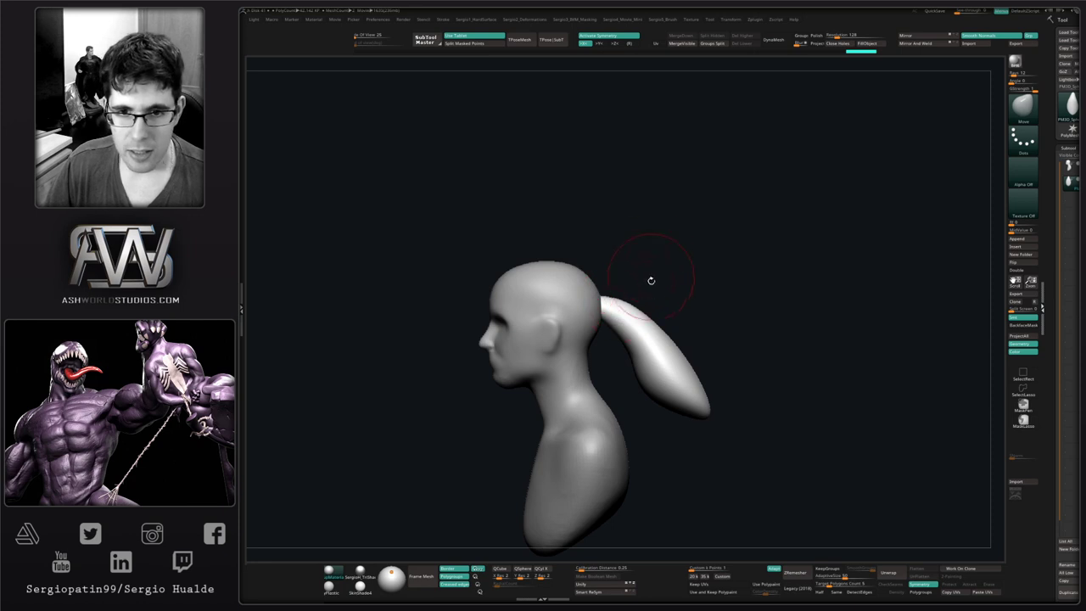
- Bend the ponytail toward the neck in side view and reshape its inner edge with the Move brush
key("]")
left_click_drag(666, 363, 648, 386)
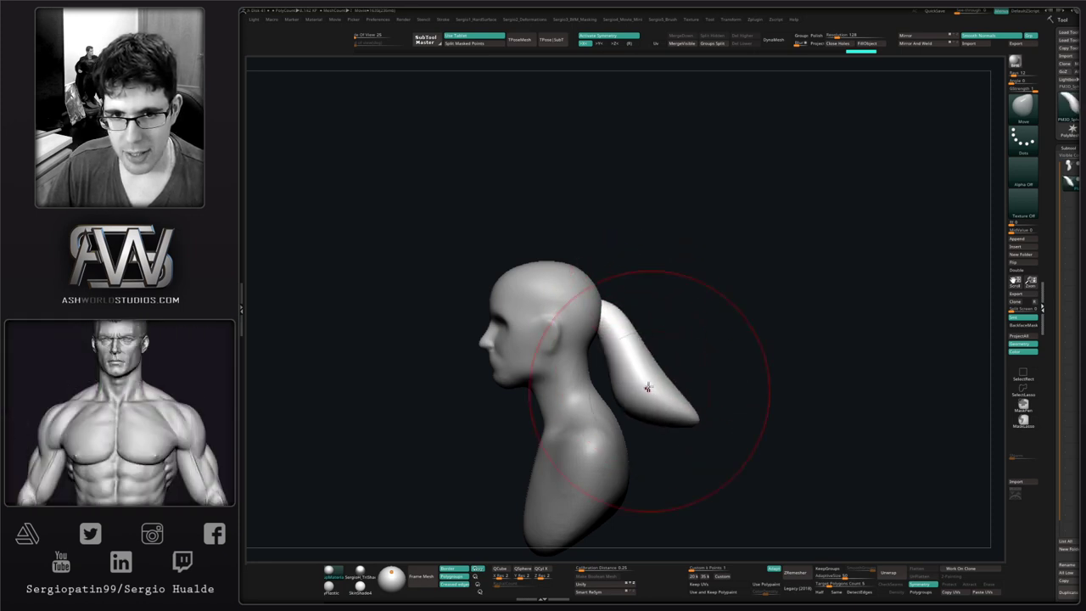
key("s")
left_click_drag(620, 346, 608, 337)
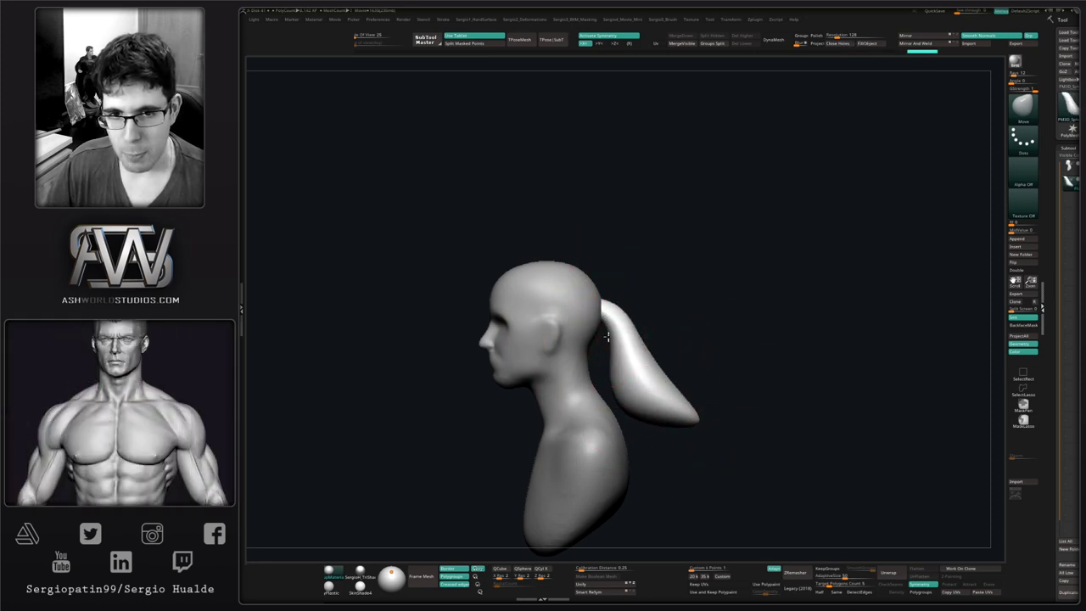
mouse_move(614, 382)
left_mouse_down()
mouse_move(619, 393)
mouse_move(670, 371)
mouse_move(679, 382)
mouse_move(646, 343)
mouse_move(608, 330)
left_mouse_up()
key("s")
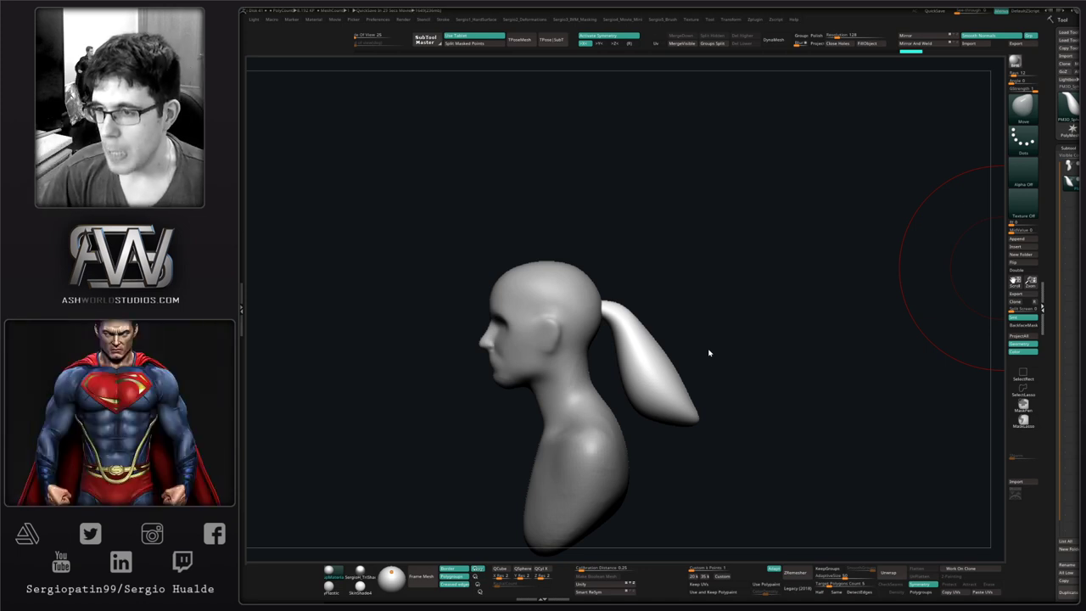
left_click_drag(744, 280, 709, 304)
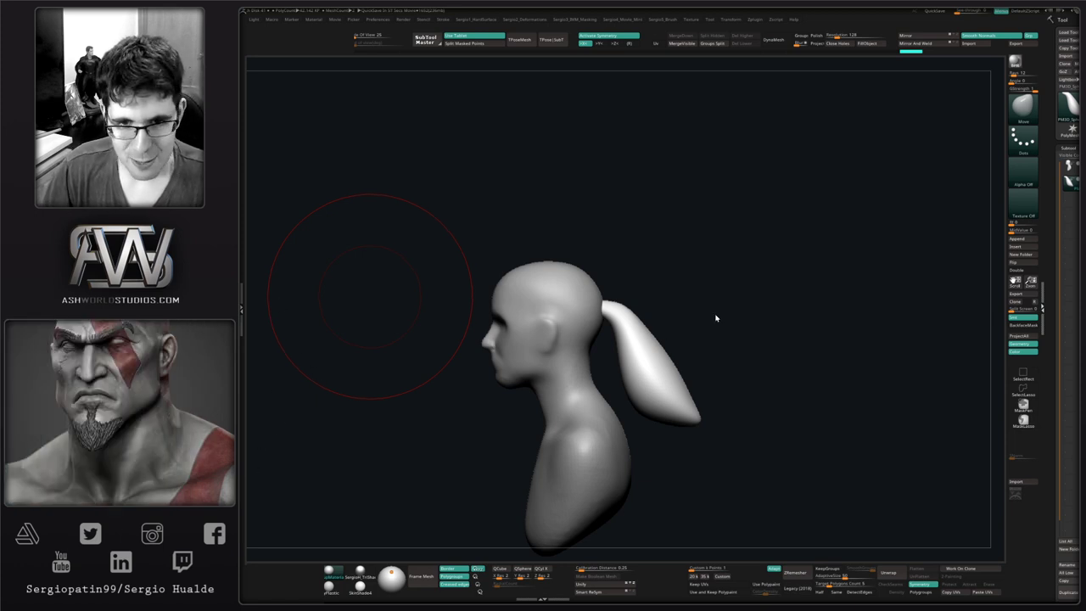
- Thicken the whole ponytail with a large Inflat brush
left_click_drag(715, 317, 695, 286, "shift")
key("ctrl+shift")
key("b")
key("i")
key("n")
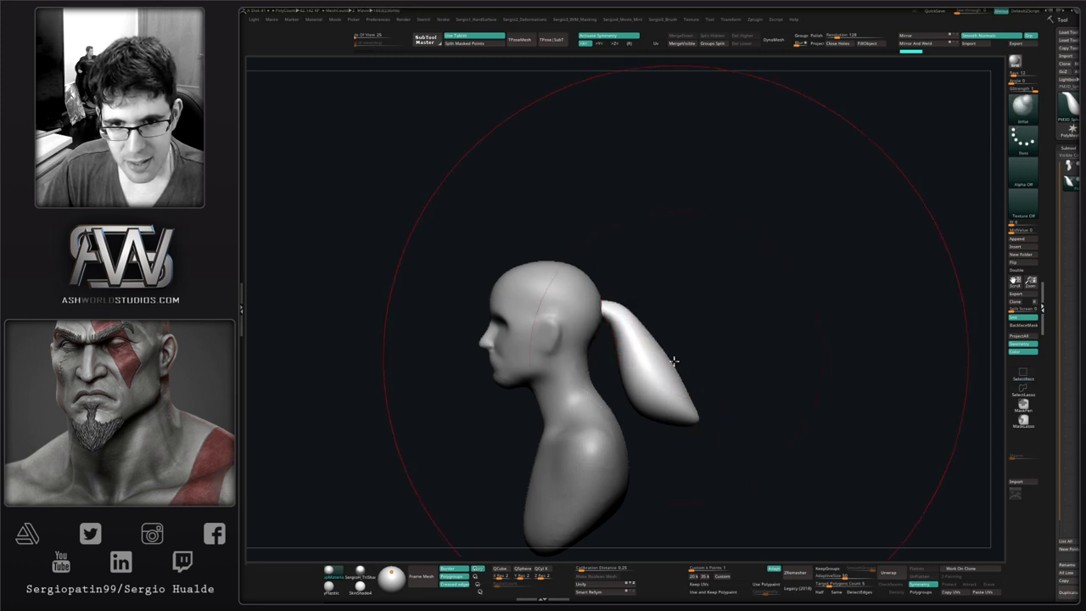
mouse_move(662, 373)
left_mouse_down()
mouse_move(675, 395)
mouse_move(697, 403)
mouse_move(666, 403)
left_mouse_up()
key("s")
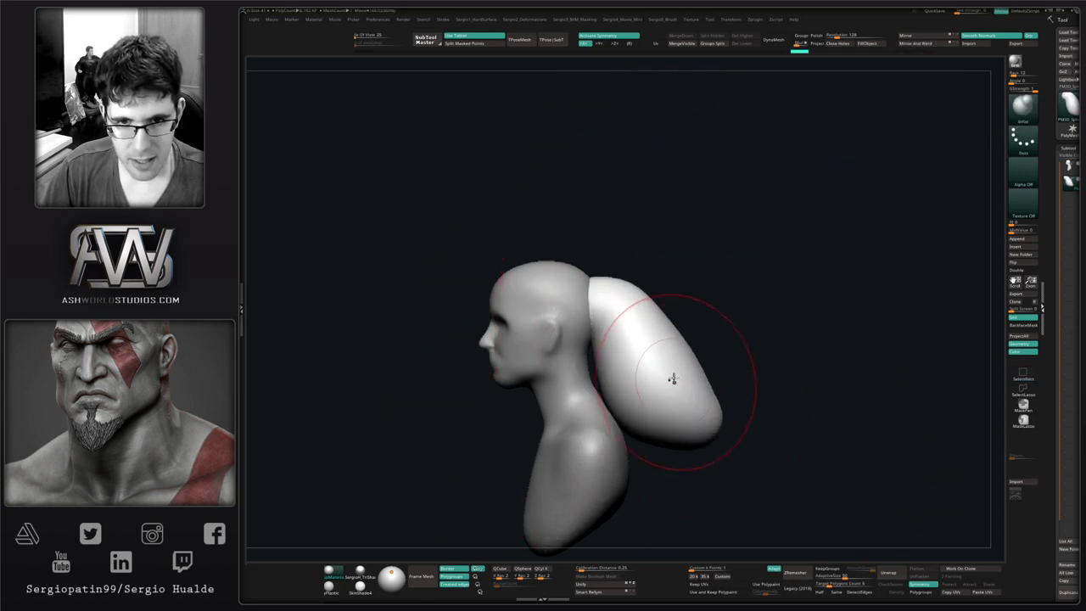
- Lower the ponytail's top edge and draw its lower end into a downward tip with the Move brush, smoothing the shape
key("b")
key("m")
key("v")
left_click_drag(603, 283, 604, 302)
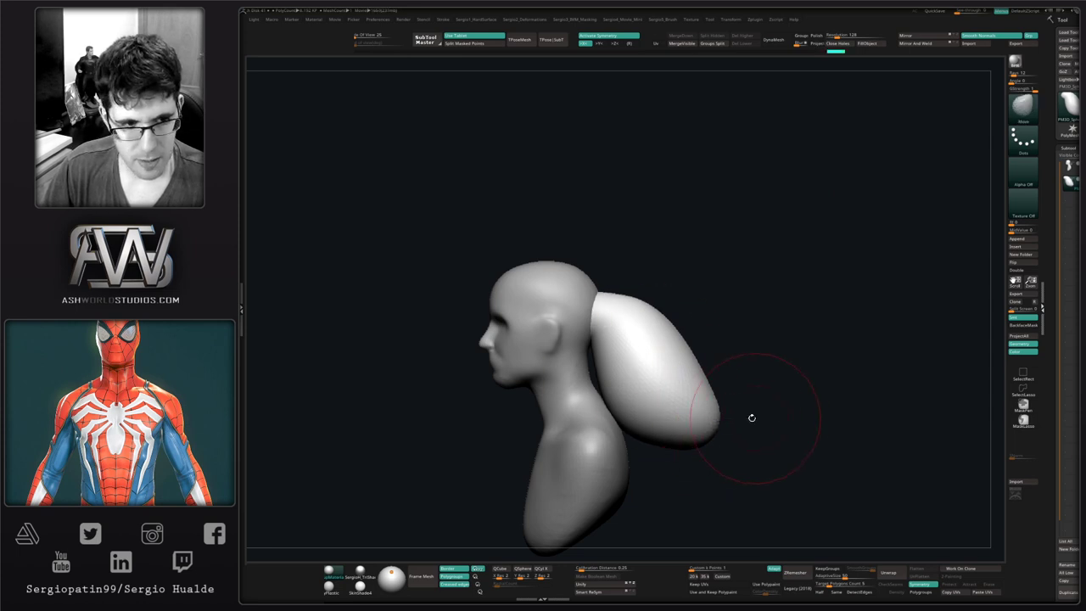
mouse_move(752, 416)
left_mouse_down()
mouse_move(715, 467)
mouse_move(679, 449)
mouse_move(657, 411)
left_mouse_up()
right_click_drag(657, 410, 670, 416, "shift")
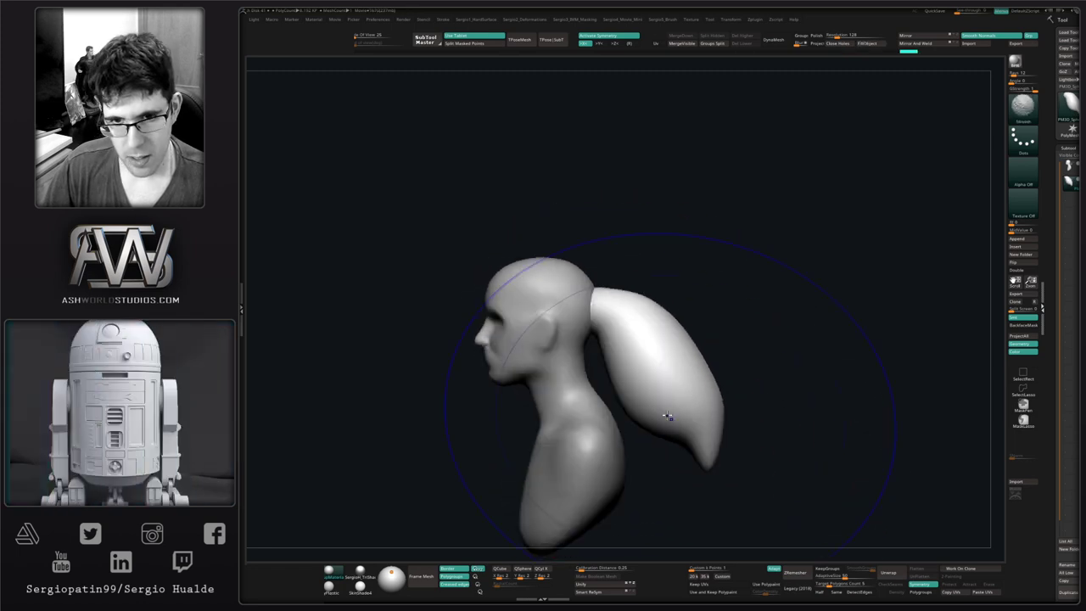
mouse_move(669, 417)
left_mouse_down()
mouse_move(645, 403)
mouse_move(662, 392)
left_mouse_up()
key("s")
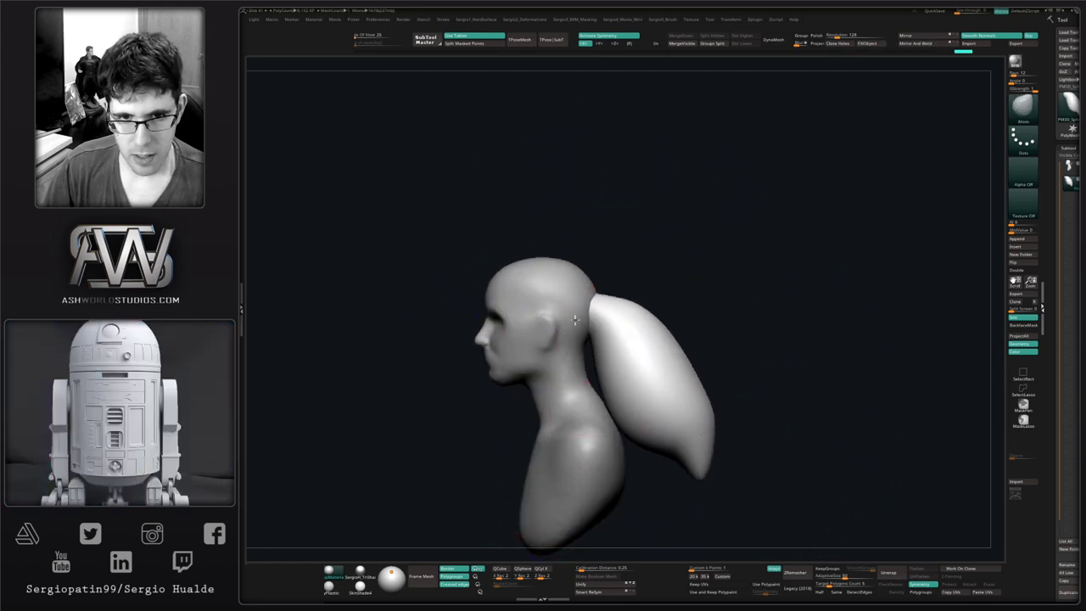
- Convert the ponytail to DynaMesh and smooth the crease near its root and its outer surface
right_click_drag(611, 311, 671, 253)
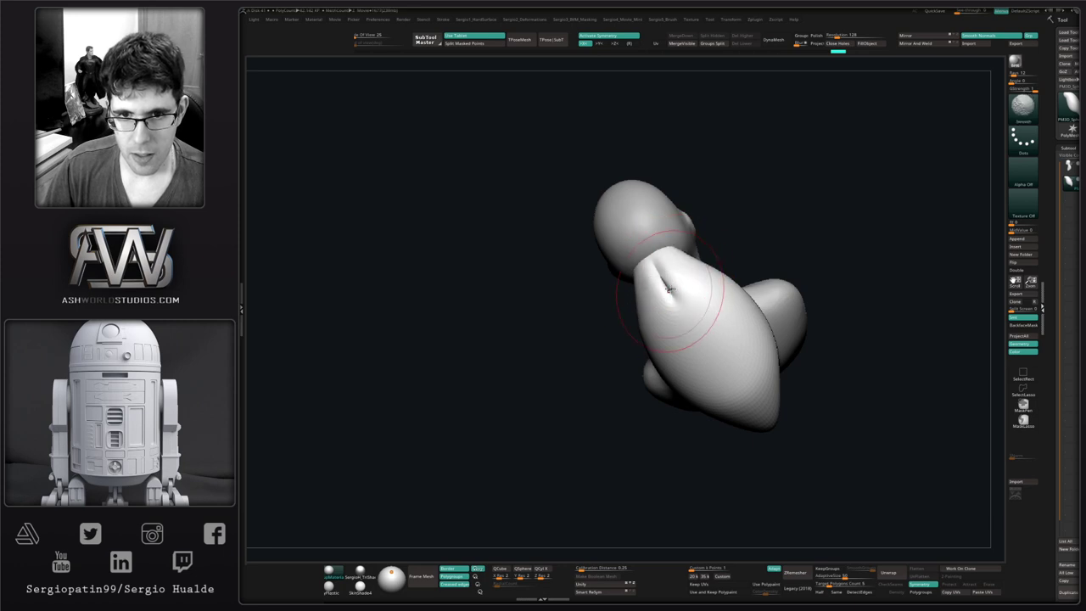
left_click(774, 39)
left_click_drag(681, 274, 739, 399, "shift")
right_click_drag(738, 399, 728, 342, "shift")
left_click_drag(728, 343, 722, 402, "shift")
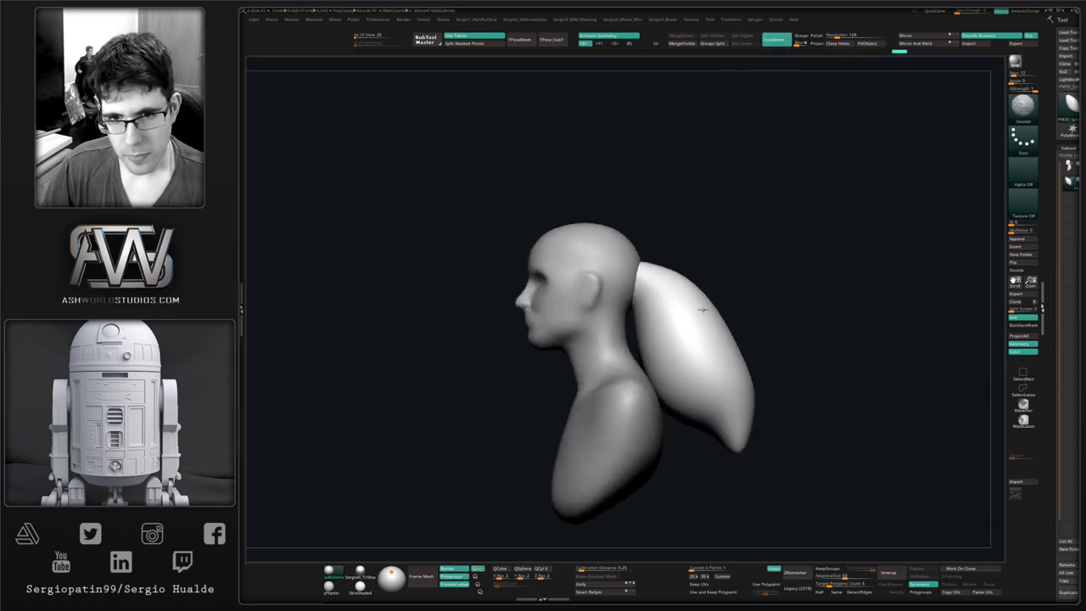
- Isolate the ponytail and narrow its root into a short neck with the Move brush
right_click_drag(702, 309, 685, 341)
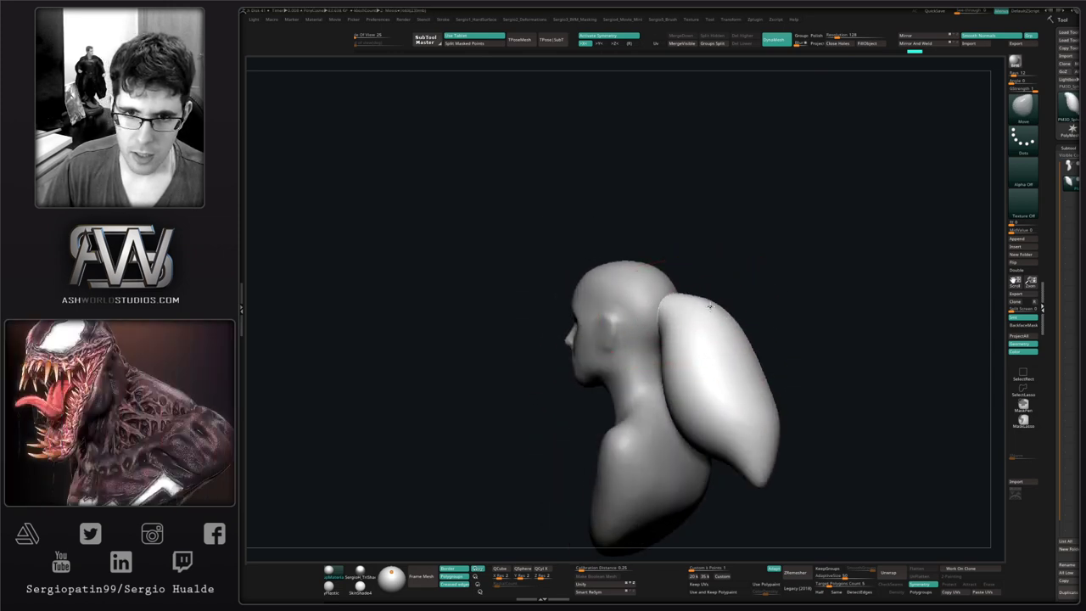
right_click_drag(705, 305, 636, 332)
key("alt+s")
left_click_drag(650, 320, 635, 320)
key("bracketleft")
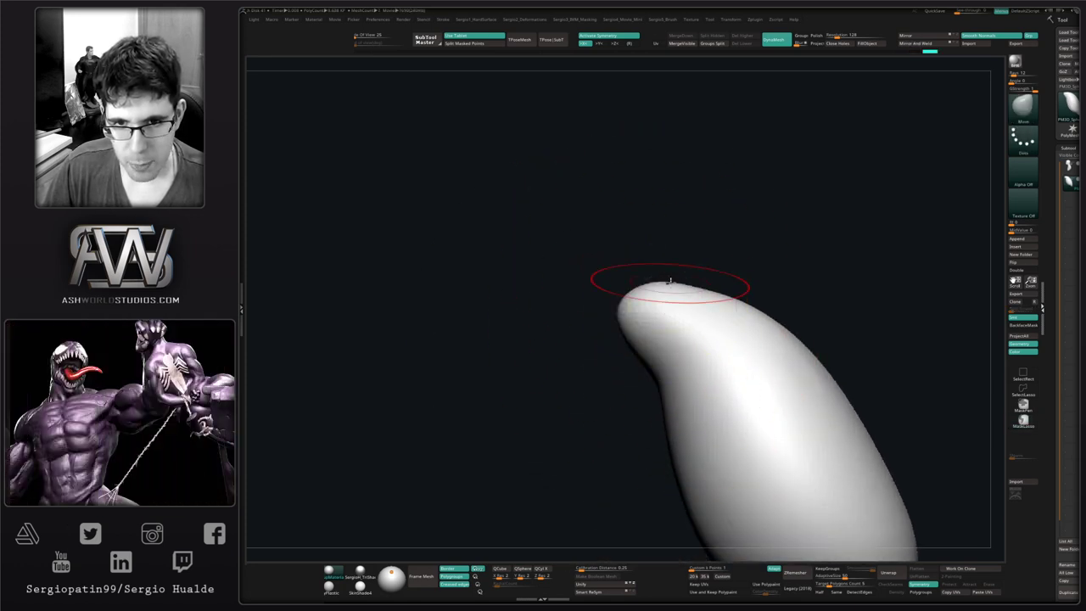
right_click_drag(670, 280, 672, 337)
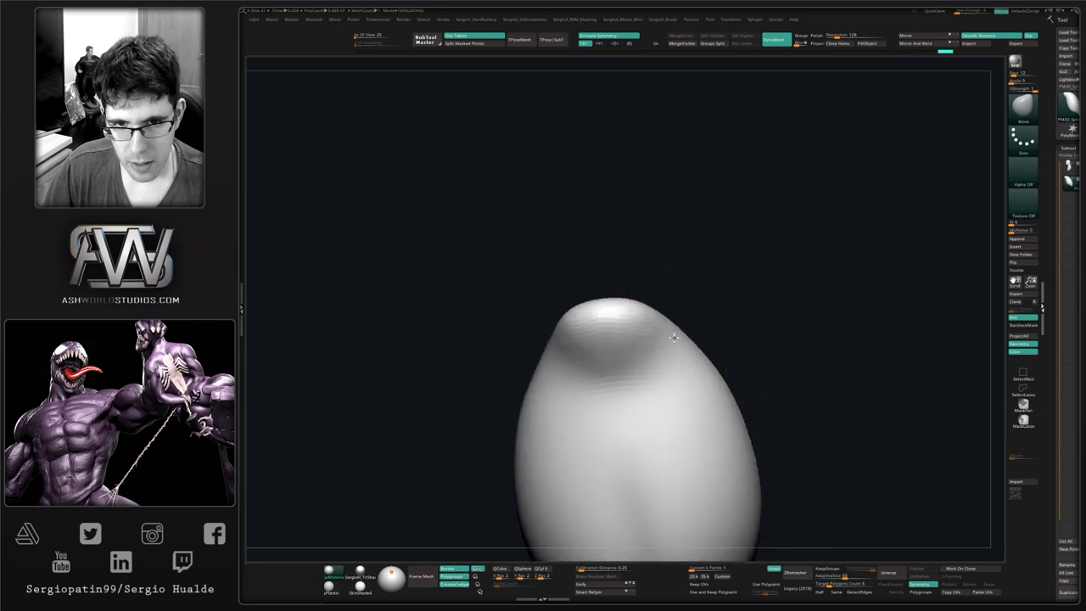
left_click_drag(674, 337, 629, 334)
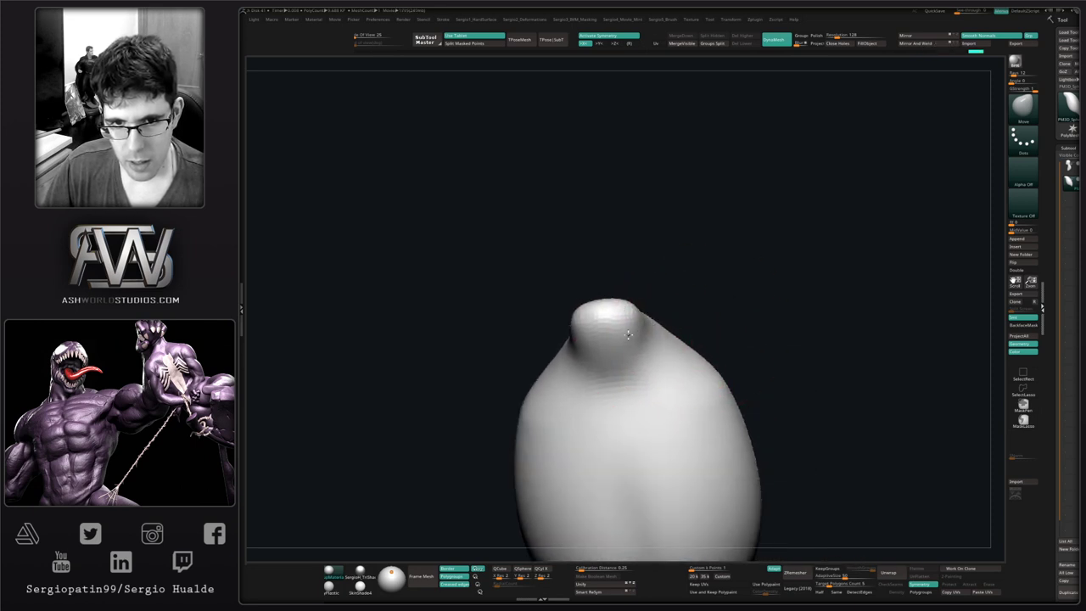
- Smooth the transition below the ponytail's narrowed root and mask the end that meets the head
right_click_drag(628, 335, 645, 340)
mouse_move(594, 251)
left_mouse_down("ctrl")
mouse_move(669, 280)
mouse_move(653, 271)
left_mouse_up("ctrl")
left_click(675, 273, "ctrl")
key("w")
left_click_drag(758, 218, 771, 284, "ctrl")
key("q")
mouse_move(640, 347)
left_mouse_down("shift")
mouse_move(562, 299)
mouse_move(645, 373)
left_mouse_up("shift")
mouse_move(679, 251)
left_mouse_down("ctrl")
mouse_move(664, 347)
mouse_move(553, 254)
left_mouse_up("ctrl")
key("shift+s")
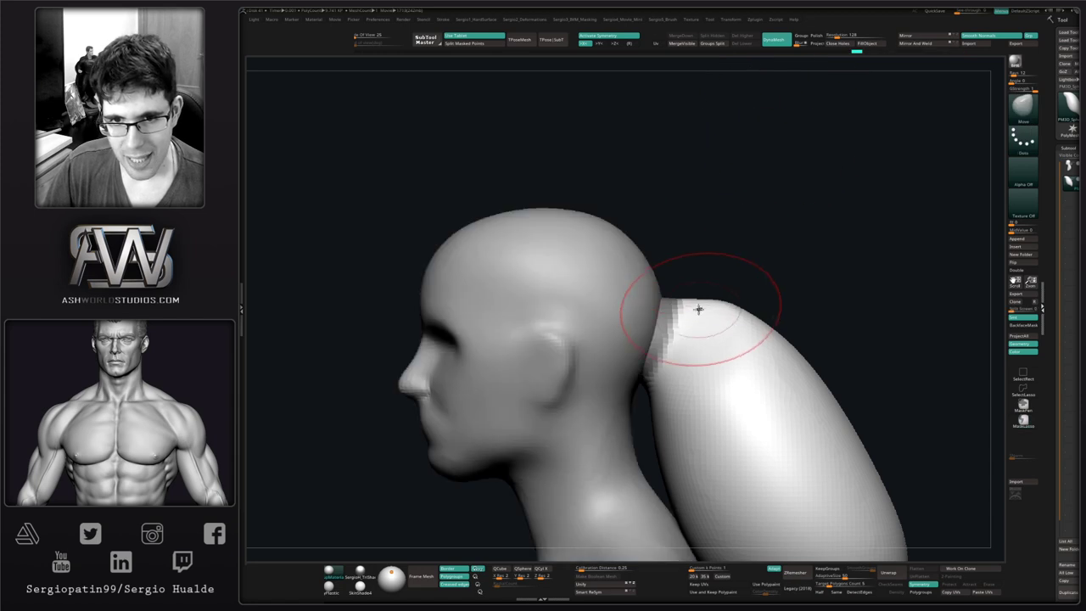
- Raise the ponytail's upper edge above its masked root and round its outer top with the Move brush
left_click(714, 317, "ctrl")
key("s")
left_click_drag(707, 317, 748, 273)
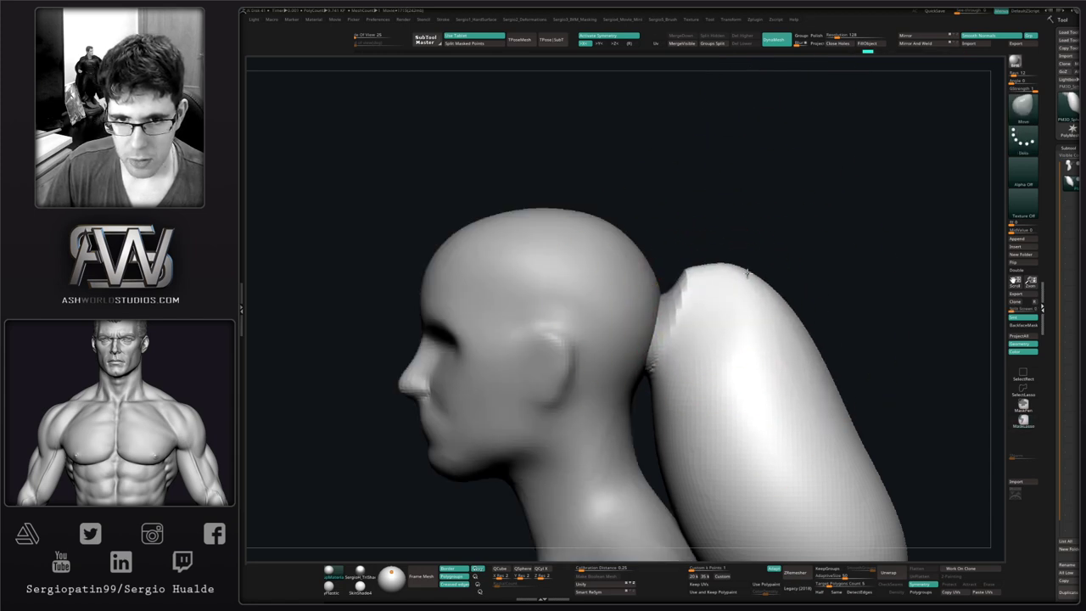
left_click_drag(780, 315, 810, 297)
key("s")
mouse_move(705, 287)
left_mouse_down()
mouse_move(682, 288)
mouse_move(711, 264)
left_mouse_up()
key("s")
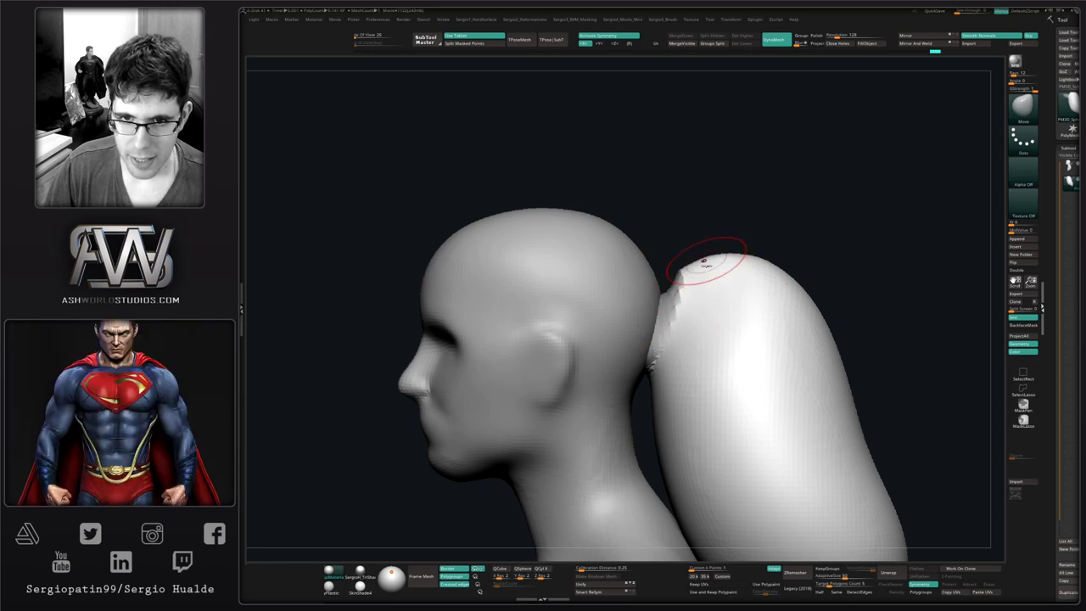
- Broaden the ponytail's upper part from behind with the Move brush and smooth its lower half
mouse_move(703, 261)
right_mouse_down("ctrl")
mouse_move(713, 325)
mouse_move(690, 342)
mouse_move(741, 320)
right_mouse_up("ctrl")
key("s")
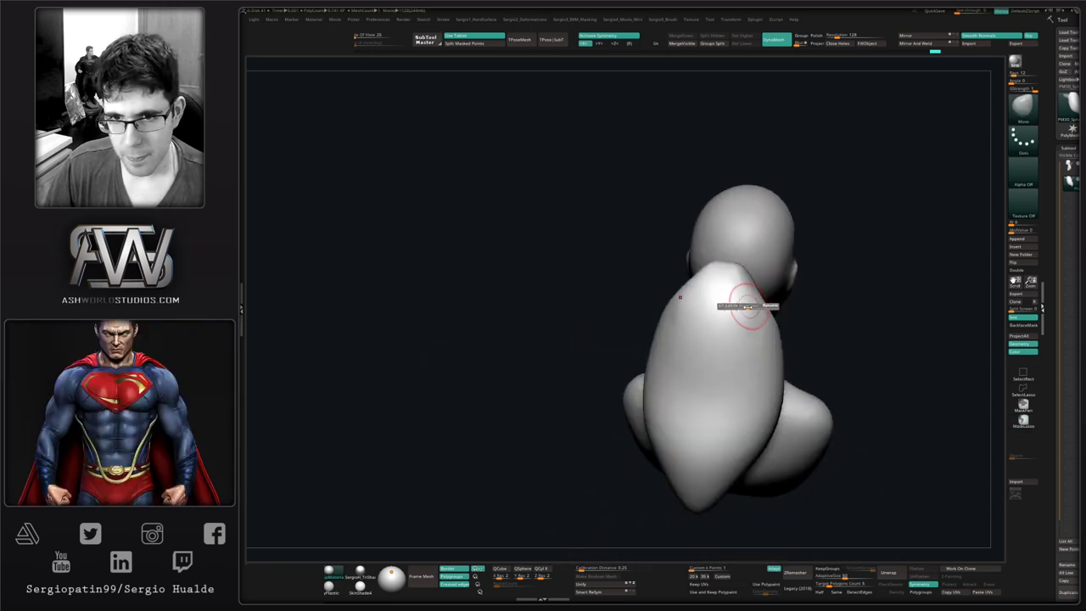
left_click_drag(748, 307, 758, 307)
right_click_drag(711, 315, 737, 308)
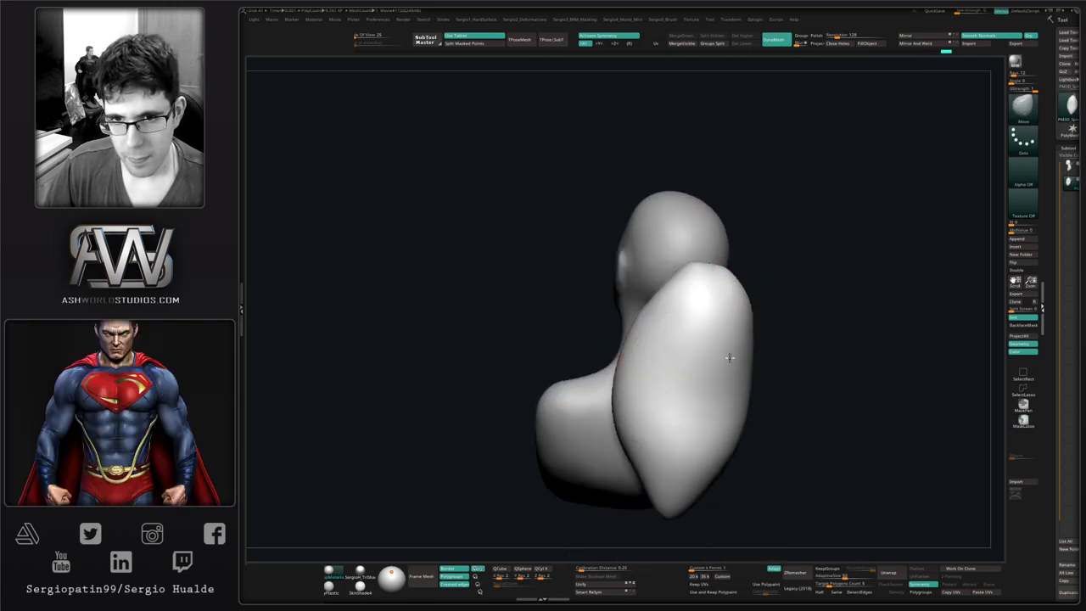
right_click_drag(729, 357, 696, 310, "shift")
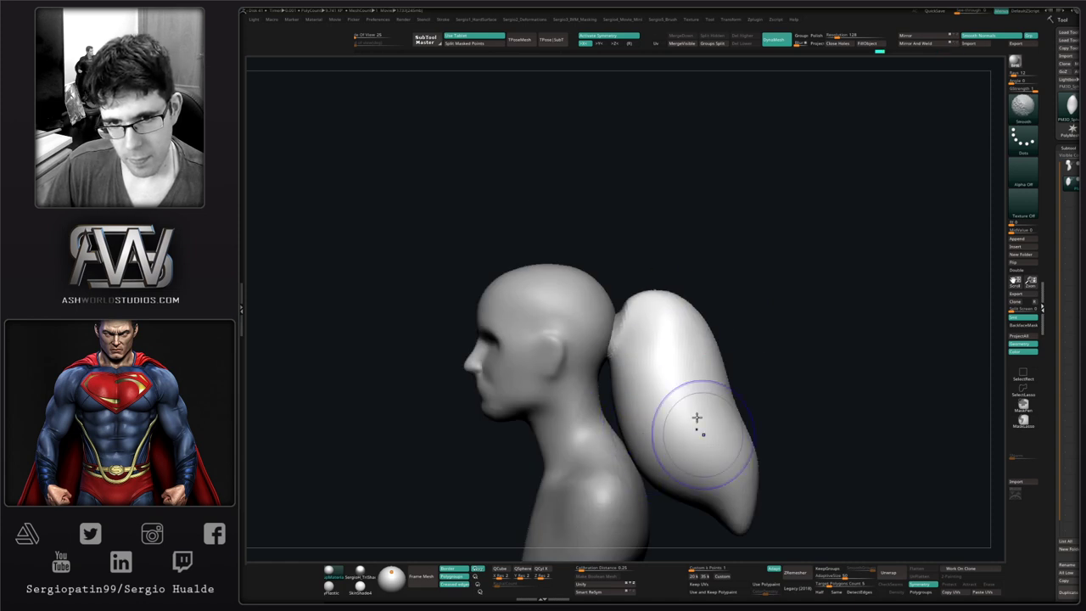
mouse_move(635, 400)
right_mouse_down()
mouse_move(684, 409)
mouse_move(699, 378)
right_mouse_up()
mouse_move(745, 293)
left_mouse_down()
mouse_move(738, 337)
mouse_move(718, 363)
mouse_move(732, 415)
mouse_move(752, 375)
mouse_move(800, 395)
mouse_move(769, 393)
mouse_move(749, 359)
mouse_move(775, 309)
left_mouse_up()
- Append a Sphere3D, shrink it to a small ball and place it on one upper side of the head
left_click(1033, 239)
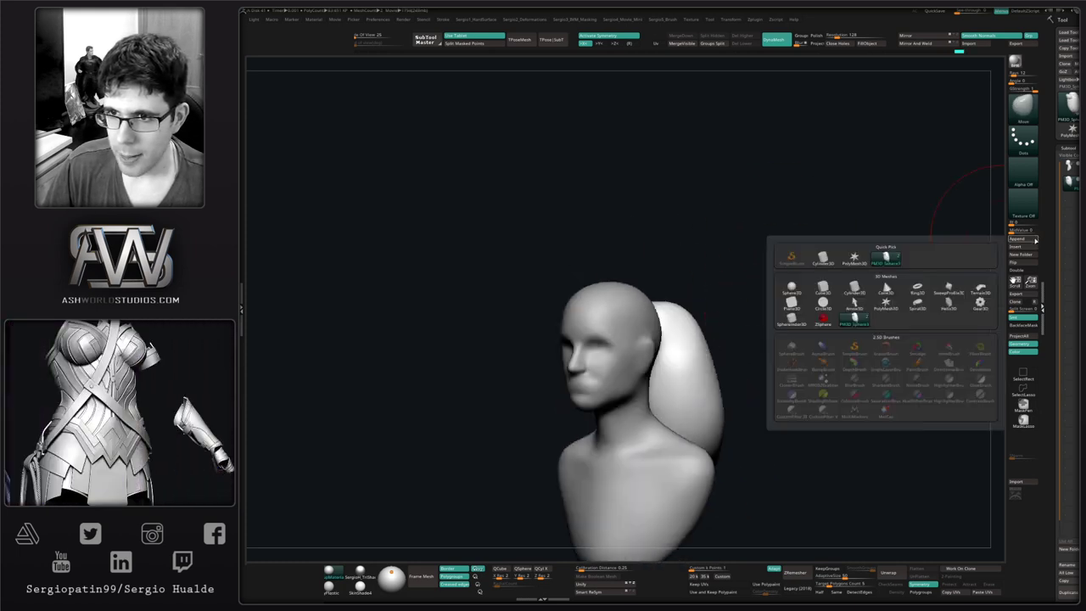
left_click(791, 287)
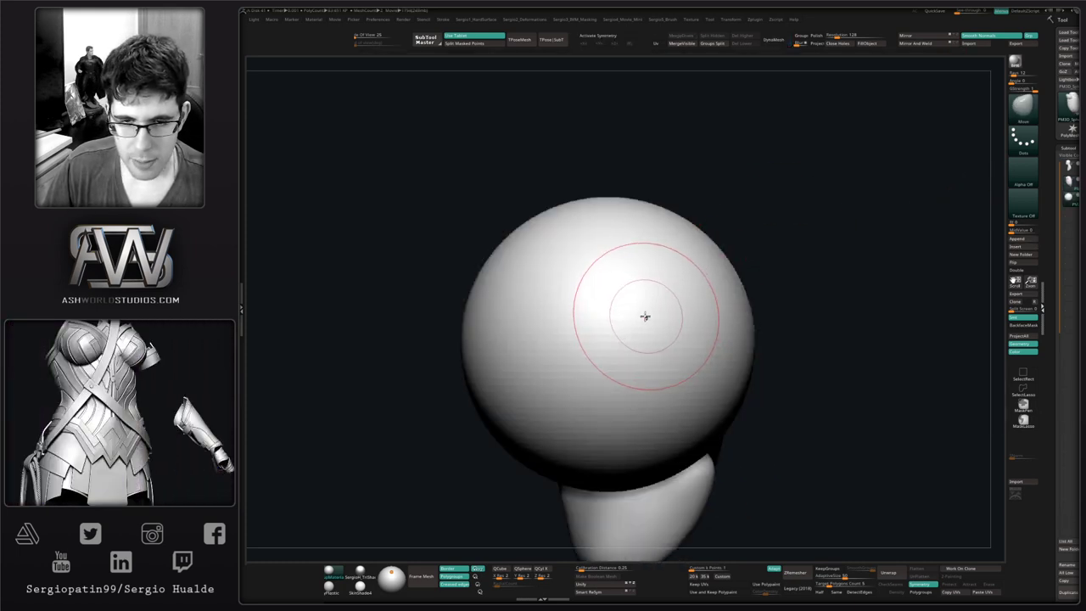
key("w")
left_click_drag(562, 316, 619, 355)
left_click_drag(752, 251, 598, 270)
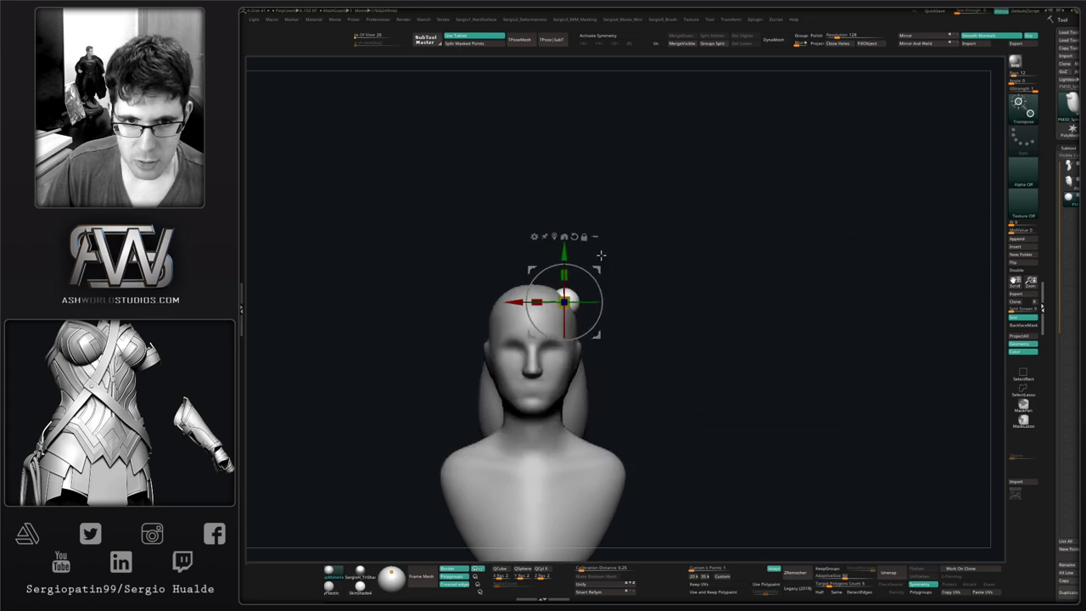
right_click_drag(600, 256, 676, 407, "ctrl")
right_click_drag(676, 407, 606, 356)
- Mirror and weld the small sphere to the other side of the head and activate symmetry
key("q")
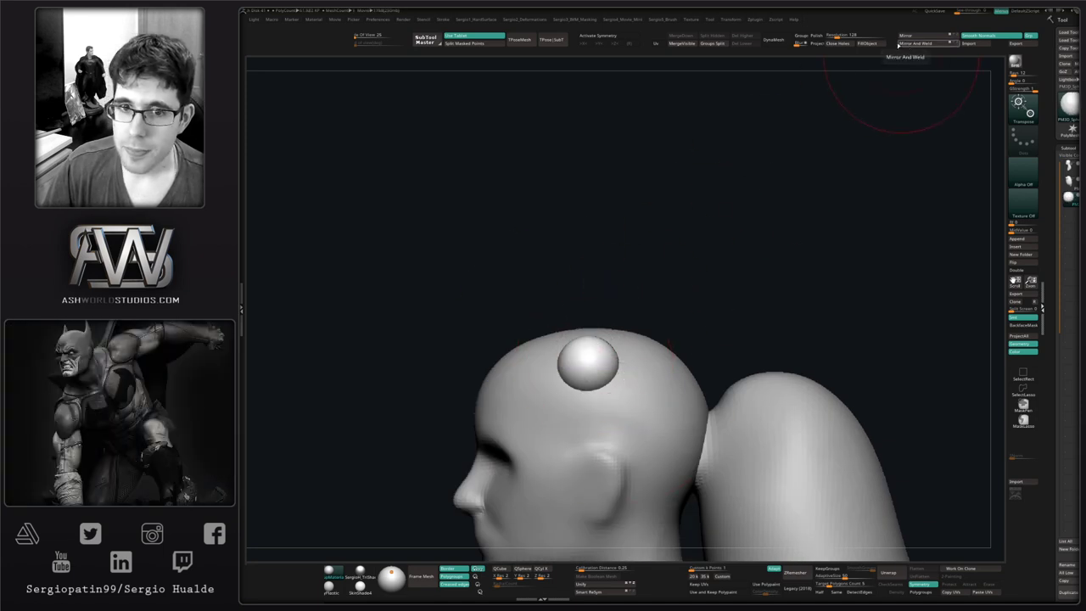
left_click_drag(634, 255, 591, 359)
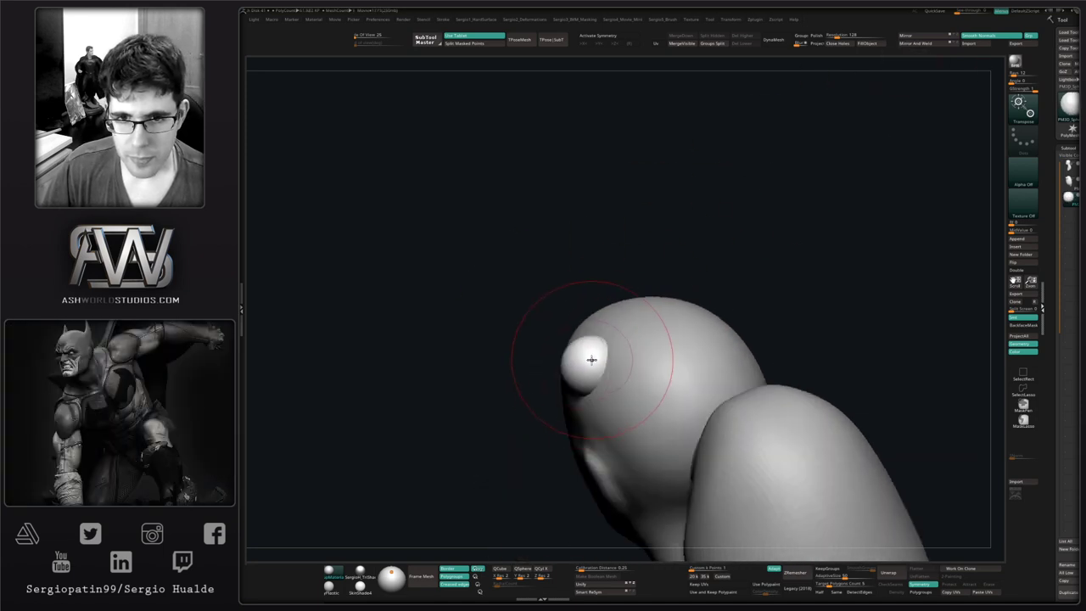
left_click(920, 45)
key("x")
right_click_drag(571, 346, 582, 356)
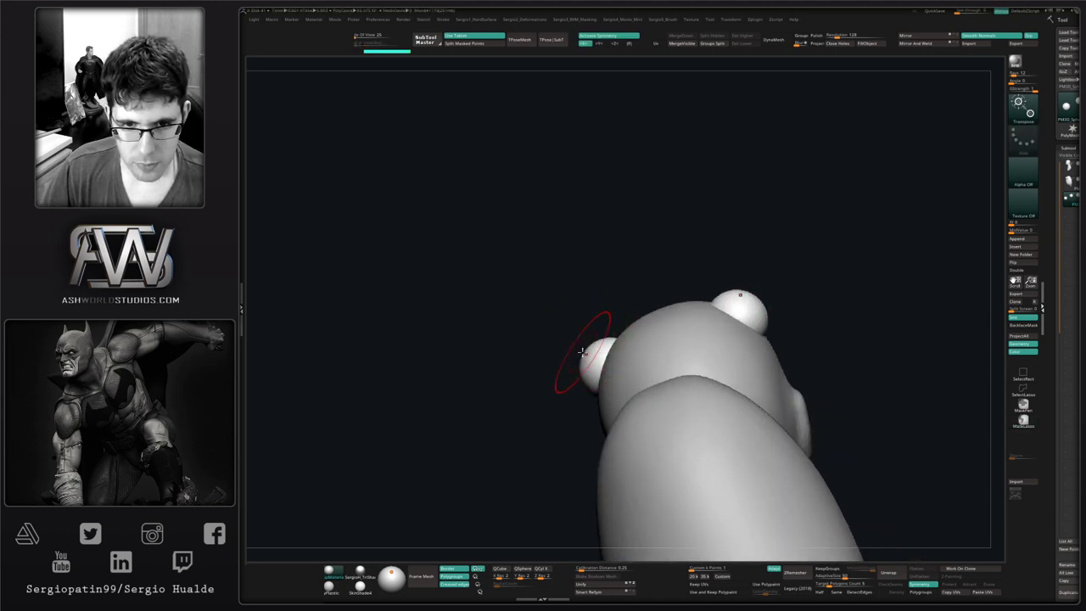
- Pull both spheres outward into pointed cat ears and start hollowing their front faces with the Standard brush
left_click_drag(589, 355, 535, 337)
key("ctrl+z")
key("q")
right_click_drag(536, 338, 602, 358)
key("b")
key("s")
key("t")
left_click_drag(600, 361, 553, 383)
mouse_move(517, 383)
right_mouse_down()
mouse_move(552, 385)
mouse_move(511, 394)
mouse_move(555, 391)
mouse_move(547, 322)
mouse_move(587, 342)
right_mouse_up()
- Draw the cat ears upward and adjust their tips and outer edges with the Move brush
key("b")
key("m")
key("v")
key("s")
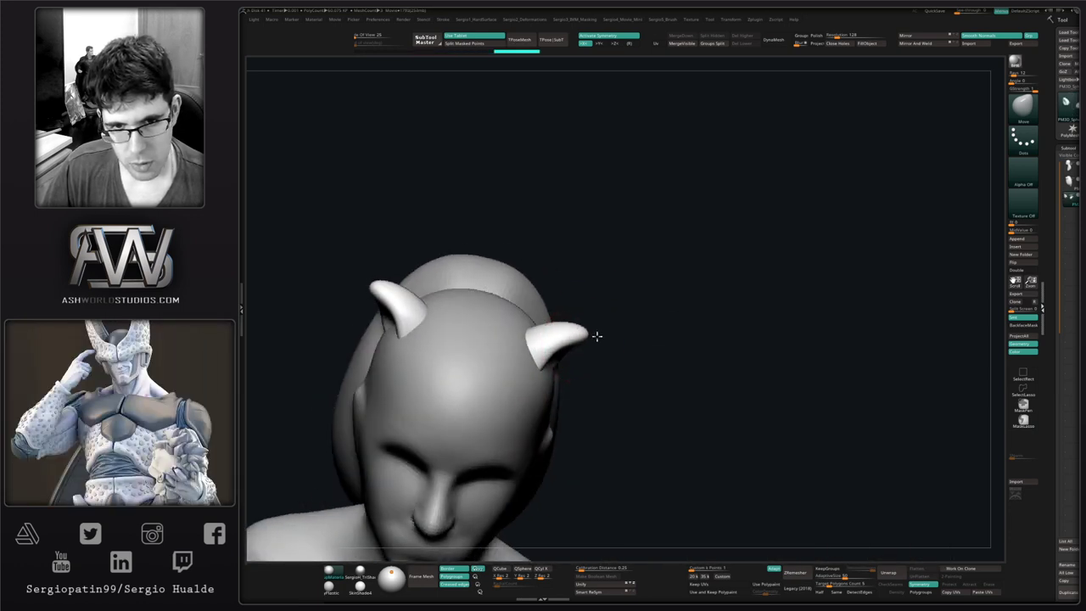
right_click_drag(588, 346, 577, 308)
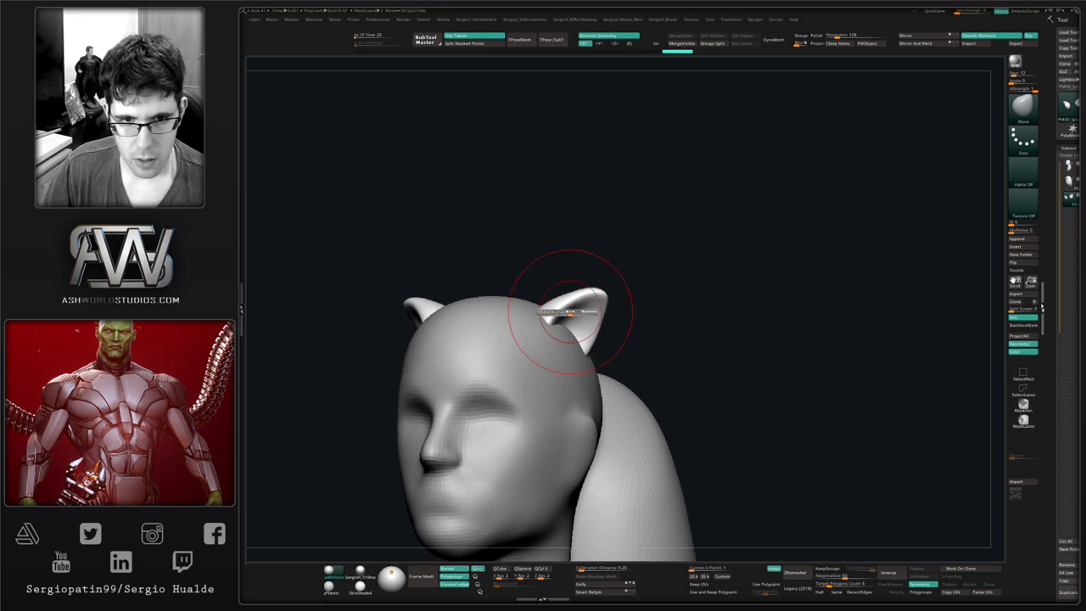
mouse_move(564, 295)
left_mouse_down()
mouse_move(607, 300)
mouse_move(602, 272)
left_mouse_up()
right_click_drag(619, 296, 570, 289)
mouse_move(619, 286)
left_mouse_down()
mouse_move(614, 277)
mouse_move(605, 295)
left_mouse_up()
mouse_move(577, 293)
right_mouse_down()
mouse_move(621, 313)
mouse_move(605, 328)
mouse_move(598, 309)
right_mouse_up()
- Deepen the cat ears' inner hollow with the Standard brush and refine their outline with the Move brush
key("b")
key("s")
key("t")
key("b")
key("m")
key("v")
left_click_drag(604, 307, 595, 315)
mouse_move(586, 326)
right_mouse_down()
mouse_move(693, 313)
mouse_move(540, 351)
mouse_move(496, 274)
mouse_move(605, 286)
right_mouse_up()
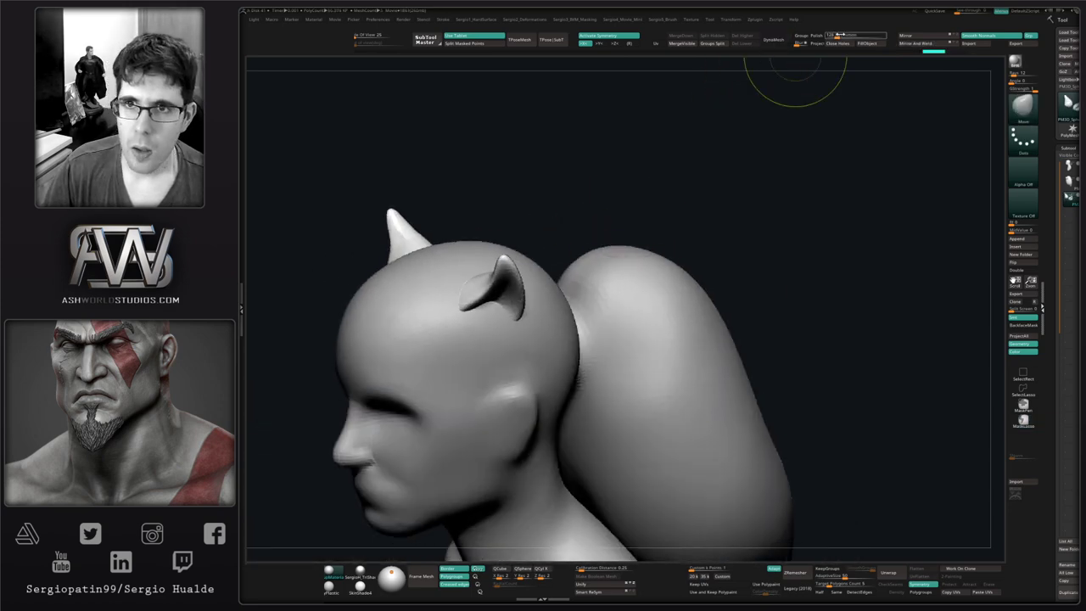
- Convert the cat ears to DynaMesh at a higher resolution, smooth them and adjust their shape with the Move brush
left_click(773, 39)
right_click_drag(494, 321, 467, 310)
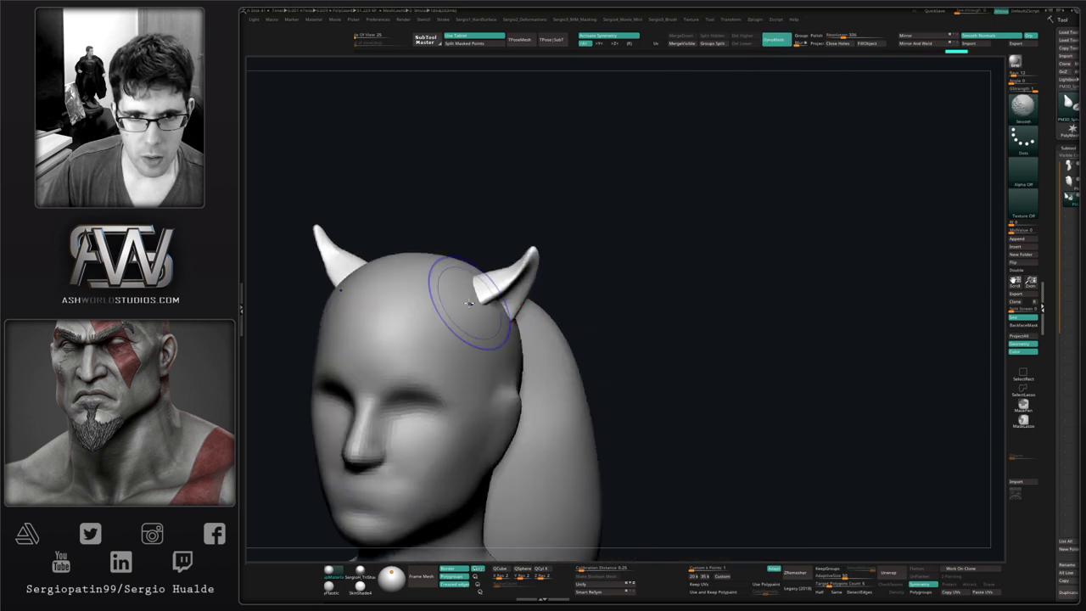
right_click_drag(563, 236, 596, 209)
left_click_drag(596, 208, 617, 284)
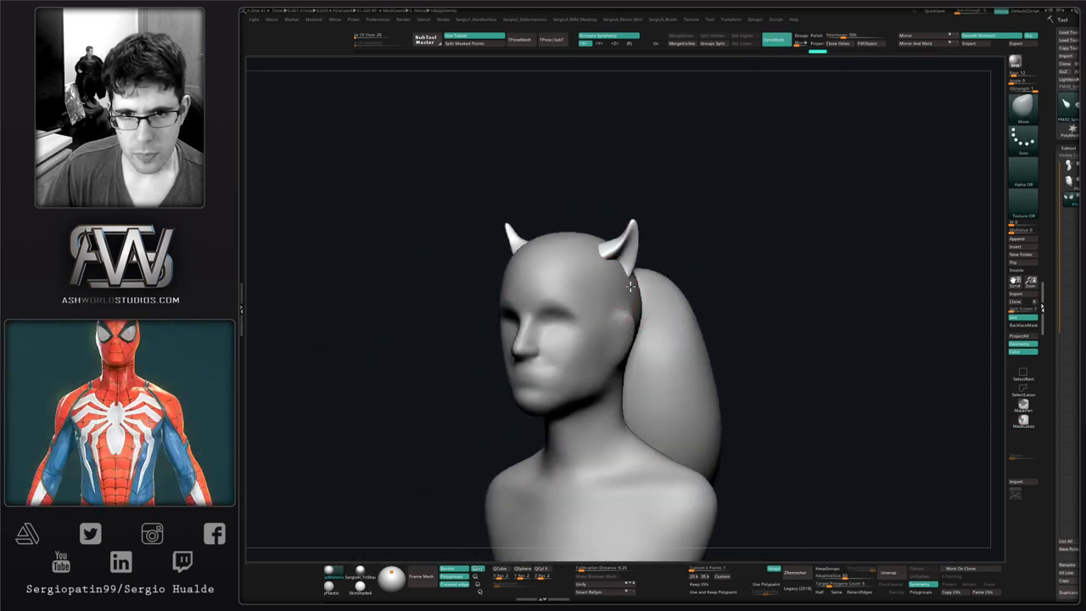
right_click_drag(622, 282, 645, 287, "shift")
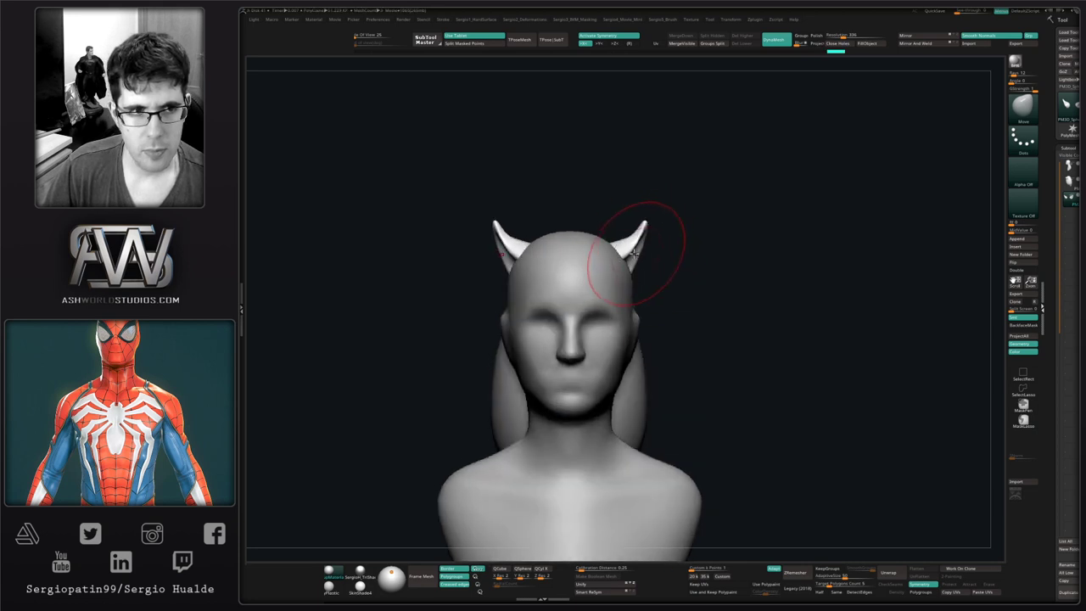
mouse_move(637, 248)
right_mouse_down()
mouse_move(583, 258)
mouse_move(696, 259)
mouse_move(638, 251)
right_mouse_up()
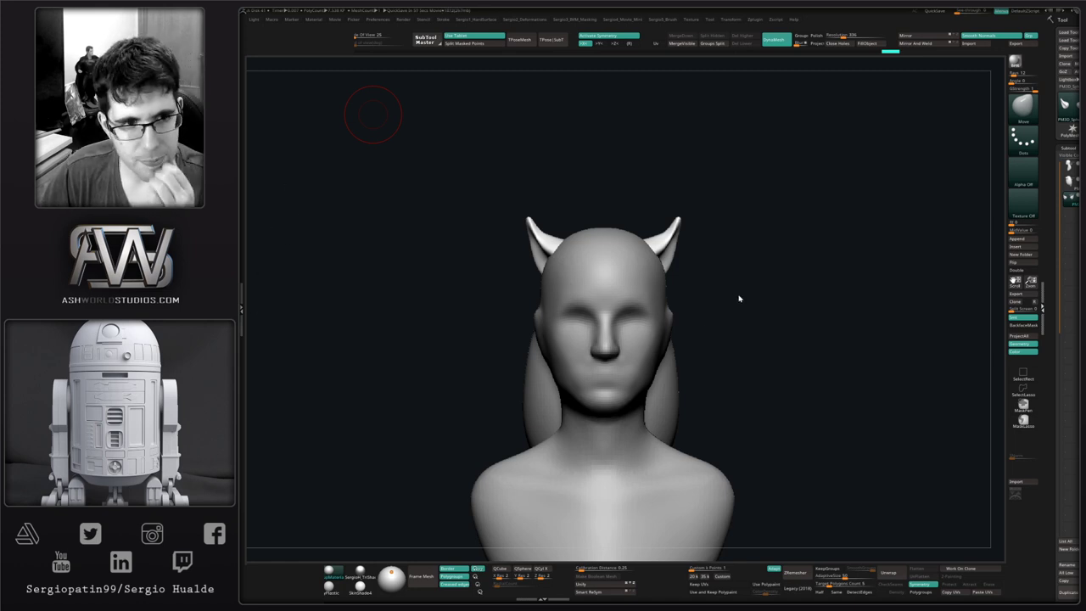
- Isolate the cat ears, reshape their inner base with the Move brush and smooth them against the head
right_click_drag(690, 262, 637, 225)
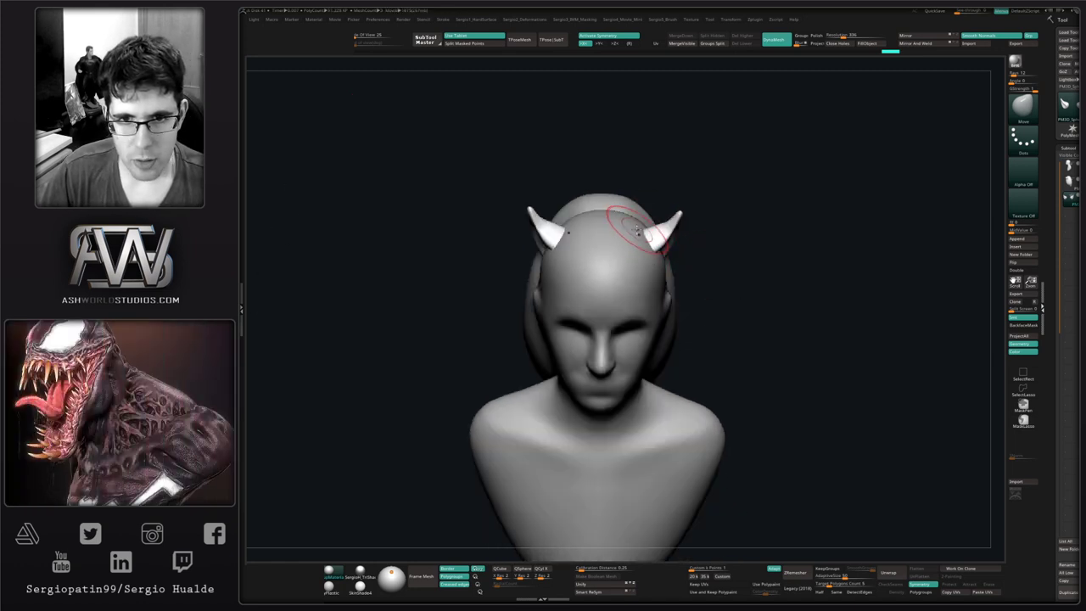
left_click(635, 224, "ctrl+shift")
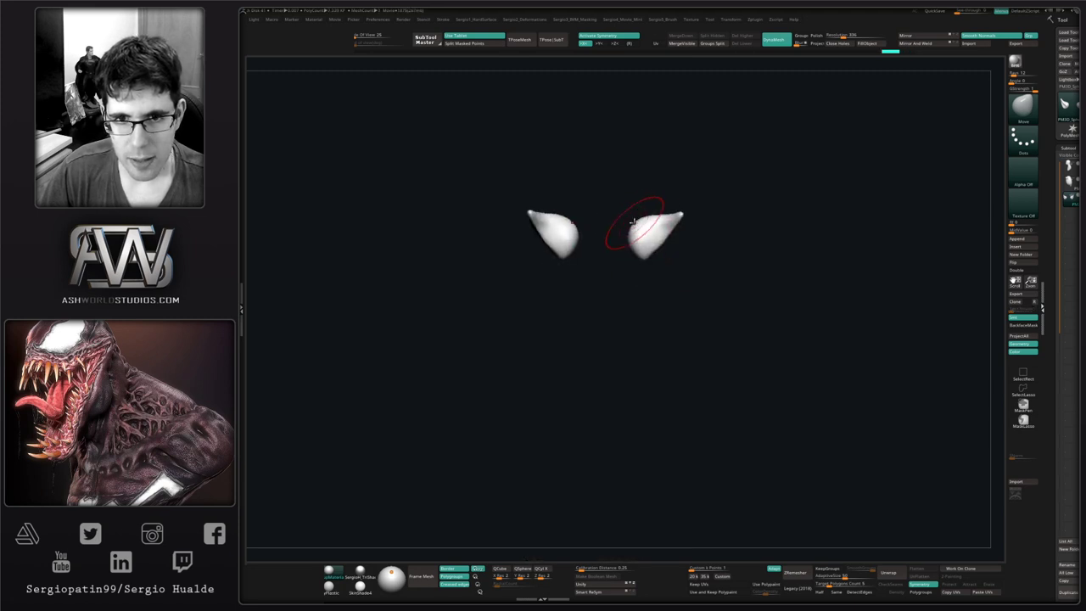
left_click_drag(633, 221, 626, 215)
mouse_move(647, 225)
right_mouse_down()
mouse_move(648, 211)
mouse_move(685, 206)
mouse_move(682, 227)
right_mouse_up()
key("shift+s")
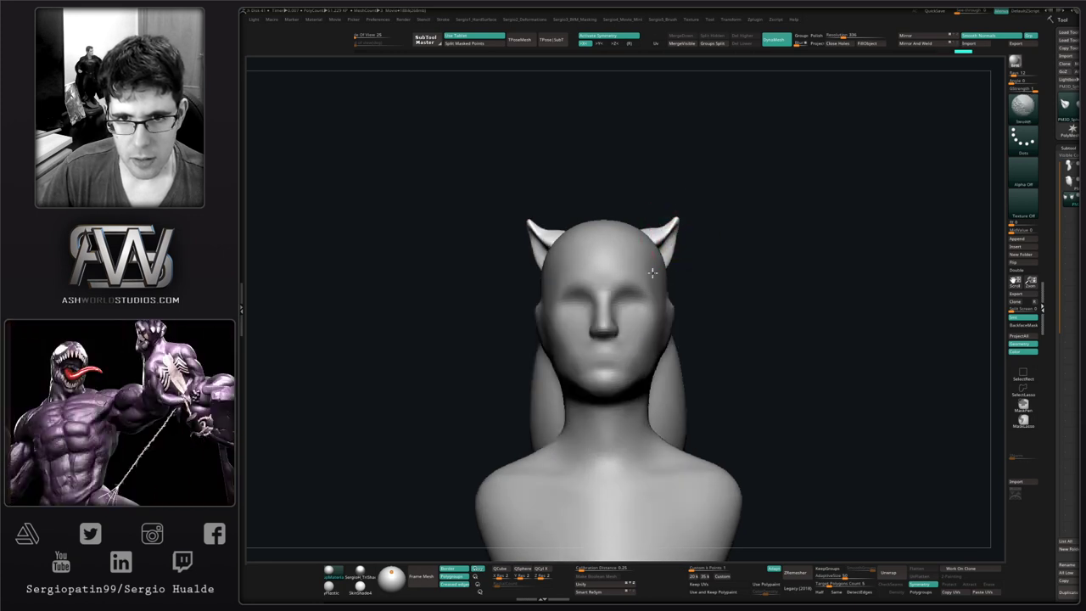
mouse_move(654, 271)
right_mouse_down()
mouse_move(663, 295)
mouse_move(676, 284)
right_mouse_up()
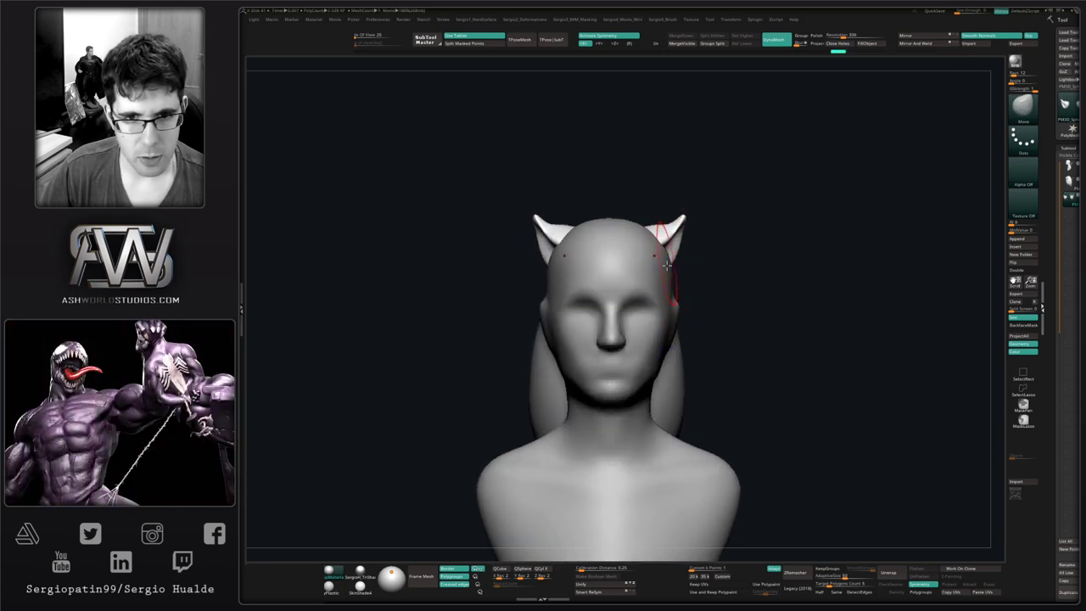
- Select the bust and slim the sides of the neck with the Move brush
right_click_drag(720, 317, 671, 325)
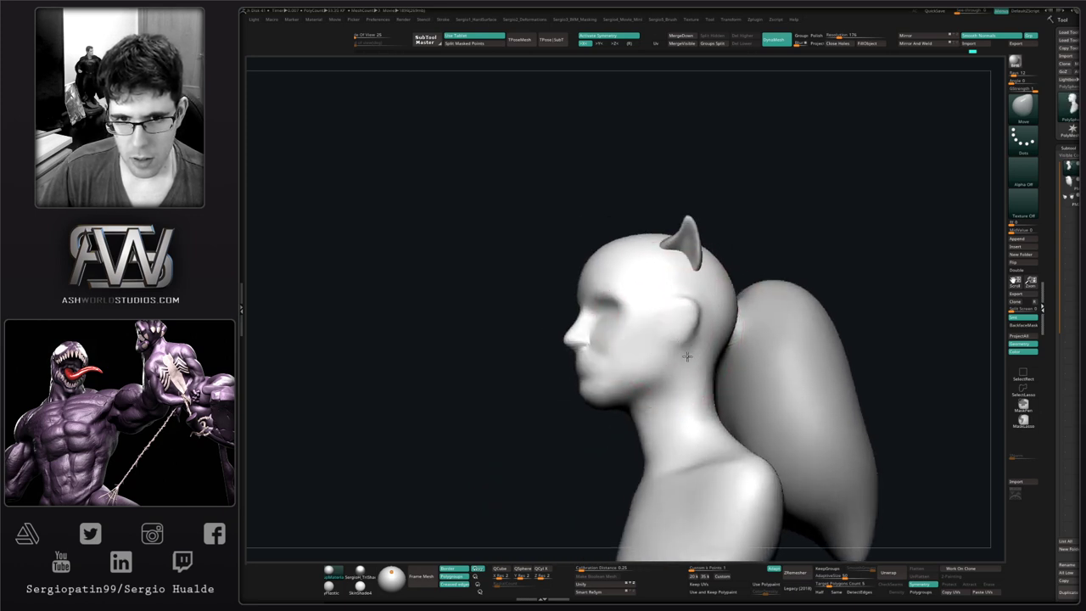
right_click_drag(679, 332, 679, 365)
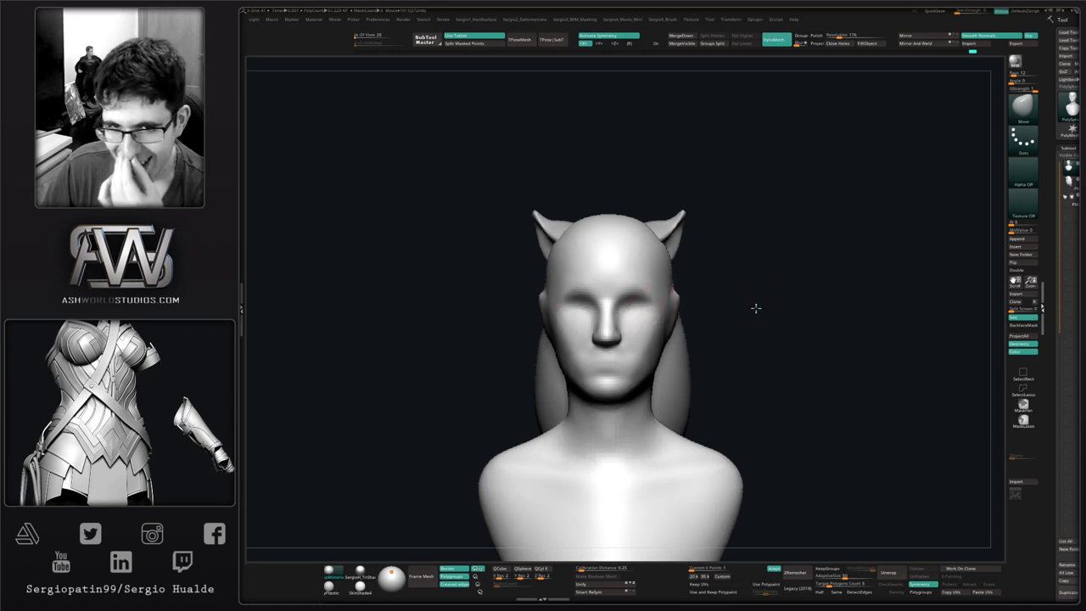
left_click_drag(756, 308, 727, 297)
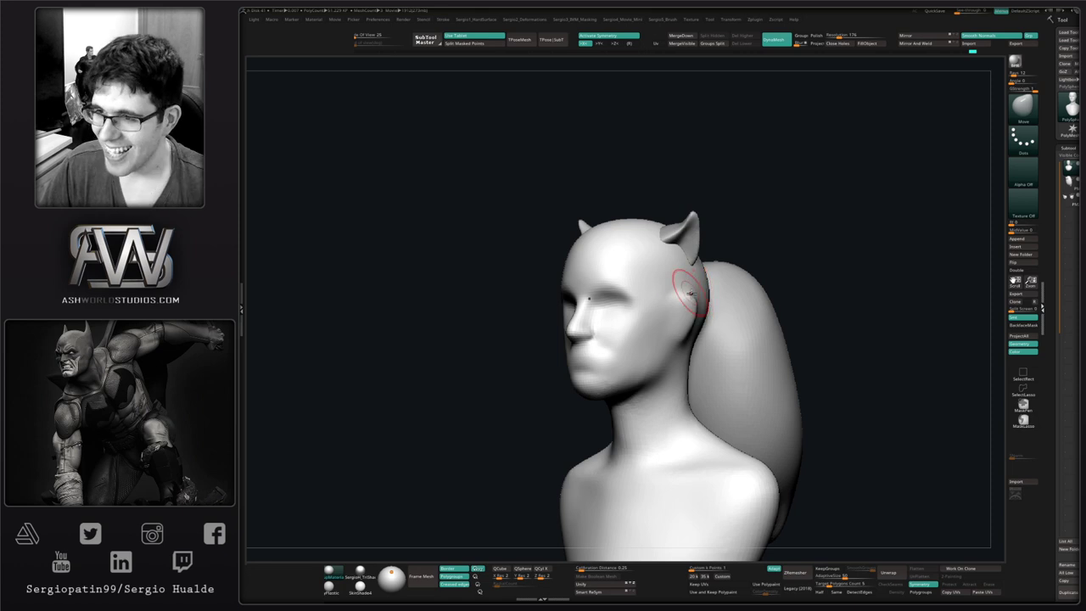
mouse_move(685, 288)
right_mouse_down()
mouse_move(665, 266)
mouse_move(705, 316)
mouse_move(675, 280)
mouse_move(647, 308)
mouse_move(659, 299)
mouse_move(645, 254)
right_mouse_up()
key("s")
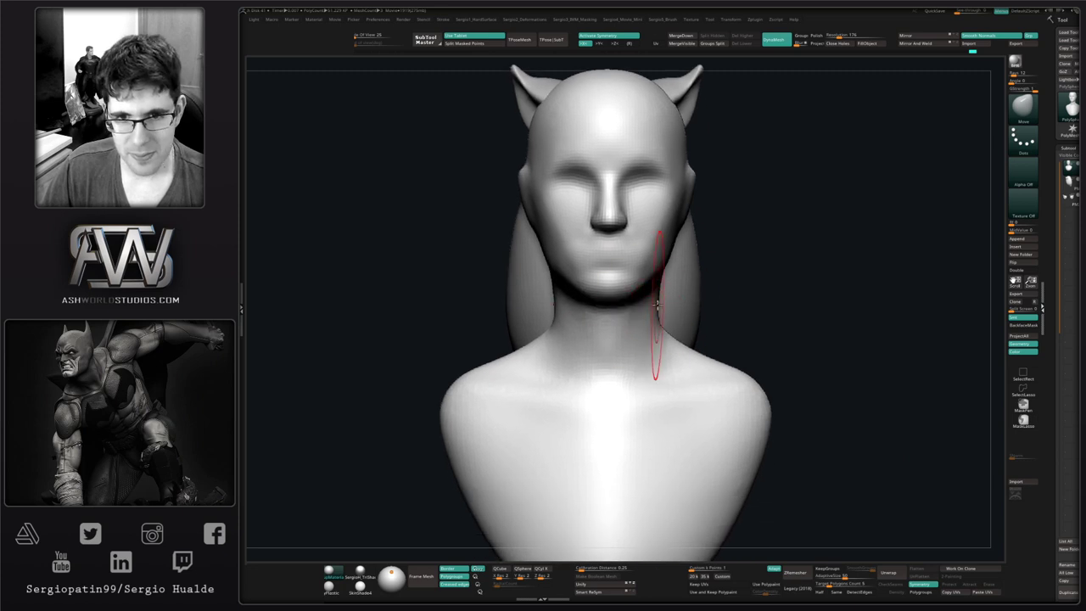
right_click_drag(652, 302, 647, 271)
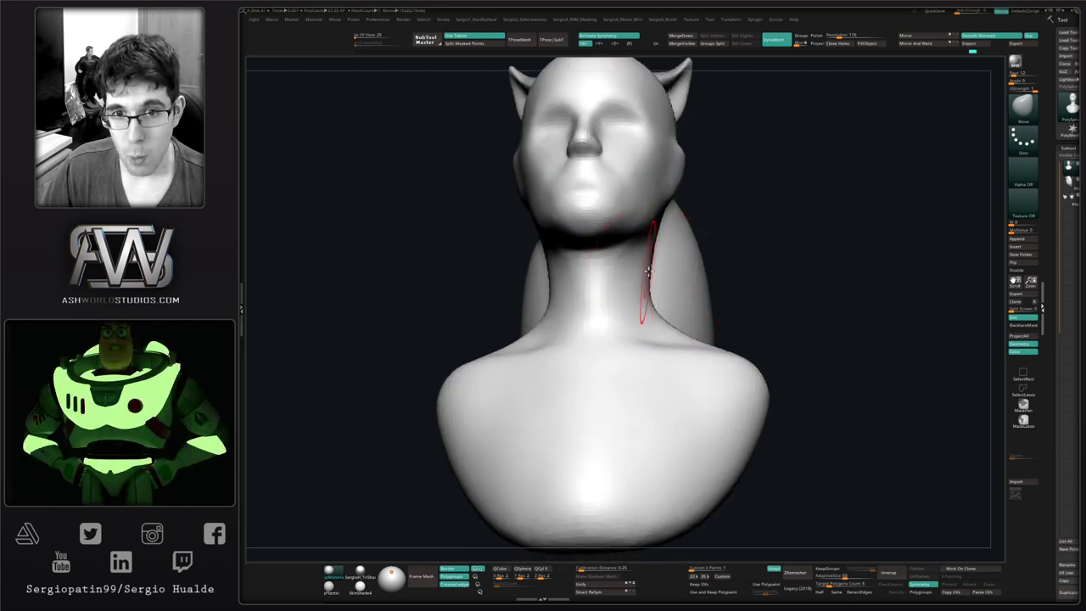
left_click_drag(653, 245, 650, 245)
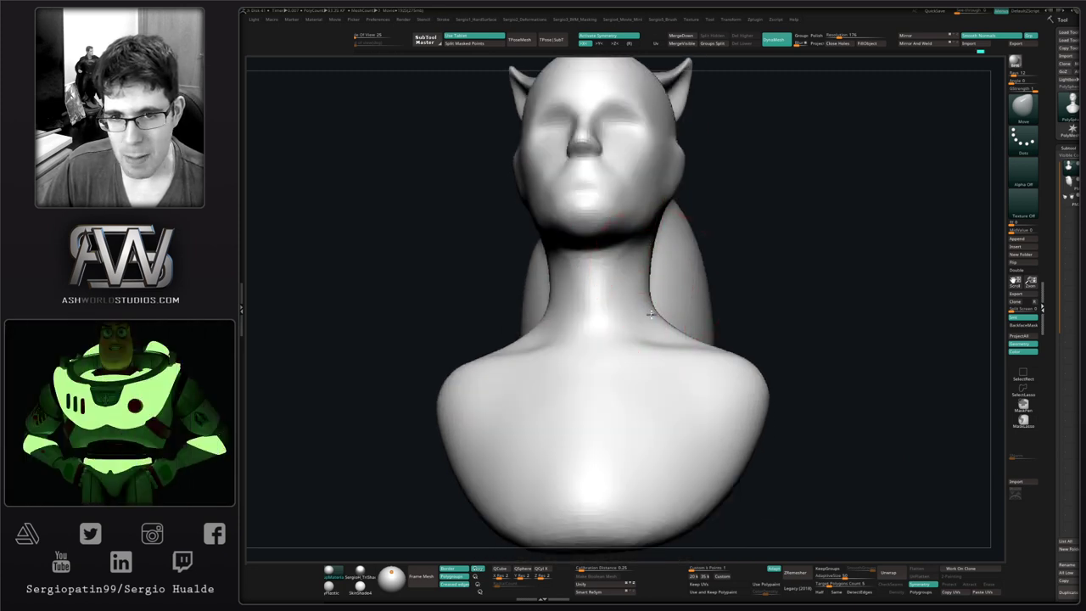
- Define the neck muscles and the base of the neck with the Standard brush and smooth the strokes
right_click_drag(651, 317, 620, 328)
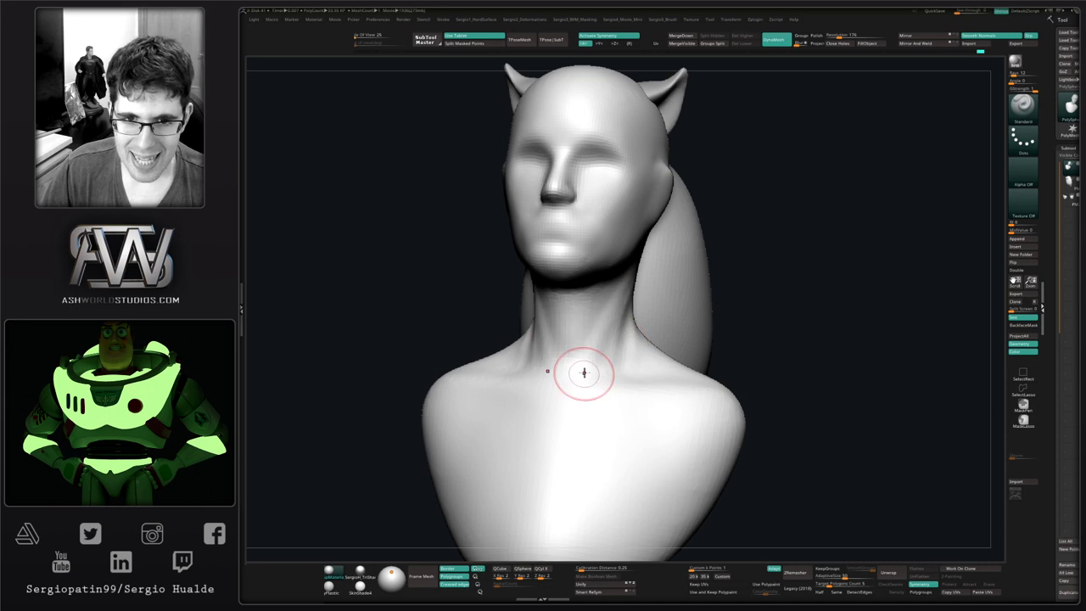
key("shift")
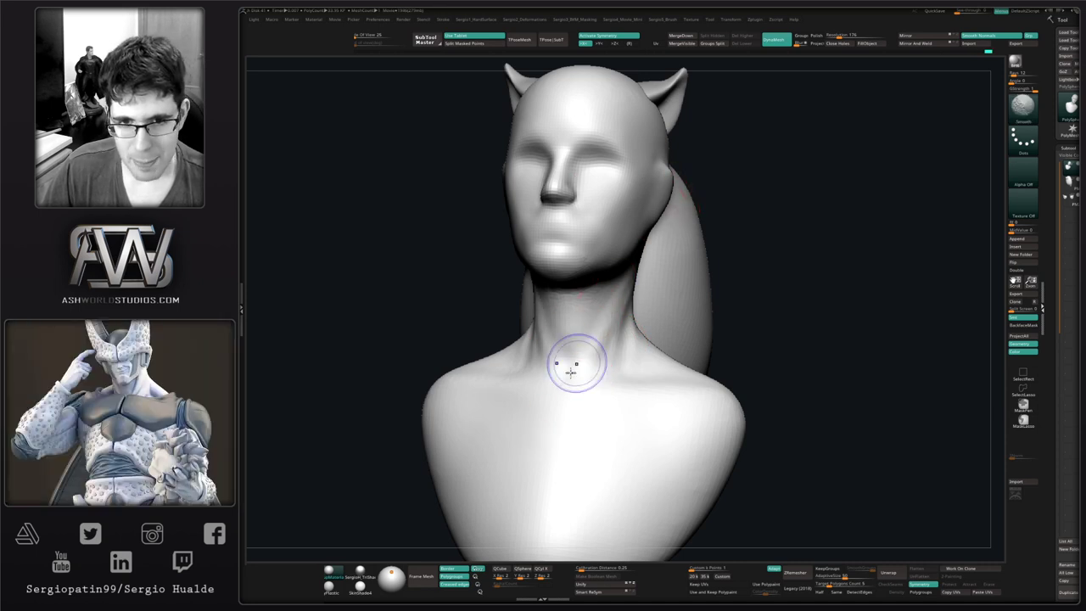
right_click_drag(619, 320, 612, 345)
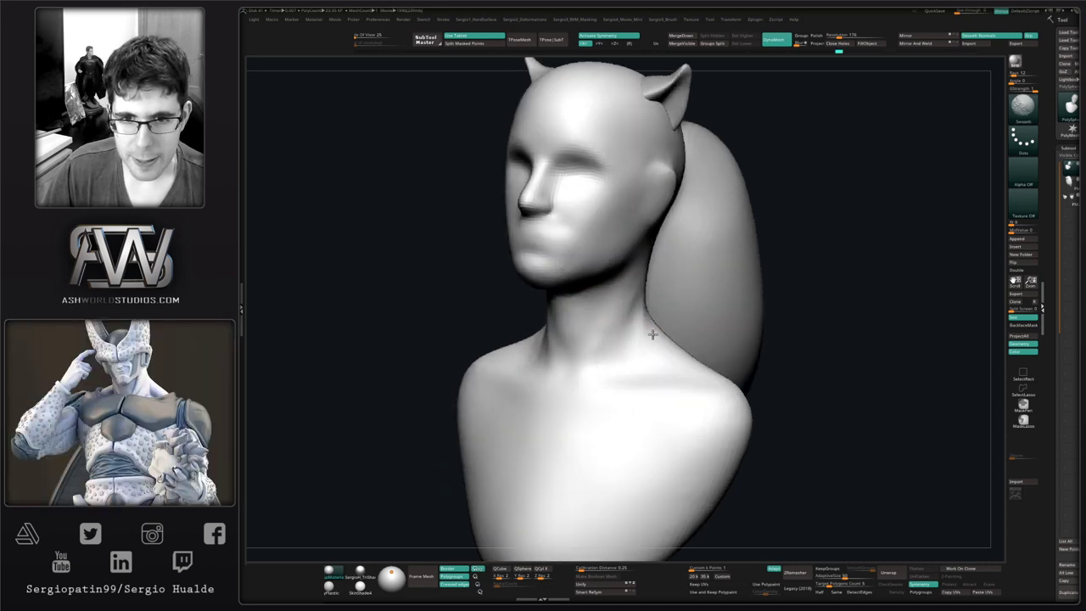
mouse_move(580, 352)
right_mouse_down()
mouse_move(596, 362)
mouse_move(568, 351)
right_mouse_up()
mouse_move(579, 406)
right_mouse_down()
mouse_move(616, 323)
mouse_move(659, 383)
mouse_move(633, 353)
mouse_move(671, 361)
right_mouse_up()
- Round out the shoulders and pull the torso's sides inward below them with the Move brush
key("b")
key("m")
key("v")
right_click_drag(690, 405, 683, 345, "ctrl")
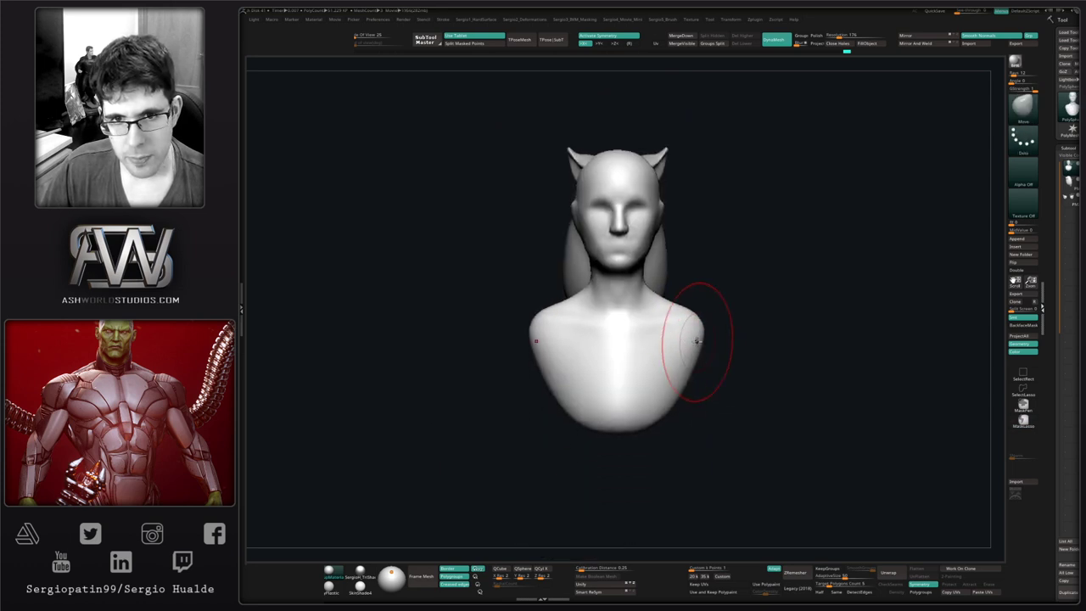
key("s")
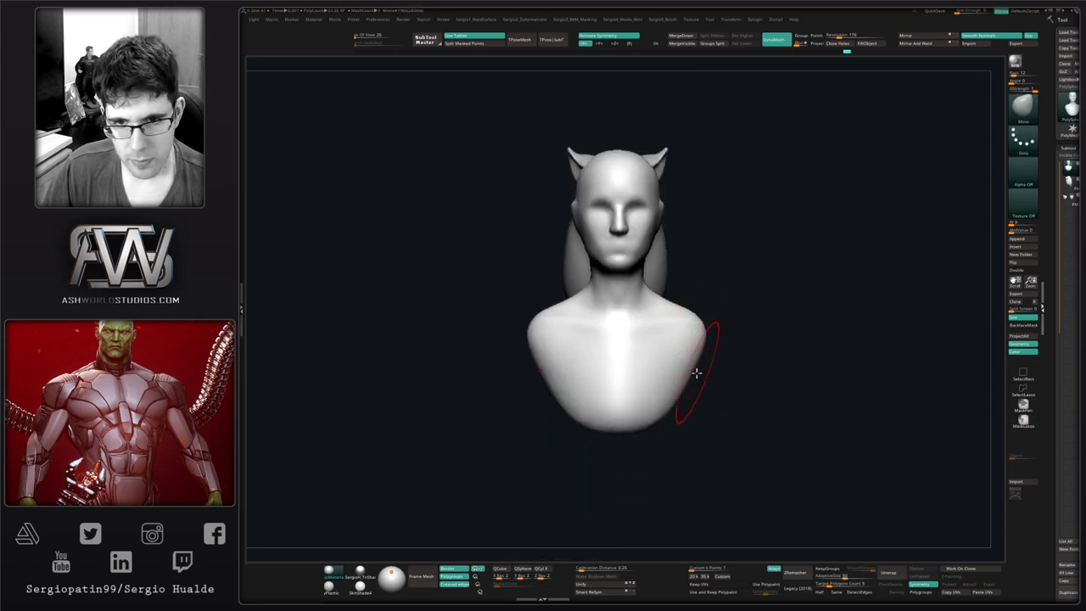
mouse_move(690, 378)
left_mouse_down()
mouse_move(682, 372)
mouse_move(673, 387)
left_mouse_up()
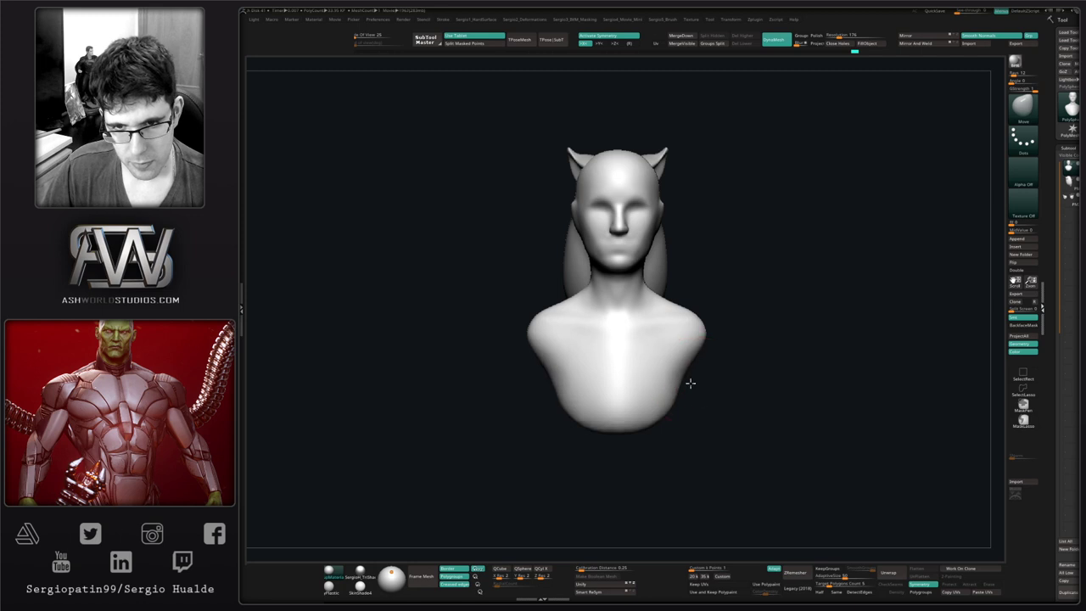
mouse_move(690, 383)
right_mouse_down()
mouse_move(661, 386)
mouse_move(713, 413)
mouse_move(682, 424)
right_mouse_up()
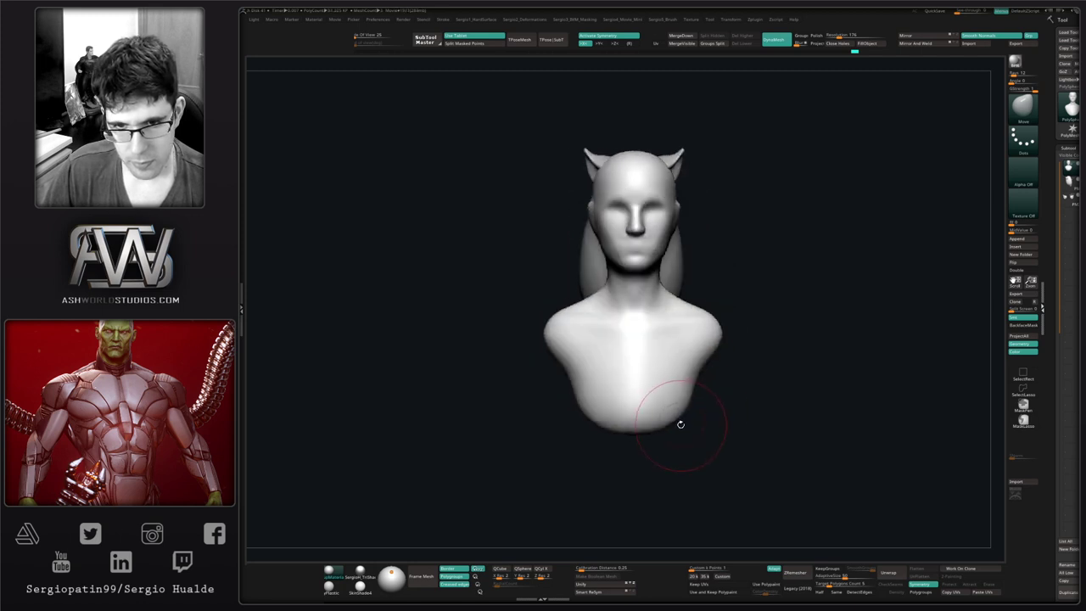
- Shape the sides and back of the torso below the shoulders with the Move and Clay brushes
left_click_drag(690, 412, 664, 389)
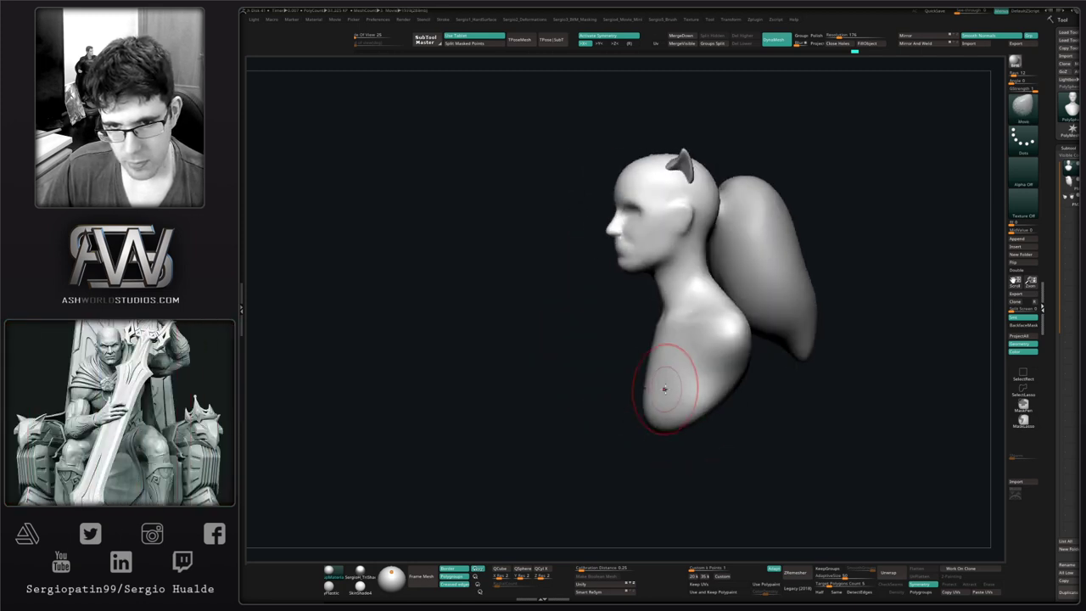
left_click_drag(748, 382, 718, 388)
right_click_drag(696, 382, 711, 398)
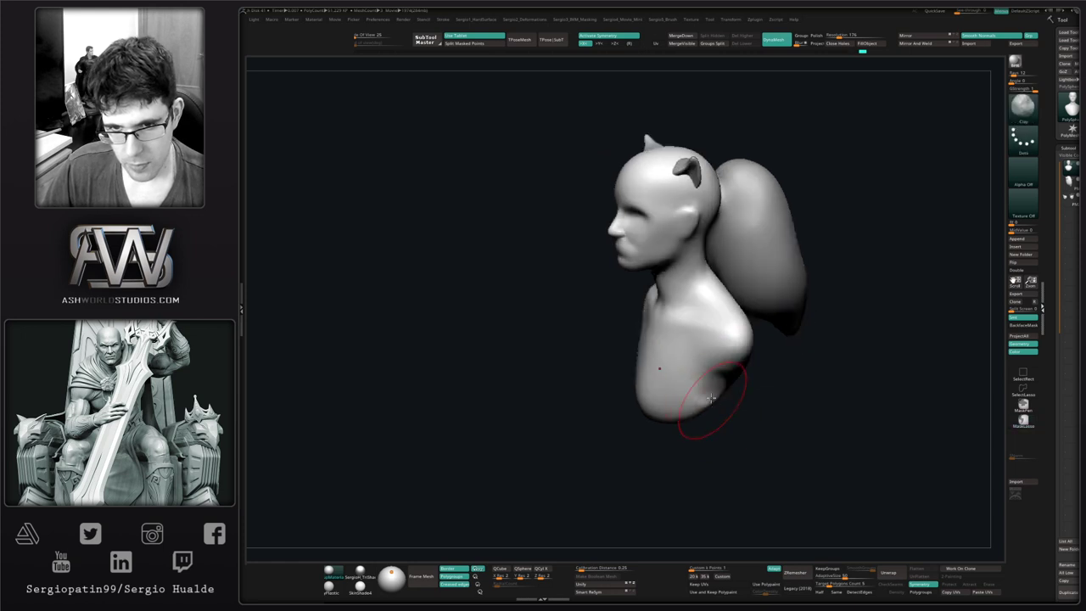
left_click_drag(738, 395, 675, 396)
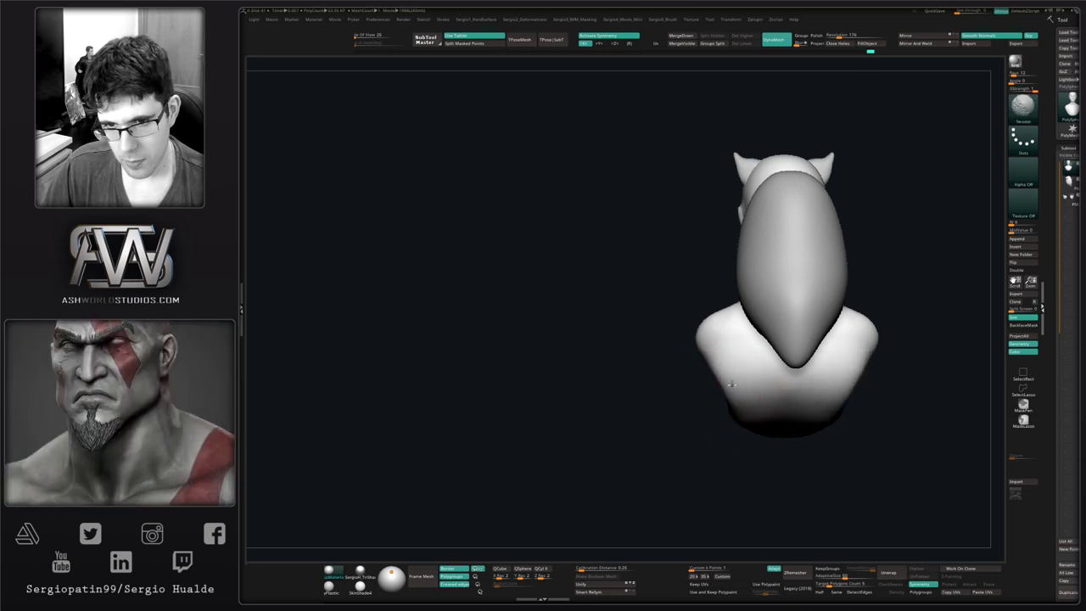
- Lasso-mask the torso, invert the mask to protect the head, and isolate the bust
mouse_move(722, 360)
left_mouse_down()
mouse_move(792, 387)
mouse_move(802, 381)
mouse_move(790, 395)
mouse_move(743, 290)
mouse_move(704, 370)
mouse_move(767, 302)
mouse_move(606, 359)
mouse_move(798, 322)
mouse_move(653, 351)
left_mouse_up()
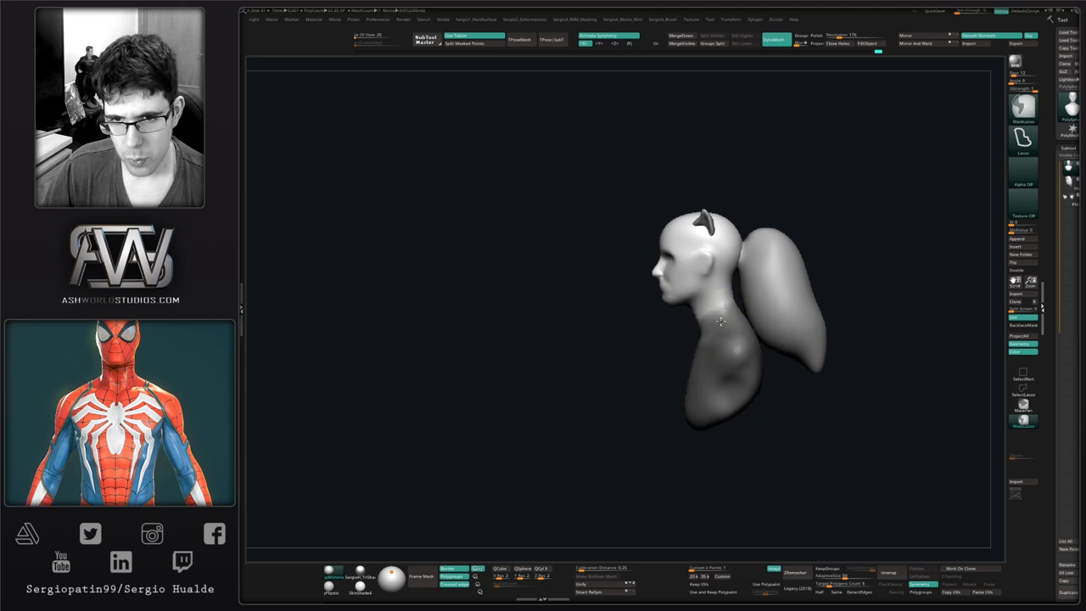
key("ctrl+i")
key("w")
right_click_drag(775, 338, 722, 379, "ctrl")
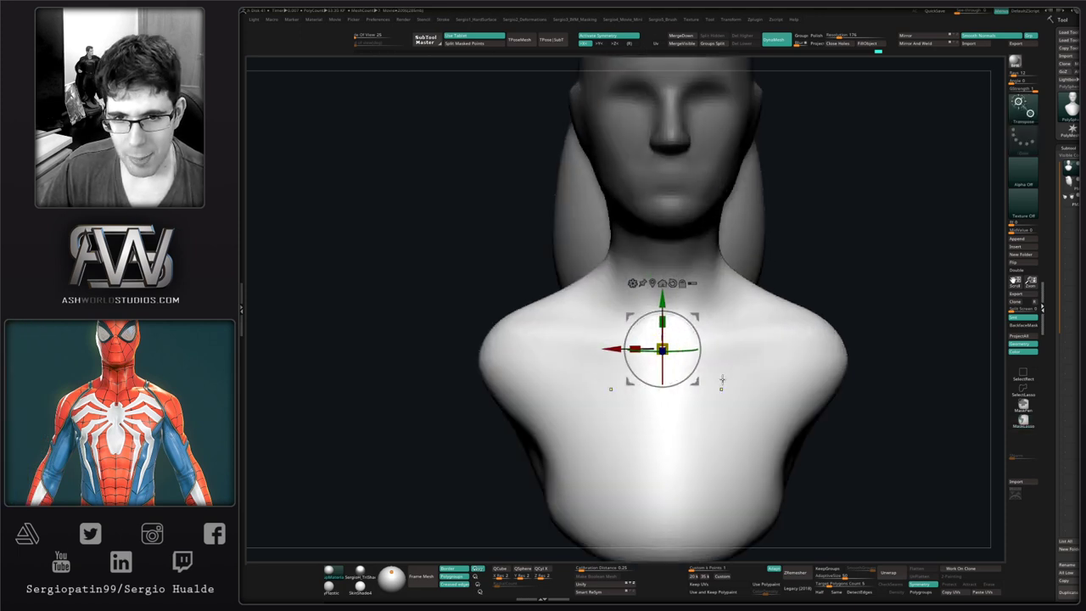
left_click_drag(701, 318, 708, 221, "alt")
right_click_drag(803, 280, 709, 204)
left_click_drag(708, 204, 671, 270, "alt")
right_click_drag(696, 233, 709, 162, "ctrl")
mouse_move(707, 325)
right_mouse_down("shift")
mouse_move(767, 343)
mouse_move(736, 319)
right_mouse_up("shift")
- Reshape the unmasked shoulders and lower torso using a large Move brush, then a smaller one
key("q")
key("]")
key("s")
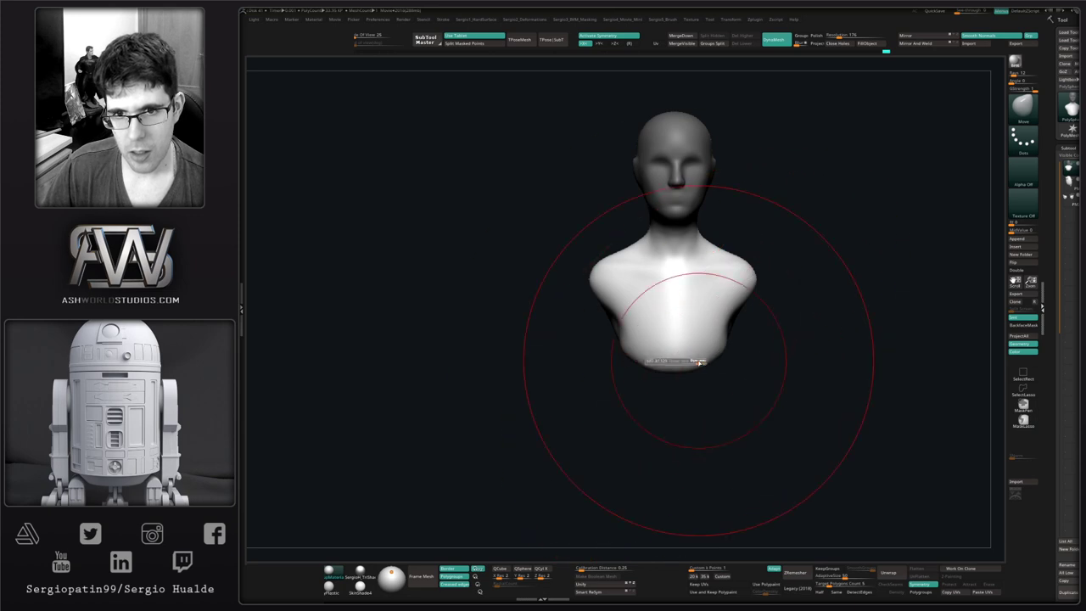
left_click_drag(698, 364, 701, 374)
key("[")
mouse_move(746, 292)
left_mouse_down()
mouse_move(766, 275)
mouse_move(717, 331)
mouse_move(697, 326)
mouse_move(822, 327)
mouse_move(739, 344)
left_mouse_up()
key("w")
left_click_drag(808, 281, 802, 276)
key("q")
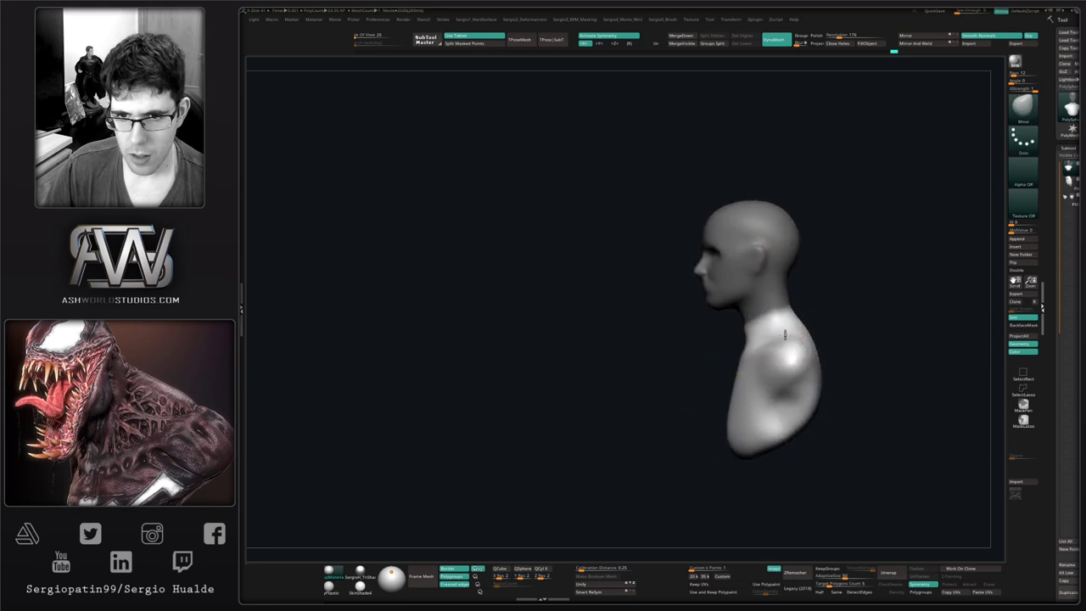
- Smooth the base of the neck, refine the shoulders and torso sides with the Move brush, and clear the mask
mouse_move(792, 318)
left_mouse_down("shift")
mouse_move(829, 337)
mouse_move(756, 345)
left_mouse_up("shift")
key("w")
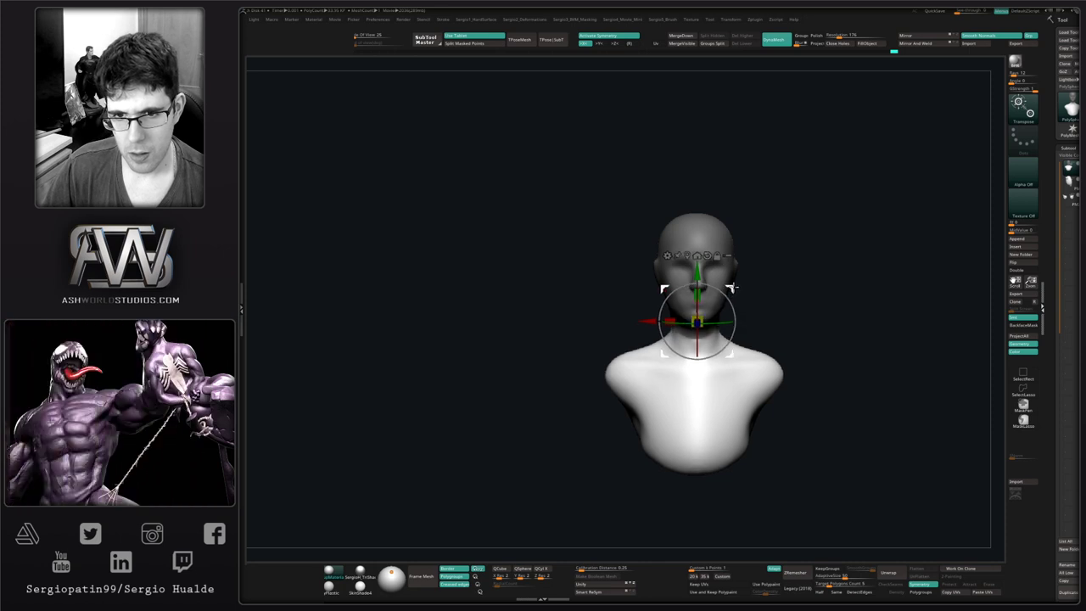
key("q")
mouse_move(766, 308)
left_mouse_down()
mouse_move(790, 315)
mouse_move(754, 315)
mouse_move(791, 316)
left_mouse_up()
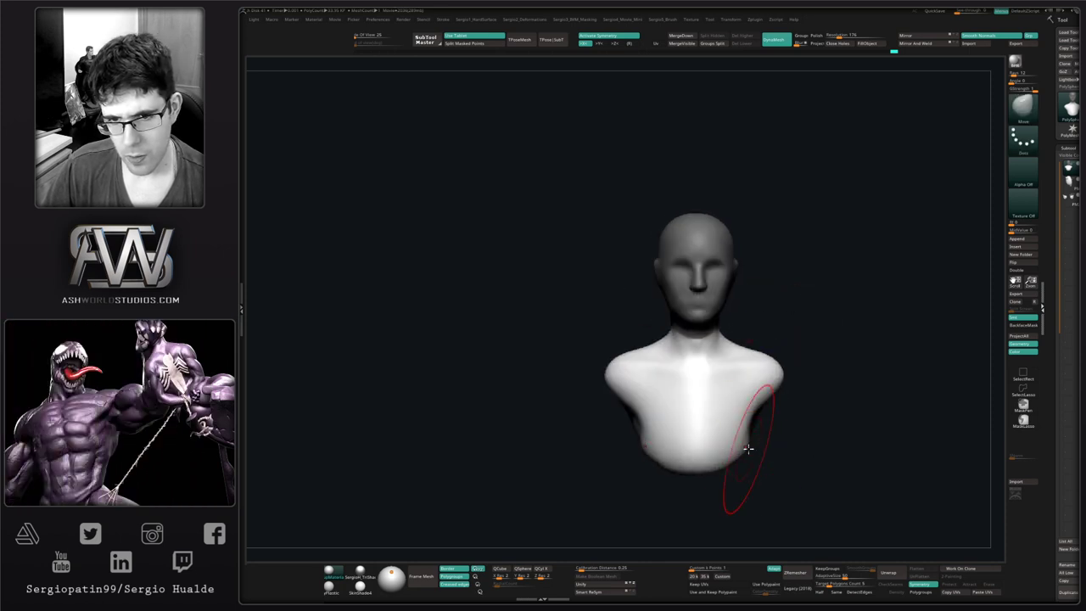
left_click_drag(746, 448, 741, 451)
mouse_move(785, 421)
left_mouse_down("alt")
mouse_move(761, 378)
mouse_move(798, 377)
left_mouse_up("alt")
left_click_drag(791, 364, 747, 360)
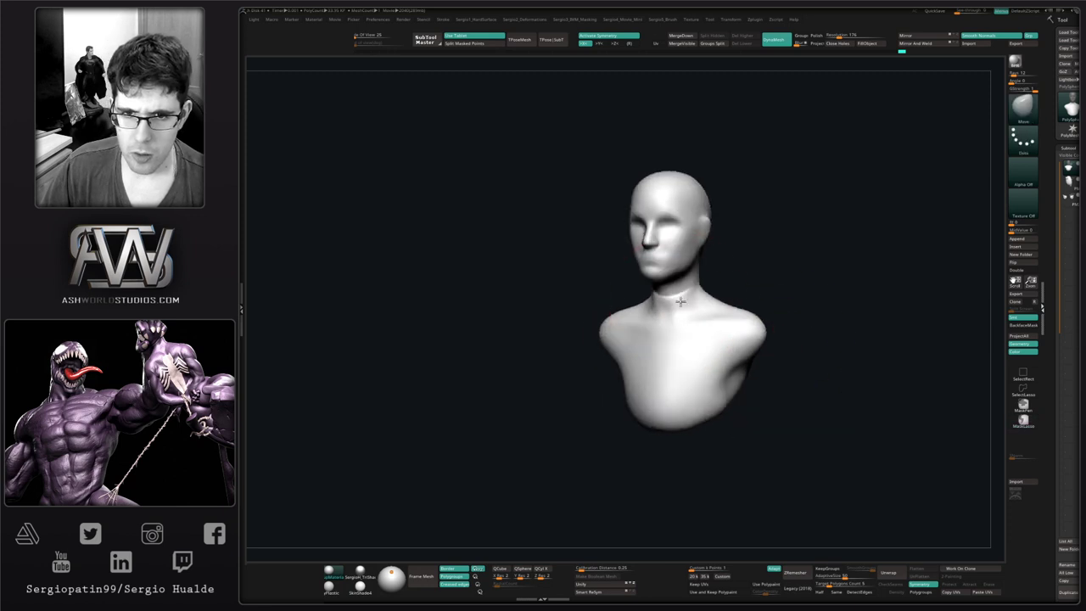
- Fill in the side and base of the neck with the Clay brush and smooth the strokes
mouse_move(666, 279)
right_mouse_down("ctrl")
mouse_move(695, 322)
mouse_move(723, 307)
right_mouse_up("ctrl")
key("s")
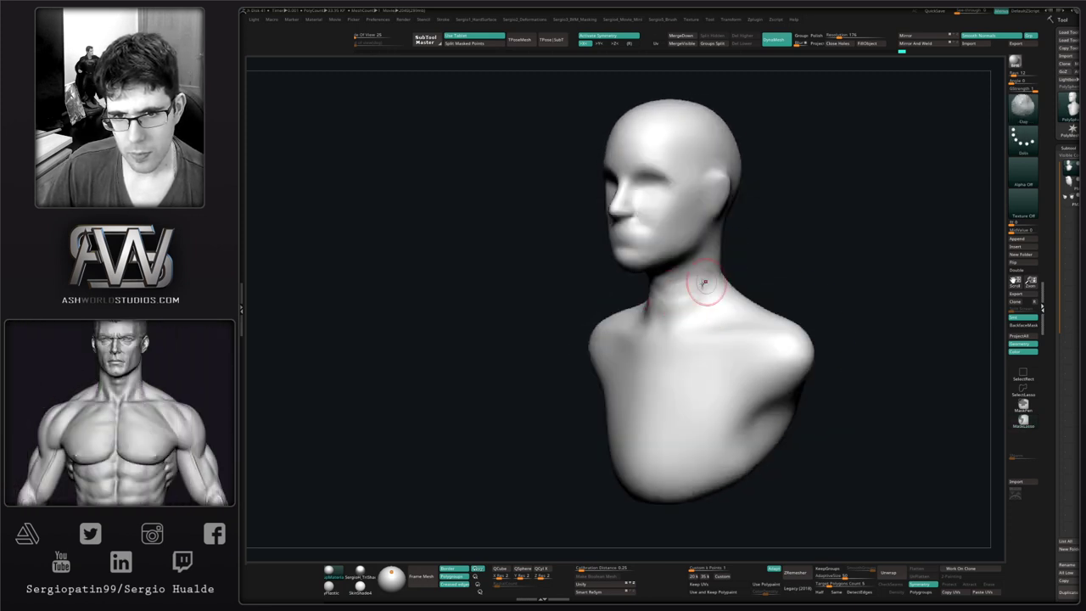
key("shift")
left_click_drag(692, 301, 701, 317, "shift")
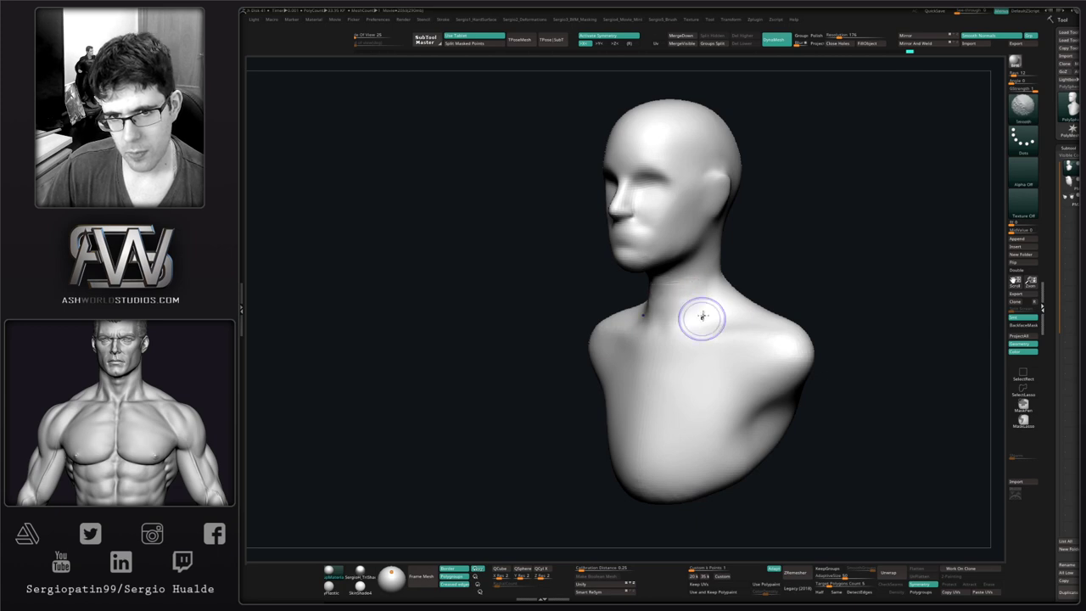
- Flatten the underside of the chin and jaw with the TrimDynamic brush and smooth the jawline
right_click_drag(701, 317, 661, 318)
right_click_drag(661, 317, 644, 335, "ctrl")
right_click_drag(645, 335, 625, 272)
key("b")
key("t")
key("d")
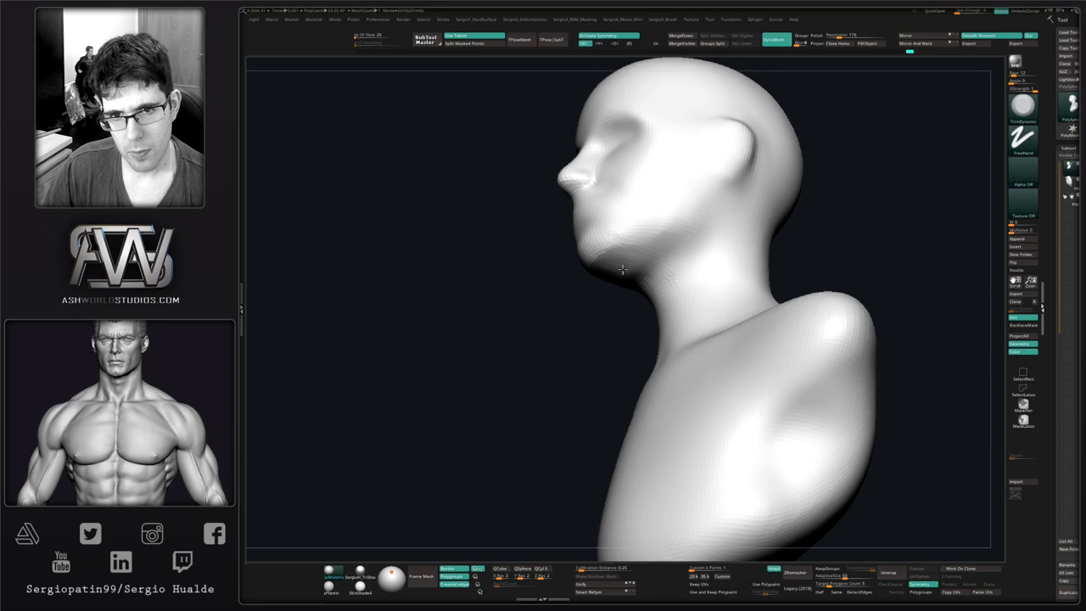
left_click_drag(705, 222, 688, 237, "shift")
right_click_drag(599, 281, 635, 354)
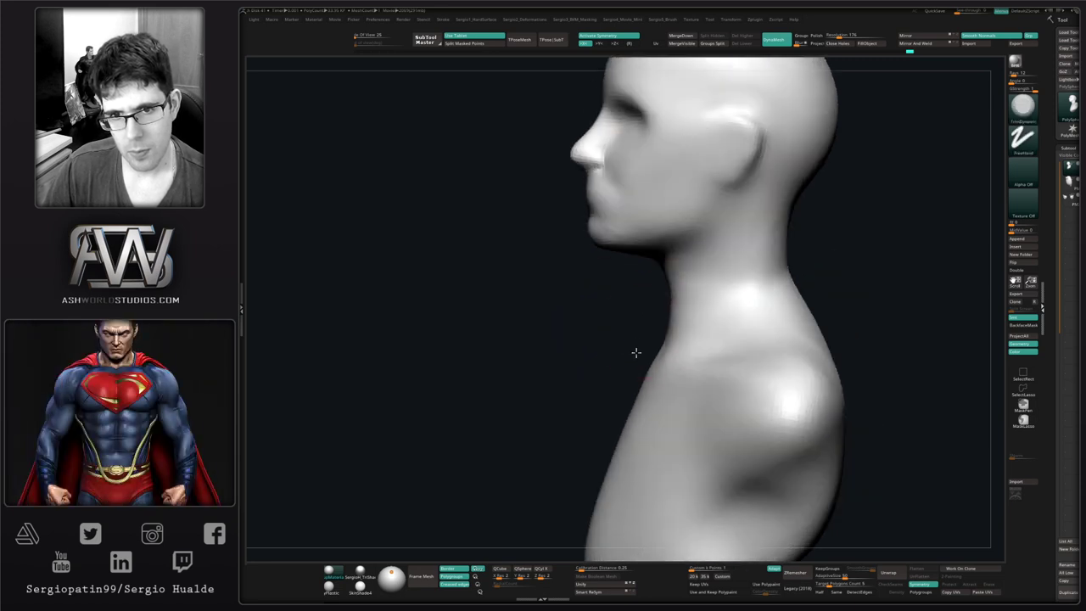
key("shift")
mouse_move(642, 257)
left_mouse_down()
mouse_move(696, 283)
mouse_move(605, 249)
left_mouse_up()
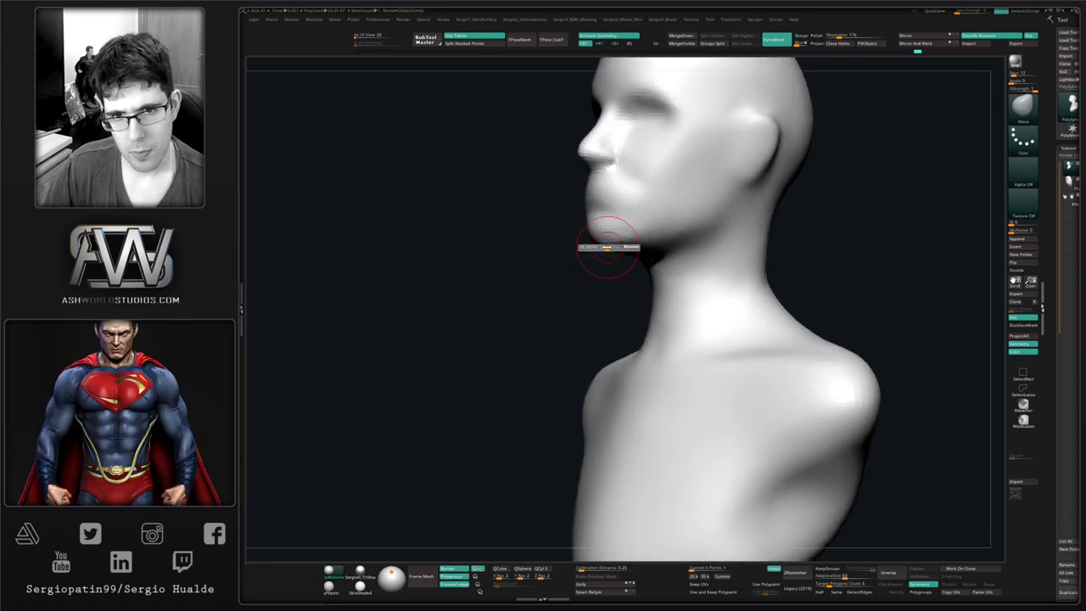
- Refine the profile of the chin with a small Move brush
left_click(607, 247)
mouse_move(608, 247)
right_mouse_down()
mouse_move(616, 255)
mouse_move(608, 248)
right_mouse_up()
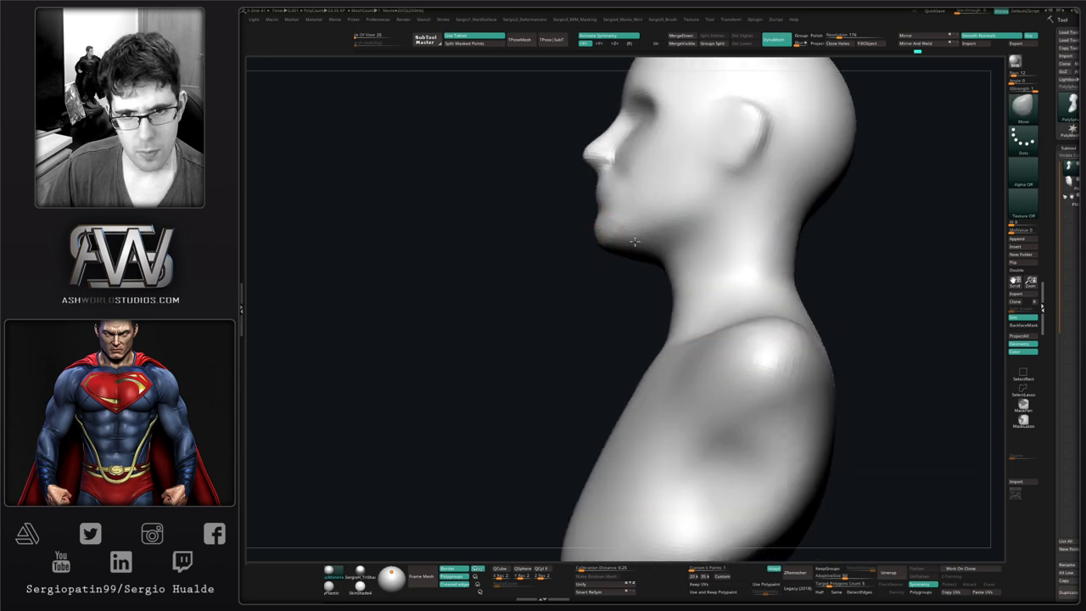
mouse_move(635, 241)
right_mouse_down()
mouse_move(608, 238)
mouse_move(599, 304)
right_mouse_up()
key("s")
left_click(591, 240)
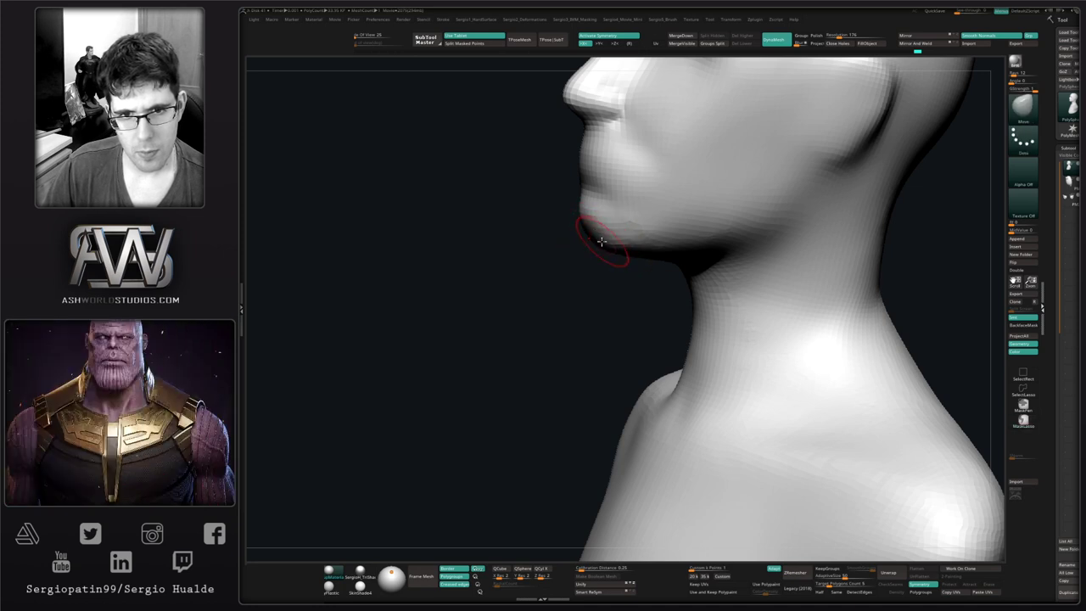
right_click_drag(646, 258, 595, 238, "ctrl")
key("s")
left_click(601, 245)
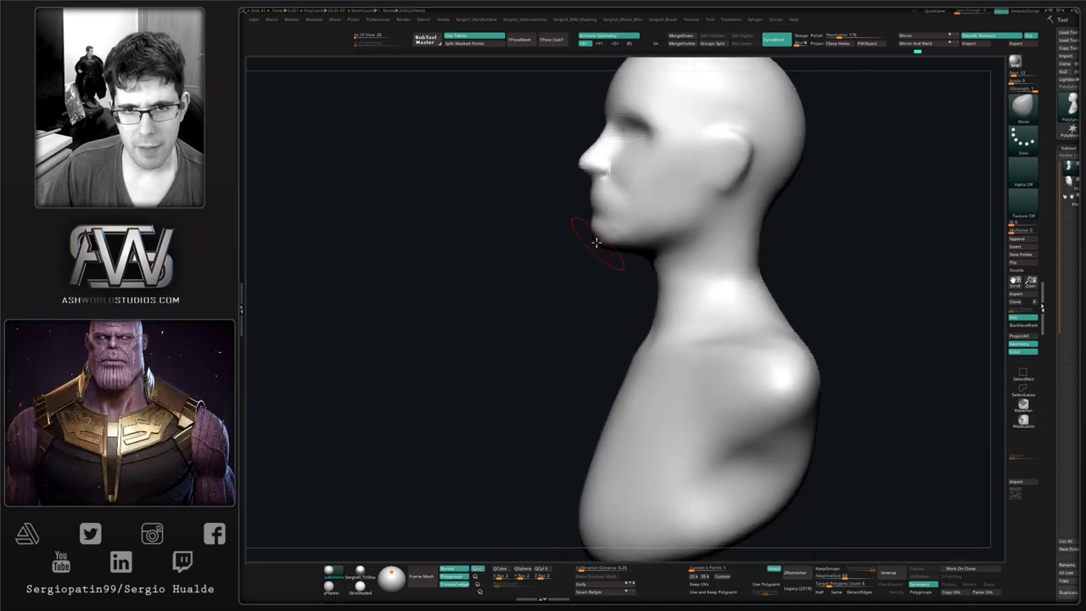
- Adjust the sides of the neck below the jaw with the Move brush
left_click_drag(600, 243, 675, 213)
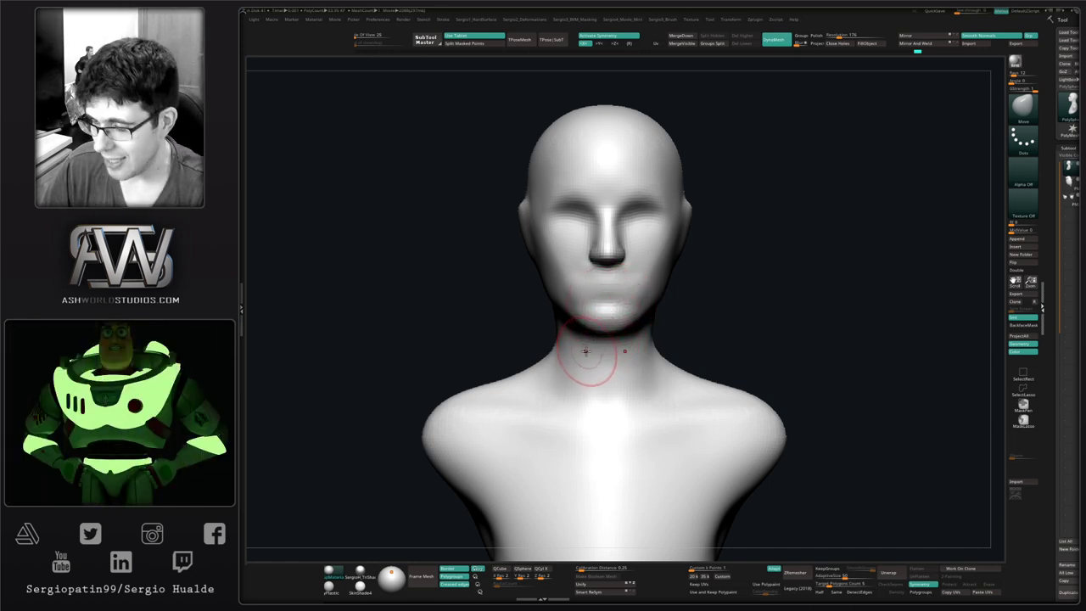
left_click_drag(801, 248, 715, 336)
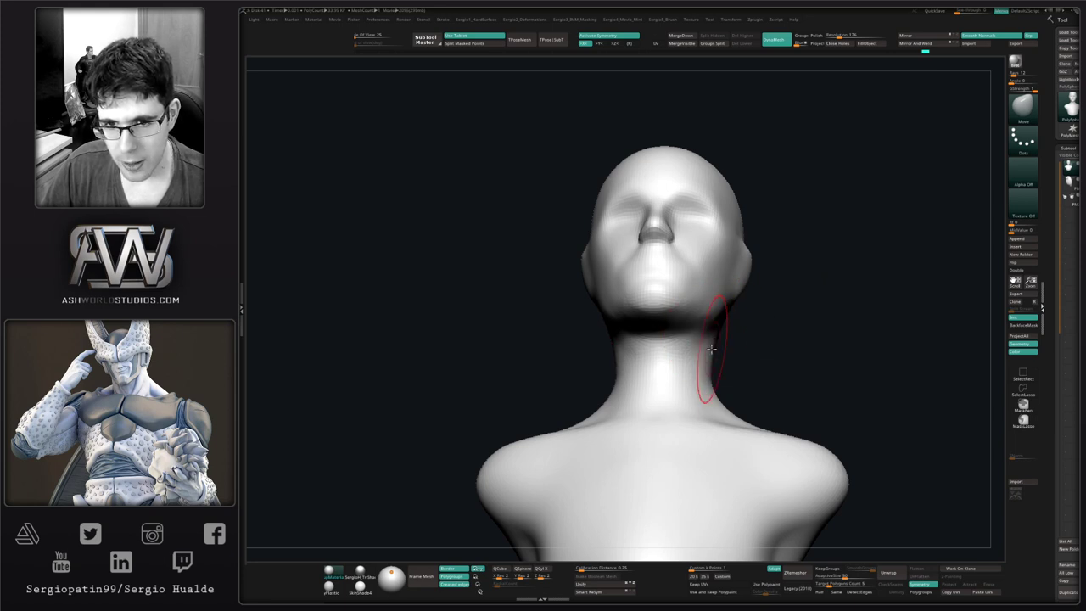
mouse_move(711, 348)
left_mouse_down()
mouse_move(715, 424)
mouse_move(654, 399)
mouse_move(708, 356)
left_mouse_up()
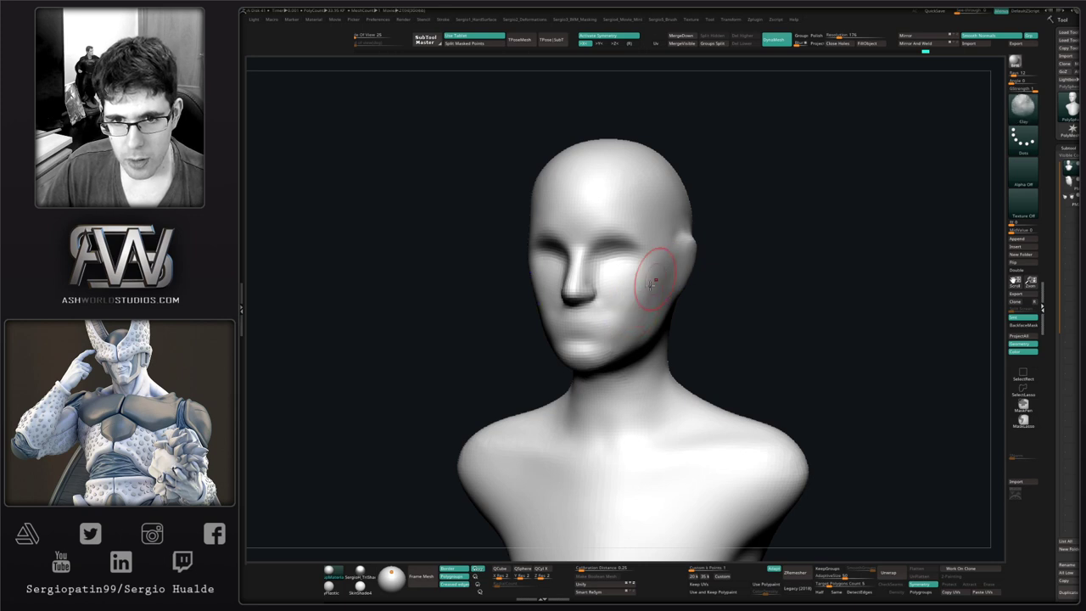
- Build up the cheeks with the Clay brush and smooth them toward the jaw
key("space")
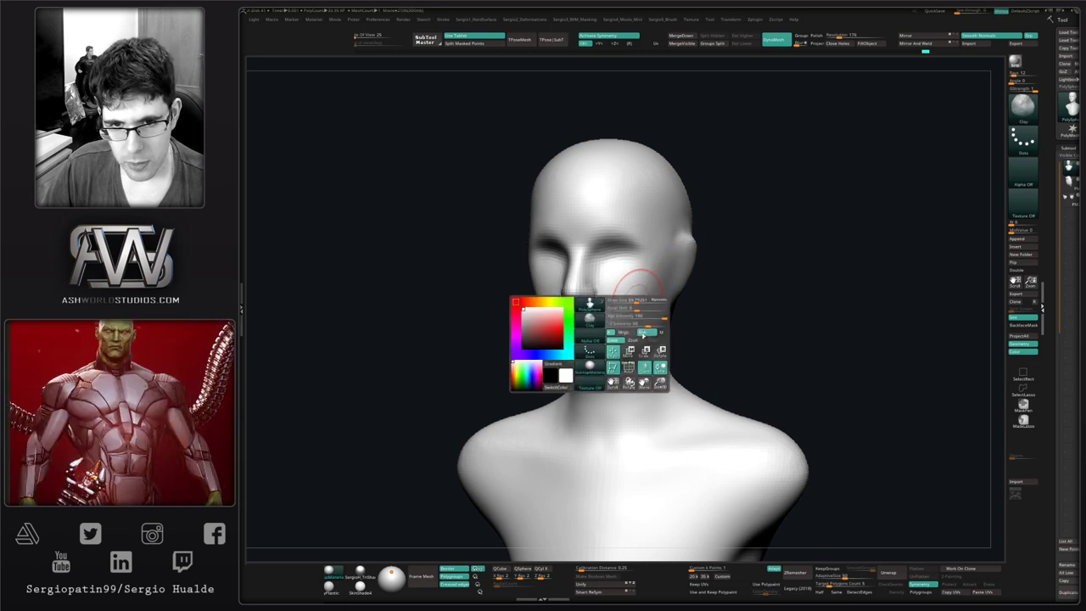
key("s")
left_click_drag(630, 308, 634, 307)
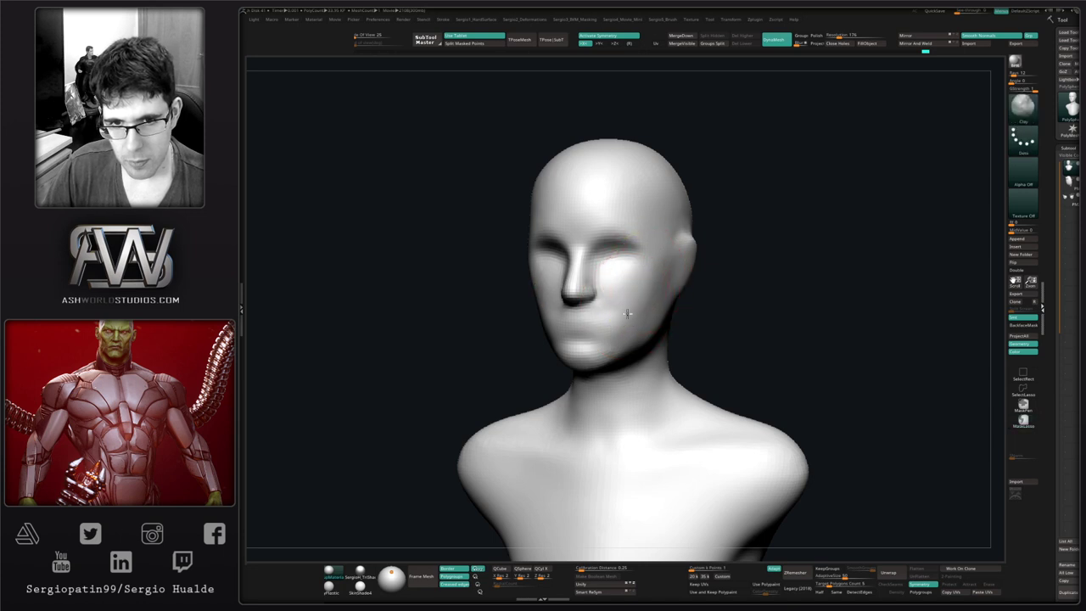
key("shift")
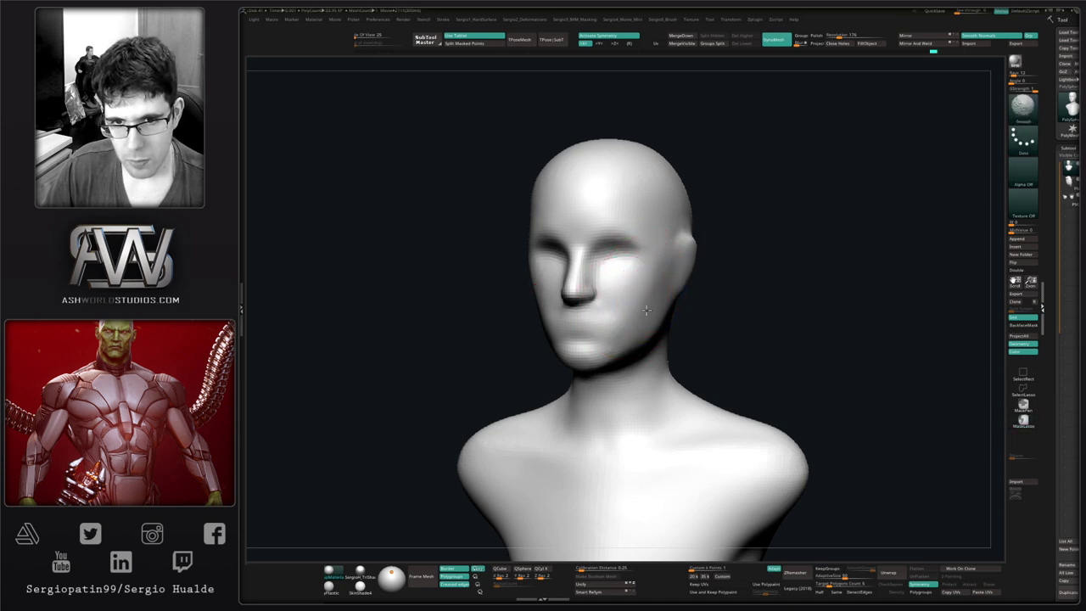
mouse_move(654, 300)
right_mouse_down("shift")
mouse_move(671, 313)
mouse_move(659, 317)
right_mouse_up("shift")
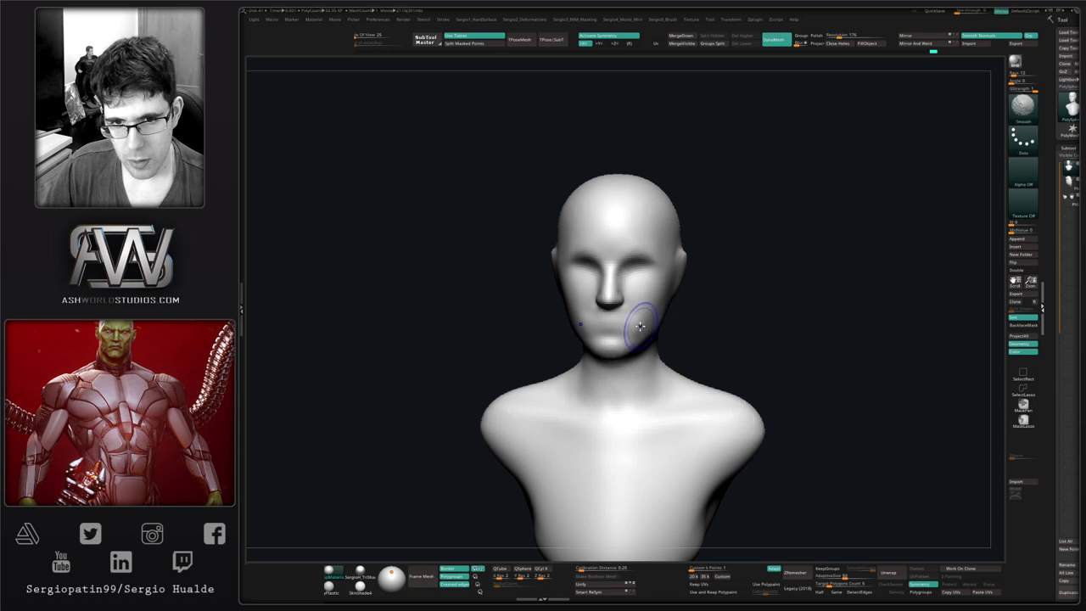
left_click_drag(639, 323, 643, 327, "shift")
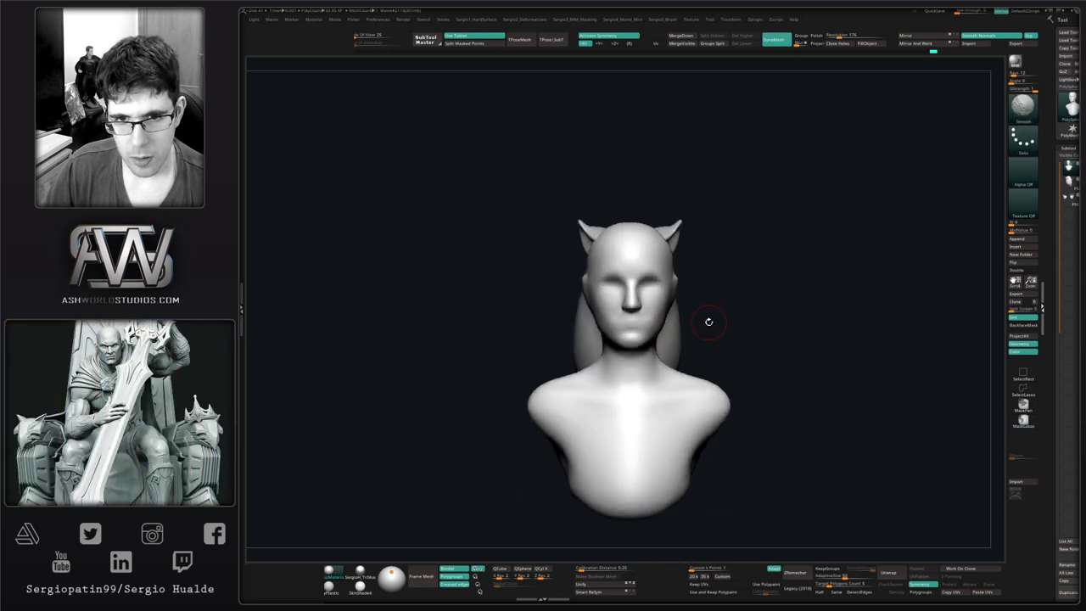
- Mask the bust except for its lower end and pull that end downward with the Move brush to lengthen the torso
right_click_drag(707, 320, 740, 266, "alt")
right_click_drag(655, 404, 663, 343)
key("ctrl")
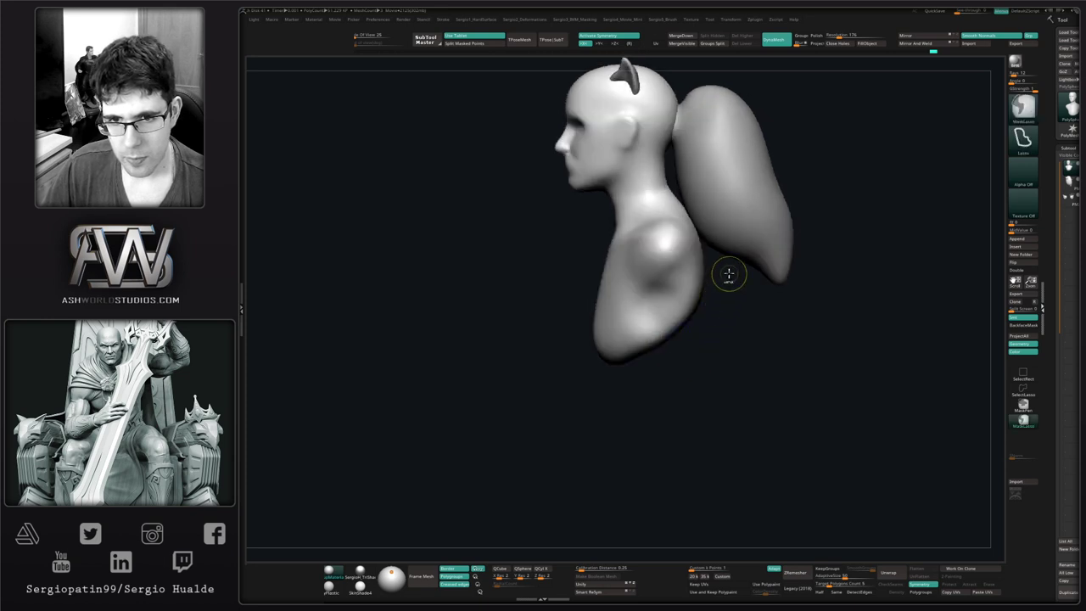
mouse_move(616, 340)
left_mouse_down("ctrl")
mouse_move(781, 368)
mouse_move(708, 290)
left_mouse_up("ctrl")
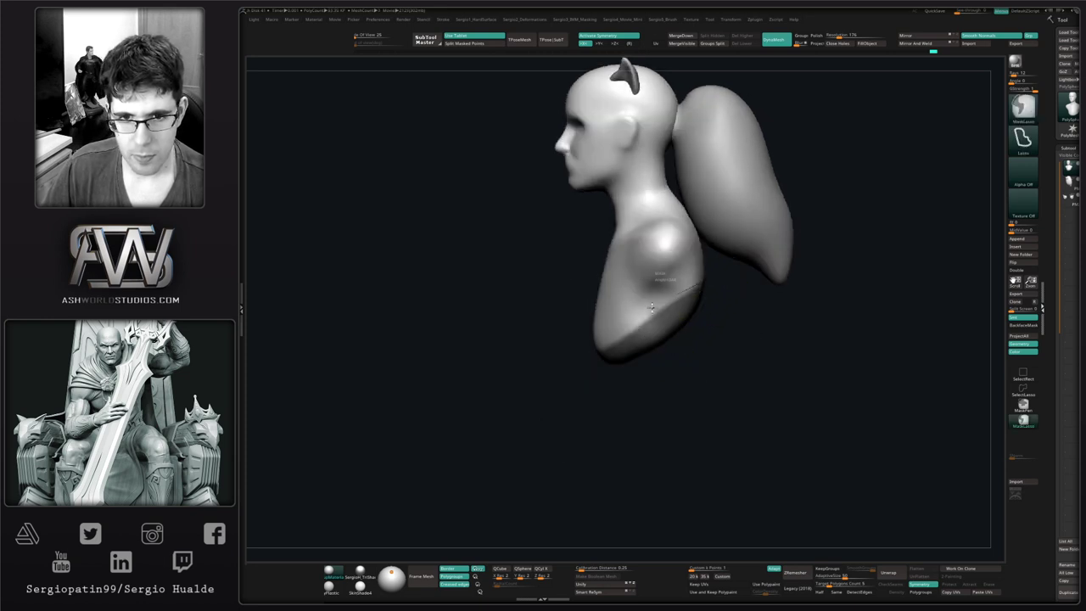
left_click(656, 408, "ctrl")
right_click_drag(657, 408, 642, 356, "ctrl")
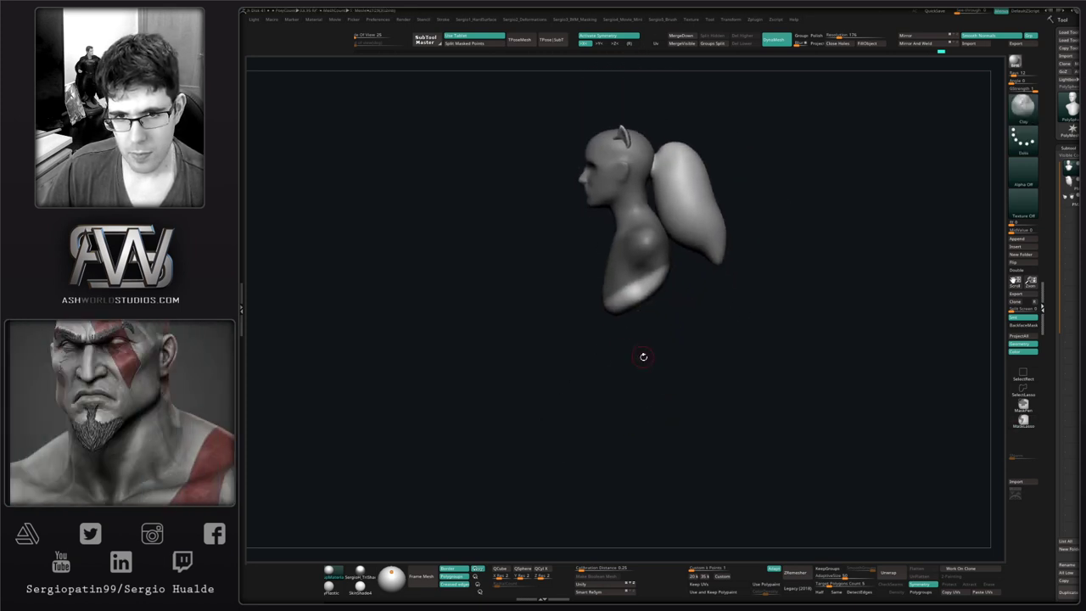
mouse_move(642, 310)
left_mouse_down()
mouse_move(640, 358)
mouse_move(612, 362)
left_mouse_up()
key("s")
mouse_move(644, 355)
right_mouse_down()
mouse_move(659, 359)
mouse_move(646, 414)
right_mouse_up()
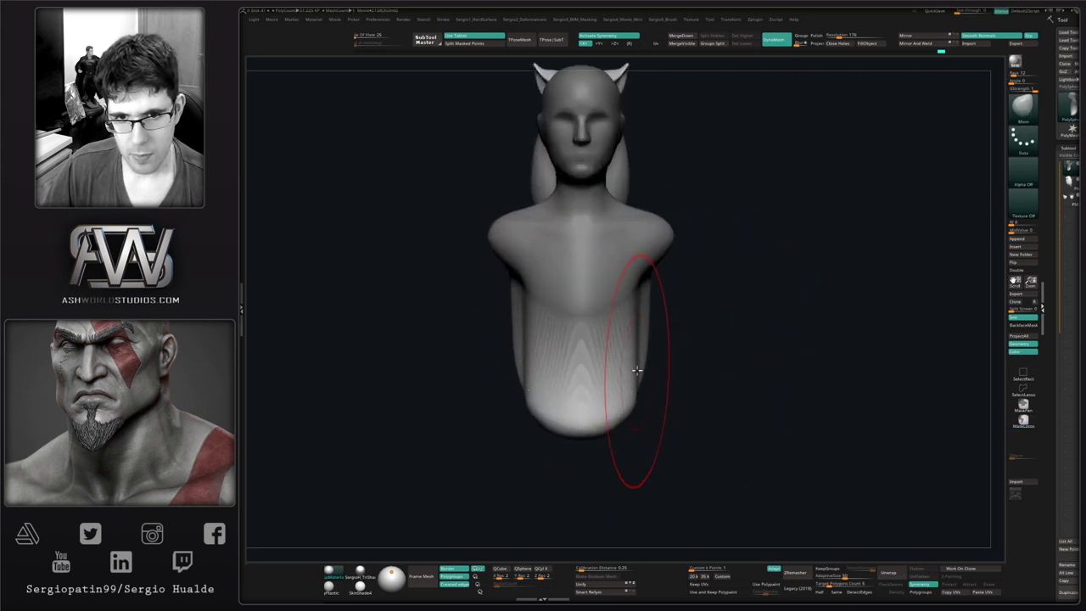
- Narrow the waist and flare the hips outward at the lower end of the torso with the Move brush
left_click_drag(638, 369, 629, 340)
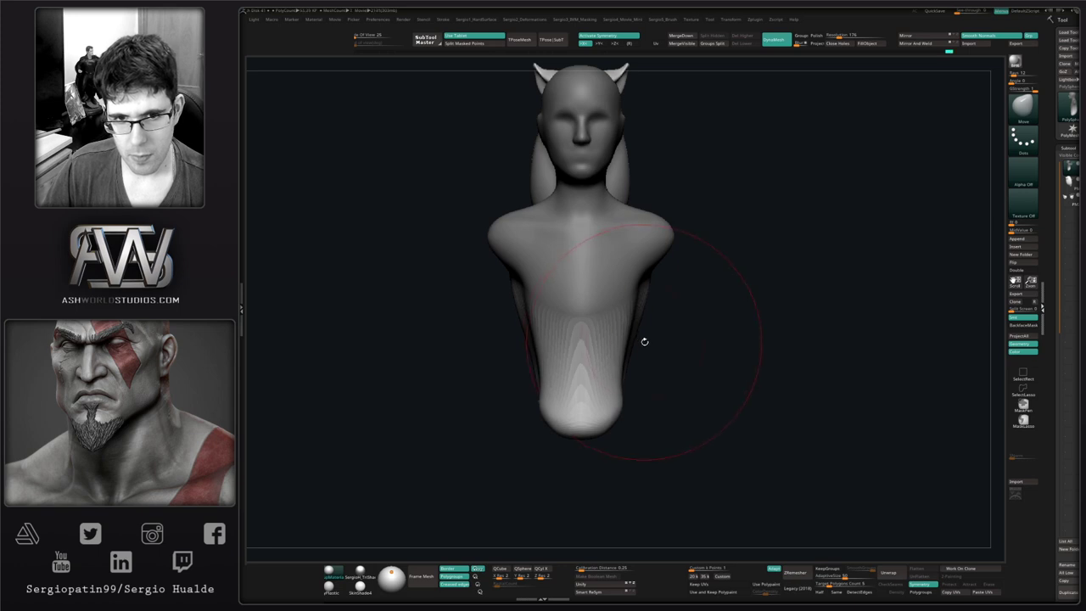
mouse_move(644, 341)
right_mouse_down()
mouse_move(599, 393)
mouse_move(655, 392)
mouse_move(638, 407)
right_mouse_up()
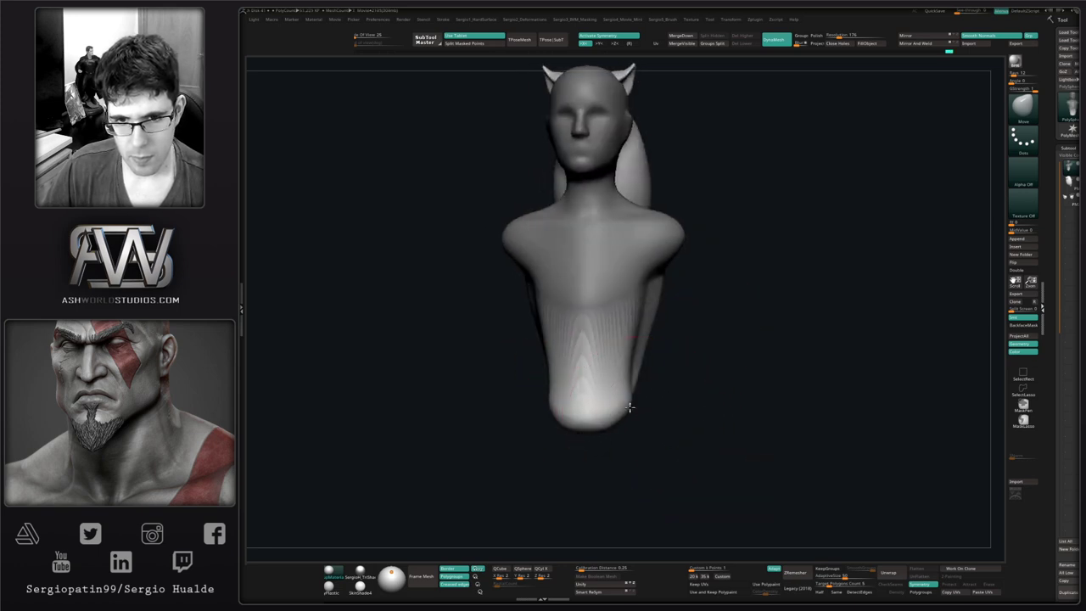
mouse_move(635, 405)
left_mouse_down()
mouse_move(691, 412)
mouse_move(664, 415)
left_mouse_up()
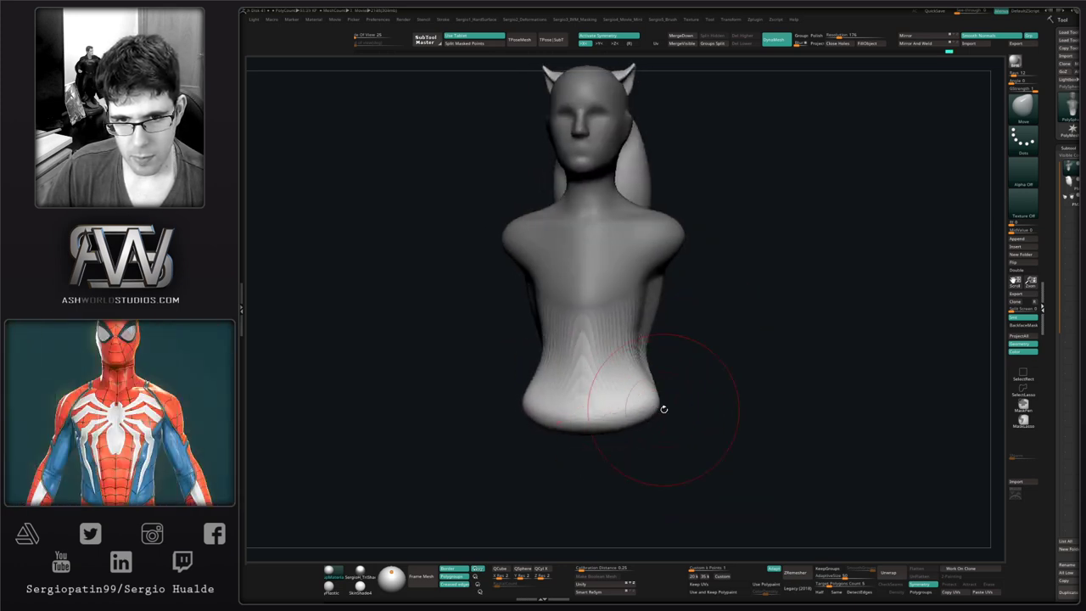
- Push in the lower back and adjust the belly in side profile with the Move brush, and clear the mask
right_click_drag(662, 407, 681, 373)
key("]")
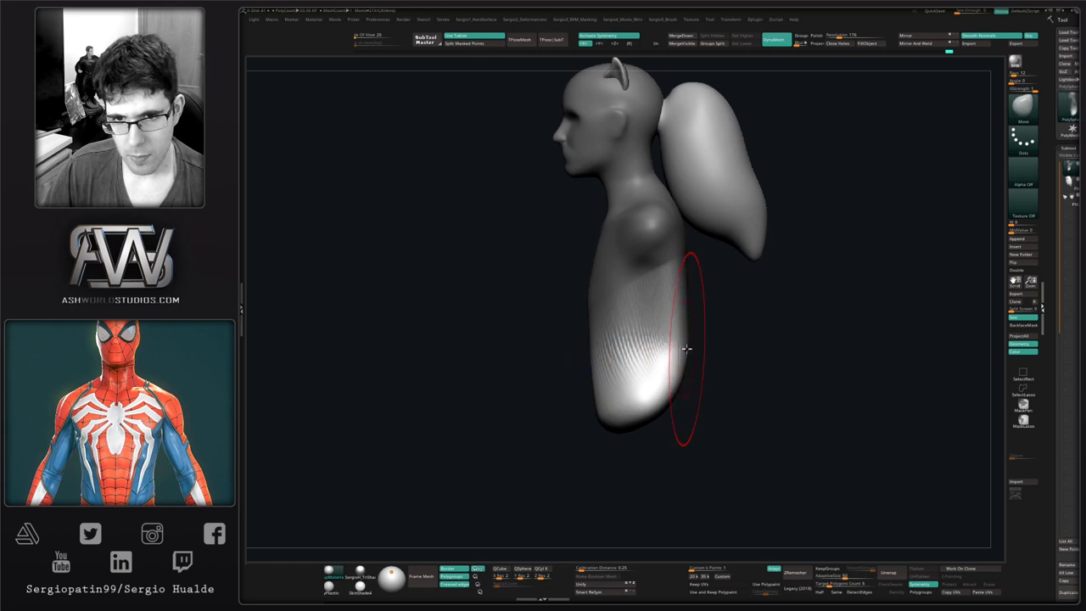
mouse_move(687, 348)
left_mouse_down()
mouse_move(679, 329)
mouse_move(648, 329)
left_mouse_up()
key("s")
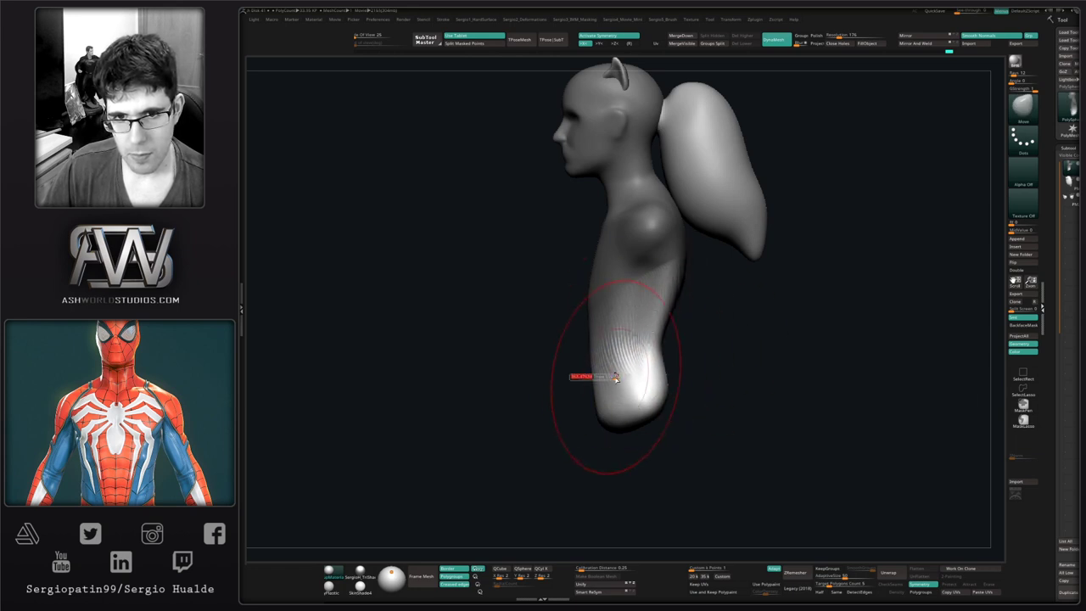
left_click_drag(594, 378, 614, 378)
left_click_drag(615, 393, 587, 396)
mouse_move(612, 394)
left_mouse_down()
mouse_move(665, 379)
mouse_move(607, 396)
left_mouse_up()
left_click_drag(711, 381, 763, 369, "ctrl")
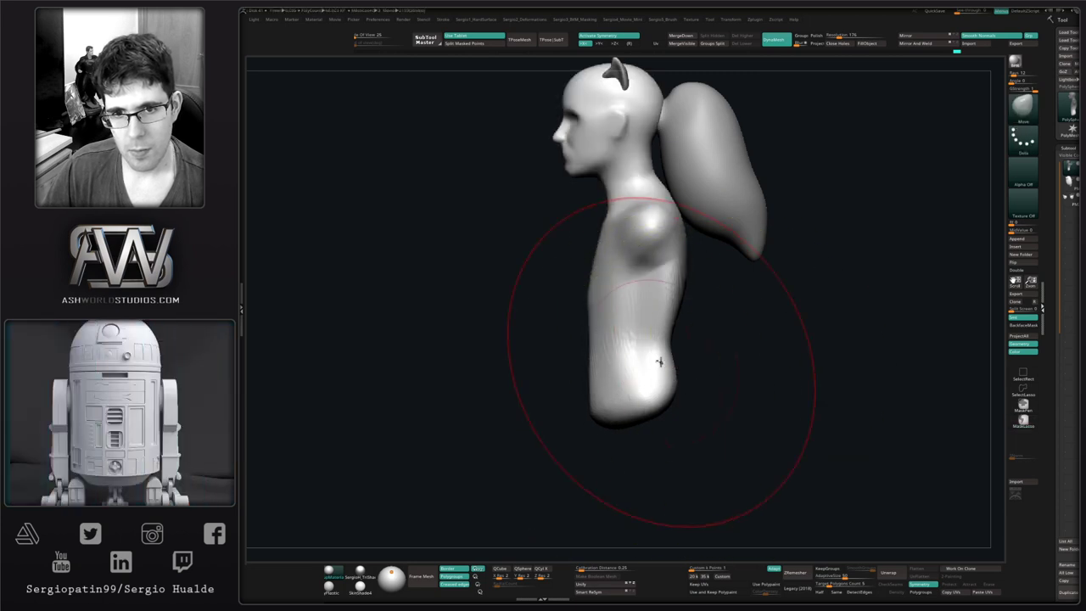
- Refine the torso's shape with the Move brush and smooth the back between the shoulders and the waist
mouse_move(616, 351)
left_mouse_down()
mouse_move(589, 325)
mouse_move(597, 384)
left_mouse_up()
key("s")
right_click_drag(683, 333, 674, 277)
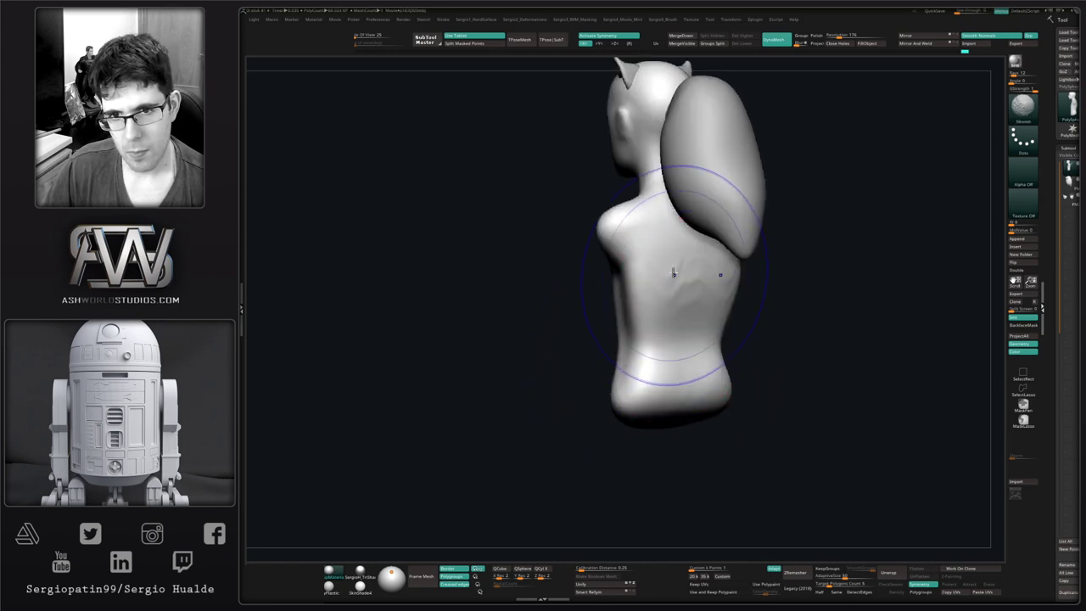
left_click_drag(674, 276, 692, 293, "shift")
mouse_move(656, 328)
right_mouse_down("alt")
mouse_move(623, 424)
mouse_move(618, 365)
right_mouse_up("alt")
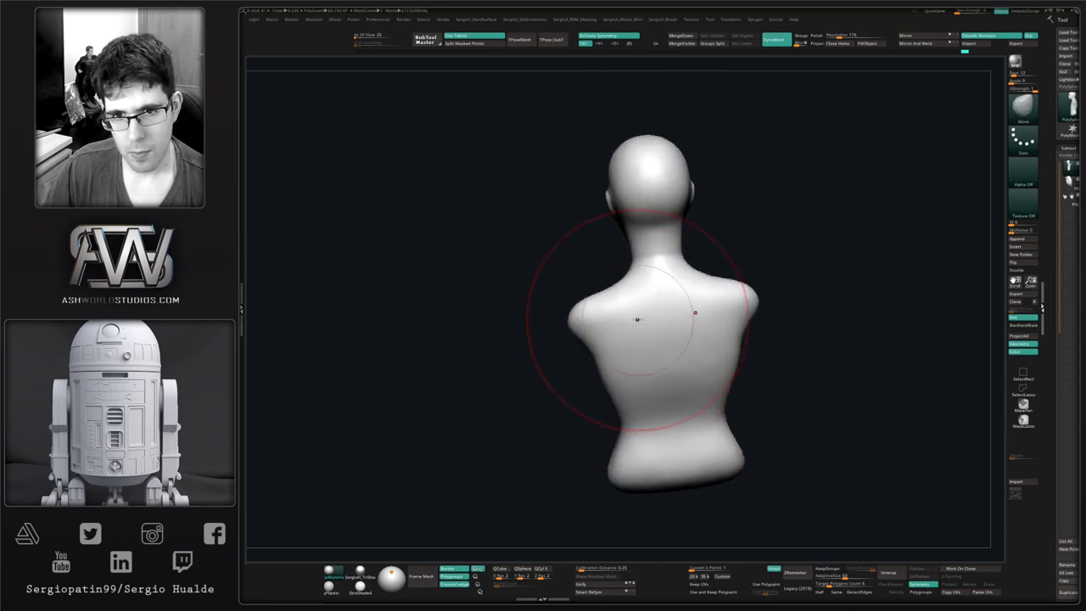
key("s")
left_click_drag(644, 313, 619, 312)
mouse_move(639, 265)
left_mouse_down("shift")
mouse_move(654, 291)
mouse_move(646, 339)
left_mouse_up("shift")
right_click_drag(645, 354, 685, 332)
right_click_drag(662, 279, 691, 297)
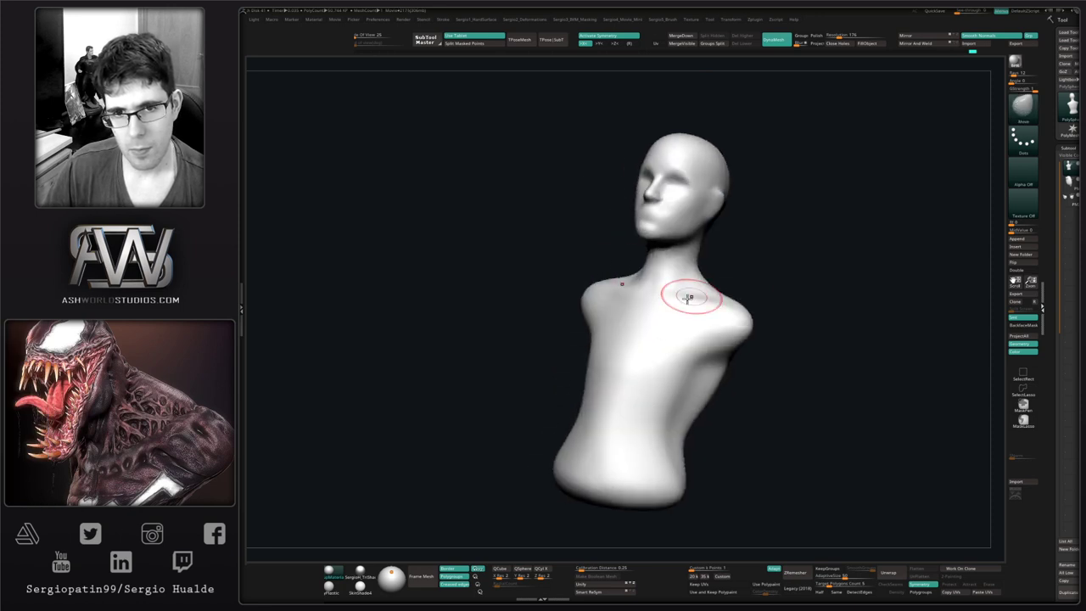
- Build up the side and back of the torso with the Clay brush and smooth the strokes
mouse_move(620, 415)
right_mouse_down("shift")
mouse_move(675, 406)
mouse_move(651, 417)
mouse_move(681, 400)
right_mouse_up("shift")
key("b")
key("c")
key("l")
left_click_drag(681, 400, 710, 400)
key("ctrl+z")
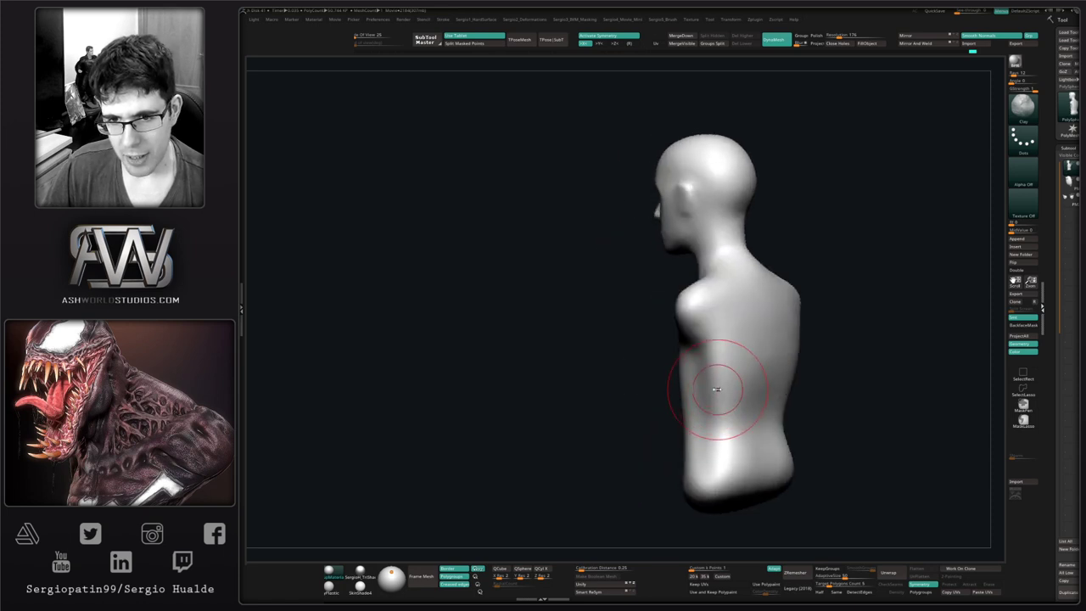
right_click_drag(744, 437, 717, 388)
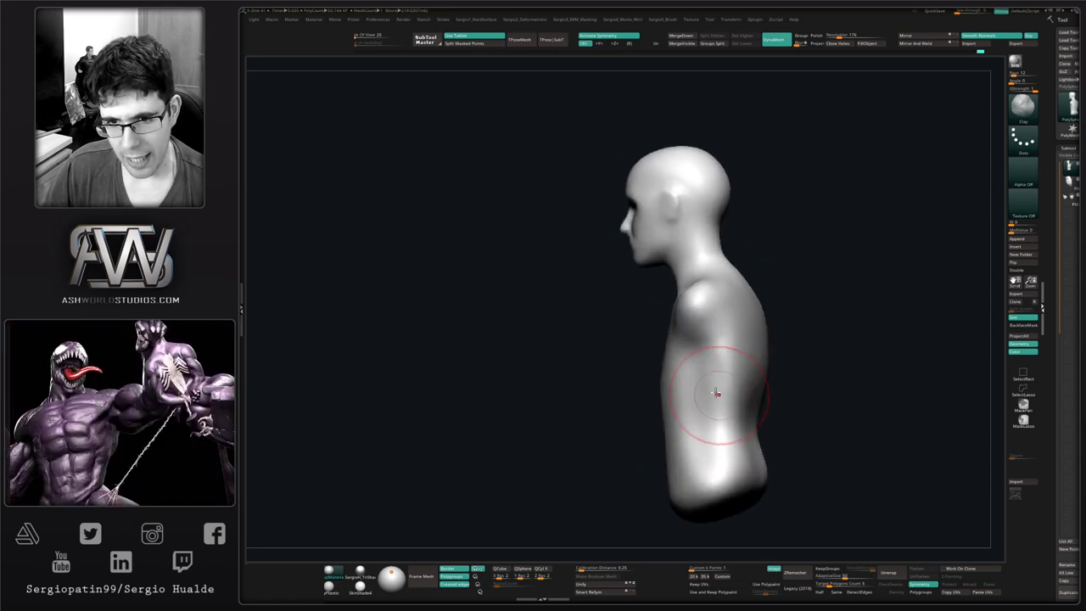
right_click_drag(743, 342, 685, 381)
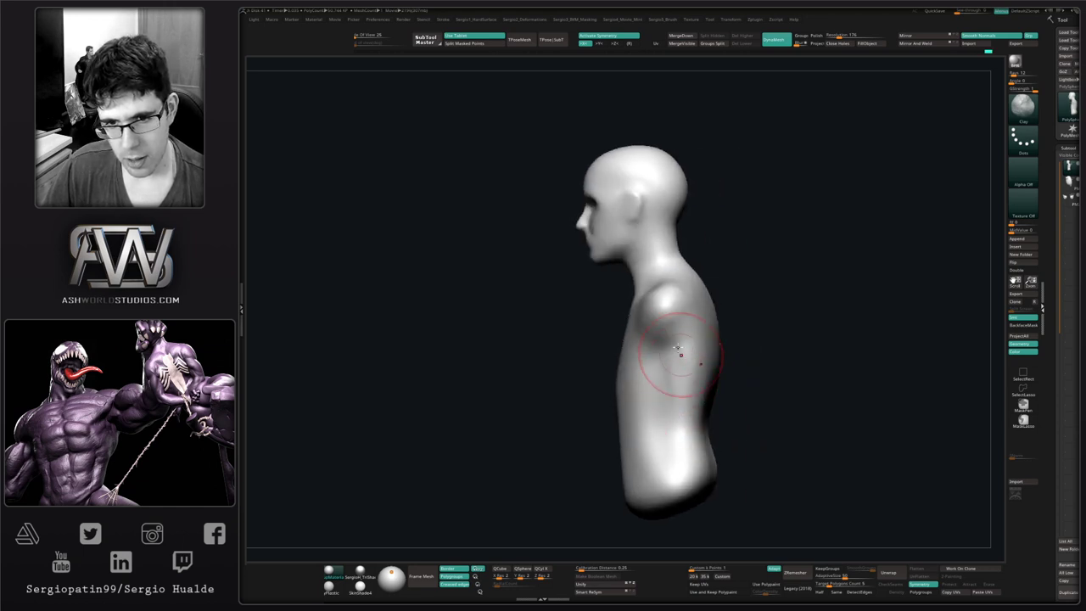
key("shift")
mouse_move(701, 442)
right_mouse_down()
mouse_move(680, 443)
mouse_move(686, 436)
right_mouse_up()
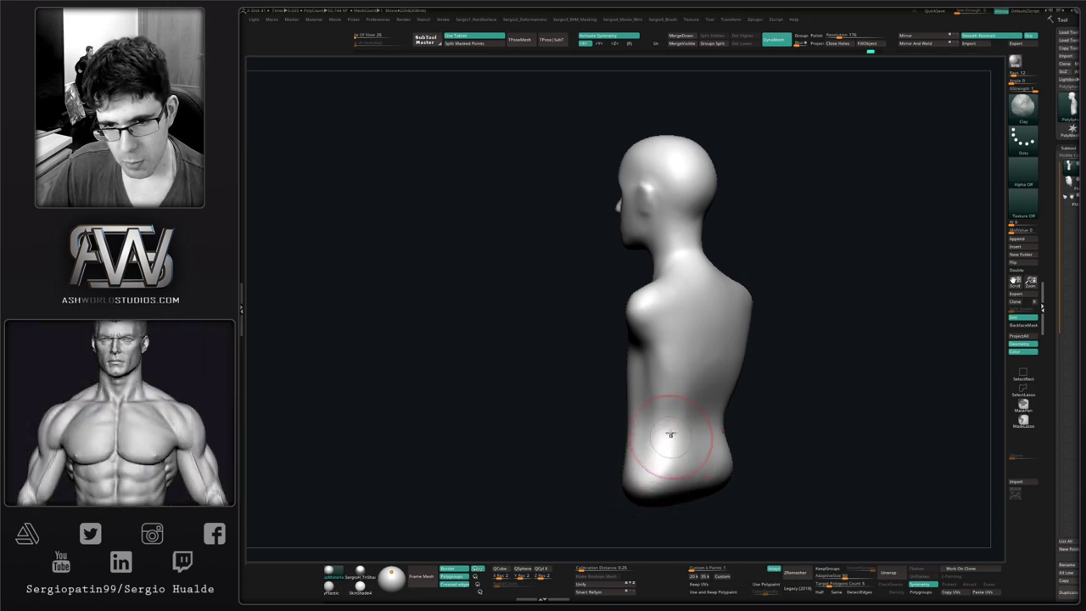
mouse_move(670, 435)
right_mouse_down("shift")
mouse_move(676, 428)
mouse_move(667, 432)
right_mouse_up("shift")
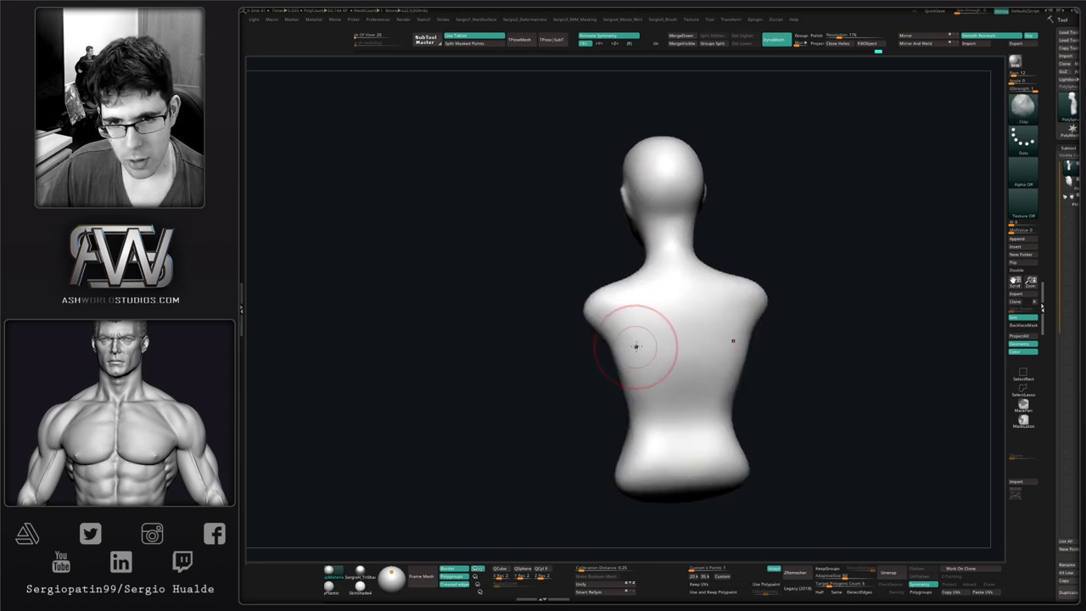
- Adjust the outline of the back below the armpits with the Move brush
key("b")
key("m")
key("v")
key("s")
left_click_drag(618, 345, 610, 338)
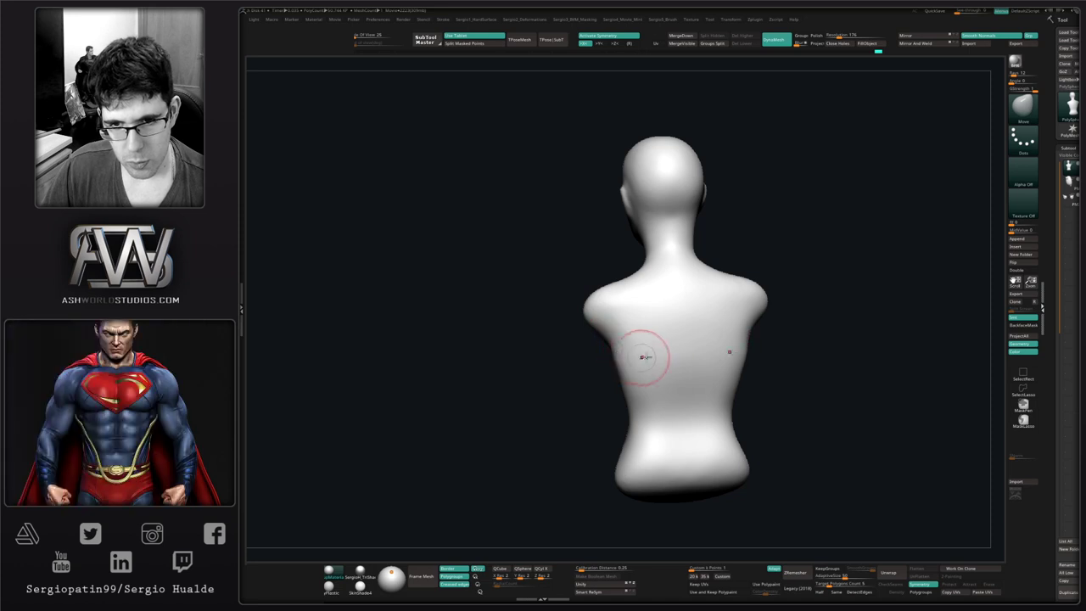
right_click_drag(643, 358, 740, 354, "alt")
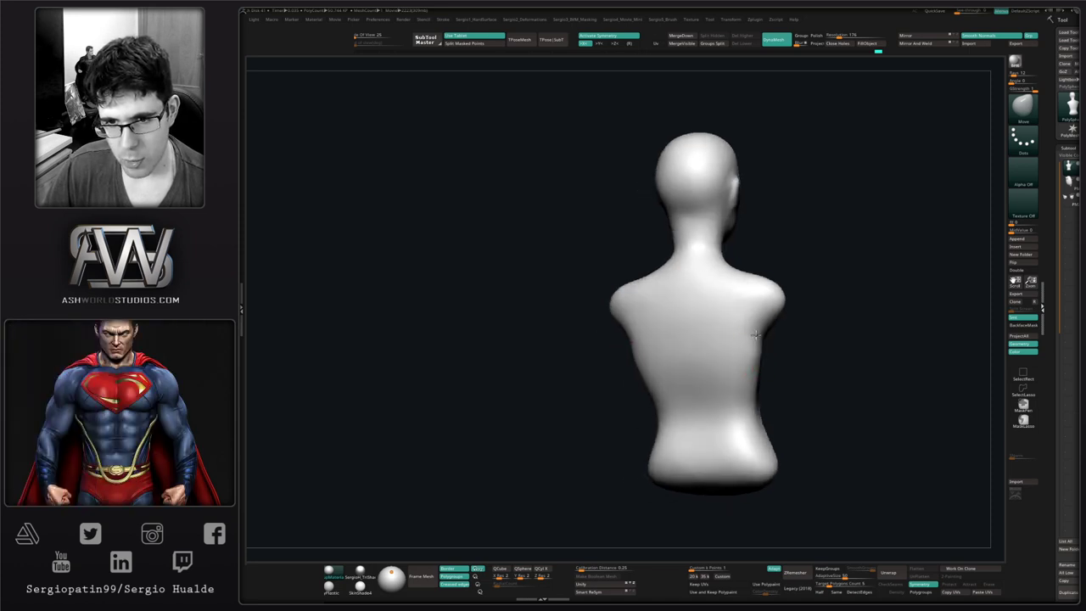
key("s")
- Refine the lower back, waist sides and hips with the Clay brush and smooth them
right_click_drag(743, 425, 668, 399)
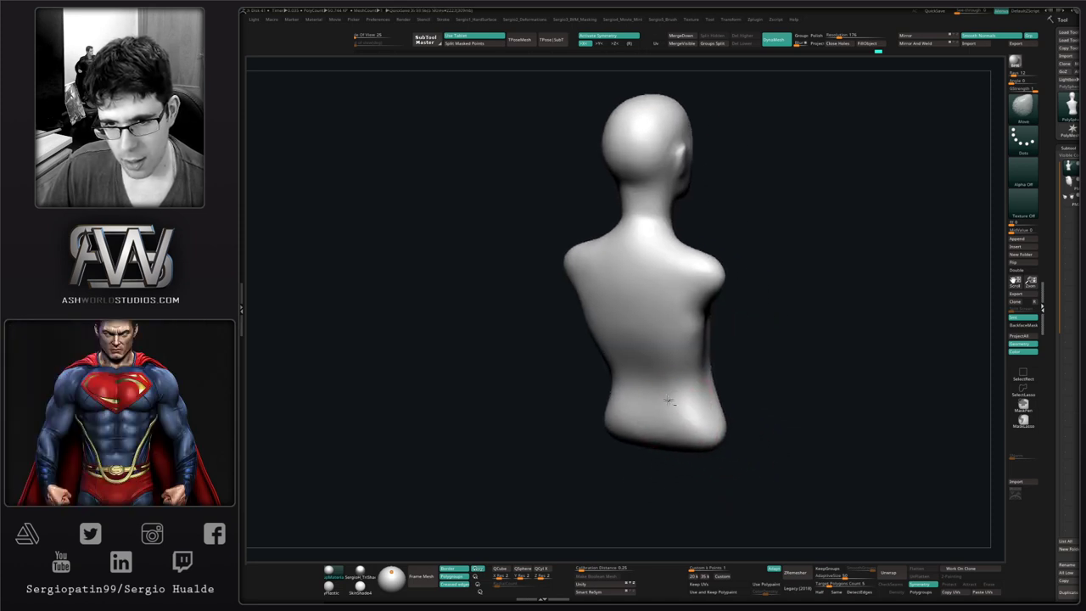
mouse_move(729, 429)
right_mouse_down("shift")
mouse_move(676, 419)
mouse_move(637, 385)
right_mouse_up("shift")
right_click_drag(781, 390, 581, 407)
right_click_drag(674, 365, 660, 357)
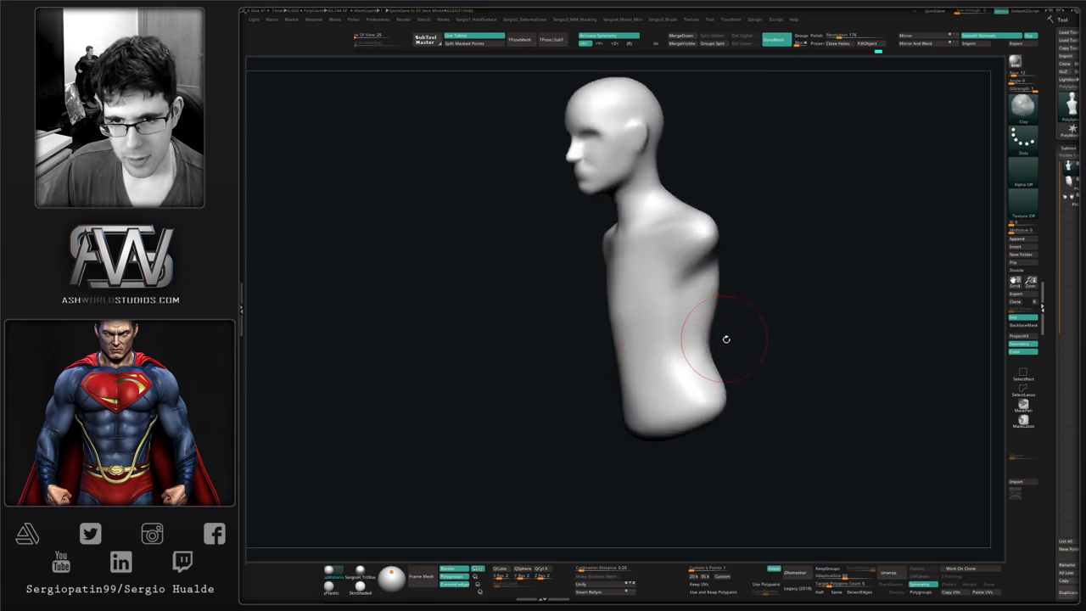
right_click_drag(726, 339, 704, 318)
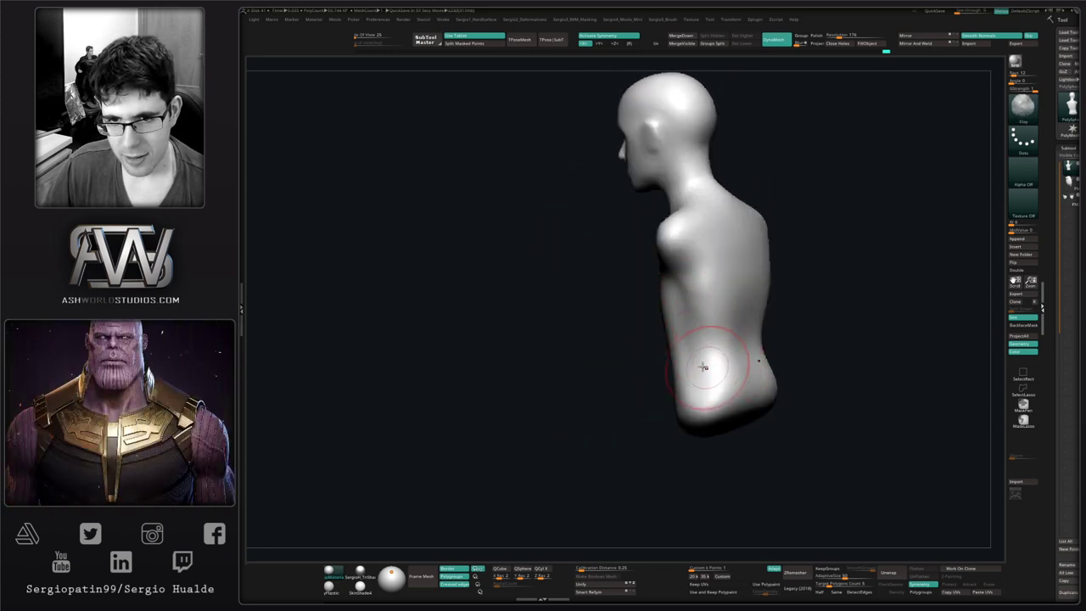
right_click_drag(703, 367, 678, 297)
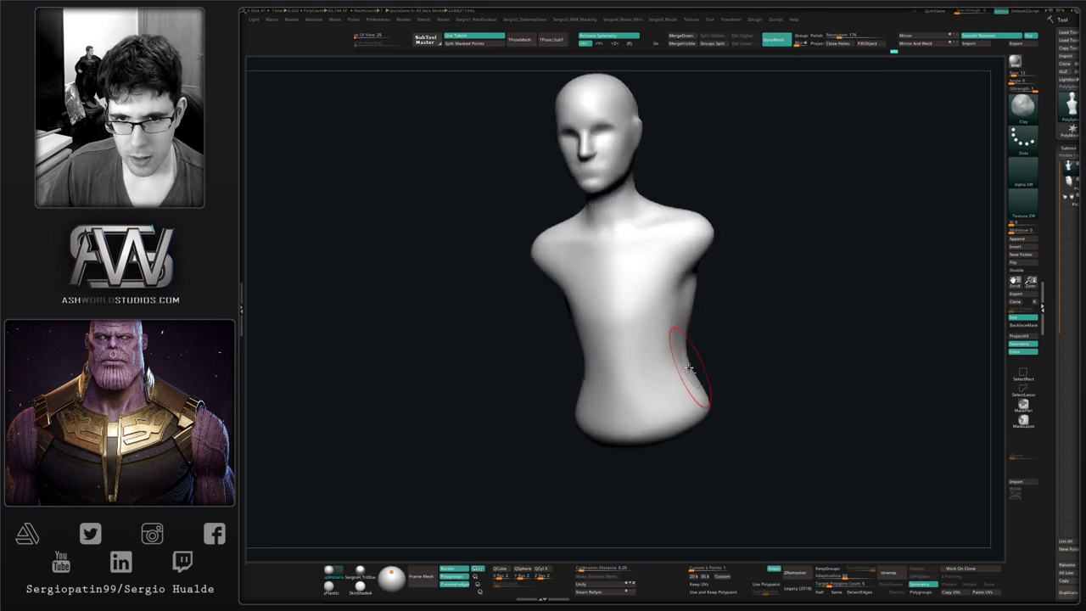
mouse_move(695, 386)
right_mouse_down()
mouse_move(701, 371)
mouse_move(674, 335)
mouse_move(679, 427)
mouse_move(693, 359)
mouse_move(703, 359)
mouse_move(683, 364)
mouse_move(703, 356)
mouse_move(701, 342)
mouse_move(691, 345)
mouse_move(698, 336)
right_mouse_up()
key("shift")
key("b")
key("c")
key("l")
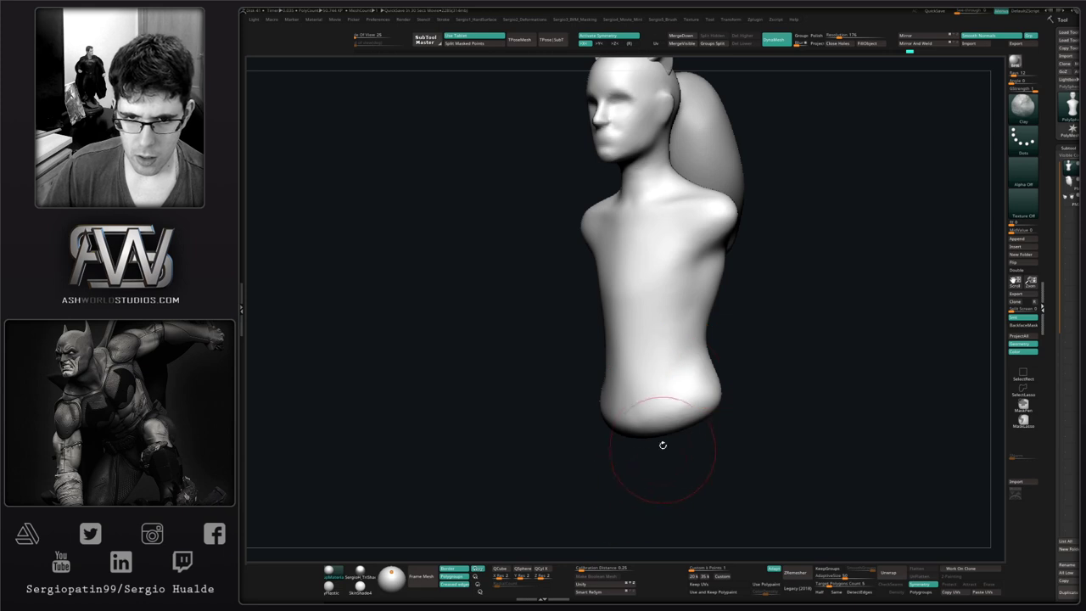
- Adjust the sides of the torso and narrow the waist with the Move brush
mouse_move(662, 445)
right_mouse_down("shift")
mouse_move(693, 434)
mouse_move(676, 351)
right_mouse_up("shift")
key("b")
key("m")
key("v")
key("s")
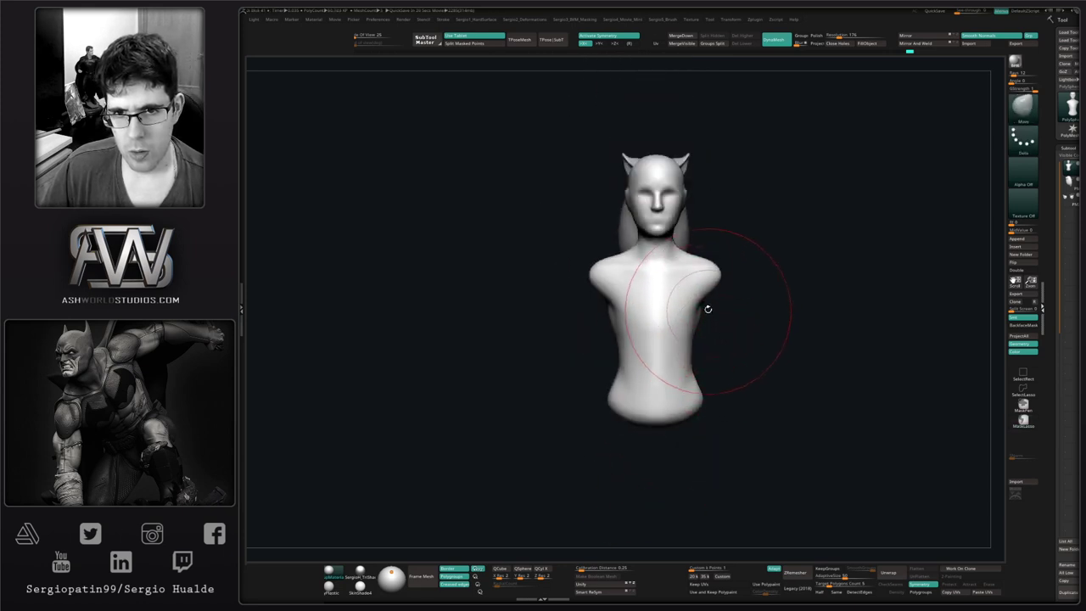
mouse_move(707, 308)
left_mouse_down()
mouse_move(703, 286)
mouse_move(665, 278)
left_mouse_up()
key("s")
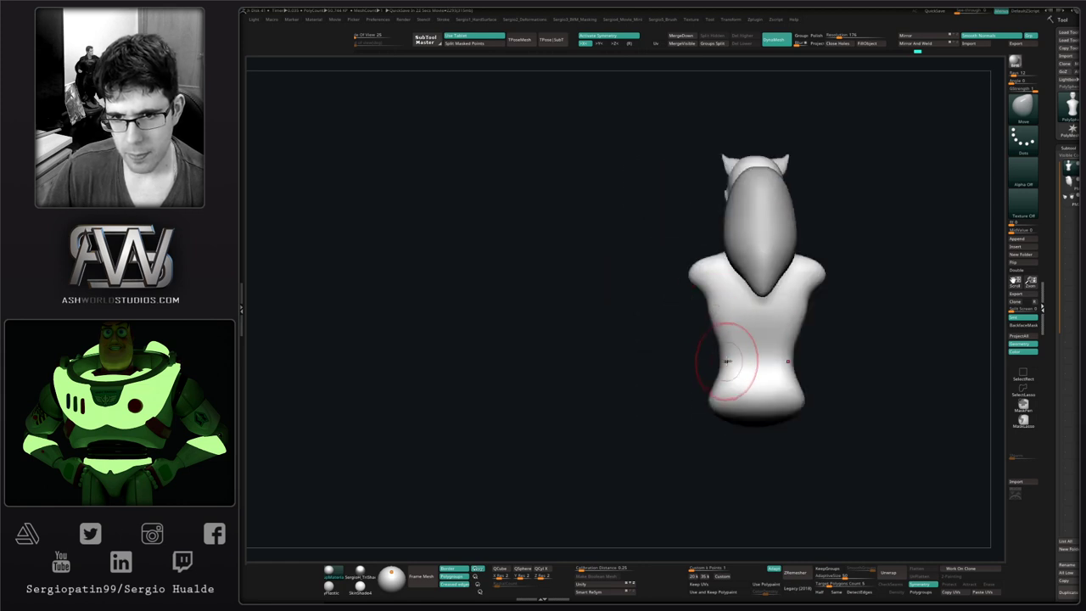
- Push the sides of the head slightly inward at ear height with the Move brush
right_click_drag(700, 368, 695, 419)
right_click_drag(695, 420, 691, 439, "ctrl")
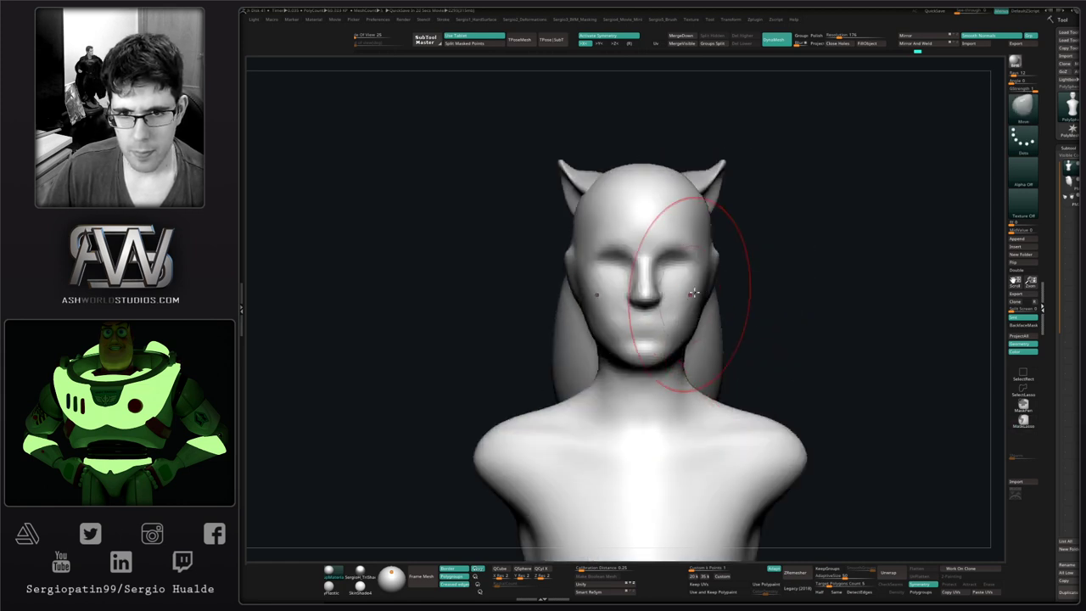
left_click_drag(713, 276, 703, 274)
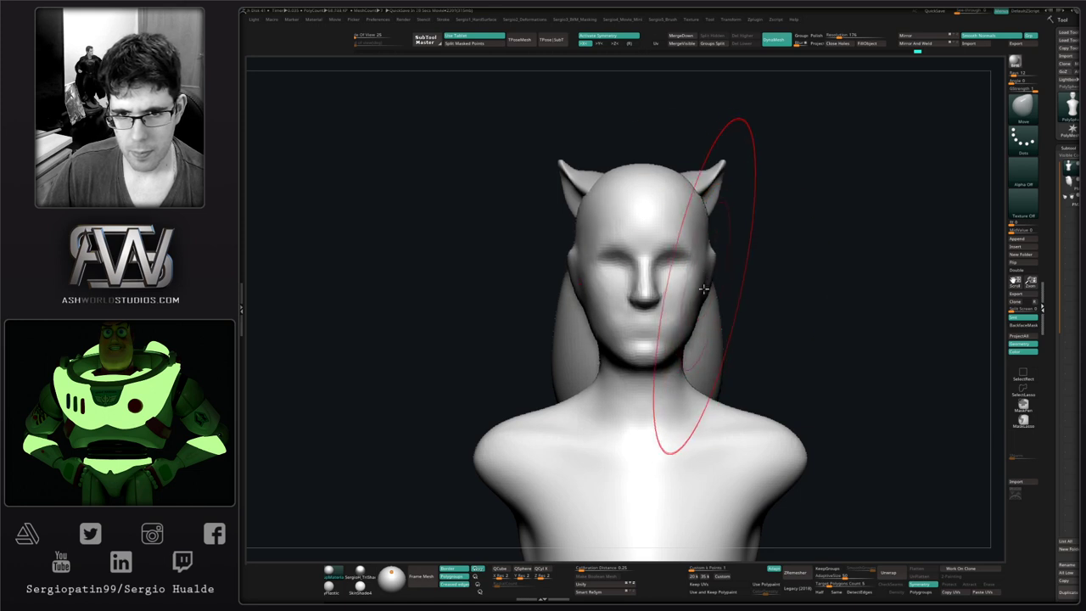
right_click_drag(705, 288, 783, 231, "ctrl")
right_click_drag(681, 352, 710, 360)
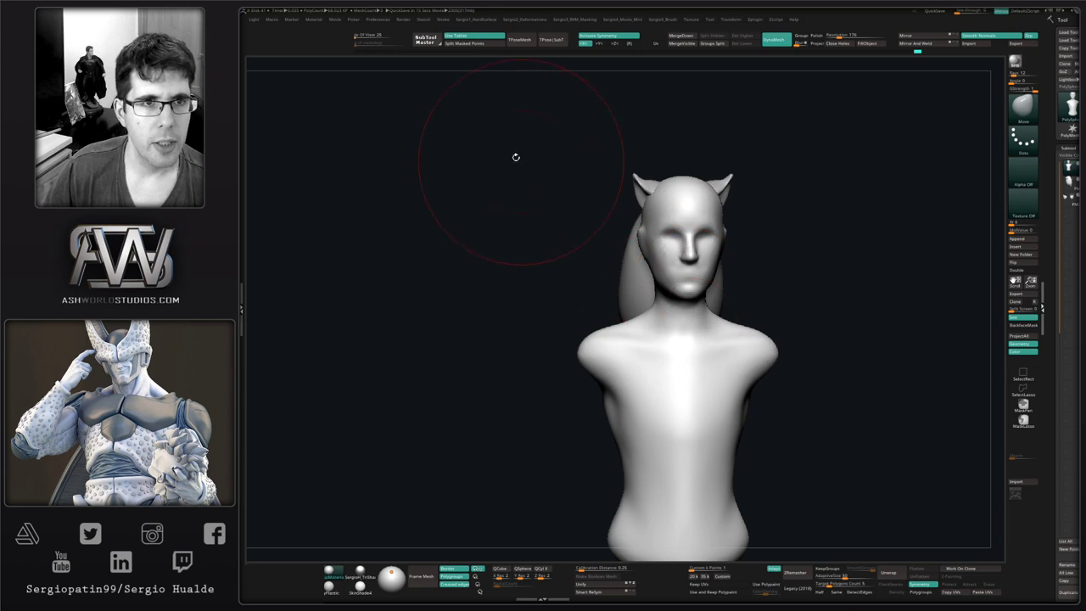
right_click_drag(730, 341, 522, 220)
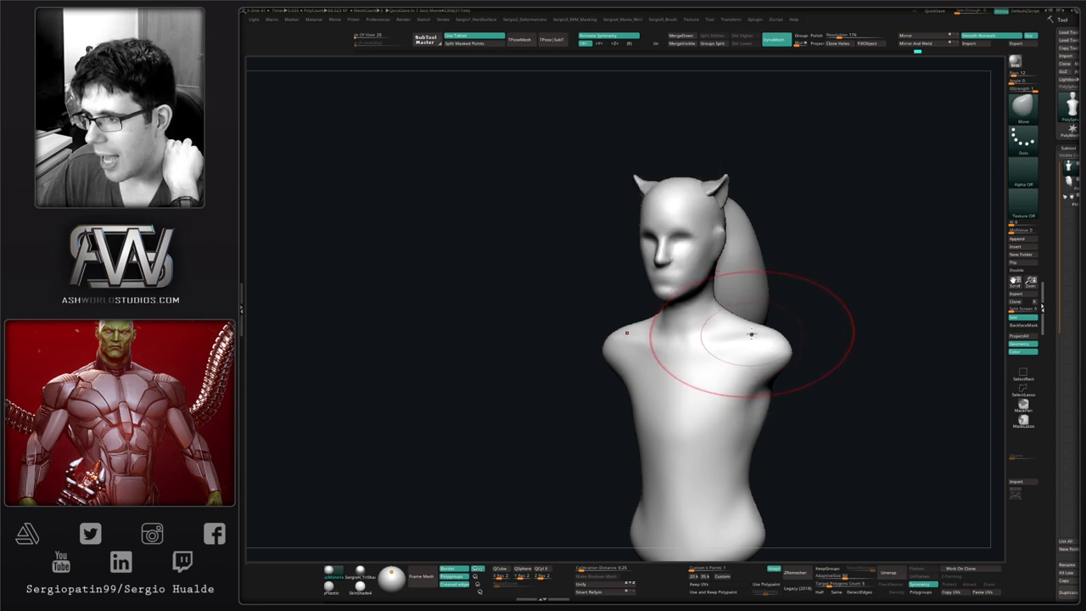
- Shape the chest, belly and lower end of the torso in side profile with the Move brush
left_click_drag(872, 288, 679, 359)
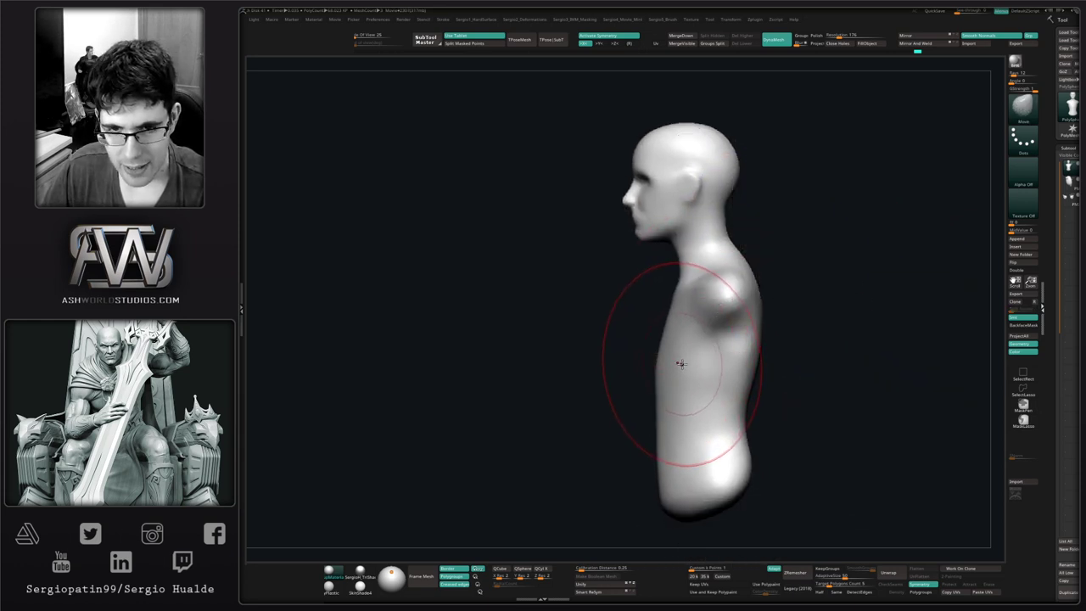
right_click_drag(682, 364, 708, 323, "alt")
key("s")
left_click_drag(688, 352, 704, 356)
left_click_drag(689, 395, 680, 397)
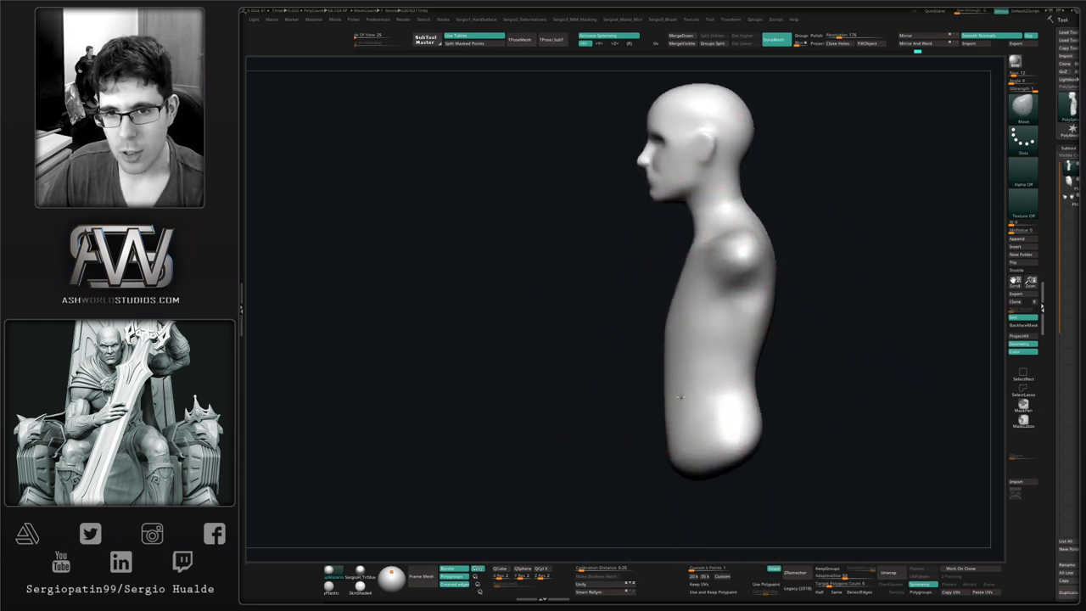
mouse_move(691, 436)
left_mouse_down()
mouse_move(686, 456)
mouse_move(750, 448)
mouse_move(691, 478)
left_mouse_up()
key("s")
key("s")
key("s")
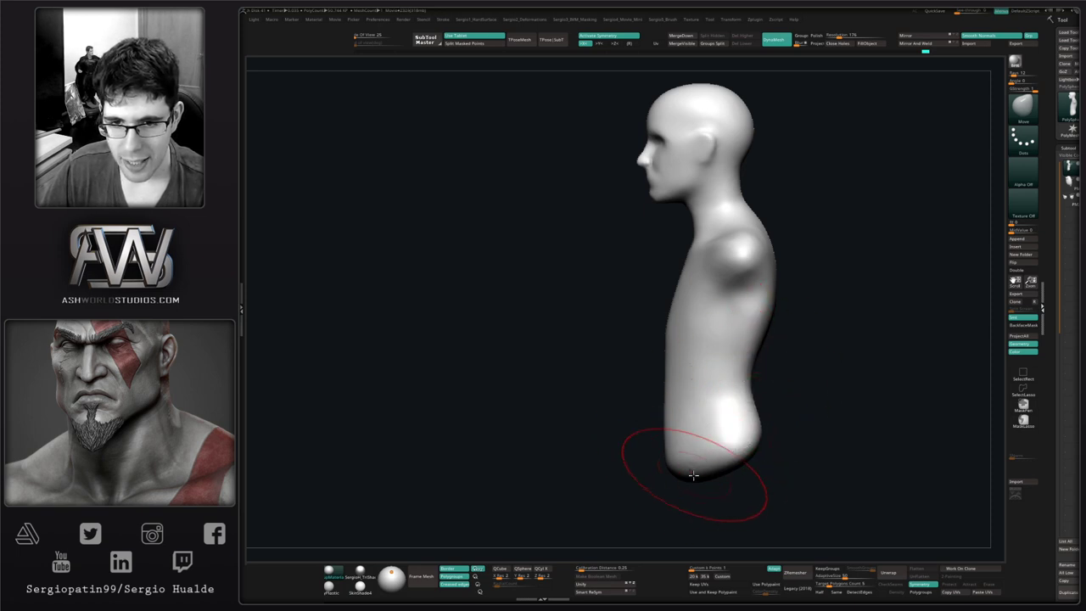
- Mask the body below the head, shift the head slightly backward with the Move brush, and clear the mask
right_click_drag(688, 469, 703, 331)
mouse_move(703, 331)
right_mouse_down()
mouse_move(691, 332)
mouse_move(700, 332)
right_mouse_up()
right_click_drag(701, 332, 699, 470, "alt")
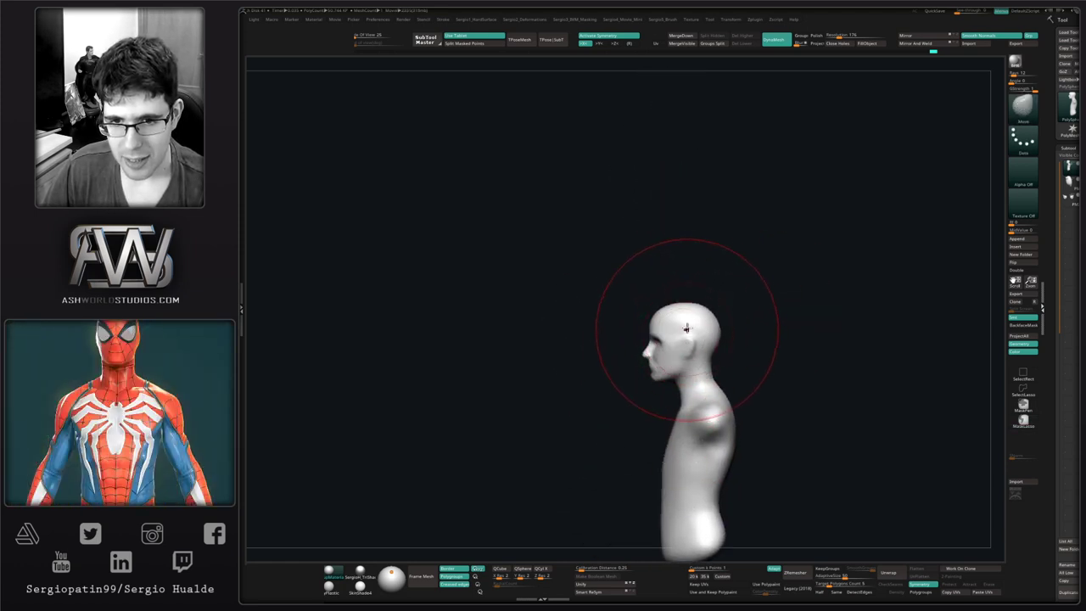
mouse_move(709, 250)
left_mouse_down("ctrl")
mouse_move(588, 332)
mouse_move(645, 400)
mouse_move(715, 366)
left_mouse_up("ctrl")
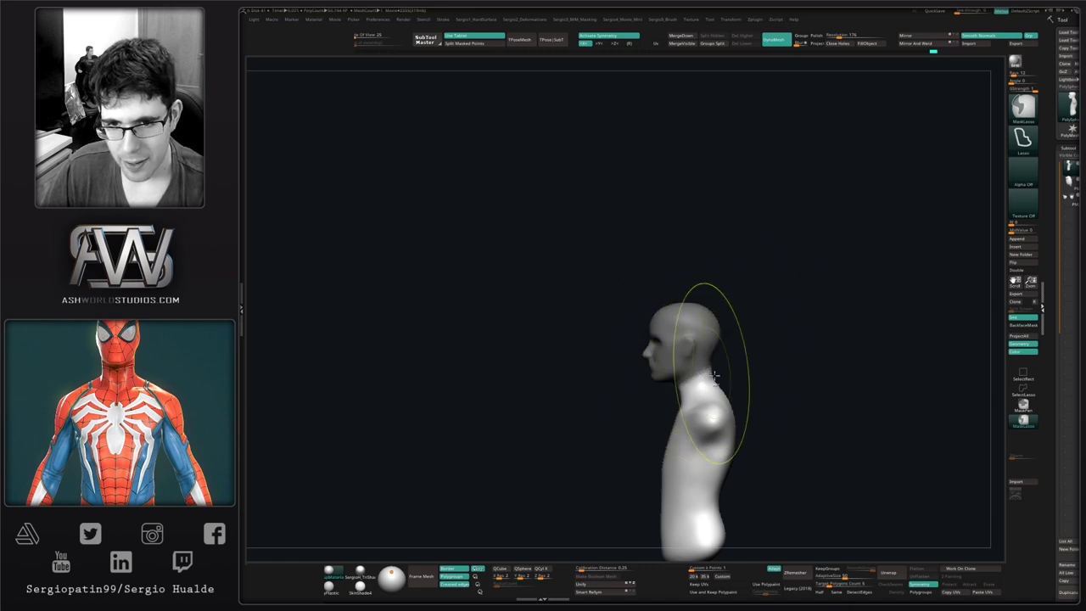
key("ctrl+i")
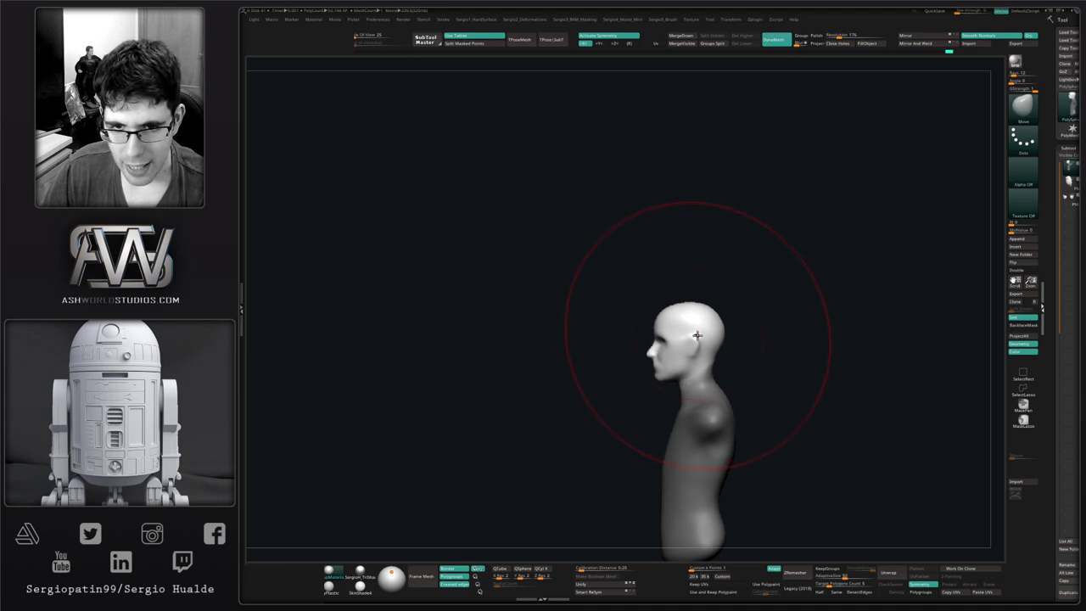
mouse_move(744, 347)
left_mouse_down("ctrl")
mouse_move(739, 322)
mouse_move(760, 348)
left_mouse_up("ctrl")
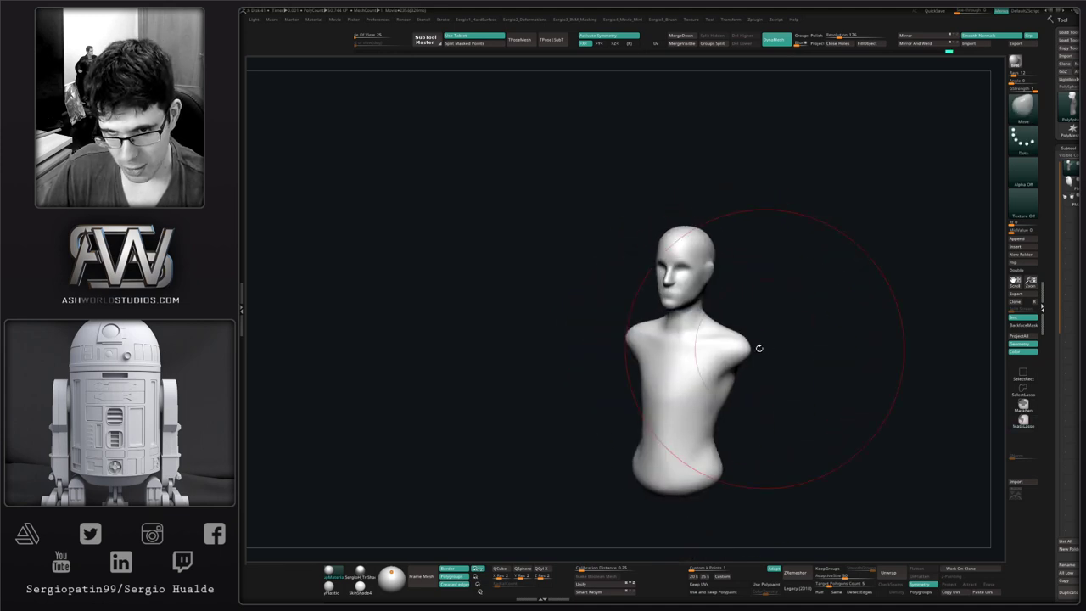
- Build up the buttocks and shape the underside of the pelvis with the Clay brush
mouse_move(700, 361)
right_mouse_down()
mouse_move(705, 413)
mouse_move(707, 289)
mouse_move(687, 291)
right_mouse_up()
key("2")
key("s")
mouse_move(687, 328)
left_mouse_down()
mouse_move(672, 328)
mouse_move(684, 312)
left_mouse_up()
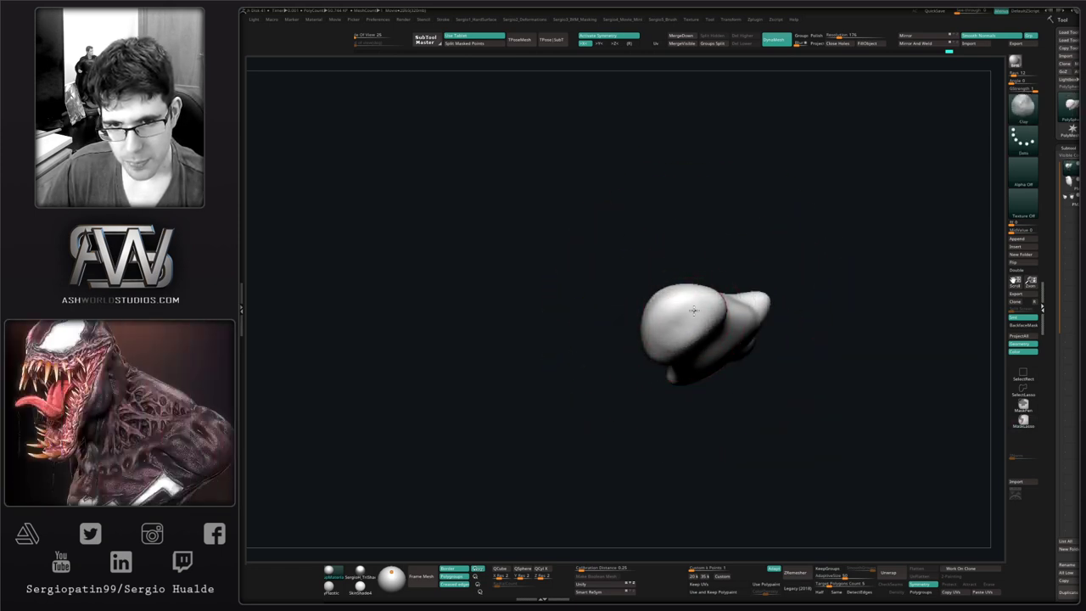
right_click_drag(683, 312, 728, 338)
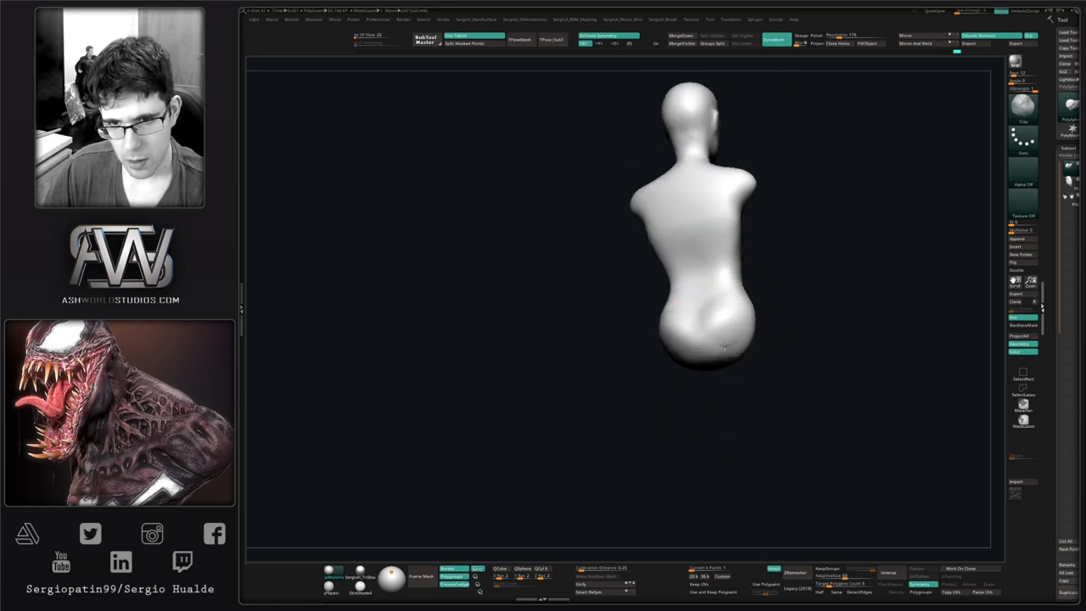
- Mask the leg attachment area on the lower front of the hip with the MaskPen brush
mouse_move(720, 371)
right_mouse_down()
mouse_move(727, 343)
mouse_move(671, 351)
mouse_move(700, 334)
mouse_move(739, 347)
mouse_move(712, 329)
right_mouse_up()
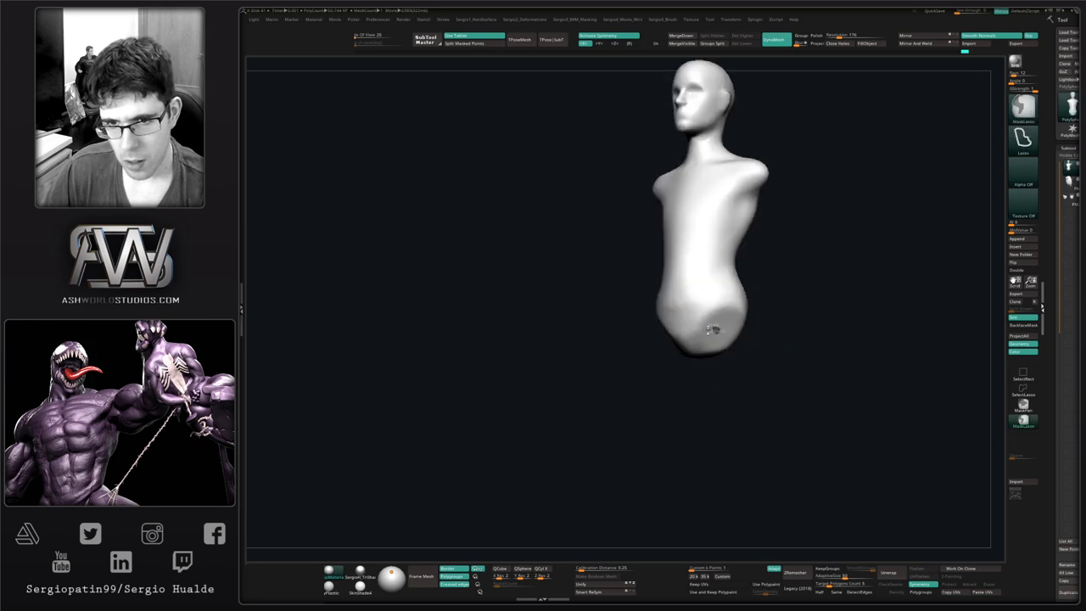
left_click(1023, 405)
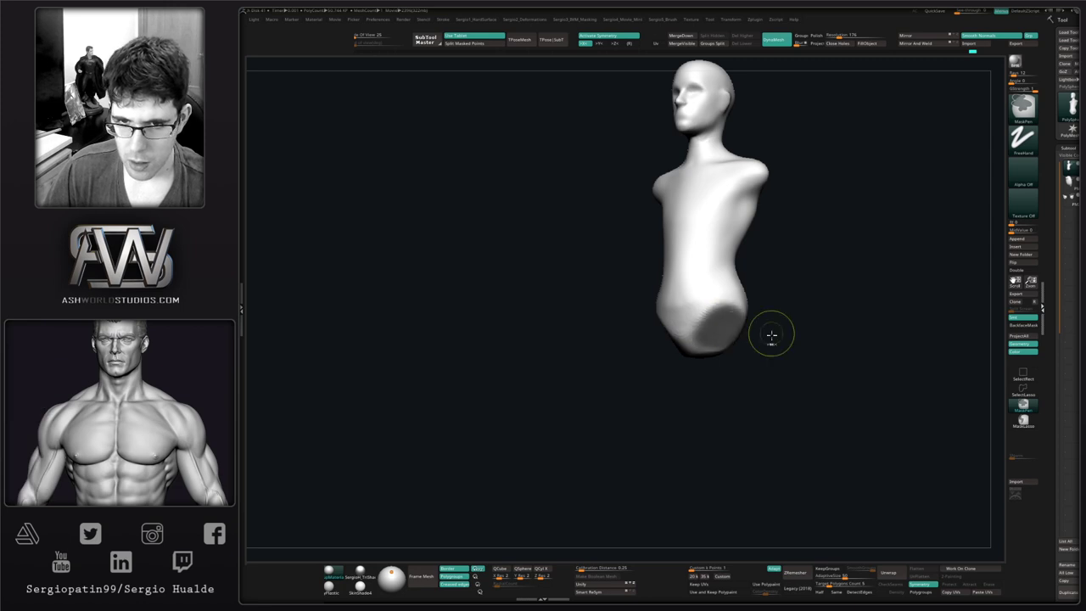
- Pull the leg attachment areas downward and outward into short thigh stubs with the Move brush, and clear the mask
mouse_move(771, 335)
right_mouse_down()
mouse_move(743, 368)
mouse_move(748, 351)
right_mouse_up()
left_click_drag(712, 320, 729, 407)
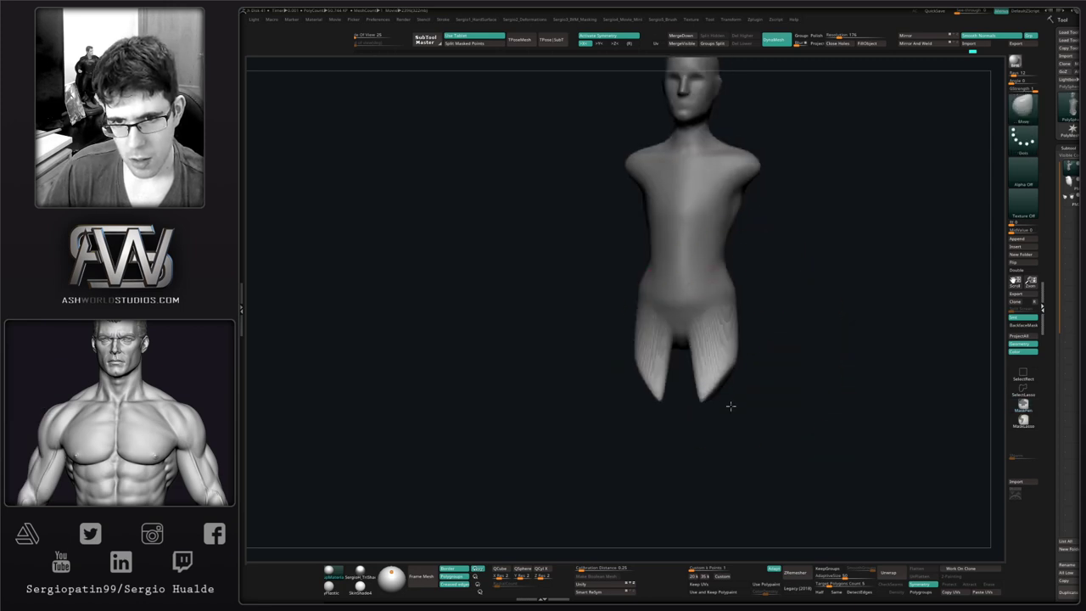
left_click_drag(723, 362, 752, 372)
left_click_drag(766, 336, 758, 382, "ctrl")
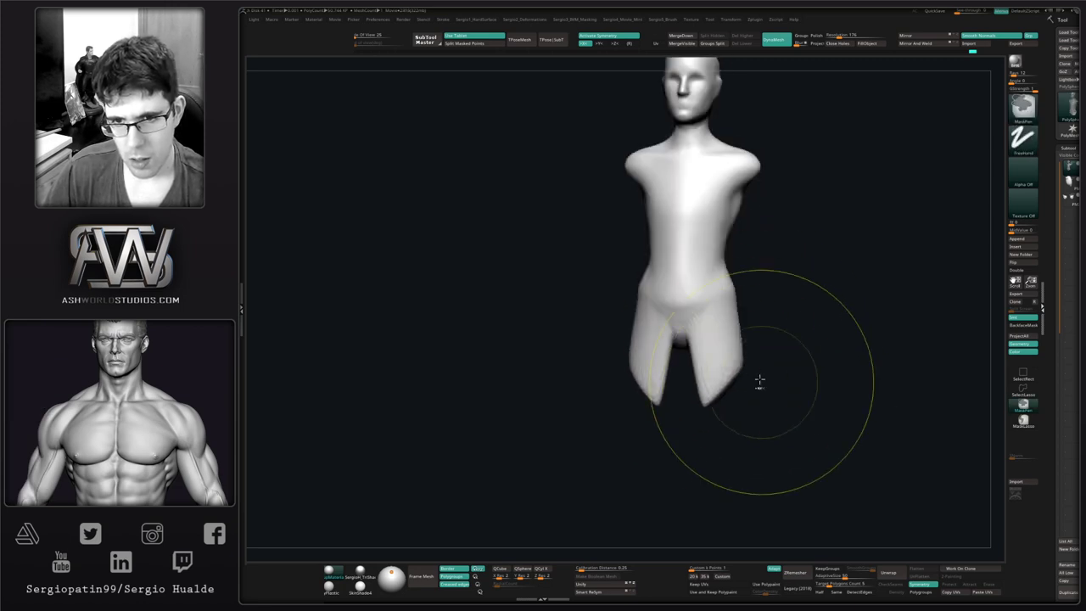
mouse_move(758, 382)
right_mouse_down()
mouse_move(743, 368)
mouse_move(732, 375)
mouse_move(772, 338)
mouse_move(726, 339)
mouse_move(723, 379)
right_mouse_up()
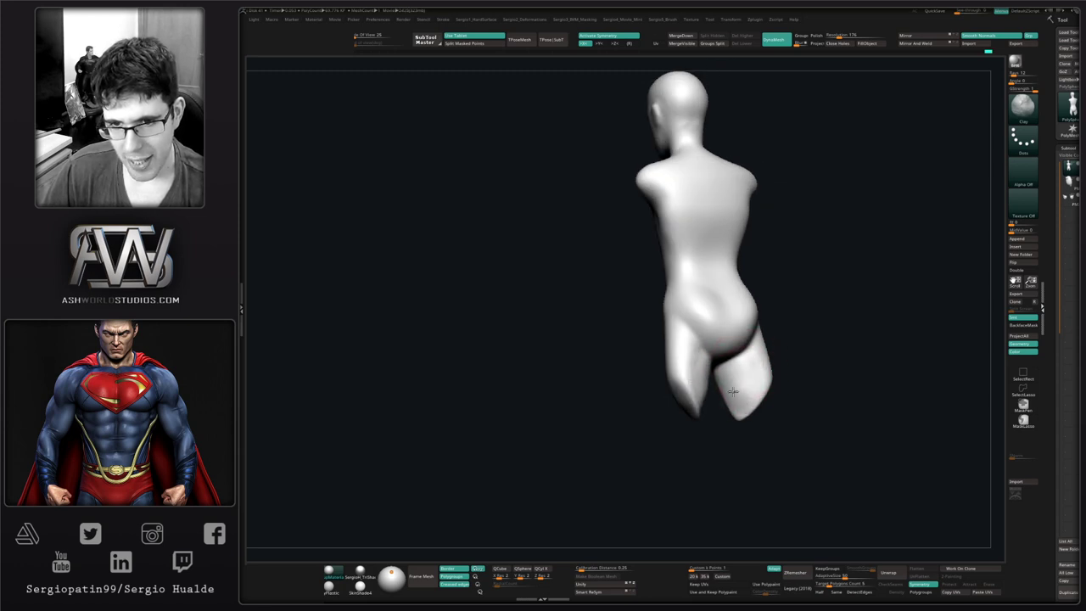
right_click_drag(743, 387, 739, 378)
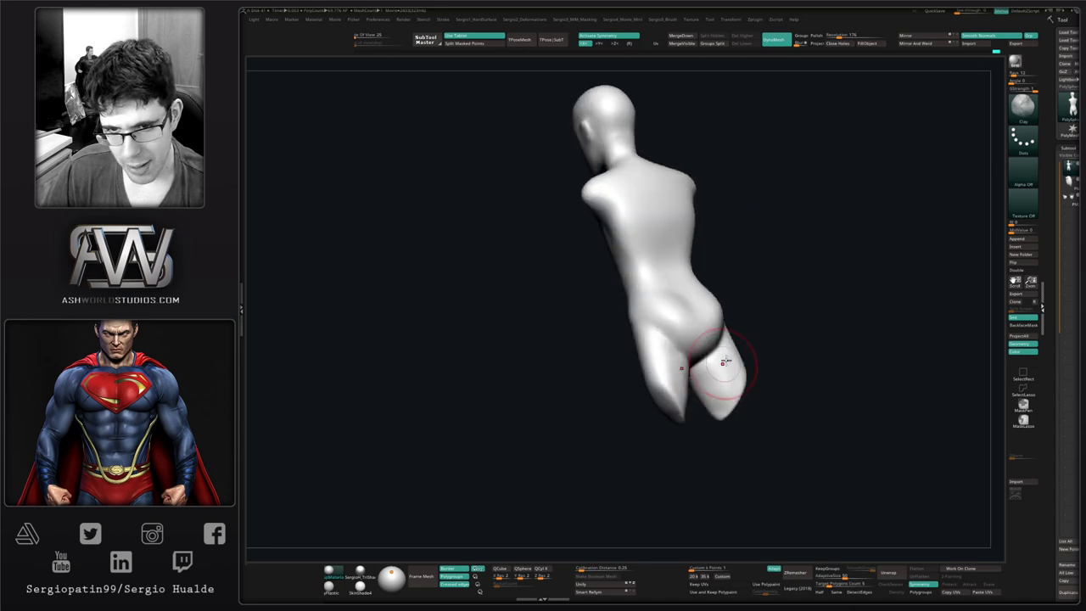
mouse_move(725, 361)
left_mouse_down()
mouse_move(724, 395)
mouse_move(711, 404)
left_mouse_up()
key("ctrl+z")
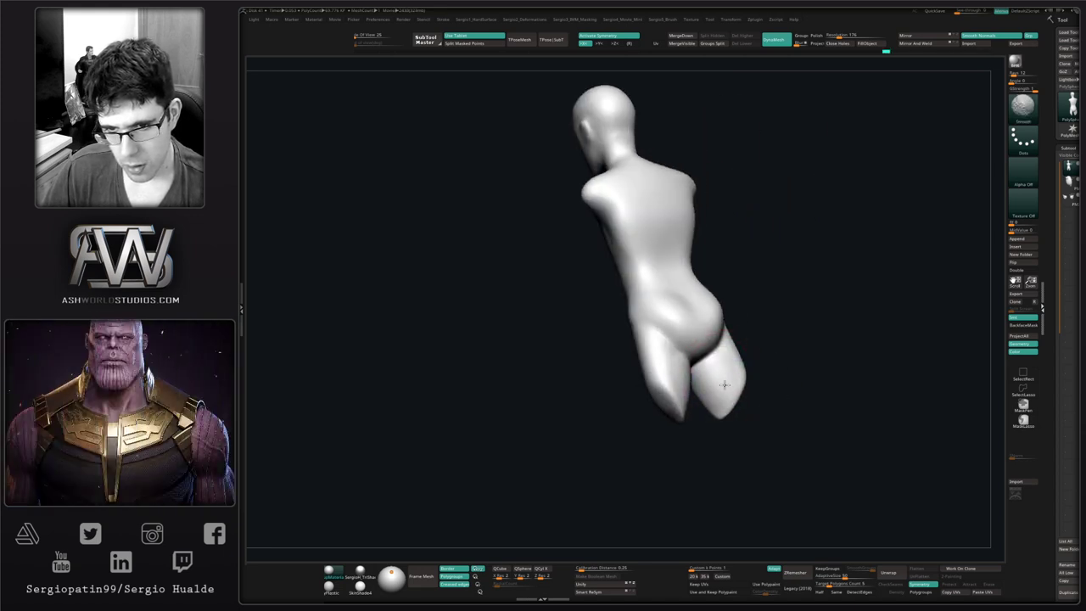
- Fill out the pointed ends of the thigh stubs from below with the Clay brush to form broad, rounded stumps
right_click_drag(724, 385, 704, 399)
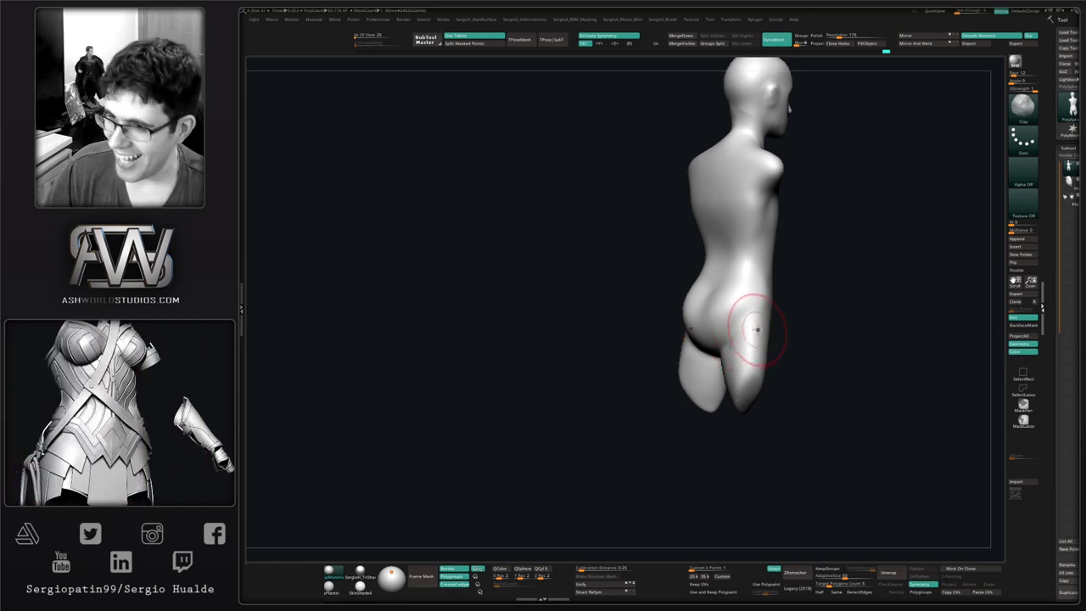
right_click_drag(770, 321, 820, 245, "shift")
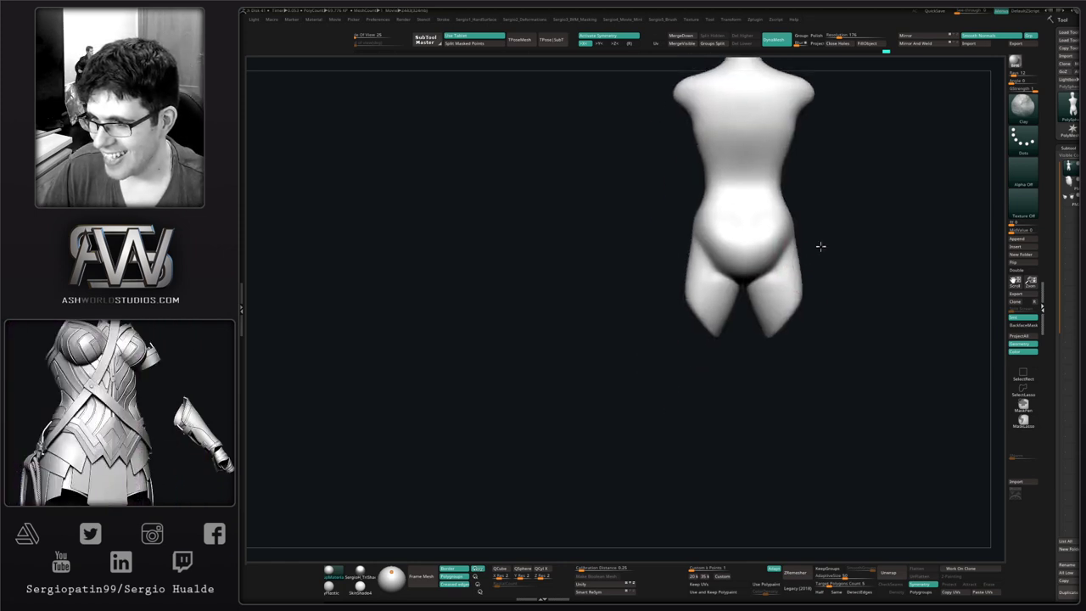
right_click_drag(790, 286, 779, 325, "ctrl")
right_click_drag(774, 270, 757, 334, "alt")
mouse_move(757, 334)
right_mouse_down("ctrl")
mouse_move(764, 359)
mouse_move(766, 280)
right_mouse_up("ctrl")
right_click_drag(768, 414, 761, 325, "alt")
right_click_drag(752, 368, 750, 359)
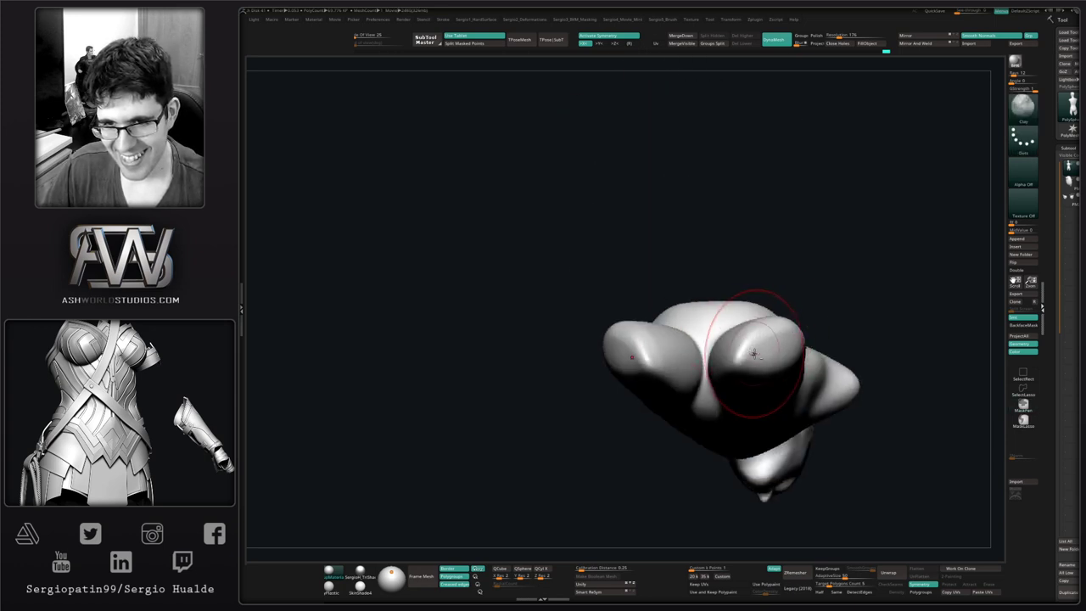
left_click_drag(733, 356, 775, 343)
mouse_move(832, 341)
right_mouse_down()
mouse_move(768, 443)
mouse_move(788, 388)
right_mouse_up()
right_click_drag(797, 332, 722, 368)
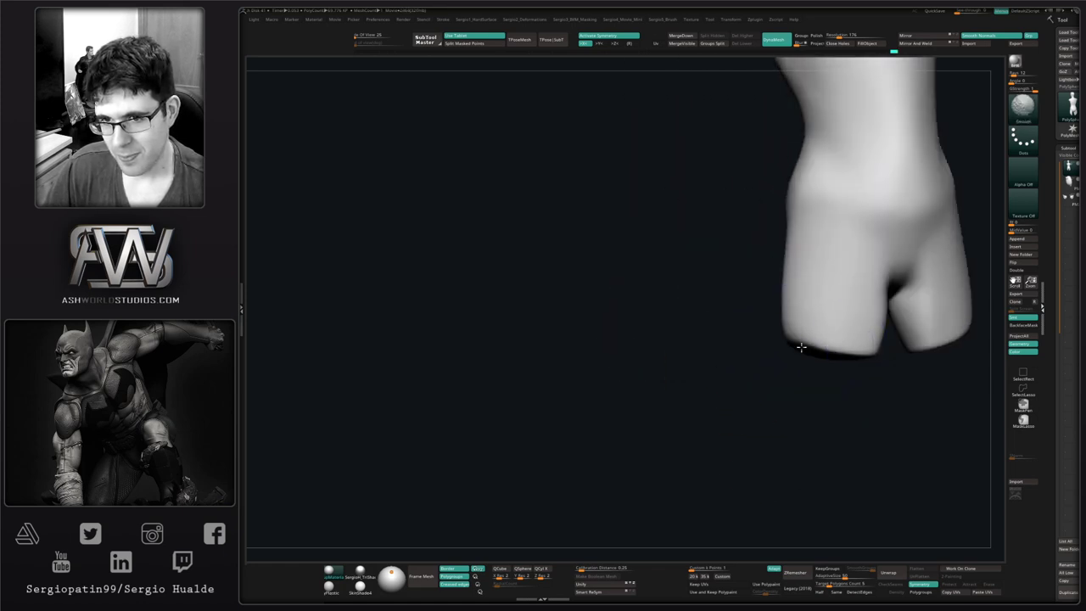
- Build up the front of the thighs and the outer hips with the Clay brush, adjusting the brush size
mouse_move(802, 347)
right_mouse_down("shift")
mouse_move(834, 354)
mouse_move(750, 328)
mouse_move(698, 370)
right_mouse_up("shift")
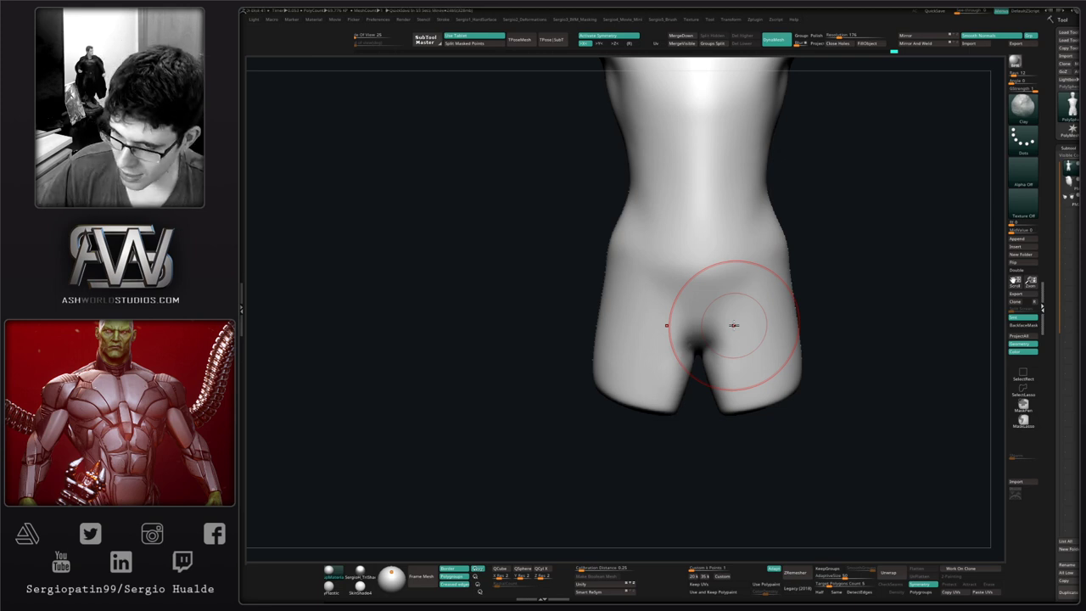
mouse_move(816, 317)
left_mouse_down()
mouse_move(846, 327)
mouse_move(814, 316)
left_mouse_up()
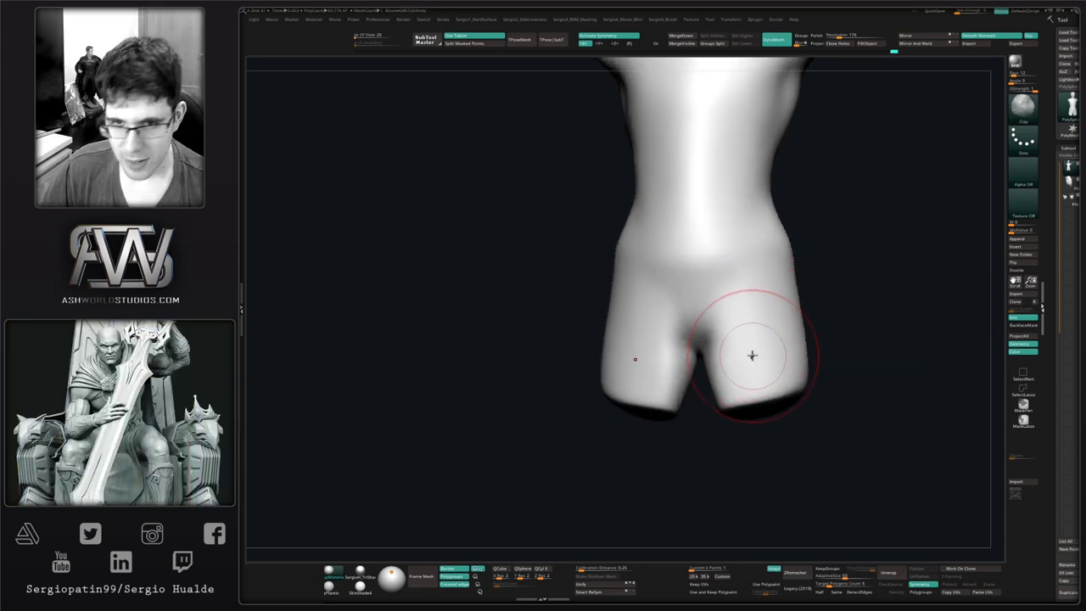
right_click_drag(752, 359, 776, 315)
key("s")
left_click_drag(776, 315, 766, 309)
key("s")
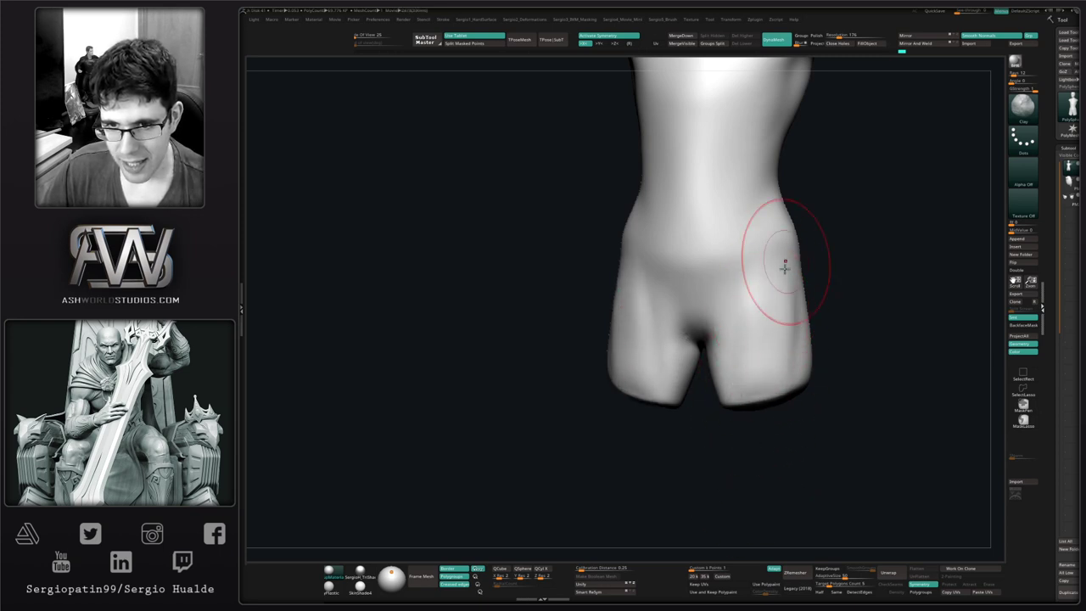
mouse_move(758, 500)
left_mouse_down()
mouse_move(792, 405)
mouse_move(797, 336)
left_mouse_up()
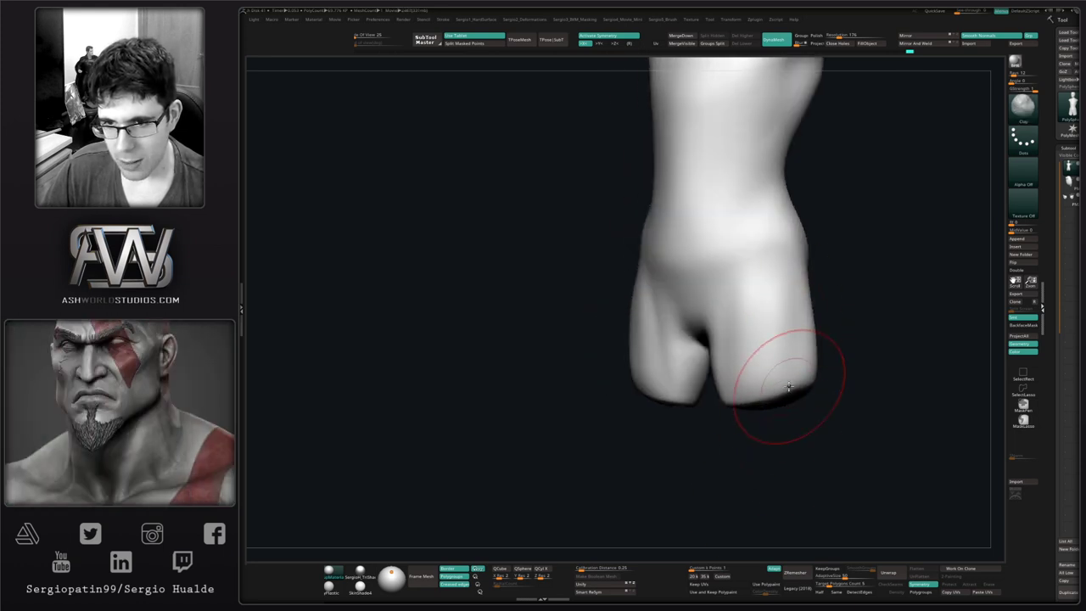
- Smooth the lower ends and outer corners of the thigh stubs
key("shift")
left_click_drag(769, 438, 802, 375, "shift")
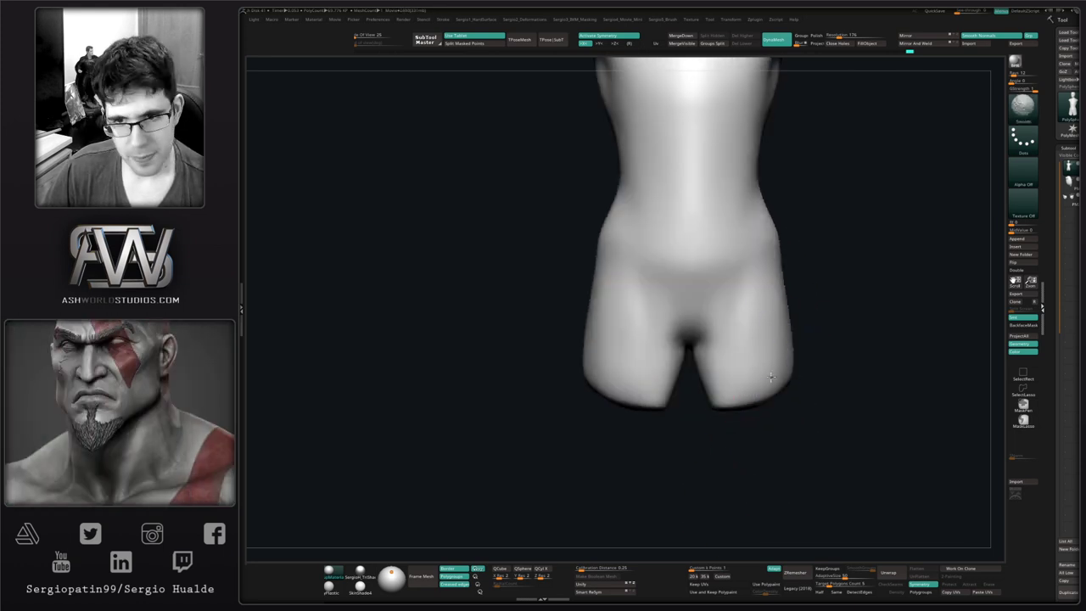
mouse_move(746, 404)
left_mouse_down("shift")
mouse_move(759, 436)
mouse_move(824, 419)
mouse_move(734, 437)
mouse_move(734, 449)
mouse_move(737, 415)
left_mouse_up("shift")
- Adjust the brush size and shape the back contour of the thighs in side profile with the Move brush
key("s")
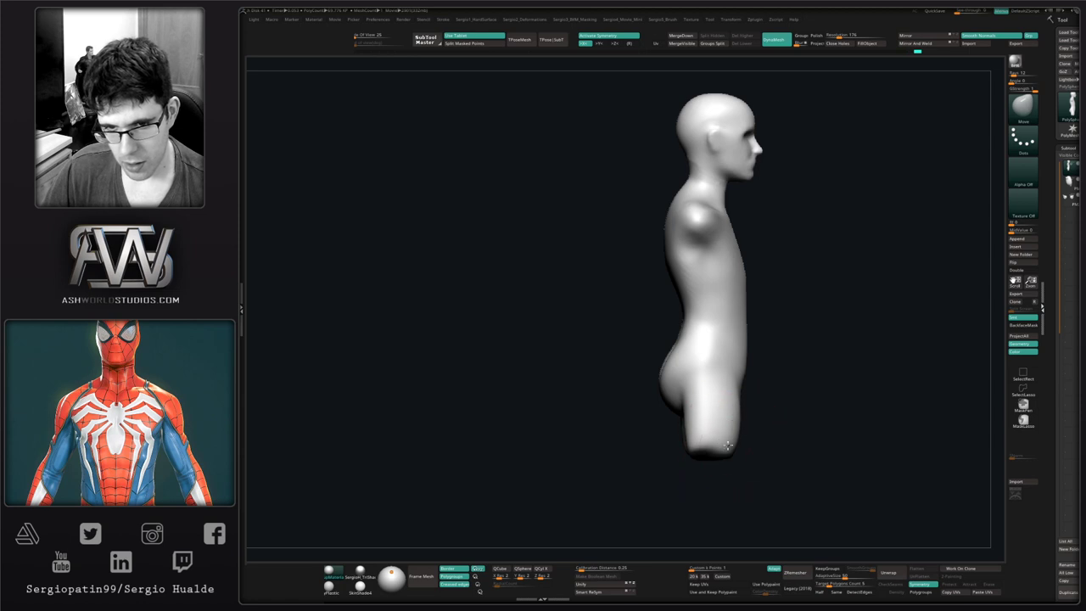
key("s")
left_click(692, 434)
mouse_move(660, 436)
left_mouse_down()
mouse_move(693, 433)
mouse_move(669, 427)
left_mouse_up()
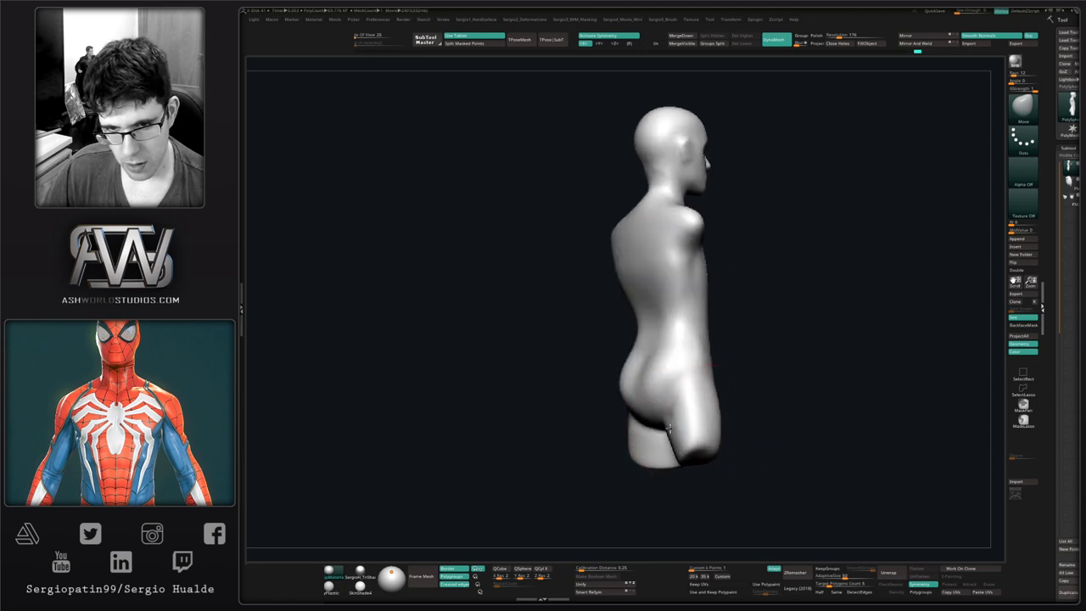
- Fill the area beneath the buttocks with the Clay brush and adjust the outer thigh contour from behind with the Move brush
right_click_drag(668, 415, 669, 404)
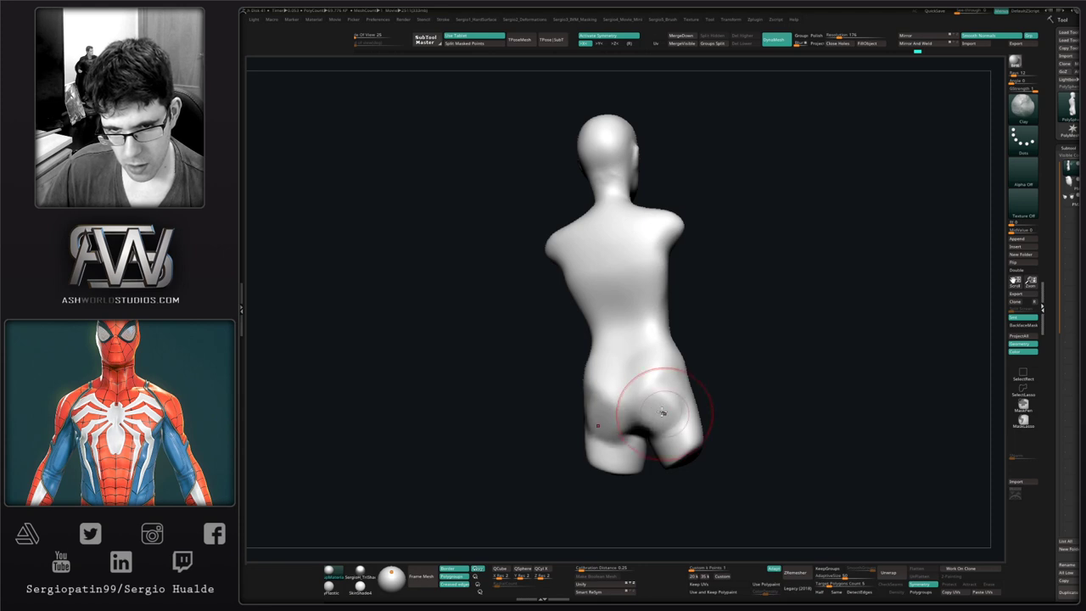
mouse_move(679, 396)
right_mouse_down()
mouse_move(672, 384)
mouse_move(668, 414)
mouse_move(635, 446)
mouse_move(665, 410)
right_mouse_up()
key("shift")
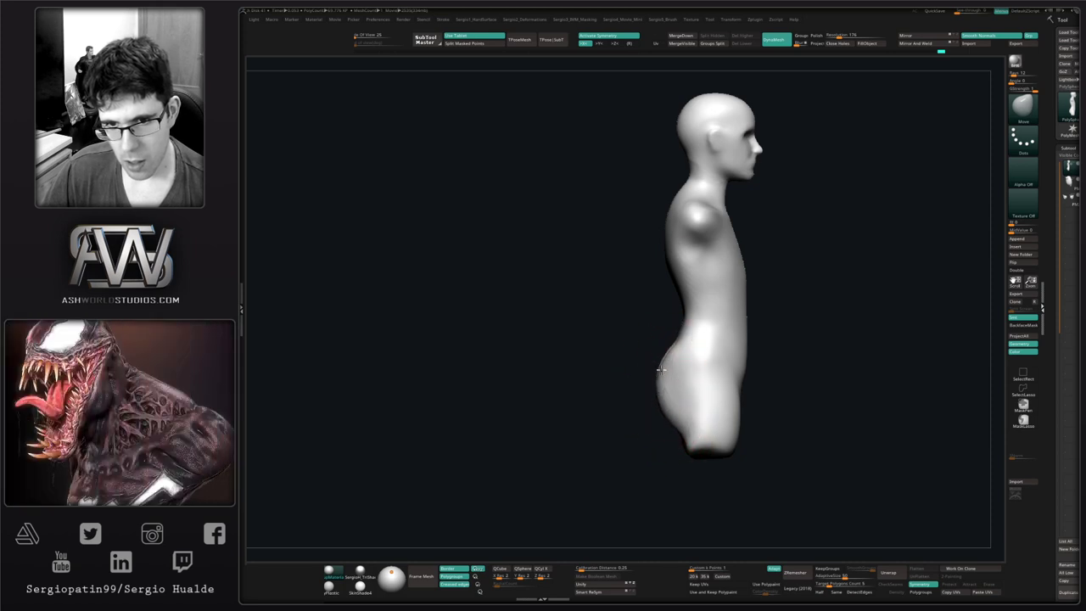
mouse_move(678, 419)
right_mouse_down("shift")
mouse_move(665, 435)
mouse_move(649, 414)
mouse_move(695, 416)
right_mouse_up("shift")
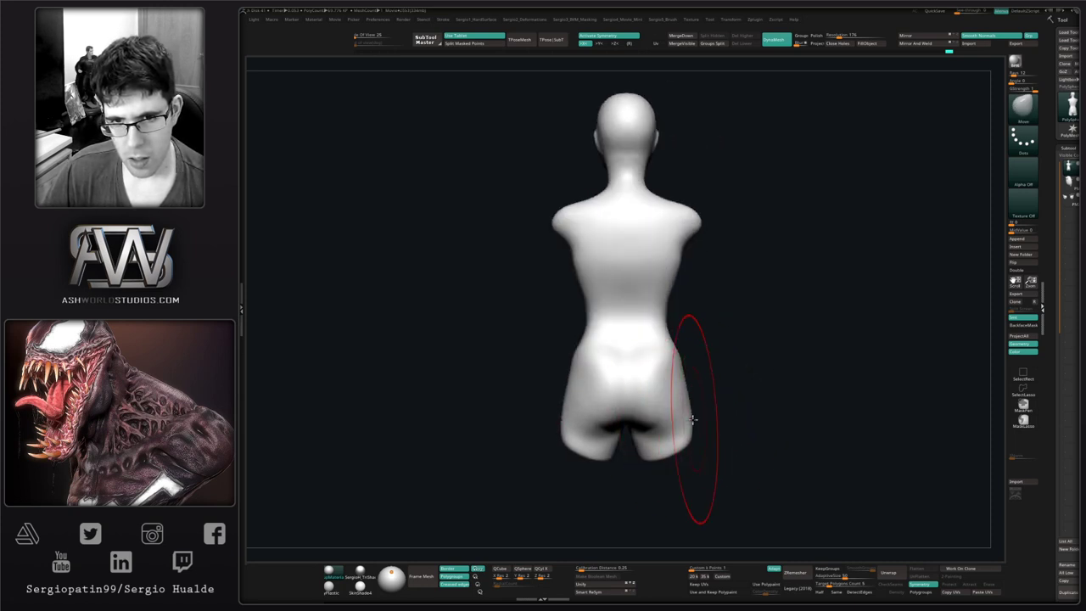
mouse_move(690, 424)
left_mouse_down()
mouse_move(851, 405)
mouse_move(698, 416)
left_mouse_up()
- Mask both thighs and buttocks up to a diagonal hip line with the MaskLasso brush, leaving the torso and crotch unmasked
right_click_drag(703, 418, 642, 454, "alt")
right_click_drag(690, 394, 644, 356, "alt")
right_click_drag(738, 354, 737, 343)
mouse_move(744, 280)
left_mouse_down("ctrl")
mouse_move(670, 285)
mouse_move(602, 443)
left_mouse_up("ctrl")
mouse_move(850, 405)
left_mouse_down("ctrl")
mouse_move(696, 286)
mouse_move(631, 340)
mouse_move(602, 388)
mouse_move(596, 504)
mouse_move(732, 387)
mouse_move(698, 404)
mouse_move(609, 382)
left_mouse_up("ctrl")
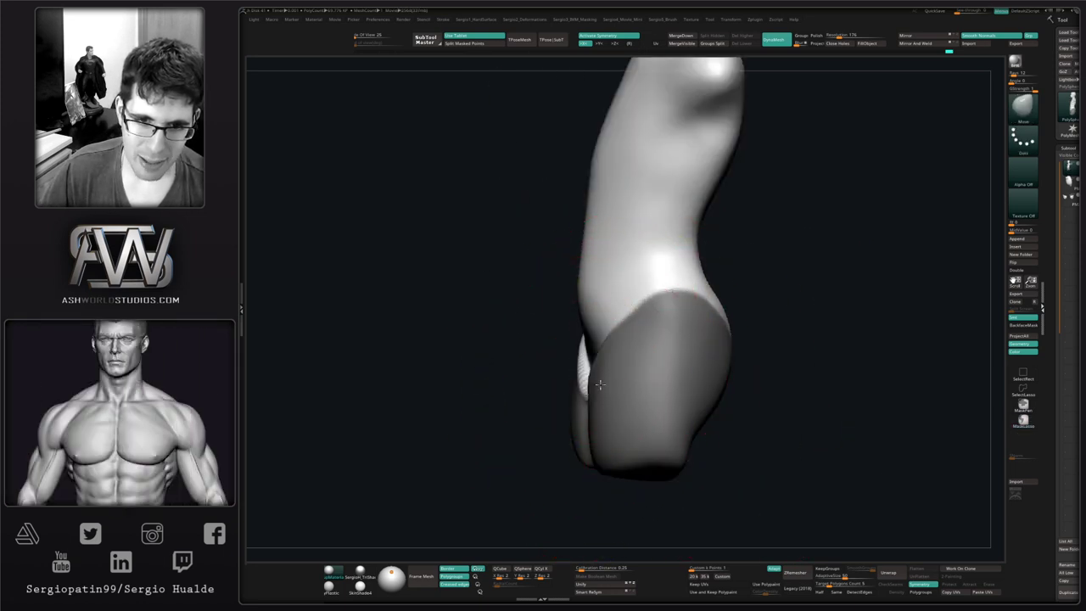
- Shape the crotch between the masked thighs with the Move and Standard brushes, and smooth the surface
mouse_move(534, 386)
left_mouse_down()
mouse_move(648, 388)
mouse_move(653, 374)
mouse_move(553, 388)
left_mouse_up()
key("s")
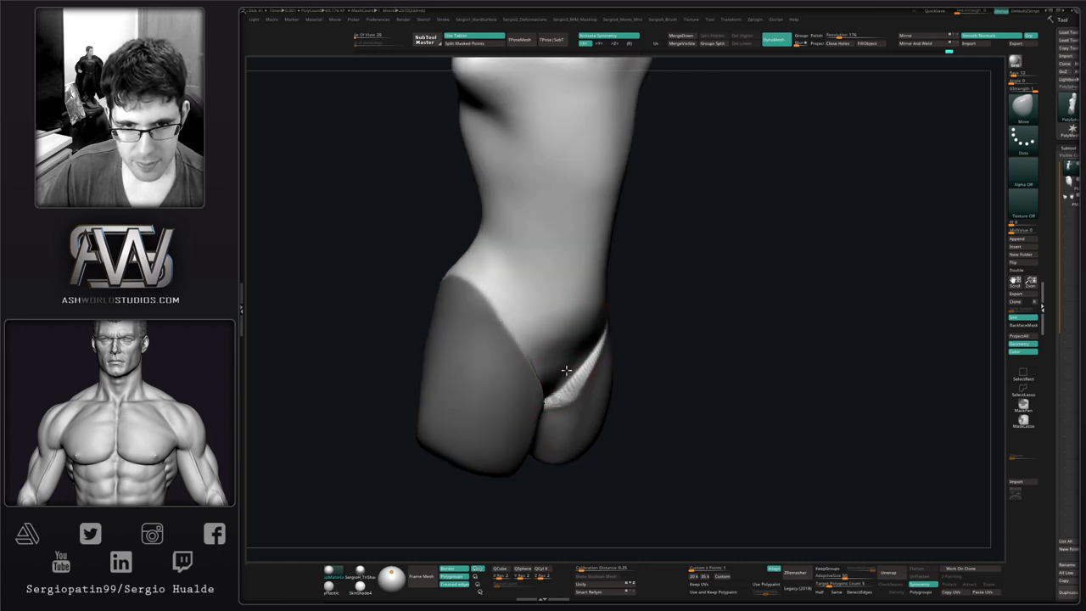
right_click_drag(566, 369, 569, 344)
key("b")
key("s")
key("t")
mouse_move(569, 344)
left_mouse_down("shift")
mouse_move(589, 332)
mouse_move(562, 368)
left_mouse_up("shift")
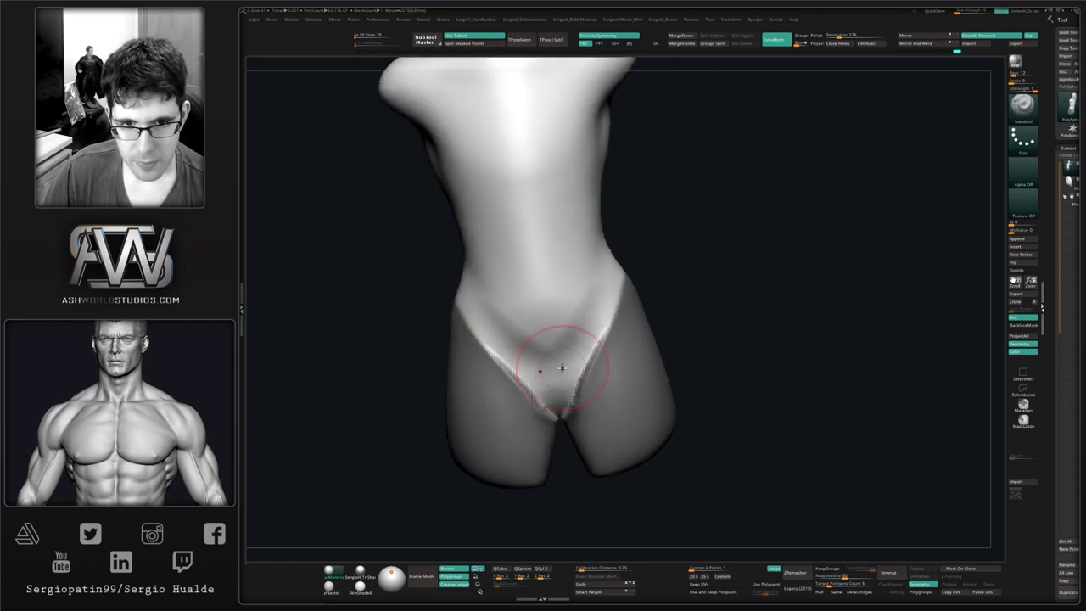
- Build up the lower belly and pubic area between the masked thighs with the Clay brush
mouse_move(561, 369)
right_mouse_down()
mouse_move(628, 368)
mouse_move(509, 360)
right_mouse_up()
key("b")
key("c")
key("l")
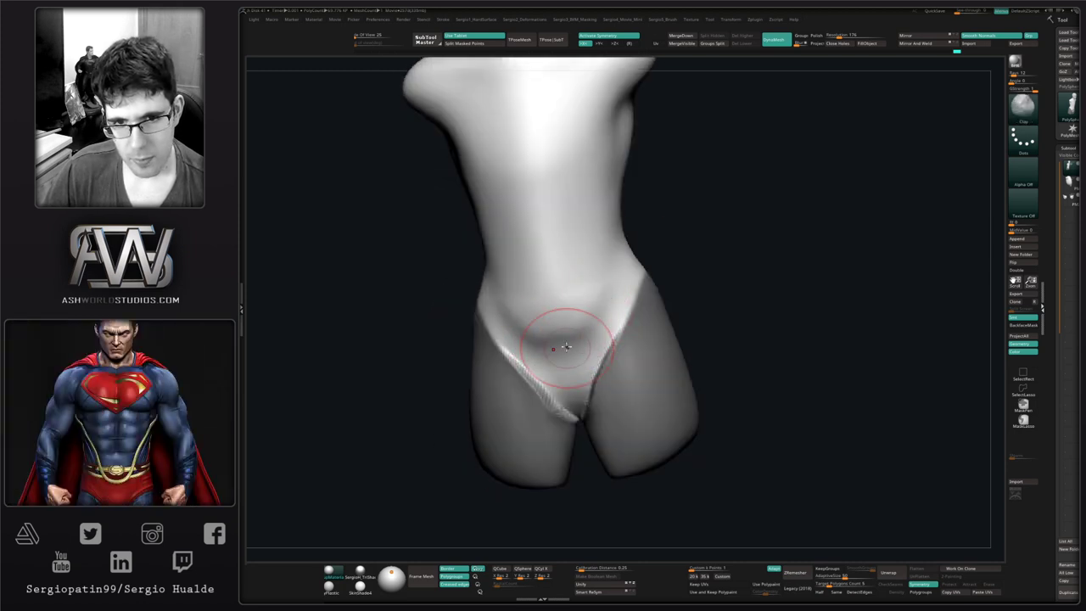
key("shift")
mouse_move(570, 390)
right_mouse_down()
mouse_move(639, 378)
mouse_move(653, 364)
mouse_move(604, 376)
right_mouse_up()
- Invert the mask, build up the inner thighs along the groin line with the Clay brush, and clear the mask
left_click(678, 346, "ctrl")
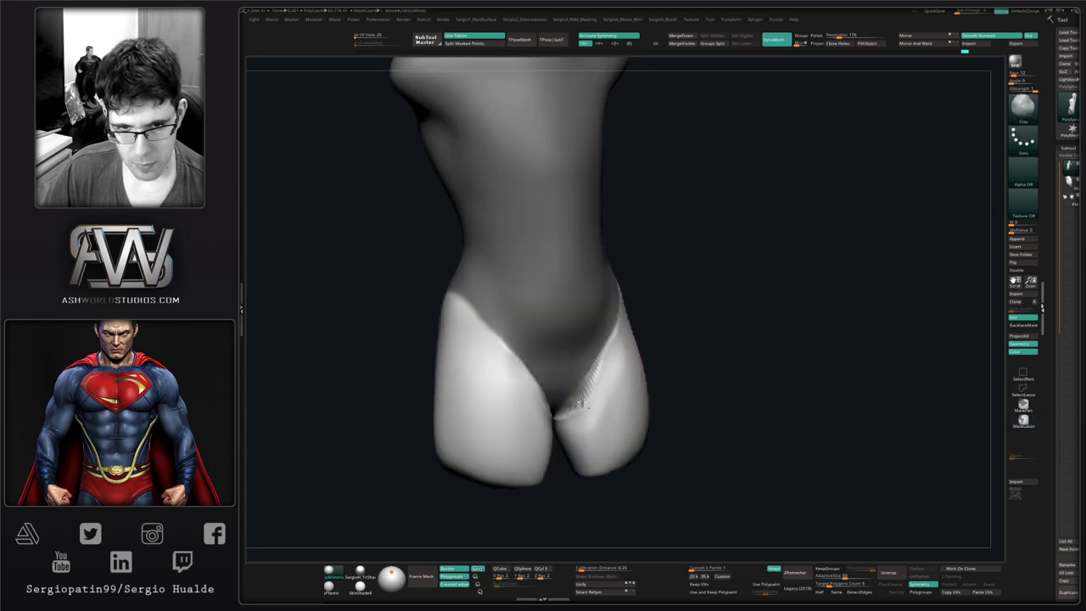
left_click_drag(582, 402, 600, 363)
right_click_drag(593, 428, 678, 339)
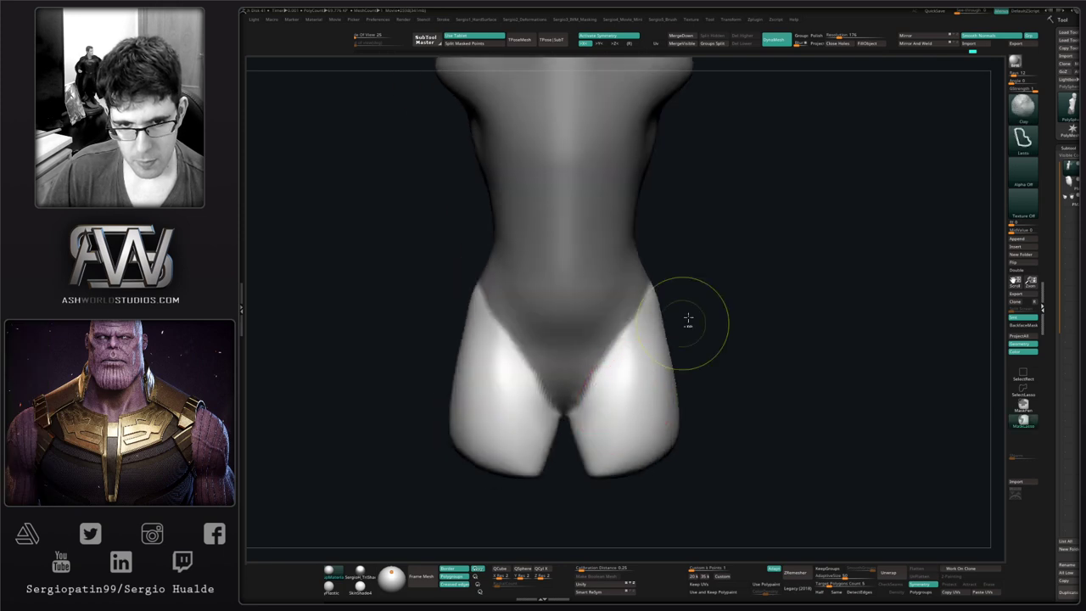
left_click_drag(688, 317, 694, 392, "ctrl")
- Refine the crotch between the thighs with the Move brush and smooth the groin creases
left_click_drag(581, 424, 585, 382)
mouse_move(583, 450)
right_mouse_down()
mouse_move(559, 405)
mouse_move(565, 381)
mouse_move(577, 381)
right_mouse_up()
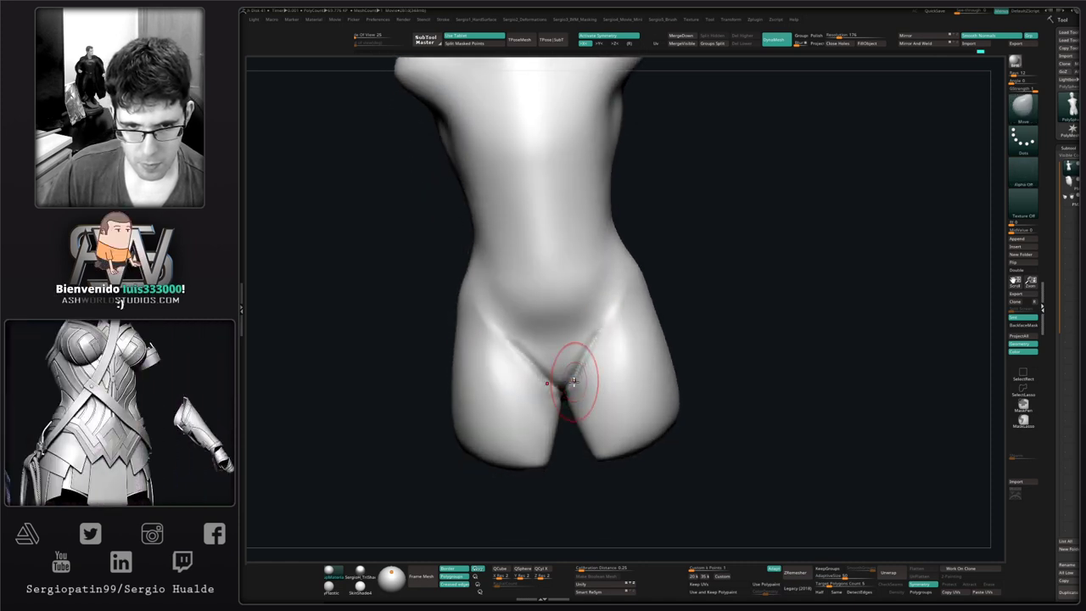
left_click_drag(574, 381, 564, 390)
left_click_drag(607, 343, 581, 336, "shift")
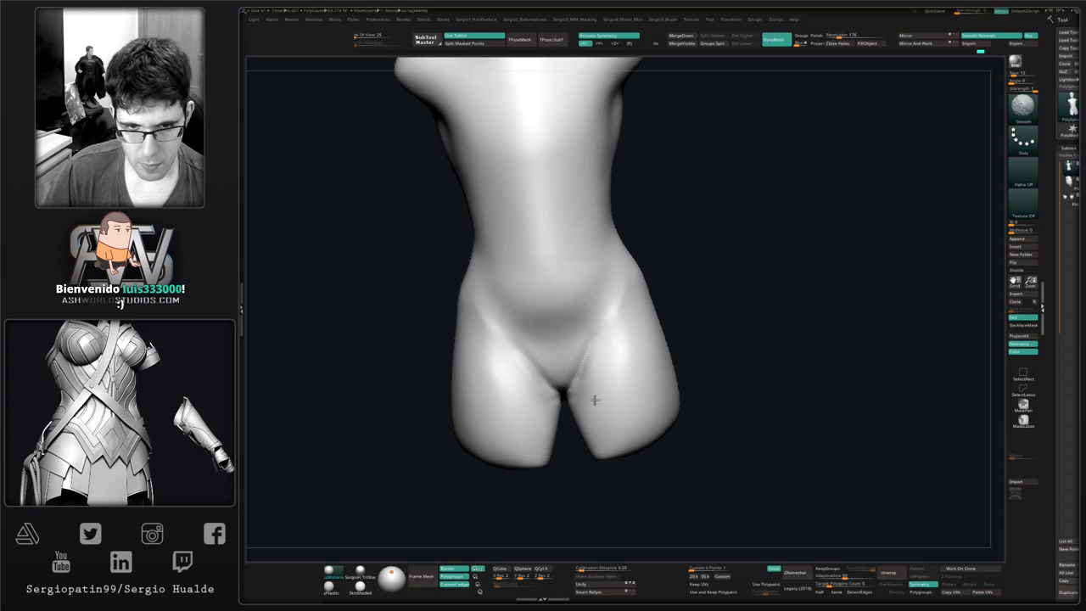
- Isolate the thighs with a lasso mask along the groin line, invert it, and adjust the inner thighs with the Move brush
mouse_move(574, 444)
right_mouse_down()
mouse_move(563, 400)
mouse_move(585, 379)
mouse_move(569, 404)
right_mouse_up()
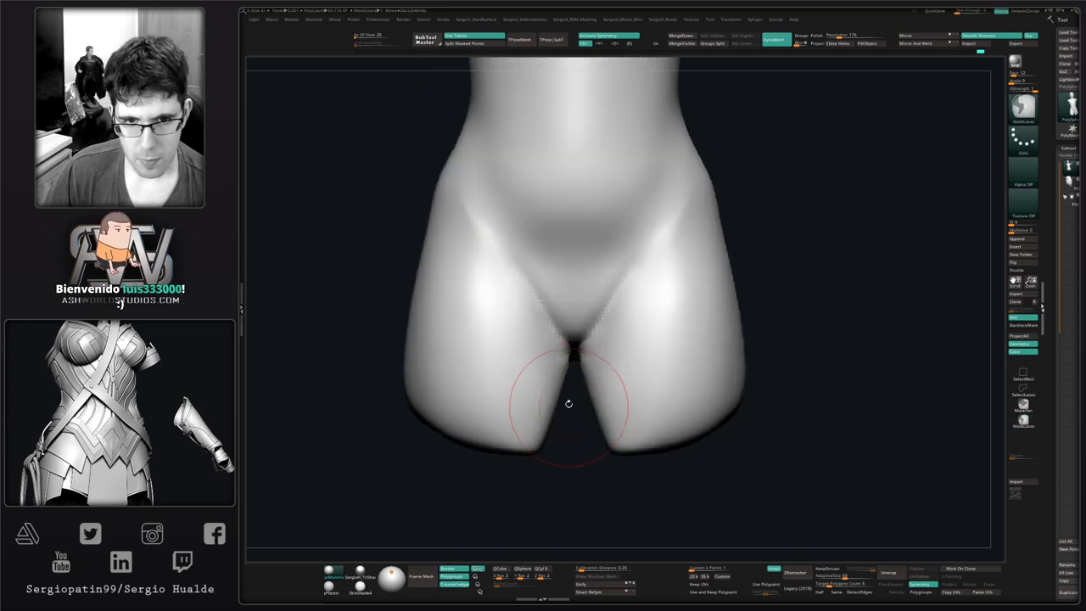
mouse_move(764, 228)
left_mouse_down("ctrl")
mouse_move(637, 244)
mouse_move(570, 389)
mouse_move(692, 519)
left_mouse_up("ctrl")
mouse_move(761, 156)
left_mouse_down("ctrl+alt")
mouse_move(620, 289)
mouse_move(612, 314)
left_mouse_up("ctrl+alt")
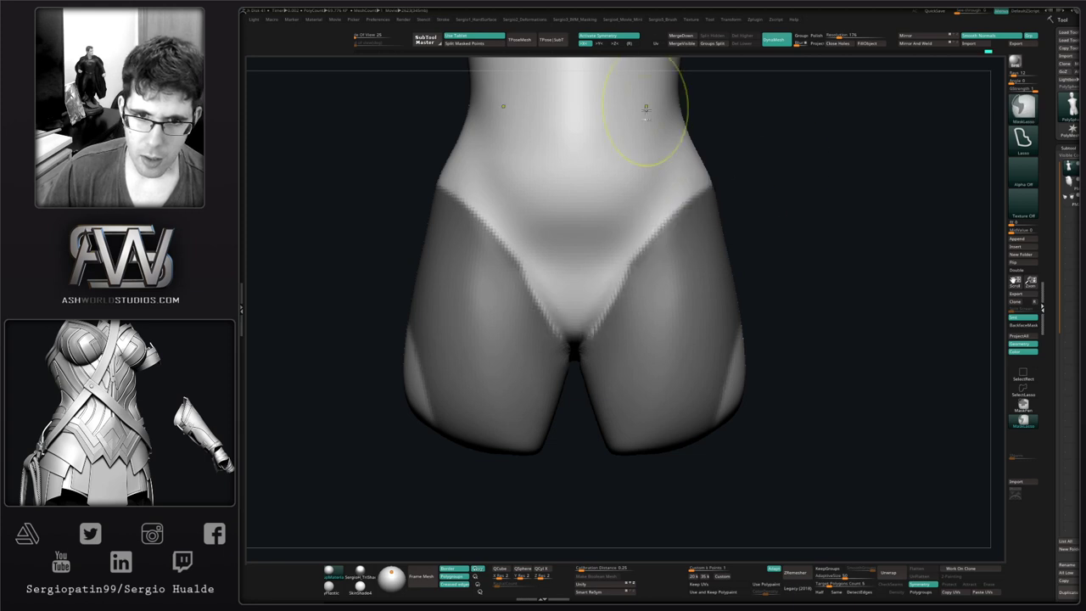
right_click_drag(646, 109, 715, 247)
left_click(742, 263, "ctrl")
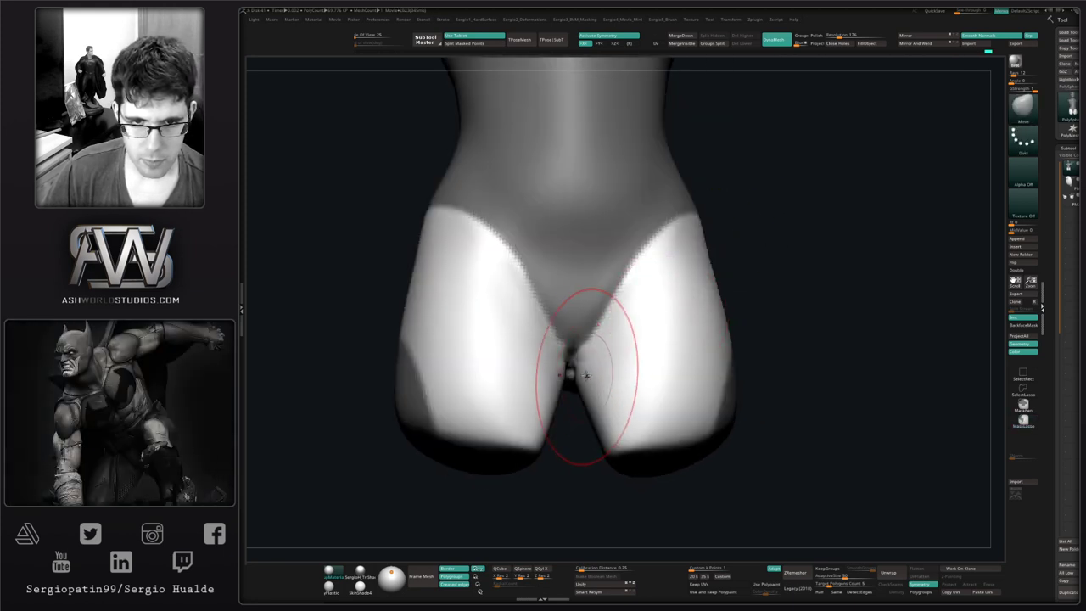
mouse_move(582, 364)
left_mouse_down()
mouse_move(603, 368)
mouse_move(586, 376)
left_mouse_up()
right_click_drag(586, 376, 572, 358, "shift")
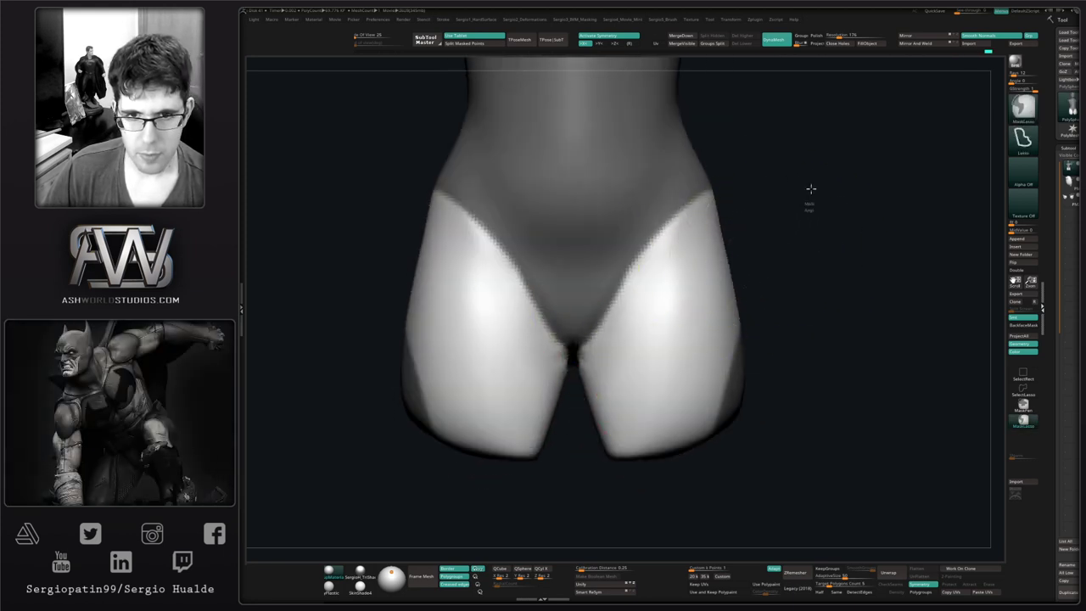
- Extend the mask over the outer thighs with the MaskLasso brush so that only the inner thighs stay unmasked
left_click_drag(811, 188, 714, 521, "ctrl")
left_click(654, 383, "ctrl")
left_click(767, 331, "ctrl")
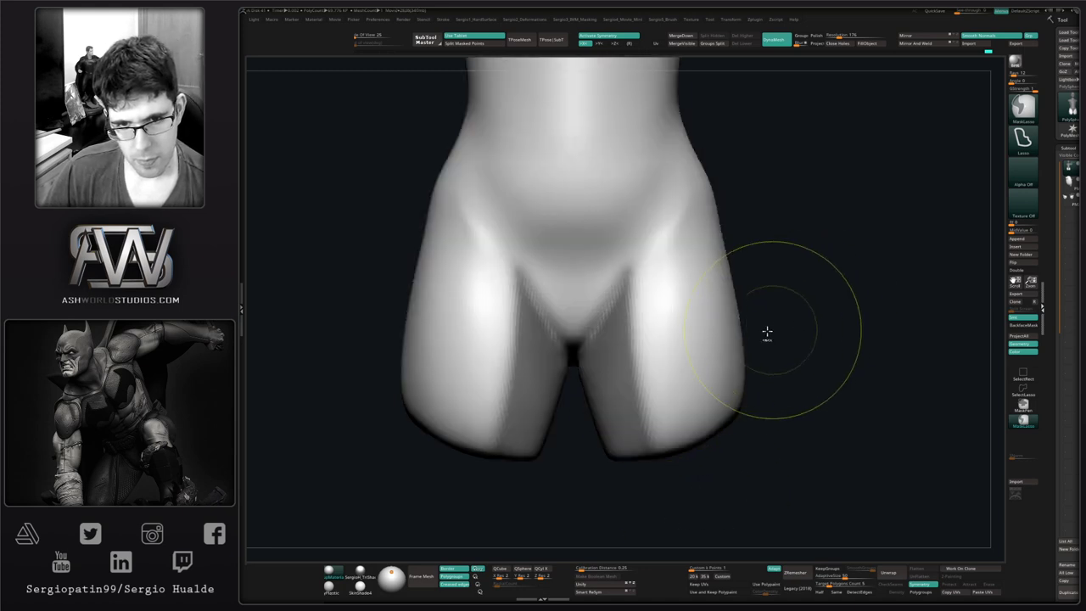
left_click(791, 321, "ctrl")
- Push the unmasked inner thighs outward with the Move brush to widen the gap between the legs, and clear the mask
key("w")
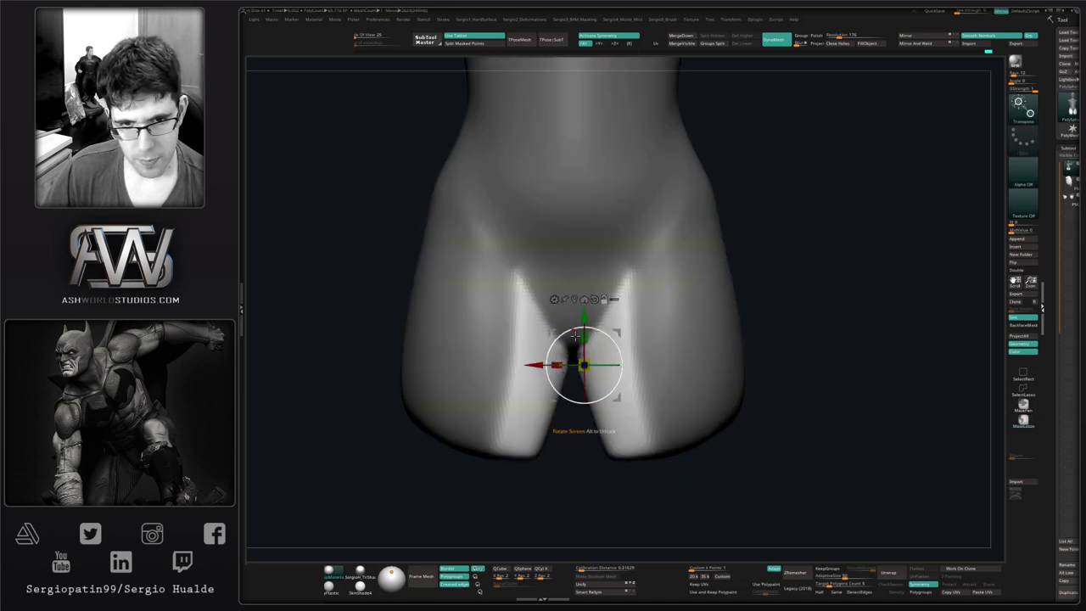
key("q")
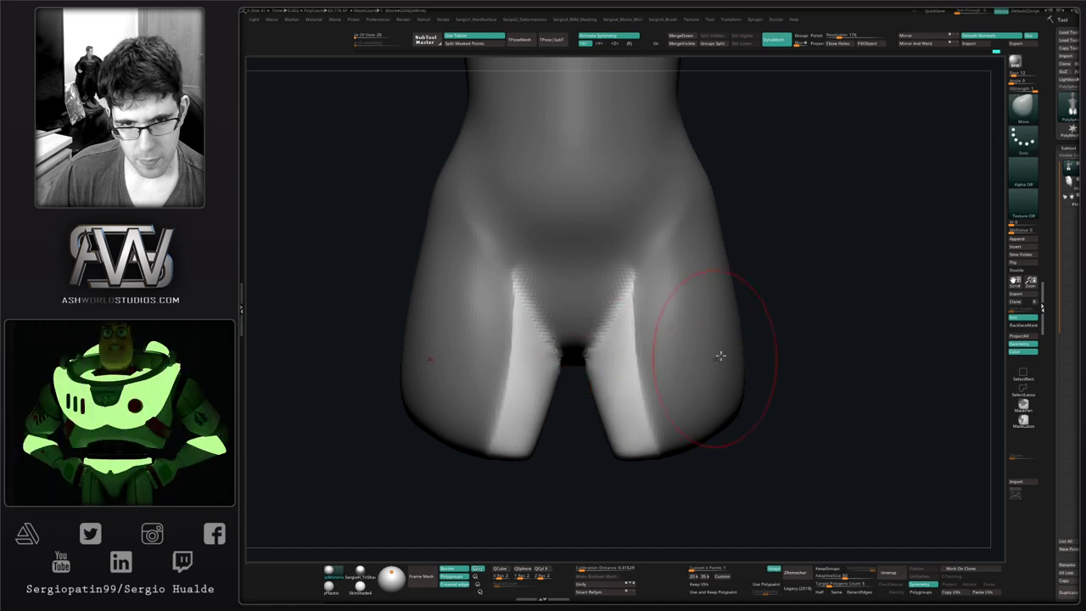
left_click_drag(790, 317, 804, 296, "ctrl")
right_click_drag(709, 407, 664, 341, "ctrl")
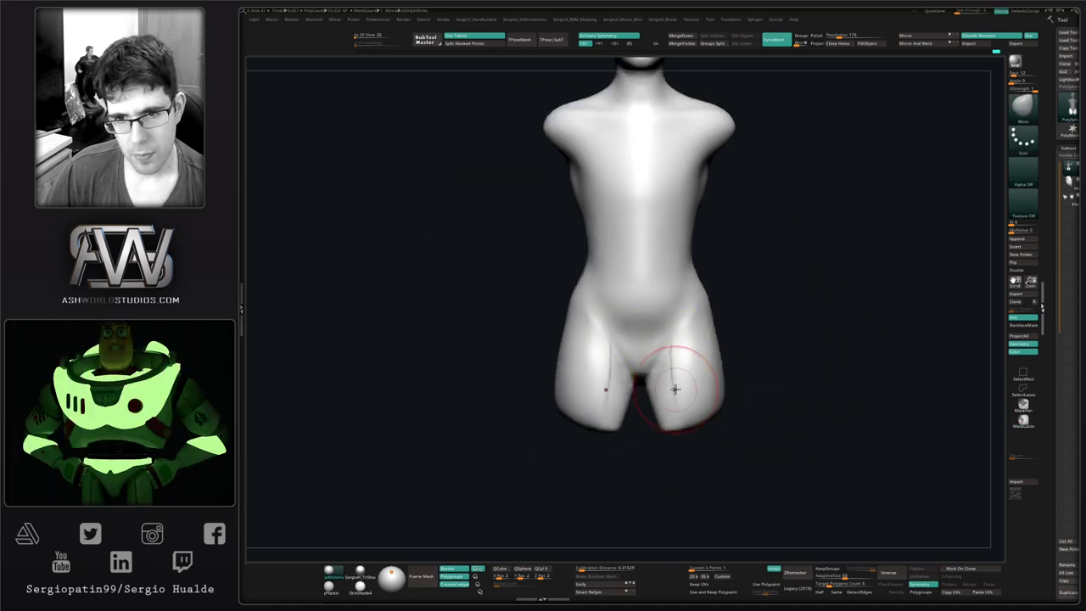
- Smooth the front and underside of the upper thighs with the Smooth brush
left_click_drag(676, 387, 672, 379, "shift")
mouse_move(683, 419)
right_mouse_down()
mouse_move(701, 393)
mouse_move(650, 393)
mouse_move(662, 374)
mouse_move(642, 387)
mouse_move(635, 356)
mouse_move(591, 327)
right_mouse_up()
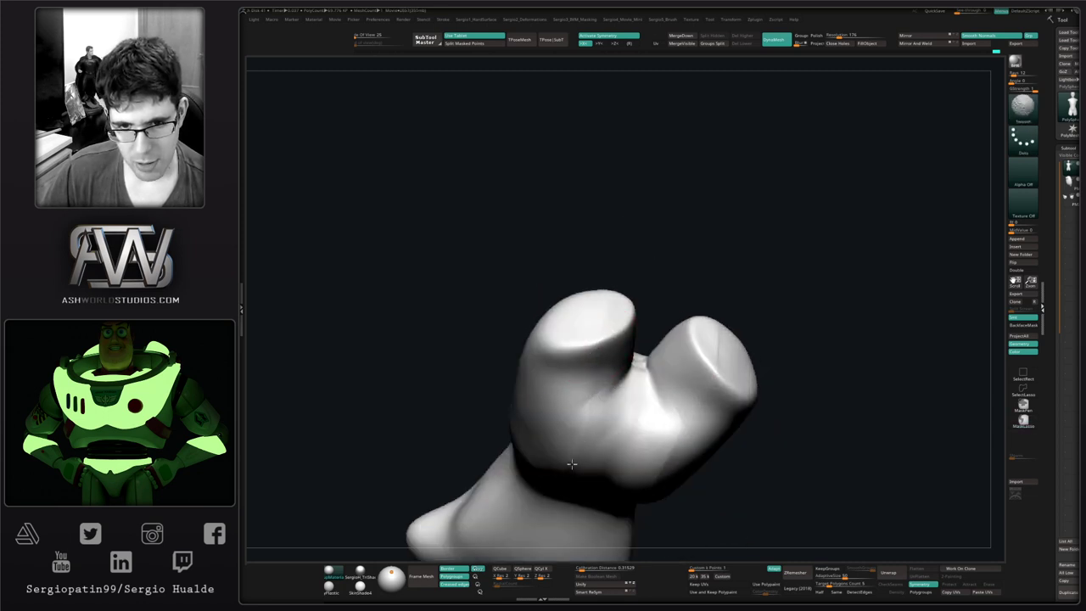
mouse_move(571, 464)
right_mouse_down()
mouse_move(615, 503)
mouse_move(645, 407)
right_mouse_up()
right_click_drag(644, 407, 664, 339)
right_click_drag(551, 397, 619, 408)
- Build up the hip bones at the front of the pelvis with the Standard brush and smooth them into the hips
right_click_drag(620, 407, 658, 459, "ctrl")
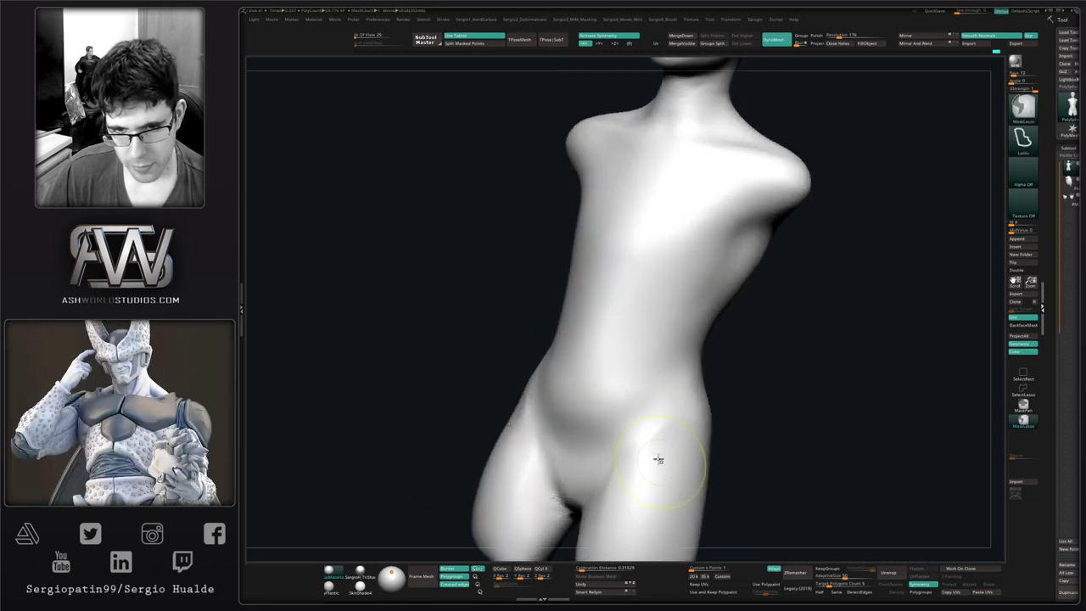
key("s")
left_click_drag(647, 442, 635, 441)
left_click_drag(648, 422, 645, 442)
key("ctrl+z")
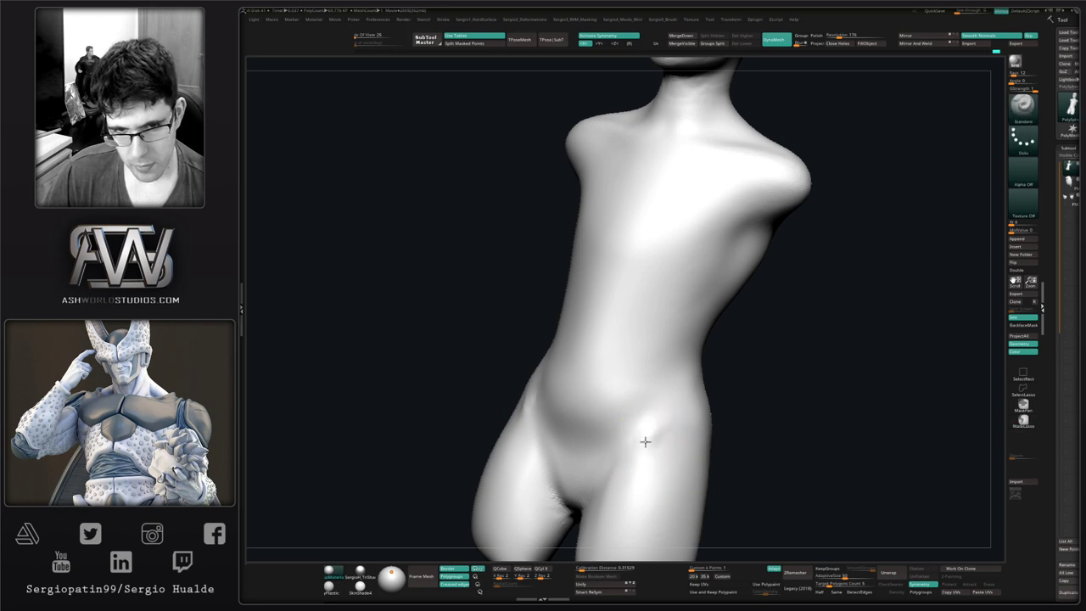
mouse_move(645, 441)
right_mouse_down()
mouse_move(659, 496)
mouse_move(678, 394)
mouse_move(674, 430)
mouse_move(718, 426)
mouse_move(705, 418)
right_mouse_up()
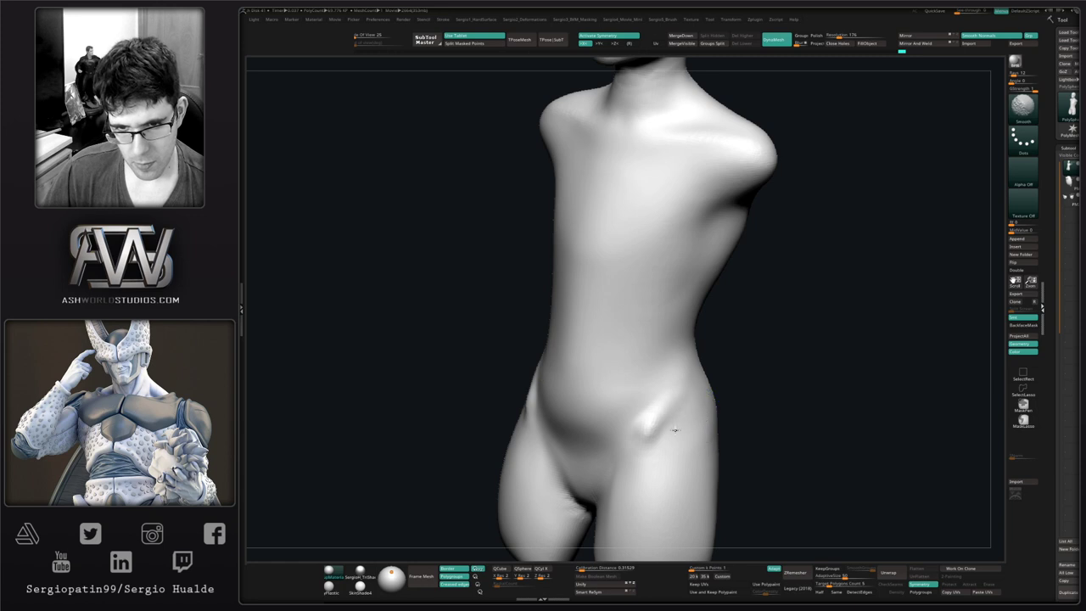
mouse_move(635, 517)
right_mouse_down()
mouse_move(630, 453)
mouse_move(654, 501)
mouse_move(672, 456)
right_mouse_up()
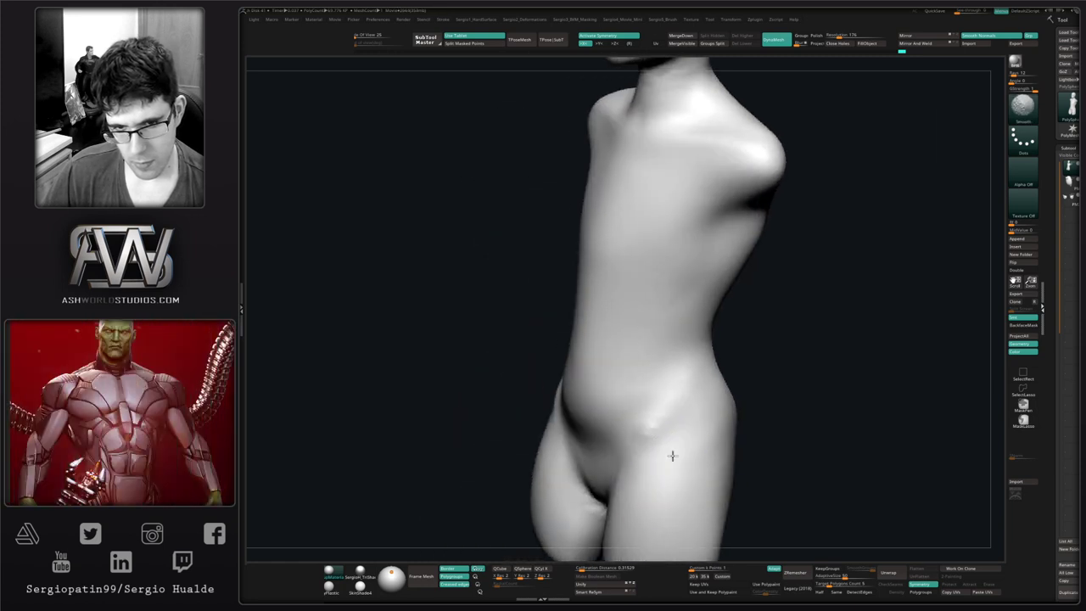
left_click_drag(672, 456, 650, 429, "shift")
right_click_drag(650, 430, 687, 242, "shift")
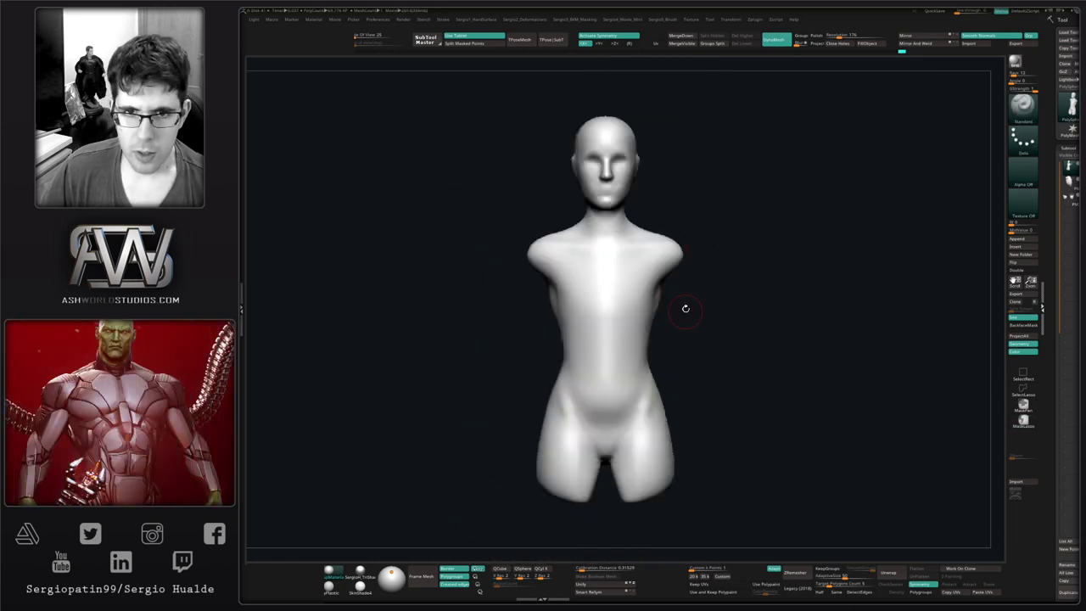
- Adjust the profile of the neck and shoulders with the Move brush, checking it from the front and side
mouse_move(686, 309)
right_mouse_down()
mouse_move(640, 296)
mouse_move(699, 303)
mouse_move(705, 381)
mouse_move(686, 439)
mouse_move(739, 400)
mouse_move(676, 417)
mouse_move(660, 439)
right_mouse_up()
mouse_move(650, 285)
right_mouse_down("ctrl")
mouse_move(624, 432)
mouse_move(582, 425)
mouse_move(720, 323)
mouse_move(690, 226)
mouse_move(569, 262)
mouse_move(575, 182)
right_mouse_up("ctrl")
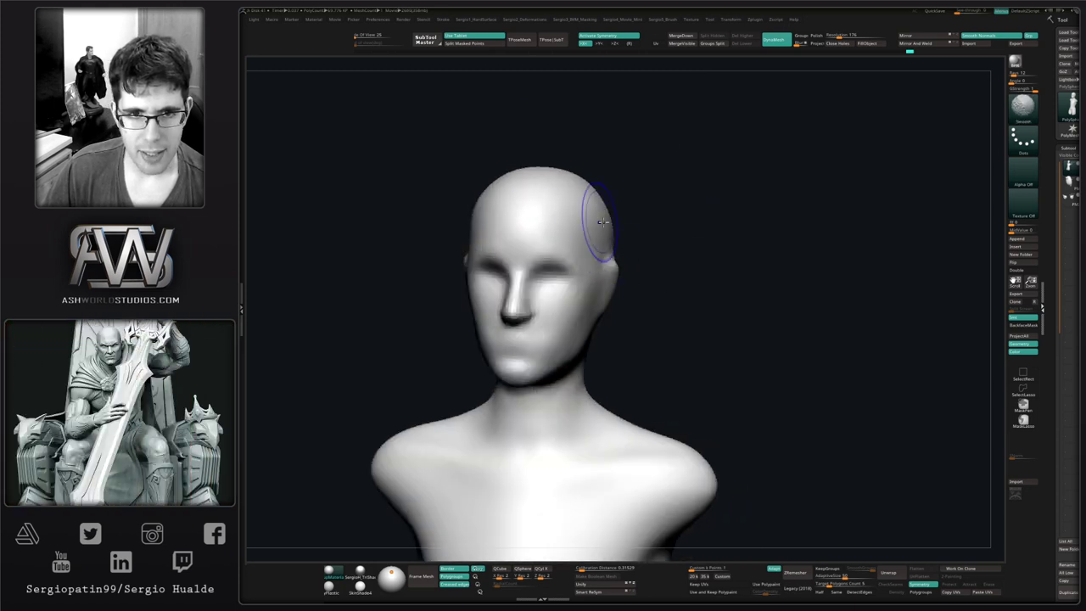
right_click_drag(600, 253, 582, 252)
right_click_drag(553, 308, 620, 221, "alt")
right_click_drag(637, 310, 605, 315)
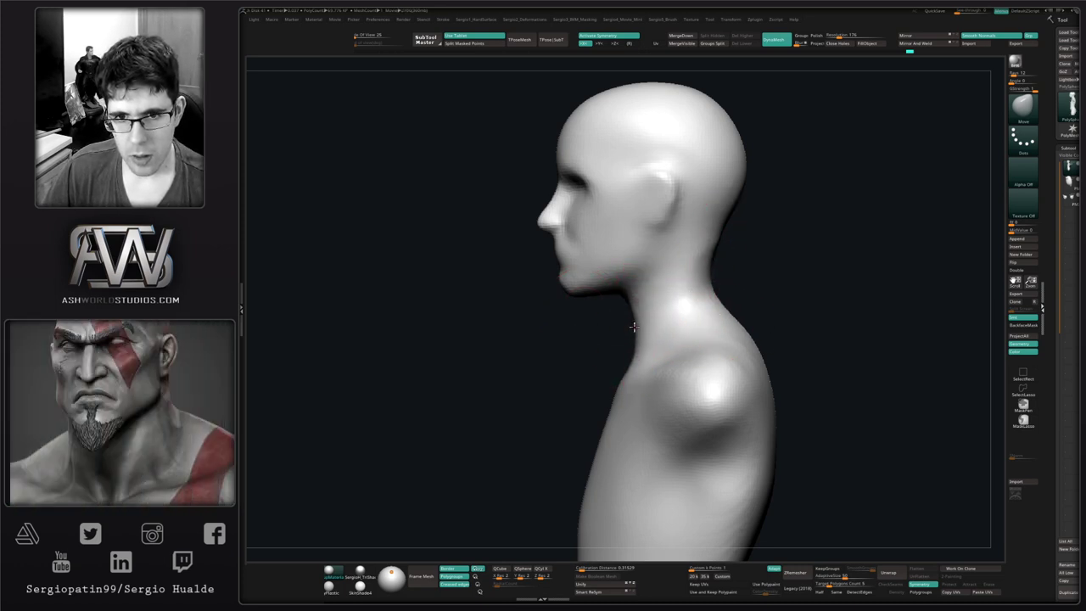
right_click_drag(682, 332, 682, 297)
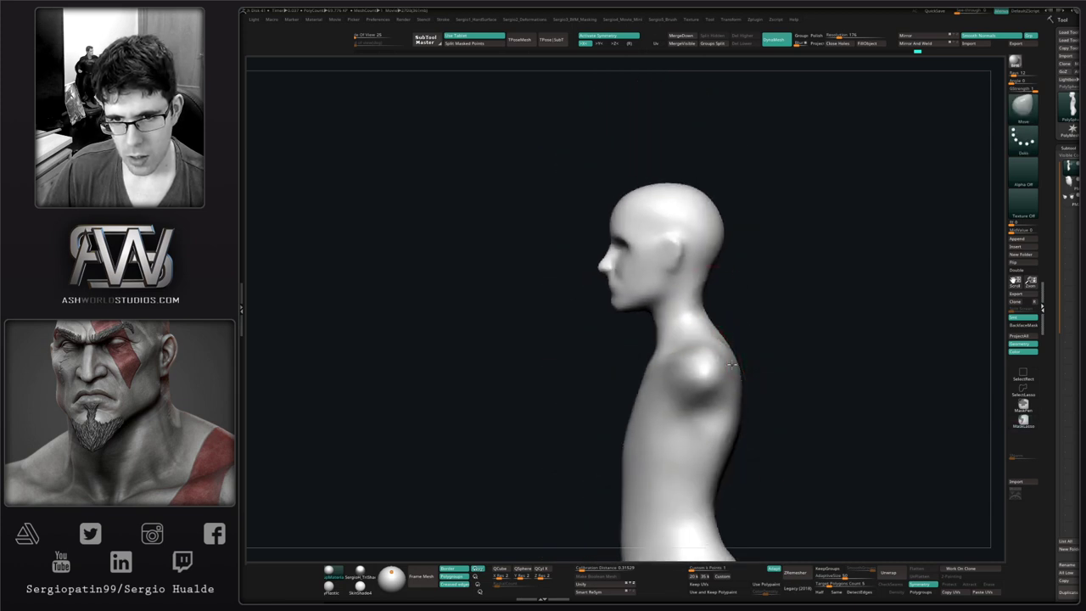
right_click_drag(731, 365, 657, 322, "alt")
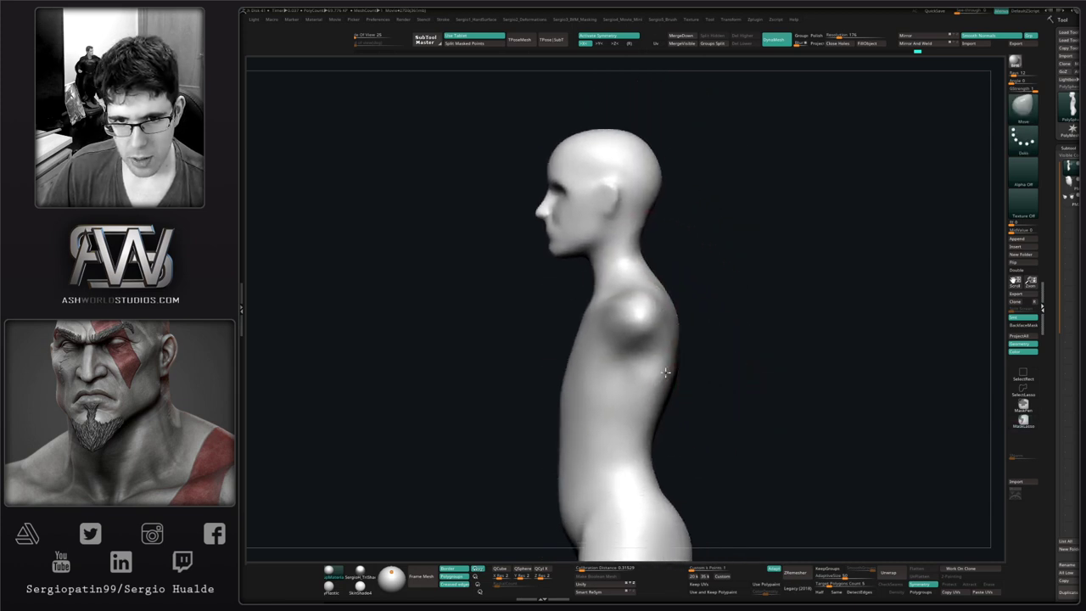
- Extrude both arms diagonally downward by masking everything except the shoulder ends, moving the unmasked part outward, and clearing the mask
mouse_move(654, 380)
right_mouse_down()
mouse_move(698, 348)
mouse_move(692, 329)
right_mouse_up()
mouse_move(693, 329)
left_mouse_down("ctrl")
mouse_move(686, 319)
mouse_move(682, 376)
left_mouse_up("ctrl")
left_click(691, 381, "ctrl")
right_click_drag(690, 380, 693, 344, "ctrl")
key("w")
left_click_drag(645, 472, 790, 503, "alt")
key("q")
left_click_drag(751, 376, 727, 347, "ctrl")
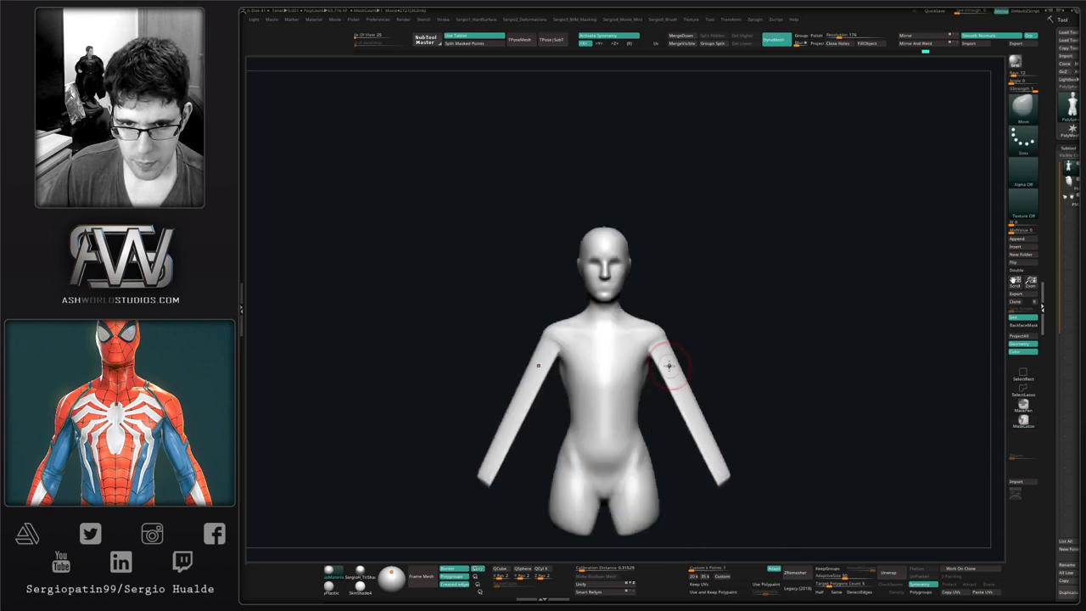
- Smooth the transitions between the new arms and the shoulders at the front and back
mouse_move(698, 421)
left_mouse_down("shift")
mouse_move(718, 461)
mouse_move(704, 437)
mouse_move(627, 428)
left_mouse_up("shift")
left_click_drag(634, 398, 651, 360, "shift")
right_click_drag(614, 431, 612, 476, "ctrl")
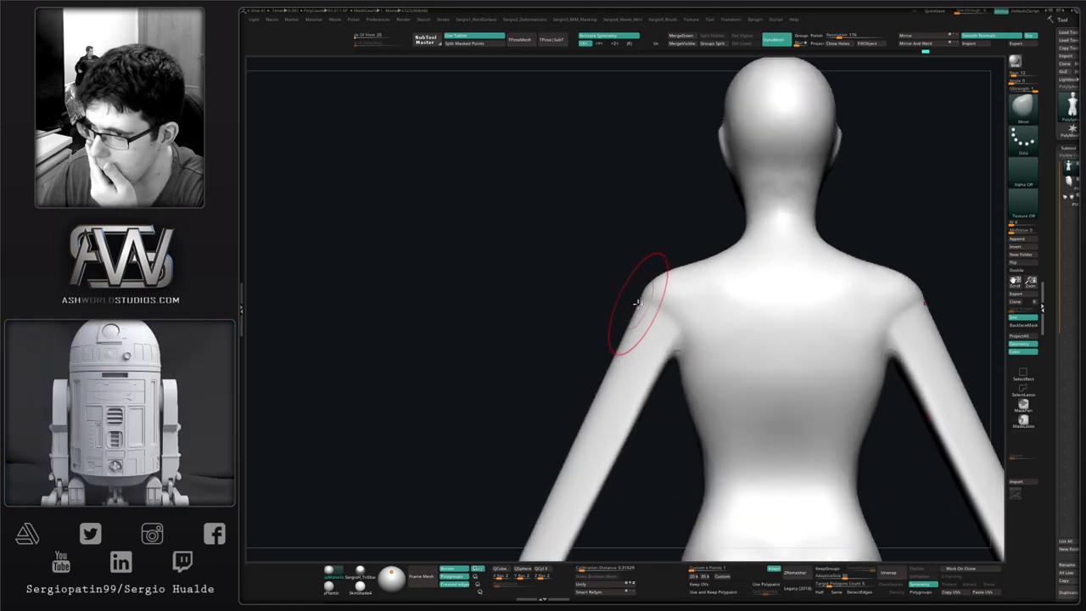
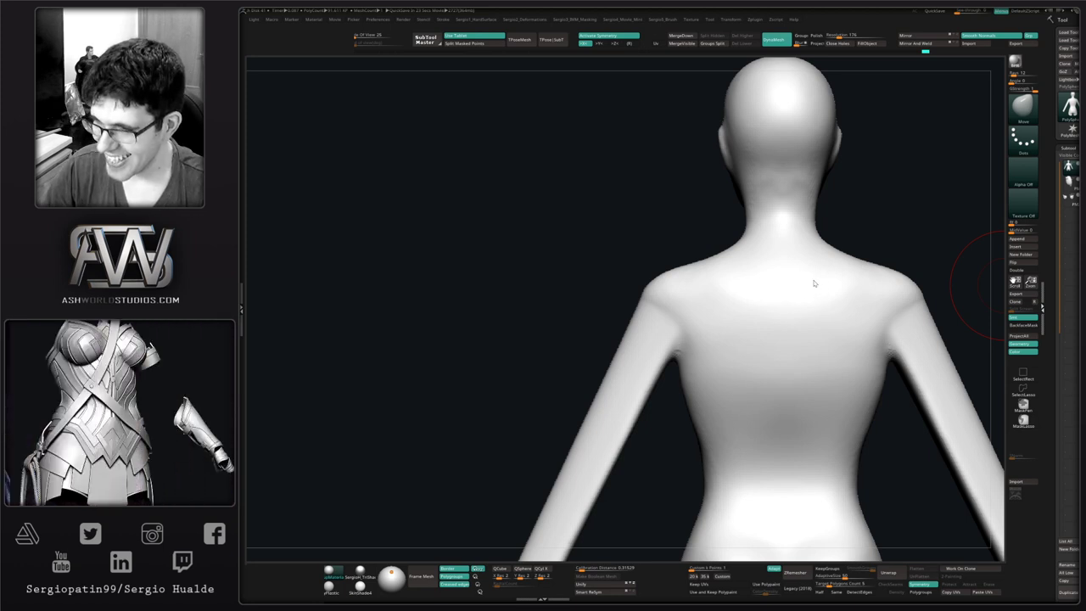
left_click_drag(941, 240, 924, 229)
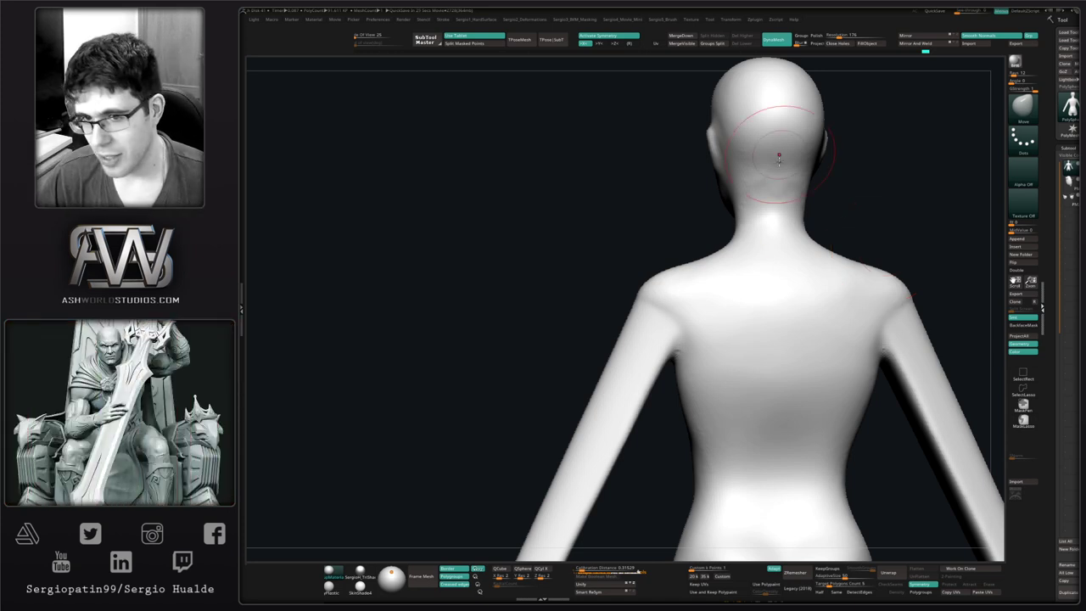
left_click_drag(919, 220, 863, 327)
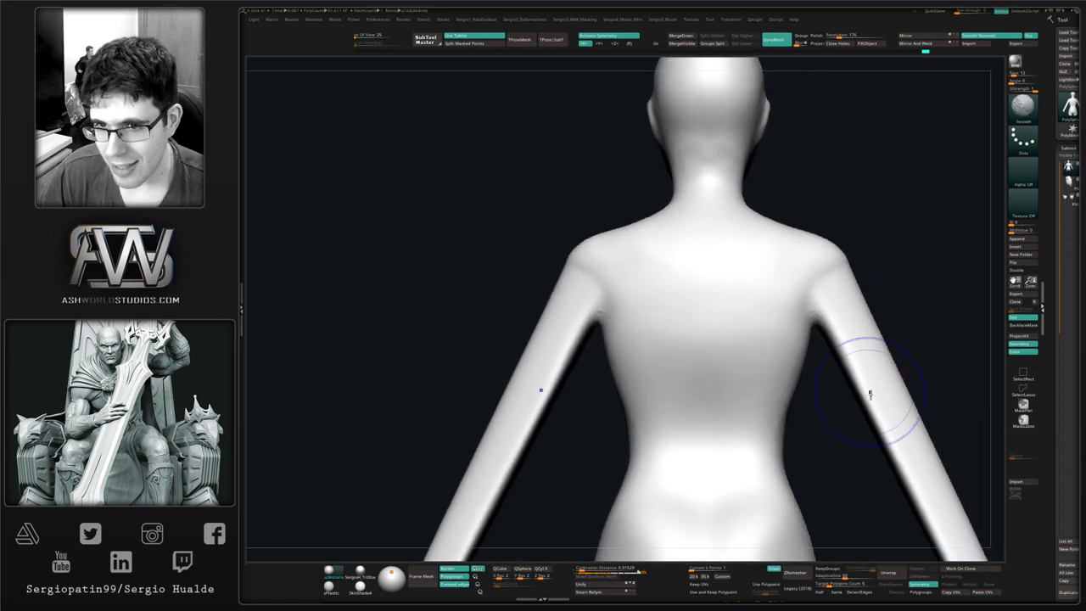
- Fill the armpits and shoulder joints with the Clay brush and smooth the added volume into the upper arms
key("b")
key("c")
key("l")
right_click_drag(648, 267, 630, 254)
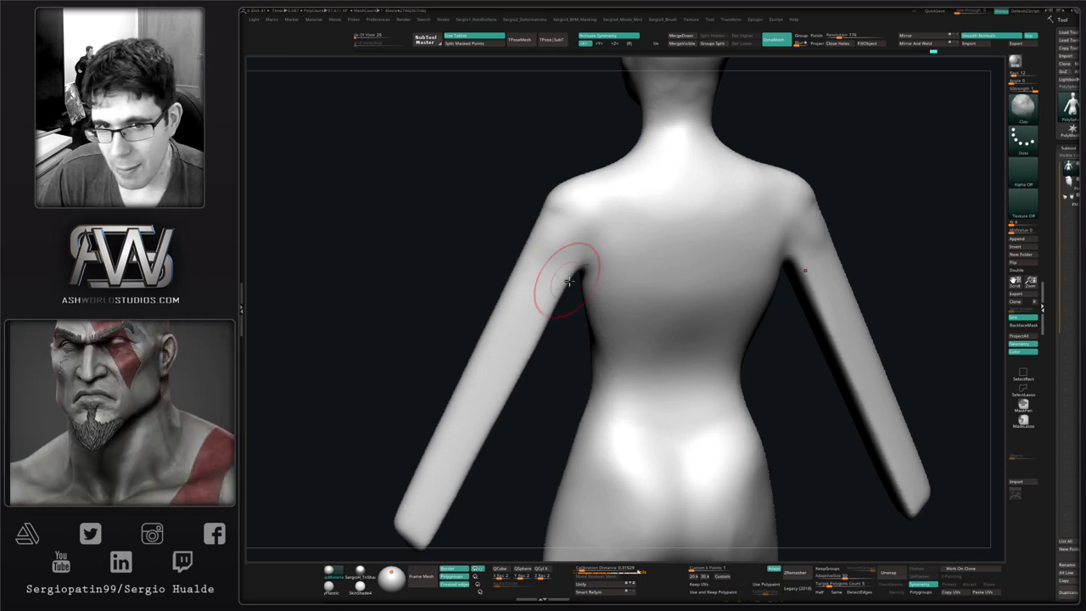
left_click_drag(552, 286, 604, 247)
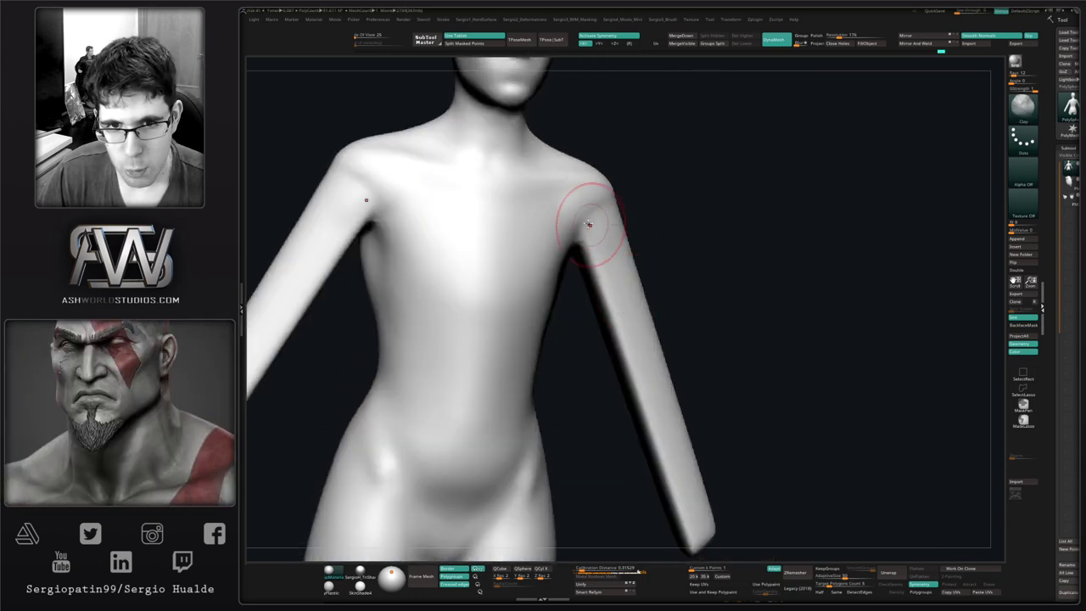
right_click_drag(592, 244, 618, 240)
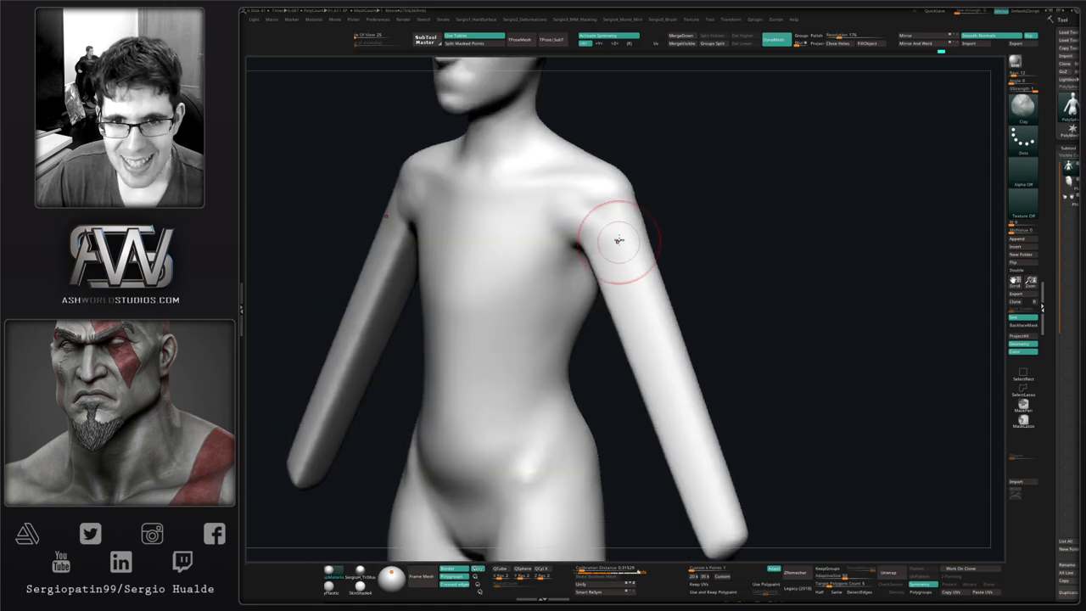
left_click_drag(630, 261, 582, 231, "shift")
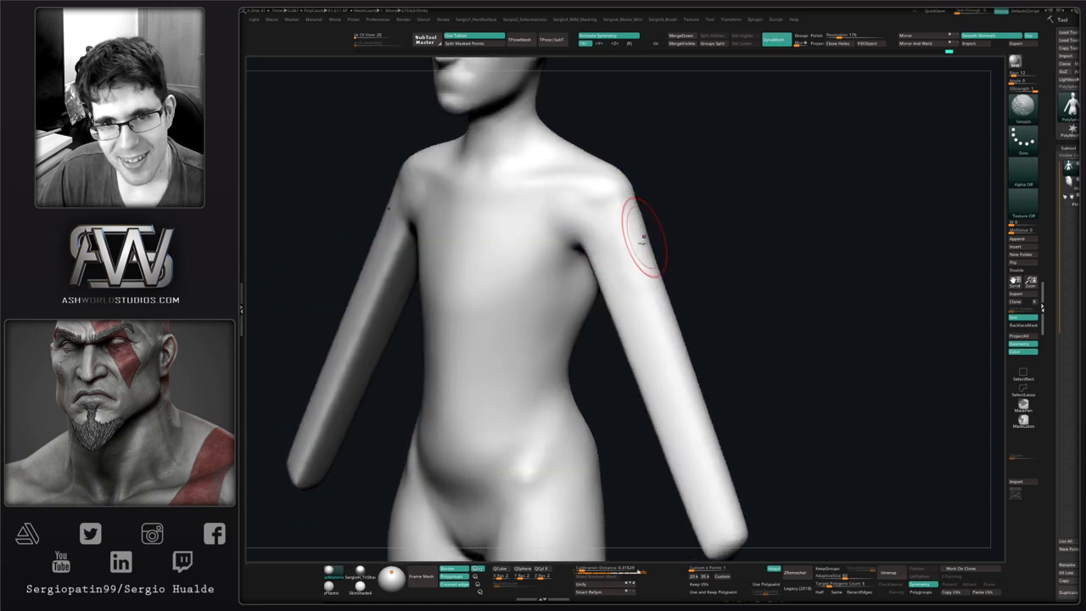
right_click_drag(643, 241, 598, 266)
right_click_drag(635, 314, 667, 261)
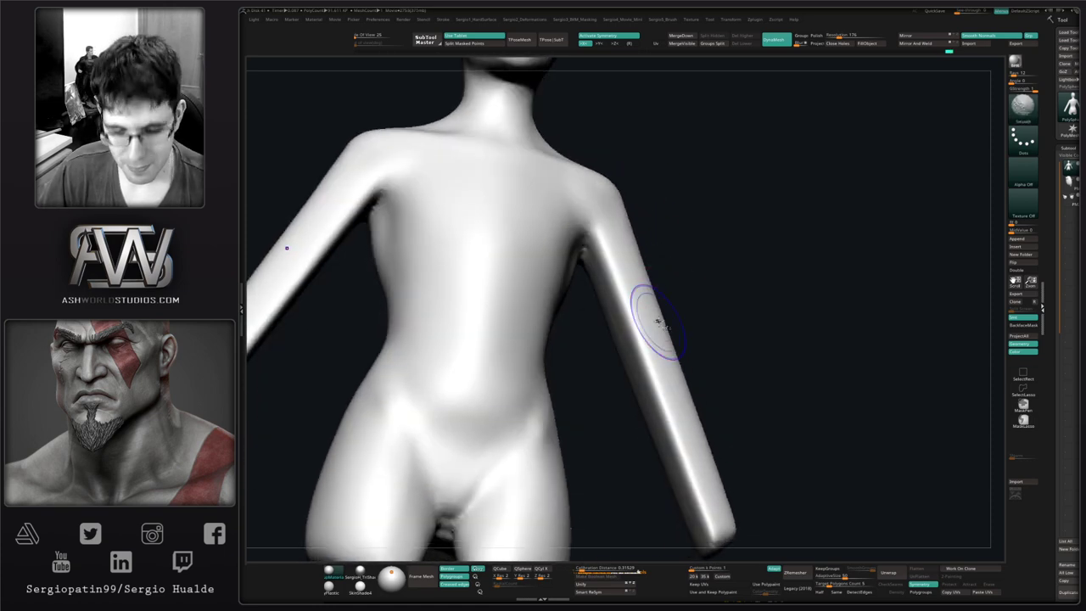
key("f")
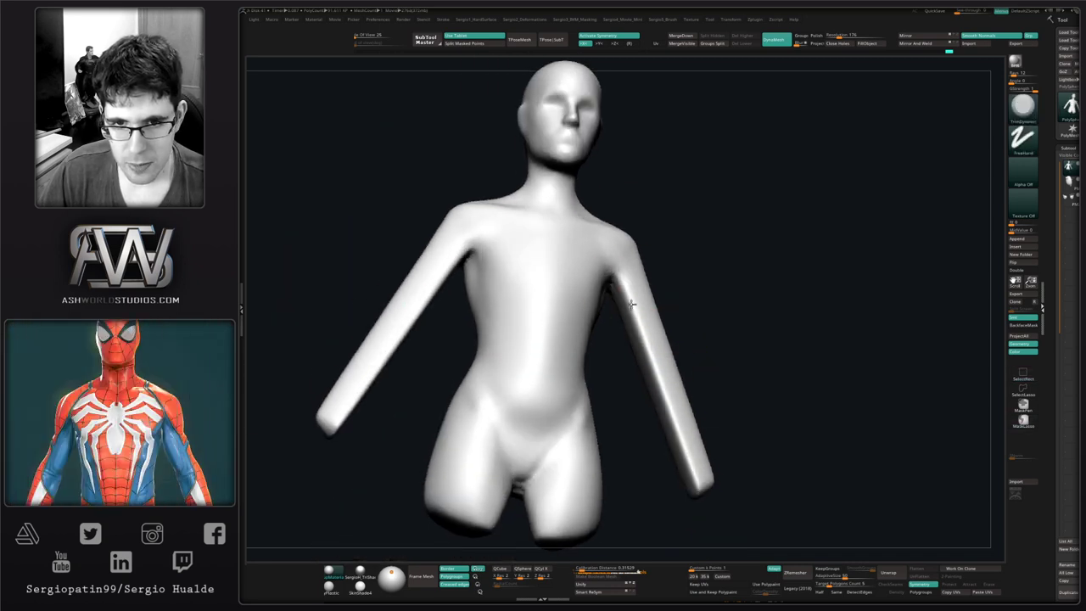
- Flatten the front surface of both arms from shoulder to wrist with the TrimDynamic brush under symmetry
left_click_drag(635, 303, 698, 477)
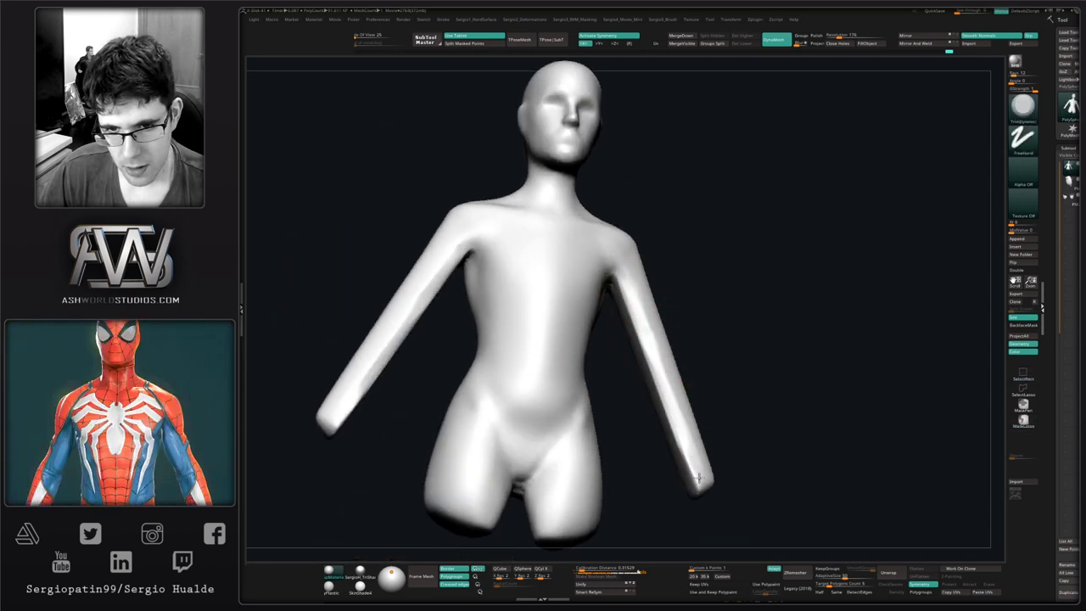
mouse_move(643, 337)
left_mouse_down()
mouse_move(696, 453)
mouse_move(691, 481)
mouse_move(635, 271)
mouse_move(634, 310)
mouse_move(698, 477)
mouse_move(705, 452)
mouse_move(698, 466)
mouse_move(648, 314)
left_mouse_up()
left_click_drag(712, 329, 676, 334, "shift")
key("s")
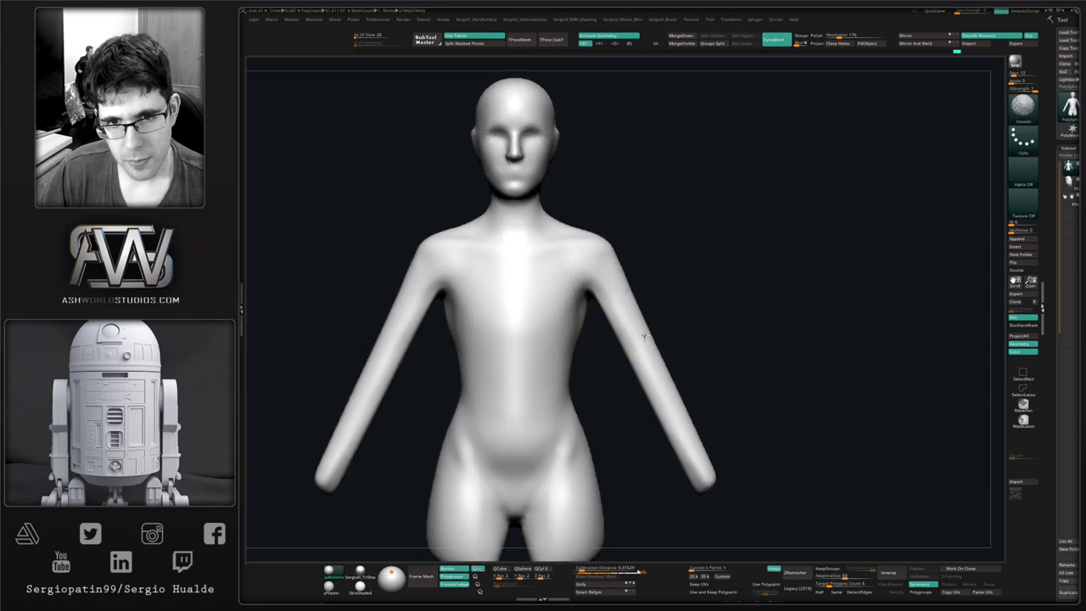
- Adjust the outline of the shoulders and upper arms with the Move brush
left_click_drag(727, 368, 783, 370, "alt")
key("b")
key("m")
key("v")
mouse_move(688, 289)
left_mouse_down()
mouse_move(688, 300)
mouse_move(751, 271)
mouse_move(724, 283)
mouse_move(734, 268)
mouse_move(795, 320)
left_mouse_up()
key("ctrl+z")
right_click_drag(795, 319, 771, 346, "ctrl")
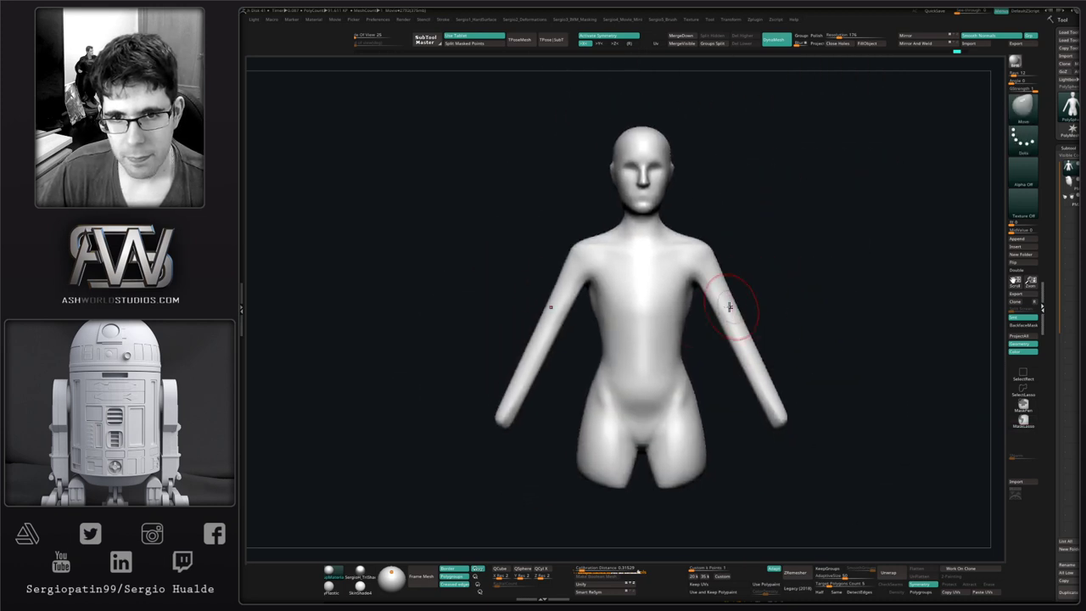
left_click_drag(778, 303, 734, 291)
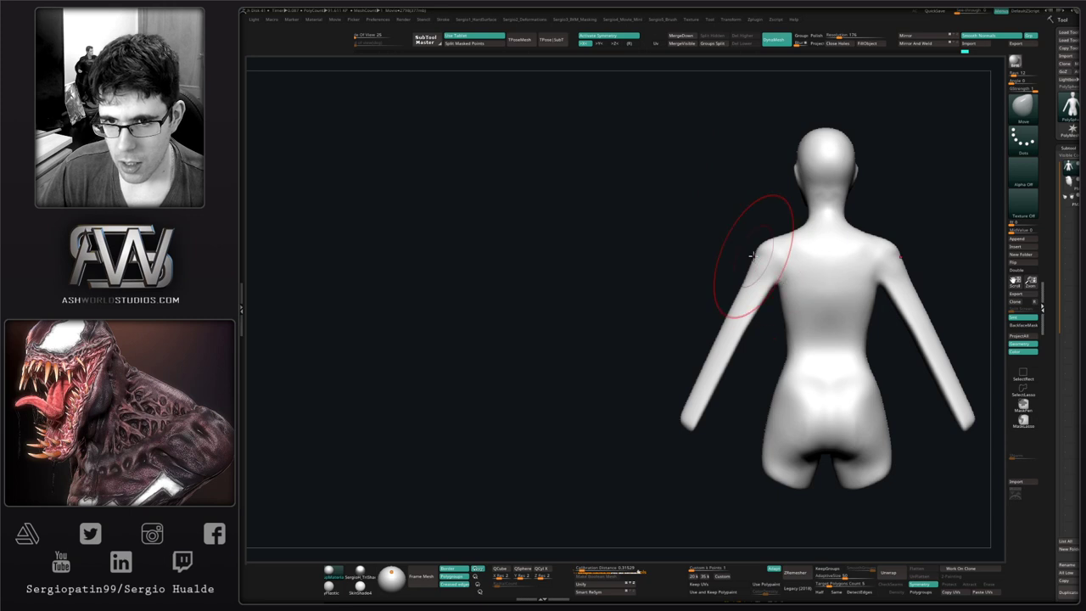
mouse_move(724, 265)
left_mouse_down("shift")
mouse_move(788, 296)
mouse_move(780, 327)
left_mouse_up("shift")
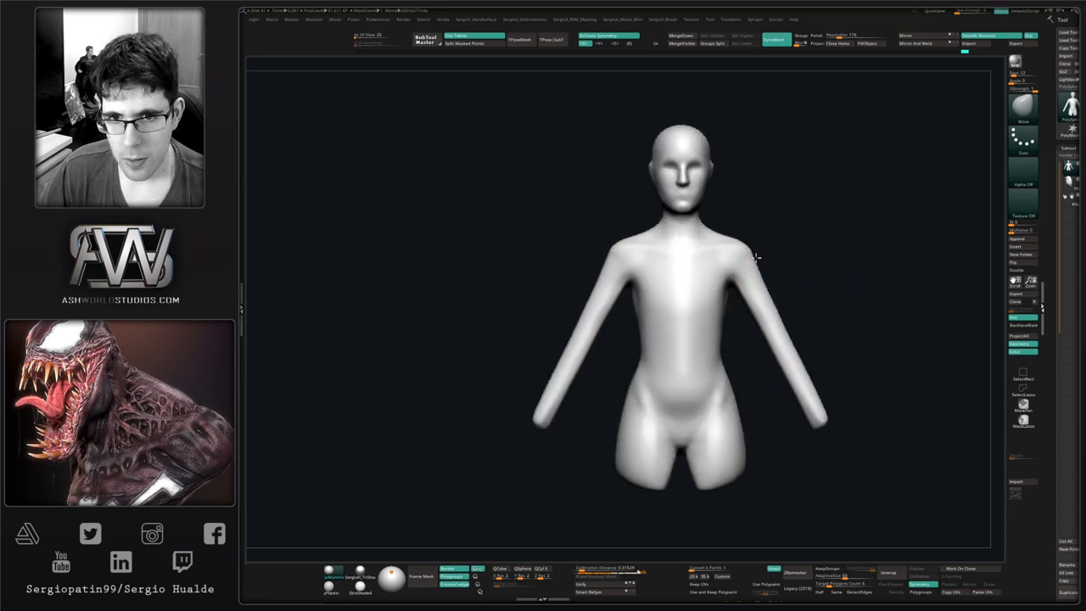
mouse_move(761, 293)
left_mouse_down()
mouse_move(667, 315)
mouse_move(662, 331)
mouse_move(806, 325)
left_mouse_up()
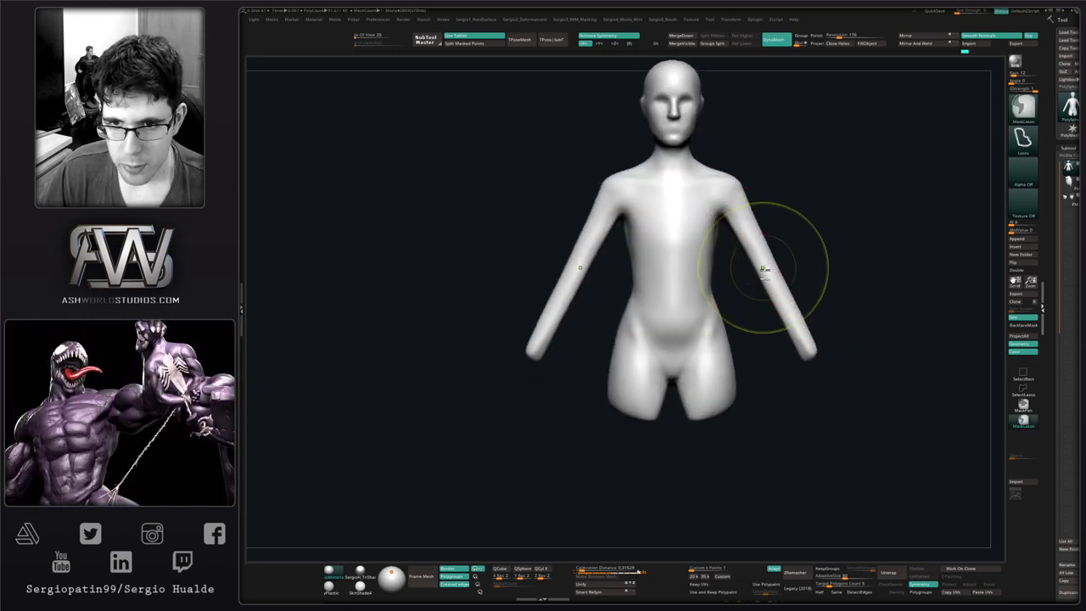
- Isolate both arms for editing with an inverted lasso mask and soften the mask's edge
right_click_drag(766, 268, 784, 274, "ctrl")
mouse_move(792, 250)
left_mouse_down()
mouse_move(743, 270)
mouse_move(766, 237)
mouse_move(788, 150)
mouse_move(722, 159)
mouse_move(712, 215)
mouse_move(928, 412)
mouse_move(899, 305)
left_mouse_up()
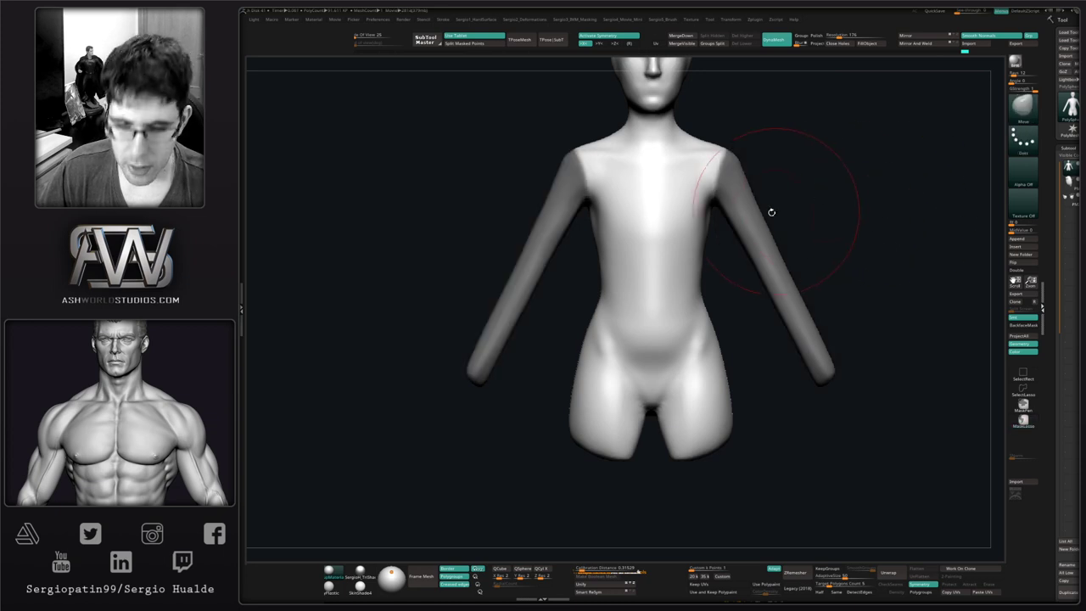
key("ctrl+i")
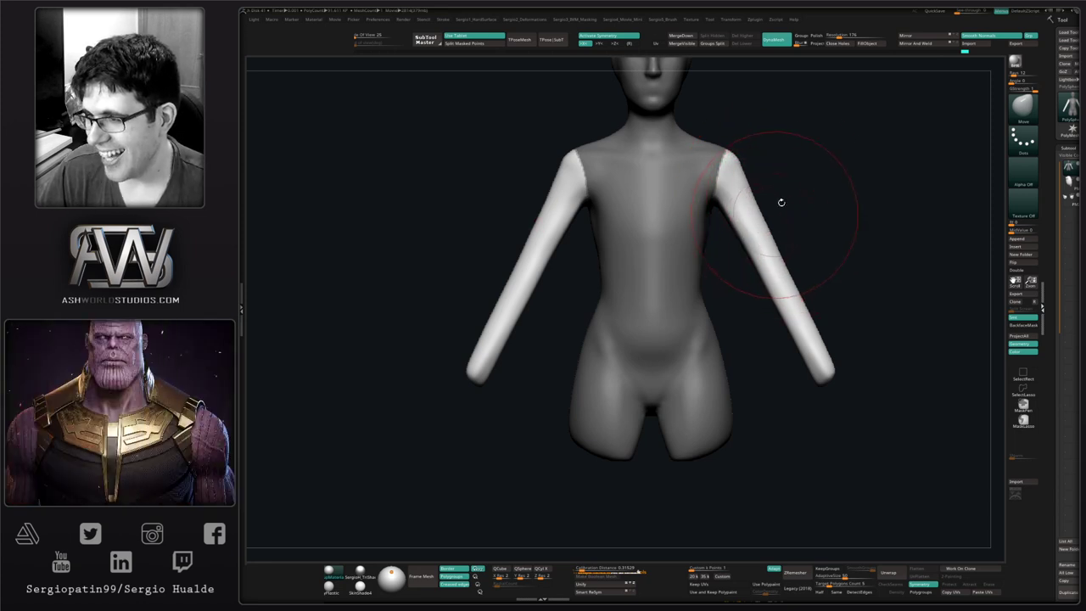
mouse_move(865, 230)
right_mouse_down()
mouse_move(802, 296)
mouse_move(717, 261)
right_mouse_up()
left_click(718, 261, "ctrl")
- Reshape the isolated arms with the Move brush, pulling the inner contour and forearm ends inward
mouse_move(786, 262)
right_mouse_down("shift")
mouse_move(778, 272)
mouse_move(790, 257)
right_mouse_up("shift")
left_click_drag(728, 287, 721, 291)
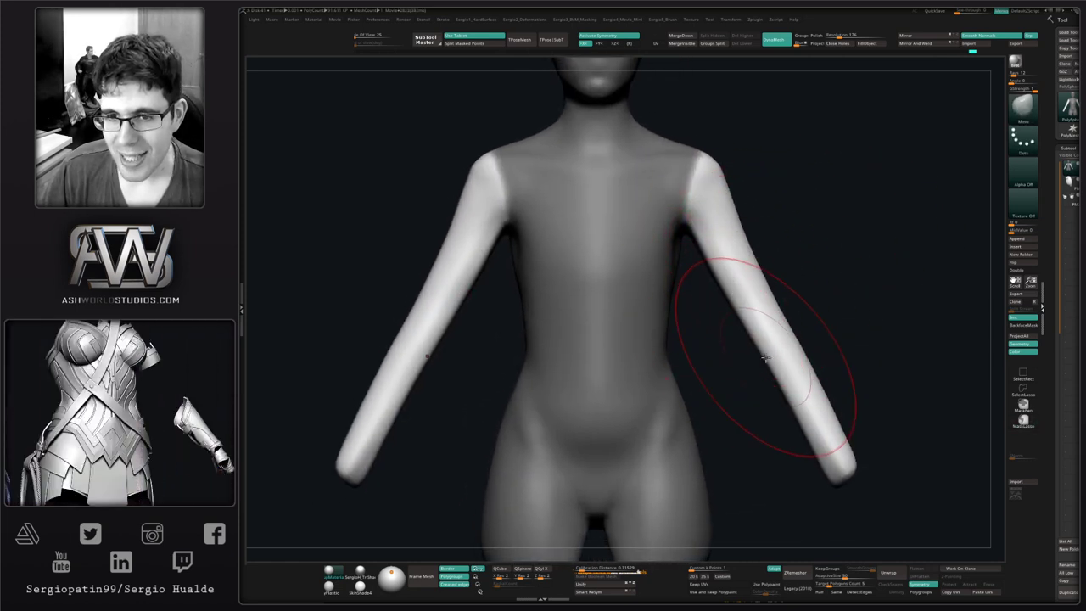
left_click_drag(768, 357, 761, 359)
mouse_move(787, 402)
left_mouse_down()
mouse_move(783, 424)
mouse_move(827, 479)
left_mouse_up()
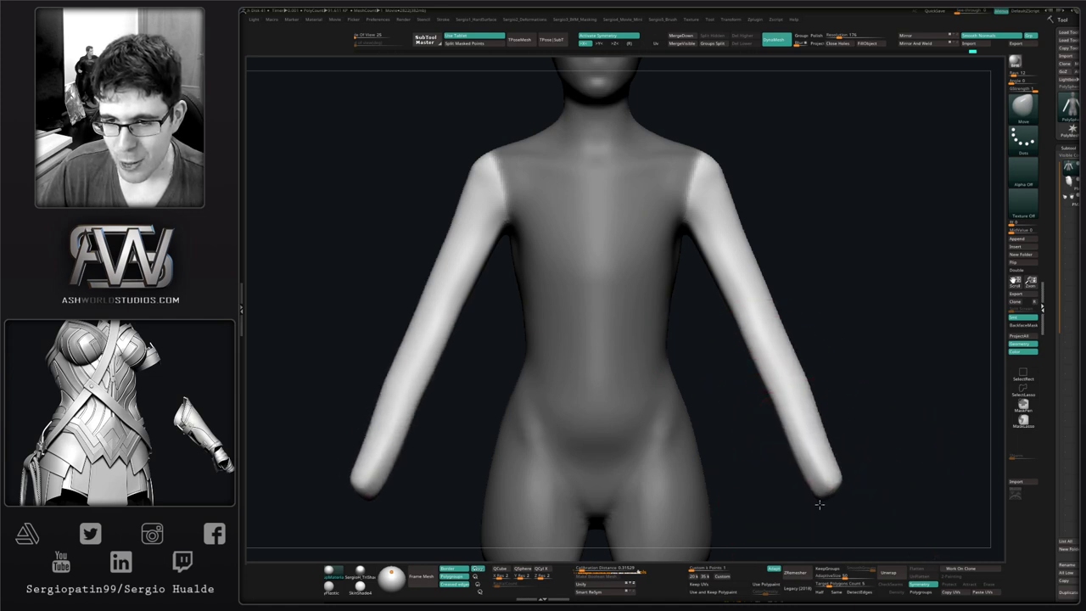
right_click_drag(800, 420, 808, 417)
left_click_drag(787, 409, 780, 409)
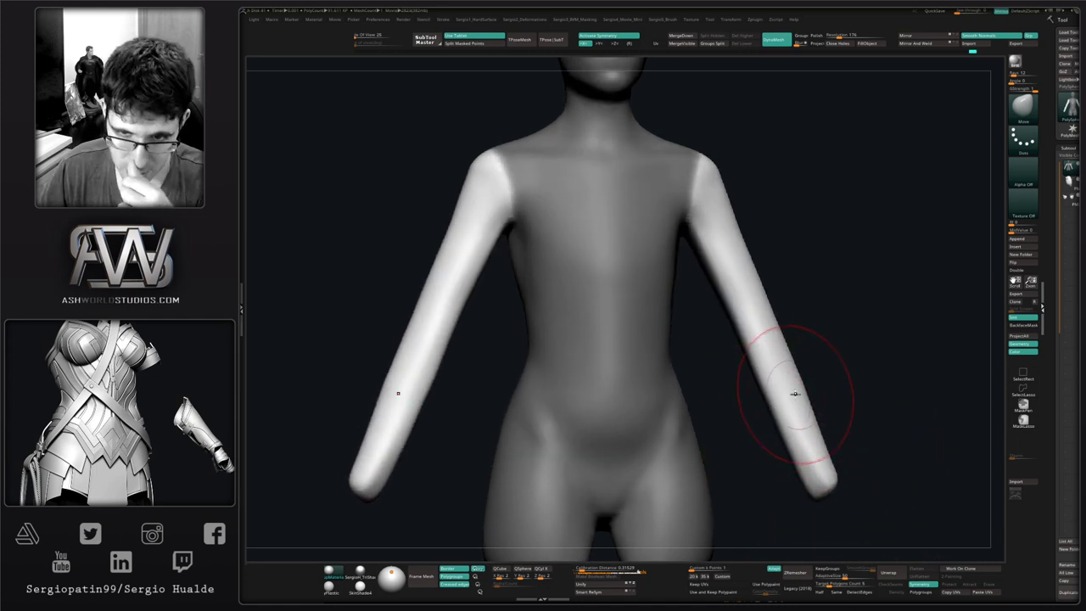
- Flatten the back of the arms with the TrimDynamic brush and smooth the upper arm surface
left_click_drag(826, 382, 753, 267)
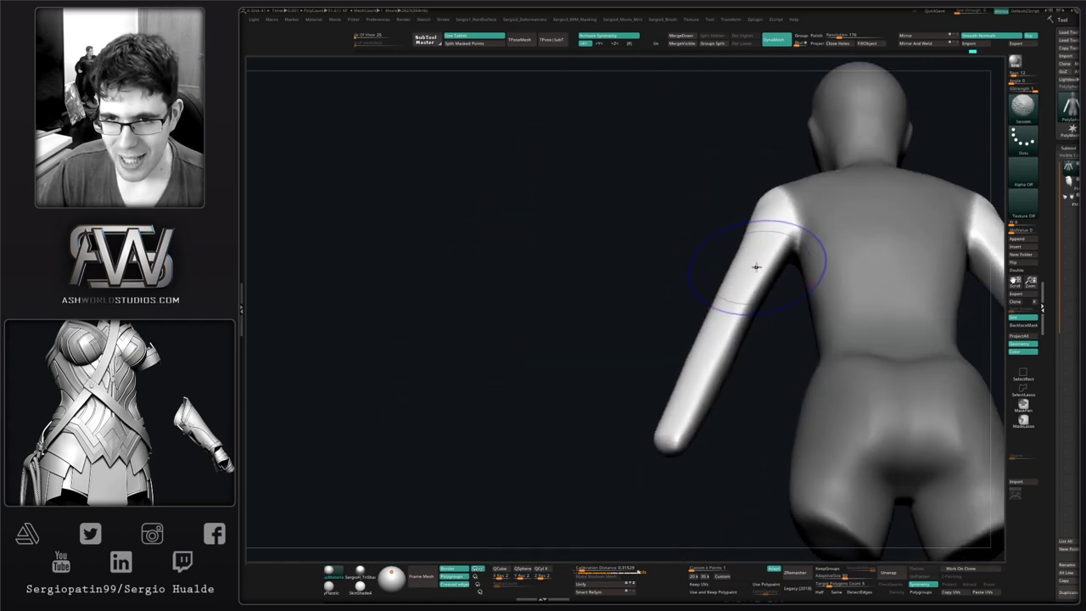
key("shift")
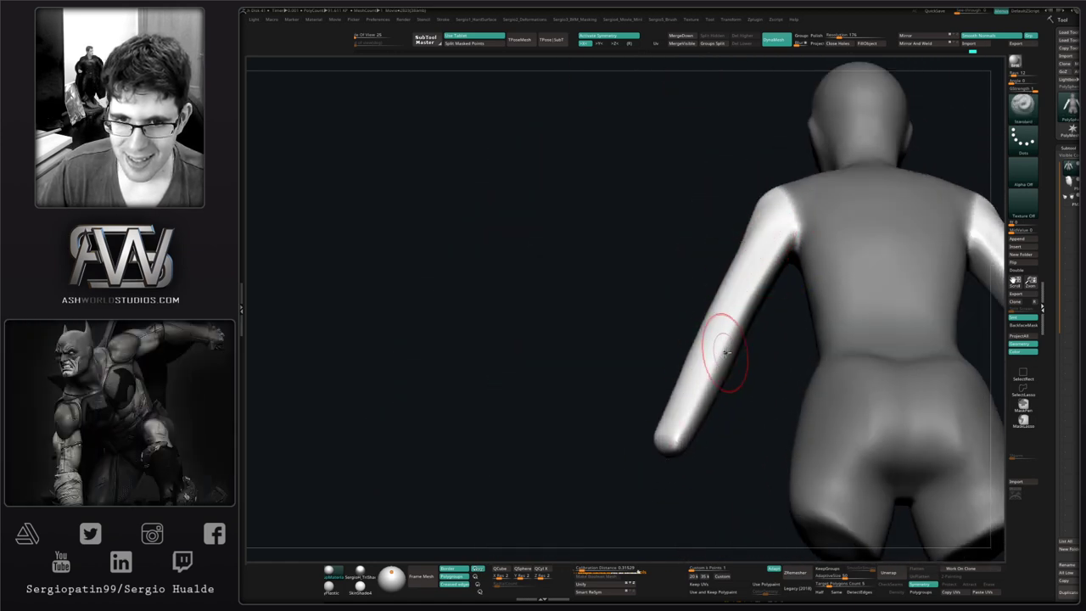
right_click_drag(722, 354, 715, 331)
key("ctrl+shift")
key("b")
key("t")
key("d")
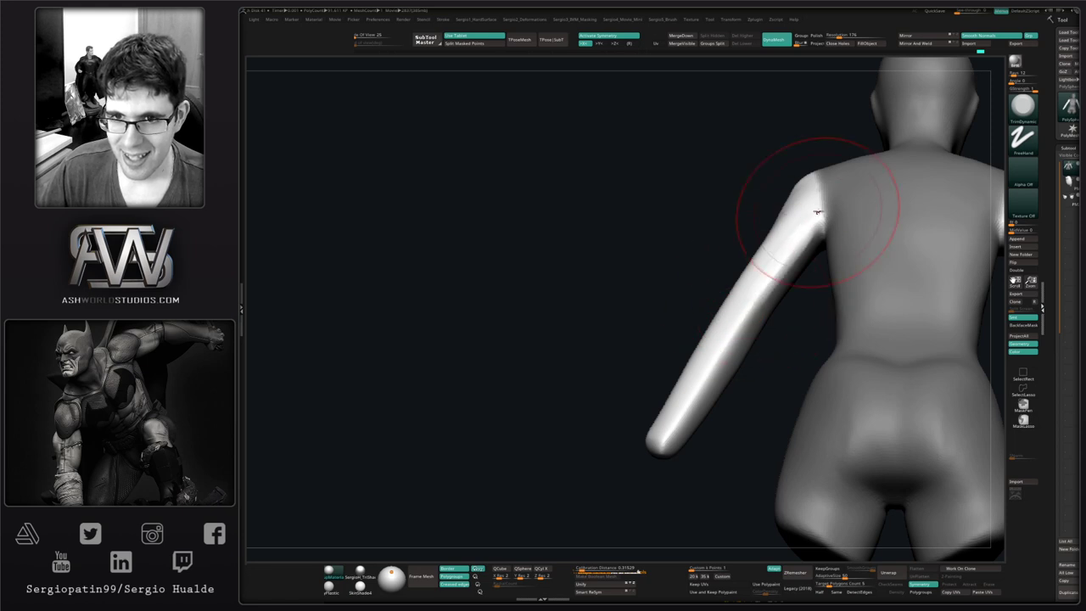
mouse_move(817, 212)
left_mouse_down()
mouse_move(703, 393)
mouse_move(695, 374)
left_mouse_up()
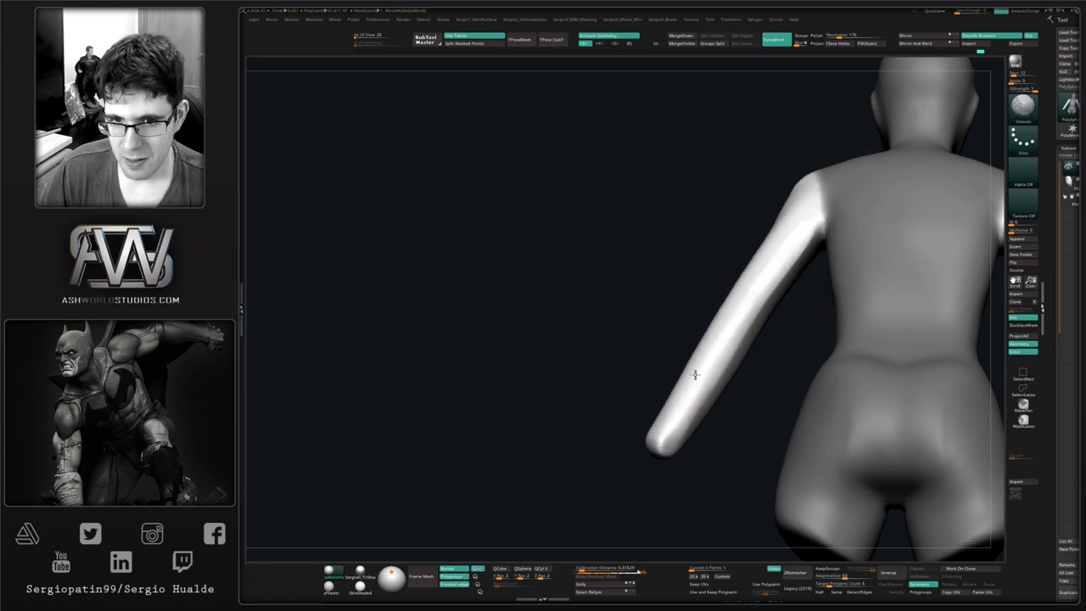
left_click_drag(775, 246, 749, 308, "shift")
mouse_move(749, 308)
right_mouse_down("shift")
mouse_move(769, 334)
mouse_move(783, 291)
right_mouse_up("shift")
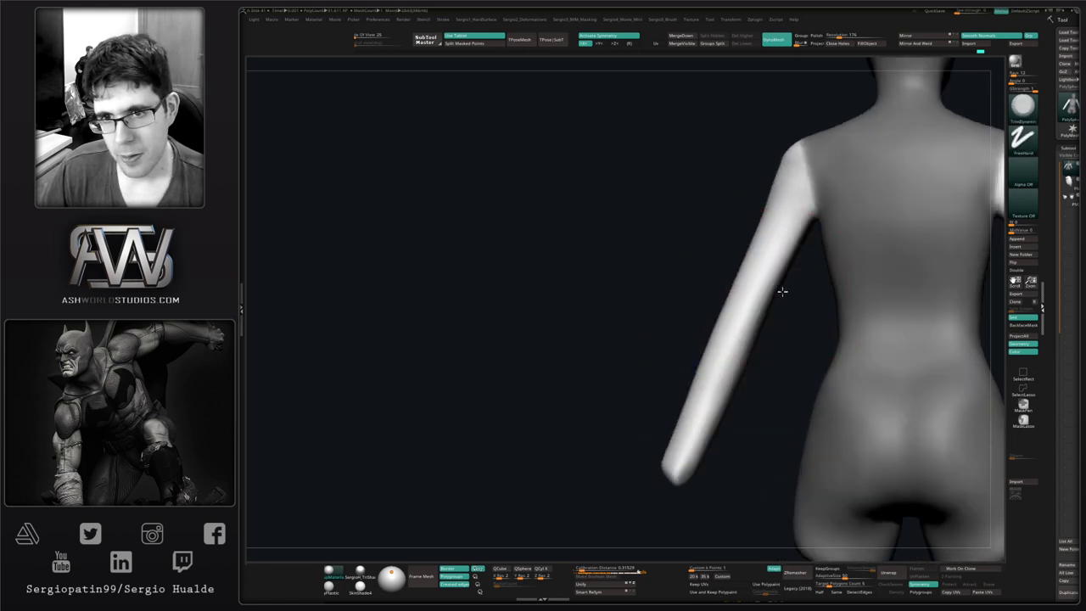
- Refine the inner contour of the arms from behind and from the front with the Move brush
key("b")
key("m")
key("v")
left_click_drag(783, 291, 792, 281)
left_click_drag(746, 344, 753, 346)
right_click_drag(730, 368, 813, 366, "shift")
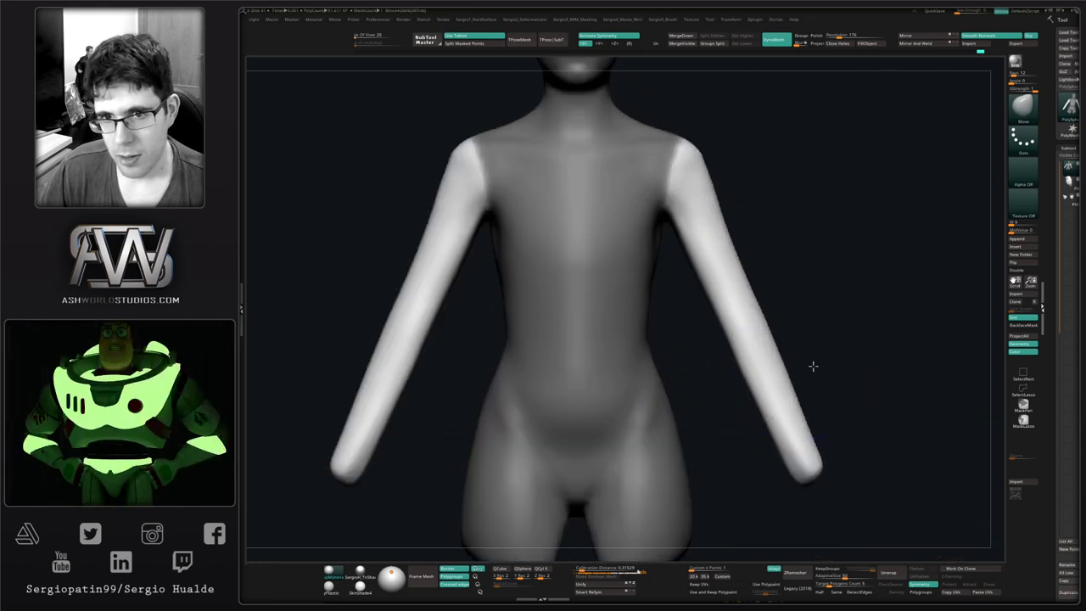
left_click_drag(722, 317, 711, 309)
right_click_drag(726, 242, 777, 257, "alt")
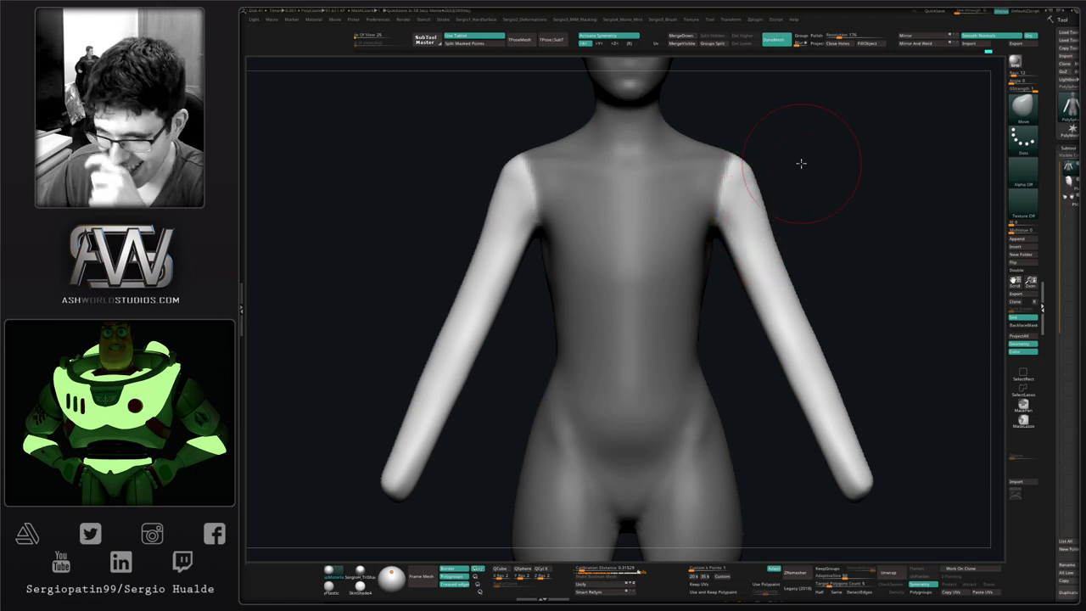
- Build up volume around the elbows and forearms with the Clay brush and smooth the added forms
mouse_move(854, 242)
right_mouse_down()
mouse_move(797, 347)
mouse_move(795, 283)
right_mouse_up()
key("b")
key("c")
key("l")
left_click_drag(788, 296, 803, 296)
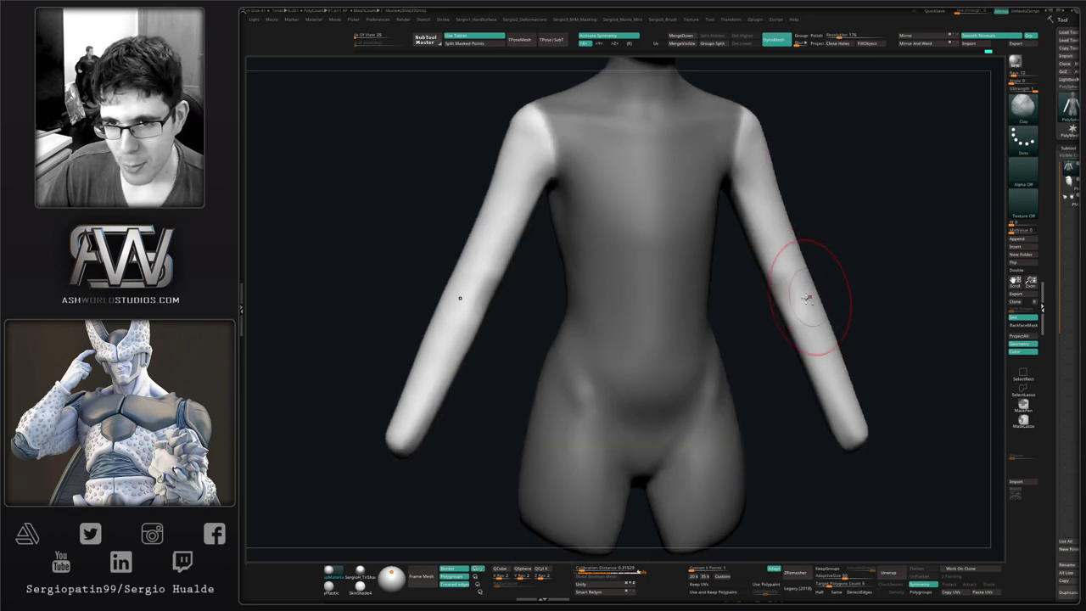
right_click_drag(781, 303, 777, 292)
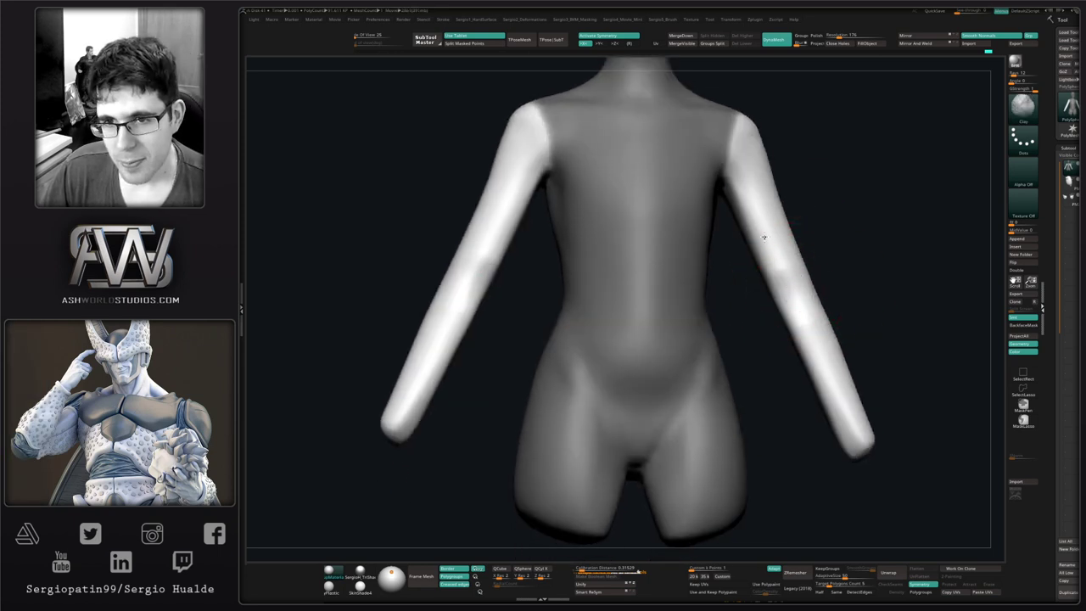
key("shift")
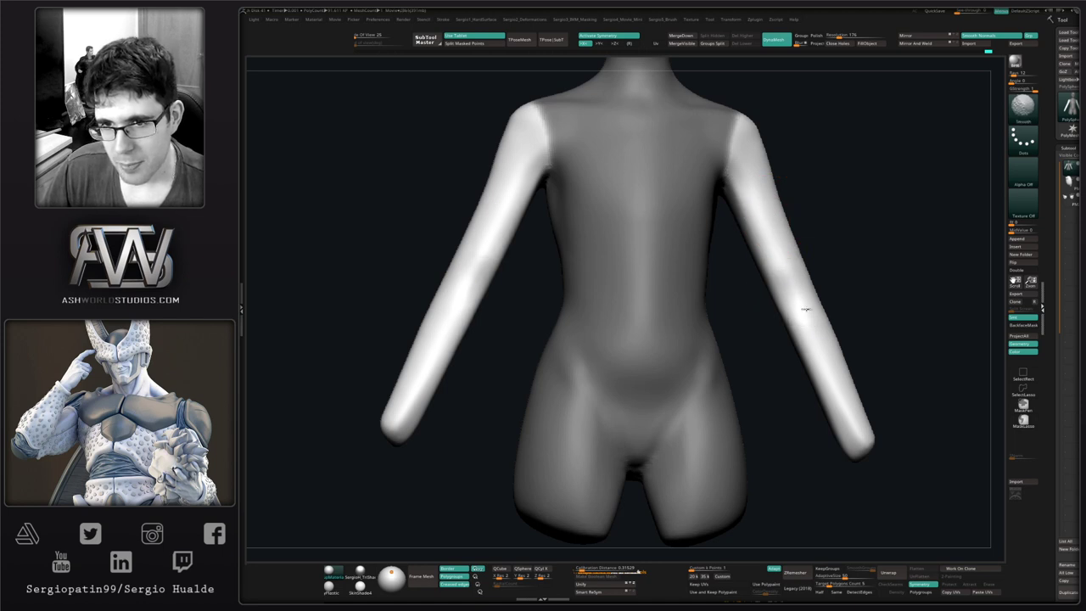
left_click_drag(806, 309, 841, 371, "shift")
right_click_drag(841, 371, 805, 334, "alt")
left_click_drag(805, 335, 798, 339)
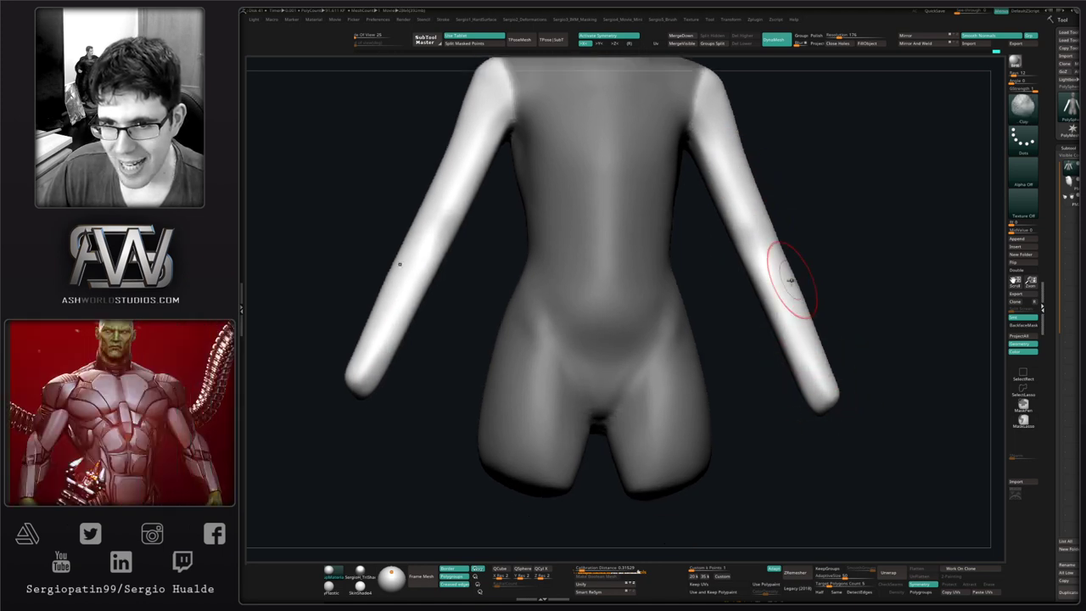
right_click_drag(816, 324, 821, 286)
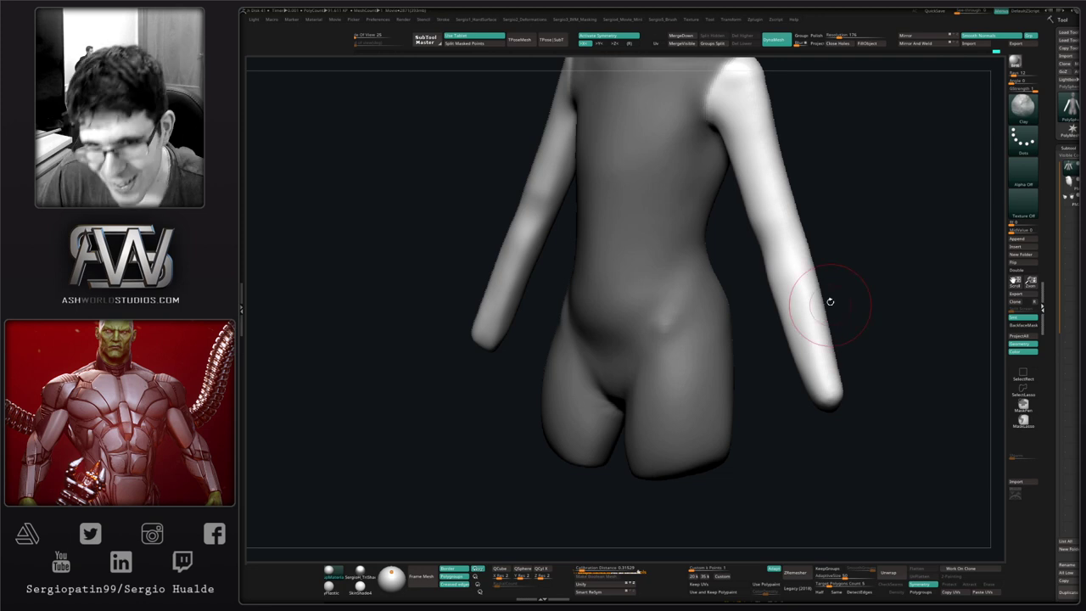
key("space")
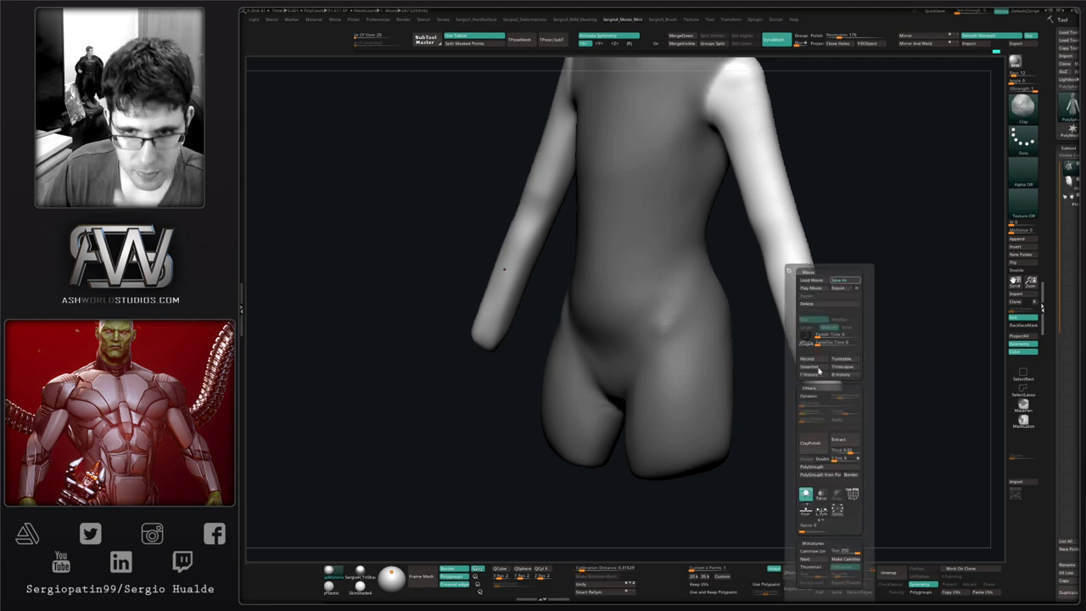
key("space")
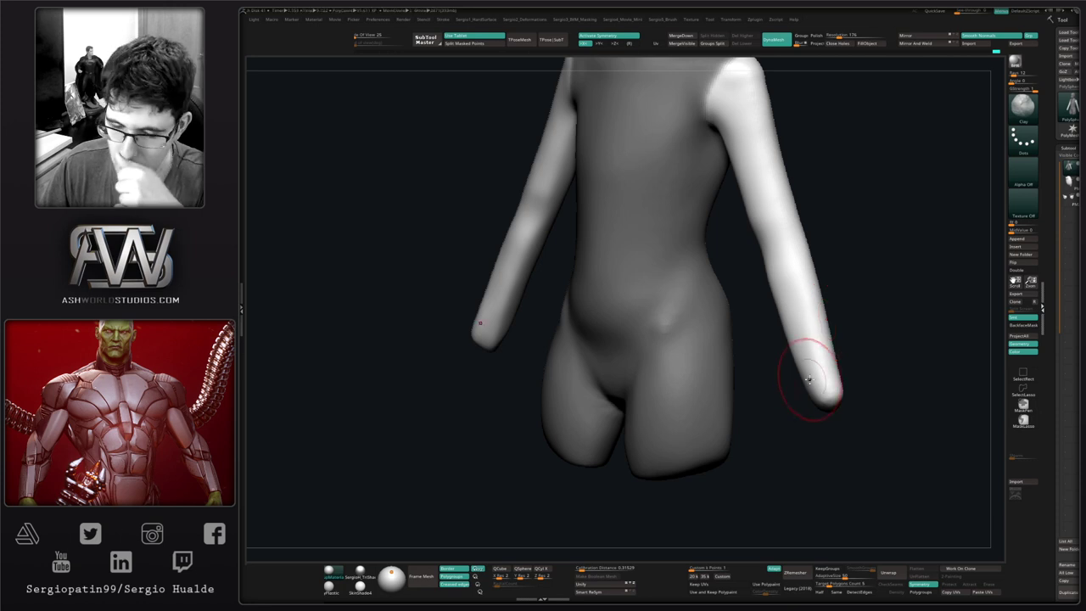
key("space")
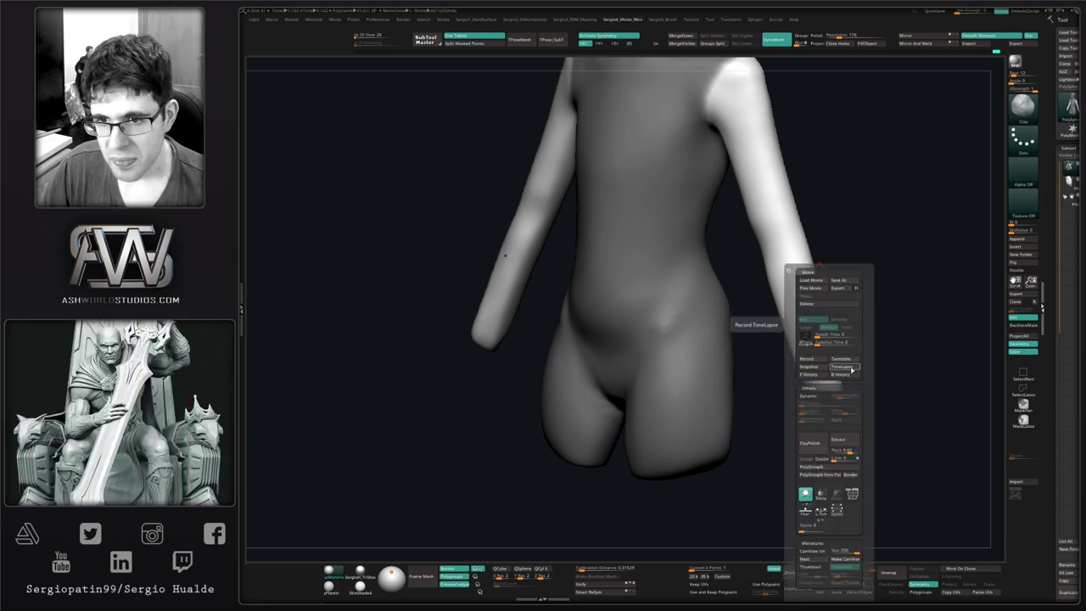
- Flatten the forearms down to the wrists and up past the elbows with the TrimDynamic brush
mouse_move(845, 329)
left_mouse_down("shift")
mouse_move(834, 317)
mouse_move(848, 361)
left_mouse_up("shift")
key("ctrl+shift")
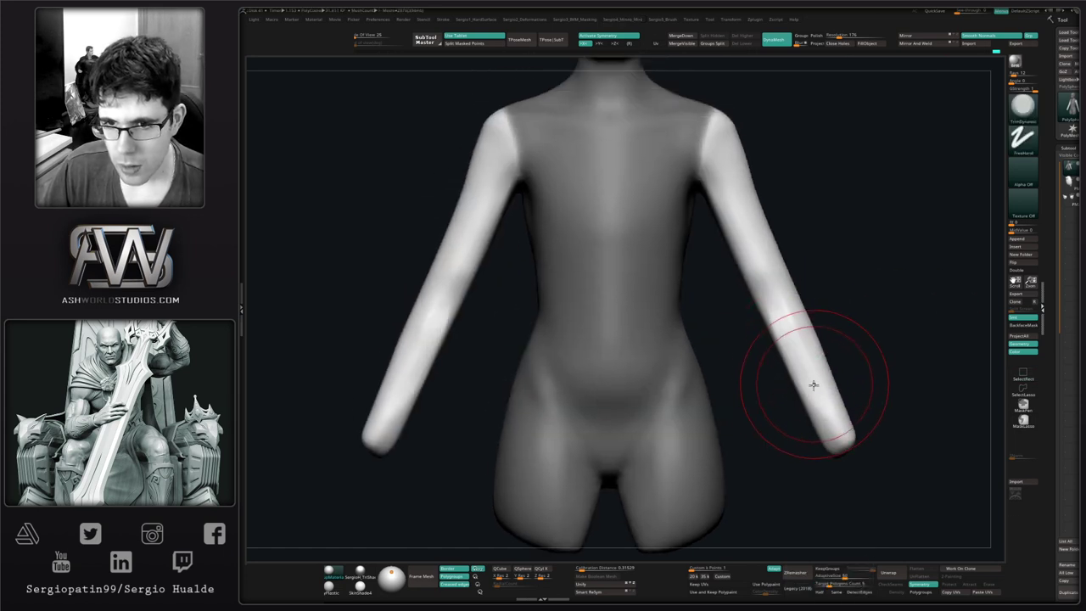
left_click_drag(814, 385, 831, 443)
mouse_move(803, 363)
left_mouse_down()
mouse_move(834, 427)
mouse_move(785, 286)
left_mouse_up()
- Clear the mask from the body and round out the shoulders with the Move brush
left_click_drag(910, 338, 824, 333)
key("b")
key("m")
key("v")
key("s")
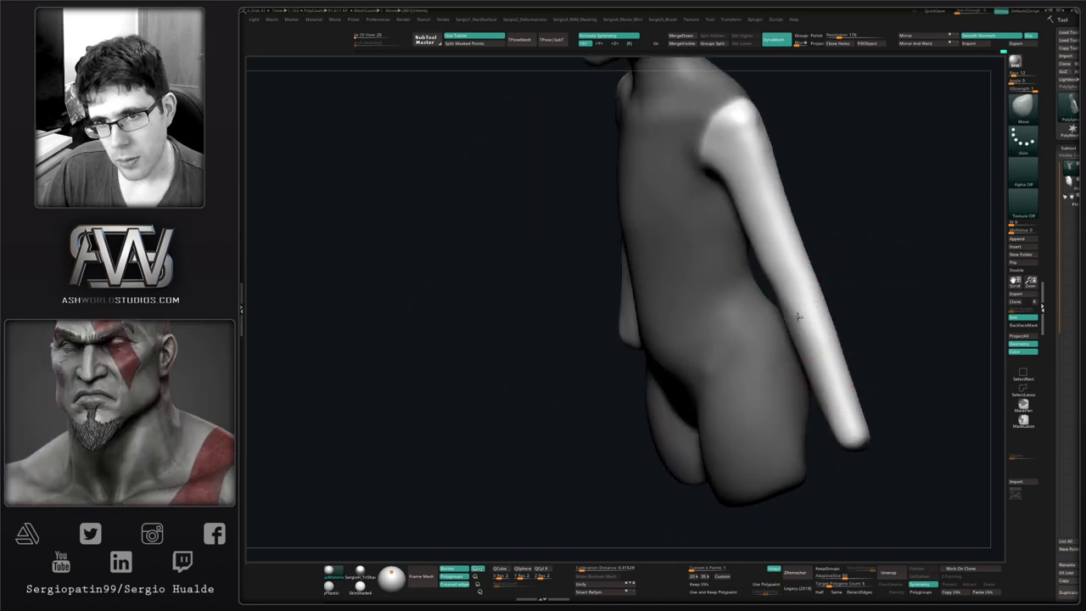
mouse_move(757, 257)
right_mouse_down()
mouse_move(751, 286)
mouse_move(757, 252)
mouse_move(738, 286)
mouse_move(704, 276)
right_mouse_up()
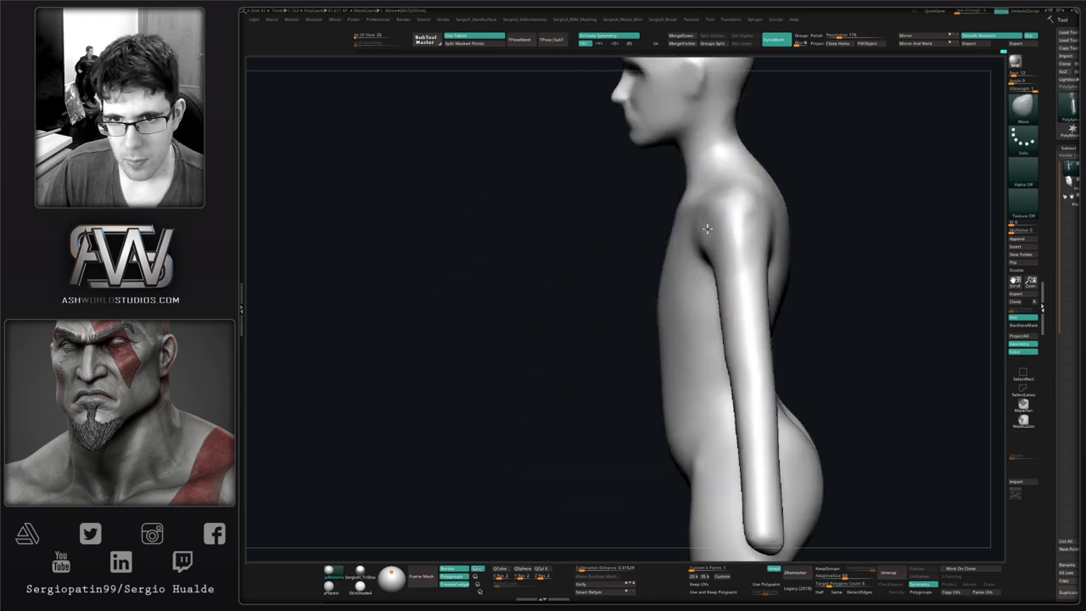
right_click_drag(764, 293, 729, 281)
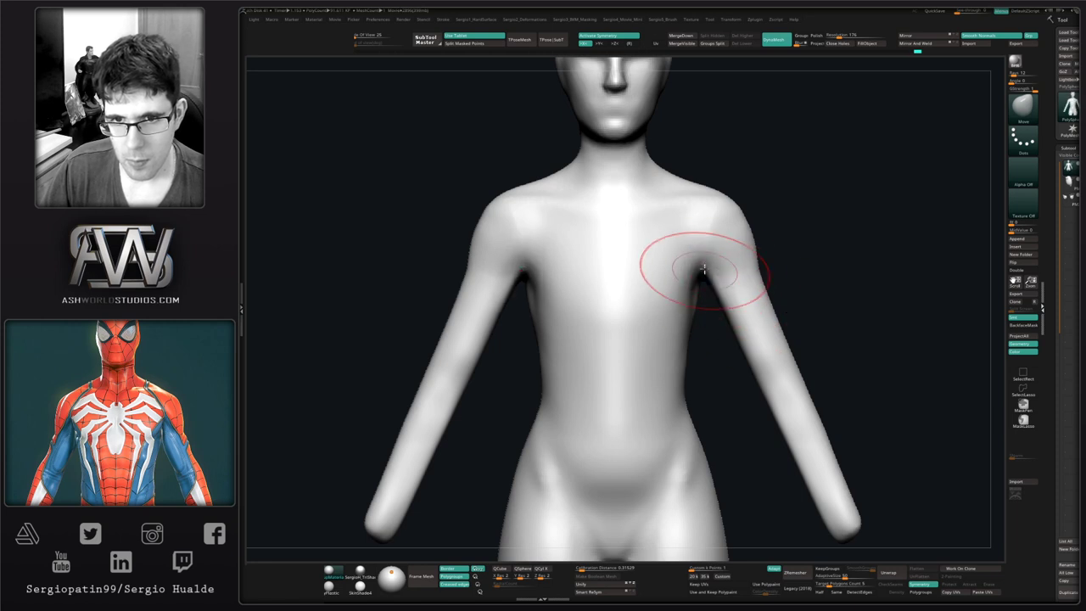
- Adjust the armpits and the contours of the upper arms and elbows with the Move brush
left_click_drag(706, 271, 711, 278)
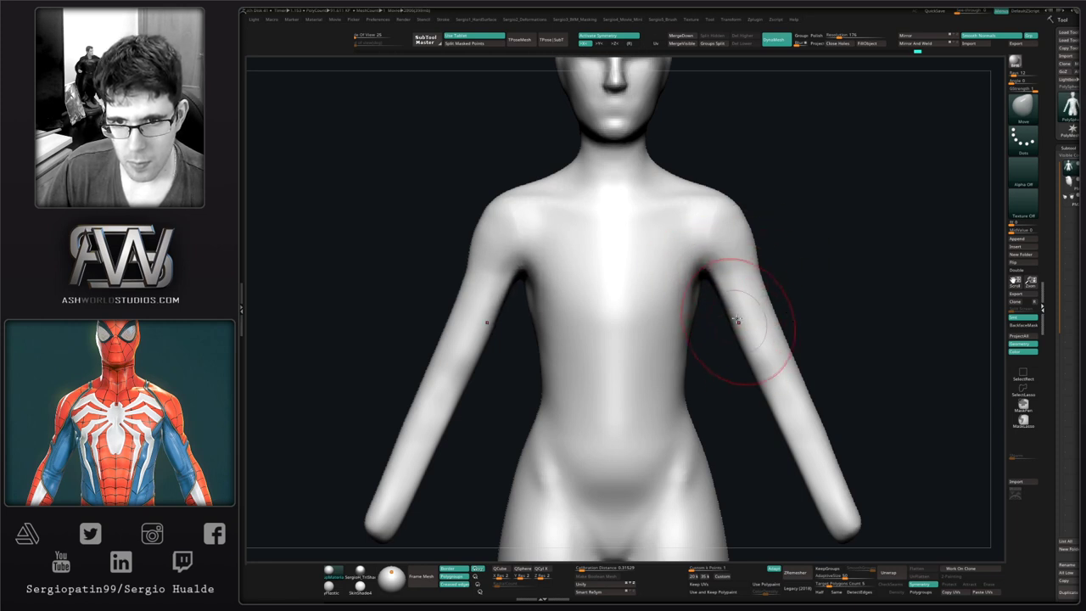
left_click_drag(738, 321, 742, 306)
left_click_drag(759, 378, 751, 382)
right_click_drag(790, 408, 773, 325, "alt")
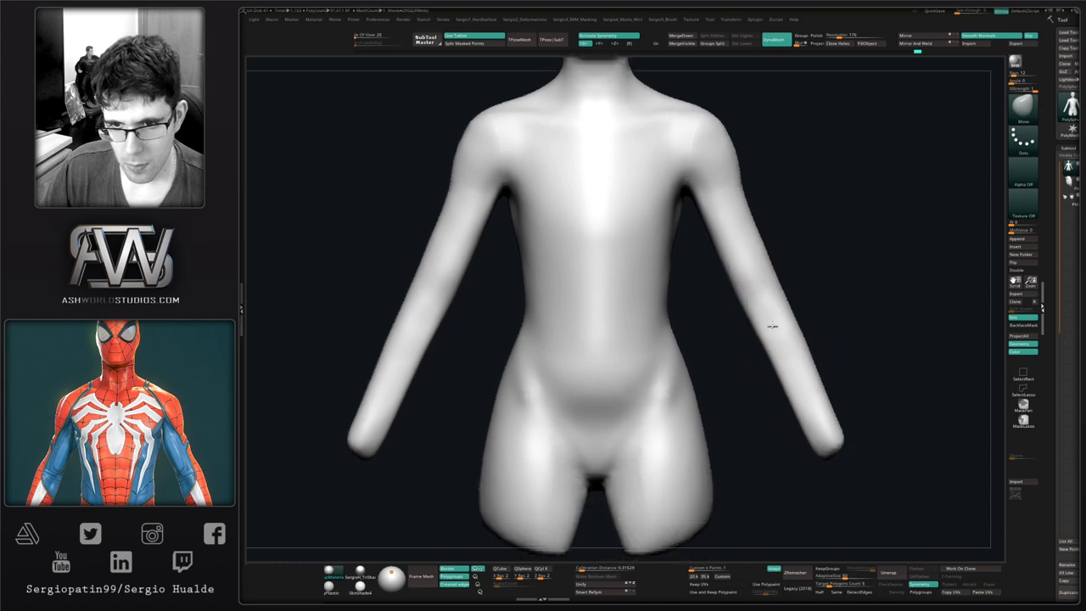
mouse_move(767, 351)
left_mouse_down()
mouse_move(751, 359)
mouse_move(806, 331)
left_mouse_up()
- Isolate both forearms with an inverted lasso mask, bend them forward at the elbows and clear the mask
right_click_drag(816, 351, 865, 321)
mouse_move(839, 273)
left_mouse_down("ctrl")
mouse_move(870, 545)
mouse_move(891, 273)
left_mouse_up("ctrl")
mouse_move(882, 314)
right_mouse_down()
mouse_move(810, 338)
mouse_move(701, 347)
mouse_move(720, 315)
right_mouse_up()
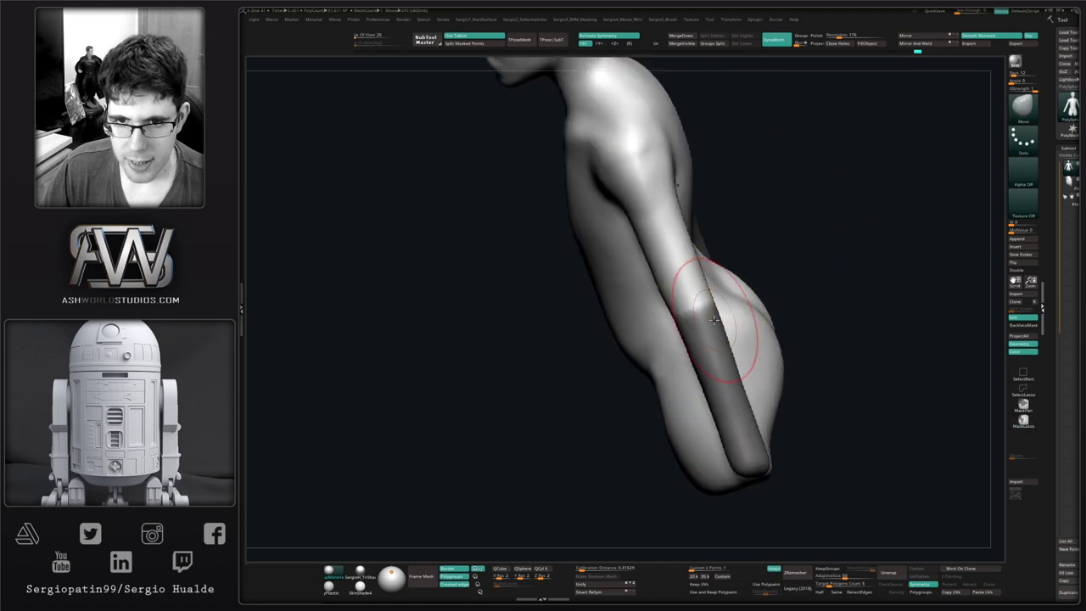
key("w")
left_click(795, 274, "ctrl")
left_click_drag(730, 301, 734, 311)
key("q")
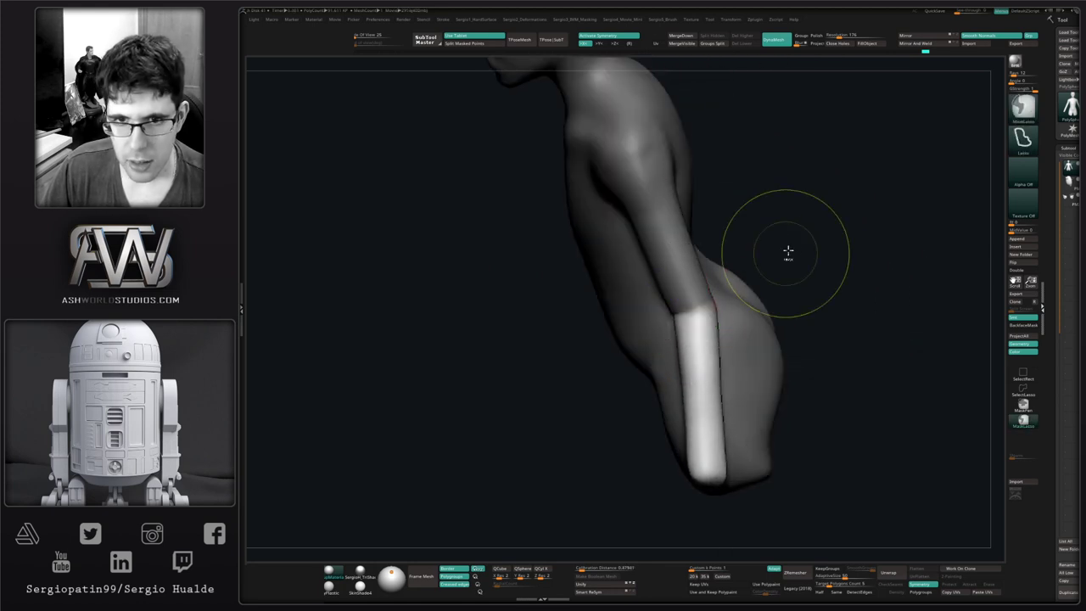
left_click_drag(788, 252, 814, 271, "ctrl")
- Build up both breasts on the chest with the Clay brush, working from several angles
mouse_move(729, 255)
right_mouse_down("shift")
mouse_move(792, 237)
mouse_move(616, 356)
right_mouse_up("shift")
right_click_drag(782, 313, 817, 289)
mouse_move(698, 267)
right_mouse_down("alt")
mouse_move(727, 274)
mouse_move(722, 306)
mouse_move(737, 233)
mouse_move(760, 268)
mouse_move(724, 221)
mouse_move(717, 275)
right_mouse_up("alt")
right_click_drag(718, 275, 700, 323, "ctrl")
key("b")
key("c")
key("l")
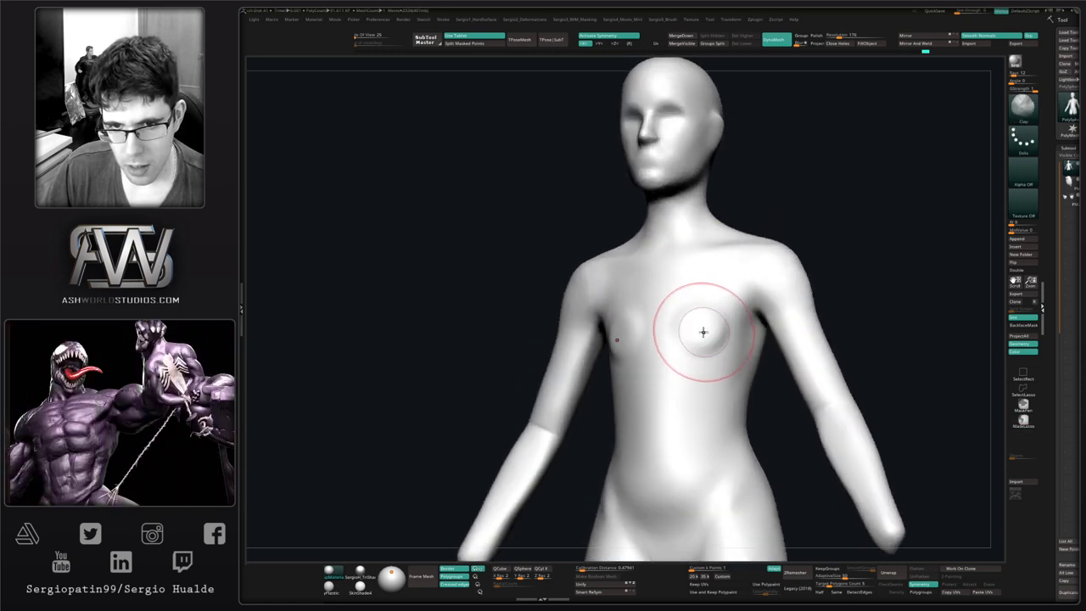
right_click_drag(714, 340, 691, 151)
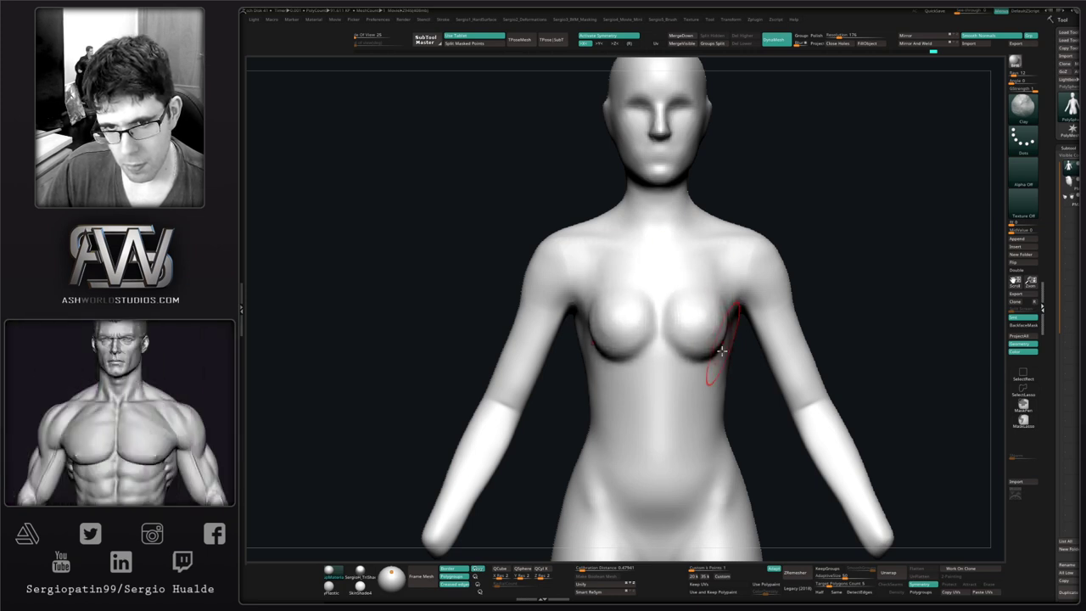
right_click_drag(722, 350, 696, 279)
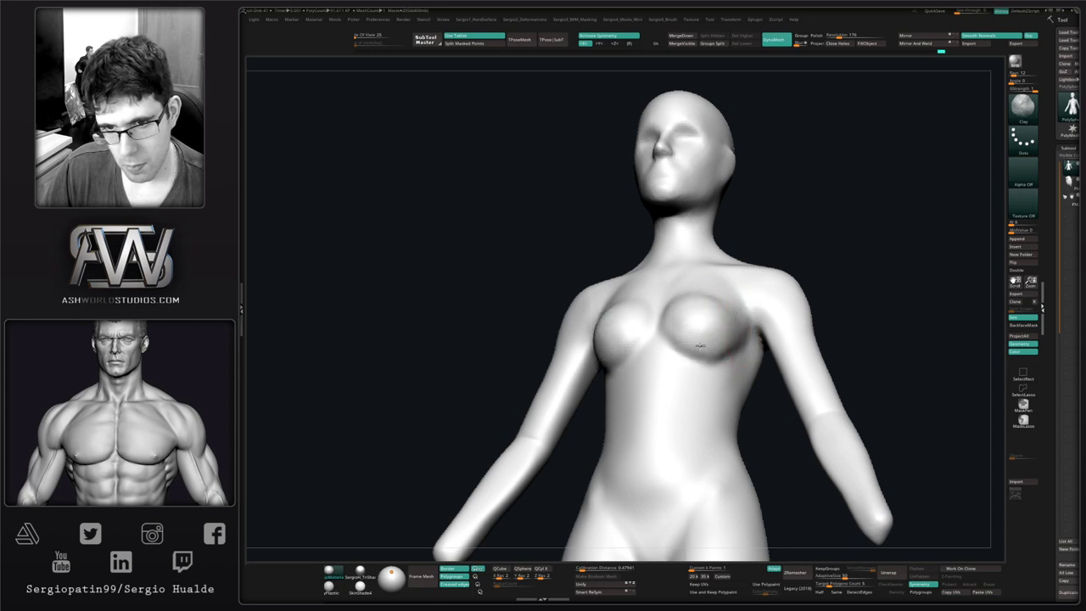
right_click_drag(673, 297, 698, 300)
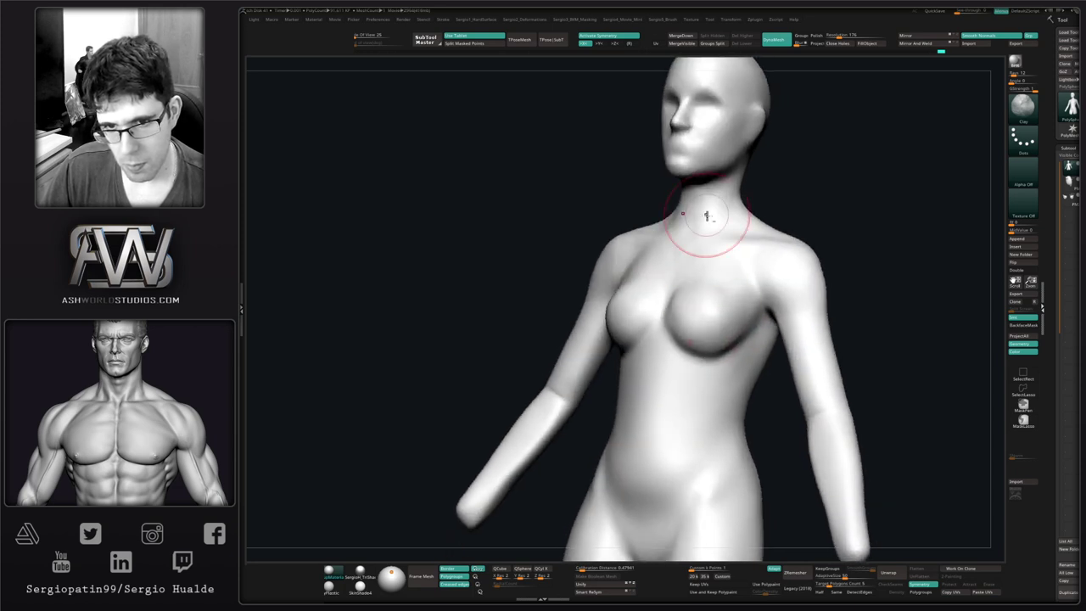
- Refine the volume of the breasts with the Standard brush and adjust their side profile with the Move brush
right_click_drag(700, 218, 731, 346)
mouse_move(696, 314)
right_mouse_down()
mouse_move(719, 271)
mouse_move(734, 304)
right_mouse_up()
mouse_move(754, 346)
right_mouse_down()
mouse_move(707, 336)
mouse_move(700, 316)
mouse_move(735, 303)
mouse_move(699, 302)
mouse_move(720, 367)
mouse_move(691, 348)
right_mouse_up()
key("b")
key("s")
key("t")
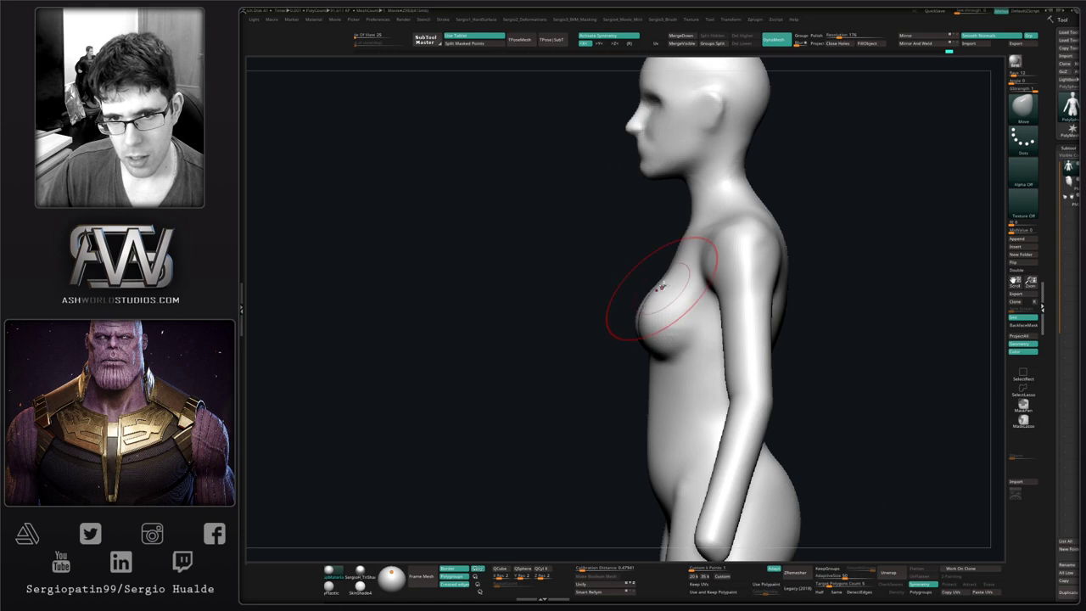
key("f")
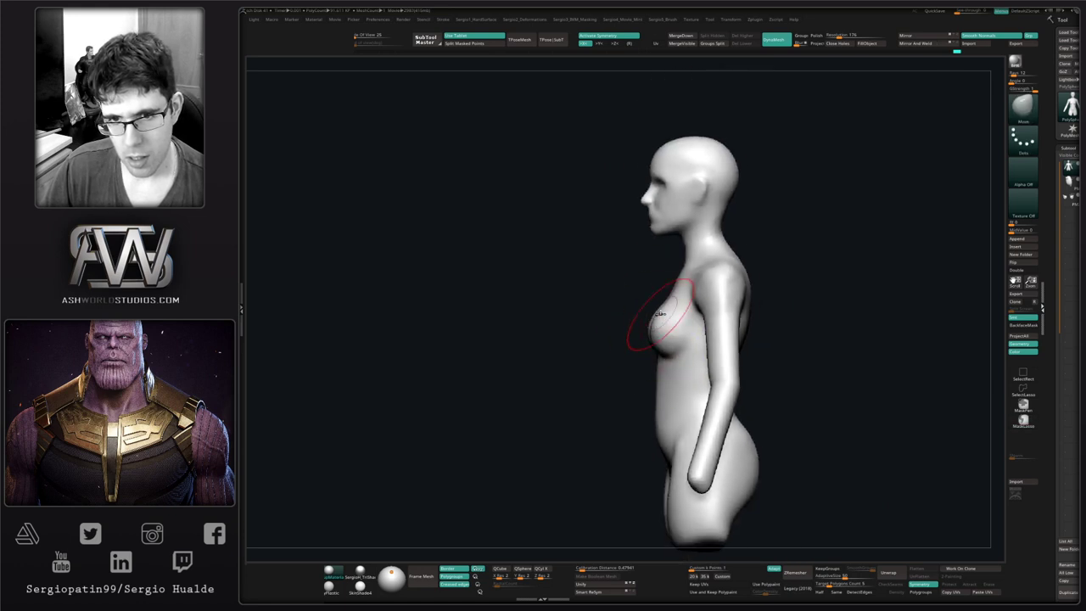
right_click_drag(676, 319, 681, 320)
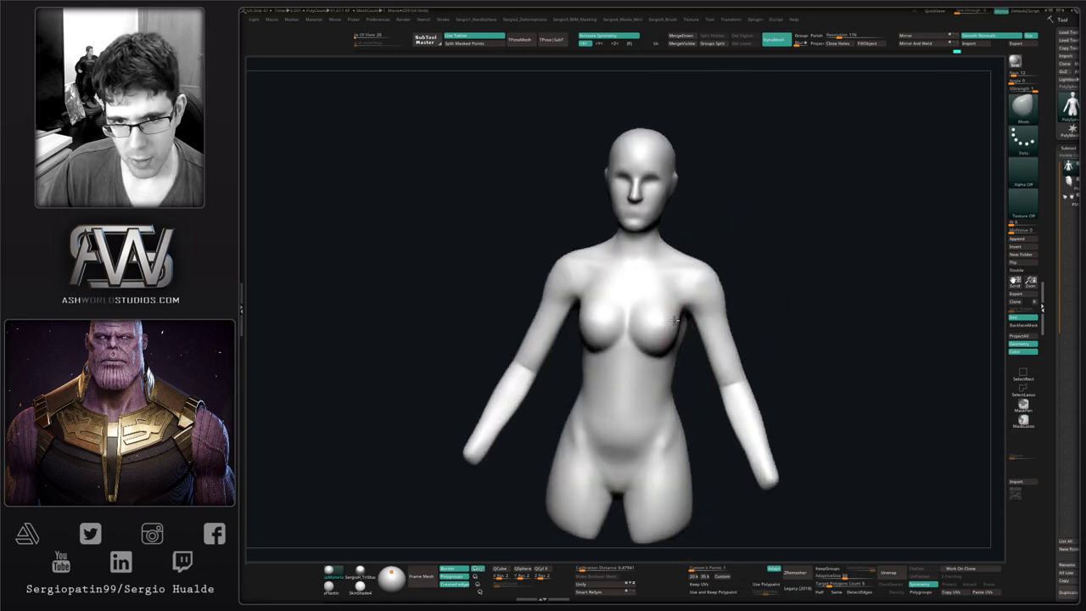
mouse_move(674, 415)
right_mouse_down("alt")
mouse_move(685, 319)
mouse_move(701, 388)
right_mouse_up("alt")
- Carve the cleft between the buttocks and their upper edges toward the hips with the DamStandard brush
key("s")
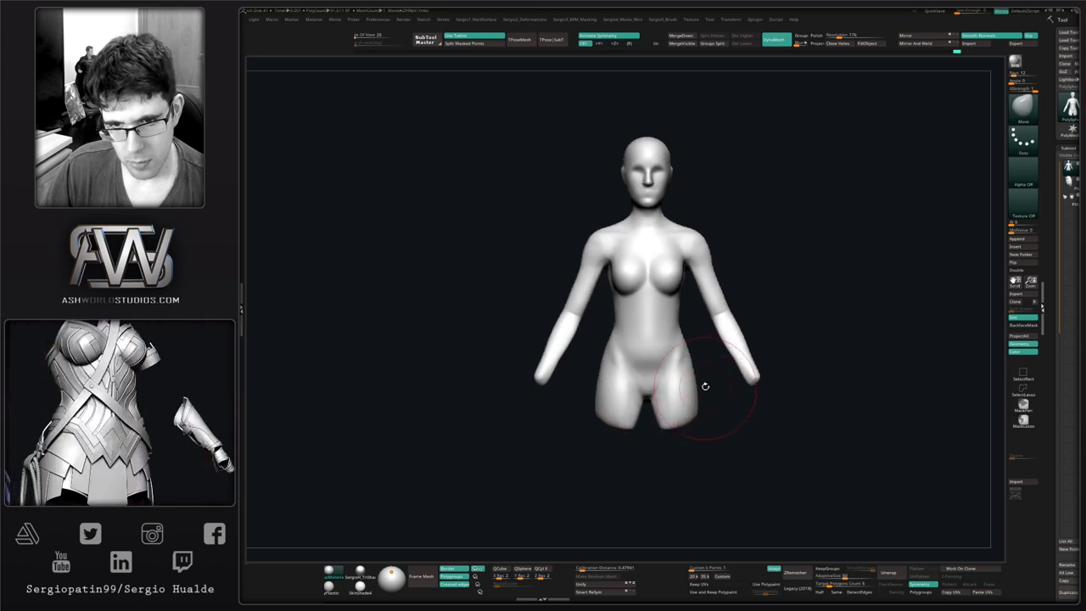
mouse_move(705, 385)
right_mouse_down()
mouse_move(692, 369)
mouse_move(681, 382)
mouse_move(628, 387)
right_mouse_up()
mouse_move(711, 358)
right_mouse_down()
mouse_move(777, 379)
mouse_move(712, 355)
mouse_move(642, 376)
mouse_move(732, 381)
mouse_move(718, 346)
mouse_move(763, 363)
mouse_move(783, 325)
right_mouse_up()
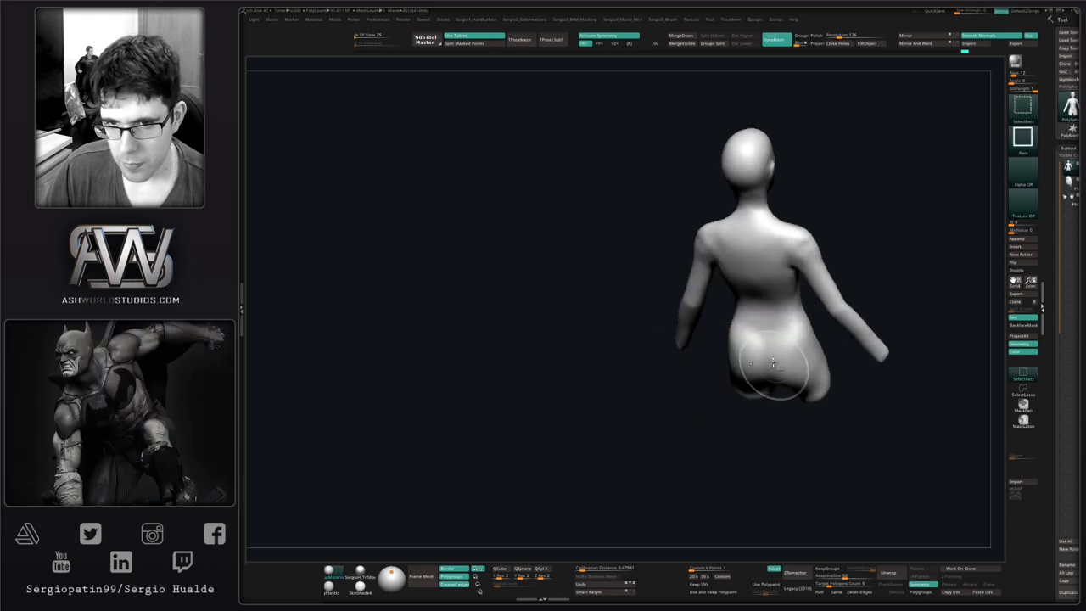
key("b")
key("d")
key("s")
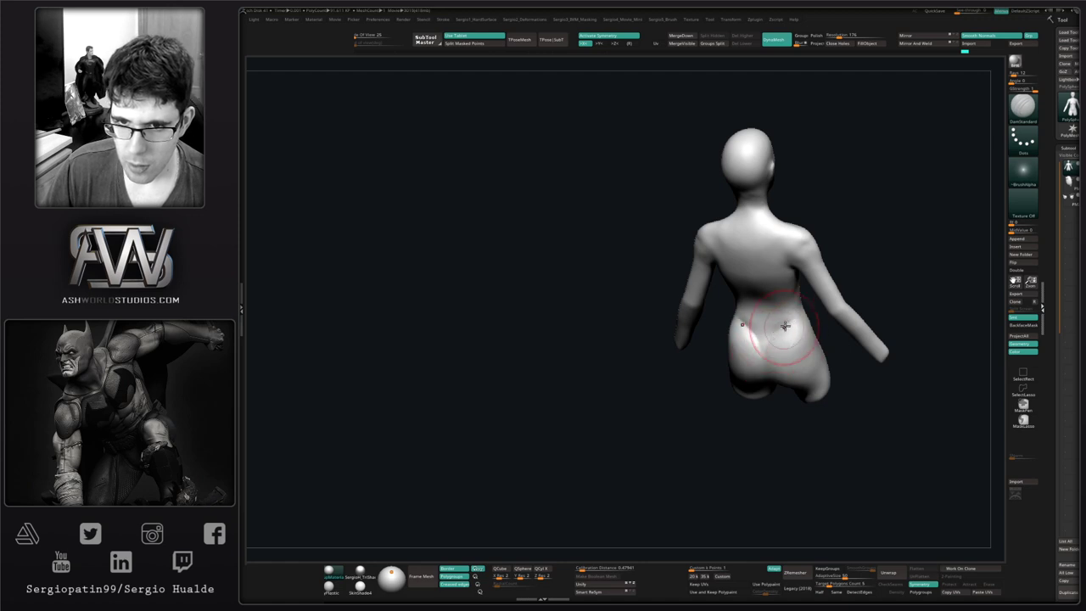
right_click_drag(773, 360, 776, 328)
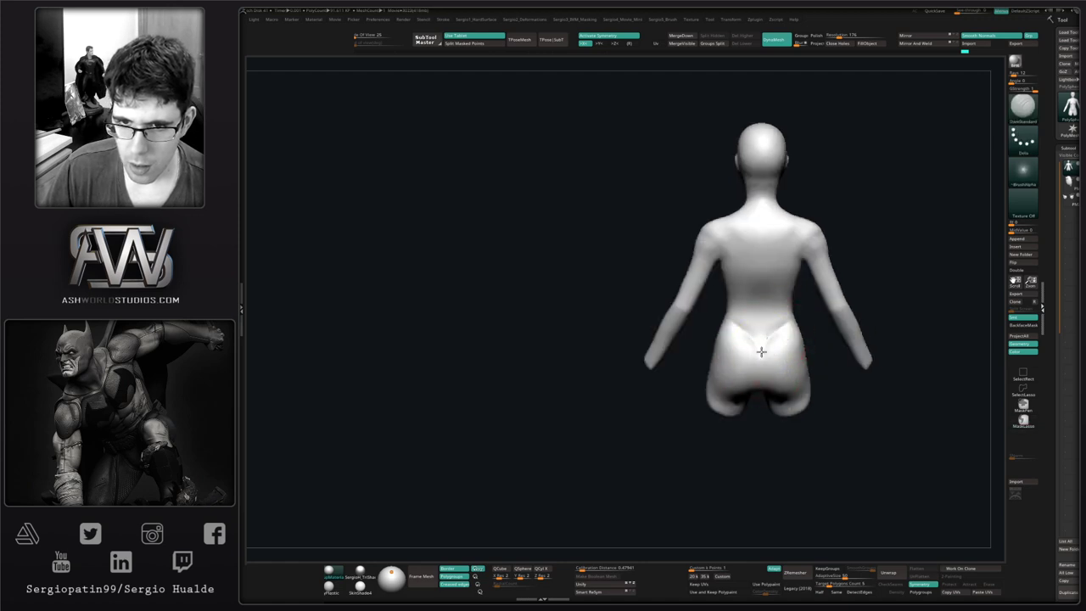
right_click_drag(760, 384, 764, 340)
mouse_move(761, 395)
right_mouse_down()
mouse_move(760, 419)
mouse_move(761, 347)
mouse_move(761, 438)
mouse_move(771, 351)
right_mouse_up()
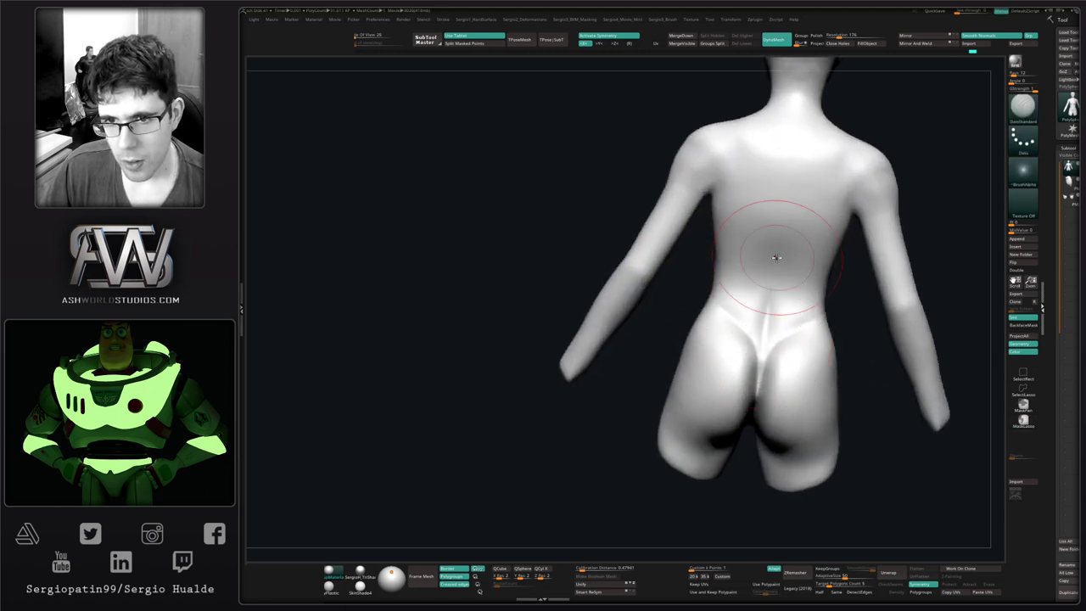
- Shape the muscles beside the lower spine with the Standard brush and smooth their transition into the buttocks
mouse_move(770, 305)
right_mouse_down()
mouse_move(727, 352)
mouse_move(726, 388)
right_mouse_up()
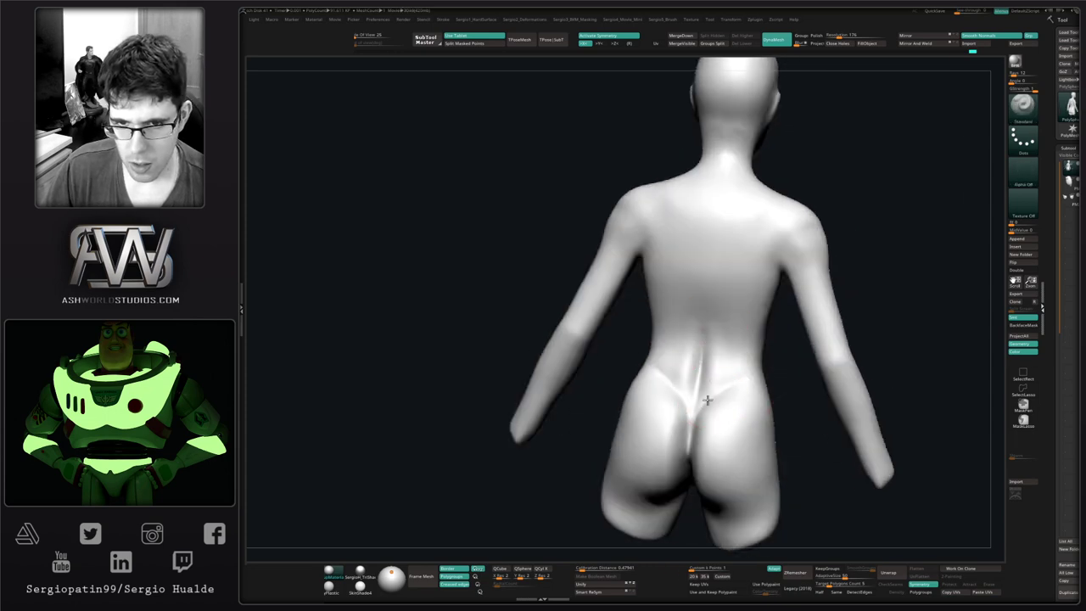
right_click_drag(722, 291, 729, 394)
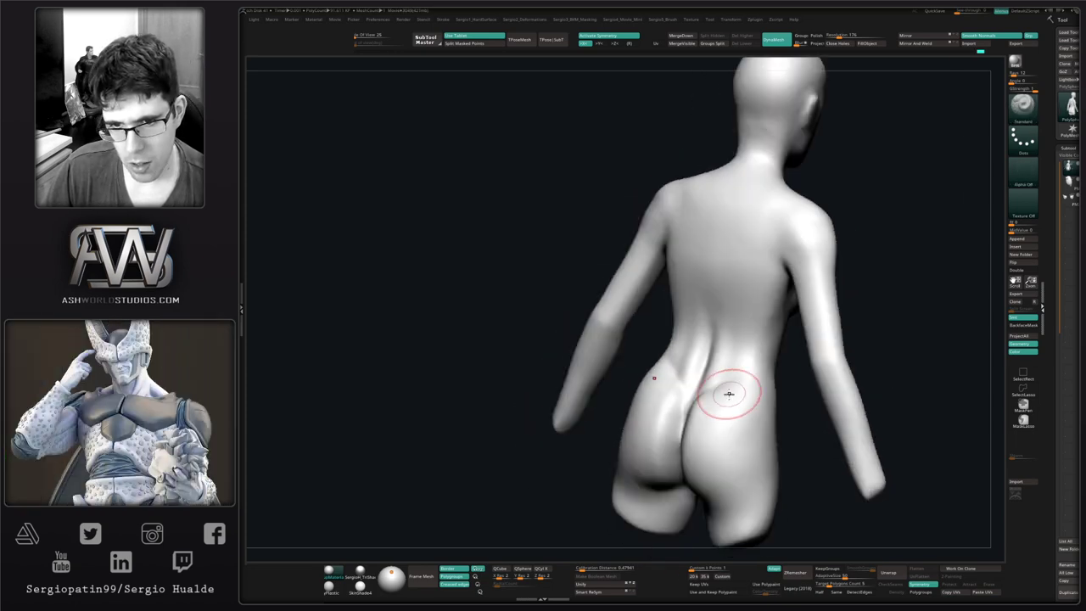
right_click_drag(701, 443, 711, 386)
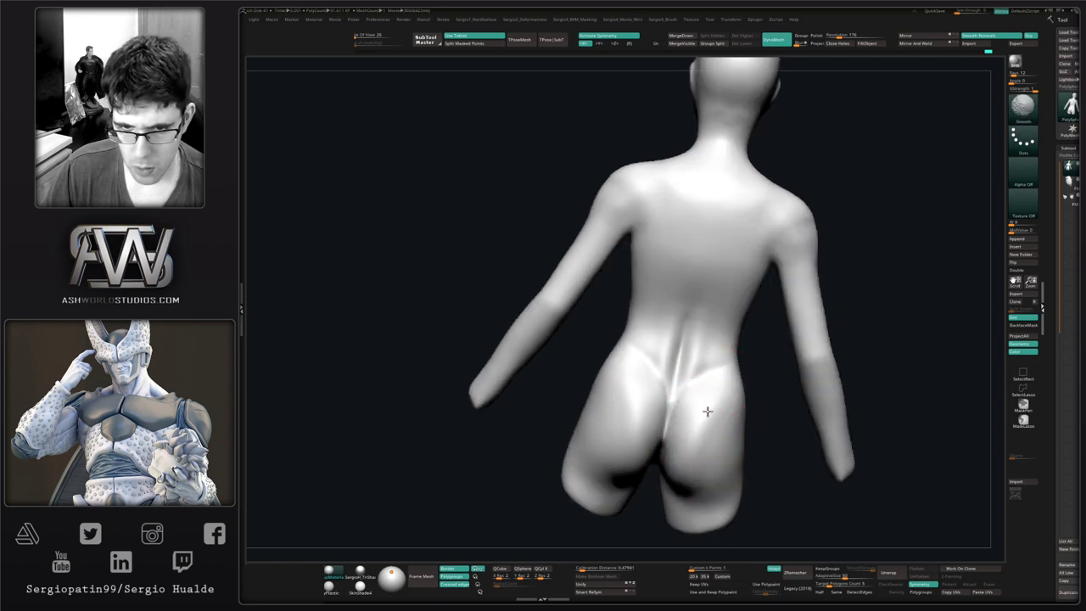
right_click_drag(691, 429, 677, 448)
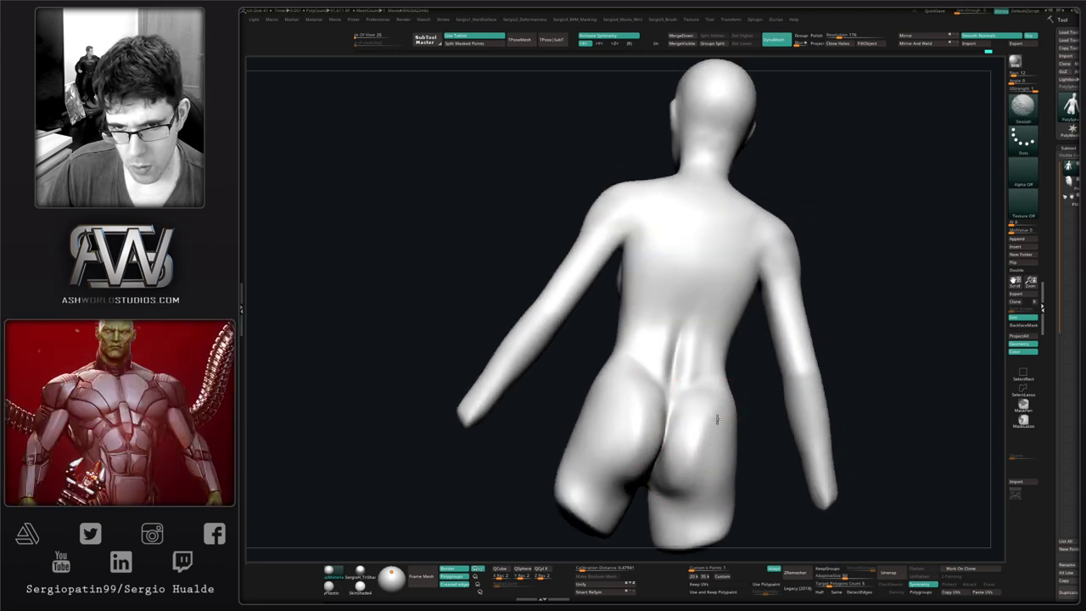
mouse_move(693, 448)
right_mouse_down()
mouse_move(687, 455)
mouse_move(710, 424)
mouse_move(701, 409)
right_mouse_up()
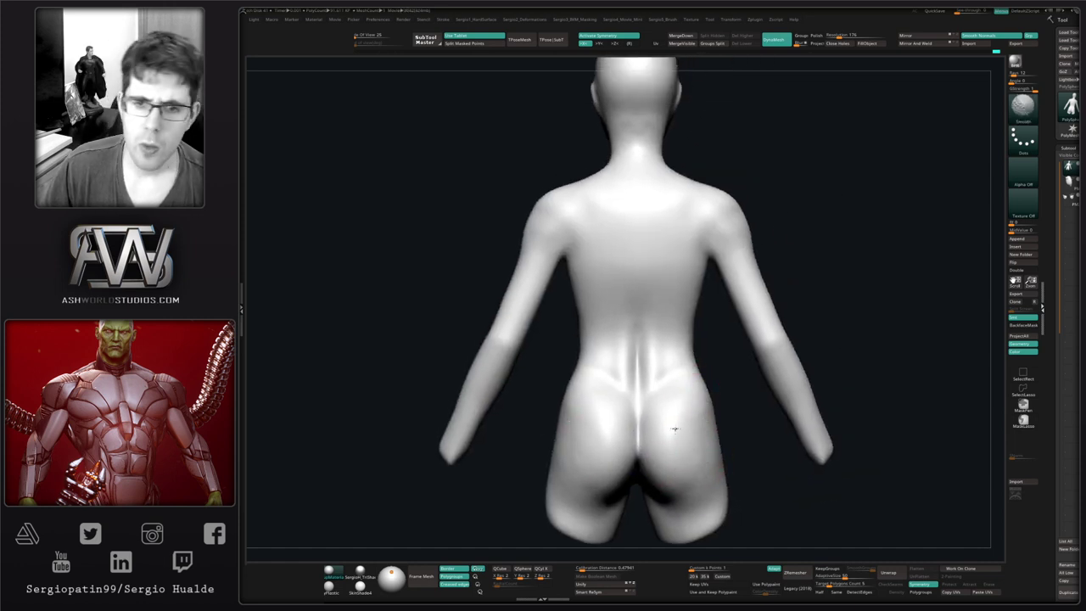
- Carve the upper and inner edges of the shoulder blades with the DamStandard brush
mouse_move(676, 368)
right_mouse_down()
mouse_move(687, 364)
mouse_move(689, 288)
right_mouse_up()
key("b")
key("d")
key("s")
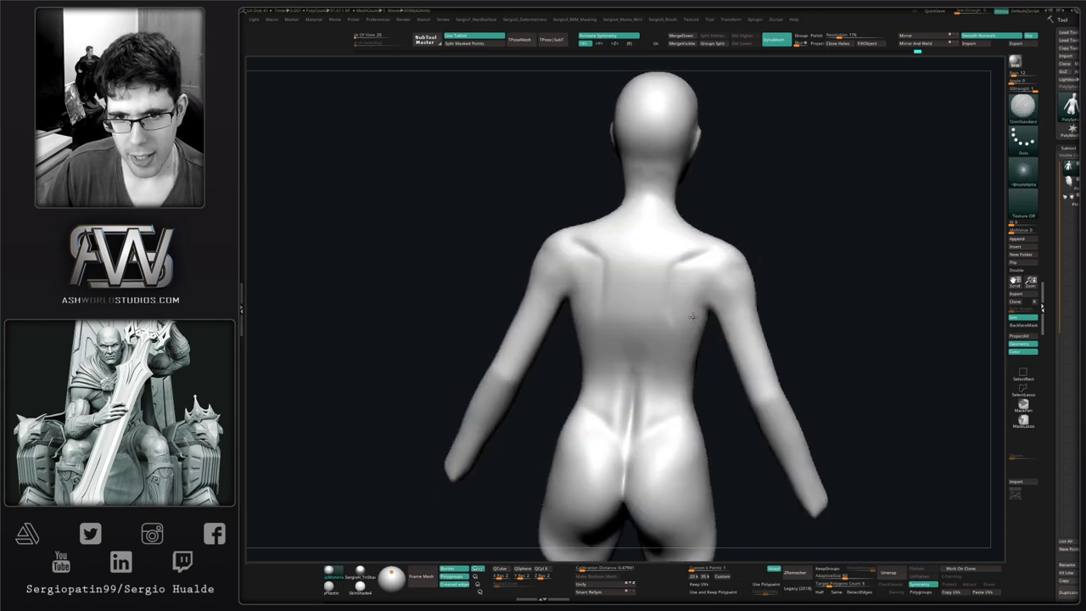
mouse_move(721, 254)
left_mouse_down()
mouse_move(679, 293)
mouse_move(727, 245)
left_mouse_up()
- Build up the upper back and shoulder blades with the Clay brush, adding creases near the neck base with DamStandard
key("b")
key("c")
key("l")
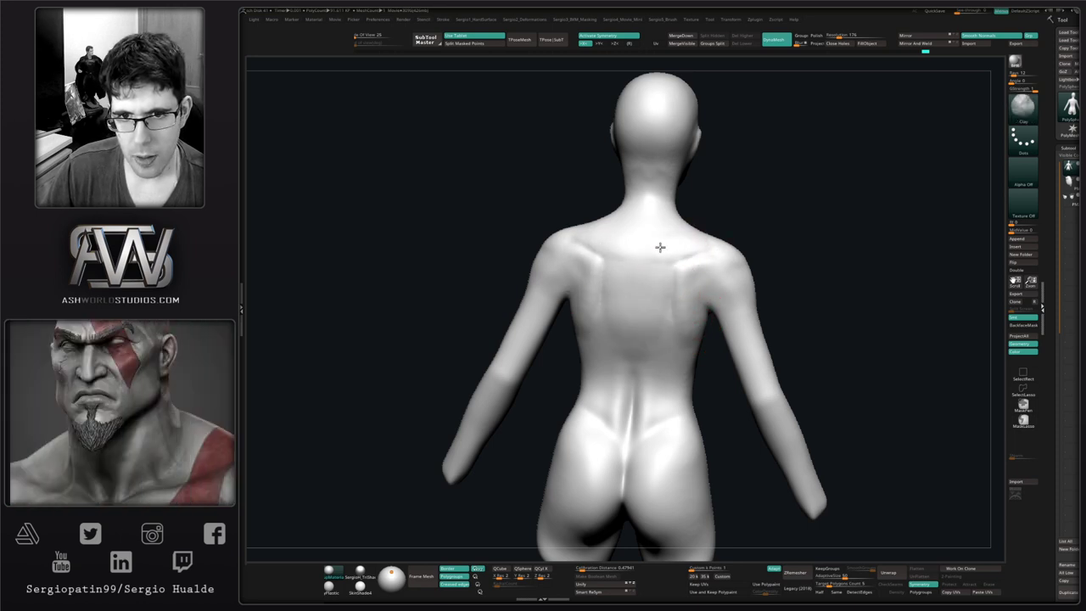
right_click_drag(655, 228, 662, 288)
key("b")
key("d")
key("s")
mouse_move(651, 222)
left_mouse_down()
mouse_move(640, 253)
mouse_move(644, 204)
mouse_move(641, 223)
left_mouse_up()
key("b")
key("c")
key("b")
key("b")
key("c")
key("l")
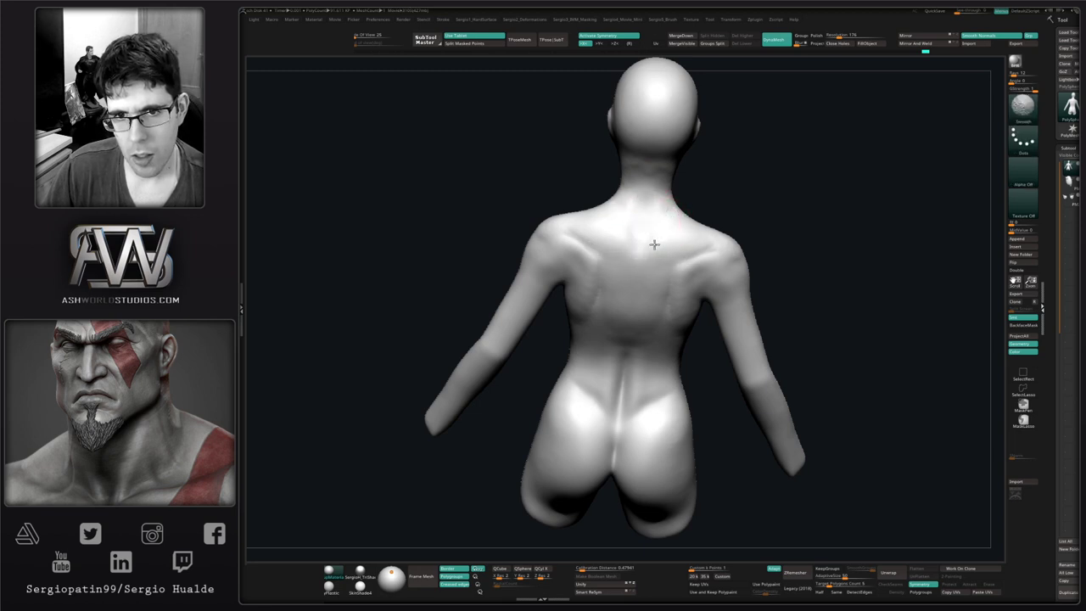
- Adjust the sides of the waist with the Move brush and carve the spine groove from the neck to the lower back with DamStandard
mouse_move(654, 245)
right_mouse_down()
mouse_move(661, 230)
mouse_move(691, 235)
mouse_move(691, 320)
mouse_move(674, 299)
mouse_move(674, 315)
right_mouse_up()
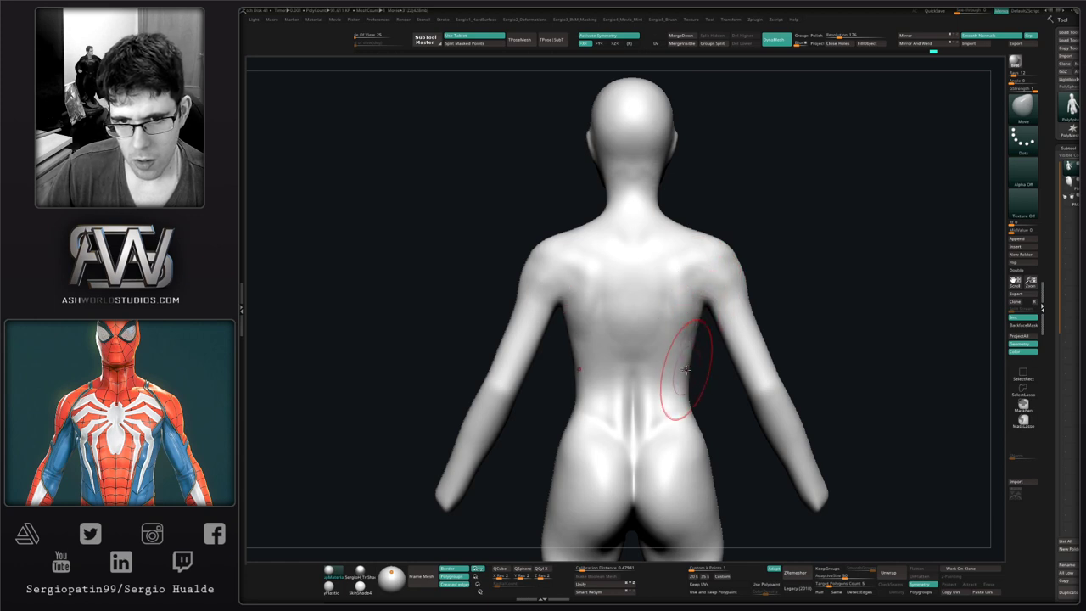
right_click_drag(668, 384, 648, 400, "alt")
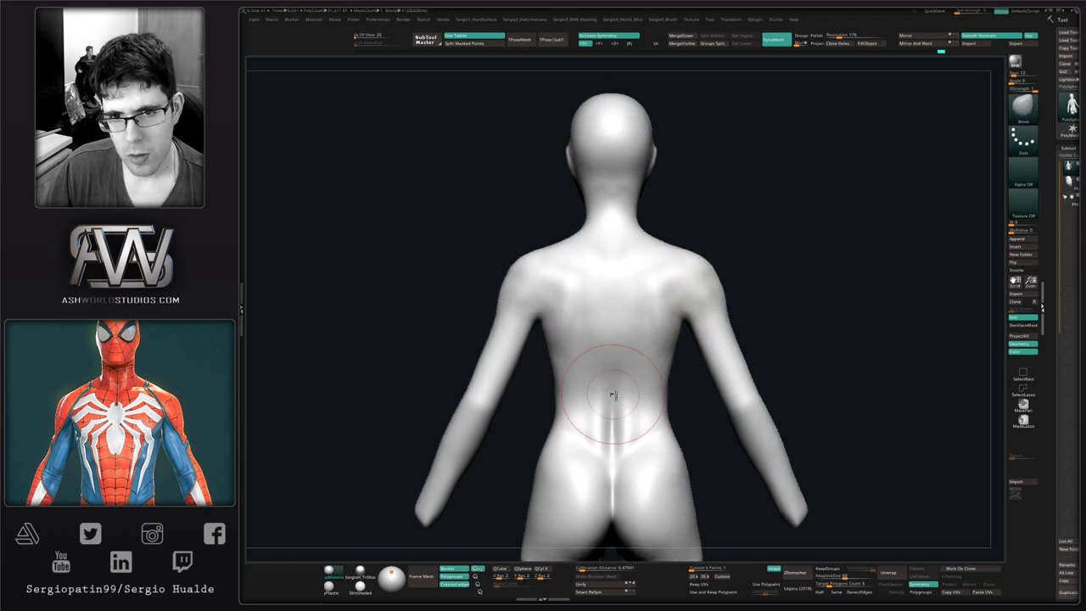
key("b")
key("d")
key("s")
mouse_move(613, 378)
left_mouse_down()
mouse_move(613, 399)
mouse_move(613, 289)
left_mouse_up()
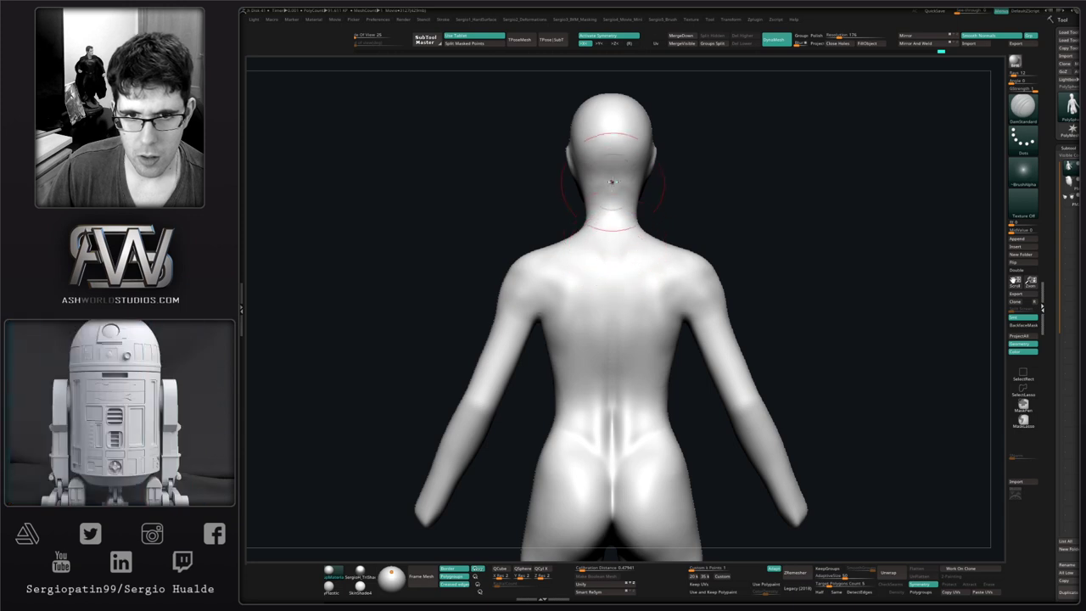
left_click_drag(612, 182, 615, 412)
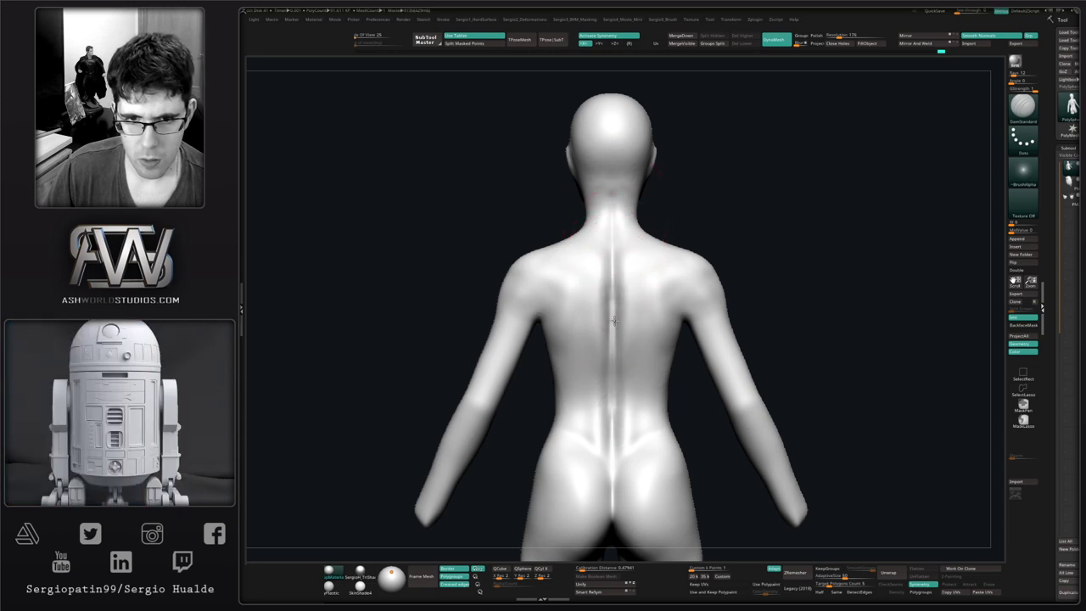
- Add back muscle volume along both sides of the spine with the Clay brush and soften the spine groove
right_click_drag(614, 321, 626, 375)
right_click_drag(616, 324, 628, 340, "shift")
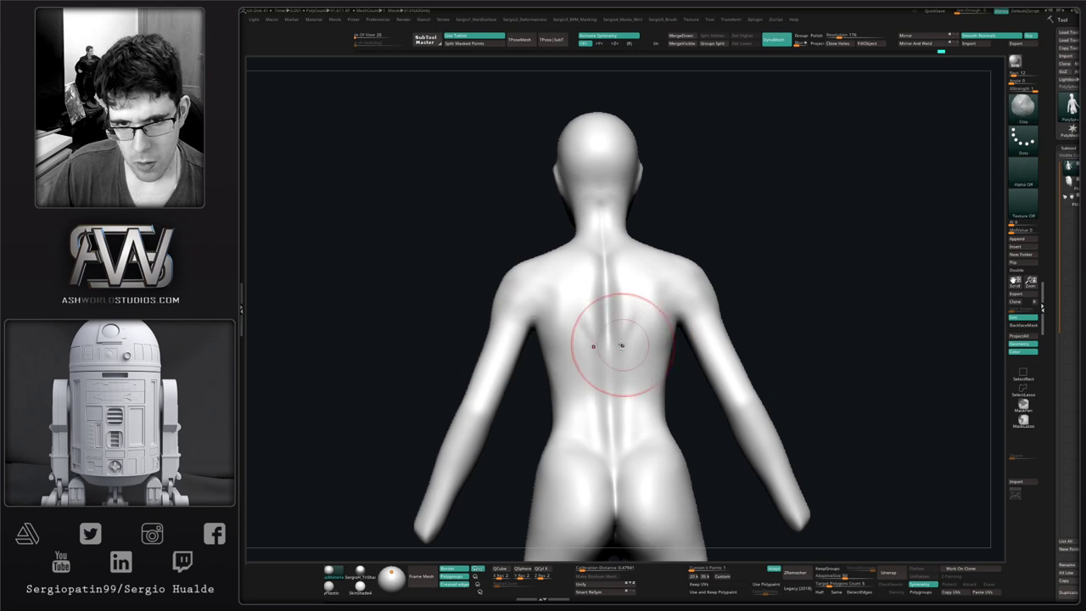
right_click_drag(631, 326, 626, 264)
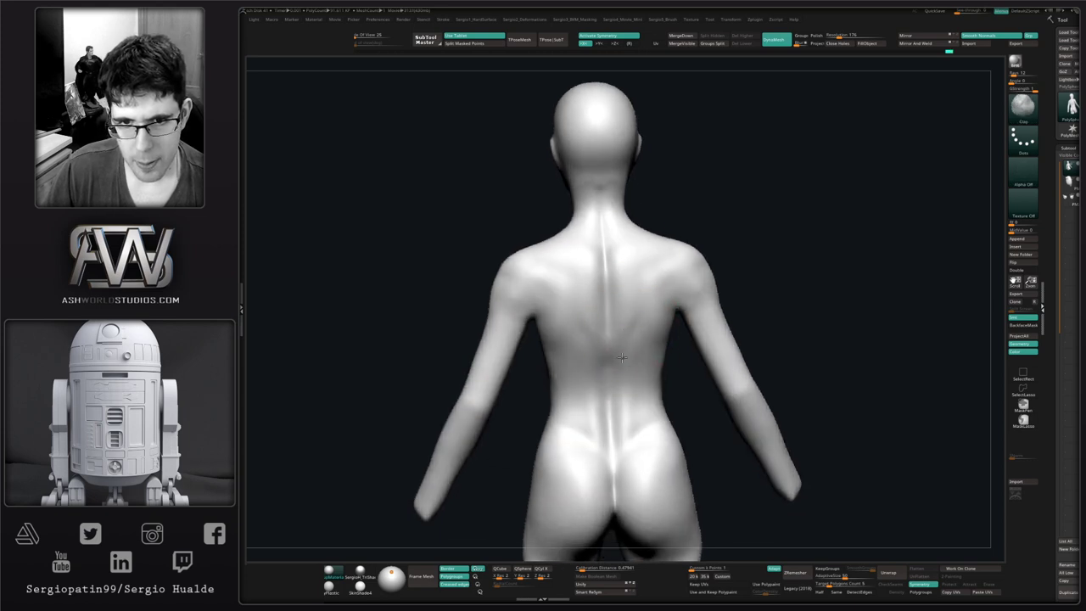
mouse_move(621, 358)
right_mouse_down()
mouse_move(636, 356)
mouse_move(649, 379)
mouse_move(660, 365)
right_mouse_up()
left_click_drag(658, 344, 664, 352, "shift")
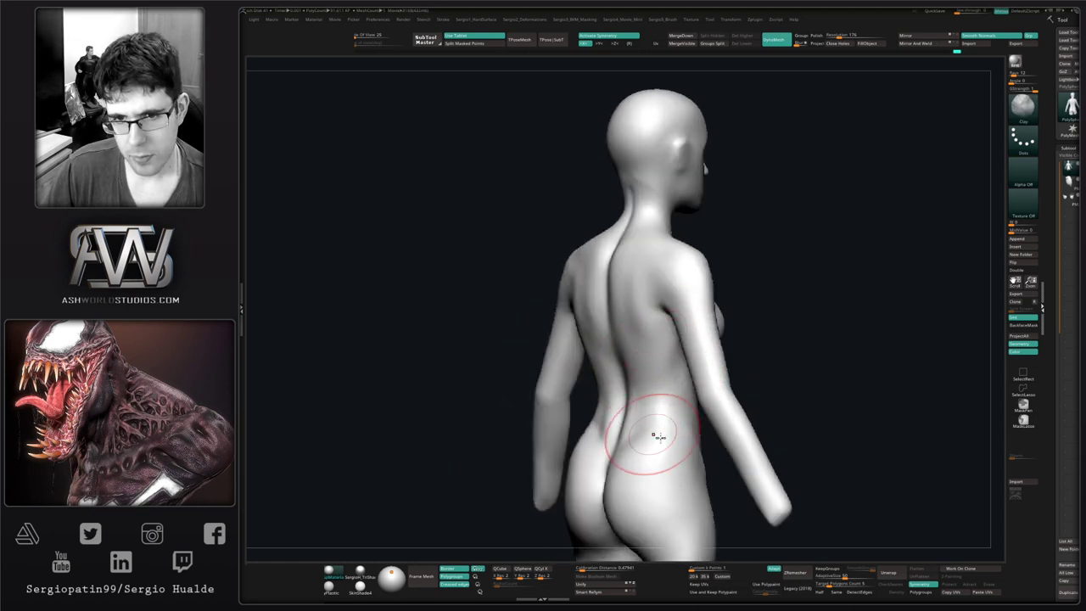
- Add muscle strips beside the lower spine with the Clay brush and smooth them into the buttocks
right_click_drag(657, 436, 667, 436, "shift")
mouse_move(666, 436)
right_mouse_down("ctrl")
mouse_move(637, 378)
mouse_move(715, 377)
mouse_move(618, 385)
mouse_move(502, 313)
mouse_move(647, 409)
mouse_move(670, 387)
mouse_move(677, 412)
mouse_move(758, 413)
mouse_move(609, 402)
right_mouse_up("ctrl")
key("3")
right_click_drag(734, 378, 722, 381, "shift")
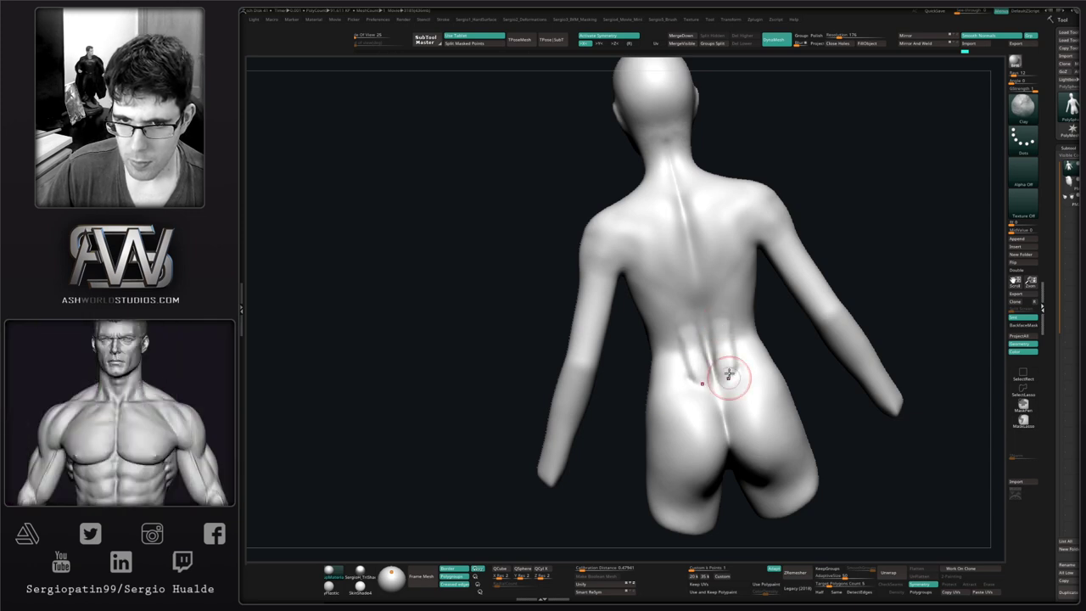
mouse_move(729, 374)
left_mouse_down("shift")
mouse_move(735, 339)
mouse_move(734, 378)
mouse_move(743, 359)
mouse_move(717, 344)
left_mouse_up("shift")
key("ctrl+z")
right_click_drag(730, 371, 793, 369)
left_click_drag(723, 368, 710, 354, "shift")
- Reshape the undersides and outer contours of the breasts up to the armpits with the Move brush
mouse_move(737, 287)
right_mouse_down("shift")
mouse_move(824, 274)
mouse_move(639, 294)
right_mouse_up("shift")
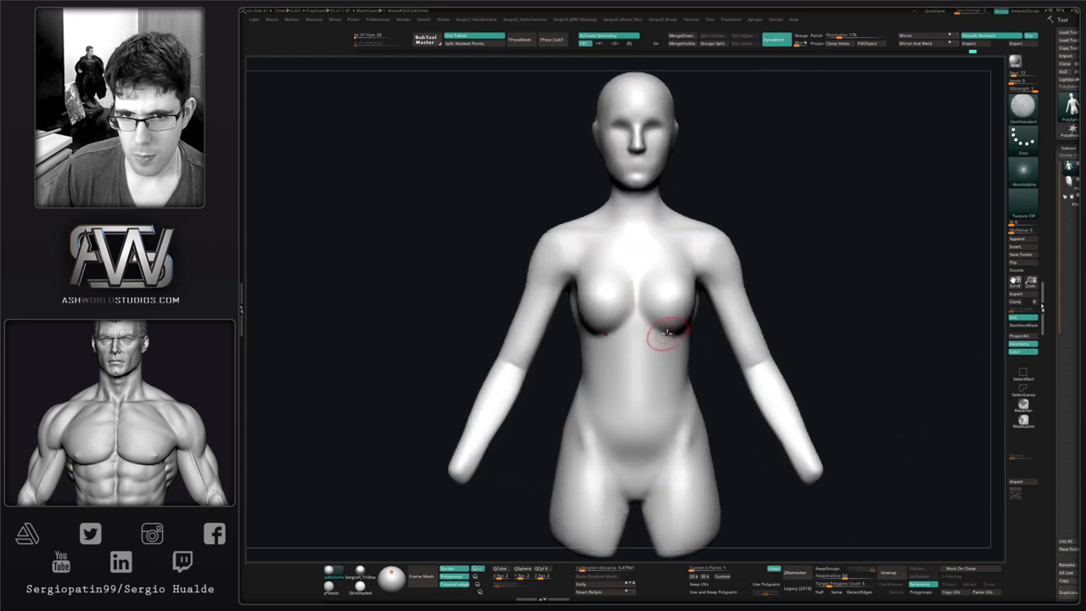
key("b")
key("m")
key("v")
left_click_drag(671, 337, 673, 330)
right_click_drag(670, 342, 594, 337)
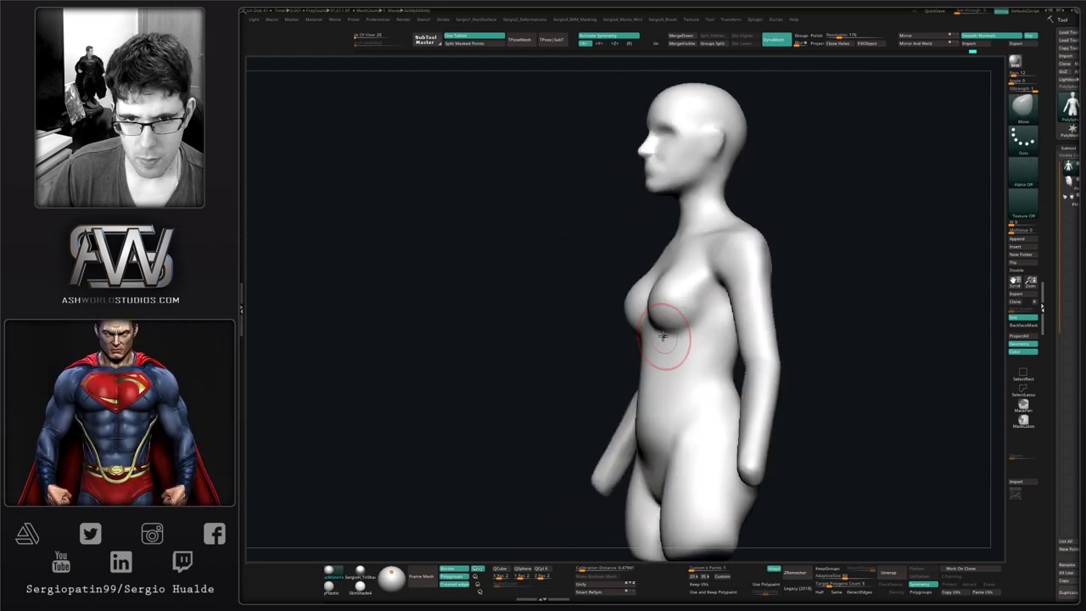
right_click_drag(659, 310, 645, 286)
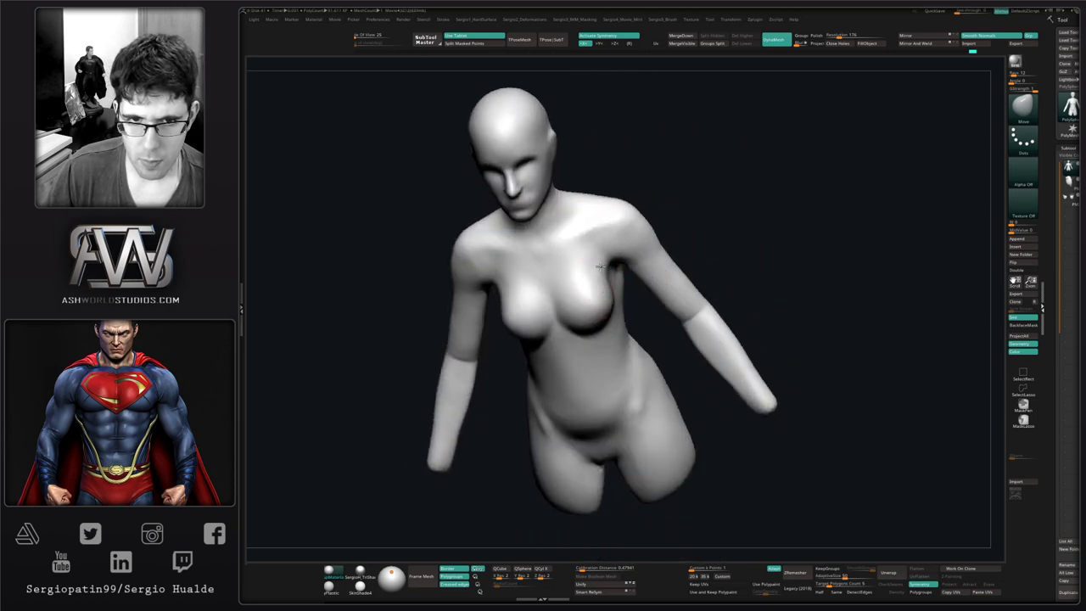
right_click_drag(607, 309, 615, 262, "shift")
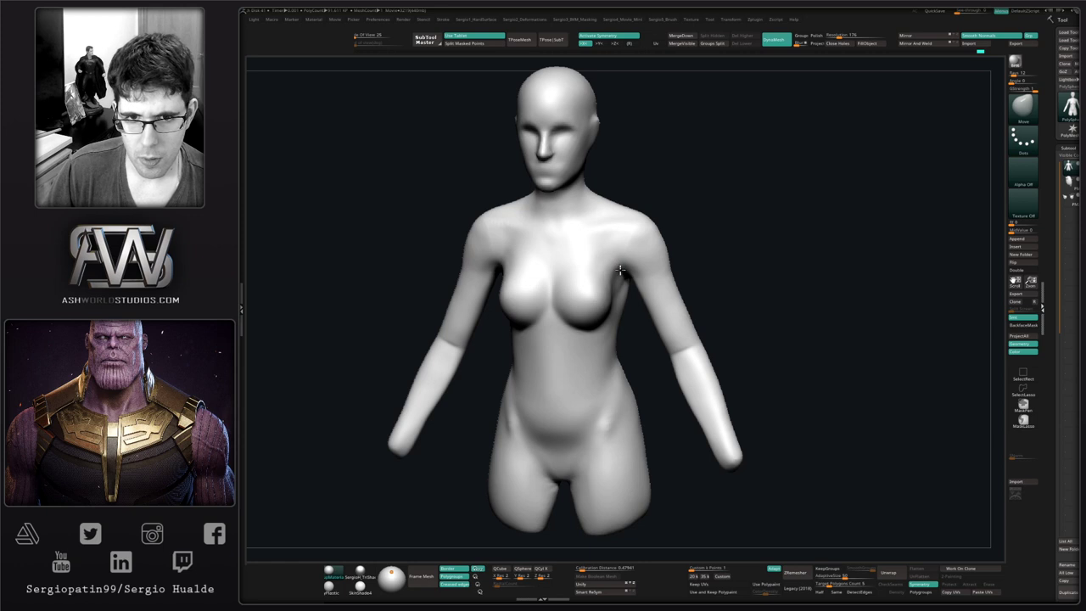
- Define the side of the chest between the breast and armpit with the DamStandard and Clay brushes
right_click_drag(619, 291, 620, 274)
mouse_move(611, 361)
right_mouse_down()
mouse_move(623, 296)
mouse_move(632, 335)
right_mouse_up()
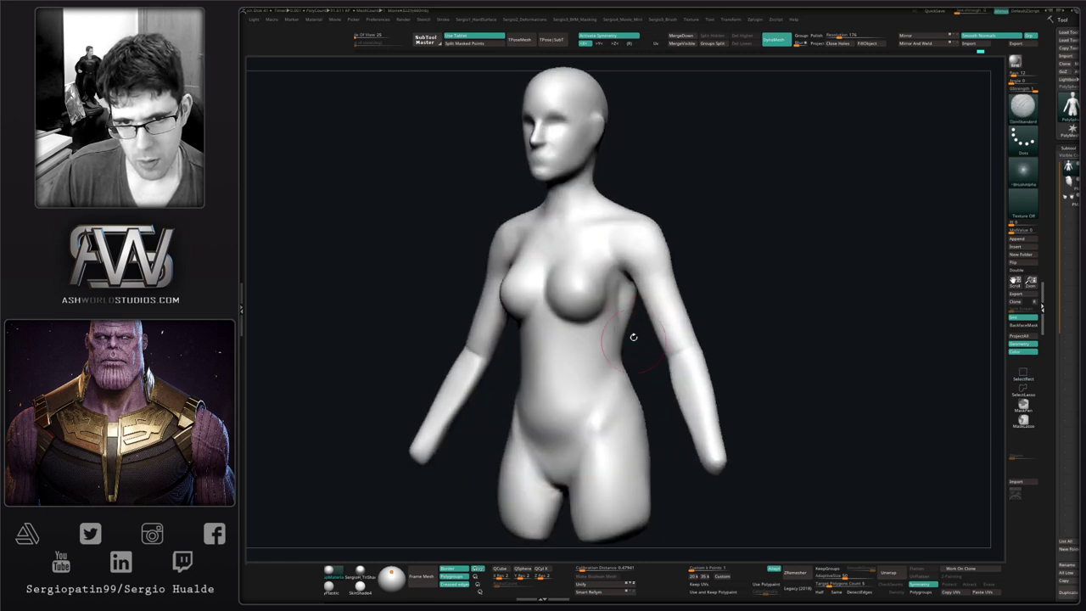
right_click_drag(621, 283, 615, 293)
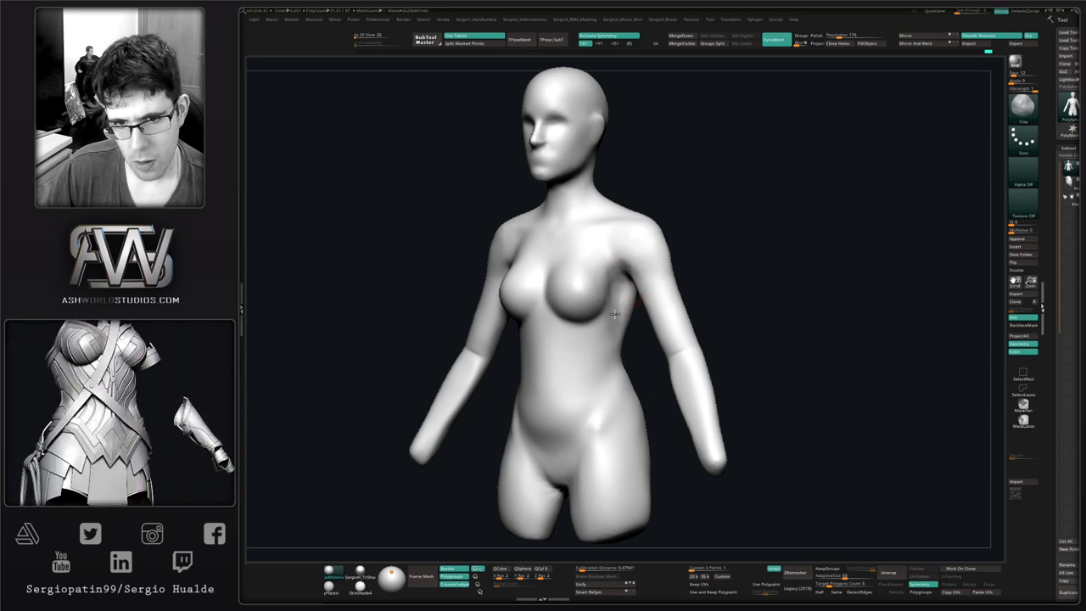
mouse_move(601, 342)
right_mouse_down()
mouse_move(554, 338)
mouse_move(589, 347)
right_mouse_up()
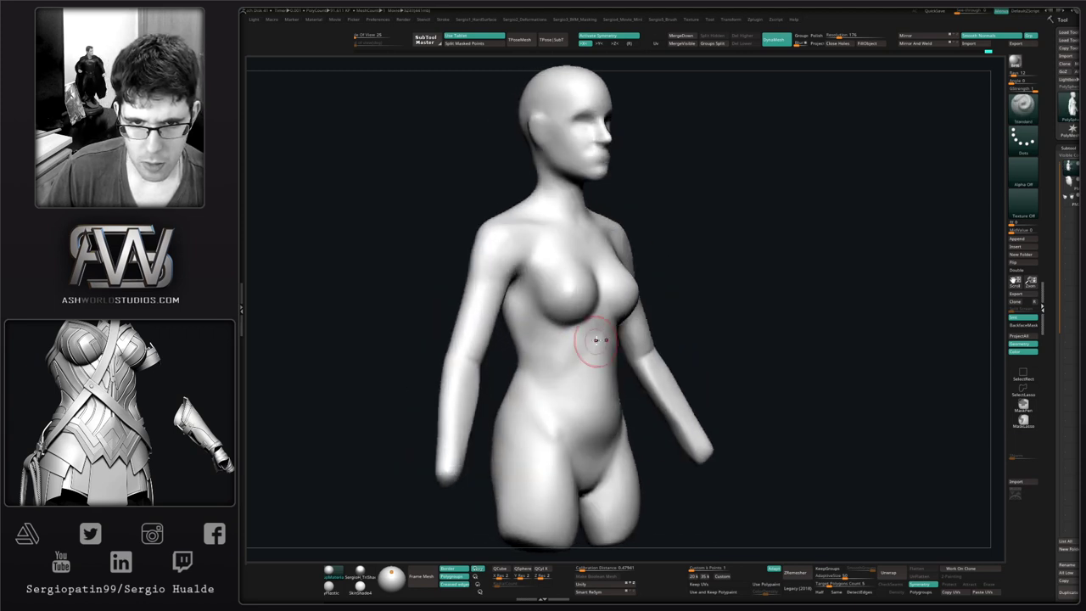
- Smooth the side of the waist and refine the abdomen's profile with the Move brush
mouse_move(543, 375)
left_mouse_down()
mouse_move(552, 379)
mouse_move(542, 380)
left_mouse_up()
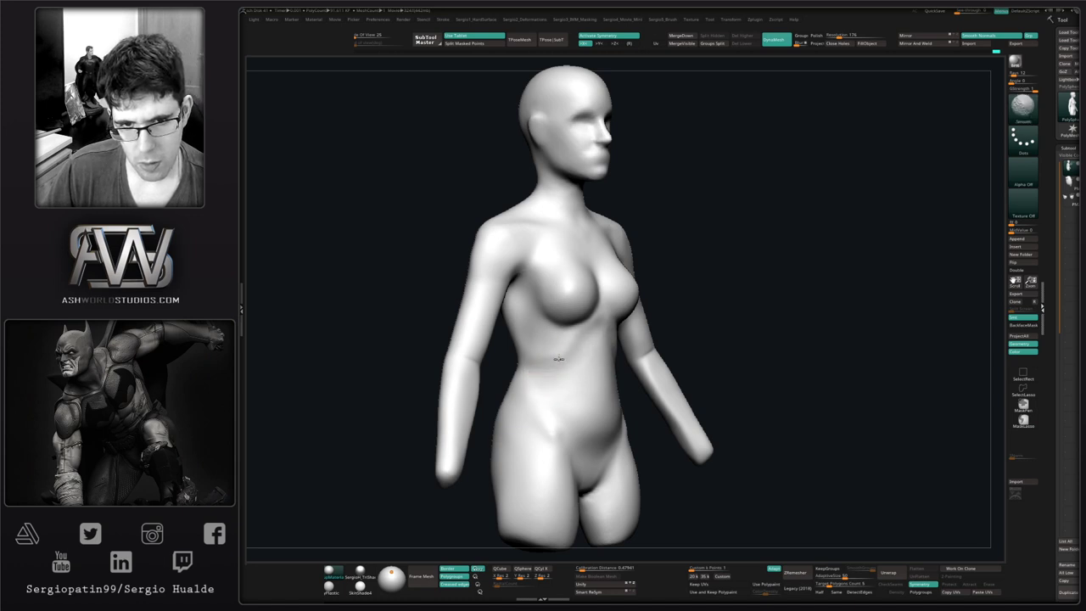
mouse_move(585, 356)
right_mouse_down()
mouse_move(620, 388)
mouse_move(583, 370)
right_mouse_up()
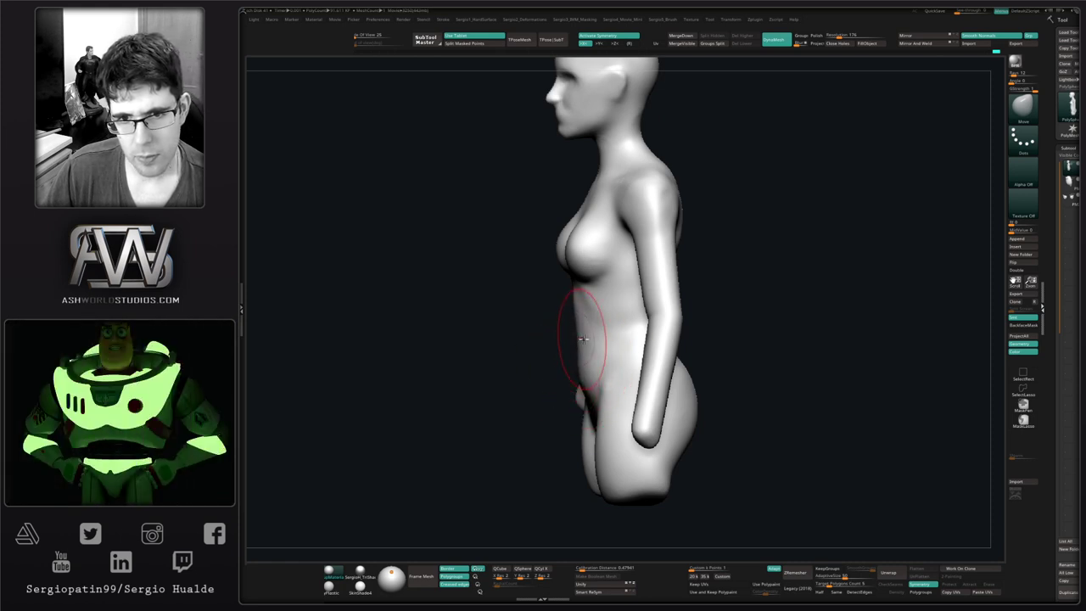
right_click_drag(579, 339, 596, 337)
left_click_drag(601, 327, 594, 322)
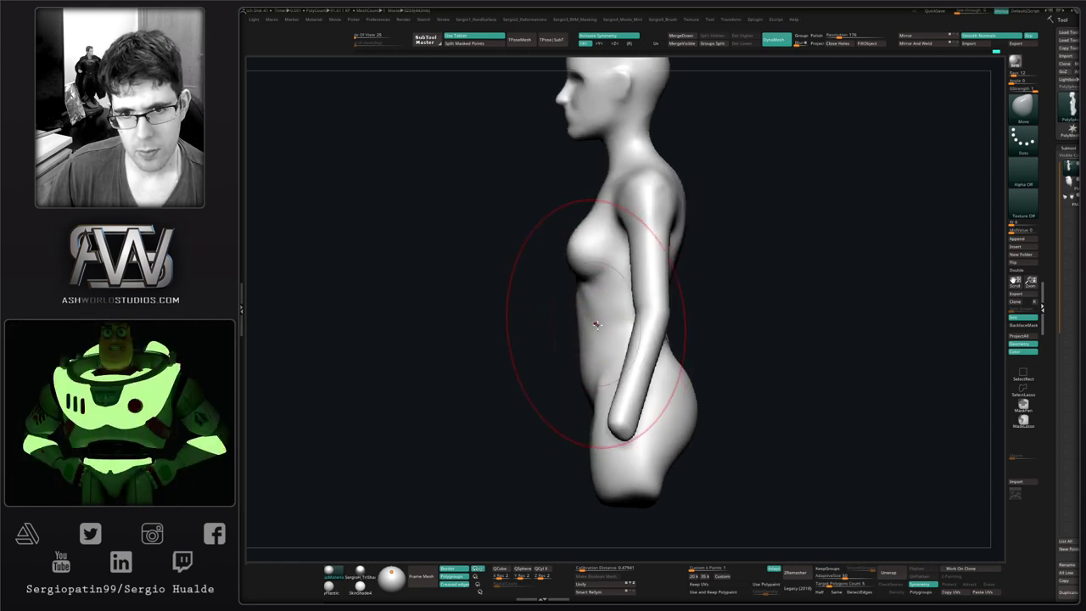
- Hide the forearms, shift the hips and thighs forward in side view with the Move brush, and unhide the whole mesh
right_click_drag(594, 322, 649, 365, "ctrl")
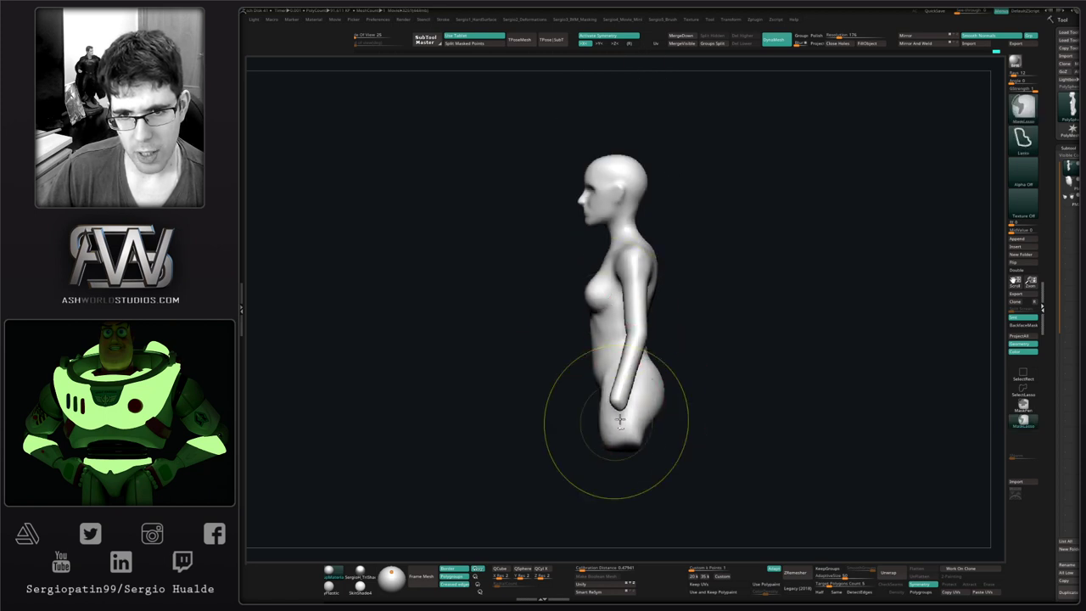
right_click_drag(616, 412, 685, 369, "shift")
mouse_move(645, 298)
left_mouse_down("ctrl+shift")
mouse_move(616, 449)
mouse_move(588, 416)
mouse_move(618, 412)
left_mouse_up("ctrl+shift")
right_click_drag(625, 421, 599, 411, "shift")
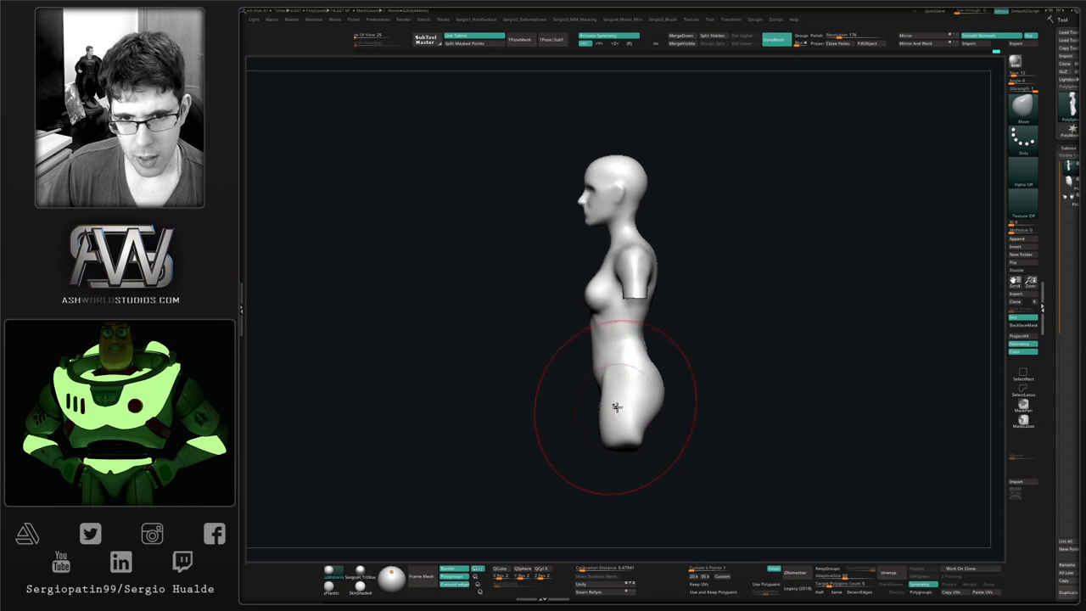
mouse_move(626, 411)
left_mouse_down()
mouse_move(609, 392)
mouse_move(618, 408)
left_mouse_up()
key("s")
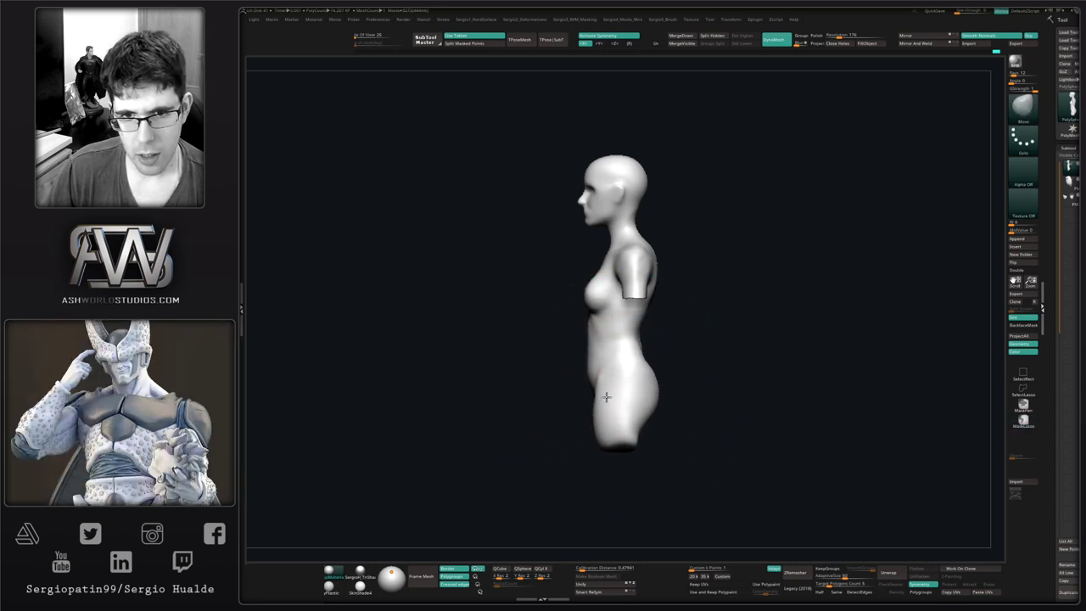
mouse_move(670, 332)
left_mouse_down()
mouse_move(713, 322)
mouse_move(696, 346)
mouse_move(732, 354)
left_mouse_up()
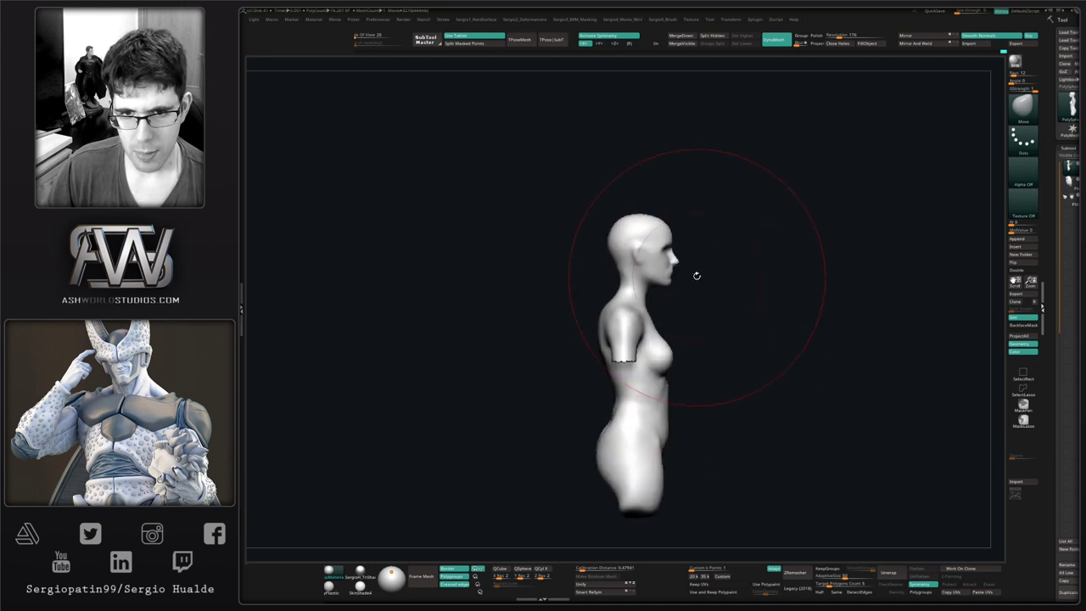
right_click_drag(683, 261, 680, 330, "ctrl")
left_click(744, 303, "ctrl+shift")
right_click_drag(744, 303, 740, 197, "ctrl")
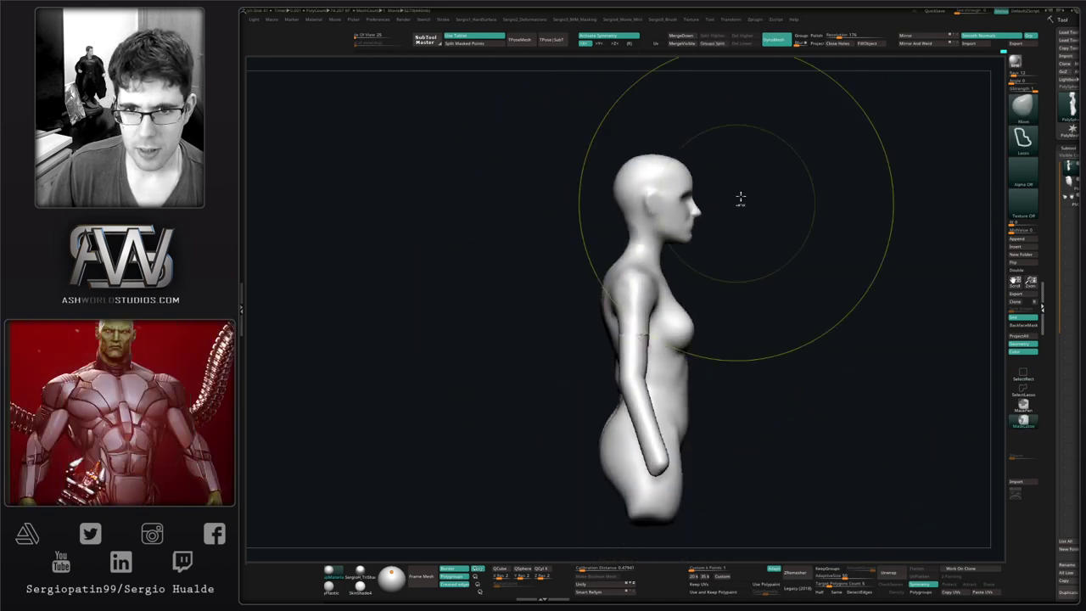
- Mask the body with the head left free, shift the head slightly backward, and clear the mask
mouse_move(739, 151)
left_mouse_down("ctrl")
mouse_move(621, 222)
mouse_move(724, 254)
left_mouse_up("ctrl")
right_click_drag(730, 206, 683, 237, "alt")
right_click_drag(682, 238, 671, 360, "ctrl")
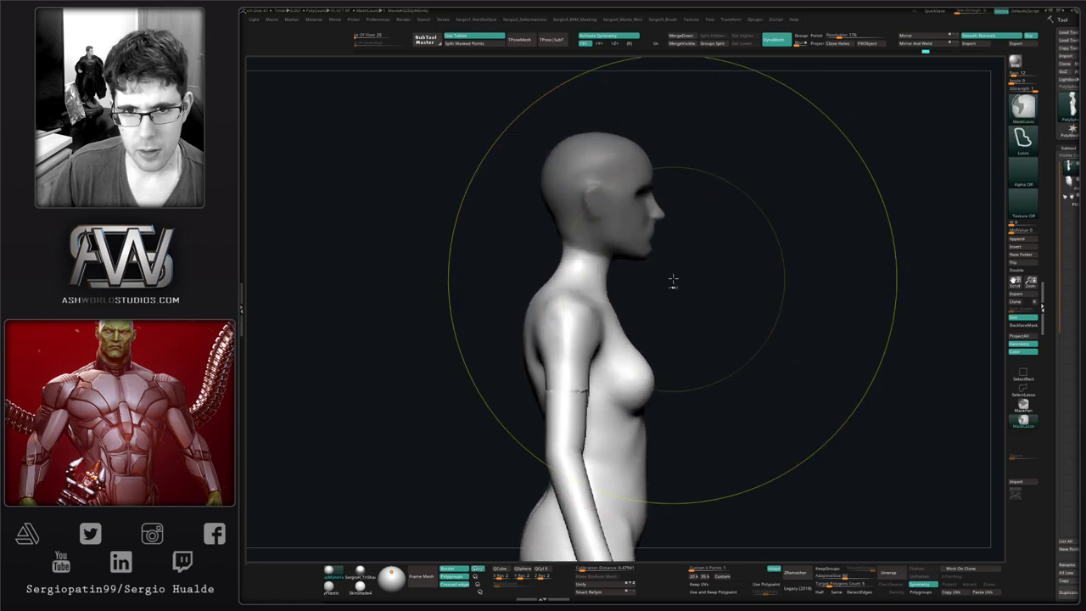
left_click(672, 279, "ctrl")
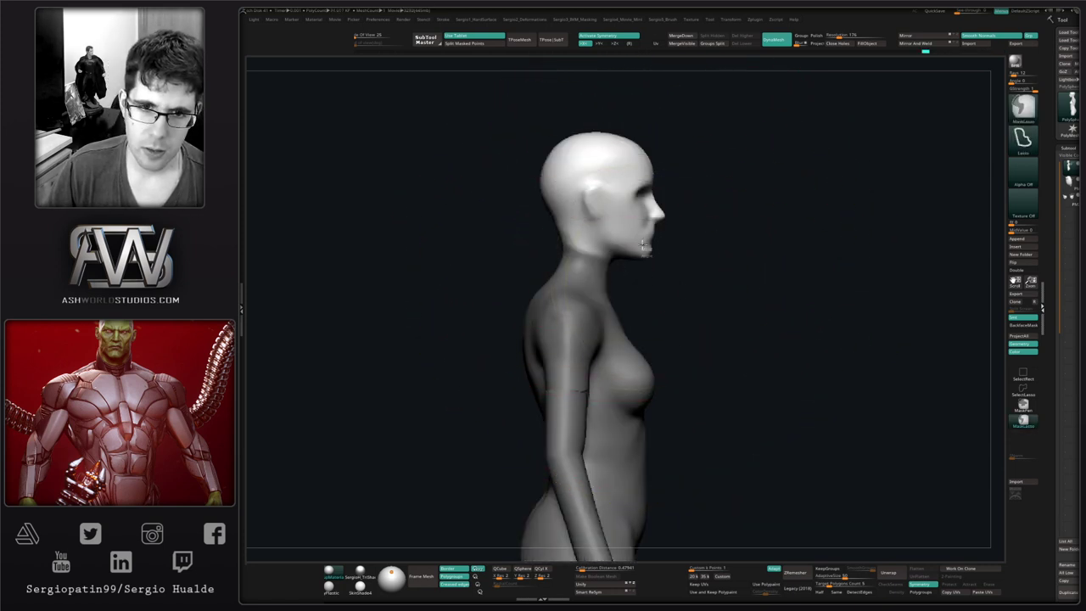
mouse_move(642, 245)
left_mouse_down("ctrl+alt")
mouse_move(667, 281)
mouse_move(582, 247)
left_mouse_up("ctrl+alt")
left_click(600, 280, "ctrl")
left_click(603, 282, "ctrl")
left_click_drag(664, 296, 677, 308, "ctrl")
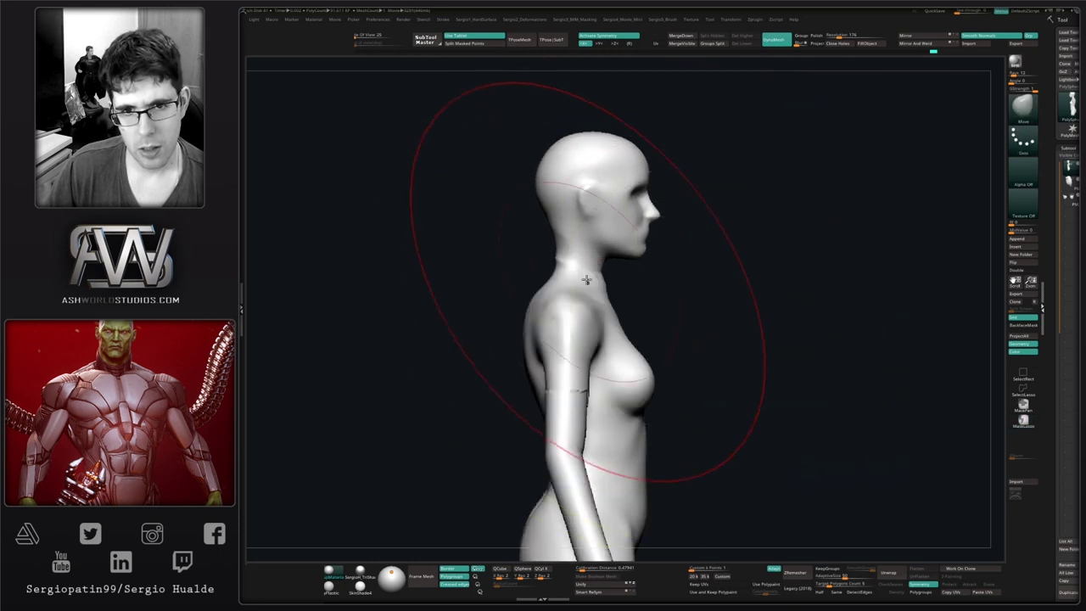
- Adjust the neck's profile with the Move brush and smooth the throat area
key("s")
mouse_move(584, 279)
left_mouse_down()
mouse_move(556, 278)
mouse_move(554, 236)
left_mouse_up()
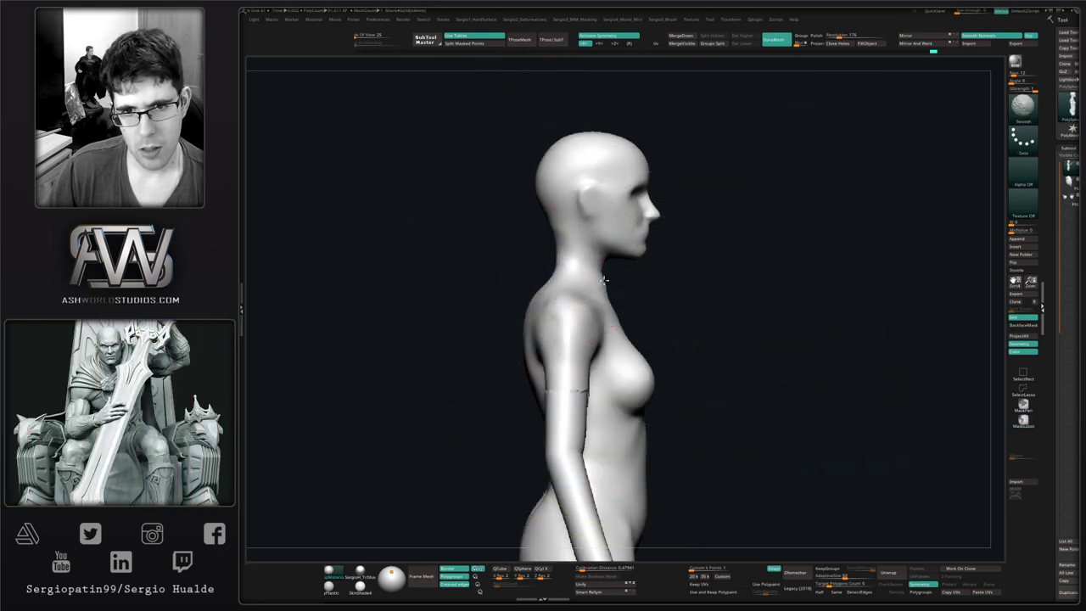
left_click_drag(658, 285, 620, 298)
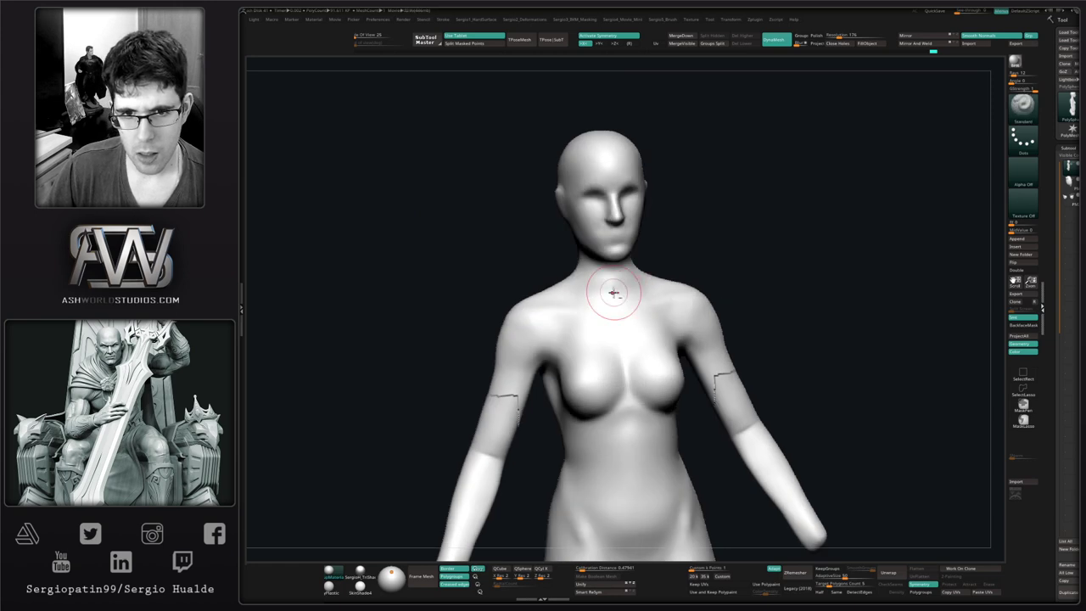
mouse_move(624, 294)
right_mouse_down()
mouse_move(622, 284)
mouse_move(710, 293)
mouse_move(643, 315)
mouse_move(647, 340)
mouse_move(696, 308)
mouse_move(650, 259)
mouse_move(646, 277)
right_mouse_up()
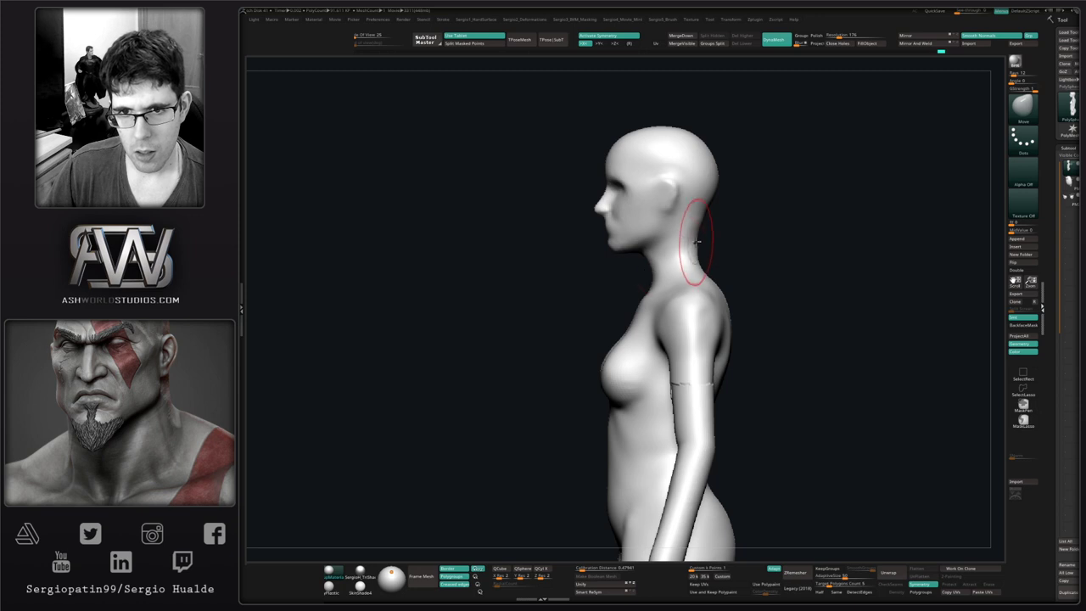
- Refine the back of the head and the nape in side view with the Move brush
key("s")
left_click_drag(713, 202, 697, 220)
key("s")
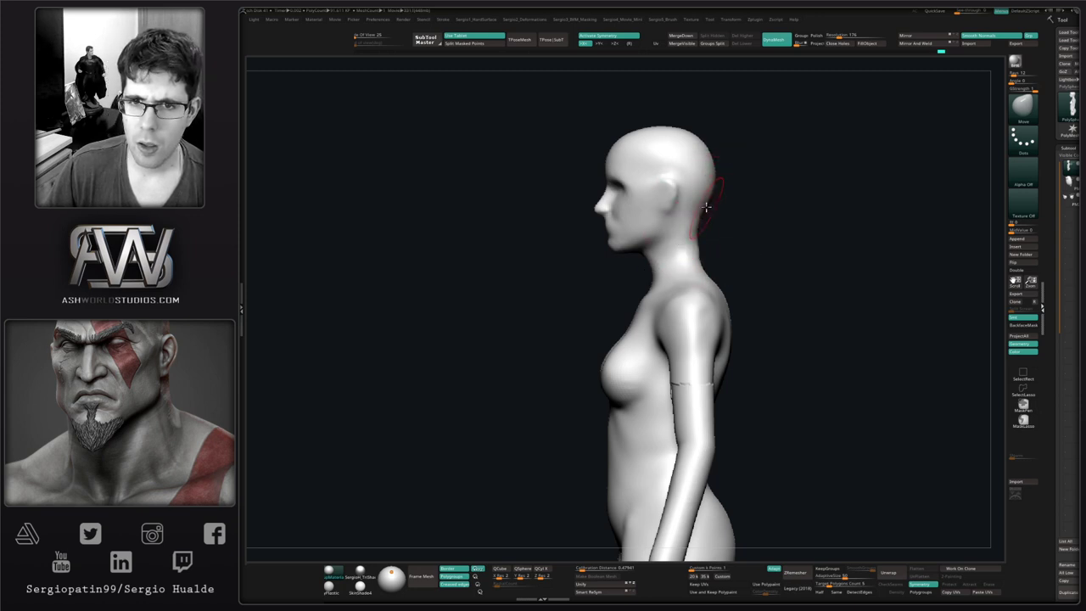
key("shift")
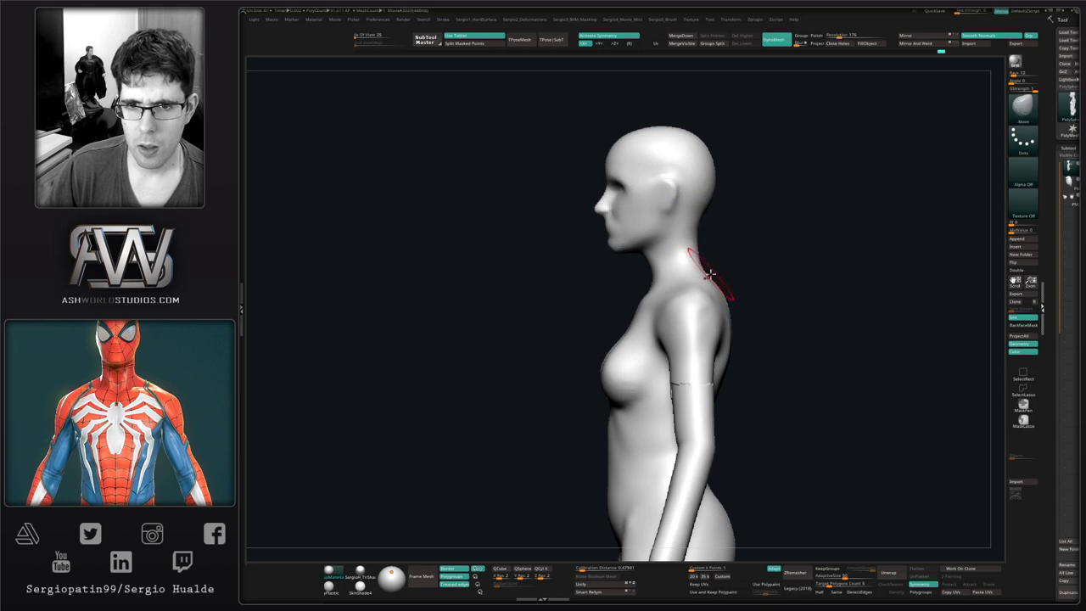
right_click_drag(710, 276, 686, 272, "ctrl")
mouse_move(704, 343)
right_mouse_down("alt")
mouse_move(665, 309)
mouse_move(681, 330)
mouse_move(602, 336)
mouse_move(691, 321)
right_mouse_up("alt")
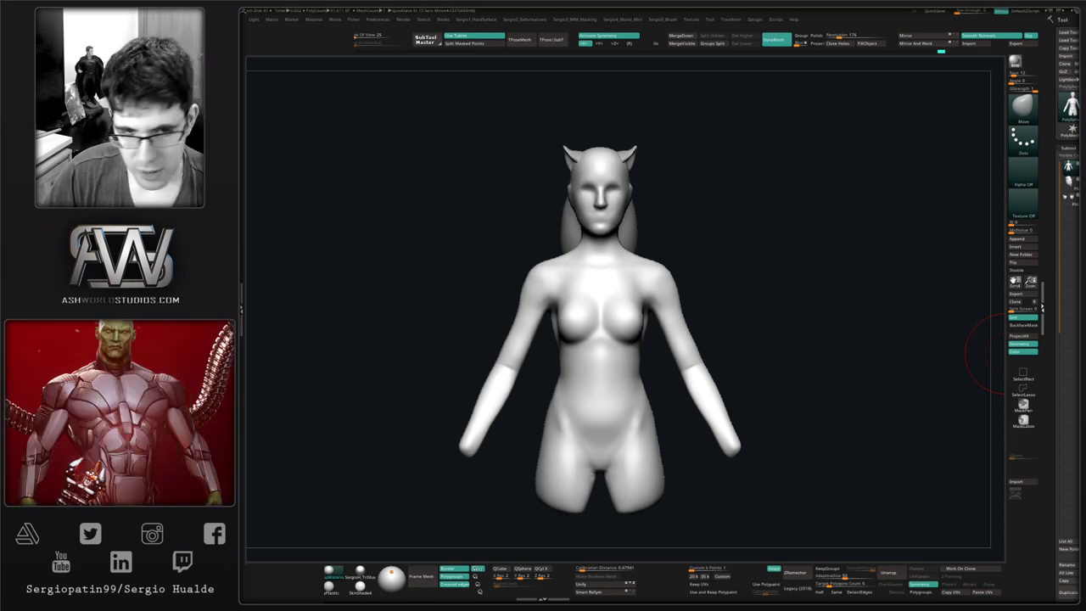
- Mask the head, torso and hips so that only the arms remain editable
left_click_drag(762, 316, 712, 242)
scroll(685, 235, "up", 3)
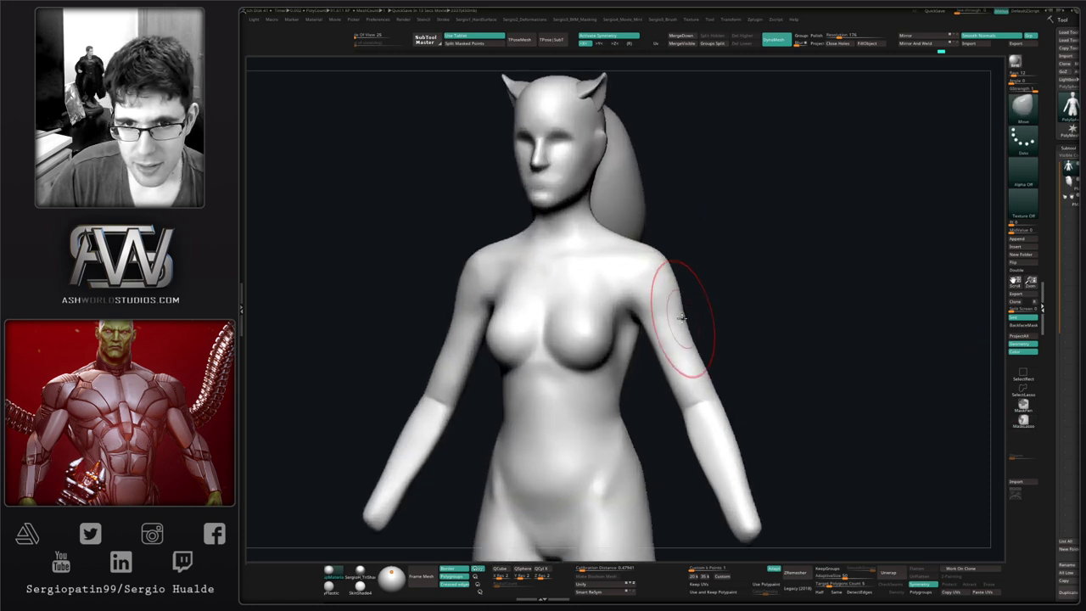
right_click_drag(671, 310, 681, 344, "shift")
mouse_move(681, 344)
left_mouse_down()
mouse_move(703, 371)
mouse_move(713, 356)
mouse_move(750, 354)
left_mouse_up()
key("s")
right_click_drag(659, 347, 426, 291, "alt")
key("w")
left_click(698, 313, "ctrl")
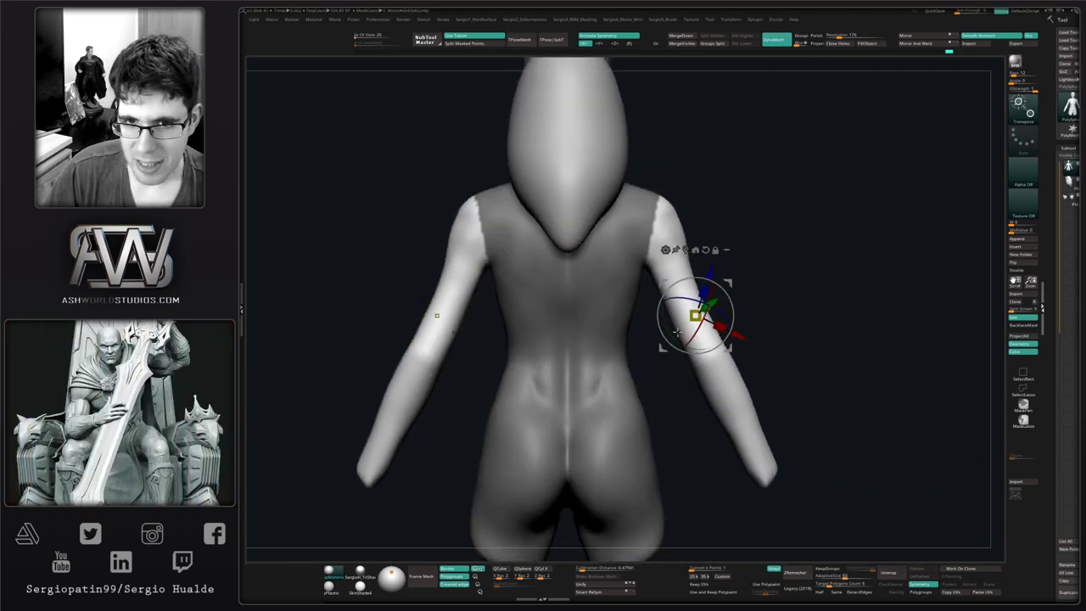
- Reshape the contours of the upper arms from the back with the Move brush
key("q")
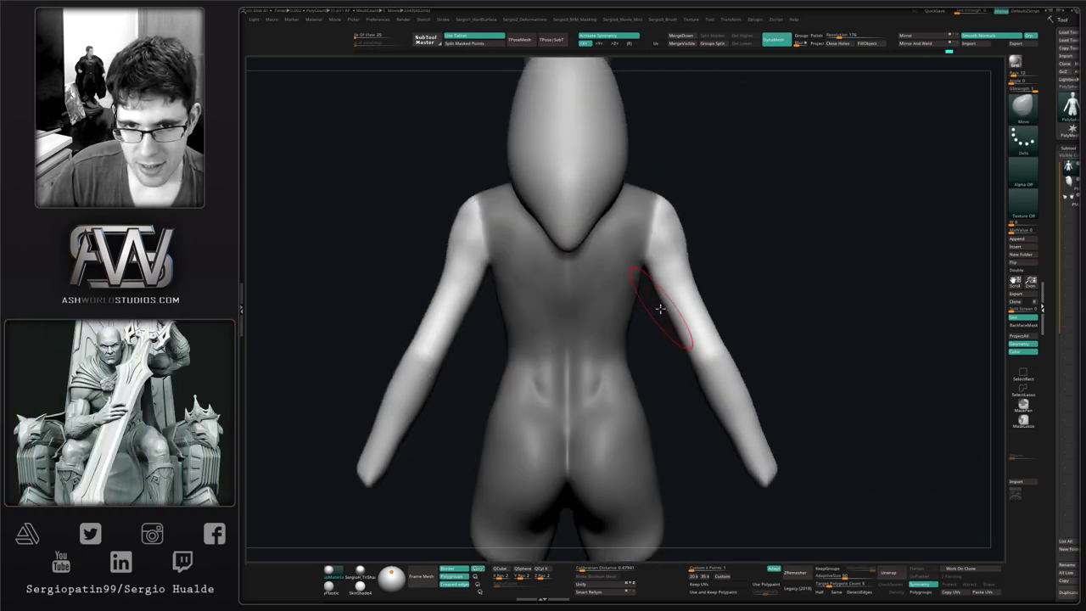
left_click_drag(659, 303, 688, 294)
mouse_move(688, 294)
right_mouse_down()
mouse_move(705, 313)
mouse_move(665, 313)
mouse_move(661, 302)
right_mouse_up()
mouse_move(662, 302)
left_mouse_down()
mouse_move(652, 287)
mouse_move(671, 315)
left_mouse_up()
right_click_drag(671, 315, 672, 314)
mouse_move(672, 315)
left_mouse_down()
mouse_move(662, 285)
mouse_move(667, 313)
left_mouse_up()
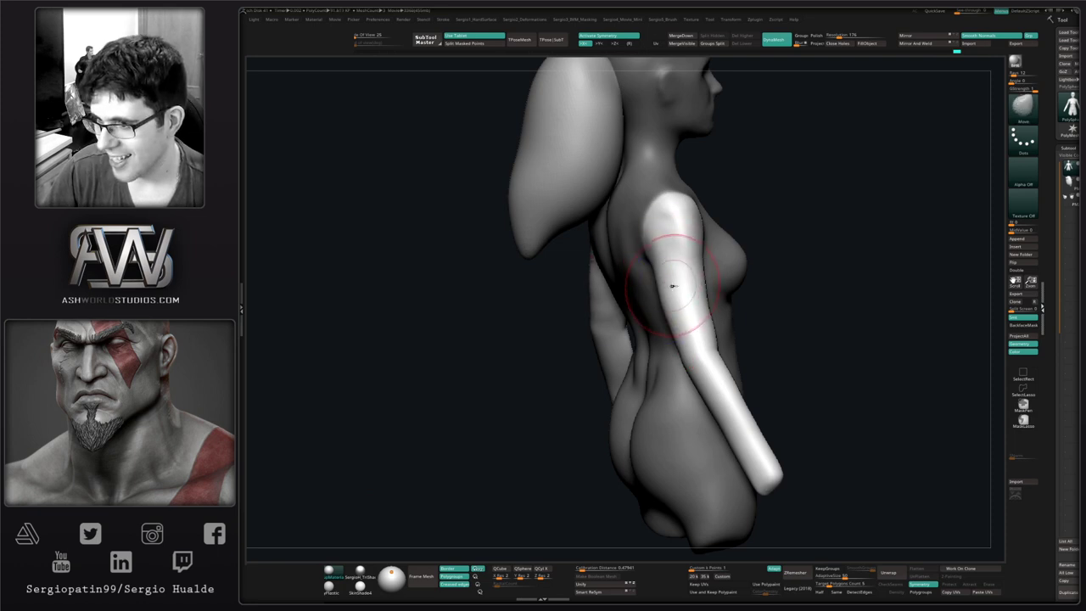
- Refine the side profile of the arm between shoulder and elbow with the Move brush
mouse_move(678, 285)
right_mouse_down()
mouse_move(656, 294)
mouse_move(650, 329)
right_mouse_up()
key("s")
left_click_drag(671, 308, 681, 308)
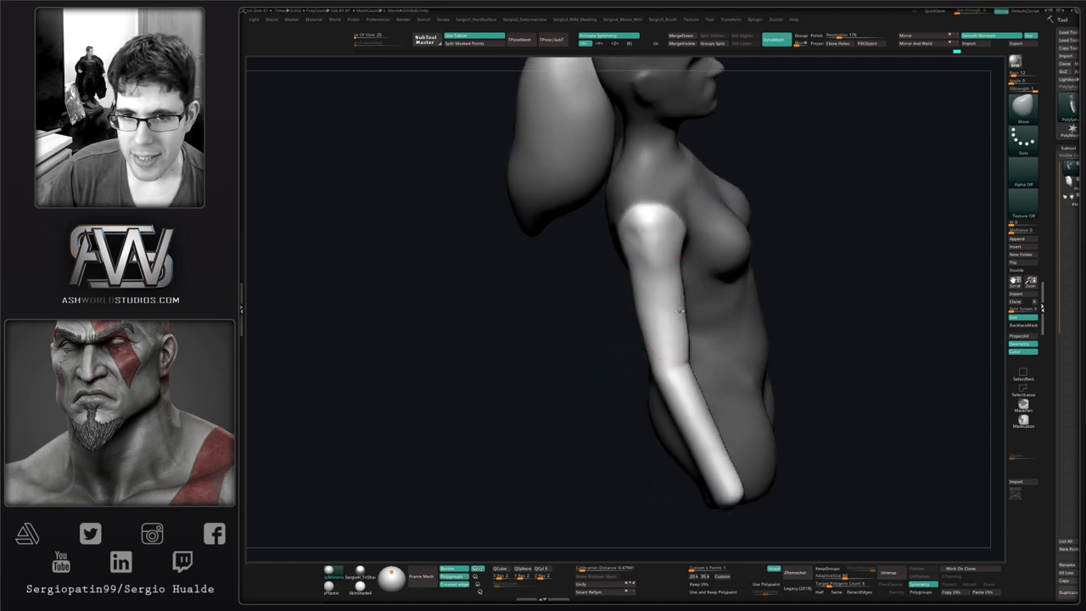
mouse_move(660, 334)
right_mouse_down()
mouse_move(670, 315)
mouse_move(696, 343)
right_mouse_up()
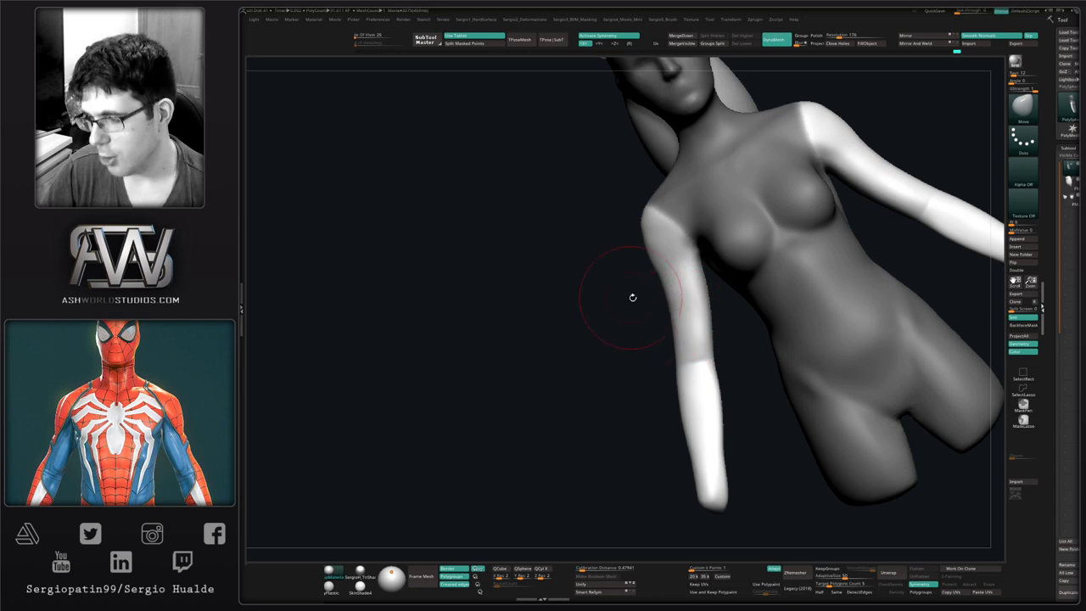
- Clear the mask, then shape and smooth the shoulder and its transition into the back with the Clay brush
mouse_move(660, 321)
right_mouse_down("shift")
mouse_move(679, 325)
mouse_move(654, 327)
right_mouse_up("shift")
key("b")
key("c")
key("l")
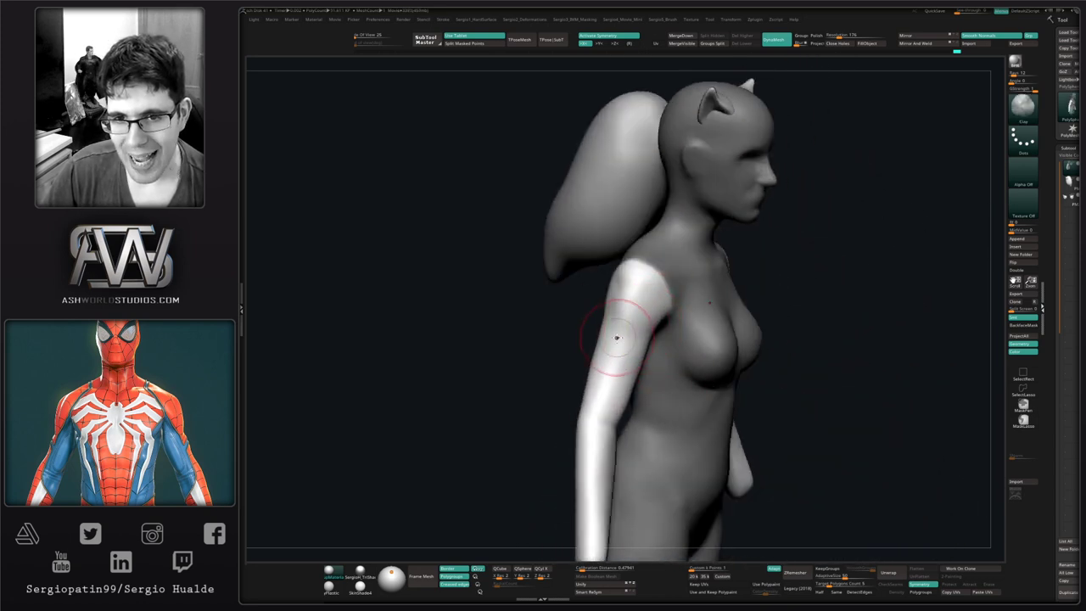
key("ctrl")
right_click_drag(572, 342, 636, 308)
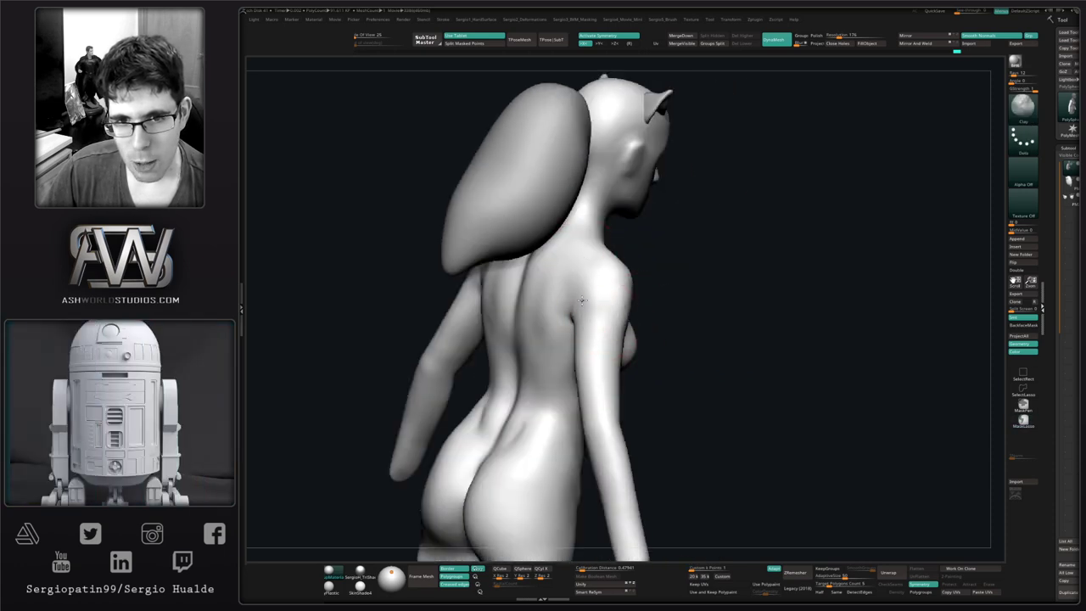
key("shift")
right_click_drag(667, 332, 635, 310)
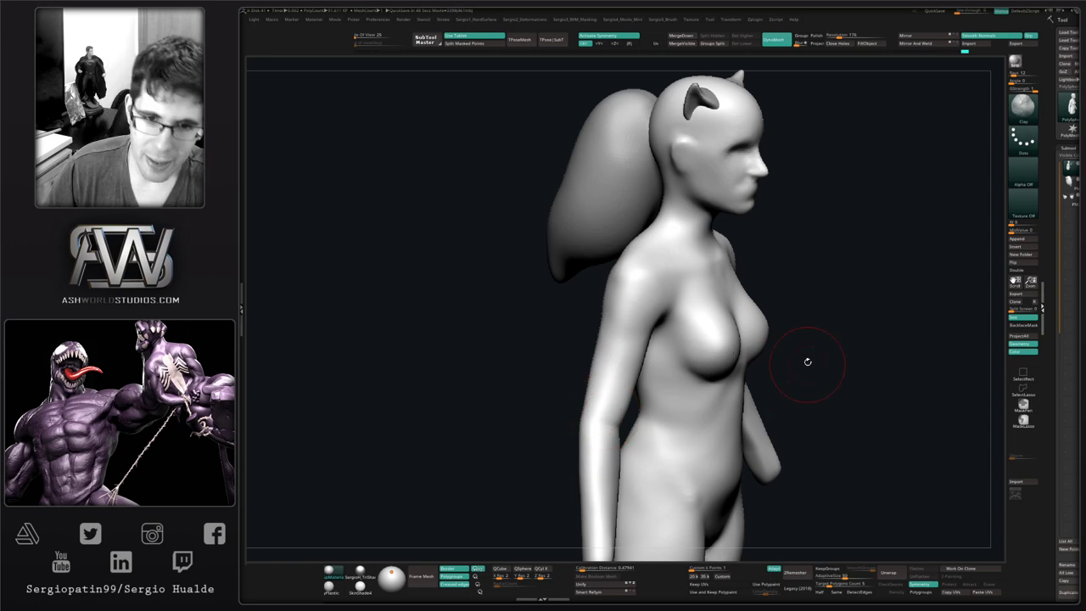
- Define the elbow area with the Clay and DamStandard brushes
mouse_move(829, 368)
left_mouse_down()
mouse_move(745, 321)
mouse_move(758, 371)
mouse_move(754, 303)
mouse_move(769, 381)
mouse_move(747, 311)
left_mouse_up()
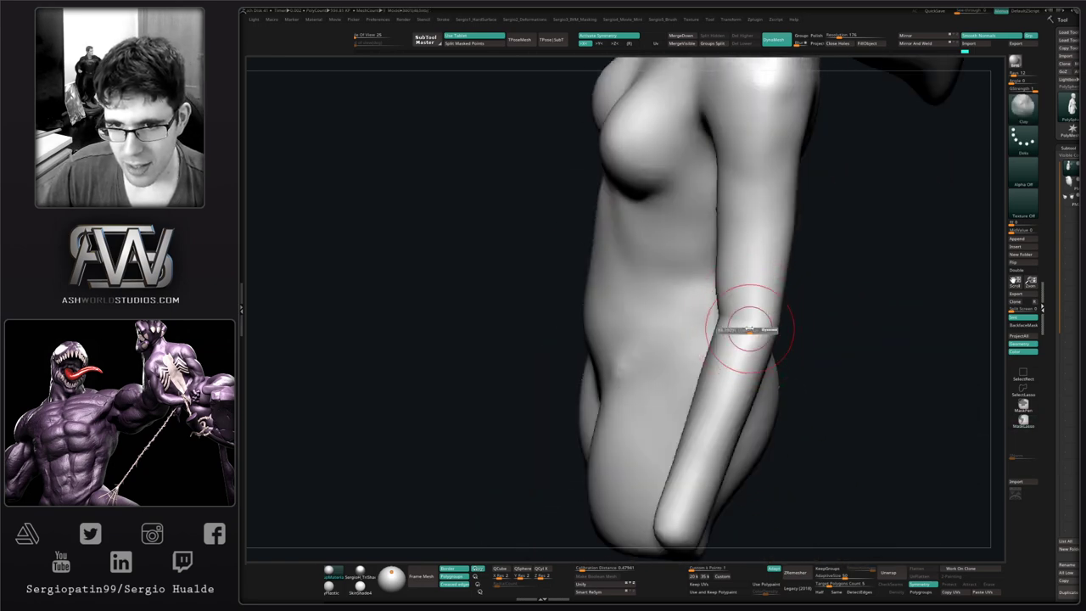
left_click(752, 325, "alt")
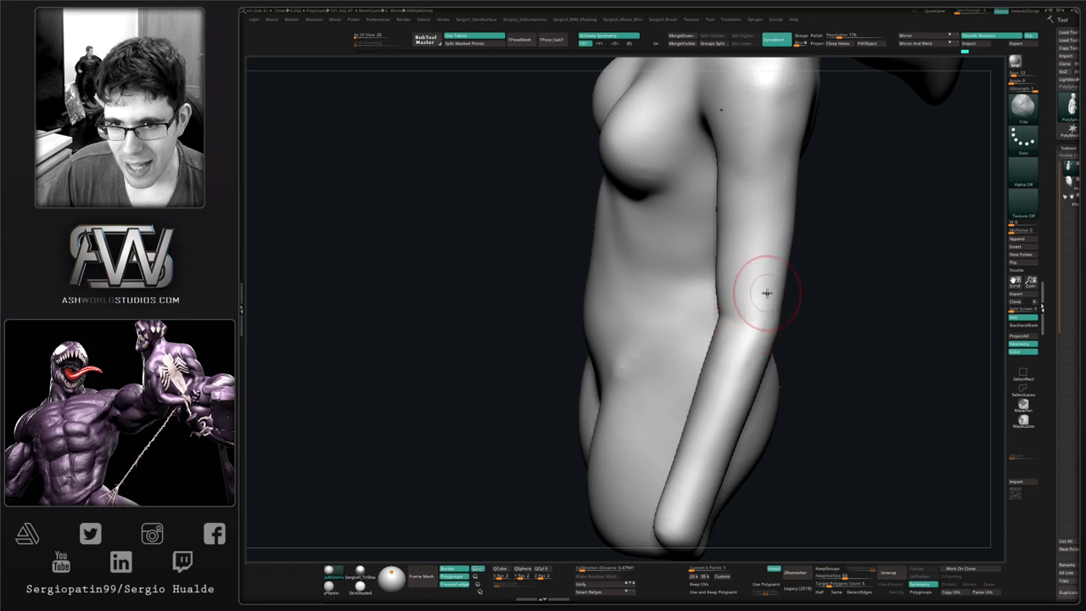
mouse_move(749, 349)
right_mouse_down()
mouse_move(756, 332)
mouse_move(790, 317)
right_mouse_up()
key("b")
key("d")
key("s")
mouse_move(790, 317)
left_mouse_down()
mouse_move(775, 339)
mouse_move(782, 326)
left_mouse_up()
- Reshape the elbow and forearm contours from several angles with the Move brush
mouse_move(714, 372)
right_mouse_down()
mouse_move(758, 375)
mouse_move(701, 390)
mouse_move(754, 367)
mouse_move(742, 368)
mouse_move(778, 390)
mouse_move(718, 378)
mouse_move(788, 332)
mouse_move(766, 363)
mouse_move(806, 335)
right_mouse_up()
key("b")
key("m")
key("v")
key("s")
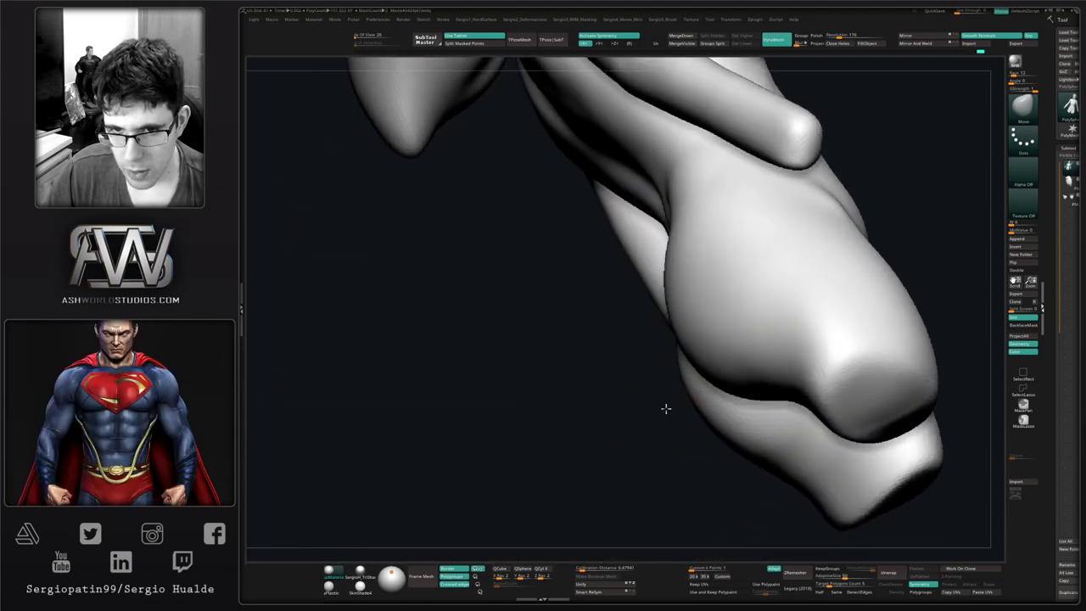
right_click_drag(664, 407, 732, 400)
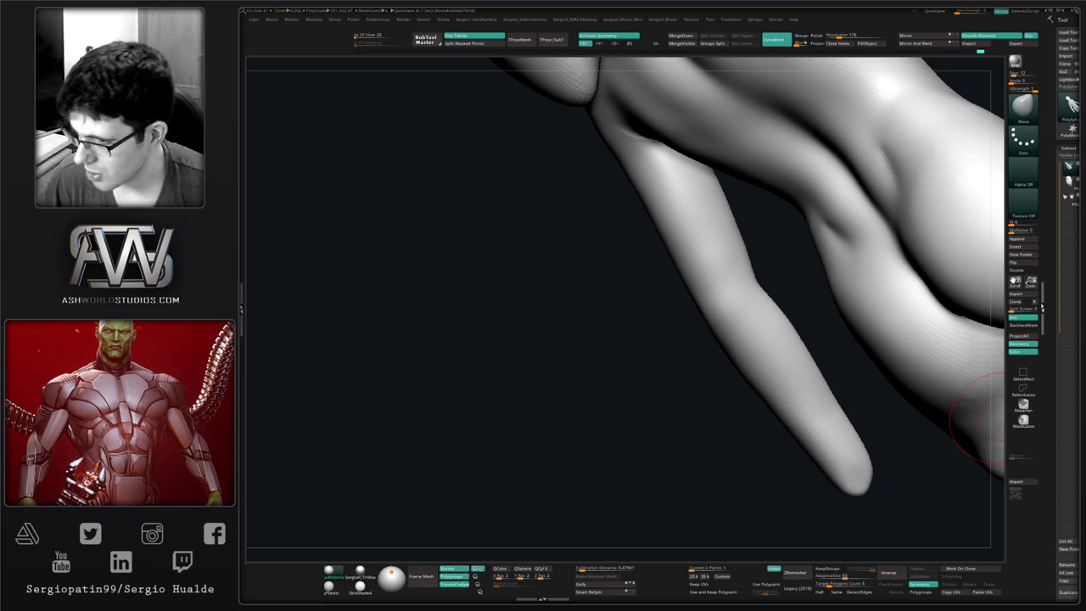
left_click_drag(759, 400, 859, 364)
right_click_drag(859, 363, 854, 362, "shift")
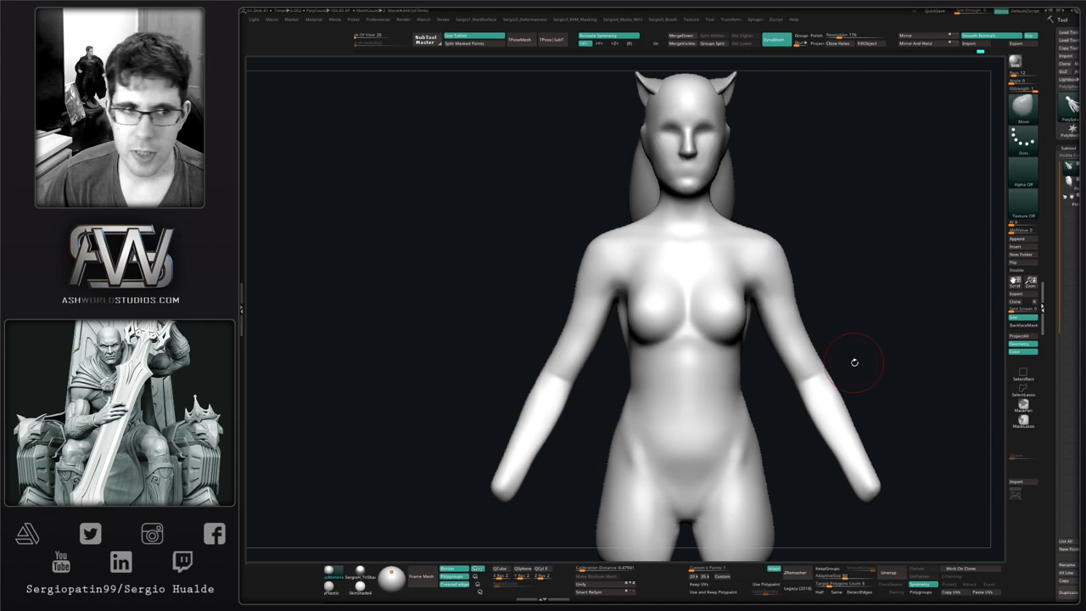
- Duplicate the body subtool and isolate the head, neck and upper shoulders on one copy
left_click_drag(864, 190, 792, 192)
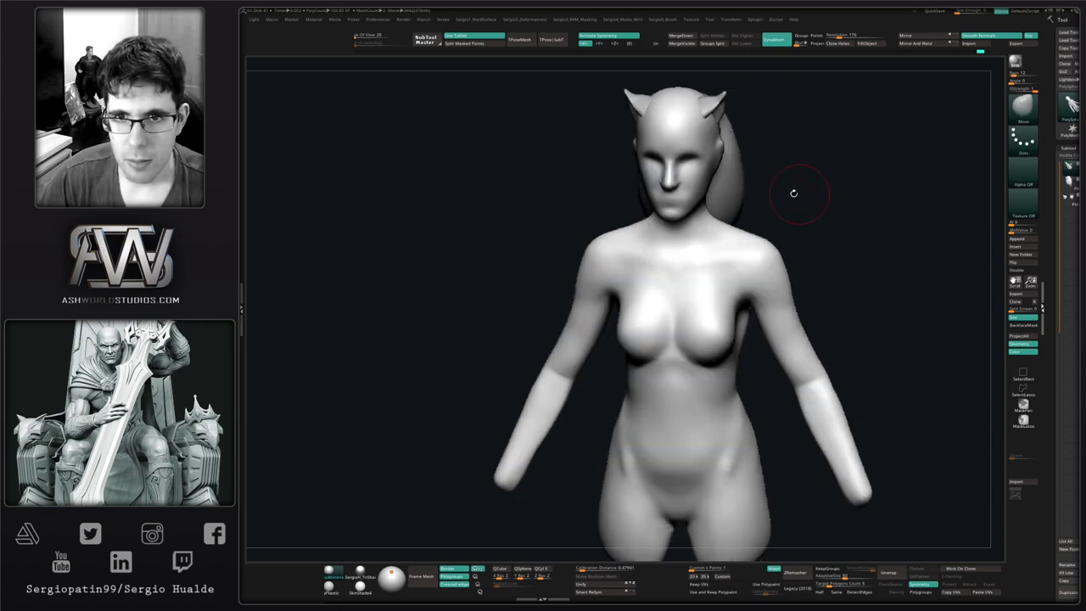
left_click_drag(766, 226, 750, 286)
mouse_move(750, 286)
right_mouse_down("alt")
mouse_move(691, 299)
mouse_move(717, 289)
right_mouse_up("alt")
mouse_move(586, 282)
right_mouse_down("alt")
mouse_move(608, 249)
mouse_move(573, 187)
right_mouse_up("alt")
key("ctrl+shift")
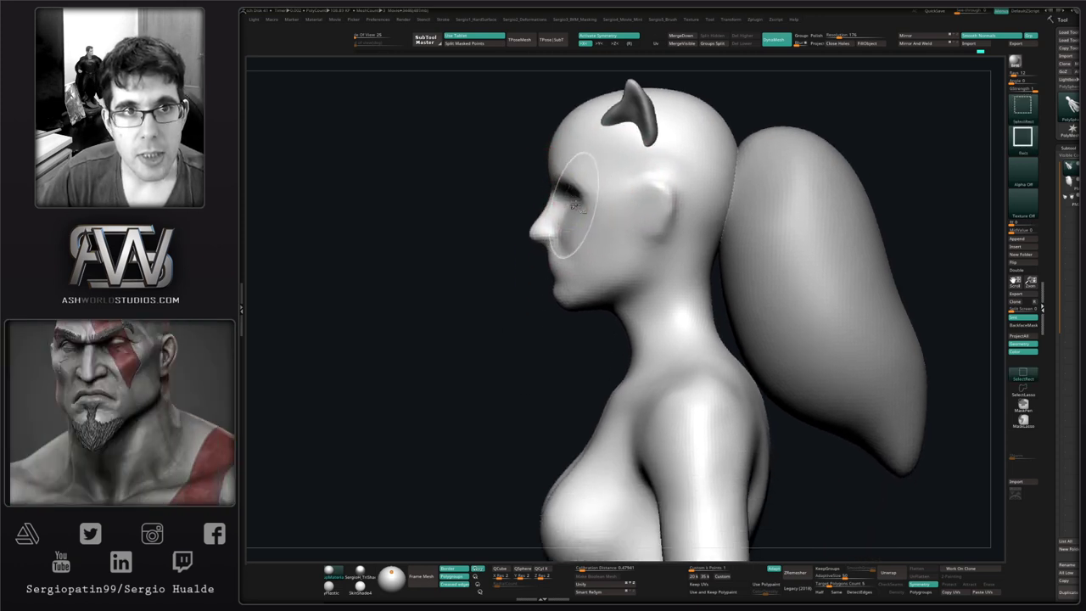
key("ctrl+shift+d")
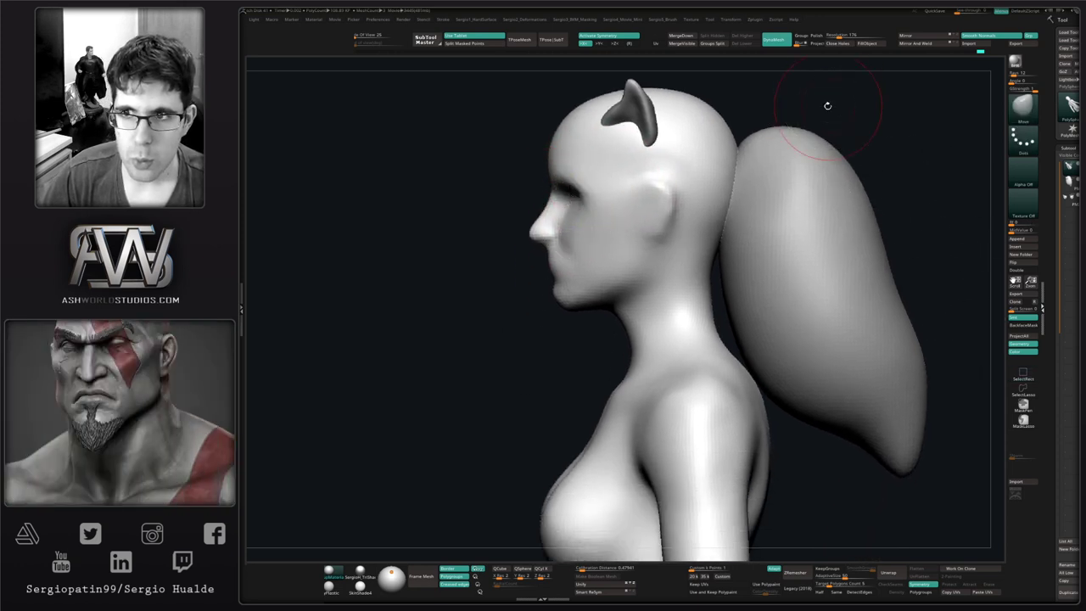
right_click_drag(826, 104, 786, 175, "alt")
left_click_drag(833, 119, 544, 383, "ctrl+shift")
right_click_drag(712, 327, 826, 312, "shift")
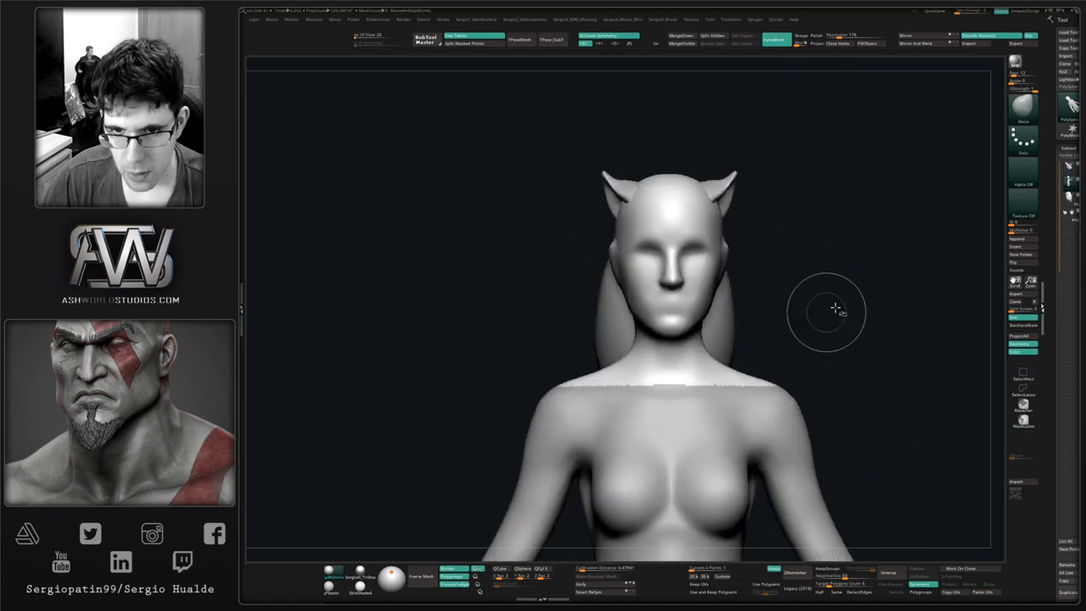
- Trim the shoulder geometry off the head subtool, keeping only the head and neck
left_click_drag(844, 321, 713, 433, "ctrl+alt+shift")
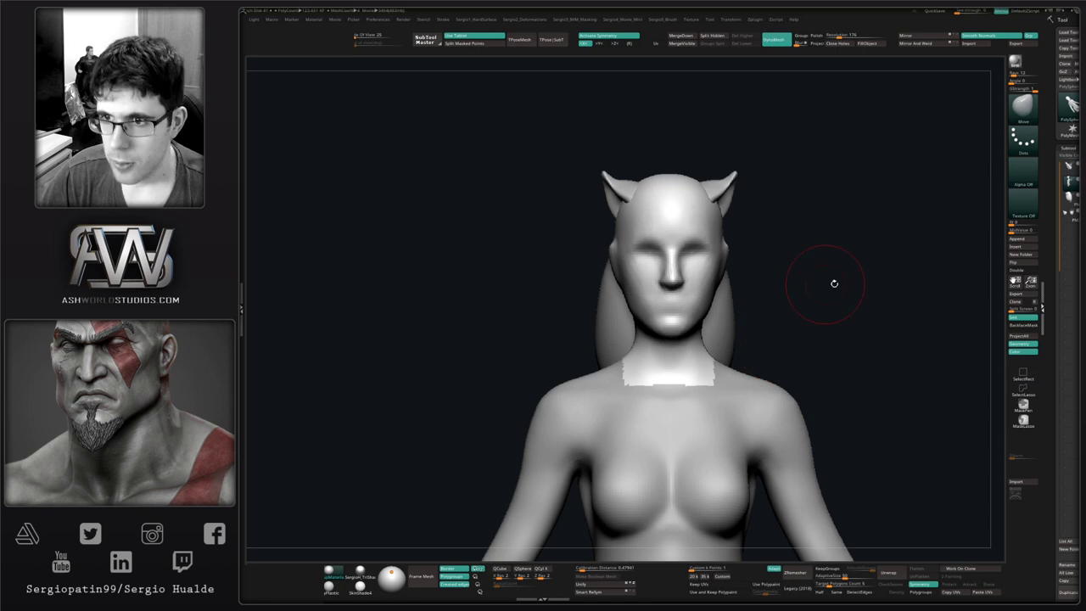
mouse_move(1045, 373)
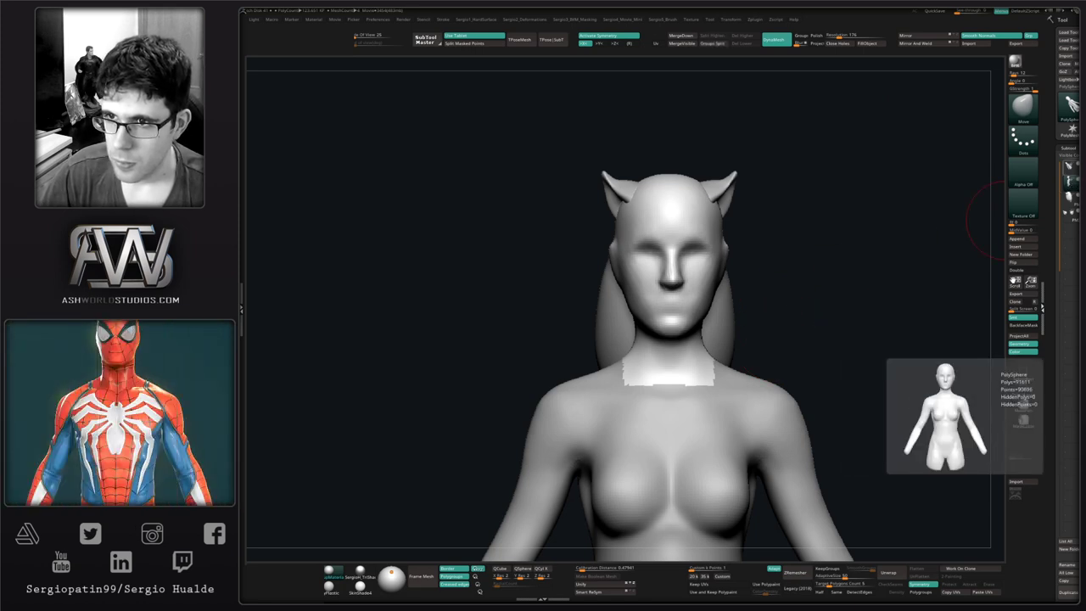
- Remove the head from the body subtool with a lasso selection in side view, cutting along the upper neck
left_click(1067, 182)
right_click_drag(829, 262, 747, 264, "shift")
left_click(1023, 390, "ctrl+shift")
mouse_move(857, 155)
left_mouse_down("ctrl+shift")
mouse_move(637, 110)
mouse_move(601, 358)
left_mouse_up("ctrl+shift")
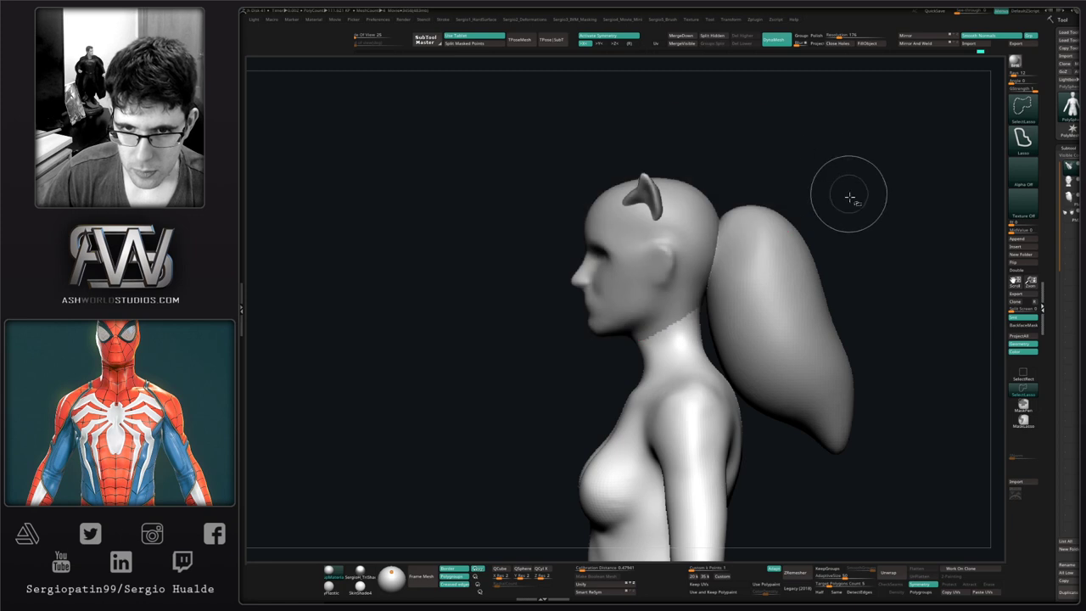
left_click(1025, 376, "ctrl+shift")
left_click_drag(885, 312, 929, 303, "shift")
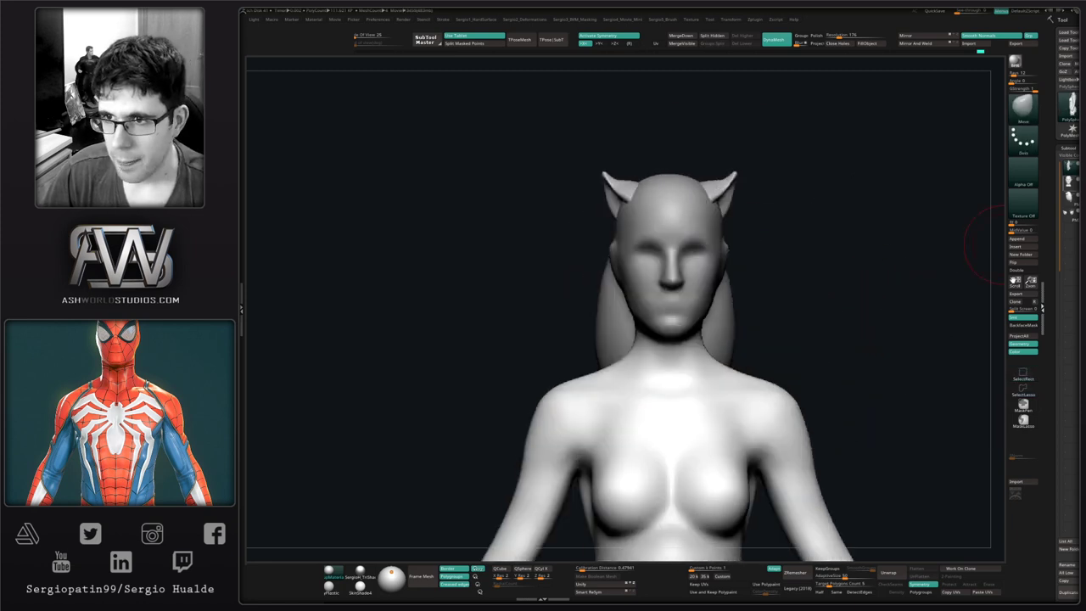
- Isolate the head subtool and remesh it with a higher DynaMesh resolution
left_click(1068, 182)
mouse_move(751, 271)
left_mouse_down()
mouse_move(744, 280)
mouse_move(768, 272)
mouse_move(812, 169)
mouse_move(824, 57)
mouse_move(852, 36)
left_mouse_up()
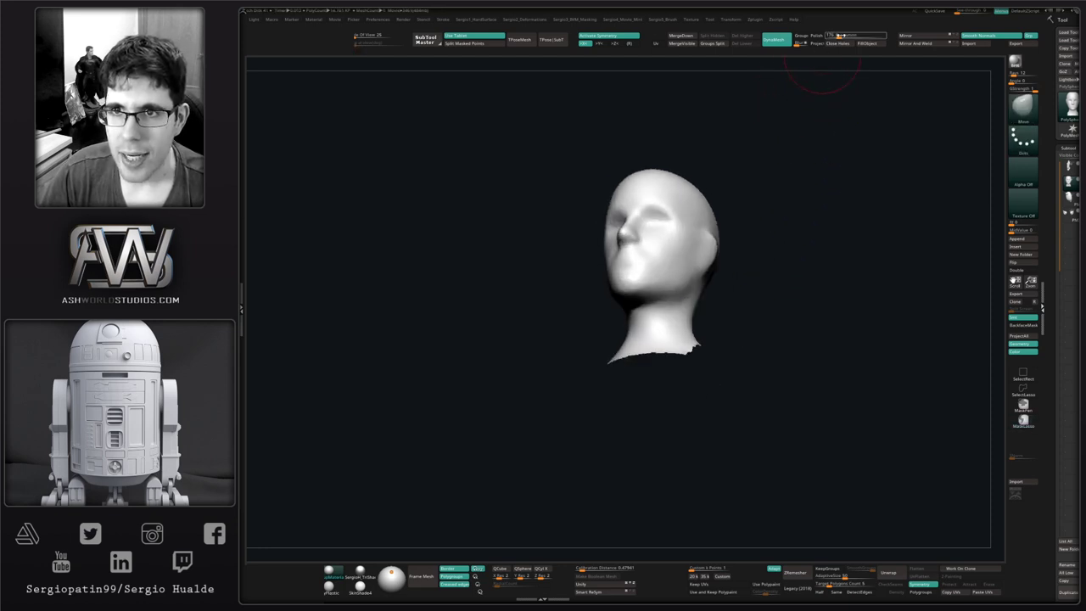
left_click(810, 176, "ctrl+shift")
- Smooth the cut edge and lower part of the neck on the head subtool
left_click_drag(689, 351, 667, 352, "shift")
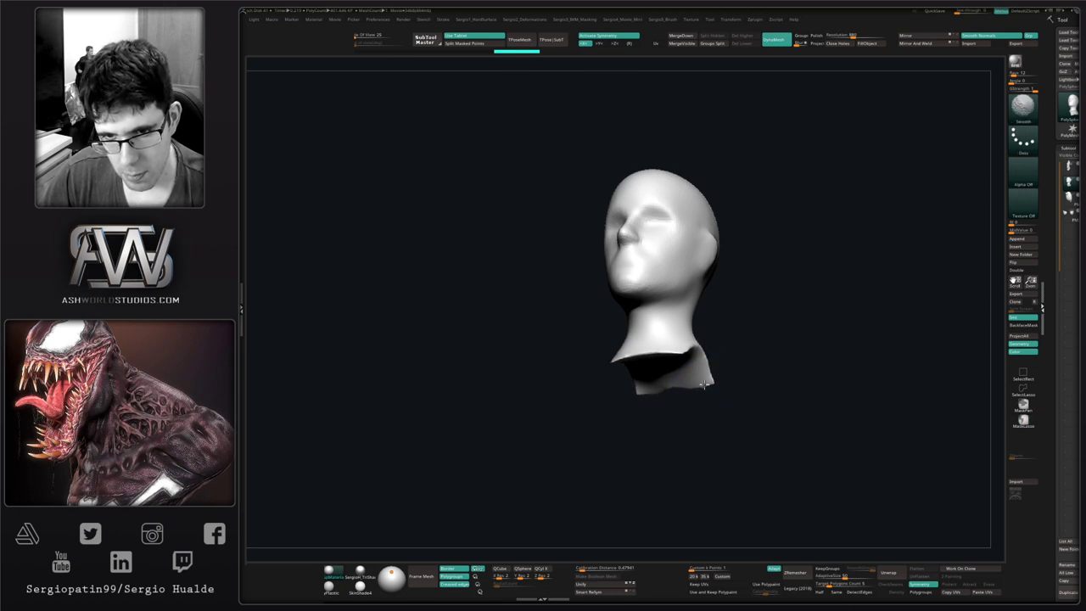
left_click_drag(703, 385, 667, 359)
mouse_move(761, 341)
left_mouse_down()
mouse_move(724, 344)
mouse_move(674, 288)
left_mouse_up()
- Refine the jaw, chin, cheeks and skull shape with the Move and Smooth brushes from several angles
mouse_move(673, 289)
right_mouse_down("ctrl")
mouse_move(680, 331)
mouse_move(731, 339)
right_mouse_up("ctrl")
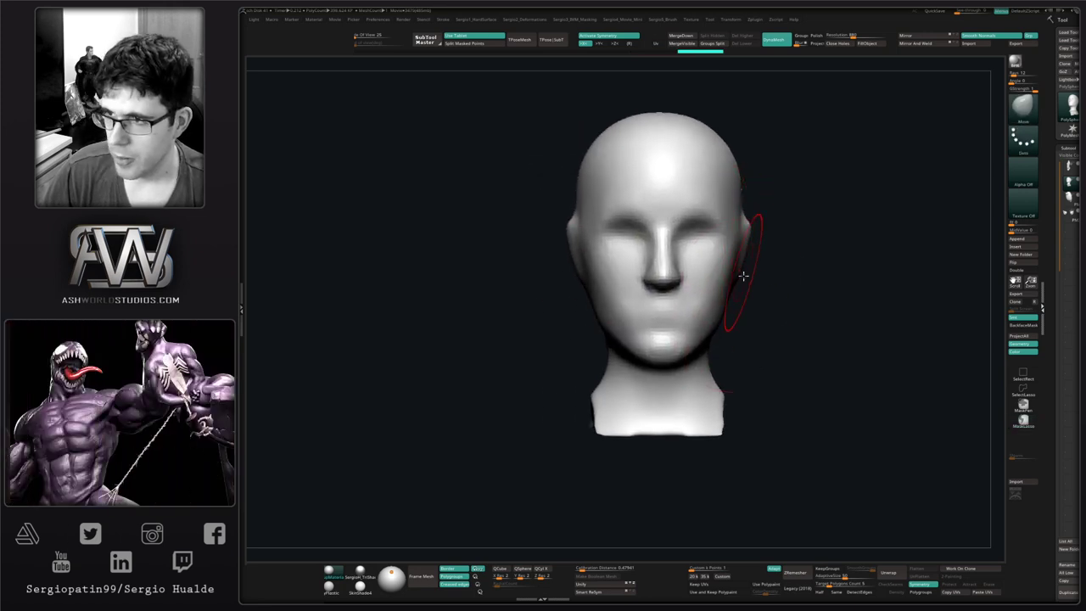
left_click_drag(743, 276, 703, 314)
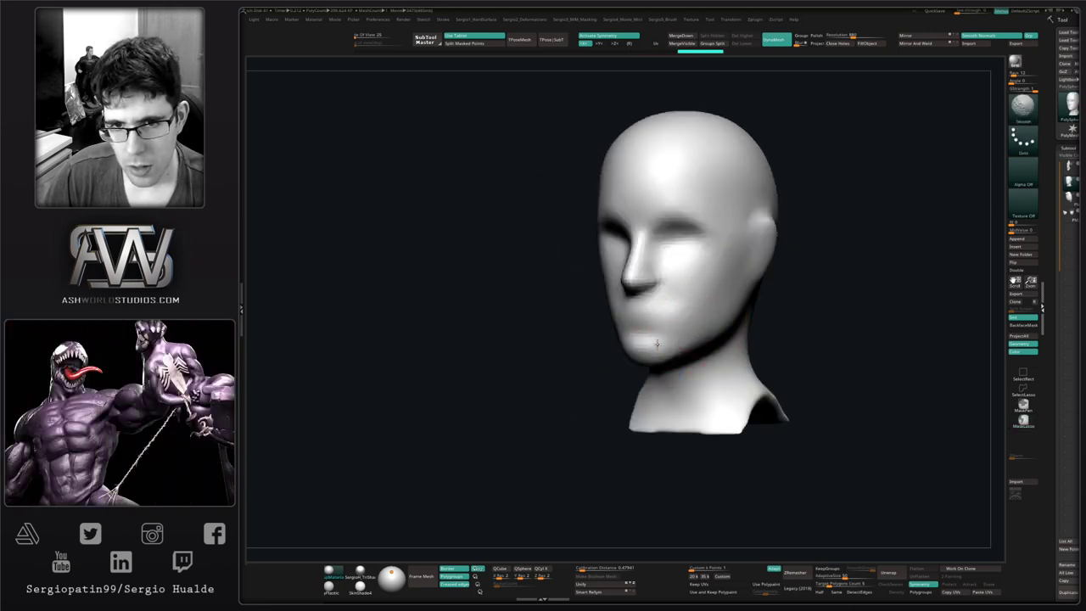
left_click_drag(656, 343, 635, 349)
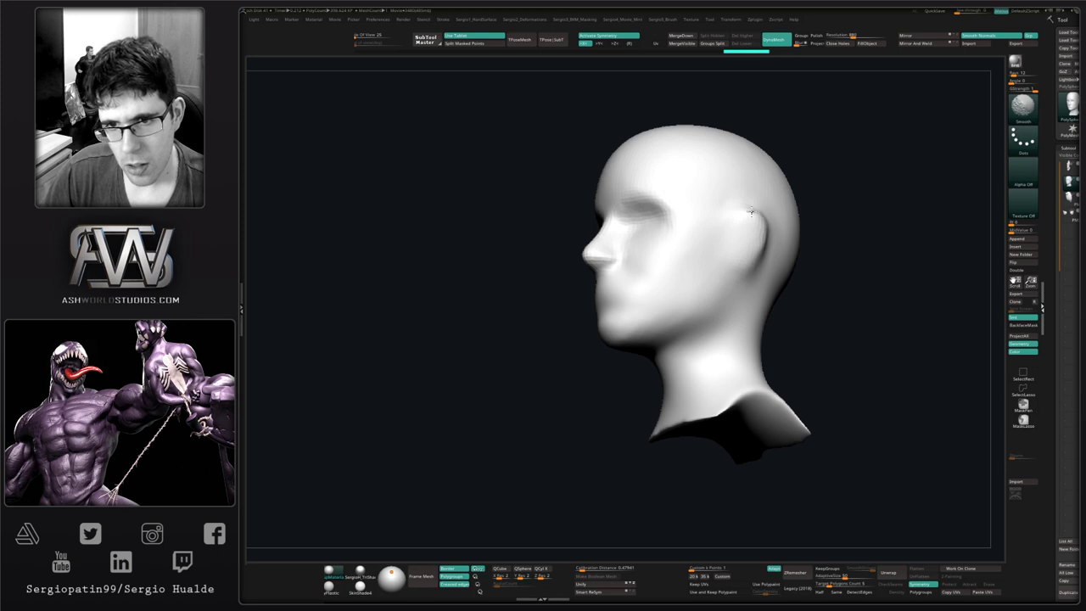
right_click_drag(720, 243, 657, 372, "alt")
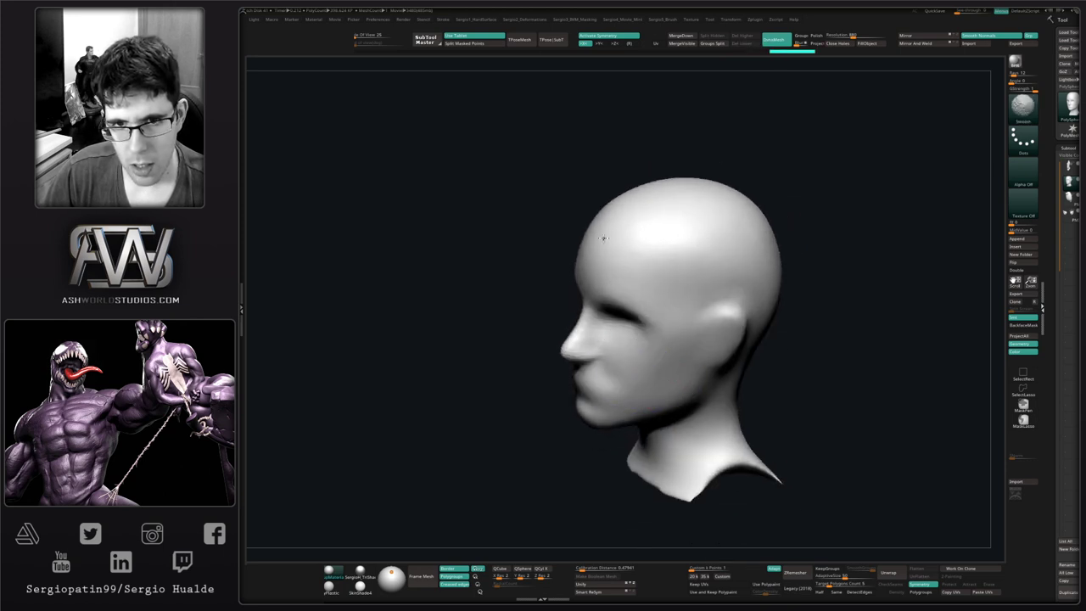
left_click_drag(739, 273, 702, 266)
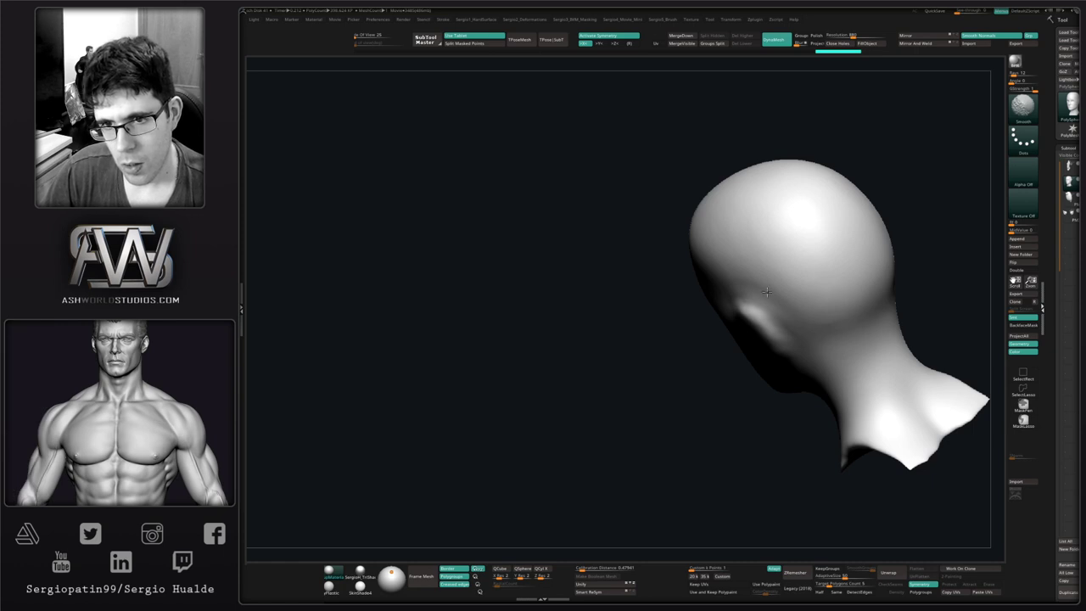
right_click_drag(766, 280, 760, 243)
right_click_drag(621, 246, 611, 314)
mouse_move(667, 258)
right_mouse_down()
mouse_move(730, 320)
mouse_move(676, 342)
mouse_move(685, 351)
mouse_move(695, 324)
right_mouse_up()
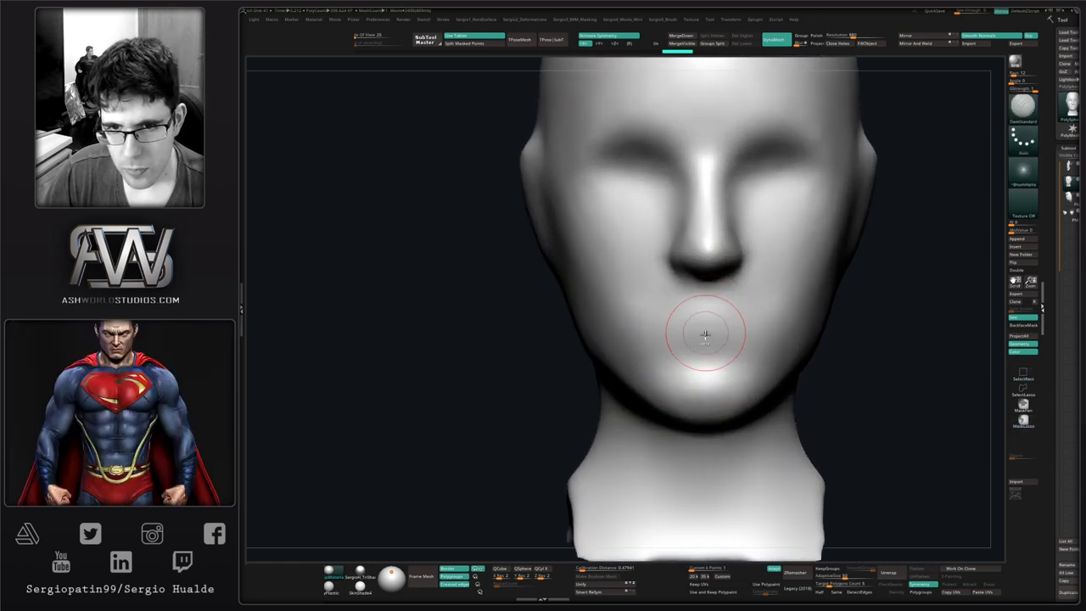
right_click_drag(704, 326, 797, 323)
right_click_drag(894, 277, 890, 288, "shift")
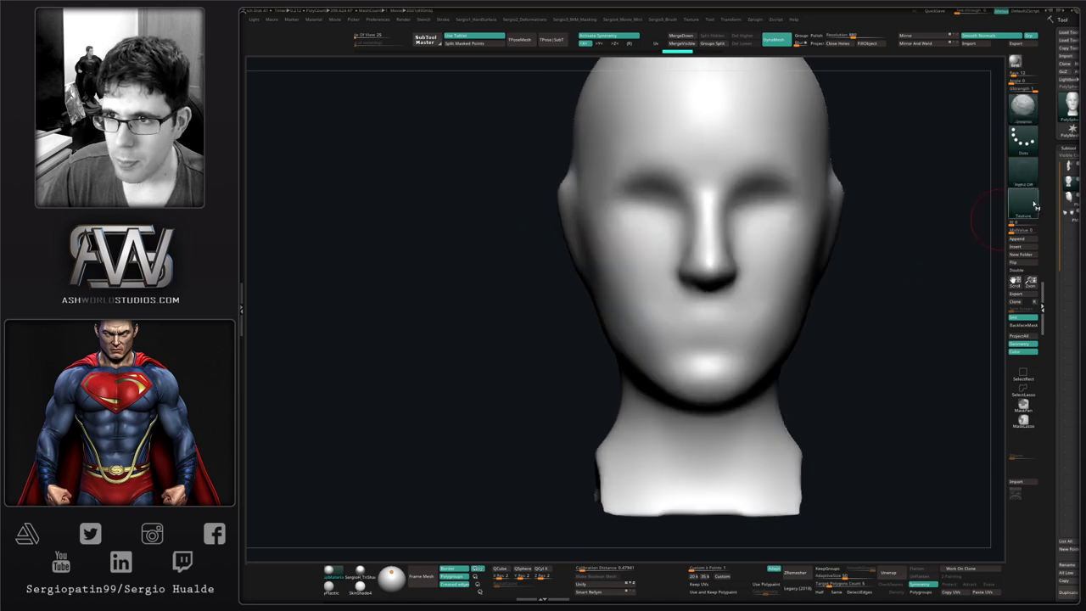
left_click(1068, 148)
left_click(1067, 197)
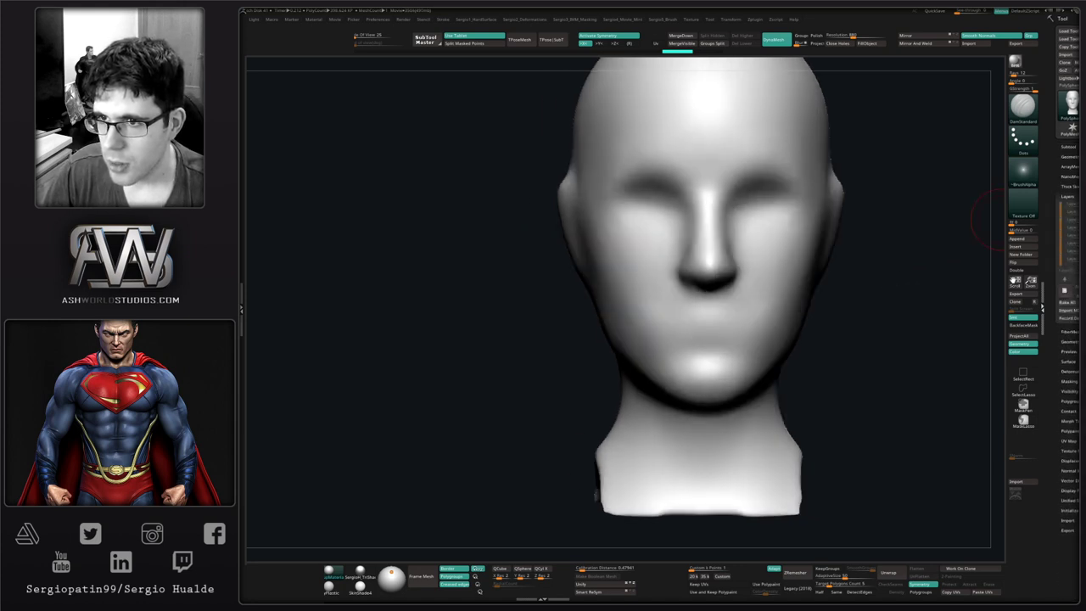
left_click(1068, 146)
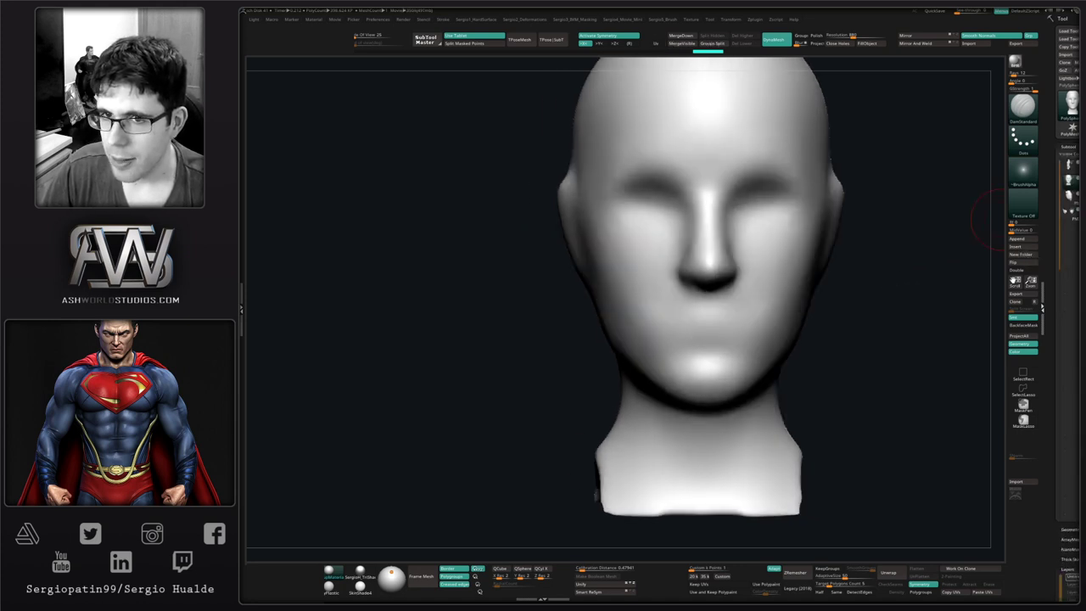
key("ctrl")
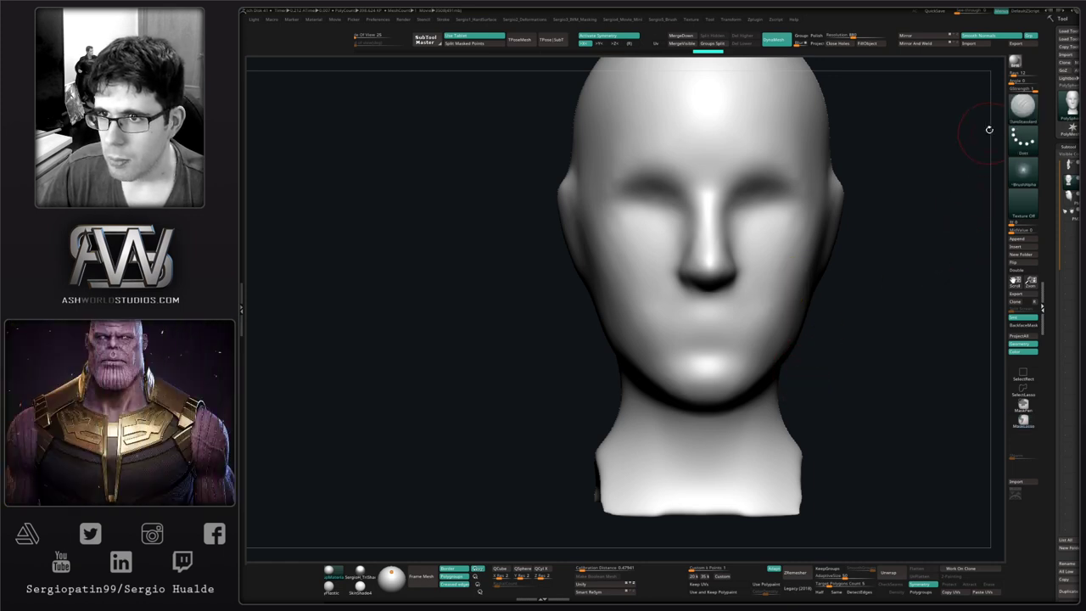
key("4")
left_click(856, 250)
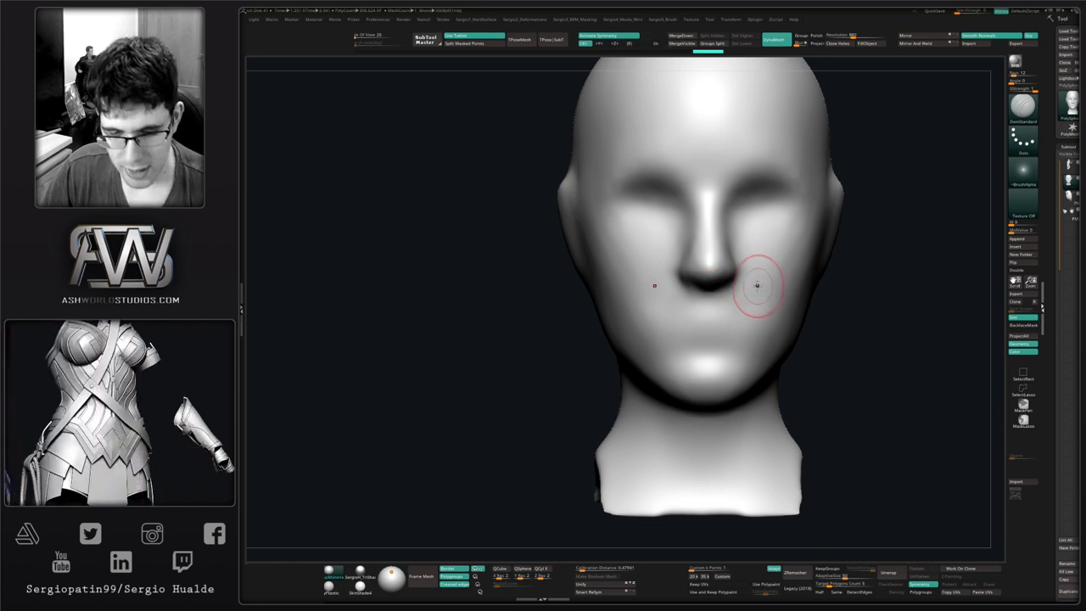
key("m")
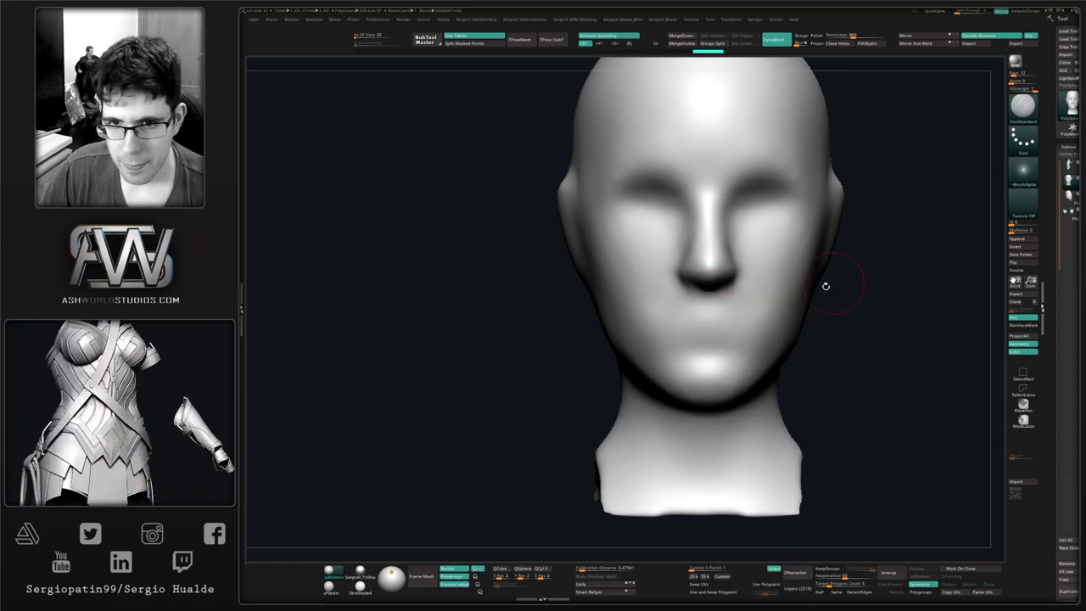
mouse_move(792, 298)
right_mouse_down()
mouse_move(761, 315)
mouse_move(720, 291)
right_mouse_up()
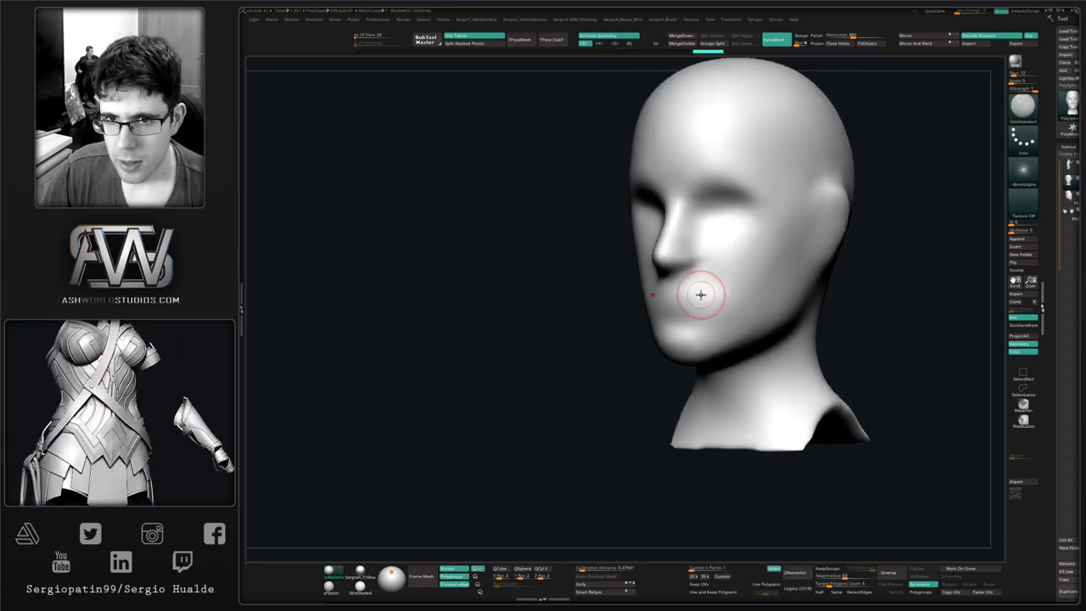
left_click(1068, 147)
left_click(1067, 196)
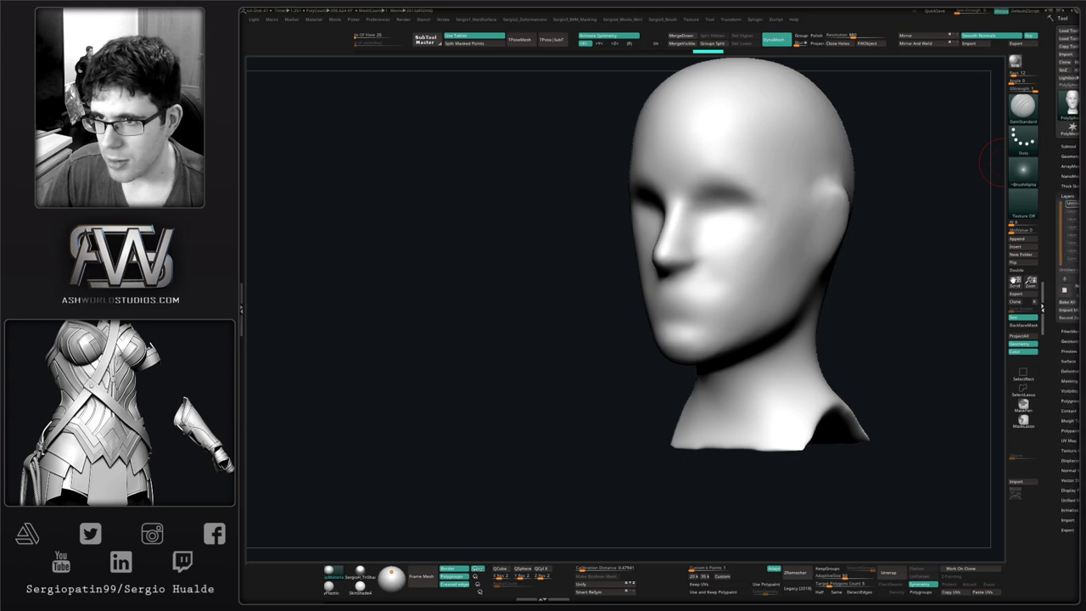
left_click(1067, 196)
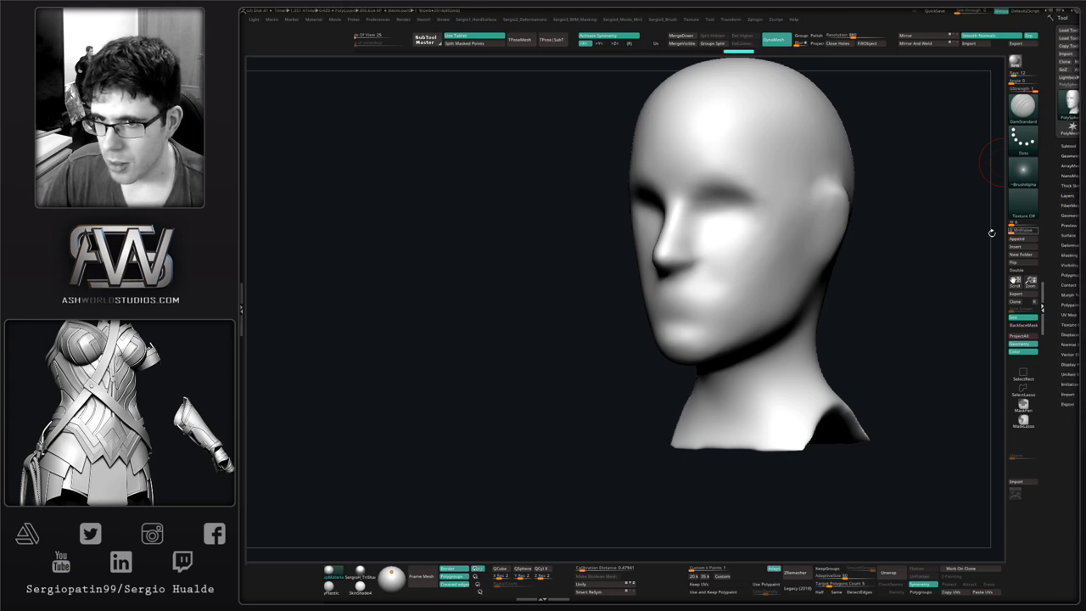
key("shift")
right_click(798, 288)
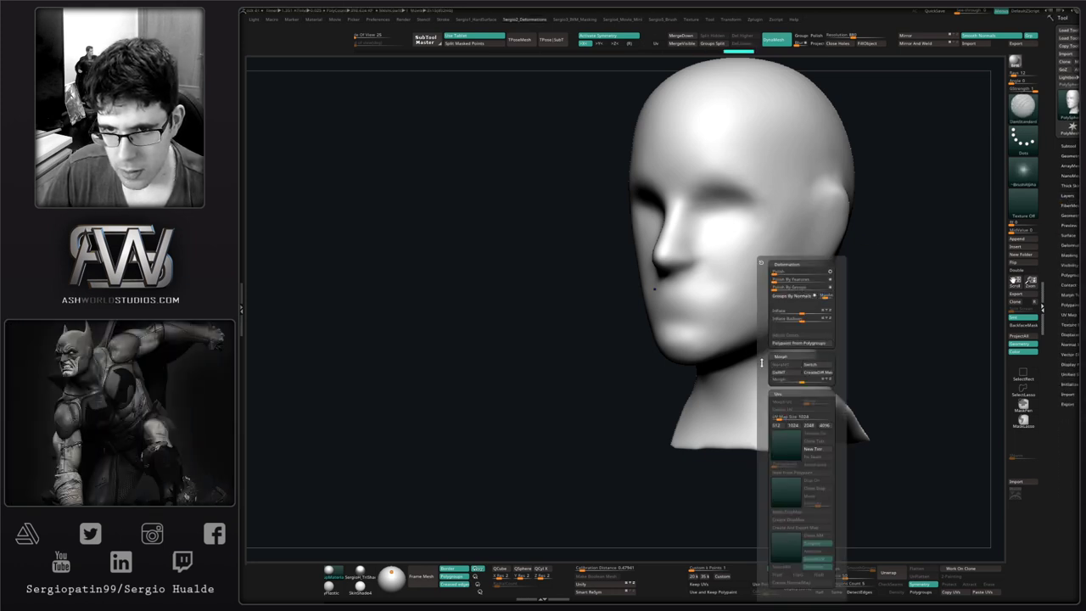
- Carve the mouth line below the nose with the DamStandard brush, extending and deepening it to the corners
right_click_drag(692, 343, 711, 340, "shift")
right_click_drag(667, 273, 650, 342, "alt")
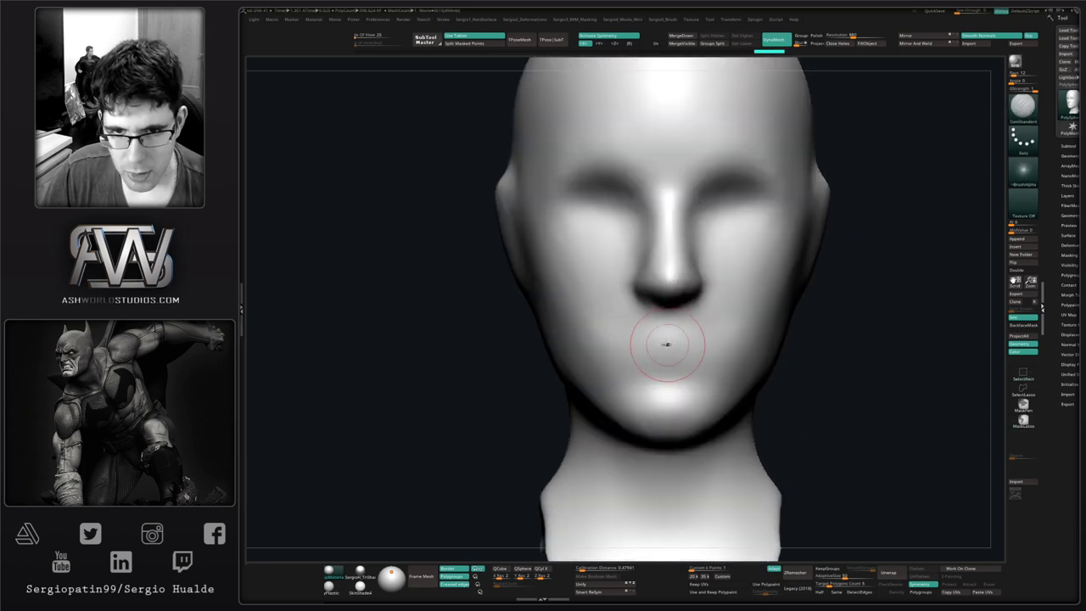
left_click_drag(667, 344, 623, 347)
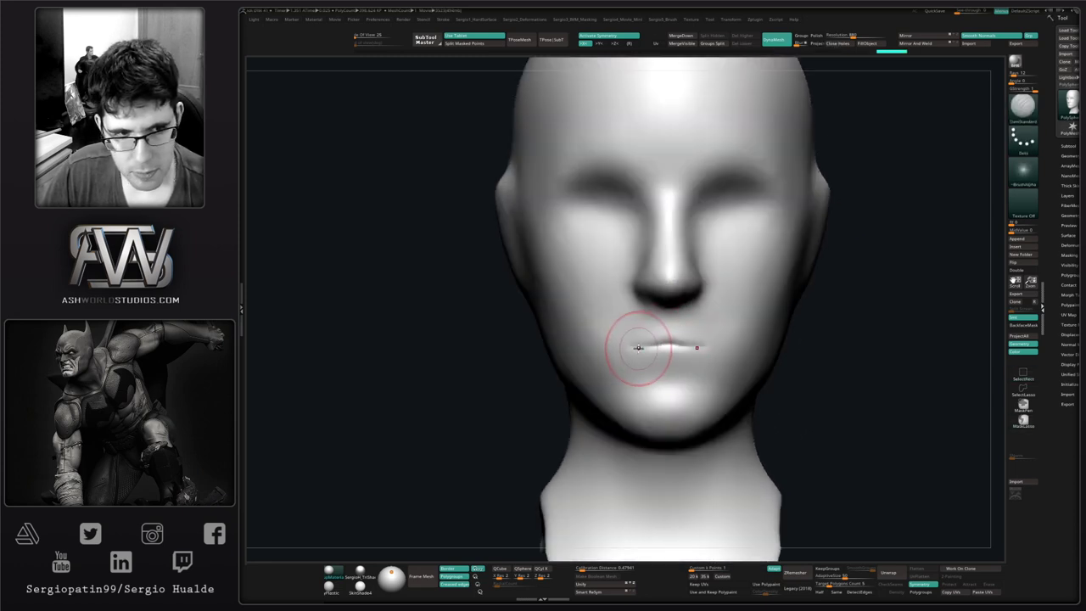
right_click_drag(638, 347, 718, 344)
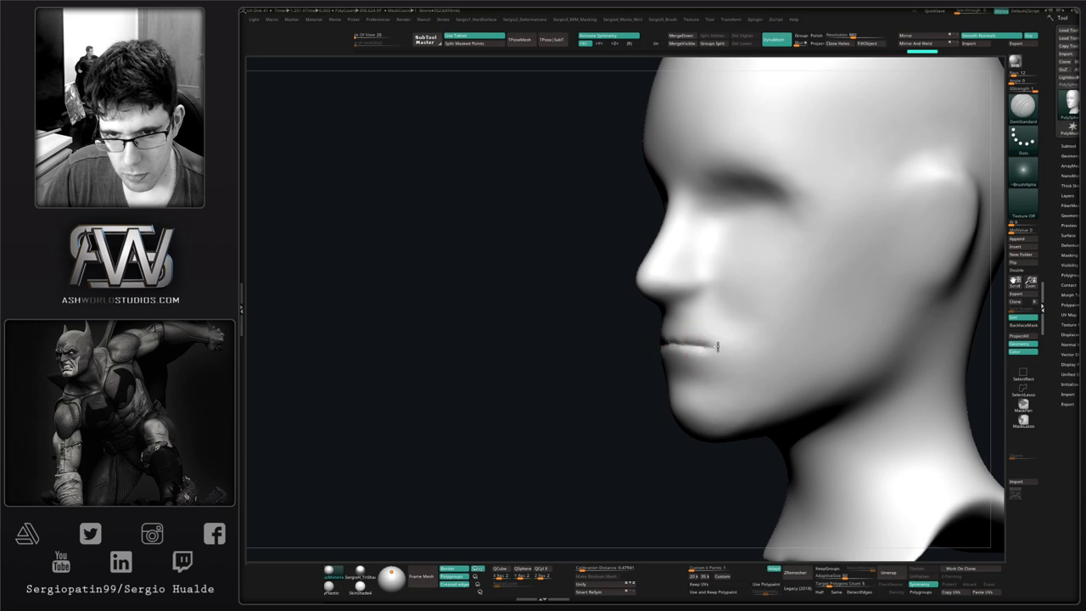
mouse_move(739, 343)
left_mouse_down()
mouse_move(678, 344)
mouse_move(736, 344)
left_mouse_up()
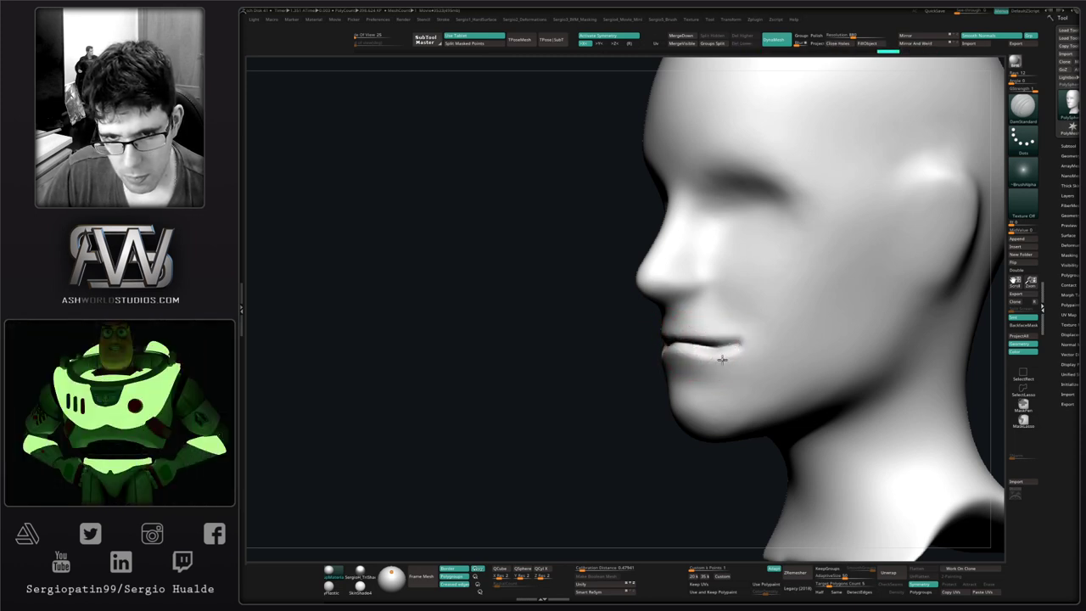
right_click_drag(722, 359, 702, 357)
- Mask the lower lip area with a lasso and invert the mask so only that area stays editable
key("ctrl")
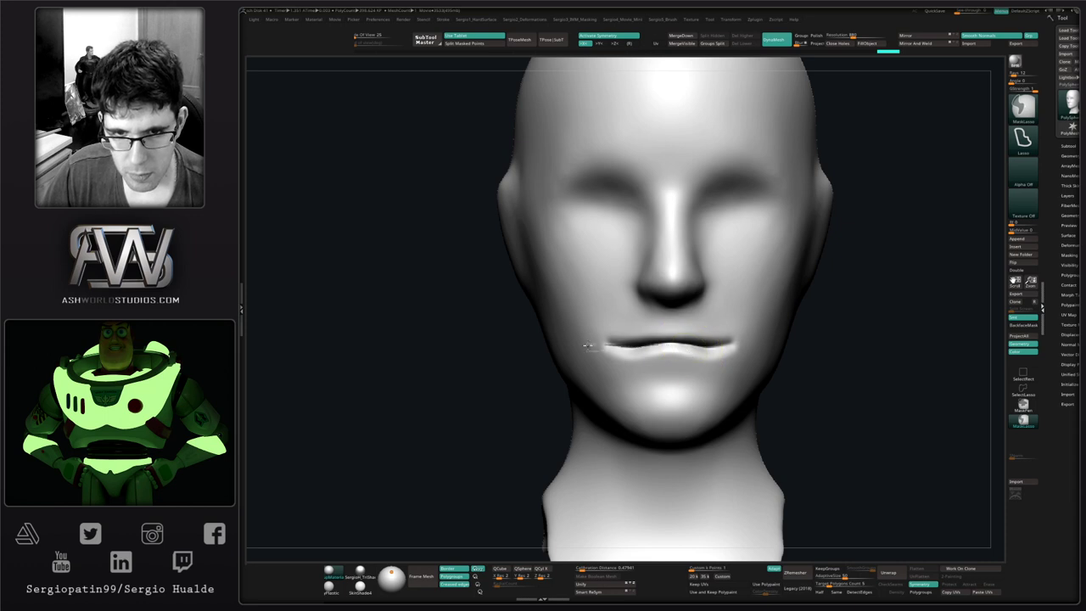
mouse_move(587, 345)
left_mouse_down("ctrl")
mouse_move(692, 354)
mouse_move(684, 346)
left_mouse_up("ctrl")
mouse_move(692, 361)
right_mouse_down()
mouse_move(747, 381)
mouse_move(729, 368)
right_mouse_up()
left_click(733, 368, "ctrl")
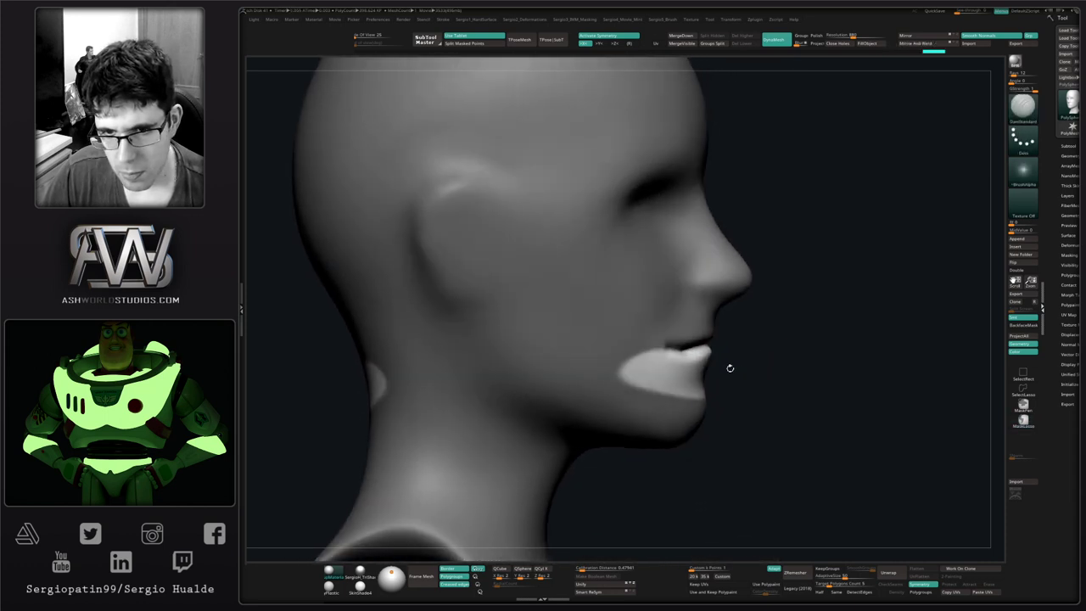
- Shape the unmasked lower lip's profile with the Move brush
key("b")
key("m")
key("v")
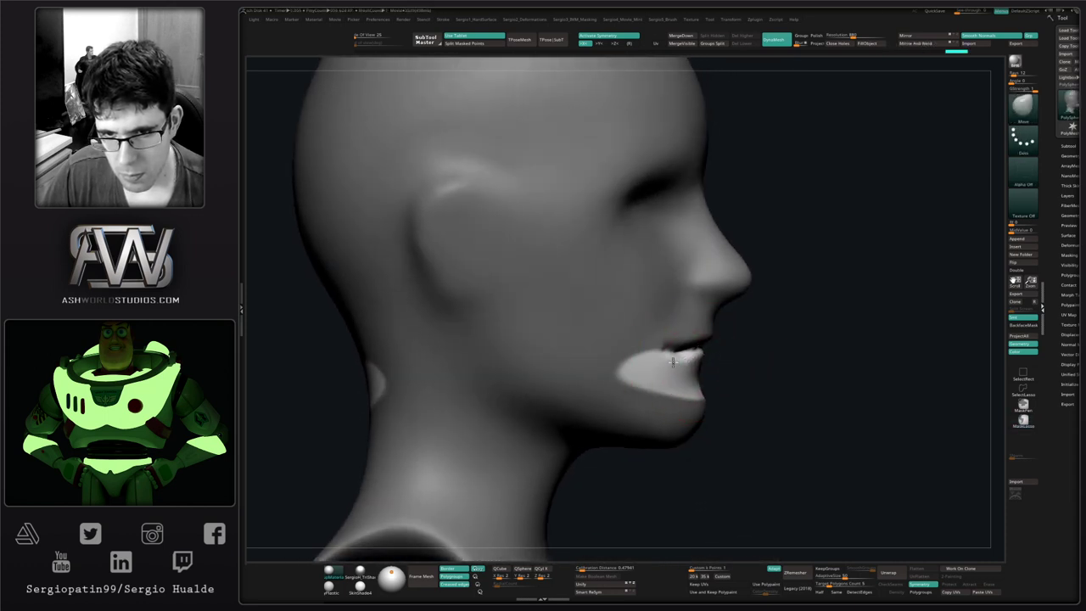
mouse_move(687, 360)
right_mouse_down()
mouse_move(666, 369)
mouse_move(704, 349)
mouse_move(691, 368)
mouse_move(654, 368)
mouse_move(674, 353)
mouse_move(710, 365)
right_mouse_up()
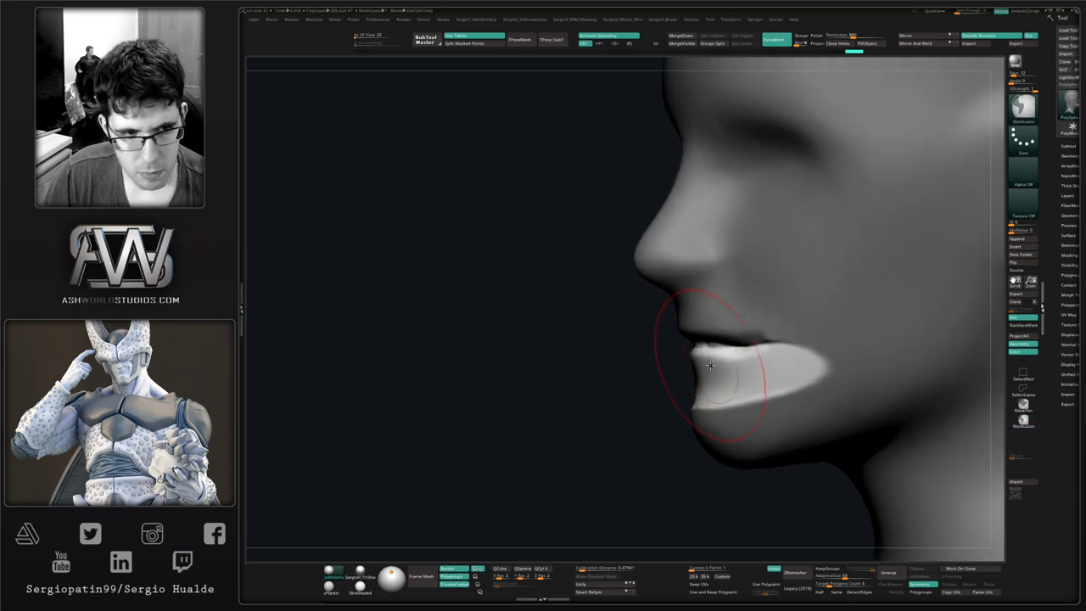
key("b")
key("m")
key("v")
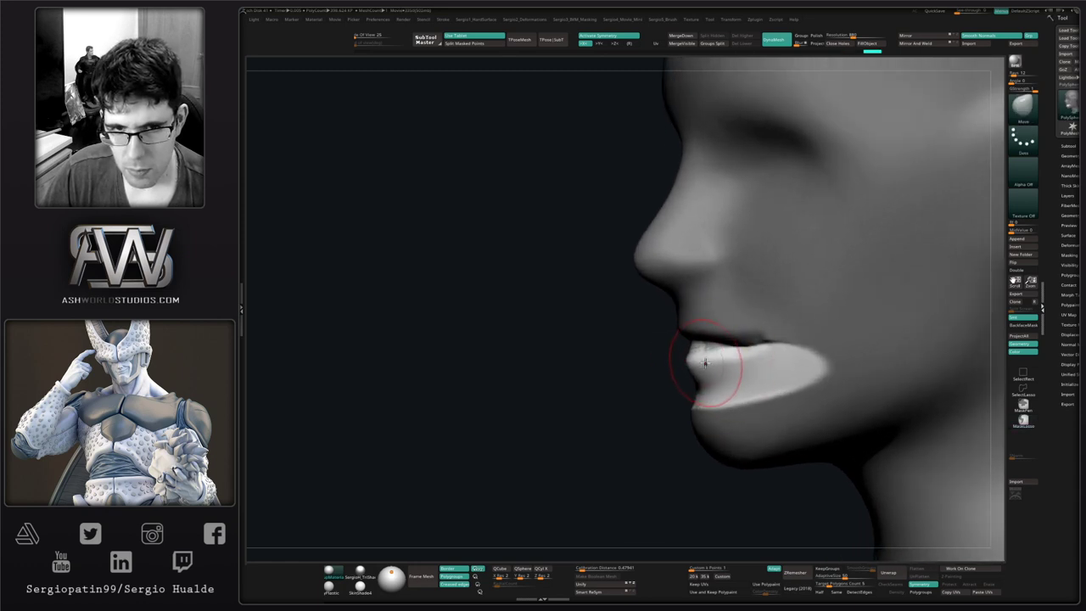
- Carve the crease beneath the lower lip with the DamStandard brush, redoing the first stroke with adjusted brush settings
right_click_drag(723, 358, 708, 380)
key("b")
key("d")
key("s")
left_click_drag(676, 376, 769, 372)
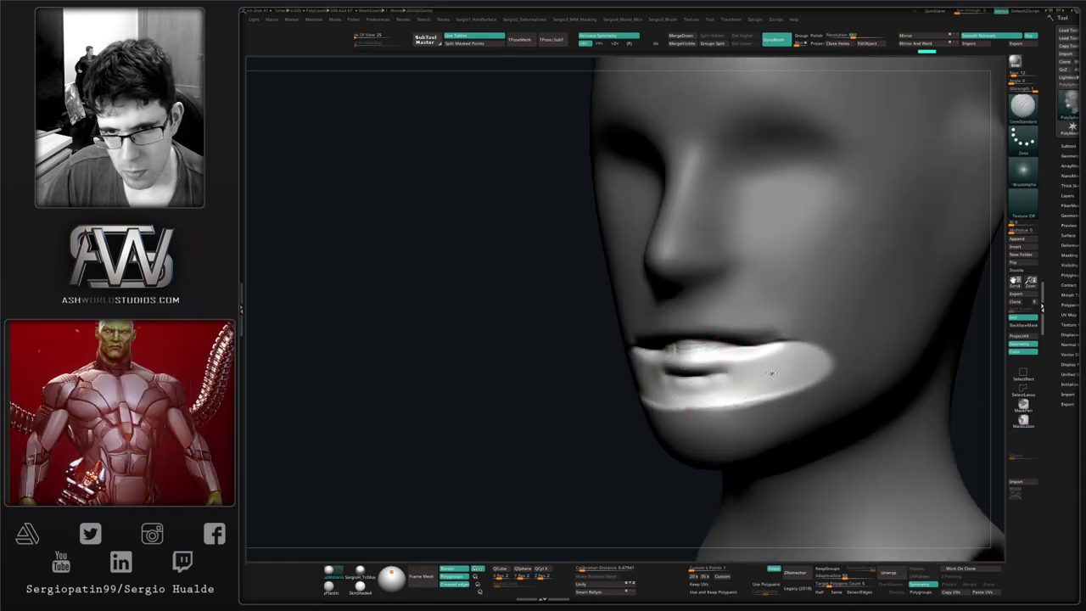
key("ctrl+z")
key("space")
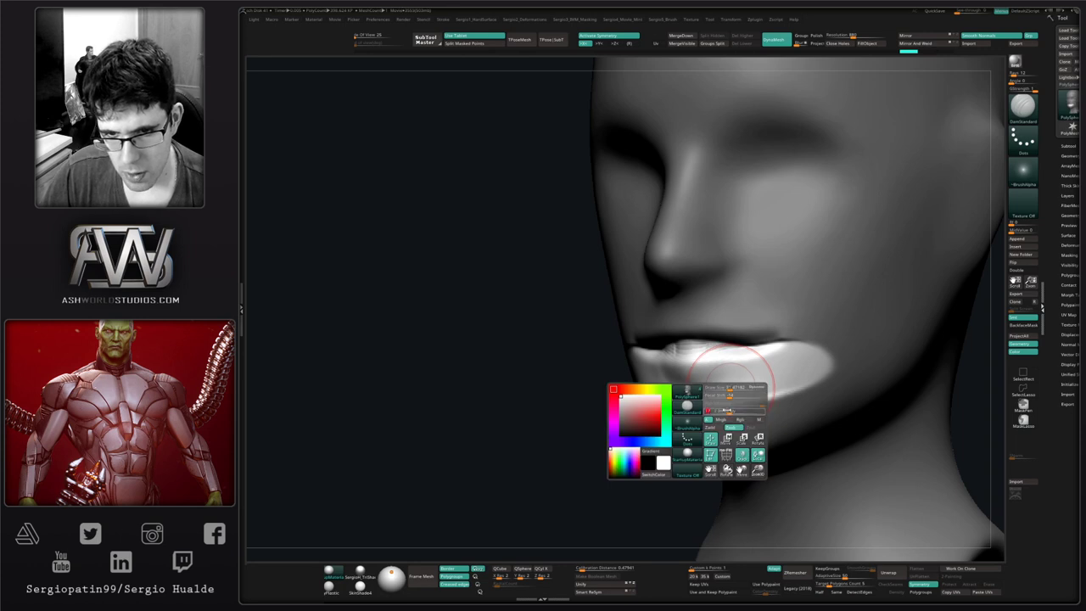
mouse_move(769, 381)
right_mouse_down()
mouse_move(720, 387)
mouse_move(774, 380)
right_mouse_up()
- Build up volume along the upper edge of the lower lip with the Clay brush
key("b")
key("c")
key("l")
left_click_drag(739, 355, 671, 342)
- Sharpen the lower lip's contour with the DamStandard brush and clear the mask
key("b")
key("d")
key("s")
mouse_move(668, 340)
right_mouse_down()
mouse_move(713, 330)
mouse_move(722, 349)
right_mouse_up()
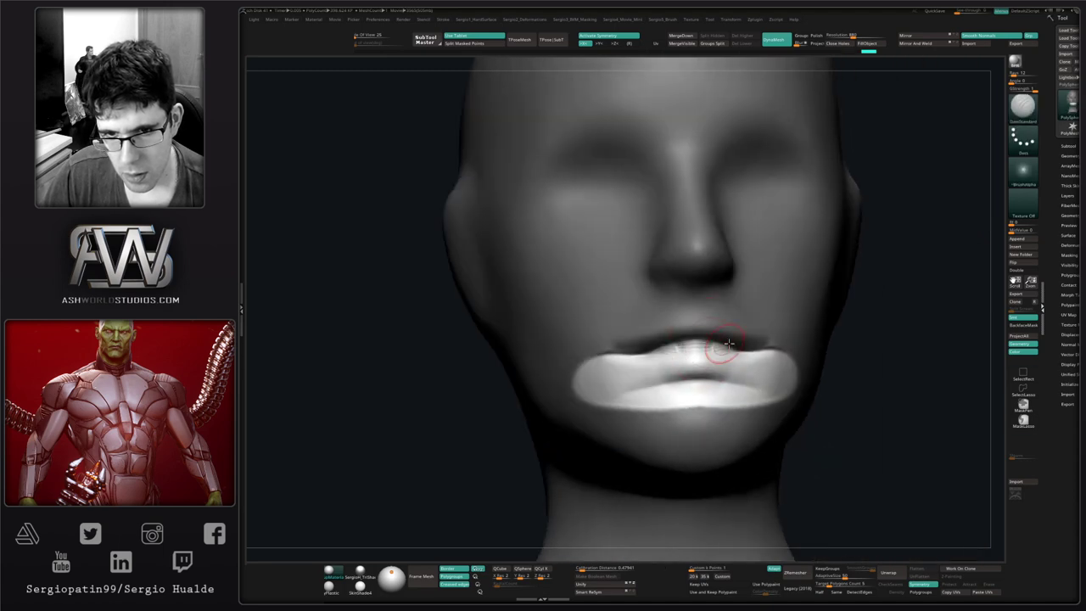
left_click_drag(891, 339, 912, 360, "ctrl")
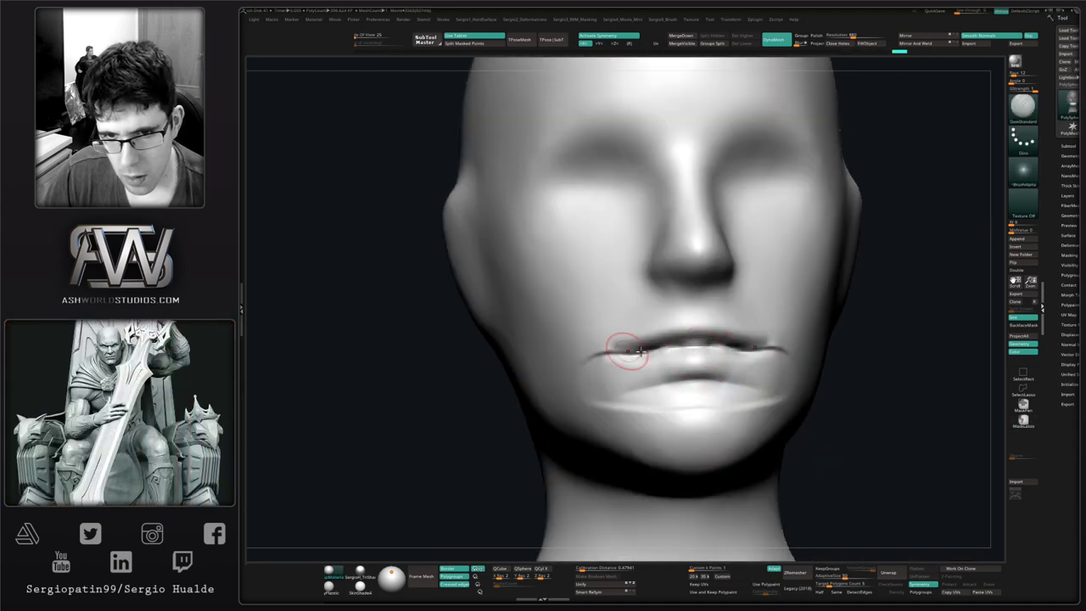
- Reshape the lips near the centre with the Move brush and smooth the crease below the mouth corner
right_click_drag(637, 350, 689, 333)
key("b")
key("m")
key("v")
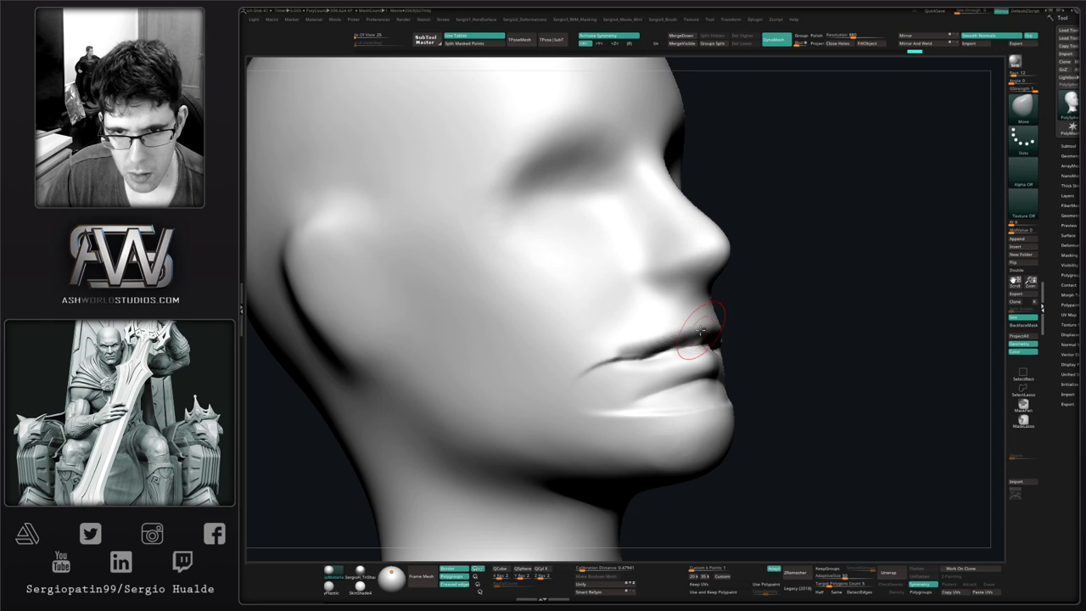
right_click(668, 330)
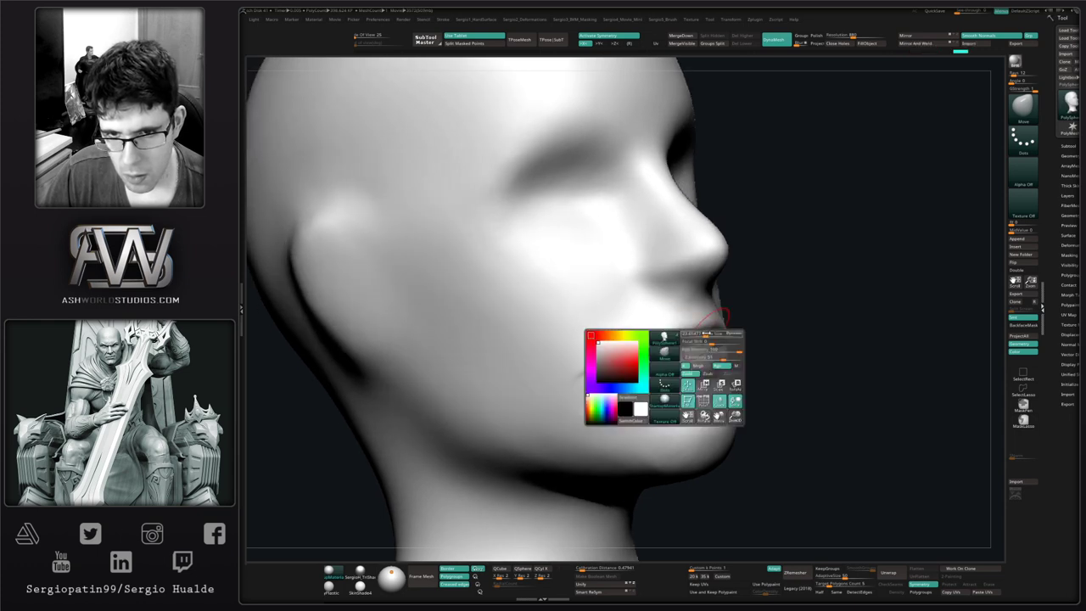
right_click_drag(710, 328, 642, 347)
left_click_drag(598, 366, 588, 362, "shift")
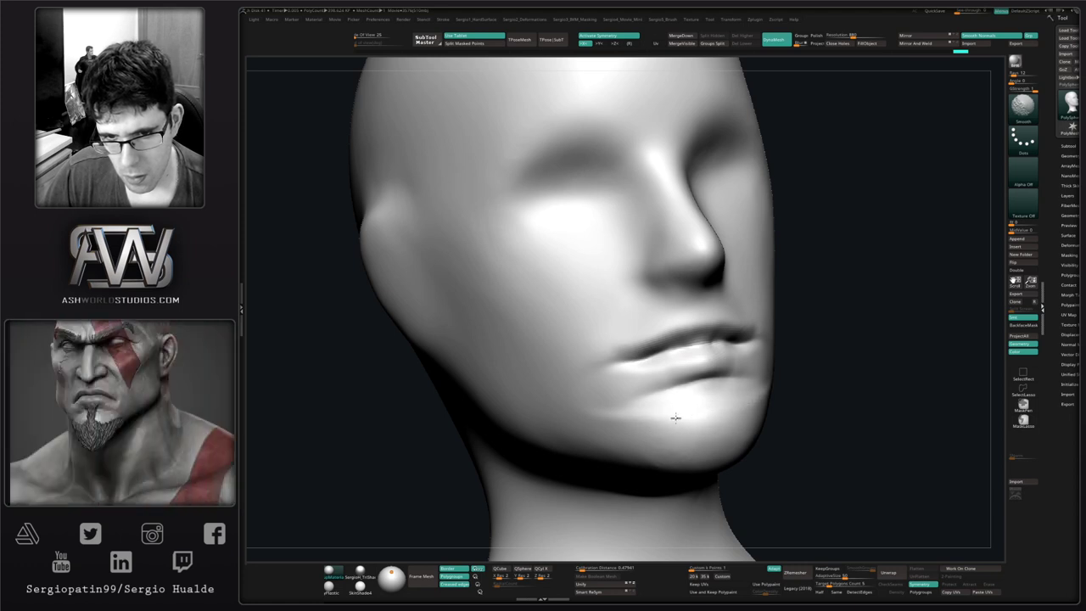
mouse_move(778, 370)
right_mouse_down()
mouse_move(661, 378)
mouse_move(650, 345)
right_mouse_up()
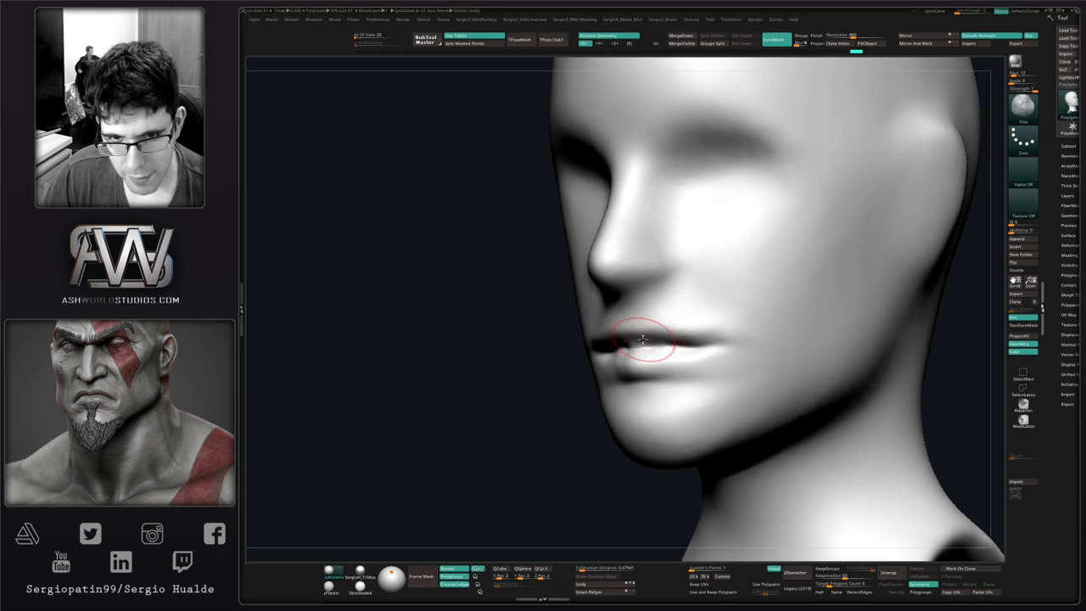
- Build up volume along the lower lip towards the mouth corner with the Clay brush
left_click_drag(649, 340, 648, 336)
left_click_drag(720, 340, 709, 343)
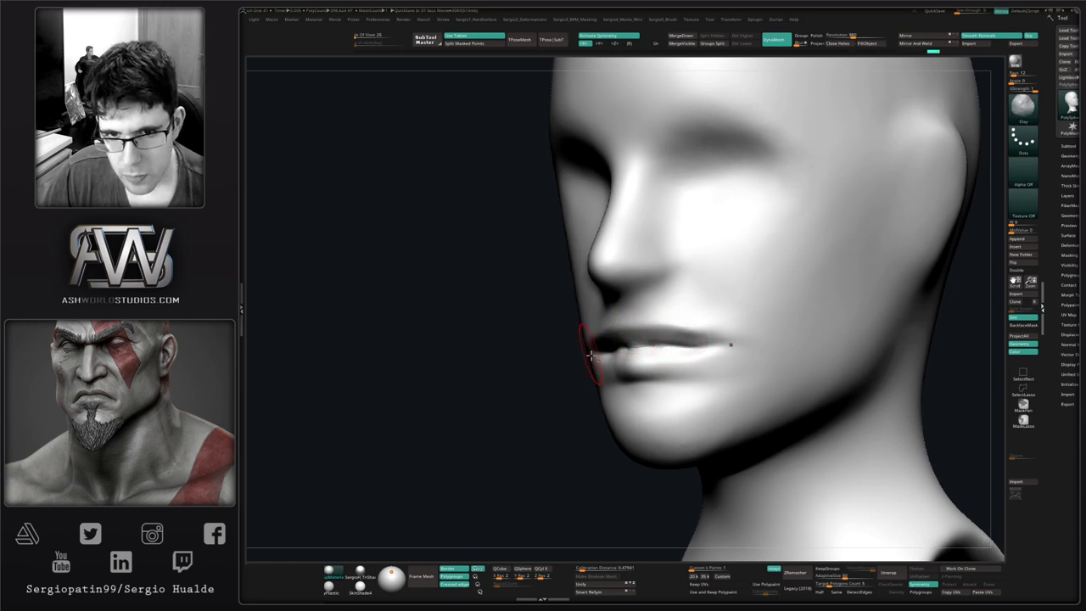
right_click_drag(590, 356, 652, 354)
left_click_drag(637, 351, 645, 352)
mouse_move(674, 382)
right_mouse_down()
mouse_move(640, 386)
mouse_move(651, 355)
mouse_move(693, 366)
mouse_move(684, 354)
right_mouse_up()
- Carve the lower lip's bottom contour up to the mouth corner with the DamStandard brush, smoothing the area beneath it
key("b")
key("d")
key("s")
left_click_drag(659, 338, 700, 345)
mouse_move(667, 379)
left_mouse_down("shift")
mouse_move(647, 366)
mouse_move(655, 378)
left_mouse_up("shift")
left_click_drag(654, 378, 703, 348)
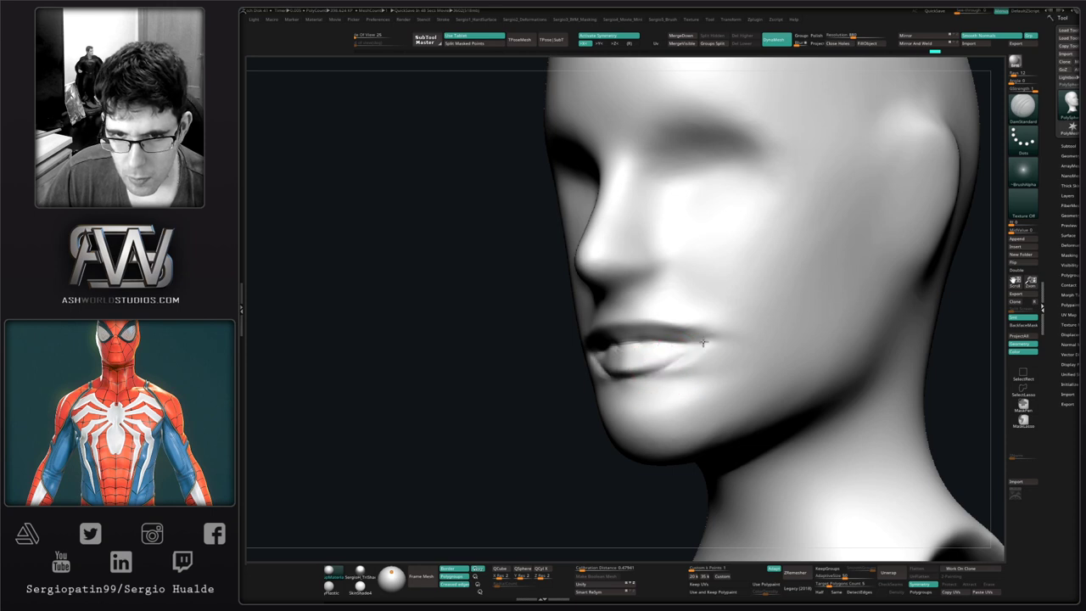
right_click_drag(682, 363, 689, 364)
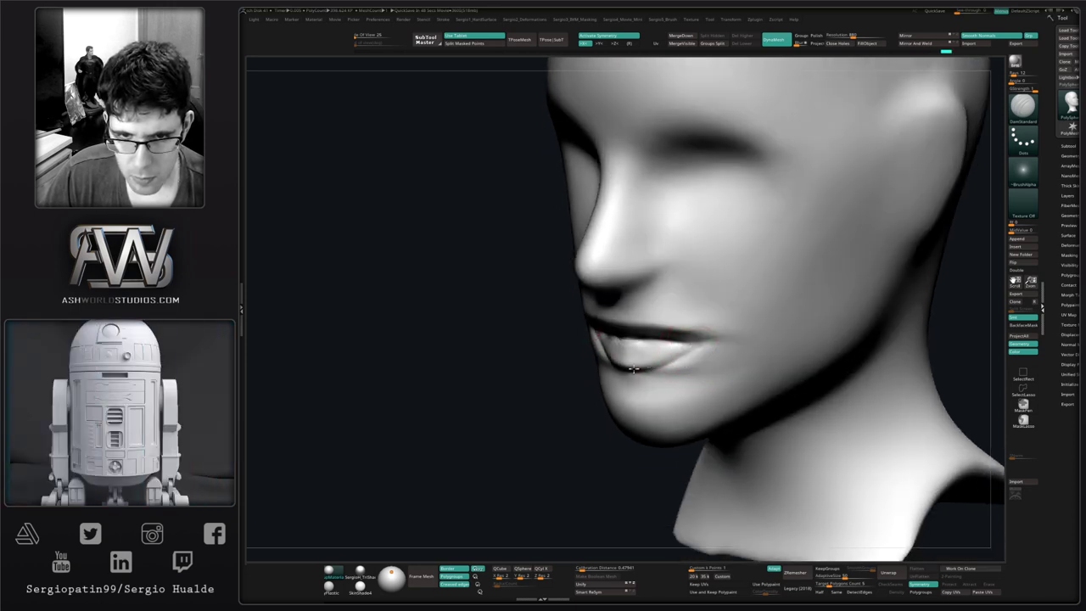
- Adjust the lower lip's profile and outer outline with the Move brush
right_click_drag(623, 370, 632, 358)
key("b")
key("m")
key("v")
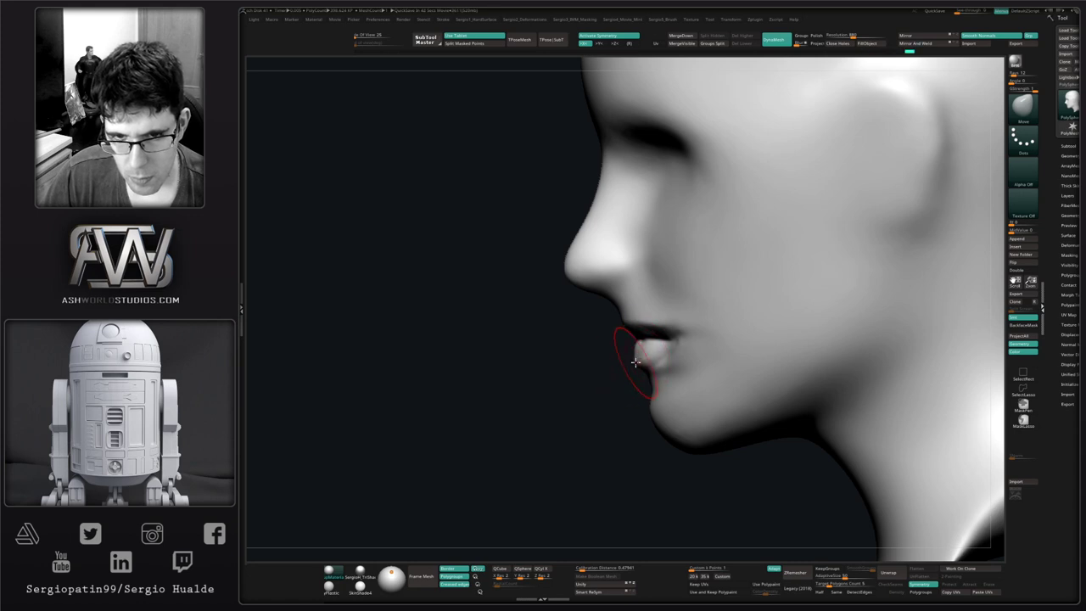
left_click_drag(638, 360, 635, 357)
right_click_drag(629, 366, 698, 374)
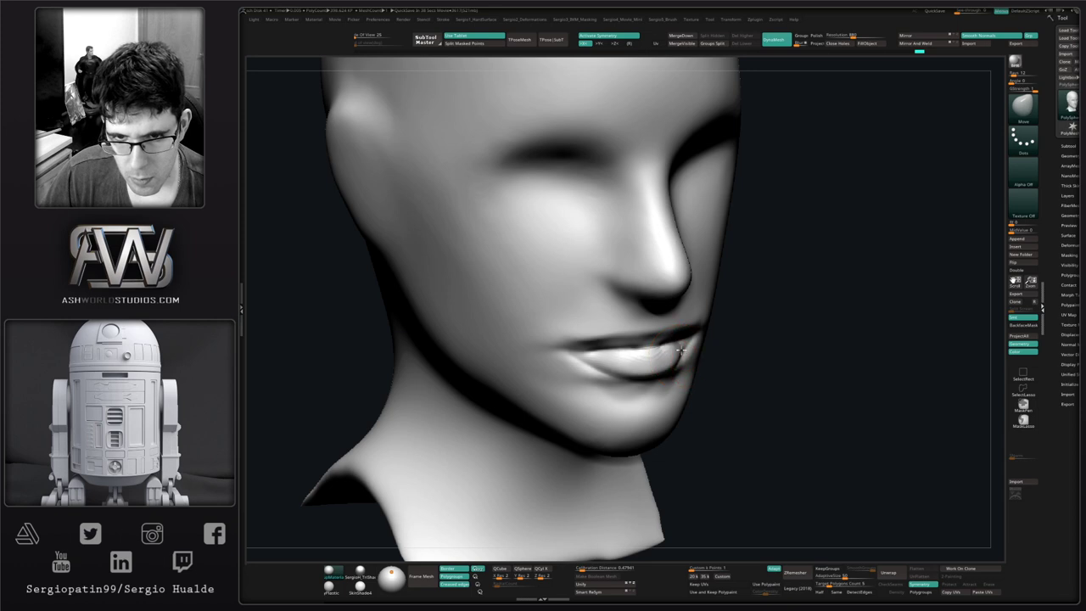
left_click_drag(680, 349, 686, 359)
left_click_drag(764, 353, 679, 351)
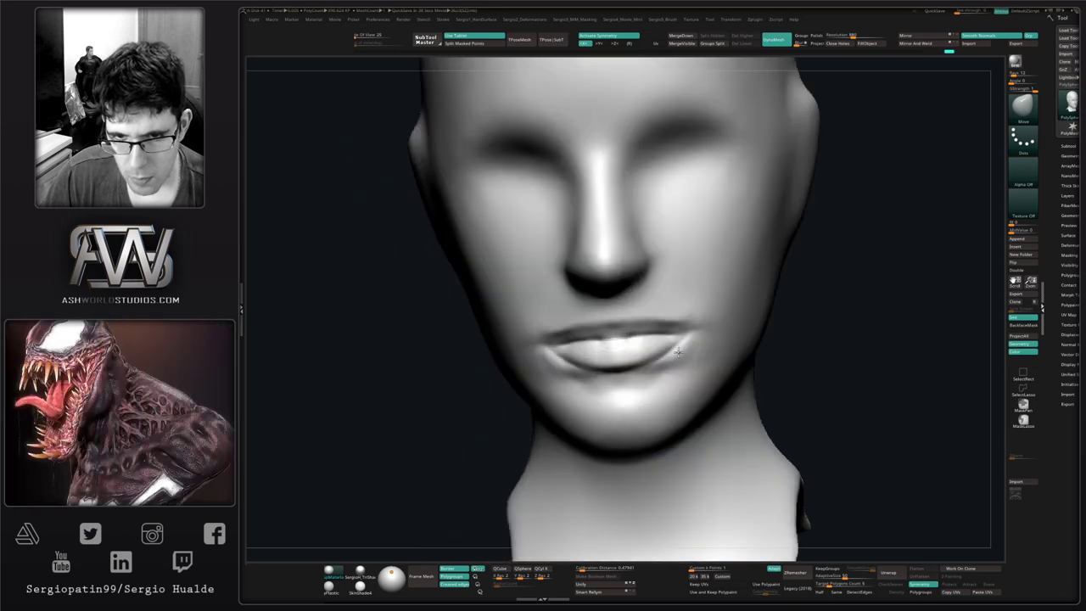
- Soften the lower lip, the skin beneath it and the mouth corners using the Clay brush and smoothing
right_click_drag(679, 351, 638, 348)
key("b")
key("c")
key("l")
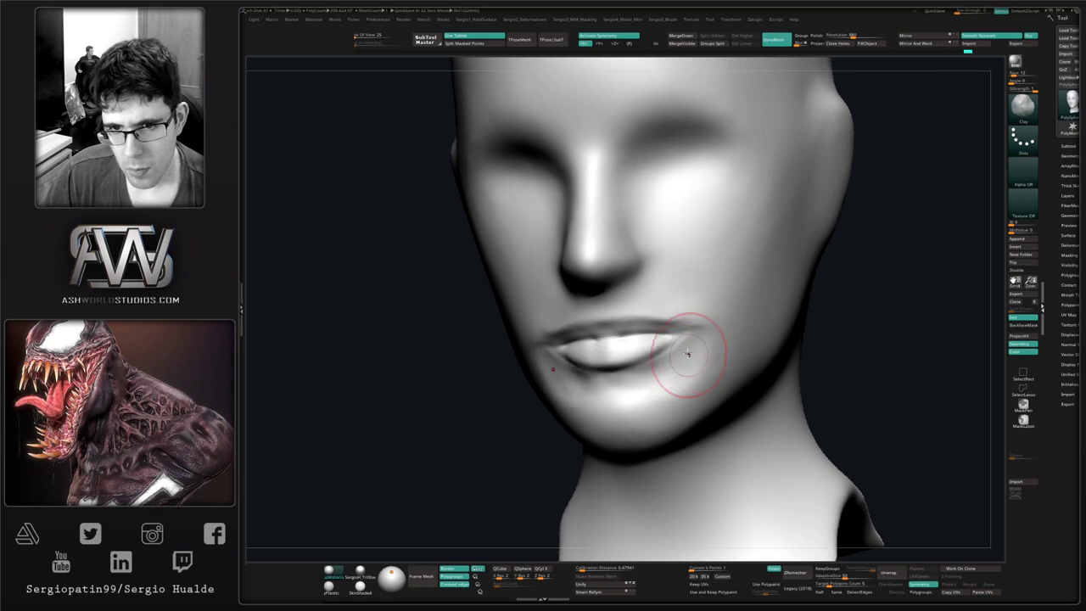
left_click_drag(655, 379, 626, 394, "shift")
left_click_drag(707, 357, 709, 345, "shift")
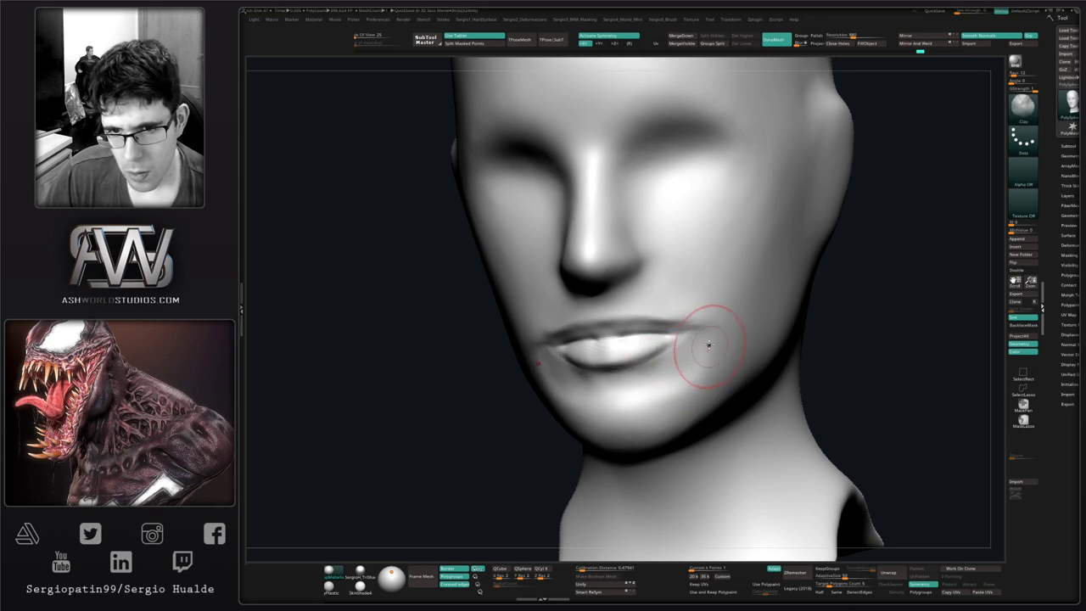
key("shift")
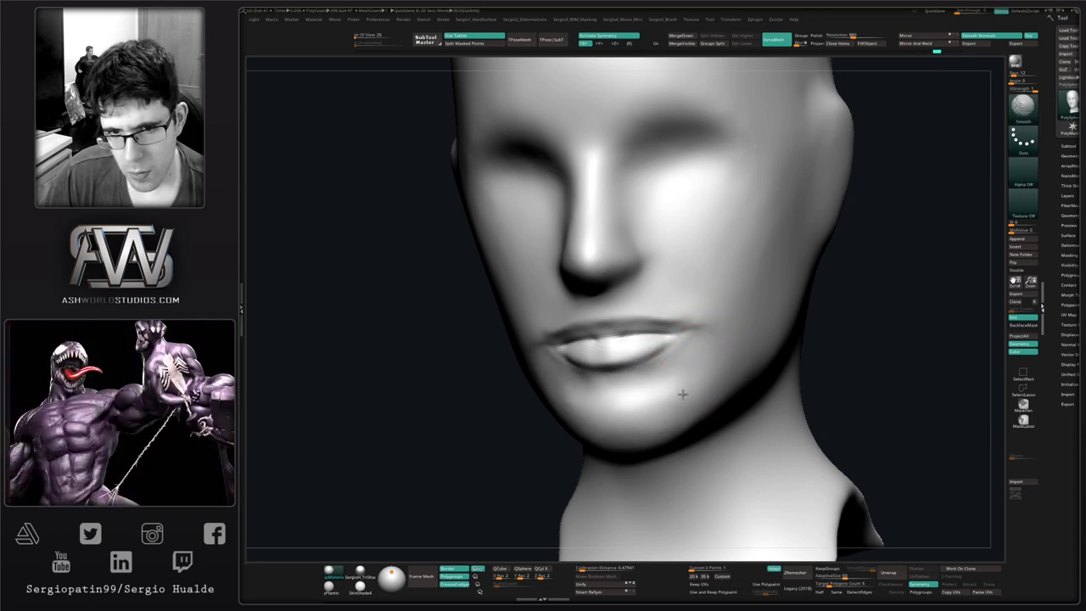
left_click_drag(659, 355, 635, 375, "shift")
right_click_drag(636, 376, 738, 378)
left_click_drag(565, 370, 639, 380, "shift")
mouse_move(653, 357)
right_mouse_down()
mouse_move(624, 353)
mouse_move(659, 347)
right_mouse_up()
left_click_drag(643, 347, 632, 349, "shift")
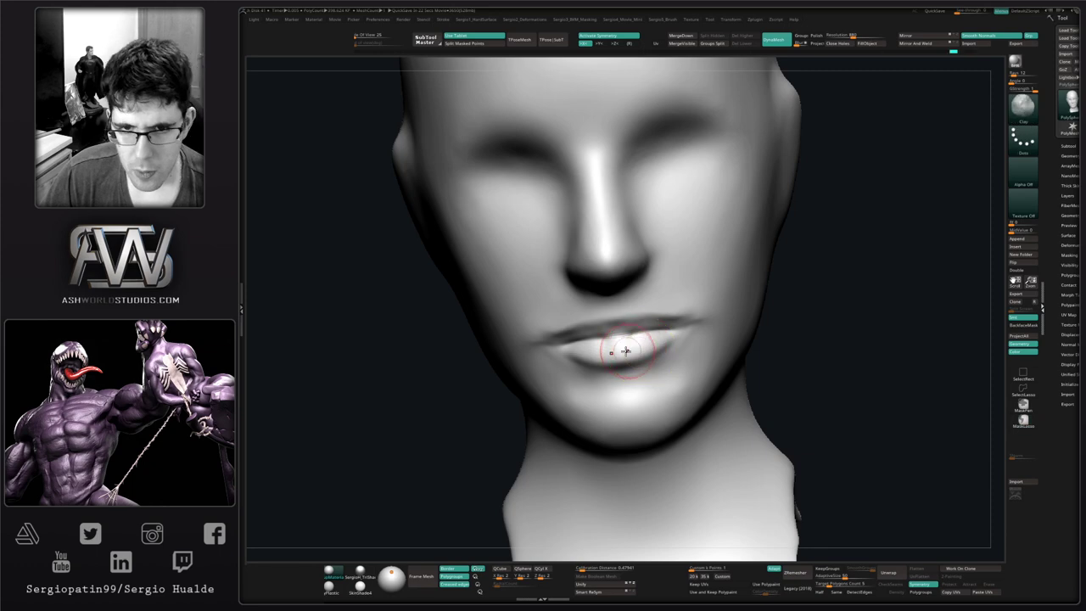
- Refine the front of the upper lip in side view with the Move brush
mouse_move(626, 348)
right_mouse_down()
mouse_move(654, 356)
mouse_move(628, 353)
mouse_move(638, 339)
mouse_move(612, 331)
right_mouse_up()
key("b")
key("m")
key("v")
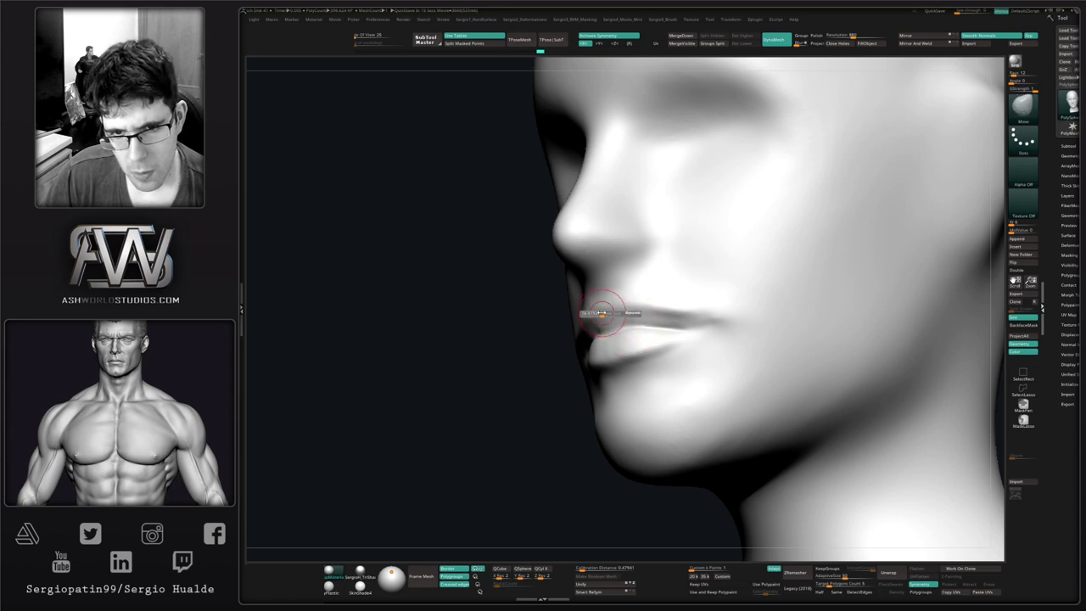
right_click_drag(600, 313, 607, 319)
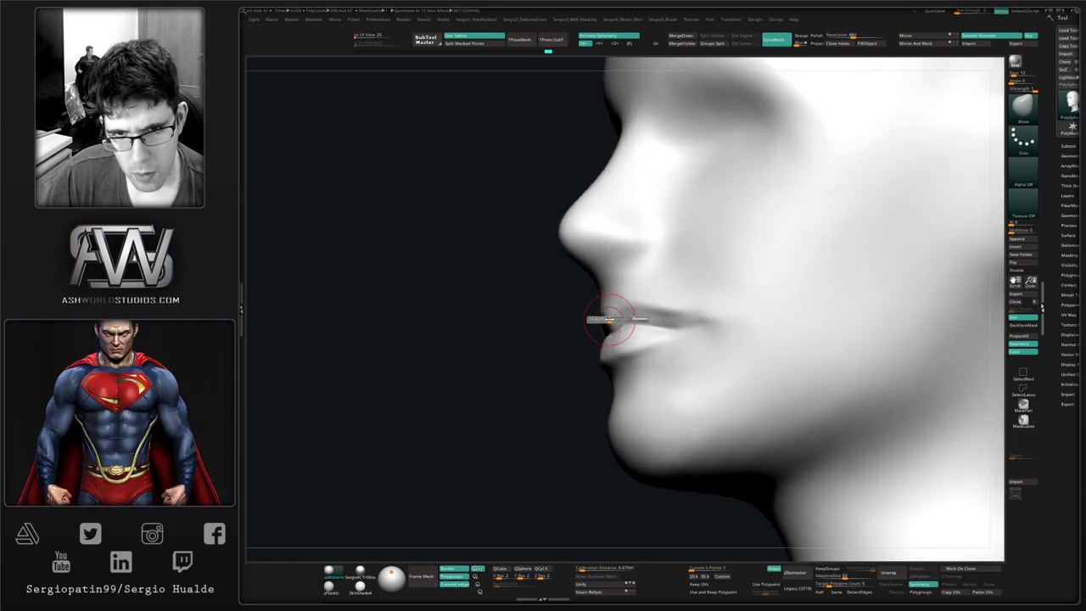
left_click_drag(615, 310, 617, 308)
- Mask the lower lip and the area beneath it with a lasso mask, leaving the upper lip free for shaping
right_click_drag(620, 331, 588, 346)
left_click_drag(594, 366, 685, 373, "ctrl")
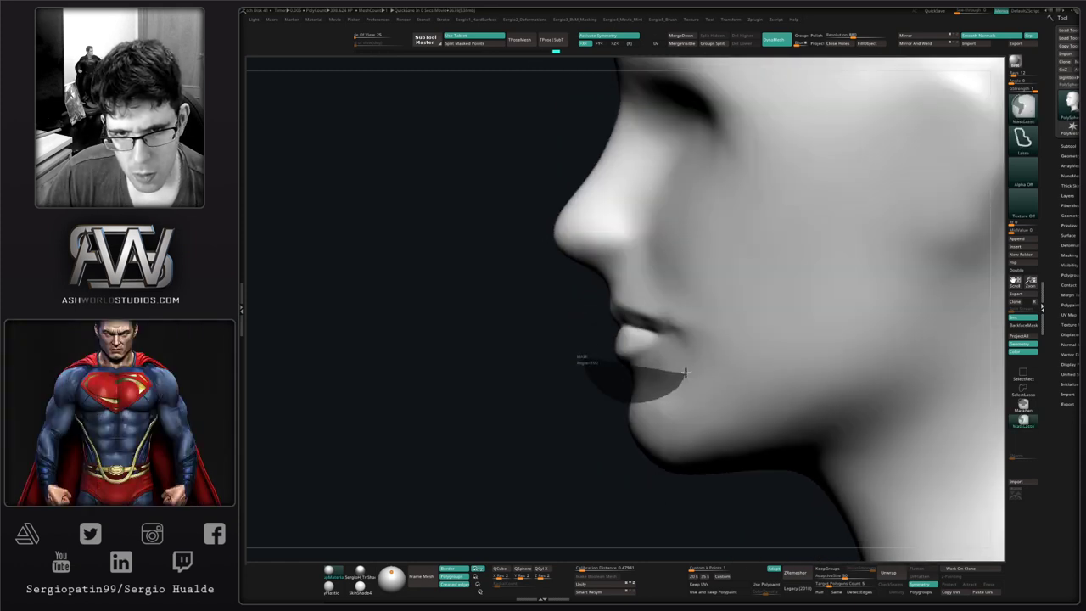
left_click_drag(635, 324, 631, 332, "ctrl")
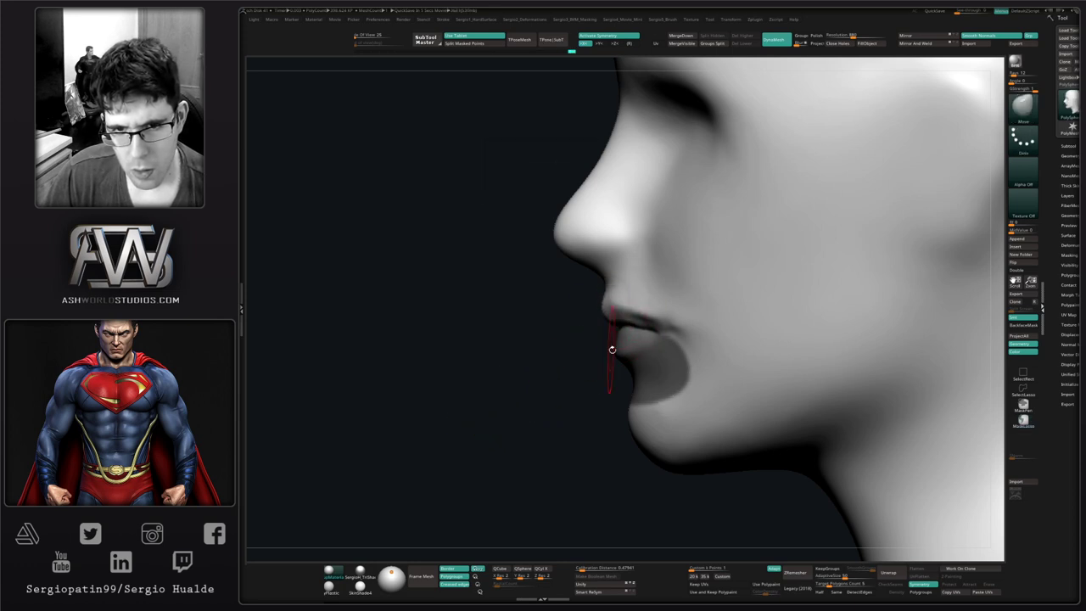
right_click_drag(611, 349, 626, 319)
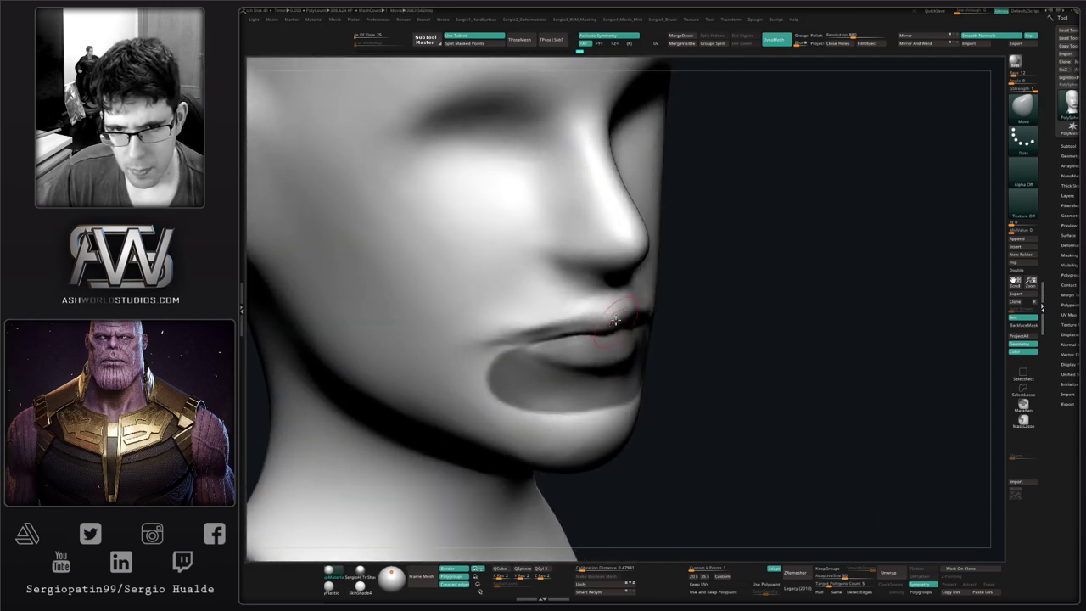
- Form the philtrum between the nose and upper lip with the Clay brush and adjust it with the Move brush
key("b")
key("c")
key("l")
right_click_drag(610, 301, 611, 310)
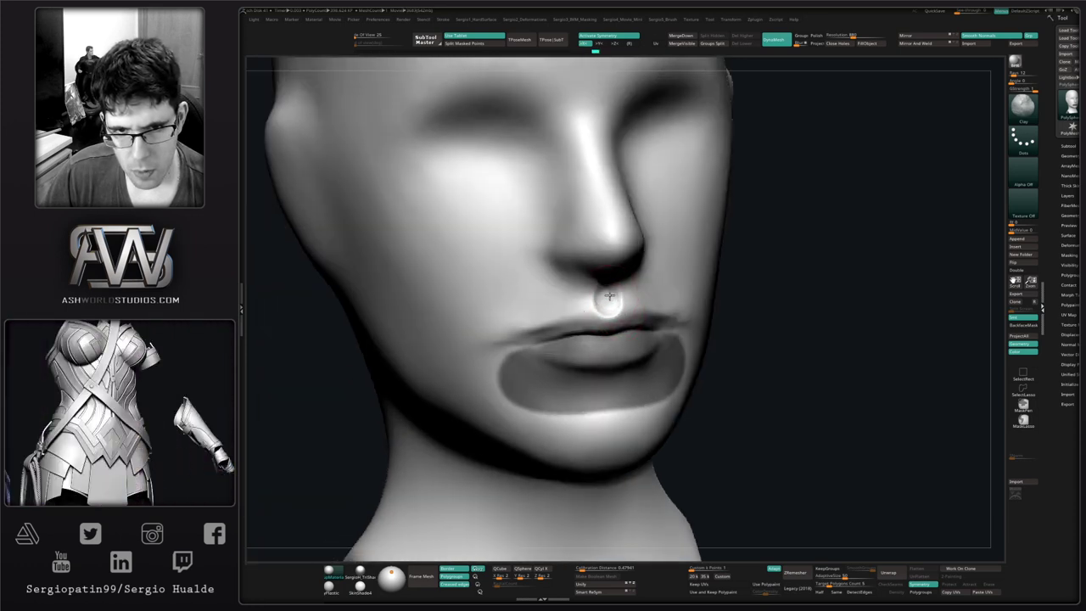
key("b")
key("m")
key("v")
mouse_move(632, 303)
right_mouse_down()
mouse_move(575, 307)
mouse_move(650, 299)
right_mouse_up()
- Add volume beside the philtrum beneath the nose with the Clay brush and smooth the transition
key("b")
key("c")
key("l")
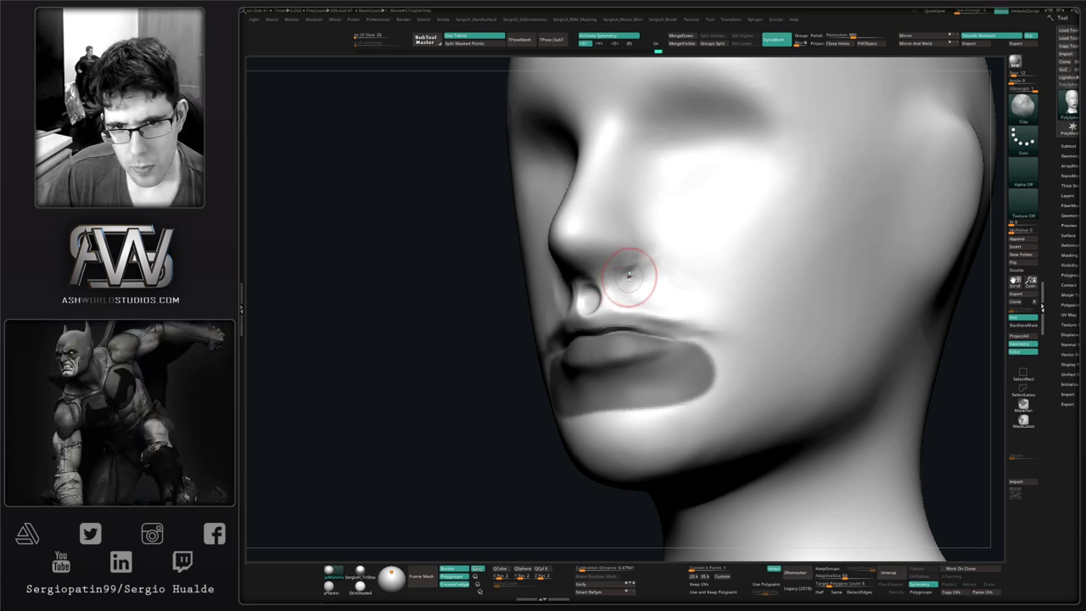
mouse_move(677, 306)
right_mouse_down()
mouse_move(594, 293)
mouse_move(622, 283)
right_mouse_up()
left_click_drag(622, 283, 572, 285, "shift")
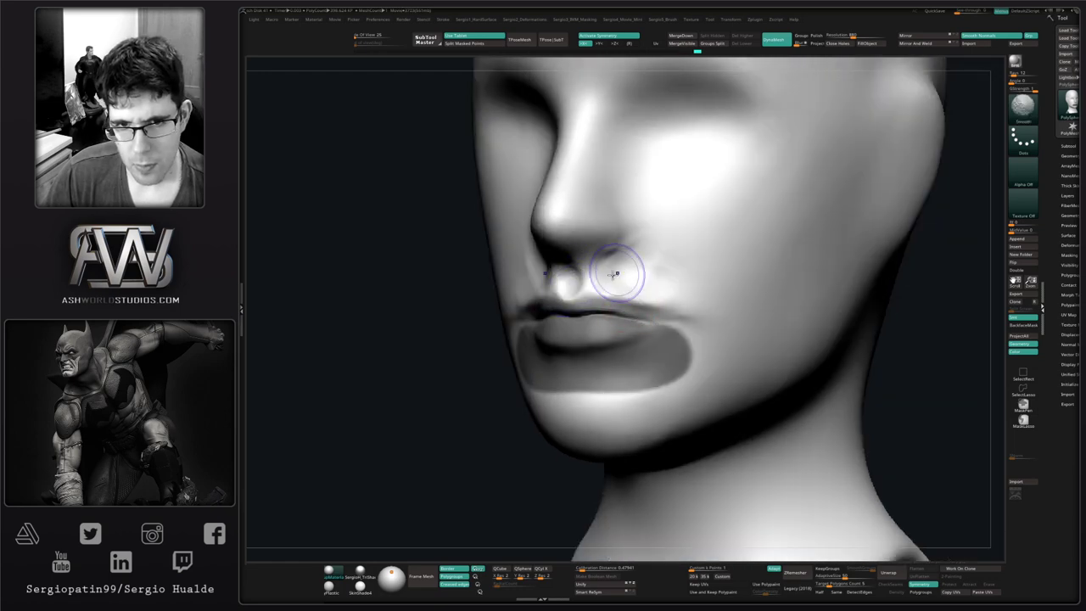
- Extend the mouth line into the corner with the DamStandard brush and smooth it
right_click_drag(686, 314, 560, 309)
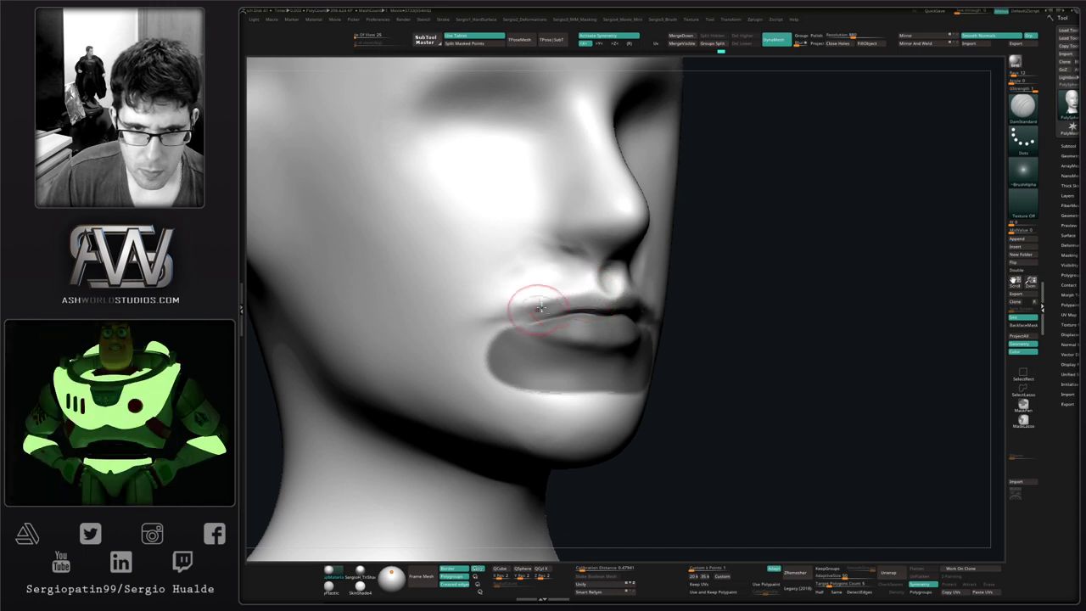
mouse_move(519, 311)
left_mouse_down()
mouse_move(500, 320)
mouse_move(514, 312)
left_mouse_up()
right_click_drag(528, 314, 516, 322, "shift")
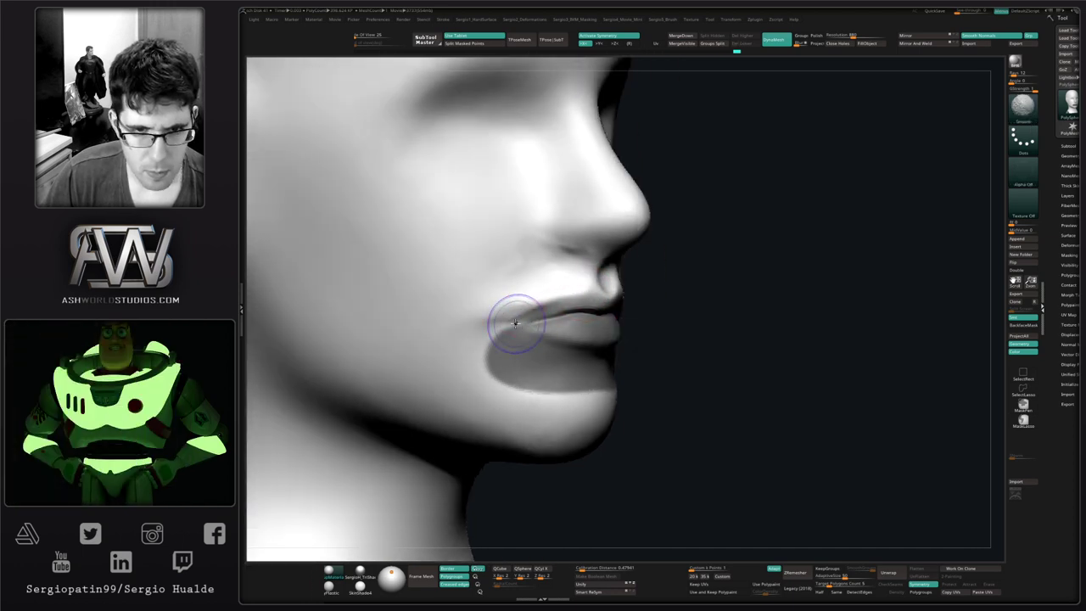
- Recess the mouth corner with the Standard brush, clear the mask and build up the skin around the corner
key("b")
key("s")
key("t")
mouse_move(515, 319)
left_mouse_down("alt")
mouse_move(504, 321)
mouse_move(502, 307)
mouse_move(497, 331)
left_mouse_up("alt")
key("ctrl+shift+a")
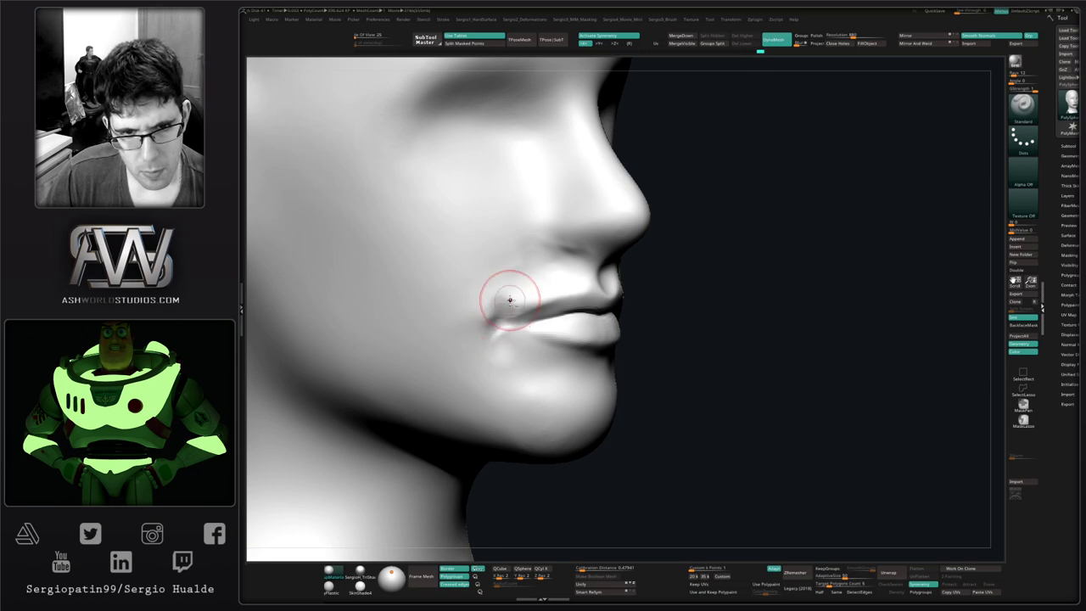
mouse_move(523, 285)
left_mouse_down()
mouse_move(501, 343)
mouse_move(492, 337)
mouse_move(508, 339)
left_mouse_up()
mouse_move(519, 344)
right_mouse_down()
mouse_move(485, 348)
mouse_move(654, 310)
right_mouse_up()
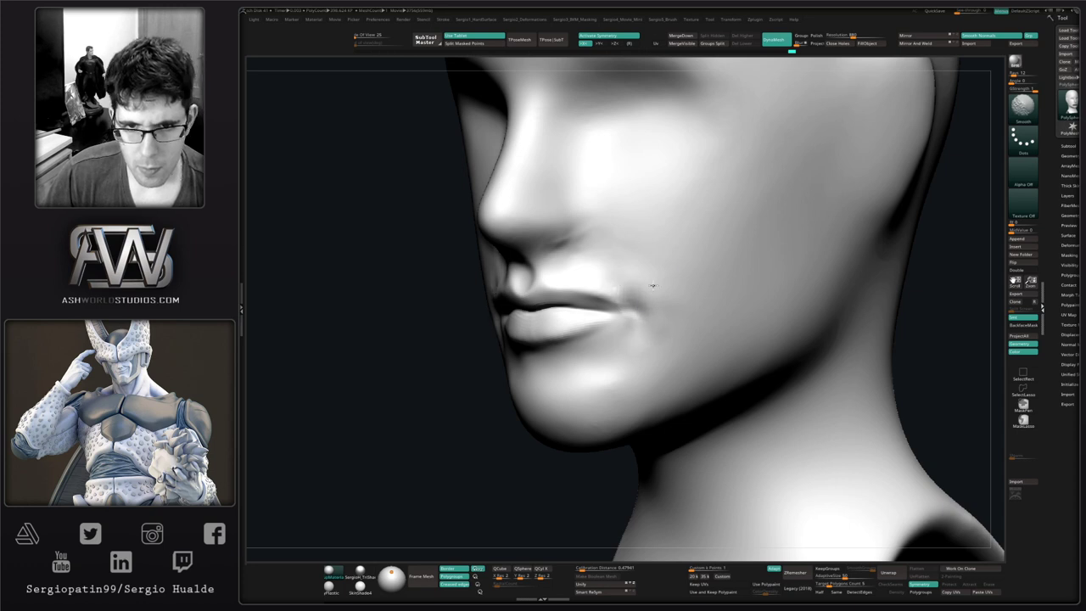
- Sharpen the line between the lips at the mouth corners with the DamStandard brush
right_click_drag(652, 285, 608, 357)
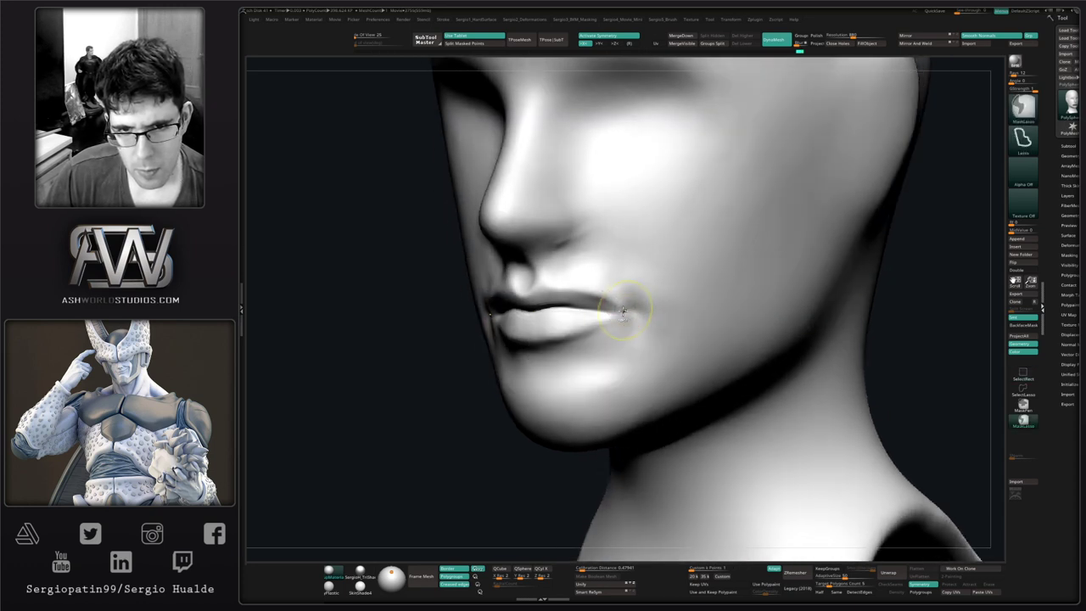
left_click_drag(626, 307, 600, 312)
mouse_move(424, 335)
right_mouse_down()
mouse_move(504, 333)
mouse_move(496, 312)
right_mouse_up()
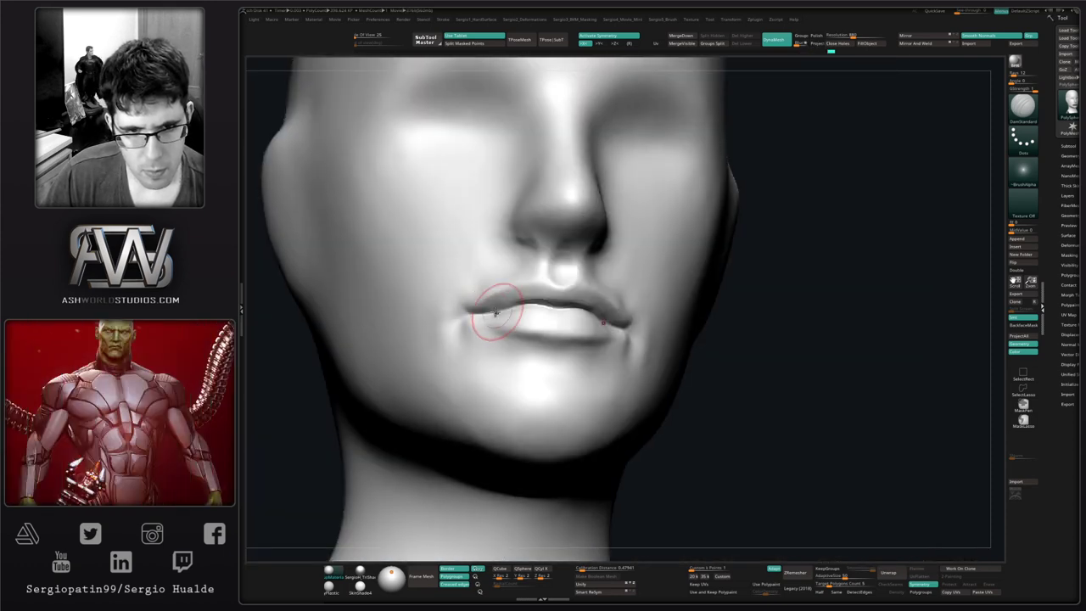
- Reshape the outer upper lip and the mouth corners with the Move brush
key("b")
key("m")
key("v")
left_click_drag(496, 313, 492, 291)
mouse_move(492, 291)
right_mouse_down()
mouse_move(629, 282)
mouse_move(500, 285)
right_mouse_up()
left_click_drag(608, 286, 633, 301)
- Fill and smooth the skin above and below the mouth corner with the Clay brush
key("b")
key("c")
key("l")
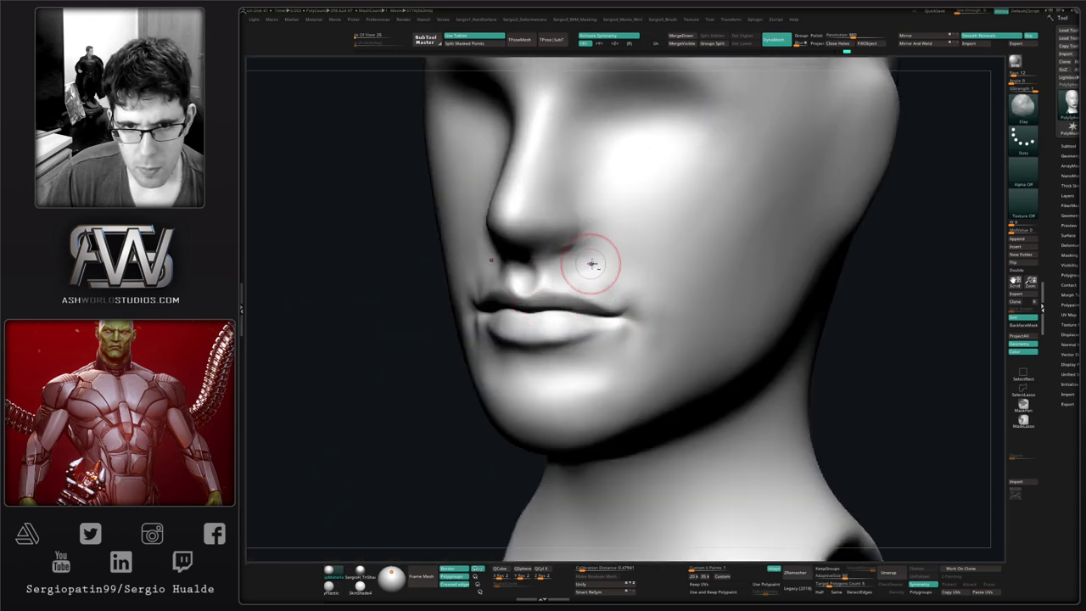
key("shift")
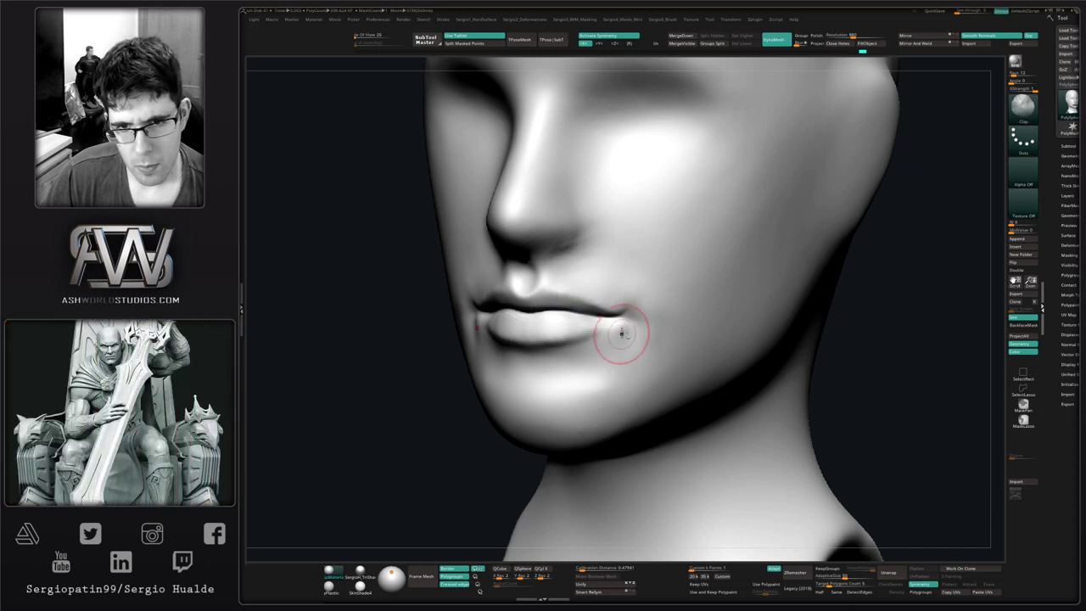
left_click_drag(622, 334, 611, 331)
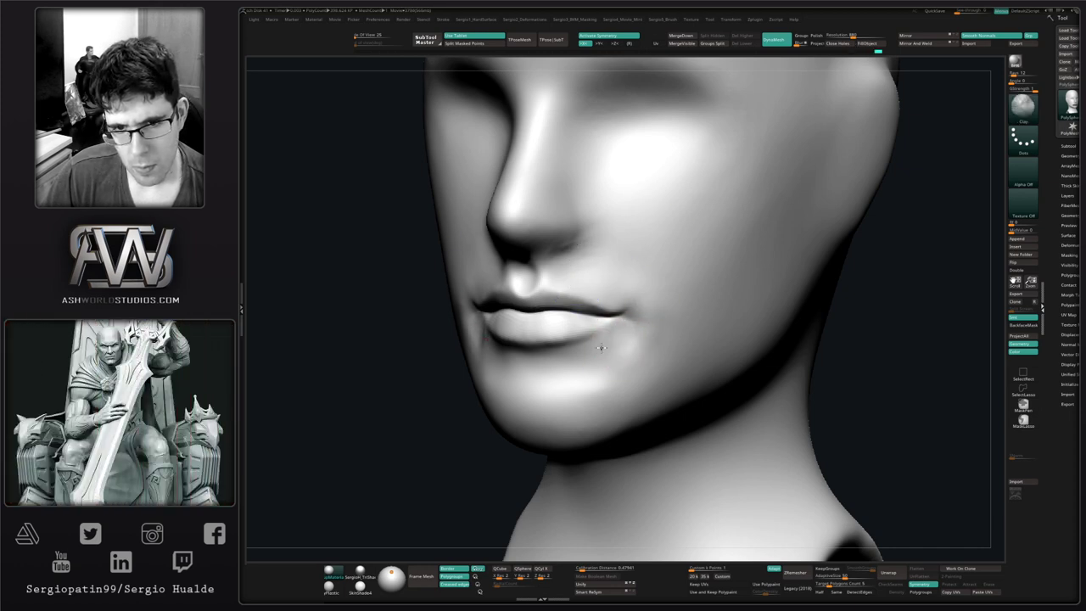
key("shift")
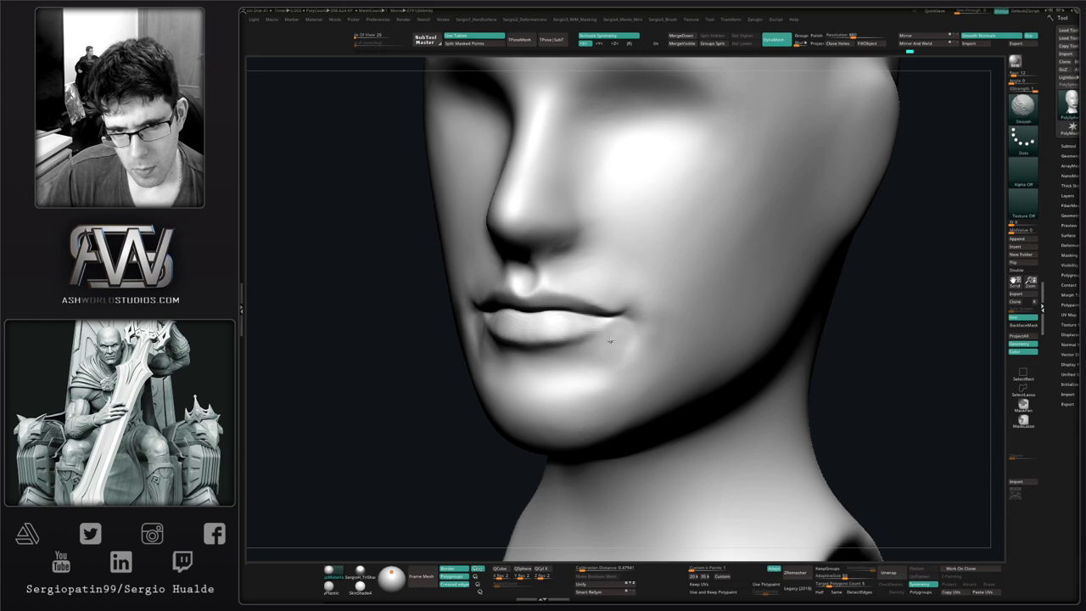
mouse_move(633, 353)
right_mouse_down()
mouse_move(620, 325)
mouse_move(599, 357)
mouse_move(614, 359)
right_mouse_up()
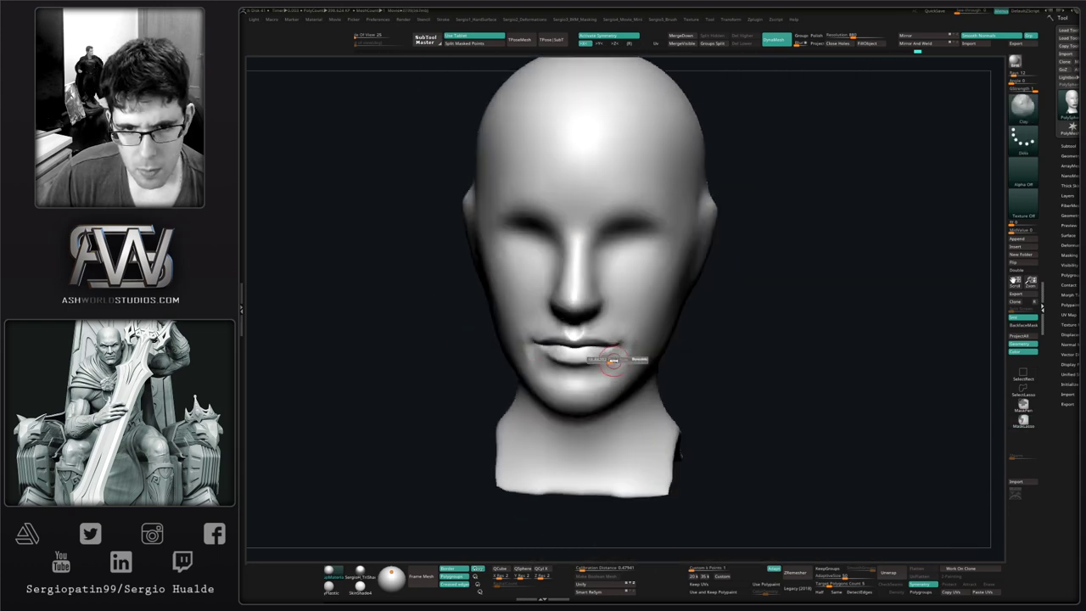
mouse_move(619, 288)
right_mouse_down()
mouse_move(631, 317)
mouse_move(553, 346)
mouse_move(540, 325)
mouse_move(552, 331)
mouse_move(535, 341)
mouse_move(538, 354)
mouse_move(516, 350)
mouse_move(555, 355)
right_mouse_up()
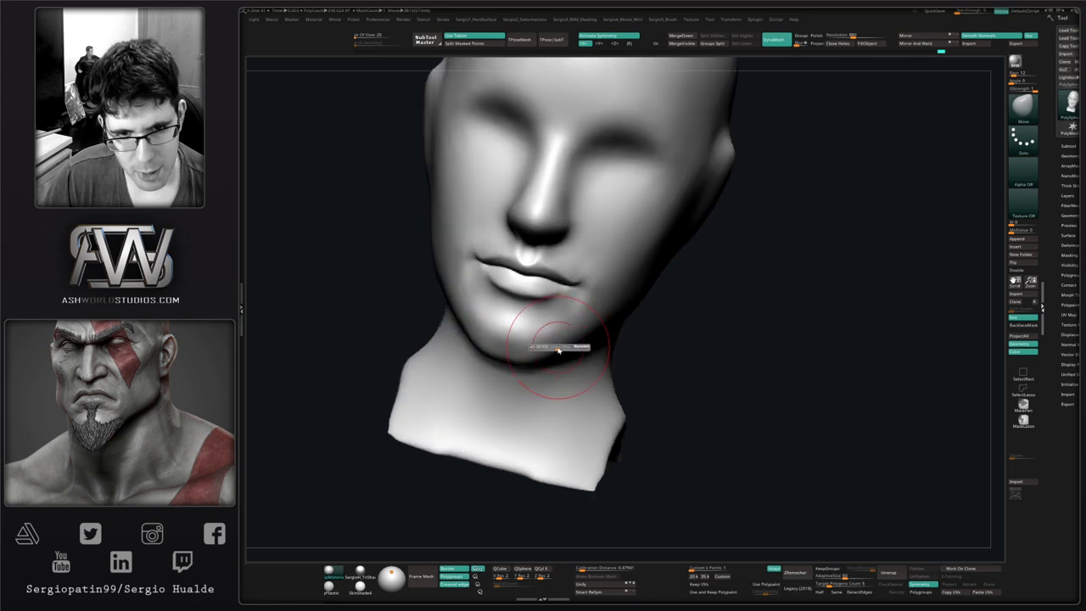
mouse_move(558, 349)
right_mouse_down()
mouse_move(494, 351)
mouse_move(517, 356)
mouse_move(494, 301)
right_mouse_up()
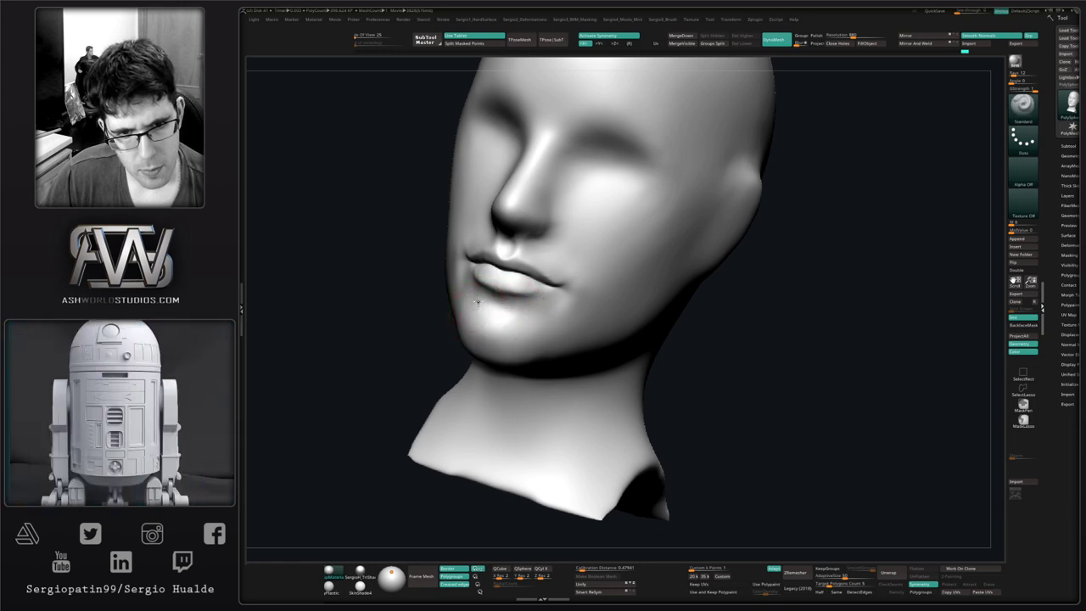
- Build up and smooth the cheek and jaw area beside the mouth with the Clay brush
mouse_move(536, 342)
right_mouse_down()
mouse_move(528, 310)
mouse_move(536, 358)
mouse_move(492, 318)
right_mouse_up()
mouse_move(562, 310)
right_mouse_down()
mouse_move(443, 316)
mouse_move(492, 315)
mouse_move(528, 294)
mouse_move(574, 347)
mouse_move(611, 327)
right_mouse_up()
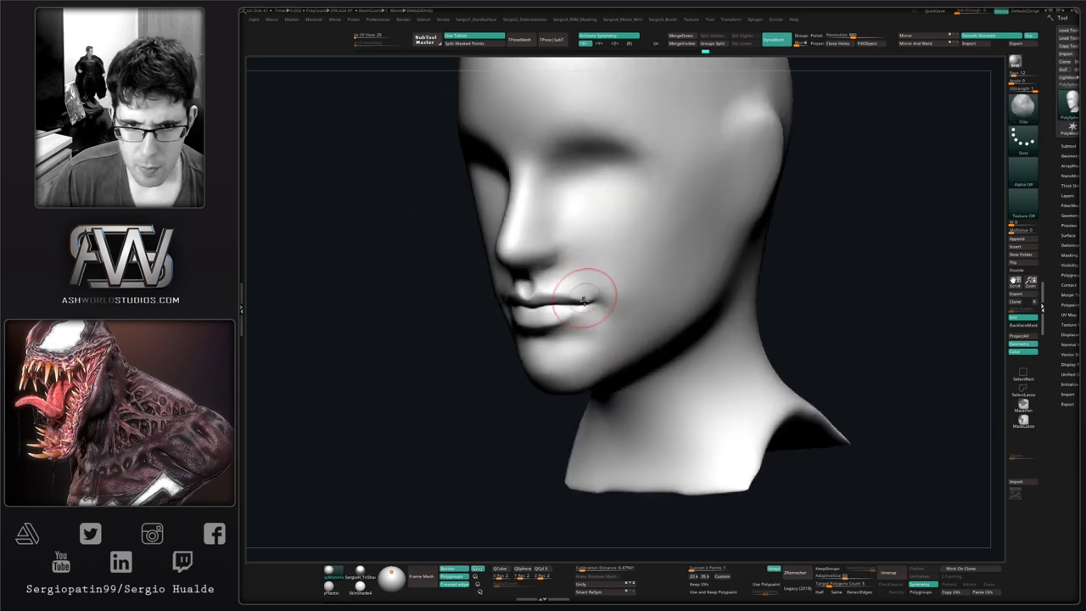
mouse_move(531, 293)
right_mouse_down()
mouse_move(624, 300)
mouse_move(620, 333)
mouse_move(647, 303)
mouse_move(614, 274)
right_mouse_up()
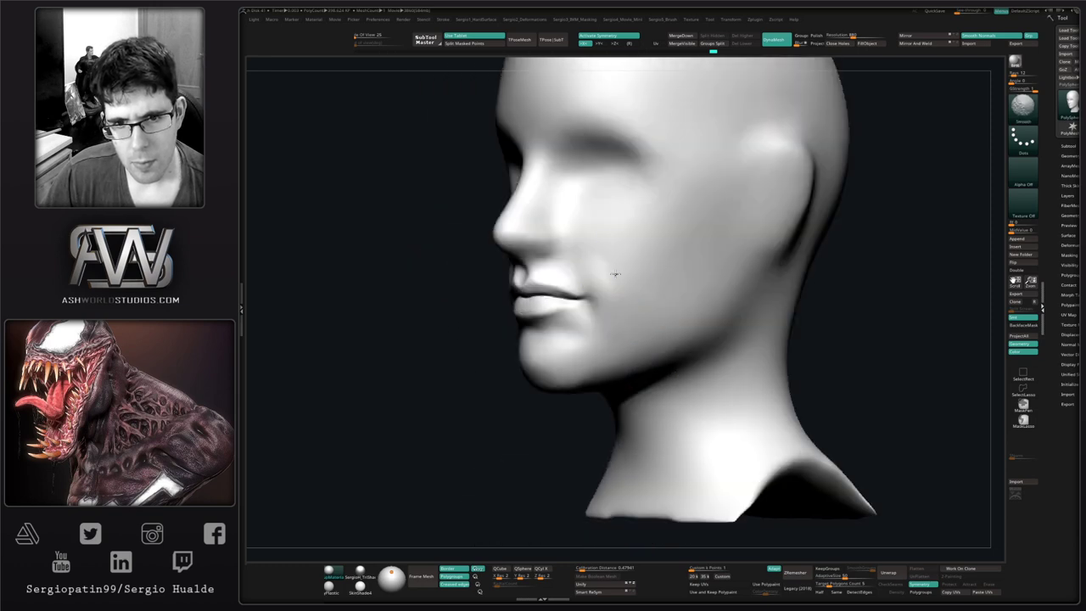
mouse_move(602, 347)
right_mouse_down()
mouse_move(596, 252)
mouse_move(623, 296)
mouse_move(650, 260)
mouse_move(655, 333)
mouse_move(636, 339)
right_mouse_up()
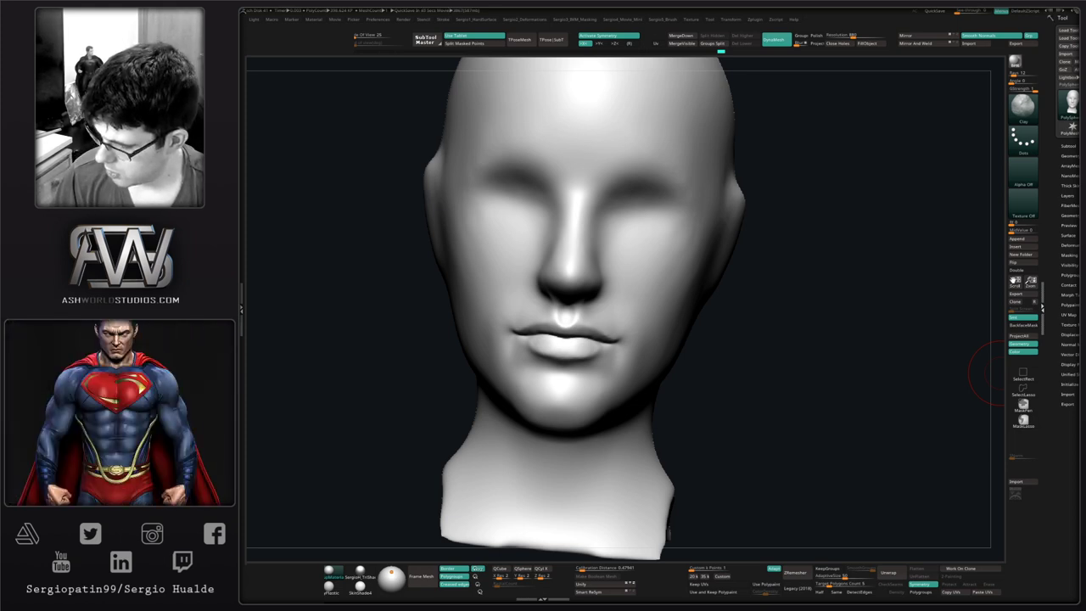
left_click_drag(812, 263, 684, 348)
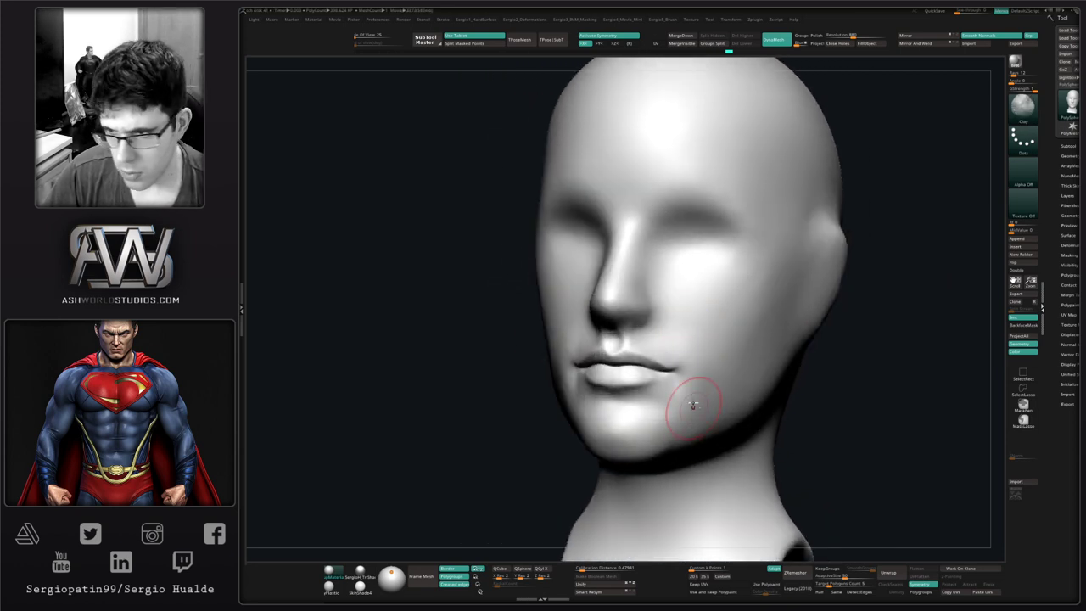
left_click_drag(690, 400, 650, 328)
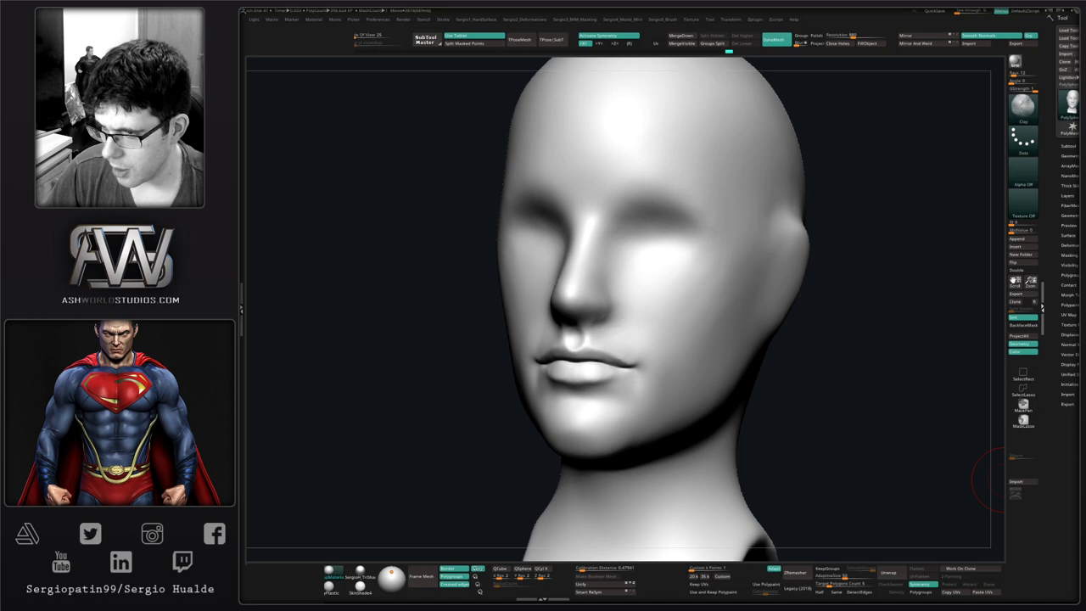
left_click_drag(801, 425, 790, 427)
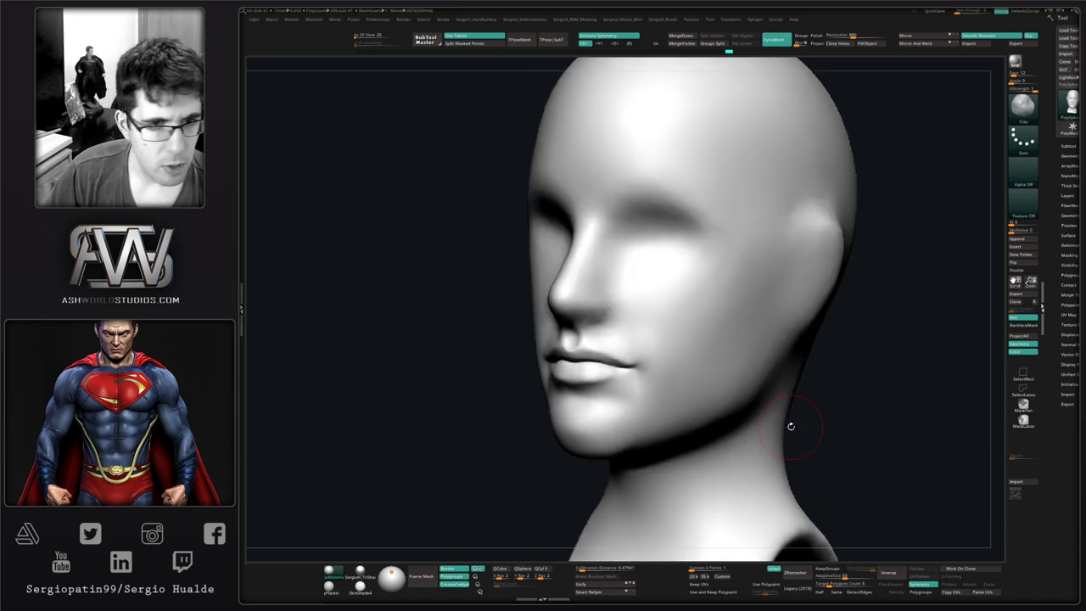
- Sculpt the eye area inside the socket with the Standard brush
right_click_drag(715, 255, 676, 333)
key("b")
key("s")
key("t")
mouse_move(645, 315)
left_mouse_down()
mouse_move(687, 303)
mouse_move(642, 315)
mouse_move(726, 319)
mouse_move(717, 302)
mouse_move(727, 317)
mouse_move(661, 332)
mouse_move(717, 329)
left_mouse_up()
- Shape the eye opening and eyelids from the side with the Move brush
mouse_move(670, 343)
right_mouse_down()
mouse_move(642, 324)
mouse_move(678, 339)
right_mouse_up()
key("b")
key("m")
key("v")
left_click_drag(680, 303, 658, 308)
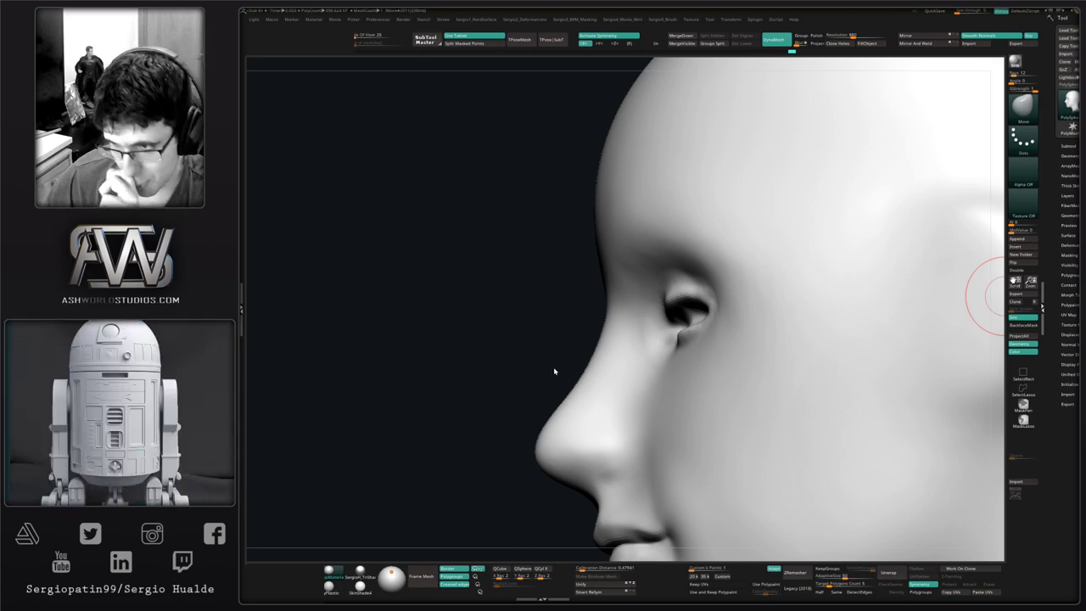
- Fill out the temples and the sides of the forehead with an enlarged Clay brush and smooth them
left_click_drag(552, 371, 583, 389)
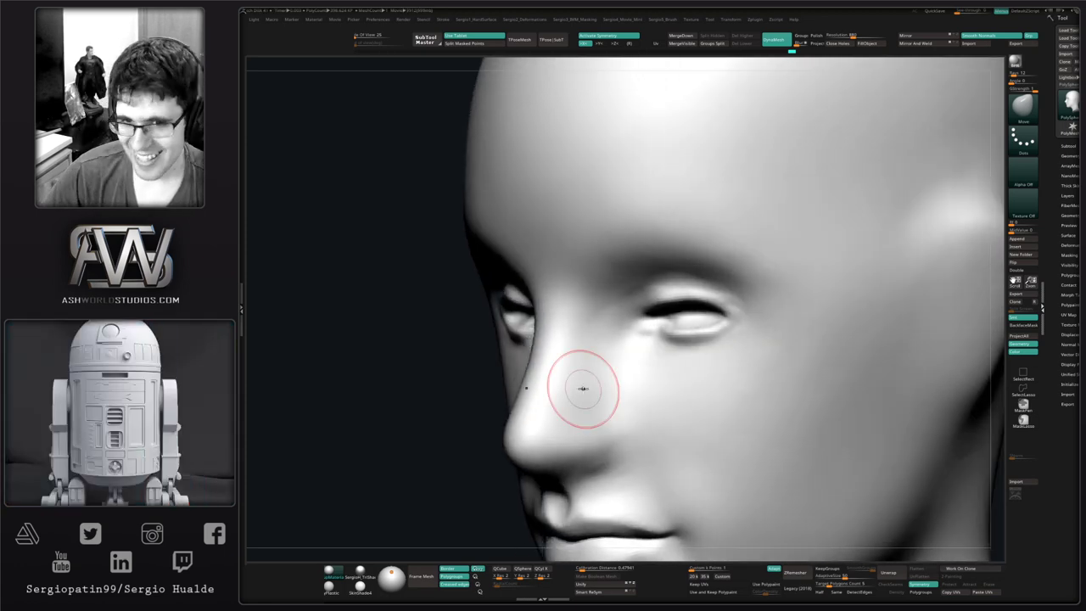
left_click_drag(351, 264, 555, 351)
right_click_drag(555, 351, 634, 326, "ctrl")
key("1")
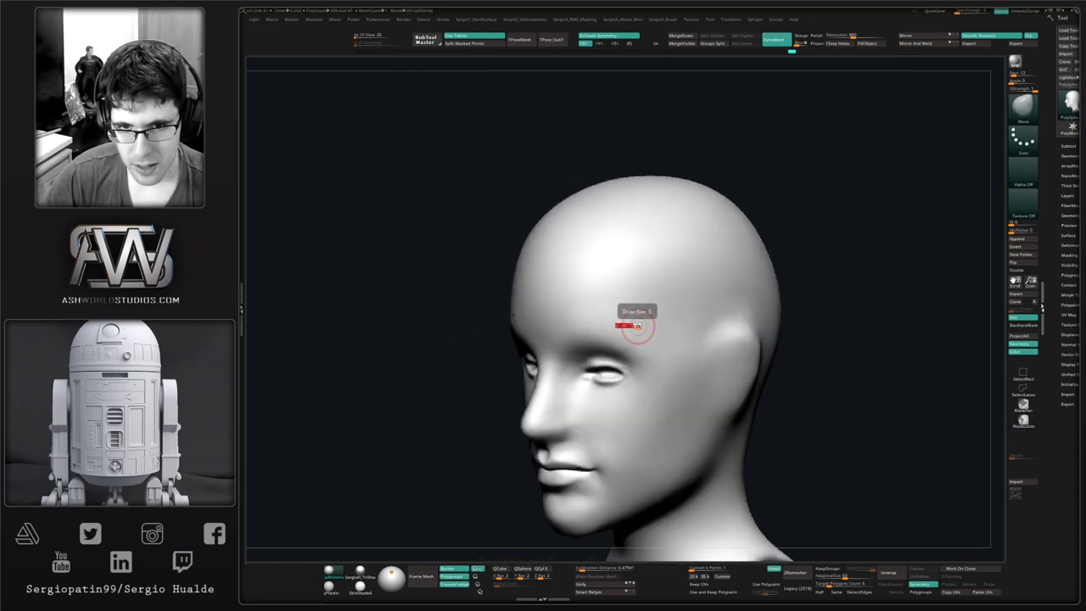
key("s")
left_click_drag(637, 325, 654, 325)
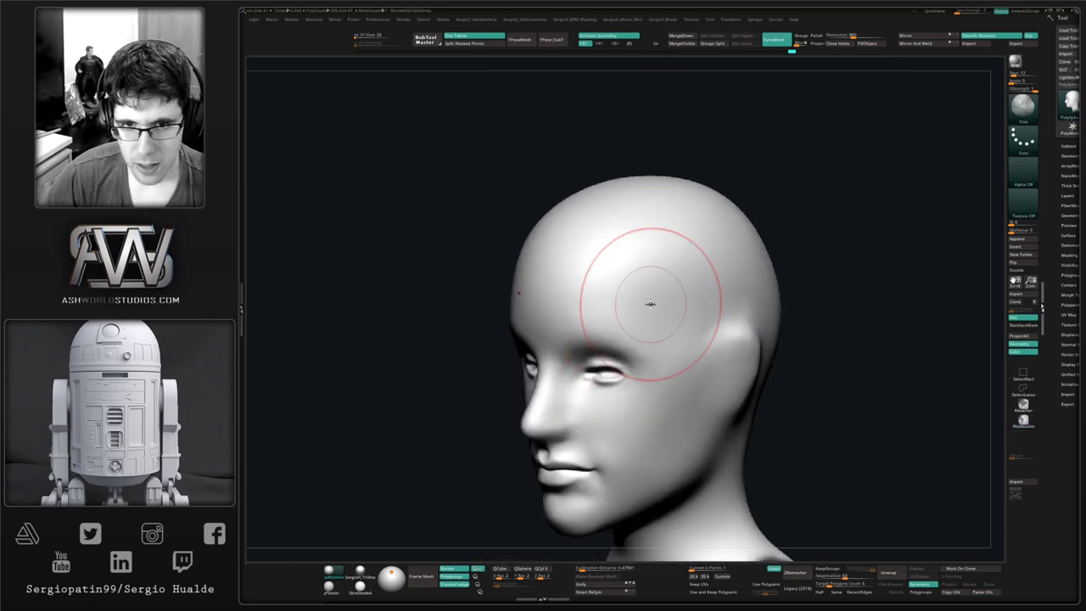
key("space")
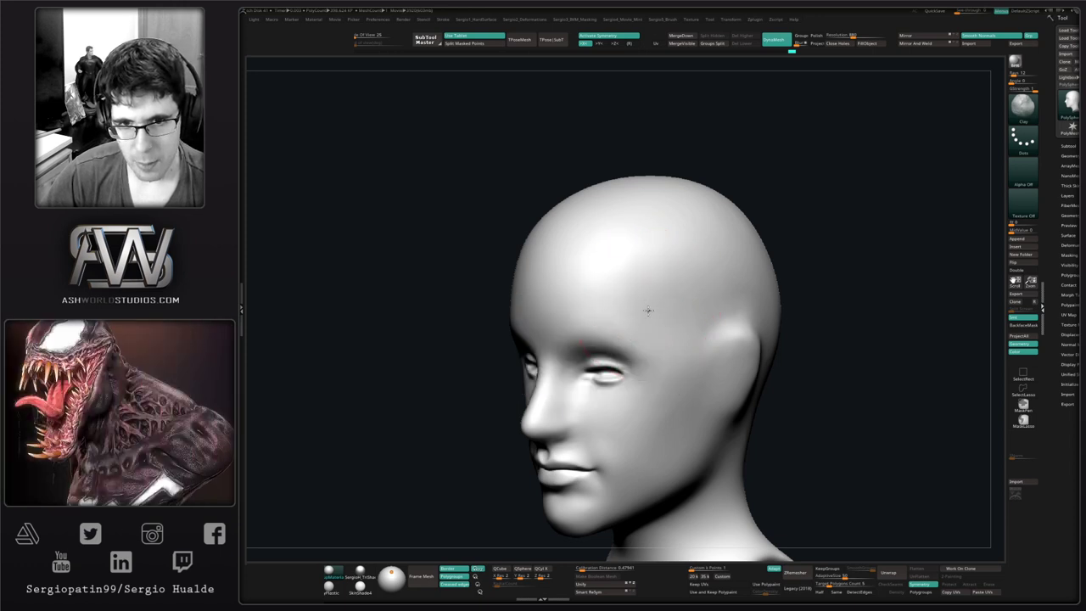
mouse_move(703, 347)
right_mouse_down()
mouse_move(728, 341)
mouse_move(696, 359)
mouse_move(659, 336)
right_mouse_up()
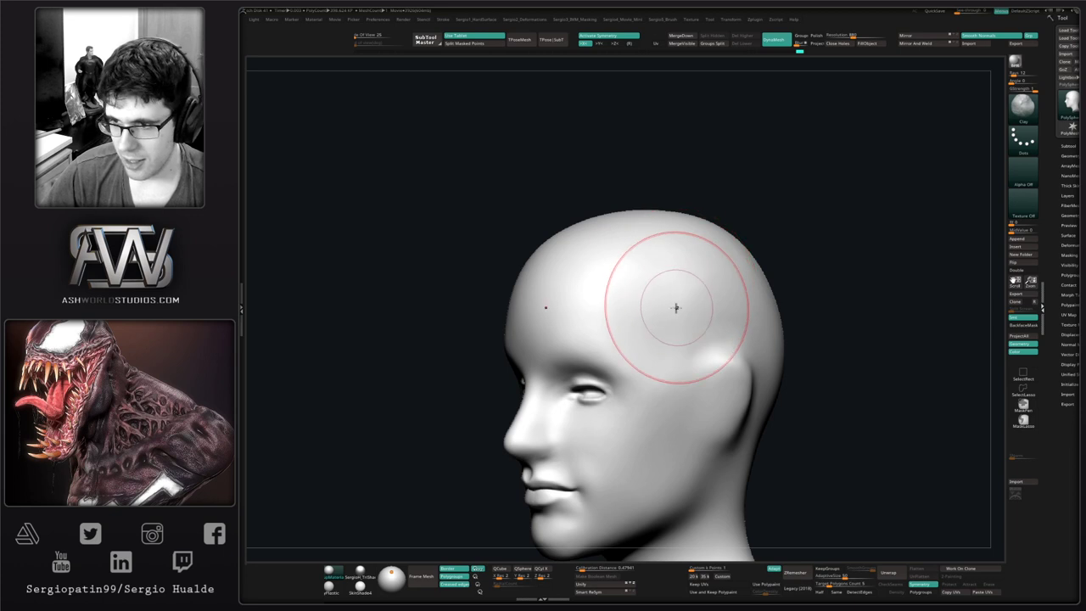
key("shift")
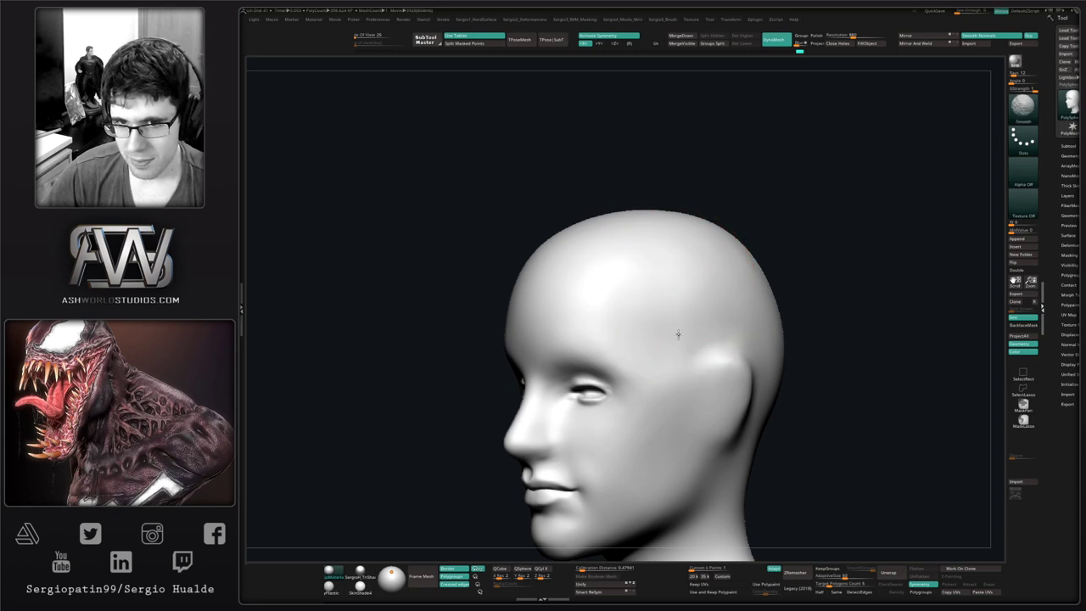
right_click_drag(640, 327, 671, 335, "shift")
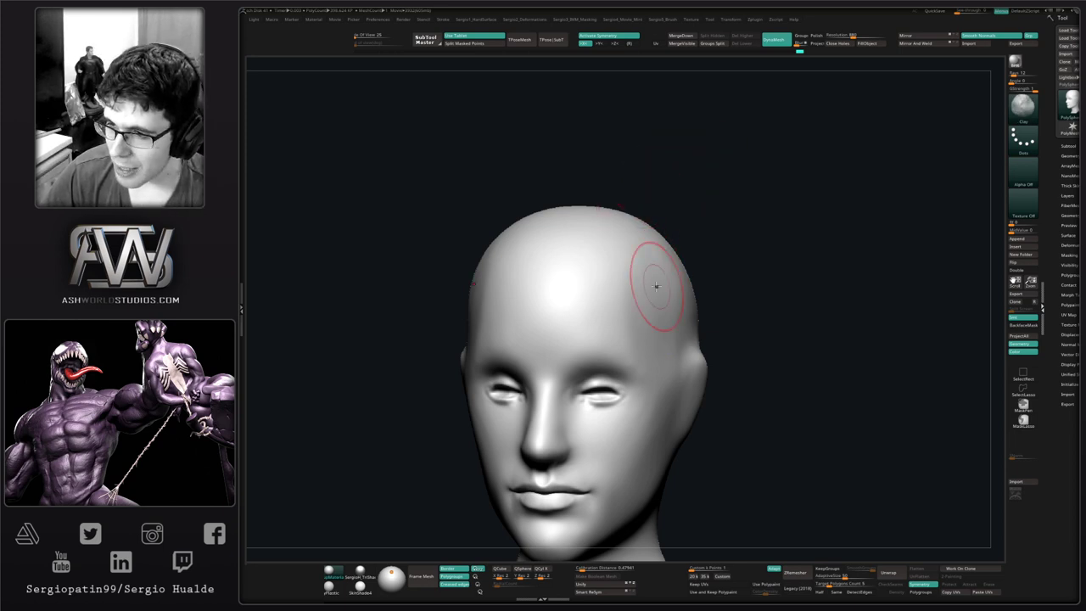
left_click_drag(713, 284, 693, 296)
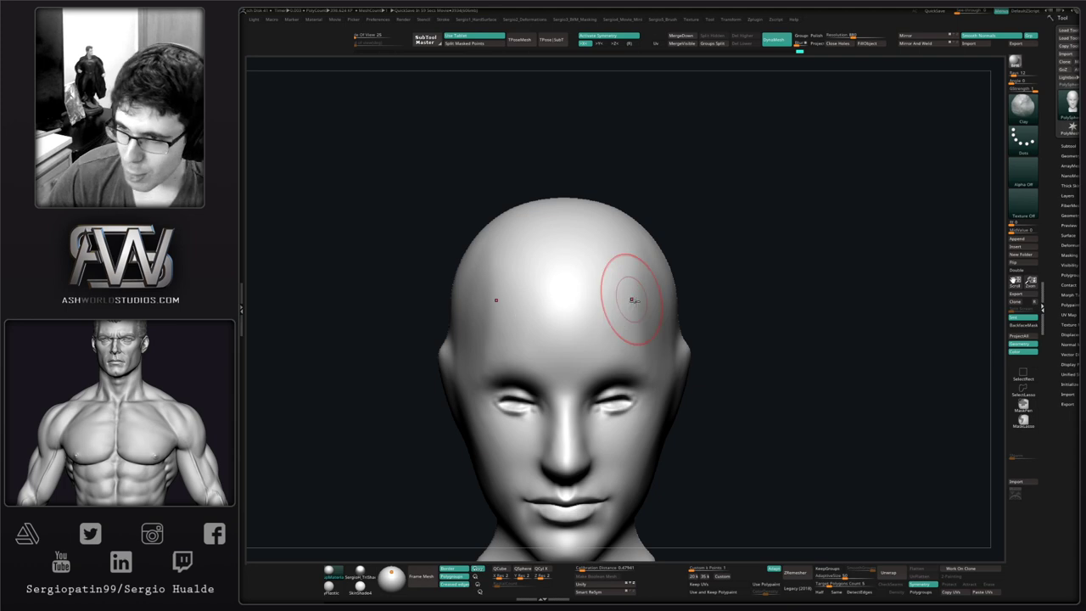
- Reshape the mouth corner with the Move brush at a smaller draw size
mouse_move(643, 342)
right_mouse_down()
mouse_move(661, 326)
mouse_move(667, 359)
mouse_move(628, 357)
mouse_move(558, 279)
mouse_move(582, 314)
right_mouse_up()
key("b")
key("m")
key("v")
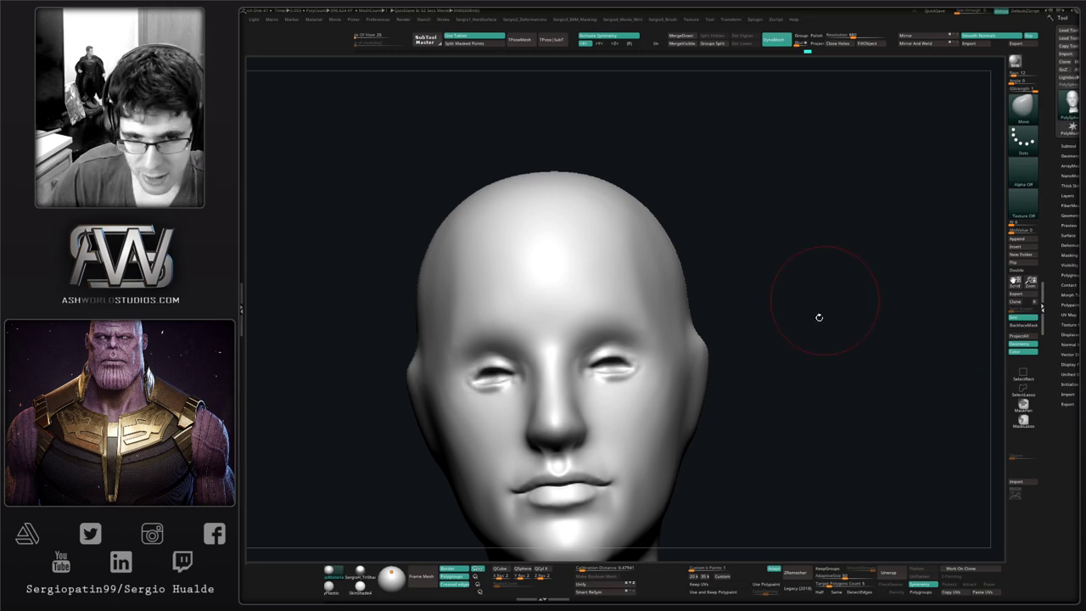
mouse_move(776, 336)
right_mouse_down()
mouse_move(746, 356)
mouse_move(554, 371)
right_mouse_up()
key("s")
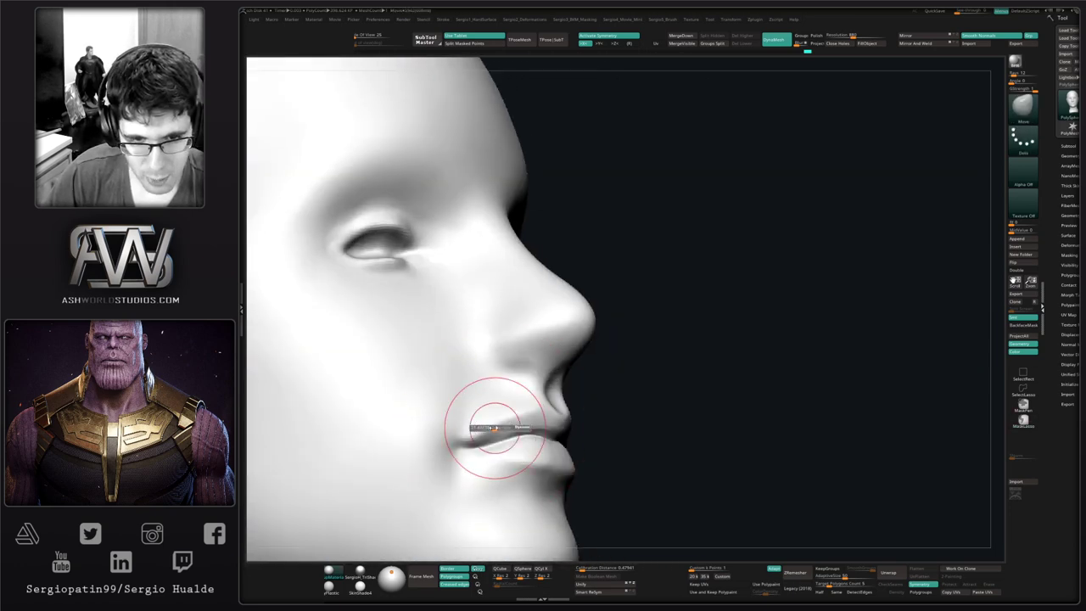
left_click_drag(493, 428, 480, 428)
right_click_drag(506, 454, 459, 392)
- Sharpen the line between the lips with the DamStandard brush and smooth the surface below it
key("b")
key("d")
key("s")
right_click_drag(558, 444, 571, 433)
mouse_move(559, 432)
left_mouse_down()
mouse_move(517, 434)
mouse_move(492, 451)
left_mouse_up()
mouse_move(492, 453)
right_mouse_down()
mouse_move(513, 437)
mouse_move(543, 444)
mouse_move(582, 424)
mouse_move(538, 453)
mouse_move(513, 452)
right_mouse_up()
mouse_move(552, 458)
left_mouse_down("shift")
mouse_move(504, 458)
mouse_move(478, 487)
mouse_move(505, 485)
left_mouse_up("shift")
mouse_move(528, 486)
right_mouse_down()
mouse_move(504, 483)
mouse_move(558, 444)
mouse_move(568, 395)
mouse_move(533, 382)
mouse_move(577, 388)
mouse_move(582, 273)
right_mouse_up()
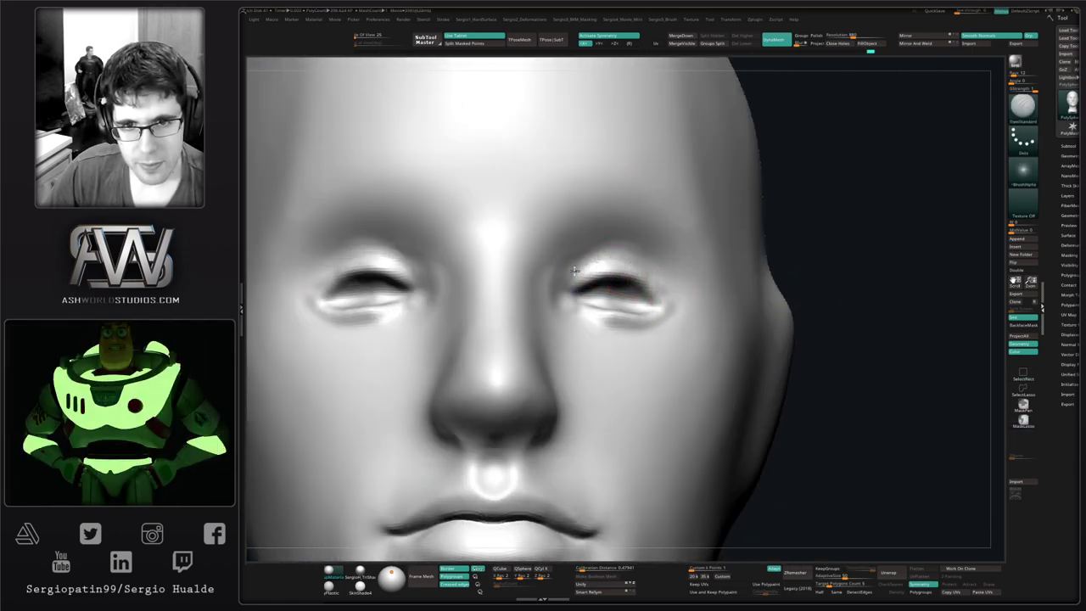
- Adjust the shape of the upper and lower eyelids with the Move brush, checking them from below and above
right_click_drag(598, 307, 640, 283)
key("b")
key("m")
key("v")
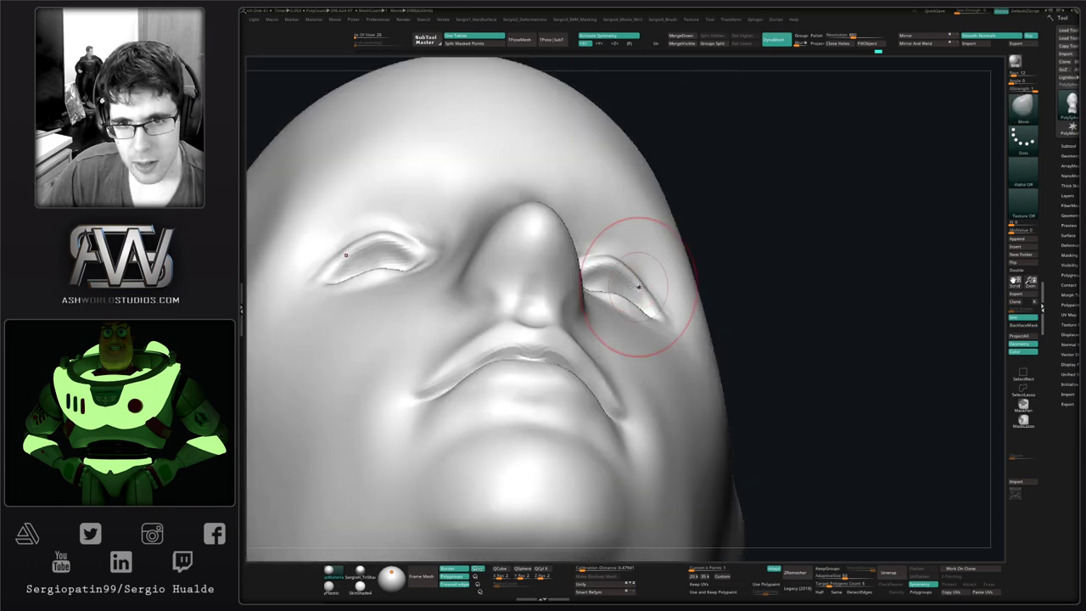
mouse_move(637, 286)
left_mouse_down()
mouse_move(648, 278)
mouse_move(609, 272)
left_mouse_up()
mouse_move(615, 276)
right_mouse_down()
mouse_move(599, 342)
mouse_move(654, 326)
mouse_move(589, 308)
mouse_move(627, 318)
right_mouse_up()
key("s")
left_click(616, 303)
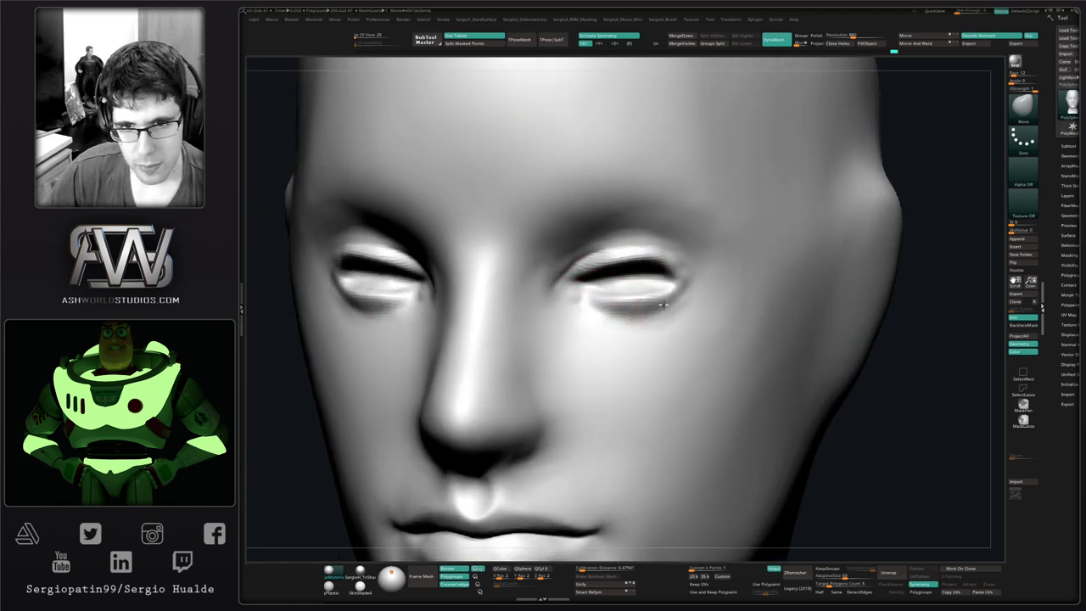
right_click_drag(664, 287, 662, 312)
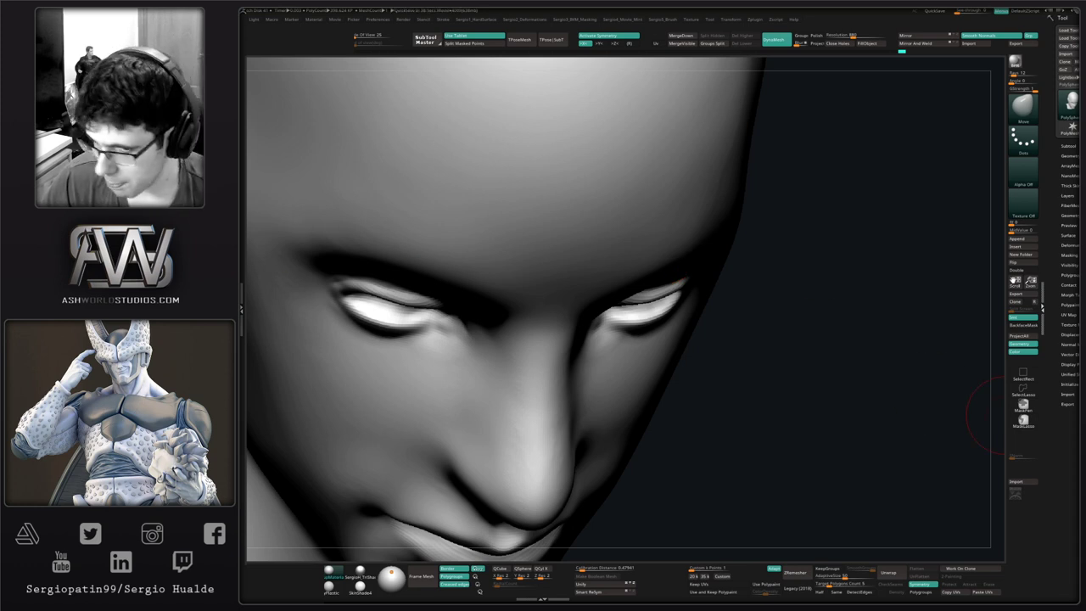
- Define the crease around the nose wing and carve the nostril with the DamStandard brush
right_click_drag(778, 448, 761, 416)
mouse_move(519, 368)
right_mouse_down("ctrl")
mouse_move(548, 381)
mouse_move(536, 383)
mouse_move(546, 373)
right_mouse_up("ctrl")
left_click_drag(538, 349, 563, 374)
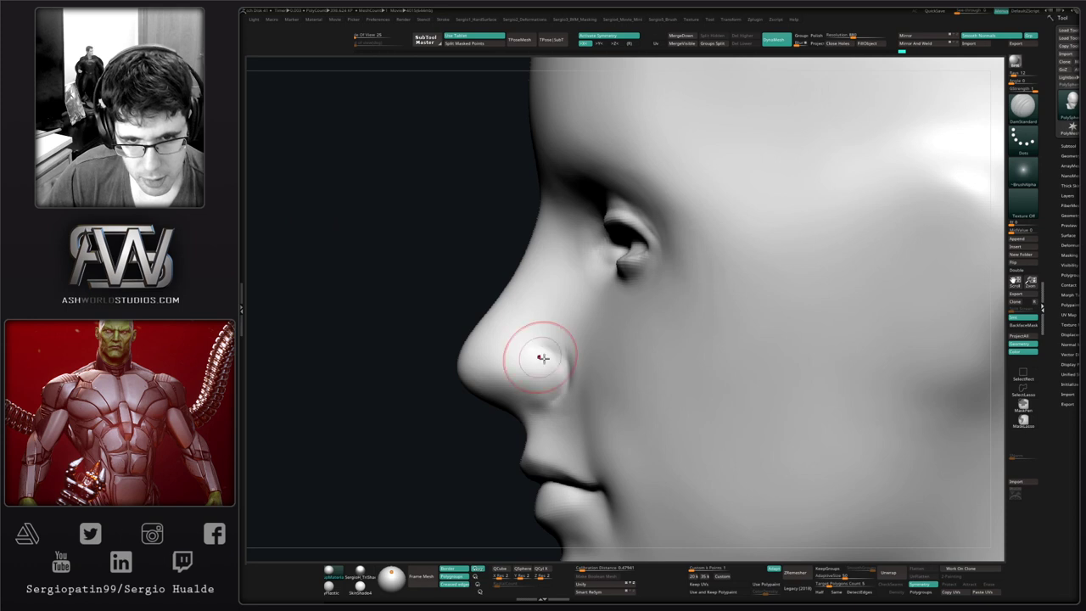
right_click_drag(543, 388, 555, 395)
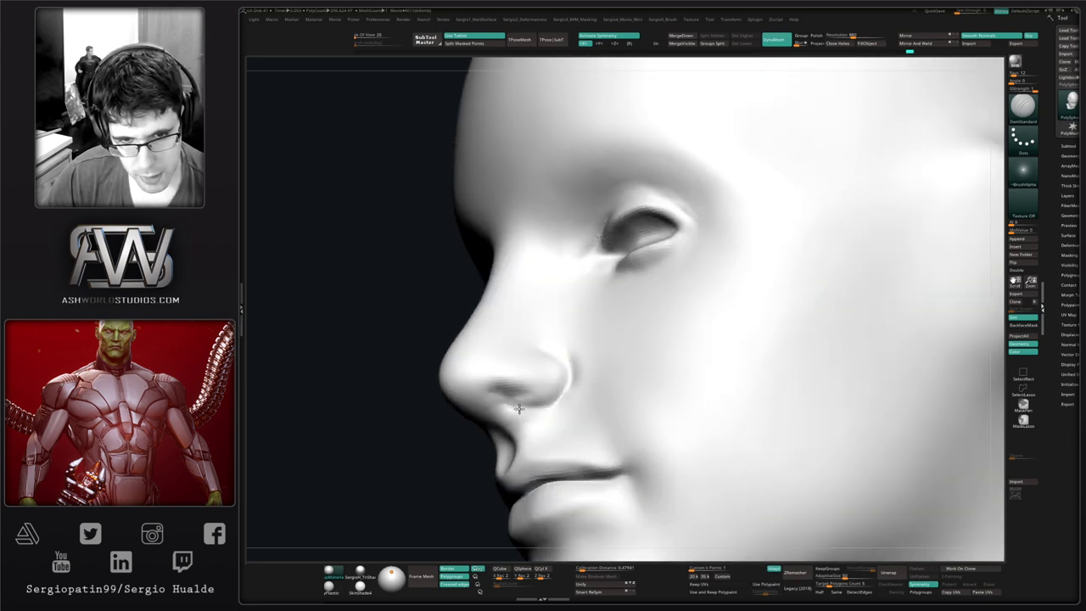
right_click_drag(538, 401, 514, 391)
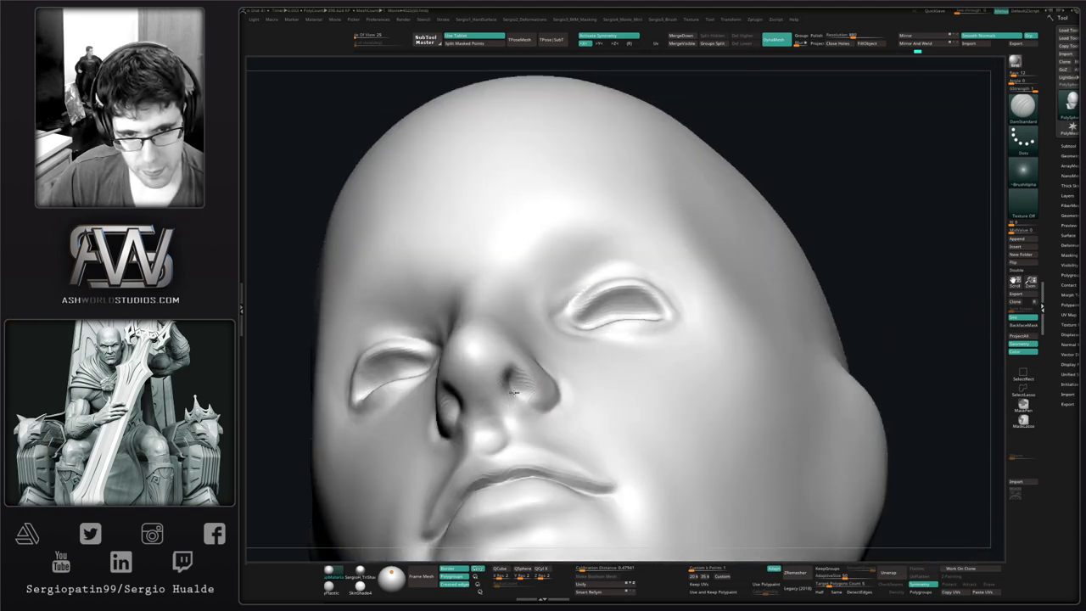
- Reshape the nostril opening and the underside of the nose tip with the Move brush
key("b")
key("m")
key("v")
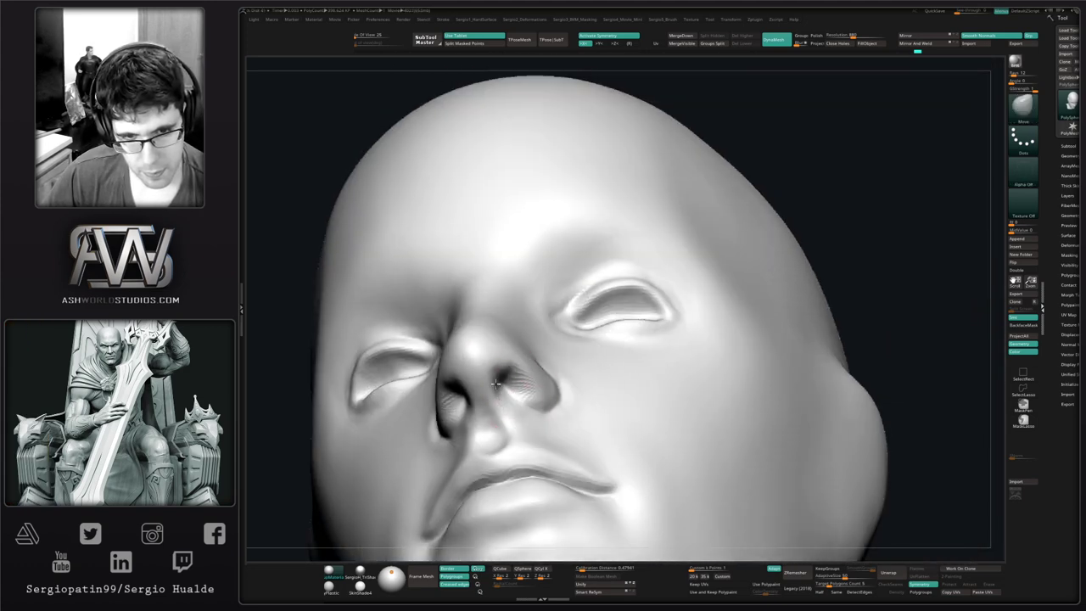
left_click_drag(503, 373, 495, 338)
right_click_drag(501, 342, 508, 374)
- Refine the inside and rim of the nostril with the Clay brush
key("b")
key("c")
key("l")
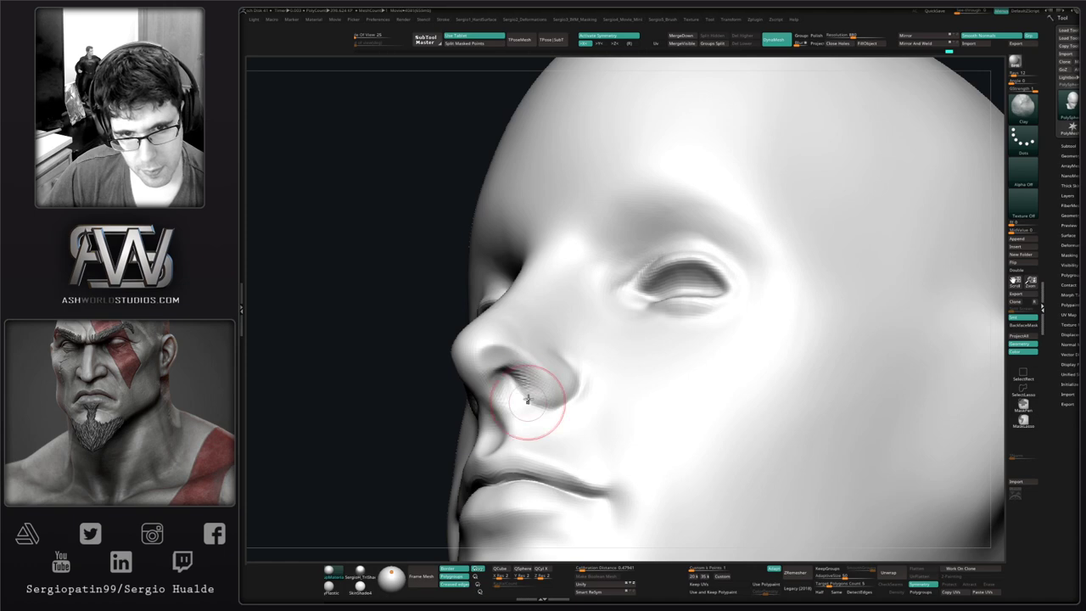
mouse_move(526, 398)
right_mouse_down("shift")
mouse_move(535, 376)
mouse_move(514, 364)
mouse_move(542, 355)
right_mouse_up("shift")
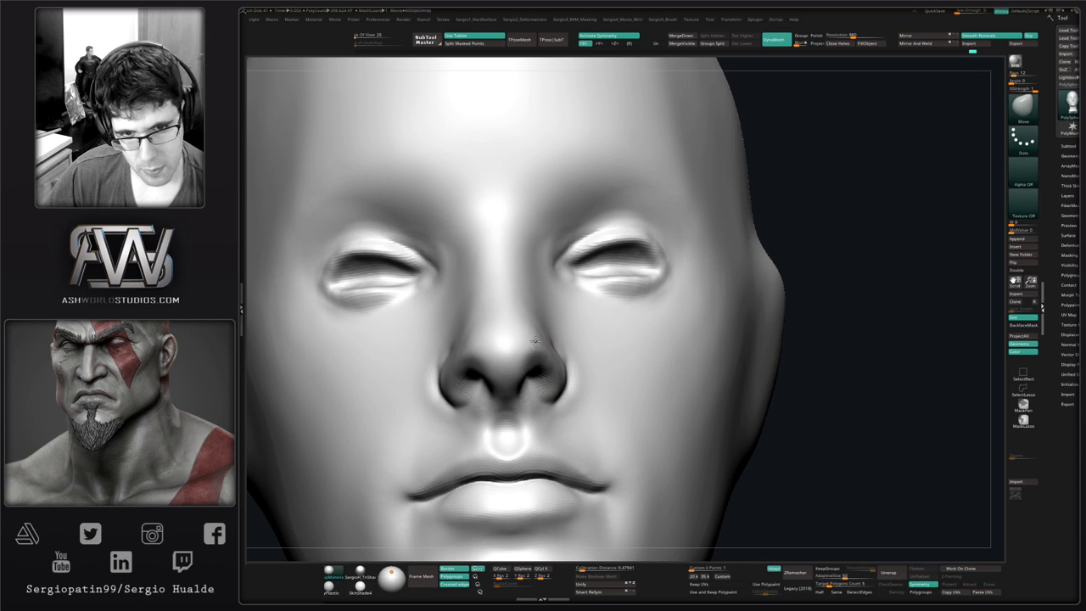
- Build up the nose wing with the Clay brush and smooth its transition into the cheek and nose side
right_click_drag(555, 361, 559, 335)
key("b")
key("c")
key("l")
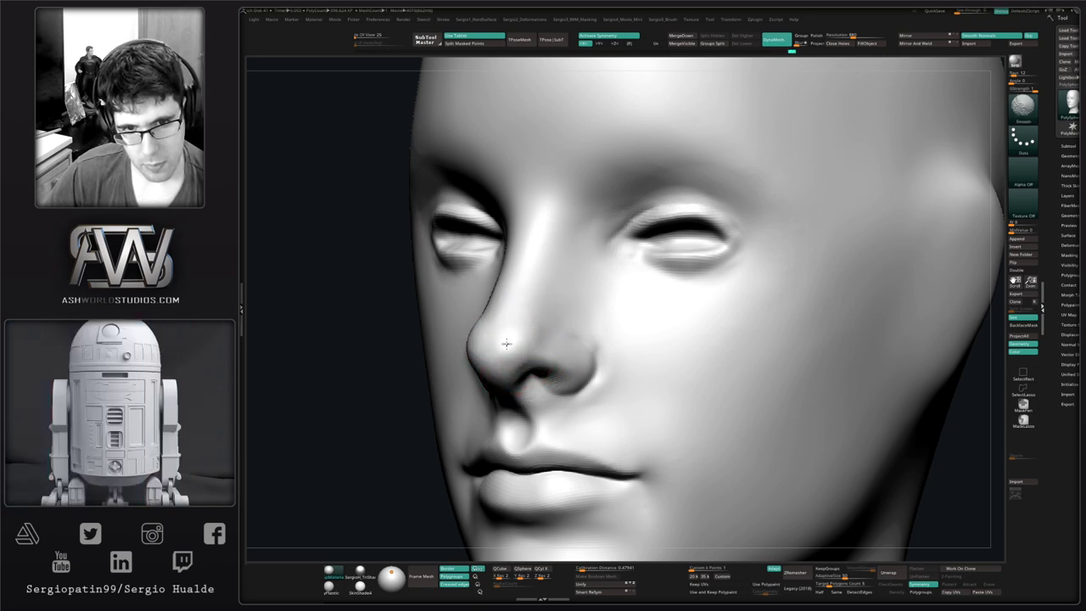
mouse_move(551, 352)
right_mouse_down()
mouse_move(550, 332)
mouse_move(573, 322)
right_mouse_up()
mouse_move(569, 330)
left_mouse_down("shift")
mouse_move(600, 342)
mouse_move(597, 377)
left_mouse_up("shift")
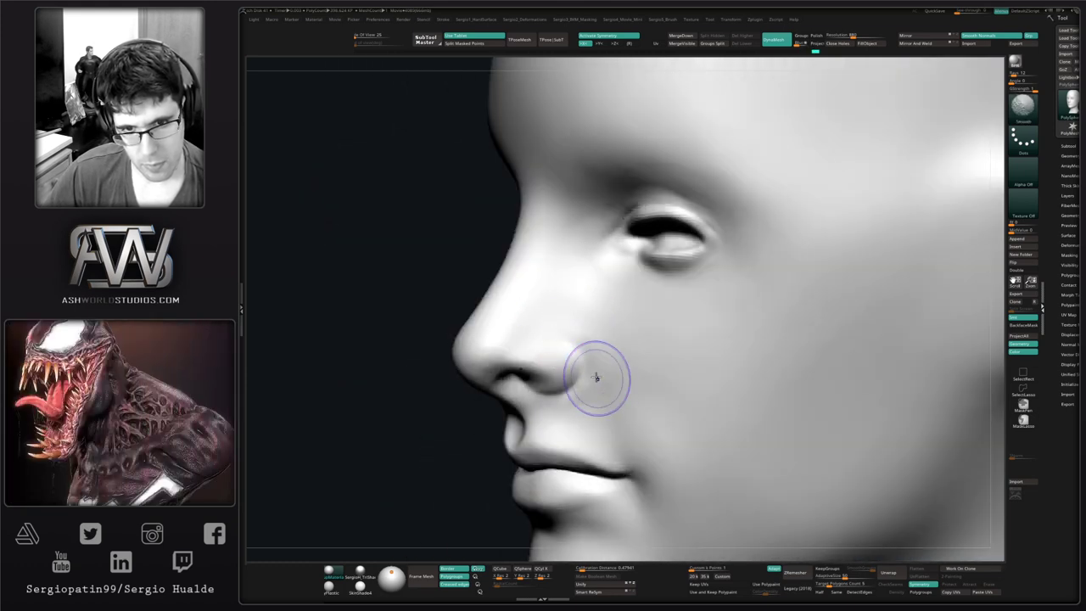
right_click_drag(596, 376, 599, 351)
left_click_drag(599, 351, 560, 331, "shift")
mouse_move(560, 374)
right_mouse_down()
mouse_move(547, 364)
mouse_move(543, 377)
right_mouse_up()
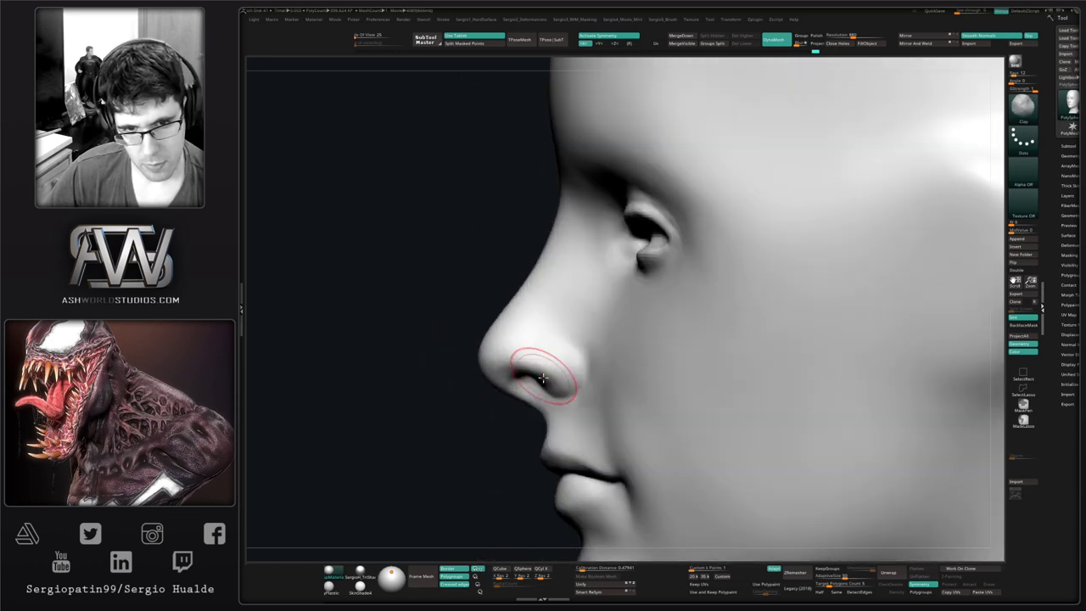
- Adjust the nose base, nostril rim and side of the nose with the Move brush
left_click_drag(529, 399, 524, 397)
left_click_drag(530, 392, 533, 397)
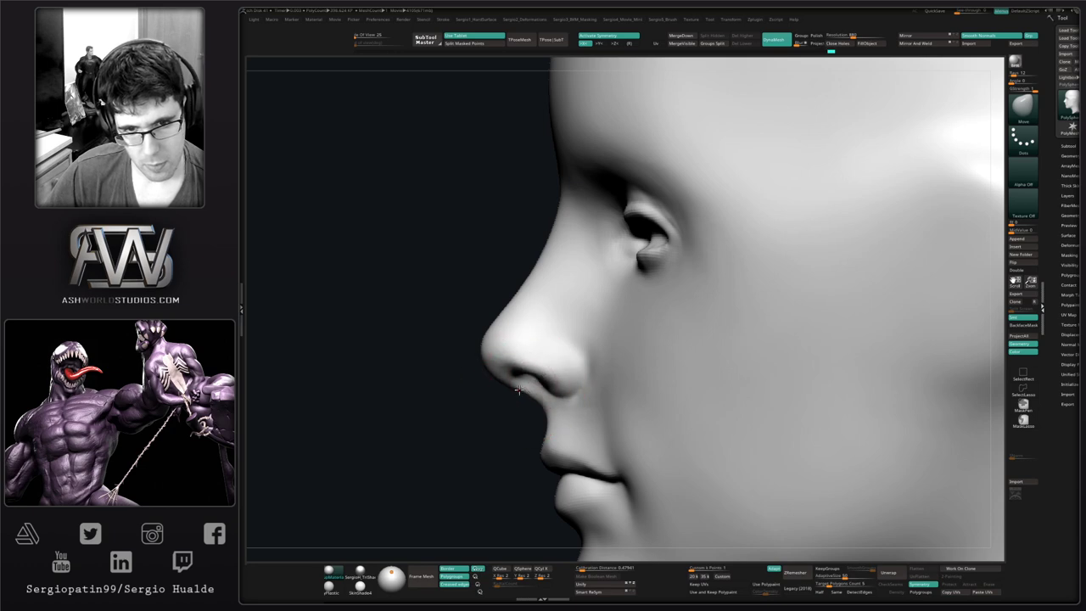
left_click_drag(532, 415, 531, 391)
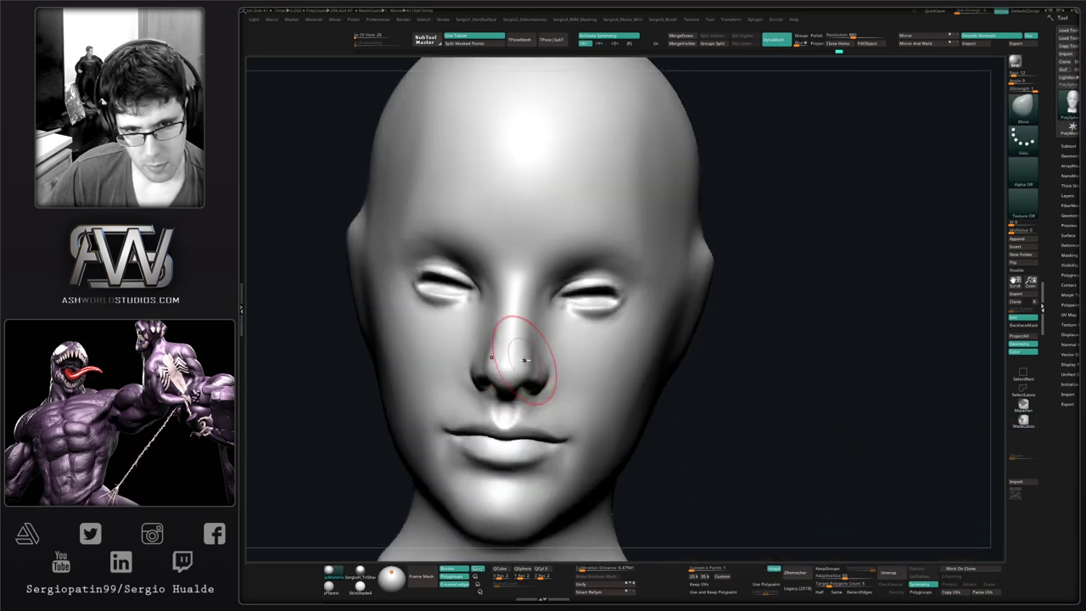
left_click_drag(525, 360, 544, 354)
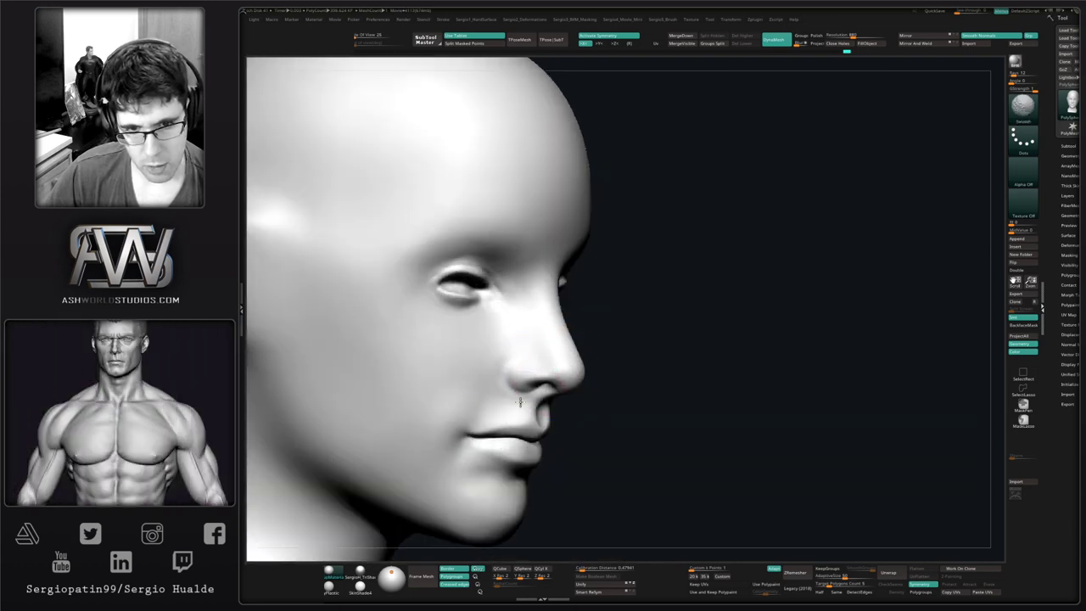
right_click_drag(520, 402, 583, 408)
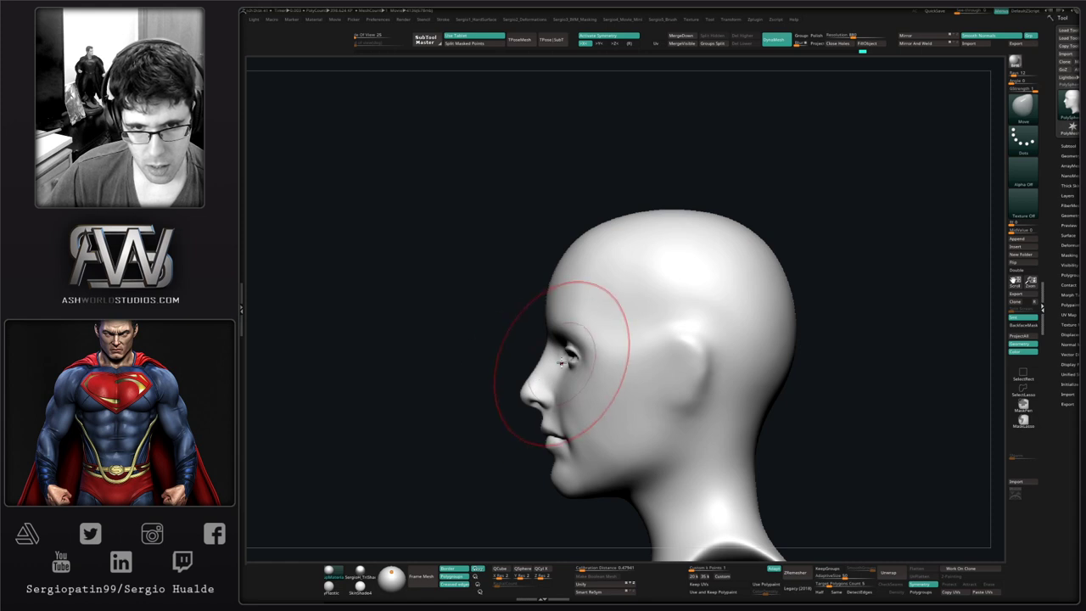
right_click_drag(563, 364, 618, 351)
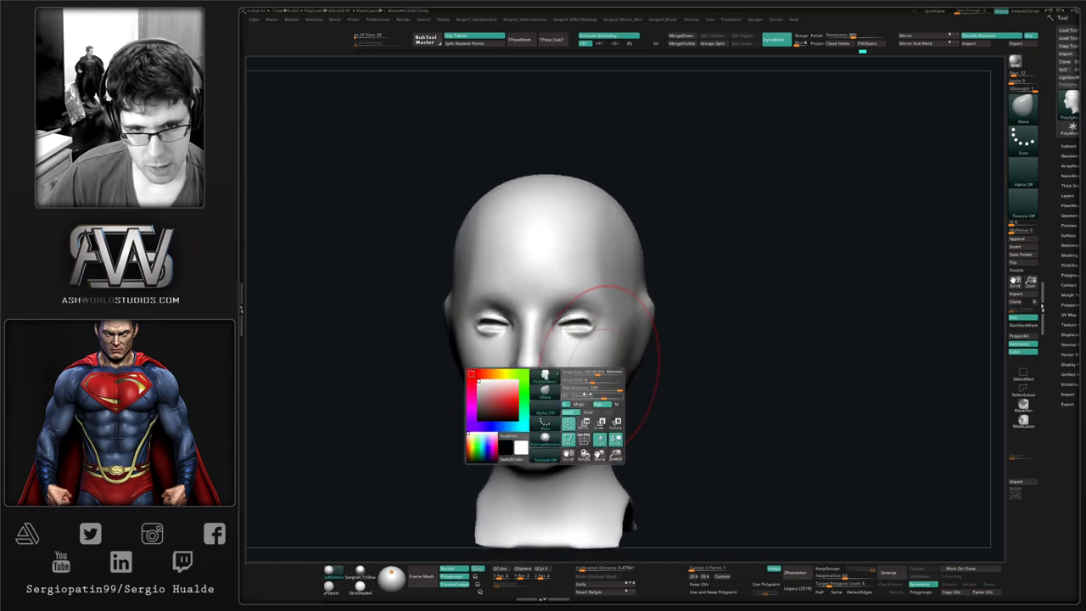
- Hide the horizontal band of the head mesh across the eyes to work on the lower face
left_click_drag(739, 264, 443, 345, "ctrl+alt+shift")
right_click_drag(551, 346, 564, 392)
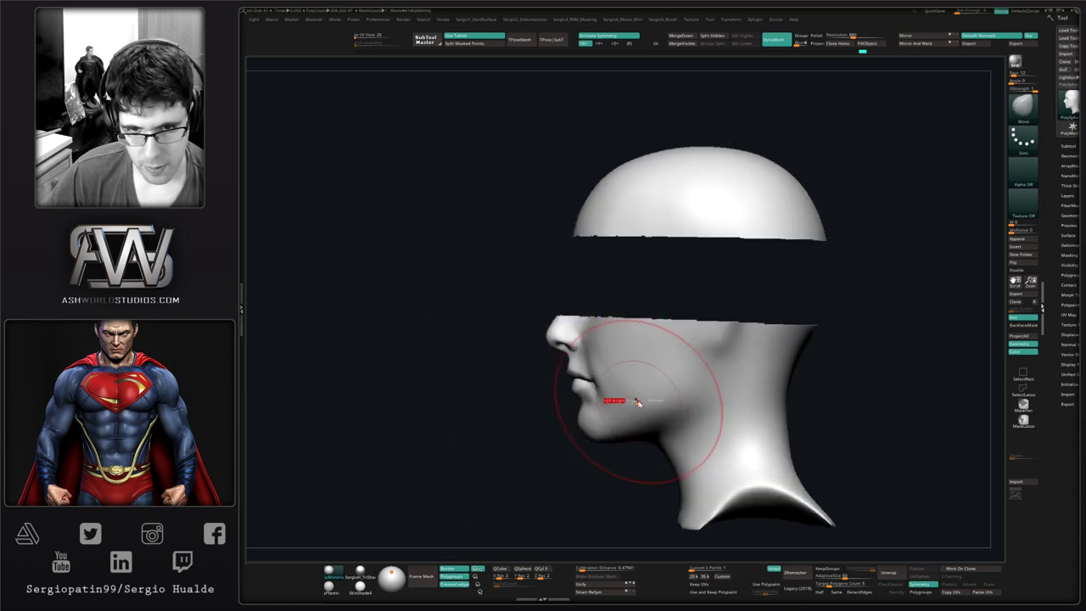
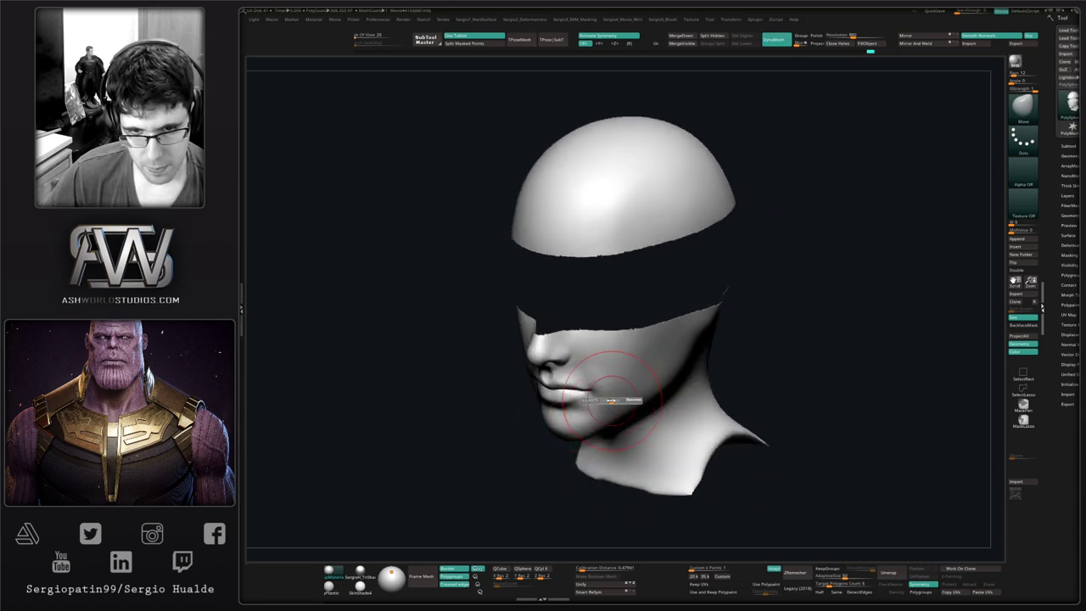
mouse_move(613, 390)
right_mouse_down()
mouse_move(639, 388)
mouse_move(626, 395)
mouse_move(671, 353)
mouse_move(492, 417)
mouse_move(440, 386)
right_mouse_up()
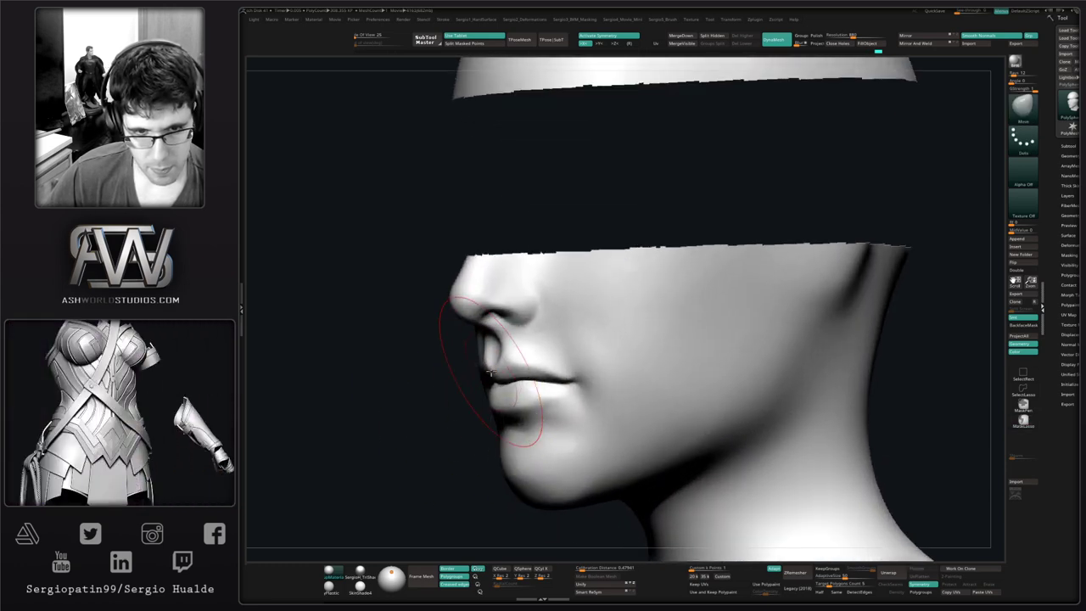
- Reshape the lips with the Move brush and smooth the surface around the mouth and cheek
right_click_drag(484, 352, 467, 365, "ctrl")
right_click_drag(467, 364, 514, 368)
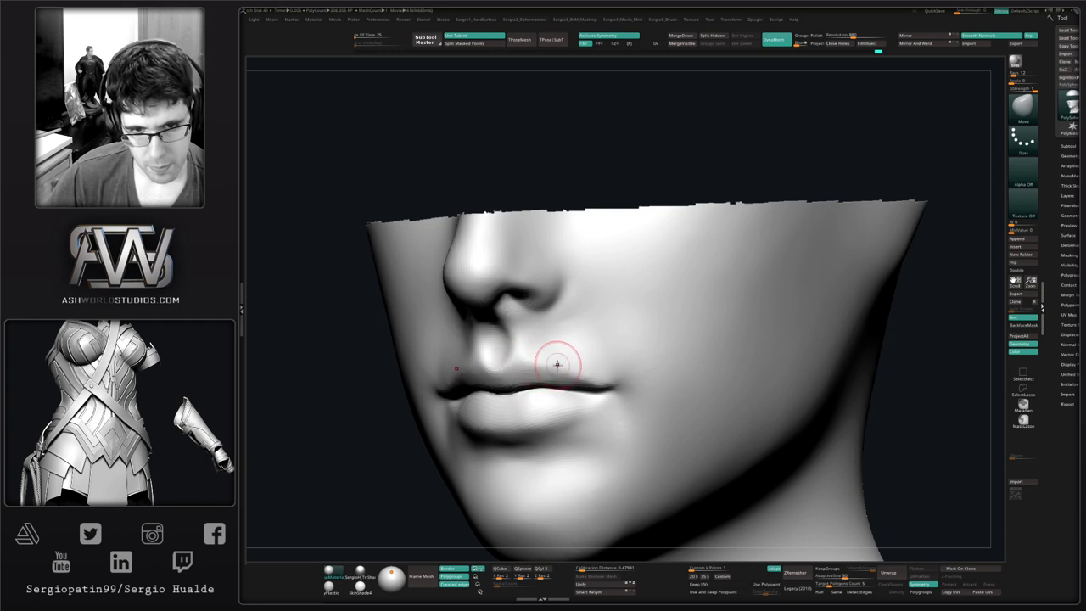
right_click_drag(557, 359, 645, 347, "ctrl")
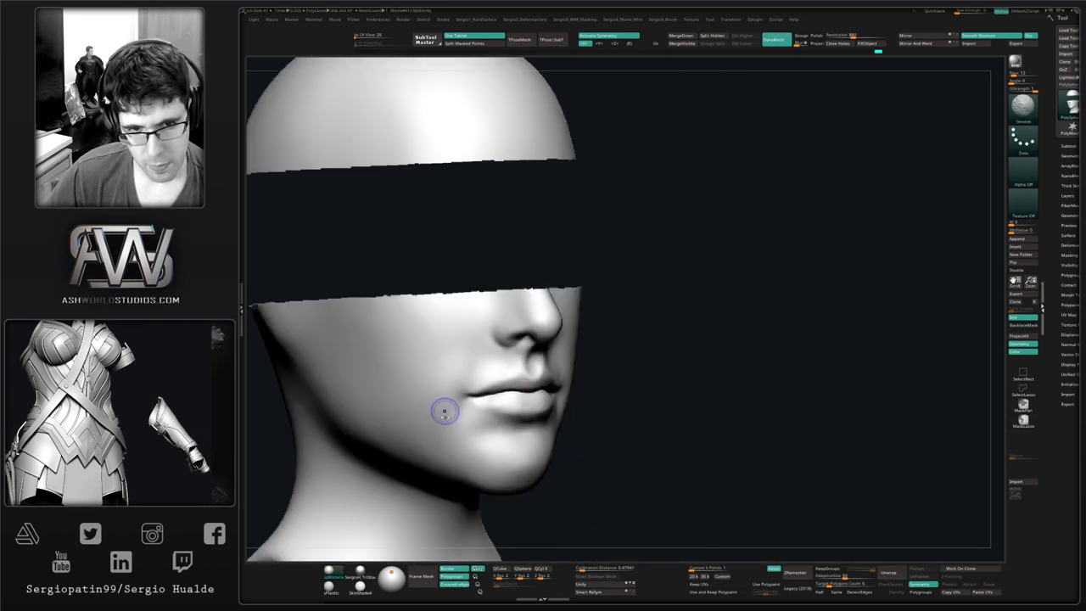
right_click_drag(517, 484, 431, 496)
right_click_drag(521, 449, 501, 436, "ctrl")
- Refine the area beside the nose and above the mouth corners with the Standard brush
right_click_drag(431, 426, 518, 422)
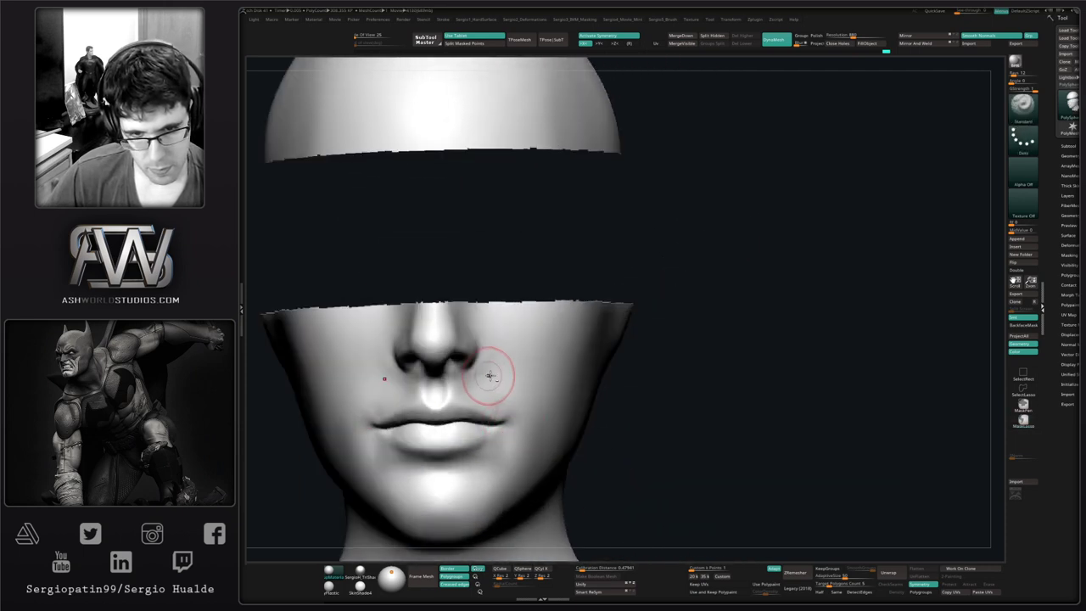
key("ctrl")
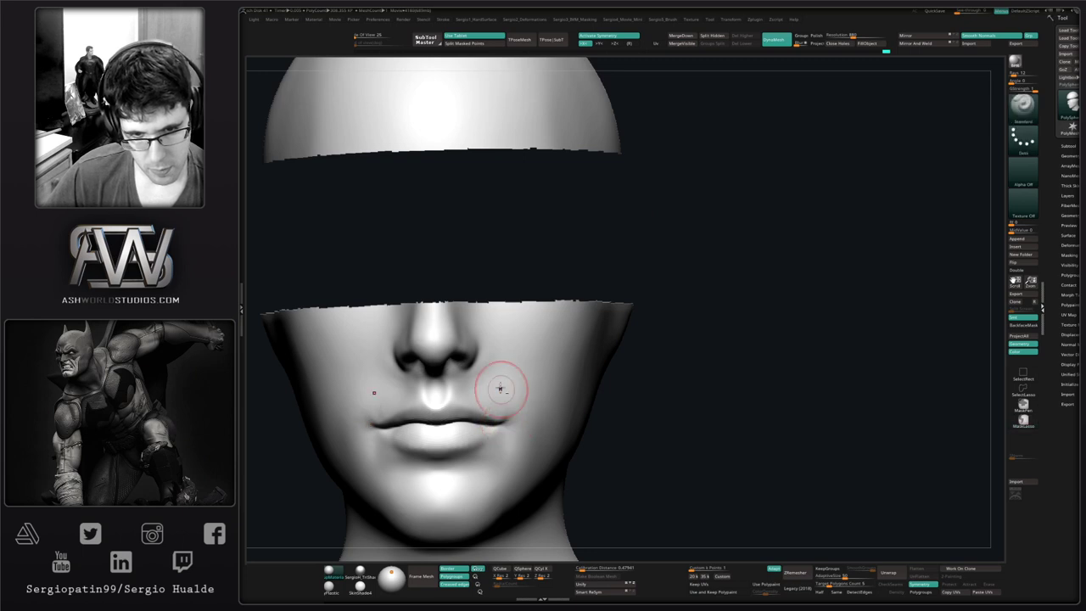
right_click_drag(504, 422, 573, 419)
mouse_move(476, 356)
right_mouse_down("ctrl")
mouse_move(432, 445)
mouse_move(458, 402)
right_mouse_up("ctrl")
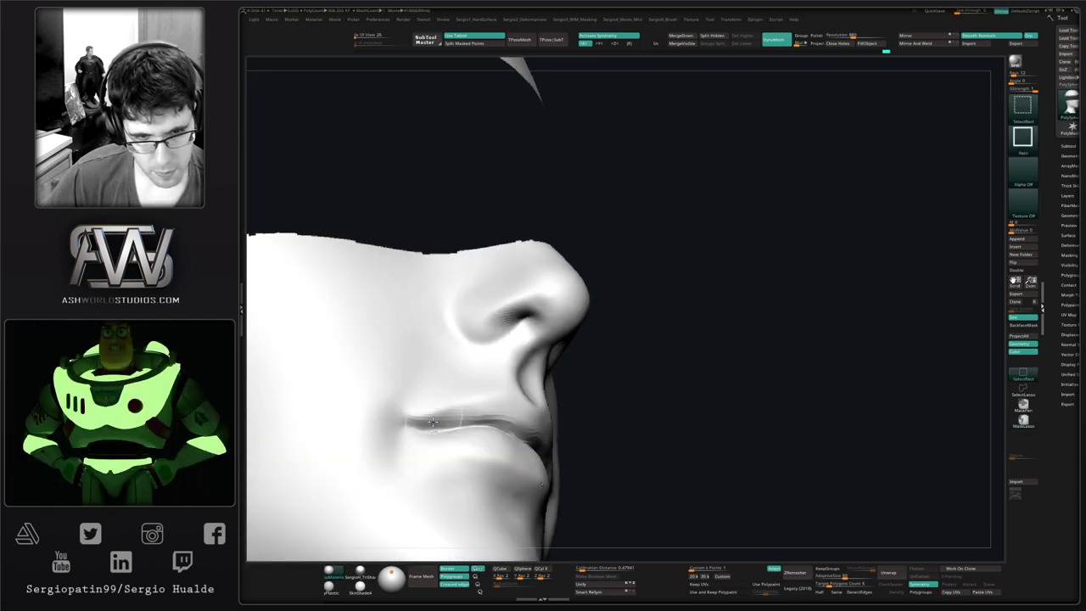
- Deepen the mouth corner with the DamStandard brush and refine the volume around it with the Clay brush
key("b")
key("d")
key("s")
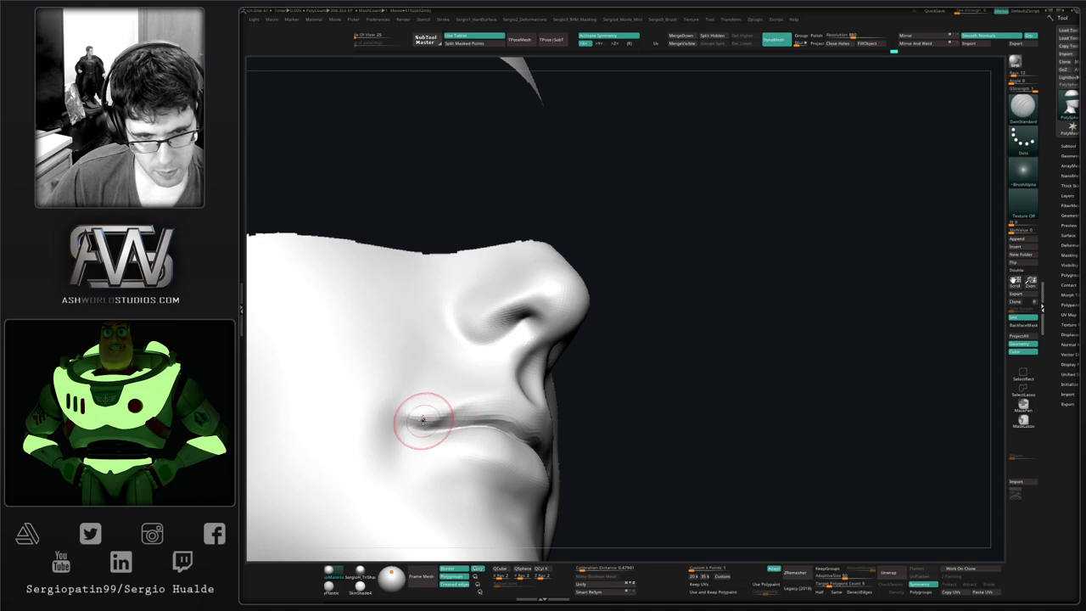
key("b")
key("c")
key("l")
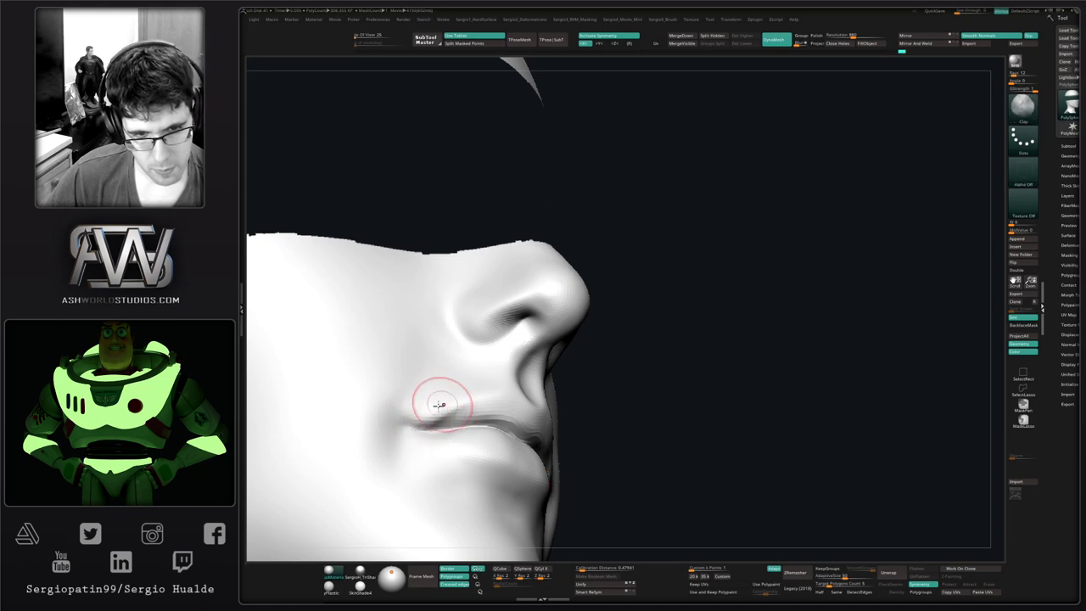
- Unhide the whole head mesh
mouse_move(461, 388)
right_mouse_down()
mouse_move(446, 376)
mouse_move(484, 459)
mouse_move(494, 430)
mouse_move(578, 435)
mouse_move(551, 383)
mouse_move(528, 434)
right_mouse_up()
left_click(631, 404, "ctrl+shift")
right_click_drag(576, 390, 564, 368)
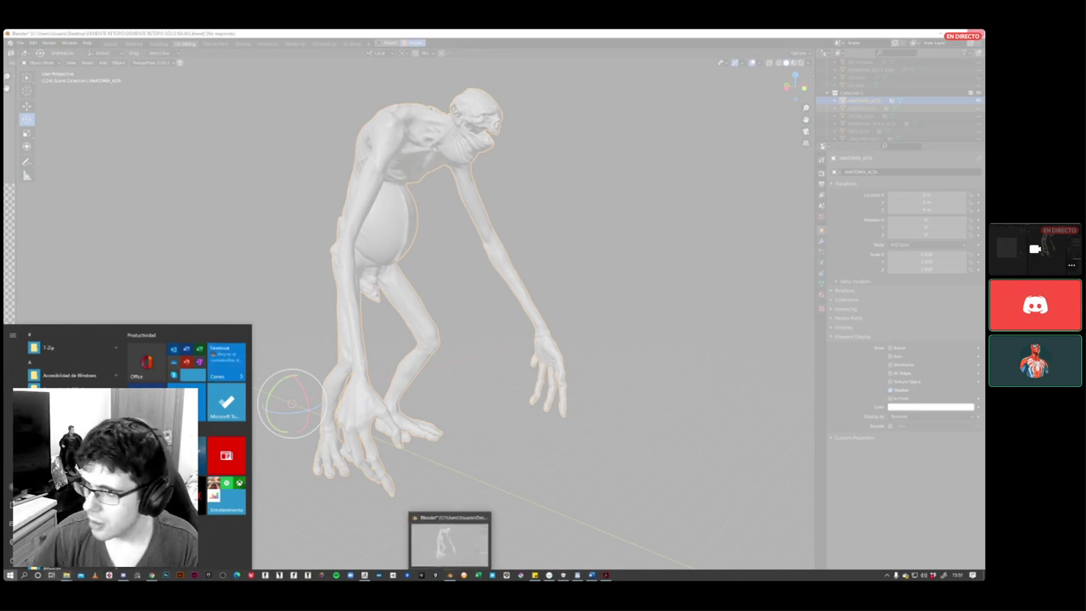
left_click(450, 576)
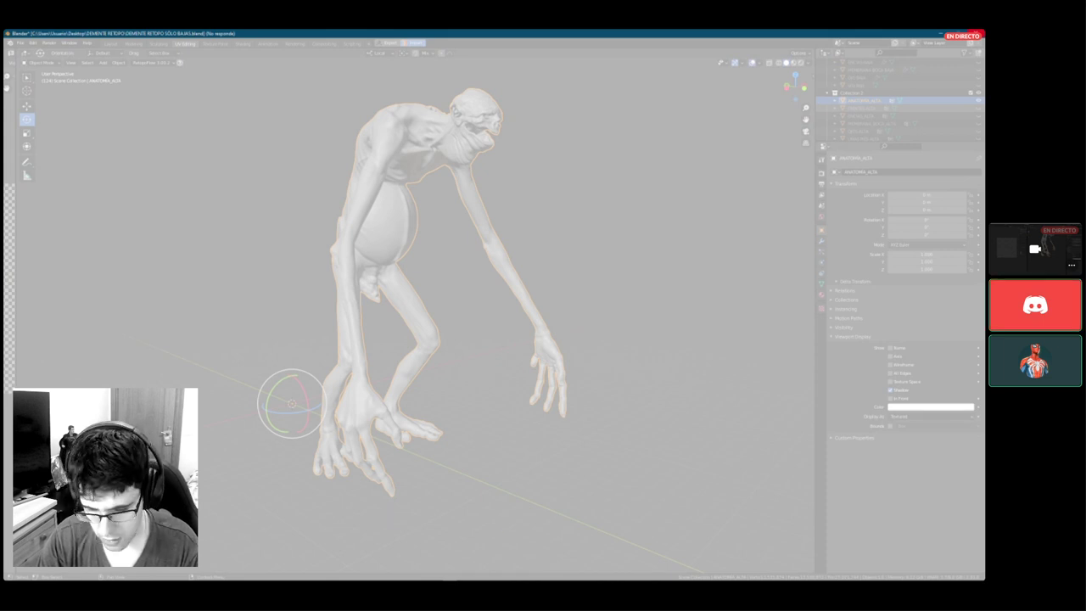
key("alt+Tab")
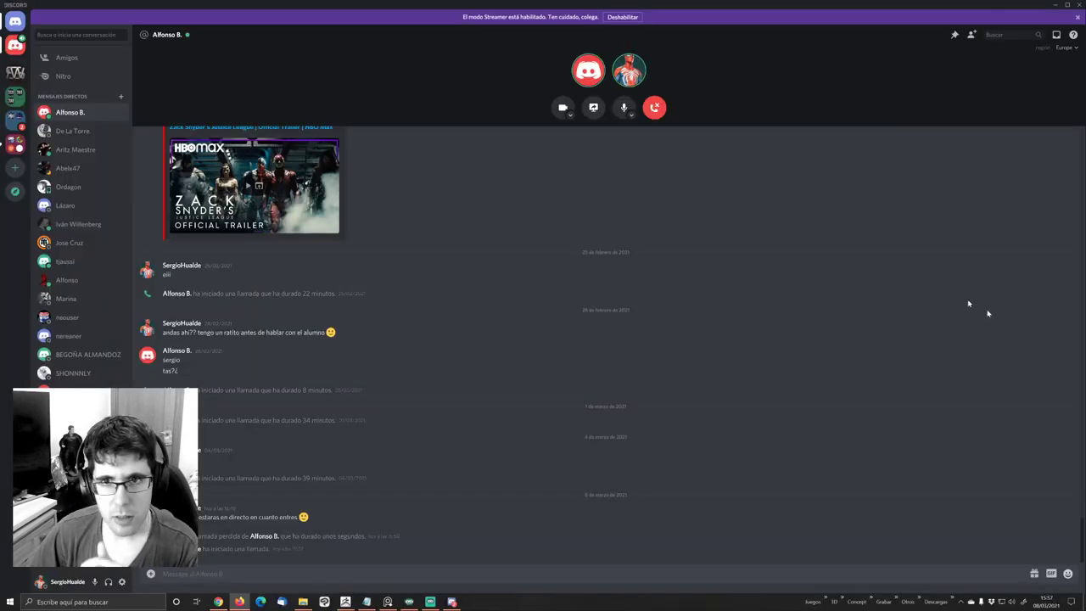
left_click(1055, 4)
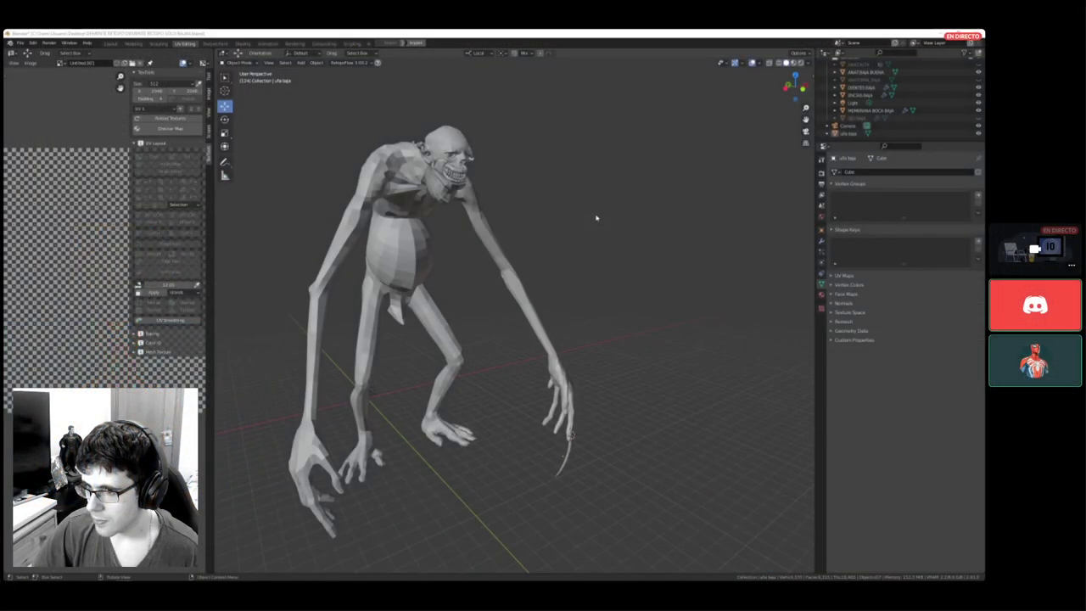
- Select the creature's low-poly body mesh and inspect it together with its object properties
middle_click_drag(596, 218, 662, 247)
scroll(636, 245, "up", 2)
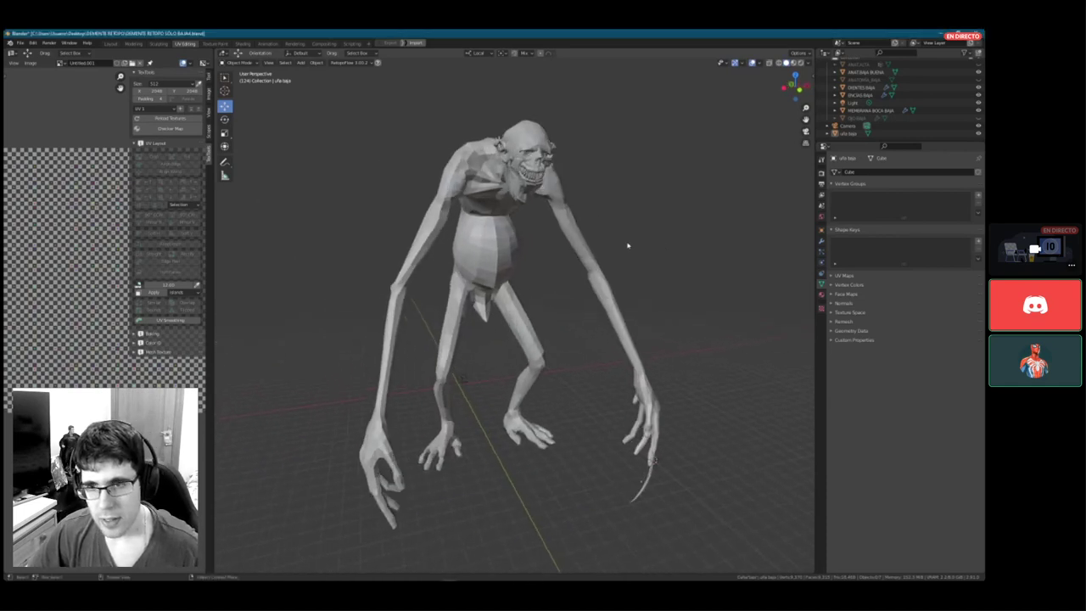
left_click(560, 213)
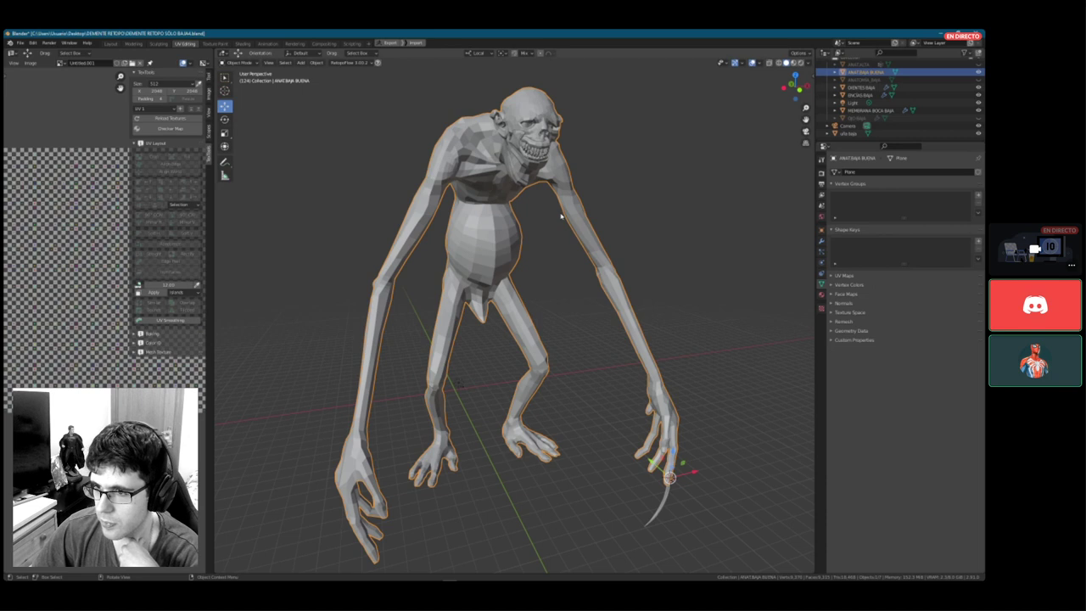
mouse_move(761, 316)
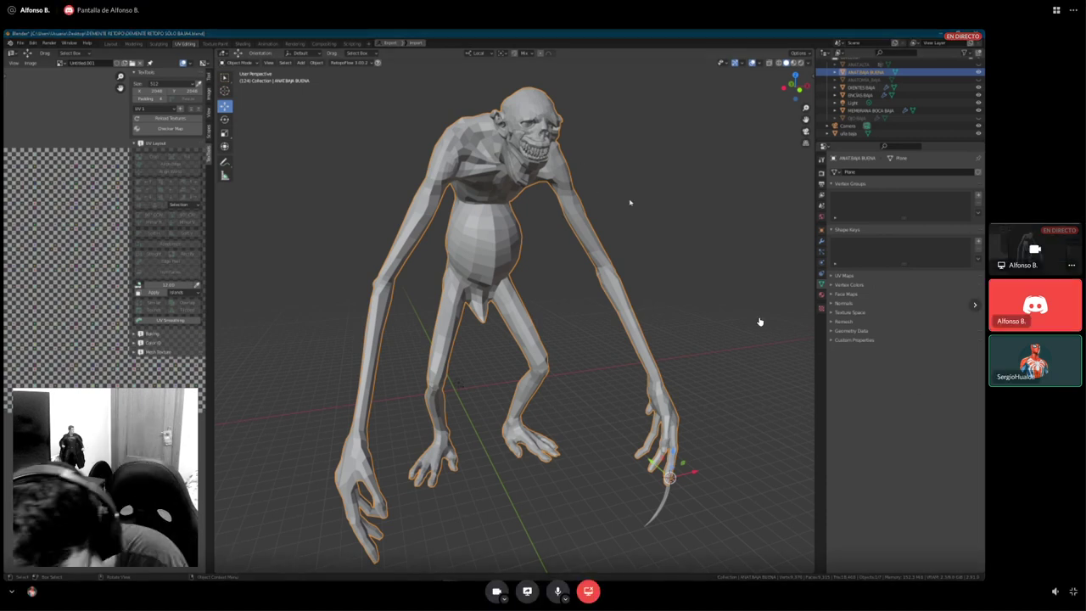
middle_click_drag(703, 235, 724, 227)
mouse_move(704, 221)
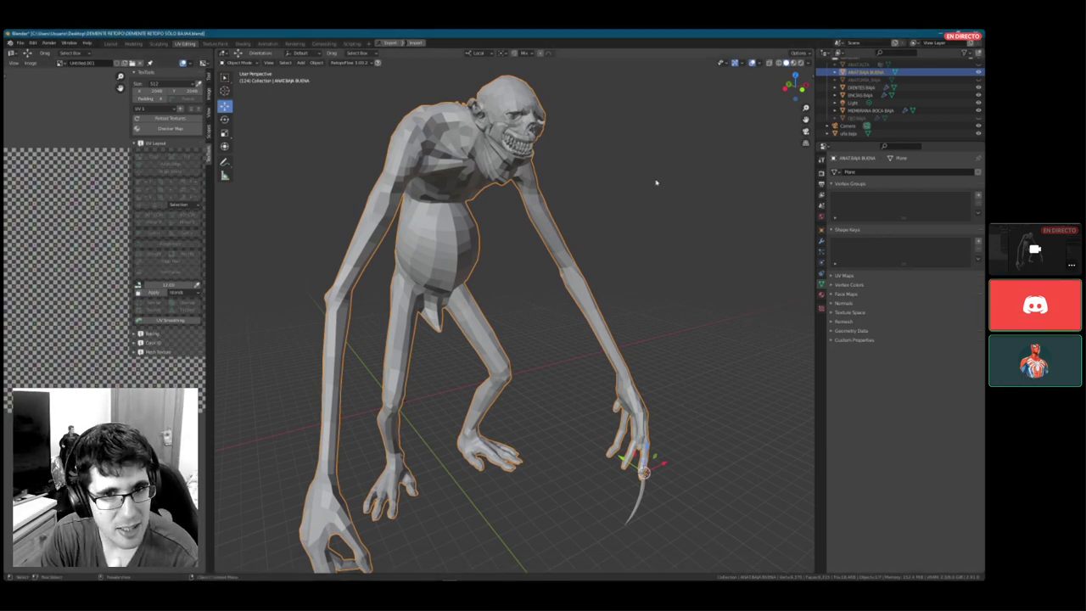
left_click(821, 230)
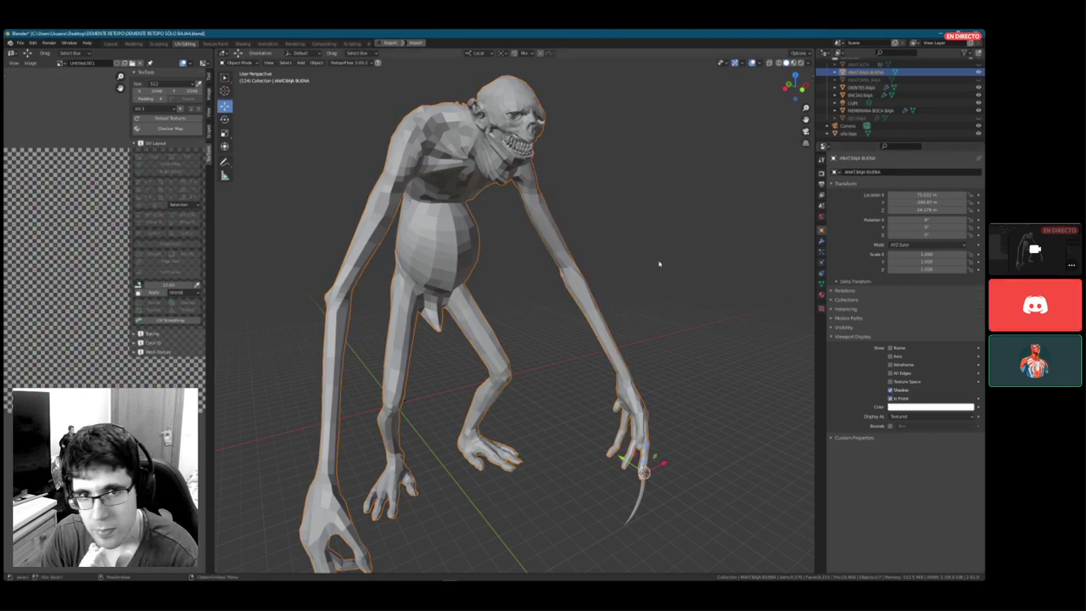
mouse_move(658, 264)
middle_mouse_down()
mouse_move(594, 267)
mouse_move(662, 265)
middle_mouse_up()
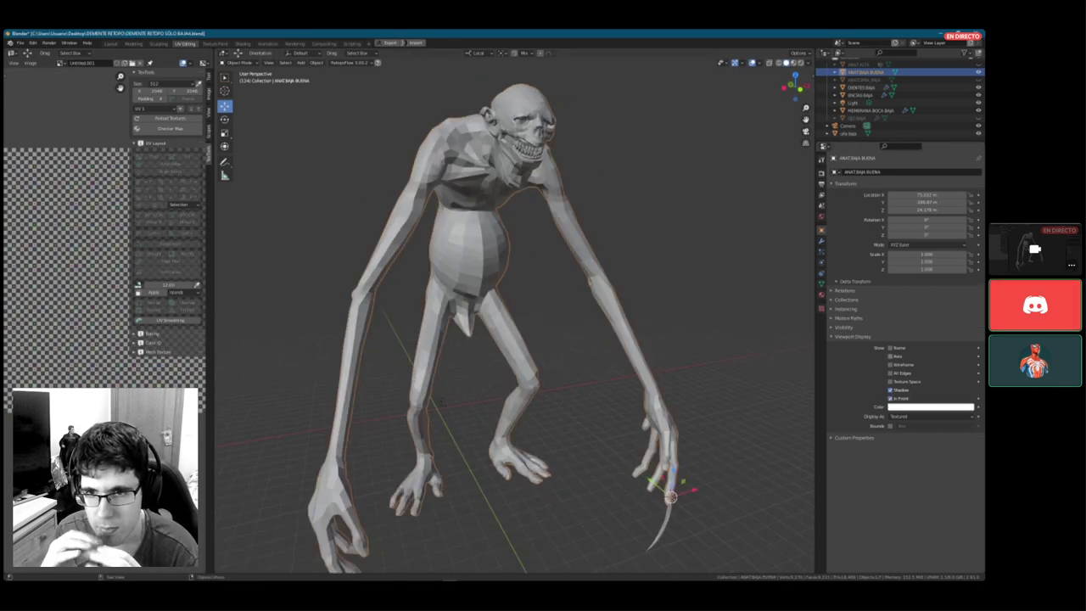
- Switch to ZBrush, maximize its window and load the DEMENTE_con_retopo1 tool from the DEMENTE folder inside 2020_2021
key("alt+Tab")
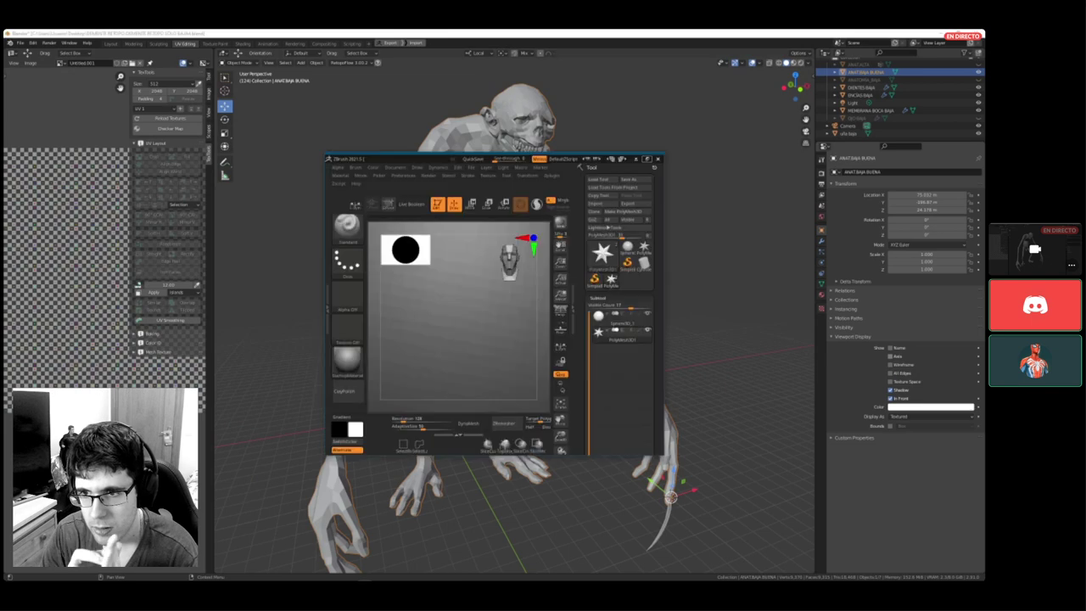
left_click(647, 159)
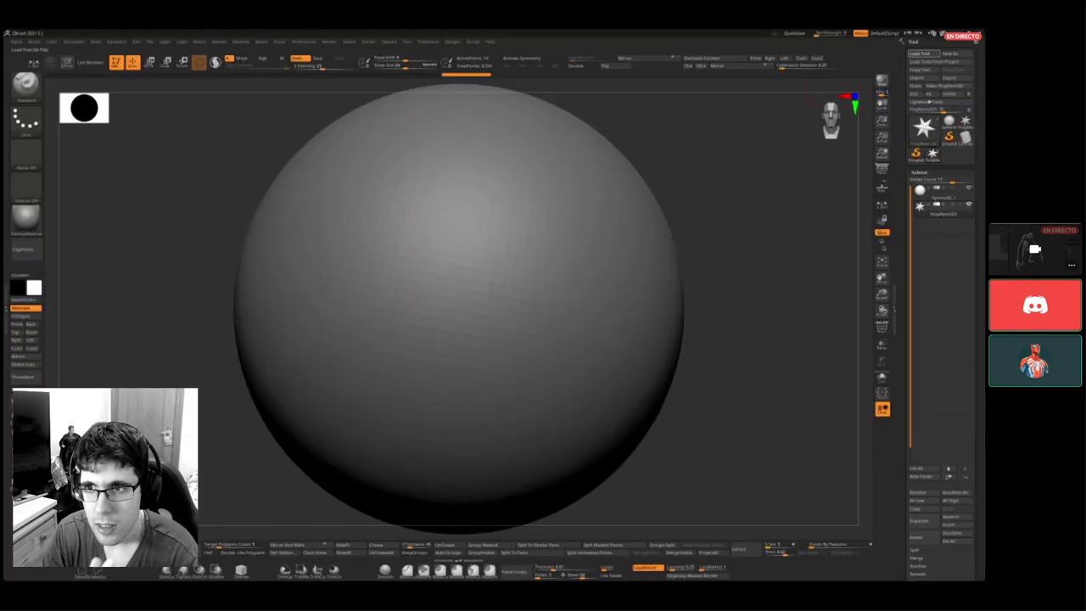
left_click(920, 53)
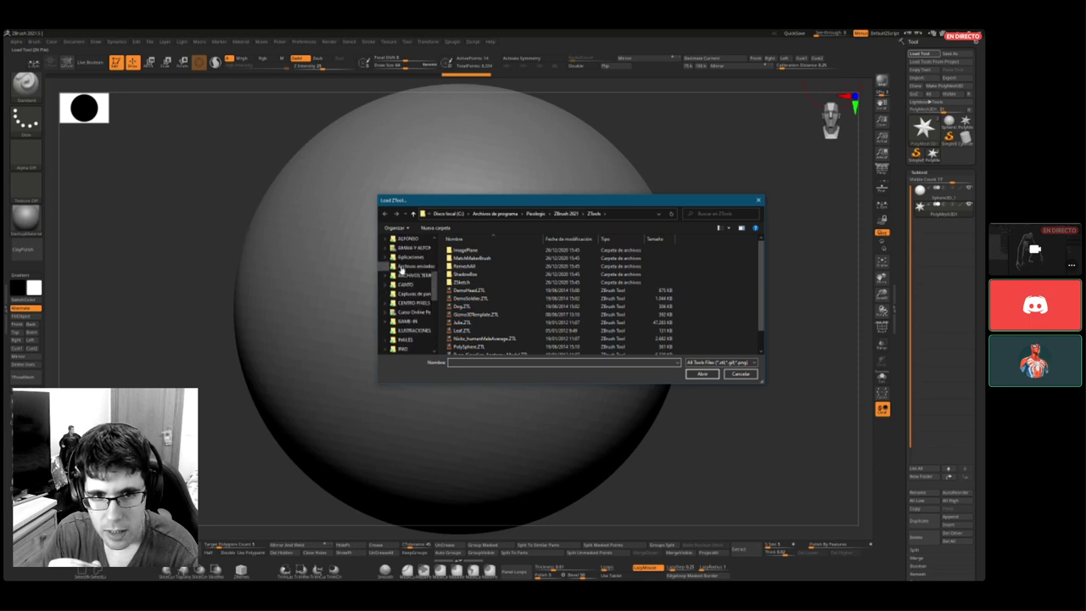
scroll(402, 270, "up", 2)
left_click(414, 334)
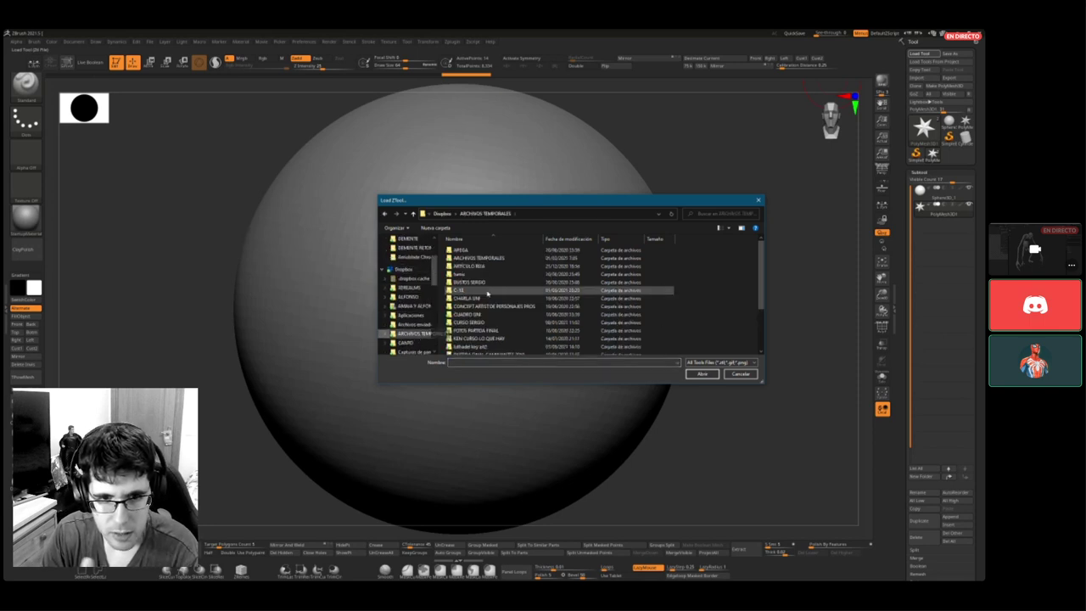
double_click(471, 322)
double_click(475, 251)
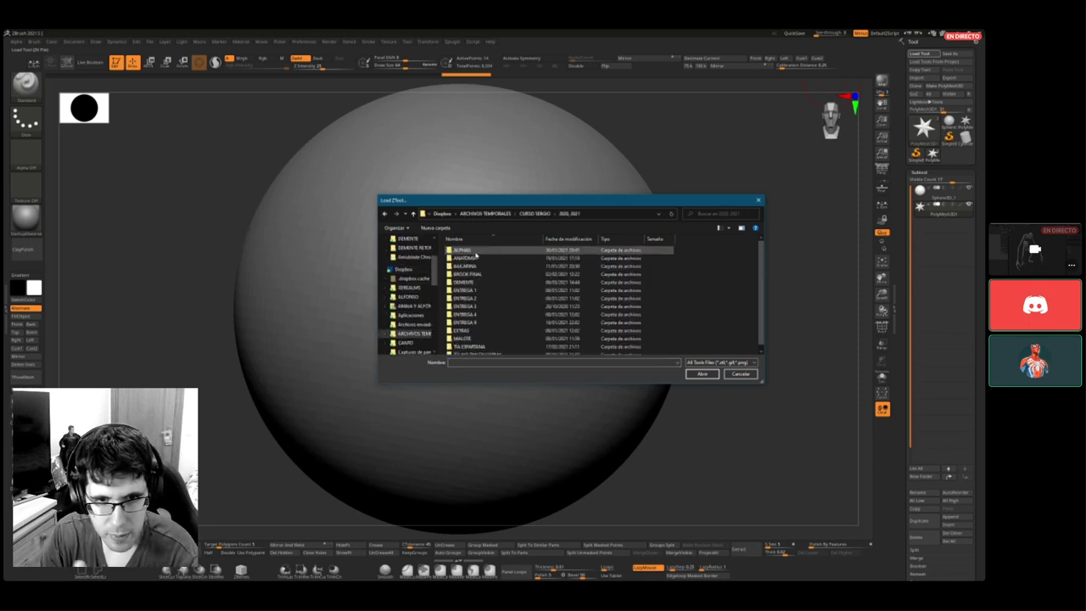
double_click(476, 282)
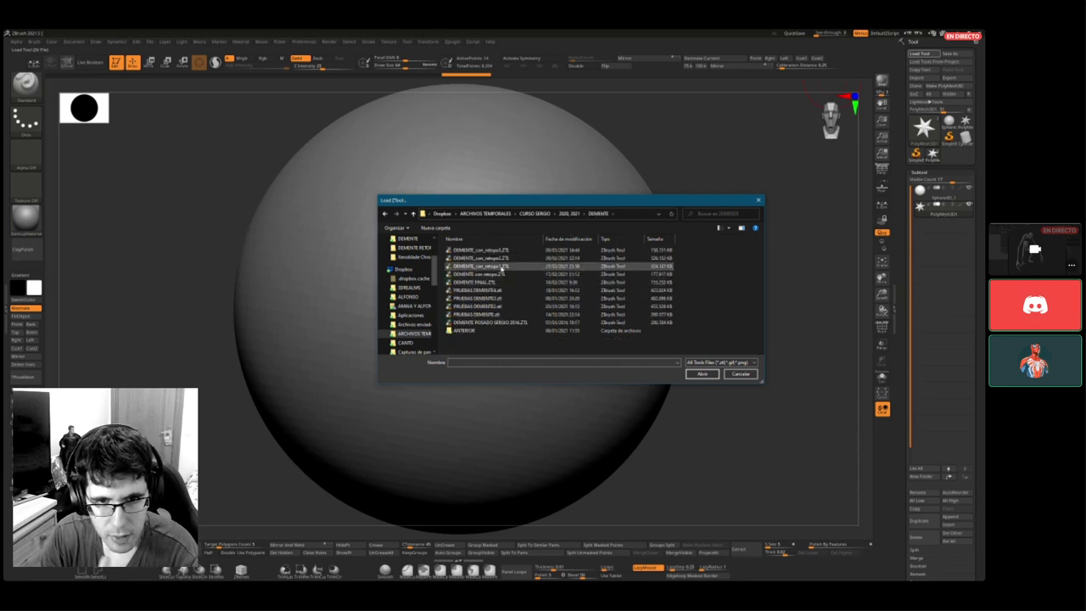
double_click(500, 268)
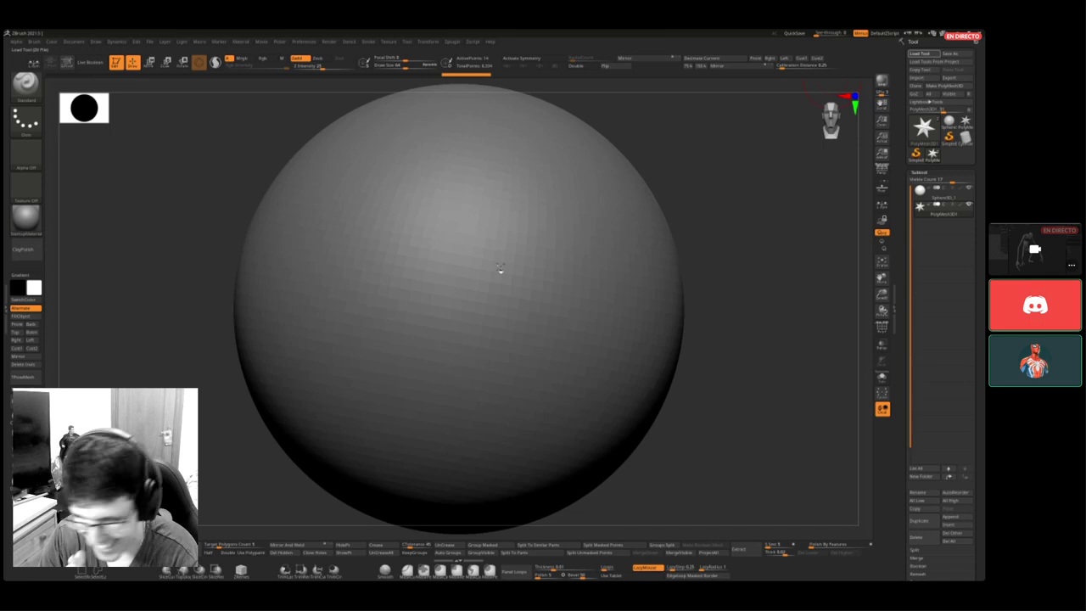
- Select the lower jaw teeth subtool of the loaded creature and send it to Blender with GoZ
left_click_drag(636, 247, 722, 250)
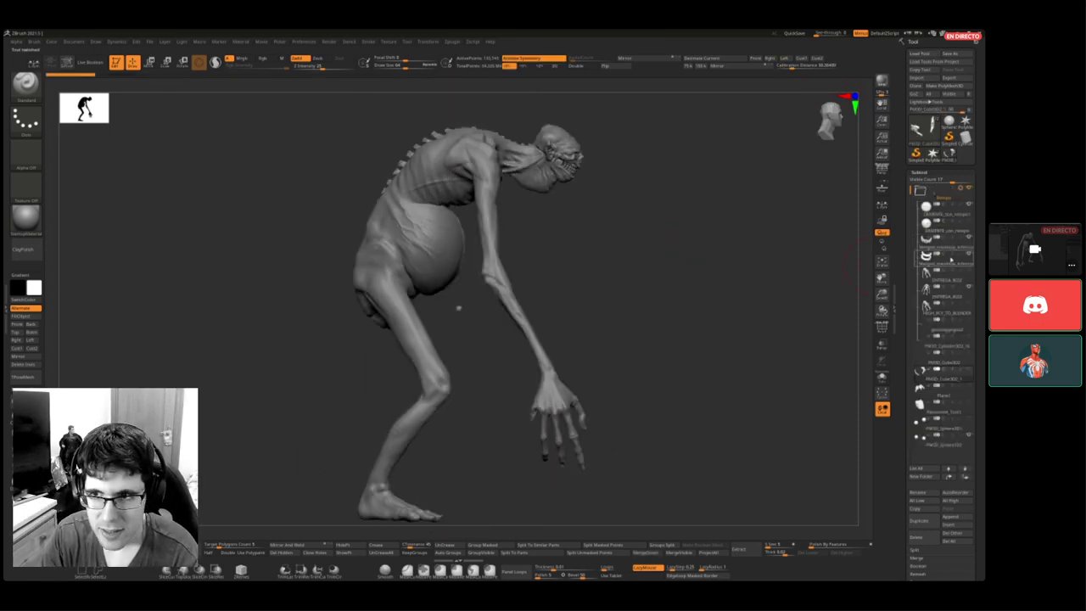
left_click(937, 242)
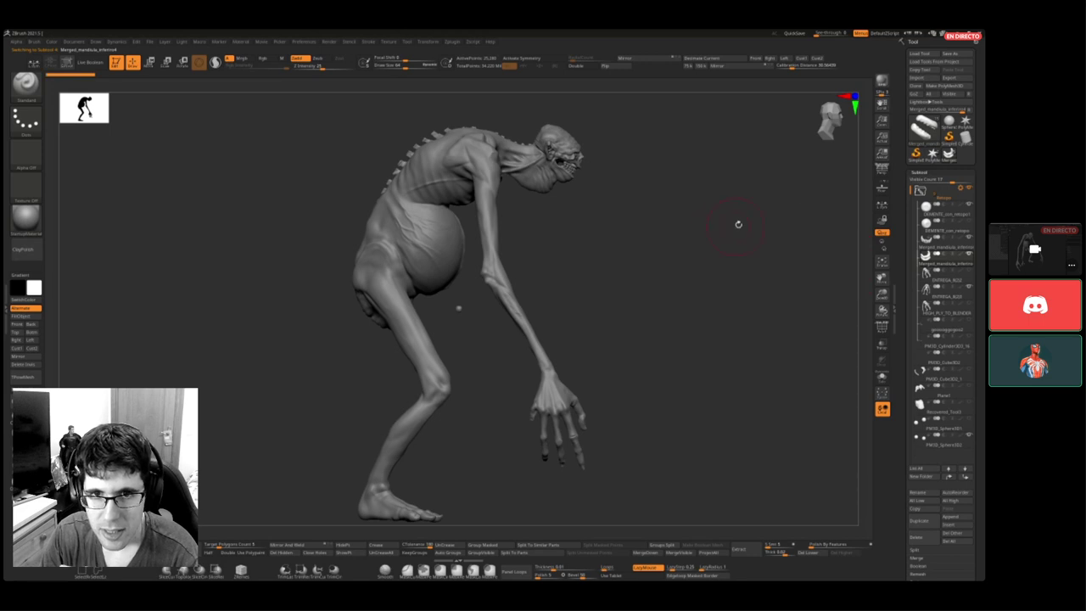
left_click(916, 96)
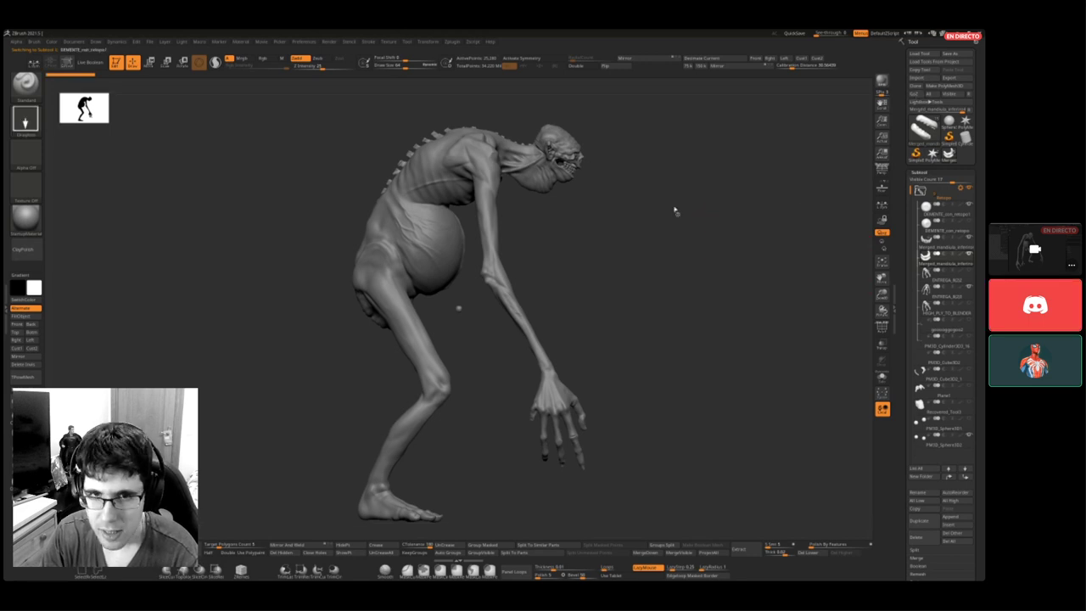
- Switch to Blender, import the lower jaw mesh sent from ZBrush and select only that mesh
key("super")
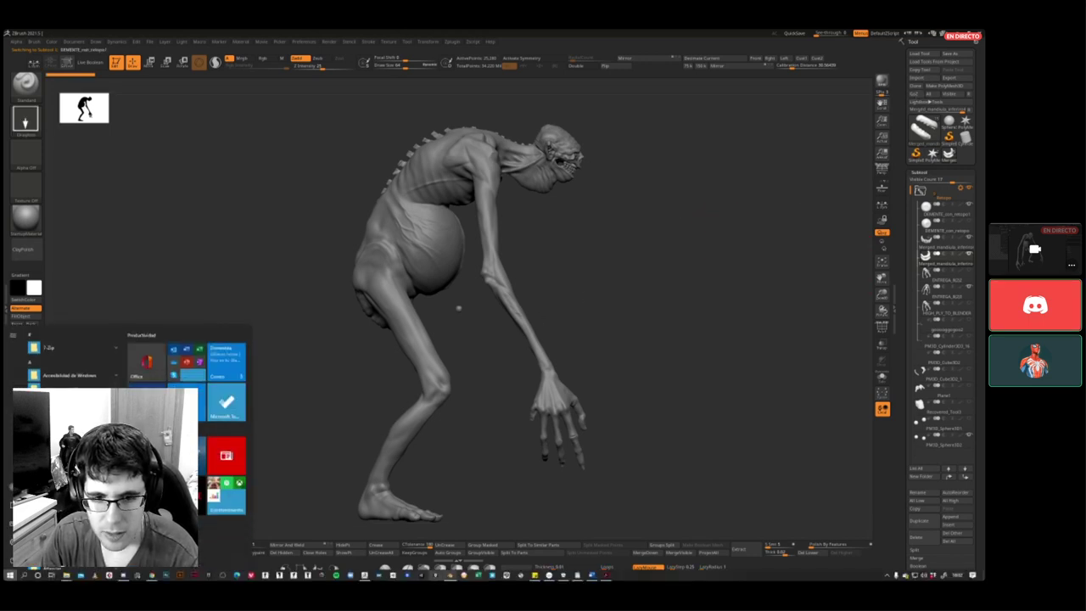
left_click(450, 577)
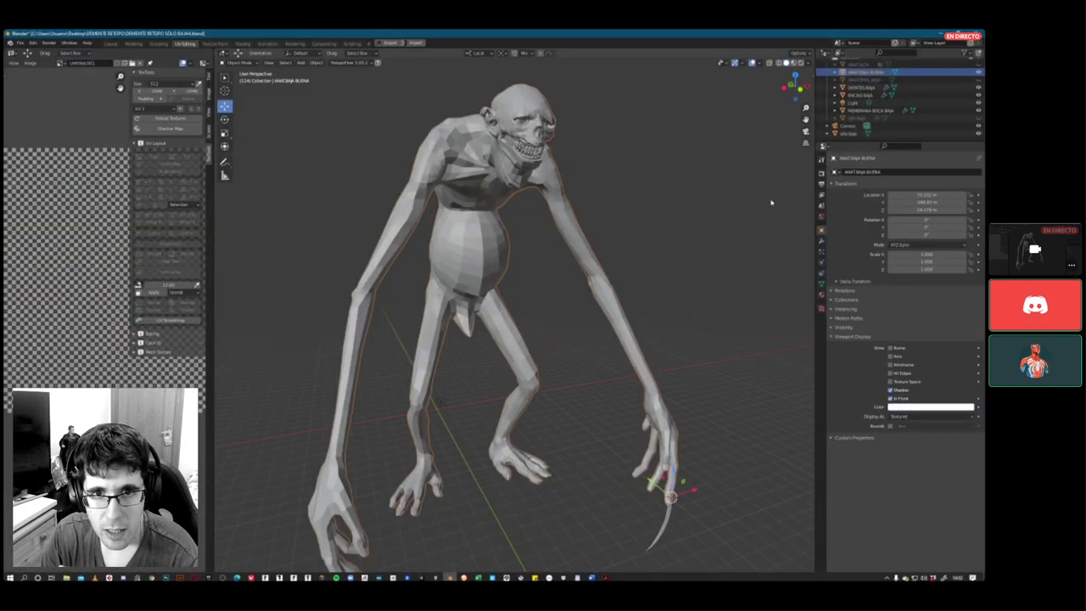
scroll(911, 121, "up", 2)
scroll(910, 121, "down", 2)
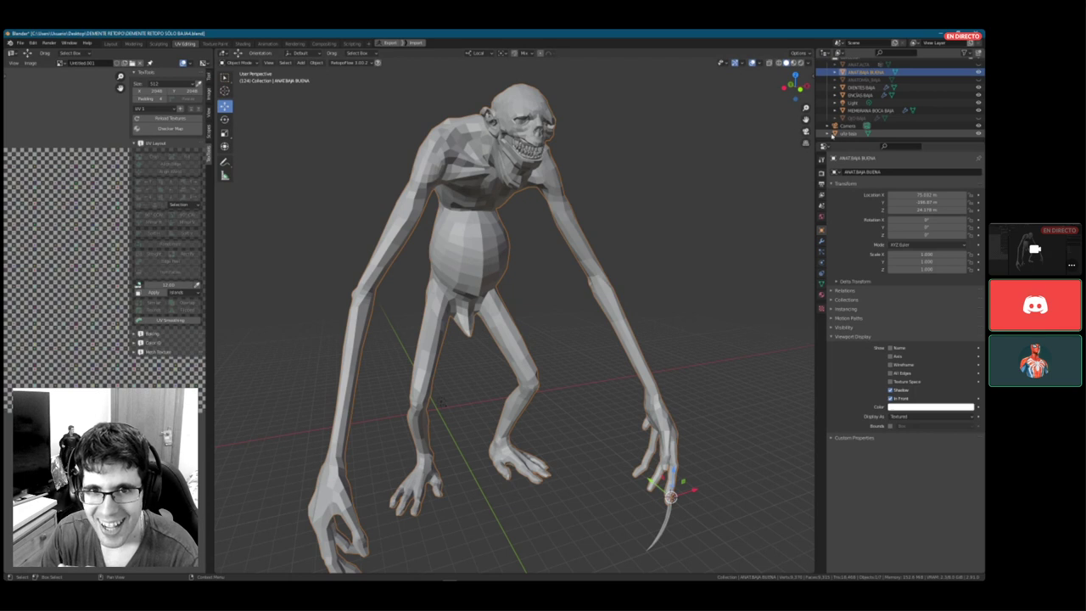
left_click(413, 43)
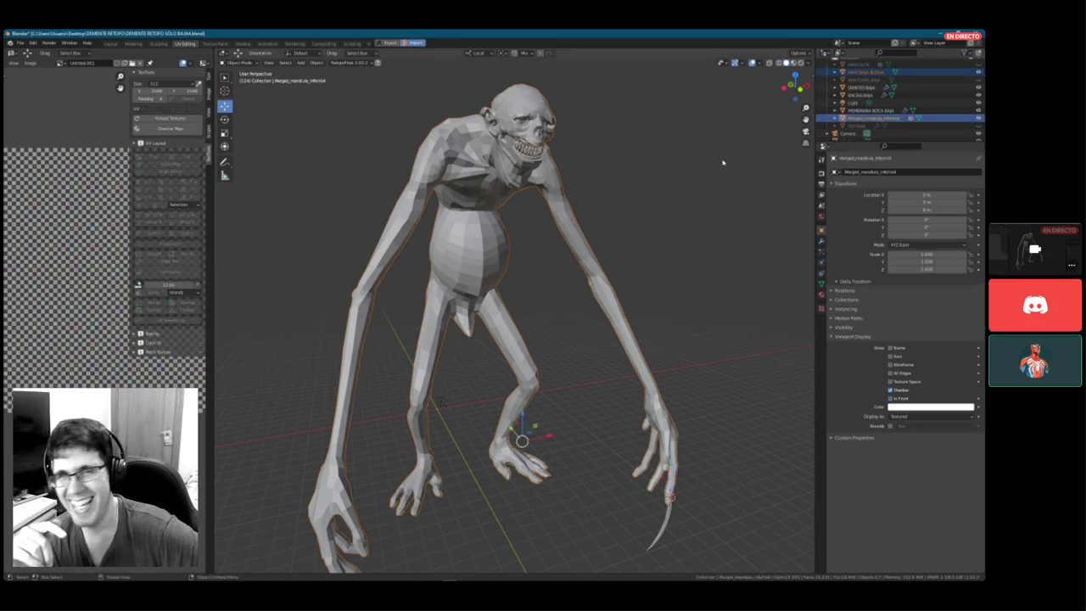
left_click(867, 119)
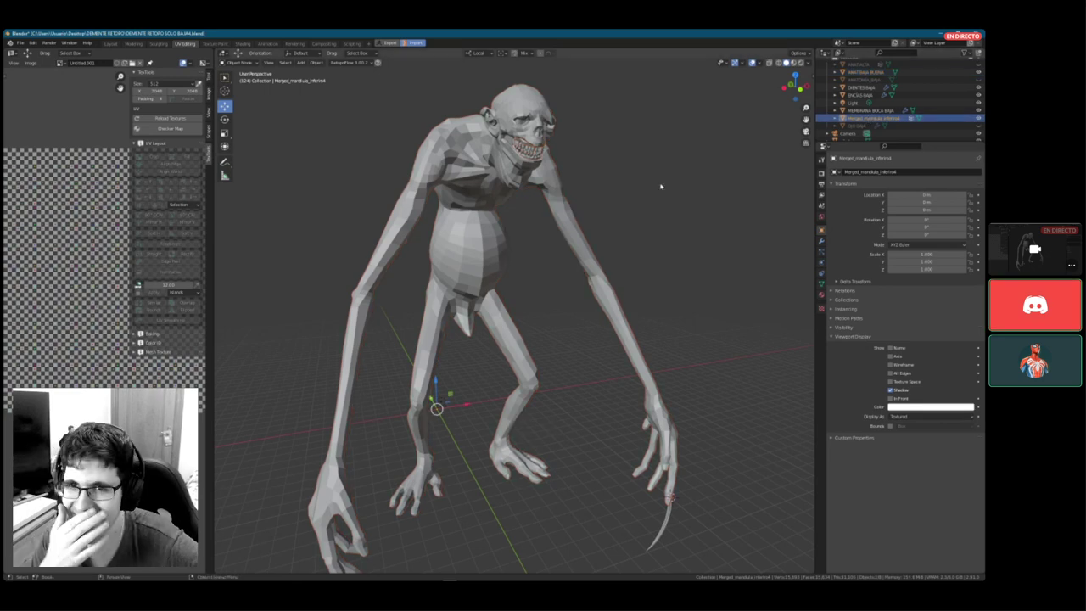
- Export the selected lower jaw mesh to ZBrush with GoZ, check it there, and repeat the export from Blender
middle_click_drag(661, 186, 694, 188)
middle_click_drag(552, 114, 424, 252, "shift")
scroll(501, 227, "up", 6)
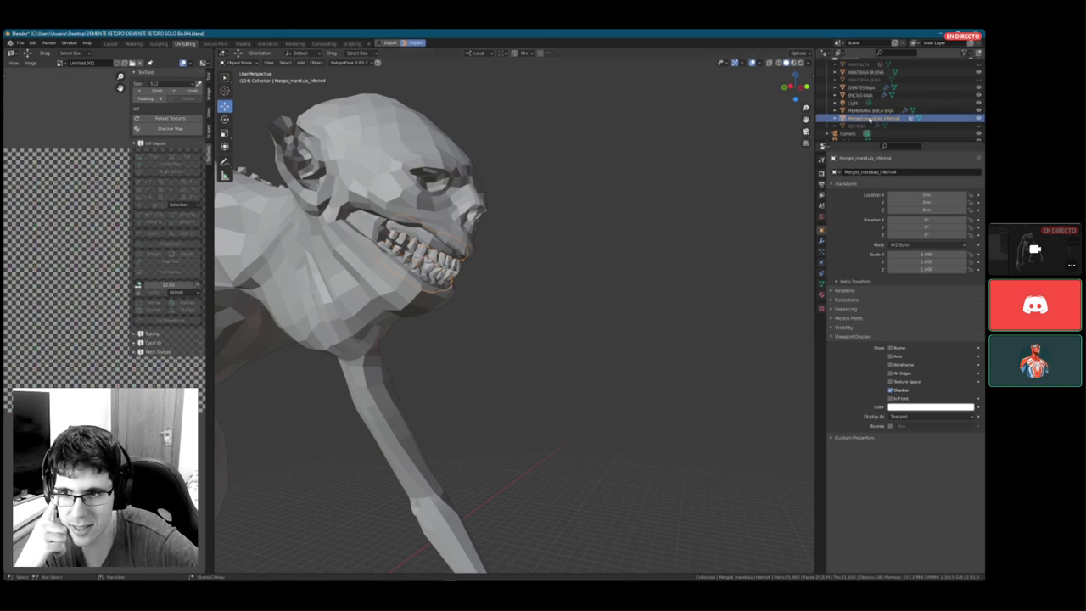
left_click(381, 43)
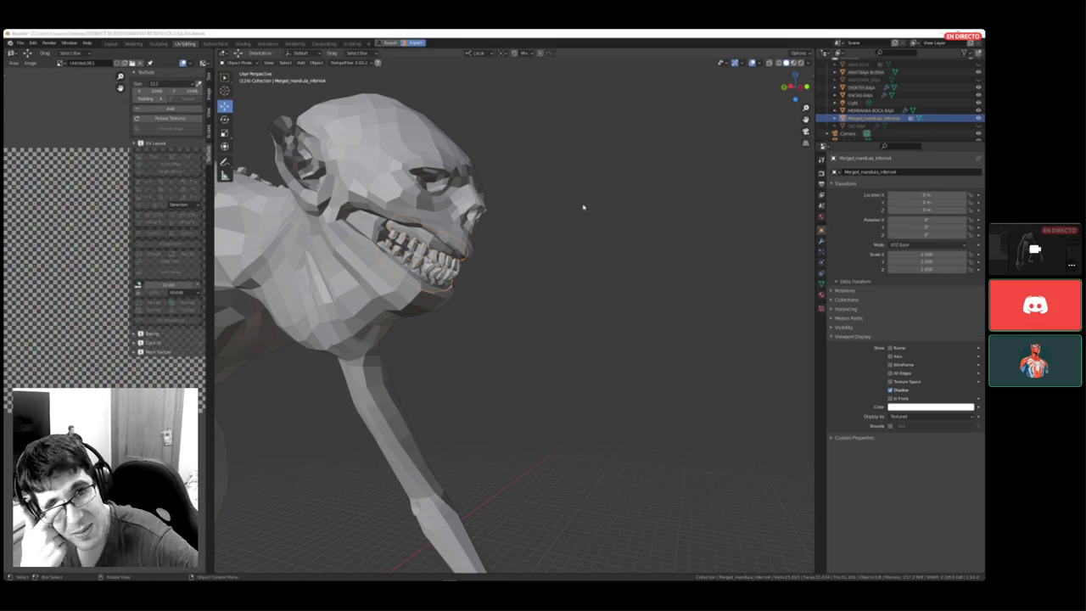
key("super")
left_click(364, 575)
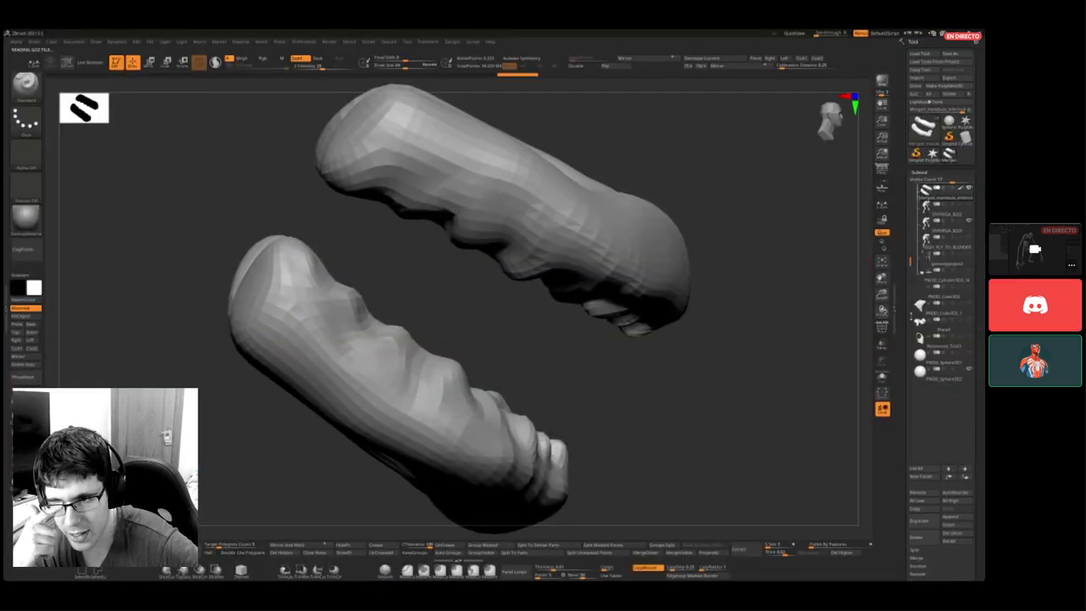
mouse_move(931, 370)
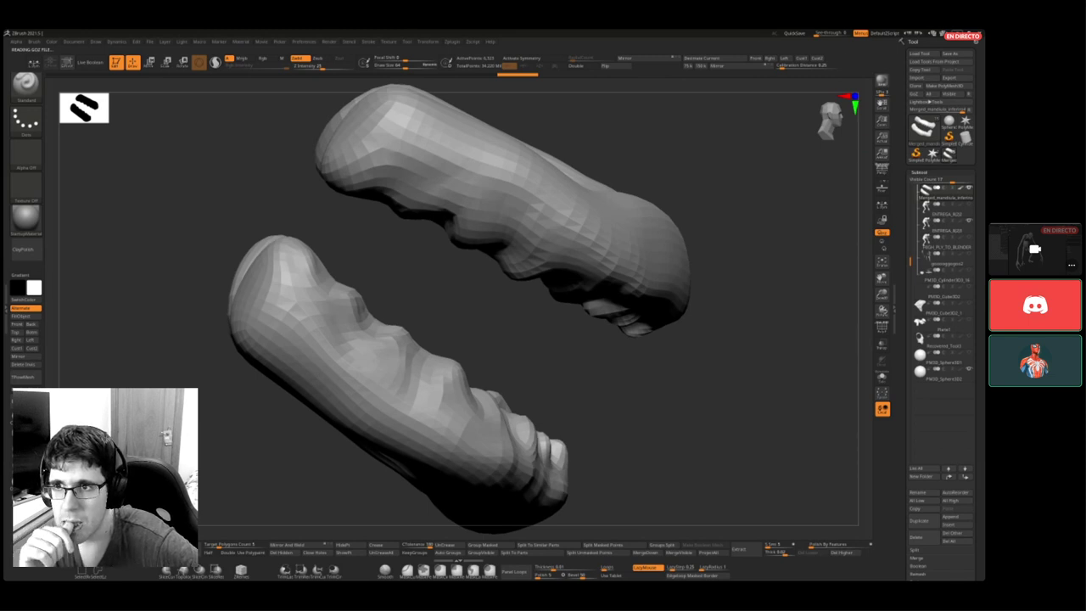
key("alt+Tab")
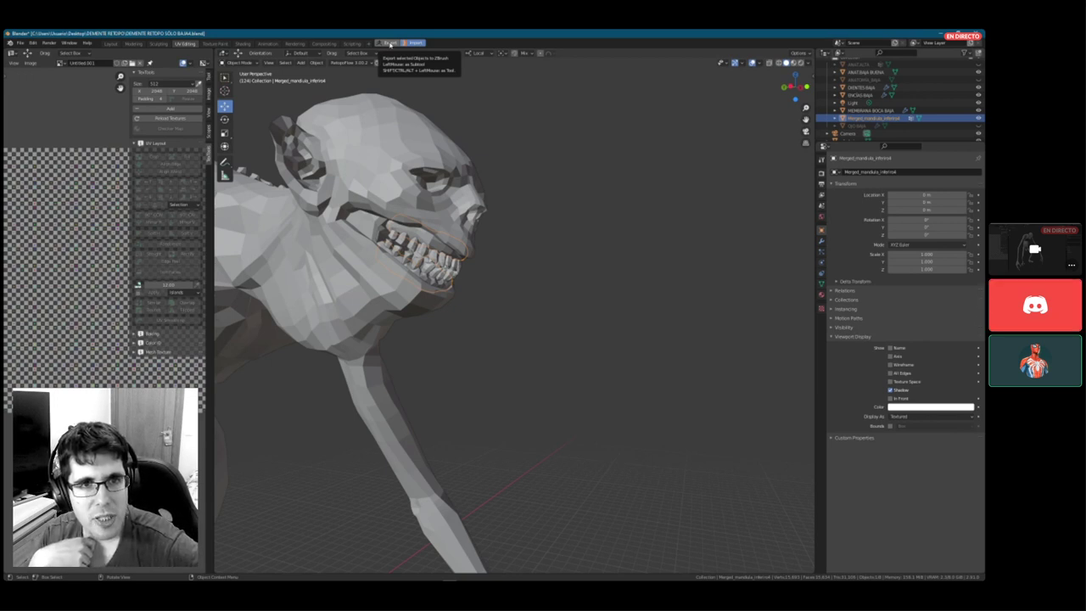
left_click(389, 42)
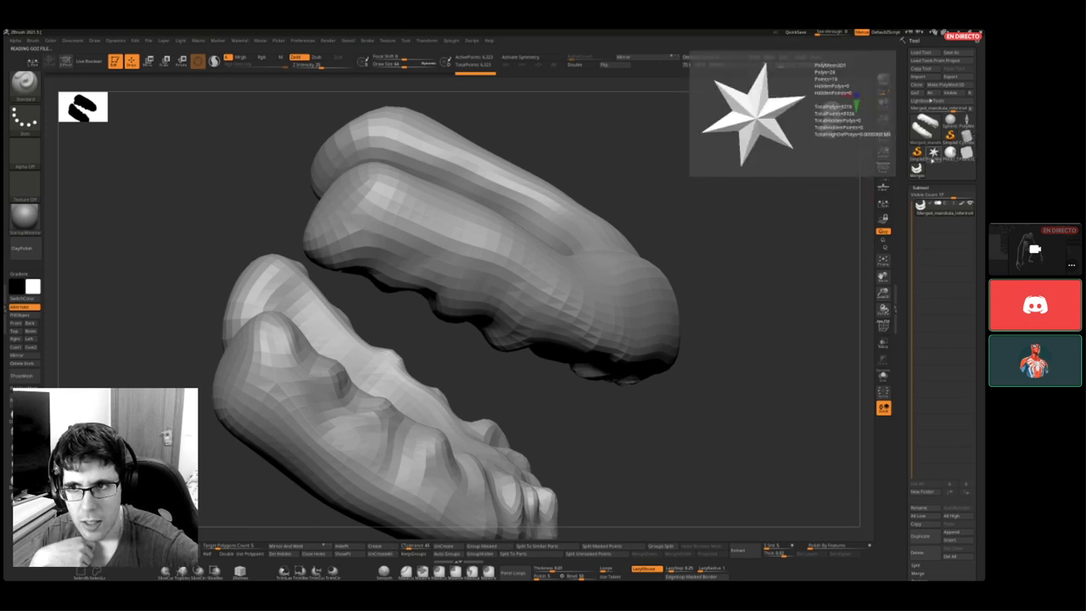
- Look through the loaded tools for the creature and reload its retopology tool from the DEMENTE folder
left_click(933, 154)
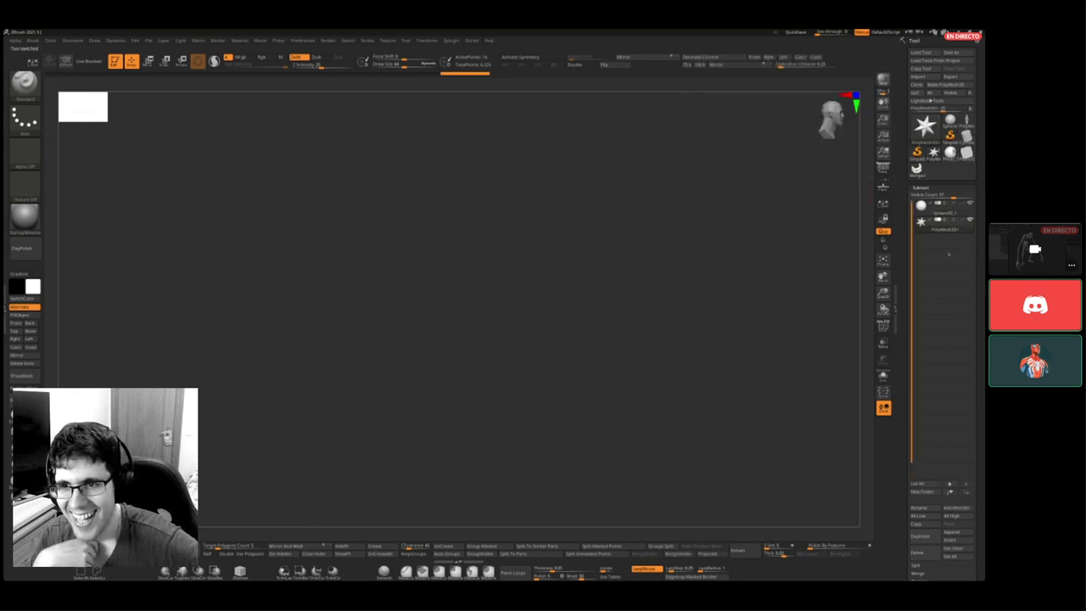
left_click(950, 153)
left_click(966, 154)
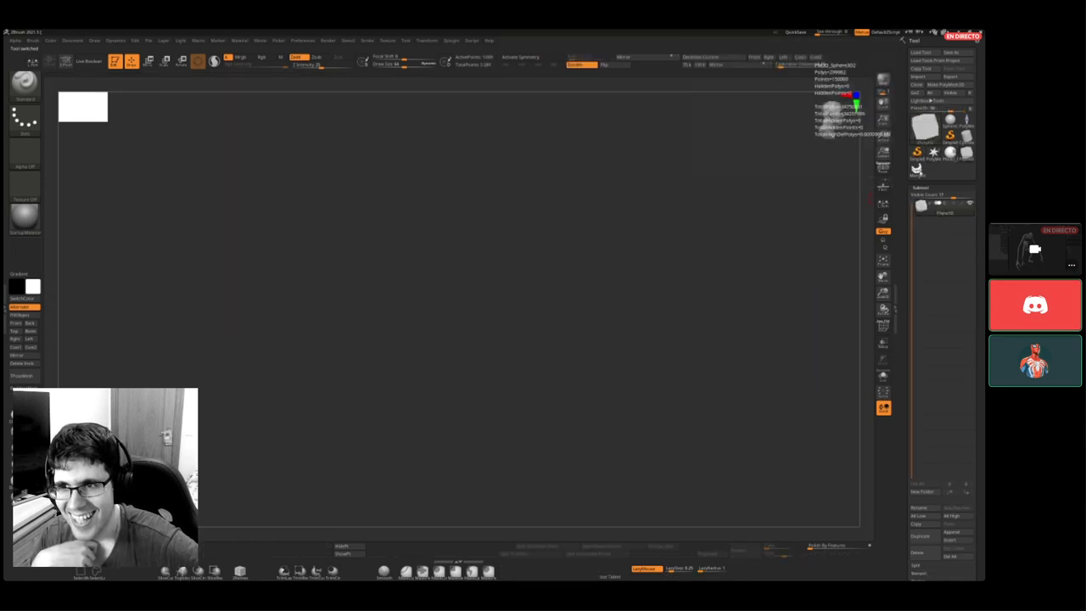
left_click(918, 171)
left_click(933, 157)
left_click(933, 157)
left_click(966, 157)
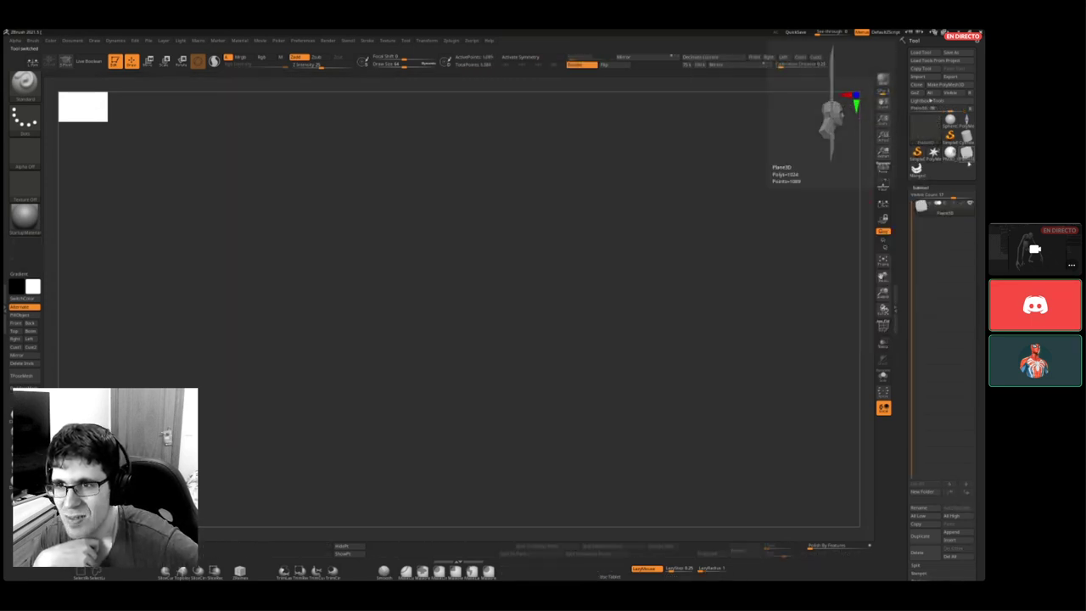
left_click(933, 154)
left_click(950, 120)
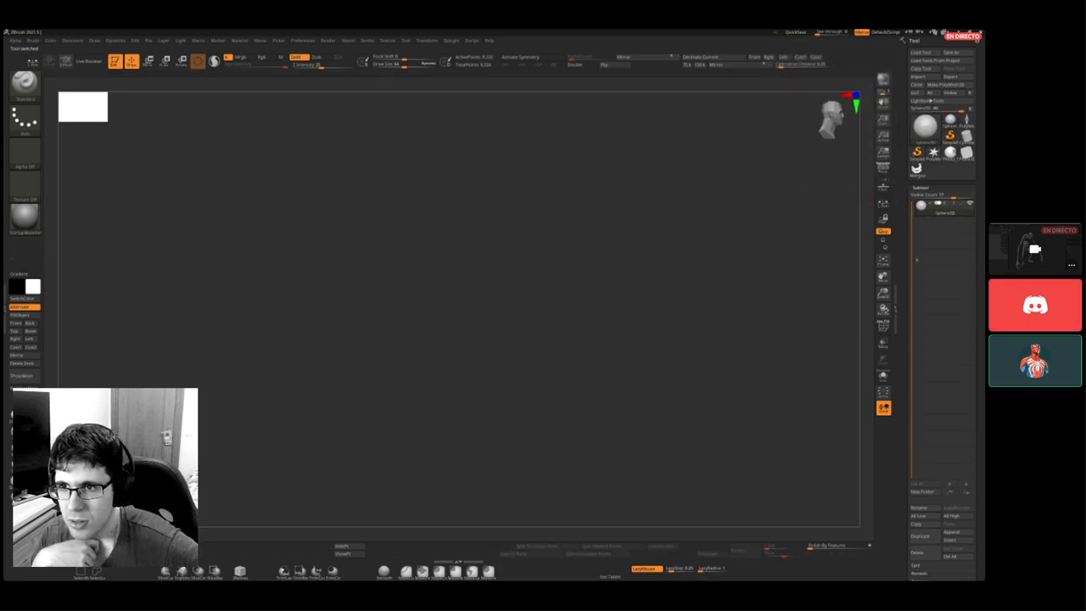
left_click(923, 52)
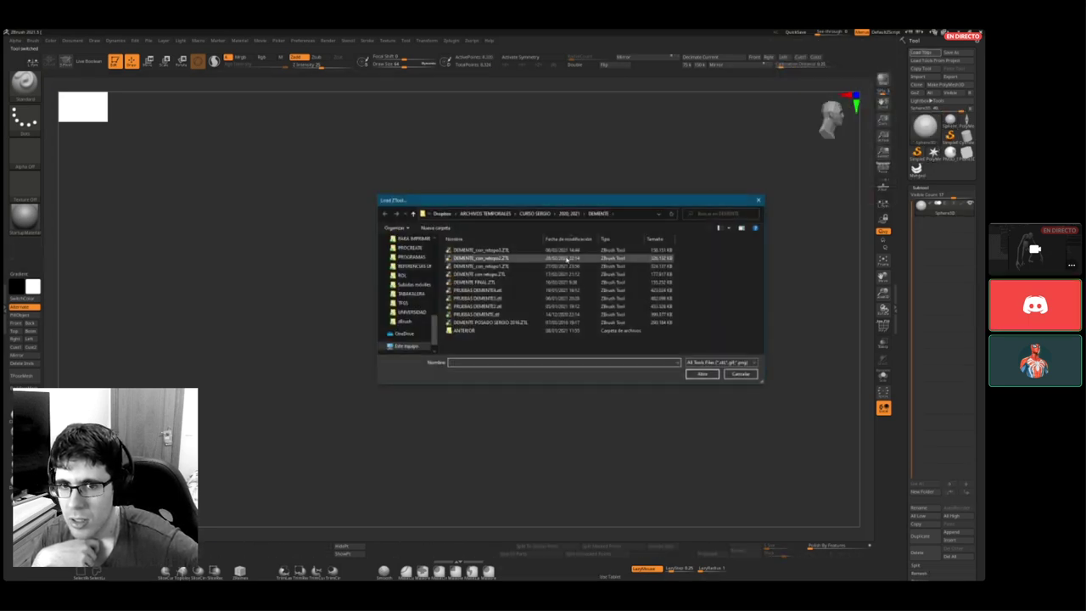
double_click(507, 263)
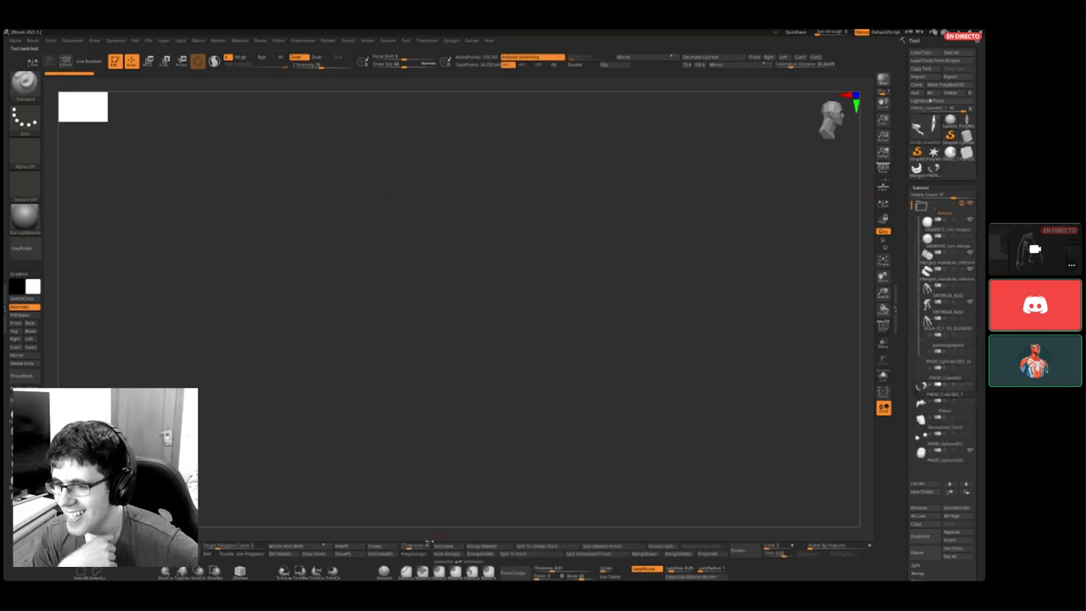
- Switch to Blender, export the lower jaw mesh to ZBrush with GoZ and check its entry among the creature's subtools
key("super")
left_click(451, 575)
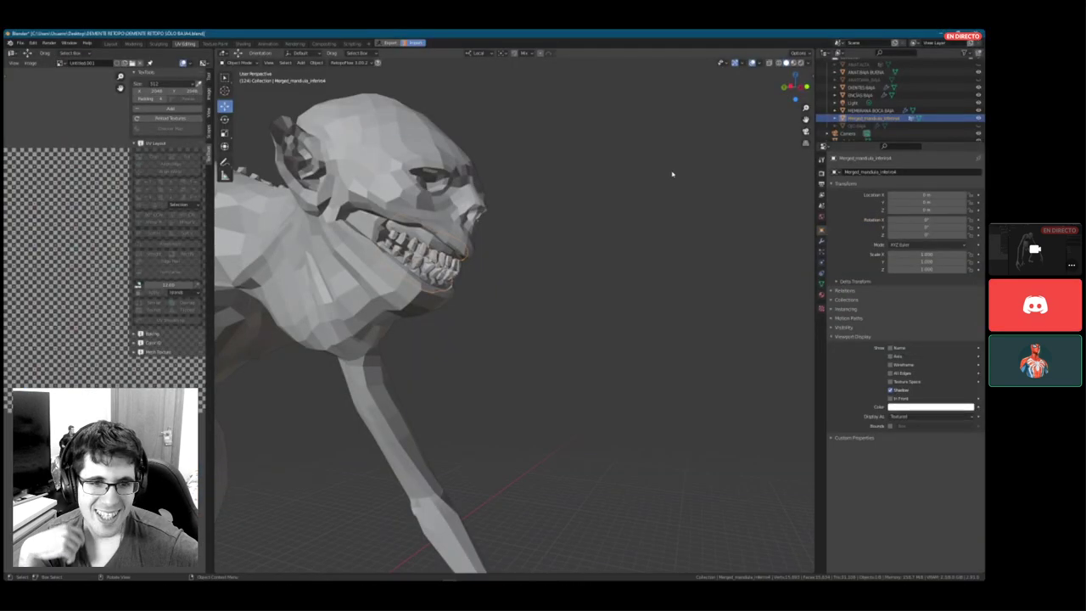
left_click(387, 45)
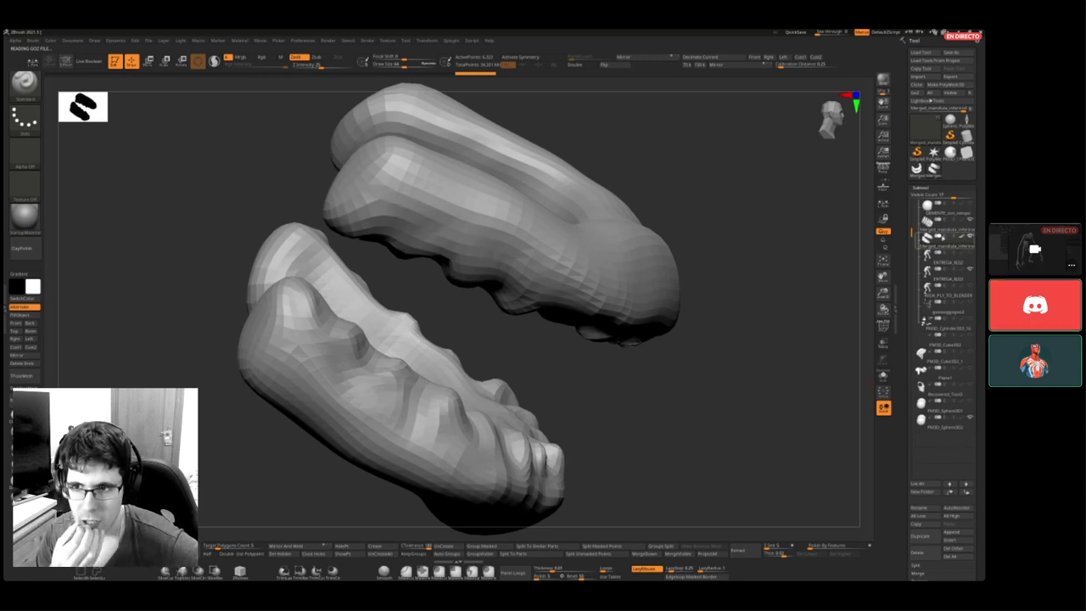
mouse_move(949, 244)
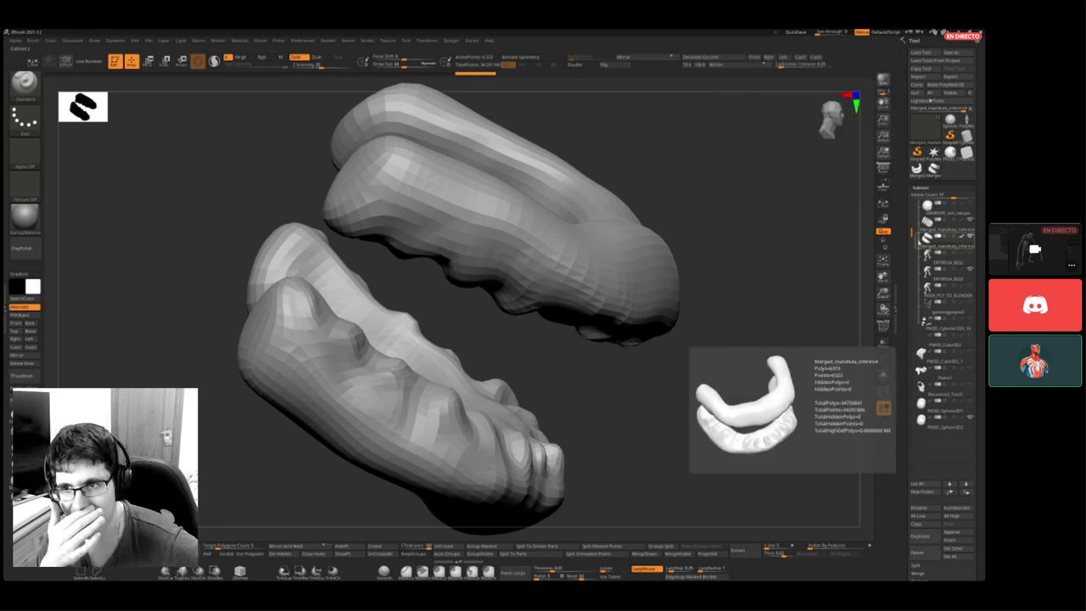
scroll(883, 408, "up", 2)
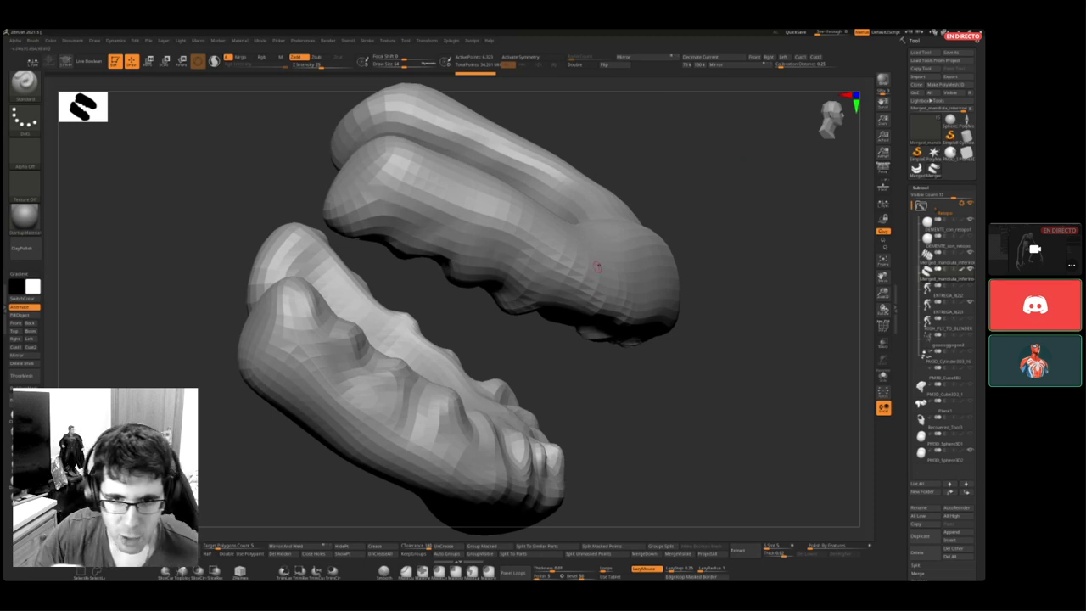
- Try a stroke with an enlarged Standard brush on the upper part of the jaw mesh and undo it
key("space")
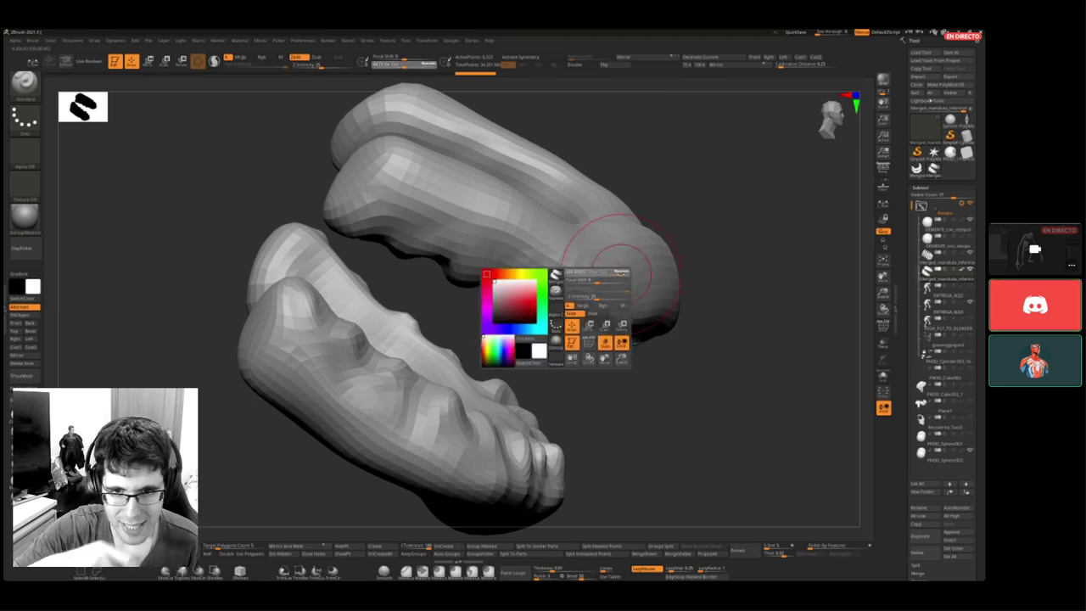
mouse_move(594, 265)
left_mouse_down()
mouse_move(458, 225)
mouse_move(509, 230)
mouse_move(540, 254)
left_mouse_up()
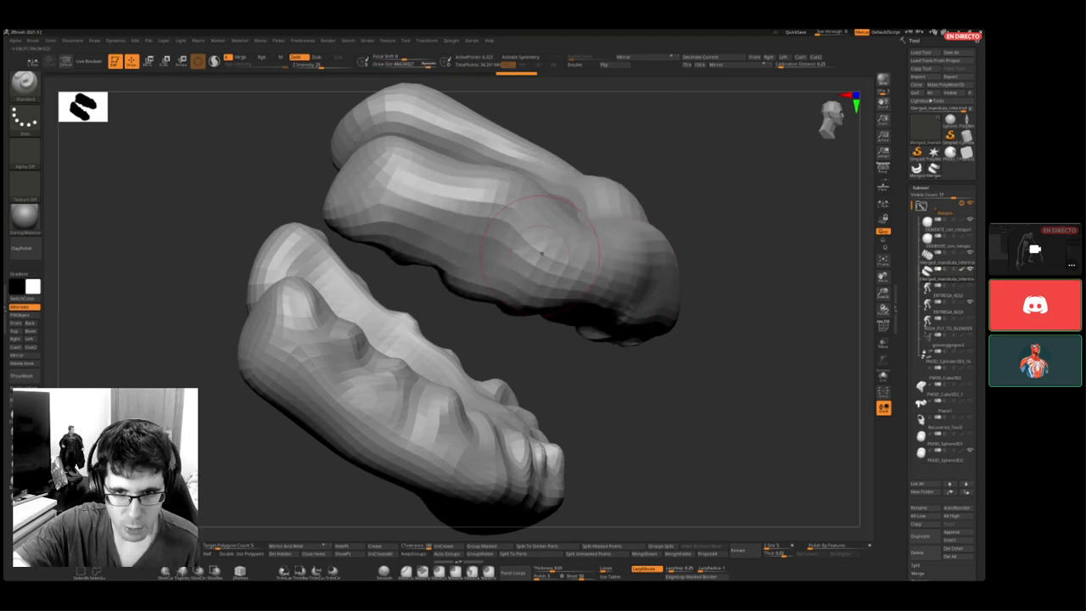
key("ctrl+z")
key("ctrl+z")
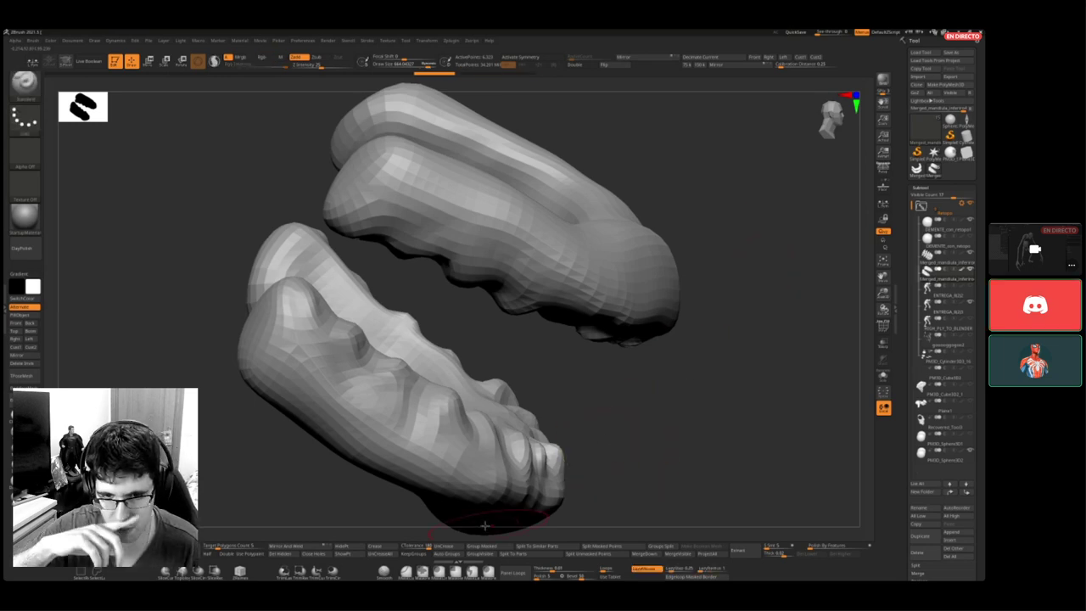
- Switch to Blender, isolate the lower jaw mesh in local view and open it in Edit Mode
key("super")
left_click(447, 574)
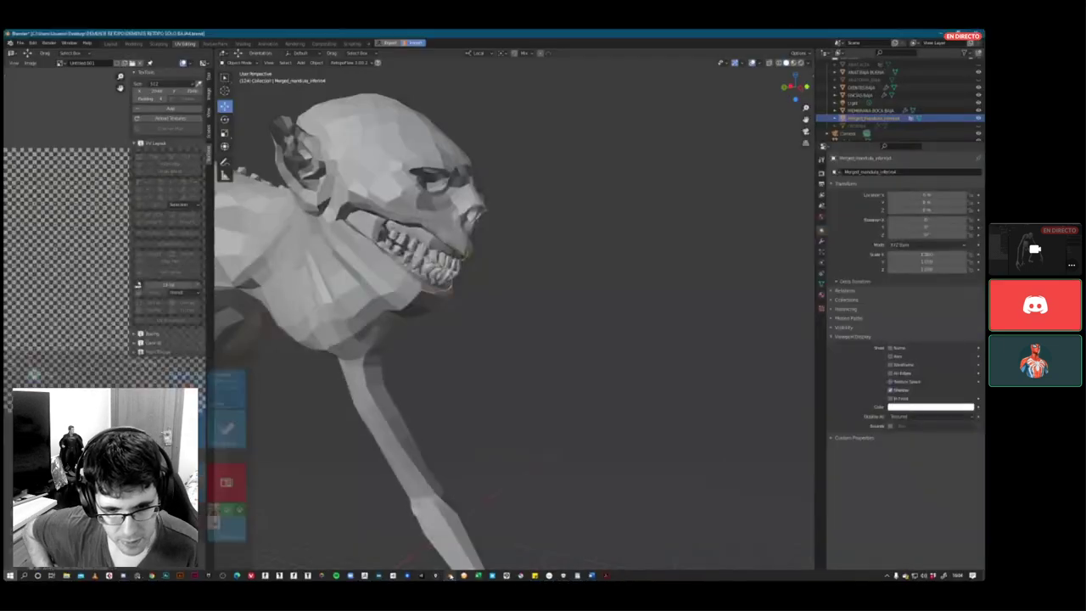
middle_click_drag(491, 251, 435, 232)
key("Tab")
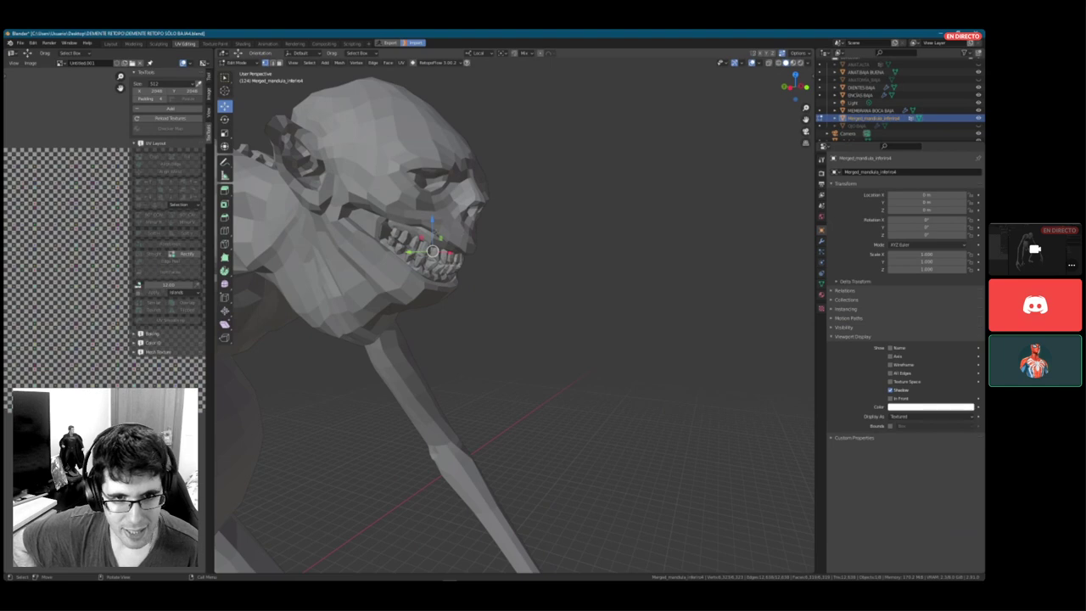
scroll(434, 229, "up", 3)
key("Tab")
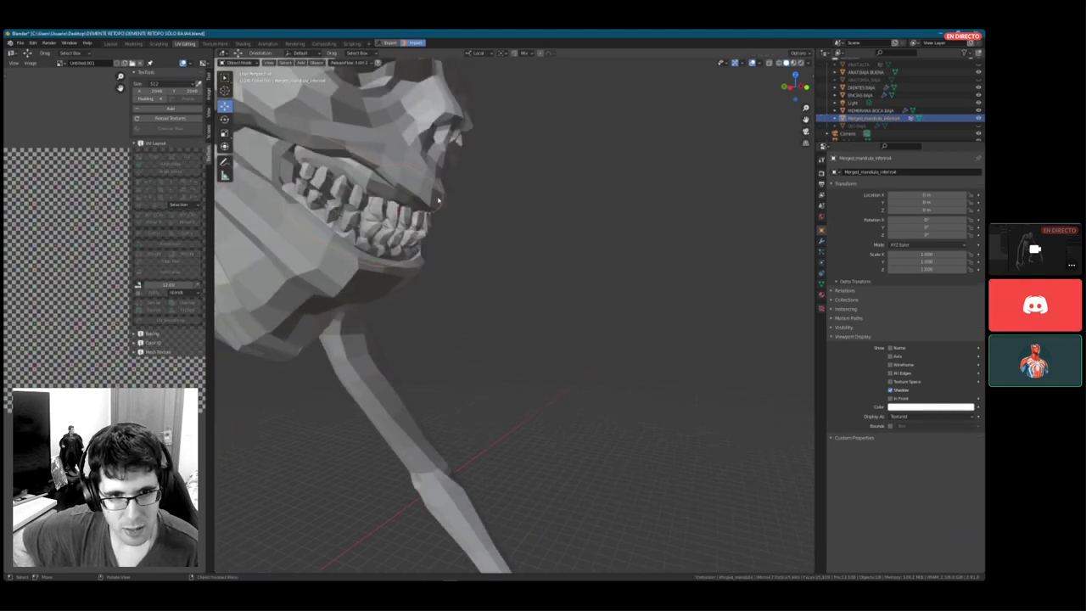
key("Tab")
middle_click_drag(452, 177, 802, 186)
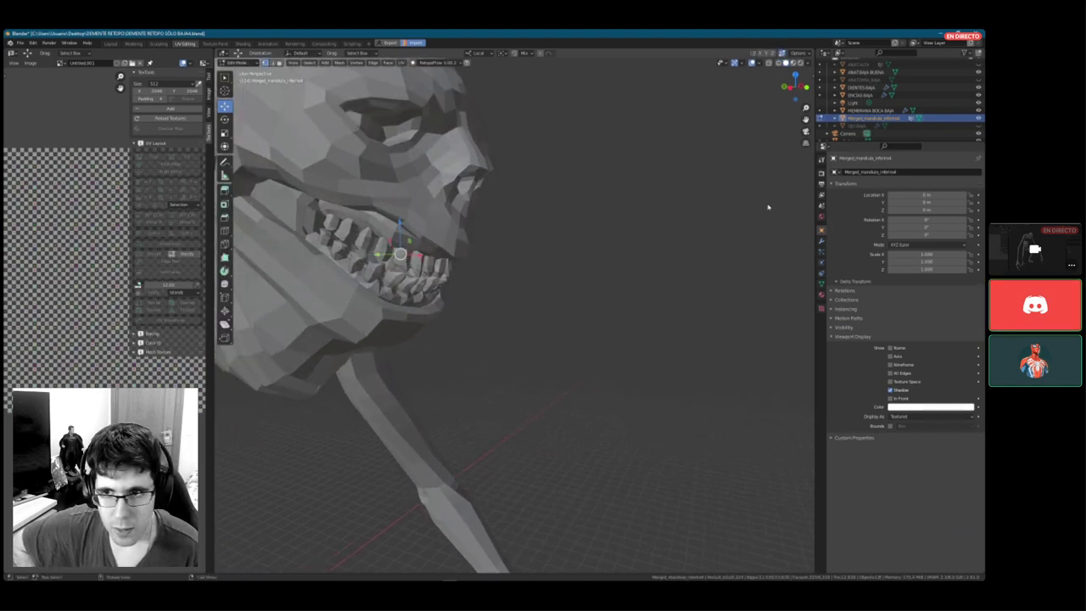
key("Tab")
key("KP_Divide")
key("Tab")
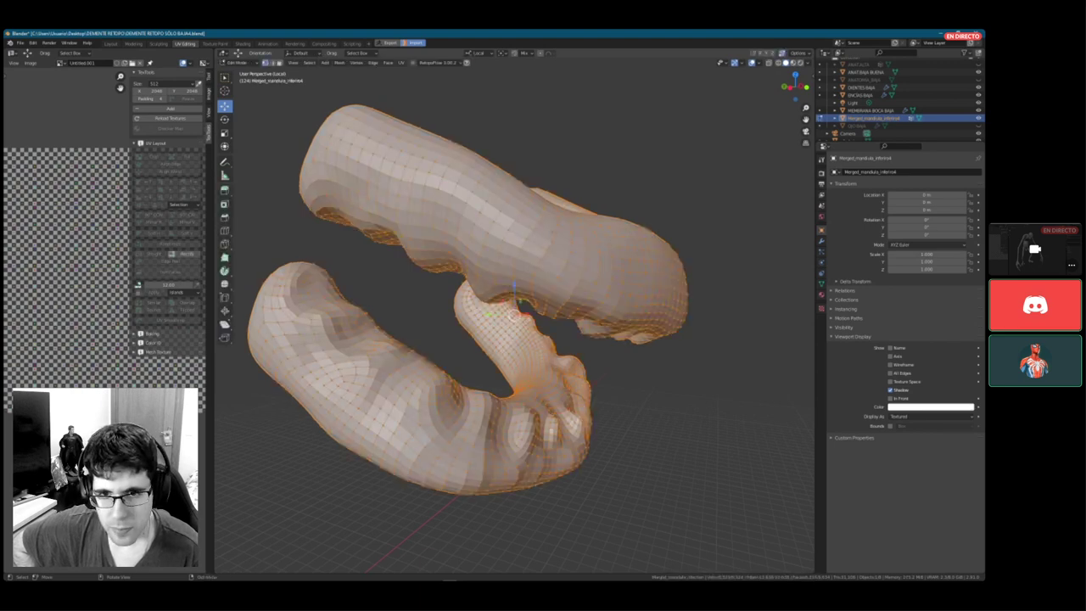
- Pull one vertex of the jaw mesh upward into a tall spike and export the edited mesh to ZBrush with GoZ
left_click(521, 211)
left_click_drag(527, 200, 557, 76)
scroll(623, 228, "down", 4)
scroll(622, 229, "up", 3)
key("Tab")
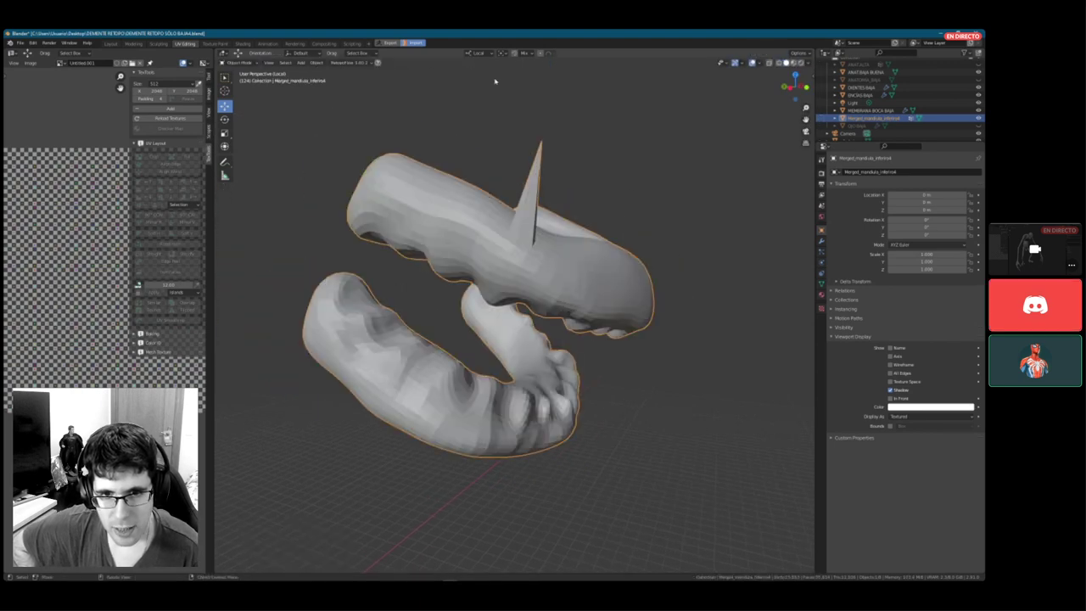
left_click(388, 43)
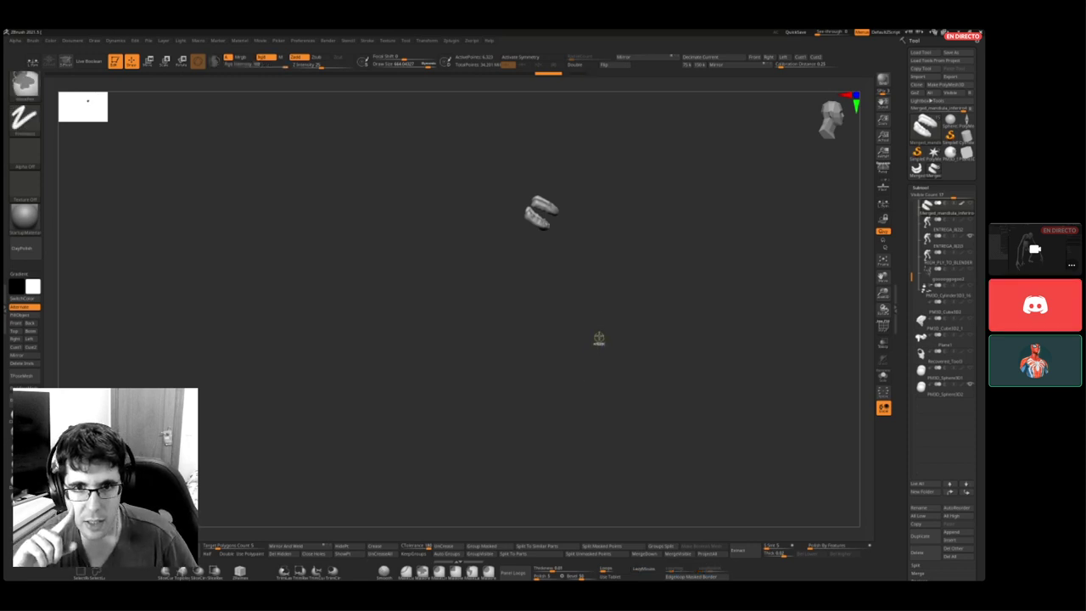
- Undo the most recent changes to the imported jaw subtool
key("ctrl+z")
key("ctrl+z")
key("ctrl+z")
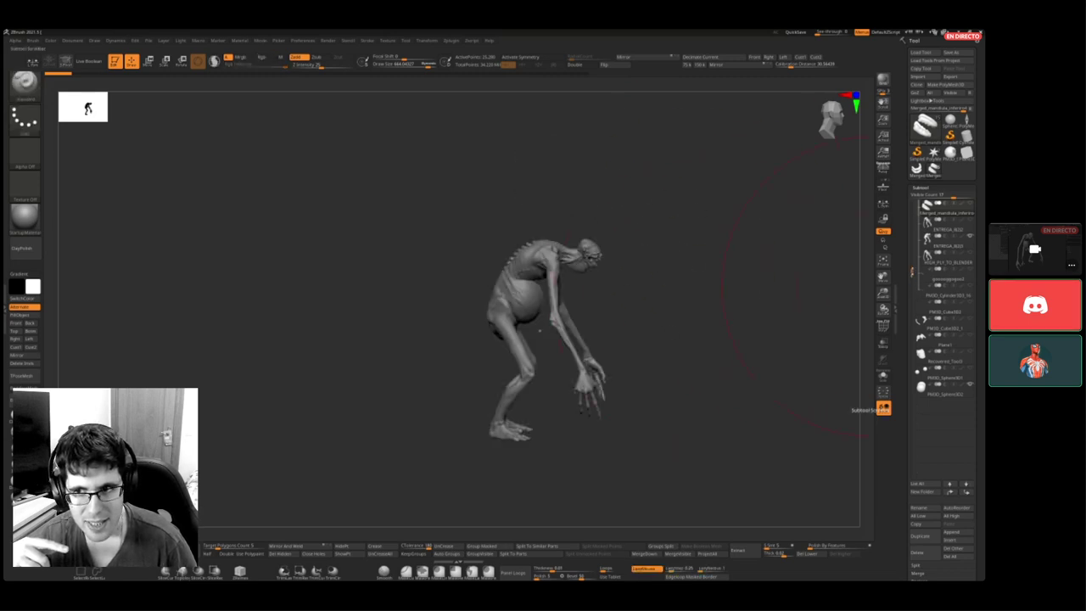
- Inspect the full creature's head and teeth up close from the side
right_click_drag(713, 215, 684, 429, "alt")
right_click_drag(683, 259, 528, 424, "alt")
mouse_move(563, 308)
left_mouse_down("alt")
mouse_move(628, 293)
mouse_move(592, 390)
mouse_move(598, 334)
mouse_move(614, 317)
left_mouse_up("alt")
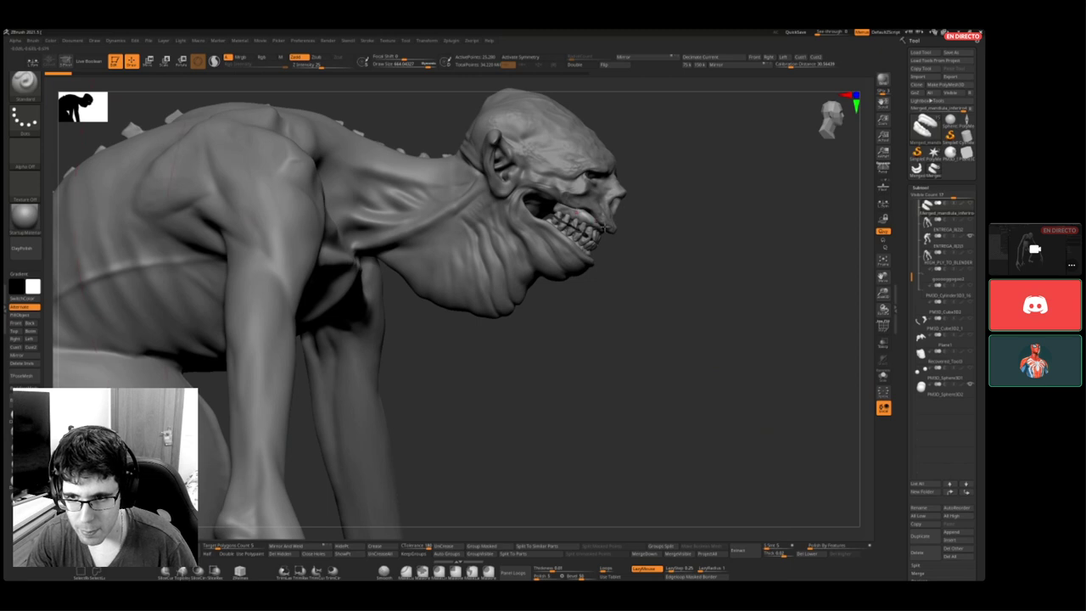
left_click_drag(735, 266, 739, 266, "shift")
mouse_move(947, 244)
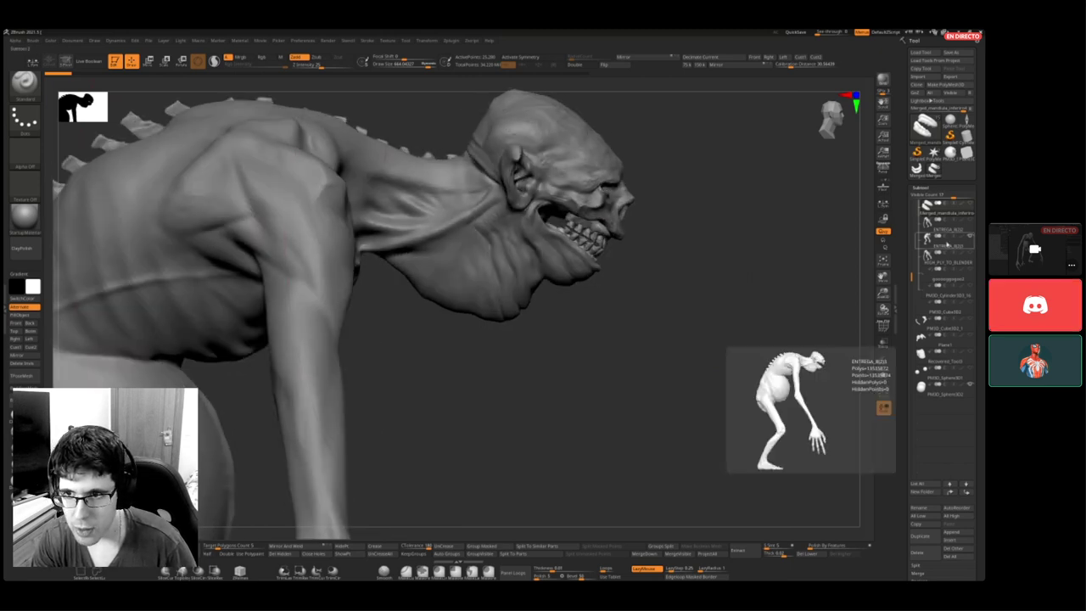
- Show only the lower jaw subtool, hiding the rest of the creature, and frame it for viewing
left_click_drag(911, 278, 911, 204)
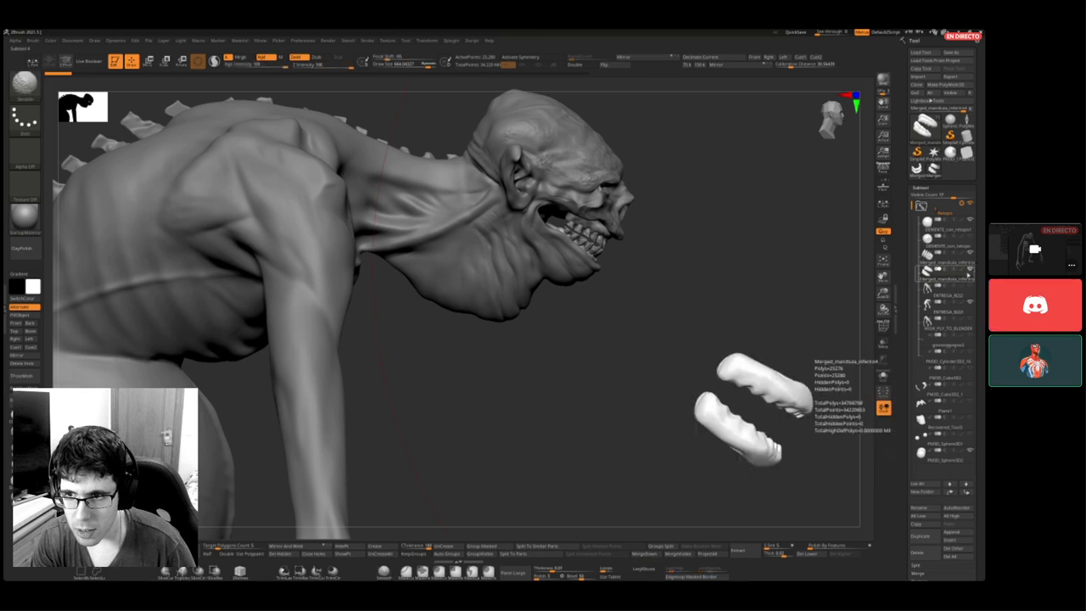
left_click(965, 273)
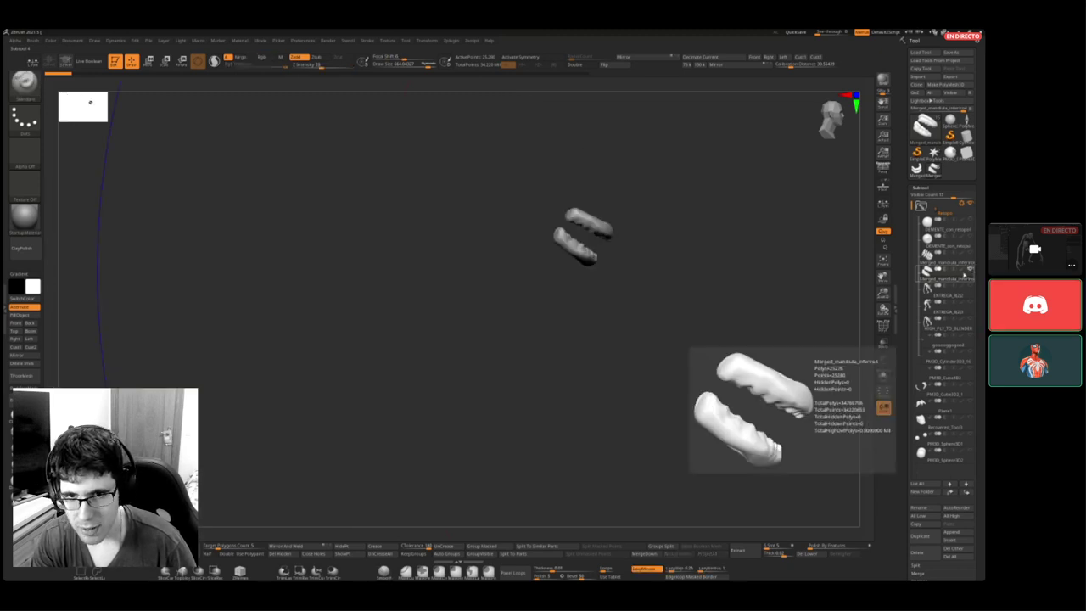
key("f")
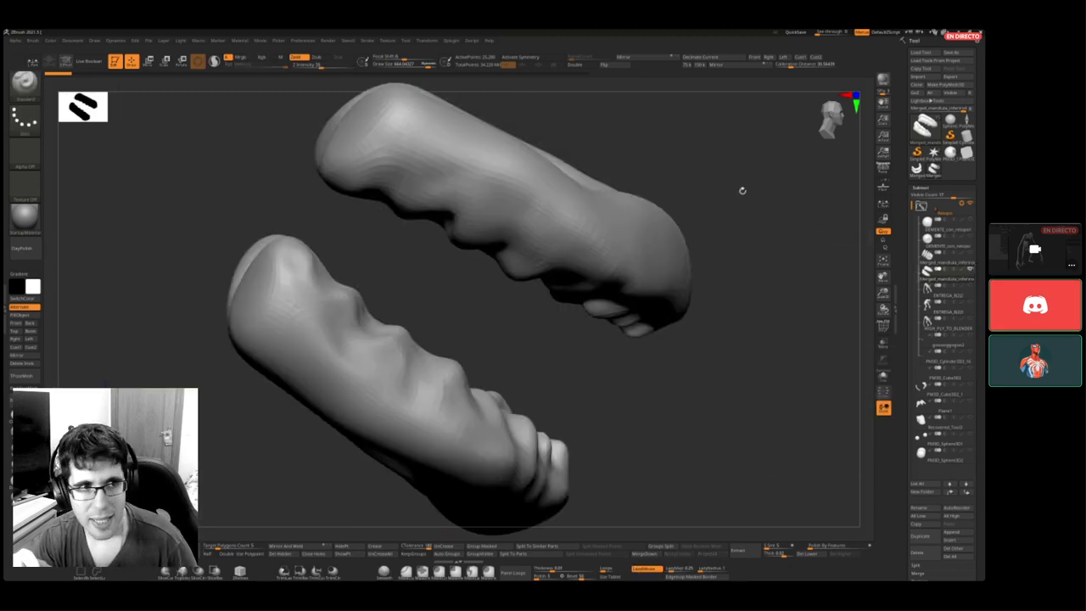
right_click_drag(740, 216, 693, 213, "ctrl")
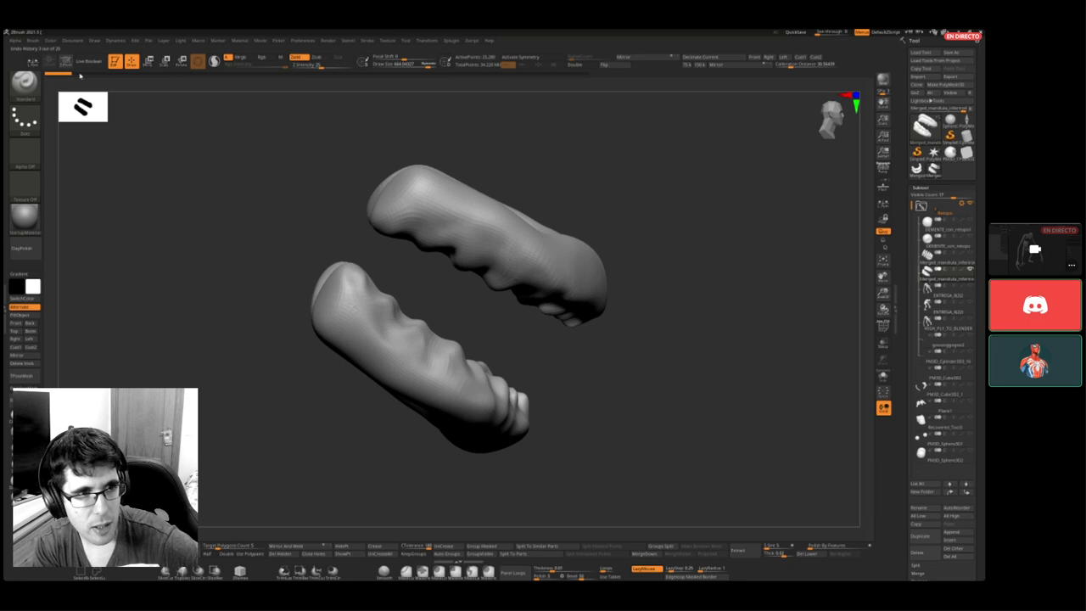
- Compare states in the jaw subtool's undo history, restore the high-density one, send it through GoZ, and switch to Blender
left_click(111, 73)
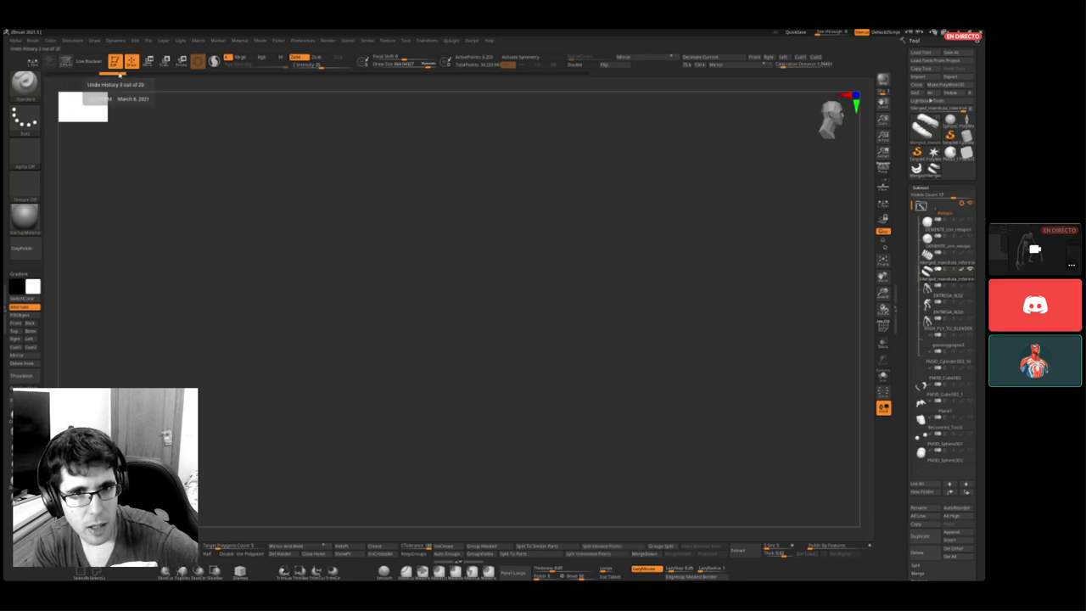
key("shift")
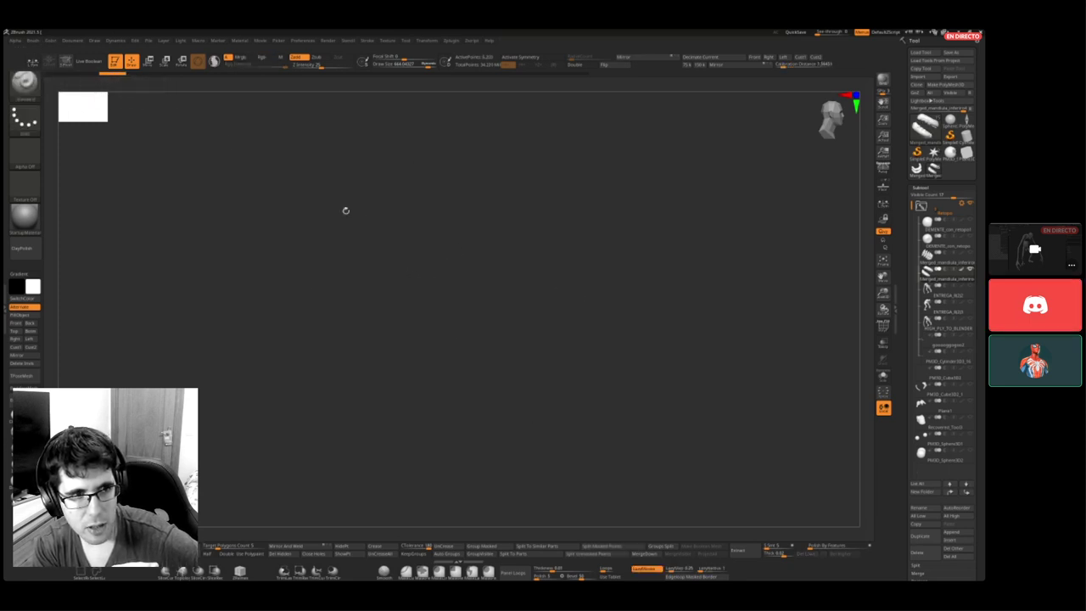
left_click(53, 75)
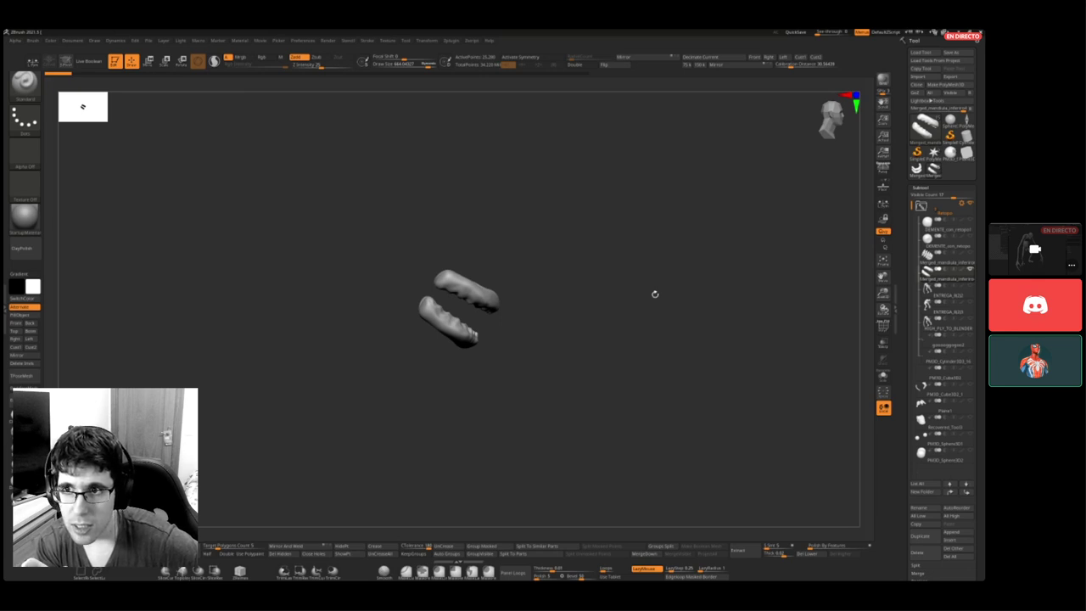
left_click(923, 92)
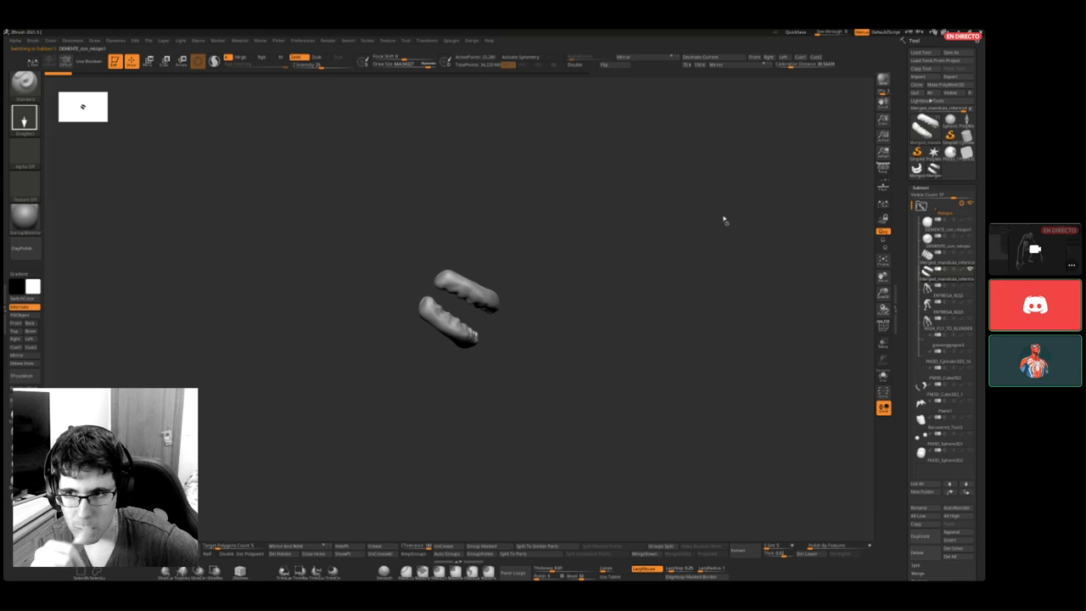
key("super")
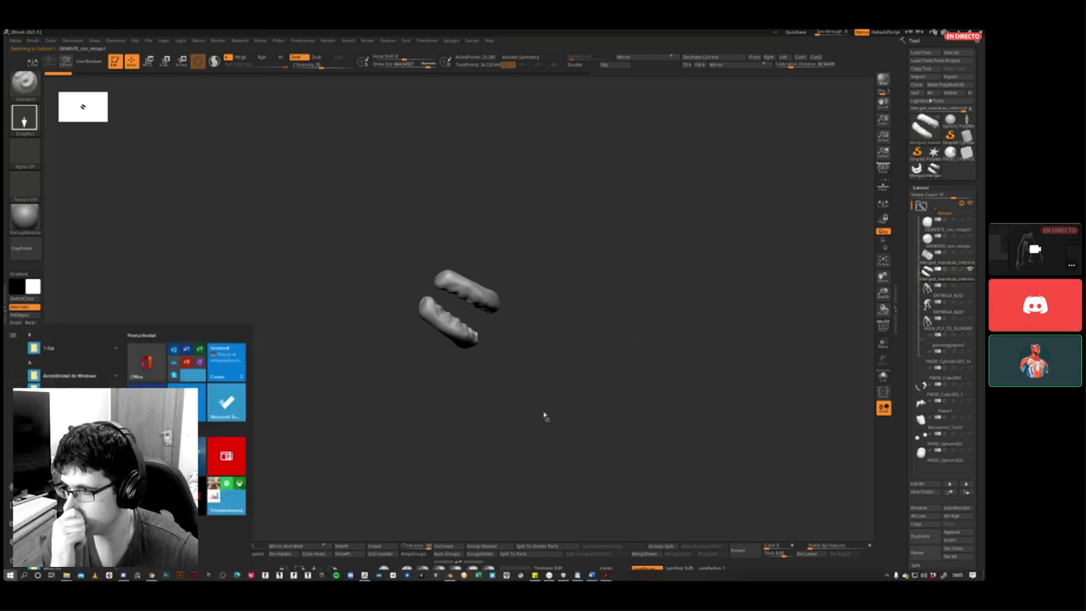
left_click(453, 574)
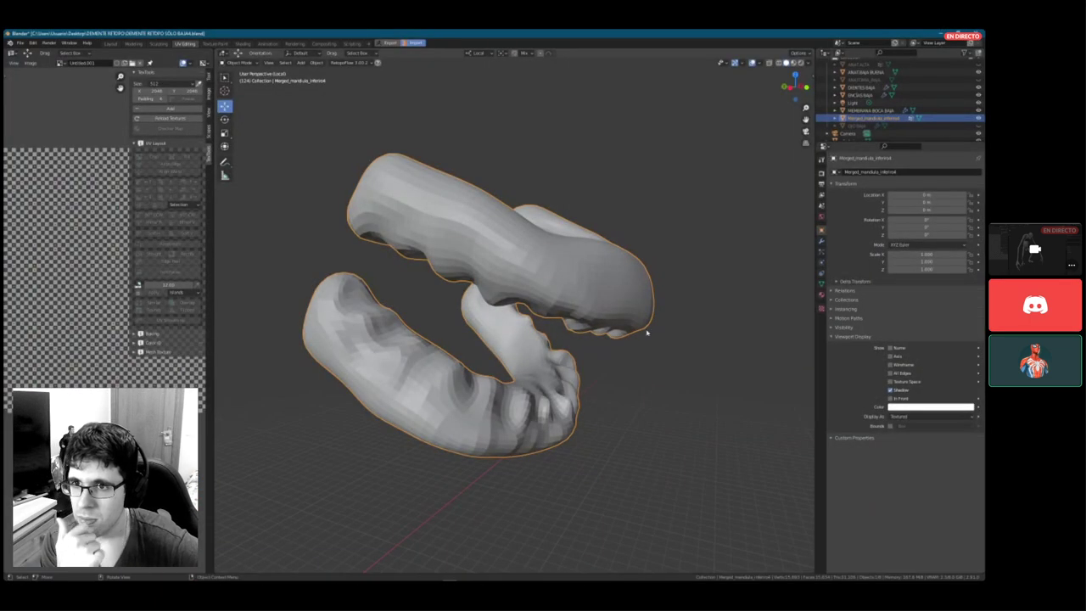
- Check the jaw mesh in and out of local view, export it with GoZ, and switch to ZBrush
scroll(654, 376, "down", 8)
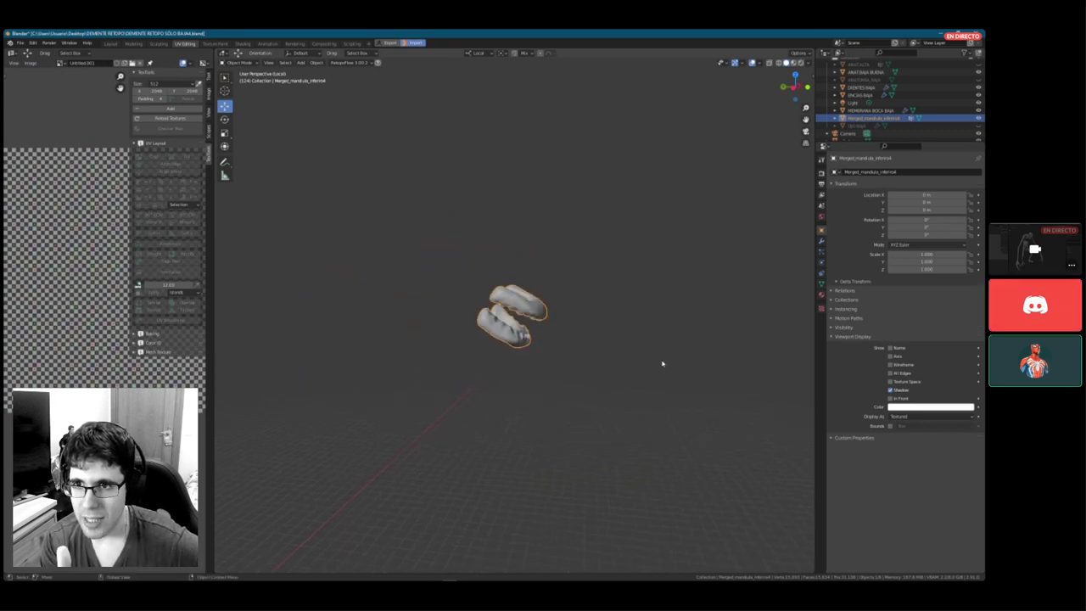
key("slash")
key("slash")
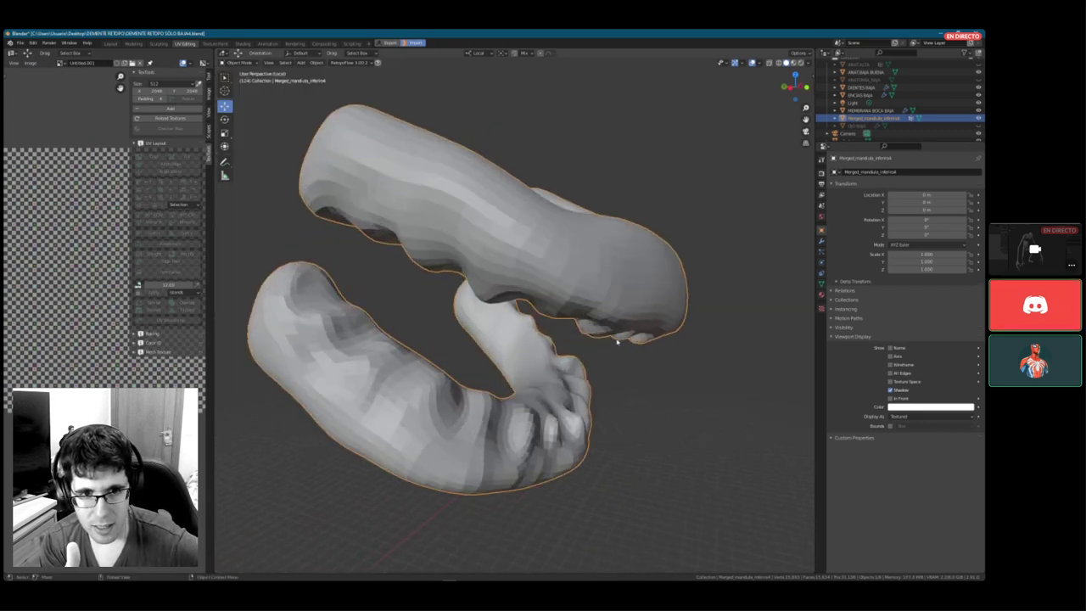
scroll(626, 249, "down", 5)
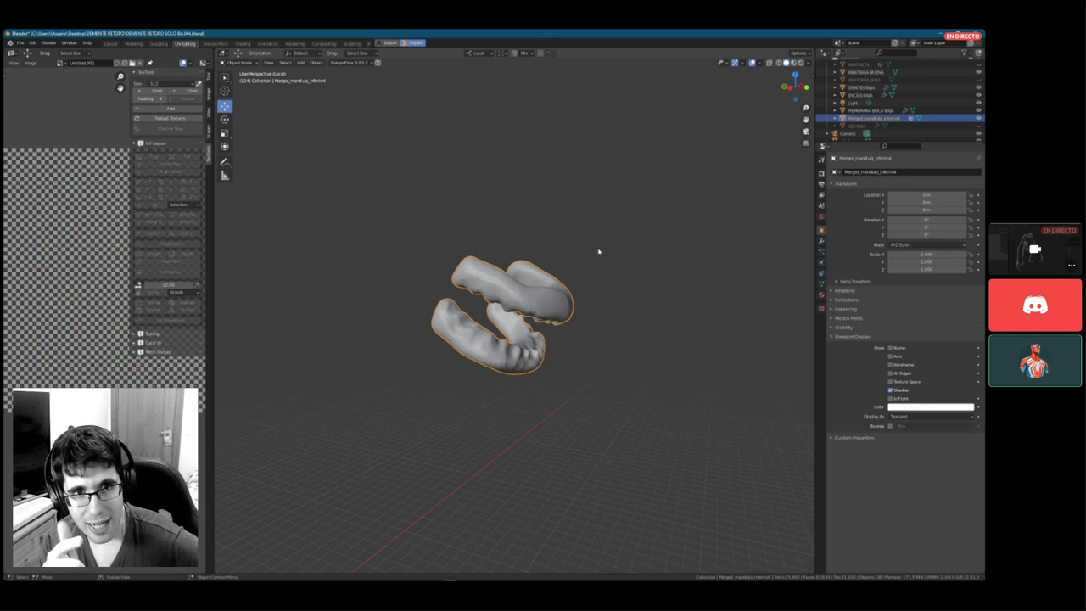
left_click(387, 45)
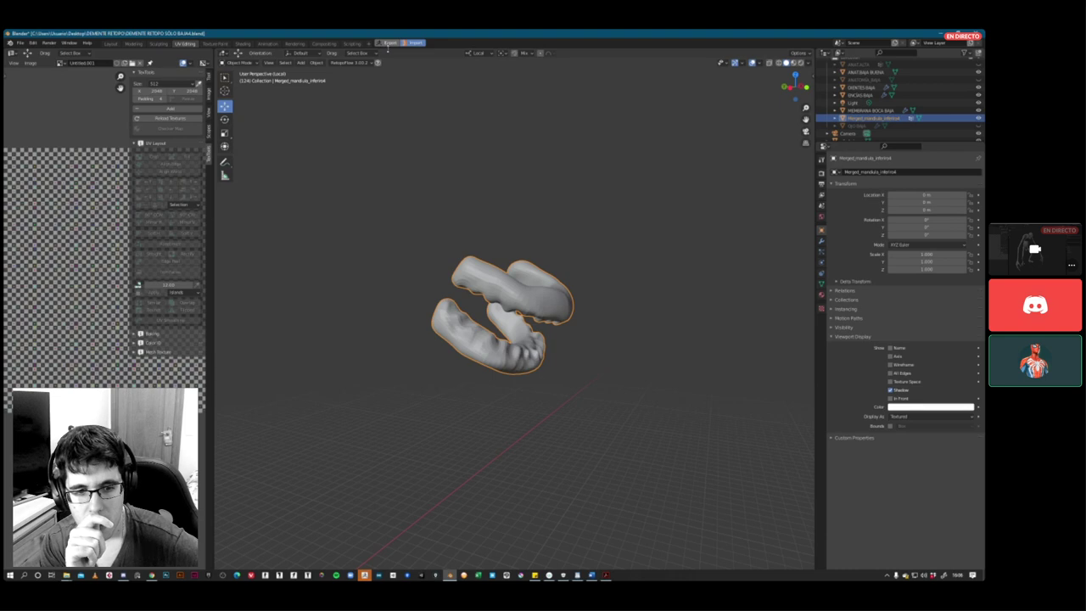
left_click(365, 575)
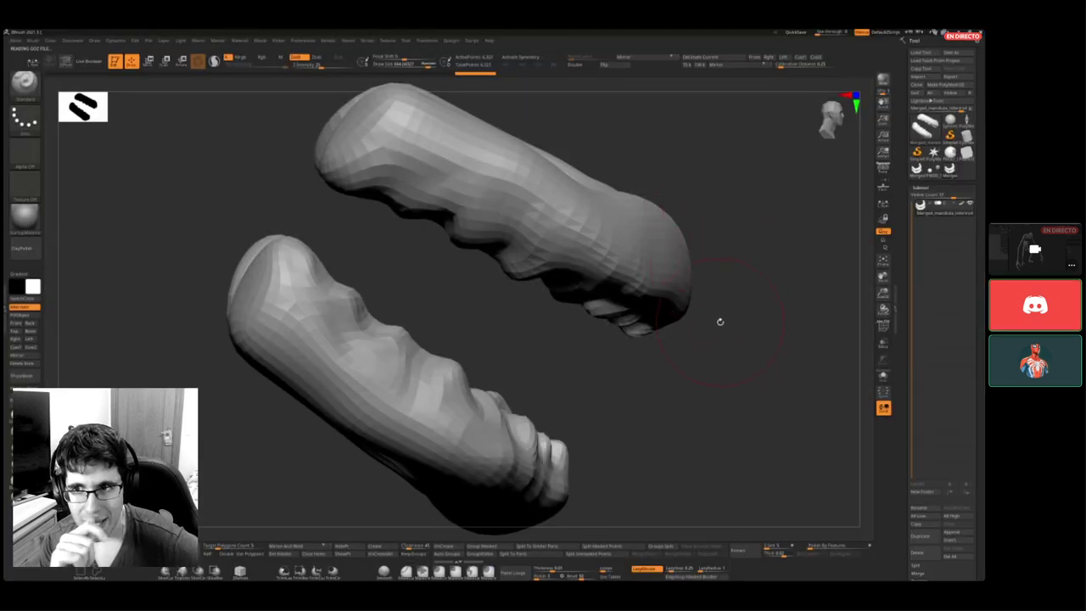
- Examine the imported jaw mesh and its undo history, and compare it with the isolated and full-model views in Blender
mouse_move(719, 321)
left_mouse_down()
mouse_move(746, 325)
mouse_move(708, 317)
left_mouse_up()
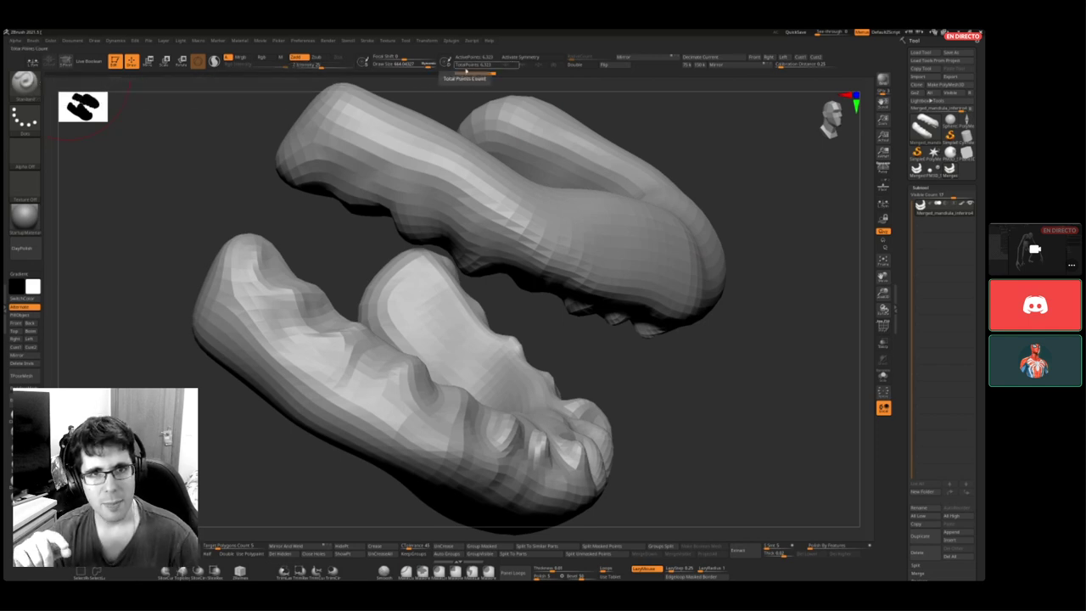
mouse_move(469, 73)
left_mouse_down()
mouse_move(66, 74)
mouse_move(472, 75)
left_mouse_up()
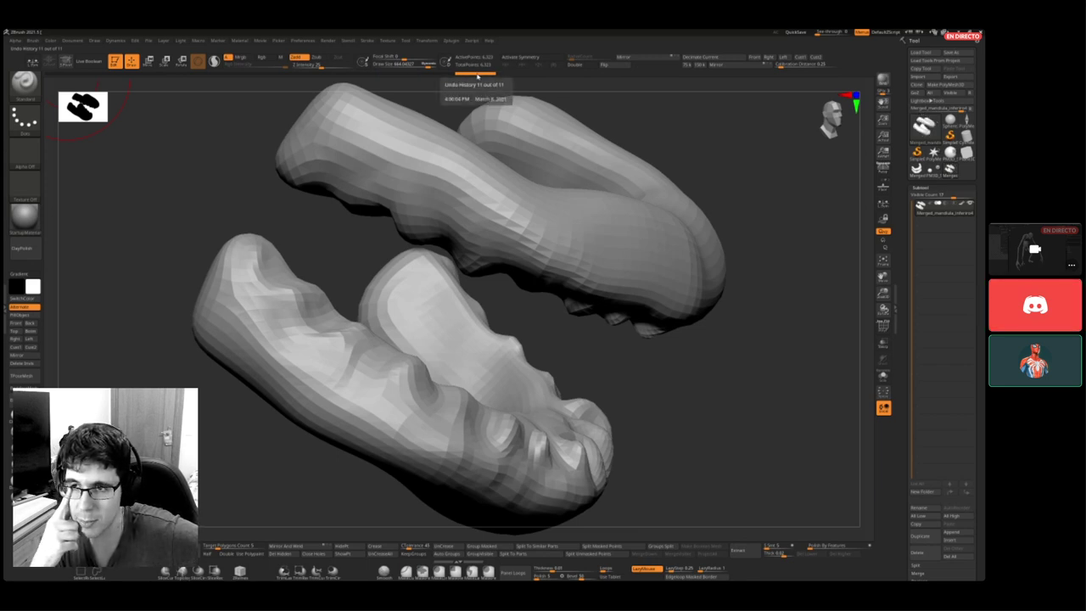
key("super")
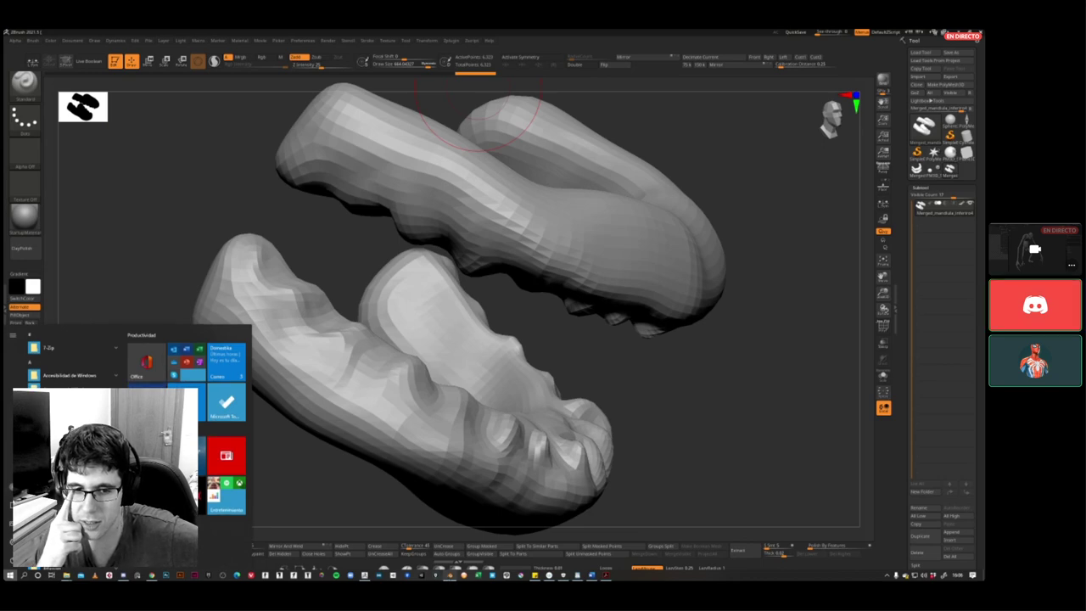
left_click(450, 574)
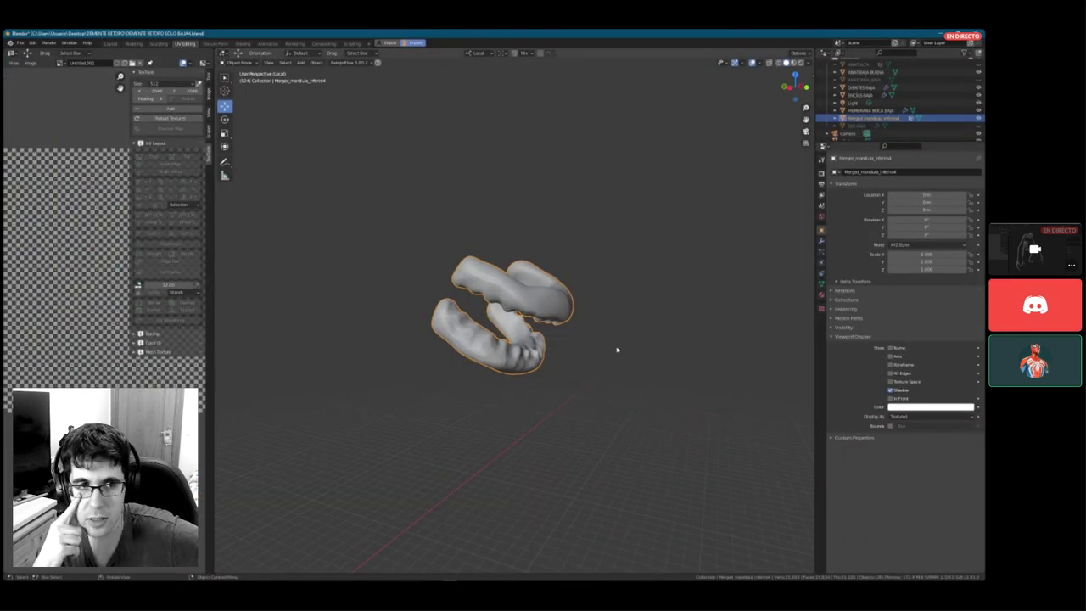
mouse_move(617, 349)
middle_mouse_down()
mouse_move(642, 354)
mouse_move(635, 346)
middle_mouse_up()
key("KP_Divide")
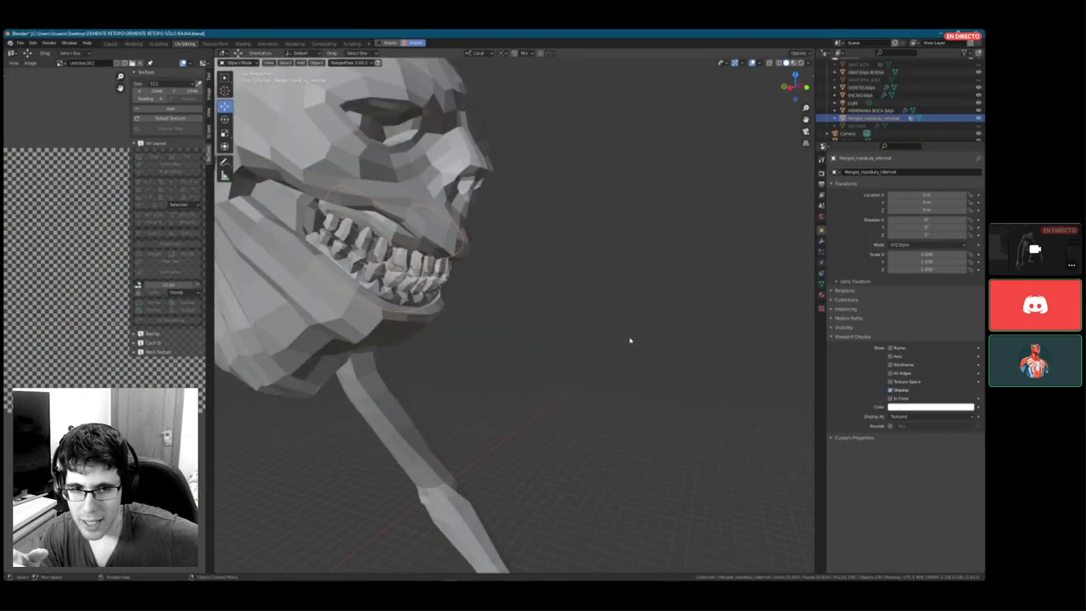
key("KP_Divide")
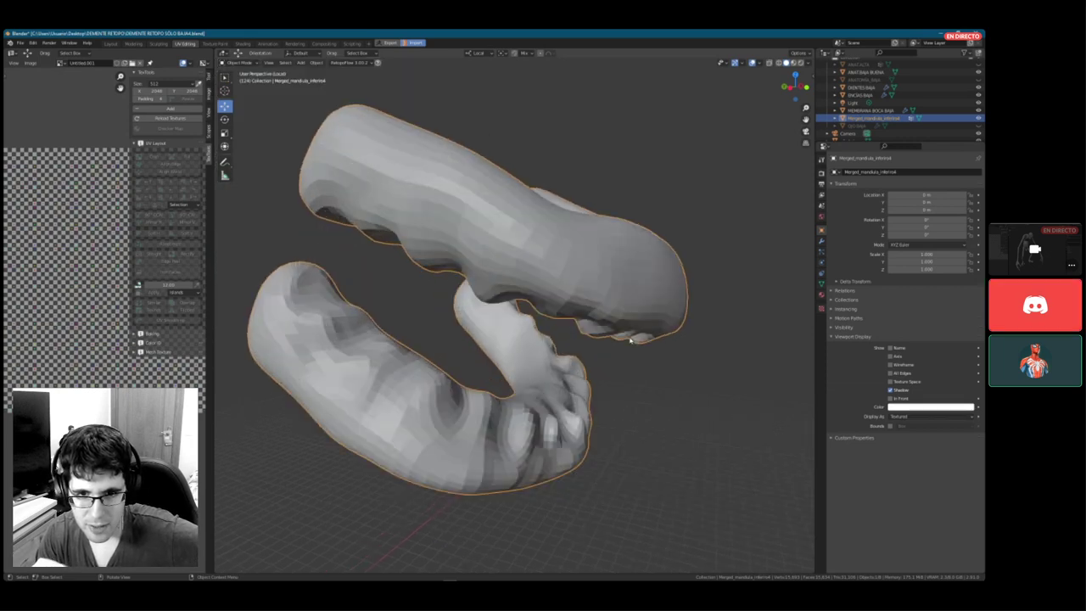
- Switch to ZBrush, select the merged lower jaw subtool in the creature tool, and look through the meshes available to insert
key("super")
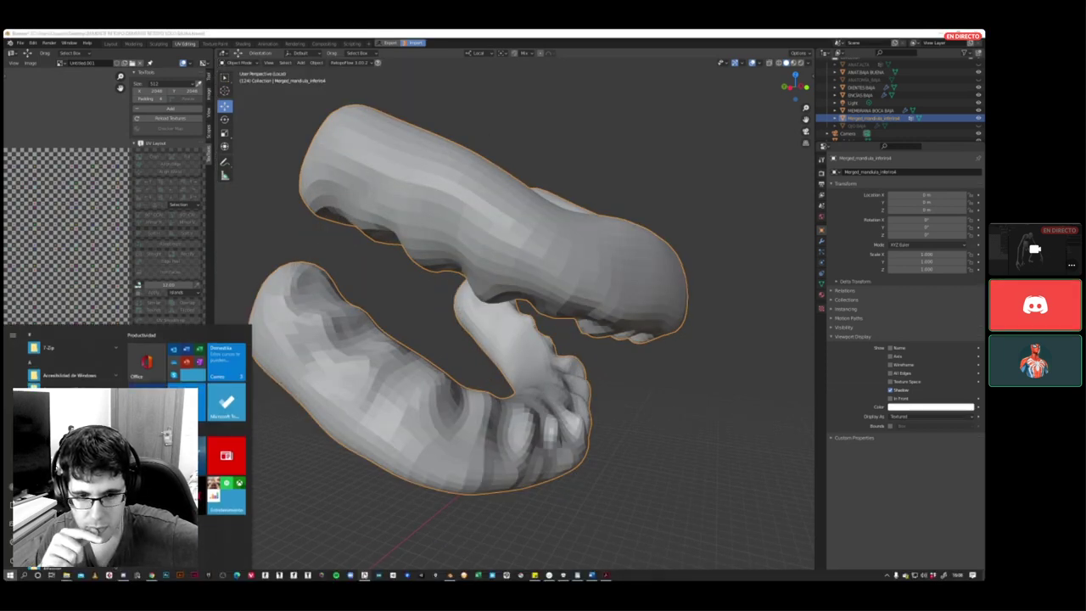
left_click(363, 576)
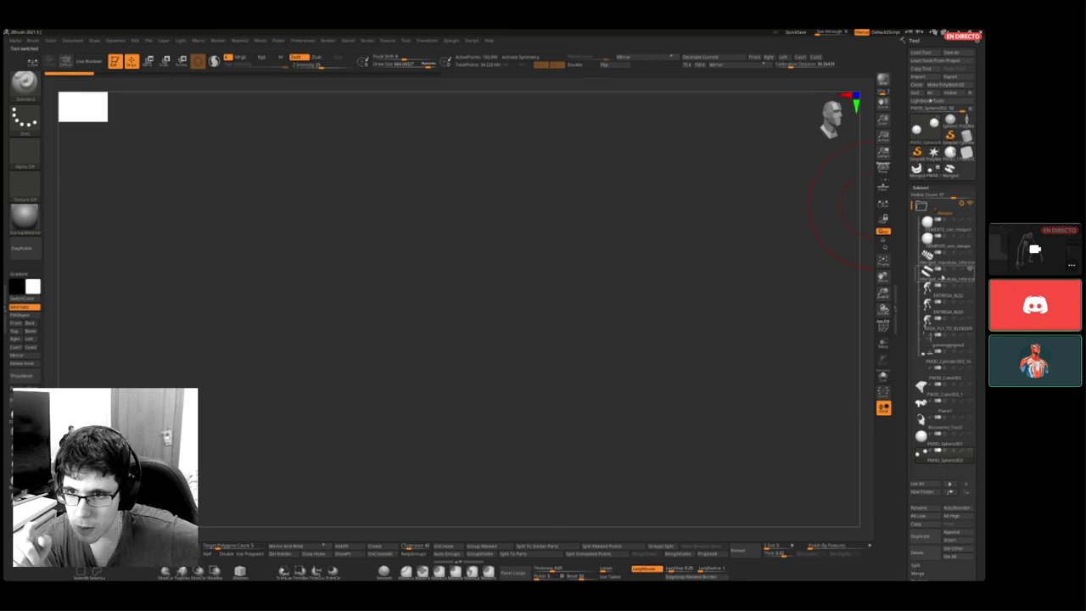
left_click(930, 273)
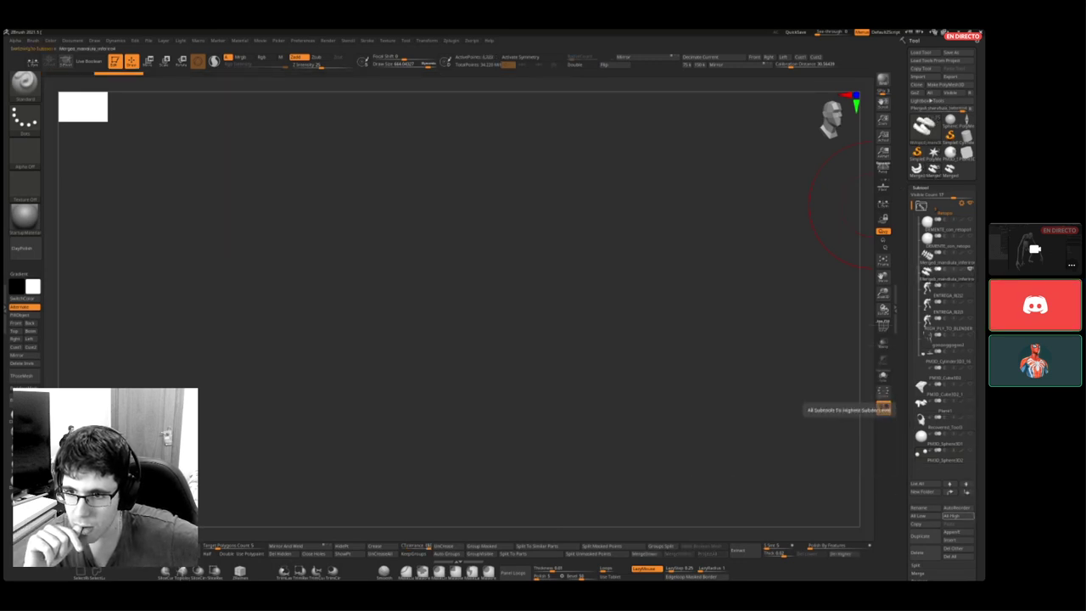
left_click(883, 408)
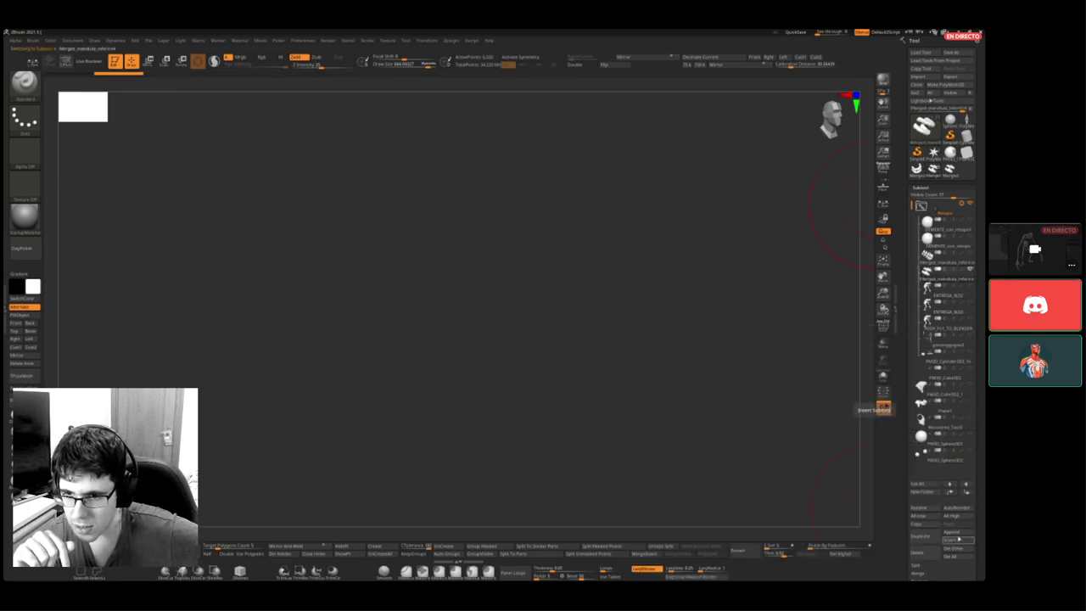
left_click(946, 536)
mouse_move(785, 404)
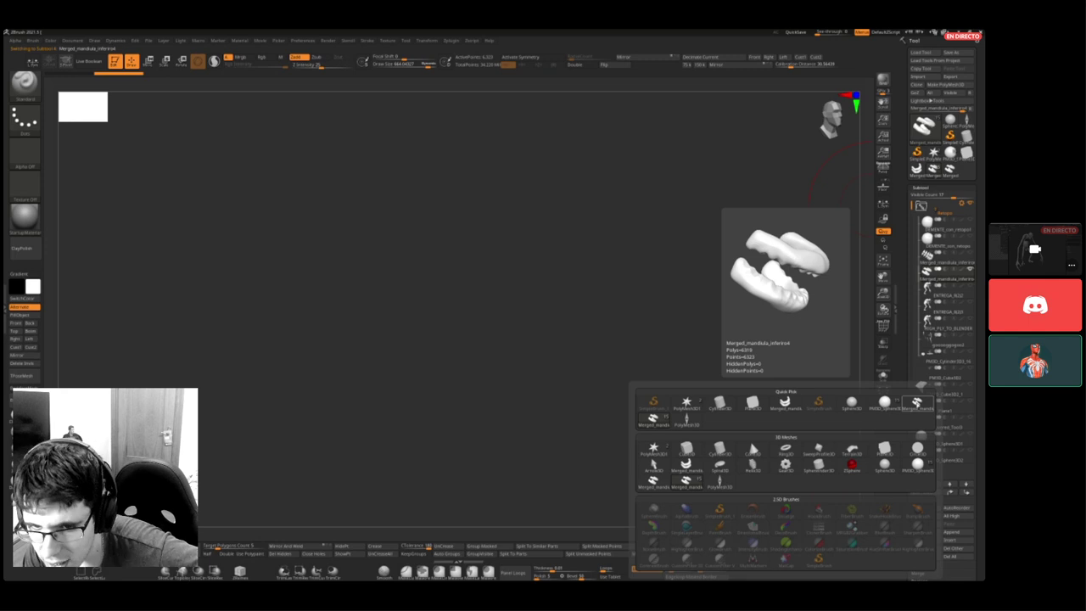
- Rename the subtool of the separately imported jaw tool with a temporary, distinctive name
left_click(949, 171)
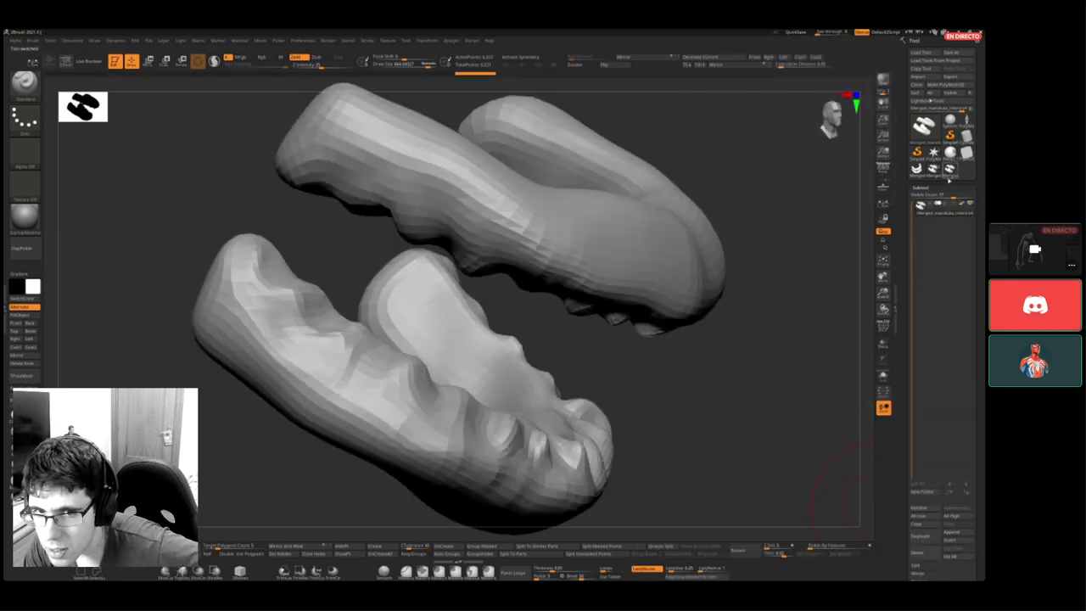
left_click(929, 509)
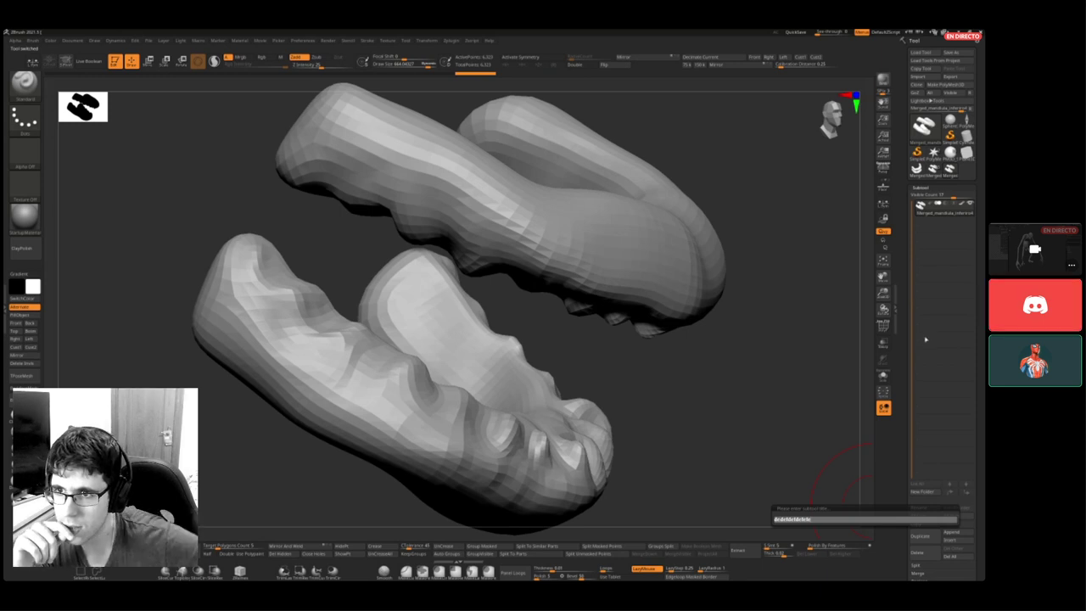
key("Return")
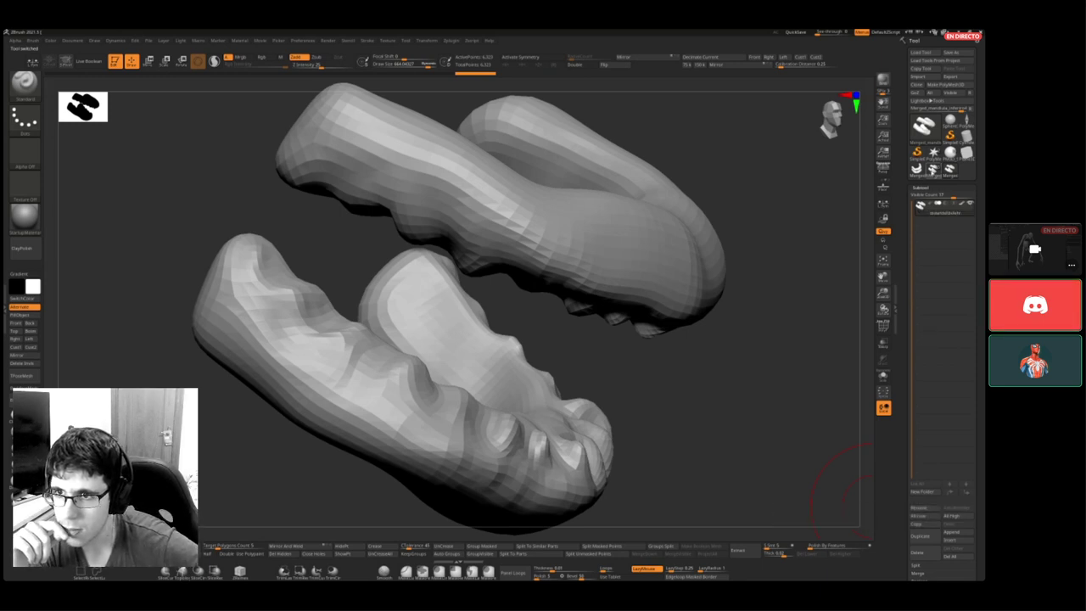
- Insert the renamed jaw mesh as a subtool below the merged jaw in the creature tool and frame it
left_click(933, 171)
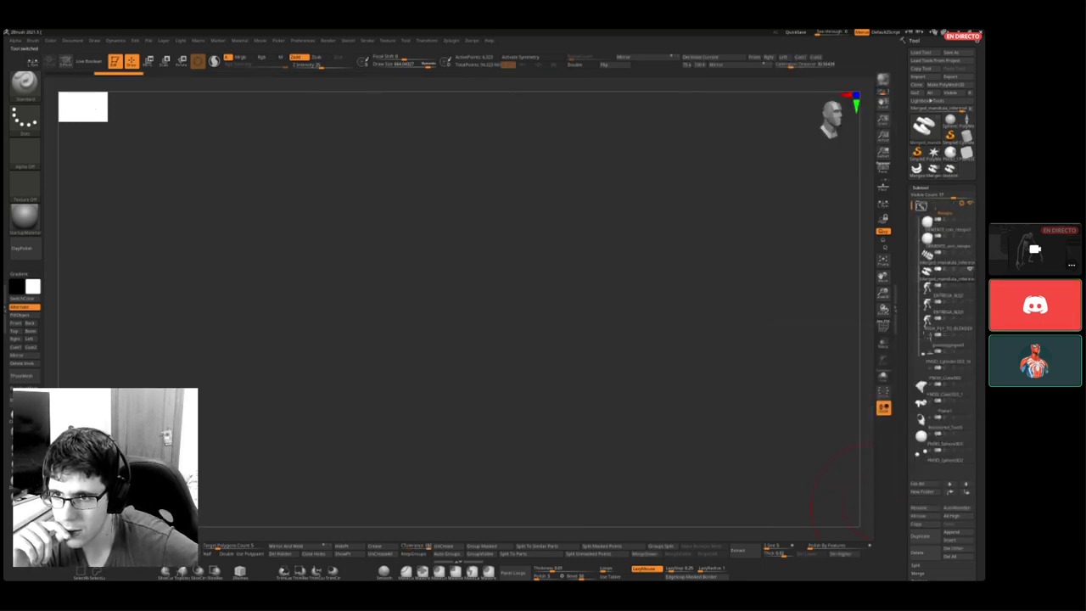
left_click(961, 540)
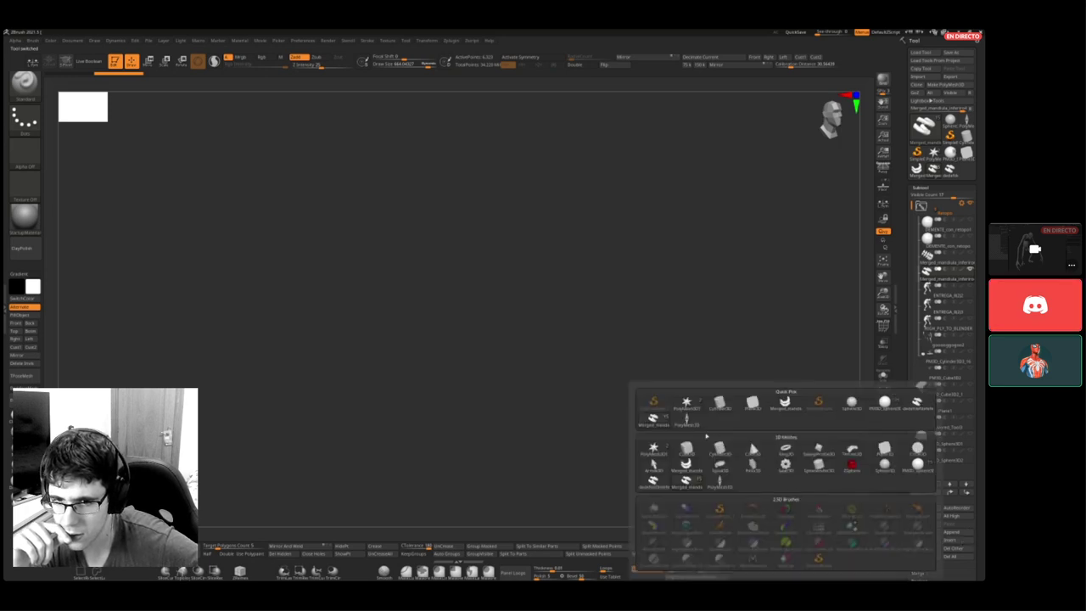
left_click(917, 403)
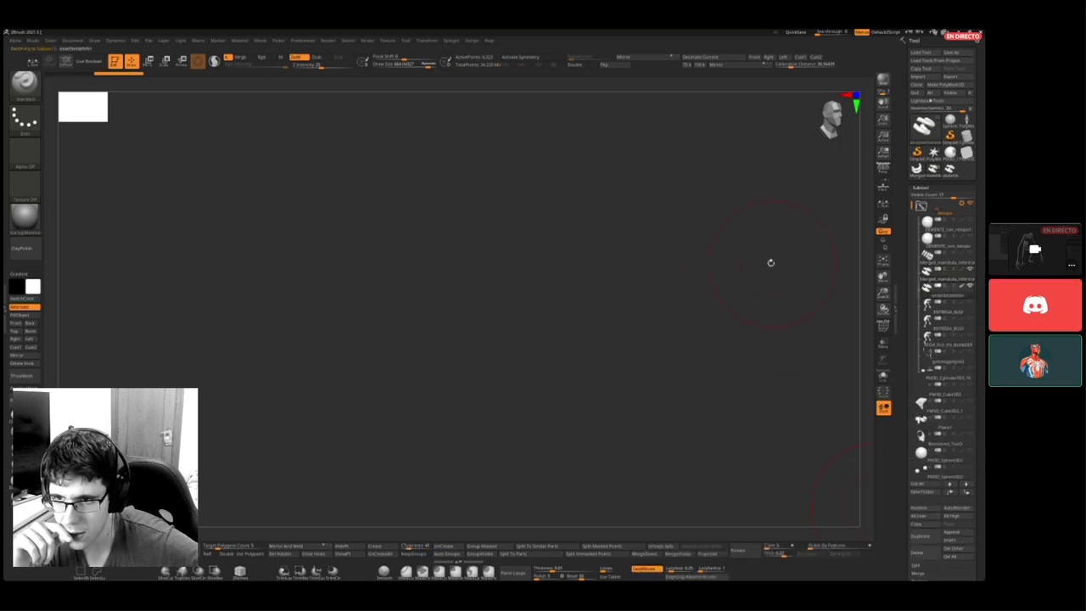
key("f")
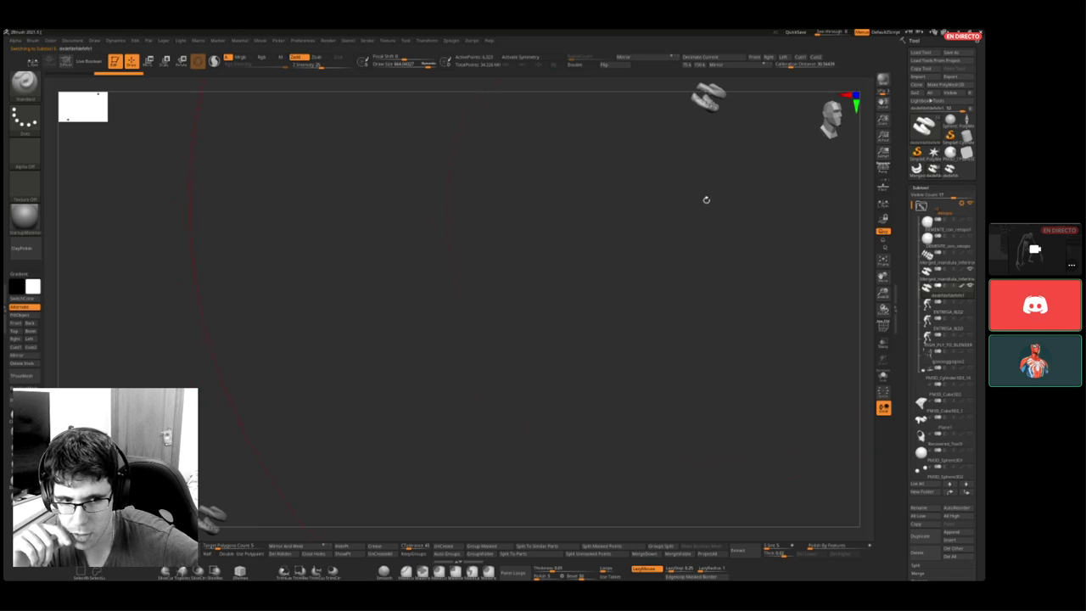
right_click_drag(705, 199, 662, 208, "ctrl")
right_click_drag(558, 334, 578, 287, "alt")
mouse_move(578, 286)
left_mouse_down()
mouse_move(599, 241)
mouse_move(482, 310)
mouse_move(509, 328)
mouse_move(557, 274)
left_mouse_up()
key("f")
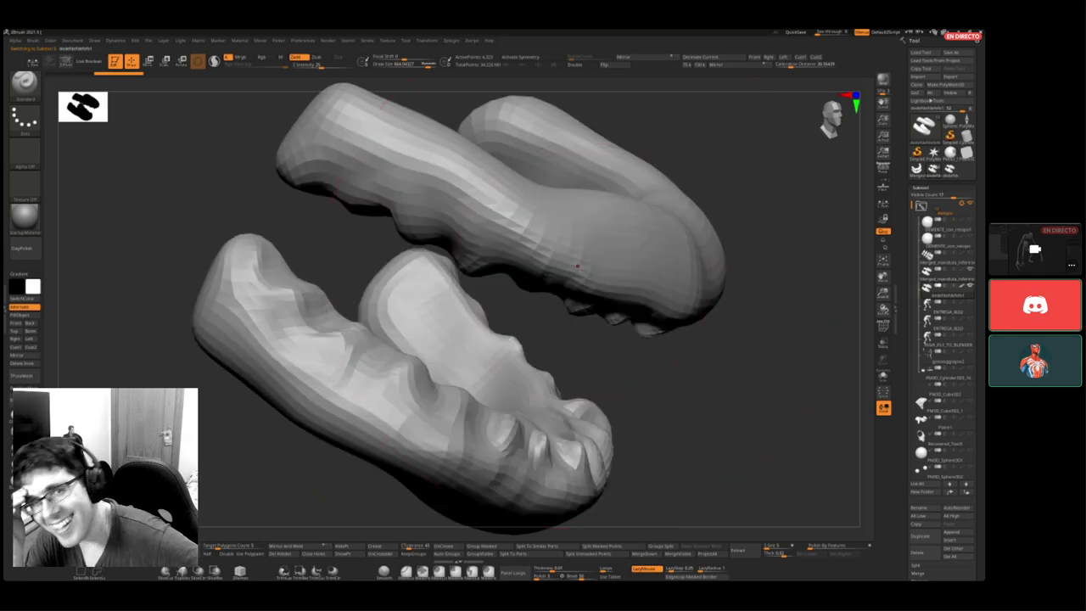
- Select the original merged jaw subtool, hide the inserted copy, and frame the original for comparison
right_click_drag(724, 299, 618, 299, "ctrl")
left_click(937, 276)
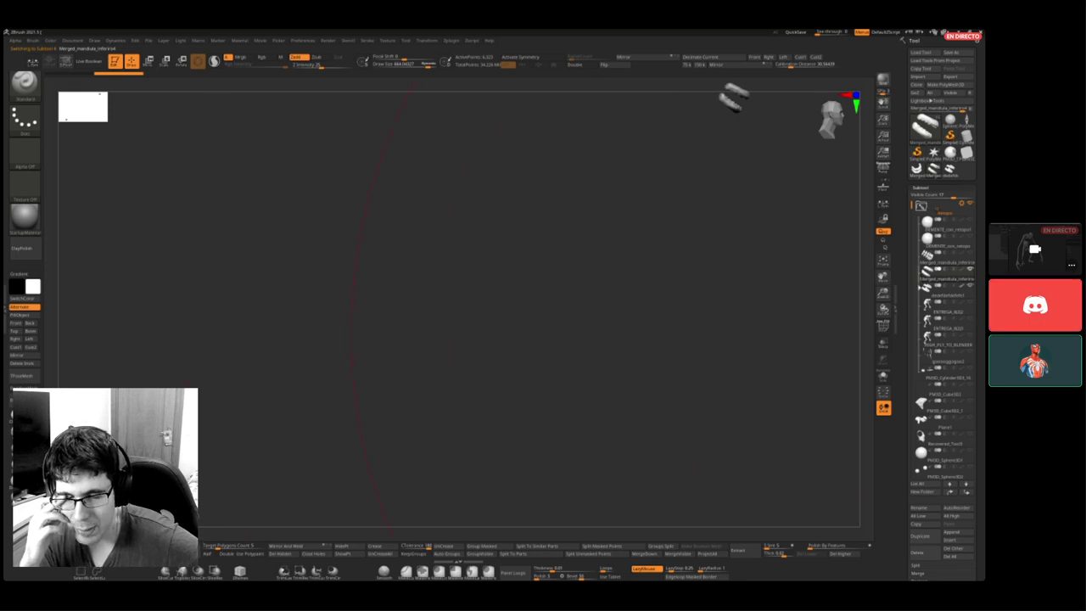
left_click(970, 285)
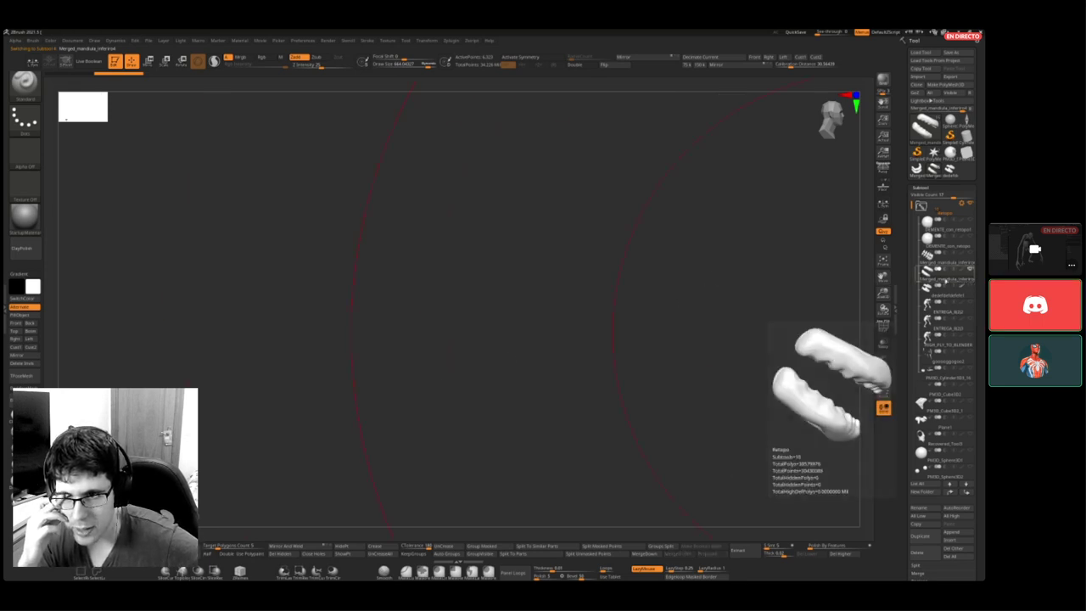
key("f")
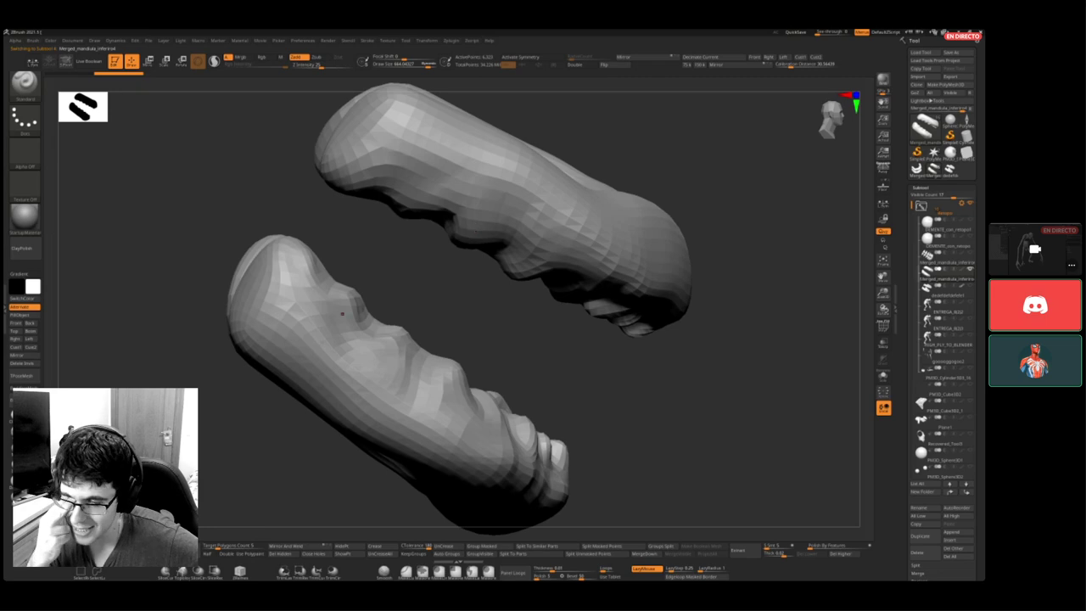
- Switch to Blender and open the add-ons section of its preferences
key("super")
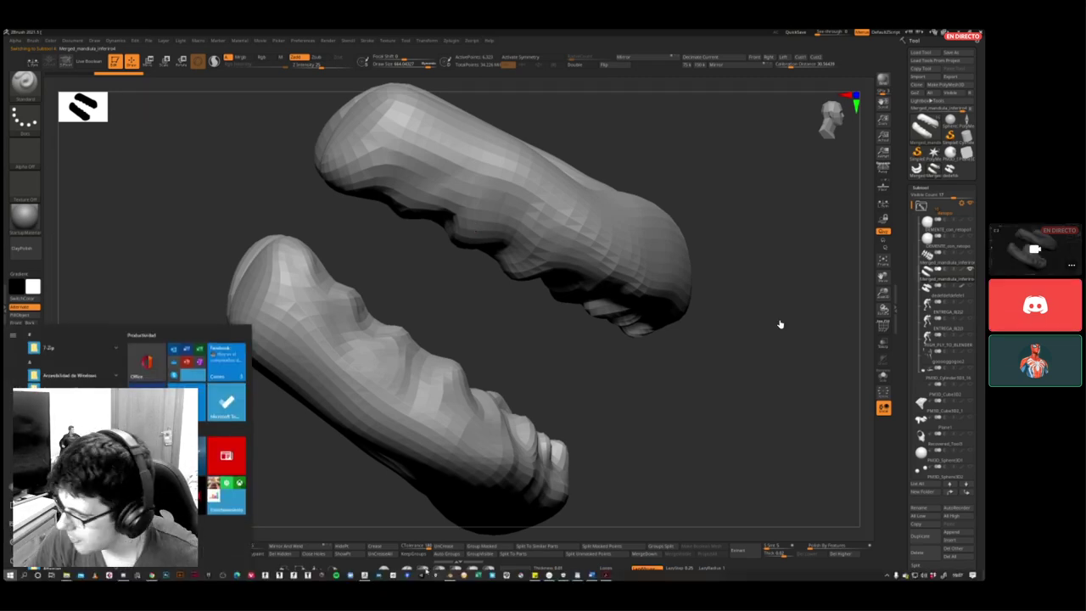
left_click(449, 575)
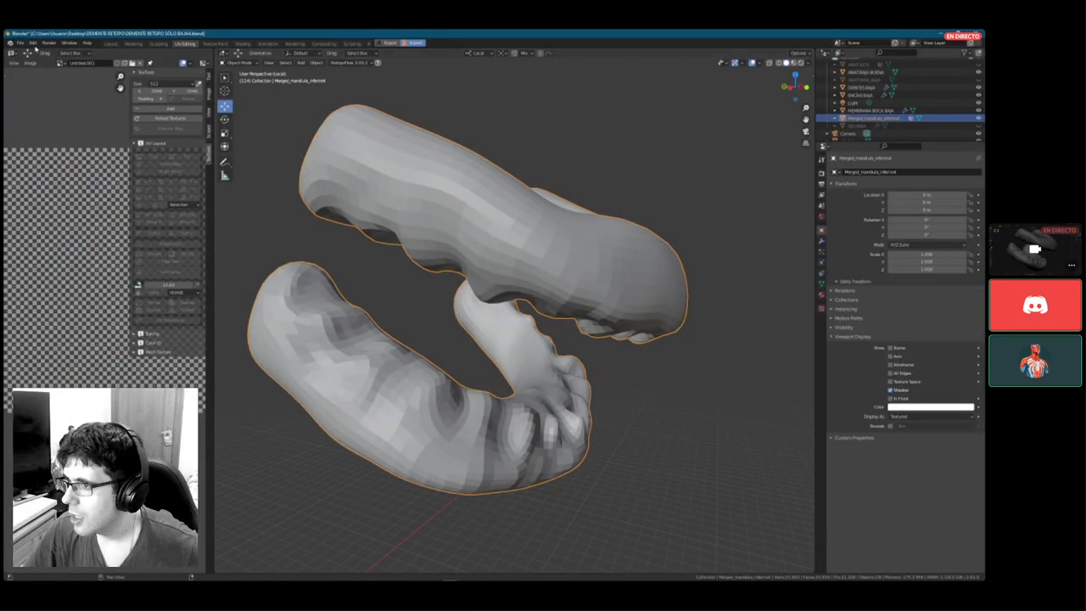
left_click(34, 42)
left_click(49, 152)
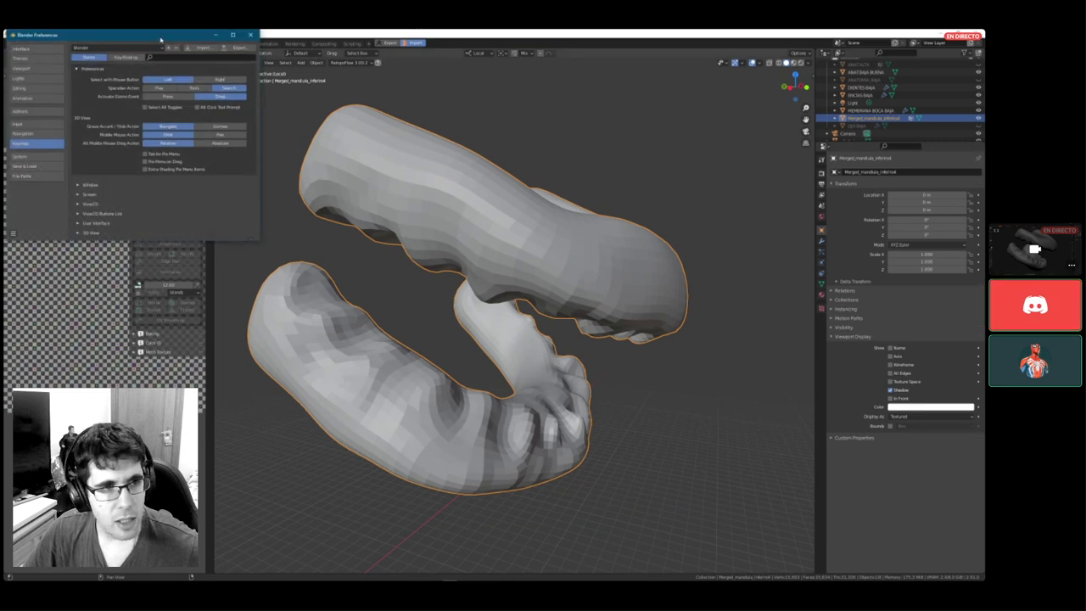
left_click_drag(156, 39, 513, 169)
left_click(392, 241)
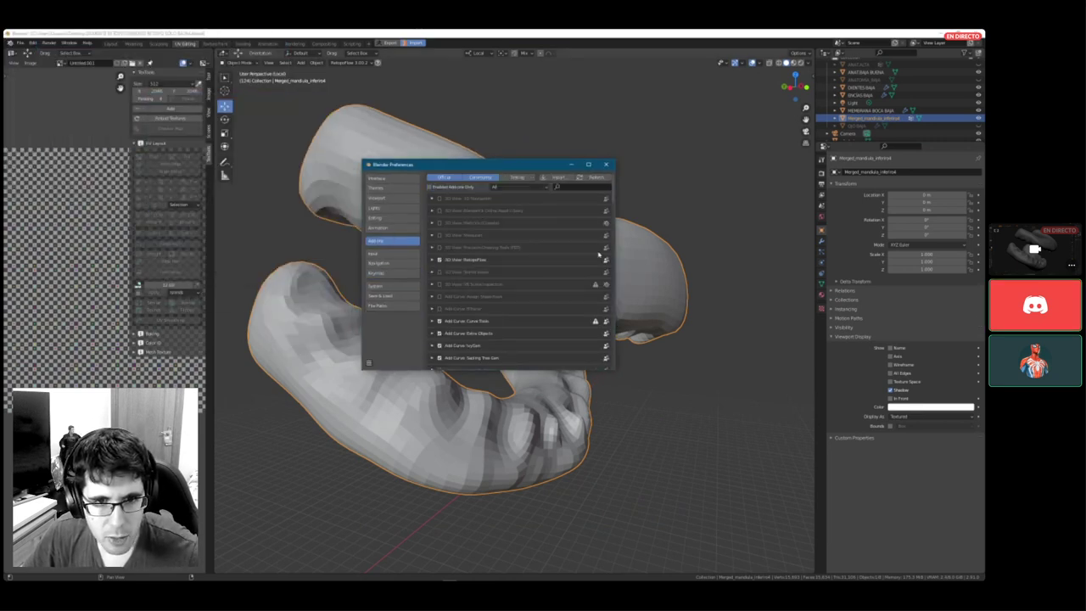
- Search the add-ons for "go", expand the GoB add-on's settings, and enlarge the preferences window
left_click(583, 188)
type("g")
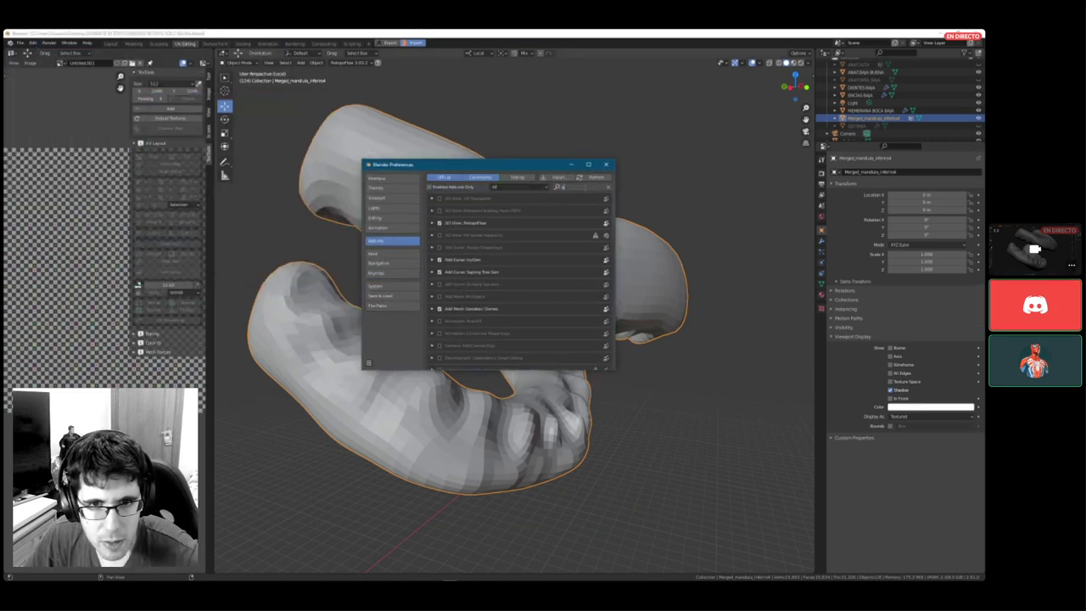
type("o")
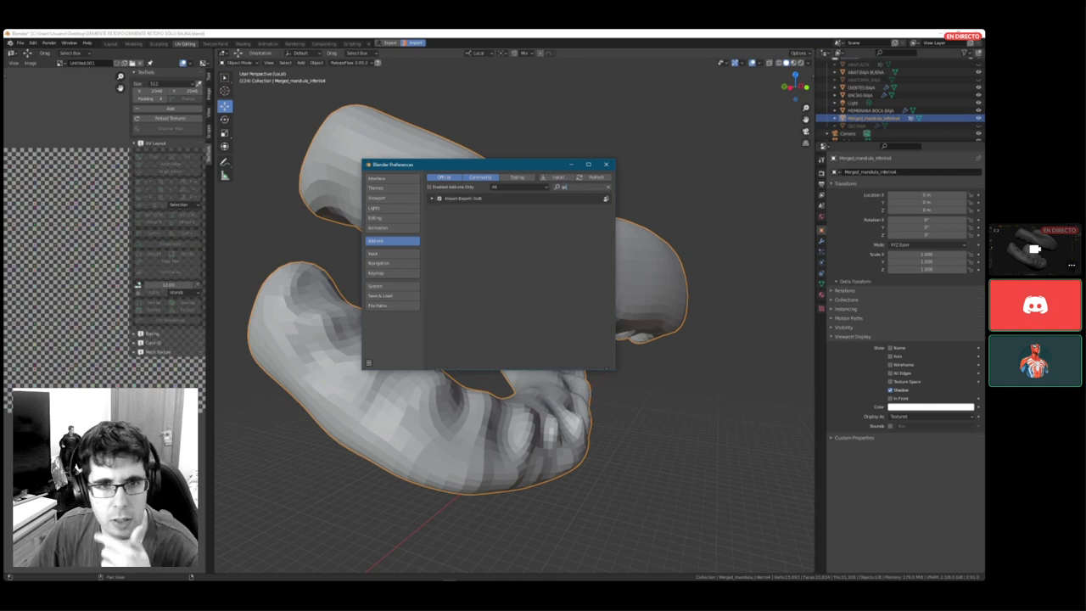
left_click(431, 200)
left_click(432, 199)
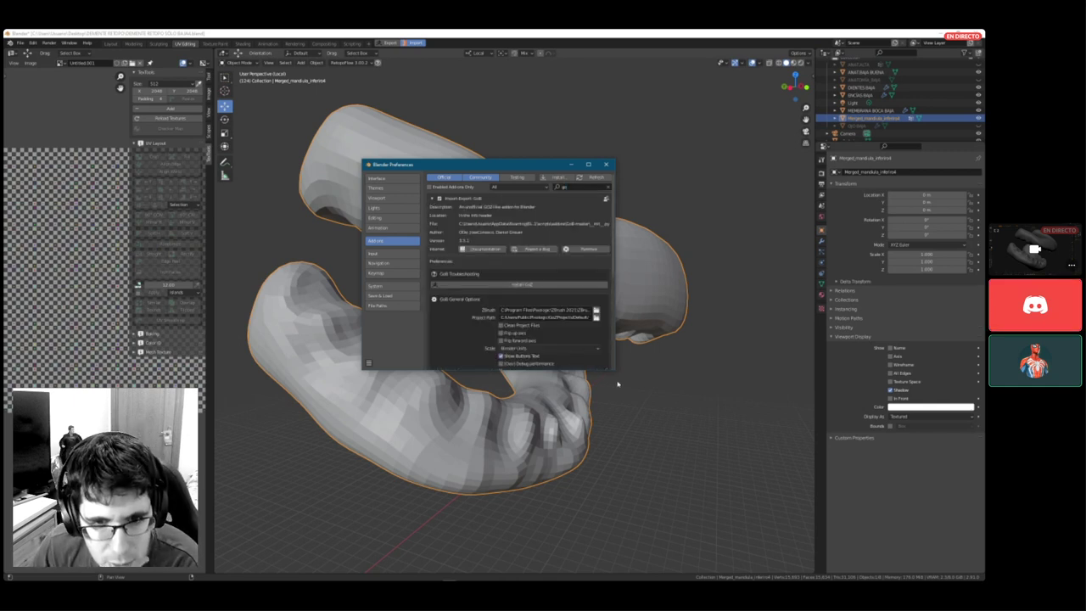
left_click_drag(615, 371, 791, 537)
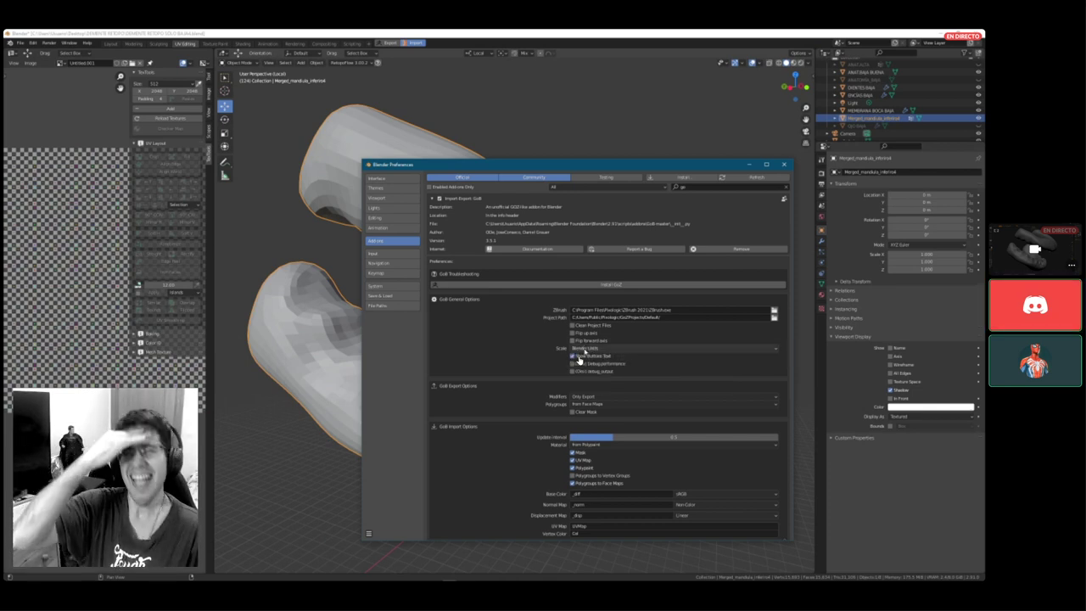
- Set the GoB add-on's scale to ZBrush Units and clear the preferences window from the viewport
left_click(581, 350)
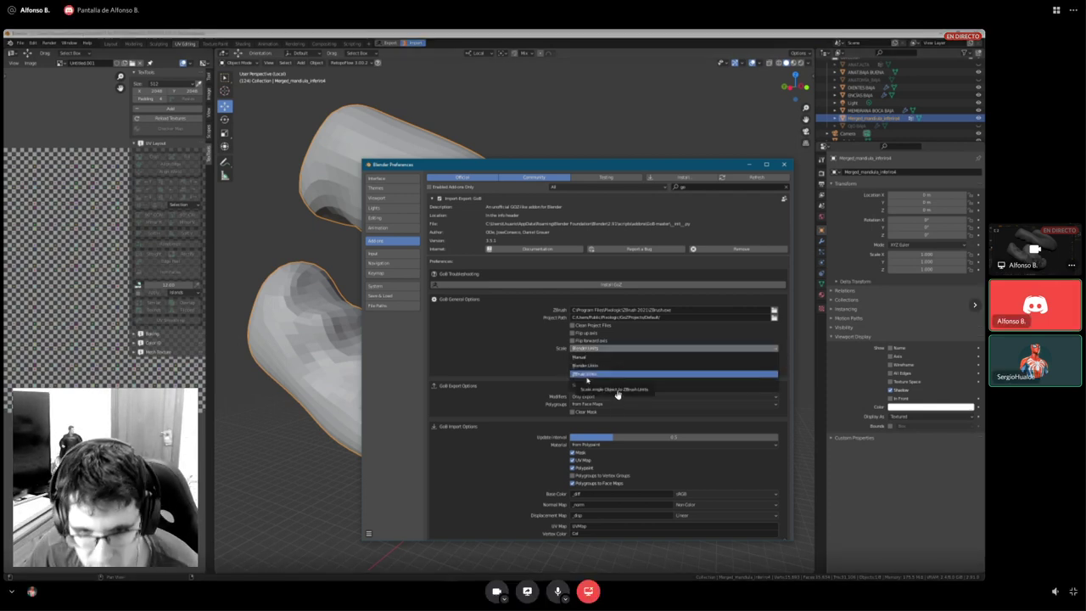
left_click(587, 375)
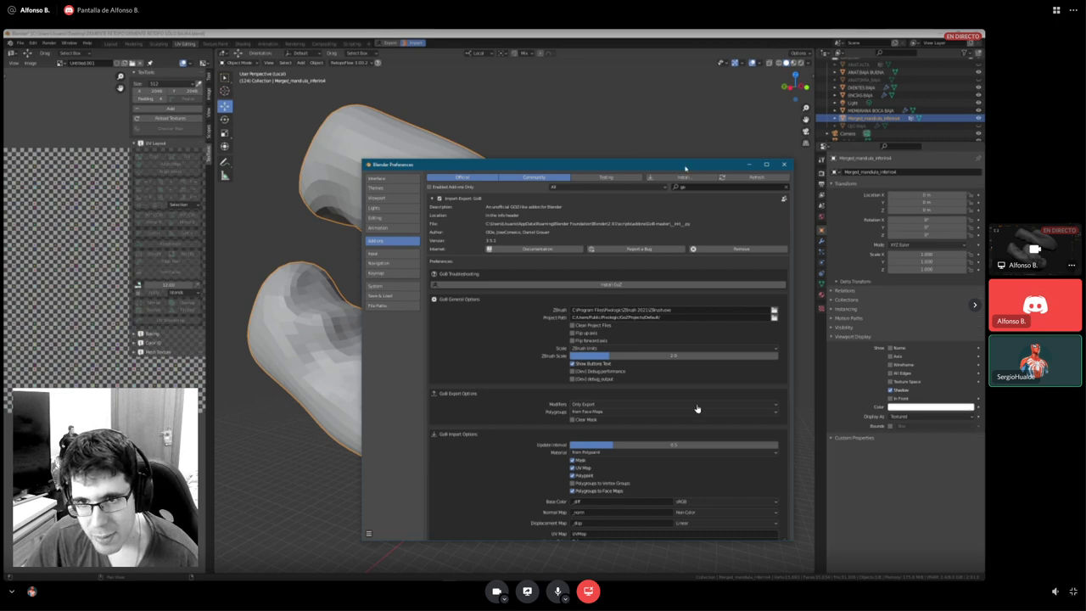
left_click_drag(686, 167, 984, 149)
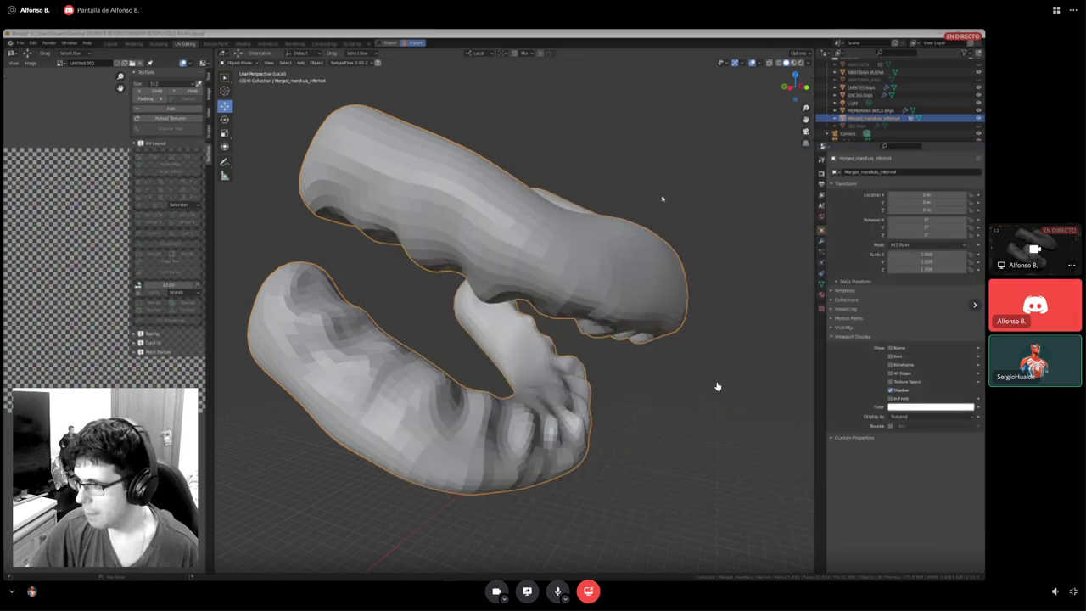
- Check the imported jaw's position and size both against the creature's head and in isolated view
scroll(671, 194, "down", 8)
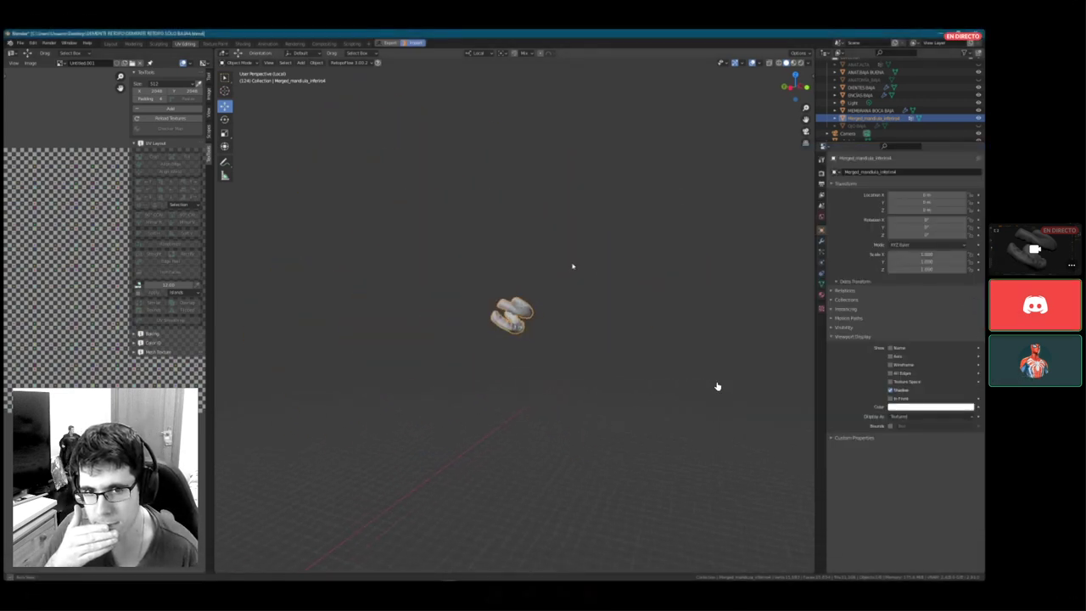
middle_click_drag(572, 266, 701, 279)
key("KP_Divide")
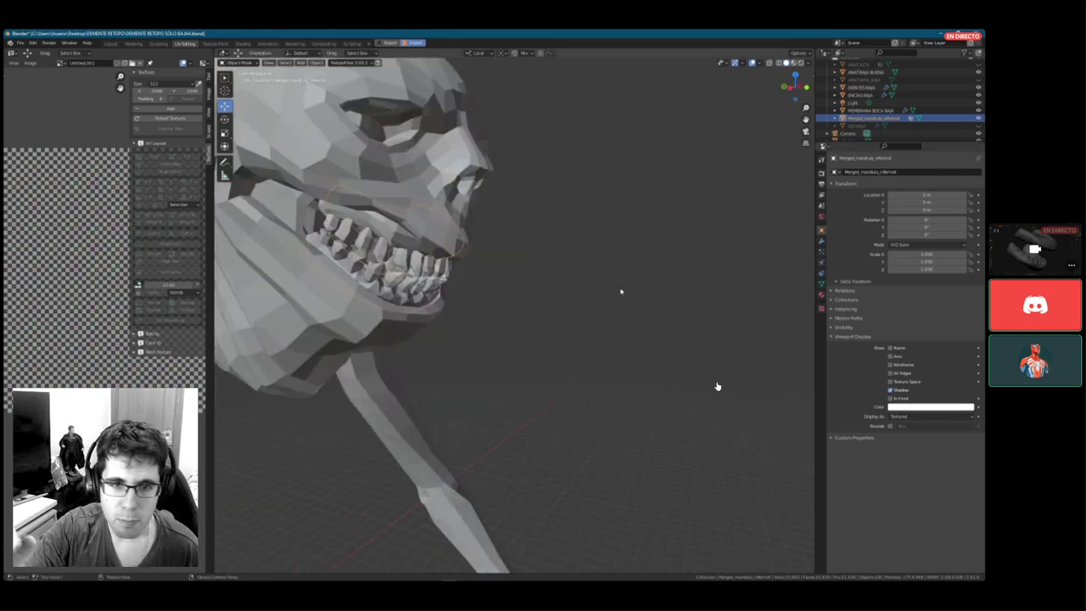
key("KP_Divide")
scroll(620, 289, "down", 8)
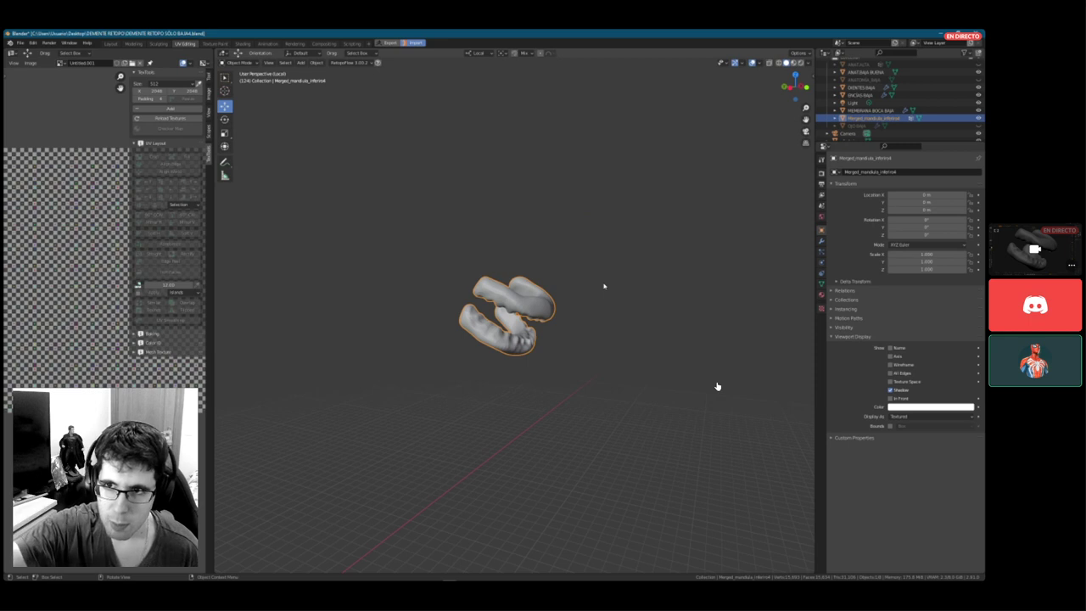
middle_click_drag(602, 286, 615, 288)
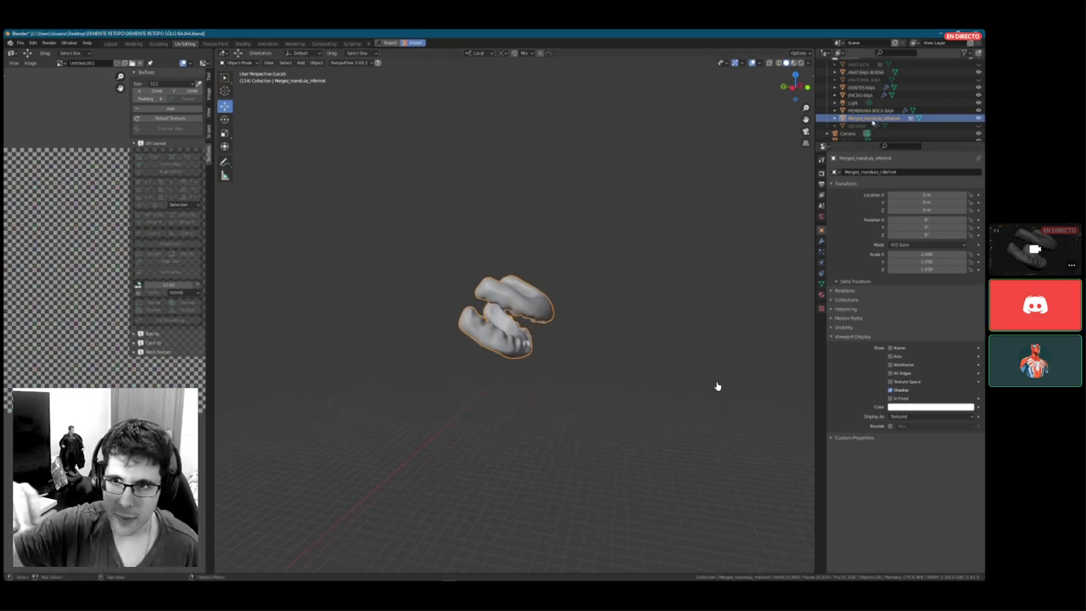
- Delete the imported merged jaw object and leave isolated view to show the whole creature
key("Delete")
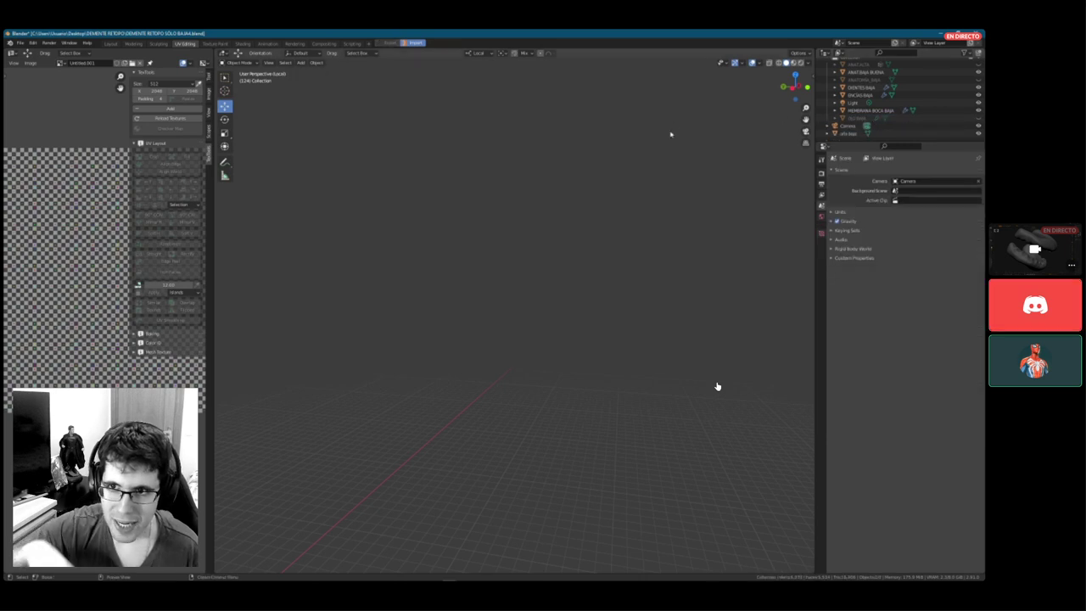
key("KP_Divide")
scroll(464, 247, "down", 2)
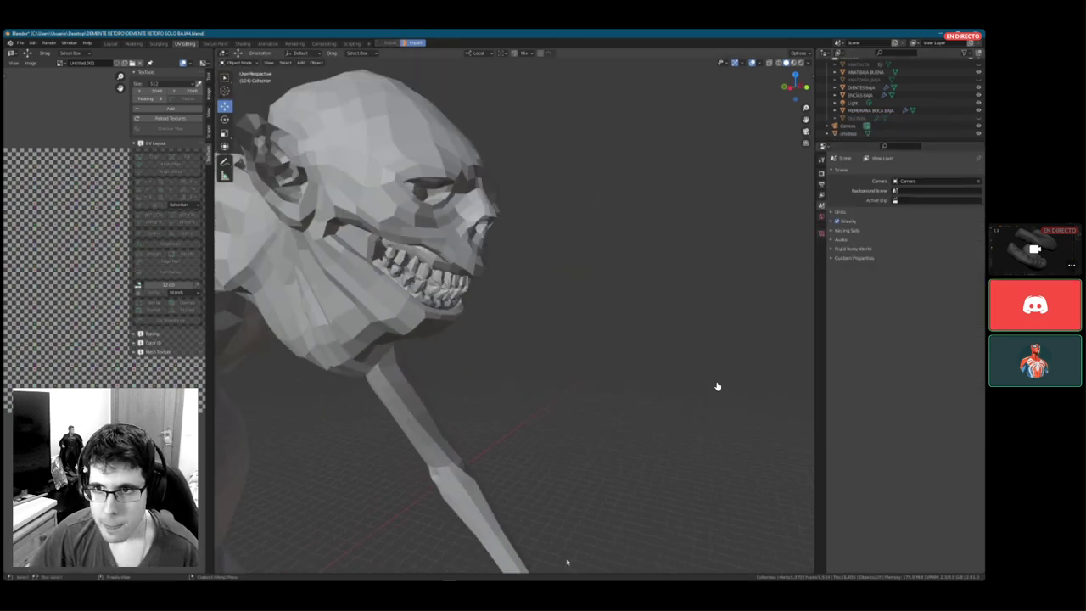
- Switch to ZBrush, send the merged jaw to Blender again through GoZ, and return to Blender
key("super")
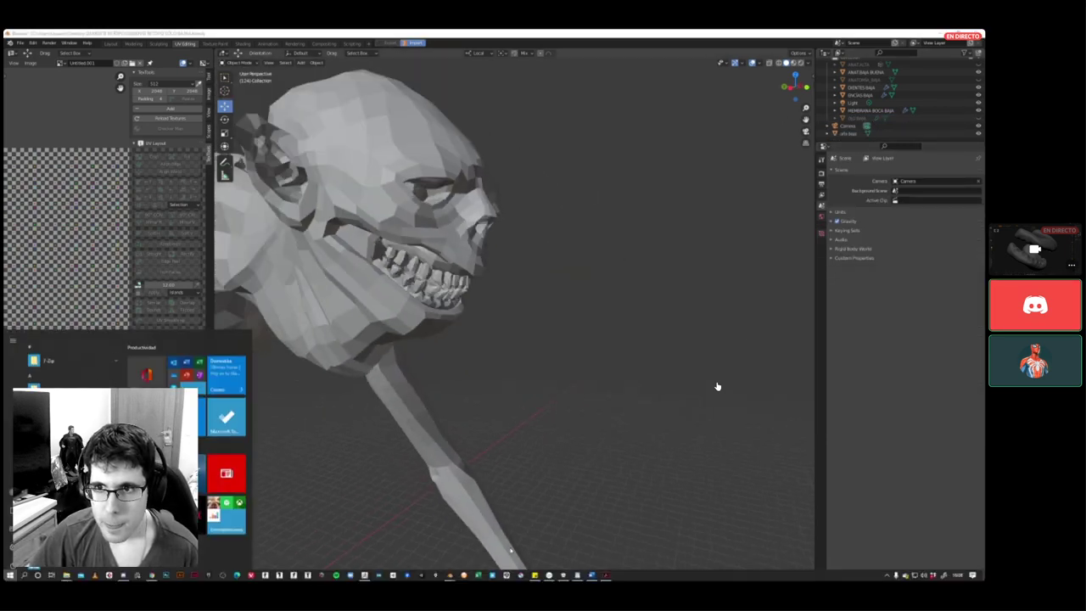
left_click(364, 575)
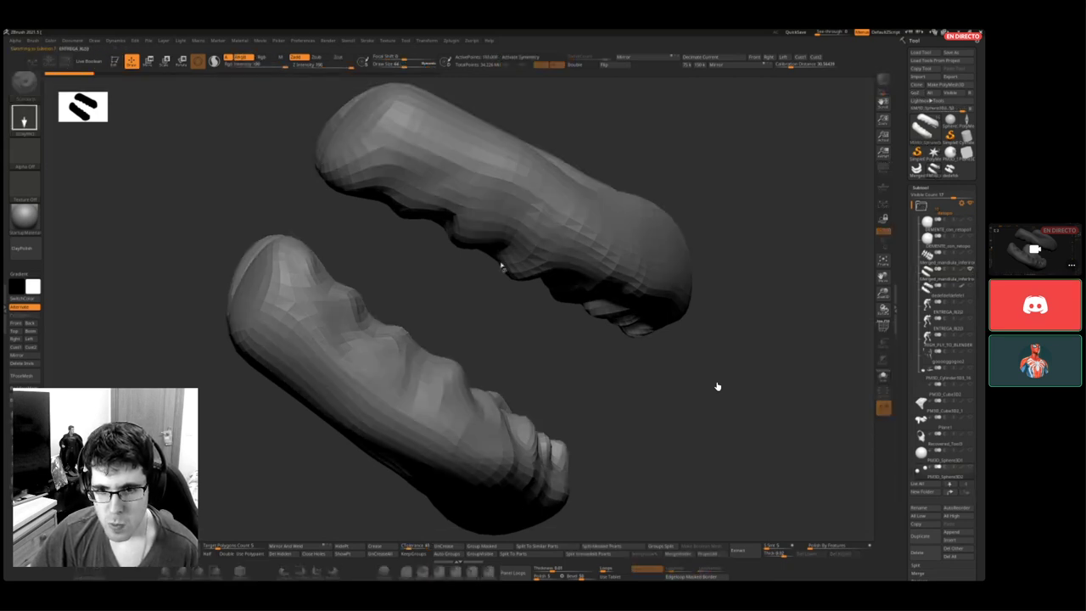
key("super")
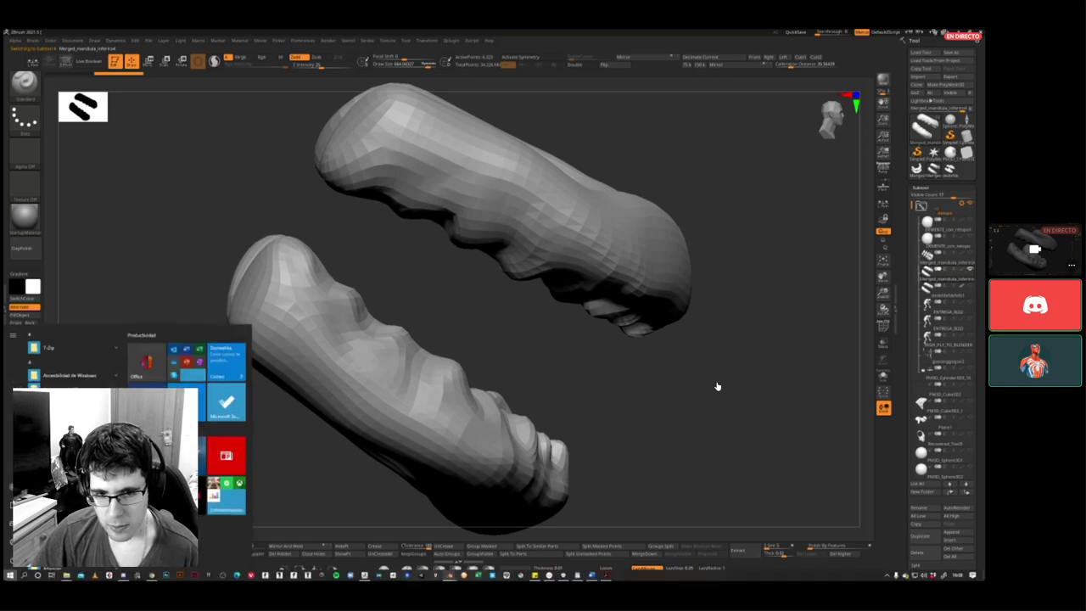
mouse_move(449, 576)
mouse_move(436, 553)
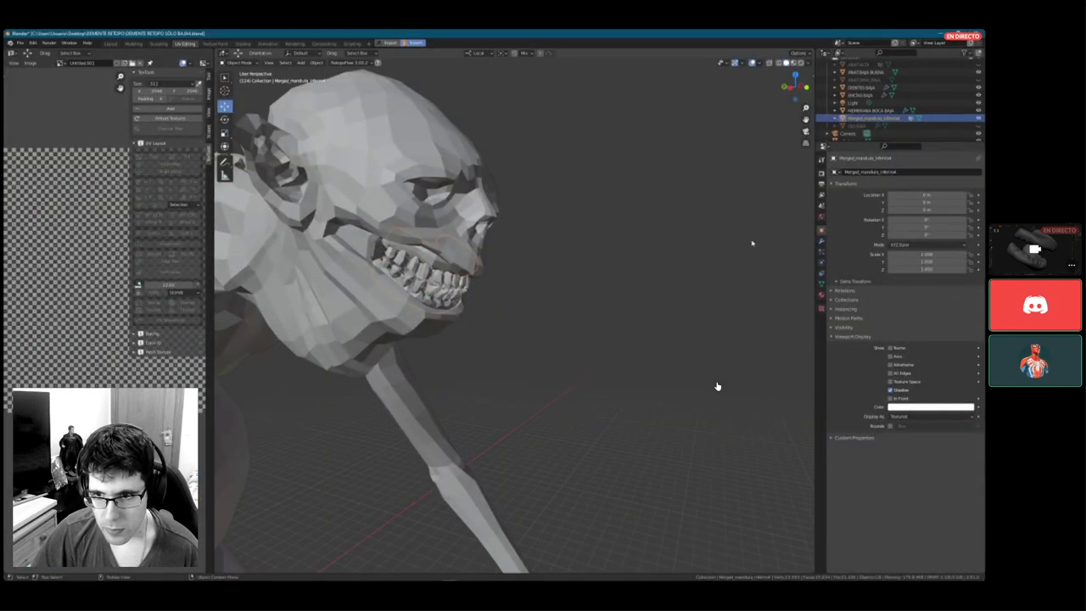
- Isolate the reimported jaw and pull one vertex on top of its upper part straight up as a transfer test
mouse_move(526, 274)
middle_mouse_down()
mouse_move(509, 269)
mouse_move(544, 279)
middle_mouse_up()
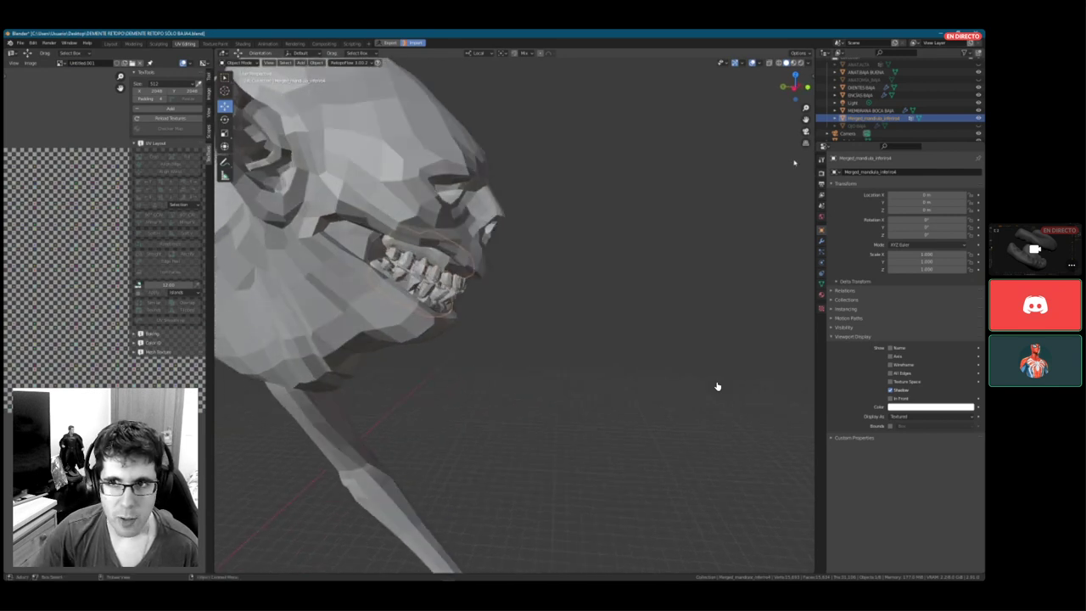
key("KP_Divide")
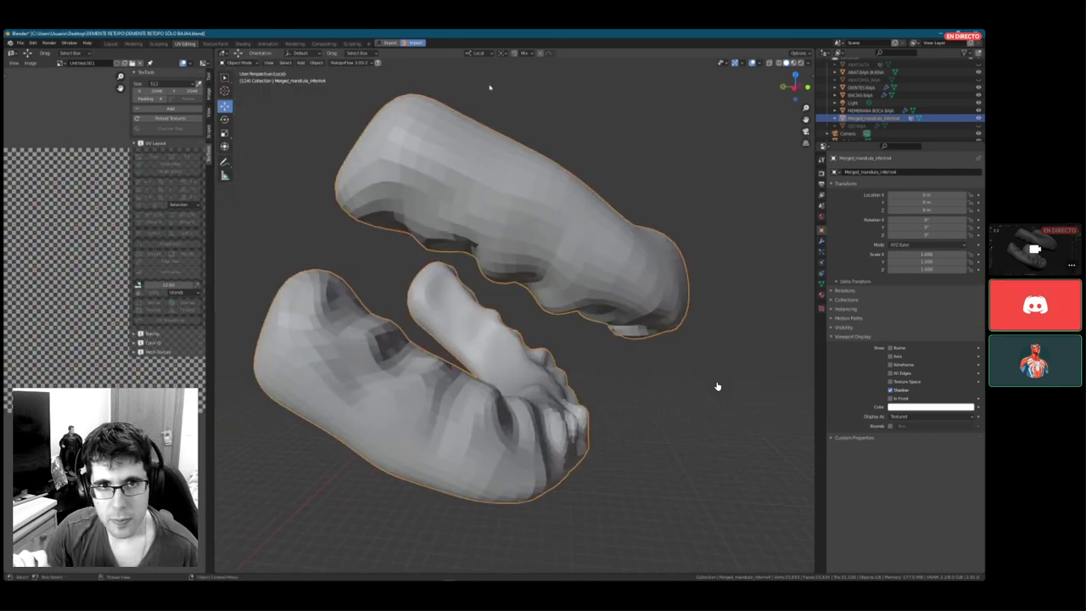
key("Tab")
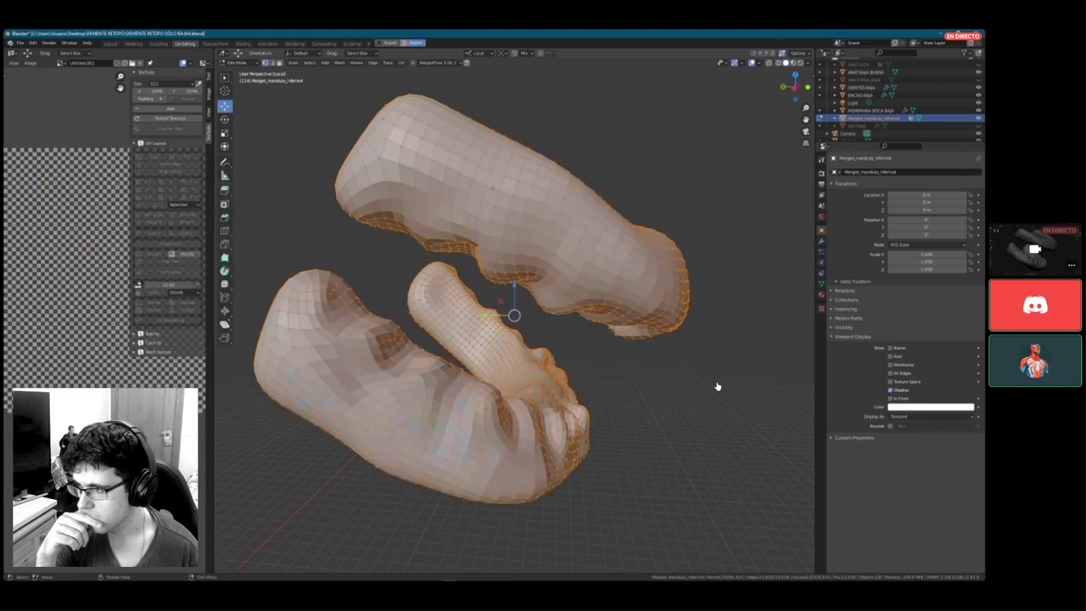
key("alt+a")
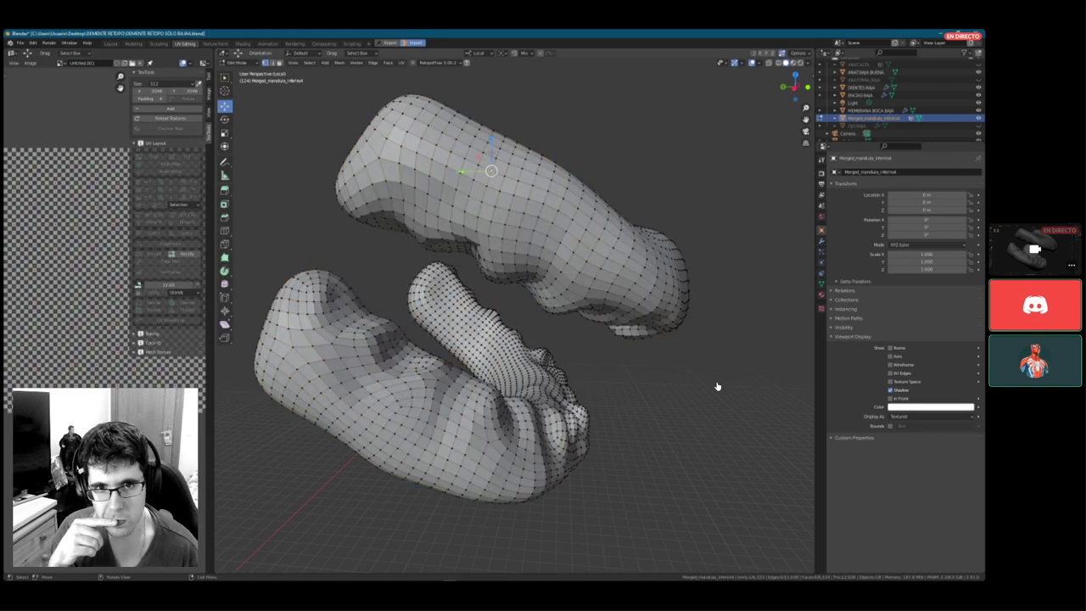
key("g")
key("z")
key("z")
key("Return")
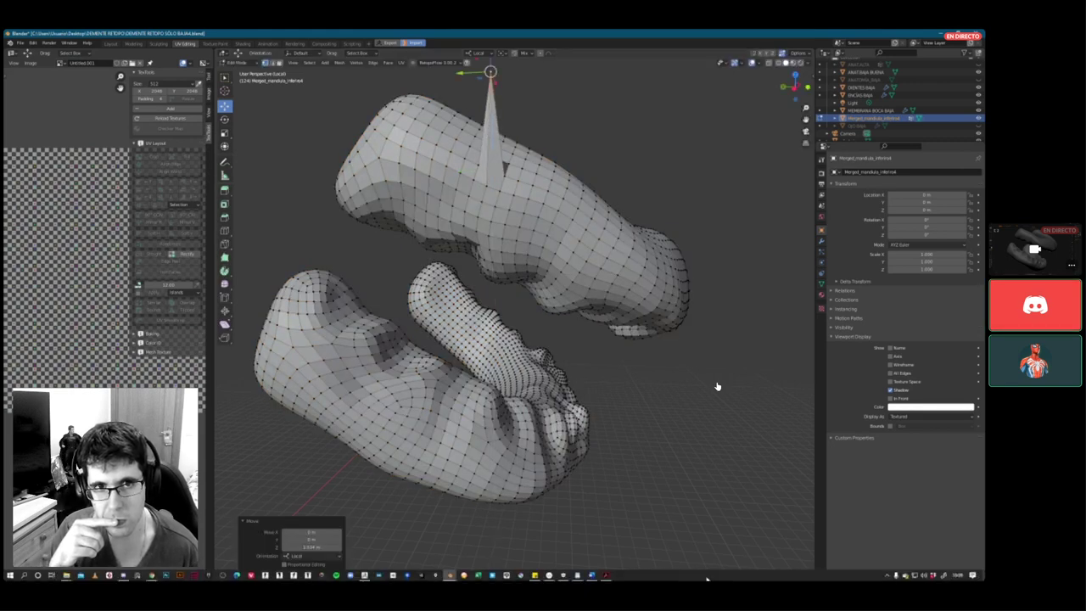
key("Tab")
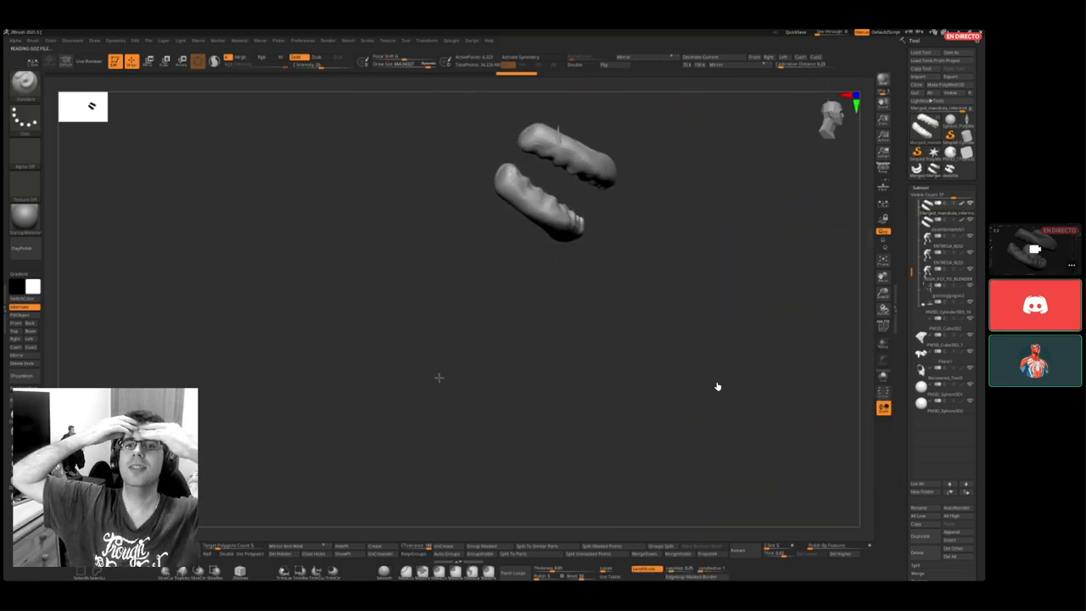
- Examine the test jaw sent back to ZBrush and look through the subtool list
mouse_move(488, 399)
right_mouse_down("alt")
mouse_move(514, 448)
mouse_move(462, 445)
mouse_move(450, 368)
mouse_move(467, 357)
mouse_move(475, 424)
right_mouse_up("alt")
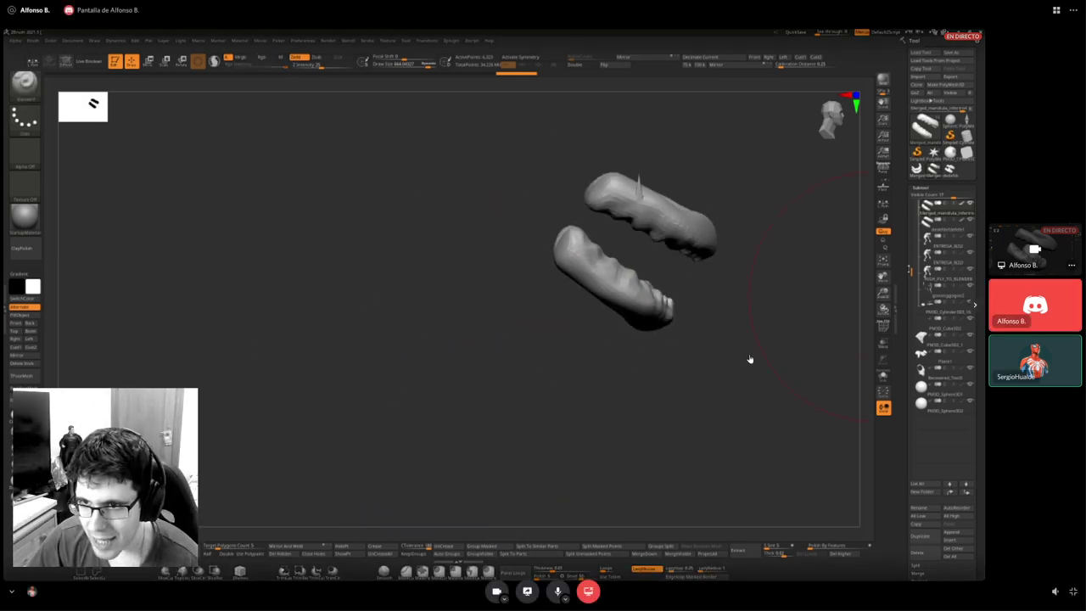
left_click_drag(911, 271, 911, 251)
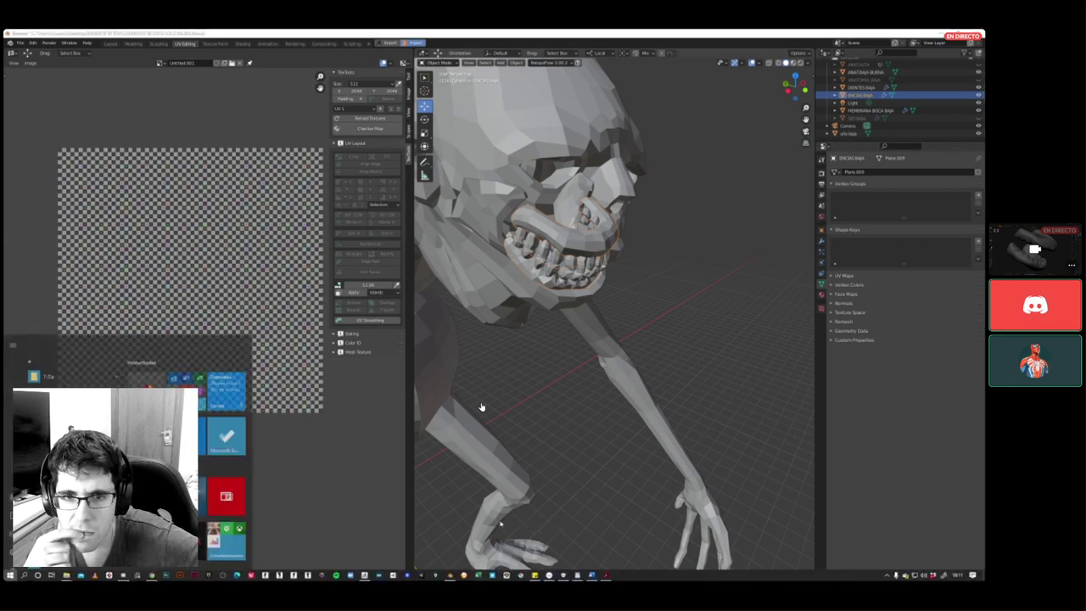
- Return to ZBrush, undo the transferred jaw changes step by step, and frame the full creature
key("alt+Tab")
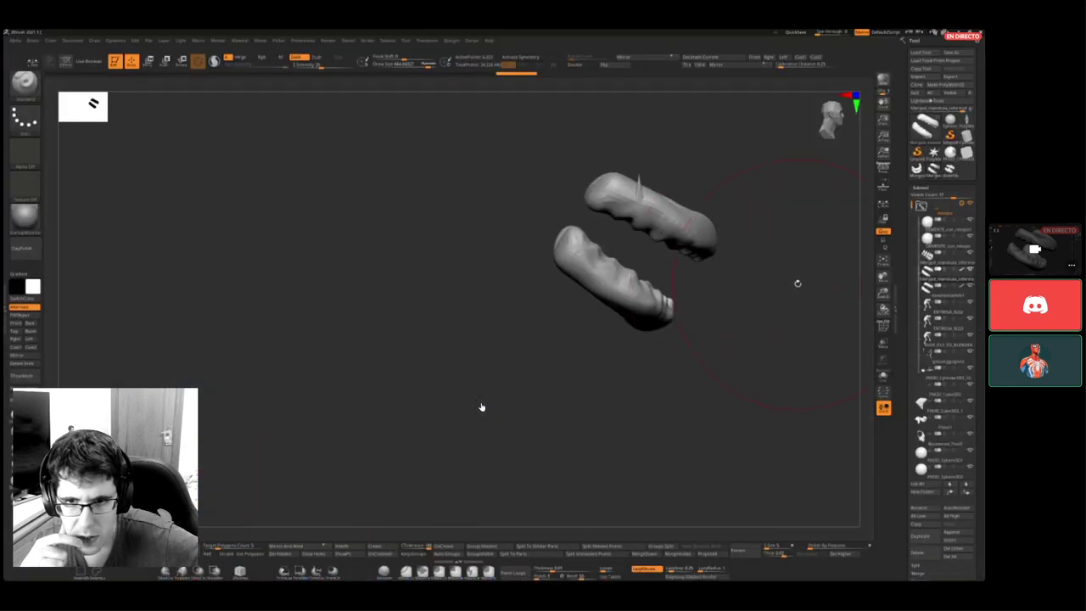
key("ctrl")
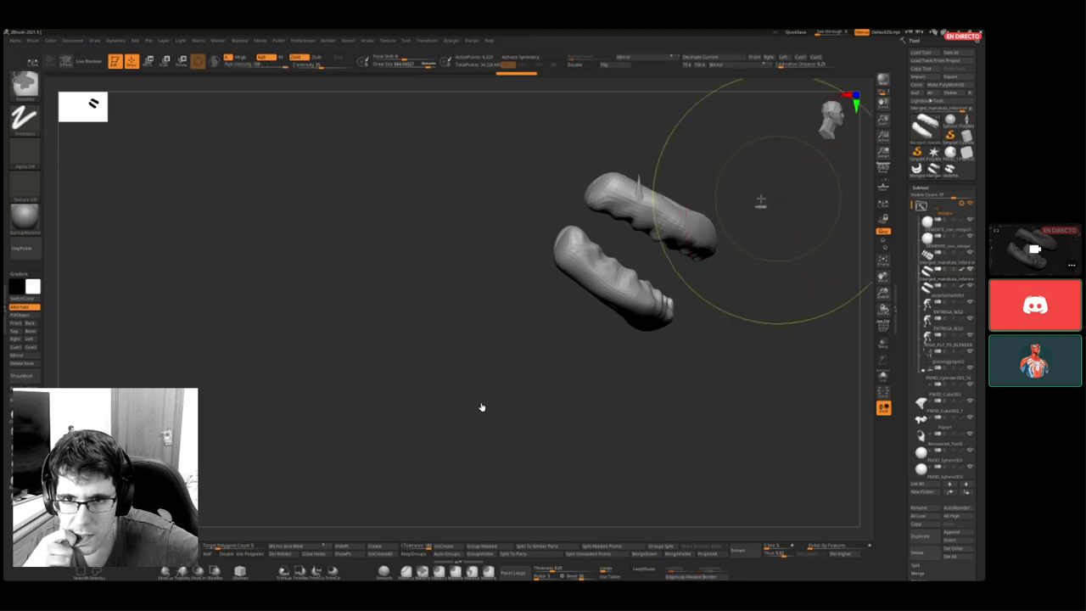
key("ctrl+z")
key("ctrl+z")
key("ctrl+z")
key("ctrl+z")
key("ctrl+z")
key("ctrl+z")
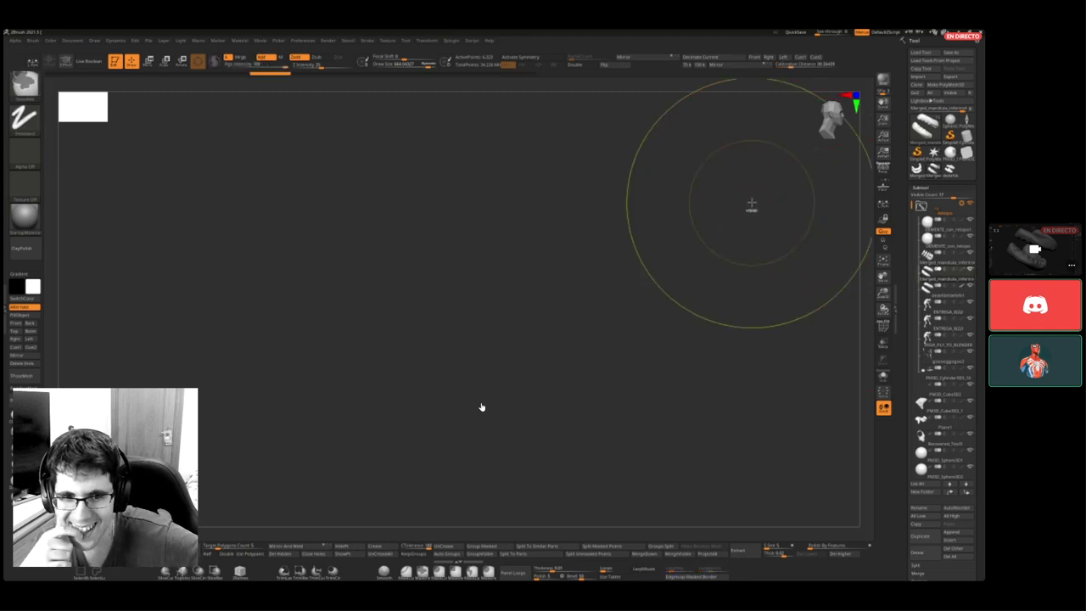
key("ctrl+z")
key("ctrl+z")
key("ctrl+z")
key("ctrl+z")
key("ctrl+z")
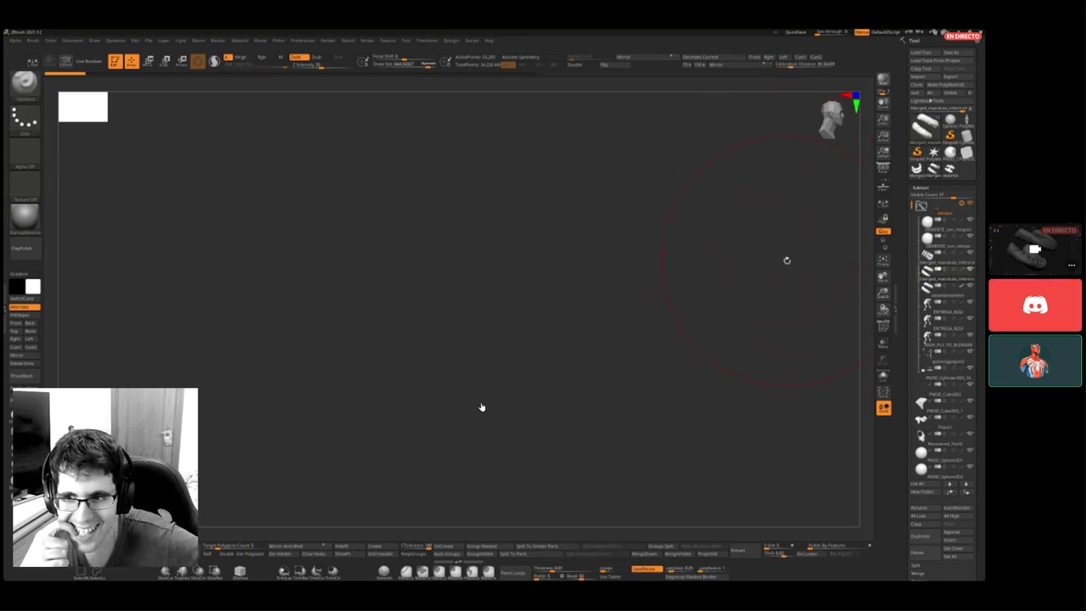
key("f")
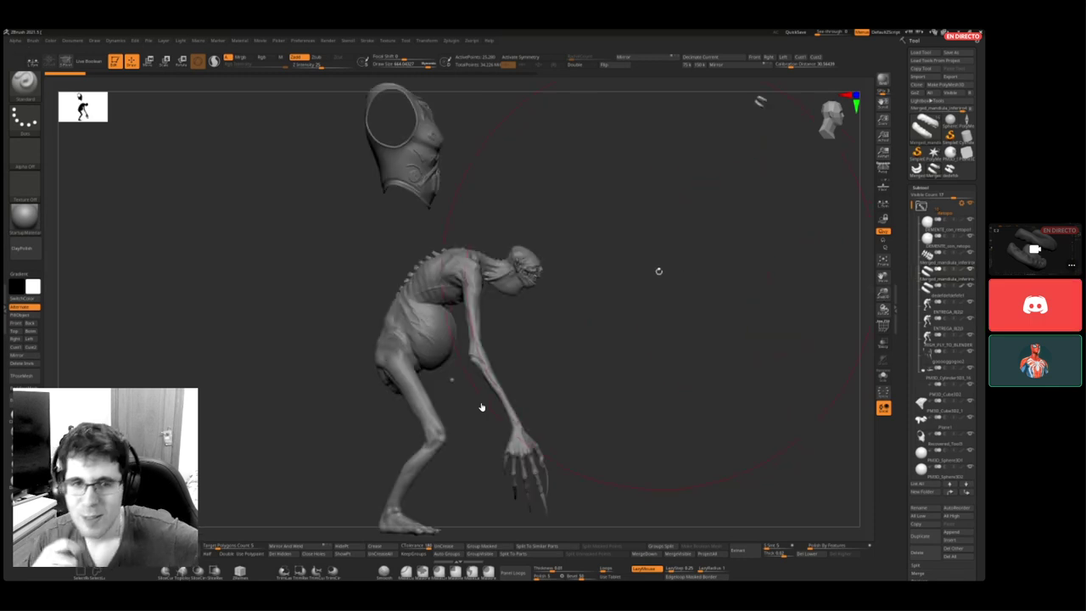
right_click_drag(648, 281, 697, 285, "ctrl")
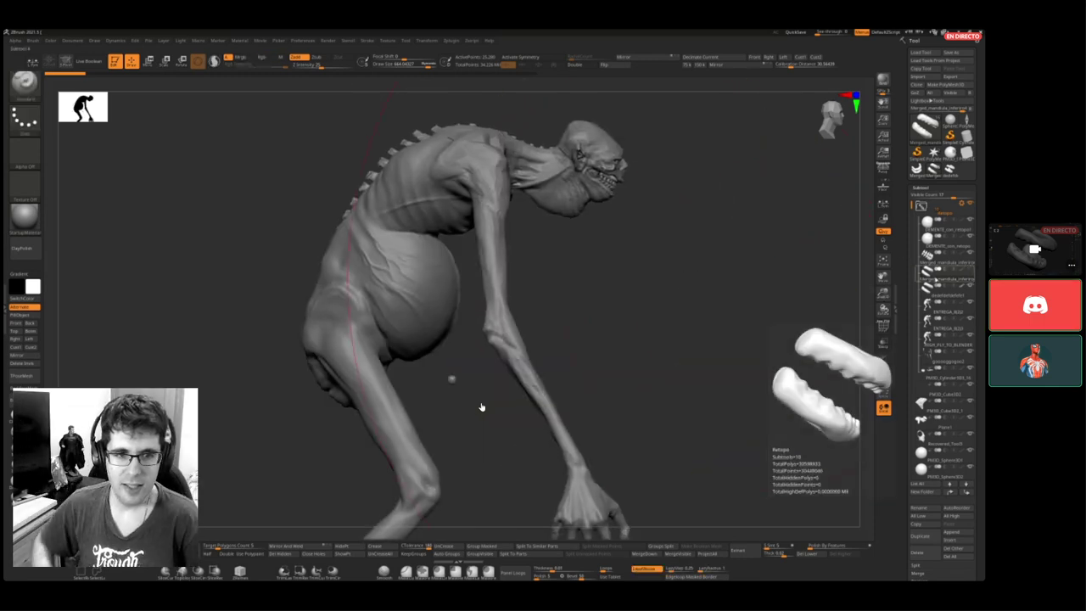
- Hide every subtool except the merged jaw and frame it for another transfer
right_click_drag(752, 176, 721, 244, "ctrl")
right_click_drag(721, 244, 629, 458, "alt")
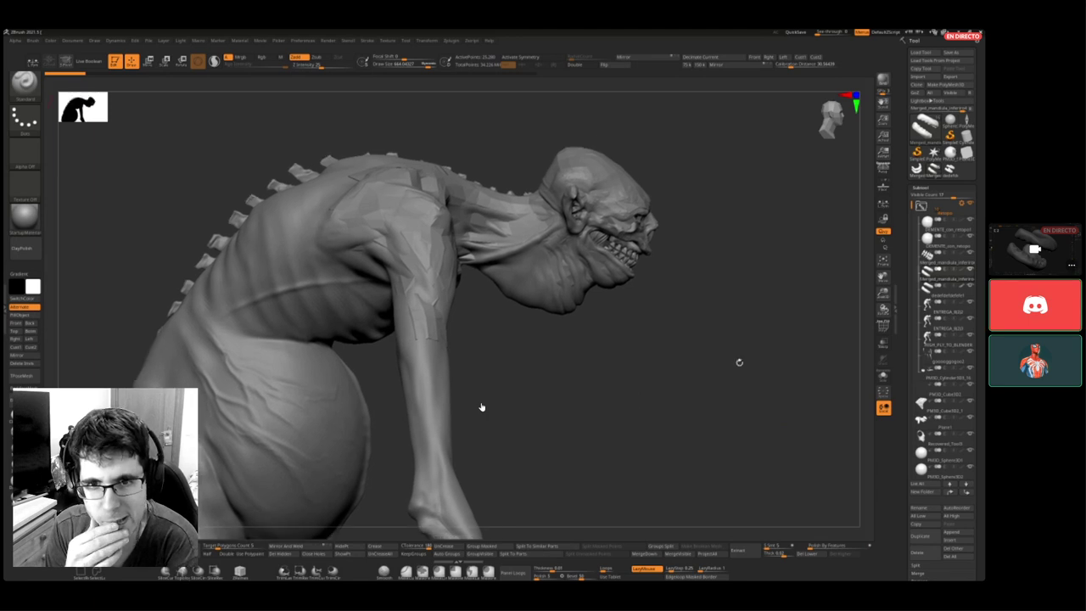
left_click(970, 270, "shift")
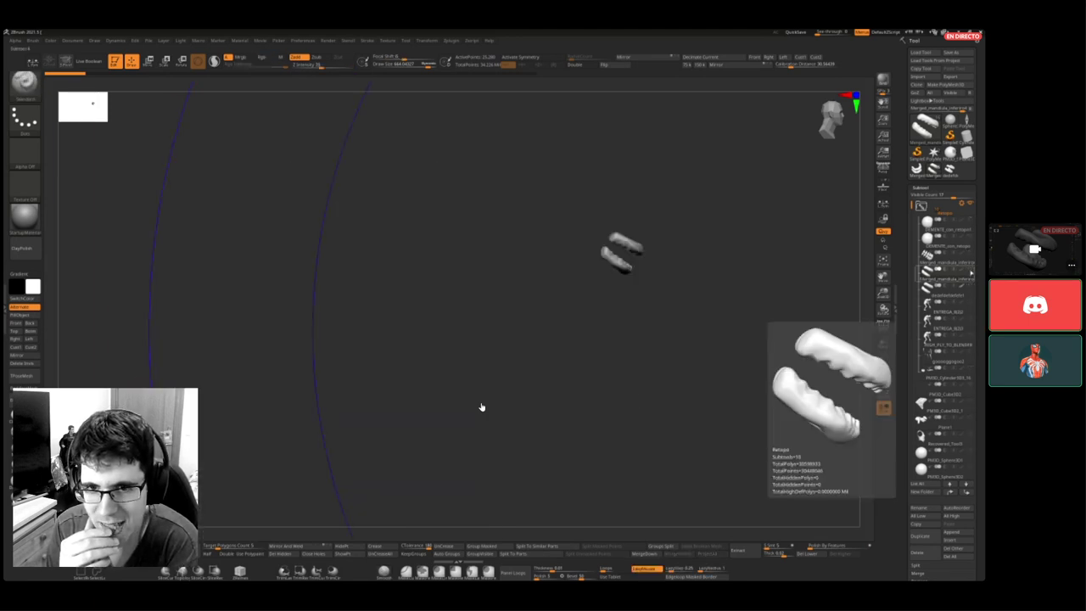
key("b")
key("z")
key("r")
mouse_move(679, 224)
right_mouse_down("ctrl")
mouse_move(747, 204)
mouse_move(523, 339)
right_mouse_up("ctrl")
mouse_move(531, 293)
right_mouse_down("ctrl")
mouse_move(682, 233)
mouse_move(536, 373)
right_mouse_up("ctrl")
- Send the isolated merged jaw to Blender through GoZ and switch to Blender
left_click(917, 94)
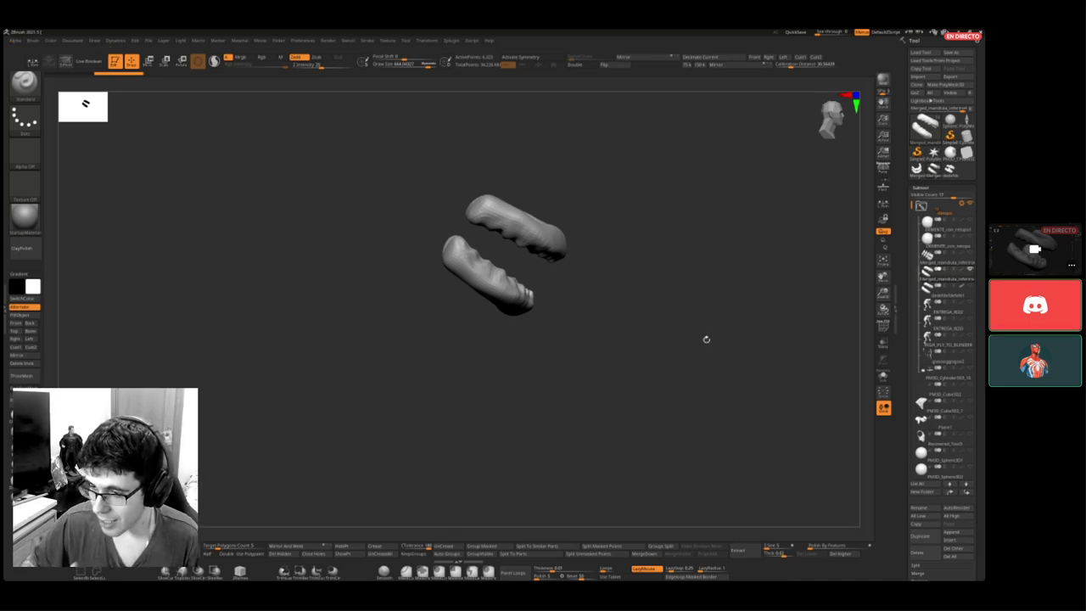
right_click_drag(645, 319, 551, 333, "ctrl")
key("f")
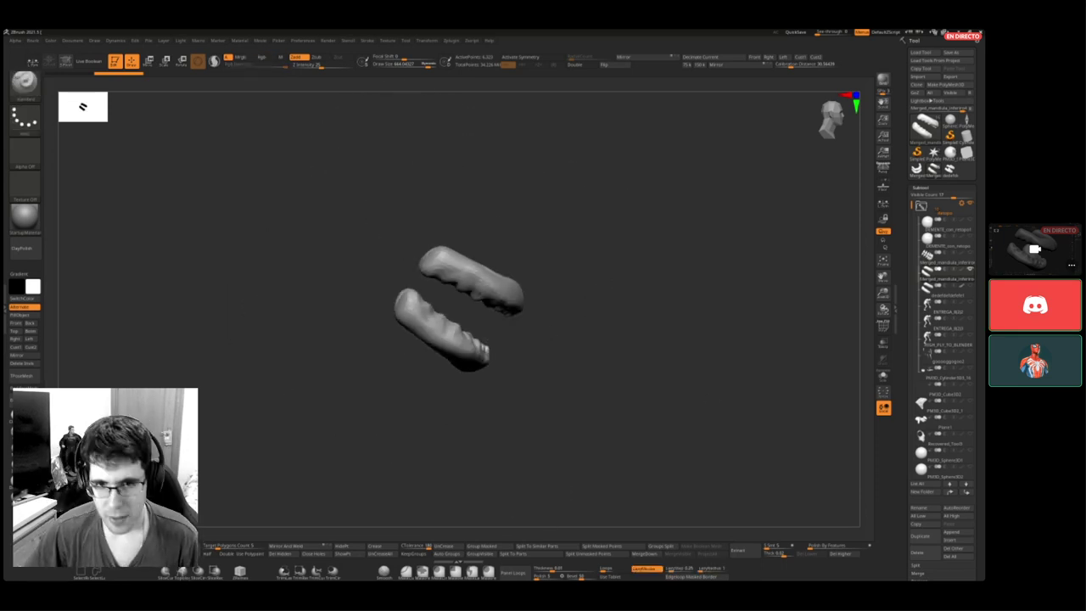
mouse_move(1013, 388)
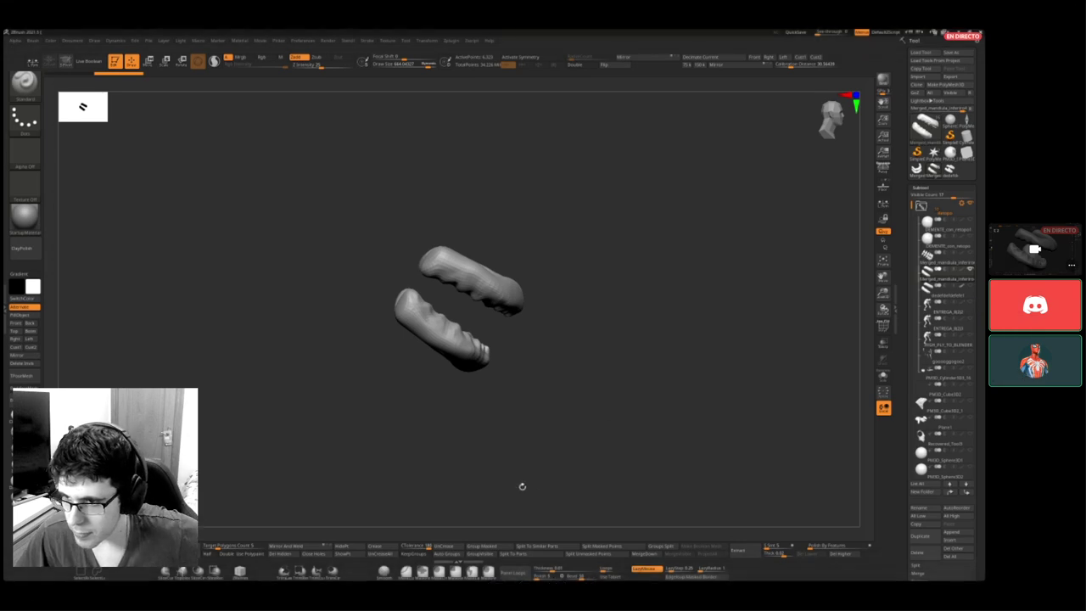
key("super")
left_click(449, 577)
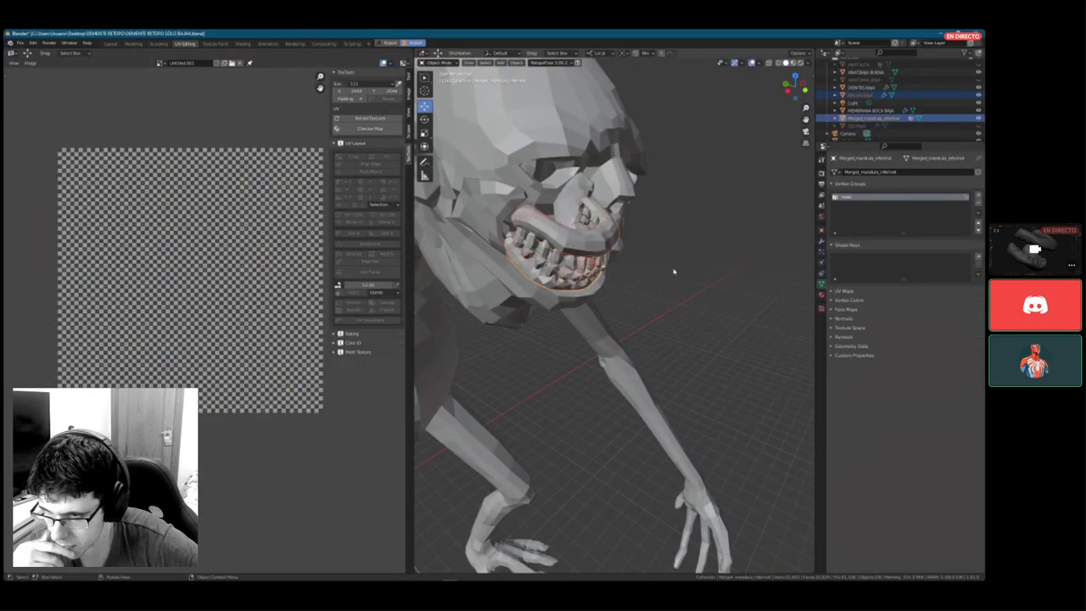
- Apply all transforms (location, rotation and scale) to the imported jaw and the selected ENCIAS BAJA object, and deselect them
middle_click_drag(674, 271, 708, 243)
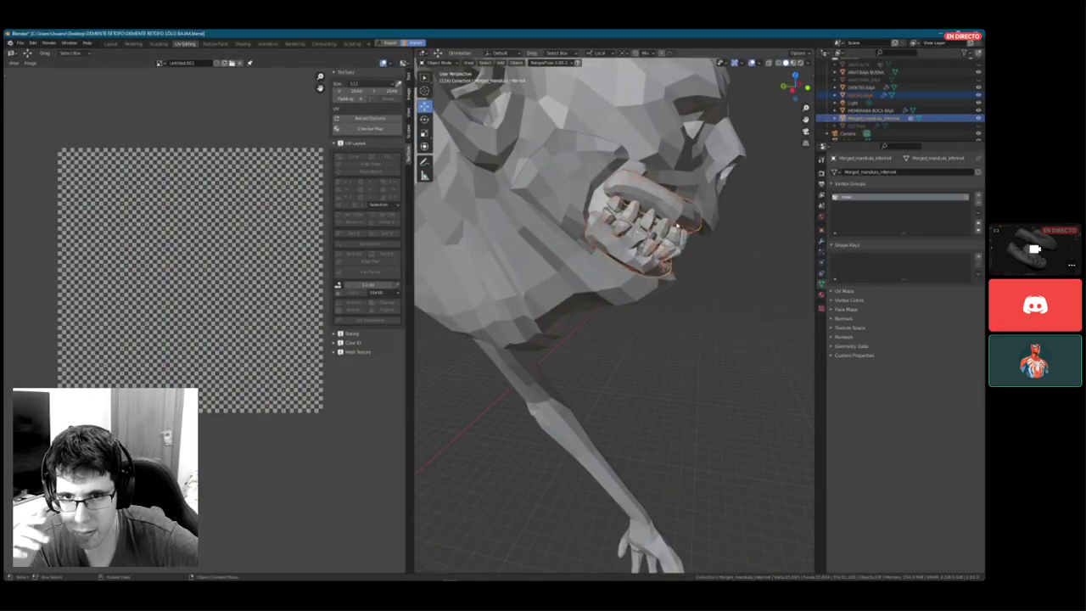
middle_click_drag(677, 272, 662, 261)
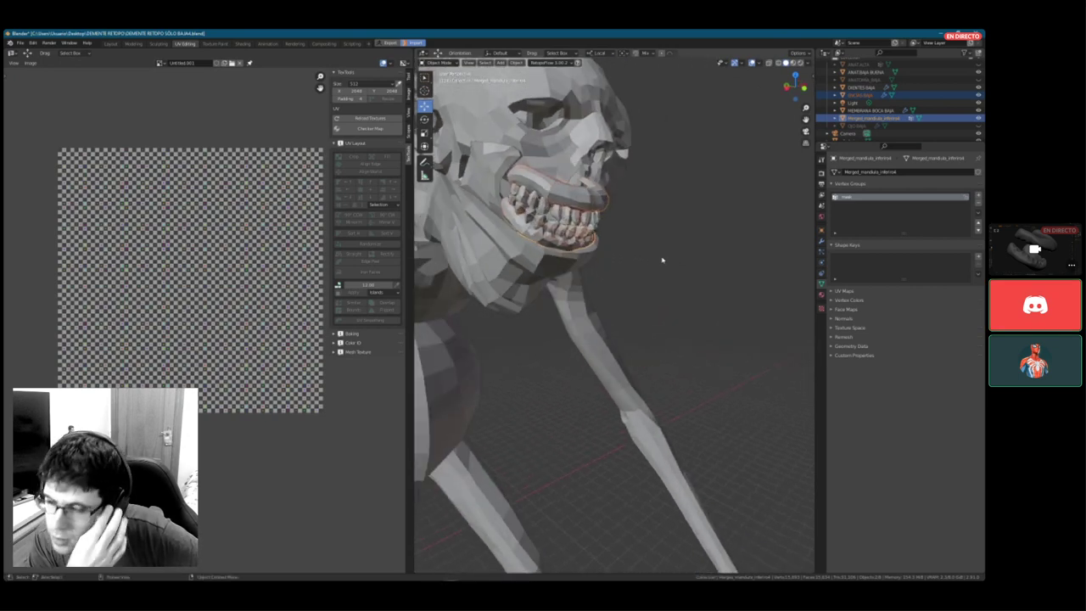
key("ctrl+a")
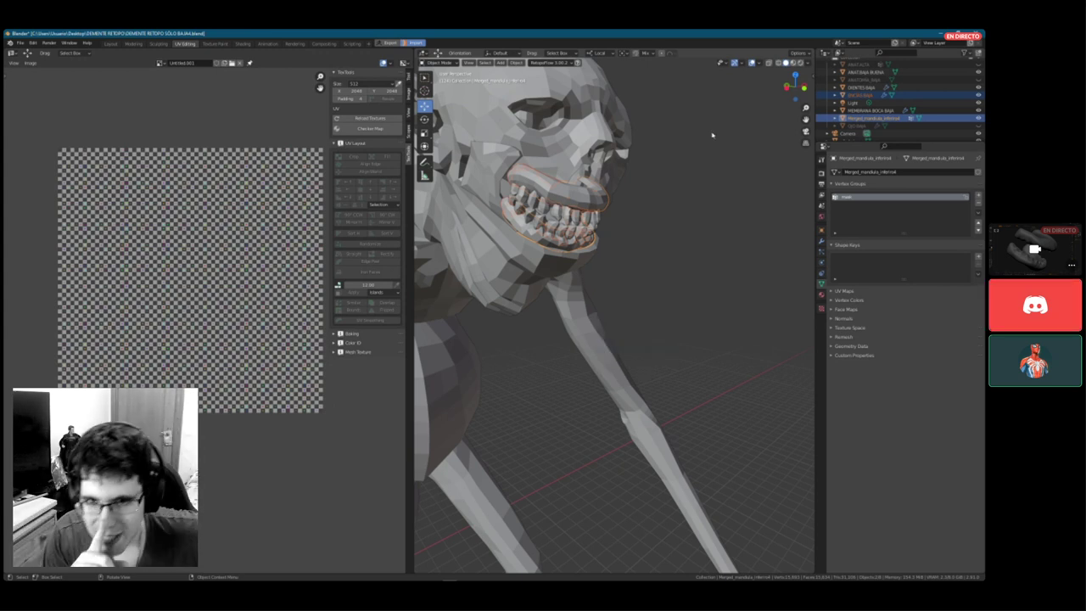
scroll(705, 213, "down", 8)
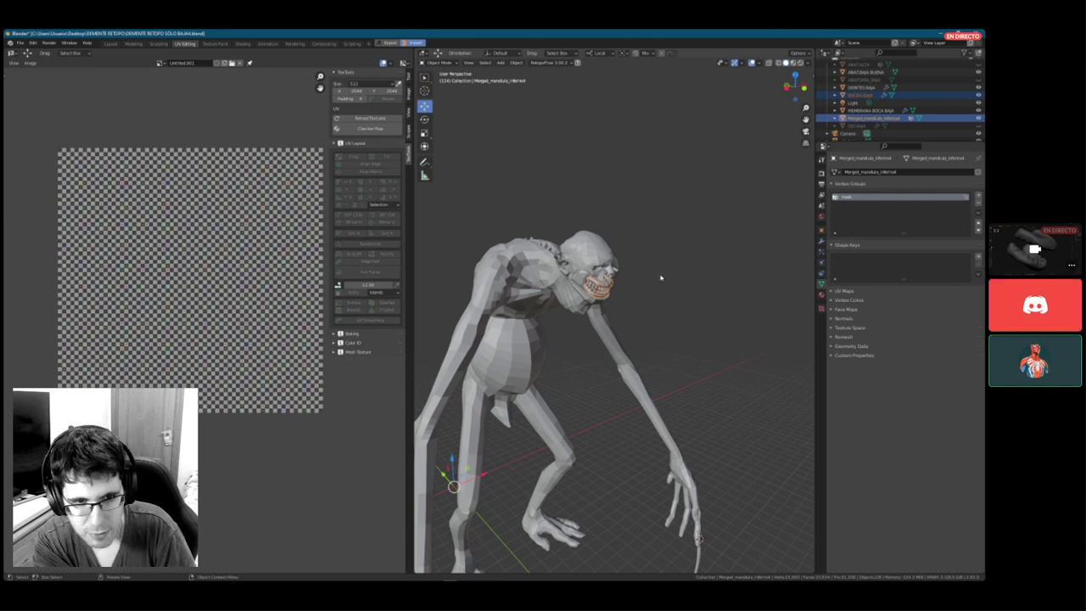
key("ctrl+a")
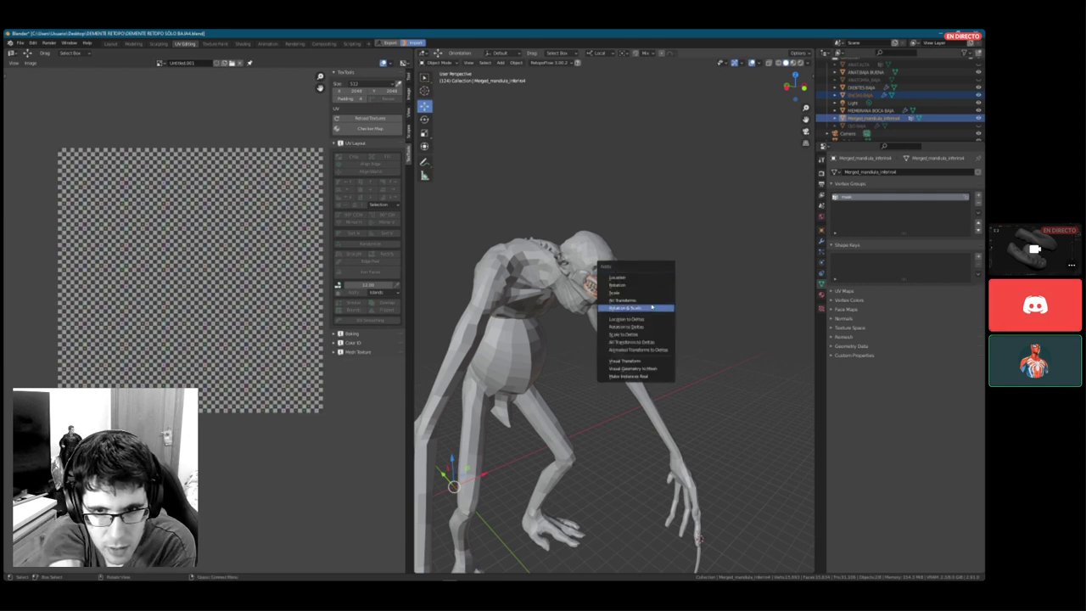
left_click(653, 300)
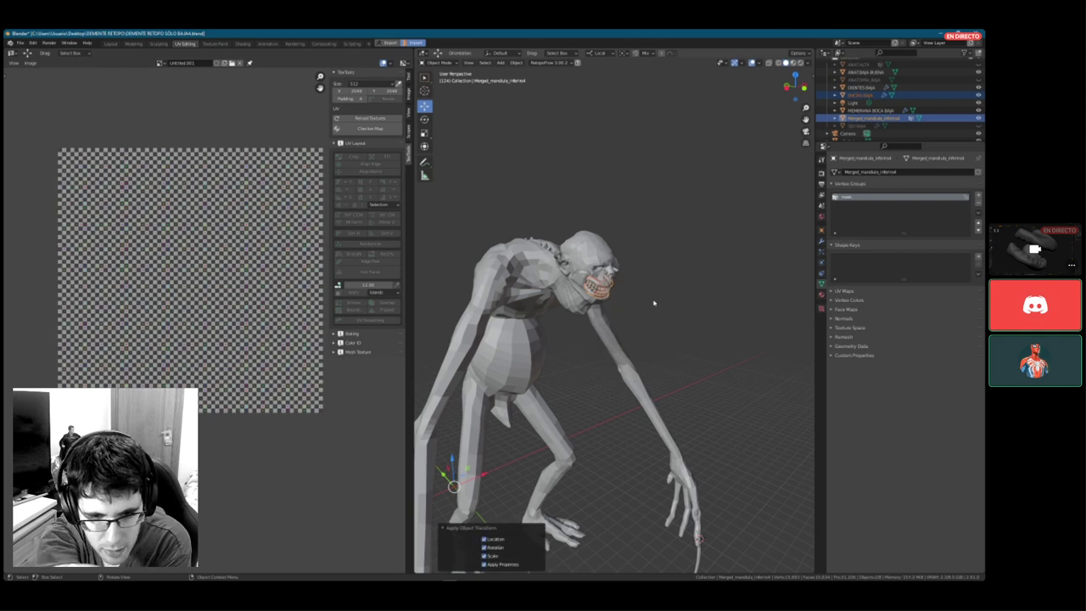
left_click(653, 303)
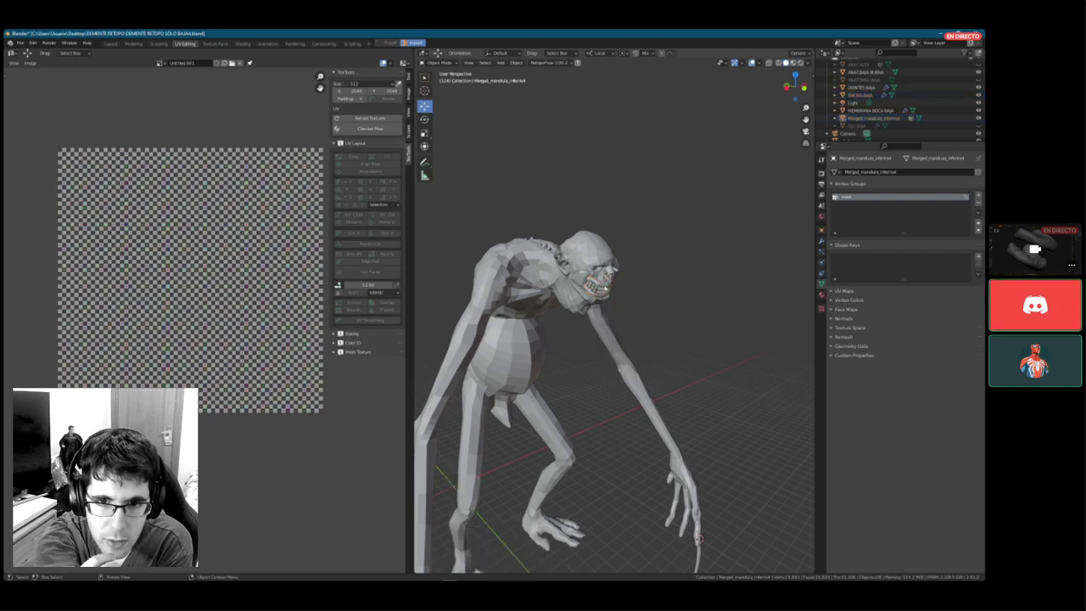
- Select only the imported merged jaw object and export it back to ZBrush with GoB
left_click(609, 287)
key("KP_Decimal")
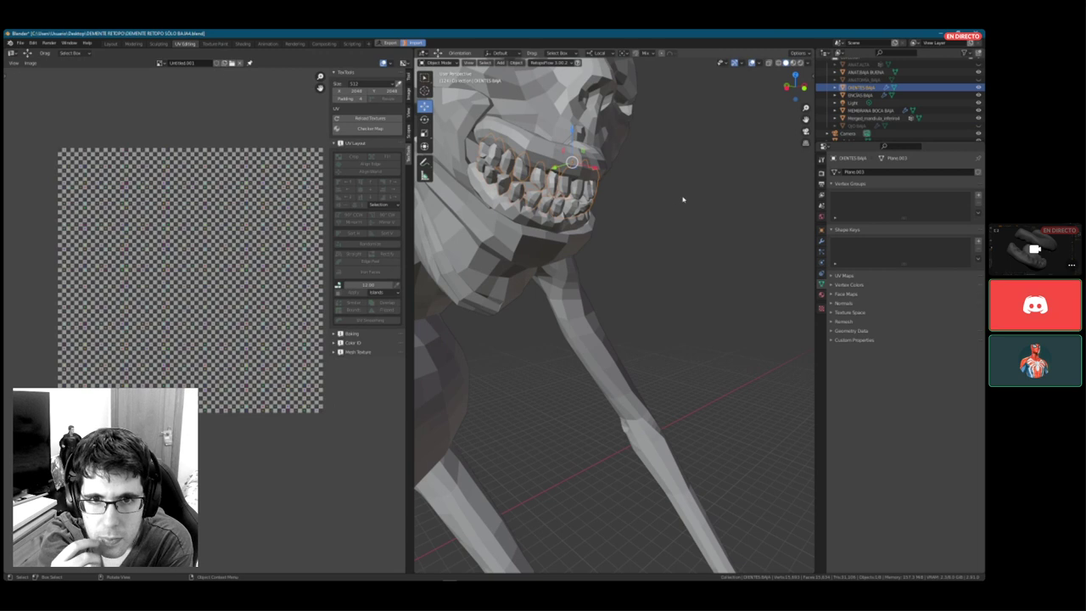
scroll(906, 125, "down", 1)
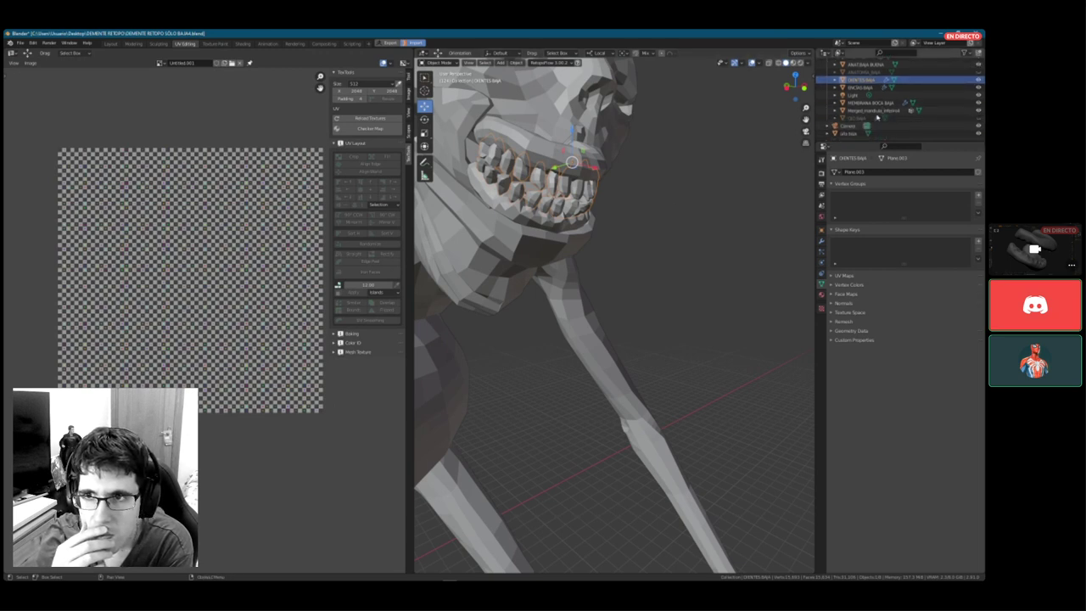
left_click(876, 110)
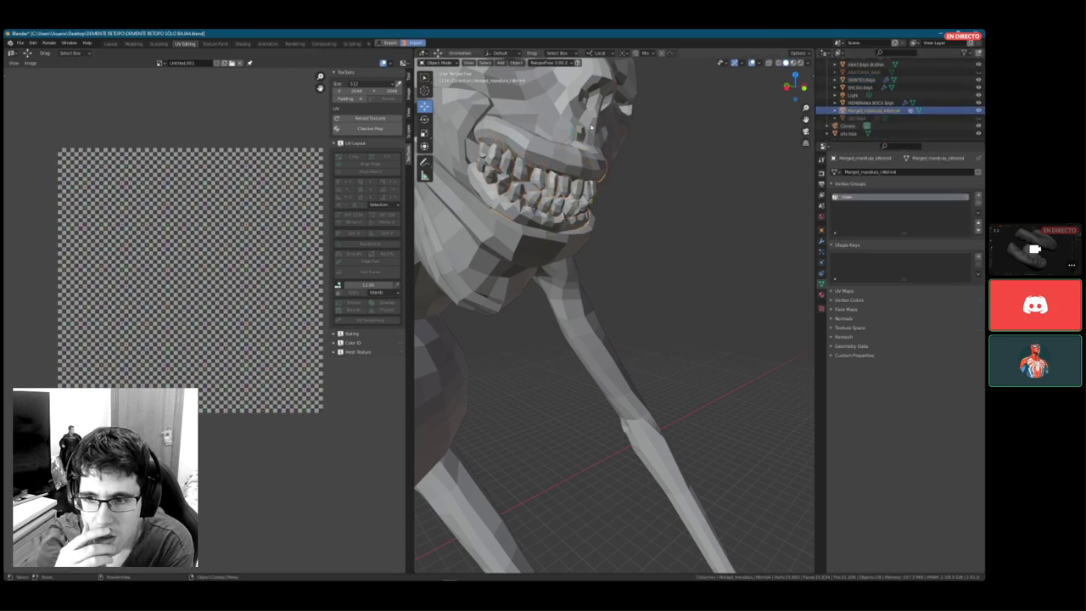
left_click(390, 43)
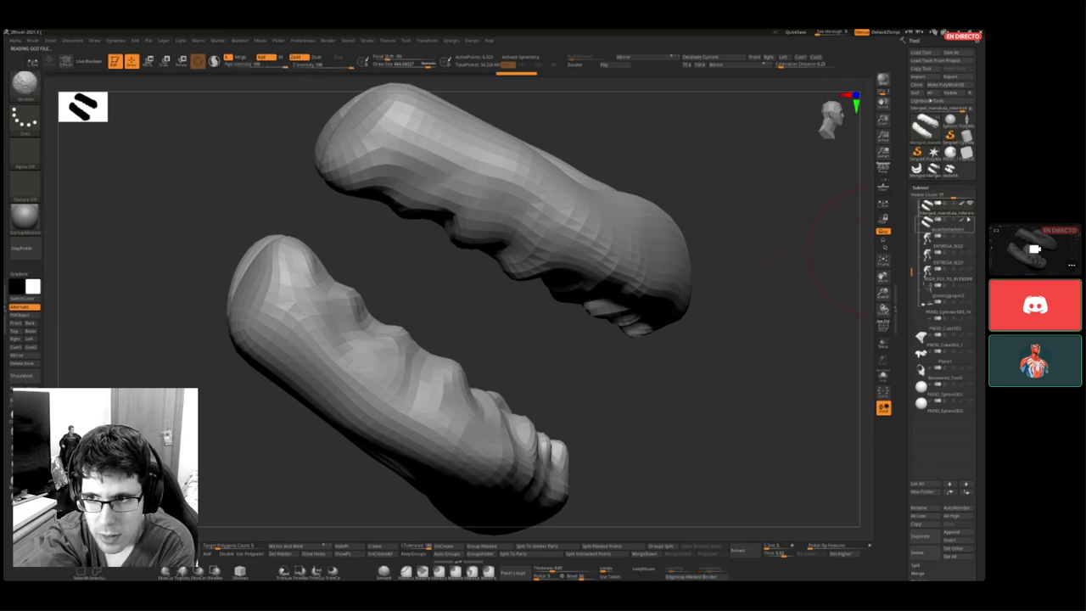
- Examine the position and size of the jaw sent back to ZBrush
mouse_move(967, 221)
right_click_drag(698, 283, 446, 389, "ctrl")
right_click_drag(445, 388, 545, 362, "alt")
right_click_drag(627, 342, 490, 347, "ctrl")
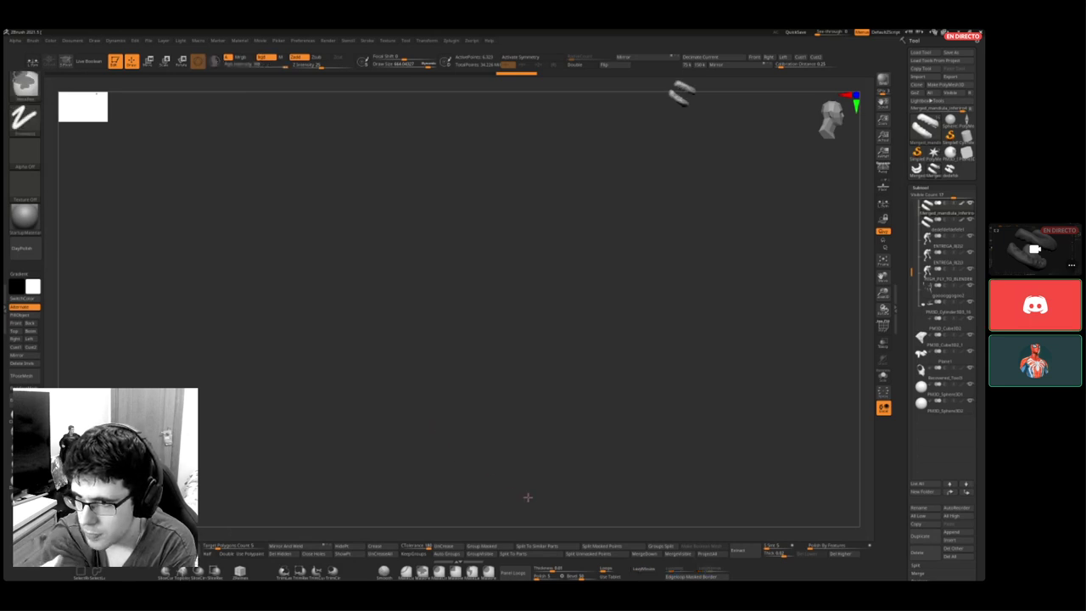
right_click_drag(529, 497, 543, 503, "ctrl")
mouse_move(420, 434)
right_mouse_down("ctrl")
mouse_move(368, 443)
mouse_move(509, 456)
mouse_move(448, 356)
right_mouse_up("ctrl")
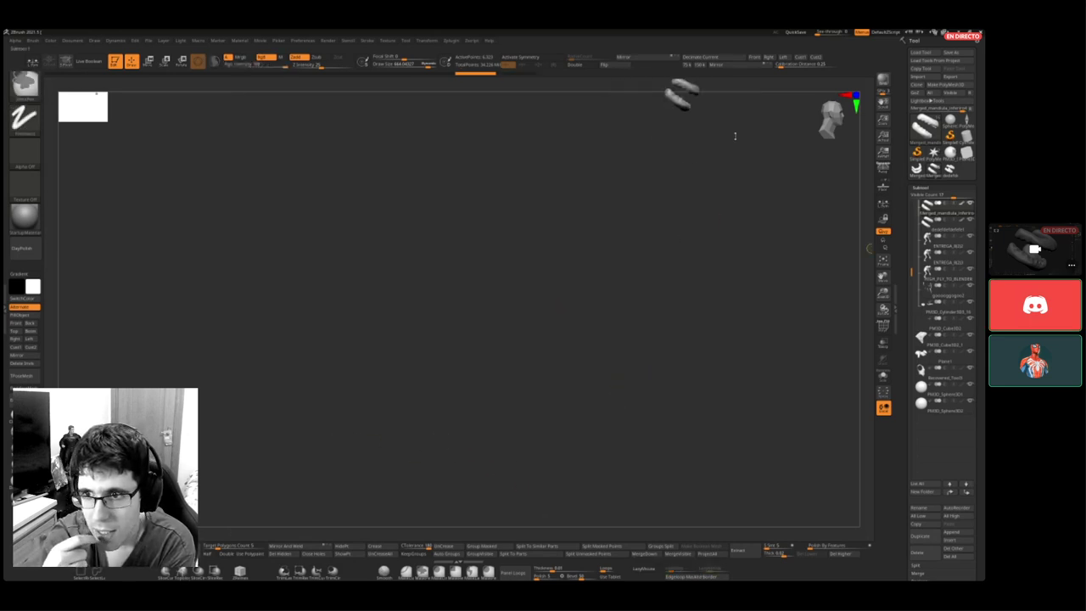
right_click_drag(752, 160, 529, 155, "ctrl")
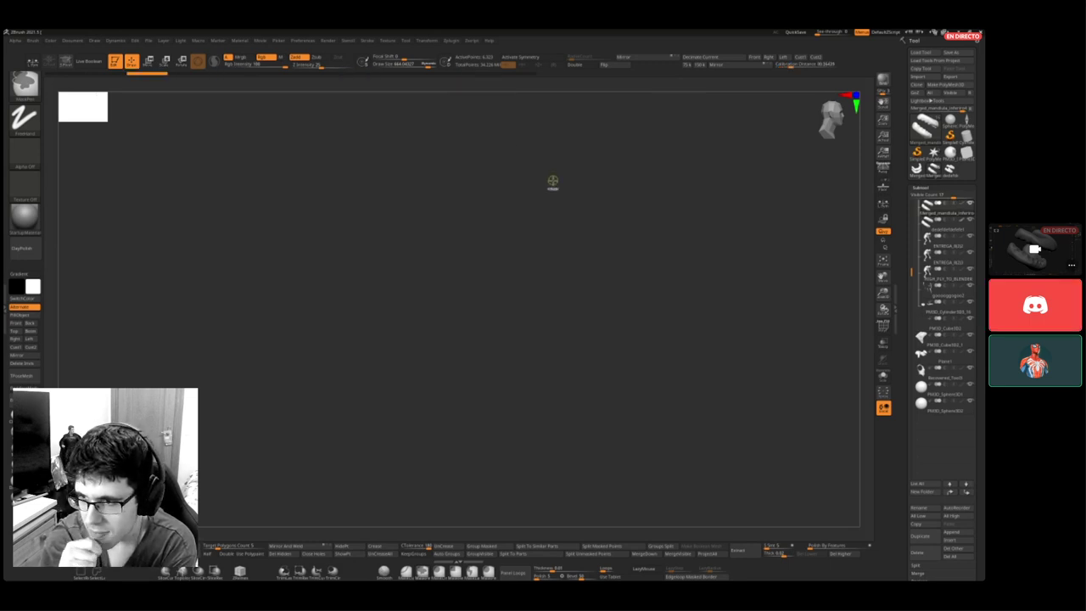
- Frame the merged jaw subtool, examine how the gums sit around the teeth, and compare with the low-poly head in Blender
key("f")
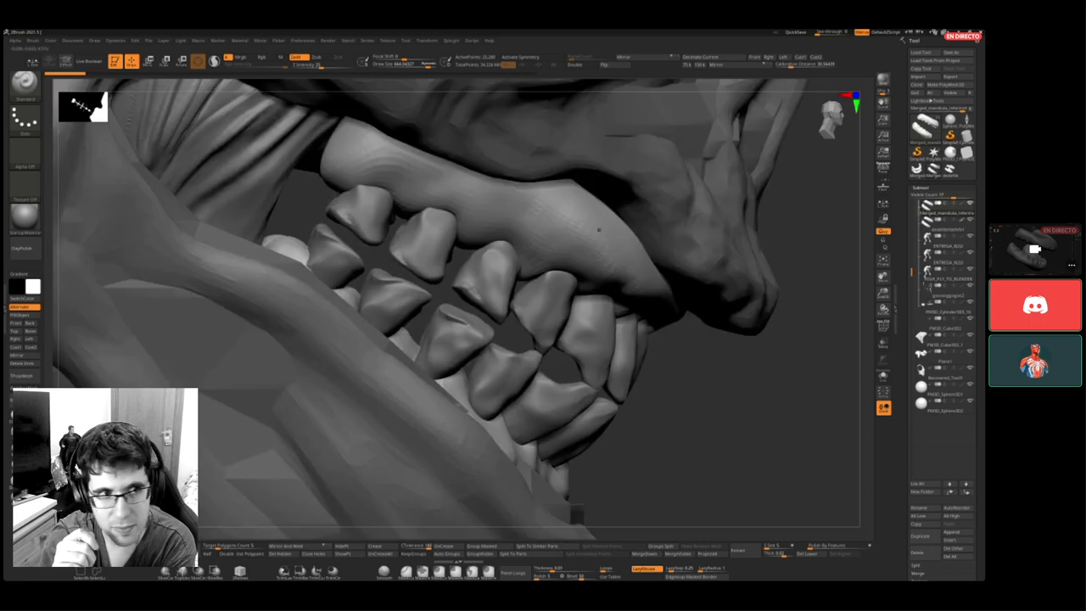
right_click_drag(809, 374, 706, 368, "ctrl")
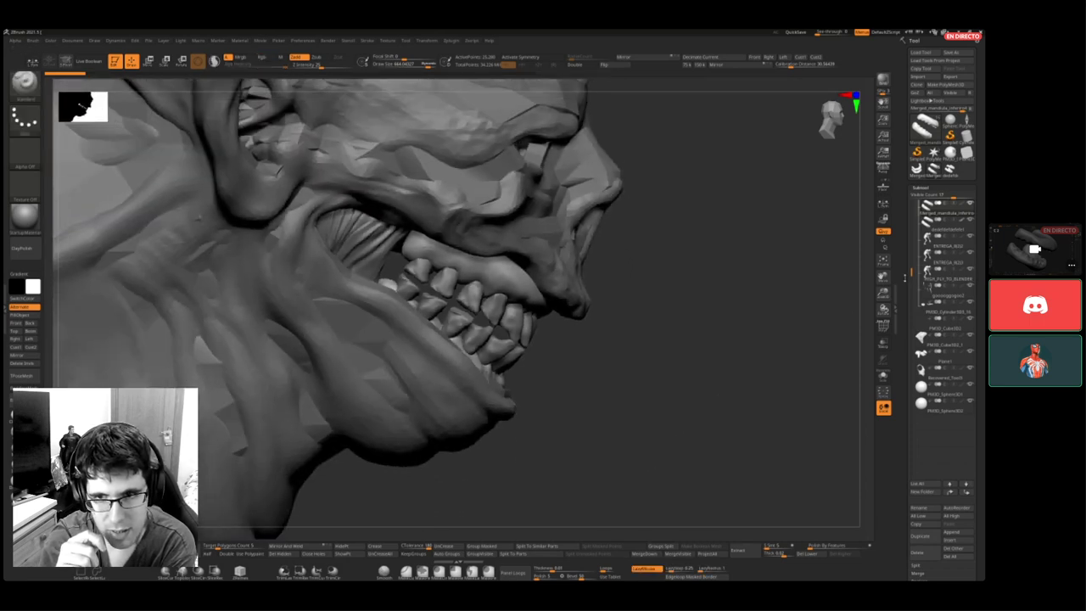
mouse_move(933, 331)
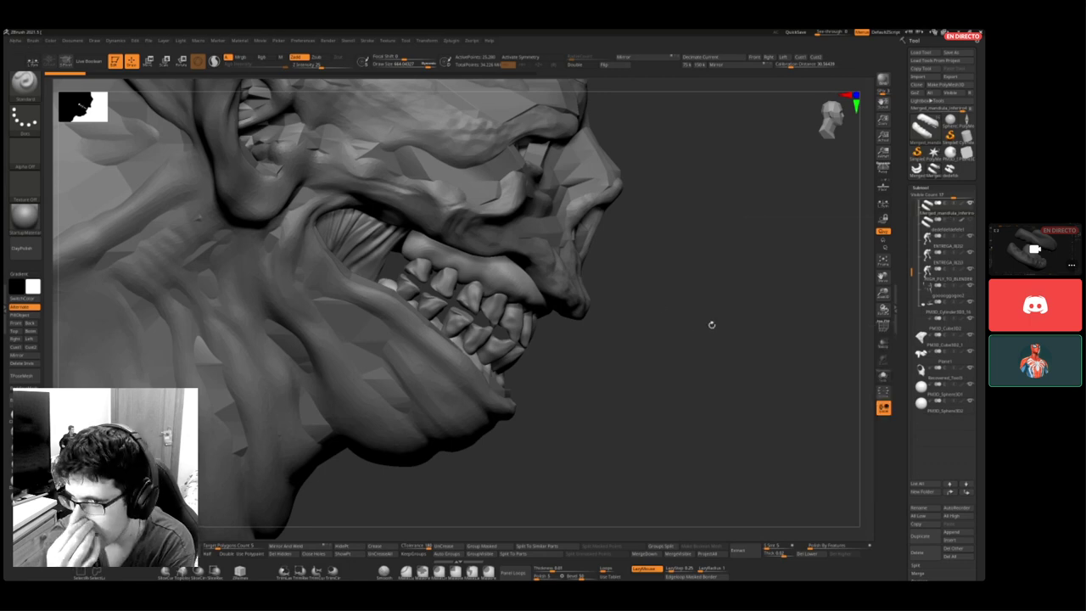
mouse_move(711, 324)
left_mouse_down()
mouse_move(683, 317)
mouse_move(741, 308)
left_mouse_up()
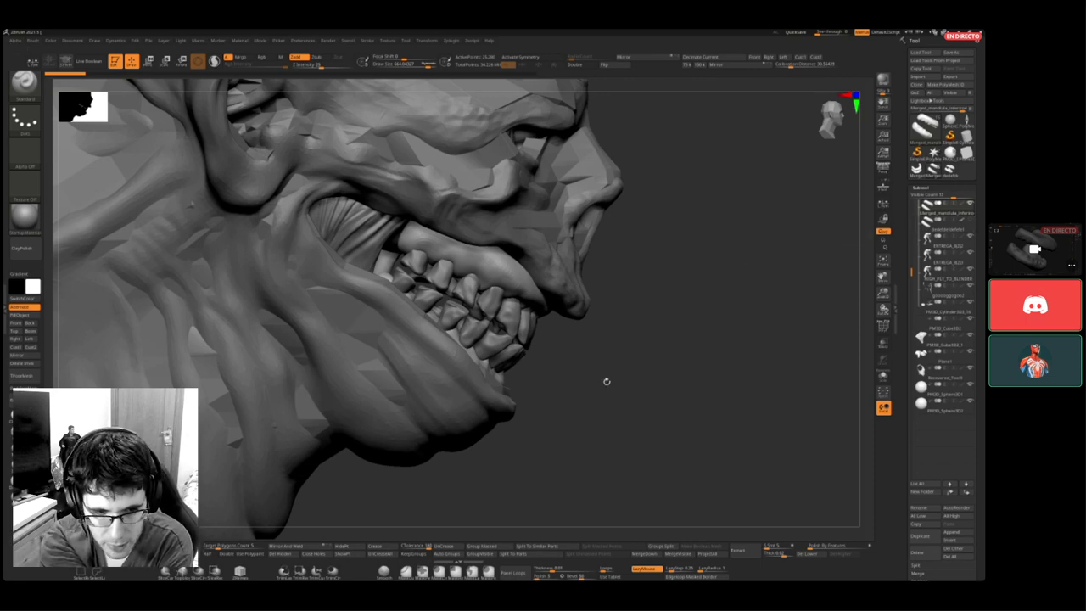
left_click(455, 575)
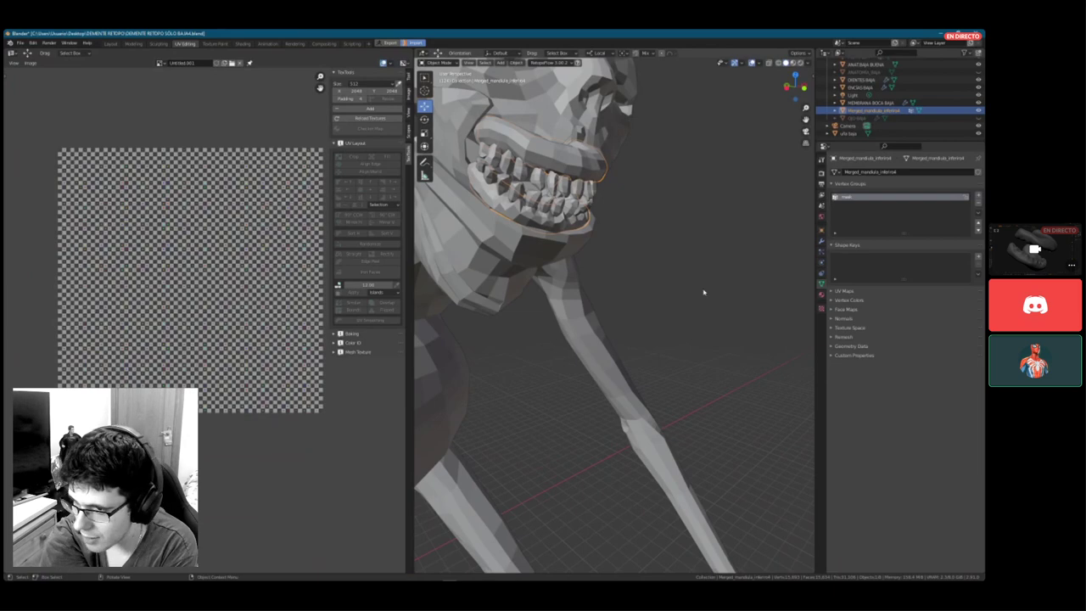
middle_click_drag(703, 294, 690, 340)
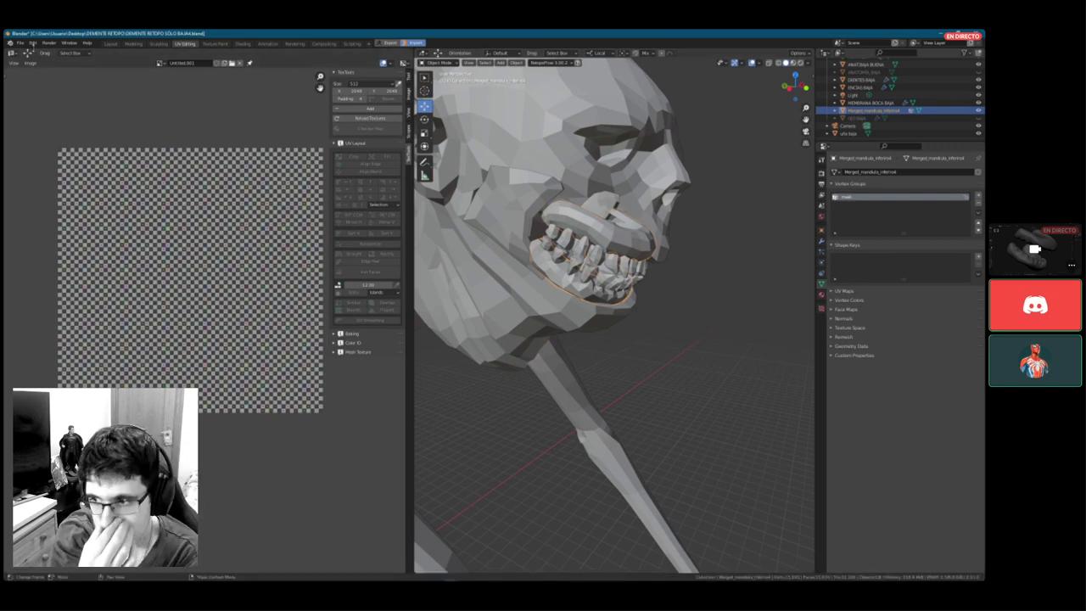
- Set the scale option of the GoB add-on to Manual in the Blender preferences
left_click(32, 43)
left_click(51, 144)
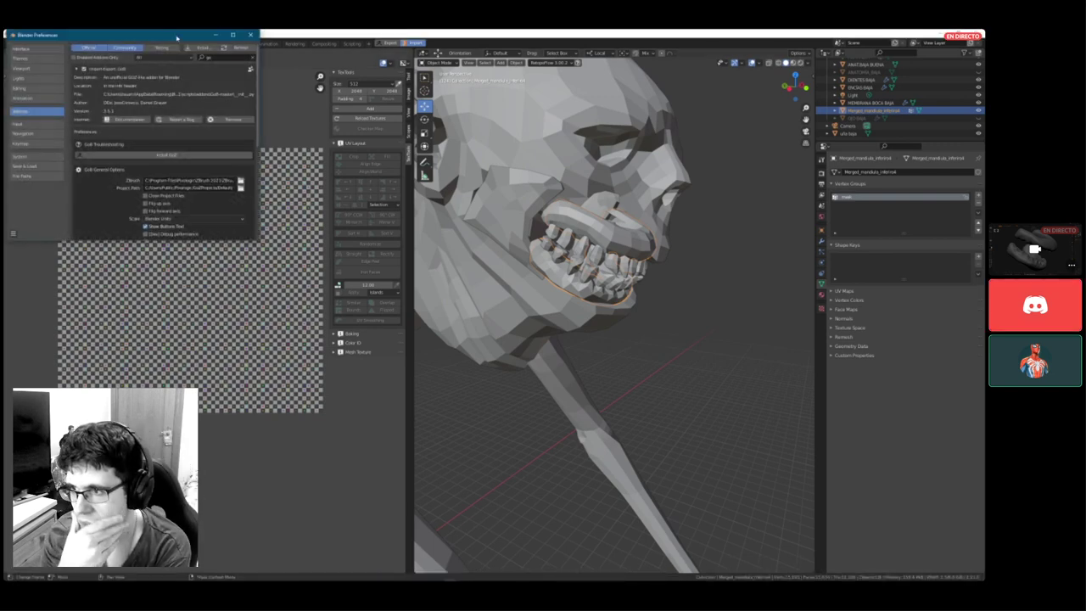
left_click_drag(176, 38, 686, 198)
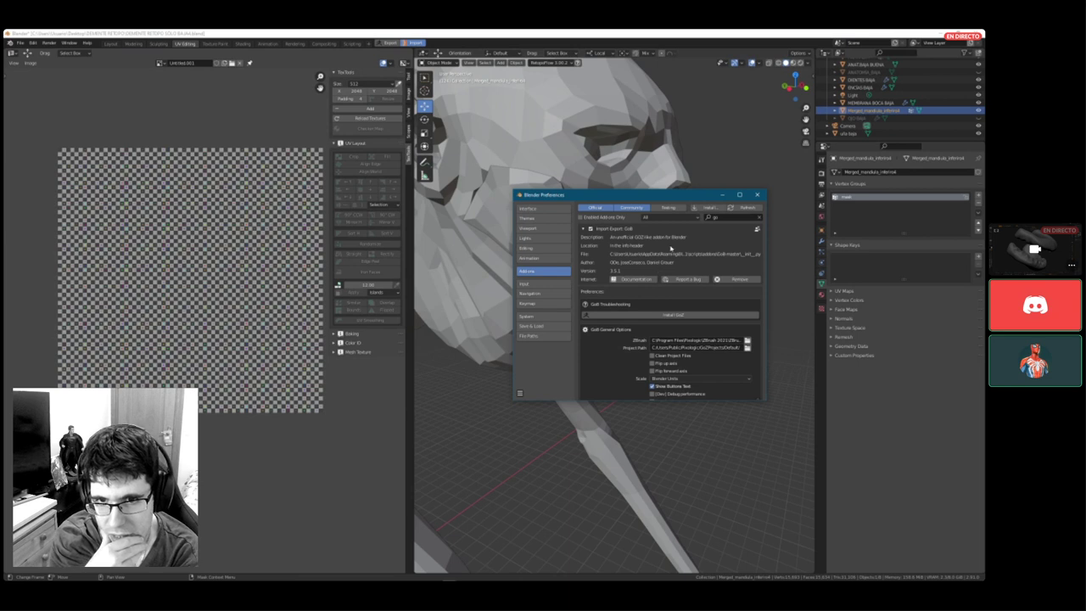
scroll(700, 336, "down", 3)
left_click(697, 316)
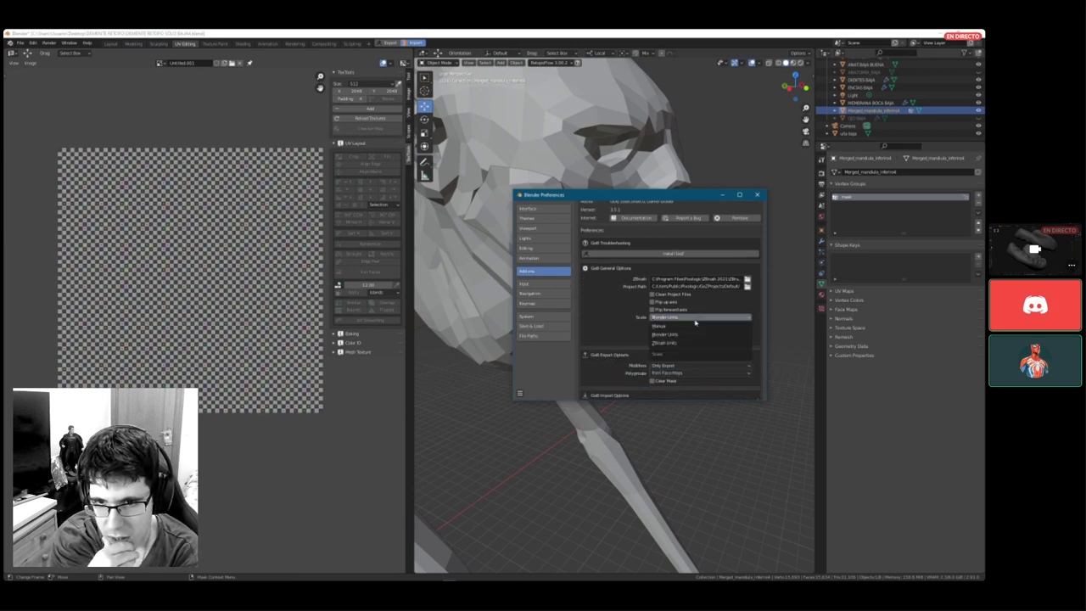
left_click(687, 329)
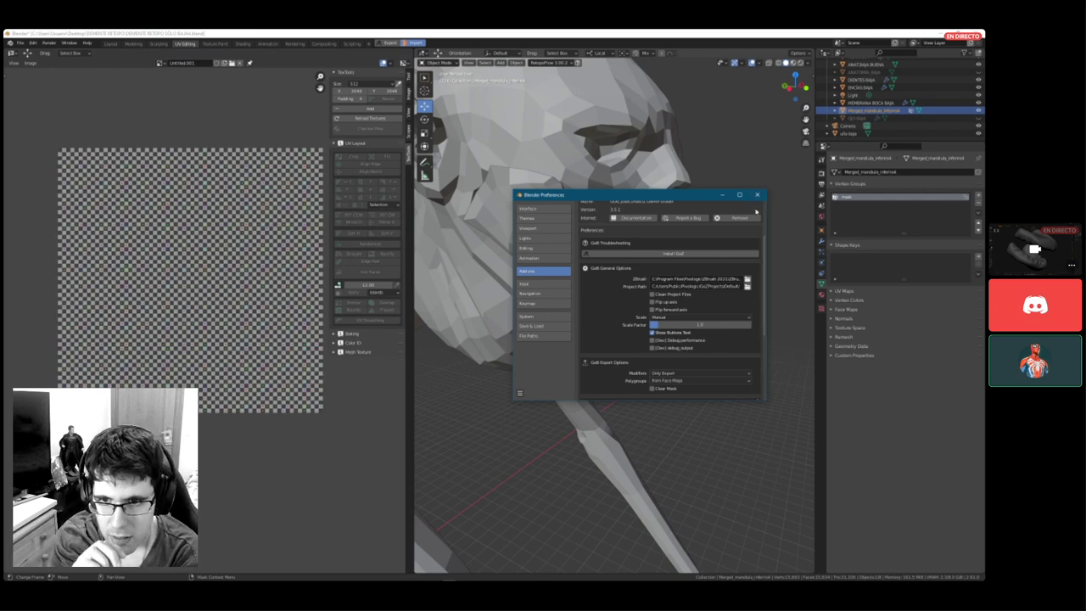
left_click(757, 196)
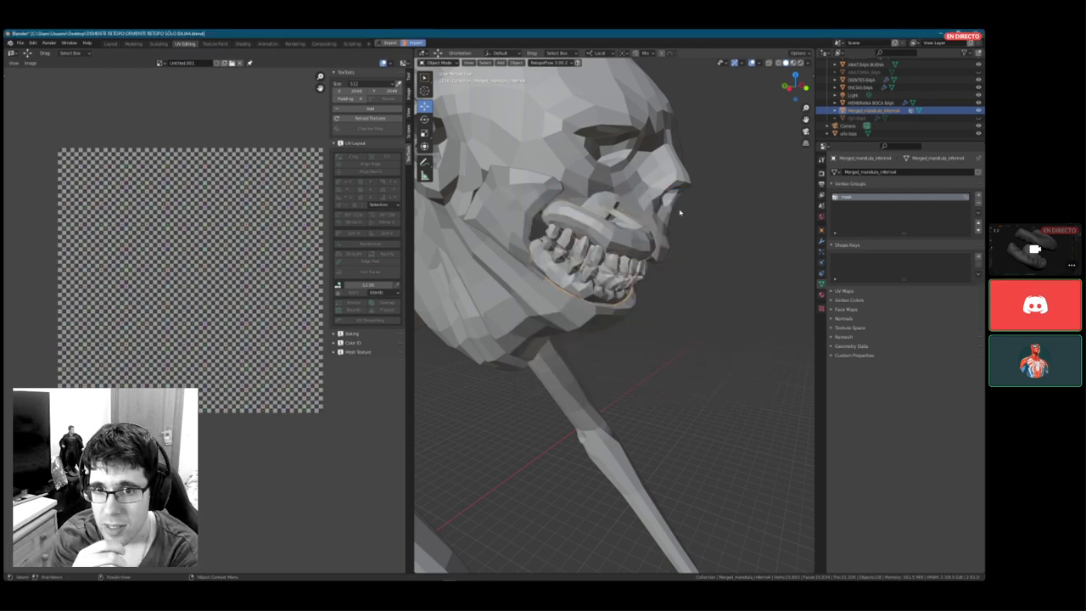
- Delete the merged lower-jaw object from the Blender scene after a brief switch to ZBrush and back
key("super")
left_click(358, 575)
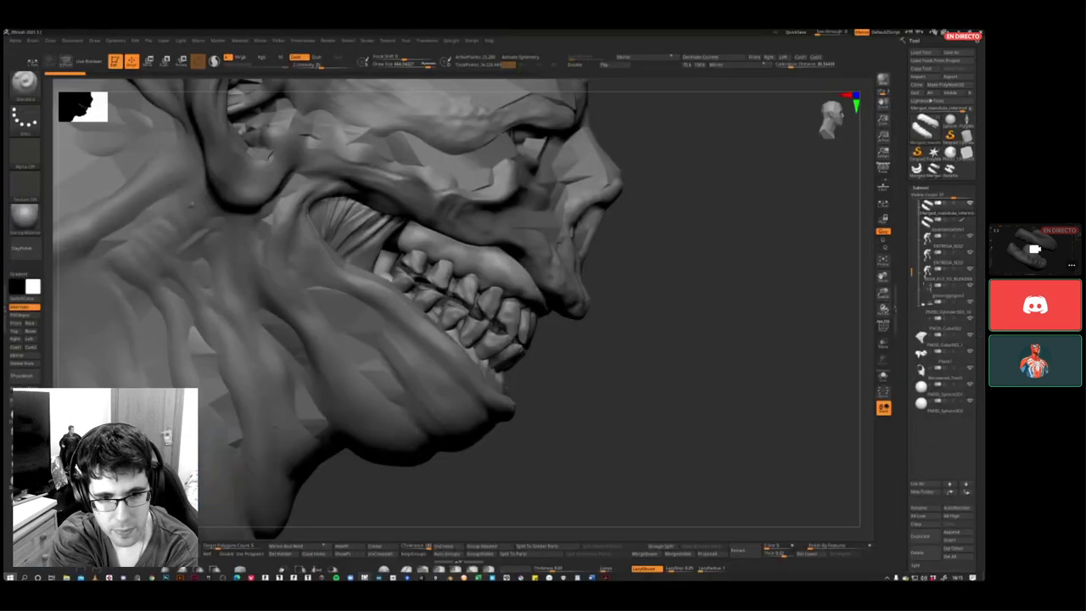
key("super")
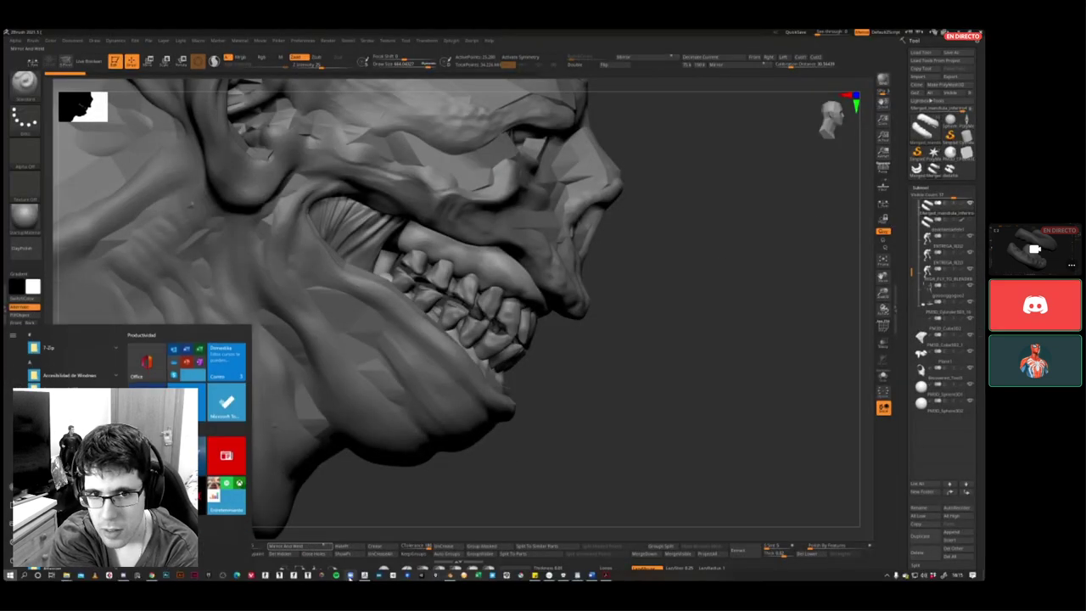
left_click(447, 576)
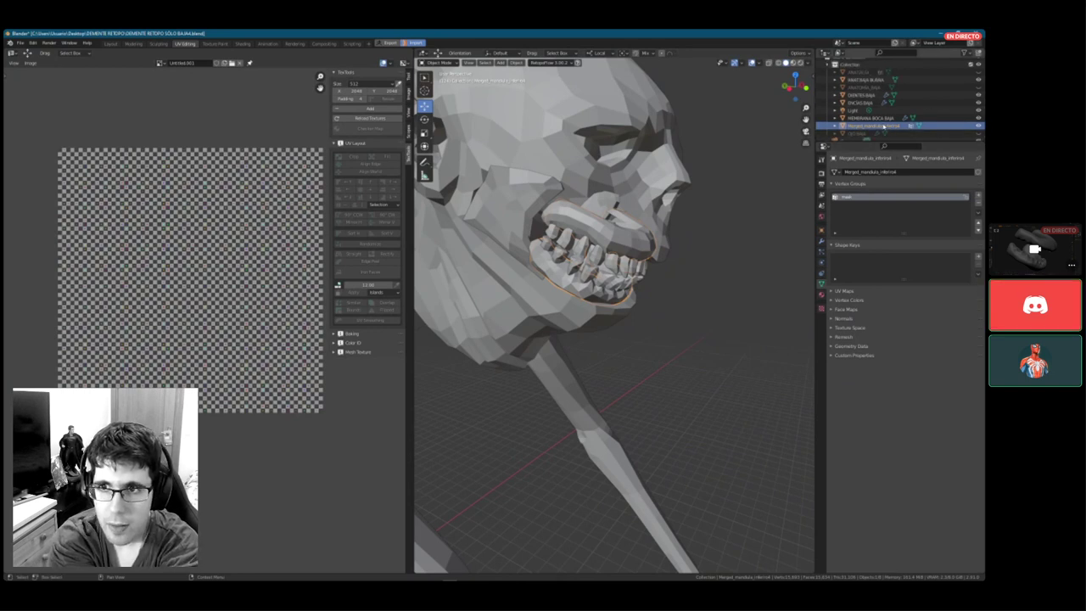
key("Delete")
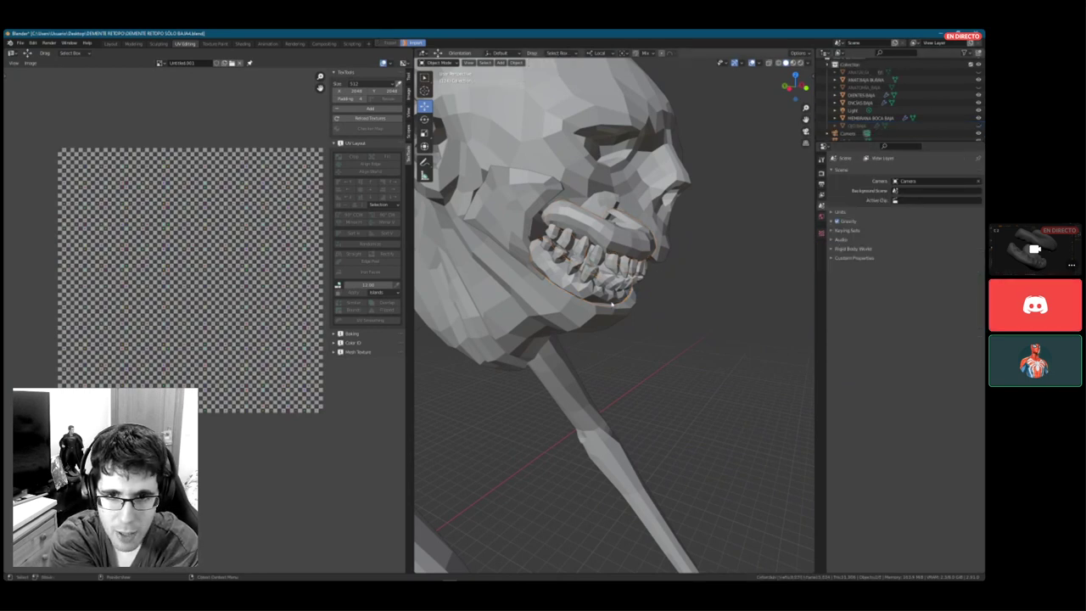
- Switch to ZBrush and send the current merged jaw subtool to Blender with GoZ
key("super")
left_click(364, 576)
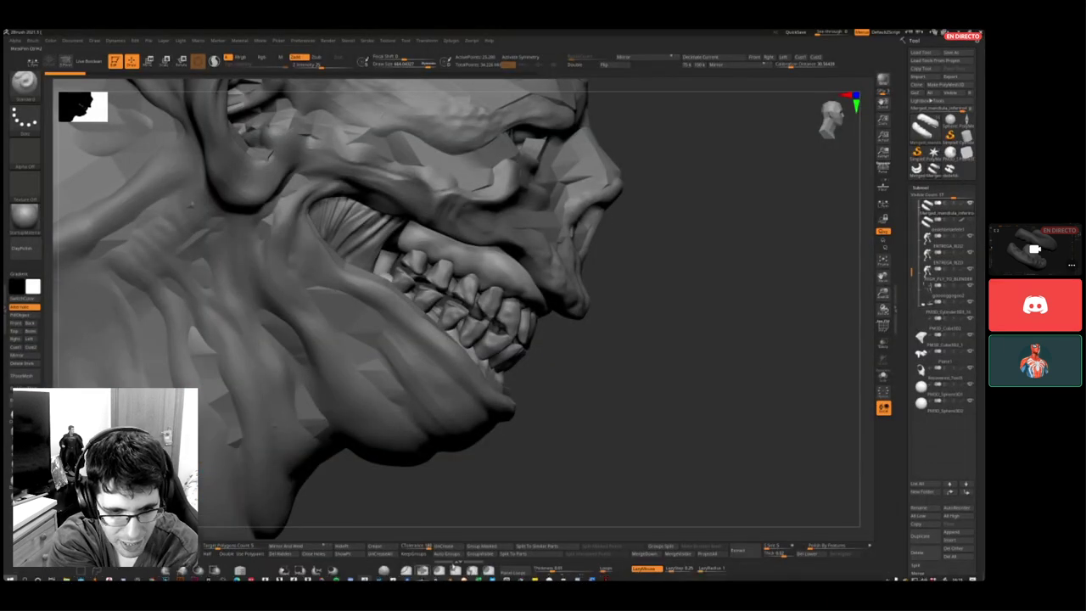
mouse_move(948, 214)
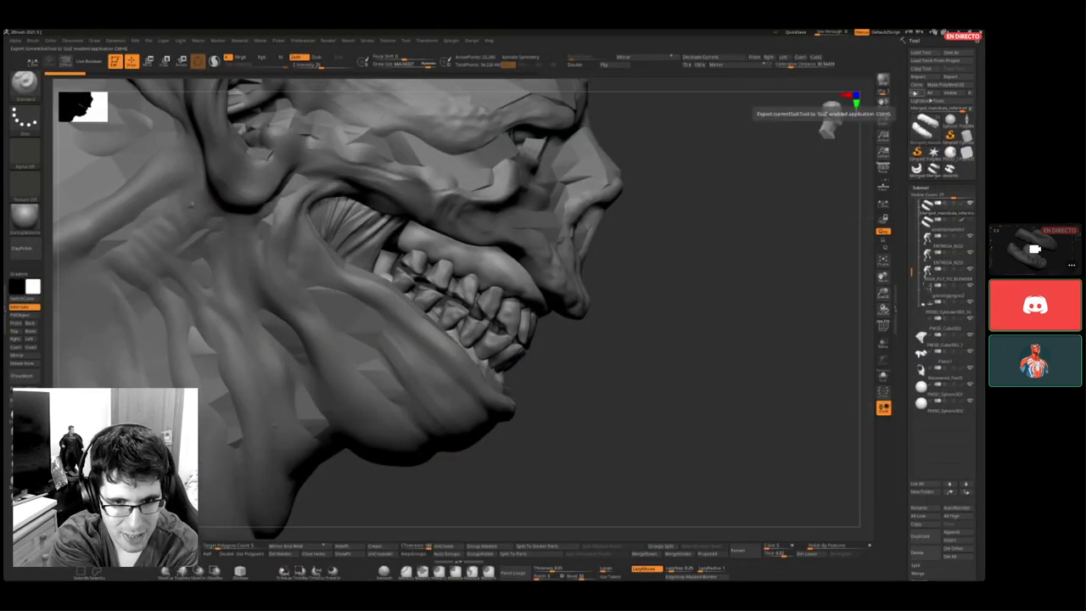
left_click(915, 92)
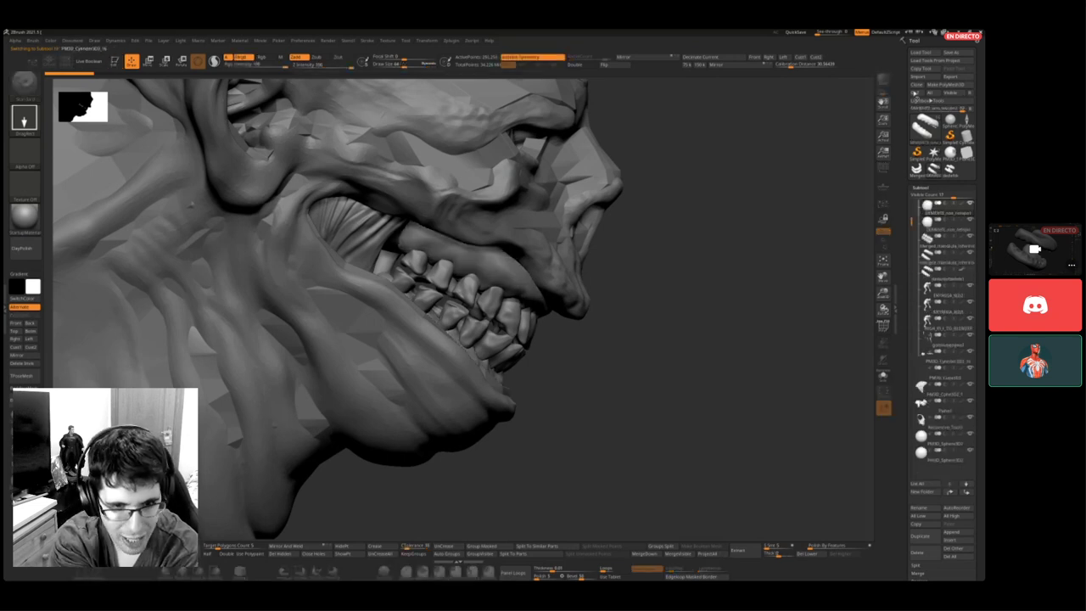
key("alt+Down")
key("alt+Down")
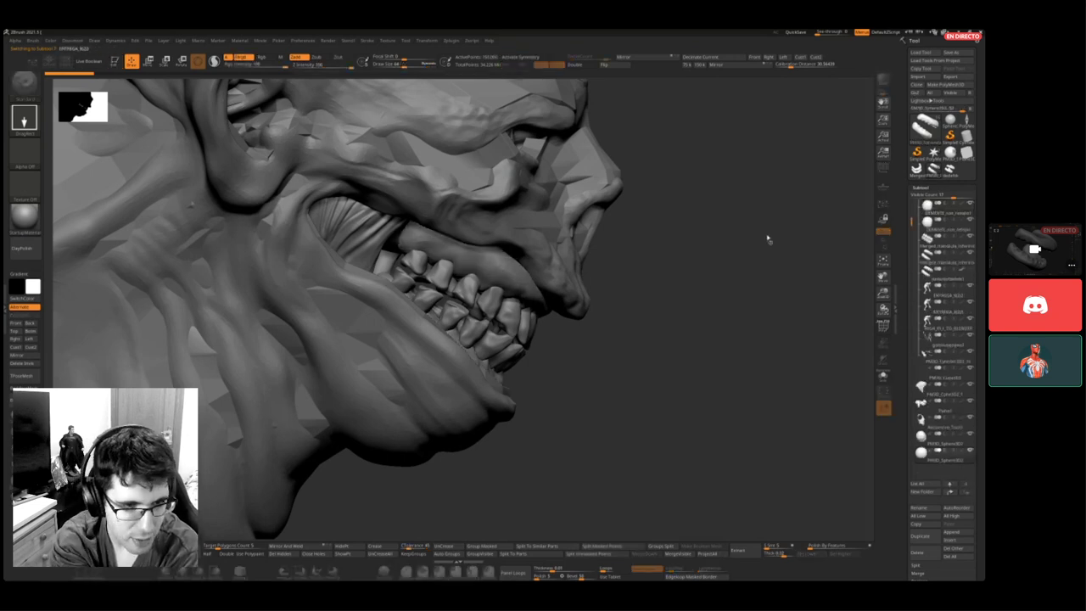
key("alt+Down")
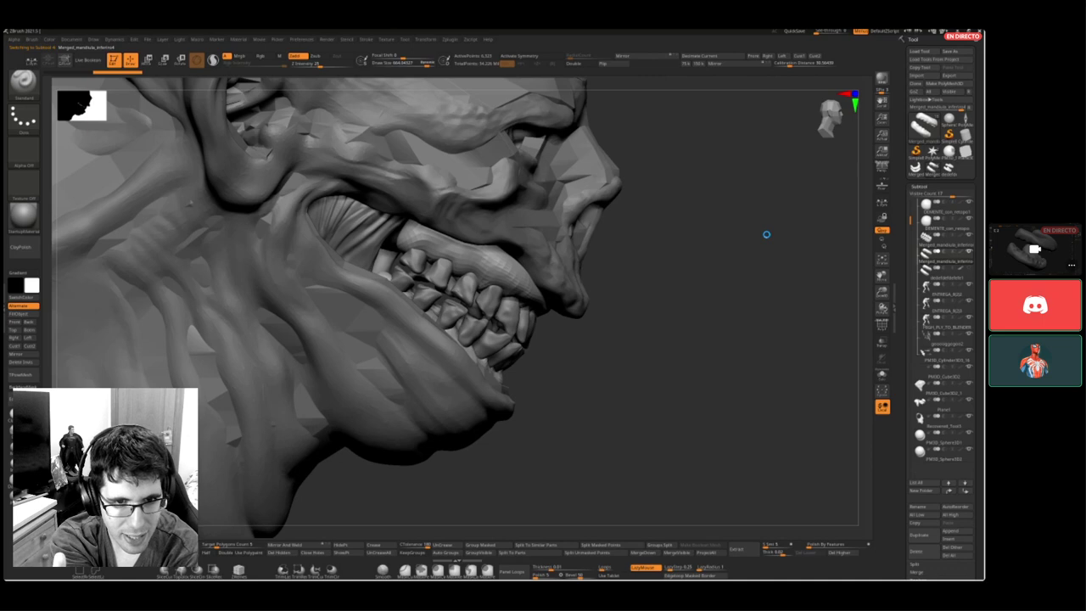
key("ctrl+s")
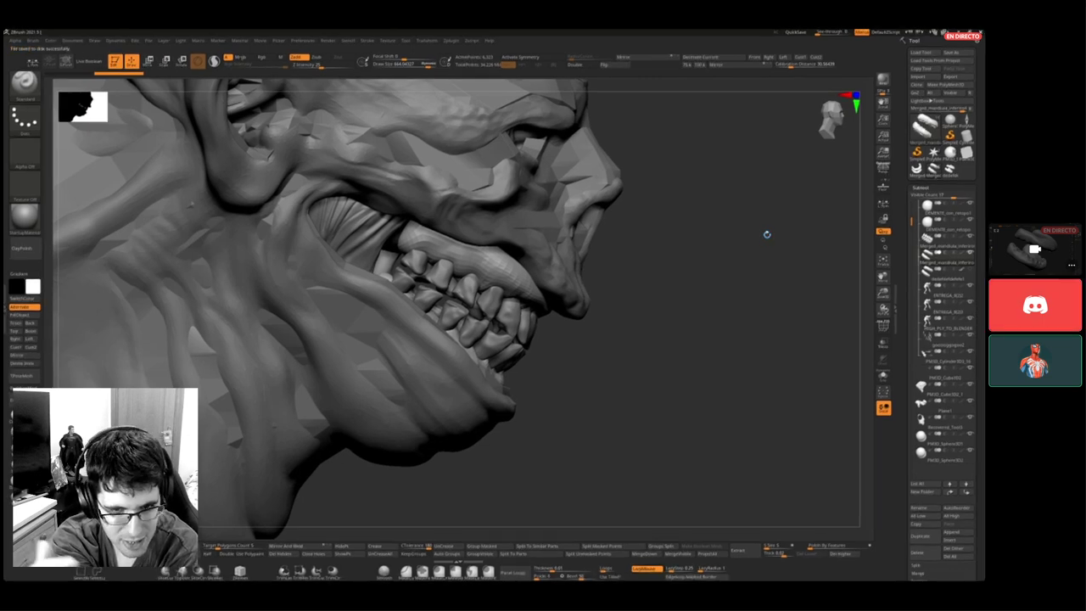
- Switch to Blender and check the size and placement of the imported jaw gums on the head
key("super")
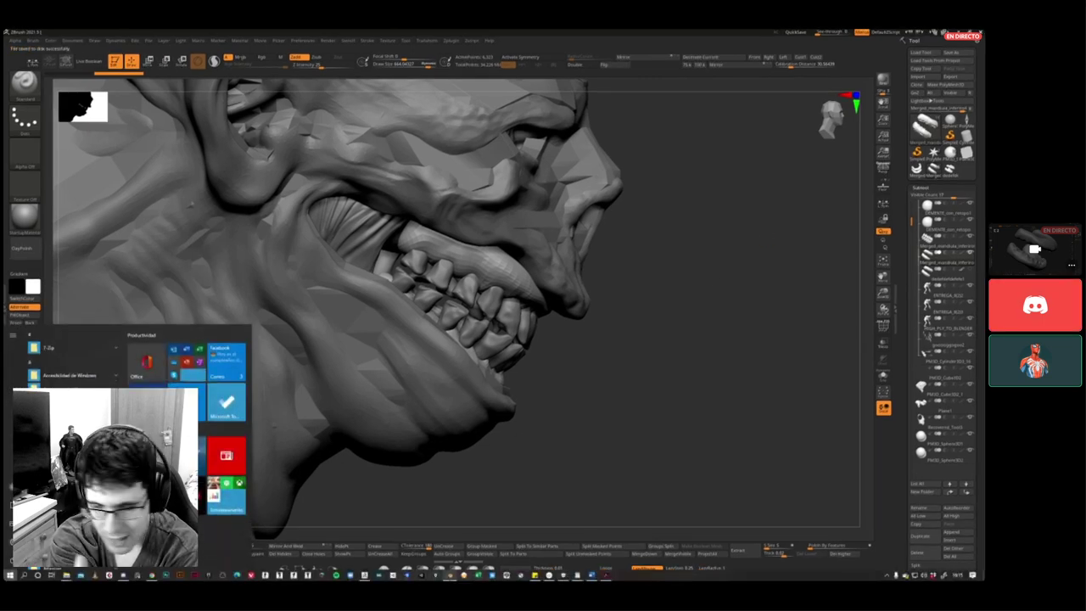
left_click(449, 575)
middle_click_drag(630, 318, 562, 222)
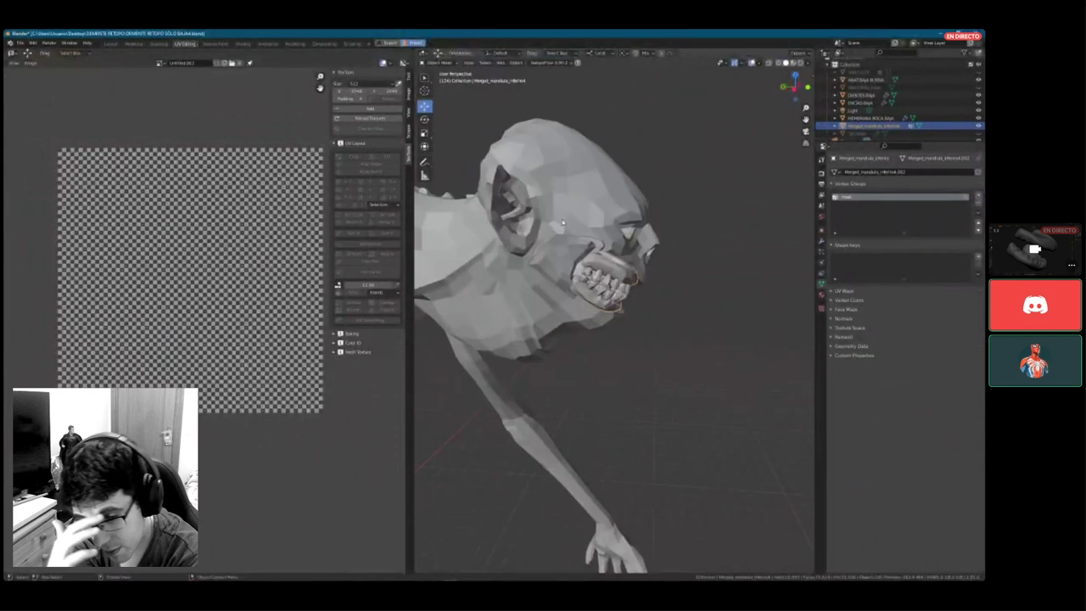
middle_click_drag(629, 210, 578, 217)
scroll(671, 296, "up", 1)
- Select the low-poly fingernail and examine how it fits the fingertip, the hand and the whole body
middle_click_drag(671, 296, 636, 166, "shift")
scroll(681, 347, "up", 1)
middle_click_drag(670, 390, 661, 517, "shift")
left_click(666, 530)
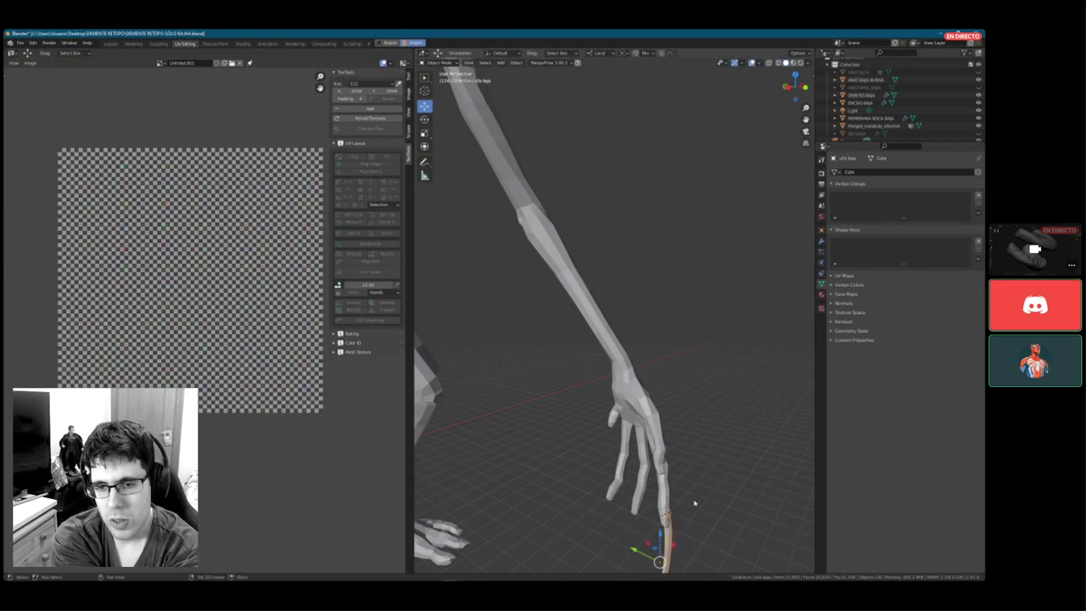
middle_click_drag(694, 504, 657, 299)
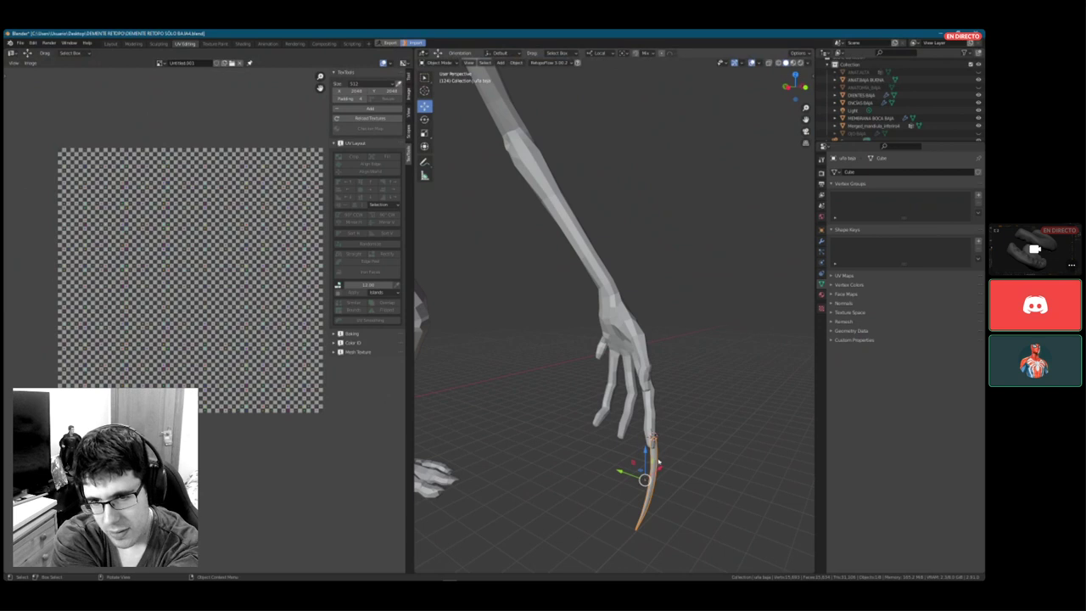
middle_click_drag(662, 456, 677, 403)
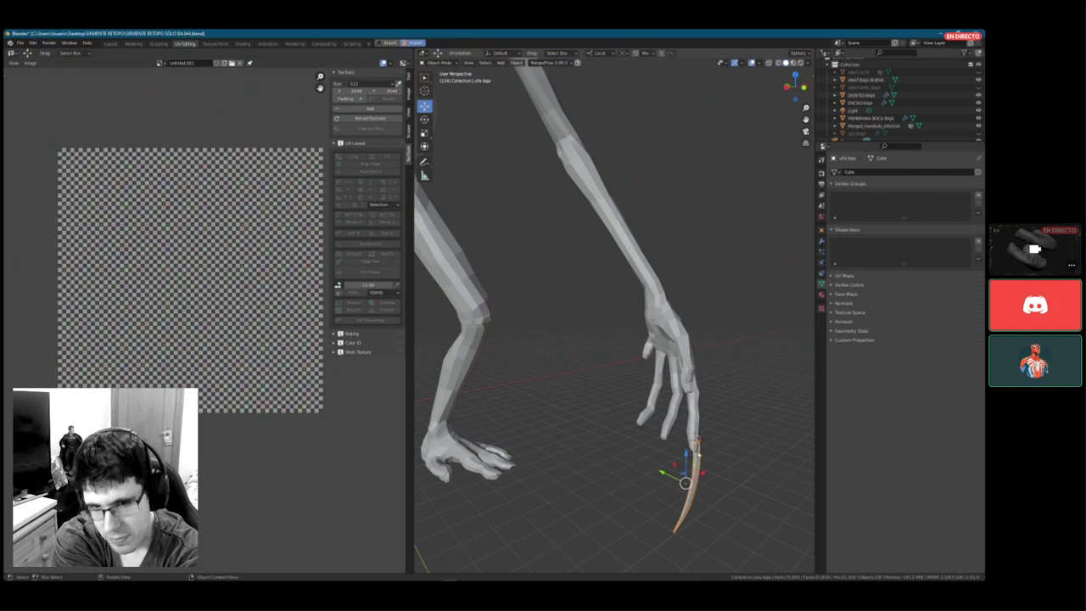
scroll(620, 233, "down", 2)
scroll(685, 448, "up", 3)
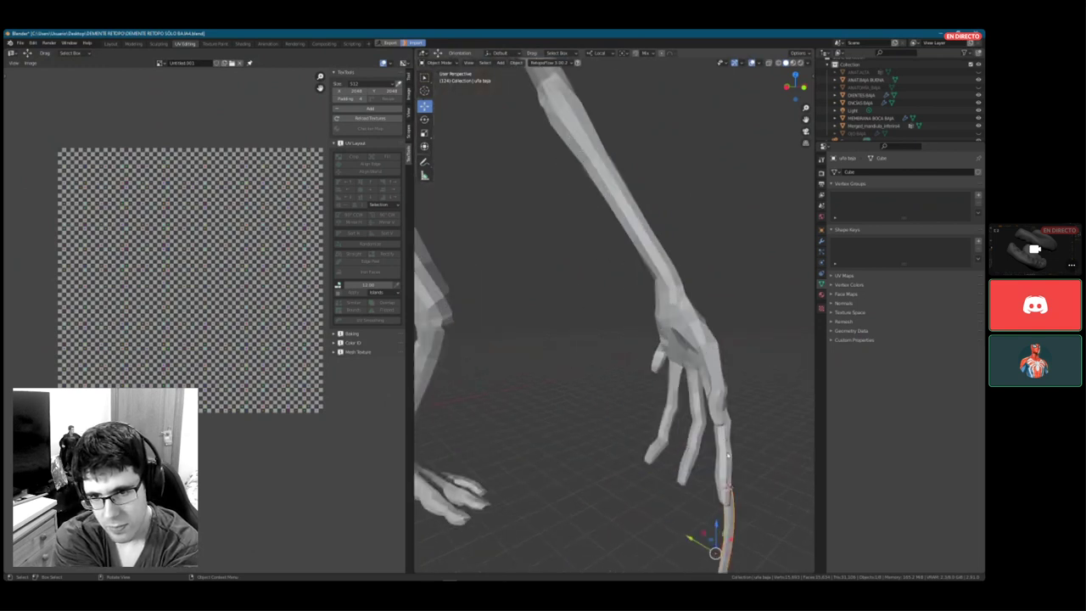
scroll(689, 395, "down", 4)
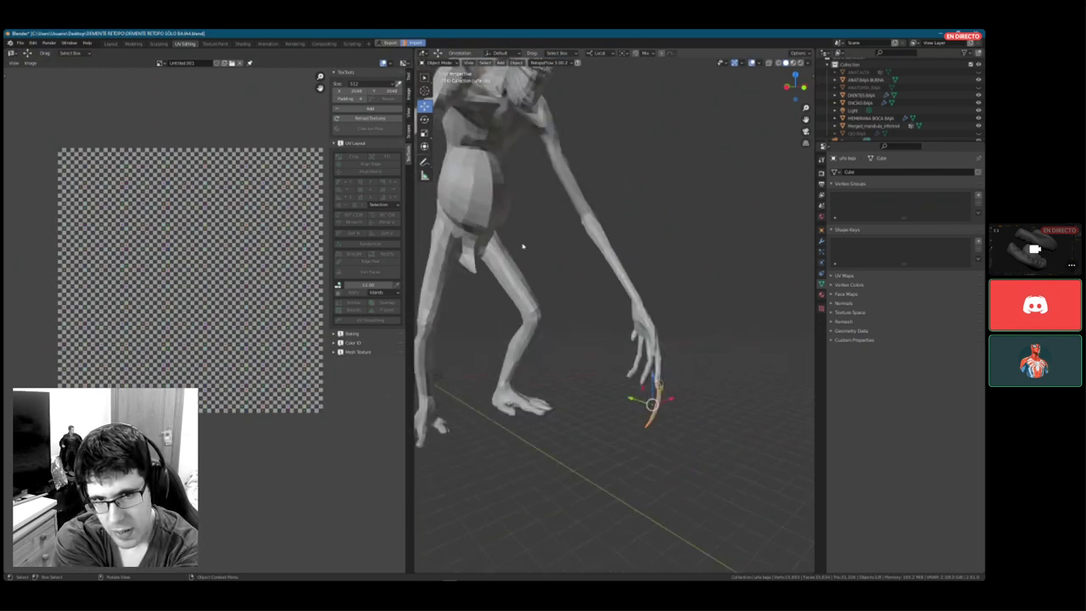
middle_click_drag(519, 239, 642, 343)
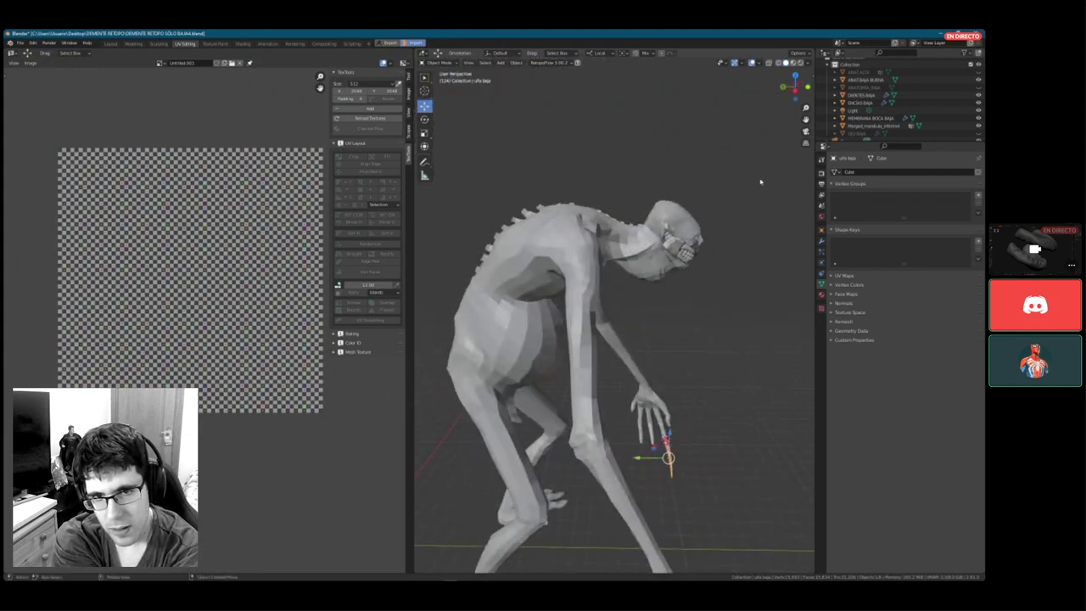
scroll(882, 115, "down", 3)
- Select the merged jaw object, isolate it in local view and enter Edit Mode
left_click(882, 111)
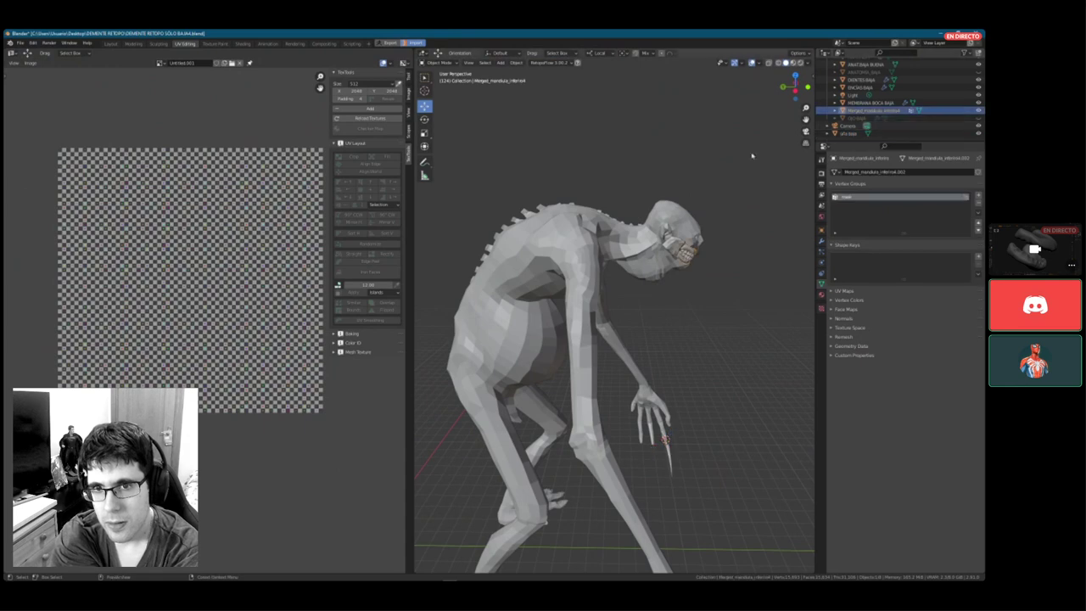
key("KP_Decimal")
middle_click_drag(550, 237, 689, 342)
scroll(689, 343, "up", 4)
middle_click_drag(714, 392, 715, 371)
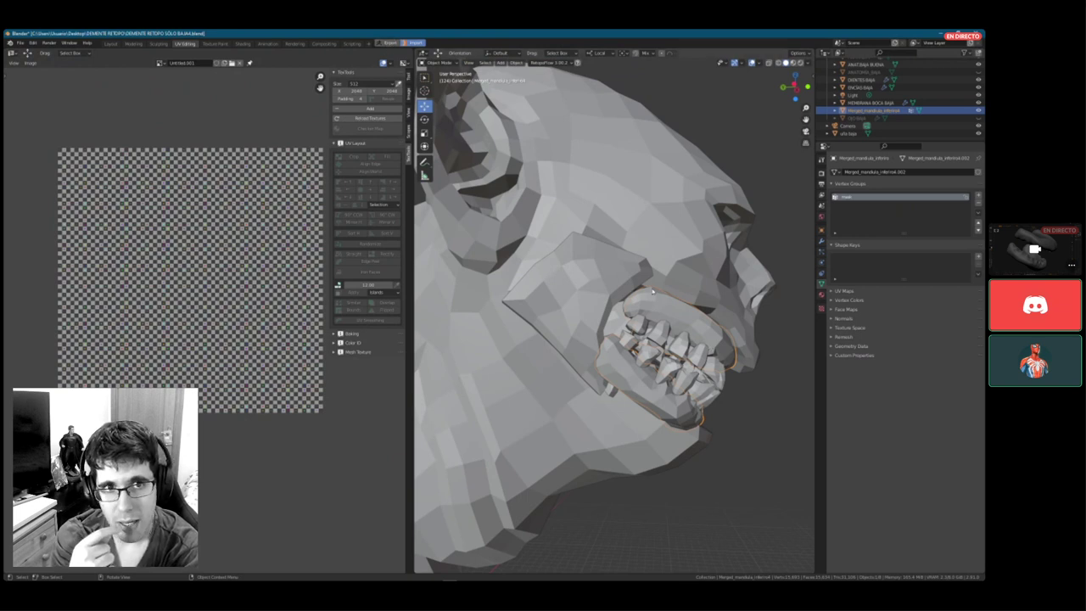
key("Tab")
key("Tab")
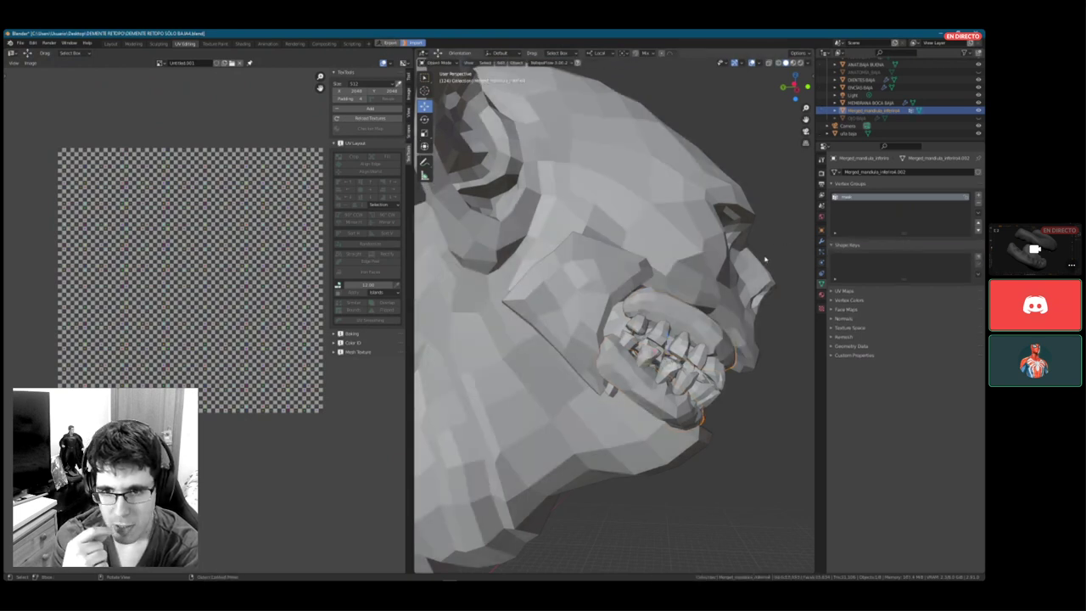
key("slash")
key("Tab")
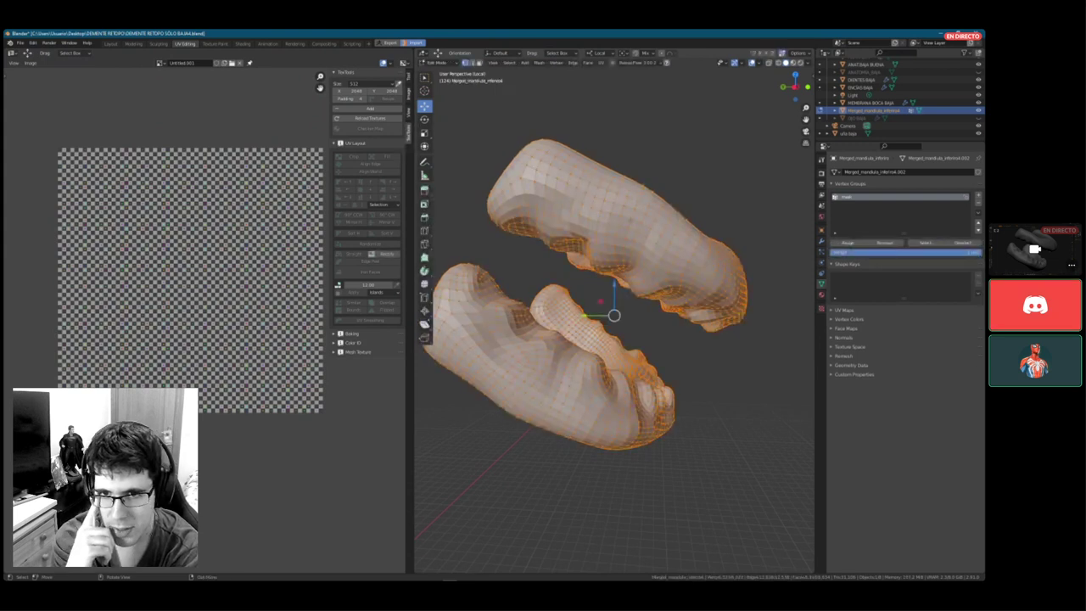
- Pull one vertex of the upper gum straight up into a tall spike and export the mesh to ZBrush with GoB
left_click(631, 219)
left_click_drag(635, 184, 636, 62)
left_click(635, 61)
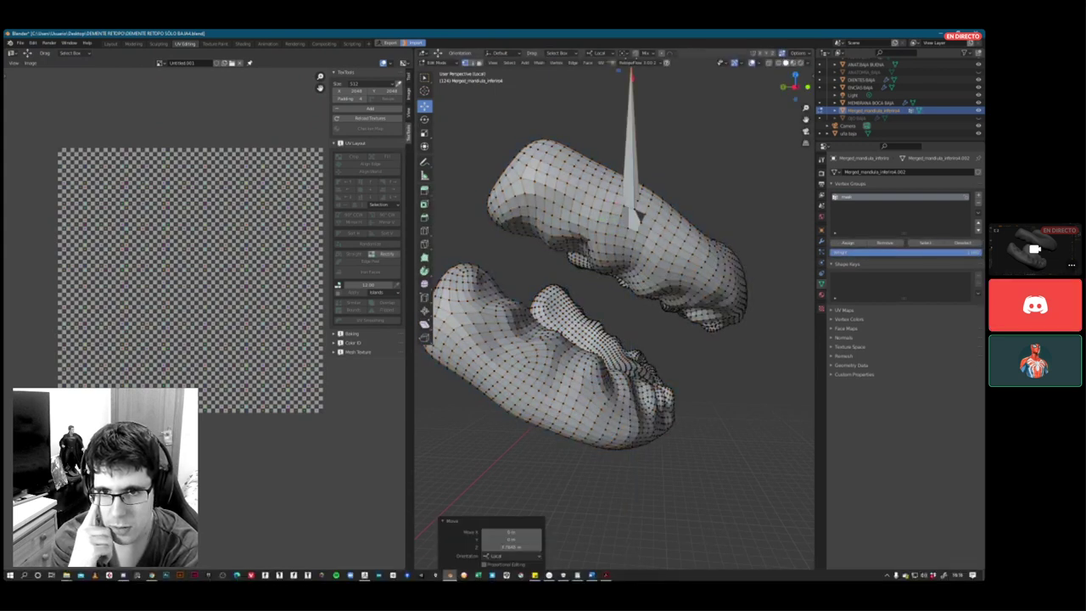
key("Tab")
left_click(389, 44)
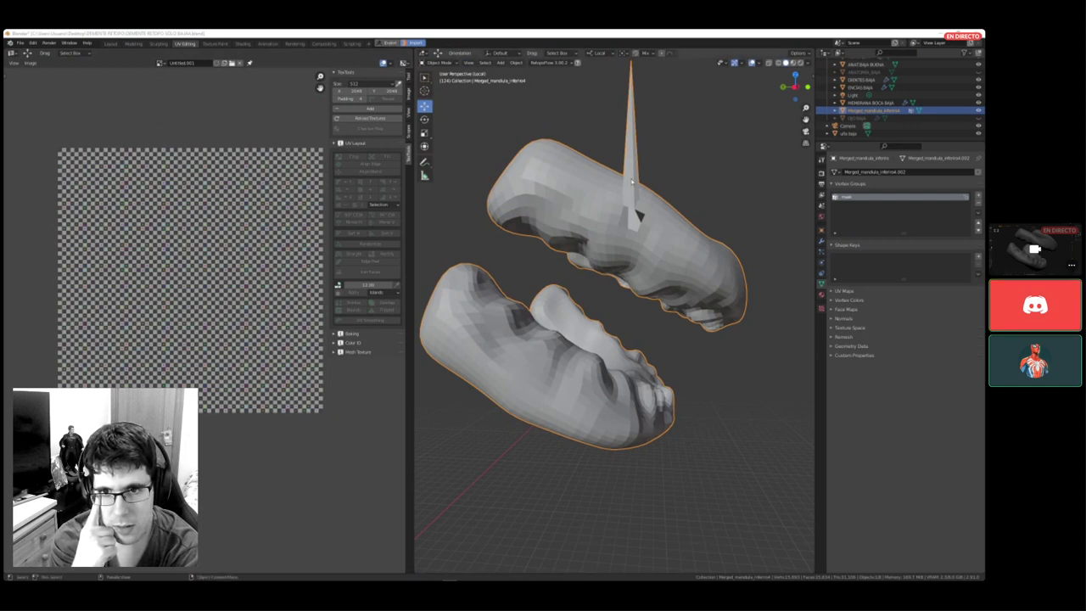
- Switch to ZBrush and check how the jaw mesh arrived from Blender
key("super")
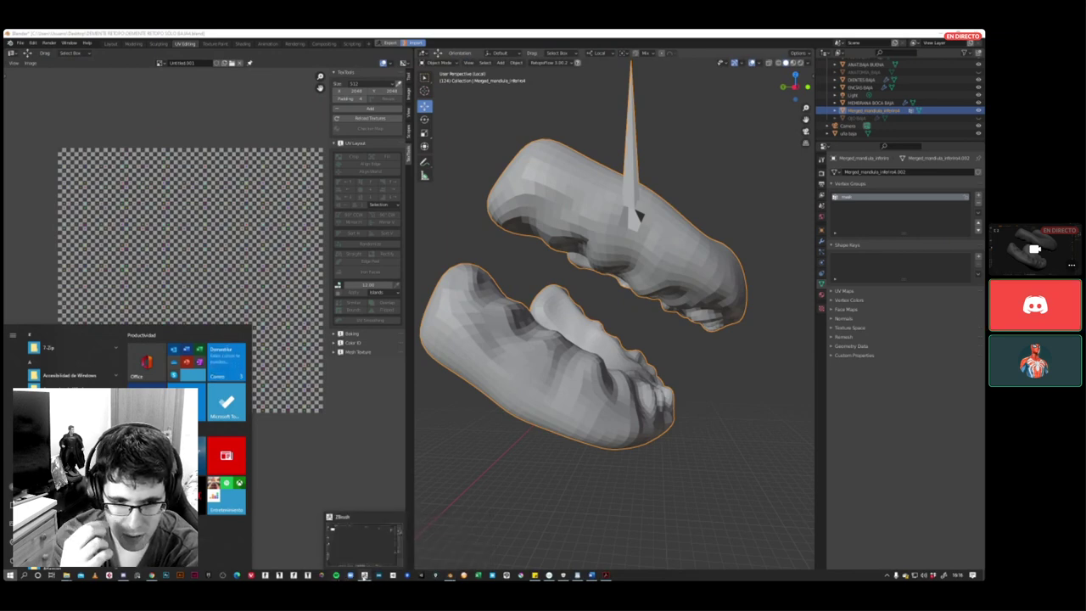
left_click(364, 575)
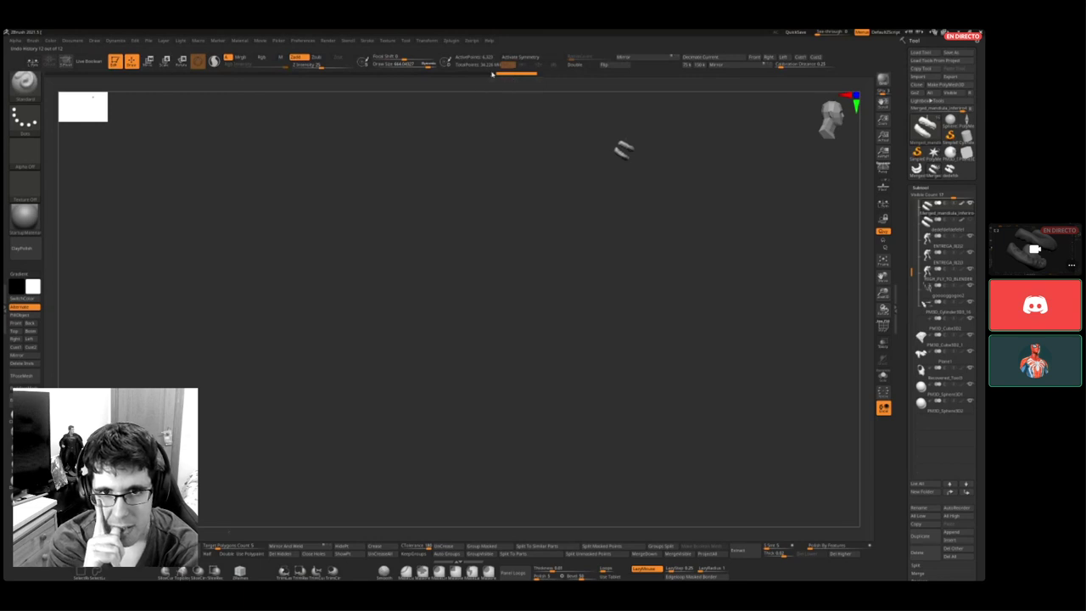
mouse_move(491, 74)
left_mouse_down()
mouse_move(301, 74)
mouse_move(530, 74)
mouse_move(281, 72)
mouse_move(534, 74)
mouse_move(86, 79)
mouse_move(517, 75)
left_mouse_up()
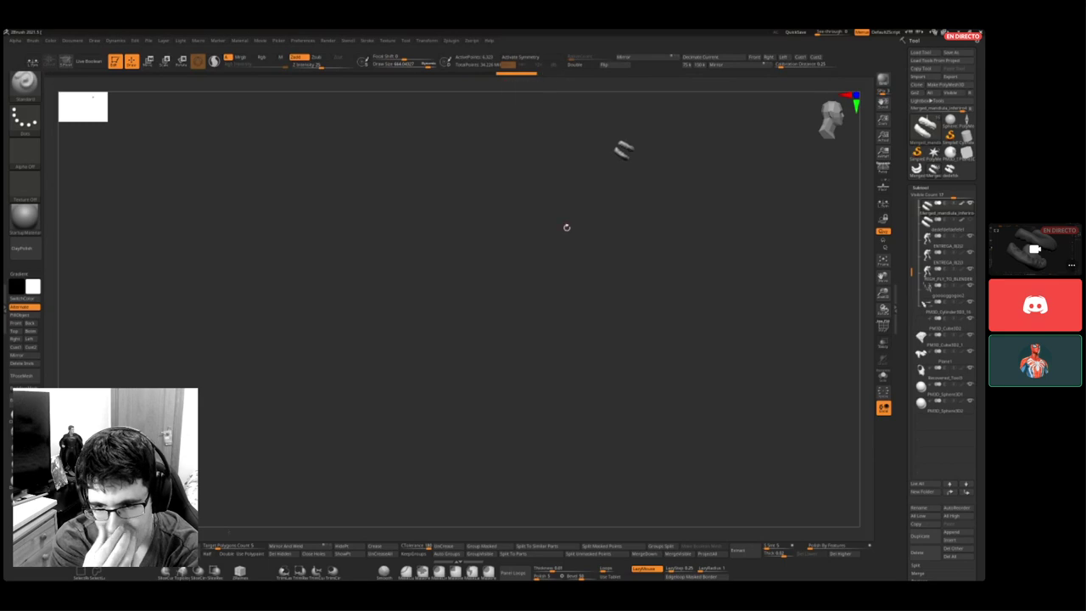
- Return to Blender and start a new default scene without saving the changes to the current file
key("super")
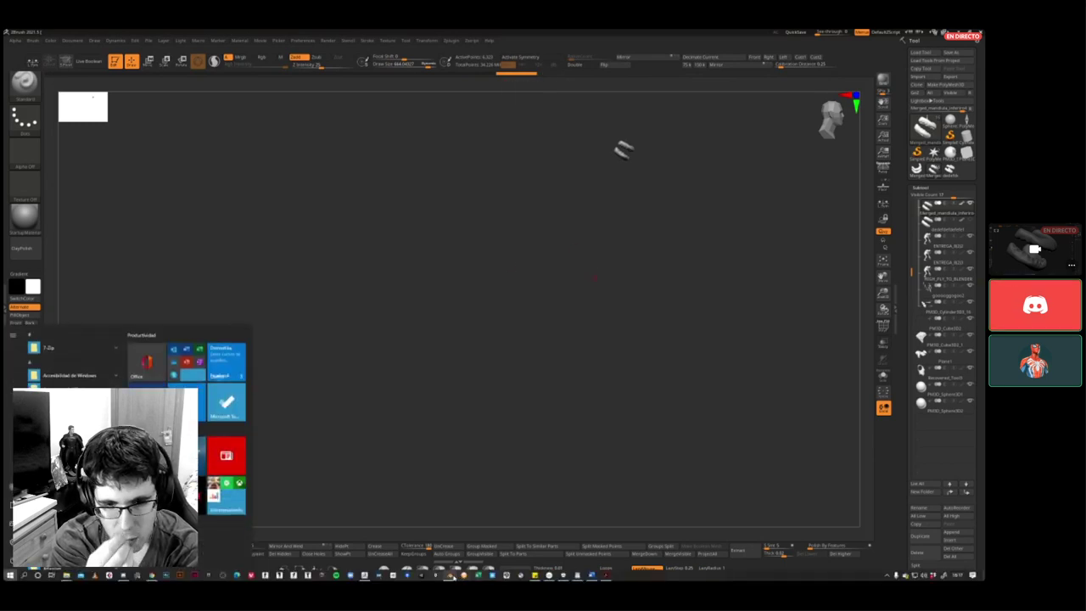
left_click(449, 576)
key("Tab")
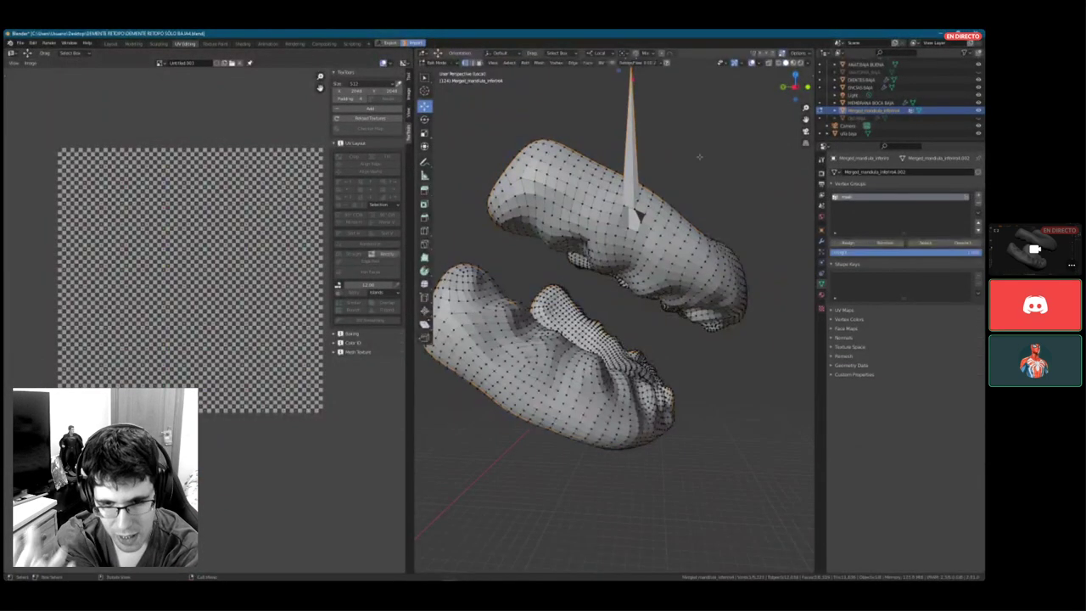
left_click(19, 42)
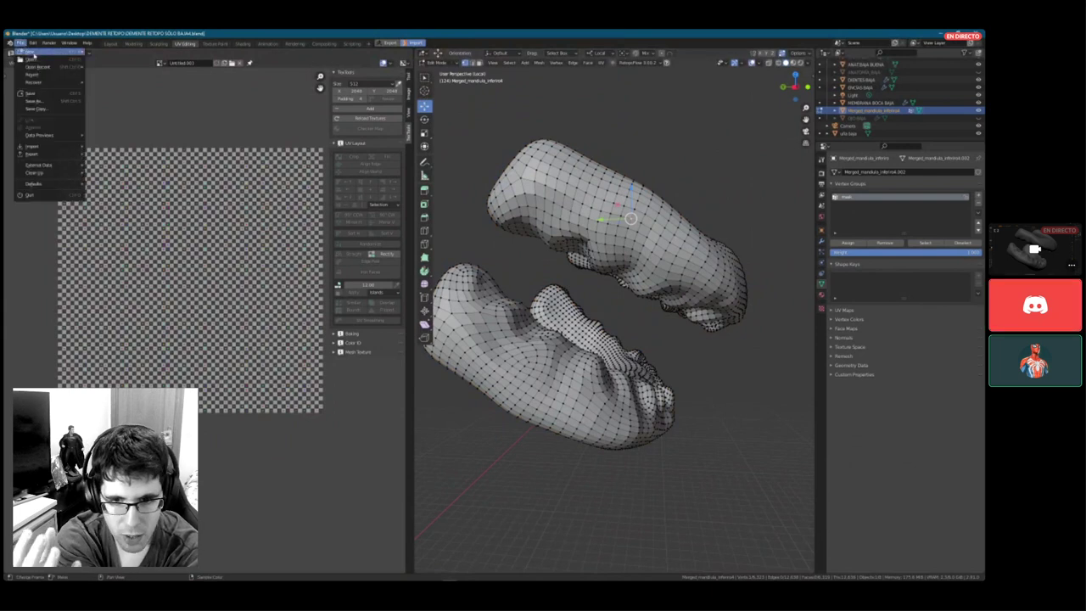
left_click(113, 54)
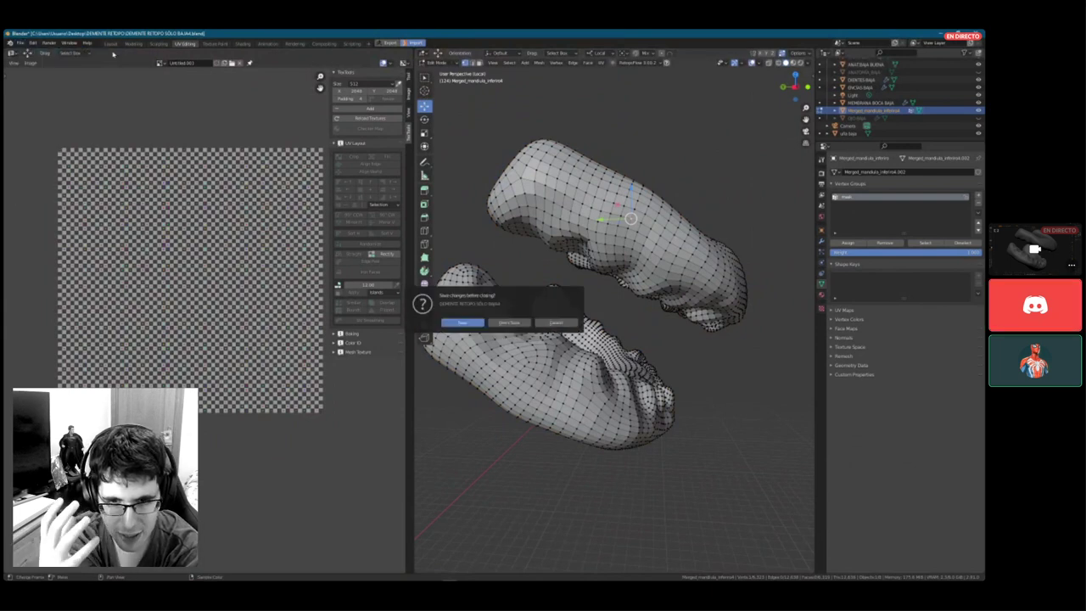
left_click(516, 323)
middle_click_drag(522, 325, 477, 308)
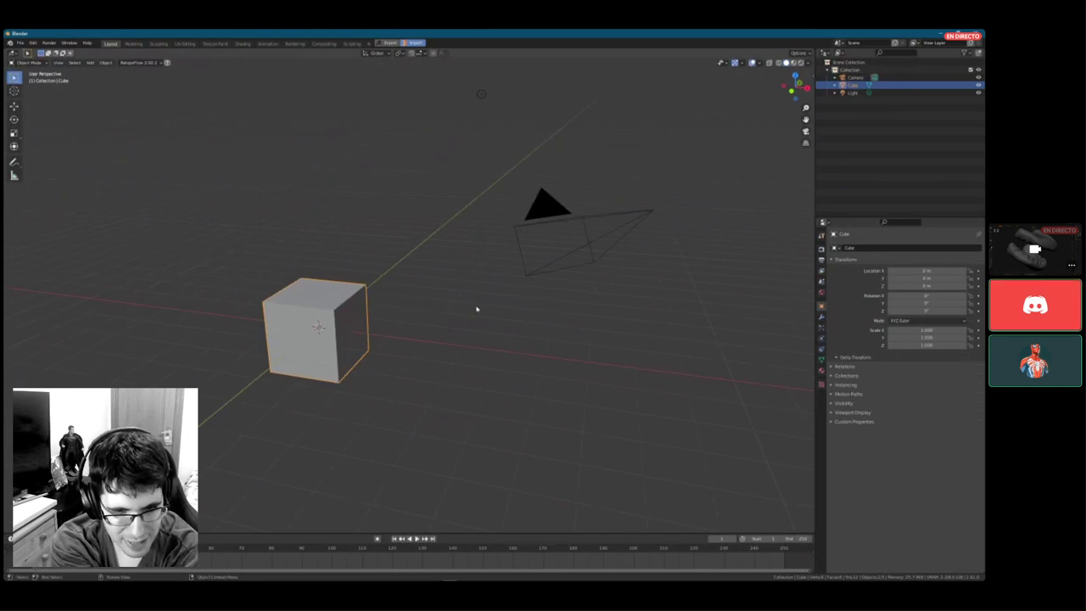
- Switch to ZBrush, send the merged jaw gums to the empty Blender scene with GoZ, and return to Blender
key("super")
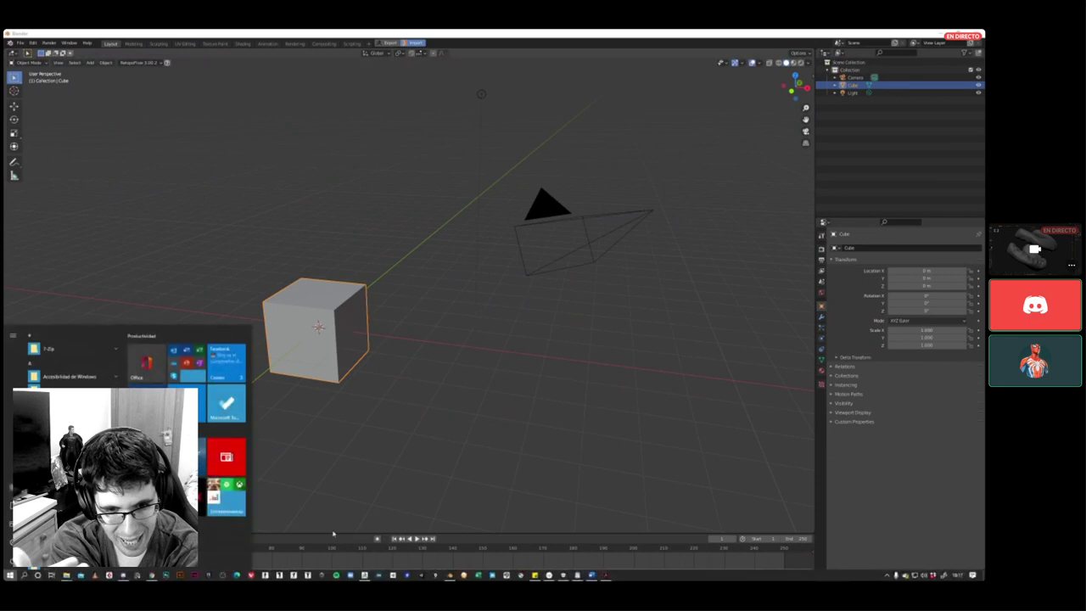
left_click(365, 577)
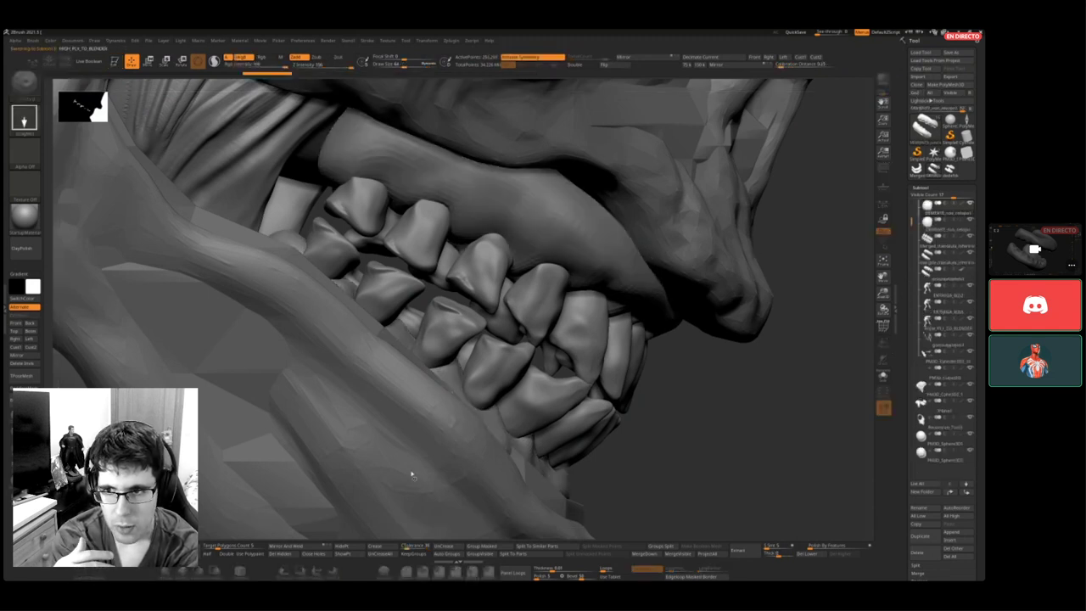
key("super")
left_click(451, 575)
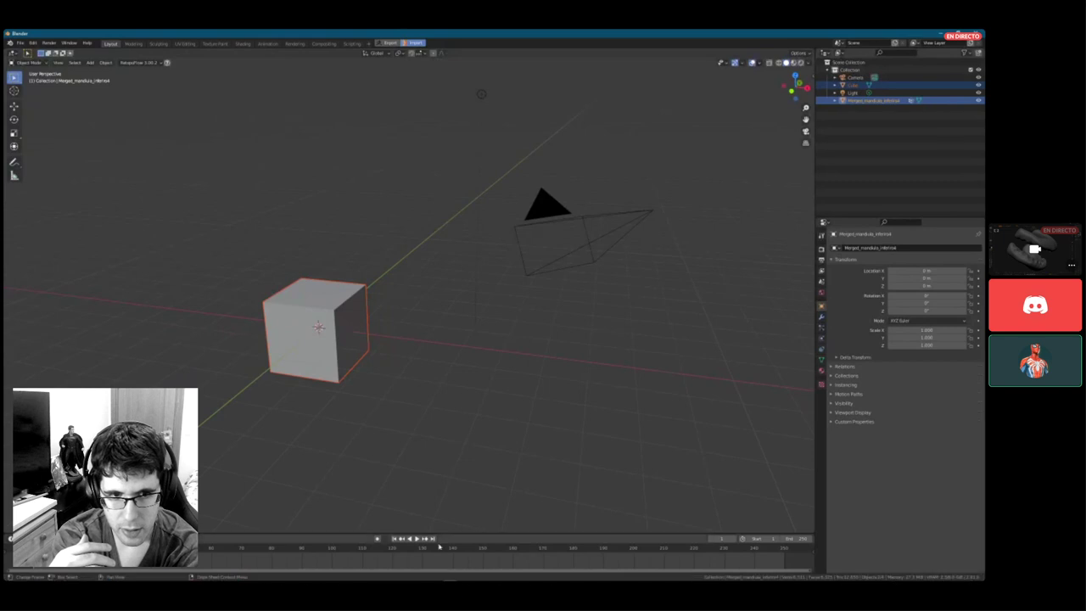
- Select the imported jaw, hide the default cube, and check the jaw's size and position in the scene
left_click(857, 103)
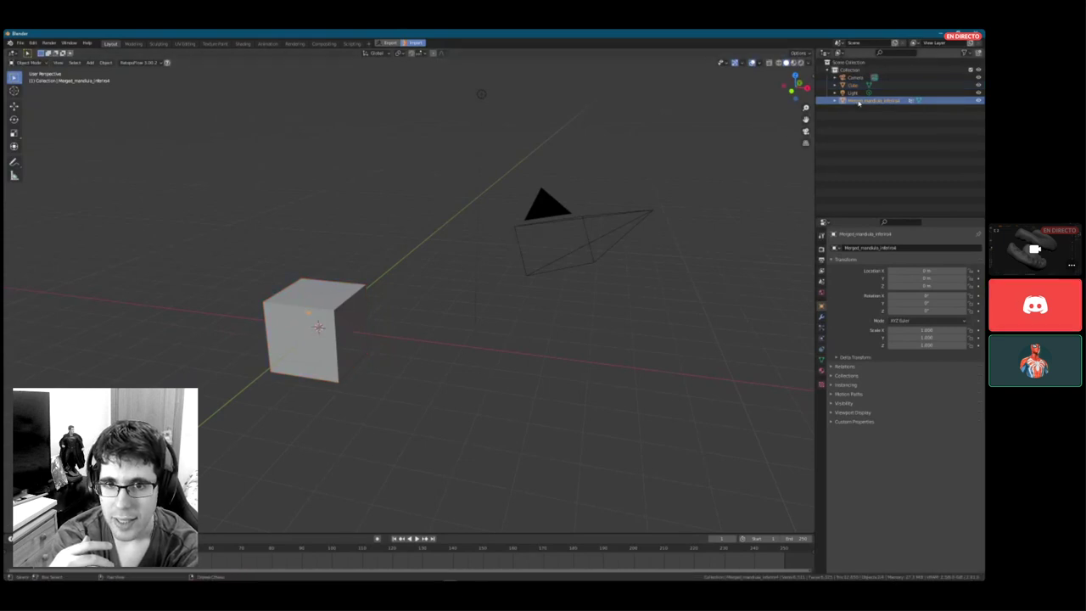
left_click(978, 85)
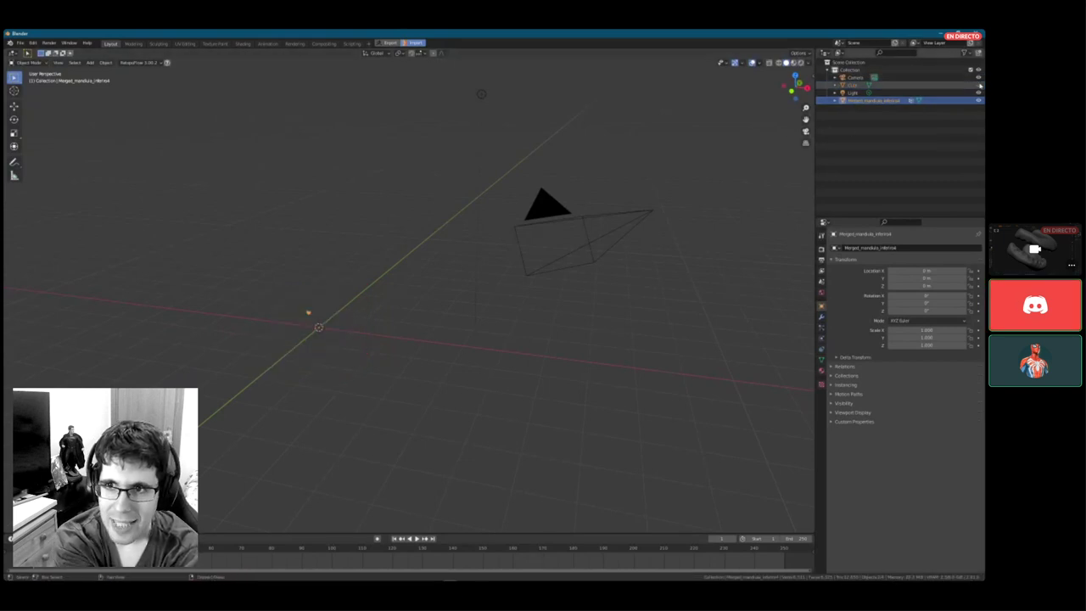
middle_click_drag(400, 291, 562, 300)
scroll(492, 317, "up", 7)
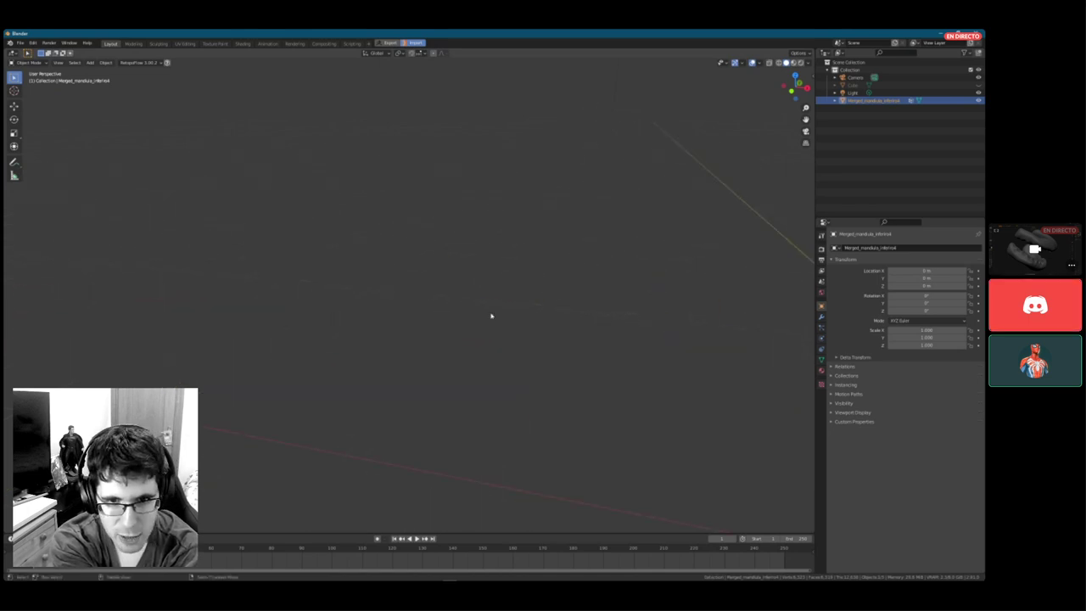
scroll(686, 297, "down", 6)
middle_click_drag(686, 297, 447, 306)
scroll(580, 331, "up", 4)
middle_click_drag(580, 331, 432, 327)
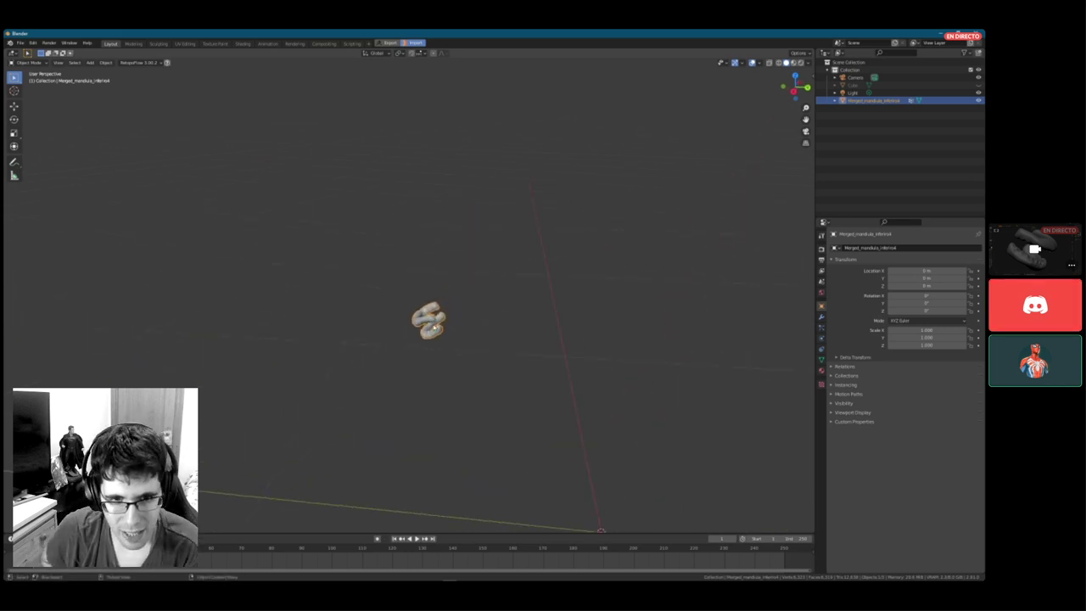
- In Edit Mode, pull one vertex of the upper gum up into a tall spike, and export the jaw to ZBrush with GoB
key("Tab")
scroll(432, 326, "up", 5)
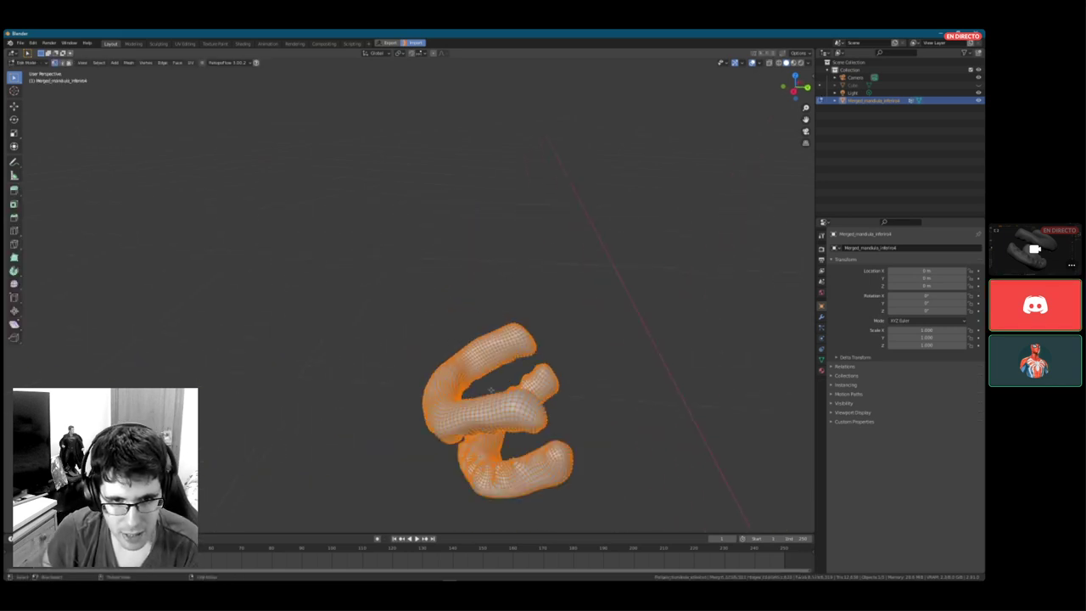
key("alt+a")
left_click_drag(492, 381, 498, 237)
middle_click_drag(498, 254, 582, 330)
key("Tab")
scroll(654, 334, "down", 5)
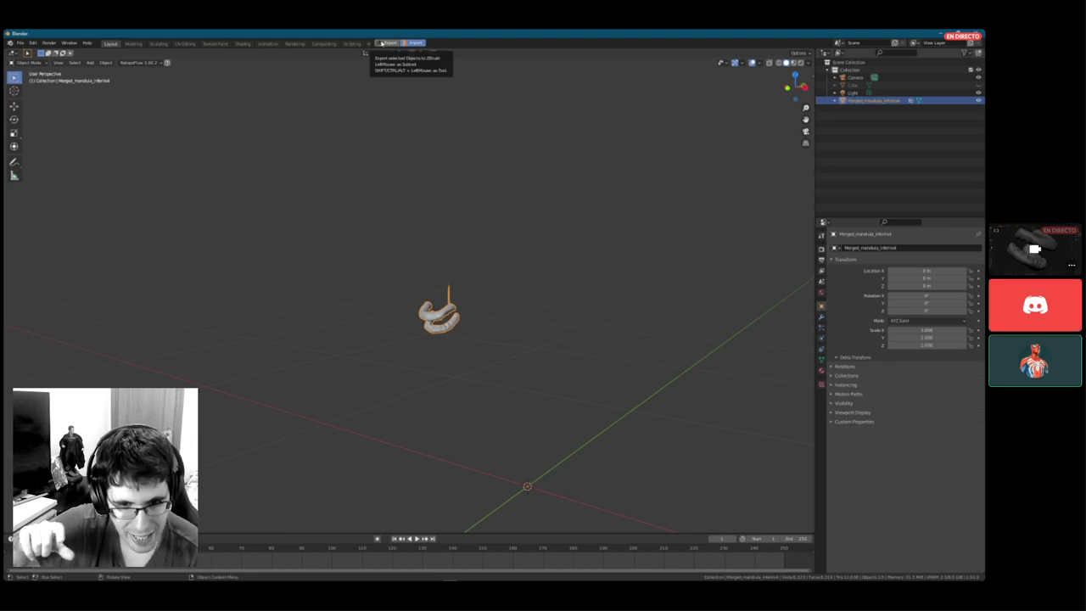
left_click(382, 44)
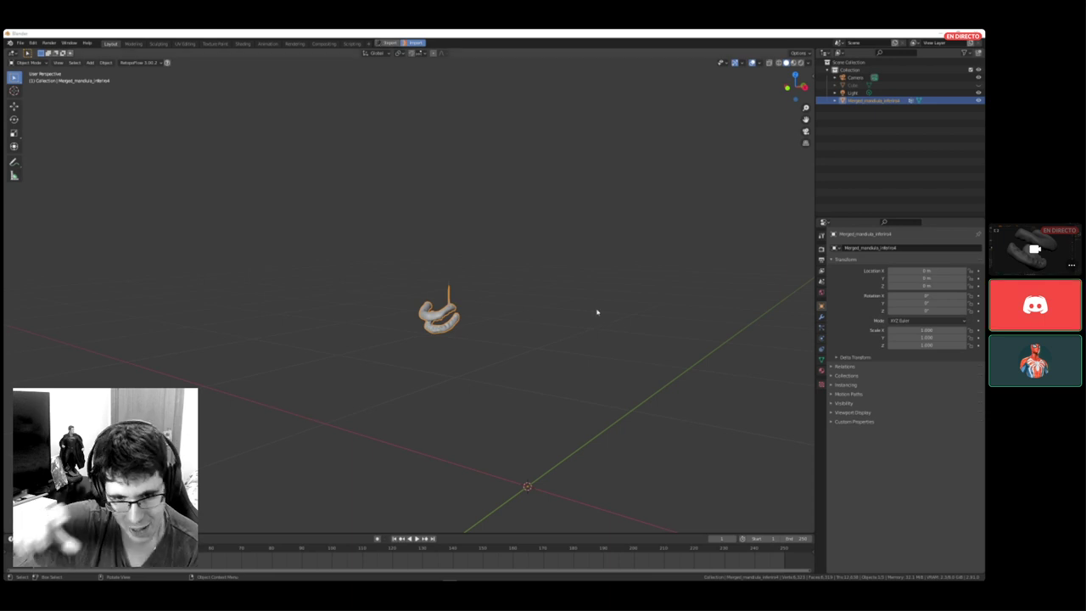
- Switch to ZBrush and show only the re-imported jaw subtool with its spike
key("super")
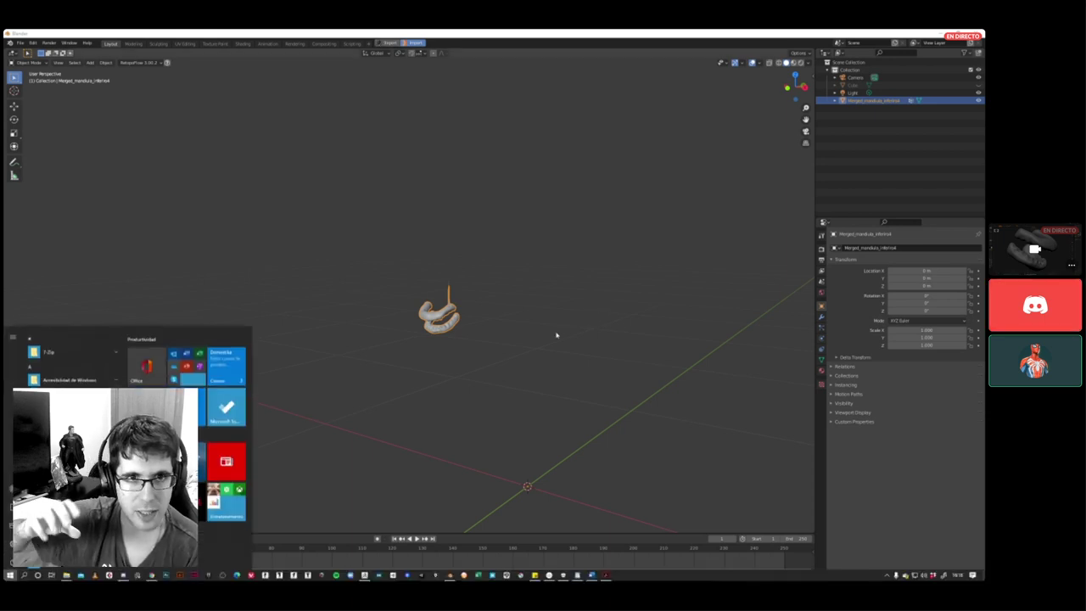
left_click(364, 575)
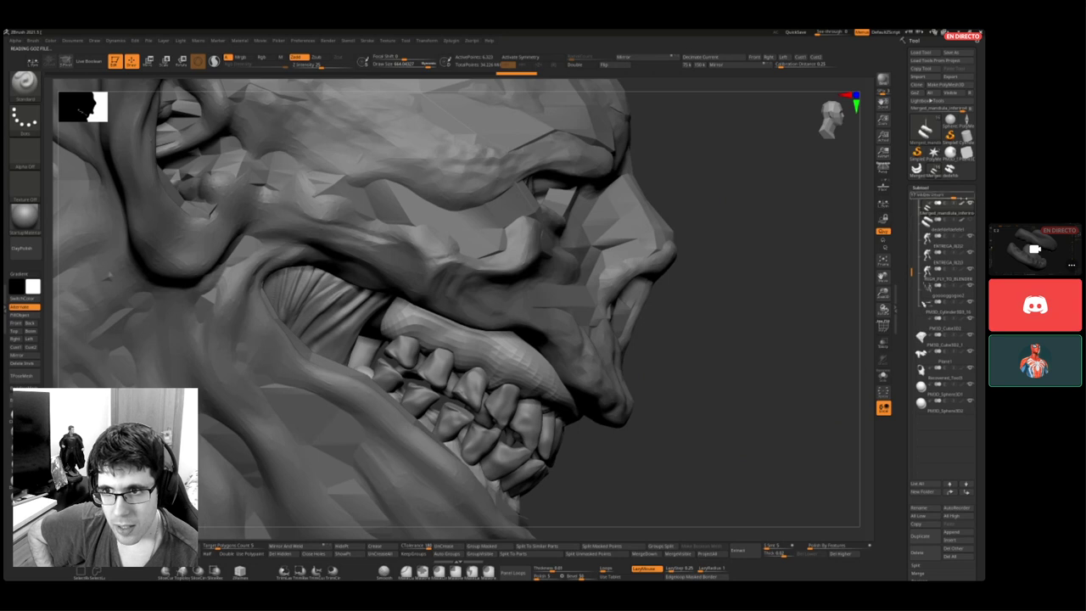
left_click(971, 204)
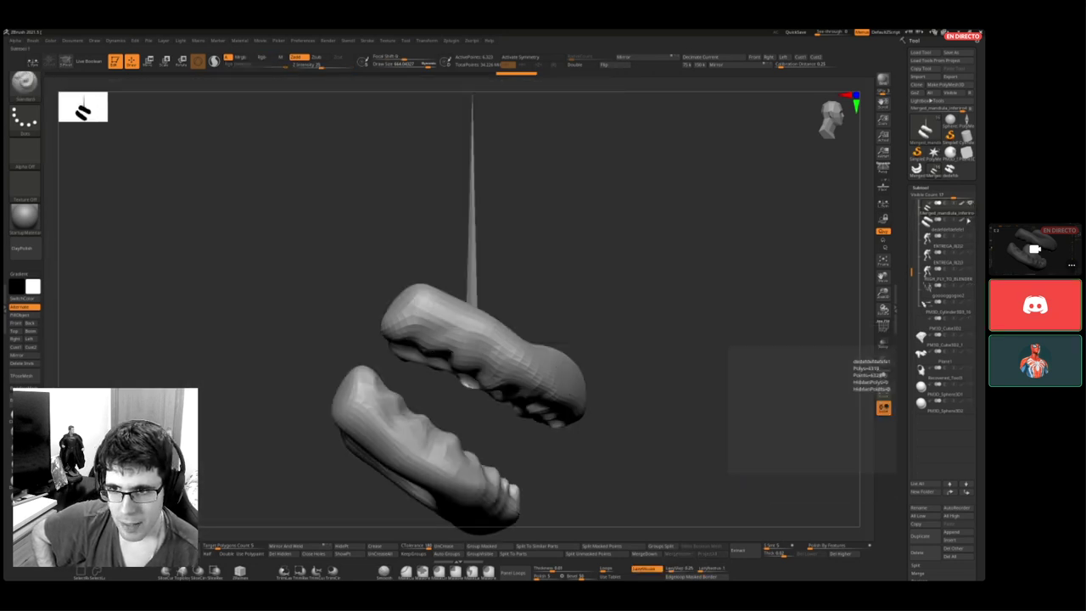
- Toggle the high-poly body subtool's visibility on and off to compare the spiked jaw's position and scale with the head
left_click_drag(912, 271, 917, 227)
scroll(924, 255, "up", 2)
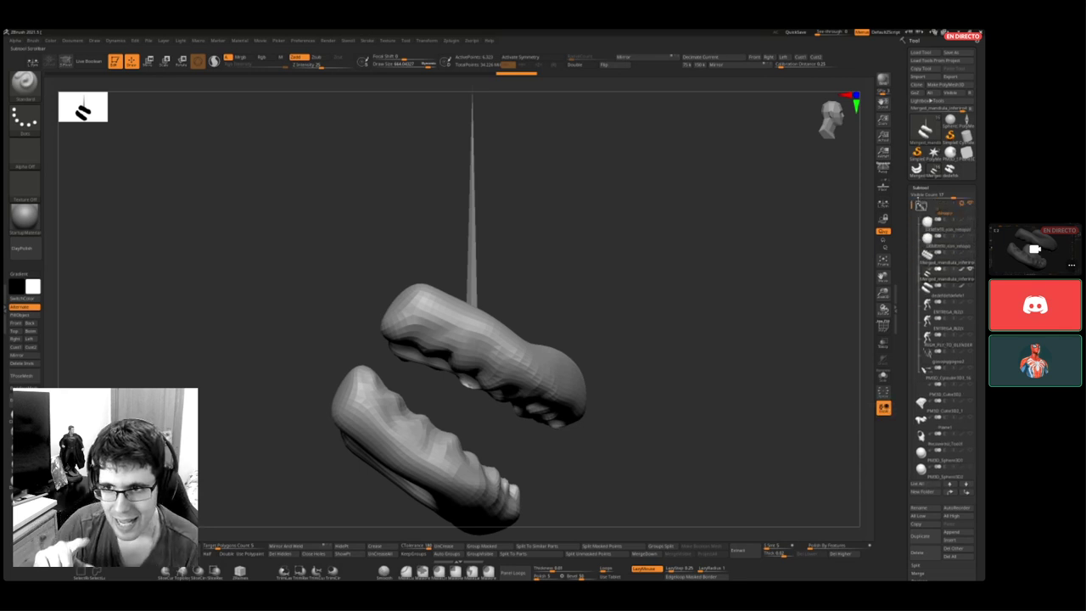
left_click(972, 302)
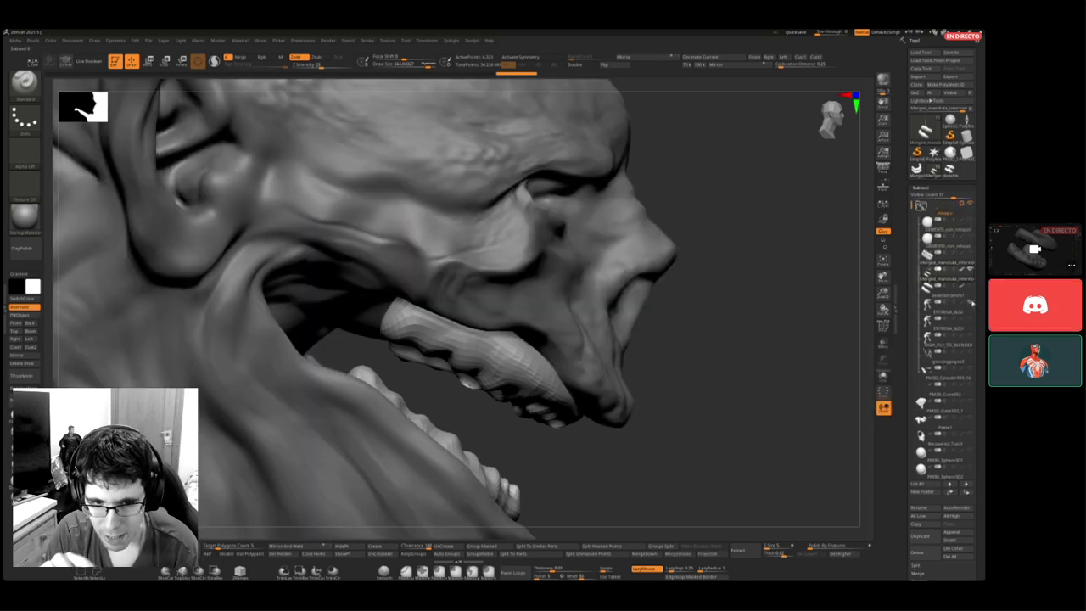
left_click(973, 302)
left_click(972, 302)
left_click(973, 302)
mouse_move(973, 302)
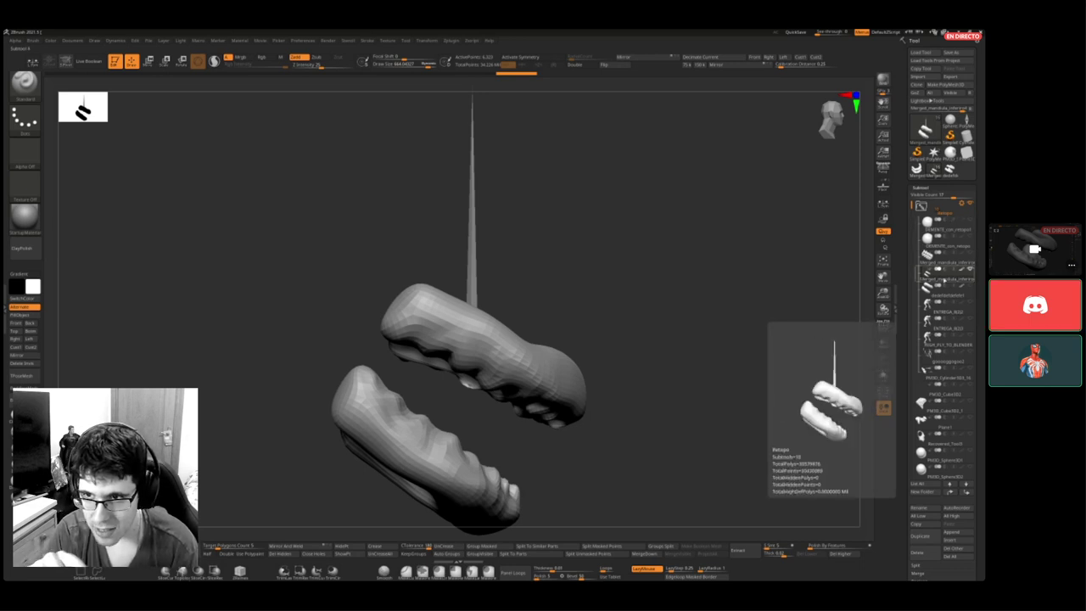
mouse_move(524, 74)
left_mouse_down()
mouse_move(311, 78)
mouse_move(513, 80)
left_mouse_up()
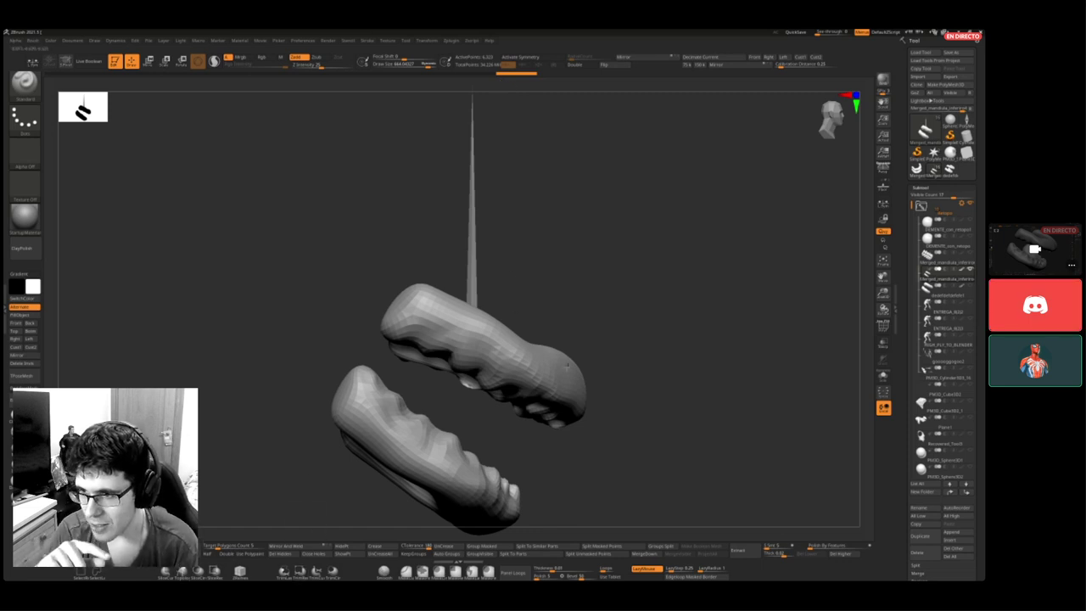
- Switch to Blender, view the spiked jaw from another angle and open the list of recent files
key("super")
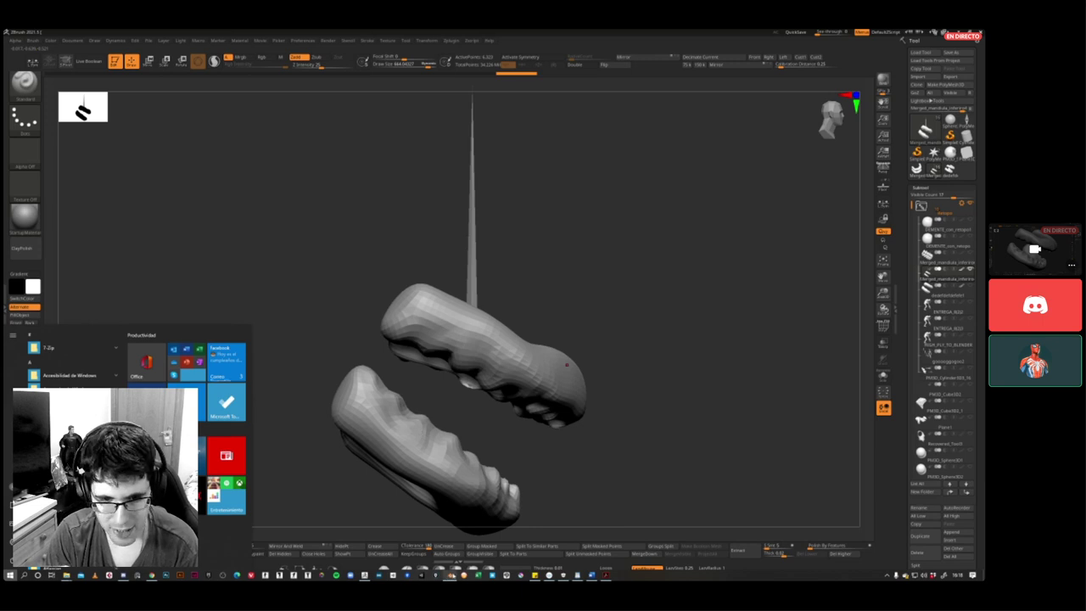
left_click(451, 576)
middle_click_drag(548, 354, 648, 314)
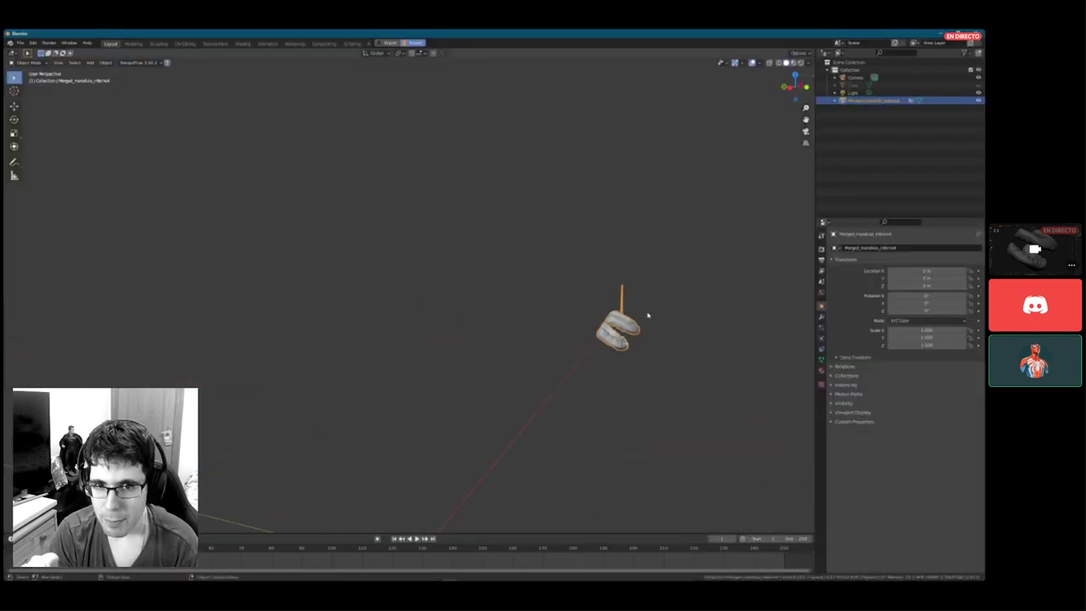
left_click(19, 42)
mouse_move(33, 67)
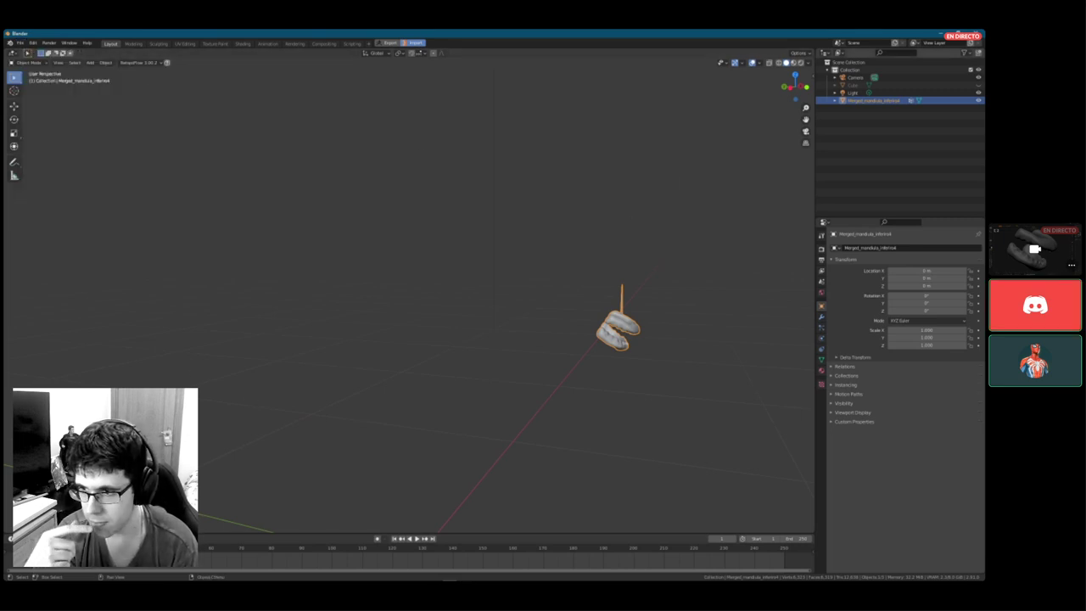
- Switch to the Discord call and show the shared screen in full-screen view
key("alt+Tab")
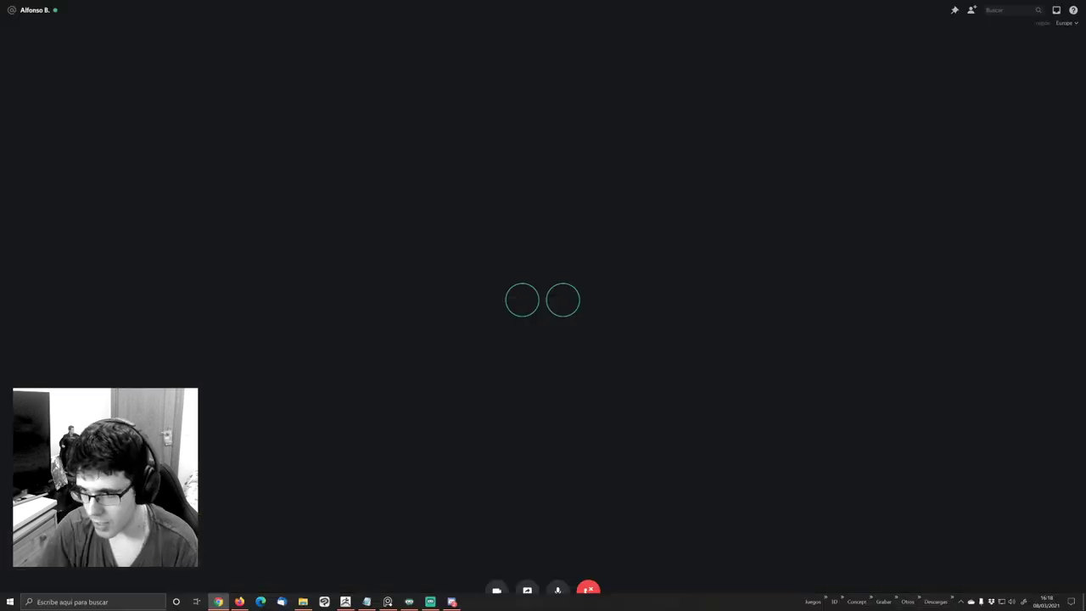
left_click_drag(885, 8, 1085, 212)
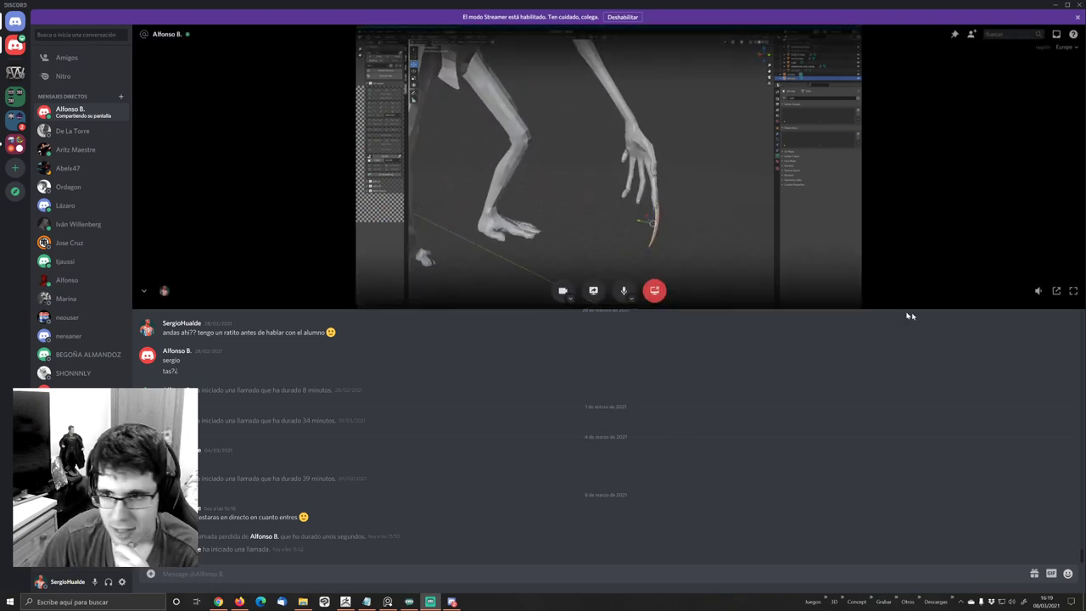
left_click(1069, 289)
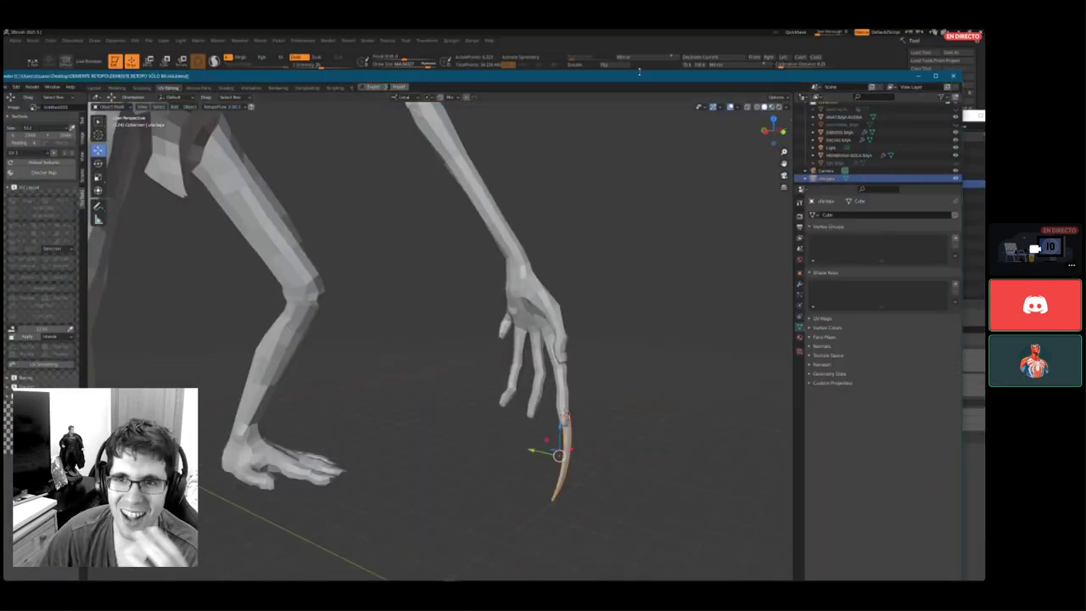
- Examine the low-poly creature from the fingernail and whole body up to the head, selecting the mouth membrane to inspect the teeth area
scroll(512, 294, "down", 4)
middle_click_drag(512, 293, 487, 323)
scroll(395, 261, "up", 3)
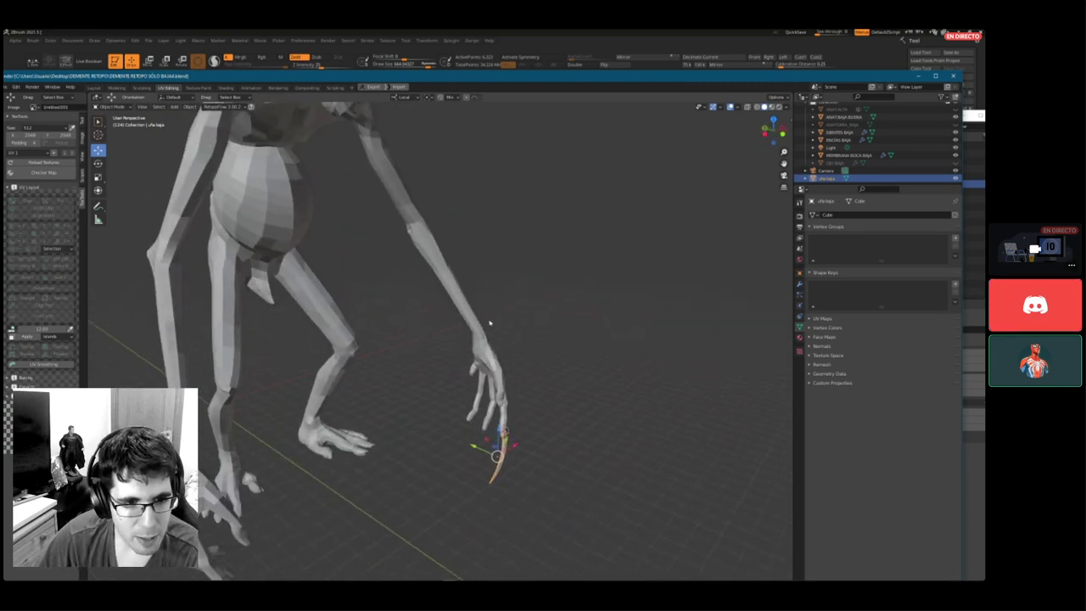
scroll(490, 323, "down", 3)
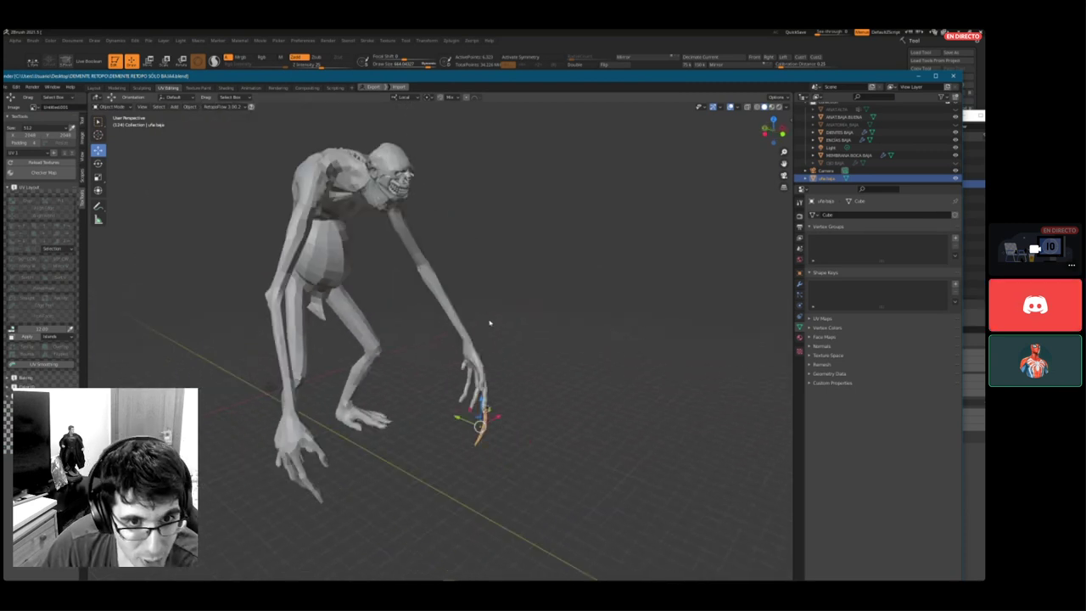
left_click(395, 192)
scroll(395, 192, "up", 4)
middle_click_drag(395, 193, 500, 441, "shift")
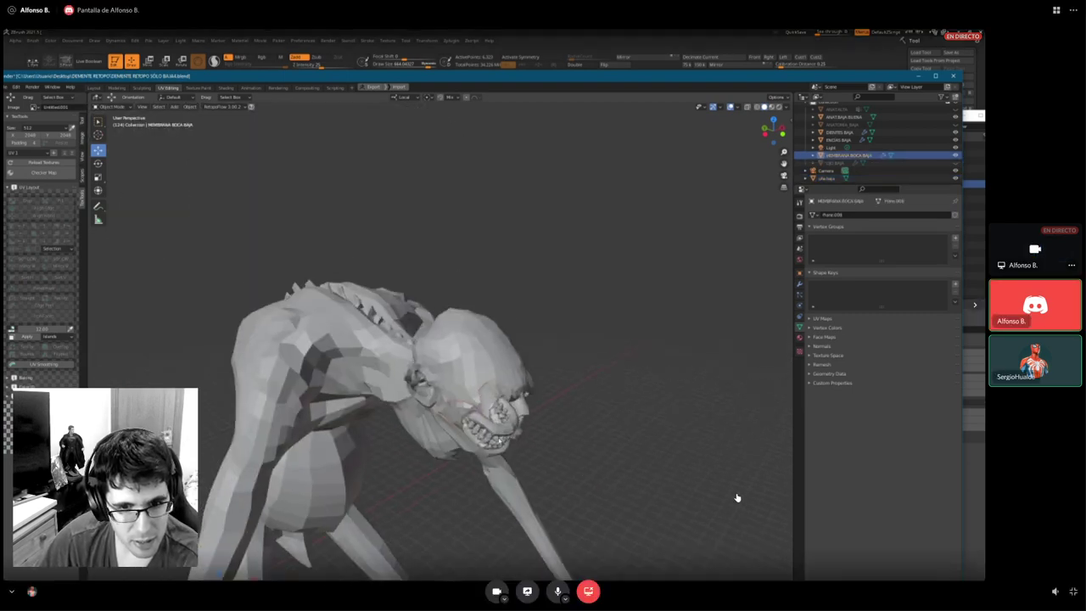
scroll(499, 441, "up", 7)
middle_click_drag(526, 475, 512, 262, "shift")
scroll(565, 363, "down", 4)
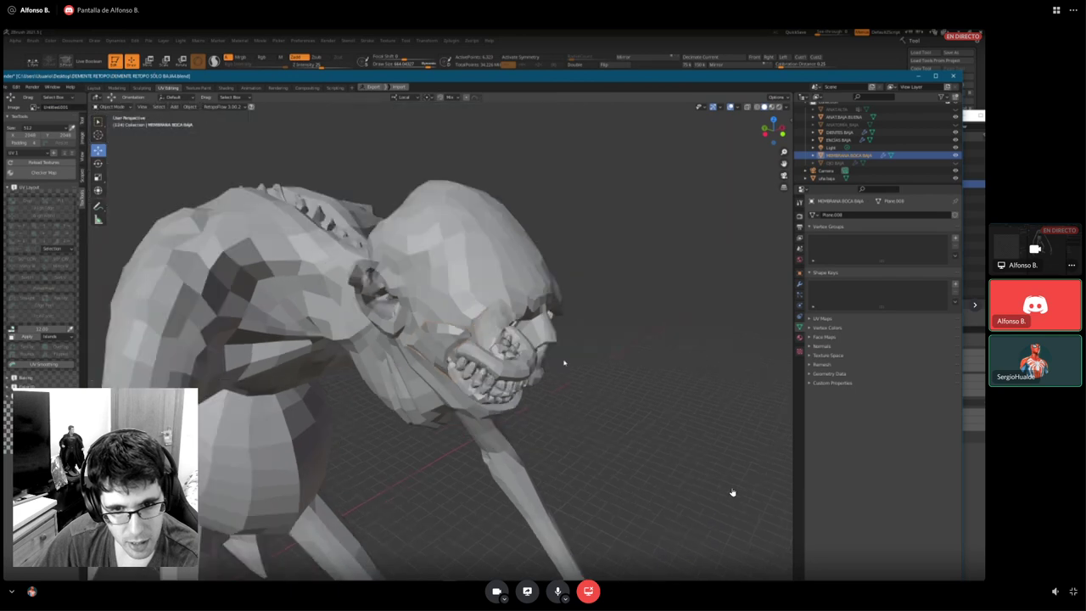
- Compare the low-poly creature's whole-body size with a close view of its mouth and teeth
scroll(556, 348, "down", 2)
scroll(577, 212, "down", 5)
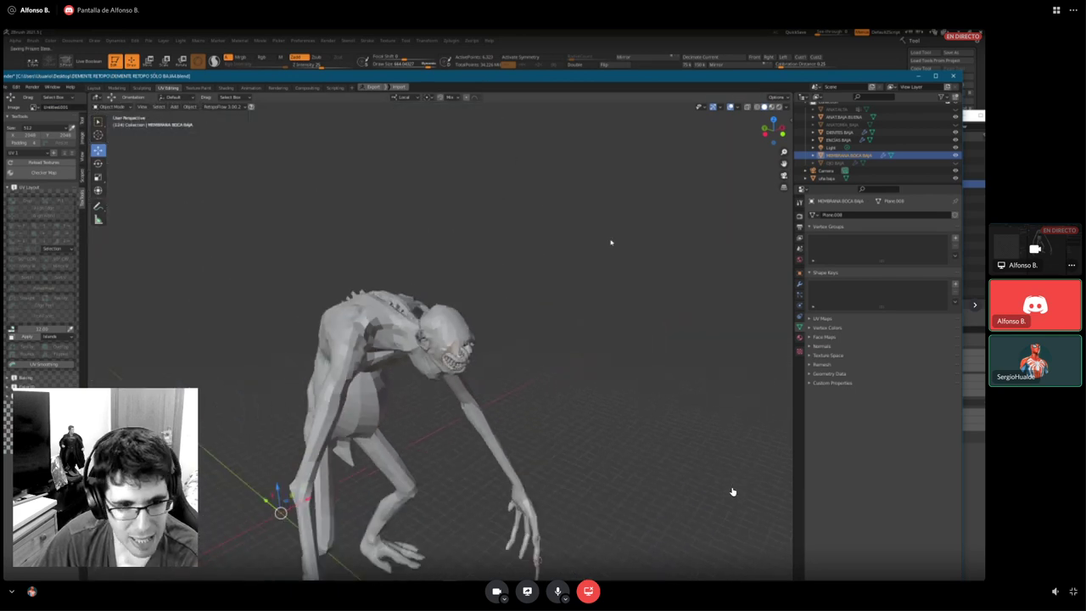
mouse_move(459, 77)
left_mouse_down()
mouse_move(454, 253)
mouse_move(454, 85)
left_mouse_up()
scroll(726, 491, "up", 5)
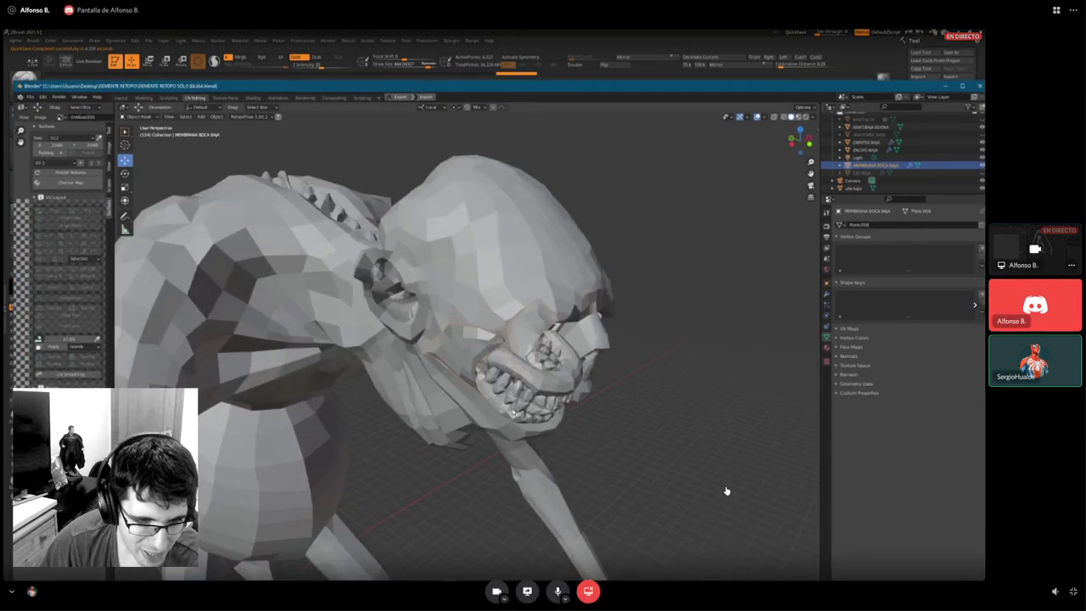
middle_click_drag(512, 412, 528, 390)
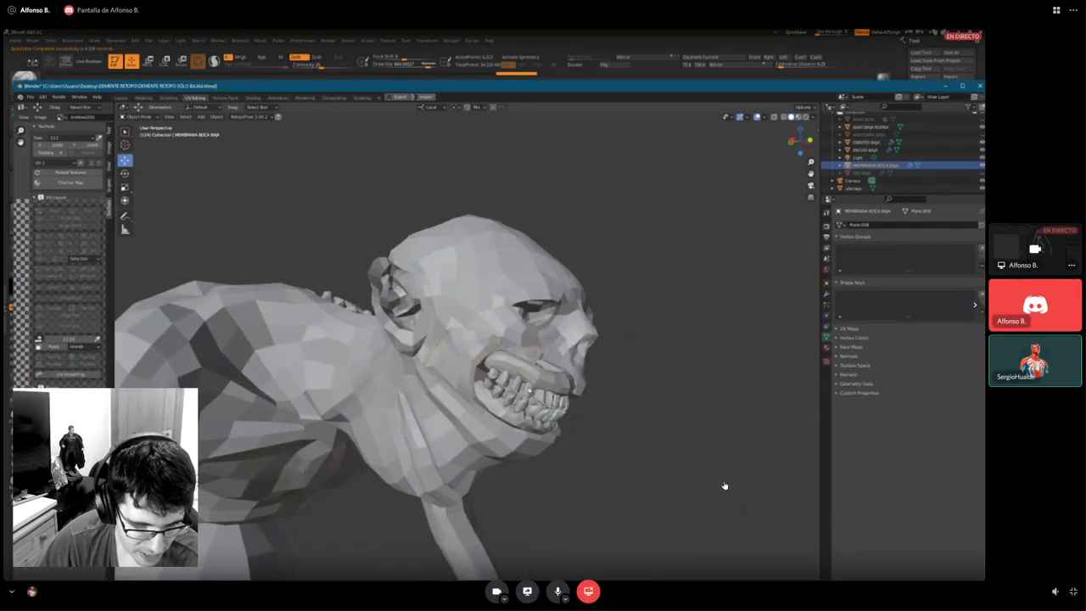
scroll(529, 390, "down", 12)
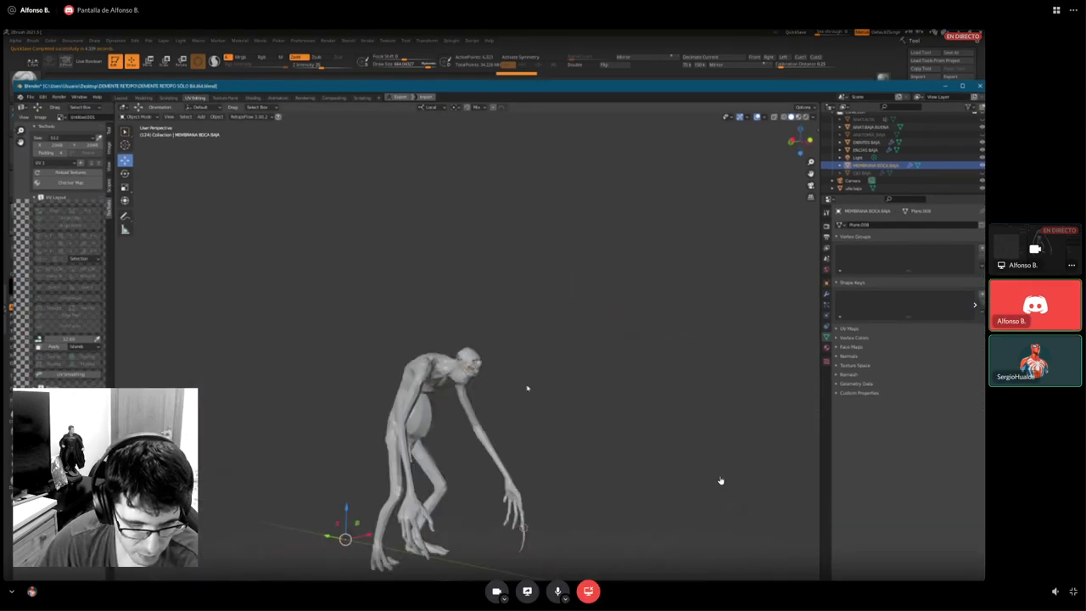
middle_click_drag(528, 389, 537, 415)
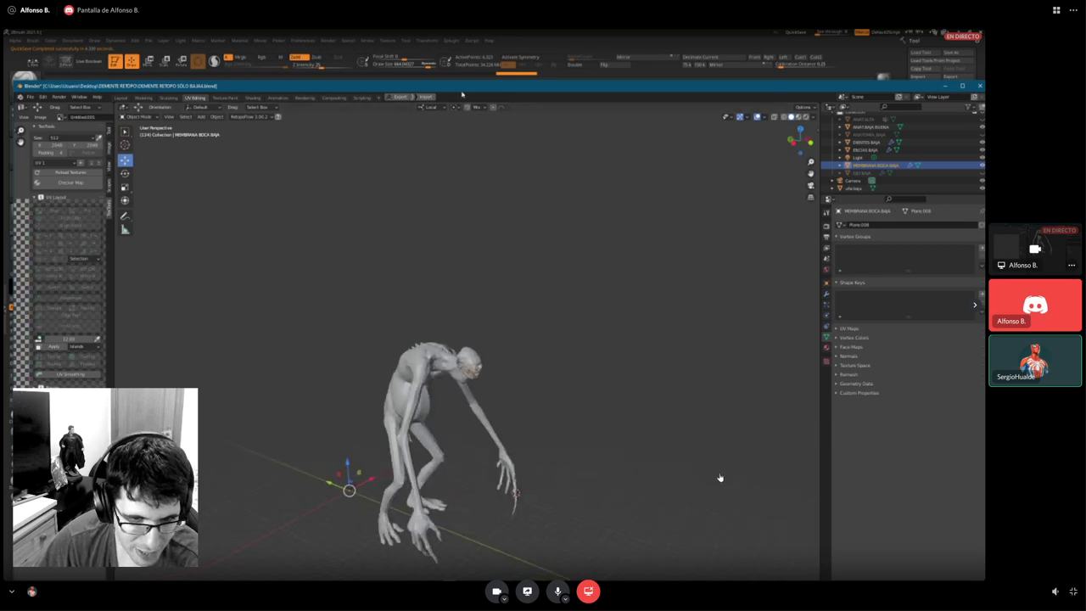
- Move the creature's window aside and inspect the jaw's clean Blender scene around the origin, camera and light
left_click_drag(459, 89, 490, 537)
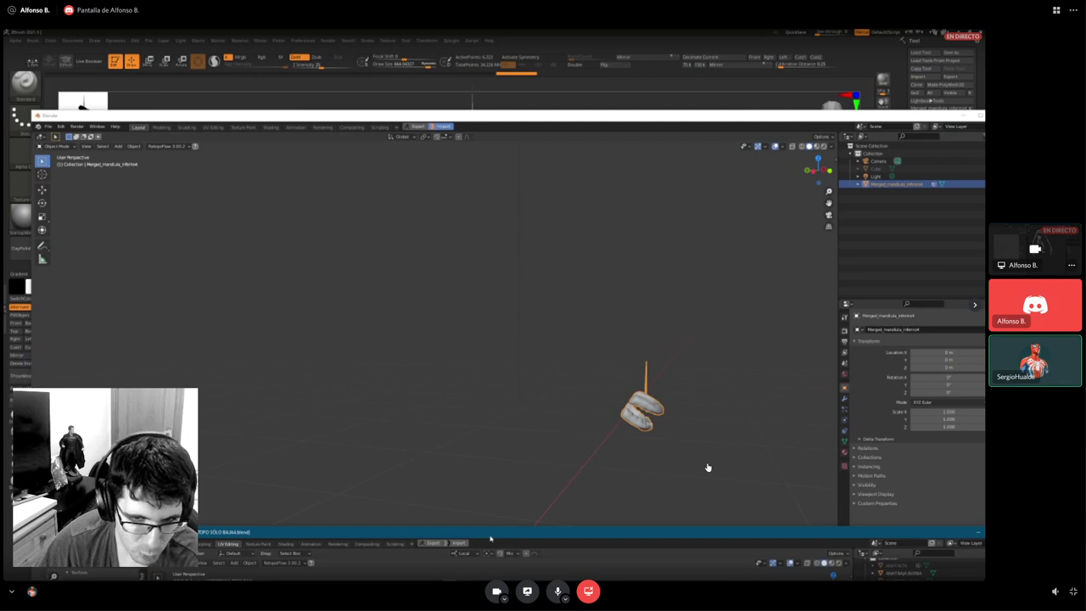
left_click_drag(490, 537, 631, 463)
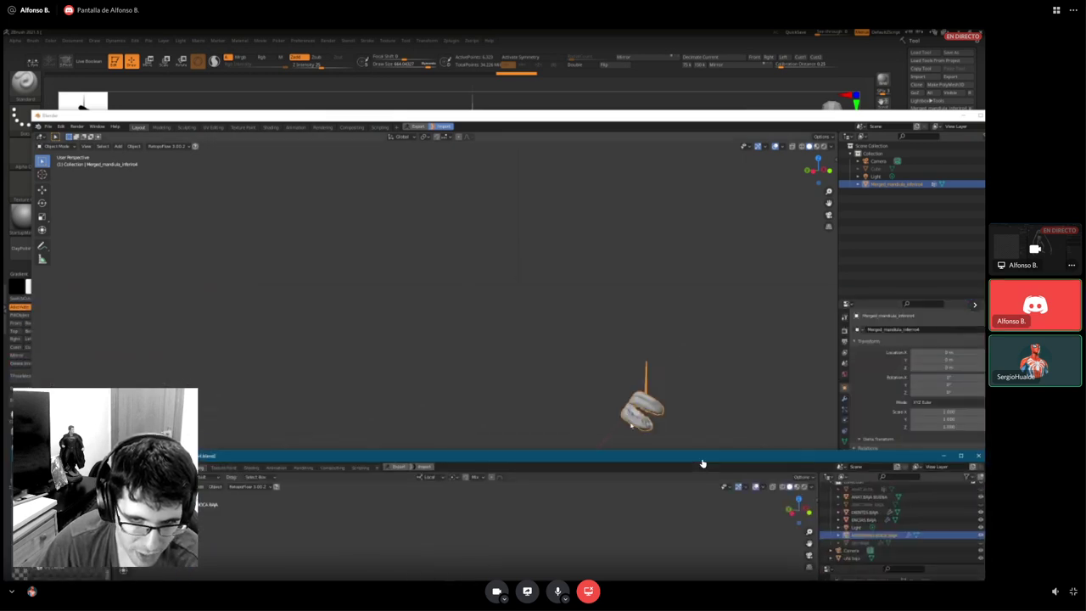
scroll(635, 342, "down", 12)
middle_click_drag(638, 331, 497, 238)
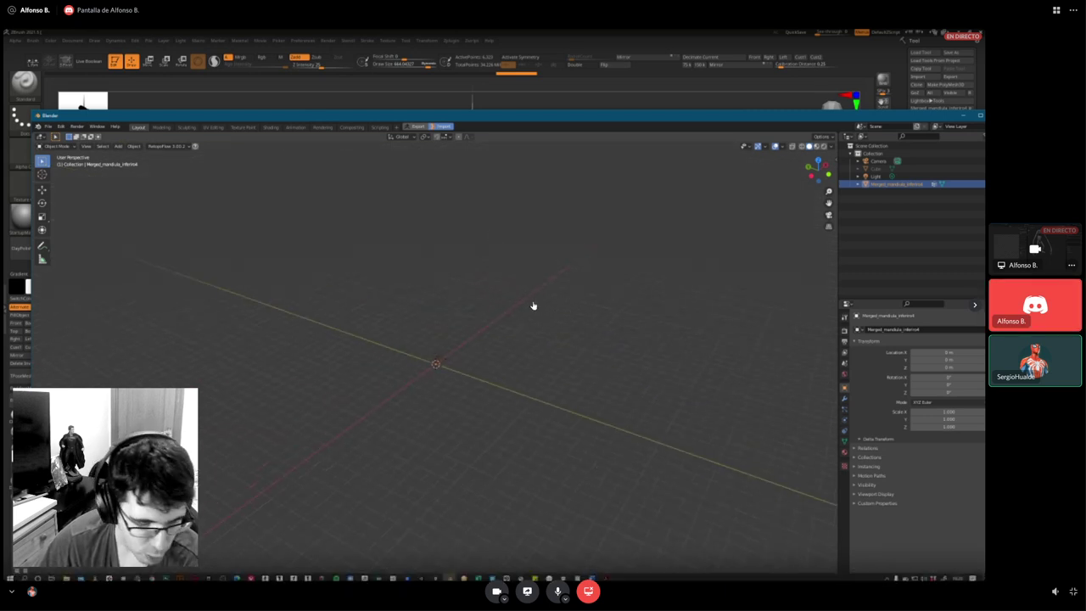
mouse_move(450, 575)
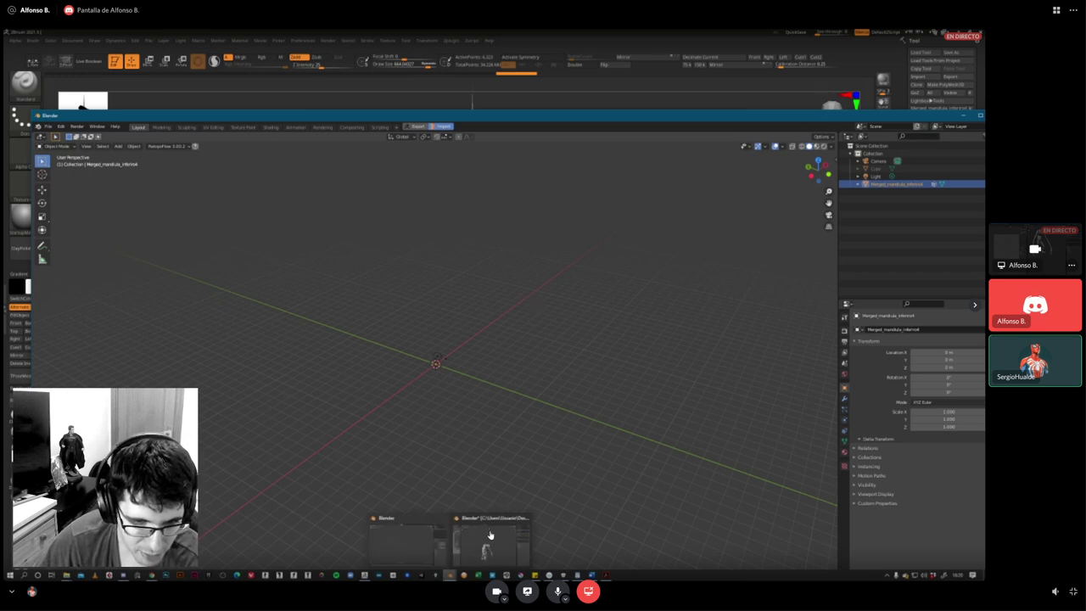
scroll(441, 403, "up", 10)
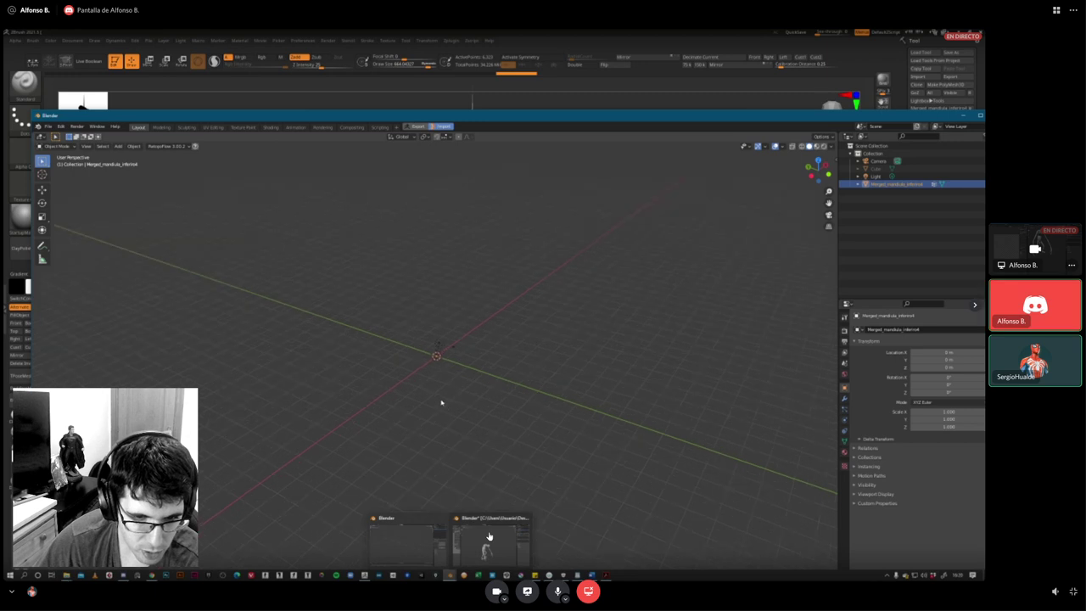
mouse_move(433, 310)
middle_mouse_down()
mouse_move(460, 274)
mouse_move(475, 359)
mouse_move(481, 269)
middle_mouse_up()
scroll(500, 242, "down", 5)
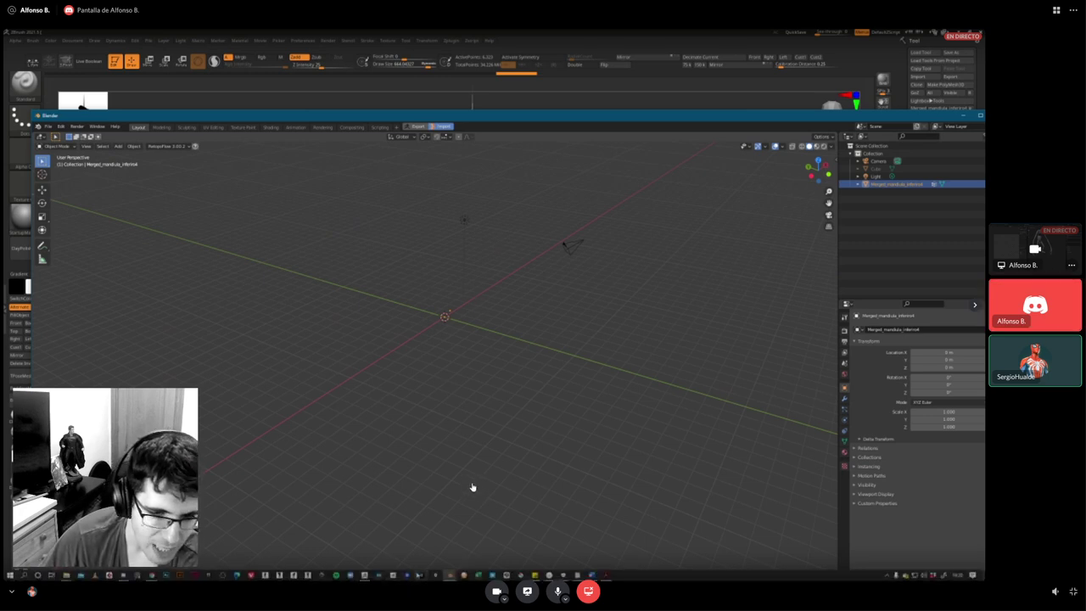
- Bring the low-poly creature's Blender window back to the front and select its body mesh
left_click(455, 576)
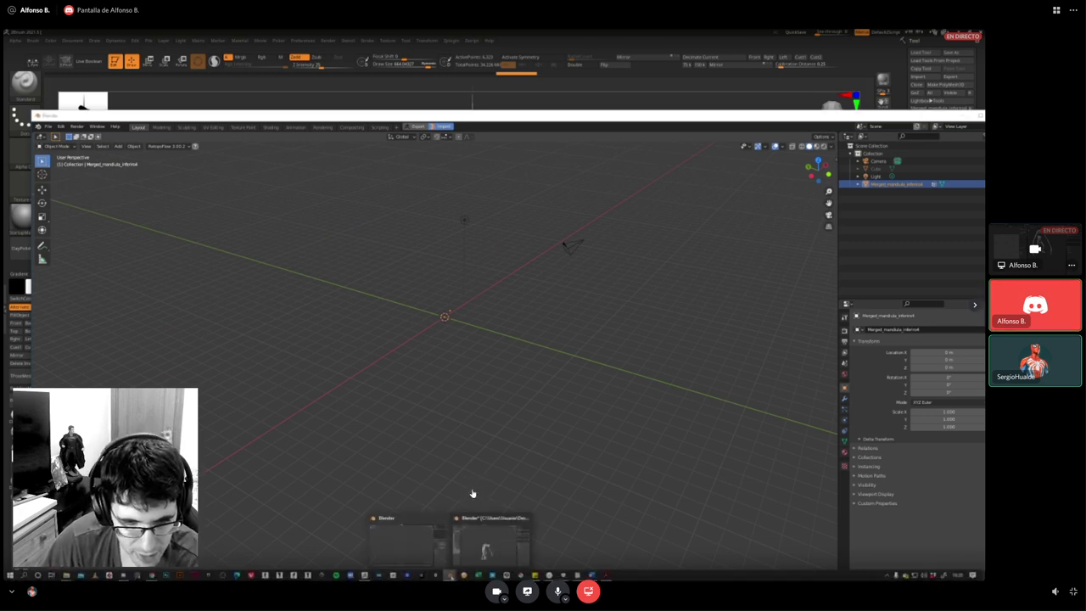
left_click(476, 545)
left_click_drag(517, 449, 471, 95)
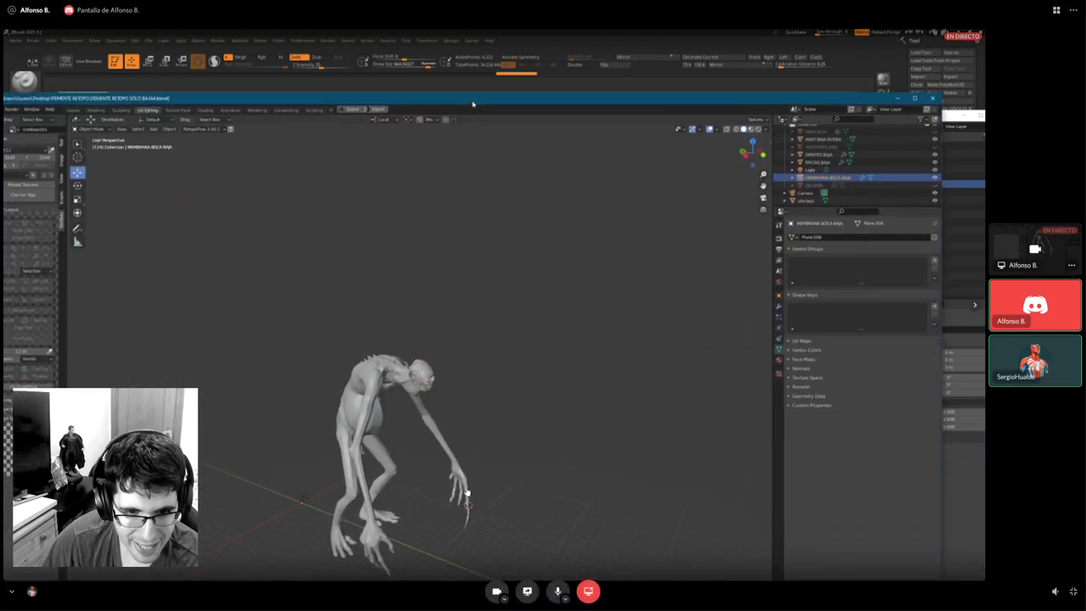
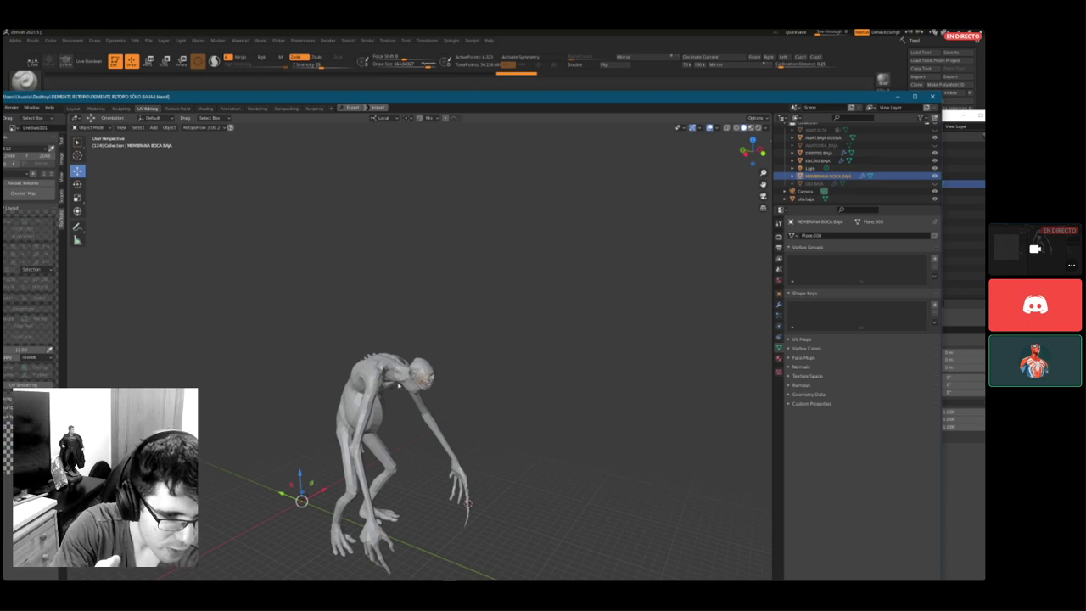
middle_click_drag(391, 396, 411, 399)
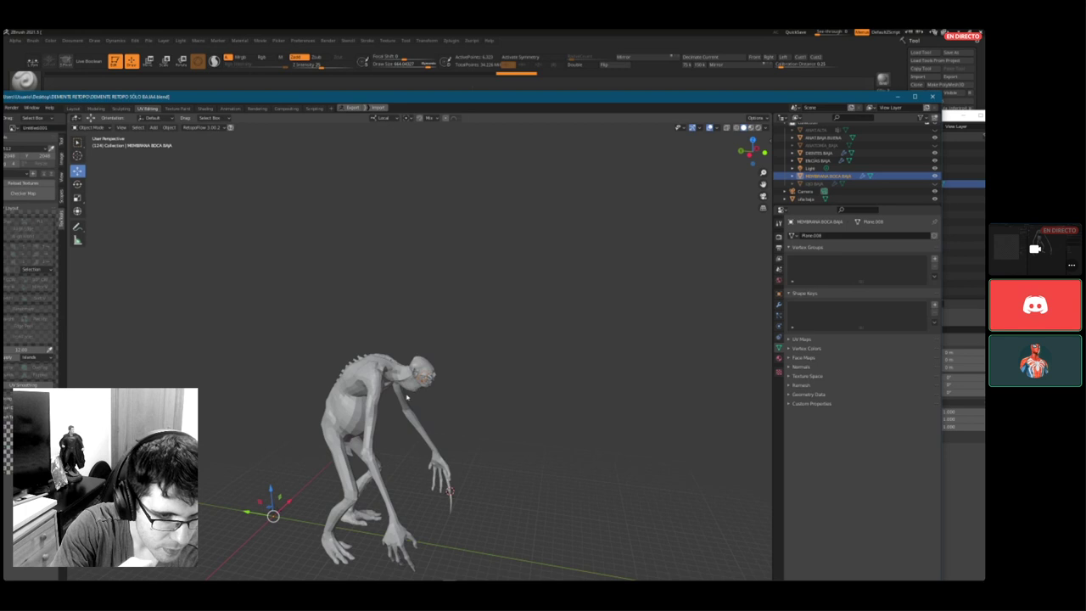
left_click(371, 382)
scroll(371, 382, "up", 5)
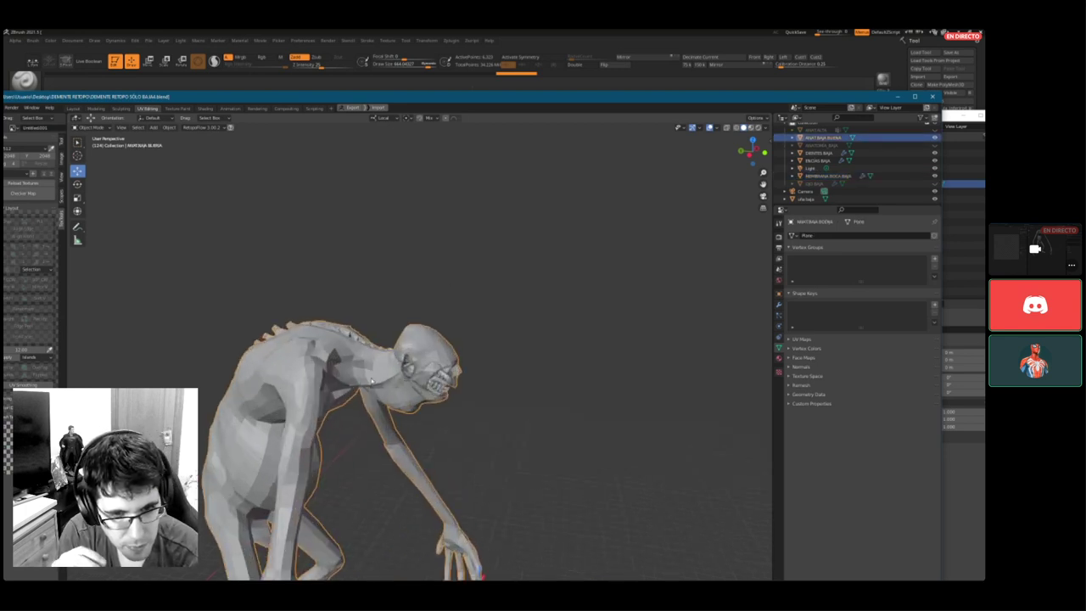
scroll(344, 322, "down", 5)
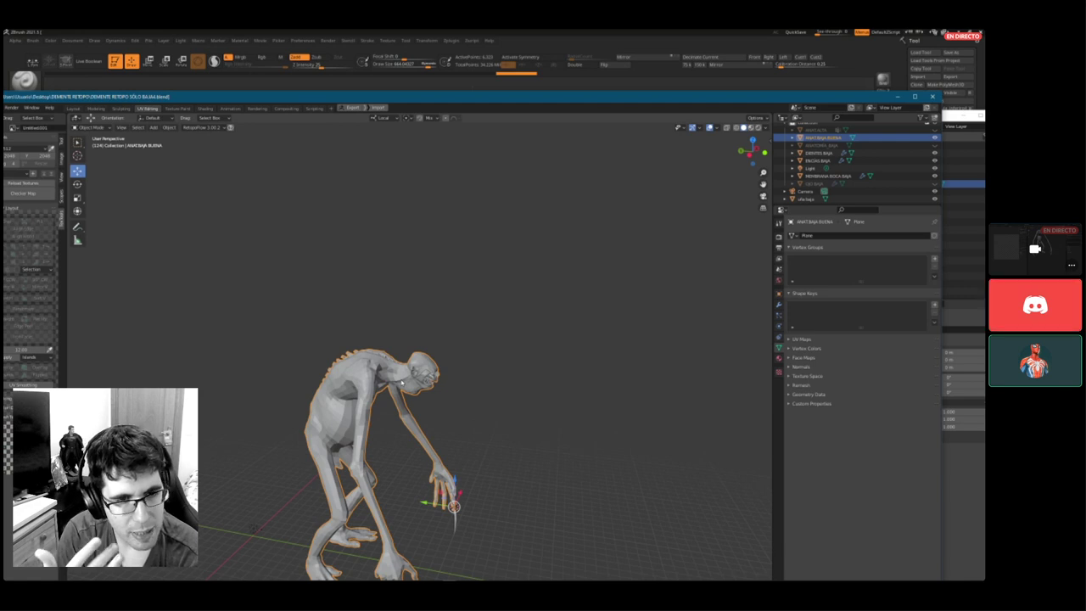
- Open the add-on preferences in the creature's scene and search for "go" to find the GoB add-on
left_click_drag(149, 97, 251, 95)
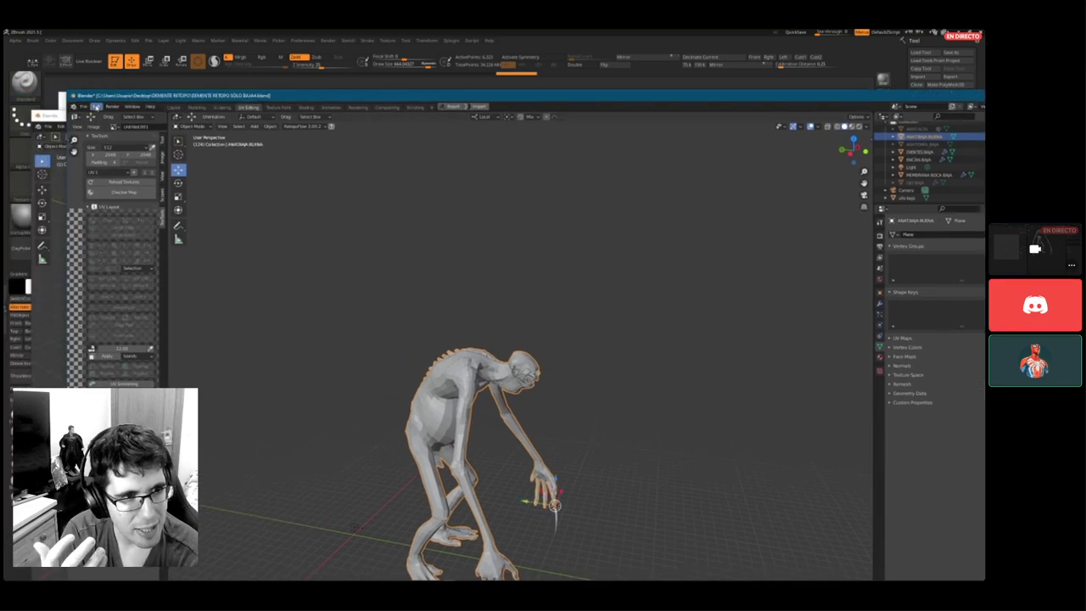
left_click(96, 106)
left_click(96, 106)
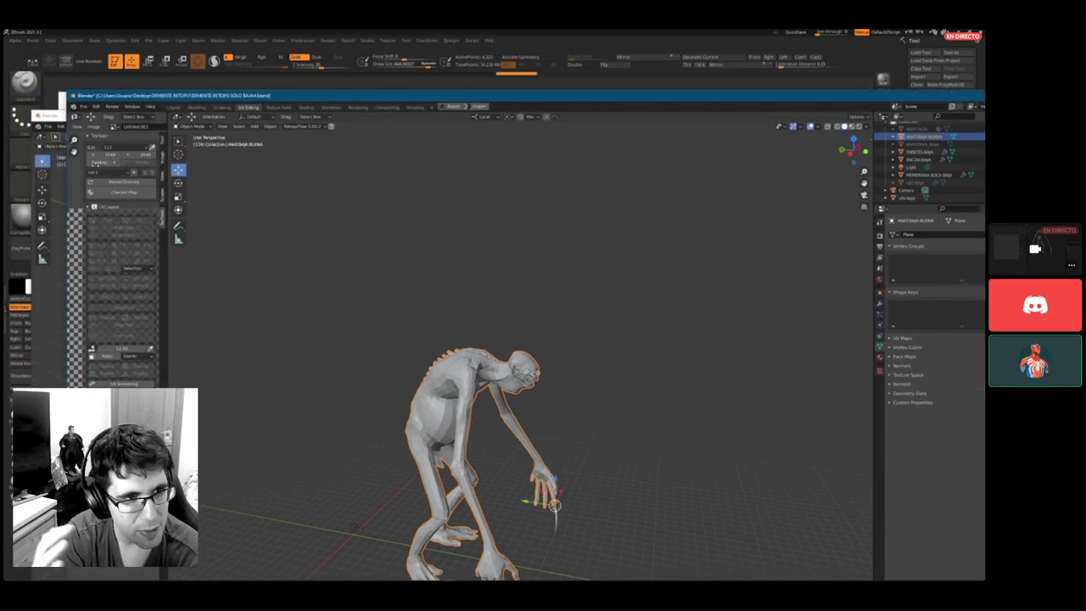
left_click(94, 106)
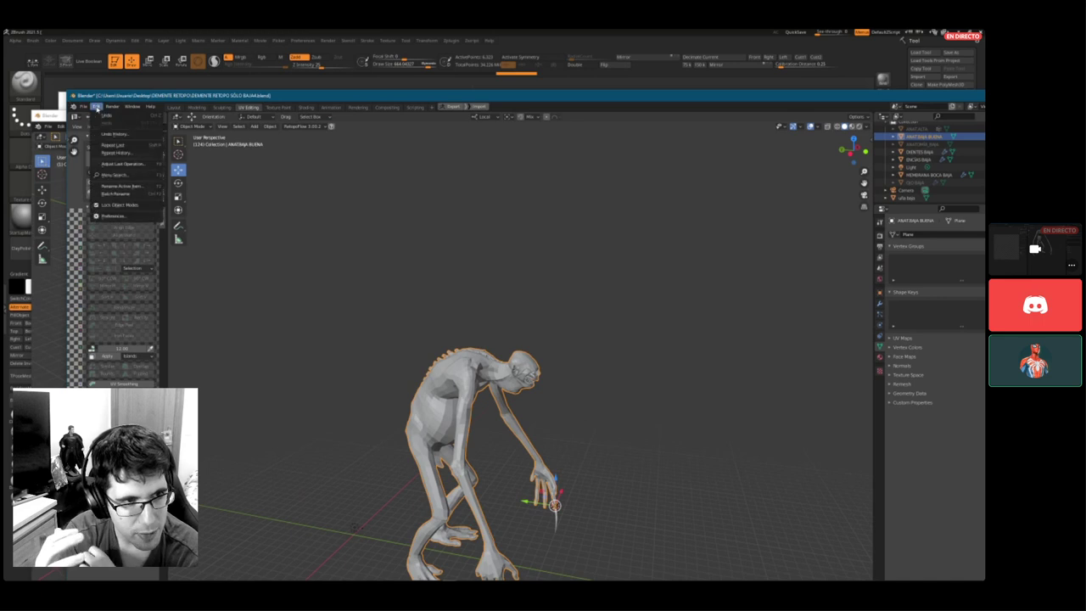
left_click(123, 216)
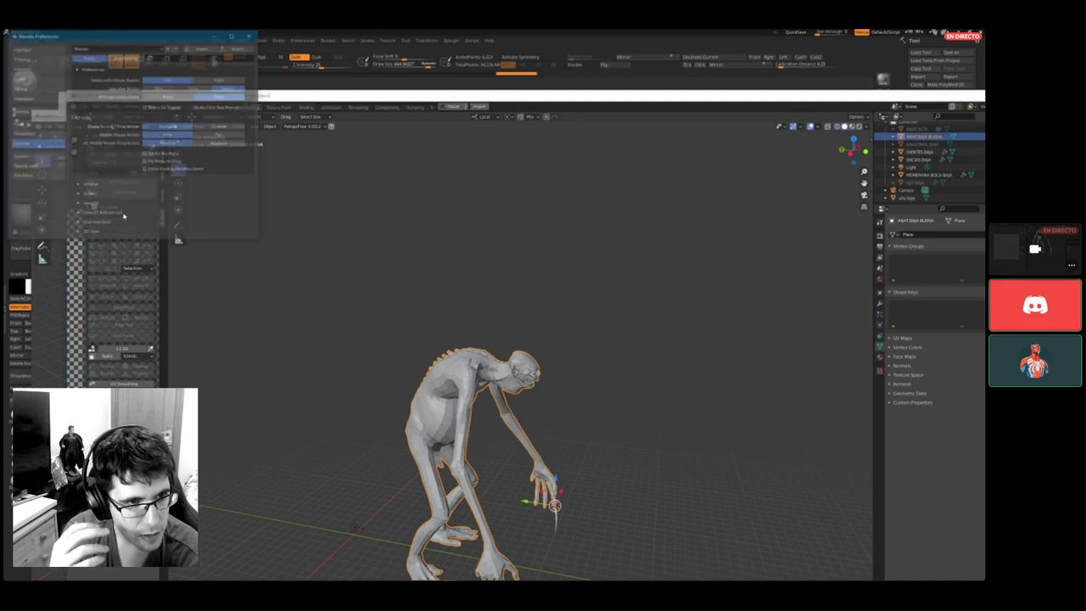
left_click(34, 111)
left_click_drag(177, 35, 401, 109)
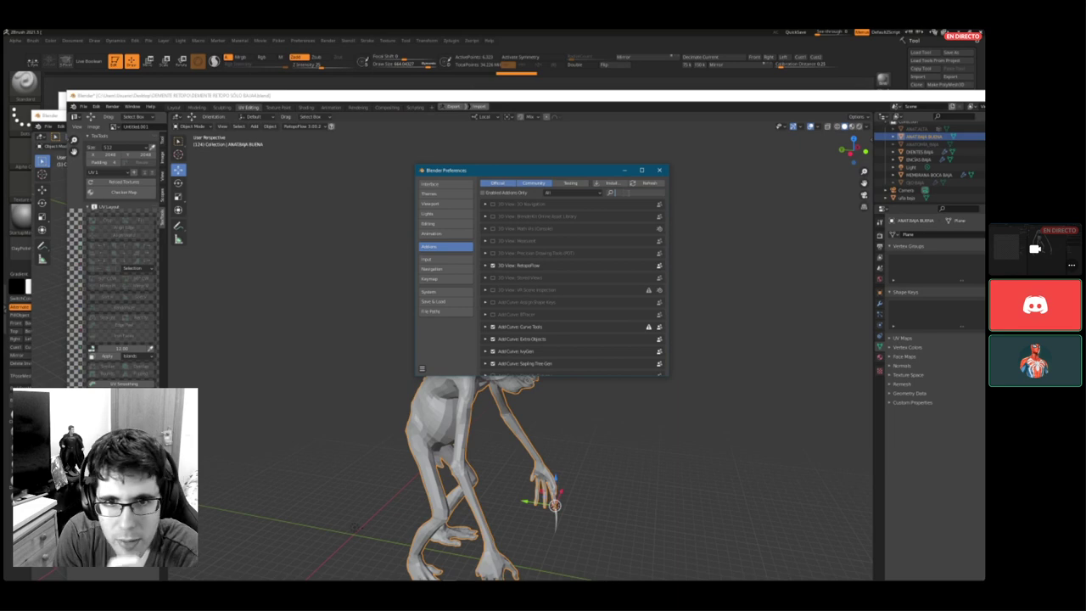
type("gob")
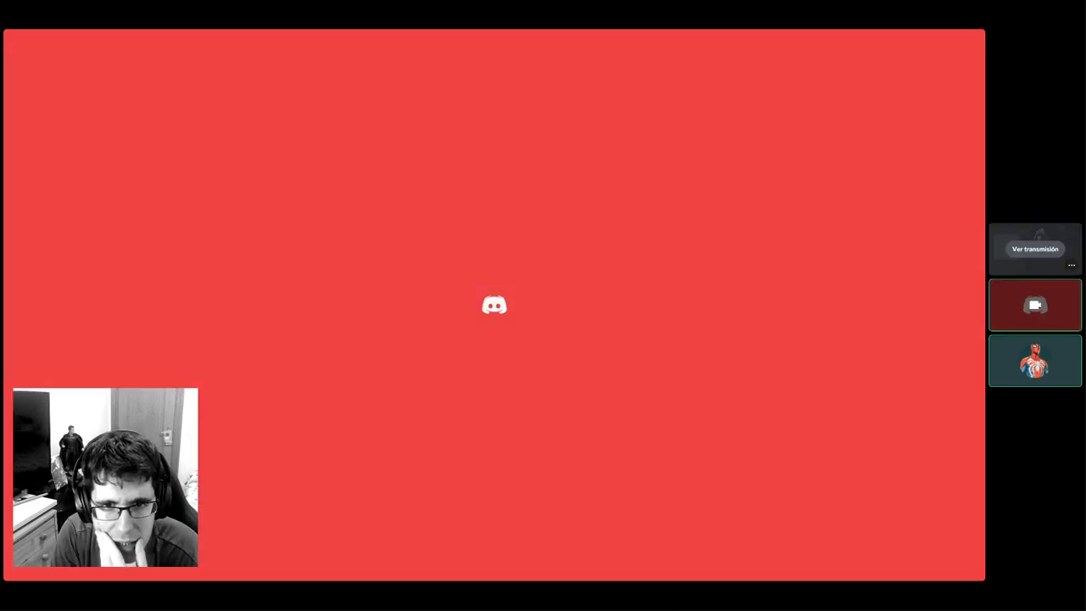
- Resume the shared-screen stream and review the GoB import and export options, including the available export modifier choices
left_click(1042, 248)
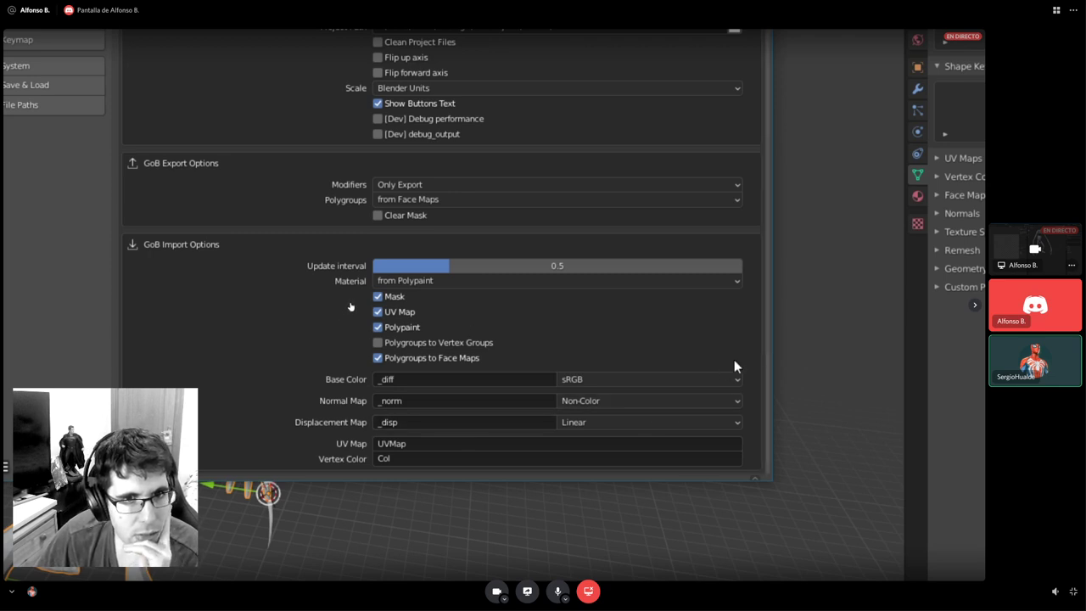
left_click(736, 382)
left_click(736, 383)
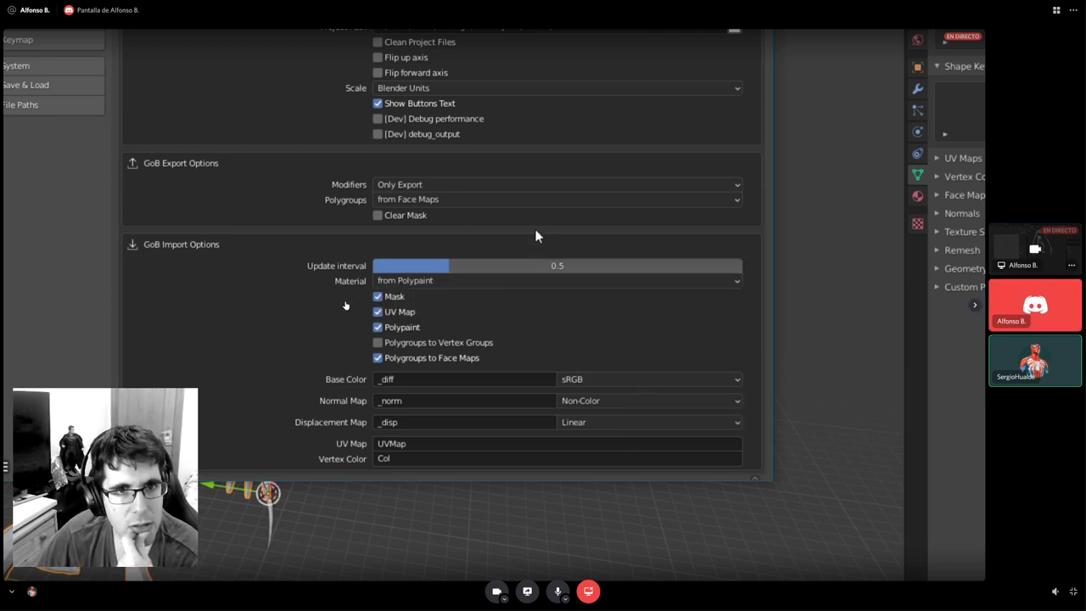
scroll(536, 235, "up", 3)
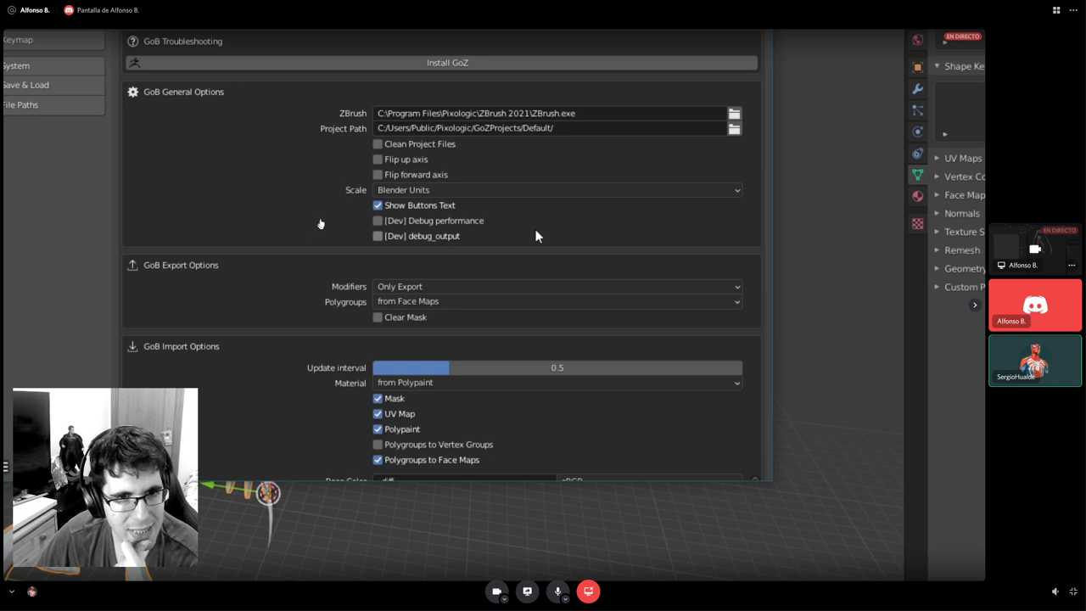
left_click(547, 285)
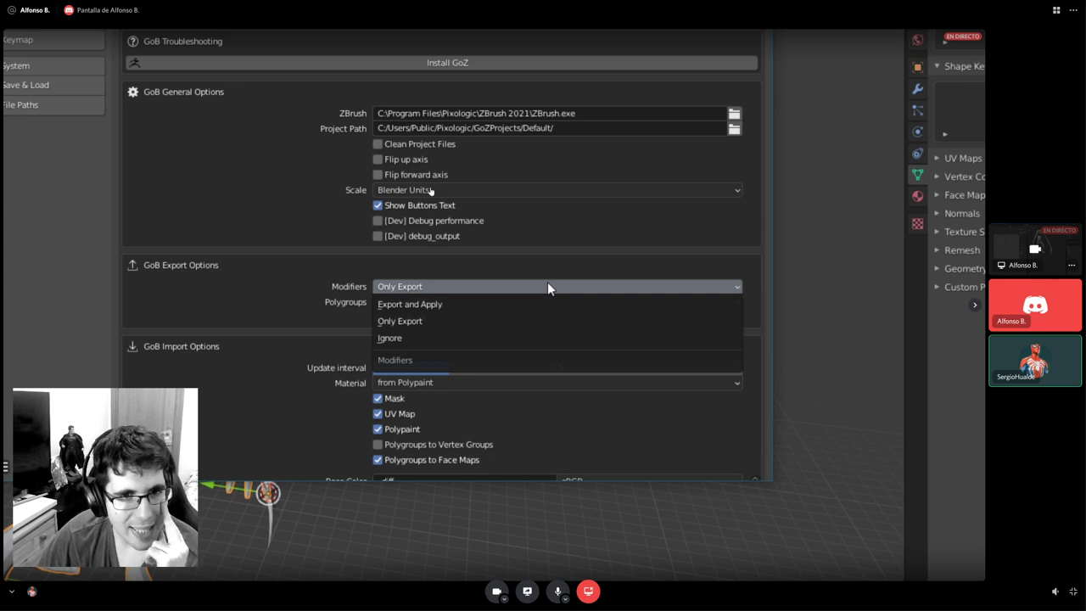
left_click(511, 283)
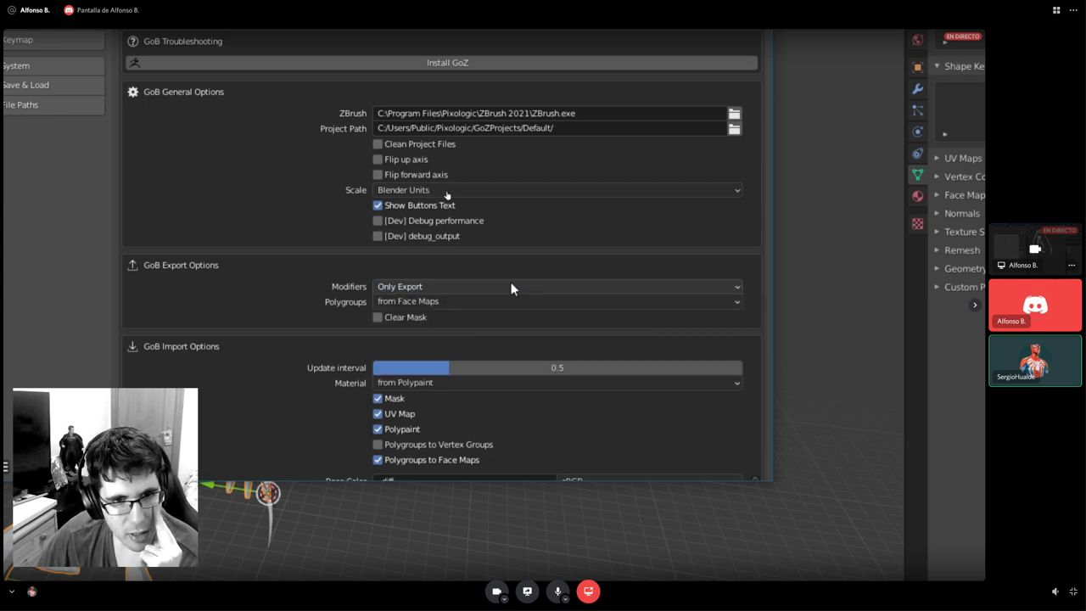
- Set the GoB scale option to ZBrush Units with a ZBrush Scale of 1.0
scroll(547, 137, "up", 4)
left_click(454, 331)
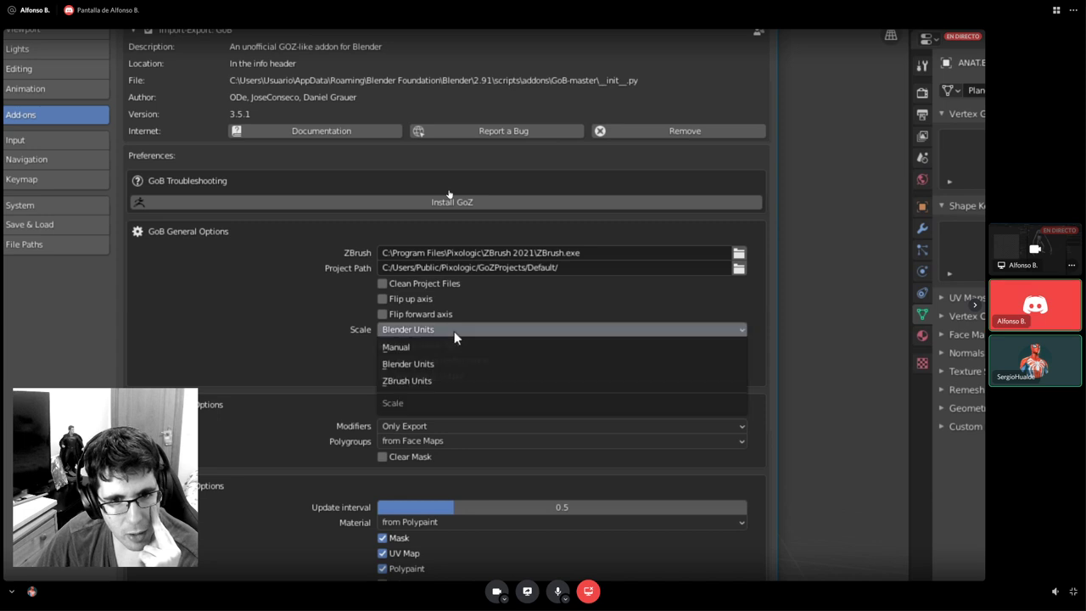
left_click(454, 331)
left_click(453, 331)
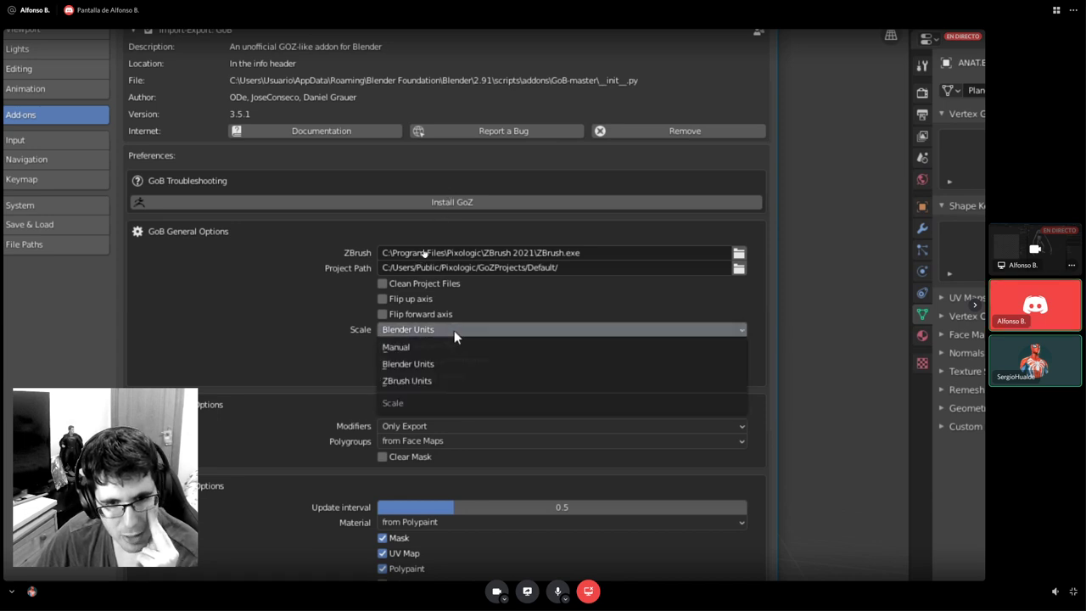
left_click(398, 379)
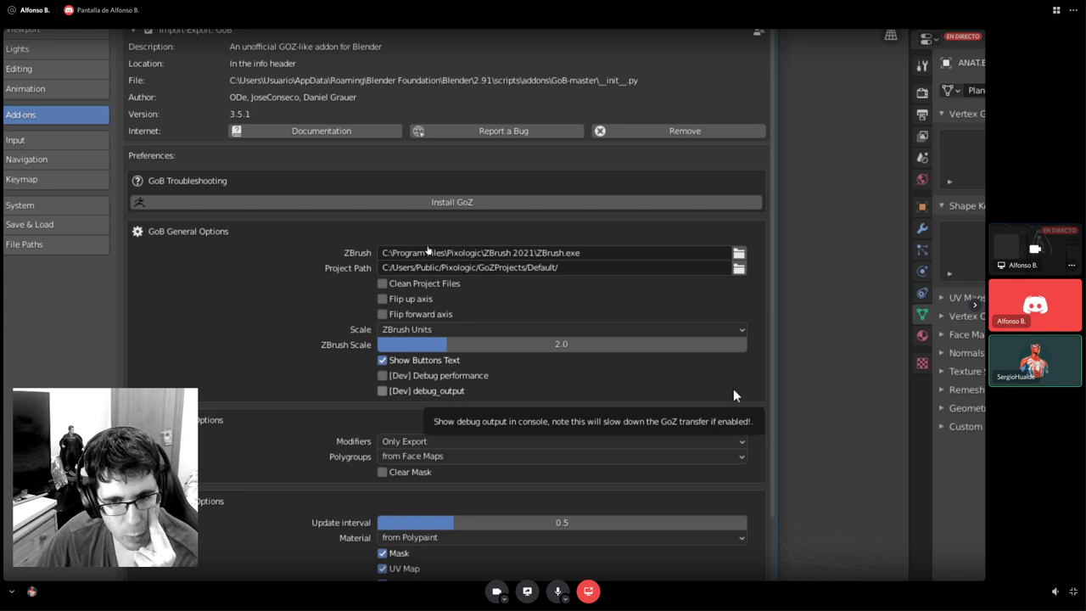
left_click(566, 344)
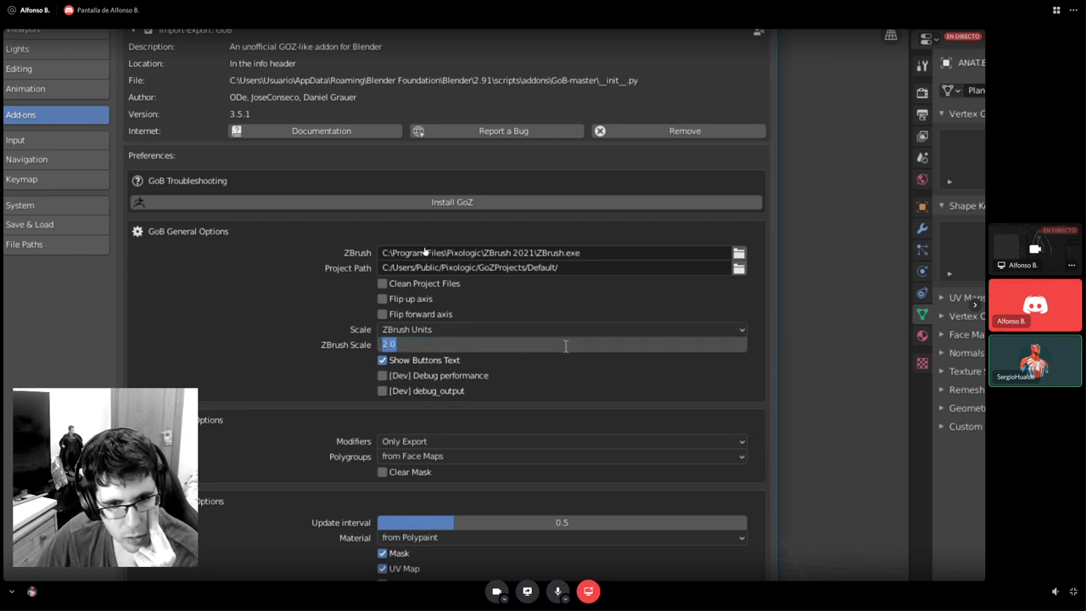
type("1")
key("Return")
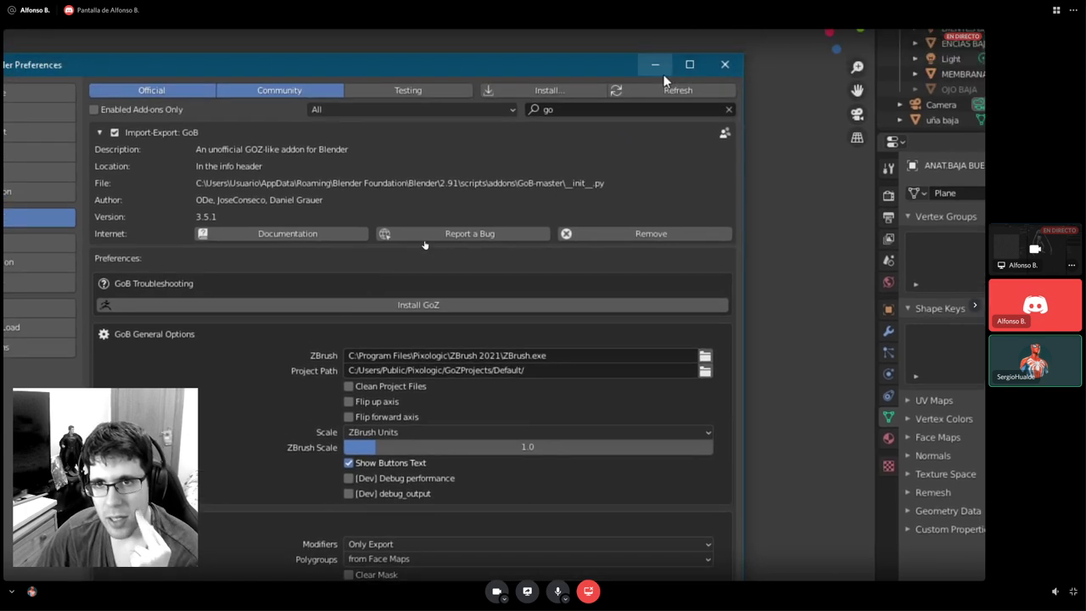
- Put the preferences window away, reposition the creature's window and select the mouth membrane
left_click(662, 74)
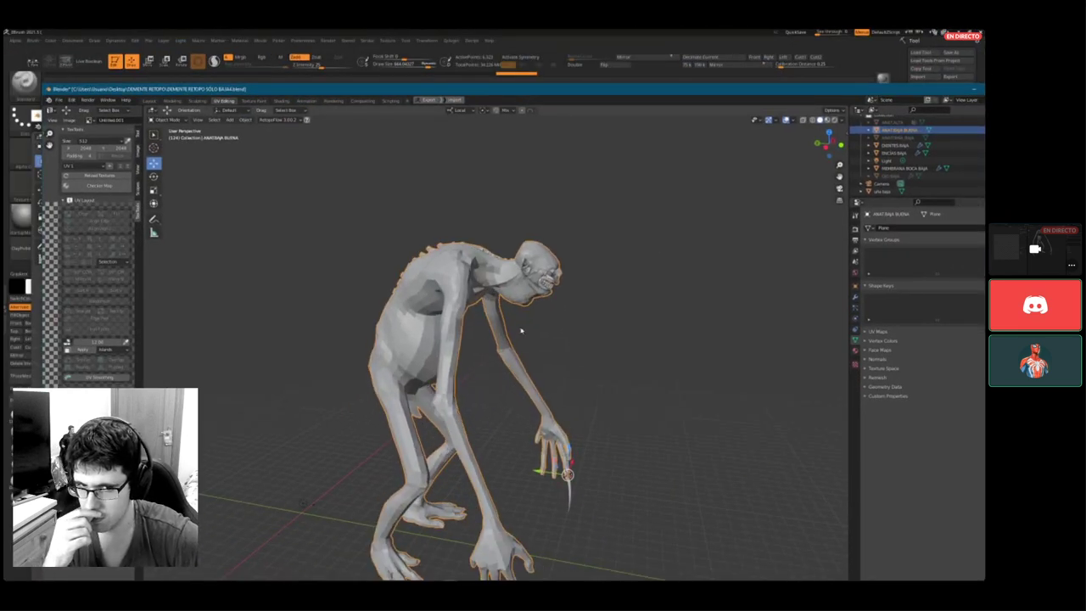
left_click_drag(446, 92, 393, 85)
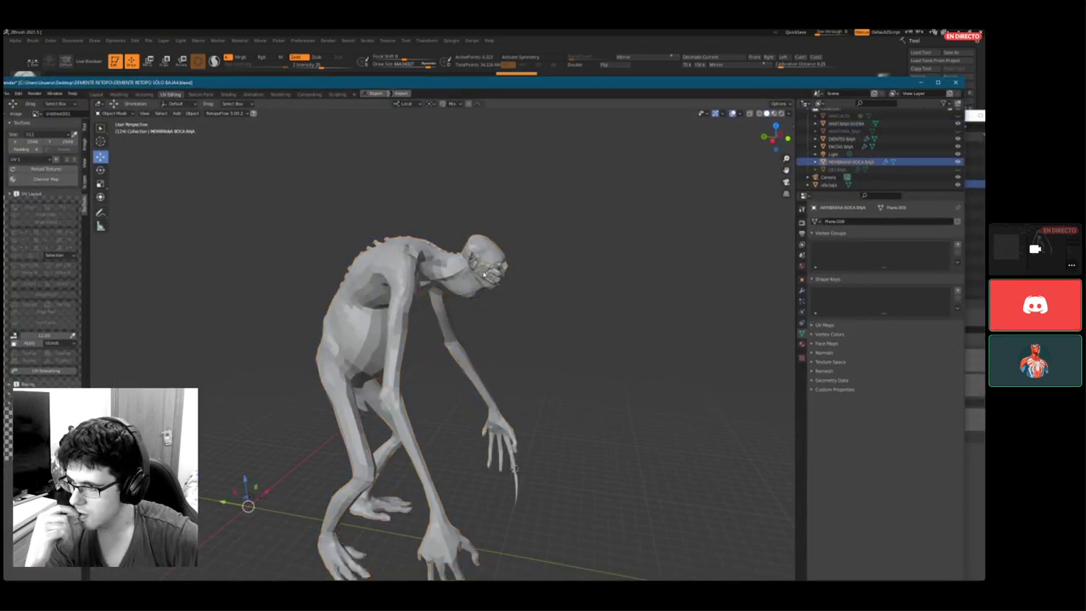
- Select the ENCIAS BAJA gums on the creature and export them to ZBrush with GoB
left_click(578, 145)
middle_click_drag(636, 159, 577, 347, "shift")
scroll(565, 267, "up", 3)
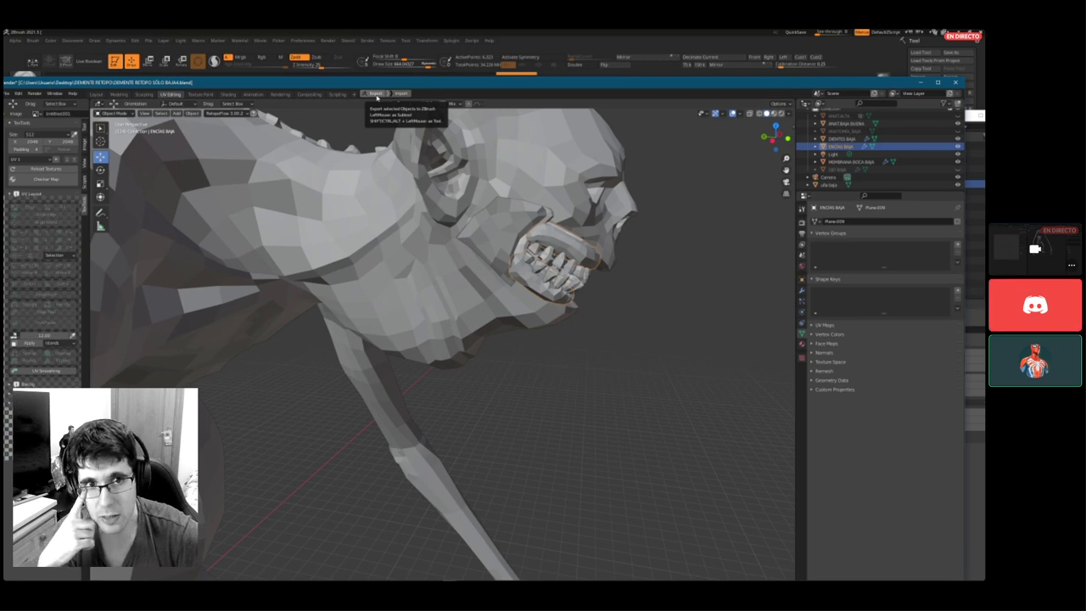
left_click(377, 96)
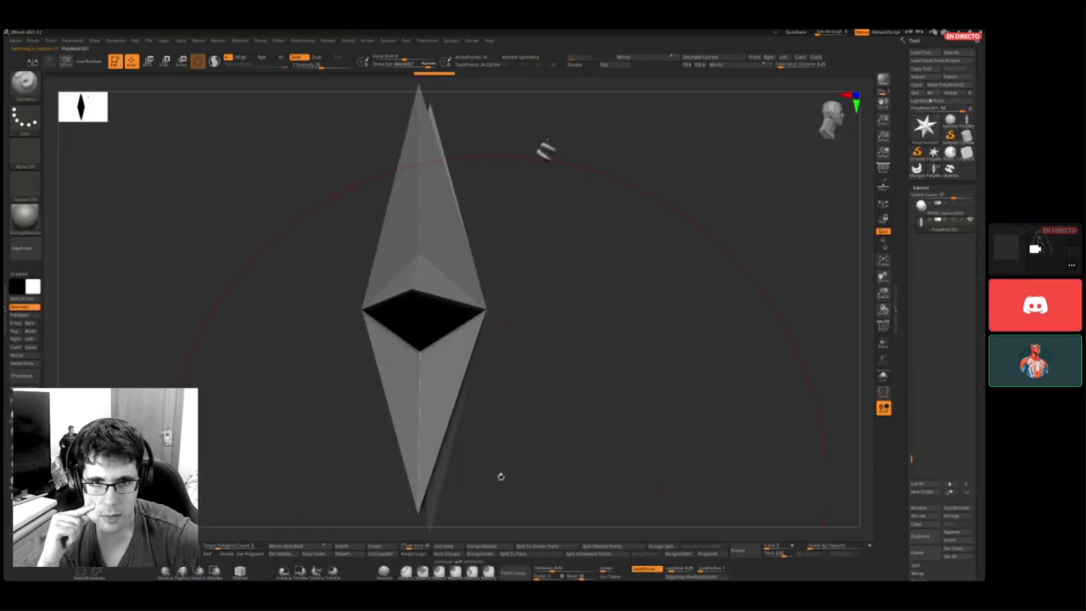
- Inspect the exported gums beside the PolyMesh3D star, and load the full creature tool with its open mouth framed
mouse_move(584, 335)
left_mouse_down()
mouse_move(594, 280)
mouse_move(599, 346)
left_mouse_up()
left_click_drag(502, 255, 661, 281)
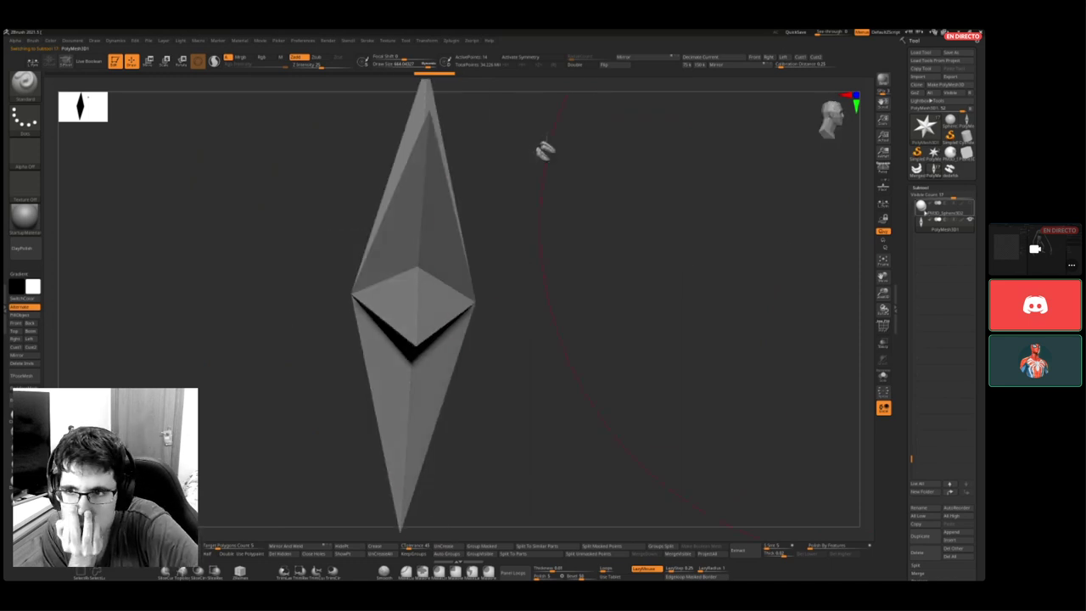
left_click(949, 169)
left_click(934, 170)
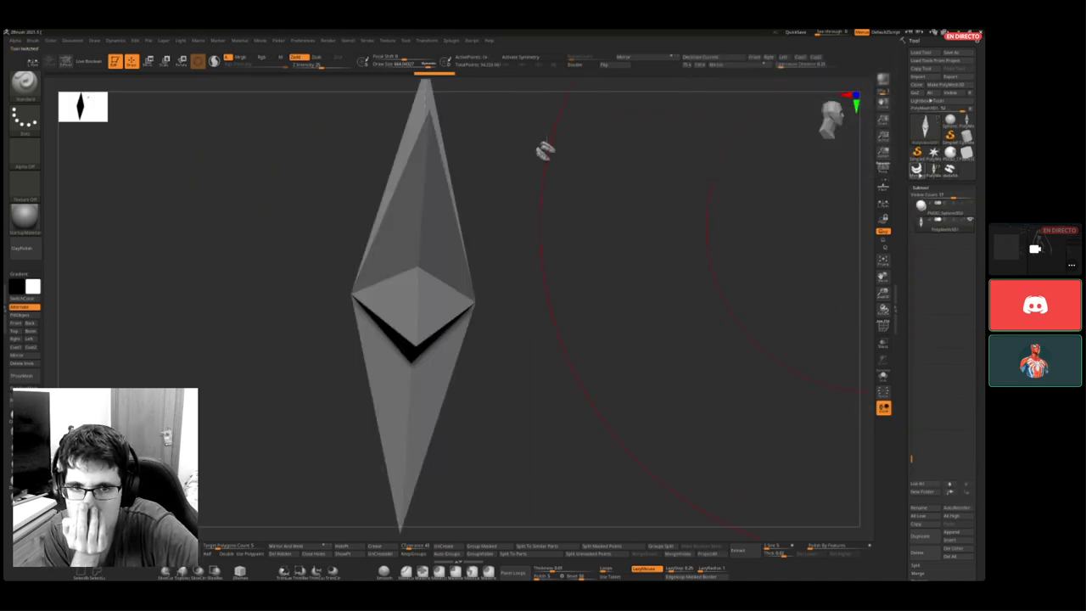
left_click(917, 170)
left_click(953, 159)
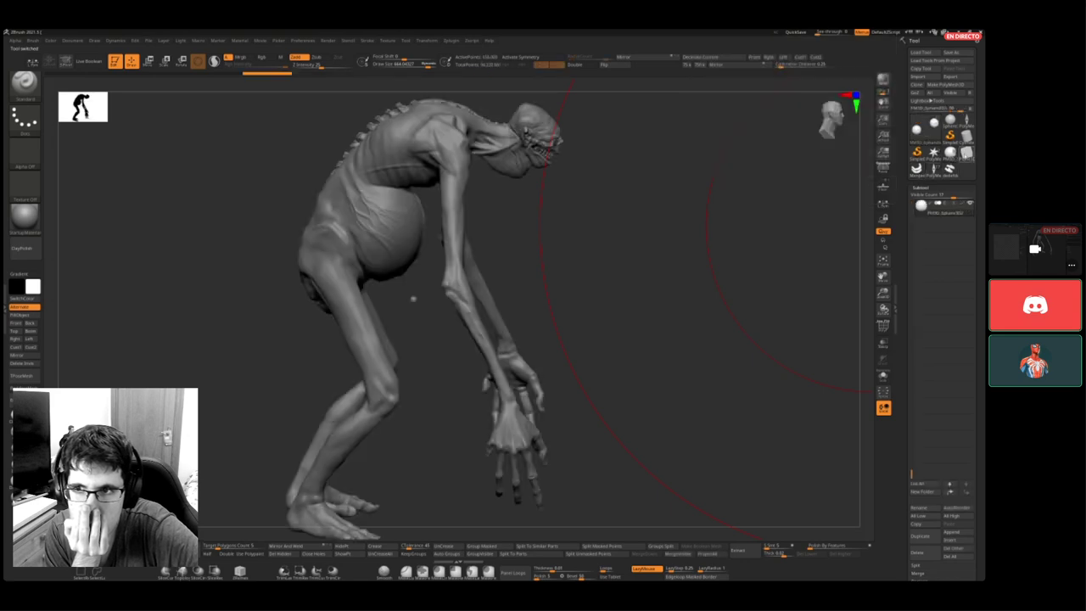
left_click_drag(617, 237, 762, 240)
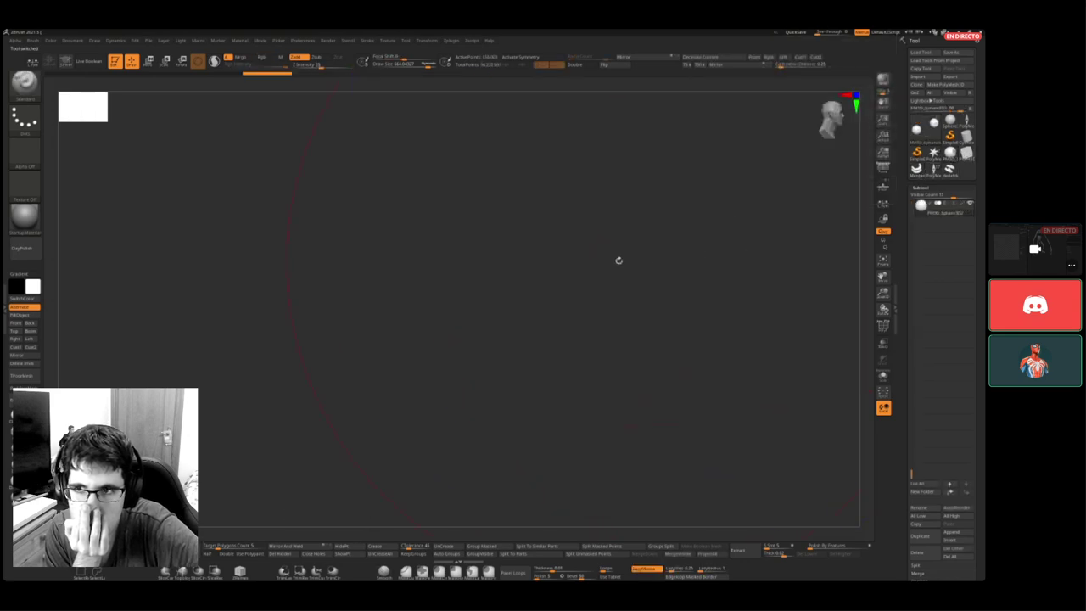
left_click_drag(619, 261, 560, 271)
right_click_drag(560, 271, 592, 254, "ctrl")
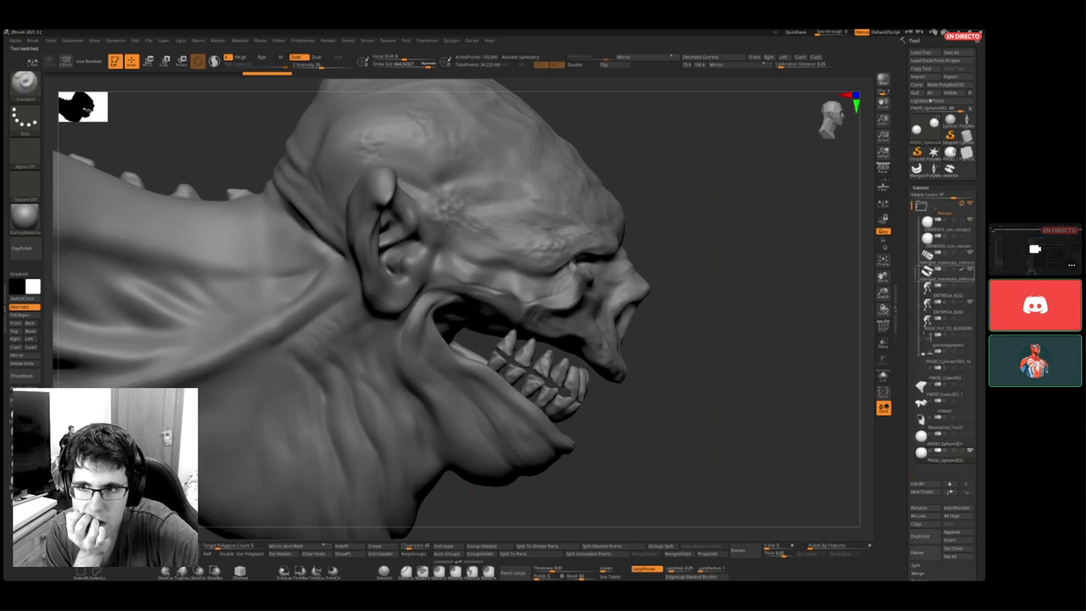
- Select the creature's merged jaw gums subtool and send it to Blender through GoZ
left_click(944, 276)
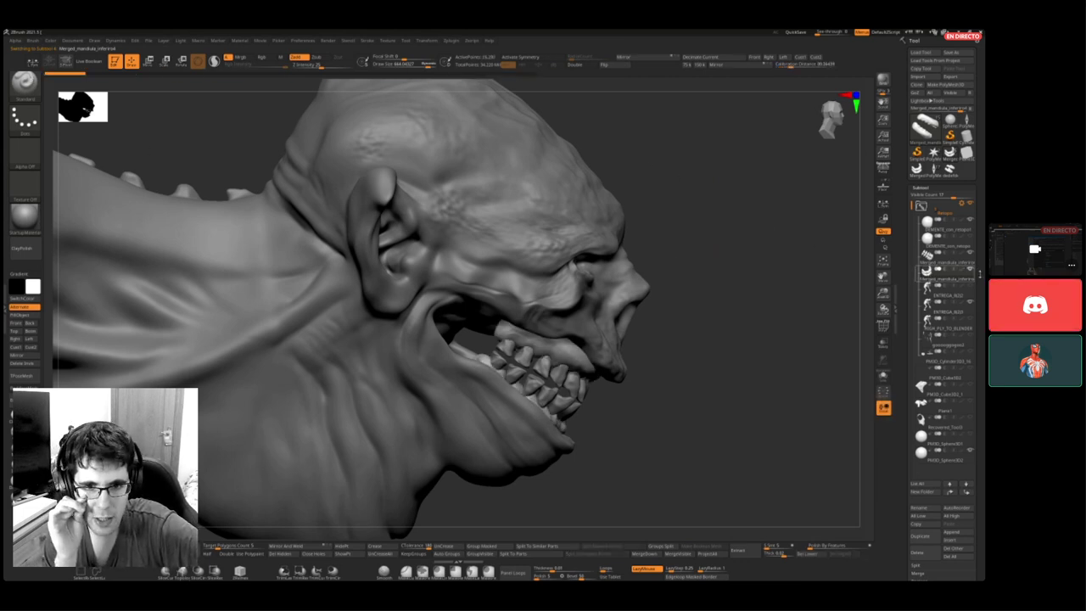
mouse_move(925, 277)
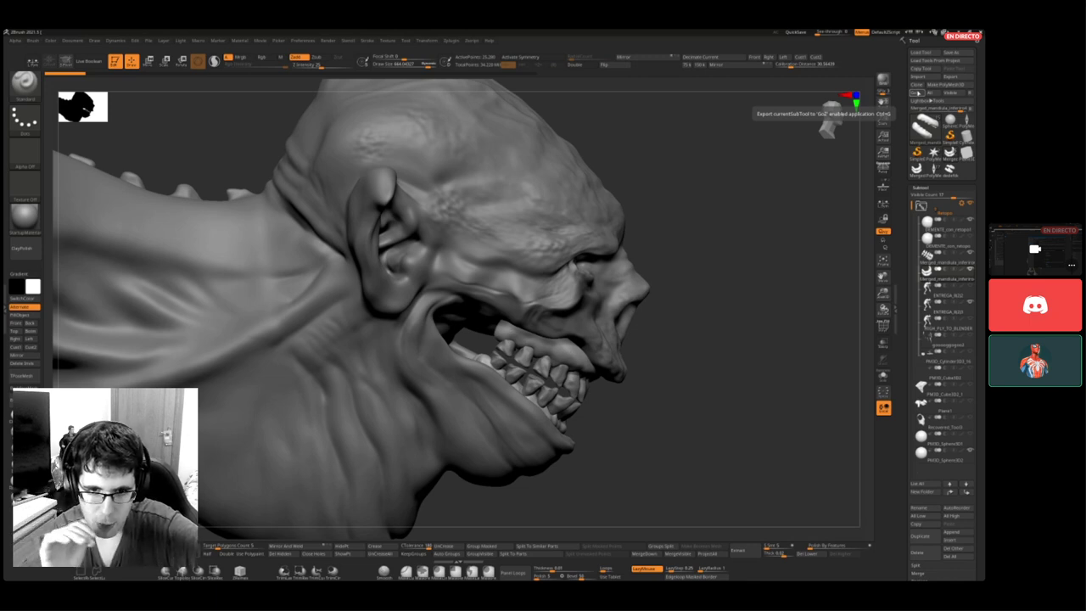
left_click(918, 93)
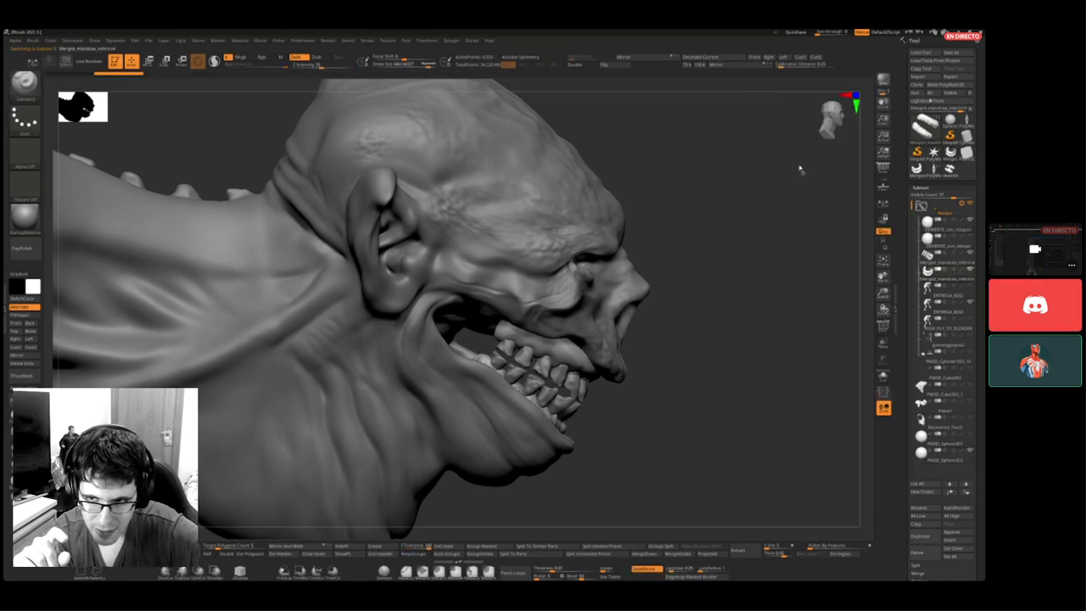
- Switch to the creature's scene in Blender and isolate the imported gums in Edit Mode
key("super")
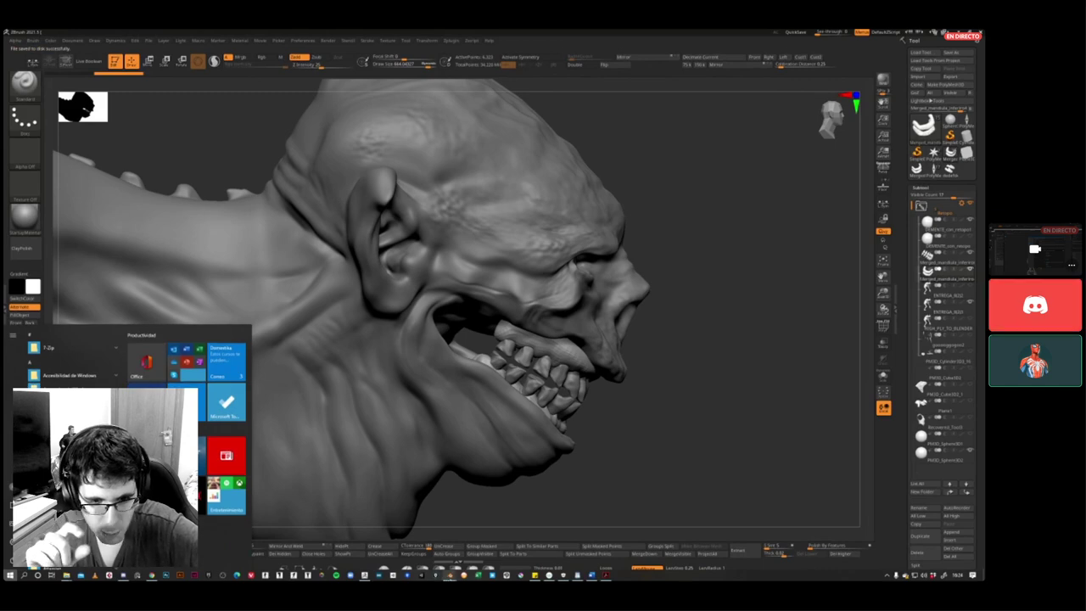
mouse_move(434, 551)
mouse_move(391, 543)
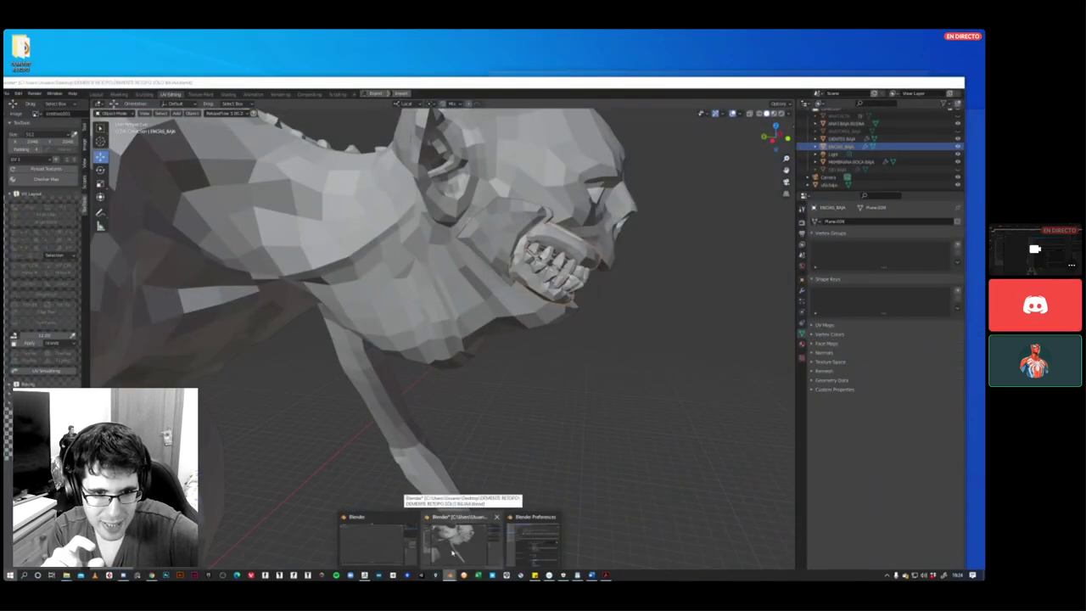
left_click(454, 550)
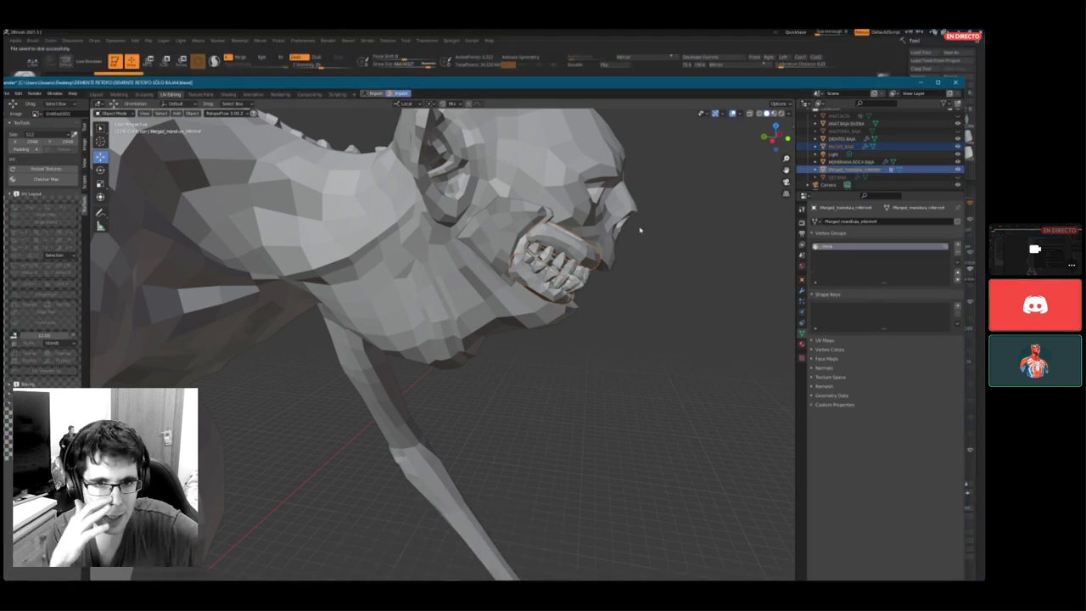
key("Tab")
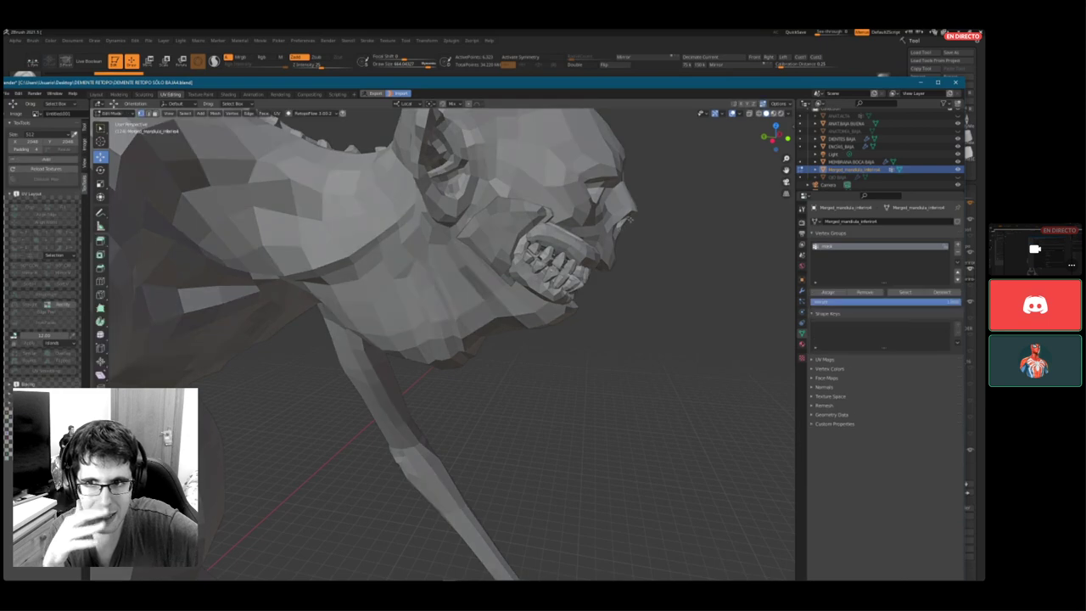
scroll(631, 219, "up", 1)
key("KP_Divide")
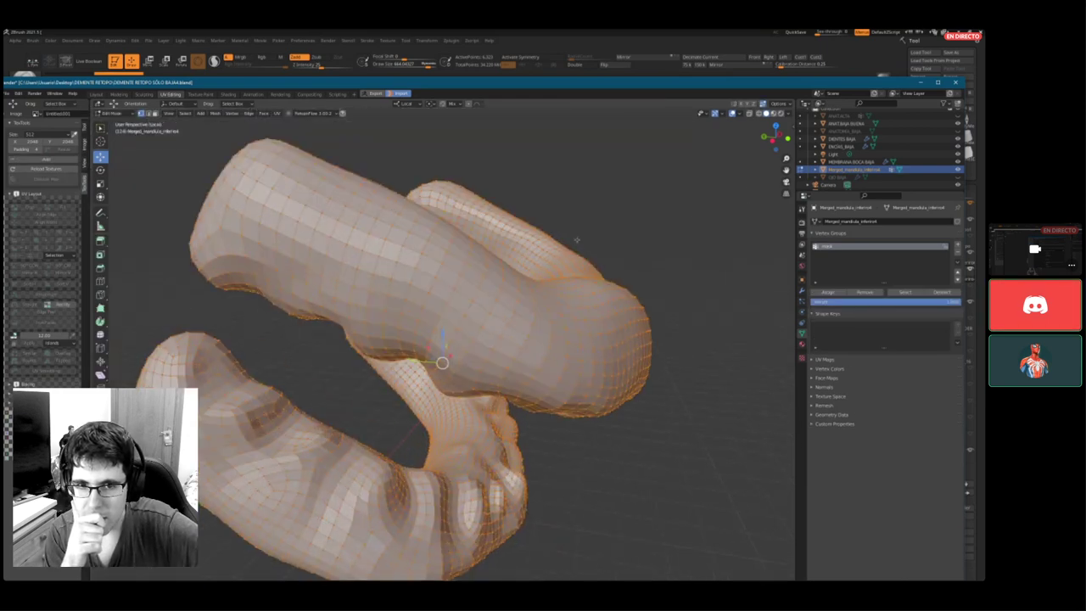
- Pull one vertex on the upper gum upward into a spike and export the edited gums to ZBrush
left_click(484, 264)
left_click_drag(484, 240, 488, 38)
scroll(560, 387, "down", 7)
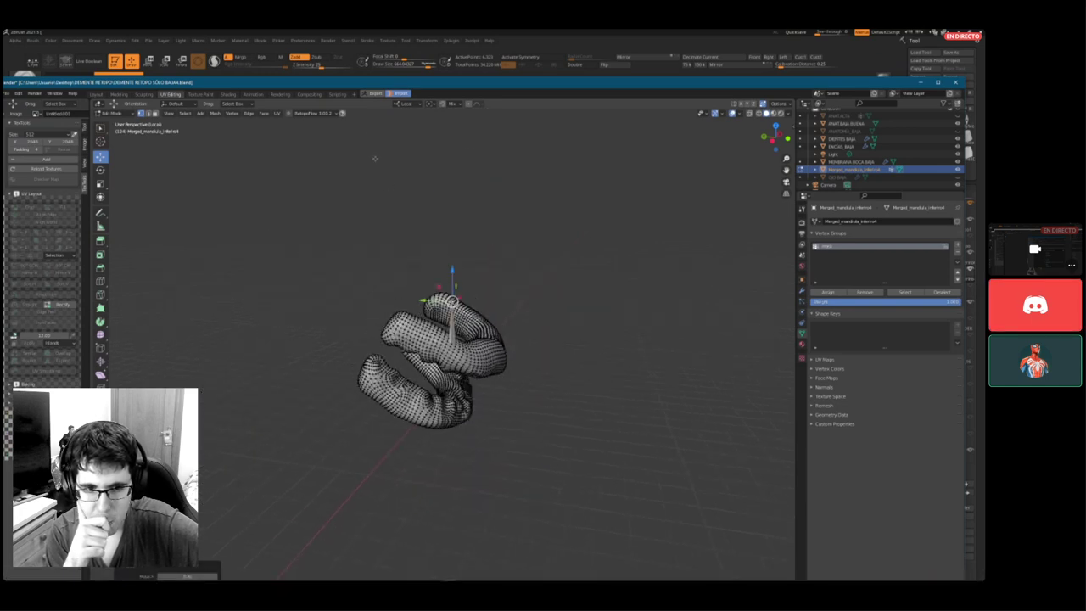
left_click(374, 94)
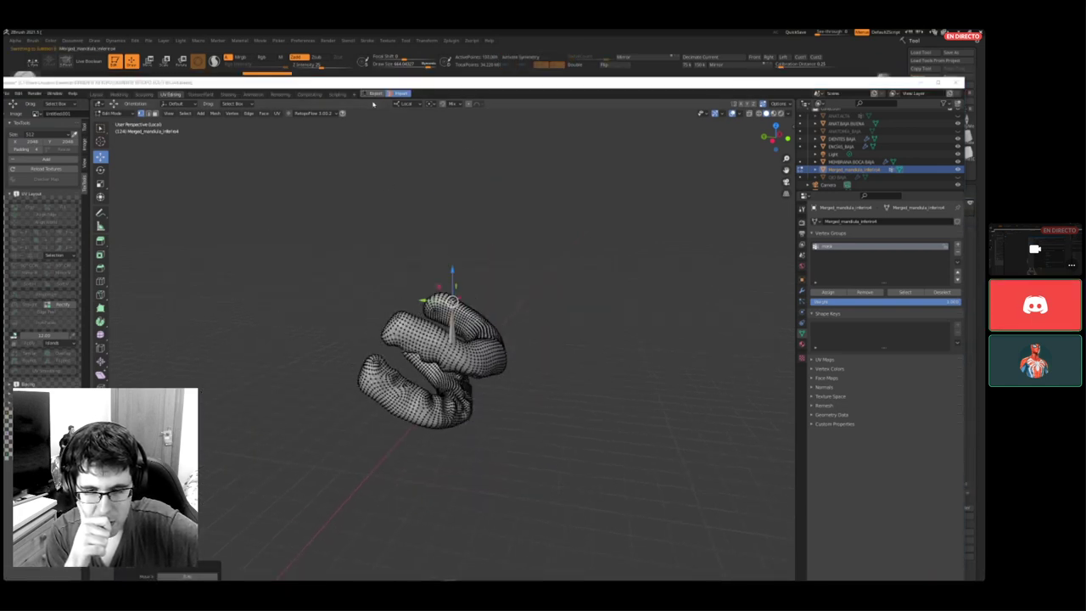
- Compare the returned gums' size and position with the creature in ZBrush
key("super")
key("super")
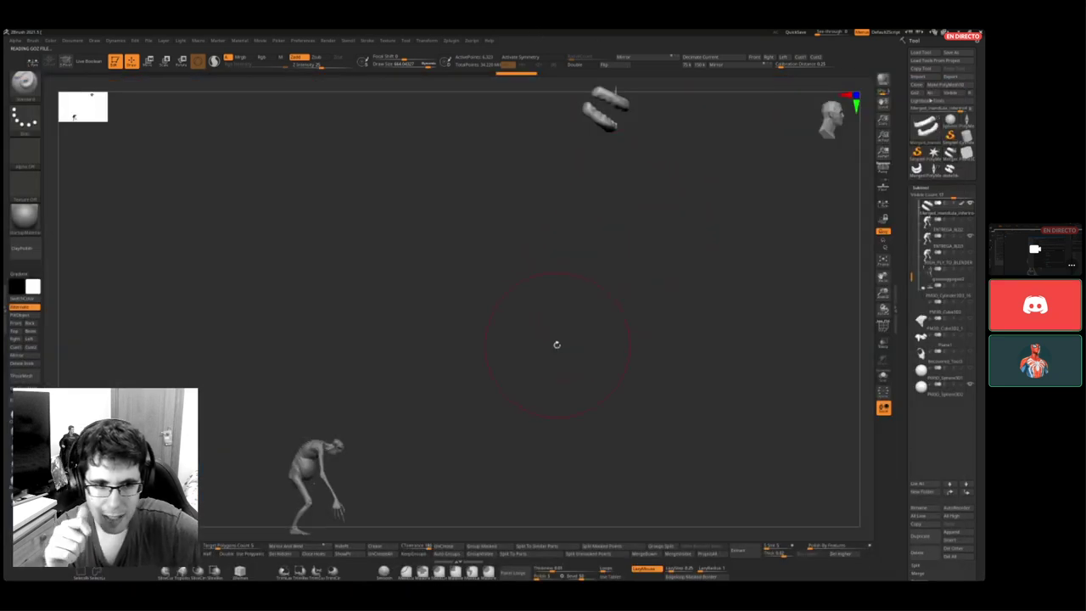
right_click_drag(577, 351, 557, 344, "ctrl")
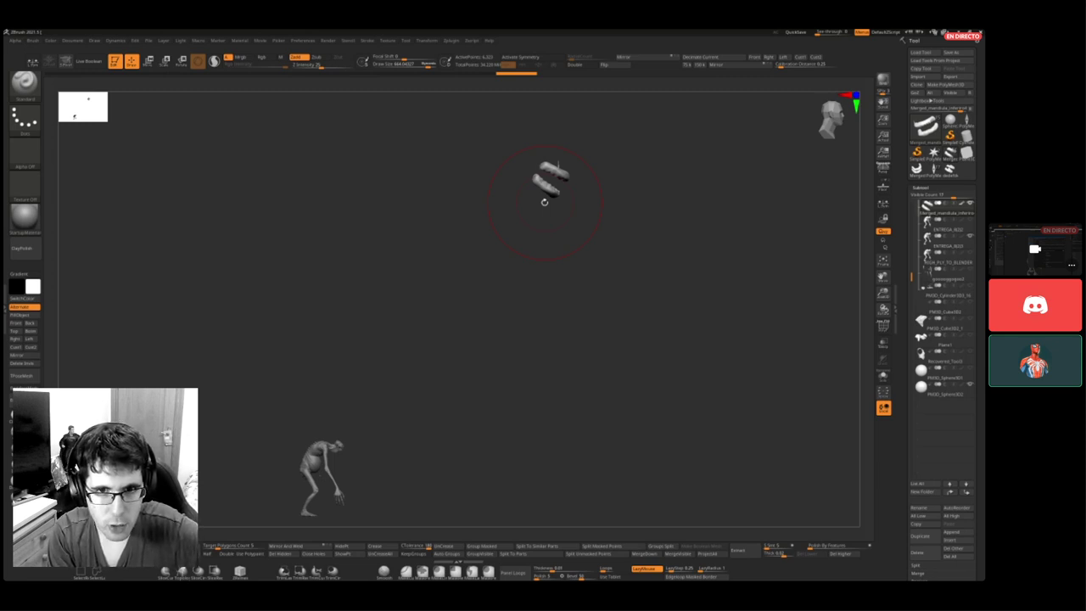
- Return to the GoB add-on preferences in Blender and set the ZBrush Scale to 0.5
key("super")
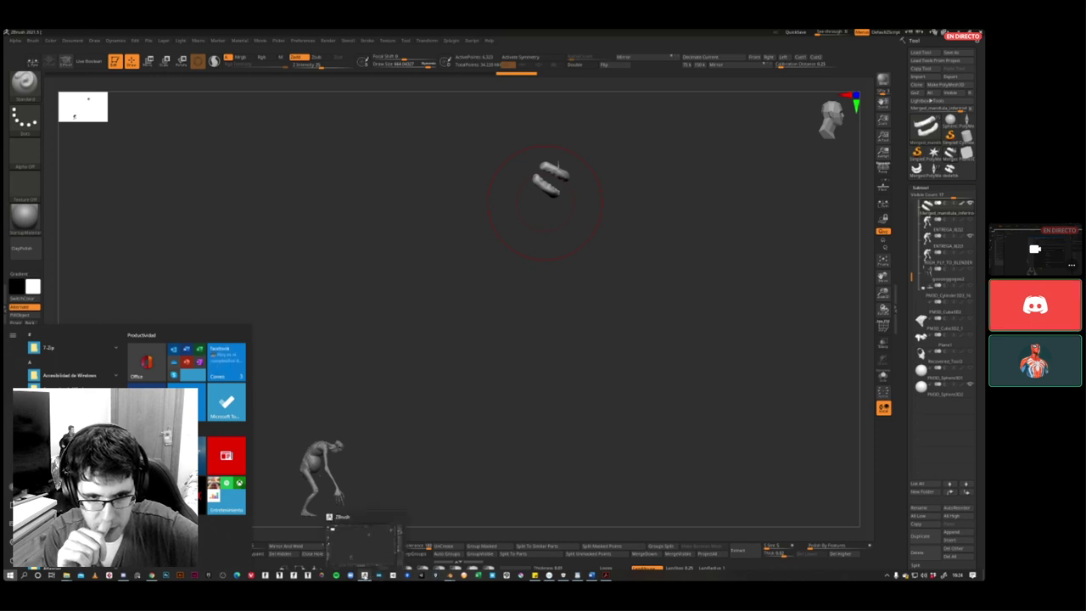
mouse_move(449, 577)
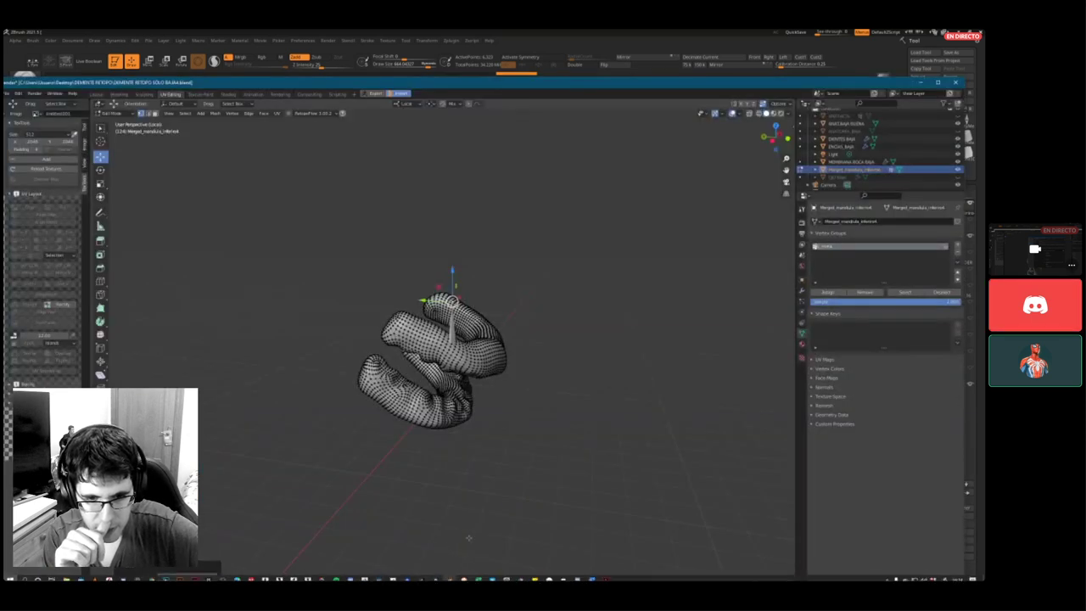
left_click(395, 535)
mouse_move(449, 578)
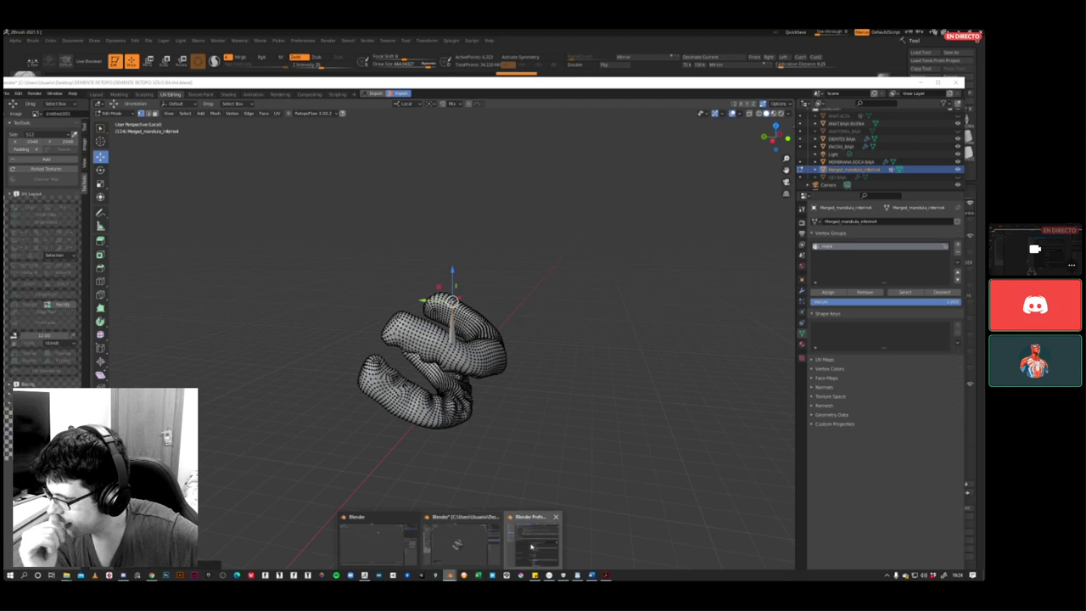
left_click(533, 541)
double_click(696, 361)
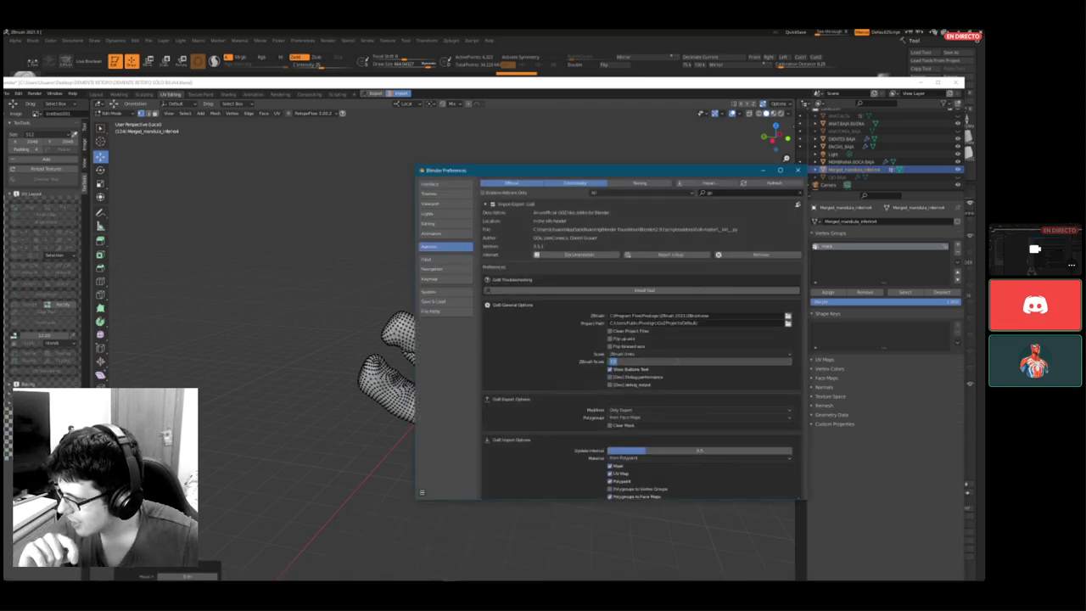
type("0.5")
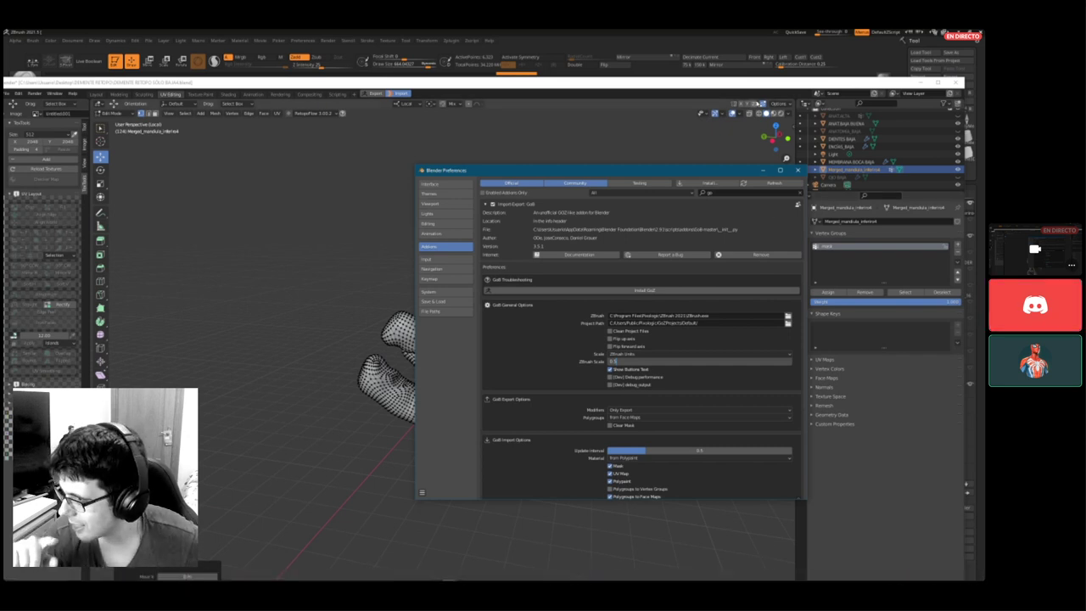
- Maximize the creature's Blender window and delete the imported jaw gums from the scene
left_click_drag(755, 81, 752, 30)
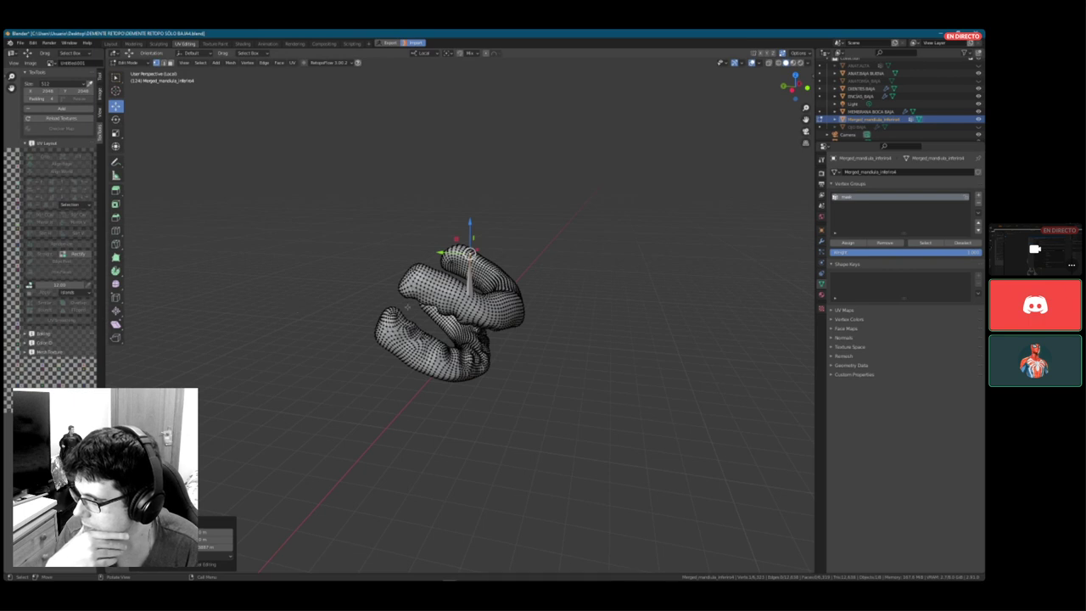
left_click(451, 575)
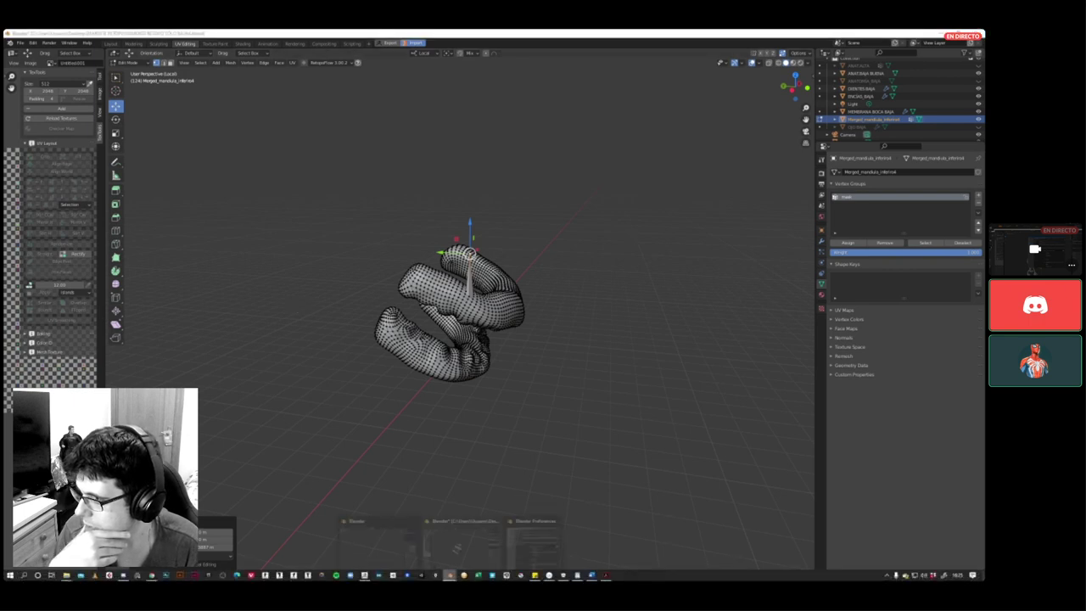
mouse_move(406, 546)
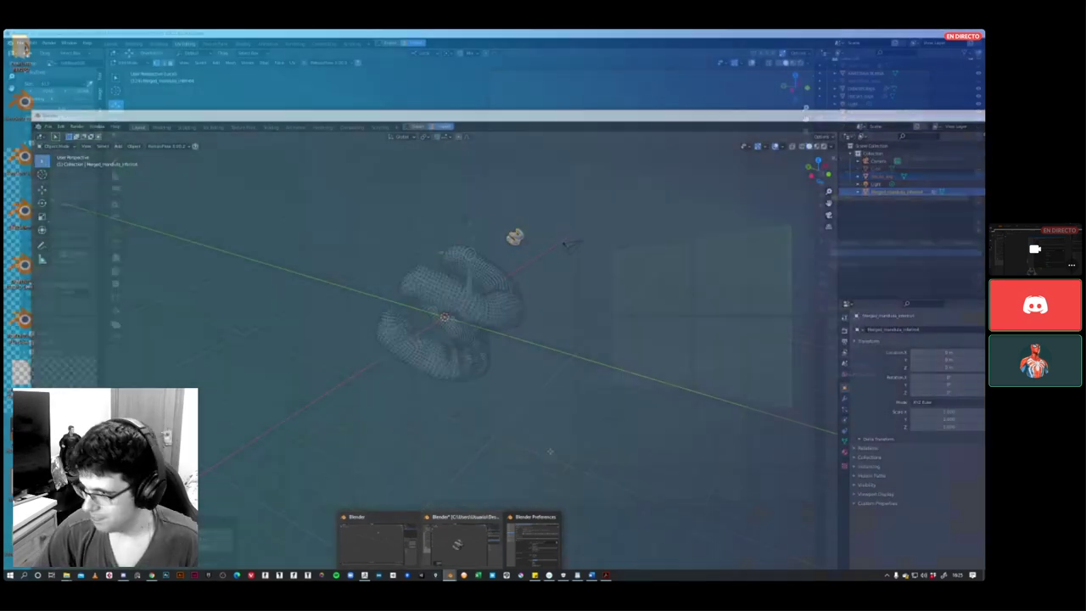
left_click(458, 538)
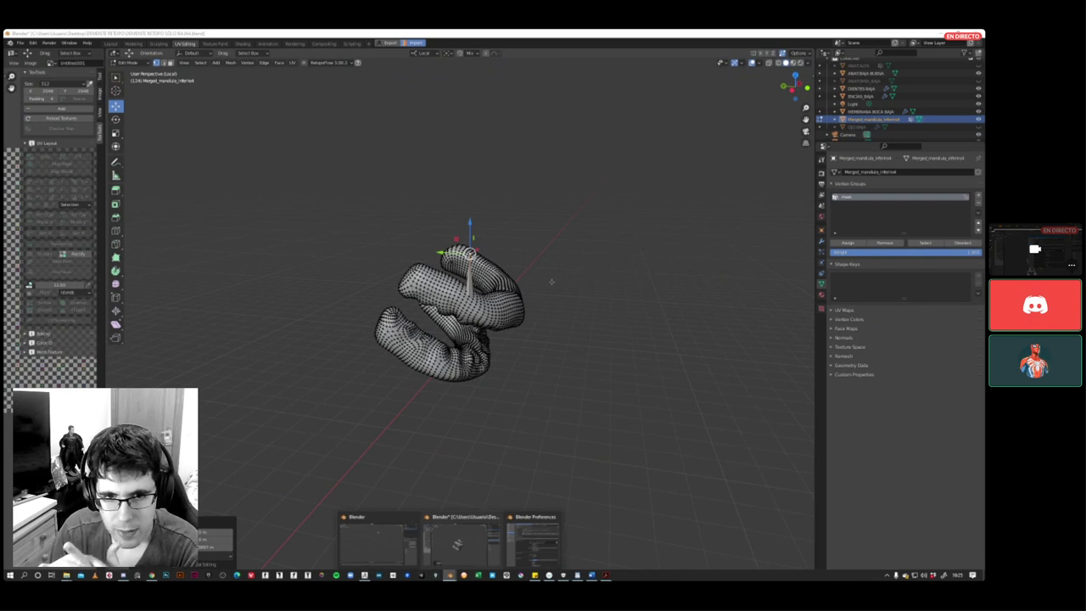
left_click(578, 277)
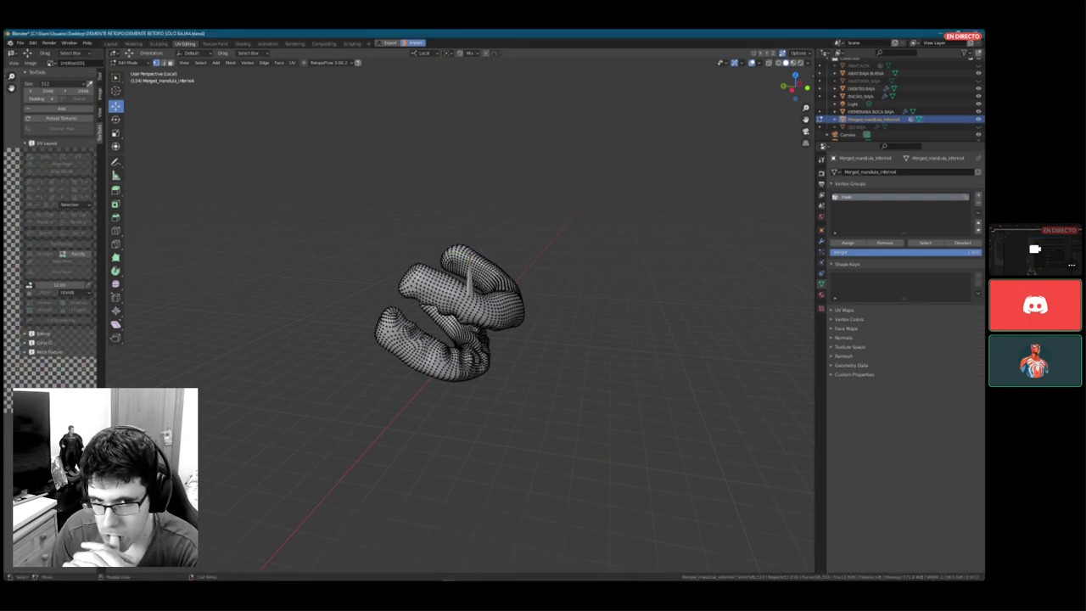
middle_click_drag(503, 240, 625, 240)
key("Tab")
key("x")
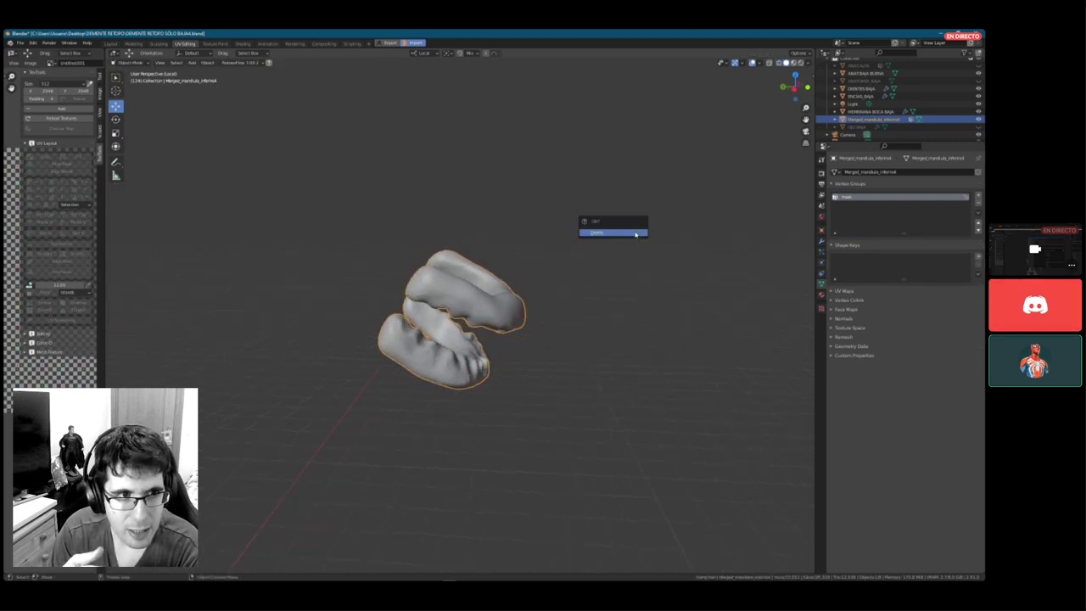
left_click(623, 233)
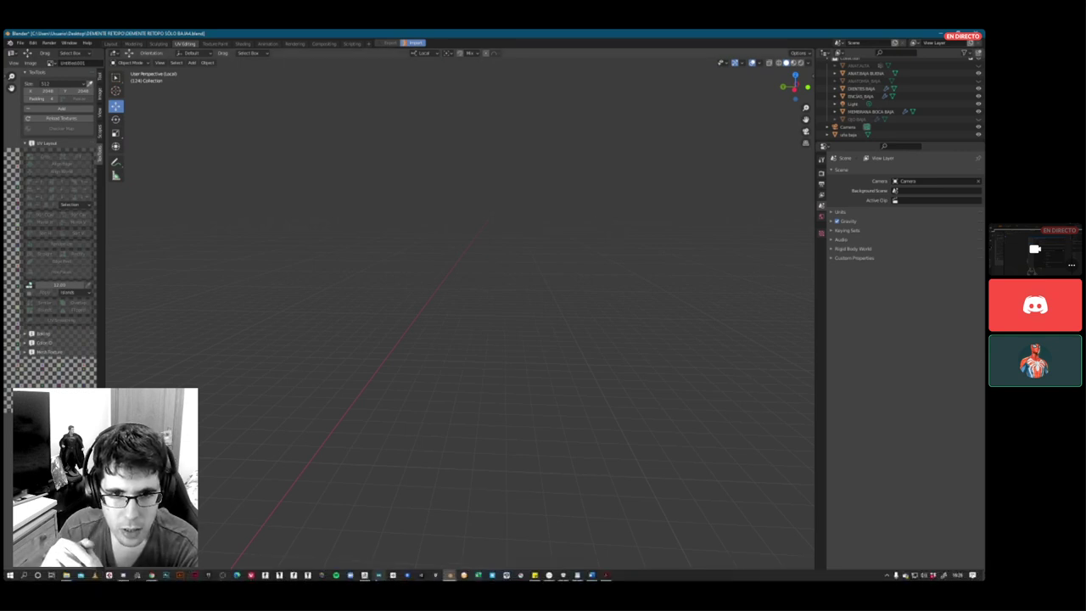
- In ZBrush, roll the merged jaw gums back to the start of their undo history and send them to the creature's Blender scene with GoZ
left_click(367, 575)
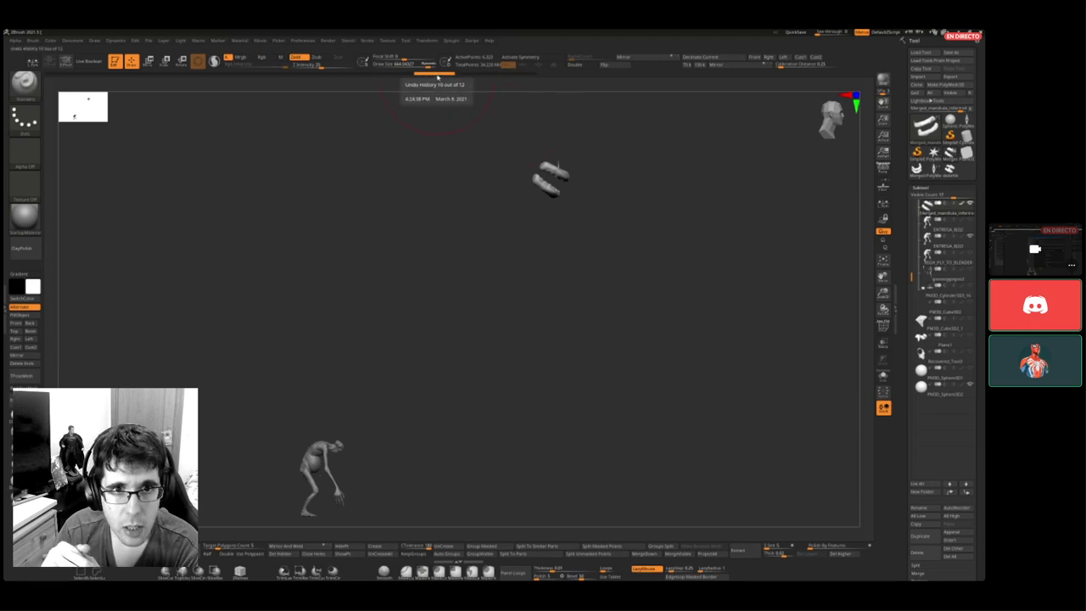
left_click_drag(434, 74, 64, 73)
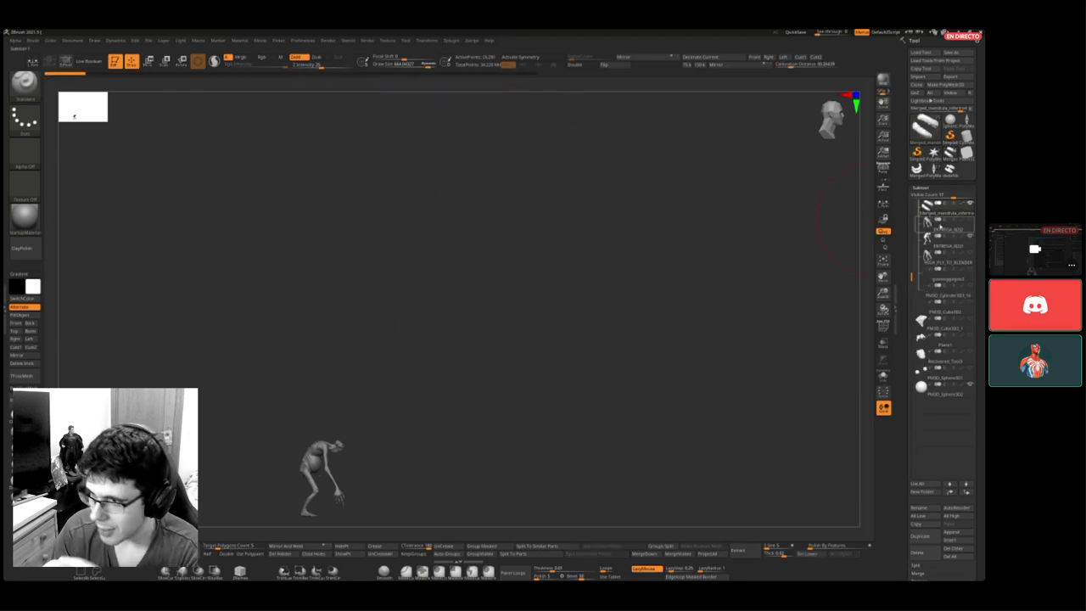
left_click(914, 94)
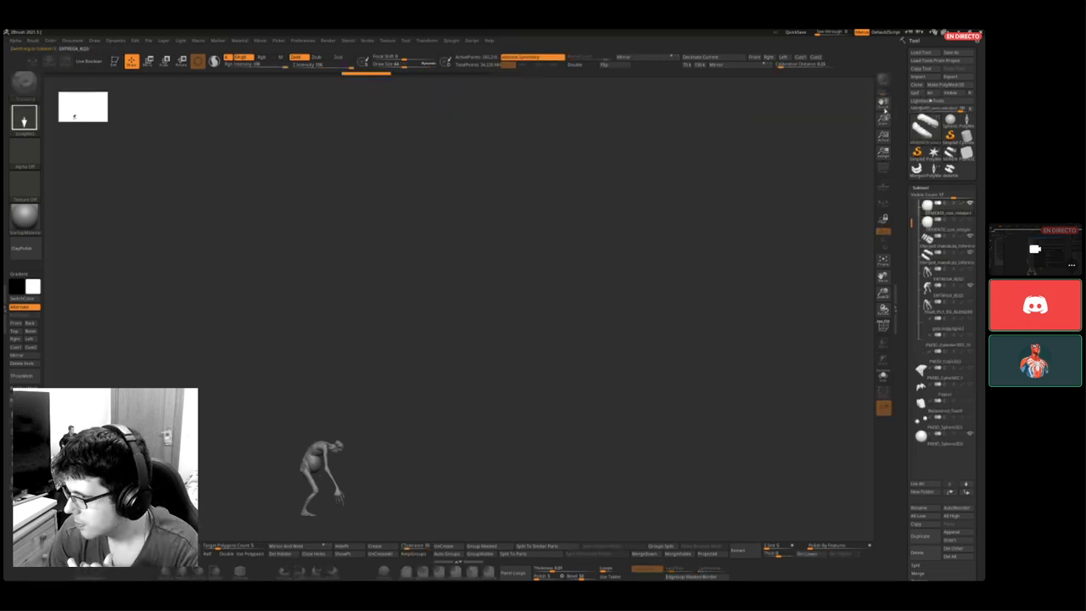
key("super")
mouse_move(447, 575)
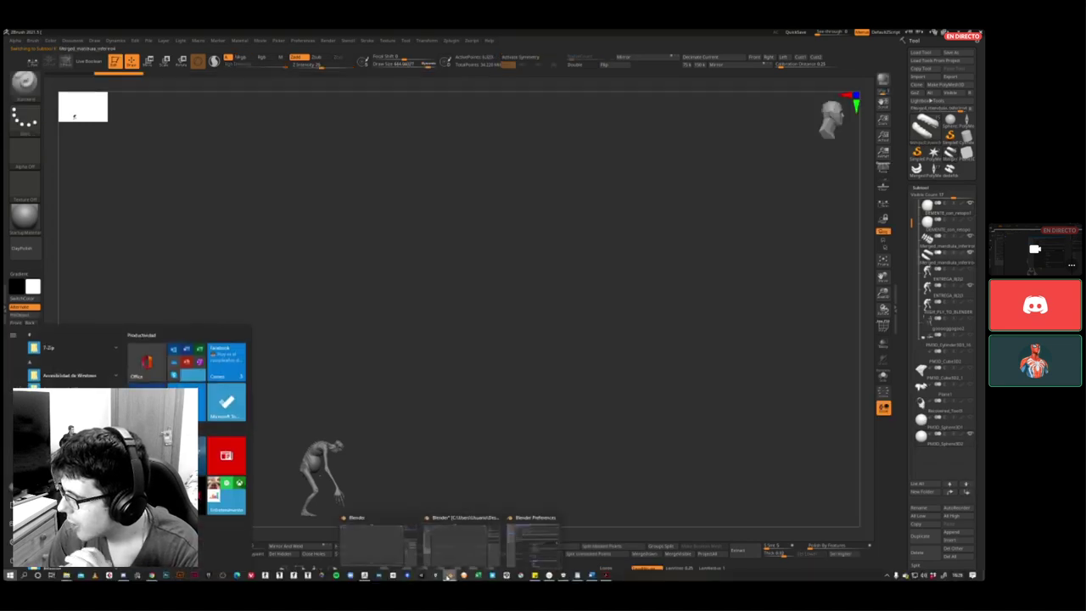
mouse_move(452, 548)
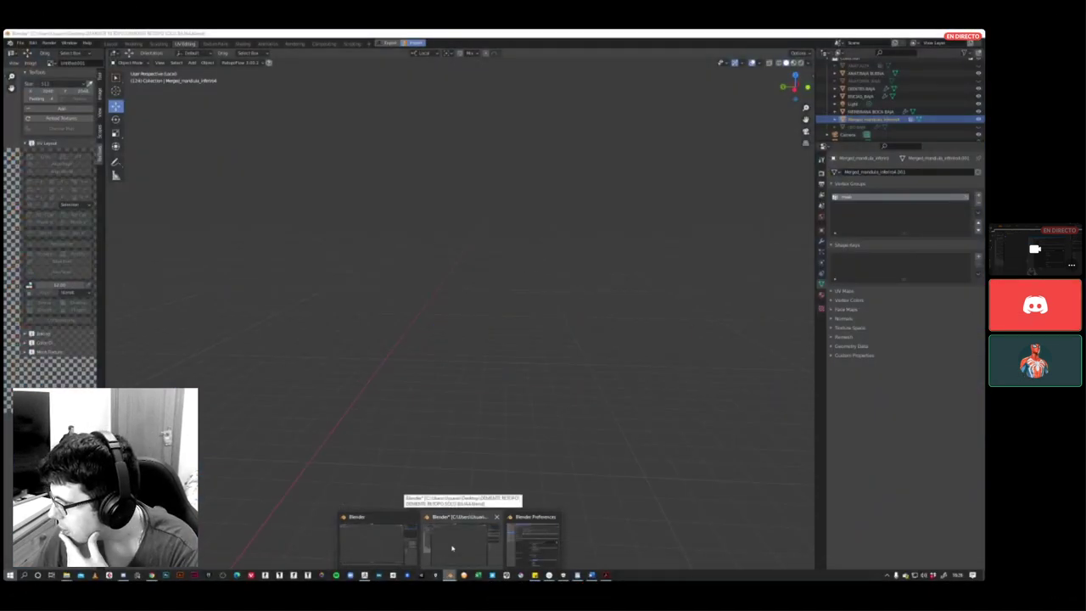
left_click(454, 547)
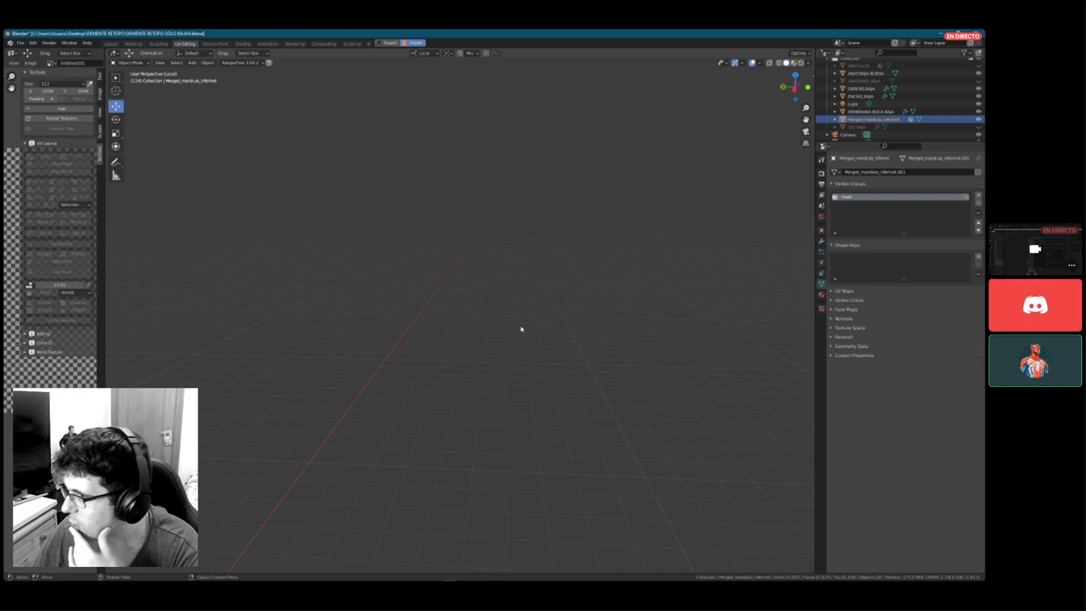
- Compare the imported gums' size and position with the creature by switching local view on and off
middle_click_drag(526, 325, 499, 342)
middle_click_drag(404, 460, 583, 248, "shift")
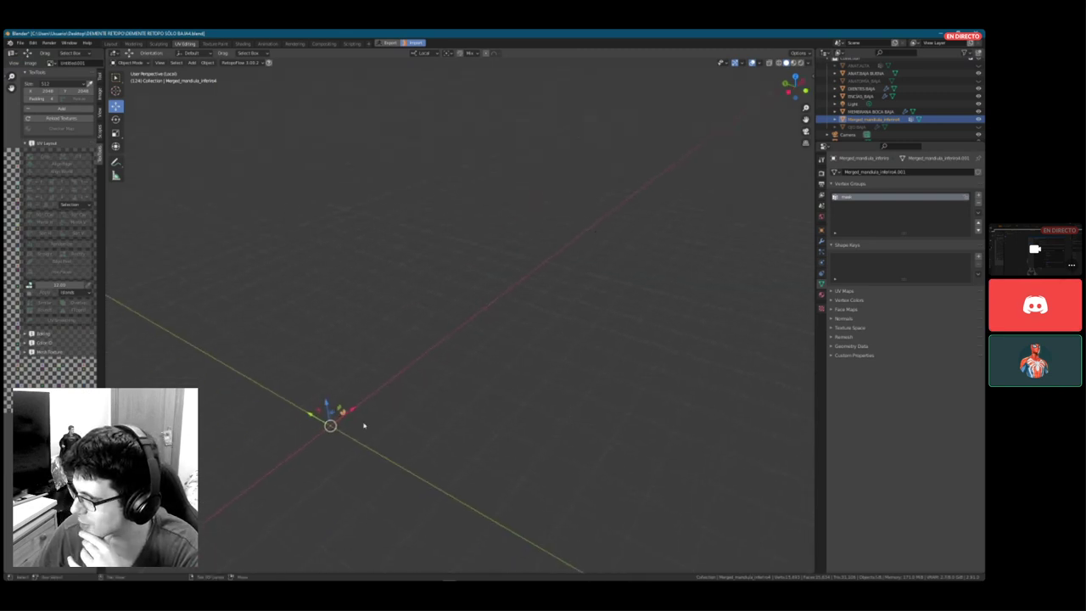
middle_click_drag(378, 424, 713, 280, "shift")
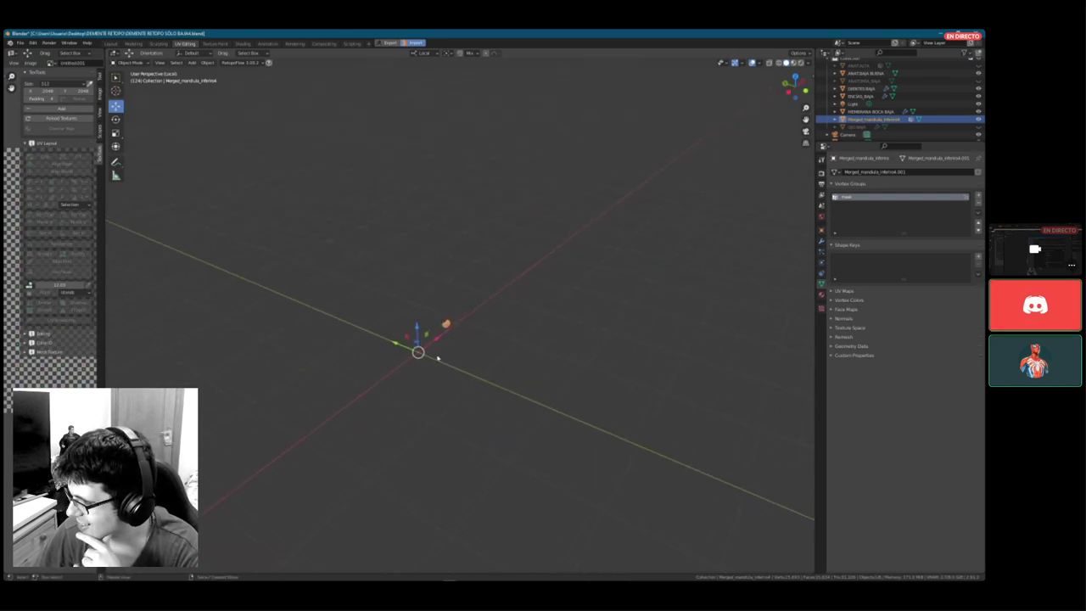
key("KP_Divide")
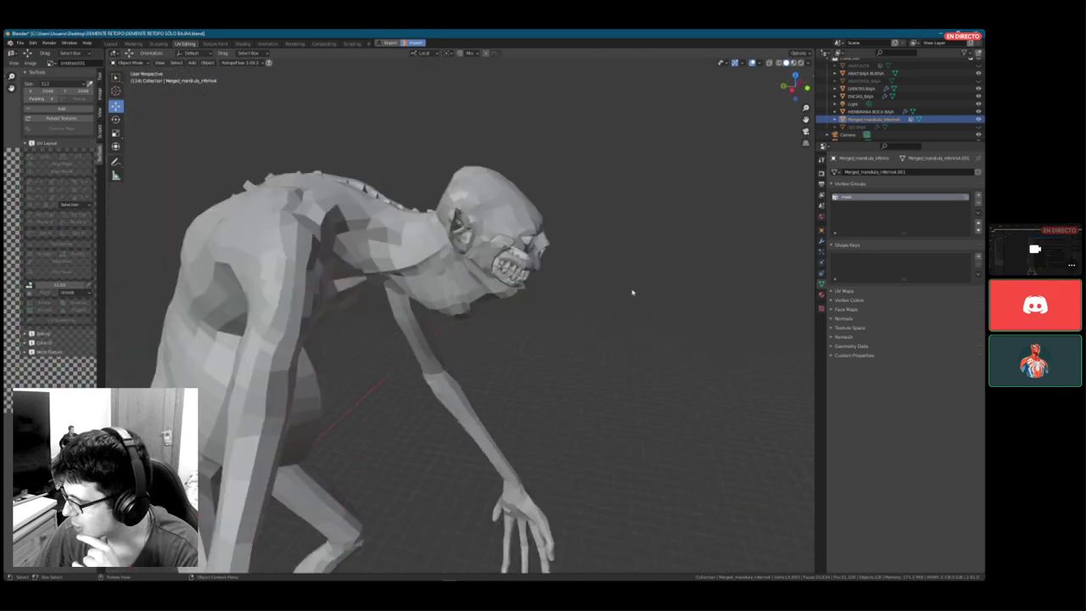
scroll(582, 286, "down", 3)
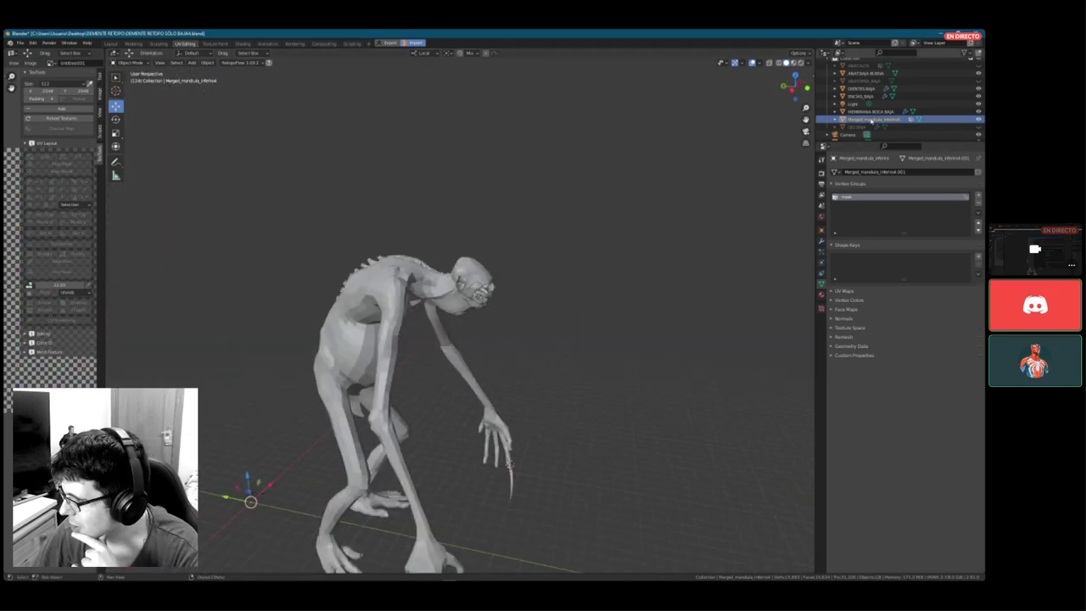
key("KP_Divide")
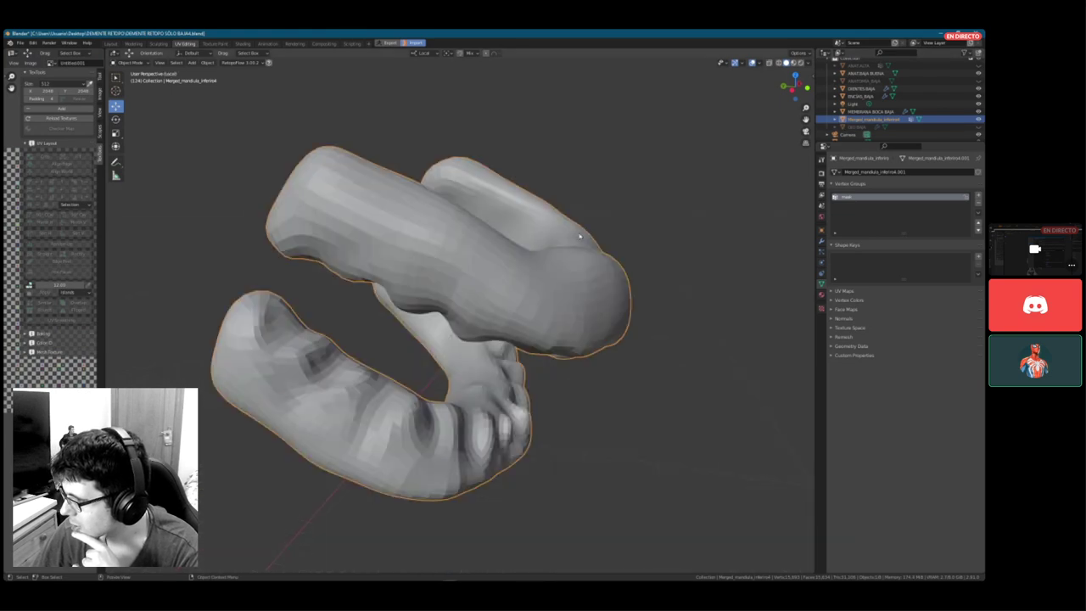
key("KP_Divide")
key("KP_Divide")
key("KP_Divide")
key("KP_Divide")
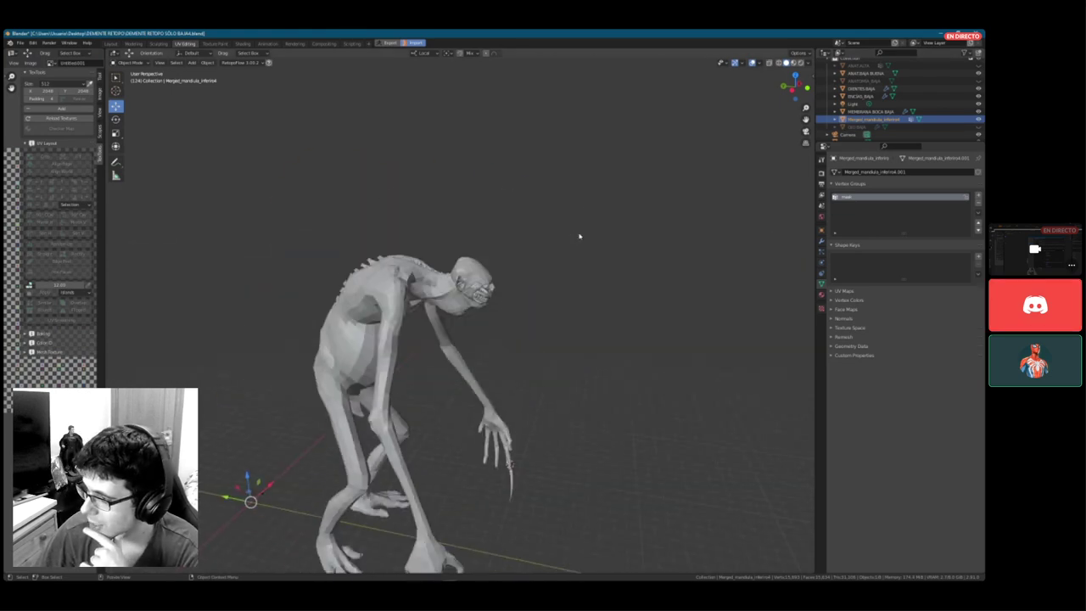
scroll(461, 300, "down", 2)
mouse_move(460, 300)
middle_mouse_down()
mouse_move(565, 300)
mouse_move(468, 303)
middle_mouse_up()
scroll(534, 306, "down", 6)
scroll(469, 301, "down", 6)
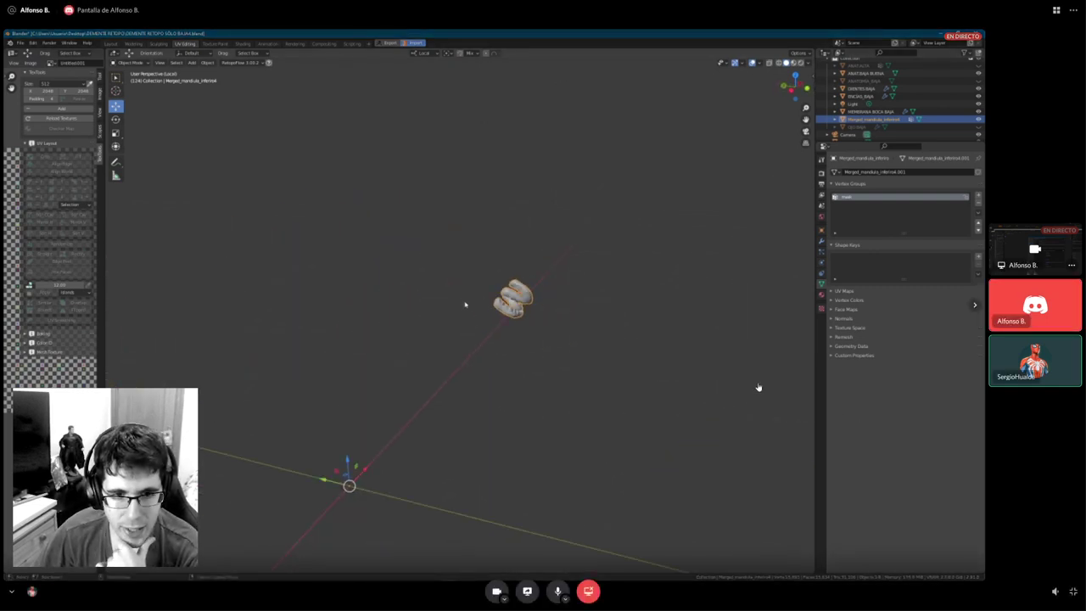
scroll(470, 299, "up", 2)
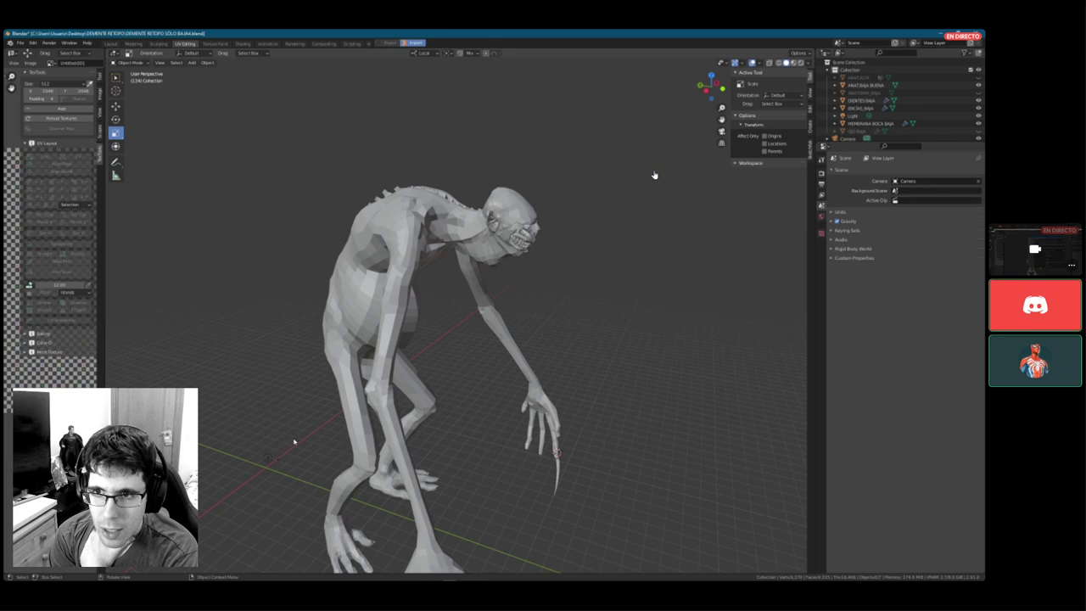
scroll(654, 174, "down", 3)
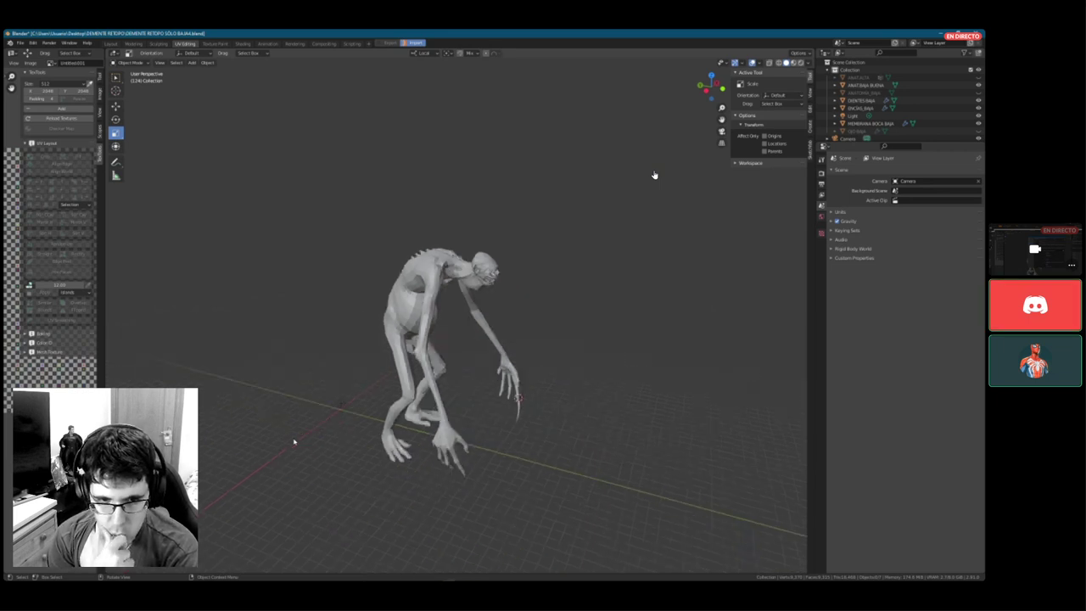
- Switch to ZBrush, send the merged jaw gums through GoZ again, and return to the creature's Blender scene
key("super")
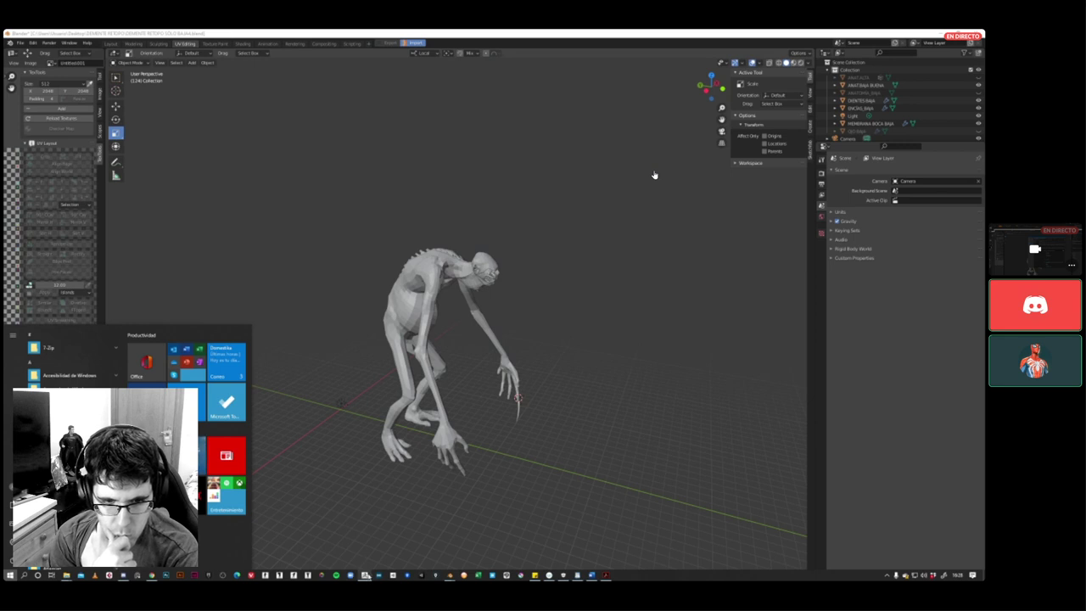
left_click(367, 576)
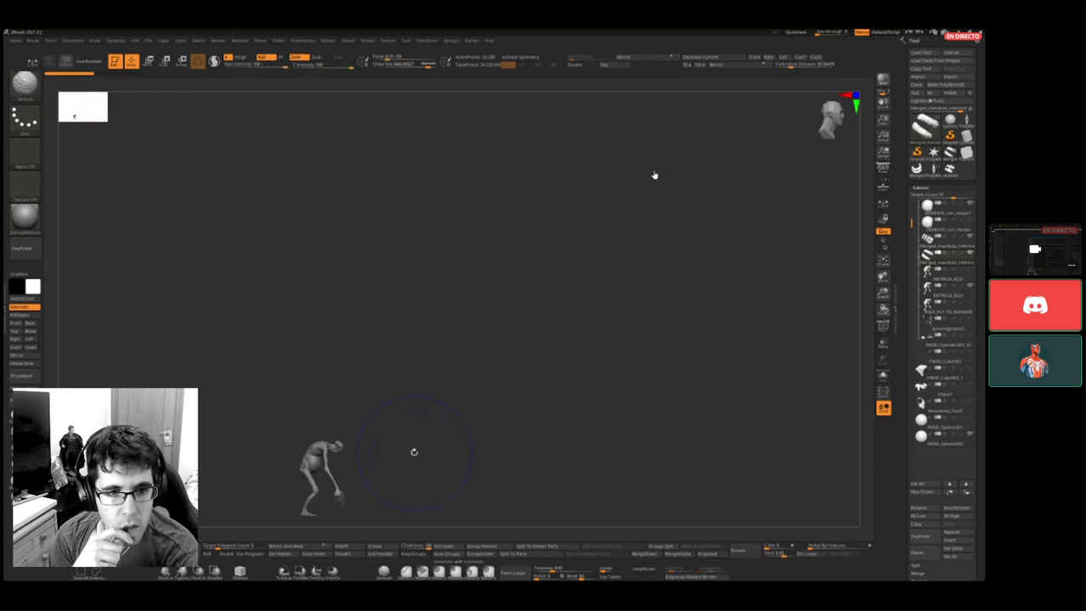
right_click_drag(410, 450, 546, 299, "ctrl")
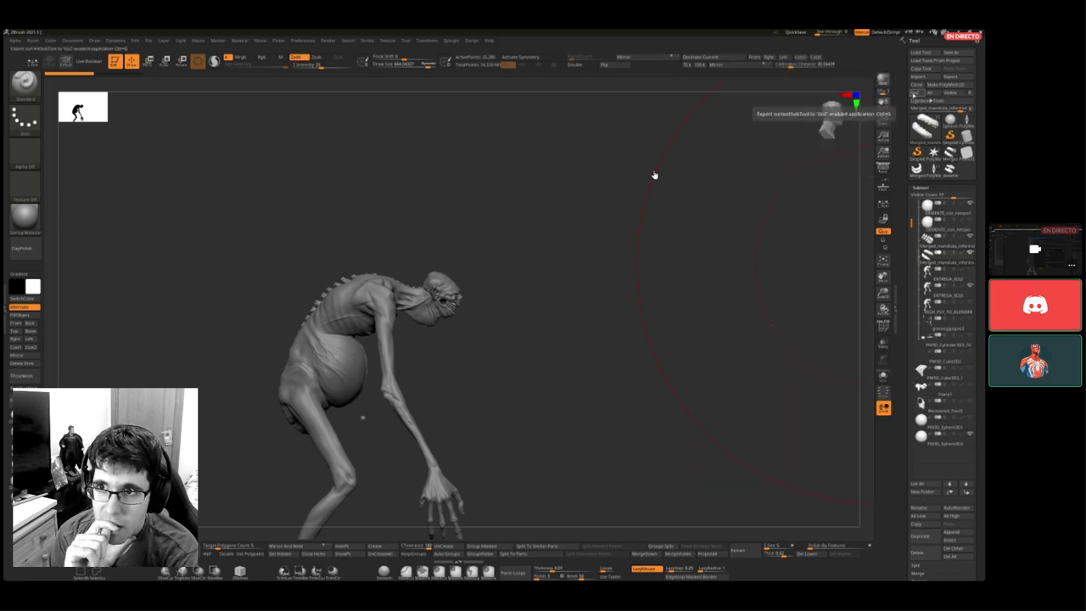
left_click(914, 93)
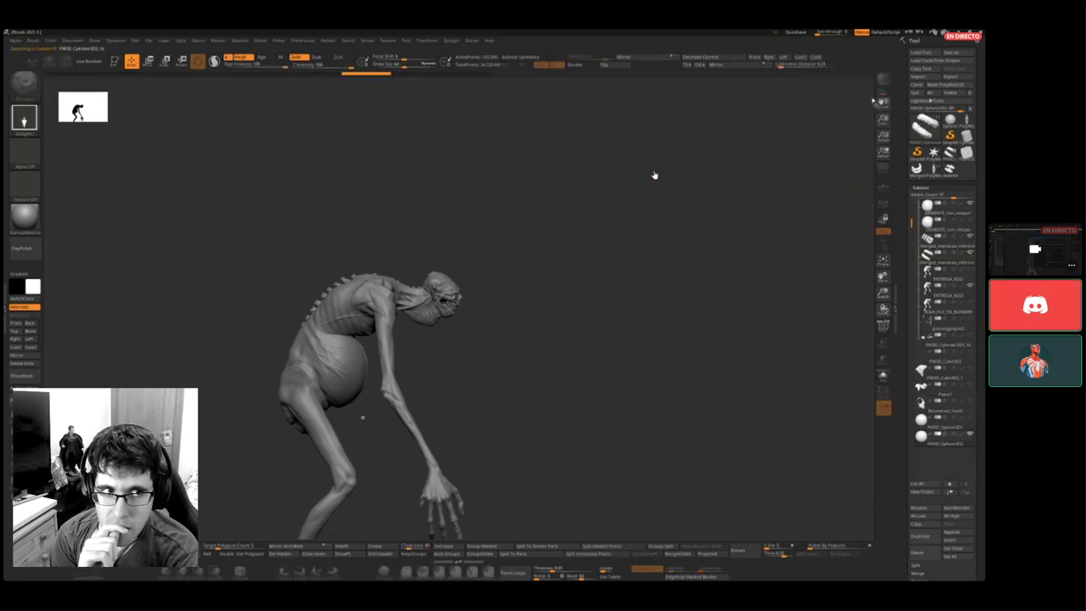
key("super")
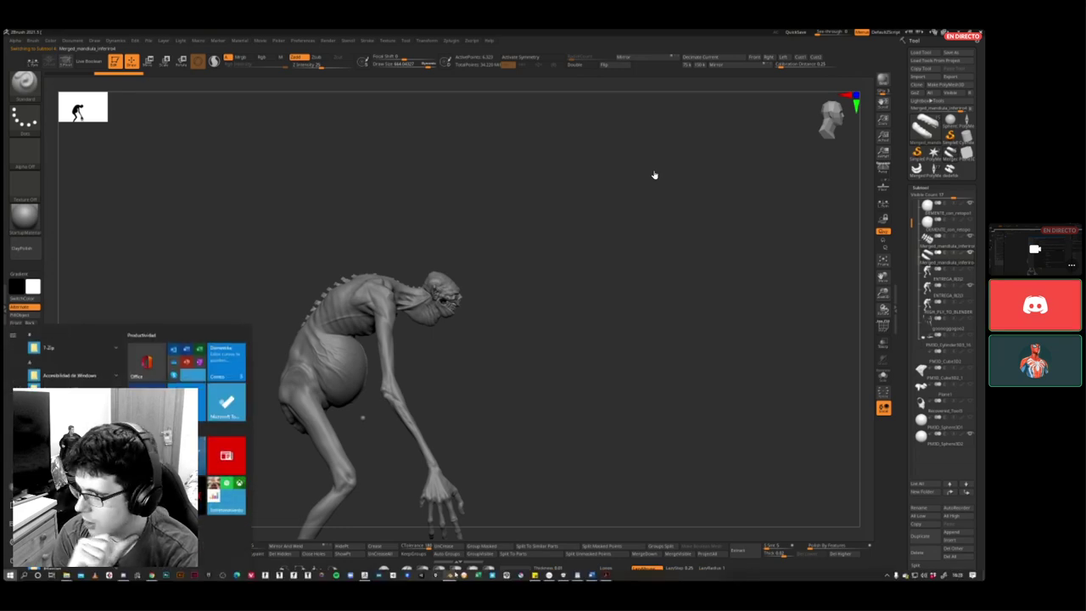
left_click(437, 558)
left_click(437, 558)
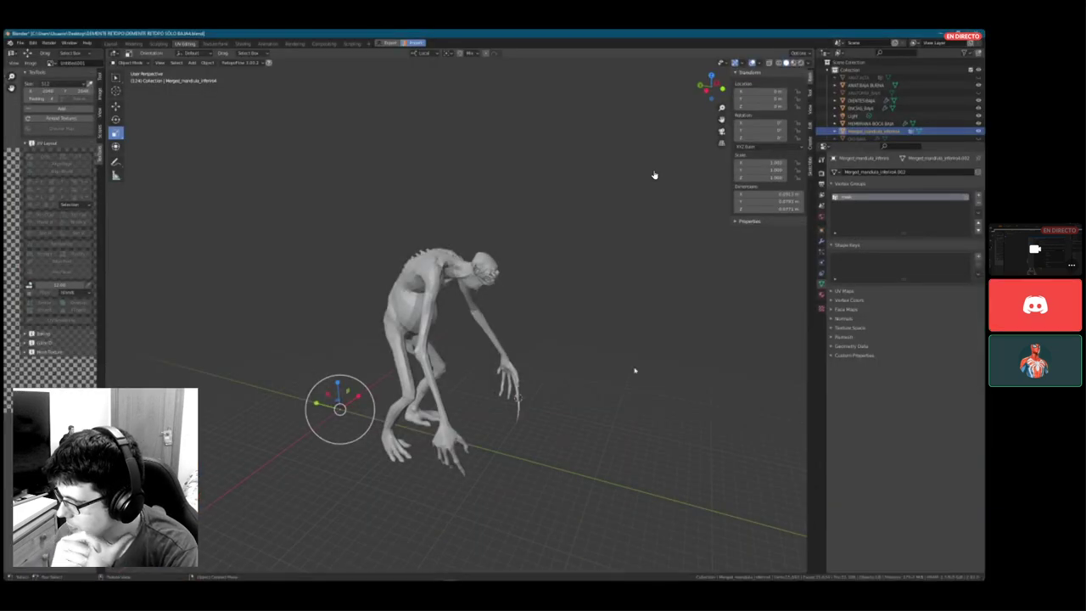
- Try scaling up the imported jaw gums to match them against the creature's body
middle_click_drag(630, 203, 571, 274)
scroll(576, 280, "up", 3)
scroll(582, 285, "up", 3)
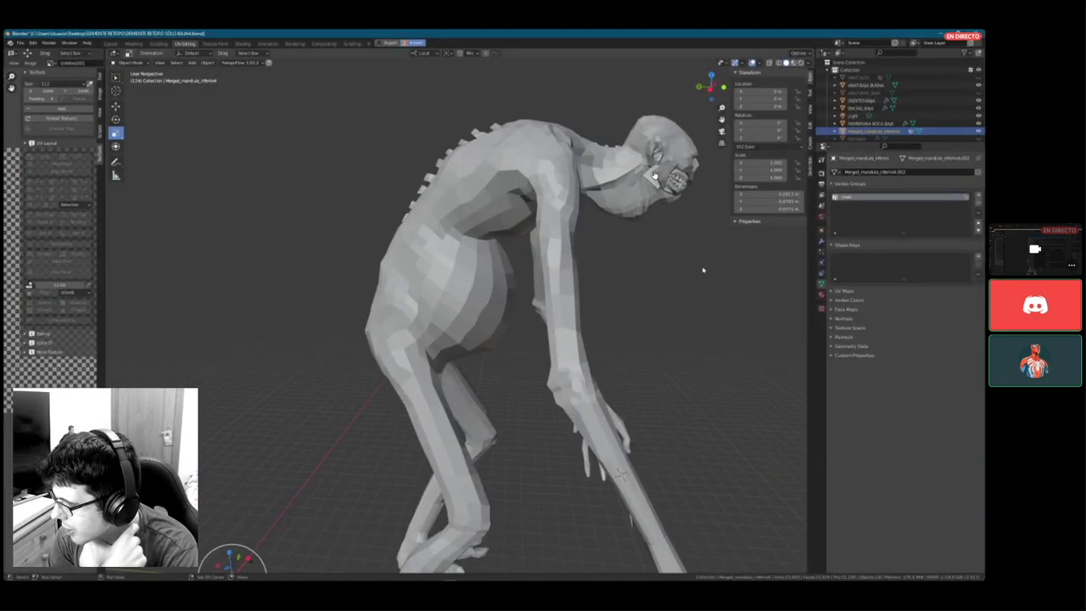
middle_click_drag(703, 269, 625, 300, "shift")
key("g")
scroll(622, 300, "down", 5)
key("s")
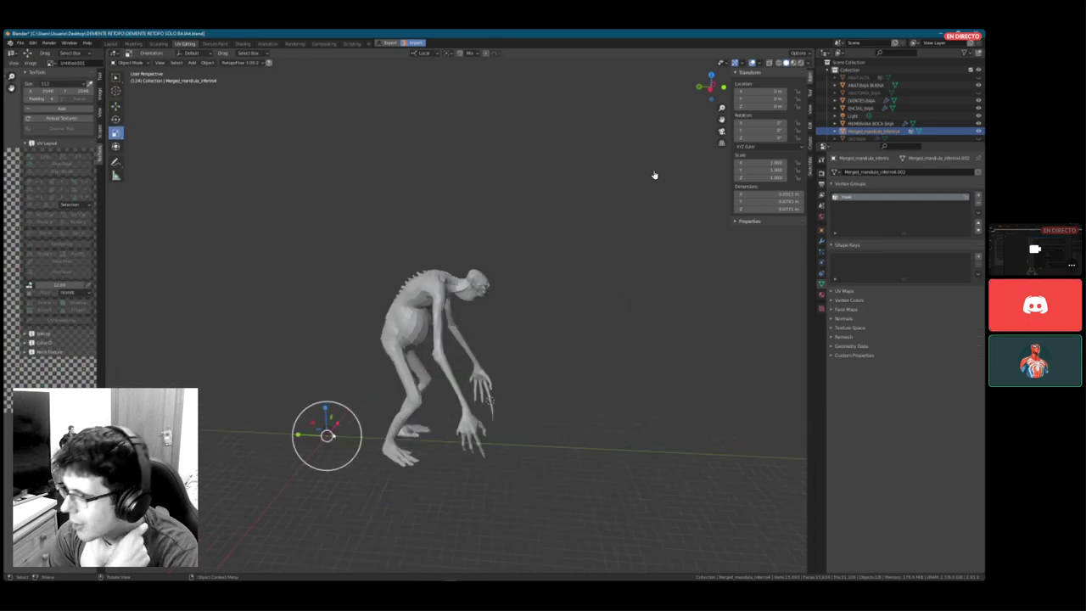
key("s")
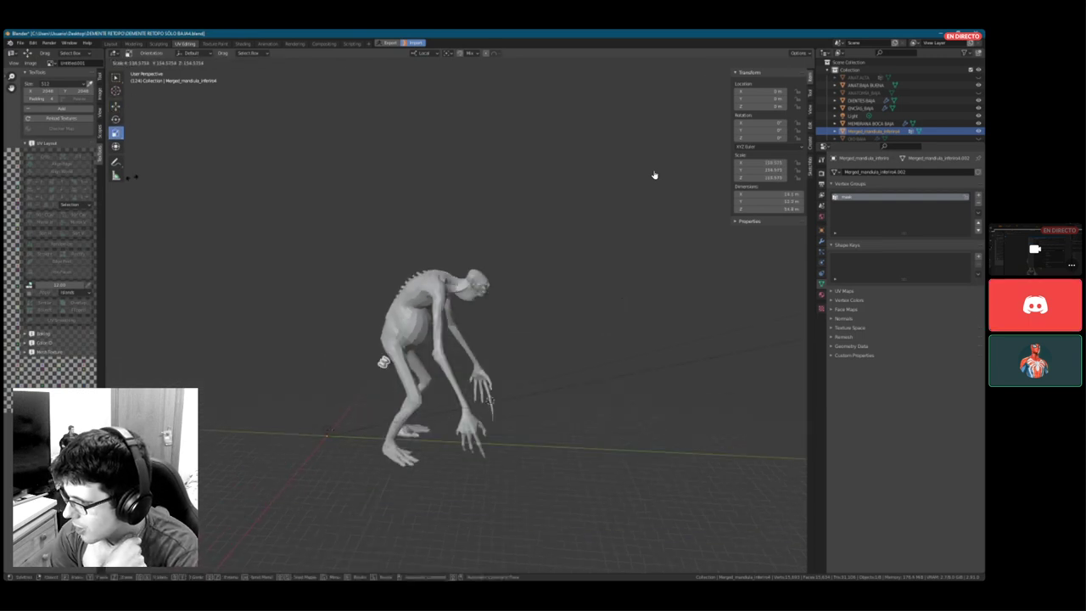
left_click(181, 363)
- Delete the enlarged jaw gums from the Blender scene
key("Delete")
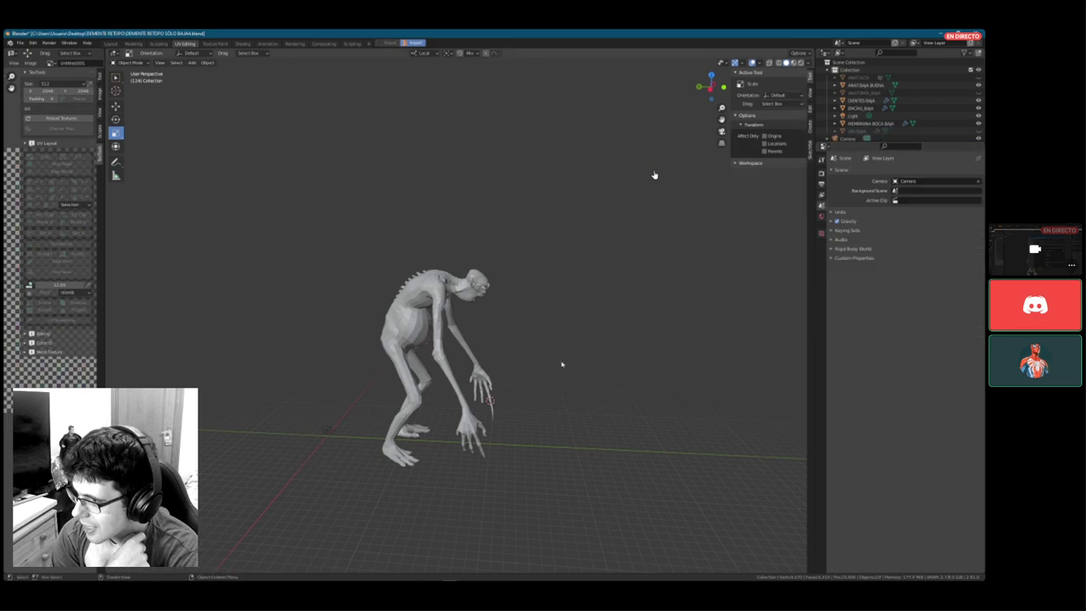
scroll(329, 413, "up", 4)
key("x")
left_click(329, 430)
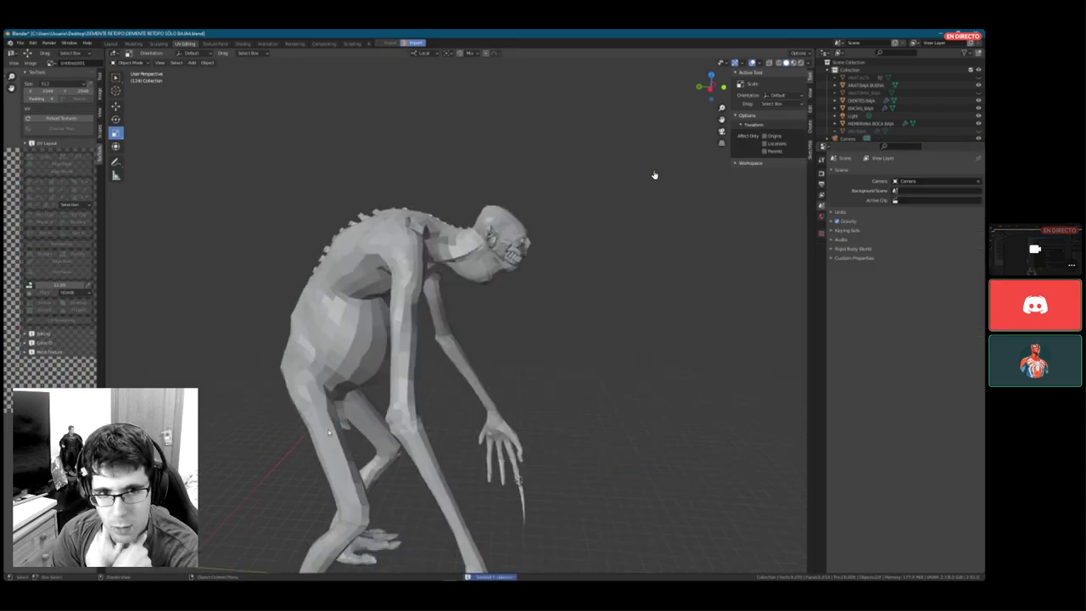
scroll(509, 359, "down", 3)
scroll(569, 327, "up", 3)
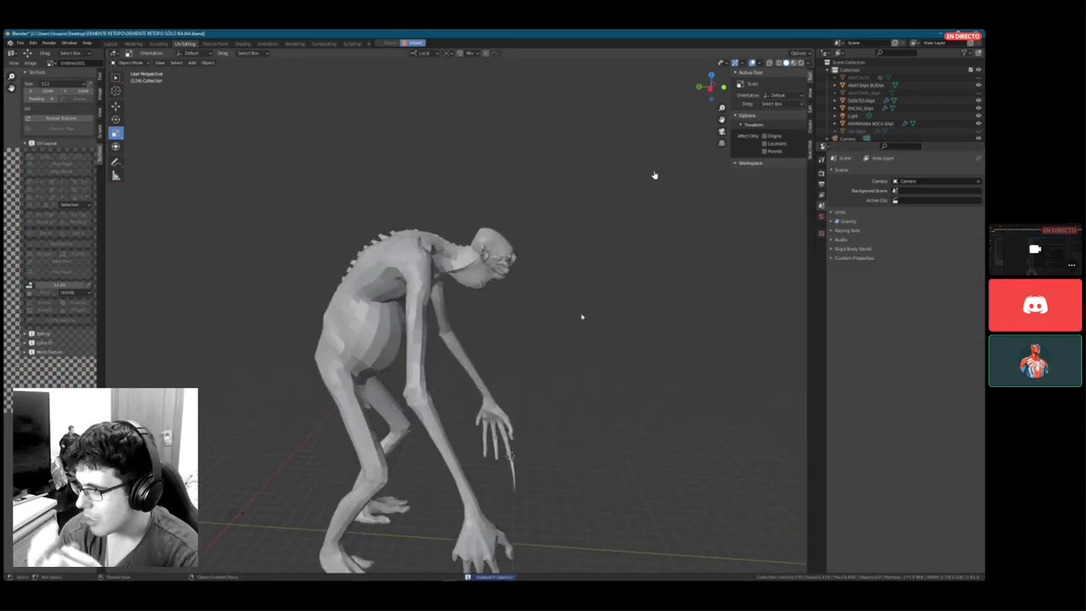
scroll(581, 316, "down", 3)
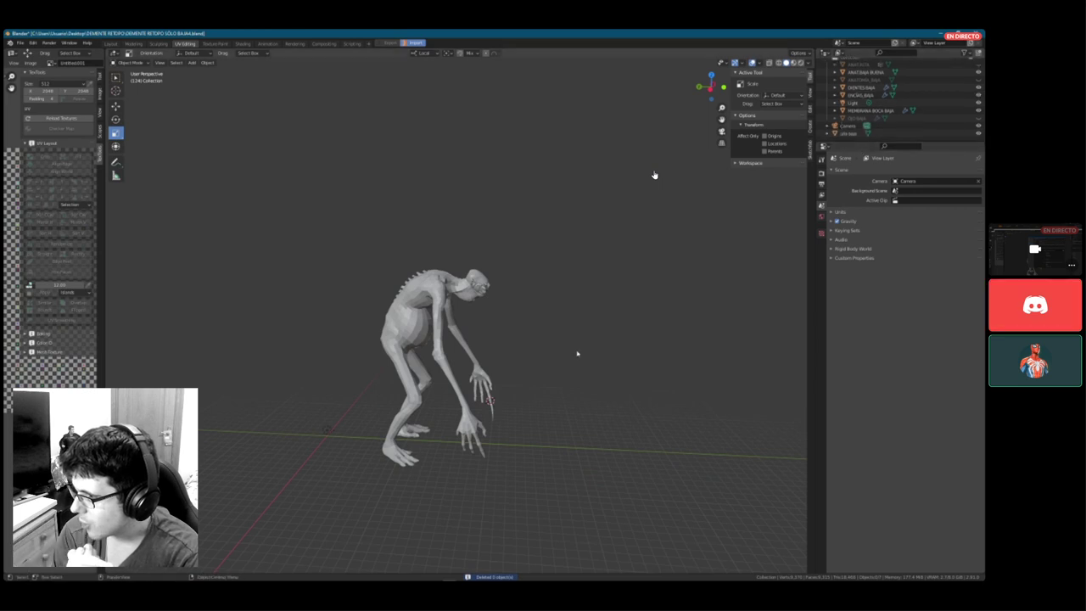
- Switch to ZBrush and load the tool file DEMENTE con retopo.ZTL from the DEMENTE folder
key("super")
mouse_move(449, 575)
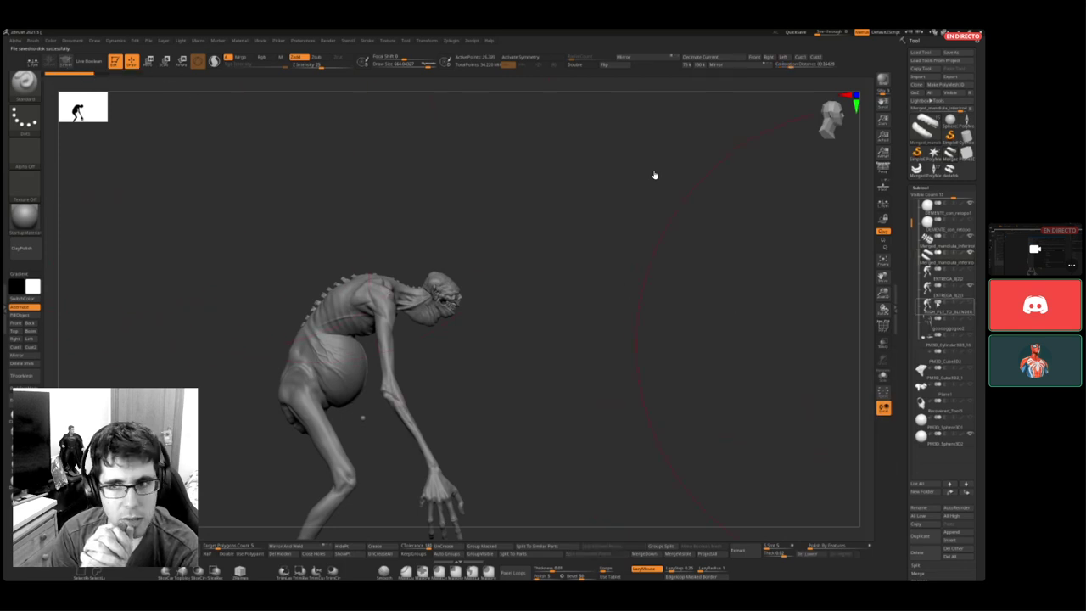
key("ctrl+o")
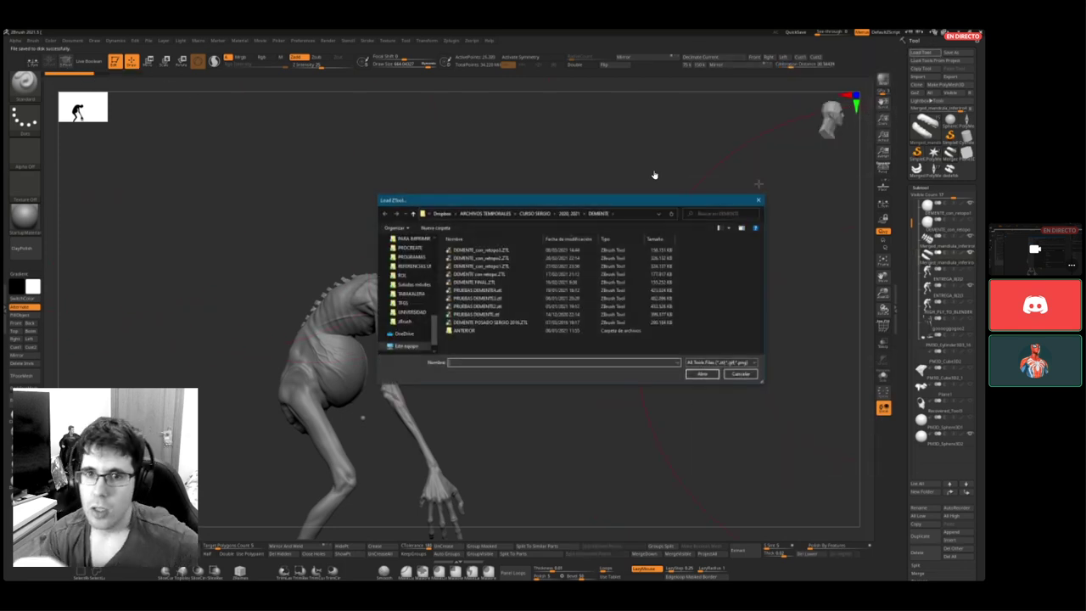
double_click(485, 274)
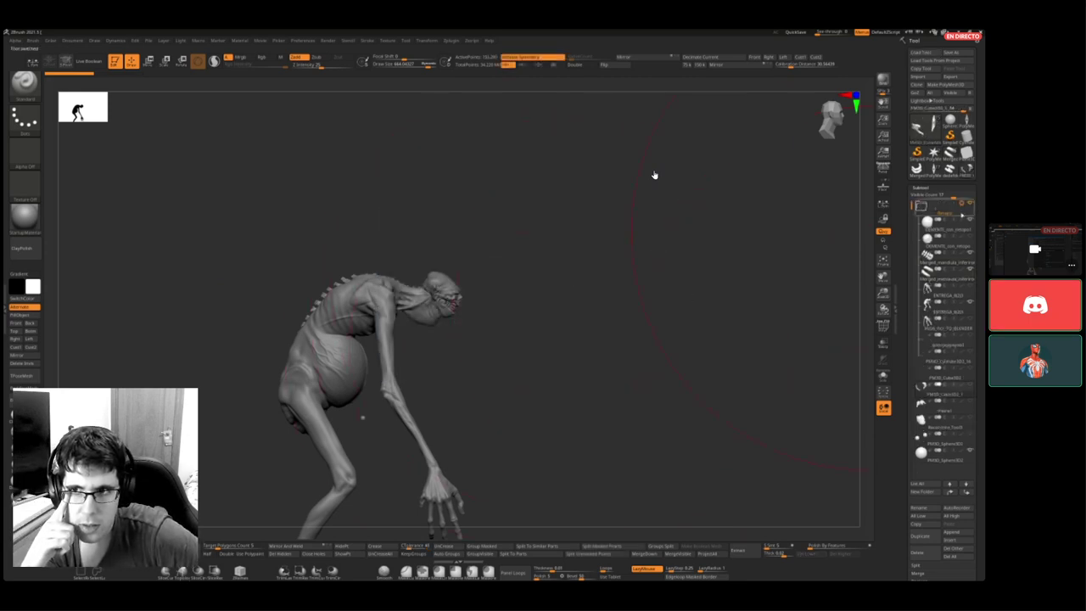
- Select the merged jaw gums subtool, send it to Blender with GoZ, and delete the imported gums from the scene there
left_click(933, 277)
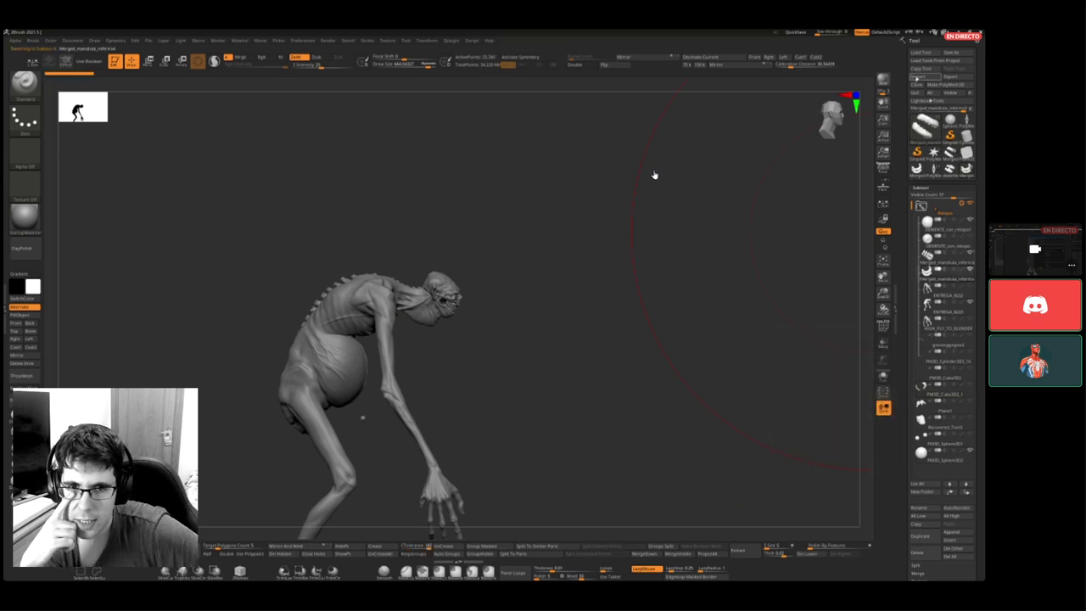
key("shift")
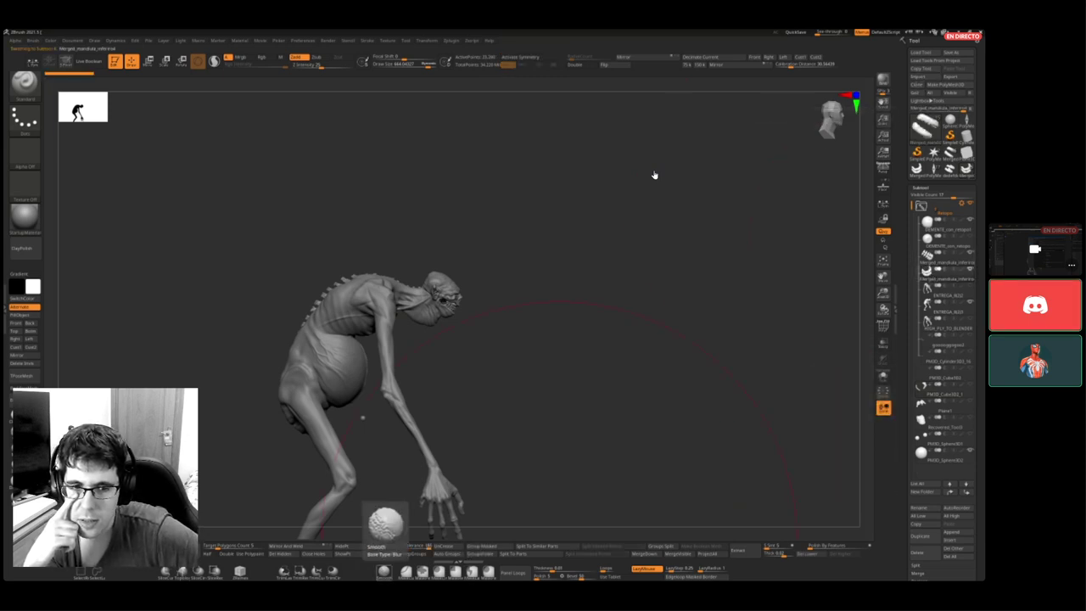
key("super")
mouse_move(450, 575)
left_click(447, 546)
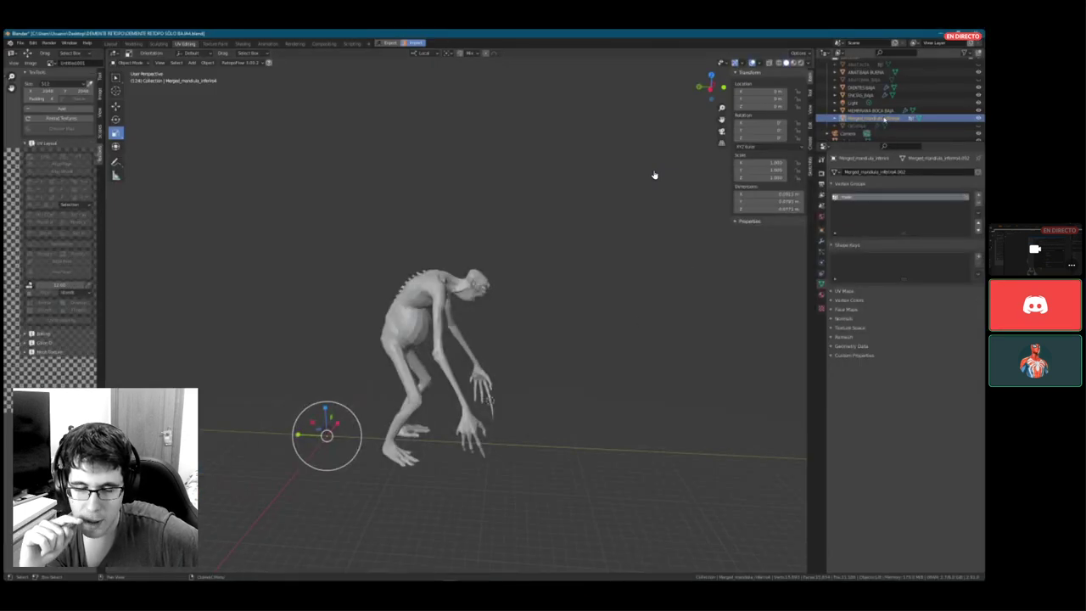
key("Delete")
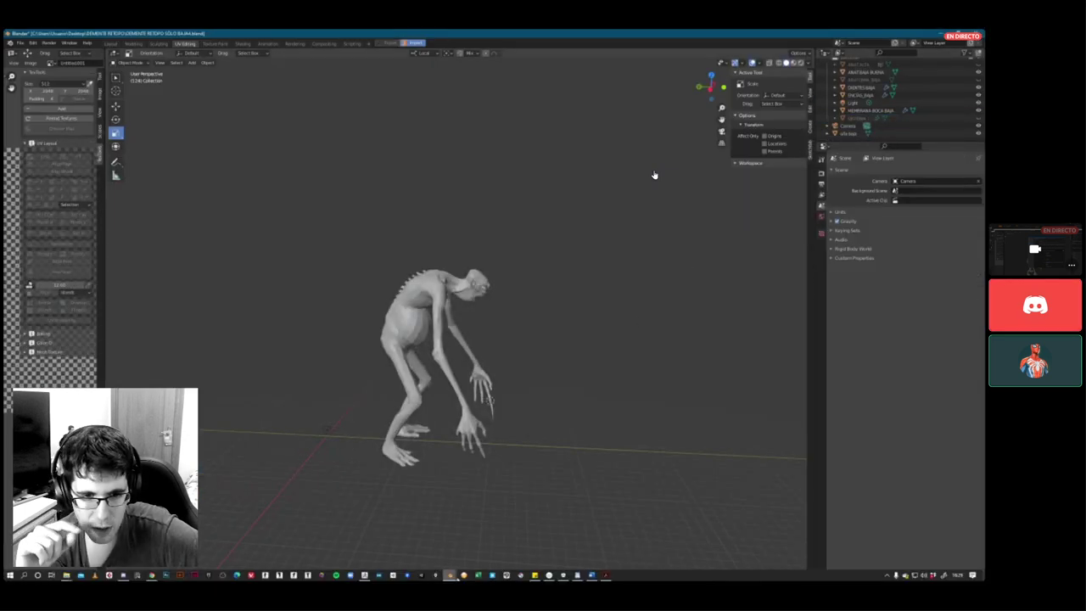
- Switch to ZBrush, then bring up the extra untitled Blender window to check it and put it away
key("alt+Tab")
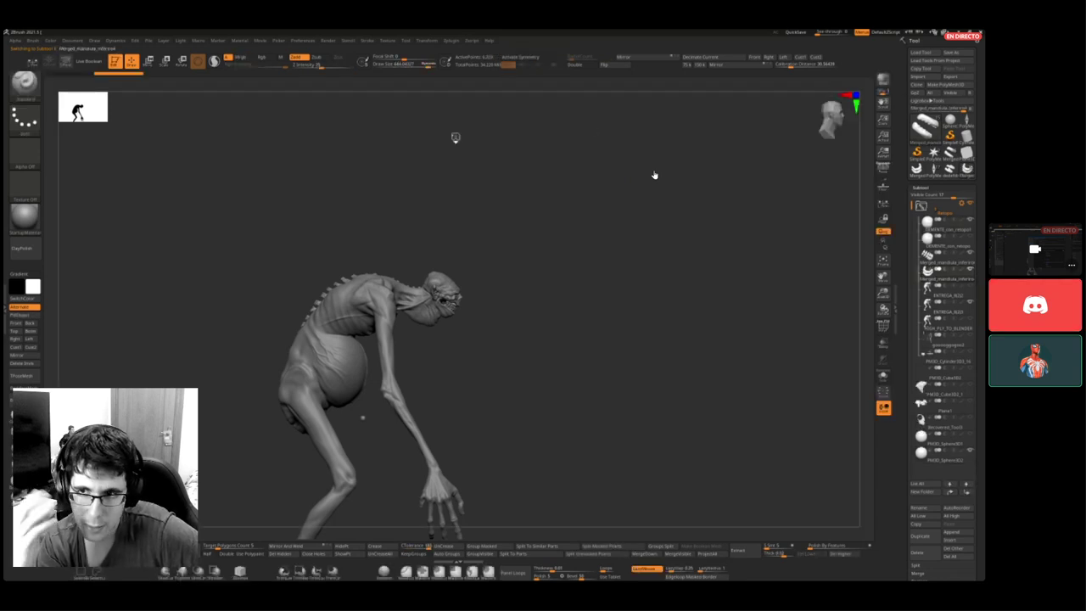
key("super")
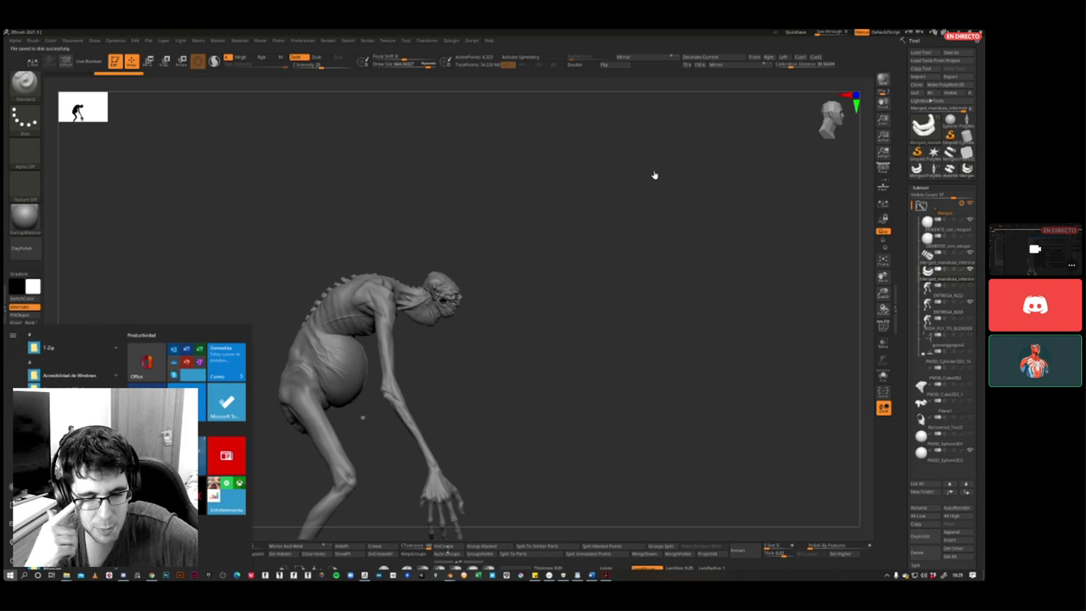
mouse_move(450, 574)
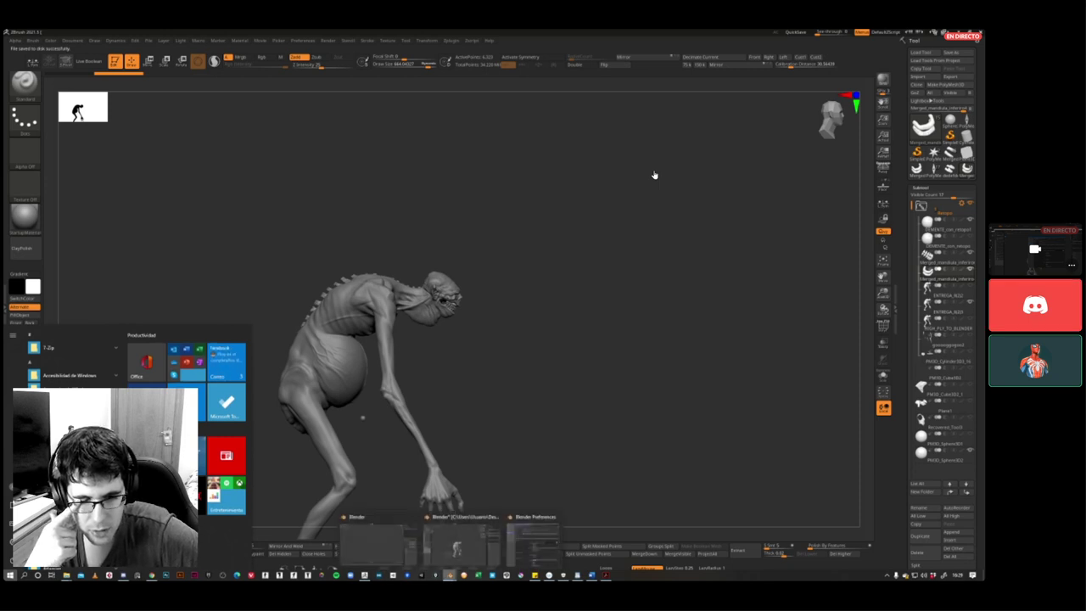
left_click(386, 553)
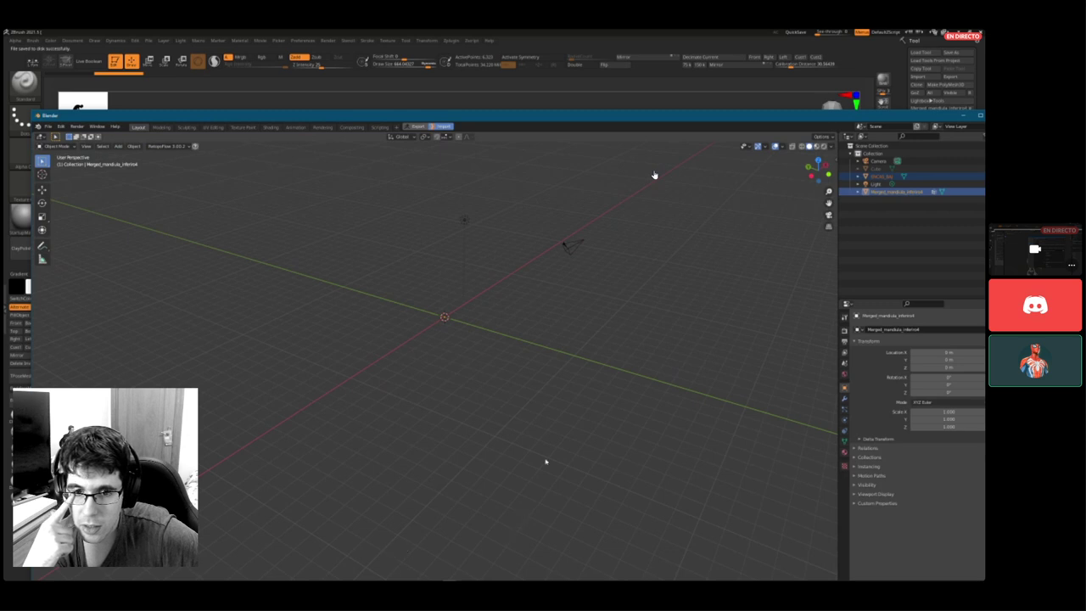
left_click_drag(823, 115, 661, 102)
left_click(837, 102)
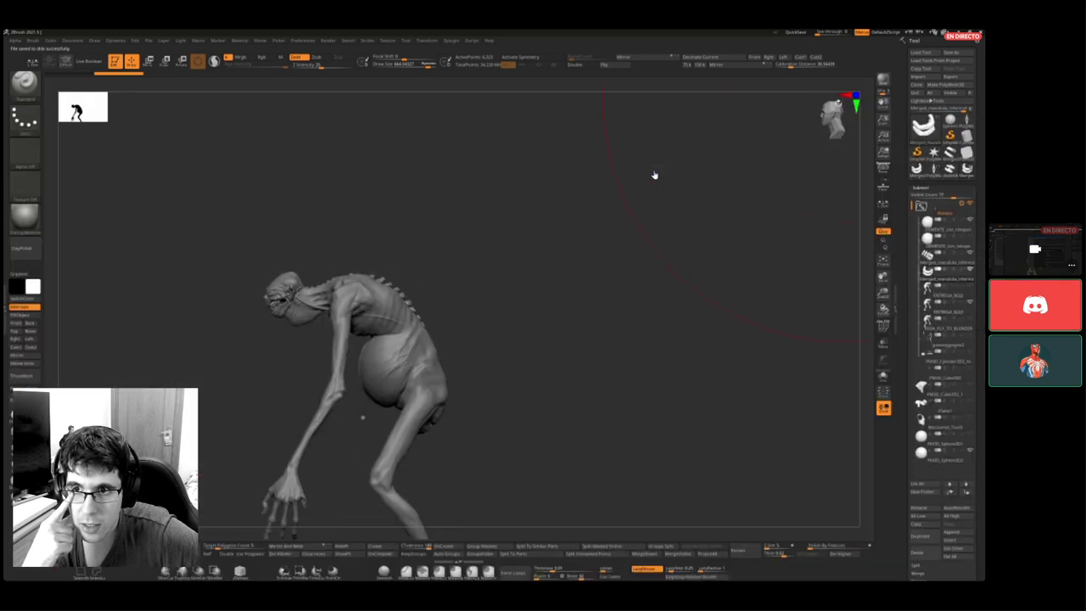
- Close the extra untitled Blender window without saving its changes
key("super")
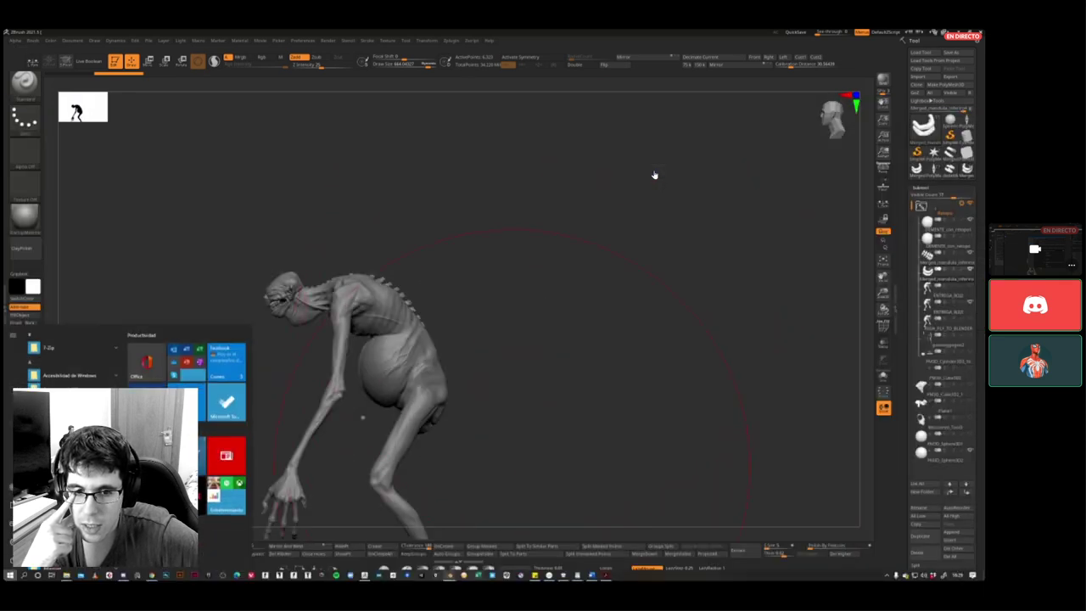
mouse_move(449, 575)
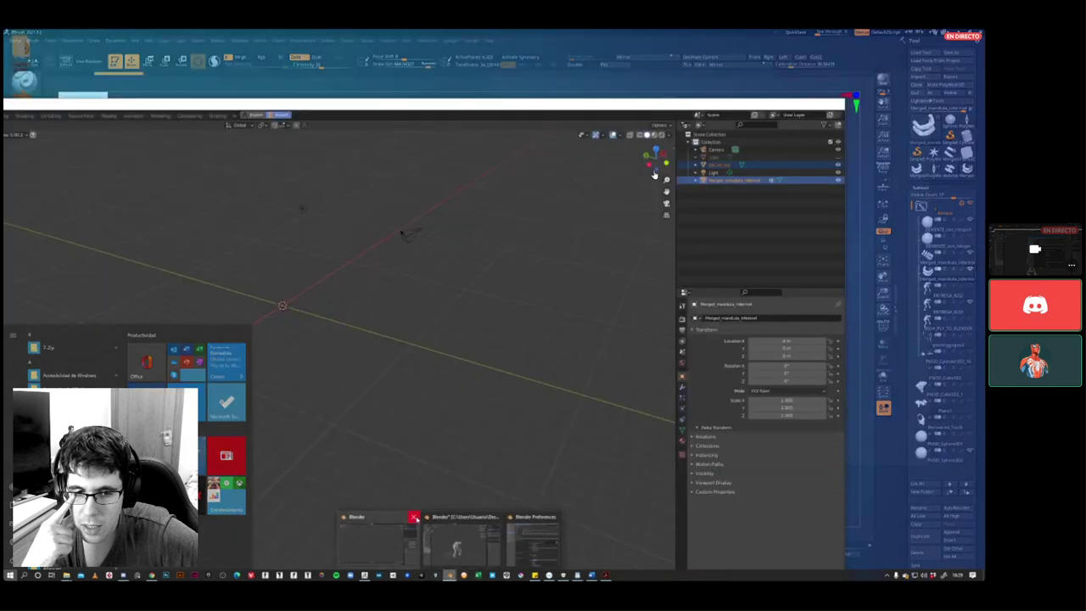
left_click(413, 516)
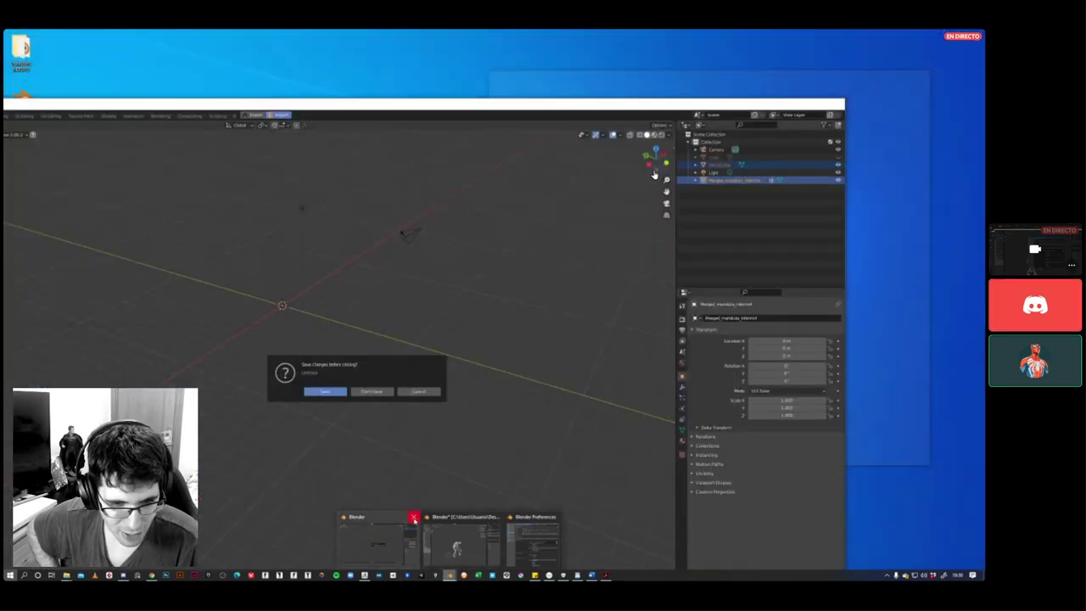
mouse_move(556, 532)
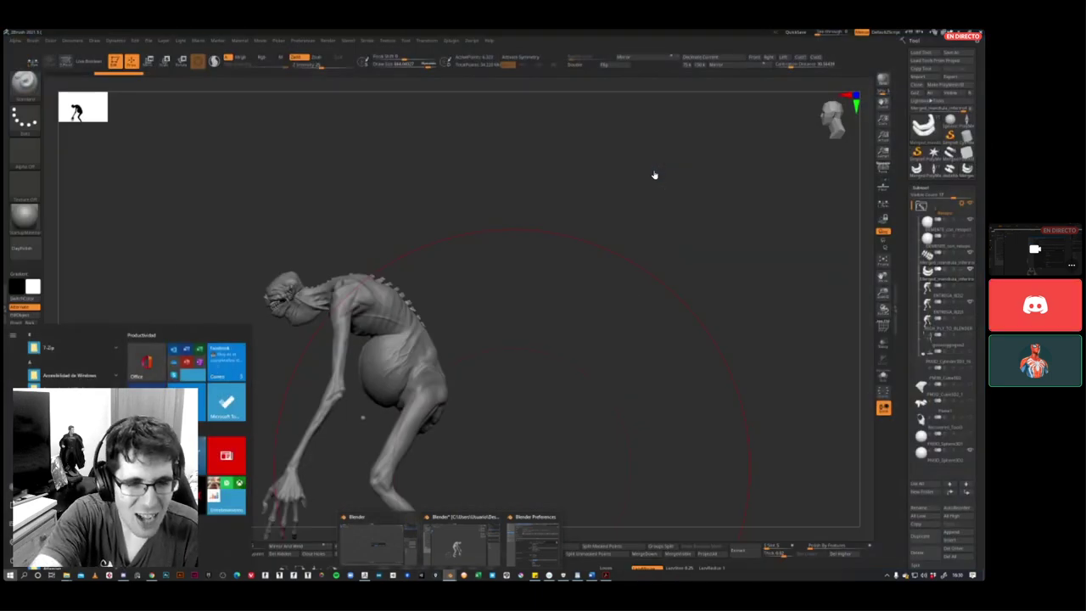
left_click(654, 175)
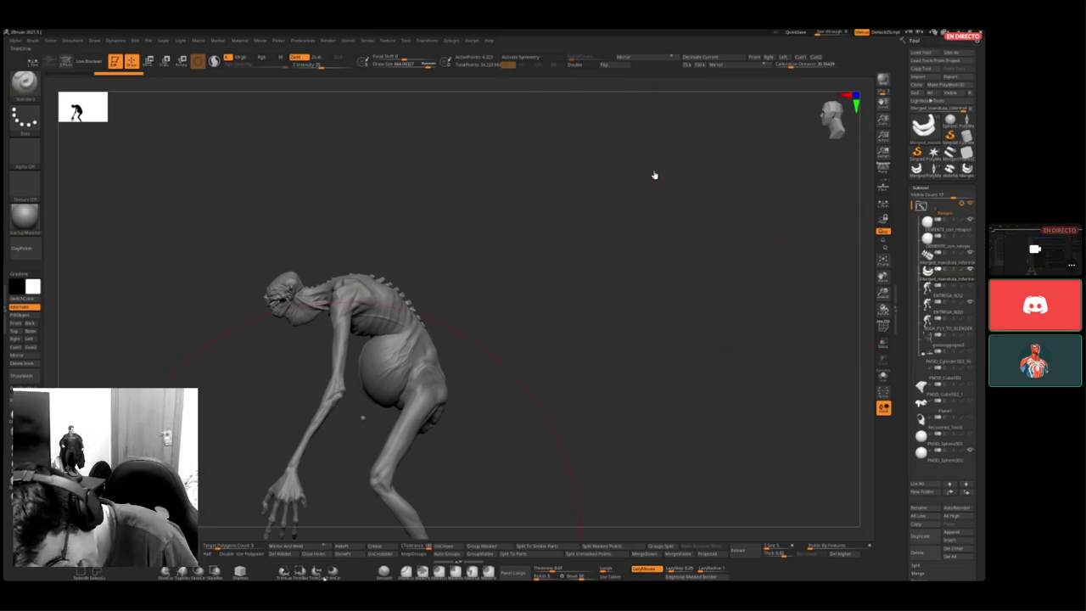
key("super")
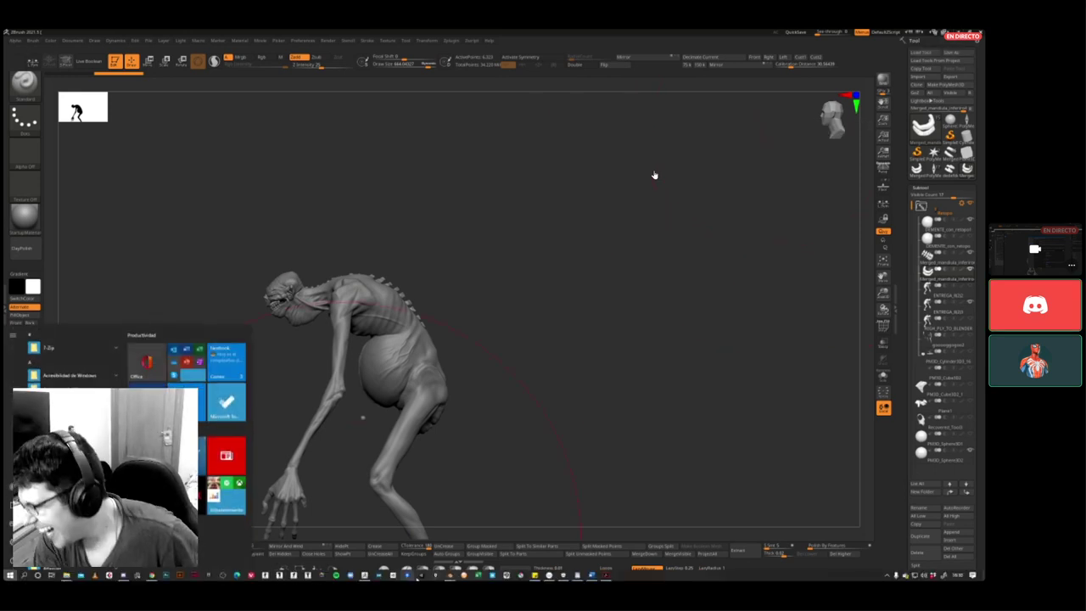
mouse_move(451, 578)
mouse_move(408, 537)
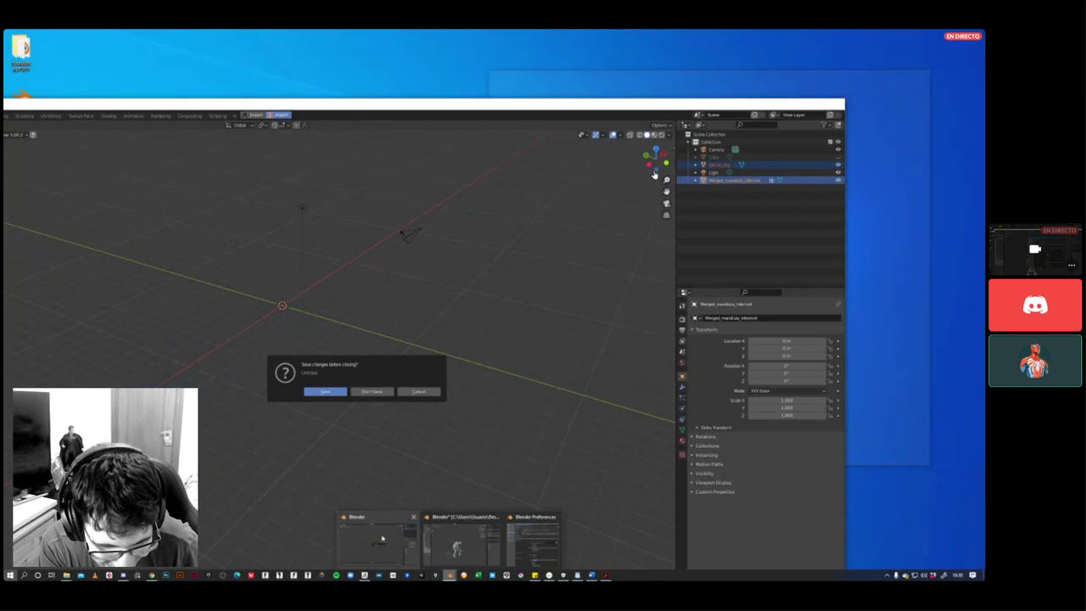
left_click(382, 538)
left_click(378, 390)
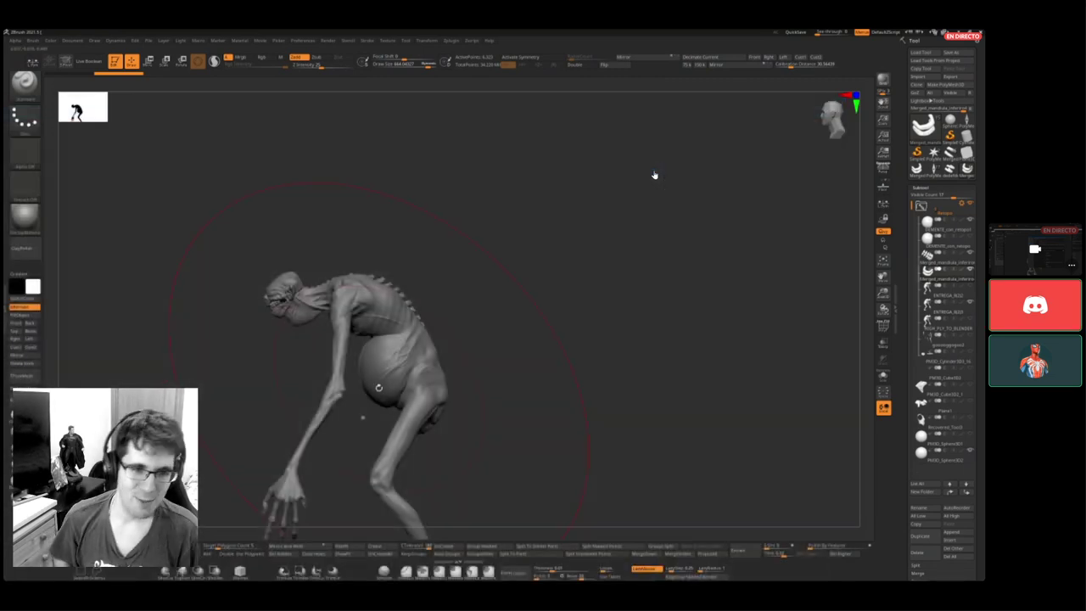
- Switch to the main Blender scene of the creature and delete the imported jaw gums
key("super")
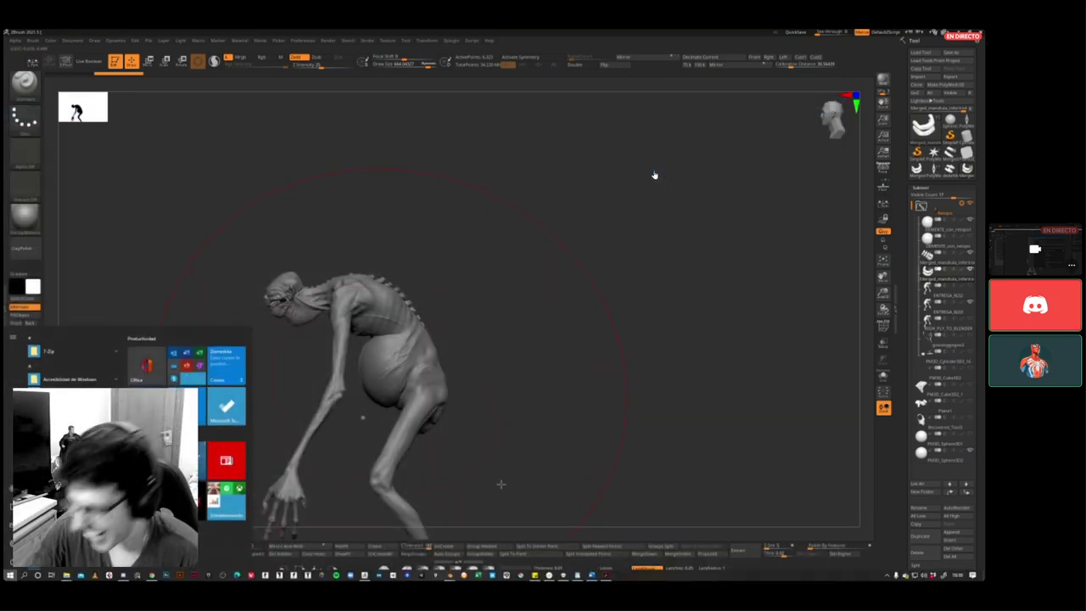
mouse_move(450, 575)
left_click(437, 551)
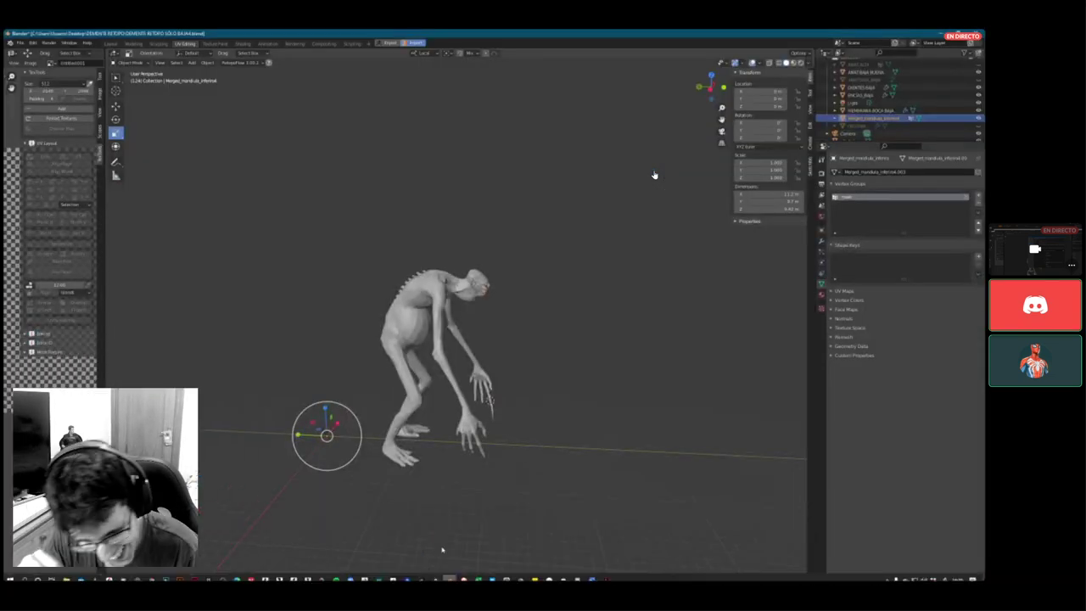
scroll(533, 341, "up", 2)
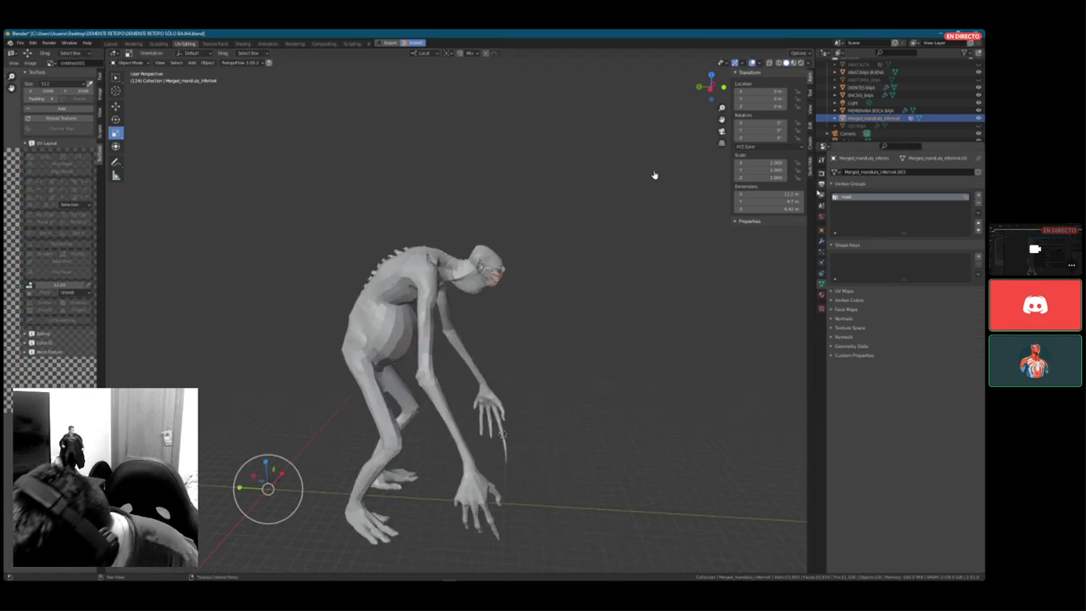
key("x")
left_click(697, 290)
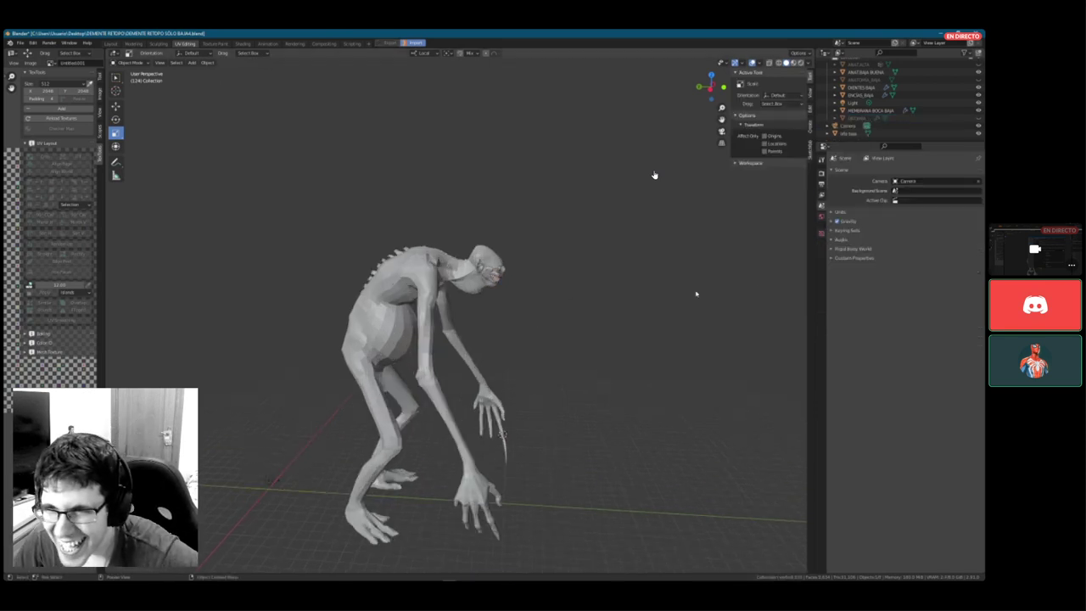
scroll(539, 349, "up", 2)
scroll(539, 353, "down", 1)
middle_click_drag(539, 353, 586, 396)
- Switch to ZBrush and load the tool file DEMENTE_con_retopo1.ZTL from the DEMENTE folder
key("super")
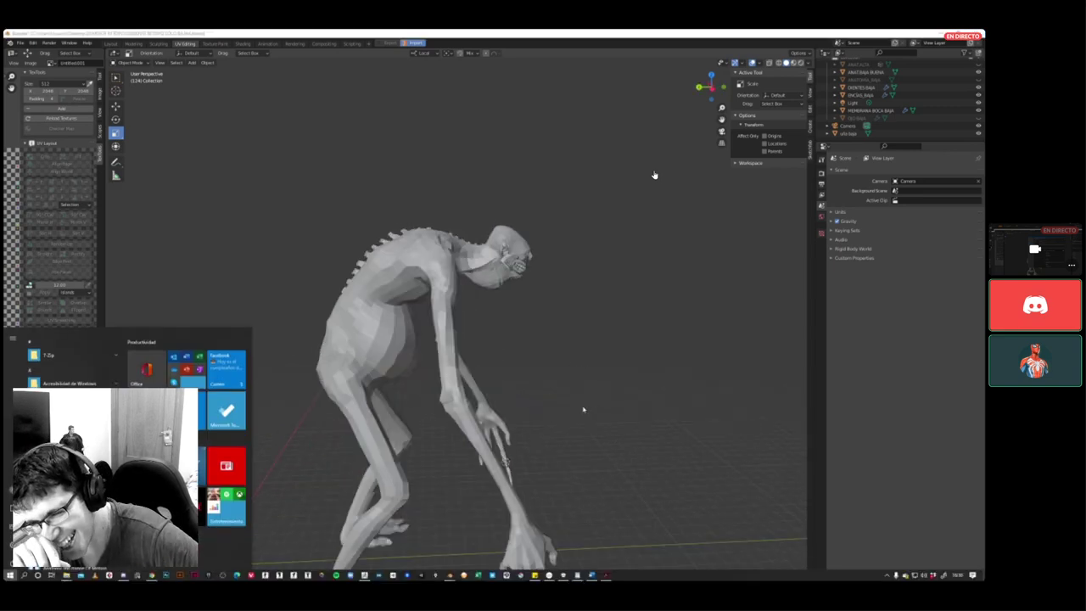
left_click(365, 575)
left_click_drag(647, 289, 681, 283)
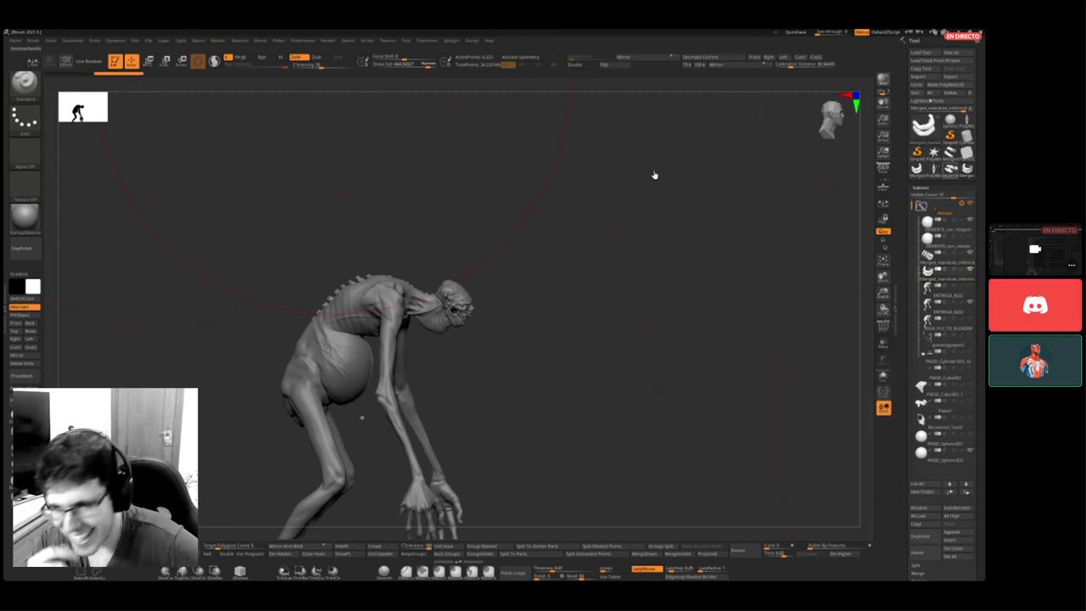
left_click(965, 169)
key("ctrl+o")
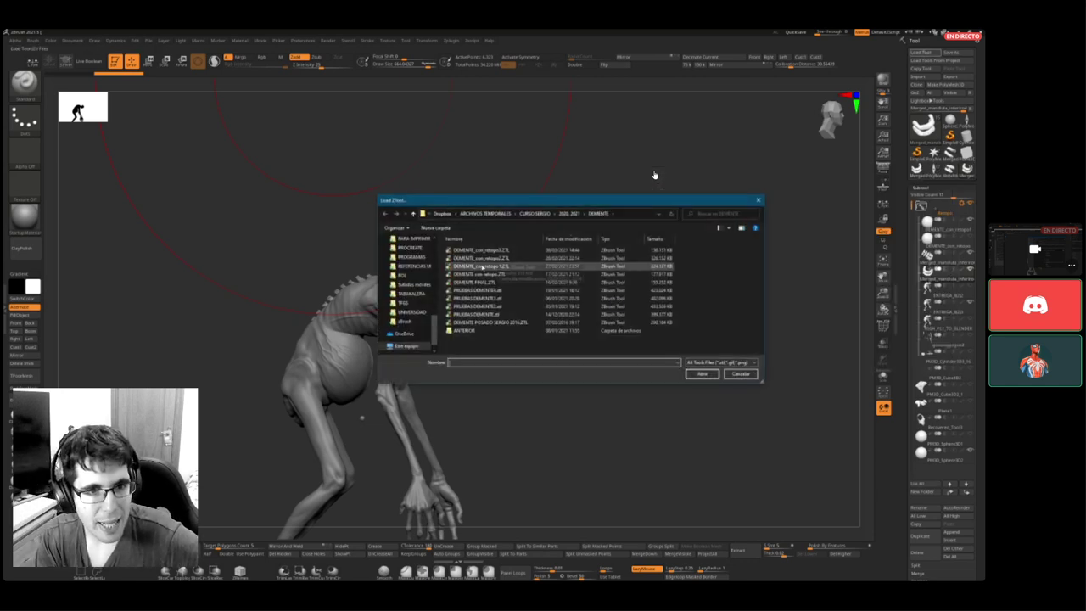
double_click(503, 267)
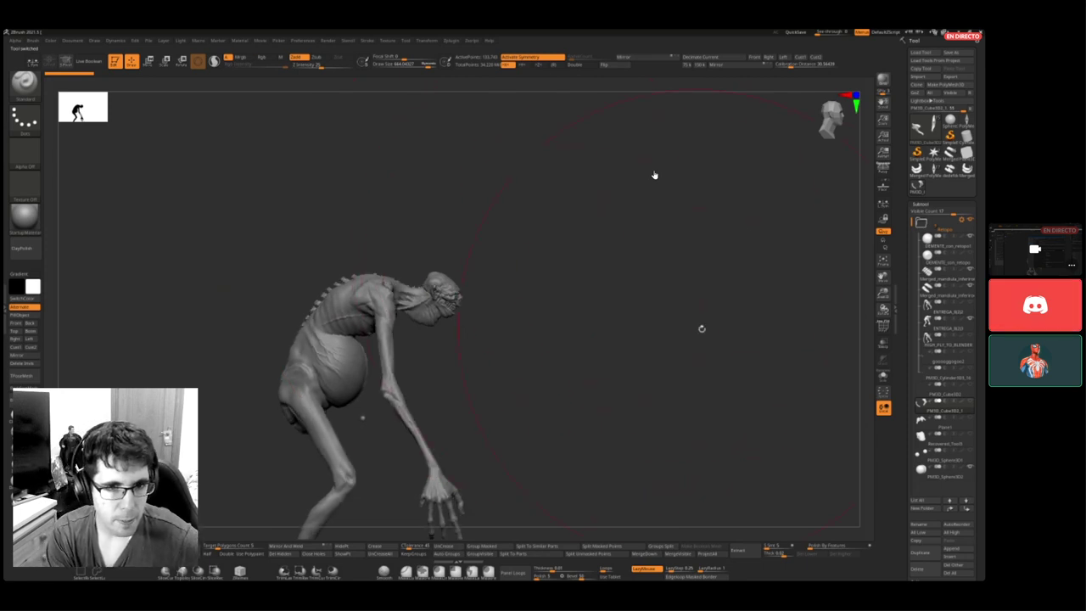
- Send the merged jaw gums subtool to Blender with GoZ and hide all the other subtools in ZBrush
left_click(948, 294)
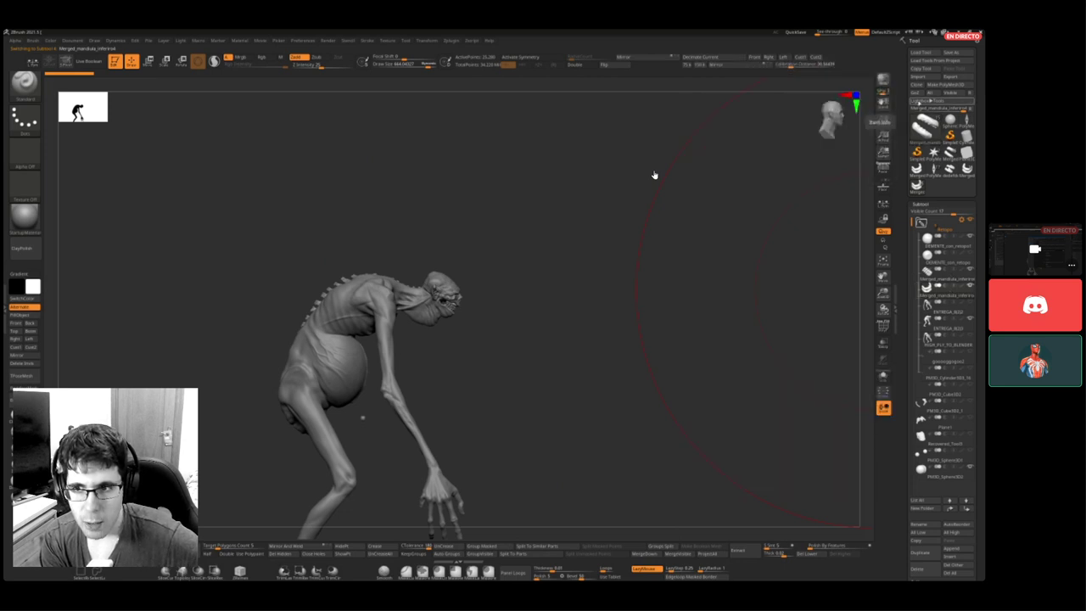
left_click(920, 94)
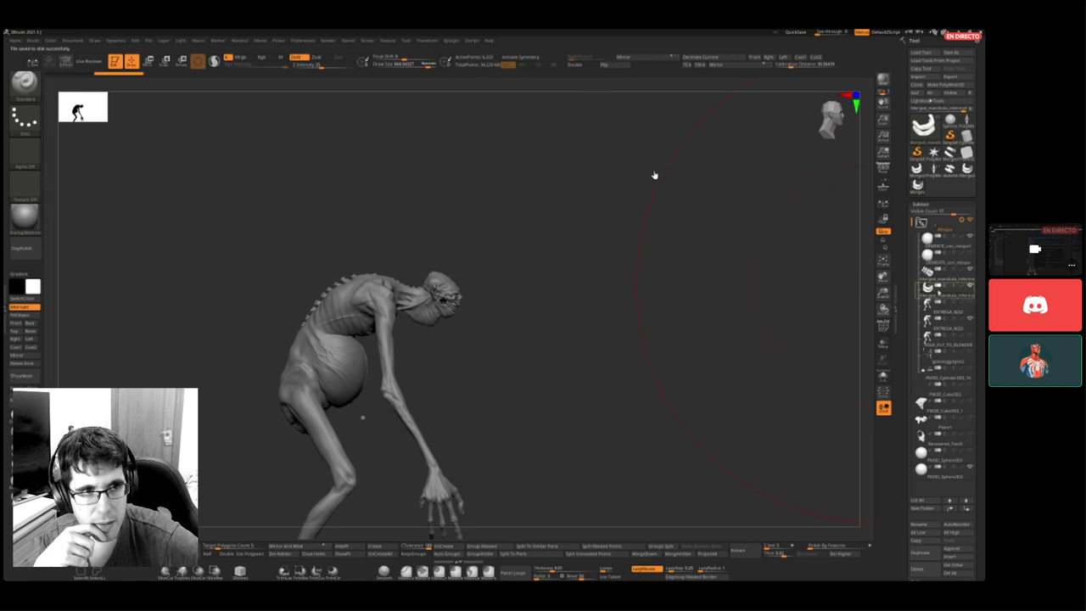
mouse_move(950, 289)
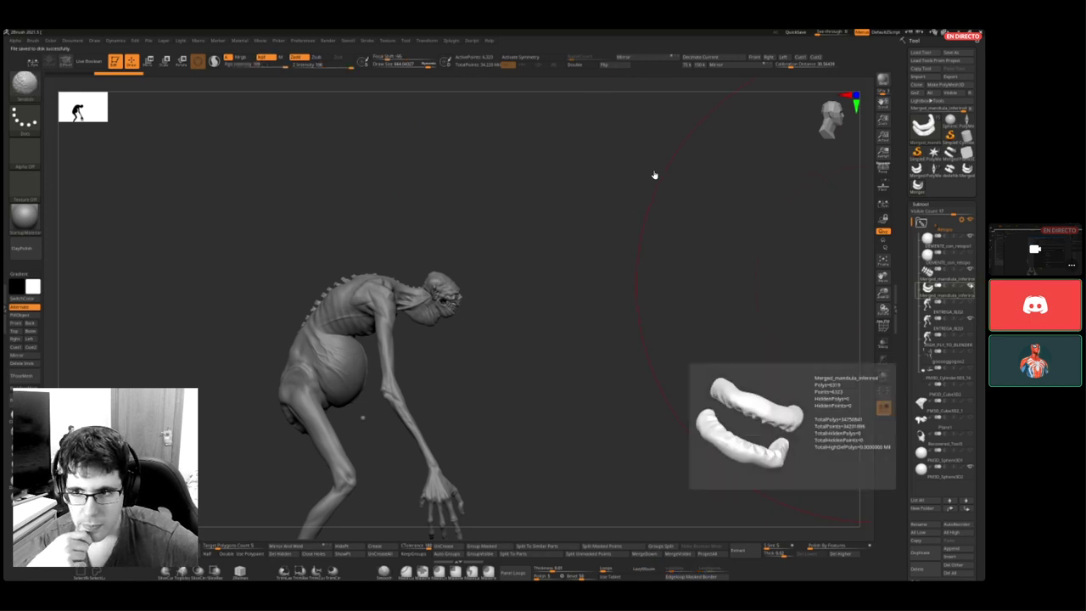
left_click(970, 285, "shift")
left_click(970, 286, "shift")
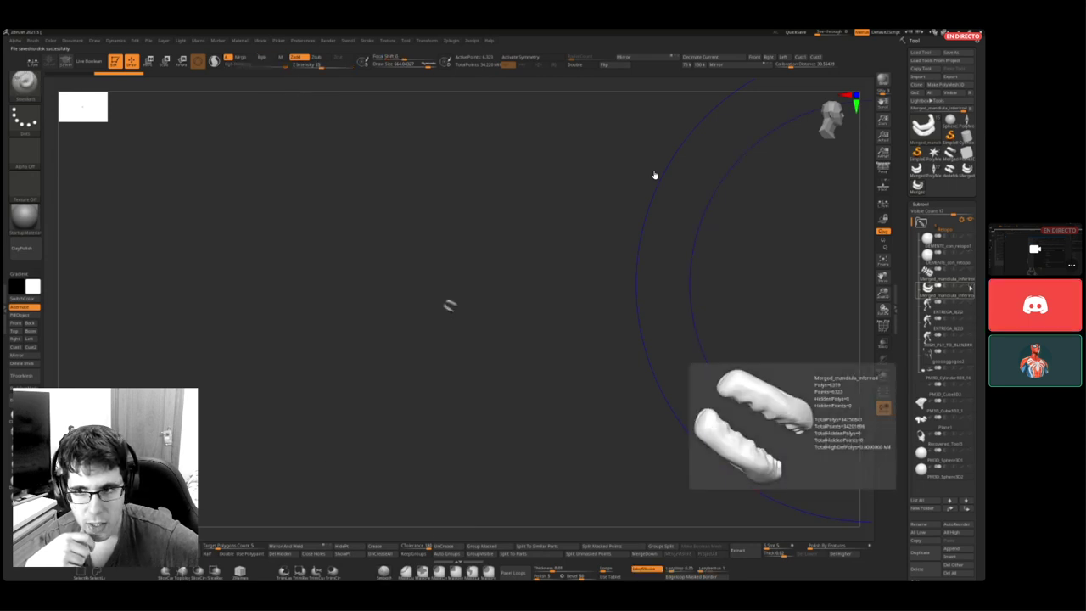
- Switch to the main Blender scene and examine how the imported jaw gums fit the creature's mouth
key("super")
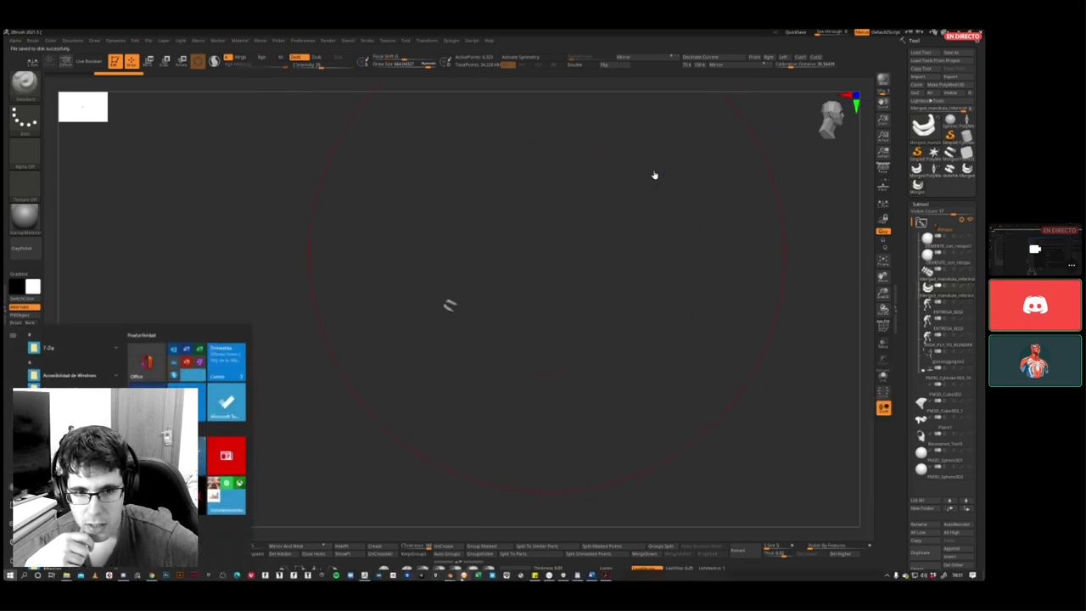
left_click(428, 553)
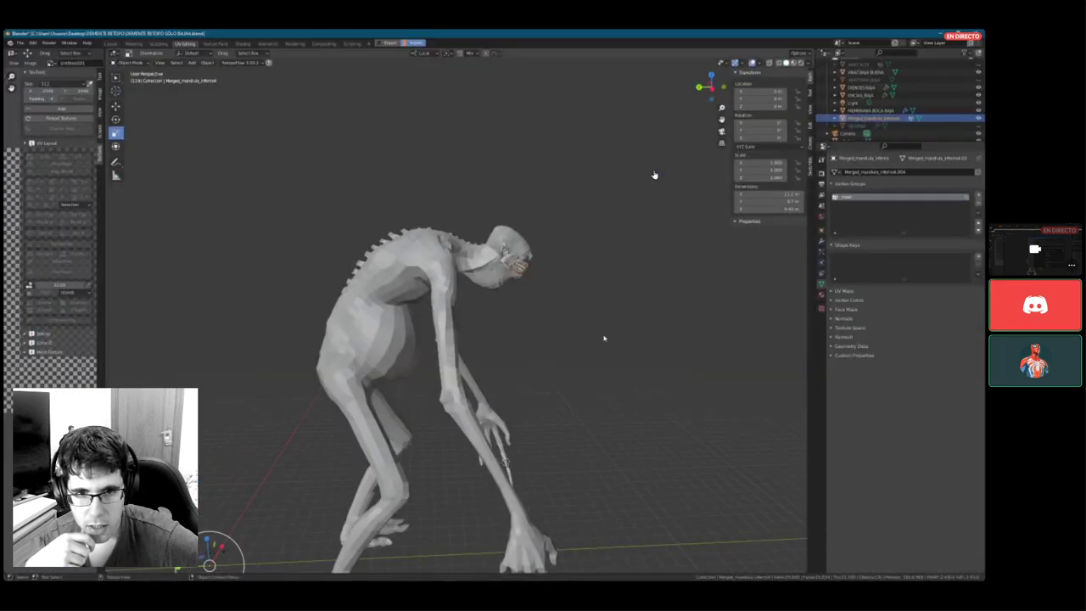
middle_click_drag(602, 338, 578, 334)
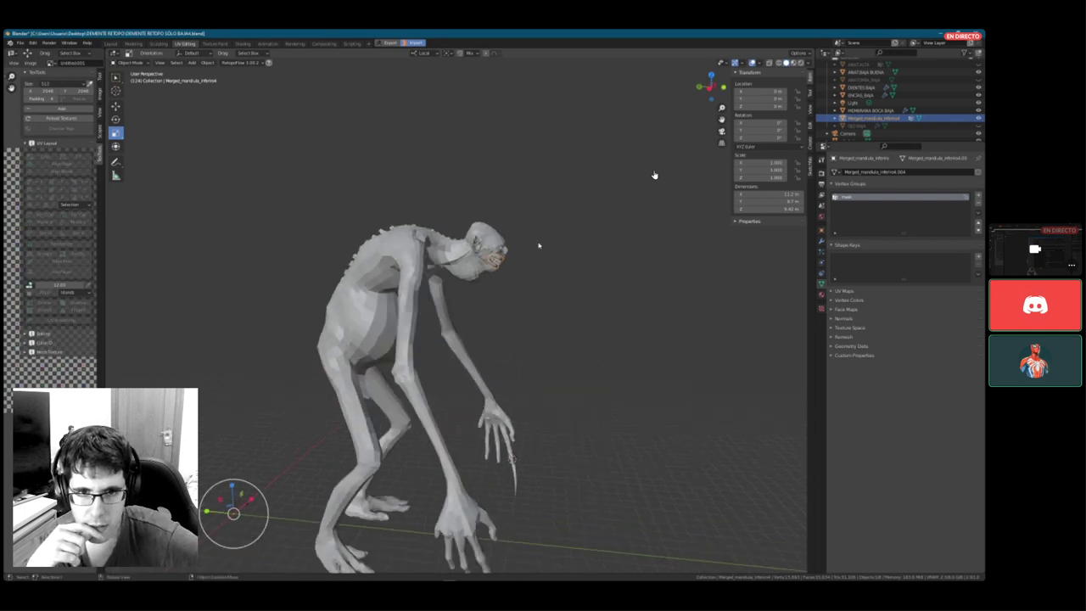
middle_click_drag(538, 245, 516, 238)
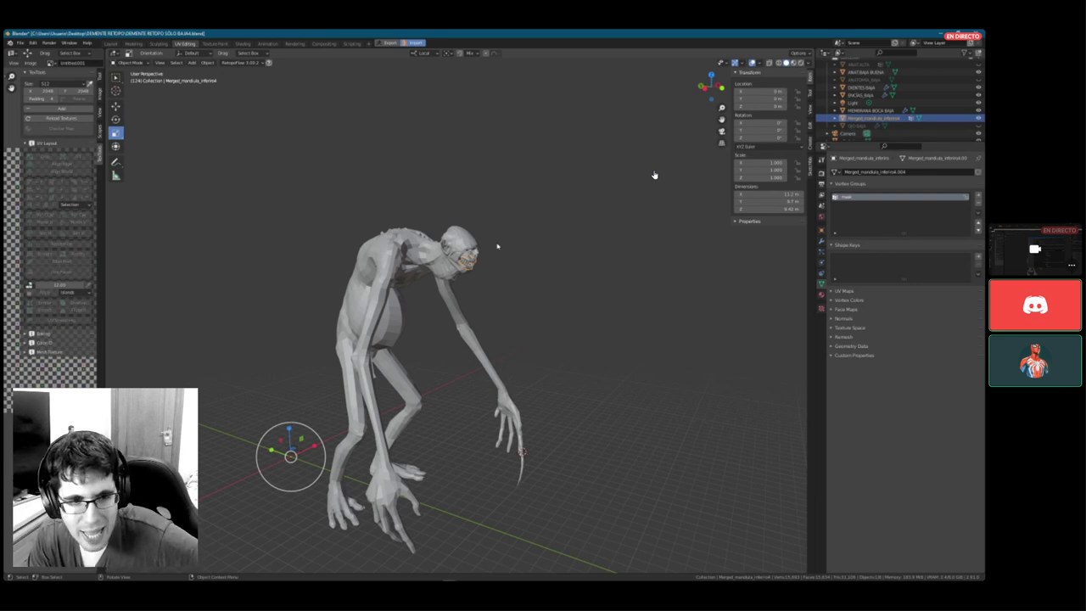
scroll(497, 246, "up", 5)
middle_click_drag(590, 177, 545, 277, "shift")
scroll(482, 265, "up", 4)
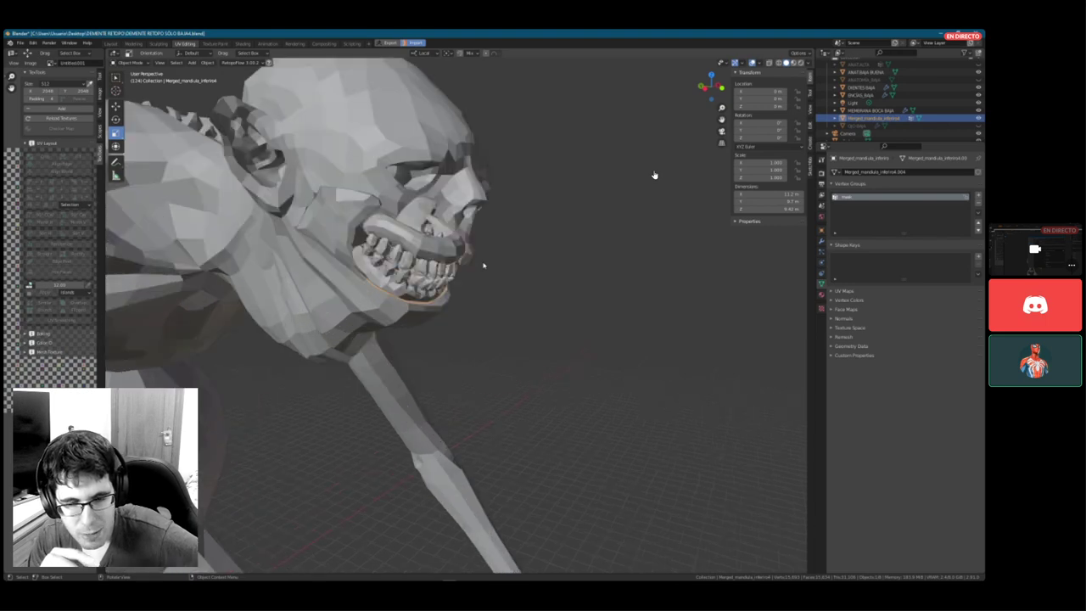
scroll(654, 175, "down", 8)
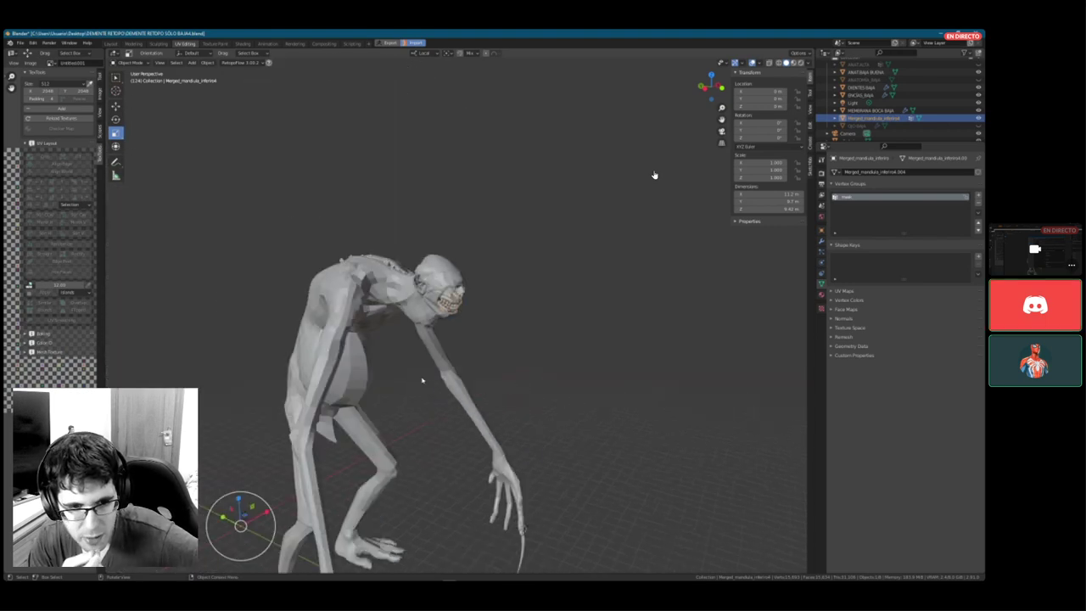
middle_click_drag(535, 358, 588, 280)
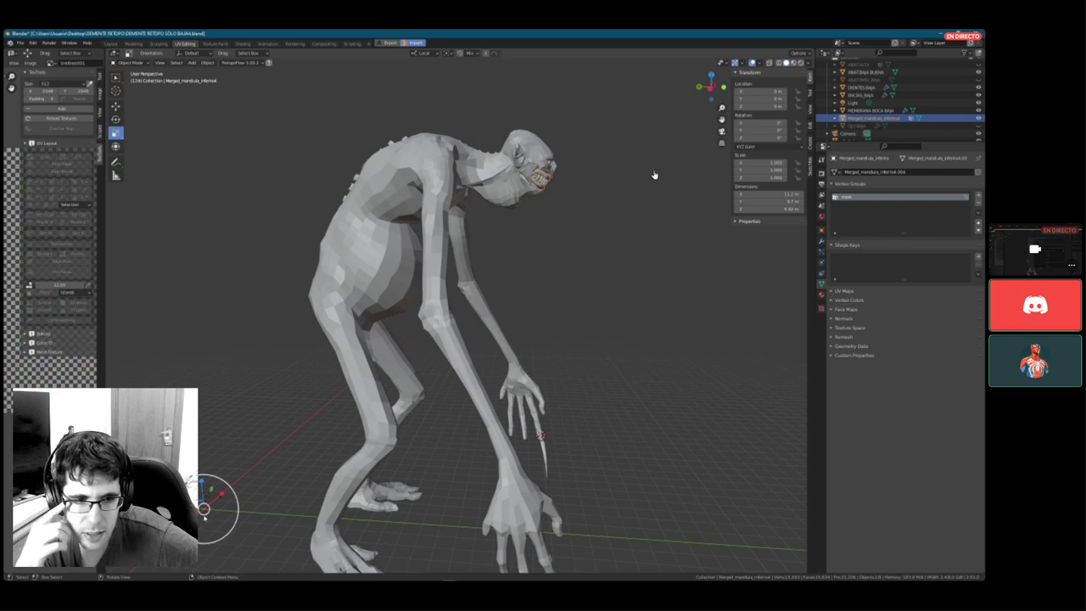
- Scale the imported jaw gums by 0.1 and inspect them near the scene origin
key("s")
type("0.")
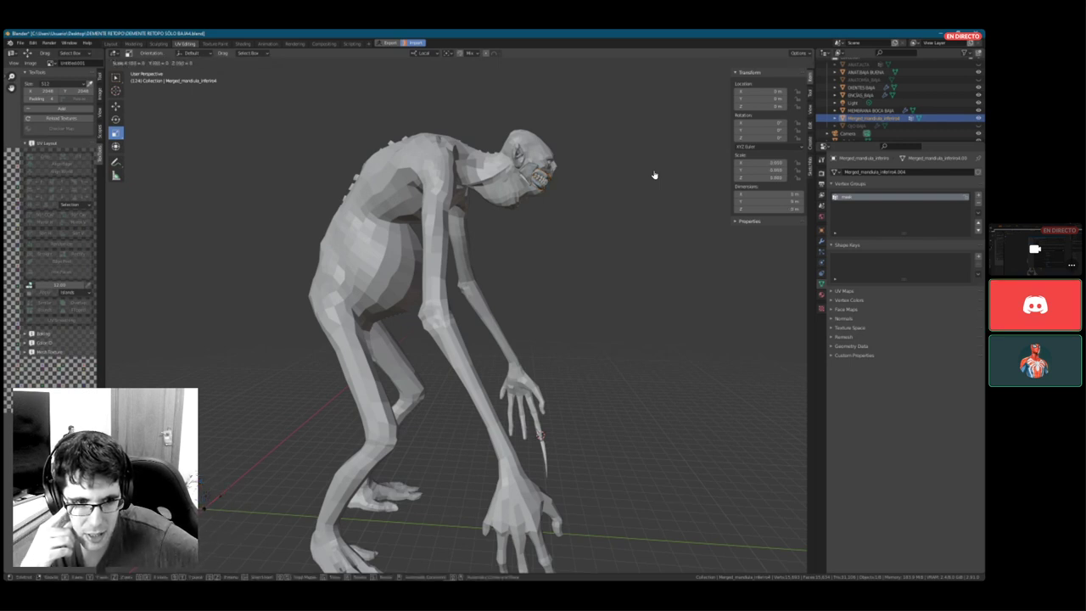
left_click(653, 175)
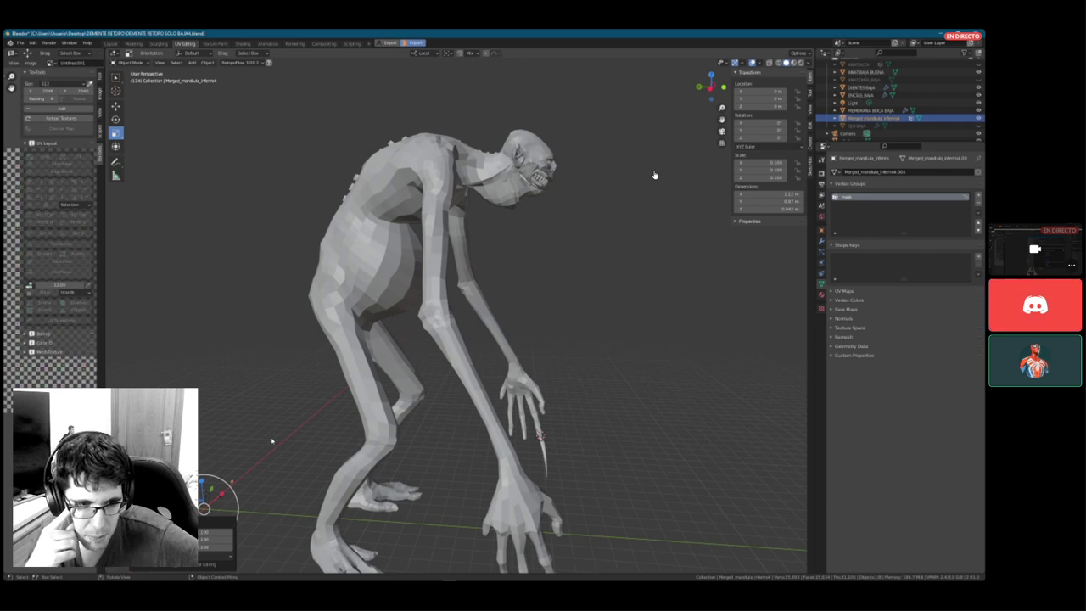
middle_click_drag(246, 482, 378, 395)
scroll(349, 419, "up", 3)
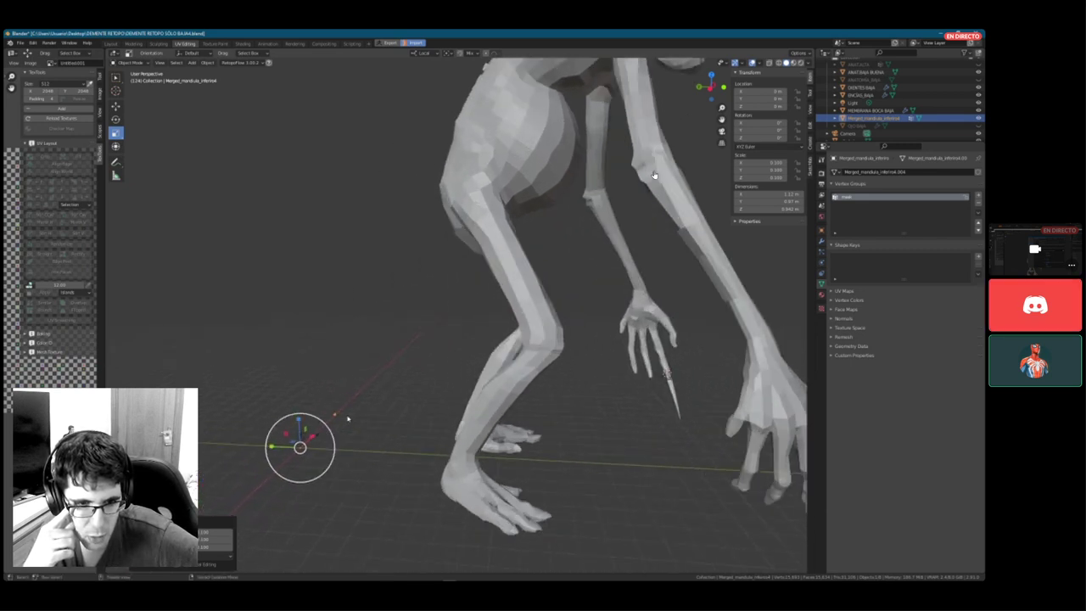
- Scale the imported jaw gums down further about the scene origin, to a scale of 0.025 on all axes
middle_click_drag(303, 456, 254, 485)
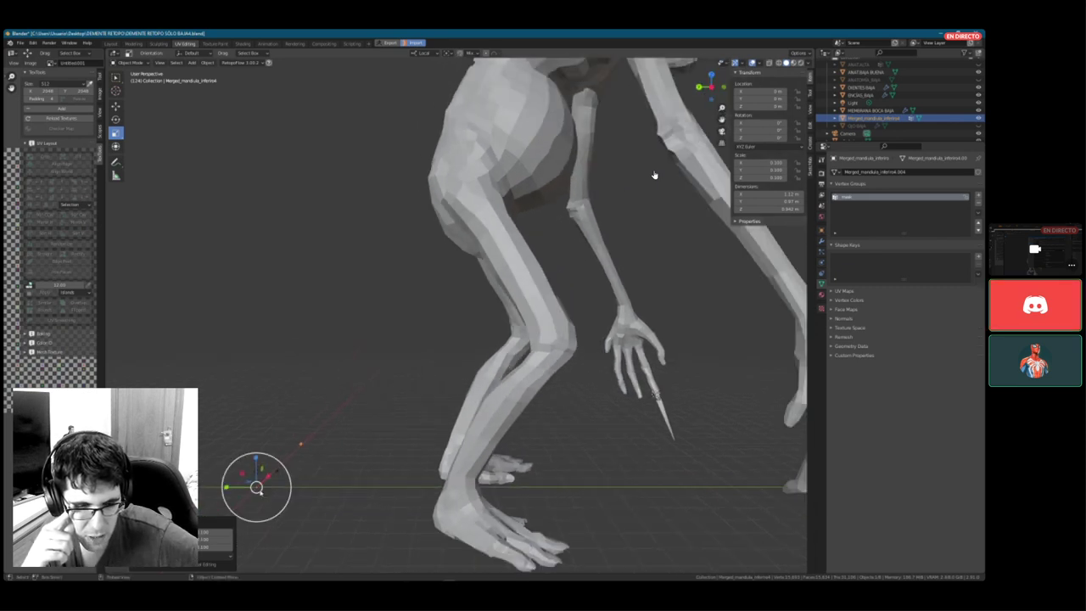
key("s")
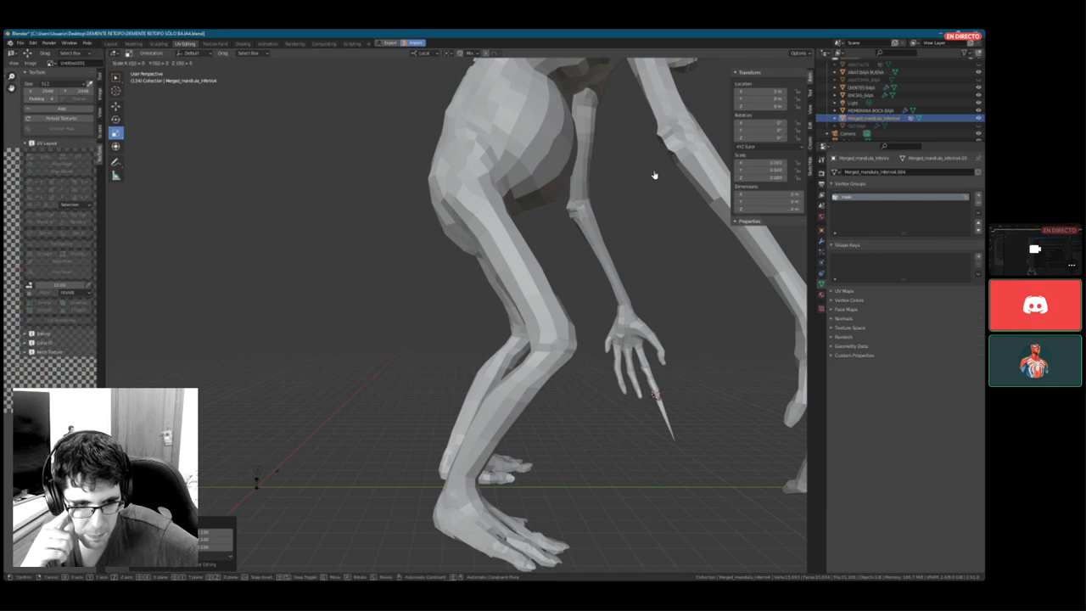
key("Return")
mouse_move(305, 455)
middle_mouse_down()
mouse_move(339, 470)
mouse_move(312, 455)
middle_mouse_up()
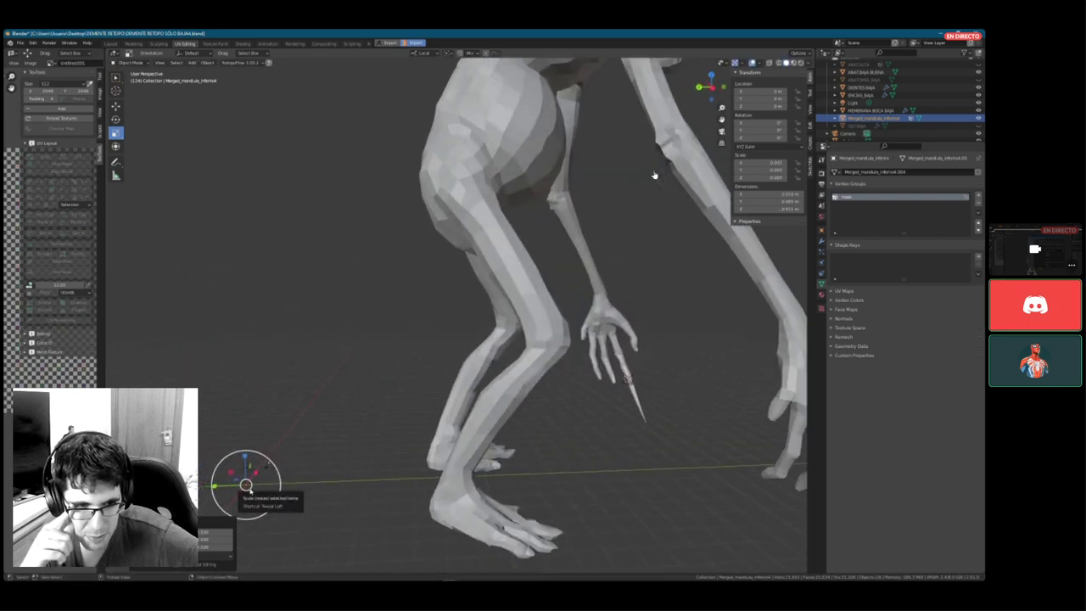
type("s0.0")
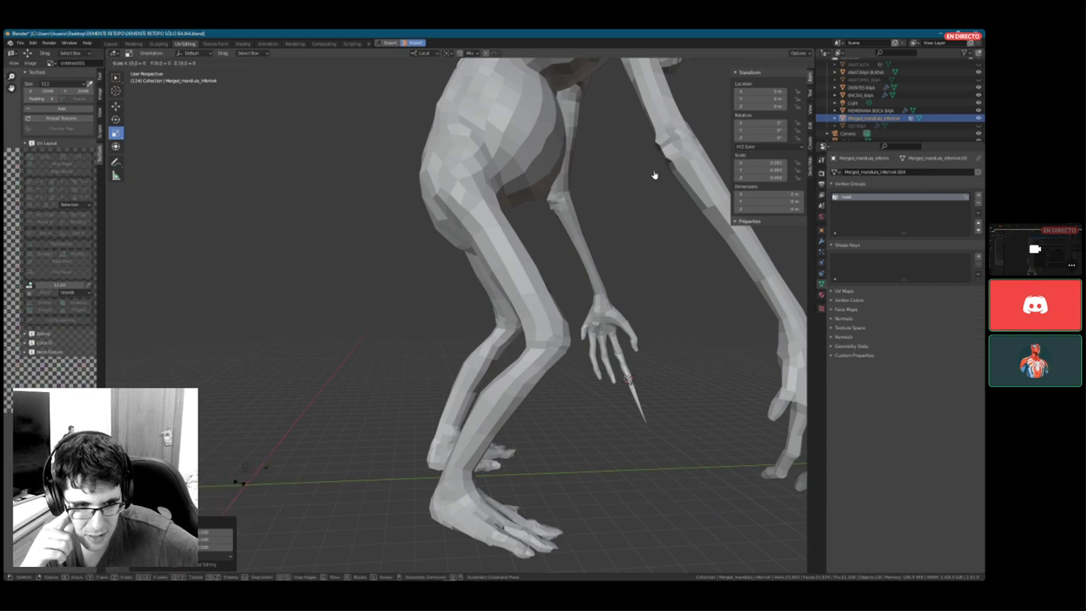
left_click_drag(242, 482, 242, 482)
scroll(339, 442, "down", 5)
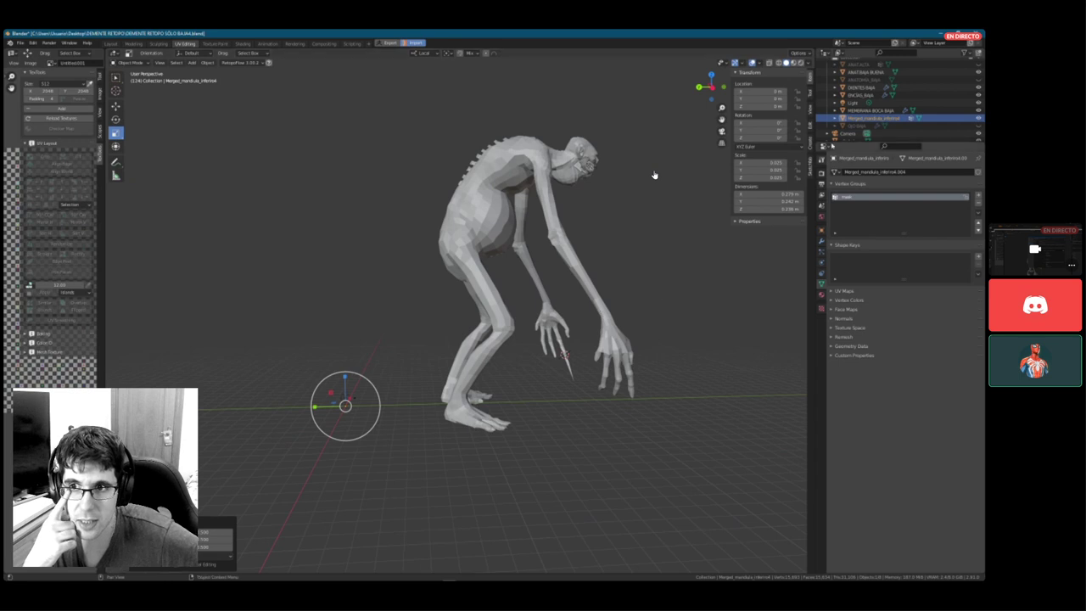
- Export the rescaled jaw gums back to ZBrush with GoB and compare their position and size with the creature
left_click(392, 45)
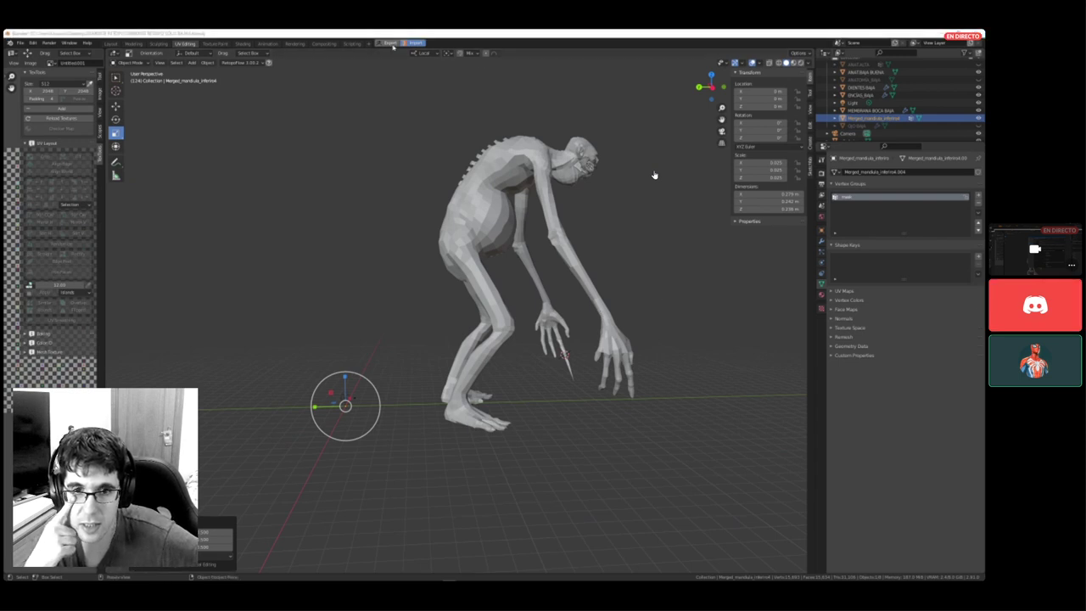
key("alt+Tab")
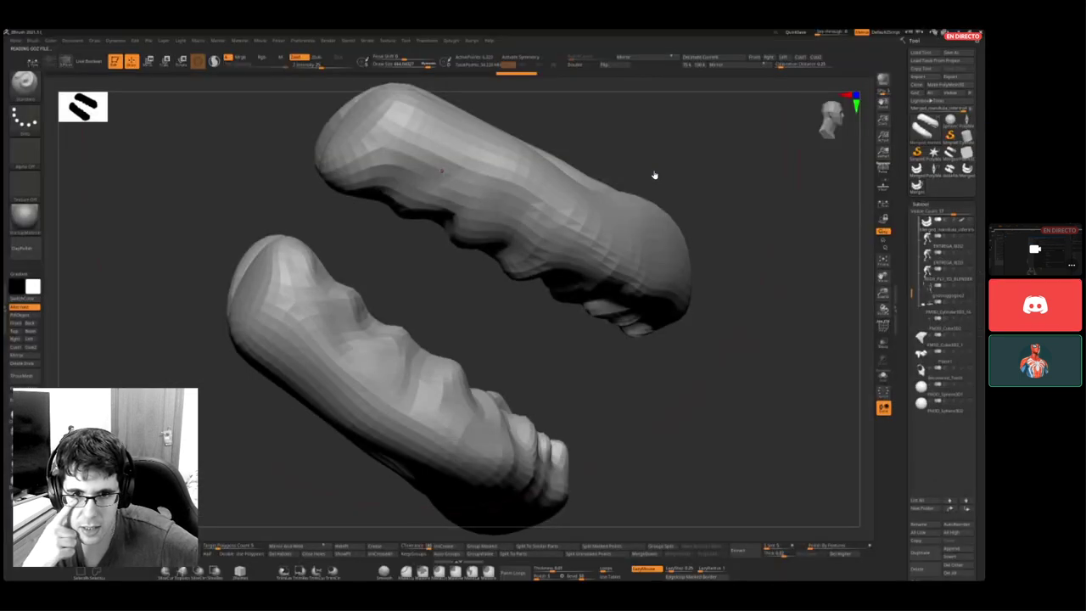
mouse_move(725, 347)
right_mouse_down("ctrl")
mouse_move(348, 335)
mouse_move(345, 353)
right_mouse_up("ctrl")
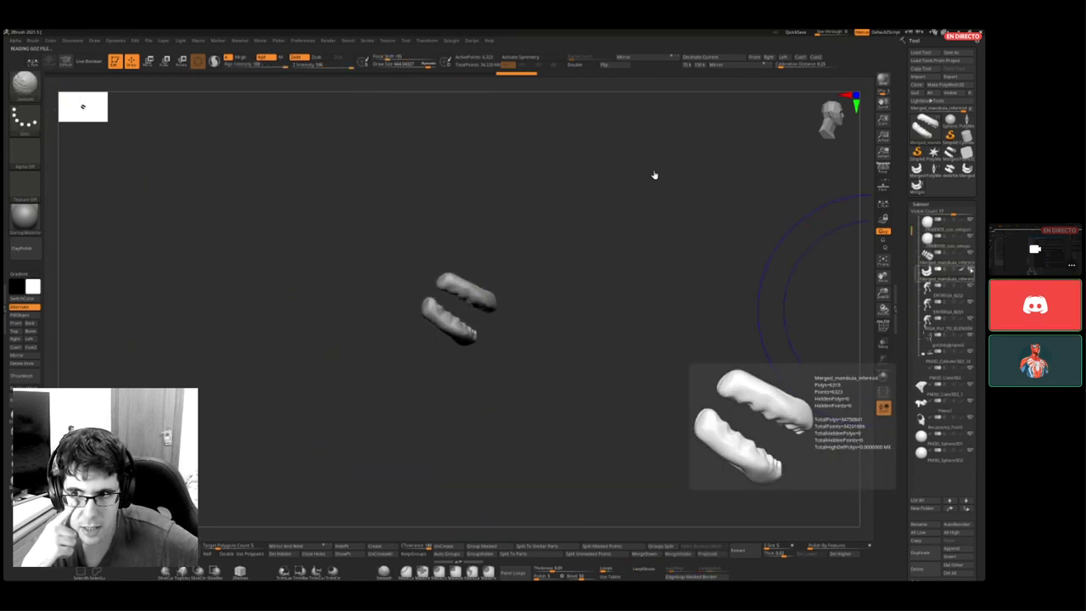
right_click_drag(622, 278, 193, 306, "ctrl")
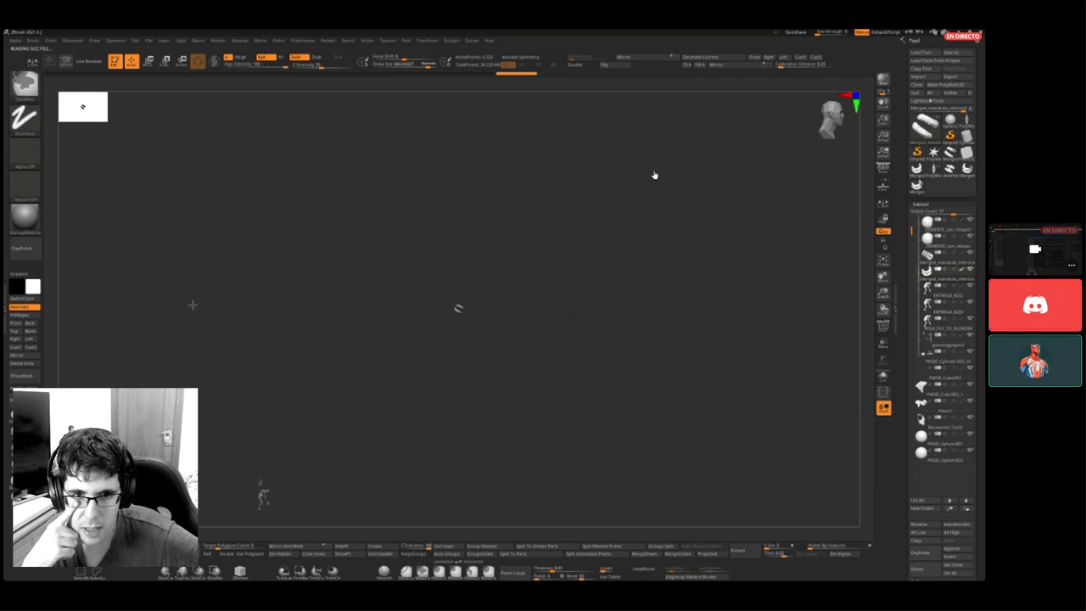
right_click_drag(359, 398, 470, 301, "alt")
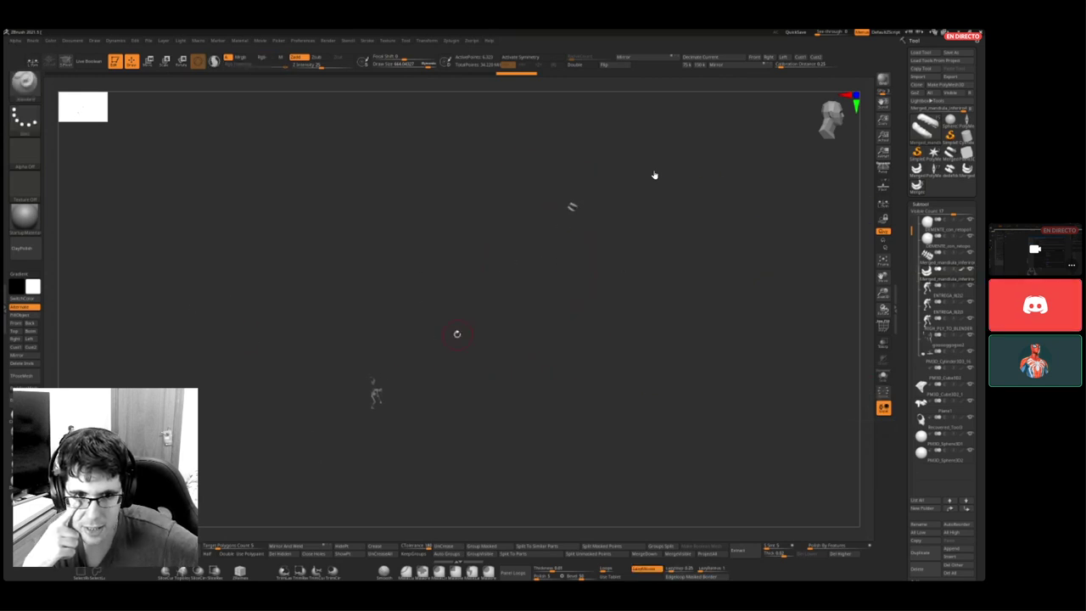
mouse_move(428, 352)
right_mouse_down("ctrl")
mouse_move(441, 361)
mouse_move(419, 415)
mouse_move(475, 308)
mouse_move(475, 356)
right_mouse_up("ctrl")
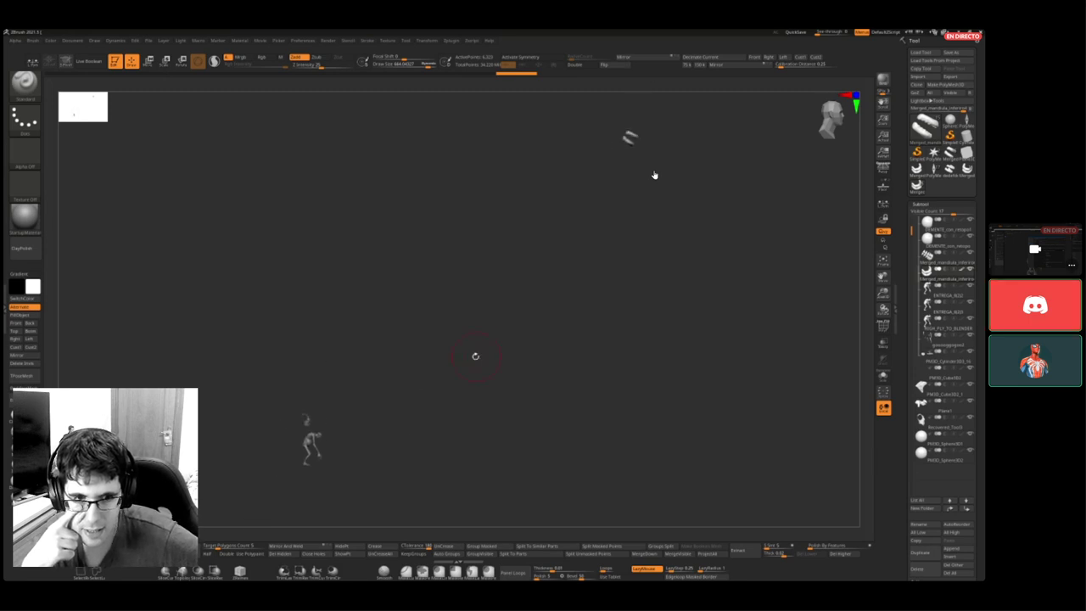
- Switch to the main Blender scene and delete the rescaled jaw gums
key("super")
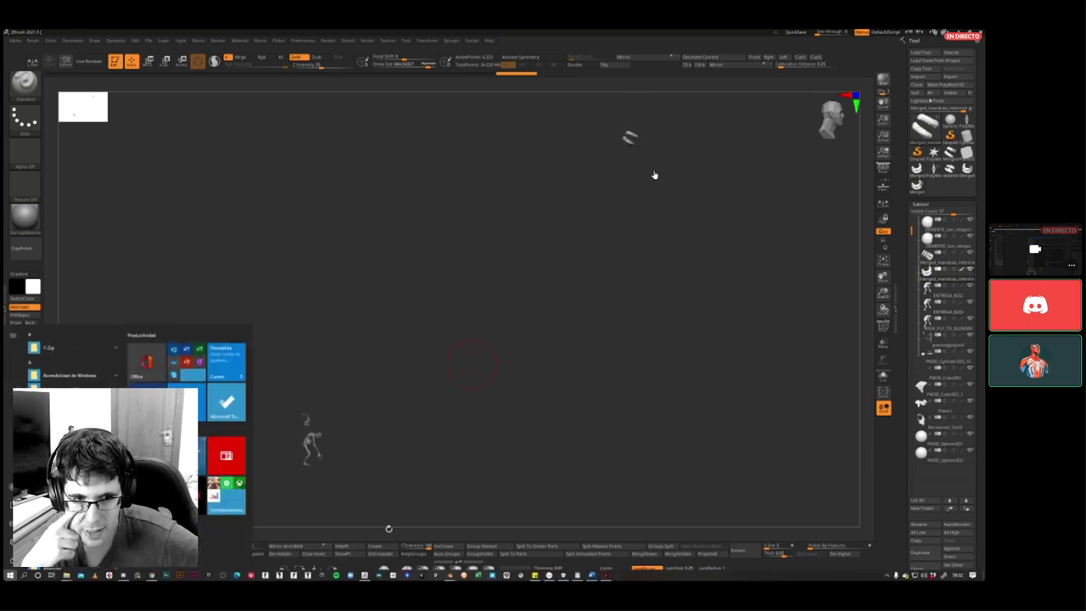
mouse_move(450, 574)
left_click(422, 543)
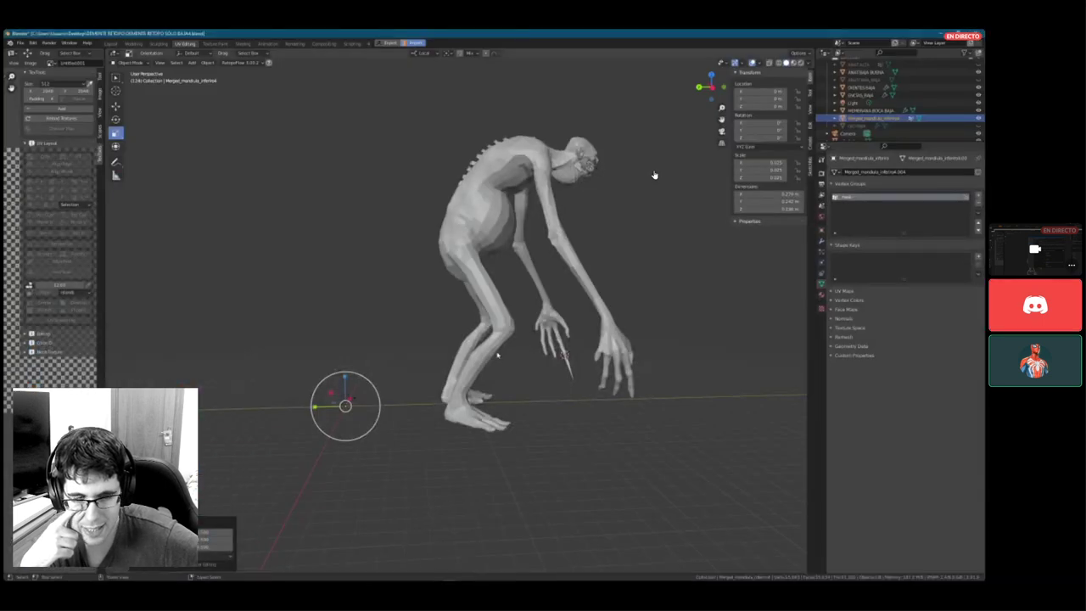
left_click(622, 272)
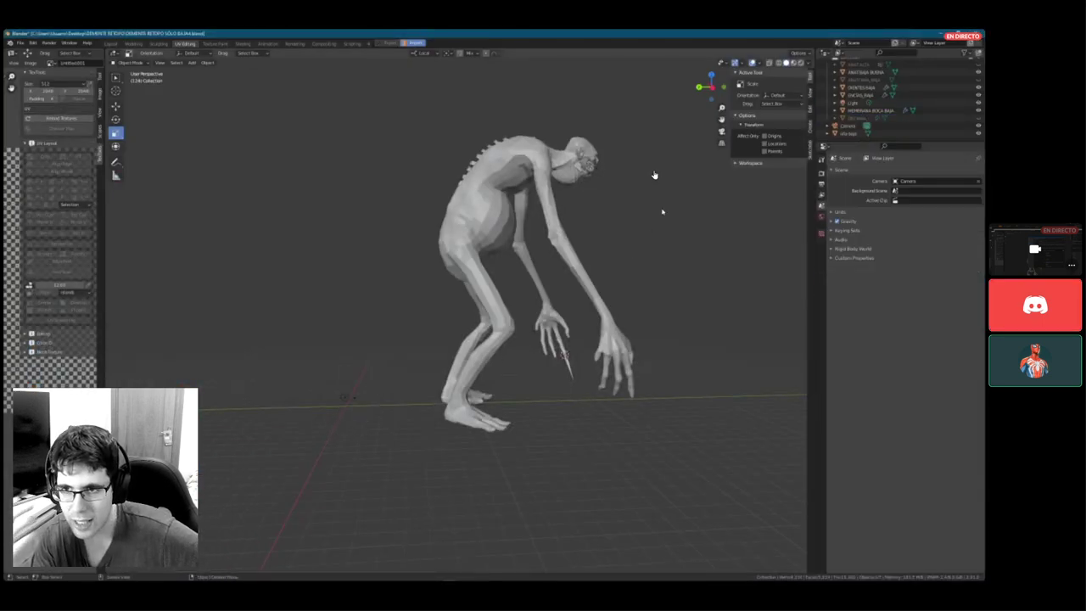
middle_click_drag(684, 230, 553, 334)
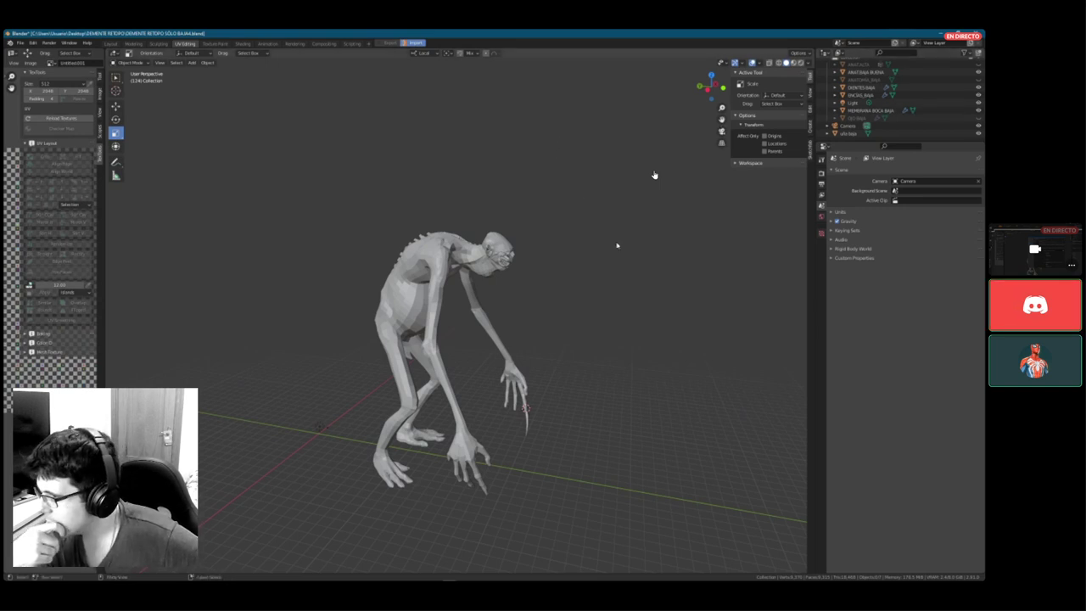
mouse_move(574, 220)
middle_mouse_down()
mouse_move(596, 212)
mouse_move(562, 217)
middle_mouse_up()
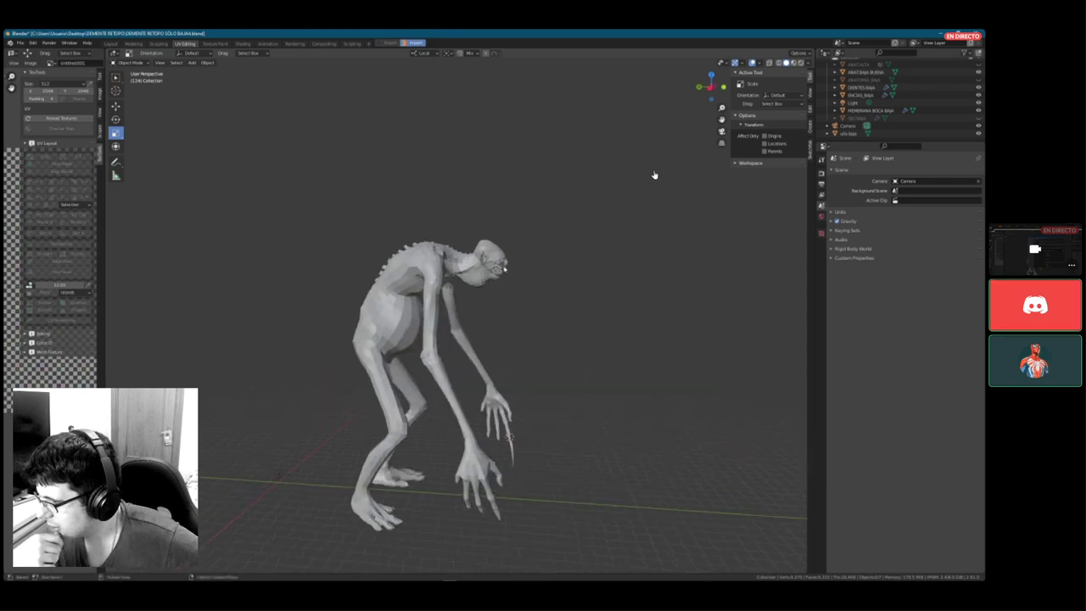
- Switch to ZBrush, send the merged jaw gums subtool to Blender with GoZ, and return to the main Blender scene
key("super")
mouse_move(450, 576)
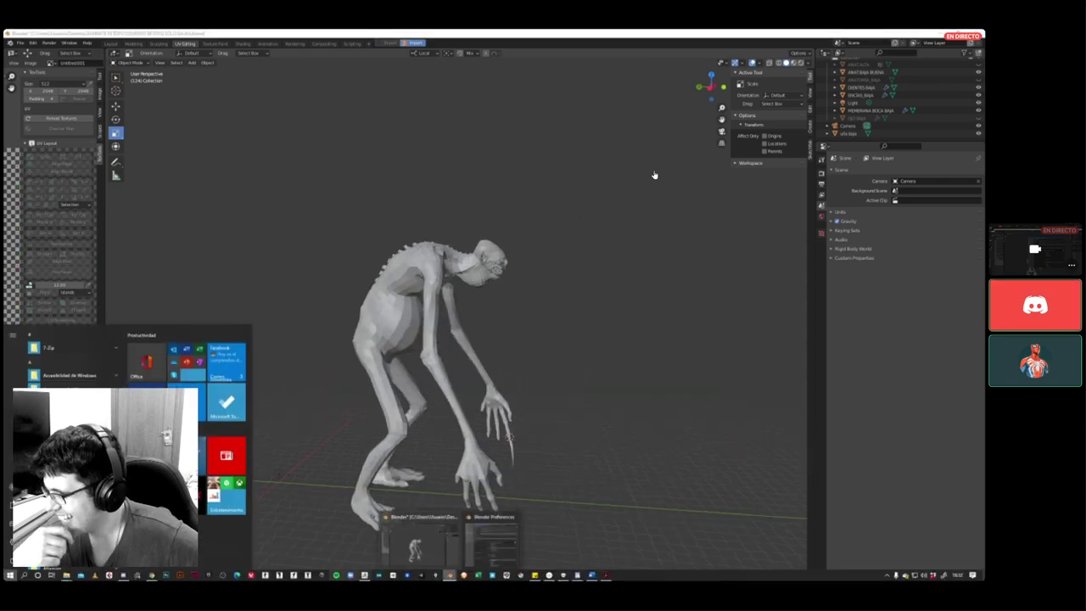
left_click(364, 576)
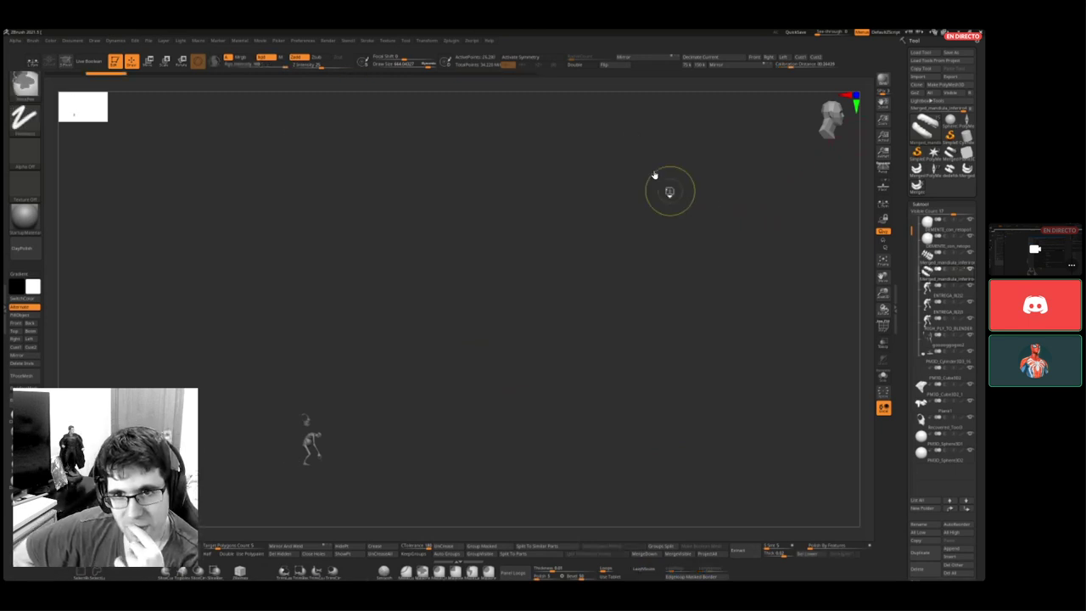
mouse_move(954, 283)
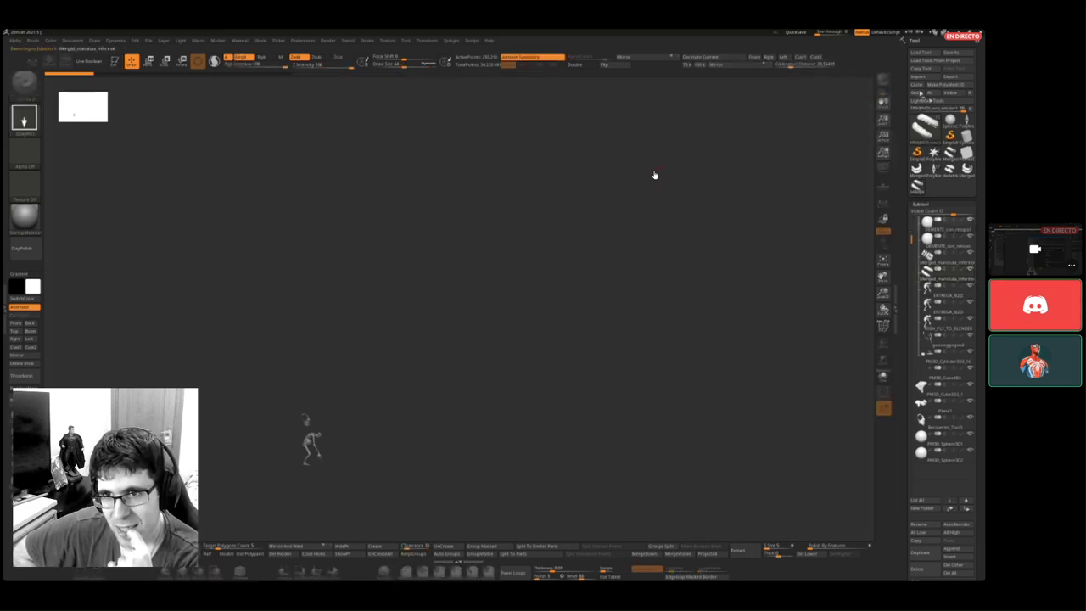
key("super")
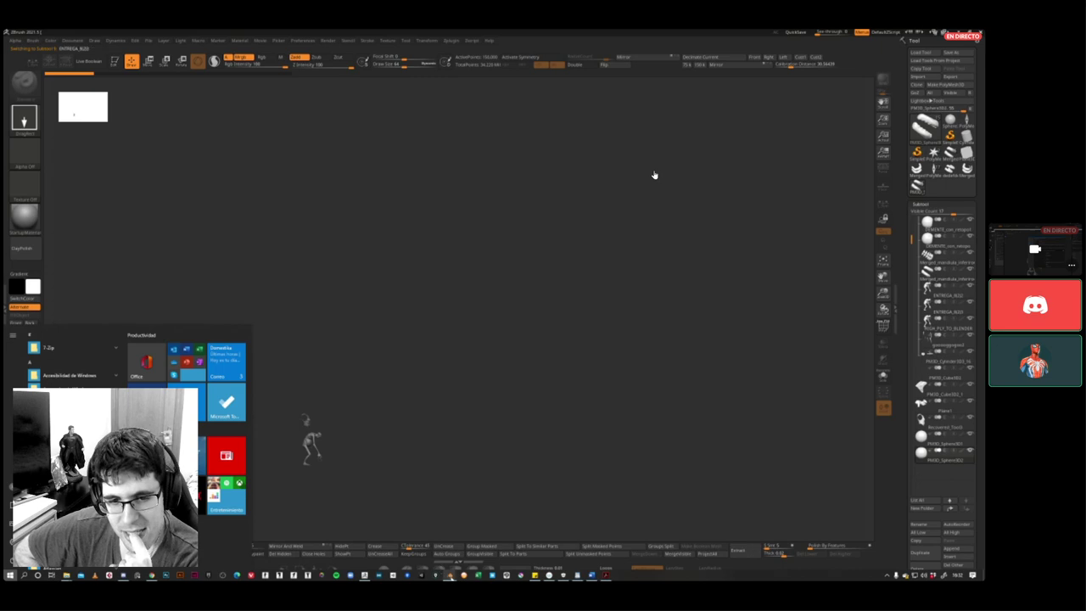
mouse_move(449, 575)
left_click(416, 539)
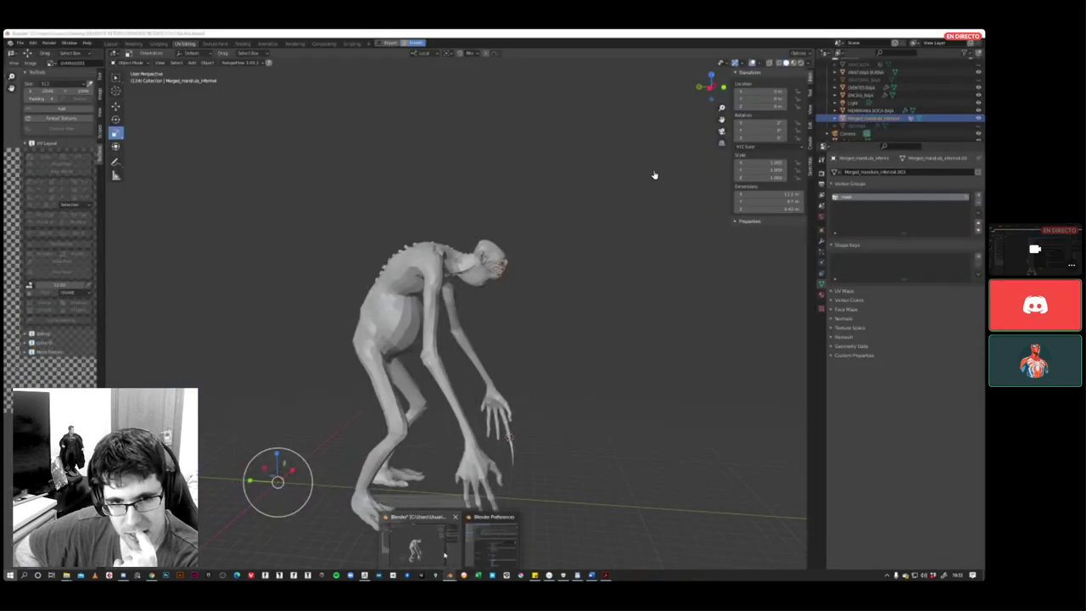
- Examine how the newly imported jaw gums fit the creature's mouth, from close up and from a distance
middle_click_drag(517, 339, 503, 364)
scroll(620, 245, "up", 3)
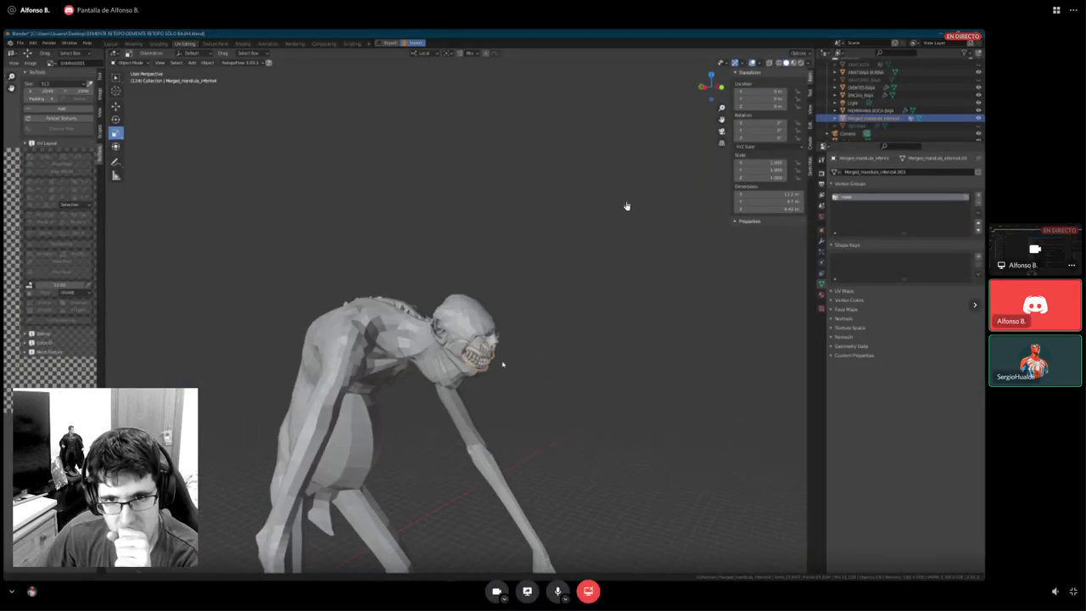
scroll(520, 353, "up", 6)
scroll(521, 352, "down", 10)
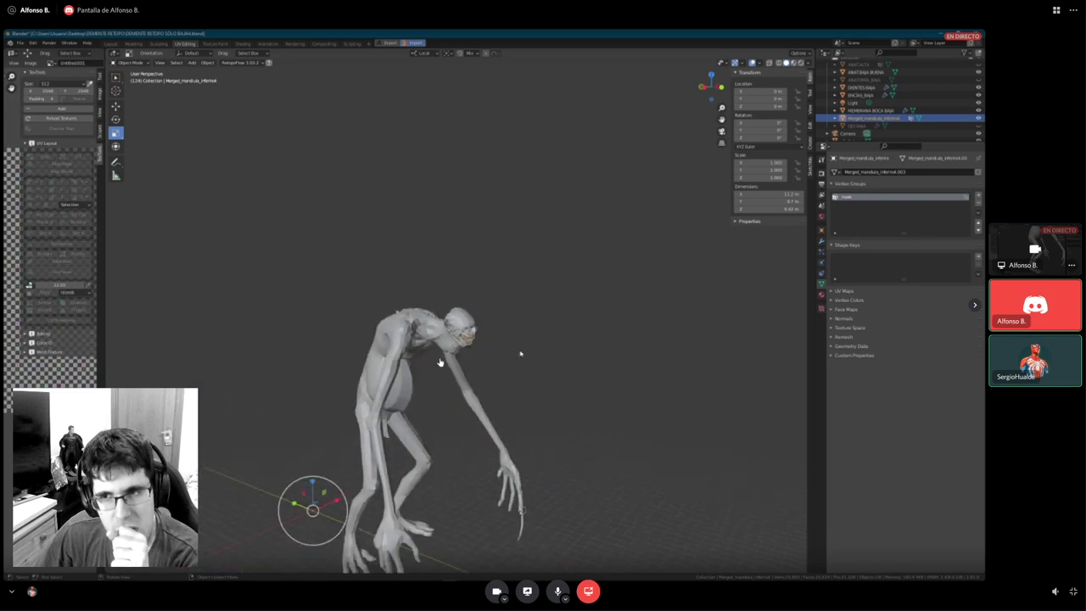
middle_click_drag(520, 353, 527, 359)
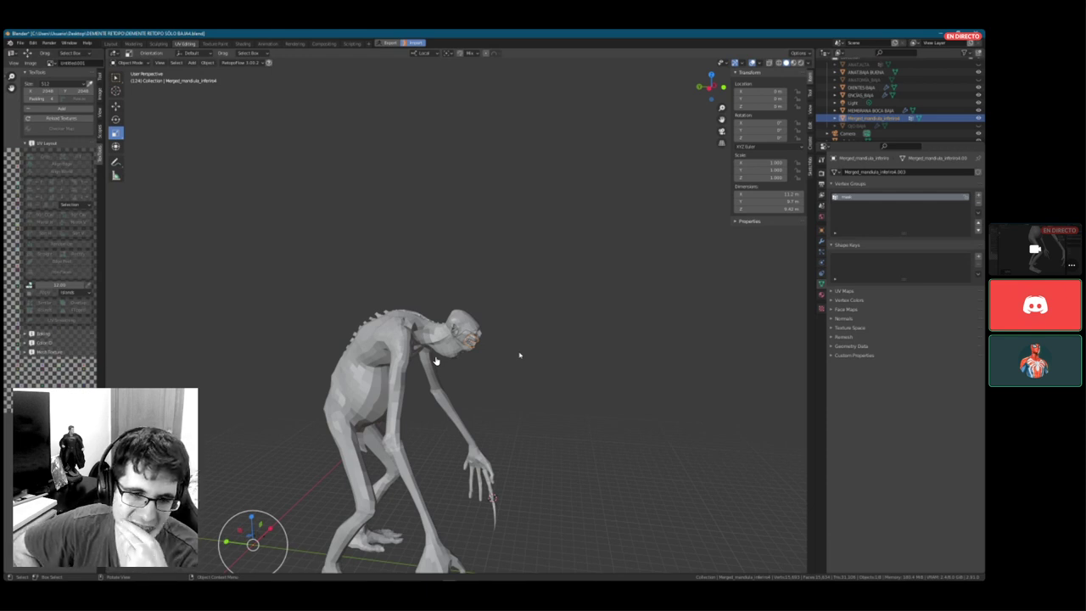
middle_click_drag(520, 354, 484, 330)
scroll(490, 351, "up", 5)
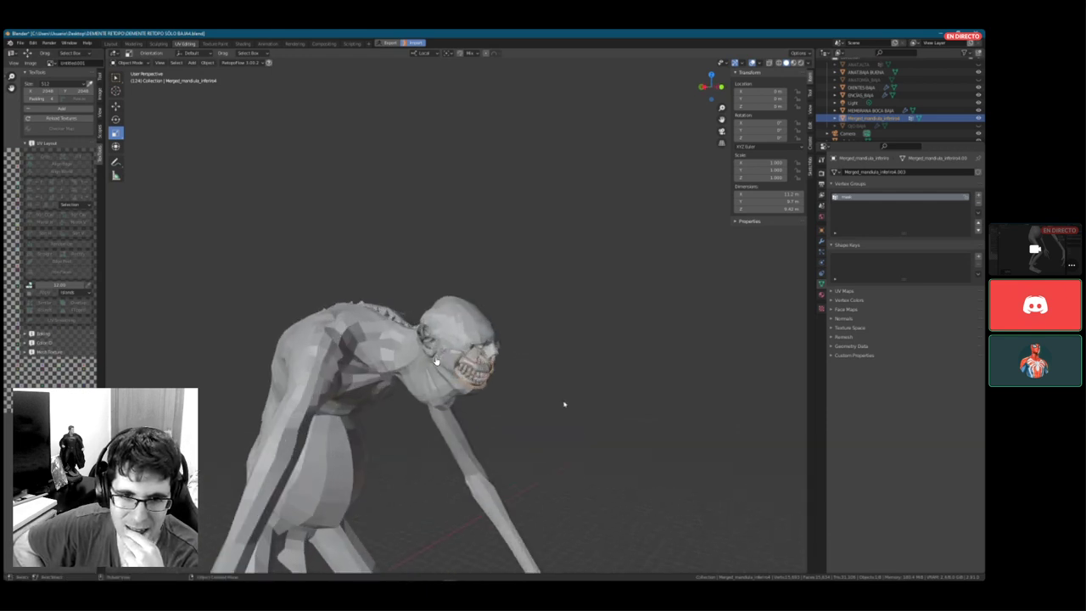
middle_click_drag(565, 405, 568, 382)
scroll(577, 390, "down", 6)
scroll(567, 382, "up", 3)
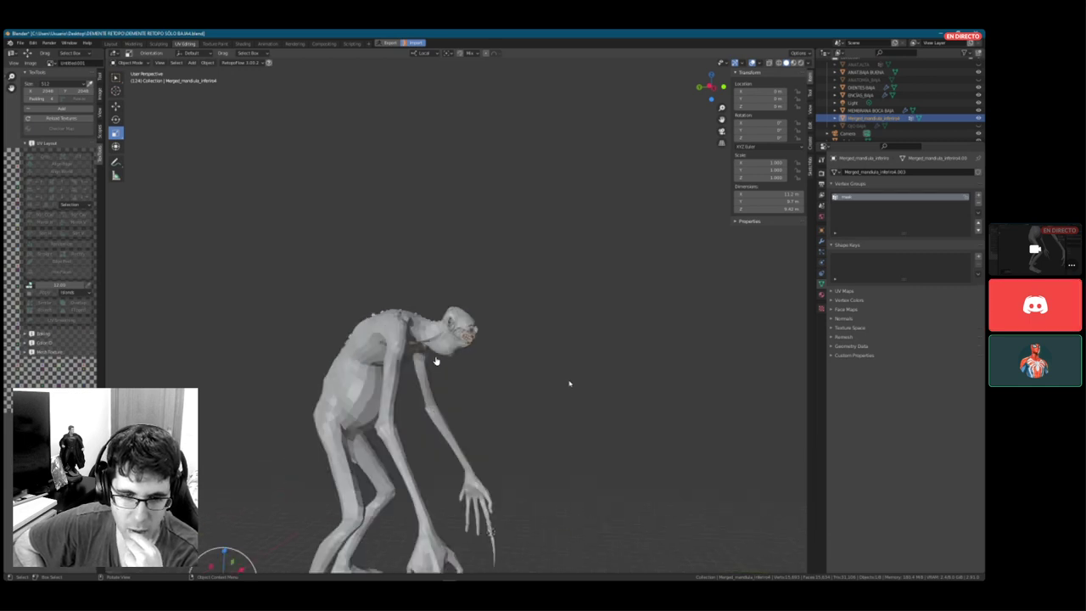
scroll(569, 385, "up", 4)
scroll(569, 383, "down", 6)
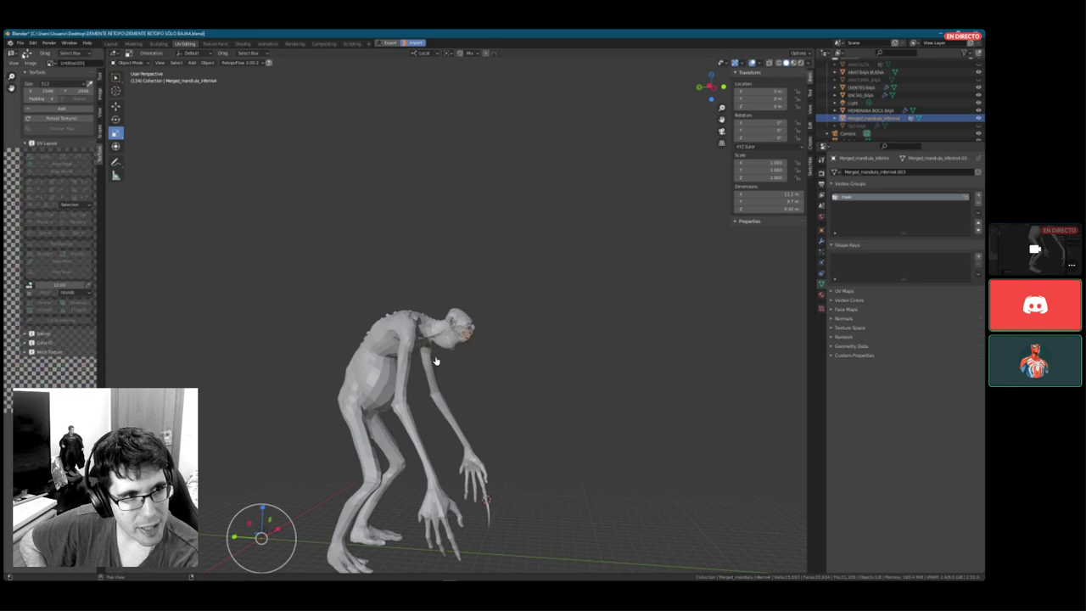
- Set the GoB add-on's scale option to Blender Units in the Blender Preferences
left_click(20, 42)
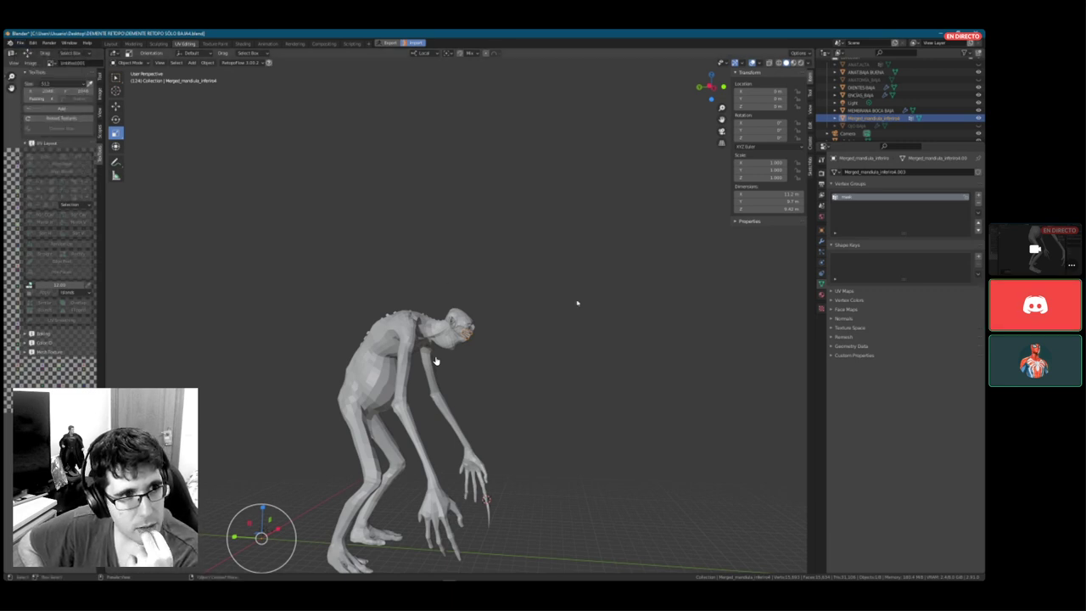
key("super")
mouse_move(449, 576)
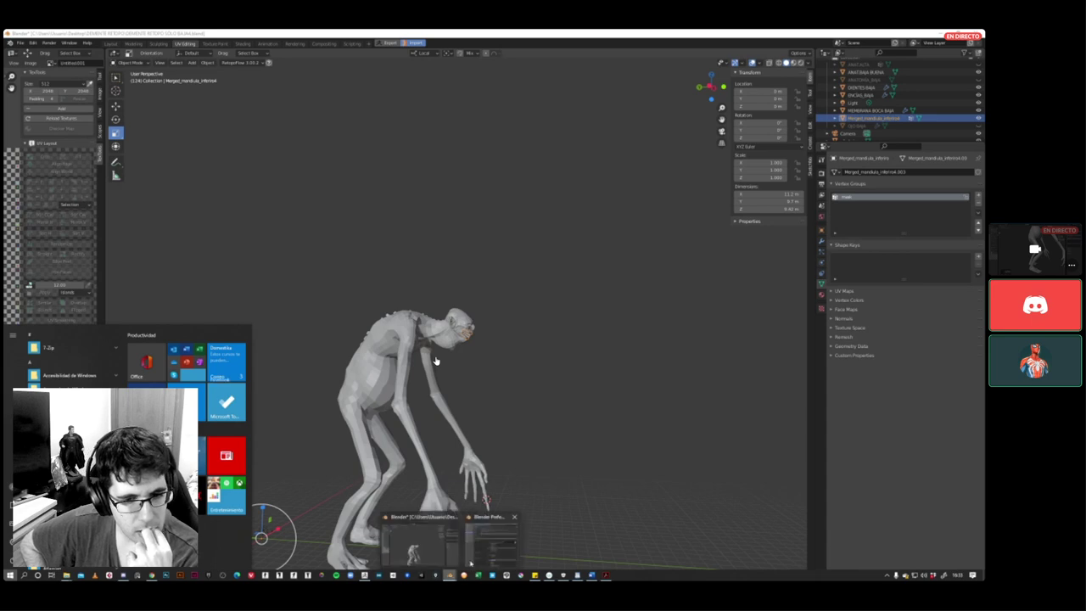
left_click(492, 539)
left_click_drag(710, 171, 586, 132)
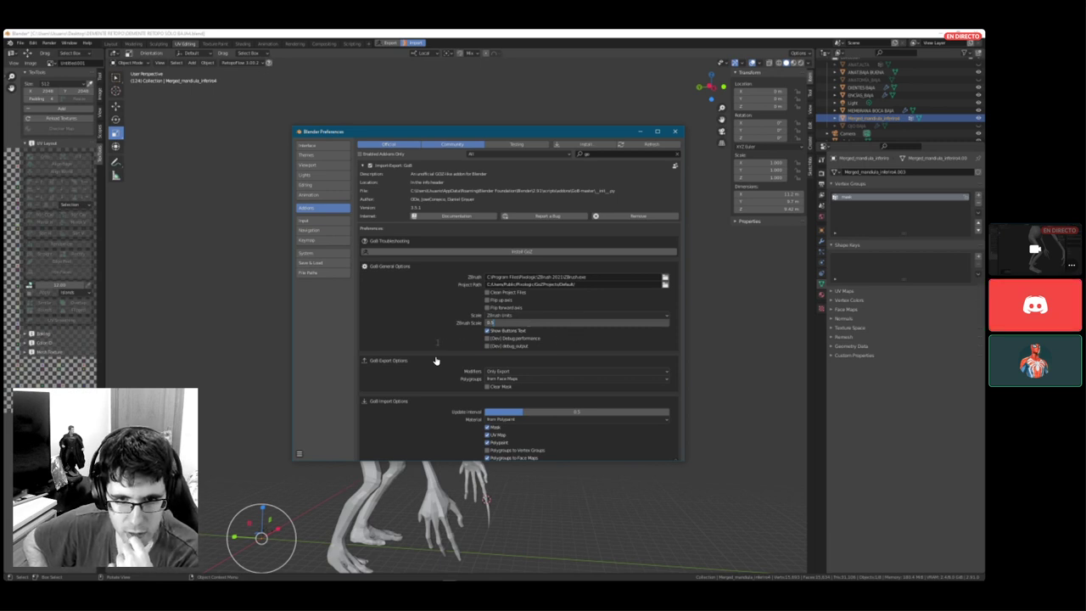
left_click(509, 315)
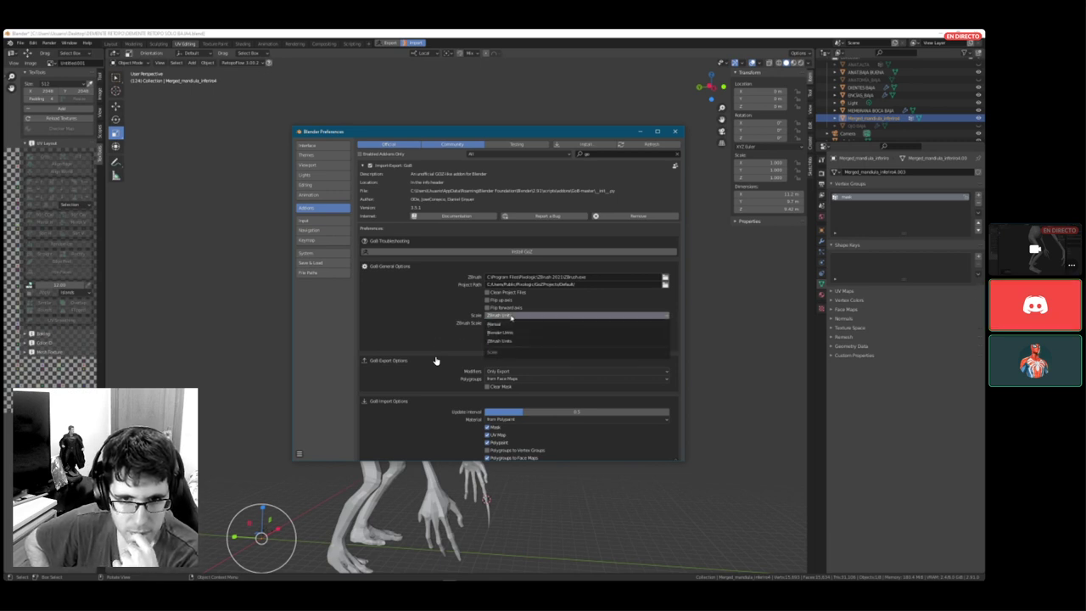
left_click(497, 333)
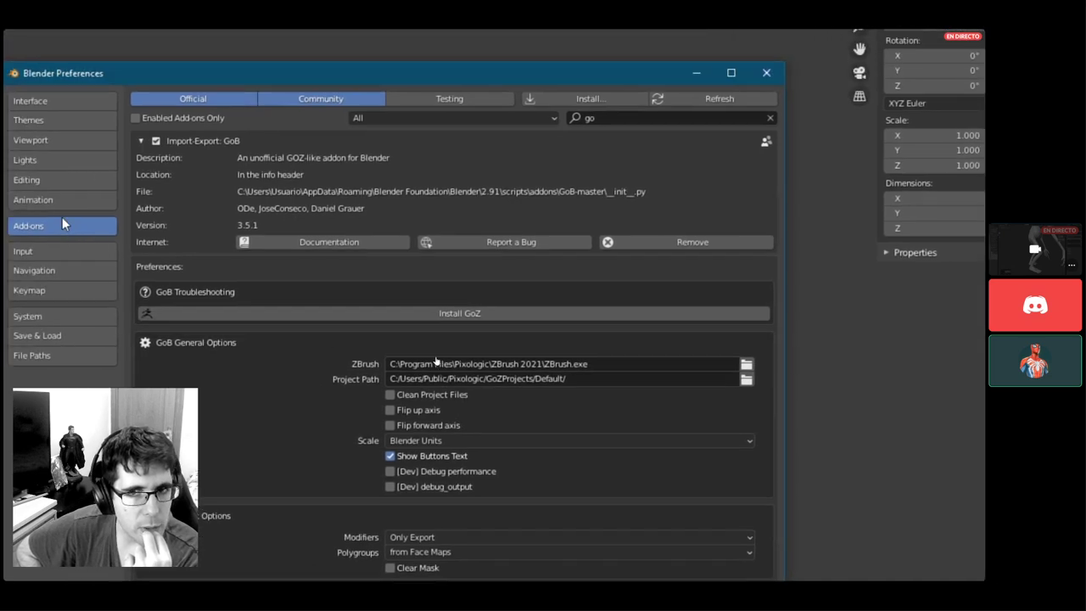
- Open the GoB add-on's documentation wiki in the web browser
left_click(297, 241)
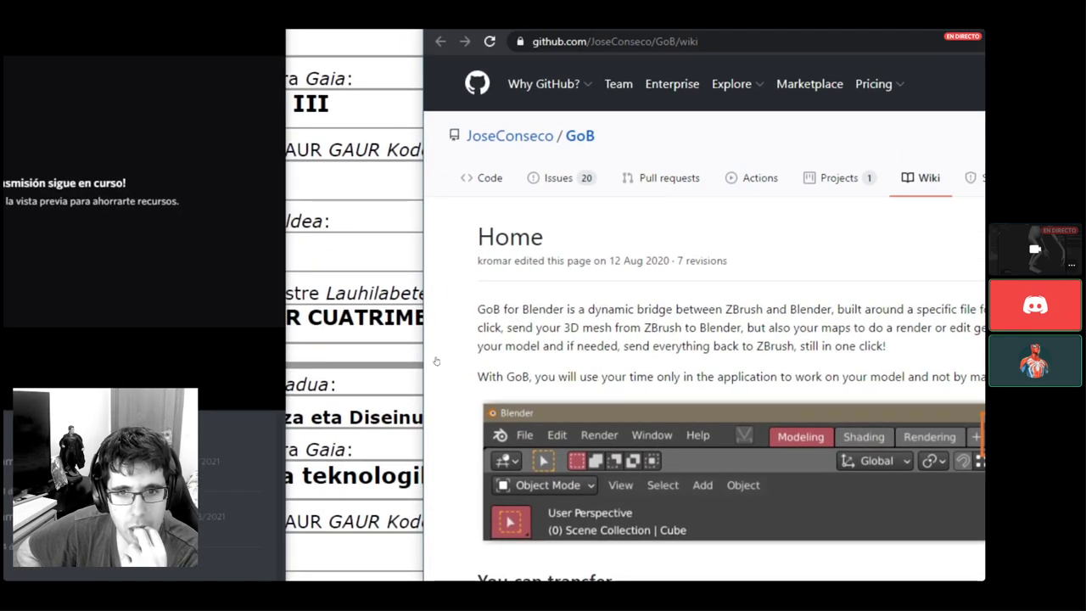
key("alt+Tab")
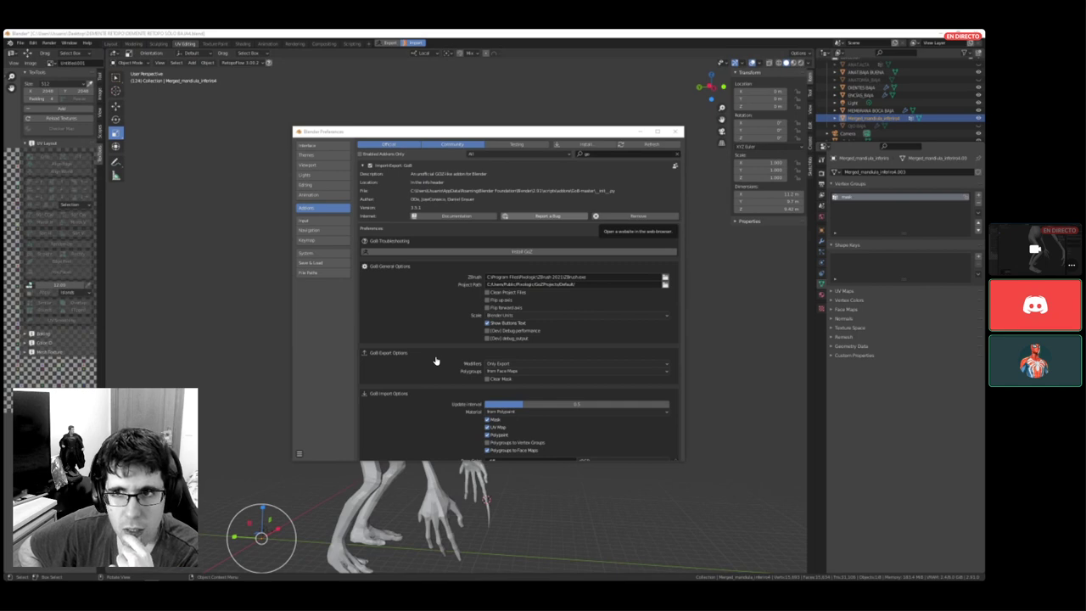
key("alt+Tab")
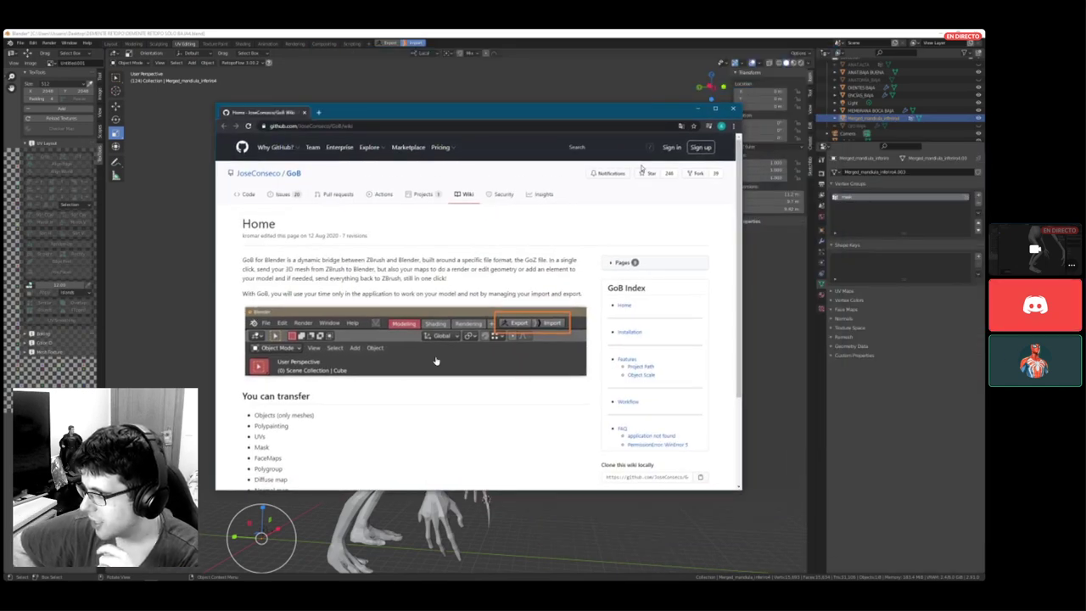
- Read the GoB wiki's home page, including the list of transferable data and the index of help topics
scroll(458, 392, "down", 1)
scroll(458, 392, "down", 2)
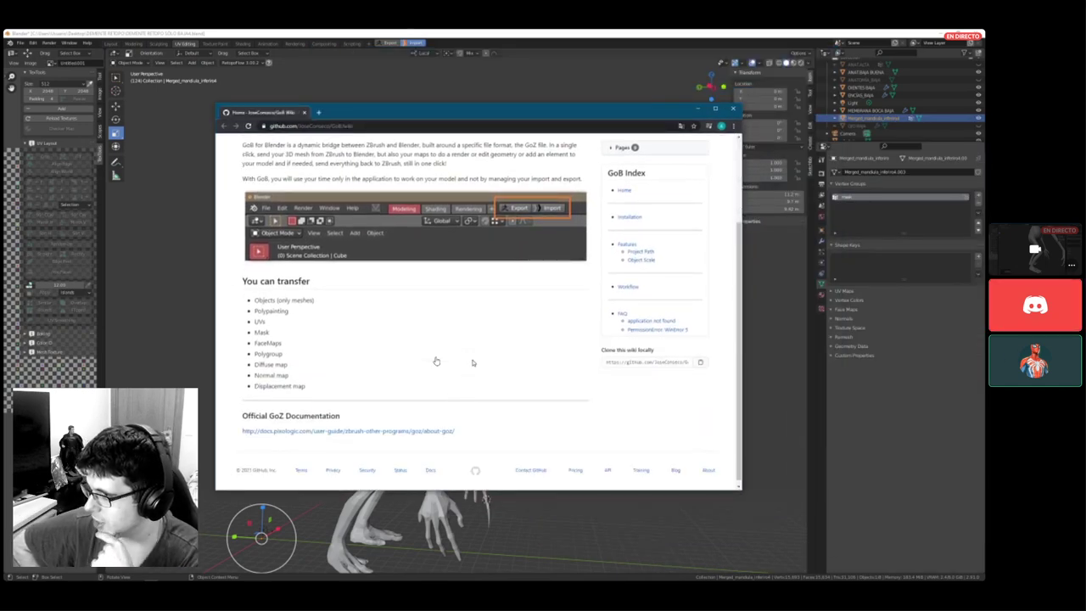
scroll(473, 362, "up", 1)
scroll(473, 362, "up", 1)
scroll(473, 362, "up", 2)
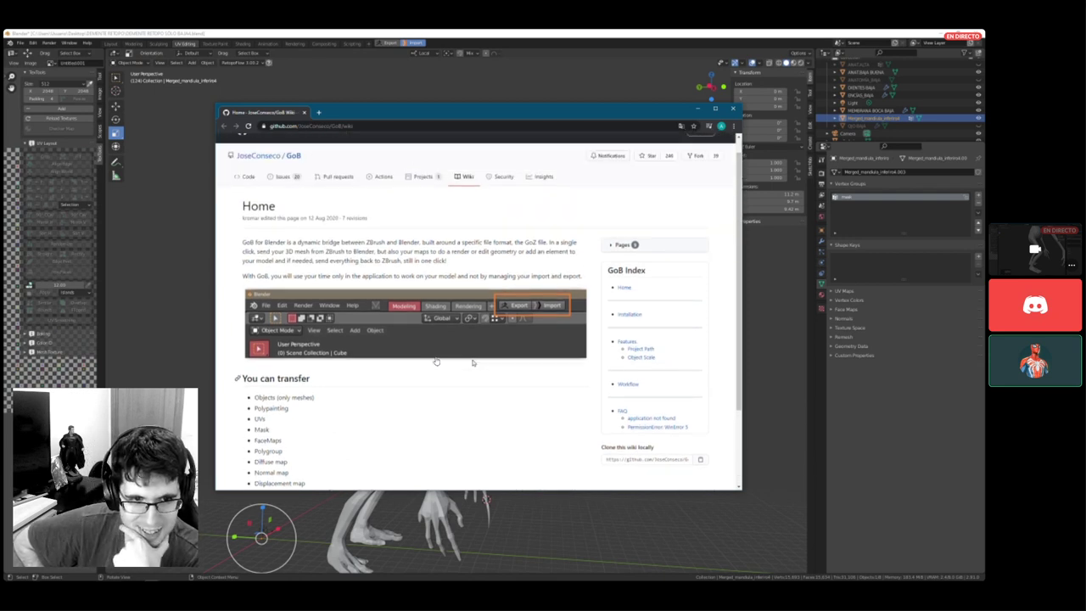
scroll(472, 362, "down", 3)
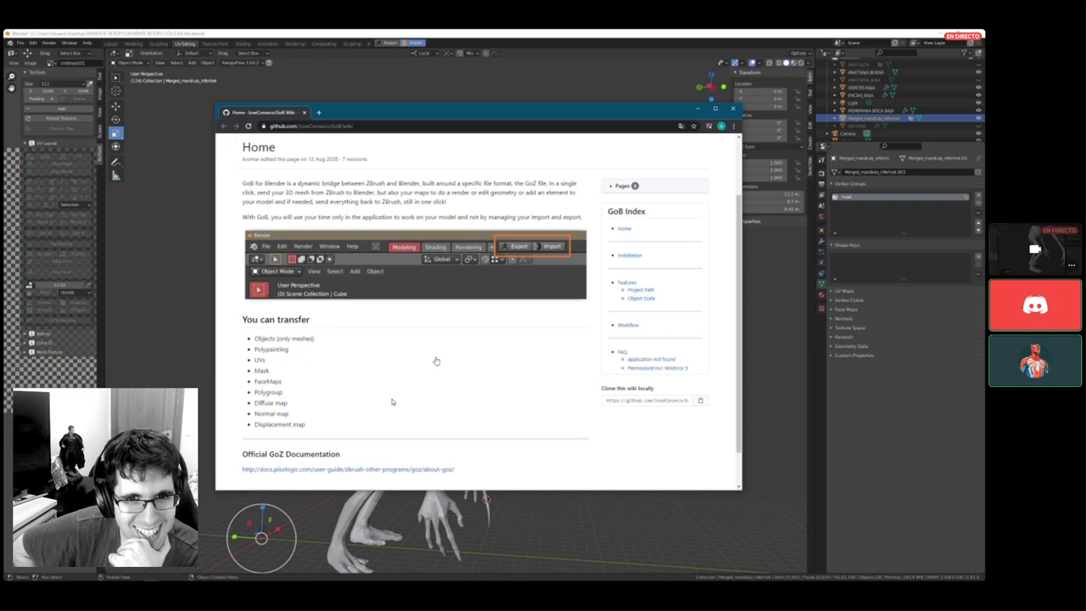
scroll(392, 402, "down", 2)
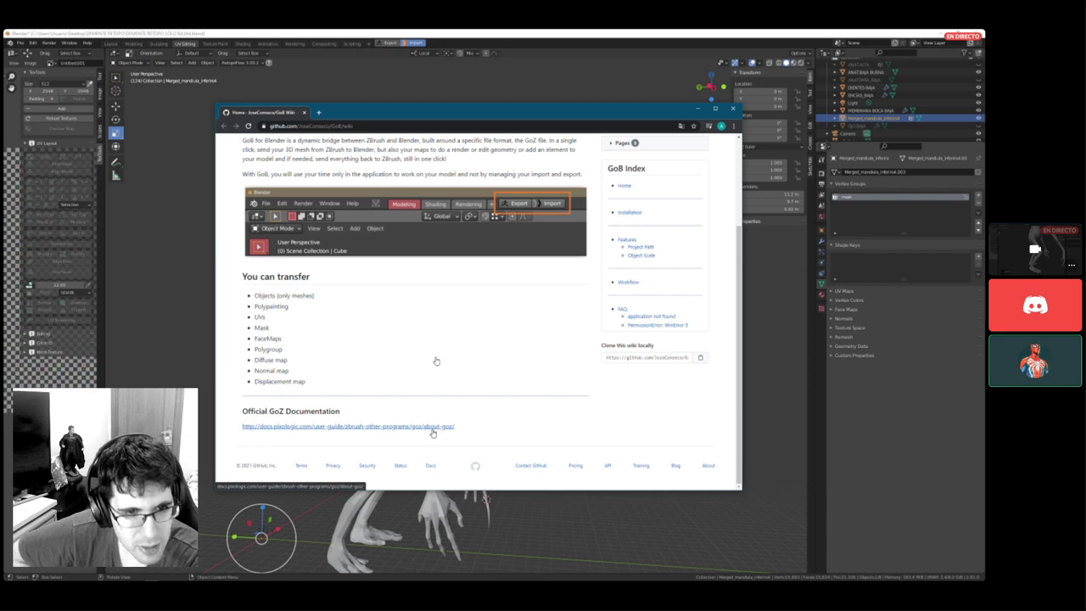
scroll(435, 424, "up", 3)
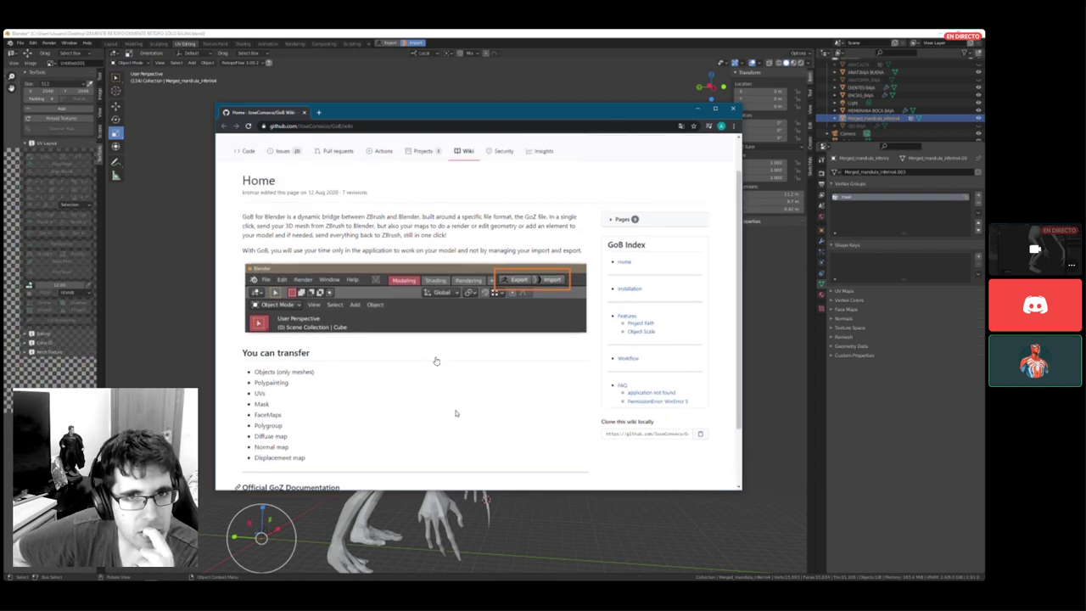
scroll(435, 361, "down", 2)
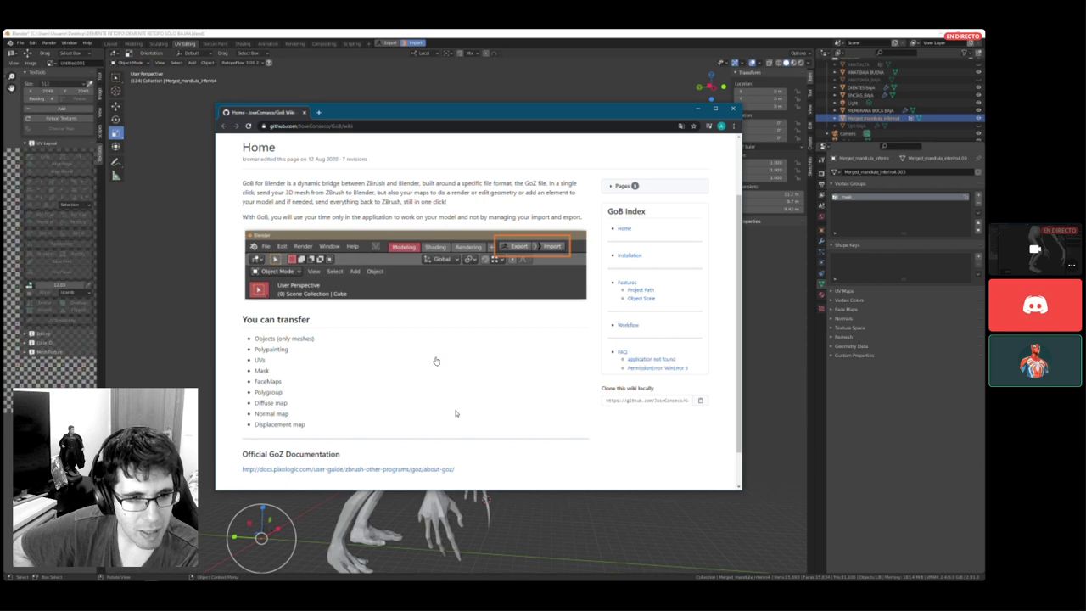
scroll(436, 361, "up", 2)
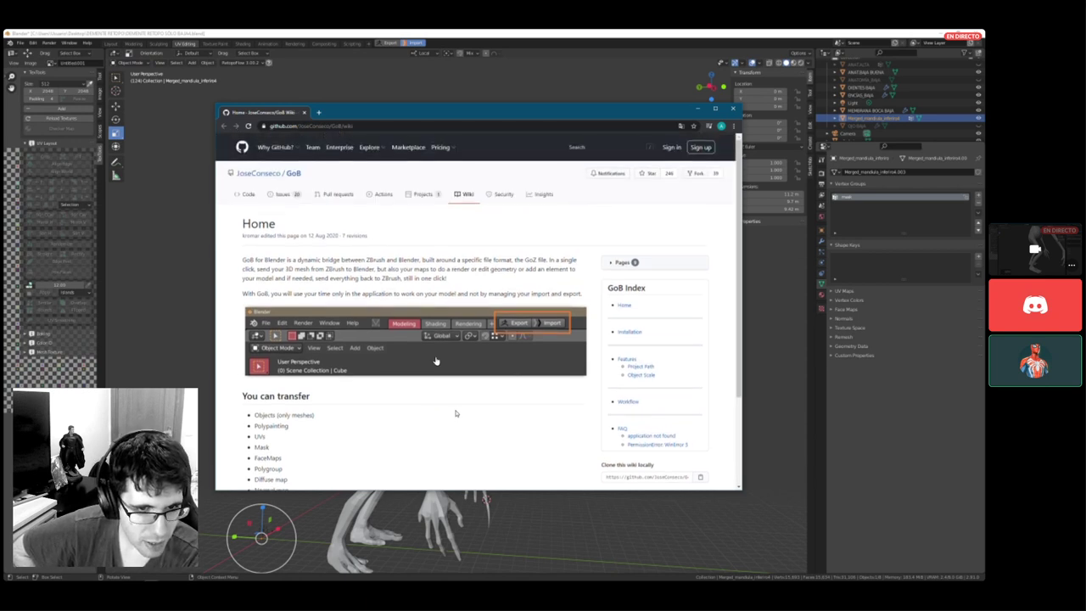
scroll(436, 361, "down", 3)
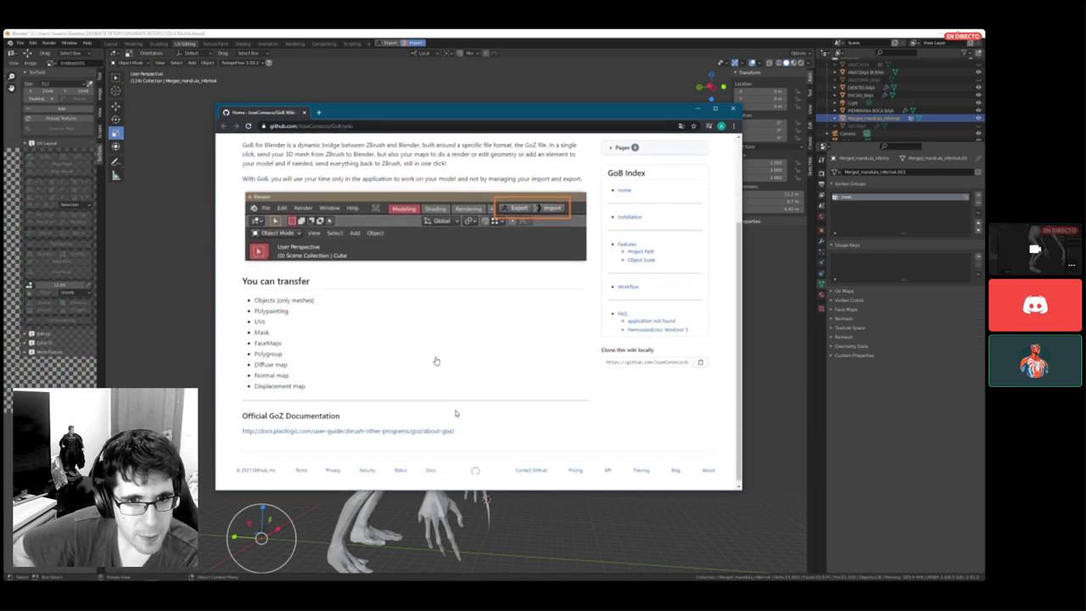
- Open the official GoZ documentation linked from the wiki and read the list of supported applications
left_click(398, 432)
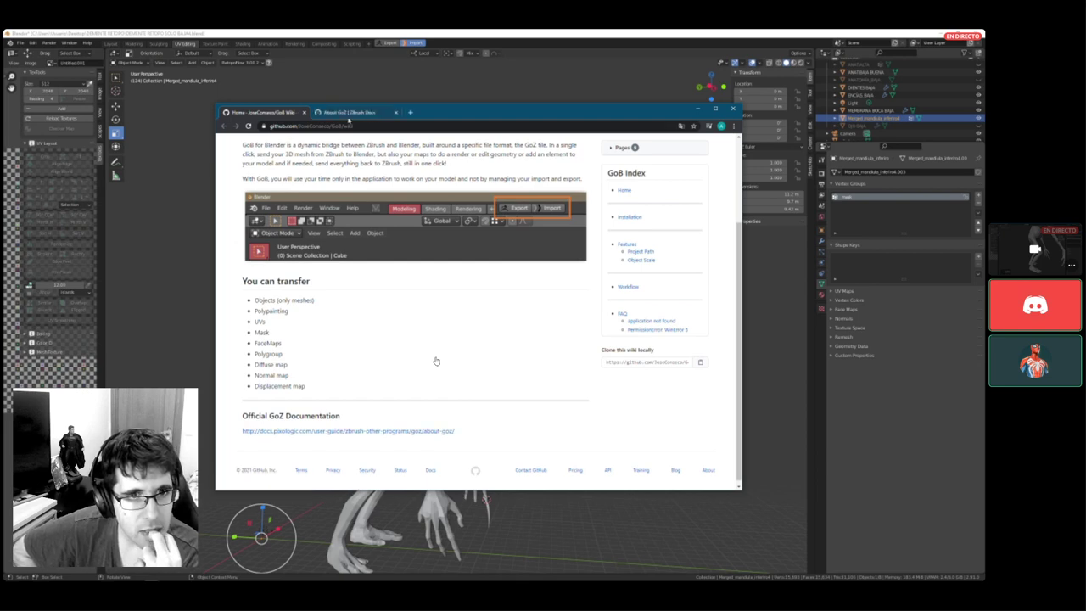
left_click(348, 113)
scroll(652, 306, "down", 5)
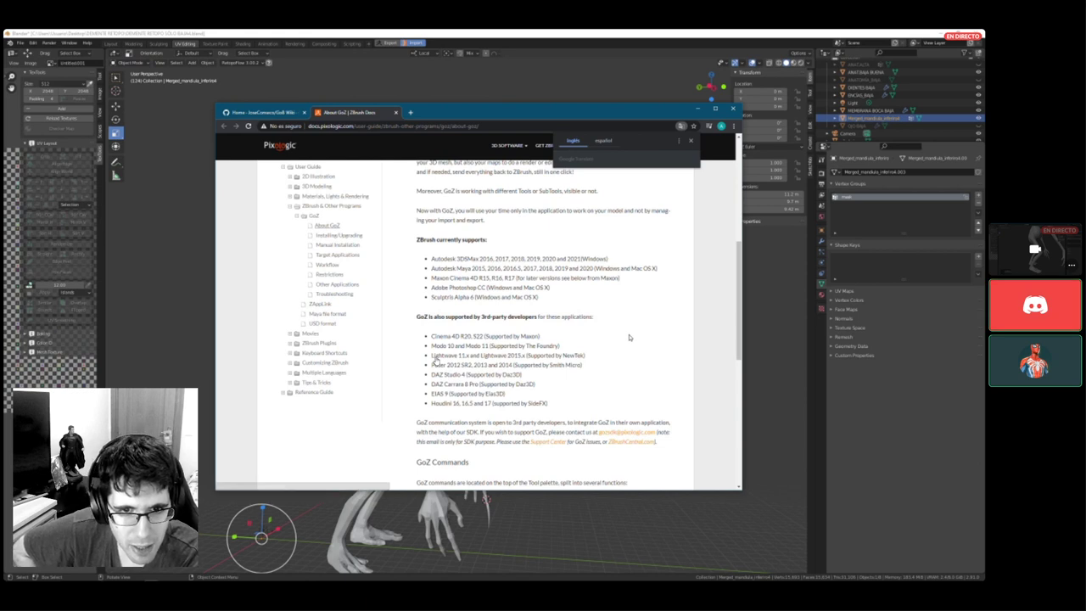
scroll(629, 339, "up", 1)
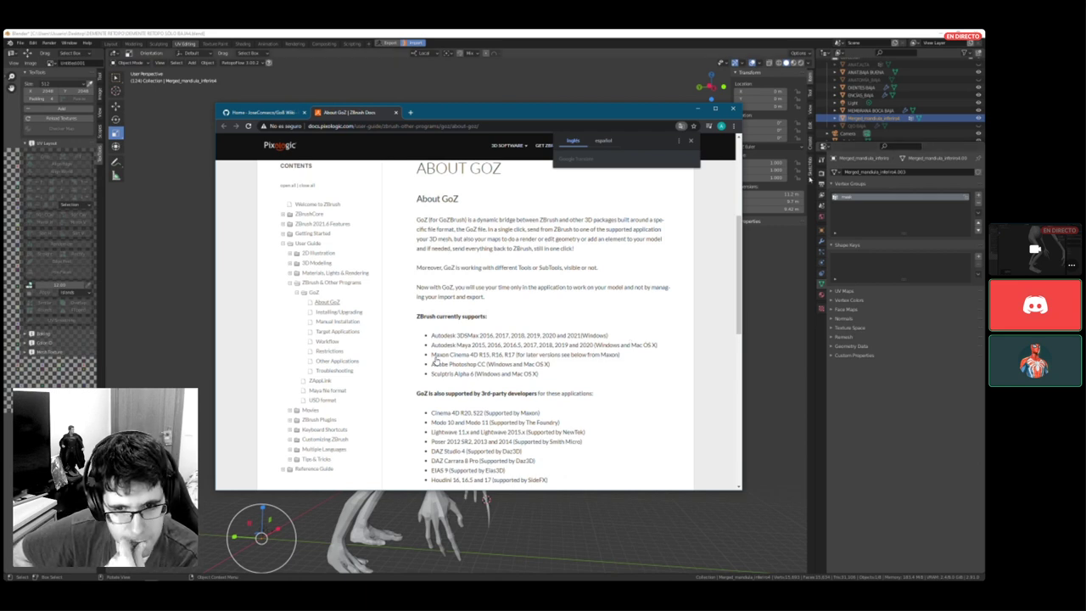
- Return to Blender, close the Preferences and start a new General file without saving the creature scene's changes
left_click(697, 108)
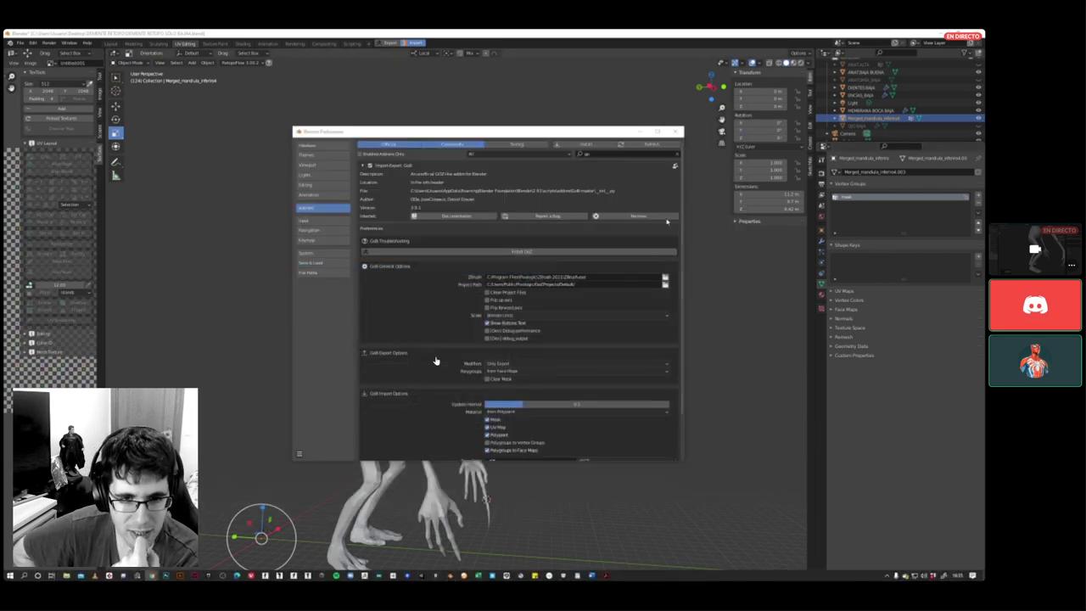
left_click(675, 134)
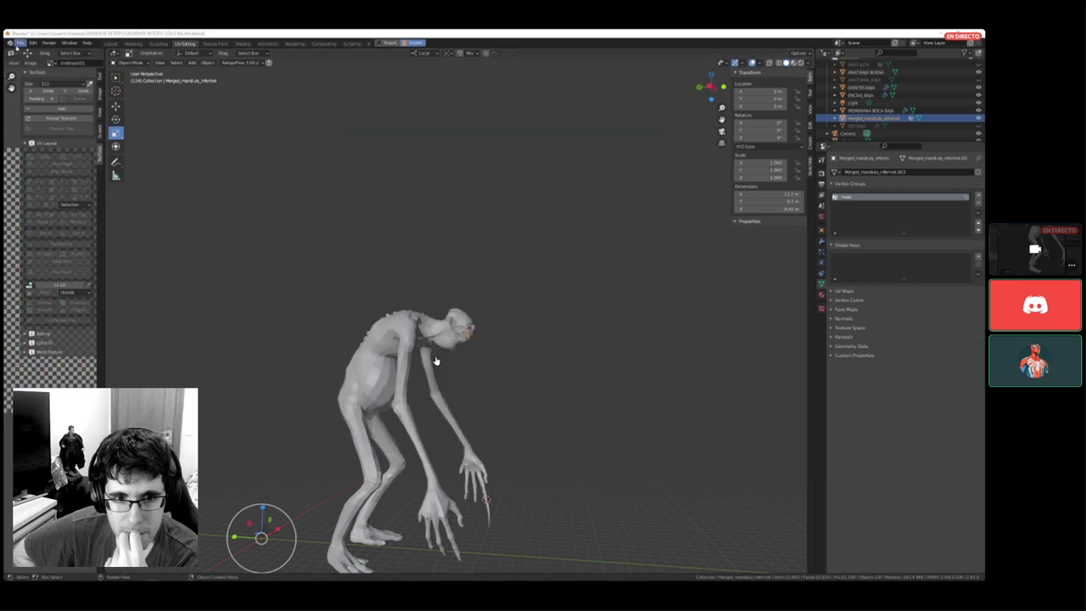
left_click(20, 43)
mouse_move(34, 52)
left_click(100, 52)
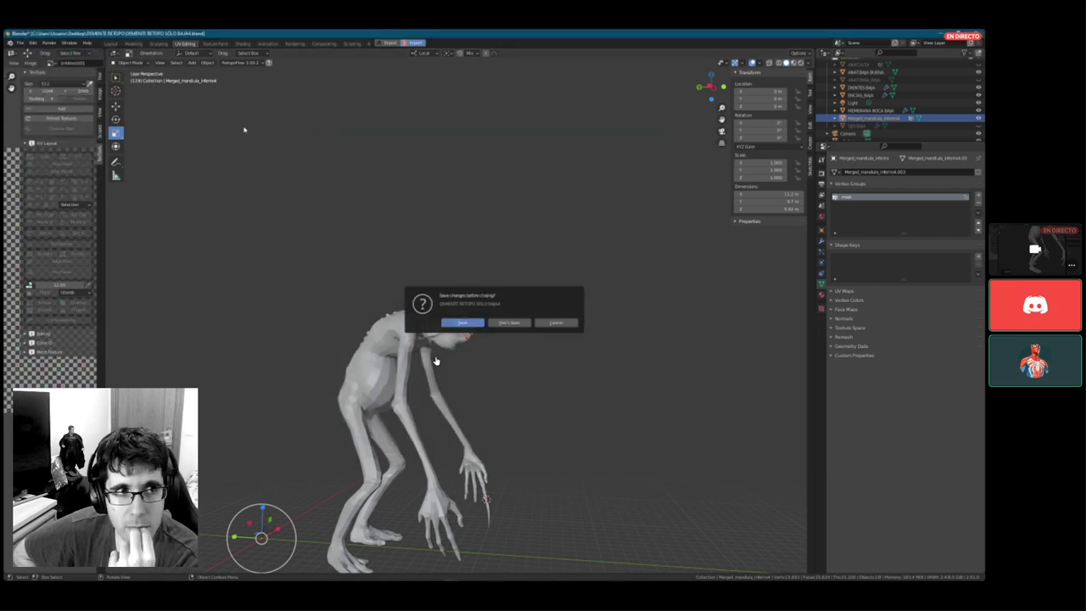
left_click(509, 322)
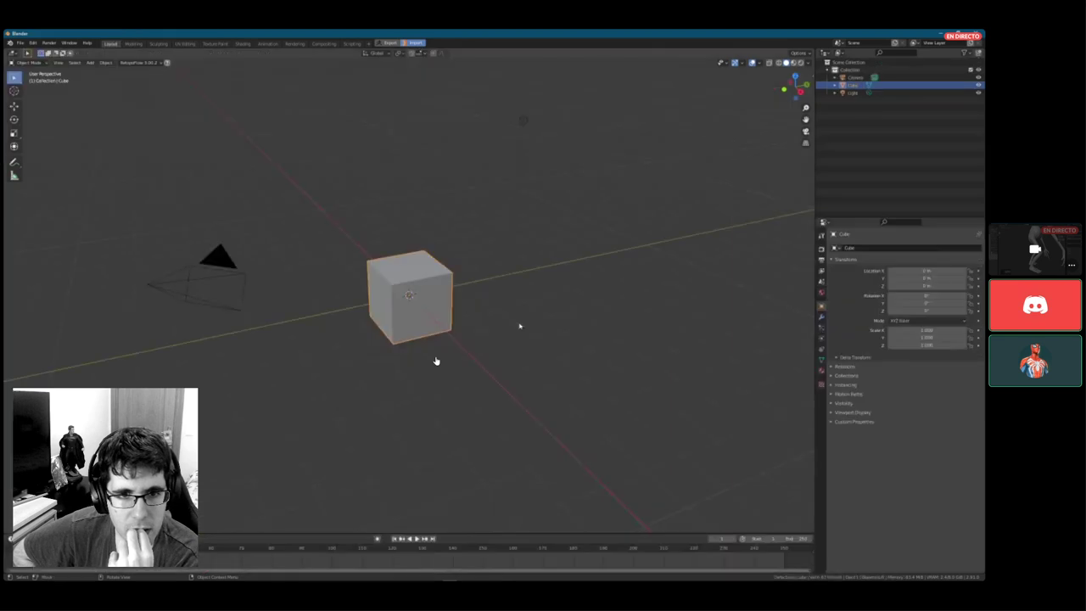
scroll(514, 299, "up", 3)
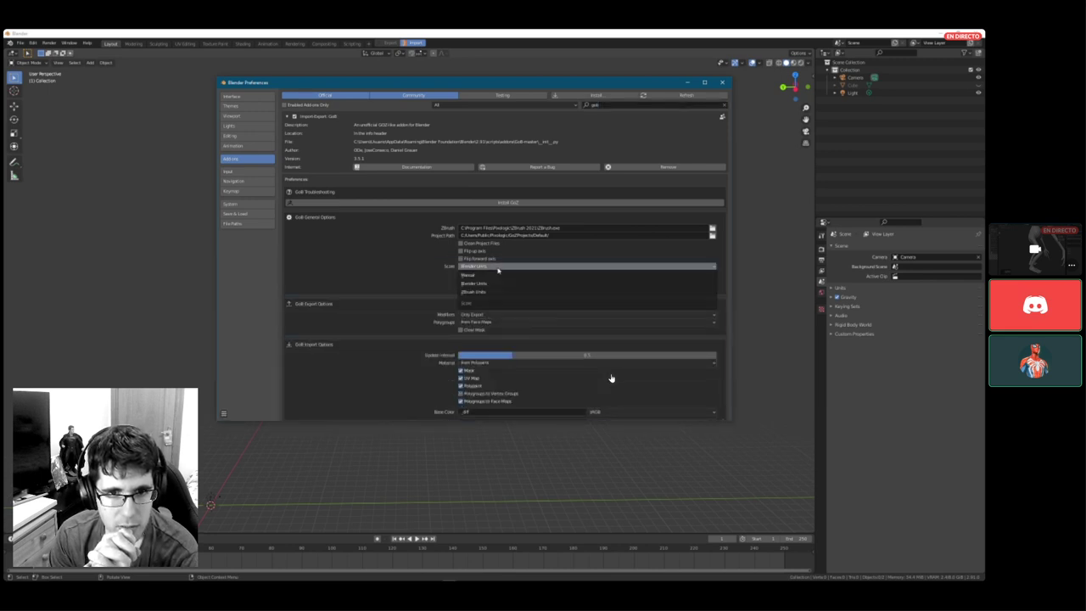
- Compare the jaw gums imported into Blender with their placement beside the creature in ZBrush, and return to Blender
scroll(624, 310, "down", 2)
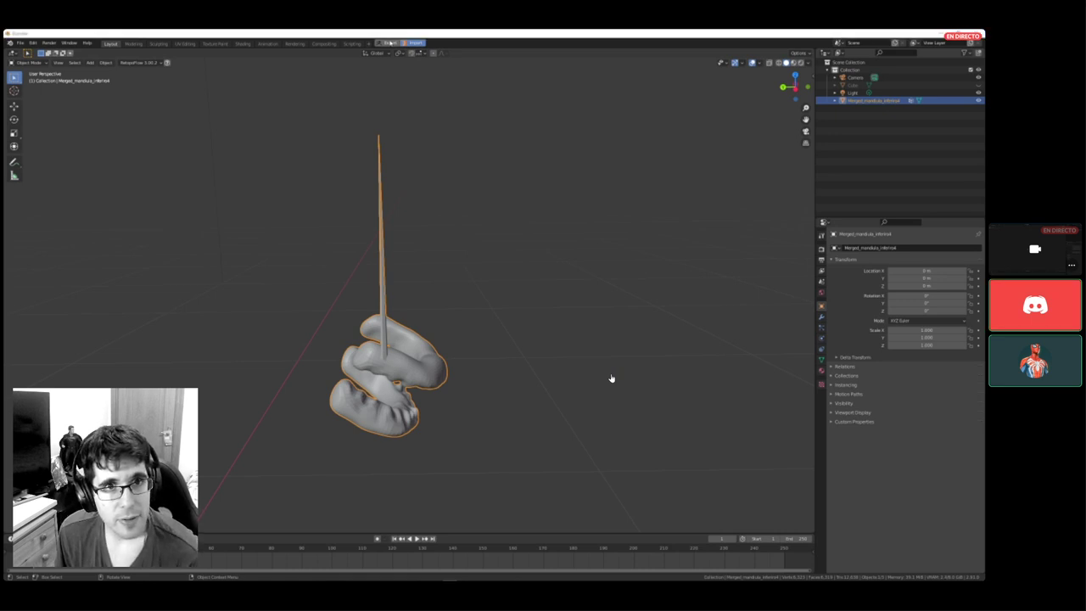
key("super")
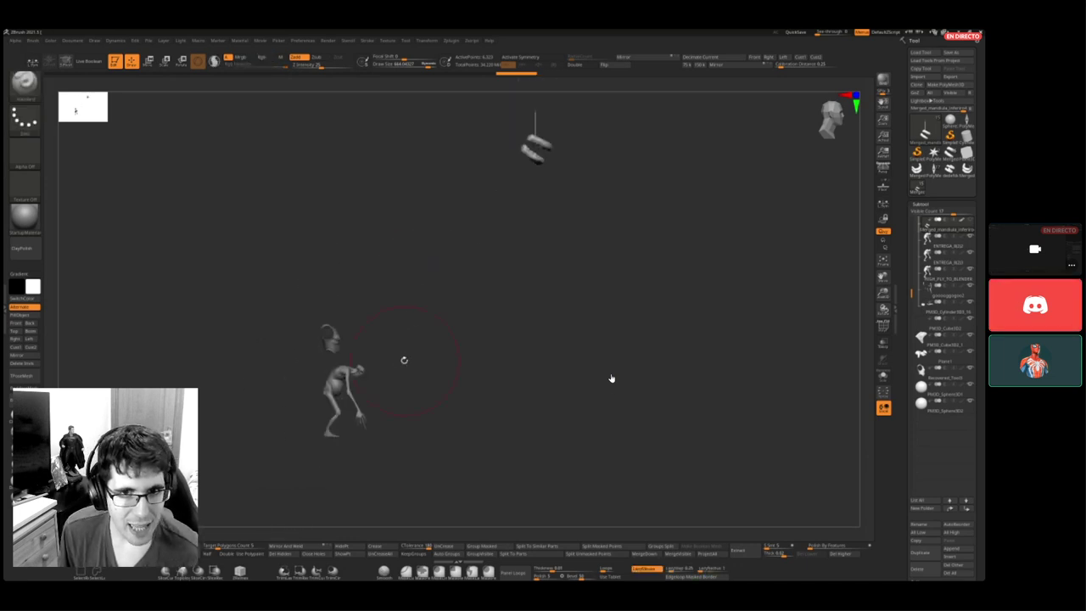
key("super")
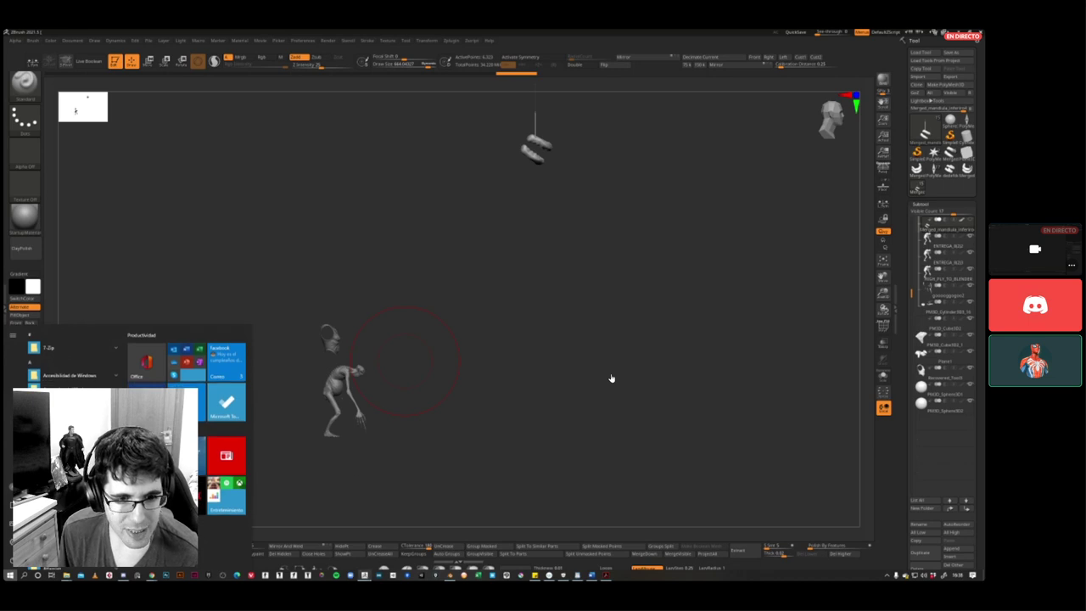
mouse_move(363, 575)
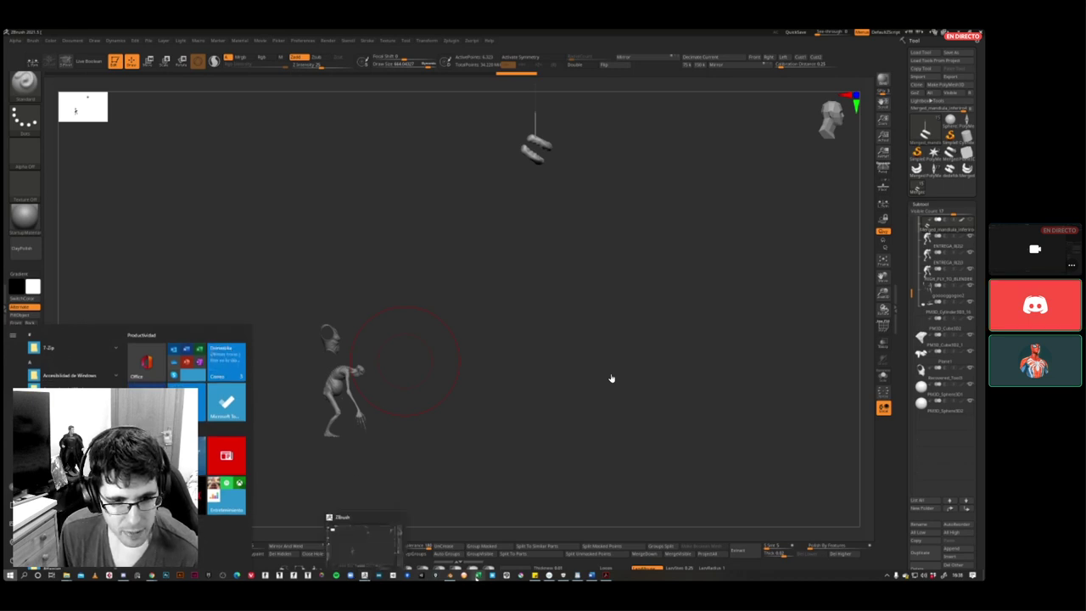
mouse_move(450, 575)
left_click(441, 550)
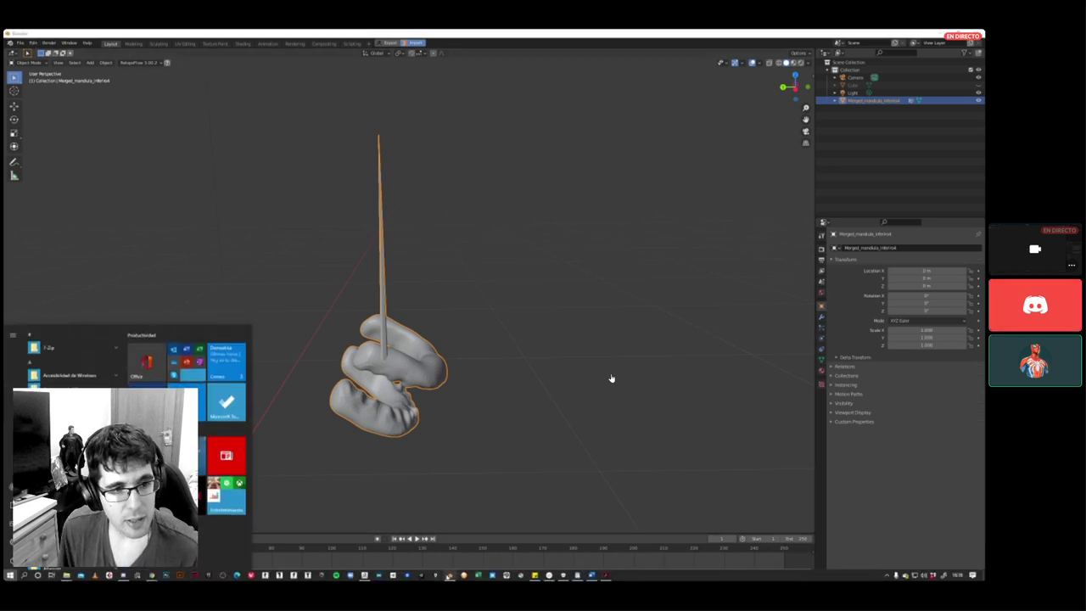
- Set the GoB add-on's ZBrush Scale to 1.0 in the Blender Preferences and put the preferences window away
left_click(32, 42)
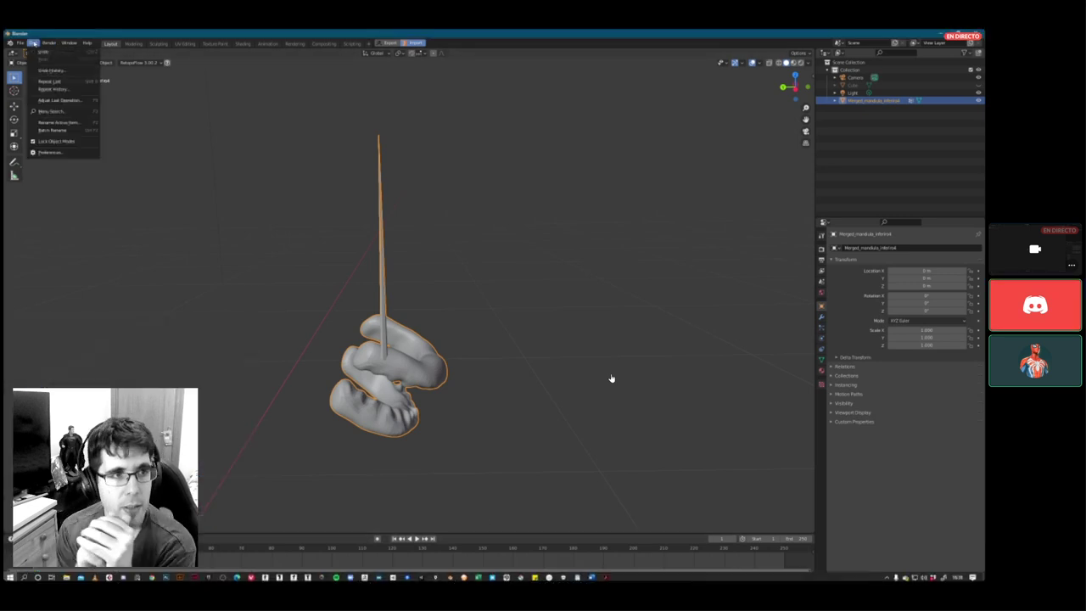
left_click(57, 153)
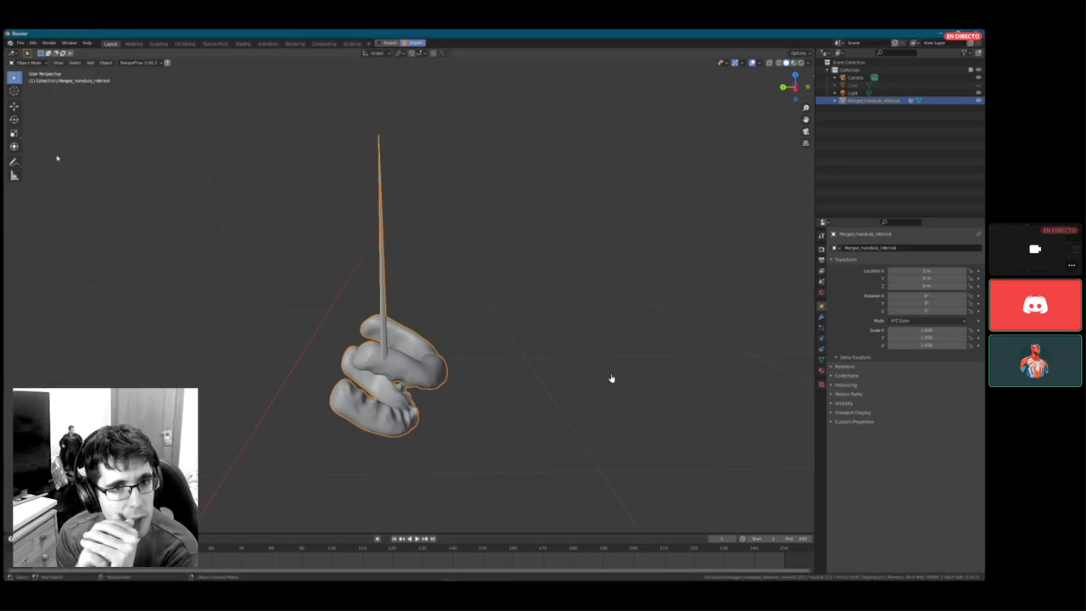
left_click(35, 42)
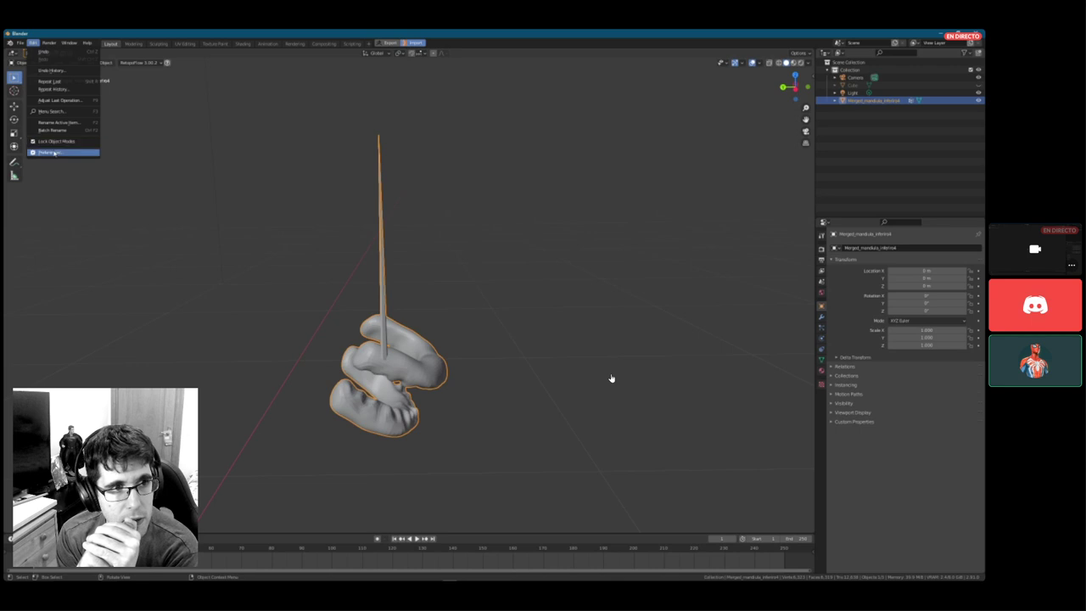
left_click(54, 152)
left_click_drag(186, 35, 413, 161)
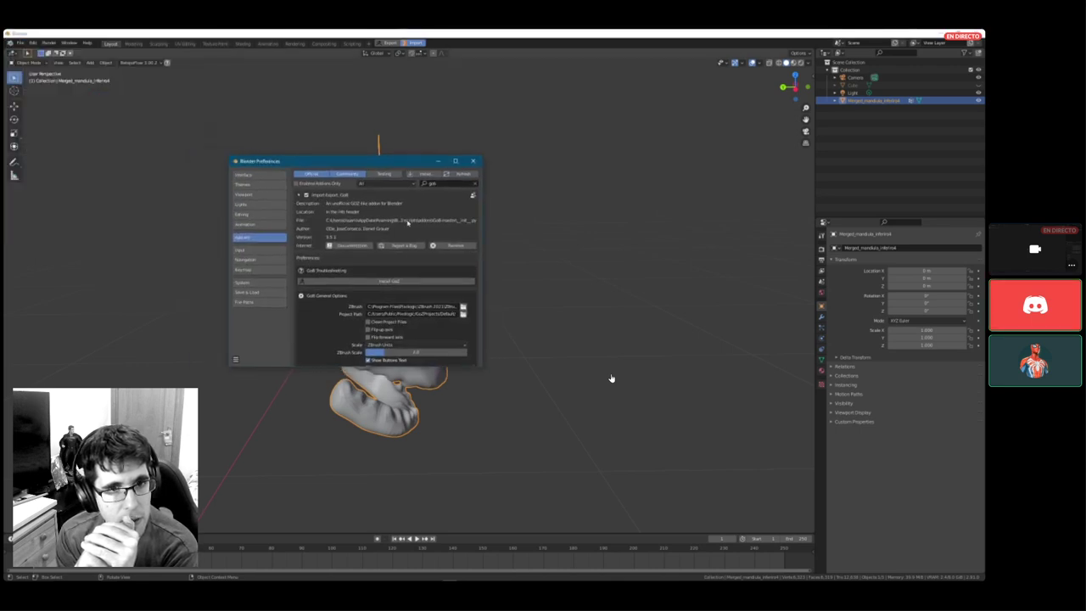
scroll(414, 275, "down", 4)
left_click(414, 274)
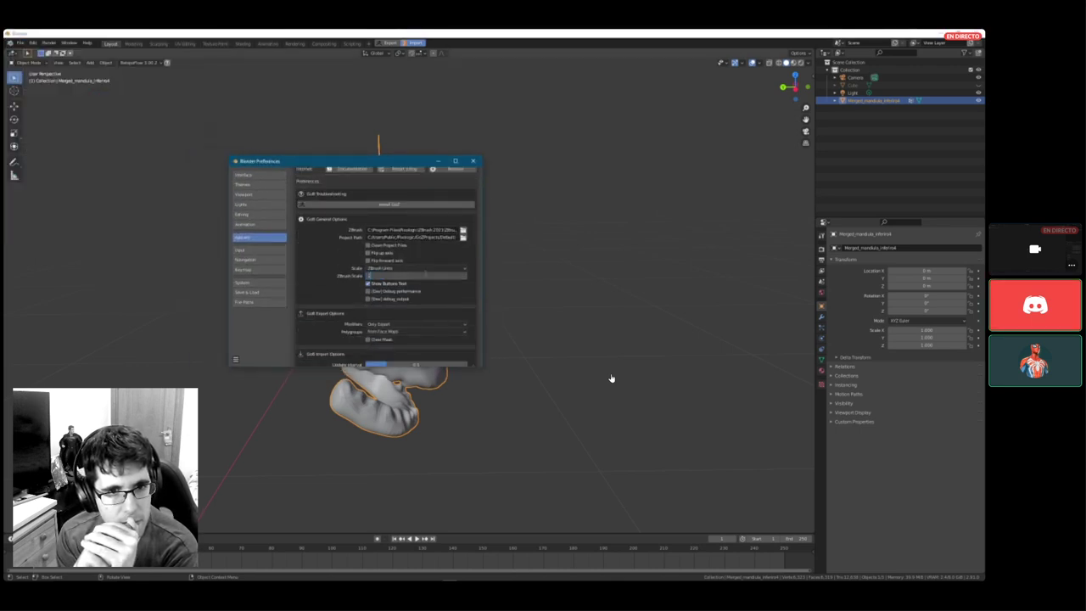
key("Return")
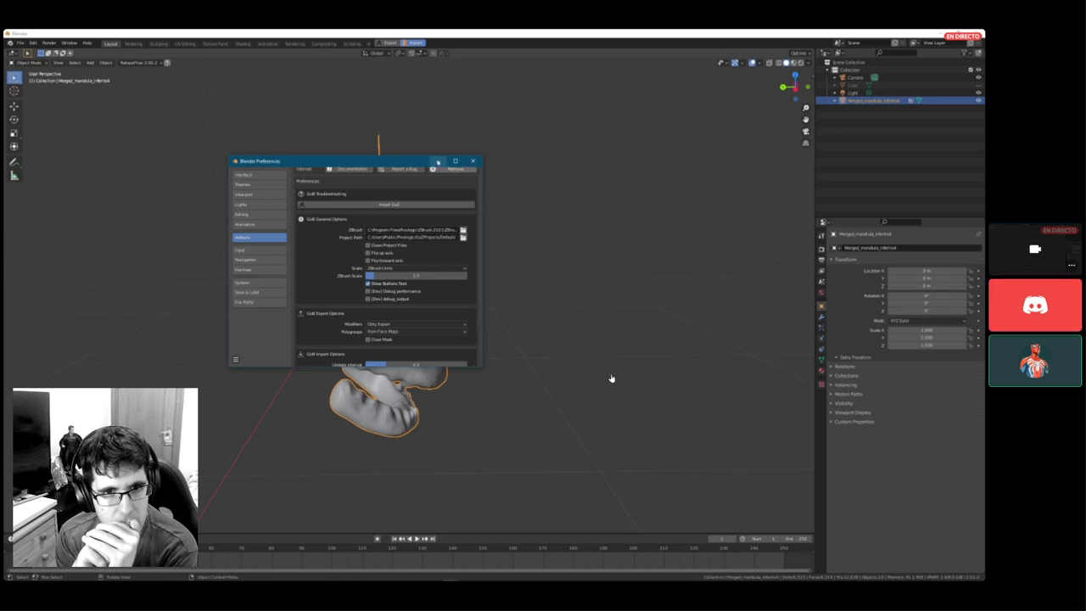
left_click(436, 160)
- Delete the imported jaw gums mesh from the Blender scene
middle_click_drag(442, 286, 438, 288)
scroll(437, 288, "down", 3)
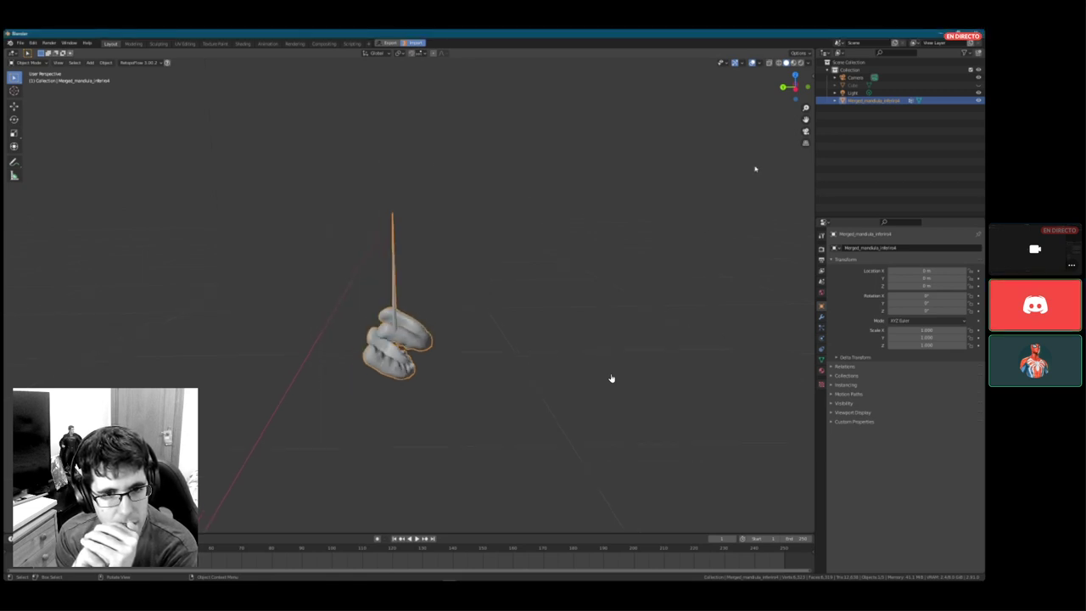
key("x")
left_click(737, 169)
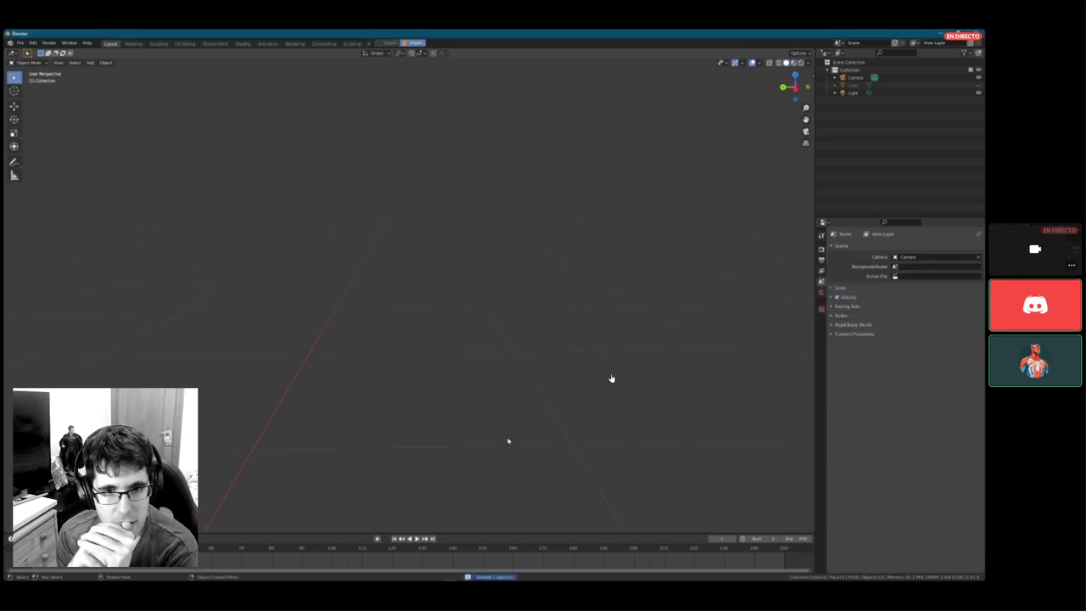
- Switch to ZBrush, roll the merged jaw gums subtool back through its undo history and send the gums to Blender with GoZ
left_click(370, 576)
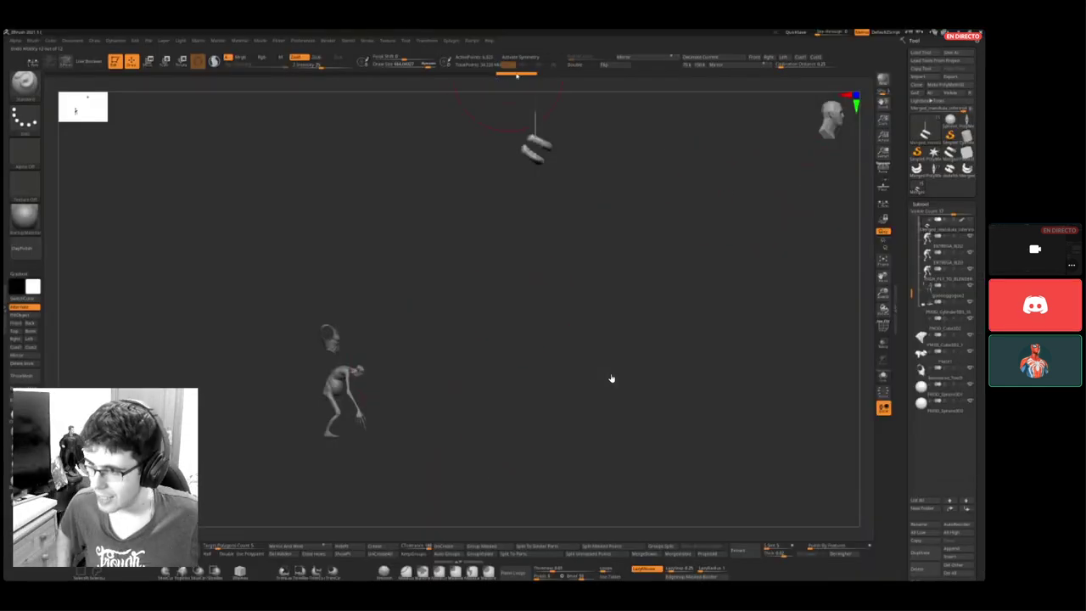
left_click_drag(516, 75, 66, 74)
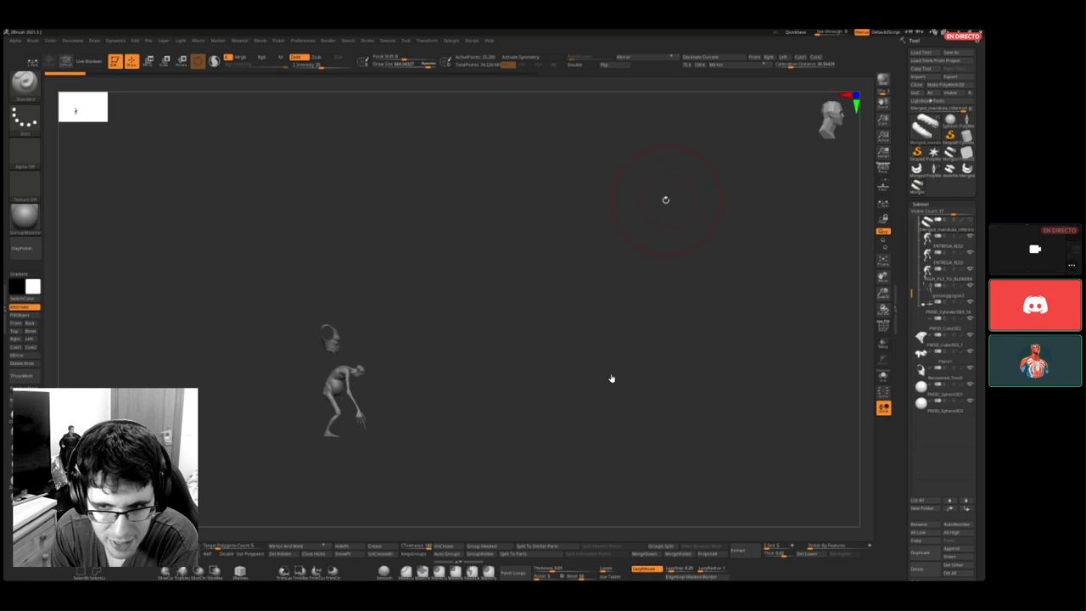
key("f")
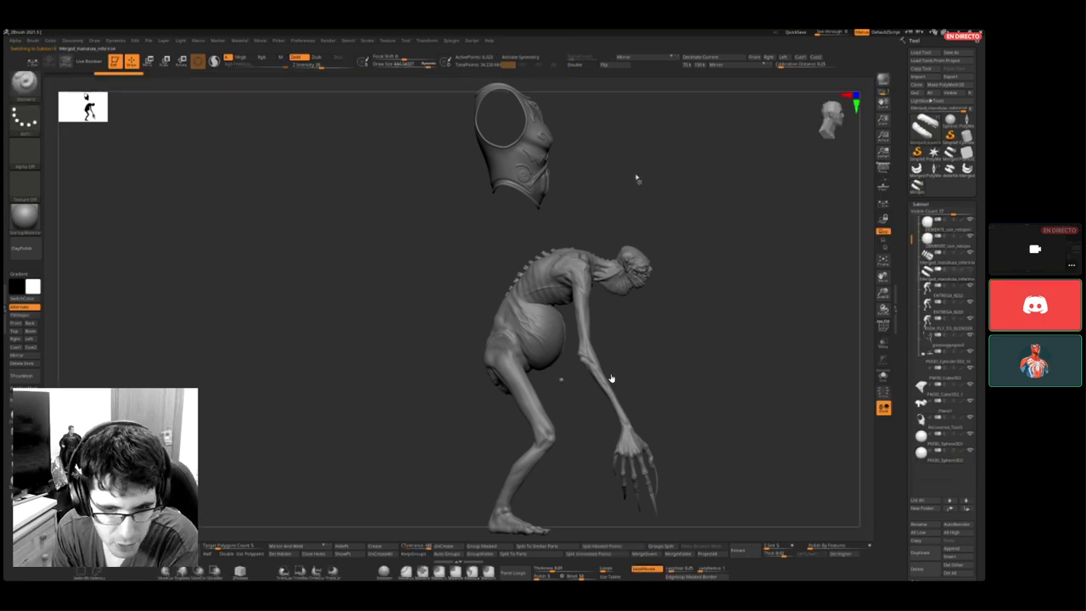
- Return to Blender, examine the newly imported jaw gums relative to the scene origin, and enter Edit Mode on them
key("super")
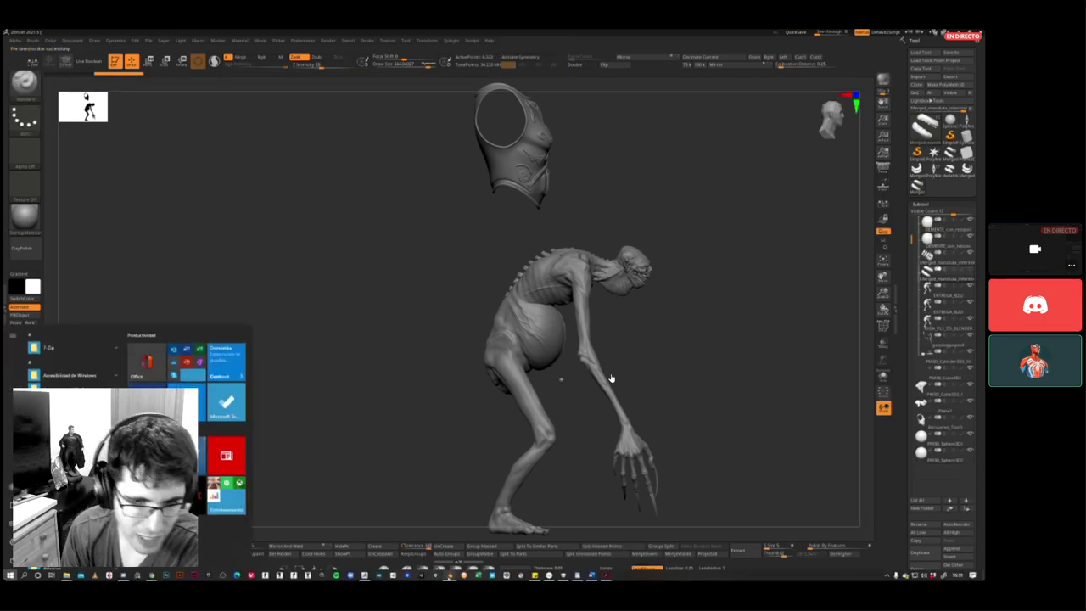
mouse_move(452, 574)
left_click(420, 551)
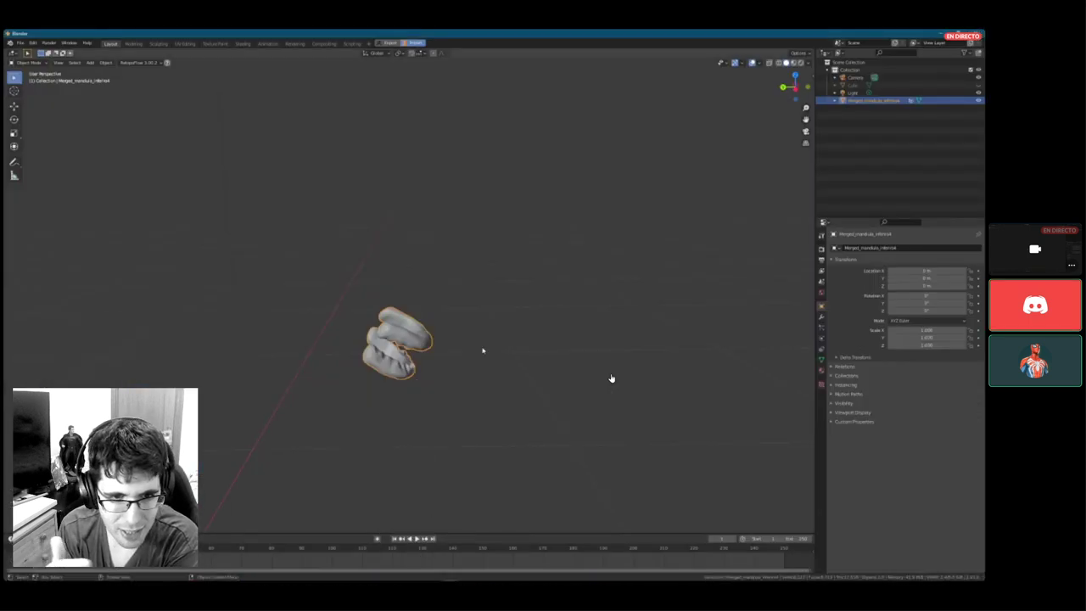
scroll(520, 341, "down", 9)
middle_click_drag(407, 352, 415, 323)
scroll(407, 315, "up", 6)
key("Tab")
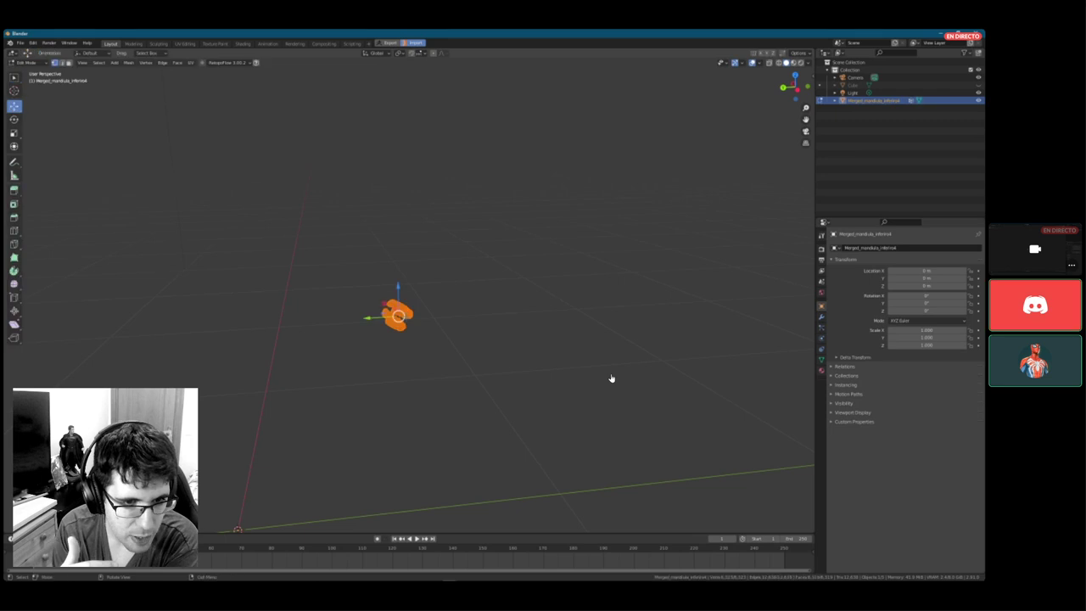
- Pull one vertex of the jaw gums far upward along Z so the mesh has a tall test spike
scroll(397, 307, "up", 4)
scroll(610, 379, "up", 3)
left_click(611, 379)
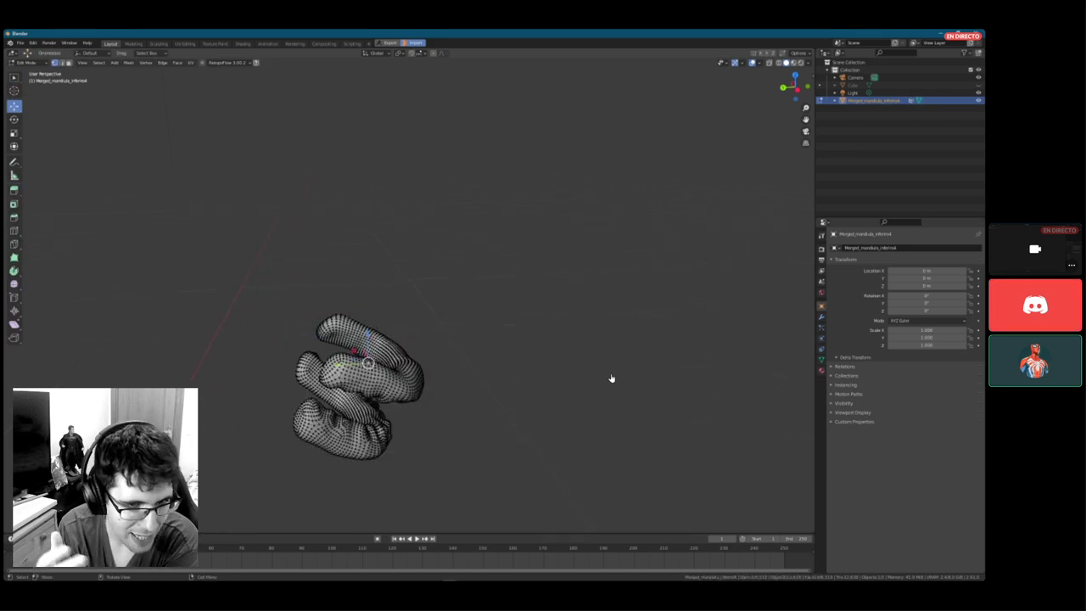
key("e")
key("z")
left_click(611, 378)
scroll(610, 378, "down", 4)
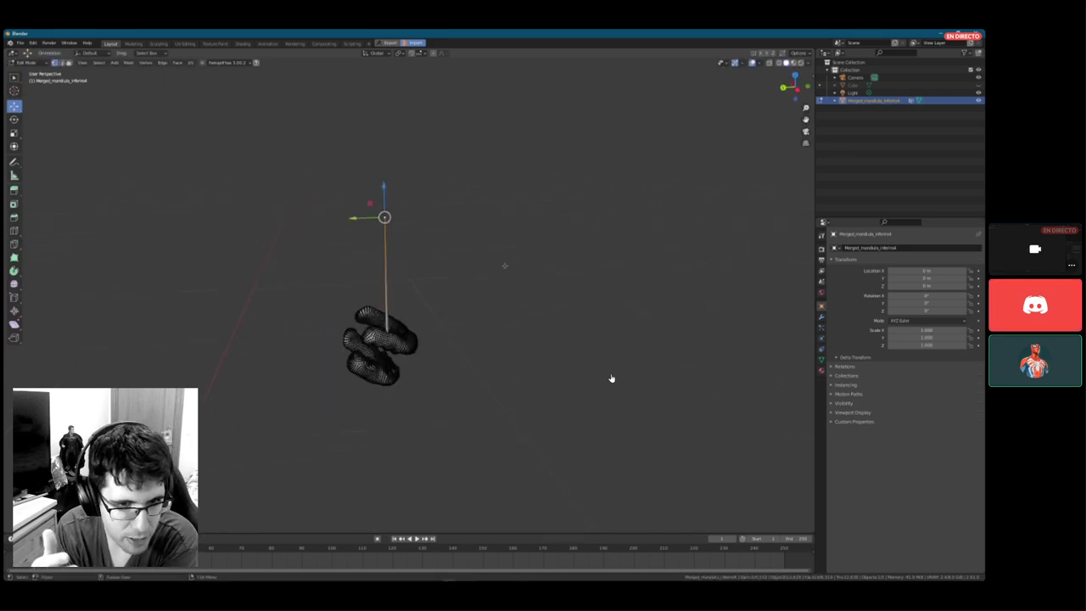
- Leave Edit Mode, switch to ZBrush and check where the transferred spiked gums sit relative to the creature's body
key("Tab")
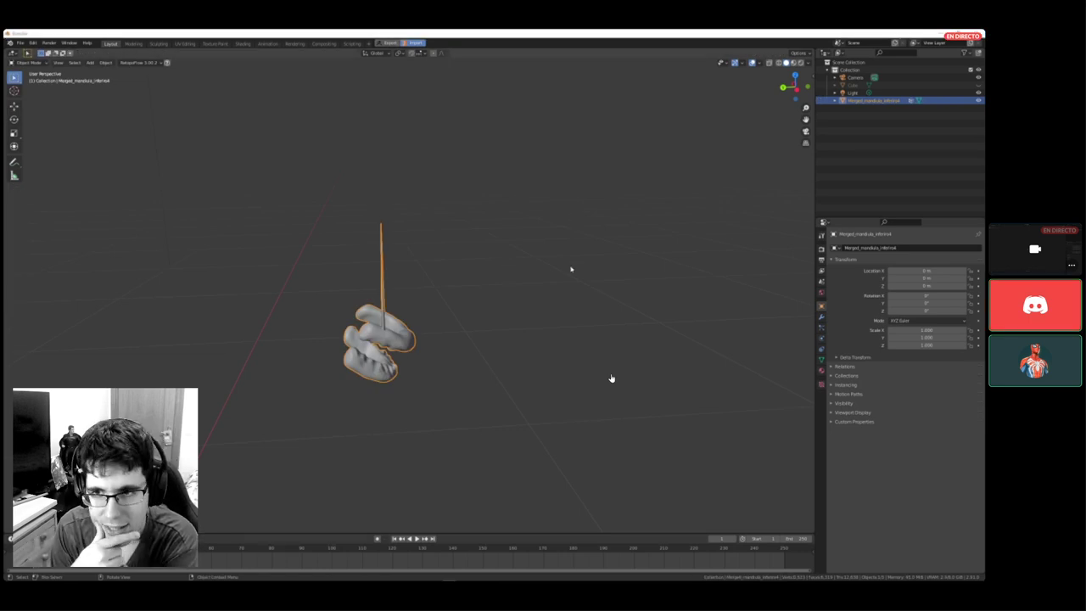
key("super")
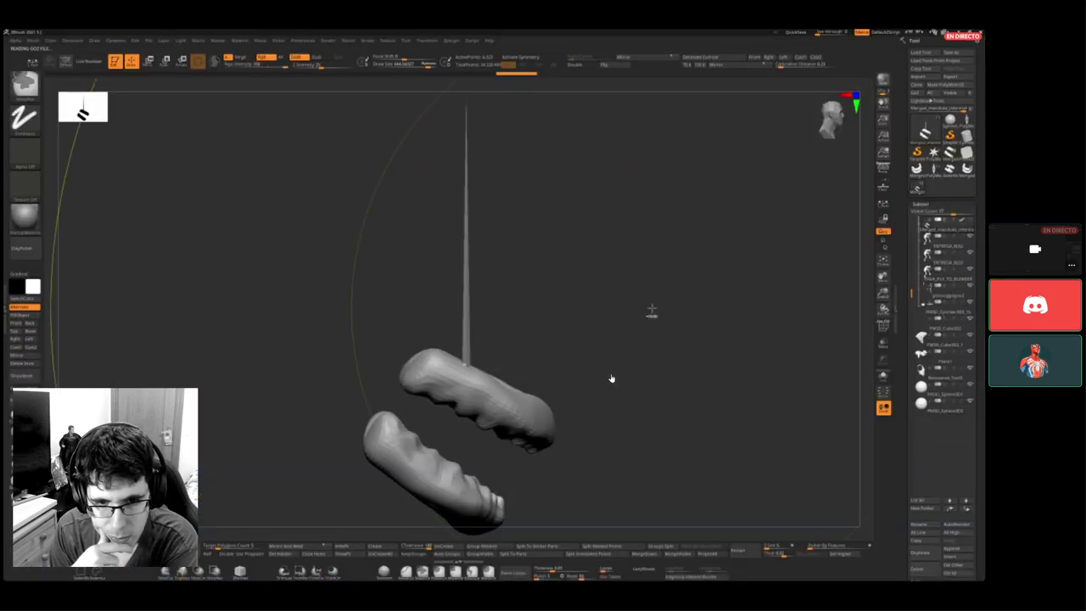
right_click_drag(652, 311, 121, 322, "ctrl")
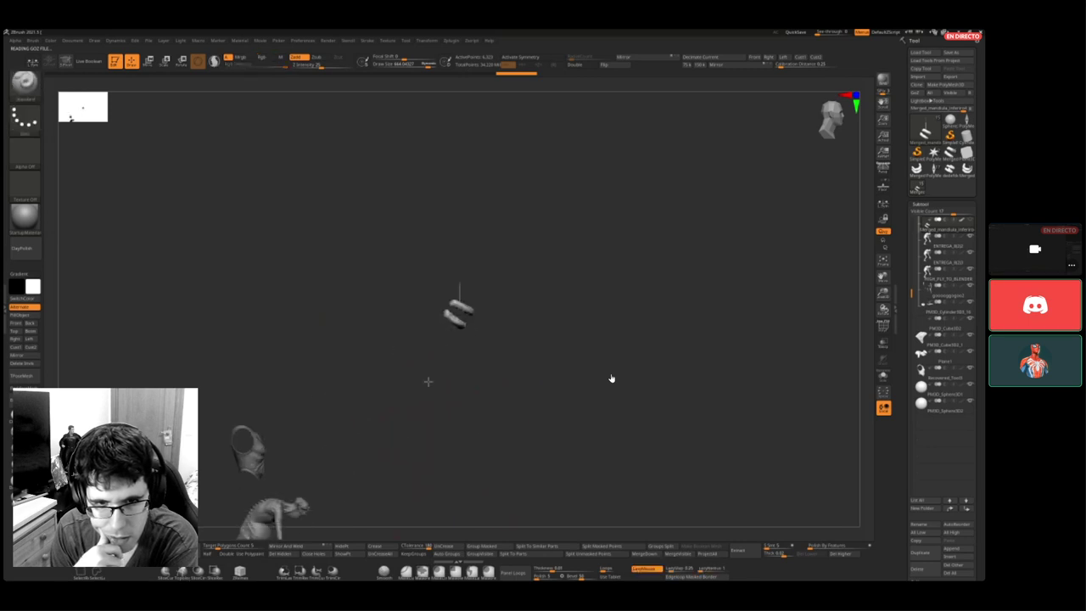
- Bring up the Blender Preferences, set the GoB add-on's Scale option to Blender Units and close the preferences window
key("super")
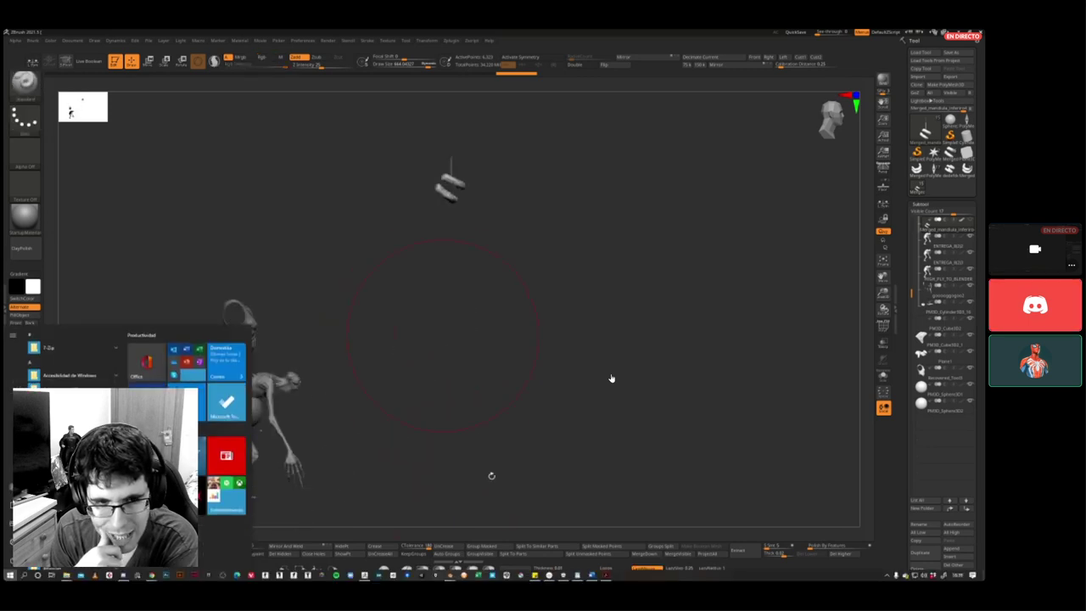
mouse_move(449, 575)
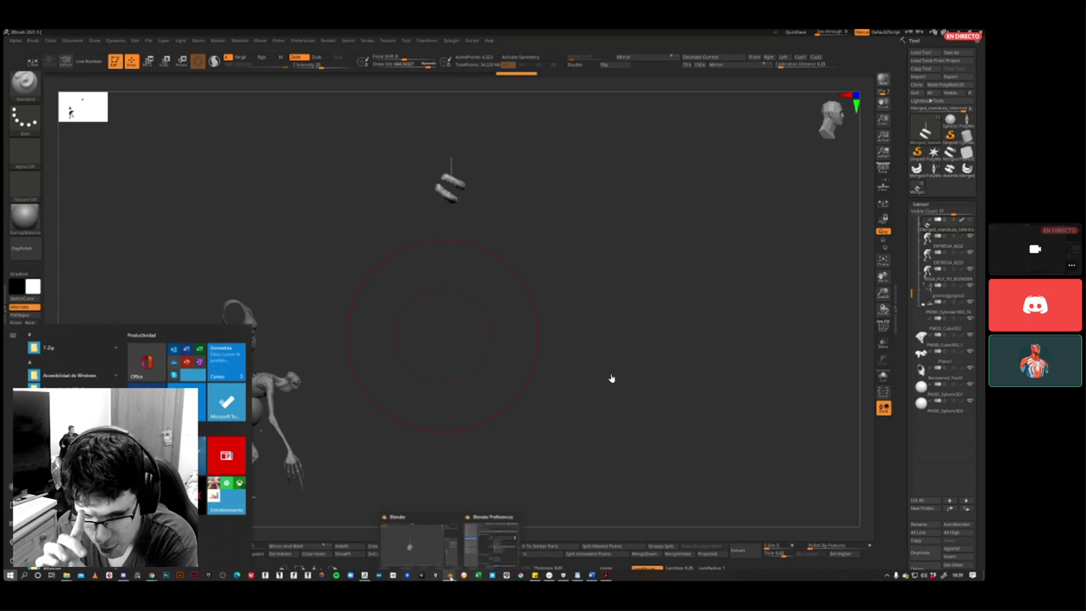
left_click(488, 547)
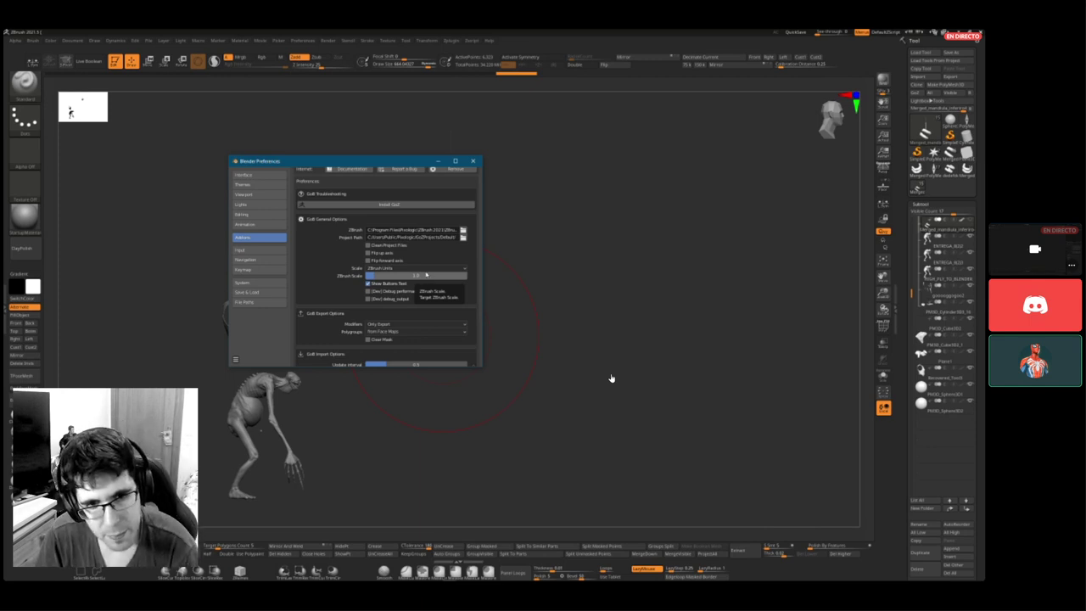
left_click(420, 268)
left_click(407, 261)
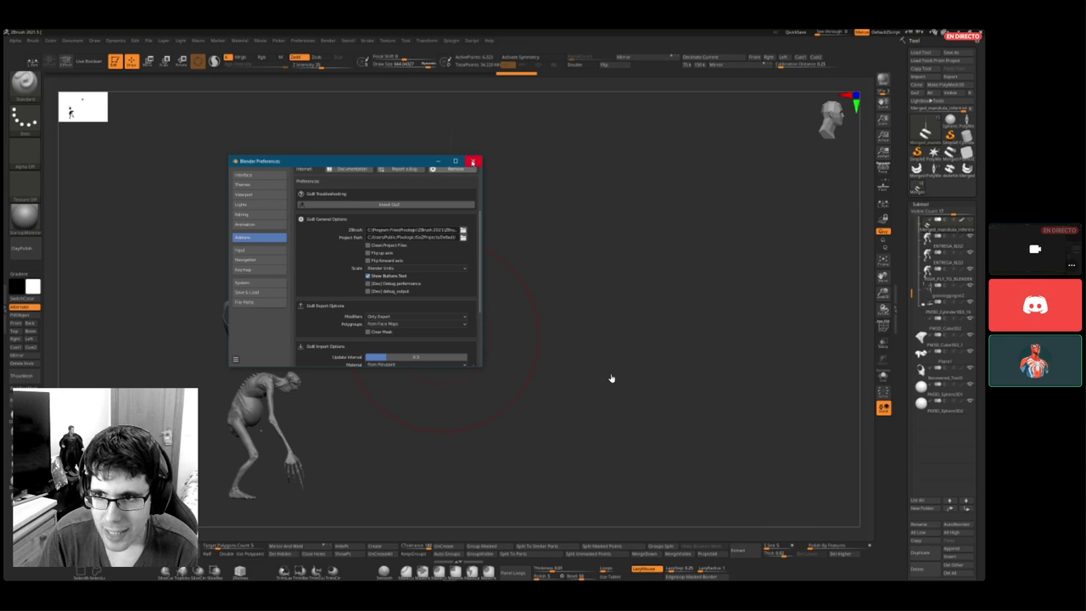
left_click(472, 160)
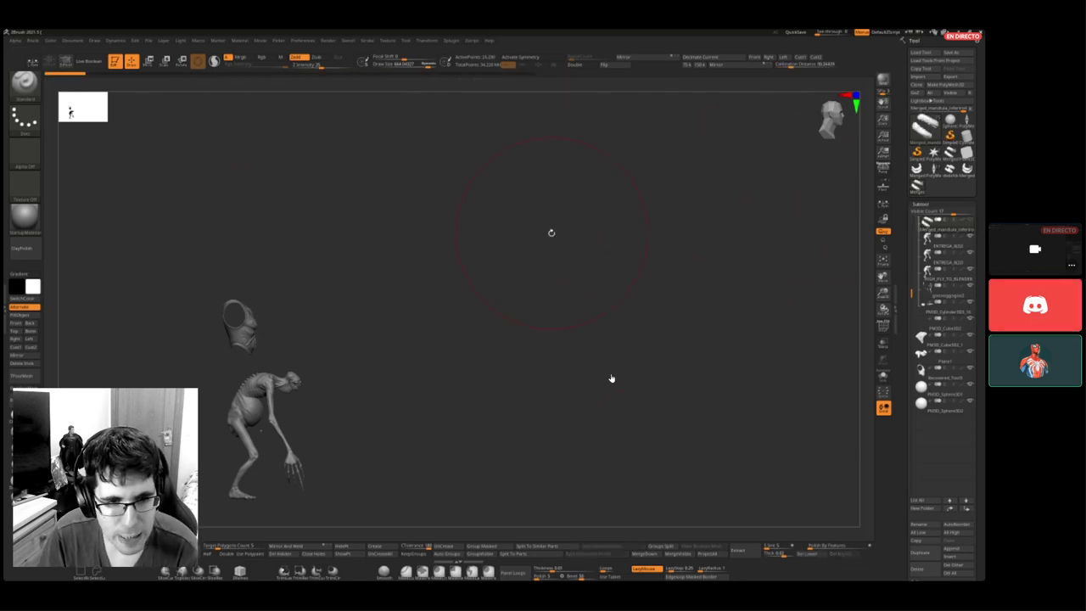
- Export the merged jaw gums from ZBrush in OBJ format, choosing the Desktop (Escritorio) as the destination folder
mouse_move(601, 232)
right_mouse_down("ctrl")
mouse_move(524, 230)
mouse_move(684, 292)
right_mouse_up("ctrl")
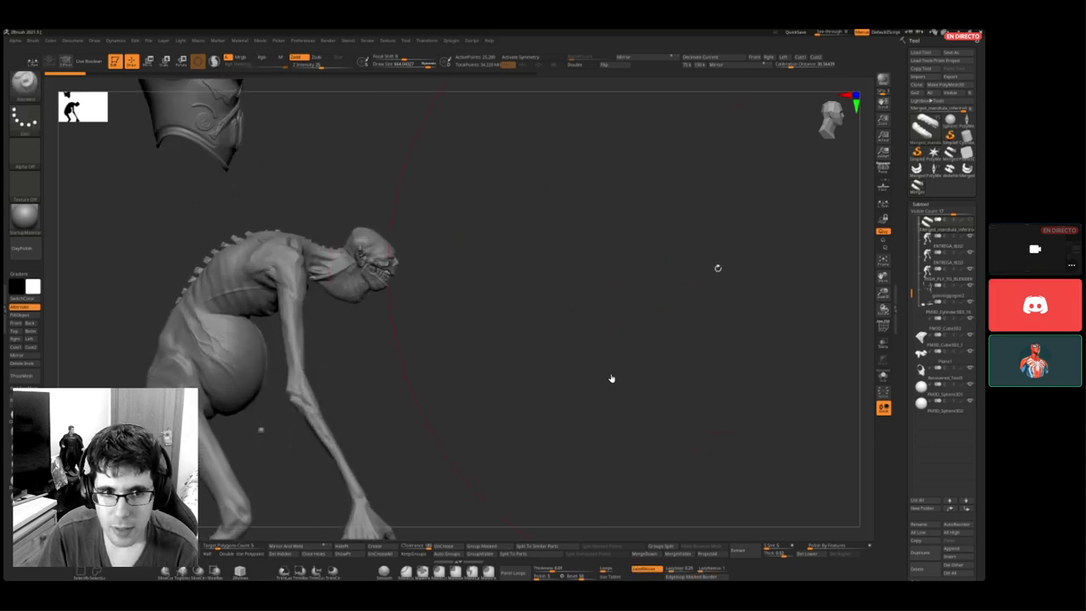
left_click(959, 80)
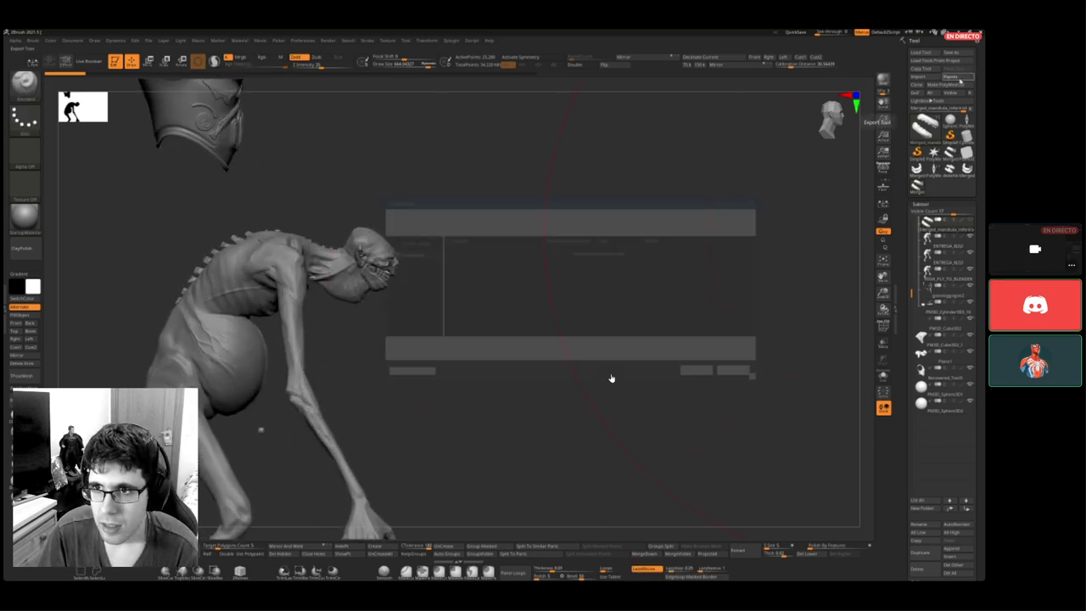
scroll(406, 263, "up", 2)
scroll(405, 268, "up", 5)
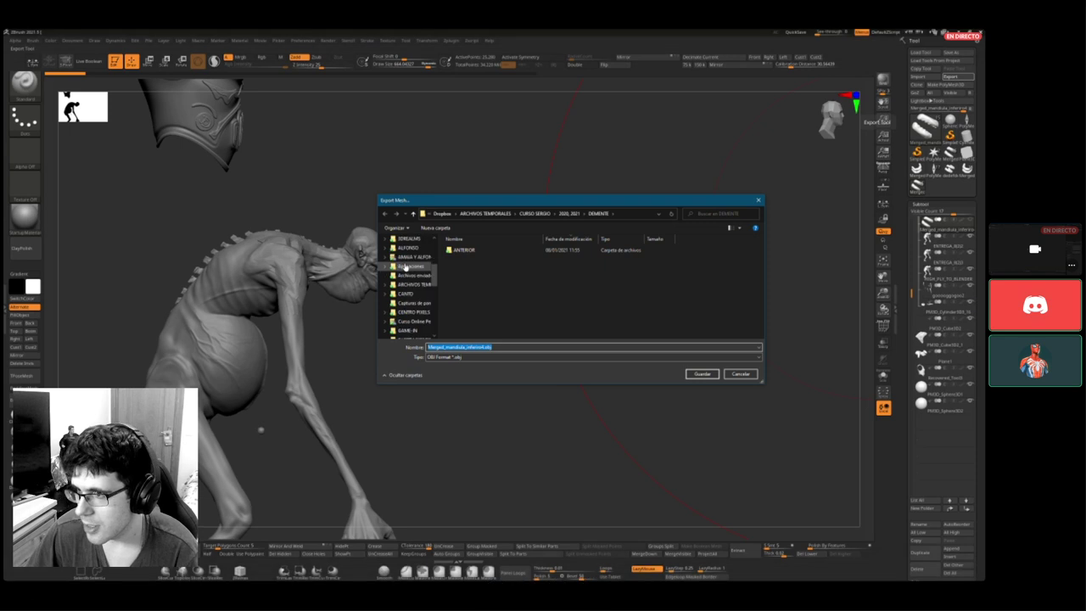
left_click(406, 254)
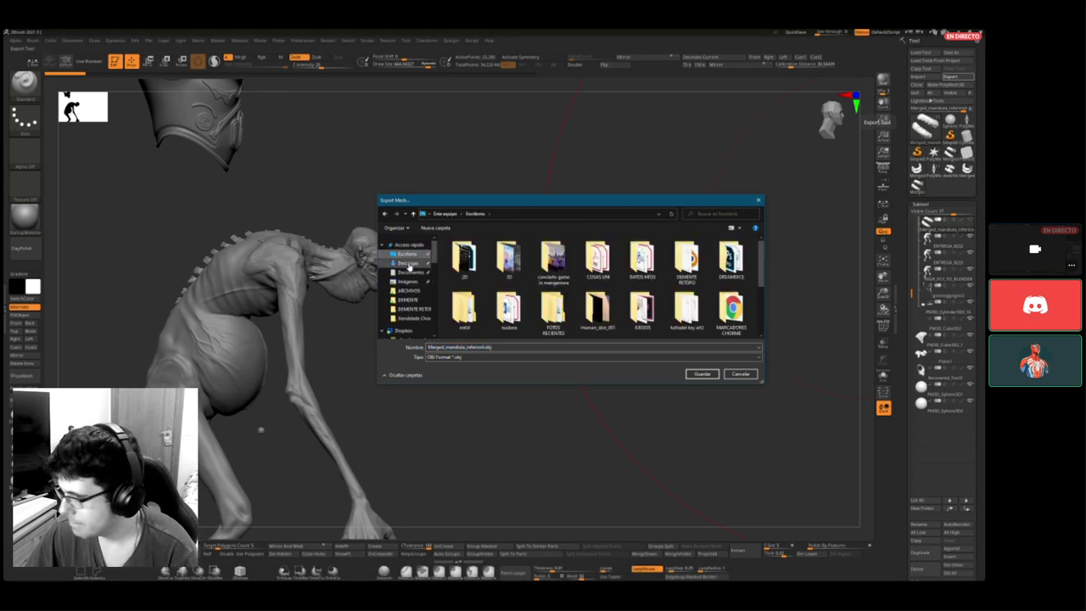
left_click_drag(653, 205, 983, 297)
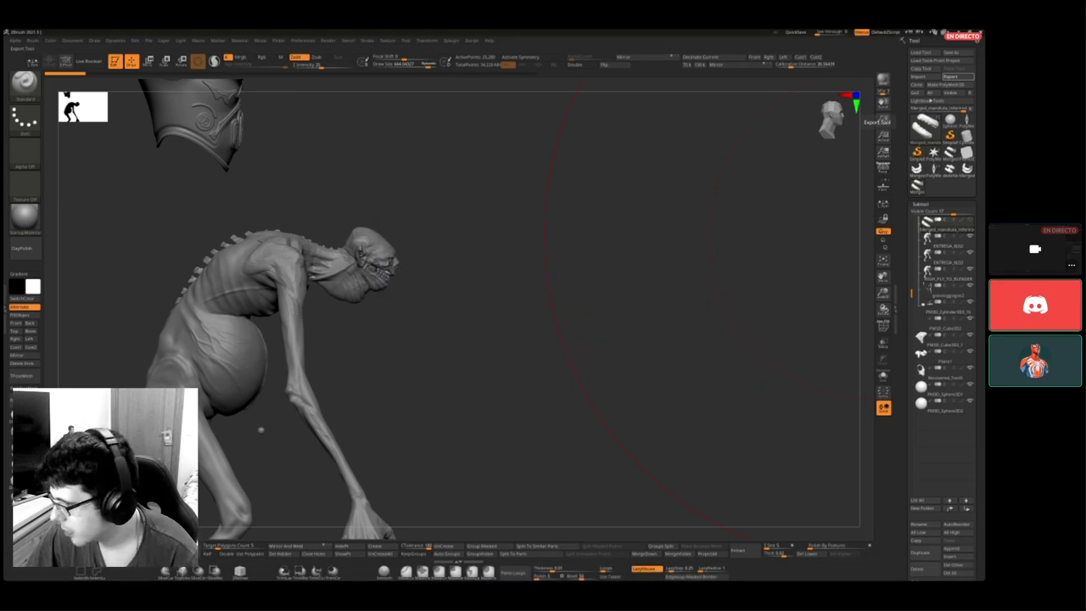
mouse_move(970, 233)
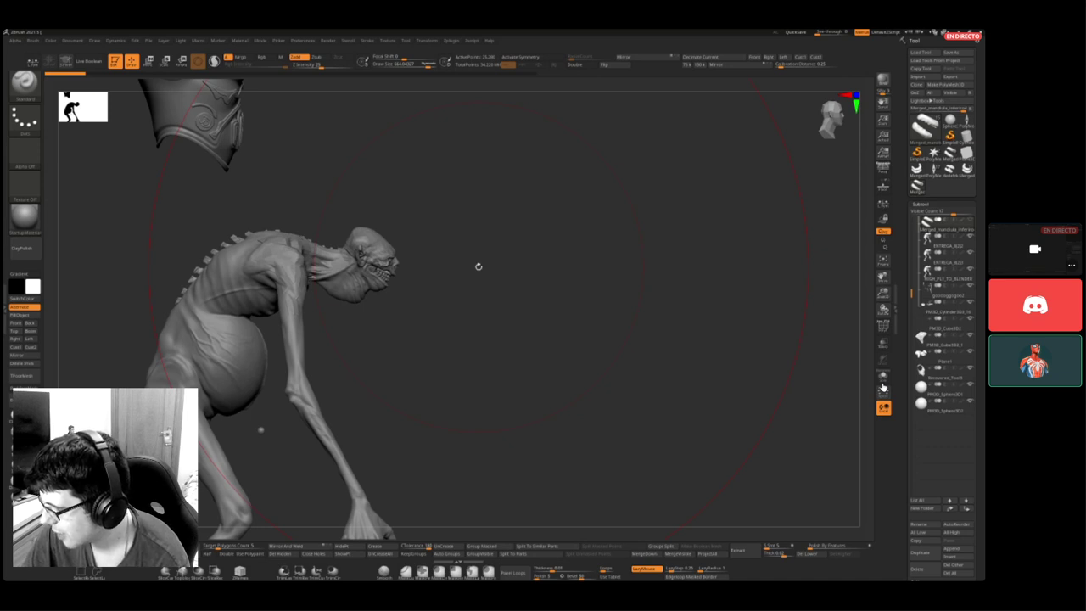
- Switch to Blender and delete the spiked jaw gums mesh from the scene
key("super")
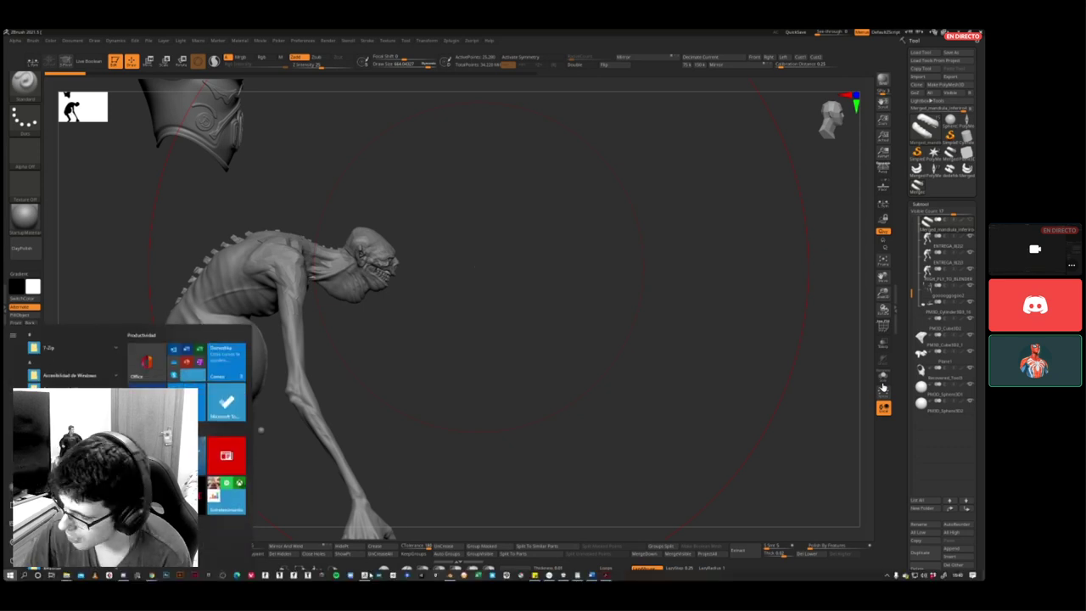
mouse_move(452, 576)
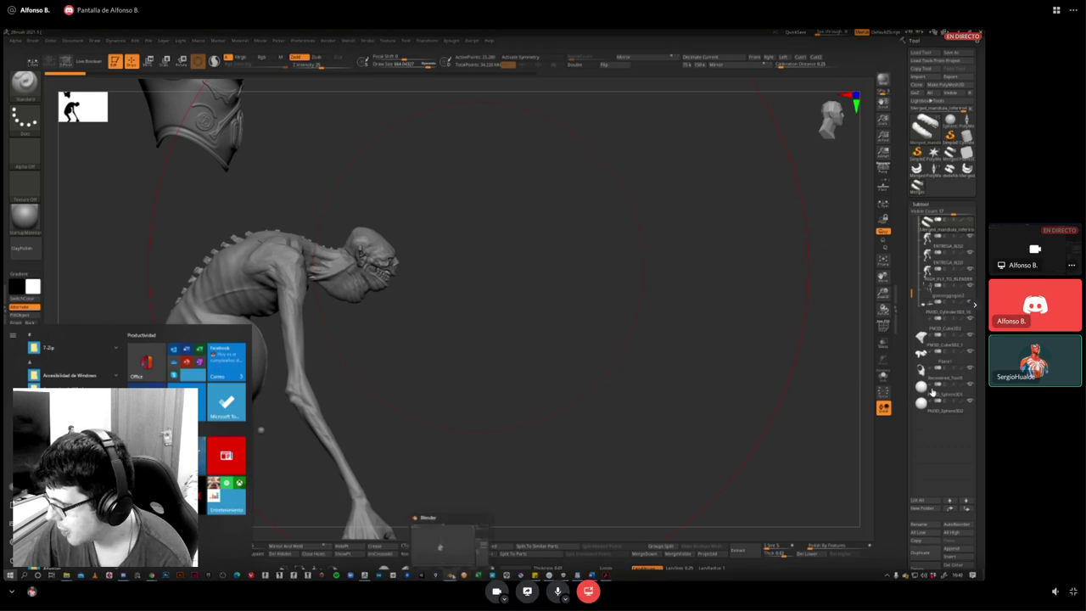
left_click(442, 539)
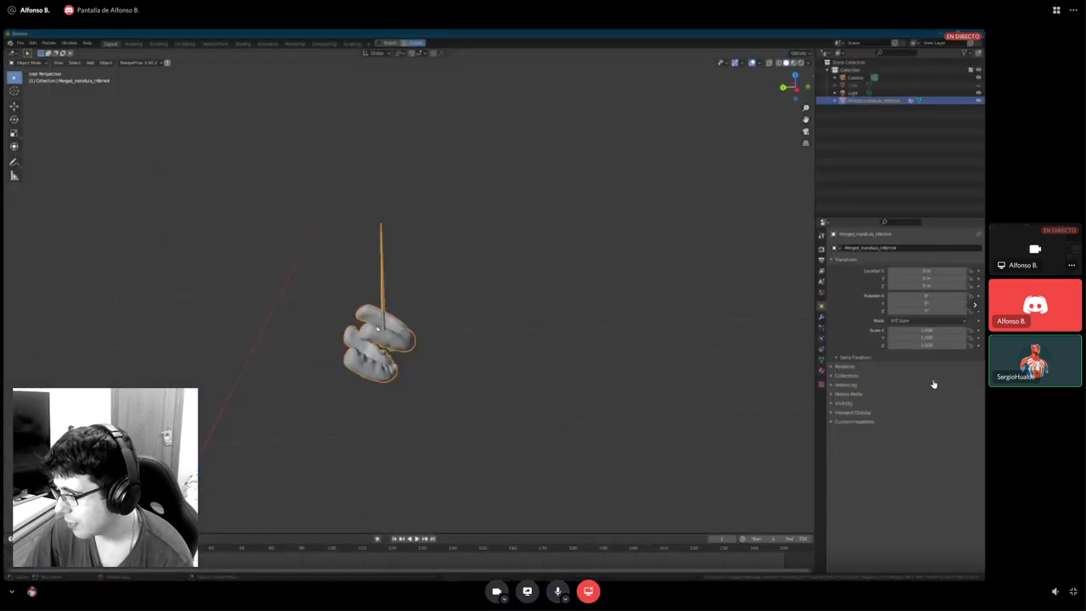
key("x")
left_click(377, 328)
scroll(430, 313, "down", 4)
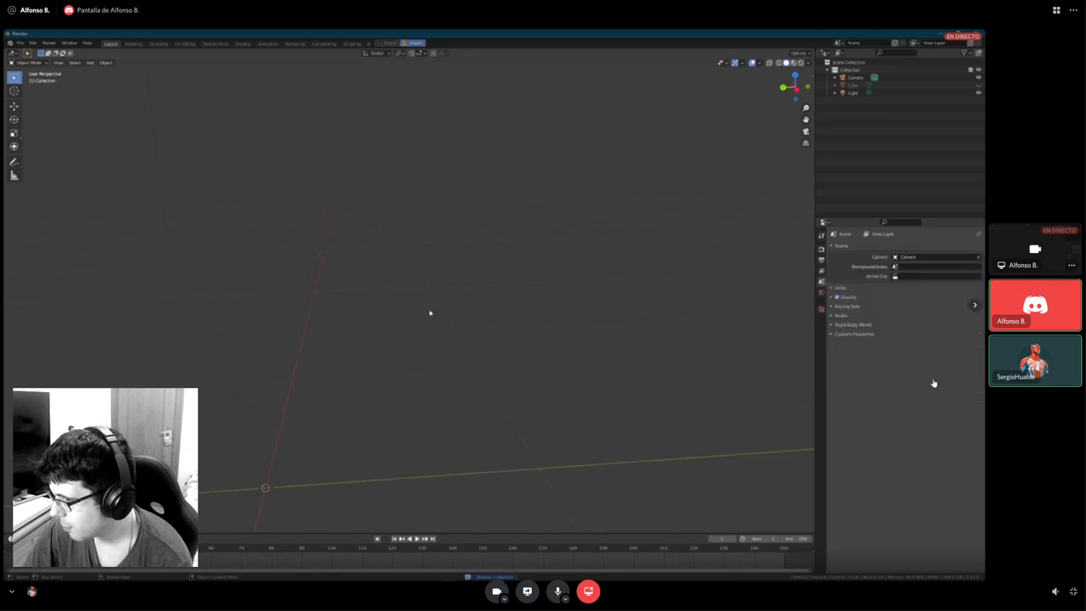
scroll(430, 313, "up", 1)
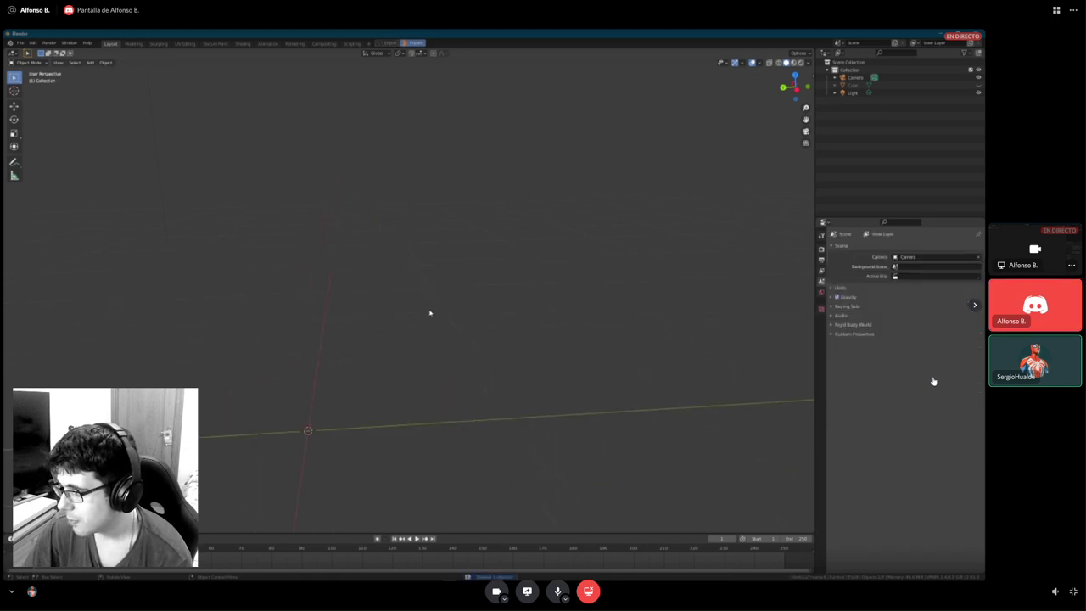
- Bring the jaw gums into the cleared Blender scene again and check their position relative to the scene origin
middle_click_drag(430, 313, 419, 312)
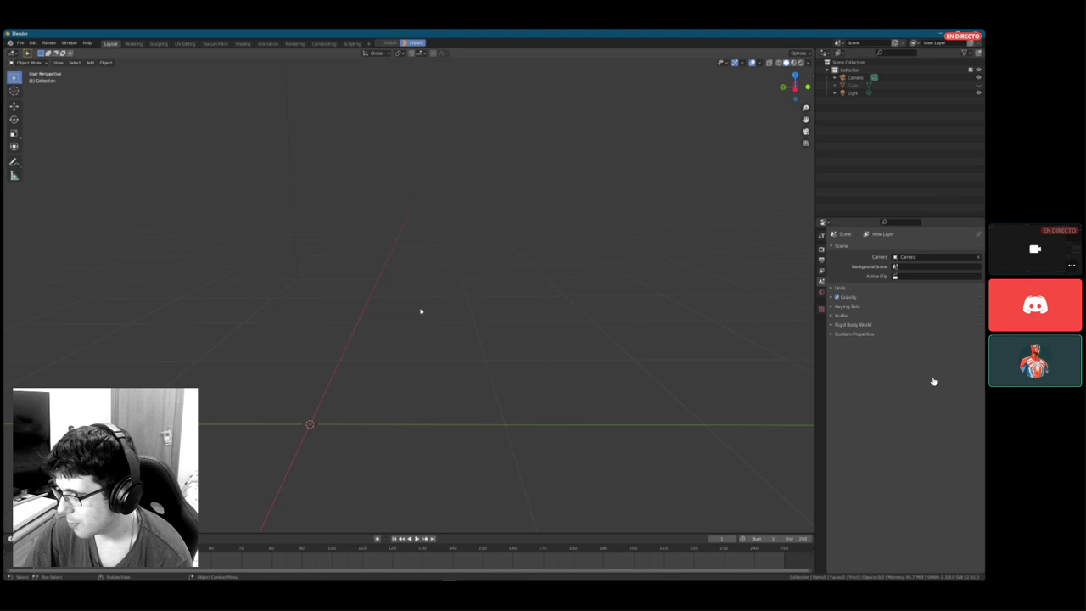
middle_click_drag(420, 311, 431, 311)
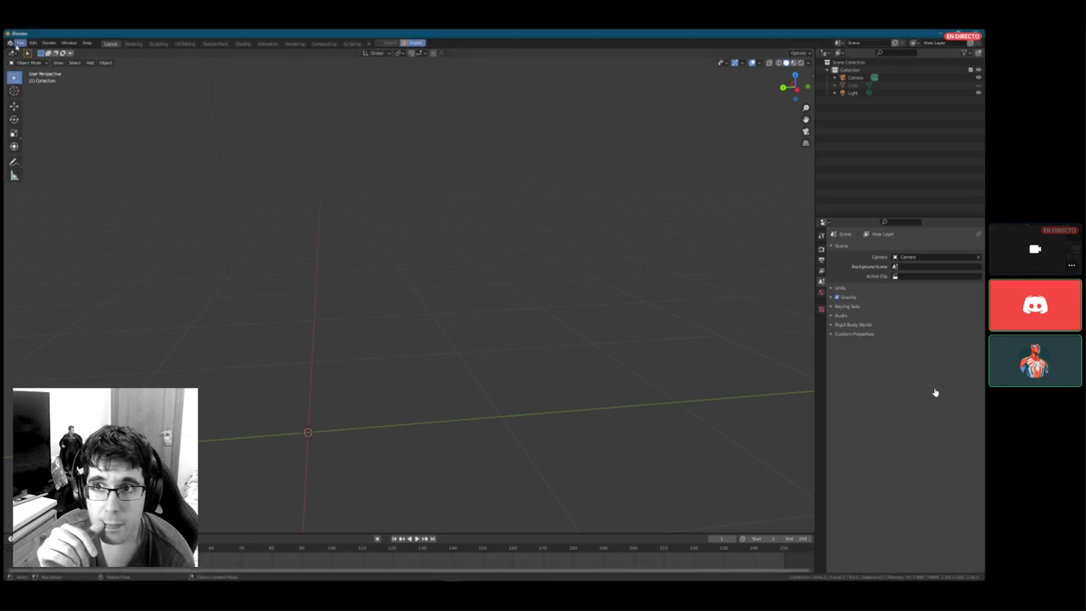
right_click(439, 273)
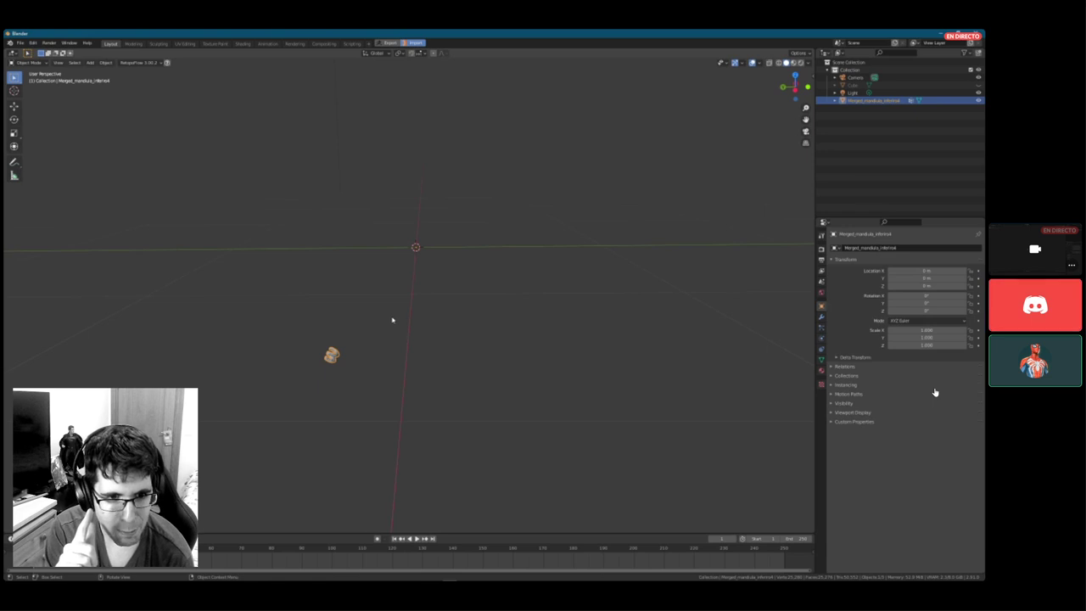
mouse_move(387, 310)
middle_mouse_down()
mouse_move(434, 294)
mouse_move(365, 310)
middle_mouse_up()
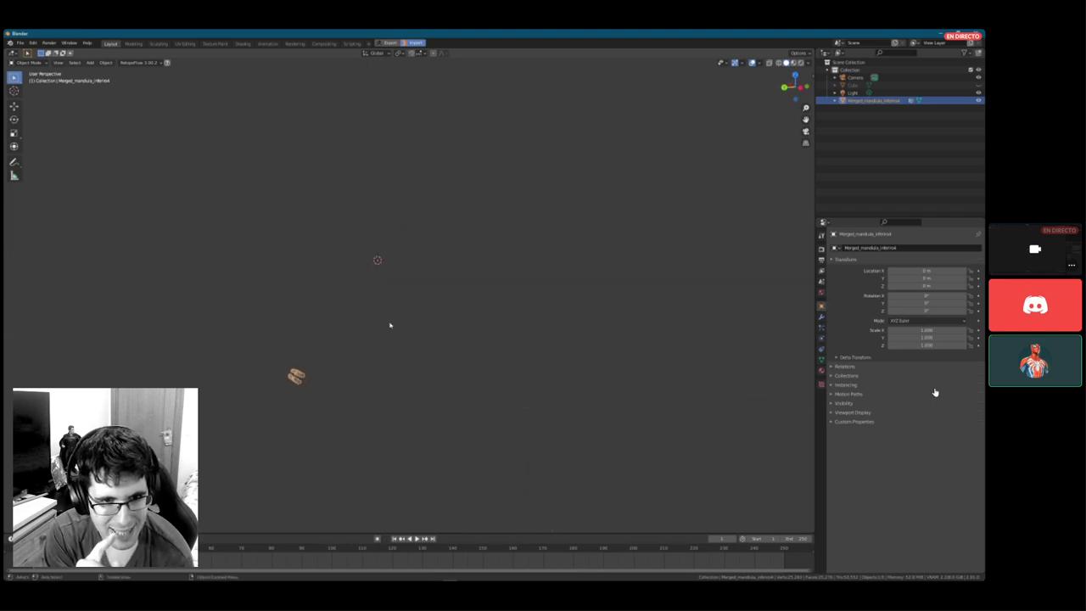
- Switch to ZBrush and inspect the transferred jaw gums tool's position values in its geometry settings
key("super")
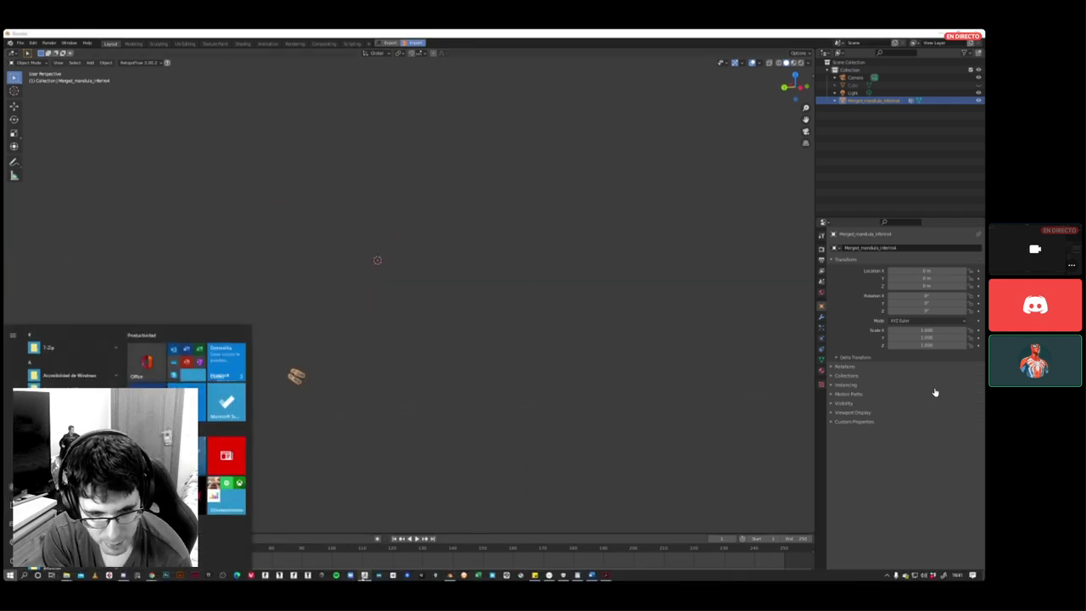
left_click(363, 575)
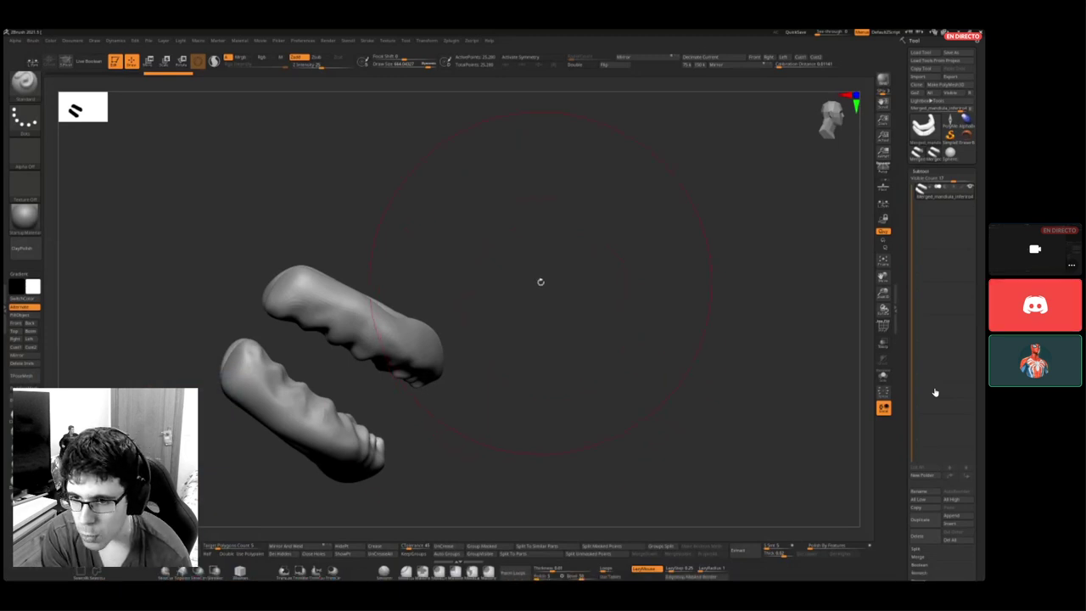
mouse_move(938, 158)
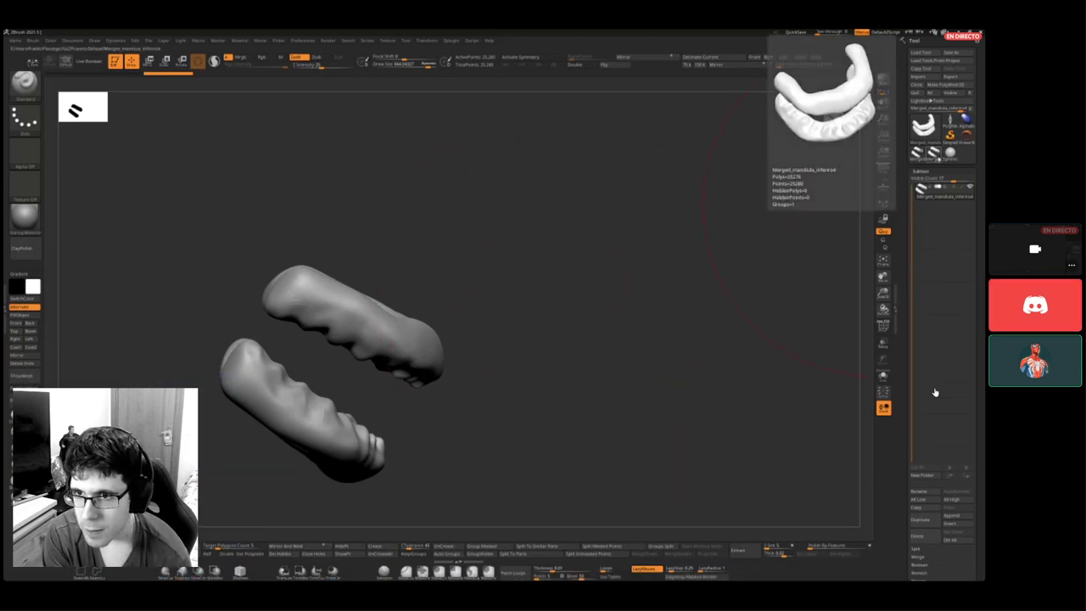
scroll(935, 392, "down", 10)
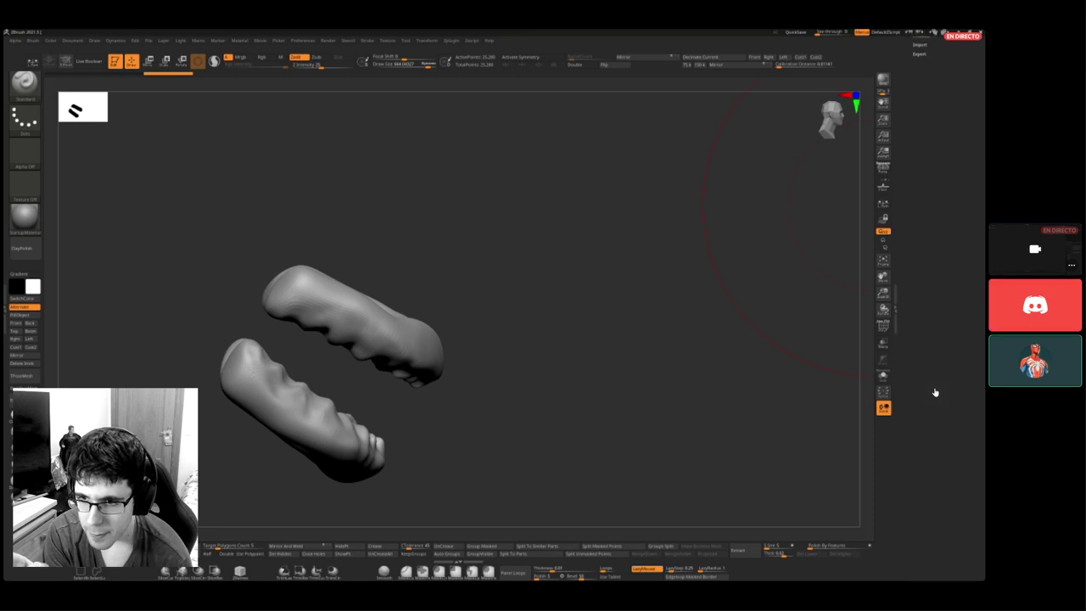
scroll(935, 392, "up", 8)
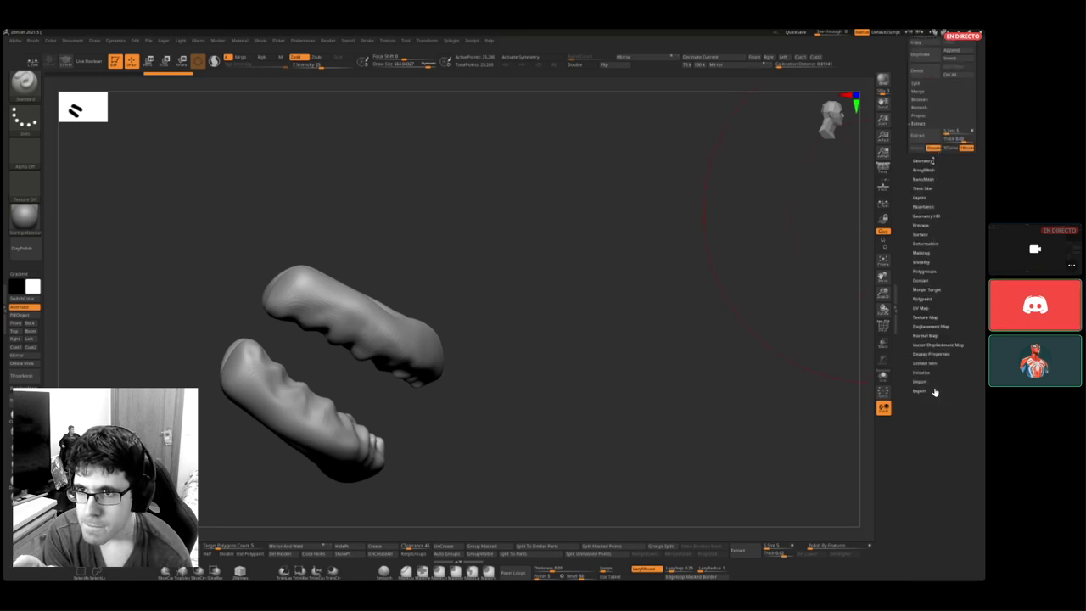
left_click(933, 160)
left_click_drag(968, 164, 947, 450)
left_click(926, 215)
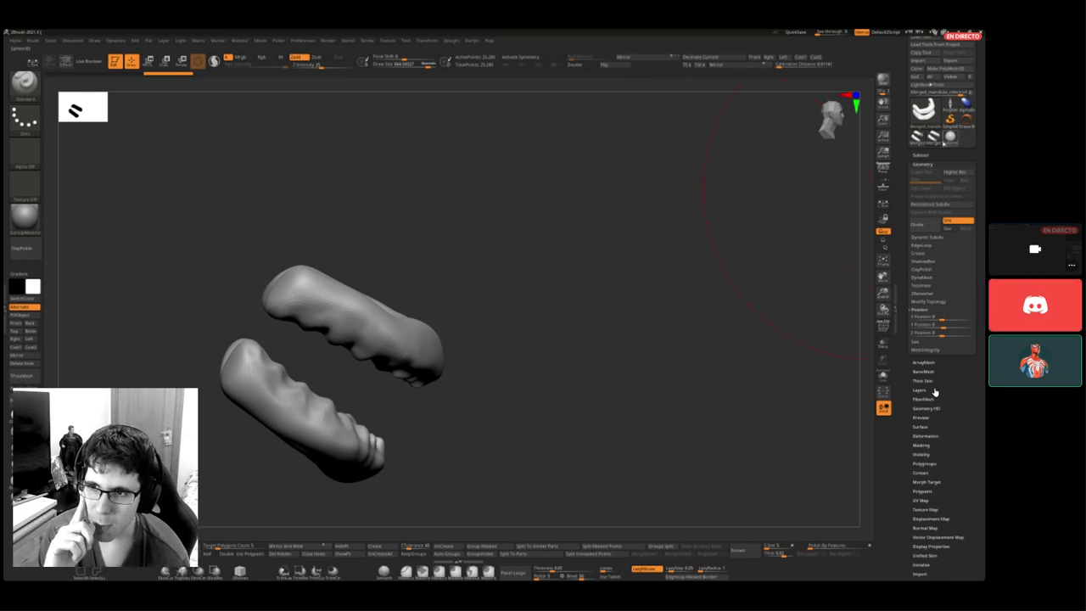
- Compare the full creature tool and Sphere3D with the transferred jaw gums, show the subtool list and return to the gums tool
left_click(933, 142)
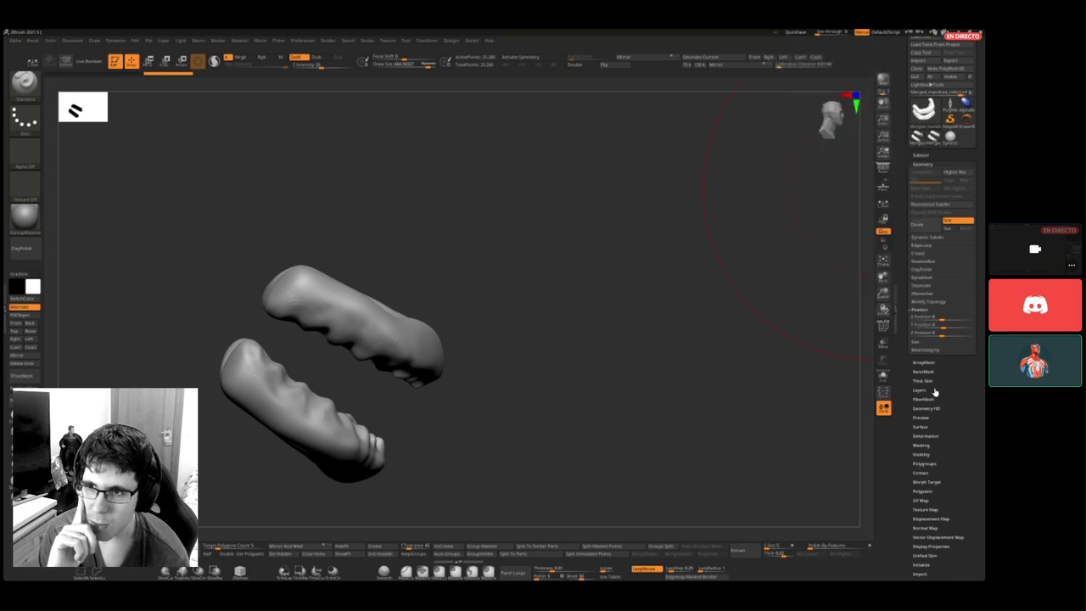
left_click(917, 138)
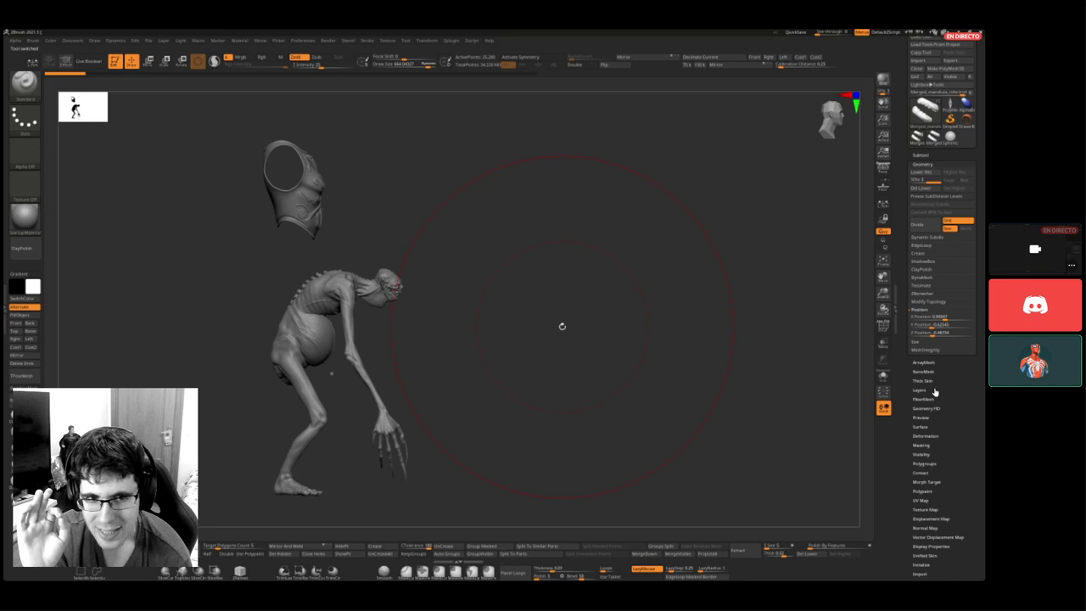
left_click(949, 137)
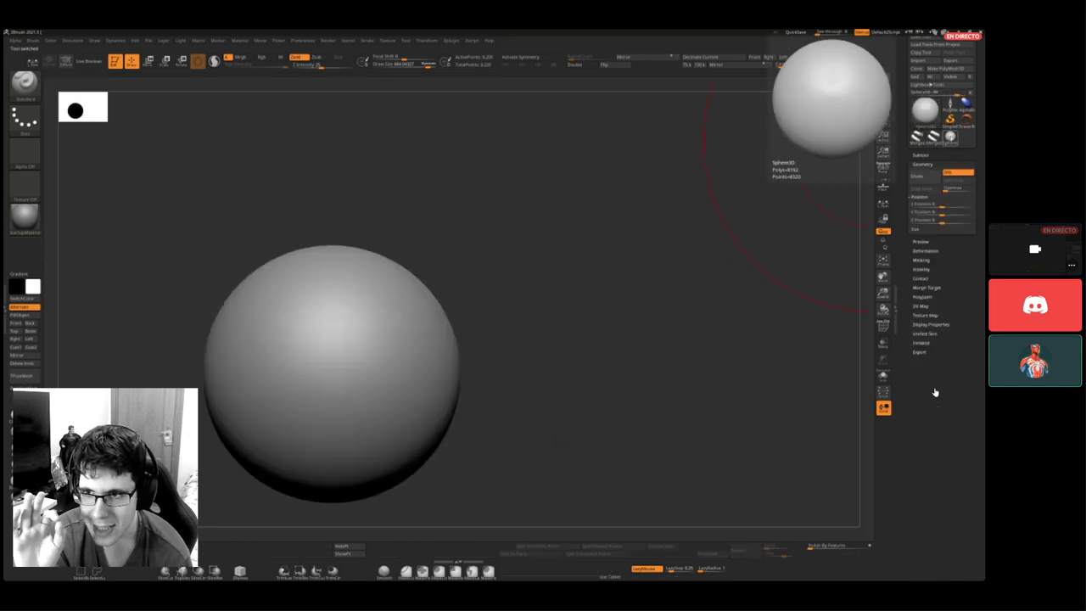
left_click(922, 155)
left_click(933, 138)
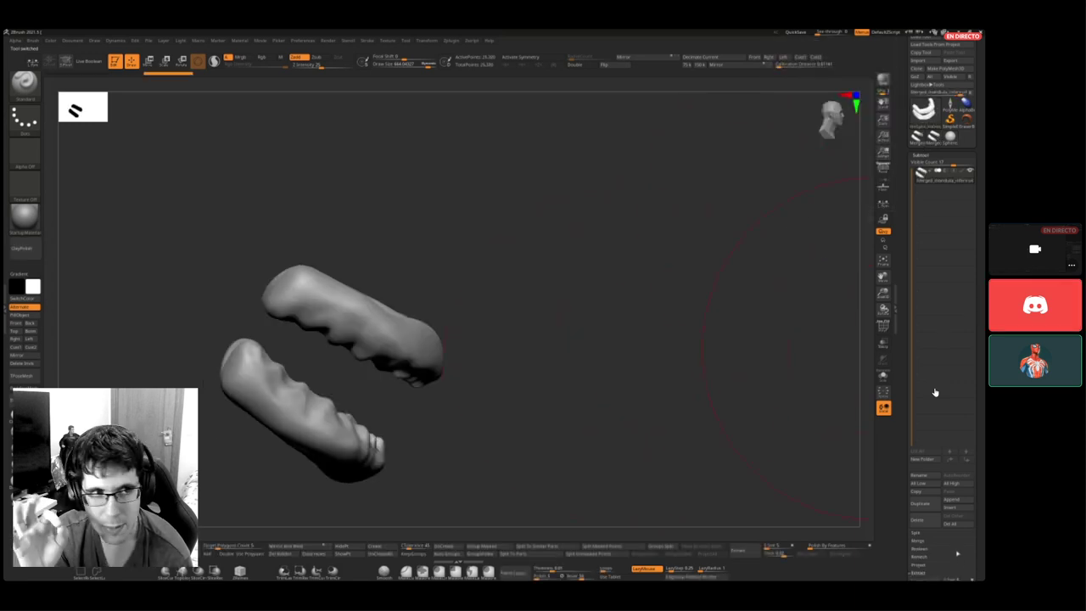
- Switch to Blender and pull a single vertex of the jaw gums mesh far up along the Z axis in Edit Mode
scroll(935, 392, "down", 5)
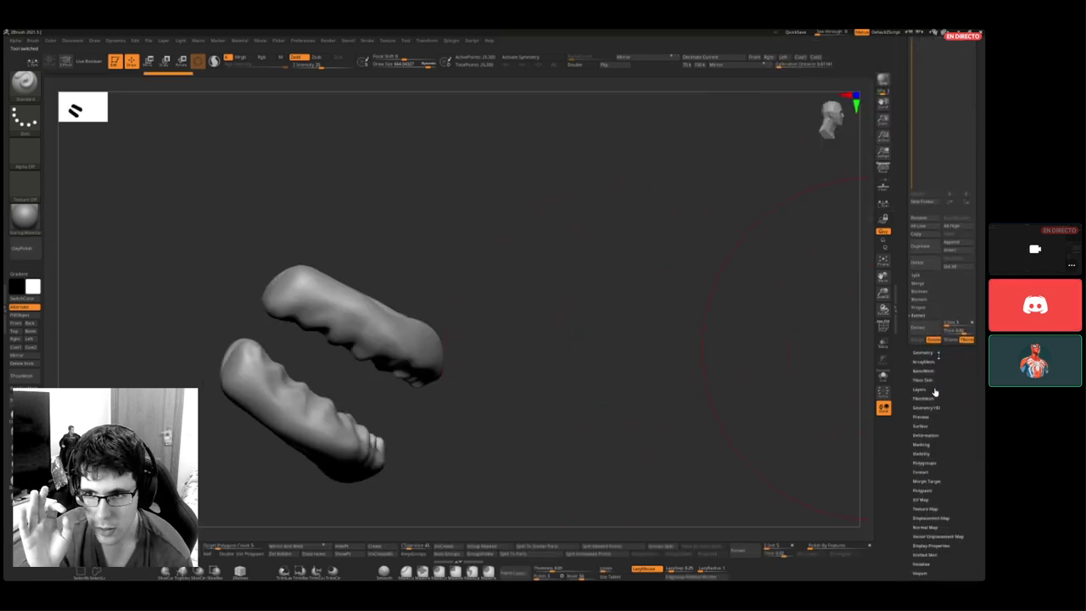
scroll(935, 392, "up", 5)
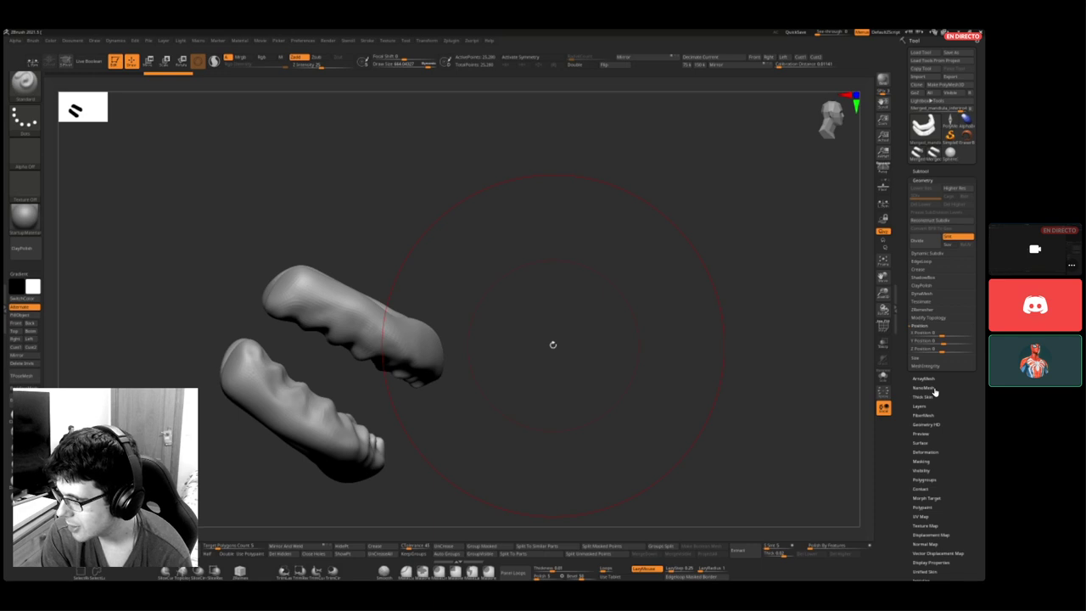
key("super")
left_click(450, 575)
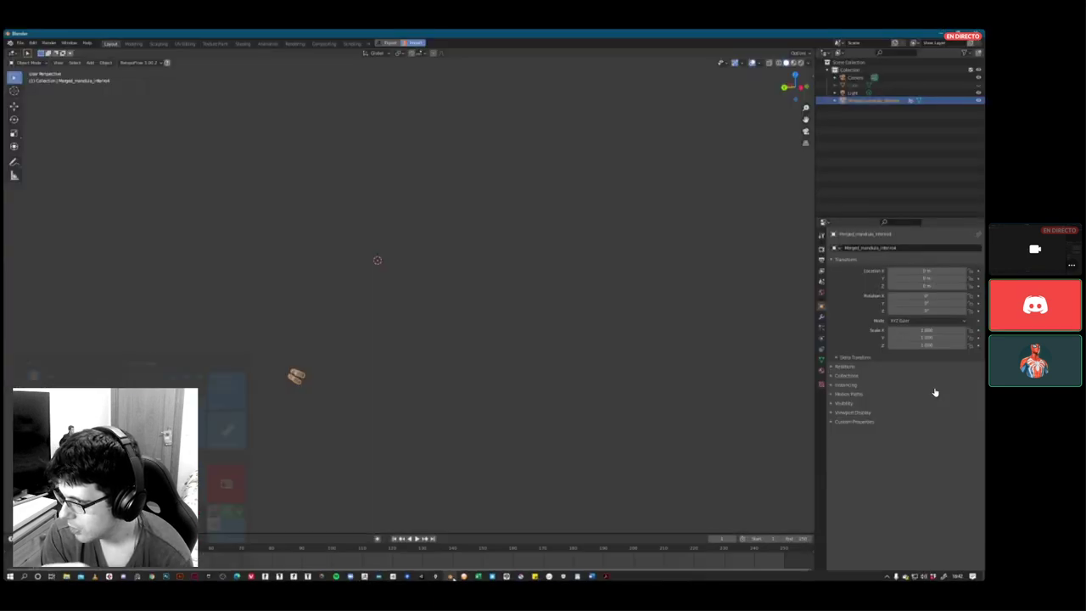
key("Tab")
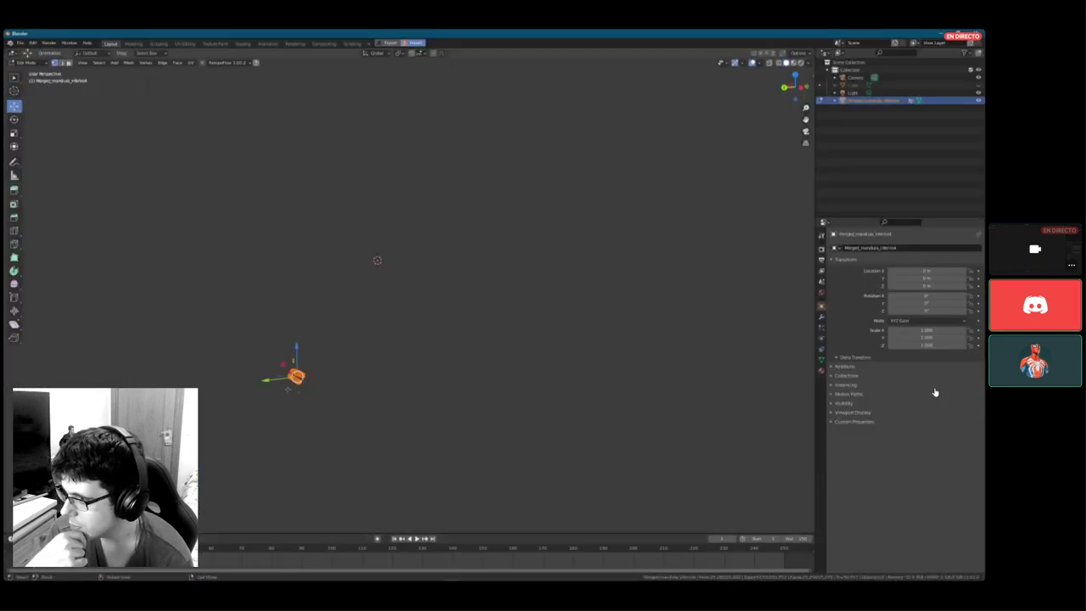
key("KP_Decimal")
left_click(413, 384)
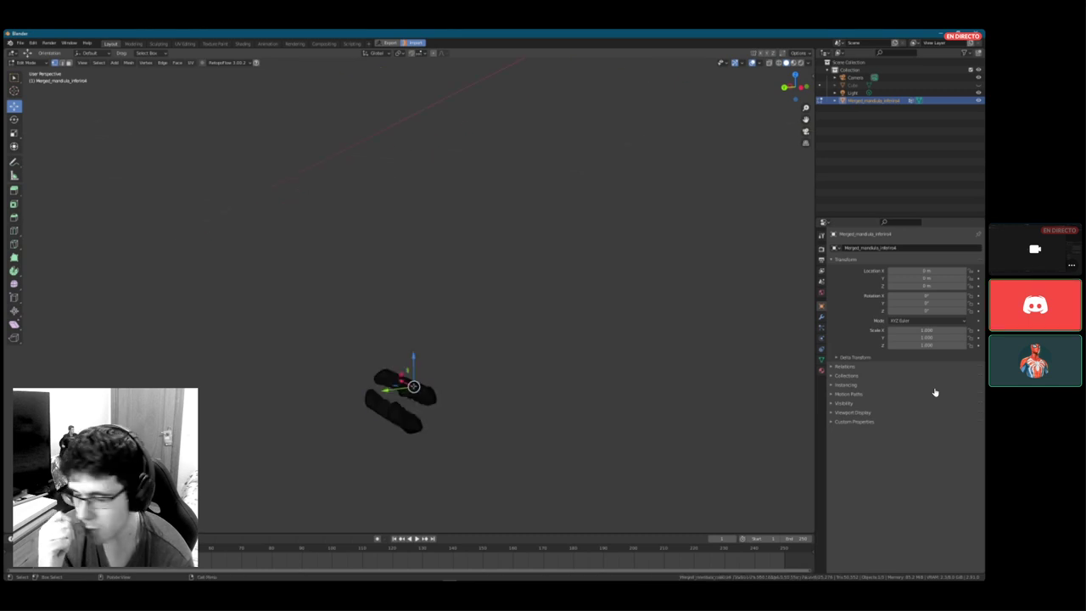
left_click_drag(413, 365, 455, 224)
- Inspect the vertical spike on the gums, return to Object Mode and export the mesh to ZBrush
scroll(443, 427, "up", 3)
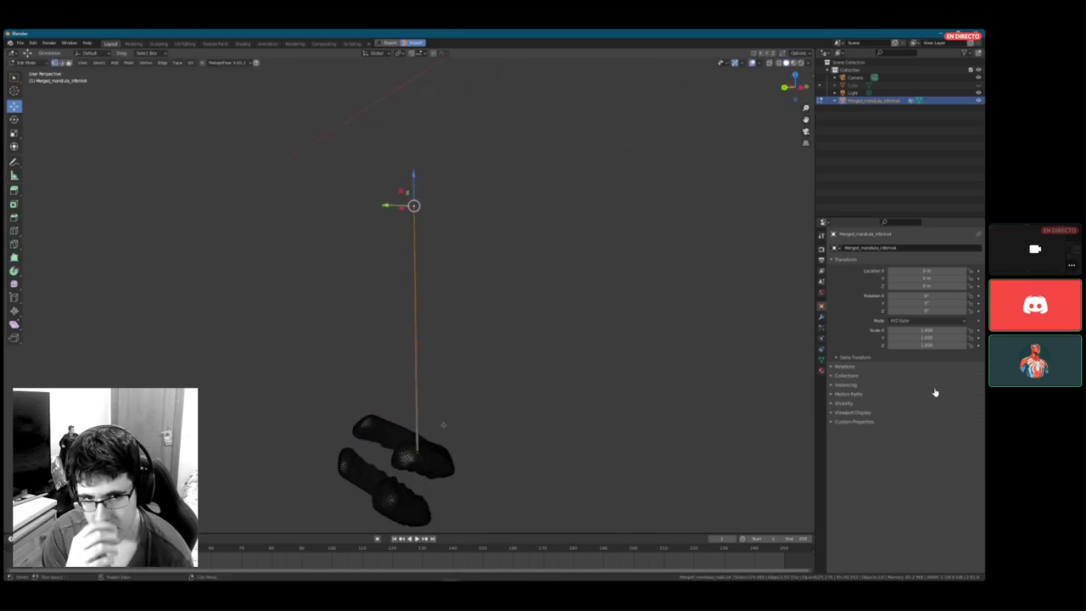
scroll(439, 478, "up", 4)
middle_click_drag(498, 431, 507, 312, "shift")
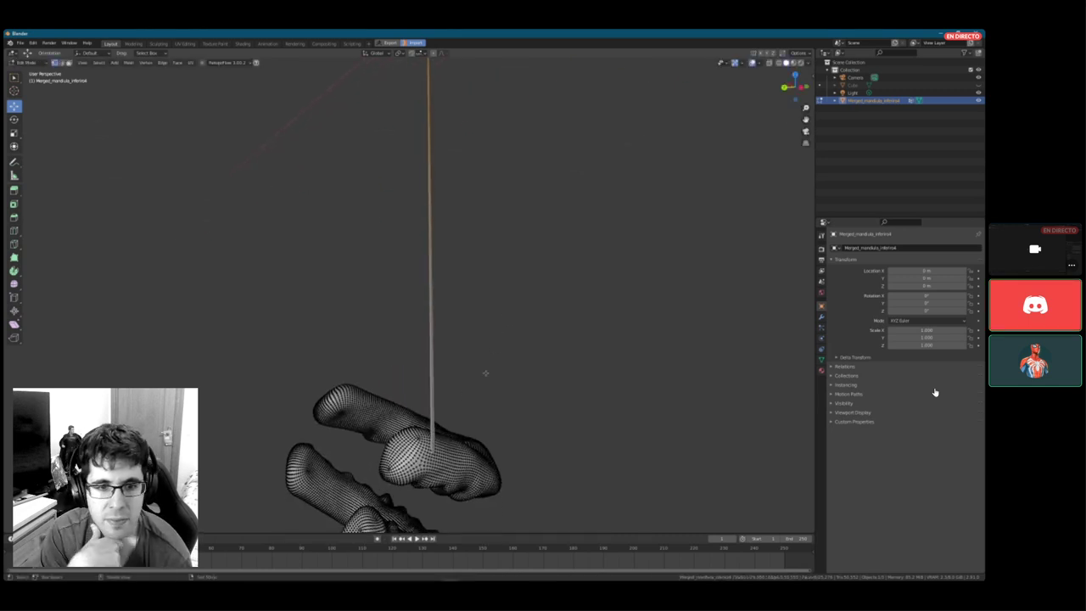
middle_click_drag(501, 380, 480, 378)
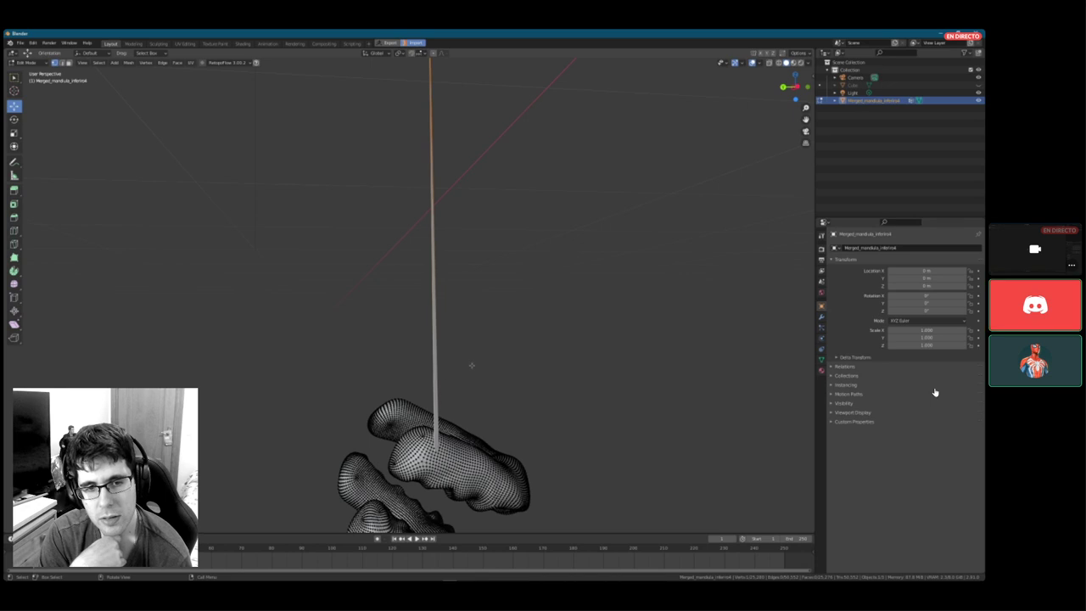
scroll(498, 376, "down", 3)
middle_click_drag(518, 360, 461, 325)
key("Tab")
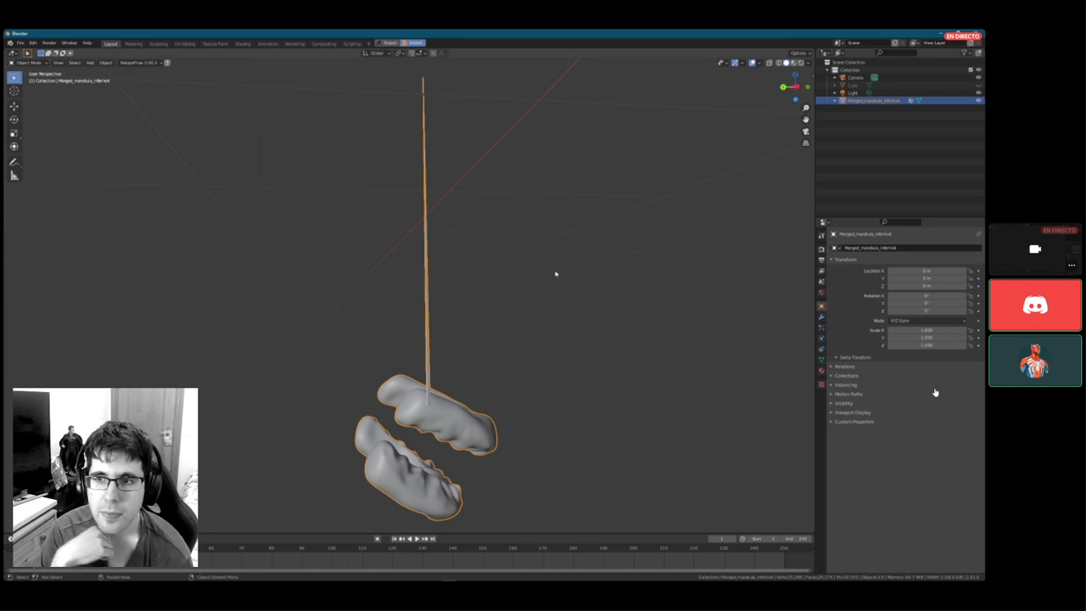
scroll(558, 273, "down", 1)
left_click(390, 42)
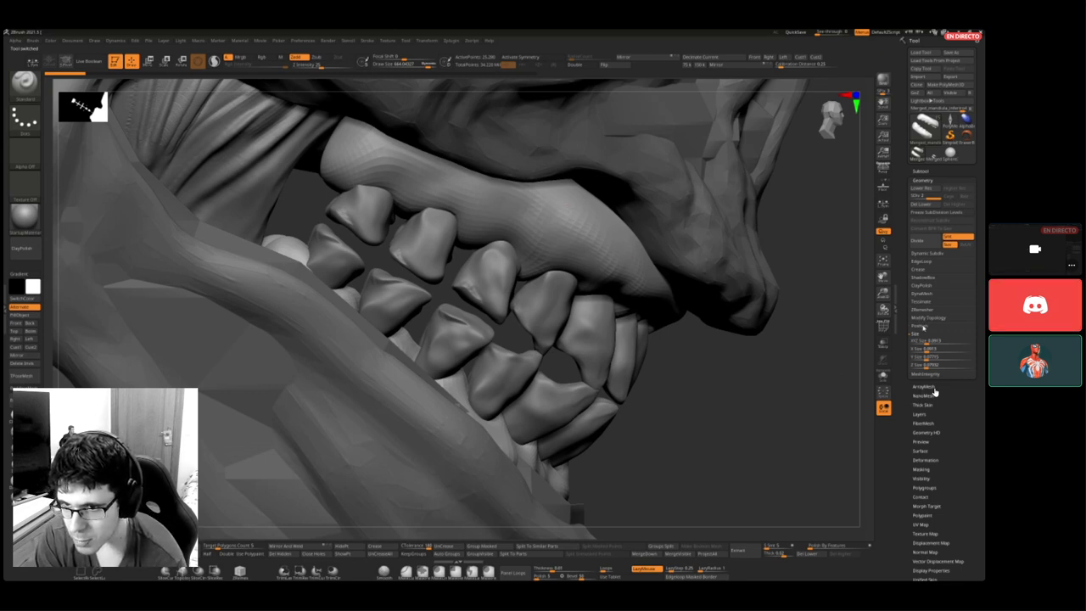
- Compare the gums subtool's geometry position values in ZBrush with the object's transform in Blender, and return to ZBrush
left_click(922, 328)
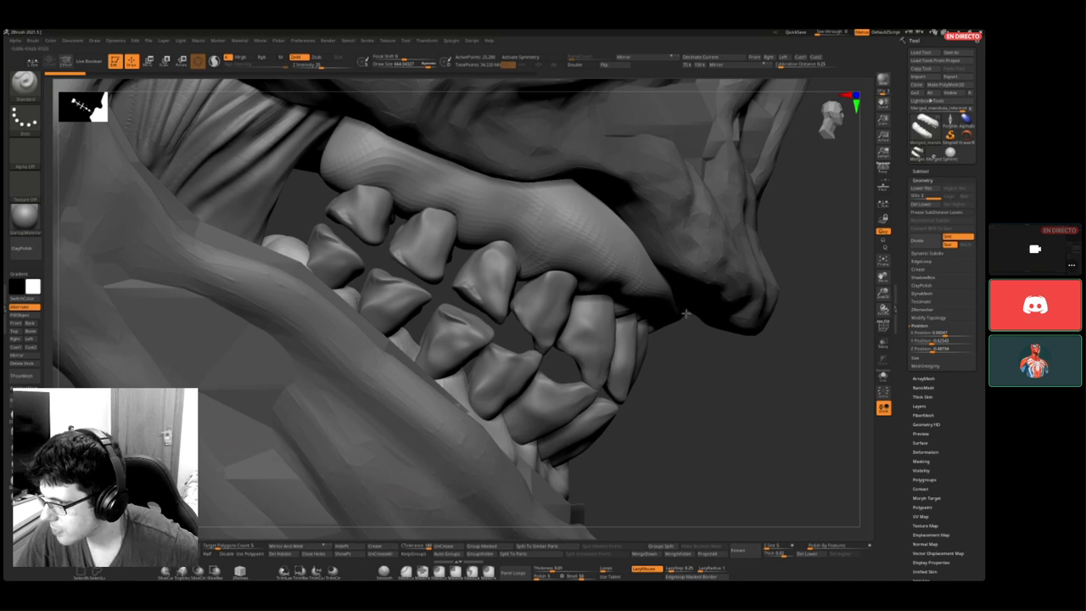
key("super")
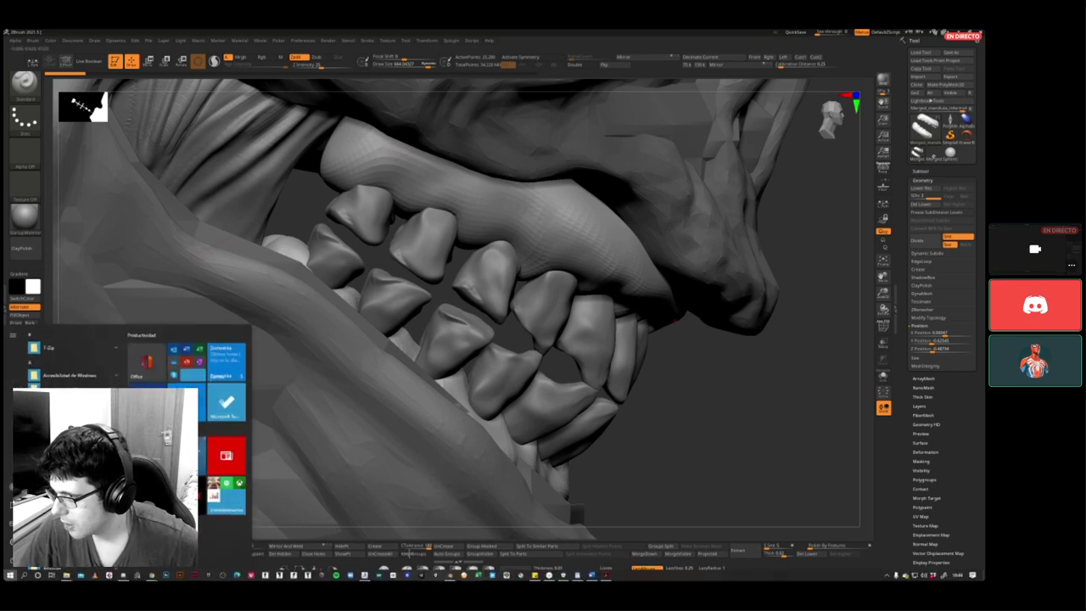
left_click(450, 574)
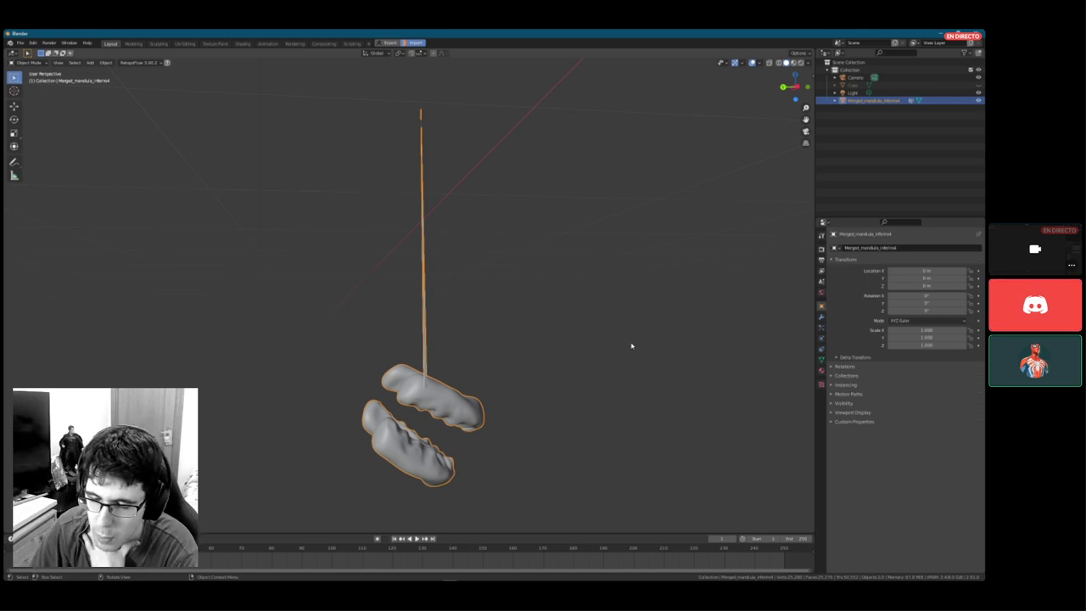
mouse_move(919, 447)
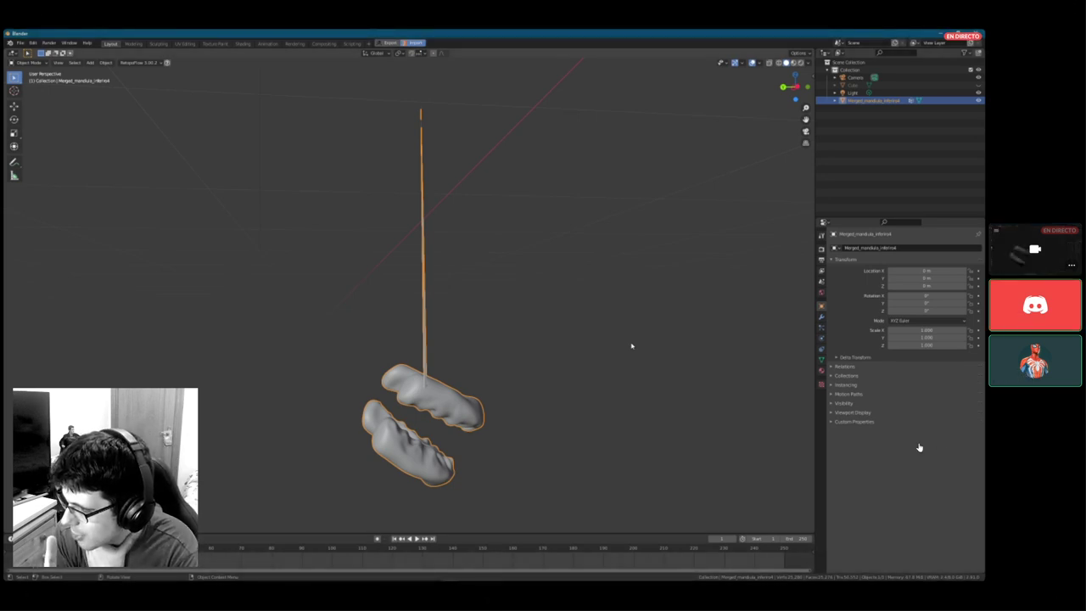
key("super")
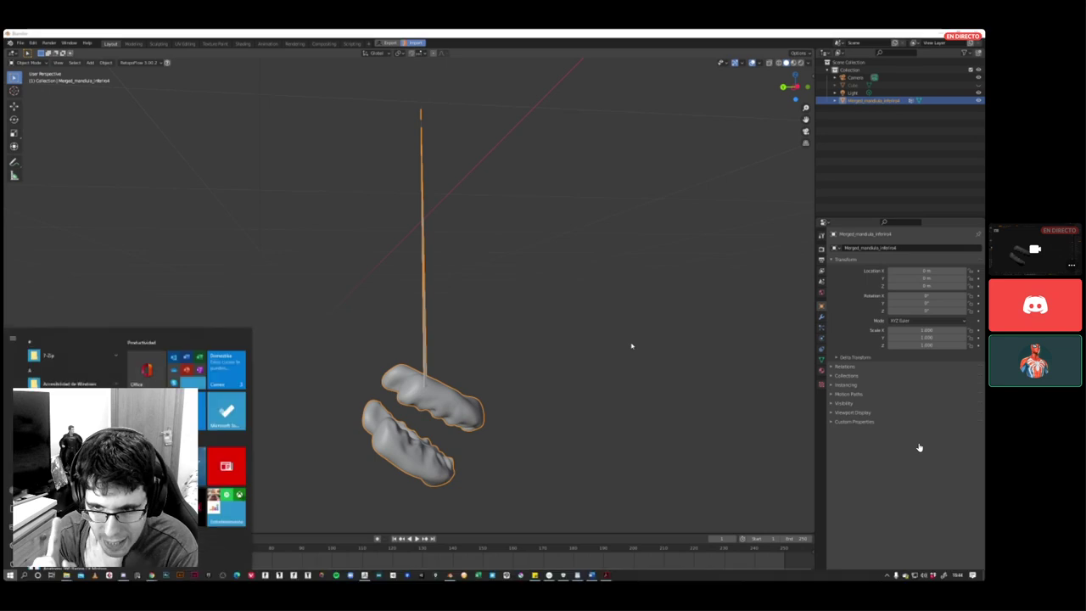
key("super")
key("super")
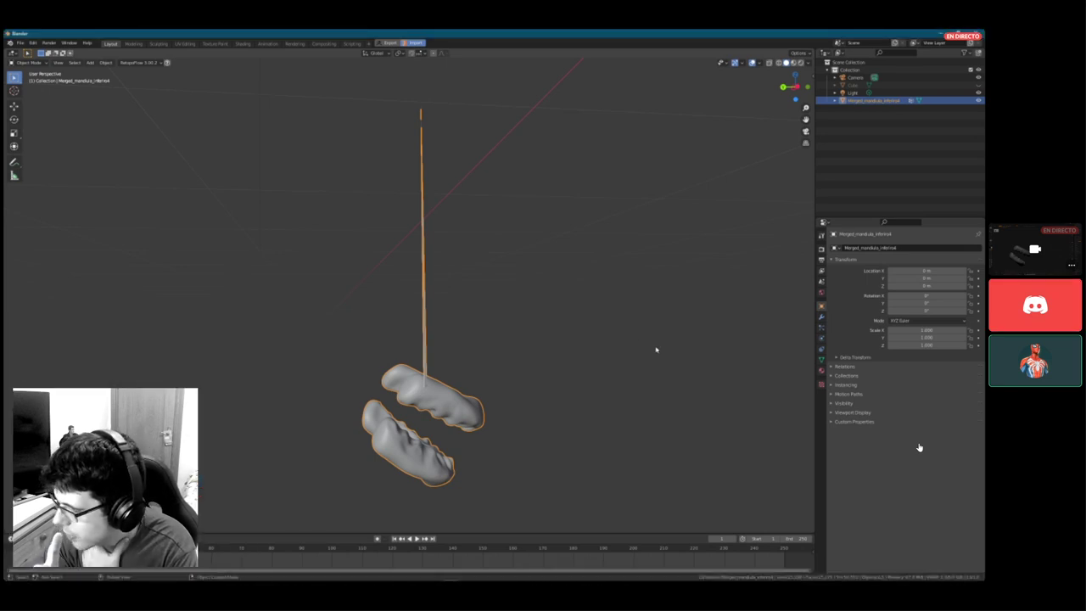
left_click(436, 575)
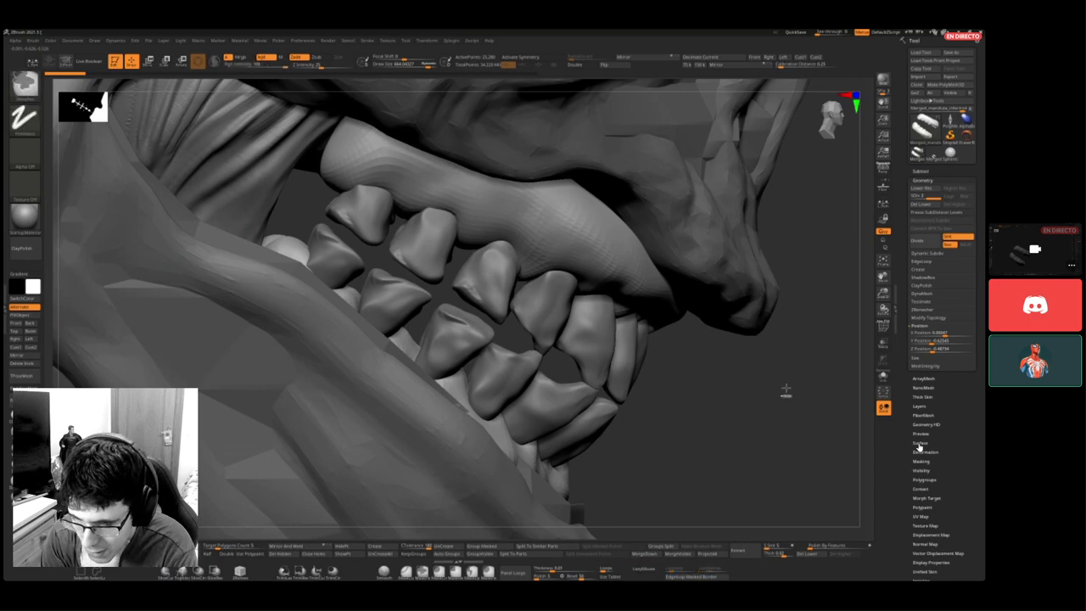
- Bring the creature's upper body into view and show the gums subtool's export scale and offset settings
right_click_drag(785, 390, 580, 385, "ctrl")
right_click_drag(682, 384, 551, 387, "ctrl")
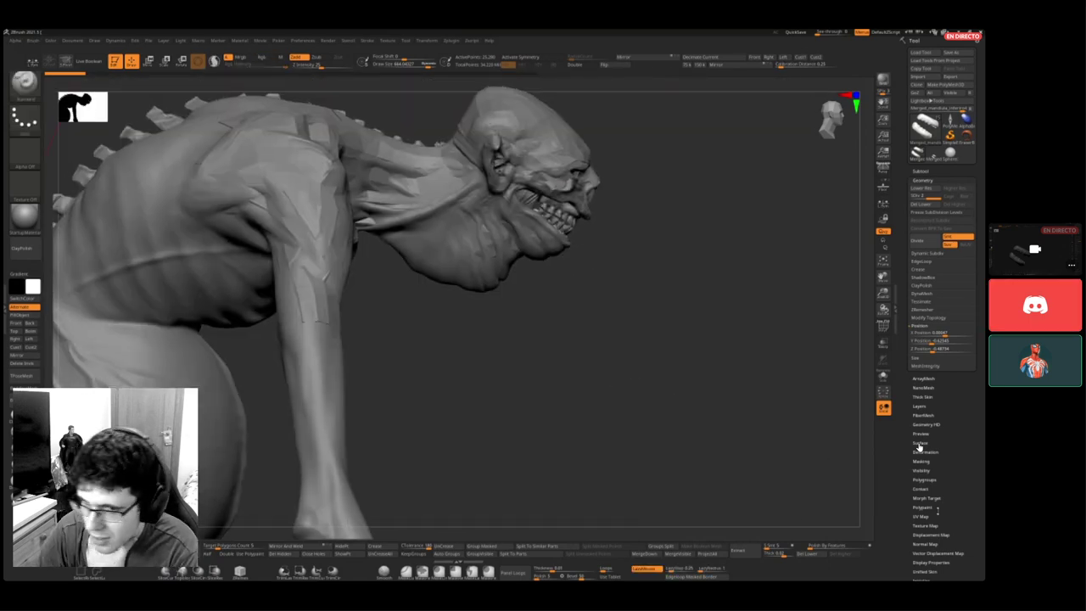
left_click_drag(965, 513, 961, 444)
left_click(922, 399)
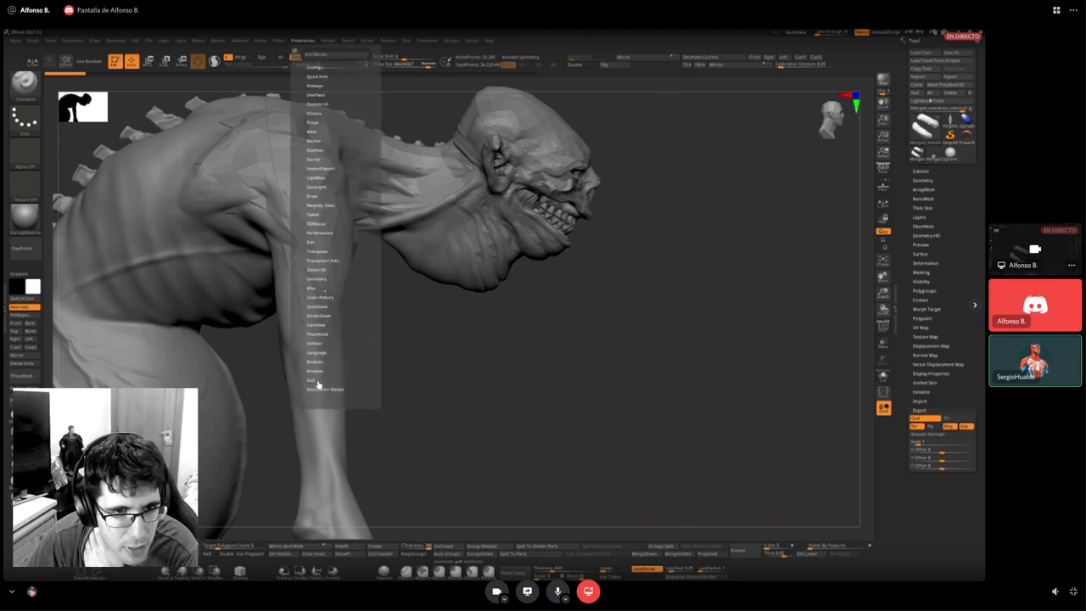
- Review the GoZ preferences, including the application path options
left_click(322, 380)
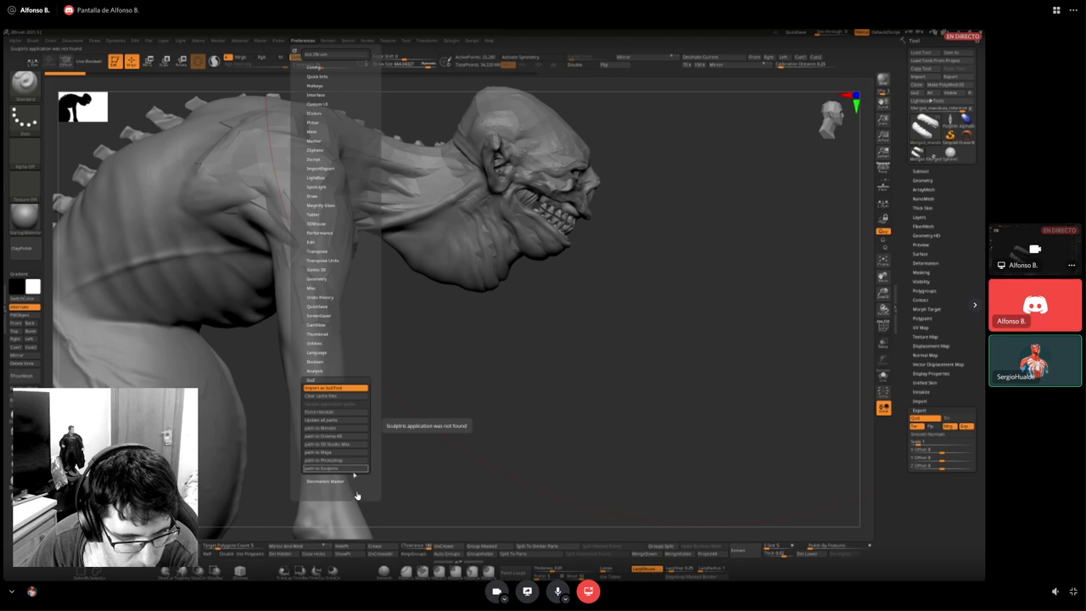
left_click(341, 404)
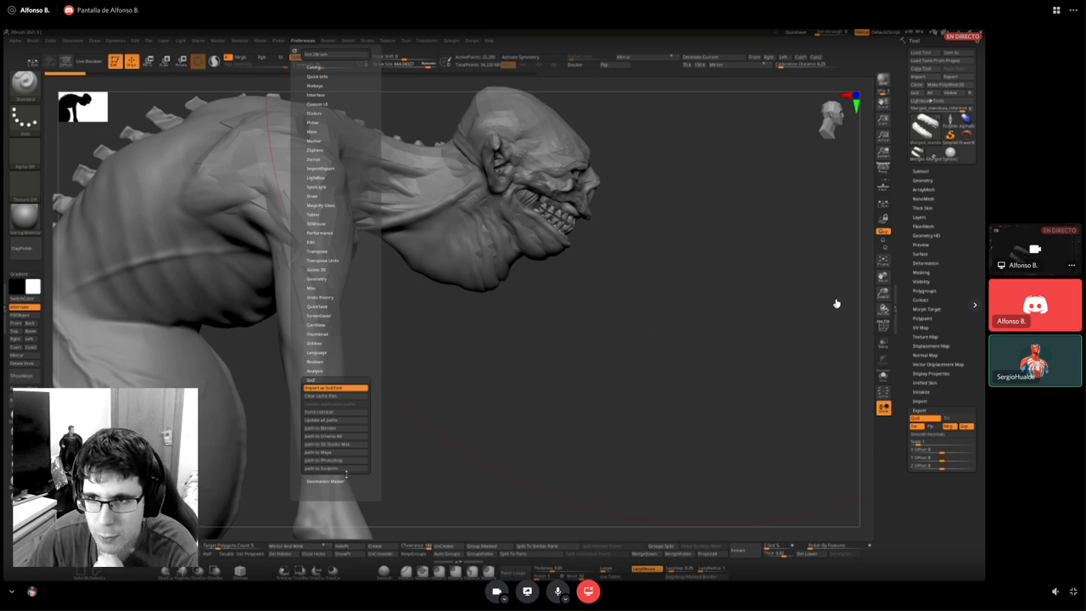
left_click(350, 469)
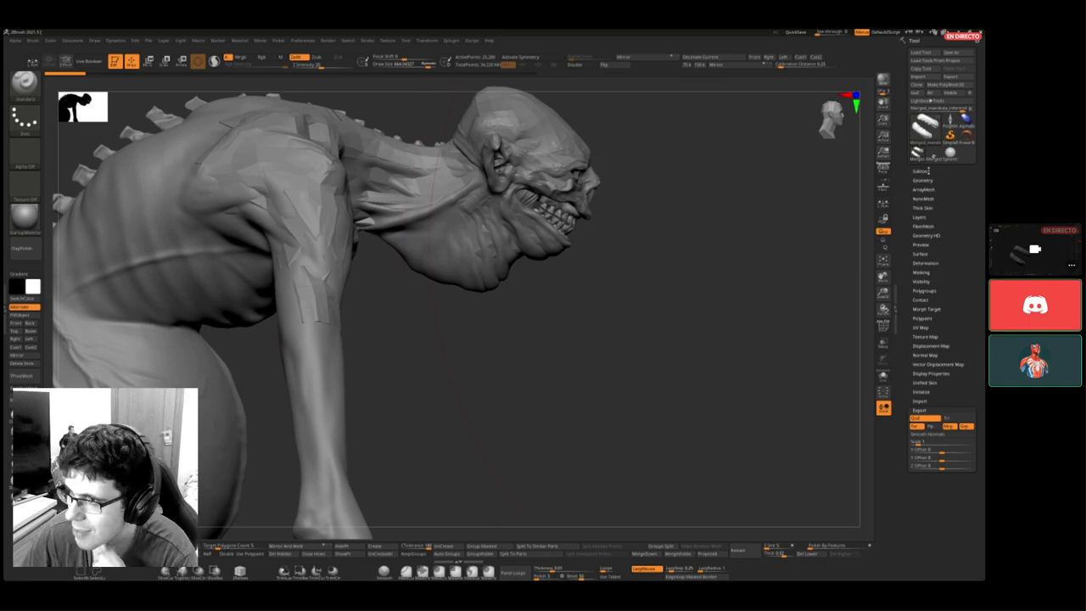
- Duplicate the merged jaw gums subtool and rename the copy with a random string of letters
left_click(922, 170)
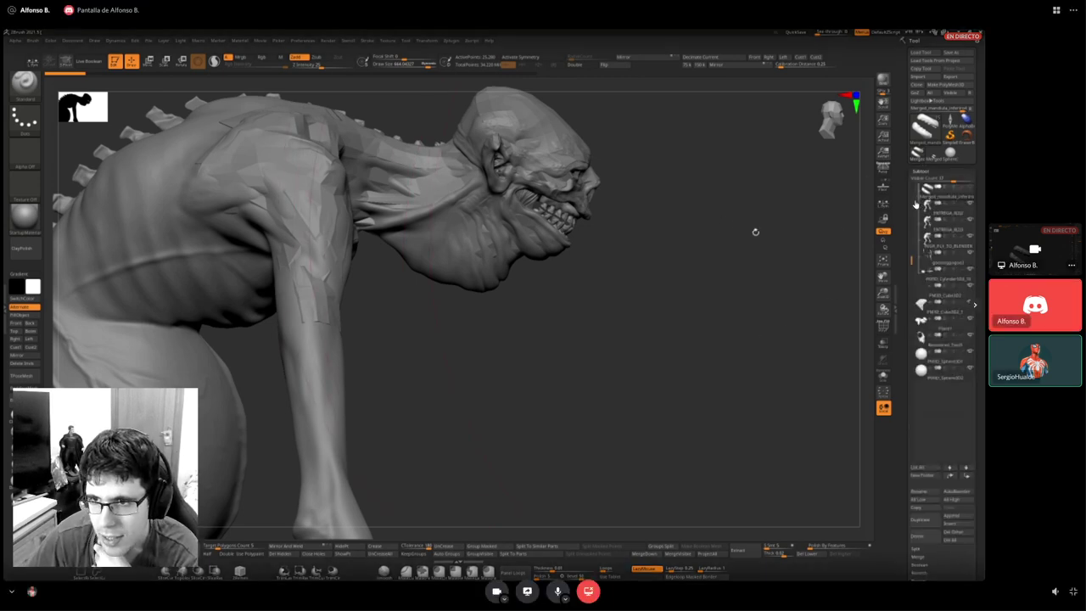
mouse_move(915, 205)
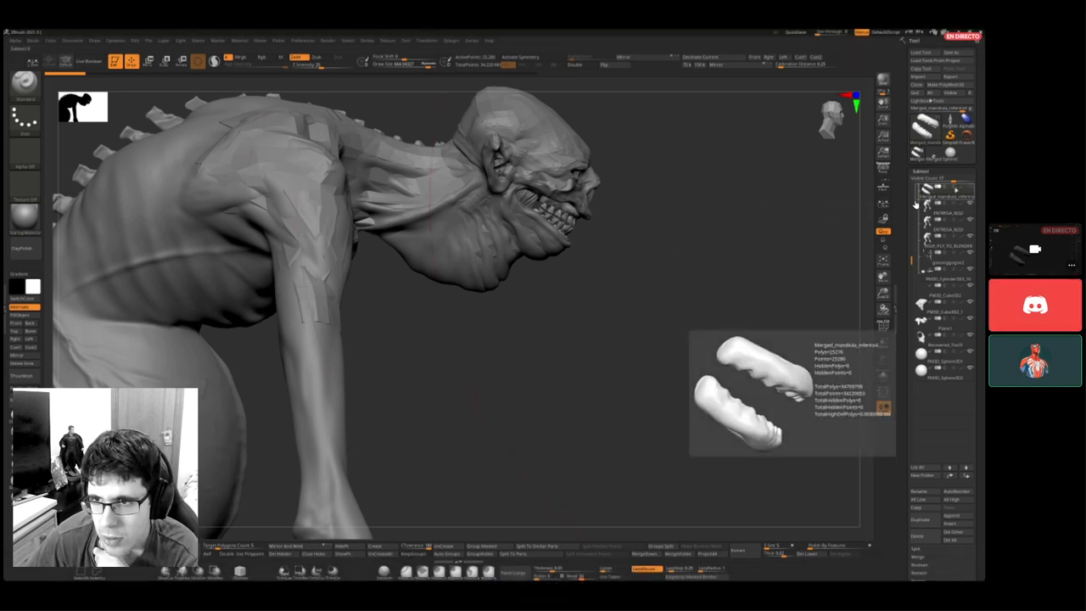
left_click(932, 519)
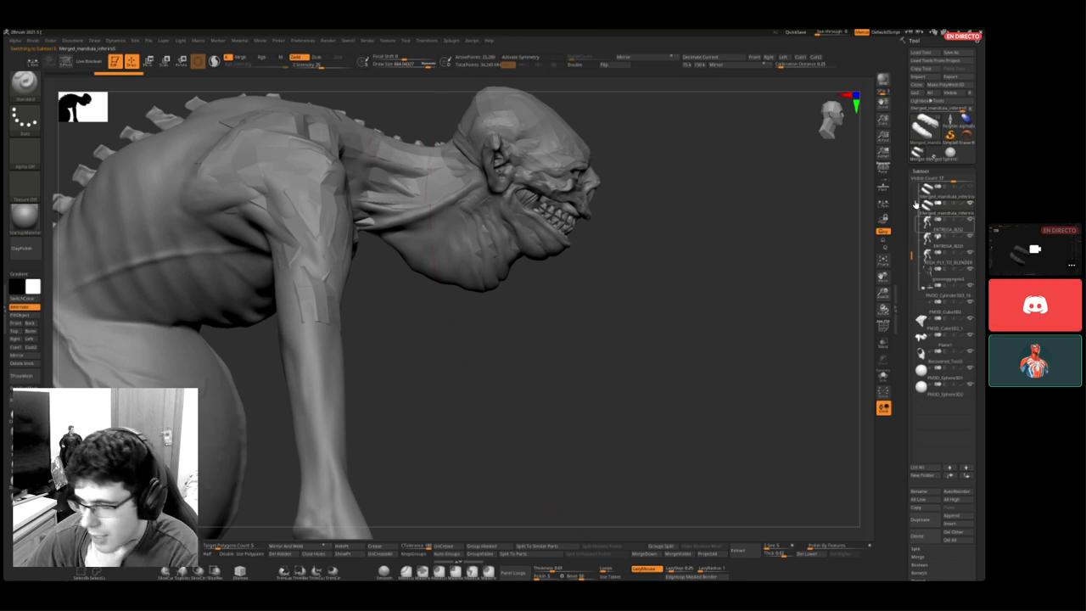
left_click(918, 490)
type("cotwtchfnzwpkb djolwnc npcn wq'pnc pownc c w")
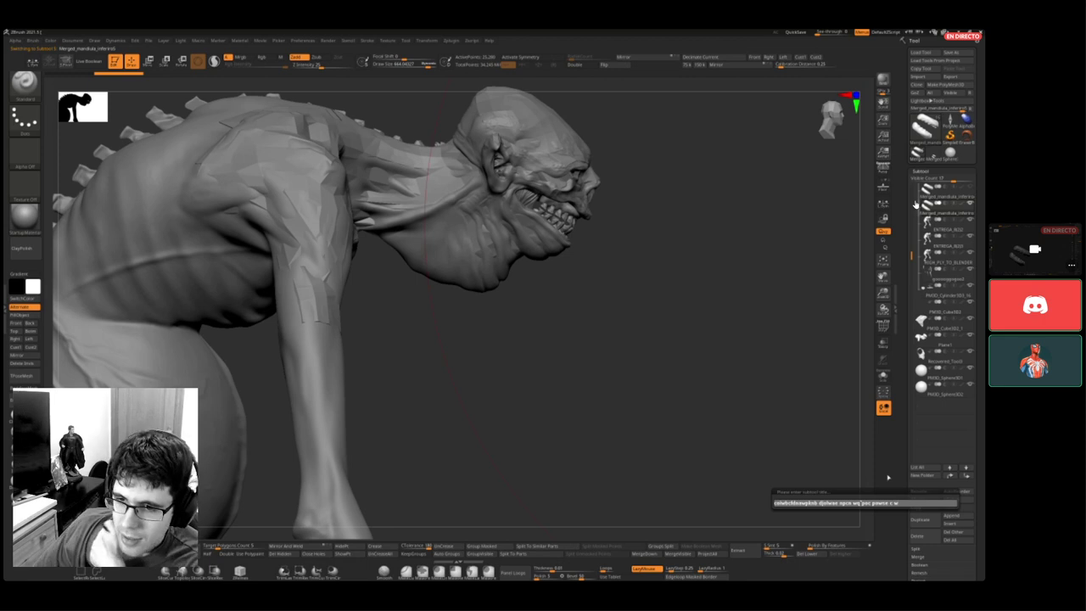
key("Return")
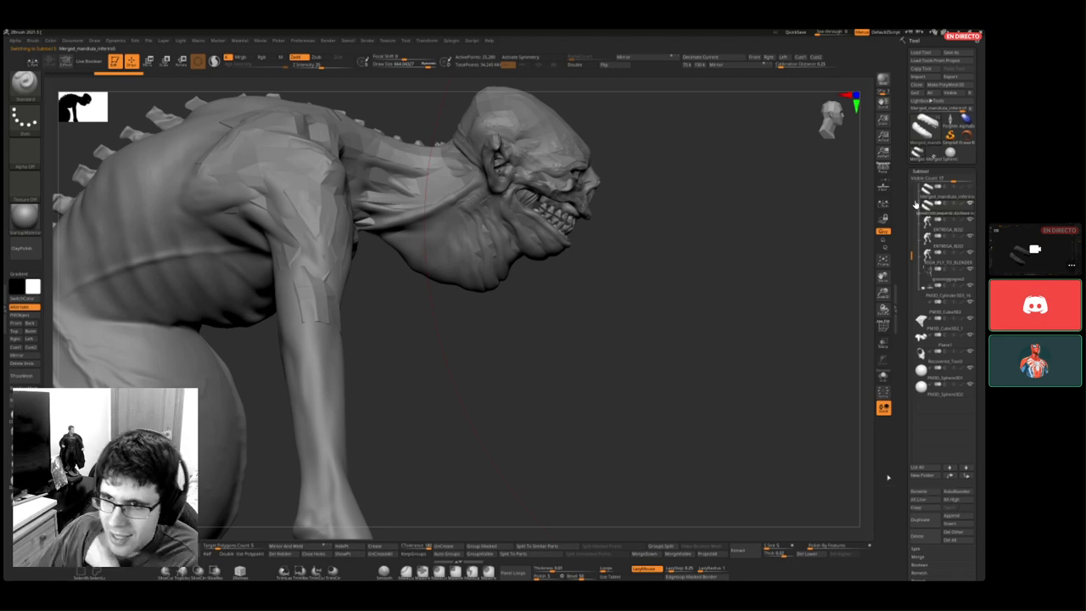
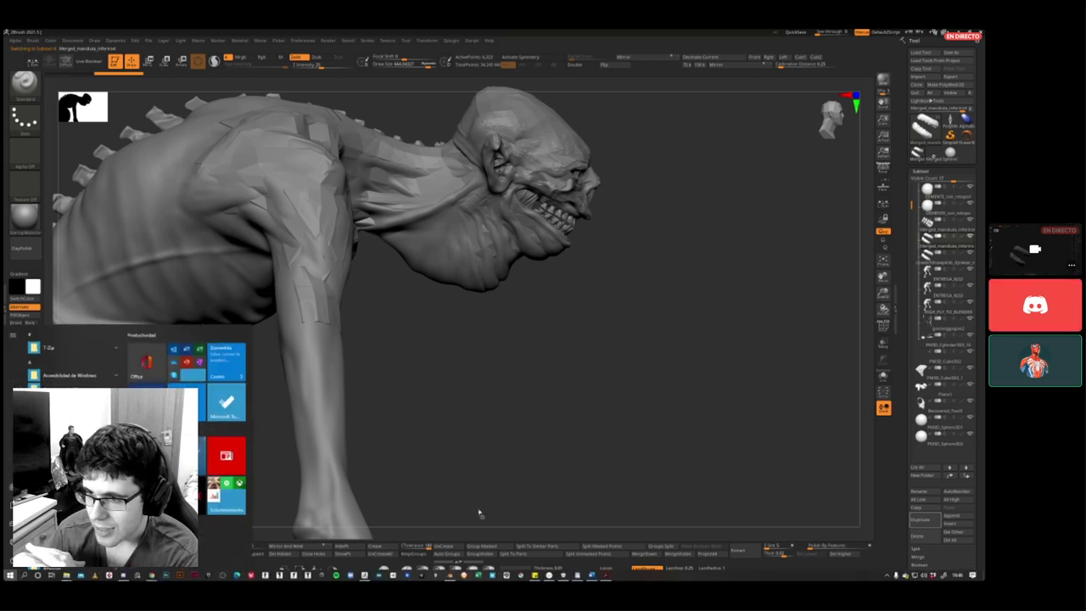
- Switch to Blender, locate the gums mesh near the origin and raise one vertex along the Z axis in Edit Mode
left_click(450, 575)
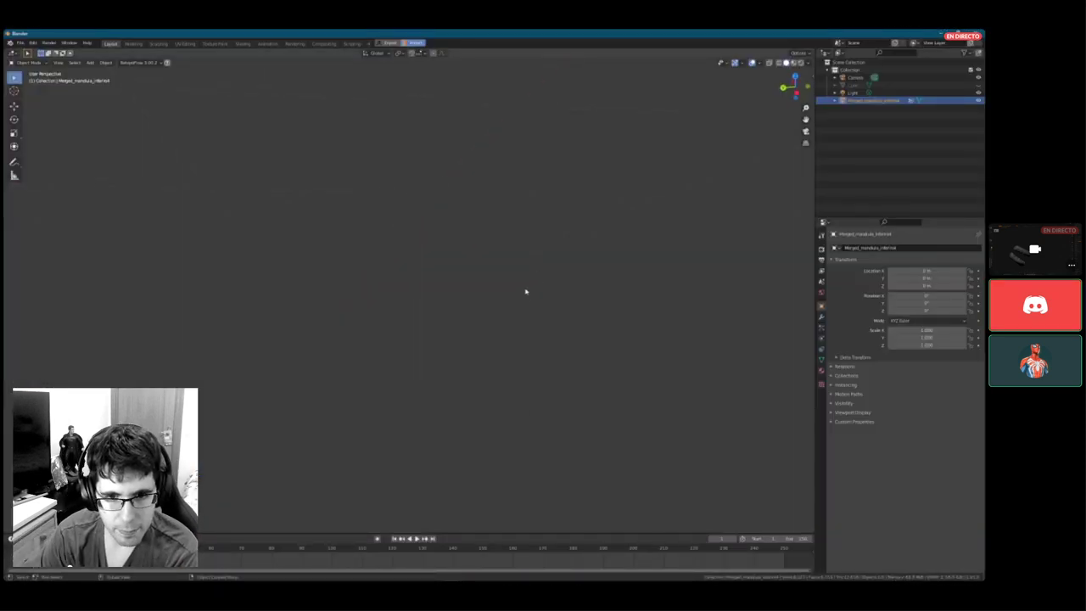
middle_click_drag(536, 204, 441, 347, "shift")
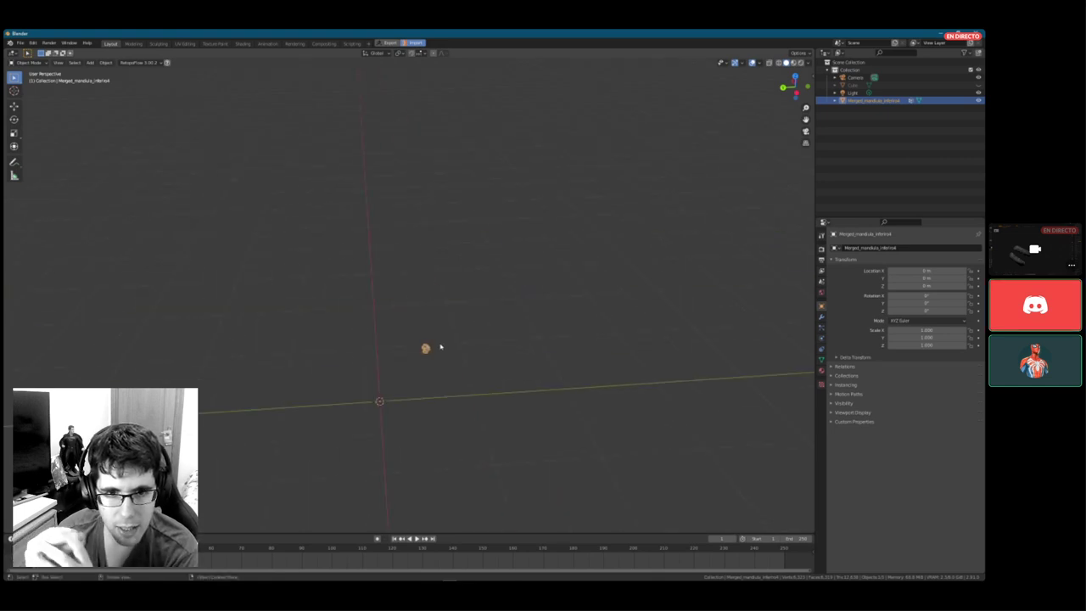
scroll(441, 347, "up", 6)
middle_click_drag(511, 424, 492, 260, "shift")
key("Tab")
scroll(455, 243, "up", 3)
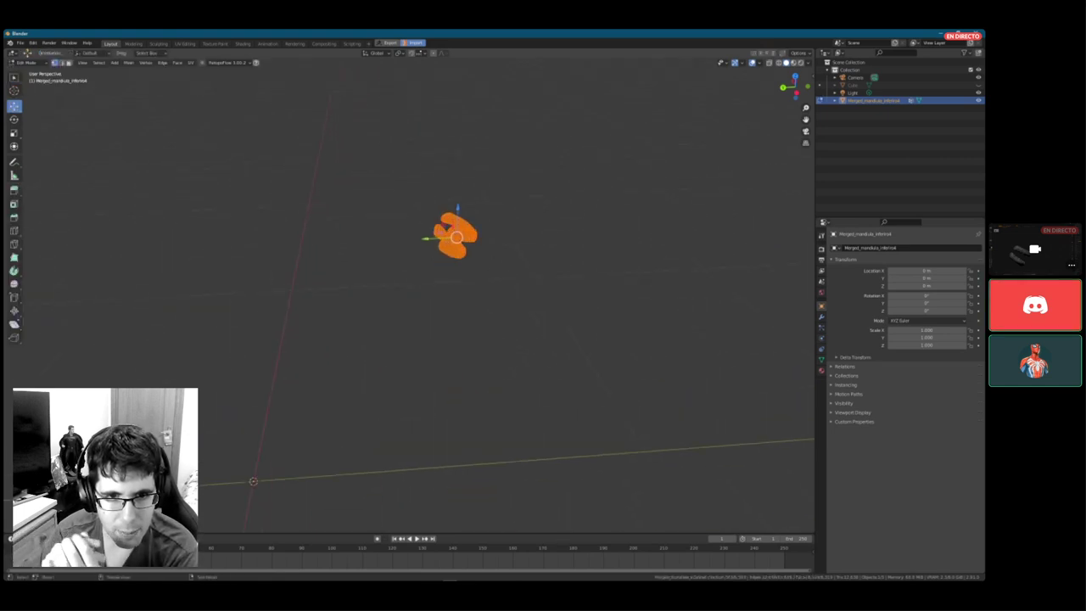
left_click(475, 210)
left_click_drag(477, 180, 478, 113)
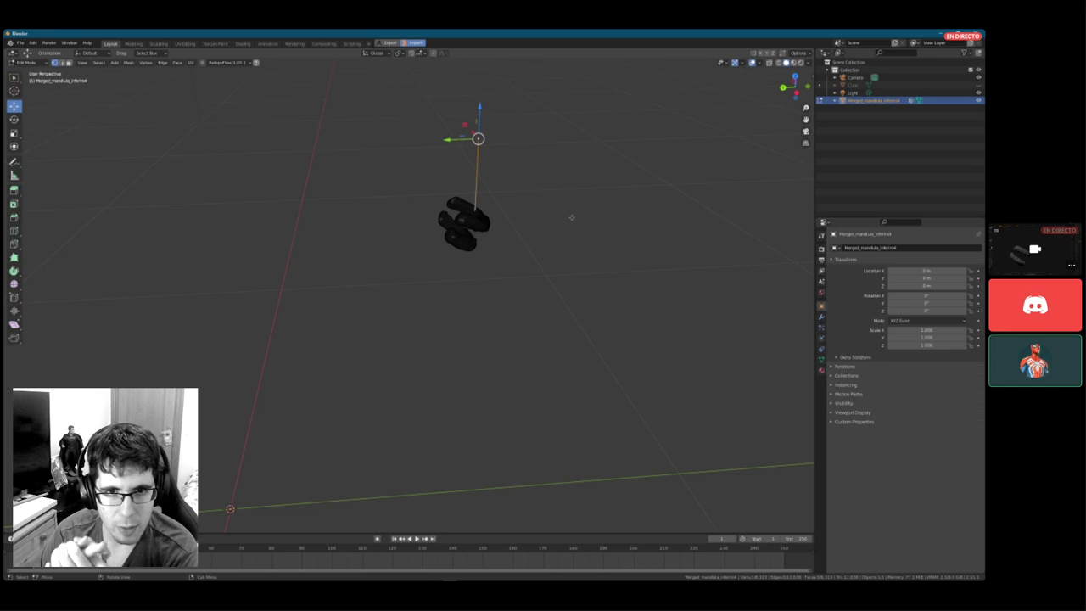
- Return to Object Mode and export the gums mesh with the raised vertex to ZBrush
key("Tab")
left_click(394, 44)
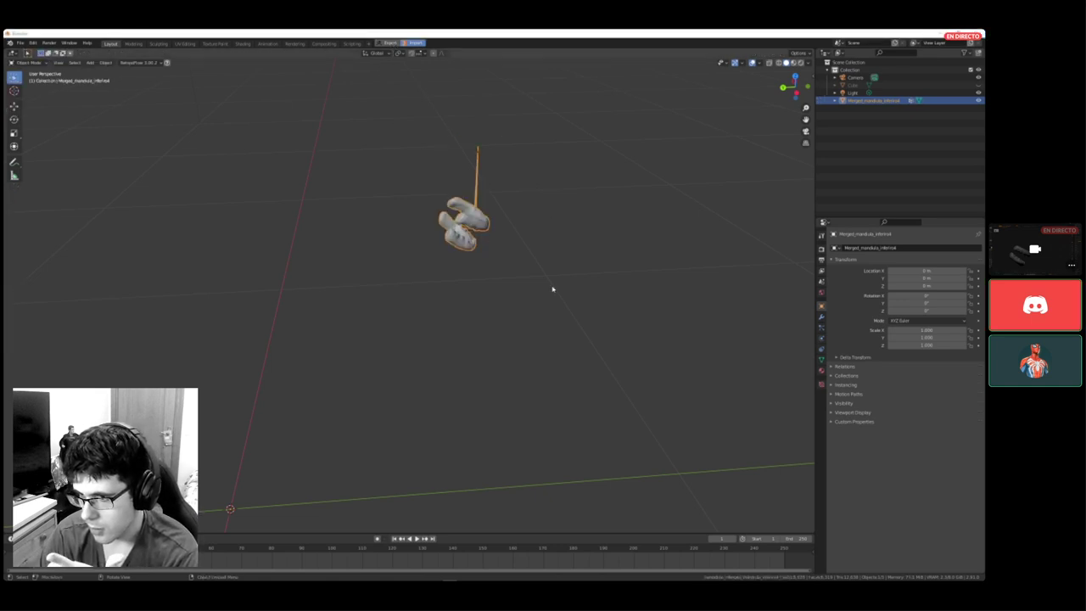
key("super")
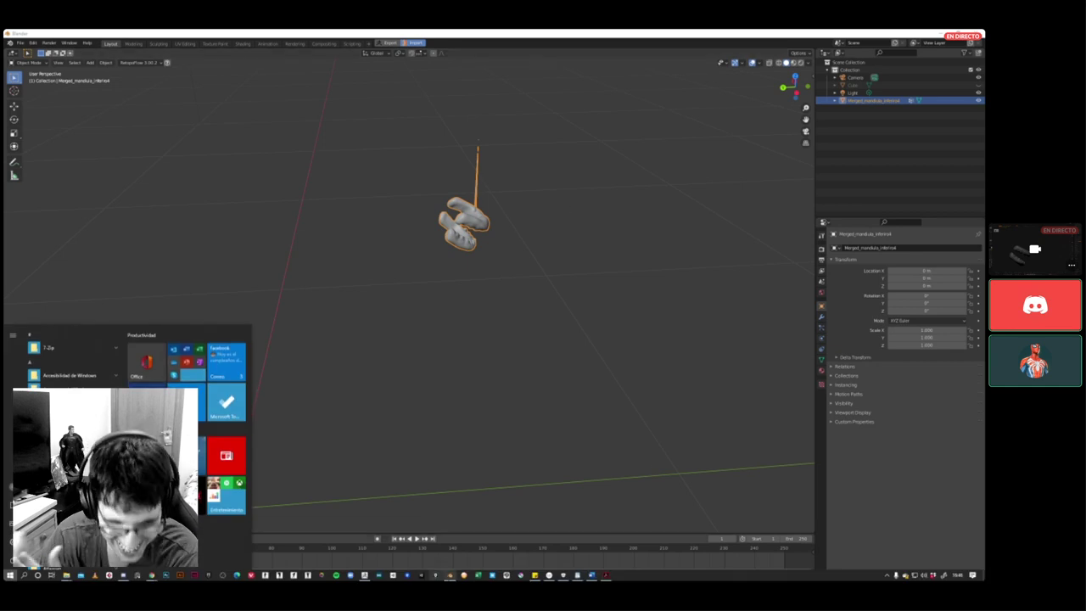
left_click(445, 577)
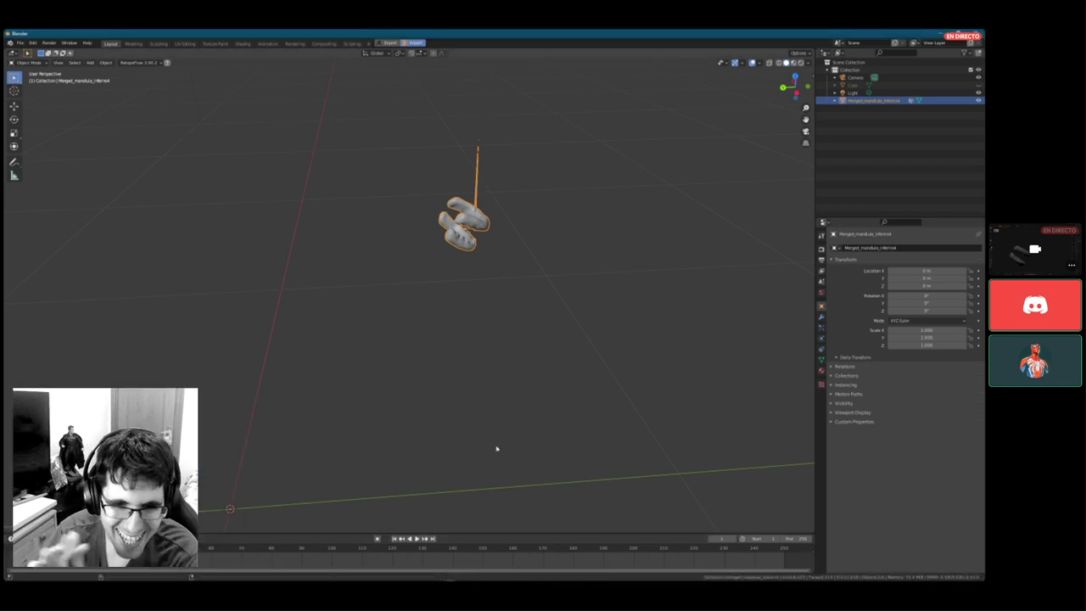
- Switch to ZBrush and frame the active jaw gums subtool on the creature's head
key("super")
left_click(364, 575)
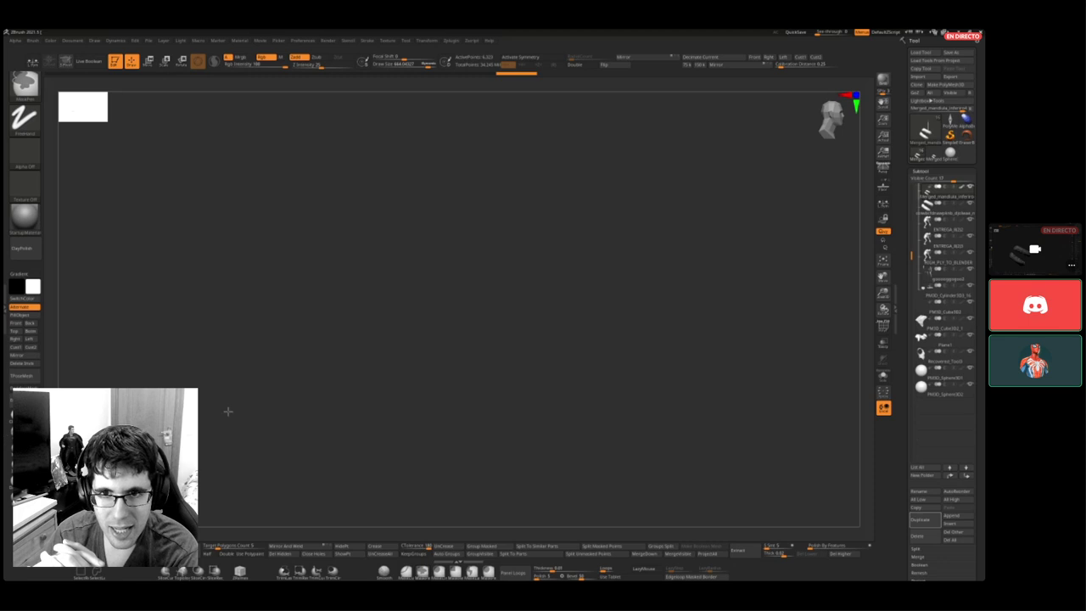
right_click_drag(227, 411, 763, 403, "ctrl")
mouse_move(431, 363)
right_mouse_down("ctrl")
mouse_move(480, 381)
mouse_move(580, 302)
right_mouse_up("ctrl")
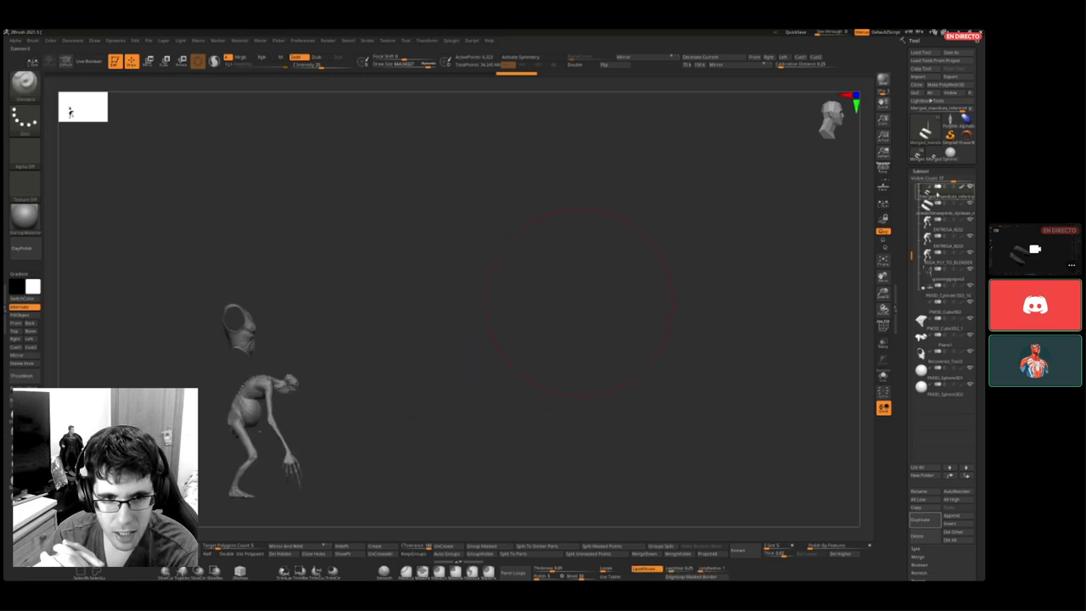
key("f")
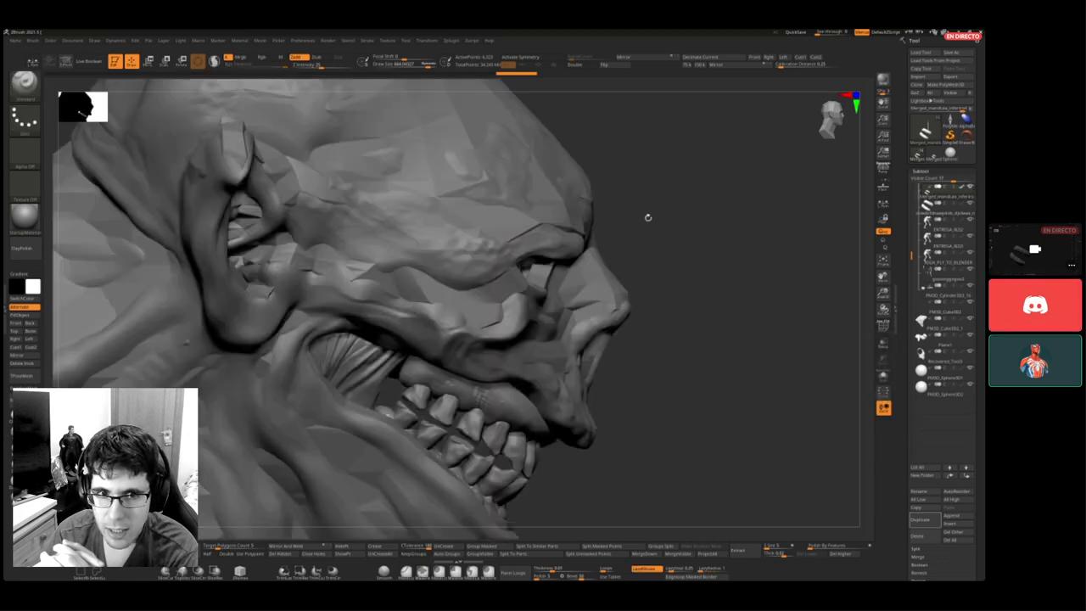
- Isolate the gums subtool with the raised vertex and toggle the renamed duplicate's visibility to compare their scale and position
mouse_move(928, 192)
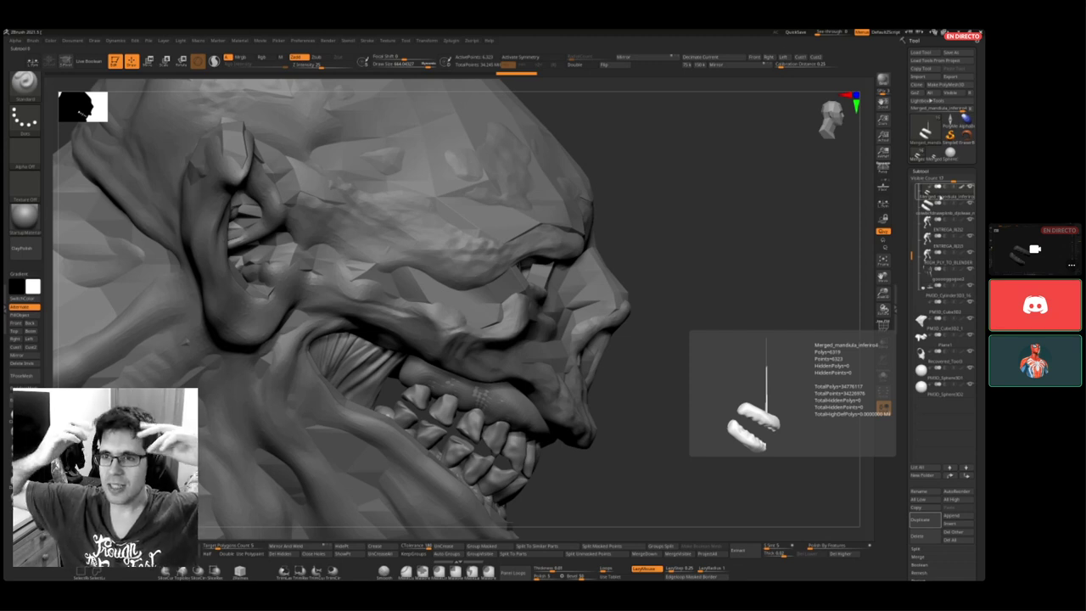
left_click(950, 189)
left_click(970, 188, "shift")
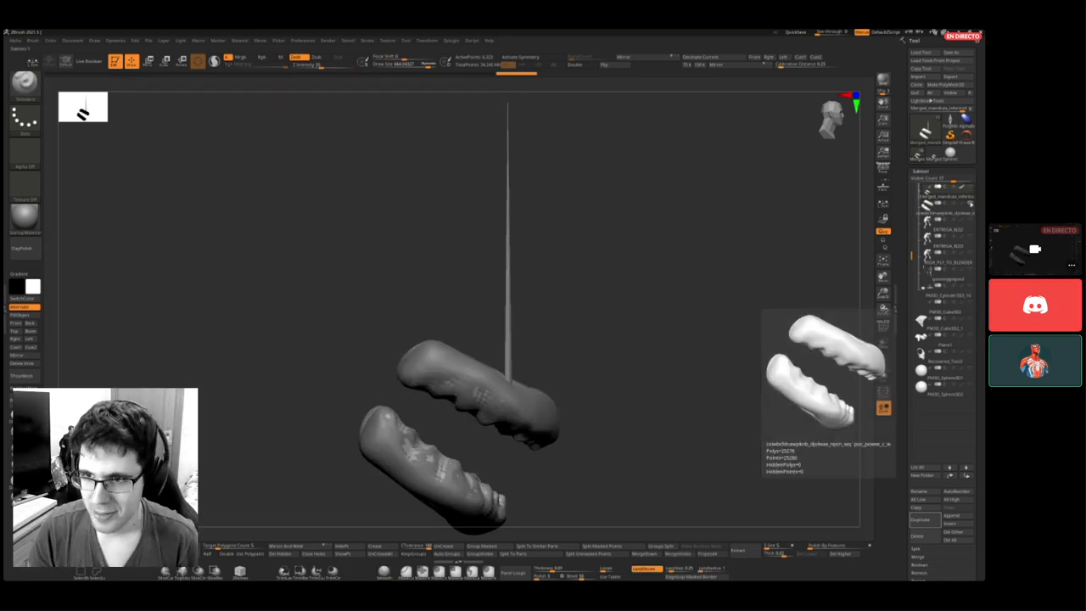
left_click(969, 205)
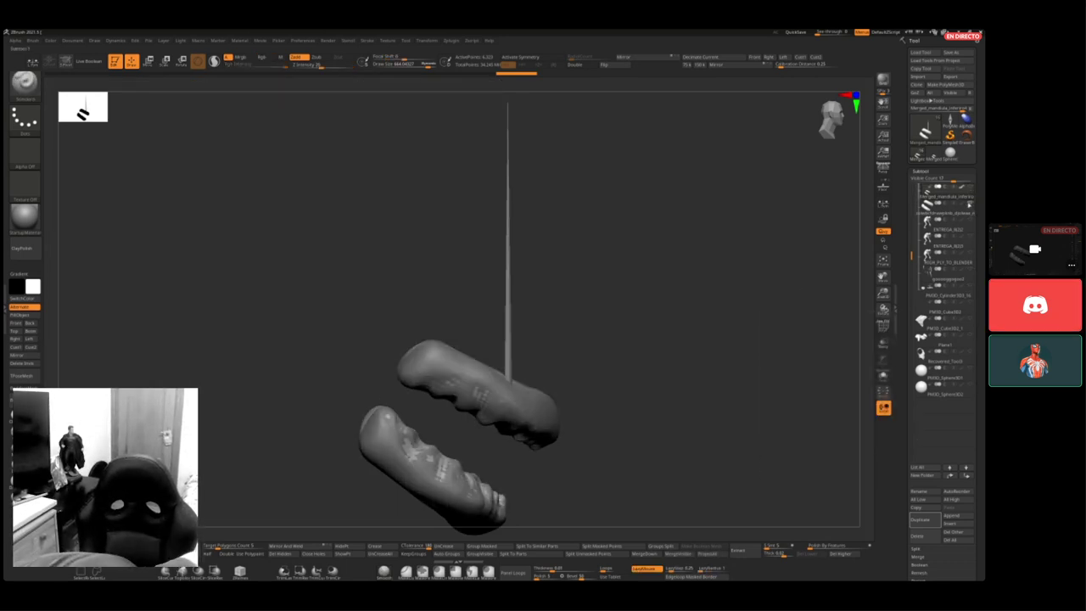
left_click(968, 204)
left_click(968, 204)
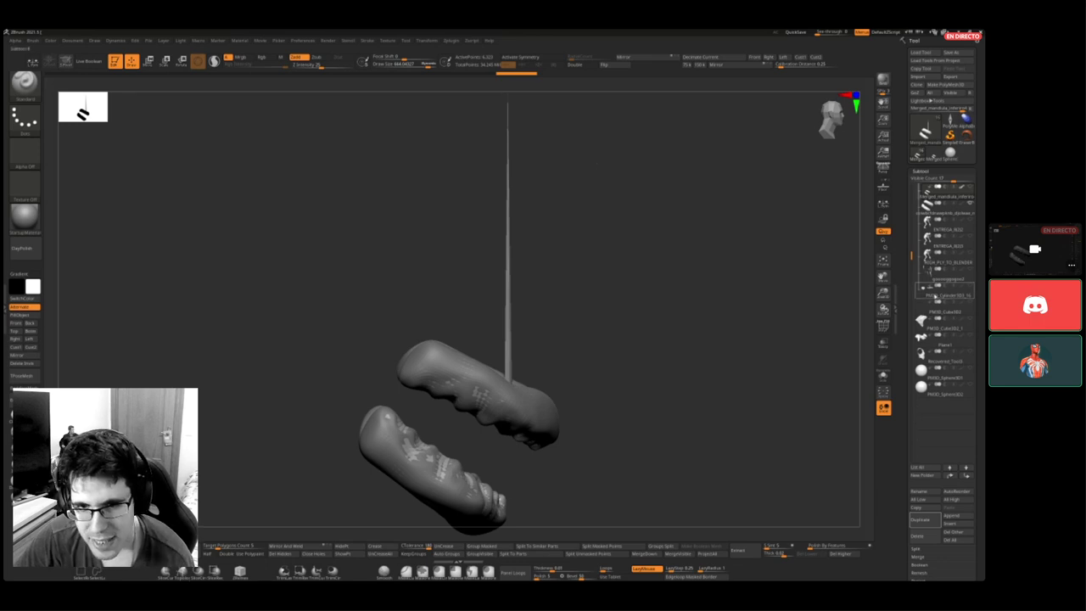
- Send the subtool with the curved claw-shaped pieces to Blender through GoZ and locate it below the gums
scroll(912, 255, "up", 3)
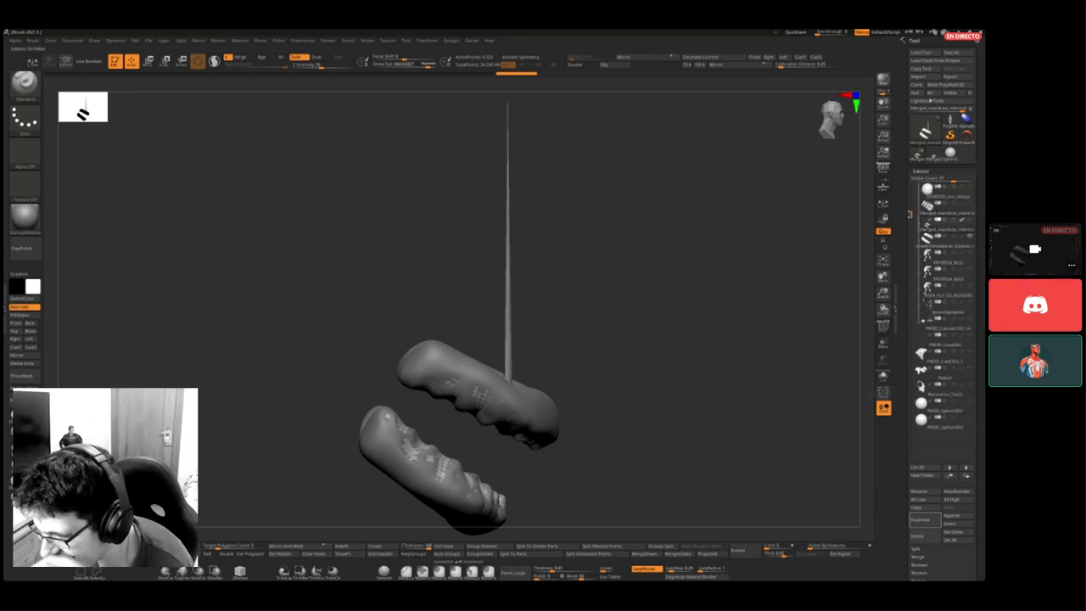
left_click(937, 328)
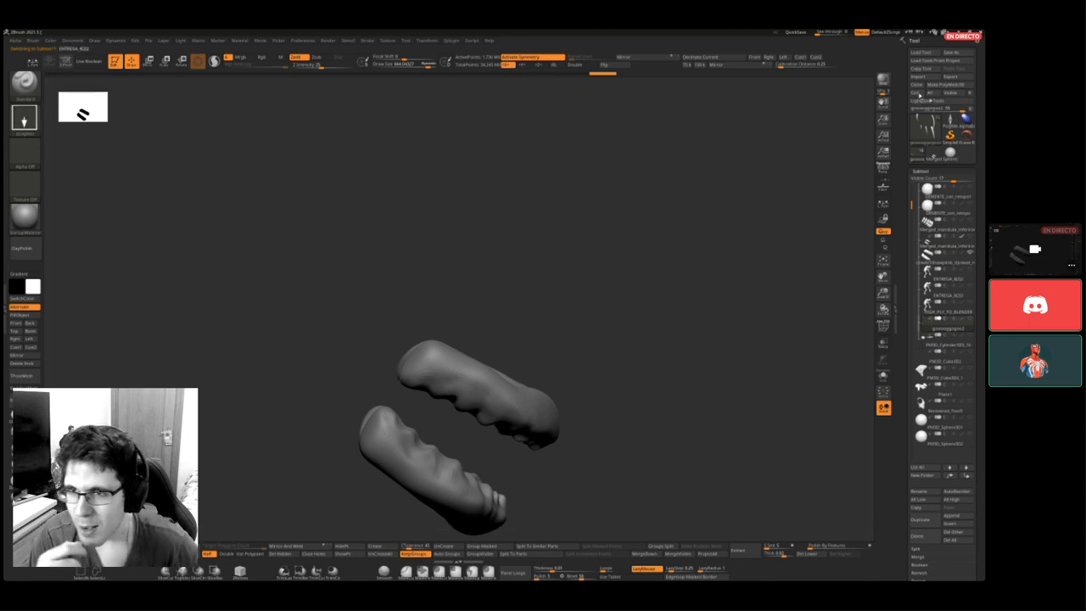
key("super")
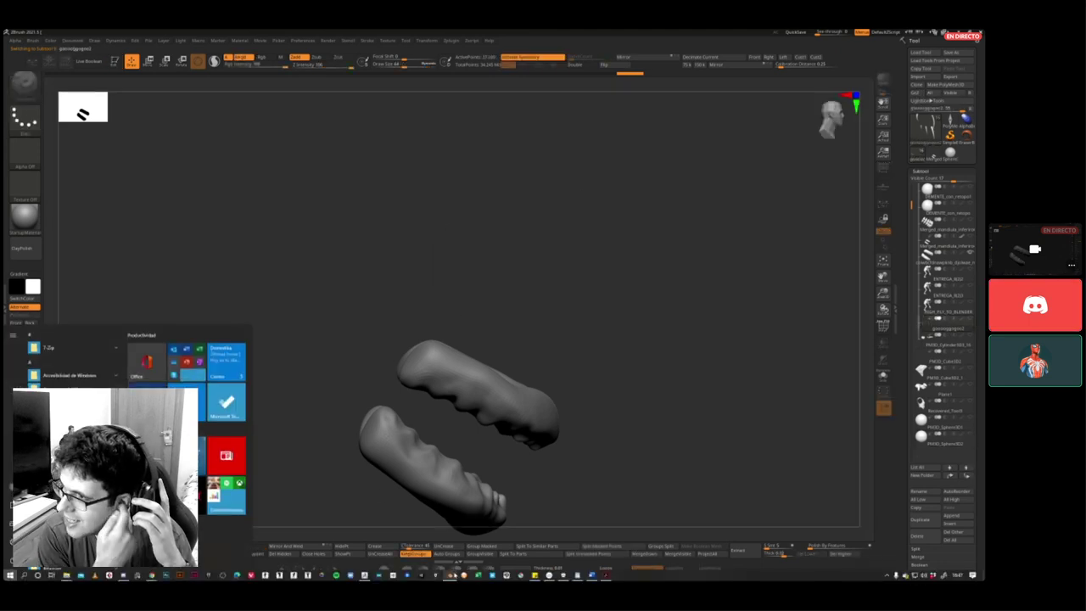
left_click(451, 575)
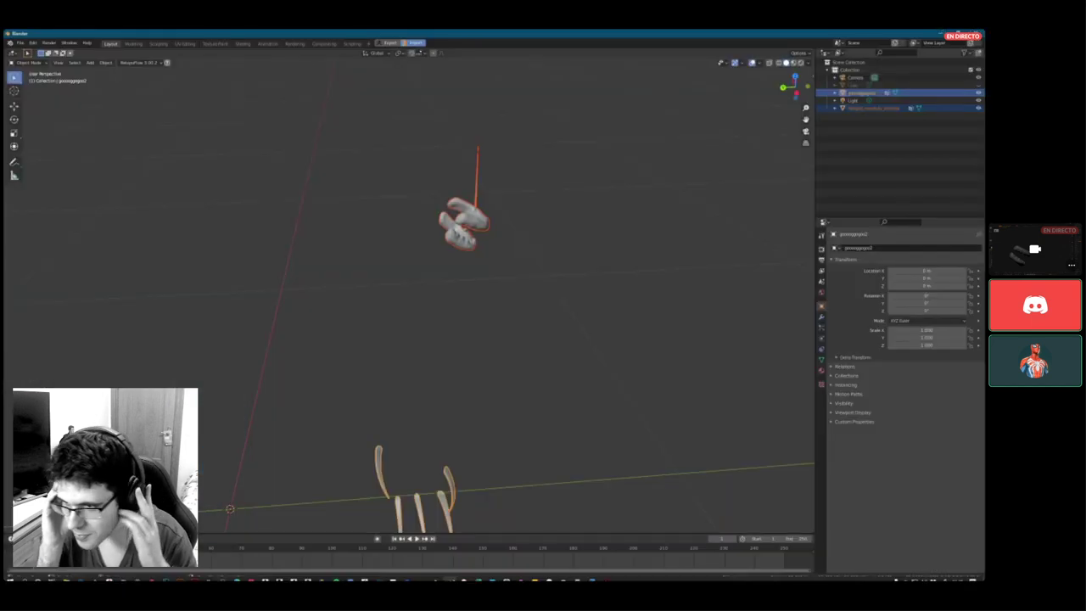
middle_click_drag(540, 394, 555, 368)
scroll(555, 368, "down", 5)
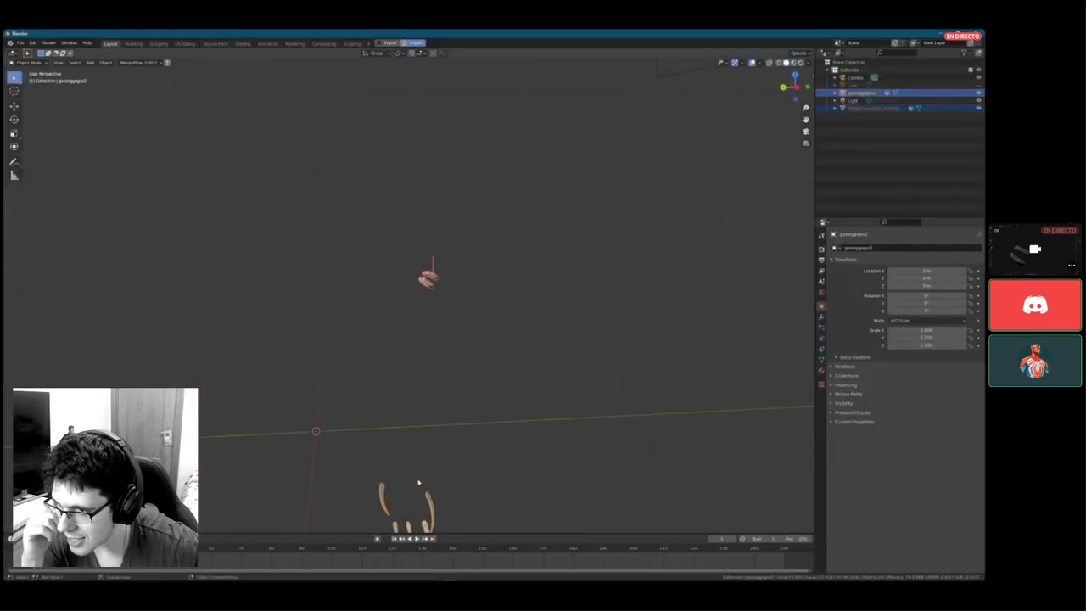
mouse_move(426, 515)
middle_mouse_down()
mouse_move(470, 458)
mouse_move(490, 340)
mouse_move(498, 354)
mouse_move(481, 354)
middle_mouse_up()
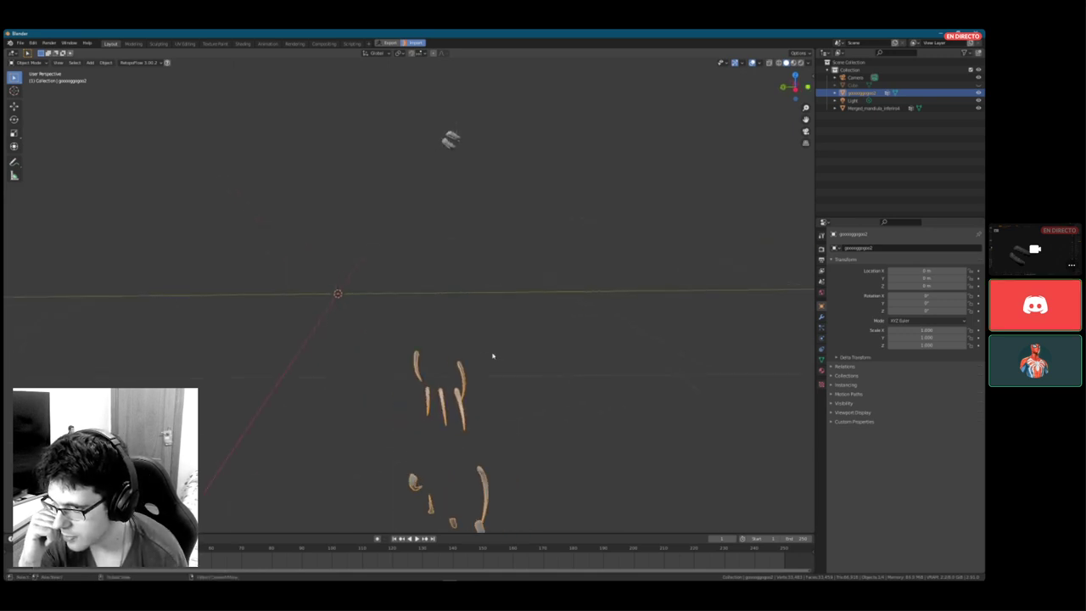
mouse_move(499, 380)
middle_mouse_down()
mouse_move(533, 246)
mouse_move(483, 255)
mouse_move(517, 269)
mouse_move(439, 276)
mouse_move(407, 240)
mouse_move(449, 243)
mouse_move(504, 268)
mouse_move(452, 274)
middle_mouse_up()
scroll(464, 322, "up", 3)
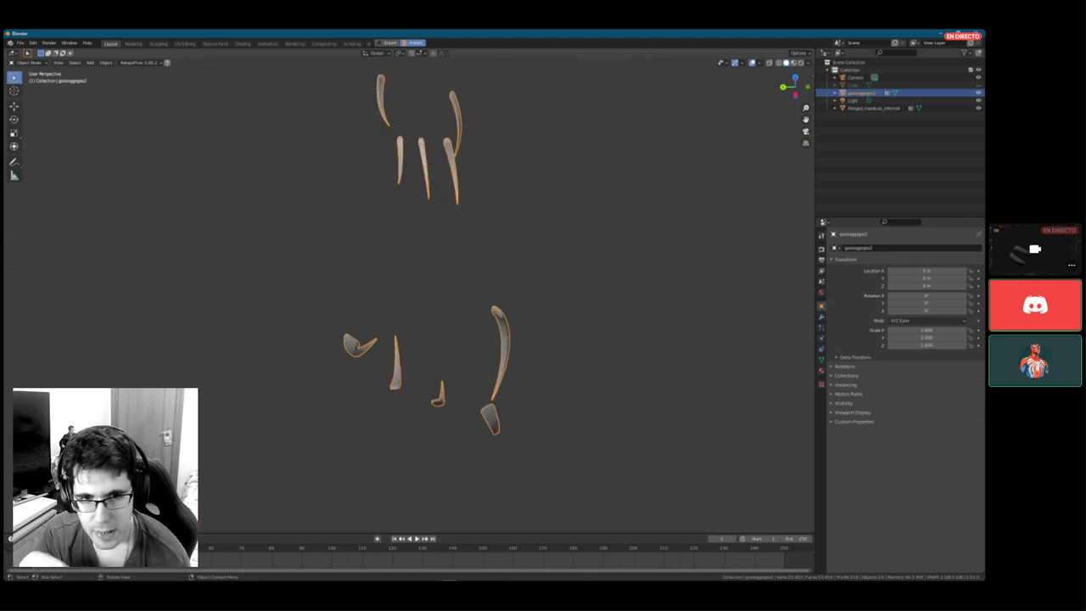
- Pull one vertex of a claw-shaped piece far out sideways in Edit Mode, return to Object Mode and send the mesh to ZBrush
key("Tab")
left_click(507, 329)
left_click_drag(480, 330, 785, 332)
middle_click_drag(638, 362, 531, 387)
scroll(628, 344, "down", 4)
scroll(595, 341, "up", 4)
key("Tab")
scroll(531, 381, "down", 3)
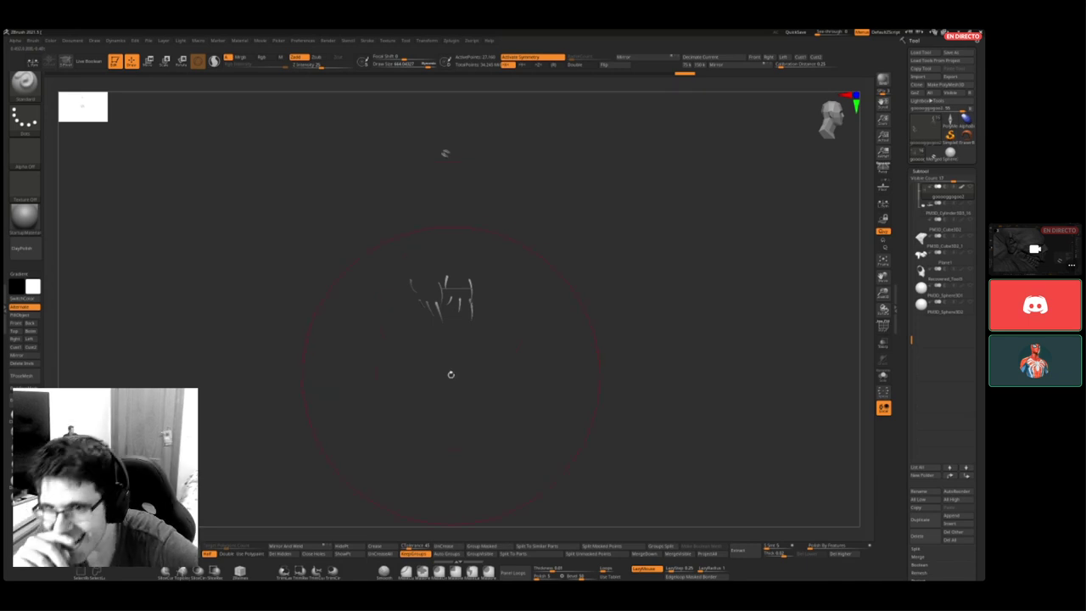
key("super")
left_click(364, 576)
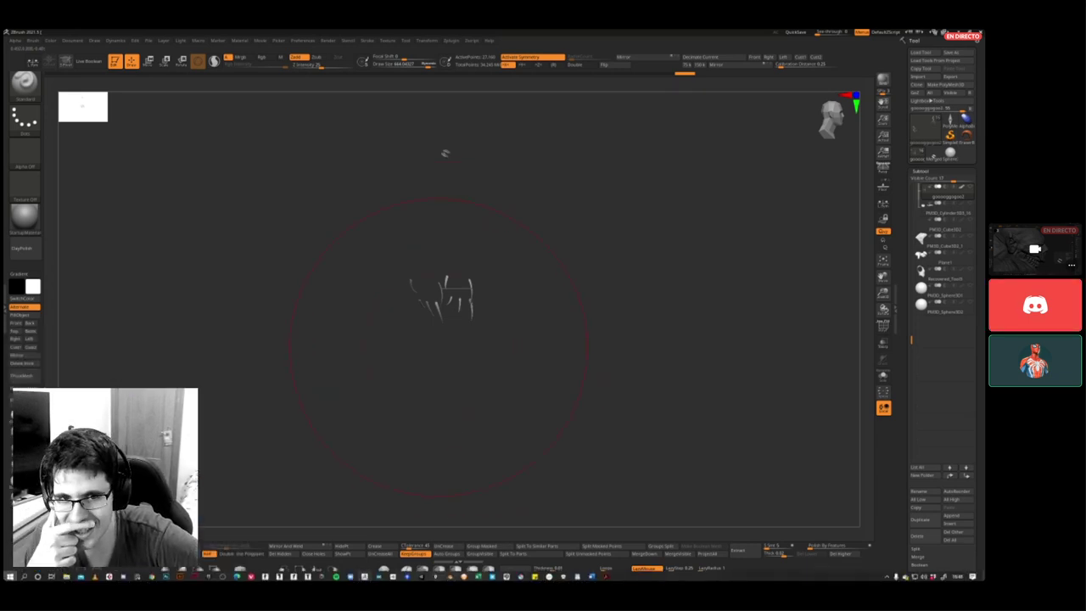
- Switch back to Blender and review the general and export options in the GoB add-on preferences
mouse_move(482, 576)
key("super")
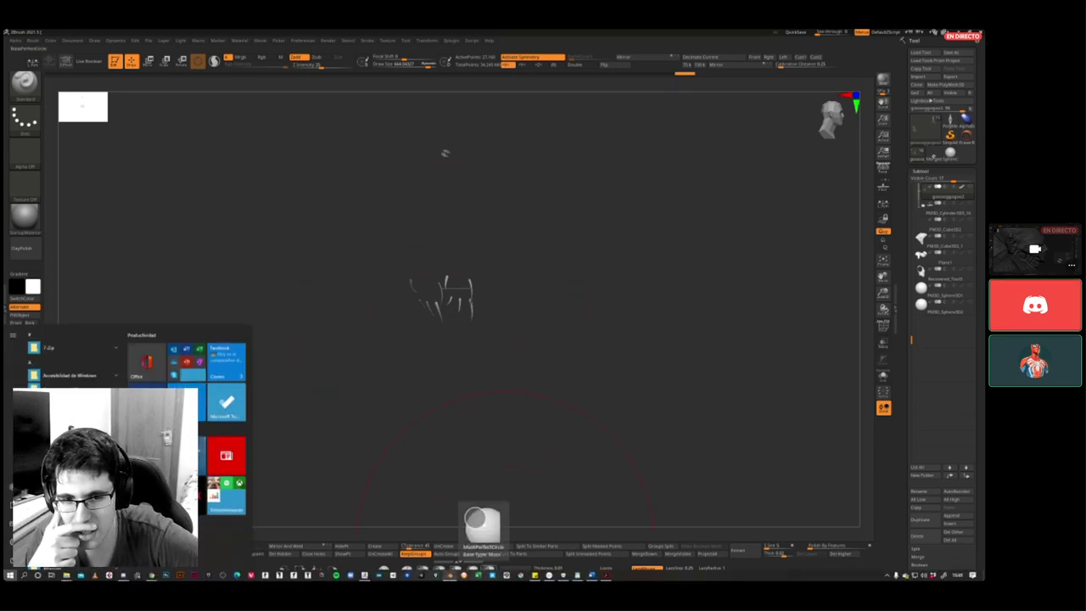
left_click(482, 522)
left_click(32, 42)
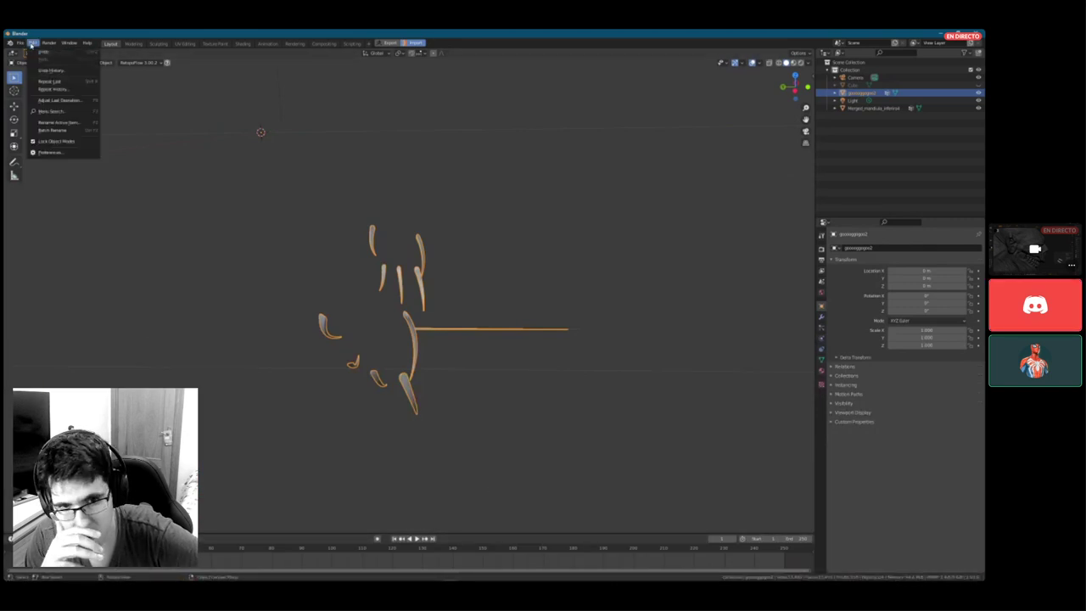
left_click(49, 152)
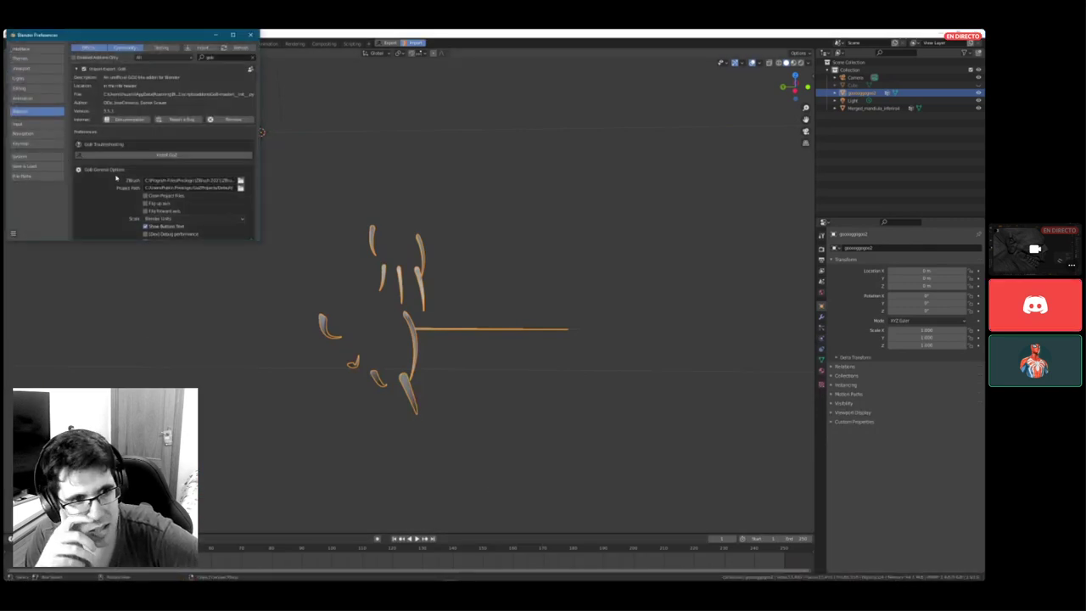
scroll(116, 177, "down", 3)
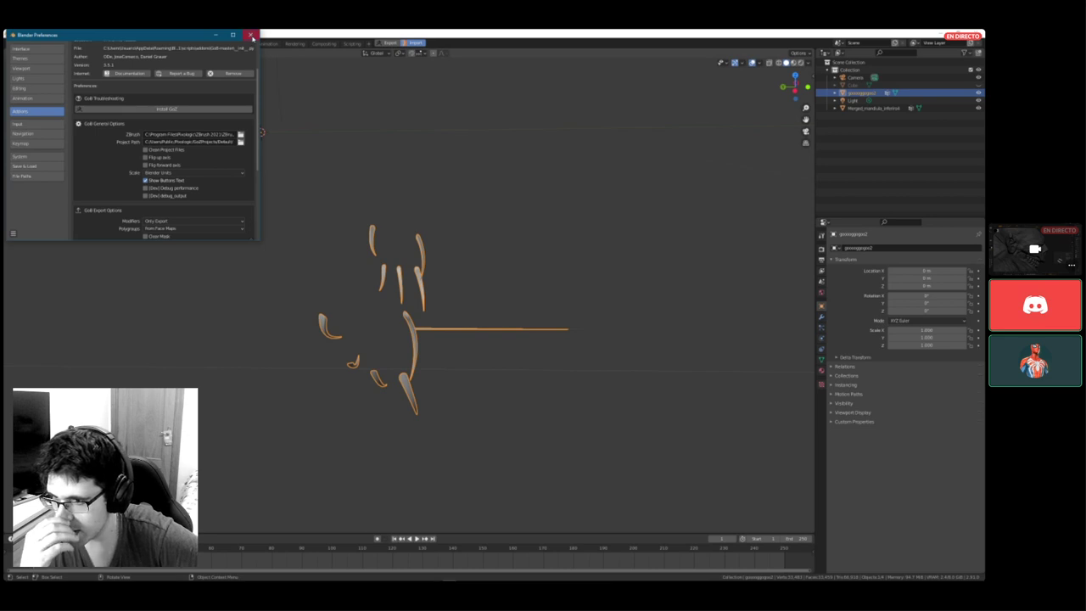
- Close the add-on preferences window and inspect the claw meshes in the scene
left_click(251, 35)
scroll(540, 304, "down", 5)
middle_click_drag(538, 303, 411, 283)
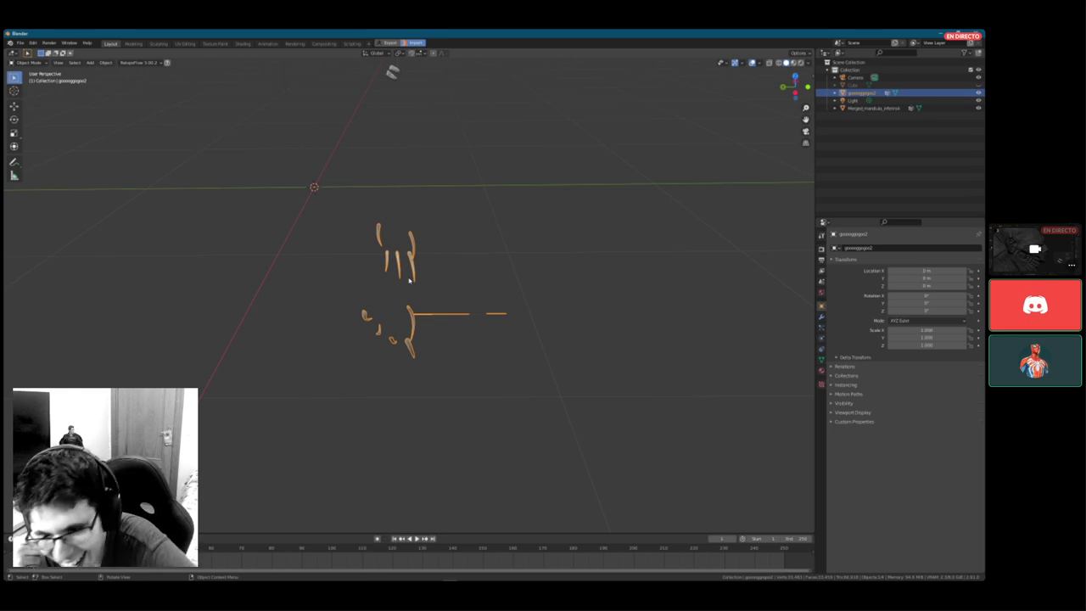
scroll(409, 280, "down", 6)
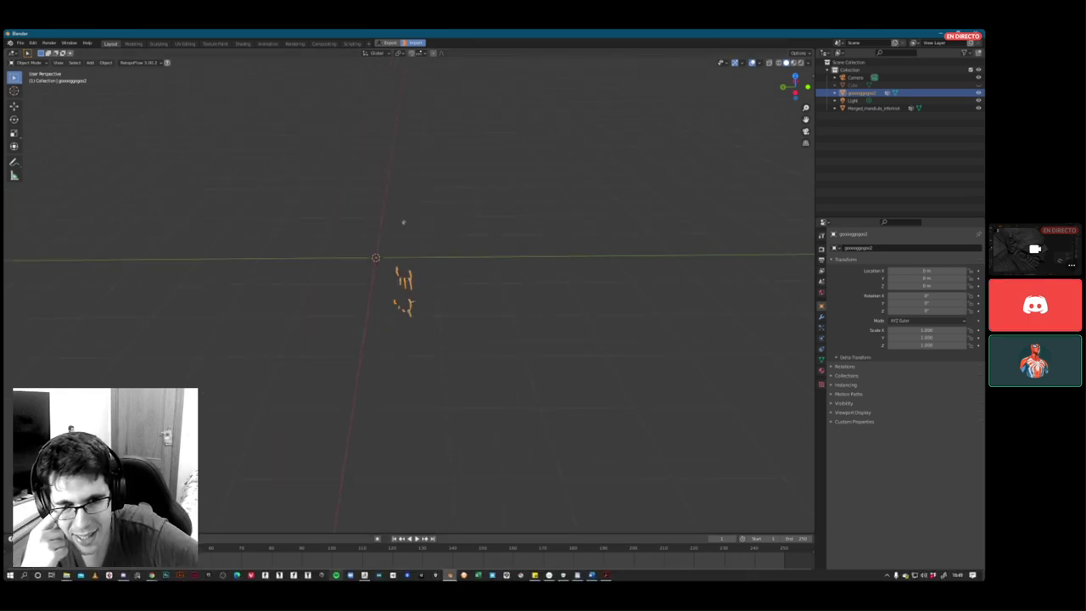
mouse_move(450, 577)
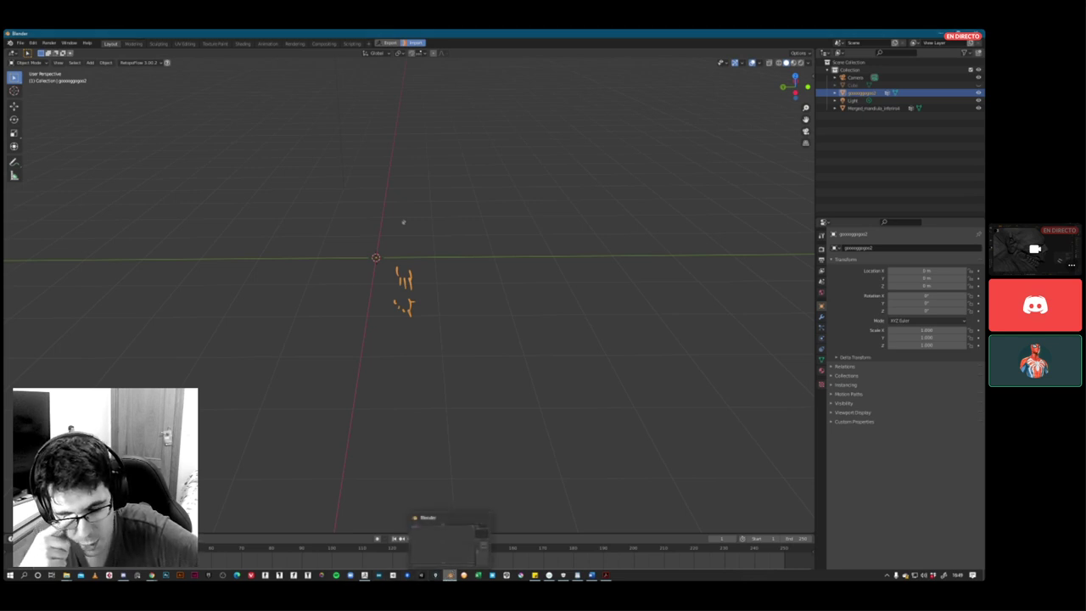
scroll(416, 260, "up", 7)
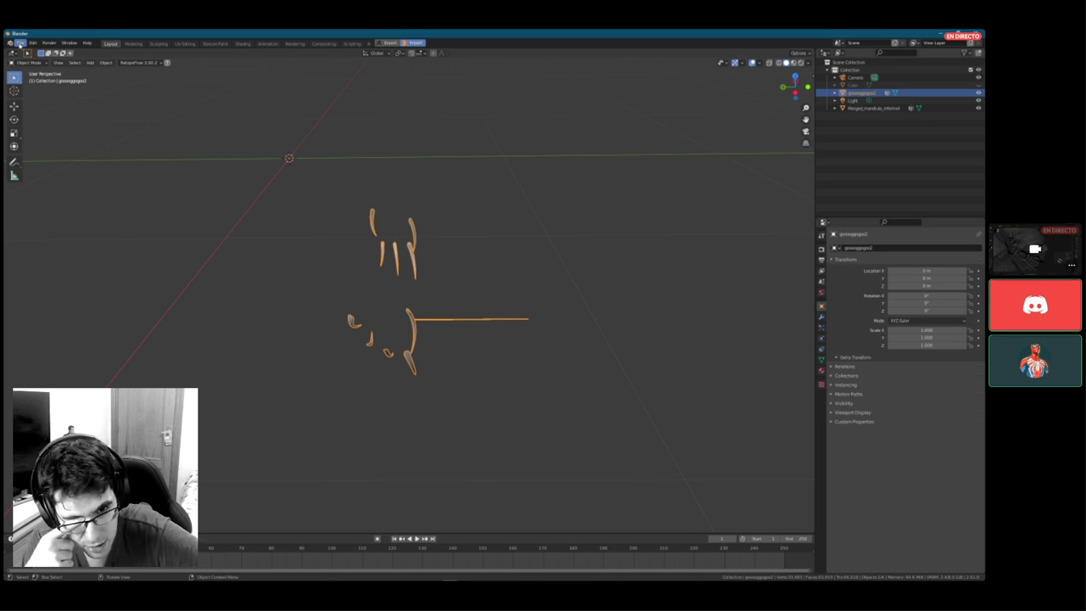
- Open the most recent DEMENTE RETOPO SOLO BAJAA blend file without saving the current scene
left_click(20, 44)
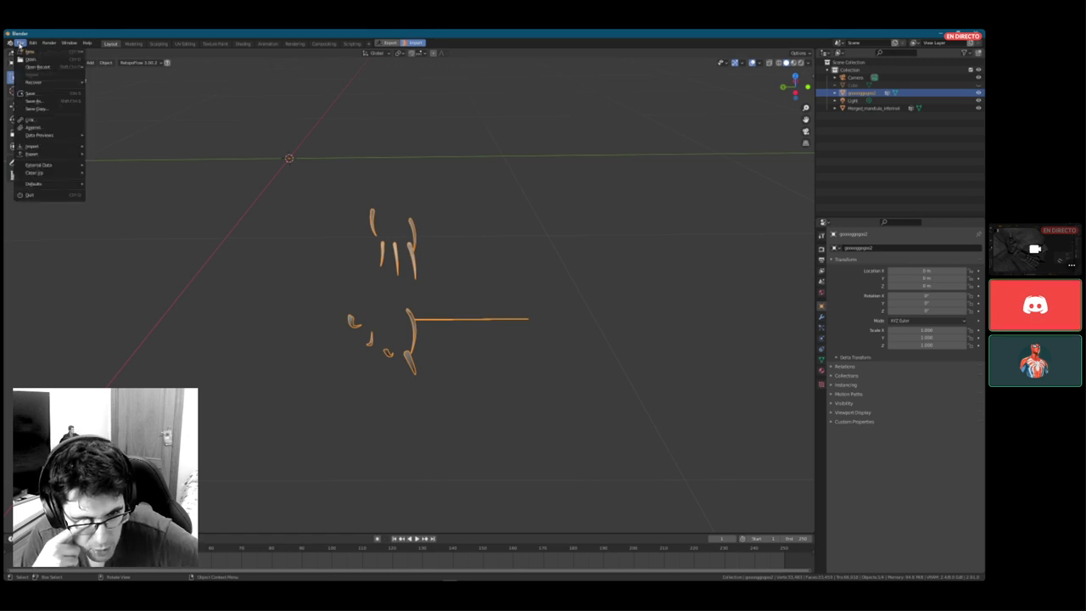
mouse_move(38, 66)
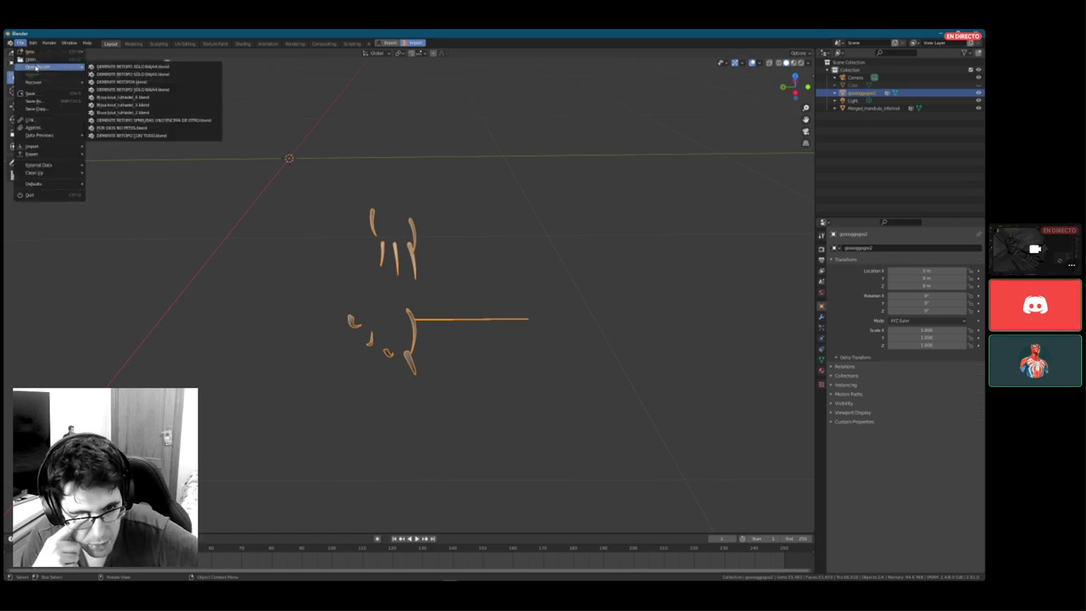
left_click(129, 67)
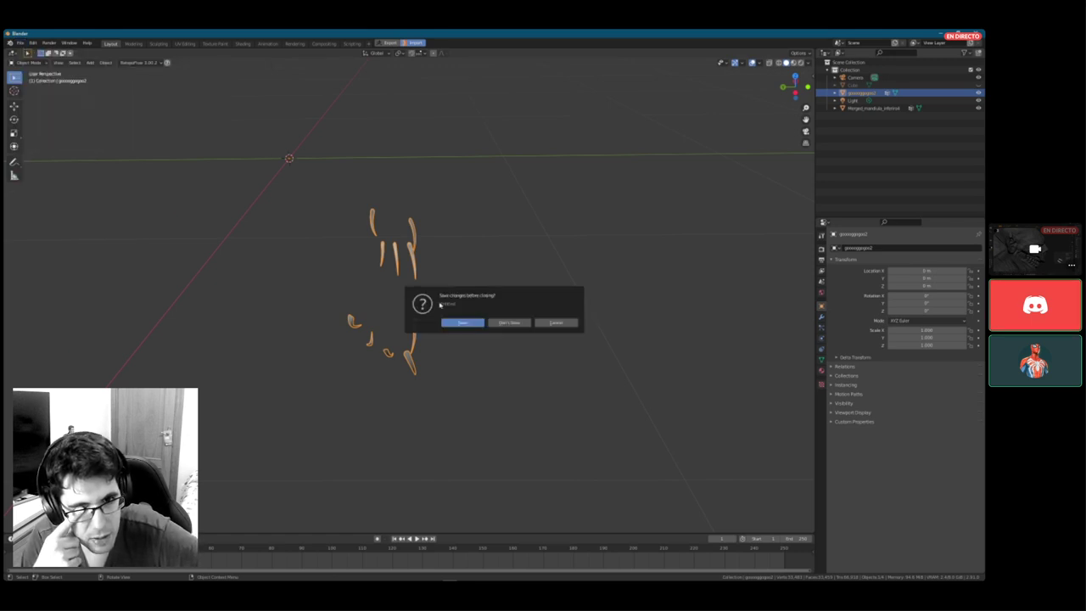
left_click(509, 322)
- Widen the 3D viewport by narrowing the UV editor and select the creature's ANAT BAJA BUENA body mesh
scroll(523, 330, "down", 2)
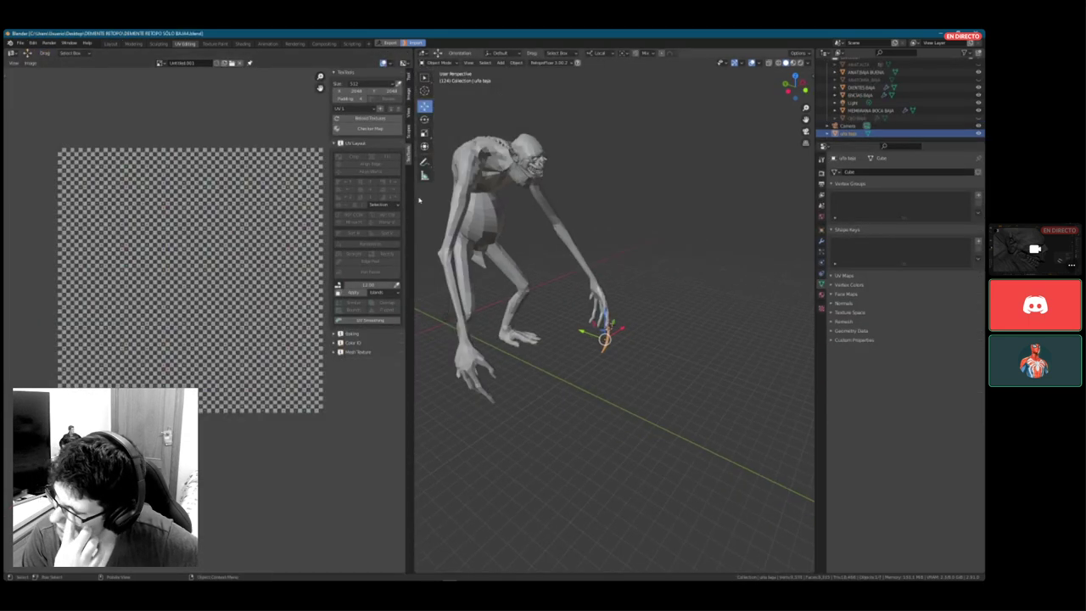
left_click_drag(413, 198, 157, 196)
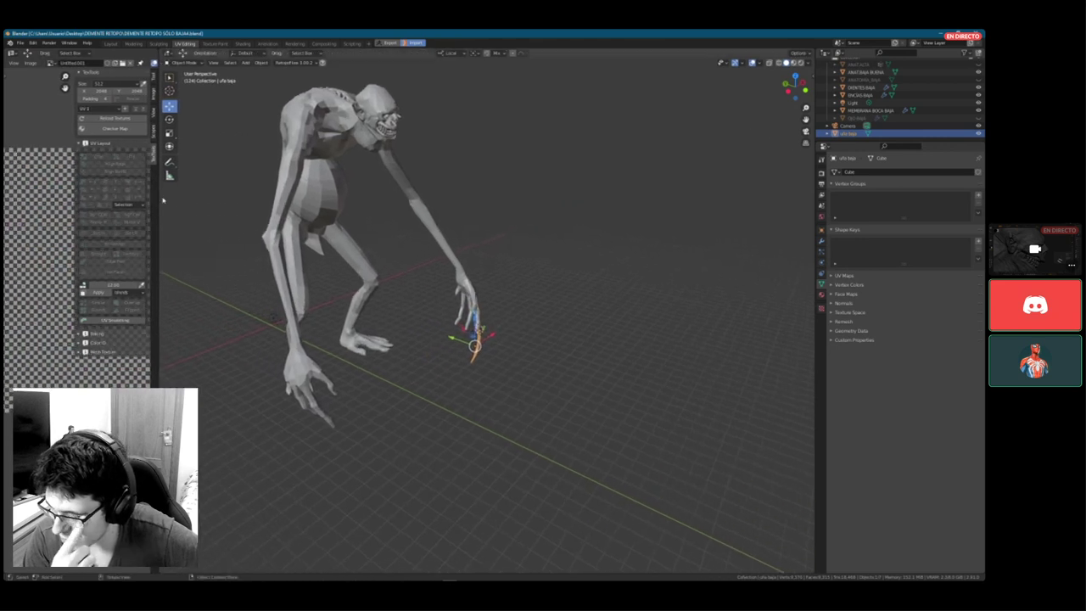
scroll(385, 196, "up", 3)
left_click(422, 213)
- Export the selected ANAT BAJA BUENA body mesh to ZBrush with the GoB add-on
middle_click_drag(499, 241, 444, 246)
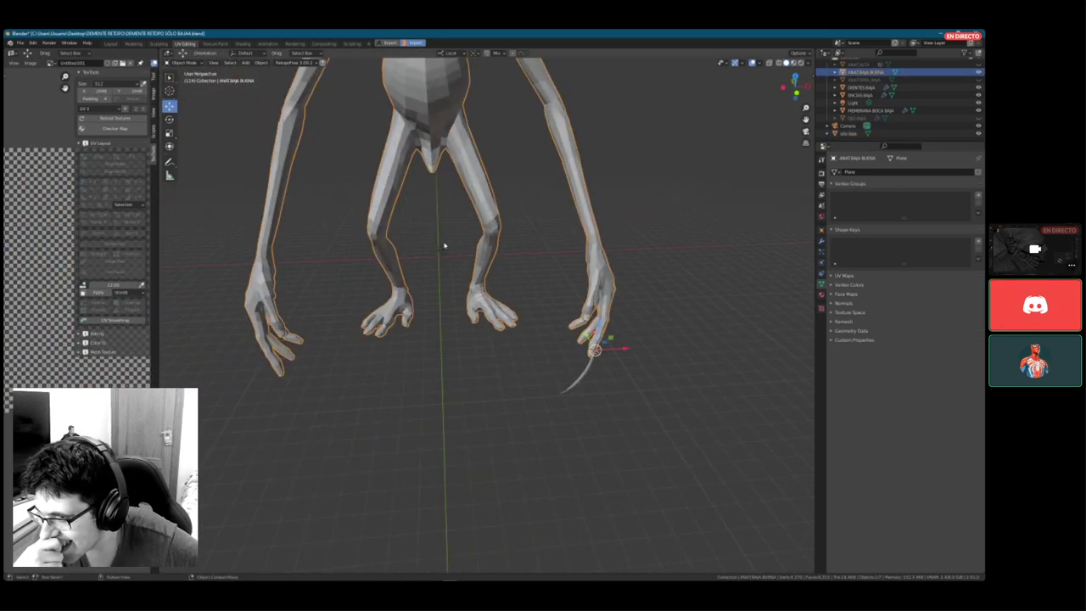
scroll(533, 251, "down", 3)
scroll(531, 249, "up", 3)
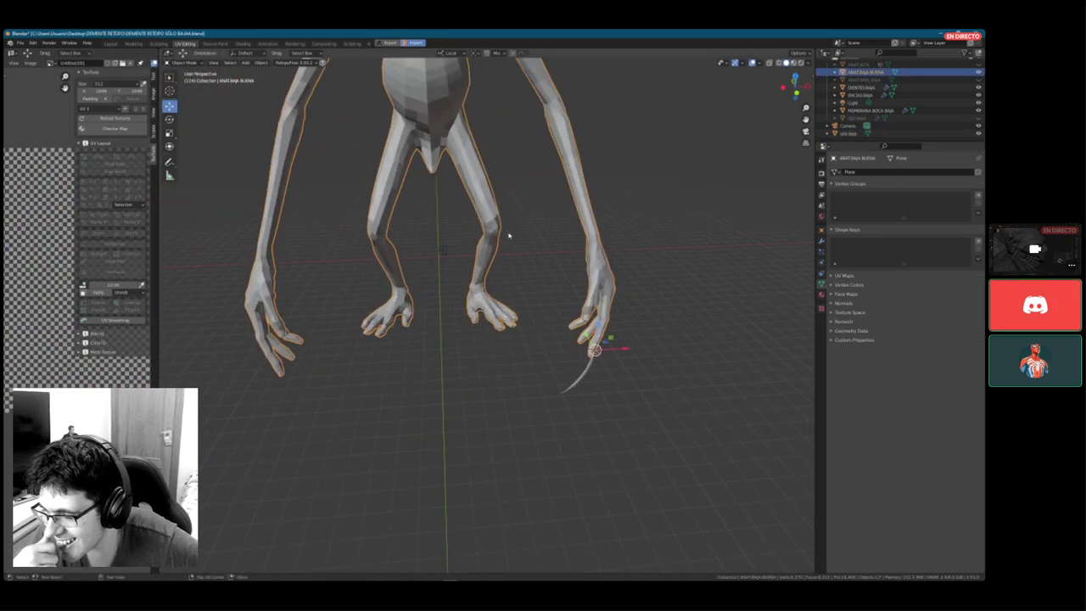
middle_click_drag(509, 235, 558, 327)
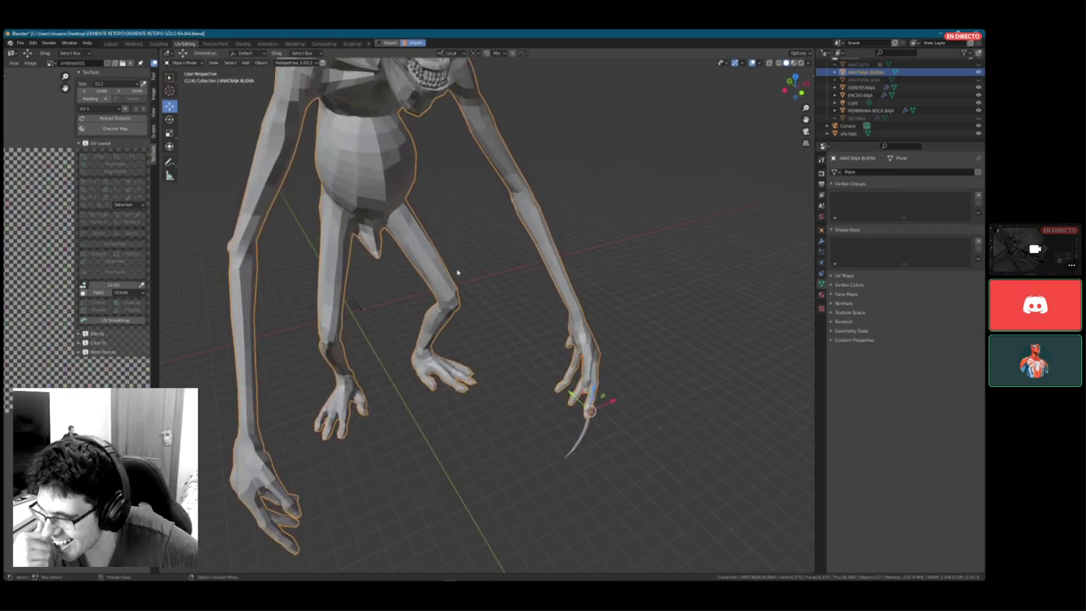
scroll(455, 269, "down", 4)
scroll(453, 264, "up", 3)
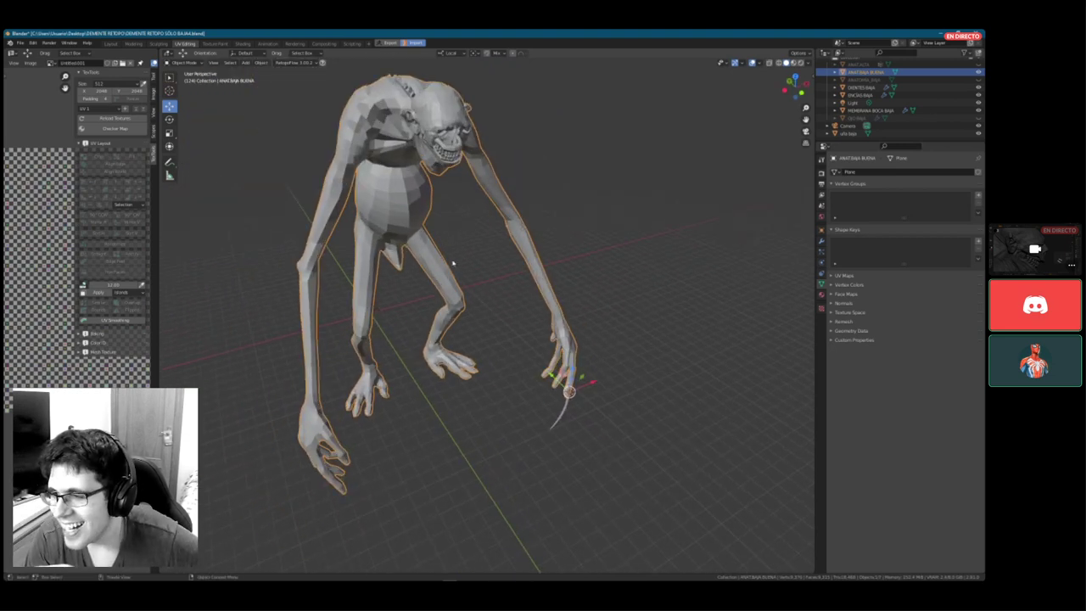
middle_click_drag(453, 263, 438, 85)
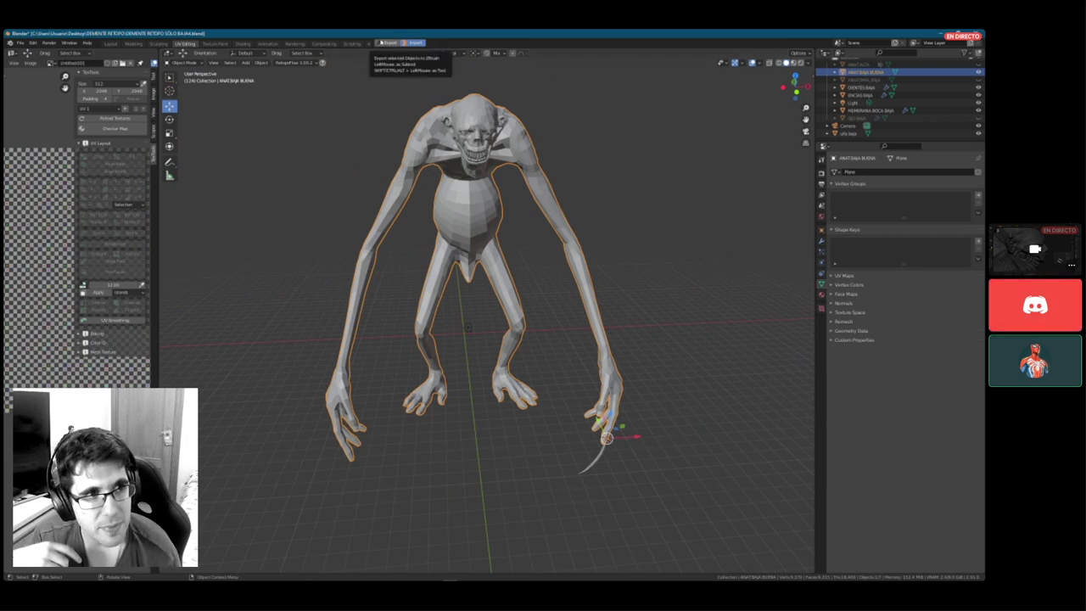
left_click(379, 43)
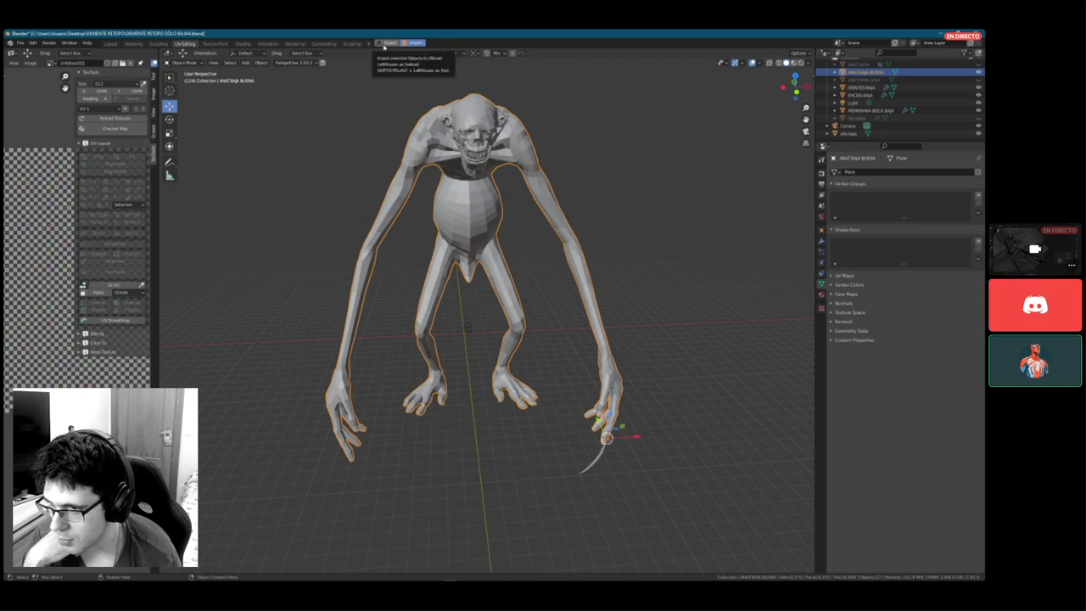
middle_click_drag(567, 167, 576, 167)
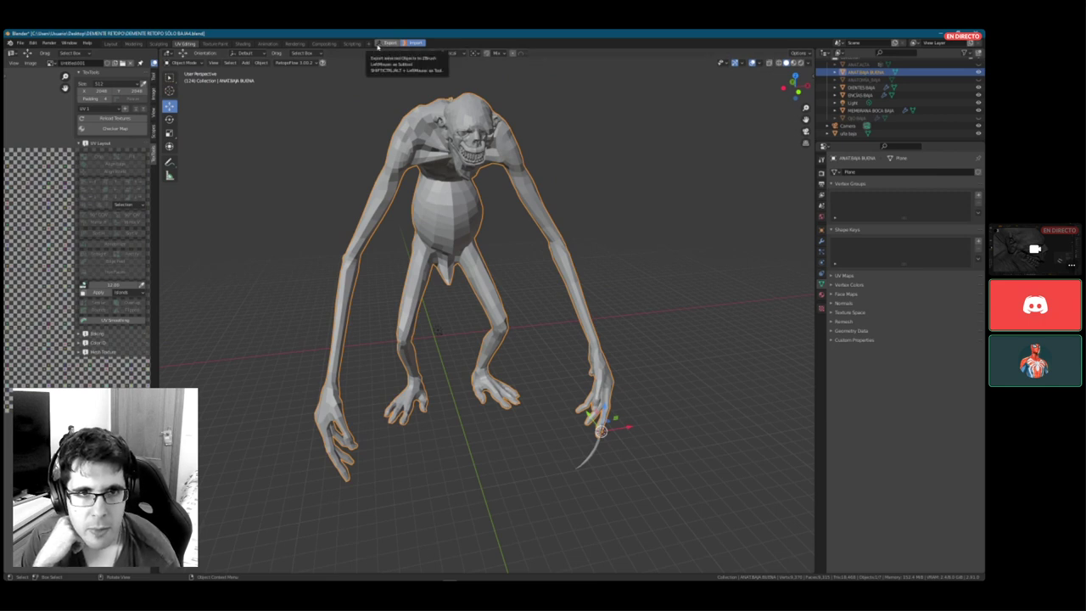
left_click(379, 44)
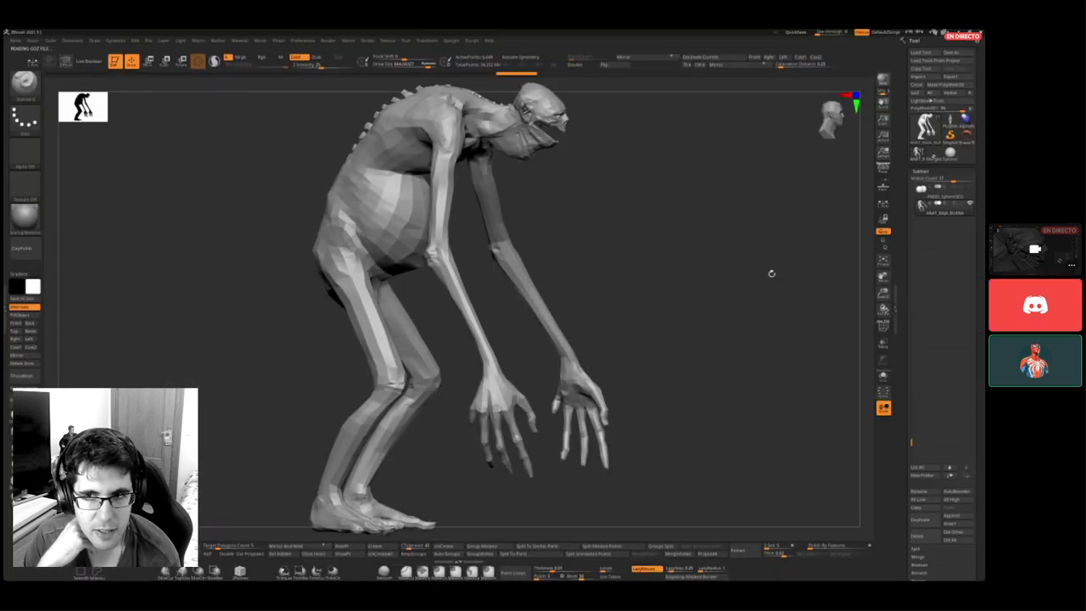
- Examine the scale and placement of the imported ANAT_BAJA_BUENA subtool in ZBrush
mouse_move(311, 397)
right_mouse_down("ctrl")
mouse_move(230, 366)
mouse_move(133, 364)
right_mouse_up("ctrl")
right_click_drag(223, 371, 116, 381, "ctrl")
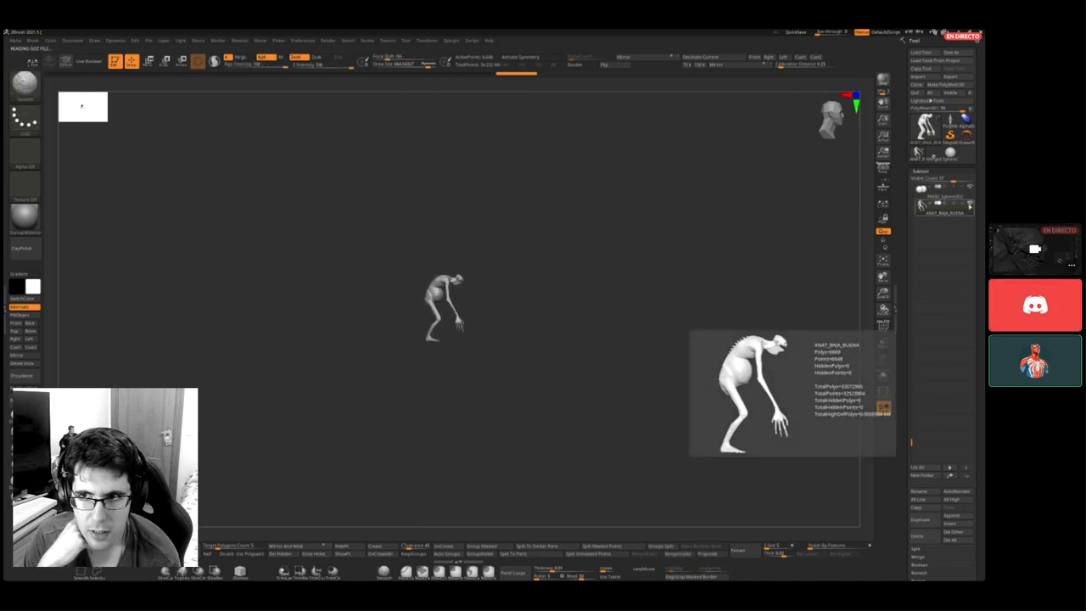
left_click_drag(277, 400, 525, 181, "alt")
right_click_drag(227, 385, 416, 303, "ctrl")
left_click_drag(416, 303, 644, 85, "alt")
left_click_drag(275, 367, 579, 213, "alt")
mouse_move(412, 385)
left_mouse_down("alt")
mouse_move(578, 254)
mouse_move(359, 391)
mouse_move(494, 359)
mouse_move(550, 291)
mouse_move(561, 298)
left_mouse_up("alt")
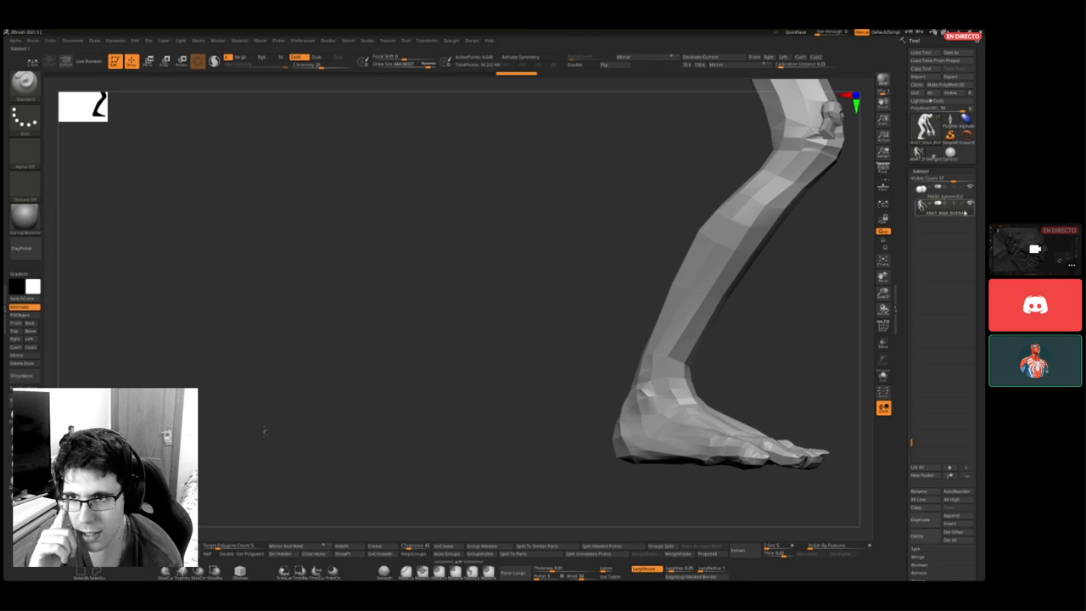
mouse_move(921, 205)
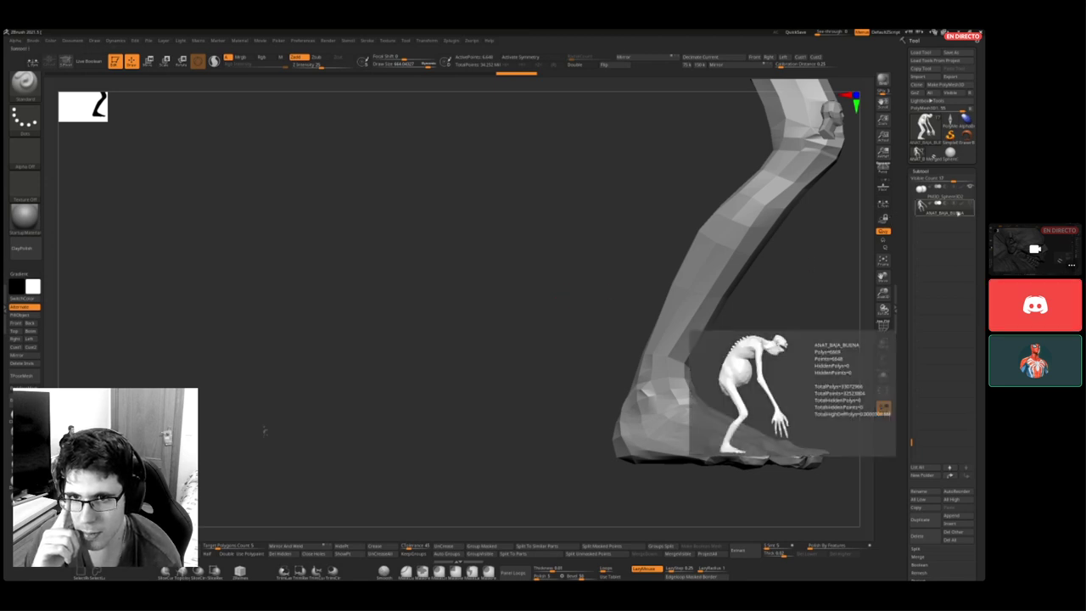
- Set the ANAT_BAJA_BUENA subtool's geometry XYZ Size to about 1 and frame the resized body
scroll(967, 209, "down", 5)
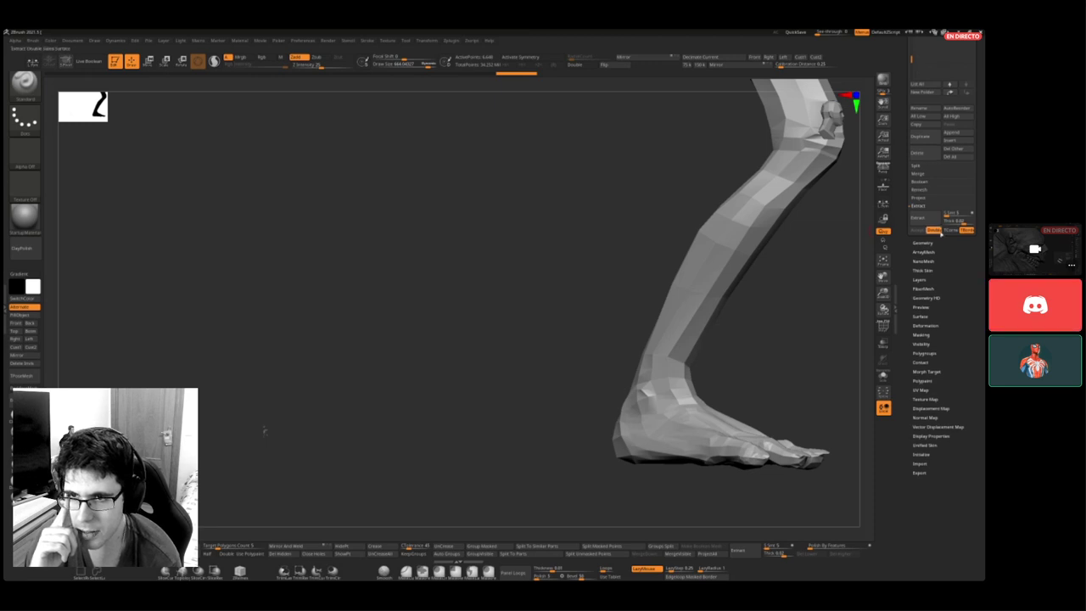
left_click(923, 242)
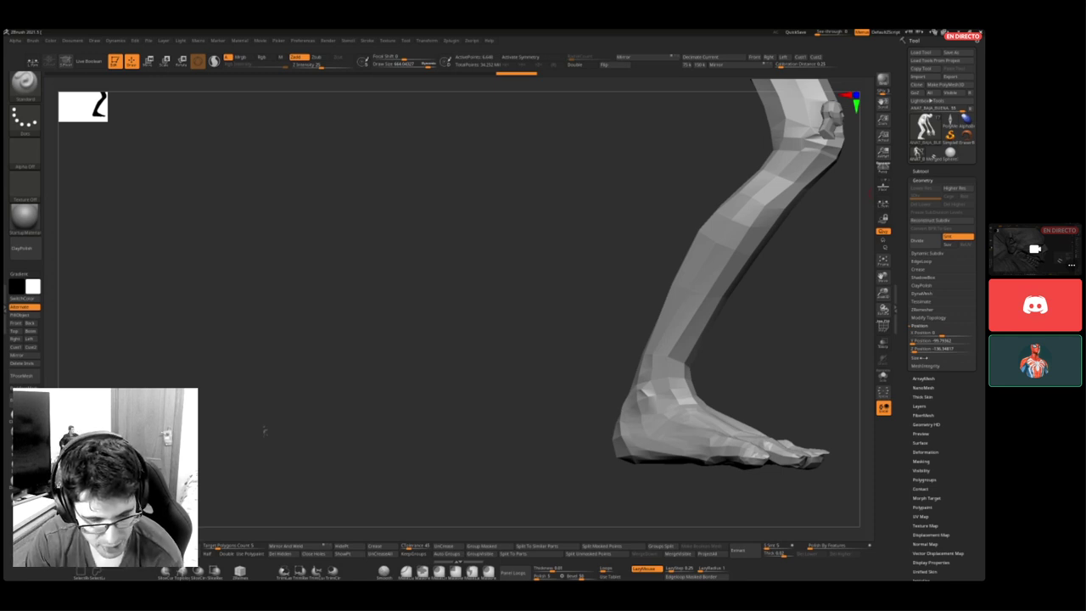
left_click(918, 357)
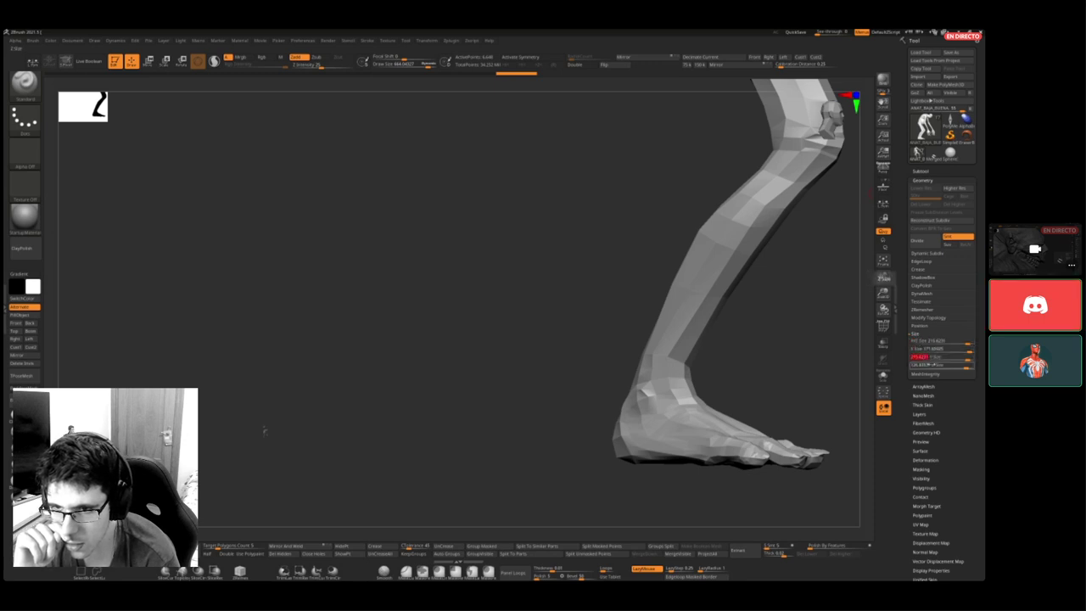
left_click(923, 365)
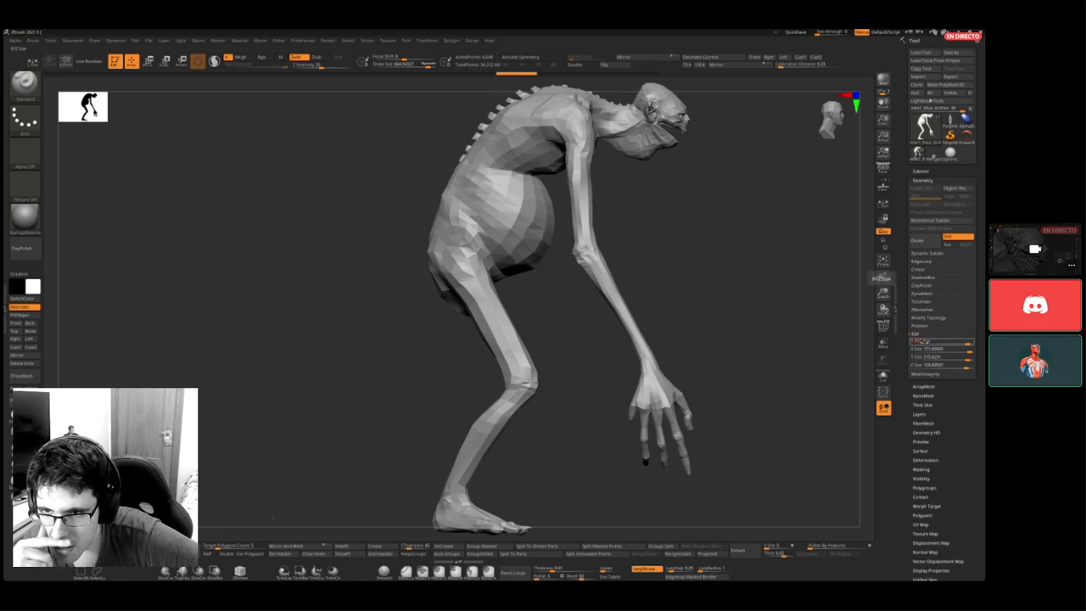
key("Return")
key("f")
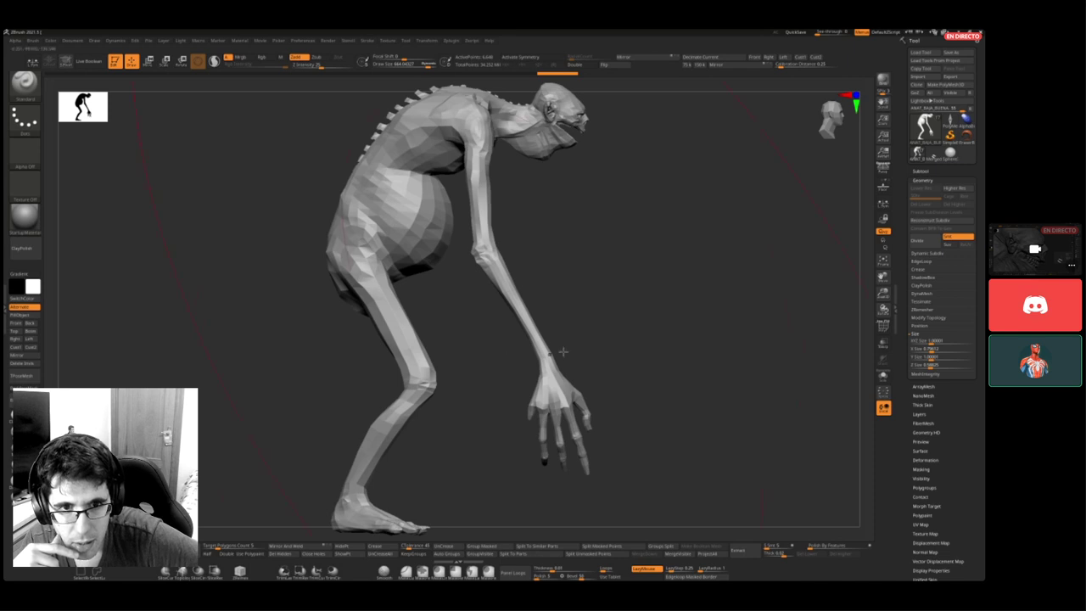
- Show the subtool list, activate the Move gizmo and place it on the creature's belly
left_click(920, 171)
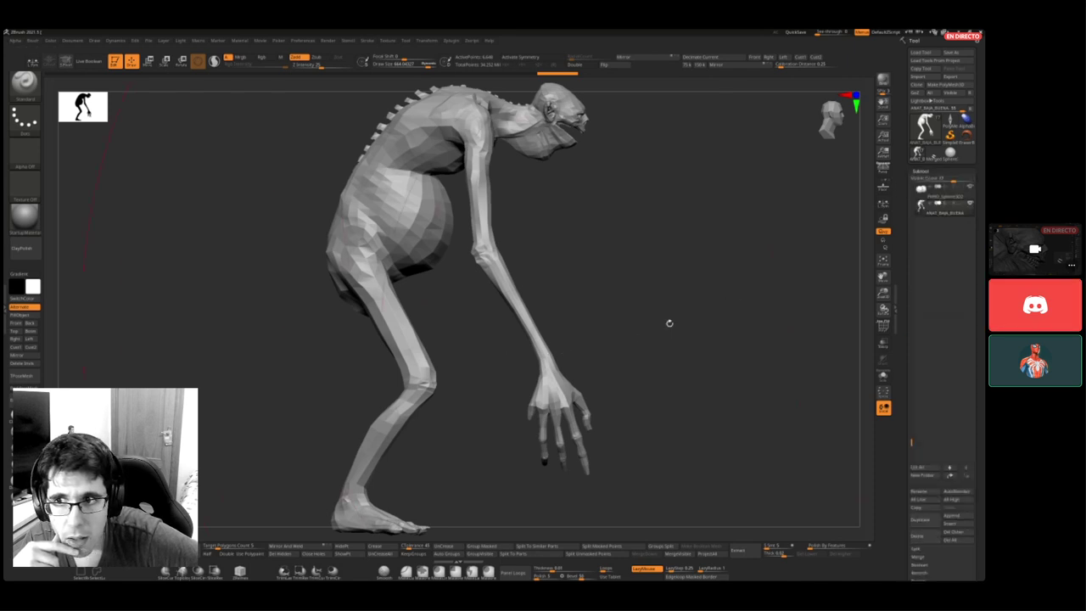
key("w")
key("ctrl+z")
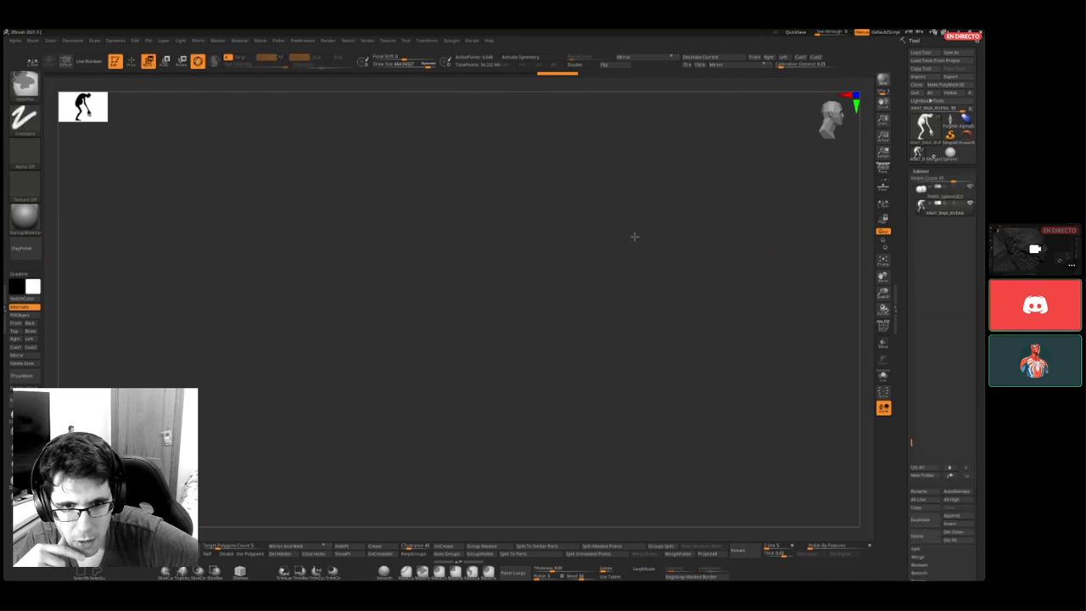
left_click(422, 292, "ctrl+shift")
right_click_drag(433, 296, 272, 317, "ctrl")
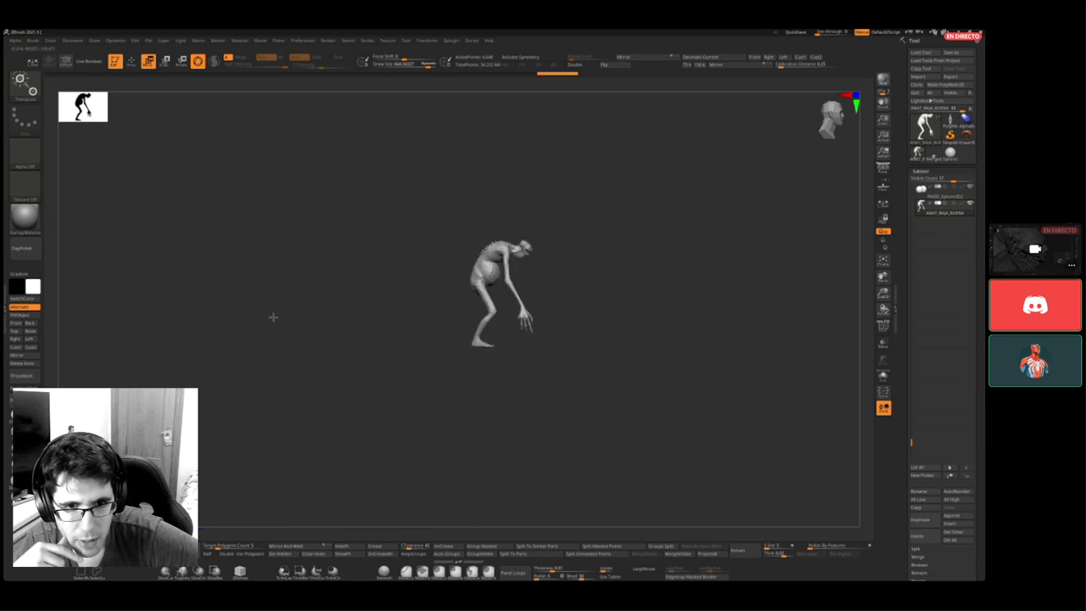
key("ctrl+z")
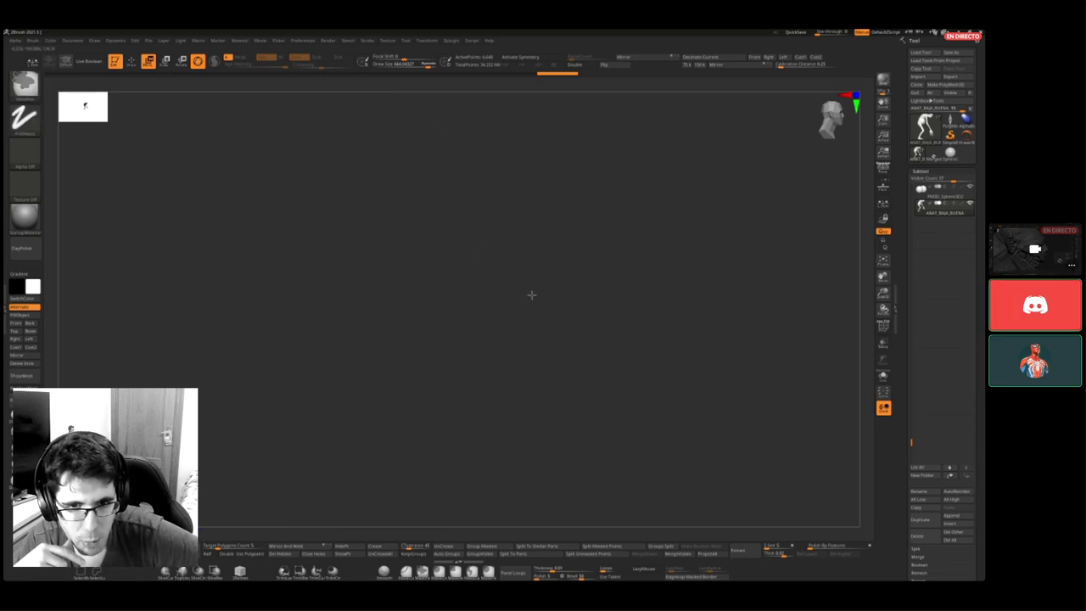
key("f")
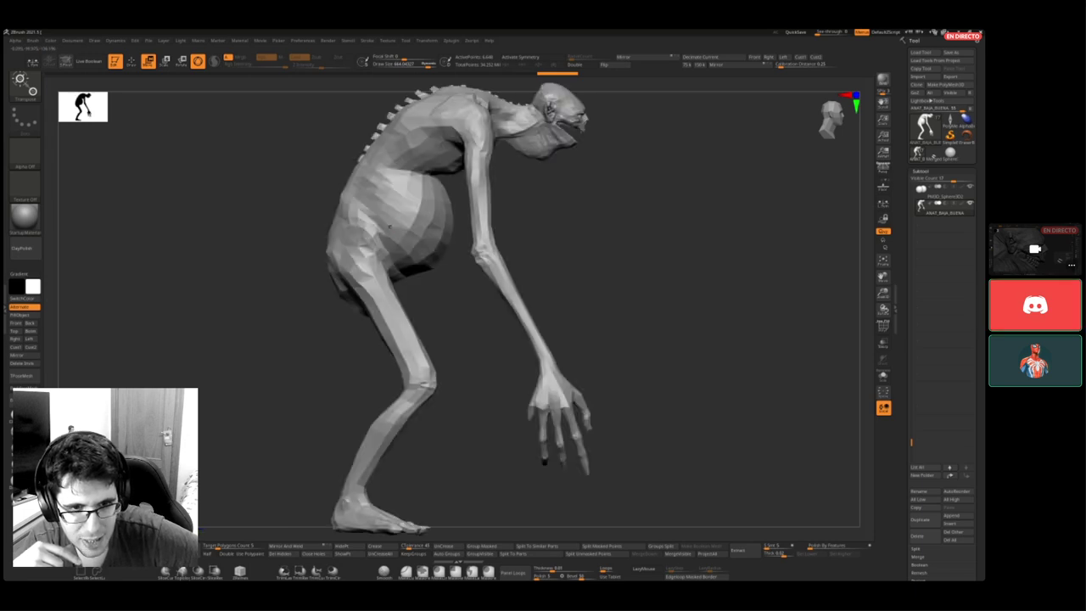
left_click(399, 210)
right_click_drag(695, 229, 131, 297, "ctrl")
right_click_drag(431, 280, 200, 292, "ctrl")
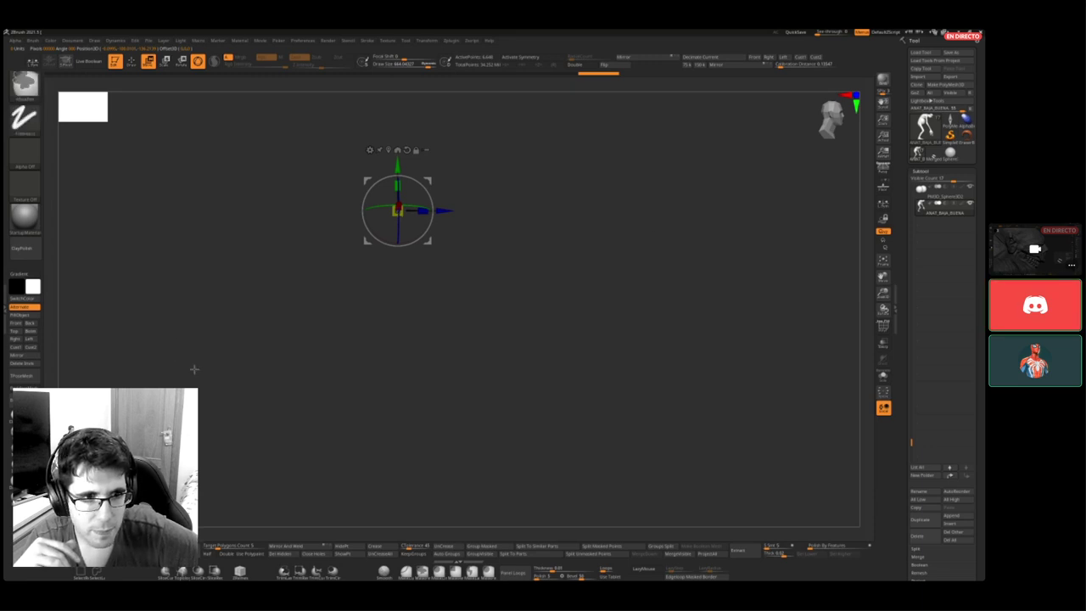
right_click_drag(222, 363, 430, 310, "alt")
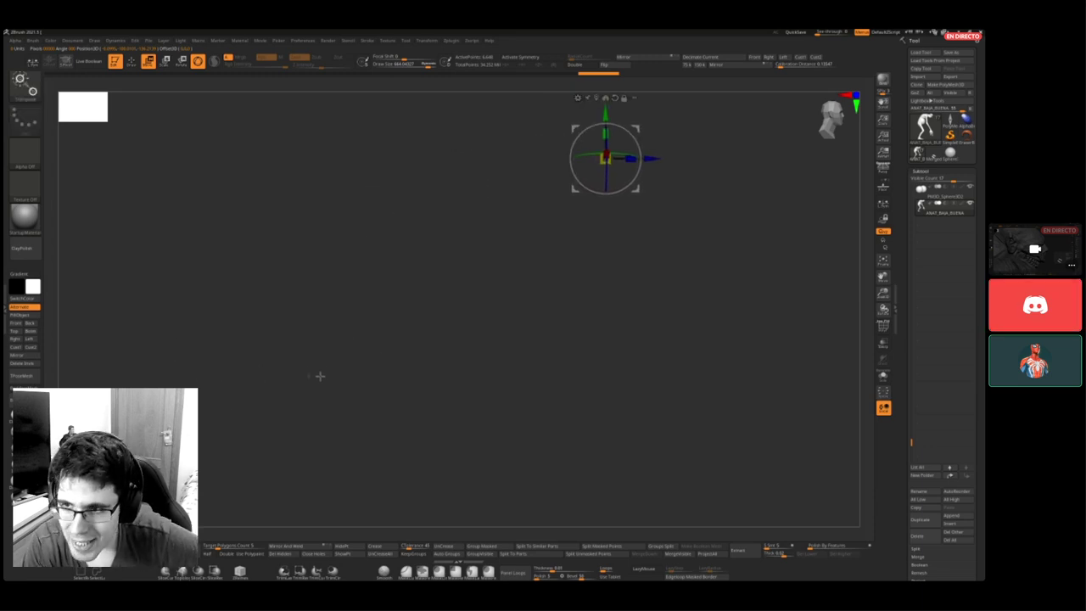
key("q")
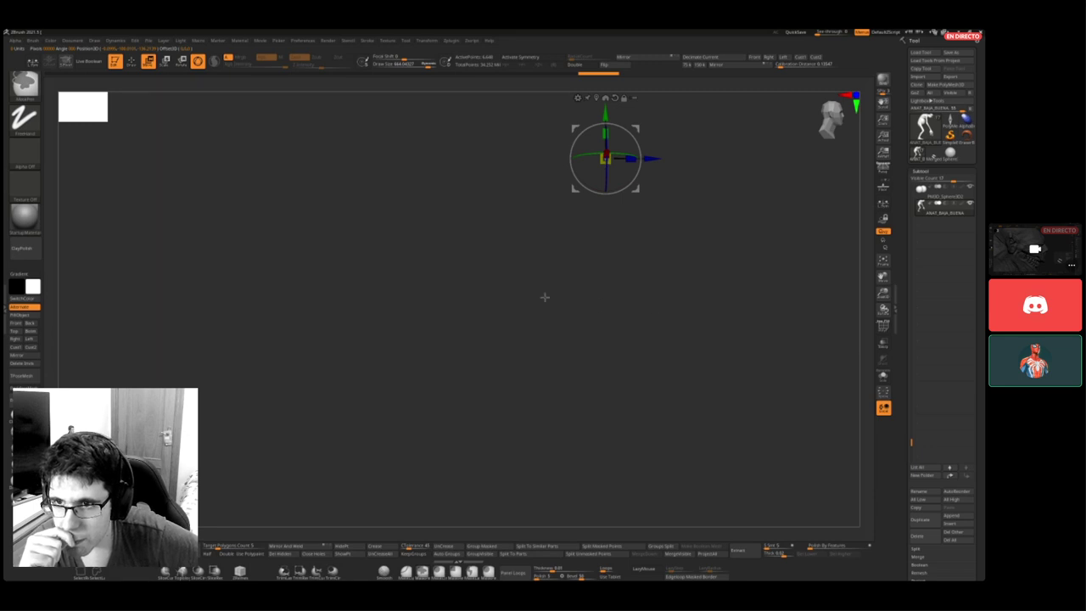
key("w")
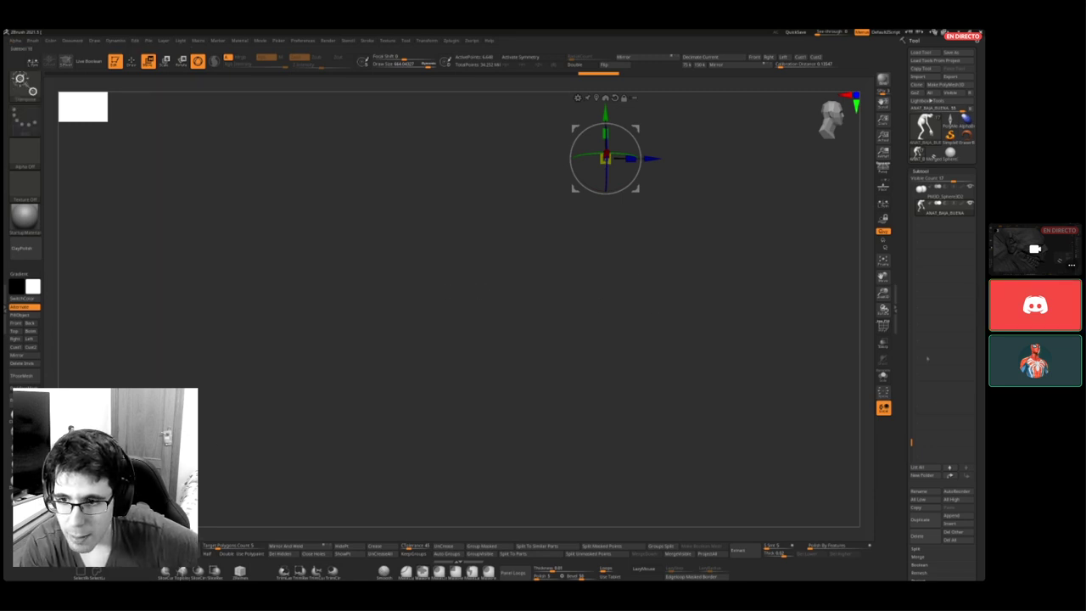
left_click_drag(602, 284, 763, 209, "alt")
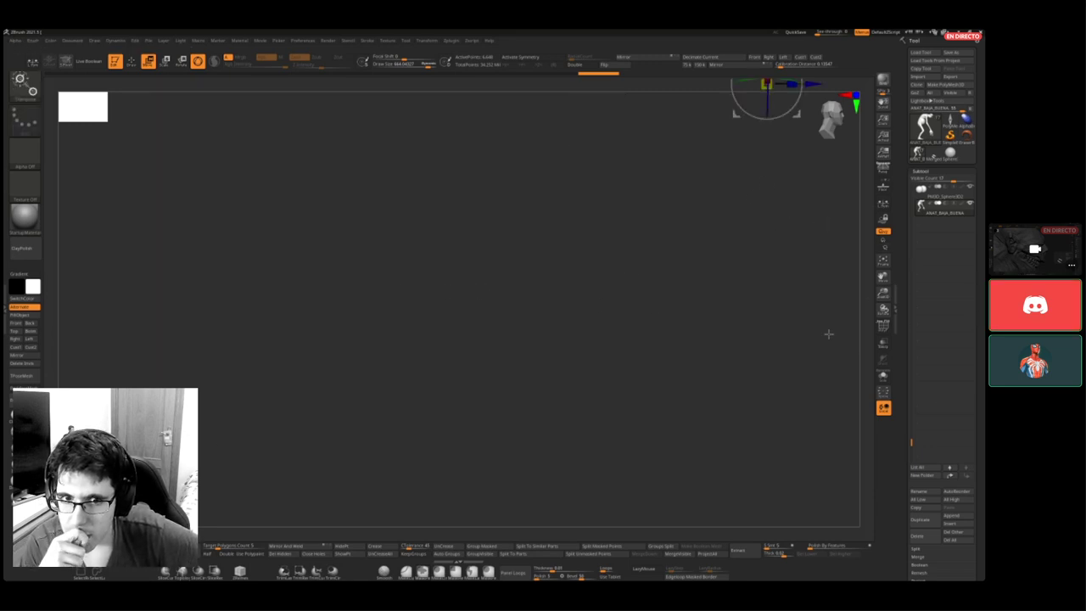
- Set the ANAT_BAJA_BUENA subtool's Y Position and Z Position in Geometry to 0
scroll(929, 290, "down", 5)
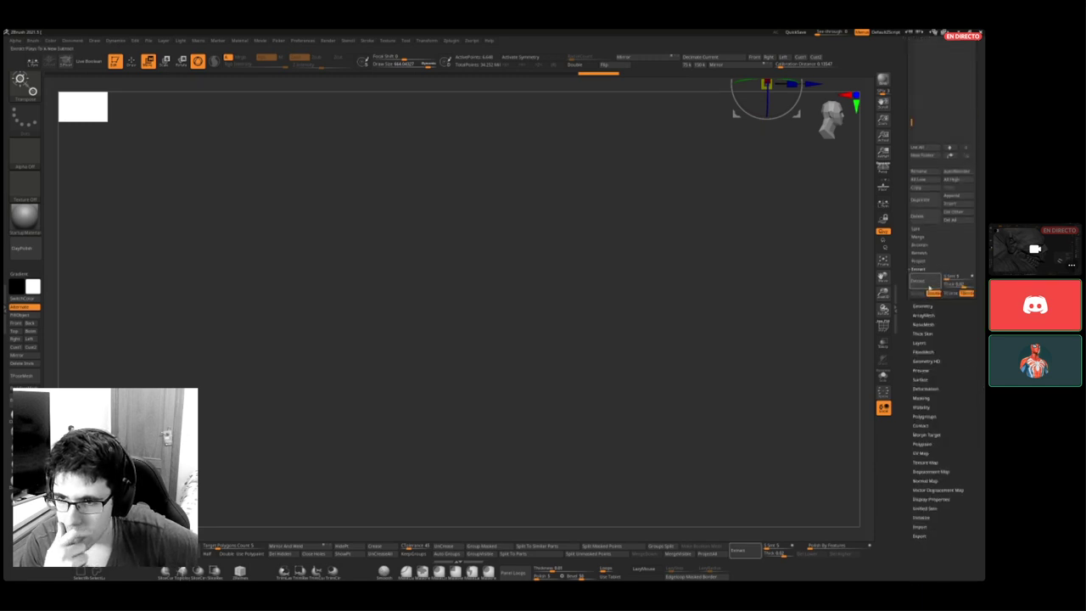
left_click(925, 307)
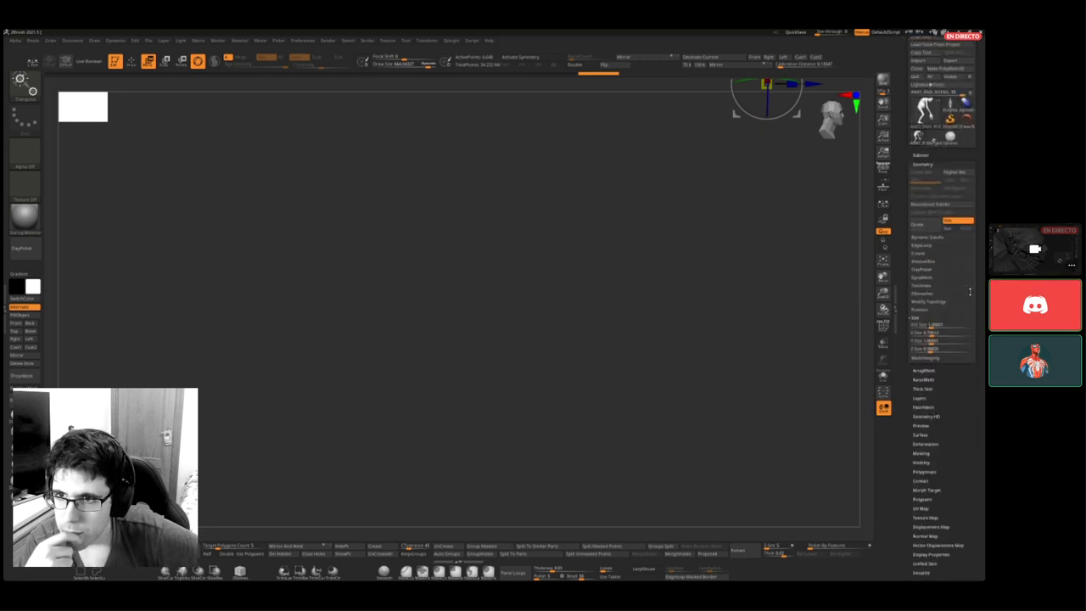
left_click(920, 309)
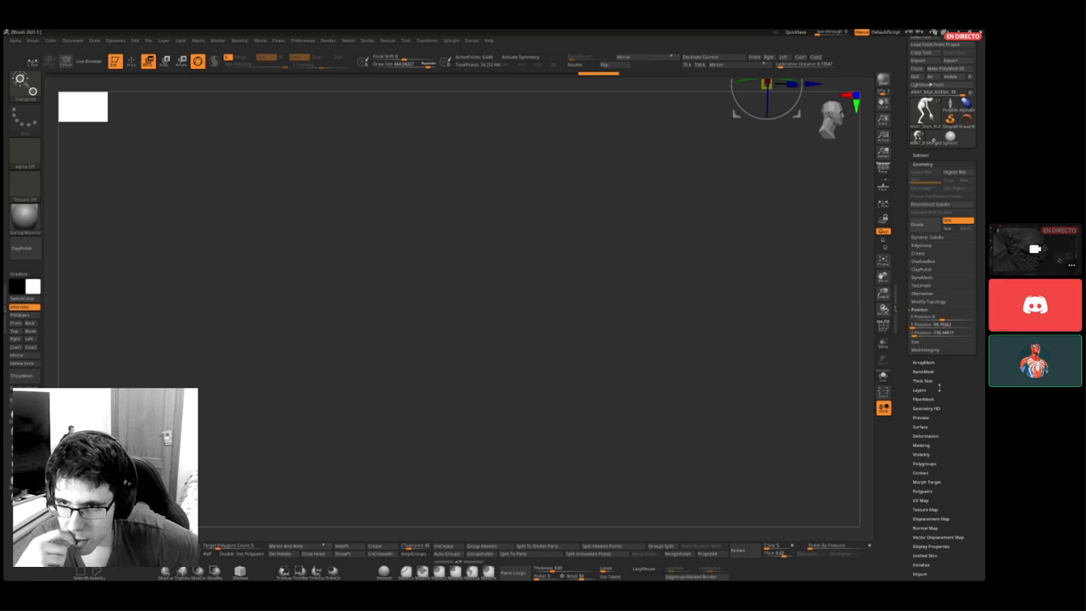
left_click(925, 324)
type("0")
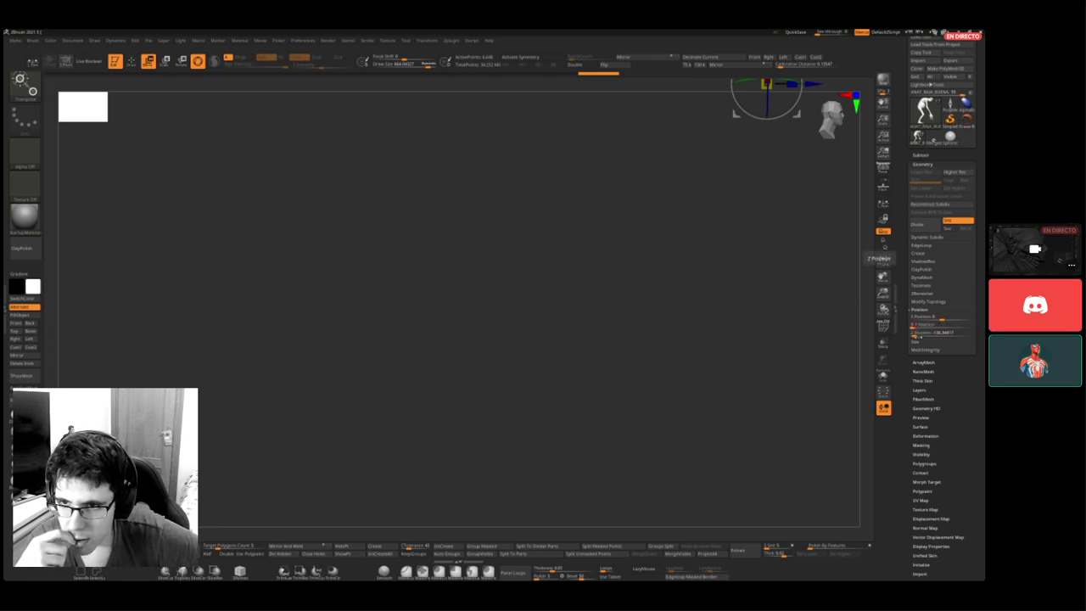
left_click(915, 332)
key("Return")
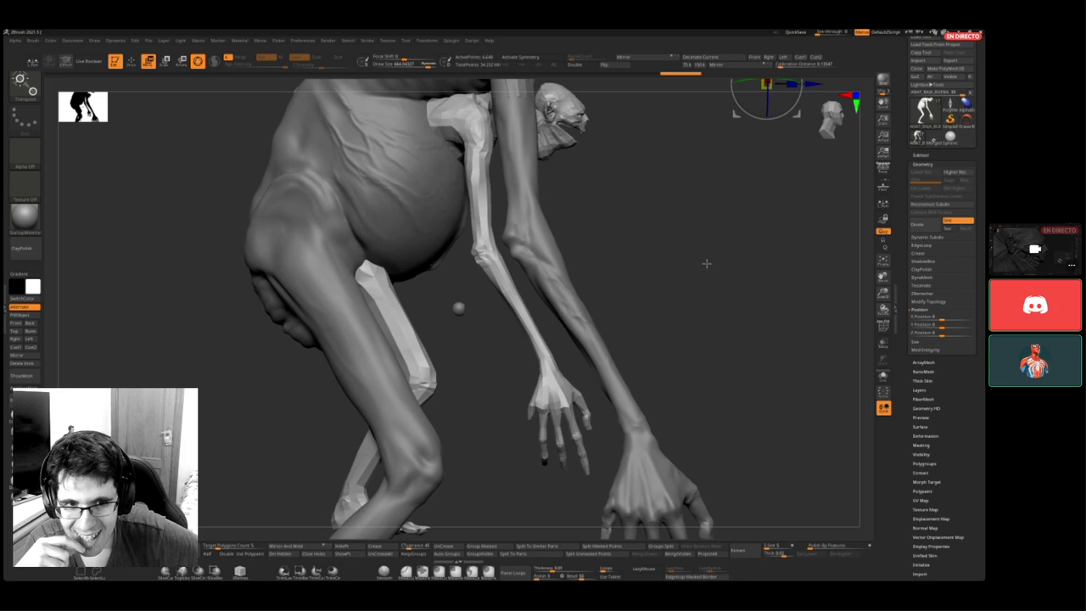
- Compare the small low-poly body with the detailed body from the front and side, then make the high-poly ENTREGA body the active subtool
right_click_drag(705, 263, 595, 251, "ctrl")
right_click_drag(541, 277, 558, 288, "ctrl")
left_click_drag(558, 290, 654, 294)
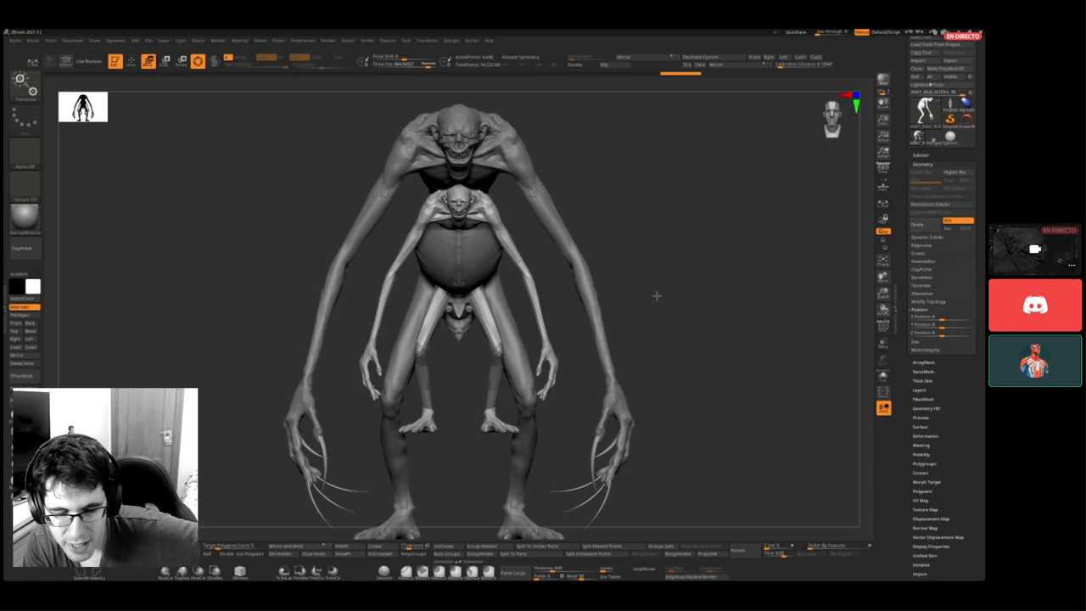
left_click(540, 182, "alt")
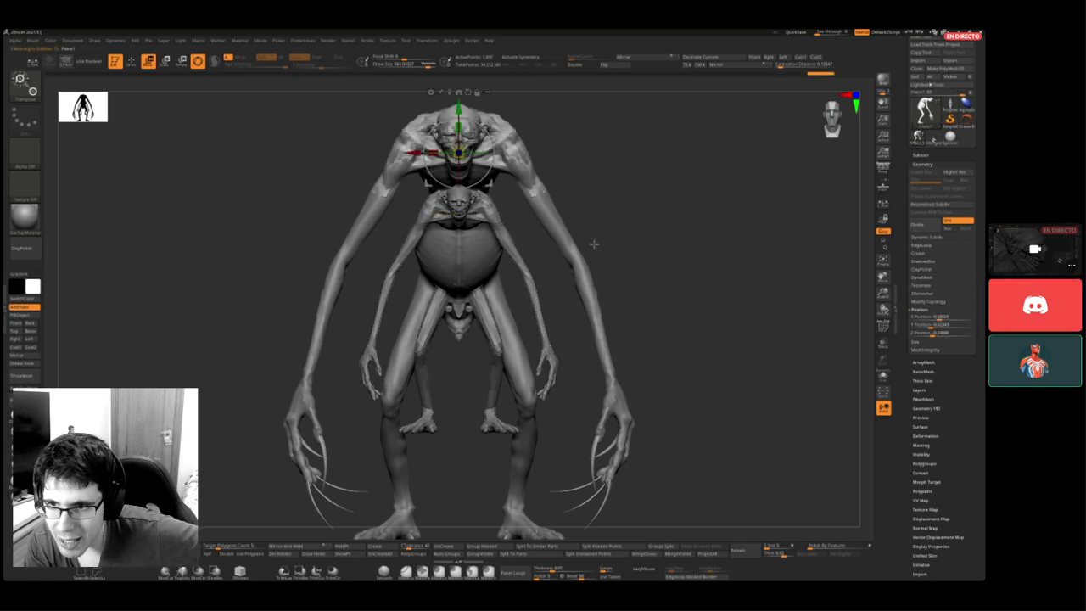
left_click_drag(551, 198, 570, 167)
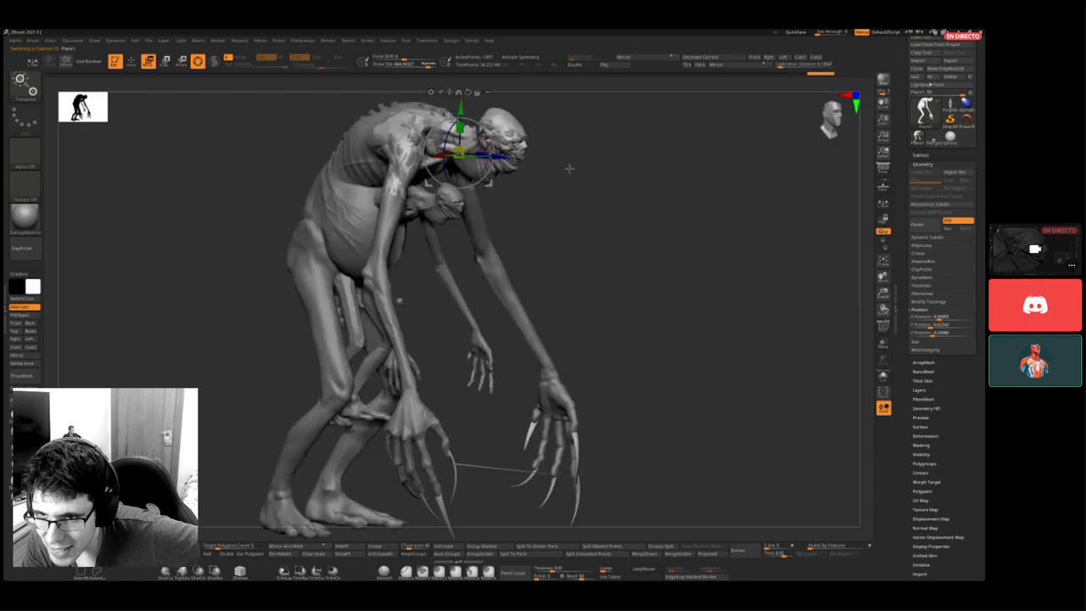
left_click(475, 231, "alt")
left_click_drag(616, 252, 543, 212)
- Examine the entries of the subtool list and return to an exact side view of the creature
left_click(923, 155)
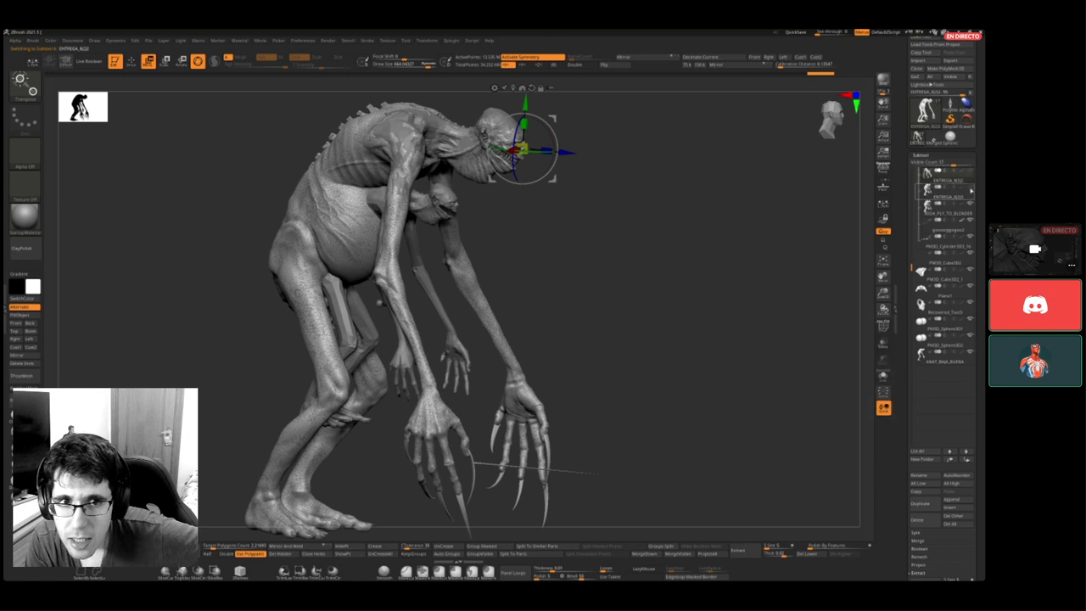
mouse_move(972, 197)
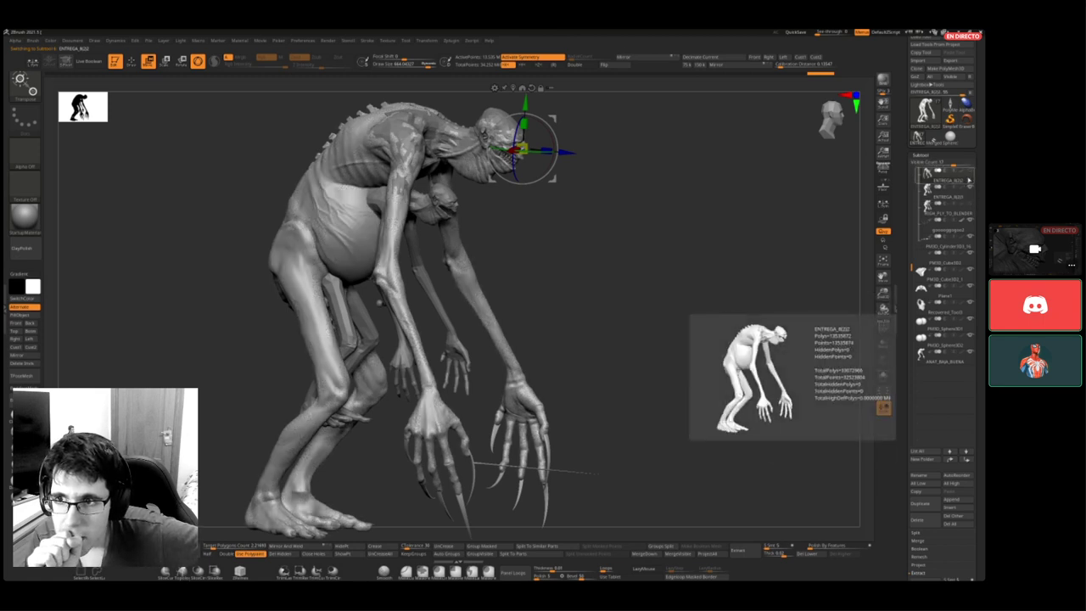
mouse_move(969, 266)
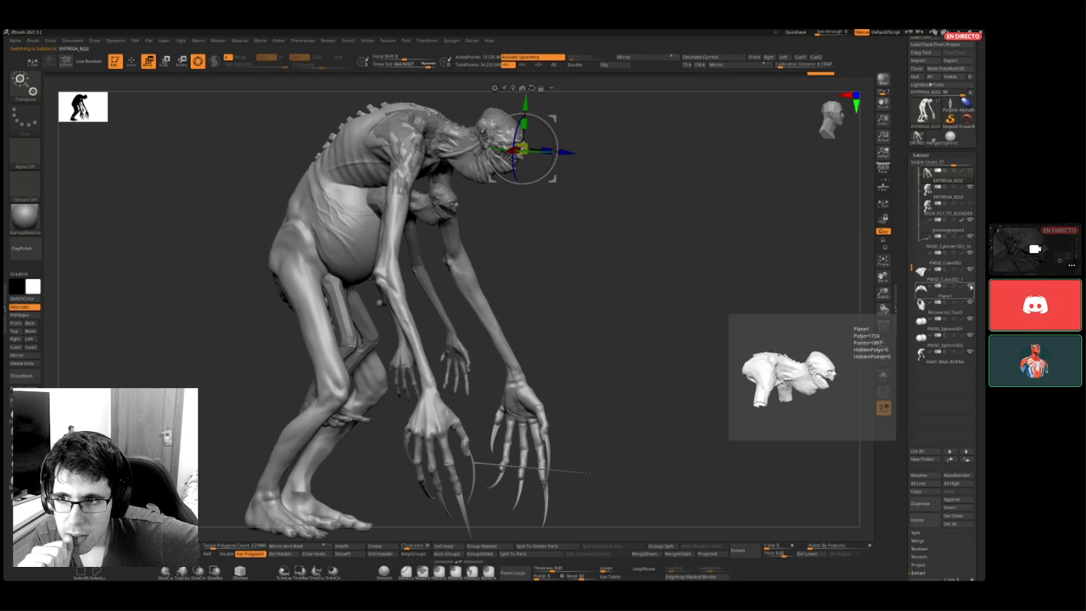
key("ctrl+z")
left_click_drag(614, 266, 614, 245, "shift")
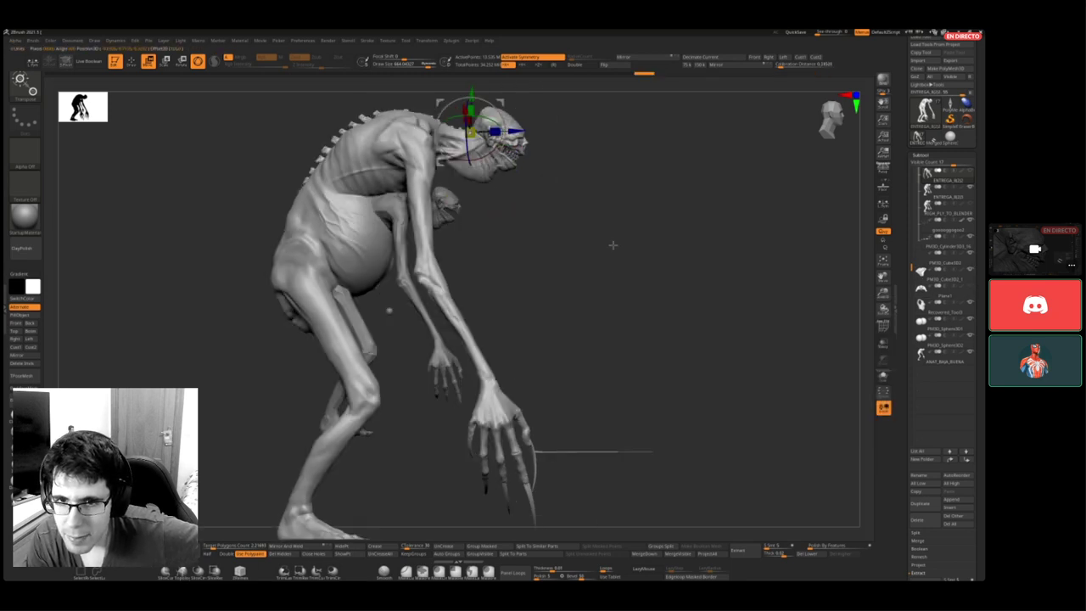
- Read the high-poly ENTREGA body's Geometry XYZ Size and scale the ANAT_BAJA_BUENA subtool to the same XYZ Size
scroll(939, 344, "down", 5)
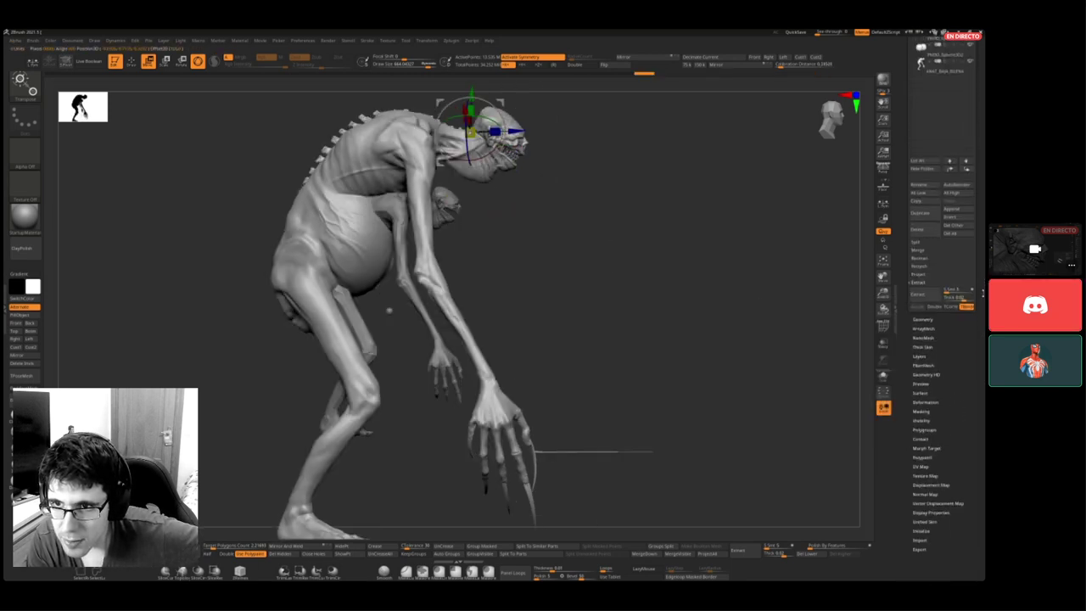
left_click(922, 392)
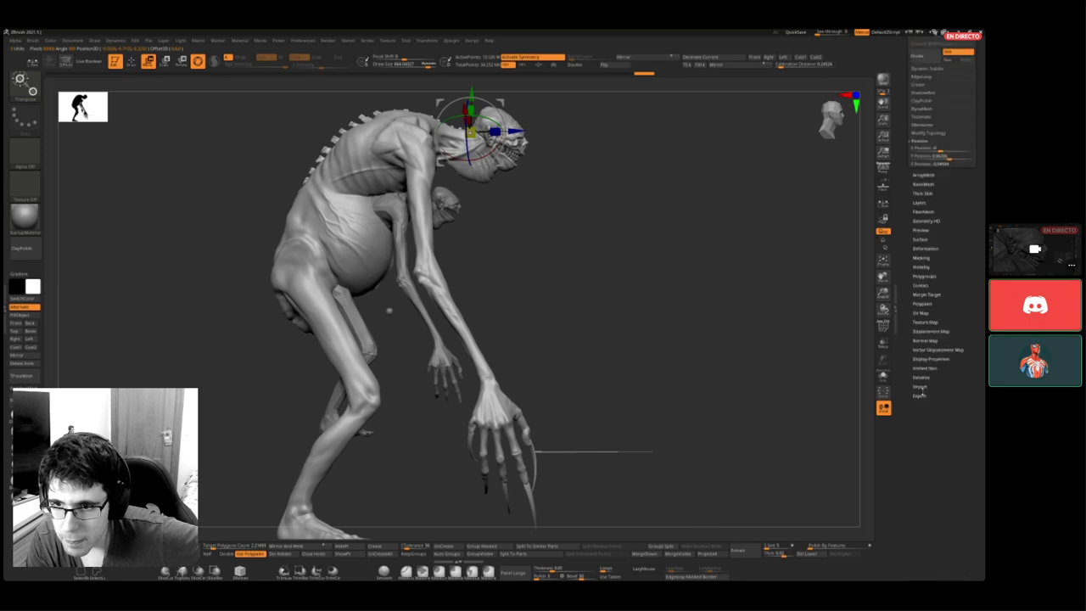
scroll(976, 329, "up", 2)
left_click(925, 250)
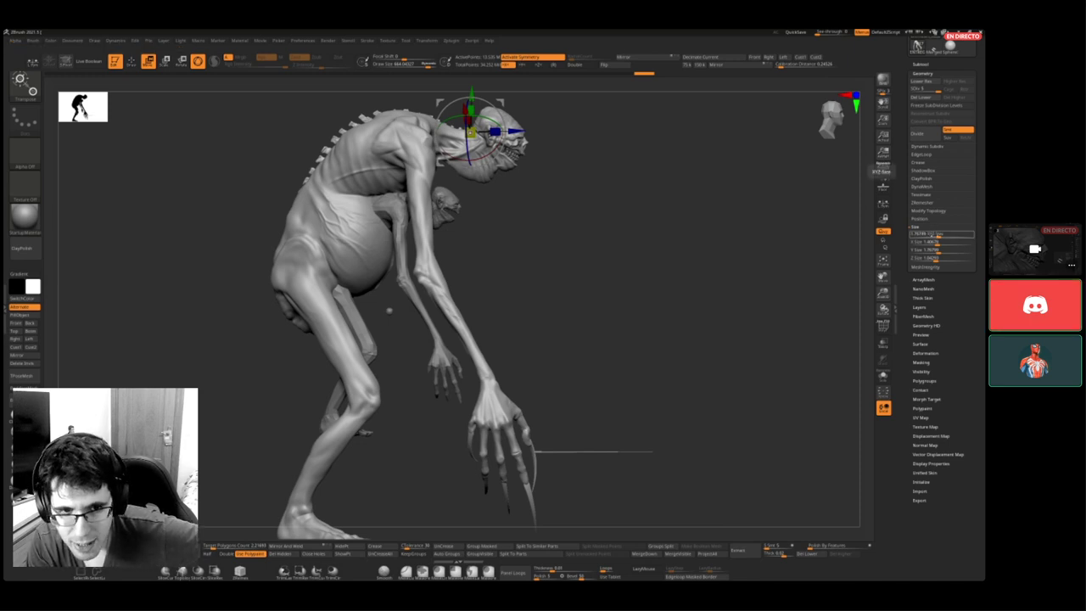
left_click(475, 208, "alt")
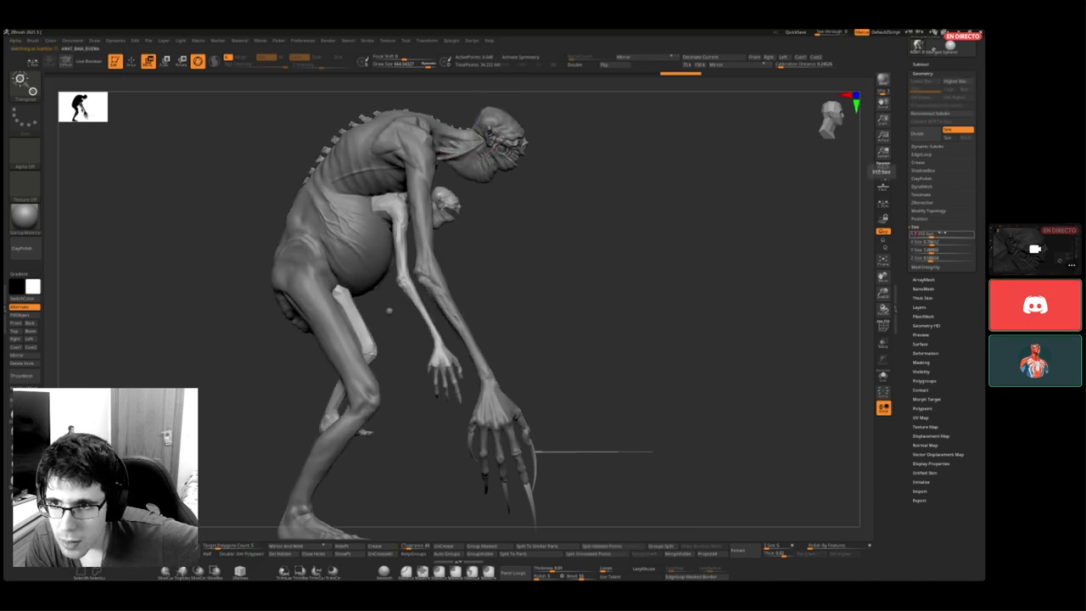
key("Return")
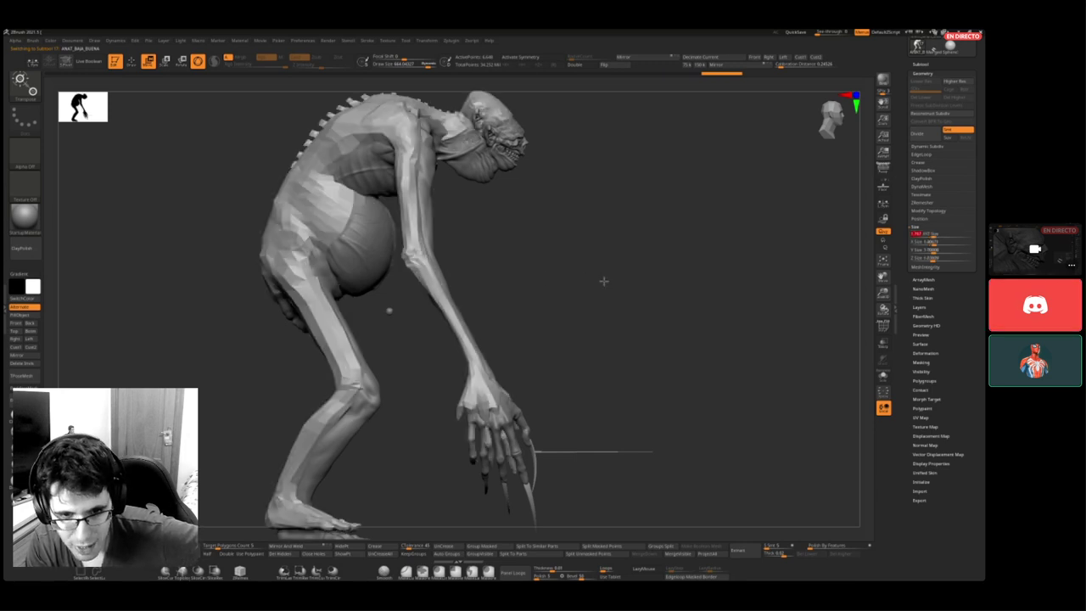
- Check the high-poly body's Position values, try a negative Y Position on the ANAT_BAJA_BUENA subtool and undo it
left_click(920, 134)
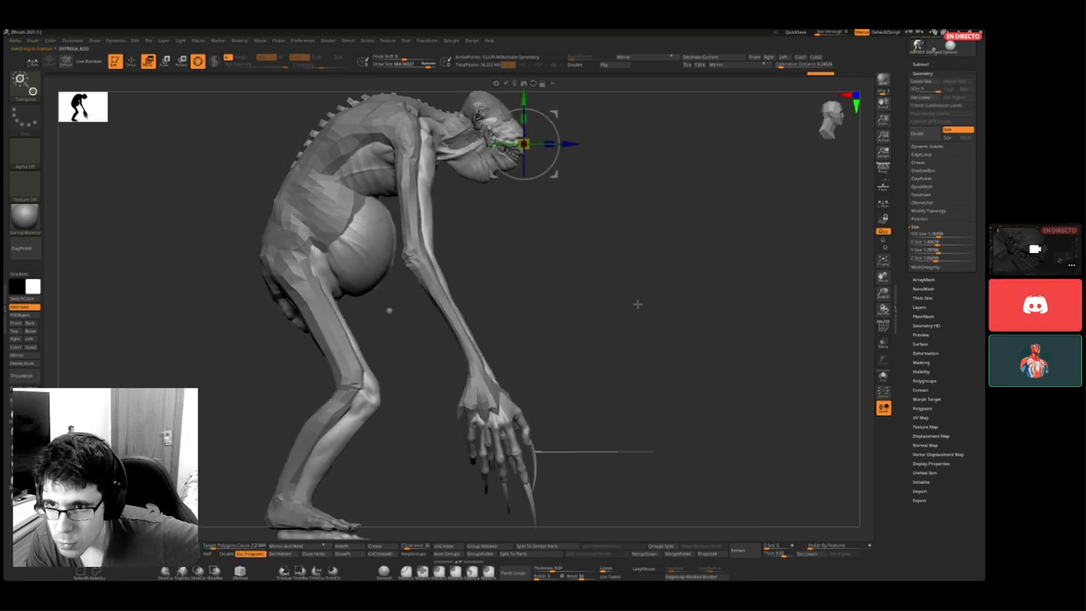
left_click(921, 219)
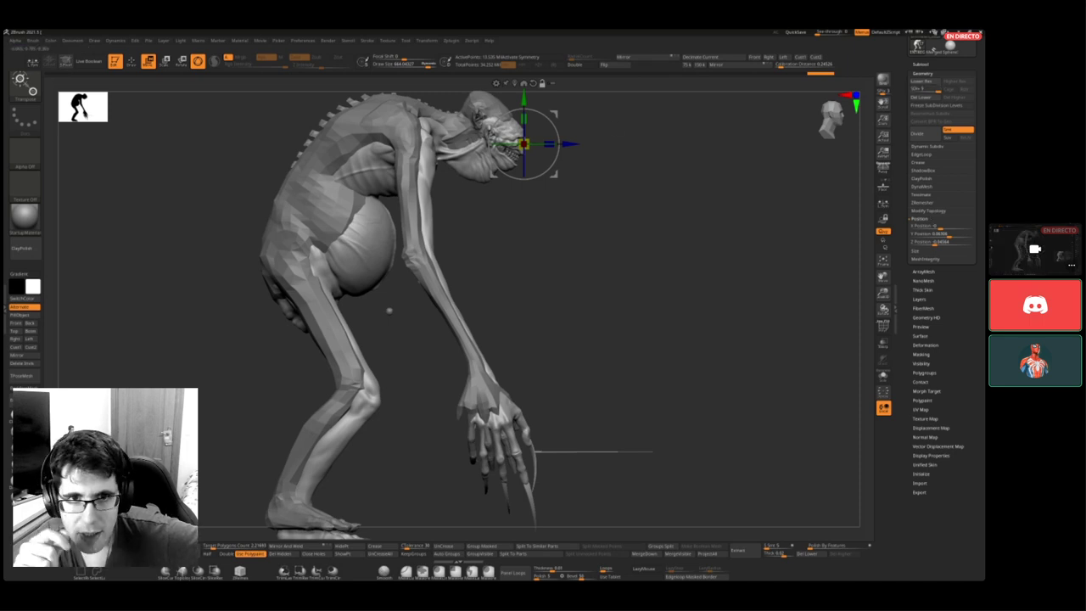
left_click(477, 104, "alt")
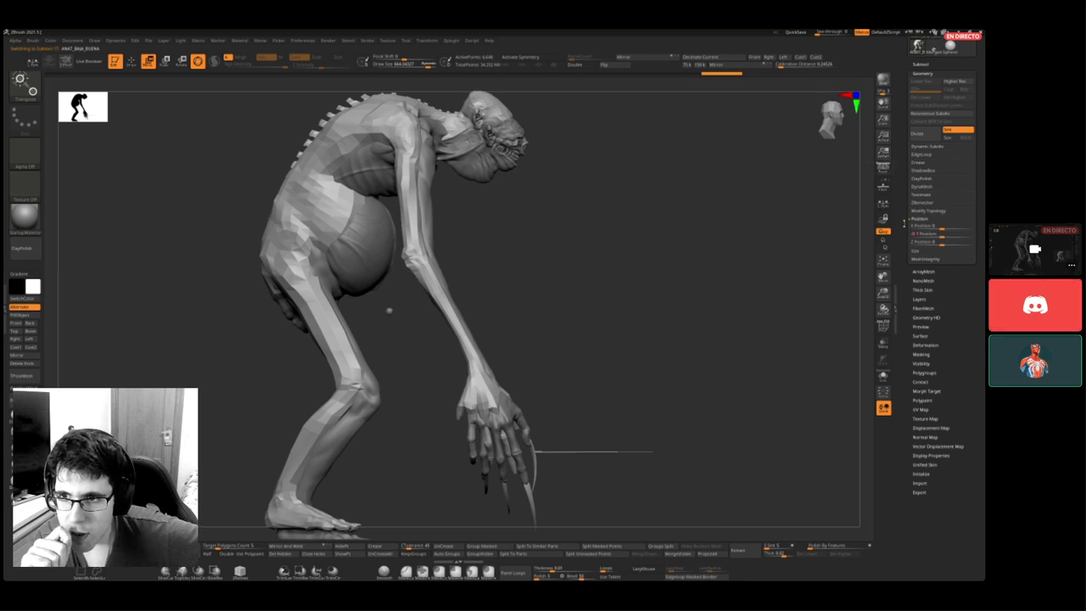
type("6")
key("Return")
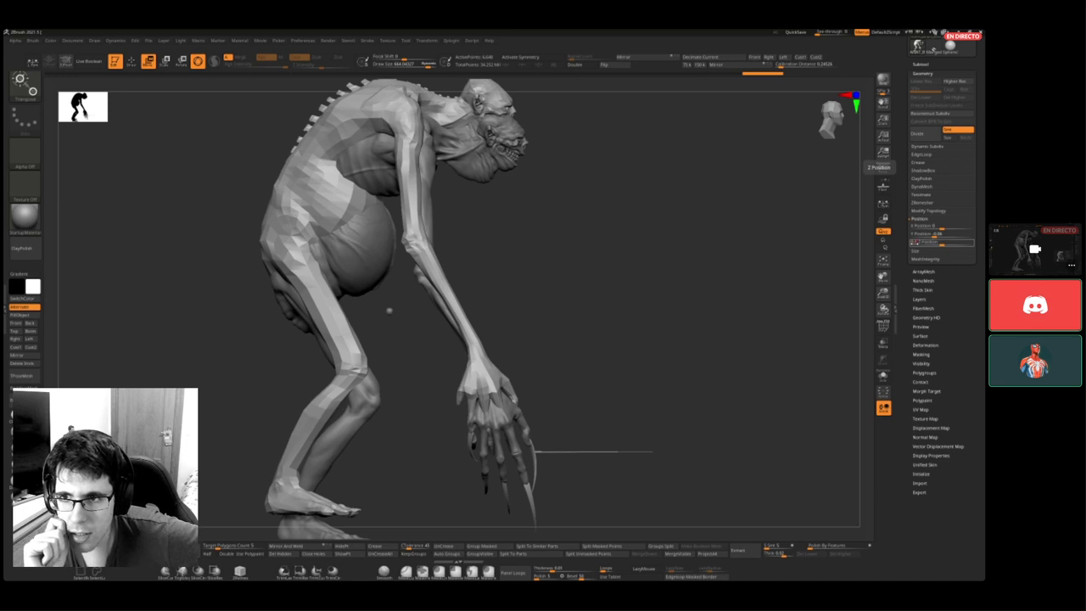
key("ctrl+shift+z")
key("ctrl+z")
key("ctrl+z")
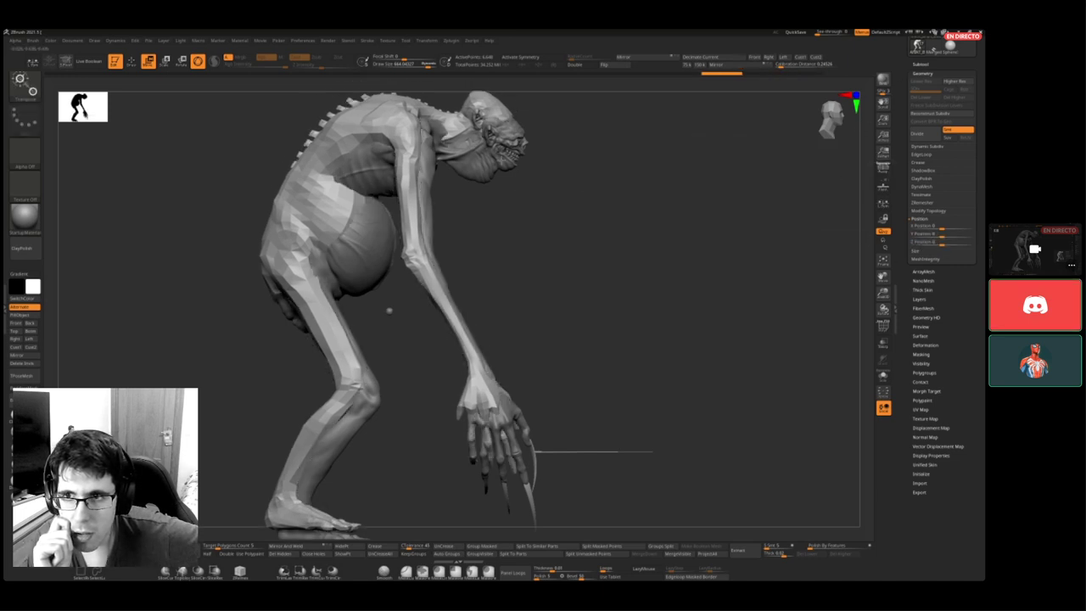
- Match the ANAT_BAJA_BUENA subtool's Y Position to the high-poly body's positive value and set its Z Position to -0.04
key("ctrl+shift+z")
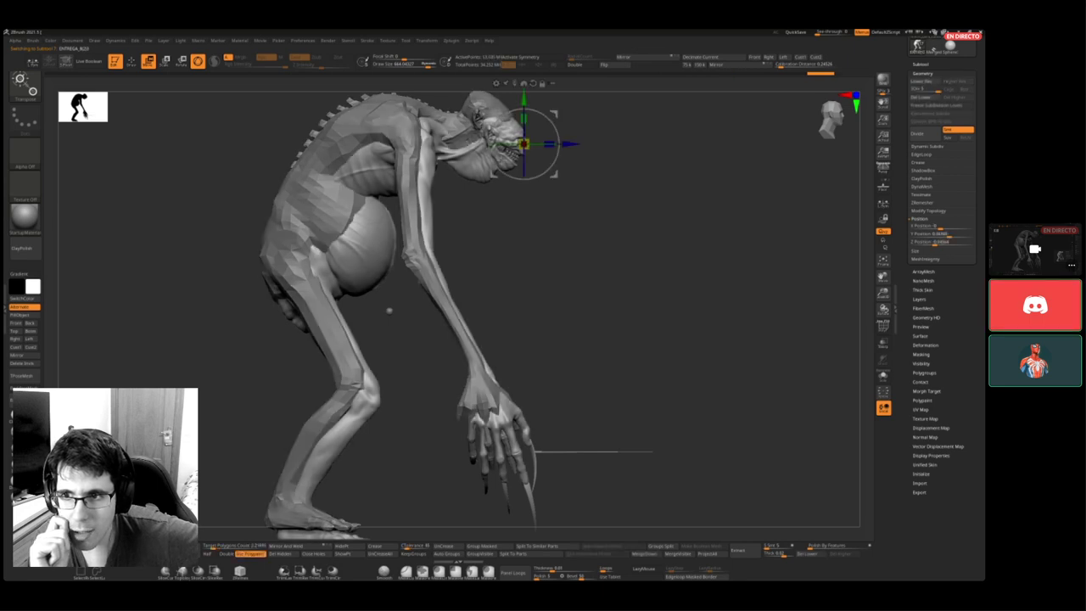
key("ctrl+z")
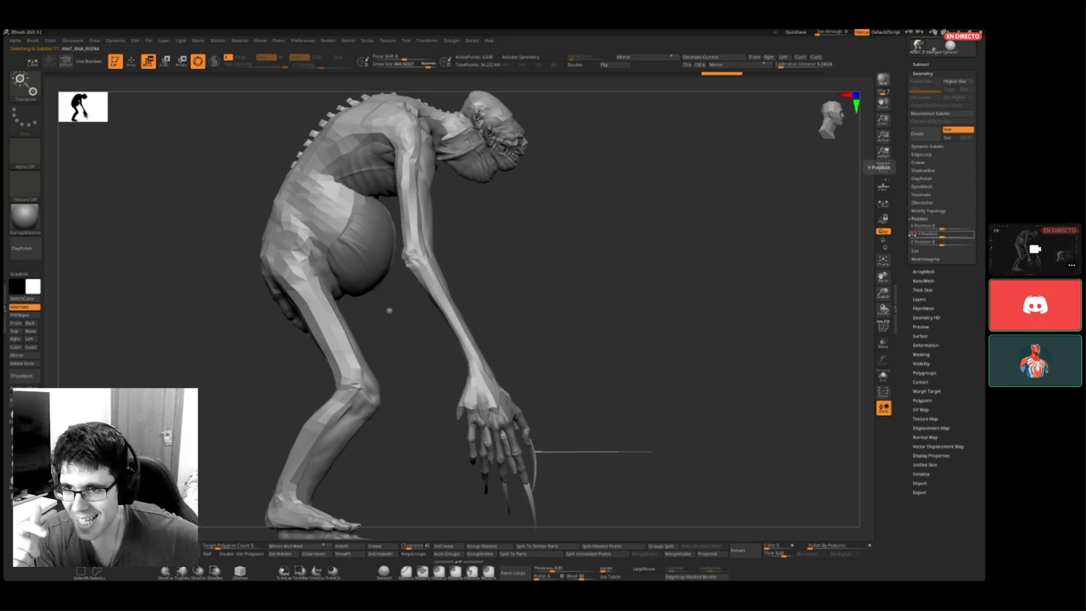
left_click_drag(913, 234, 920, 243)
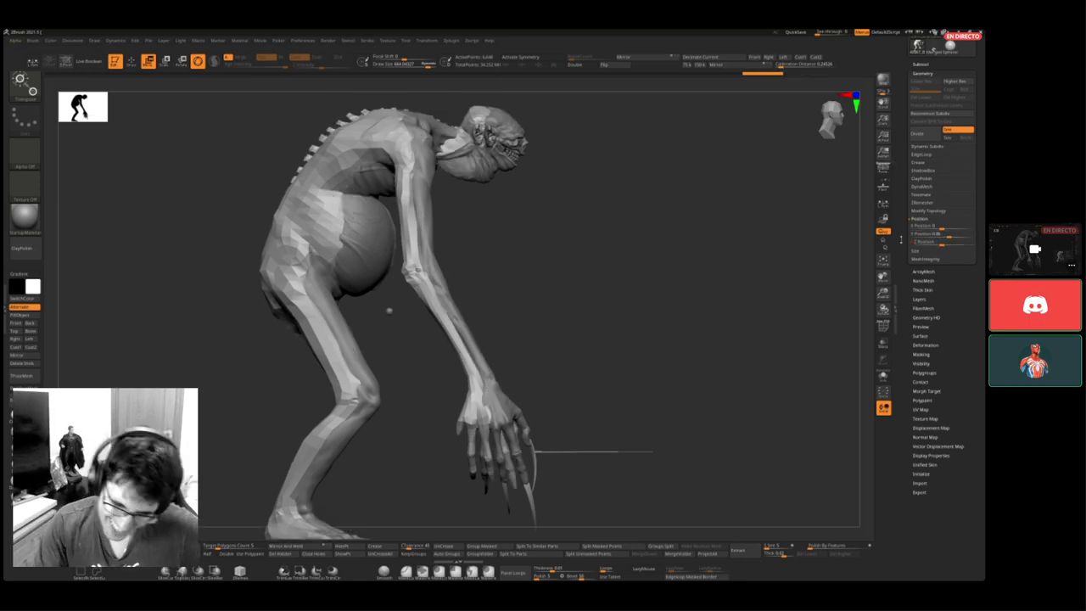
type("-0.04")
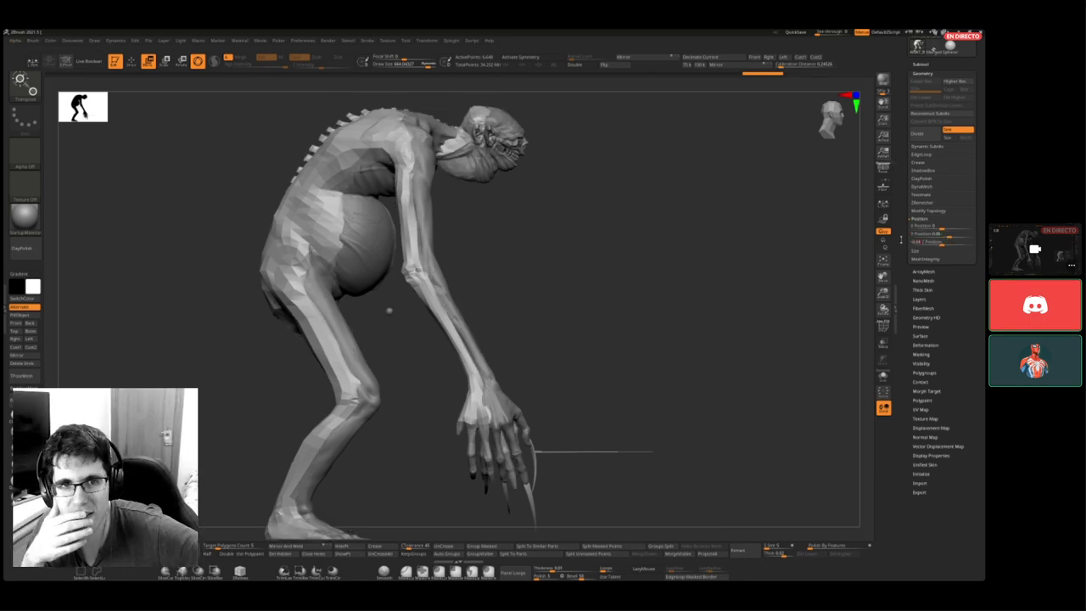
key("Return")
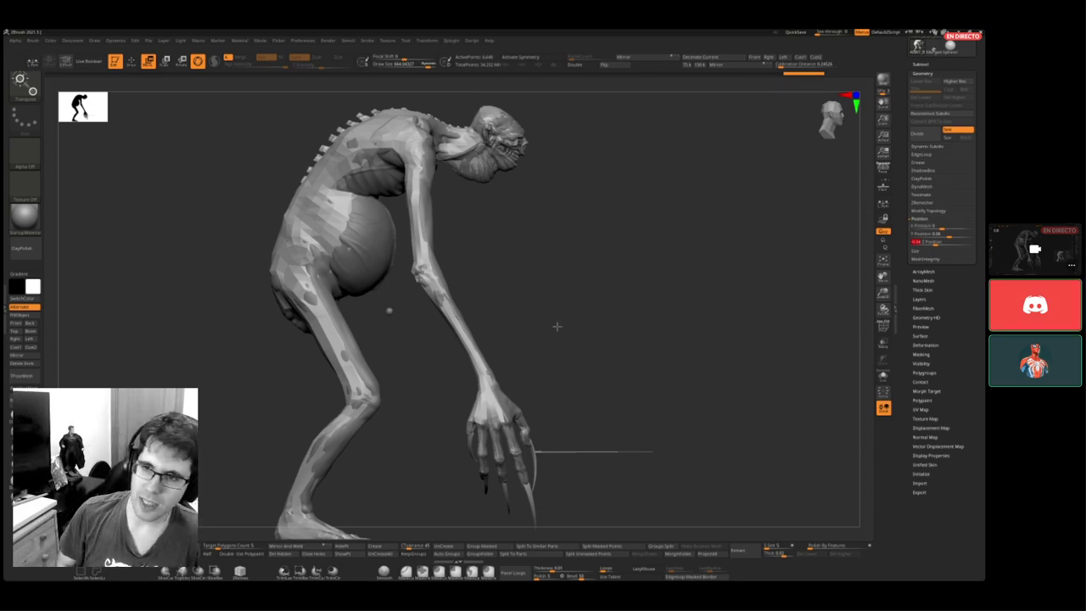
- Frame the whole model and inspect the overlap of the low-poly and high-poly bodies
mouse_move(542, 346)
left_mouse_down()
mouse_move(633, 337)
mouse_move(553, 328)
left_mouse_up()
key("f")
key("w")
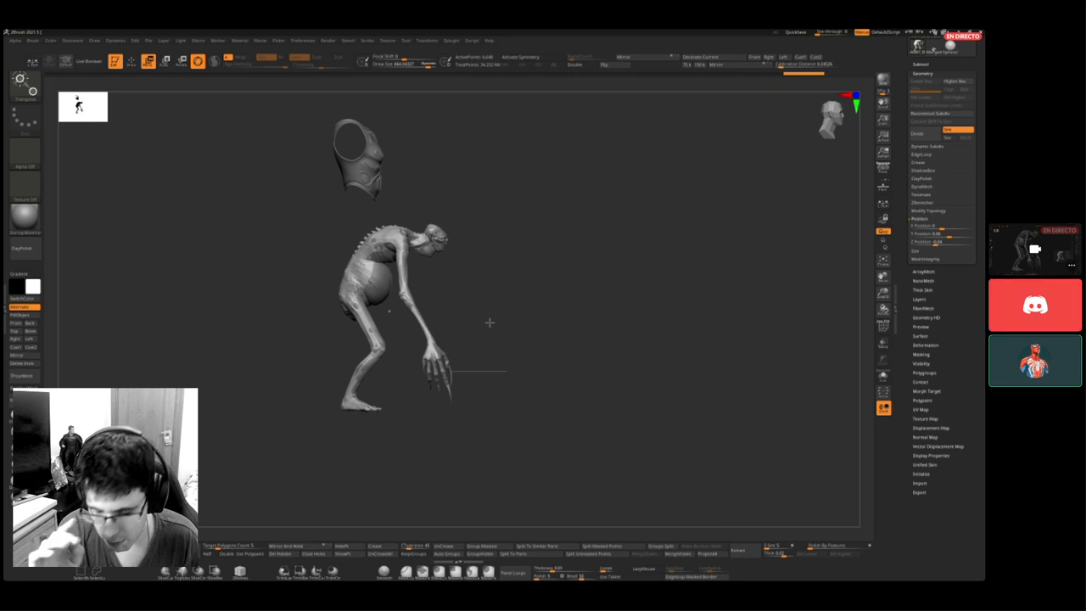
right_click_drag(426, 292, 441, 305, "ctrl")
- Switch to Blender's retopology file with the low-poly creature and start a Wavefront OBJ export
key("super")
key("super")
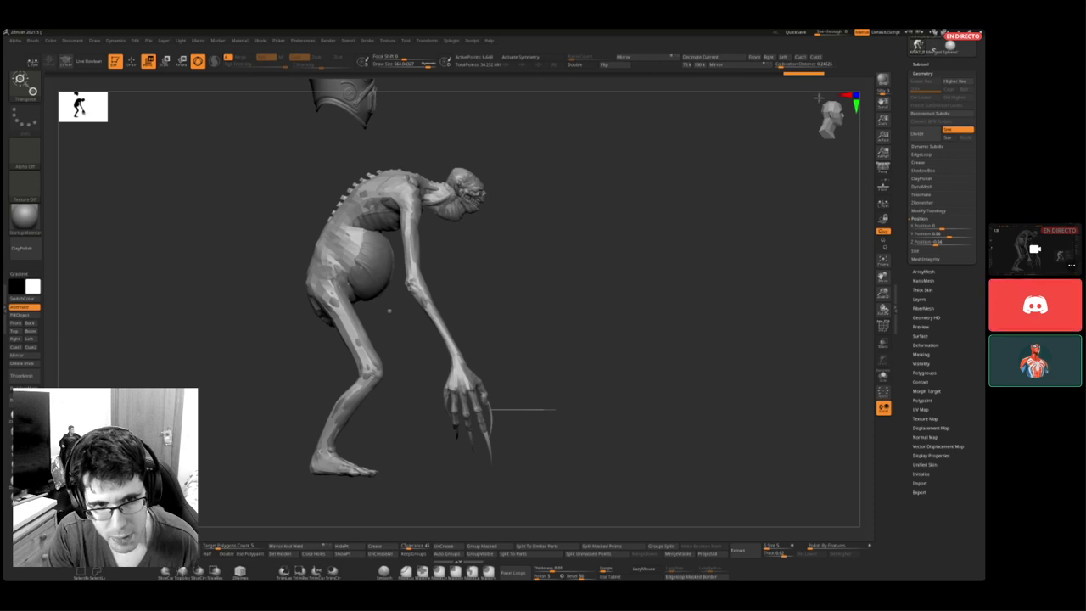
key("super")
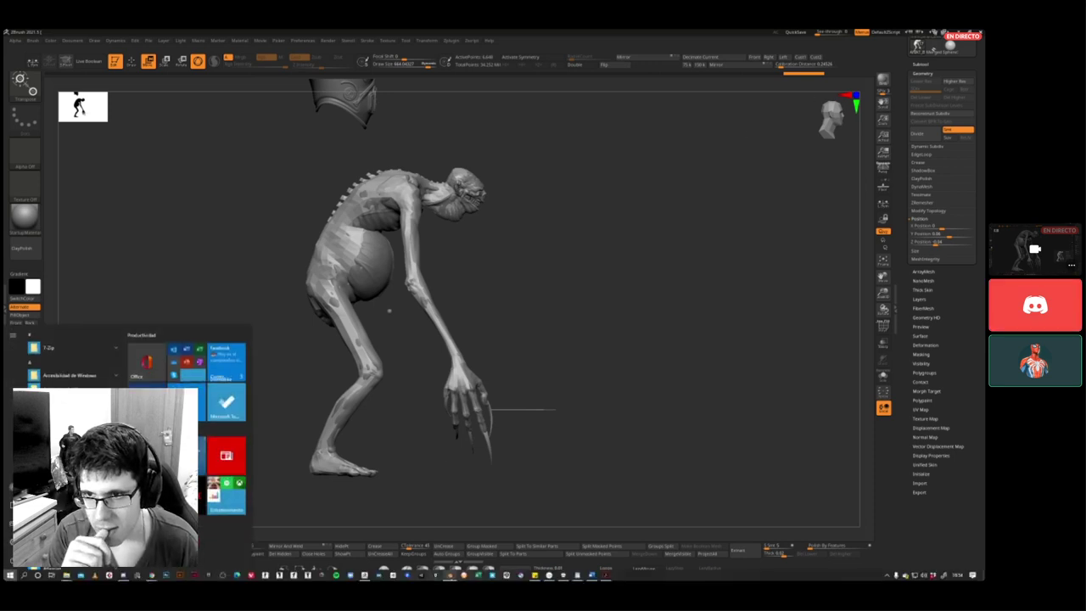
left_click(450, 576)
middle_click_drag(514, 253, 666, 185)
left_click(20, 43)
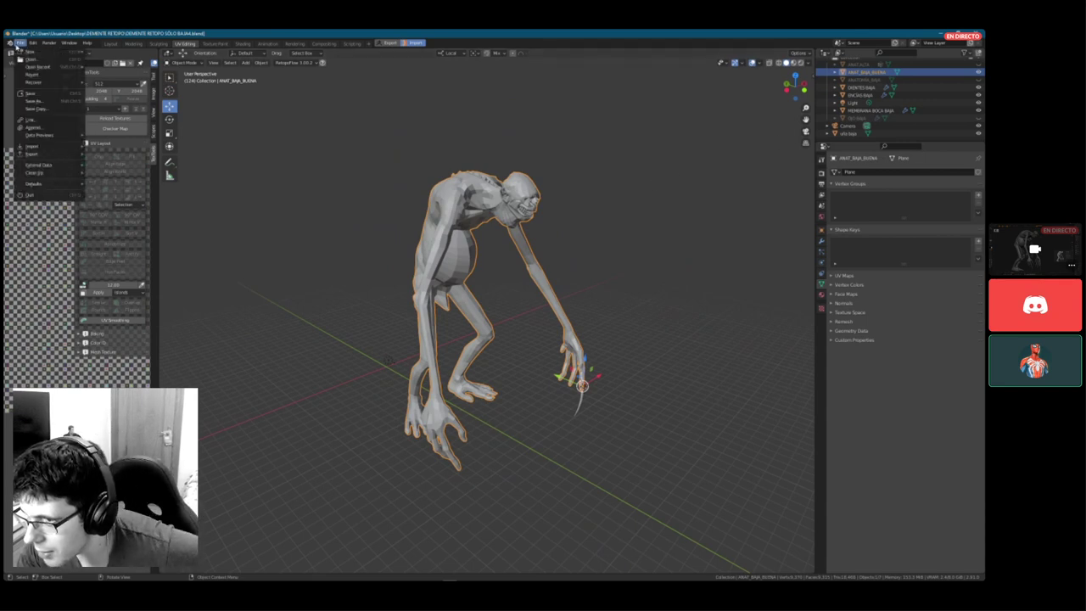
mouse_move(39, 155)
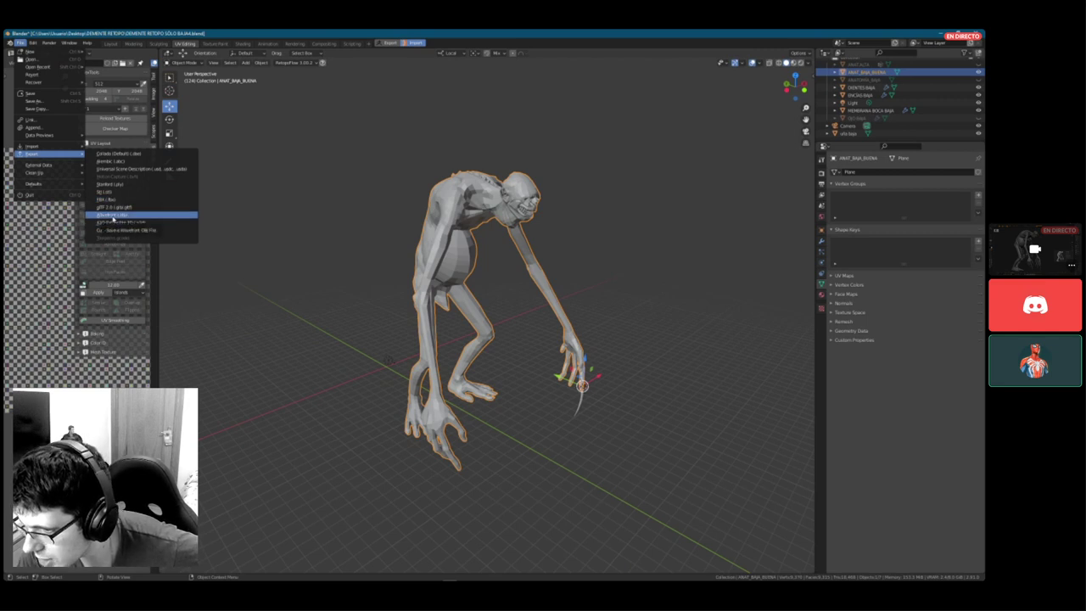
left_click(113, 216)
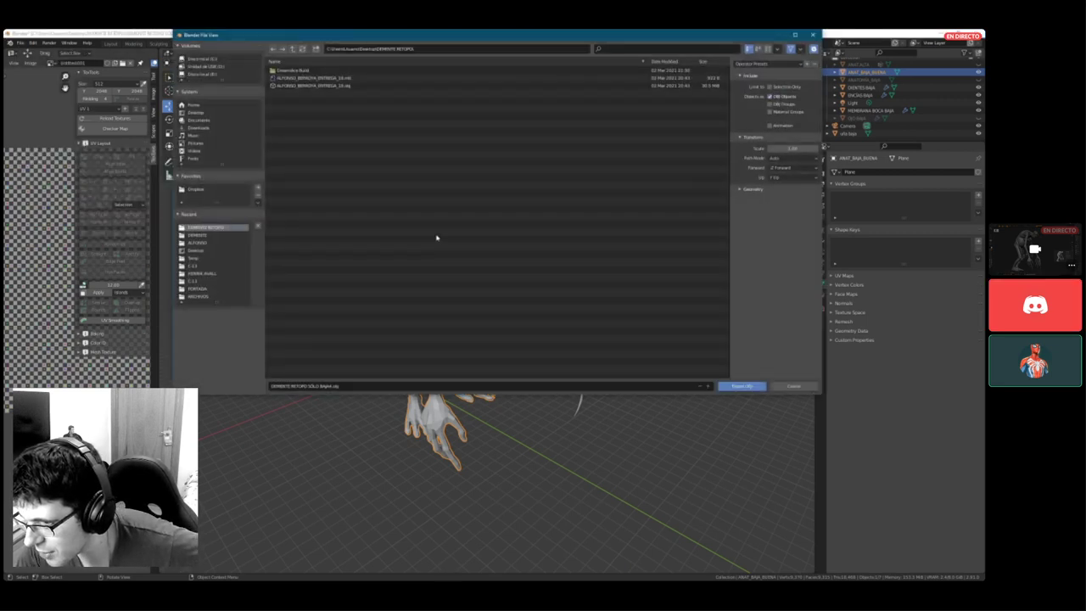
- Choose the Desktop folder, name the export PBL.obj and export the scene there
left_click(195, 112)
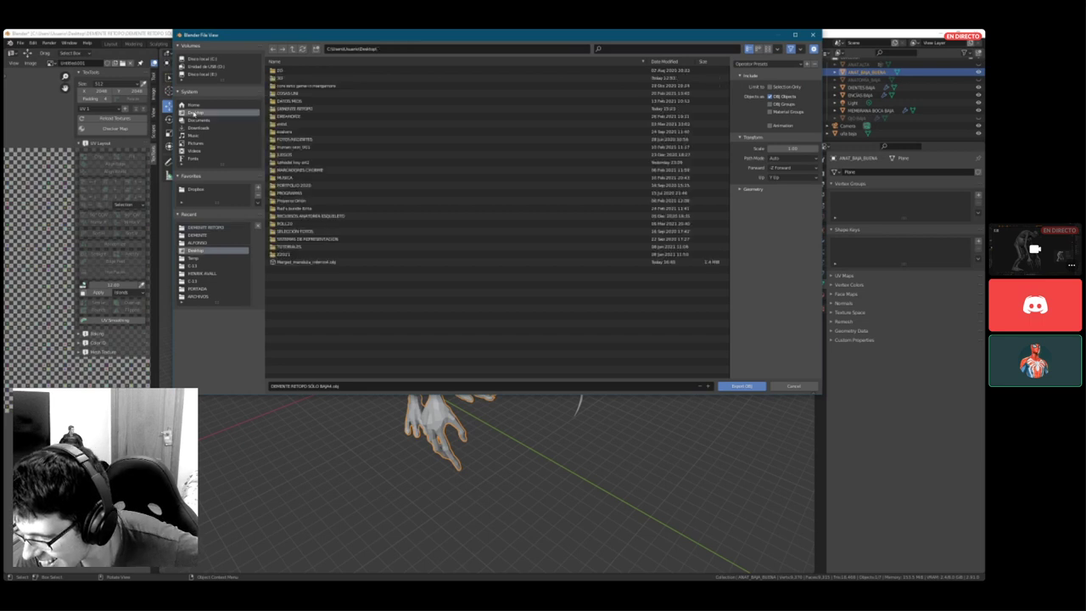
left_click(335, 387)
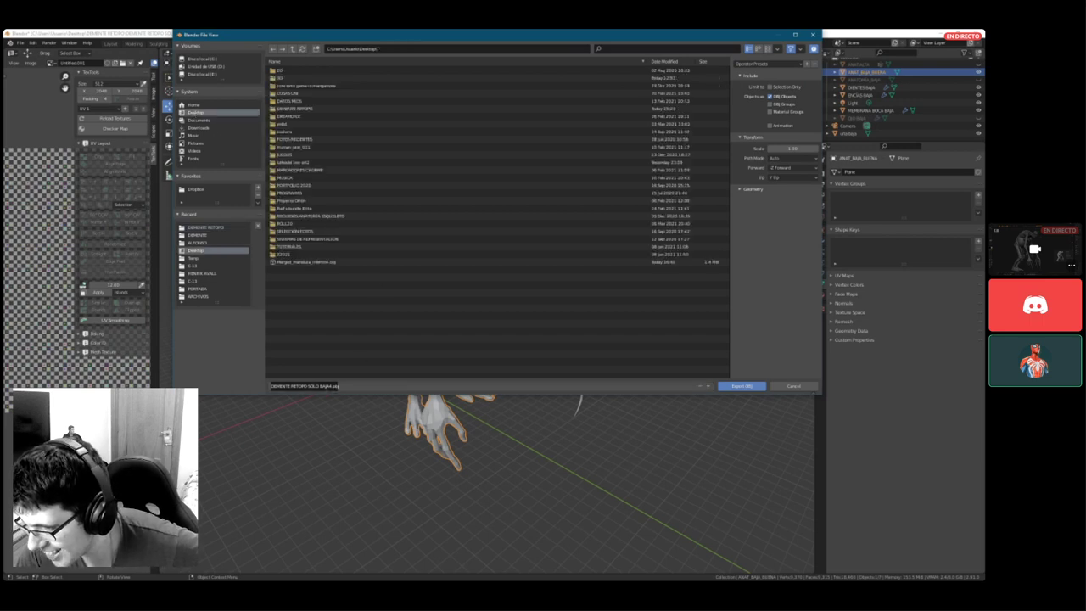
left_click_drag(331, 386, 262, 387)
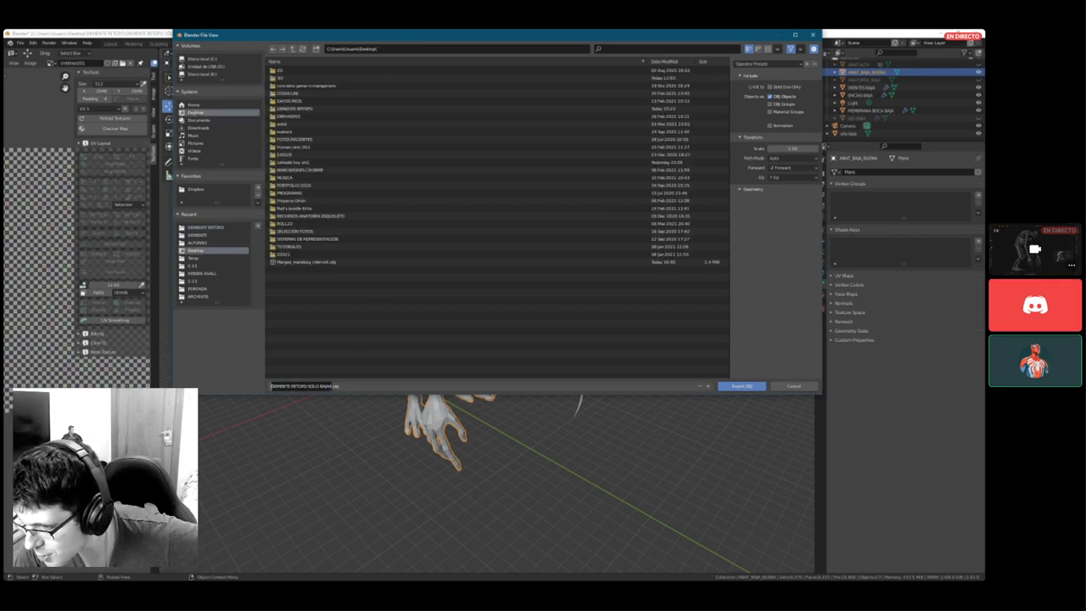
type("RET")
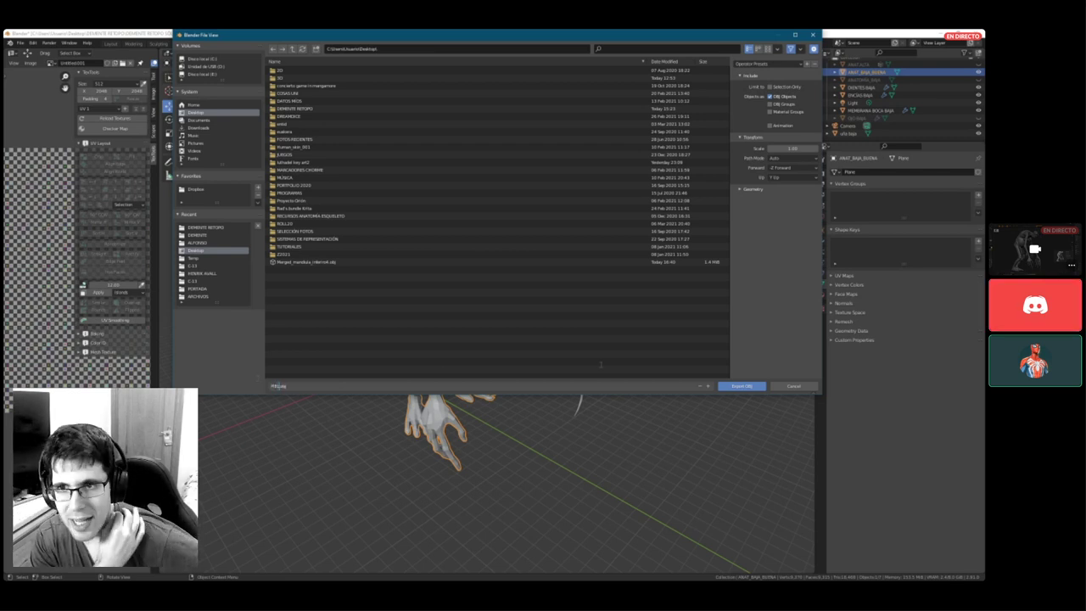
left_click(734, 386)
left_click(734, 386)
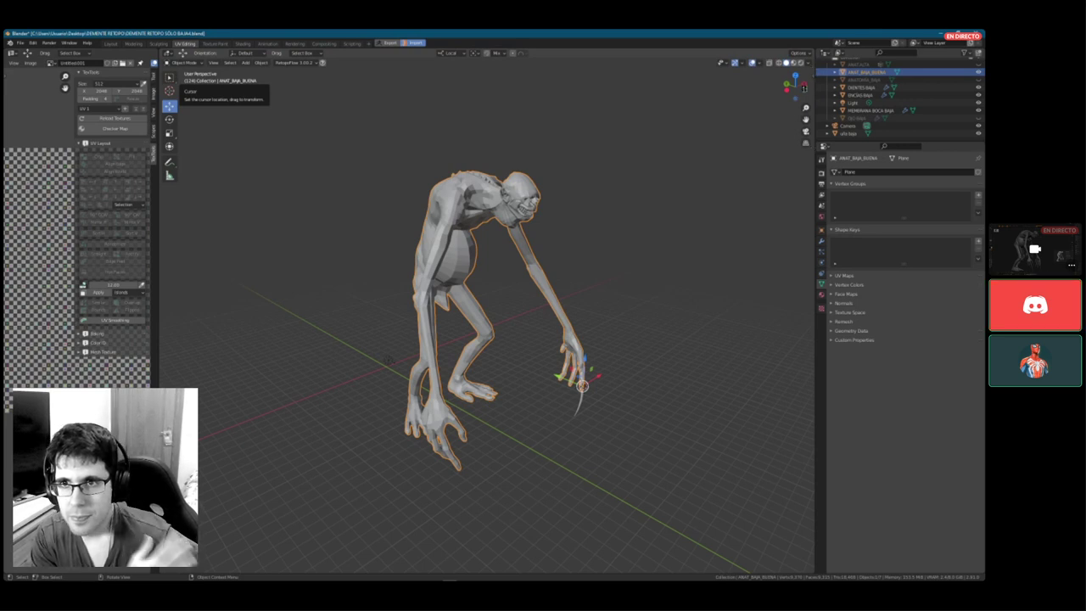
- Display the ANAT_BAJA_BUENA body's transform values and examine the body from another angle
left_click(811, 79)
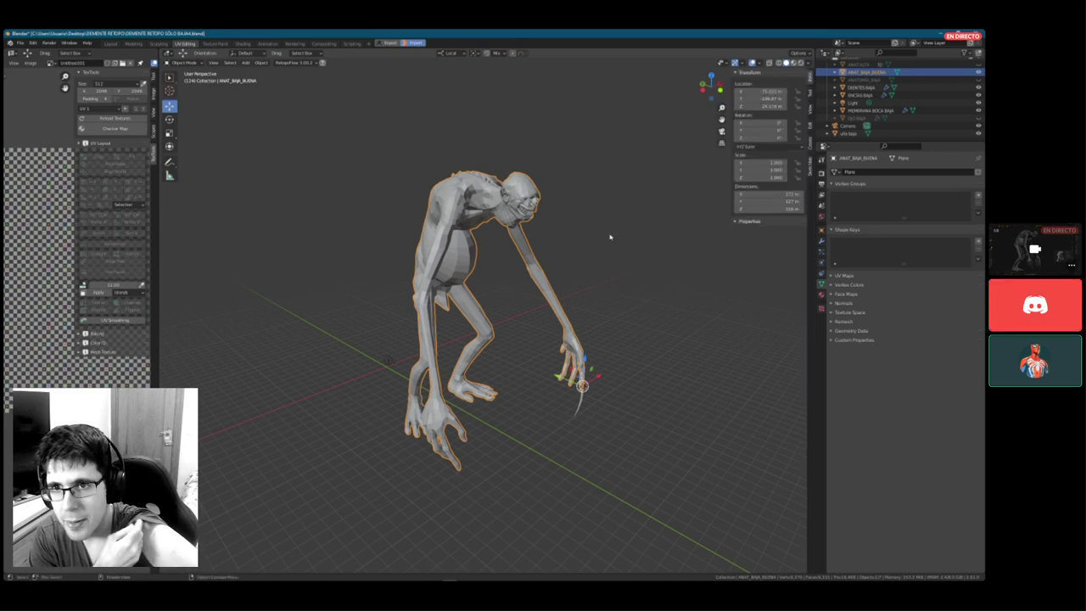
mouse_move(610, 237)
middle_mouse_down()
mouse_move(601, 226)
mouse_move(616, 226)
middle_mouse_up()
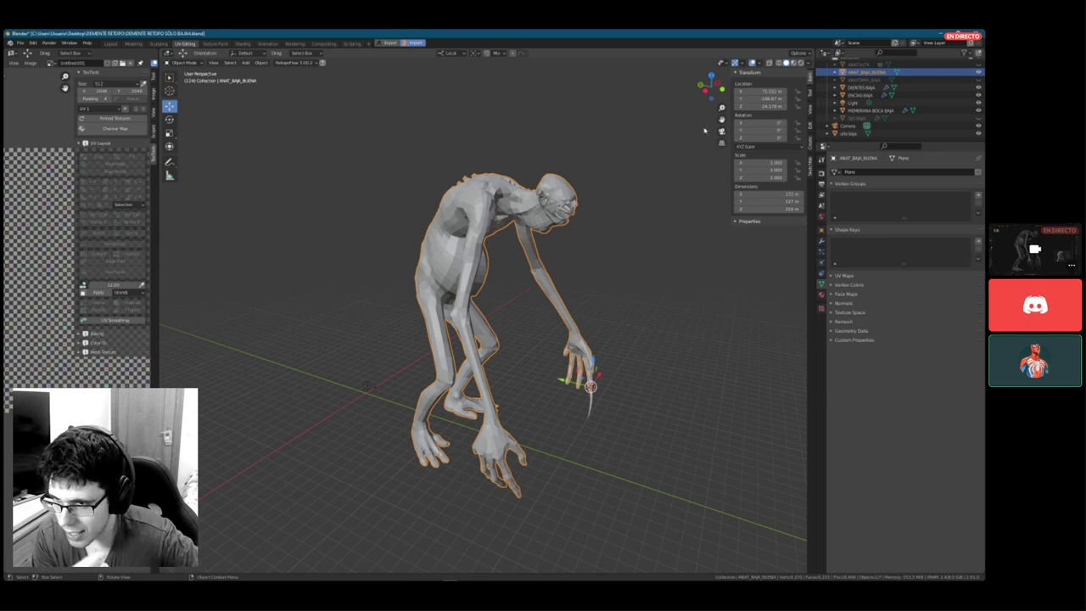
left_click(20, 43)
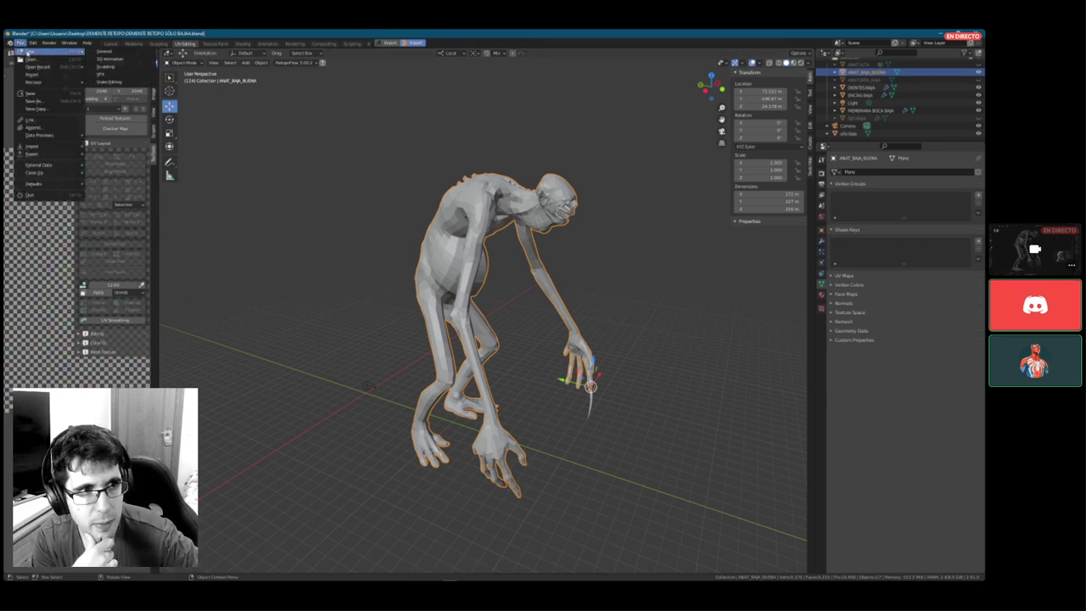
left_click(104, 51)
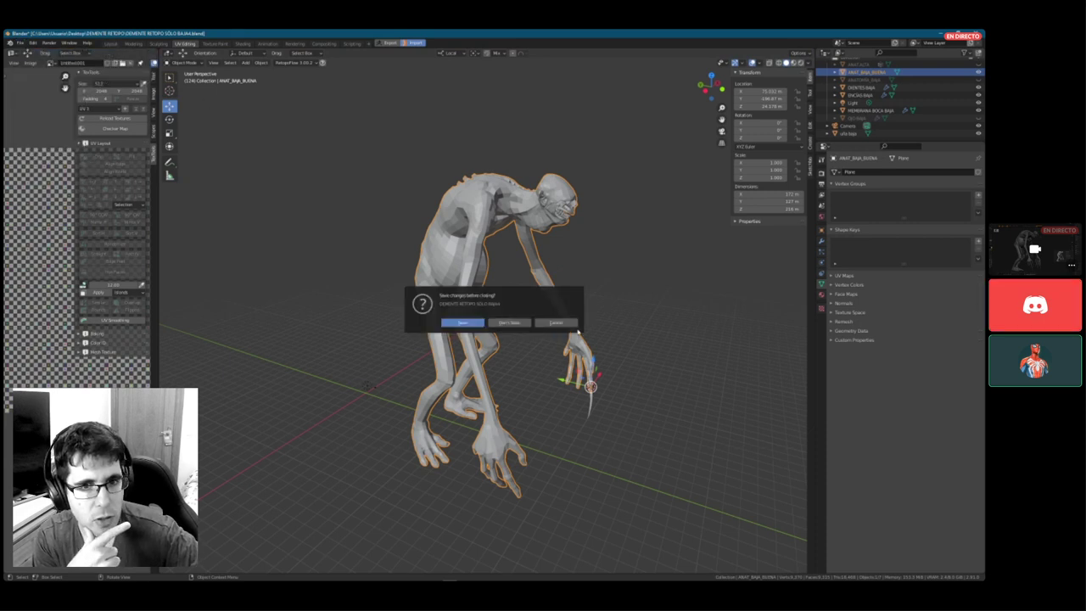
left_click(562, 323)
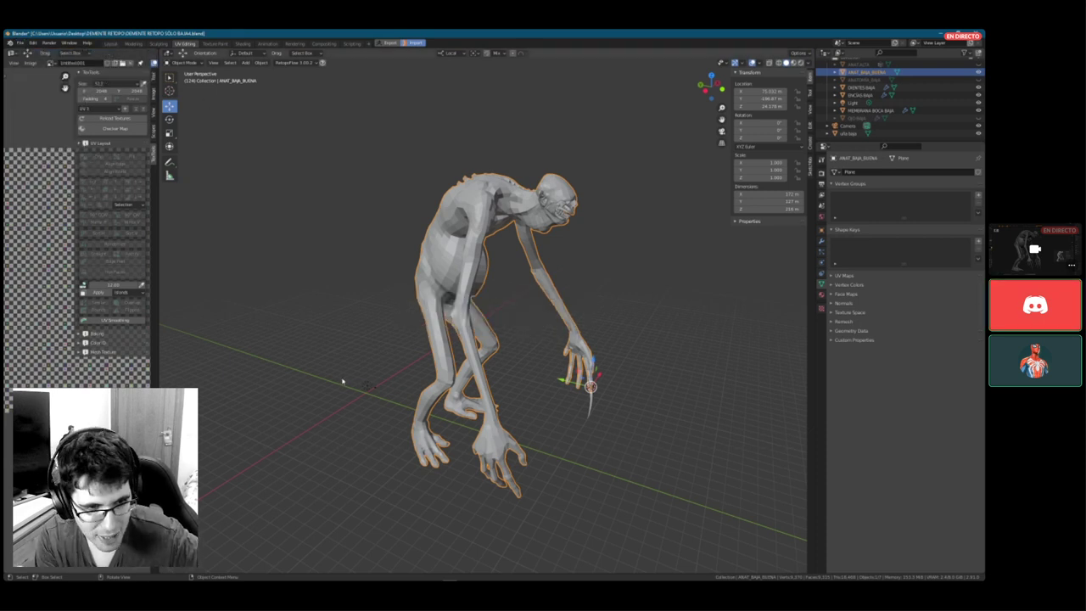
- Launch a second Blender instance with an empty default scene and dismiss its splash screen
key("super")
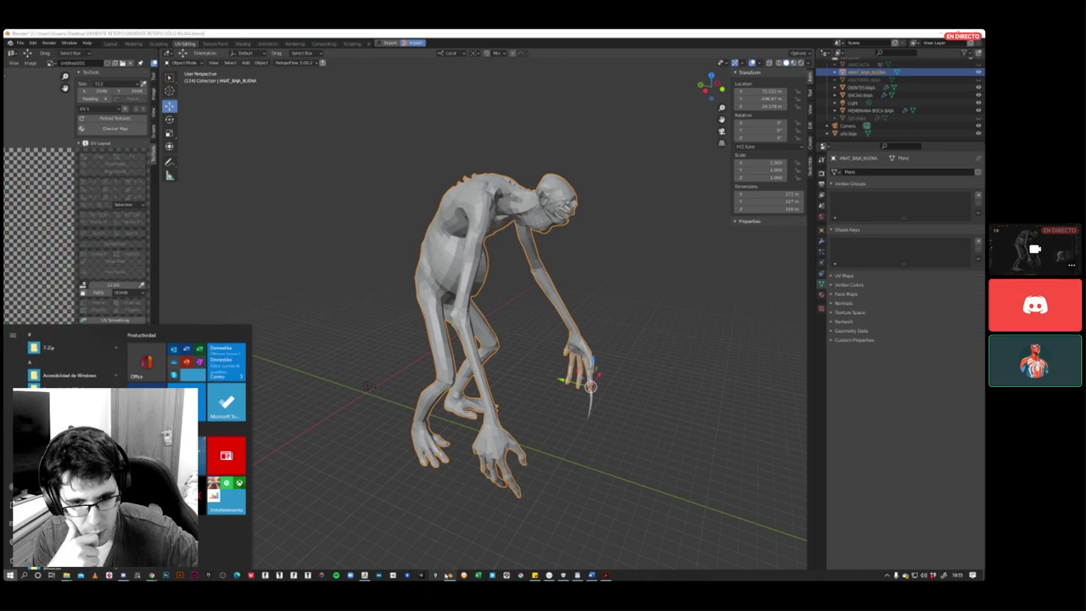
right_click(450, 575)
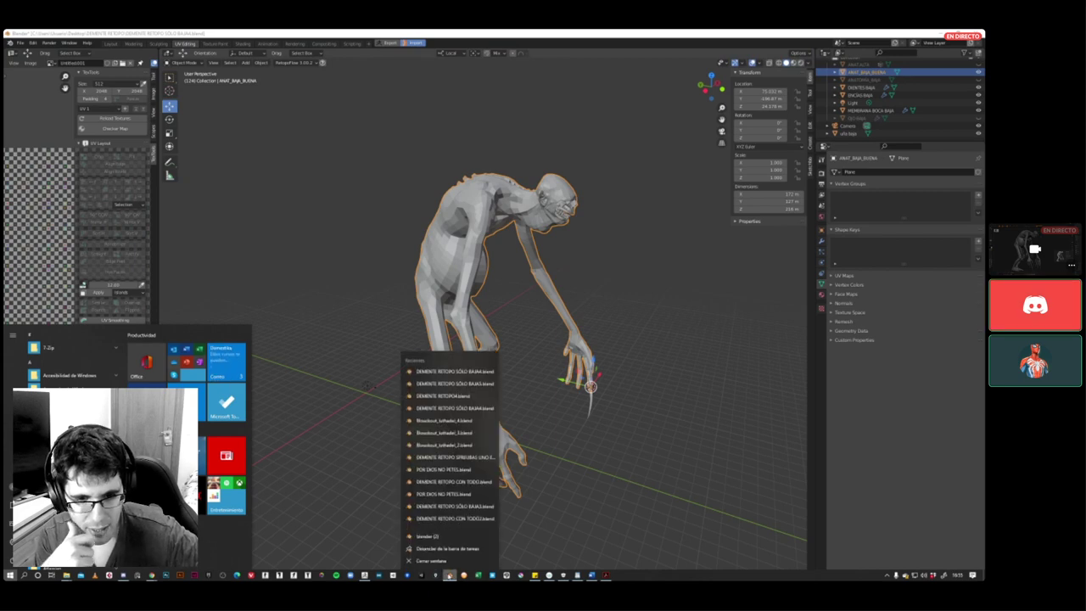
left_click(429, 536)
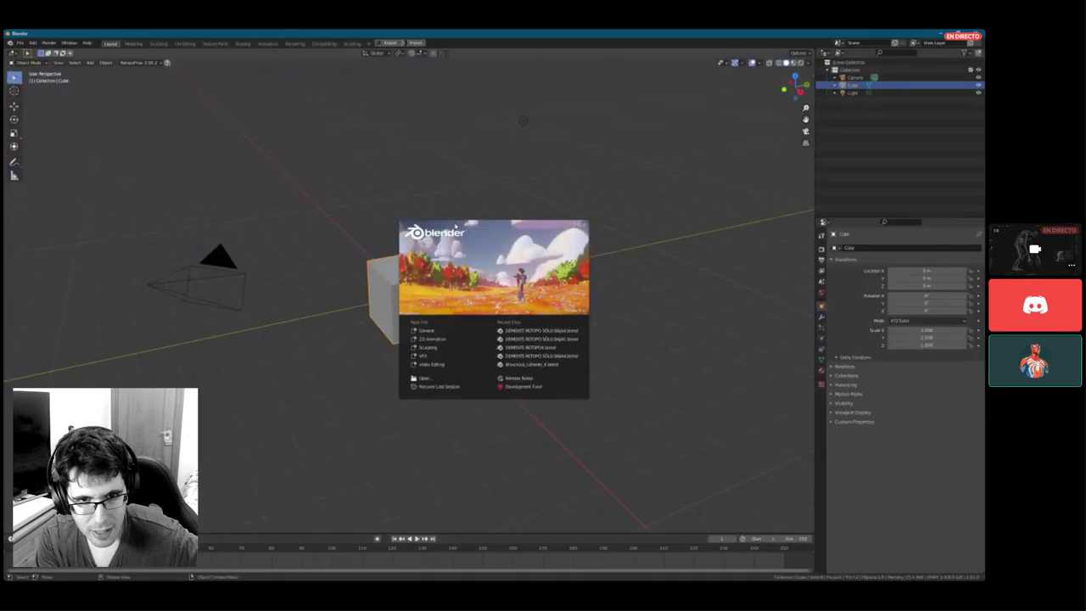
left_click(546, 155)
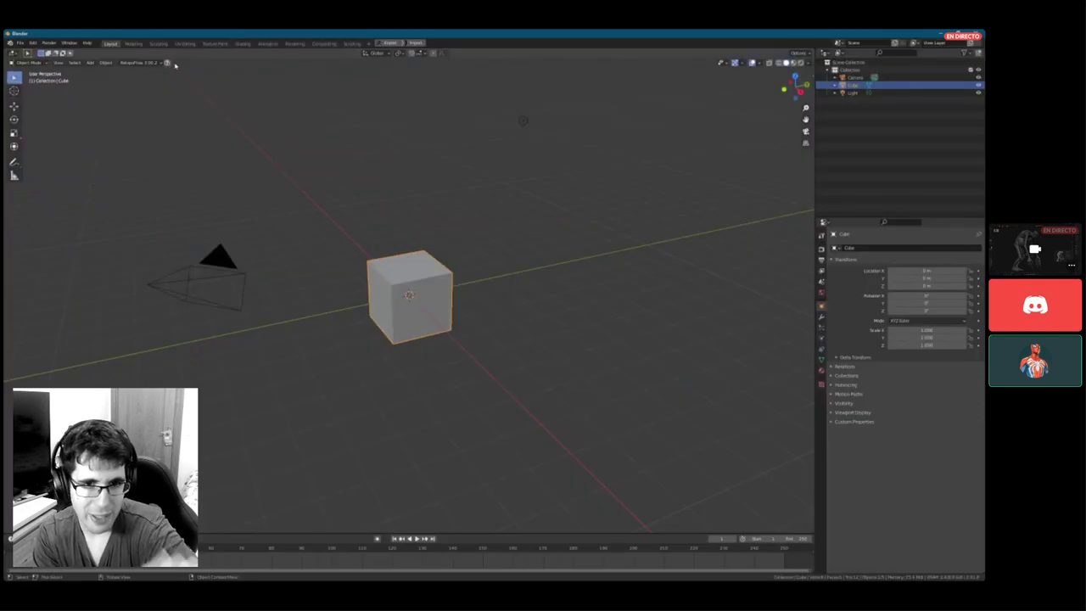
- Import the Wavefront file PBL.obj from the Desktop folder into the new scene
left_click(20, 42)
mouse_move(38, 146)
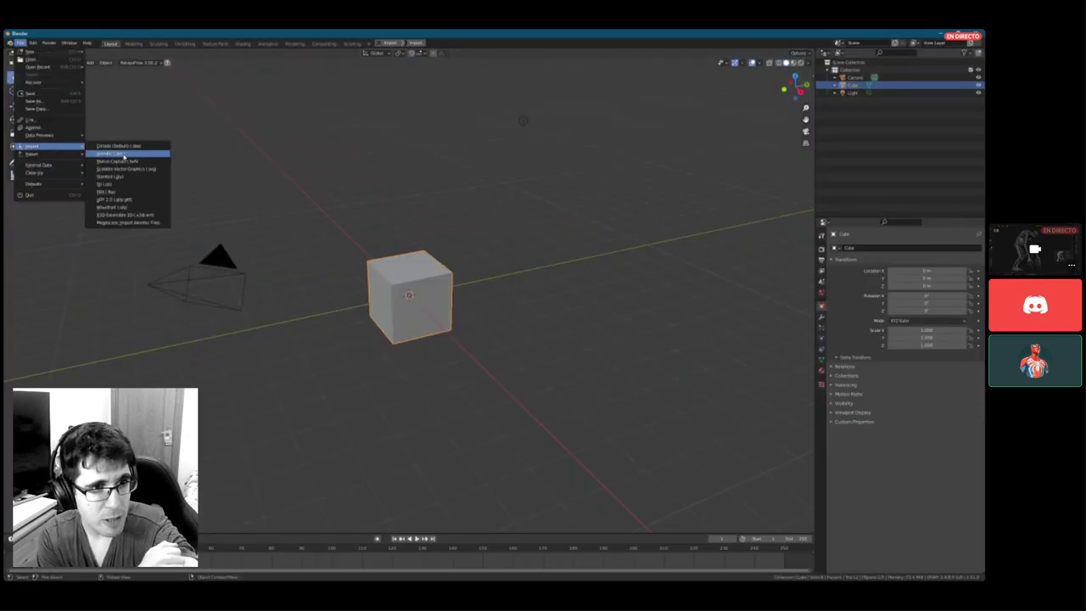
left_click(134, 207)
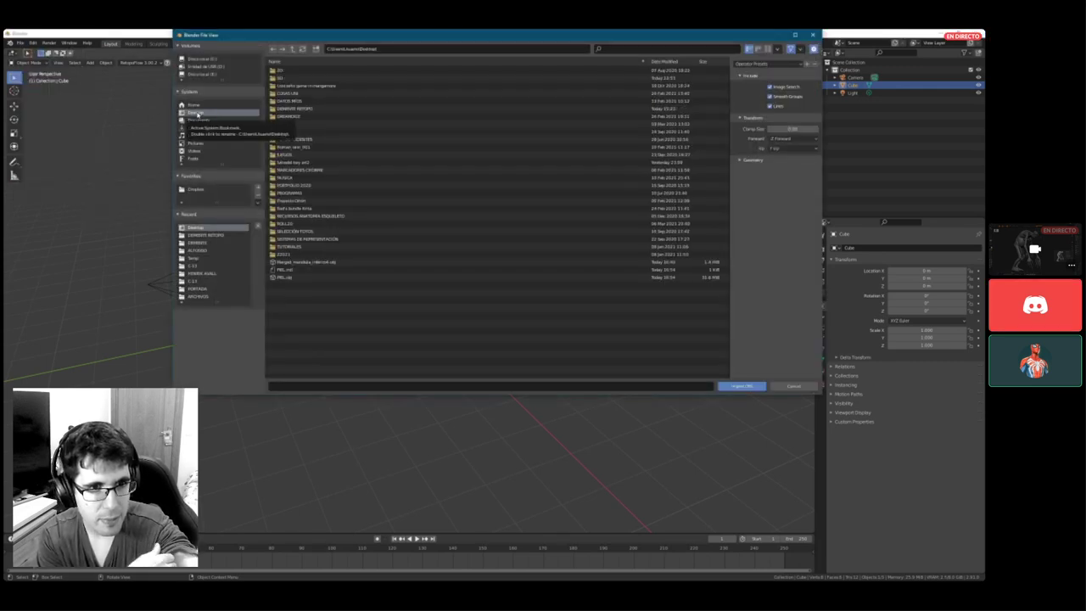
double_click(304, 277)
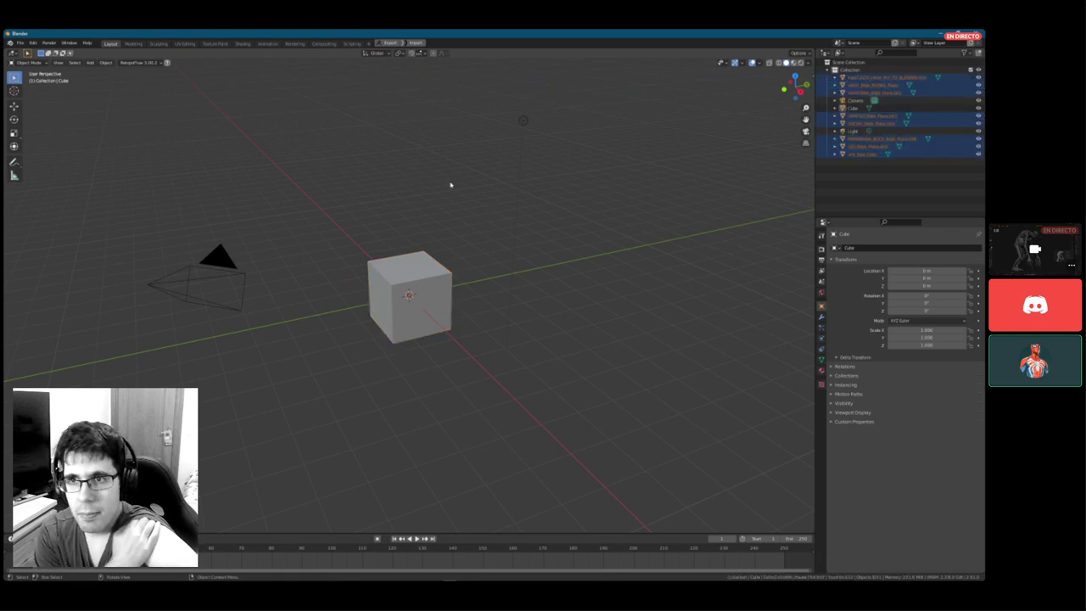
- Delete the default cube from the scene
scroll(472, 235, "down", 6)
scroll(413, 278, "up", 10)
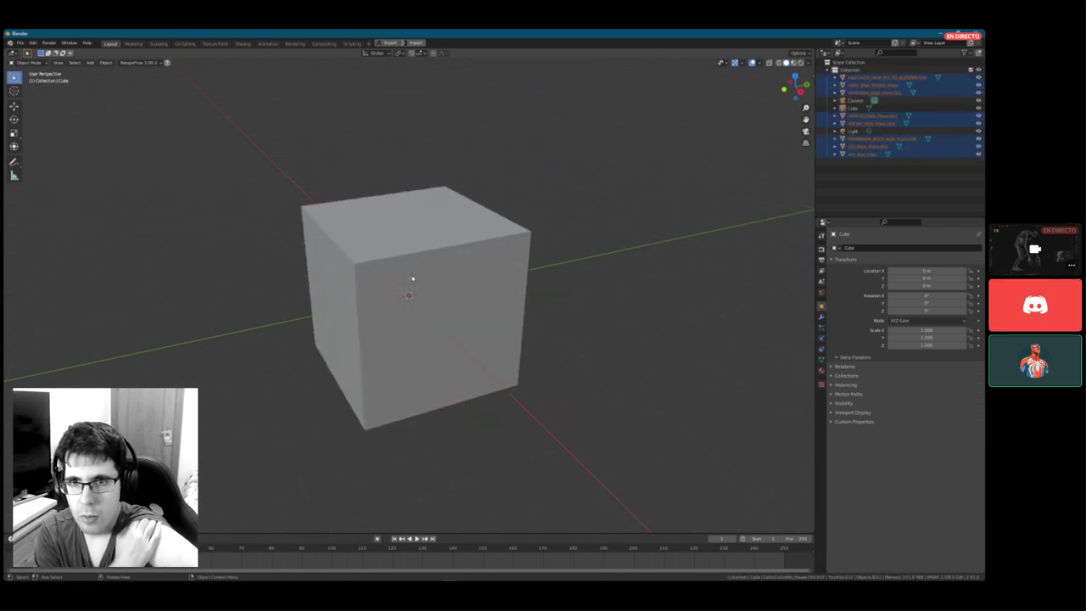
left_click(412, 279)
key("Delete")
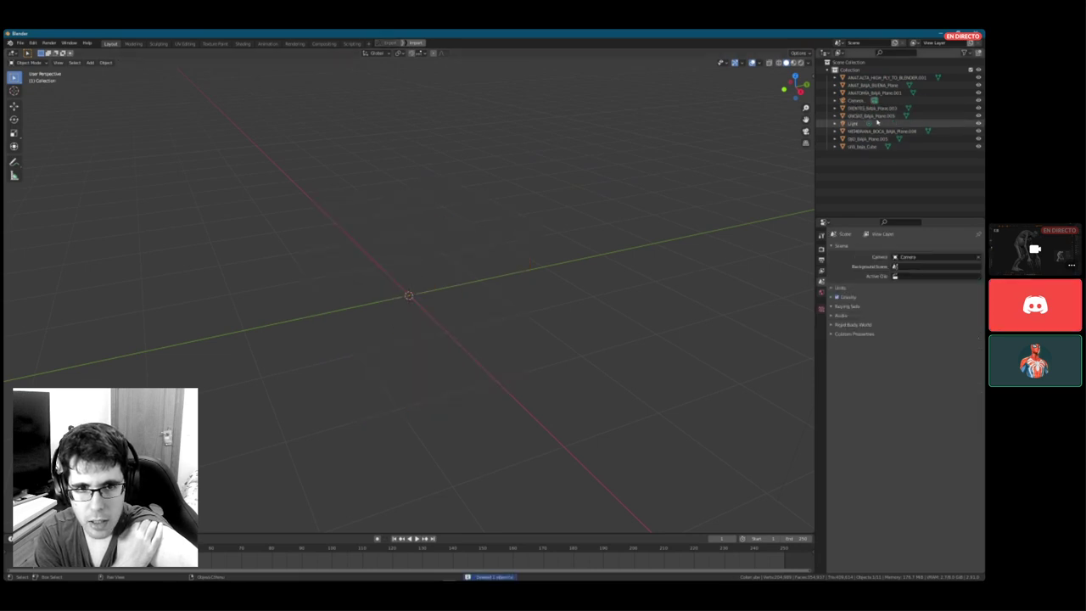
- Hide the ANATALTA_HIGH_PLY_TO_BLENDER.001 and ANATOMÍA_BAJA_Plane.001 bodies and select ANAT_BAJA_BUENA_Plane
left_click(874, 107)
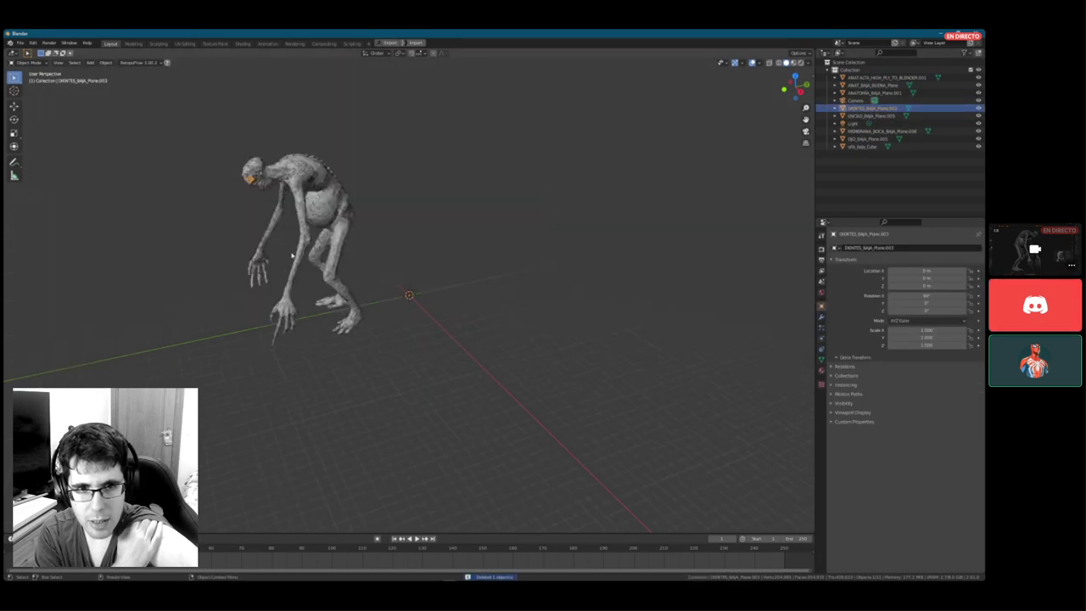
middle_click_drag(292, 255, 356, 245)
scroll(356, 245, "up", 4)
scroll(356, 245, "down", 1)
left_click(393, 206)
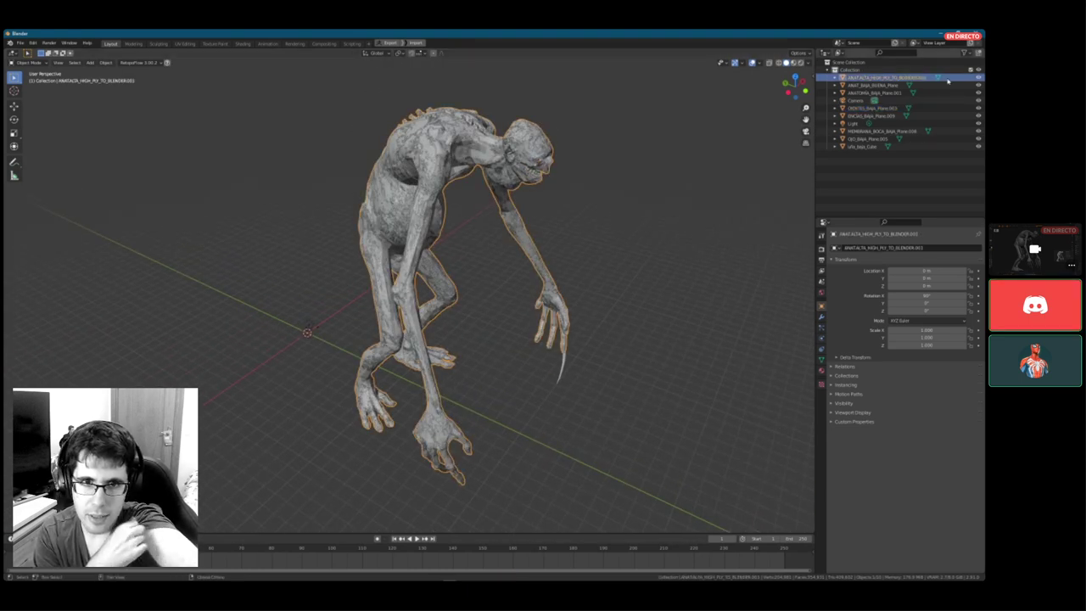
left_click(978, 77)
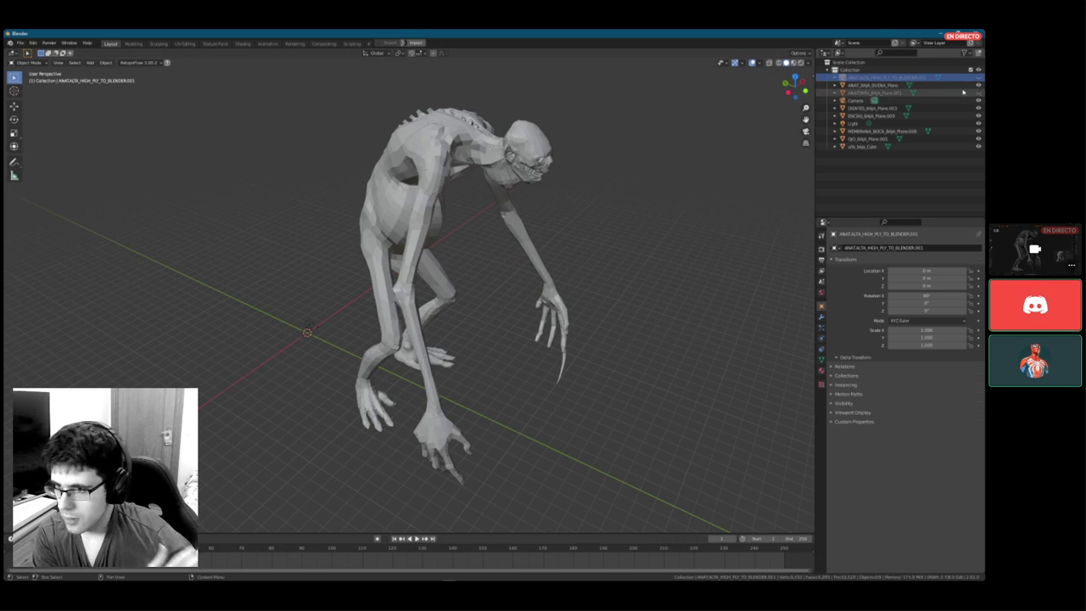
left_click(963, 92)
left_click(945, 86)
middle_click_drag(501, 204, 526, 179)
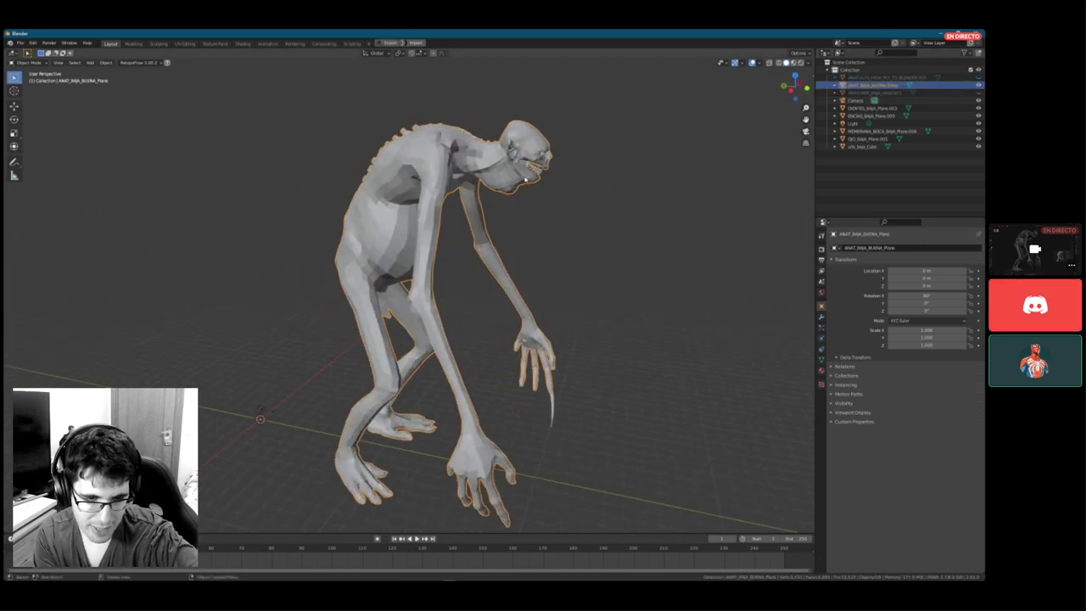
- Switch to ZBrush and permanently delete the ANAT_BAJA_BUENA subtool
key("super")
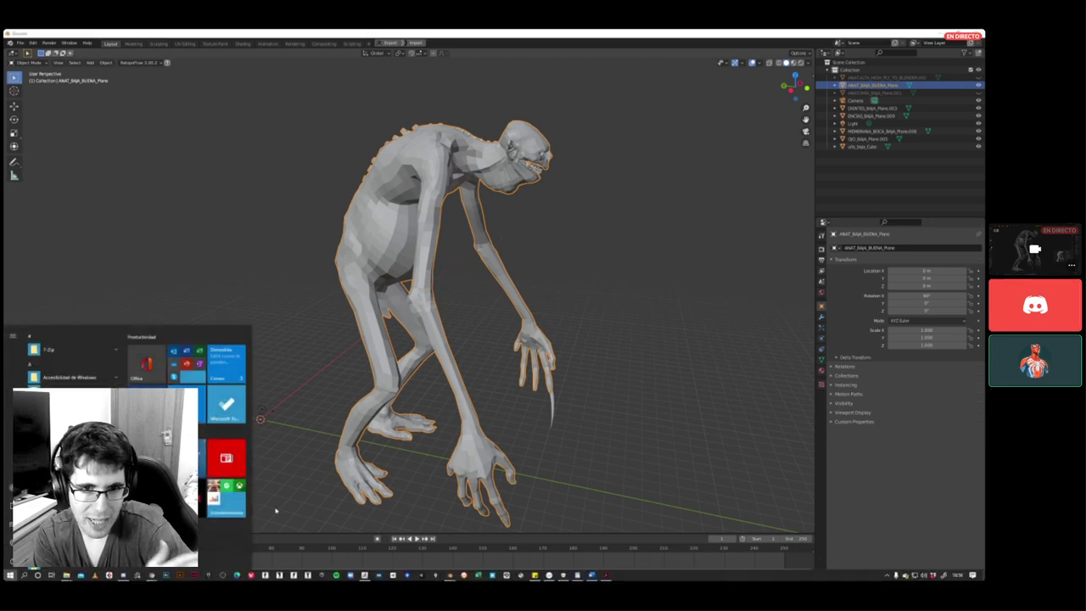
left_click(365, 576)
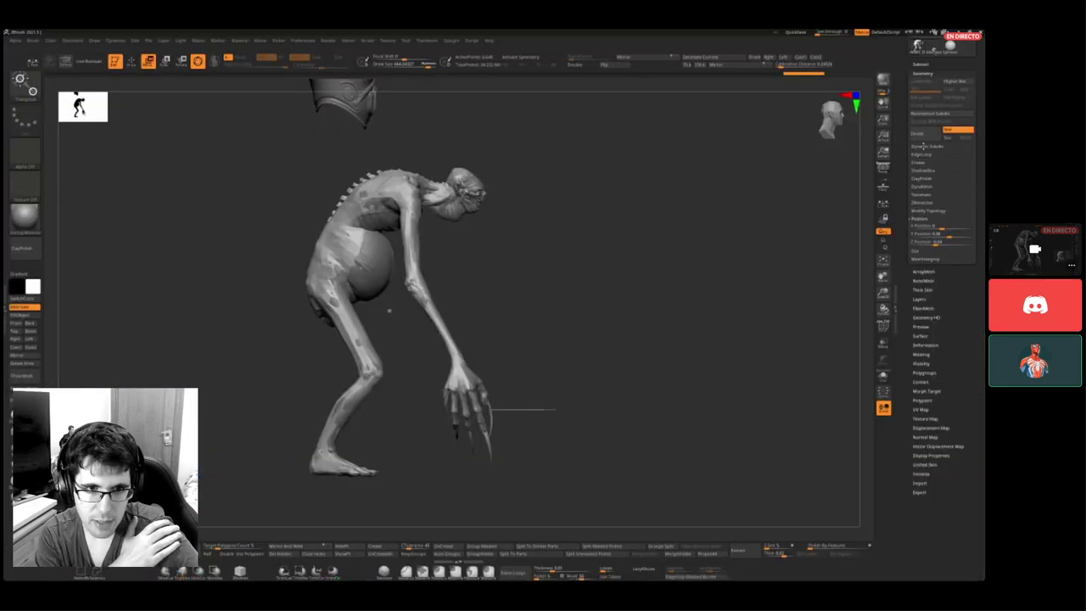
left_click(920, 63)
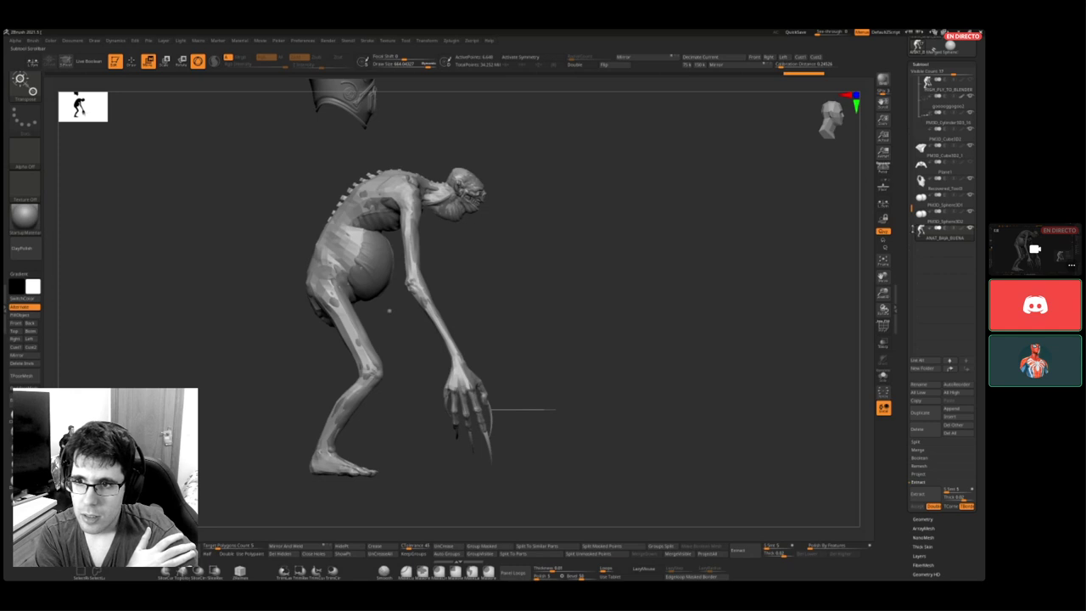
left_click_drag(913, 204, 913, 160)
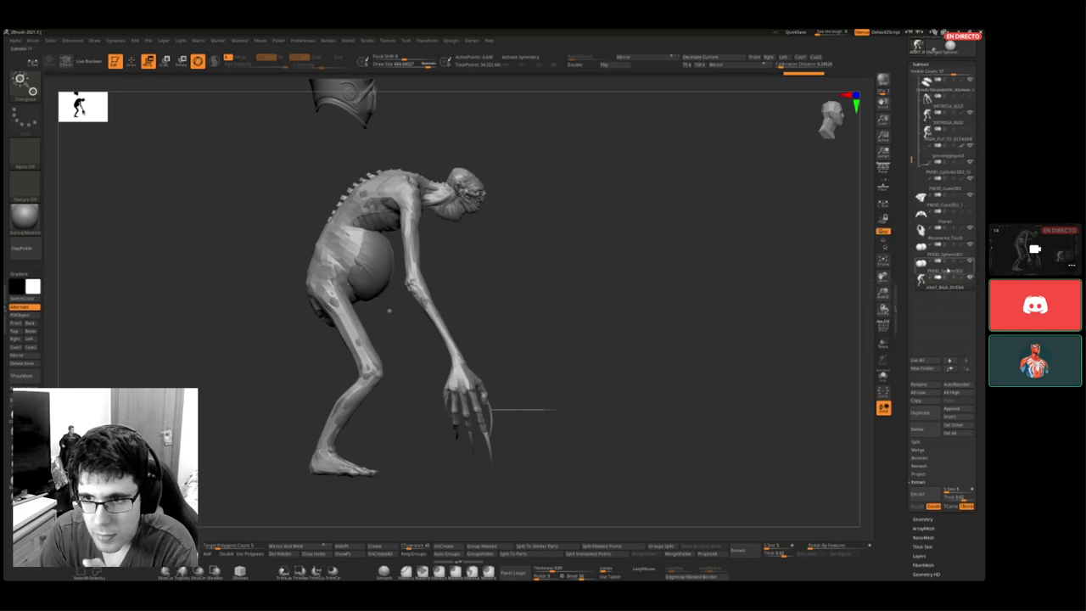
left_click(926, 429)
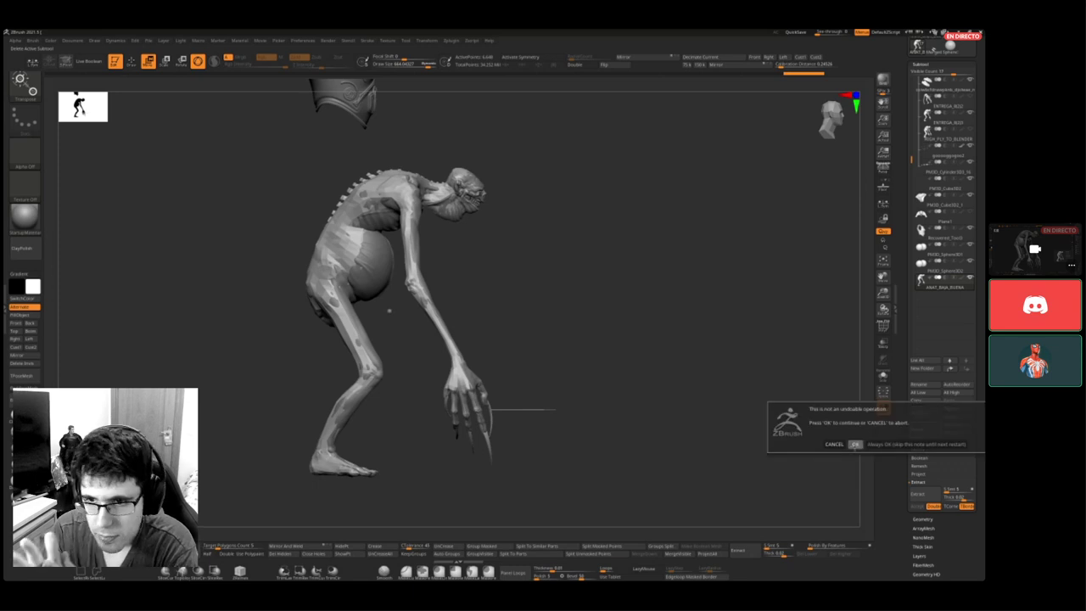
left_click(852, 444)
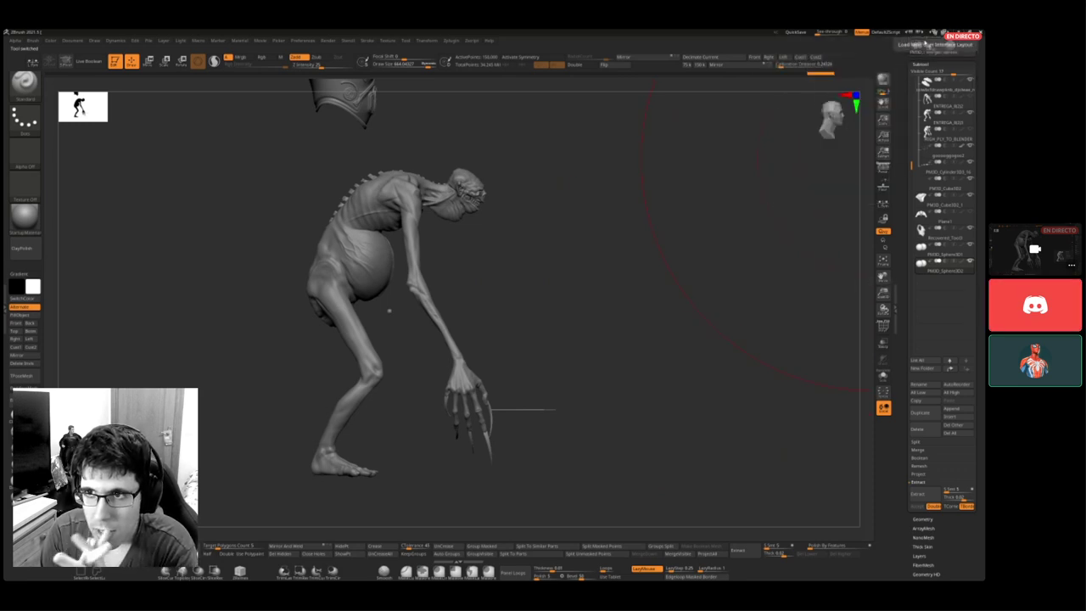
- Switch to the new Blender scene, export the ANAT_BAJA_BUENA_Plane body to ZBrush, and return to ZBrush
key("super")
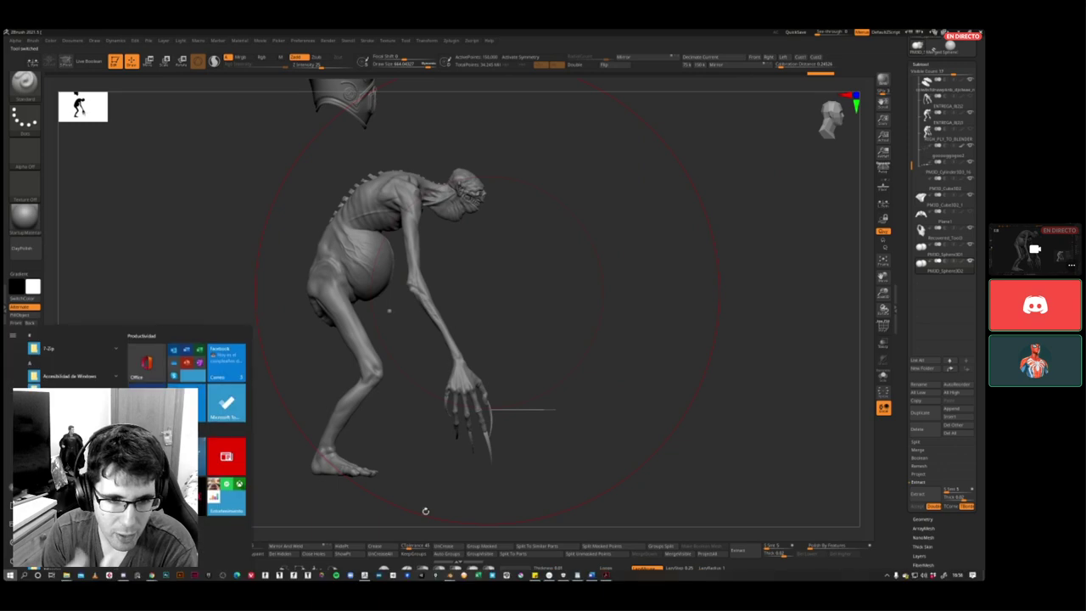
left_click(424, 548)
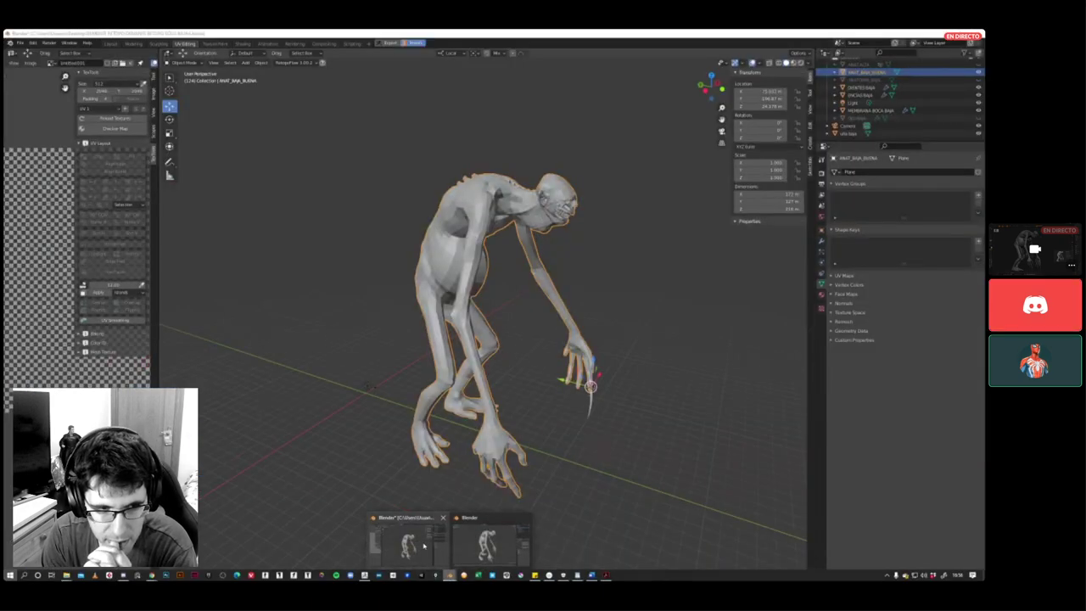
mouse_move(496, 550)
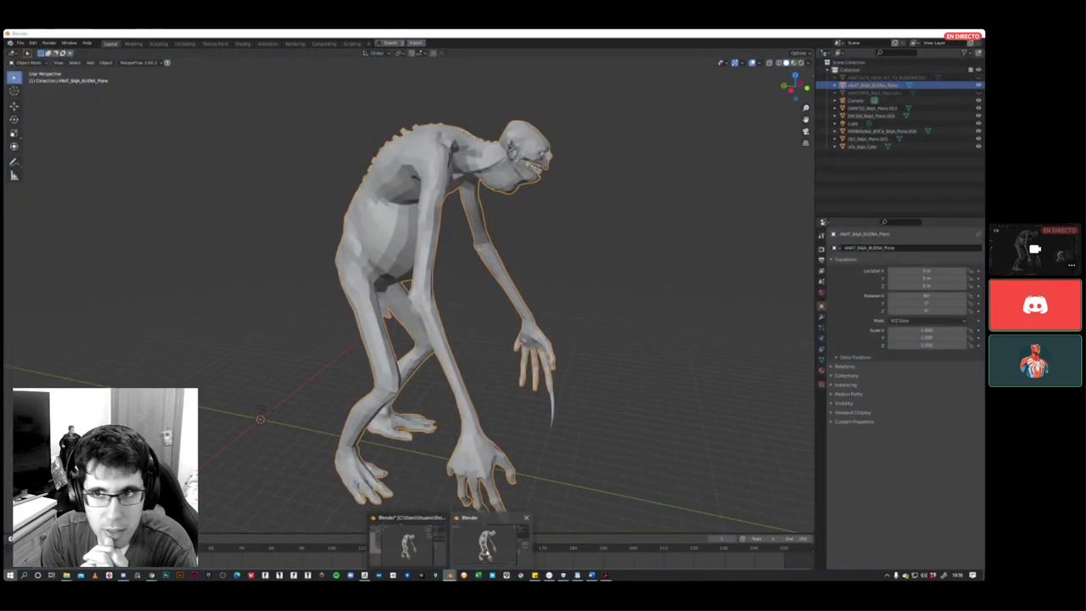
left_click(486, 547)
middle_click_drag(650, 223, 633, 239)
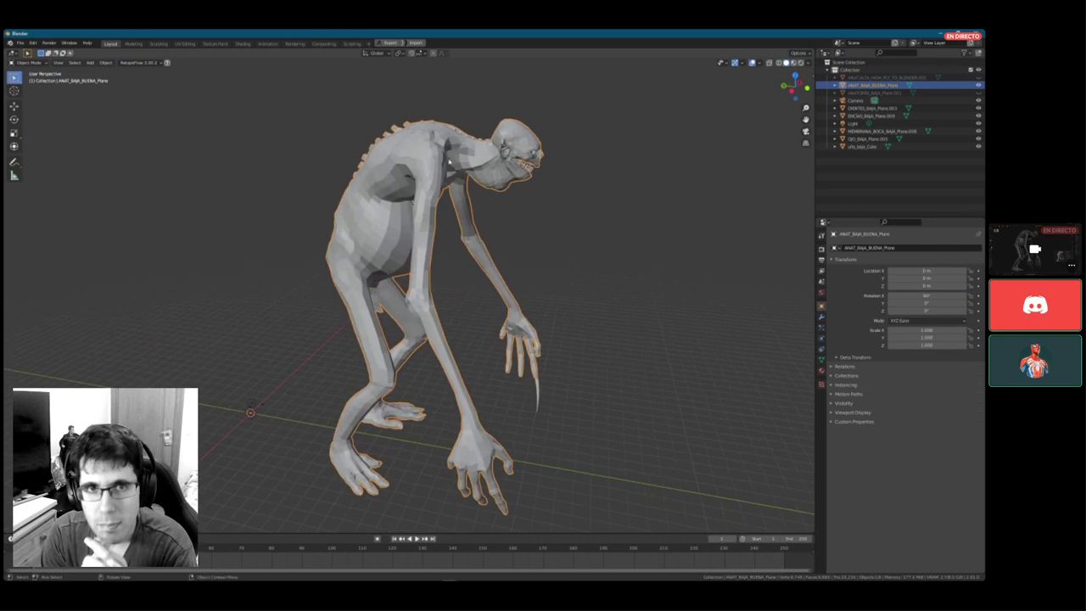
left_click(381, 44)
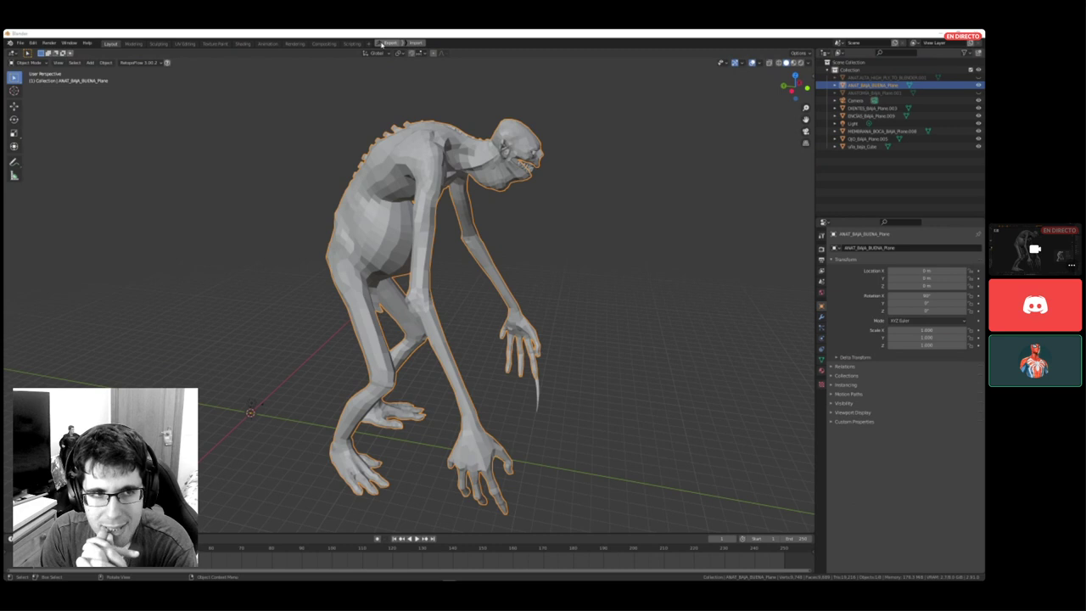
left_click(366, 574)
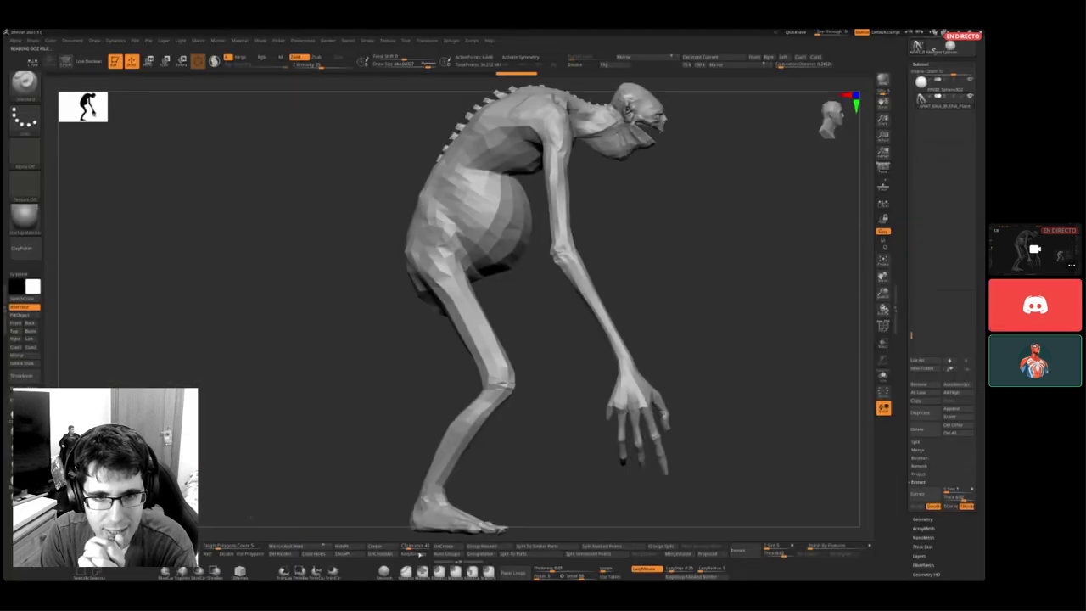
- Examine the newly imported low-poly body's scale and placement in the viewport
mouse_move(682, 248)
right_mouse_down("ctrl")
mouse_move(625, 235)
mouse_move(514, 242)
right_mouse_up("ctrl")
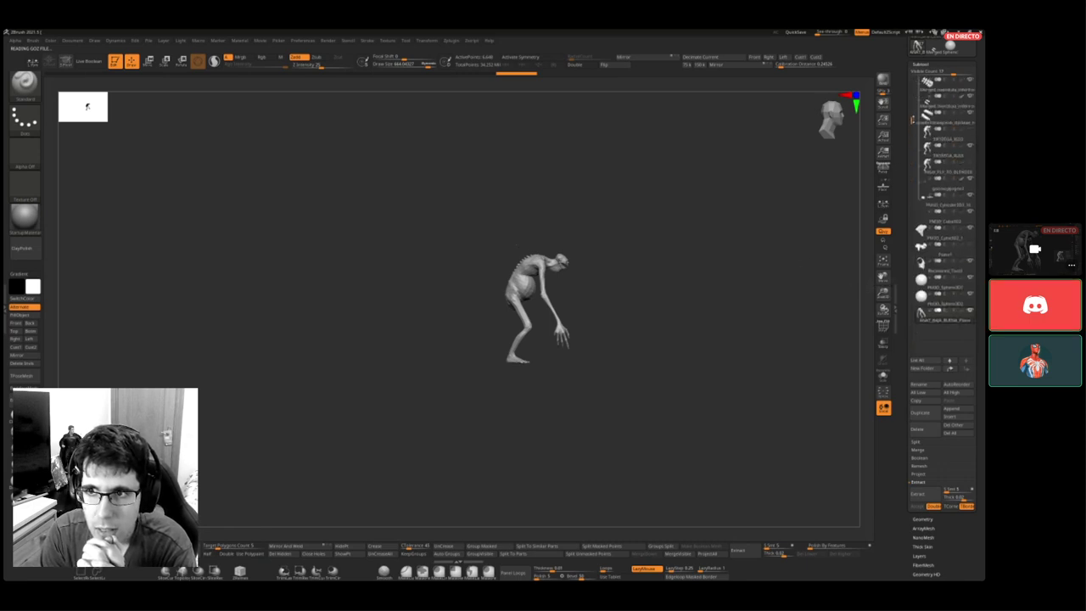
mouse_move(603, 289)
right_mouse_down("ctrl")
mouse_move(511, 307)
mouse_move(746, 354)
right_mouse_up("ctrl")
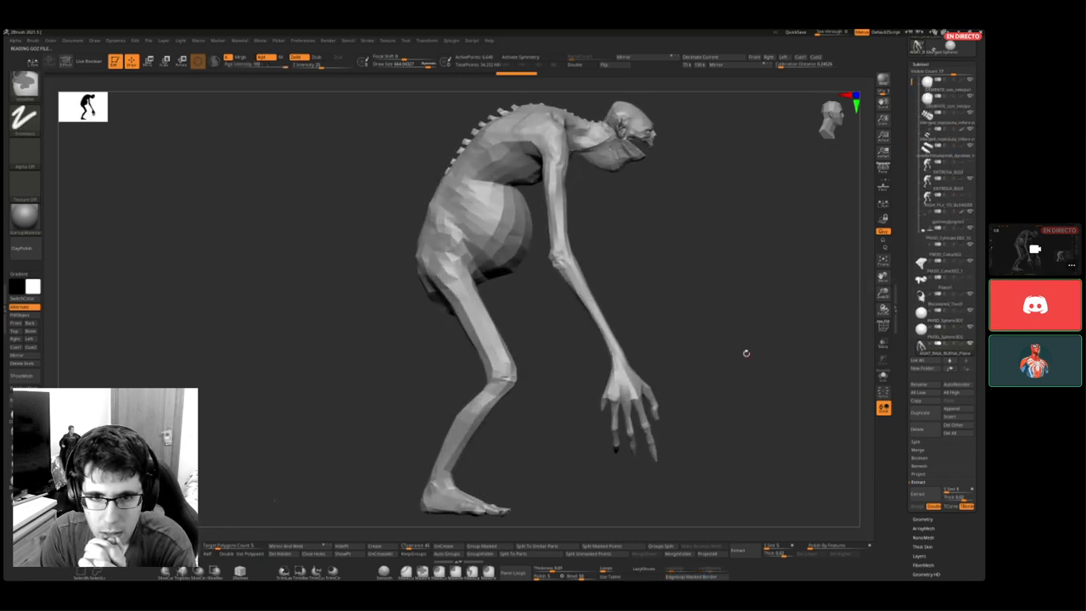
right_click_drag(281, 500, 352, 402, "alt")
right_click_drag(352, 403, 689, 120, "ctrl")
mouse_move(582, 223)
right_mouse_down("ctrl")
mouse_move(538, 232)
mouse_move(593, 224)
right_mouse_up("ctrl")
key("f")
right_click_drag(593, 224, 446, 231, "alt")
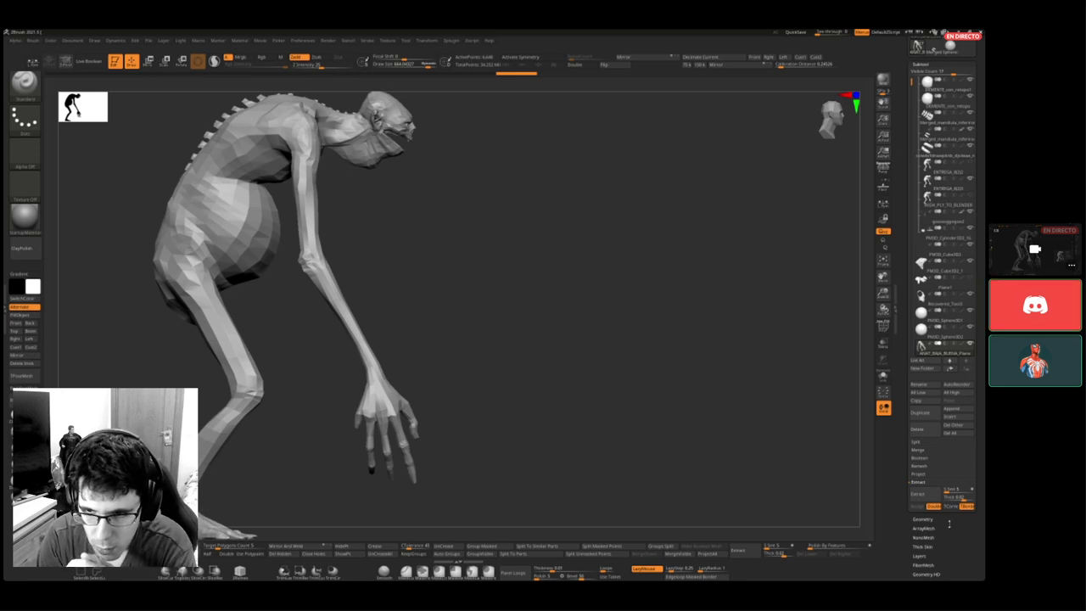
- Try to resize the imported low-poly body by setting its geometry XYZ size to 1.767
scroll(962, 466, "down", 5)
scroll(962, 467, "down", 2)
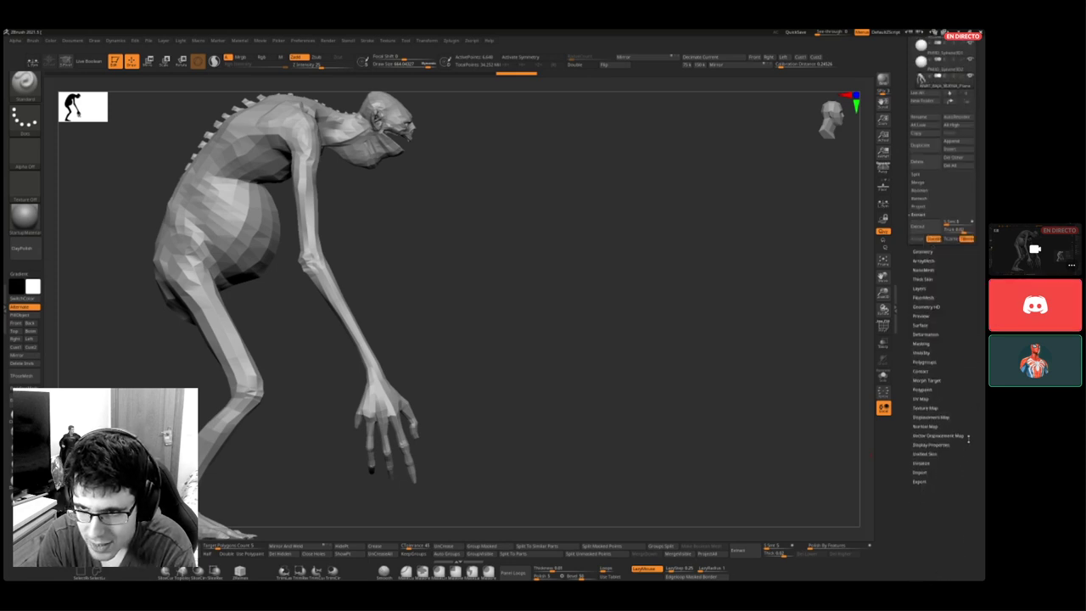
left_click(940, 252)
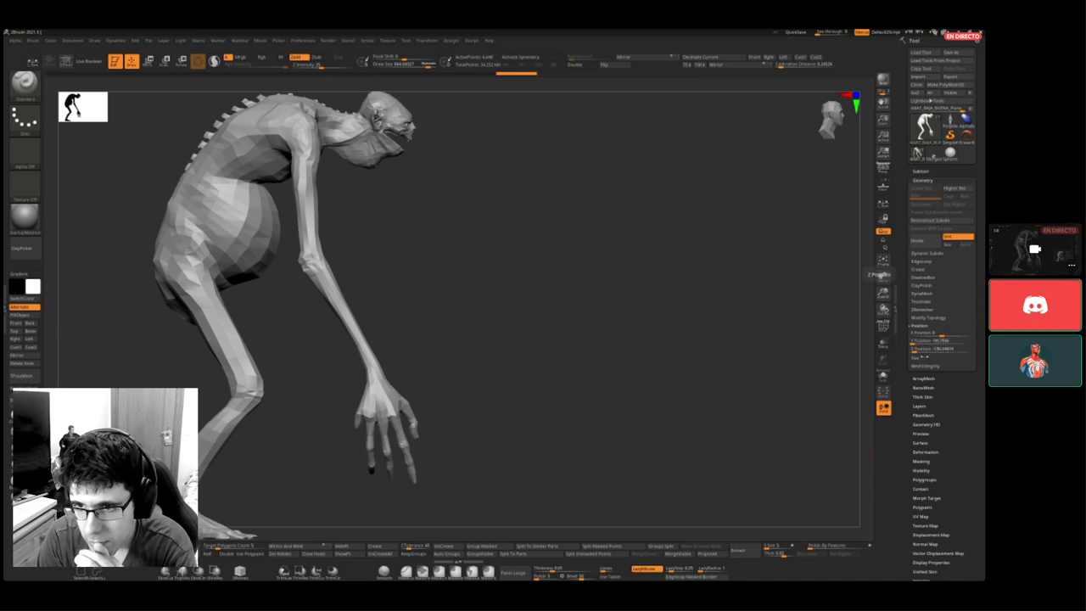
left_click(920, 357)
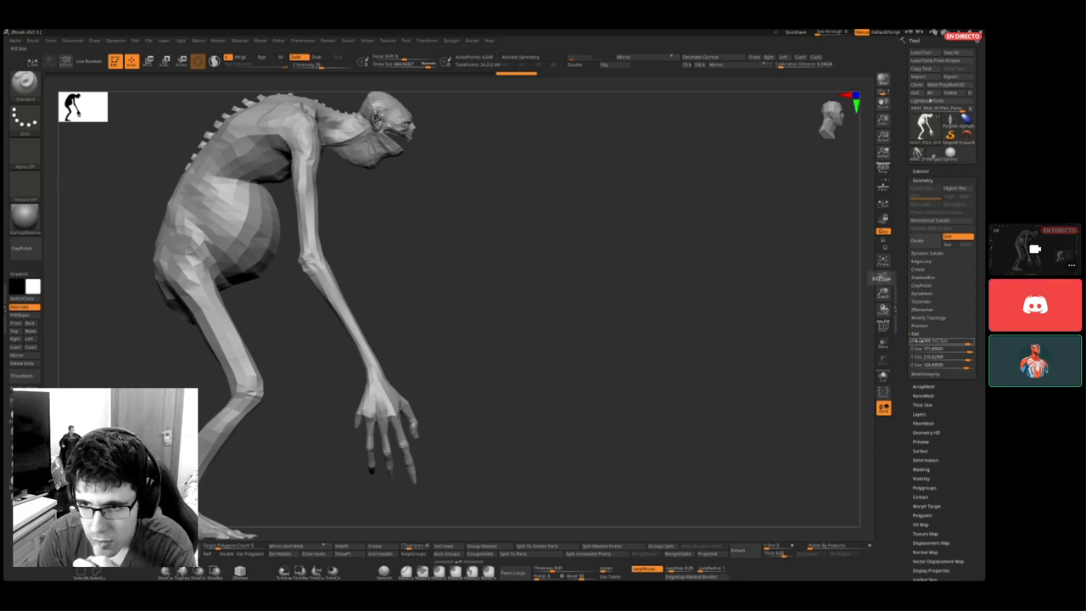
left_click(922, 341)
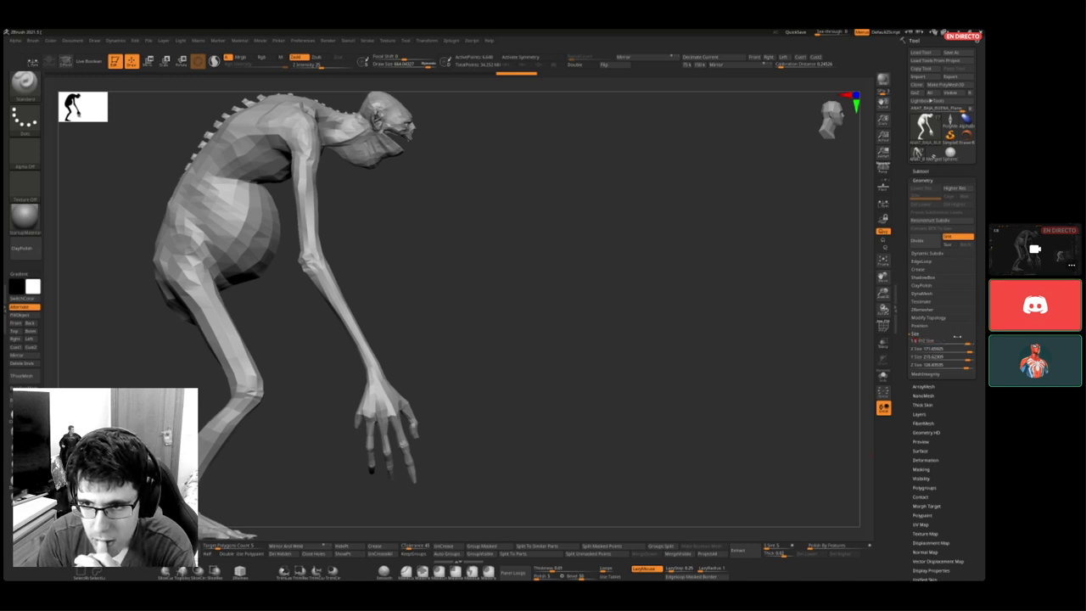
type("1.7")
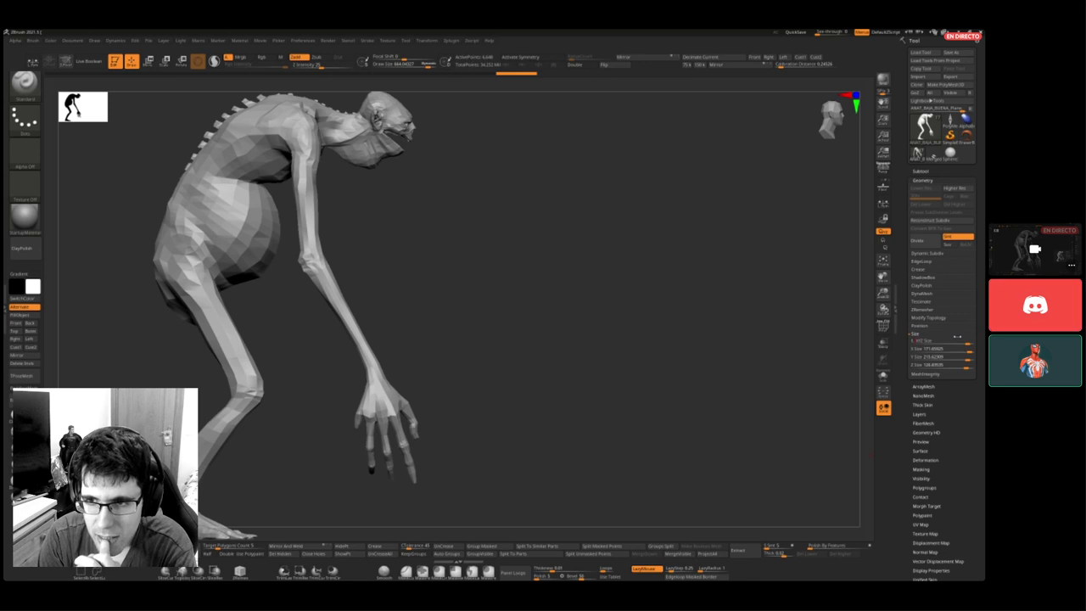
type("67")
key("Return")
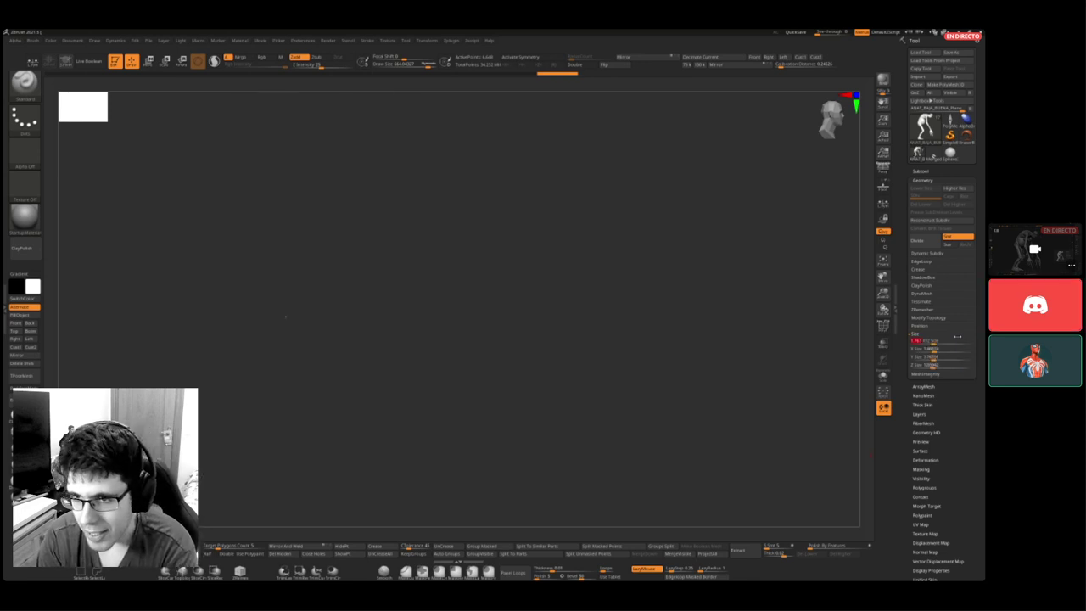
- Try to correct the resized body's position coordinates, and undo the position and size changes
left_click(923, 325)
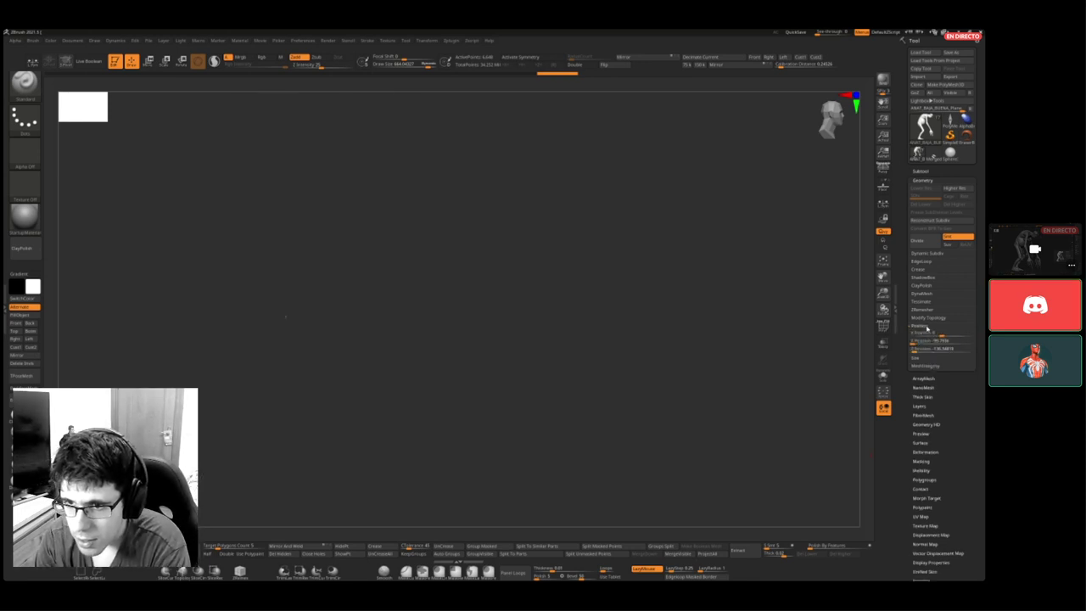
left_click(930, 340)
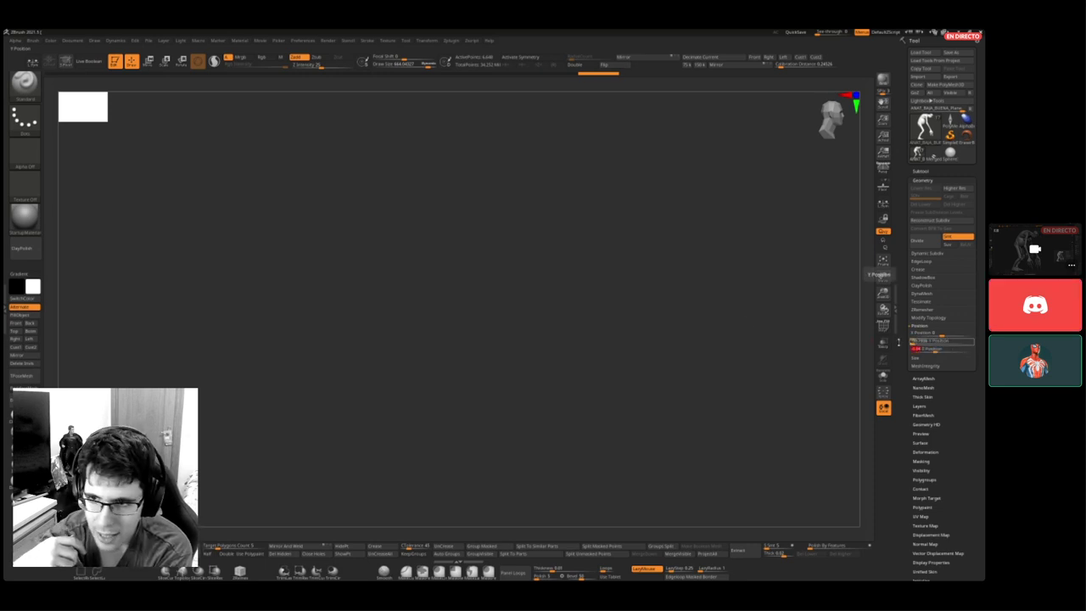
left_click(918, 341)
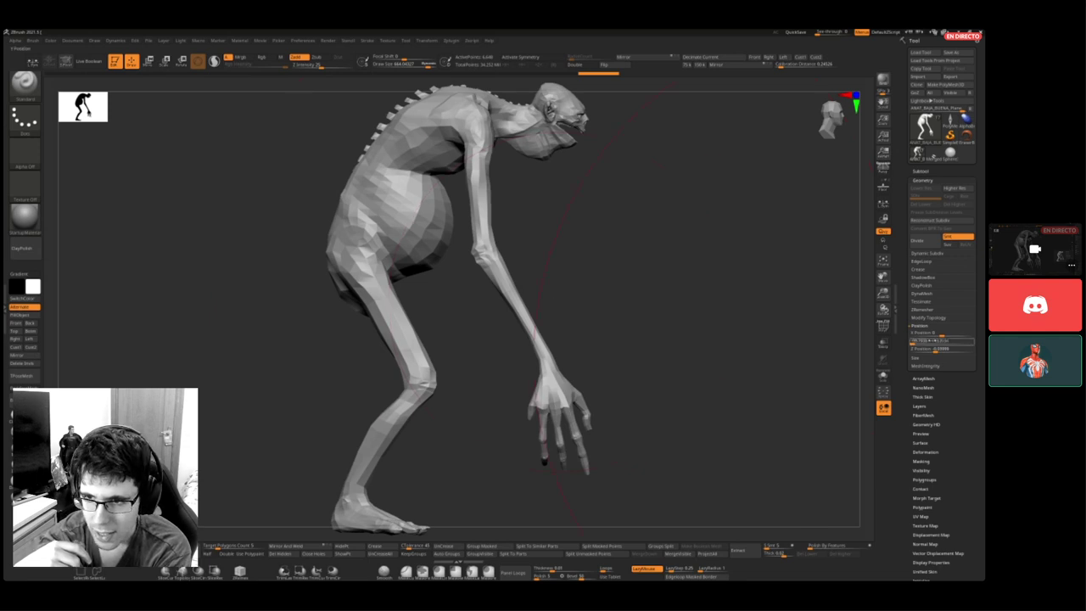
key("ctrl+z")
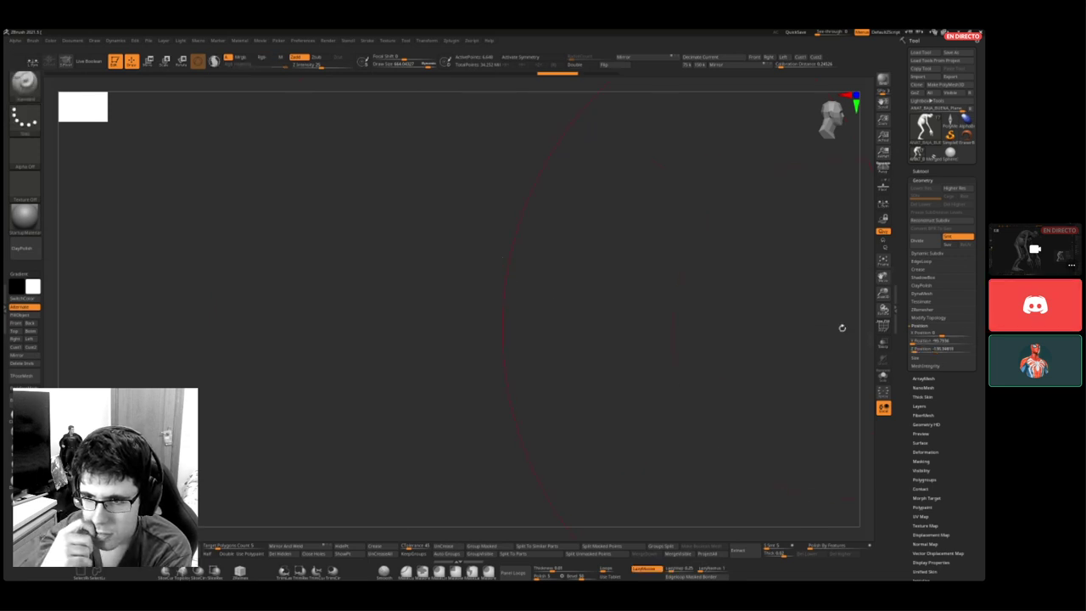
key("ctrl+z")
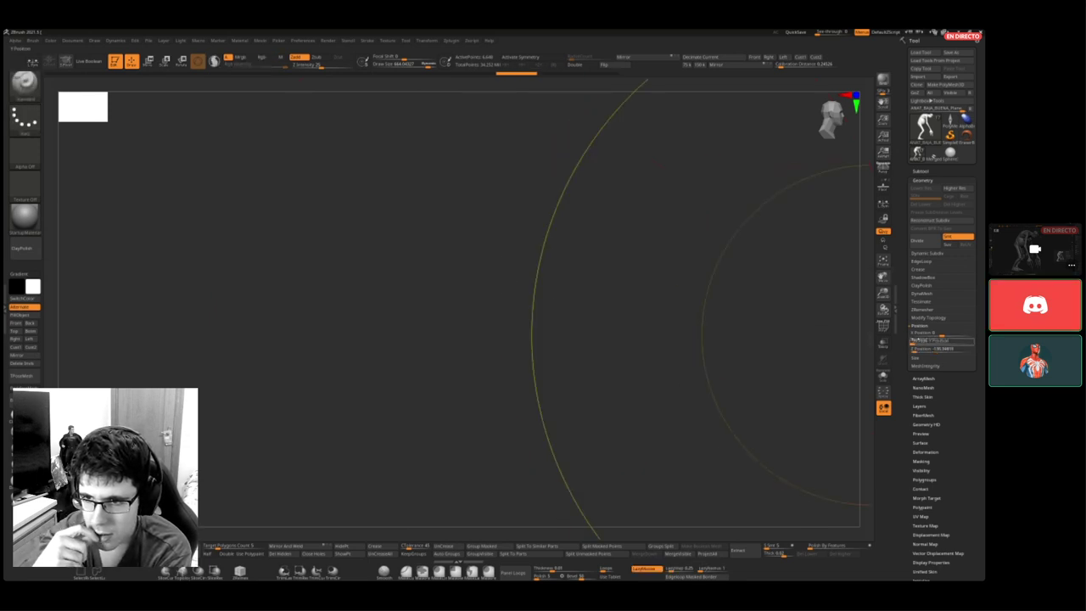
- Set the low-poly body's XYZ size to 1.767 and adjust its Y and Z position to align it with the high-poly sculpt
left_click(916, 357)
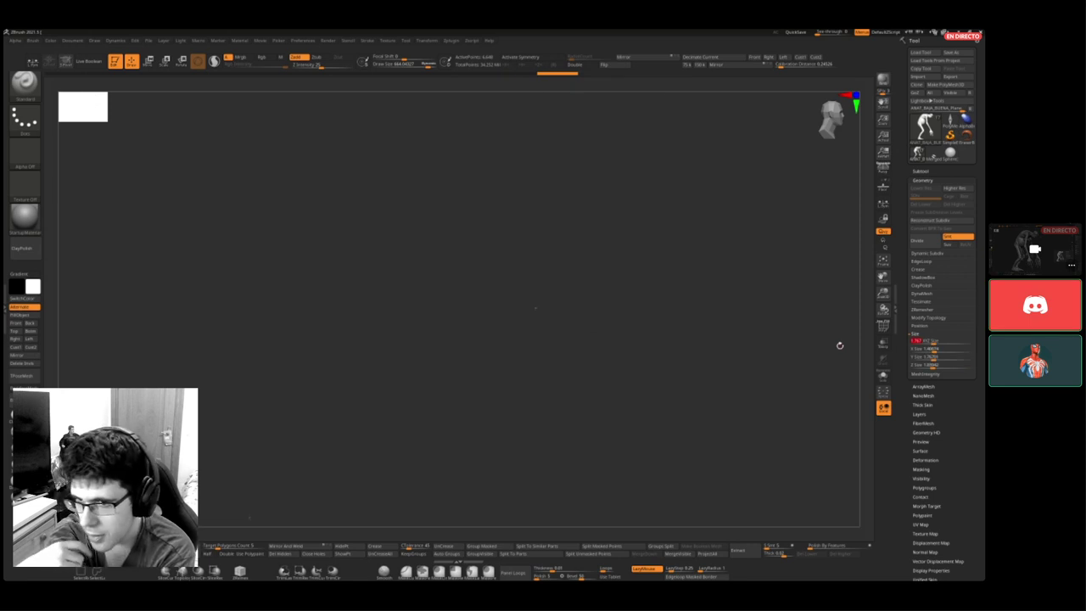
left_click(925, 326)
left_click(918, 340)
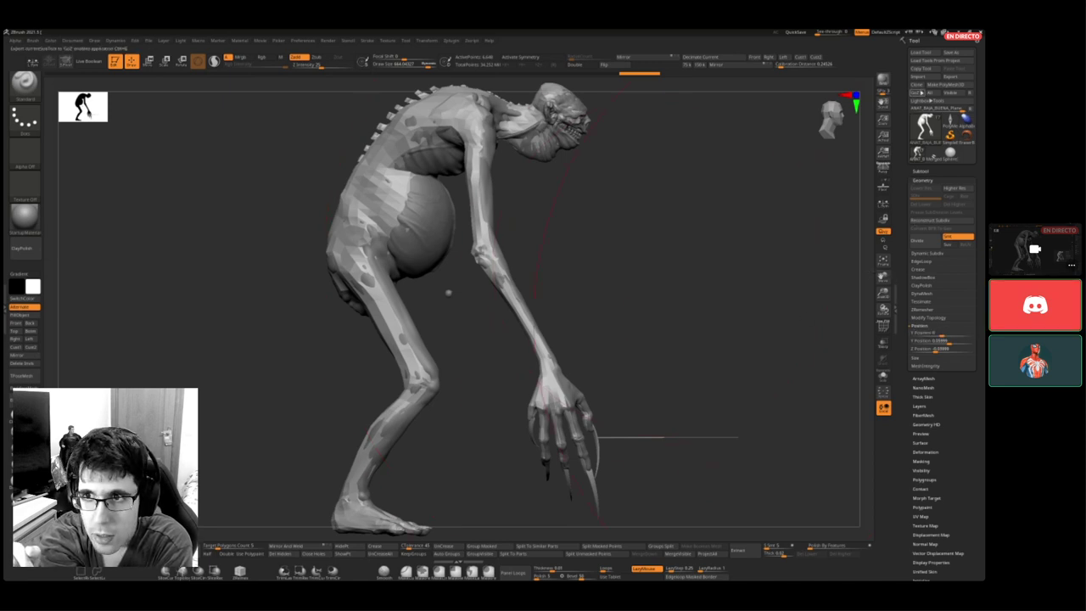
- Rename the ANAT_BAJA_BUENA_Plane subtool as AWEINDOINWAOIDICIJWWEIDCW
key("super")
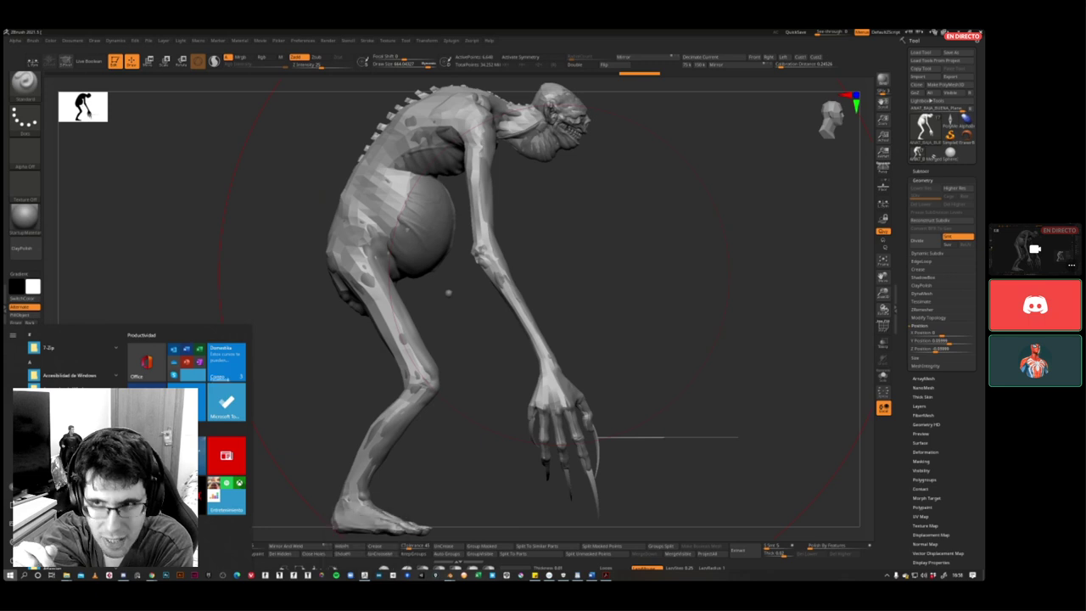
left_click(927, 173)
left_click(939, 491)
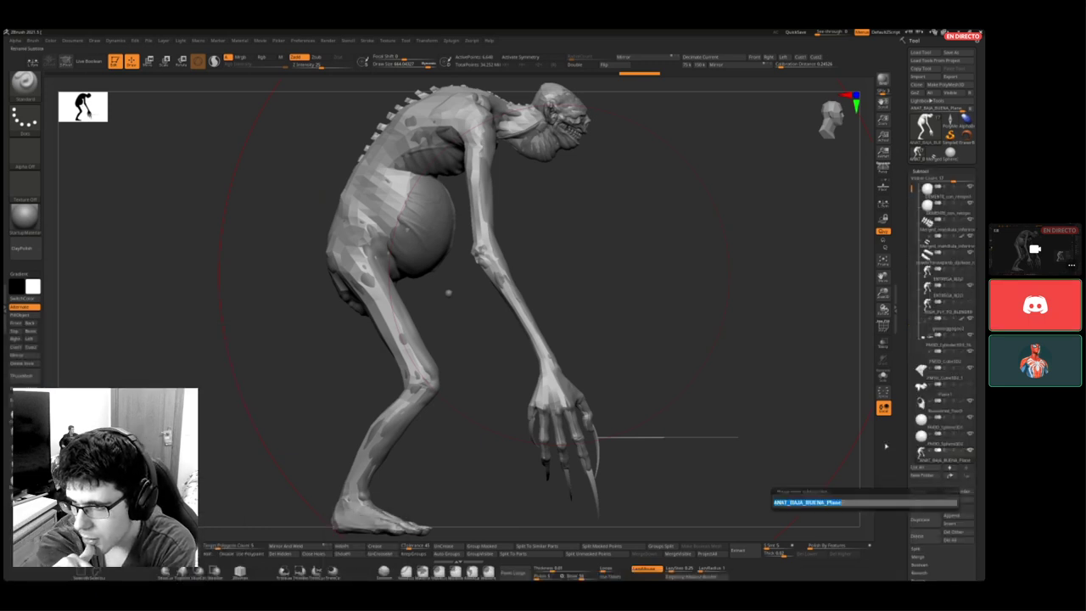
type("AWEINDOINWAOIDICIJWWEIDCW")
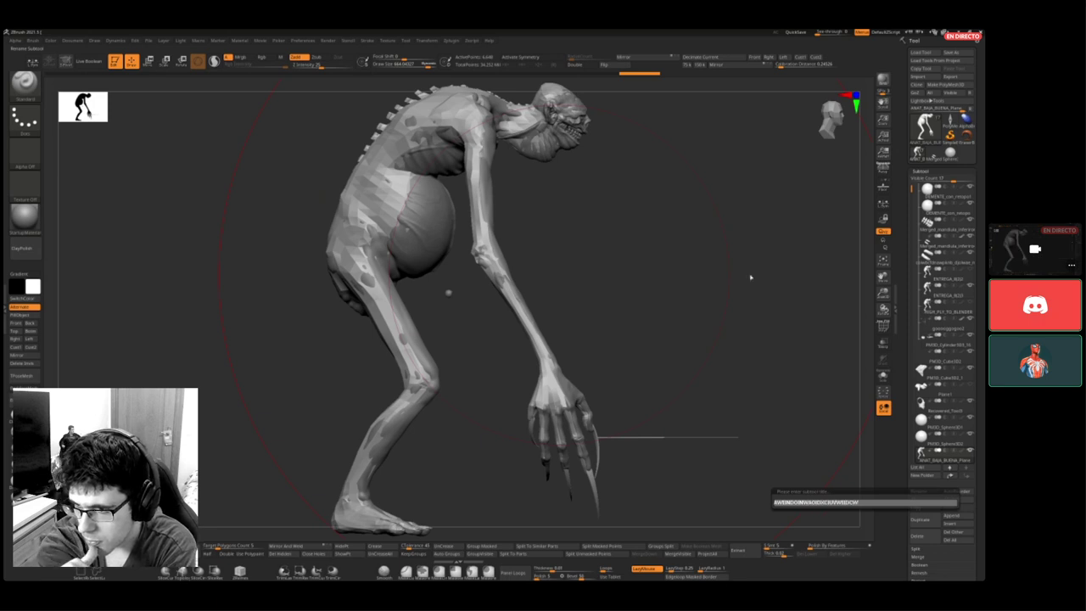
key("Return")
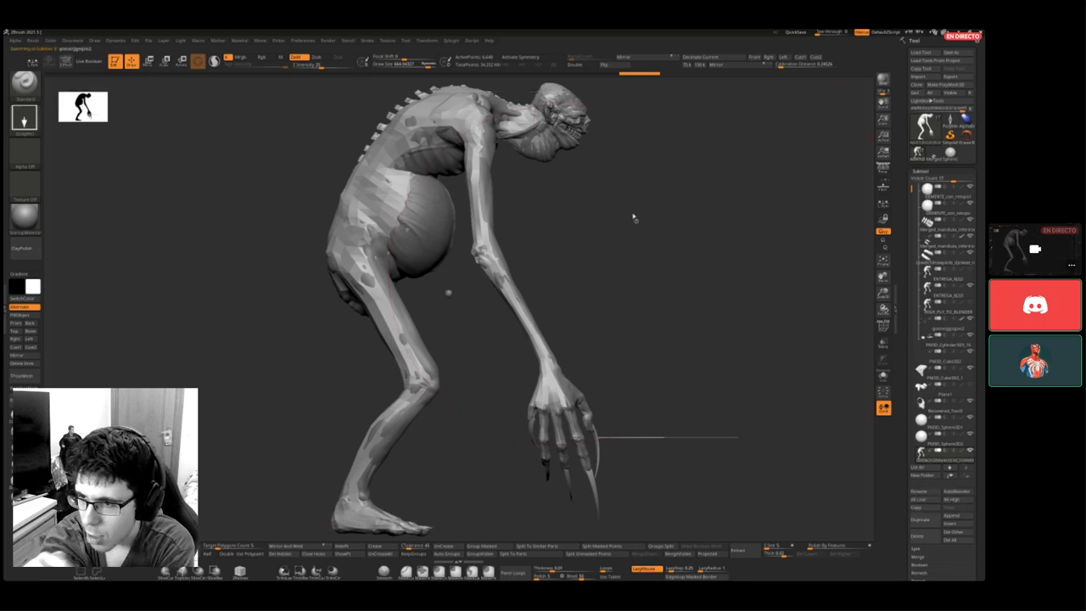
- Switch to the new Blender scene and check it for the body sent back from ZBrush
key("super")
mouse_move(449, 575)
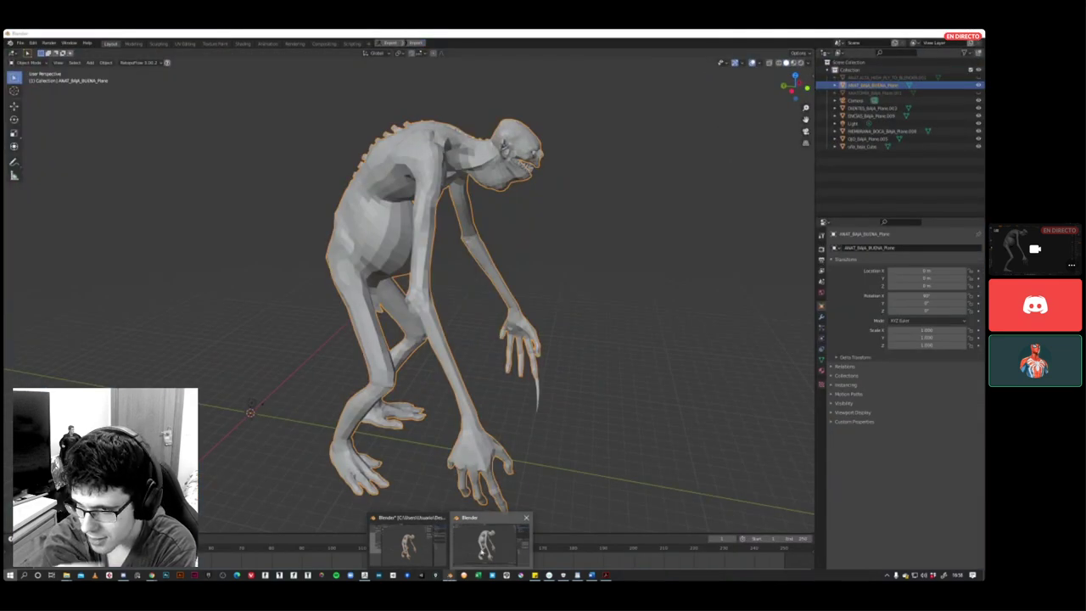
left_click(485, 543)
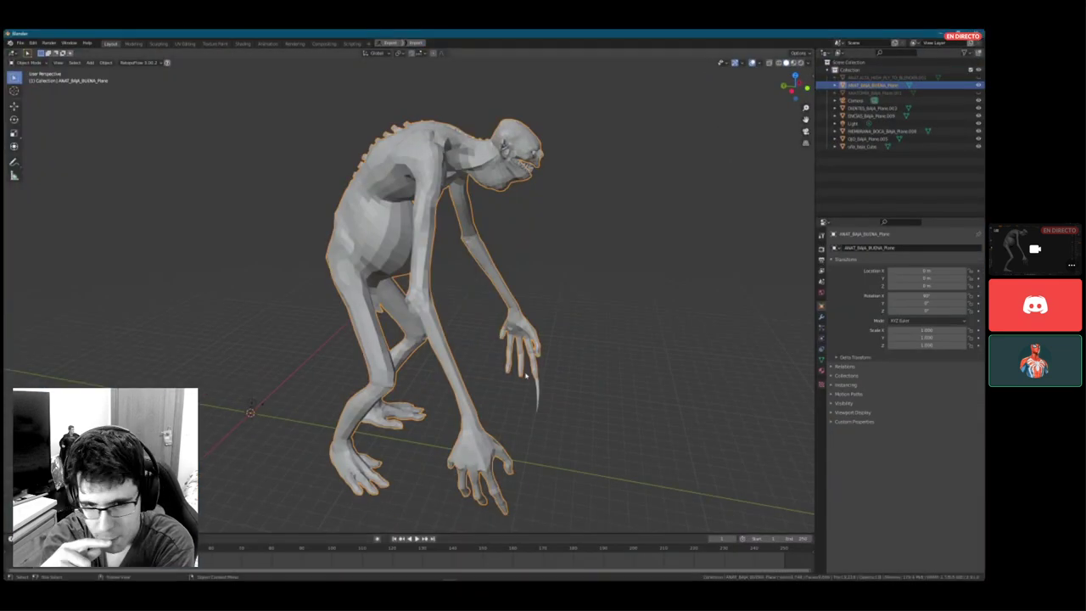
middle_click_drag(525, 376, 639, 305)
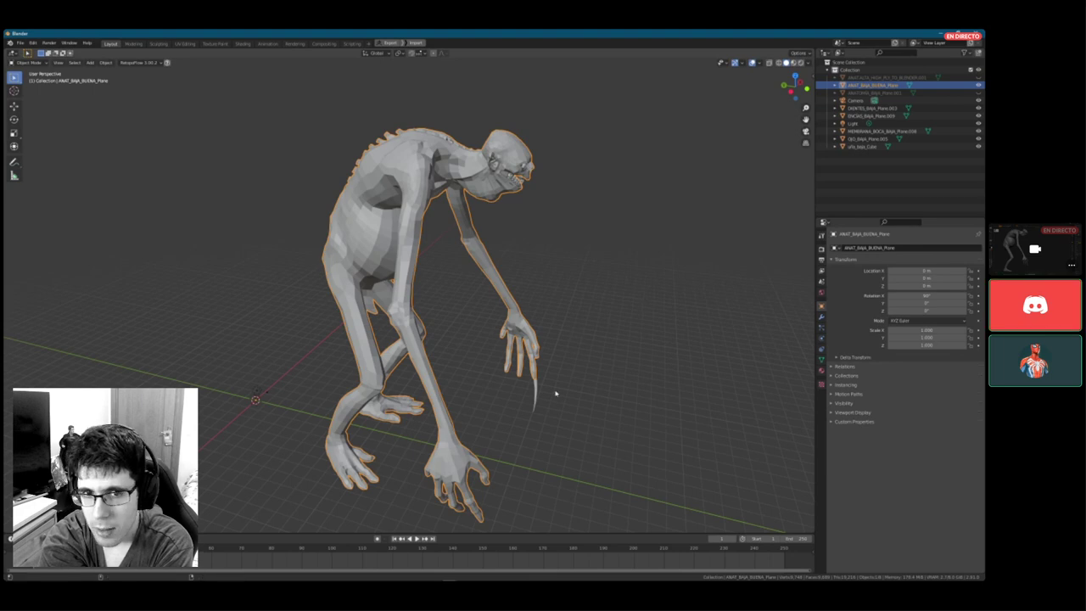
key("super")
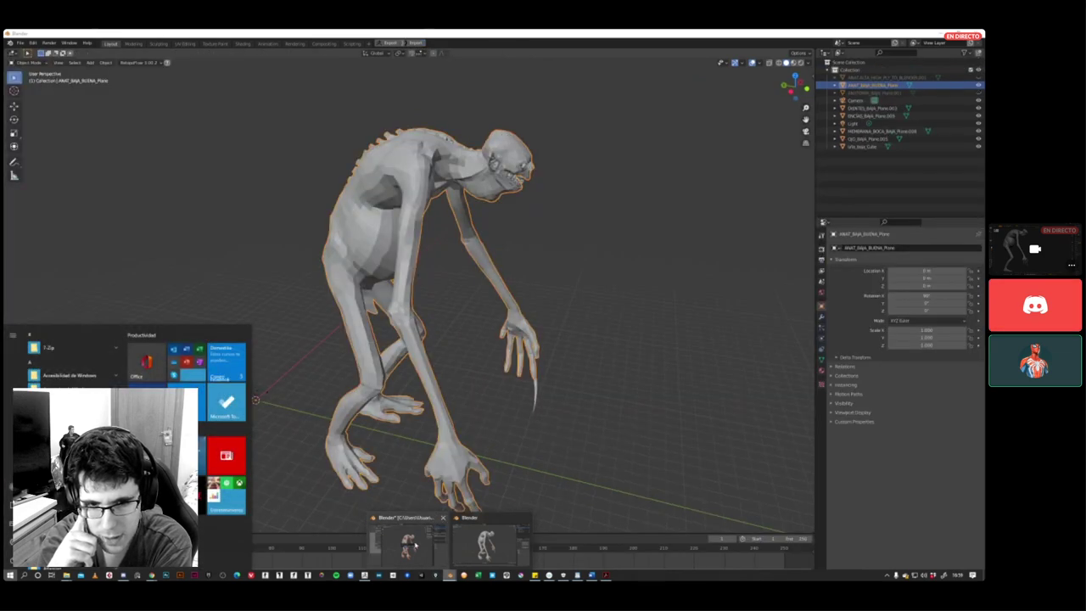
left_click(410, 545)
left_click(524, 323)
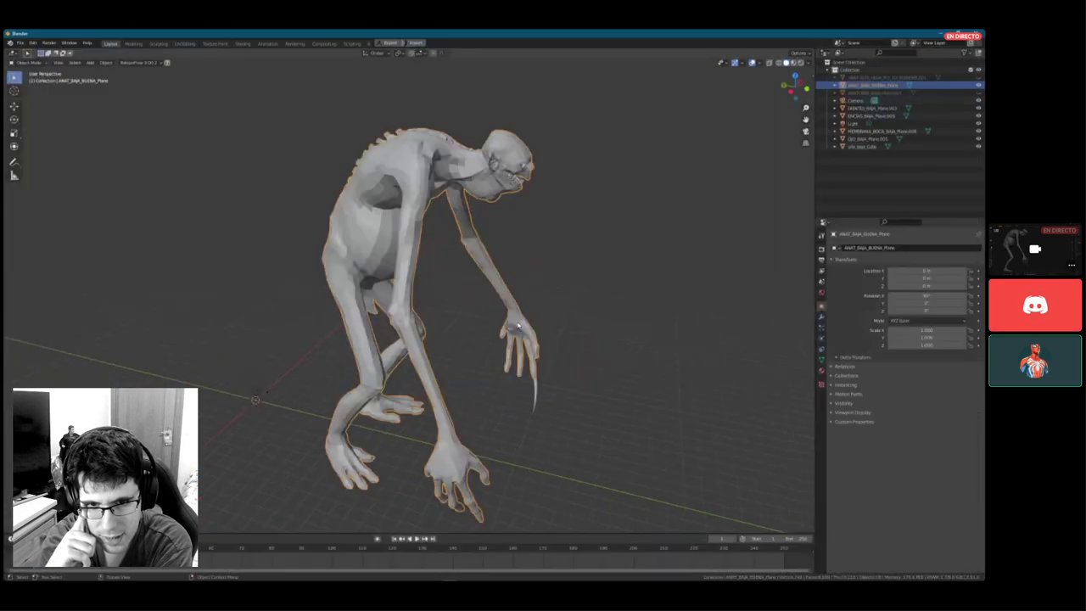
mouse_move(630, 300)
middle_mouse_down()
mouse_move(613, 281)
mouse_move(642, 284)
middle_mouse_up()
- Check the progress of the subtool transfer in ZBrush and return to the new Blender scene
key("super")
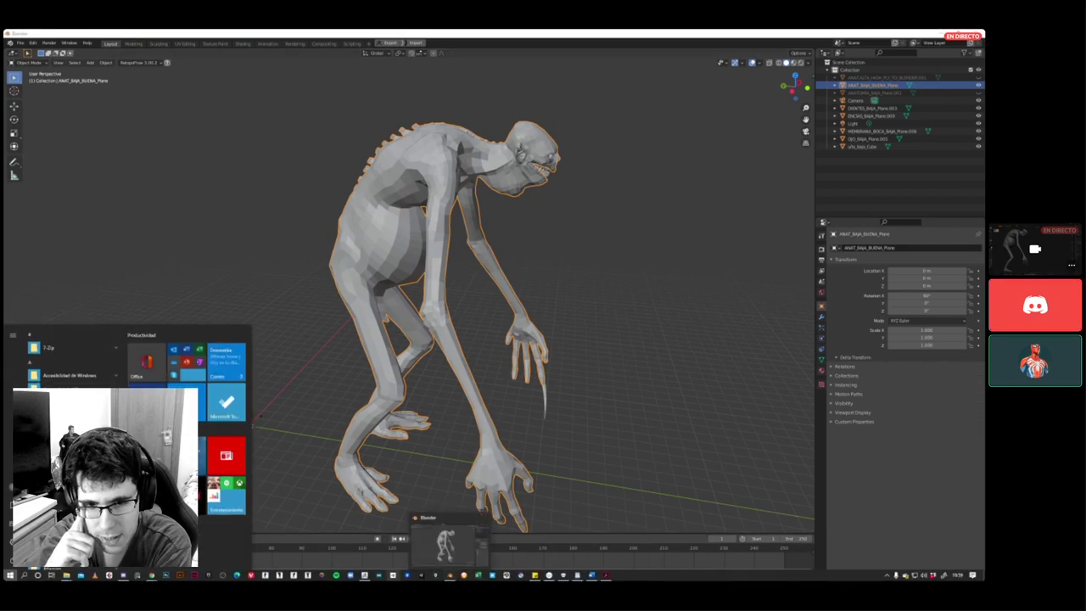
left_click(366, 576)
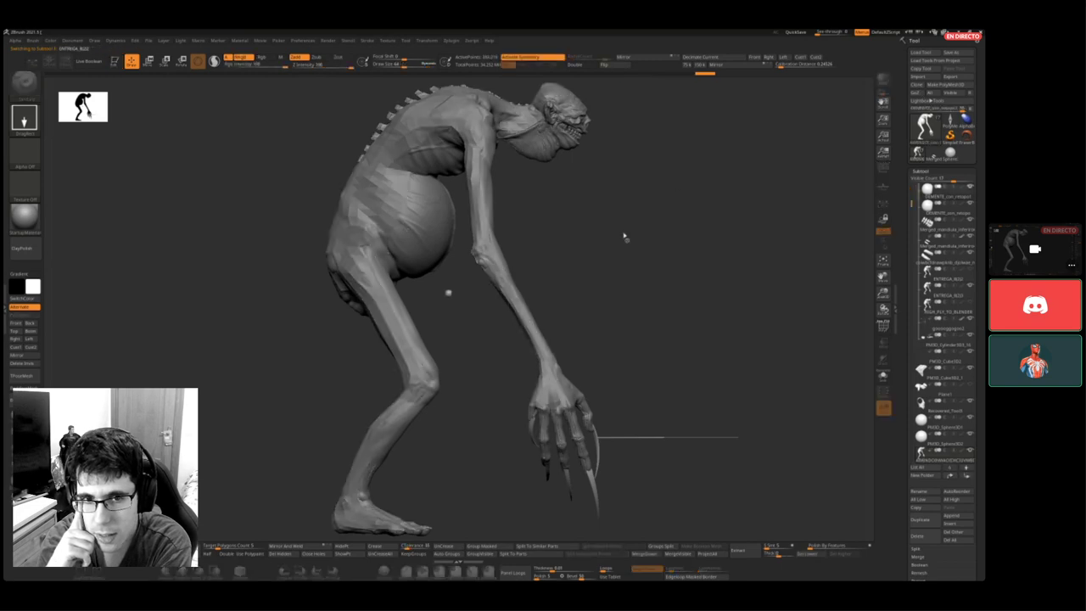
key("super")
left_click(448, 575)
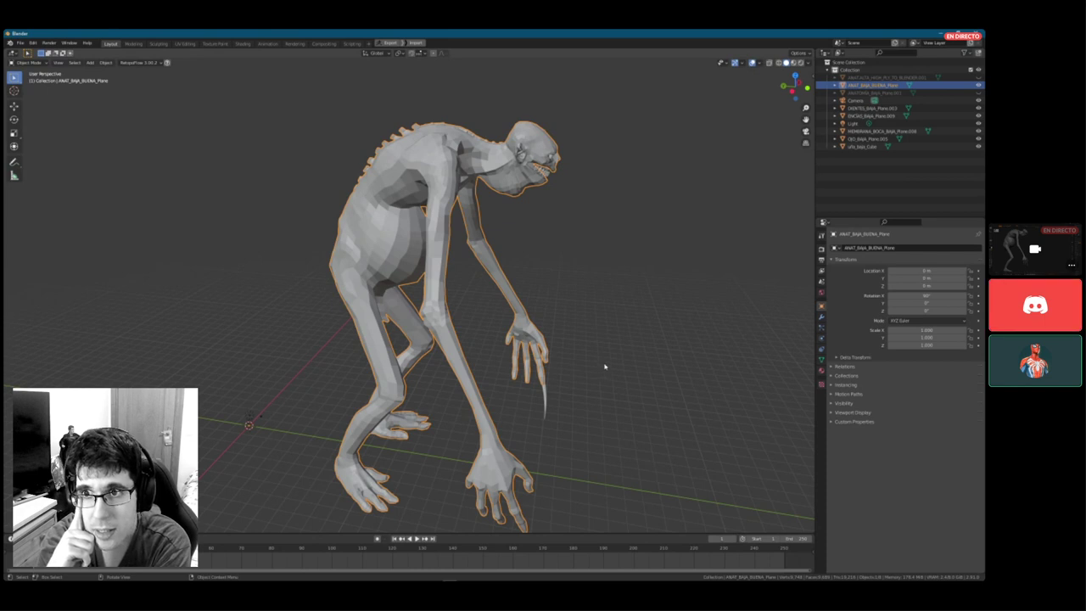
middle_click_drag(605, 367, 605, 341)
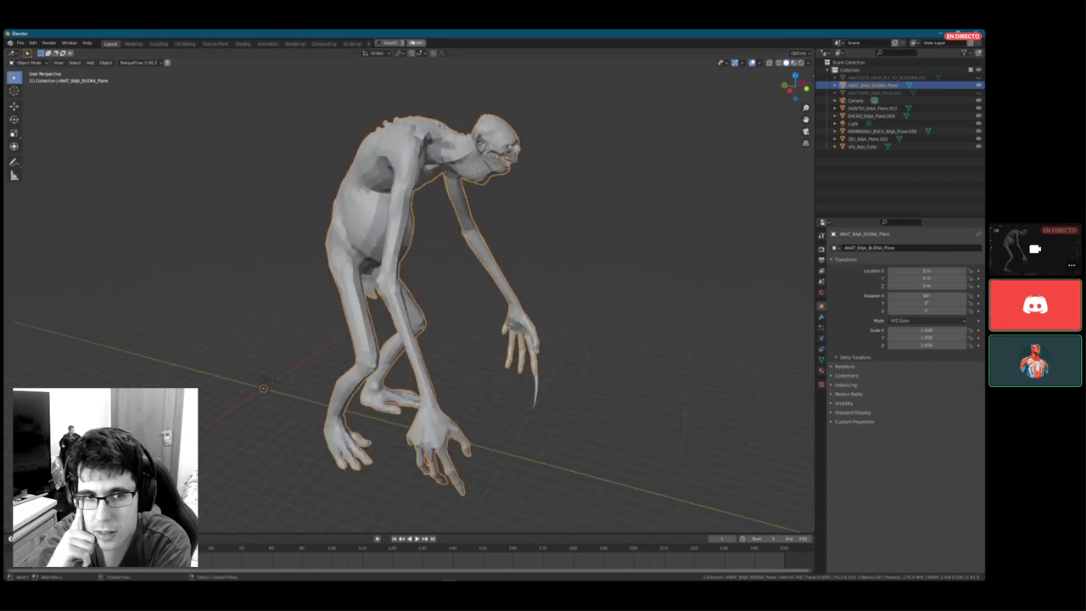
- Import the resized body from ZBrush into the scene and hide the original ANAT_BAJA_BUENA_Plane object
left_click(415, 42)
middle_click_drag(522, 168, 577, 163)
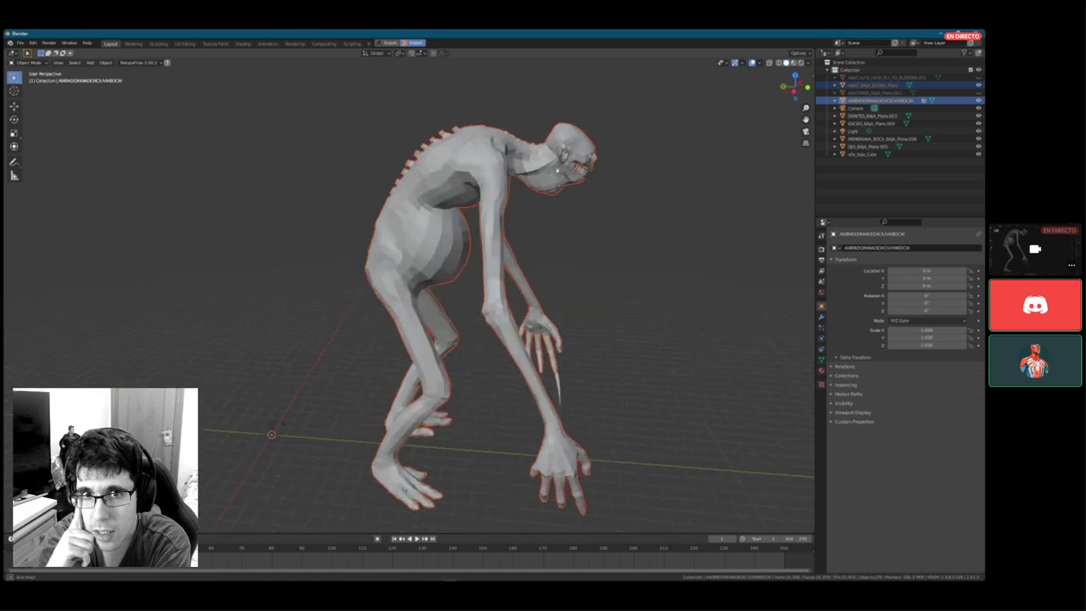
left_click(859, 102)
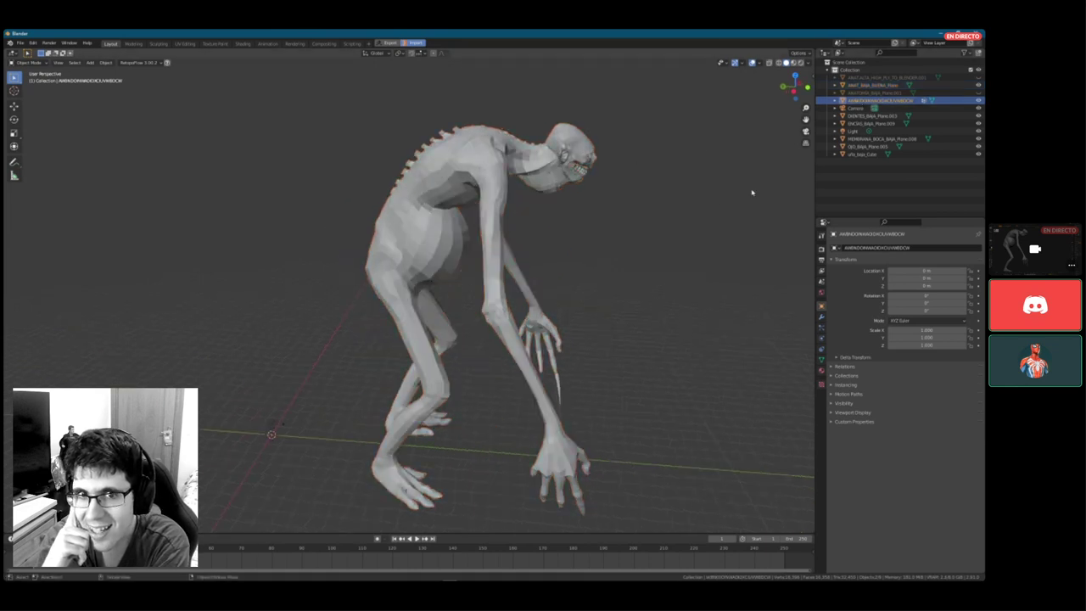
middle_click_drag(752, 189, 715, 189)
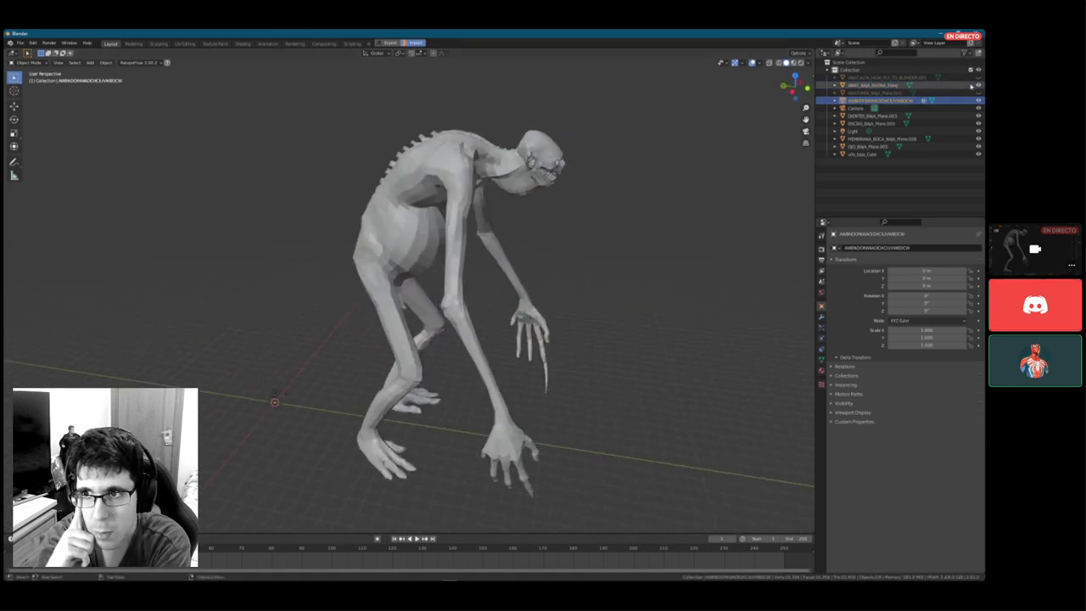
left_click(977, 85)
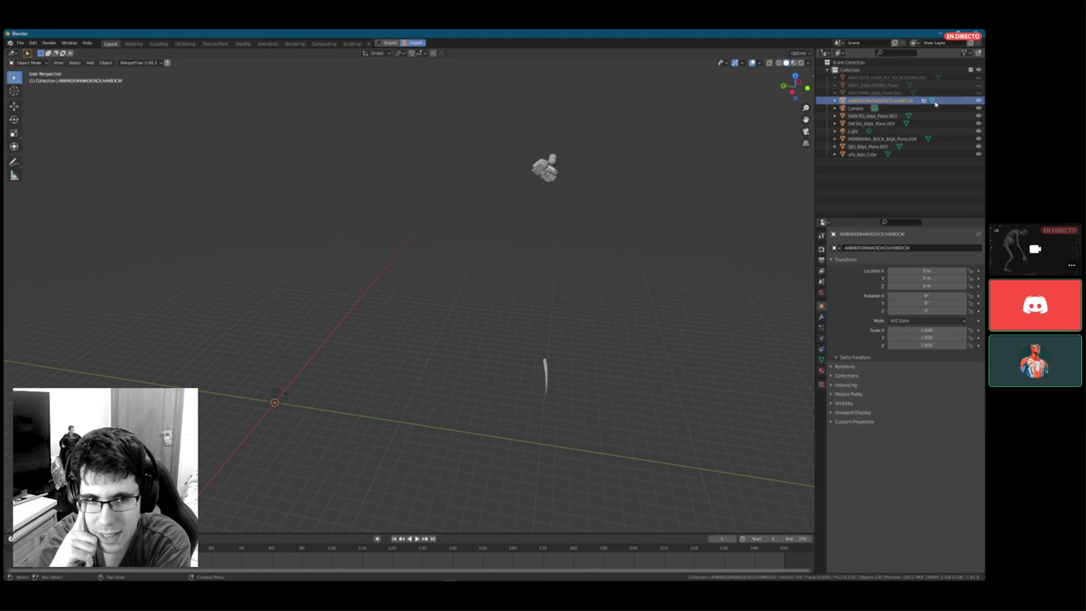
- Examine the imported body's scale and position relative to the world origin from several angles and distances
middle_click_drag(290, 396, 410, 336, "shift")
scroll(470, 368, "up", 3)
mouse_move(470, 368)
middle_mouse_down("shift")
mouse_move(710, 451)
mouse_move(497, 364)
mouse_move(468, 386)
middle_mouse_up("shift")
scroll(469, 387, "up", 8)
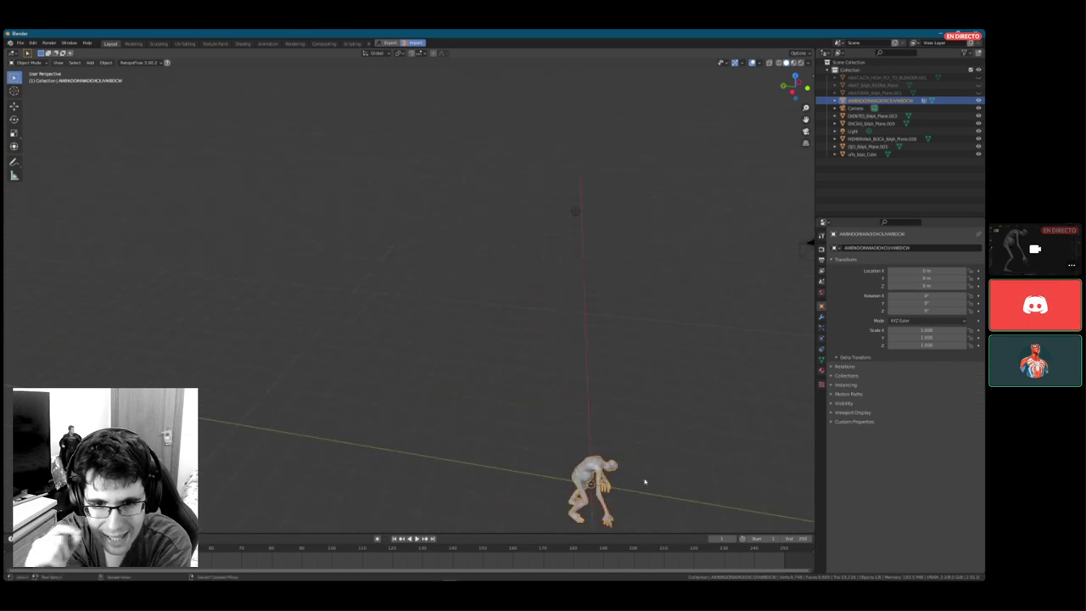
middle_click_drag(645, 480, 450, 240, "shift")
scroll(410, 273, "up", 3)
middle_click_drag(410, 272, 487, 252)
scroll(487, 252, "down", 8)
middle_click_drag(404, 303, 434, 291)
scroll(431, 288, "up", 10)
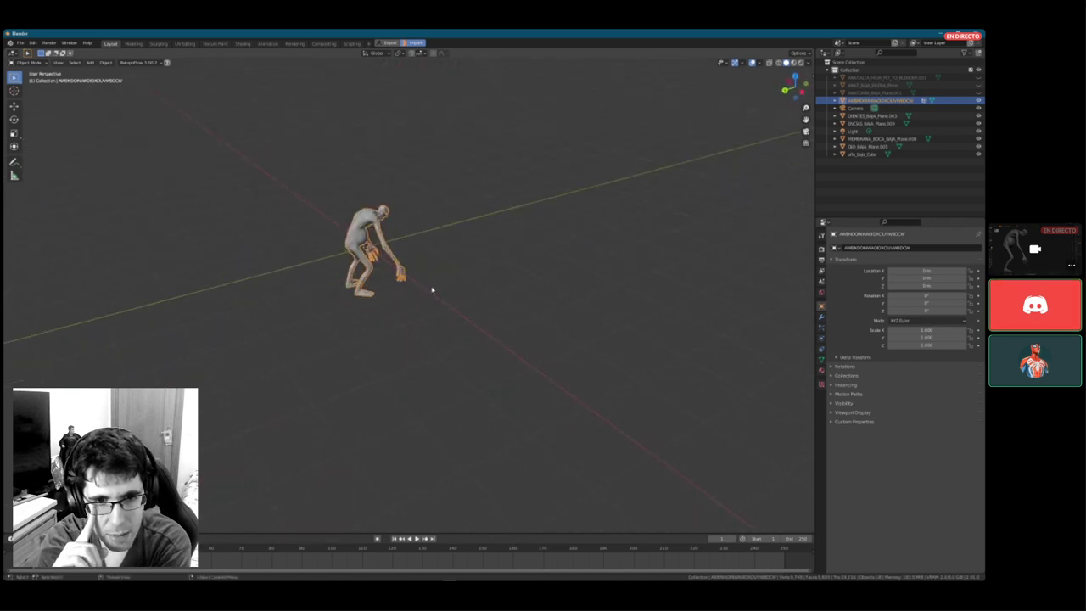
middle_click_drag(370, 238, 438, 348, "shift")
scroll(436, 340, "down", 8)
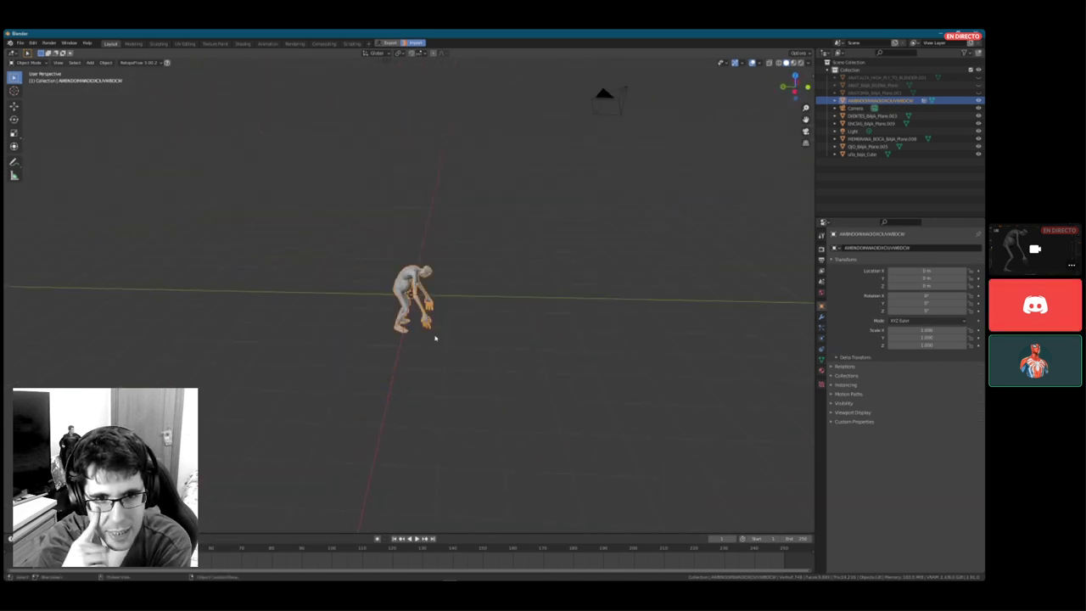
scroll(441, 334, "down", 8)
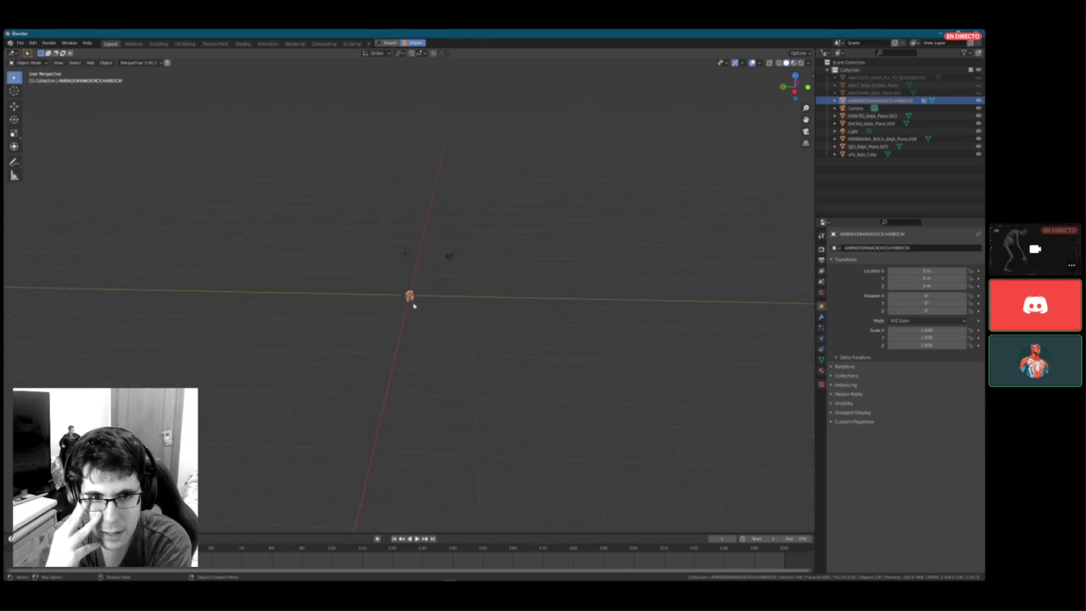
scroll(413, 305, "up", 5)
middle_click_drag(412, 305, 574, 296)
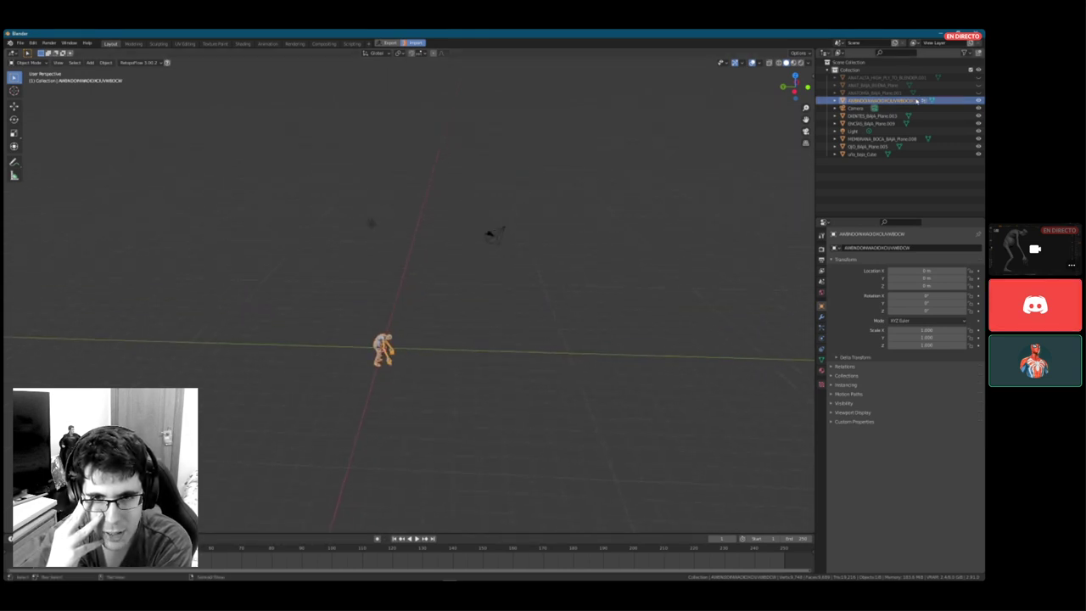
- Unhide the ANATOMIA_BAJA_Plane.001, ANAT_BAJA_BUENA_Plane and high-poly body objects and compare their size with the imported body
left_click(978, 93)
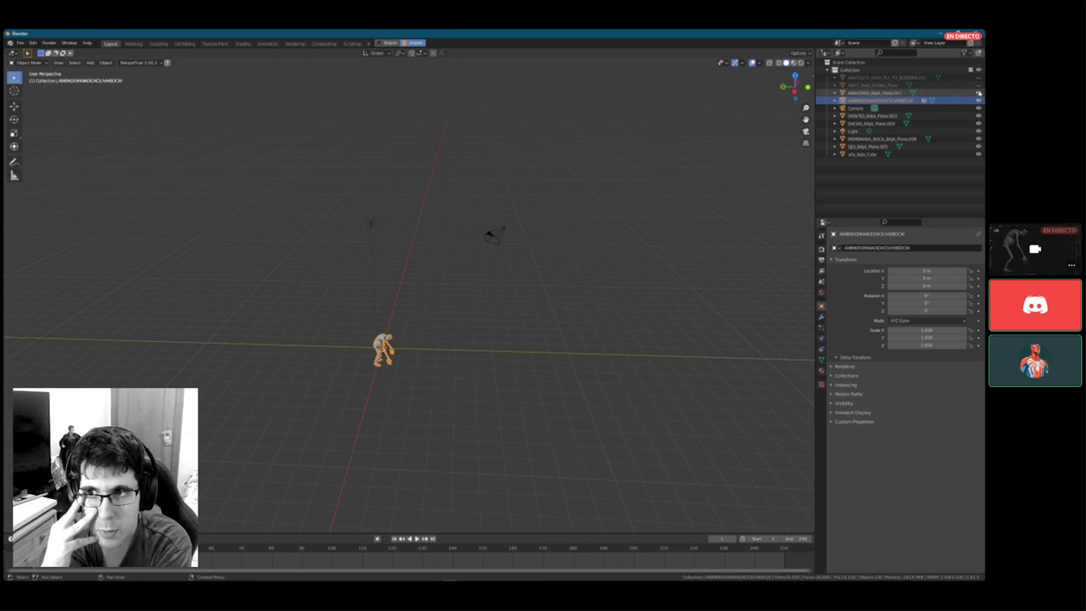
left_click(978, 85)
left_click(978, 78)
scroll(523, 230, "down", 12)
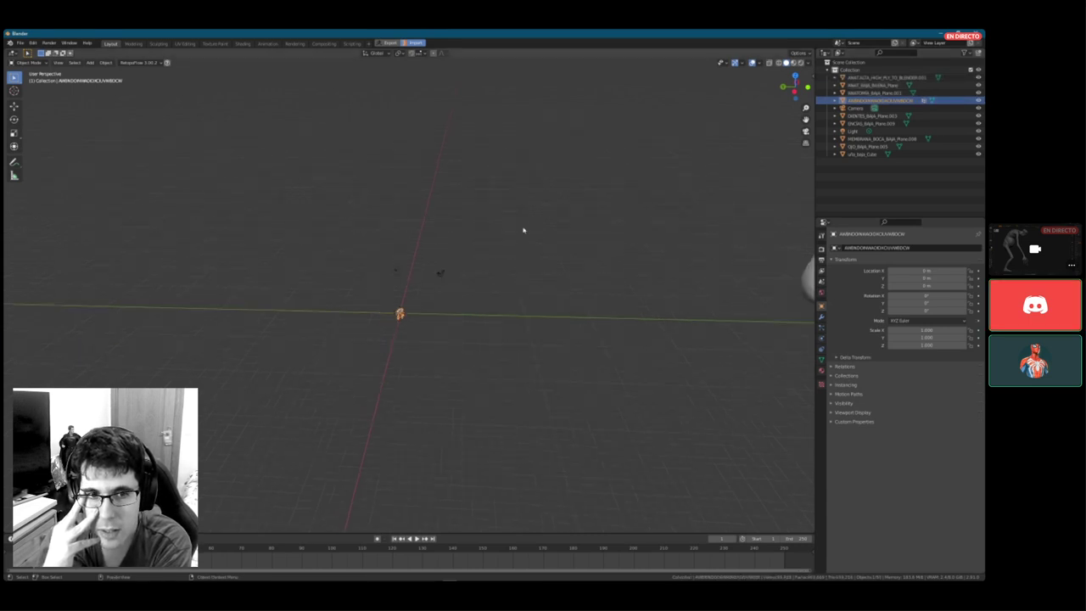
scroll(438, 271, "down", 8)
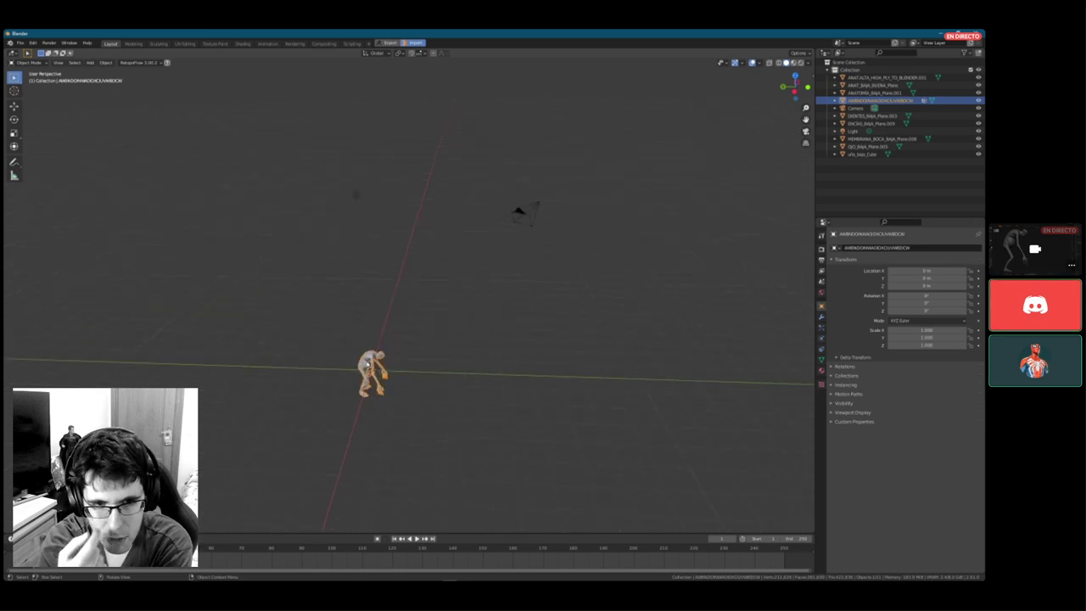
scroll(367, 365, "up", 2)
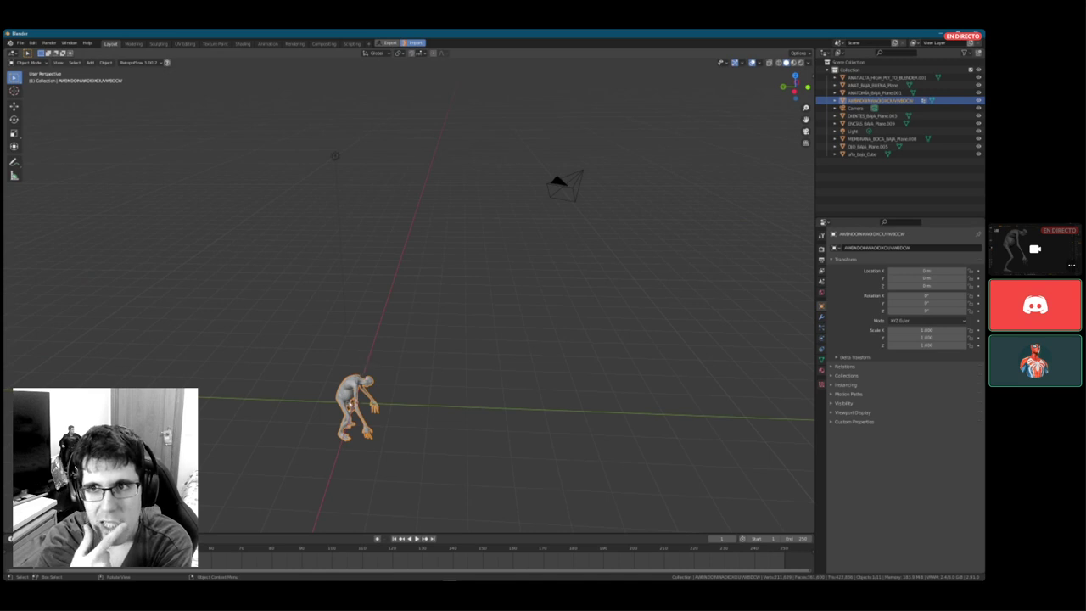
- Select the head vertices of the imported body and pull them far forward along the Y axis
key("Tab")
scroll(345, 434, "up", 3)
middle_click_drag(340, 475, 441, 293, "shift")
left_click_drag(461, 286, 462, 333)
key("shift+space")
key("g")
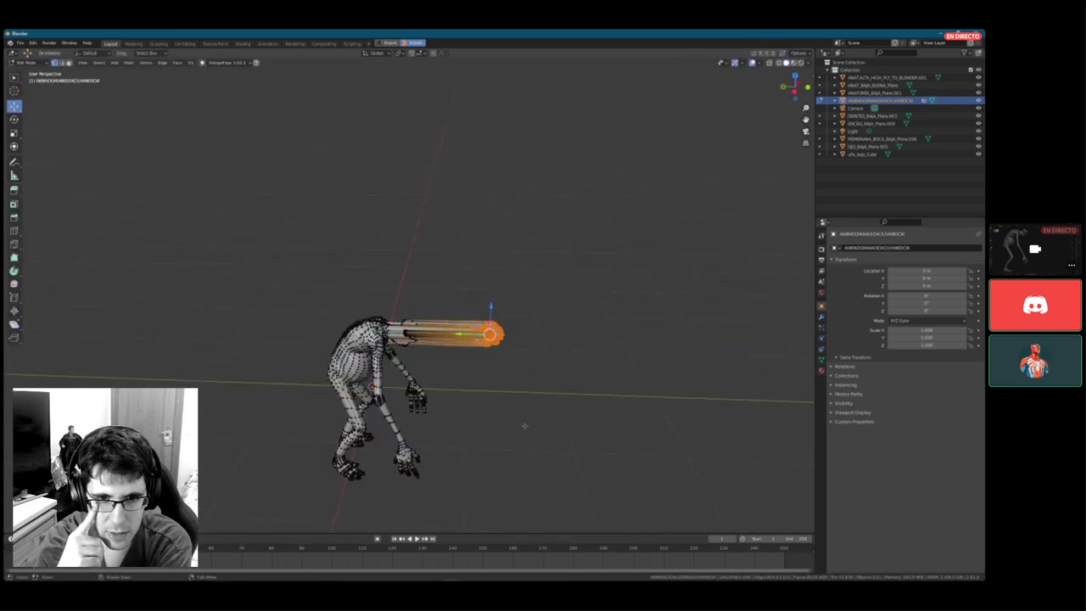
key("Tab")
middle_click_drag(530, 426, 507, 386)
- Export the stretched body to ZBrush, switch to ZBrush and inspect the updated mesh from several sides
left_click(388, 44)
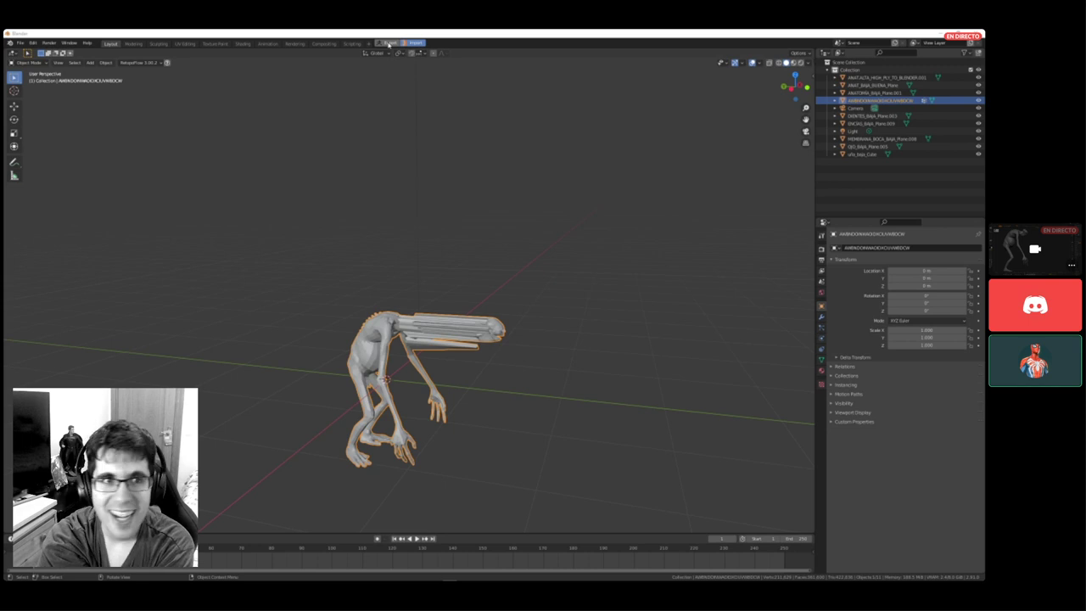
key("super")
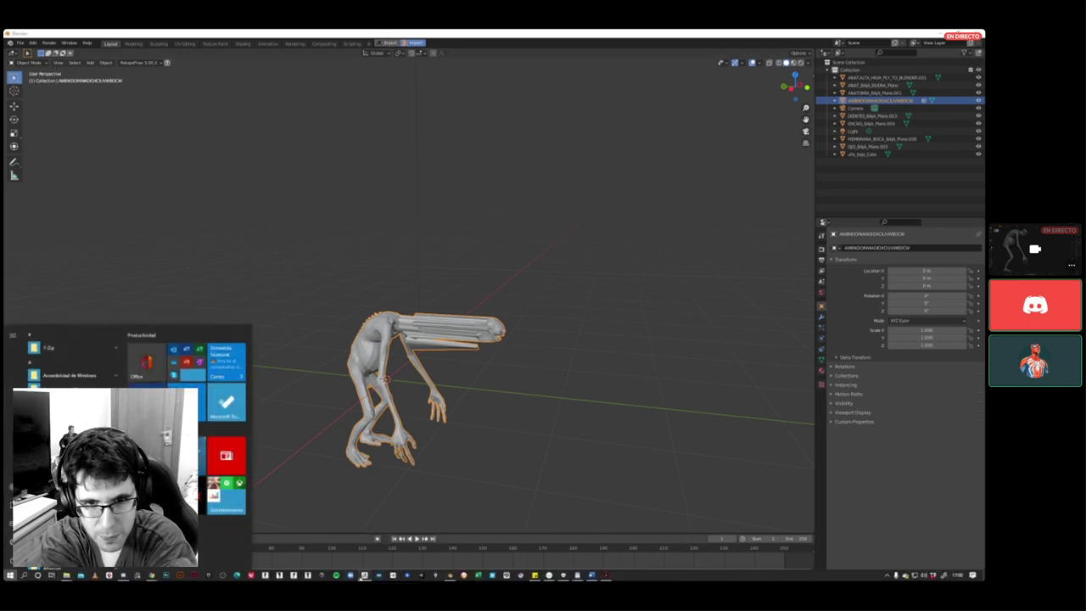
left_click(364, 576)
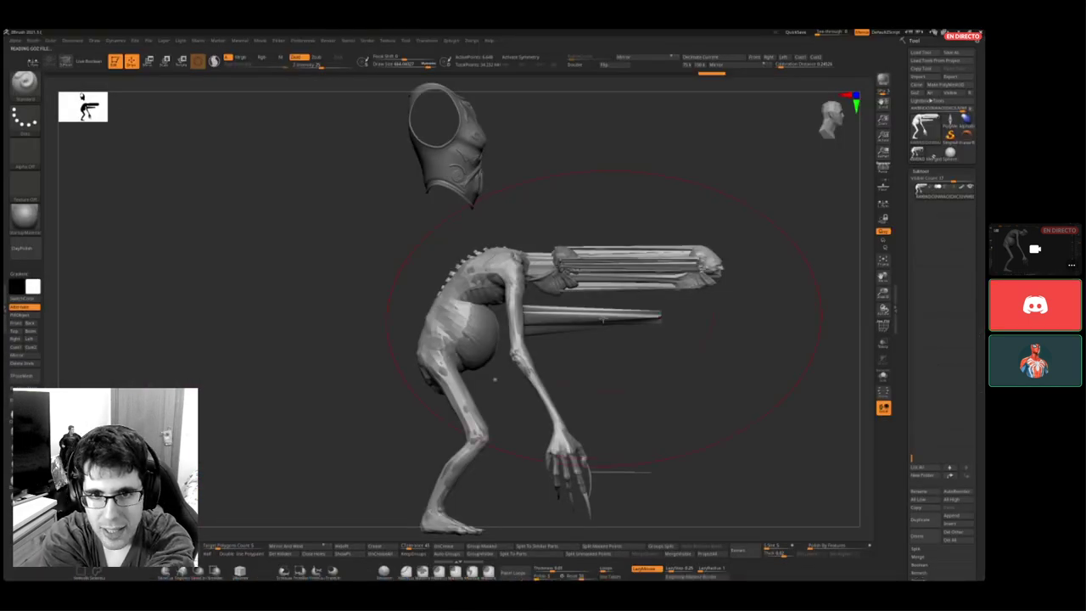
left_click_drag(601, 337, 564, 363)
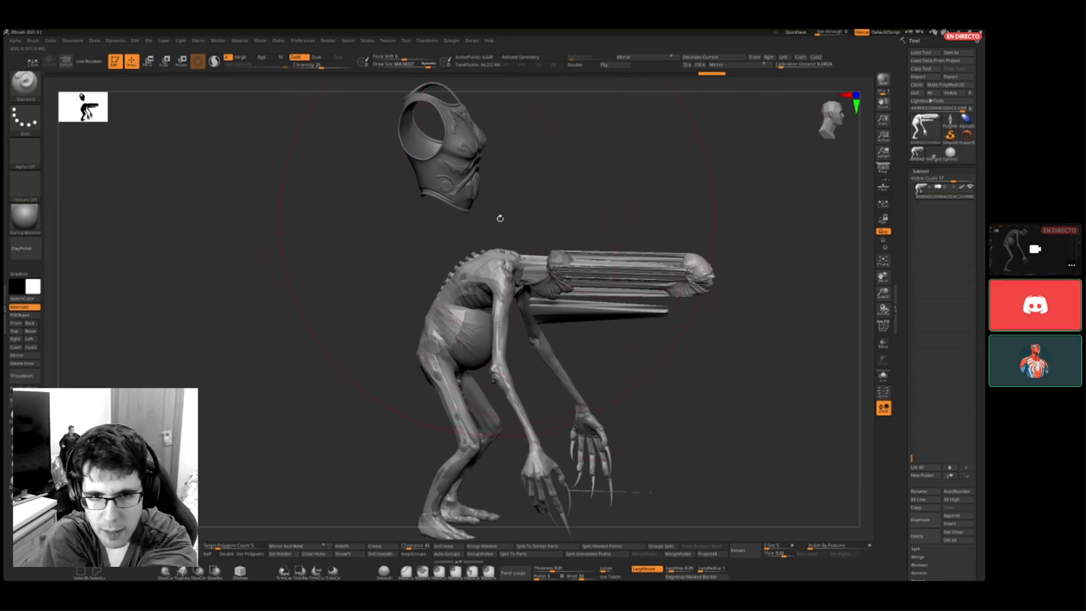
left_click_drag(476, 215, 643, 183)
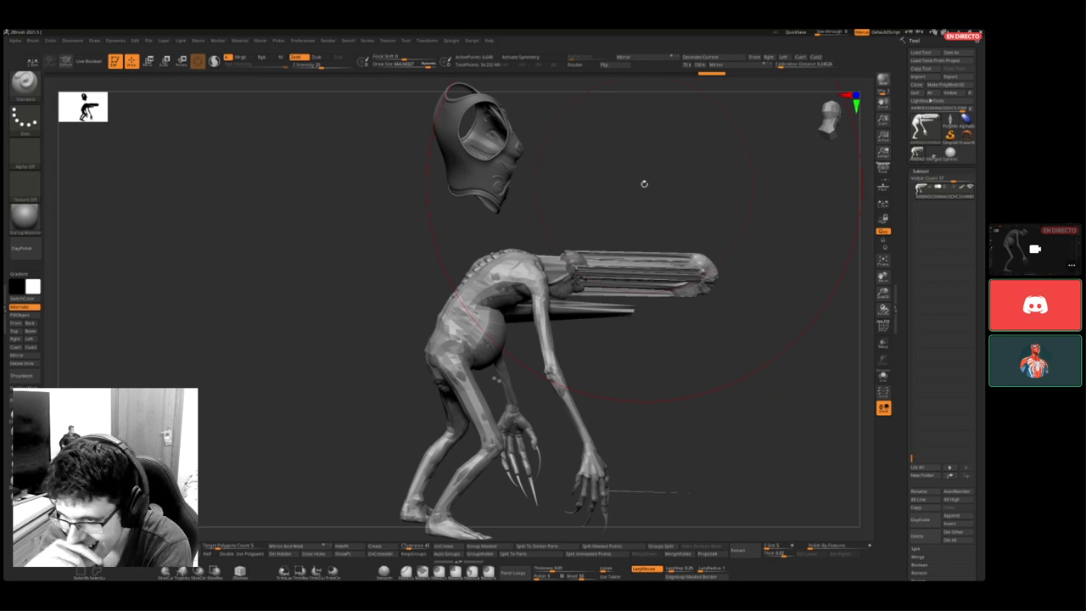
key("super")
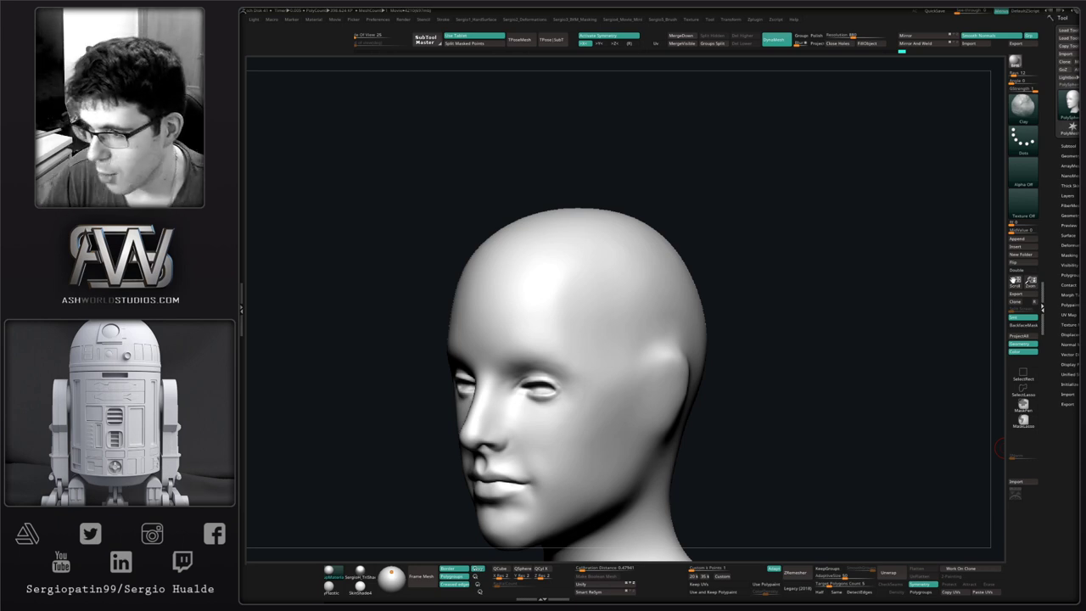
- Frame the cat-eared female figure, make its body the active subtool and adjust the neck base and shoulders with the Move brush
right_click_drag(756, 291, 622, 285)
right_click_drag(703, 292, 657, 365)
right_click_drag(657, 364, 640, 307, "shift")
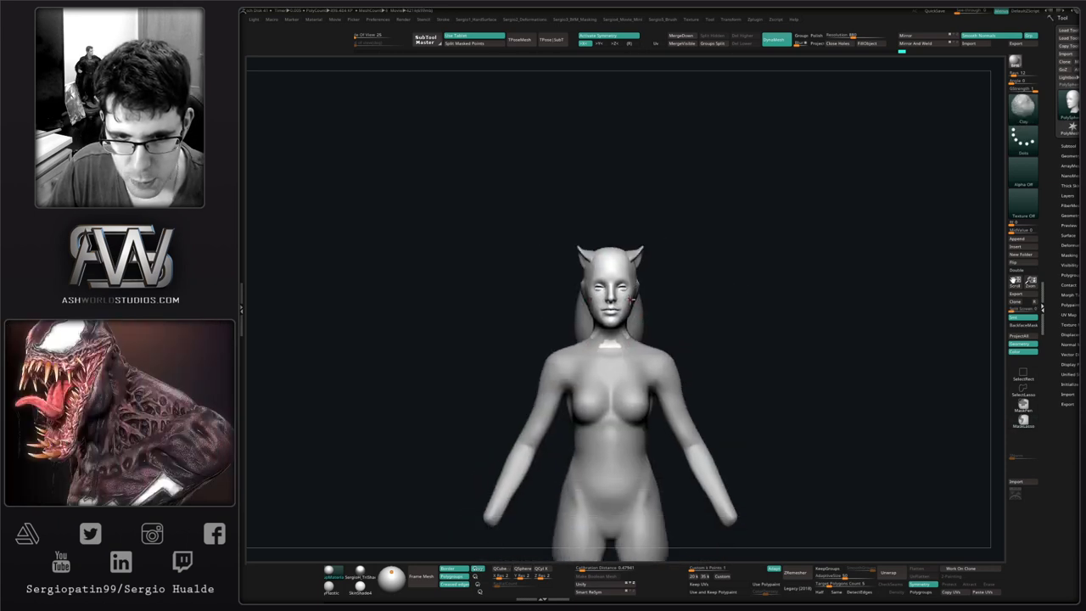
left_click_drag(632, 301, 619, 376)
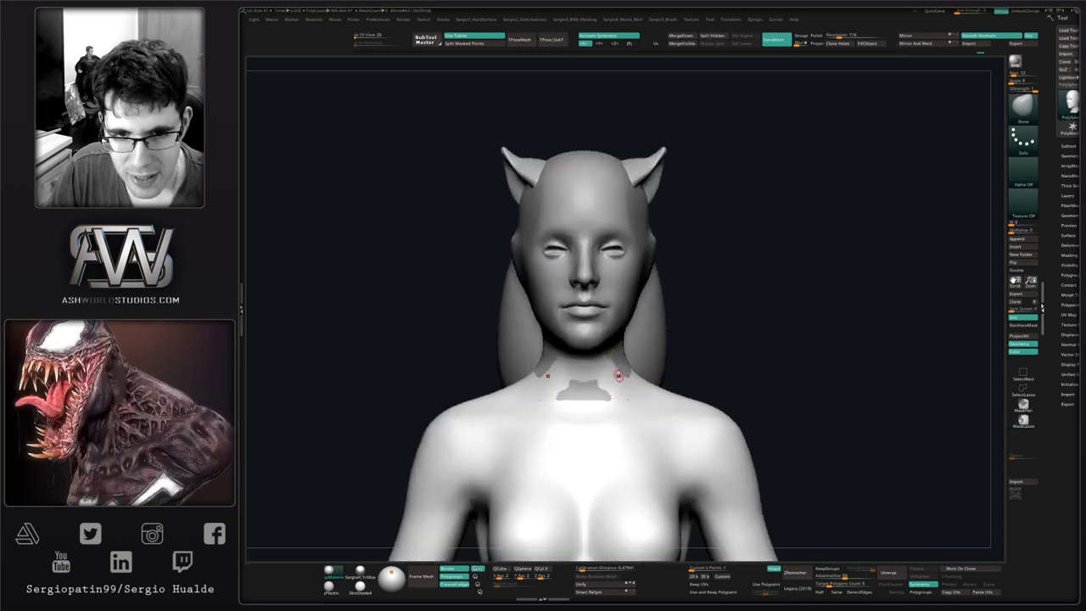
left_click(625, 387, "alt")
mouse_move(654, 414)
left_mouse_down()
mouse_move(617, 383)
mouse_move(630, 393)
left_mouse_up()
left_click(628, 396, "alt")
mouse_move(633, 399)
right_mouse_down()
mouse_move(618, 393)
mouse_move(620, 315)
right_mouse_up()
right_click_drag(645, 359, 673, 366)
left_click(665, 365, "alt")
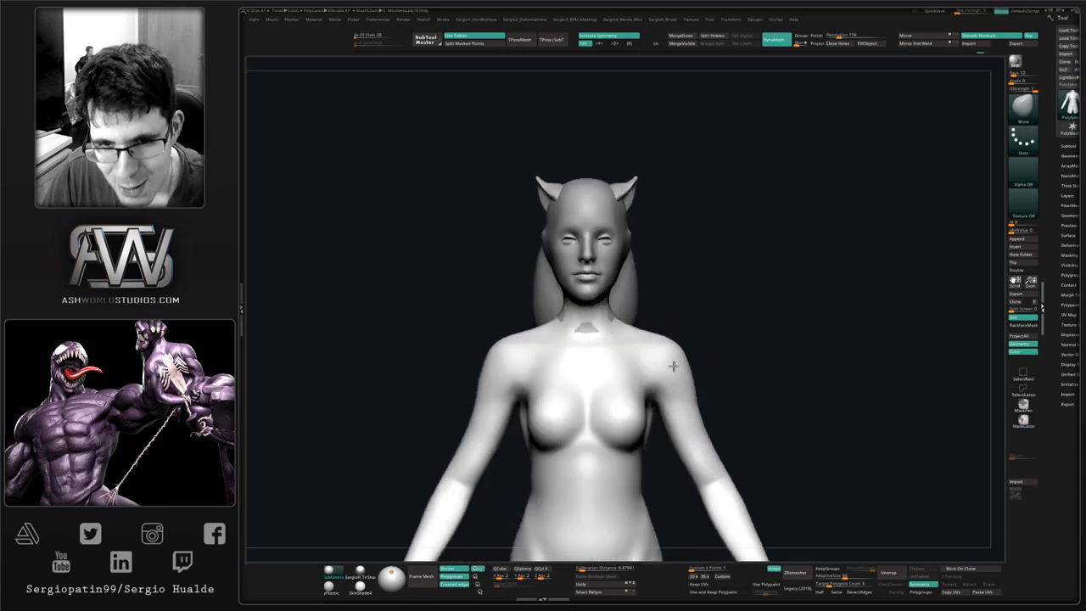
left_click_drag(641, 329, 639, 333)
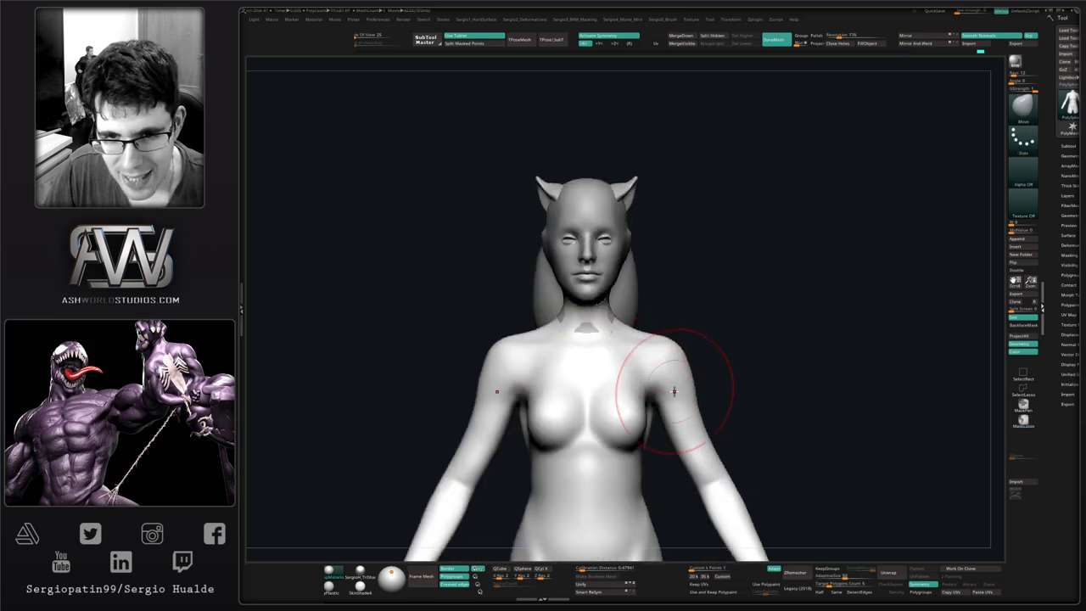
- Mask everything except the female figure's arms, then rotate both arms down closer to the torso
key("w")
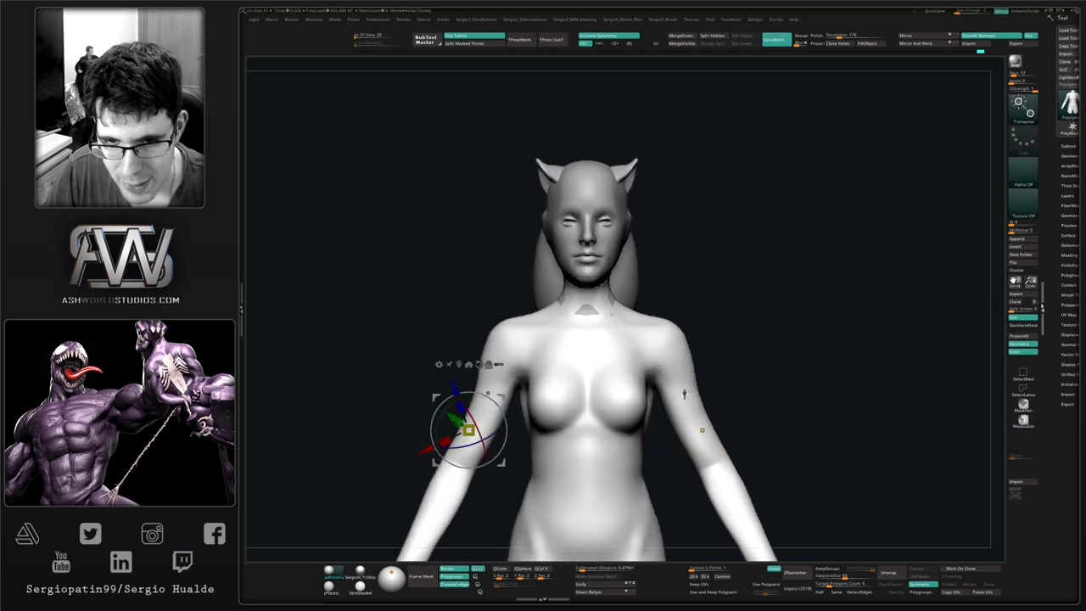
left_click(685, 394, "ctrl")
key("q")
right_click_drag(683, 400, 678, 379, "ctrl")
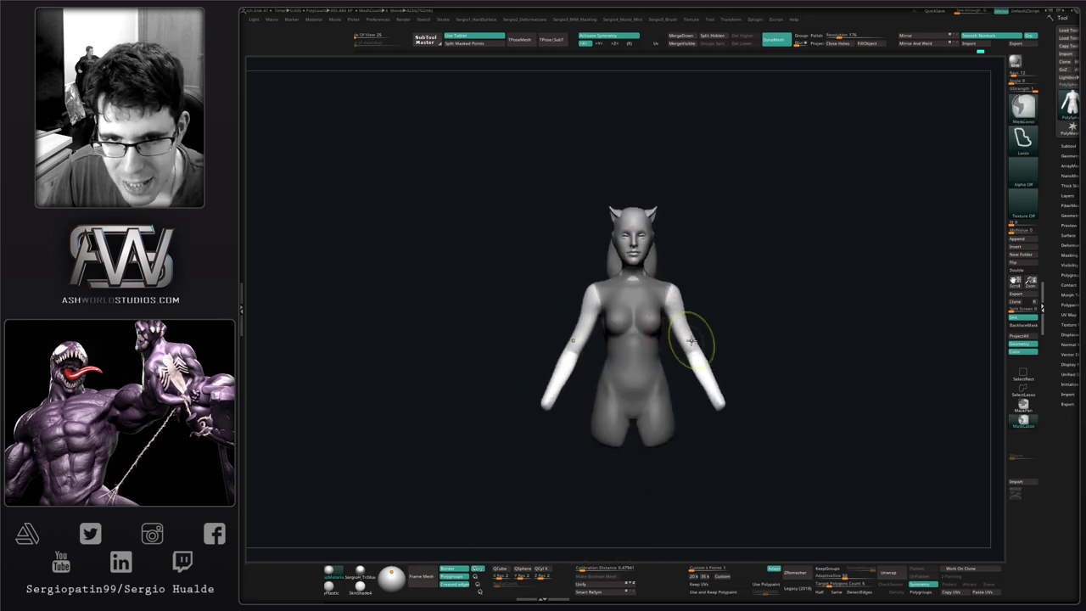
key("w")
mouse_move(708, 288)
left_mouse_down()
mouse_move(701, 266)
mouse_move(702, 286)
left_mouse_up()
right_click_drag(702, 287, 678, 343, "ctrl")
left_click_drag(695, 284, 703, 262)
right_click_drag(711, 264, 799, 298)
left_click_drag(707, 258, 711, 254)
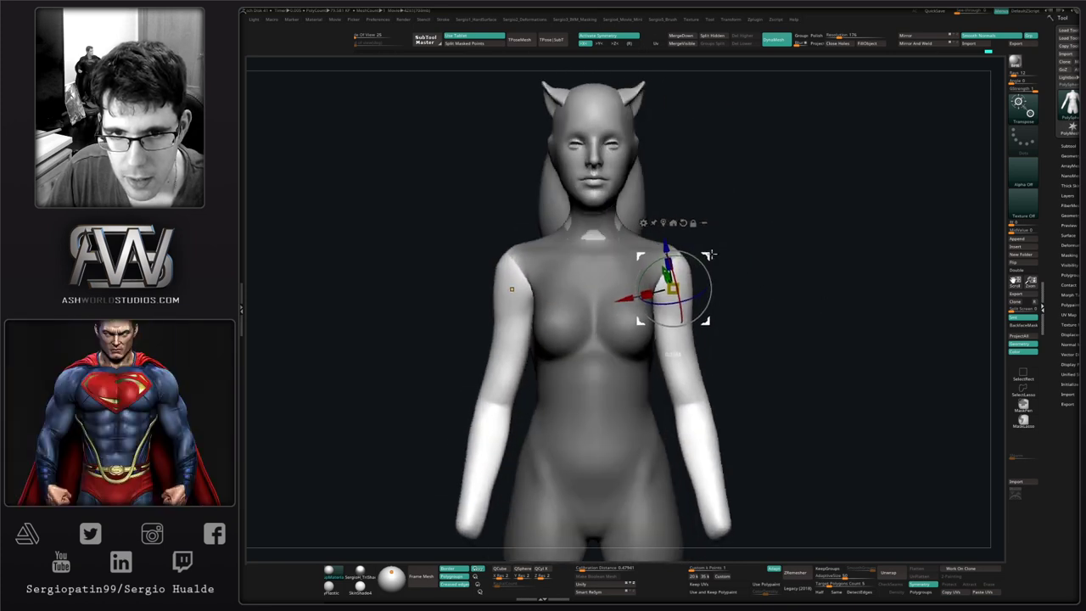
- Reshape the upper arms with the Move brush, then invert the mask and adjust the torso beside the armpits
key("q")
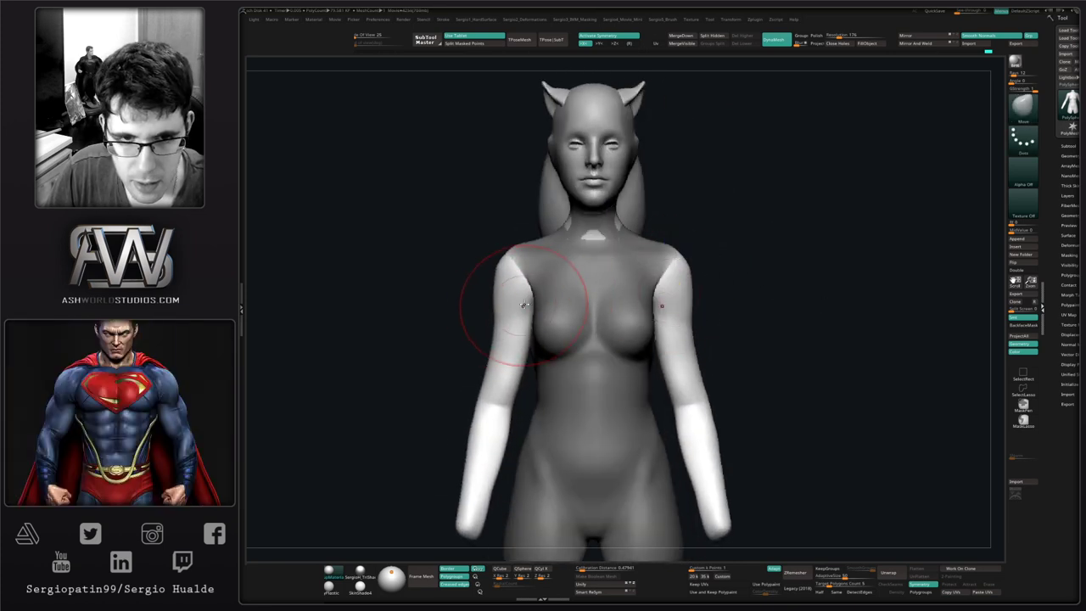
mouse_move(511, 305)
left_mouse_down()
mouse_move(507, 341)
mouse_move(496, 286)
left_mouse_up()
left_click(720, 257, "ctrl")
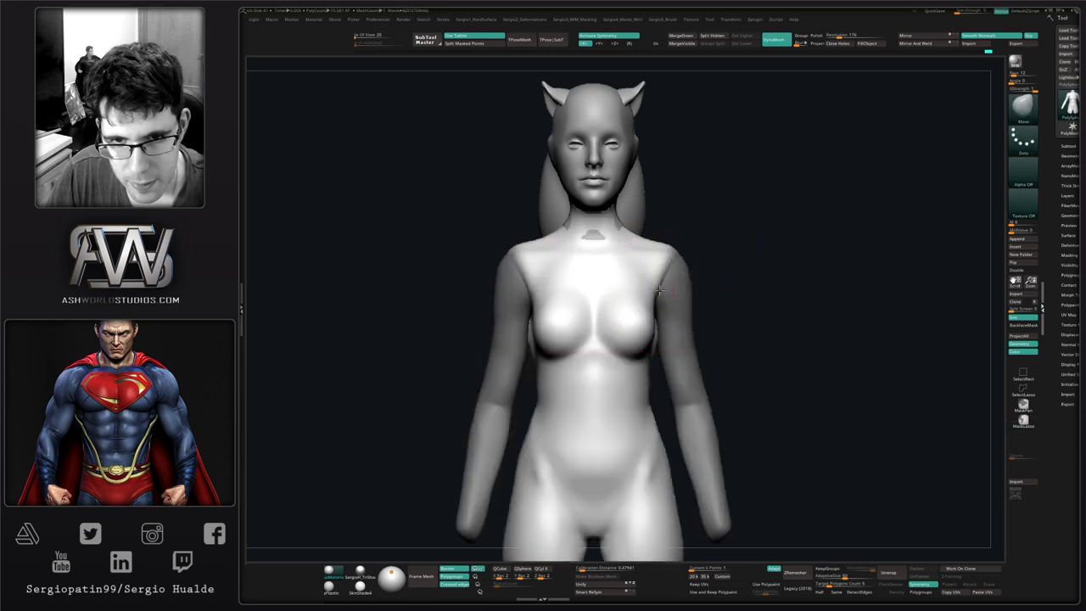
mouse_move(660, 289)
left_mouse_down()
mouse_move(667, 283)
mouse_move(655, 280)
left_mouse_up()
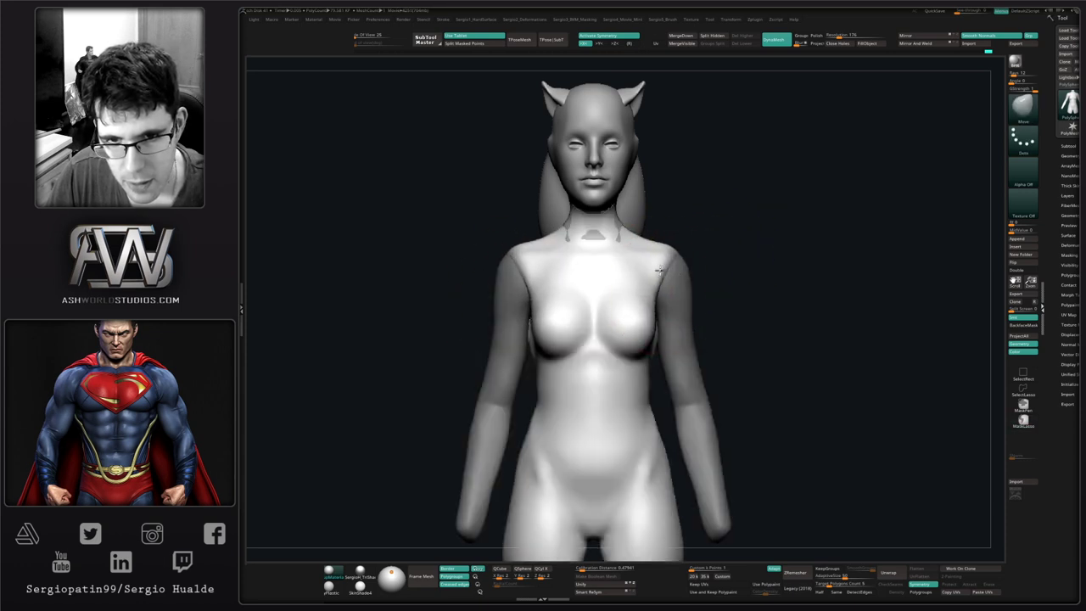
left_click_drag(658, 320, 655, 324)
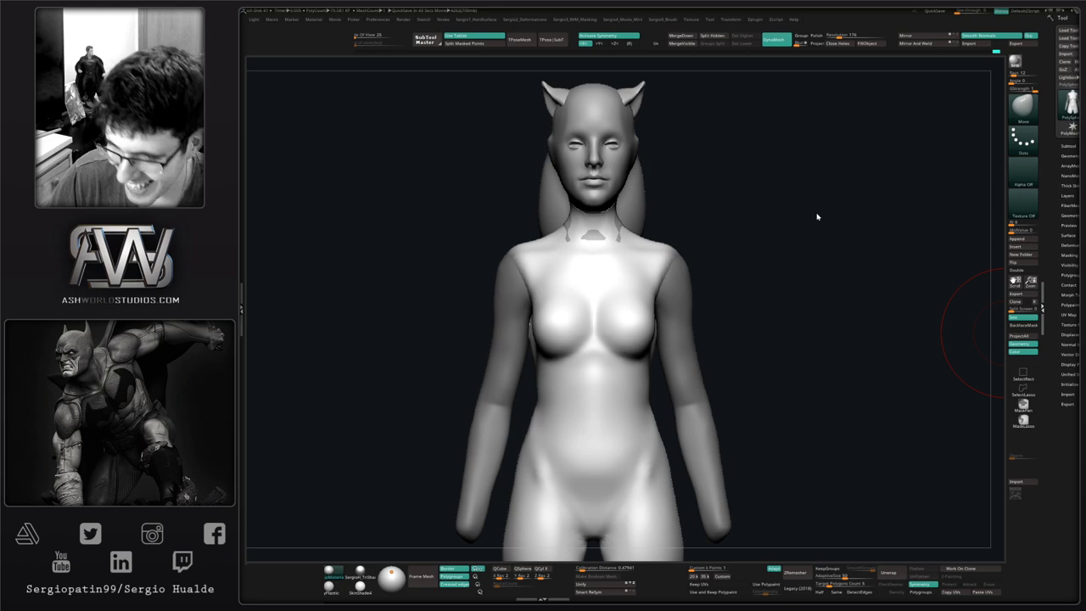
- Reshape the front of the female figure's neck below the chin in side view with the Move brush
left_click_drag(814, 315, 626, 351)
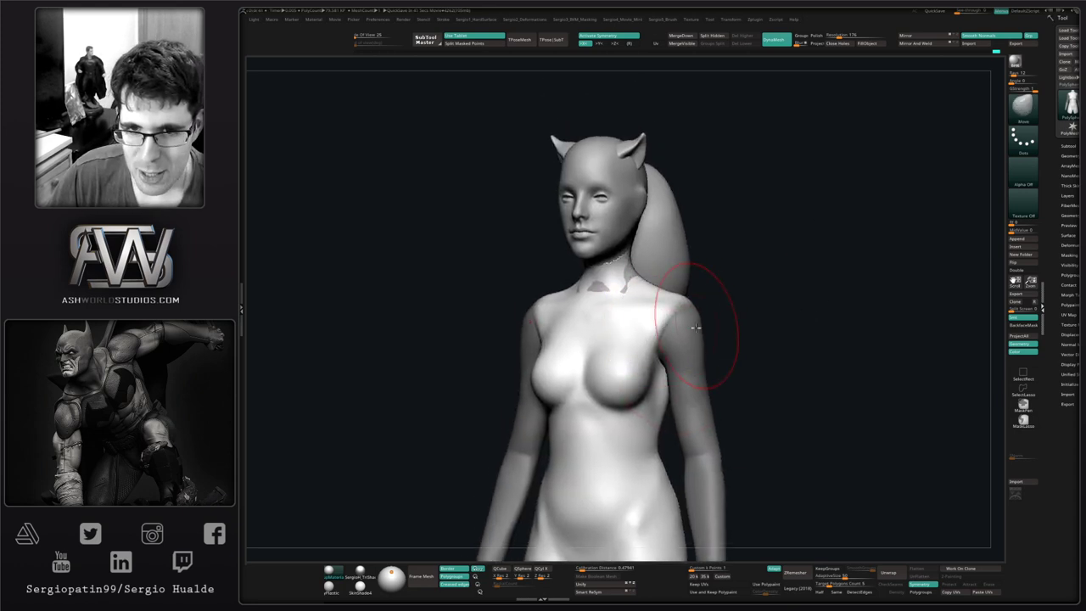
left_click_drag(746, 331, 676, 332)
left_click_drag(746, 325, 676, 297, "shift")
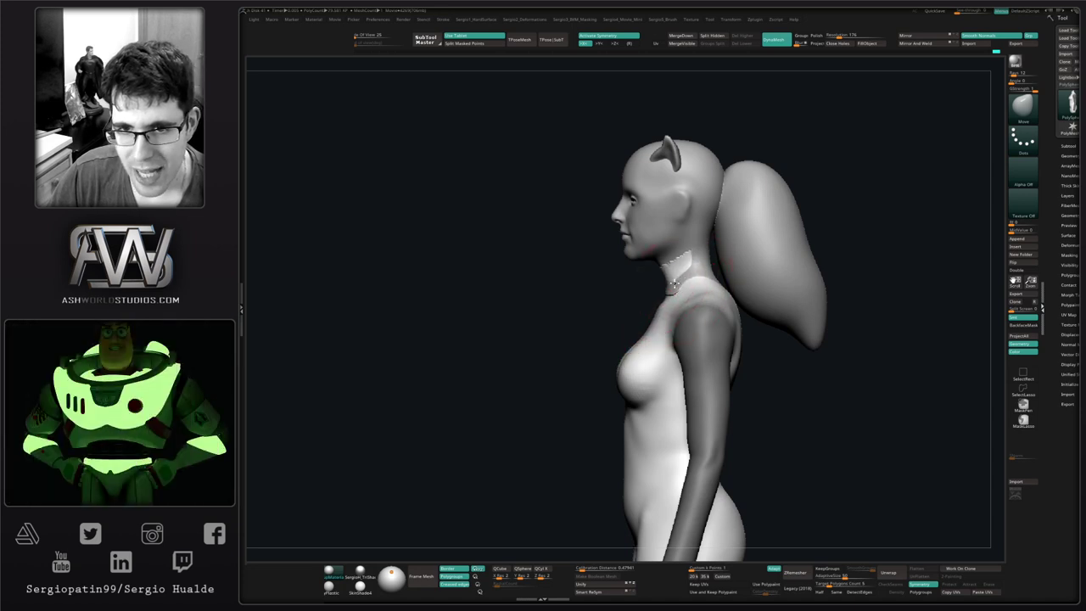
mouse_move(675, 283)
left_mouse_down()
mouse_move(667, 295)
mouse_move(666, 252)
left_mouse_up()
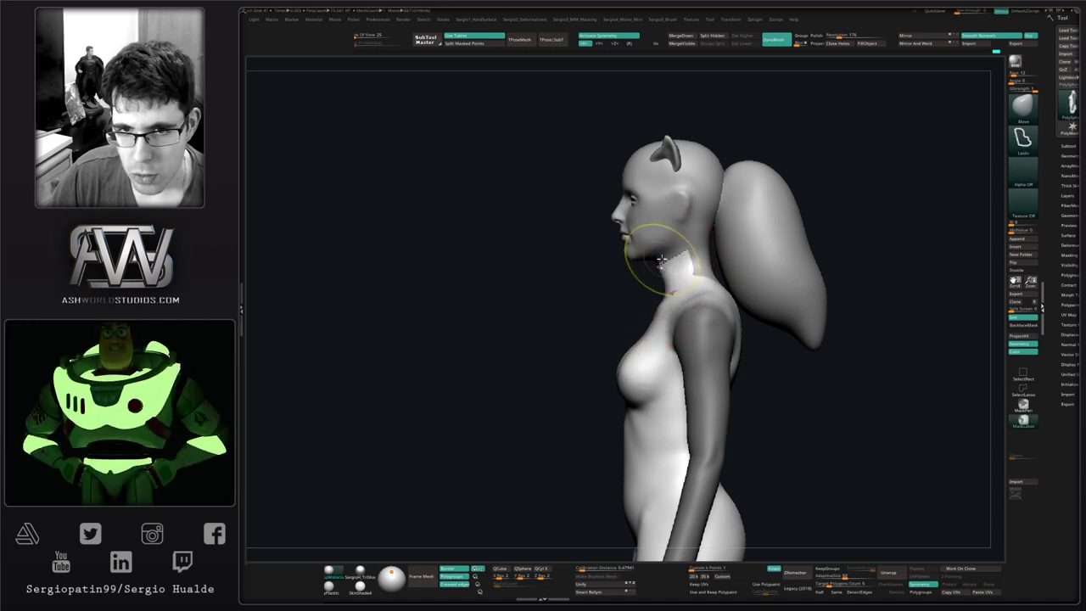
right_click_drag(654, 259, 679, 249)
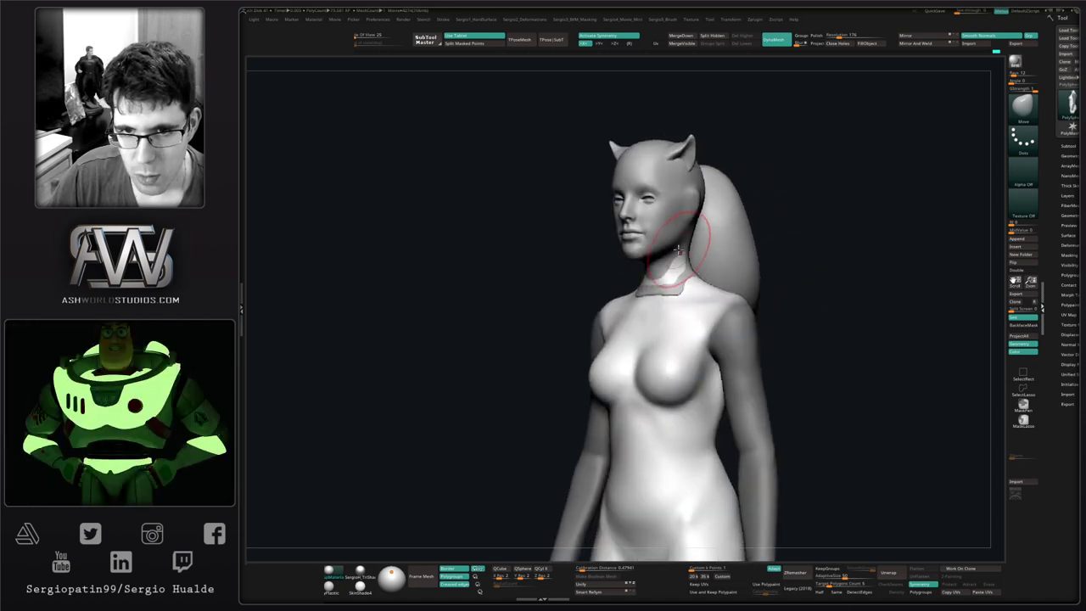
- Adjust the female figure's chest, abdomen and lower-belly profile in side view with a resized Move brush
left_click_drag(807, 291, 709, 290, "shift")
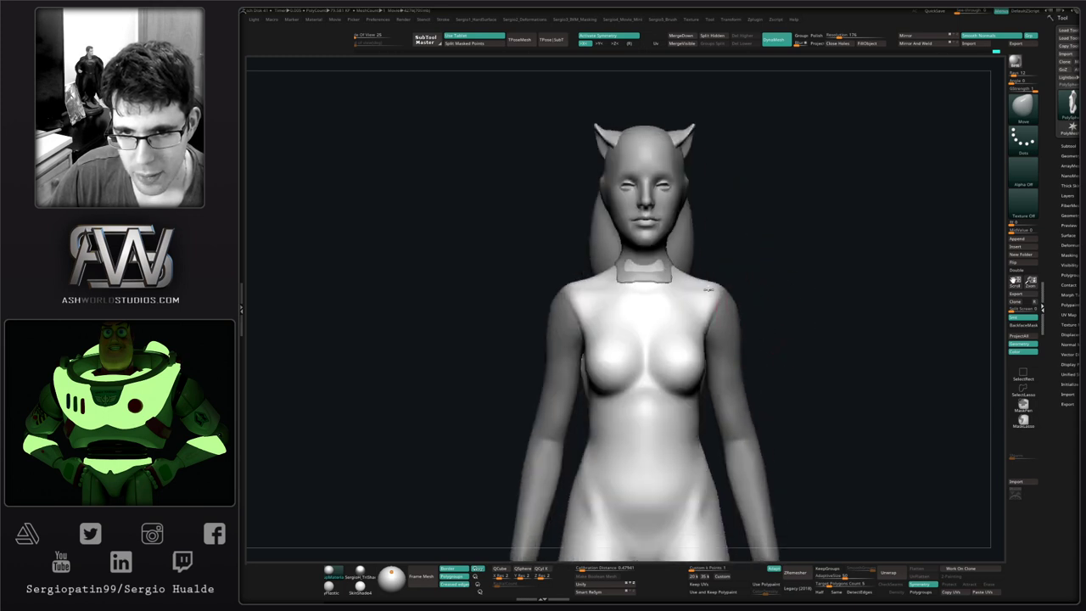
mouse_move(708, 289)
right_mouse_down("ctrl")
mouse_move(797, 298)
mouse_move(711, 289)
right_mouse_up("ctrl")
key("s")
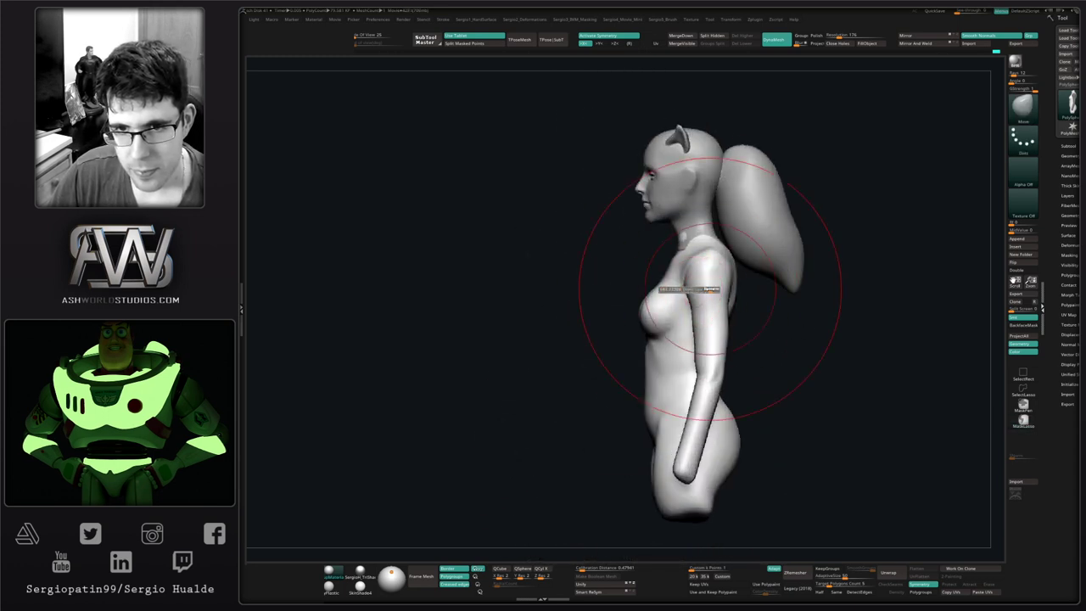
mouse_move(711, 289)
left_mouse_down()
mouse_move(724, 270)
mouse_move(709, 267)
left_mouse_up()
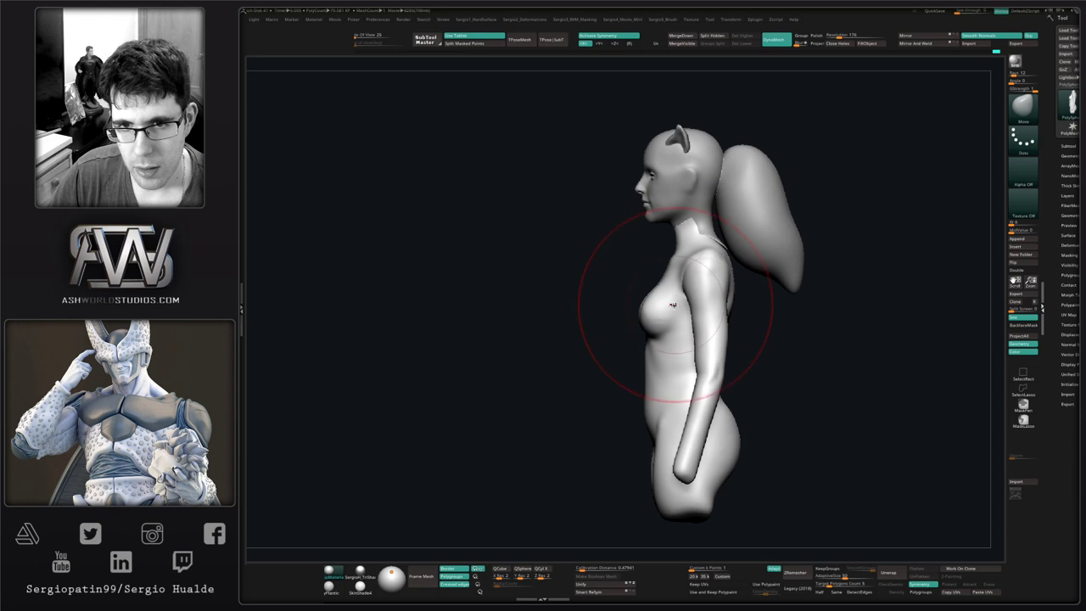
left_click_drag(647, 372, 652, 374)
left_click_drag(649, 429, 659, 436)
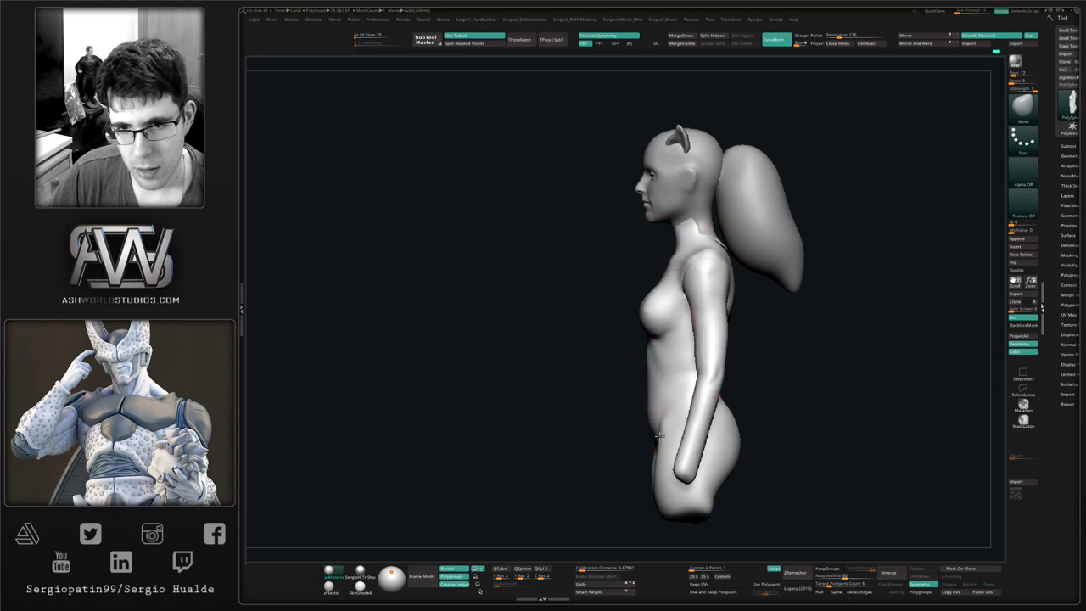
- Refine and smooth the figure's upper arms and shoulders in front view
mouse_move(712, 363)
right_mouse_down("alt")
mouse_move(680, 396)
mouse_move(734, 402)
right_mouse_up("alt")
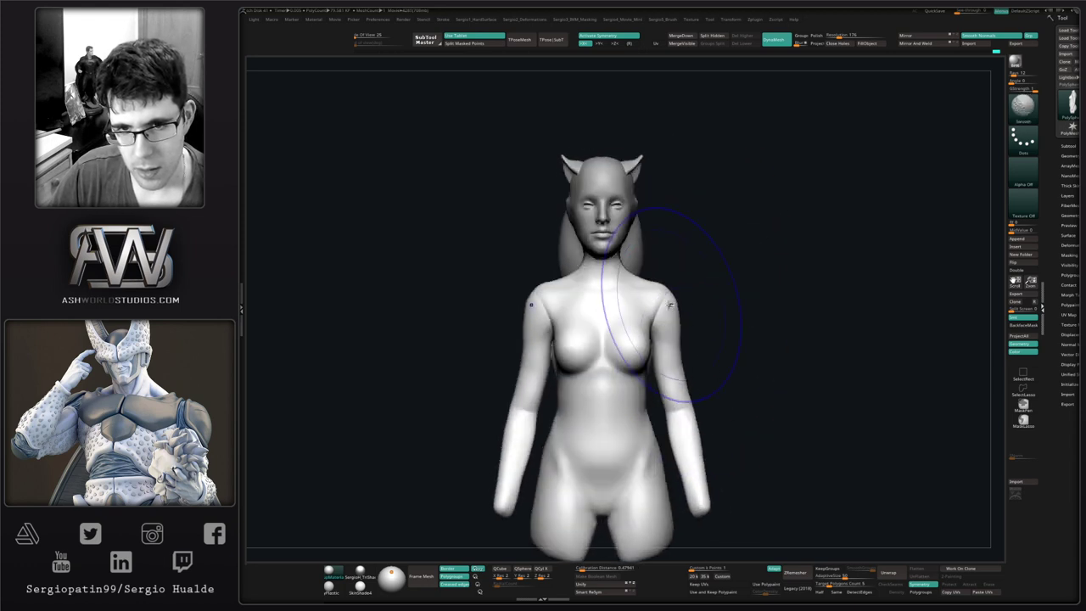
mouse_move(688, 359)
left_mouse_down()
mouse_move(662, 317)
mouse_move(695, 344)
mouse_move(686, 351)
left_mouse_up()
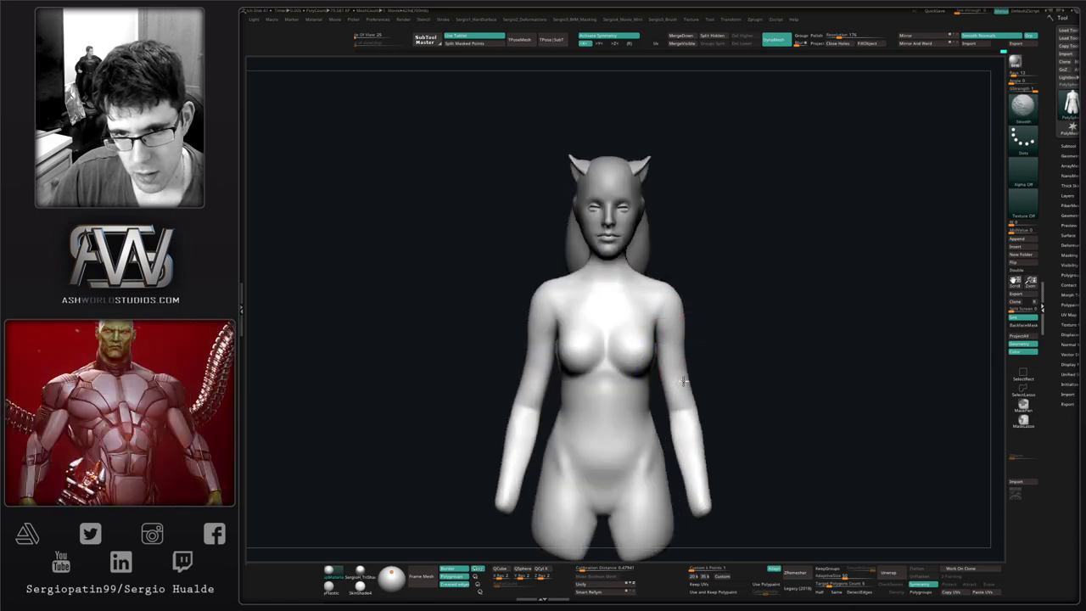
mouse_move(683, 381)
right_mouse_down()
mouse_move(701, 366)
mouse_move(679, 356)
mouse_move(655, 473)
right_mouse_up()
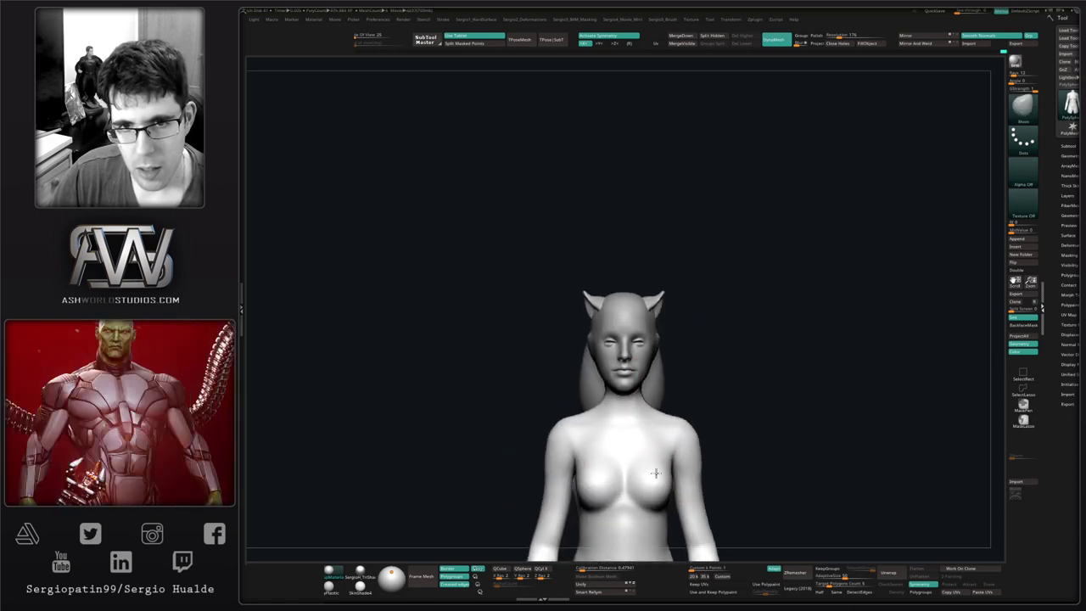
- Make the head the active subtool and reshape its sides around the temples with the Move brush
left_click(625, 315, "alt")
mouse_move(631, 313)
right_mouse_down("ctrl")
mouse_move(650, 351)
mouse_move(670, 344)
right_mouse_up("ctrl")
left_click_drag(675, 320, 676, 360)
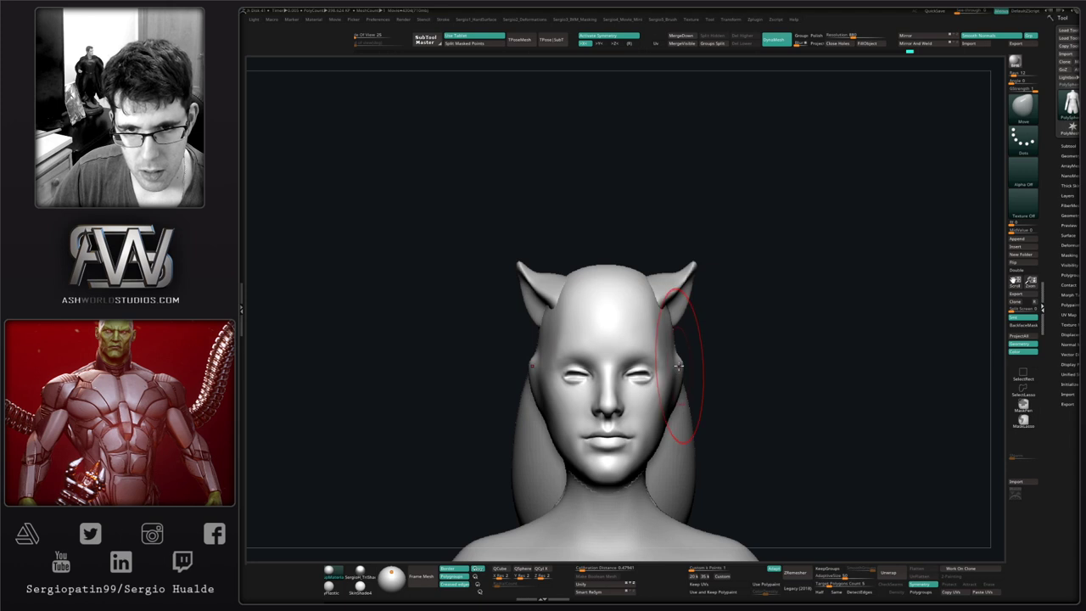
right_click_drag(685, 365, 603, 362, "shift")
right_click_drag(686, 308, 690, 364)
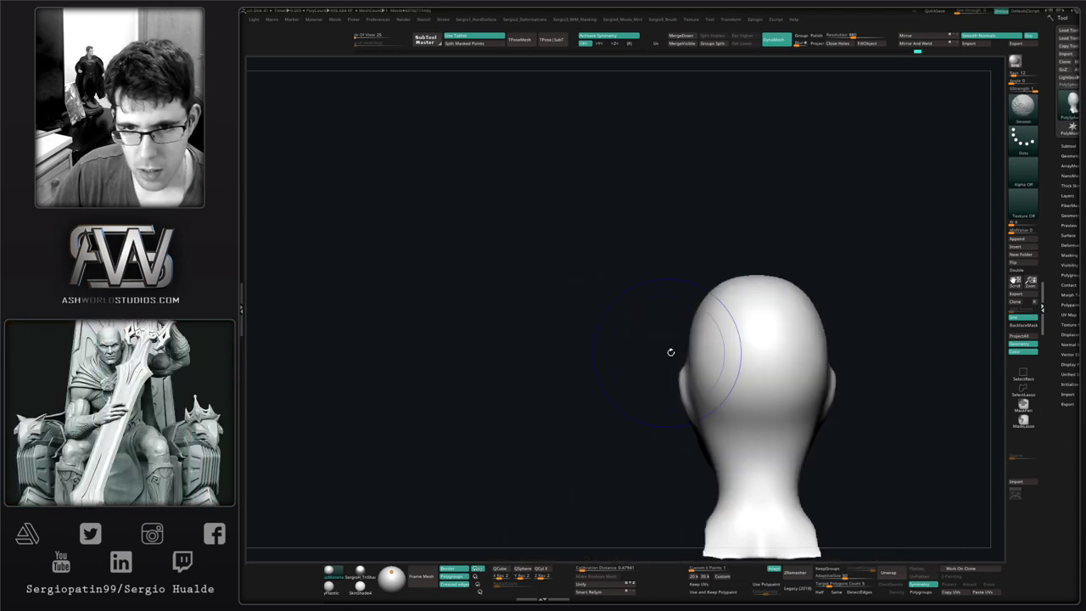
- Refine the skull and forehead outline in front and side view with the Move brush
key("b")
key("m")
key("v")
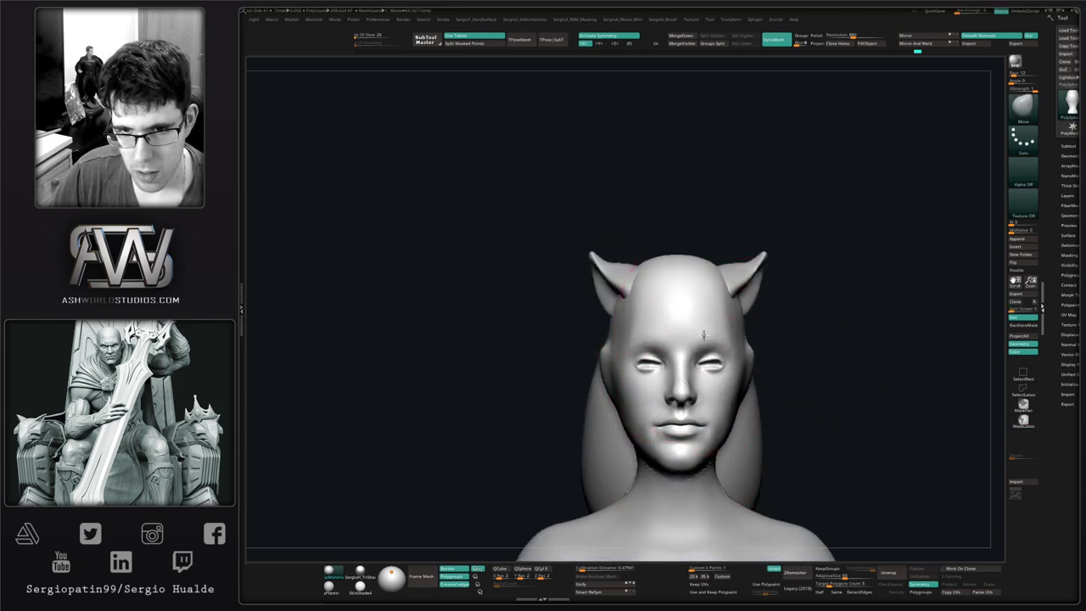
right_click_drag(840, 344, 703, 340)
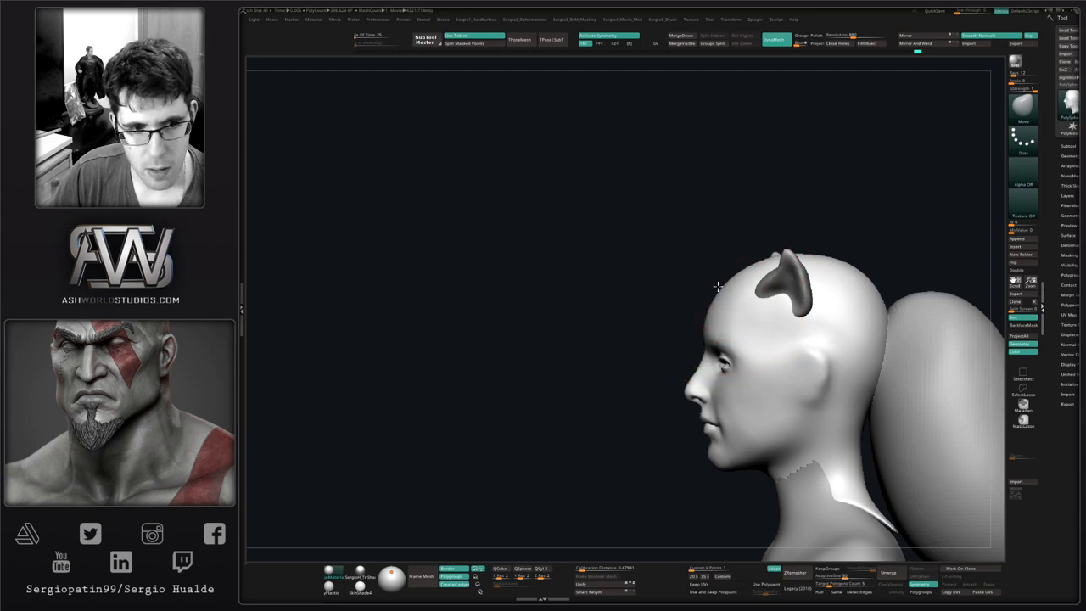
mouse_move(701, 342)
right_mouse_down()
mouse_move(730, 351)
mouse_move(735, 302)
right_mouse_up()
mouse_move(735, 302)
right_mouse_down("shift")
mouse_move(768, 303)
mouse_move(722, 349)
right_mouse_up("shift")
- Switch to the DamStandard brush and smooth the face around the inner eye corners
right_click_drag(717, 272, 715, 342, "ctrl")
key("b")
key("d")
key("s")
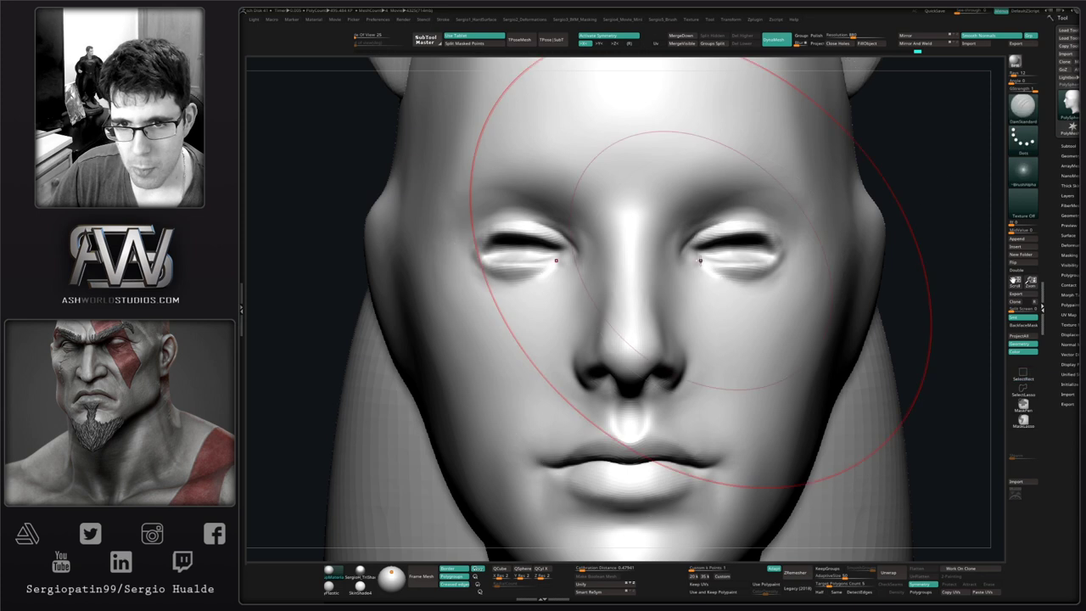
mouse_move(726, 217)
left_mouse_down("shift")
mouse_move(676, 232)
mouse_move(698, 291)
left_mouse_up("shift")
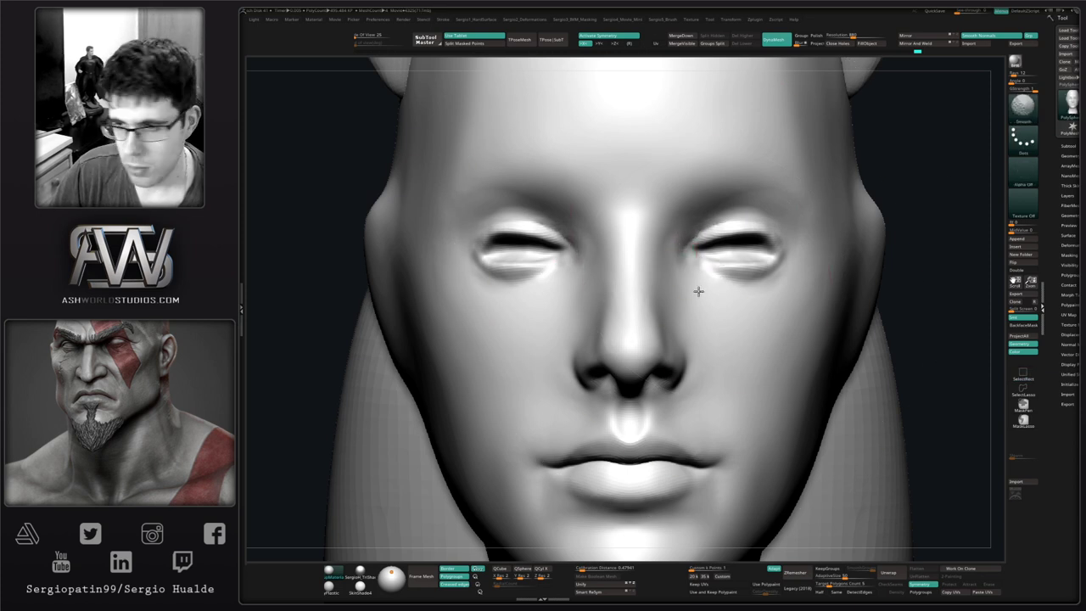
right_click_drag(698, 291, 693, 347, "alt")
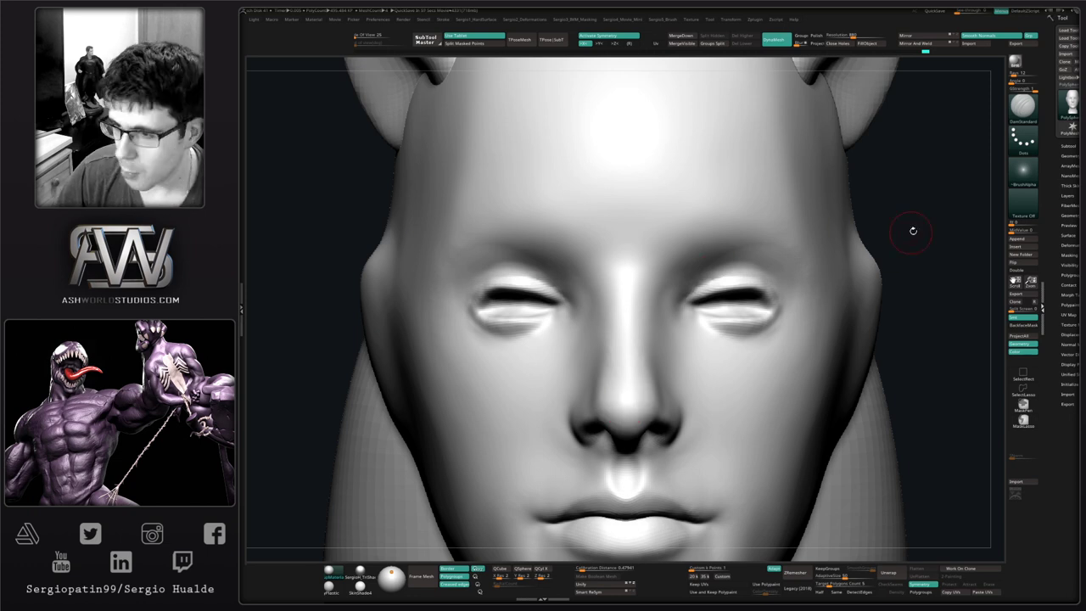
- Deepen the hollows between the inner eye corners and the nose bridge with the Standard brush
key("ctrl")
right_click_drag(721, 297, 651, 368, "ctrl")
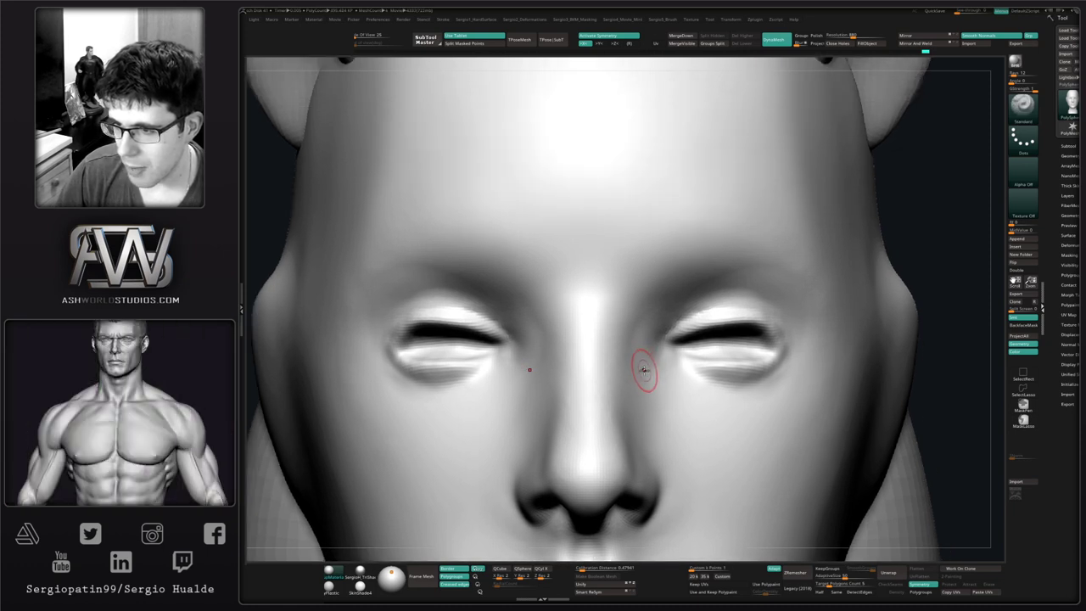
right_click_drag(645, 370, 650, 328)
key("shift")
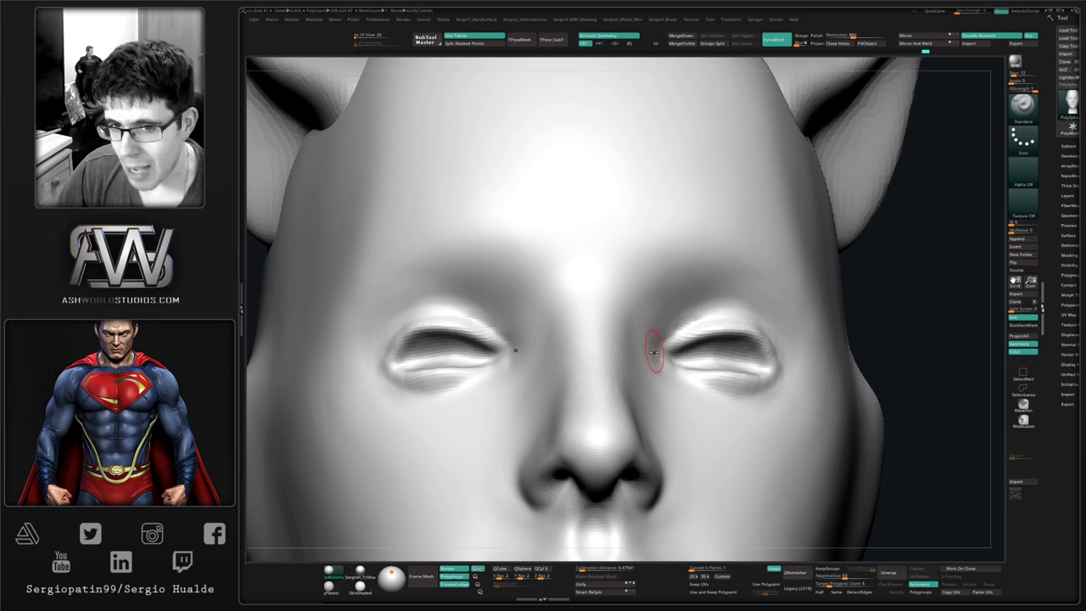
mouse_move(654, 352)
right_mouse_down()
mouse_move(662, 347)
mouse_move(644, 375)
right_mouse_up()
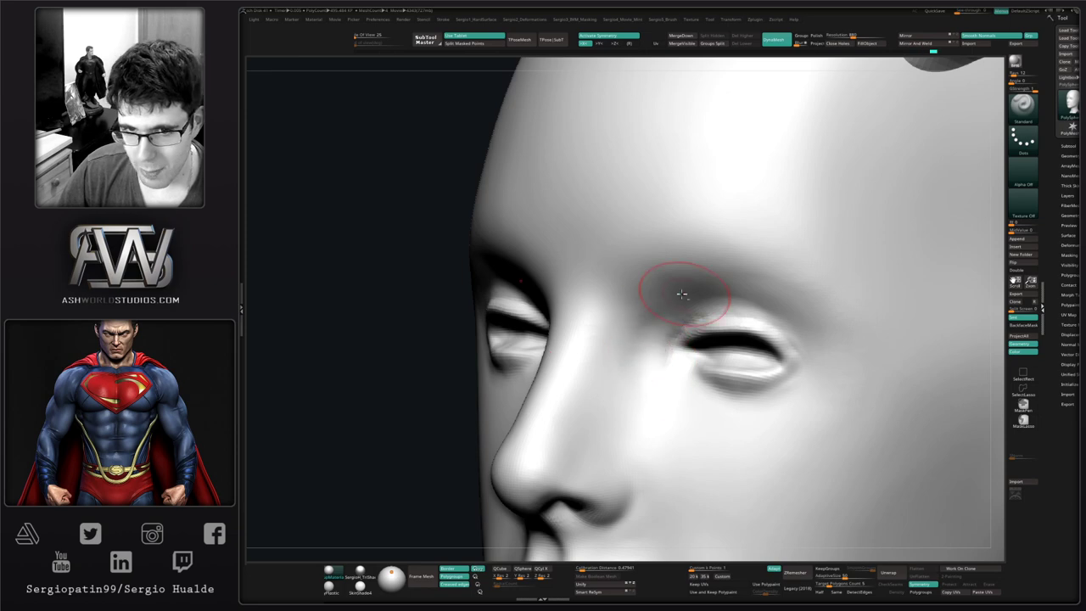
right_click_drag(679, 419, 644, 397)
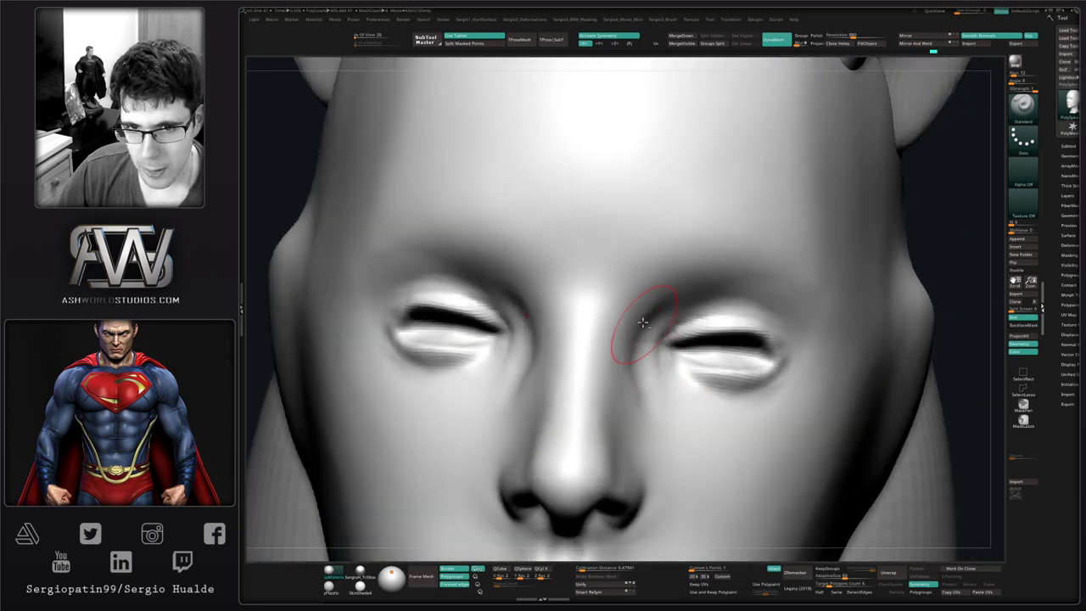
- Shape the sides of the nose bridge up to the inner brow with the Clay brush and smooth them
key("b")
key("c")
key("l")
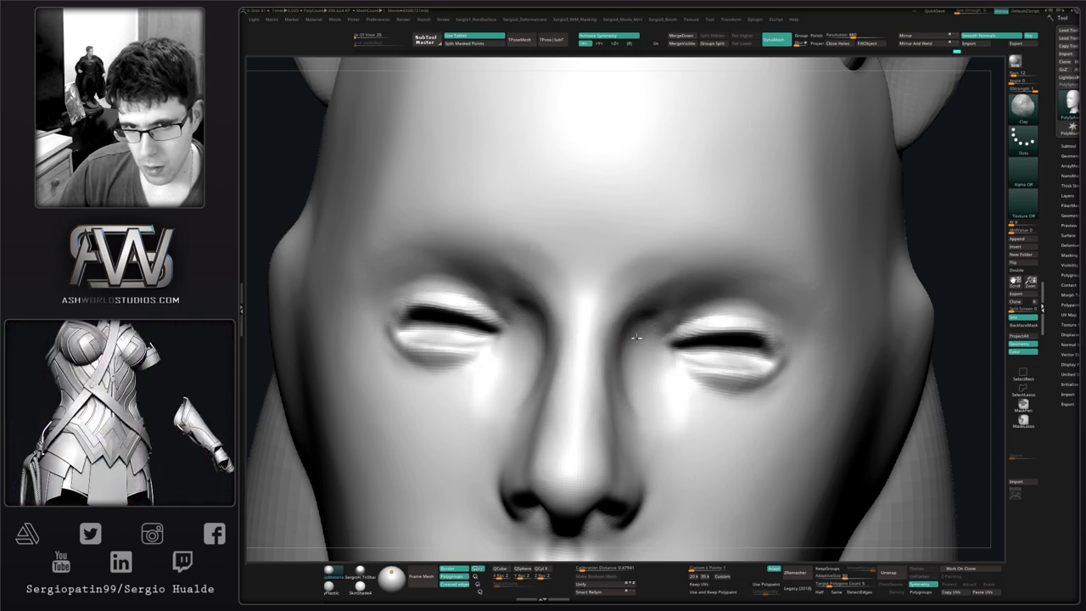
left_click_drag(626, 342, 624, 403)
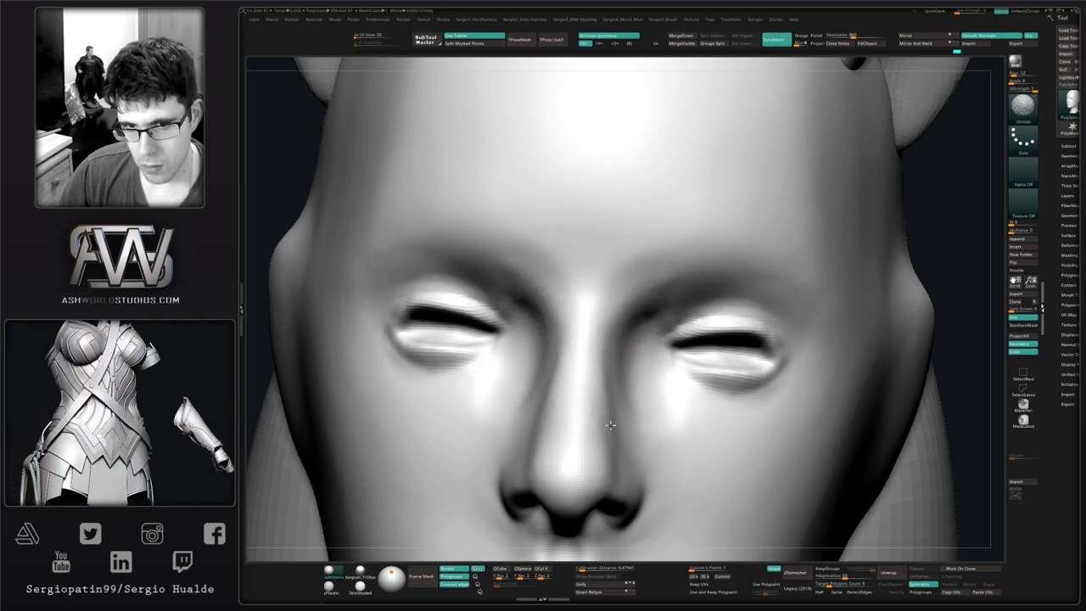
left_click_drag(626, 334, 630, 315)
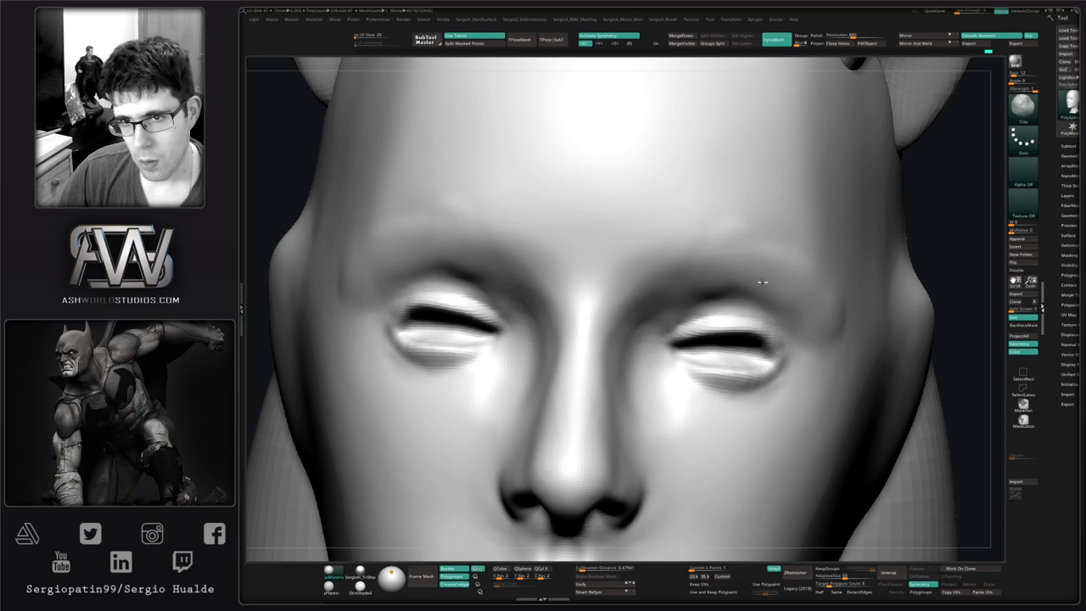
- Build up the brow ridge and outer eye area with the Clay brush and smooth the transitions
mouse_move(763, 282)
left_mouse_down()
mouse_move(712, 297)
mouse_move(740, 307)
mouse_move(703, 294)
mouse_move(720, 306)
left_mouse_up()
left_click_drag(759, 272, 844, 306, "shift")
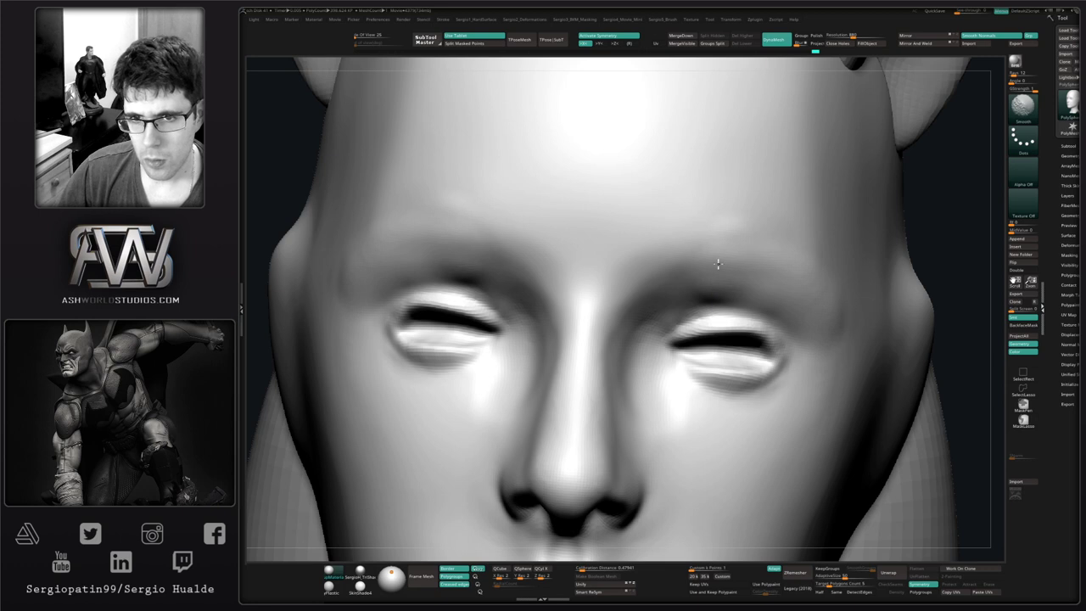
left_click_drag(760, 293, 774, 297, "shift")
left_click_drag(774, 297, 721, 295)
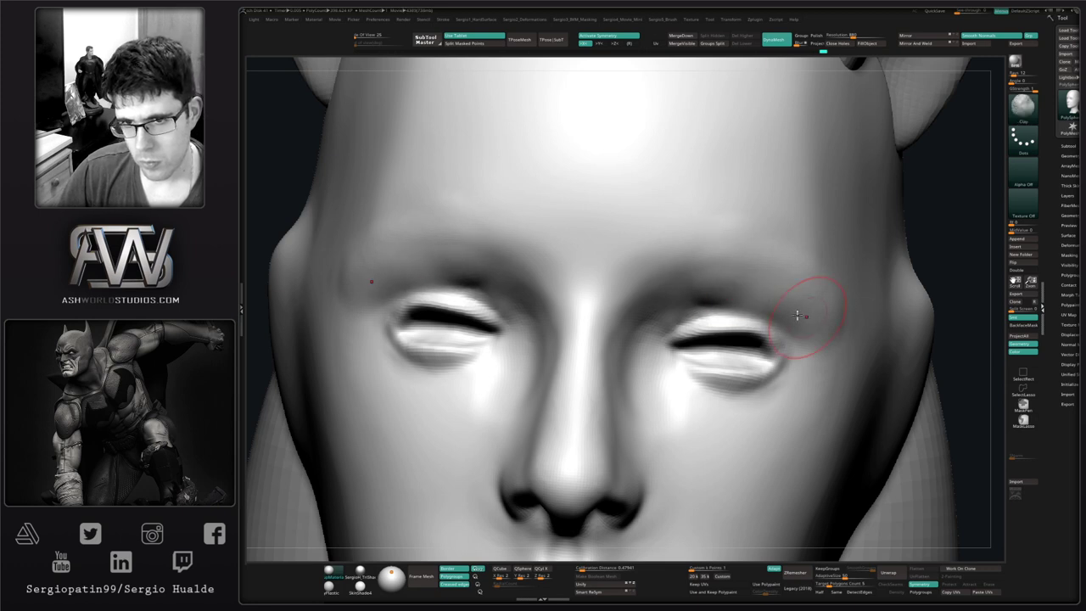
mouse_move(797, 313)
left_mouse_down()
mouse_move(732, 294)
mouse_move(821, 327)
left_mouse_up()
mouse_move(797, 329)
right_mouse_down("alt")
mouse_move(751, 307)
mouse_move(764, 291)
right_mouse_up("alt")
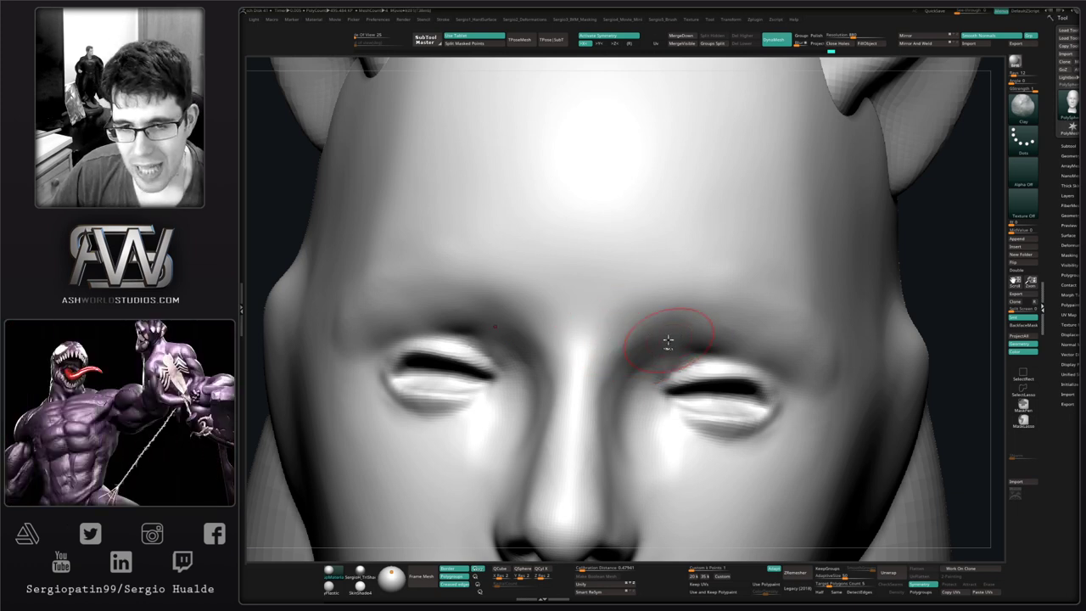
- Carve the crease of the upper eyelids near the inner corners with the DamStandard brush
key("b")
key("d")
key("s")
mouse_move(697, 359)
left_mouse_down()
mouse_move(636, 372)
mouse_move(668, 354)
mouse_move(689, 375)
left_mouse_up()
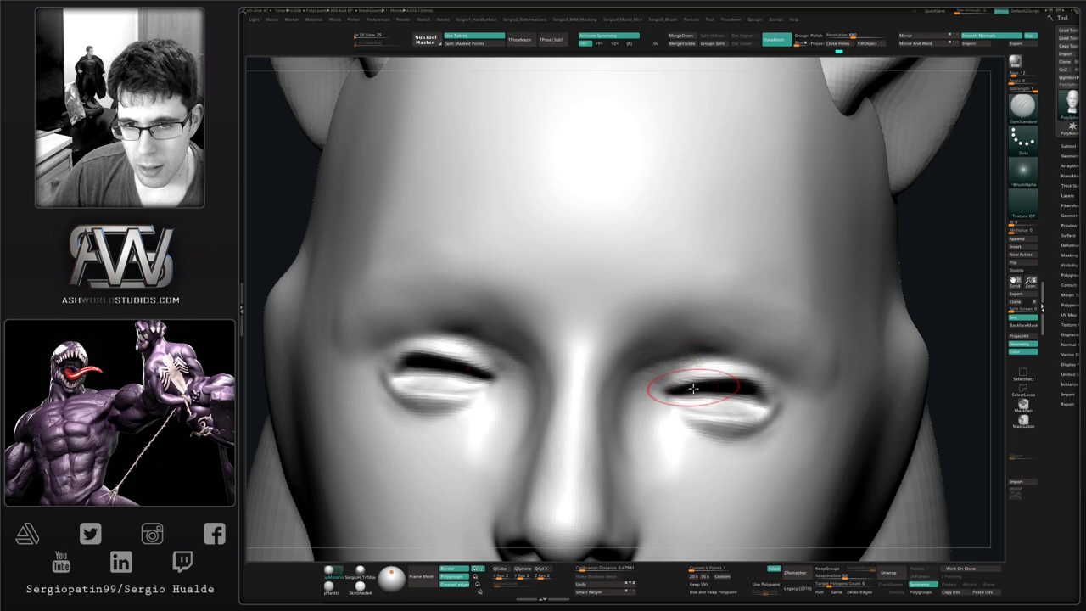
- Smooth the cheek between the nostril and the eye in three-quarter view
mouse_move(667, 387)
right_mouse_down()
mouse_move(696, 389)
mouse_move(649, 417)
mouse_move(727, 446)
mouse_move(699, 383)
mouse_move(565, 387)
mouse_move(569, 427)
mouse_move(551, 433)
right_mouse_up()
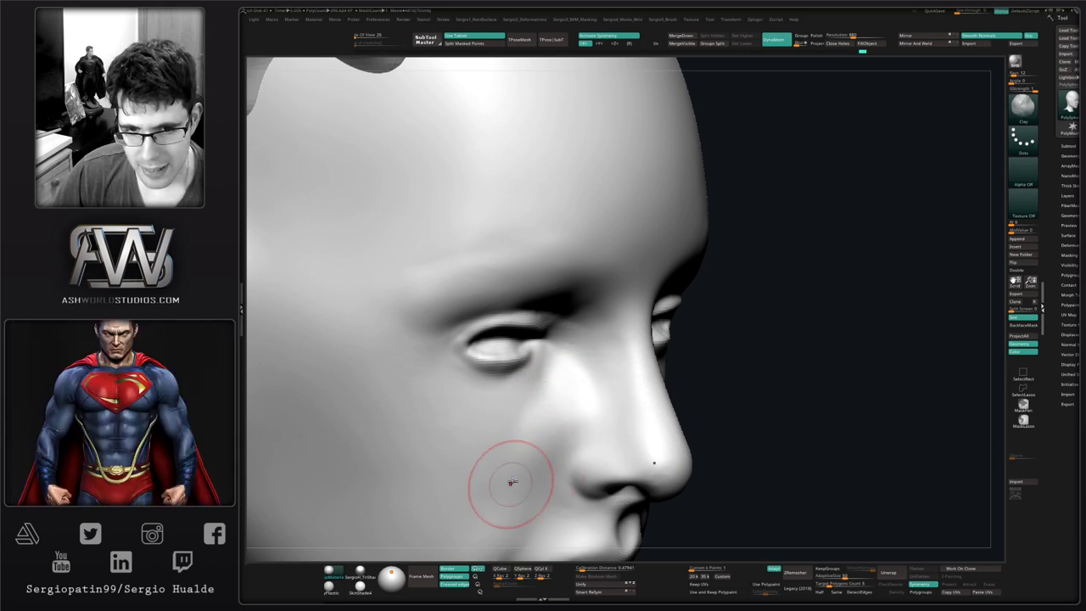
left_click_drag(511, 480, 572, 374, "shift")
mouse_move(516, 489)
right_mouse_down()
mouse_move(546, 448)
mouse_move(537, 427)
mouse_move(549, 460)
mouse_move(589, 441)
right_mouse_up()
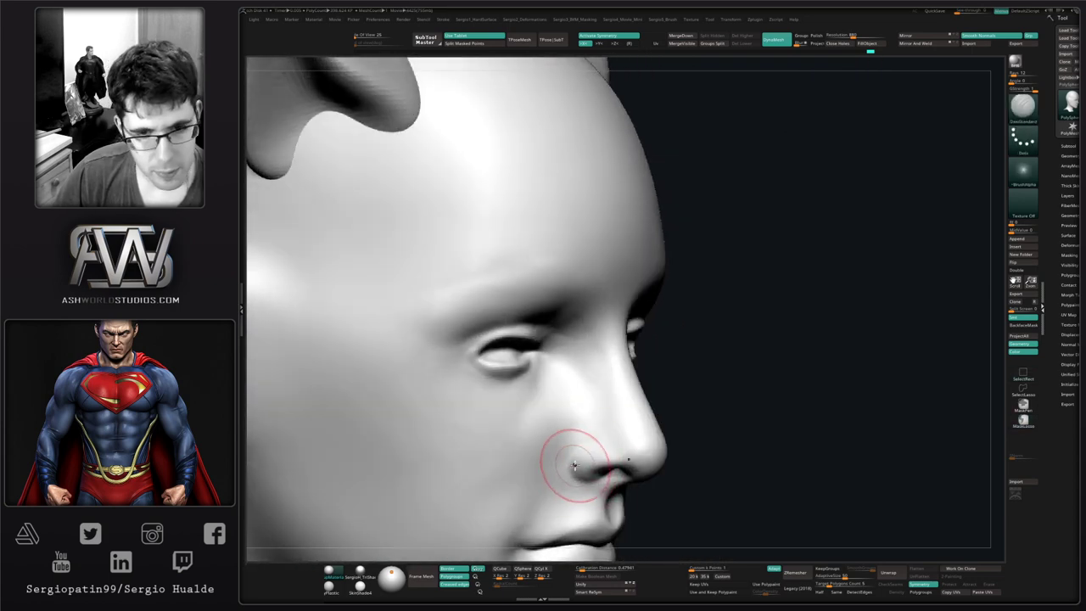
- Mask the wing of the nose, trim the mask's outer edge and blur it
right_click_drag(585, 443, 607, 437)
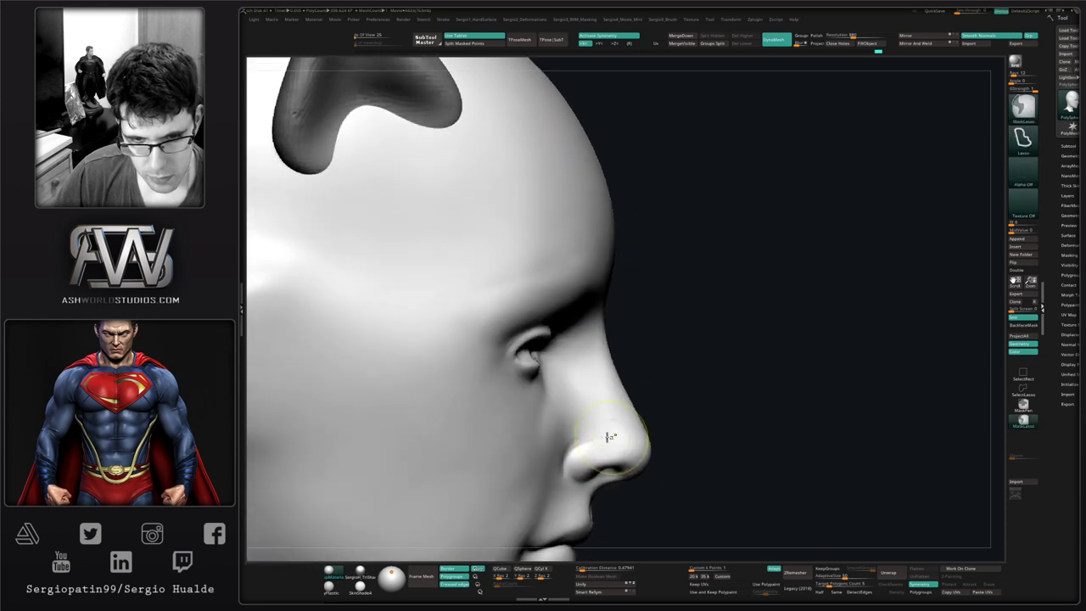
mouse_move(620, 480)
right_mouse_down()
mouse_move(625, 472)
mouse_move(562, 464)
right_mouse_up()
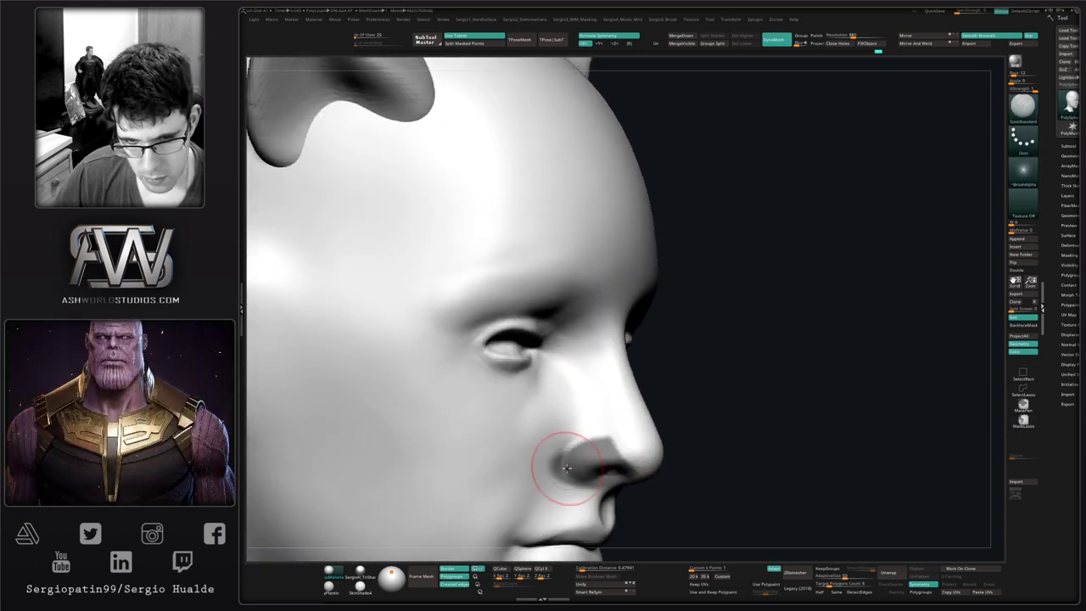
mouse_move(563, 474)
left_mouse_down("ctrl+alt")
mouse_move(470, 427)
mouse_move(484, 415)
left_mouse_up("ctrl+alt")
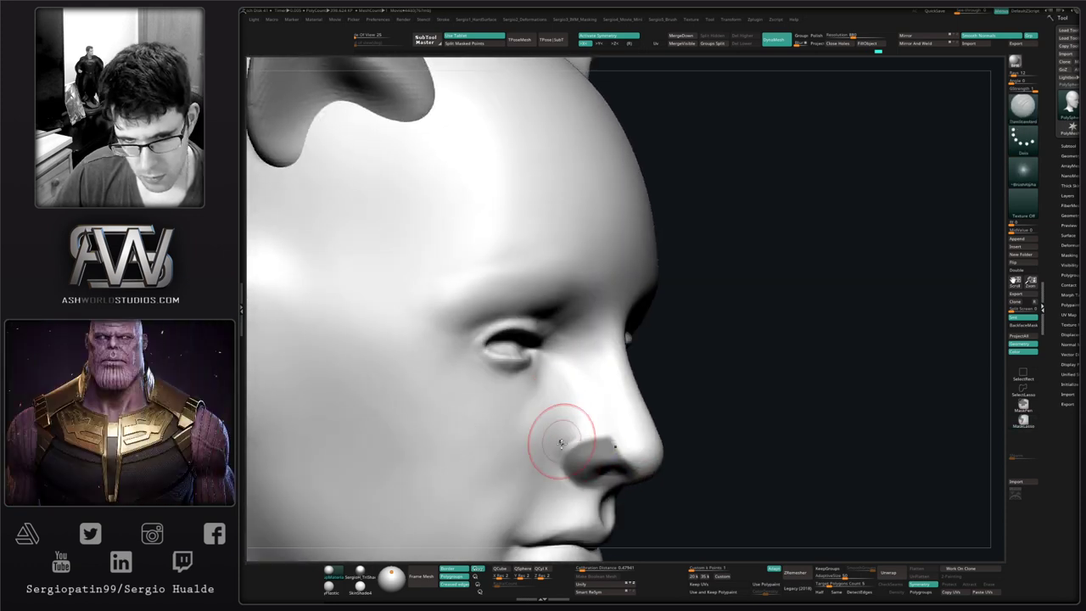
mouse_move(560, 441)
right_mouse_down()
mouse_move(585, 454)
mouse_move(571, 474)
mouse_move(556, 451)
right_mouse_up()
left_click(713, 391, "ctrl")
left_click(693, 415, "ctrl")
left_click(627, 443, "ctrl")
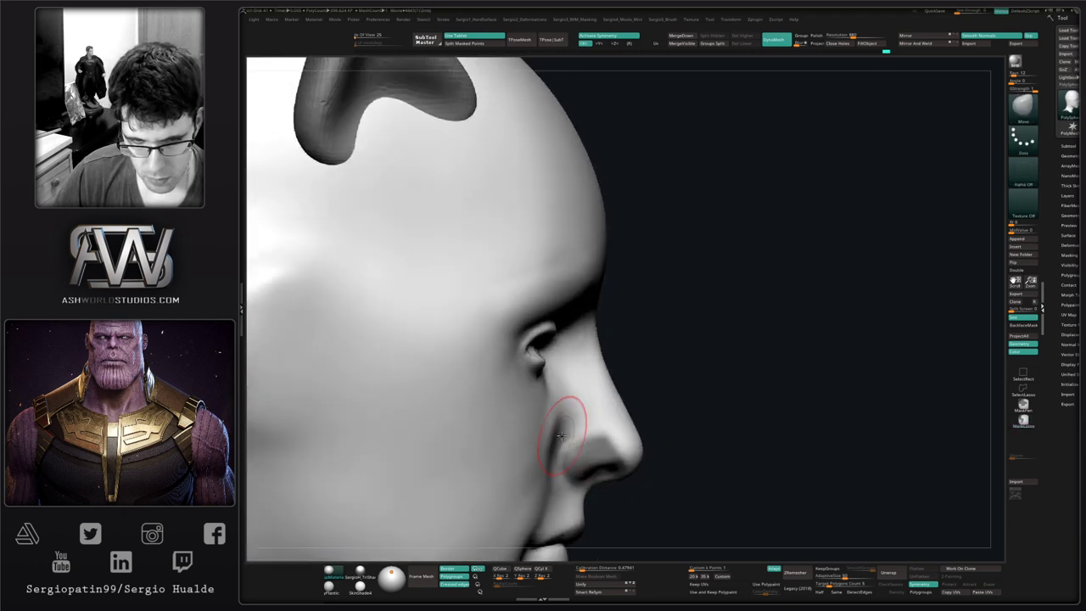
- Reshape the cheek beside the masked nose wing with a resized Move brush, then fill it with Clay and smooth it
key("s")
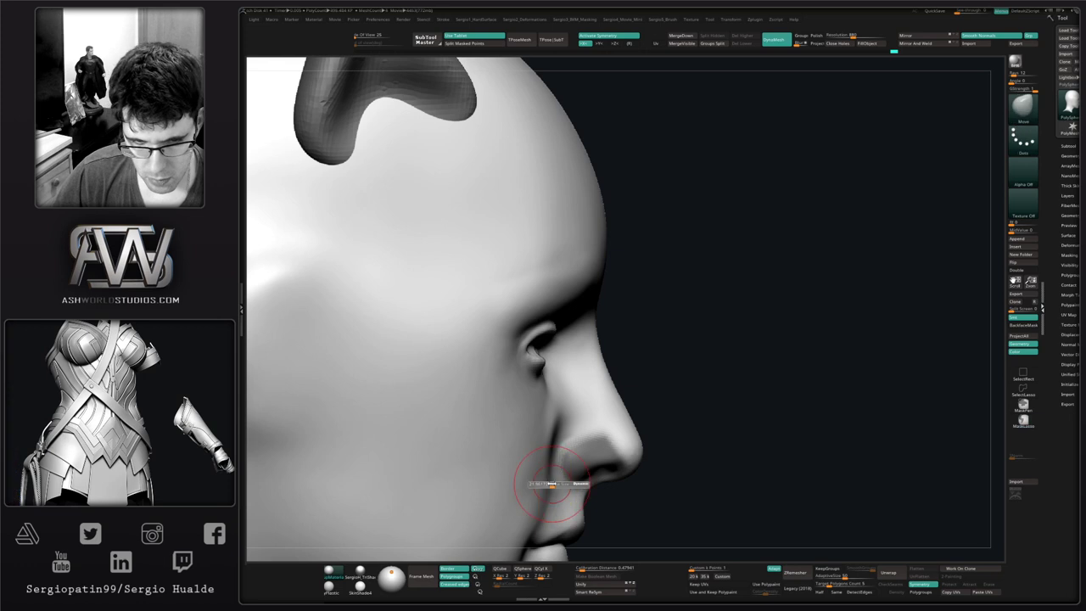
right_click_drag(569, 446, 538, 446)
key("b")
key("c")
key("l")
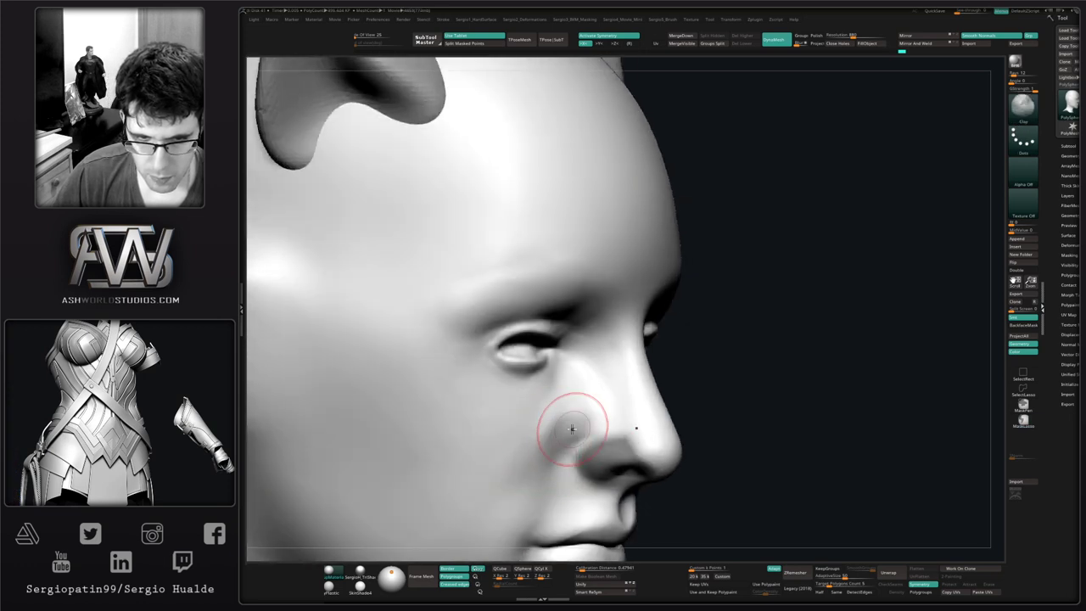
key("shift")
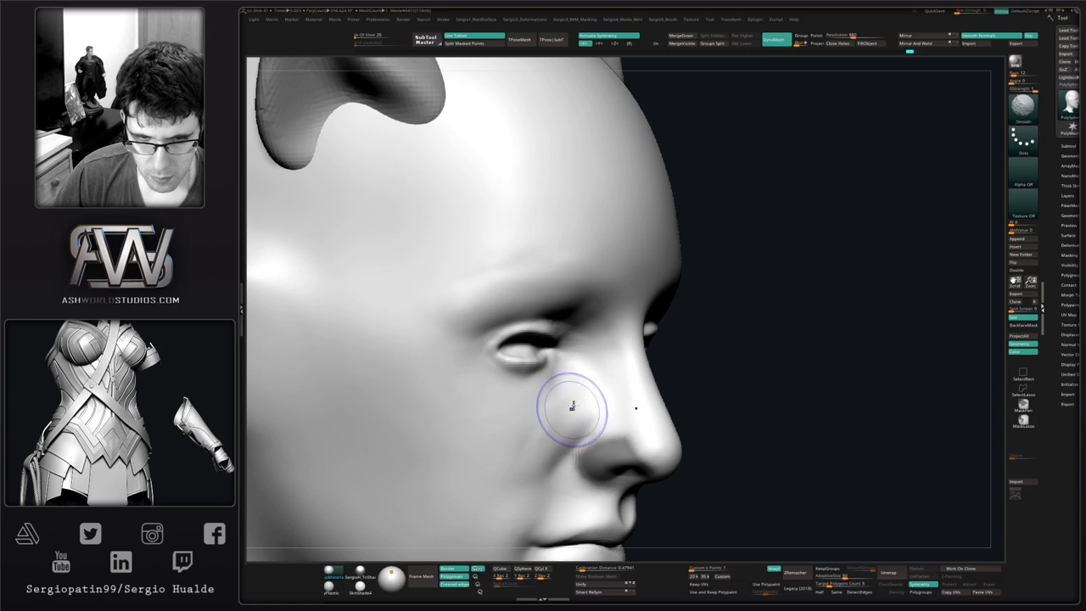
- Smooth the cheek beside the nose and build up the area below the eye with the Clay brush
mouse_move(521, 496)
right_mouse_down()
mouse_move(575, 459)
mouse_move(572, 450)
mouse_move(553, 465)
mouse_move(584, 414)
mouse_move(612, 419)
mouse_move(648, 458)
right_mouse_up()
key("b")
key("m")
key("v")
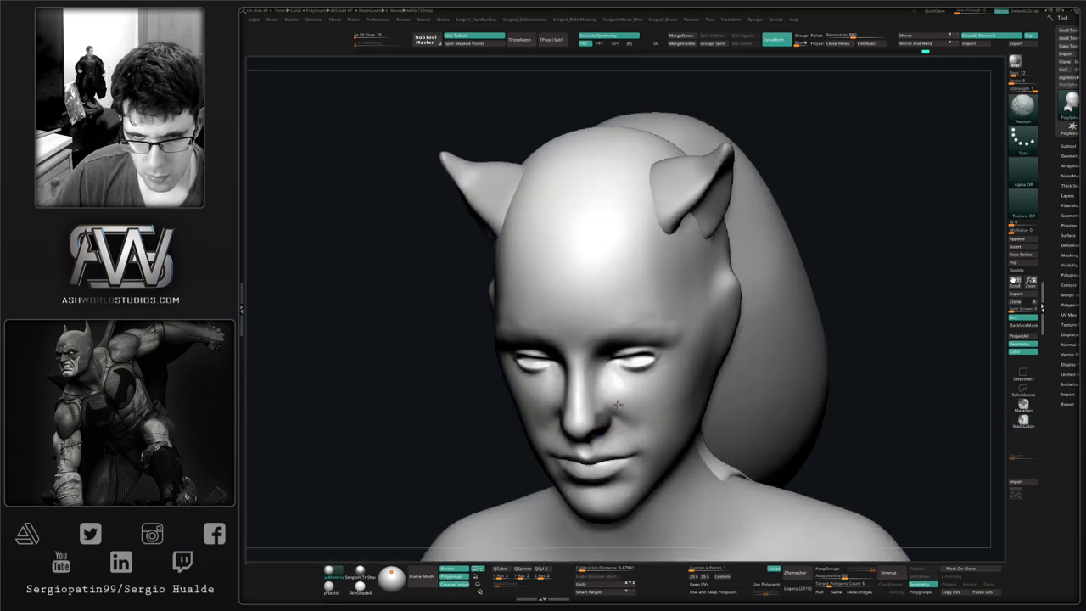
left_click_drag(626, 411, 629, 422, "shift")
mouse_move(560, 422)
right_mouse_down()
mouse_move(638, 419)
mouse_move(582, 430)
right_mouse_up()
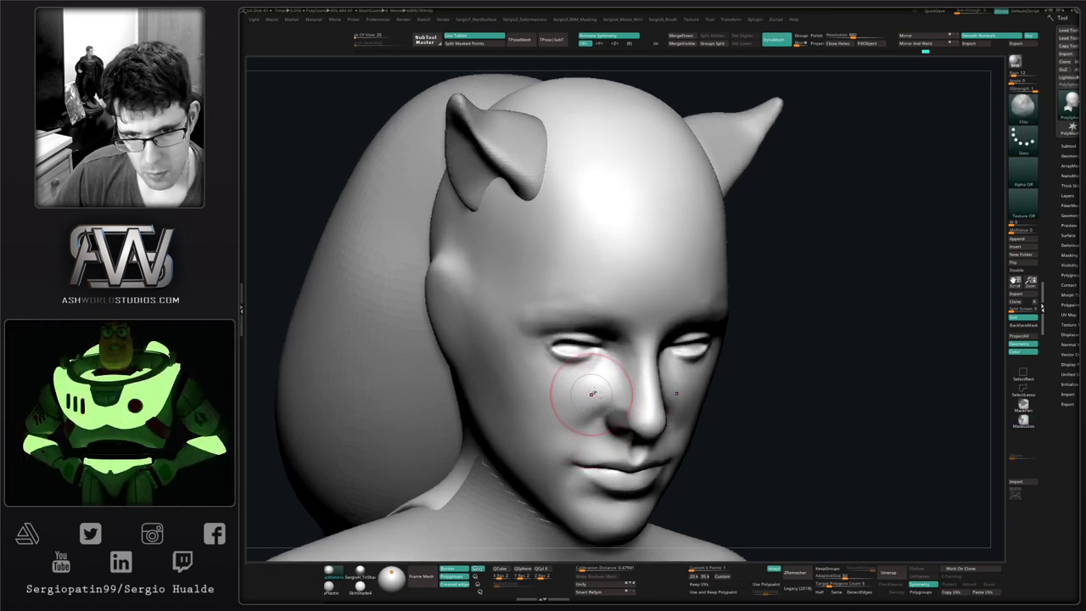
left_click_drag(592, 392, 548, 402)
mouse_move(548, 402)
right_mouse_down("shift")
mouse_move(584, 407)
mouse_move(563, 338)
right_mouse_up("shift")
right_click_drag(852, 302, 869, 333, "alt")
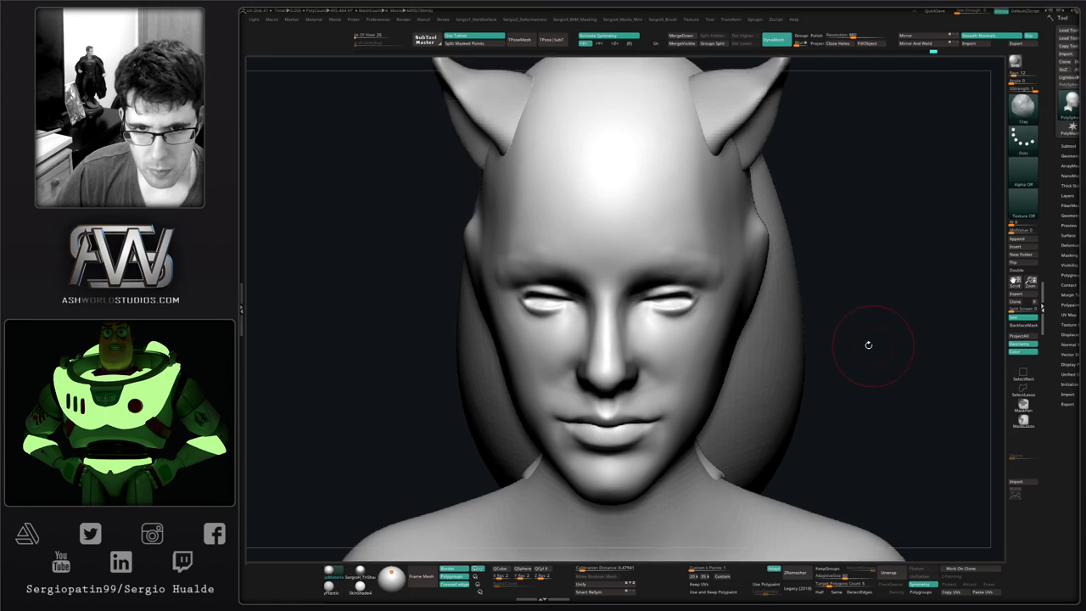
- Adjust the contour of the jaw and chin with a resized brush
key("s")
mouse_move(627, 482)
left_mouse_down()
mouse_move(646, 482)
mouse_move(629, 478)
left_mouse_up()
mouse_move(633, 469)
right_mouse_down()
mouse_move(625, 461)
mouse_move(647, 463)
right_mouse_up()
mouse_move(736, 518)
left_mouse_down()
mouse_move(735, 507)
mouse_move(695, 516)
left_mouse_up()
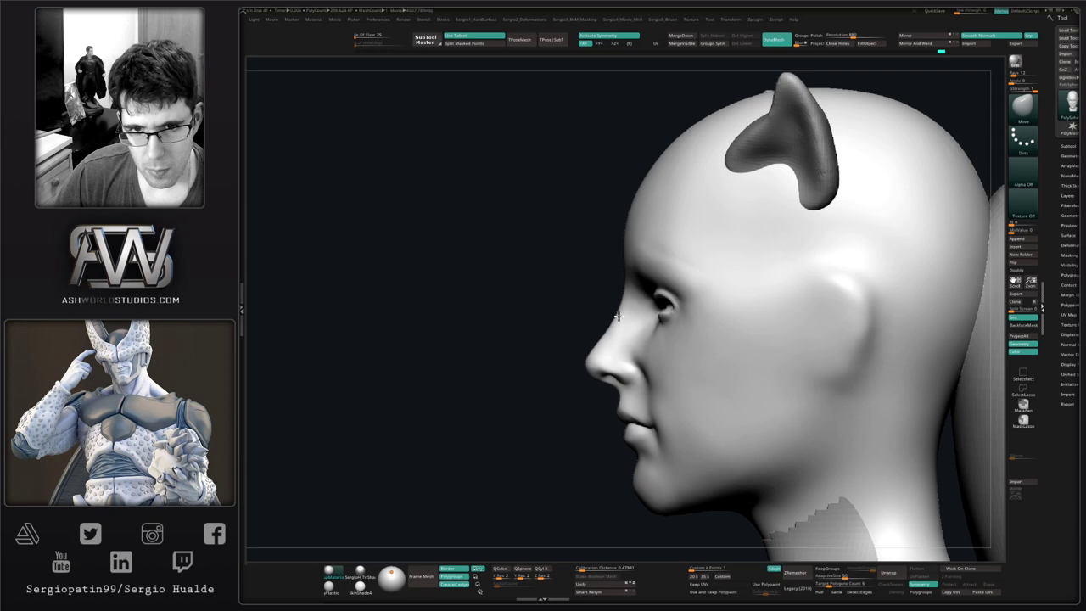
- Build up the rim of the lower eyelid from inner to outer corner with a small Standard brush
mouse_move(606, 340)
right_mouse_down()
mouse_move(625, 328)
mouse_move(647, 387)
mouse_move(639, 396)
mouse_move(653, 385)
mouse_move(642, 365)
right_mouse_up()
key("b")
key("s")
key("t")
key("s")
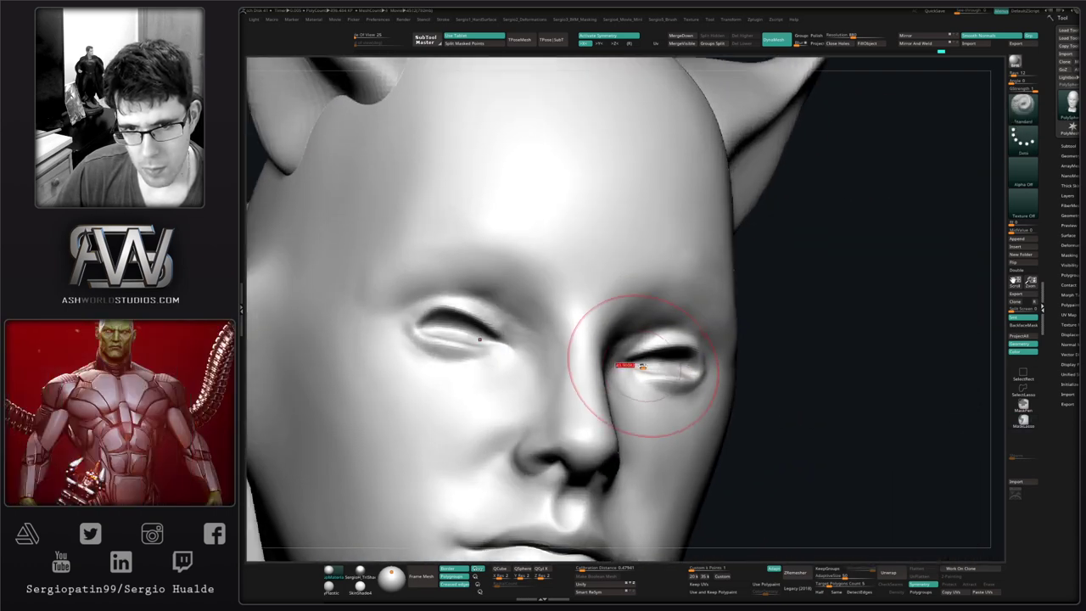
left_click_drag(642, 366, 626, 365)
mouse_move(626, 365)
right_mouse_down("ctrl")
mouse_move(625, 419)
mouse_move(651, 405)
mouse_move(622, 357)
right_mouse_up("ctrl")
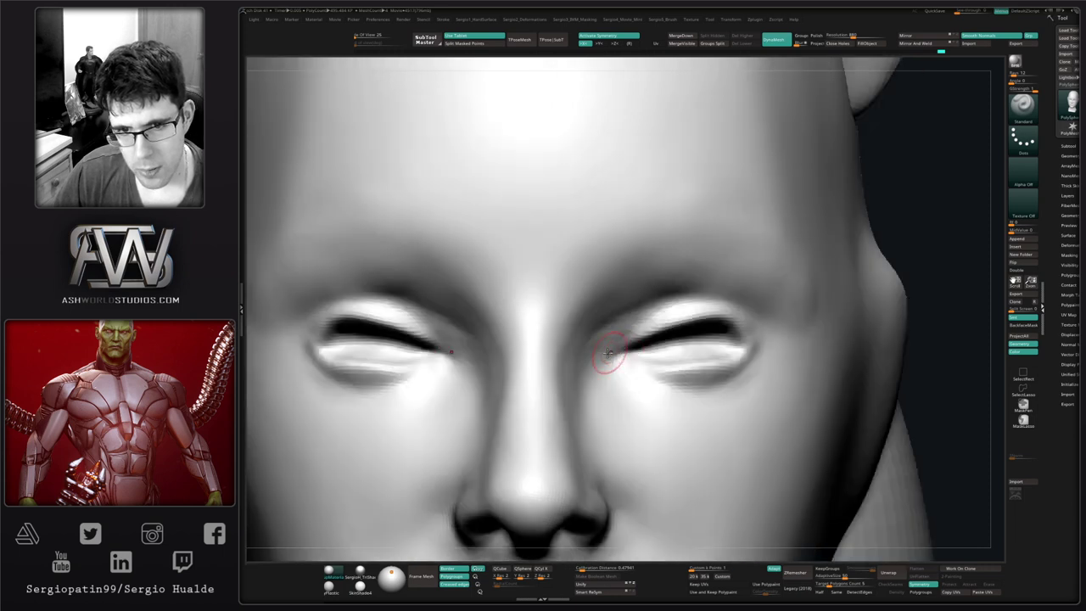
mouse_move(609, 351)
left_mouse_down()
mouse_move(717, 320)
mouse_move(751, 336)
mouse_move(751, 355)
mouse_move(683, 378)
mouse_move(624, 363)
mouse_move(734, 360)
mouse_move(750, 346)
left_mouse_up()
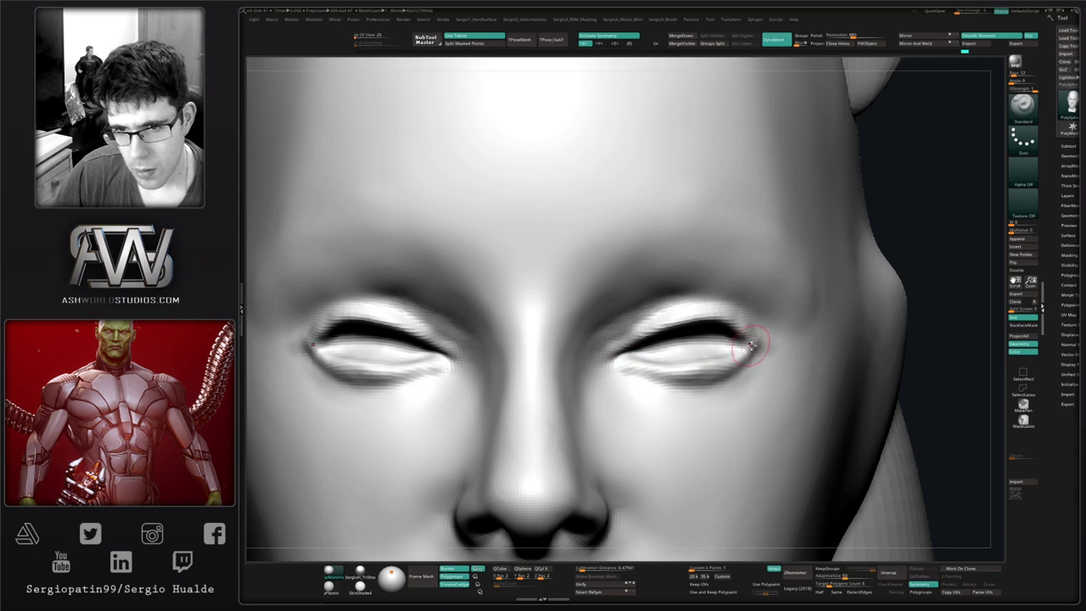
- Flatten the surfaces around the eye opening with the TrimDynamic brush and smooth them
mouse_move(691, 392)
right_mouse_down("alt")
mouse_move(606, 359)
mouse_move(626, 399)
right_mouse_up("alt")
key("ctrl+shift+2")
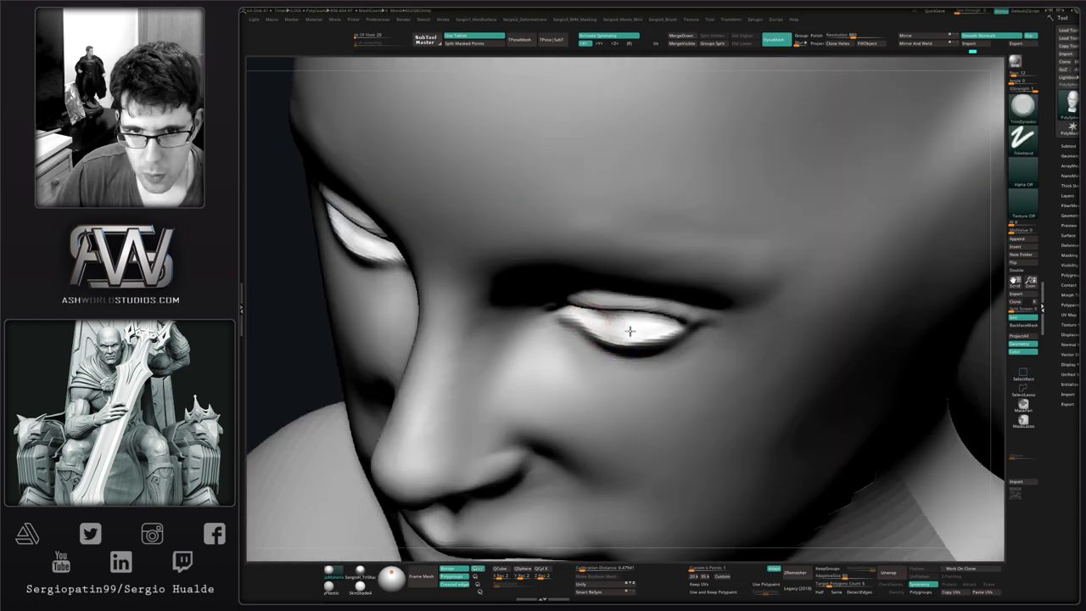
mouse_move(594, 317)
right_mouse_down()
mouse_move(604, 323)
mouse_move(625, 283)
mouse_move(592, 334)
right_mouse_up()
key("shift")
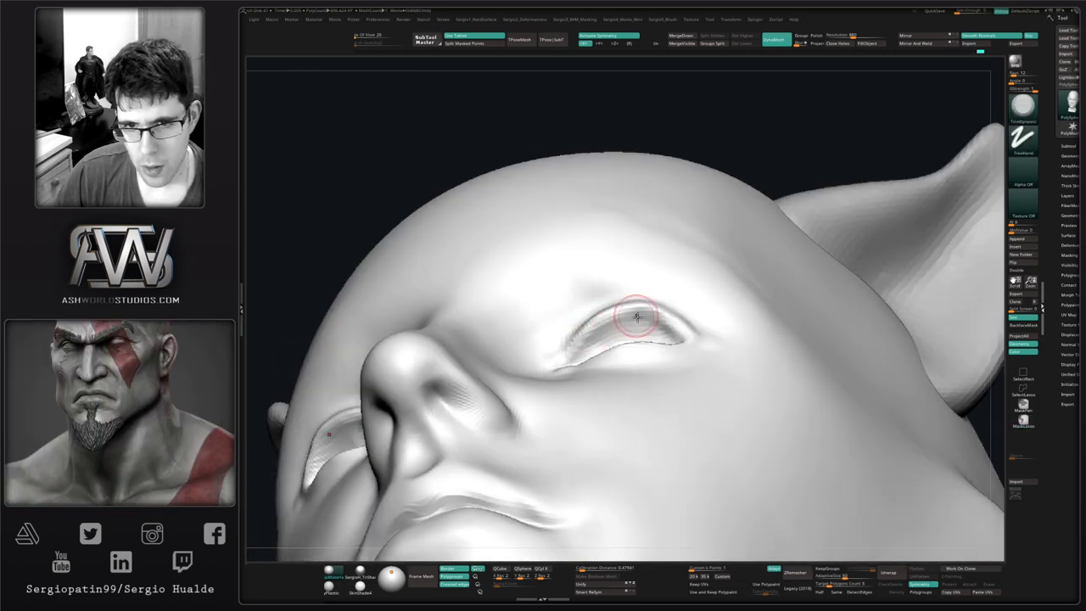
- Reshape the rim of the upper eyelid from below with a resized Move brush
right_click_drag(637, 317, 647, 320)
key("b")
key("m")
key("v")
key("bracketright")
key("bracketright")
left_click_drag(658, 312, 624, 324)
key("bracketleft")
key("bracketleft")
key("bracketleft")
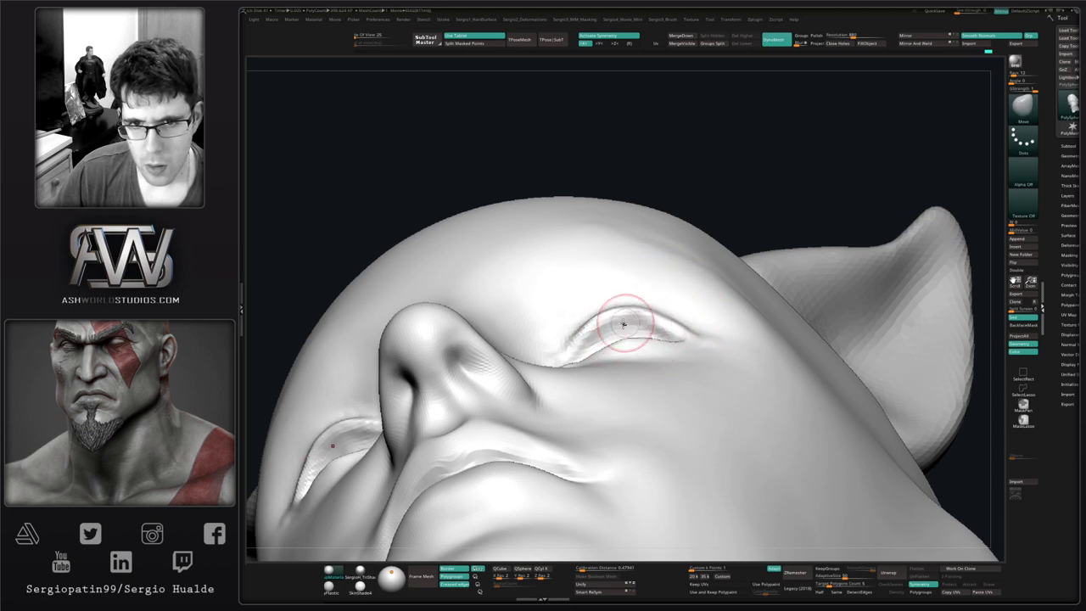
mouse_move(659, 314)
right_mouse_down()
mouse_move(651, 378)
mouse_move(628, 337)
right_mouse_up()
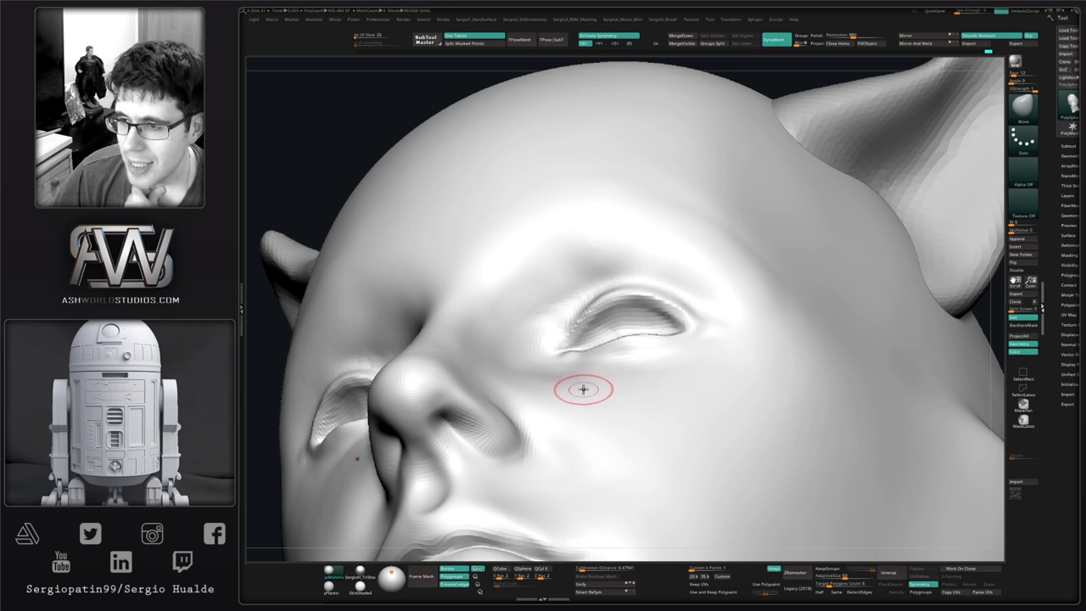
- Carve the inside of the eye opening above the lower lid with the DamStandard brush and smooth it
right_click_drag(582, 367, 649, 328)
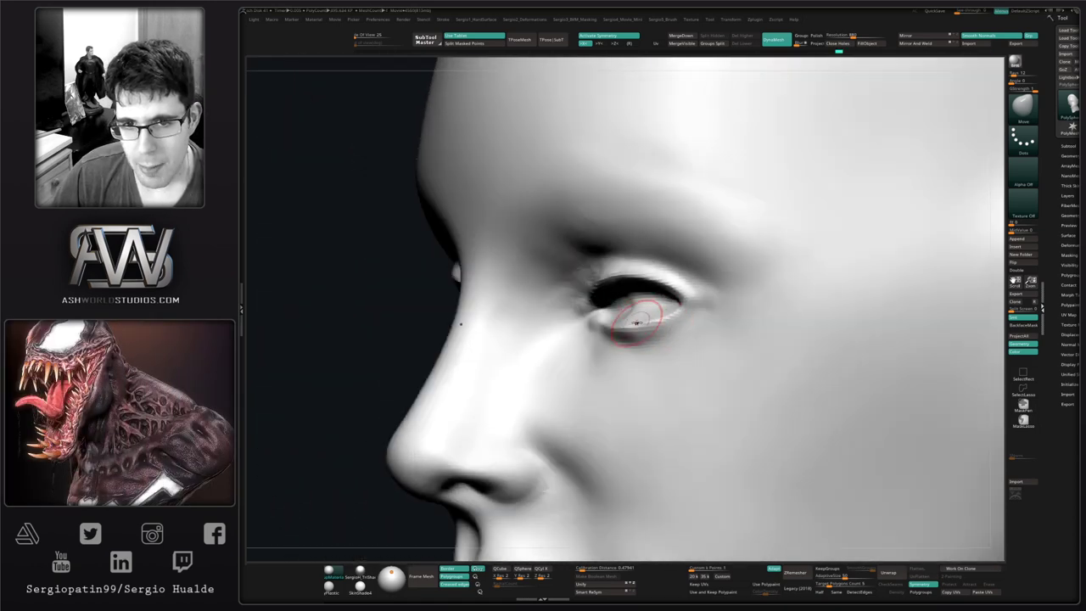
right_click_drag(639, 327, 652, 310)
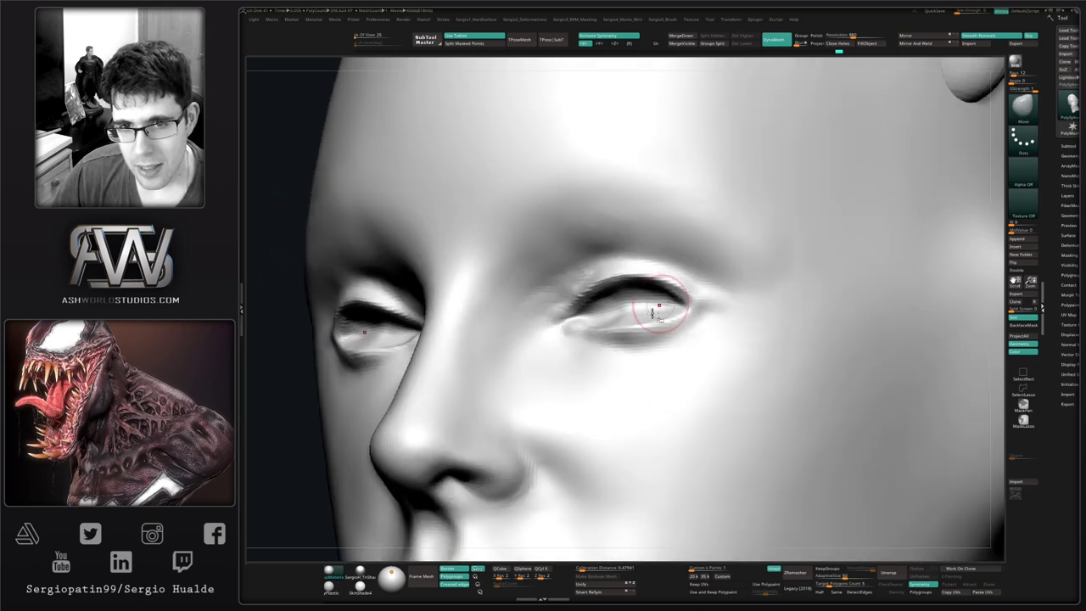
key("b")
key("d")
key("s")
mouse_move(610, 312)
left_mouse_down()
mouse_move(683, 307)
mouse_move(655, 311)
left_mouse_up()
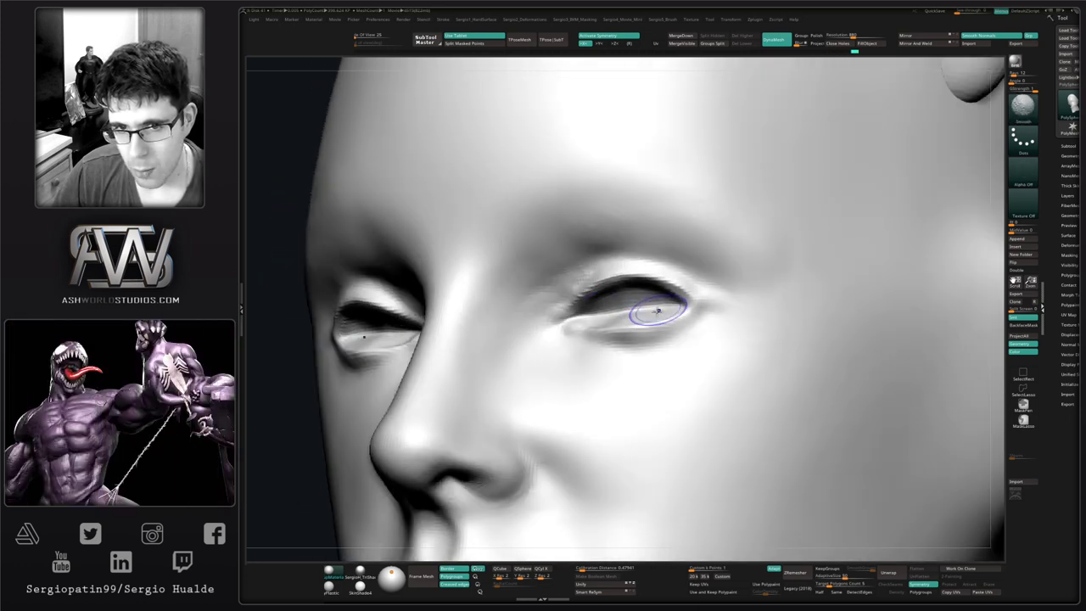
right_click_drag(619, 321, 647, 327)
left_click_drag(647, 326, 600, 305, "shift")
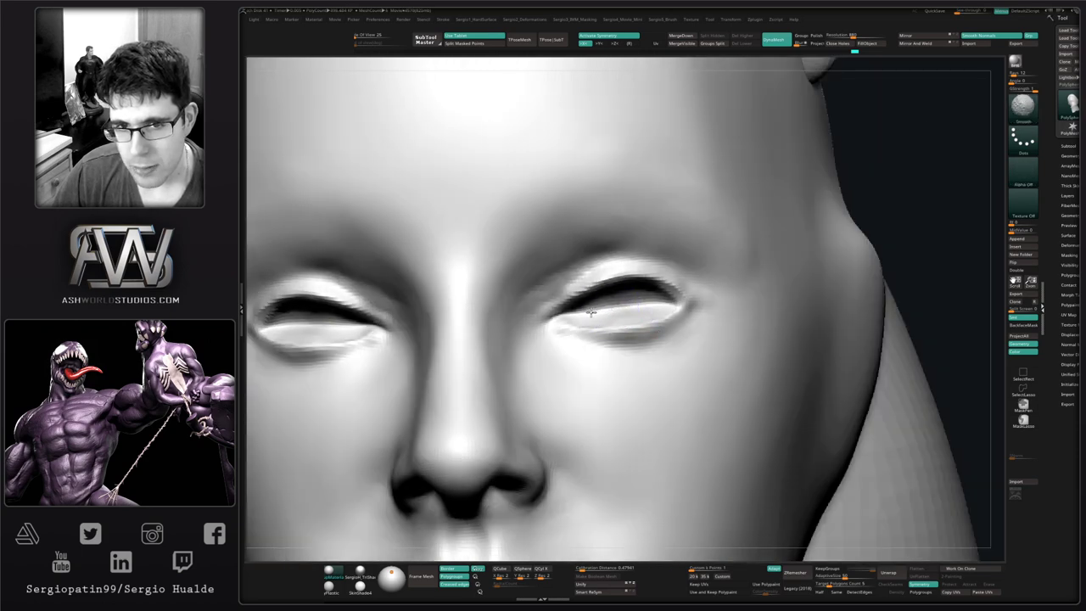
mouse_move(650, 328)
right_mouse_down()
mouse_move(642, 311)
mouse_move(593, 305)
right_mouse_up()
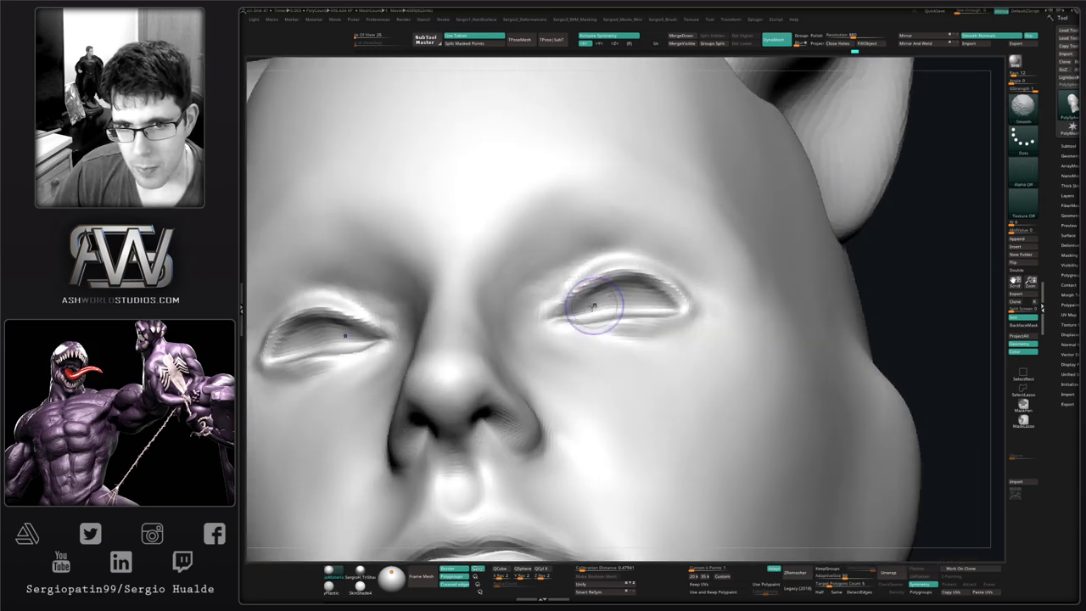
- Fill the inside of the eye opening with the ClayBuildup brush and smooth the added volume
key("ctrl+z")
key("ctrl+shift+z")
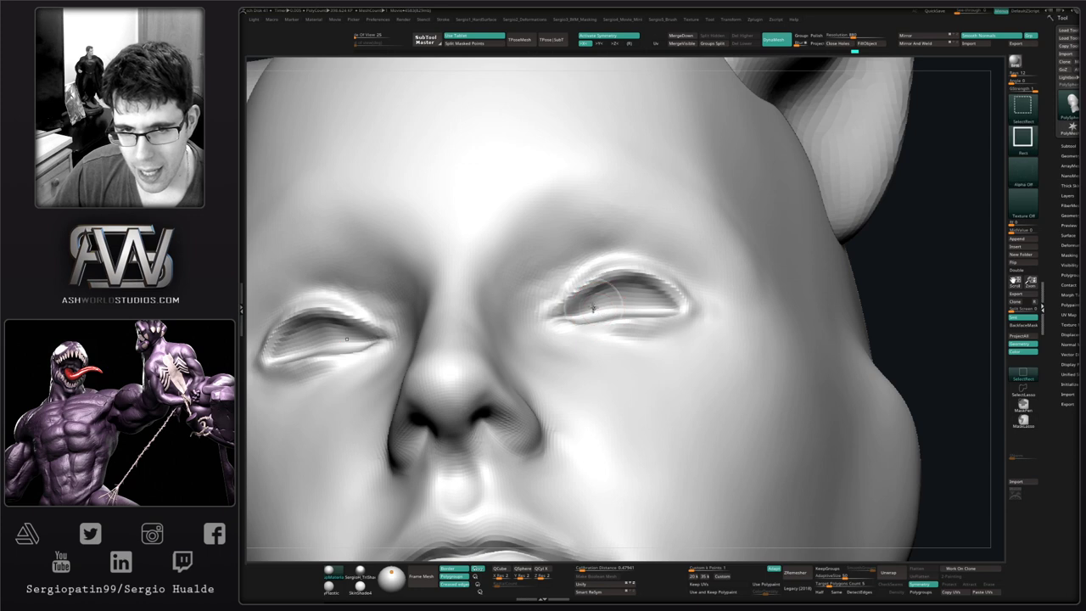
mouse_move(597, 302)
left_mouse_down()
mouse_move(581, 311)
mouse_move(648, 302)
mouse_move(619, 301)
mouse_move(628, 290)
mouse_move(605, 292)
mouse_move(605, 303)
left_mouse_up()
right_click_drag(624, 316, 609, 360)
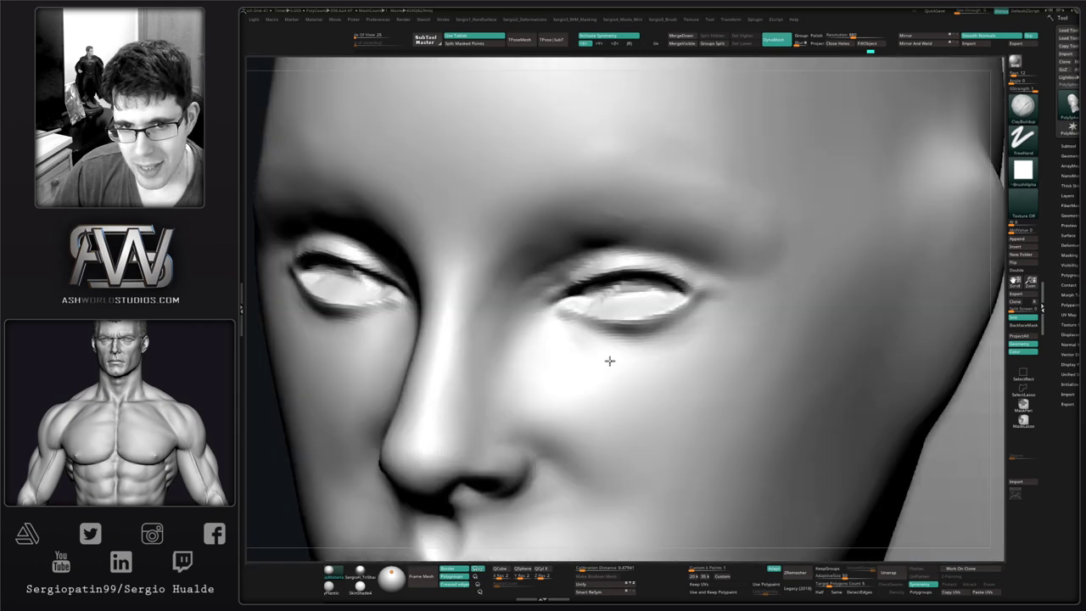
mouse_move(594, 297)
left_mouse_down("shift")
mouse_move(662, 293)
mouse_move(604, 292)
left_mouse_up("shift")
mouse_move(624, 314)
right_mouse_down()
mouse_move(627, 350)
mouse_move(619, 316)
right_mouse_up()
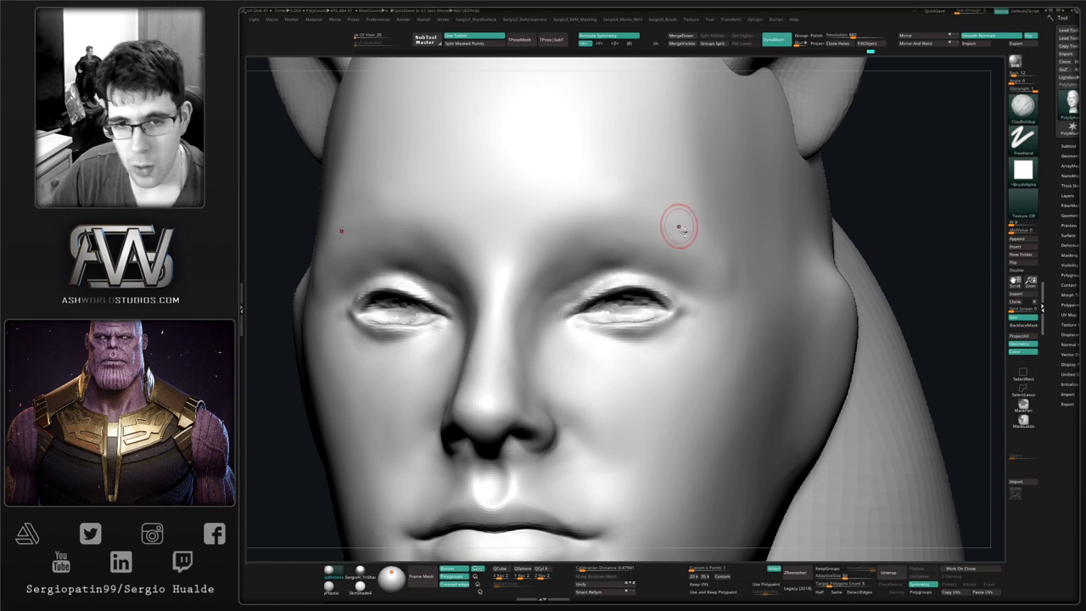
- Flatten the upper eyelid from inner to outer corner with the TrimDynamic brush and smooth the lower lid
mouse_move(625, 296)
right_mouse_down("ctrl")
mouse_move(620, 346)
mouse_move(630, 363)
right_mouse_up("ctrl")
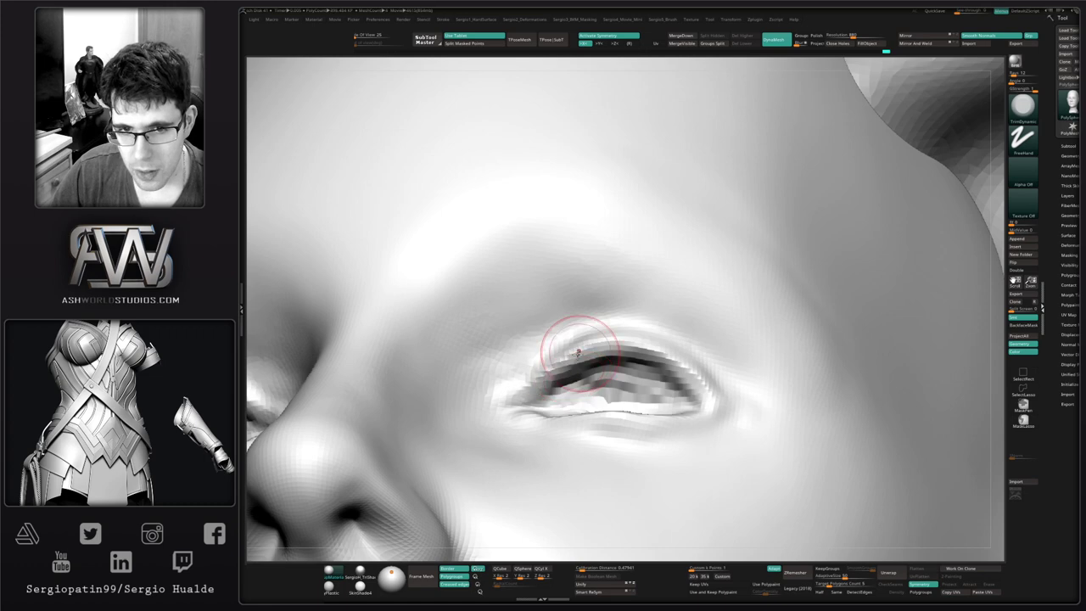
left_click_drag(577, 352, 570, 354)
left_click_drag(652, 344, 678, 370)
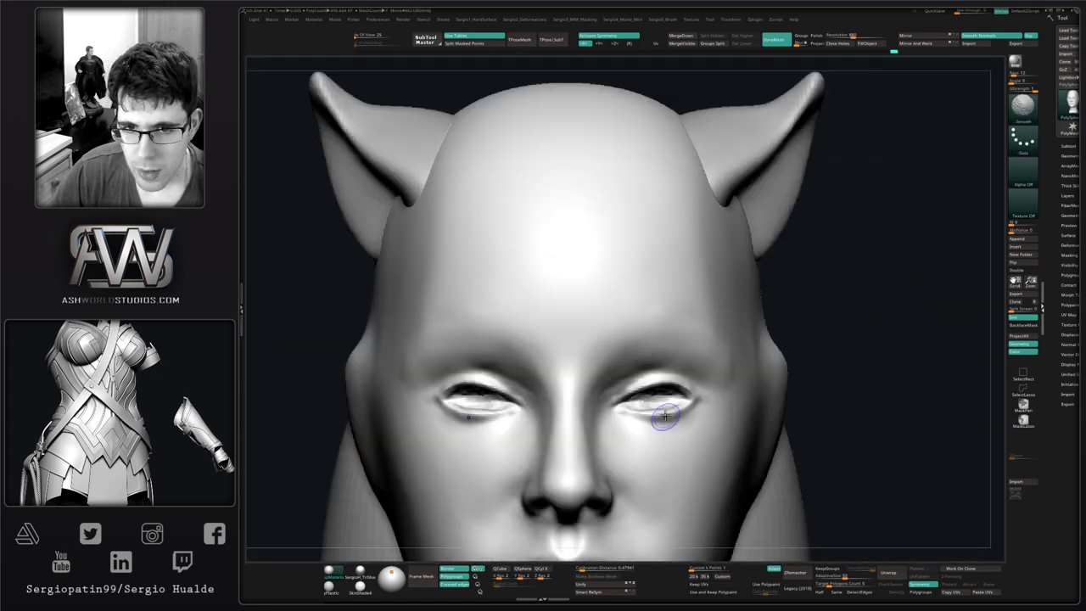
left_click_drag(655, 409, 645, 402, "shift")
mouse_move(647, 502)
right_mouse_down("ctrl")
mouse_move(671, 402)
mouse_move(641, 408)
right_mouse_up("ctrl")
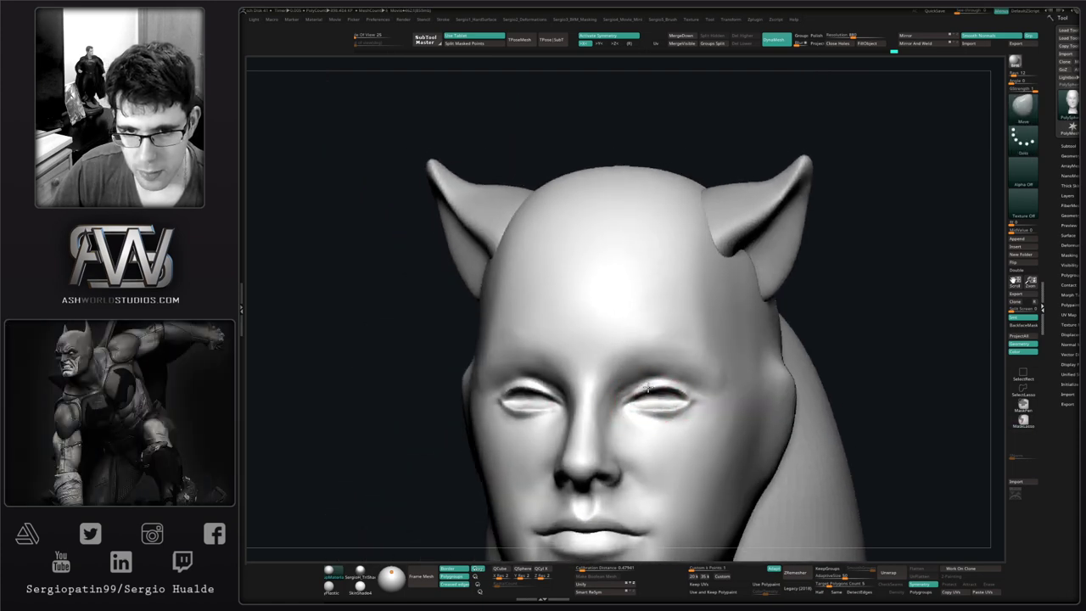
mouse_move(638, 403)
right_mouse_down()
mouse_move(664, 470)
mouse_move(648, 482)
mouse_move(687, 417)
mouse_move(673, 422)
right_mouse_up()
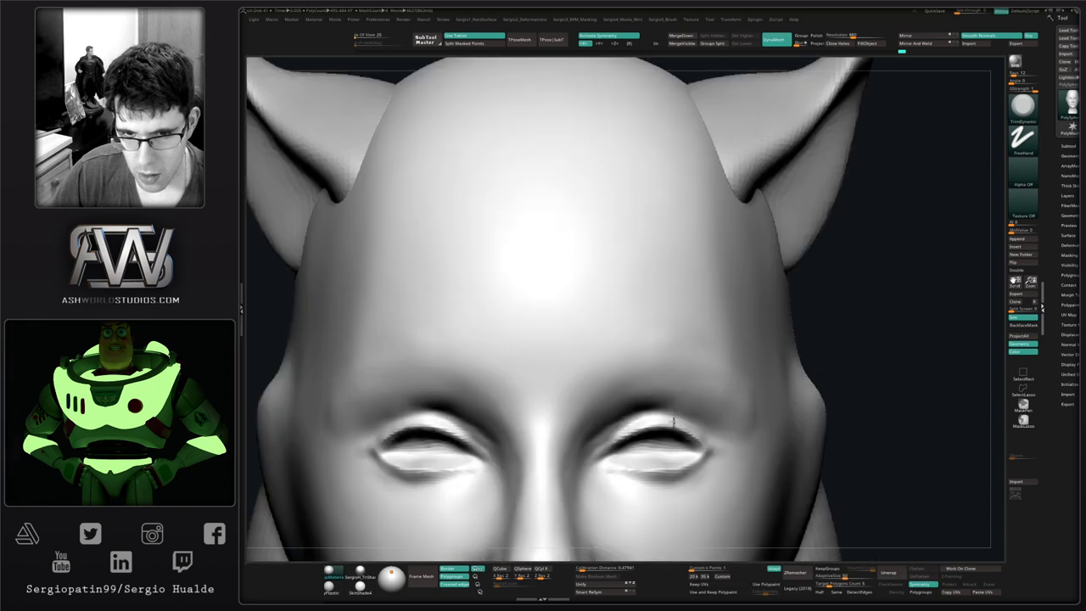
- Reshape the lower eyelid and the inner eye corner with the Move brush, then smooth the skin beneath them
key("b")
key("m")
key("v")
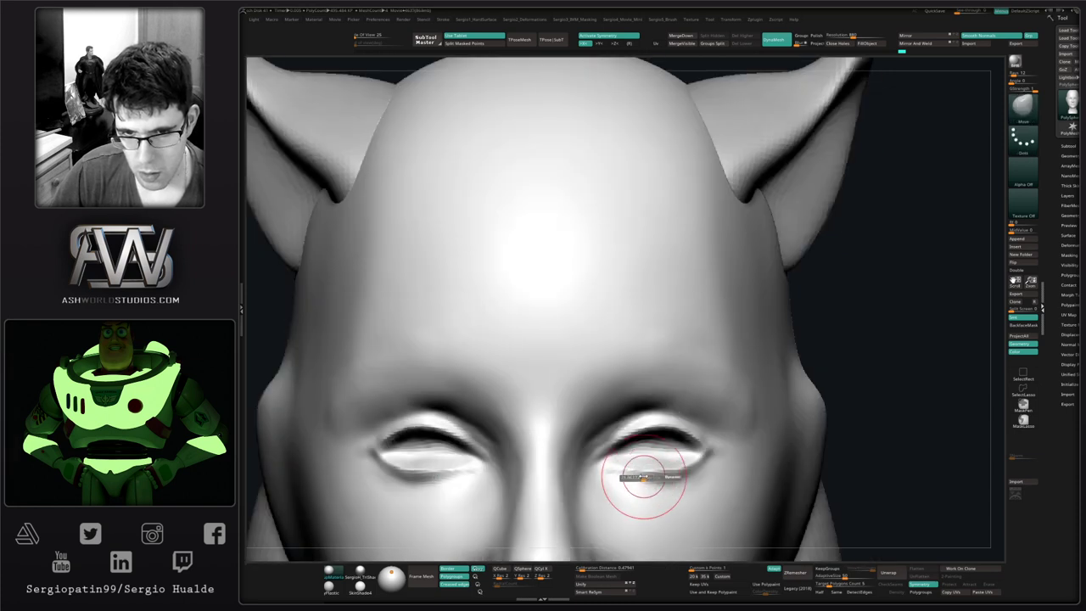
mouse_move(647, 478)
right_mouse_down()
mouse_move(628, 451)
mouse_move(636, 466)
right_mouse_up()
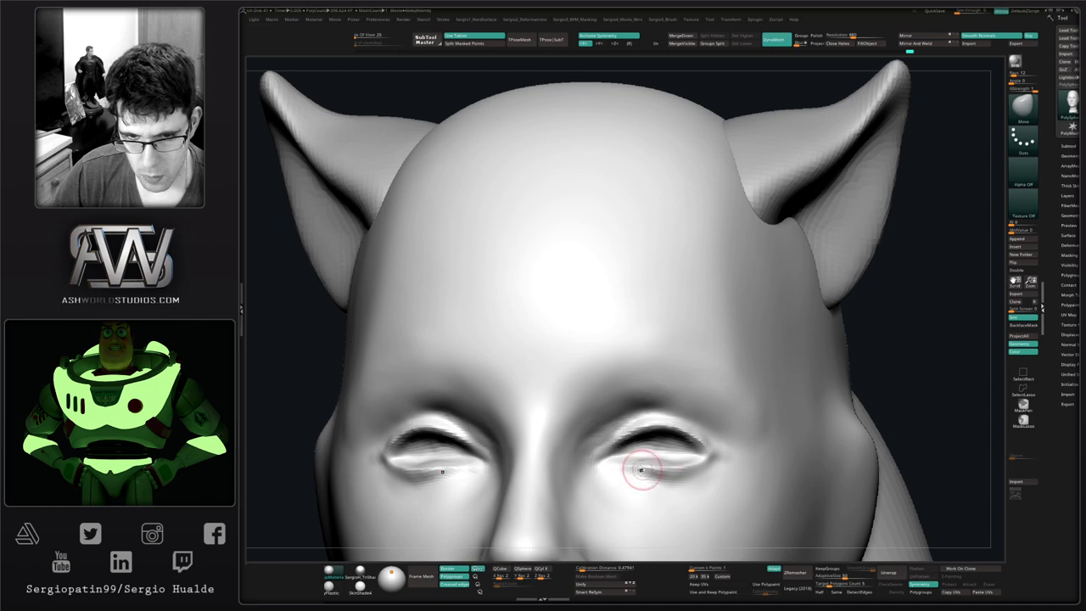
mouse_move(615, 464)
right_mouse_down()
mouse_move(619, 498)
mouse_move(598, 459)
right_mouse_up()
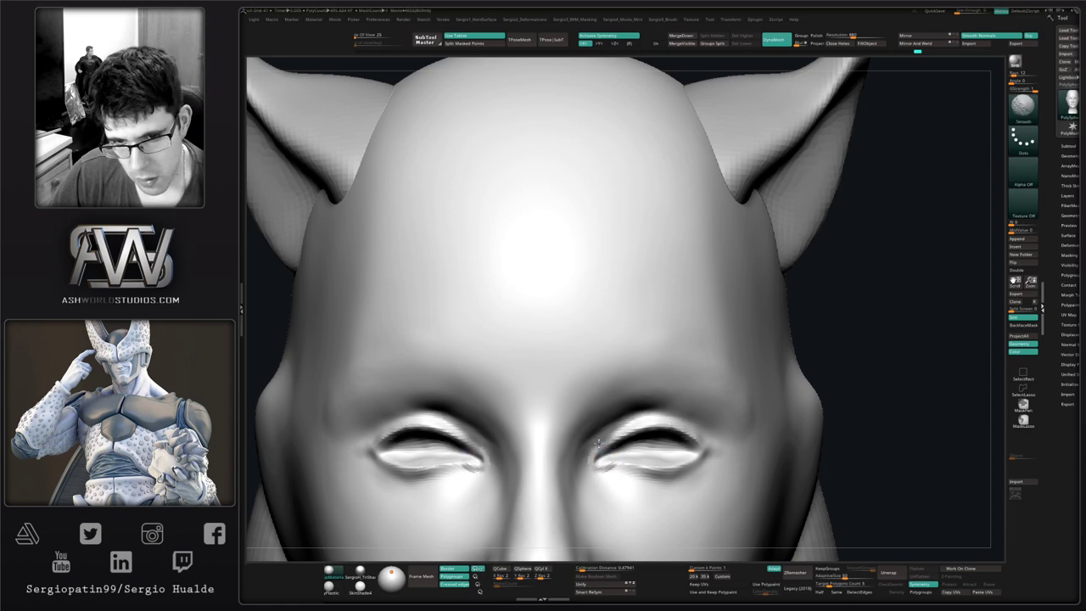
right_click_drag(612, 476, 594, 480)
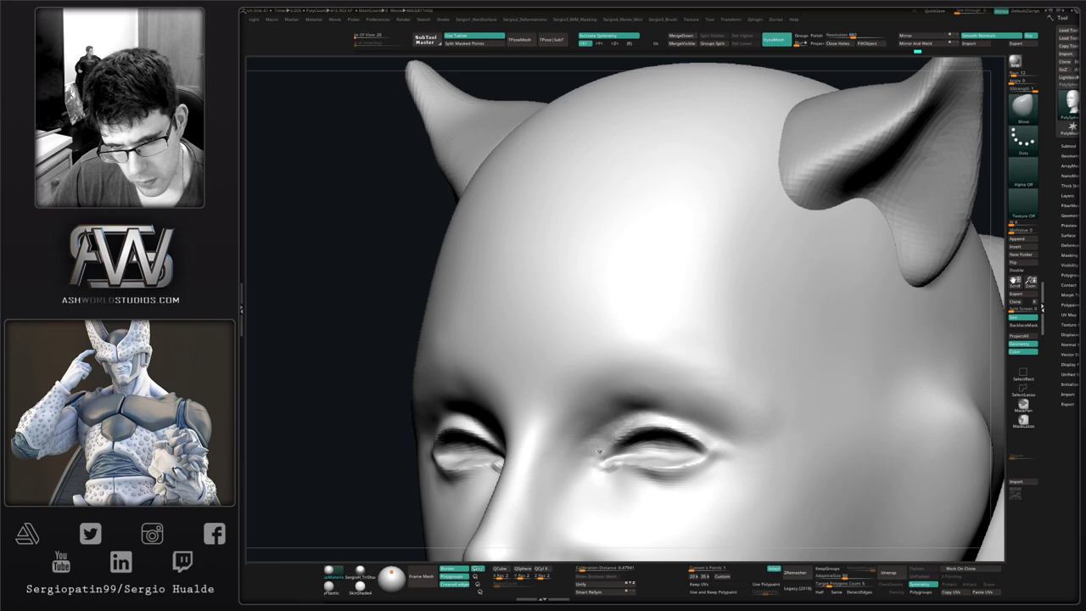
right_click_drag(598, 459, 620, 481, "shift")
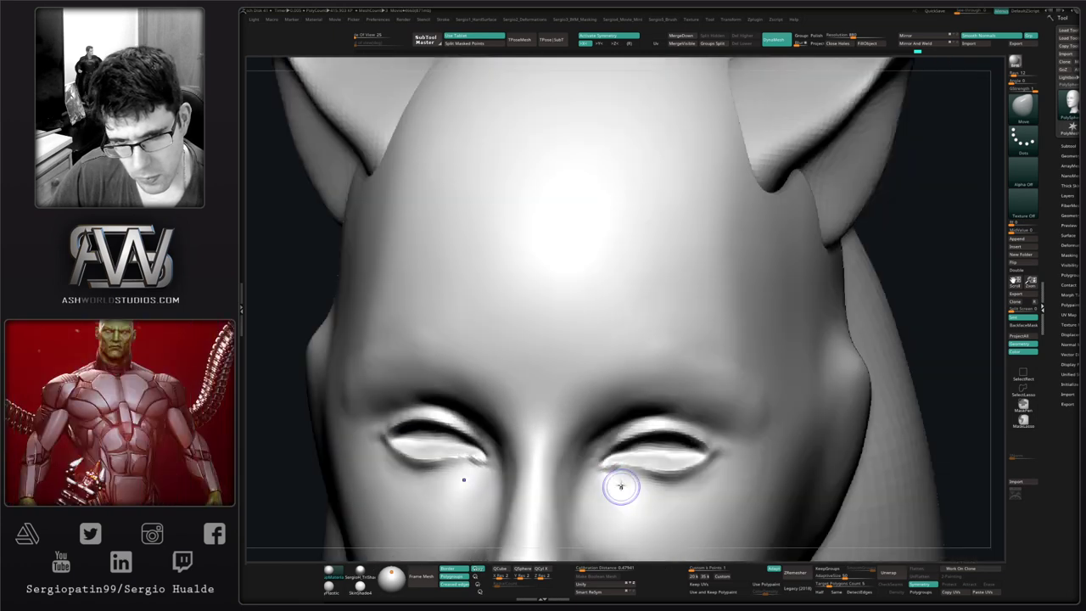
left_click_drag(620, 480, 596, 500, "shift")
mouse_move(642, 455)
right_mouse_down("ctrl")
mouse_move(633, 489)
mouse_move(622, 475)
mouse_move(618, 392)
mouse_move(635, 470)
mouse_move(621, 459)
right_mouse_up("ctrl")
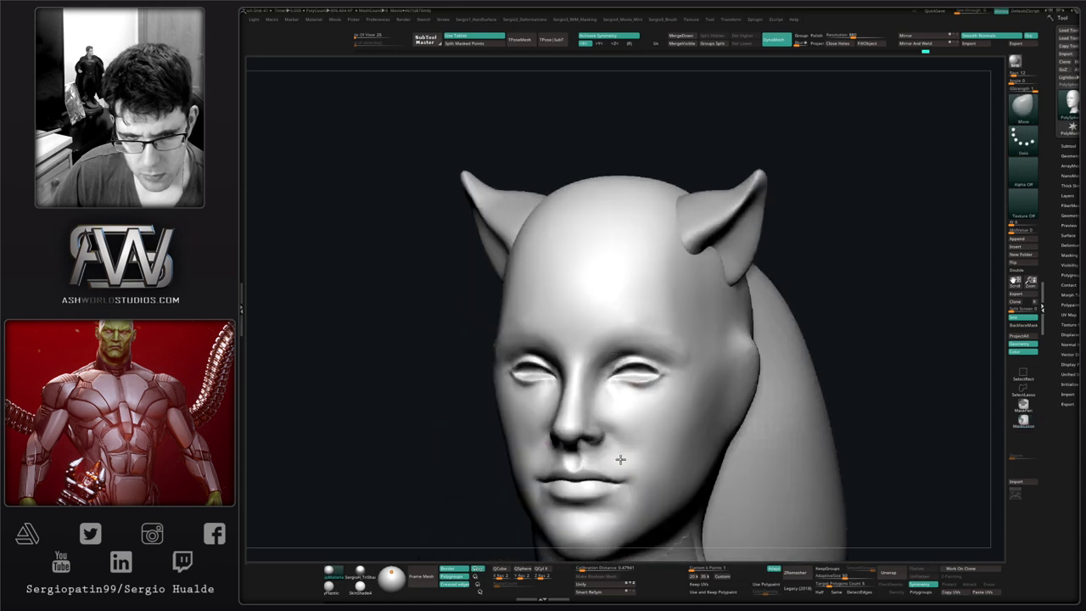
- Adjust the nose bridge beside the inner eye corner and the inner end of the brow with the Move brush
right_click_drag(574, 414, 585, 416, "shift")
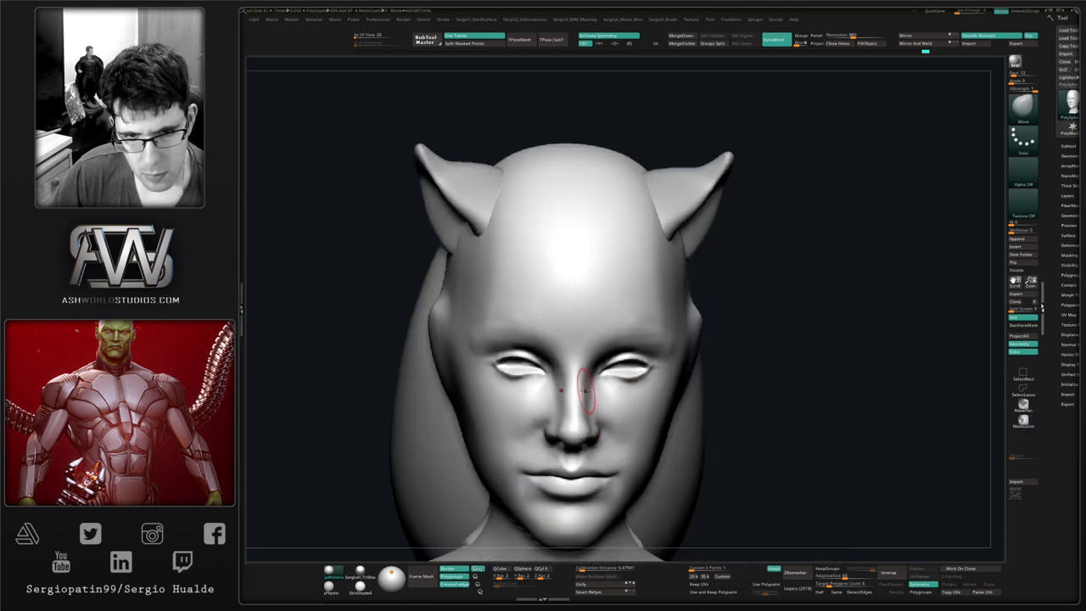
right_click_drag(594, 398, 584, 378, "shift")
left_click_drag(585, 379, 594, 378)
right_click_drag(593, 378, 586, 344)
left_click_drag(597, 346, 609, 339)
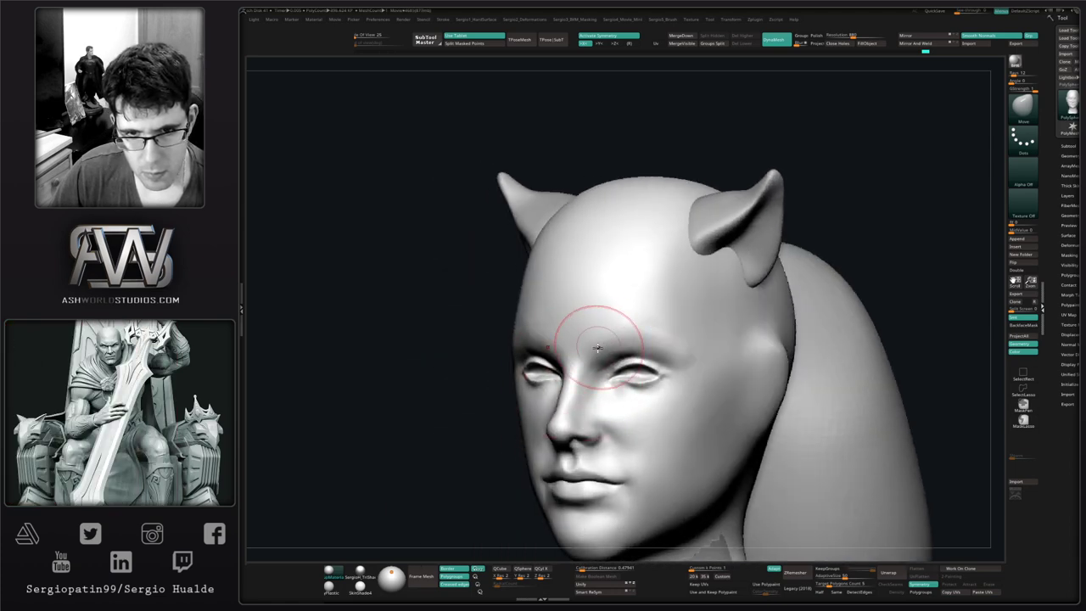
- Adjust the upper lip beside the philtrum with the Move brush and smooth the surrounding skin
right_click_drag(577, 343, 593, 409)
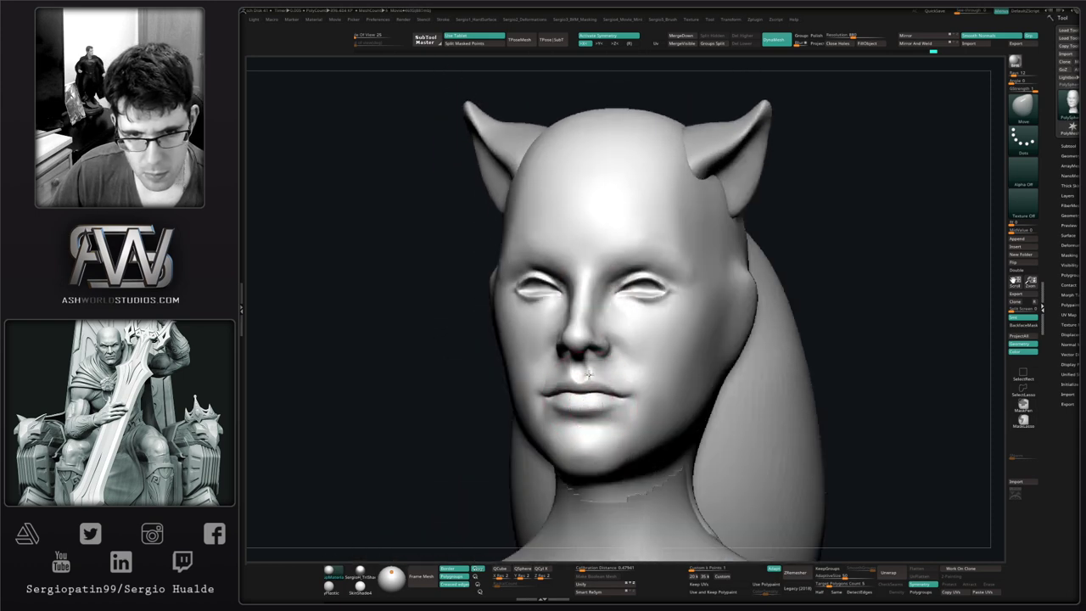
right_click_drag(588, 372, 586, 374)
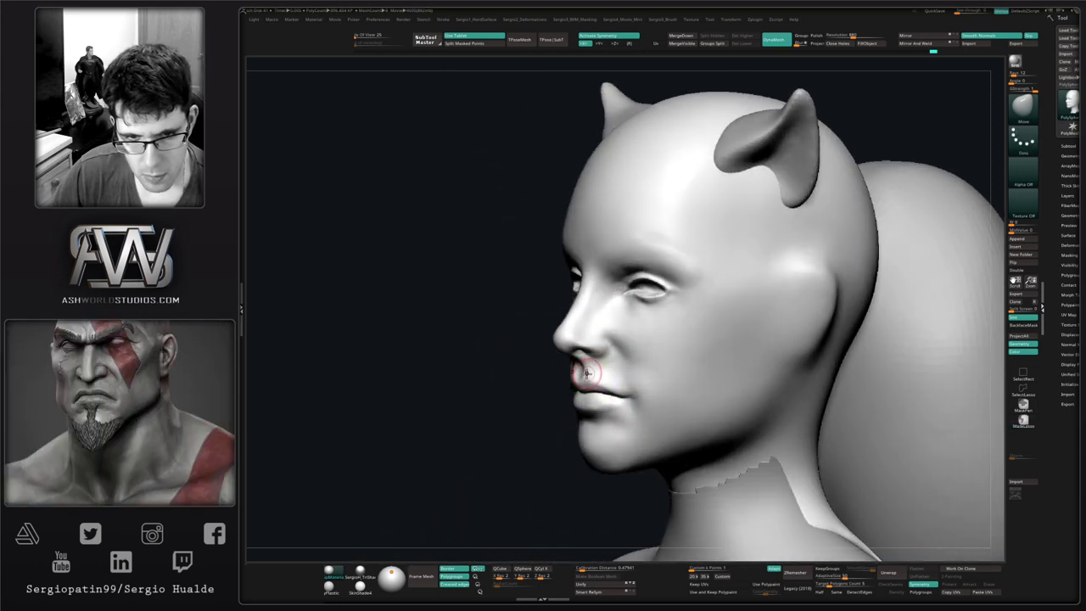
scroll(580, 373, "up", 5)
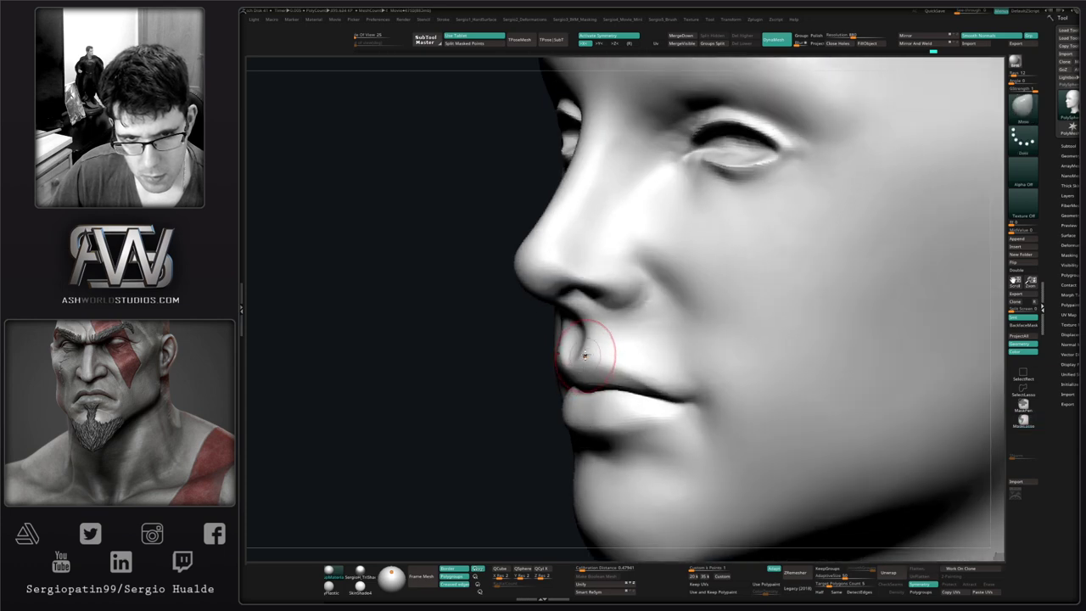
right_click_drag(609, 386, 553, 359)
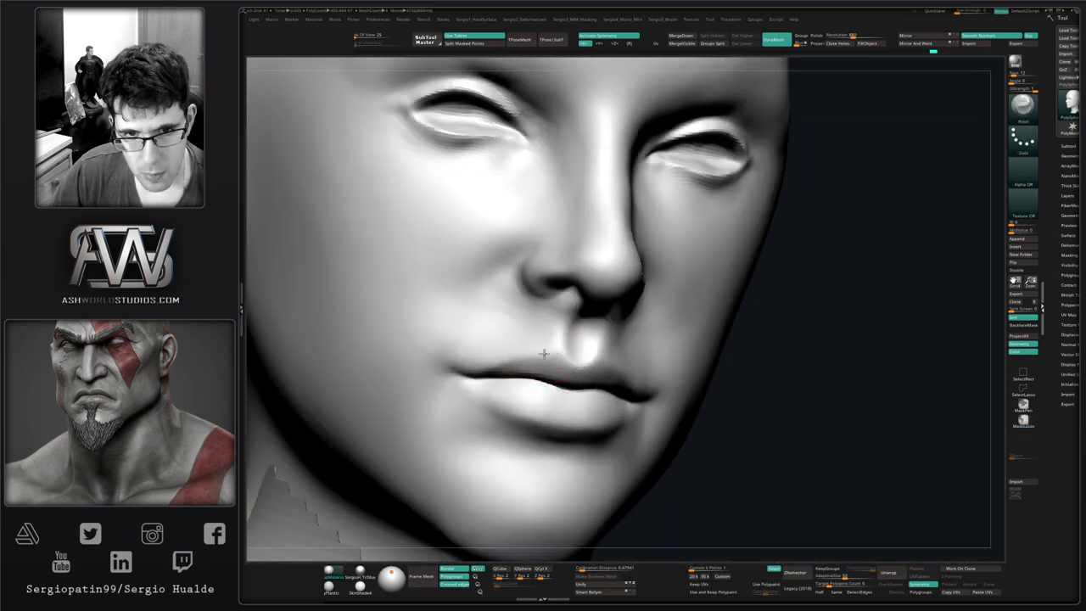
key("b")
key("m")
key("v")
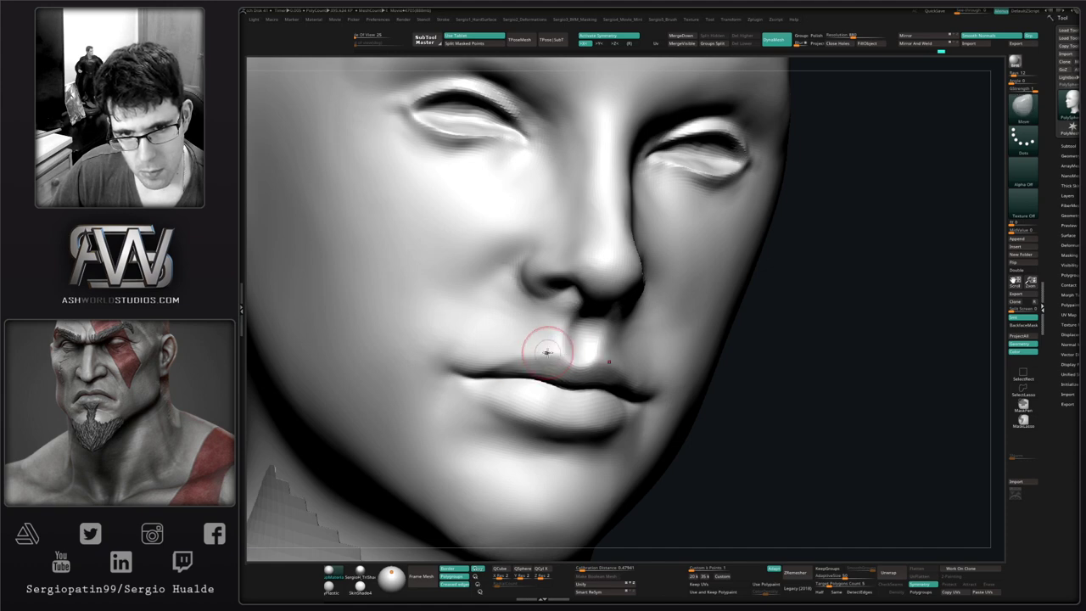
mouse_move(502, 364)
right_mouse_down()
mouse_move(611, 366)
mouse_move(618, 427)
mouse_move(620, 368)
mouse_move(605, 364)
right_mouse_up()
key("shift")
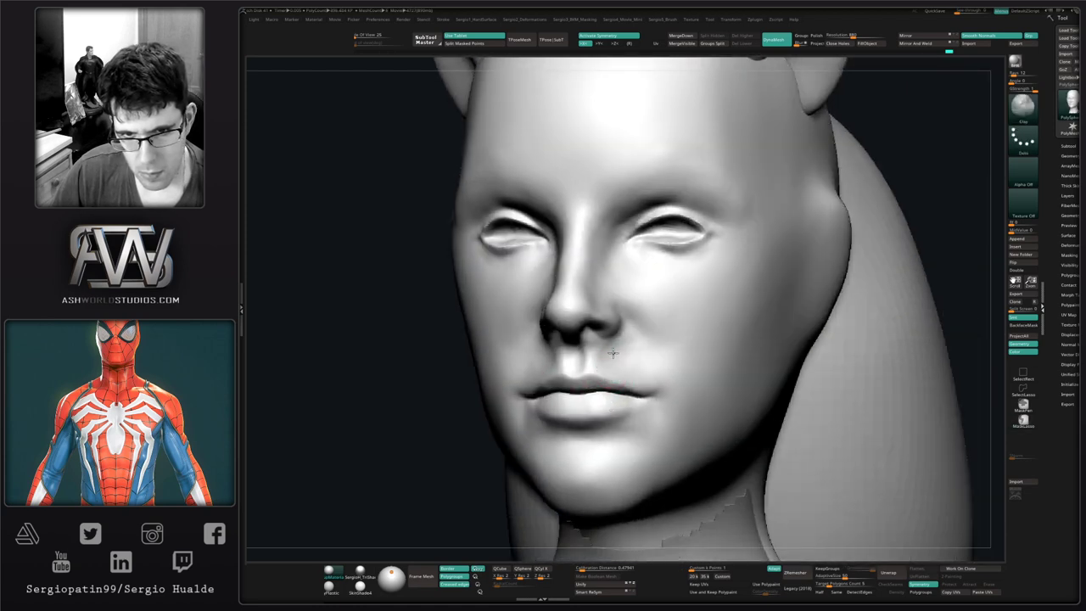
- Soften the cheek beside the nostril and refine the upper lip's profile with the Move brush and smoothing
right_click_drag(642, 357, 650, 334)
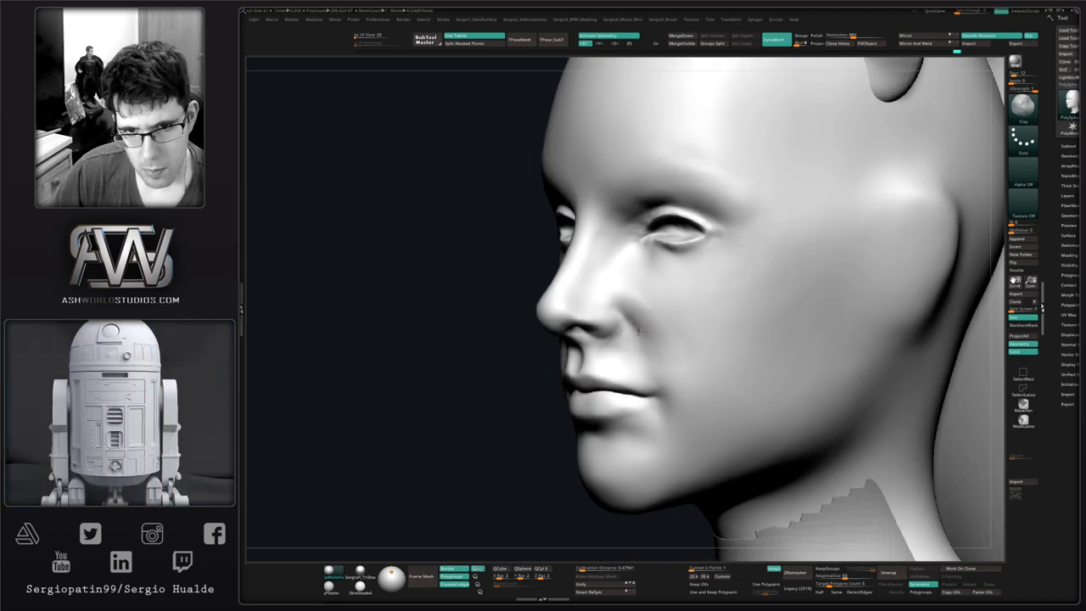
key("shift")
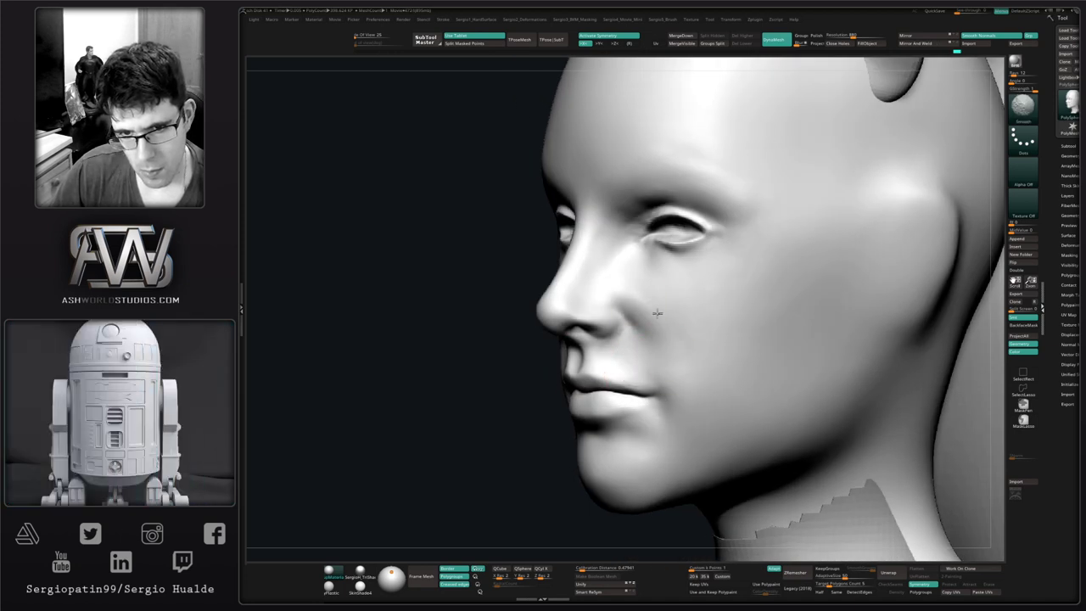
mouse_move(657, 313)
right_mouse_down("shift")
mouse_move(661, 355)
mouse_move(665, 347)
right_mouse_up("shift")
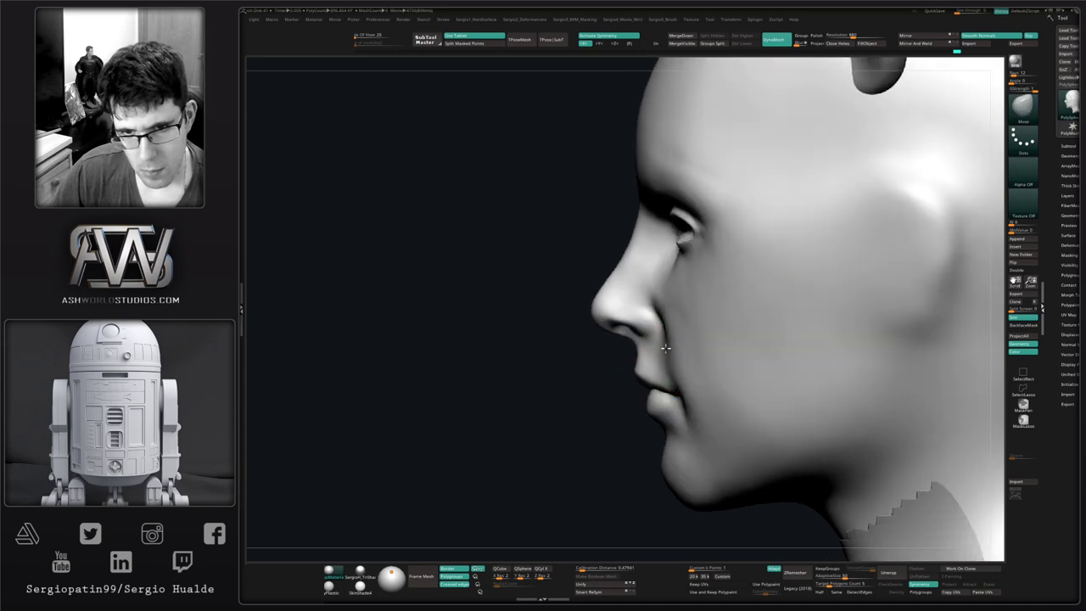
left_click_drag(682, 339, 680, 340)
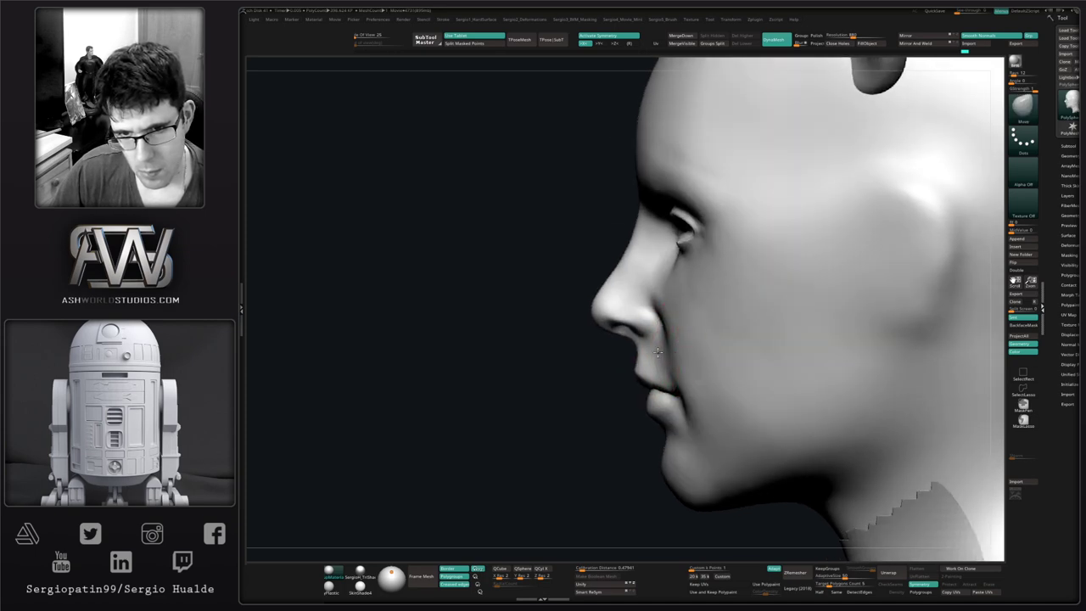
mouse_move(660, 352)
right_mouse_down()
mouse_move(671, 346)
mouse_move(651, 354)
mouse_move(659, 359)
right_mouse_up()
left_click_drag(657, 354, 648, 353, "shift")
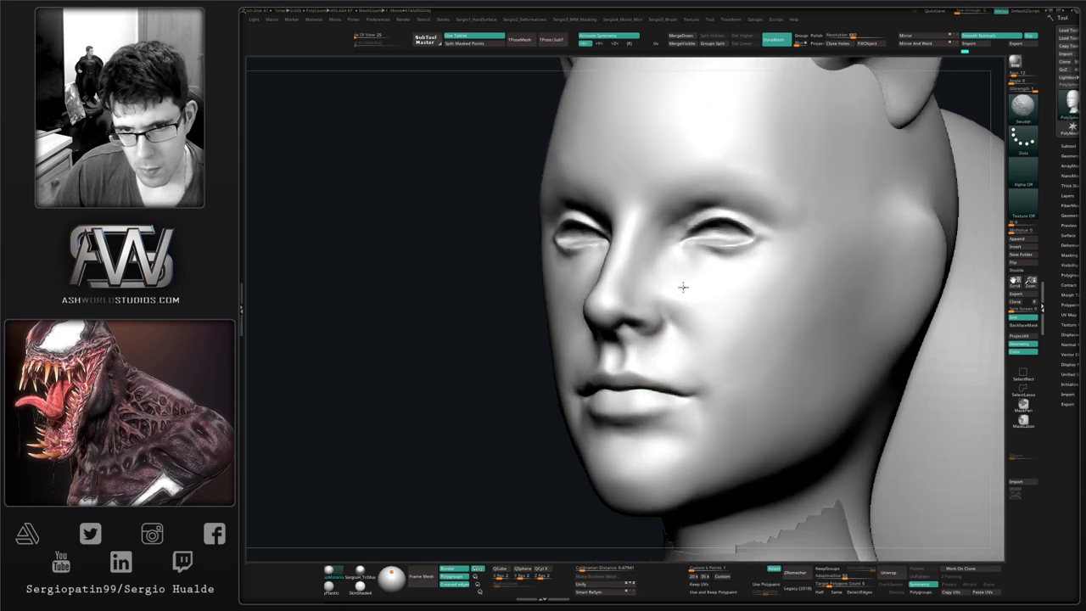
- Shape the area between the nostrils and upper lip with the Clay and DamStandard brushes
mouse_move(735, 376)
right_mouse_down()
mouse_move(659, 351)
mouse_move(717, 343)
mouse_move(754, 363)
right_mouse_up()
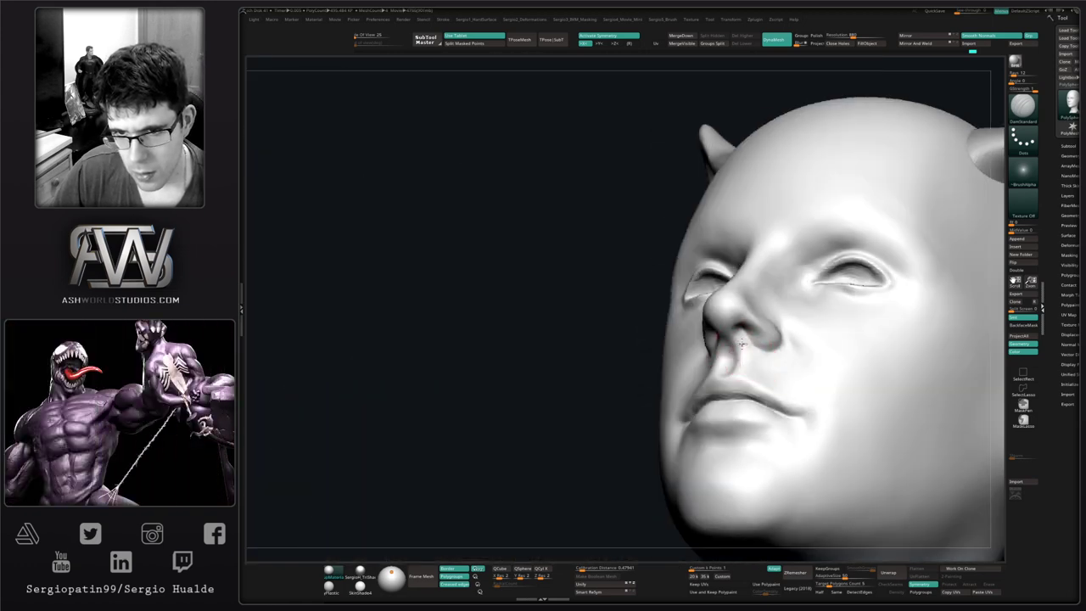
key("b")
key("c")
key("l")
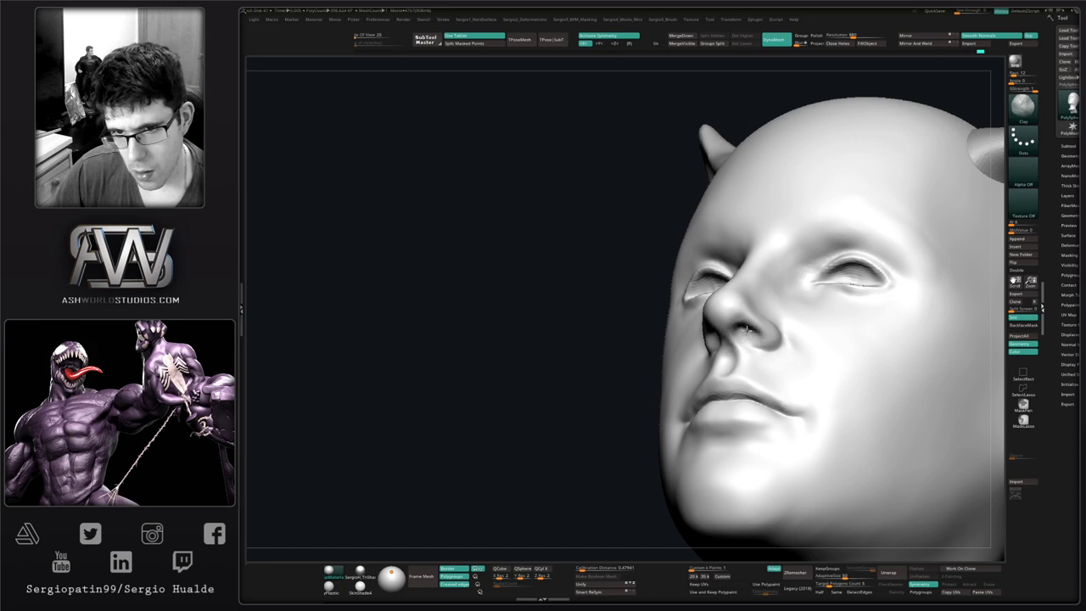
mouse_move(746, 339)
right_mouse_down()
mouse_move(731, 338)
mouse_move(730, 368)
right_mouse_up()
key("b")
key("d")
key("s")
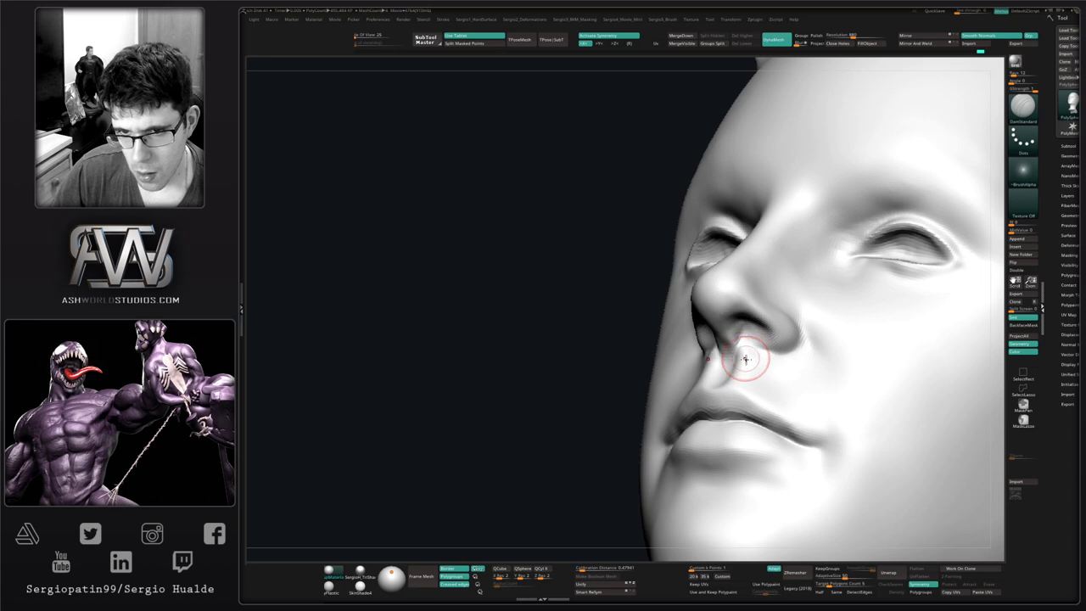
- Sharpen the philtrum ridge between the nose base and upper lip with the Pinch brush
right_click_drag(746, 358, 764, 351)
key("b")
key("p")
key("i")
mouse_move(736, 350)
left_mouse_down()
mouse_move(723, 382)
mouse_move(731, 376)
left_mouse_up()
- Mask the eye openings and lower eyelids symmetrically with a MaskLasso selection
mouse_move(763, 370)
right_mouse_down()
mouse_move(749, 316)
mouse_move(731, 334)
mouse_move(754, 254)
right_mouse_up()
mouse_move(768, 364)
right_mouse_down()
mouse_move(730, 369)
mouse_move(742, 339)
mouse_move(807, 359)
mouse_move(800, 399)
mouse_move(827, 326)
right_mouse_up()
mouse_move(828, 327)
right_mouse_down()
mouse_move(820, 395)
mouse_move(820, 328)
mouse_move(848, 356)
right_mouse_up()
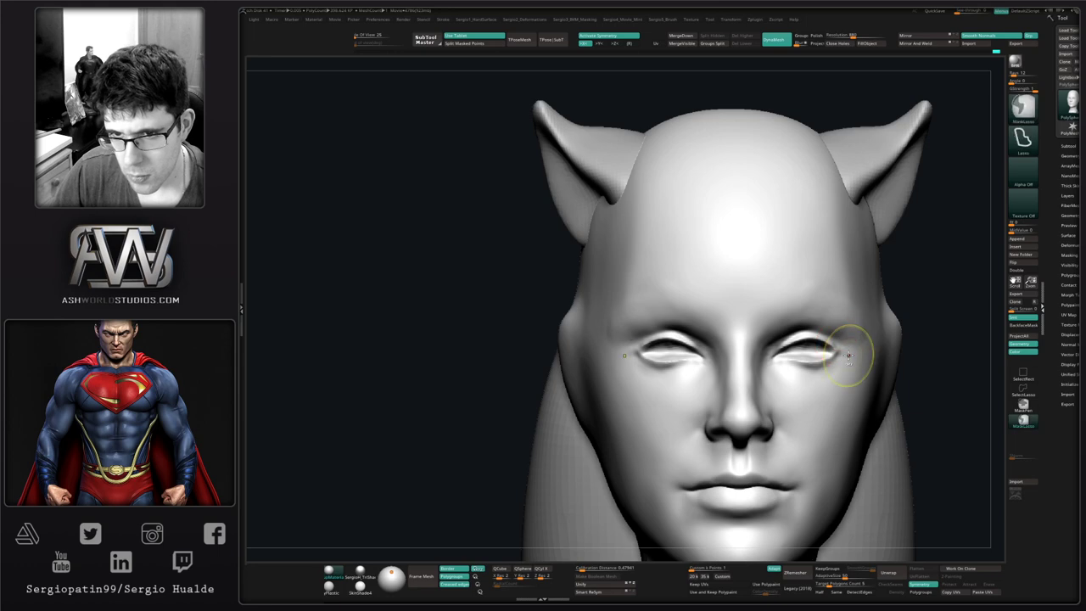
mouse_move(850, 363)
left_mouse_down("ctrl")
mouse_move(814, 338)
mouse_move(782, 337)
mouse_move(810, 372)
left_mouse_up("ctrl")
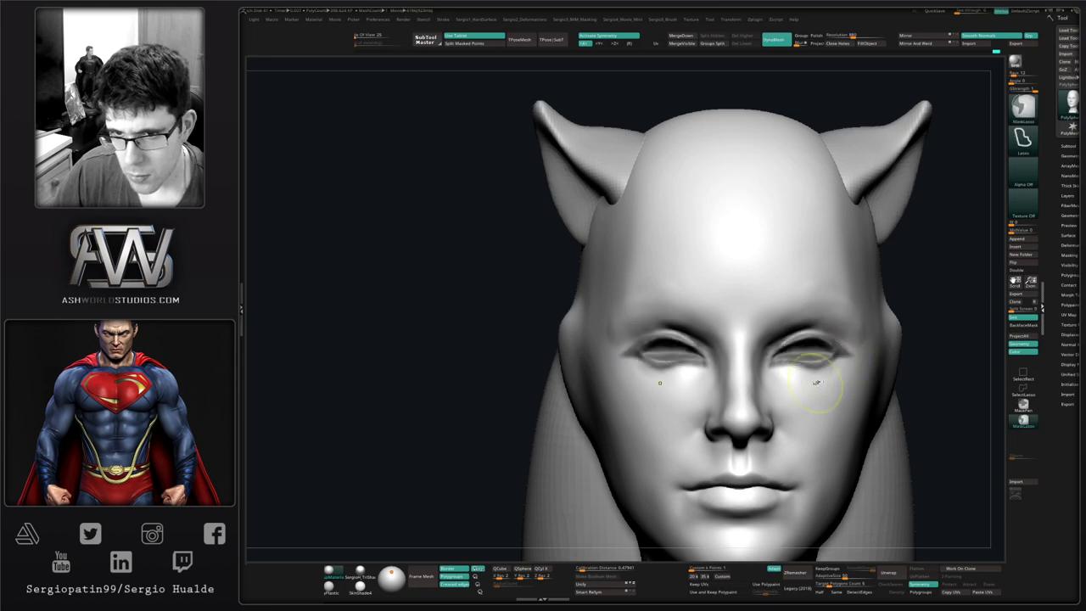
left_click(923, 308, "ctrl")
left_click(933, 286, "ctrl")
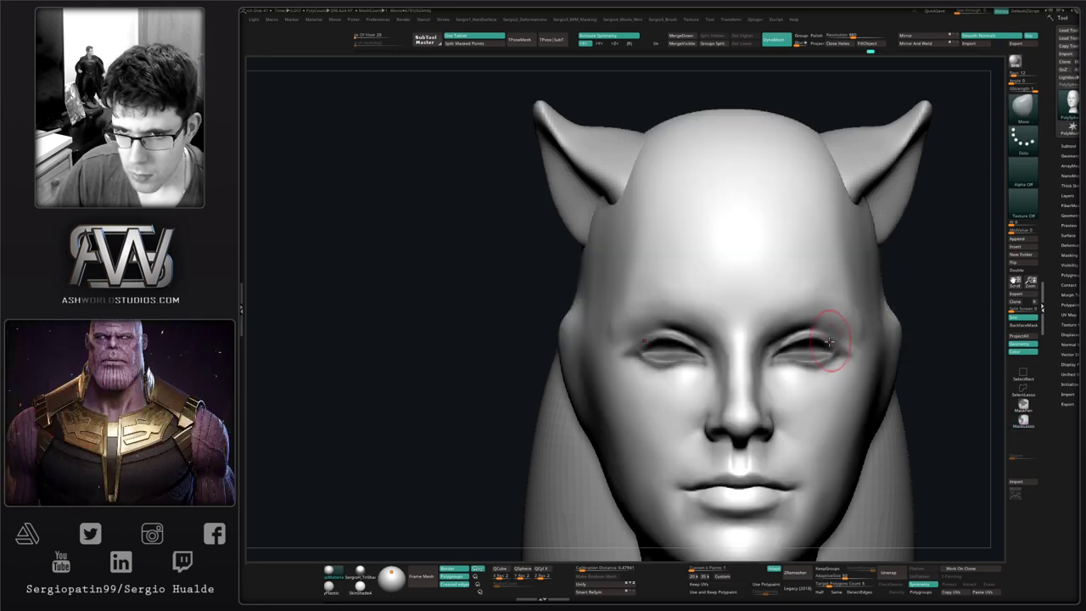
- Reshape the upper eyelid fold and outer brow around the masked eyes with the Move brush, then smooth the temple
right_click_drag(830, 342, 808, 331)
left_click_drag(807, 331, 814, 318)
key("s")
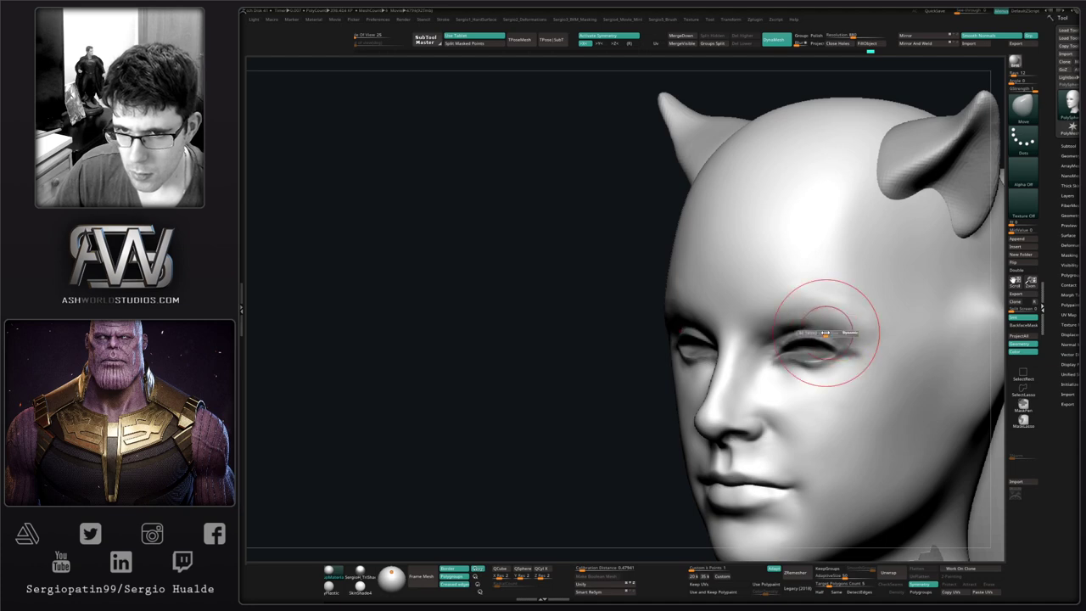
right_click_drag(825, 332, 809, 328)
left_click_drag(810, 328, 819, 338)
mouse_move(820, 337)
right_mouse_down()
mouse_move(862, 354)
mouse_move(840, 336)
mouse_move(854, 338)
right_mouse_up()
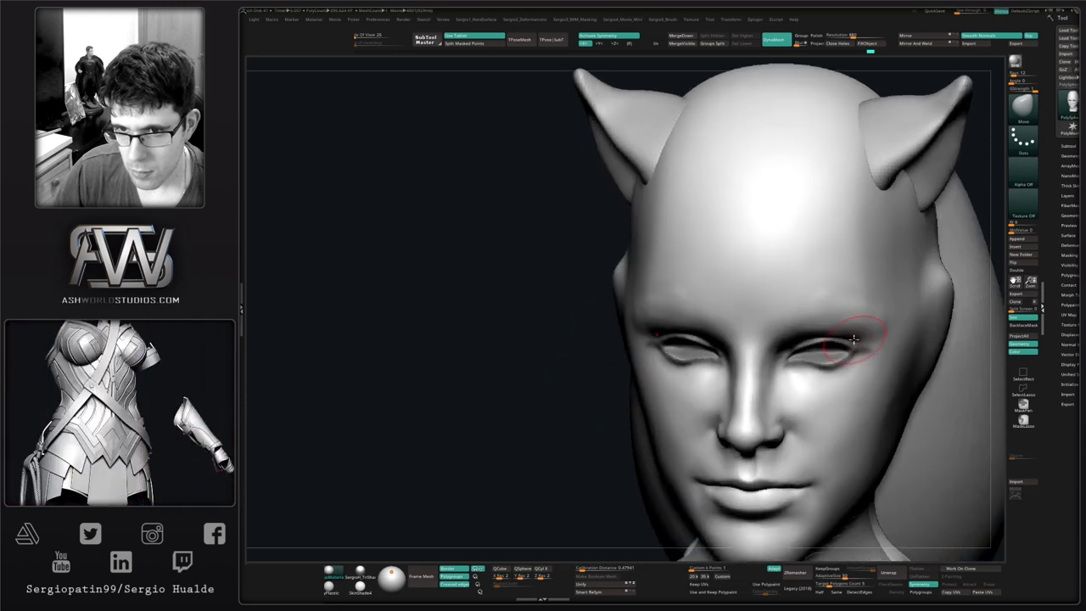
right_click_drag(844, 340, 882, 333, "shift")
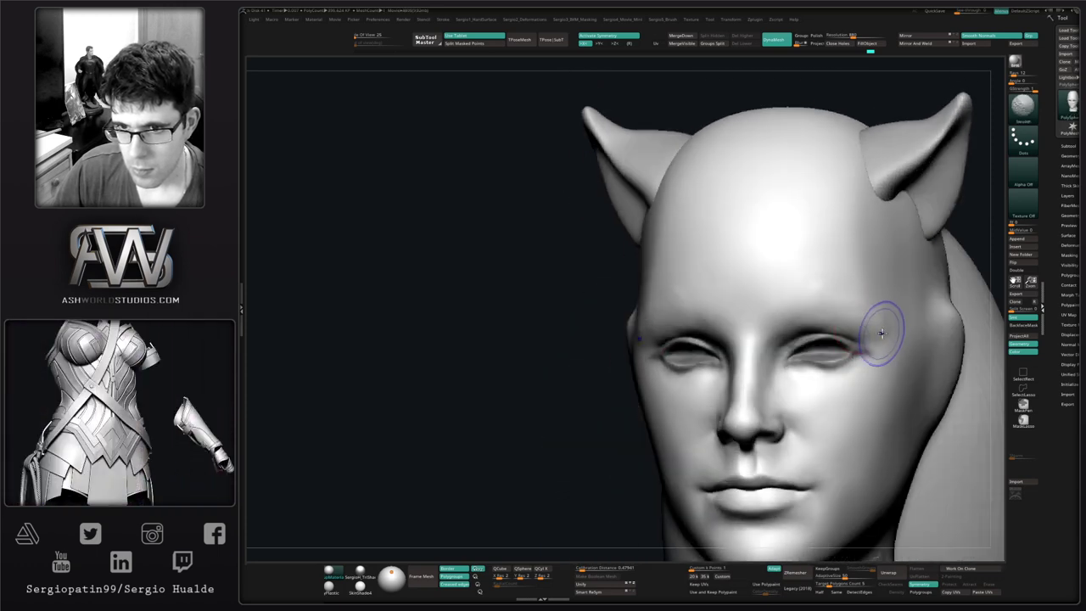
- Compare the last brow change by undoing and redoing it, then refine and smooth the skin at the outer eye corner
right_click_drag(835, 363, 710, 381, "alt")
mouse_move(710, 381)
right_mouse_down("ctrl")
mouse_move(734, 324)
mouse_move(885, 283)
right_mouse_up("ctrl")
key("ctrl+z")
key("ctrl+shift+z")
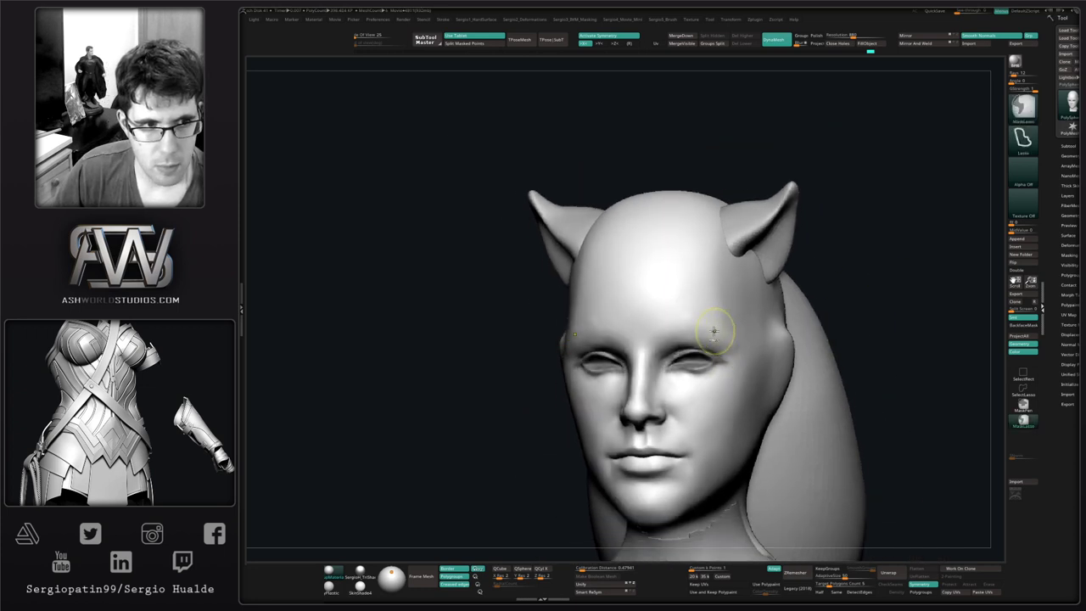
right_click_drag(713, 331, 694, 350, "ctrl")
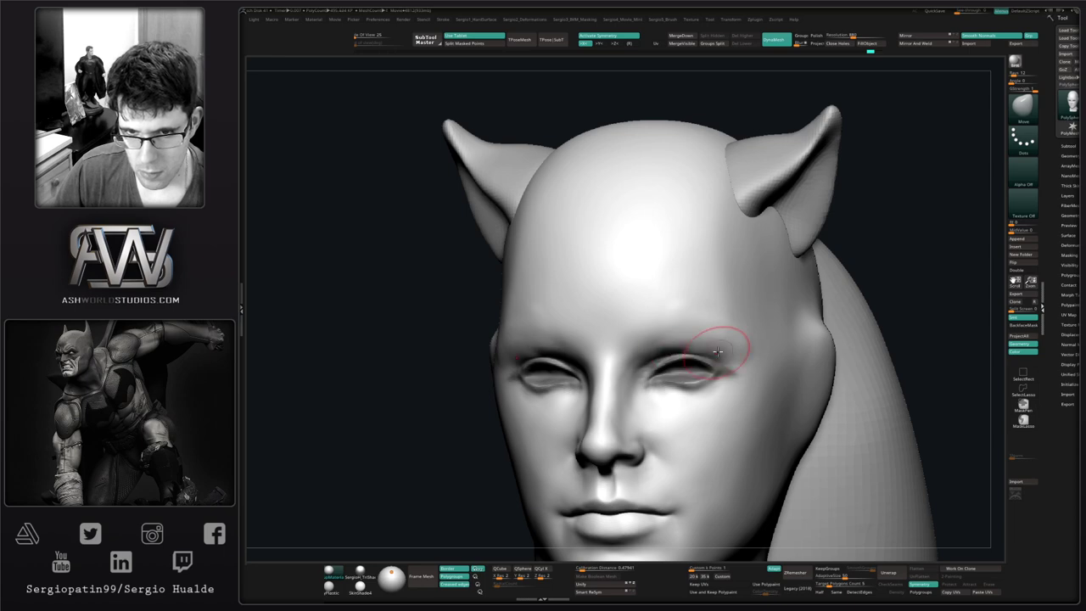
mouse_move(720, 357)
right_mouse_down("shift")
mouse_move(680, 357)
mouse_move(790, 340)
right_mouse_up("shift")
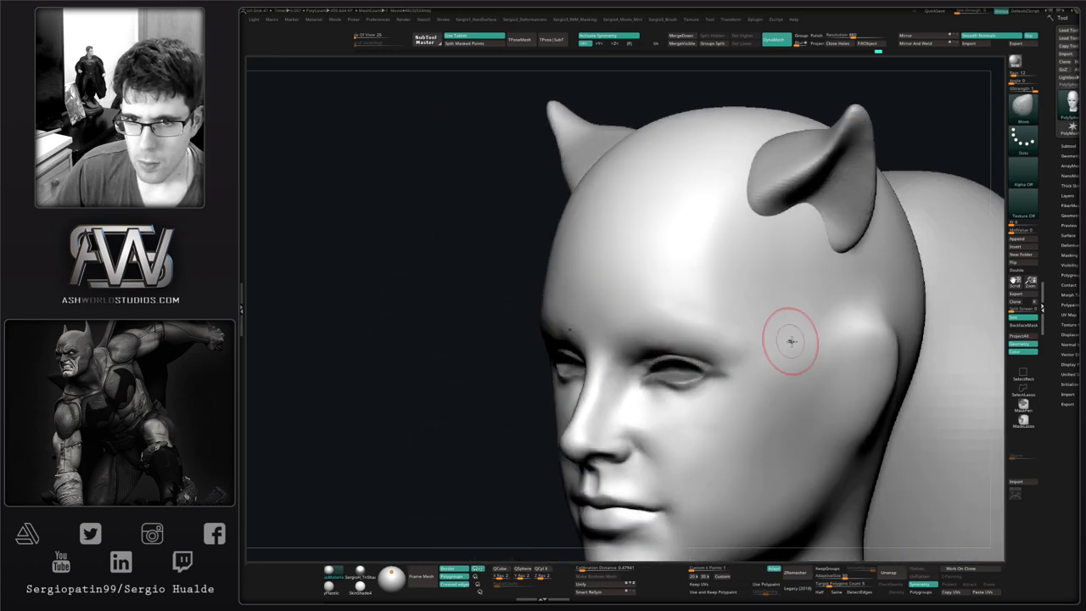
- Build up the temple and the side of the forehead below the cat ear with the Clay brush, then smooth them
key("b")
key("c")
key("l")
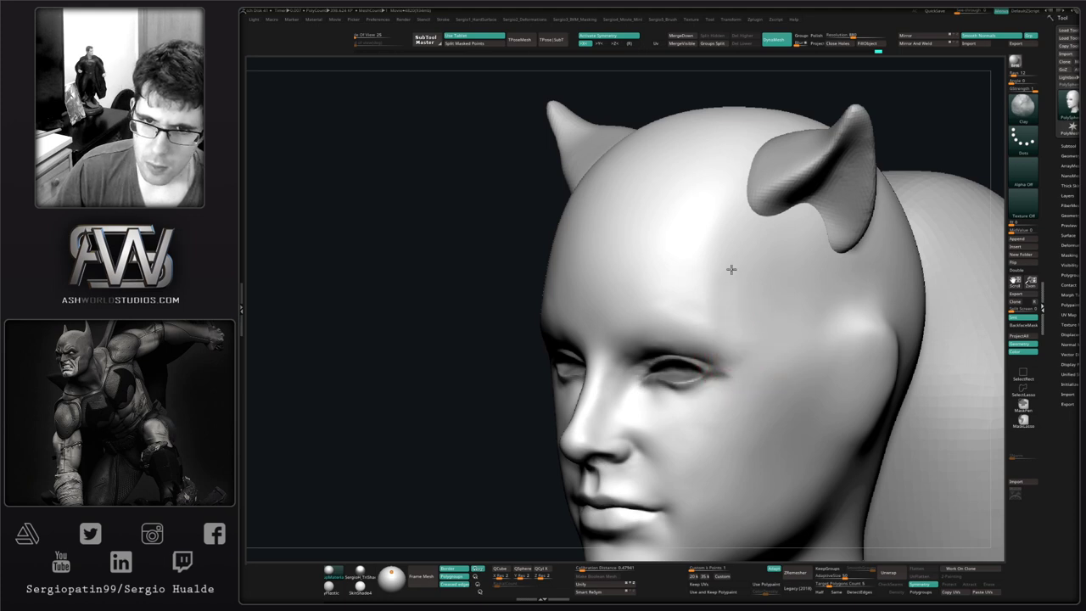
key("shift")
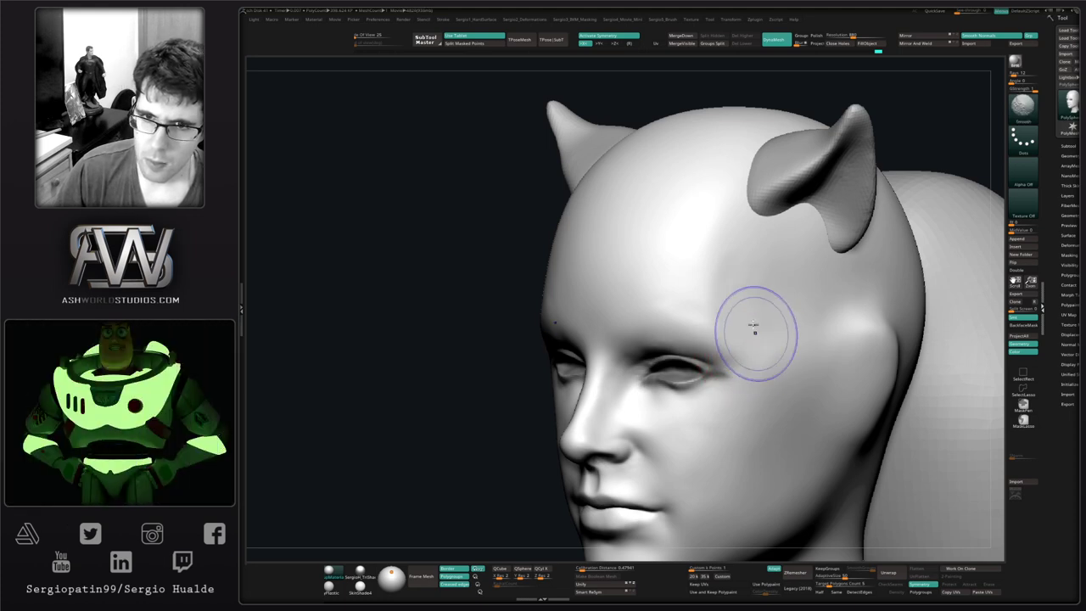
mouse_move(738, 283)
right_mouse_down("ctrl")
mouse_move(756, 334)
mouse_move(688, 313)
right_mouse_up("ctrl")
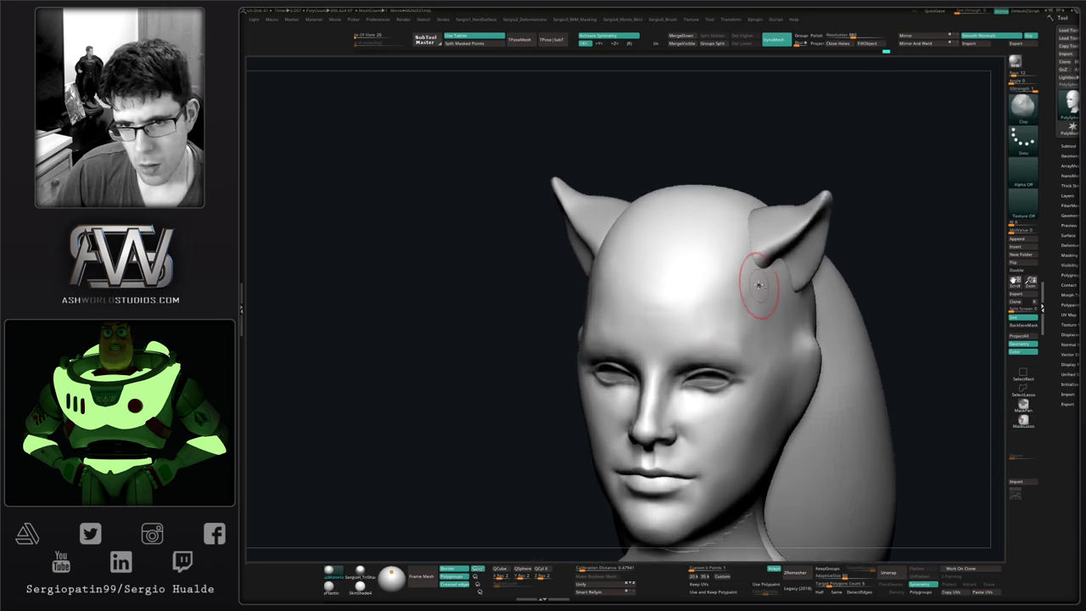
mouse_move(734, 306)
left_mouse_down()
mouse_move(669, 311)
mouse_move(680, 294)
mouse_move(743, 269)
left_mouse_up()
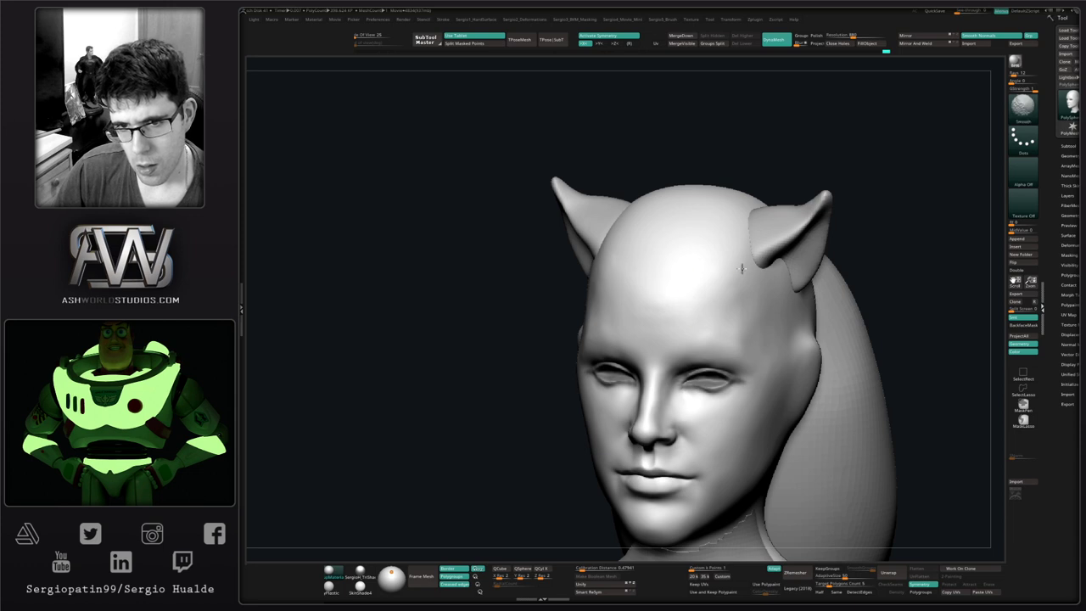
mouse_move(704, 322)
right_mouse_down("shift")
mouse_move(697, 359)
mouse_move(726, 352)
right_mouse_up("shift")
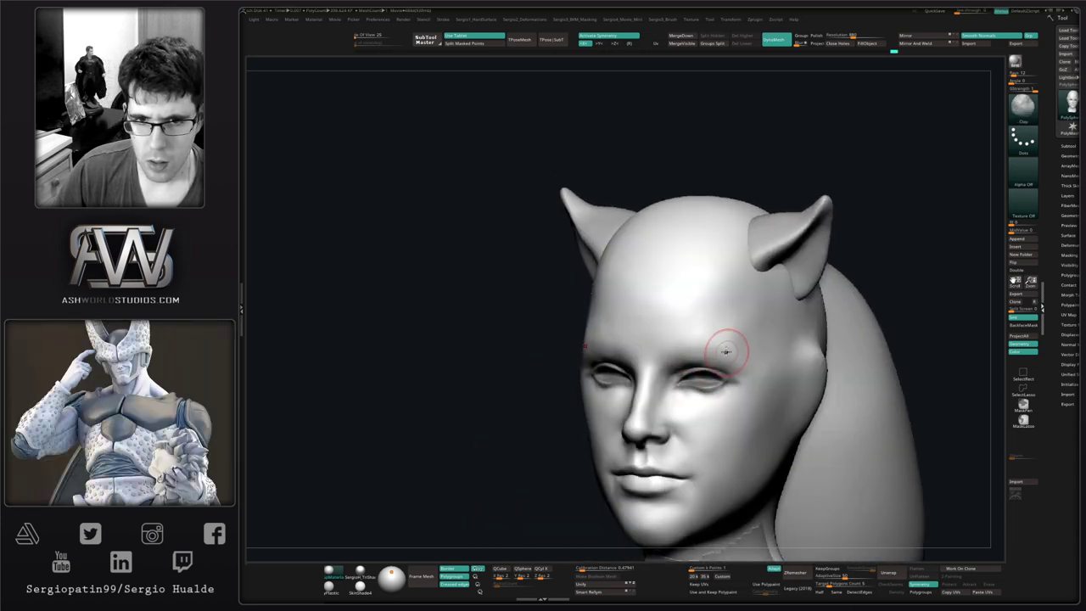
- Add volume above the outer brow with the Clay brush and smooth the side of the face down to the cheek
left_click_drag(700, 347, 708, 347)
mouse_move(708, 347)
right_mouse_down()
mouse_move(711, 372)
mouse_move(773, 332)
mouse_move(701, 339)
right_mouse_up()
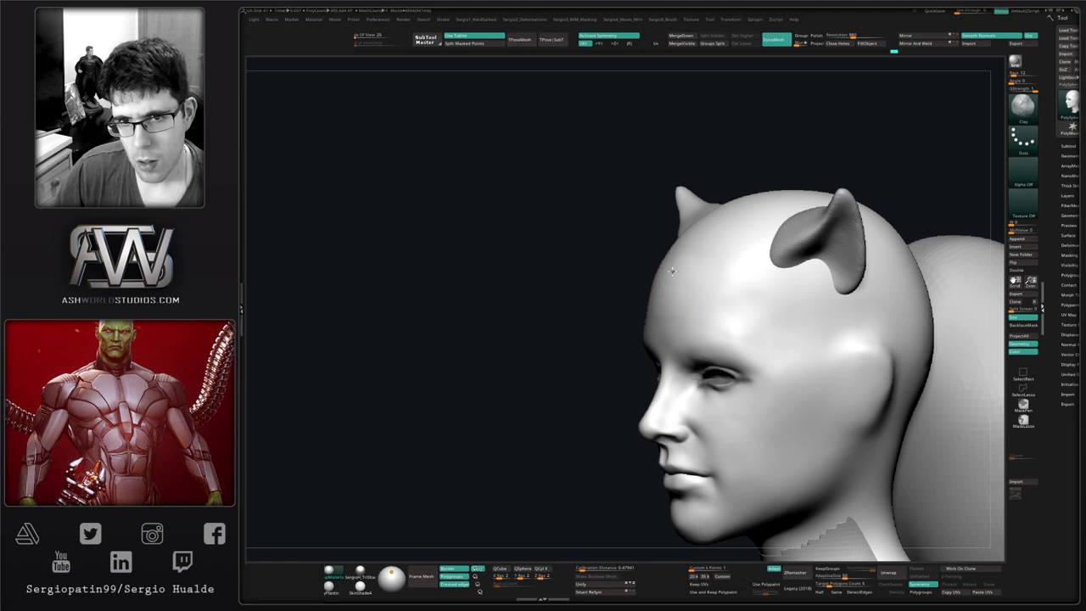
right_click_drag(736, 251, 755, 308)
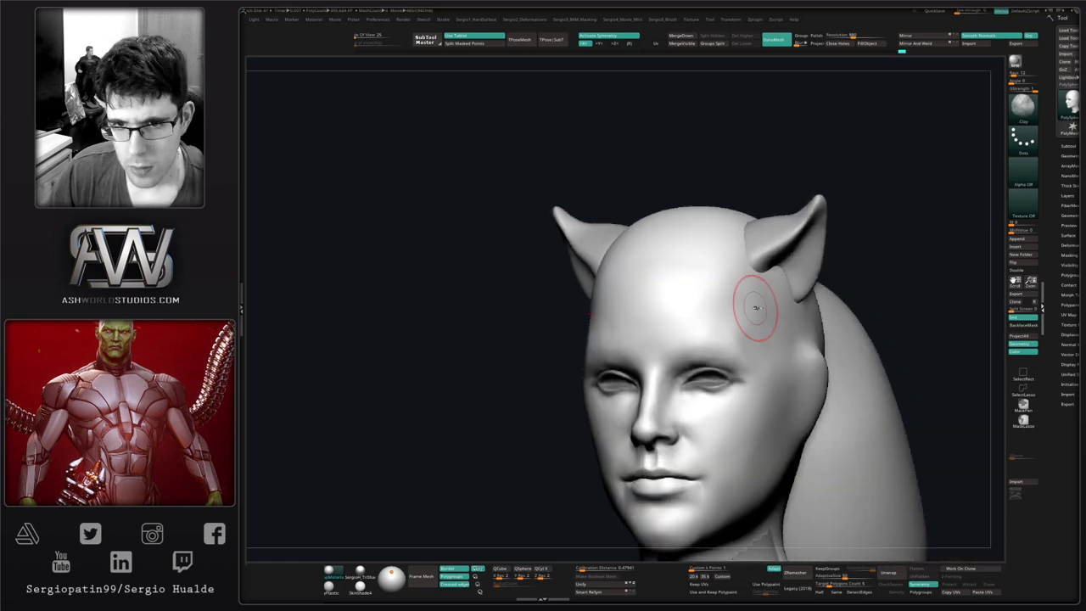
mouse_move(758, 331)
left_mouse_down("shift")
mouse_move(764, 312)
mouse_move(790, 411)
left_mouse_up("shift")
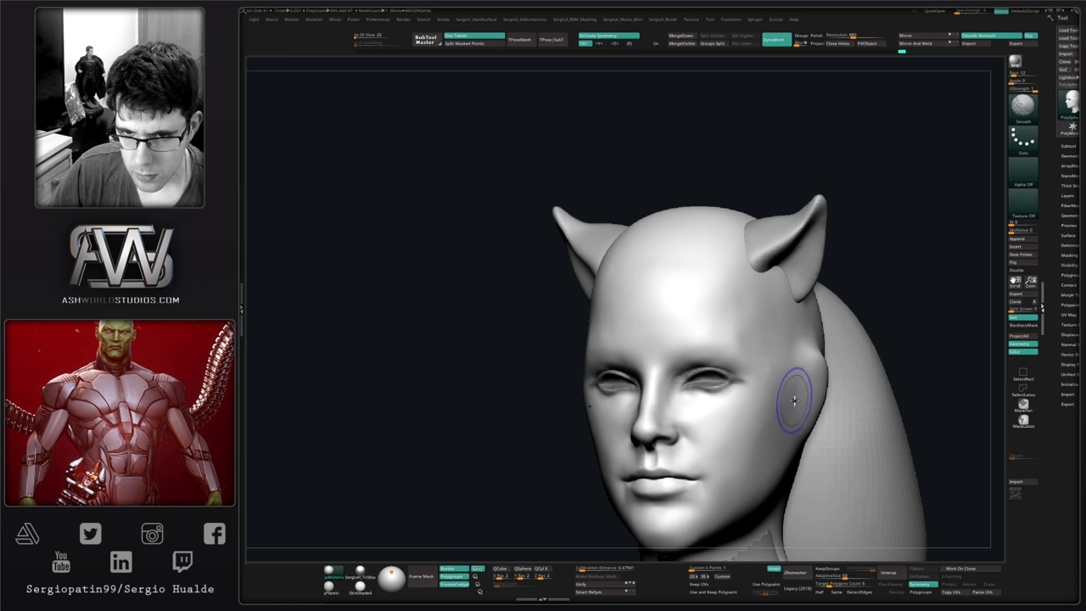
- Reshape the upper lip's outer contour near the mouth corner with the Move brush
mouse_move(794, 400)
right_mouse_down()
mouse_move(719, 344)
mouse_move(727, 390)
mouse_move(757, 370)
mouse_move(727, 388)
mouse_move(739, 352)
right_mouse_up()
key("b")
key("m")
key("v")
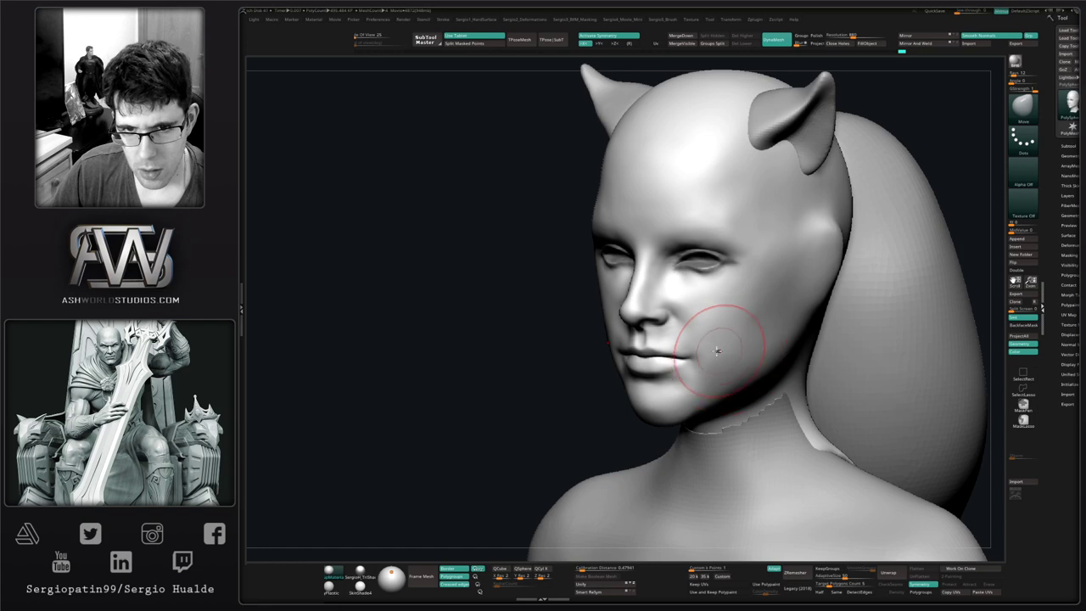
mouse_move(594, 334)
right_mouse_down()
mouse_move(628, 331)
mouse_move(636, 347)
mouse_move(697, 357)
right_mouse_up()
mouse_move(698, 358)
left_mouse_down()
mouse_move(684, 357)
mouse_move(706, 340)
left_mouse_up()
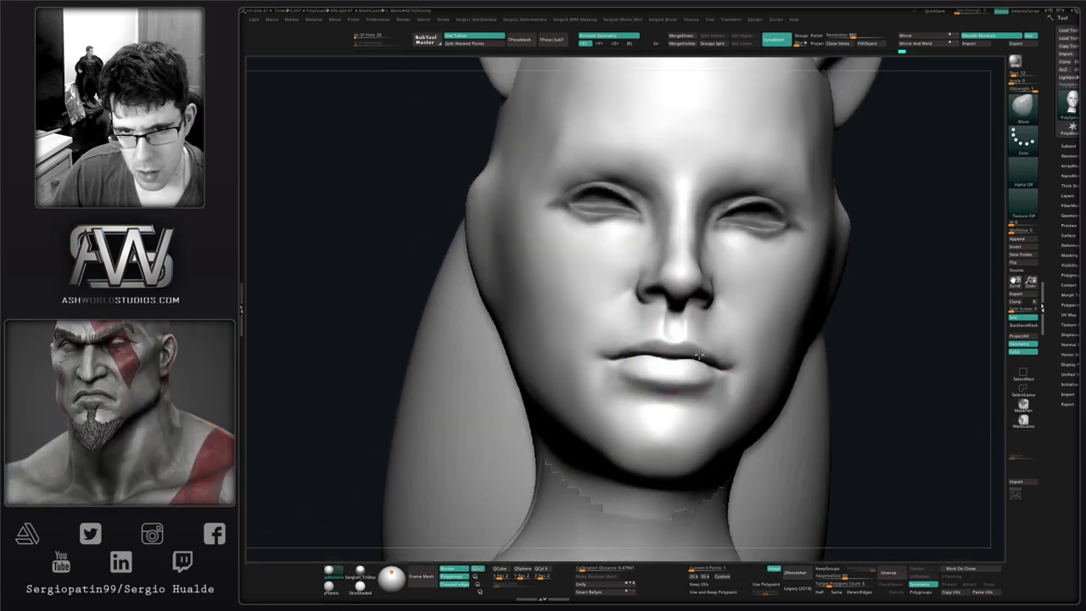
right_click_drag(721, 347, 690, 349)
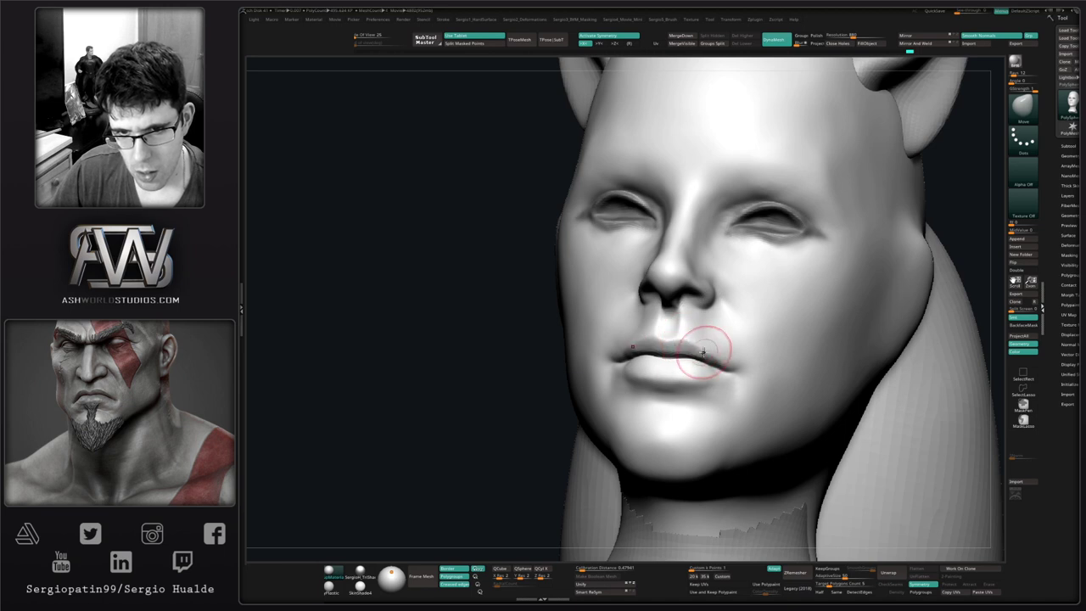
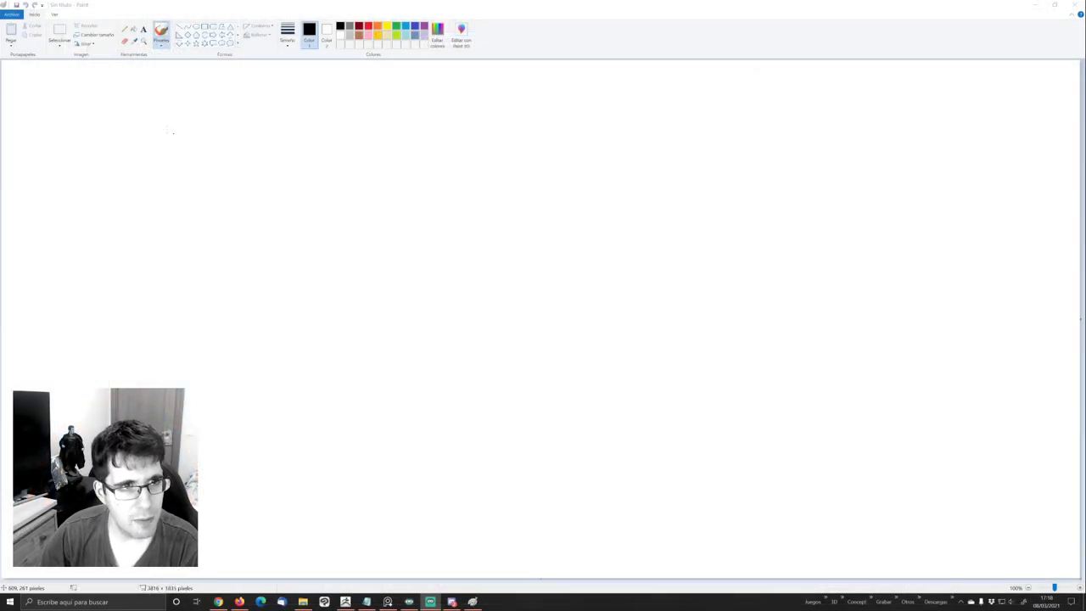
- Switch to Paint and draw a large freehand square near the canvas centre-left, with a small scribble beyond its upper corner
left_click(150, 91)
left_click_drag(138, 98, 139, 107)
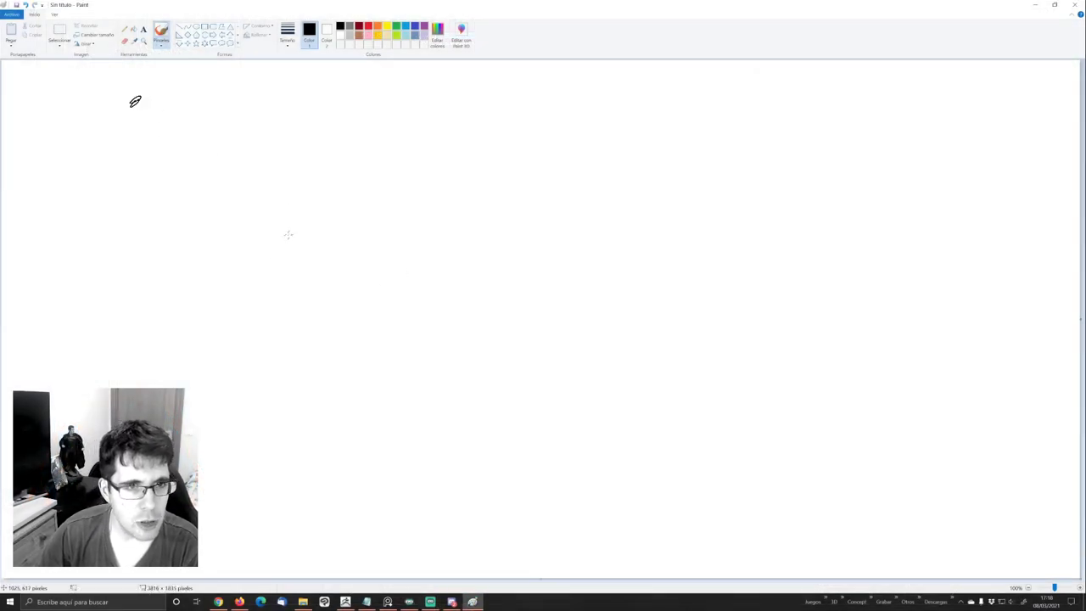
mouse_move(244, 158)
left_mouse_down()
mouse_move(259, 332)
mouse_move(452, 162)
mouse_move(453, 312)
left_mouse_up()
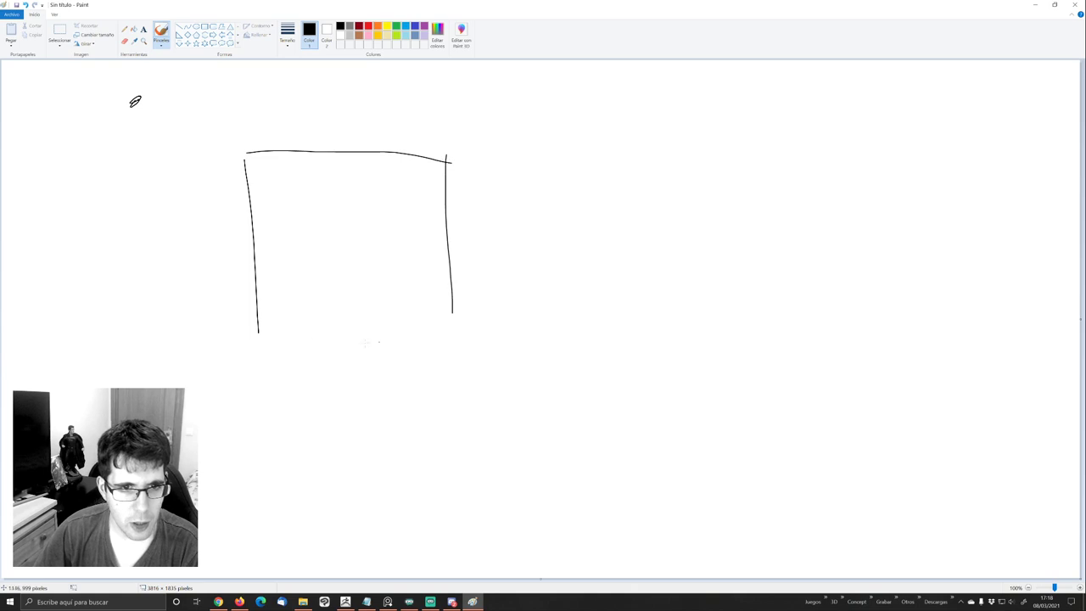
left_click_drag(272, 322, 454, 311)
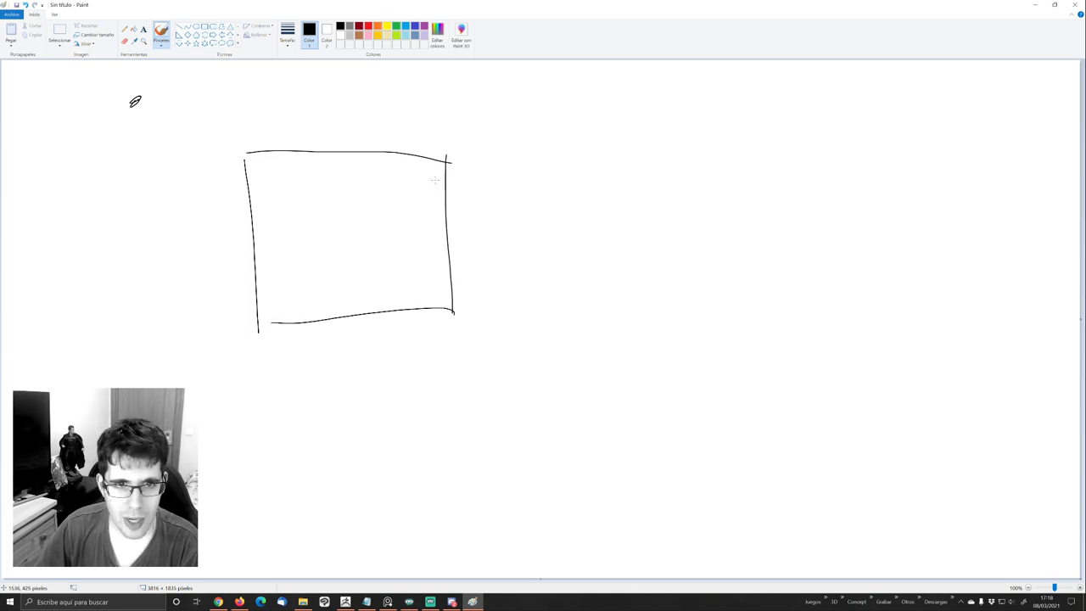
- Draw two smaller rectangles beside the square, split them with opposite diagonals and point an arrow from the square to each
left_click_drag(511, 102, 509, 222)
mouse_move(512, 98)
left_mouse_down()
mouse_move(556, 100)
mouse_move(502, 234)
left_mouse_up()
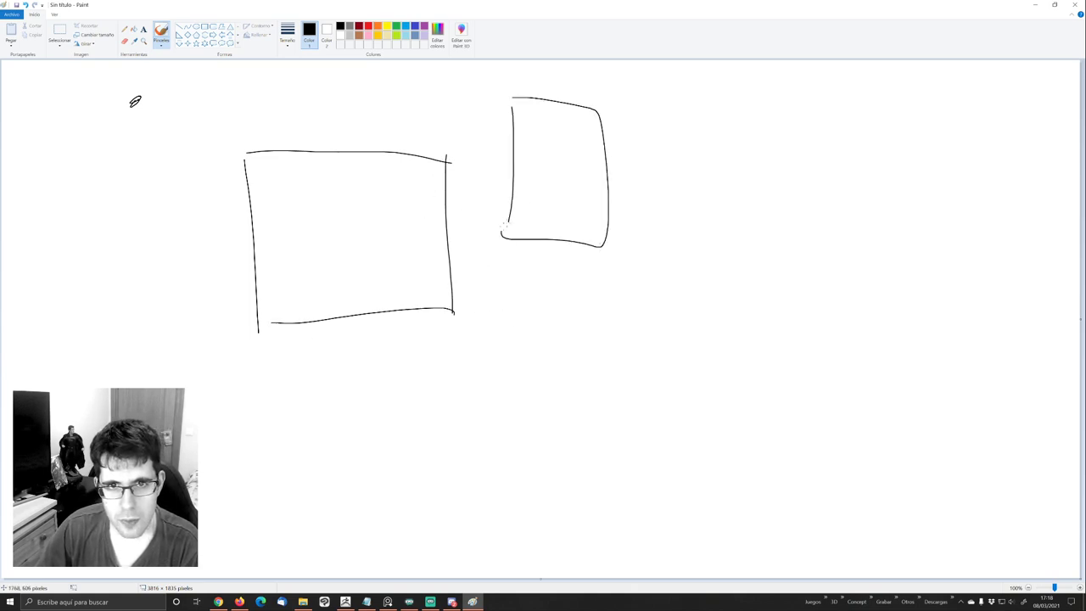
left_click_drag(606, 96, 489, 240)
mouse_move(524, 298)
left_mouse_down()
mouse_move(614, 436)
mouse_move(506, 285)
mouse_move(627, 464)
left_mouse_up()
left_click_drag(535, 129, 534, 136)
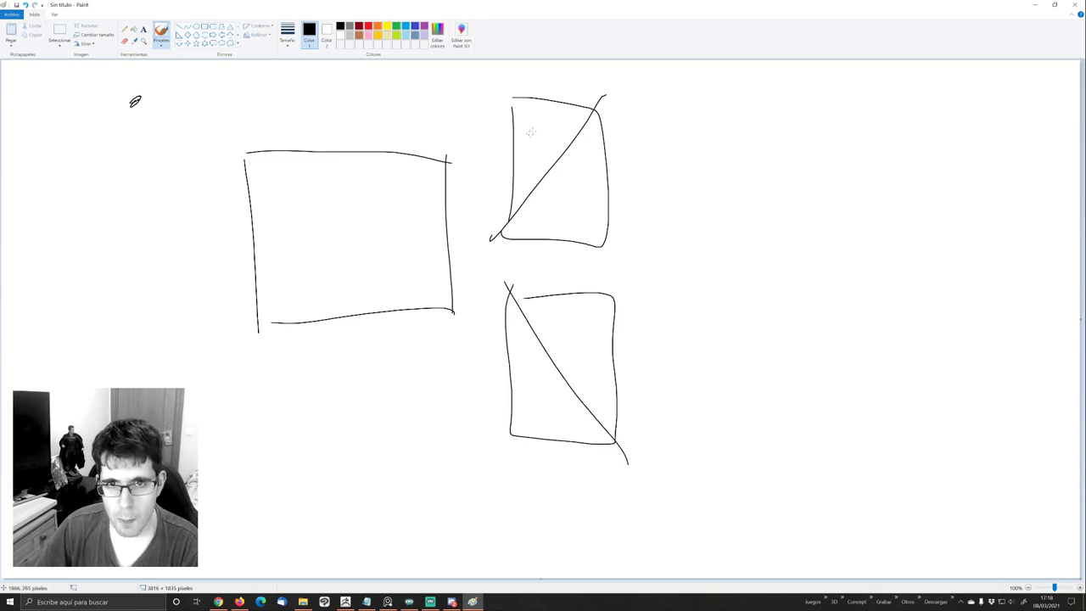
left_click_drag(526, 397, 533, 397)
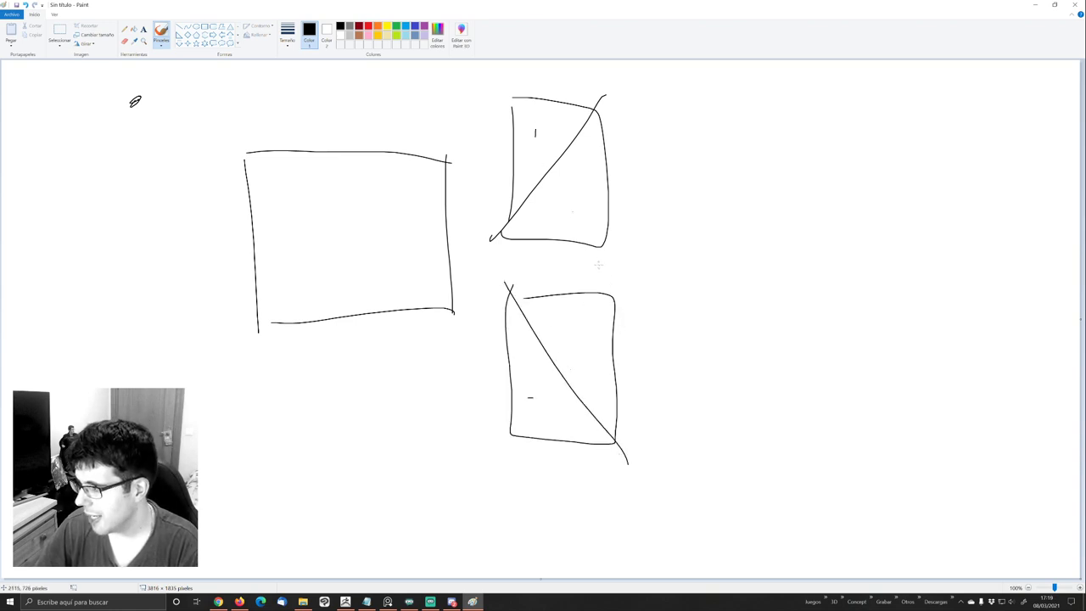
left_click_drag(472, 161, 495, 151)
left_click_drag(458, 273, 489, 307)
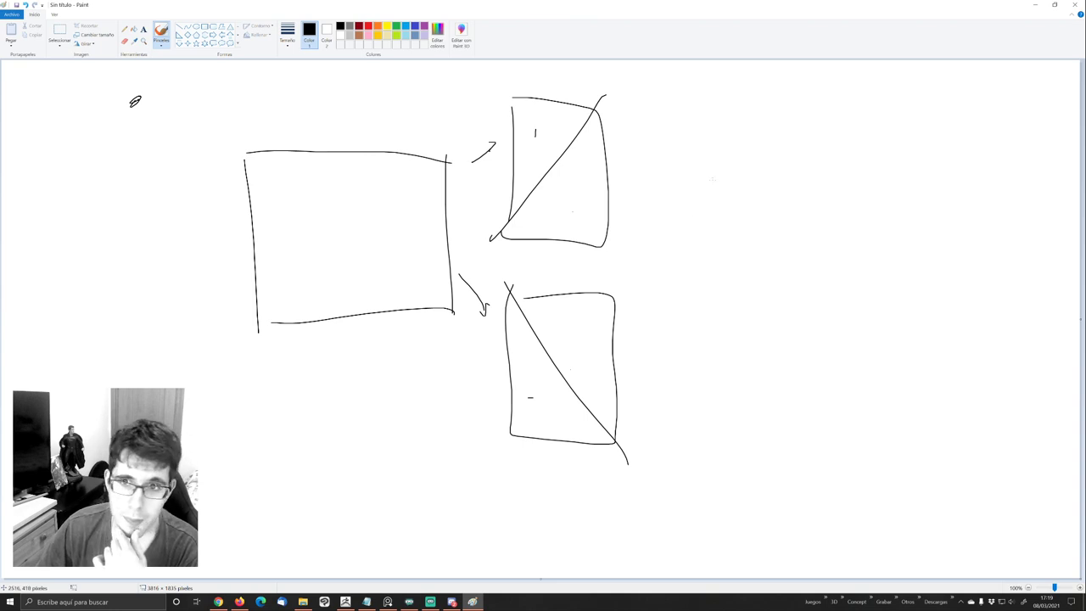
- Sketch a quad folded along its diagonal, circle its four vertices and hatch the area below the fold
mouse_move(659, 175)
left_mouse_down()
mouse_move(746, 123)
mouse_move(820, 198)
mouse_move(655, 176)
mouse_move(735, 160)
mouse_move(809, 215)
left_mouse_up()
left_click_drag(750, 121, 812, 217)
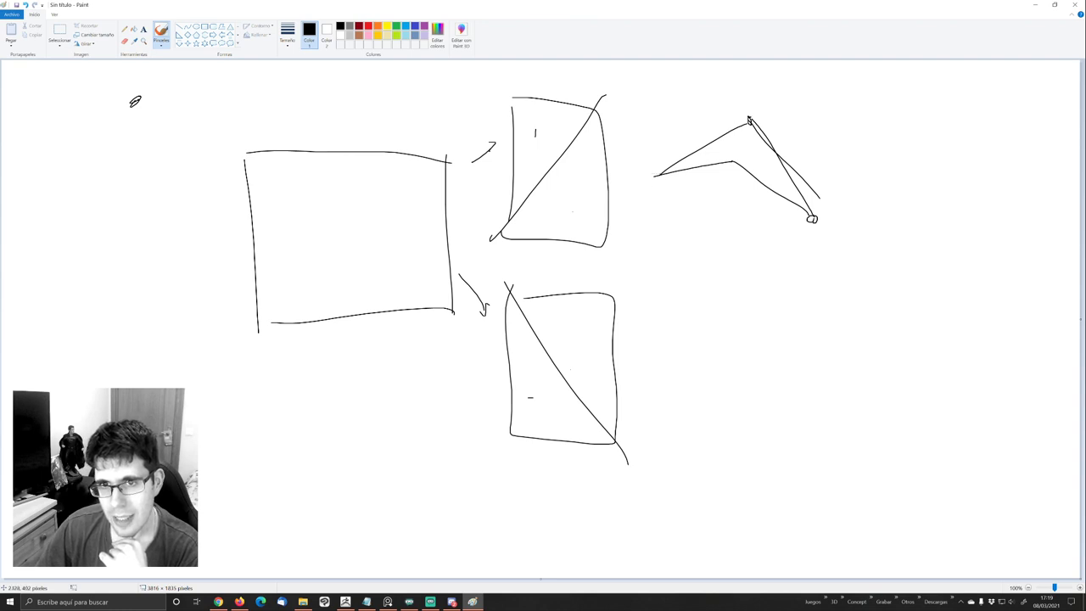
left_click_drag(657, 176, 654, 175)
left_click_drag(735, 160, 734, 161)
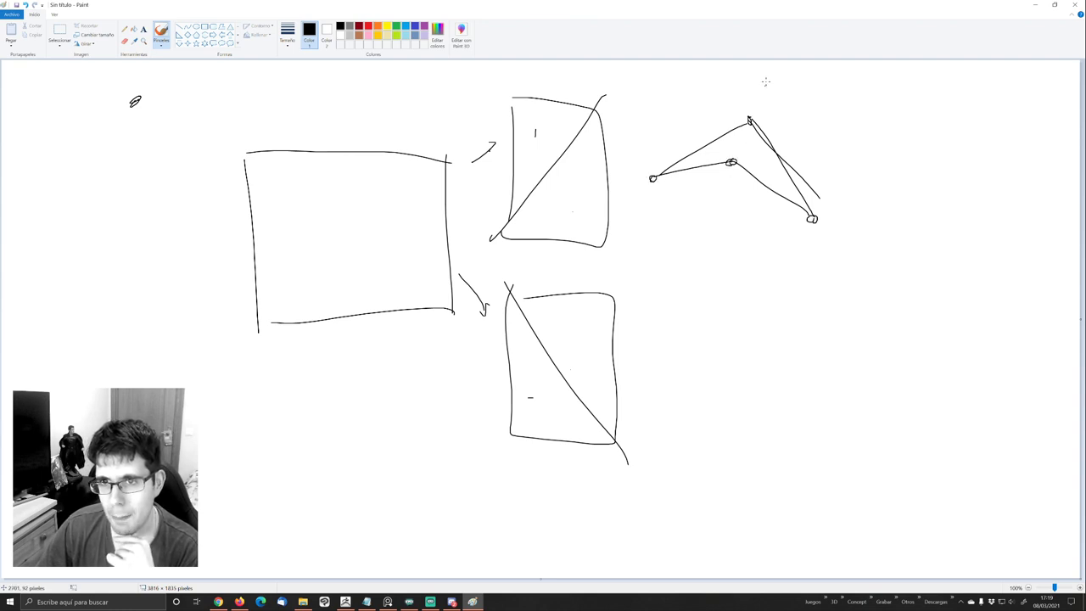
left_click_drag(765, 81, 717, 189)
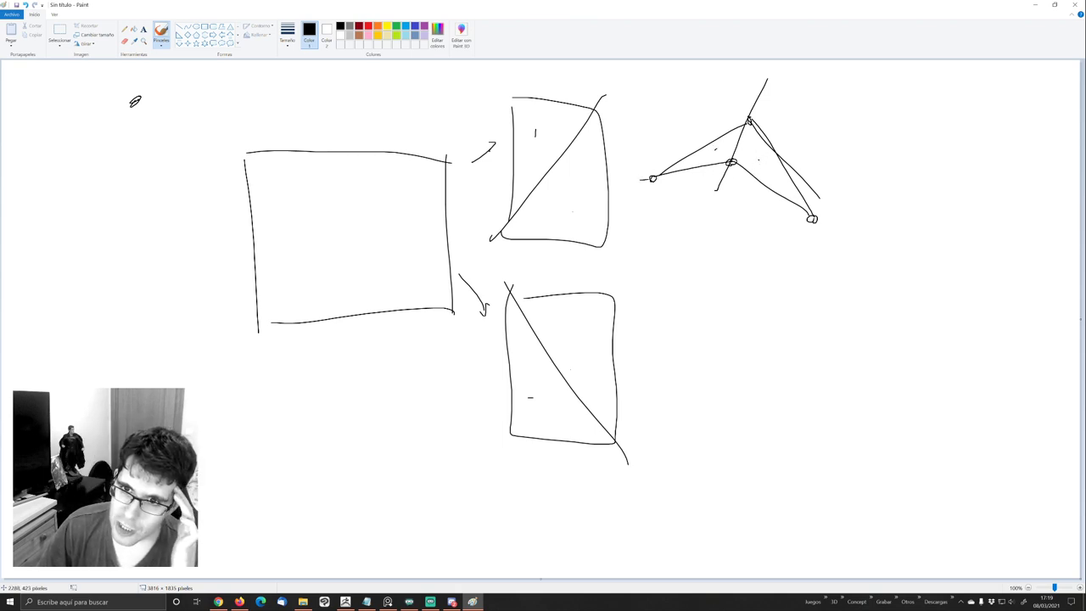
mouse_move(649, 179)
left_mouse_down()
mouse_move(806, 208)
mouse_move(650, 180)
mouse_move(719, 175)
mouse_move(806, 220)
mouse_move(721, 188)
left_mouse_up()
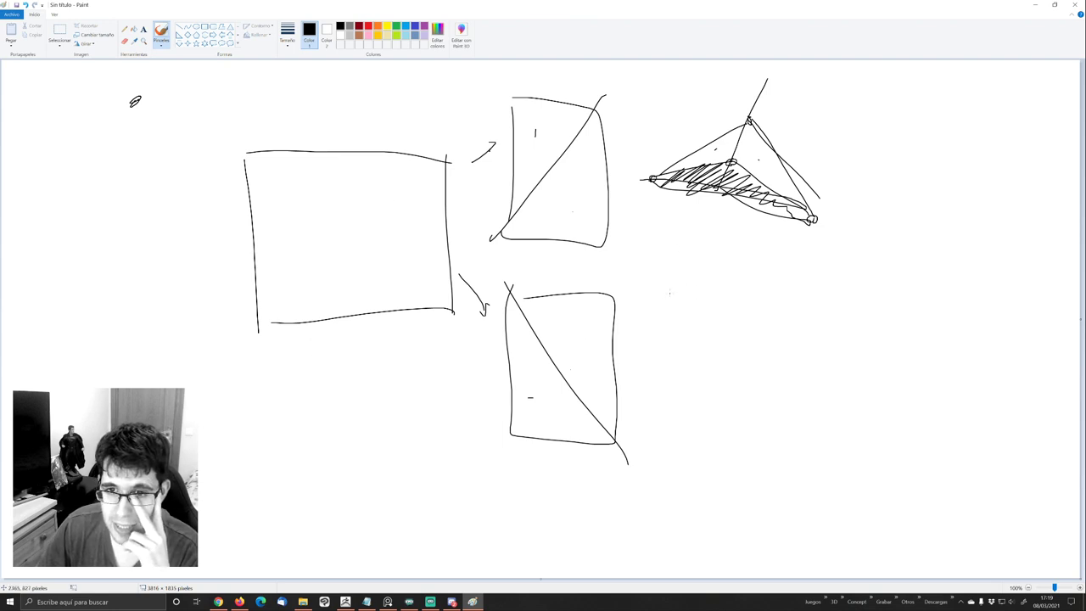
- Sketch a tilted square below the folded quad, circling its upper corner with an arrow pointing inward
mouse_move(641, 293)
left_mouse_down()
mouse_move(743, 259)
mouse_move(708, 374)
mouse_move(771, 342)
left_mouse_up()
left_click_drag(743, 259, 780, 334)
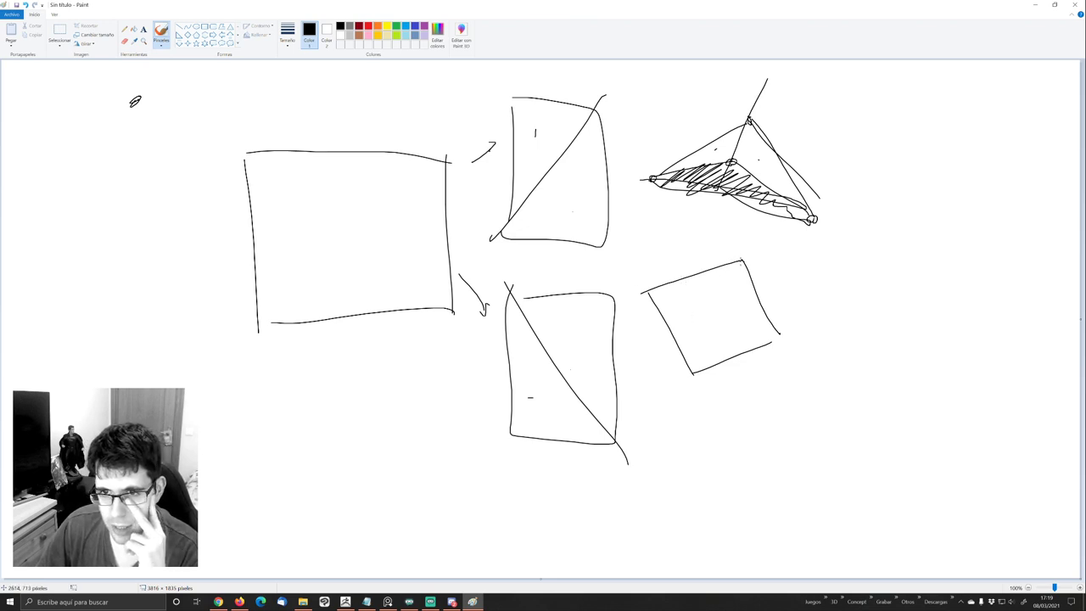
left_click_drag(741, 251, 722, 303)
- Sketch a triangular side view of the folded quad, with dashed hidden edges, a marked inner vertex and a hatched base
mouse_move(825, 299)
left_mouse_down()
mouse_move(867, 240)
mouse_move(914, 289)
left_mouse_up()
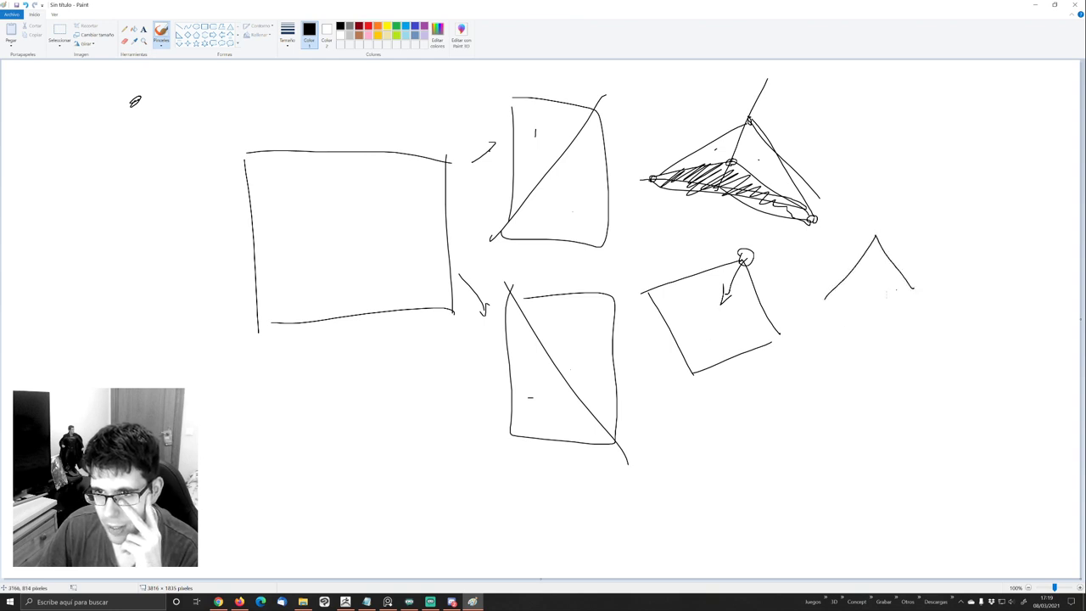
mouse_move(814, 306)
left_mouse_down()
mouse_move(913, 287)
mouse_move(867, 294)
left_mouse_up()
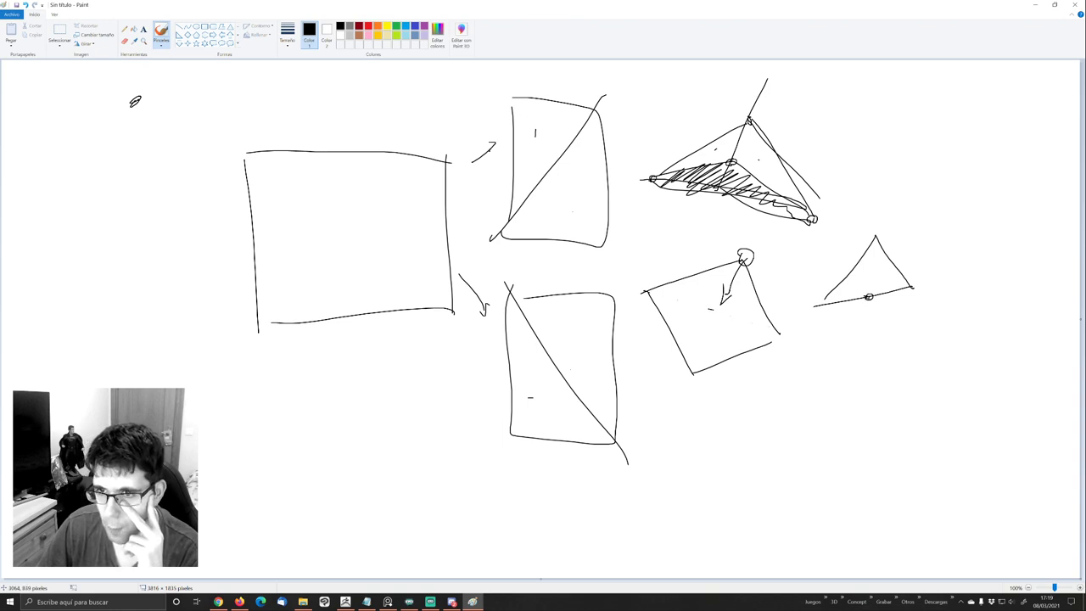
left_click_drag(828, 302, 851, 290)
left_click_drag(855, 287, 889, 282)
left_click_drag(895, 282, 908, 289)
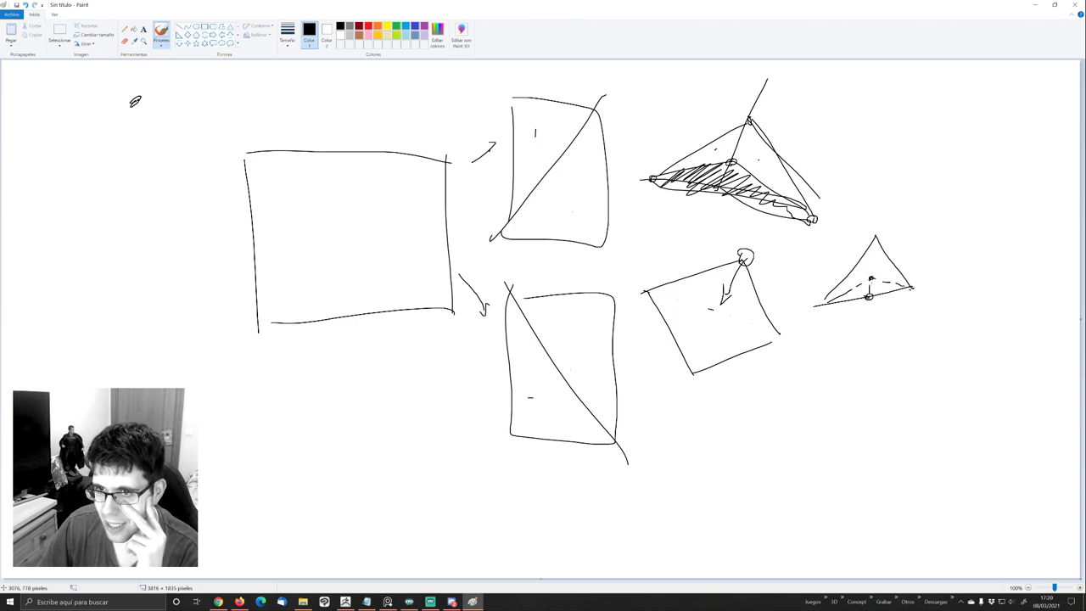
left_click_drag(870, 279, 872, 277)
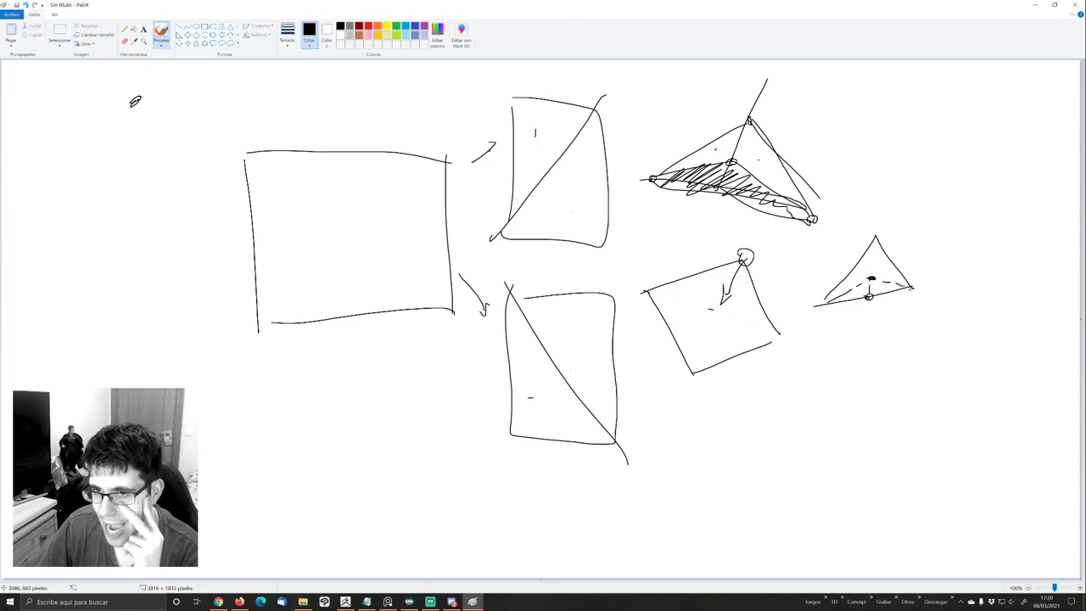
left_click_drag(818, 306, 904, 282)
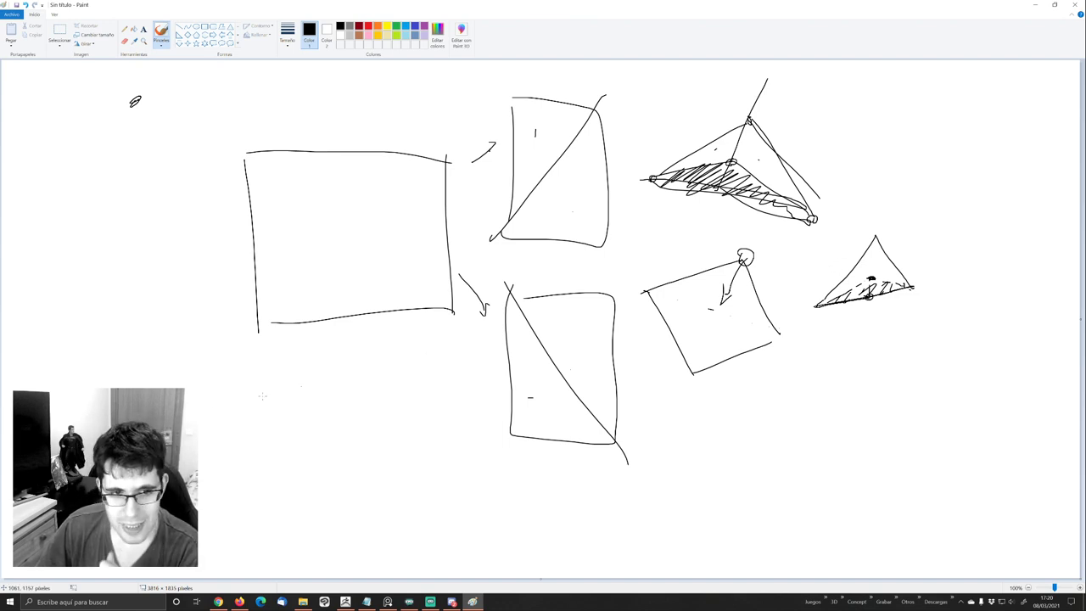
- Draw a tilted square below the large one and a downward-pointing folded quad with marked vertices and a closing upper edge
mouse_move(150, 386)
left_mouse_down()
mouse_move(179, 349)
mouse_move(265, 379)
mouse_move(198, 454)
left_mouse_up()
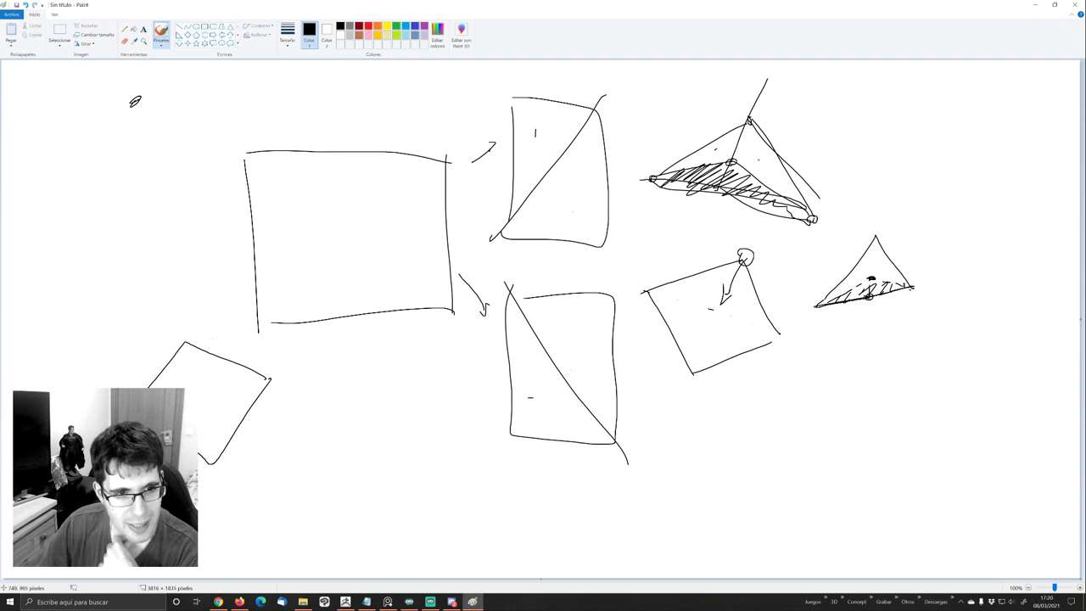
mouse_move(58, 188)
left_mouse_down()
mouse_move(64, 201)
mouse_move(150, 178)
left_mouse_up()
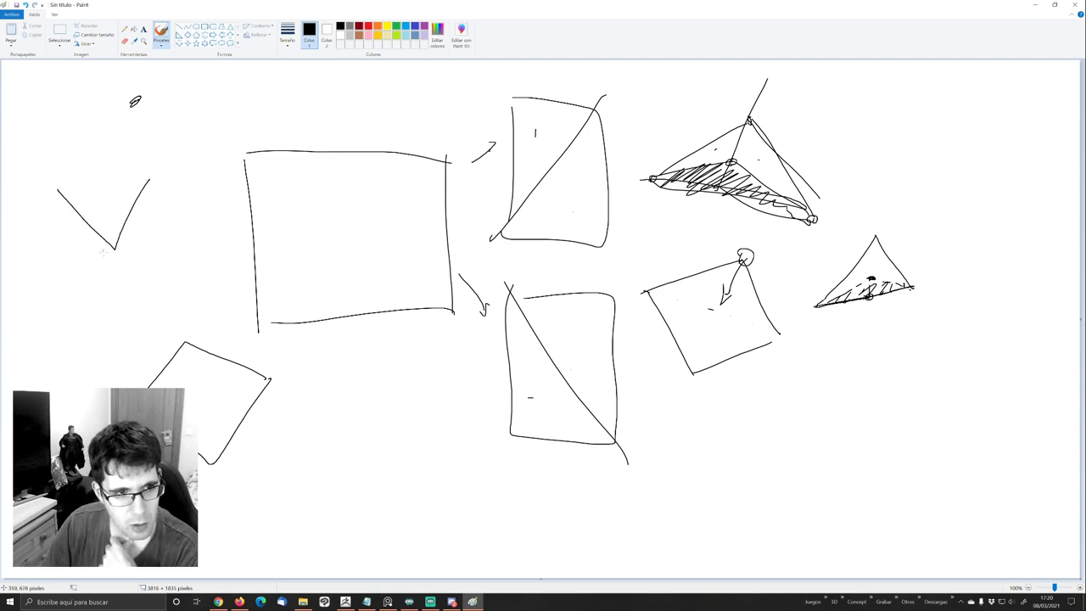
left_click_drag(108, 246, 113, 249)
left_click_drag(62, 187, 54, 193)
left_click_drag(149, 179, 141, 183)
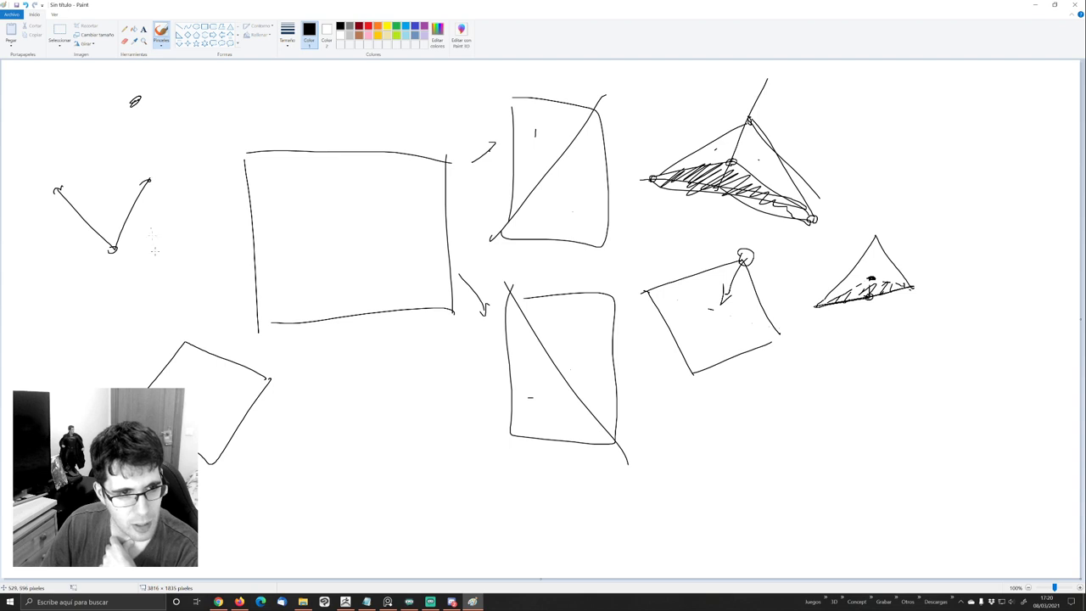
mouse_move(59, 188)
left_mouse_down()
mouse_move(114, 219)
mouse_move(110, 258)
left_mouse_up()
left_click_drag(112, 218, 150, 177)
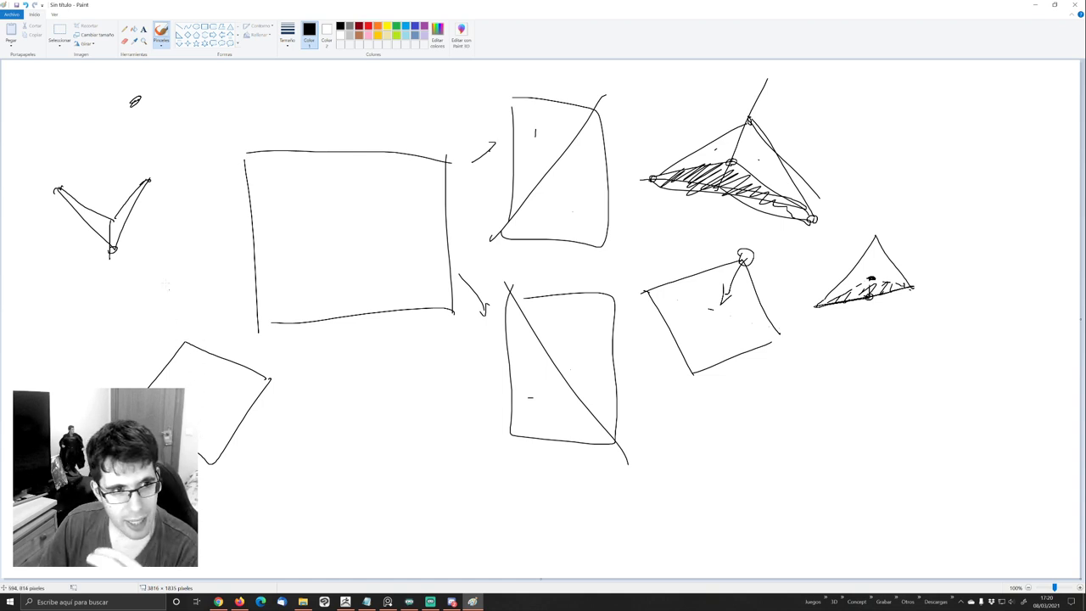
left_click_drag(55, 188, 150, 173)
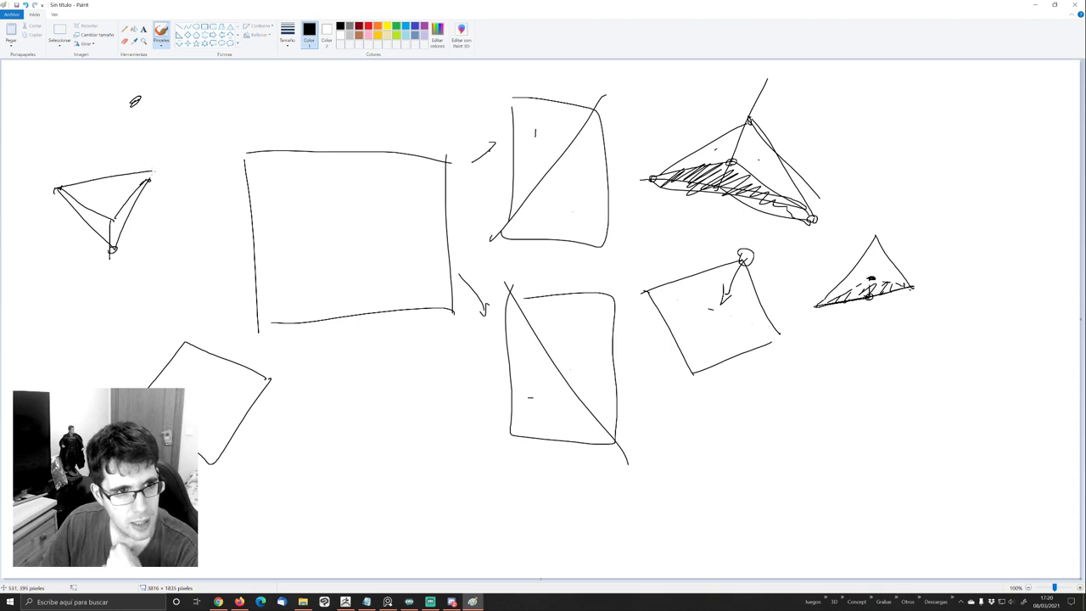
- Sketch a second downward-pointing triangle below the first, with its hidden fold edges as dashed lines
mouse_move(58, 315)
left_mouse_down()
mouse_move(105, 383)
mouse_move(58, 315)
mouse_move(84, 336)
left_mouse_up()
left_click_drag(88, 338, 117, 327)
left_click(103, 346)
left_click_drag(122, 321, 128, 313)
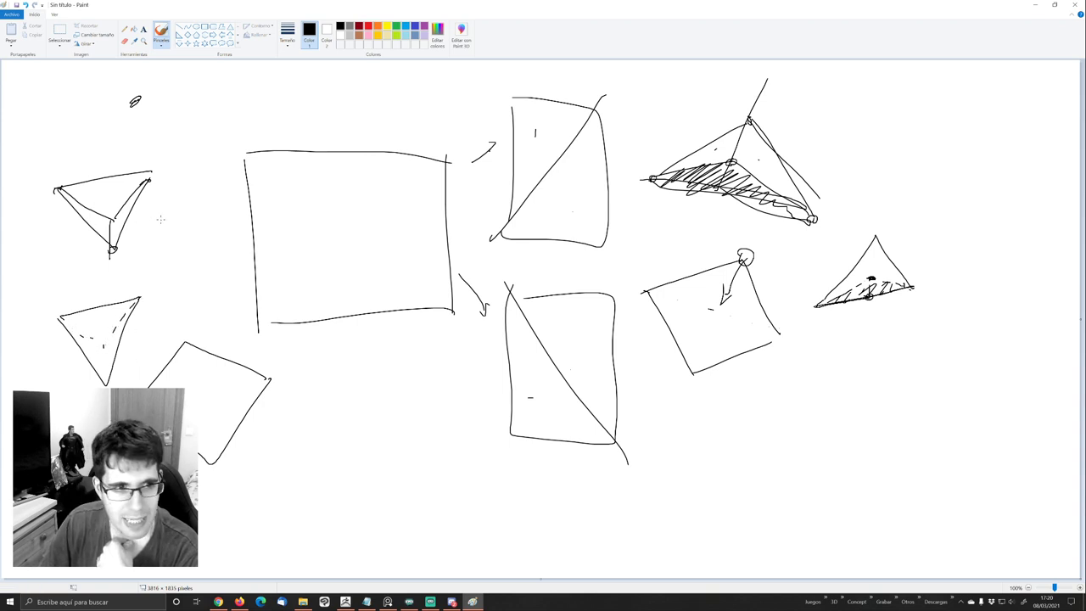
- Put cross-like marks beside the four folded sketches and draw an ellipse inside each diagonally split rectangle
mouse_move(153, 224)
left_mouse_down()
mouse_move(175, 198)
mouse_move(181, 226)
left_mouse_up()
mouse_move(166, 310)
left_mouse_down()
mouse_move(157, 329)
mouse_move(172, 323)
left_mouse_up()
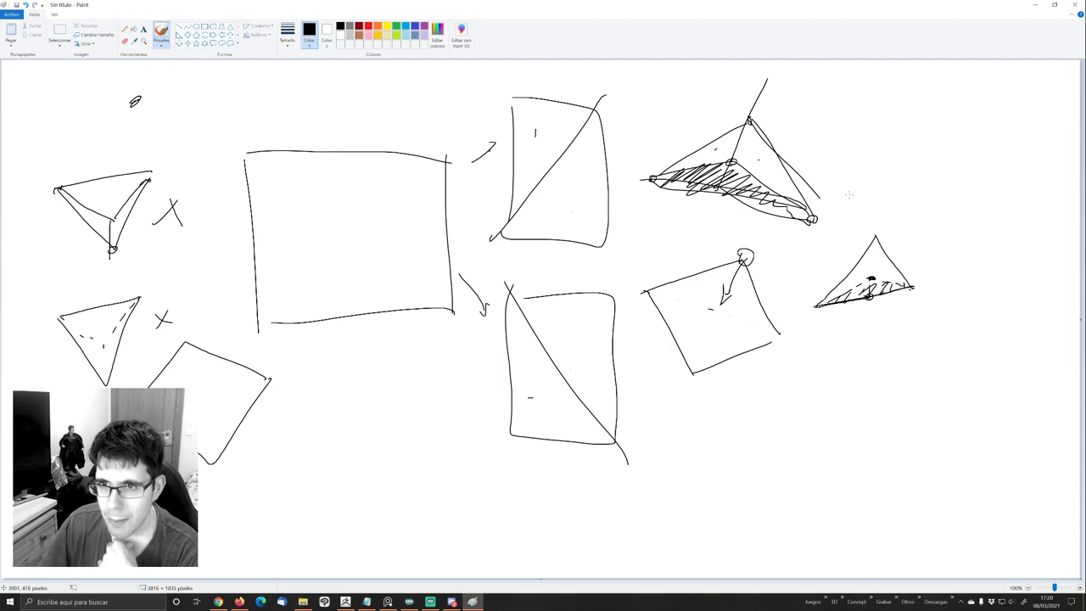
left_click_drag(850, 163, 834, 181)
left_click_drag(850, 164, 853, 196)
left_click_drag(804, 282, 805, 309)
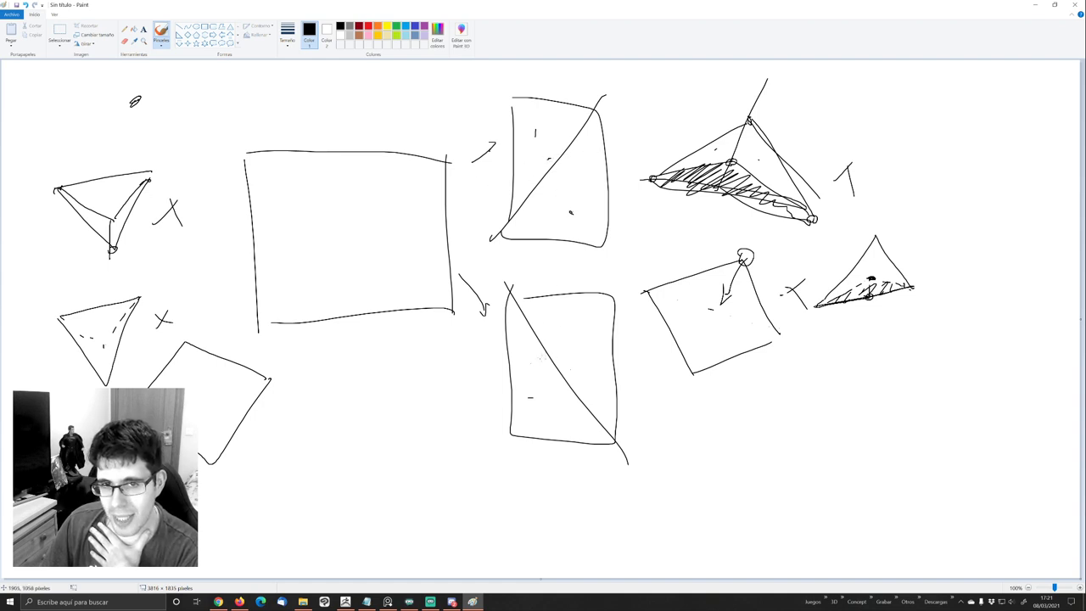
left_click_drag(539, 168, 548, 161)
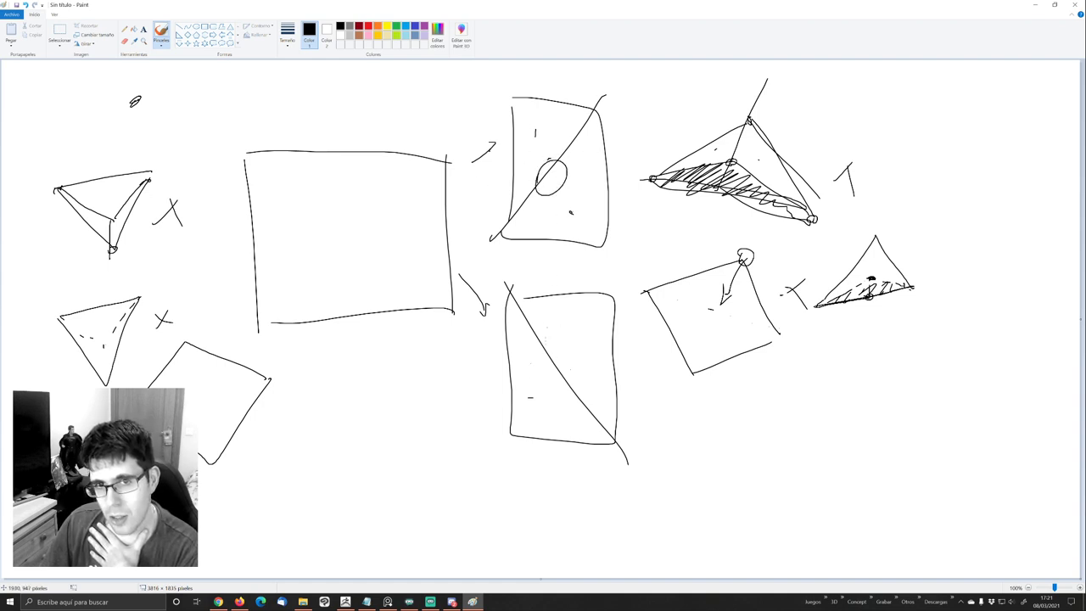
left_click_drag(551, 389, 534, 416)
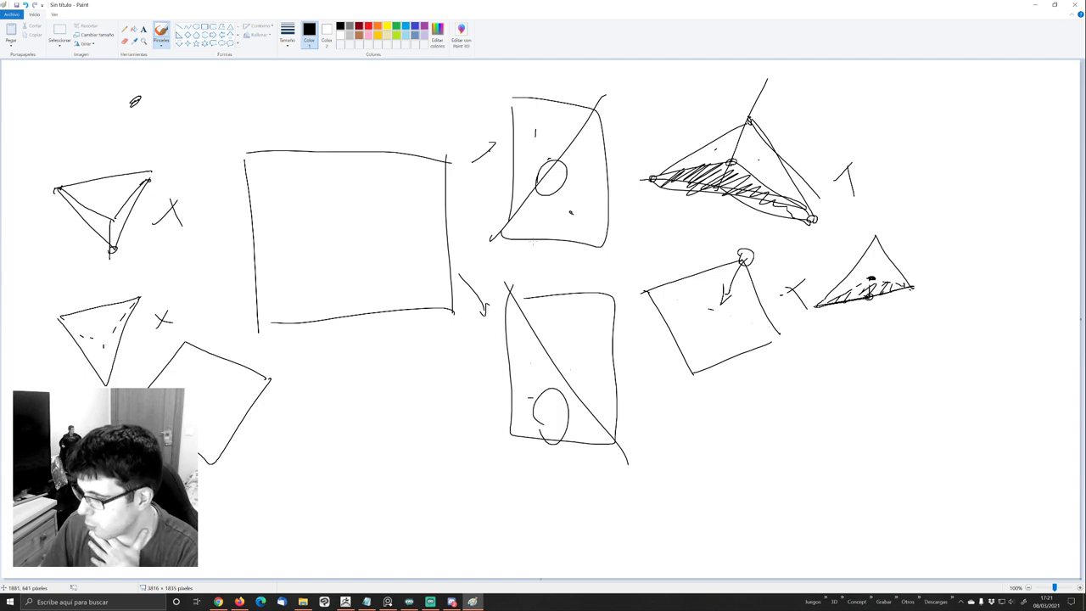
- Switch back to ZBrush and examine the head and shoulders from three-quarter and front views
key("alt+Tab")
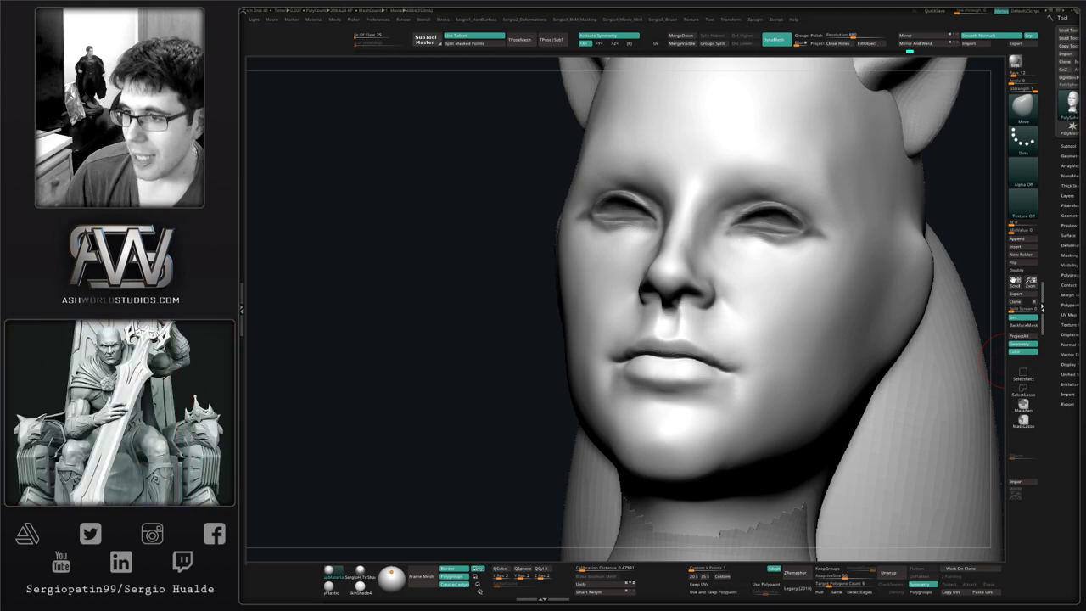
right_click_drag(545, 325, 552, 322)
right_click_drag(587, 378, 598, 206, "ctrl")
key("shift+s")
key("shift+s")
left_click_drag(793, 297, 824, 305, "ctrl")
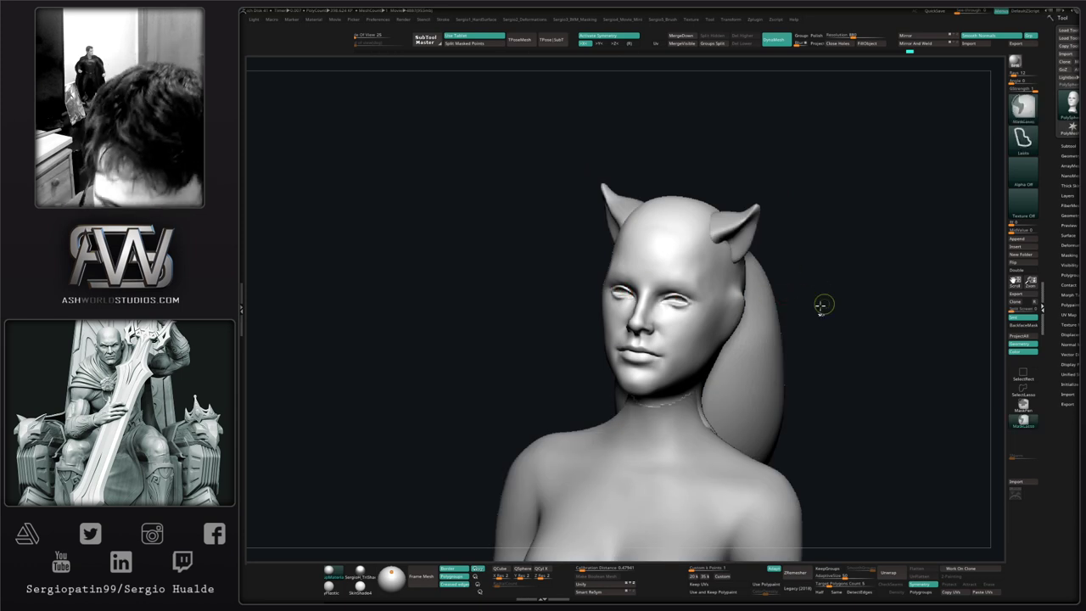
right_click_drag(684, 317, 682, 302, "shift")
right_click_drag(707, 341, 687, 343, "alt")
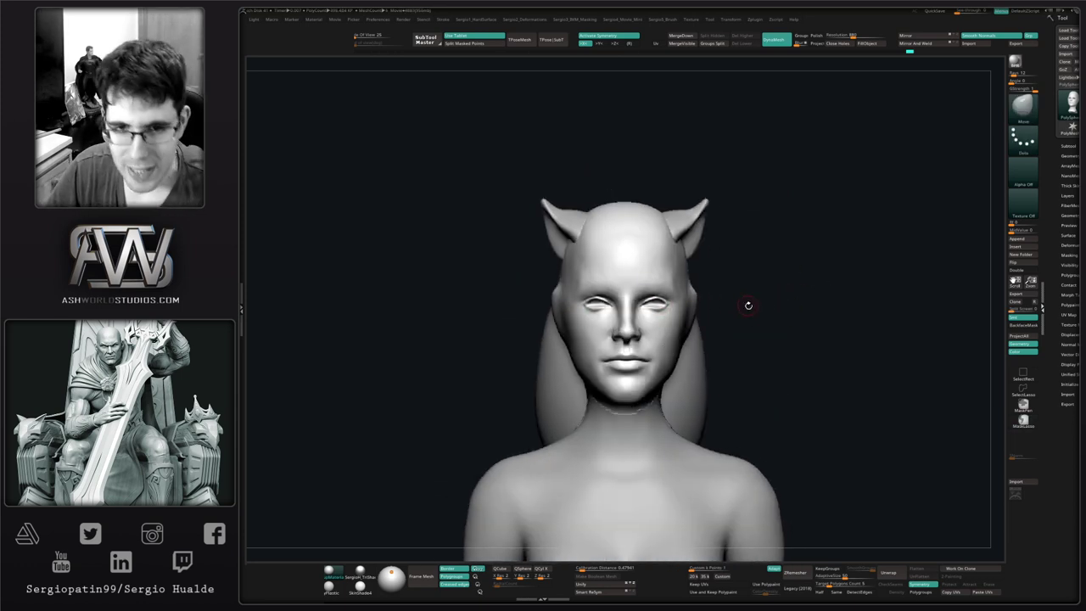
right_click_drag(701, 410, 688, 311, "alt")
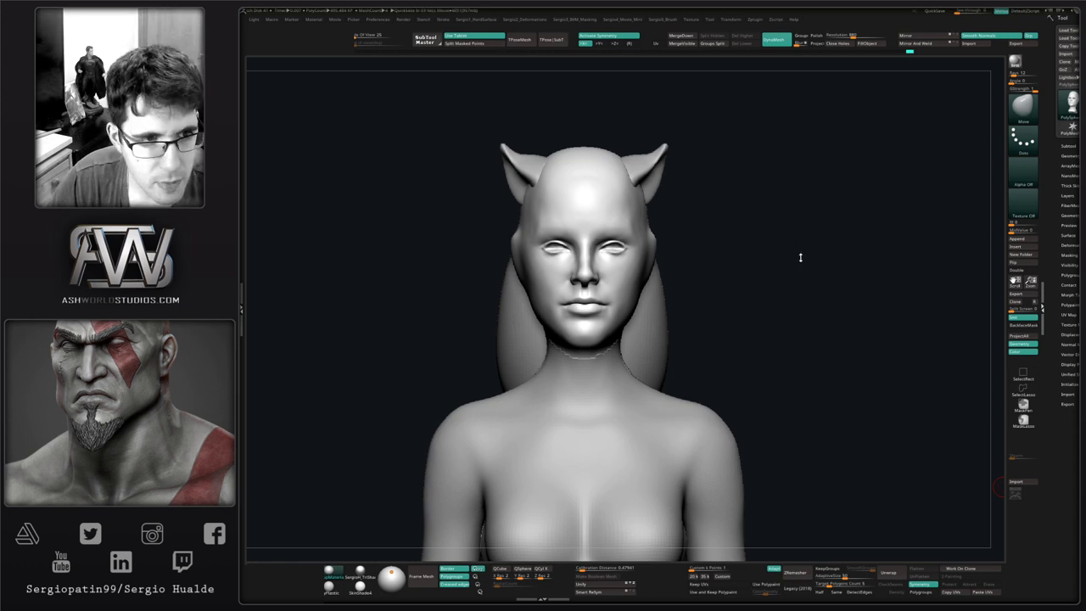
- Select the body and build up the breasts with the Clay brush, smoothing the transition above them
right_click_drag(800, 257, 705, 368)
left_click(687, 410, "alt")
right_click_drag(673, 412, 655, 298, "alt")
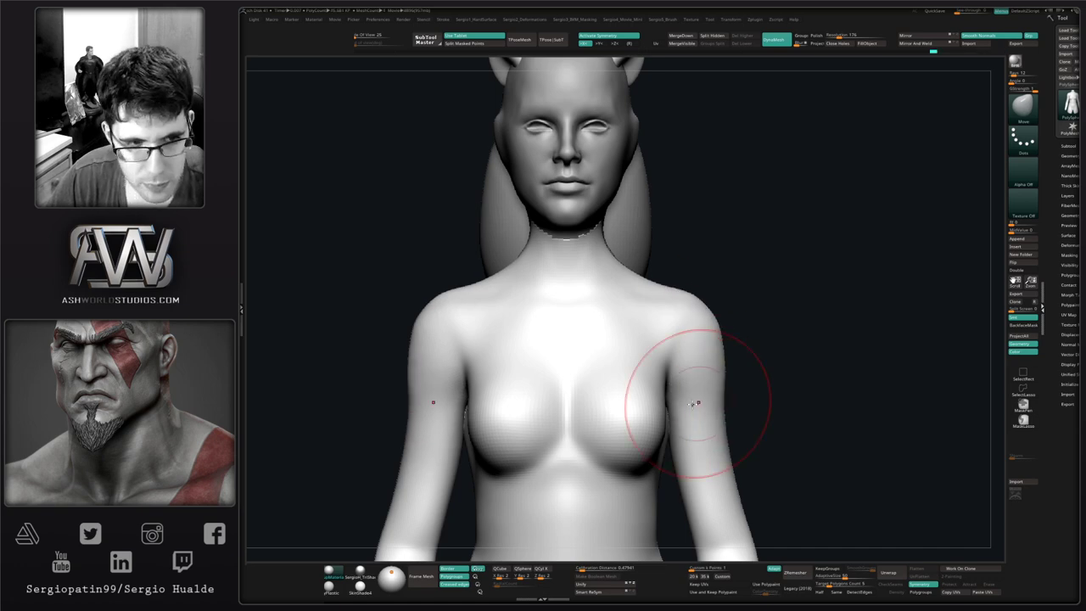
mouse_move(635, 412)
right_mouse_down()
mouse_move(645, 418)
mouse_move(606, 417)
mouse_move(635, 376)
mouse_move(625, 413)
mouse_move(642, 424)
mouse_move(647, 332)
right_mouse_up()
key("b")
key("c")
key("l")
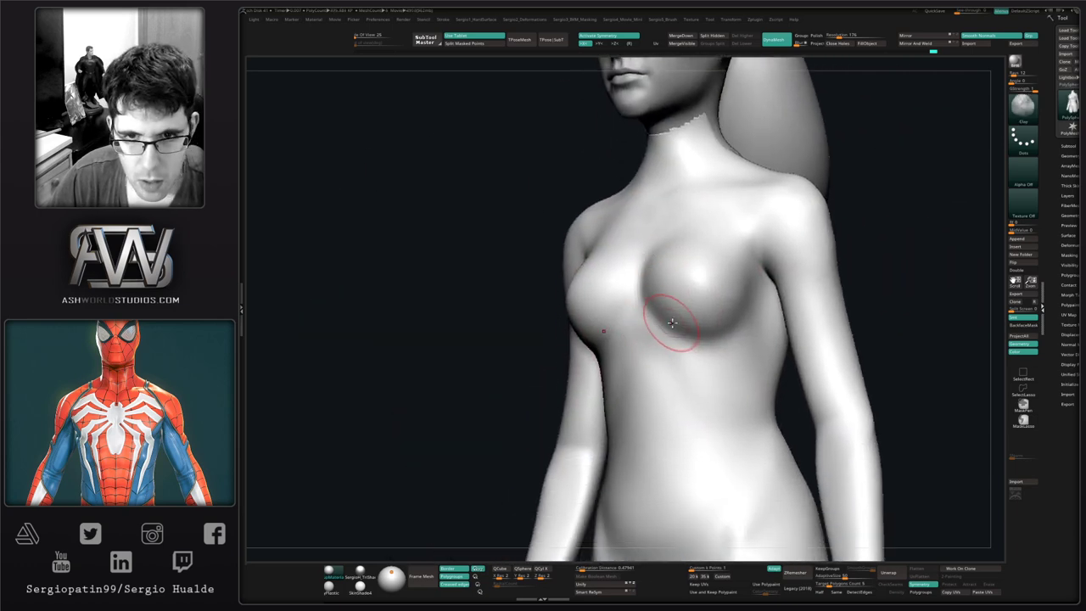
left_click_drag(648, 296, 648, 264)
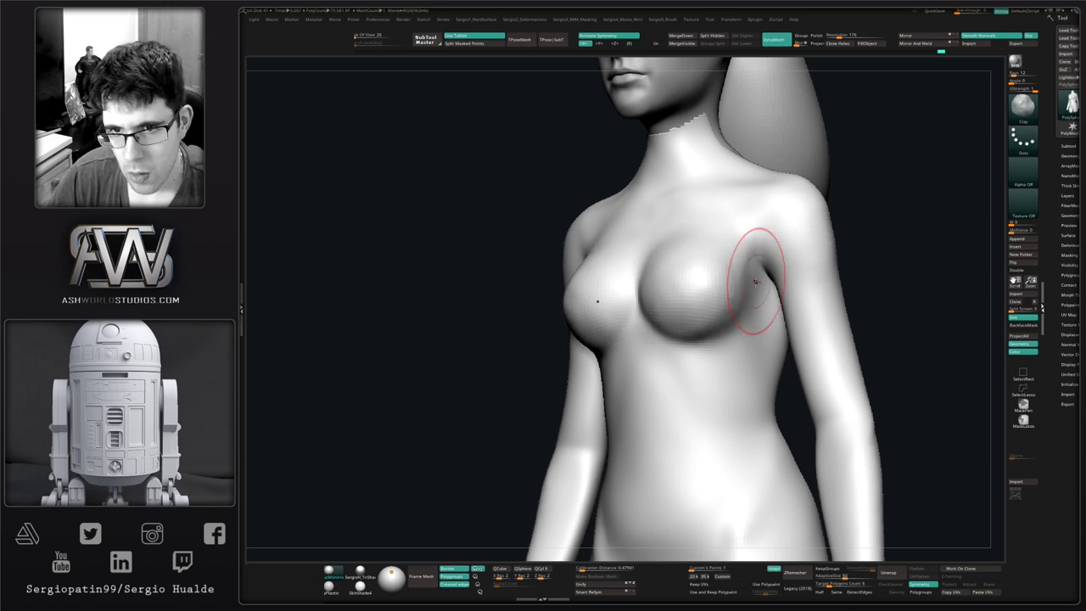
right_click_drag(739, 351, 718, 301)
left_click_drag(719, 301, 705, 263, "shift")
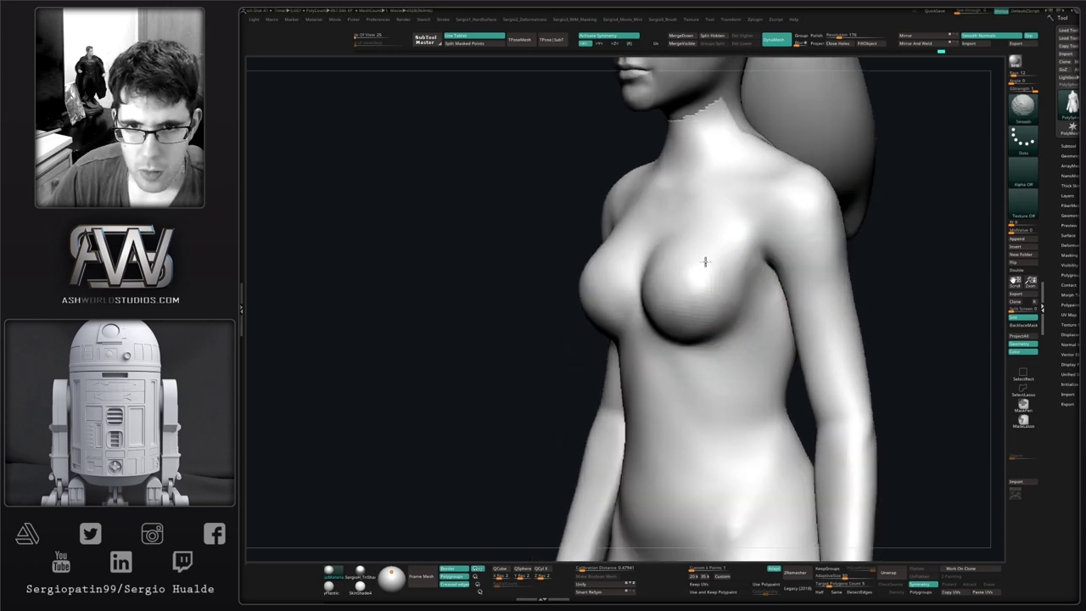
- Refine the lower contour of the breasts with the Move brush
key("b")
key("m")
key("v")
left_click_drag(654, 329, 656, 321)
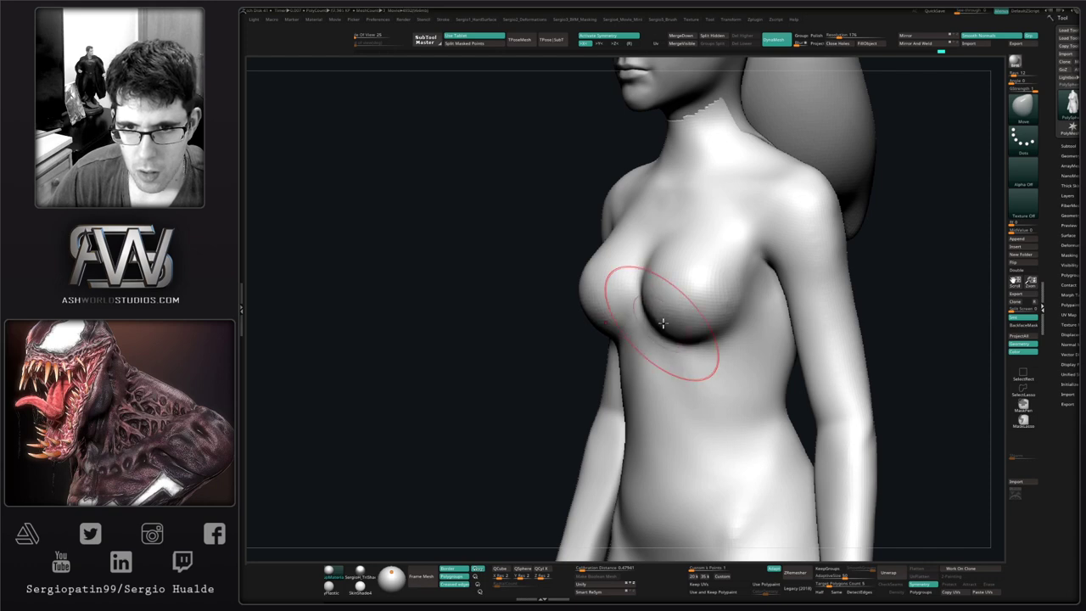
right_click_drag(659, 320, 712, 307)
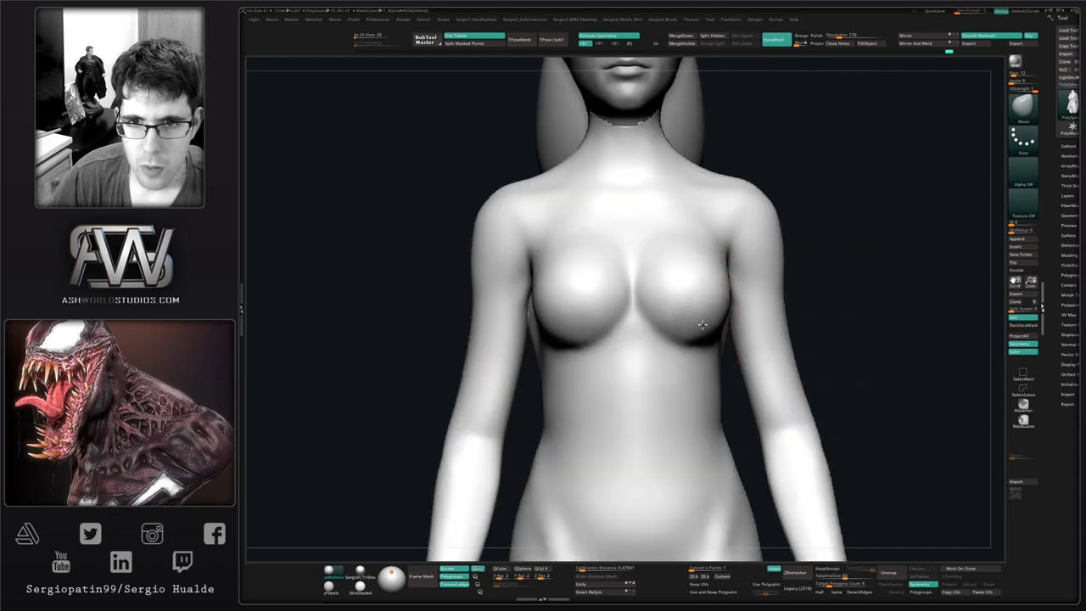
right_click_drag(603, 315, 734, 262)
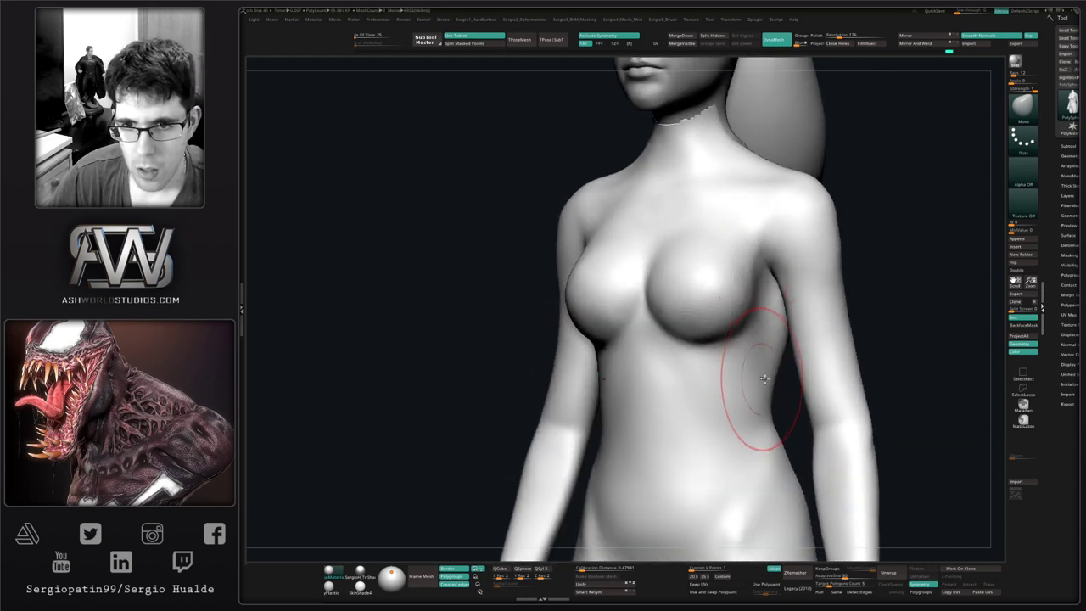
mouse_move(763, 387)
right_mouse_down()
mouse_move(739, 400)
mouse_move(686, 374)
mouse_move(741, 342)
right_mouse_up()
- Mask both arms, leaving the rest of the body unmasked
key("s")
key("w")
left_click(723, 390, "ctrl")
key("q")
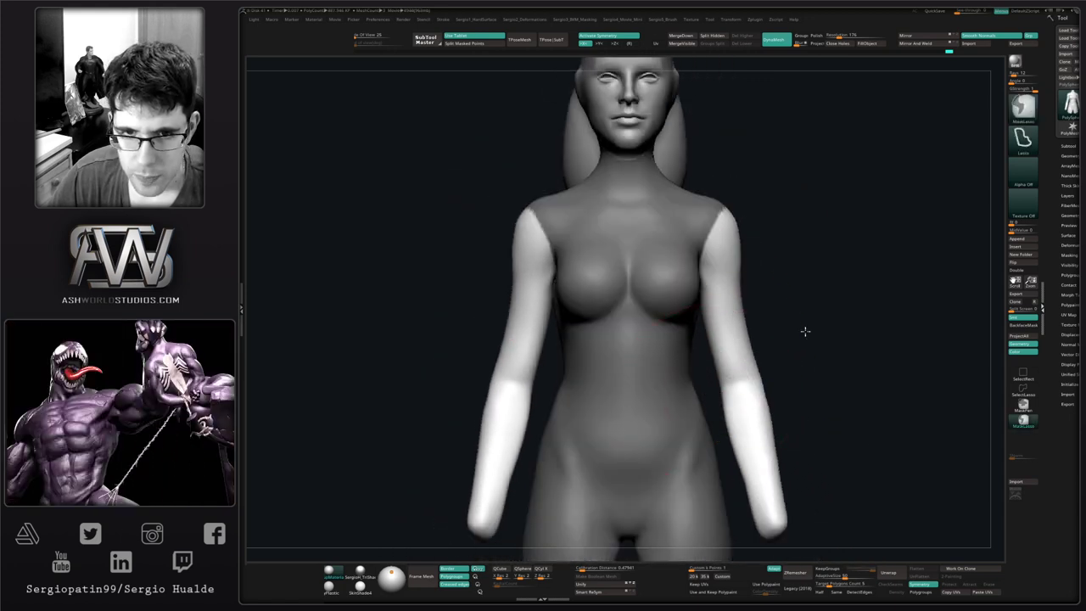
left_click(805, 331, "ctrl")
- Adjust the waist and the abdomen profile with the Move brush and clear the arm mask
left_click_drag(695, 376, 692, 379)
right_click_drag(692, 379, 626, 365)
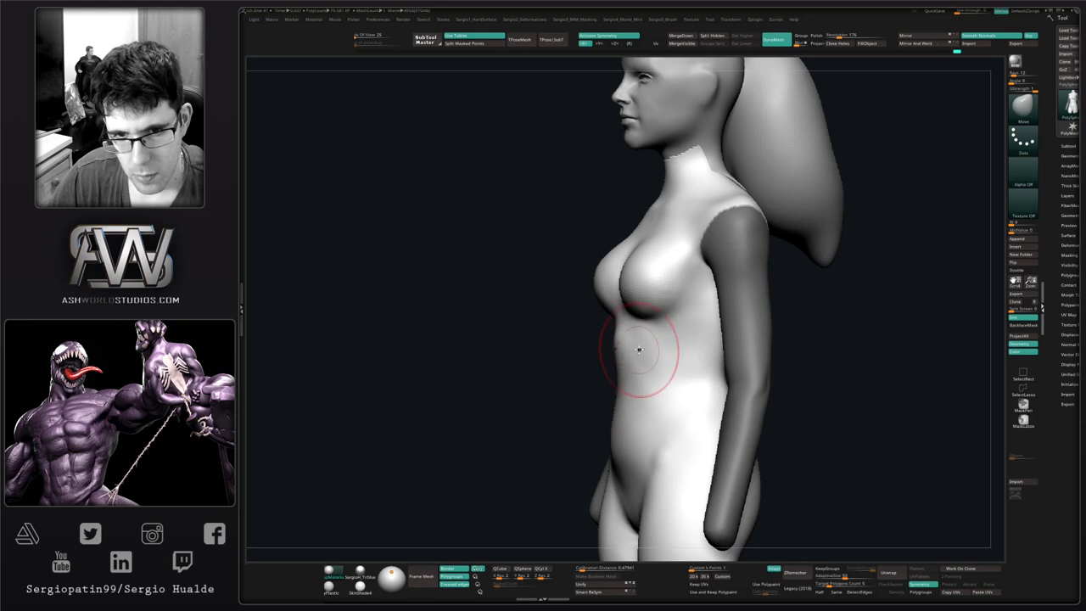
key("s")
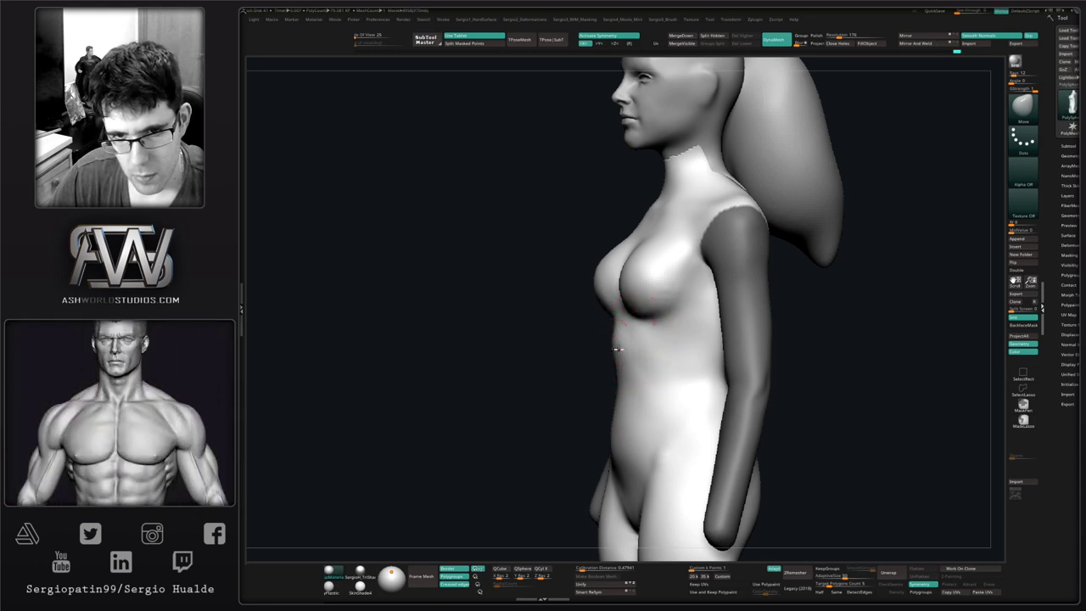
left_click_drag(618, 465, 623, 441)
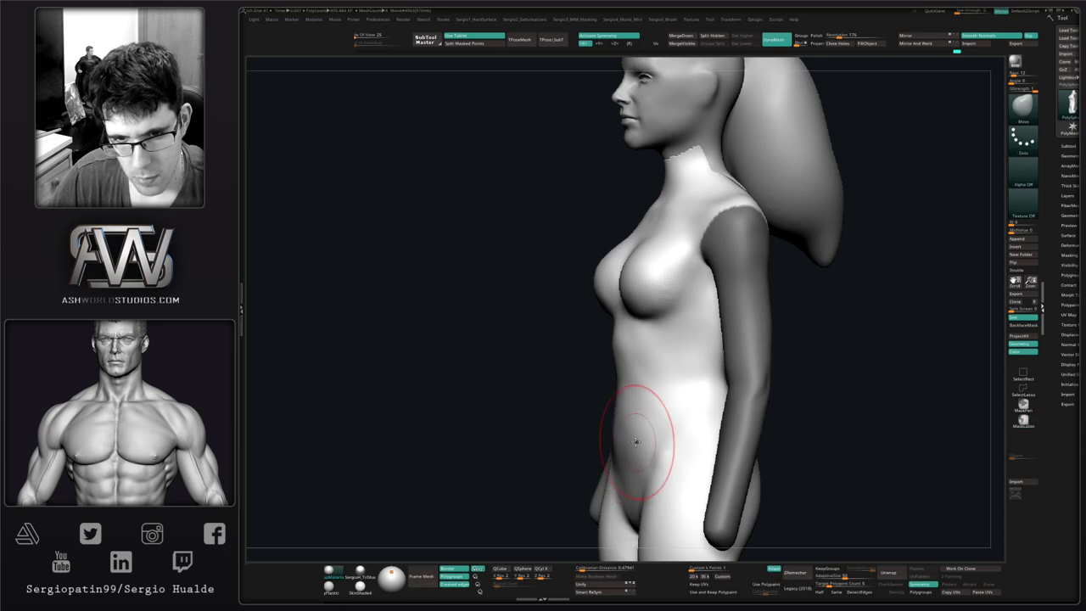
right_click_drag(634, 443, 783, 453)
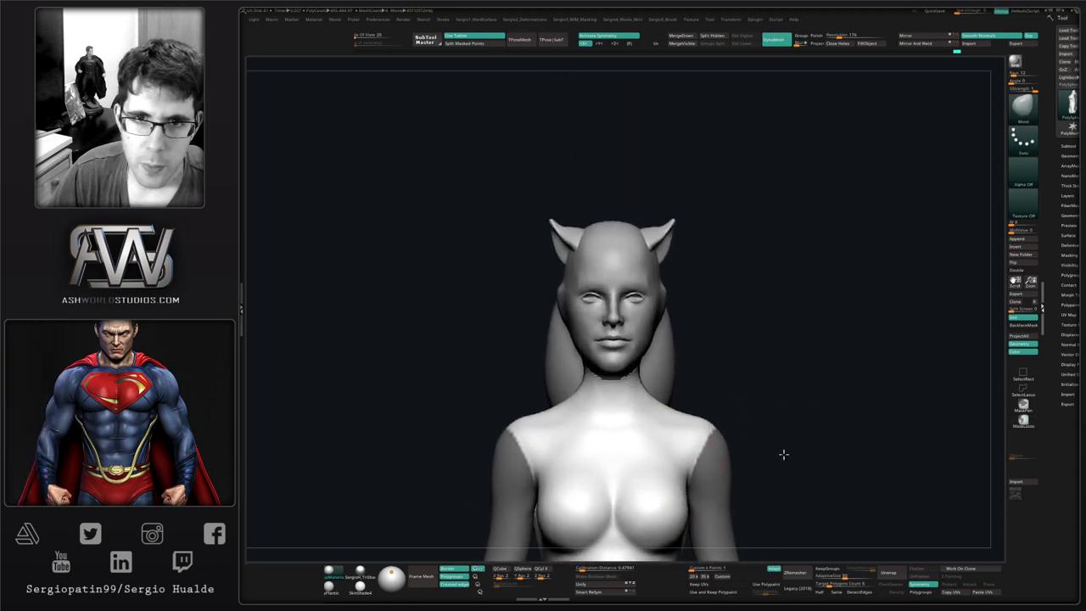
right_click_drag(734, 288, 677, 290)
left_click_drag(751, 246, 738, 238, "ctrl")
- Select the head and show it on its own
left_click(664, 232, "alt")
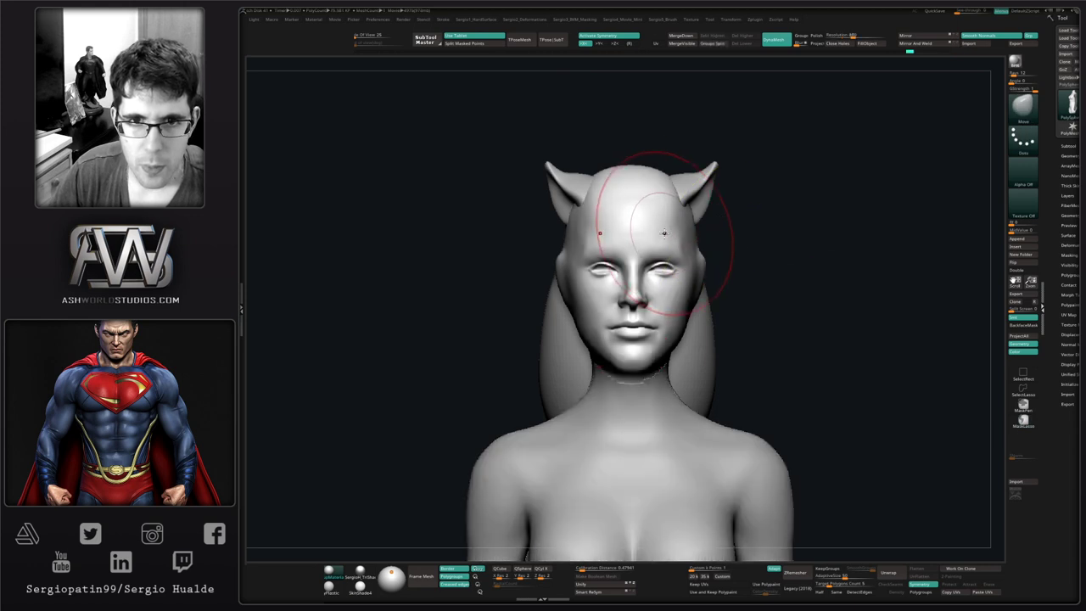
key("alt+s")
right_click_drag(664, 232, 641, 273, "alt")
key("s")
left_click_drag(637, 262, 622, 262)
mouse_move(670, 273)
right_mouse_down()
mouse_move(630, 302)
mouse_move(598, 289)
mouse_move(679, 226)
right_mouse_up()
- Even out the forehead and the top of the skull with the TrimDynamic brush
key("b")
key("t")
key("d")
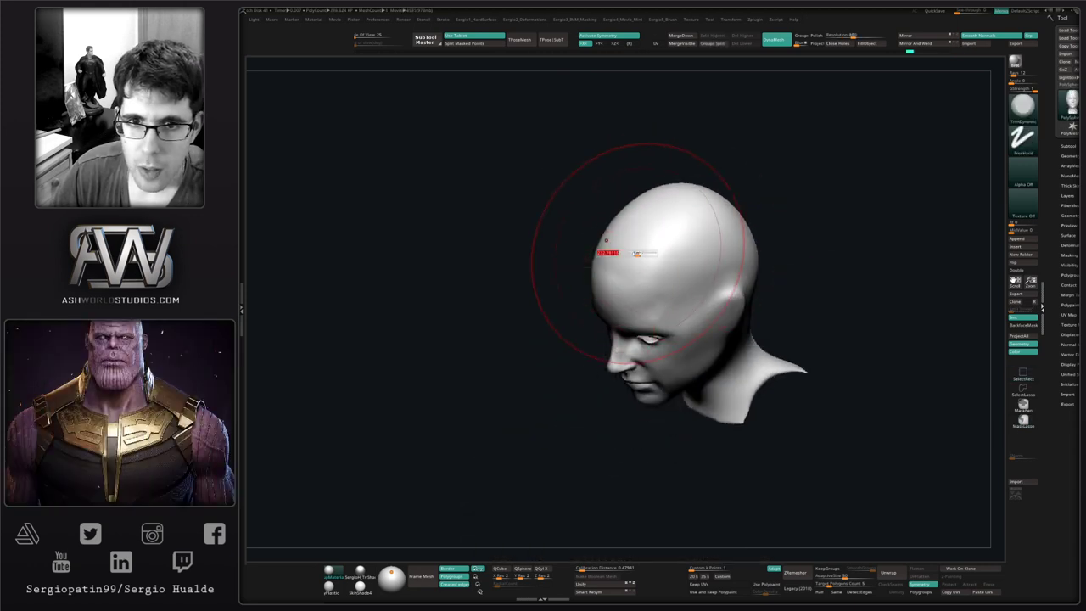
right_click_drag(606, 252, 703, 297)
key("space")
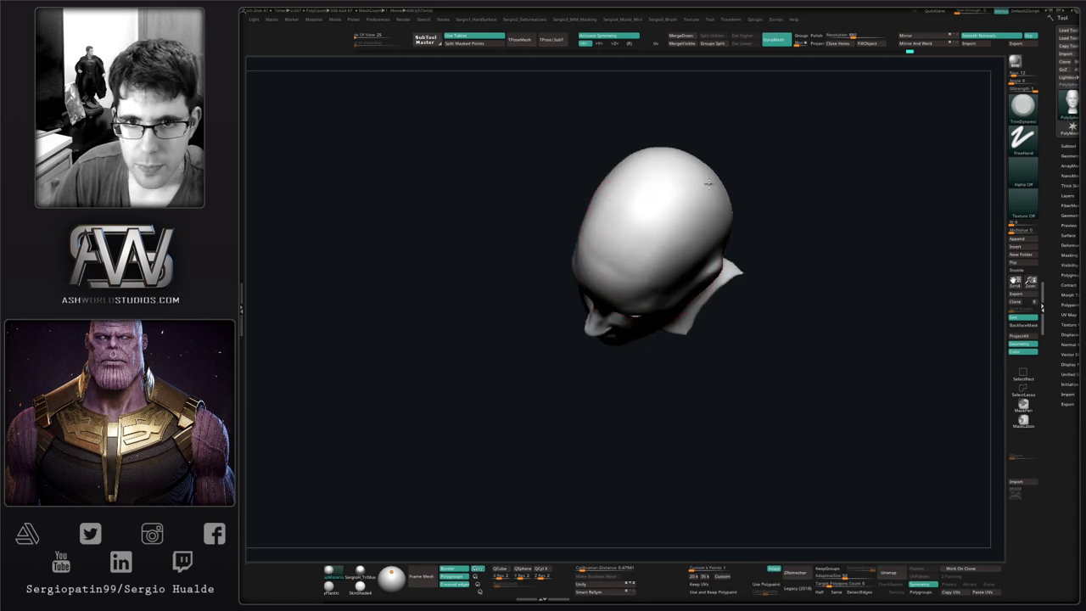
right_click_drag(708, 184, 713, 169)
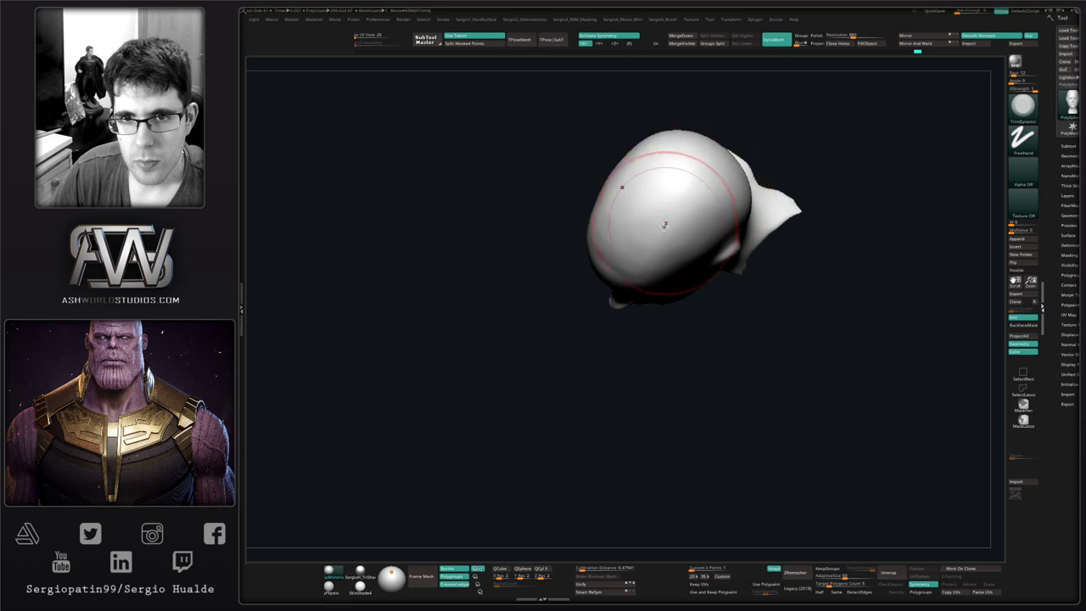
mouse_move(665, 225)
right_mouse_down()
mouse_move(689, 239)
mouse_move(726, 227)
mouse_move(754, 181)
mouse_move(737, 184)
mouse_move(705, 246)
mouse_move(727, 298)
mouse_move(694, 295)
mouse_move(684, 342)
right_mouse_up()
key("shift")
- Adjust the side of the head and the jawline with the Move brush
key("b")
key("m")
key("v")
key("s")
left_click_drag(683, 345, 678, 344)
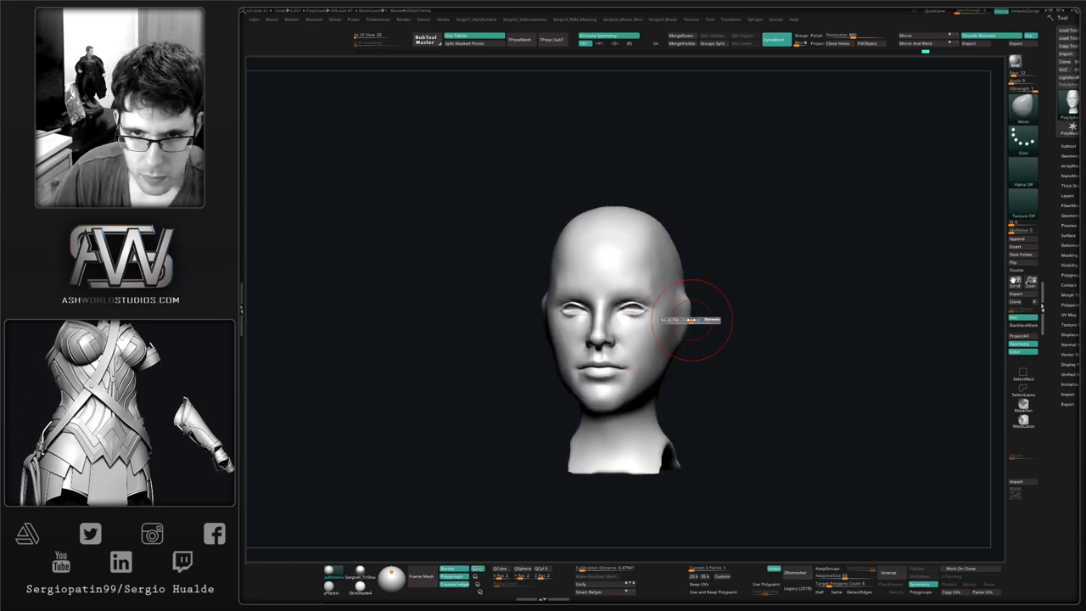
mouse_move(691, 315)
right_mouse_down()
mouse_move(679, 312)
mouse_move(710, 320)
mouse_move(699, 419)
mouse_move(706, 385)
right_mouse_up()
key("s")
mouse_move(735, 383)
left_mouse_down()
mouse_move(724, 384)
mouse_move(754, 373)
left_mouse_up()
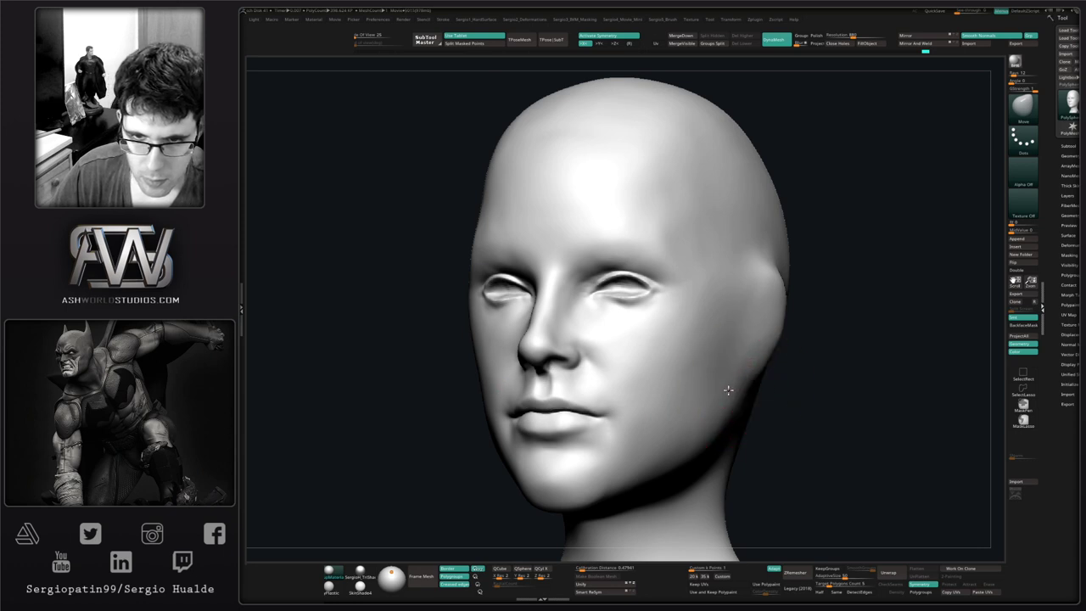
key("ctrl")
right_click_drag(713, 396, 713, 347, "ctrl")
mouse_move(713, 390)
right_mouse_down("shift")
mouse_move(732, 402)
mouse_move(712, 381)
mouse_move(724, 364)
mouse_move(709, 370)
right_mouse_up("shift")
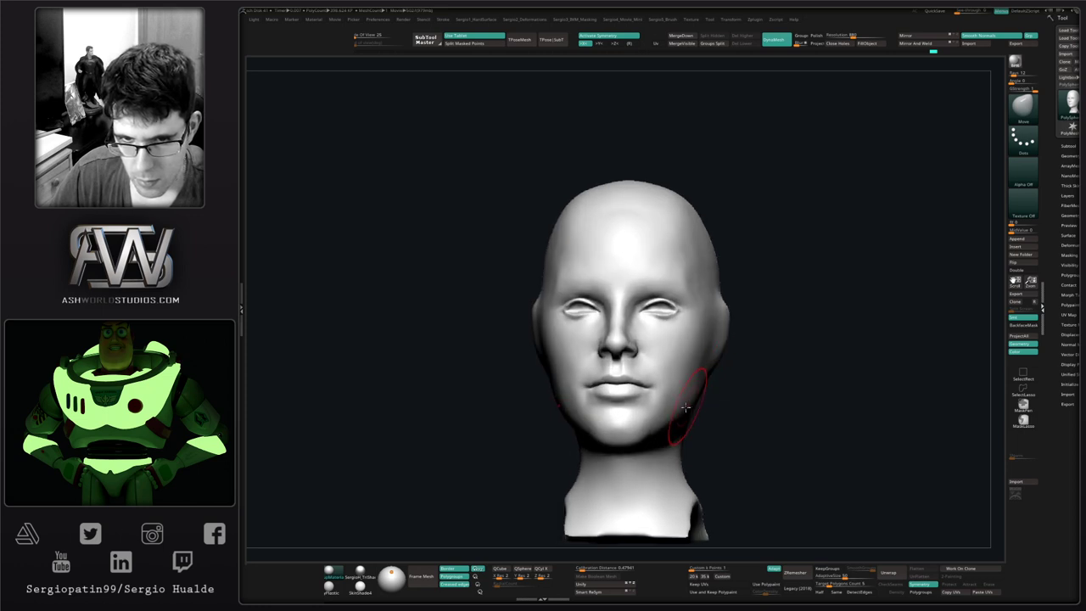
- Reshape the chin with a smaller Move brush and smooth the area below the lower lip
mouse_move(661, 428)
right_mouse_down()
mouse_move(649, 461)
mouse_move(612, 455)
mouse_move(620, 449)
mouse_move(598, 436)
mouse_move(579, 461)
right_mouse_up()
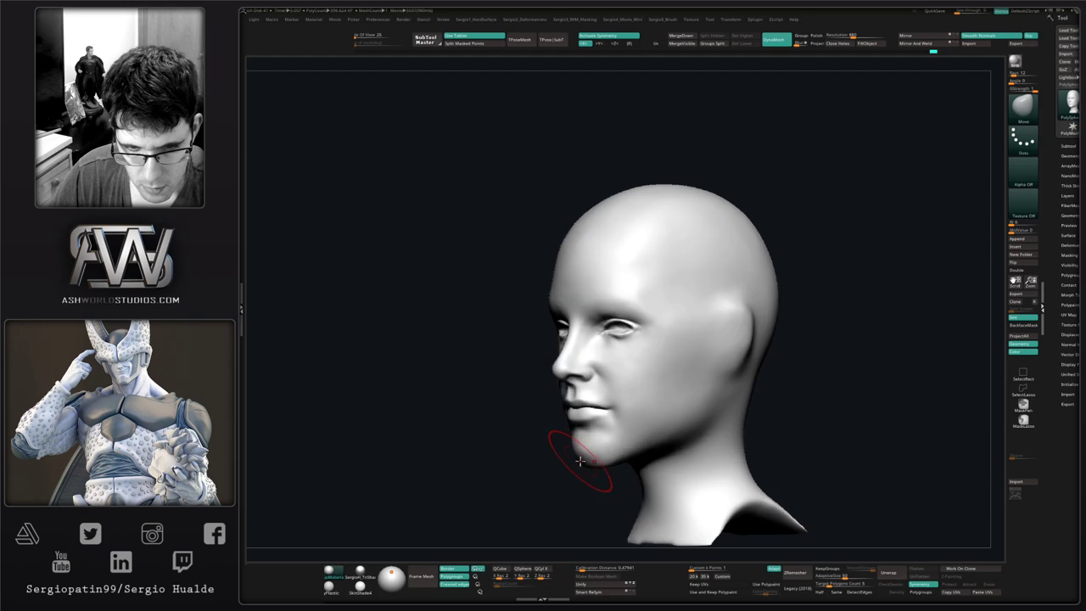
key("s")
right_click_drag(571, 413, 577, 466, "ctrl")
key("s")
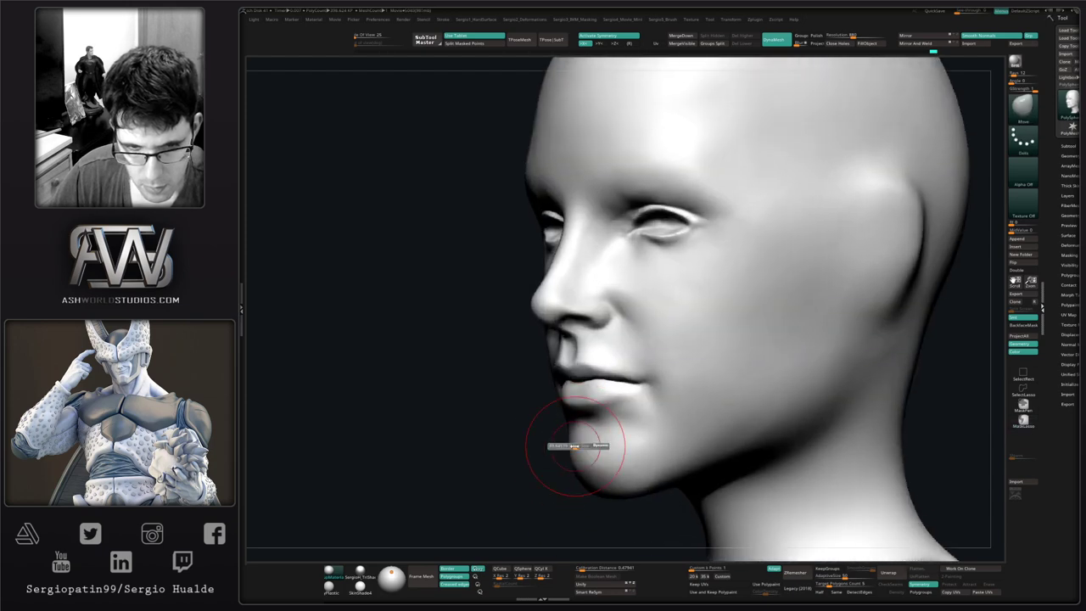
left_click_drag(566, 454, 575, 453)
mouse_move(574, 454)
right_mouse_down()
mouse_move(628, 463)
mouse_move(672, 443)
mouse_move(667, 397)
mouse_move(707, 415)
mouse_move(675, 420)
right_mouse_up()
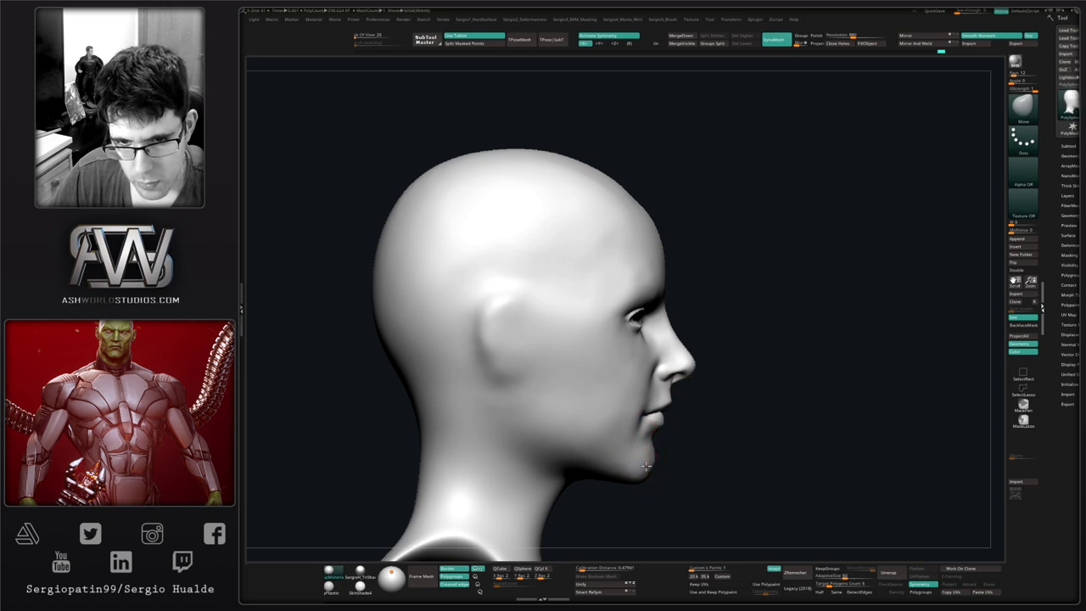
right_click_drag(647, 466, 649, 407)
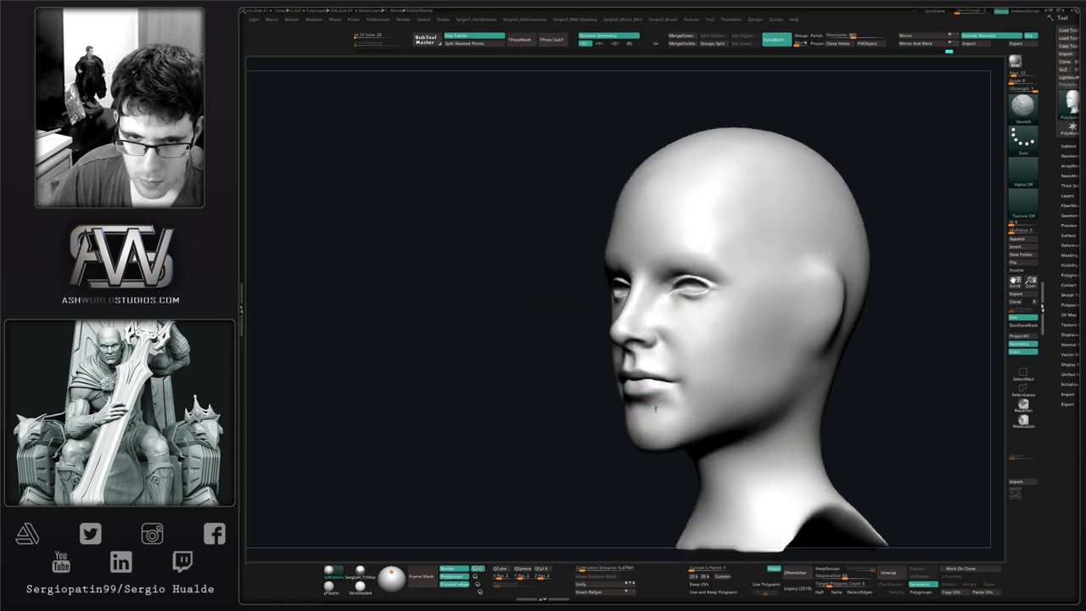
right_click_drag(698, 376, 690, 347)
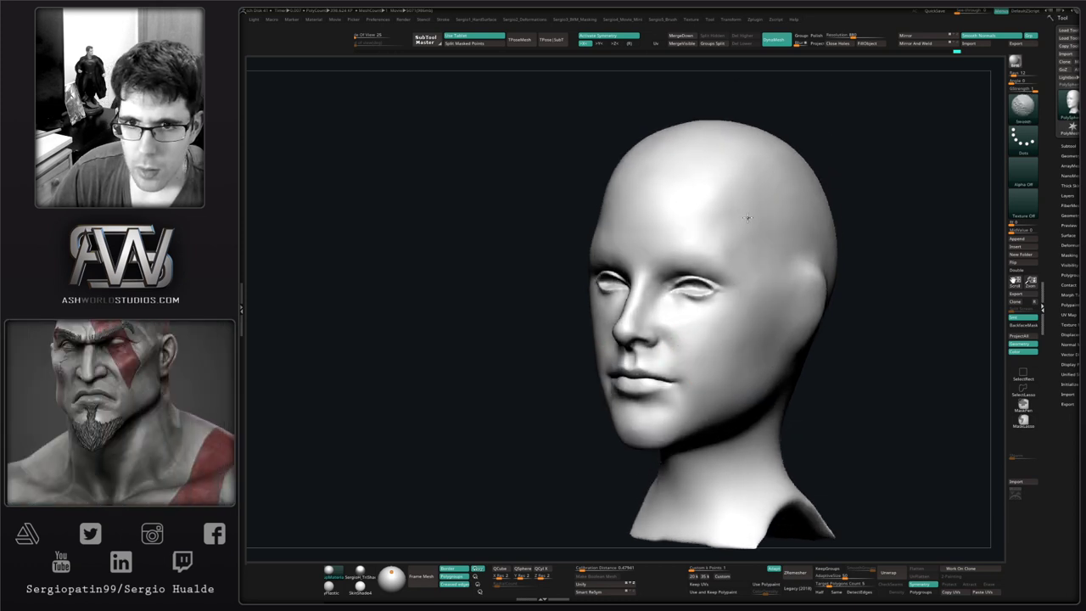
- Reshape the crown and back of the skull with the Move brush, then refine them with Clay and Smooth
mouse_move(721, 173)
right_mouse_down("ctrl")
mouse_move(721, 316)
mouse_move(711, 302)
mouse_move(679, 397)
right_mouse_up("ctrl")
right_click_drag(654, 315, 654, 328)
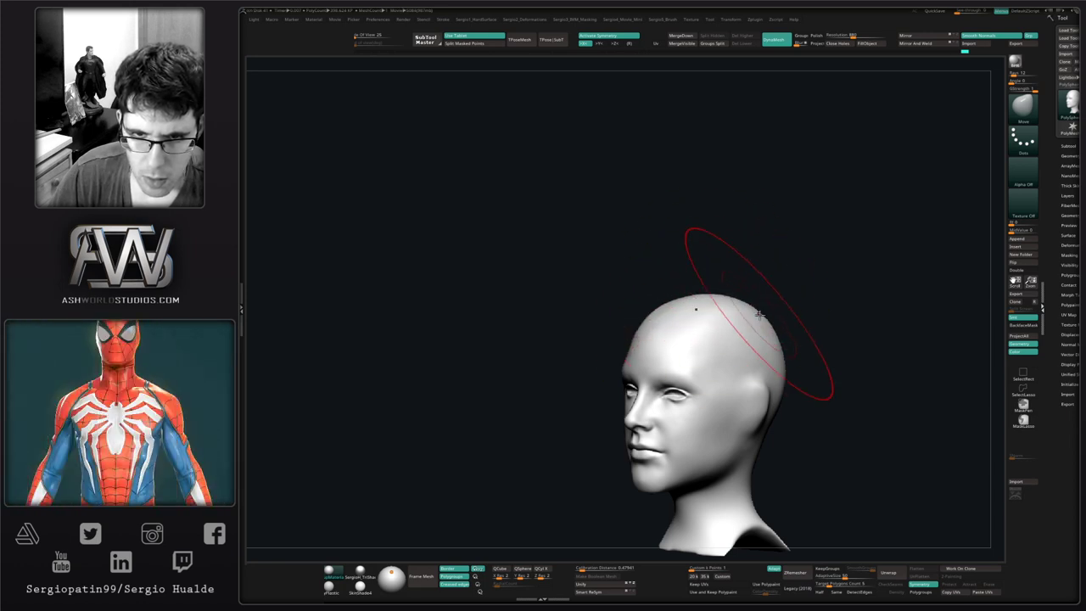
right_click_drag(782, 339, 772, 344)
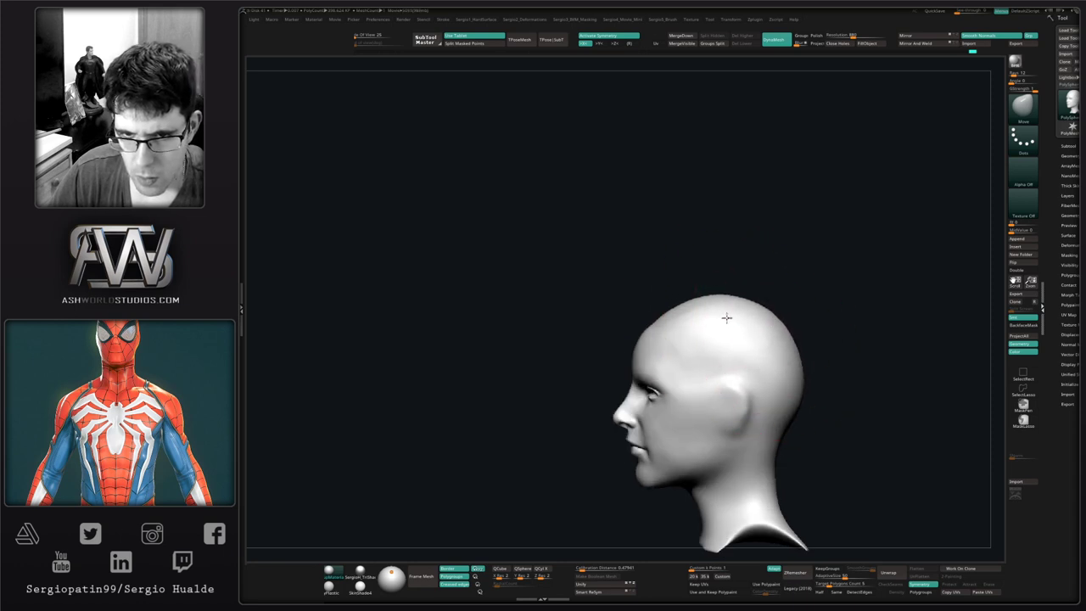
mouse_move(726, 318)
right_mouse_down()
mouse_move(739, 345)
mouse_move(667, 327)
right_mouse_up()
key("b")
key("c")
key("l")
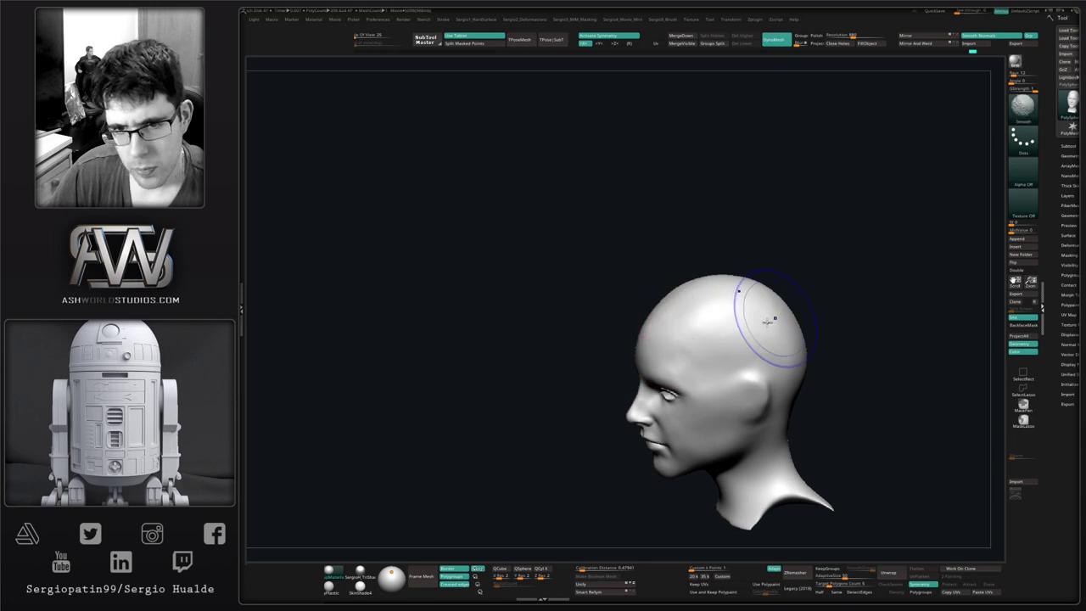
right_click_drag(766, 322, 749, 283, "shift")
right_click_drag(771, 353, 744, 360)
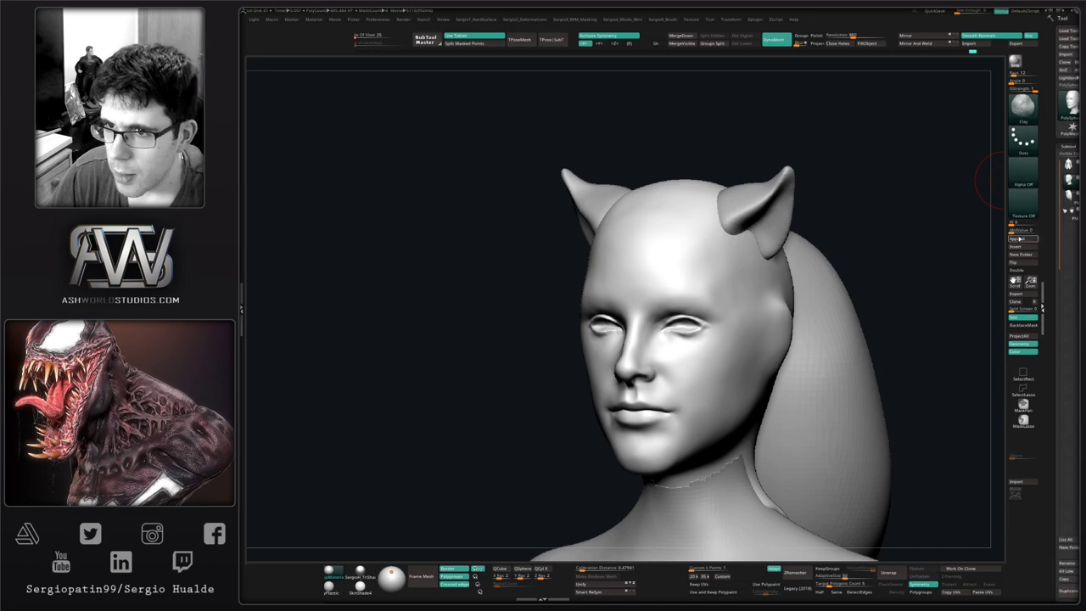
- Append a sphere, scale it down to less than head size and move it beside the head
left_click(1018, 243)
left_click(791, 288)
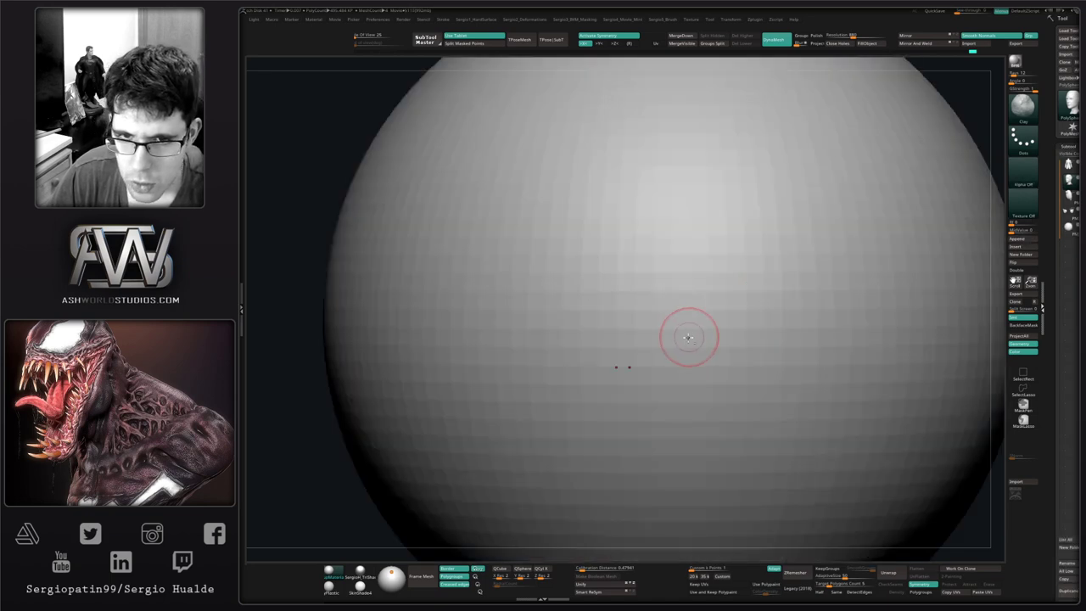
key("w")
right_click_drag(681, 331, 648, 331, "shift")
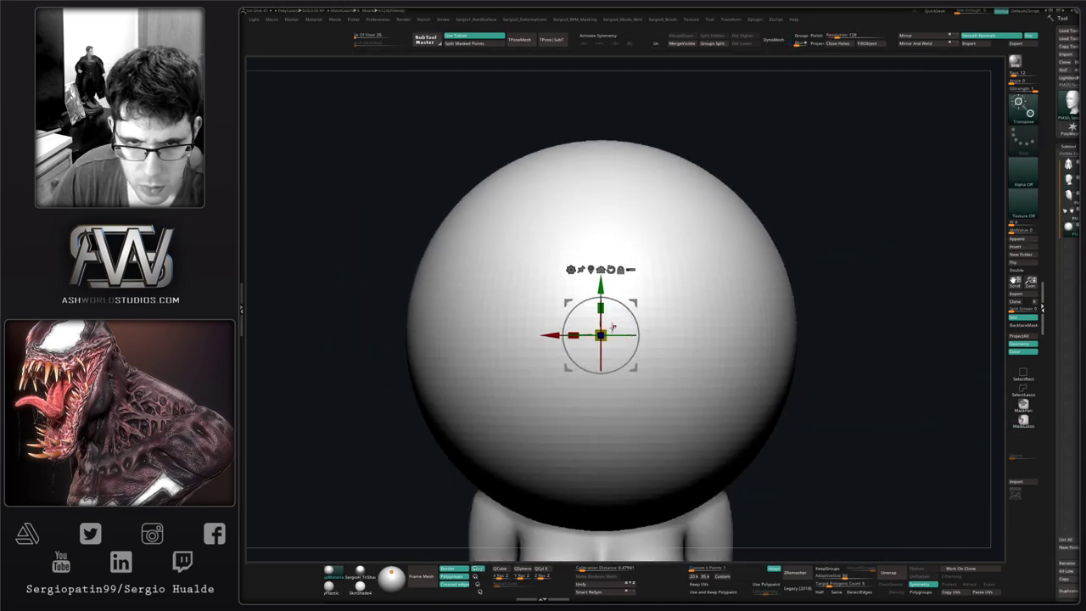
left_click_drag(601, 334, 501, 438)
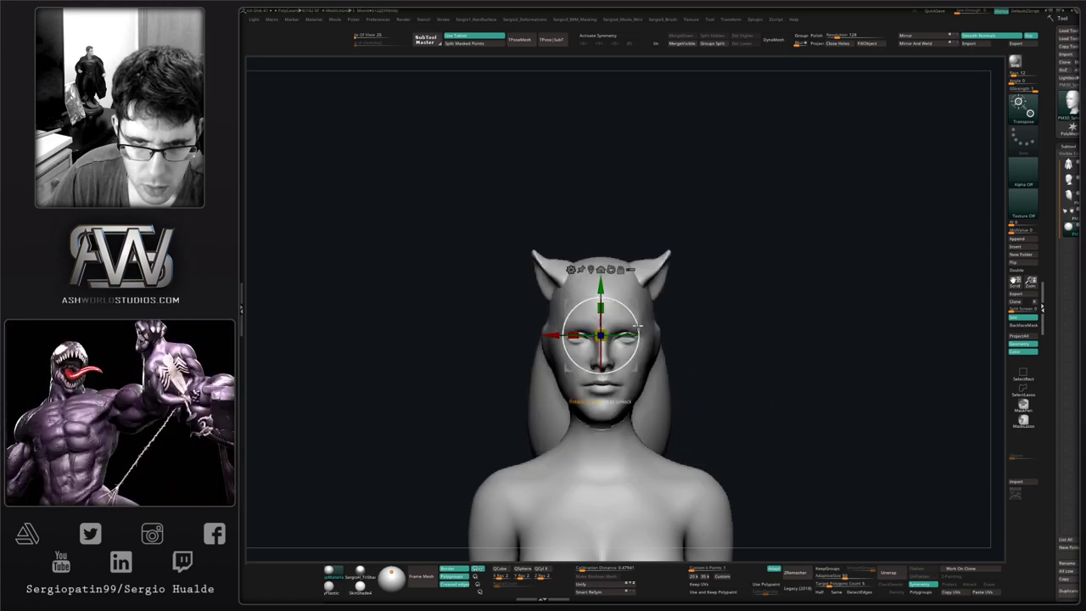
left_click_drag(633, 303, 536, 325)
right_click_drag(536, 339, 645, 356, "shift")
left_click_drag(547, 325, 598, 318)
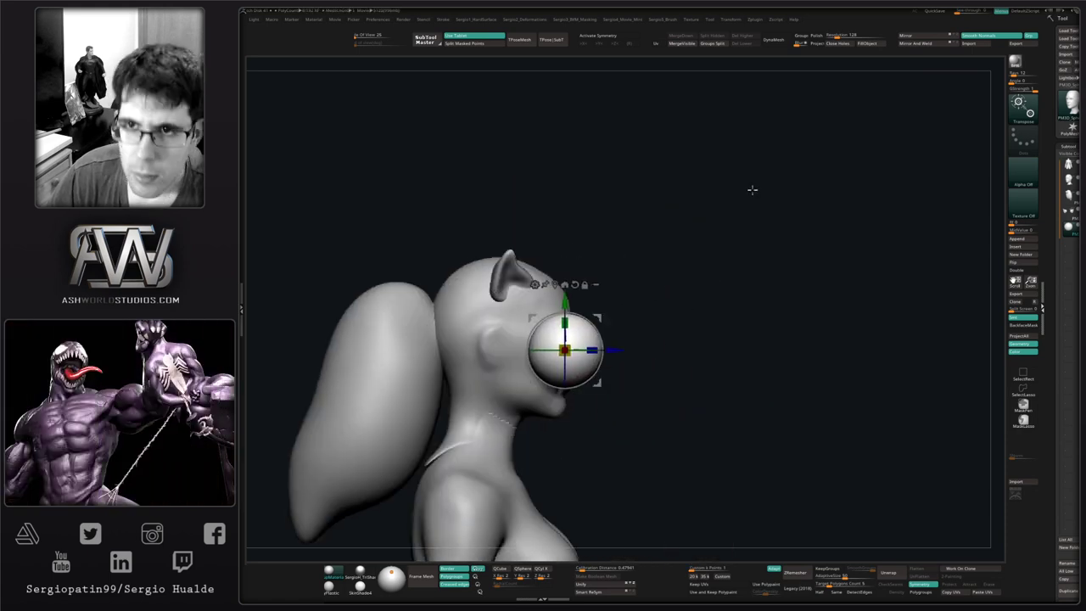
- Mirror and weld the sphere to the other side of the head and activate X symmetry
left_click(934, 44)
right_click_drag(713, 322, 585, 348, "shift")
key("x")
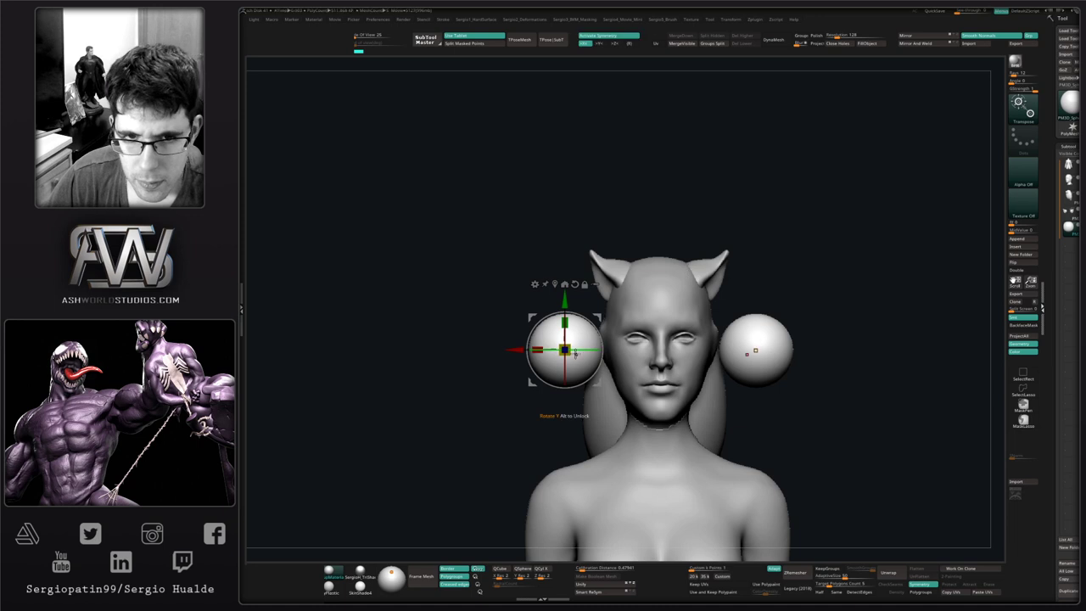
- Scale down the mirrored eyeball spheres and move them over the eye sockets in the front view
left_click_drag(597, 317, 648, 305)
left_click_drag(615, 337, 579, 374)
right_click_drag(630, 333, 639, 311, "ctrl")
left_click_drag(578, 319, 635, 319, "alt")
left_click_drag(603, 351, 646, 325)
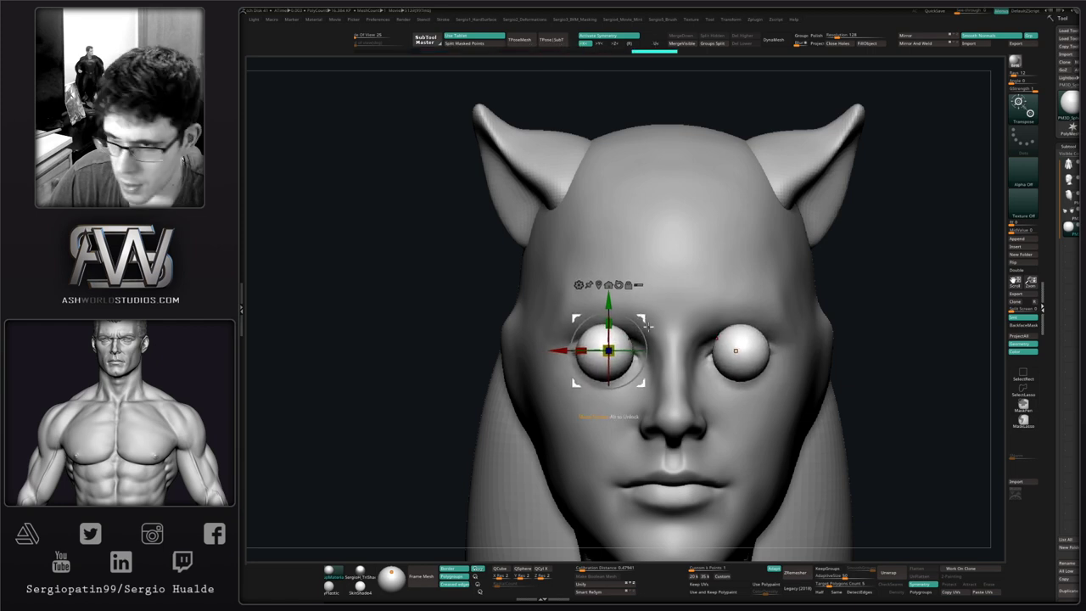
- Push the eyeballs back into the sockets from the side and adjust their placement between the eyelids
mouse_move(649, 328)
right_mouse_down()
mouse_move(688, 329)
mouse_move(658, 325)
right_mouse_up()
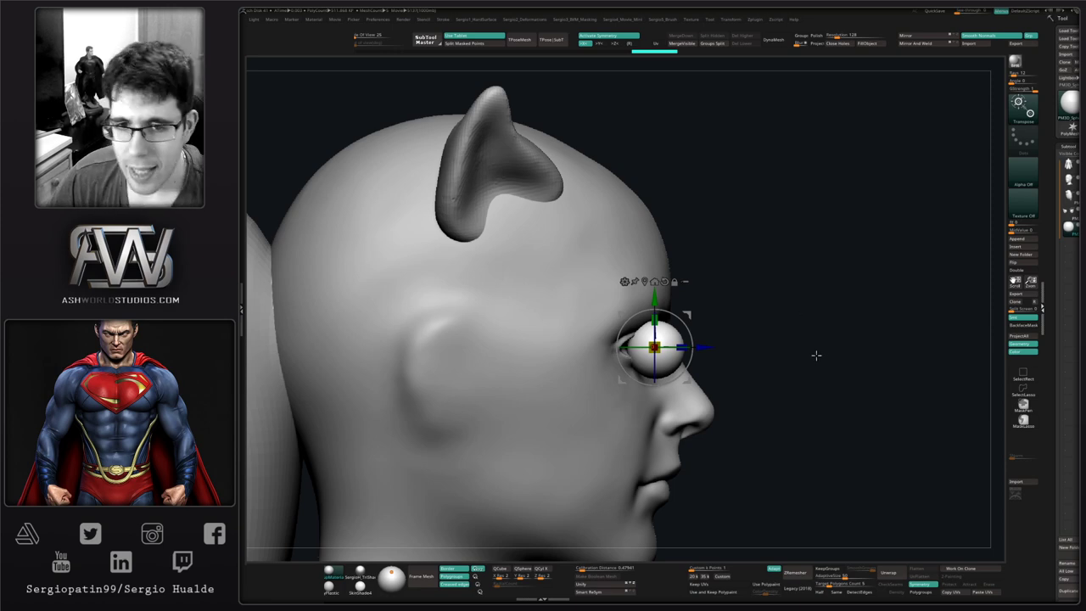
right_click_drag(816, 355, 683, 312)
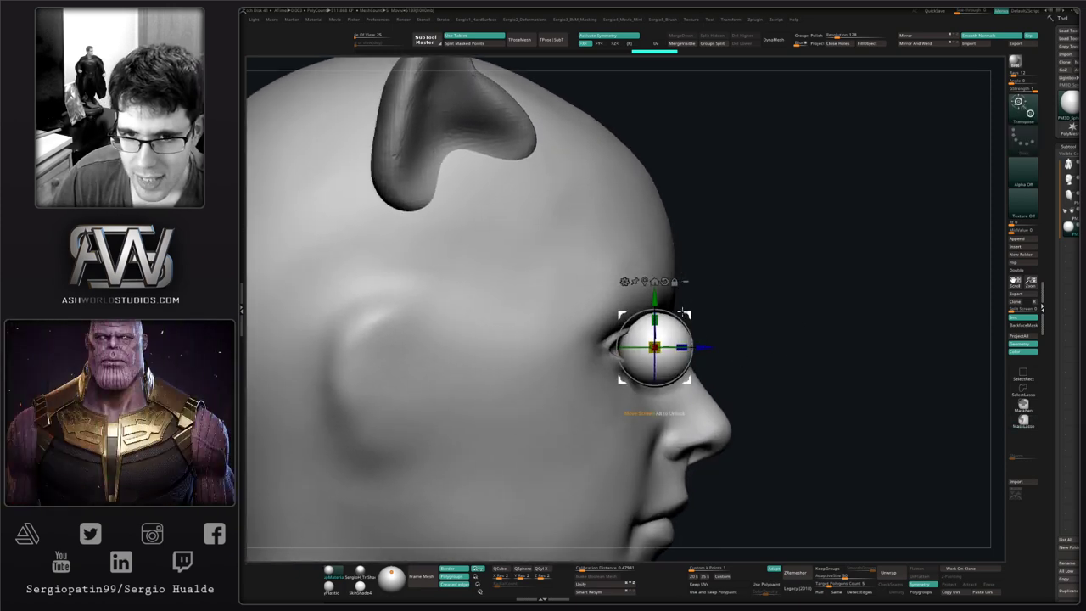
left_click_drag(683, 314, 670, 336)
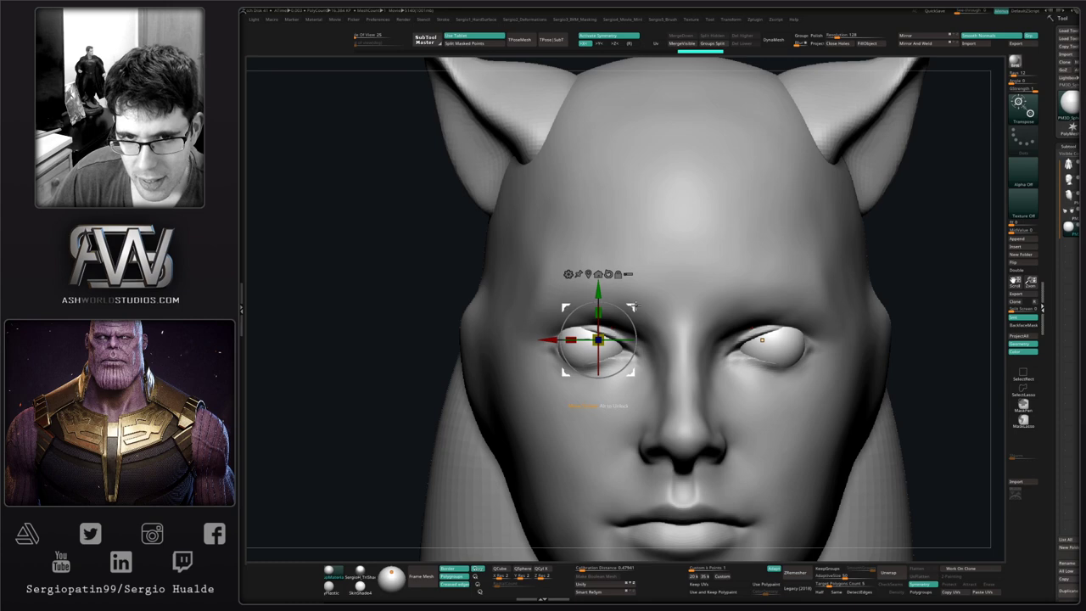
left_click_drag(640, 307, 643, 303)
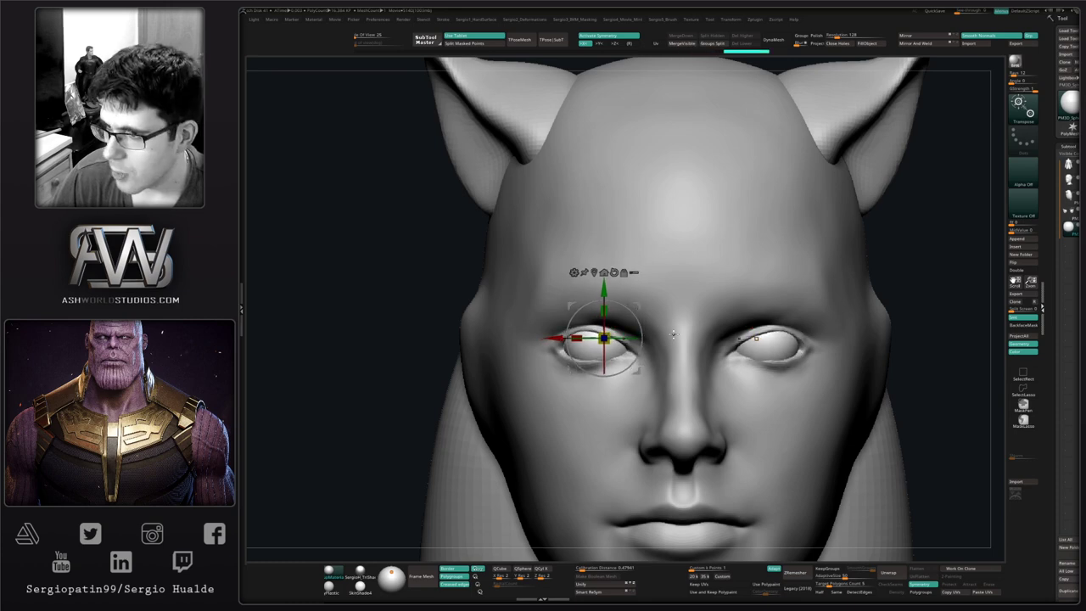
- Nudge the eyeballs slightly deeper into the head and fine-tune their fit behind the eyelids
right_click_drag(674, 334, 744, 356)
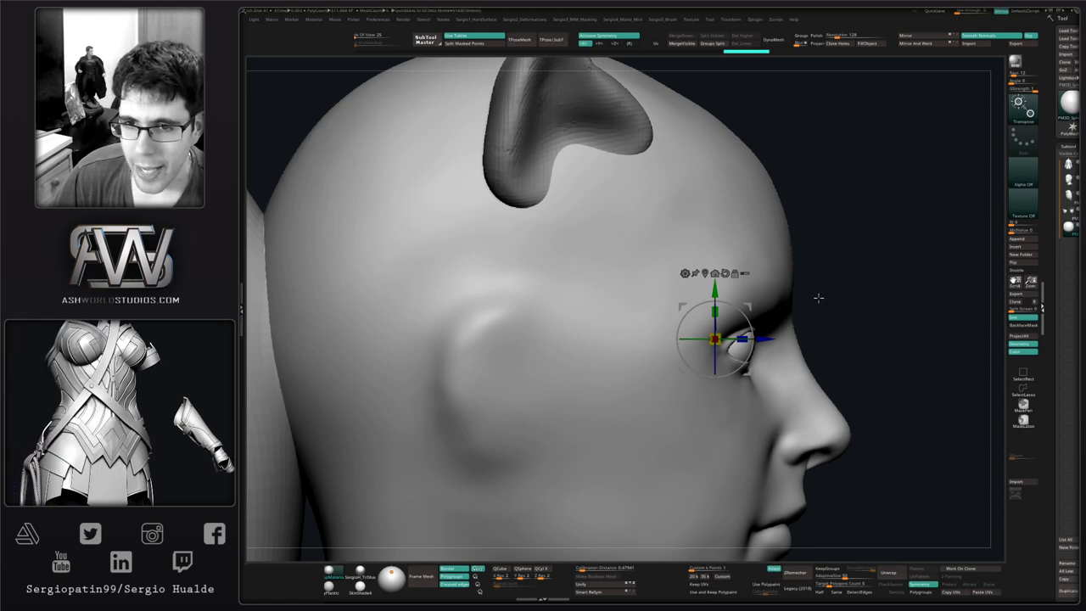
left_click_drag(714, 339, 708, 337)
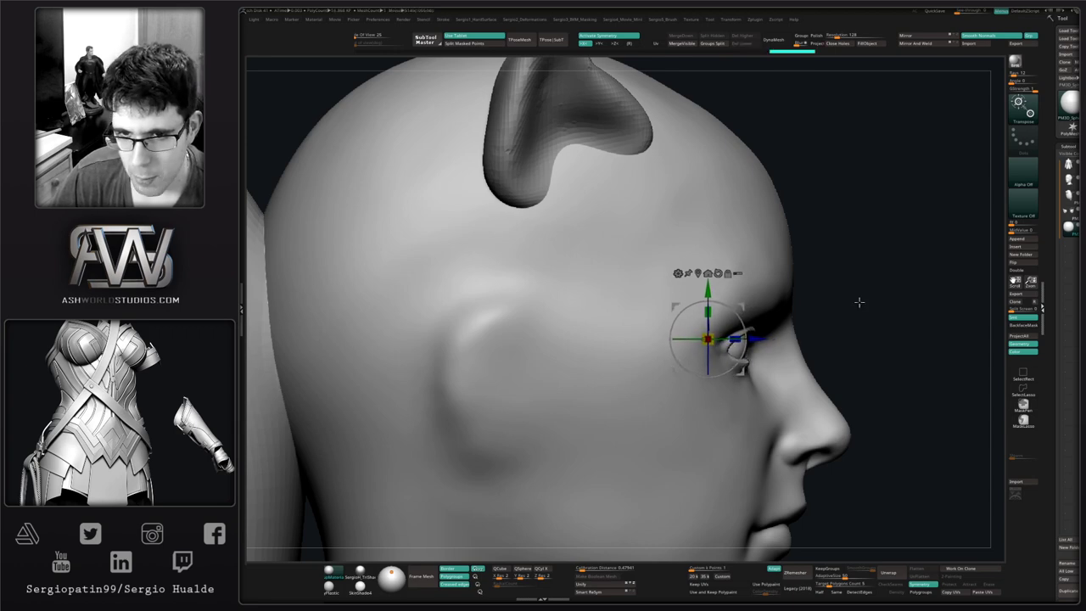
left_click_drag(858, 301, 796, 307, "shift")
right_click_drag(797, 308, 734, 307, "ctrl")
left_click_drag(735, 306, 731, 307)
scroll(673, 407, "down", 3)
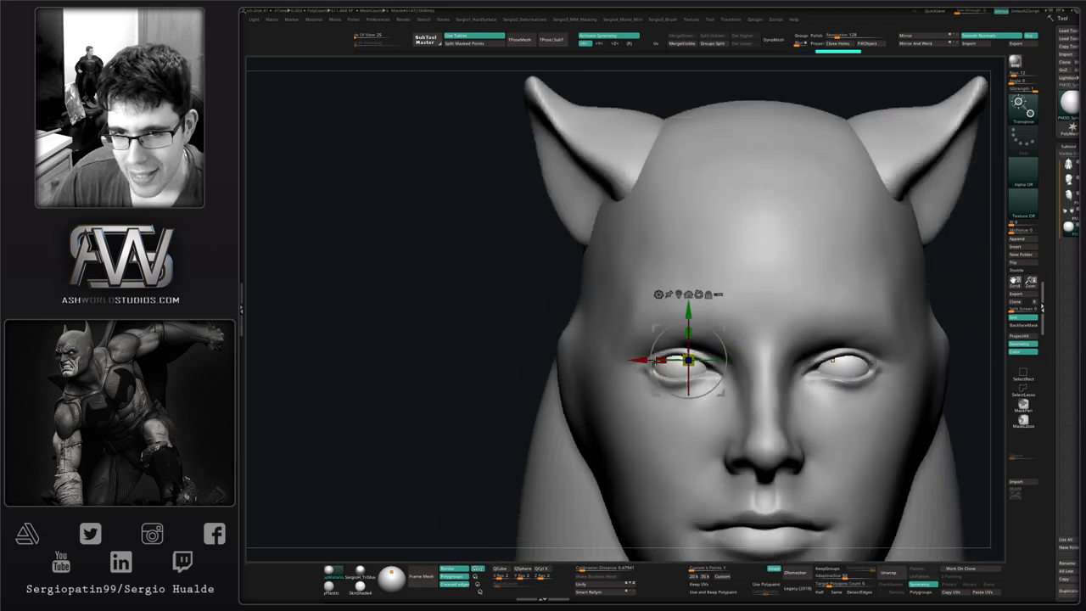
- Select the head and sculpt the eyelid rims around the eyeballs with the Clay brush and Smooth
key("q")
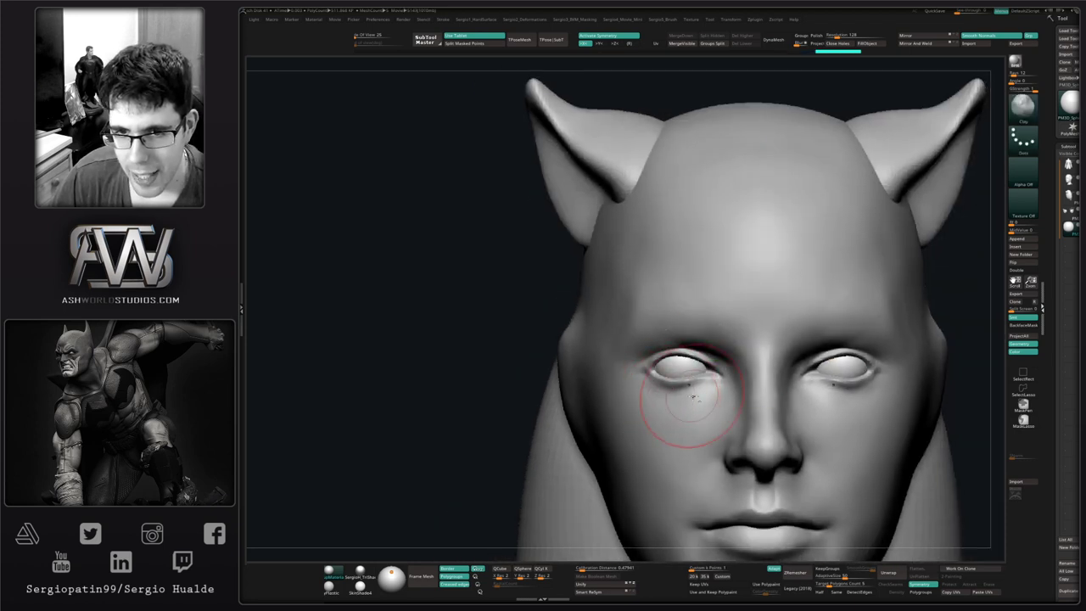
left_click(698, 407, "alt")
mouse_move(692, 366)
right_mouse_down("ctrl")
mouse_move(684, 400)
mouse_move(635, 403)
mouse_move(690, 417)
right_mouse_up("ctrl")
left_click_drag(681, 414, 671, 404)
right_click_drag(671, 408, 656, 402)
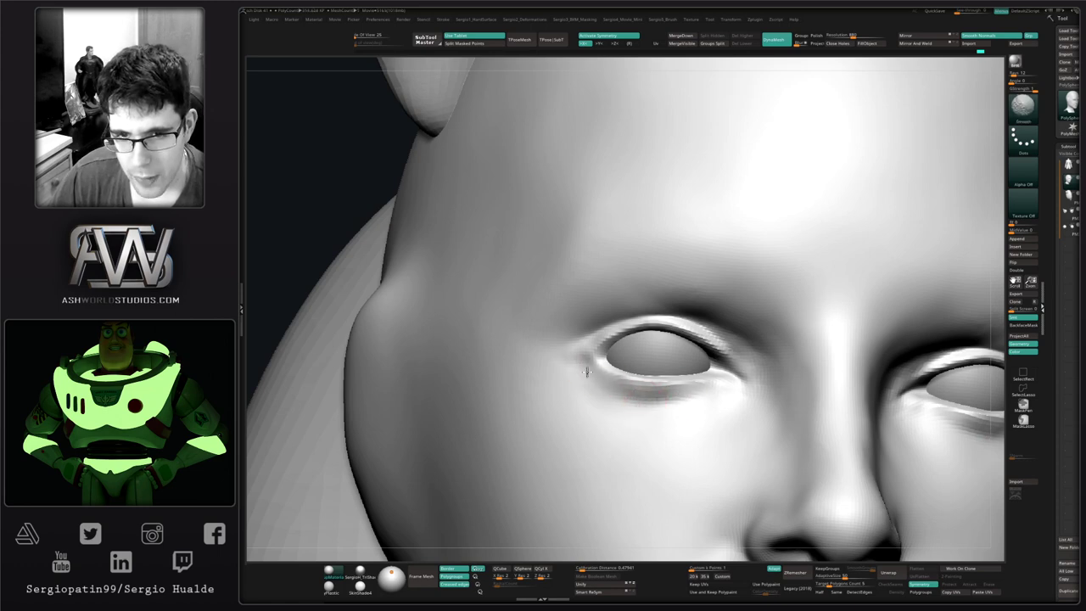
- Refine the eyelids and inner eye corners from several angles with the Clay and Standard brushes
right_click_drag(726, 402, 661, 427)
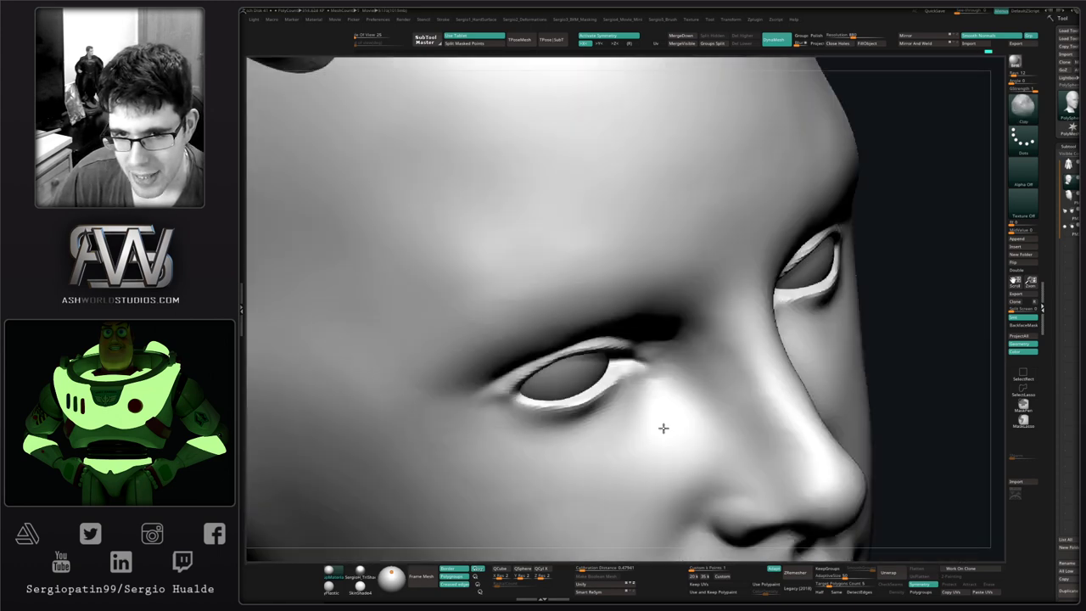
right_click_drag(555, 438, 635, 383)
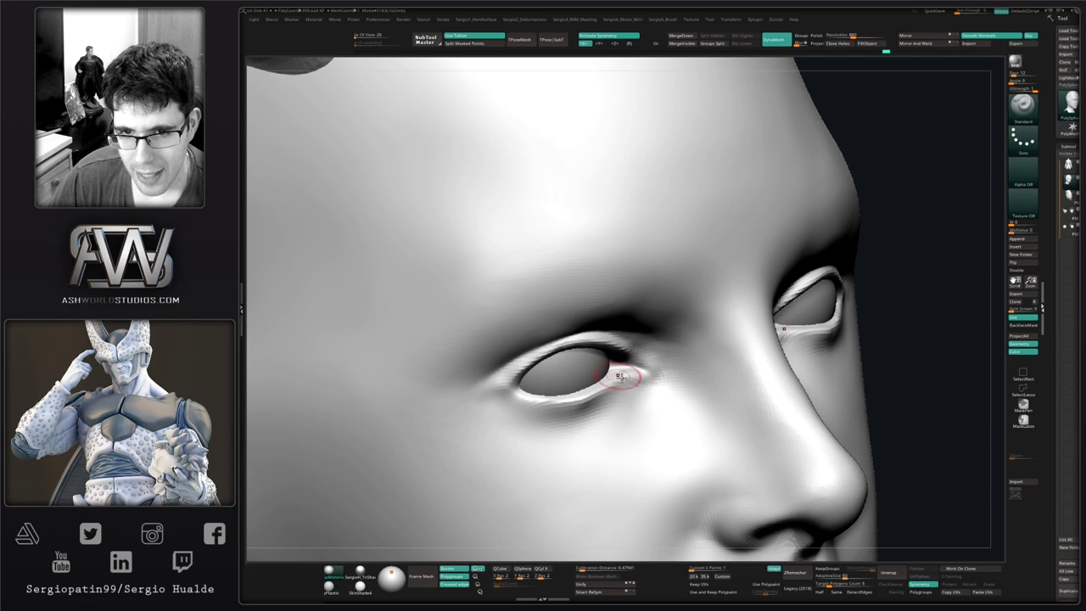
mouse_move(634, 425)
right_mouse_down()
mouse_move(637, 400)
mouse_move(584, 387)
mouse_move(608, 387)
right_mouse_up()
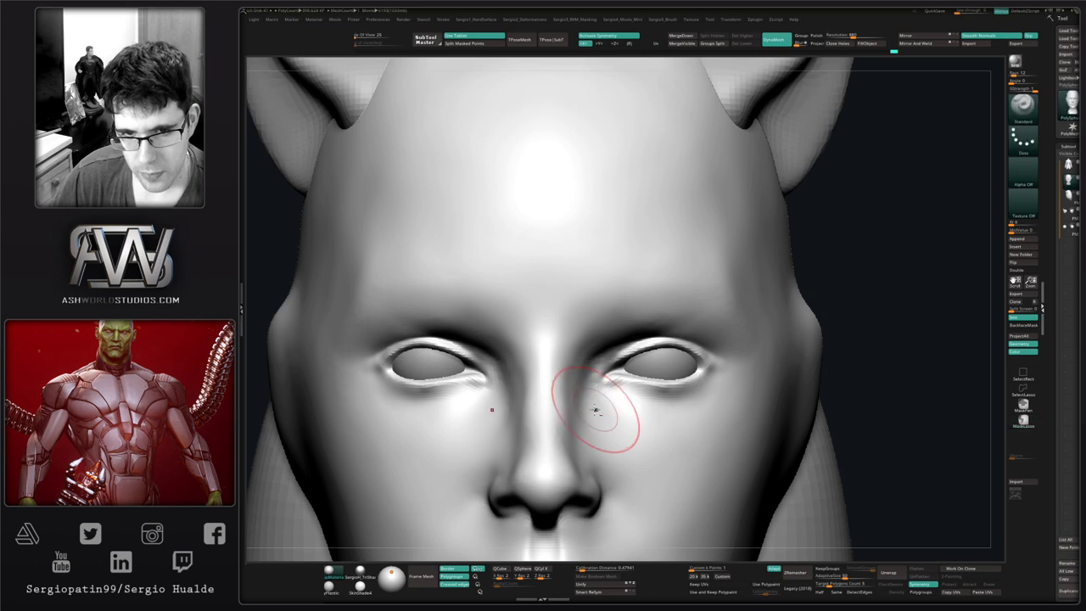
right_click_drag(597, 405, 649, 321)
right_click_drag(640, 371, 597, 324)
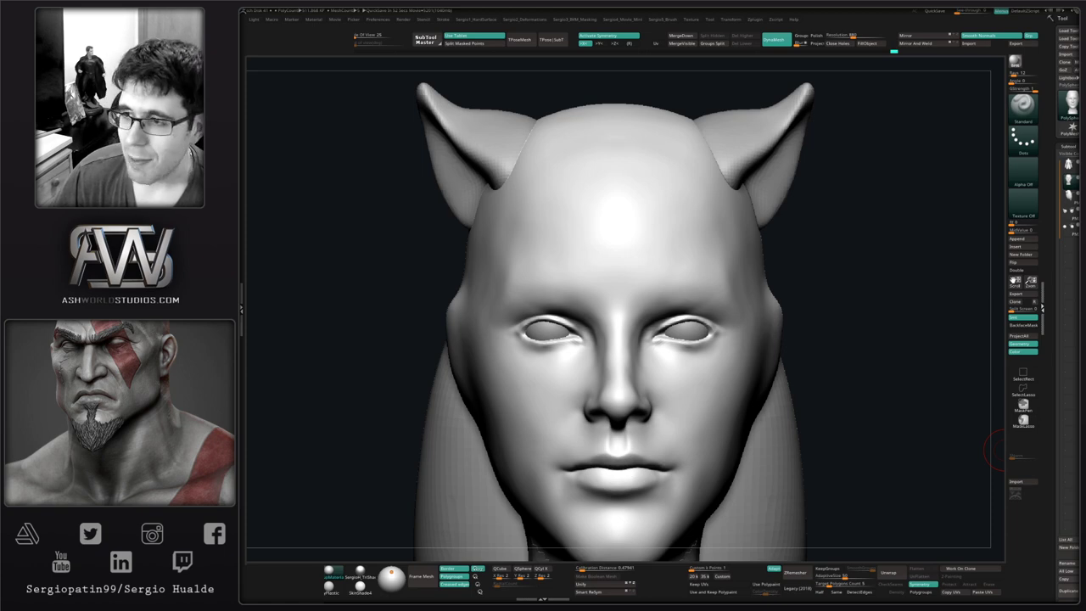
- Reshape the inner eye corner and lower eyelid of the head with a resized Move brush
right_click_drag(729, 325, 824, 325)
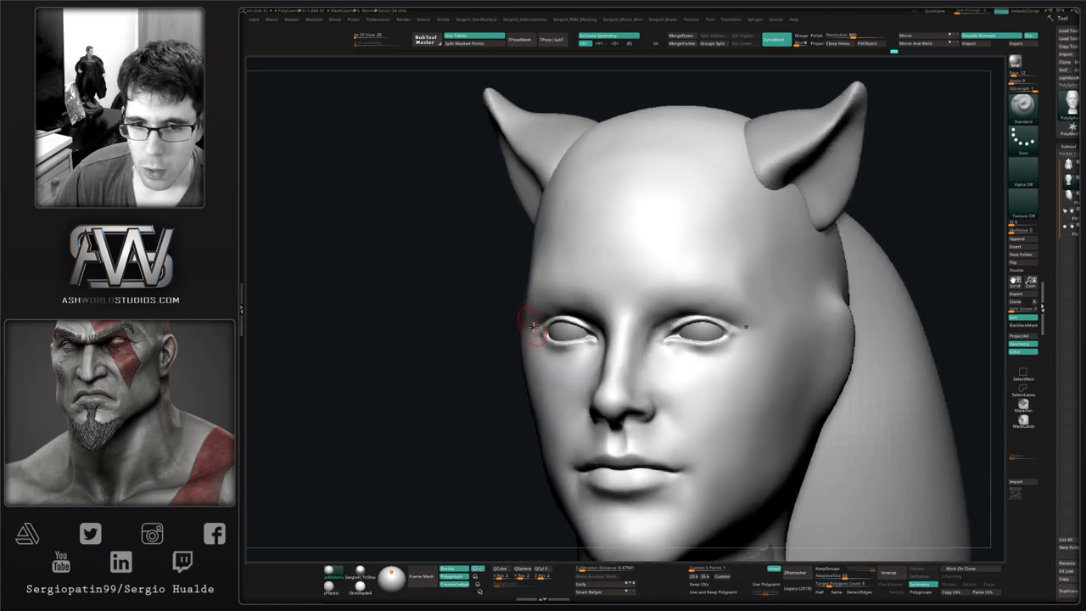
right_click_drag(532, 325, 554, 359, "alt")
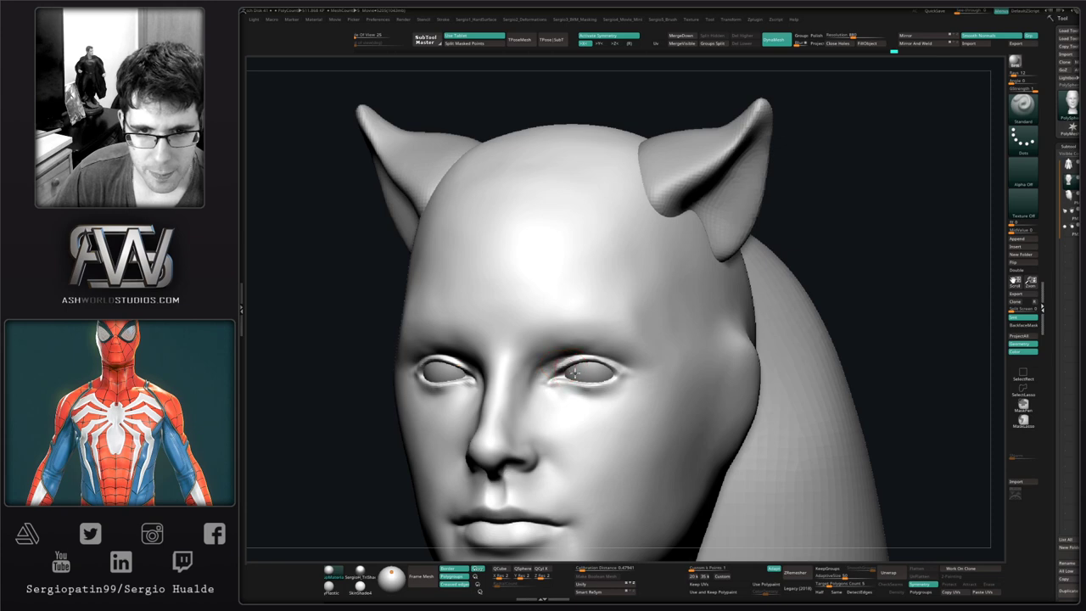
left_click(590, 374, "alt")
left_click(560, 392, "alt")
right_click_drag(642, 386, 545, 381)
key("b")
key("m")
key("v")
key("s")
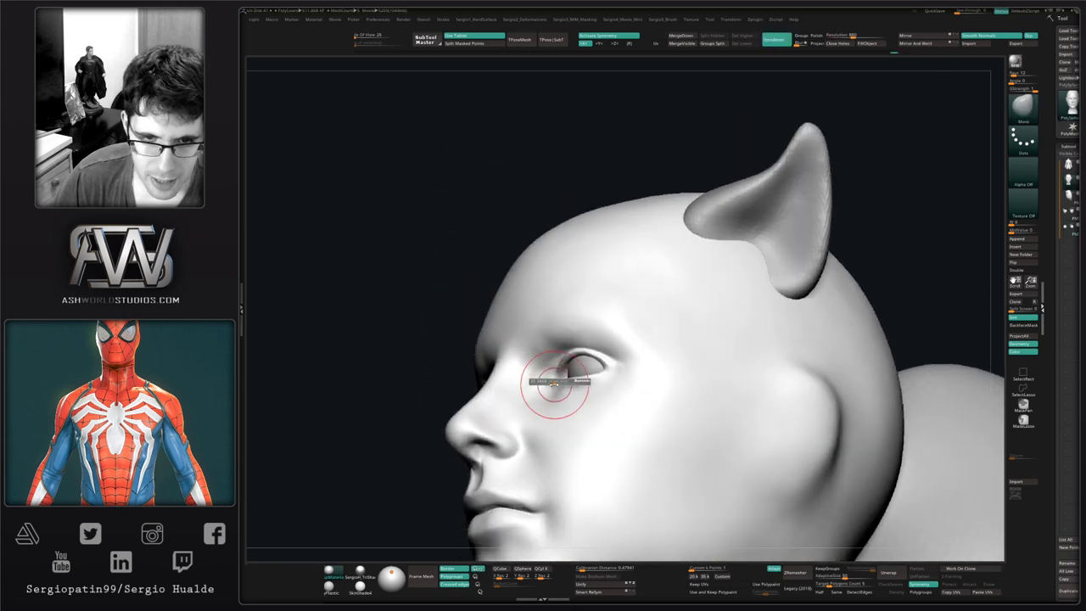
left_click_drag(553, 384, 553, 381)
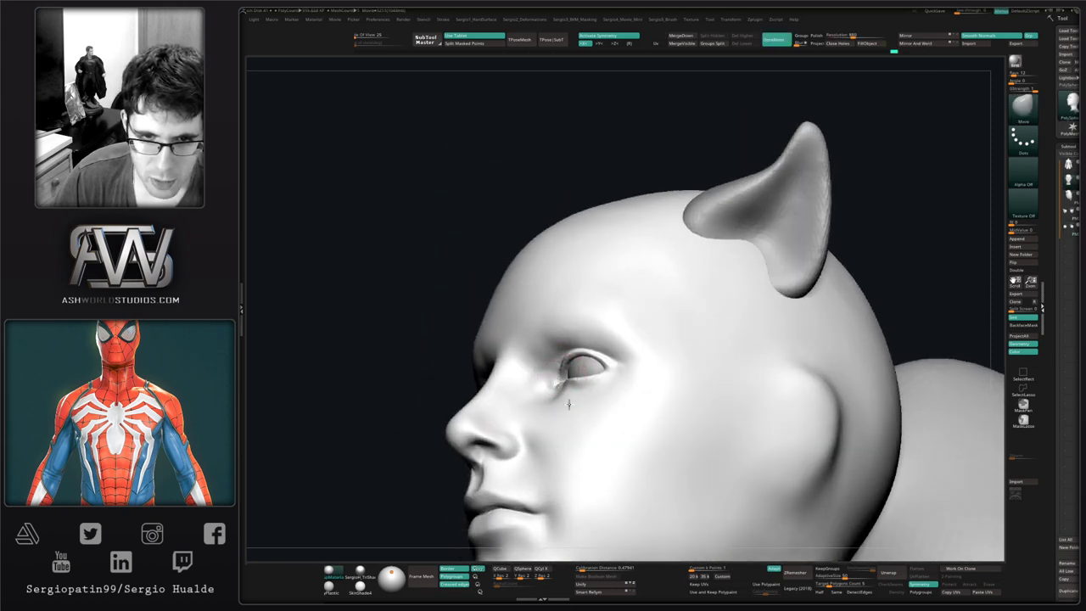
mouse_move(558, 380)
right_mouse_down()
mouse_move(594, 384)
mouse_move(555, 389)
mouse_move(572, 426)
mouse_move(525, 434)
right_mouse_up()
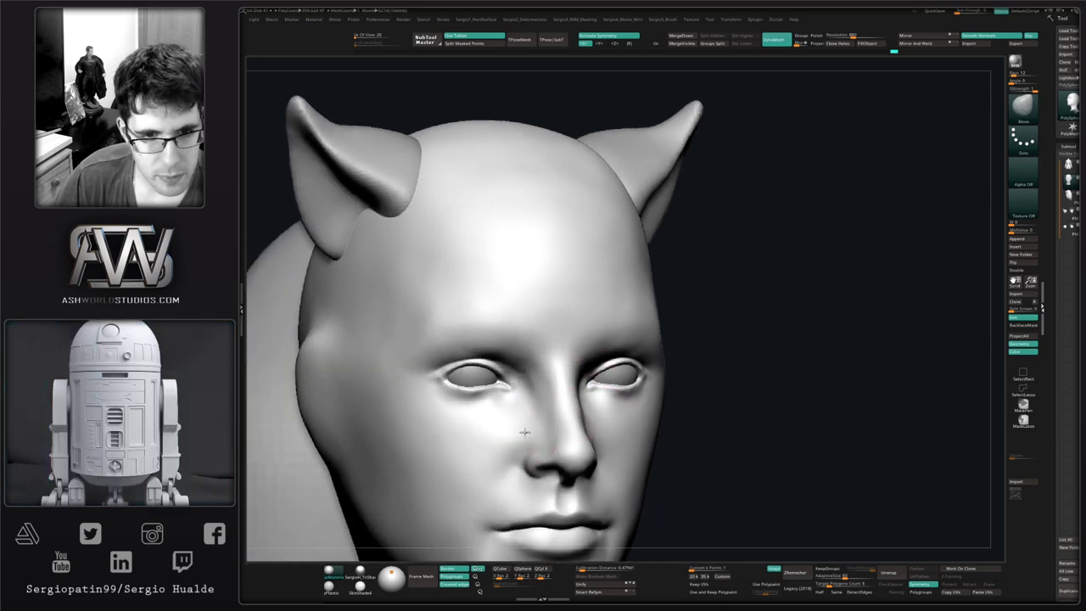
- Touch up the area around the eyes with the Standard brush and Smooth
key("b")
key("s")
key("t")
mouse_move(444, 446)
right_mouse_down()
mouse_move(486, 436)
mouse_move(487, 366)
mouse_move(542, 257)
right_mouse_up()
key("shift")
right_click_drag(544, 398, 578, 457, "shift")
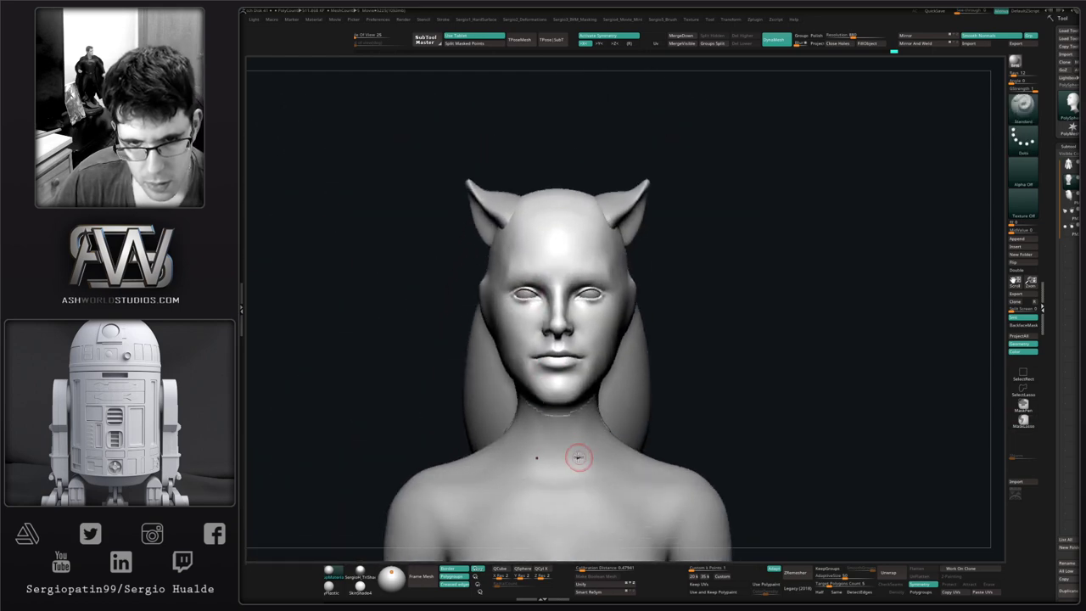
- Remove the old head from the body mesh above the neck and close the opening with DynaMesh
left_click(584, 448, "ctrl+shift")
left_click(707, 364, "ctrl+shift")
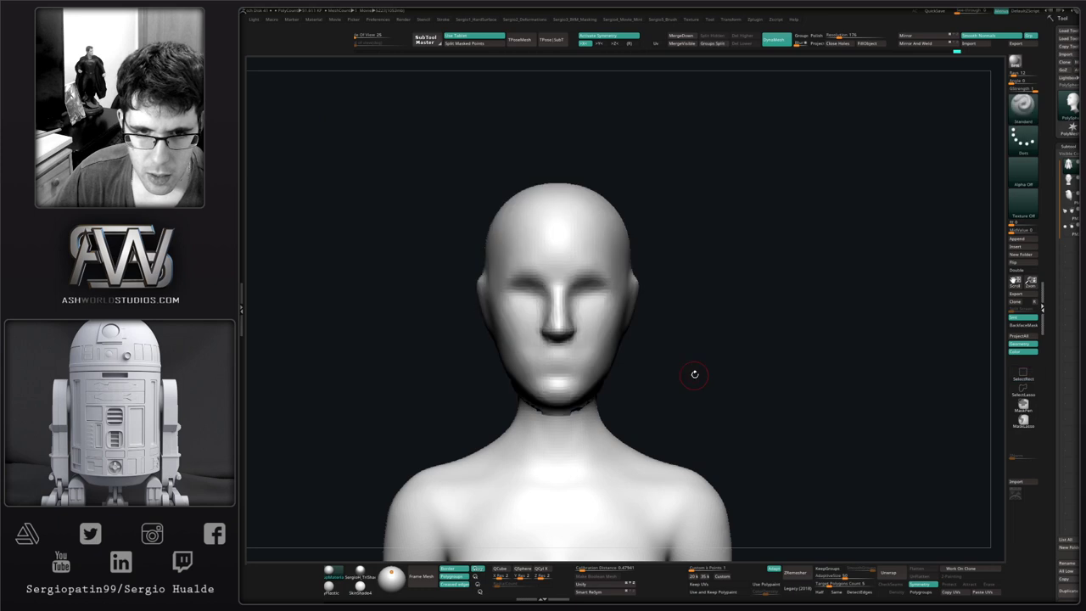
right_click_drag(734, 371, 686, 381)
key("ctrl+z")
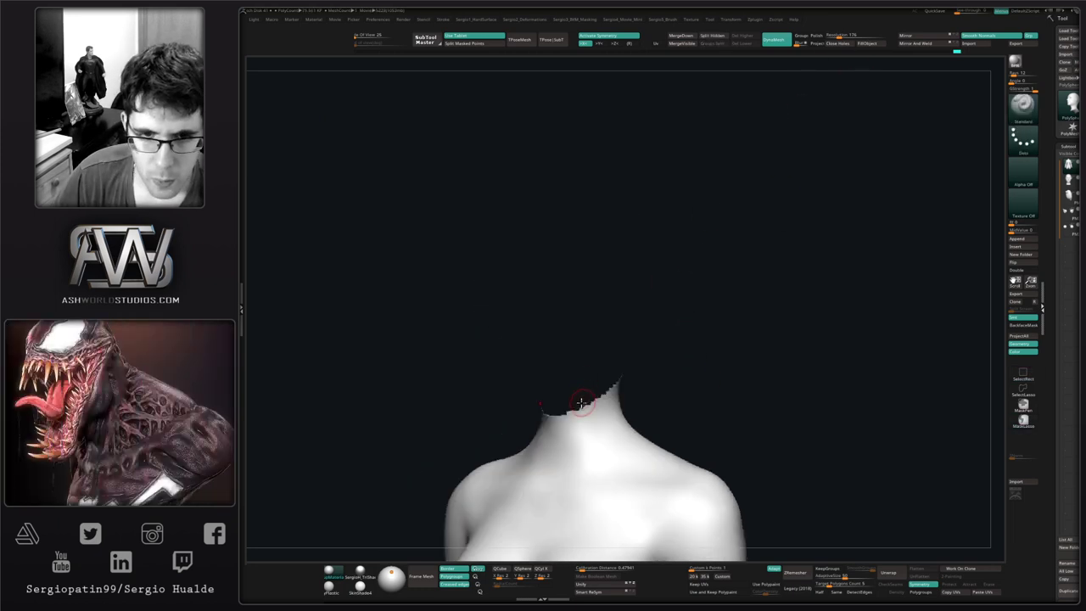
mouse_move(581, 404)
left_mouse_down()
mouse_move(671, 366)
mouse_move(649, 349)
mouse_move(679, 342)
mouse_move(687, 387)
mouse_move(622, 354)
left_mouse_up()
left_click_drag(681, 315, 661, 358, "ctrl")
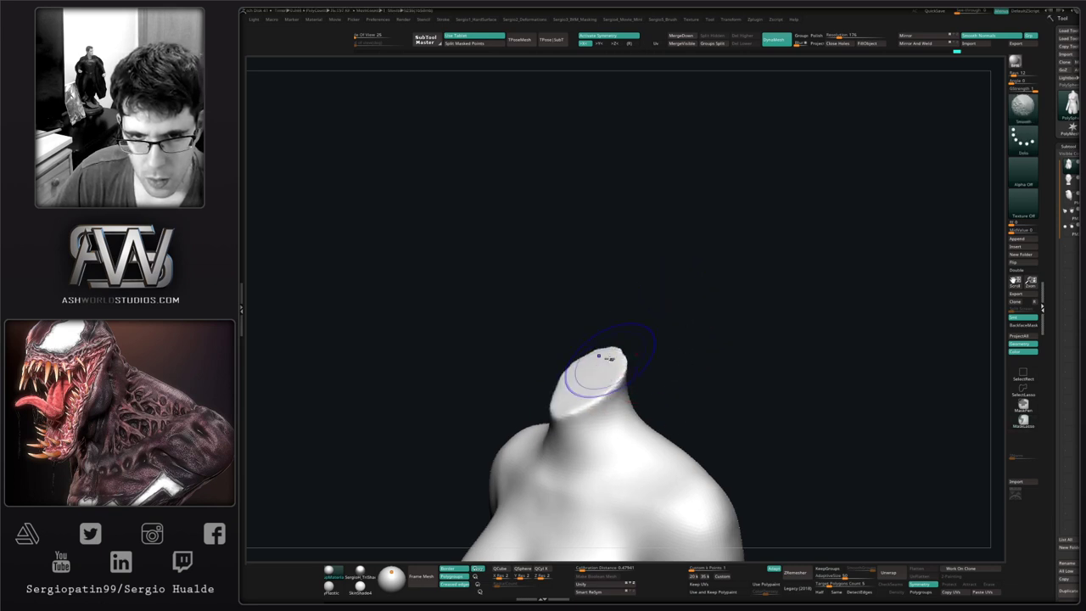
- Undo the body's last DynaMesh remesh and raise its DynaMesh resolution
right_click_drag(609, 359, 632, 458, "ctrl")
right_click_drag(632, 458, 670, 343, "alt")
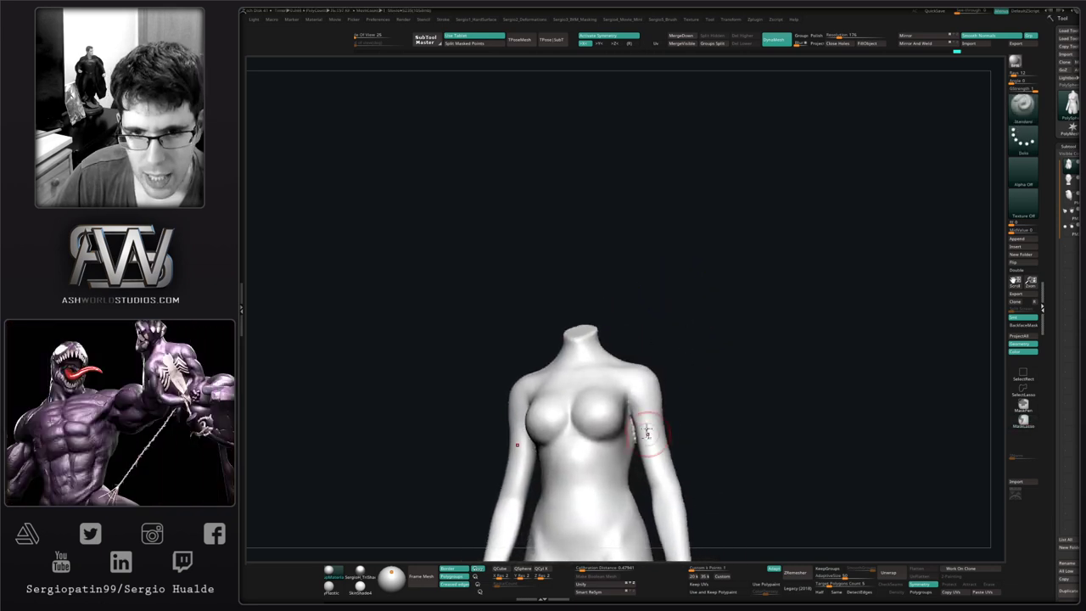
mouse_move(646, 431)
right_mouse_down("ctrl")
mouse_move(645, 458)
mouse_move(646, 427)
right_mouse_up("ctrl")
key("ctrl+z")
key("ctrl+z")
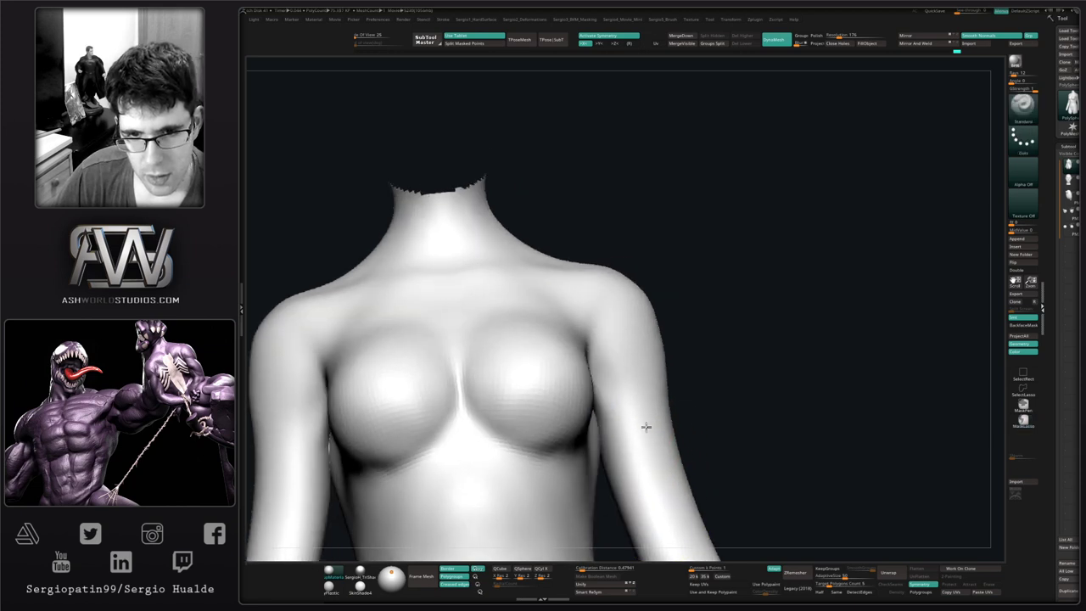
mouse_move(647, 426)
left_mouse_down()
mouse_move(625, 432)
mouse_move(604, 386)
left_mouse_up()
mouse_move(631, 474)
right_mouse_down()
mouse_move(599, 388)
mouse_move(637, 406)
right_mouse_up()
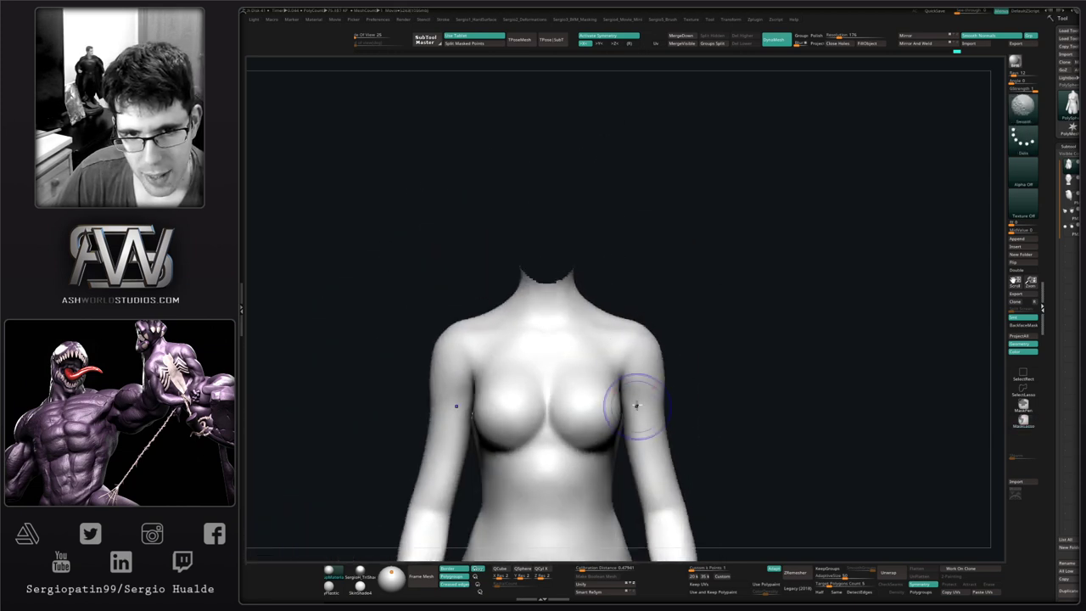
left_click(840, 44)
- Smooth the top of the body's neck and blend the neck and shoulders into the head with a larger Move brush
right_click_drag(576, 368, 589, 462, "alt")
left_click_drag(560, 338, 585, 354, "shift")
key("shift+s")
mouse_move(633, 344)
right_mouse_down()
mouse_move(581, 405)
mouse_move(564, 387)
right_mouse_up()
key("bracketright")
key("bracketright")
key("bracketright")
key("bracketright")
key("bracketright")
left_click_drag(567, 381, 585, 412)
right_click_drag(584, 412, 619, 397, "ctrl")
right_click_drag(619, 397, 601, 343, "alt")
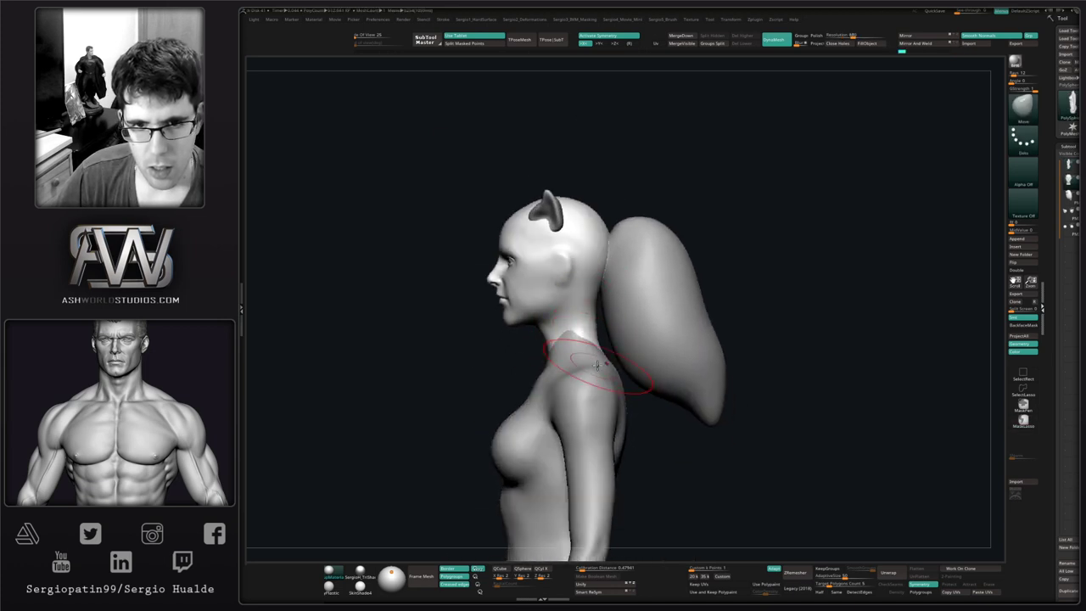
- Select the head and pull the back of its neck outward with the Move brush
right_click_drag(597, 365, 585, 335)
right_click_drag(585, 335, 617, 347, "ctrl")
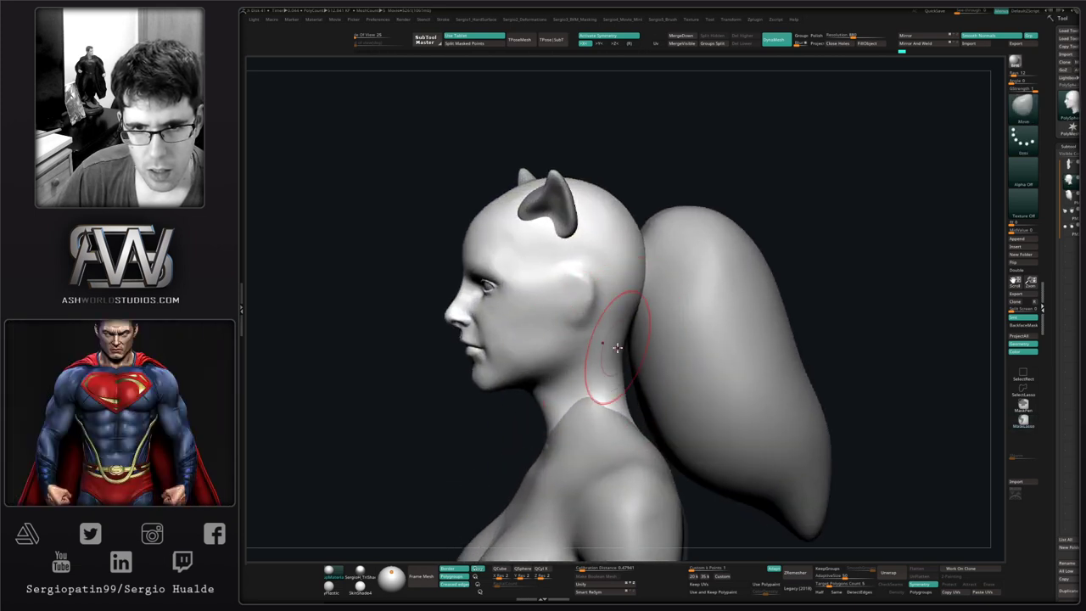
left_click_drag(618, 347, 628, 350)
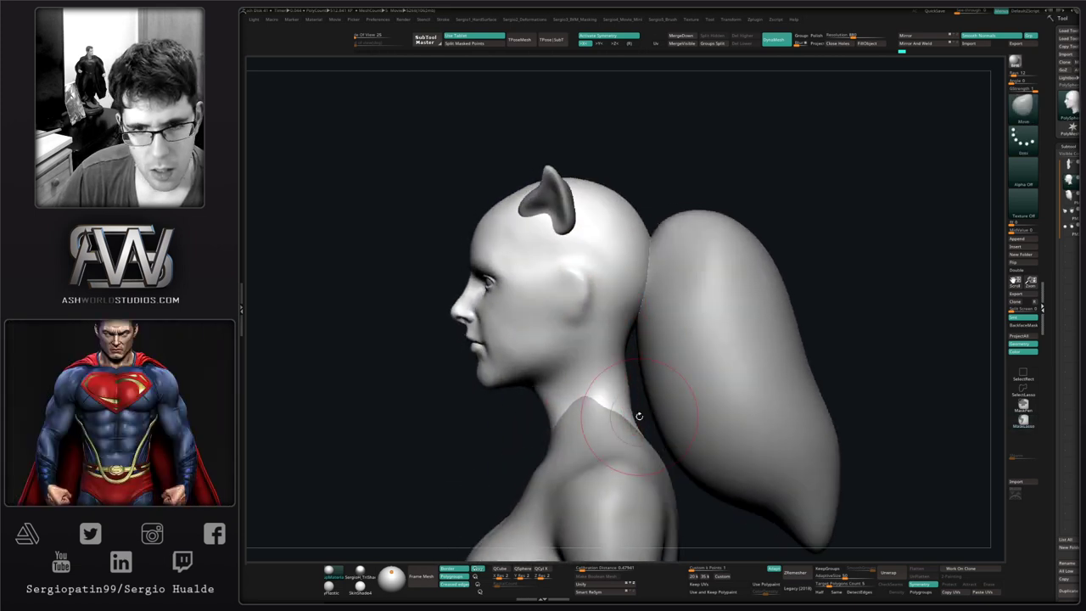
- Isolate the head and smooth the side of the skull
key("alt+s")
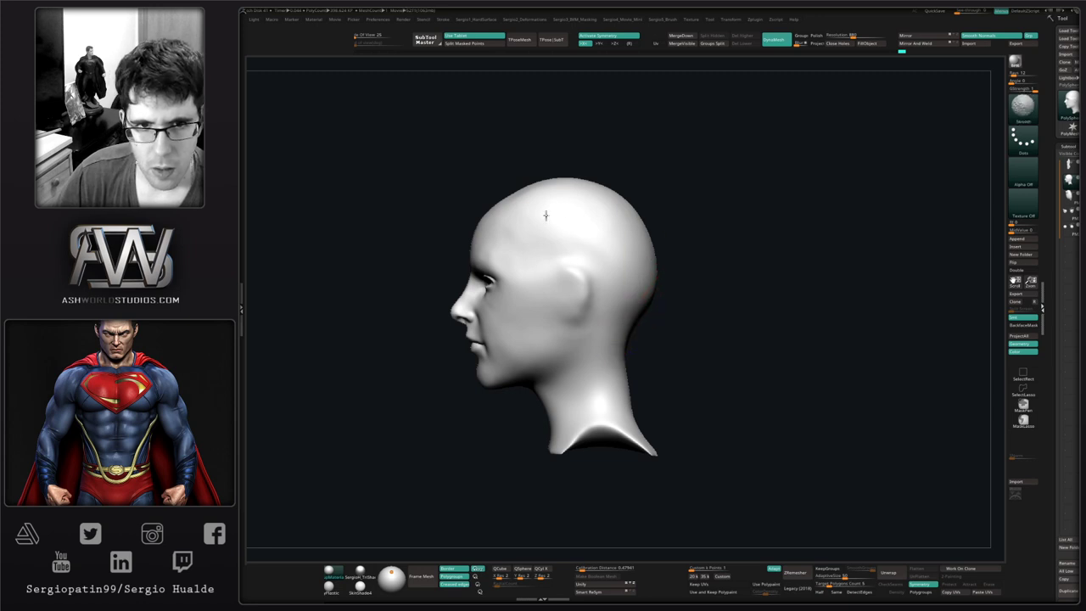
right_click_drag(604, 209, 585, 337, "ctrl")
left_click_drag(612, 359, 555, 365, "shift")
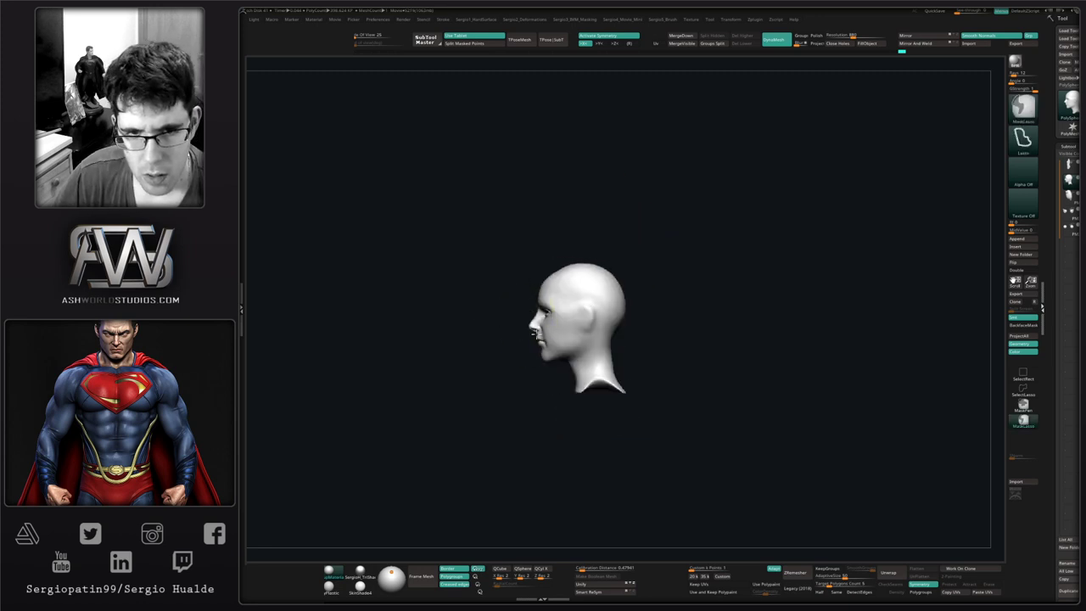
right_click_drag(577, 425, 579, 359, "ctrl")
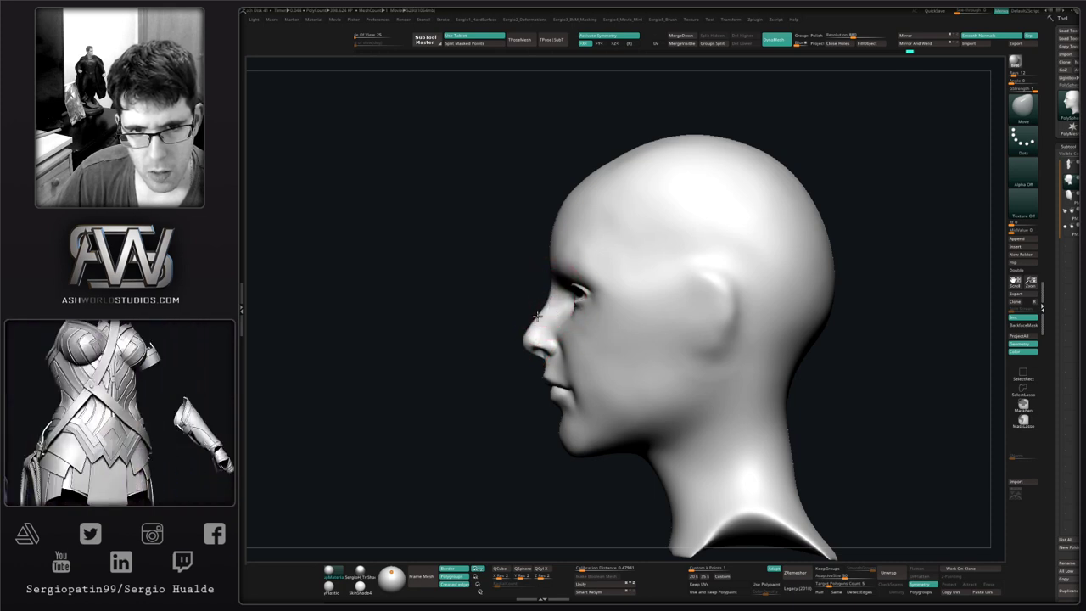
- Adjust the forehead profile and chin with a resized Move brush and smooth the chin
right_click_drag(567, 275, 567, 330, "alt")
key("bracketright")
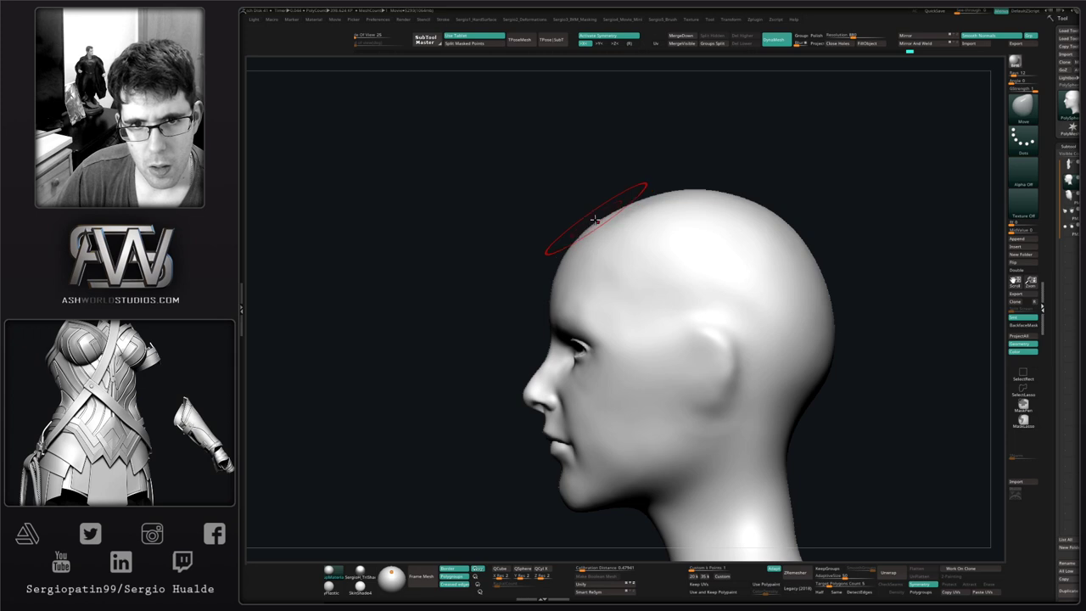
mouse_move(585, 263)
right_mouse_down()
mouse_move(616, 282)
mouse_move(613, 251)
right_mouse_up()
right_click_drag(563, 404, 557, 315, "alt")
mouse_move(558, 315)
right_mouse_down("ctrl")
mouse_move(550, 402)
mouse_move(549, 359)
right_mouse_up("ctrl")
key("s")
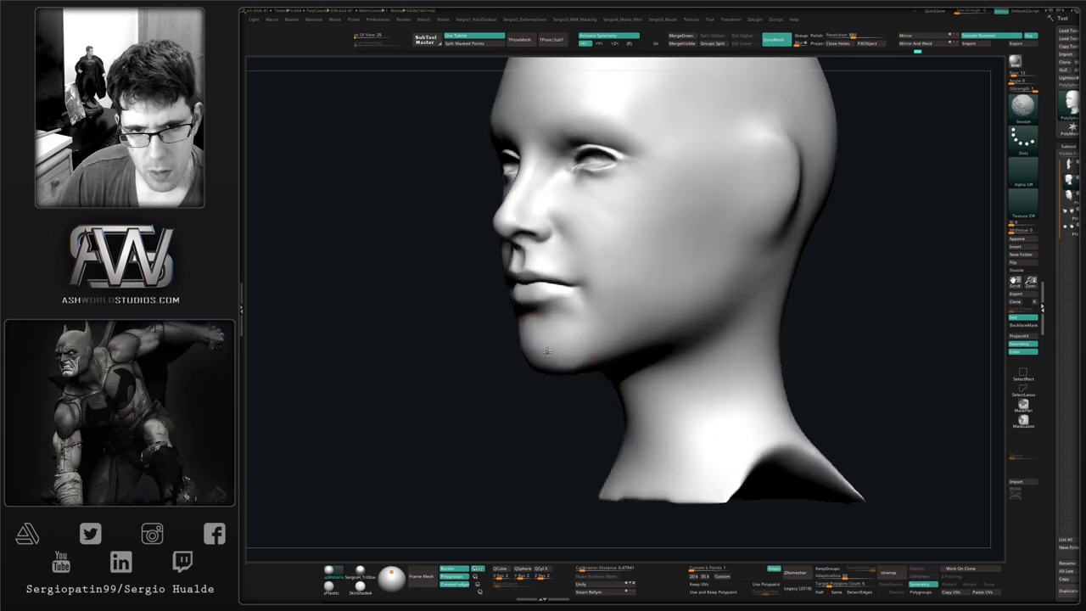
- Refine the head's chin and jawline with the Move brush and smooth the transition from the jaw into the neck
mouse_move(551, 357)
right_mouse_down()
mouse_move(540, 378)
mouse_move(582, 375)
right_mouse_up()
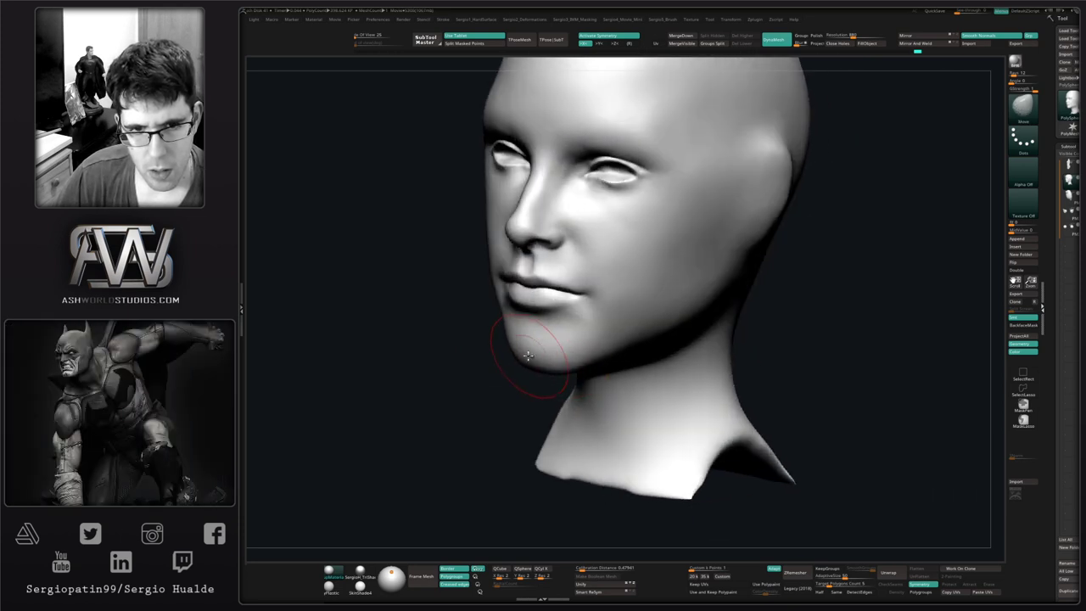
right_click_drag(505, 360, 594, 359)
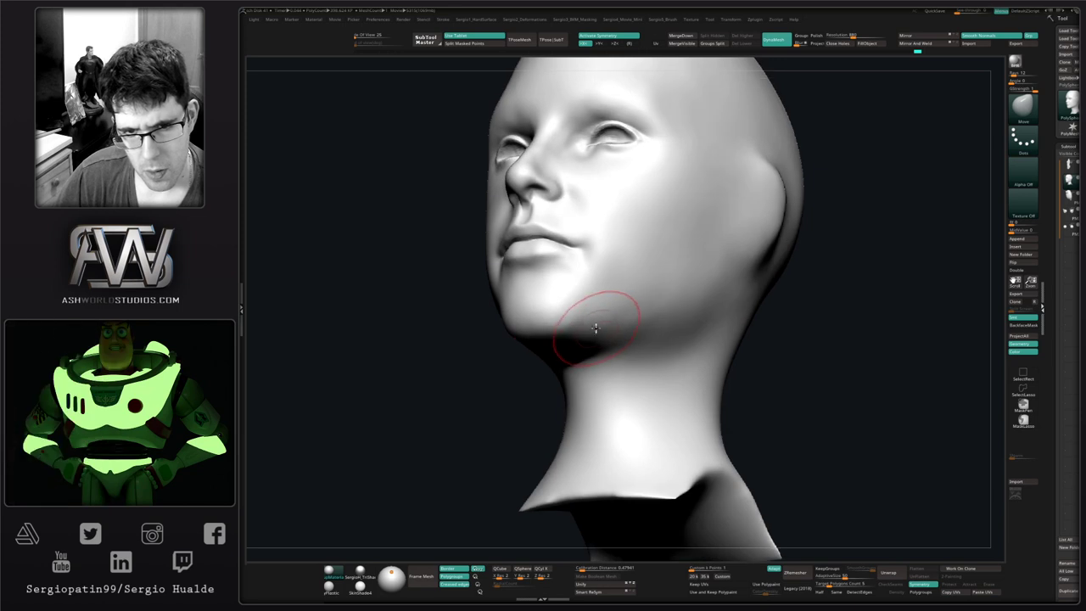
left_click_drag(596, 328, 593, 328)
mouse_move(610, 345)
right_mouse_down()
mouse_move(628, 356)
mouse_move(686, 327)
right_mouse_up()
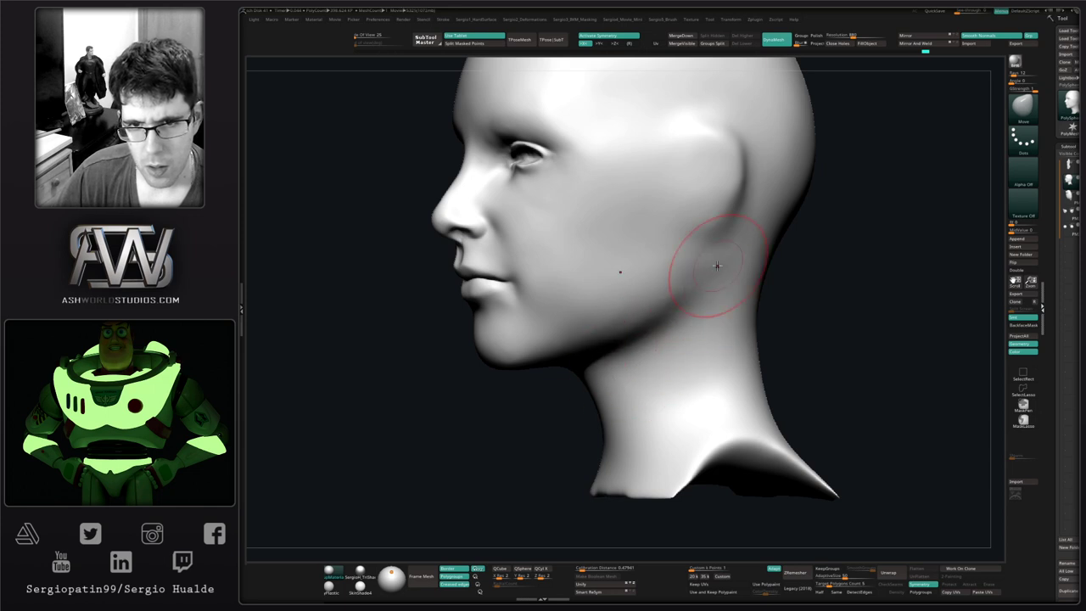
mouse_move(659, 327)
right_mouse_down()
mouse_move(625, 376)
mouse_move(585, 379)
right_mouse_up()
left_click_drag(594, 374, 691, 276, "shift")
mouse_move(658, 276)
right_mouse_down("ctrl")
mouse_move(630, 311)
mouse_move(660, 339)
right_mouse_up("ctrl")
key("shift")
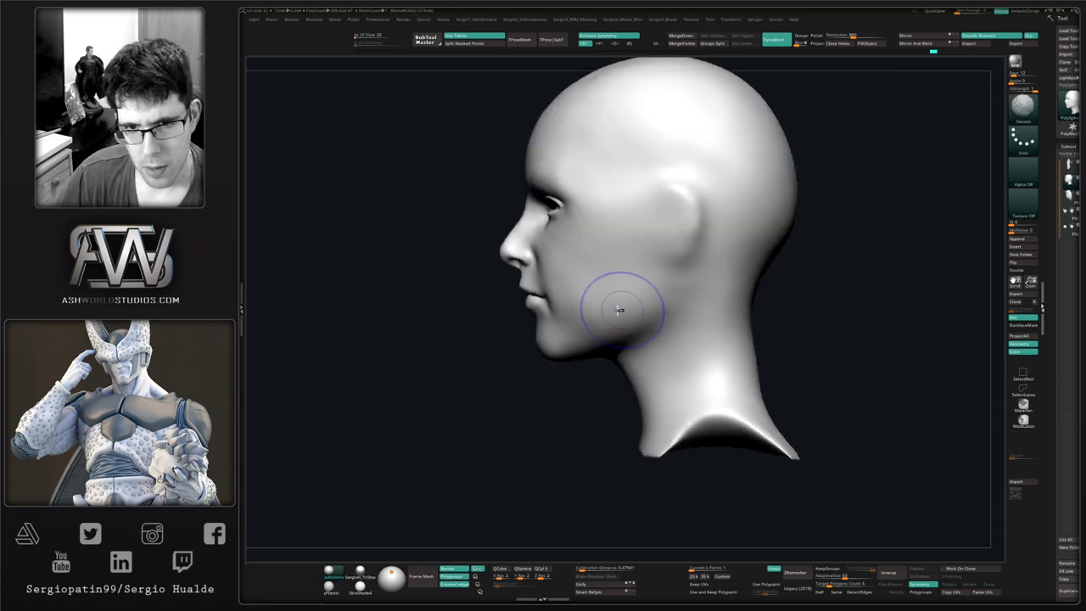
mouse_move(658, 330)
right_mouse_down()
mouse_move(661, 361)
mouse_move(685, 346)
mouse_move(672, 319)
right_mouse_up()
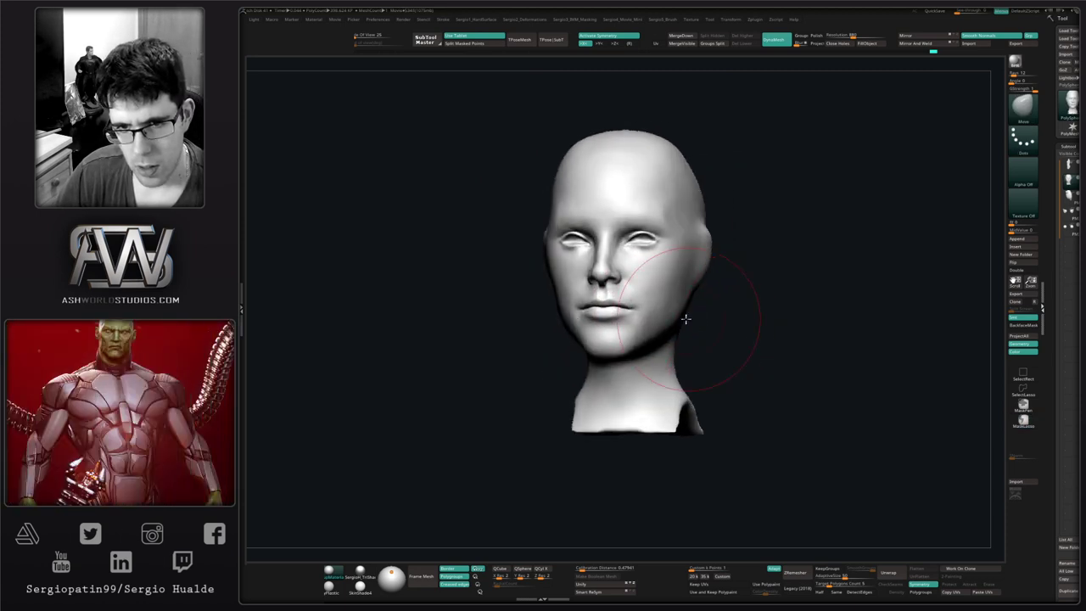
- Pull the sides of the neck slightly outward with the Move brush, comparing the isolated head with the full figure
key("ctrl")
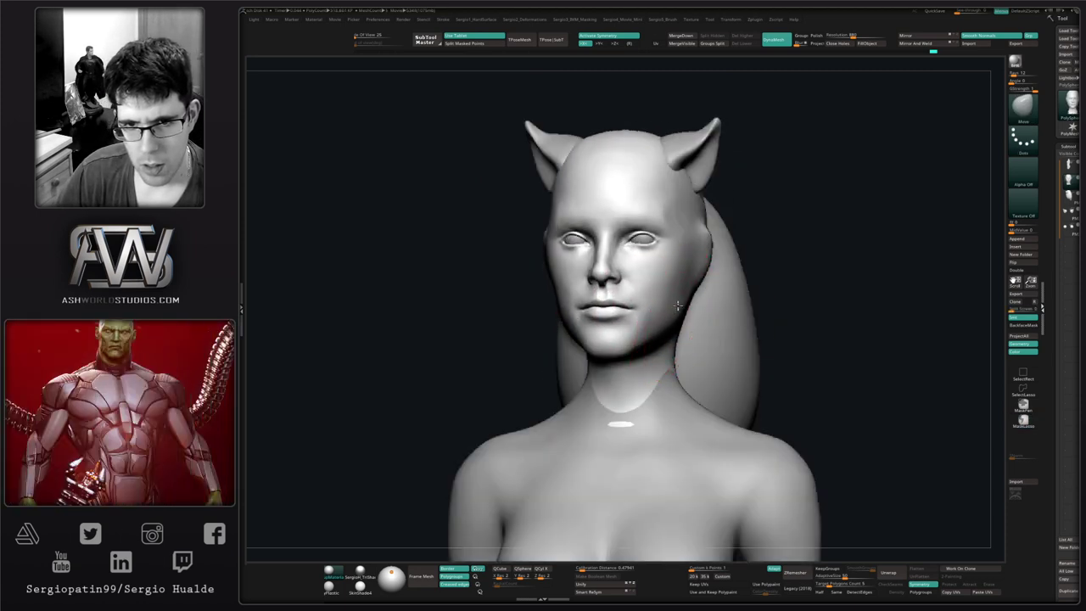
right_click_drag(677, 305, 676, 370)
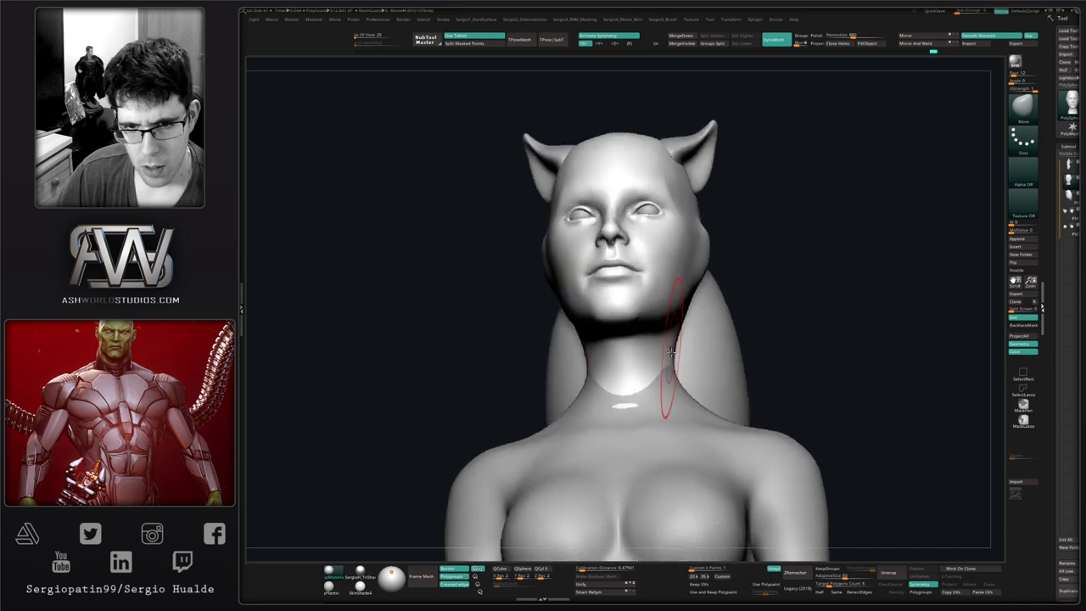
left_click_drag(672, 360, 677, 357)
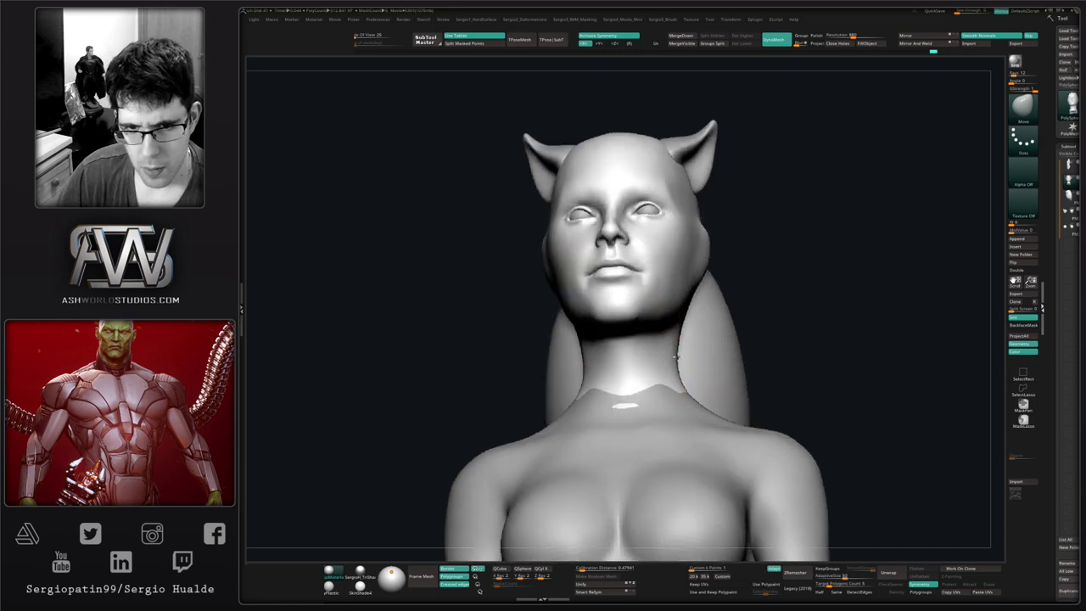
key("ctrl+shift+s")
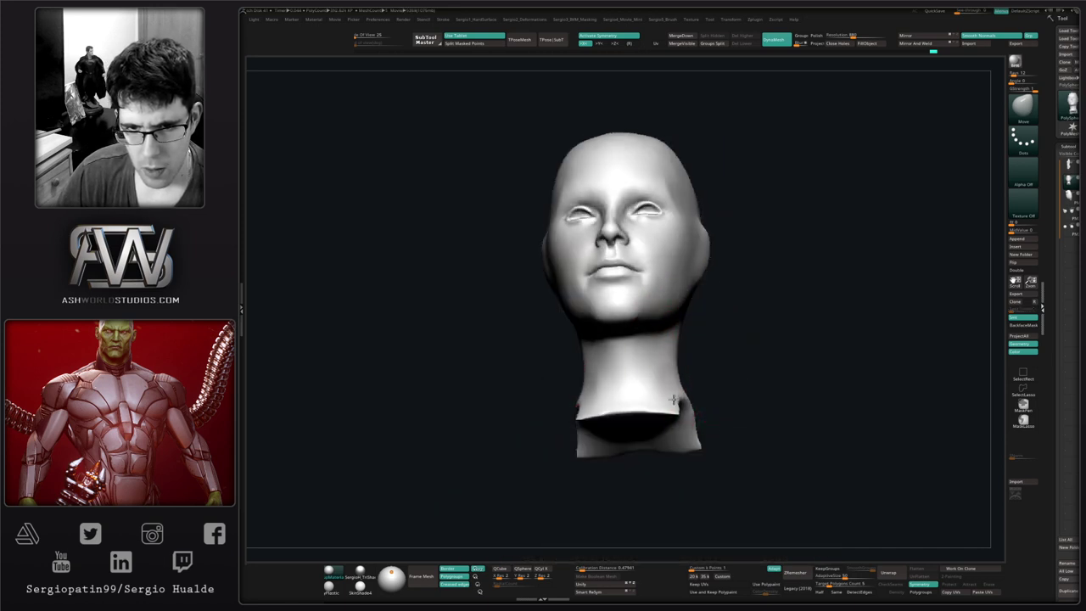
key("ctrl+shift+s")
mouse_move(661, 387)
right_mouse_down("ctrl")
mouse_move(661, 356)
mouse_move(667, 399)
mouse_move(633, 398)
mouse_move(639, 374)
right_mouse_up("ctrl")
right_click_drag(639, 311, 644, 262, "ctrl")
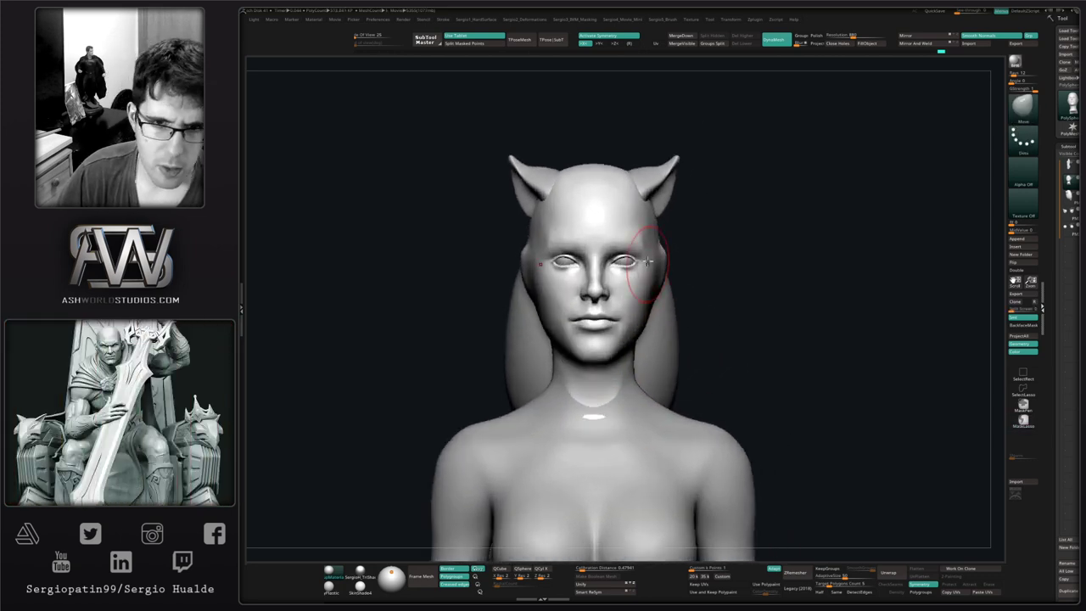
- Make the body the active subtool and reshape the outer contour of the upper arms from behind with the Move brush
right_click_drag(760, 292, 722, 293)
mouse_move(657, 285)
right_mouse_down("alt")
mouse_move(715, 338)
mouse_move(679, 284)
mouse_move(647, 322)
mouse_move(647, 359)
right_mouse_up("alt")
mouse_move(611, 504)
right_mouse_down("alt")
mouse_move(660, 335)
mouse_move(661, 280)
right_mouse_up("alt")
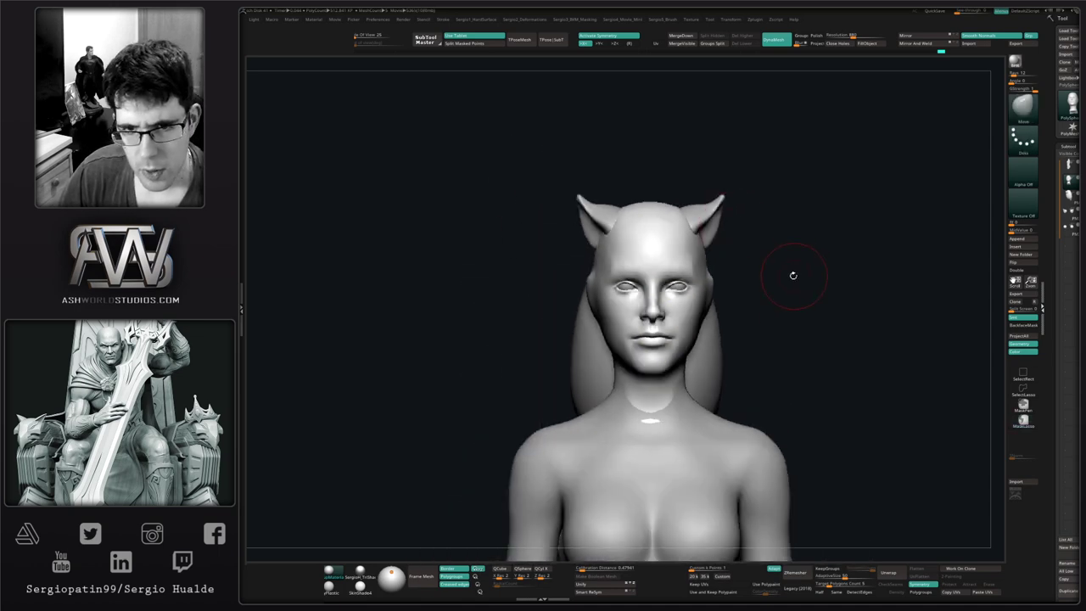
right_click_drag(793, 277, 730, 280)
right_click_drag(729, 280, 717, 251, "ctrl")
mouse_move(696, 330)
right_mouse_down("shift")
mouse_move(713, 340)
mouse_move(679, 354)
right_mouse_up("shift")
left_click(717, 390, "alt")
right_click_drag(693, 423, 648, 366, "alt")
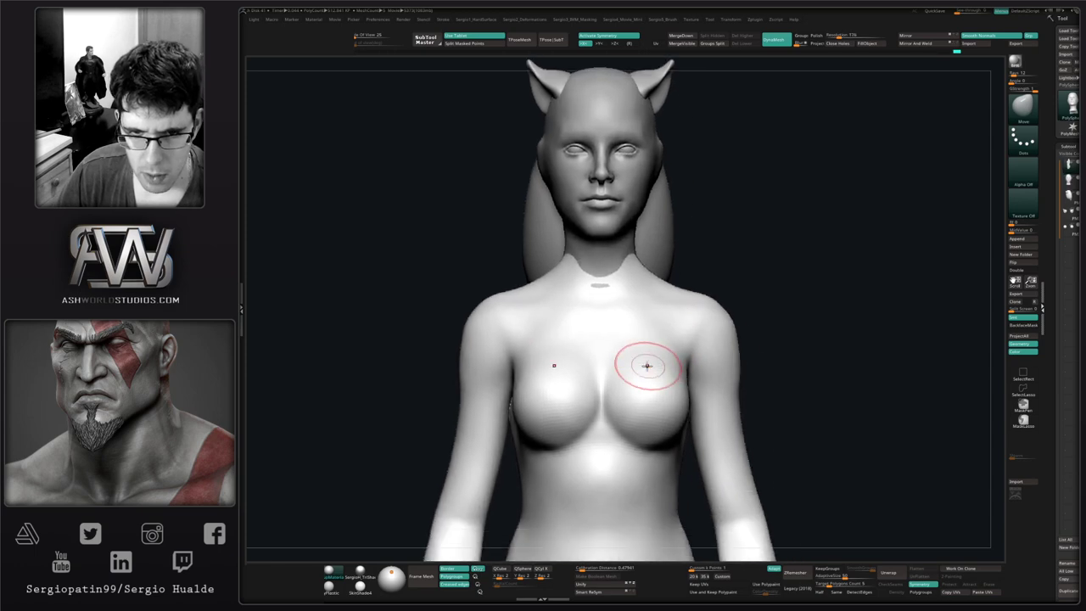
right_click_drag(741, 459, 728, 359, "alt")
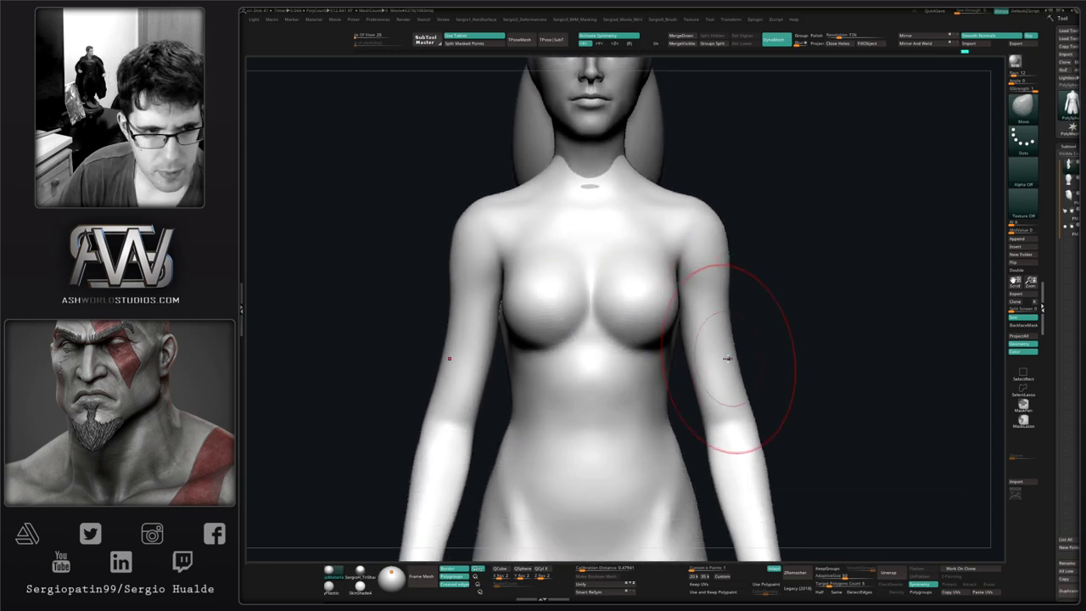
right_click_drag(703, 300, 697, 358, "shift")
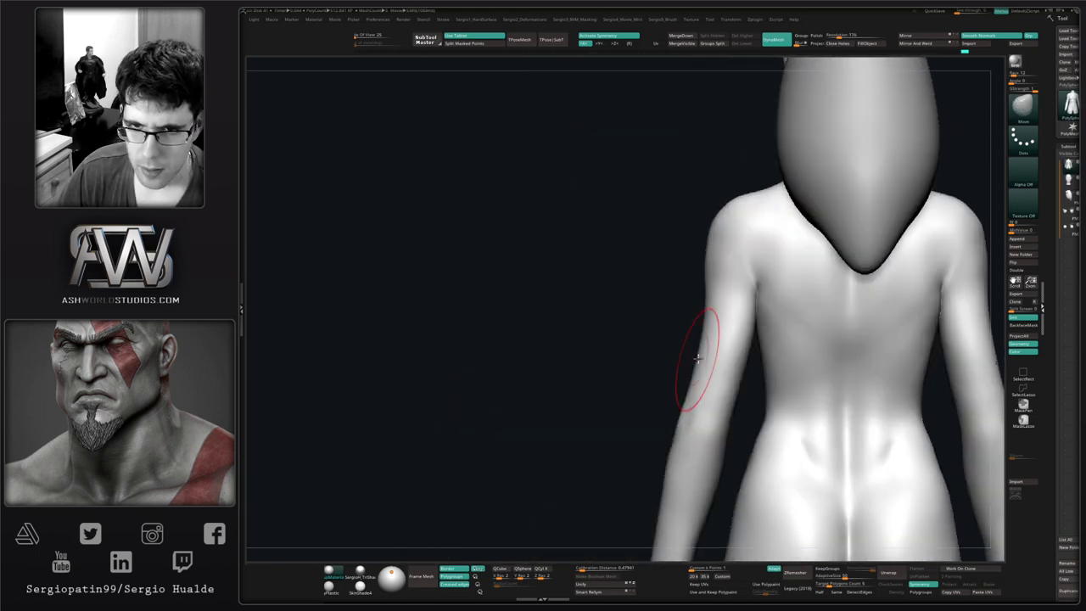
mouse_move(709, 329)
left_mouse_down()
mouse_move(701, 322)
mouse_move(692, 346)
left_mouse_up()
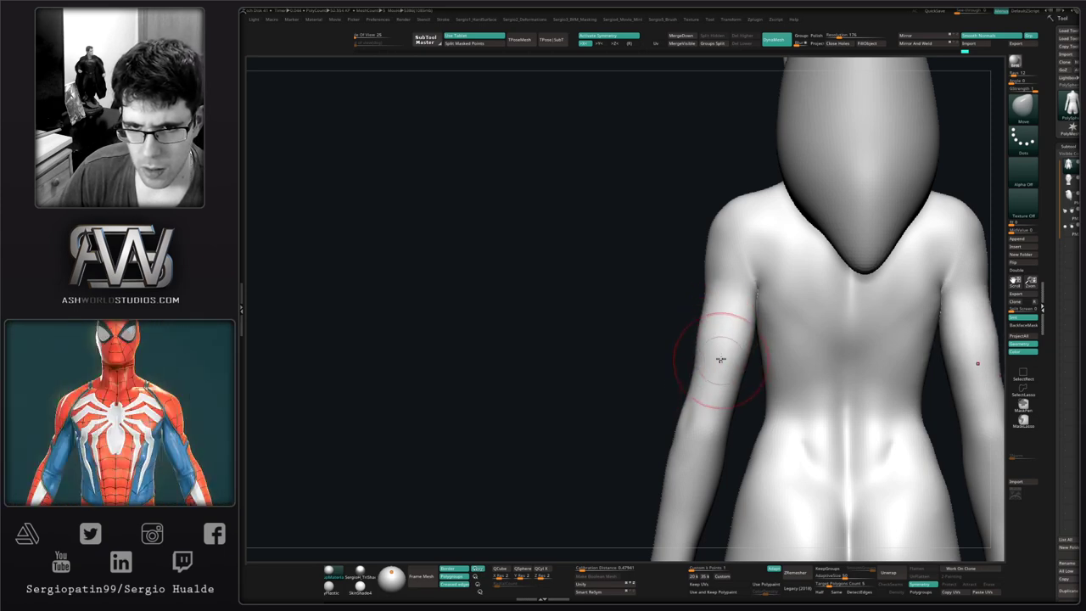
right_click_drag(731, 417, 747, 399, "shift")
right_click_drag(635, 415, 637, 412, "ctrl")
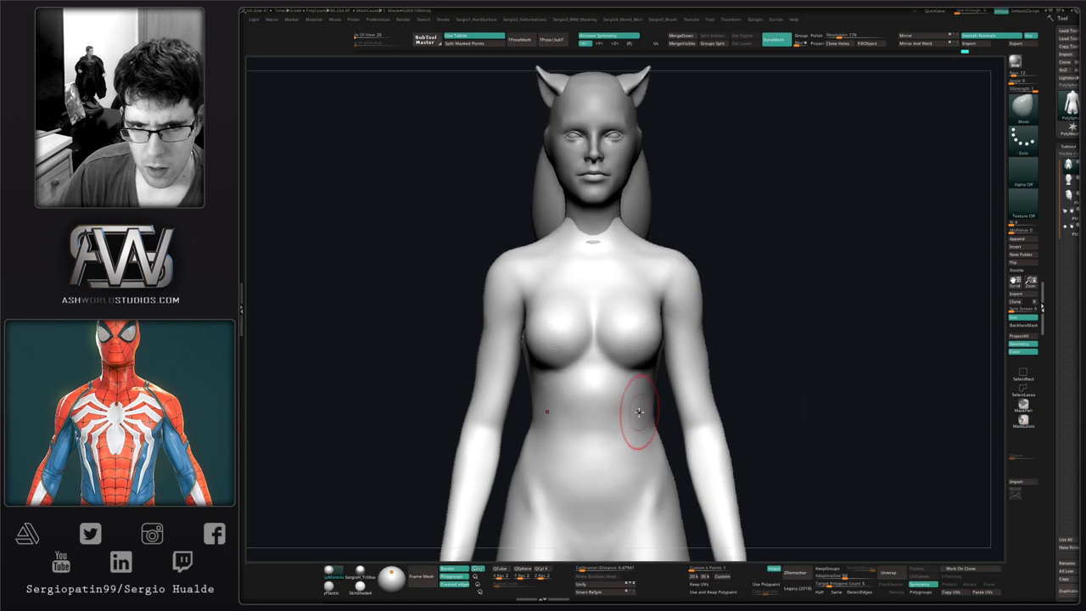
- Mask the torso so that only the arms stay editable, and blur the mask edge at the shoulders
left_click_drag(676, 370, 679, 368)
right_click_drag(679, 371, 687, 388)
key("w")
key("ctrl+z")
key("q")
right_click_drag(768, 366, 732, 364)
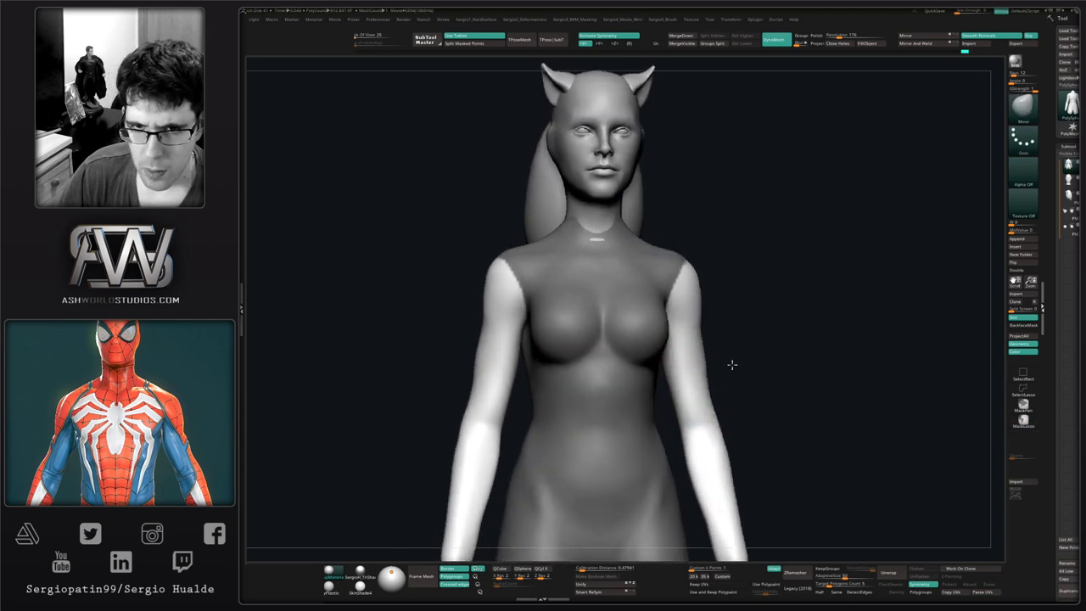
left_click(693, 370, "ctrl")
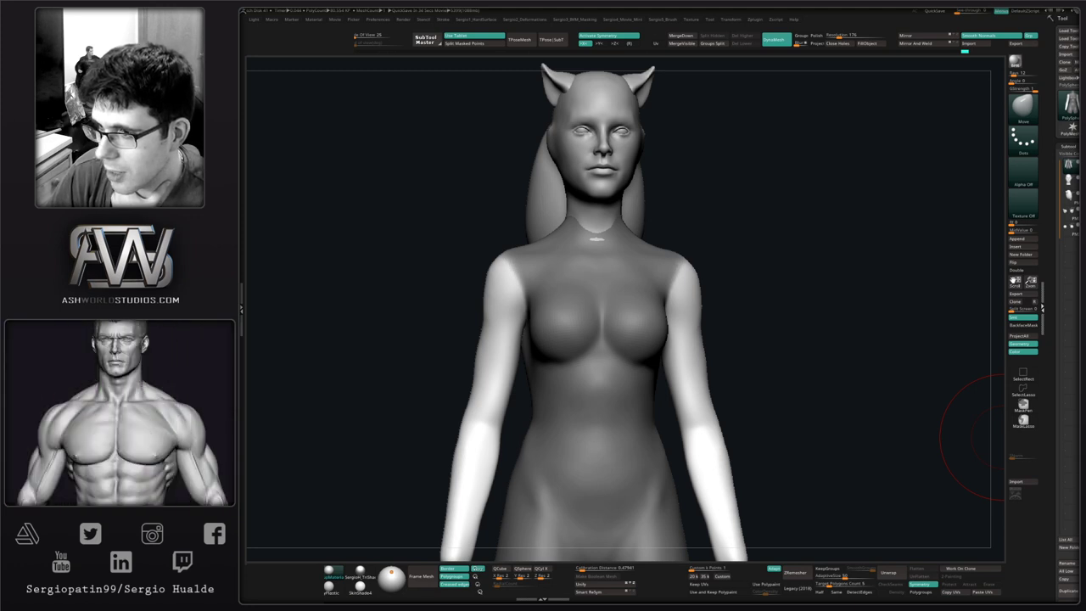
- Reshape the side profile of the unmasked arms from shoulder to forearm with the Move brush
left_click_drag(831, 328, 826, 325)
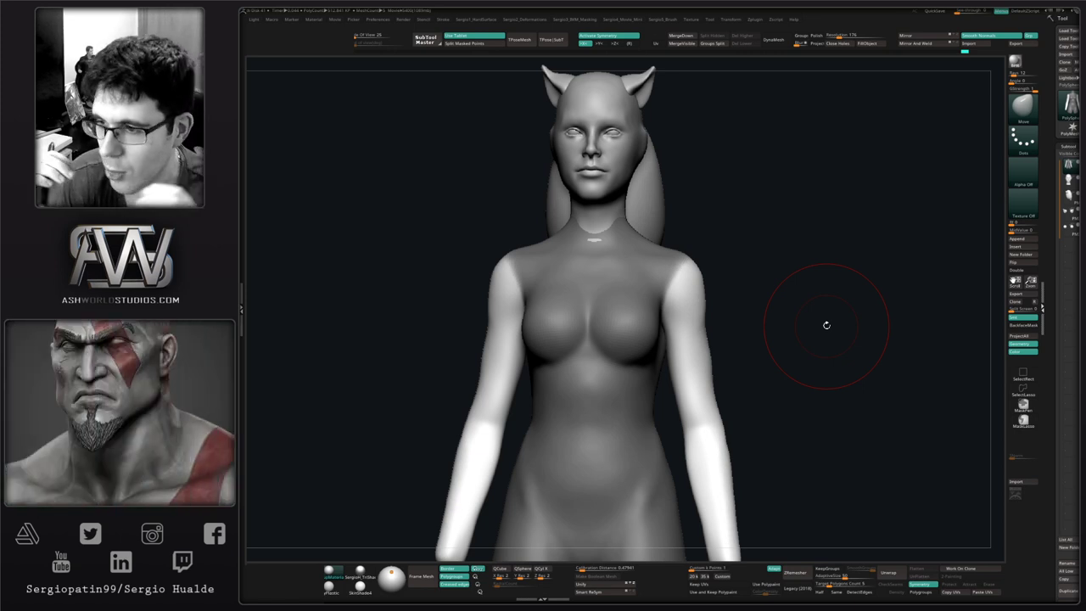
mouse_move(824, 229)
left_mouse_down()
mouse_move(817, 302)
mouse_move(749, 291)
mouse_move(755, 356)
mouse_move(745, 345)
left_mouse_up()
key("ctrl+z")
right_click_drag(749, 334, 768, 278, "alt")
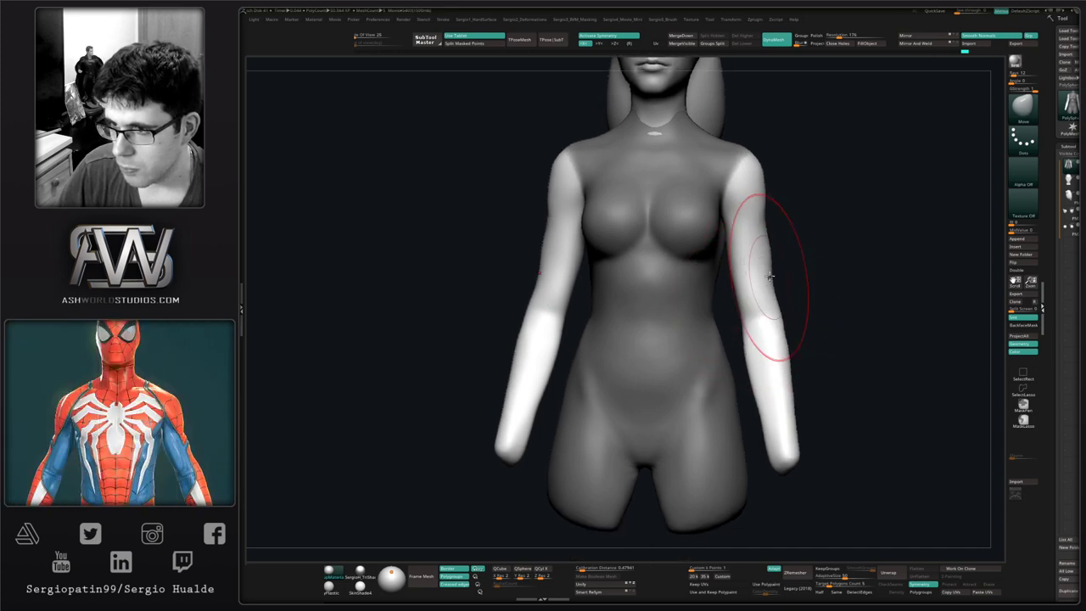
left_click_drag(848, 302, 831, 296)
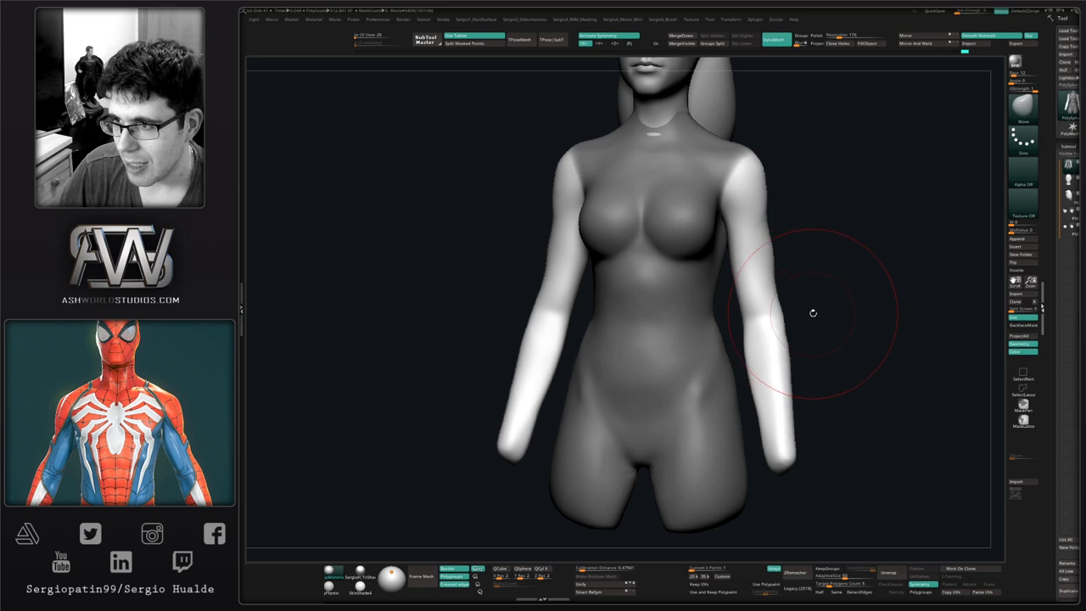
left_click_drag(806, 312, 727, 348)
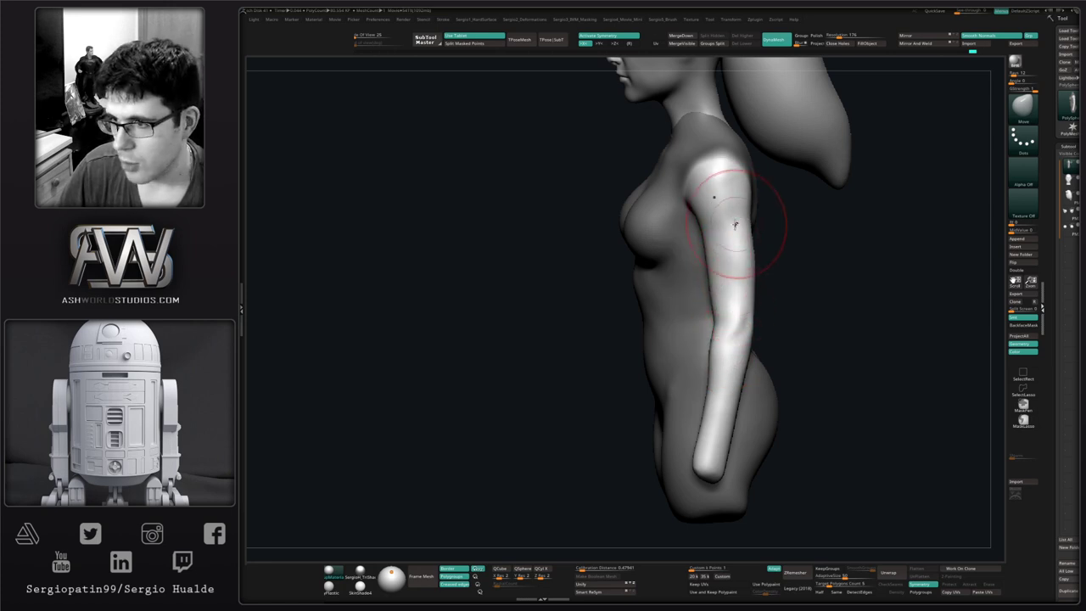
right_click_drag(734, 234, 745, 191, "alt")
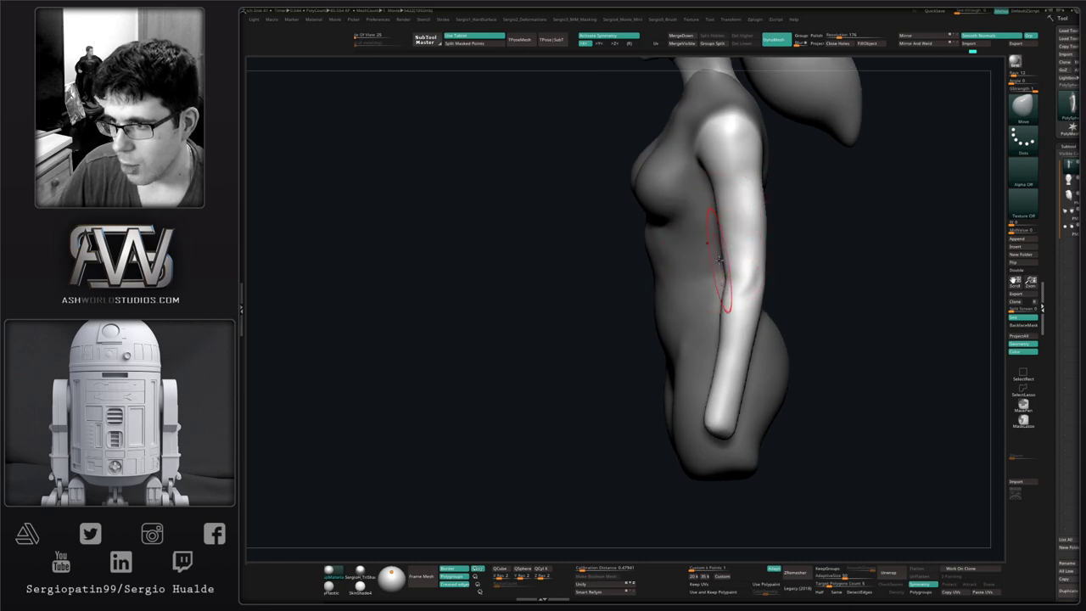
- Refine the inner and rear contours of the arms with the Move brush and clear the torso mask
mouse_move(727, 254)
right_mouse_down()
mouse_move(763, 260)
mouse_move(751, 250)
mouse_move(756, 235)
mouse_move(773, 278)
right_mouse_up()
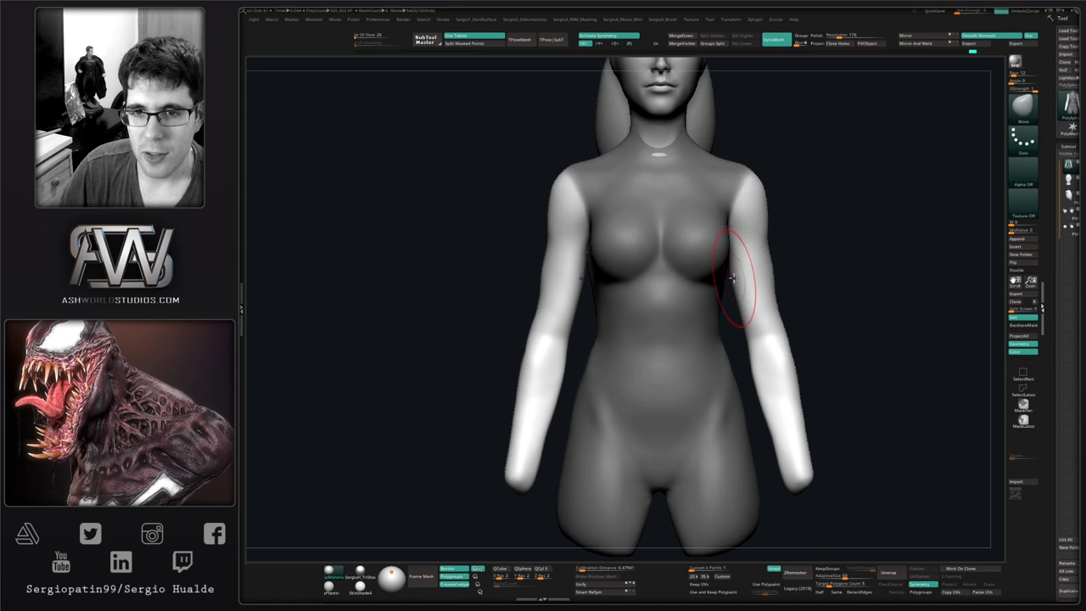
left_click_drag(731, 285, 734, 268)
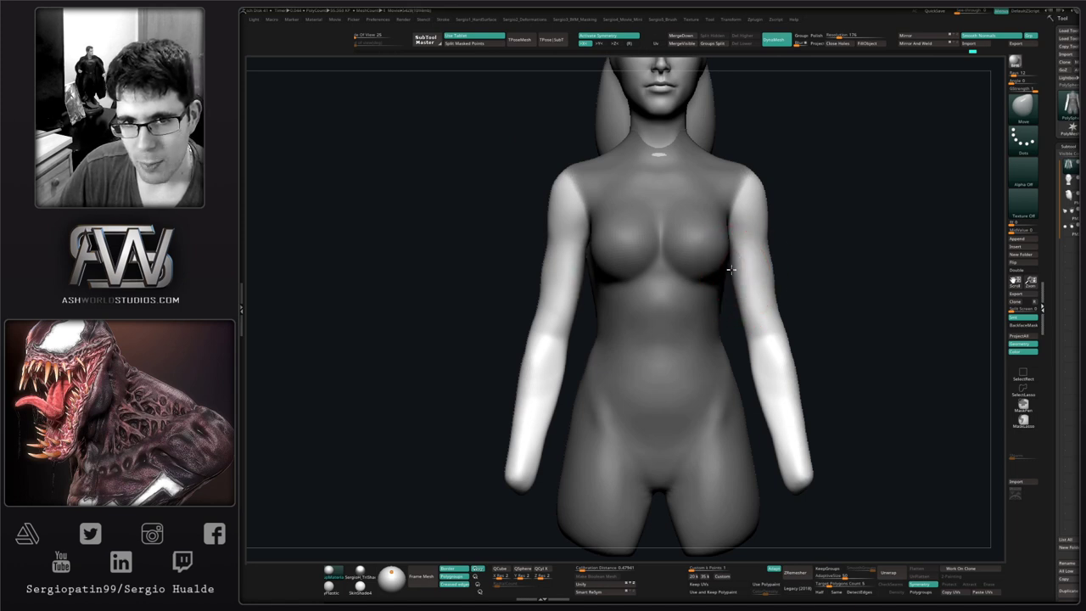
right_click_drag(734, 296, 752, 288)
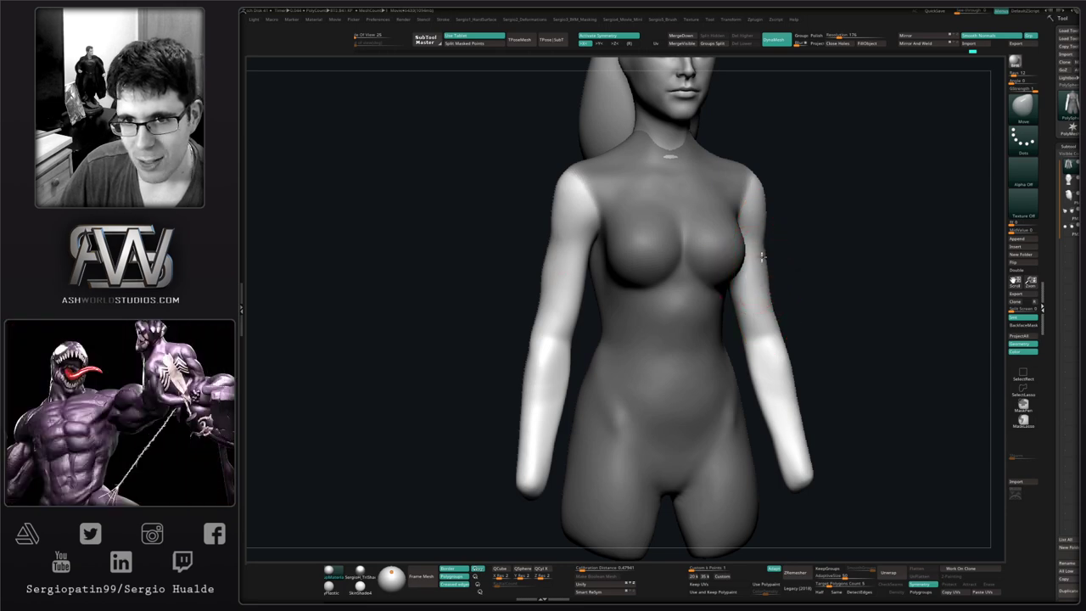
mouse_move(770, 249)
right_mouse_down()
mouse_move(720, 273)
mouse_move(781, 242)
right_mouse_up()
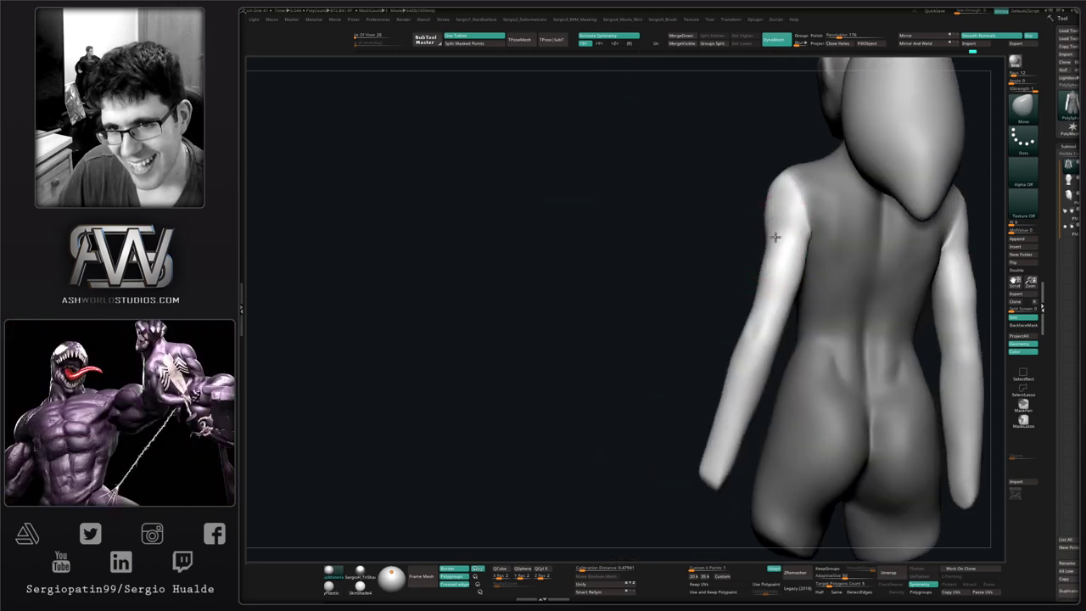
mouse_move(746, 277)
right_mouse_down()
mouse_move(768, 285)
mouse_move(736, 275)
right_mouse_up()
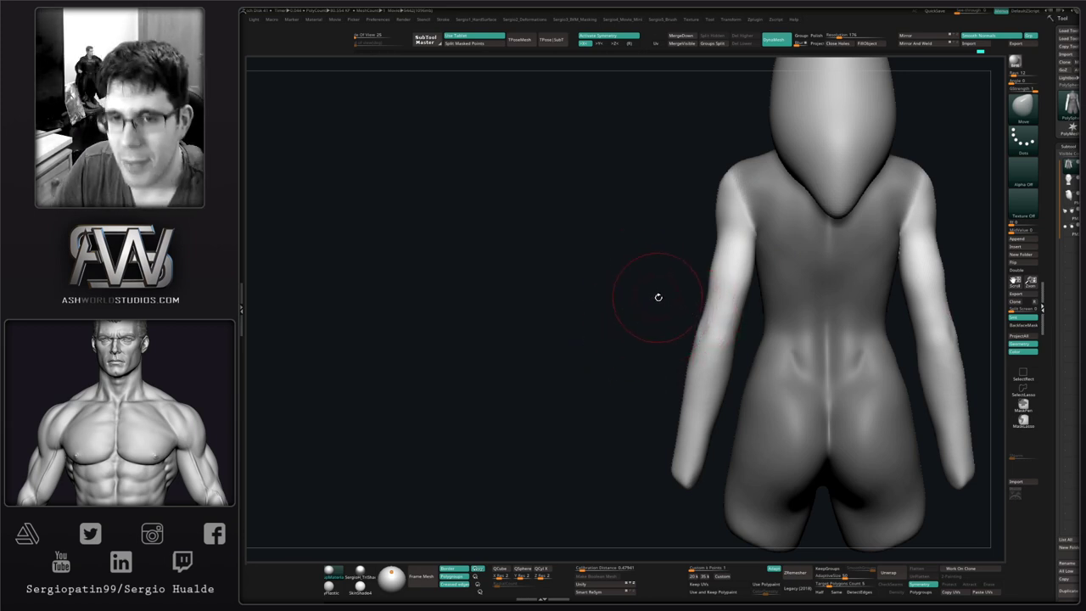
mouse_move(683, 296)
left_mouse_down()
mouse_move(625, 334)
mouse_move(670, 348)
left_mouse_up()
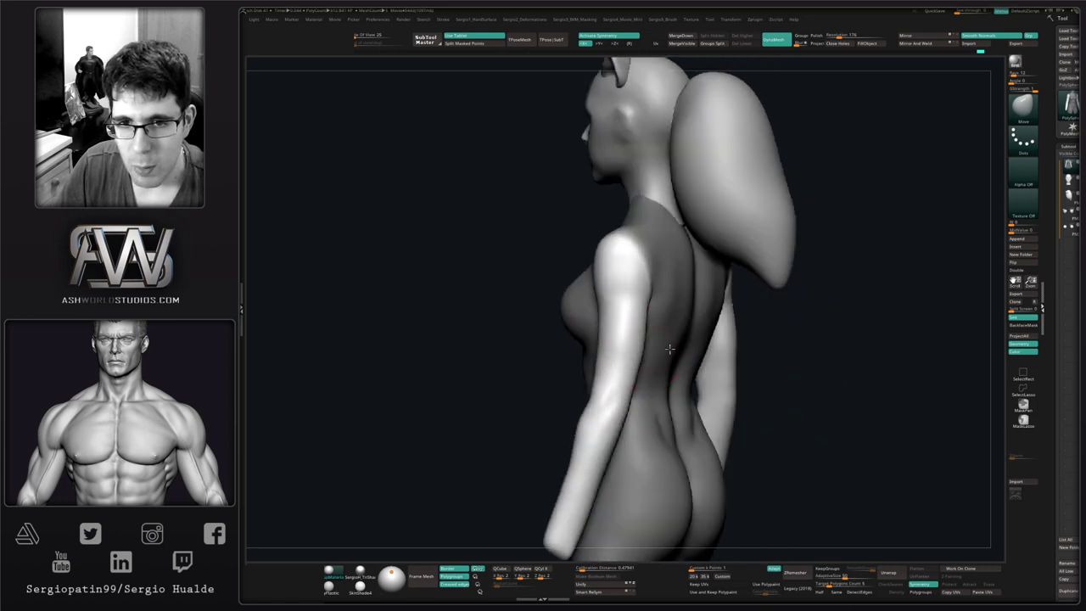
left_click_drag(497, 328, 504, 359, "ctrl")
- Reshape the bust's profile and lower outer contour symmetrically with the Move brush
left_click_drag(504, 359, 570, 354)
right_click_drag(574, 349, 634, 344, "alt")
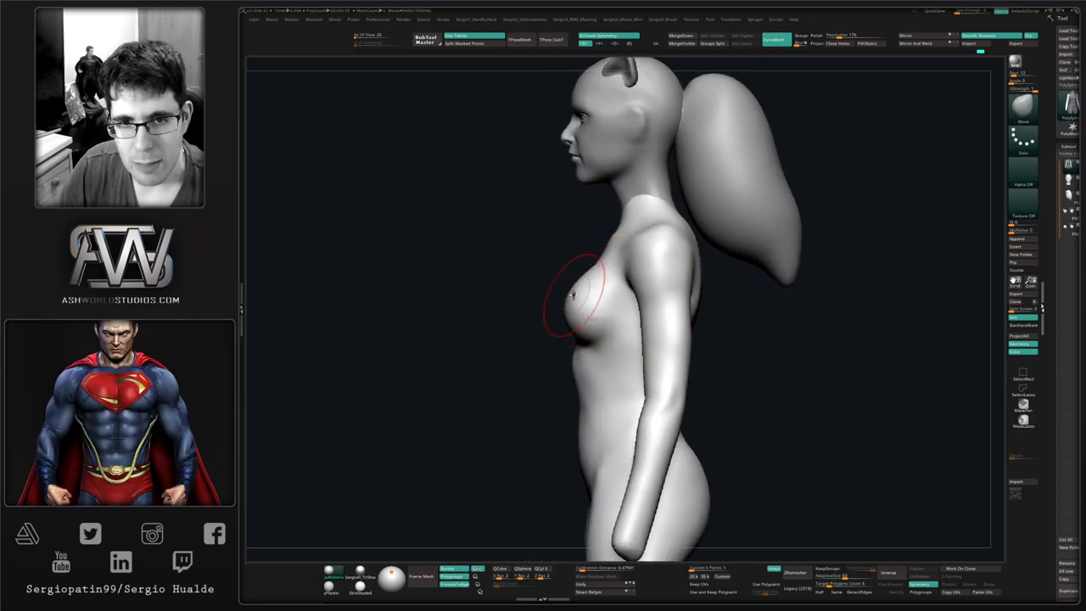
mouse_move(573, 294)
left_mouse_down()
mouse_move(551, 306)
mouse_move(574, 322)
mouse_move(611, 297)
mouse_move(583, 302)
mouse_move(574, 291)
left_mouse_up()
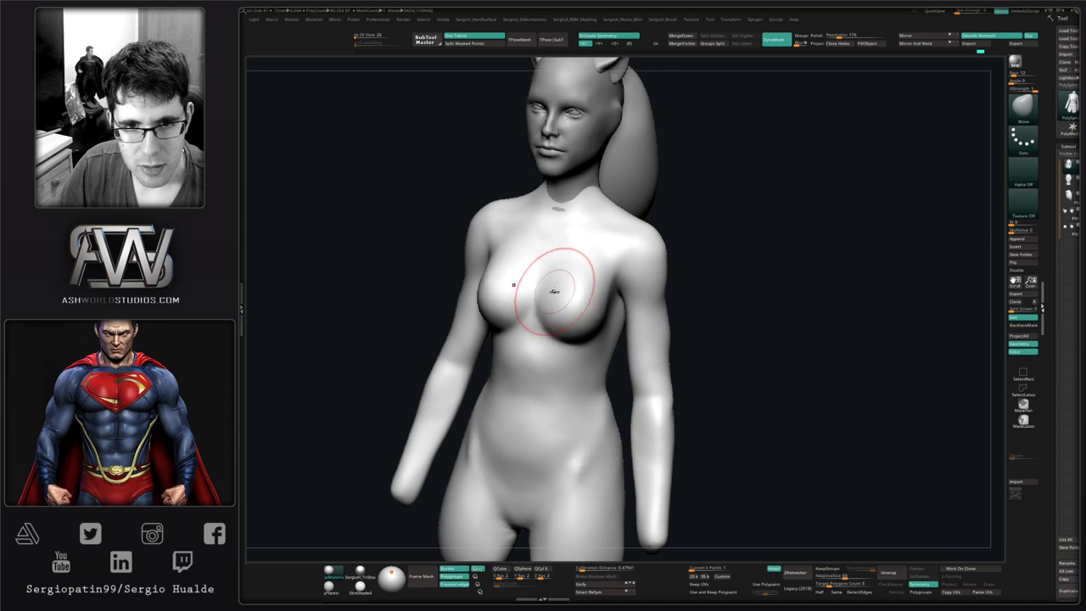
mouse_move(555, 291)
left_mouse_down()
mouse_move(625, 300)
mouse_move(595, 294)
left_mouse_up()
mouse_move(590, 330)
right_mouse_down()
mouse_move(584, 303)
mouse_move(588, 386)
right_mouse_up()
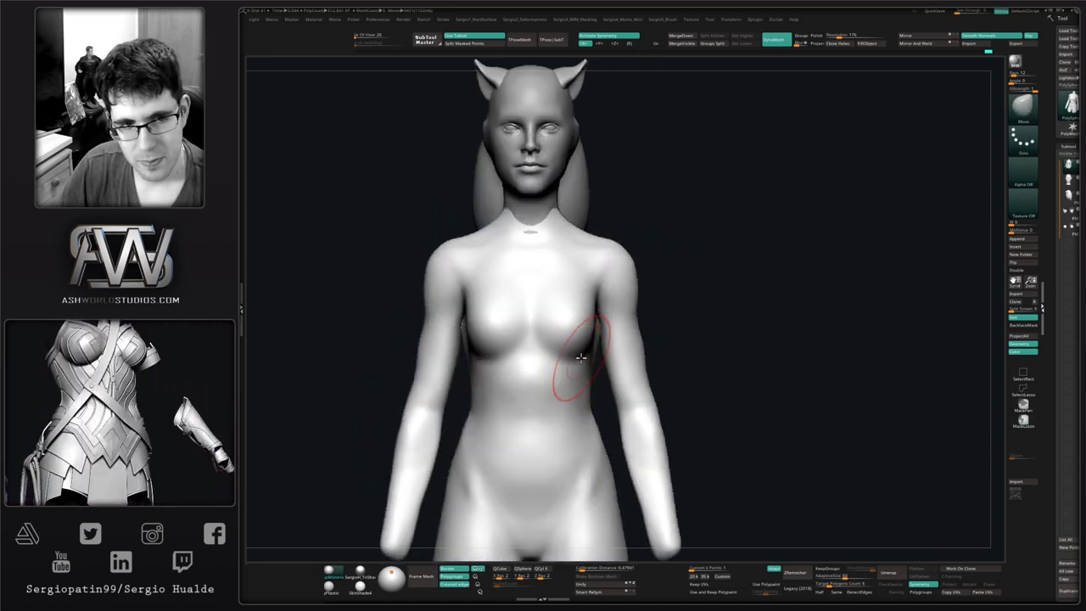
key("s")
mouse_move(573, 353)
left_mouse_down()
mouse_move(583, 353)
mouse_move(591, 316)
left_mouse_up()
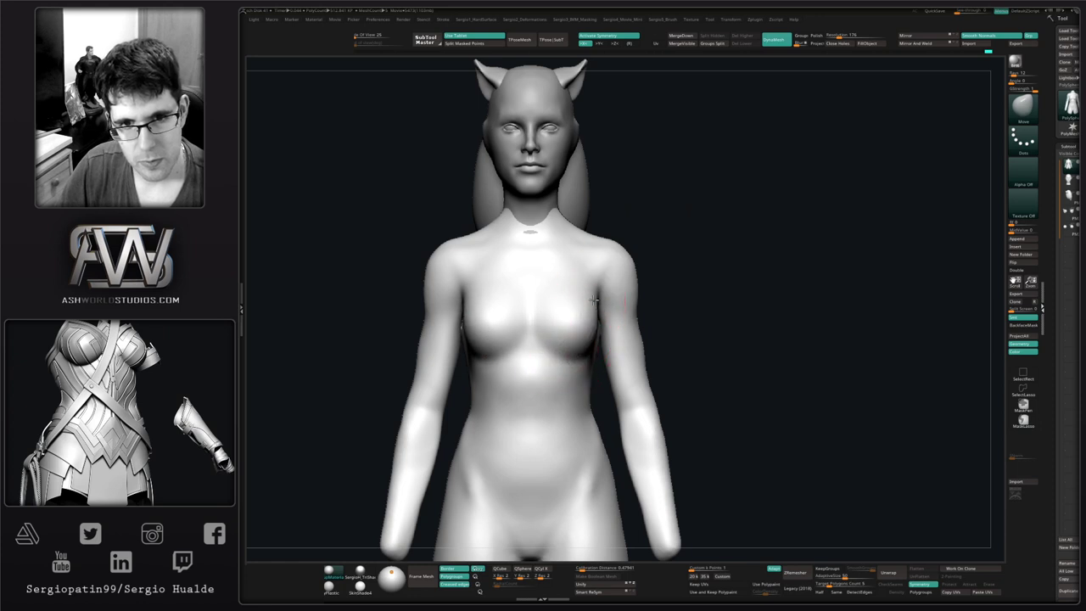
- Switch to the DamStandard brush and carve a crease between the upper outer chest and the armpit
right_click_drag(587, 294, 540, 297)
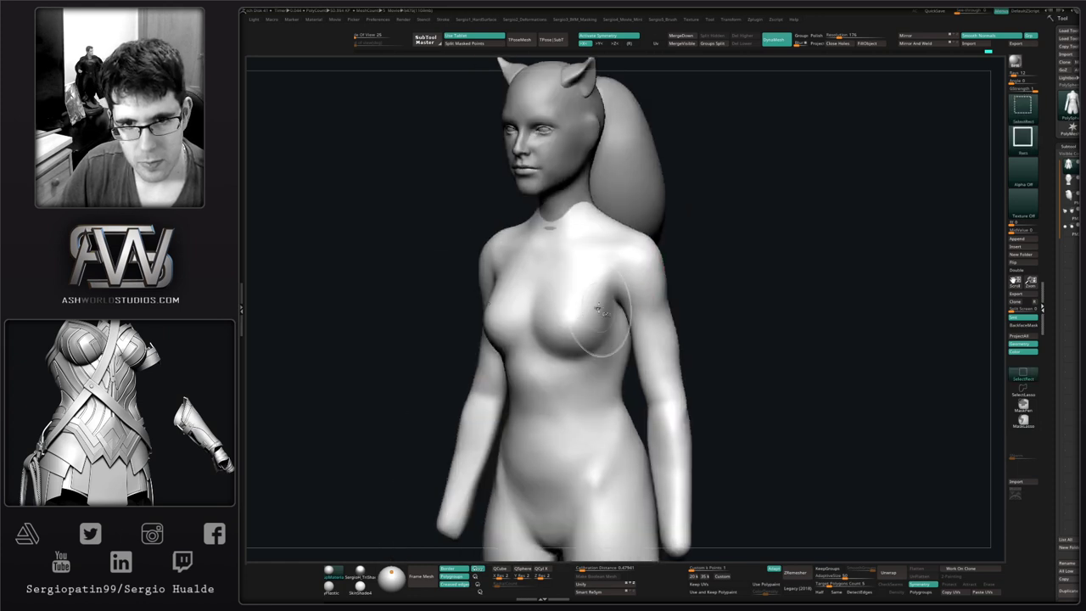
key("b")
key("d")
key("s")
mouse_move(575, 268)
left_mouse_down()
mouse_move(583, 281)
mouse_move(550, 297)
left_mouse_up()
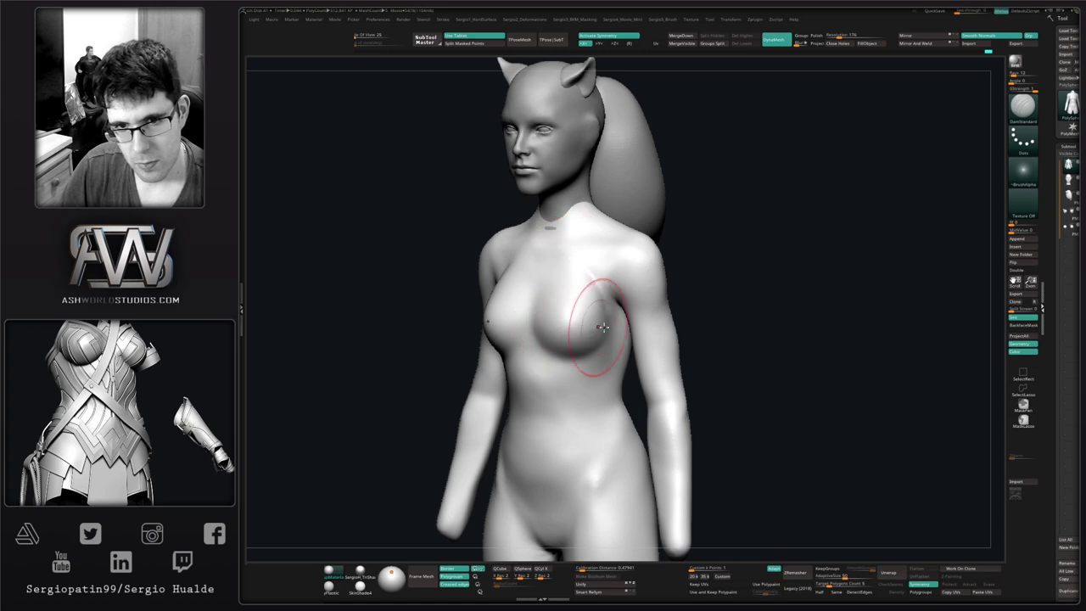
- Build up the transition between the outer chest and the armpit with the Clay brush and smooth it
right_click_drag(594, 327, 669, 316)
mouse_move(512, 280)
left_mouse_down()
mouse_move(523, 314)
mouse_move(511, 269)
left_mouse_up()
key("b")
key("c")
key("l")
right_click_drag(473, 328, 490, 299)
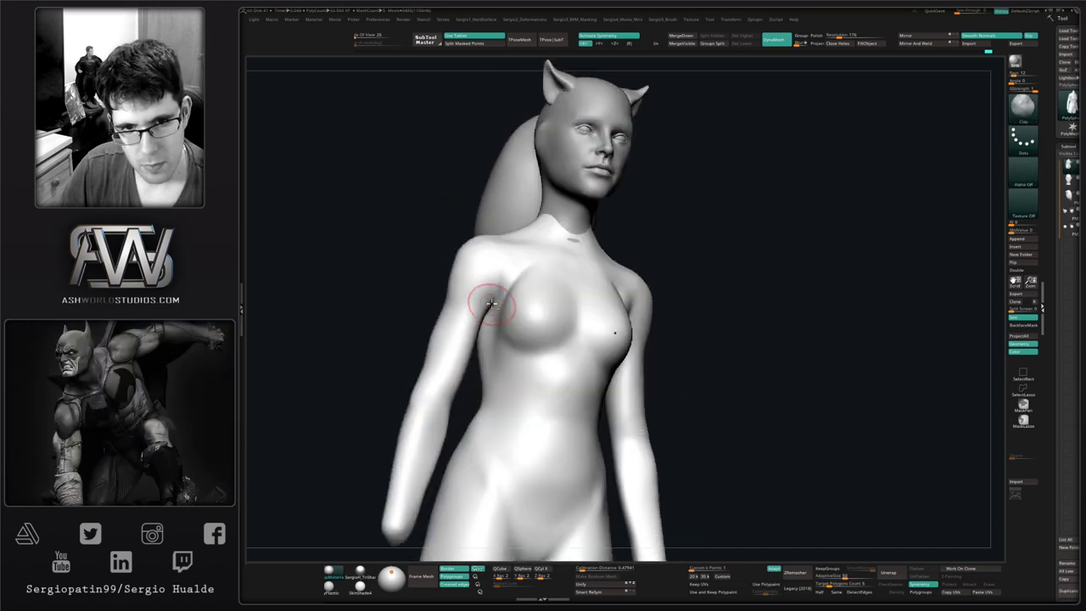
right_click_drag(476, 360, 497, 296)
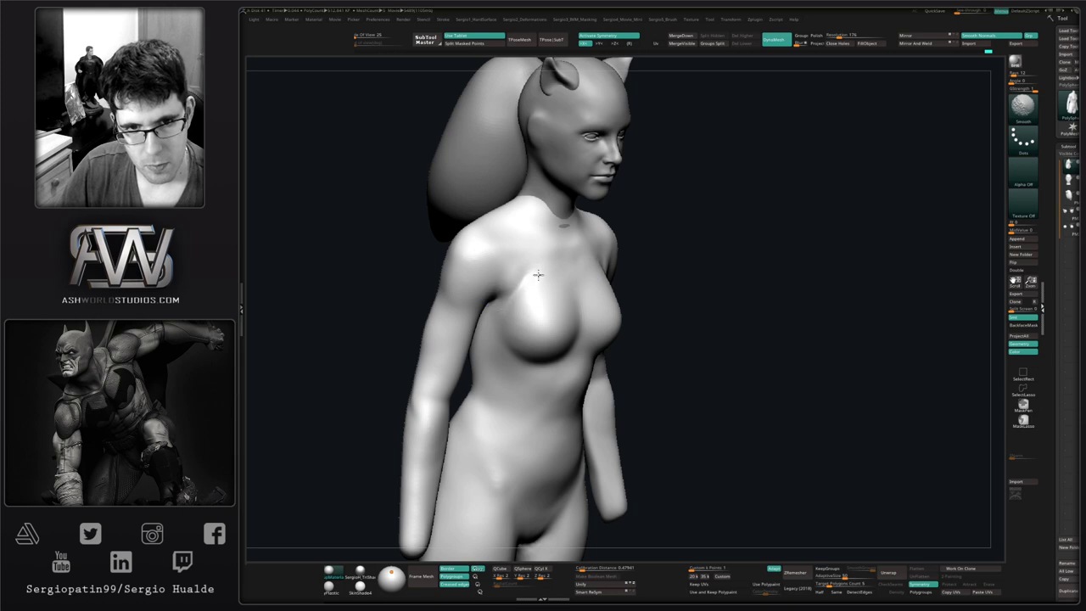
left_click_drag(538, 275, 519, 335, "shift")
- Reshape the outer and inner contours of the bust symmetrically with the Move brush
key("b")
key("m")
key("v")
key("s")
right_click_drag(586, 341, 519, 331)
mouse_move(628, 342)
right_mouse_down()
mouse_move(598, 344)
mouse_move(614, 286)
right_mouse_up()
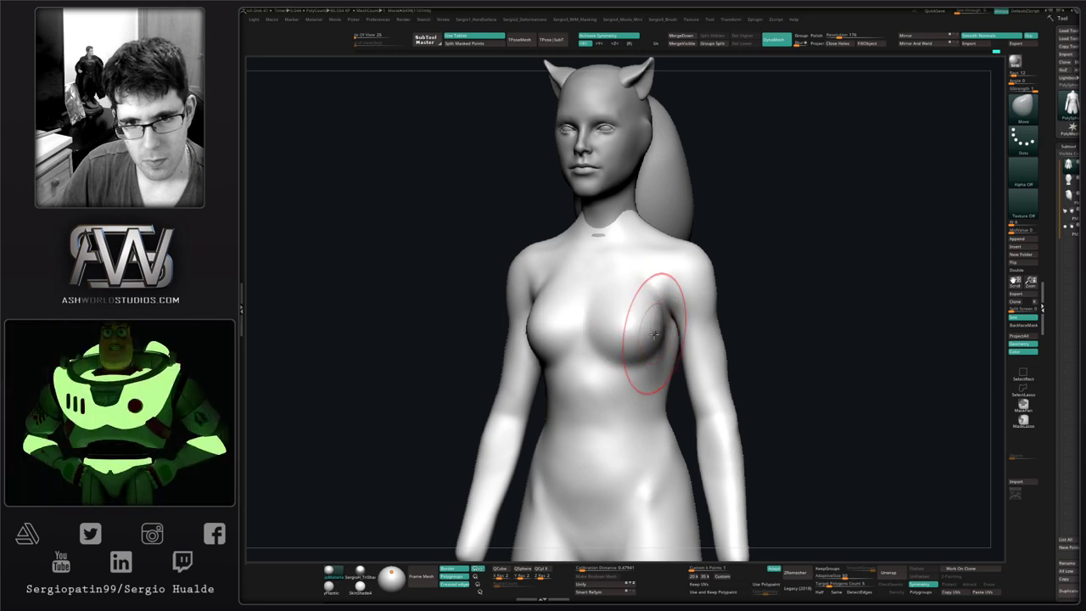
key("s")
left_click_drag(633, 350, 619, 351)
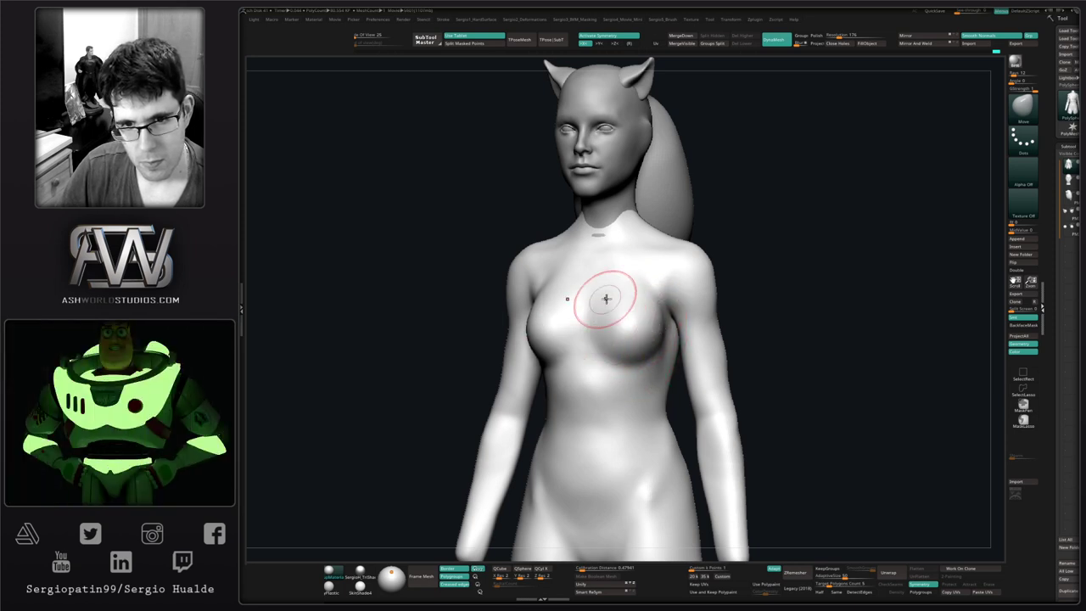
right_click_drag(606, 298, 635, 310)
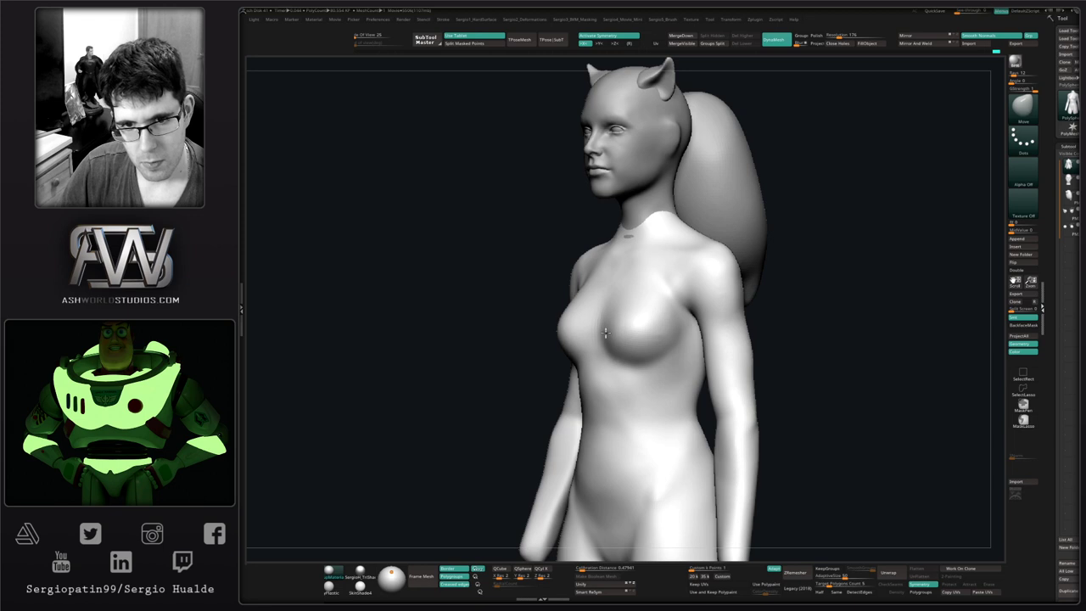
- Hide the arms to expose the sides of the chest and the armpits
mouse_move(619, 338)
right_mouse_down()
mouse_move(678, 340)
mouse_move(650, 340)
right_mouse_up()
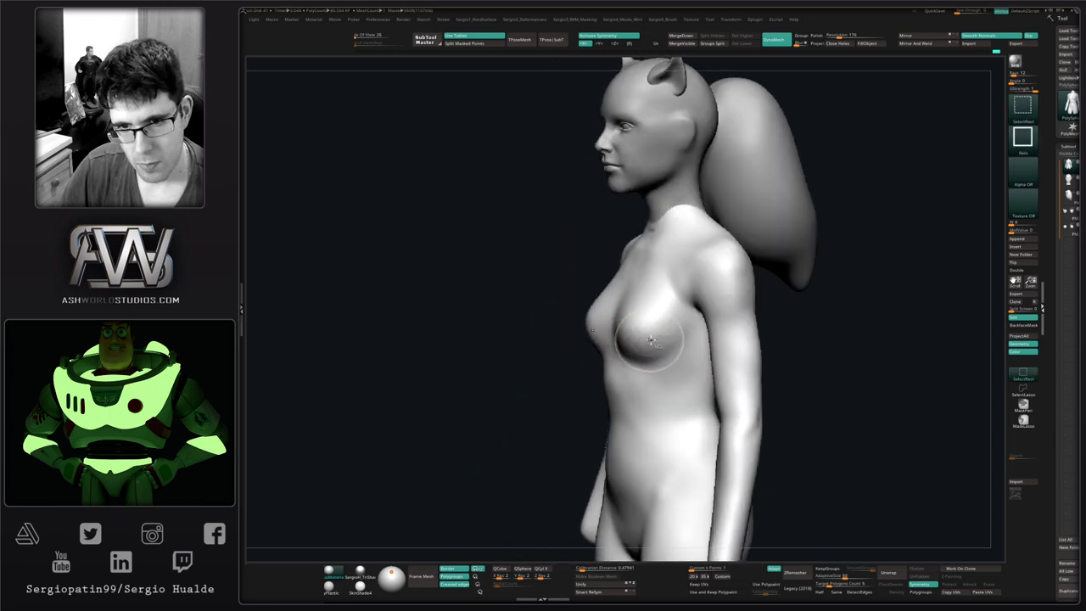
left_click_drag(679, 346, 690, 317)
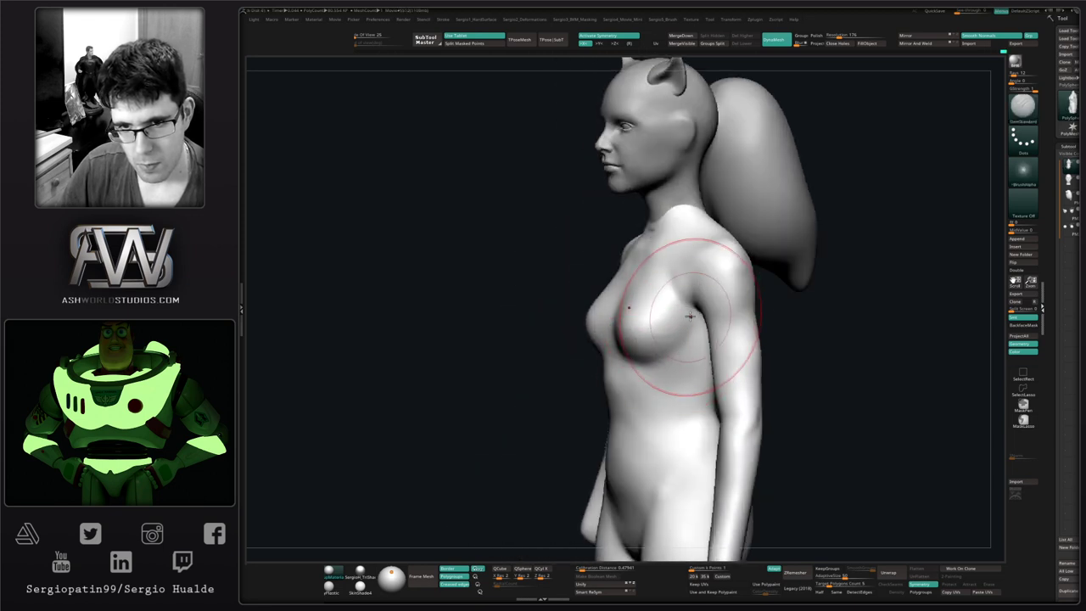
left_click(680, 343, "ctrl+shift")
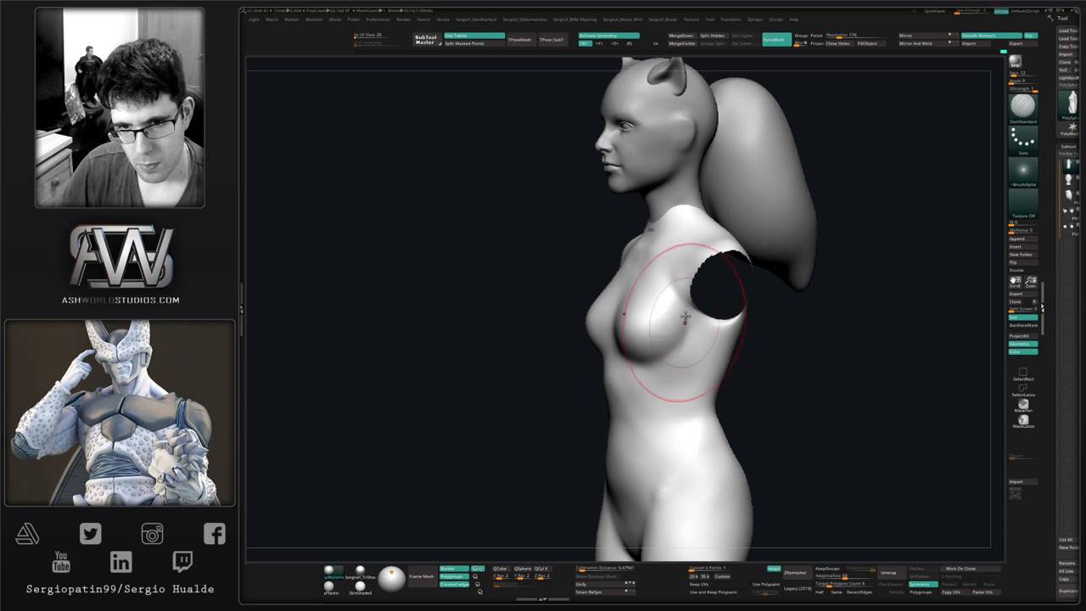
mouse_move(727, 376)
right_mouse_down()
mouse_move(702, 364)
mouse_move(701, 373)
right_mouse_up()
mouse_move(666, 331)
right_mouse_down()
mouse_move(673, 338)
mouse_move(671, 280)
right_mouse_up()
- Build up and smooth the sides of the bust and rib cage with the Clay brush, and show the arms again
key("b")
key("c")
key("l")
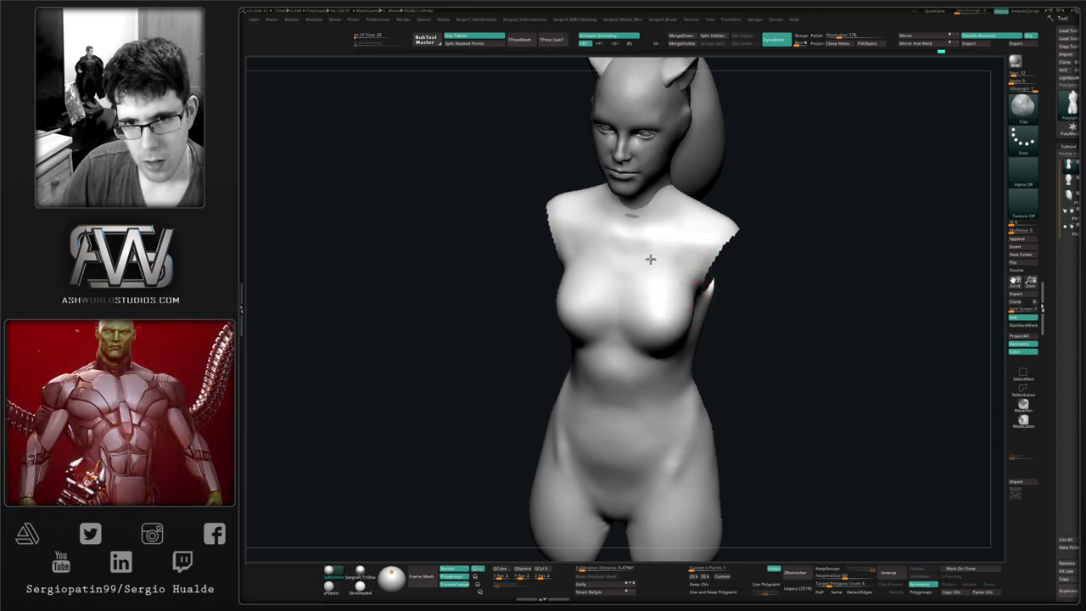
right_click_drag(677, 275, 715, 340)
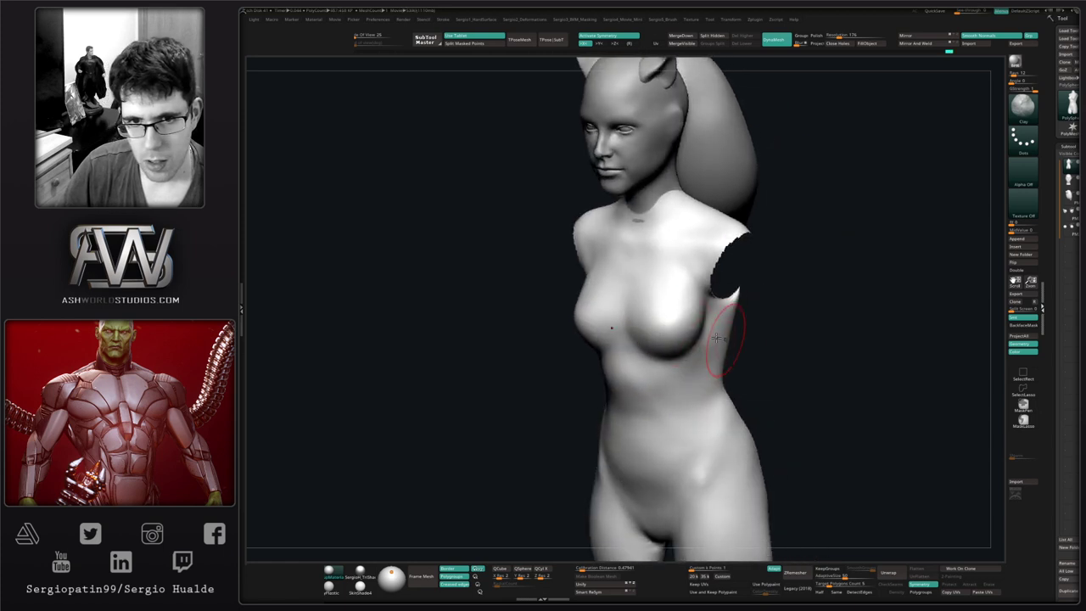
left_click_drag(715, 340, 671, 310, "shift")
mouse_move(671, 310)
right_mouse_down()
mouse_move(699, 339)
mouse_move(702, 255)
mouse_move(682, 316)
right_mouse_up()
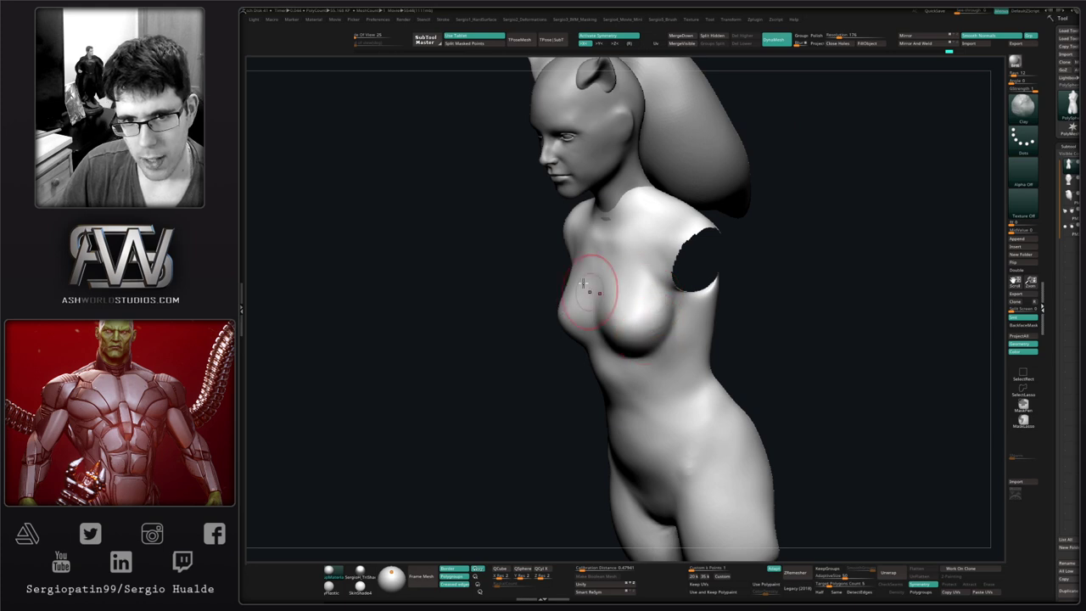
mouse_move(642, 298)
right_mouse_down()
mouse_move(708, 336)
mouse_move(649, 322)
mouse_move(677, 326)
right_mouse_up()
right_click_drag(739, 286, 724, 318, "ctrl")
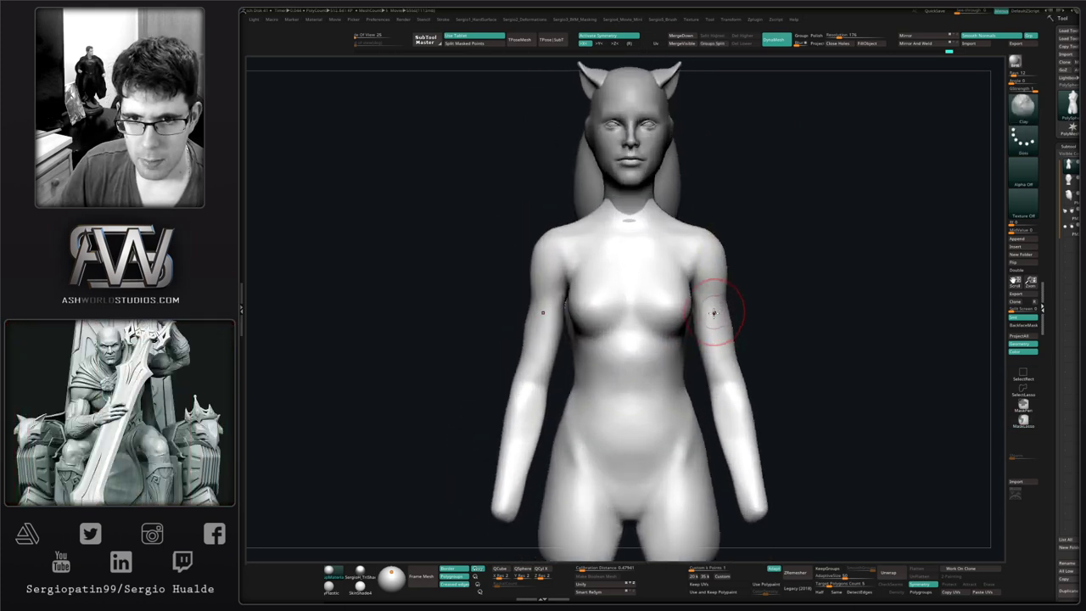
- Isolate the arms, adjust their outer contour around the elbow with the Move brush, and bring the full body back
left_click(713, 313, "ctrl+shift")
mouse_move(757, 300)
left_mouse_down("ctrl+shift")
mouse_move(765, 336)
mouse_move(711, 328)
mouse_move(705, 339)
left_mouse_up("ctrl+shift")
key("b")
key("m")
key("v")
left_click_drag(726, 424, 741, 429)
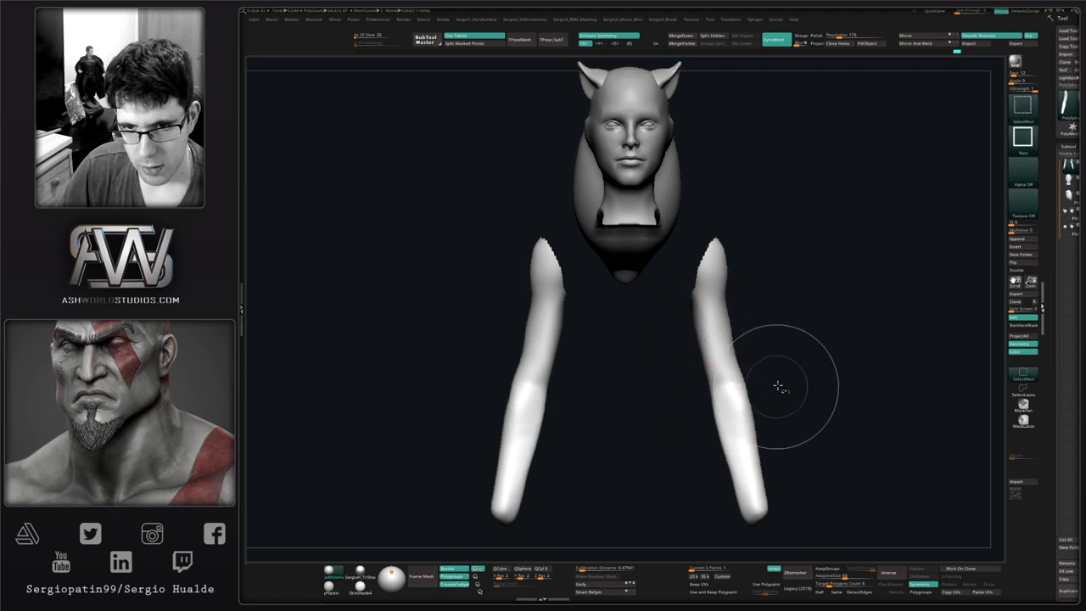
left_click(780, 388, "ctrl+shift")
- Smooth the area between the upper arm and the chest and adjust the brush size
right_click_drag(723, 344, 703, 338)
left_click_drag(704, 276, 719, 310, "shift")
mouse_move(720, 311)
right_mouse_down()
mouse_move(766, 301)
mouse_move(757, 247)
mouse_move(681, 378)
mouse_move(688, 368)
mouse_move(694, 383)
mouse_move(725, 372)
right_mouse_up()
key("s")
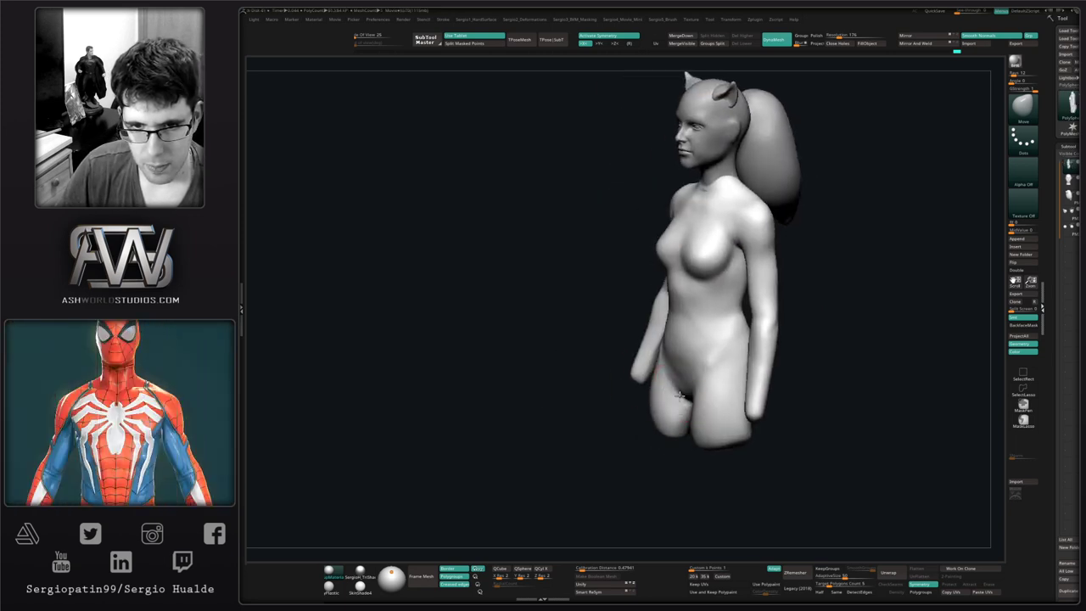
- Hide the arms, reshape the hips and outer thighs symmetrically with the Move brush, and restore the arms
mouse_move(676, 397)
right_mouse_down()
mouse_move(690, 405)
mouse_move(693, 376)
mouse_move(689, 390)
right_mouse_up()
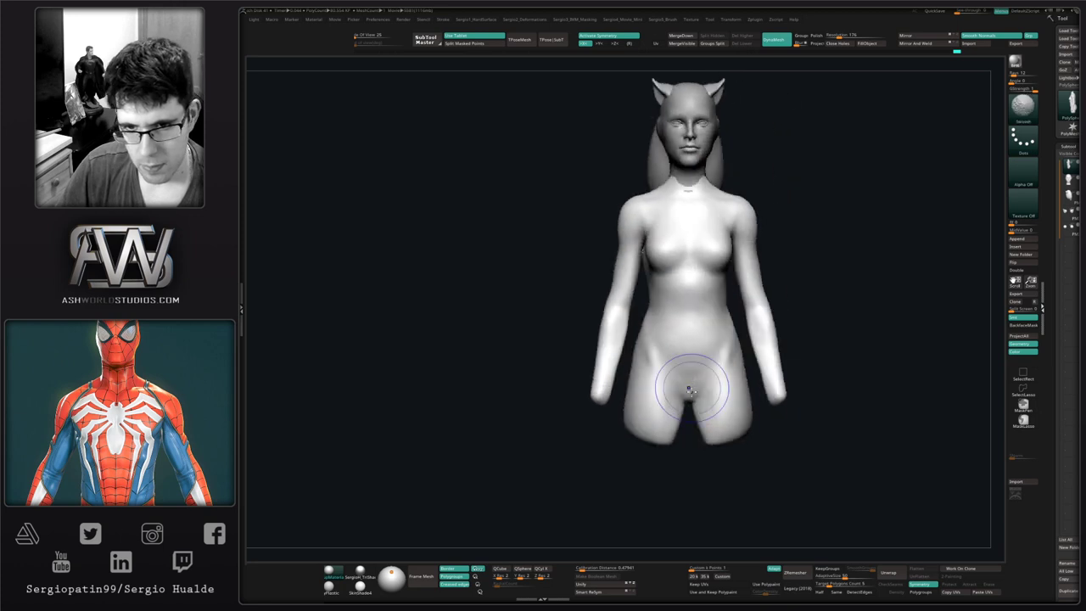
mouse_move(704, 441)
right_mouse_down()
mouse_move(717, 412)
mouse_move(693, 471)
mouse_move(684, 453)
right_mouse_up()
left_click_drag(682, 454, 644, 411)
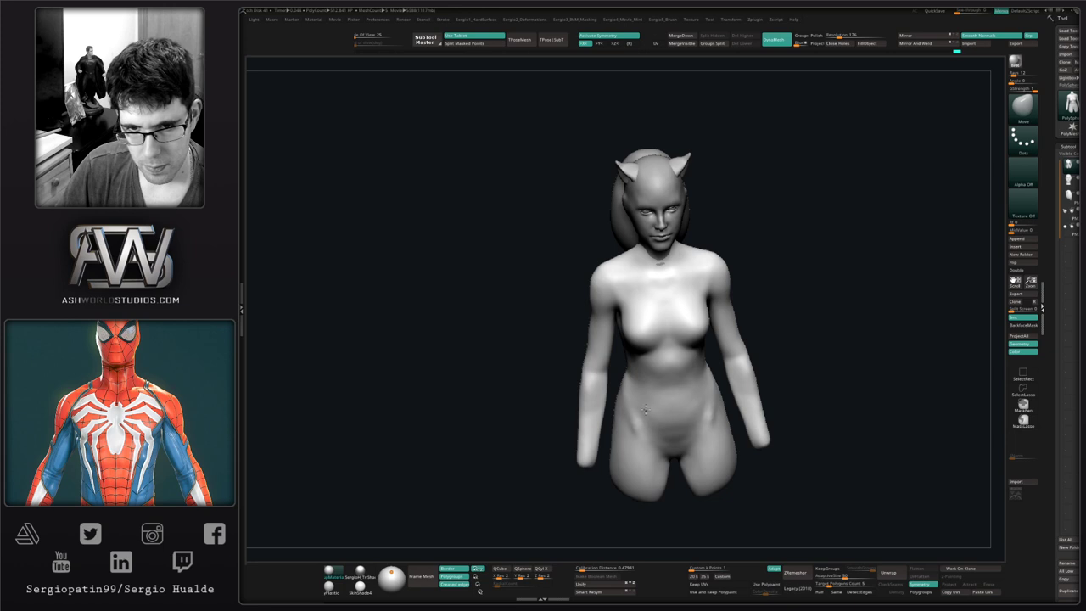
mouse_move(645, 410)
right_mouse_down()
mouse_move(662, 407)
mouse_move(656, 419)
right_mouse_up()
left_click(678, 410, "ctrl+shift")
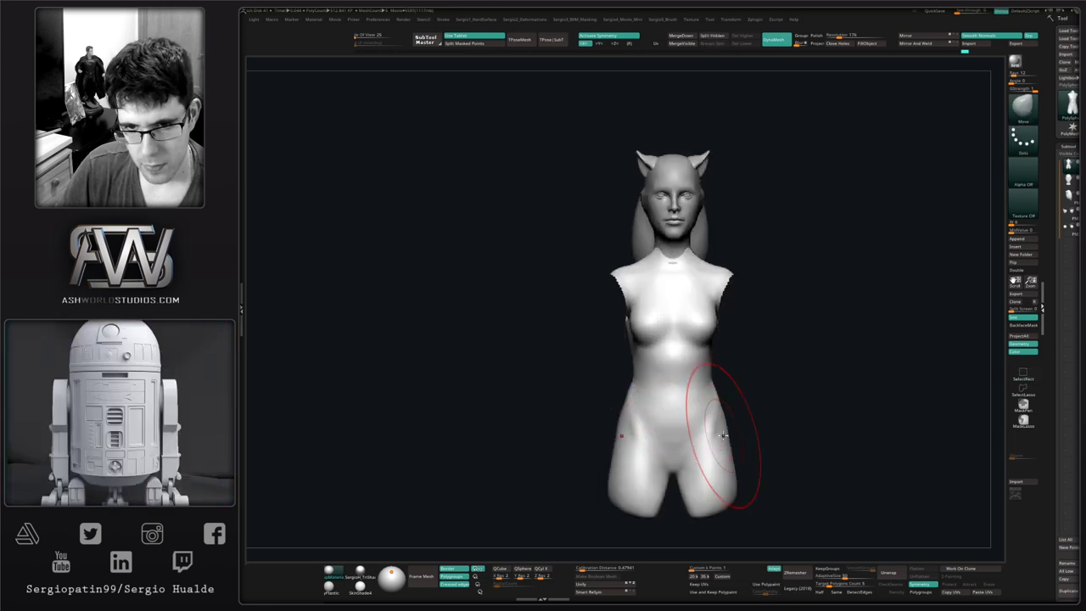
left_click_drag(721, 435, 814, 439)
left_click_drag(719, 457, 711, 460)
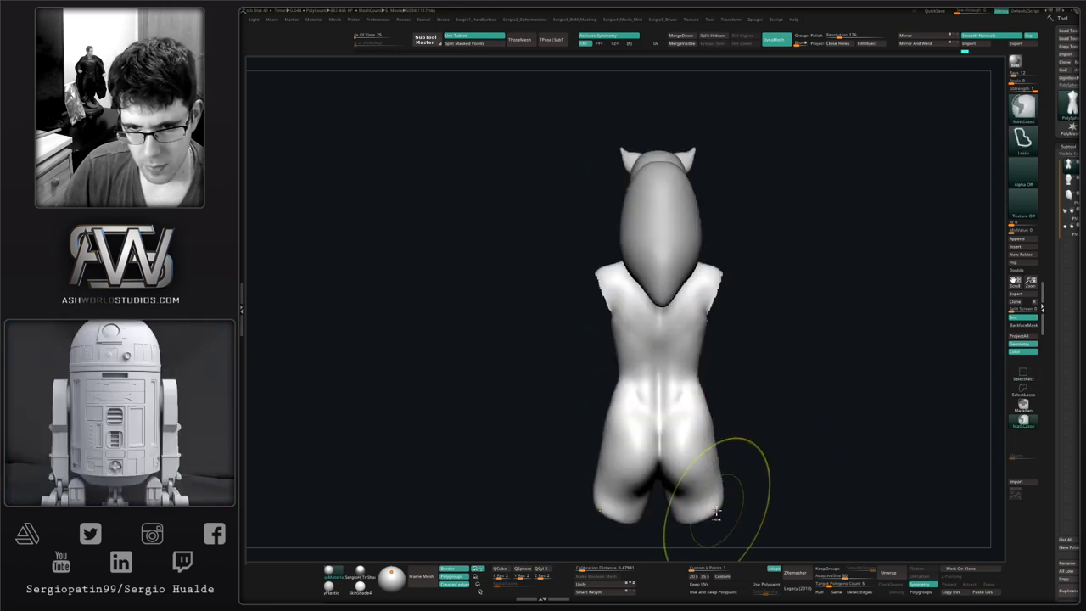
key("ctrl+z")
left_click_drag(720, 505, 714, 480)
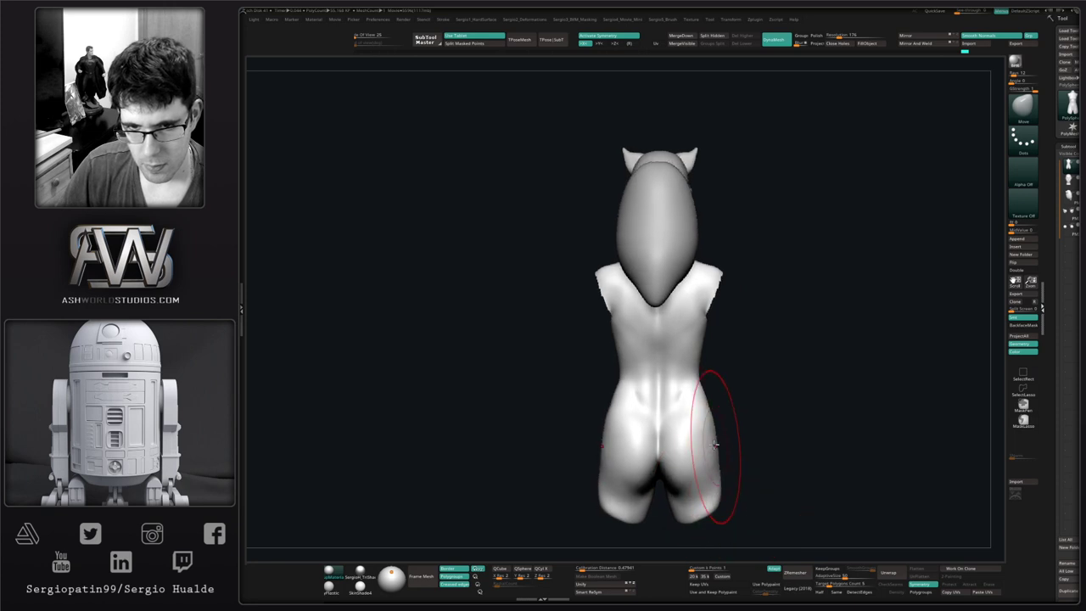
mouse_move(750, 437)
left_mouse_down()
mouse_move(659, 439)
mouse_move(642, 424)
left_mouse_up()
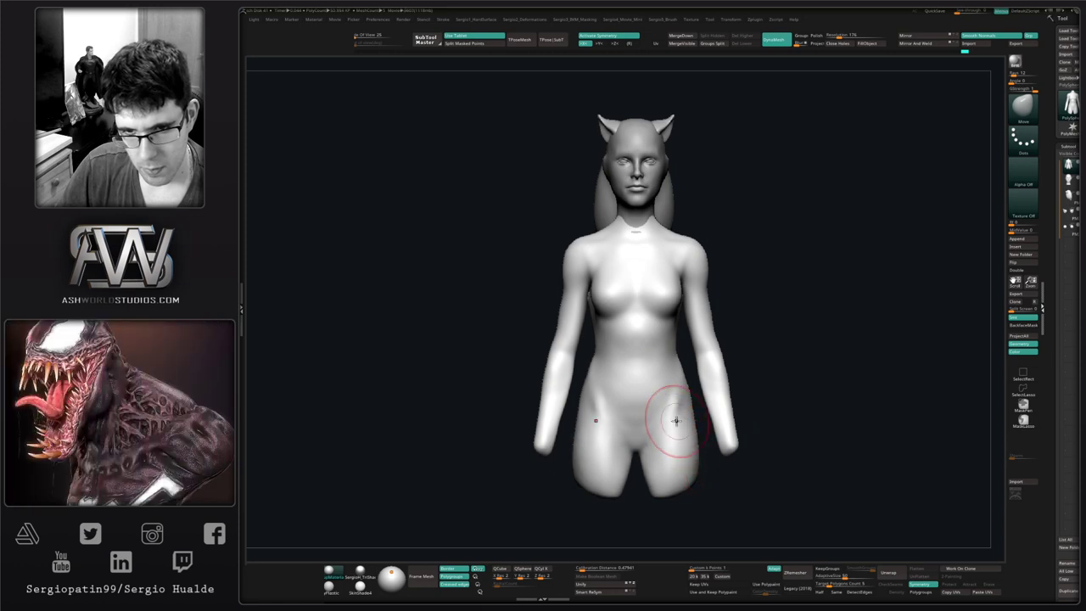
- Select the head subtool, duplicate it and display the copy on its own
right_click_drag(654, 383, 703, 364)
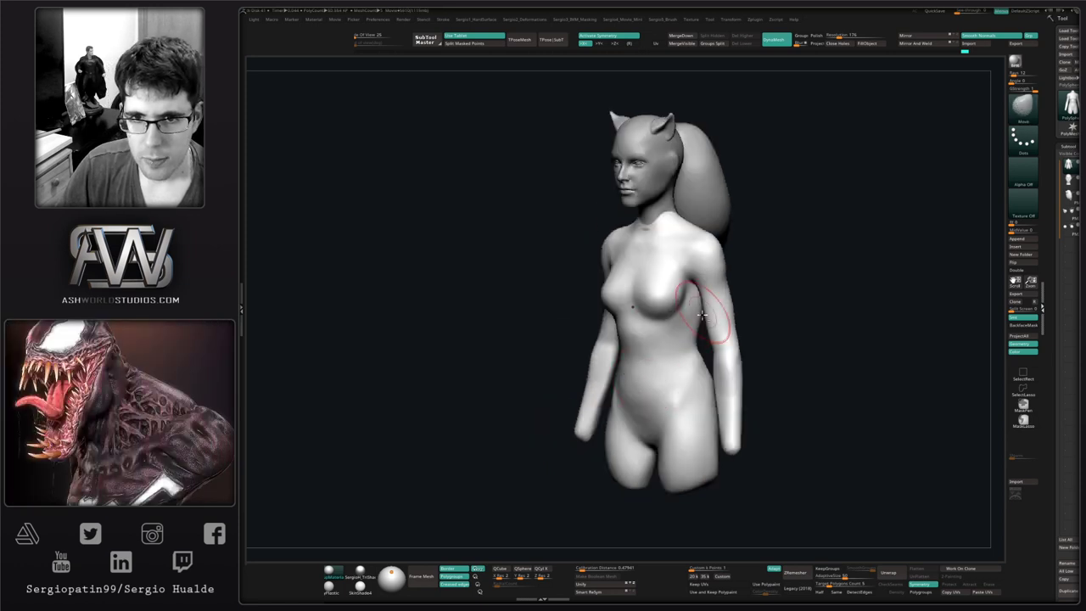
mouse_move(702, 315)
right_mouse_down()
mouse_move(728, 371)
mouse_move(795, 381)
right_mouse_up()
mouse_move(720, 359)
right_mouse_down()
mouse_move(762, 391)
mouse_move(719, 332)
mouse_move(685, 376)
mouse_move(714, 346)
mouse_move(805, 320)
mouse_move(812, 330)
mouse_move(802, 296)
mouse_move(748, 368)
right_mouse_up()
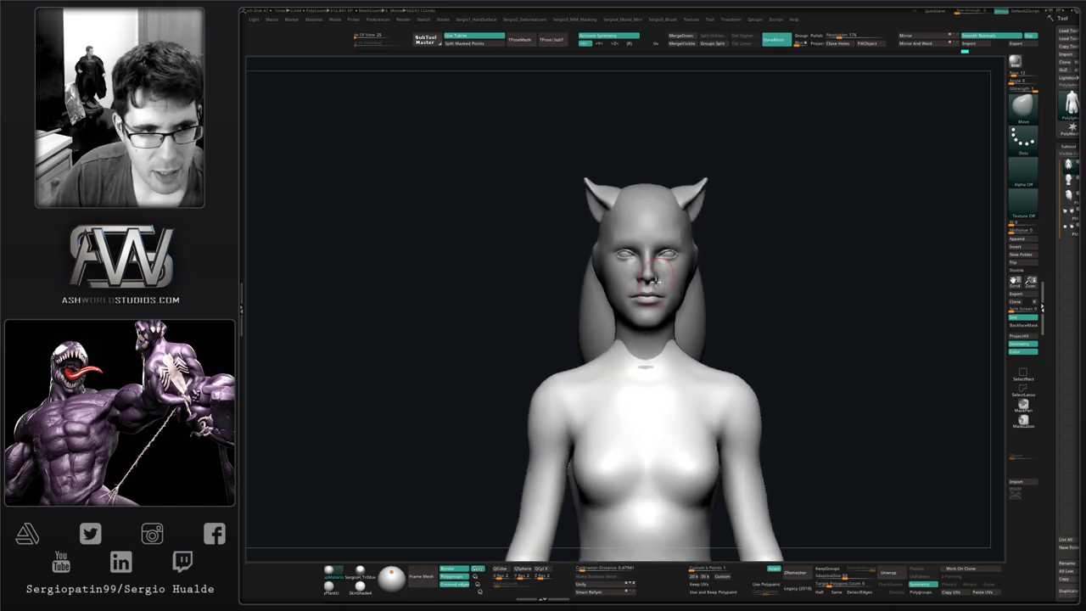
left_click(665, 267, "alt")
right_click_drag(676, 260, 671, 212, "ctrl")
mouse_move(670, 212)
right_mouse_down("alt")
mouse_move(668, 394)
mouse_move(618, 263)
mouse_move(552, 322)
right_mouse_up("alt")
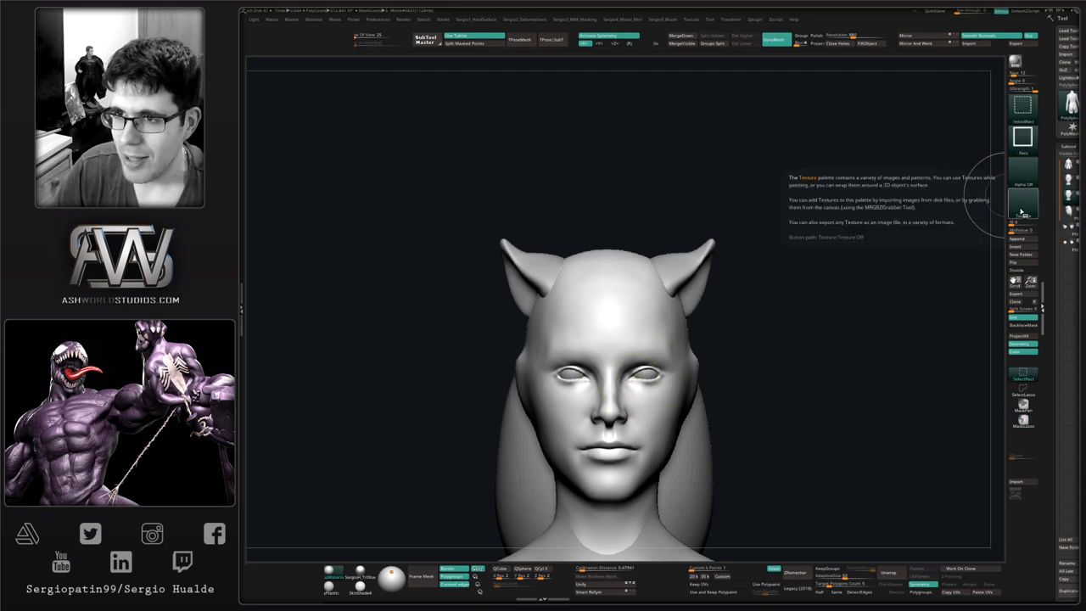
key("ctrl+shift+d")
key("alt+s")
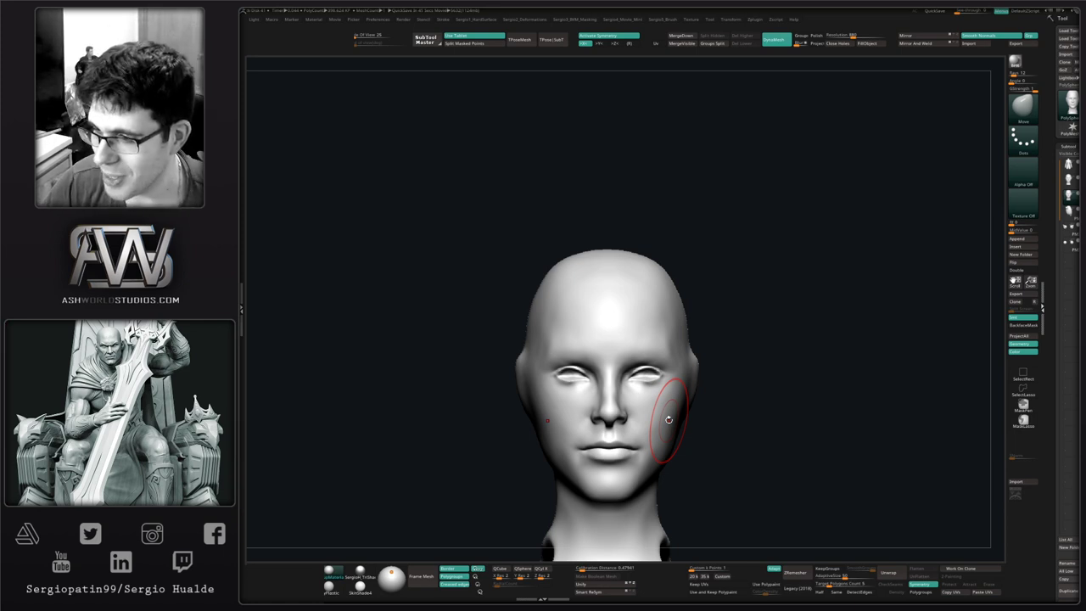
- Reshape the cheeks and jaw contour of the head copy with the Move brush
right_click_drag(778, 332, 682, 291)
left_click_drag(681, 291, 667, 321)
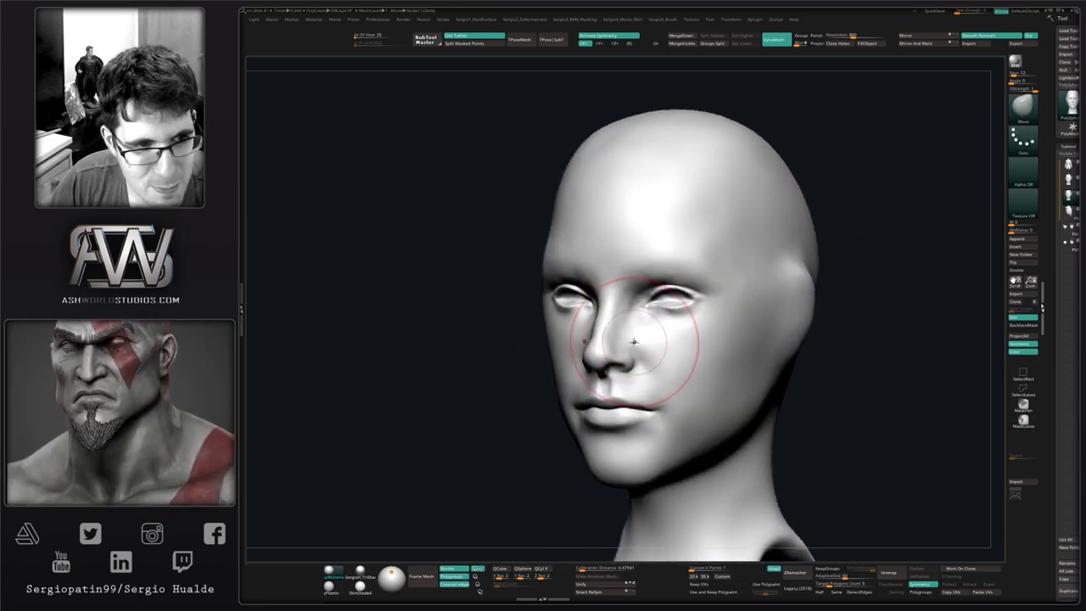
right_click_drag(629, 356, 639, 378)
right_click_drag(543, 401, 567, 385)
left_click_drag(543, 399, 552, 418)
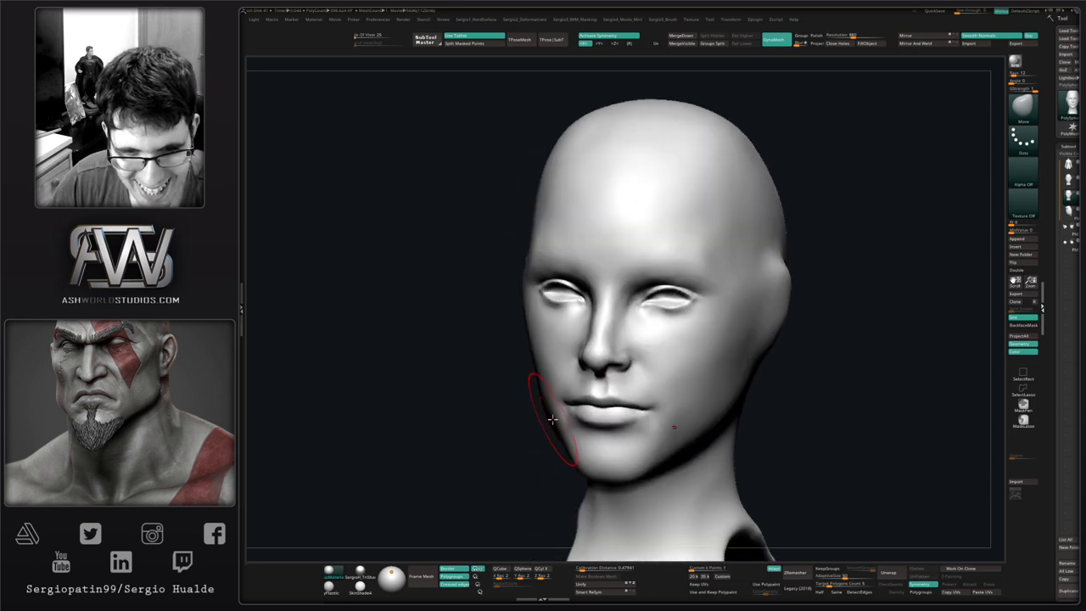
- Adjust the area just below the mouth corners with a smaller Move brush
mouse_move(581, 409)
right_mouse_down()
mouse_move(648, 414)
mouse_move(652, 327)
mouse_move(650, 359)
right_mouse_up()
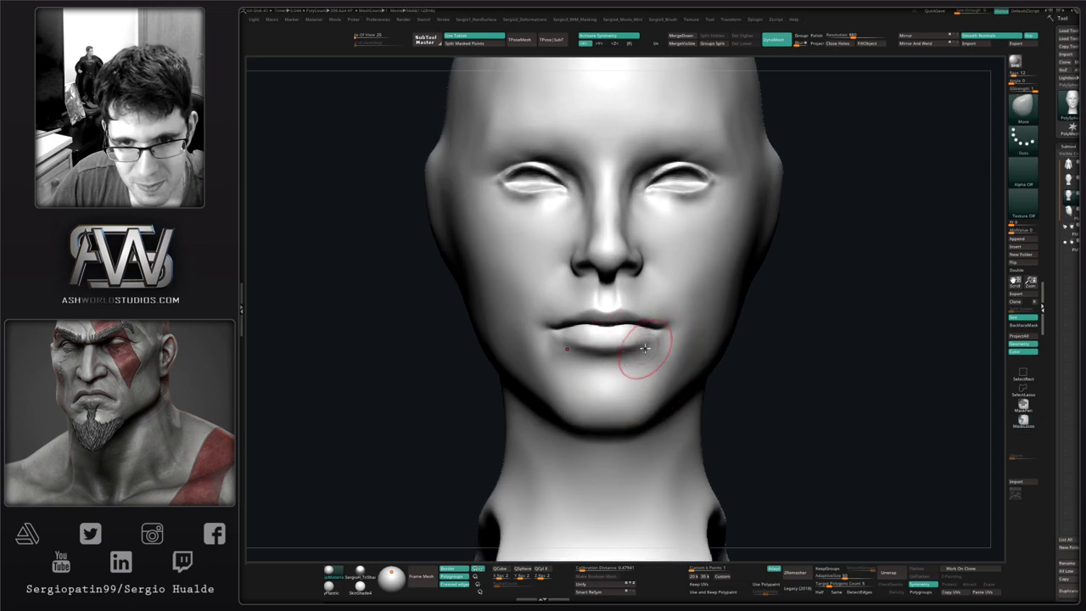
key("s")
left_click_drag(646, 340, 650, 339)
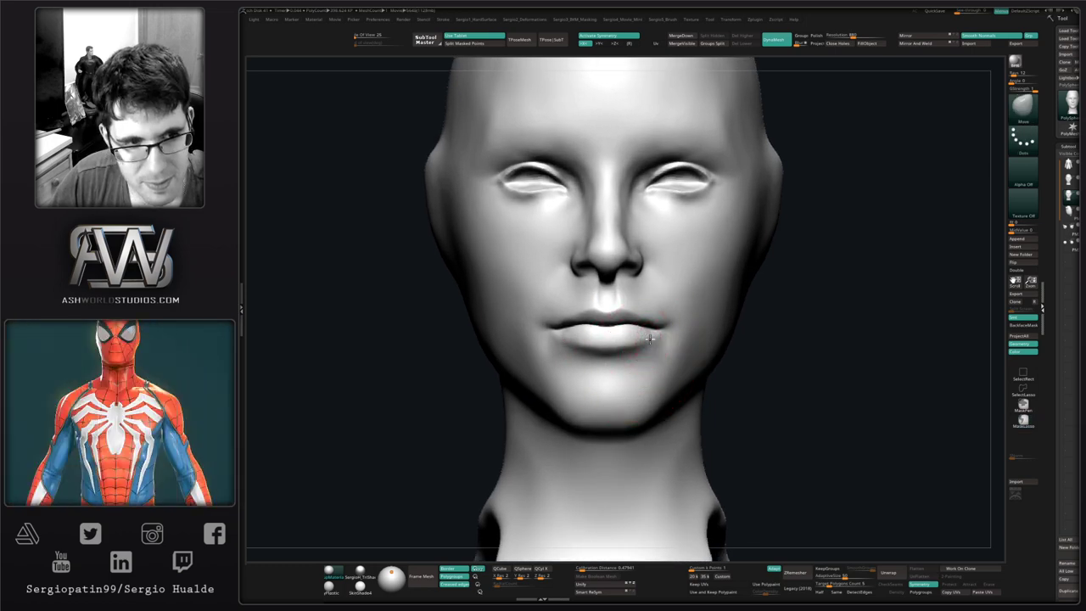
- Add volume around the lower lip and along the sides of the chin with the Clay brush
mouse_move(666, 351)
right_mouse_down()
mouse_move(671, 383)
mouse_move(666, 368)
mouse_move(678, 360)
right_mouse_up()
key("b")
key("c")
key("l")
left_click_drag(680, 360, 672, 370)
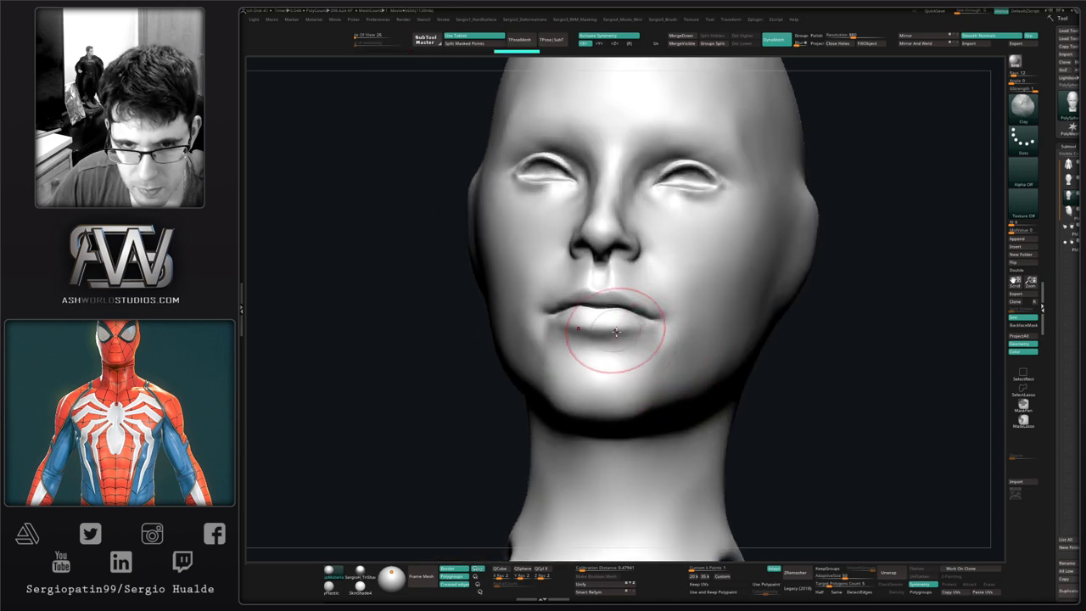
mouse_move(686, 376)
right_mouse_down()
mouse_move(696, 407)
mouse_move(674, 359)
mouse_move(673, 404)
right_mouse_up()
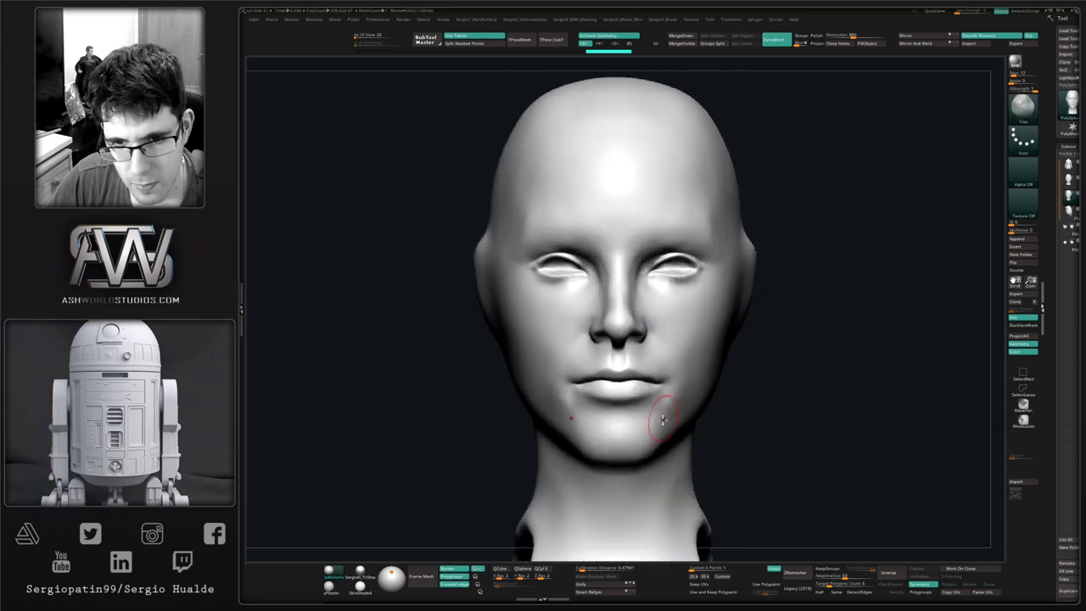
left_click_drag(662, 421, 662, 452)
right_click_drag(690, 388, 657, 366, "alt")
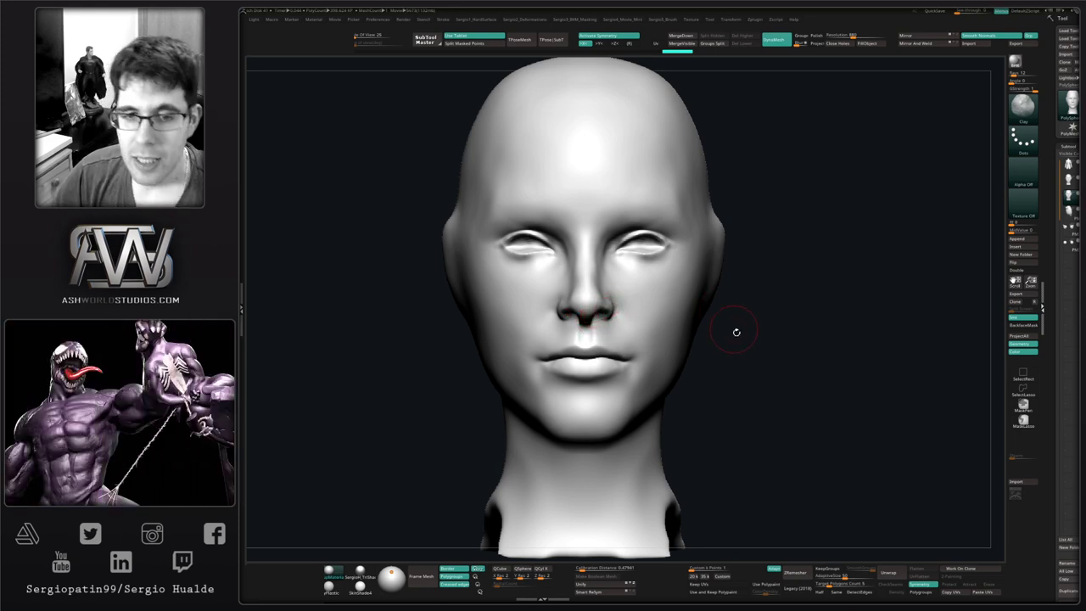
- Build up and smooth the cheeks beside the mouth corners and along the jaw with the Clay brush
left_click_drag(749, 342, 712, 337)
mouse_move(713, 386)
left_mouse_down()
mouse_move(631, 397)
mouse_move(647, 354)
left_mouse_up()
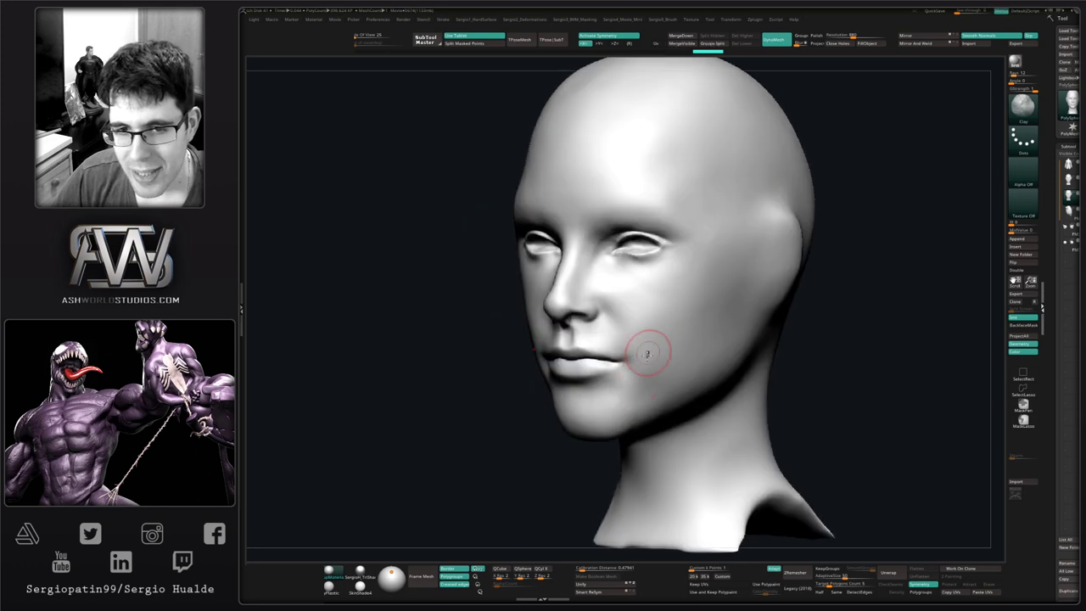
left_click_drag(644, 391, 650, 332)
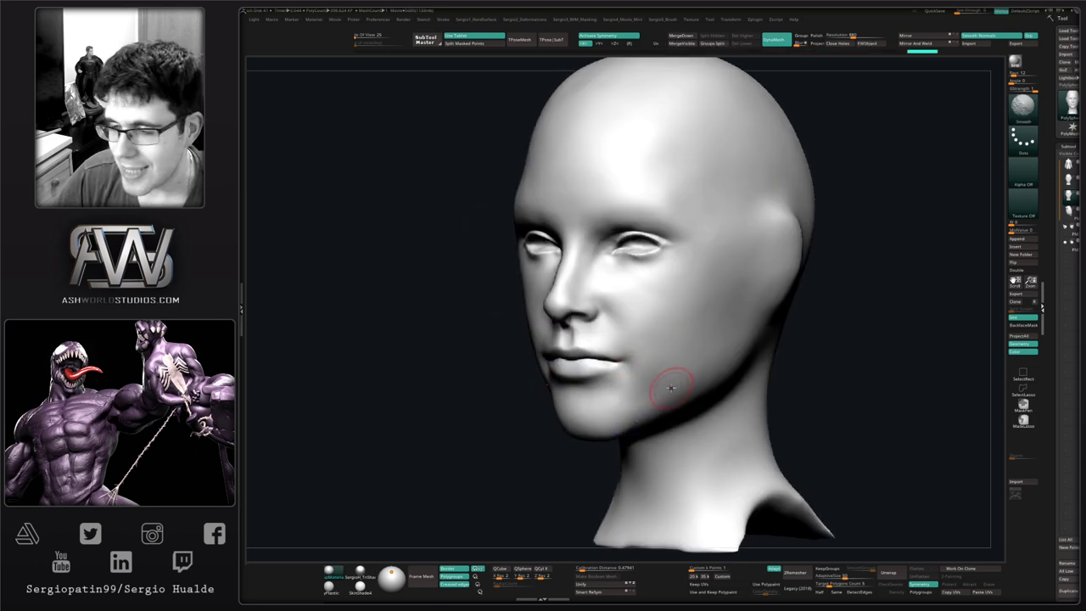
mouse_move(671, 388)
right_mouse_down("ctrl")
mouse_move(657, 347)
mouse_move(667, 395)
right_mouse_up("ctrl")
right_click_drag(657, 348, 662, 396, "ctrl")
right_click_drag(662, 395, 645, 389)
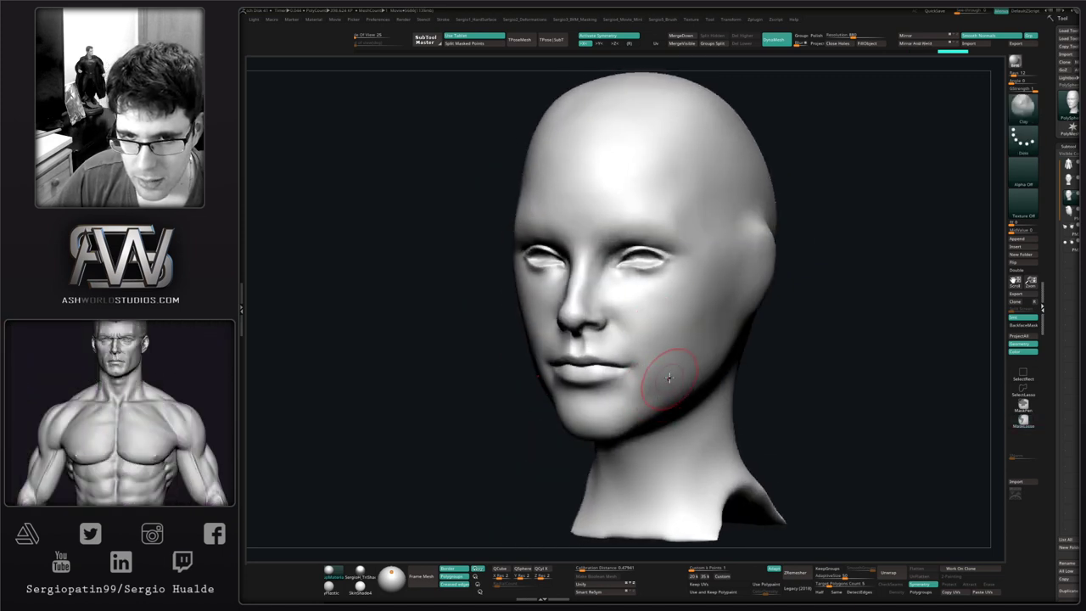
key("shift")
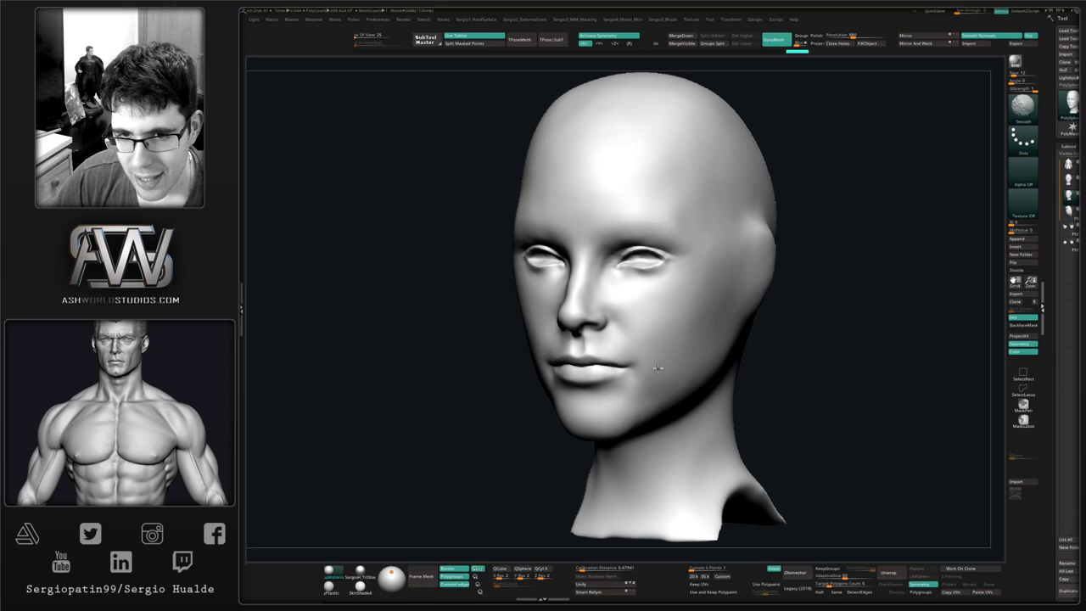
mouse_move(664, 357)
right_mouse_down("shift")
mouse_move(685, 381)
mouse_move(665, 328)
mouse_move(655, 340)
mouse_move(665, 303)
mouse_move(649, 348)
mouse_move(666, 357)
mouse_move(654, 344)
mouse_move(613, 385)
right_mouse_up("shift")
key("ctrl+z")
- Refine the nose tip and its underside in profile with a smaller Move brush
key("b")
key("m")
key("v")
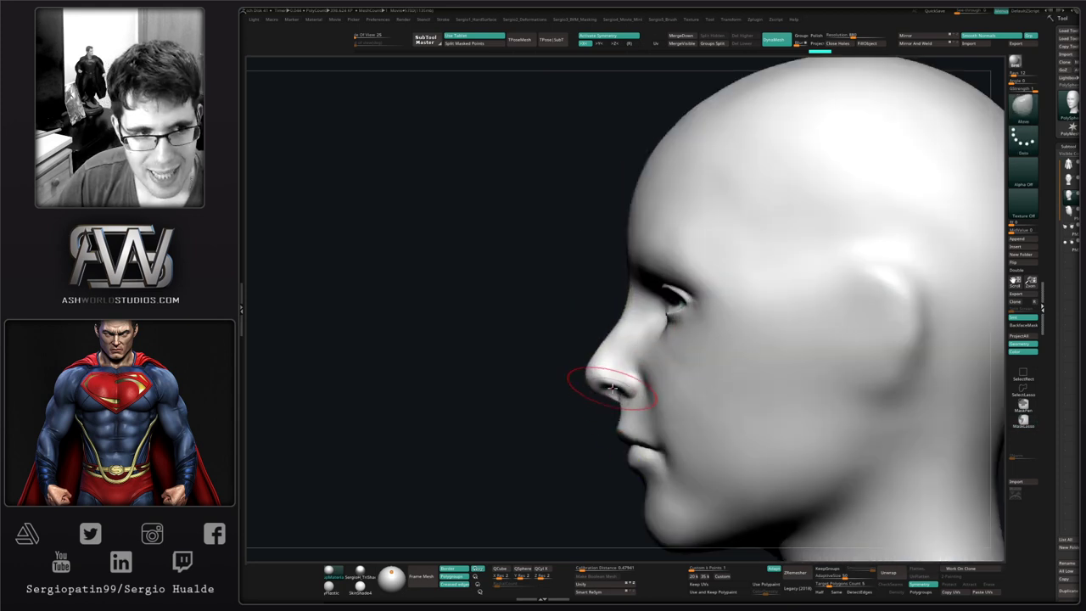
key("s")
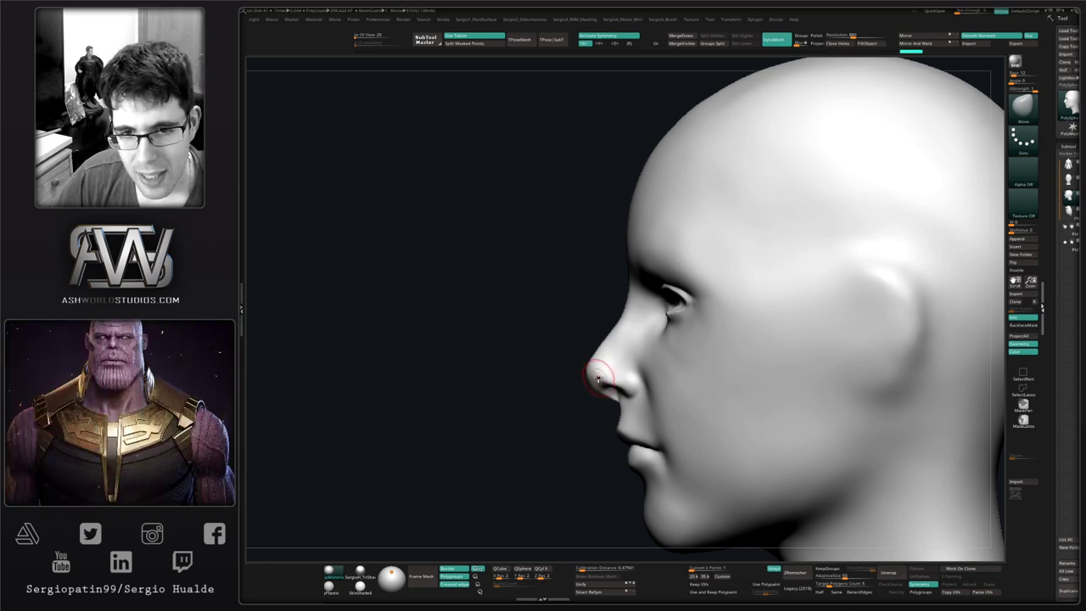
mouse_move(598, 378)
right_mouse_down()
mouse_move(612, 379)
mouse_move(584, 370)
mouse_move(565, 412)
mouse_move(566, 379)
mouse_move(575, 401)
right_mouse_up()
- Refine the nostrils and the creases around the nose wings with the Dam Standard and Inflat brushes
key("b")
key("d")
key("s")
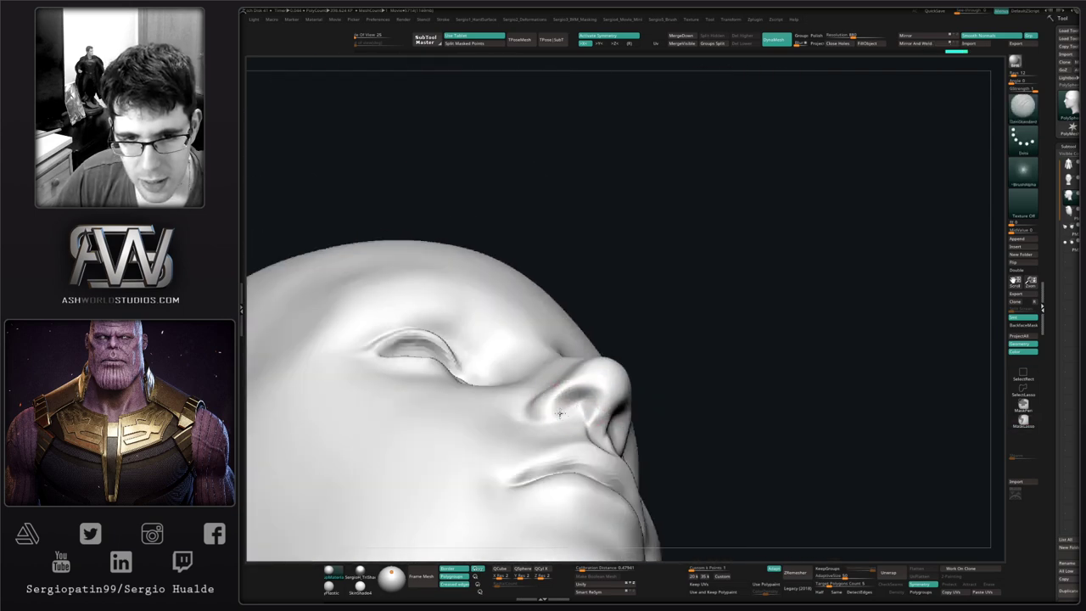
key("b")
key("i")
key("n")
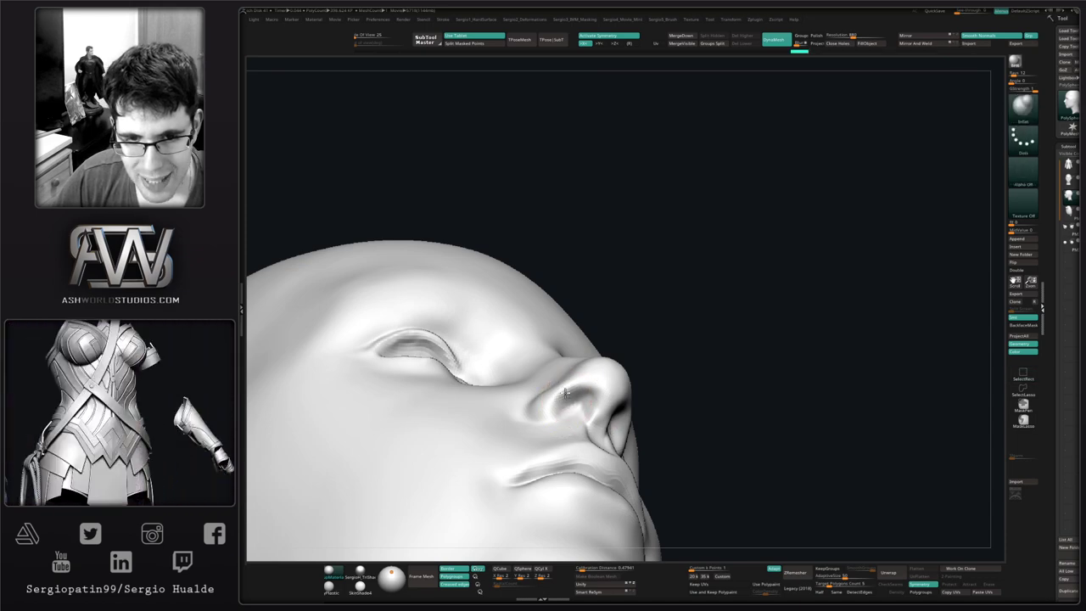
mouse_move(555, 427)
right_mouse_down()
mouse_move(591, 424)
mouse_move(606, 388)
mouse_move(626, 435)
mouse_move(617, 421)
right_mouse_up()
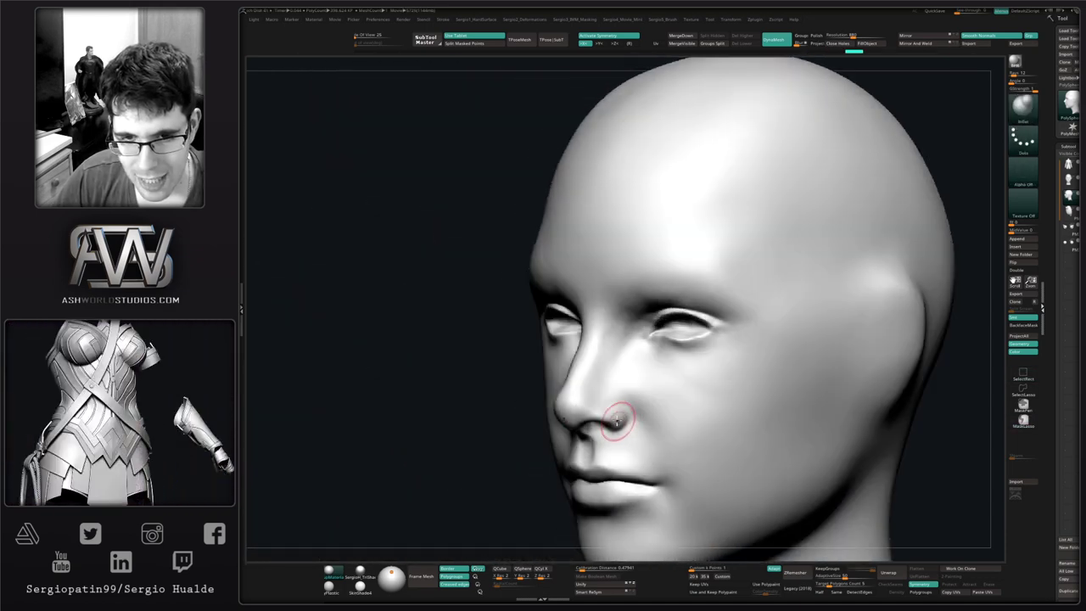
left_click_drag(621, 415, 618, 421)
mouse_move(618, 420)
right_mouse_down()
mouse_move(640, 432)
mouse_move(613, 344)
mouse_move(594, 425)
mouse_move(604, 475)
mouse_move(644, 434)
right_mouse_up()
mouse_move(645, 434)
right_mouse_down("ctrl")
mouse_move(648, 376)
mouse_move(627, 300)
right_mouse_up("ctrl")
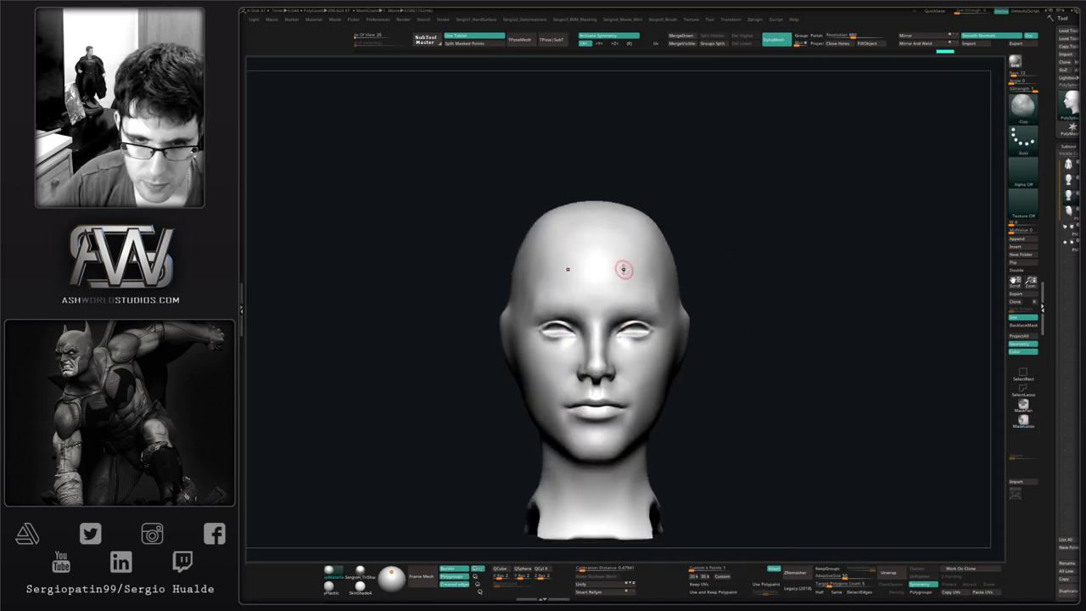
- Switch to the Paint brush, fill the head copy with the white base colour and set black for painting
right_click_drag(819, 418, 730, 325)
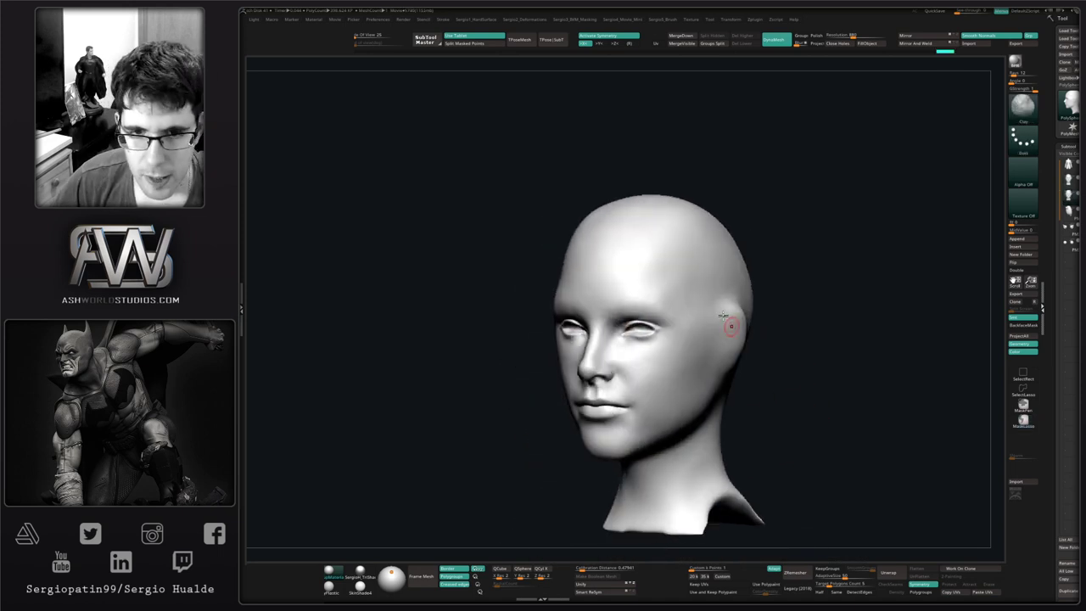
mouse_move(653, 287)
right_mouse_down()
mouse_move(656, 371)
mouse_move(623, 311)
mouse_move(635, 340)
mouse_move(629, 374)
mouse_move(614, 292)
right_mouse_up()
right_click_drag(614, 293, 622, 345, "alt")
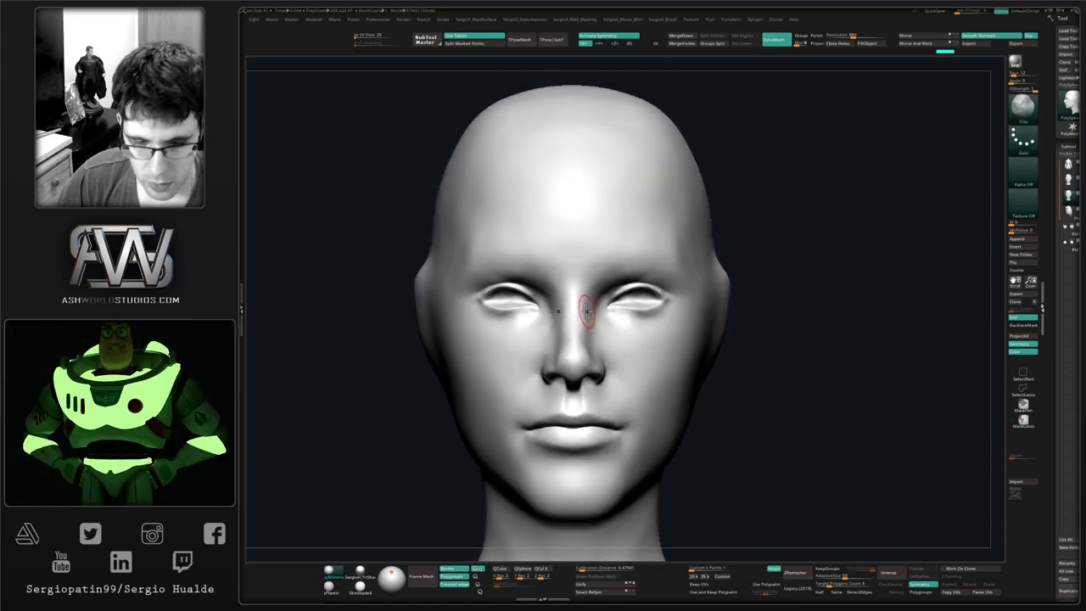
key("5")
left_click(596, 357)
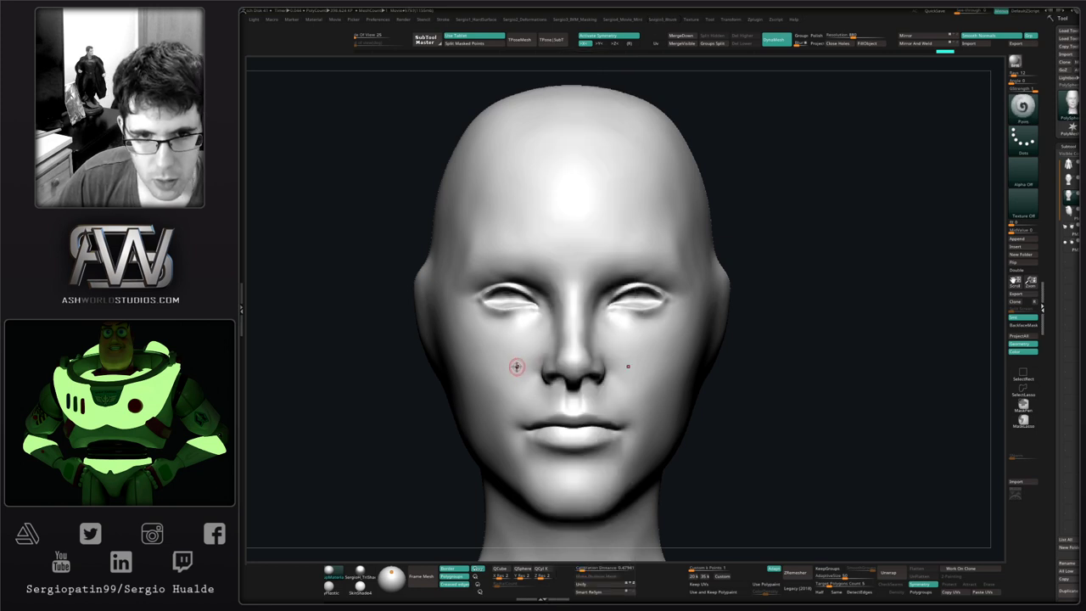
left_click(878, 45)
key("space")
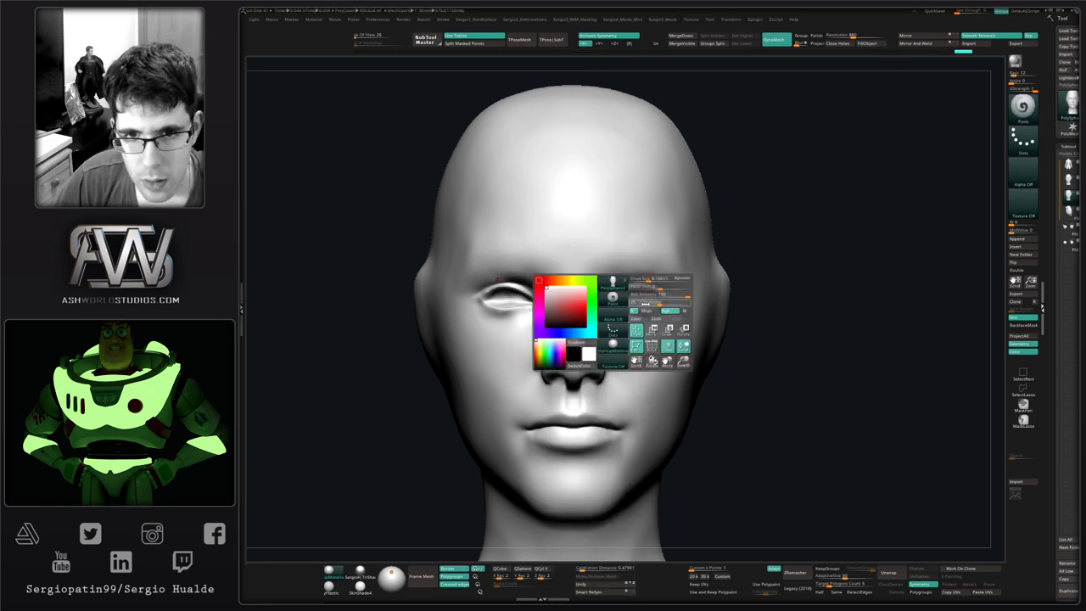
left_click(564, 305)
- Paint the mask's upper edge in black from between the brows up across the forehead towards the temples
right_click_drag(573, 287, 520, 328, "alt")
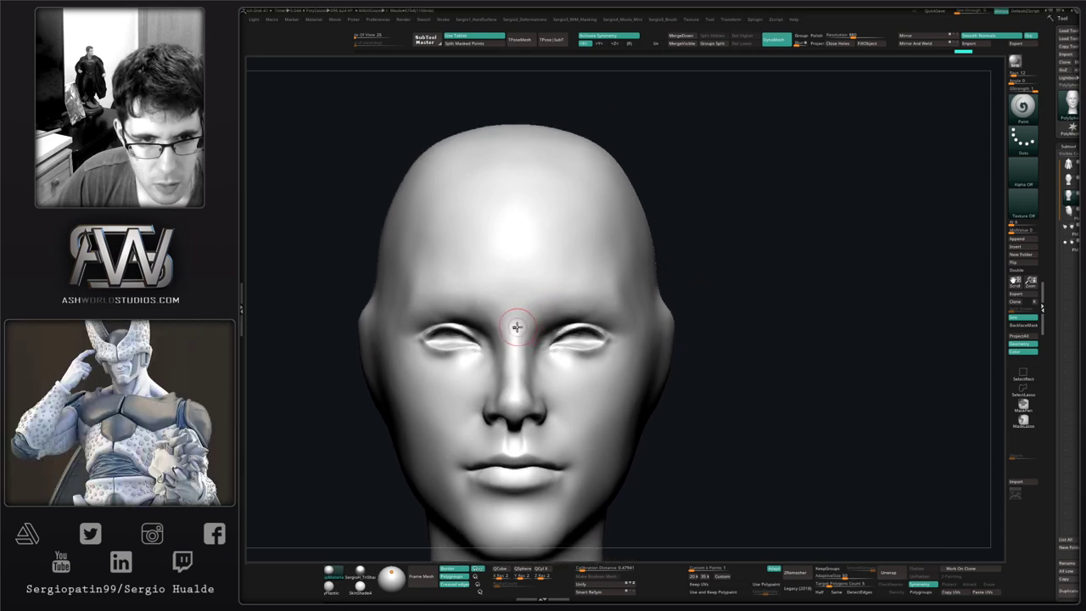
mouse_move(519, 328)
left_mouse_down()
mouse_move(516, 302)
mouse_move(523, 315)
left_mouse_up()
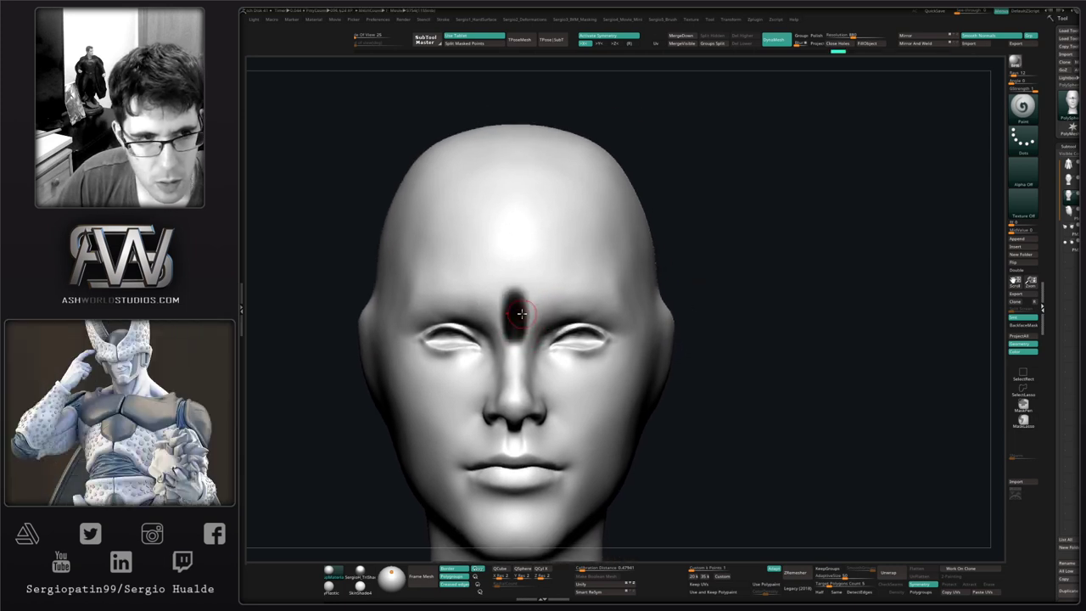
key("ctrl+z")
right_click_drag(516, 325, 512, 325)
mouse_move(505, 314)
left_mouse_down()
mouse_move(591, 293)
mouse_move(637, 243)
left_mouse_up()
right_click_drag(636, 276, 600, 285)
left_click_drag(643, 236, 551, 309)
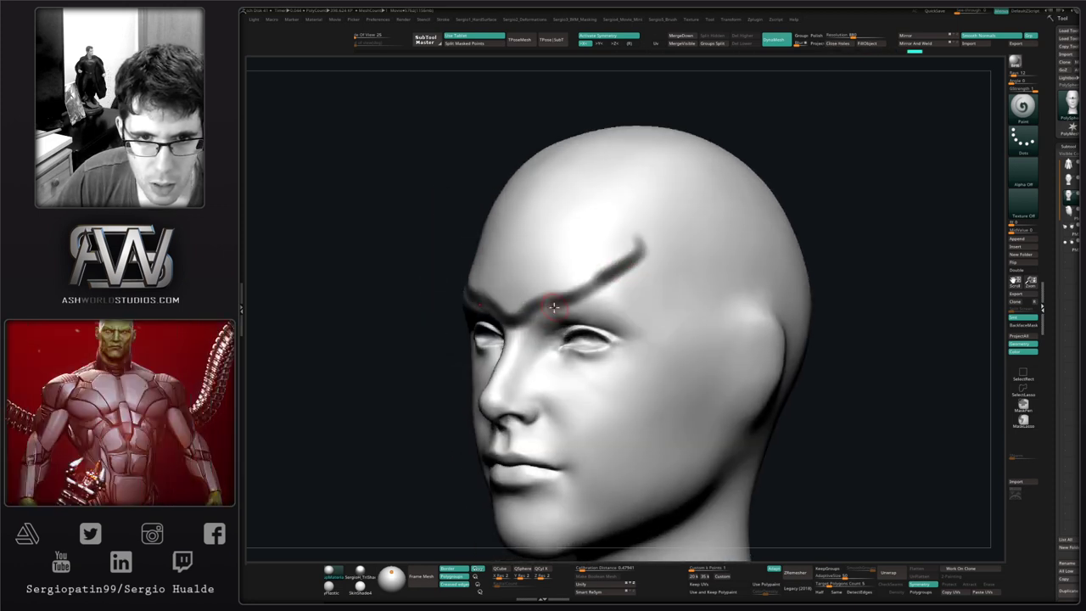
- Darken and thicken the black line above the brows up to its pointed outer tips
right_click_drag(551, 310, 596, 280)
mouse_move(594, 281)
left_mouse_down()
mouse_move(520, 313)
mouse_move(617, 270)
left_mouse_up()
right_click_drag(618, 270, 640, 231)
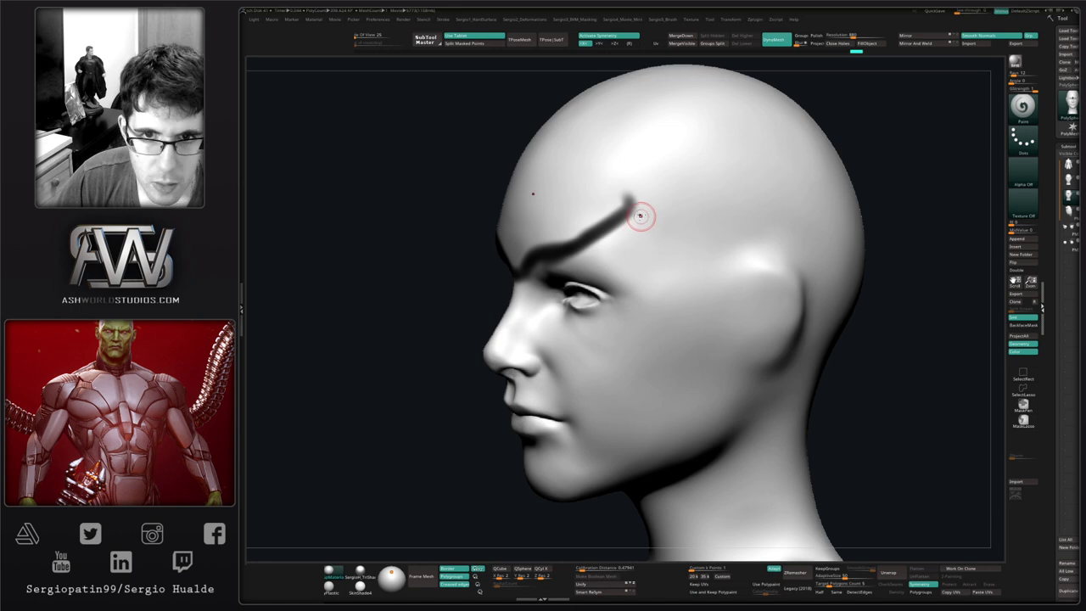
mouse_move(624, 197)
left_mouse_down()
mouse_move(646, 307)
mouse_move(625, 194)
mouse_move(539, 258)
left_mouse_up()
- Paint the mask's outer edge in black from the pointed tip down past the eye to the cheekbone
right_click_drag(538, 257, 599, 270)
right_click_drag(645, 326, 653, 258, "alt")
mouse_move(645, 213)
left_mouse_down()
mouse_move(642, 288)
mouse_move(640, 196)
left_mouse_up()
left_click_drag(639, 196, 636, 295)
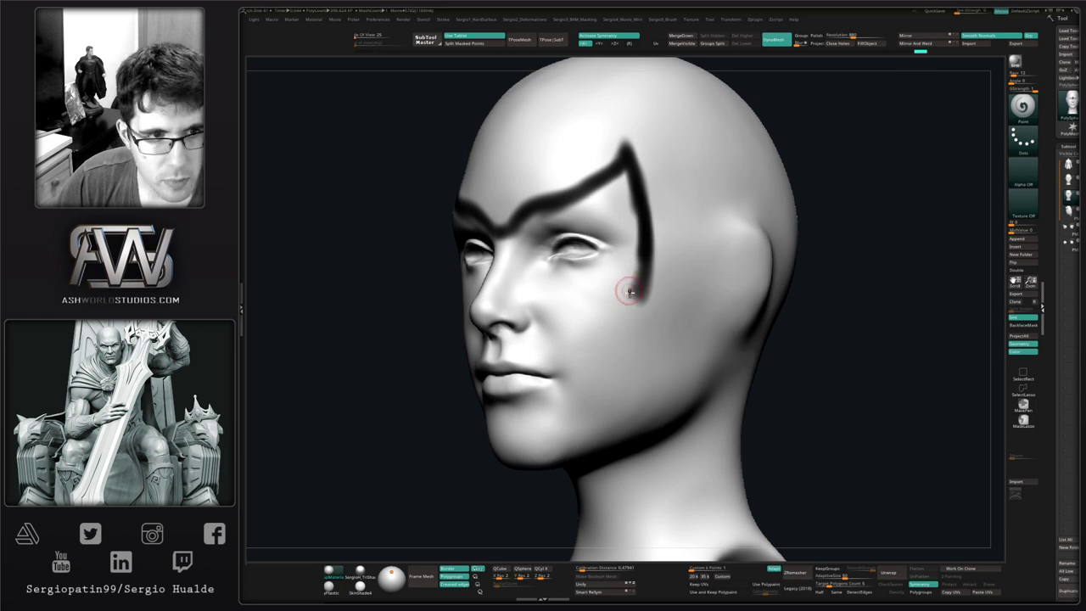
- Paint the mask's lower edge under the eyes from the outer edge to the nose, keeping black as the colour
right_click_drag(626, 290, 632, 297)
mouse_move(646, 289)
left_mouse_down()
mouse_move(551, 291)
mouse_move(562, 279)
mouse_move(620, 288)
mouse_move(605, 275)
left_mouse_up()
key("ctrl+z")
key("space")
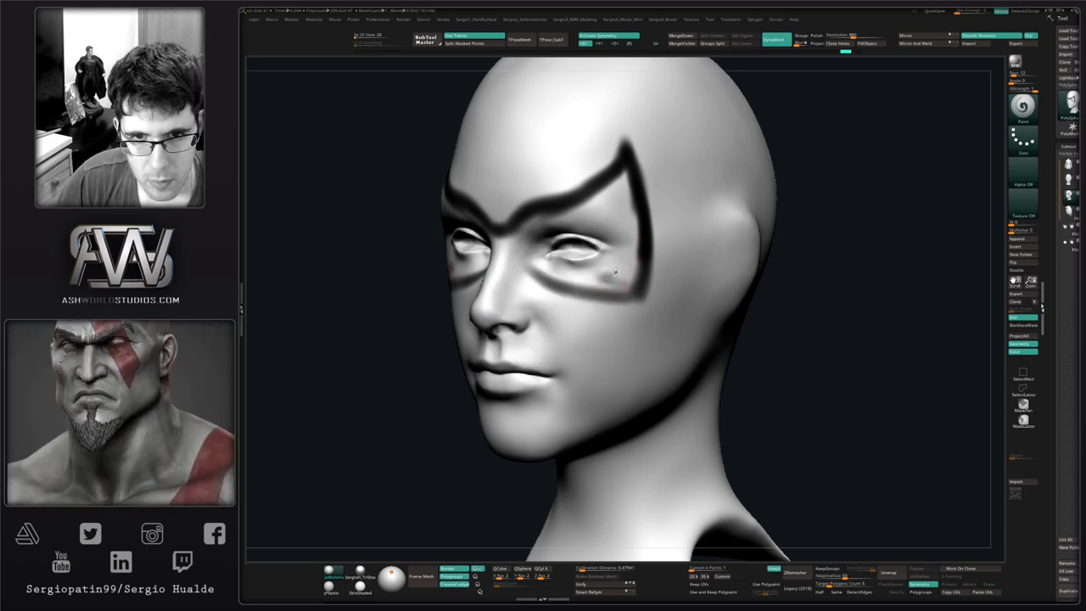
key("space")
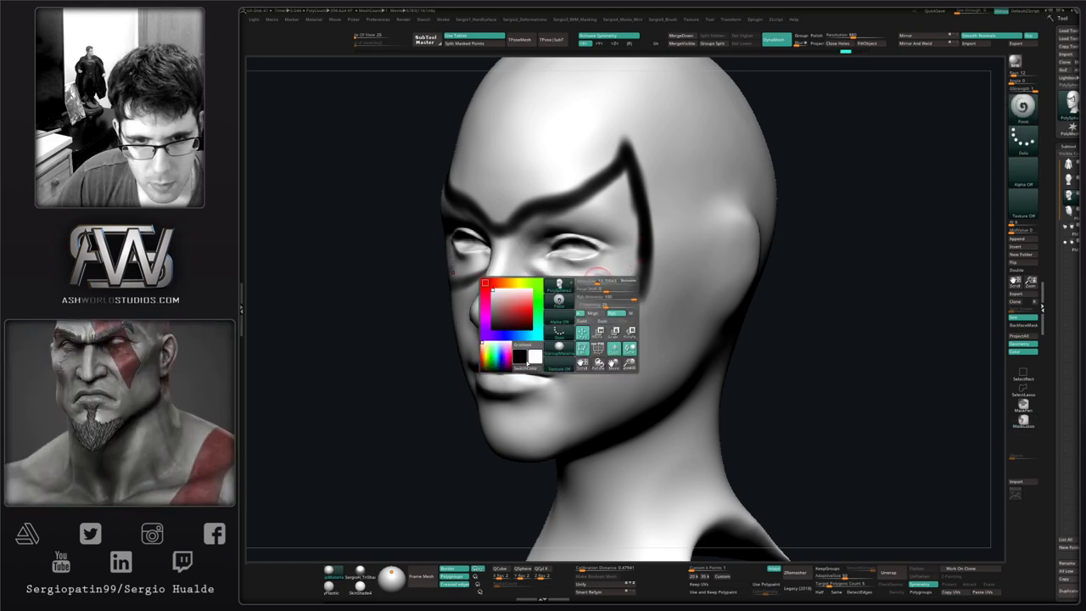
left_click(523, 359)
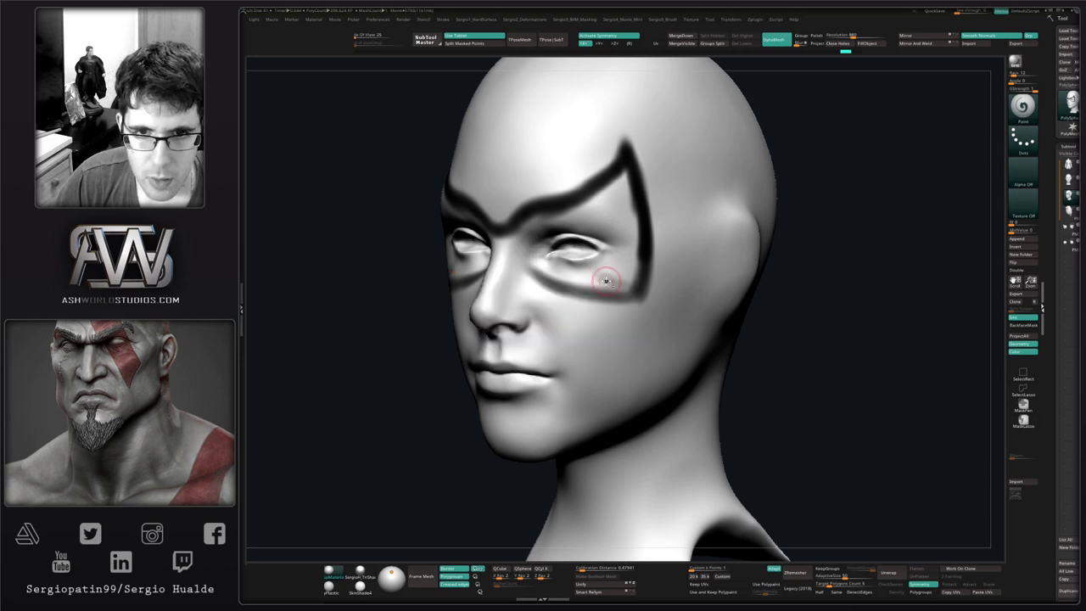
right_click_drag(587, 276, 608, 281, "shift")
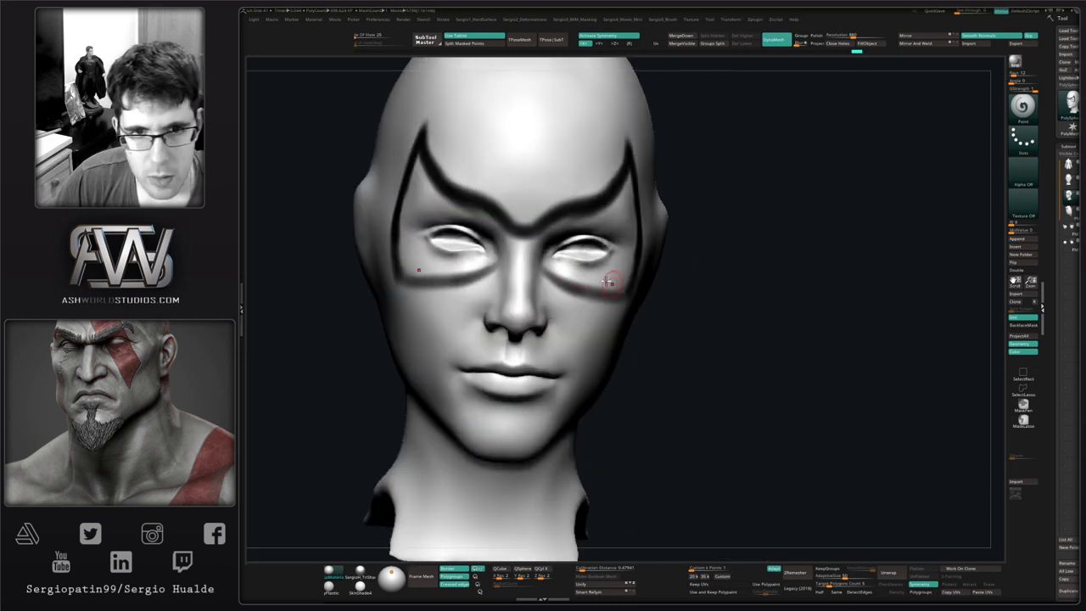
- Fill the nose bridge with black and strengthen the mask lines where they meet it
left_click_drag(521, 257, 521, 248)
right_click_drag(543, 256, 526, 260)
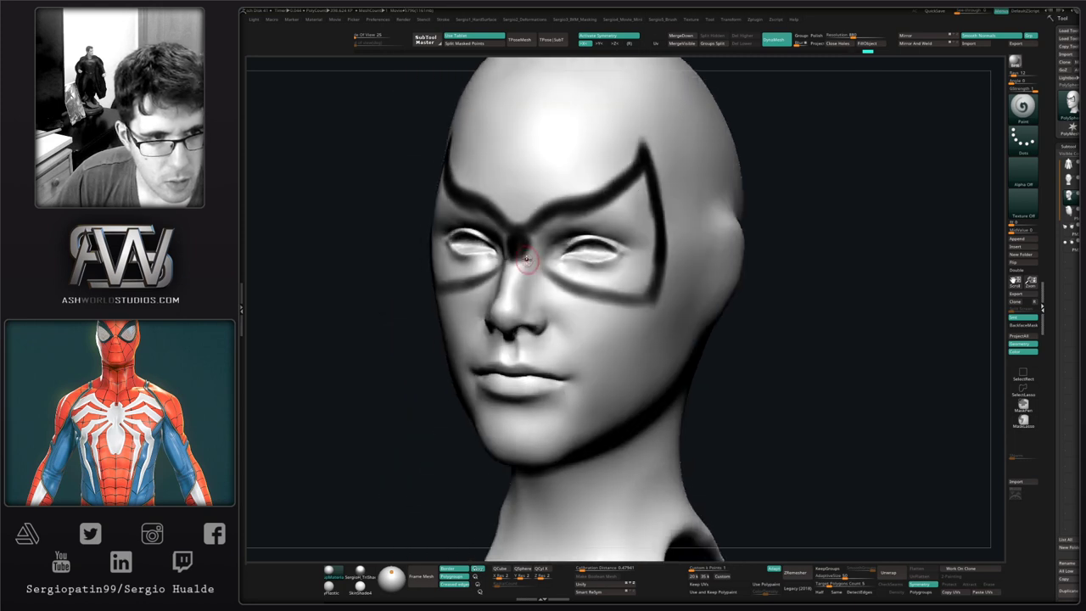
mouse_move(518, 264)
left_mouse_down()
mouse_move(605, 295)
mouse_move(566, 286)
left_mouse_up()
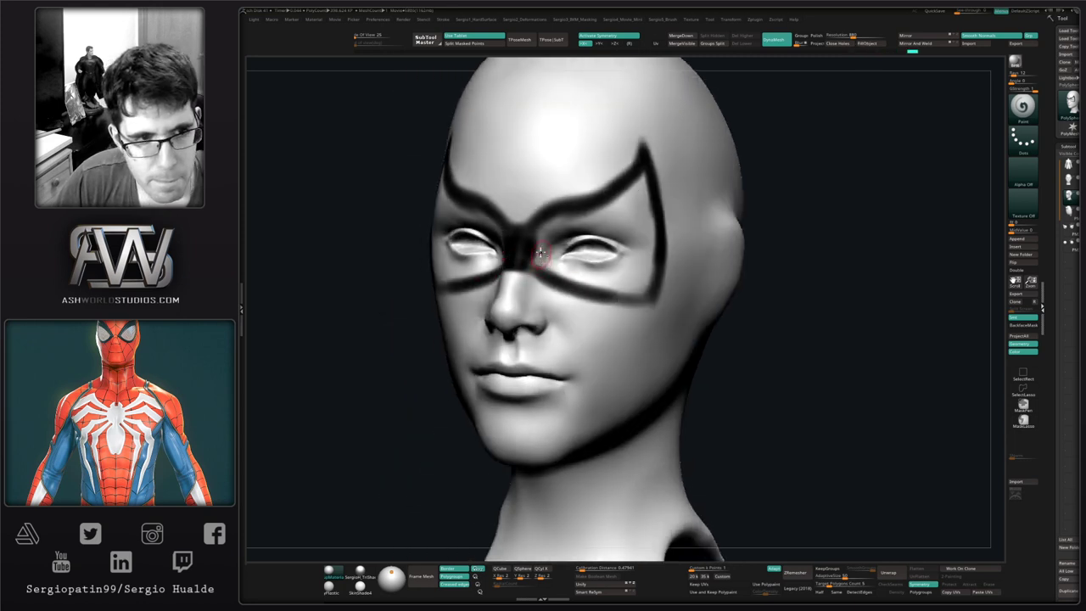
right_click_drag(540, 252, 546, 271)
left_click_drag(541, 271, 624, 234)
left_click_drag(543, 277, 604, 246)
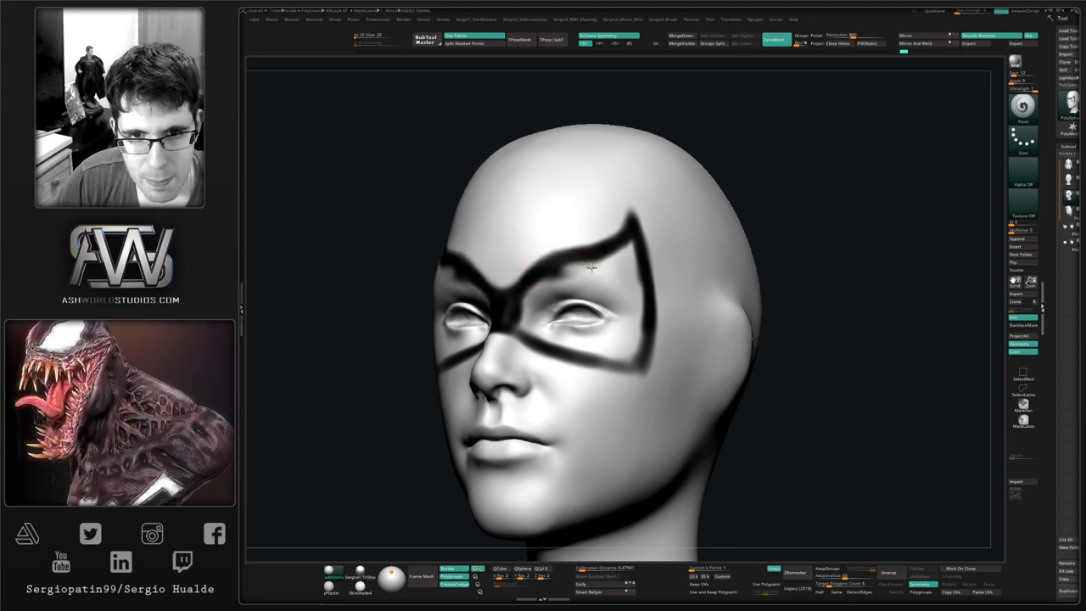
- Thicken the mask's outer edge and repaint its lower part curving inward towards the eye
right_click_drag(550, 283, 515, 314)
mouse_move(574, 279)
right_mouse_down()
mouse_move(563, 291)
mouse_move(552, 257)
right_mouse_up()
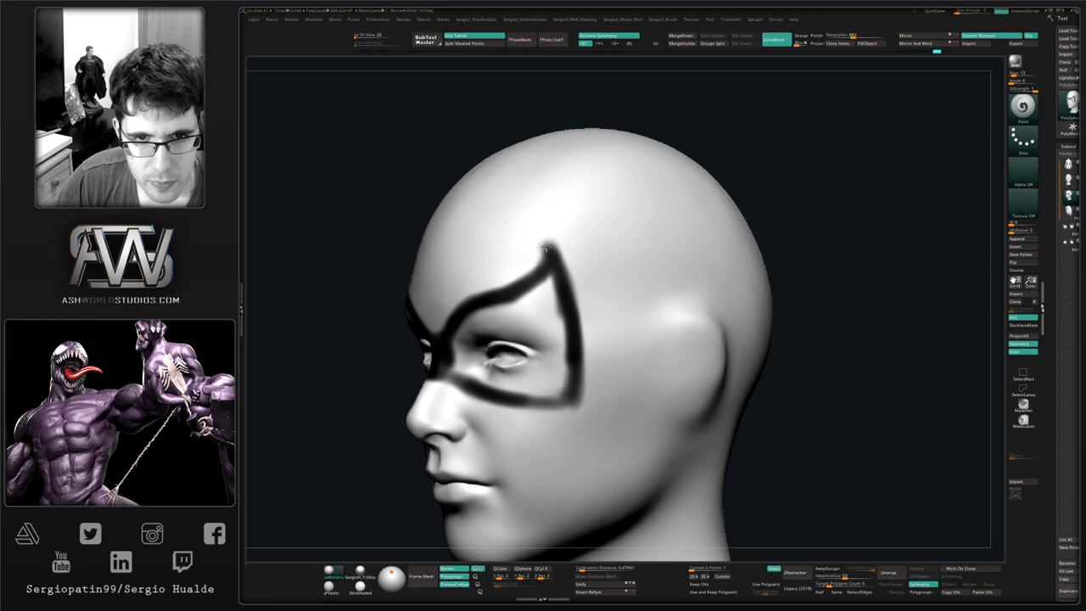
right_click_drag(577, 319, 577, 281, "alt")
mouse_move(576, 280)
left_mouse_down()
mouse_move(589, 340)
mouse_move(566, 223)
mouse_move(592, 343)
mouse_move(577, 310)
left_mouse_up()
mouse_move(576, 311)
right_mouse_down("alt")
mouse_move(586, 222)
mouse_move(578, 248)
mouse_move(599, 240)
mouse_move(603, 257)
right_mouse_up("alt")
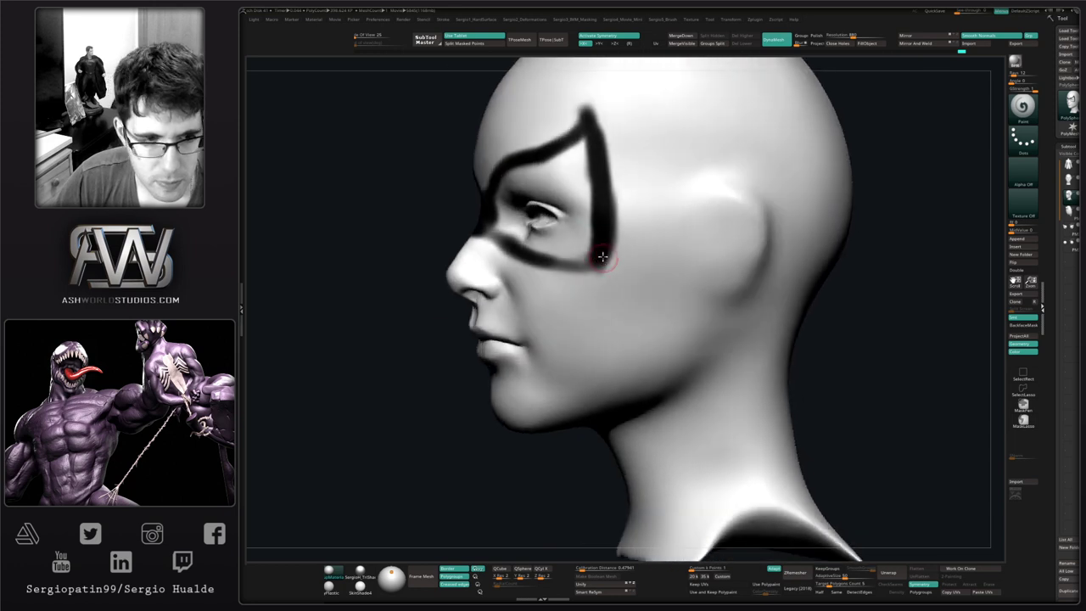
right_click_drag(600, 217, 581, 295, "alt")
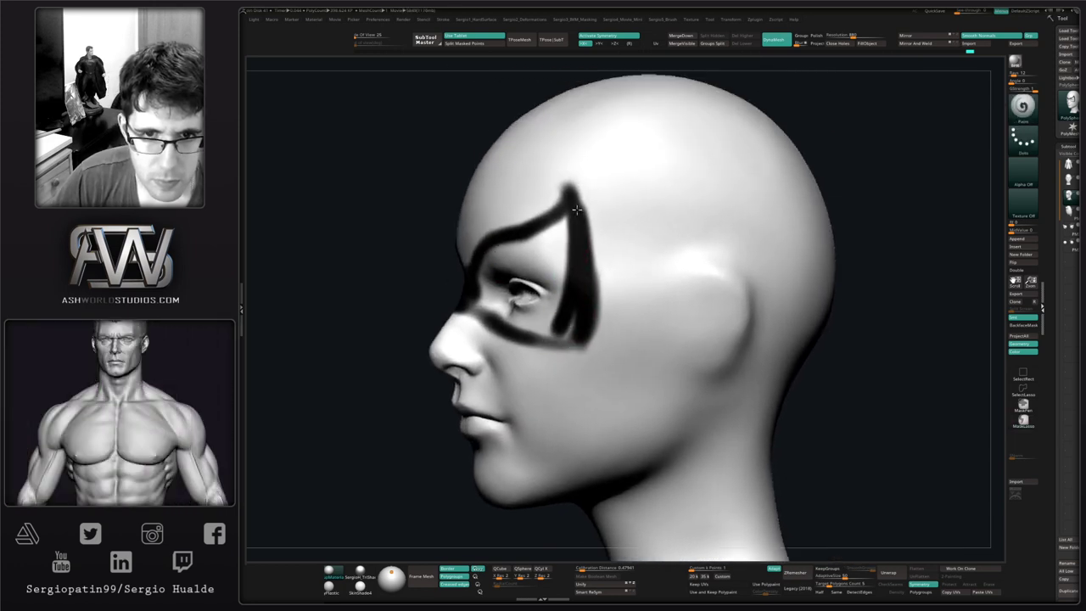
- Extend the mask's upper tip, erase the old outer edge in white and round off the lower outer corner
left_click_drag(577, 200, 575, 176)
mouse_move(585, 251)
left_mouse_down("alt")
mouse_move(596, 201)
mouse_move(600, 297)
left_mouse_up("alt")
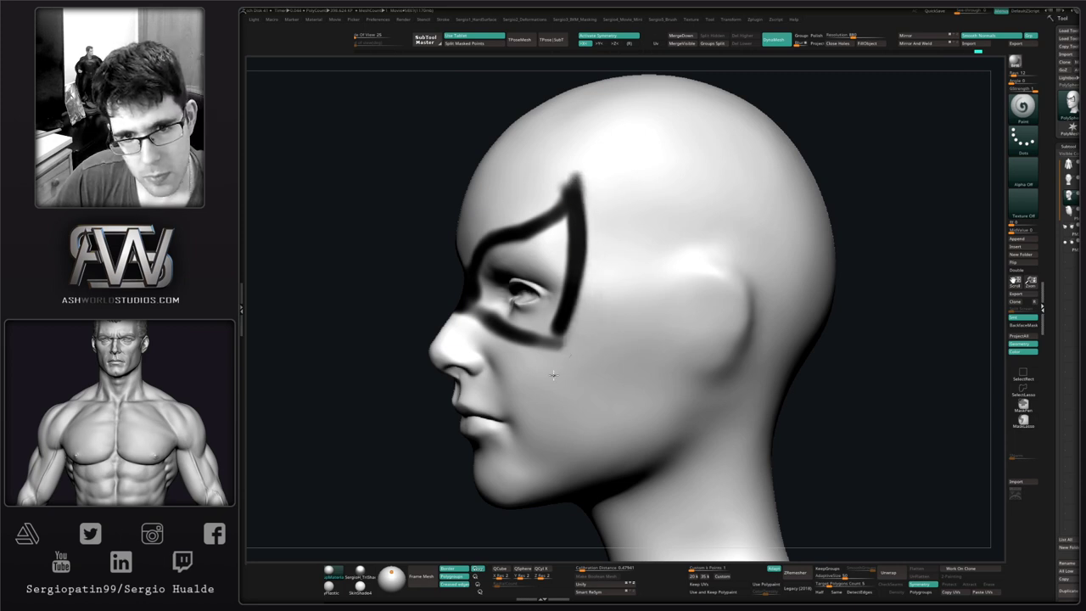
right_click_drag(539, 373, 591, 365)
left_click_drag(551, 330, 545, 347)
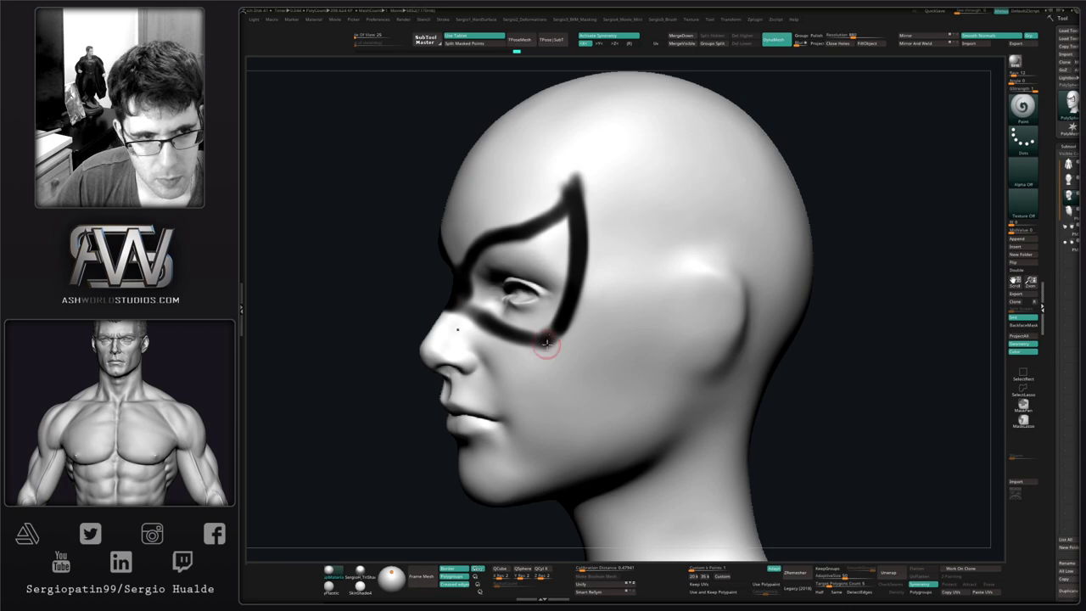
mouse_move(546, 347)
right_mouse_down()
mouse_move(548, 357)
mouse_move(509, 348)
mouse_move(518, 284)
mouse_move(536, 311)
mouse_move(498, 359)
right_mouse_up()
- Paint symmetrical guide lines from the mask's upper edge back over the forehead to the crown
key("ctrl")
left_click_drag(483, 357, 511, 280)
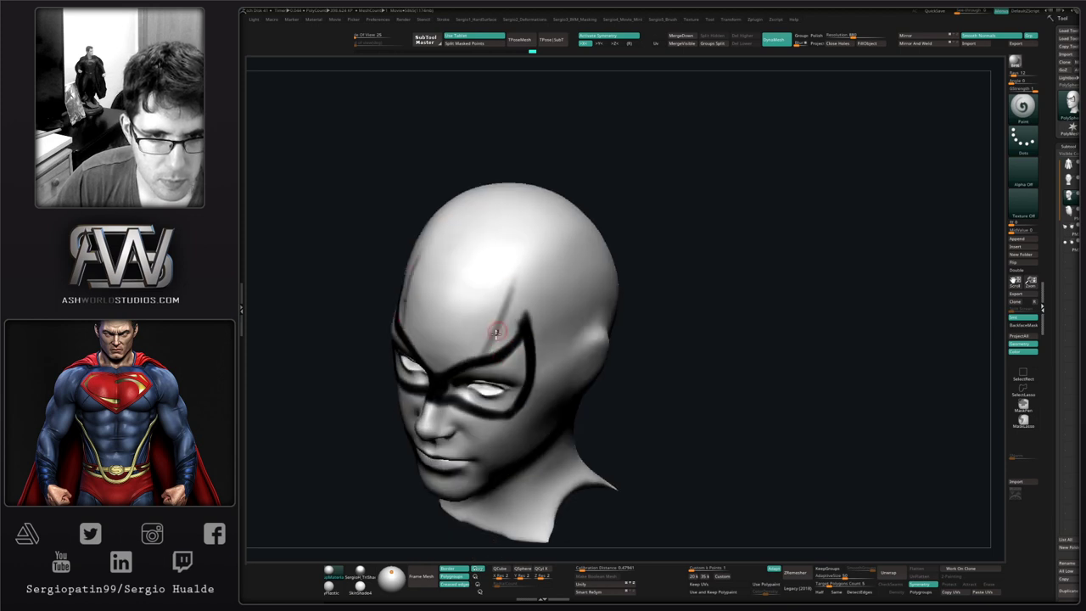
key("ctrl+z")
mouse_move(483, 351)
left_mouse_down()
mouse_move(523, 229)
mouse_move(499, 294)
mouse_move(559, 220)
left_mouse_up()
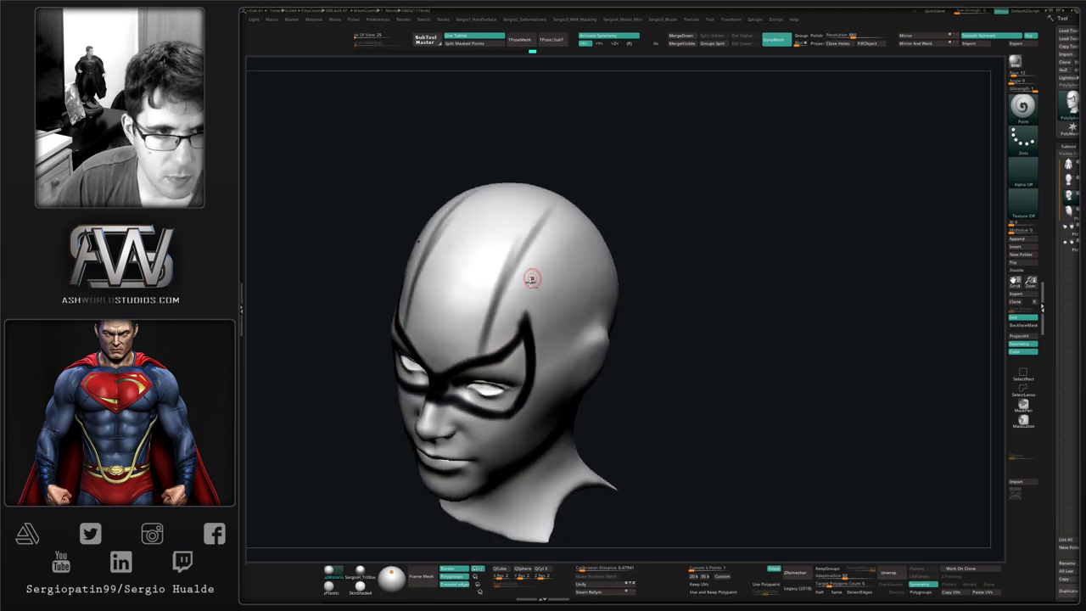
right_click_drag(534, 278, 499, 331, "alt")
left_click_drag(482, 322, 588, 211)
key("ctrl+z")
- Darken the paired lines running over the top of the skull with repeated black strokes
right_click_drag(524, 285, 480, 347)
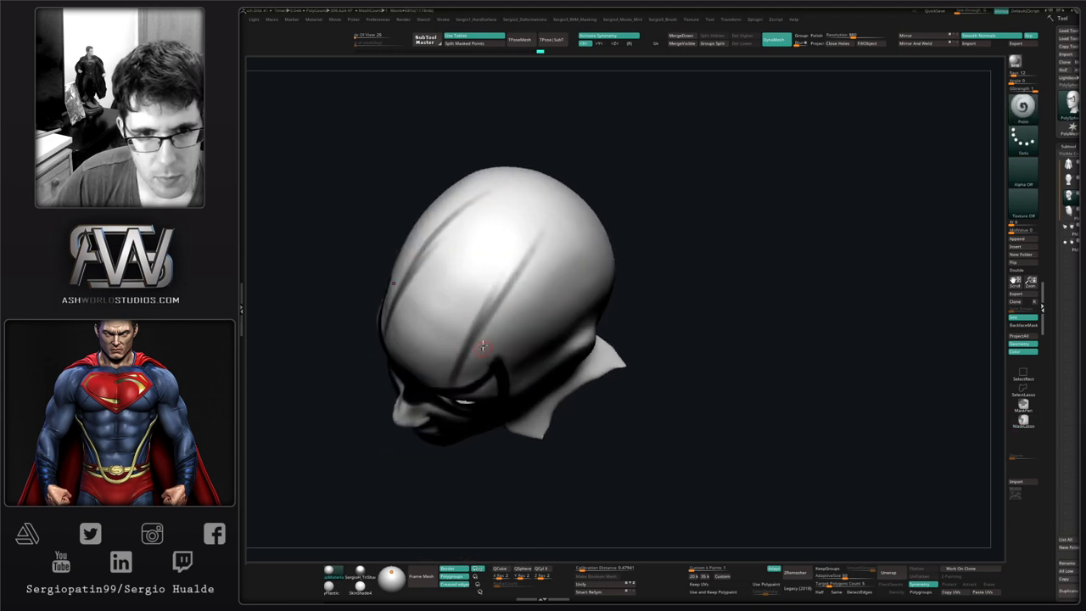
left_click_drag(480, 338, 567, 242)
left_click_drag(496, 307, 579, 226)
left_click_drag(469, 345, 570, 232)
- Paint mirrored black lines from the mask's lower outer corners curving down across the cheeks to the jaw
mouse_move(570, 231)
right_mouse_down()
mouse_move(574, 279)
mouse_move(522, 309)
mouse_move(501, 356)
right_mouse_up()
right_click_drag(500, 356, 512, 300, "ctrl")
right_click_drag(505, 459, 526, 338, "alt")
right_click_drag(526, 338, 516, 375, "ctrl")
right_click_drag(516, 375, 579, 238, "alt")
mouse_move(598, 233)
left_mouse_down()
mouse_move(593, 208)
mouse_move(607, 255)
left_mouse_up()
right_click_drag(607, 255, 620, 213, "alt")
left_click_drag(620, 213, 641, 284)
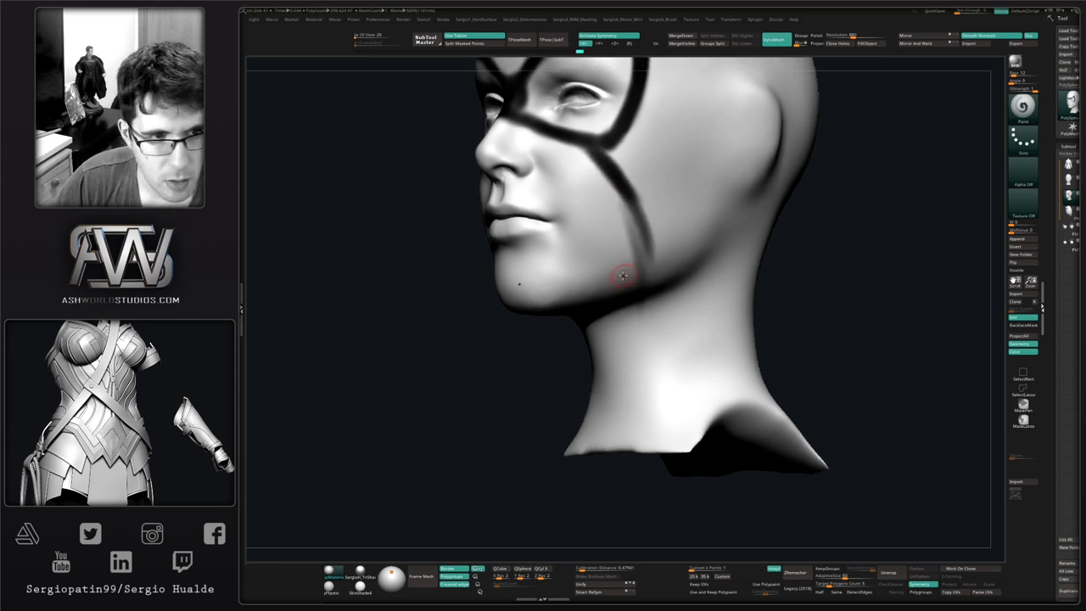
right_click_drag(625, 274, 626, 252)
left_click_drag(636, 242, 570, 322)
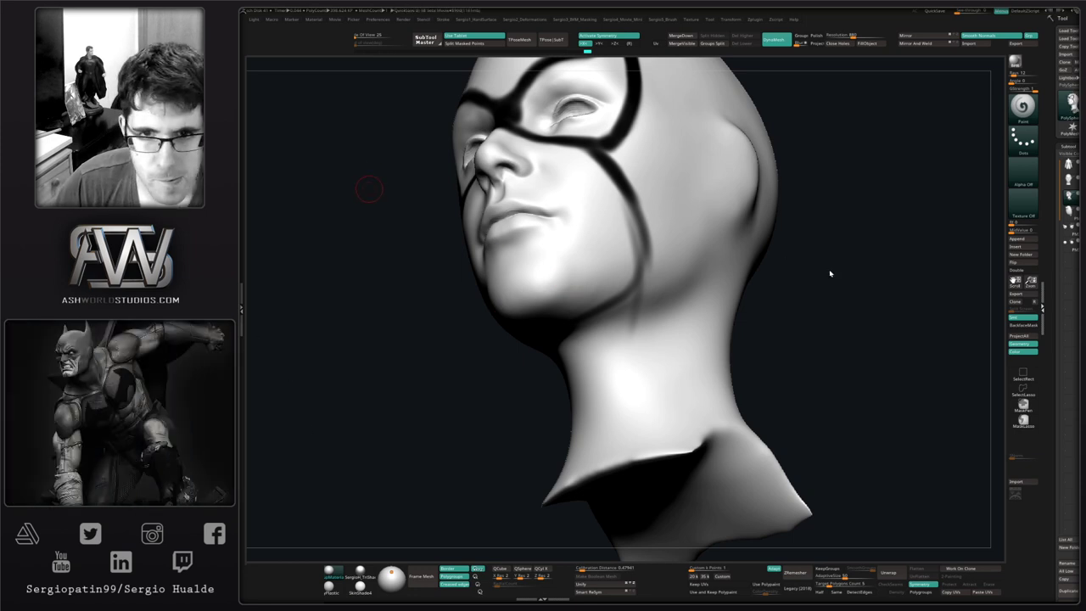
- Continue the cheek lines forward along the underside of the jaw to meet beneath the chin
mouse_move(829, 273)
left_mouse_down()
mouse_move(642, 330)
mouse_move(640, 286)
mouse_move(607, 315)
mouse_move(640, 268)
left_mouse_up()
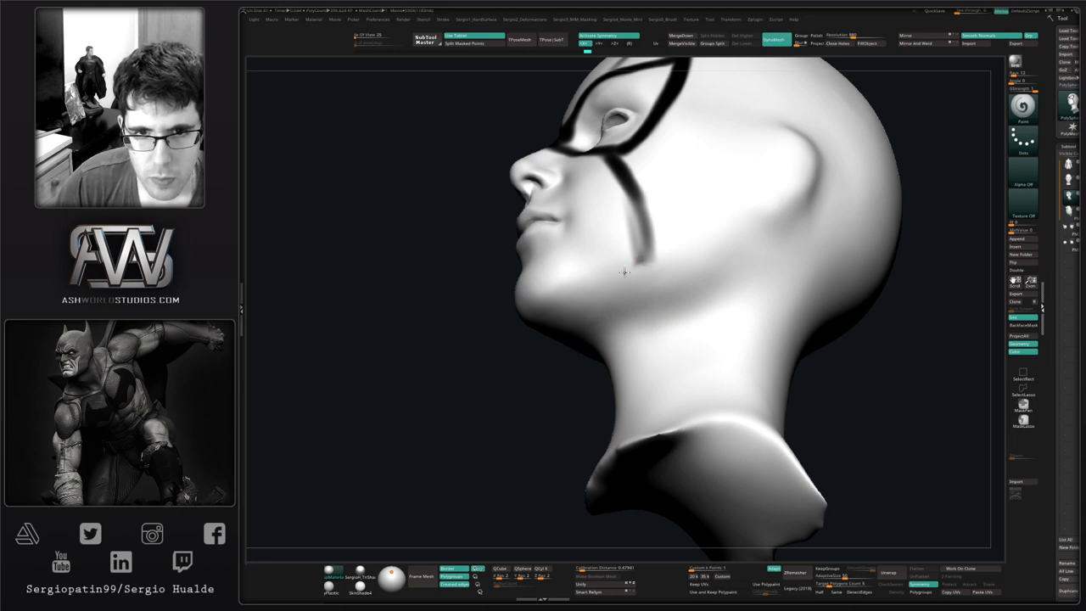
key("ctrl")
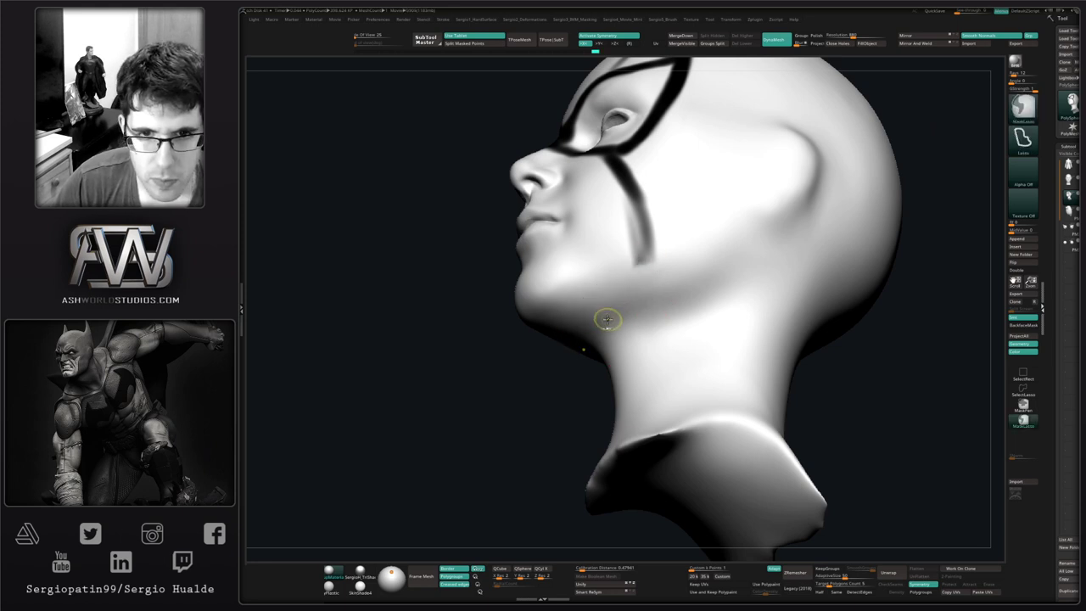
mouse_move(586, 339)
left_mouse_down()
mouse_move(649, 271)
mouse_move(655, 202)
mouse_move(655, 265)
left_mouse_up()
left_click_drag(668, 208, 680, 256, "alt")
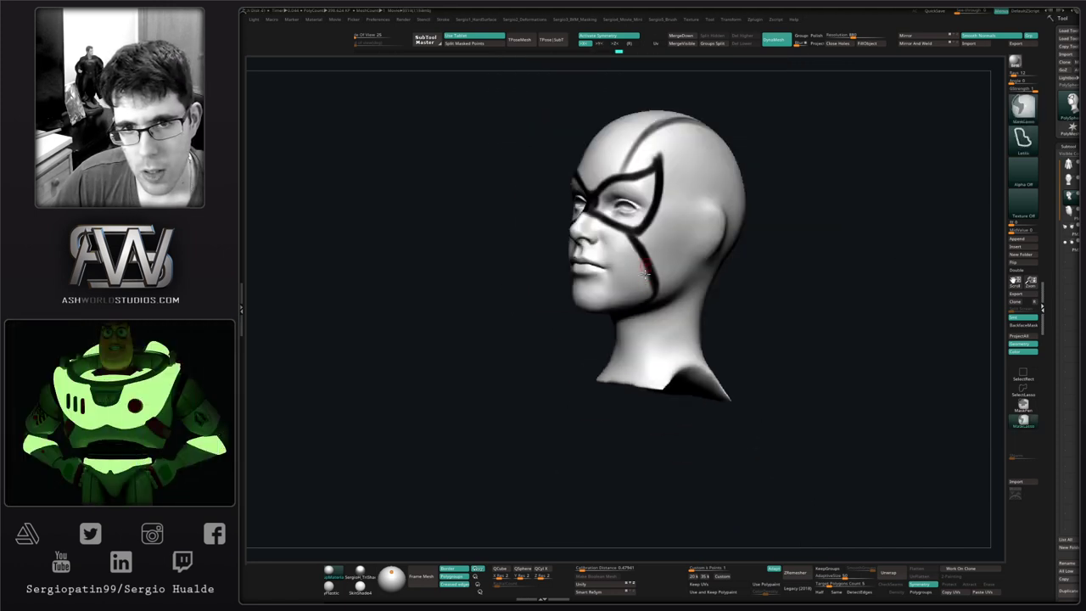
mouse_move(645, 274)
right_mouse_down()
mouse_move(669, 302)
mouse_move(654, 335)
mouse_move(625, 352)
mouse_move(622, 261)
right_mouse_up()
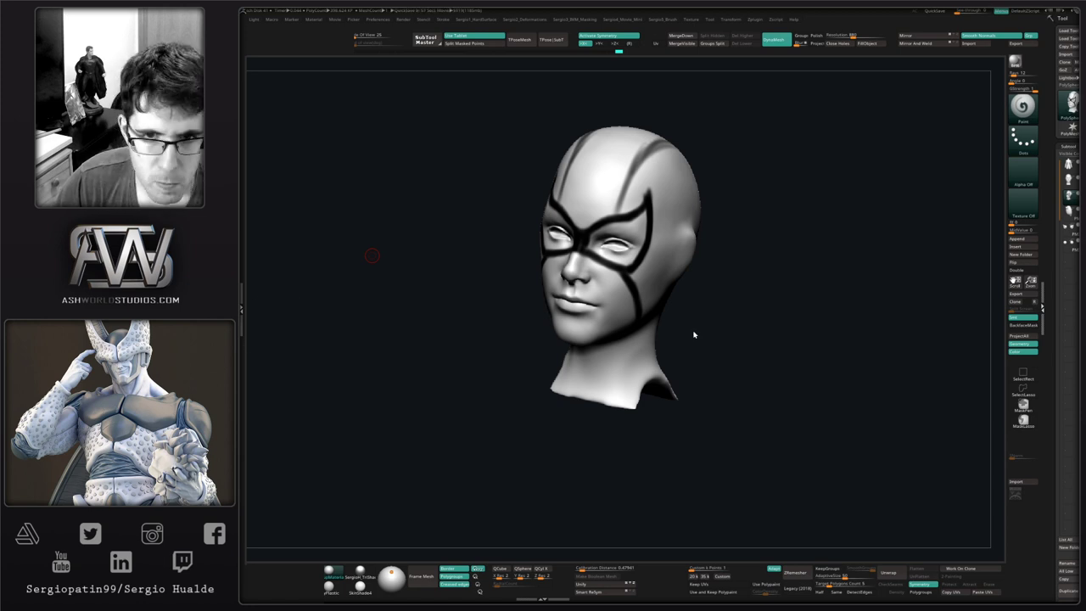
- Paint a short branch back from the jaw corner and extend it down the side of the neck to its base
mouse_move(694, 334)
right_mouse_down()
mouse_move(636, 324)
mouse_move(643, 257)
right_mouse_up()
left_click_drag(637, 248, 651, 247)
right_click_drag(640, 257, 643, 258)
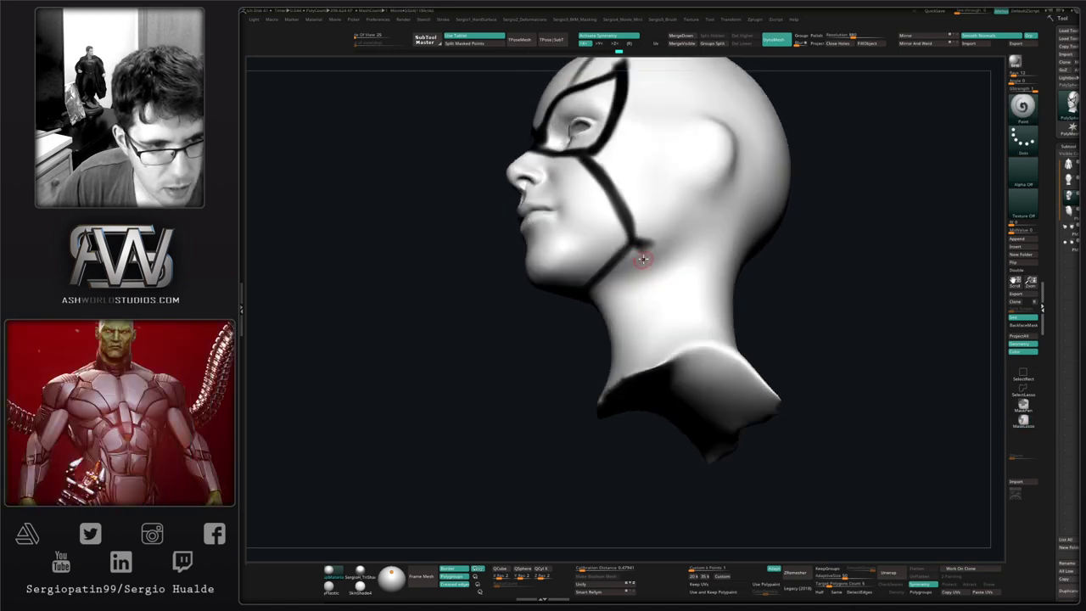
mouse_move(633, 246)
left_mouse_down()
mouse_move(664, 258)
mouse_move(673, 286)
left_mouse_up()
right_click_drag(674, 289, 672, 326)
left_click_drag(661, 262, 665, 362)
left_click_drag(661, 263, 673, 363)
right_click_drag(652, 336, 654, 283)
mouse_move(651, 282)
left_mouse_down()
mouse_move(628, 254)
mouse_move(645, 261)
mouse_move(671, 371)
left_mouse_up()
mouse_move(679, 274)
right_mouse_down()
mouse_move(665, 310)
mouse_move(634, 284)
right_mouse_up()
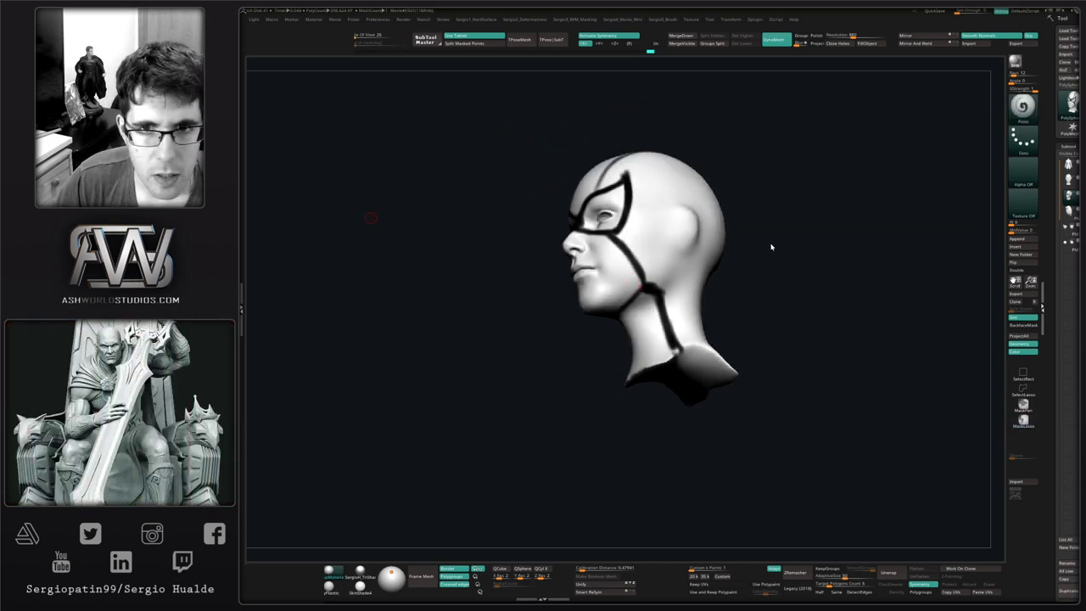
- Show the ears, hair and body together with the painted head, keeping the head as the active subtool
mouse_move(771, 247)
left_mouse_down()
mouse_move(721, 284)
mouse_move(661, 293)
mouse_move(651, 316)
mouse_move(665, 333)
mouse_move(715, 315)
mouse_move(714, 366)
left_mouse_up()
right_click_drag(715, 365, 708, 318)
mouse_move(708, 353)
left_mouse_down()
mouse_move(690, 373)
mouse_move(704, 362)
mouse_move(647, 361)
mouse_move(727, 345)
mouse_move(758, 297)
mouse_move(817, 312)
mouse_move(704, 349)
mouse_move(654, 294)
left_mouse_up()
key("alt+s")
key("space")
right_click_drag(712, 339, 754, 290, "ctrl")
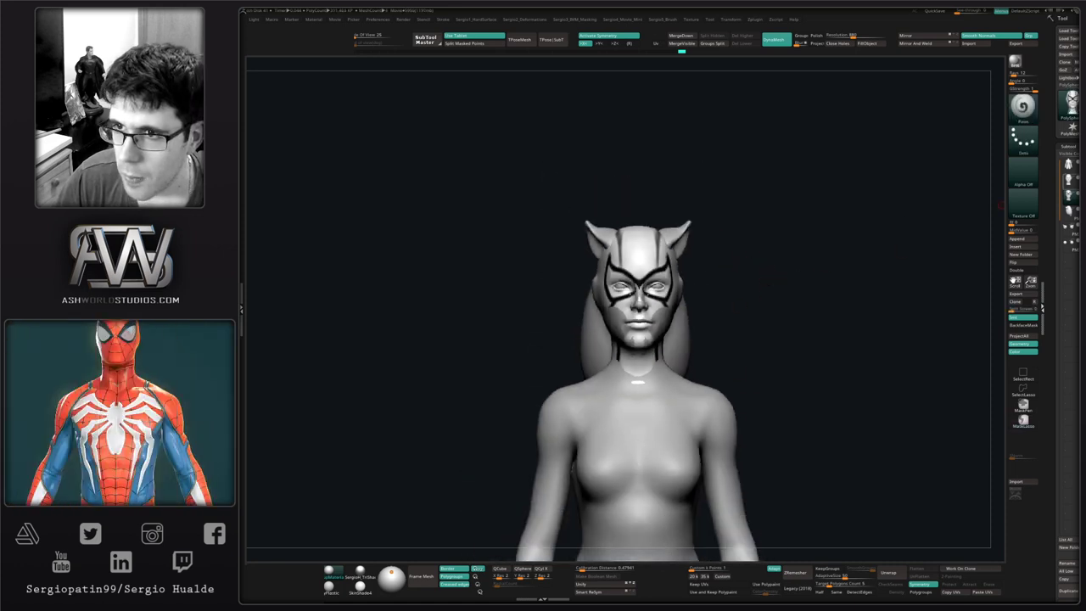
left_click(1067, 165)
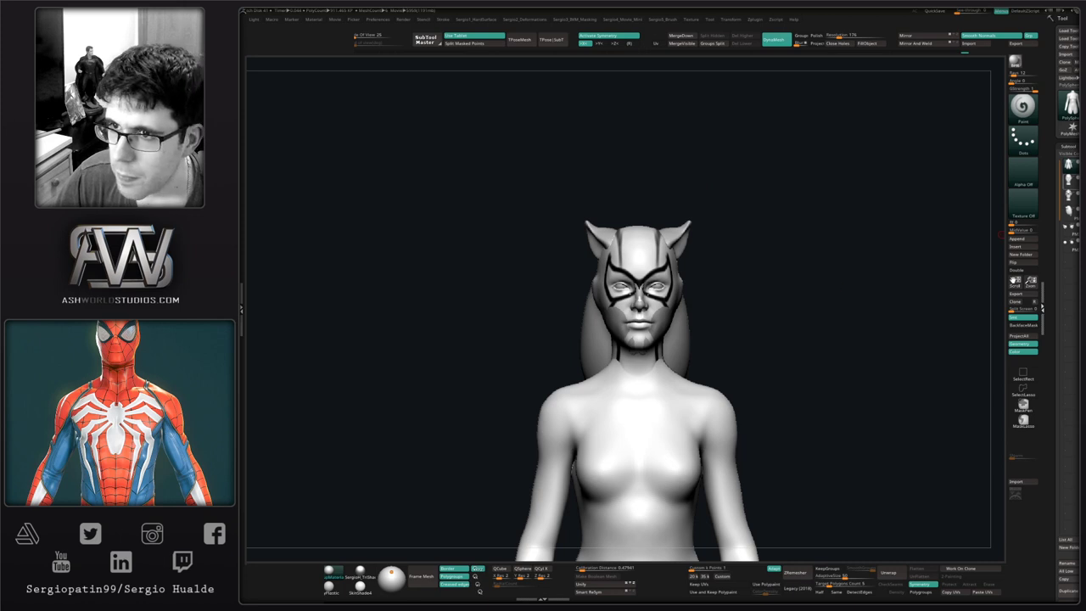
left_click(1068, 196)
mouse_move(726, 364)
right_mouse_down("ctrl")
mouse_move(705, 278)
mouse_move(673, 341)
mouse_move(686, 373)
right_mouse_up("ctrl")
right_click_drag(806, 311, 751, 319)
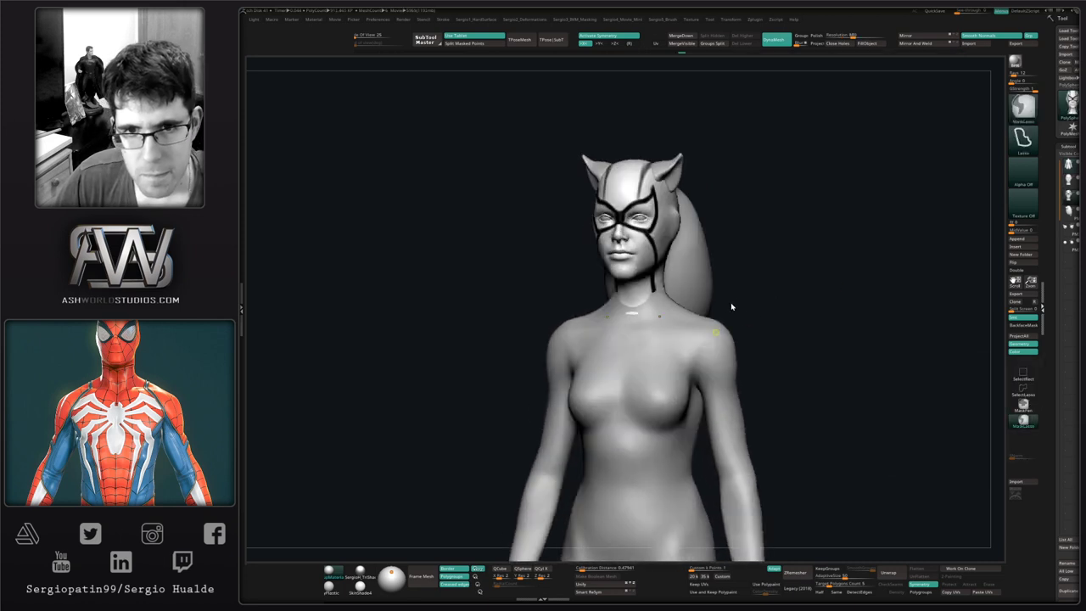
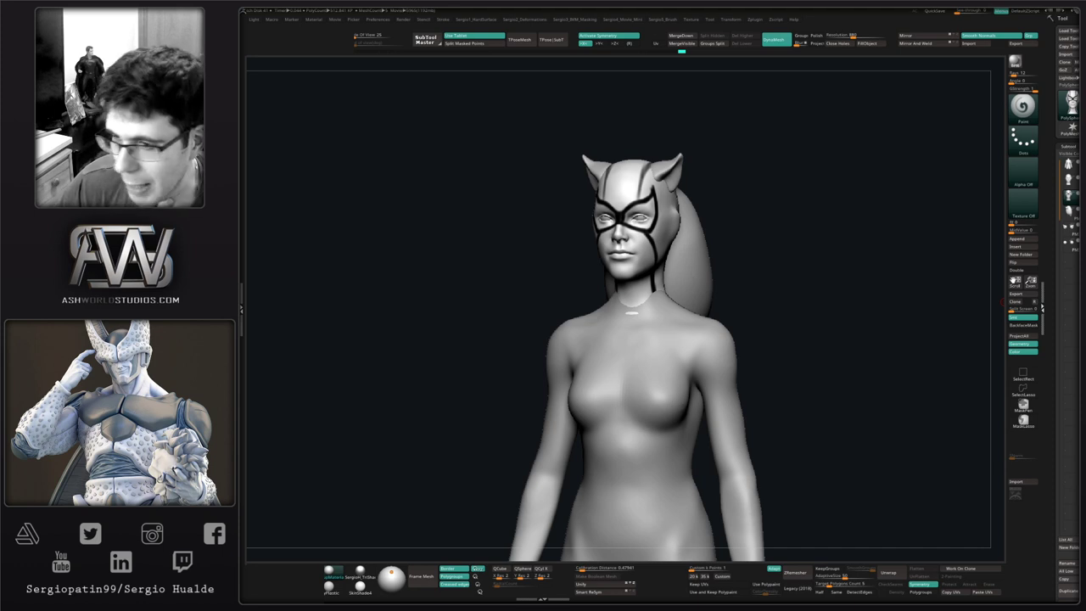
- Build up the area between the mouth corner and chin with the Clay brush and smooth it
left_click_drag(763, 286, 598, 409)
mouse_move(594, 321)
right_mouse_down("ctrl")
mouse_move(534, 315)
mouse_move(644, 318)
right_mouse_up("ctrl")
key("s")
left_click_drag(497, 312, 472, 324)
right_click_drag(531, 319, 582, 322)
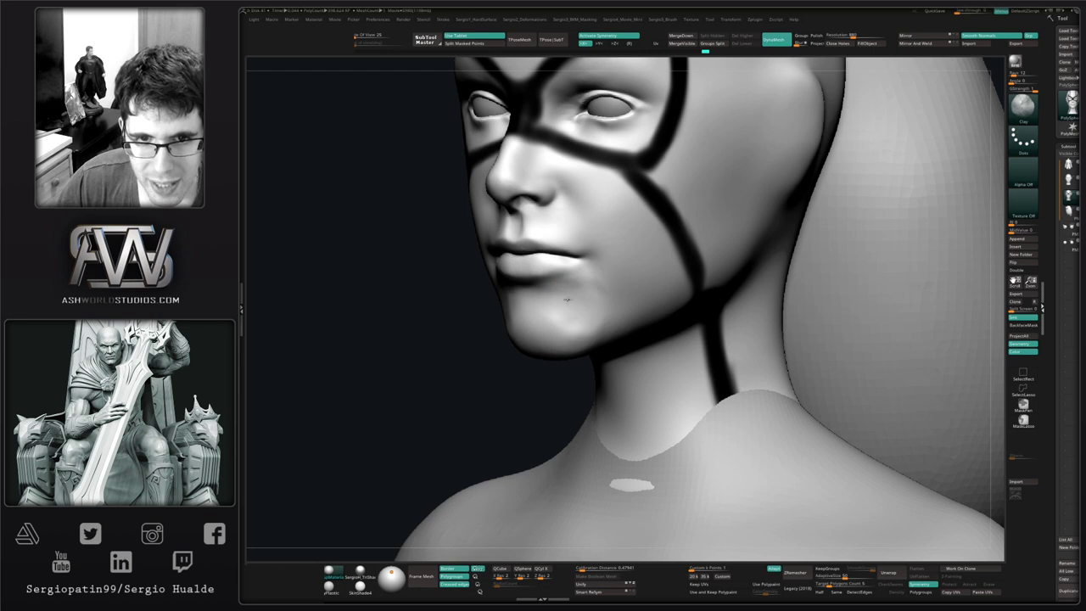
key("shift")
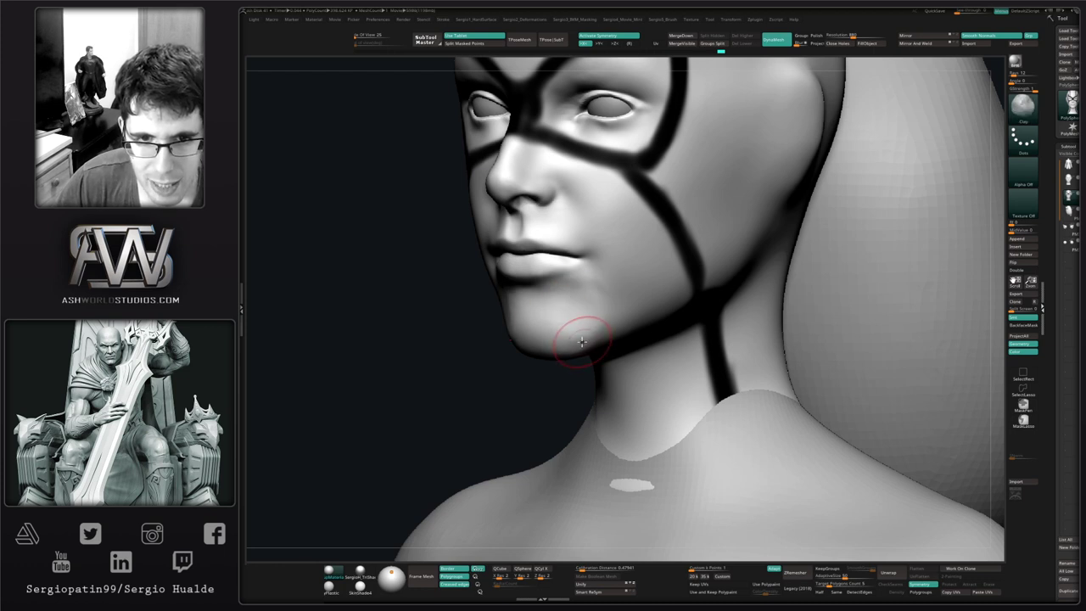
mouse_move(604, 301)
left_mouse_down("shift")
mouse_move(613, 285)
mouse_move(556, 290)
left_mouse_up("shift")
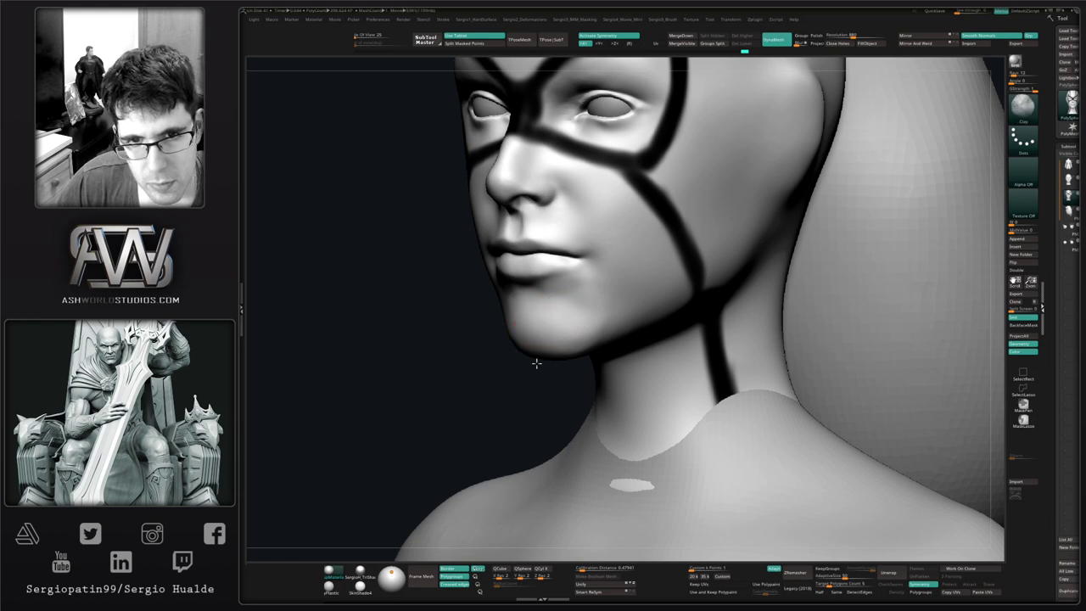
- Adjust the mouth corners and the chin area with the Move brush, resizing it as needed
right_click_drag(535, 361, 543, 331)
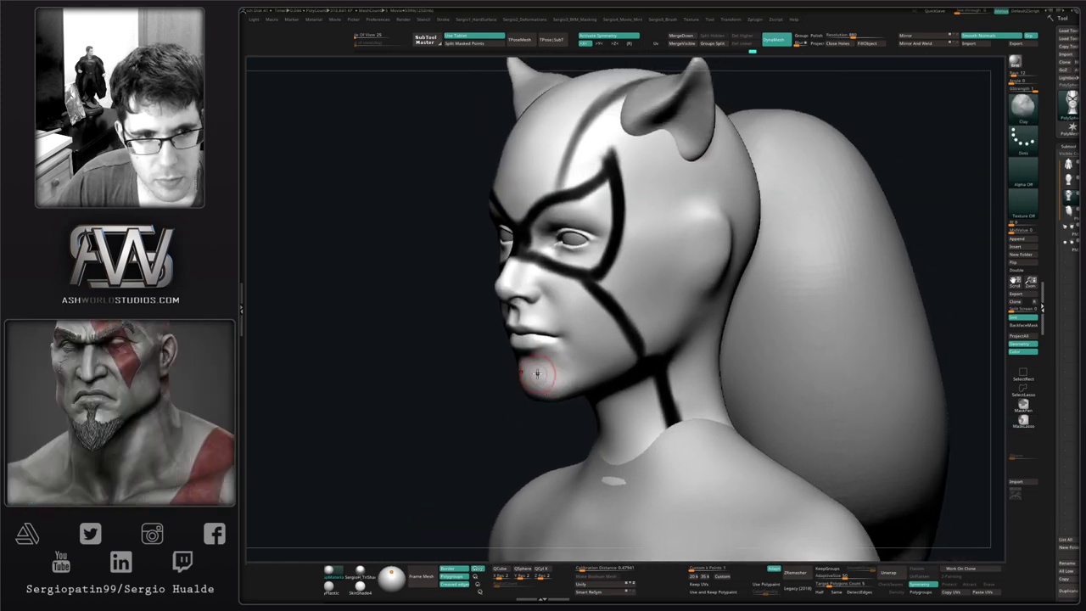
mouse_move(538, 373)
right_mouse_down()
mouse_move(518, 364)
mouse_move(509, 332)
right_mouse_up()
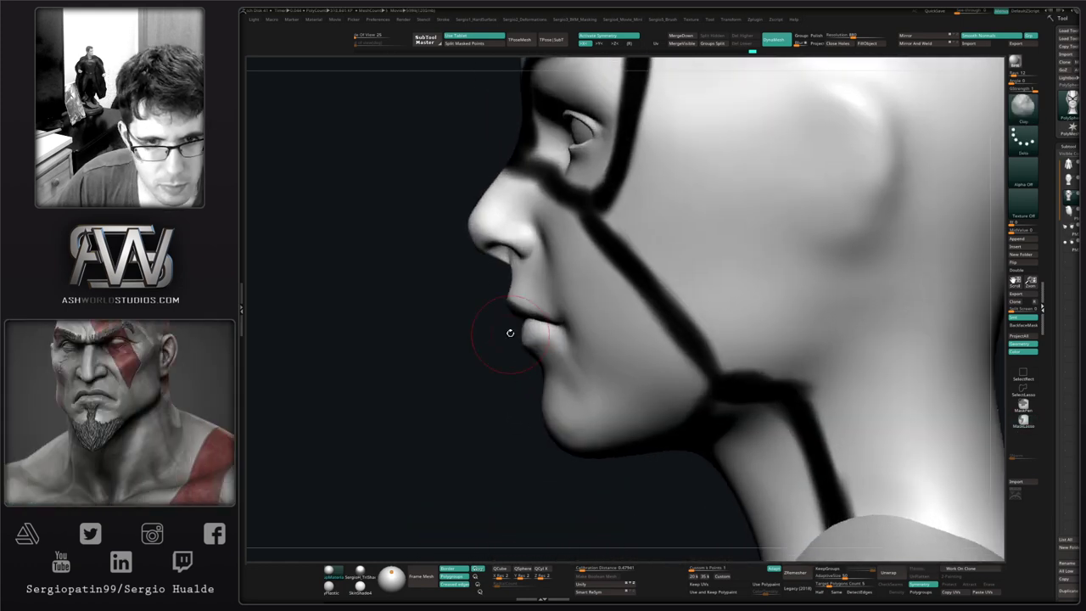
key("b")
key("m")
key("v")
key("s")
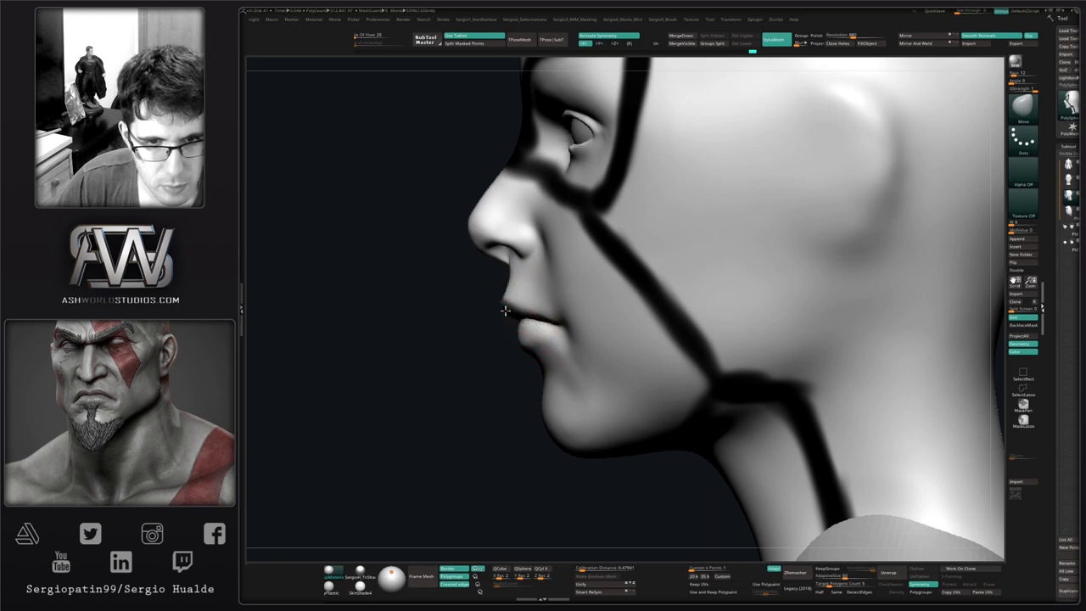
mouse_move(537, 319)
right_mouse_down()
mouse_move(552, 307)
mouse_move(645, 329)
right_mouse_up()
left_click_drag(568, 334, 573, 329)
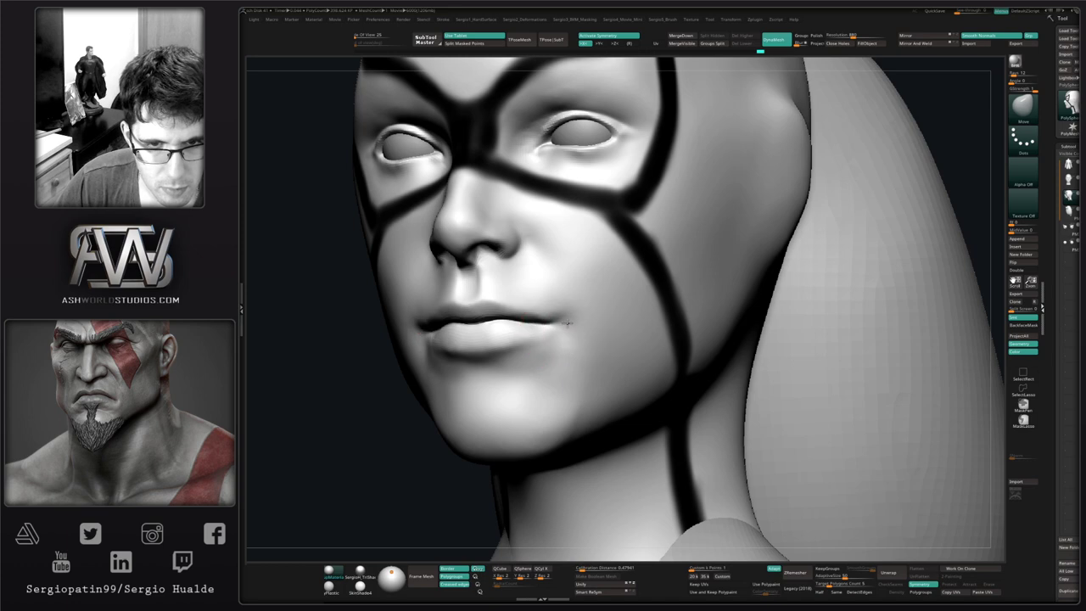
mouse_move(575, 325)
right_mouse_down()
mouse_move(543, 363)
mouse_move(564, 349)
mouse_move(539, 376)
mouse_move(548, 390)
right_mouse_up()
key("s")
mouse_move(545, 391)
left_mouse_down()
mouse_move(560, 392)
mouse_move(553, 404)
left_mouse_up()
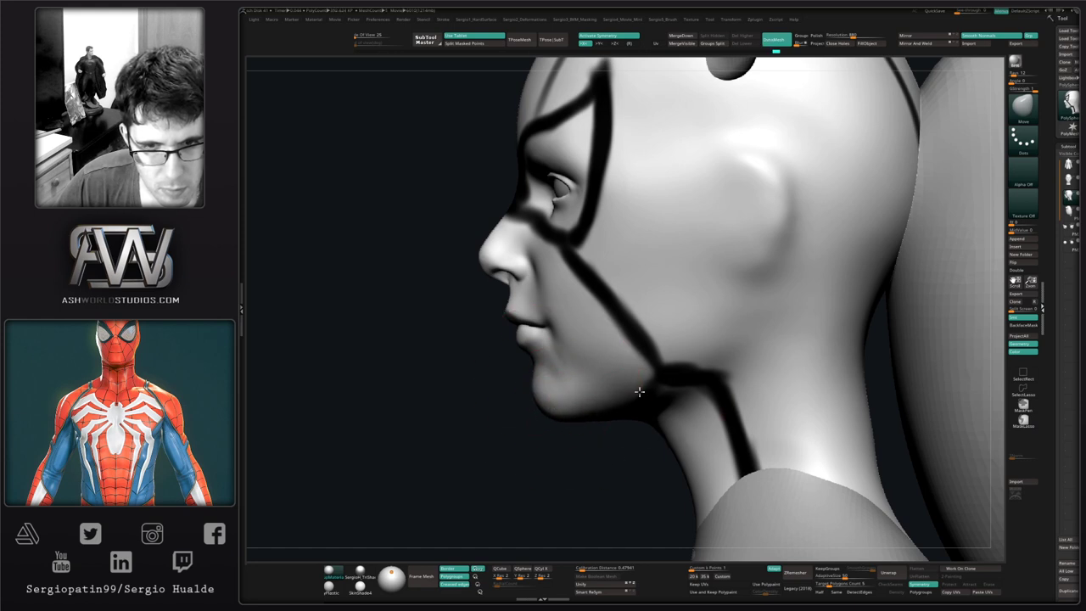
- Reshape the nose tip in profile with a resized Move brush and check it from several angles
mouse_move(618, 411)
right_mouse_down("ctrl")
mouse_move(551, 318)
mouse_move(543, 346)
mouse_move(560, 378)
right_mouse_up("ctrl")
key("s")
mouse_move(531, 338)
left_mouse_down()
mouse_move(511, 331)
mouse_move(515, 321)
left_mouse_up()
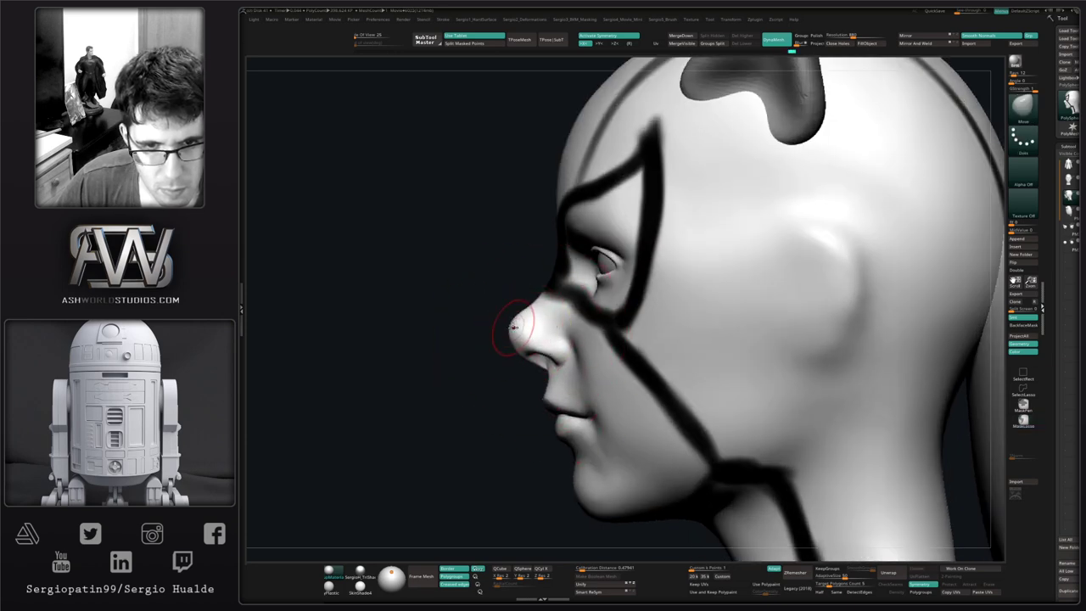
right_click_drag(513, 328, 619, 331)
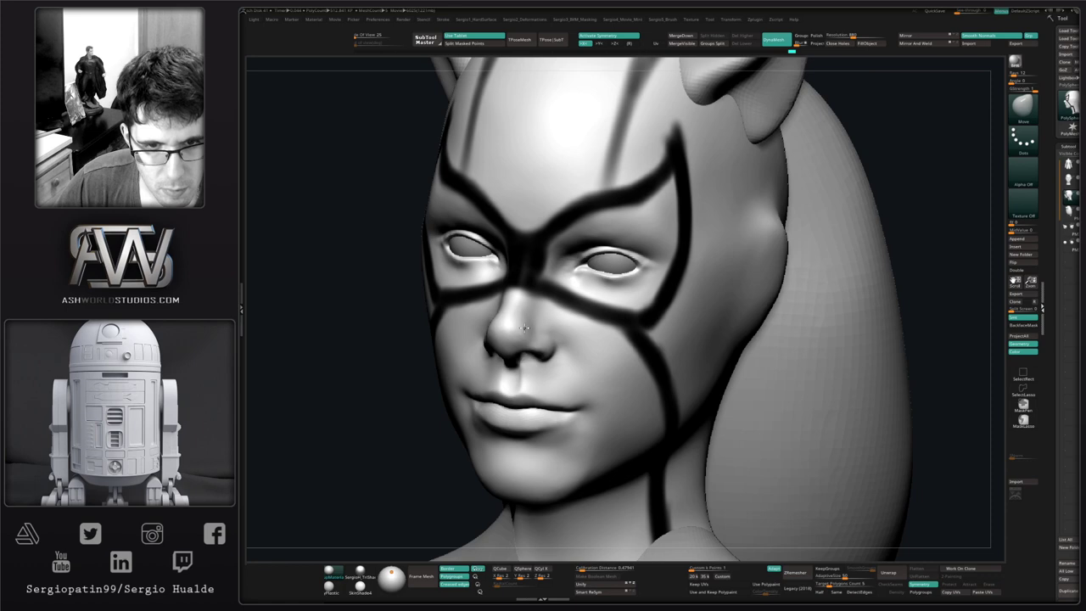
mouse_move(526, 329)
right_mouse_down()
mouse_move(492, 315)
mouse_move(522, 320)
right_mouse_up()
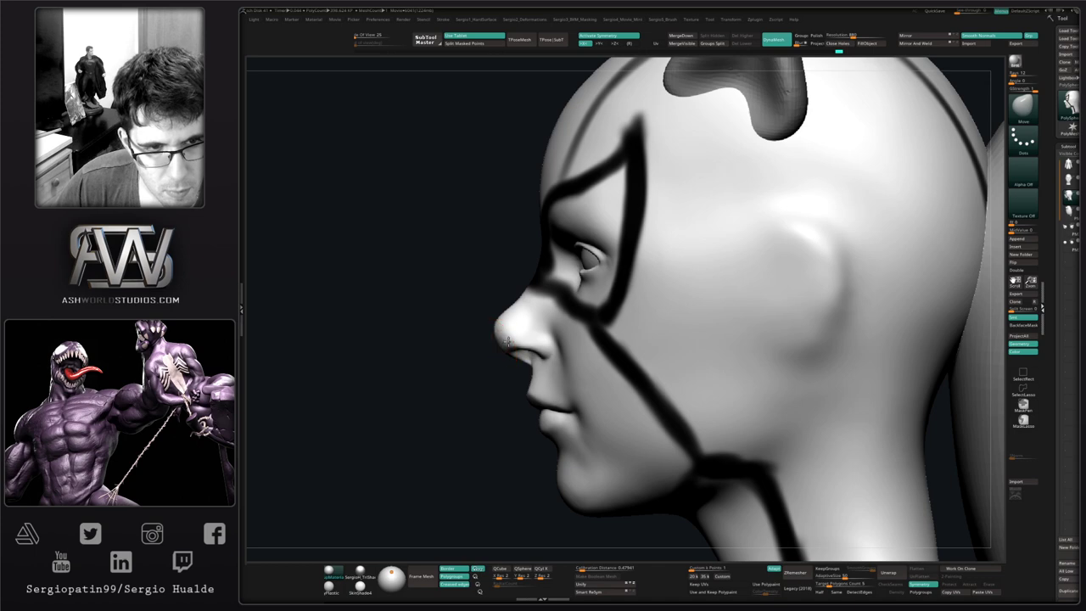
mouse_move(520, 348)
right_mouse_down()
mouse_move(531, 346)
mouse_move(475, 334)
mouse_move(593, 331)
right_mouse_up()
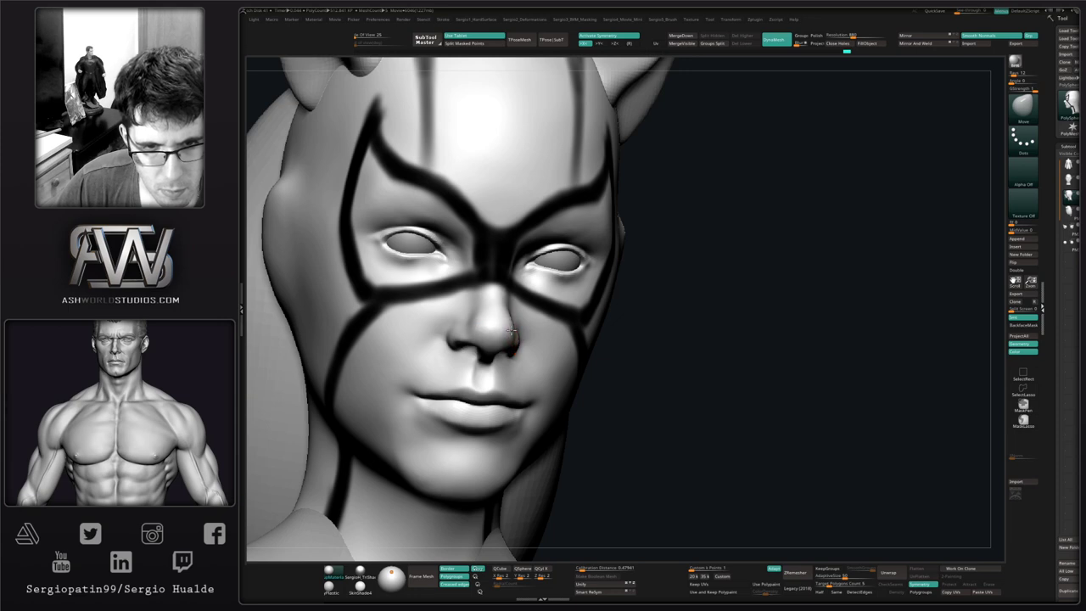
right_click_drag(512, 330, 588, 308, "ctrl")
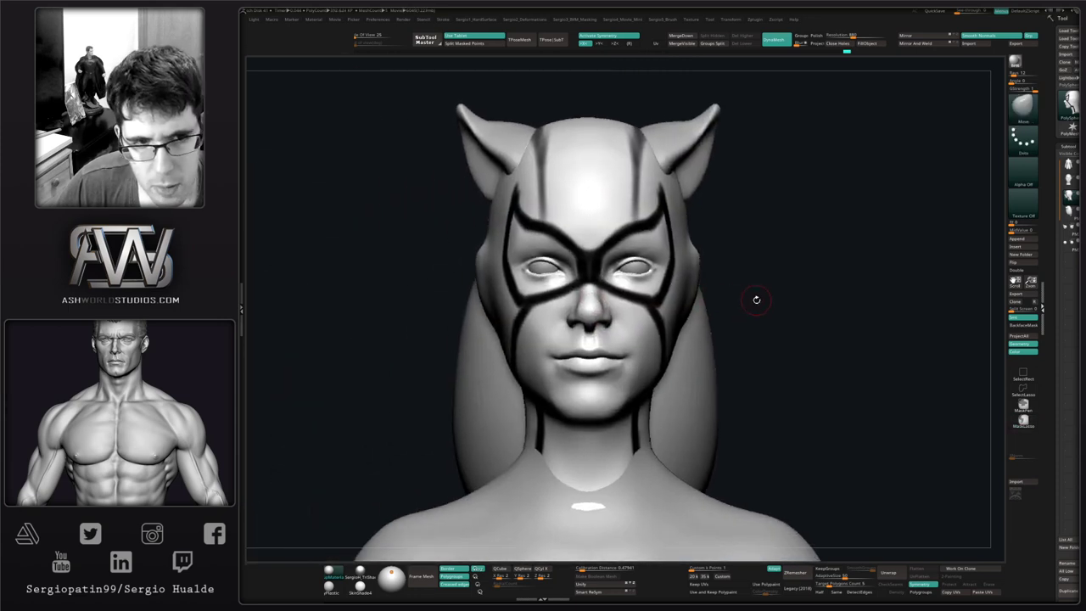
right_click_drag(756, 300, 752, 281, "alt")
right_click_drag(752, 281, 739, 299)
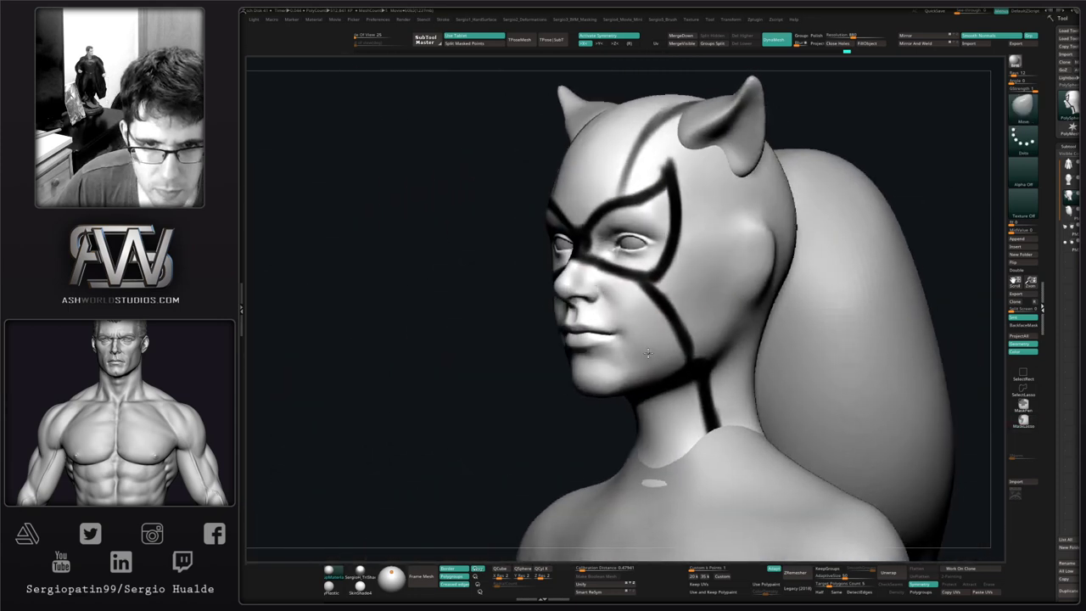
- Try building up the cheek beside the mouth with the Clay brush and smoothing the strokes
key("b")
key("c")
key("l")
mouse_move(648, 353)
right_mouse_down()
mouse_move(629, 349)
mouse_move(648, 349)
mouse_move(654, 331)
mouse_move(668, 341)
right_mouse_up()
key("ctrl+z")
key("ctrl+z")
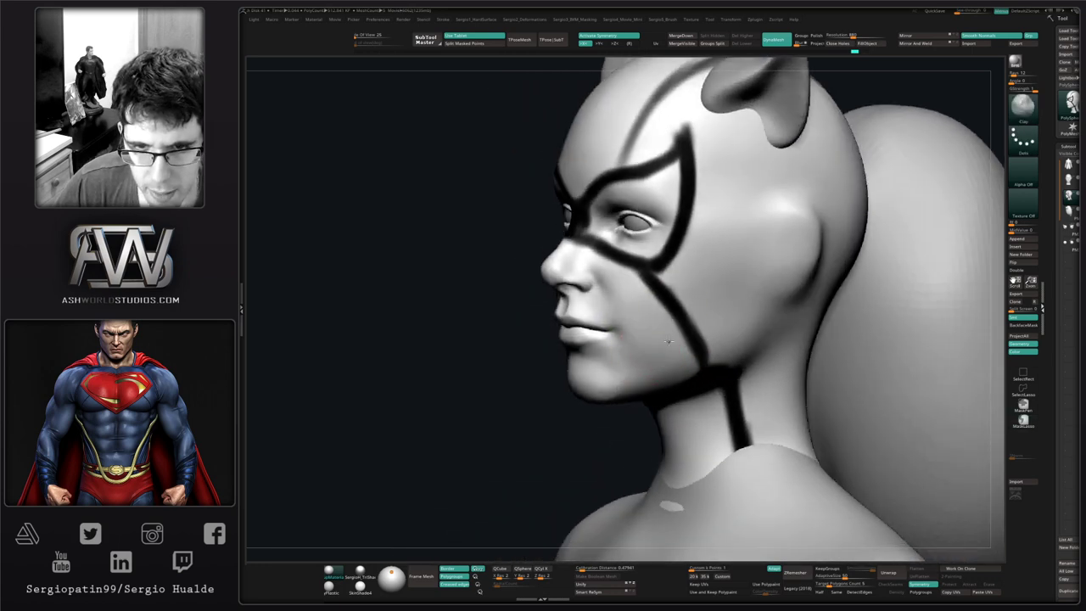
left_click_drag(656, 327, 636, 352)
mouse_move(634, 355)
left_mouse_down()
mouse_move(637, 346)
mouse_move(631, 366)
mouse_move(667, 339)
mouse_move(652, 313)
left_mouse_up()
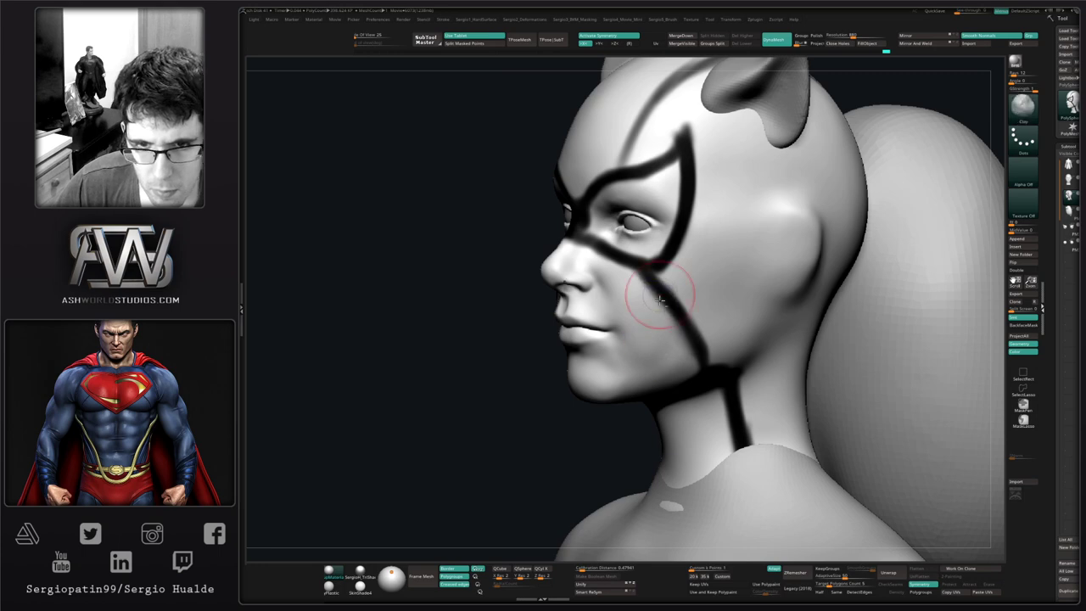
right_click_drag(654, 314, 666, 341)
key("space")
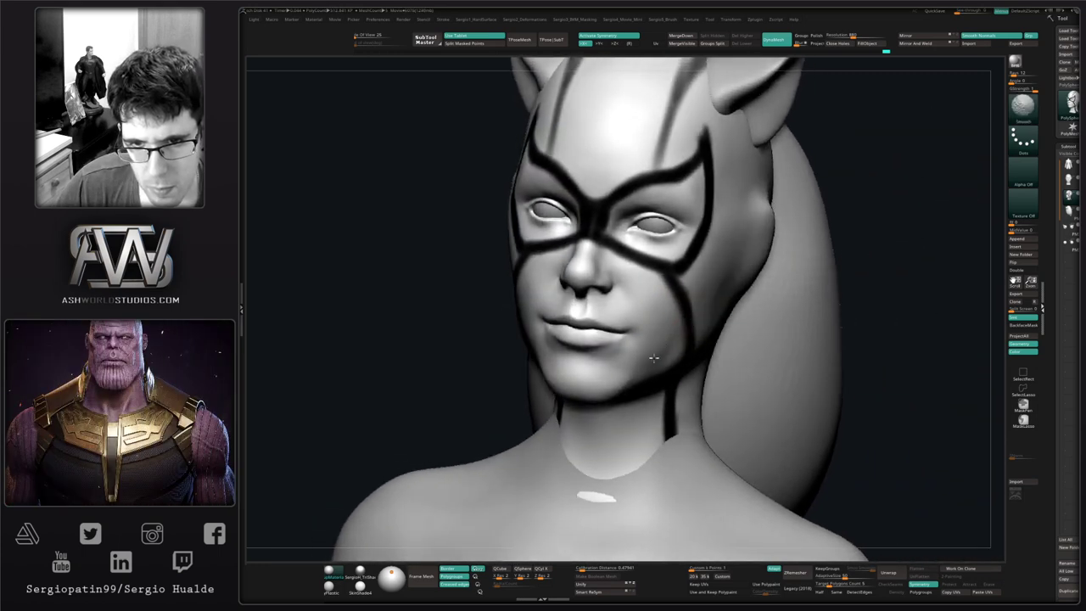
left_click_drag(653, 357, 666, 362, "shift")
- Undo the last Clay and smoothing strokes on the cheek
mouse_move(676, 345)
right_mouse_down()
mouse_move(688, 340)
mouse_move(670, 352)
right_mouse_up()
key("ctrl+z")
key("ctrl+z")
key("ctrl+z")
key("ctrl+z")
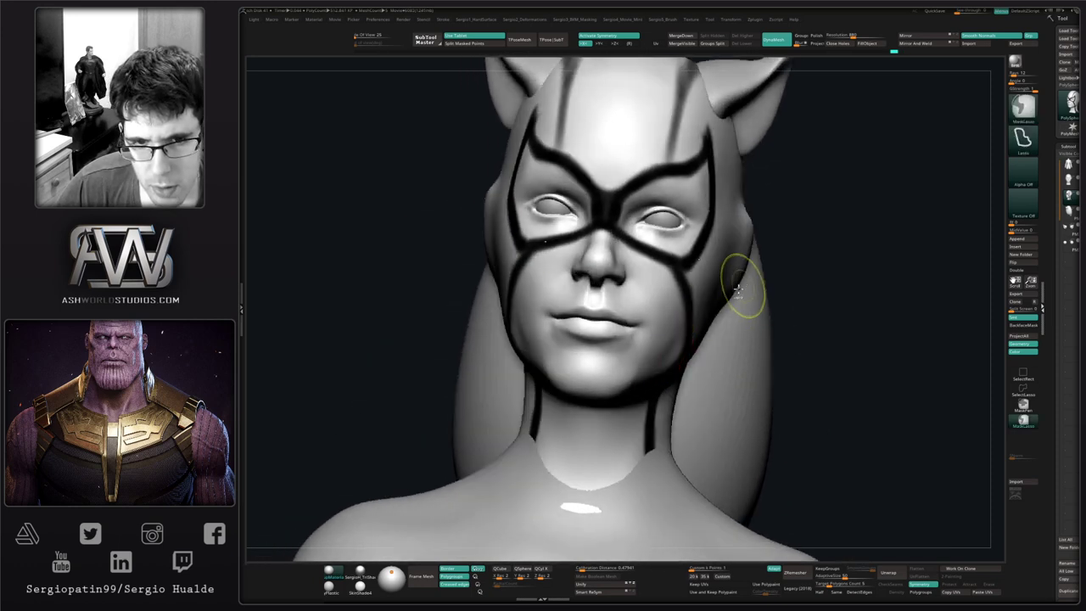
- Add Clay volume to the cheek beside the mouth and smooth it down towards the jaw
right_click_drag(717, 300, 569, 308)
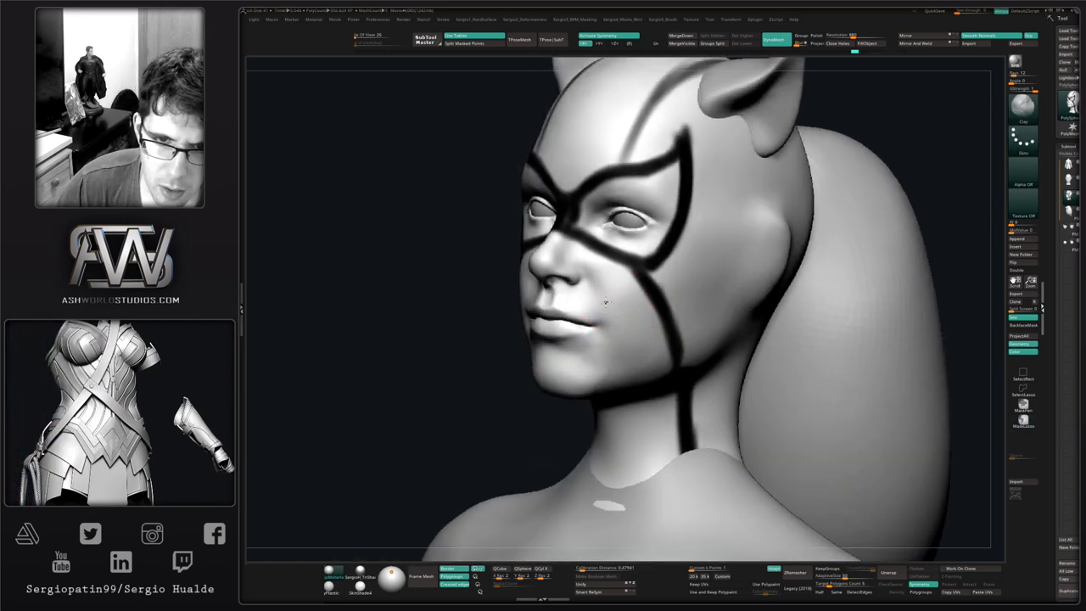
mouse_move(616, 319)
left_mouse_down()
mouse_move(620, 336)
mouse_move(614, 299)
left_mouse_up()
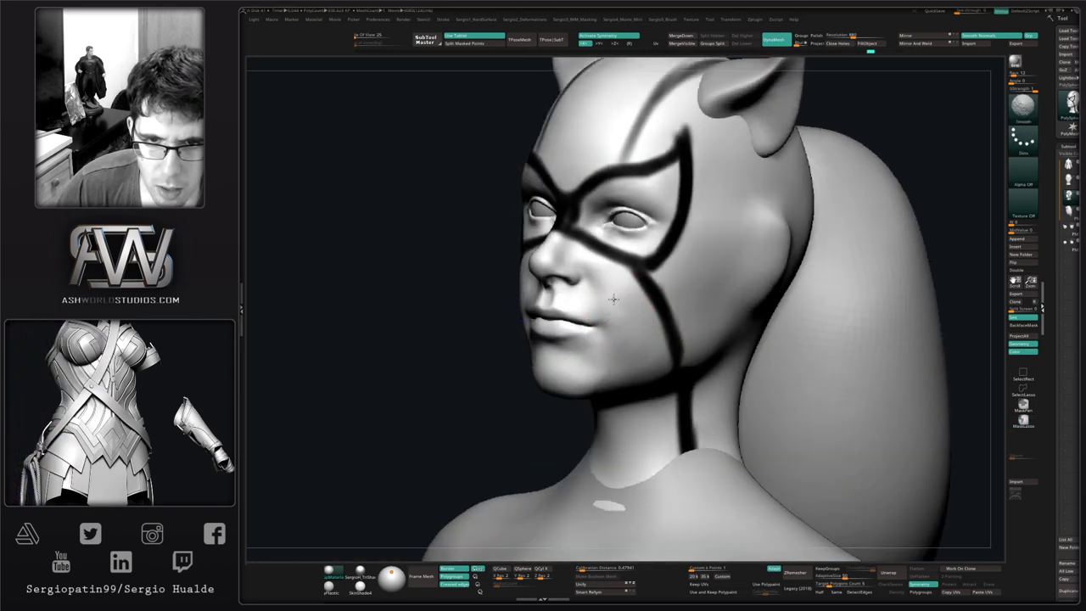
left_click_drag(614, 359, 636, 327, "shift")
mouse_move(721, 319)
right_mouse_down()
mouse_move(647, 325)
mouse_move(635, 358)
mouse_move(713, 331)
right_mouse_up()
right_click_drag(615, 283, 501, 223, "ctrl")
mouse_move(501, 223)
right_mouse_down()
mouse_move(539, 223)
mouse_move(599, 398)
right_mouse_up()
left_click_drag(627, 375, 643, 407, "shift")
- Refine the eyelid contour around the eyes with the Move brush and check the face in three-quarter view
mouse_move(642, 407)
right_mouse_down("ctrl")
mouse_move(594, 339)
mouse_move(642, 382)
mouse_move(776, 274)
mouse_move(642, 291)
right_mouse_up("ctrl")
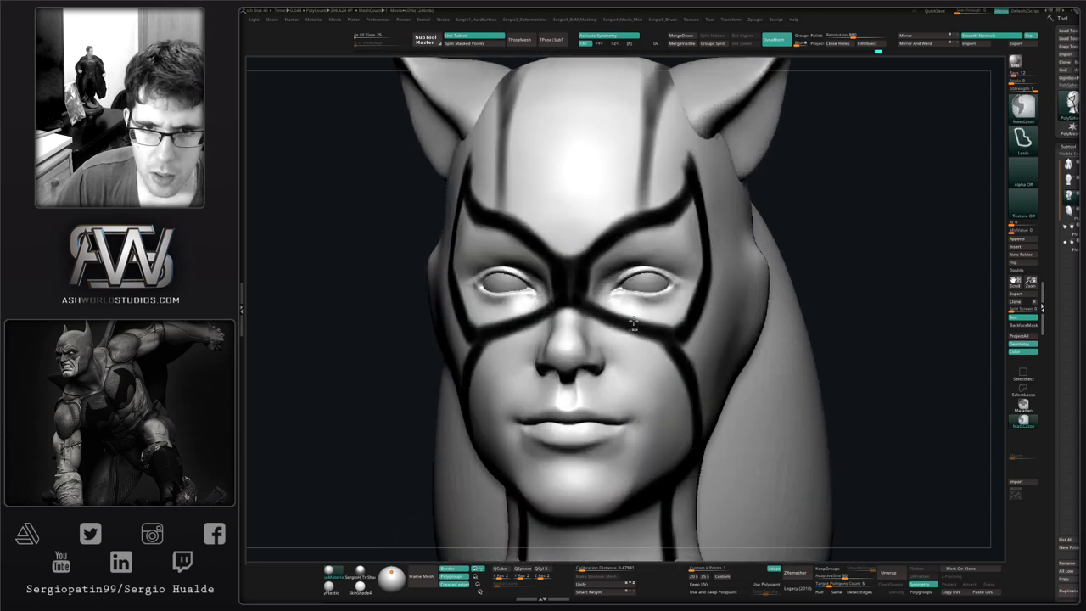
mouse_move(633, 274)
left_mouse_down()
mouse_move(638, 264)
mouse_move(647, 296)
left_mouse_up()
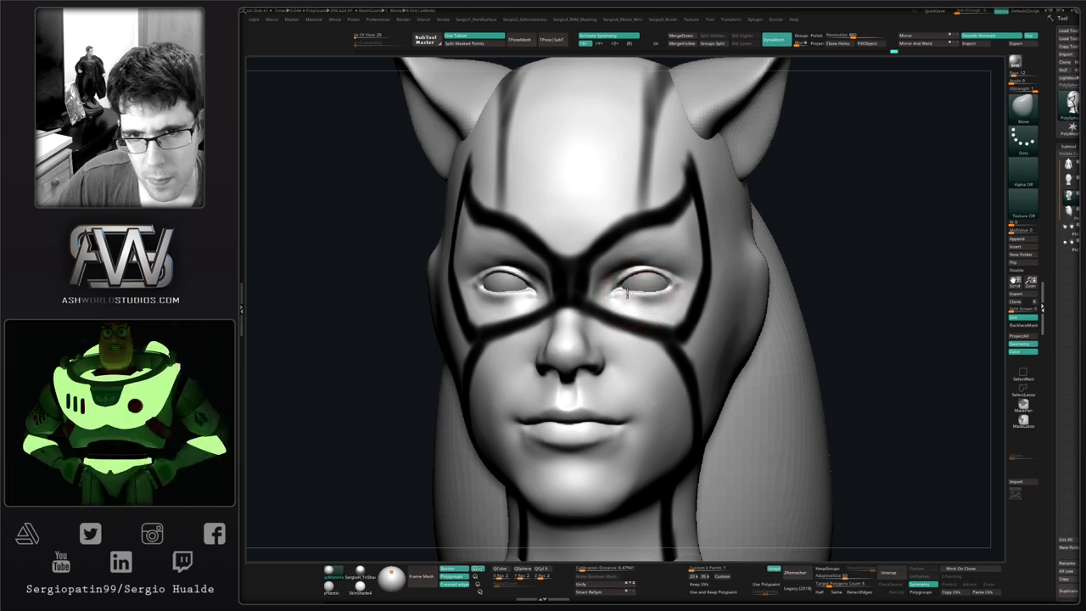
left_click(647, 281, "alt")
mouse_move(646, 281)
right_mouse_down()
mouse_move(623, 300)
mouse_move(594, 300)
mouse_move(636, 293)
mouse_move(630, 283)
mouse_move(639, 345)
mouse_move(642, 288)
mouse_move(692, 288)
mouse_move(650, 223)
mouse_move(758, 293)
mouse_move(759, 254)
mouse_move(661, 259)
mouse_move(735, 262)
right_mouse_up()
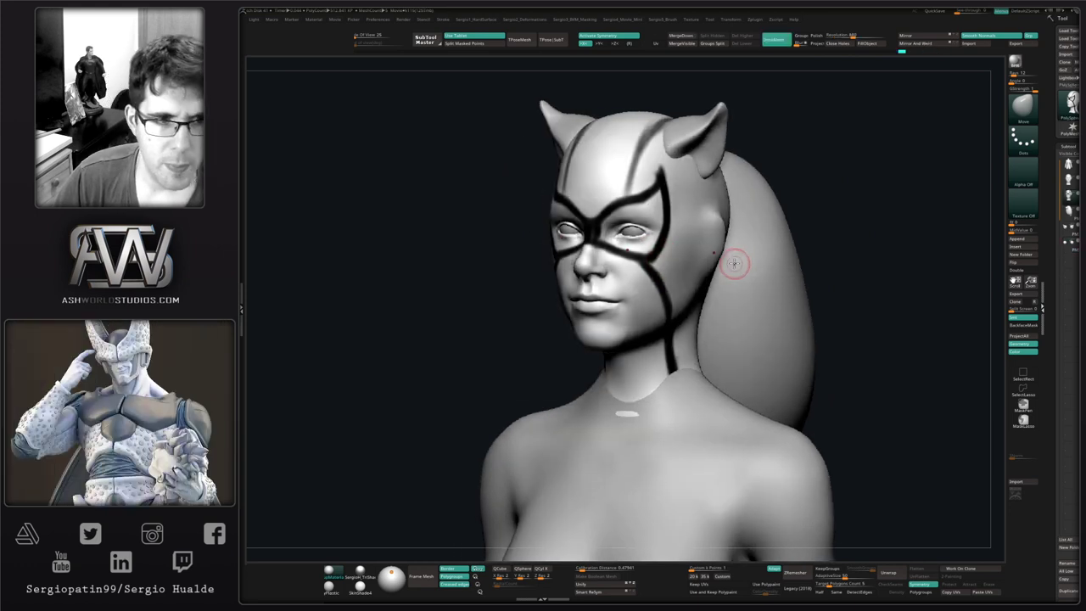
- Isolate the head and extend the painted cheek line along the jaw to join the line running down the neck
left_click(676, 303, "ctrl+shift")
right_click_drag(675, 303, 647, 327)
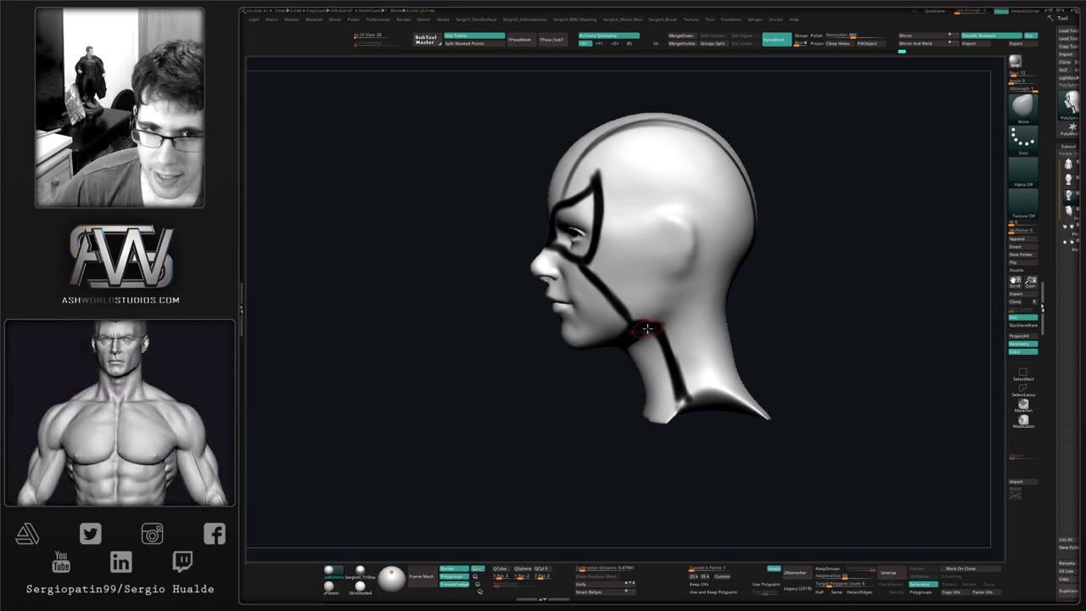
mouse_move(755, 303)
left_mouse_down()
mouse_move(738, 286)
mouse_move(684, 310)
mouse_move(701, 315)
left_mouse_up()
key("s")
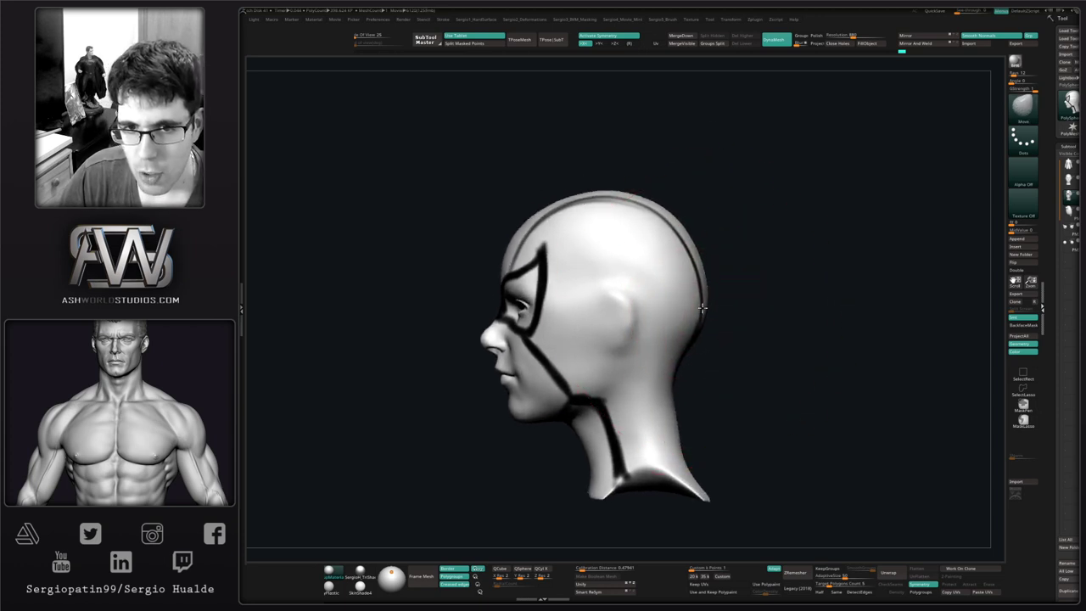
key("s")
left_click_drag(631, 315, 613, 303)
key("s")
key("s")
left_click_drag(613, 303, 610, 303)
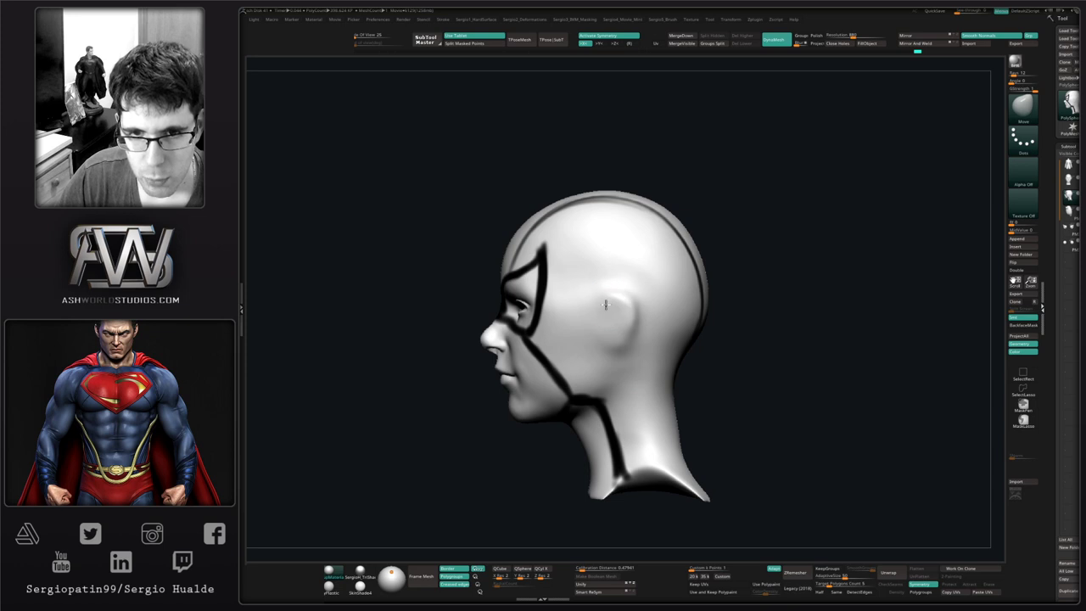
right_click_drag(609, 303, 631, 307)
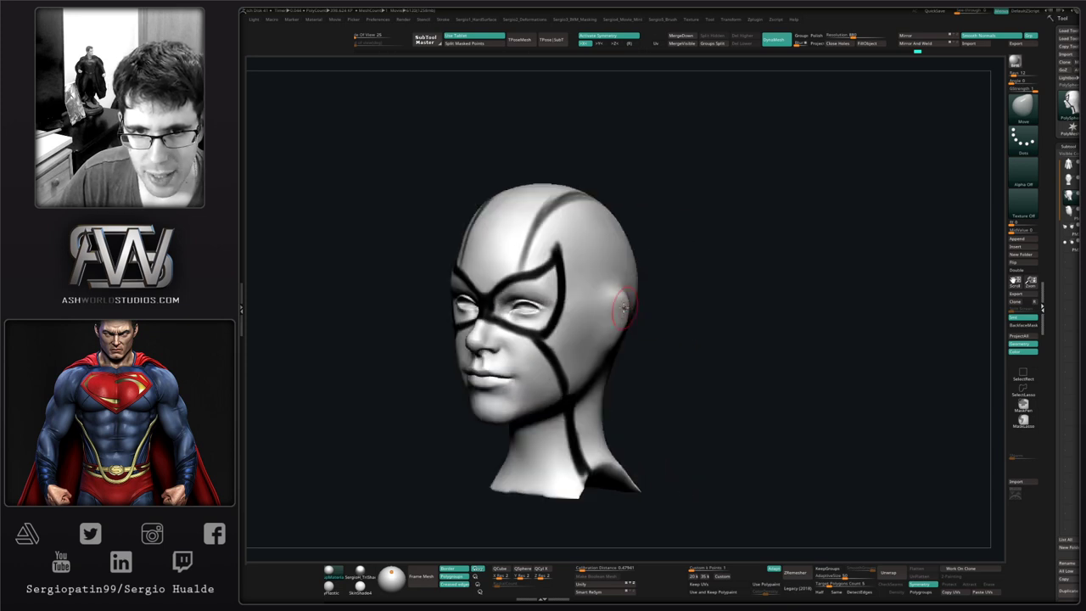
- Duplicate the head subtool to build the cowl and check its mesh with the polyframe display in side view
left_click_drag(623, 308, 617, 326)
mouse_move(609, 349)
right_mouse_down()
mouse_move(631, 351)
mouse_move(720, 279)
right_mouse_up()
mouse_move(626, 338)
right_mouse_down("alt")
mouse_move(618, 393)
mouse_move(575, 372)
mouse_move(604, 377)
right_mouse_up("alt")
mouse_move(604, 377)
right_mouse_down("ctrl")
mouse_move(599, 440)
mouse_move(633, 326)
right_mouse_up("ctrl")
key("shift+f")
key("shift+f")
right_click_drag(728, 281, 661, 281)
right_click_drag(661, 281, 753, 284, "ctrl")
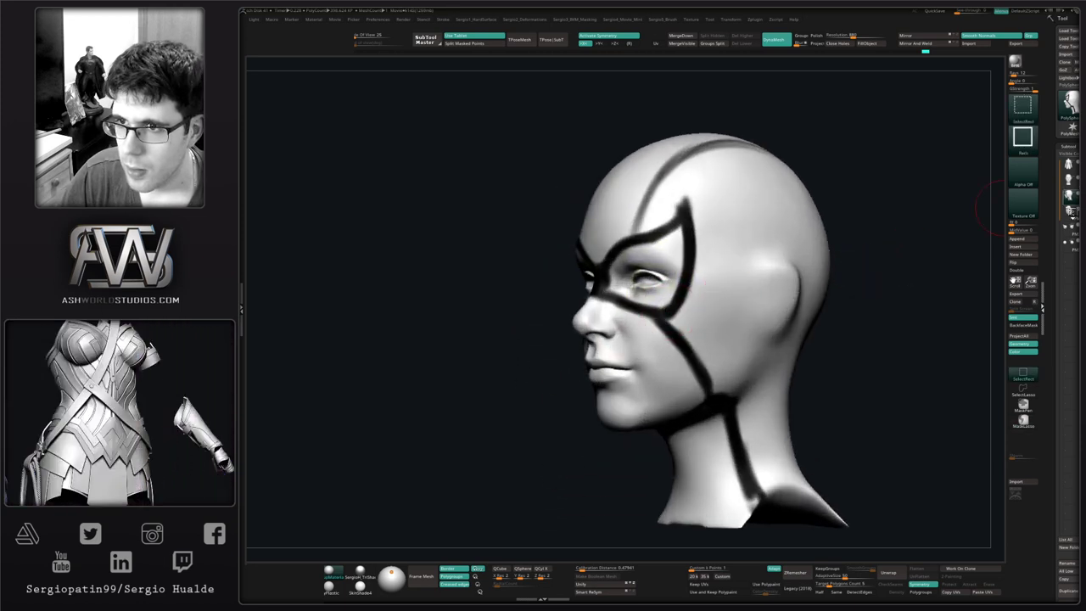
mouse_move(654, 318)
right_mouse_down("shift")
mouse_move(621, 319)
mouse_move(659, 325)
mouse_move(665, 307)
right_mouse_up("shift")
key("shift+f")
key("shift+f")
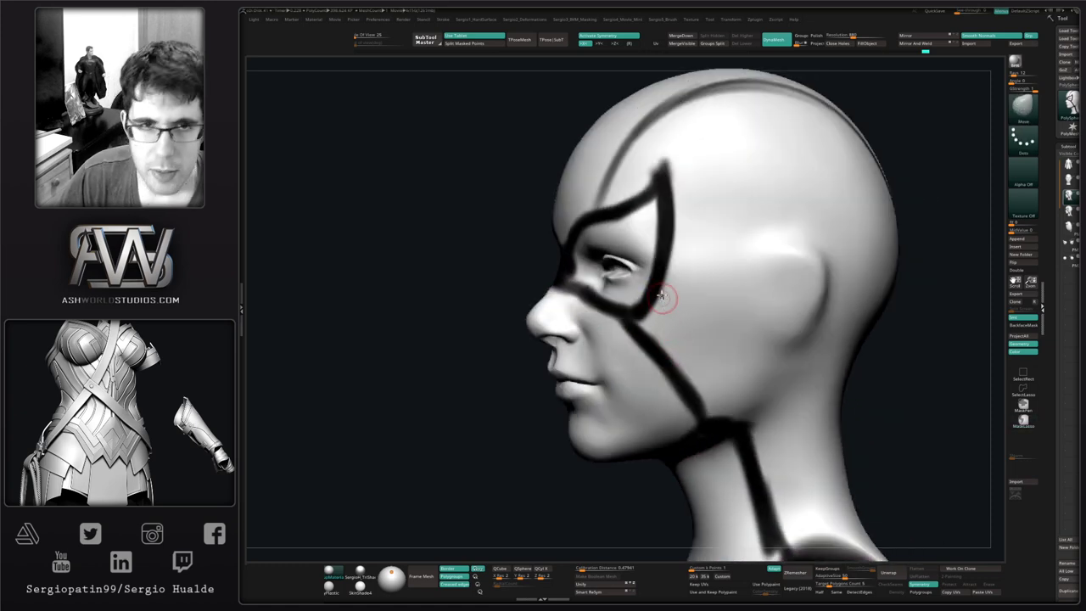
- Turn off Use Tablet and mask the back of the head and the neck behind the painted cowl line with MaskLasso
left_click(466, 34)
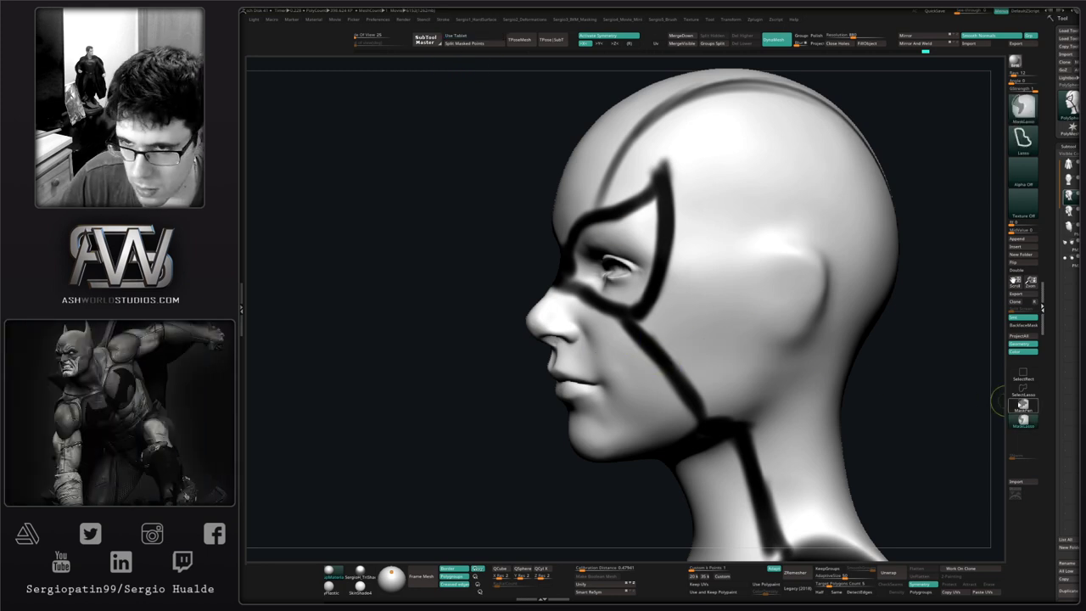
left_click(1023, 405)
mouse_move(674, 336)
right_mouse_down()
mouse_move(715, 354)
mouse_move(939, 357)
right_mouse_up()
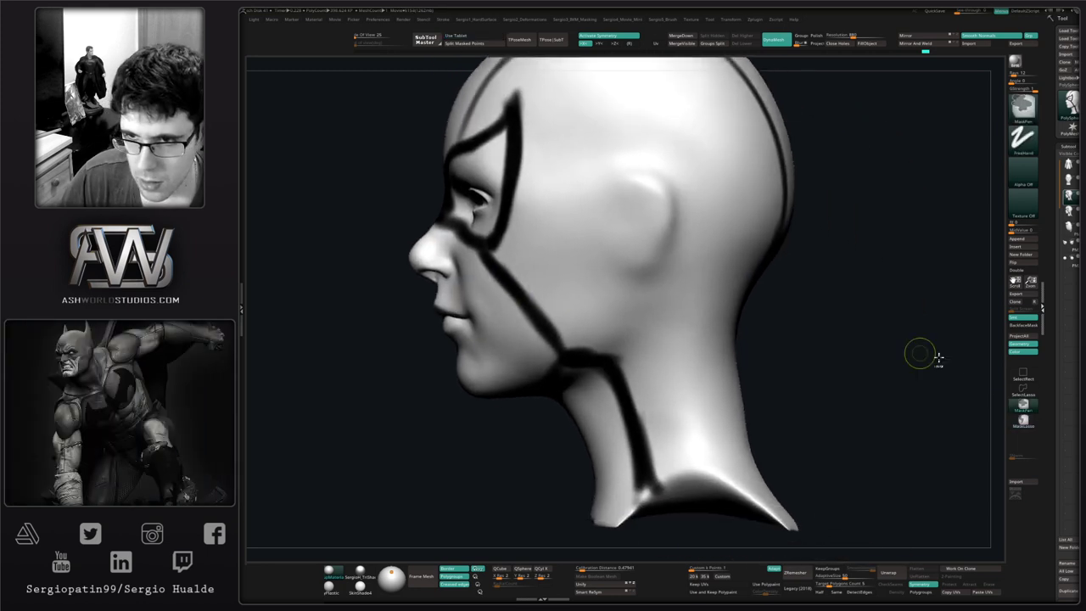
left_click(1023, 421)
mouse_move(915, 414)
right_mouse_down("ctrl")
mouse_move(720, 345)
mouse_move(725, 407)
right_mouse_up("ctrl")
mouse_move(674, 167)
left_mouse_down("ctrl")
mouse_move(475, 226)
mouse_move(587, 264)
mouse_move(555, 346)
mouse_move(582, 386)
mouse_move(565, 523)
mouse_move(786, 161)
mouse_move(746, 161)
left_mouse_up("ctrl")
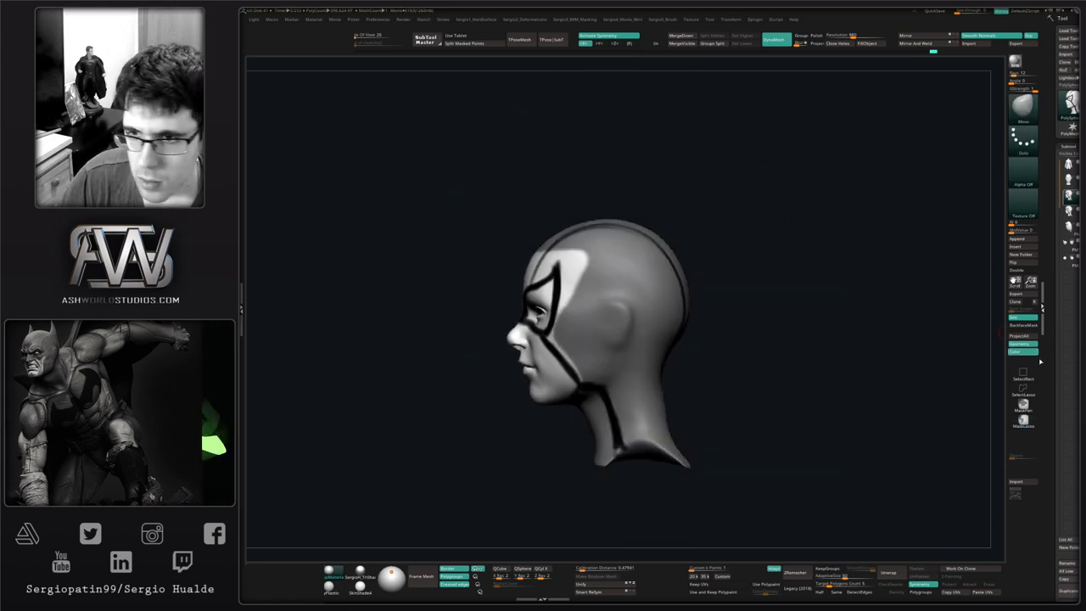
- Extend the mask over the temple towards the painted eye opening with MaskPen
left_click(1024, 410)
mouse_move(577, 300)
right_mouse_down("alt")
mouse_move(685, 288)
mouse_move(741, 325)
mouse_move(676, 334)
mouse_move(647, 370)
right_mouse_up("alt")
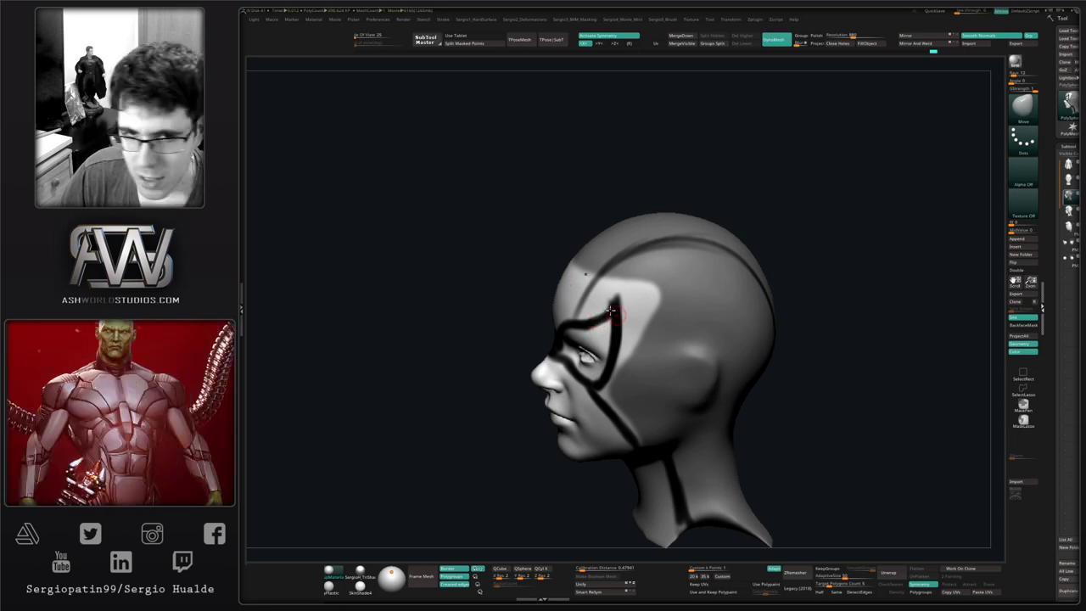
right_click_drag(618, 314, 649, 345, "ctrl")
mouse_move(676, 314)
left_mouse_down("ctrl")
mouse_move(679, 374)
mouse_move(722, 293)
mouse_move(713, 356)
mouse_move(681, 277)
mouse_move(690, 386)
left_mouse_up("ctrl")
- Fade the painted guide lines on the unmasked face by filling the object with white at reduced colour intensity
right_click(691, 385)
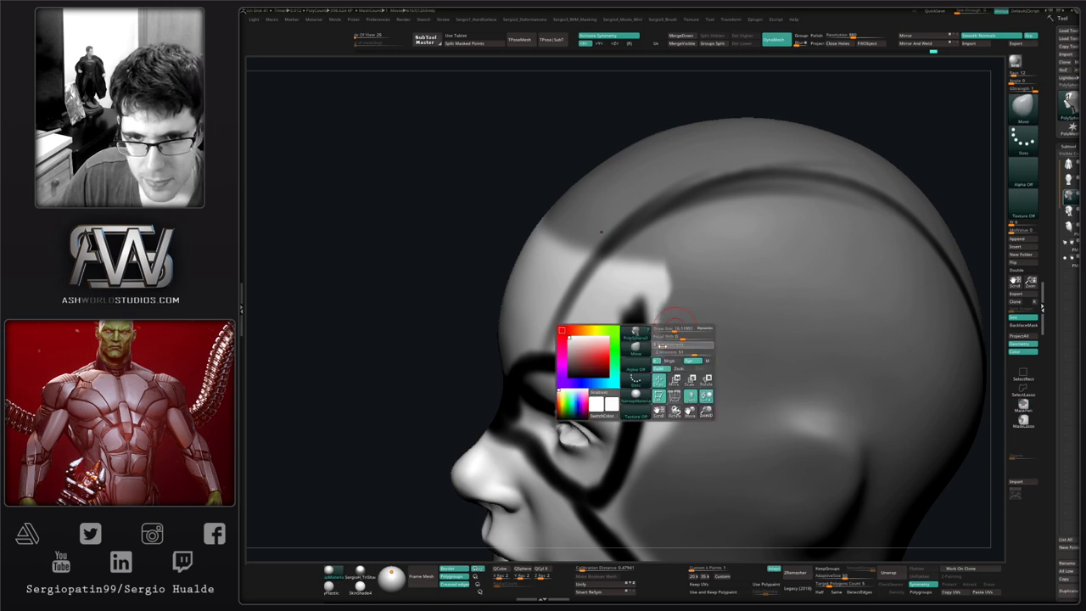
key("space")
left_click(868, 43)
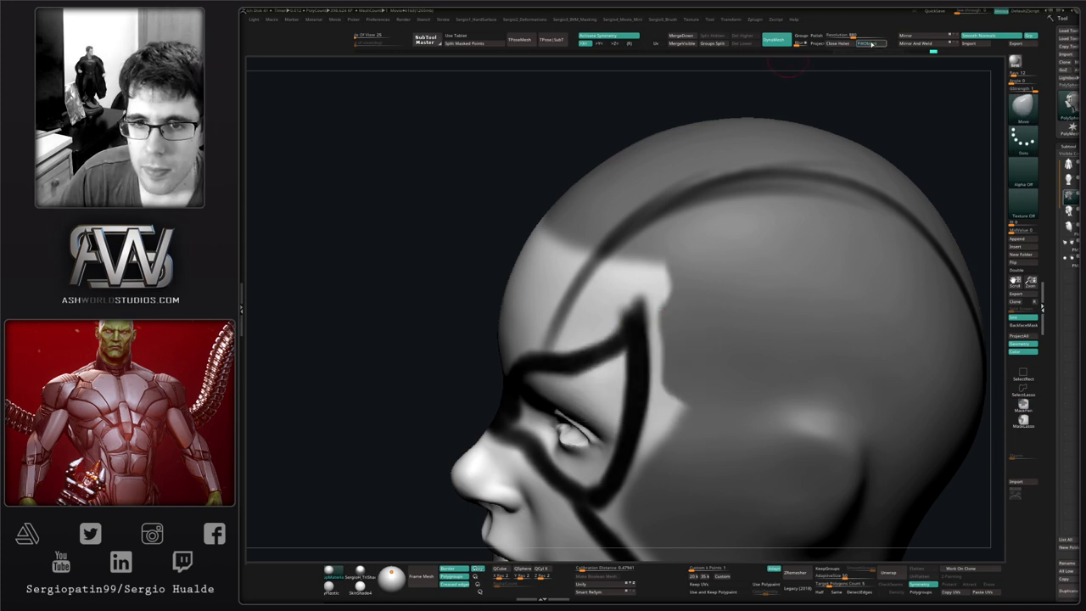
left_click(868, 43)
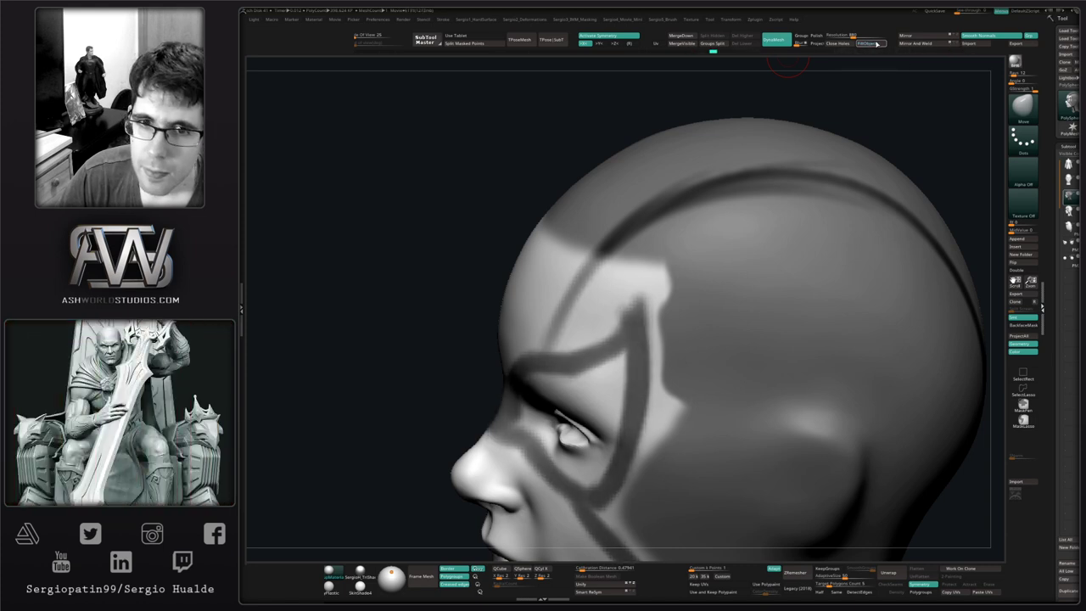
- Paint the mask up to the outer eye-opening line and down the cheek line to the jaw
right_click_drag(608, 374, 614, 279, "alt")
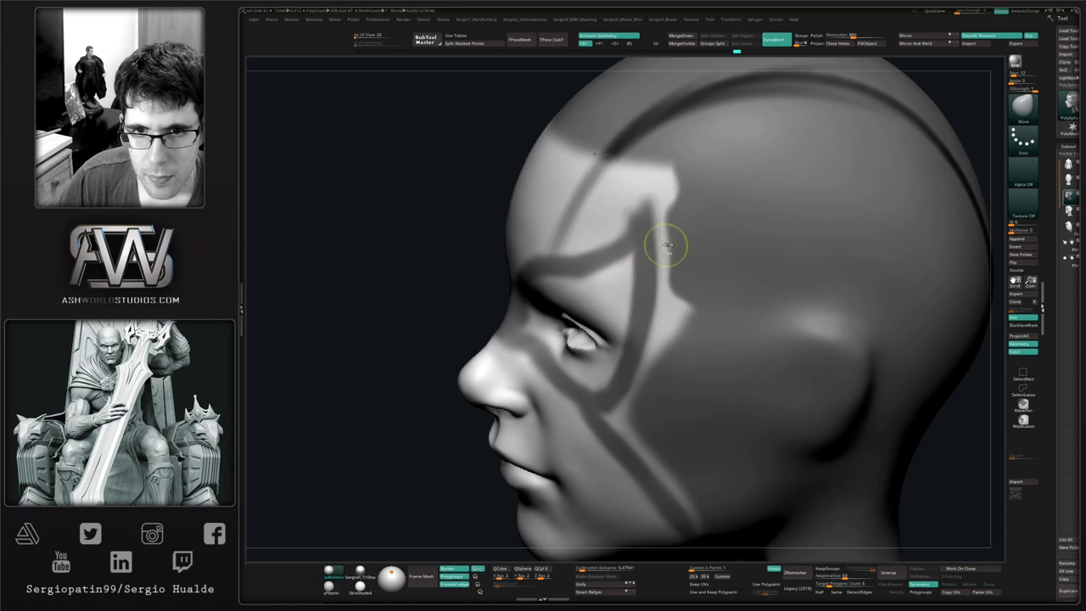
mouse_move(672, 275)
left_mouse_down("ctrl")
mouse_move(674, 215)
mouse_move(654, 183)
mouse_move(652, 349)
mouse_move(670, 367)
left_mouse_up("ctrl")
mouse_move(668, 325)
right_mouse_down("alt")
mouse_move(662, 286)
mouse_move(650, 283)
right_mouse_up("alt")
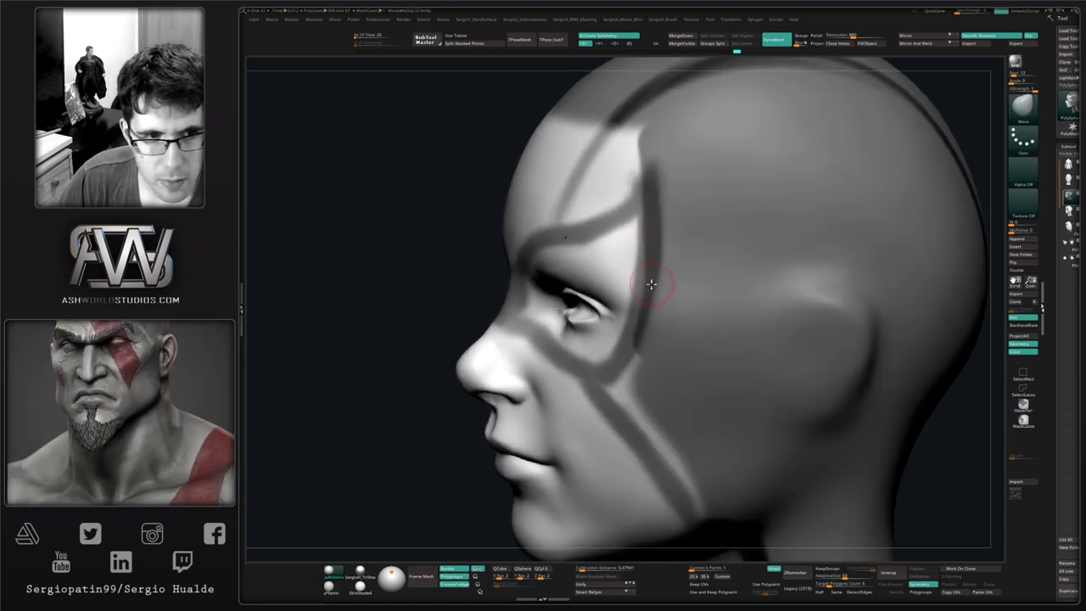
left_click_drag(644, 331, 617, 390, "ctrl")
key("ctrl+z")
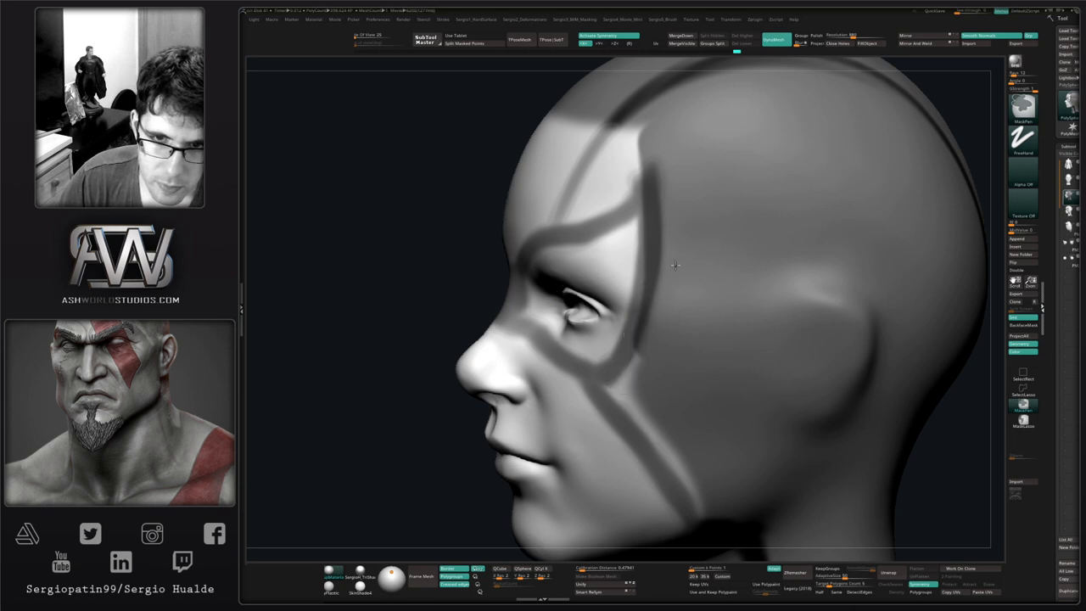
mouse_move(644, 343)
left_mouse_down("ctrl")
mouse_move(609, 406)
mouse_move(683, 473)
left_mouse_up("ctrl")
right_click_drag(669, 418, 618, 316, "alt")
left_click_drag(572, 289, 584, 308, "ctrl")
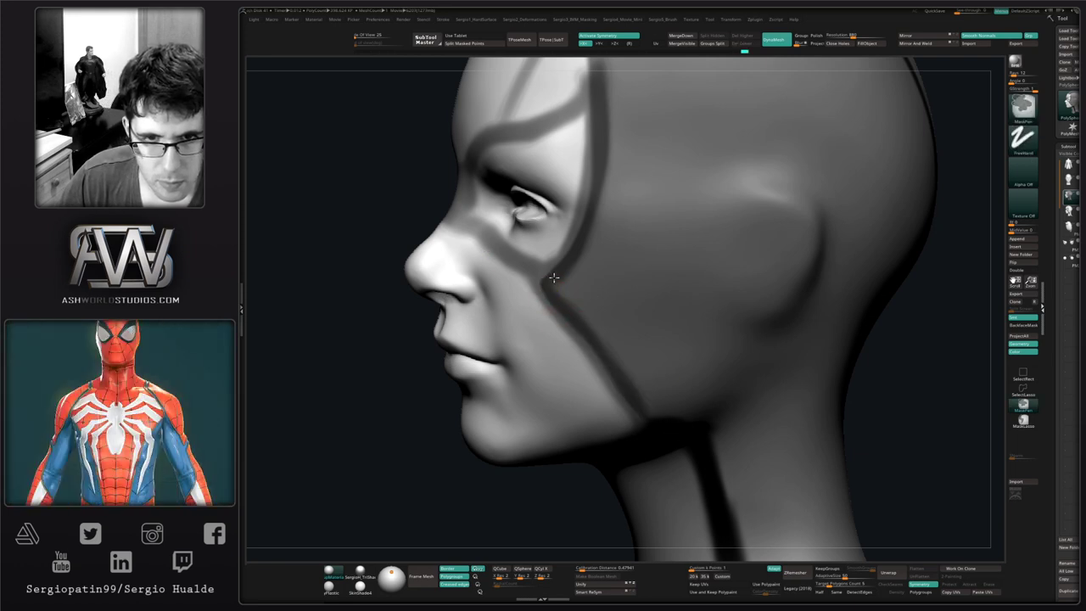
- Resize the brush, tidy the mask edge at the jaw corner and check the mask boundary beneath the chin
right_click_drag(588, 325, 603, 285, "ctrl")
mouse_move(603, 285)
right_mouse_down()
mouse_move(616, 301)
mouse_move(610, 339)
mouse_move(601, 320)
right_mouse_up()
key("s")
left_click_drag(601, 319, 619, 322)
key("s")
right_click_drag(618, 322, 614, 328)
key("s")
key("ctrl")
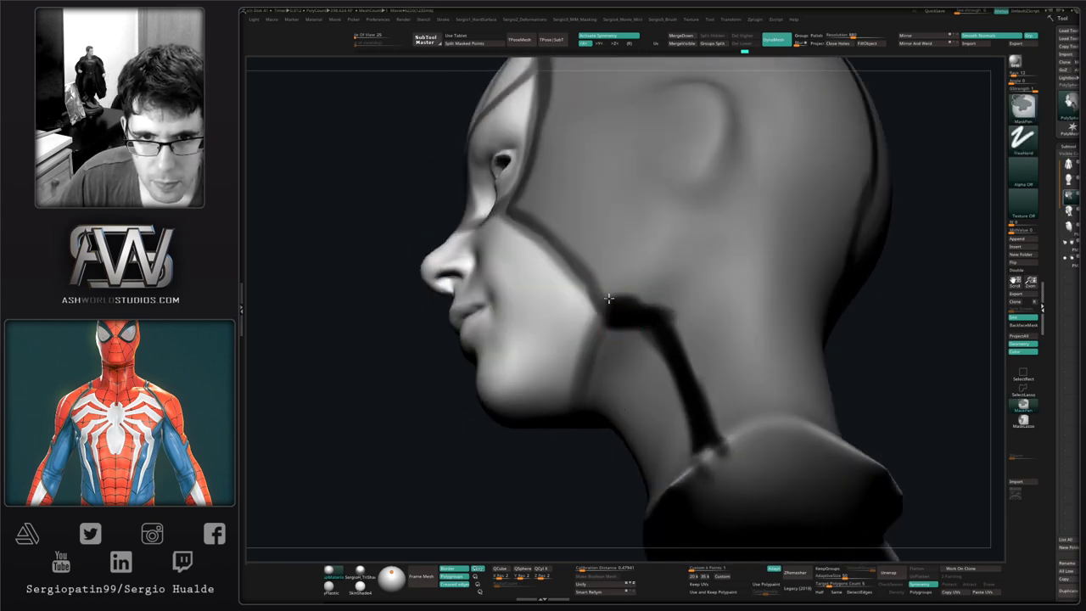
mouse_move(608, 271)
left_mouse_down("ctrl")
mouse_move(598, 297)
mouse_move(621, 303)
left_mouse_up("ctrl")
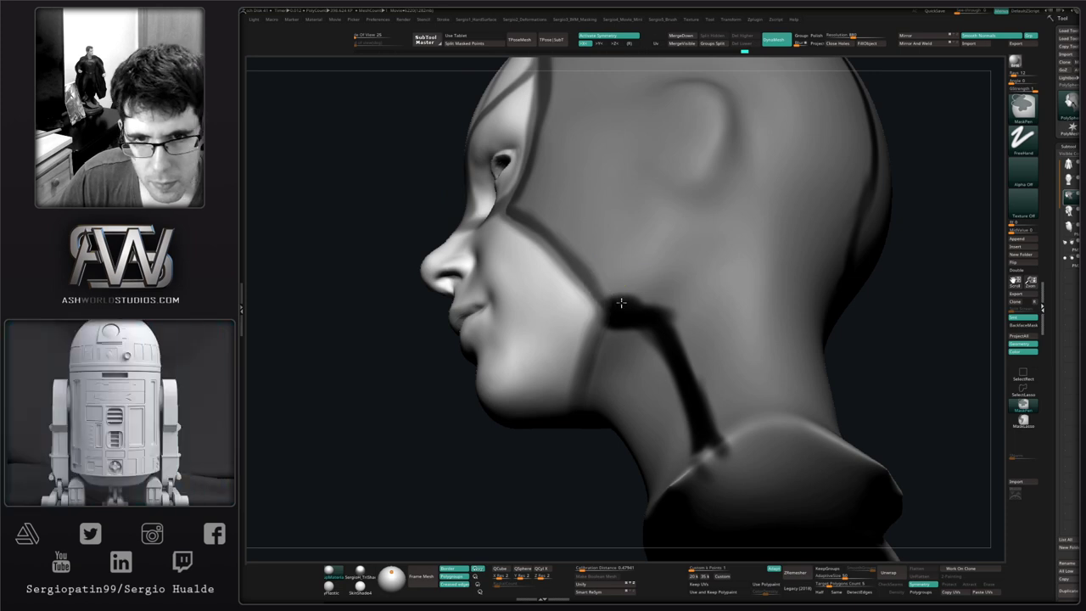
right_click_drag(589, 399, 602, 332)
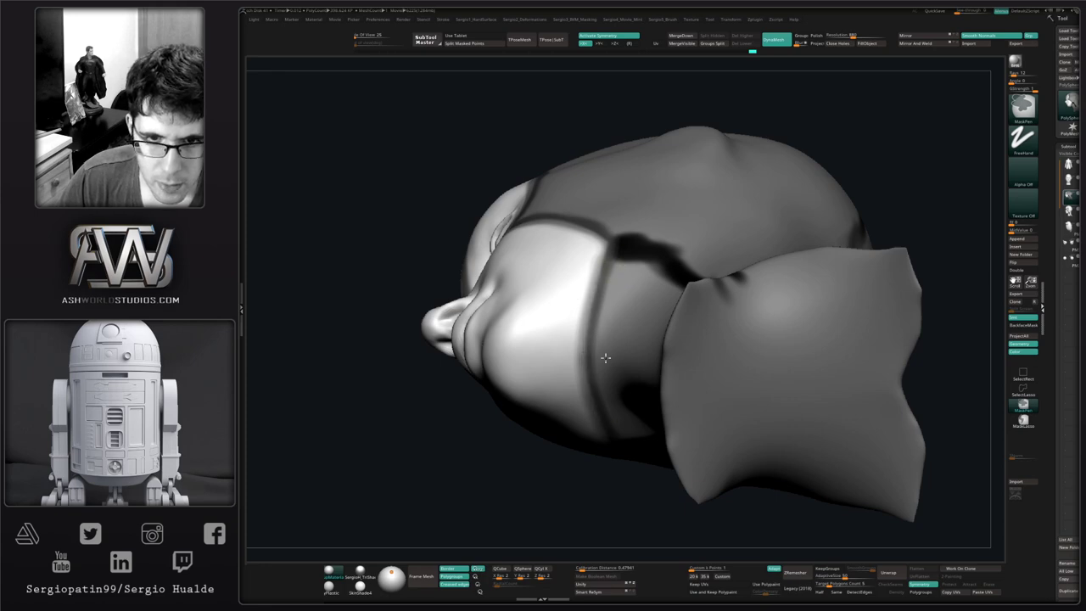
key("ctrl")
mouse_move(617, 355)
right_mouse_down()
mouse_move(625, 364)
mouse_move(636, 315)
mouse_move(610, 293)
mouse_move(620, 306)
mouse_move(637, 301)
mouse_move(568, 344)
right_mouse_up()
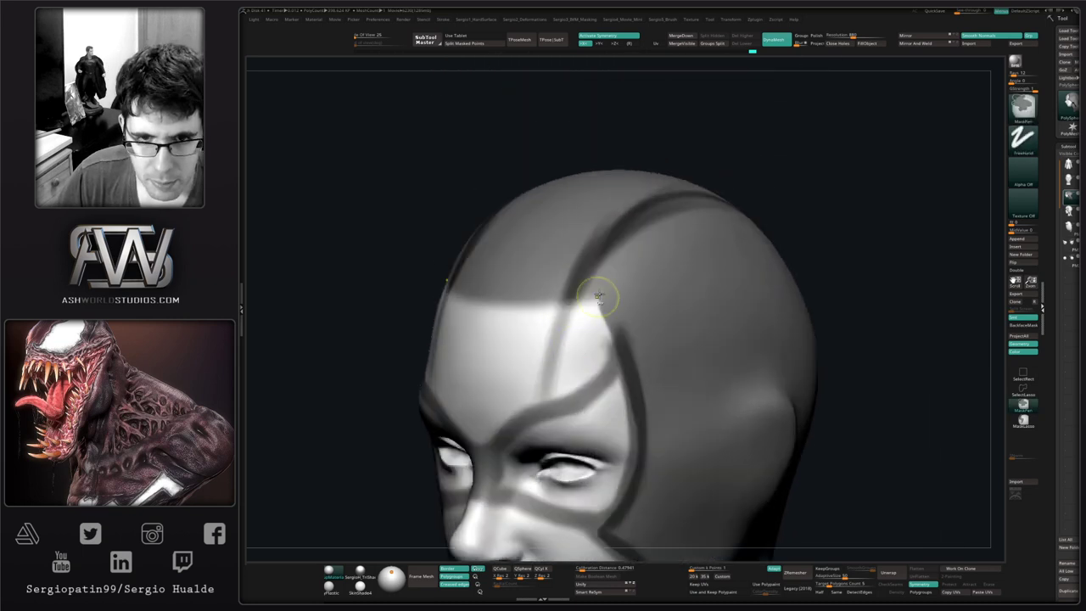
- Mask the whole forehead down to the pointed brow line, cleaning the mask edge at the eye opening's upper tip
mouse_move(601, 296)
left_mouse_down("ctrl")
mouse_move(572, 325)
mouse_move(523, 322)
mouse_move(538, 283)
mouse_move(487, 346)
mouse_move(509, 368)
mouse_move(571, 353)
left_mouse_up("ctrl")
right_click_drag(571, 354, 540, 333)
mouse_move(535, 366)
left_mouse_down("ctrl")
mouse_move(627, 307)
mouse_move(570, 334)
mouse_move(626, 339)
mouse_move(715, 216)
left_mouse_up("ctrl")
right_click_drag(715, 217, 622, 303)
left_click_drag(703, 255, 693, 261, "ctrl+alt")
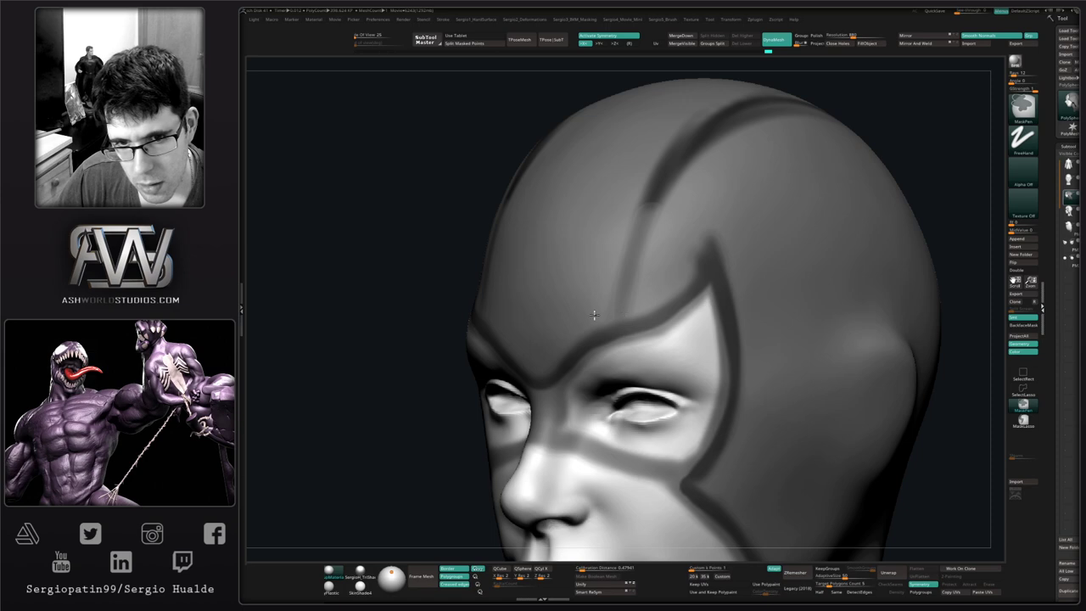
mouse_move(593, 315)
right_mouse_down("ctrl")
mouse_move(554, 206)
mouse_move(616, 288)
mouse_move(620, 325)
mouse_move(727, 252)
mouse_move(696, 250)
mouse_move(609, 324)
right_mouse_up("ctrl")
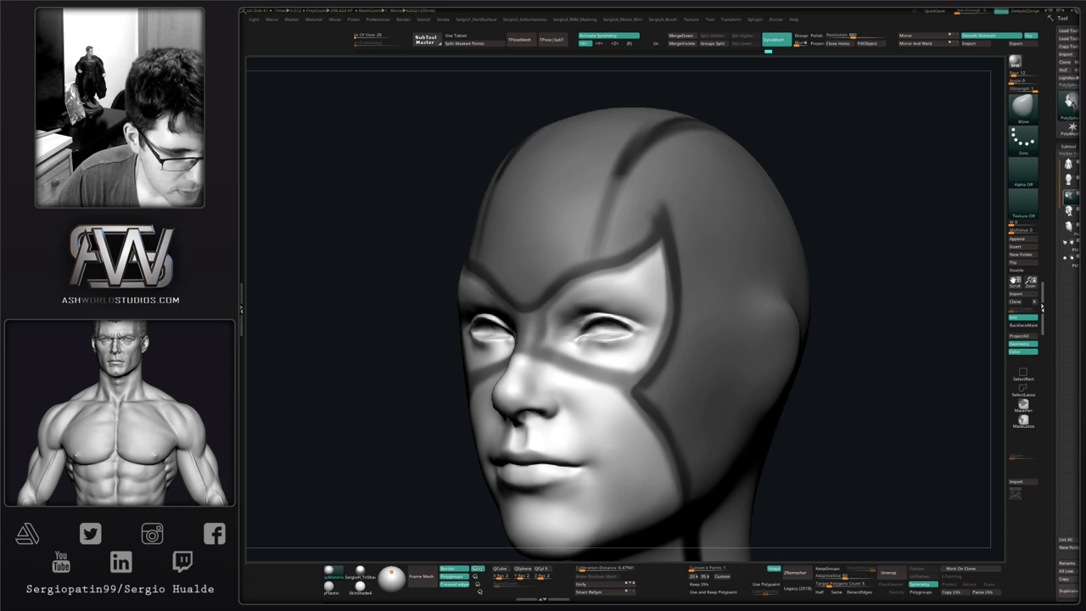
- Show only the masked cowl region, delete the hidden face geometry and compare the cowl with the full head
left_click(693, 329, "ctrl+shift")
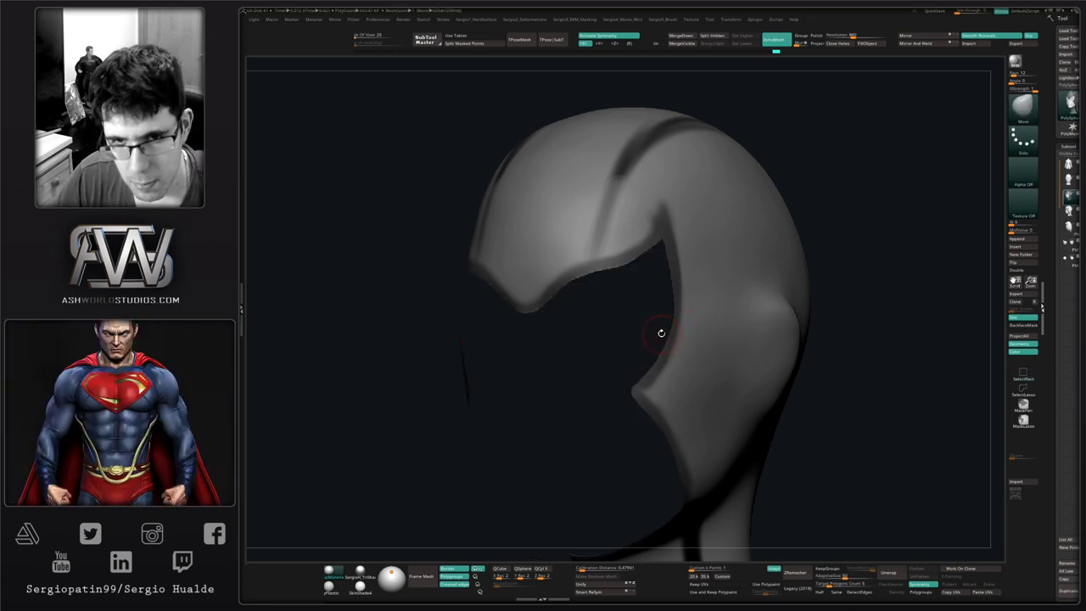
mouse_move(683, 316)
right_mouse_down()
mouse_move(679, 339)
mouse_move(699, 326)
mouse_move(700, 342)
mouse_move(680, 297)
right_mouse_up()
right_click_drag(680, 297, 648, 344, "ctrl")
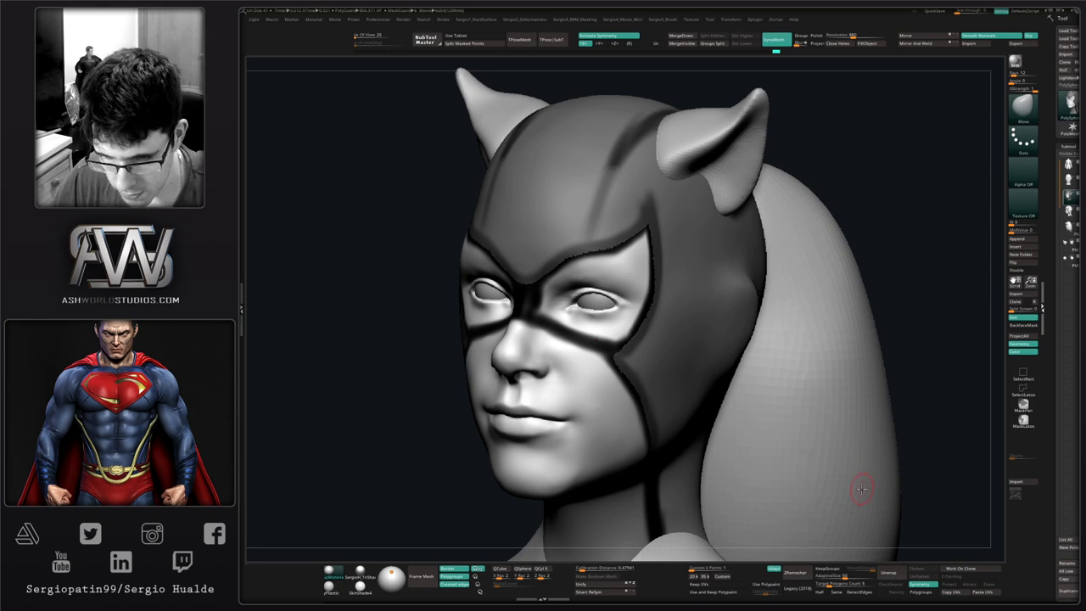
- Isolate the cowl and slice across the base of its neck in side view with the SliceCurve brush
left_click(720, 411, "ctrl+shift")
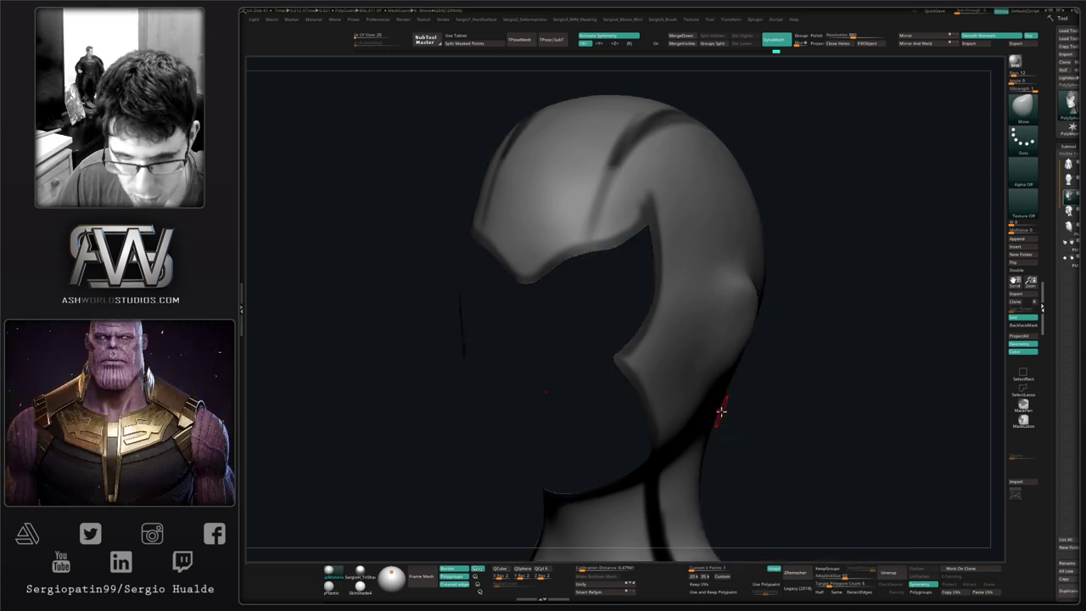
left_click_drag(721, 411, 688, 379)
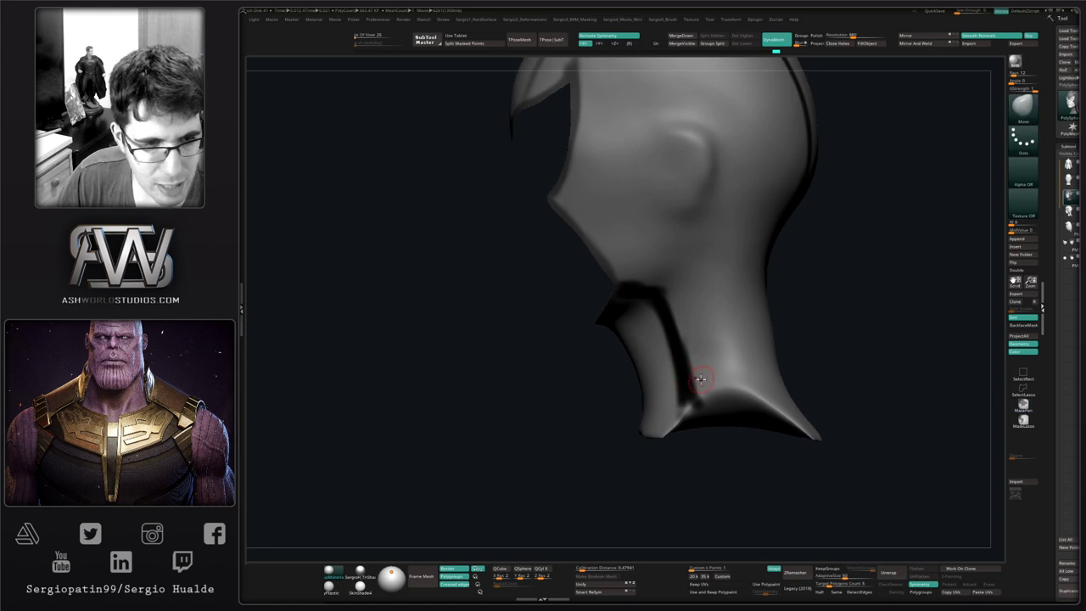
key("shift+5")
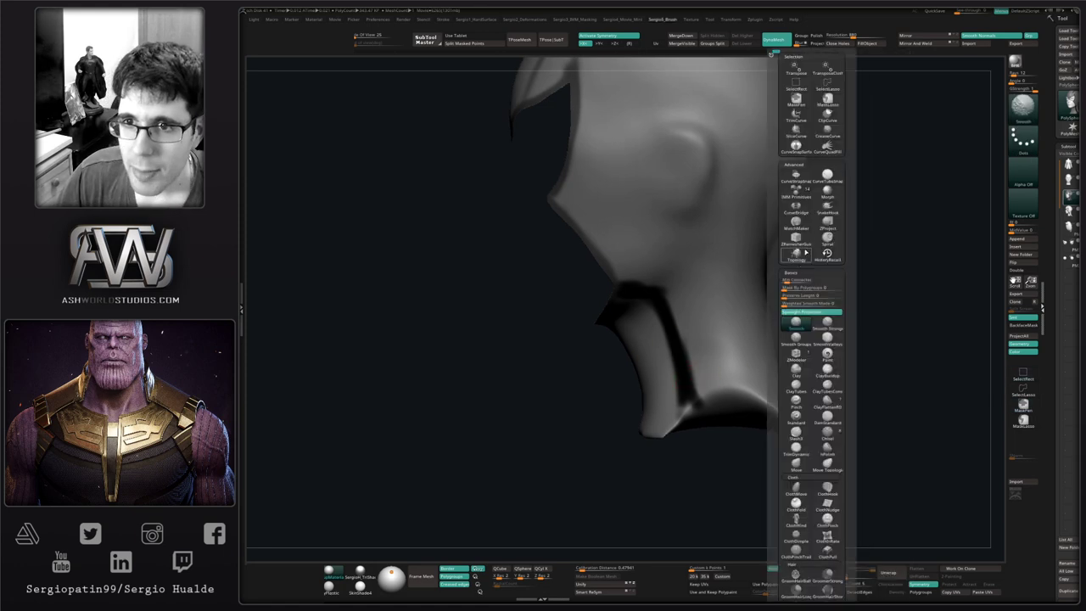
key("ctrl+shift")
left_click(803, 136, "ctrl+shift")
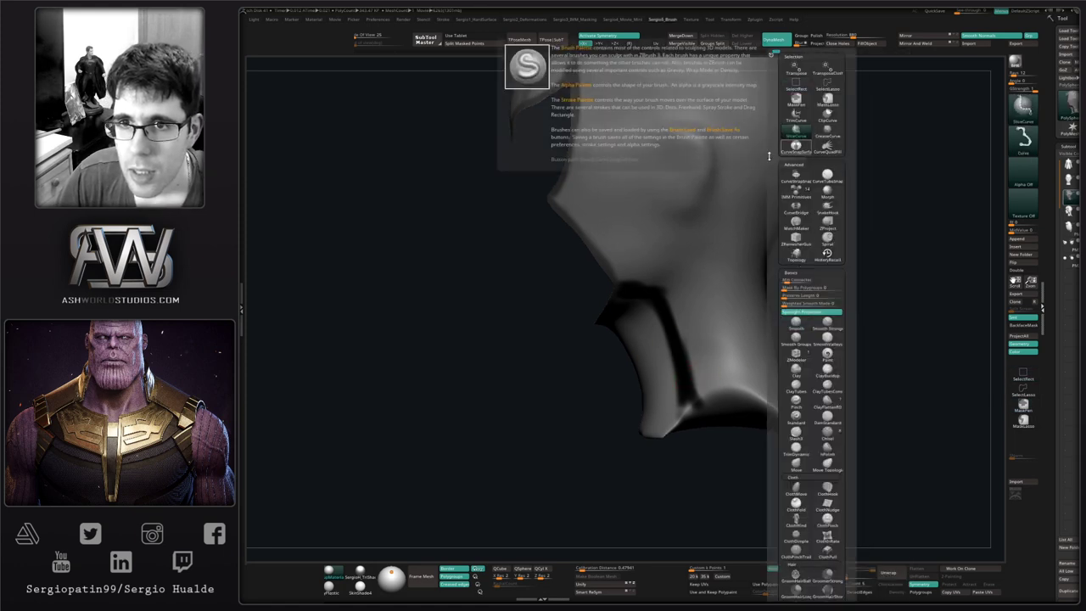
mouse_move(865, 361)
left_mouse_down("ctrl+shift")
mouse_move(670, 382)
mouse_move(607, 400)
mouse_move(702, 383)
mouse_move(544, 424)
mouse_move(552, 447)
left_mouse_up("ctrl+shift")
right_click_drag(647, 412, 674, 410, "shift")
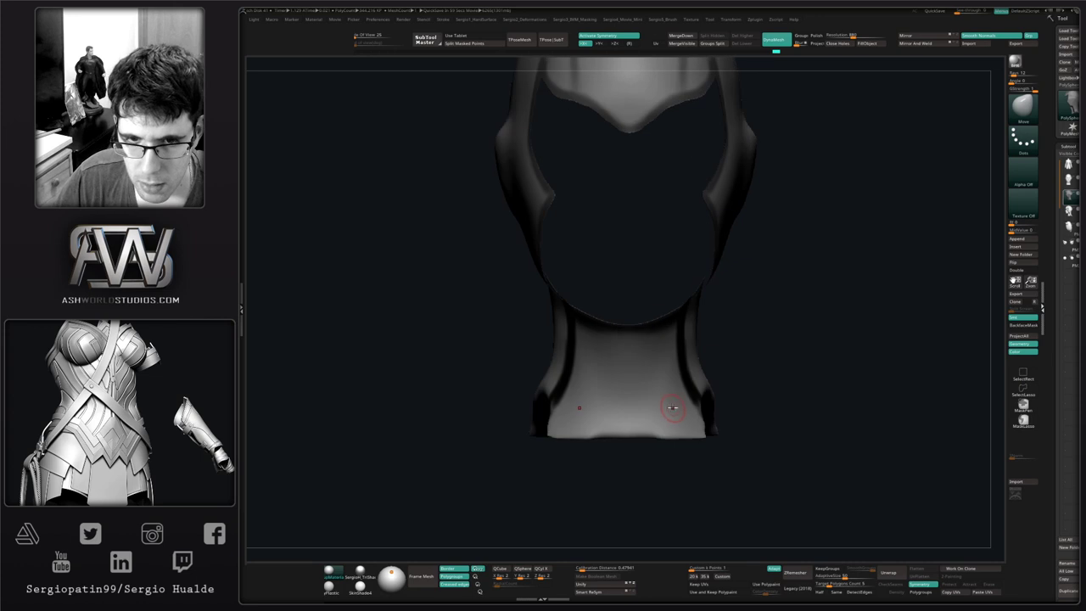
- Display the cowl's polygroups and inspect the cut at the neck base from the front and side
key("shift+f")
left_click(872, 38)
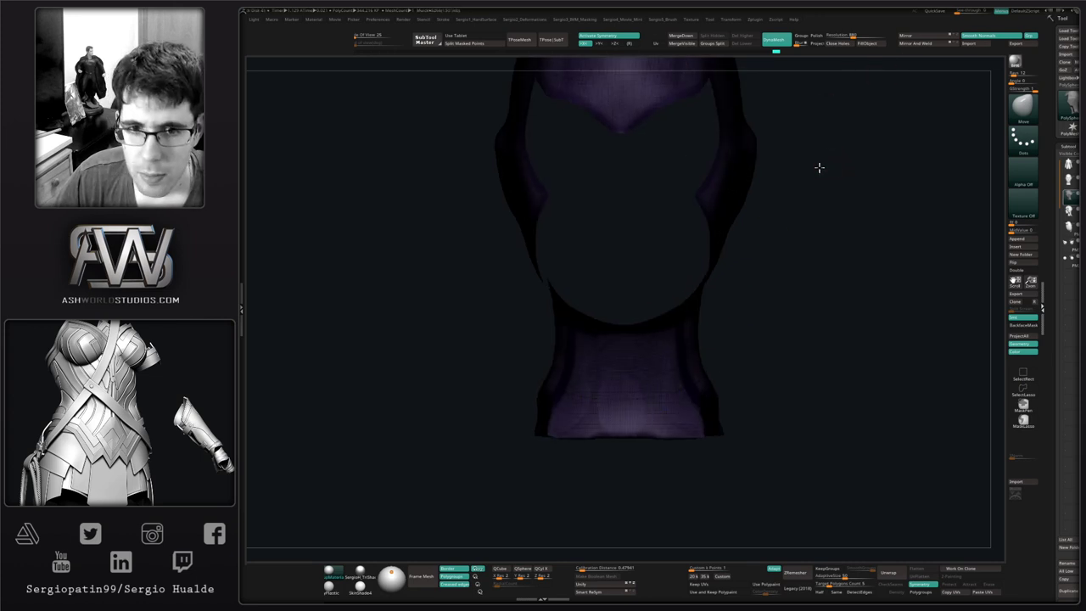
left_click_drag(819, 167, 704, 271)
key("ctrl")
right_click_drag(698, 319, 658, 237, "alt")
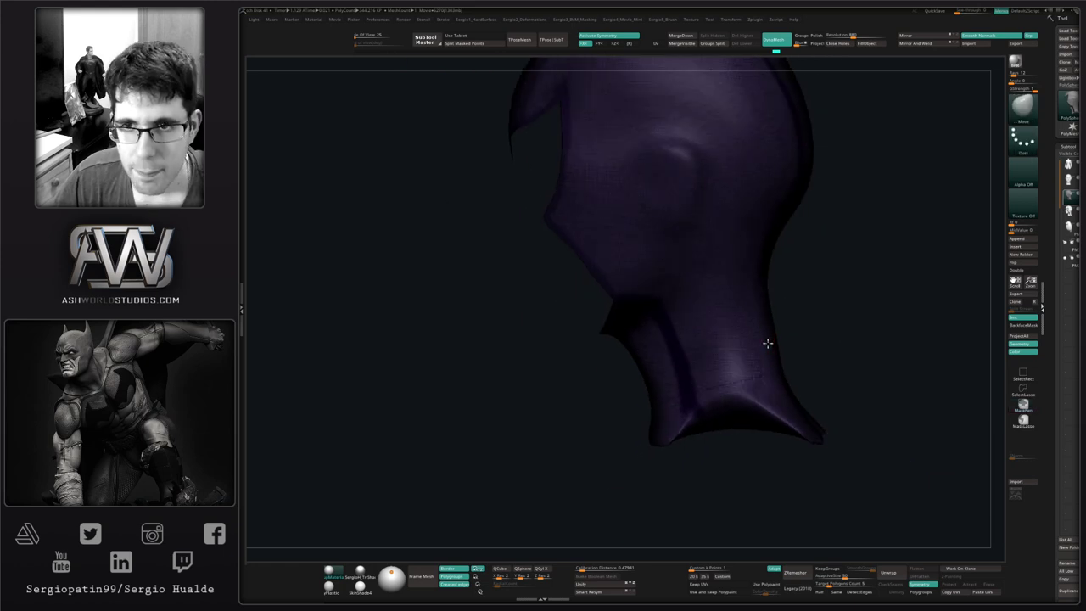
right_click_drag(766, 342, 756, 334, "shift")
- Turn off symmetry and slice across the base of the cowl's neck again with a curved SliceCurve stroke
key("x")
mouse_move(840, 369)
left_mouse_down("ctrl+shift")
mouse_move(722, 387)
mouse_move(557, 466)
mouse_move(549, 435)
left_mouse_up("ctrl+shift")
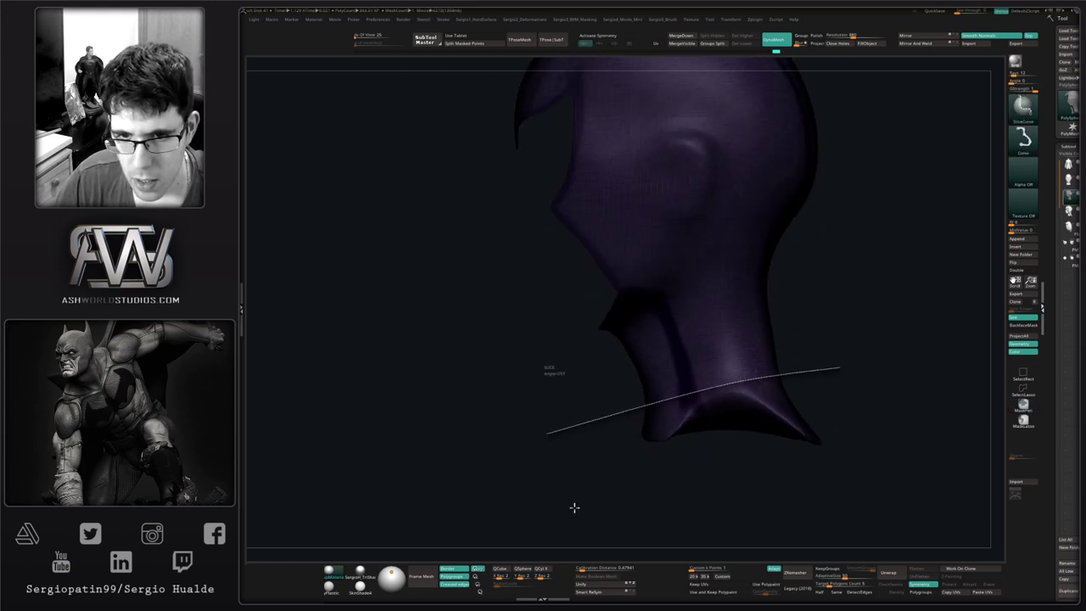
mouse_move(593, 497)
left_mouse_down("ctrl+shift")
mouse_move(603, 478)
mouse_move(686, 444)
mouse_move(737, 398)
mouse_move(703, 397)
left_mouse_up("ctrl+shift")
right_click_drag(703, 397, 626, 334, "ctrl")
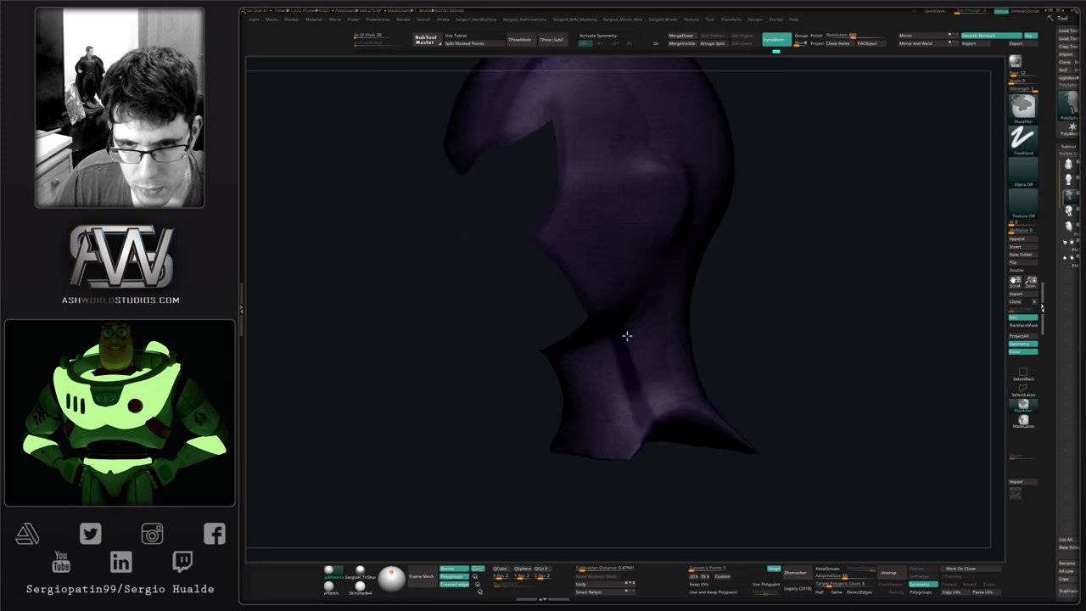
left_click_drag(734, 366, 676, 370)
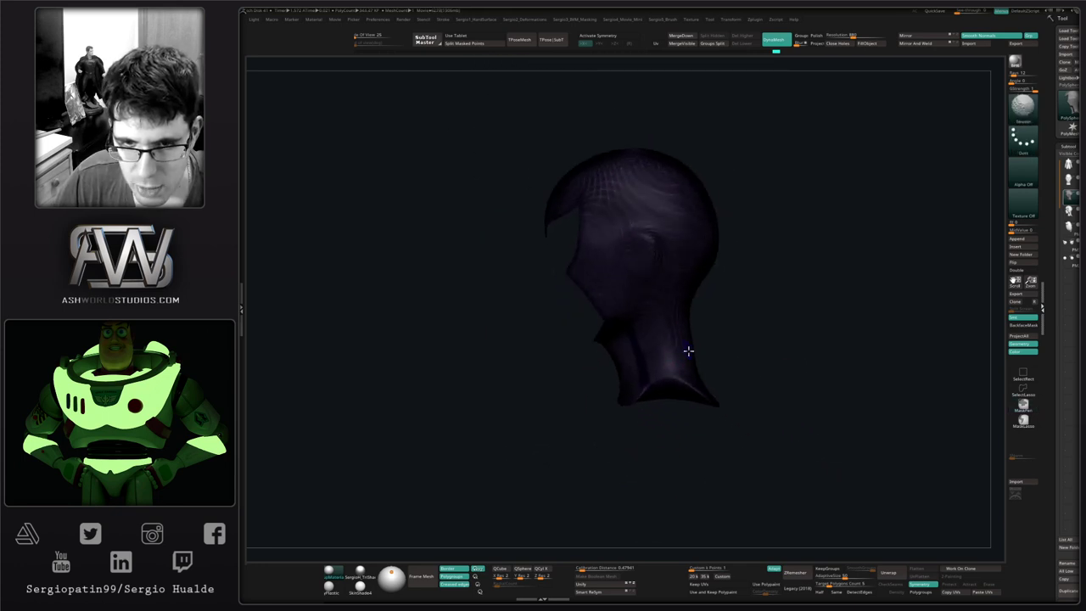
- Try to cut off the base of the cowl's neck with a curved TrimCurve stroke in side view and close the mesh's holes
key("b")
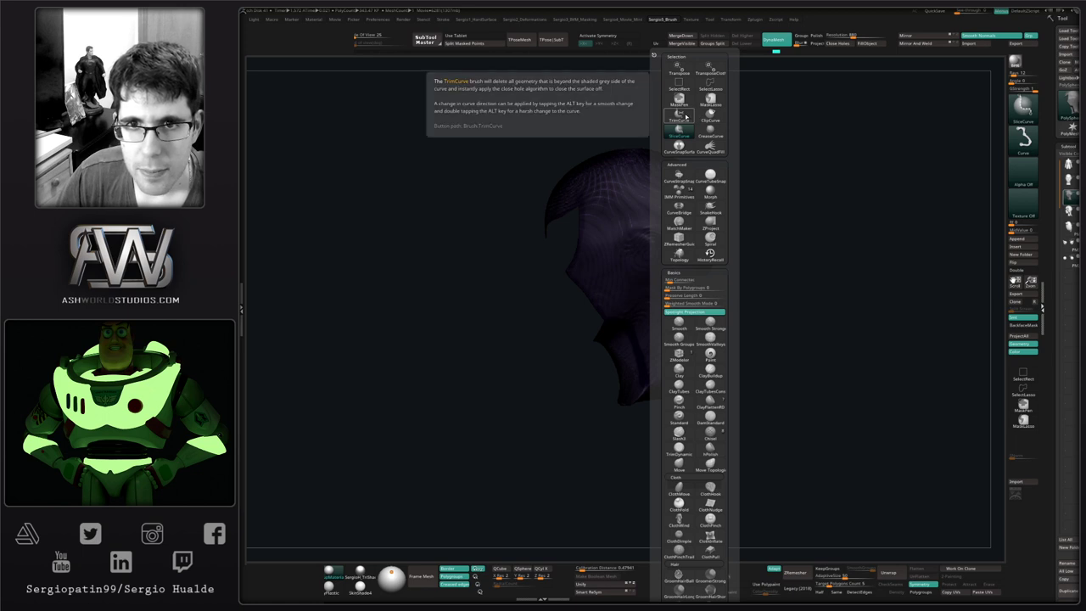
key("m")
key("v")
key("ctrl+shift")
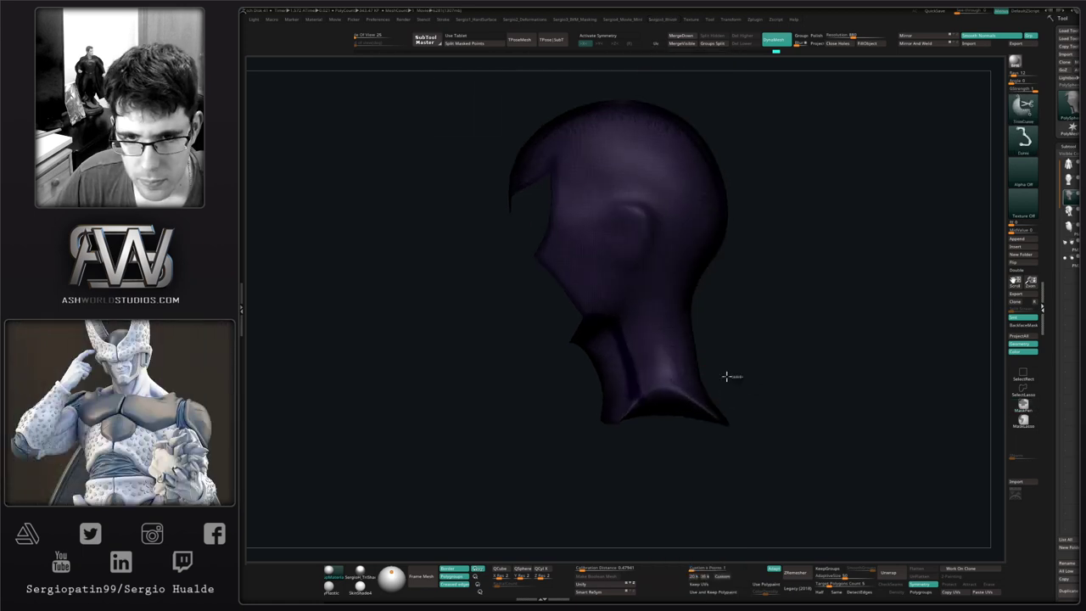
left_click_drag(638, 387, 558, 399, "ctrl+shift")
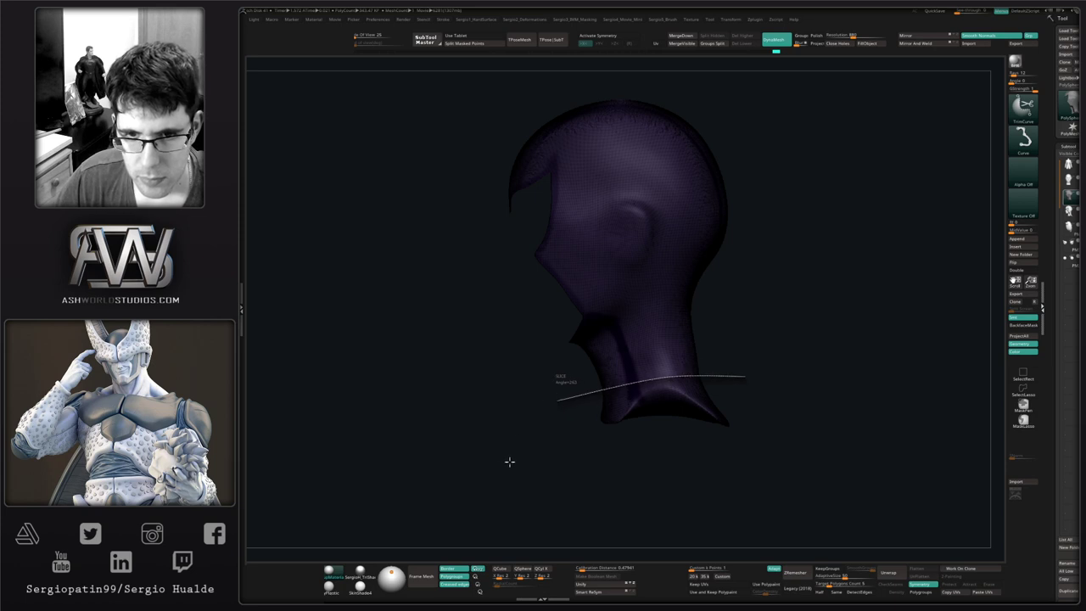
left_click_drag(522, 458, 552, 440, "ctrl+shift")
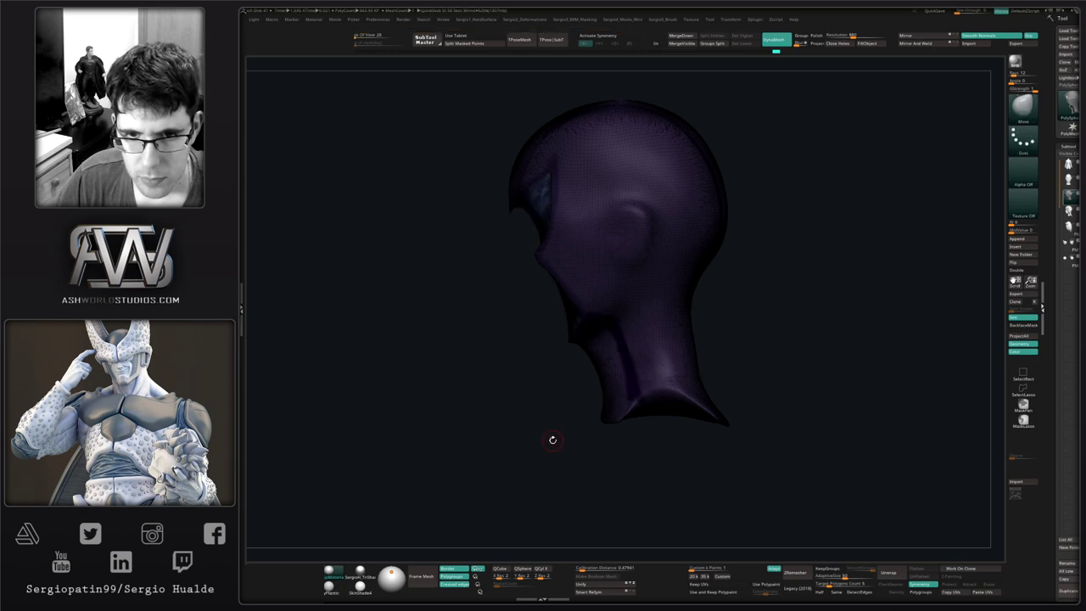
left_click_drag(608, 400, 736, 218)
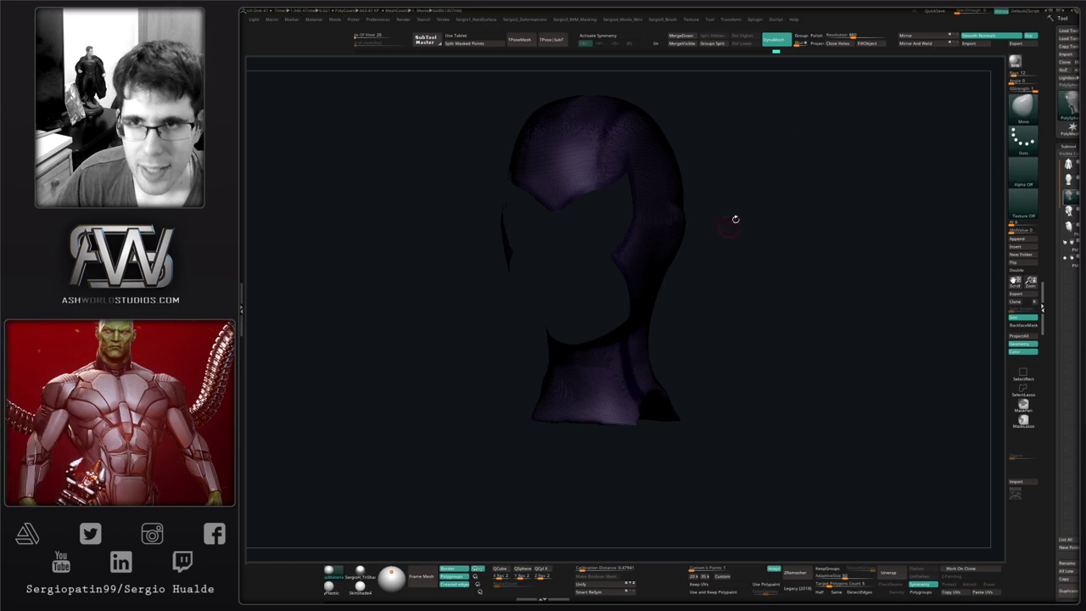
left_click(841, 46)
left_click_drag(747, 330, 717, 349)
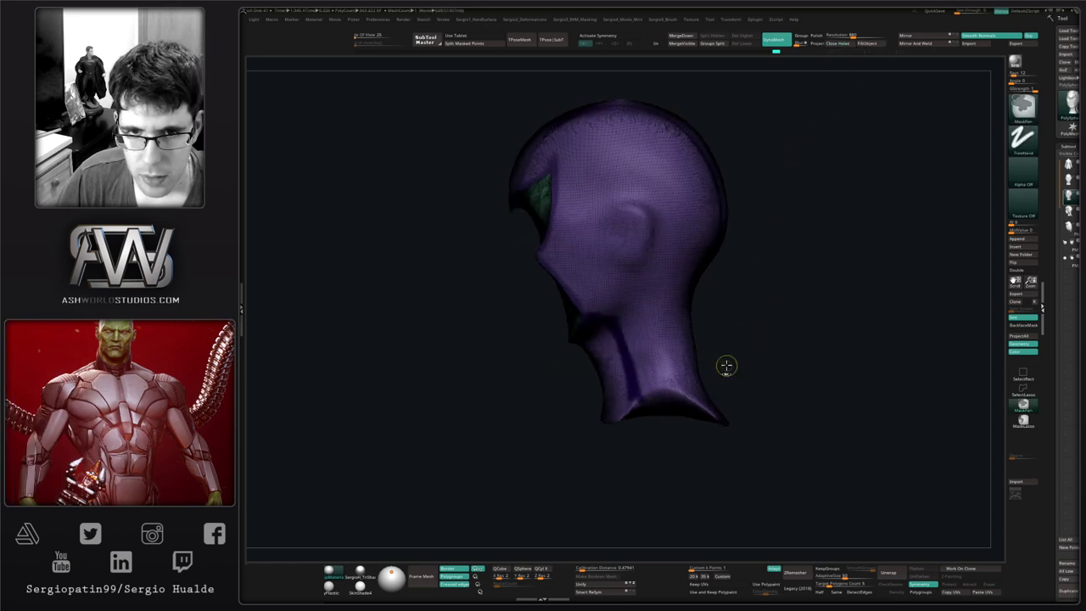
- Slice off the base of the cowl's neck with the SliceCurve brush and mirror and weld the mesh
key("b")
key("ctrl+shift")
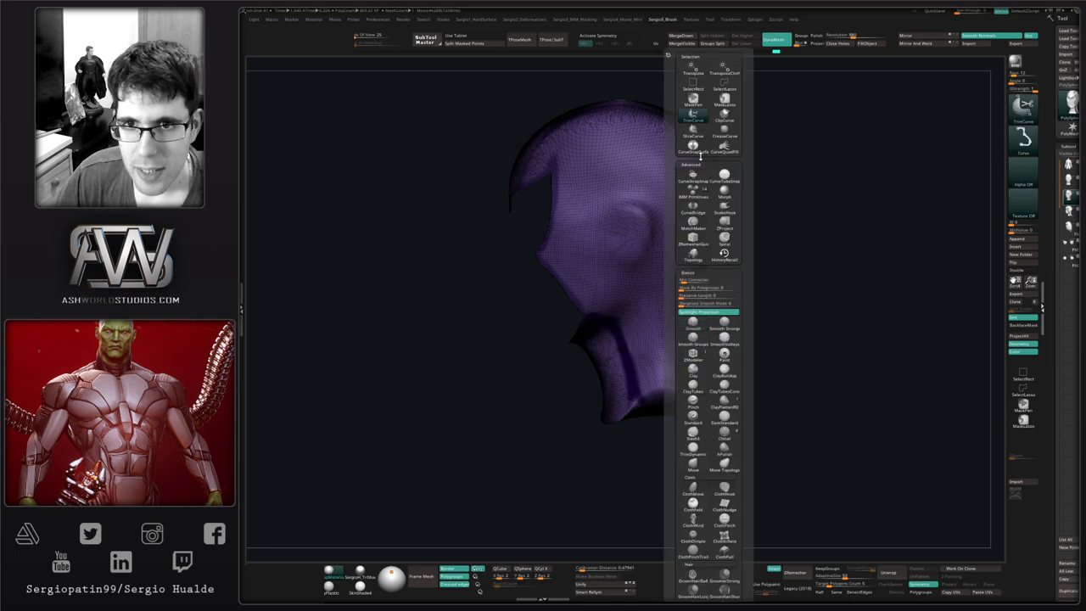
left_click(696, 130)
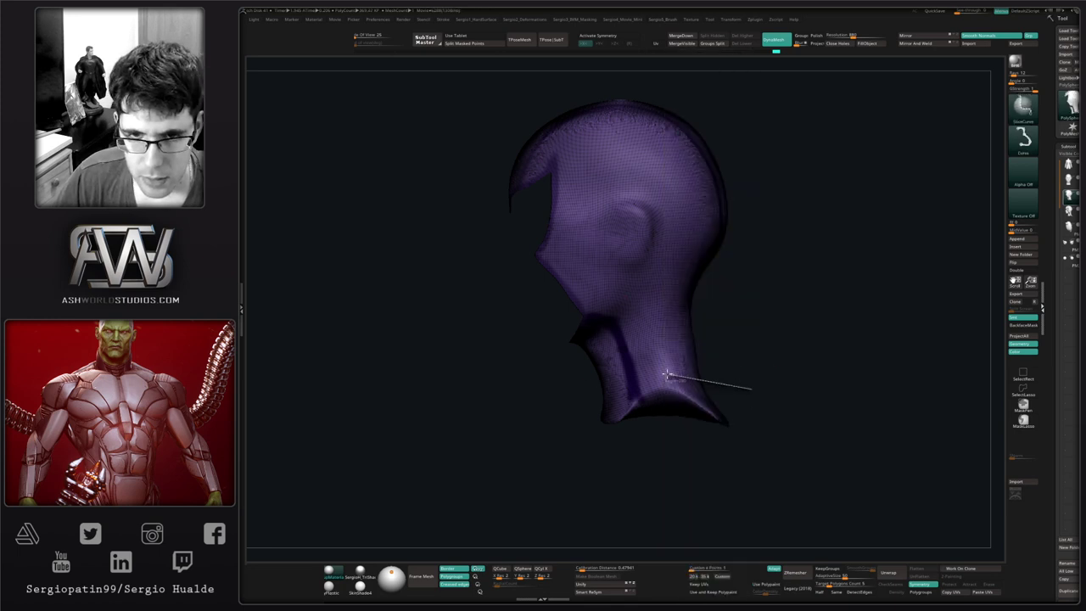
mouse_move(666, 374)
left_mouse_down()
mouse_move(538, 395)
mouse_move(526, 387)
mouse_move(568, 381)
mouse_move(562, 398)
mouse_move(517, 408)
mouse_move(548, 416)
mouse_move(679, 396)
left_mouse_up()
left_click(920, 44)
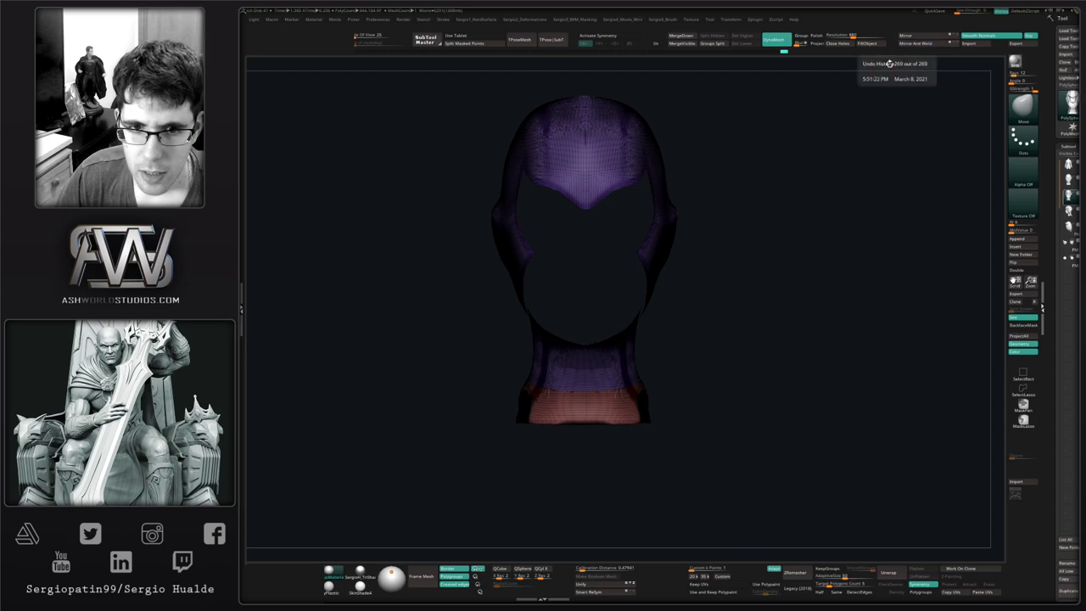
left_click_drag(659, 393, 632, 367)
right_click_drag(575, 296, 644, 356, "ctrl")
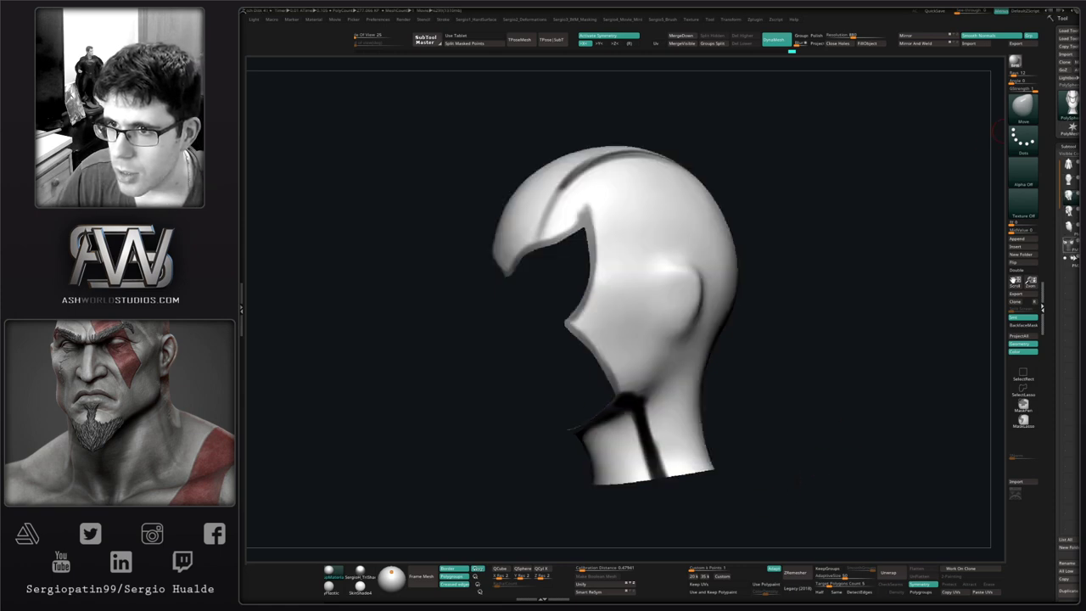
- Move the painted head to the end of the subtool list and inspect the trimmed cowl from several sides
left_click_drag(1072, 258, 1071, 262)
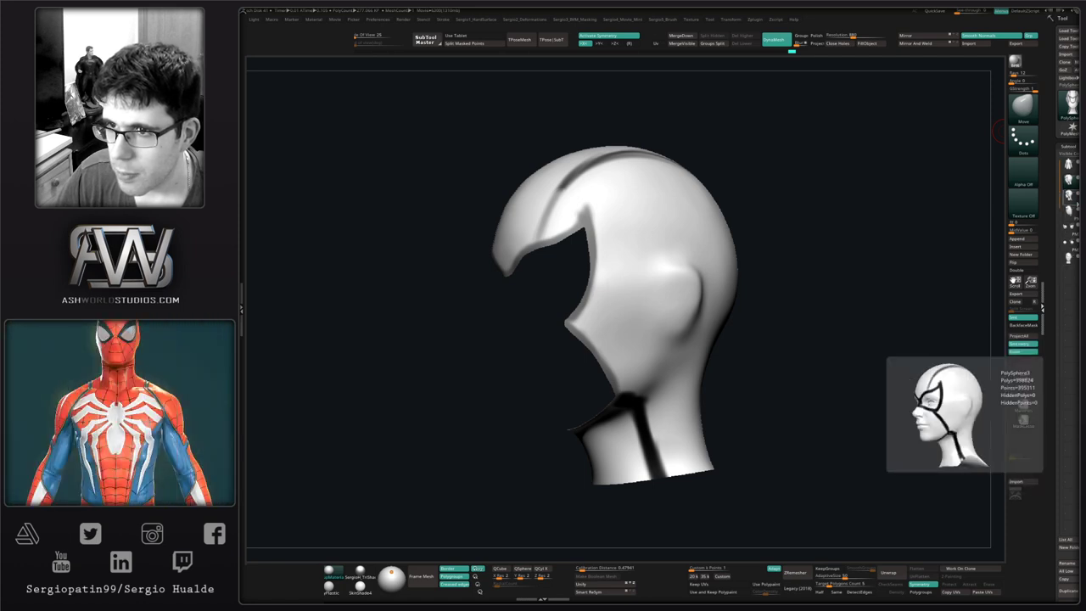
left_click_drag(978, 214, 913, 246)
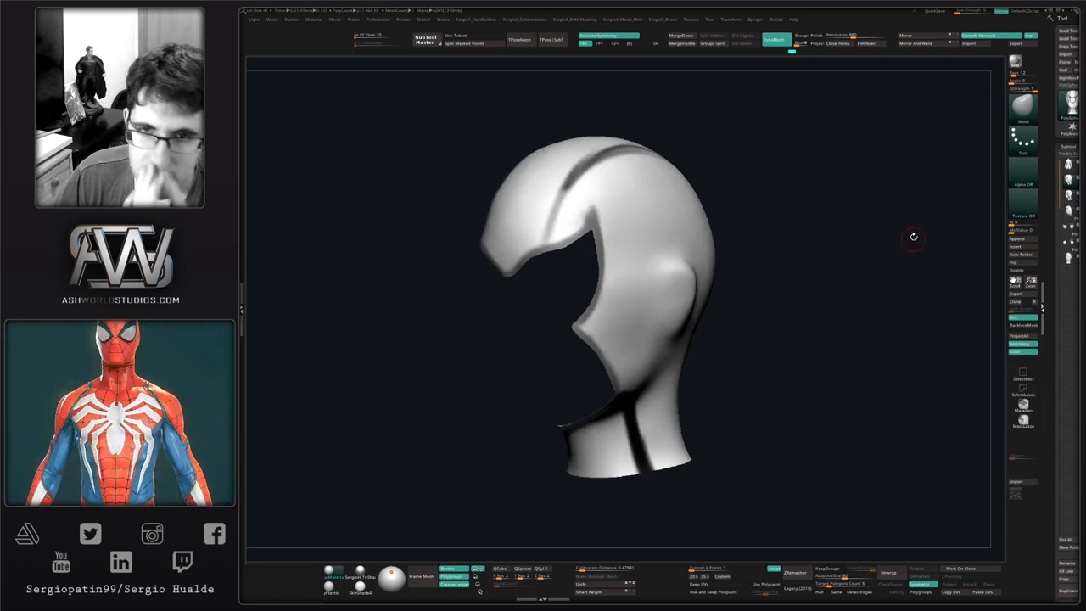
mouse_move(1009, 194)
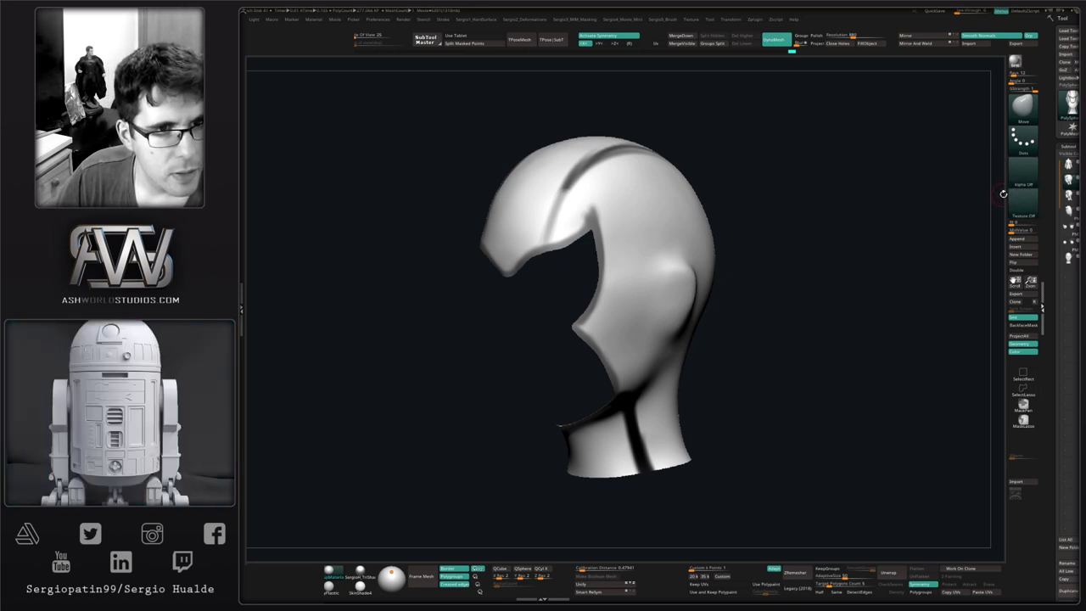
mouse_move(852, 250)
left_mouse_down()
mouse_move(786, 262)
mouse_move(710, 312)
left_mouse_up()
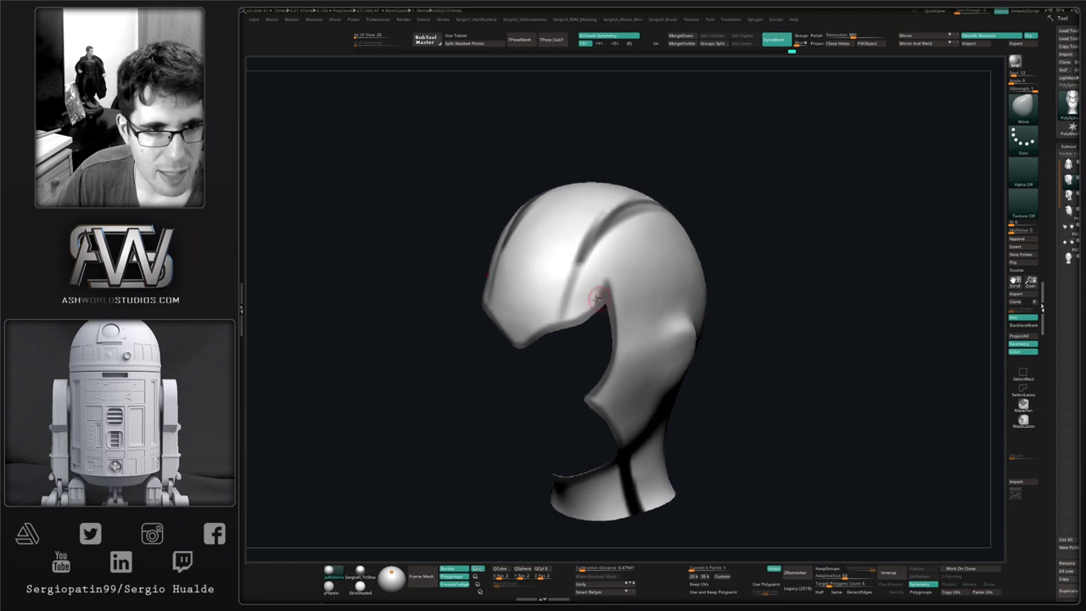
left_click_drag(737, 225, 716, 246)
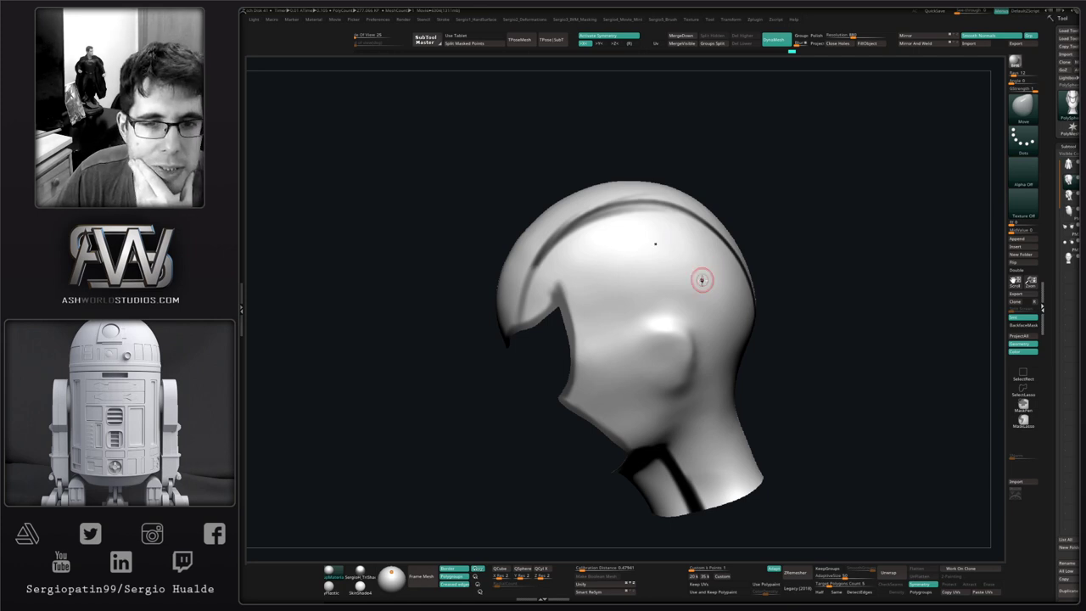
left_click_drag(701, 277, 763, 247)
left_click_drag(775, 413, 826, 437)
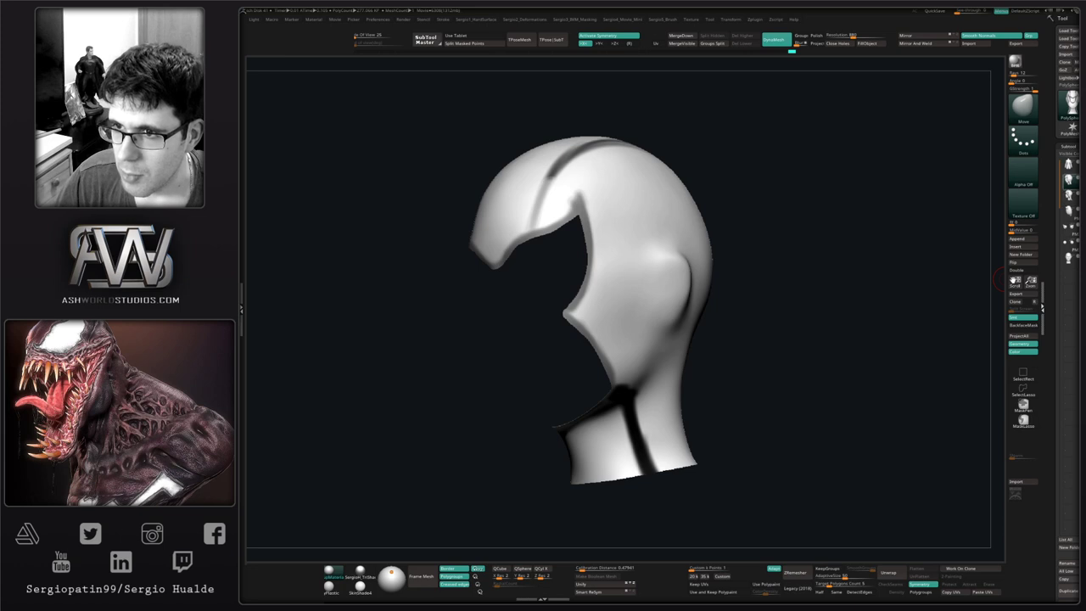
- Duplicate the cowl, ZRemesh the copy with a target polygon count of 0.7731 and show its wireframe around the eye opening
key("ctrl+shift+d")
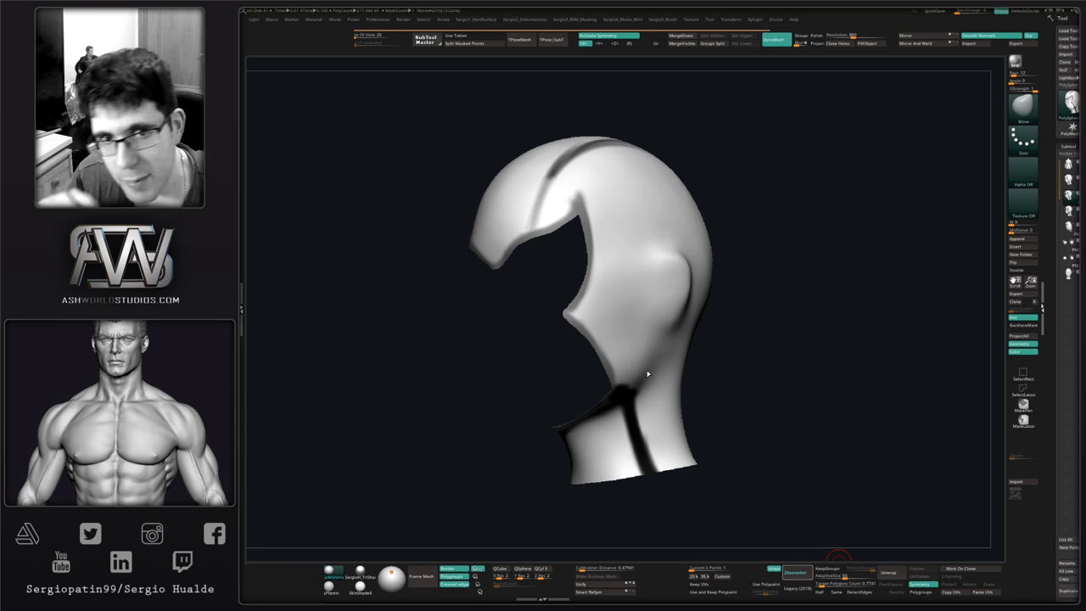
left_click_drag(552, 293, 735, 272)
key("shift+f")
right_click_drag(671, 306, 556, 197)
left_click_drag(556, 197, 610, 314, "alt")
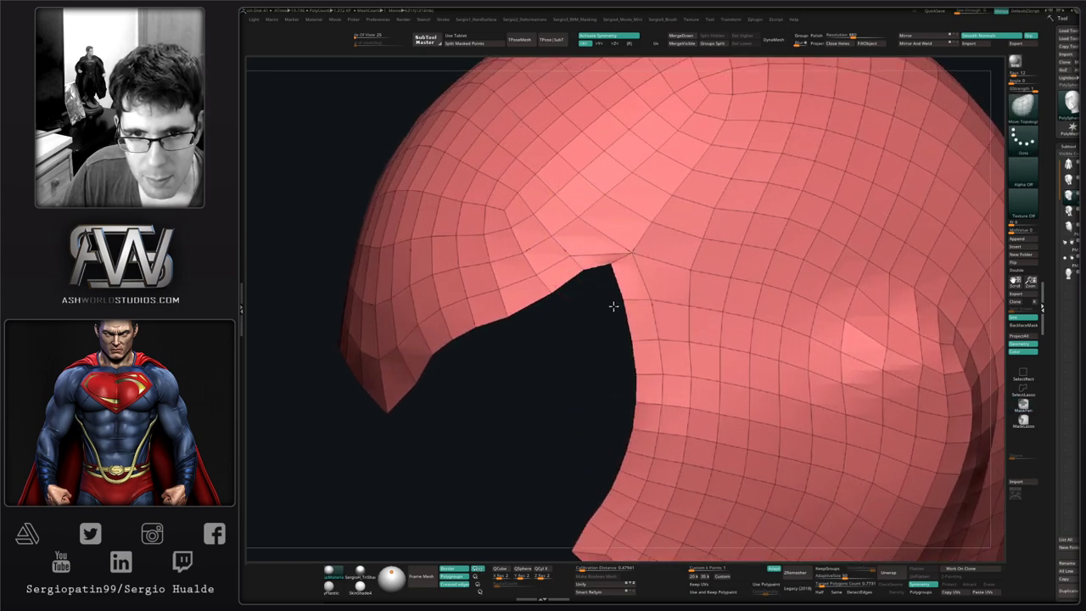
- Adjust the vertices at the upper corner of the face opening with the Move Topological brush and preview the mesh smoothed
mouse_move(629, 252)
left_mouse_down()
mouse_move(618, 217)
mouse_move(604, 212)
left_mouse_up()
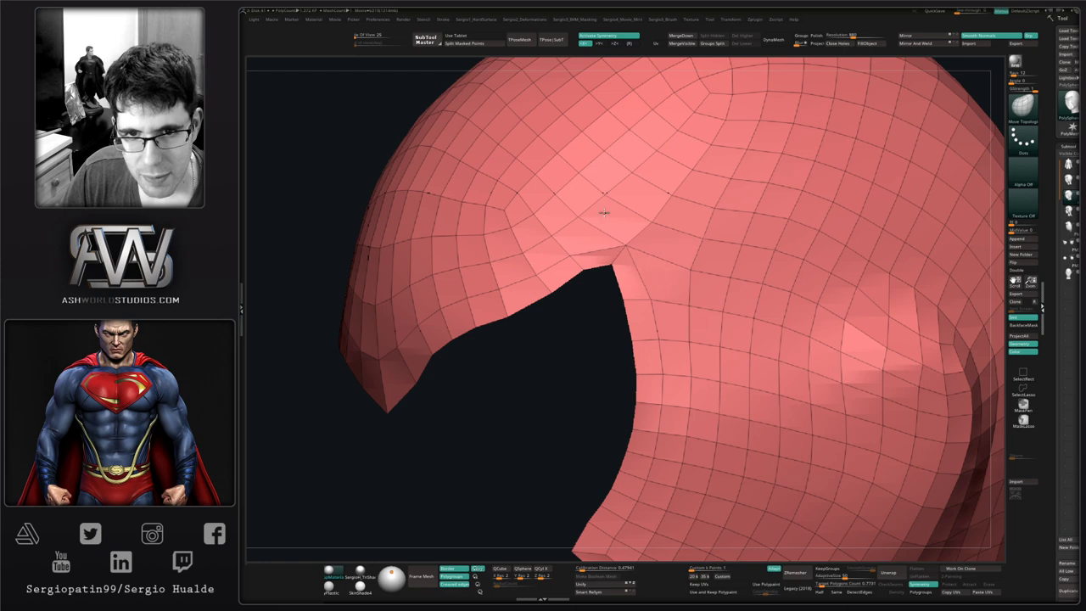
left_click_drag(609, 286, 630, 214, "alt")
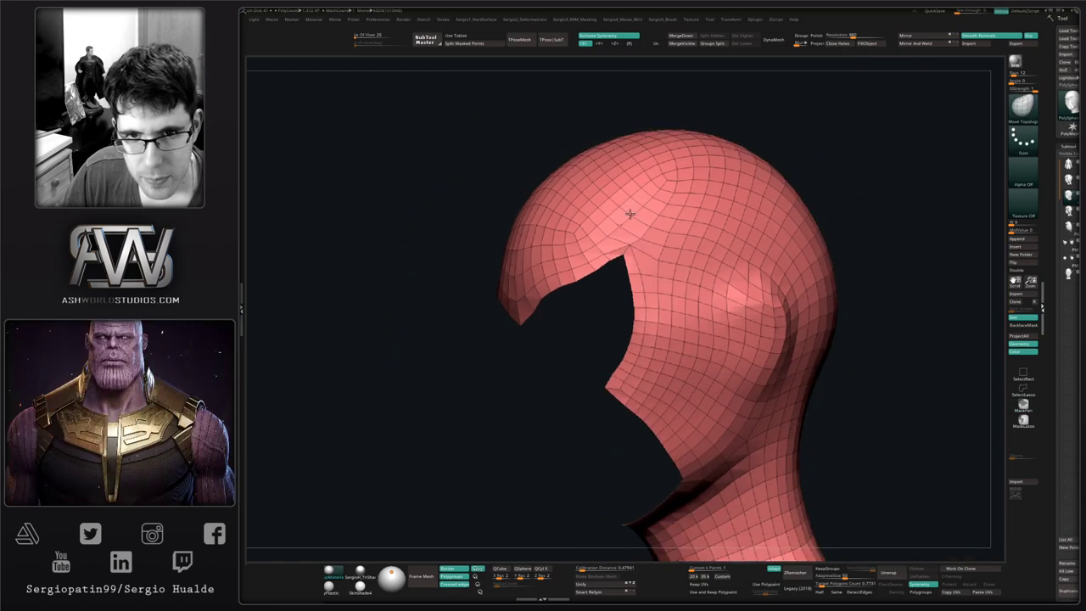
mouse_move(628, 294)
left_mouse_down()
mouse_move(671, 213)
mouse_move(647, 271)
mouse_move(594, 303)
mouse_move(638, 355)
mouse_move(640, 332)
mouse_move(683, 306)
mouse_move(702, 310)
mouse_move(628, 339)
mouse_move(611, 314)
mouse_move(676, 311)
mouse_move(659, 292)
left_mouse_up()
key("d")
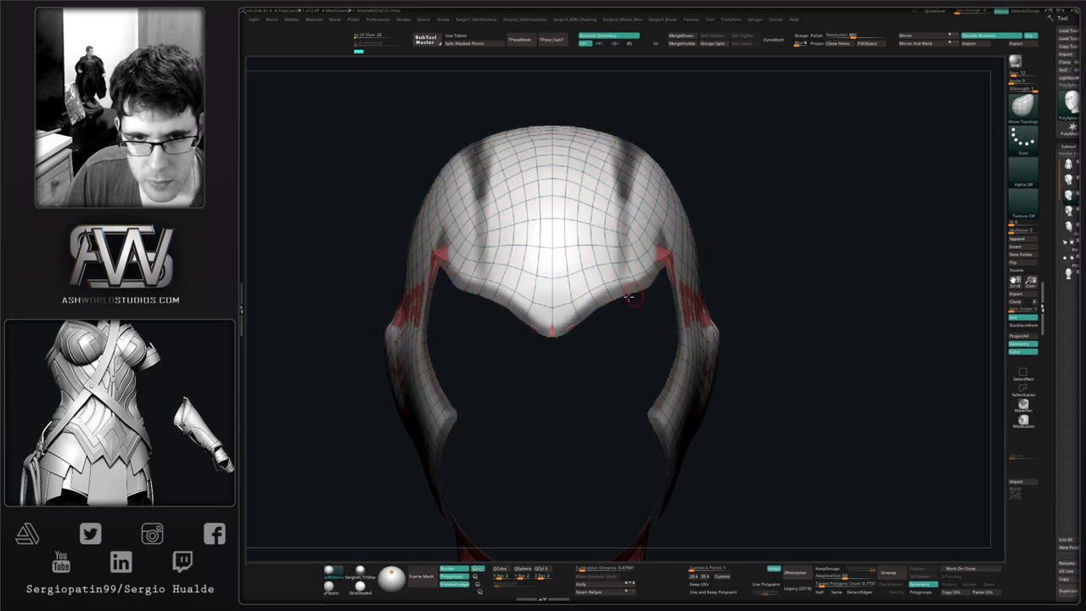
- Pull the upper corners of the face opening into line with the original cowl using the Move brush in front view
key("b")
key("m")
key("v")
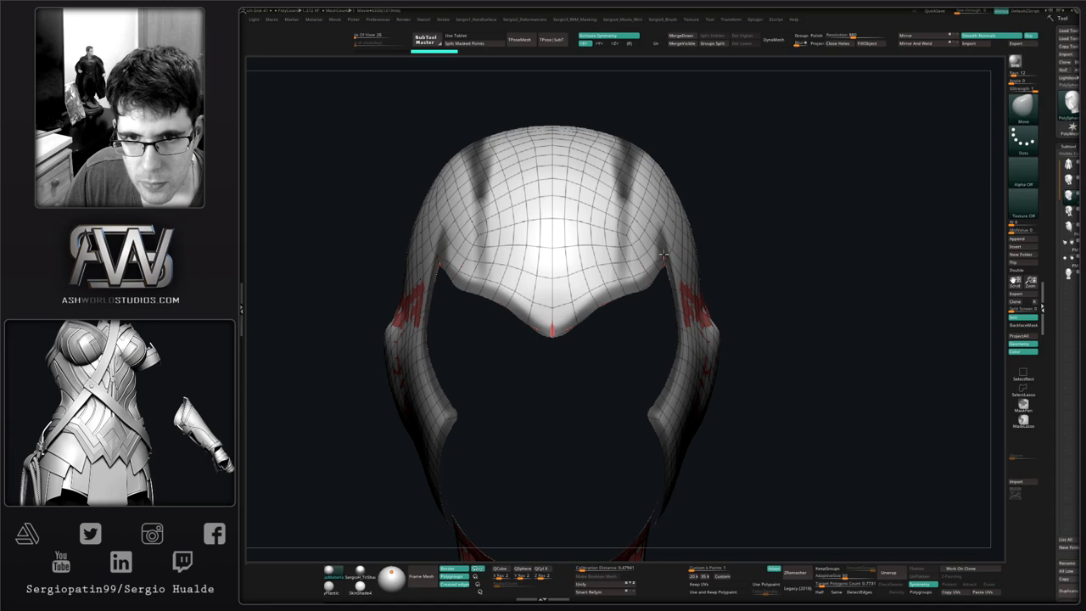
left_click_drag(668, 255, 612, 360)
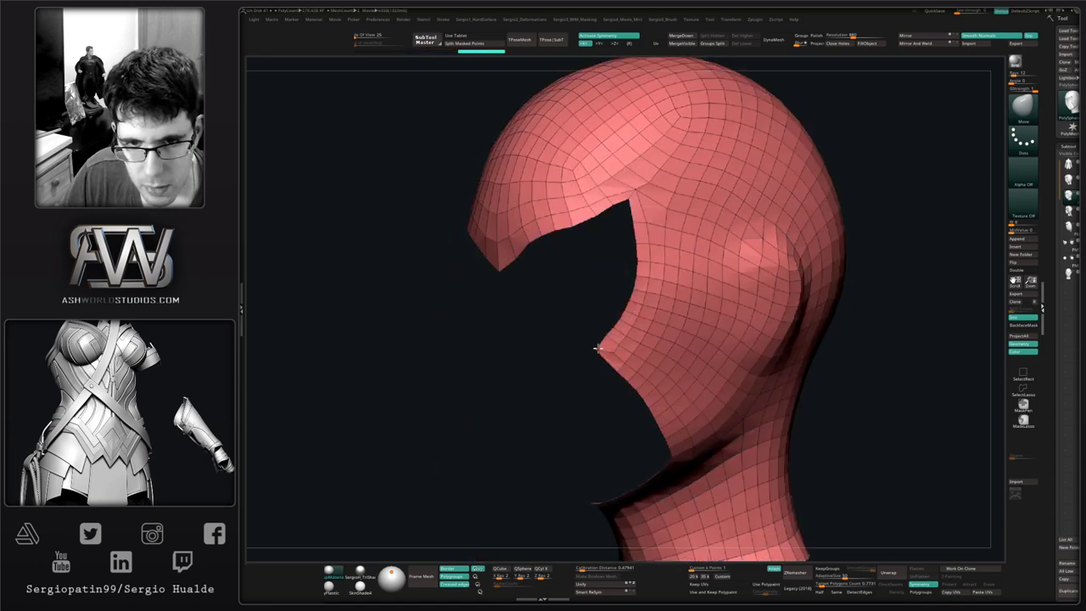
- Give the remeshed cowl a wall with Panel Loops at thickness 0.01 and crease its edges
key("1")
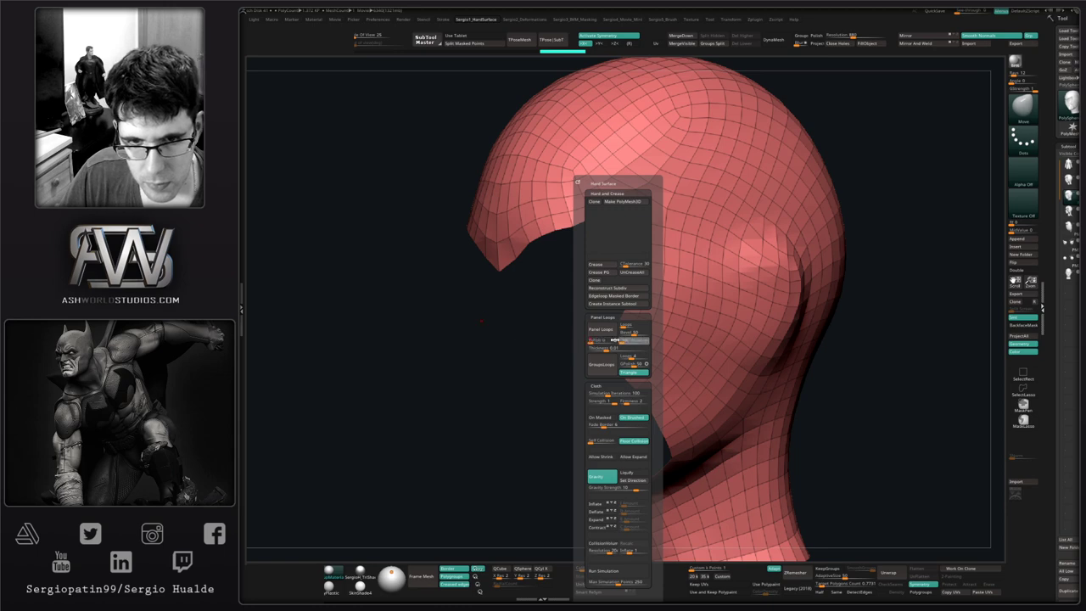
left_click(604, 330)
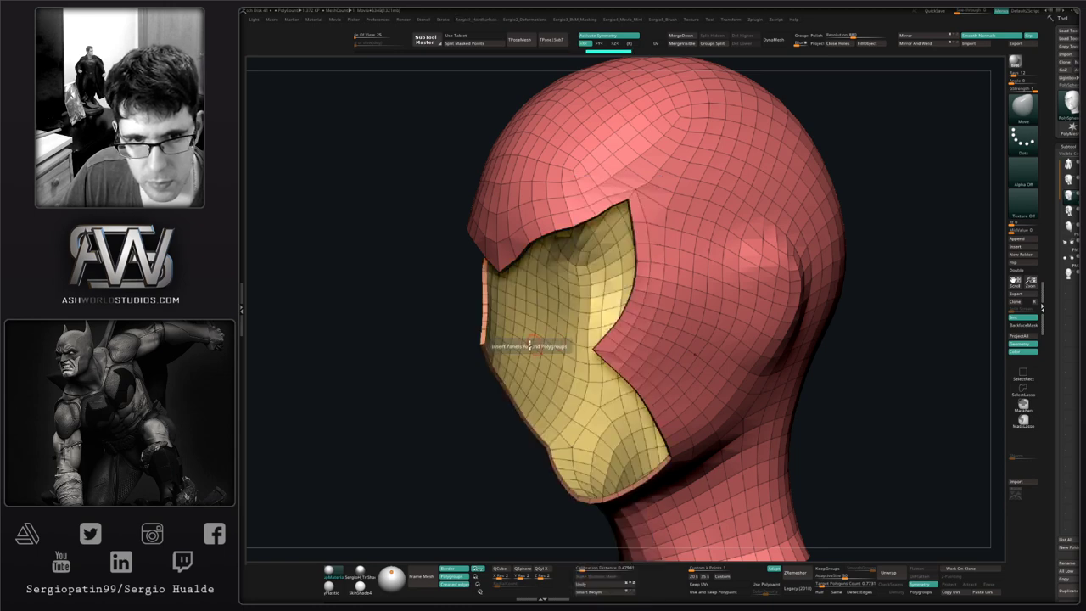
key("f")
right_click_drag(651, 317, 670, 317)
right_click_drag(670, 317, 637, 318, "ctrl")
key("1")
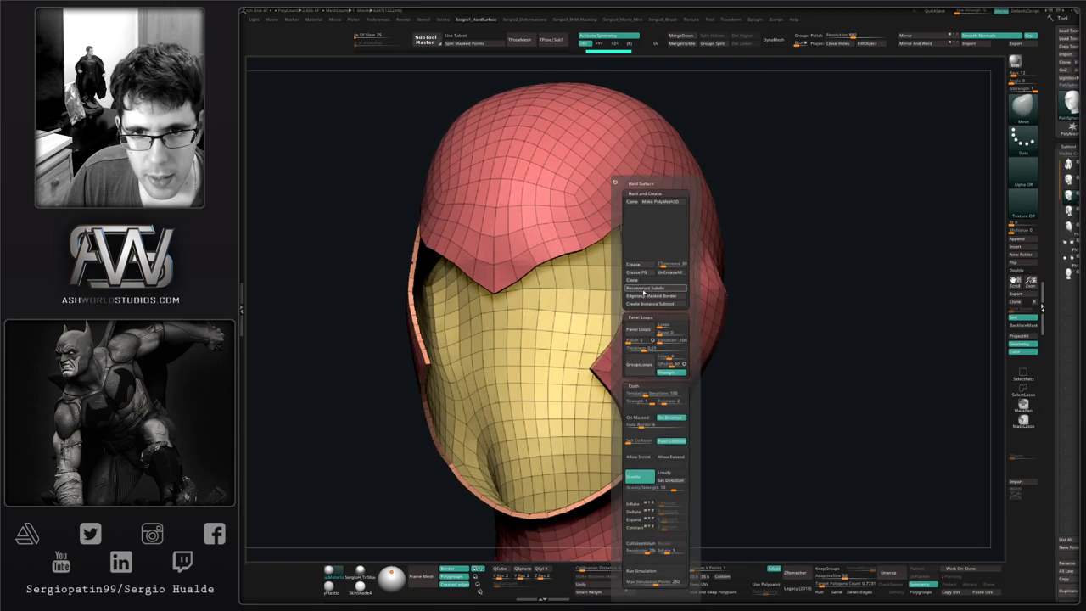
left_click(636, 265)
- Crease the edges across the corner points of the face opening's rim with ZModeler's Crease edge action
mouse_move(627, 374)
right_mouse_down("ctrl")
mouse_move(589, 368)
mouse_move(637, 374)
right_mouse_up("ctrl")
key("b")
key("z")
key("m")
right_click_drag(636, 374, 605, 376, "ctrl")
key("space")
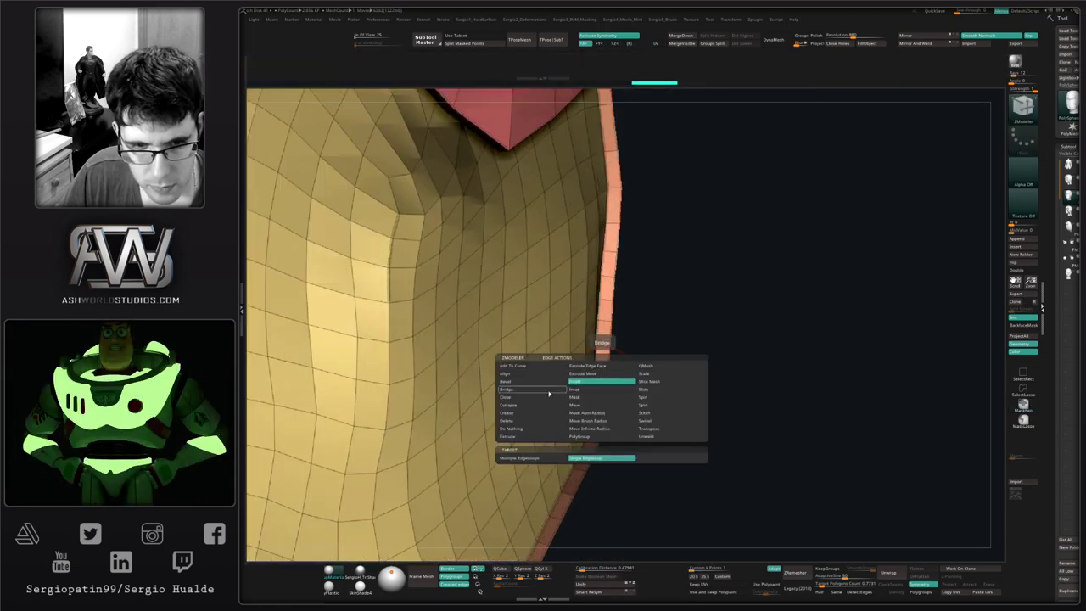
left_click(506, 412)
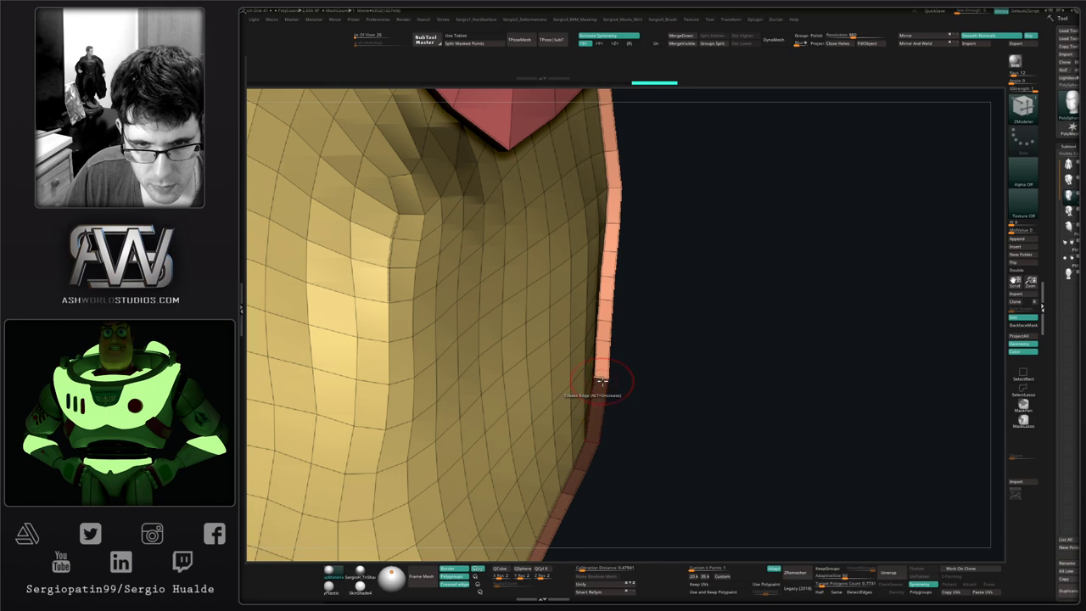
right_click_drag(600, 379, 571, 260, "ctrl")
right_click_drag(571, 261, 593, 377, "ctrl")
right_click_drag(594, 378, 588, 182)
mouse_move(584, 312)
right_mouse_down()
mouse_move(592, 490)
mouse_move(610, 373)
right_mouse_up()
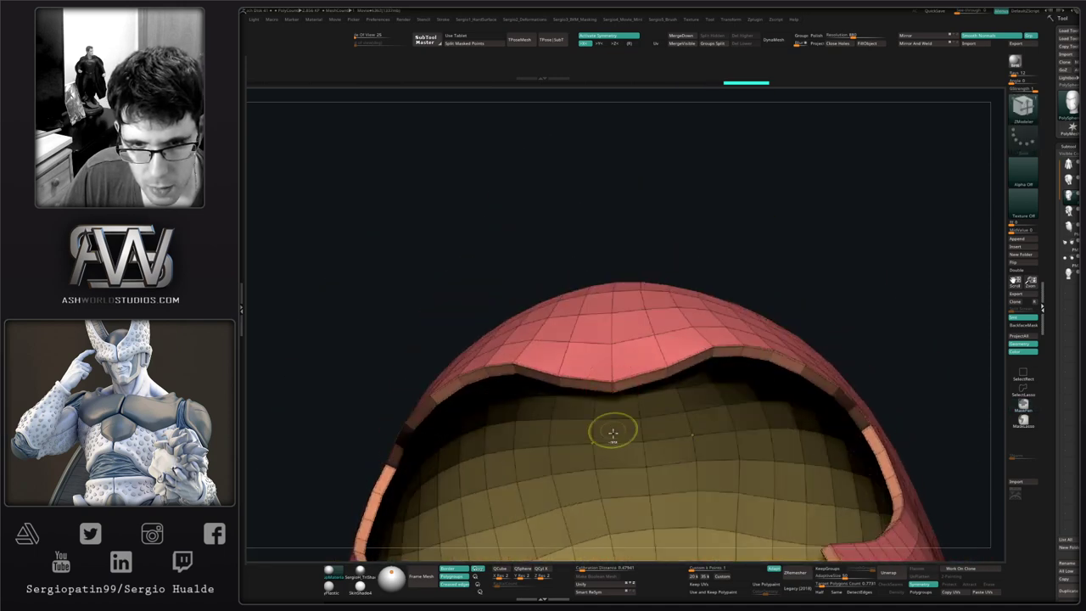
right_click_drag(613, 433, 658, 539)
mouse_move(664, 470)
right_mouse_down()
mouse_move(646, 459)
mouse_move(641, 293)
mouse_move(668, 315)
right_mouse_up()
mouse_move(668, 316)
right_mouse_down("ctrl")
mouse_move(676, 229)
mouse_move(659, 277)
mouse_move(678, 339)
right_mouse_up("ctrl")
right_click_drag(679, 339, 633, 334, "ctrl")
- Activate Dynamic Subdiv on the cowl, always accepting it, and compare the smoothed and unsmoothed surface without the wireframe
key("d")
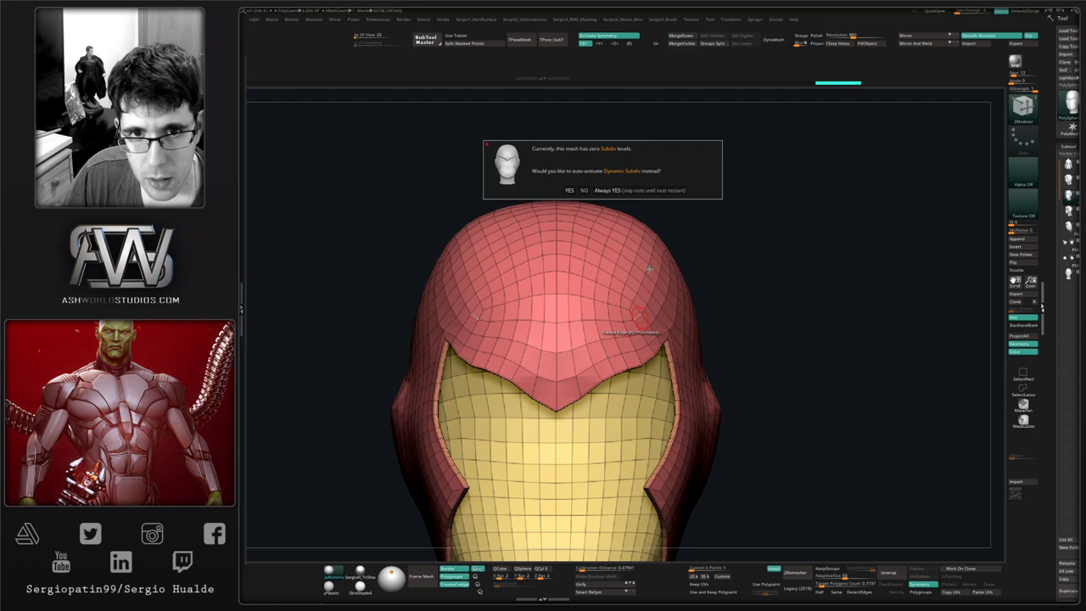
left_click(608, 190)
key("shift+f")
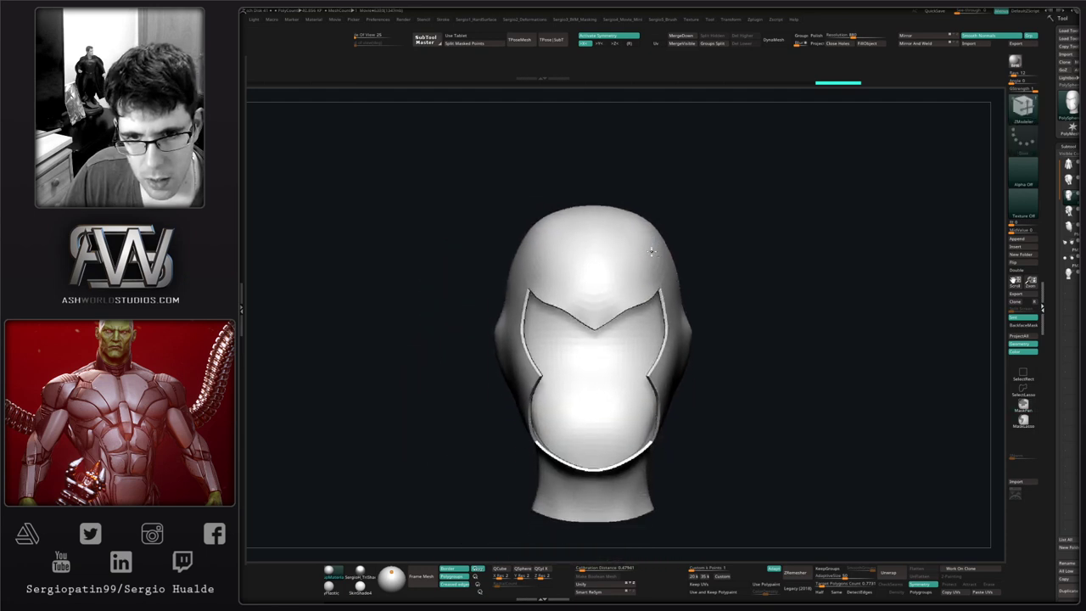
key("d")
right_click_drag(744, 306, 727, 286)
key("shift+d")
- Examine the topology around the cowl's ear with the wireframe shown, with and without Dynamic Subdiv smoothing
right_click_drag(737, 323, 747, 388, "ctrl")
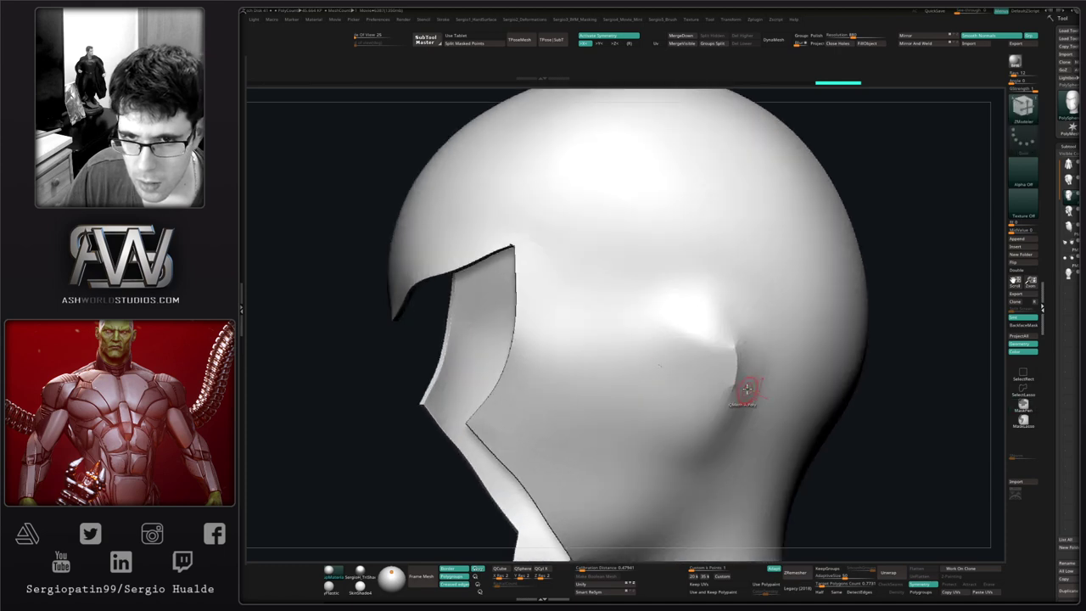
key("shift+f")
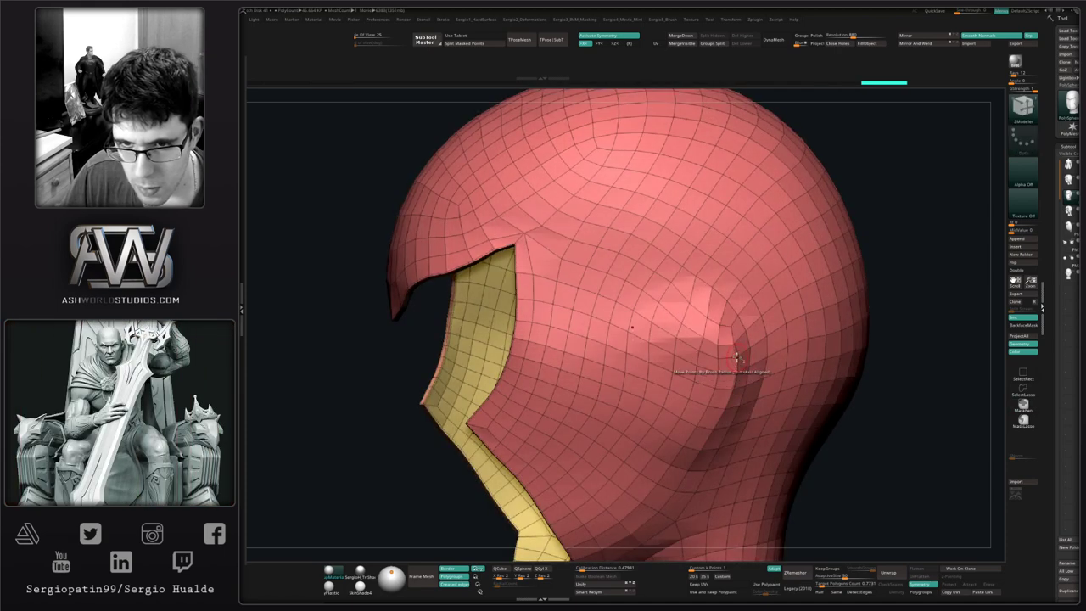
key("d")
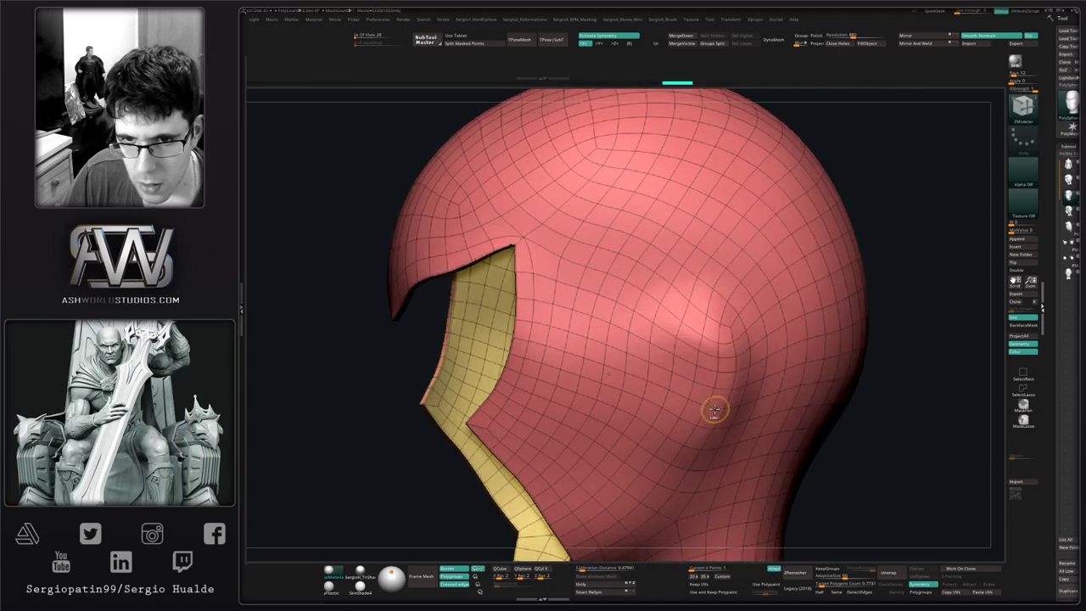
right_click_drag(714, 409, 715, 290, "ctrl")
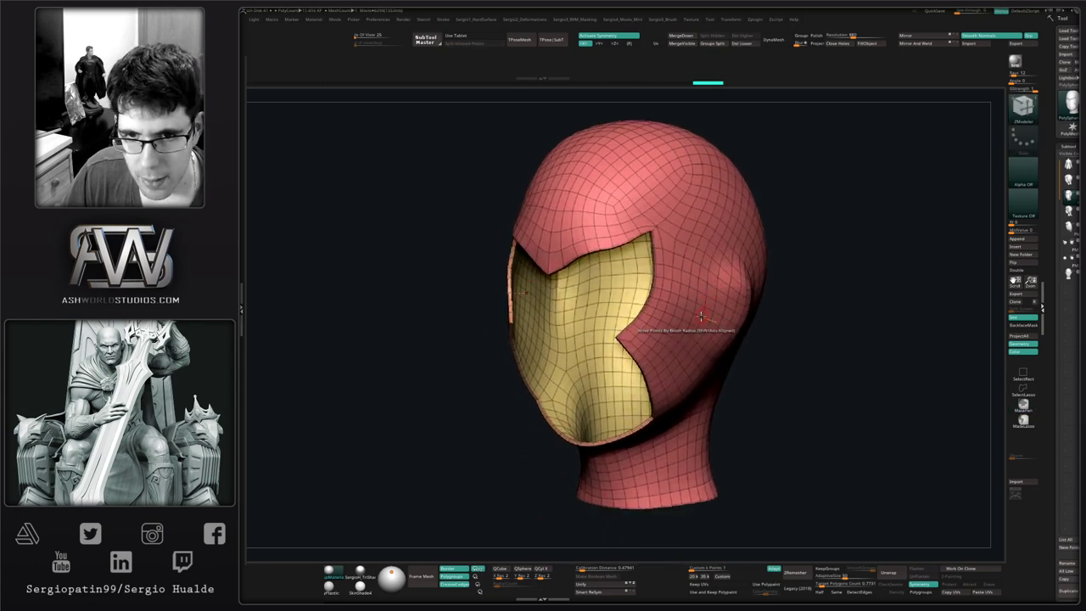
- Isolate the cowl's outer polygroup, project detail onto it with ProjectAll, and show the whole cowl without the wireframe
key("b")
key("c")
key("l")
right_click_drag(810, 296, 782, 290)
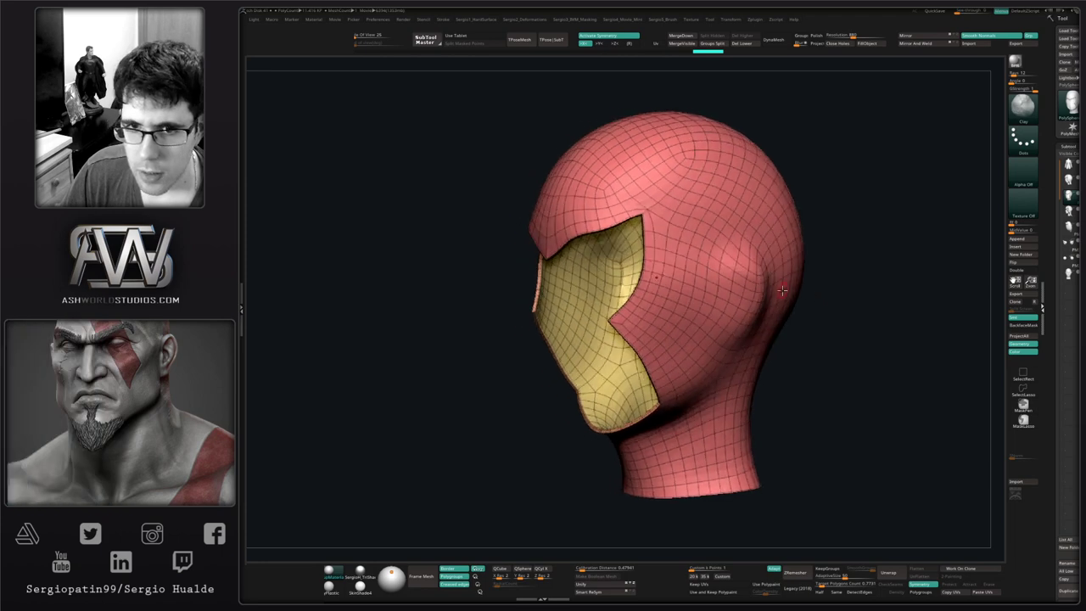
left_click(722, 301, "ctrl+shift")
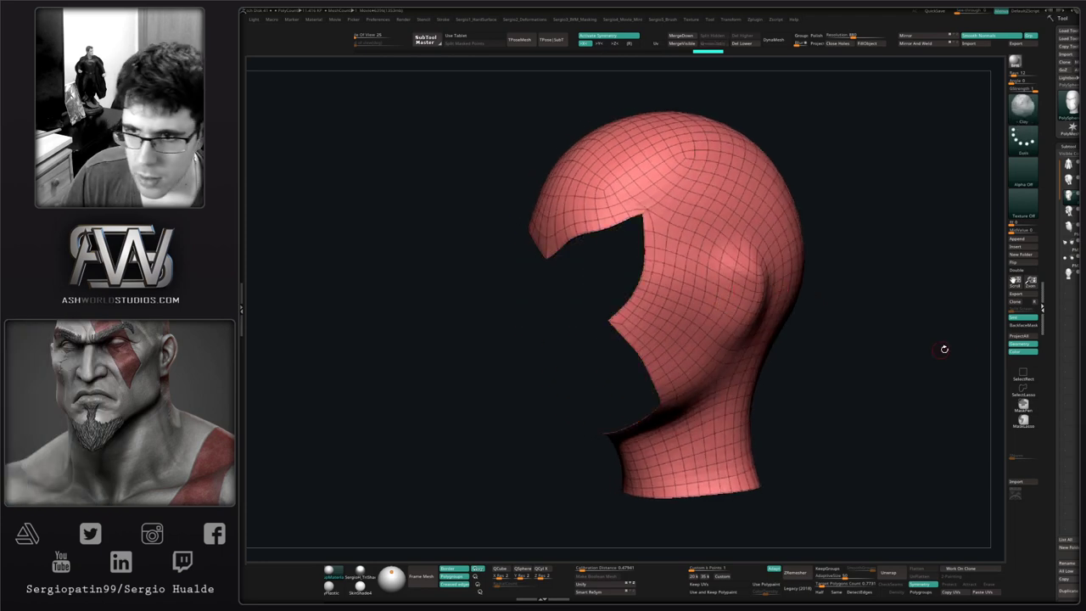
left_click(1018, 337)
left_click(990, 352)
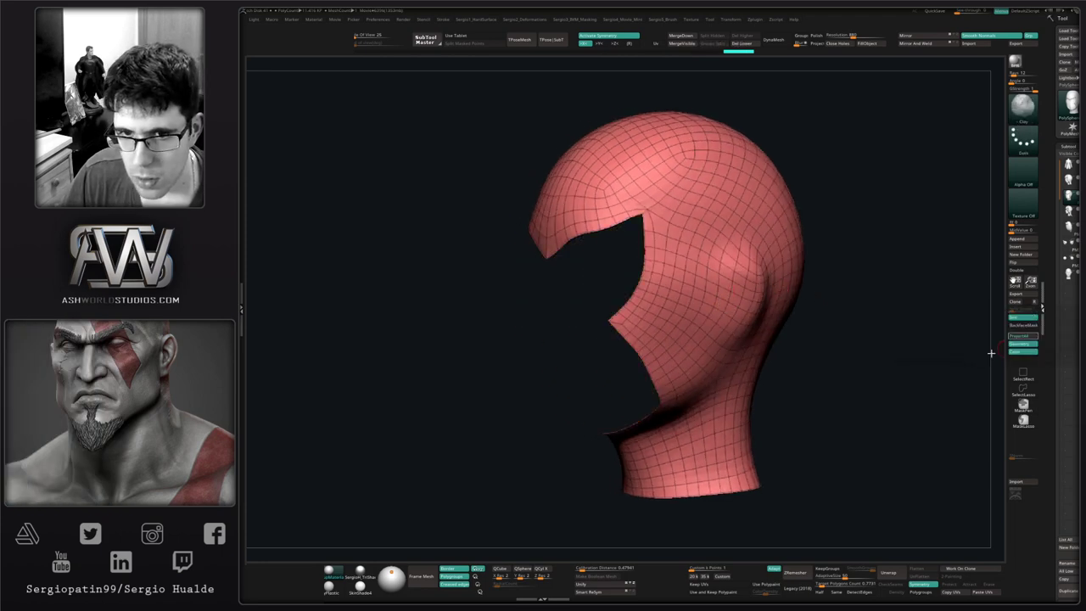
key("ctrl+shift")
left_click(870, 353, "ctrl+shift")
key("shift+f")
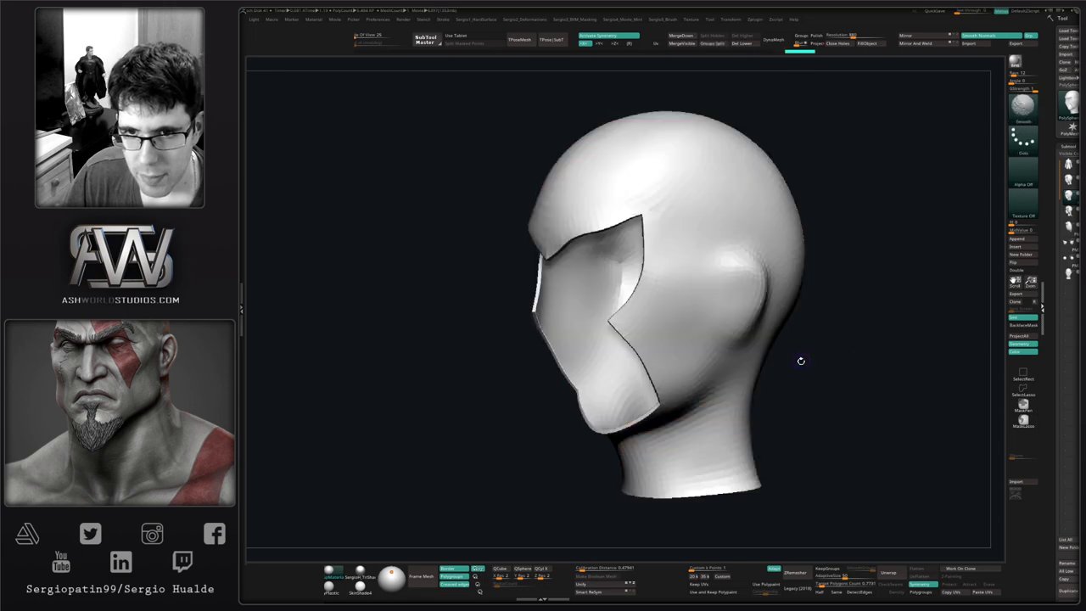
key("ctrl")
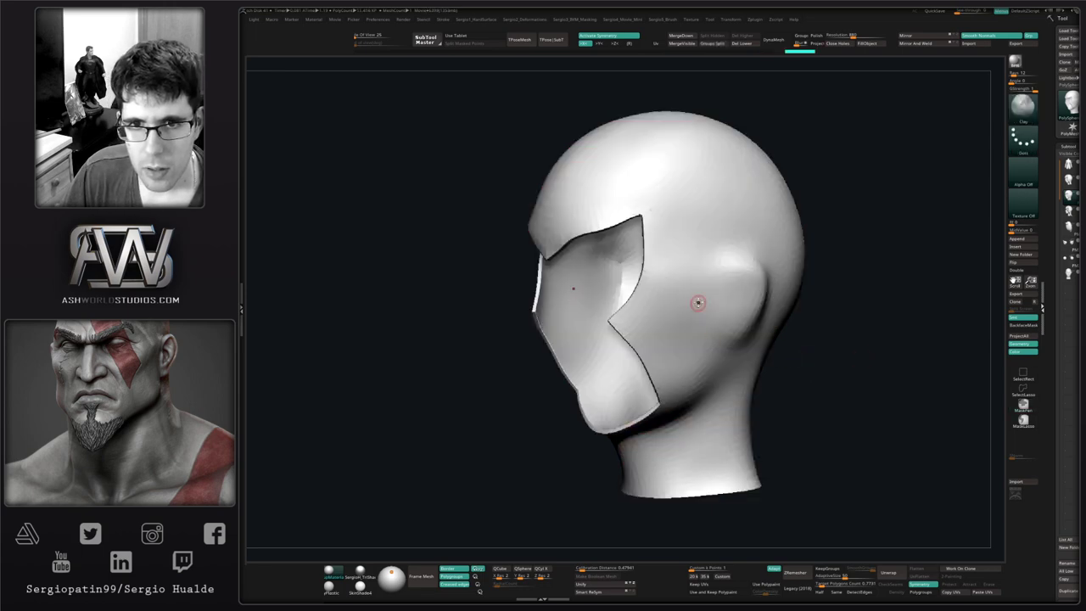
- Show the sculpted head inside the cowl, with the cowl's wireframe displayed, to compare both surfaces
mouse_move(653, 182)
right_mouse_down("alt")
mouse_move(649, 307)
mouse_move(624, 409)
mouse_move(625, 347)
right_mouse_up("alt")
key("shift+f")
right_click_drag(640, 475, 657, 397, "alt")
right_click_drag(657, 397, 623, 347, "ctrl")
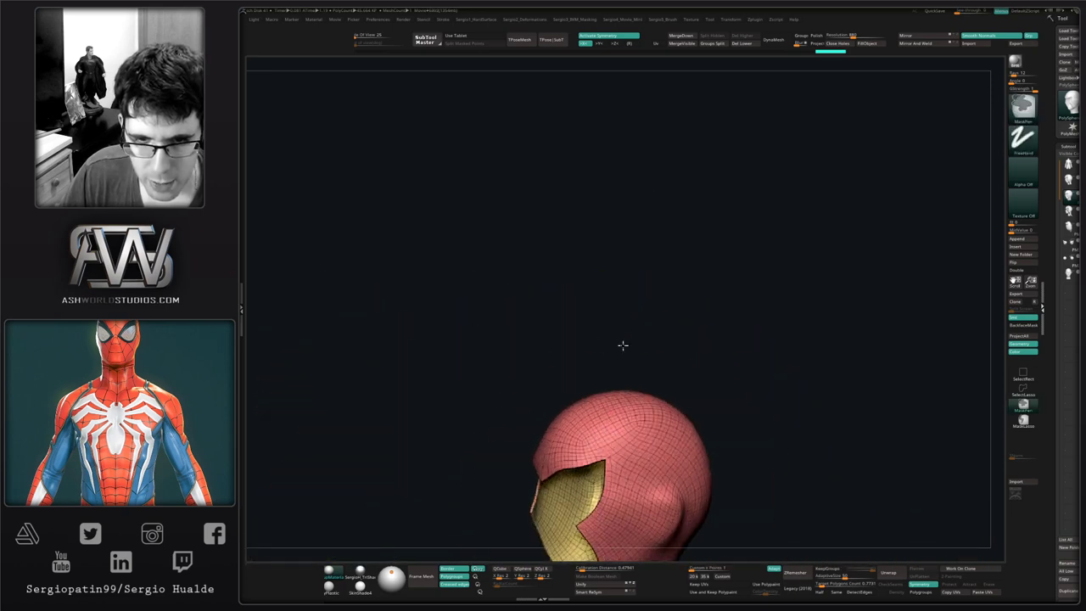
right_click_drag(639, 433, 641, 324, "alt")
right_click_drag(637, 366, 804, 294)
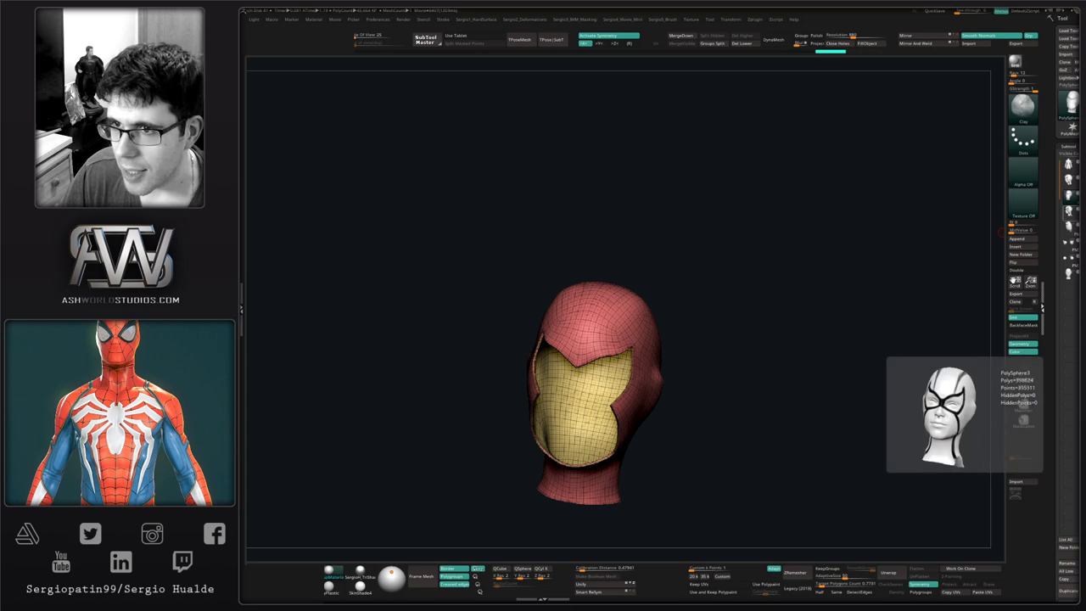
left_click(1068, 210)
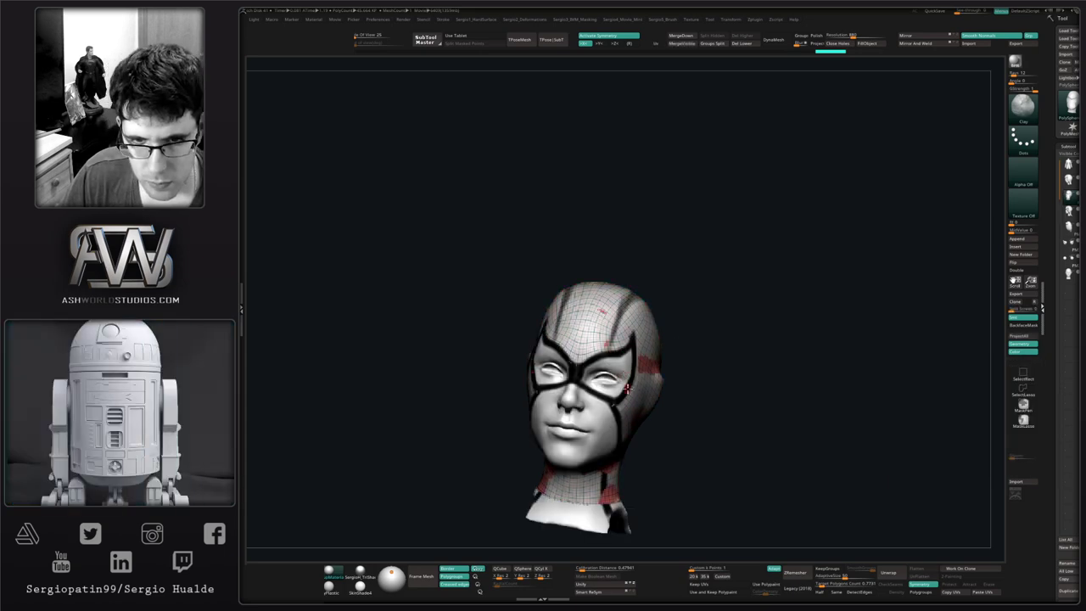
key("f")
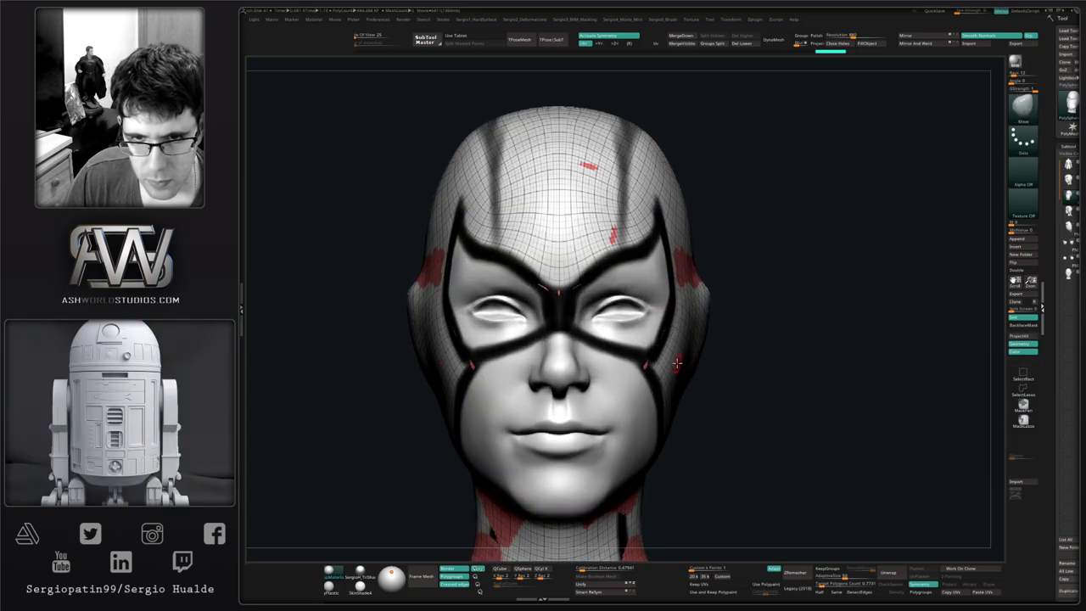
- Reshape the cowl's forehead, sides and neck with the Move brush so it covers the head, and hide the wireframe
right_click_drag(689, 404, 672, 319, "ctrl")
left_click_drag(646, 291, 621, 296)
right_click_drag(594, 305, 545, 312)
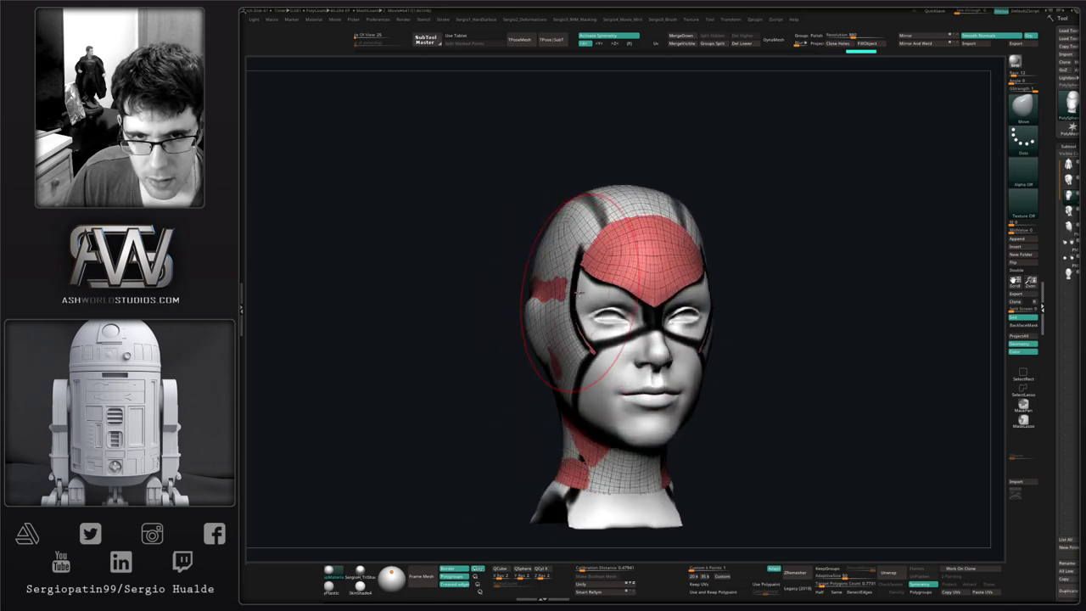
left_click_drag(570, 280, 585, 283)
mouse_move(606, 344)
right_mouse_down()
mouse_move(567, 351)
mouse_move(656, 371)
mouse_move(681, 307)
mouse_move(654, 303)
mouse_move(670, 310)
mouse_move(727, 272)
mouse_move(690, 270)
mouse_move(678, 347)
mouse_move(642, 376)
mouse_move(642, 357)
mouse_move(594, 357)
mouse_move(588, 344)
right_mouse_up()
key("shift+f")
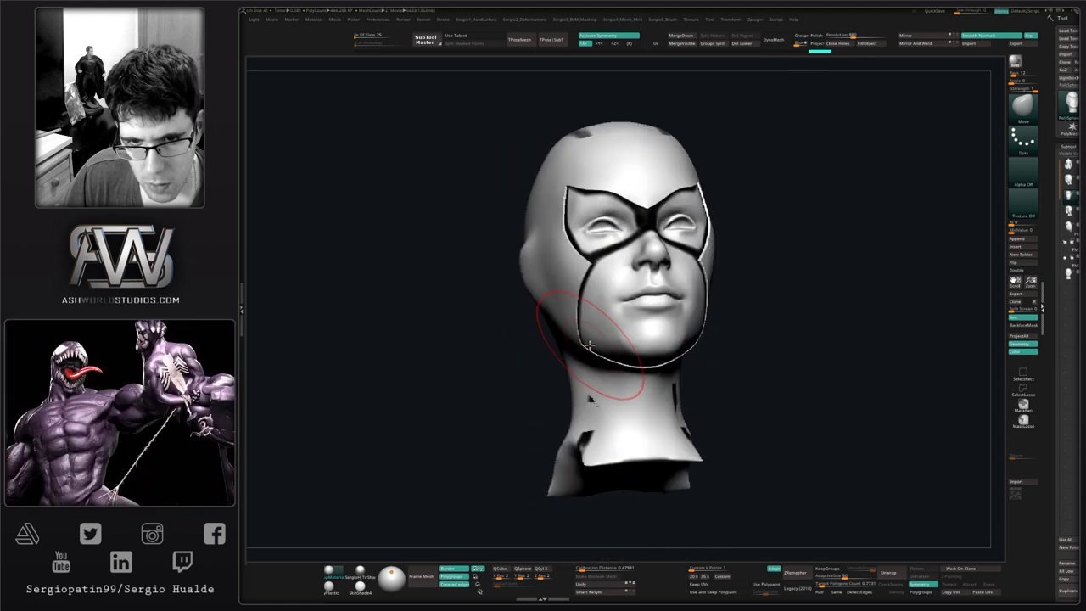
mouse_move(720, 303)
right_mouse_down()
mouse_move(625, 395)
mouse_move(678, 339)
mouse_move(710, 332)
right_mouse_up()
key("s")
right_click_drag(654, 359, 673, 374, "ctrl")
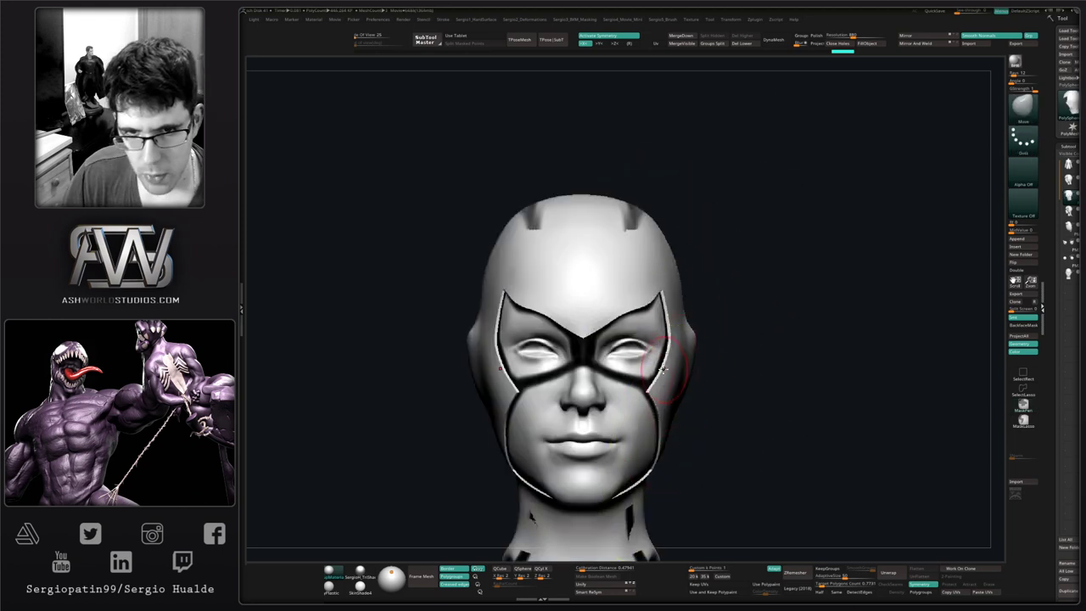
- Select the head subtool and examine its painted mask lines from the front, three-quarter and side views
left_click(626, 378, "alt")
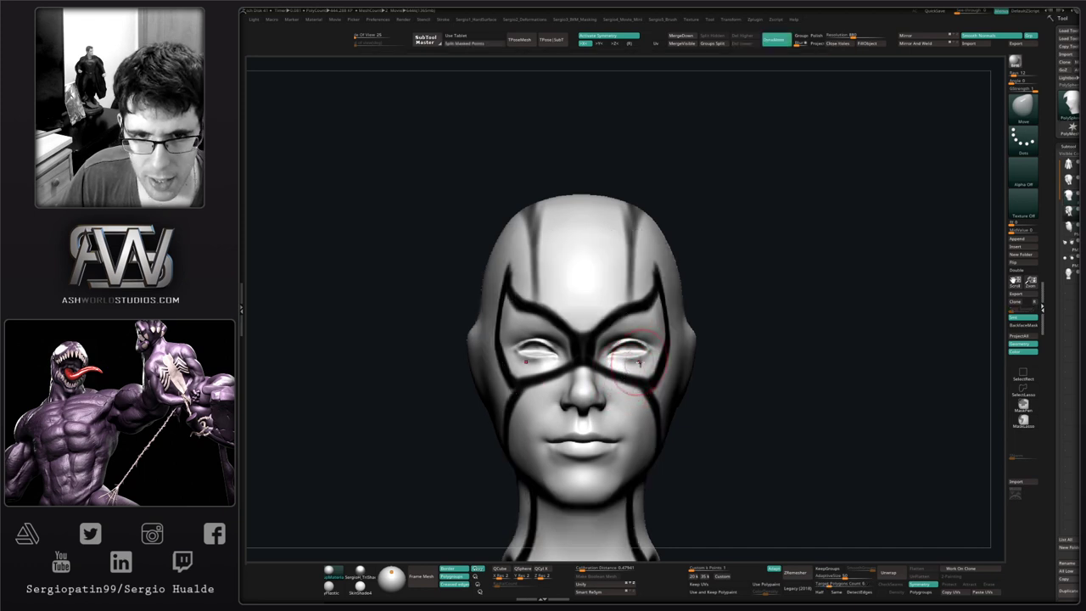
right_click_drag(638, 363, 598, 311)
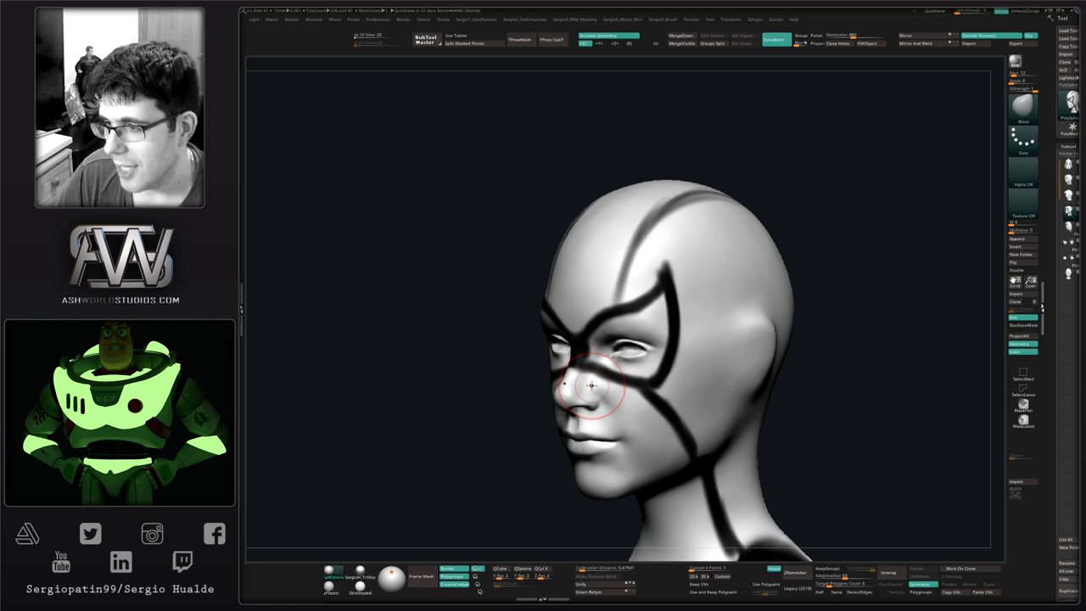
left_click_drag(722, 170, 799, 221)
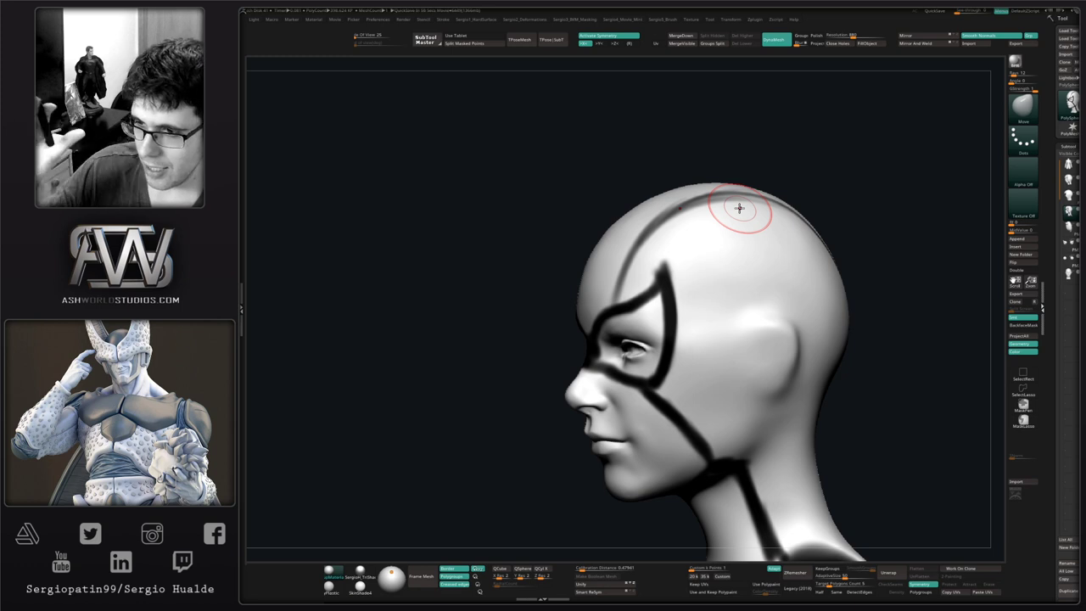
mouse_move(882, 302)
left_mouse_down()
mouse_move(902, 308)
mouse_move(836, 293)
left_mouse_up()
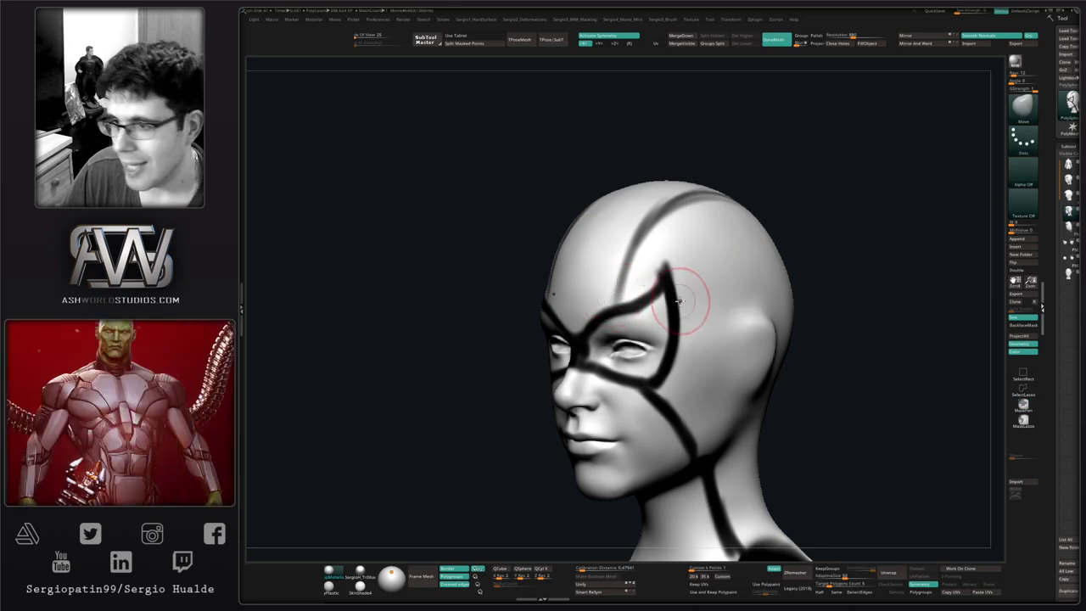
key("4")
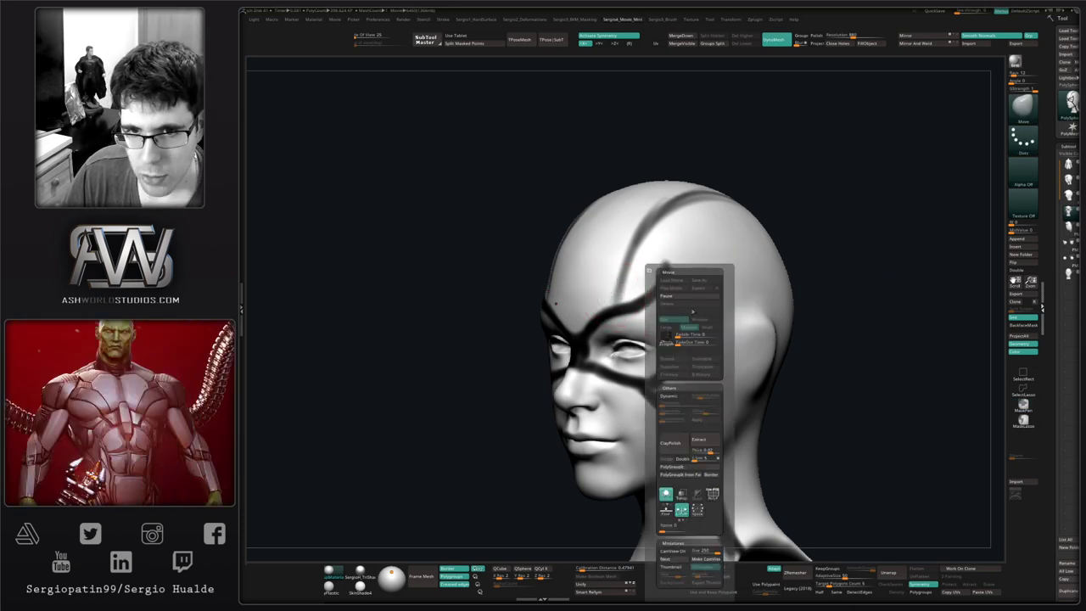
left_click(701, 296)
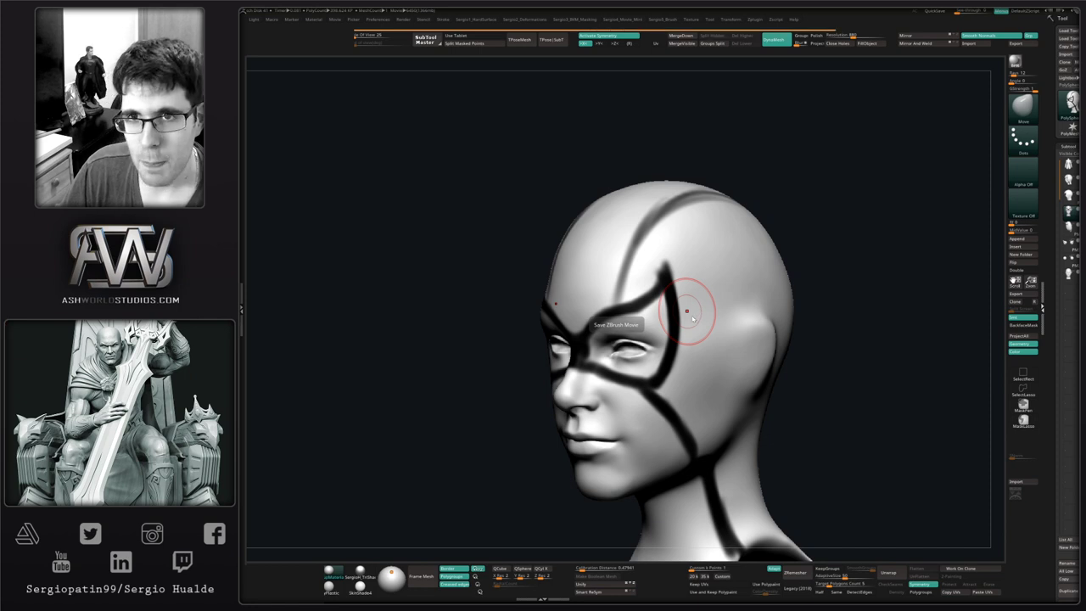
key("4")
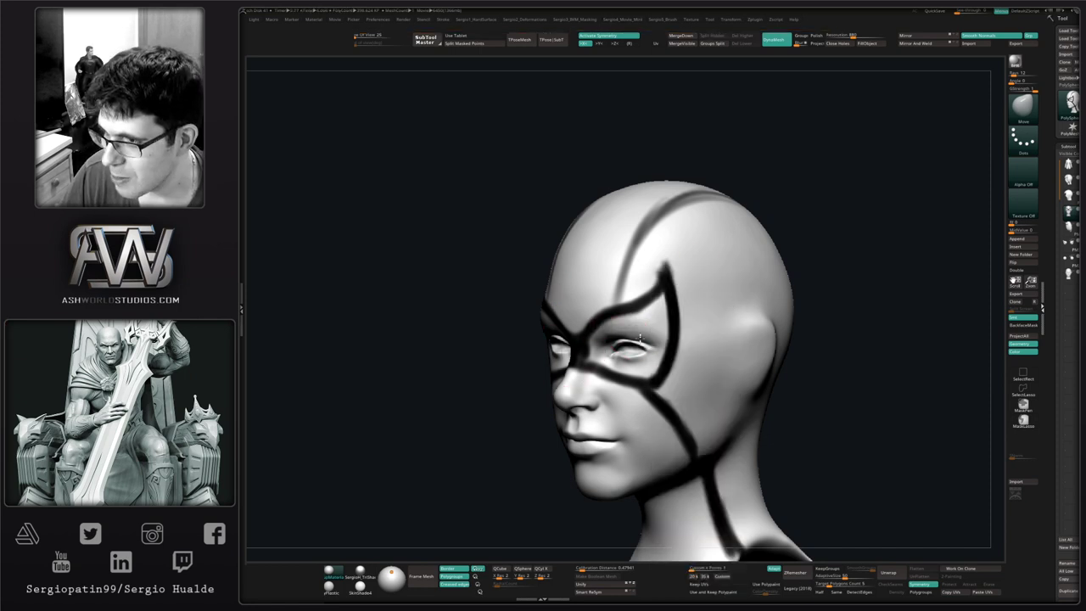
right_click_drag(639, 337, 648, 296, "alt")
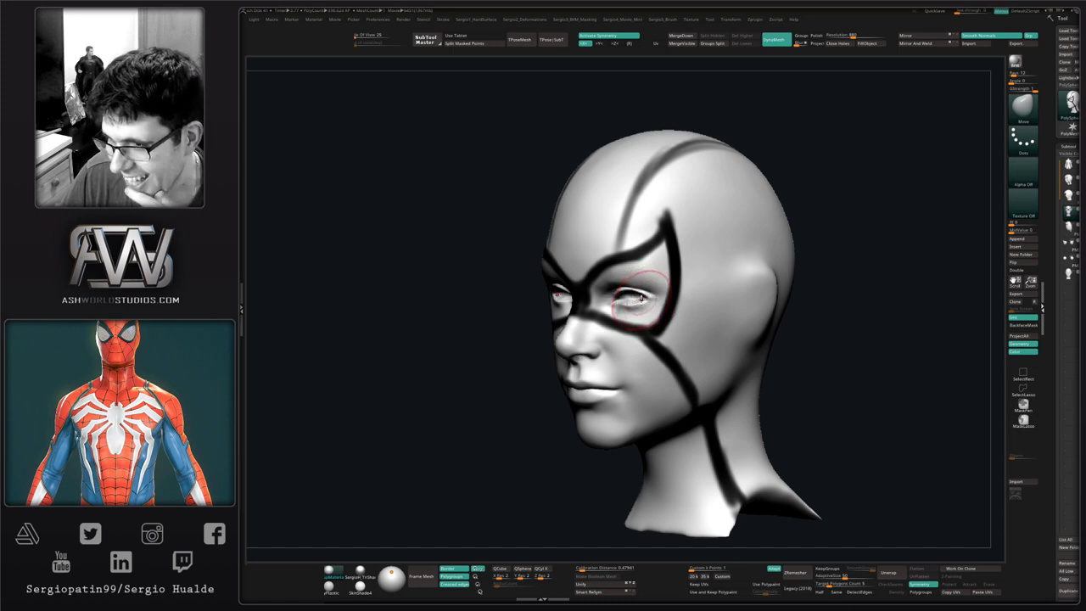
mouse_move(639, 296)
right_mouse_down()
mouse_move(733, 286)
mouse_move(639, 296)
right_mouse_up()
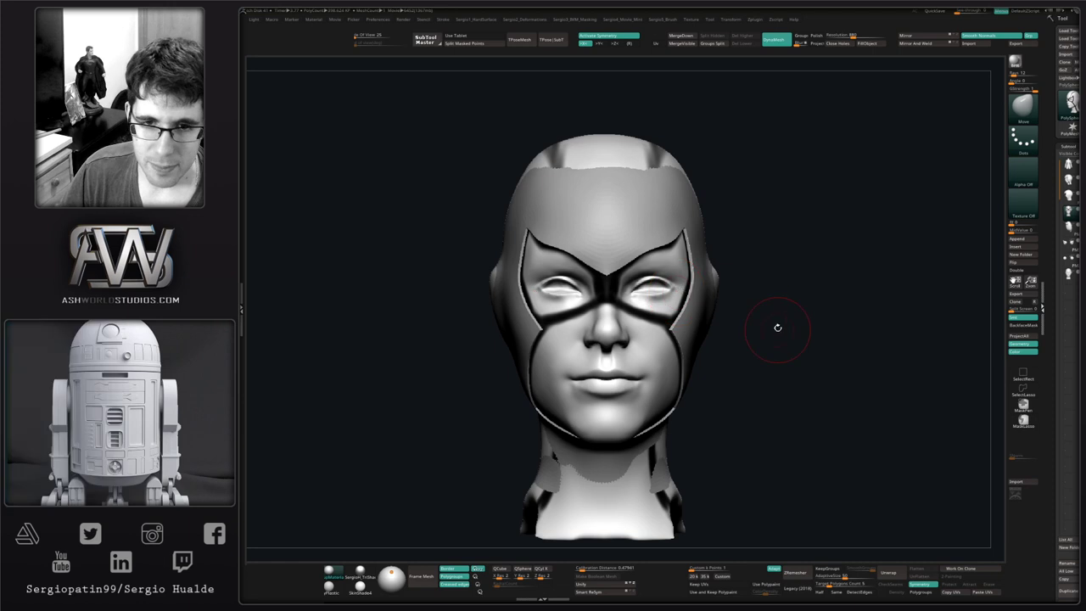
- Try to push the head's skull and neck inside the cowl with a large Move brush
left_click_drag(775, 325, 676, 301)
left_click_drag(776, 288, 747, 303)
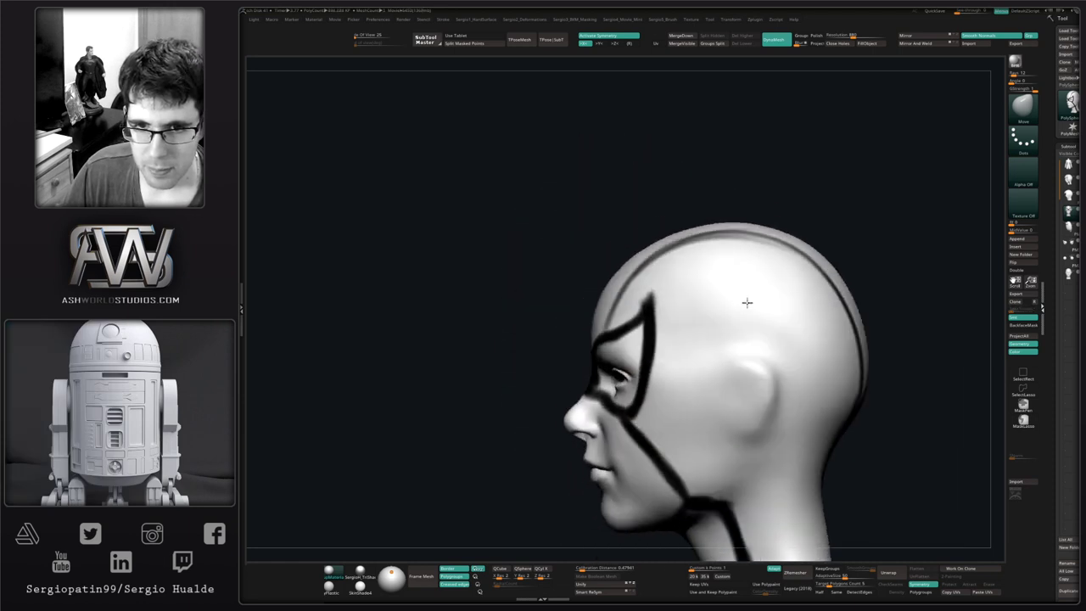
right_click_drag(735, 312, 732, 243)
key("s")
left_click_drag(728, 309, 755, 298)
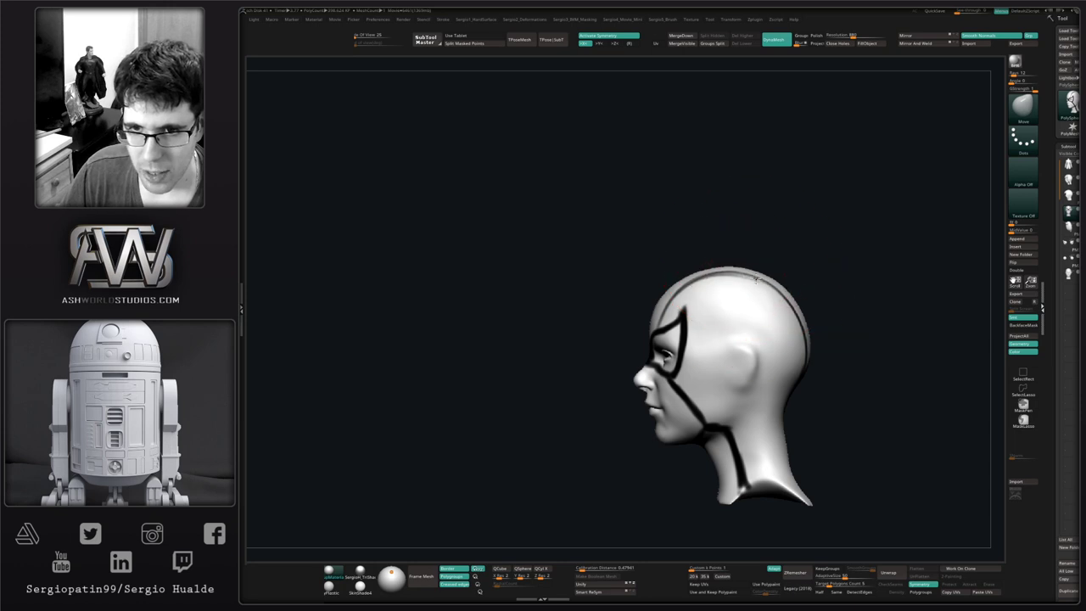
key("shift+s")
right_click_drag(764, 333, 779, 337)
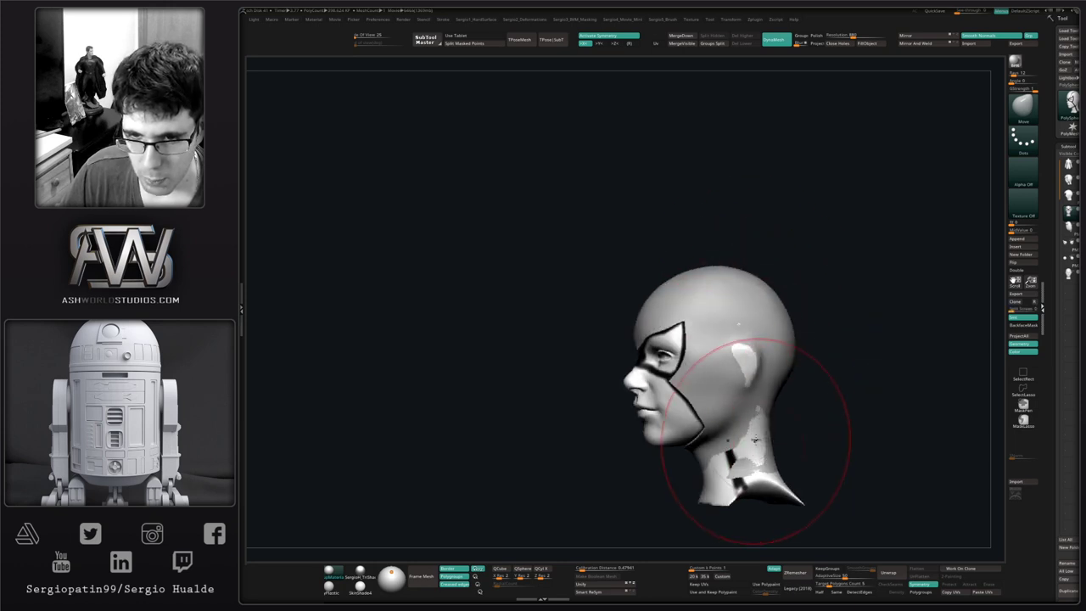
right_click_drag(747, 448, 766, 452)
left_click_drag(754, 453, 726, 453)
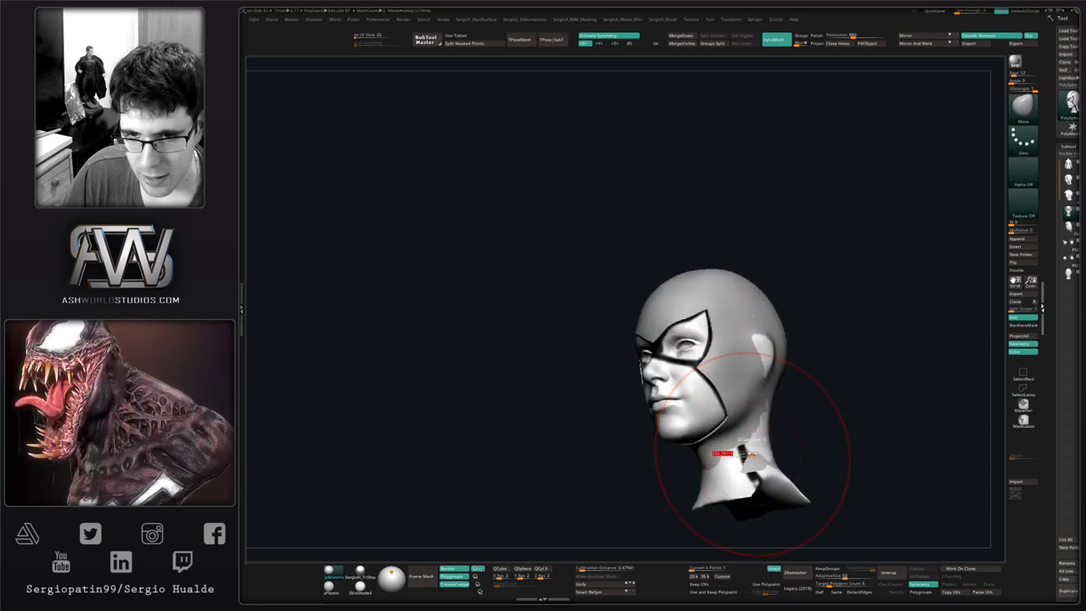
right_click_drag(740, 455, 753, 448)
left_click_drag(746, 450, 727, 482)
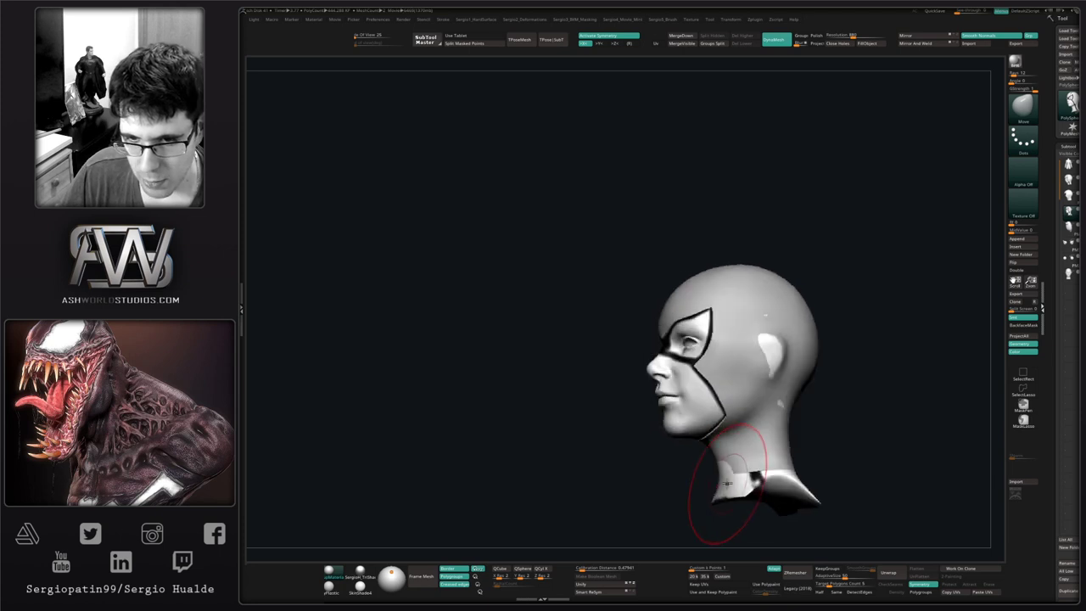
- Undo the last Move strokes on the head's skull and neck
mouse_move(728, 481)
right_mouse_down()
mouse_move(746, 473)
mouse_move(737, 465)
right_mouse_up()
key("ctrl+z")
key("ctrl+z")
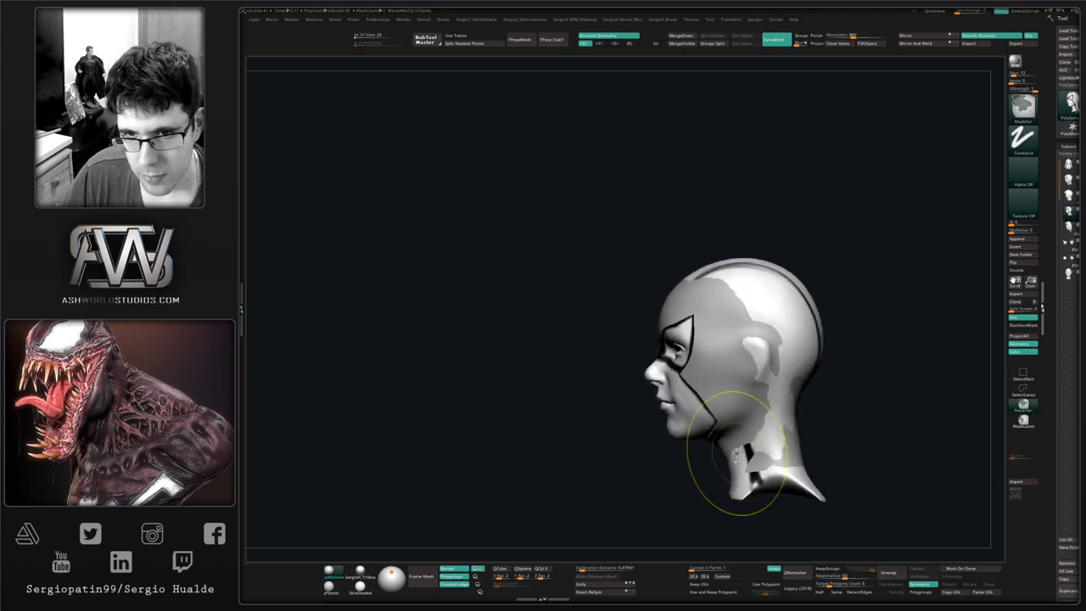
key("ctrl+z")
key("ctrl+shift+z")
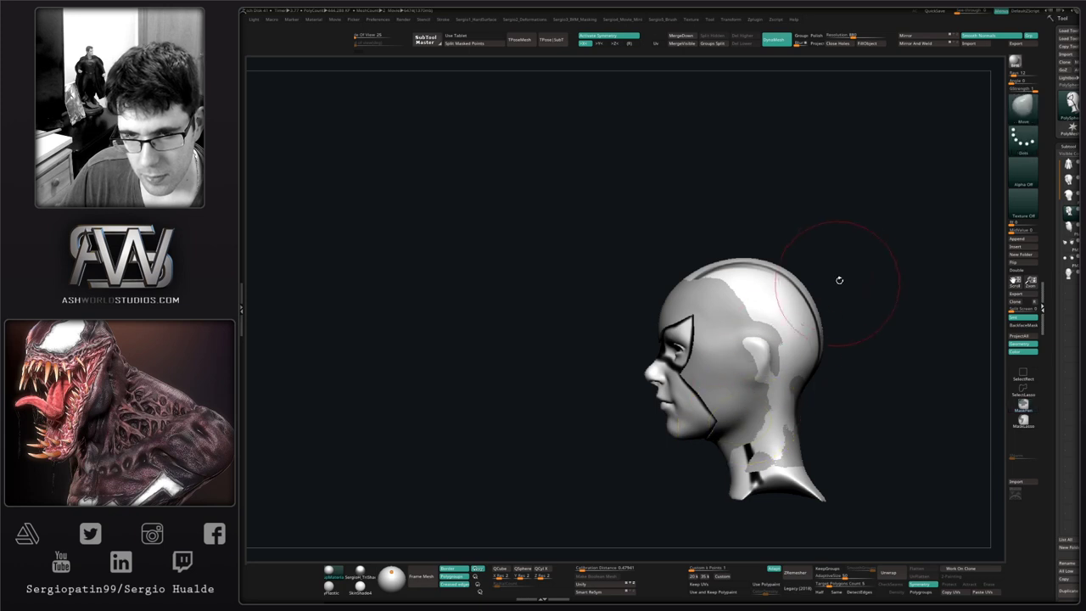
- Hide the back of the head and the neck with SelectLasso, leaving only the front of the face
left_click_drag(830, 217, 675, 300, "ctrl")
key("ctrl+z")
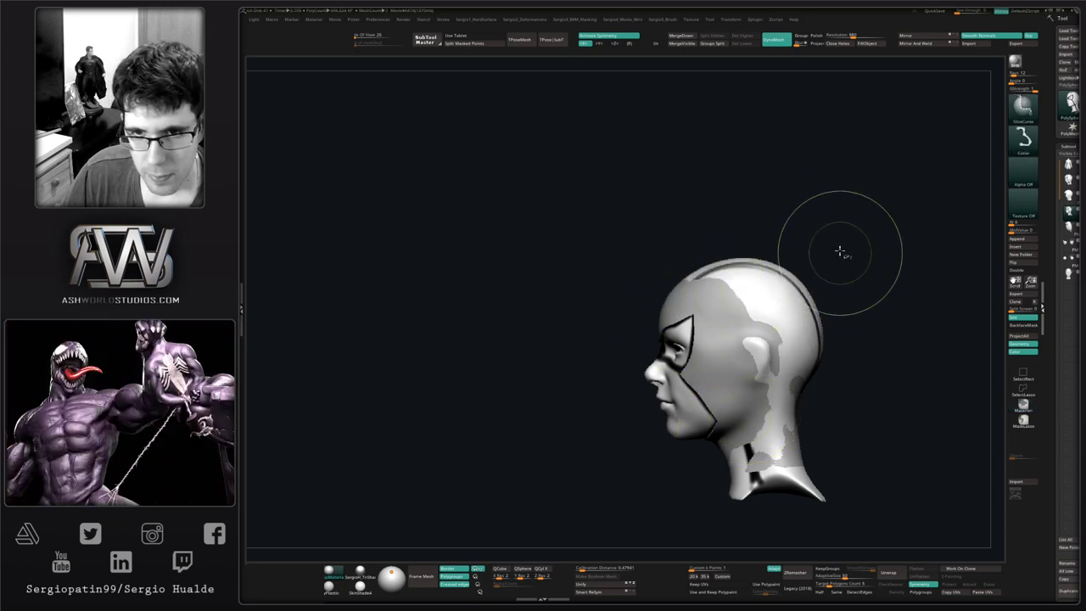
mouse_move(819, 234)
left_mouse_down("ctrl+shift")
mouse_move(648, 278)
mouse_move(657, 270)
mouse_move(628, 301)
left_mouse_up("ctrl+shift")
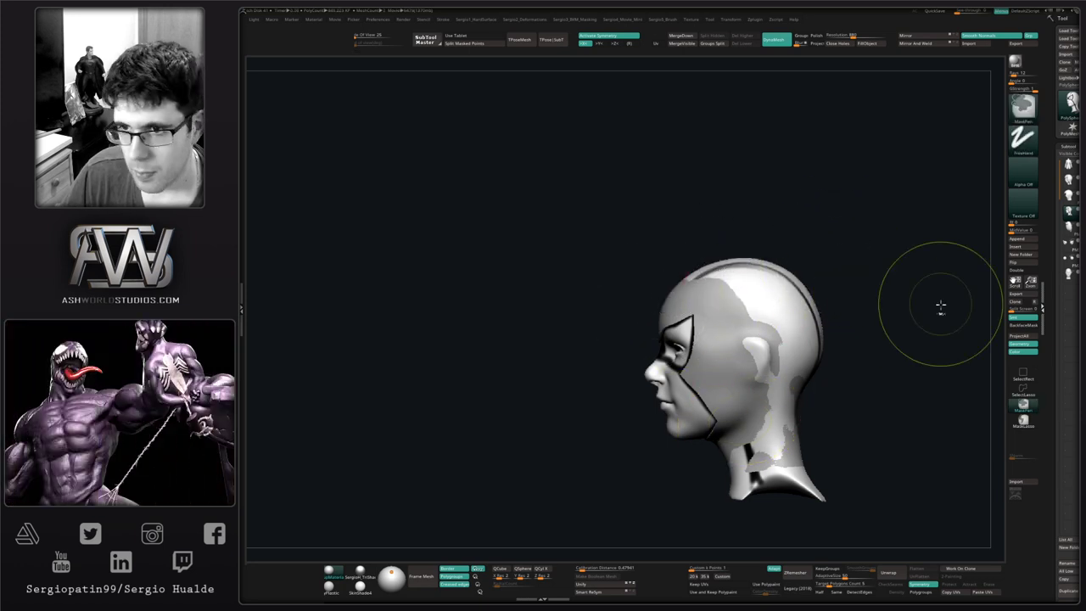
left_click(1027, 390)
mouse_move(872, 253)
left_mouse_down("ctrl+shift")
mouse_move(645, 285)
mouse_move(725, 387)
mouse_move(708, 454)
mouse_move(982, 337)
mouse_move(933, 280)
left_mouse_up("ctrl+shift")
mouse_move(725, 359)
right_mouse_down()
mouse_move(719, 380)
mouse_move(767, 379)
right_mouse_up()
key("shift+s")
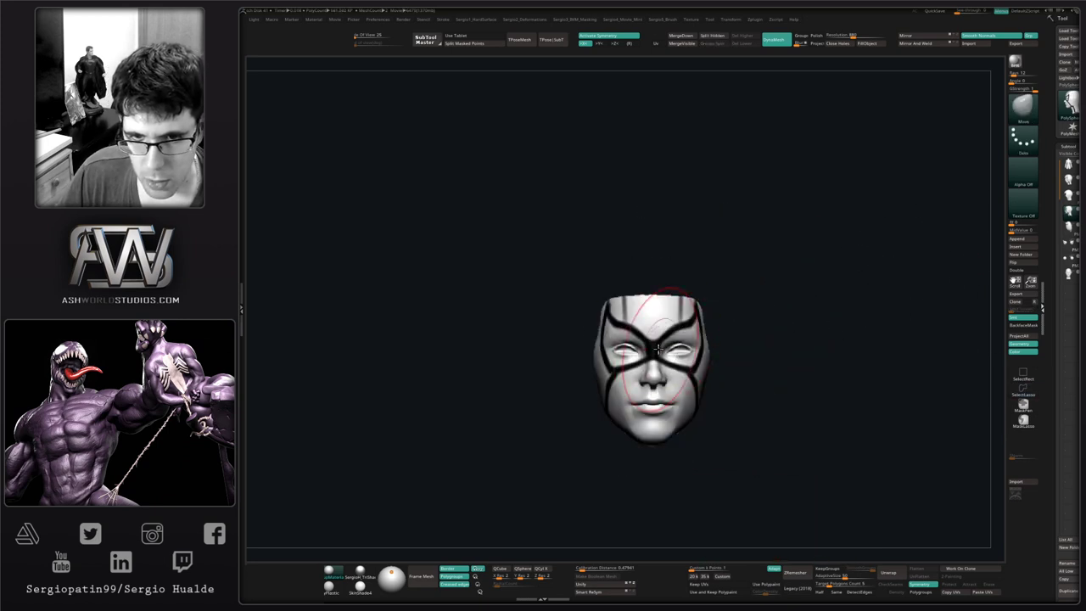
- Append a Cube3D as a new subtool and select it with the wireframe shown
right_click_drag(658, 337, 651, 420, "ctrl")
key("s")
right_click_drag(651, 421, 629, 416, "alt")
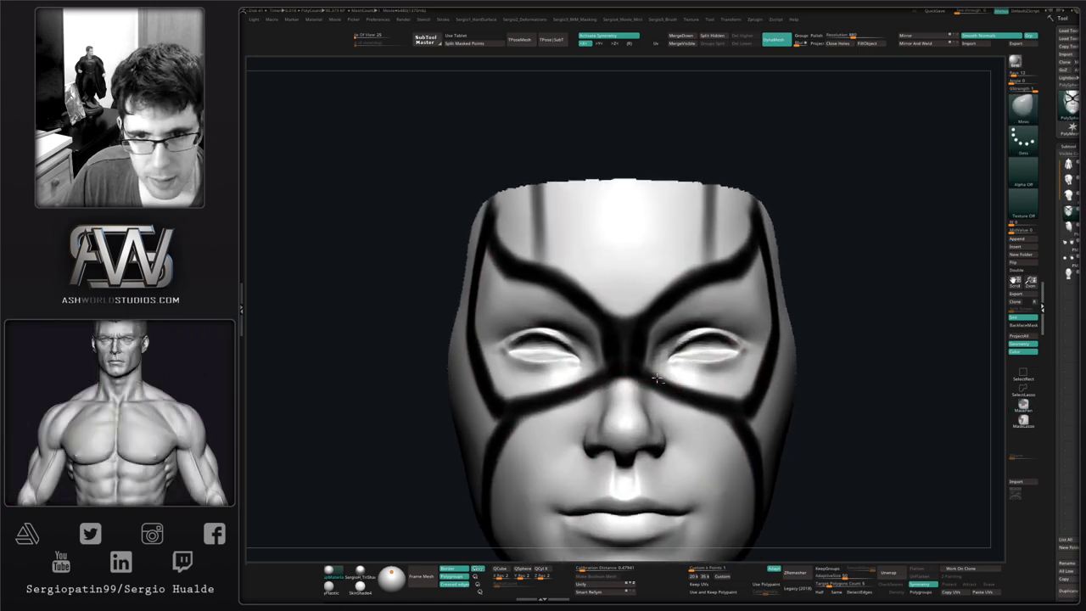
right_click_drag(730, 370, 663, 362)
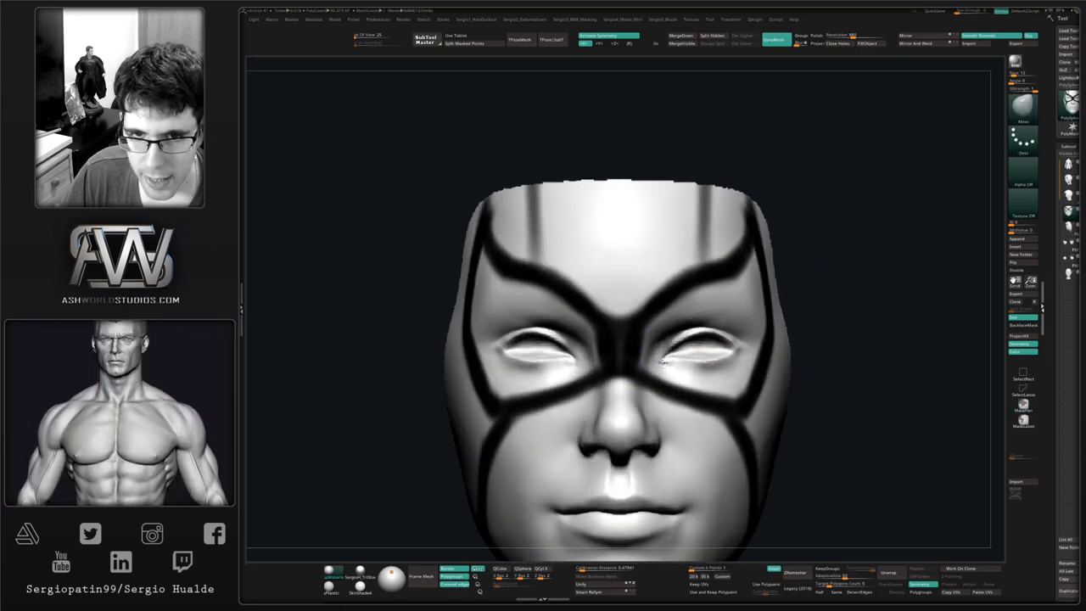
left_click(1019, 242)
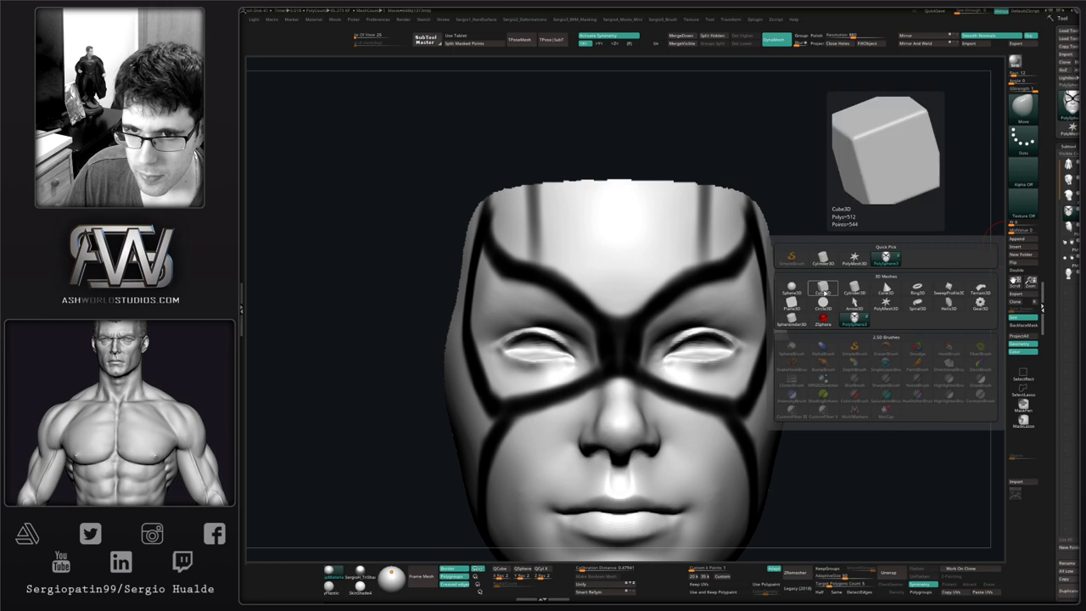
left_click(827, 291)
right_click_drag(656, 390, 644, 284, "ctrl")
left_click(1068, 295)
key("shift+f")
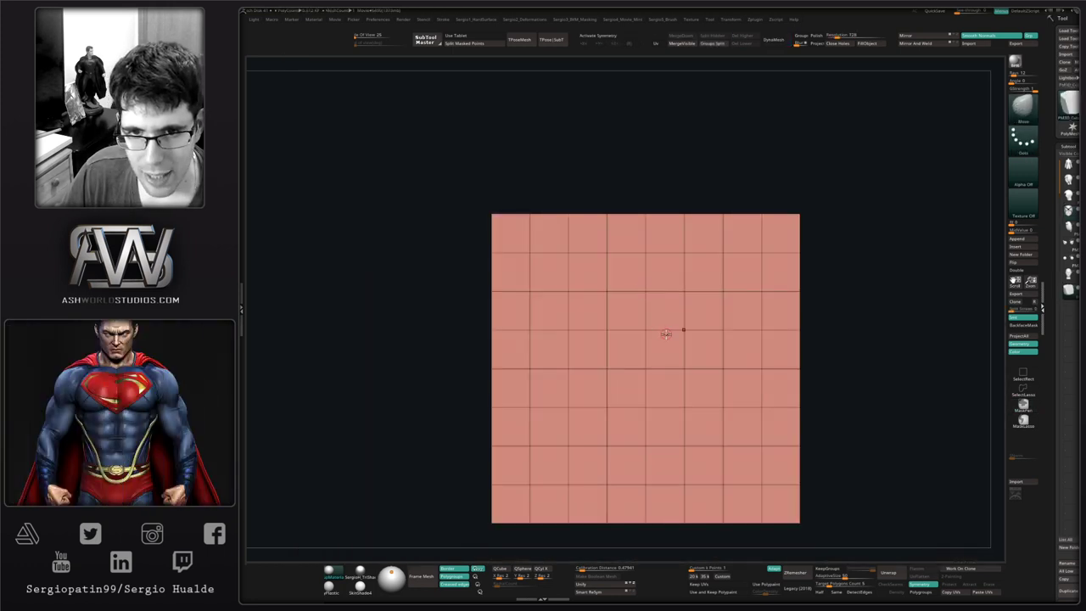
- Isolate a single polygon of the new cube with SelectLasso, hiding the rest of its mesh
mouse_move(683, 342)
right_mouse_down()
mouse_move(668, 367)
mouse_move(695, 345)
right_mouse_up()
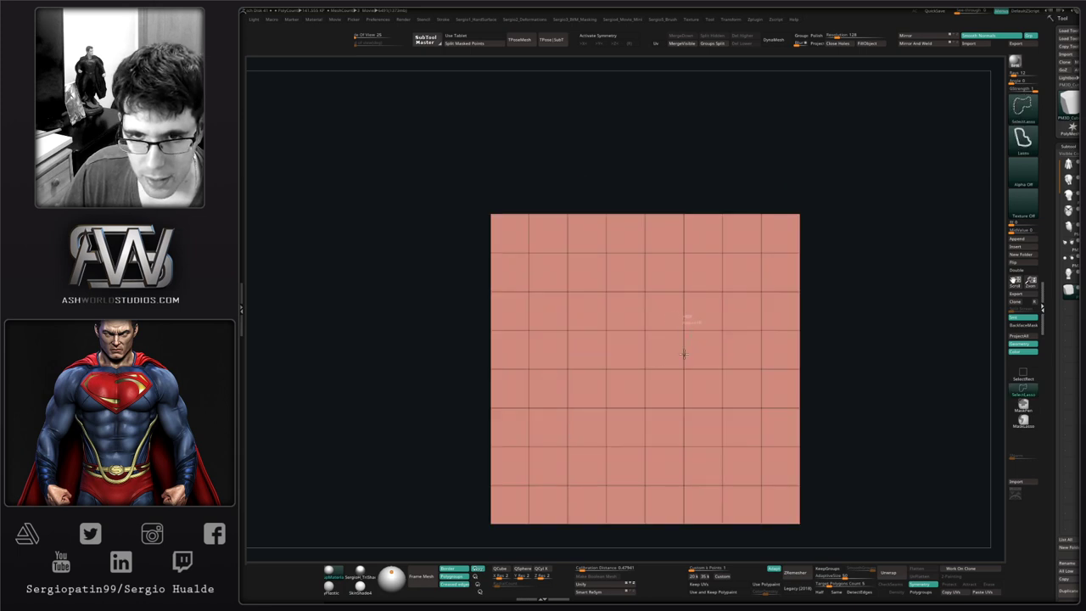
left_click_drag(637, 315, 658, 319, "ctrl+shift")
key("ctrl+z")
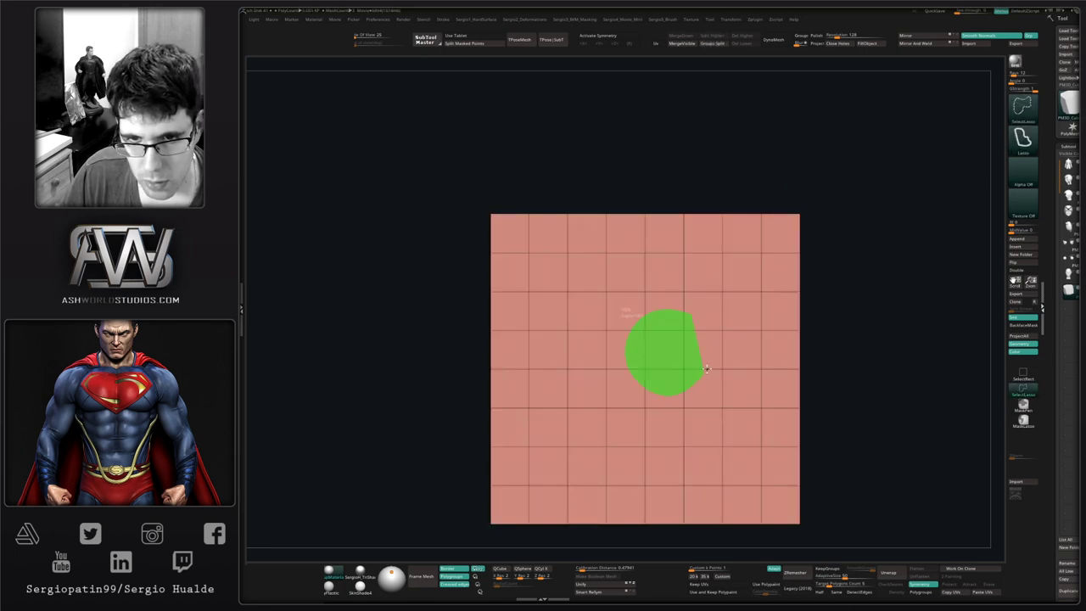
left_click_drag(706, 369, 717, 347, "ctrl+shift")
right_click_drag(696, 386, 628, 376, "shift")
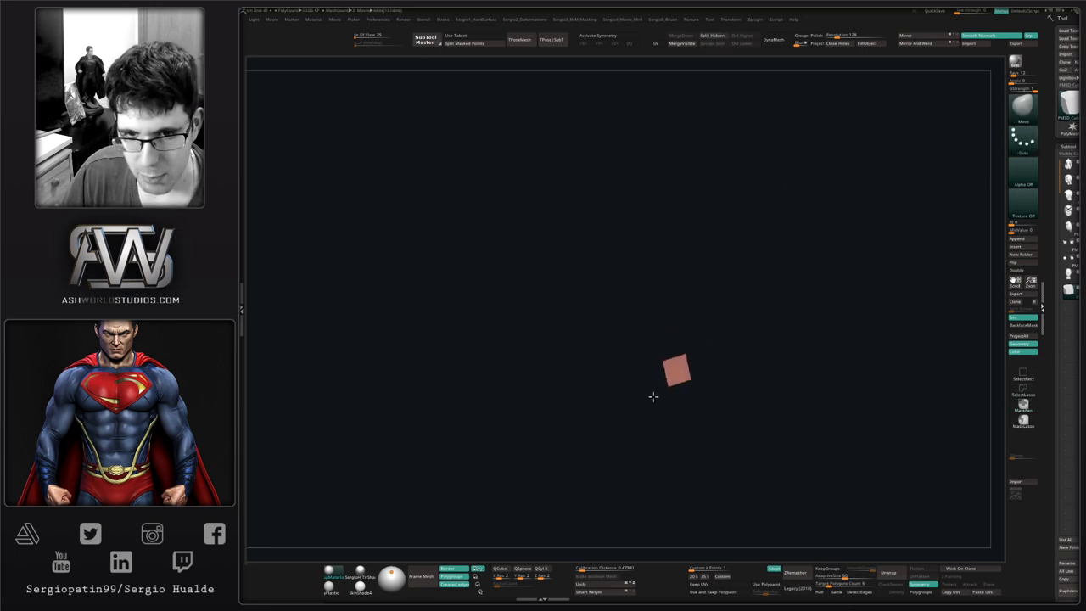
mouse_move(783, 249)
left_mouse_down("ctrl+shift")
mouse_move(690, 424)
mouse_move(848, 348)
left_mouse_up("ctrl+shift")
mouse_move(533, 361)
right_mouse_down()
mouse_move(569, 373)
mouse_move(546, 353)
right_mouse_up()
- Recentre the transform gizmo for the isolated polygon and position the polygon at the head's forehead, beside the face's centre line
right_click_drag(555, 398, 560, 441, "ctrl")
key("shift+s")
right_click_drag(559, 357, 600, 346, "shift")
key("w")
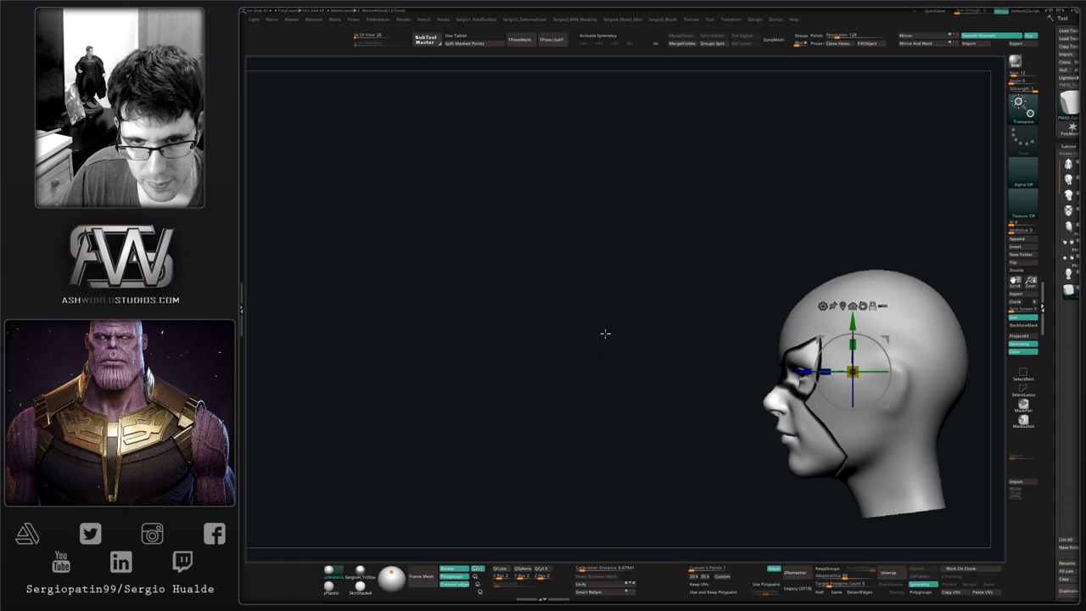
left_click(600, 310, "alt")
left_click(600, 309, "alt")
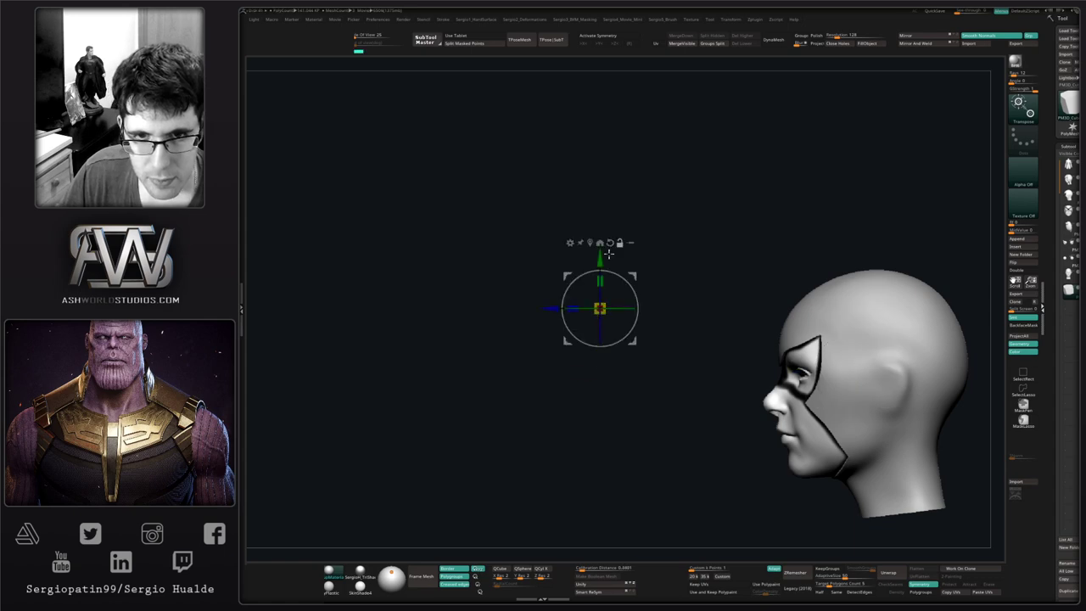
left_click_drag(633, 276, 829, 316, "alt")
right_click_drag(810, 348, 806, 406, "ctrl")
right_click_drag(730, 406, 639, 317)
key("shift+s")
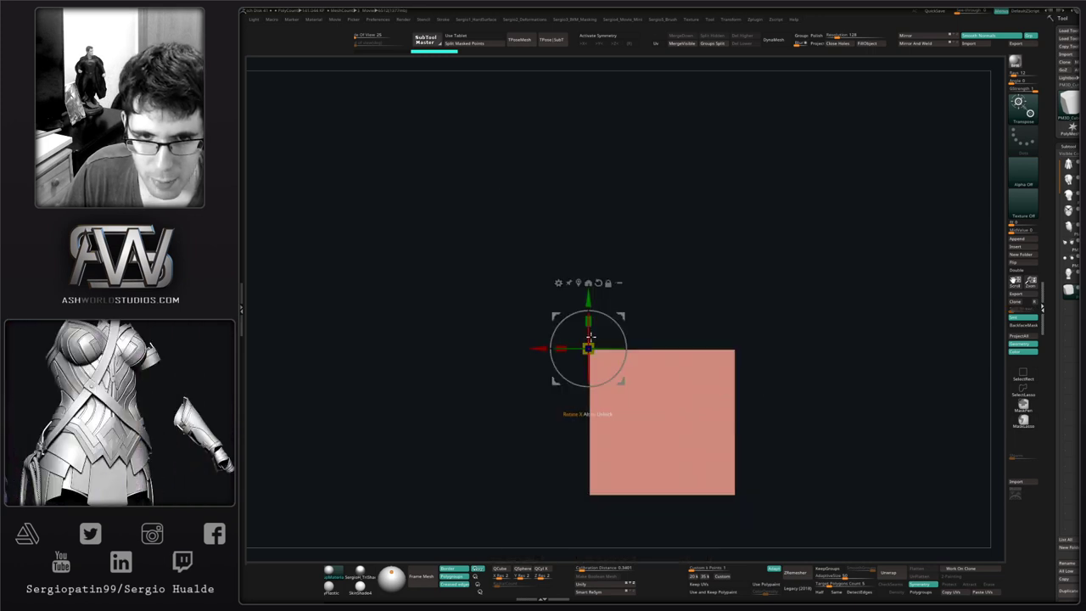
left_click_drag(589, 347, 544, 408)
key("shift+s")
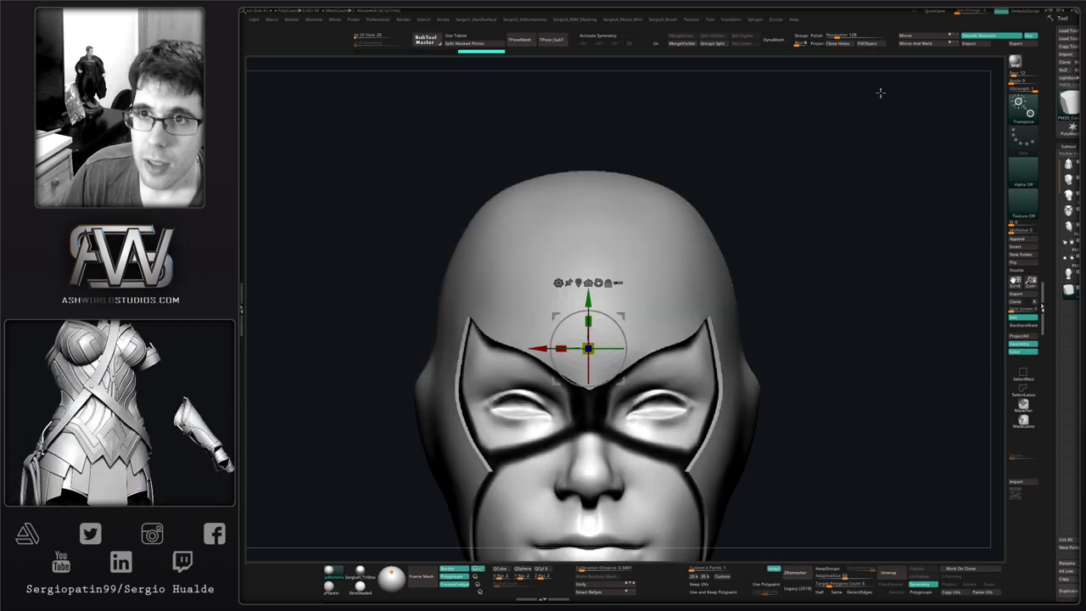
- Offset the flipped polygon from the centre line and mirror it into two separate quads with Mirror And Weld
left_click(911, 42)
key("shift+s")
right_click_drag(614, 357, 616, 398, "ctrl")
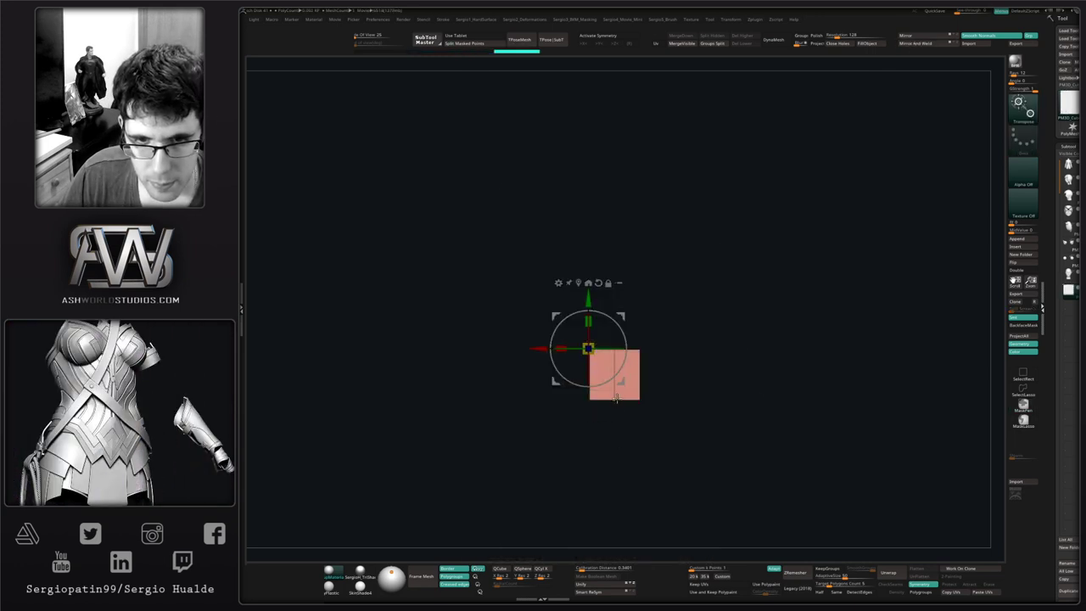
left_click(904, 44)
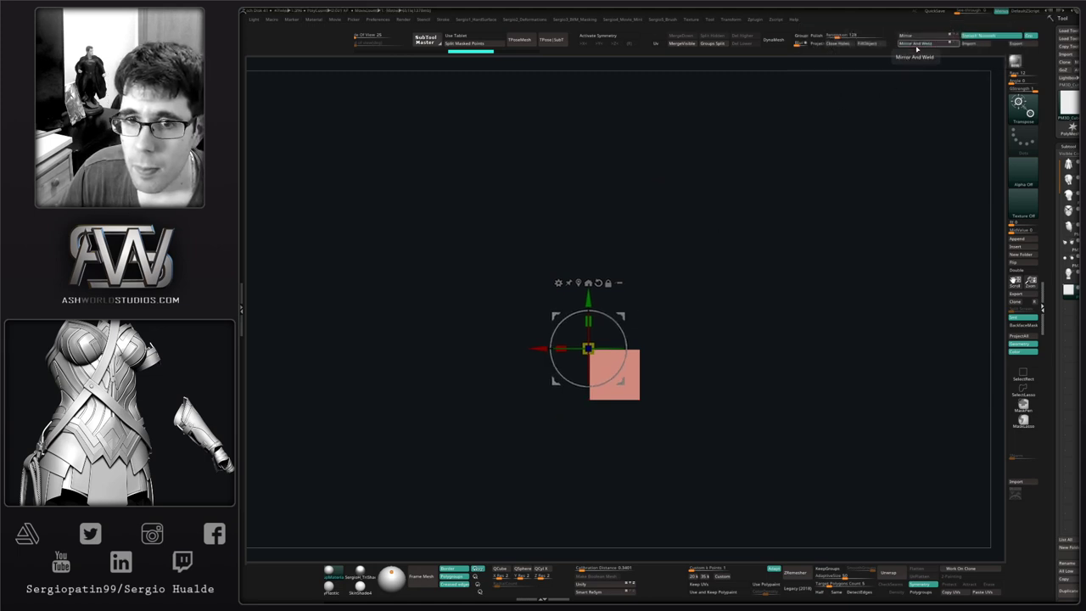
left_click(916, 36)
left_click(917, 43)
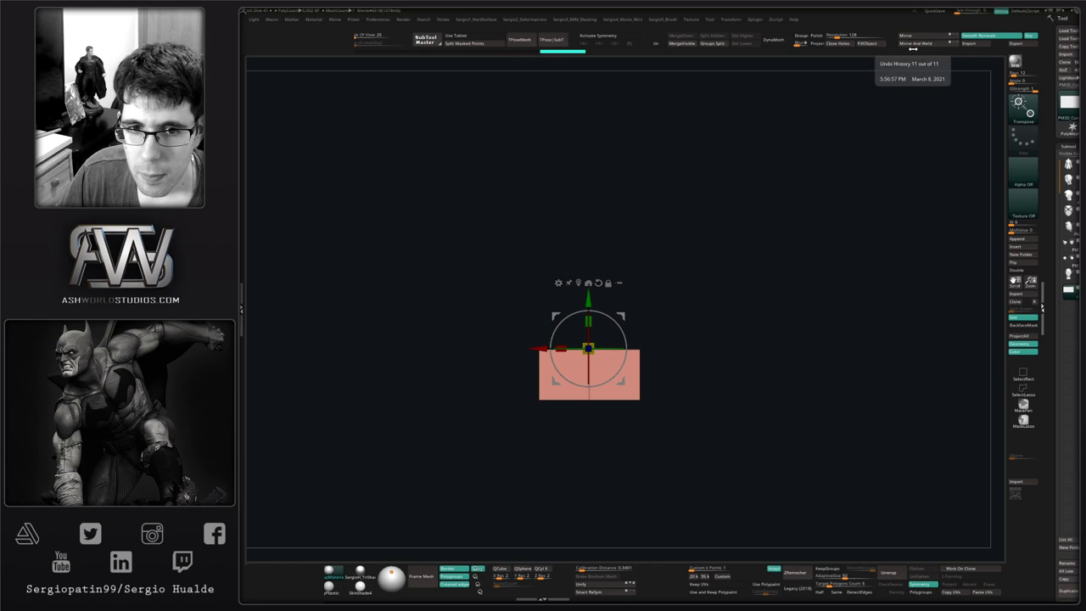
key("ctrl+z")
left_click_drag(622, 315, 609, 316)
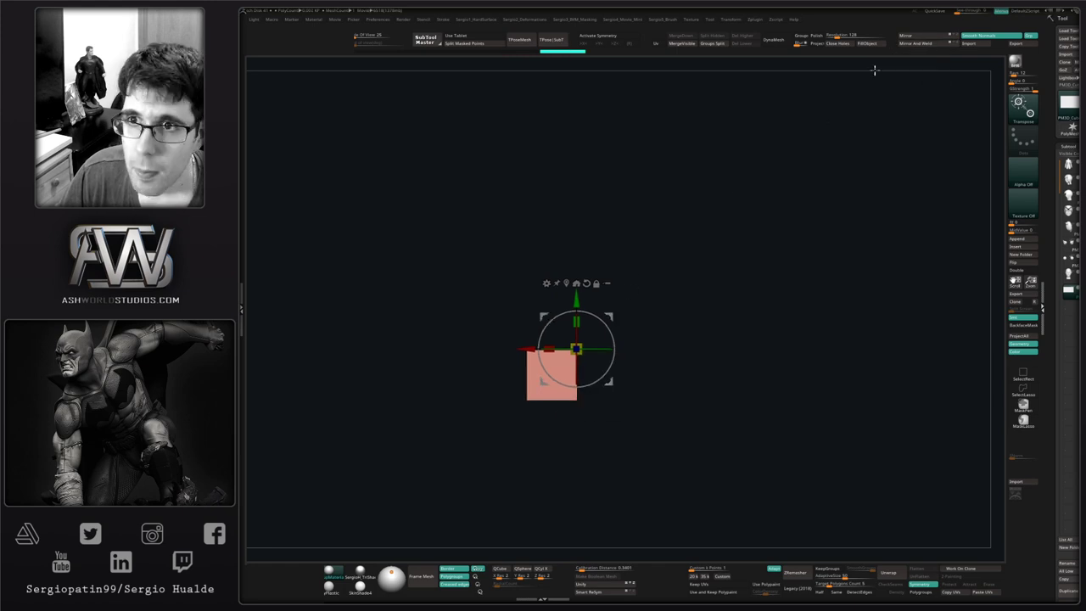
left_click(913, 45)
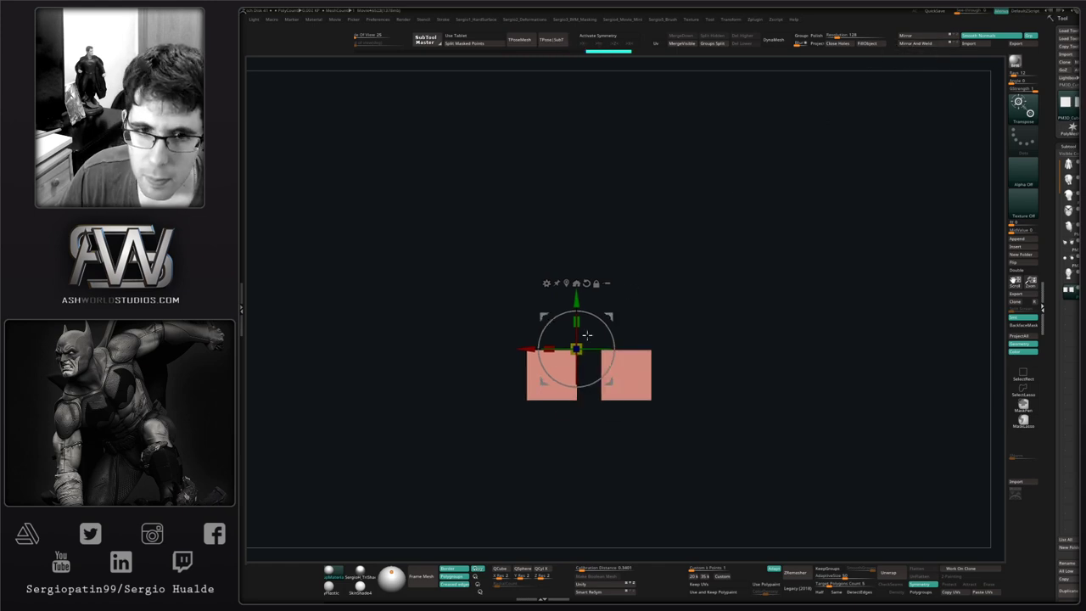
- Move and rotate the mirrored quads with symmetry so they sit on the face between the eyes and the brow
key("shift+s")
right_click_drag(695, 339, 611, 327)
left_click_drag(609, 310, 529, 367)
right_click_drag(373, 424, 605, 315, "shift")
left_click_drag(537, 327, 562, 307)
left_click_drag(628, 300, 565, 349)
key("shift+f")
key("shift+f")
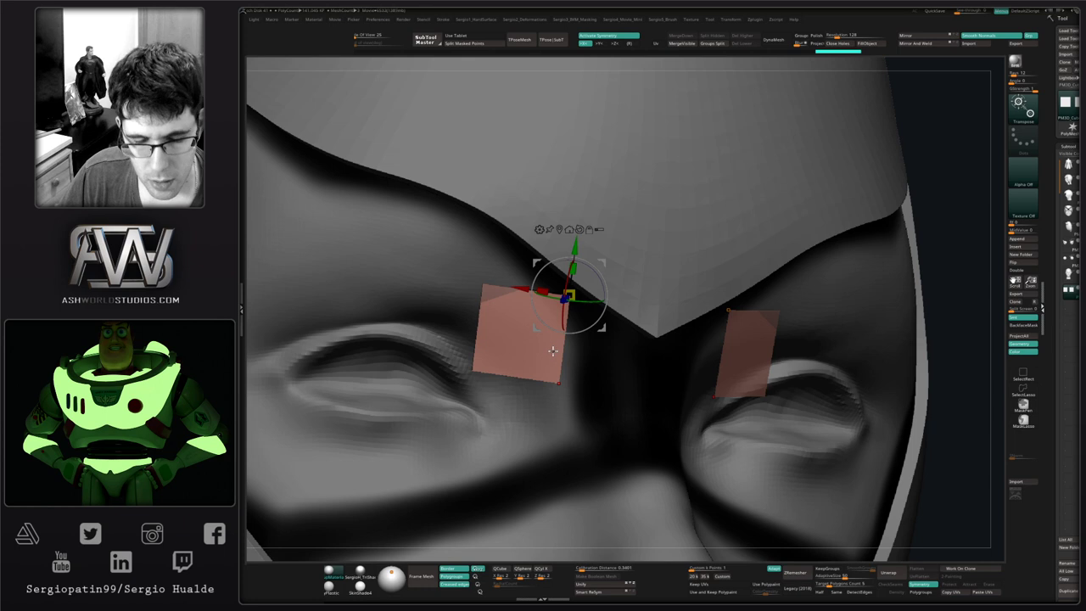
- Set ZModeler's point Move and edge Extrude actions to Snap To Surface
key("q")
key("space")
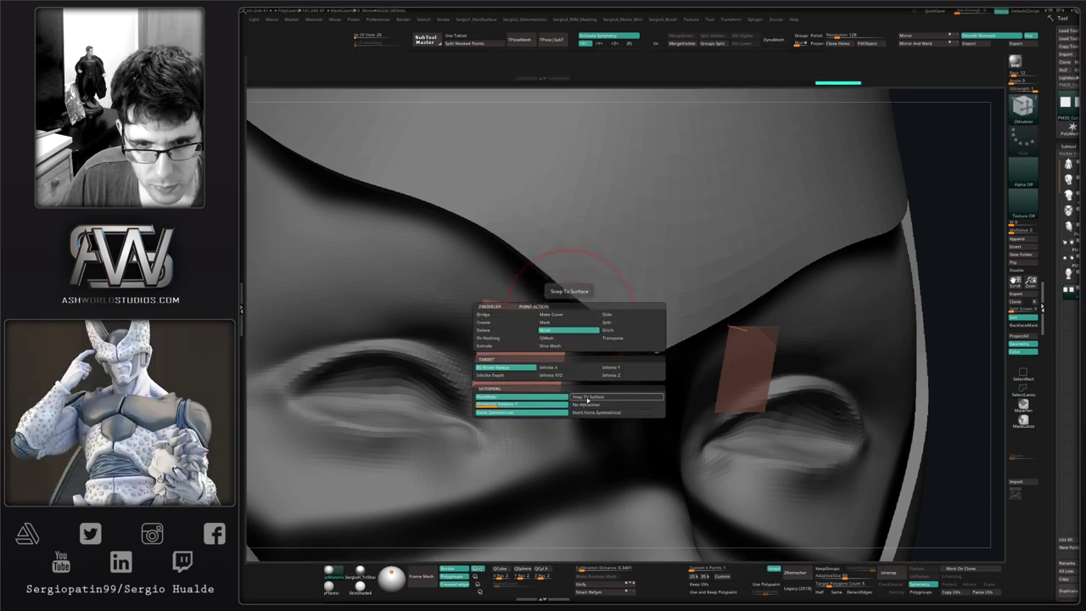
key("space")
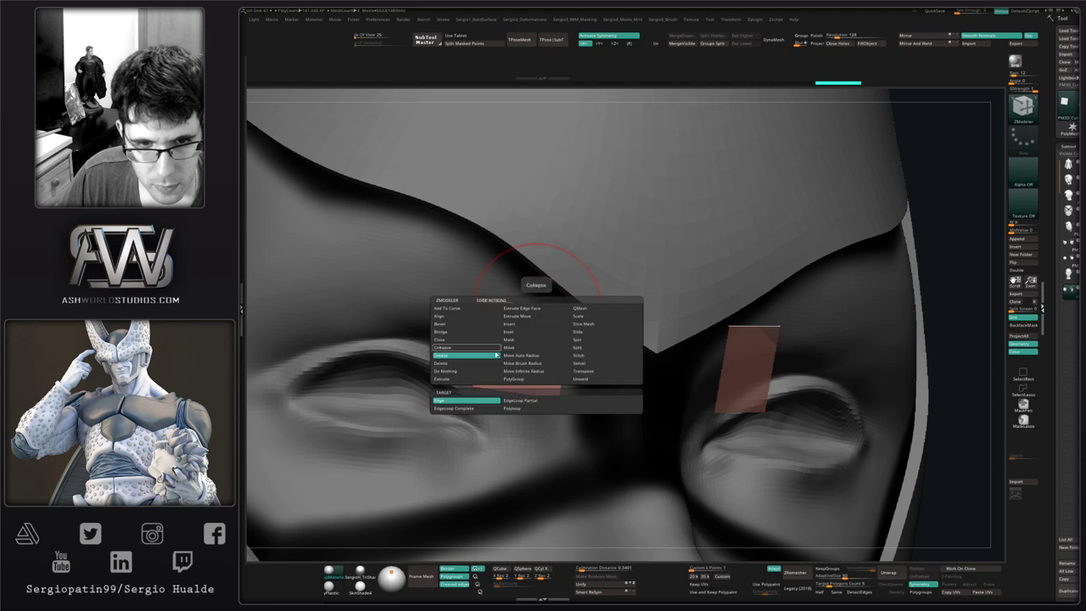
left_click(472, 379)
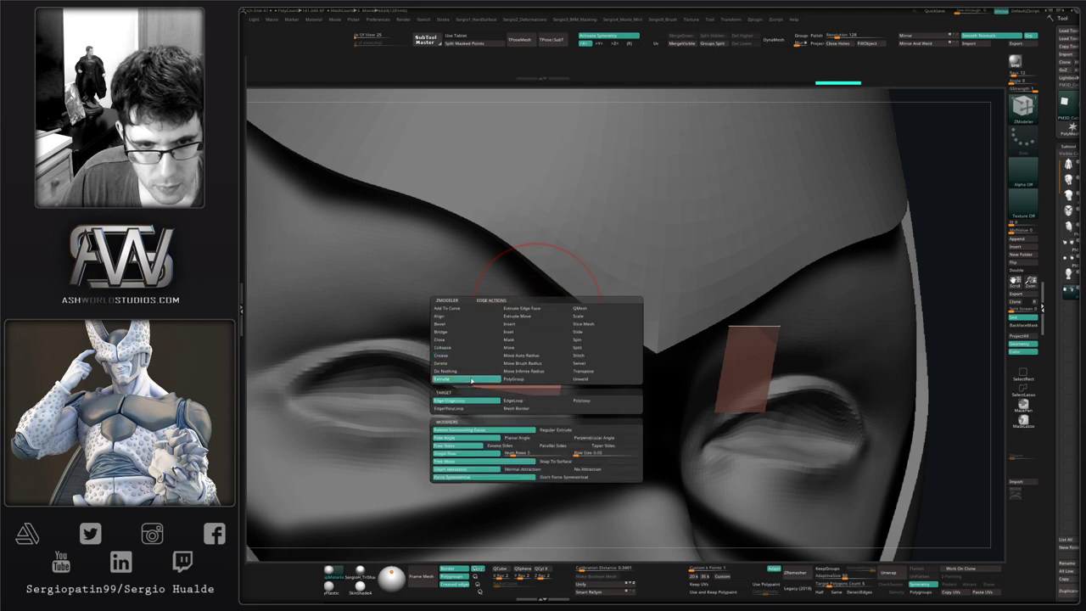
left_click(545, 463)
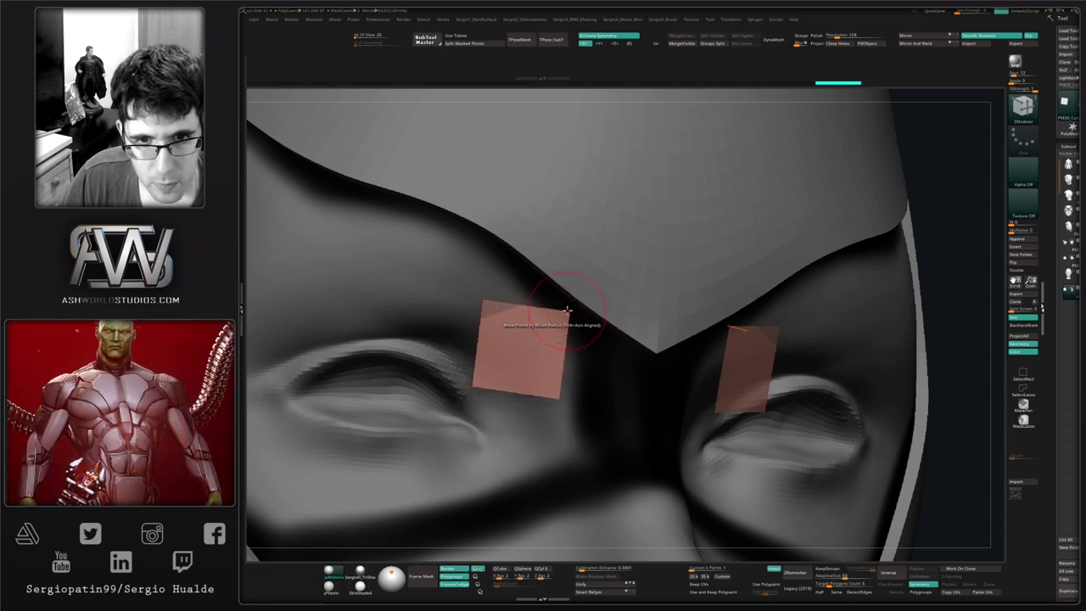
- Hide the cowl and move the quad's corners onto the painted brow line beside the nose bridge
left_click(1076, 226)
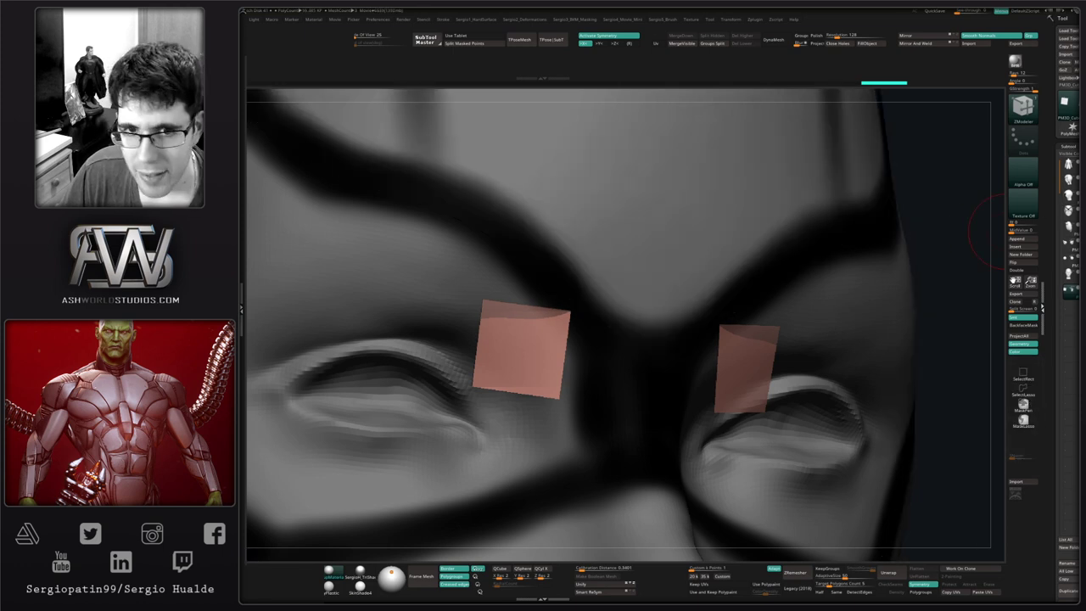
right_click_drag(618, 308, 684, 303, "alt")
left_click_drag(630, 302, 630, 346)
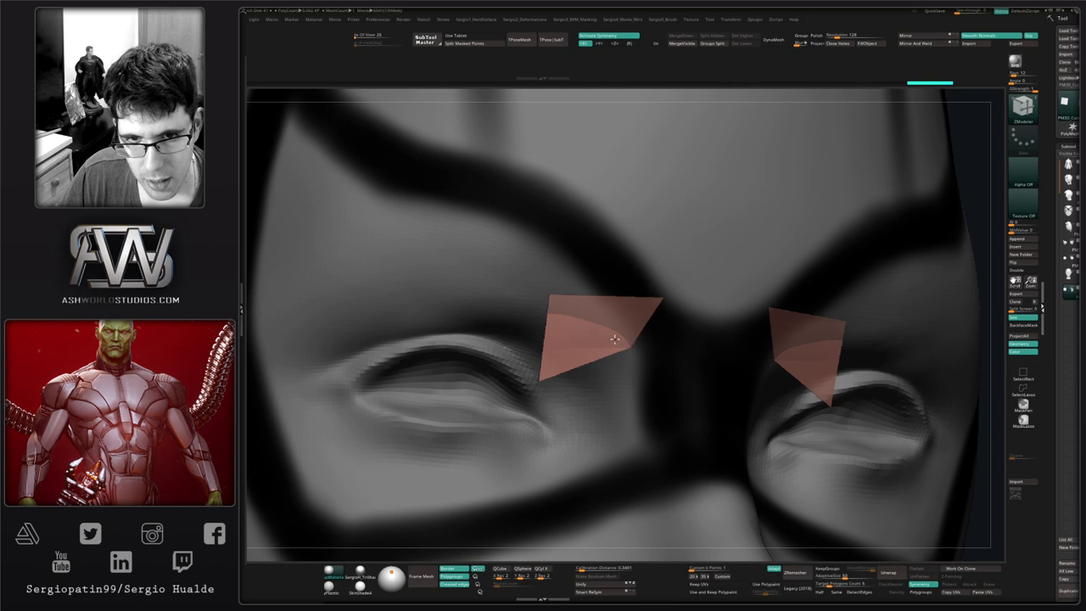
left_click_drag(551, 296, 616, 241)
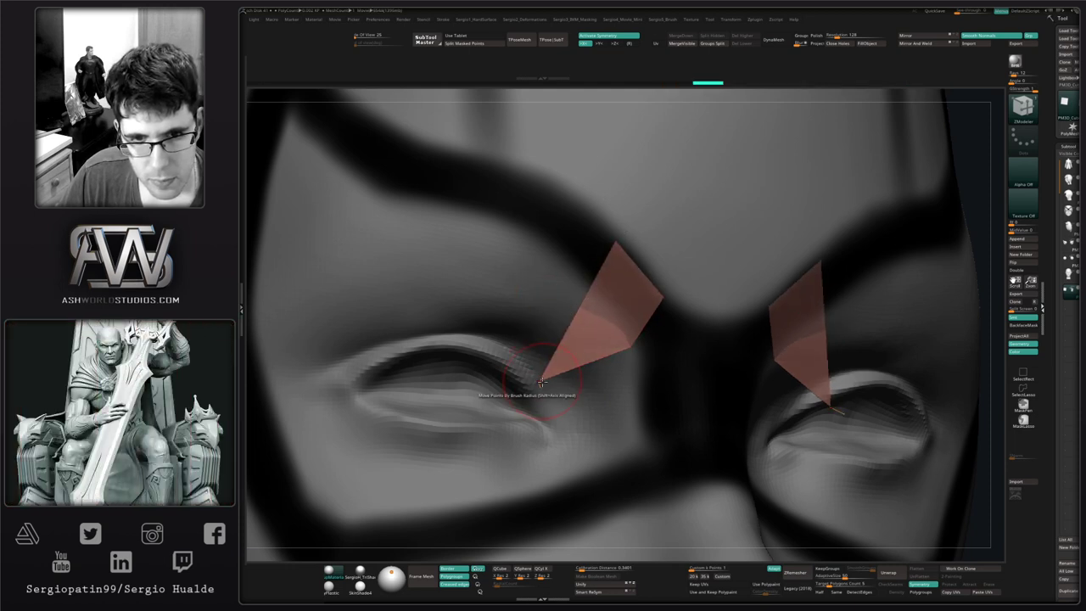
- Pull the quad's stretched corner up with the Move brush, then fit it to the painted line with ZModeler
right_click_drag(541, 382, 565, 384)
key("b")
key("m")
key("v")
left_click_drag(541, 374, 589, 252)
key("b")
key("z")
key("m")
left_click_drag(563, 324, 593, 285)
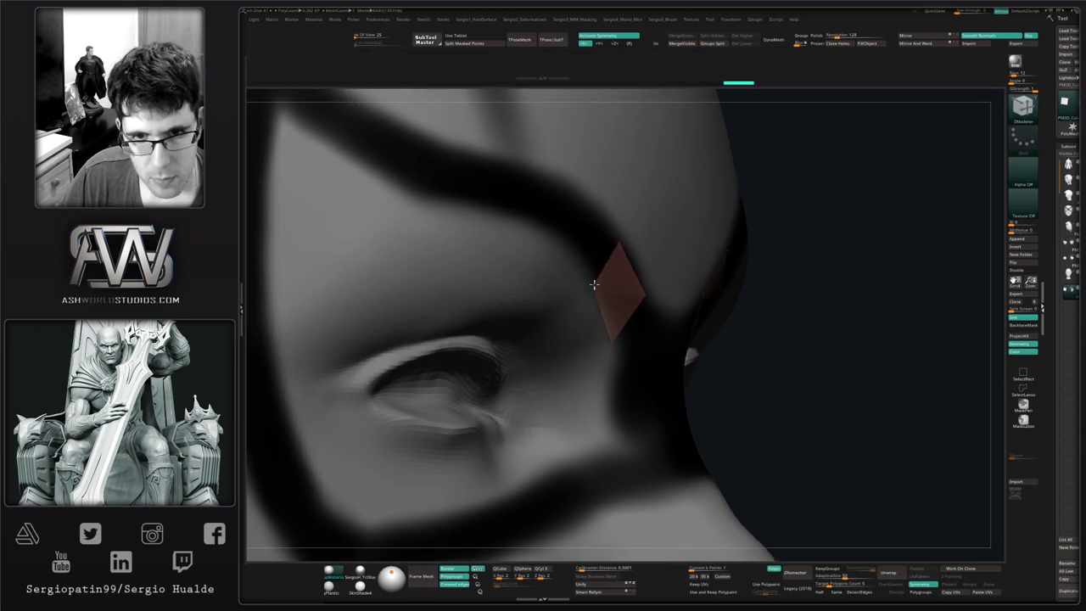
mouse_move(594, 284)
right_mouse_down()
mouse_move(584, 296)
mouse_move(600, 285)
right_mouse_up()
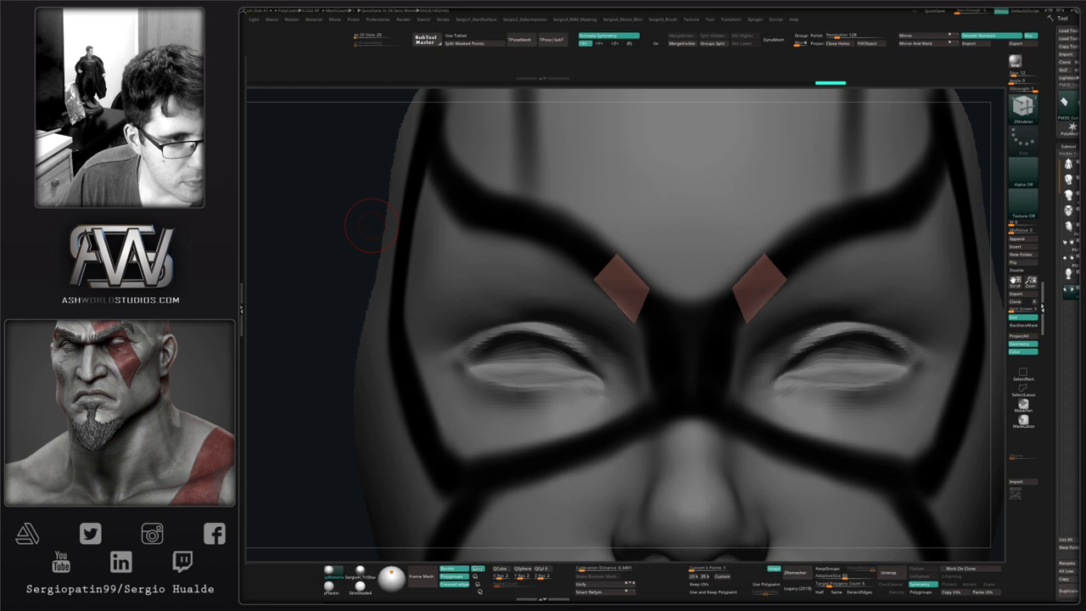
- Extrude the quad's outer edge twice along the painted brow line and narrow the strip's outer end
right_click_drag(551, 319, 693, 321)
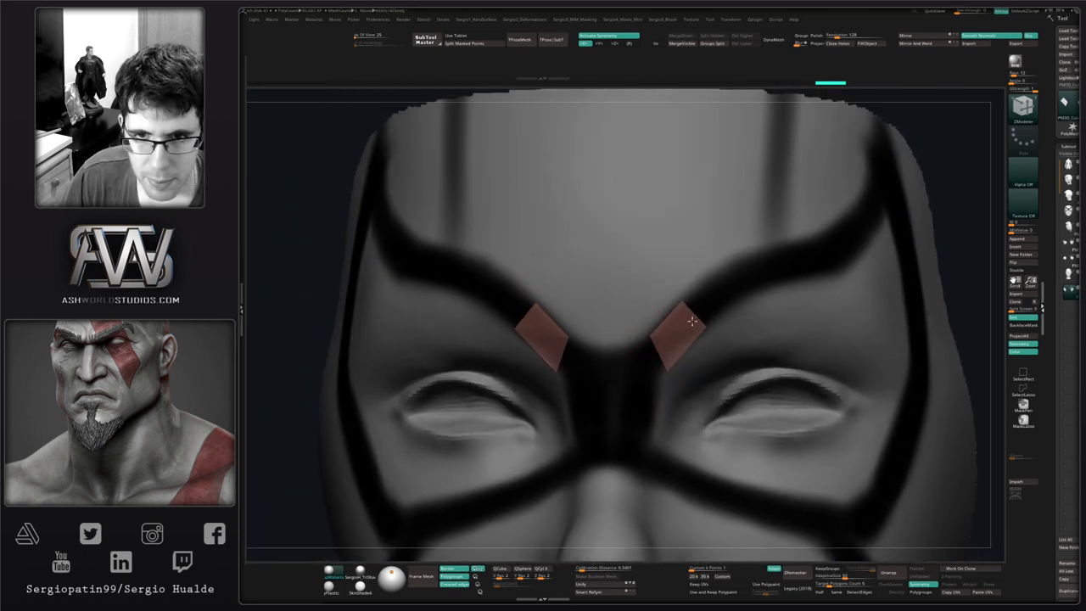
left_click_drag(693, 320, 789, 272)
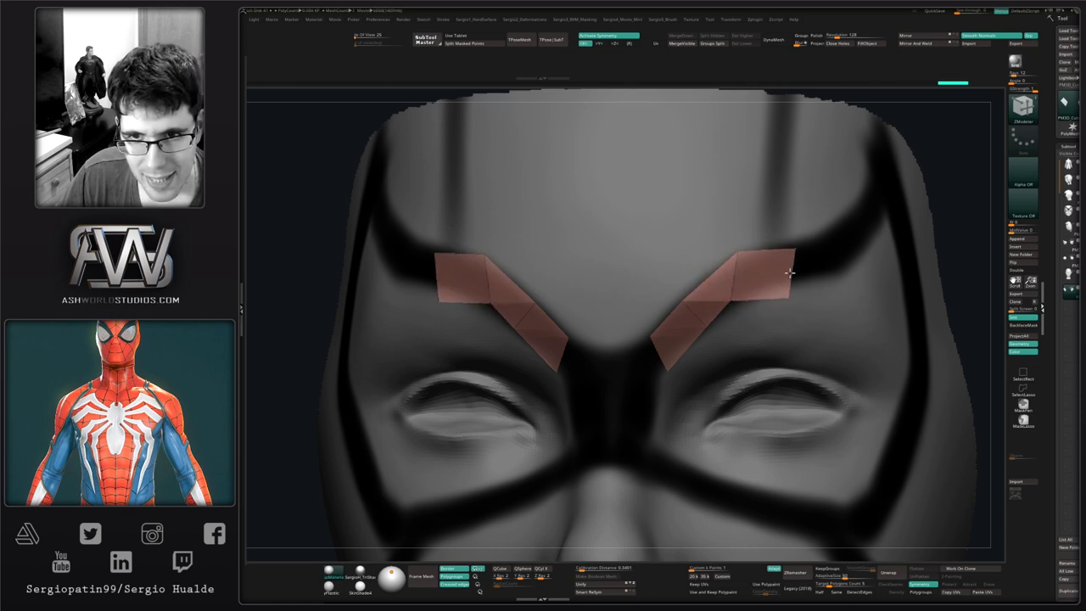
right_click_drag(795, 280, 721, 288, "alt")
mouse_move(715, 304)
left_mouse_down()
mouse_move(693, 286)
mouse_move(702, 286)
left_mouse_up()
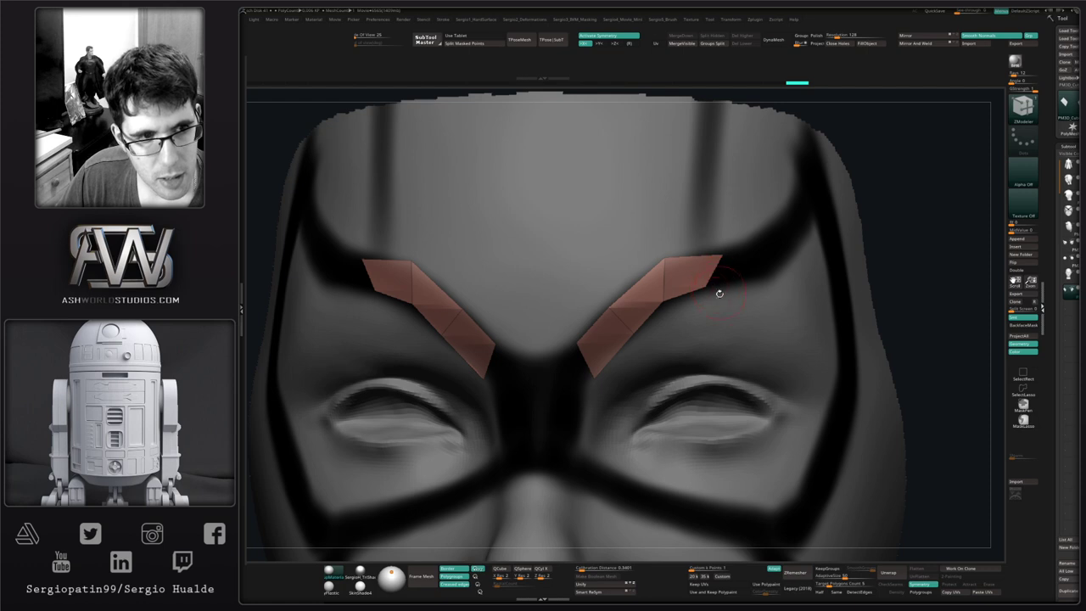
- Raise the point at the strip's bend and extrude further segments along the brow line towards the temple
right_click_drag(719, 294, 651, 340, "alt")
left_click(592, 302)
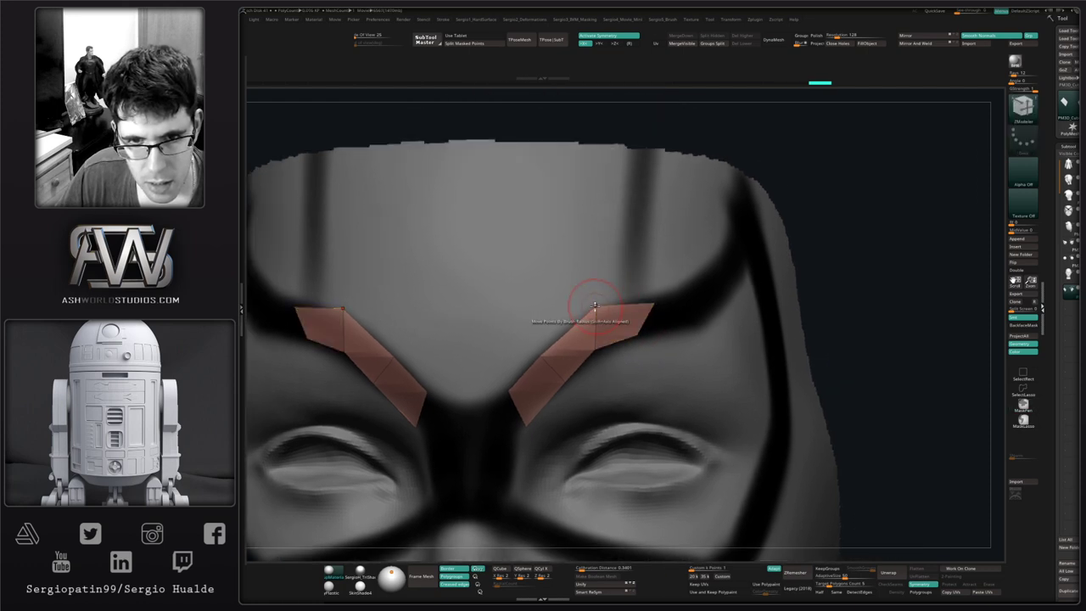
mouse_move(594, 305)
left_mouse_down()
mouse_move(597, 295)
mouse_move(675, 309)
mouse_move(694, 298)
mouse_move(680, 294)
left_mouse_up()
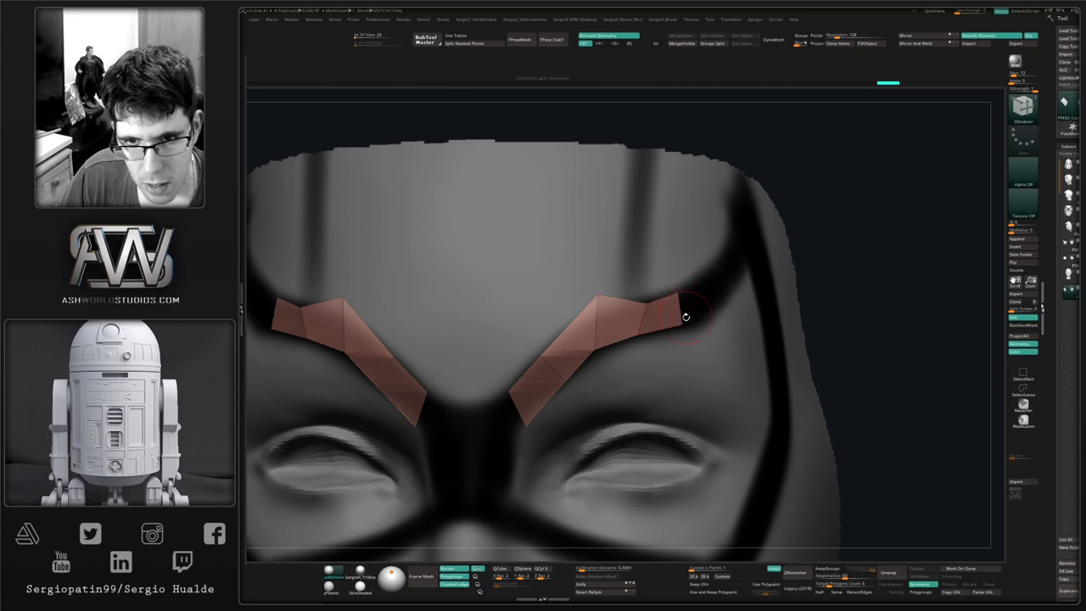
right_click_drag(686, 344, 629, 359)
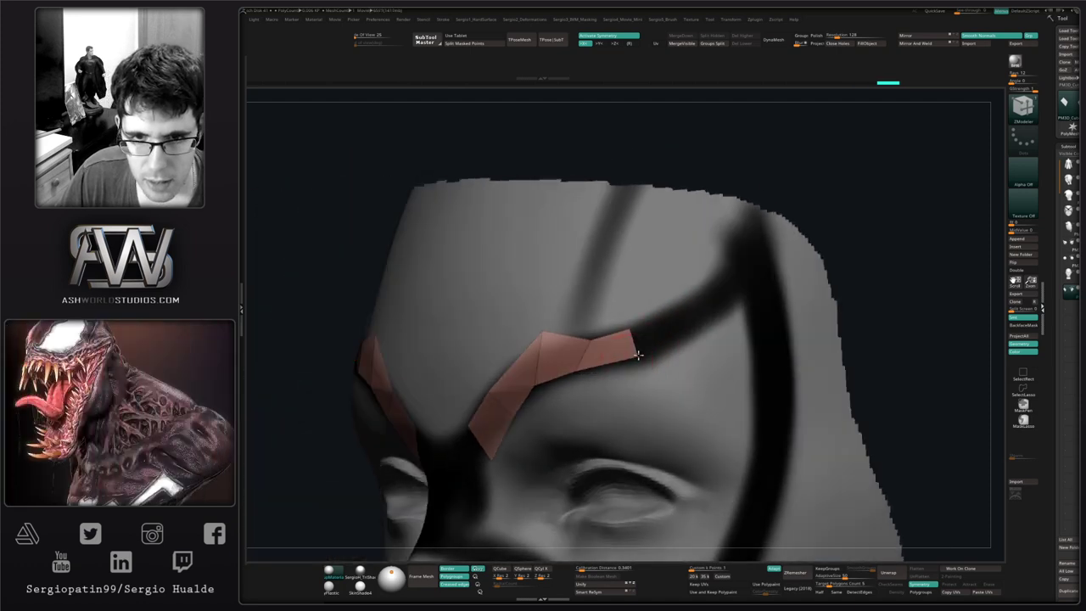
mouse_move(633, 344)
left_mouse_down()
mouse_move(669, 323)
mouse_move(676, 336)
mouse_move(717, 299)
left_mouse_up()
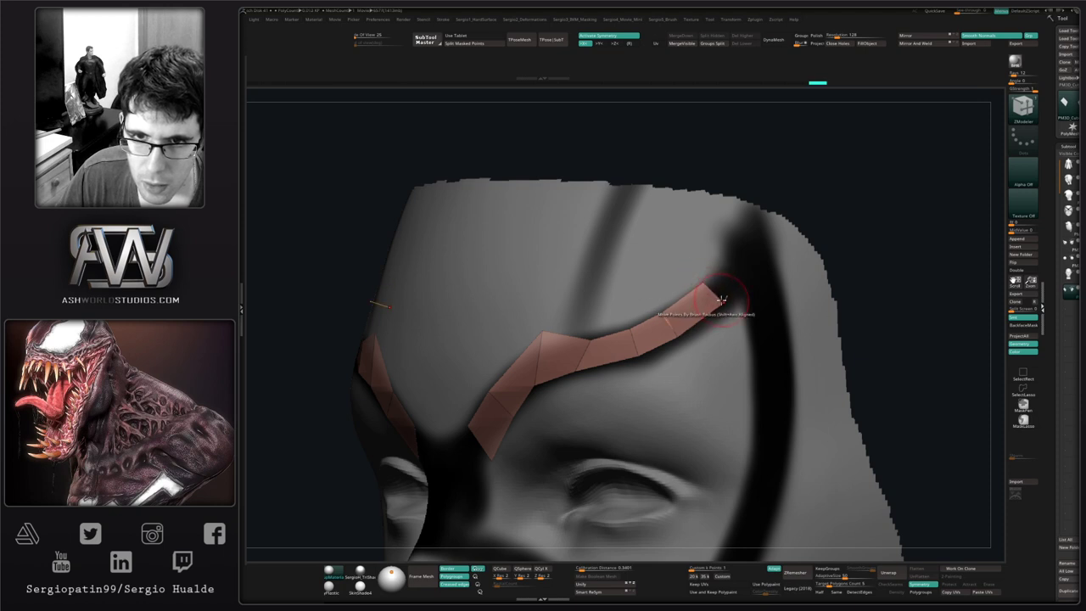
- Extrude the brow strip's end up to the mask's vertical side line and turn its last segment to meet that line
right_click_drag(716, 300, 650, 337, "alt")
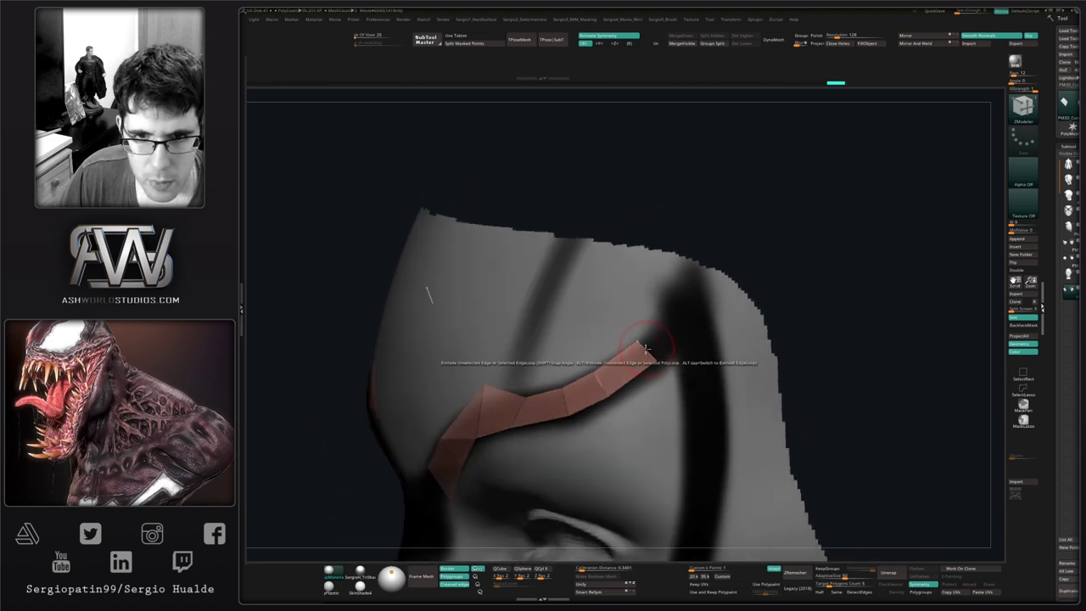
left_click_drag(650, 346, 677, 325)
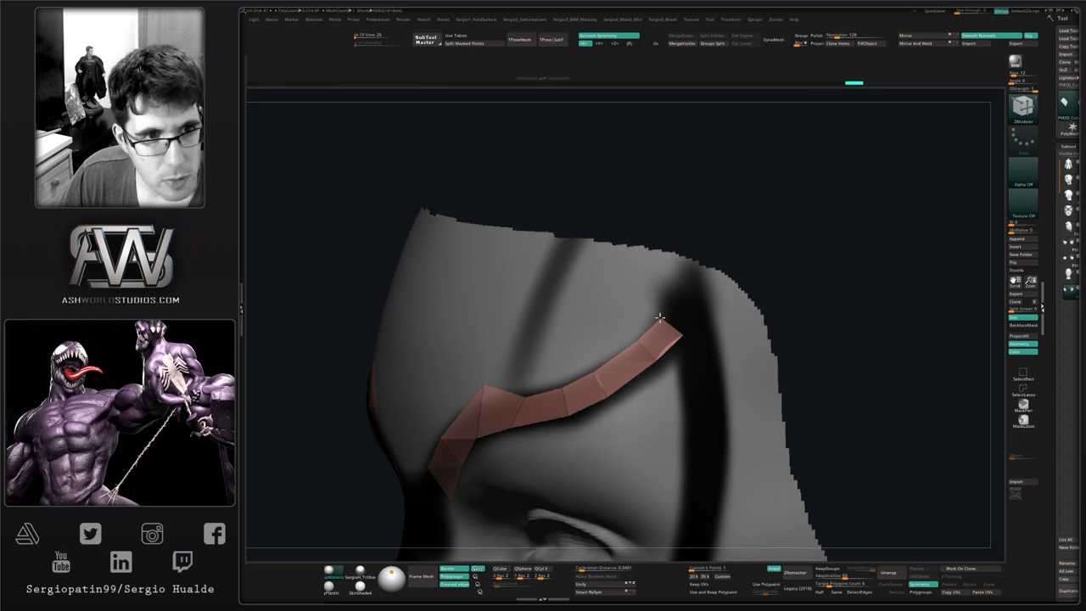
left_click_drag(659, 317, 696, 317)
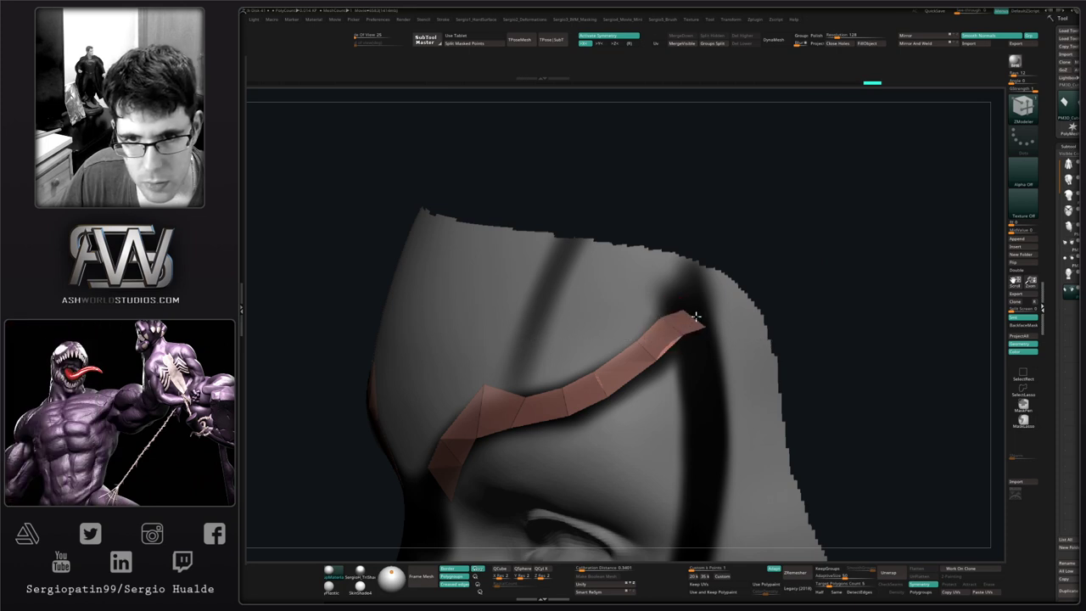
- Extrude the strip down the vertical side line and up from the corner, tapering the upper segment to a point
right_click_drag(709, 310, 683, 281)
left_click_drag(695, 306, 690, 318)
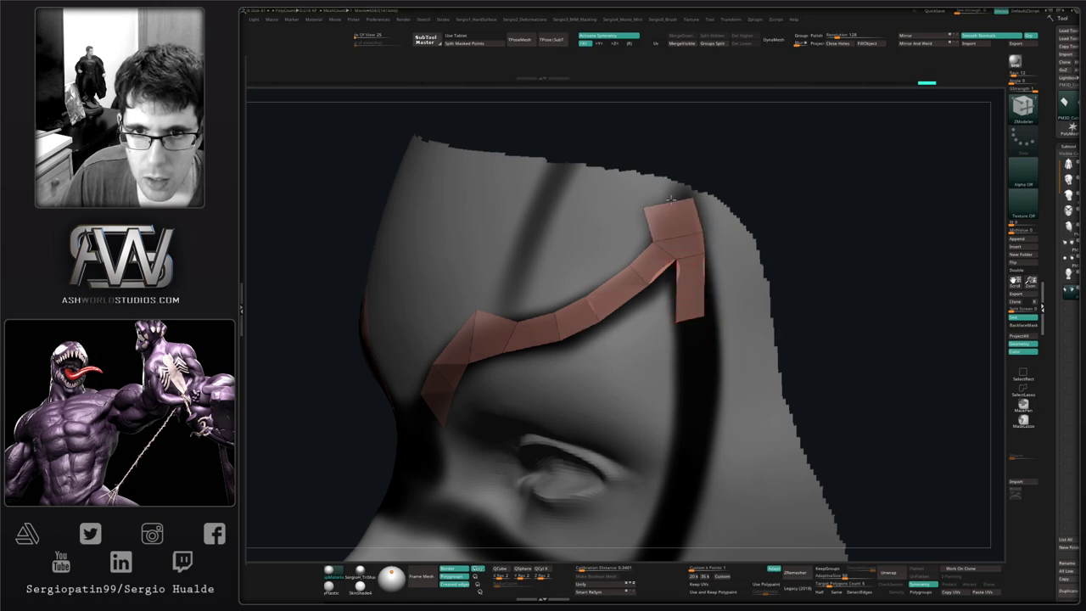
left_click_drag(645, 208, 673, 204)
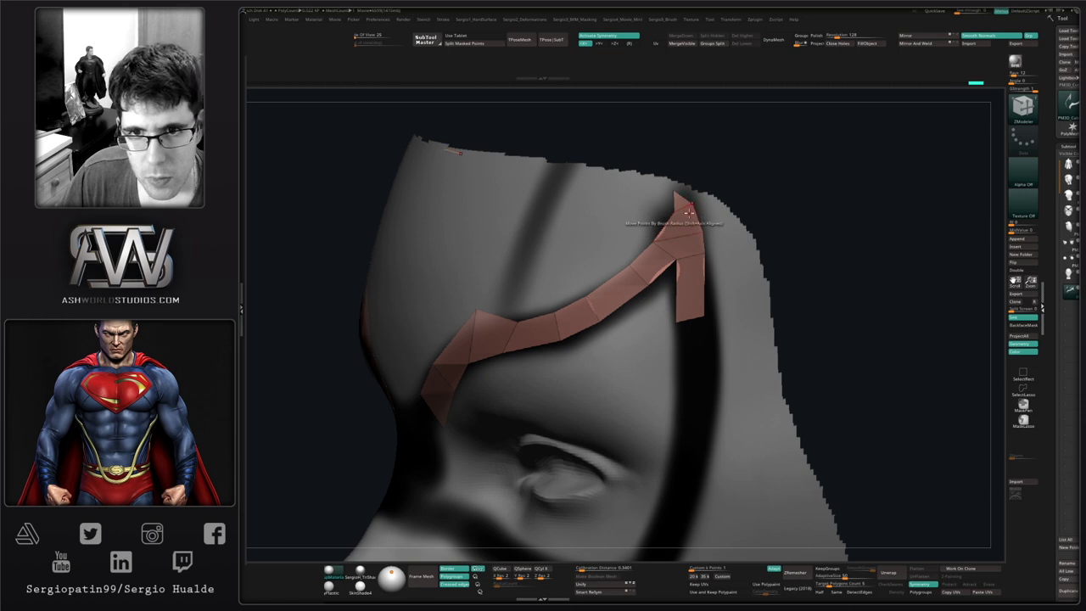
right_click_drag(689, 212, 692, 274, "ctrl")
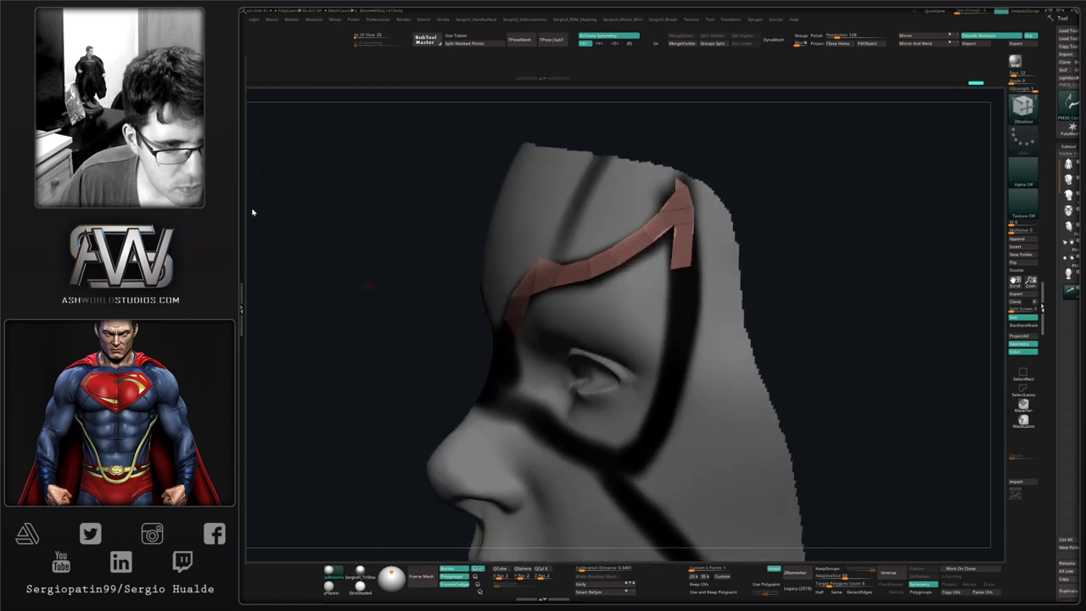
- Extrude the strip's lower end down the painted side line in two segments to the mask's lower outer corner
right_click_drag(755, 282, 645, 258)
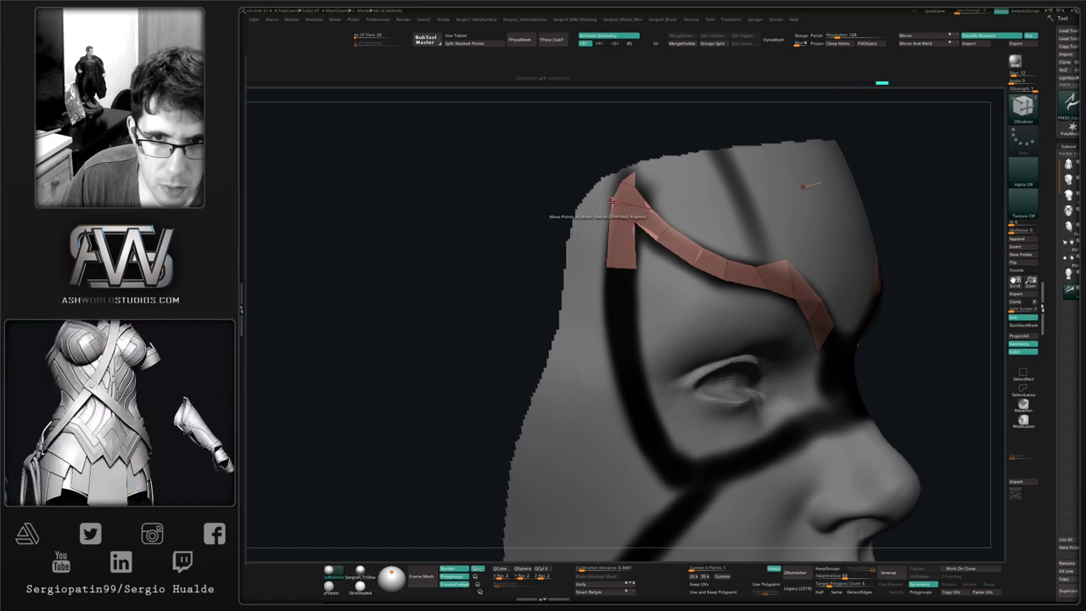
right_click_drag(630, 279, 665, 223)
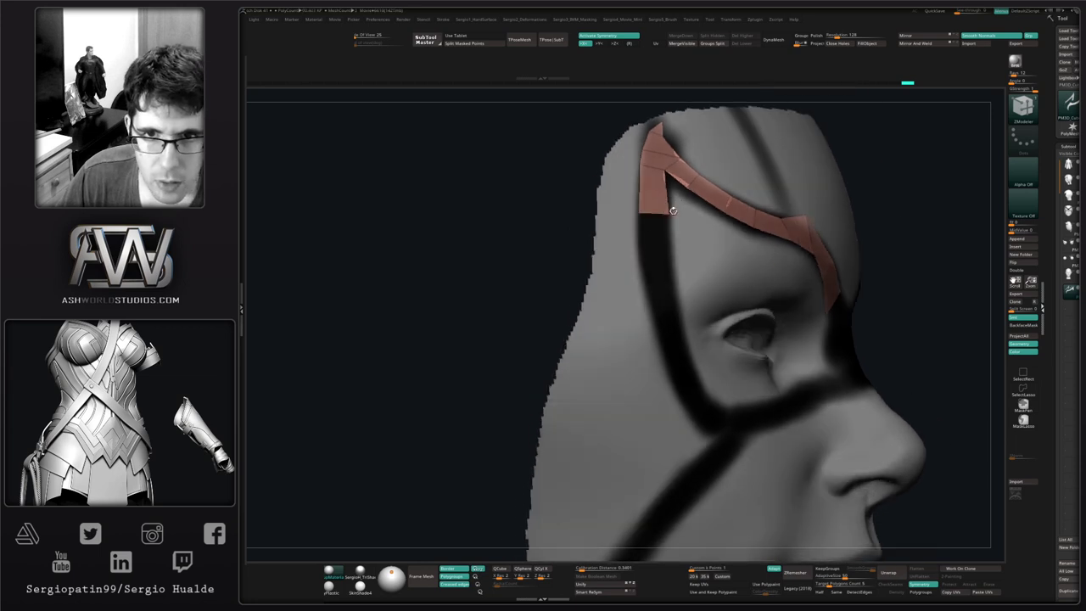
left_click_drag(663, 215, 663, 304)
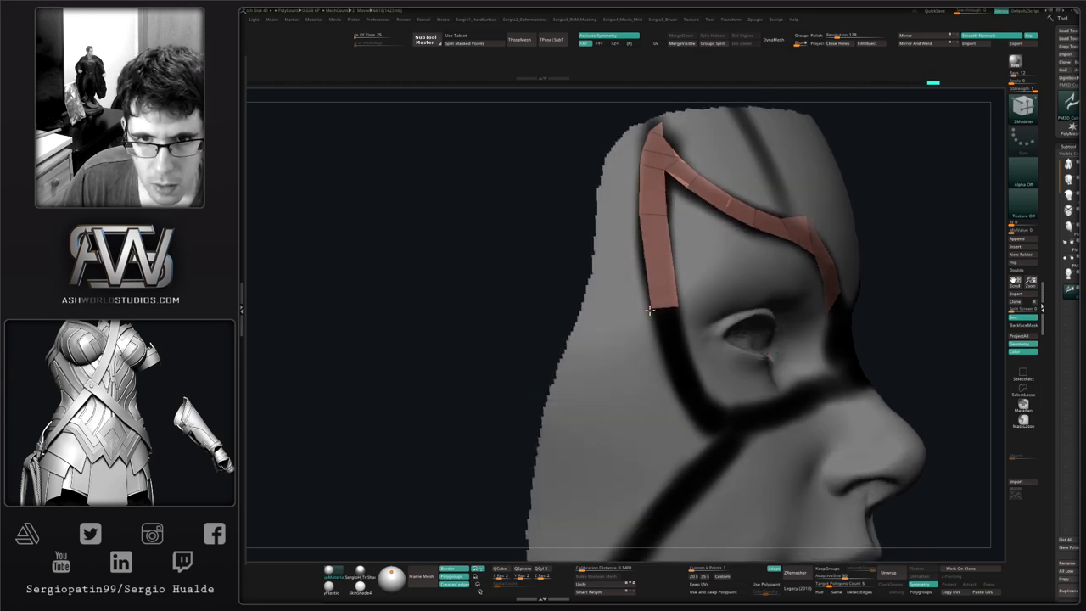
right_click_drag(676, 307, 626, 275)
left_click_drag(626, 274, 657, 360)
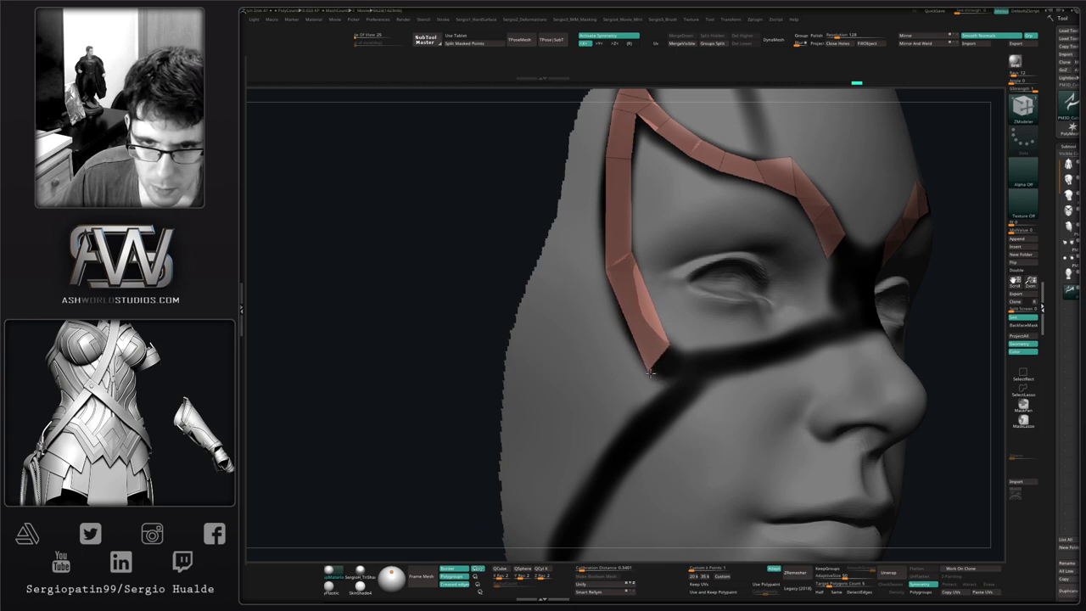
- Extrude the strip from the lower outer corner along the painted line under the eye to the side of the nose
mouse_move(628, 323)
right_mouse_down()
mouse_move(639, 336)
mouse_move(622, 331)
right_mouse_up()
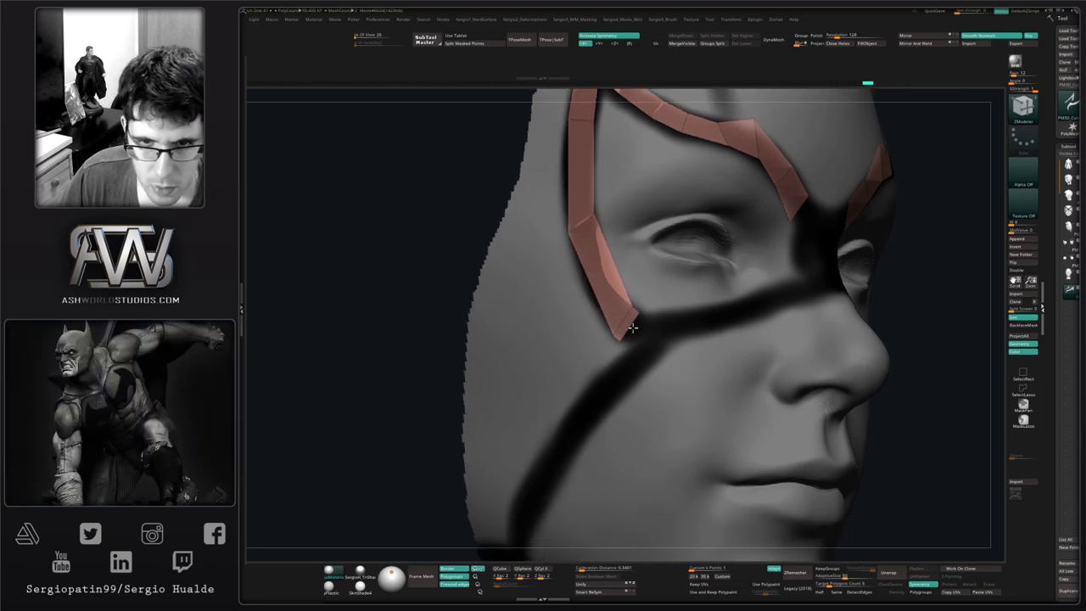
left_click_drag(632, 327, 708, 318)
right_click_drag(707, 320, 646, 302)
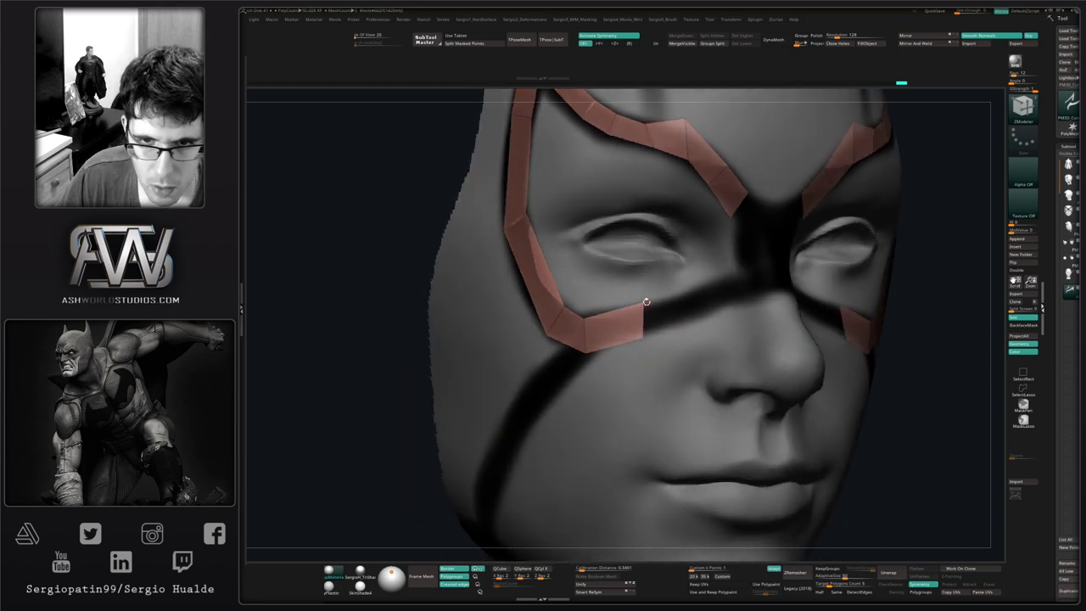
left_click_drag(628, 310, 754, 275)
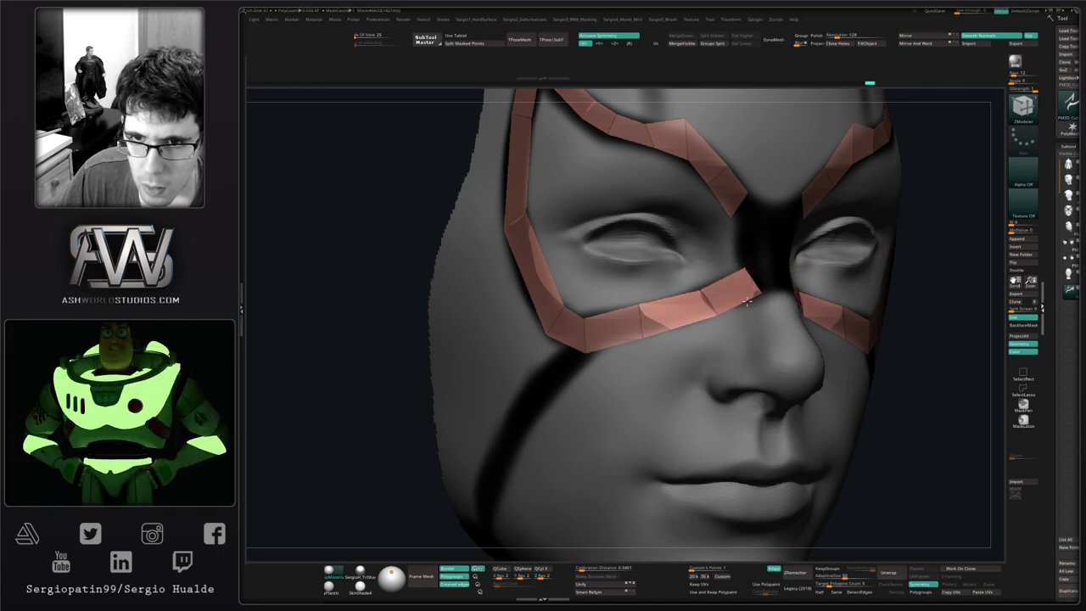
left_click(756, 293)
left_click(711, 314)
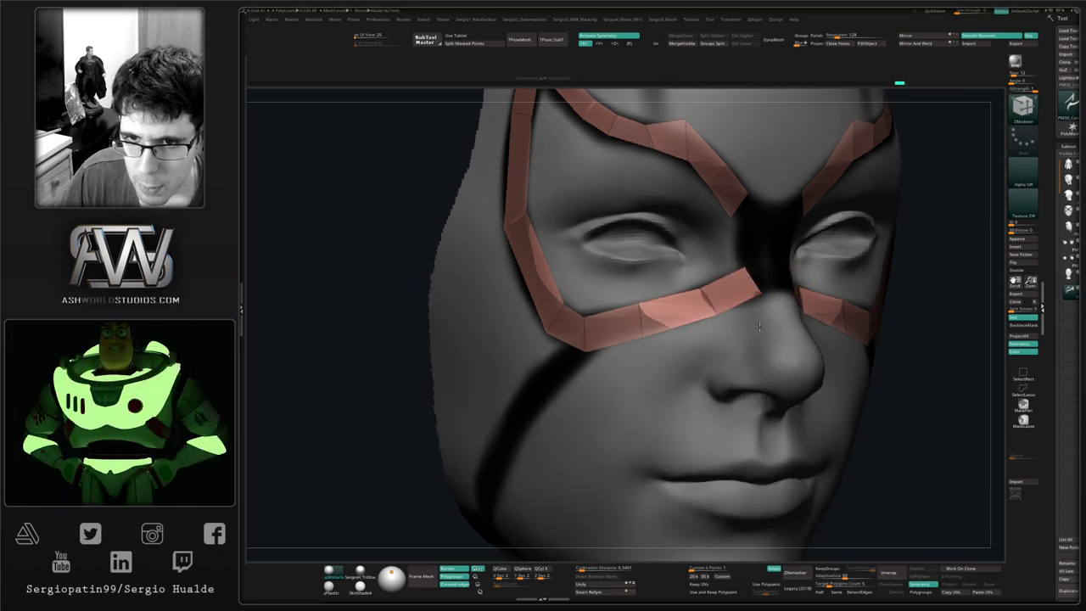
- Turn the under-eye strip's end towards the nose and extrude it to the centre line, joining both halves across the nose
key("s")
mouse_move(712, 314)
right_mouse_down()
mouse_move(753, 308)
mouse_move(763, 292)
right_mouse_up()
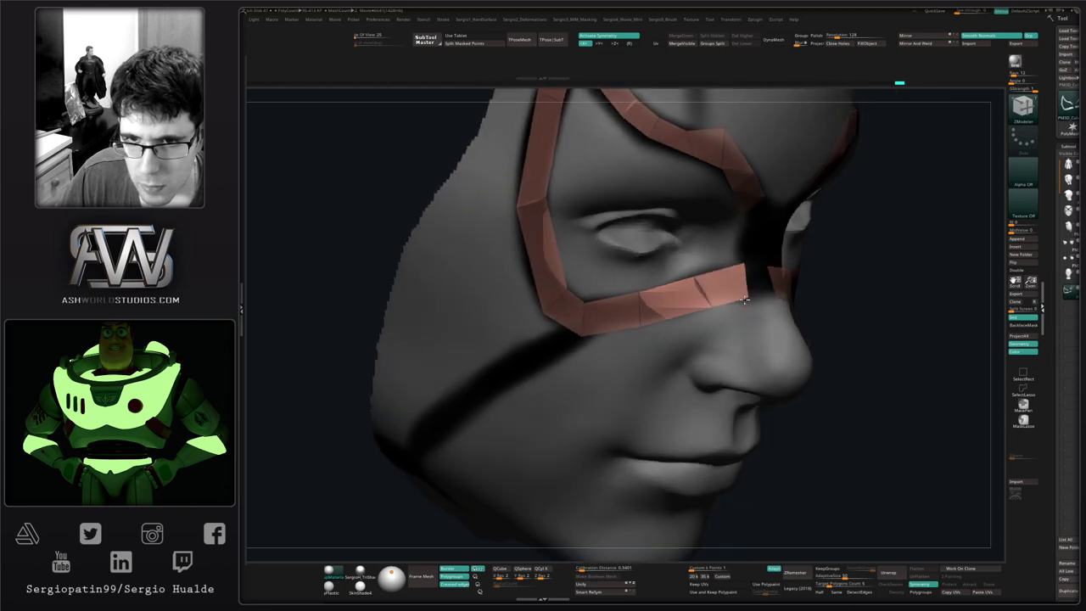
left_click_drag(747, 297, 764, 285)
left_click(763, 267)
right_click_drag(776, 263, 755, 284)
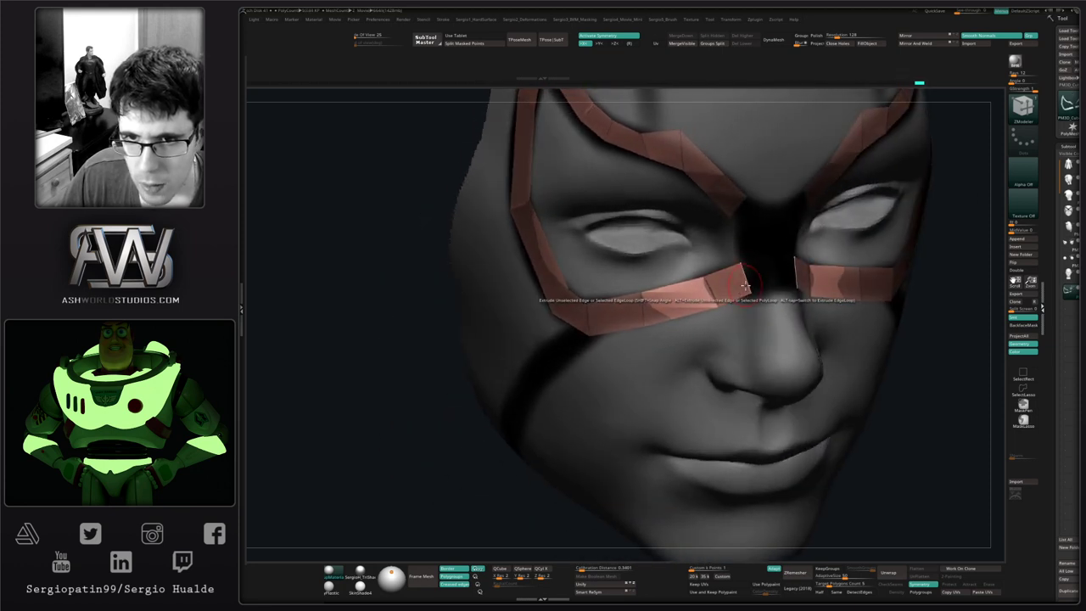
left_click_drag(763, 274, 769, 253)
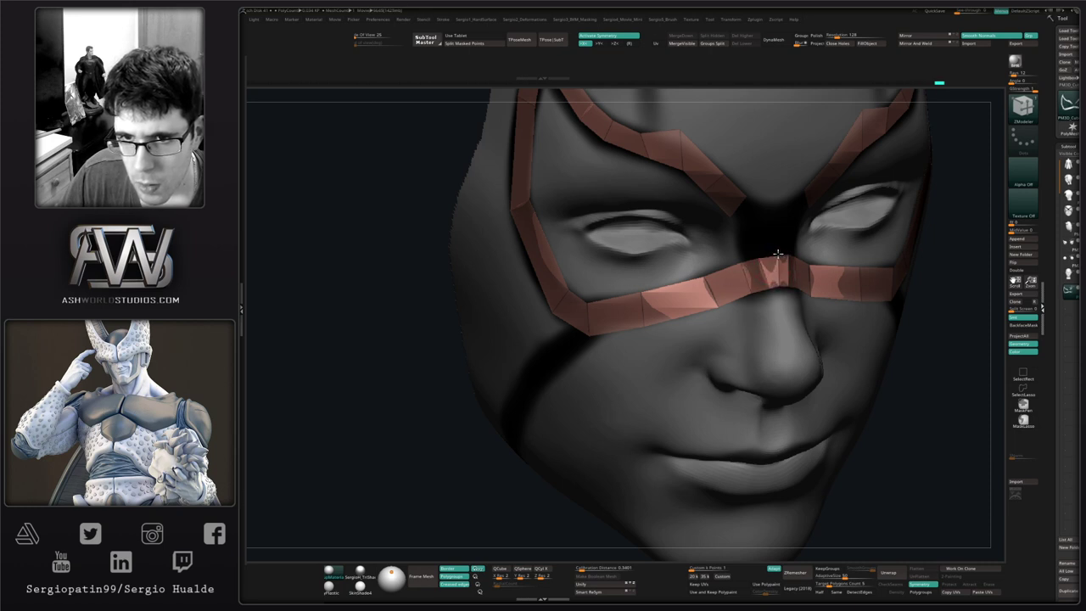
- Join the brow strips at the centre and fill the nose bridge with polygons between the upper and lower strips
mouse_move(798, 269)
right_mouse_down("shift")
mouse_move(778, 251)
mouse_move(784, 257)
right_mouse_up("shift")
left_click_drag(734, 210, 763, 247)
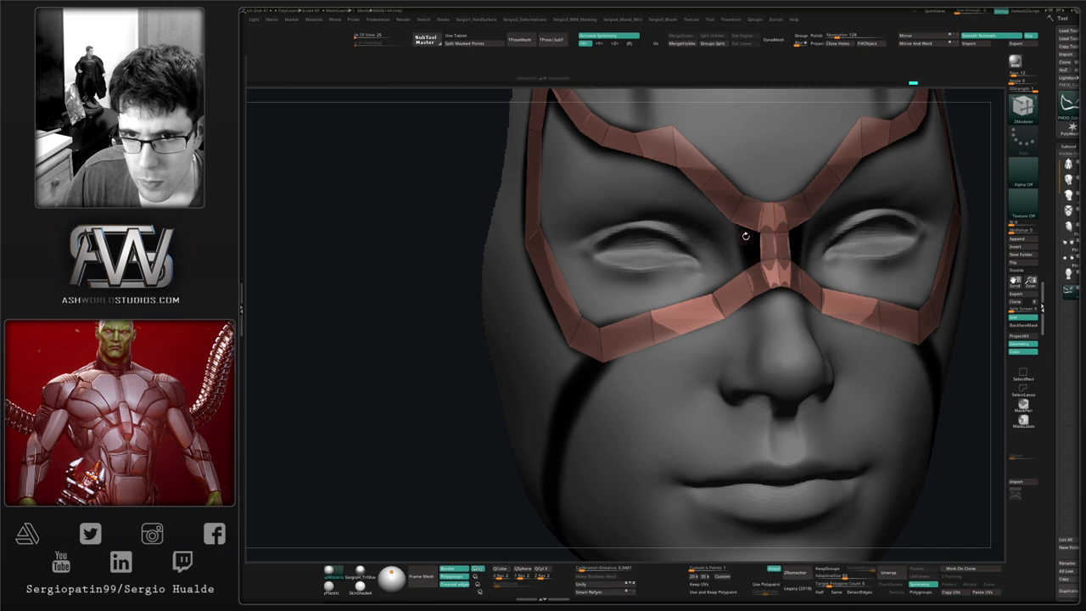
right_click_drag(745, 236, 745, 247)
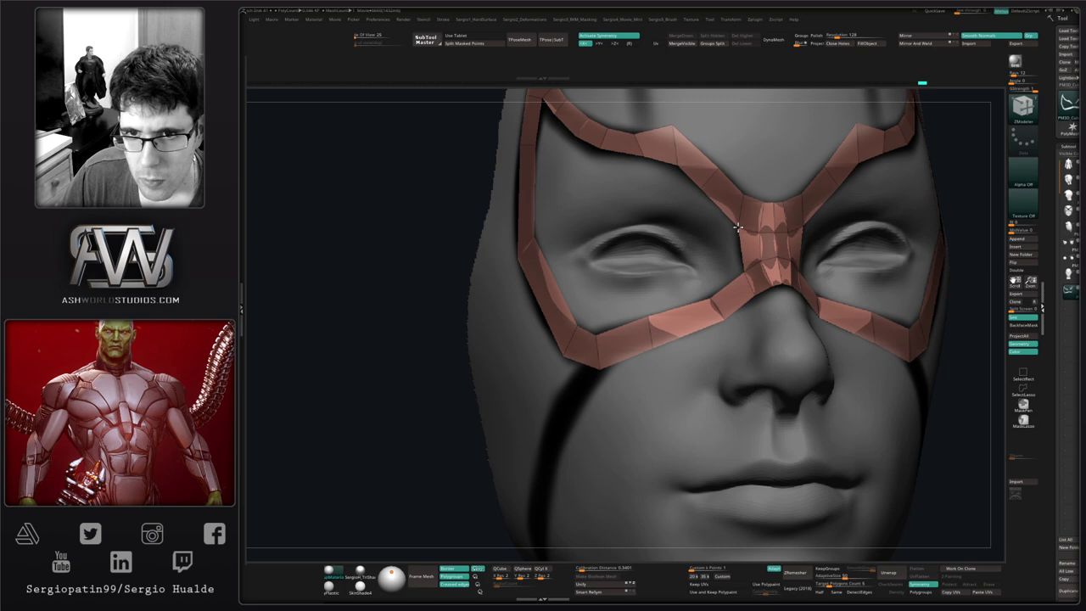
- Insert additional edge loops into the strip along the mask's outer side and under the eye
right_click_drag(710, 195, 611, 305)
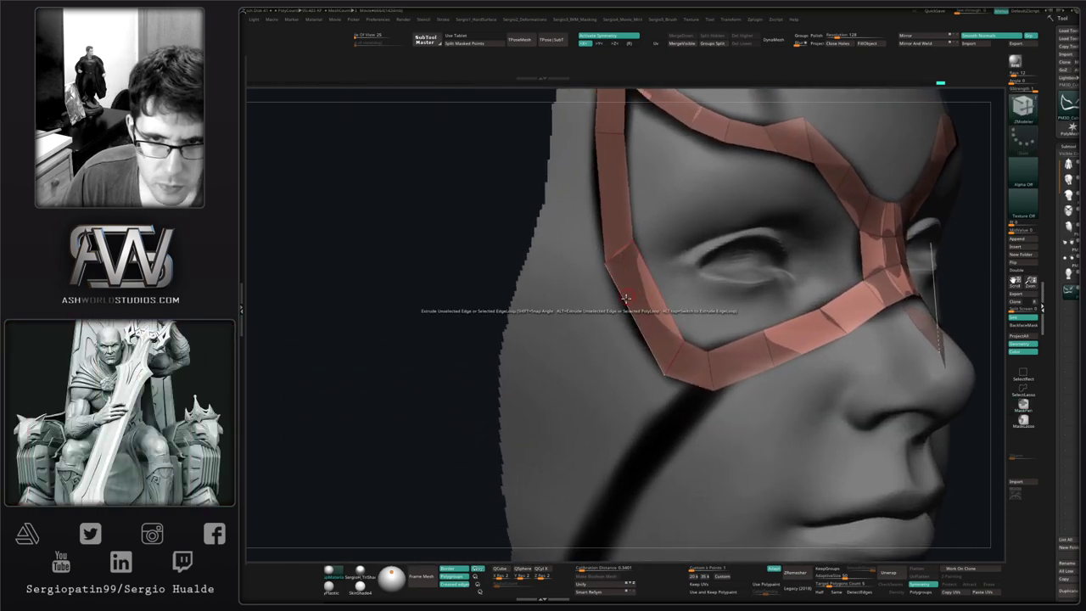
key("space")
left_click(638, 316)
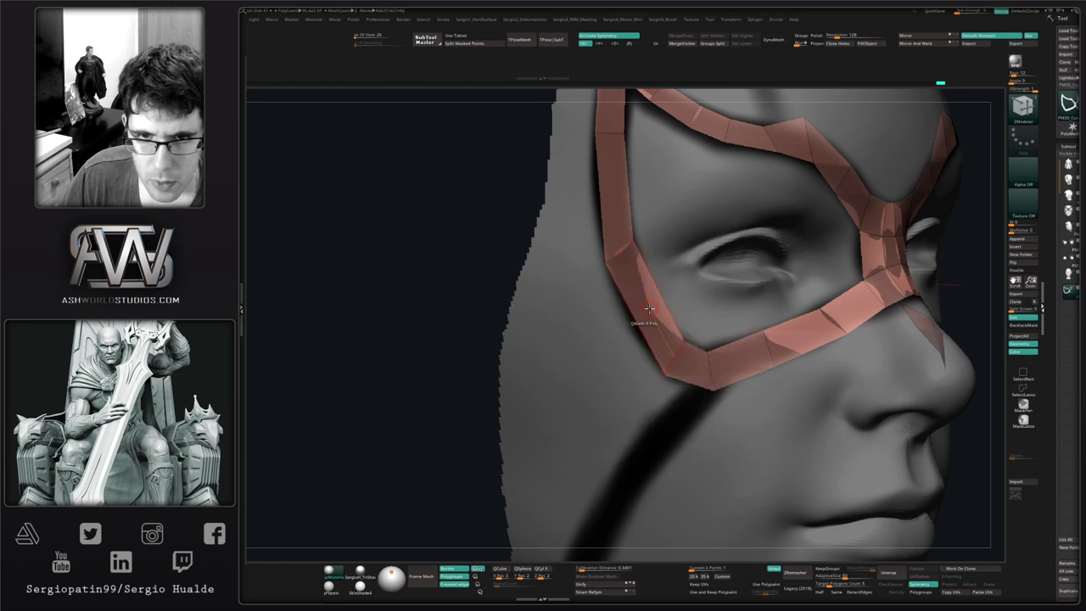
right_click_drag(636, 196, 630, 298, "alt")
right_click_drag(659, 396, 590, 248, "alt")
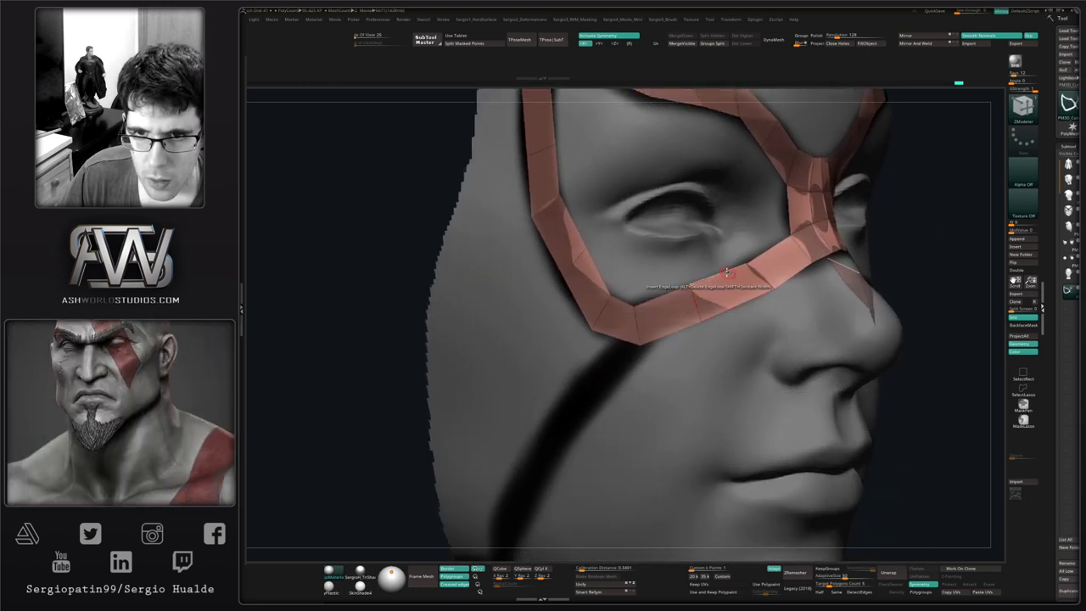
key("space")
left_click(587, 252)
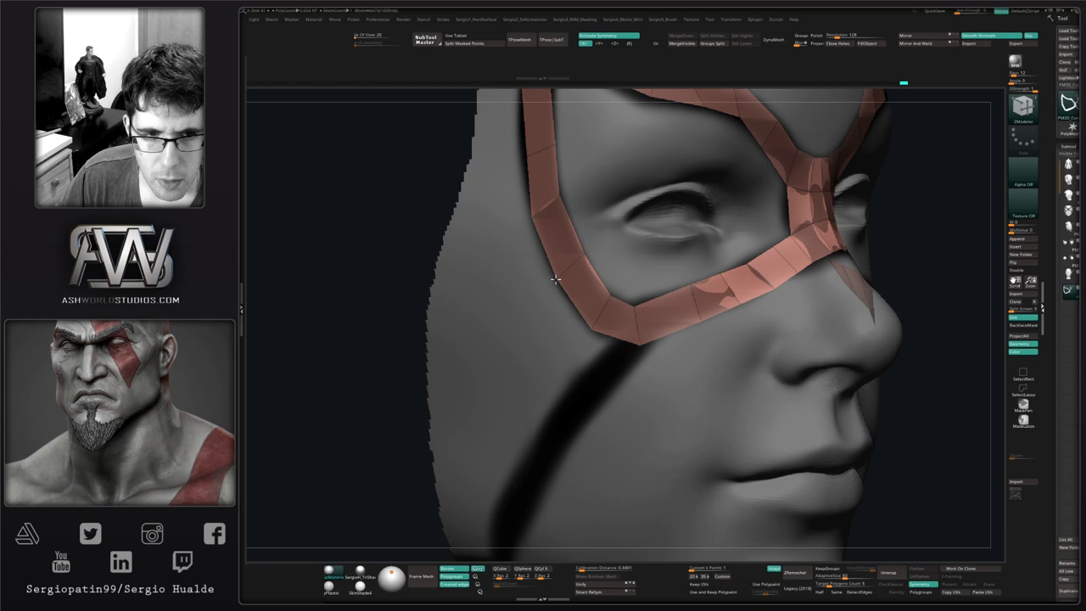
- Reposition the strip's points to follow the painted lines along the side, under the eye and at the nose
mouse_move(555, 279)
right_mouse_down()
mouse_move(478, 294)
mouse_move(595, 329)
mouse_move(504, 307)
mouse_move(550, 277)
mouse_move(536, 278)
right_mouse_up()
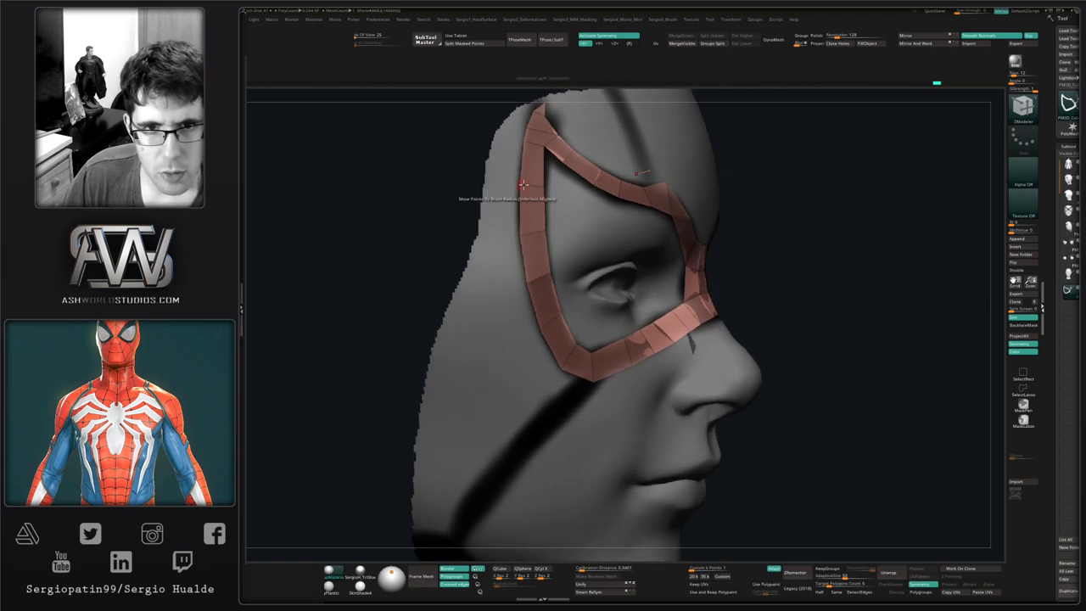
mouse_move(608, 243)
right_mouse_down()
mouse_move(725, 253)
mouse_move(715, 314)
mouse_move(606, 293)
mouse_move(696, 321)
right_mouse_up()
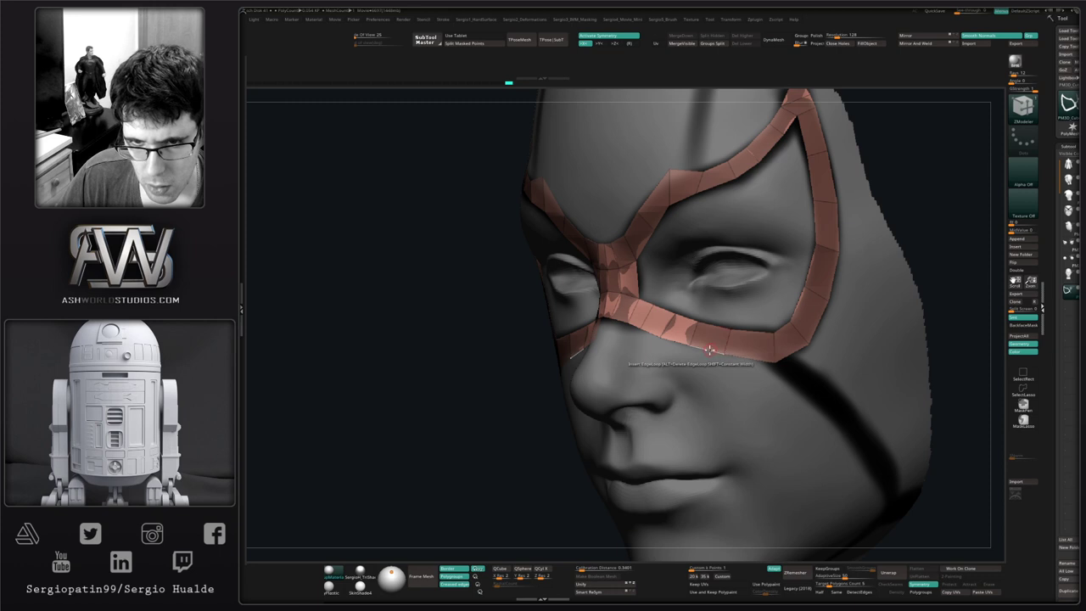
right_click_drag(709, 350, 665, 324)
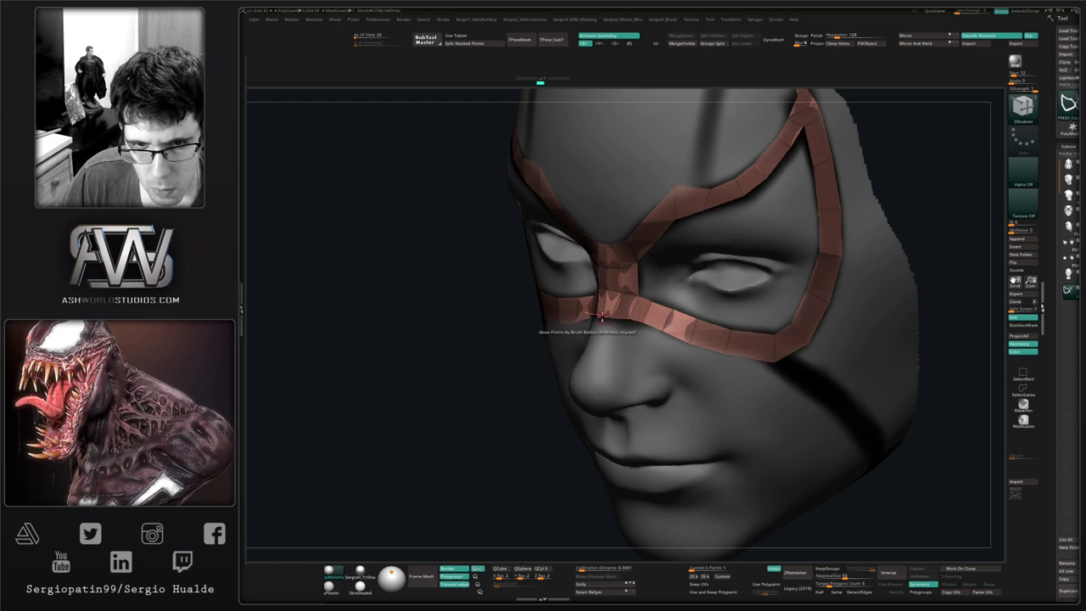
right_click_drag(602, 315, 661, 317, "ctrl")
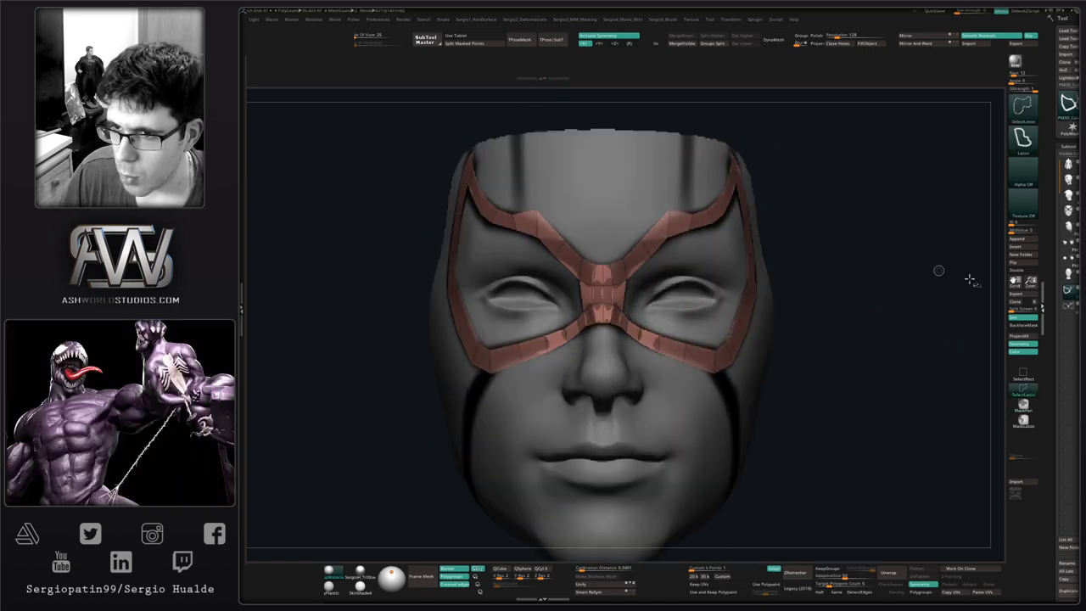
- Hide the polyframe and thicken the mask trim with Panel Loops at thickness 0.01 and elevation 100
key("b")
key("c")
key("l")
key("shift+f")
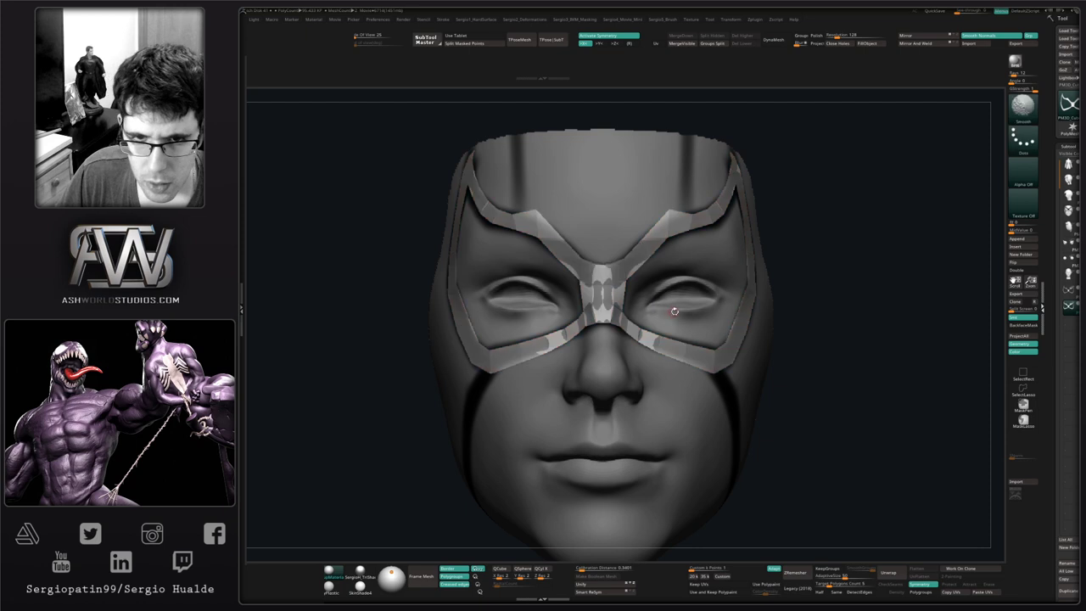
right_click_drag(690, 315, 691, 274, "shift")
key("1")
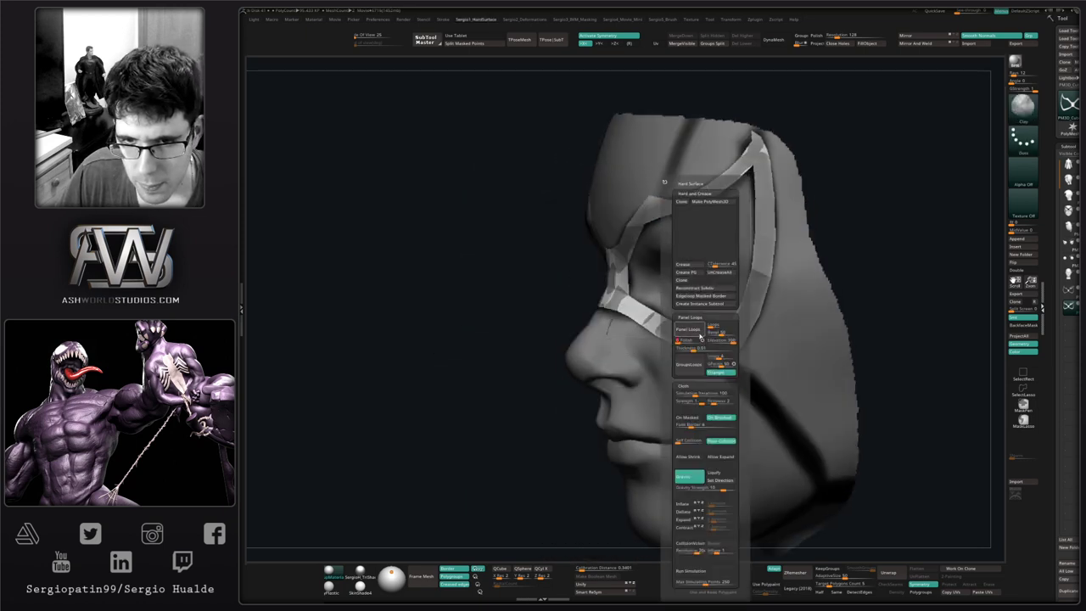
left_click(695, 332)
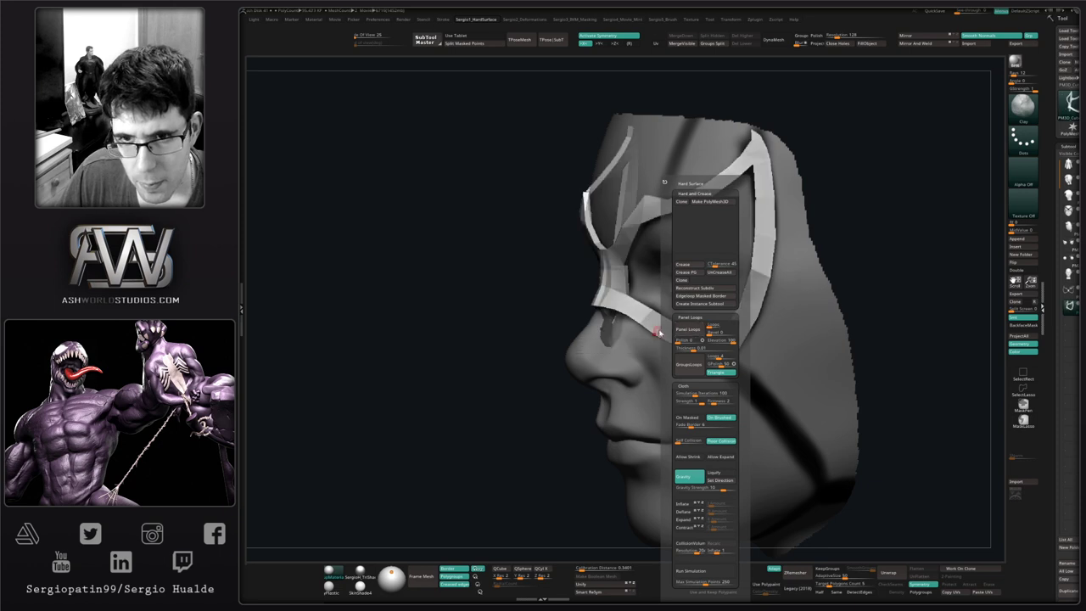
- Show the full head together with the thickened mask trim
key("alt+s")
key("alt+s")
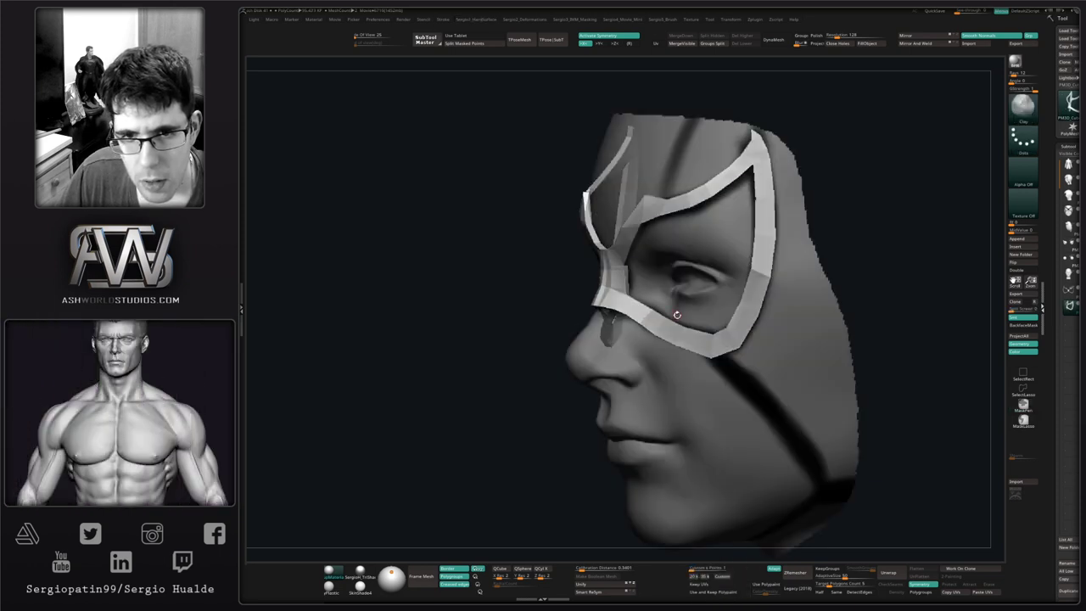
right_click_drag(676, 315, 678, 306, "ctrl")
key("ctrl+shift+a")
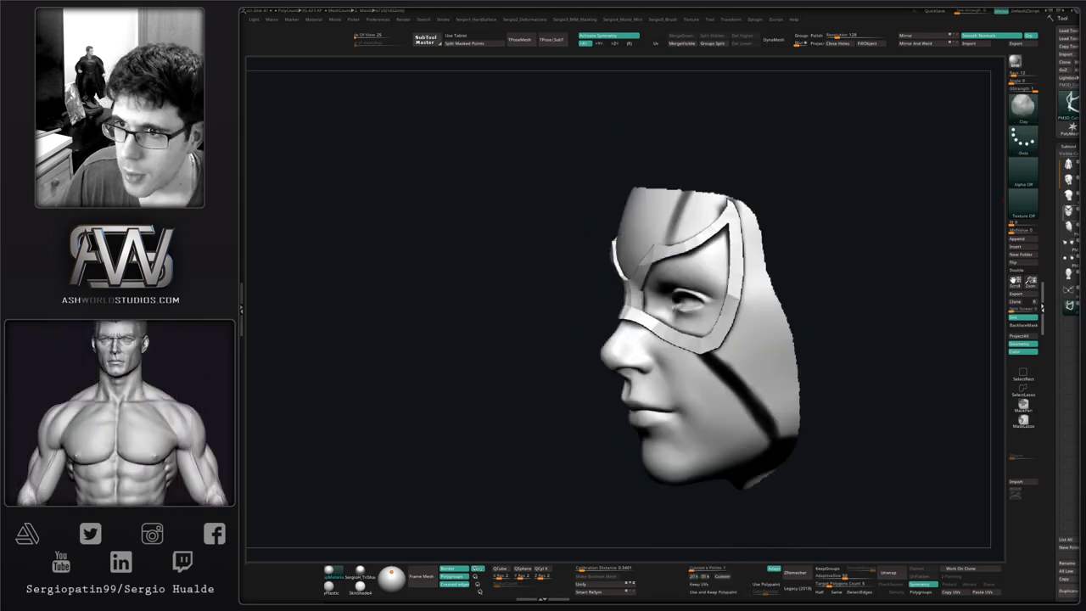
left_click(1073, 196)
- Adjust the Move brush size while checking the trim's fit on the head, and isolate the trim
right_click_drag(674, 285, 661, 274)
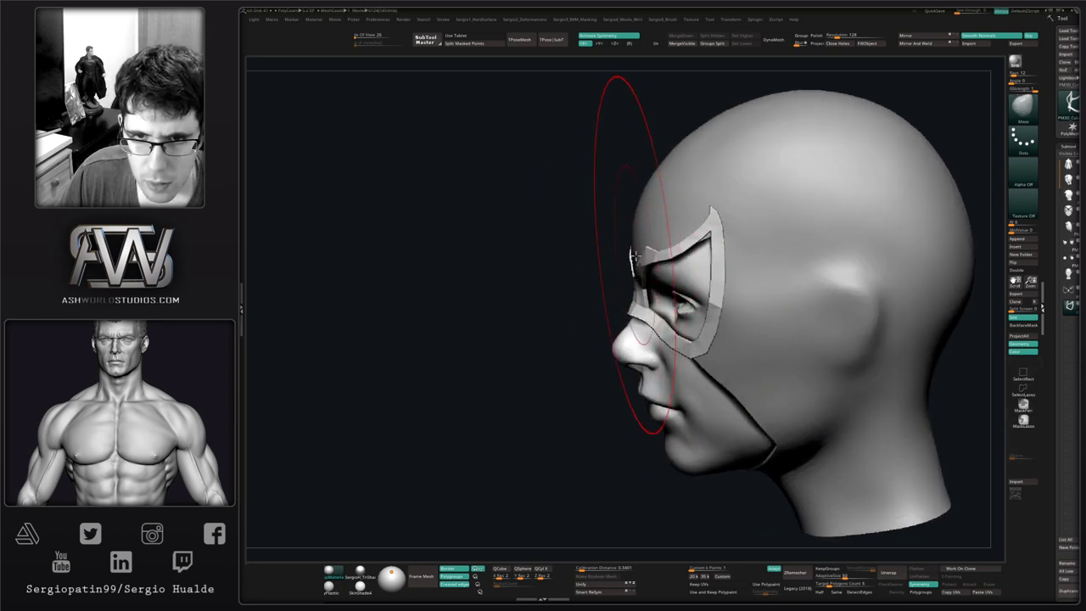
mouse_move(624, 172)
right_mouse_down()
mouse_move(704, 274)
mouse_move(727, 272)
right_mouse_up()
mouse_move(772, 302)
right_mouse_down()
mouse_move(732, 279)
mouse_move(684, 292)
mouse_move(697, 289)
right_mouse_up()
key("s")
mouse_move(722, 274)
left_mouse_down()
mouse_move(711, 253)
mouse_move(738, 245)
mouse_move(731, 253)
left_mouse_up()
right_click_drag(685, 350, 755, 339)
key("shift+s")
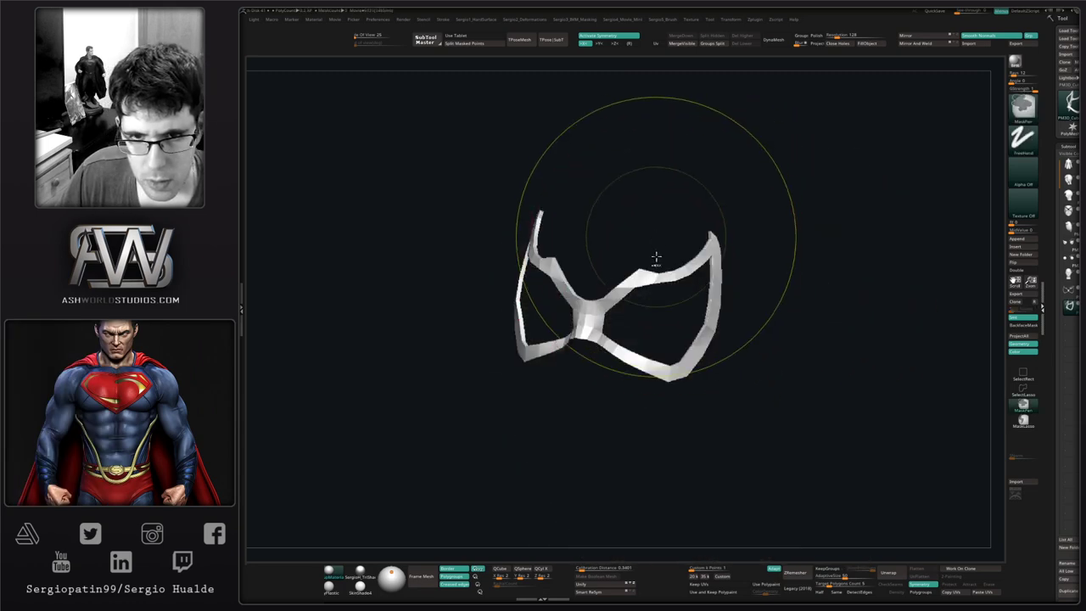
- Display the isolated trim's polyframe and reduce the brush size
right_click_drag(656, 260, 683, 387, "ctrl")
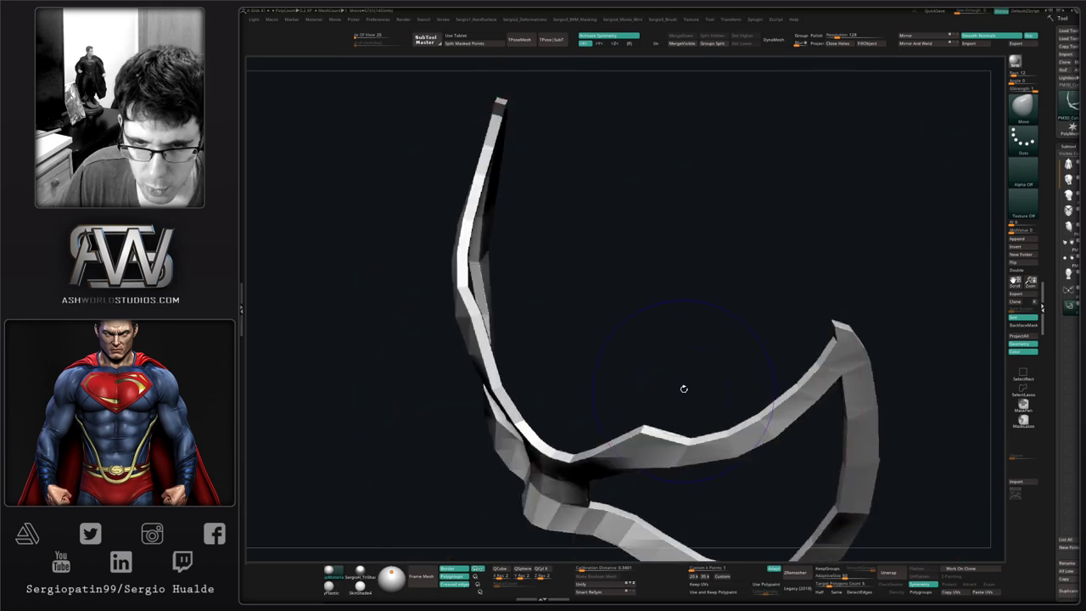
key("1")
left_click(676, 273)
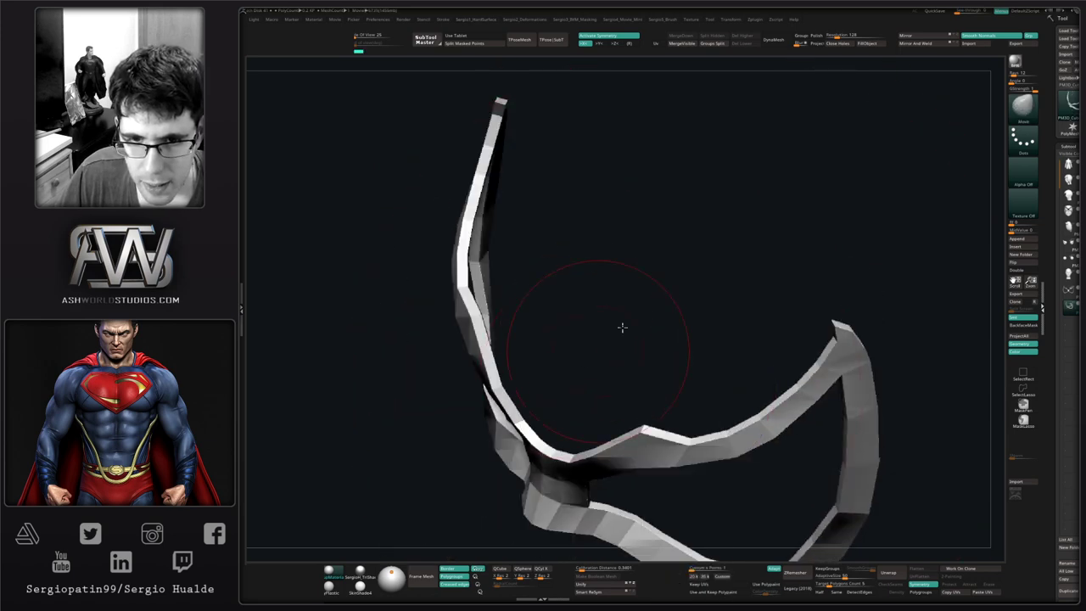
right_click_drag(623, 327, 706, 246, "alt")
right_click_drag(705, 246, 725, 356, "ctrl")
key("shift+f")
key("s")
left_click_drag(629, 289, 613, 289)
- Switch to the ZModeler brush and set its edge action to Crease on the trim's upper edge
key("b")
key("z")
key("m")
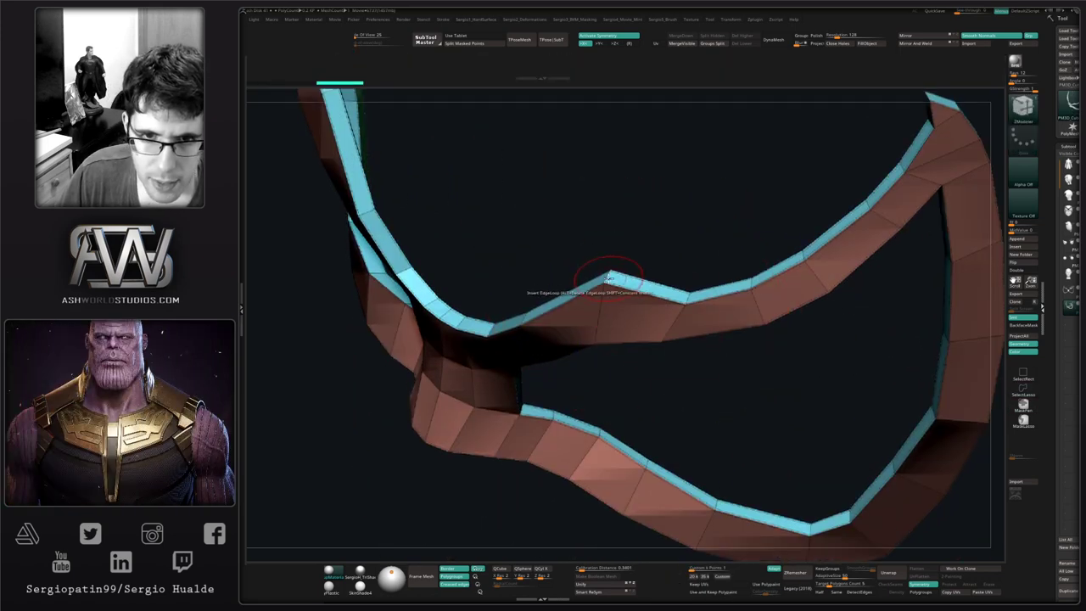
key("space")
left_click(542, 330)
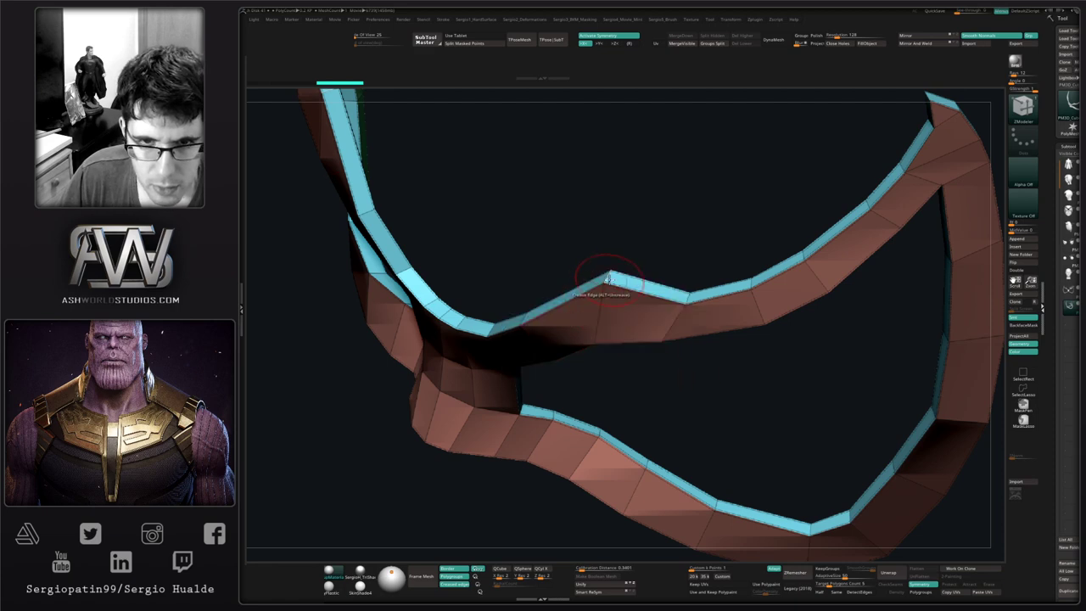
mouse_move(602, 322)
right_mouse_down()
mouse_move(579, 347)
mouse_move(568, 427)
mouse_move(536, 316)
mouse_move(555, 344)
mouse_move(528, 368)
mouse_move(584, 333)
right_mouse_up()
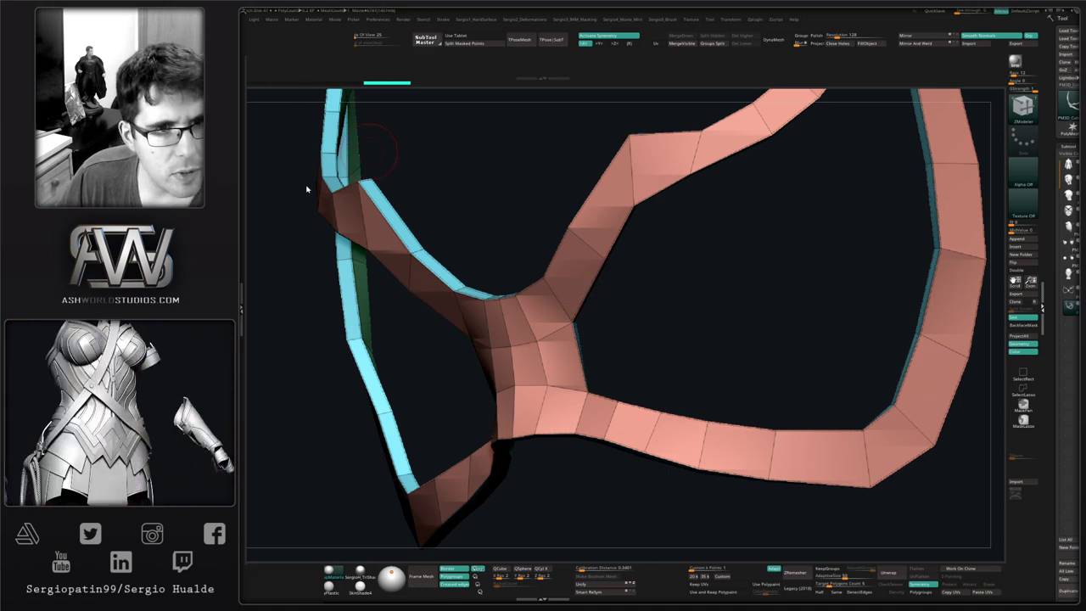
- Hide the polyframe and adjust the trim's lower outer corner on the head with a smaller Move brush
mouse_move(721, 327)
right_mouse_down()
mouse_move(792, 373)
mouse_move(678, 382)
mouse_move(741, 493)
mouse_move(670, 331)
mouse_move(676, 323)
mouse_move(717, 370)
mouse_move(685, 401)
mouse_move(727, 298)
mouse_move(744, 323)
mouse_move(701, 301)
mouse_move(653, 327)
mouse_move(719, 362)
right_mouse_up()
key("shift+f")
key("b")
key("m")
key("v")
key("bracketleft")
left_click_drag(704, 420, 700, 432)
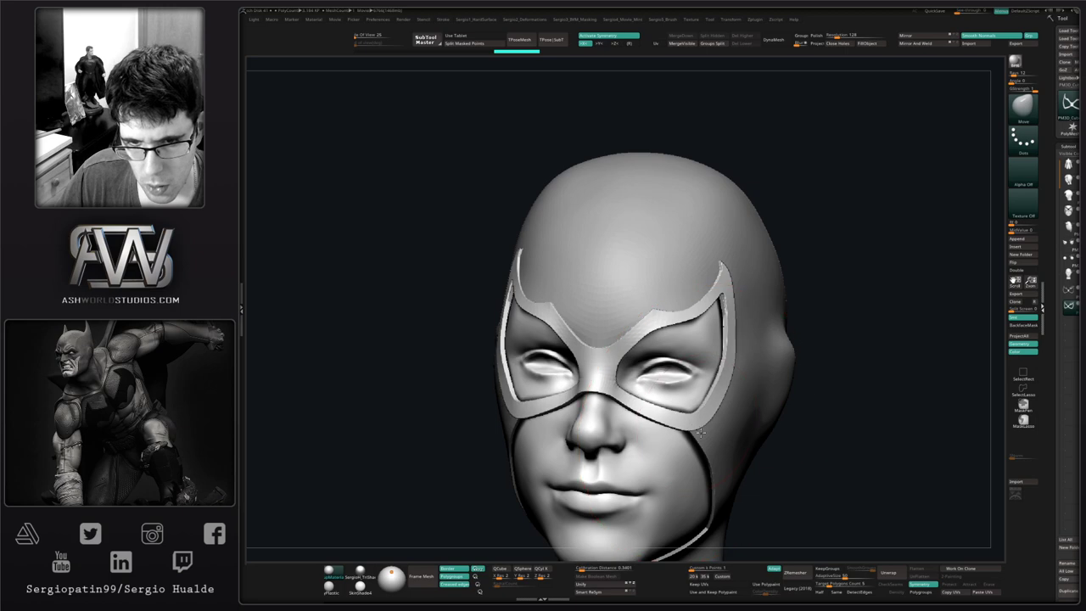
right_click_drag(700, 432, 738, 296)
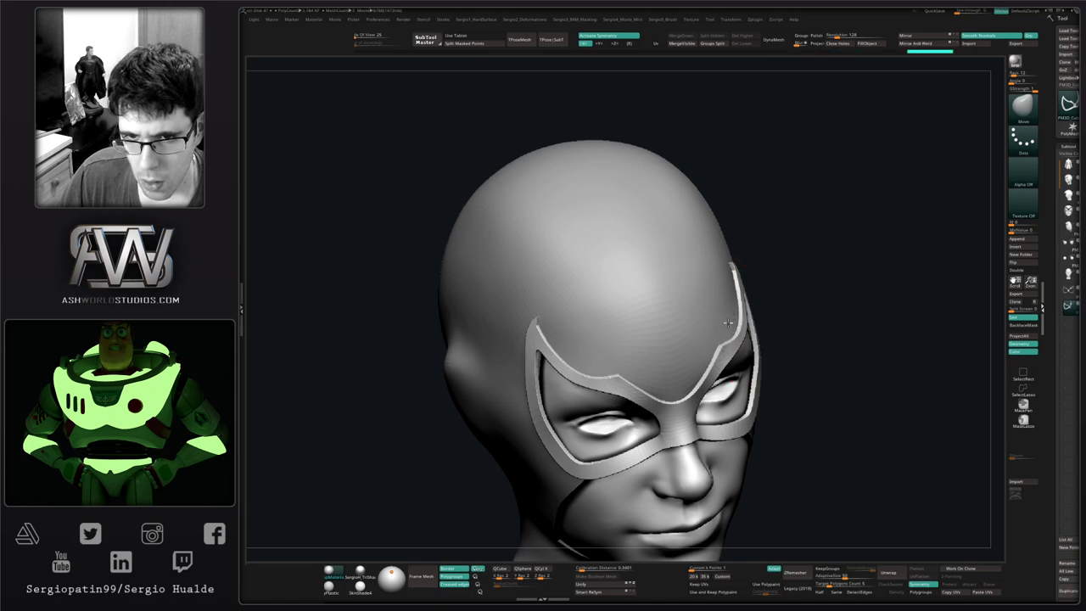
- Isolate the cowl with its polyframe displayed and check the ZModeler edge actions at the face opening's lower corner
right_click_drag(709, 357, 701, 308, "ctrl")
mouse_move(848, 407)
right_mouse_down("shift")
mouse_move(801, 424)
mouse_move(826, 321)
mouse_move(788, 266)
mouse_move(780, 364)
mouse_move(777, 331)
mouse_move(763, 346)
mouse_move(725, 346)
mouse_move(737, 361)
mouse_move(727, 373)
mouse_move(717, 282)
mouse_move(734, 330)
mouse_move(703, 364)
mouse_move(737, 412)
mouse_move(735, 379)
right_mouse_up("shift")
key("shift+f")
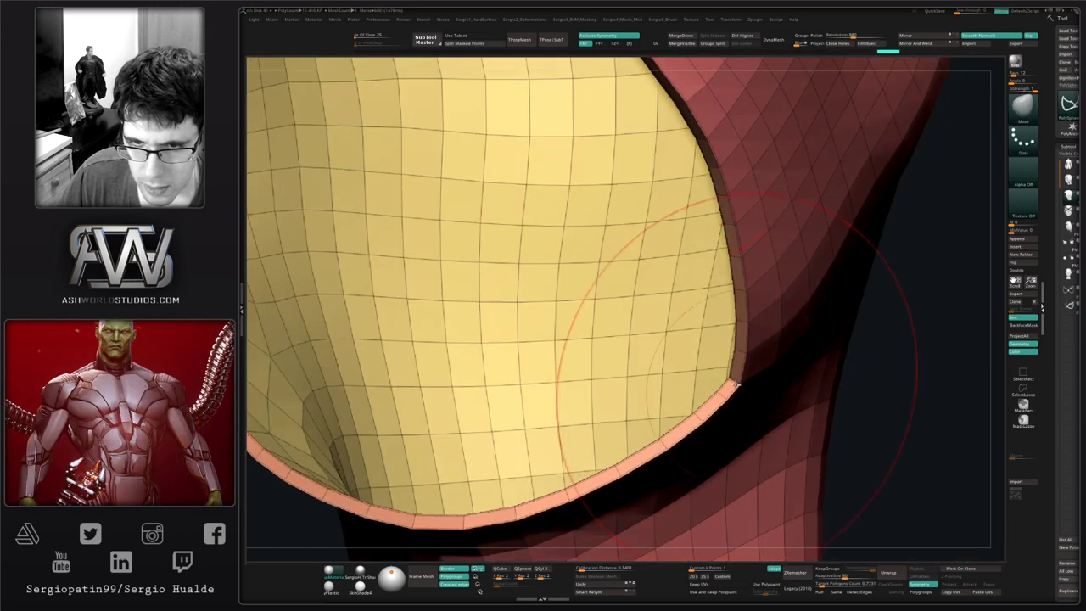
key("b")
key("z")
key("m")
key("space")
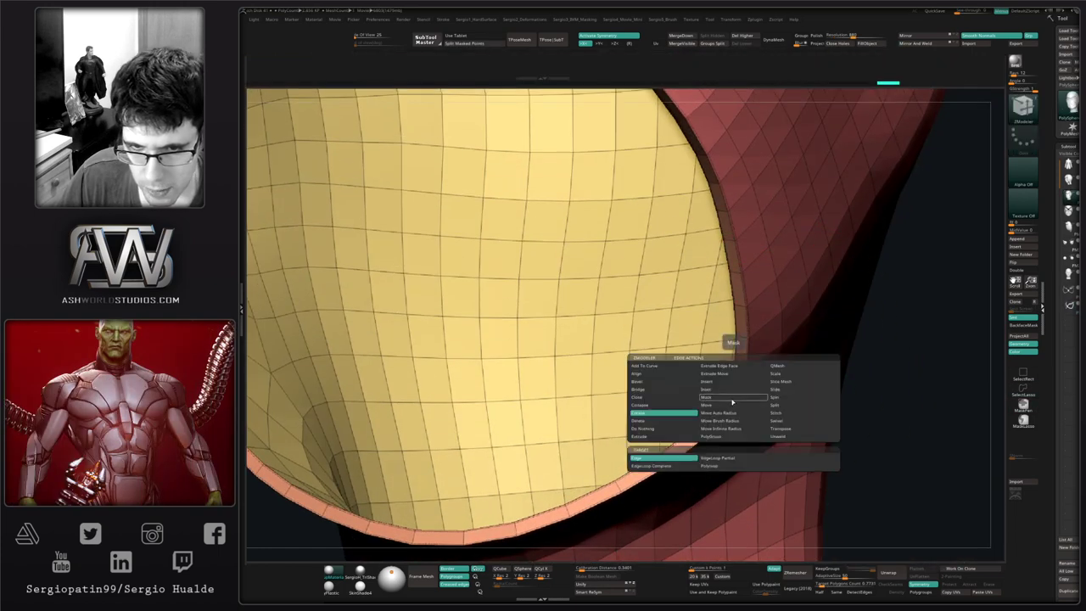
key("space")
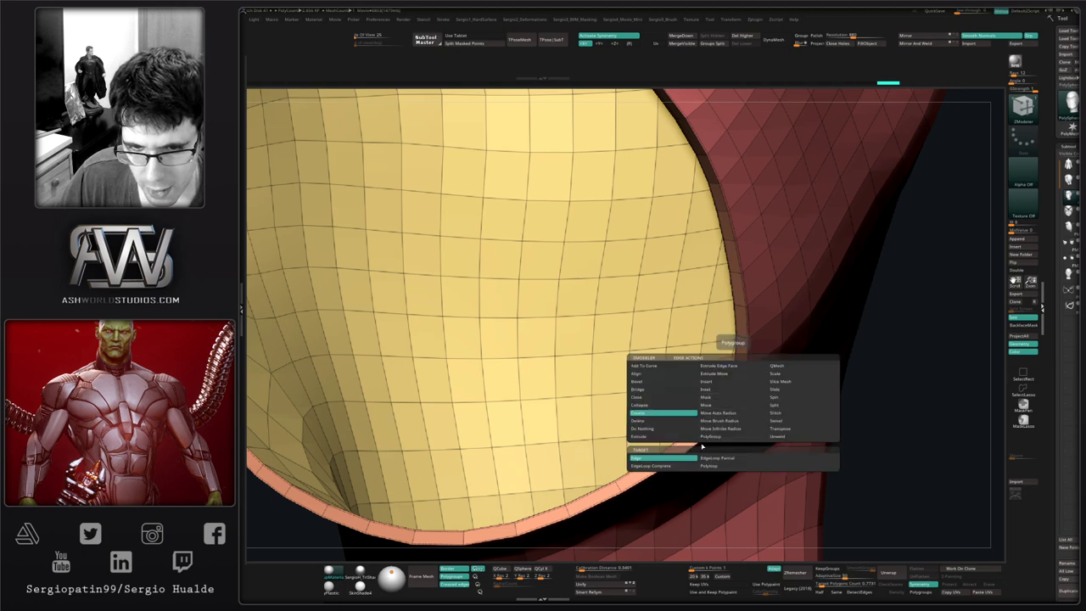
key("f")
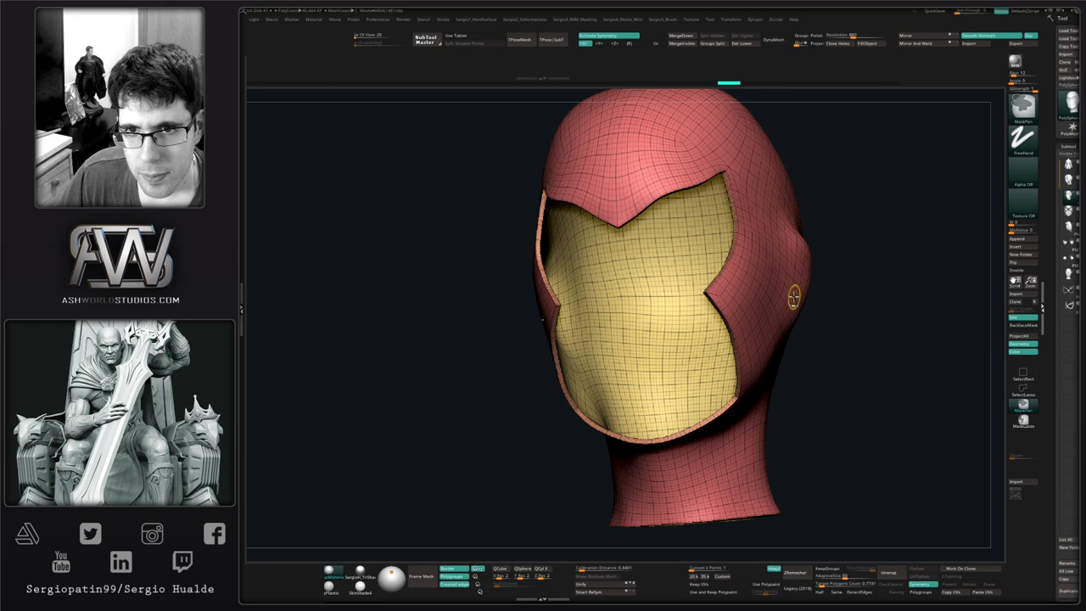
left_click(793, 296, "ctrl+shift")
left_click(811, 304, "ctrl+shift")
right_click_drag(751, 373, 721, 455, "ctrl")
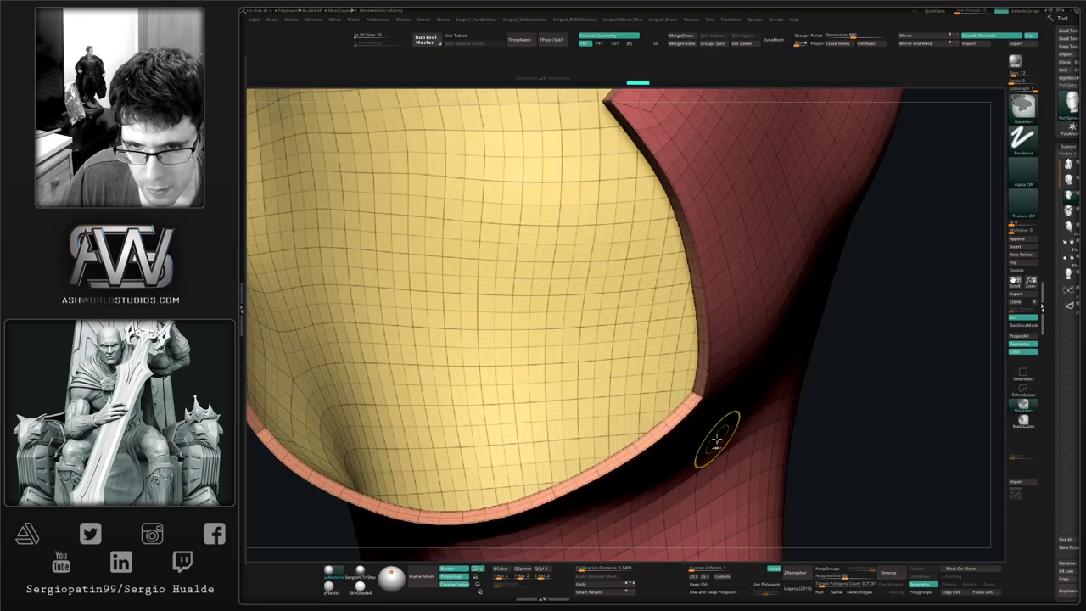
left_click(717, 439, "ctrl+shift")
left_click(709, 427, "ctrl+shift")
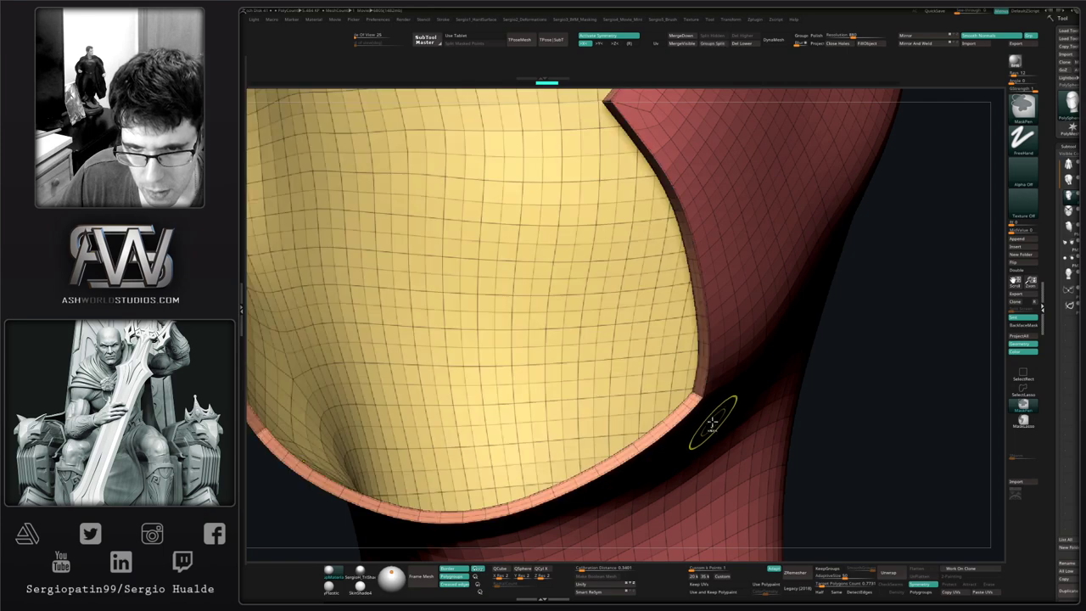
key("ctrl+z")
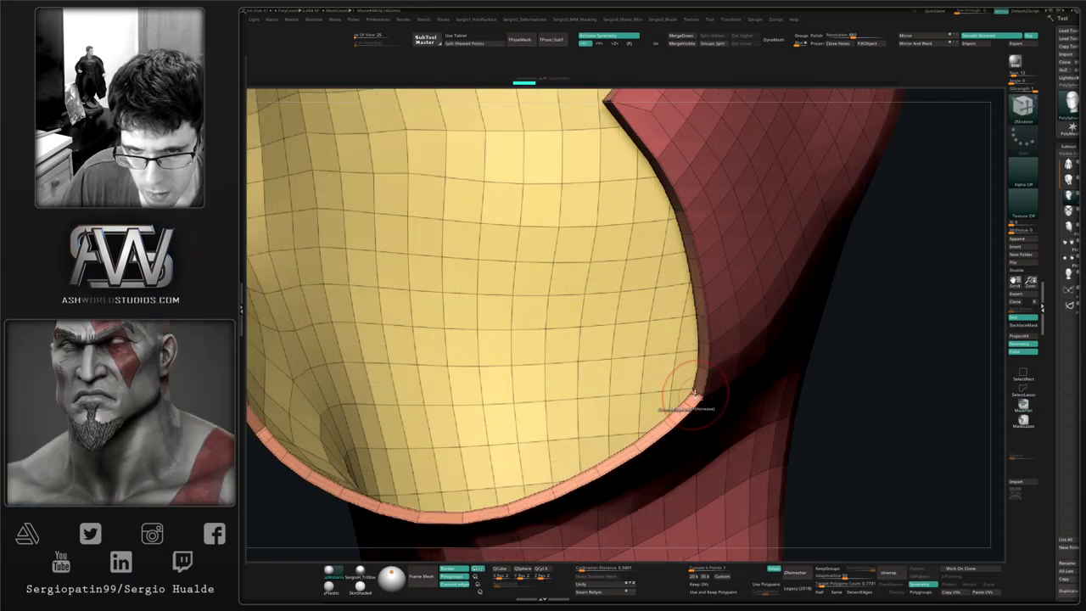
- Smooth the cowl with dynamic subdivision, and restore the full head view without the polyframe
right_click_drag(702, 458, 732, 342, "ctrl")
key("d")
mouse_move(800, 393)
right_mouse_down()
mouse_move(771, 398)
mouse_move(710, 330)
mouse_move(682, 337)
mouse_move(656, 383)
mouse_move(661, 453)
mouse_move(674, 445)
mouse_move(664, 514)
mouse_move(657, 323)
right_mouse_up()
key("shift+f")
key("shift+f")
right_click_drag(678, 480, 679, 302, "alt")
mouse_move(679, 302)
right_mouse_down()
mouse_move(707, 400)
mouse_move(734, 365)
mouse_move(827, 410)
mouse_move(753, 333)
mouse_move(757, 309)
mouse_move(790, 327)
mouse_move(785, 296)
right_mouse_up()
key("shift+f")
key("alt+s")
- Reshape the jaw corner of the cowl's face opening with the Move brush, checking it from the side and front
key("b")
key("m")
key("v")
left_click_drag(783, 295, 780, 296)
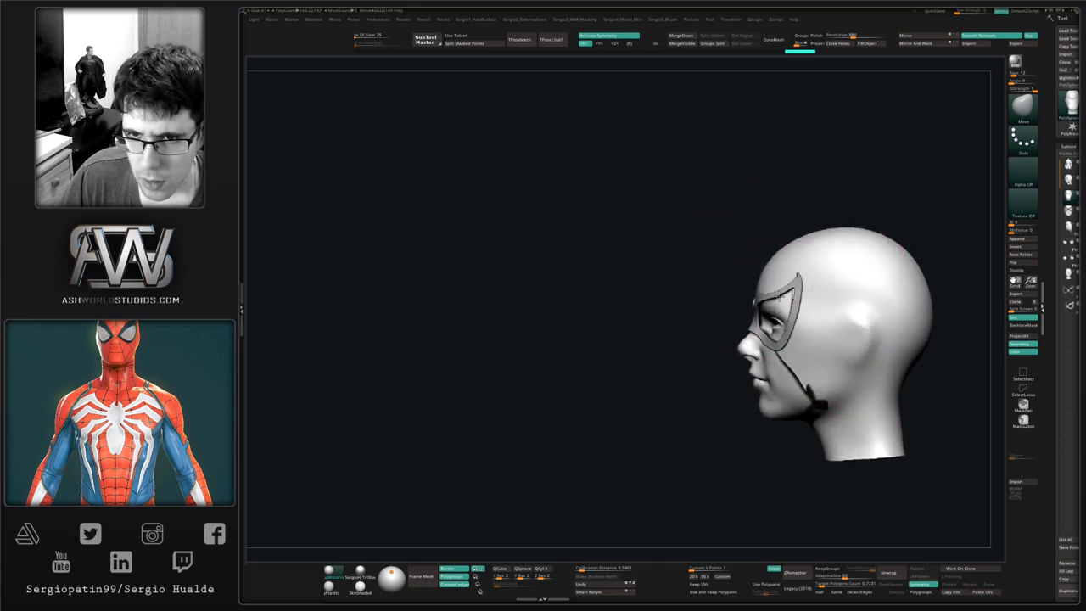
mouse_move(779, 297)
right_mouse_down()
mouse_move(800, 359)
mouse_move(788, 416)
mouse_move(829, 405)
mouse_move(794, 407)
mouse_move(790, 452)
right_mouse_up()
right_click_drag(792, 405, 804, 387)
key("s")
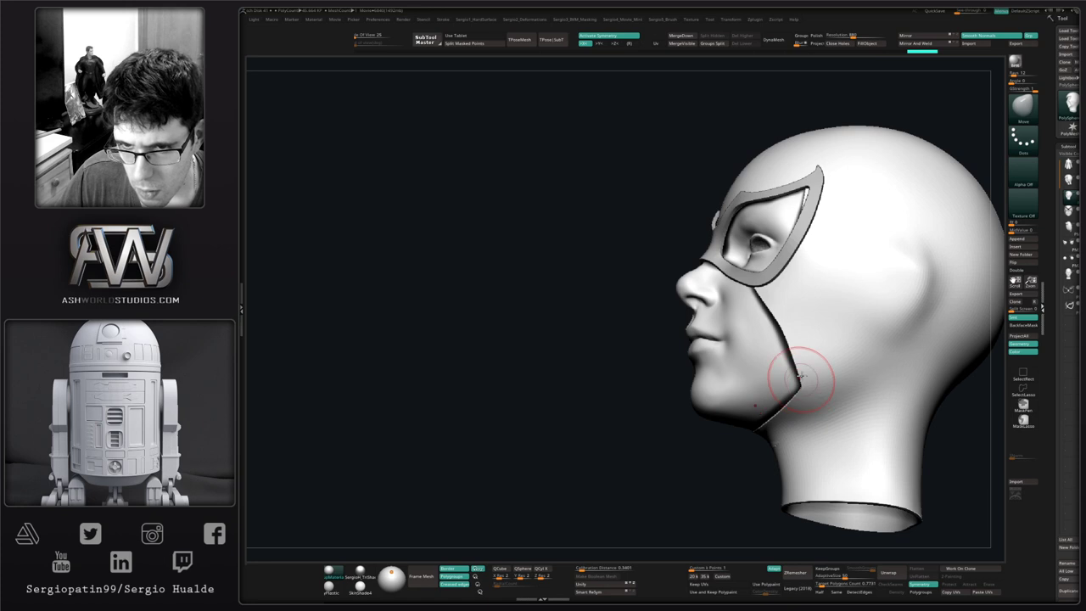
mouse_move(795, 366)
right_mouse_down("ctrl")
mouse_move(790, 404)
mouse_move(775, 383)
mouse_move(819, 395)
mouse_move(772, 402)
right_mouse_up("ctrl")
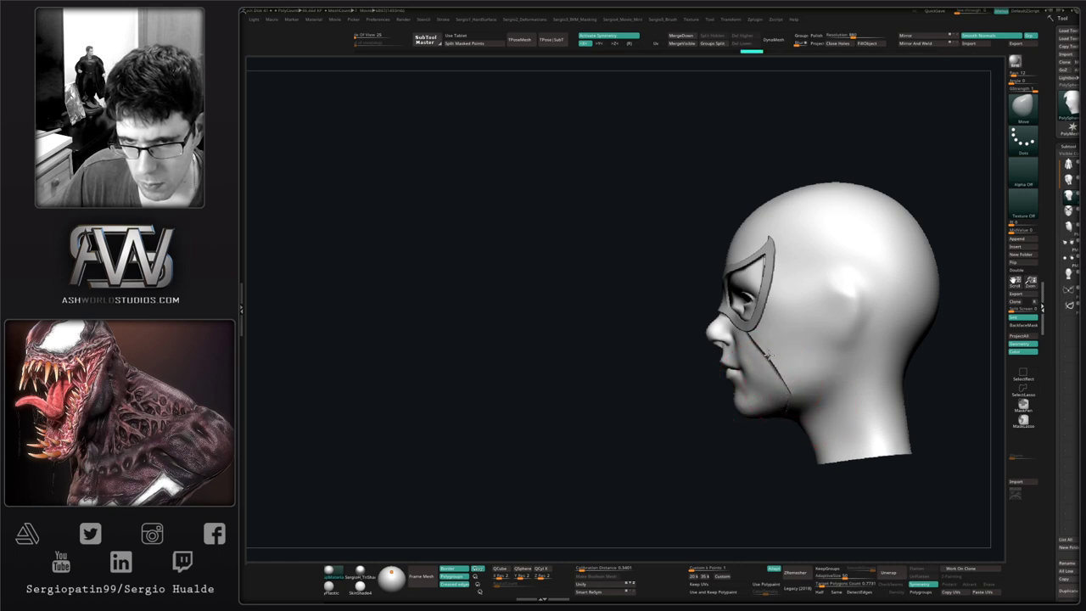
mouse_move(767, 355)
right_mouse_down()
mouse_move(803, 379)
mouse_move(779, 364)
mouse_move(782, 352)
right_mouse_up()
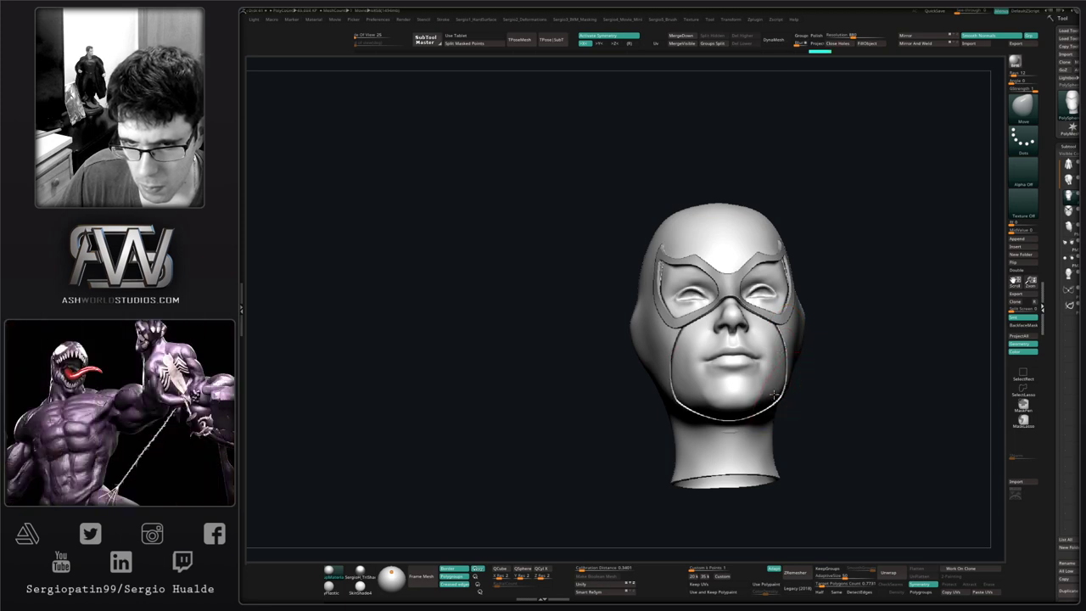
right_click_drag(781, 338, 896, 333)
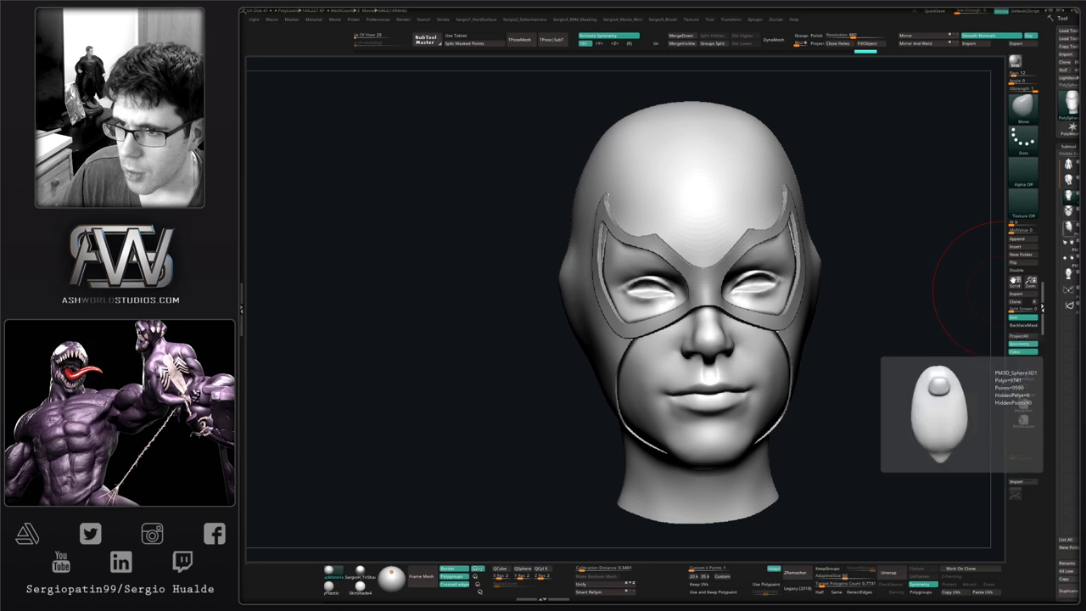
- Hide the mask trim to inspect the cowl's face opening, and show the trim again
left_click(1076, 286)
left_click_drag(971, 288, 785, 312)
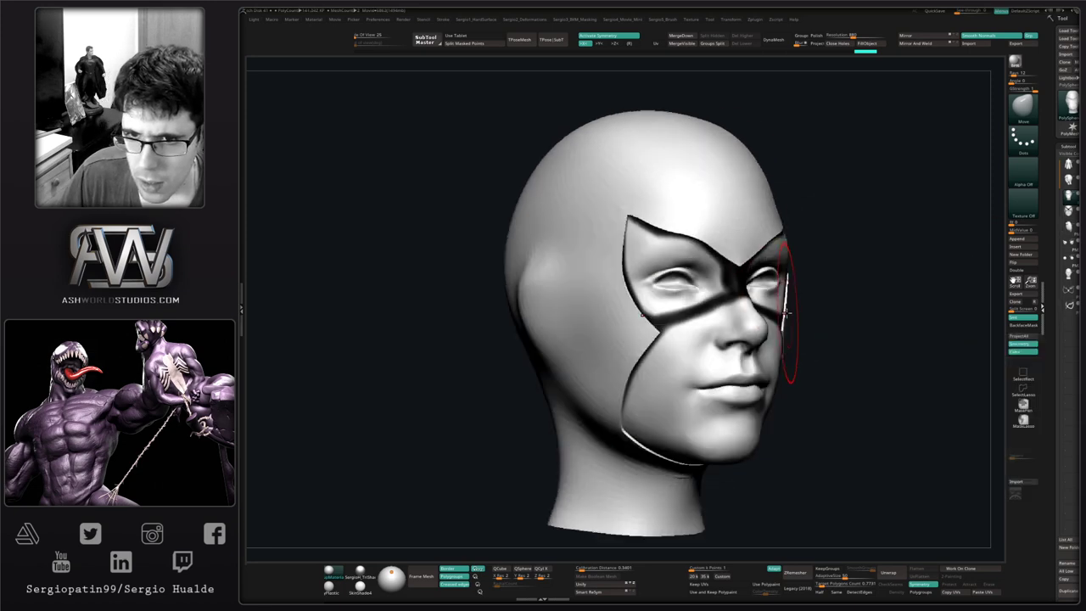
mouse_move(785, 312)
right_mouse_down()
mouse_move(802, 252)
mouse_move(789, 268)
right_mouse_up()
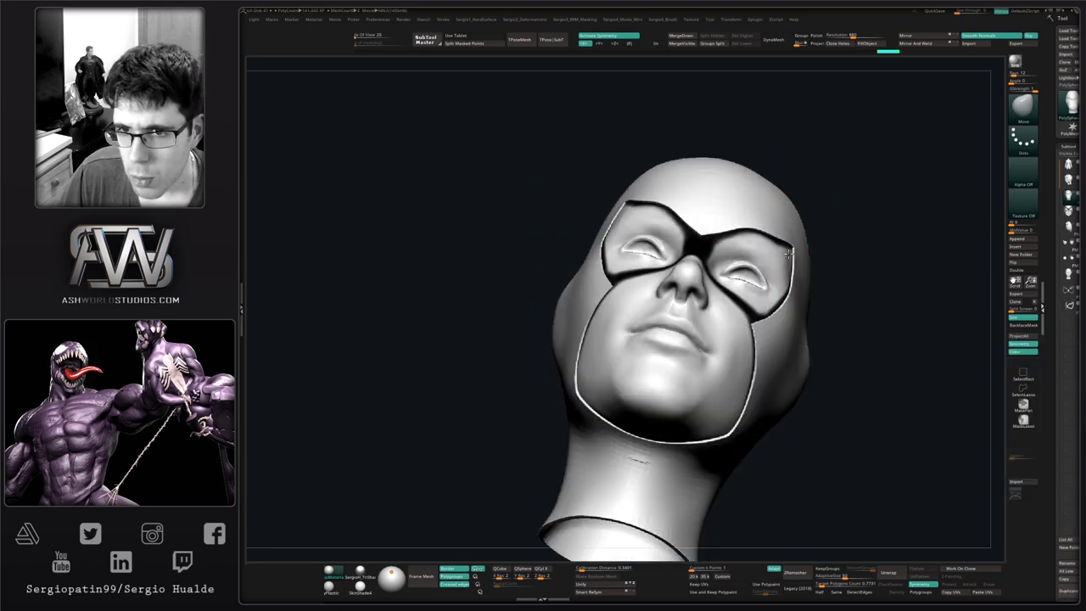
mouse_move(794, 213)
right_mouse_down()
mouse_move(727, 243)
mouse_move(820, 296)
right_mouse_up()
left_click(1074, 303)
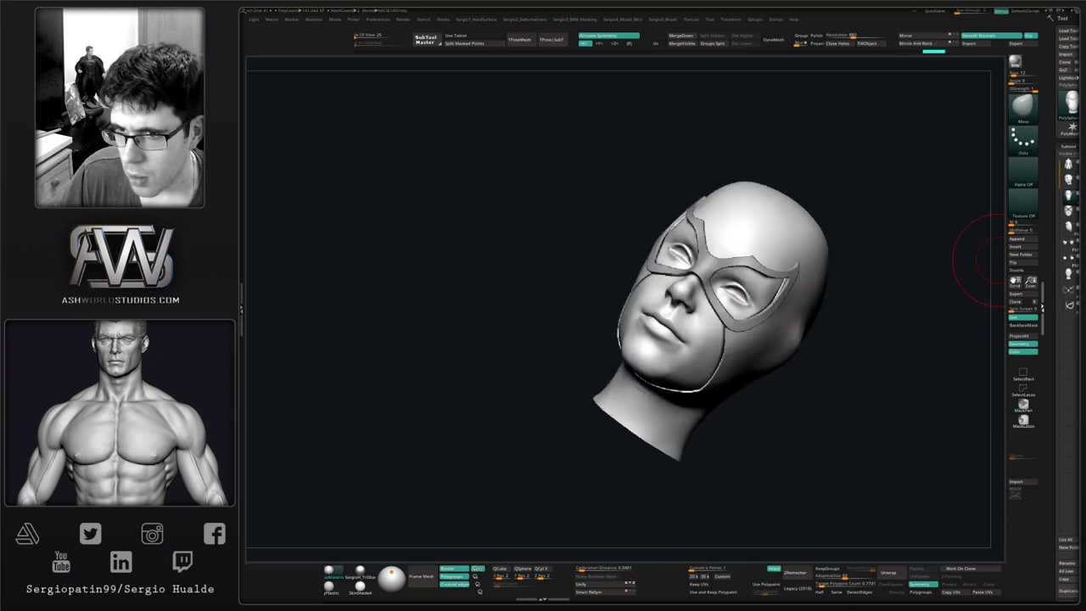
mouse_move(721, 348)
right_mouse_down()
mouse_move(703, 384)
mouse_move(781, 279)
right_mouse_up()
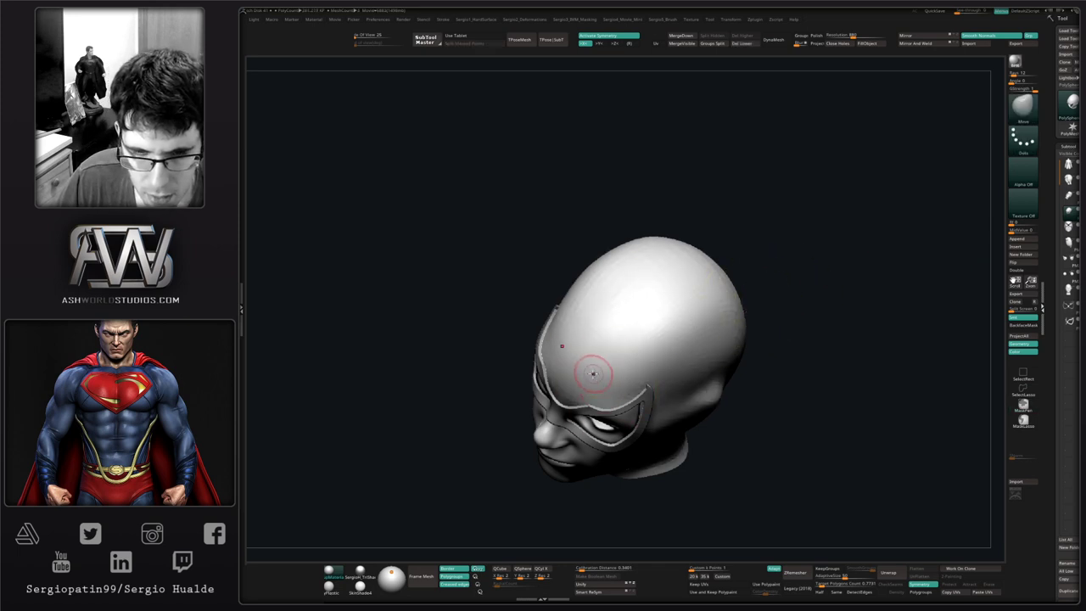
- Carve symmetrical seam lines from the mask's brow over the crown to the back of the cowl with a small DamStandard brush
key("b")
key("d")
key("s")
key("s")
right_click_drag(608, 383, 560, 404, "alt")
key("s")
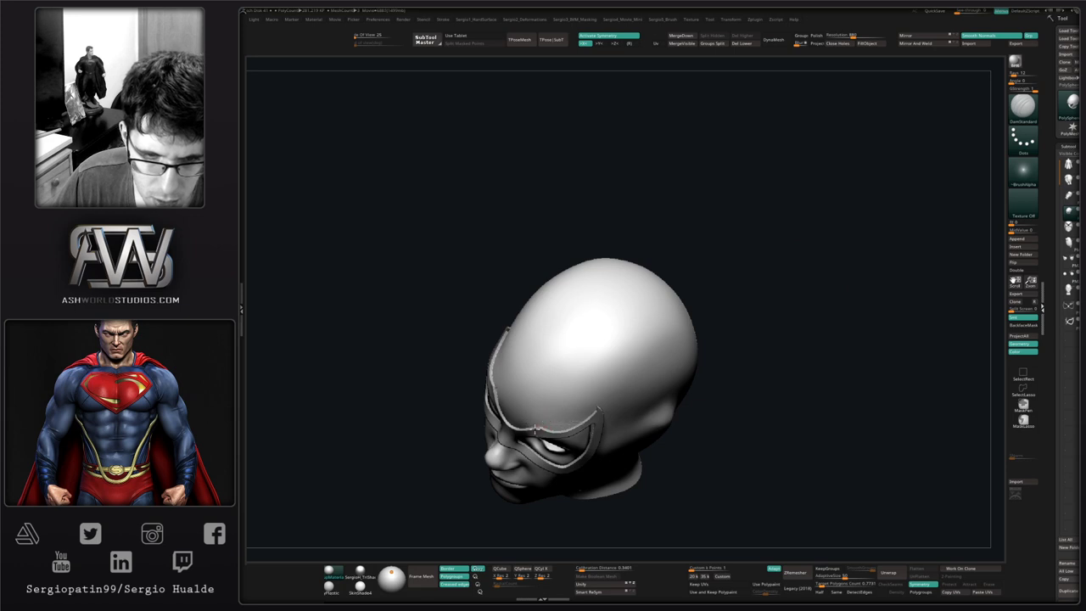
right_click_drag(665, 326, 592, 394)
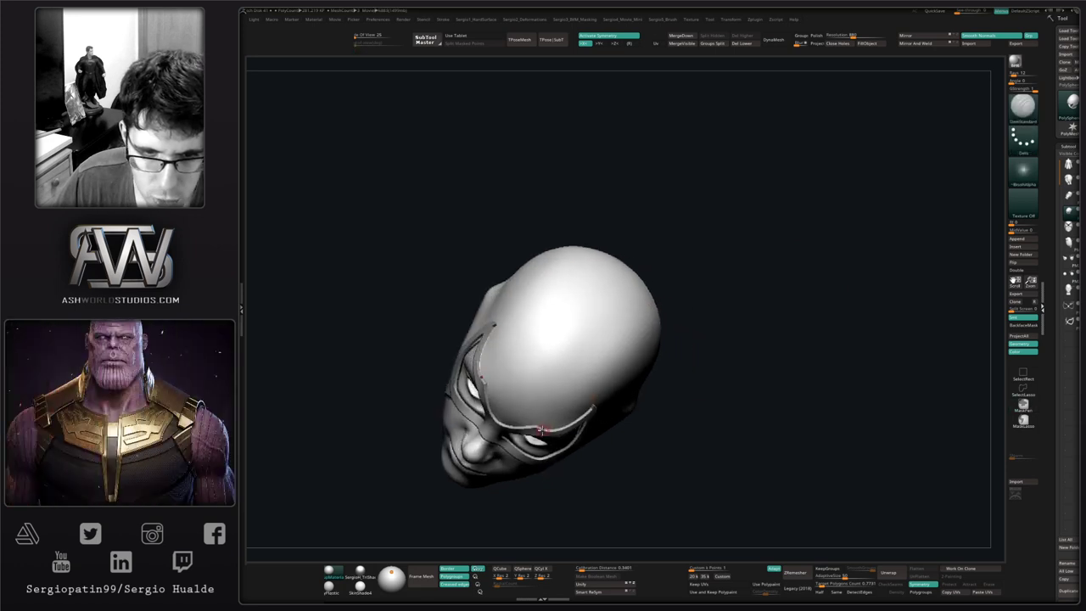
right_click_drag(696, 300, 646, 381)
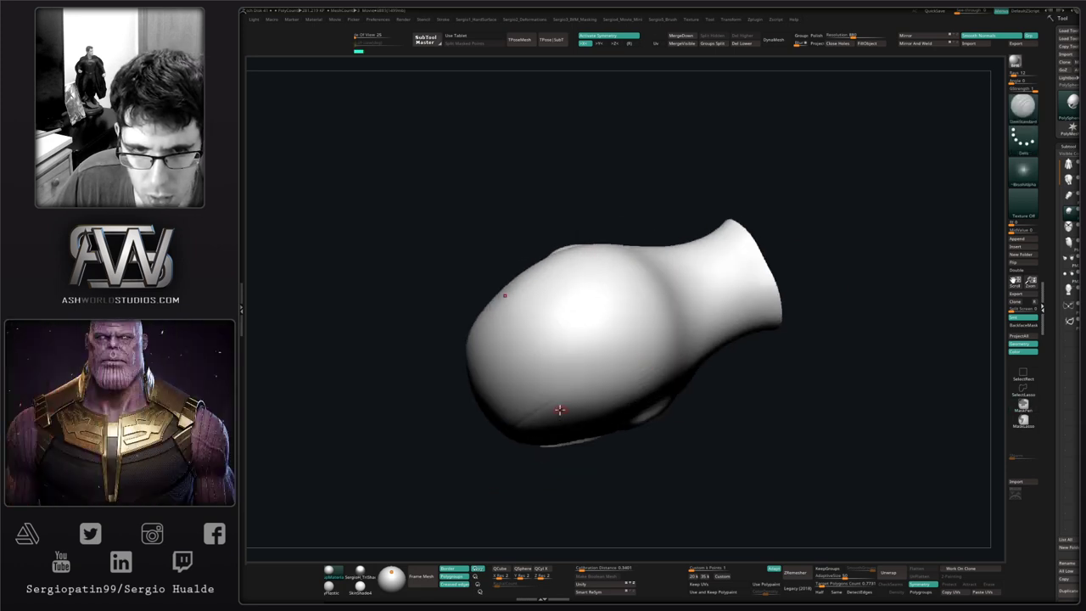
right_click_drag(644, 308, 657, 312)
right_click_drag(556, 427, 557, 401)
- Carve a symmetrical seam beside the cowl's face opening along the jaw and down the neck
right_click_drag(620, 366, 615, 288)
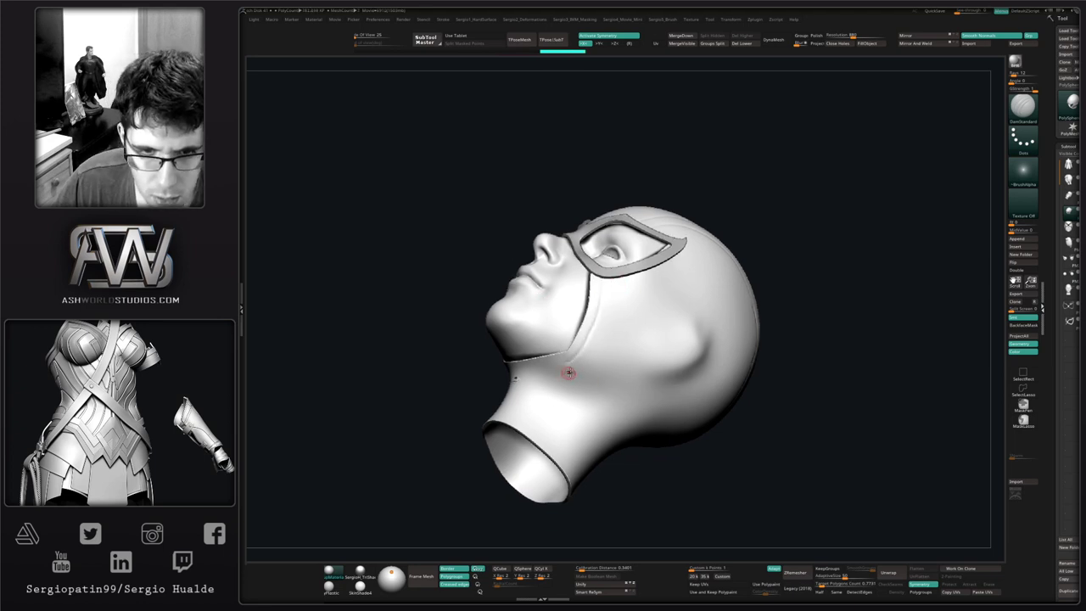
right_click_drag(569, 372, 574, 359)
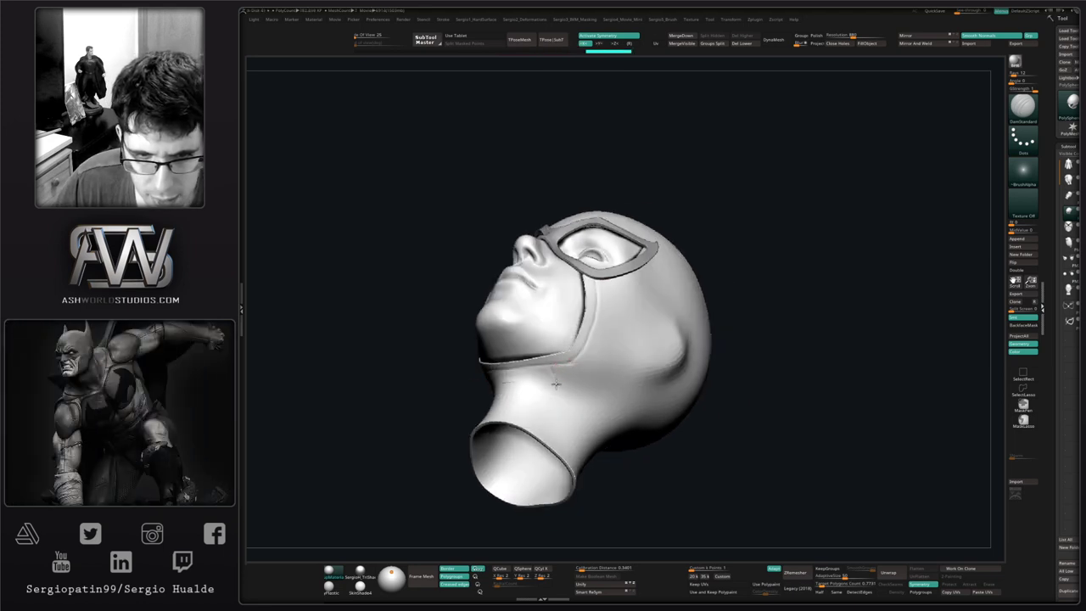
right_click_drag(549, 471, 577, 466)
mouse_move(644, 359)
right_mouse_down()
mouse_move(558, 330)
mouse_move(712, 352)
mouse_move(699, 353)
right_mouse_up()
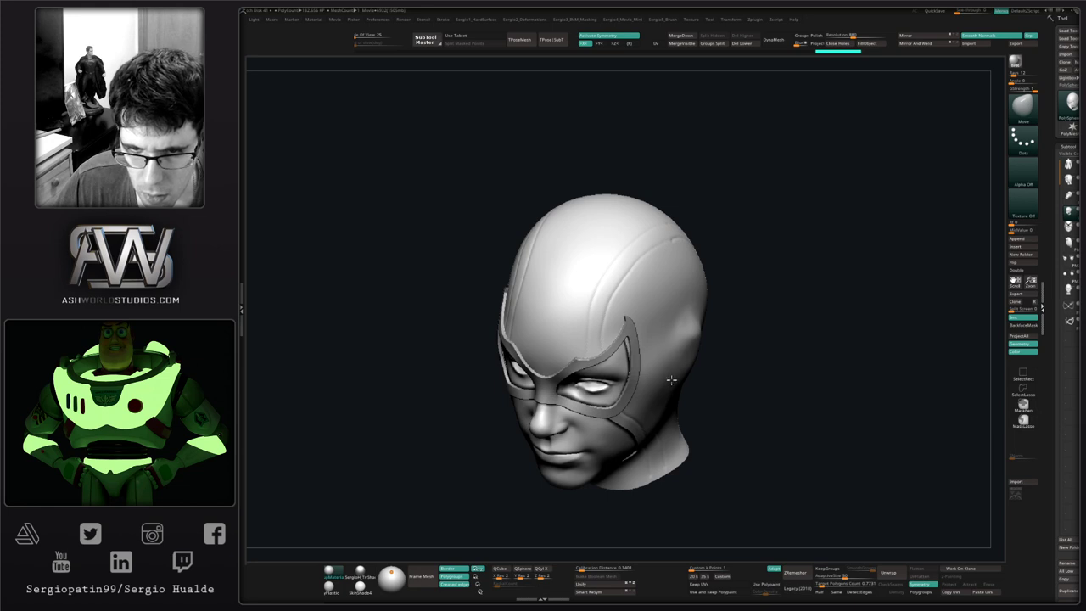
- Show the body, cat ears and long ponytail with the cowl, and check the head from the side and front
right_click_drag(671, 380, 686, 374, "shift")
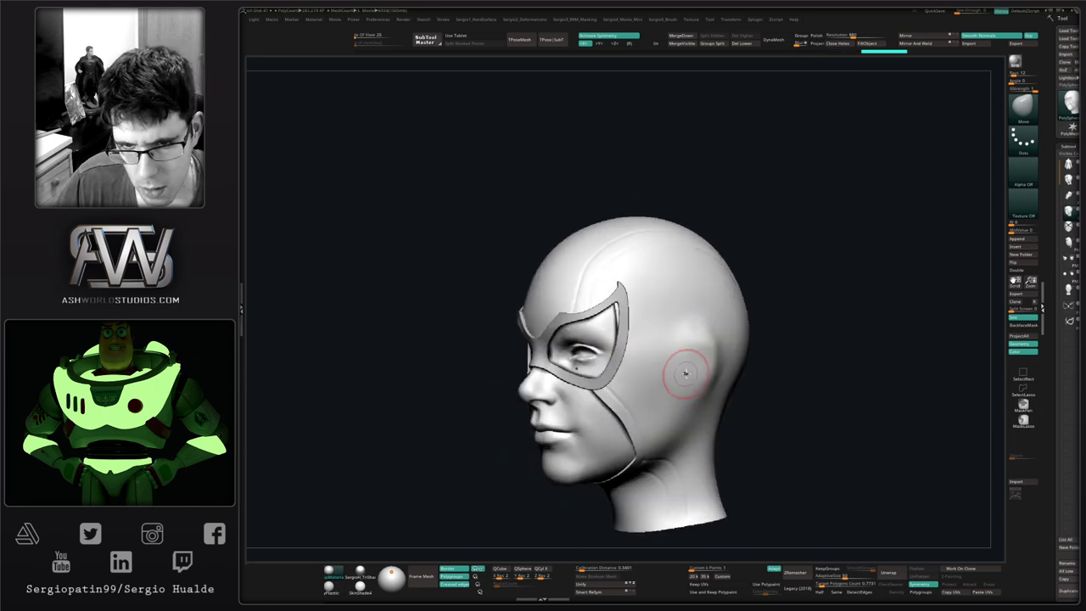
right_click_drag(700, 412, 794, 306, "ctrl")
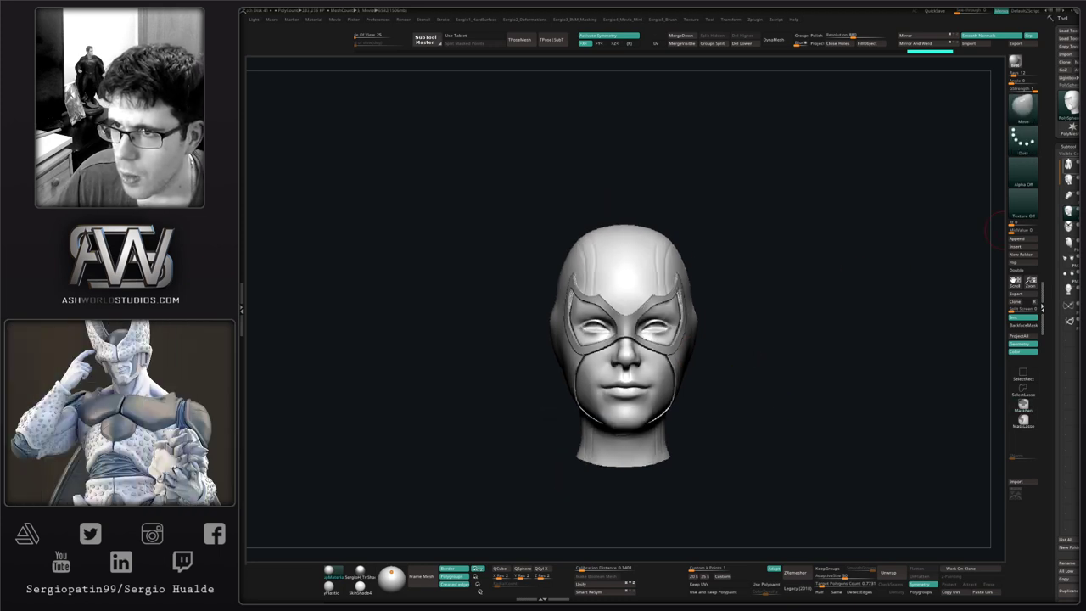
left_click(1073, 165)
right_click_drag(730, 375, 660, 400, "alt")
right_click_drag(660, 399, 775, 313, "alt")
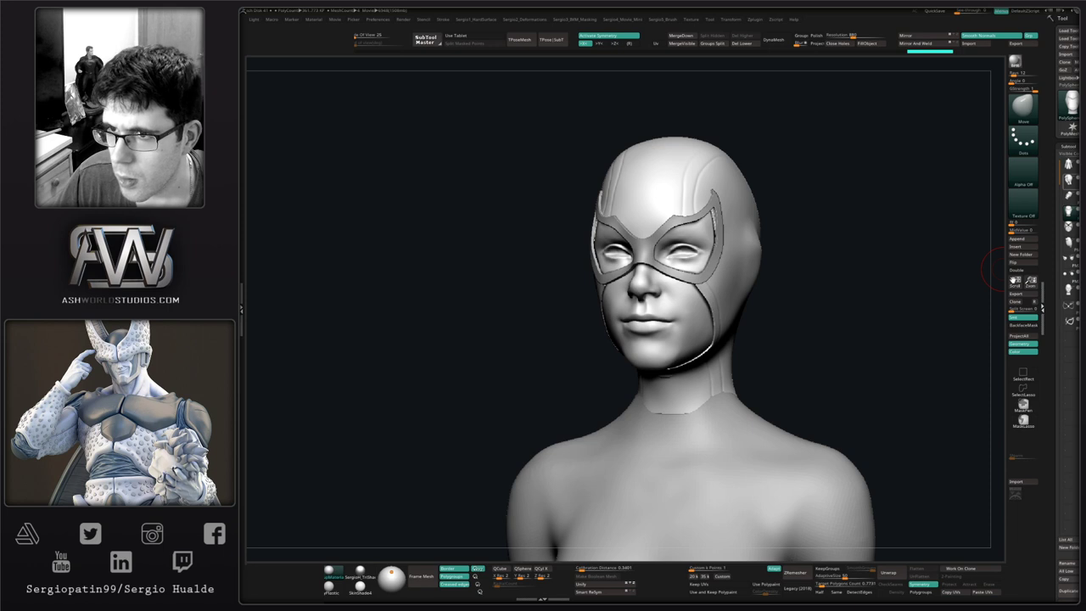
left_click(1074, 259)
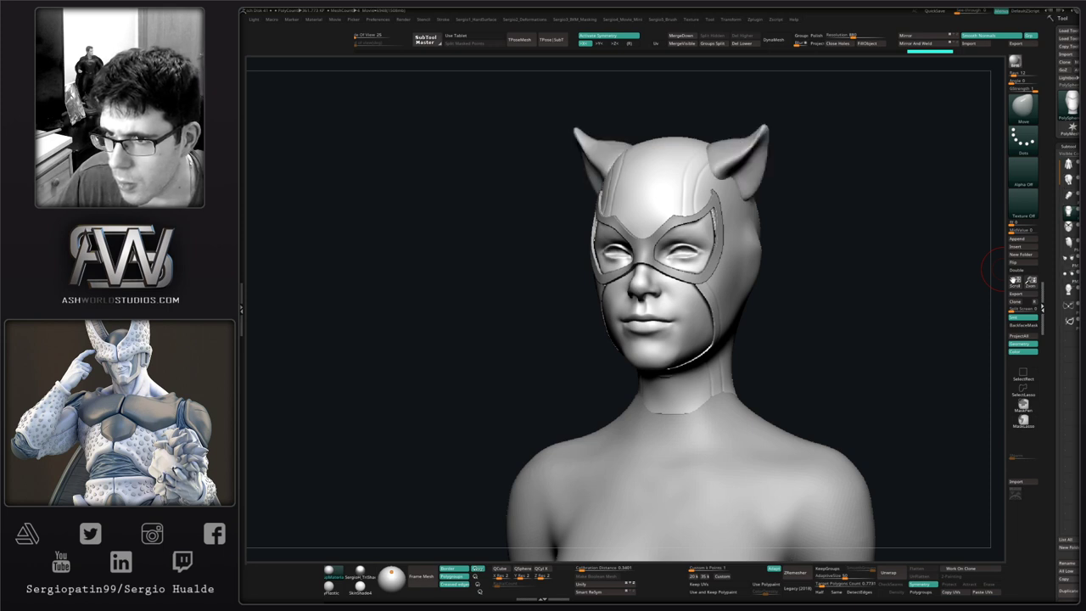
left_click(1074, 275)
left_click(1074, 243)
mouse_move(945, 294)
right_mouse_down()
mouse_move(860, 308)
mouse_move(788, 368)
mouse_move(773, 347)
mouse_move(802, 359)
mouse_move(841, 331)
mouse_move(743, 224)
right_mouse_up()
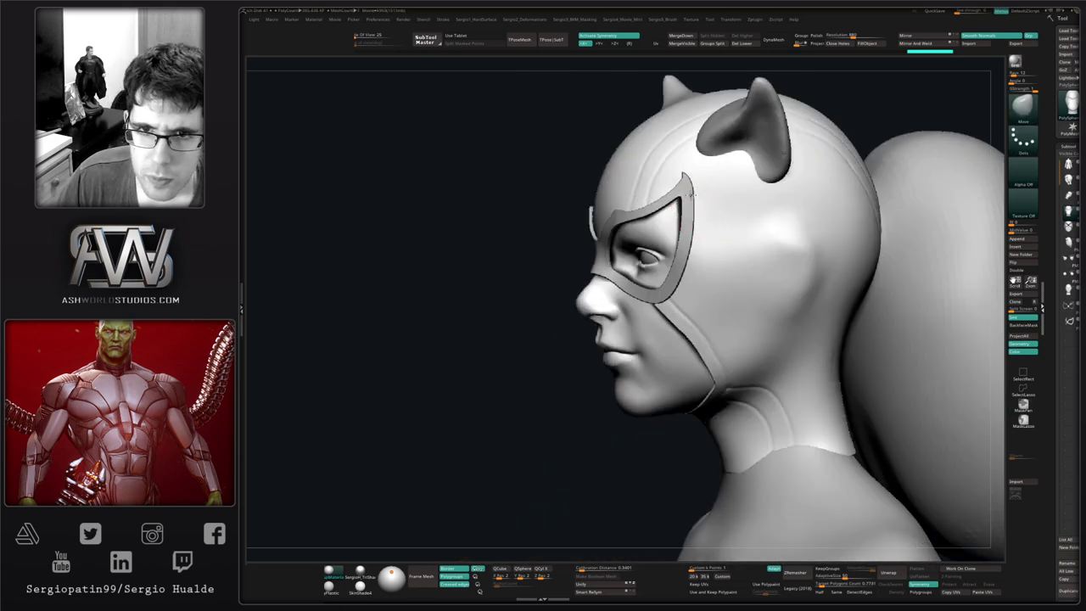
right_click_drag(689, 194, 647, 304)
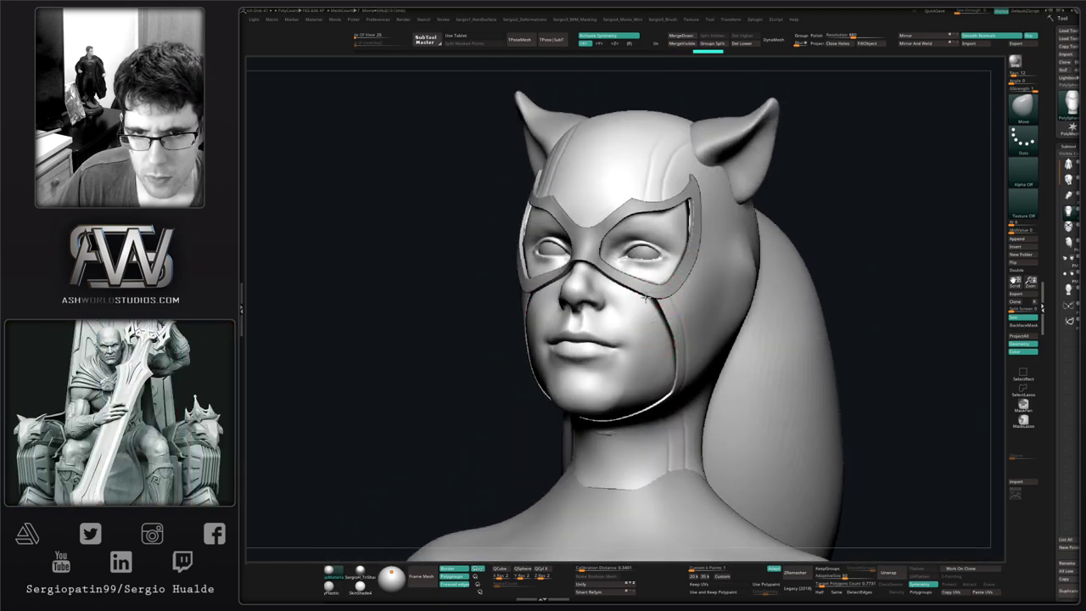
right_click_drag(647, 299, 834, 320)
right_click_drag(732, 369, 892, 274, "ctrl")
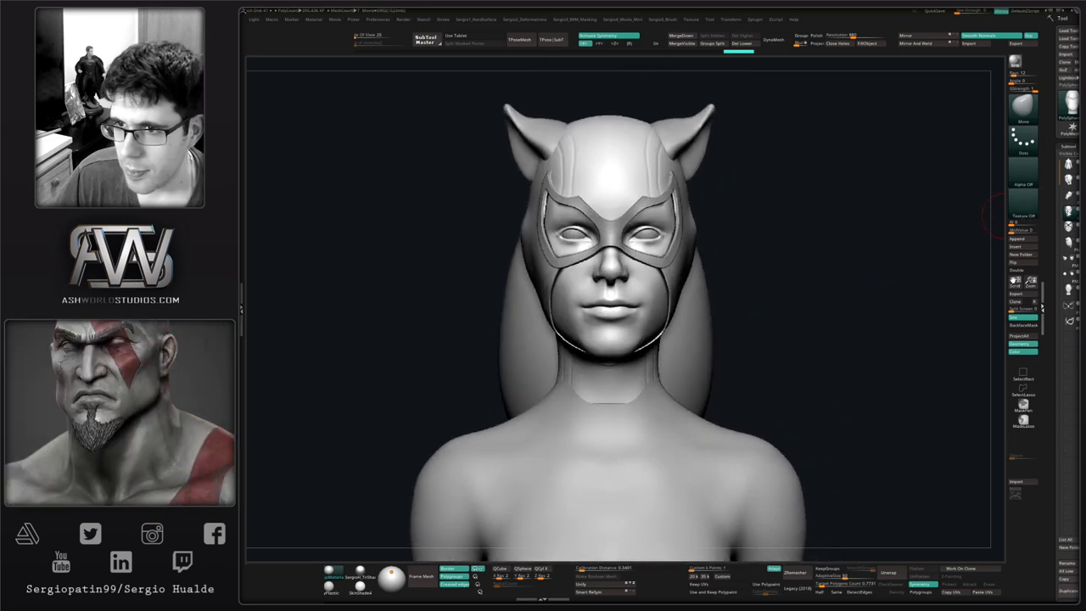
- Show the cowl duplicate without seams and combine the visible parts into a posing mesh with TPoseMesh
left_click(1072, 211)
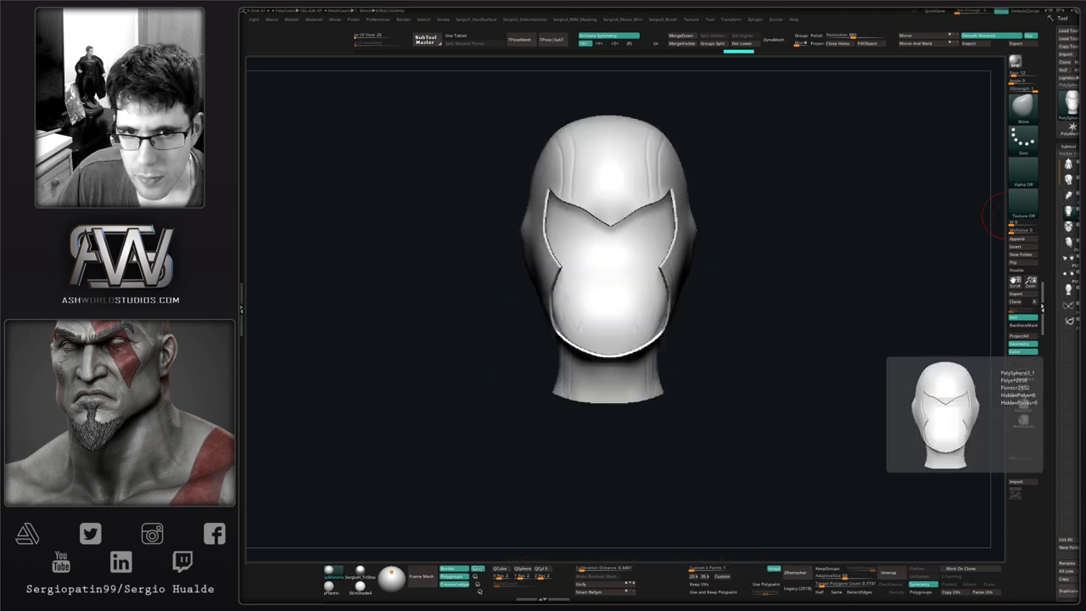
left_click(1069, 196)
left_click(1074, 194)
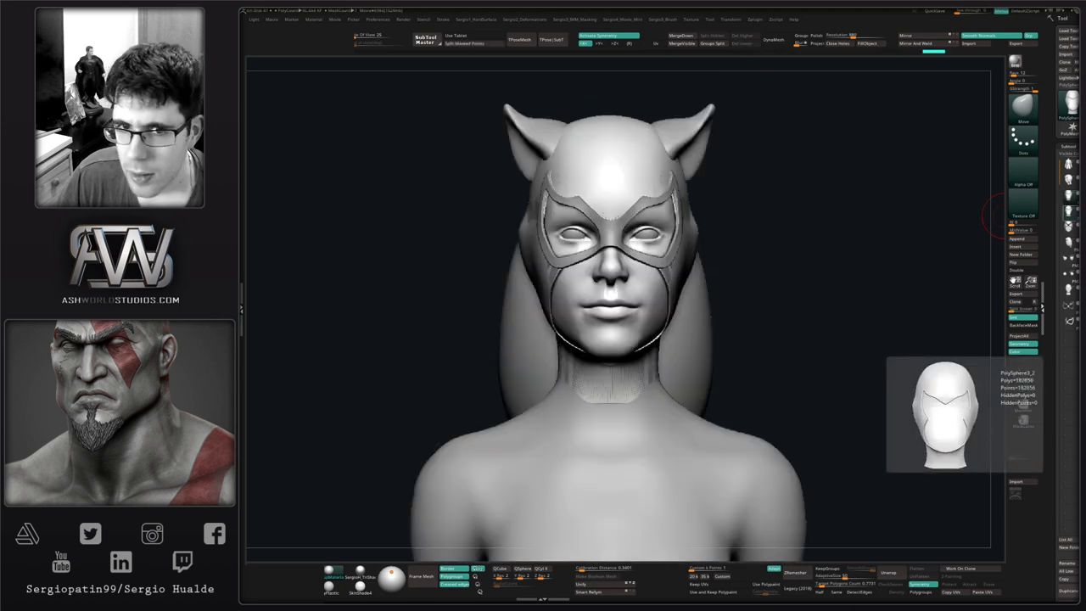
left_click(521, 43)
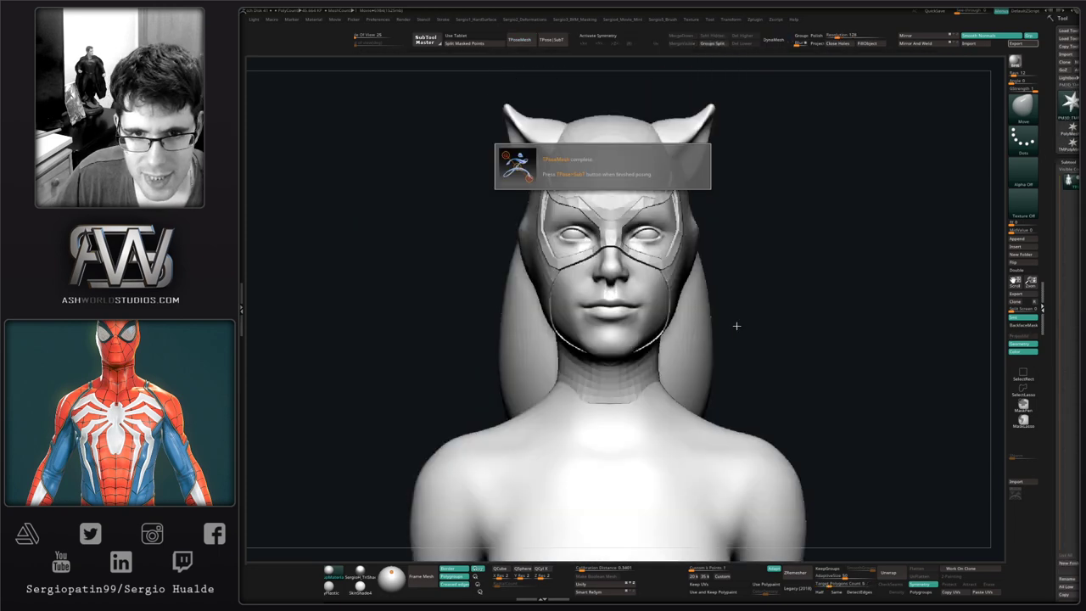
right_click_drag(645, 319, 644, 350)
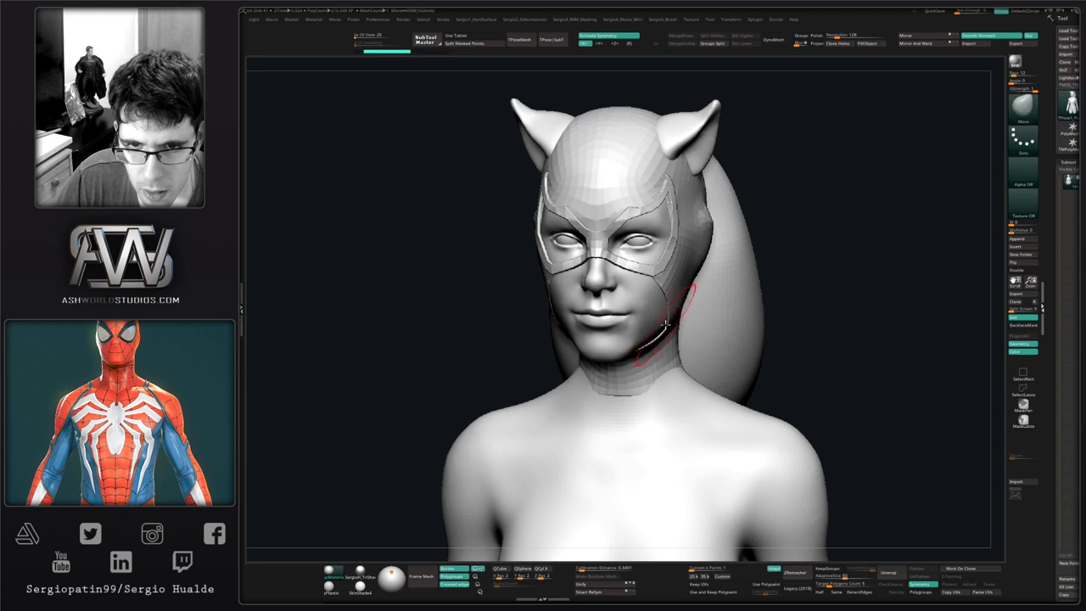
right_click_drag(659, 327, 638, 346)
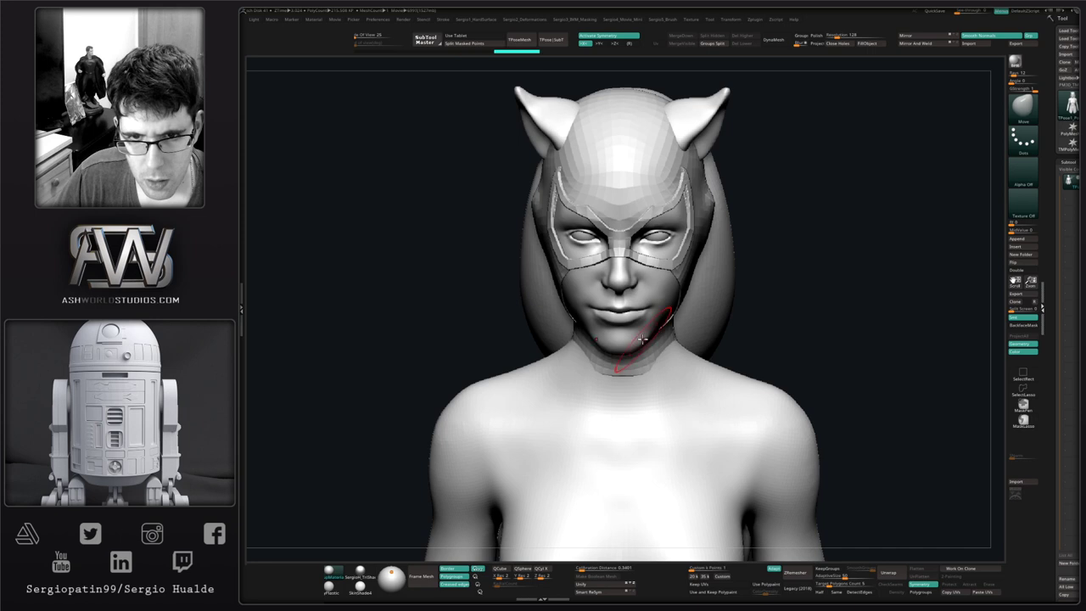
right_click_drag(642, 339, 679, 321, "shift")
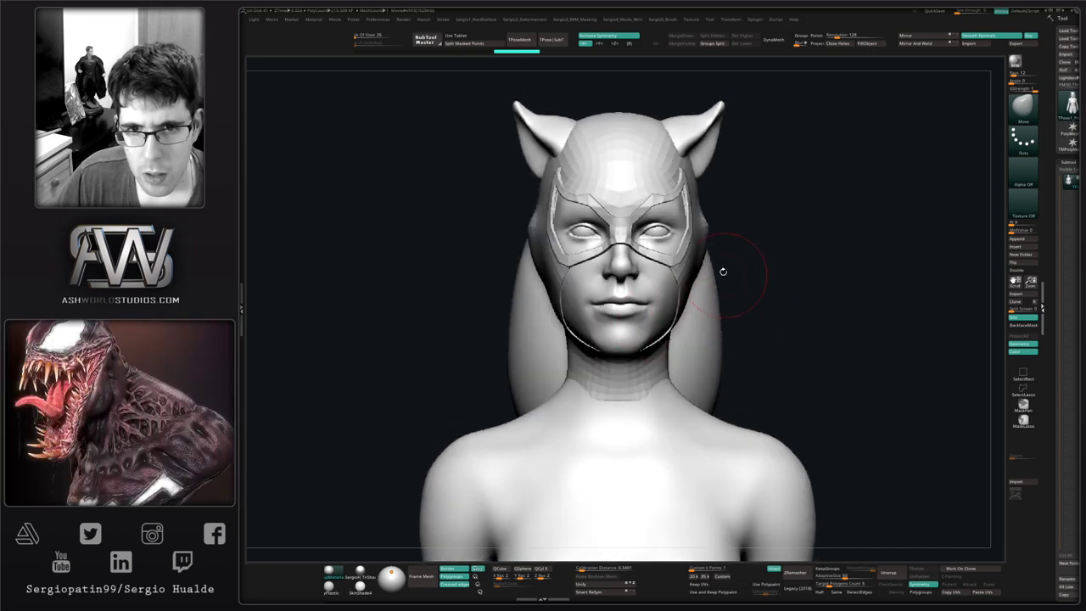
- Transfer the posing mesh's adjustments back to the subtools with TPose|SubT and show the cowl with seams instead of the plain duplicate
left_click(556, 40)
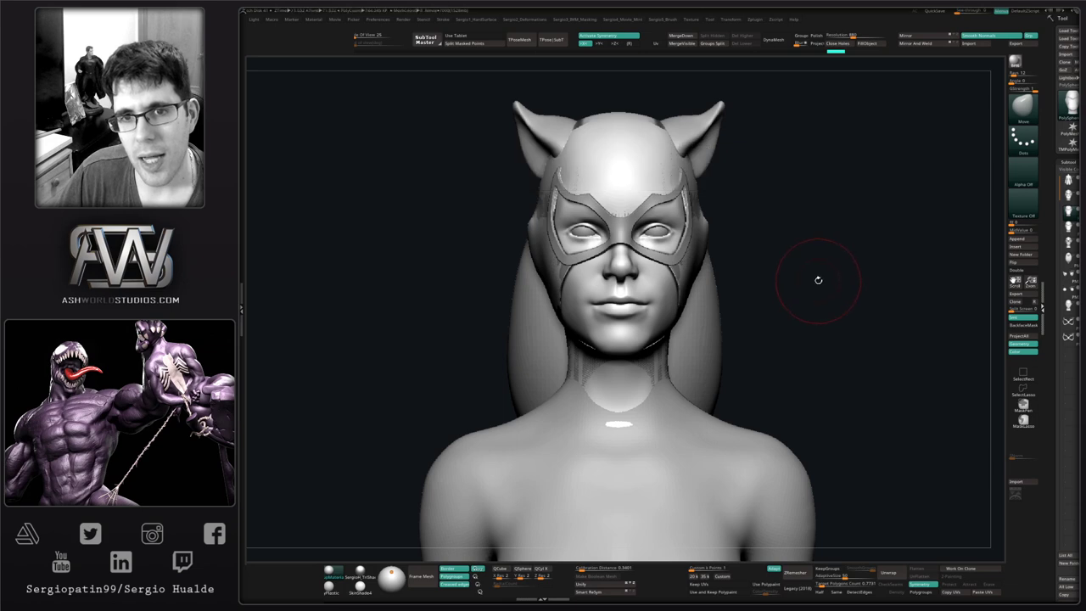
left_click_drag(817, 279, 800, 289)
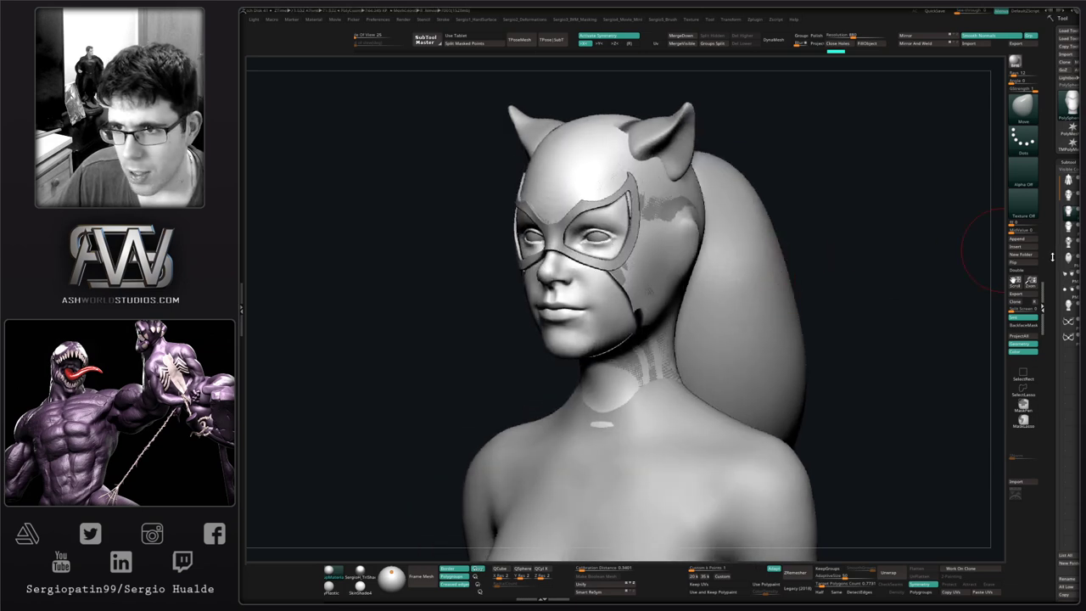
key("alt+s")
key("alt+s")
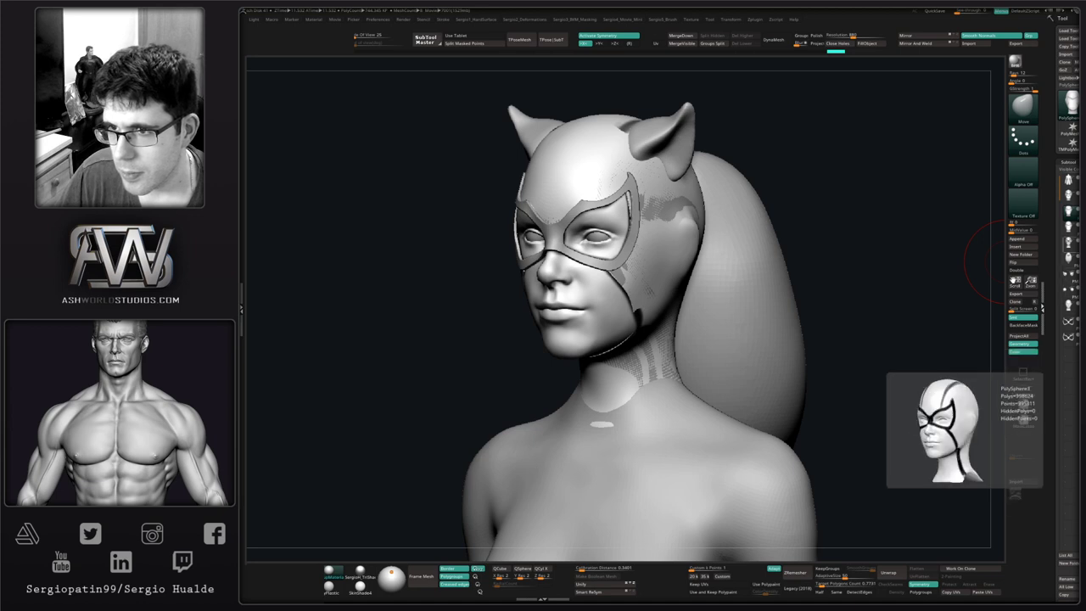
left_click(1076, 240)
left_click(1076, 240)
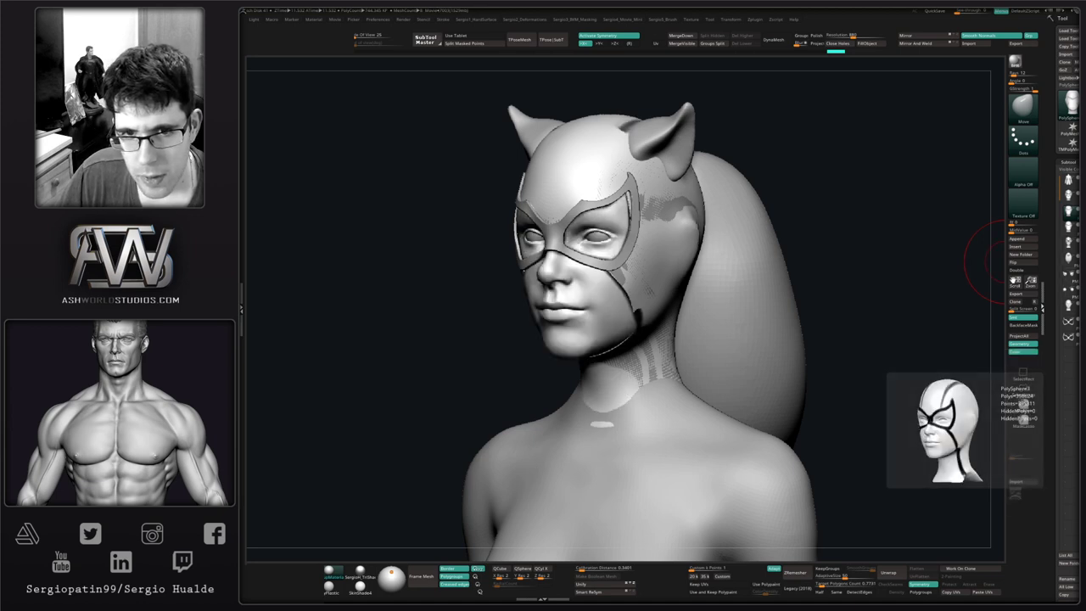
- Select the seamed cowl, hide its unwanted parts with lasso selections from the side, and check the fit around the face and neck
left_click_drag(873, 262, 670, 303, "shift")
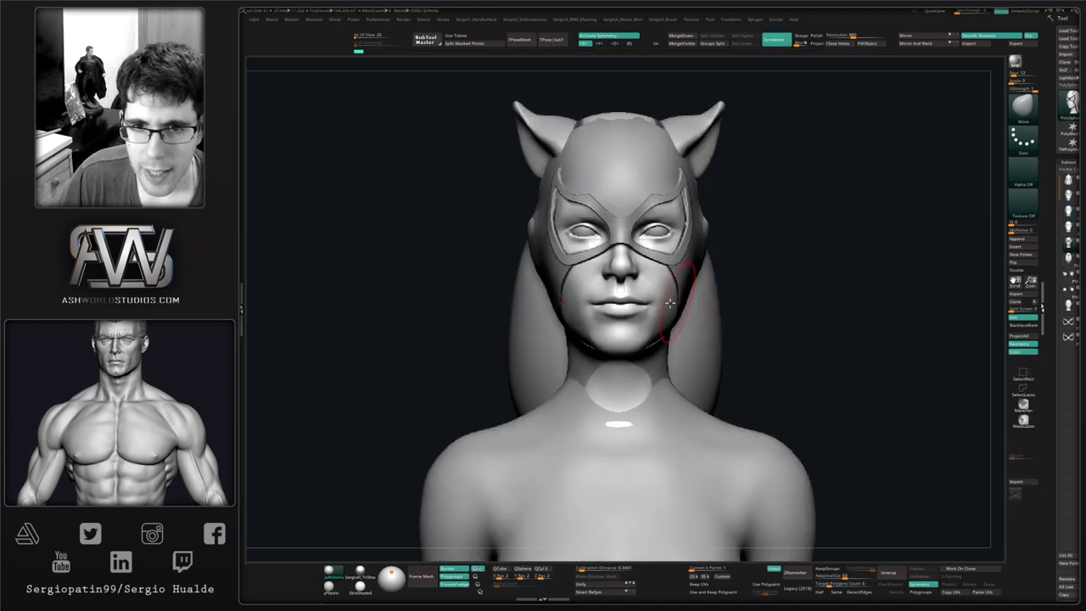
left_click_drag(746, 312, 661, 319)
key("s")
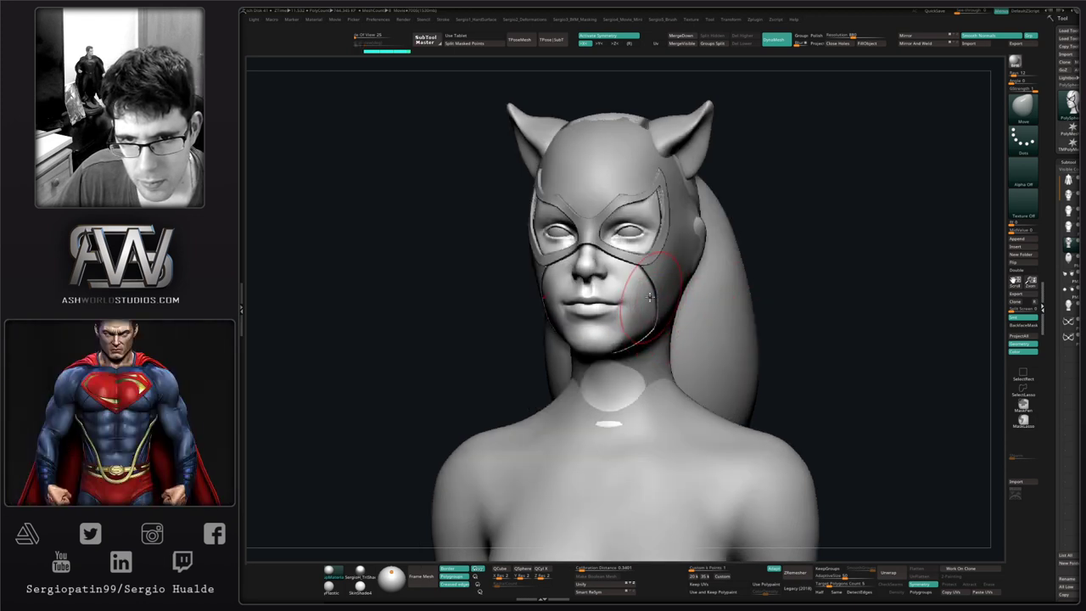
mouse_move(649, 297)
right_mouse_down()
mouse_move(651, 317)
mouse_move(724, 293)
mouse_move(722, 281)
mouse_move(624, 339)
mouse_move(744, 315)
mouse_move(705, 314)
mouse_move(693, 284)
mouse_move(640, 366)
right_mouse_up()
left_click_drag(687, 141, 516, 154, "ctrl+shift")
mouse_move(547, 246)
left_mouse_down("ctrl+alt+shift")
mouse_move(572, 432)
mouse_move(797, 594)
mouse_move(959, 356)
left_mouse_up("ctrl+alt+shift")
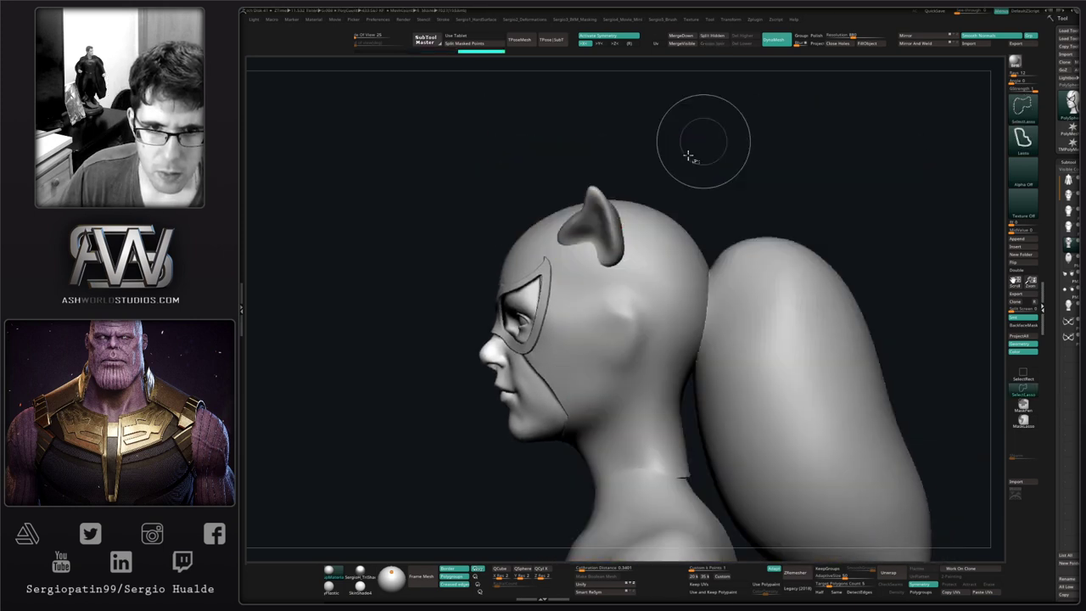
mouse_move(560, 311)
right_mouse_down()
mouse_move(579, 314)
mouse_move(597, 296)
right_mouse_up()
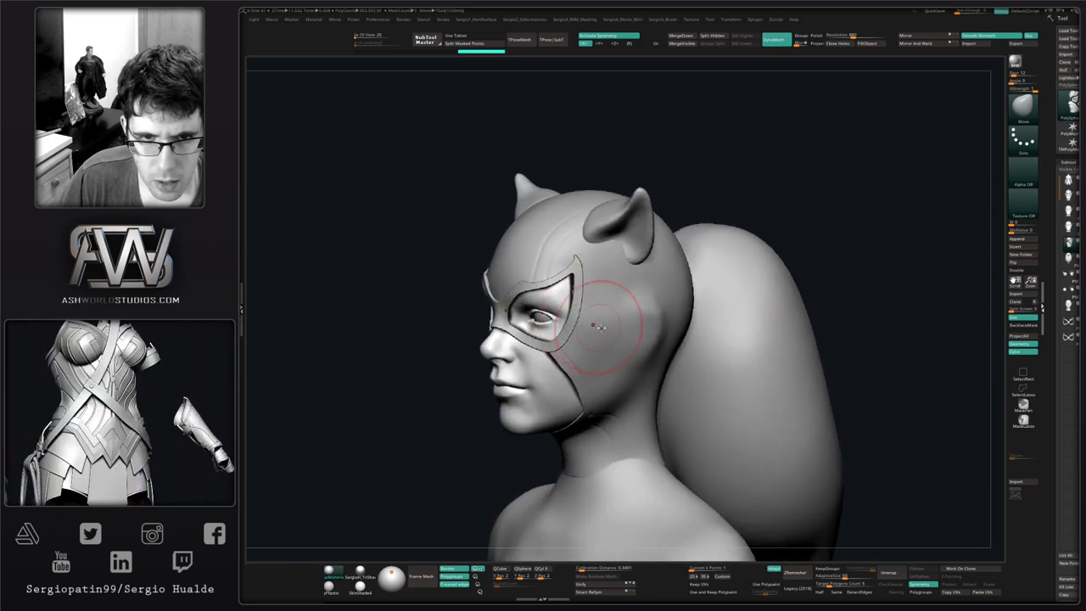
right_click_drag(592, 325, 704, 238)
right_click_drag(704, 237, 646, 266, "ctrl")
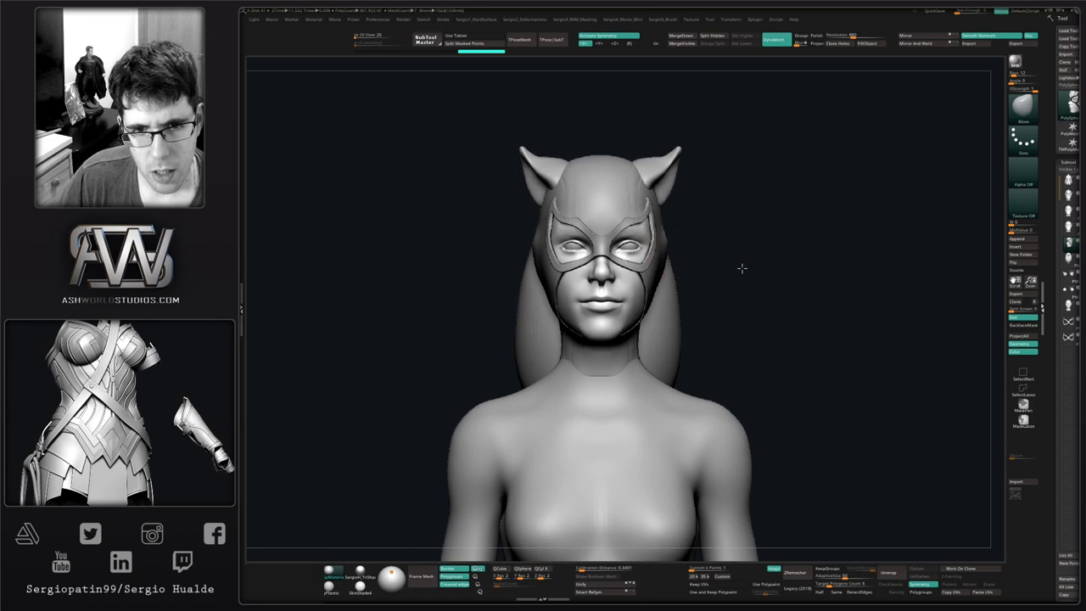
- Select the body, nudge the upper arms symmetrically with the Move brush, and check the figure from the side and front
mouse_move(739, 267)
right_mouse_down()
mouse_move(771, 279)
mouse_move(671, 388)
mouse_move(684, 359)
mouse_move(756, 376)
right_mouse_up()
left_click(700, 359, "alt")
key("s")
mouse_move(756, 378)
left_mouse_down()
mouse_move(771, 380)
mouse_move(768, 390)
left_mouse_up()
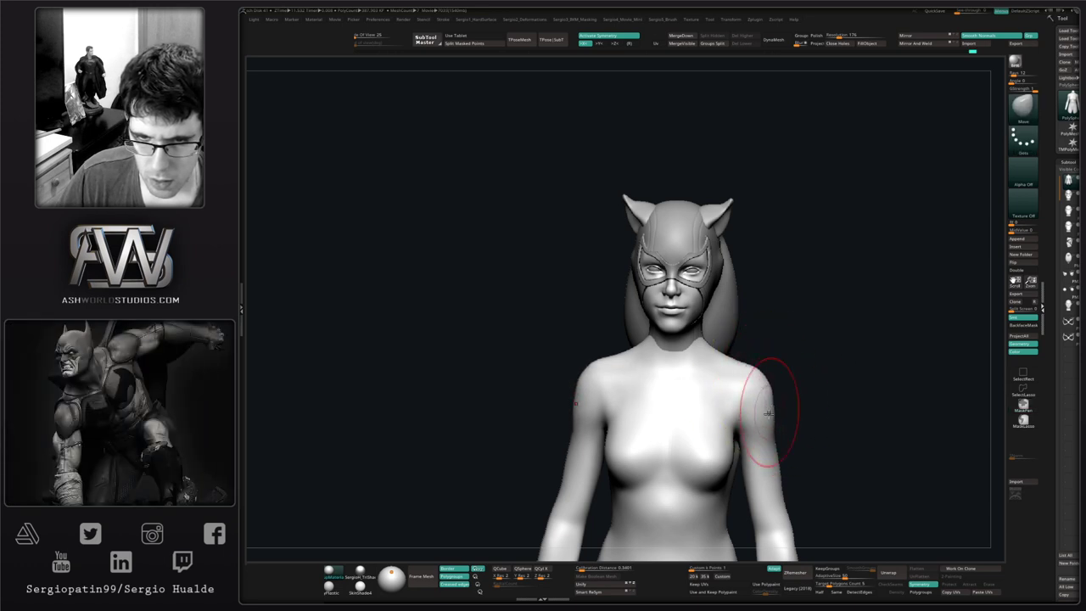
right_click_drag(769, 442, 756, 315, "alt")
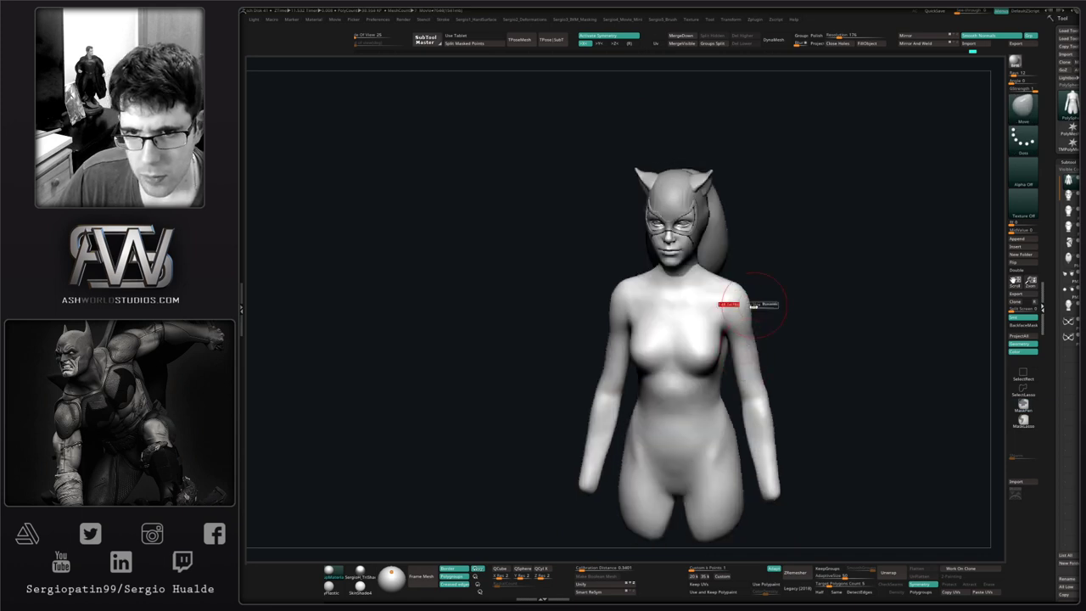
mouse_move(739, 308)
right_mouse_down()
mouse_move(789, 314)
mouse_move(753, 320)
mouse_move(754, 302)
right_mouse_up()
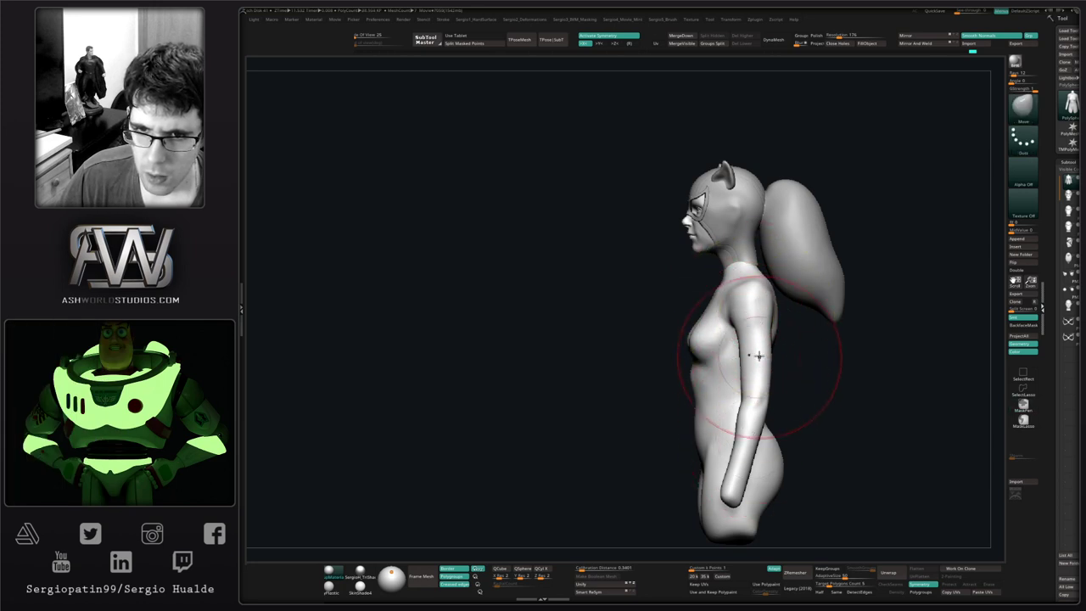
right_click_drag(754, 297, 781, 320, "shift")
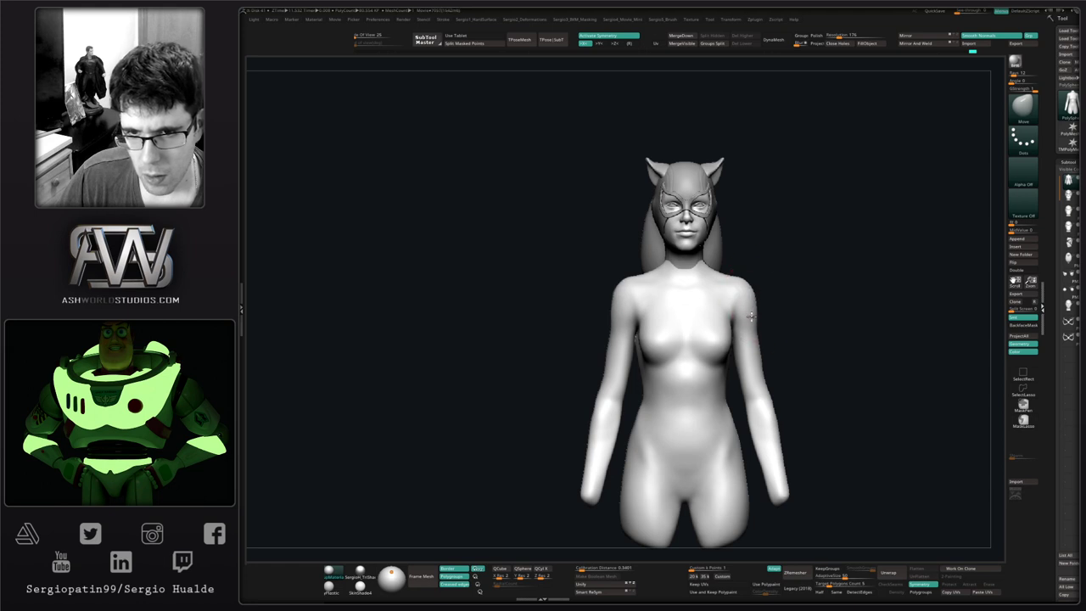
right_click_drag(750, 315, 751, 290, "alt")
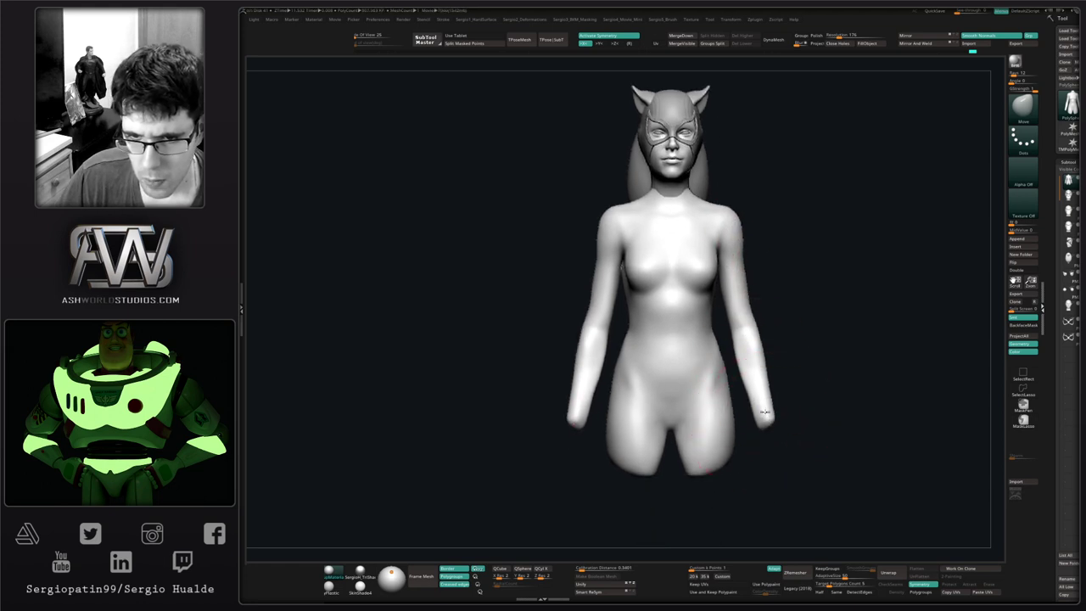
- Mask the torso, reshape both forearms and elbows symmetrically with the Move brush, and clear the mask
key("w")
left_click(757, 379, "ctrl")
key("q")
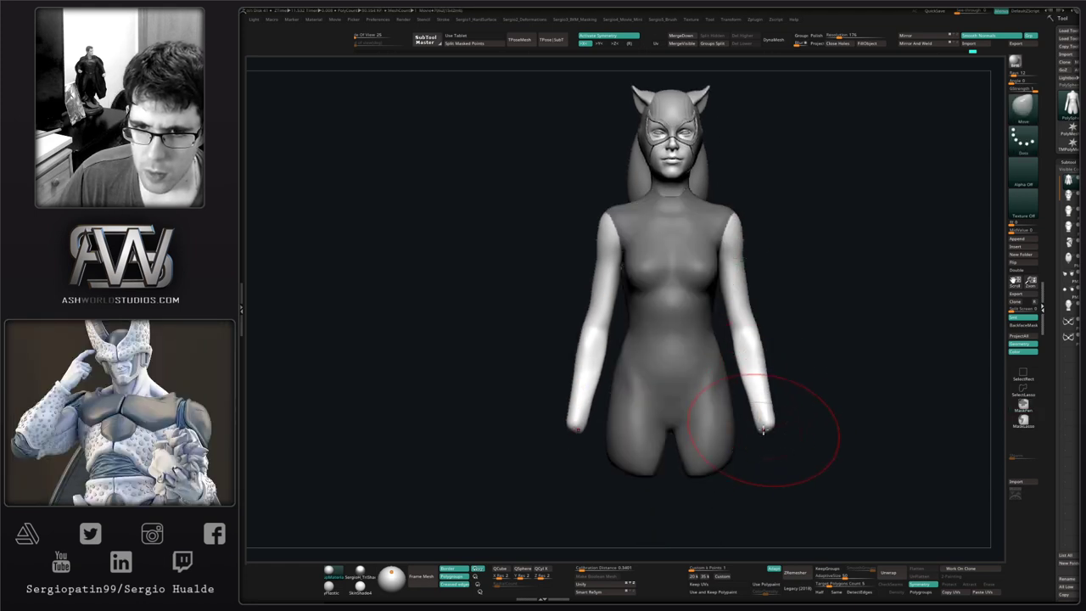
left_click_drag(766, 431, 763, 418)
left_click_drag(754, 342, 751, 330)
left_click_drag(759, 419, 756, 409)
left_click_drag(804, 381, 782, 356, "ctrl")
- Select the mask trim around the eyes and export the recorded sculpting movie
mouse_move(704, 227)
right_mouse_down("alt")
mouse_move(698, 342)
mouse_move(800, 283)
mouse_move(738, 360)
mouse_move(756, 361)
mouse_move(851, 302)
mouse_move(842, 324)
mouse_move(849, 308)
mouse_move(843, 317)
mouse_move(825, 308)
right_mouse_up("alt")
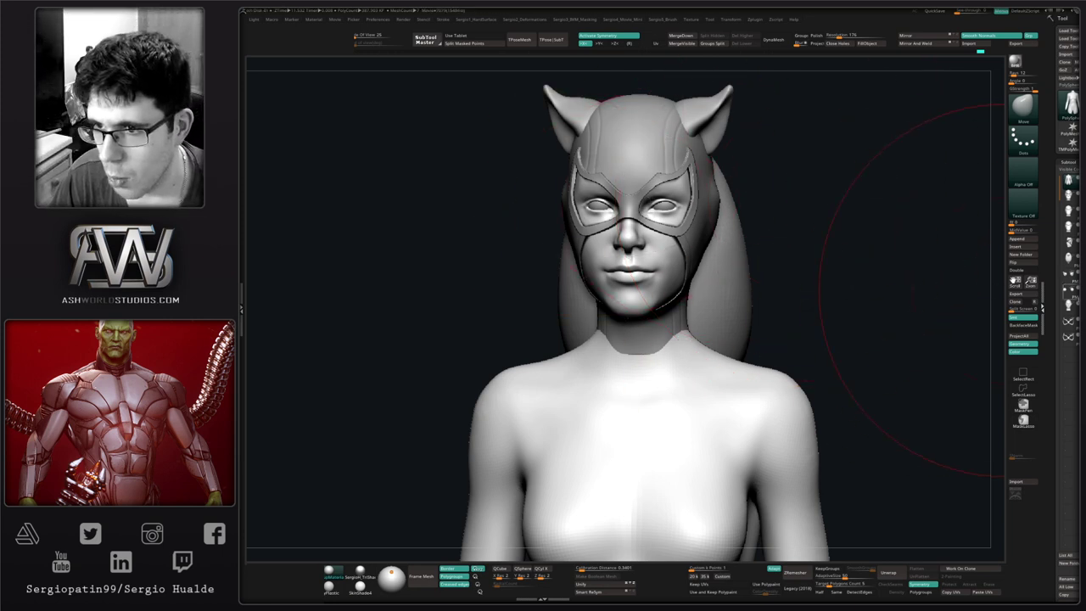
left_click(1068, 337)
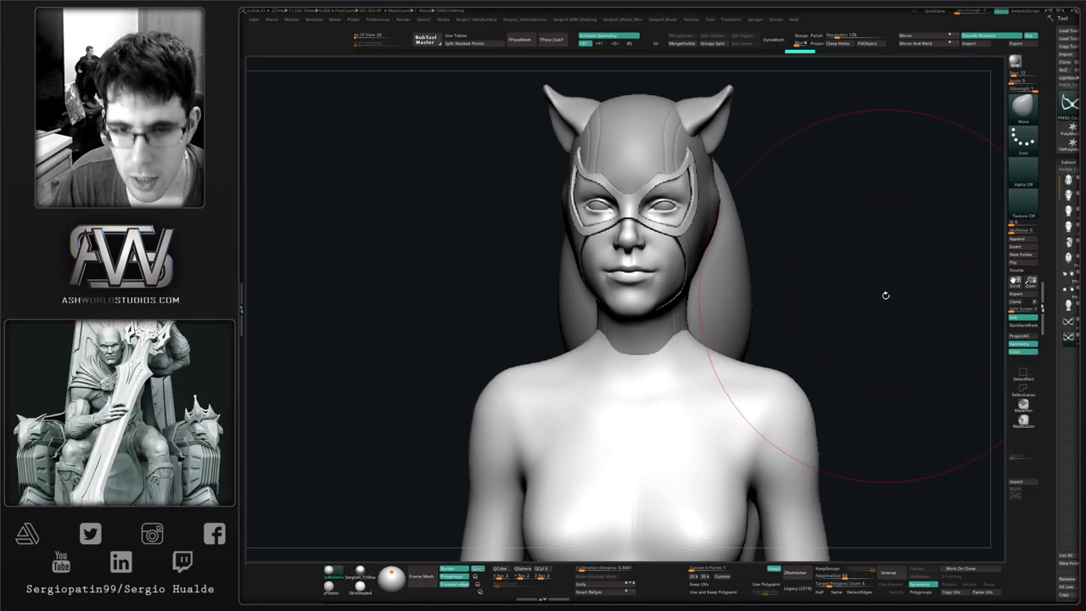
left_click_drag(725, 201, 727, 202, "ctrl+shift")
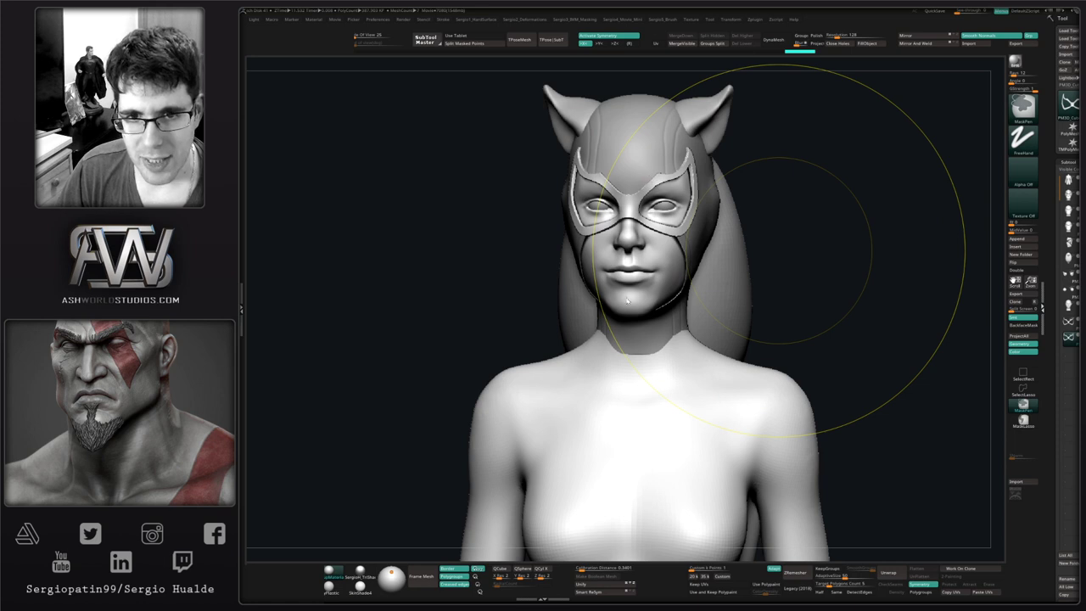
mouse_move(695, 276)
left_mouse_down("ctrl+shift")
mouse_move(630, 441)
mouse_move(695, 265)
left_mouse_up("ctrl+shift")
key("4")
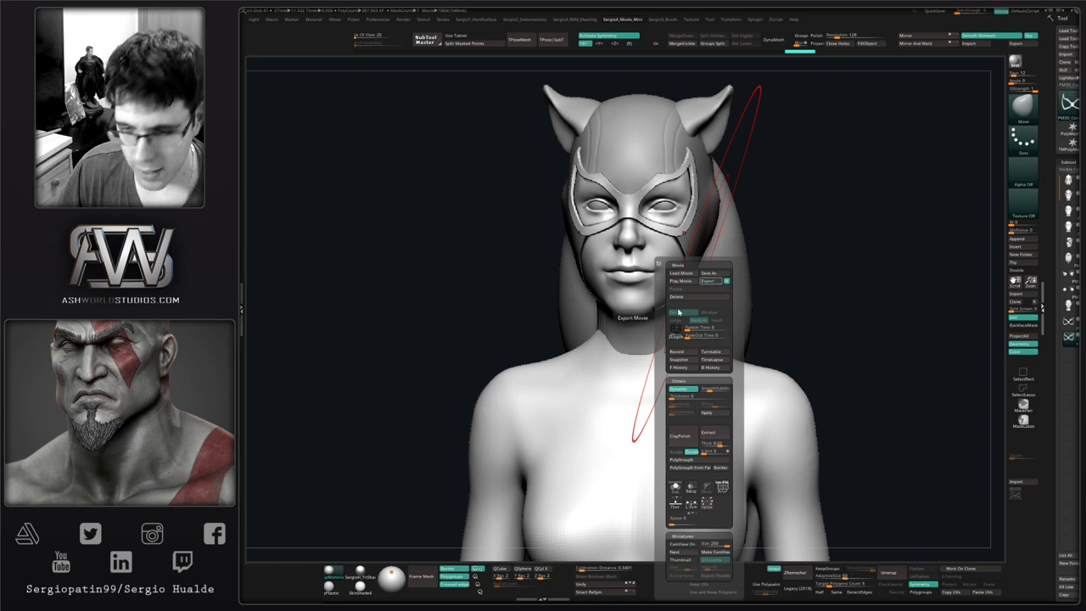
left_click(678, 313)
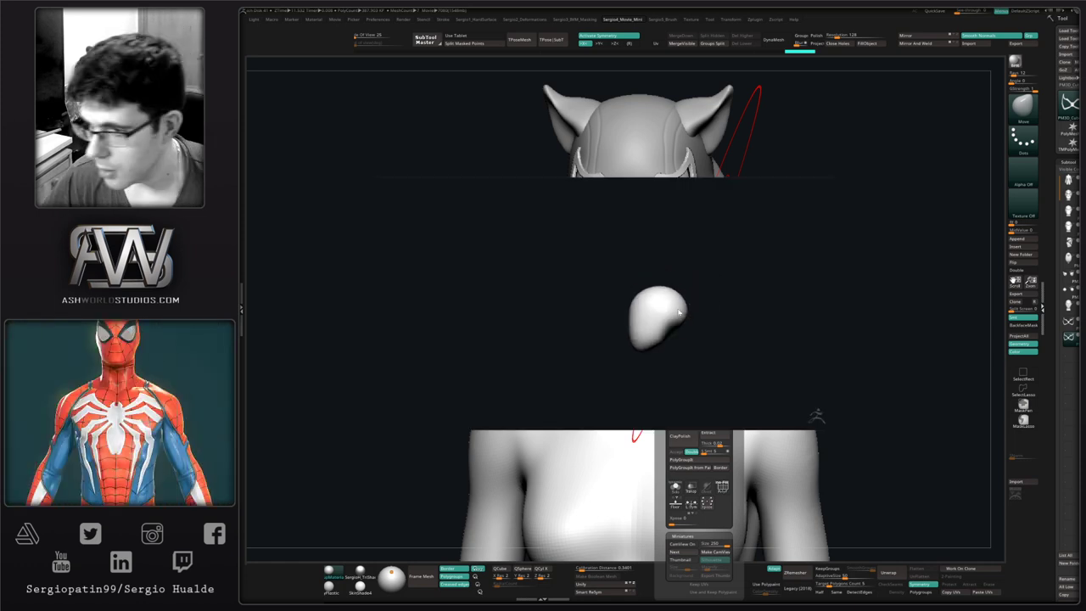